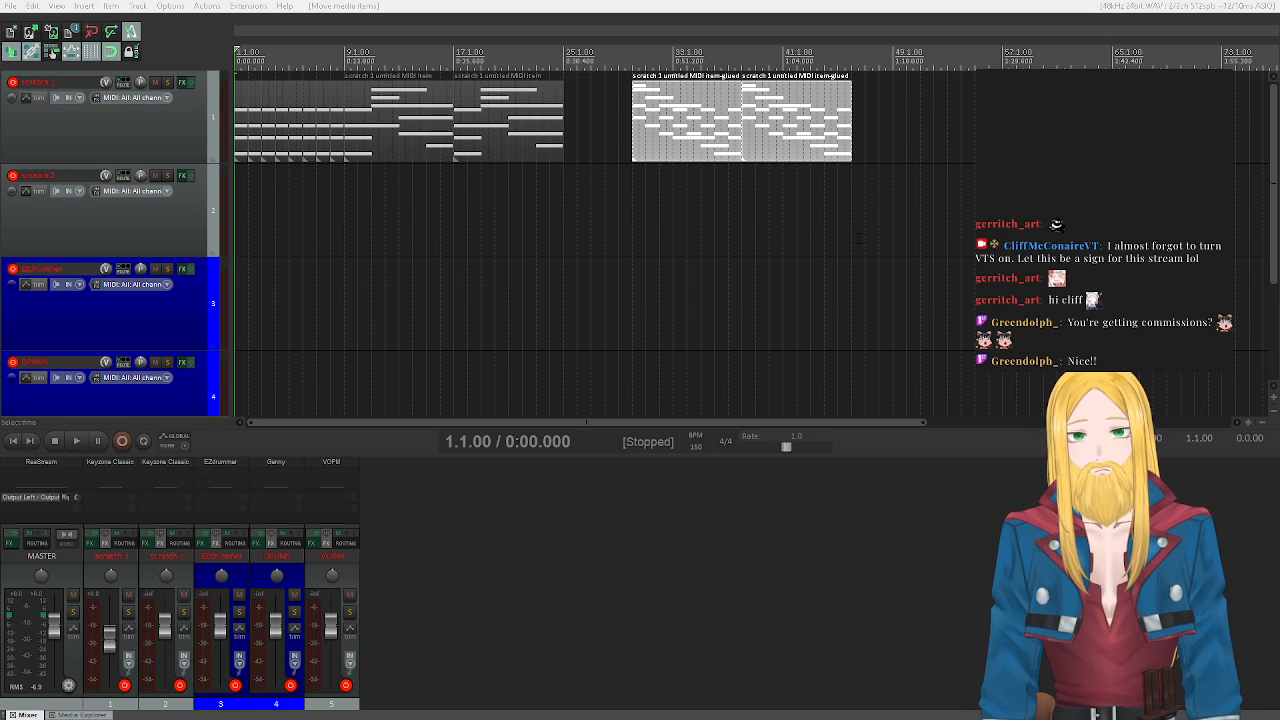
{"action": "left_click", "coordinate": [166, 123]}
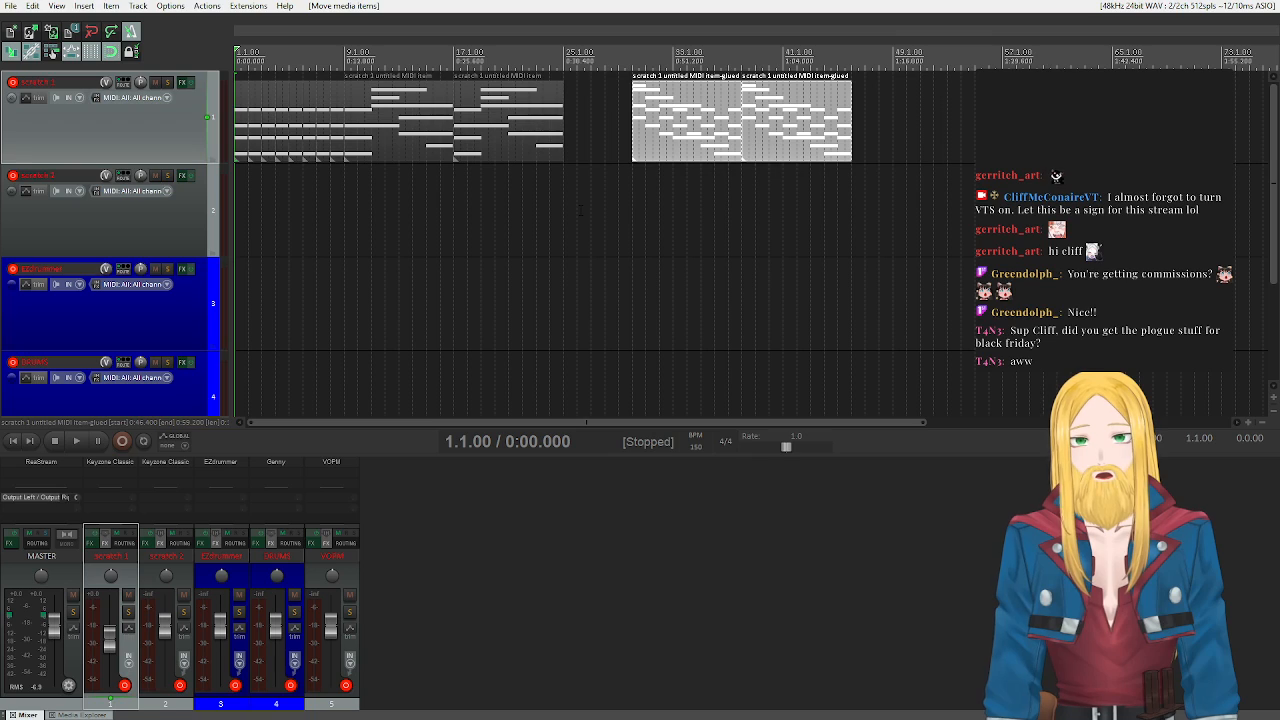
{"action": "scroll", "coordinate": [117, 188], "scroll_direction": "down", "scroll_amount": 3}
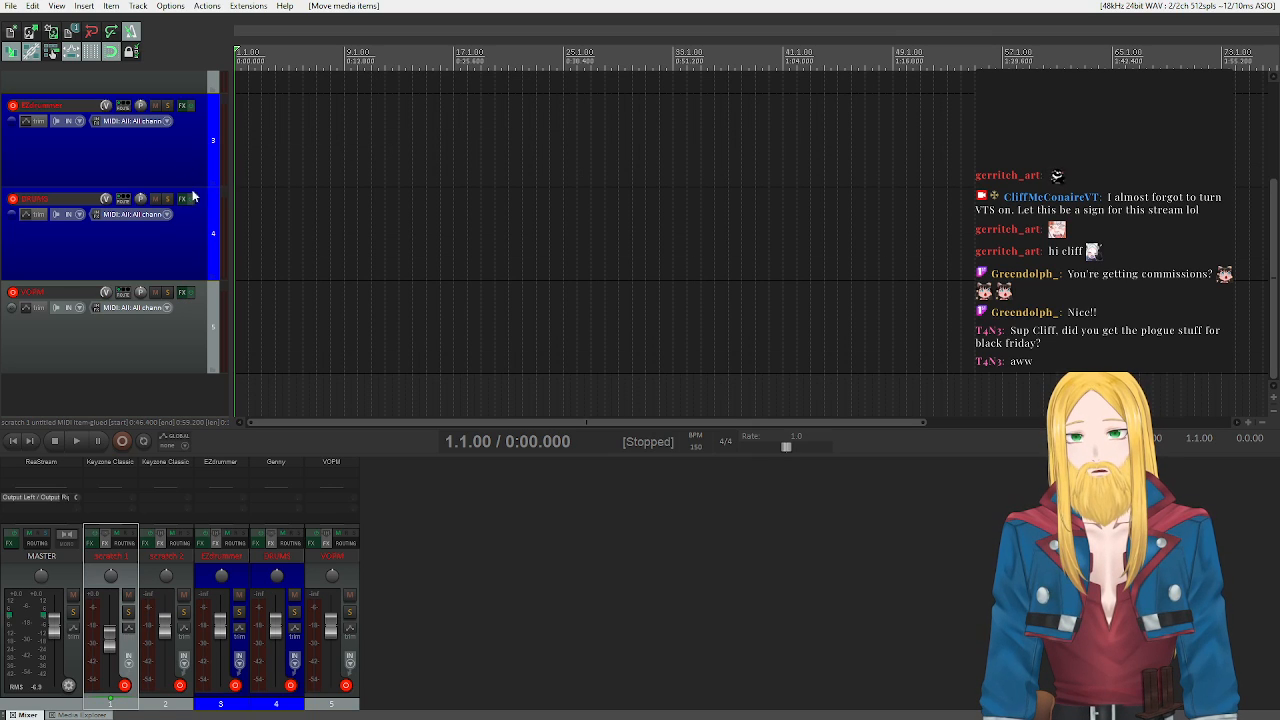
{"action": "left_click", "coordinate": [122, 346]}
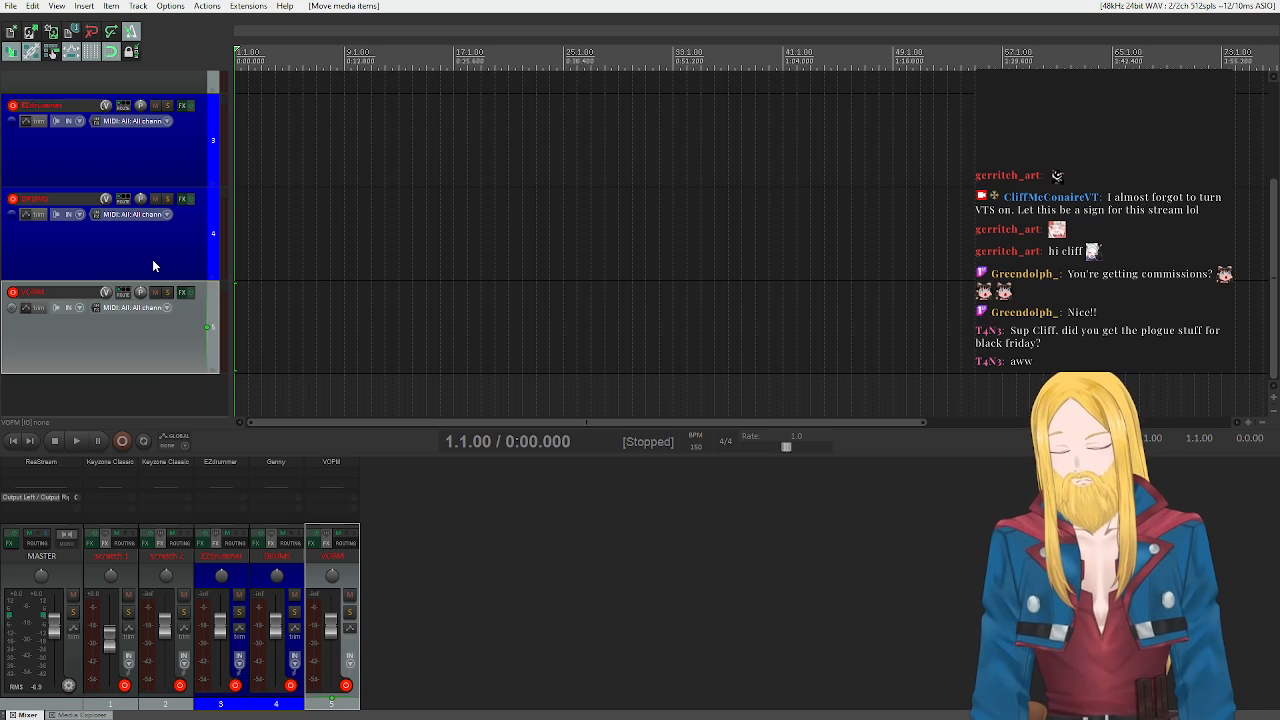
{"action": "scroll", "coordinate": [179, 312], "scroll_direction": "up", "scroll_amount": 2}
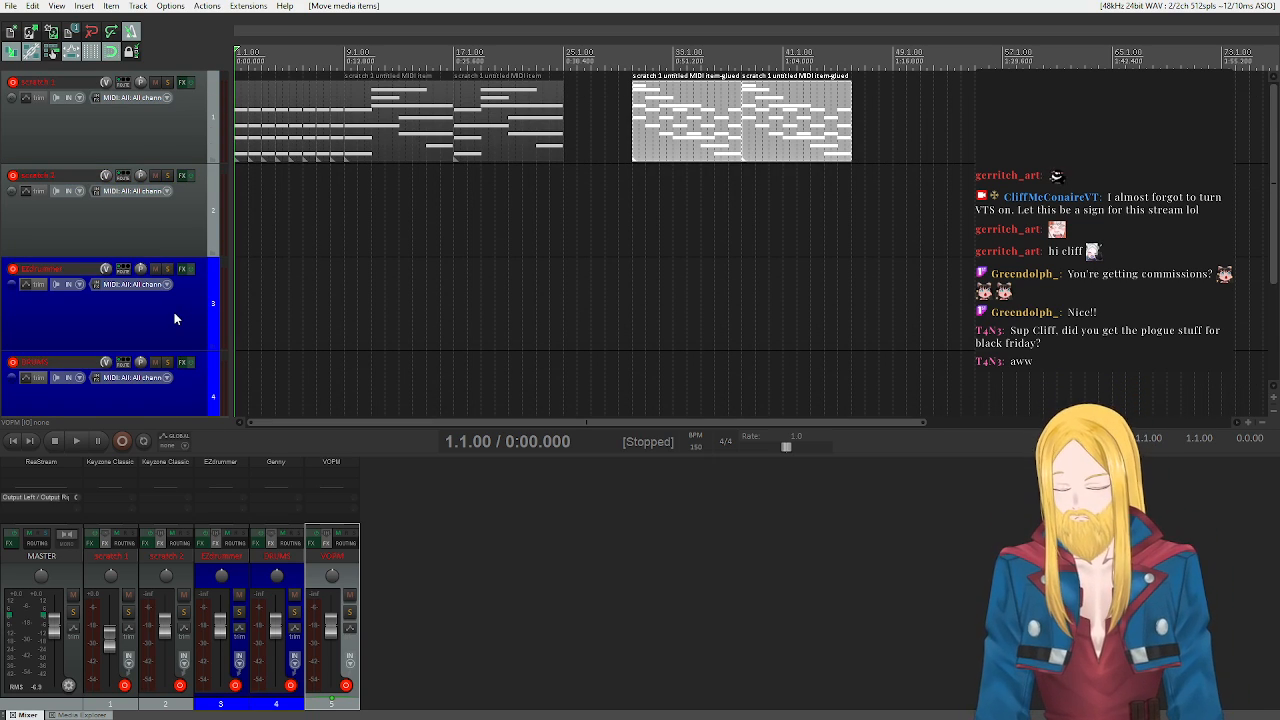
{"action": "scroll", "coordinate": [174, 312], "scroll_direction": "down", "scroll_amount": 2}
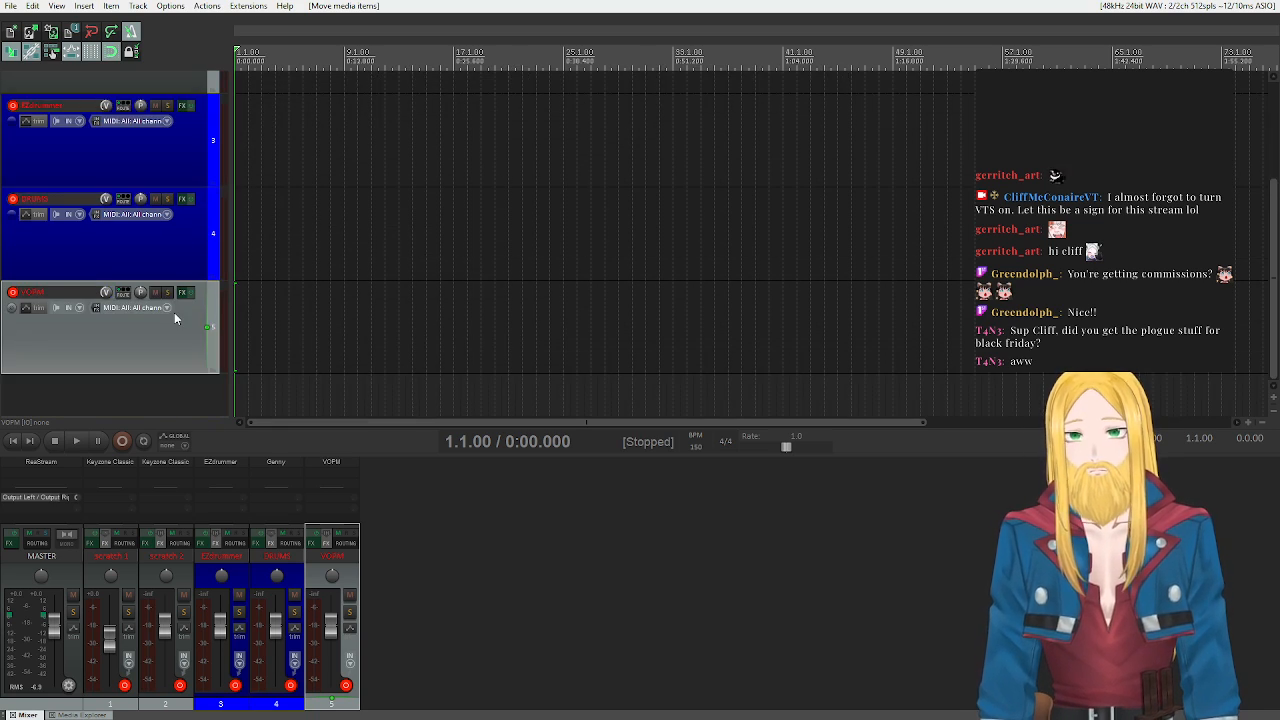
{"action": "scroll", "coordinate": [216, 228], "scroll_direction": "up", "scroll_amount": 2}
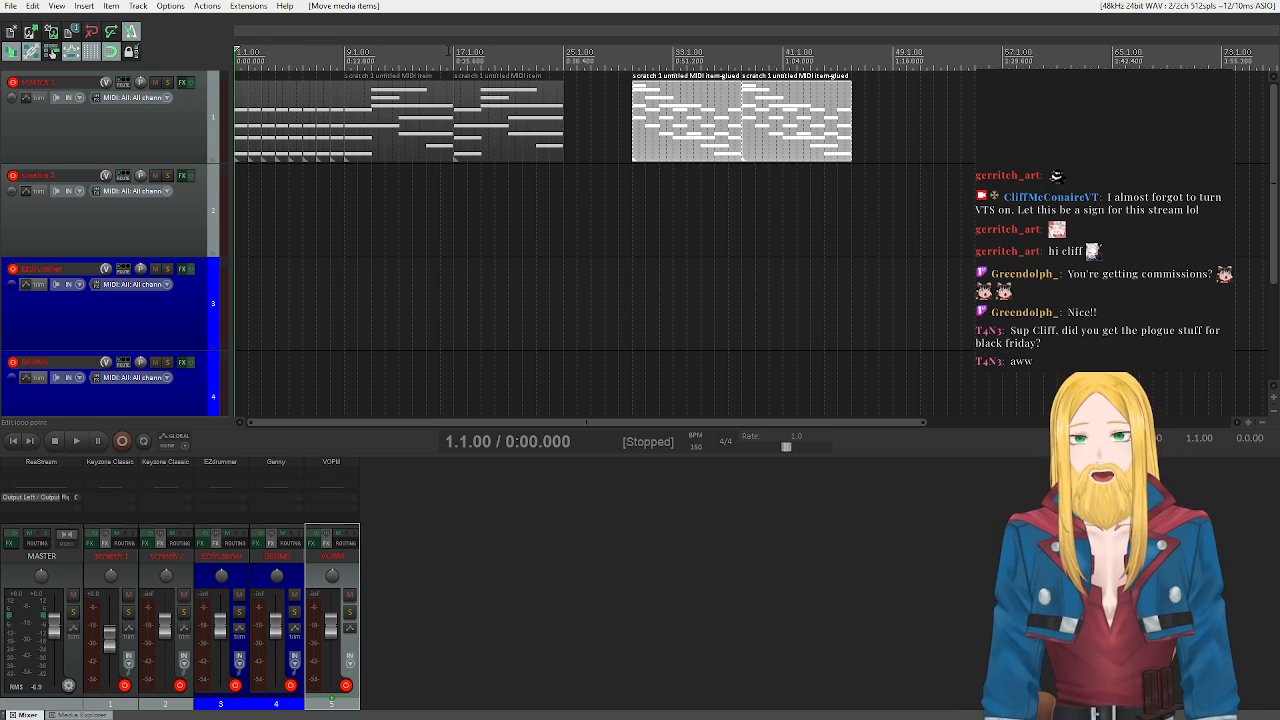
{"action": "scroll", "coordinate": [735, 195], "scroll_direction": "down", "scroll_amount": 2}
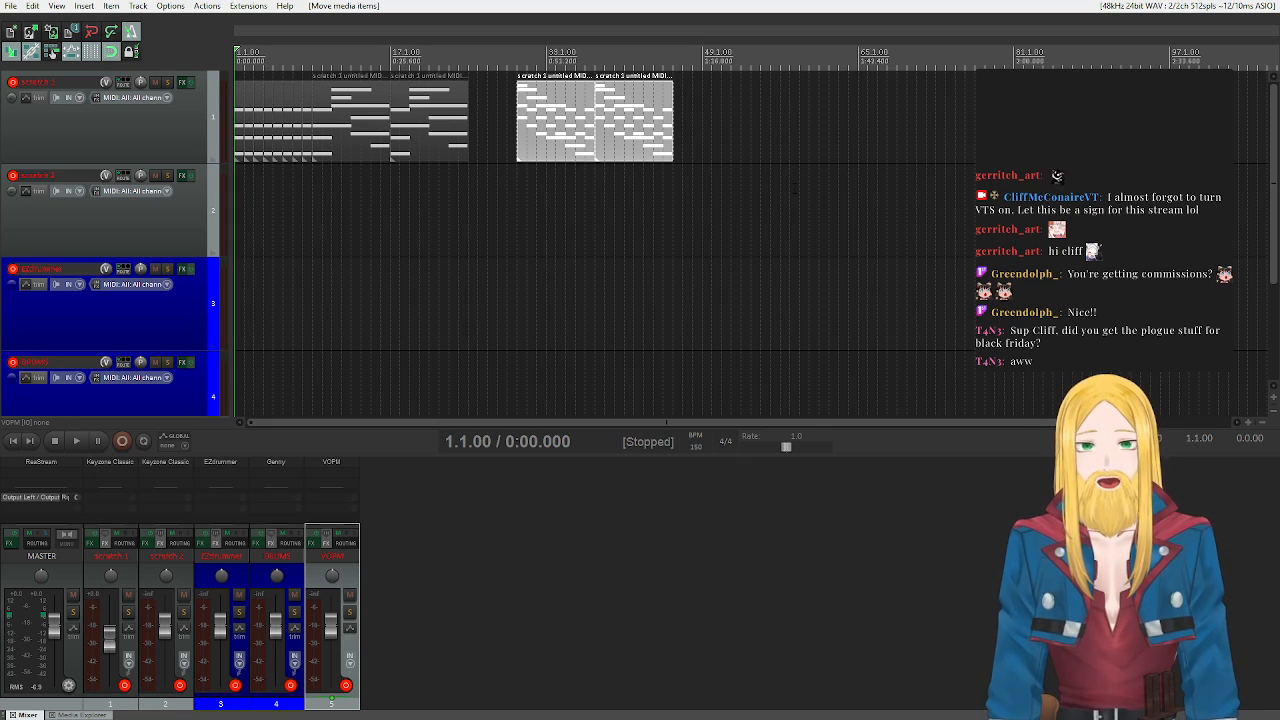
- Move the two glued MIDI items on the scratch 1 track about 16 bars later
{"action": "left_click_drag", "start_coordinate": [789, 197], "coordinate": [527, 135]}
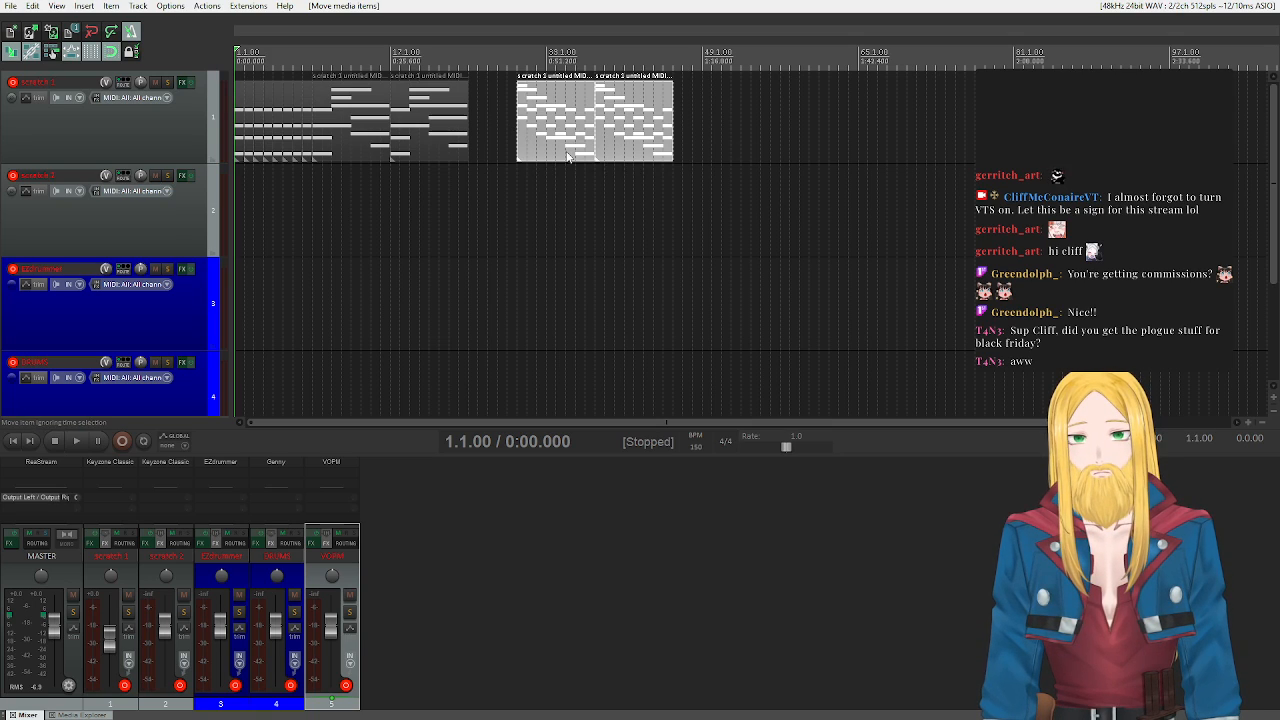
{"action": "left_click", "coordinate": [313, 62]}
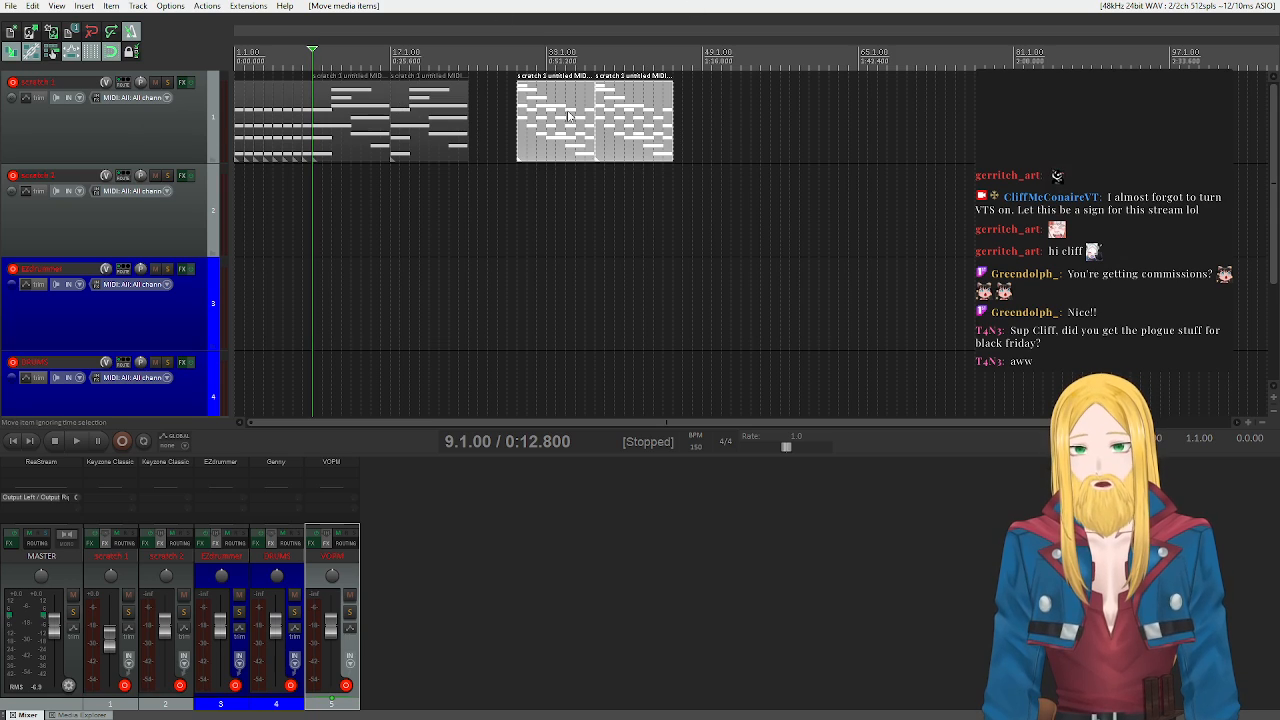
{"action": "key", "text": "Home"}
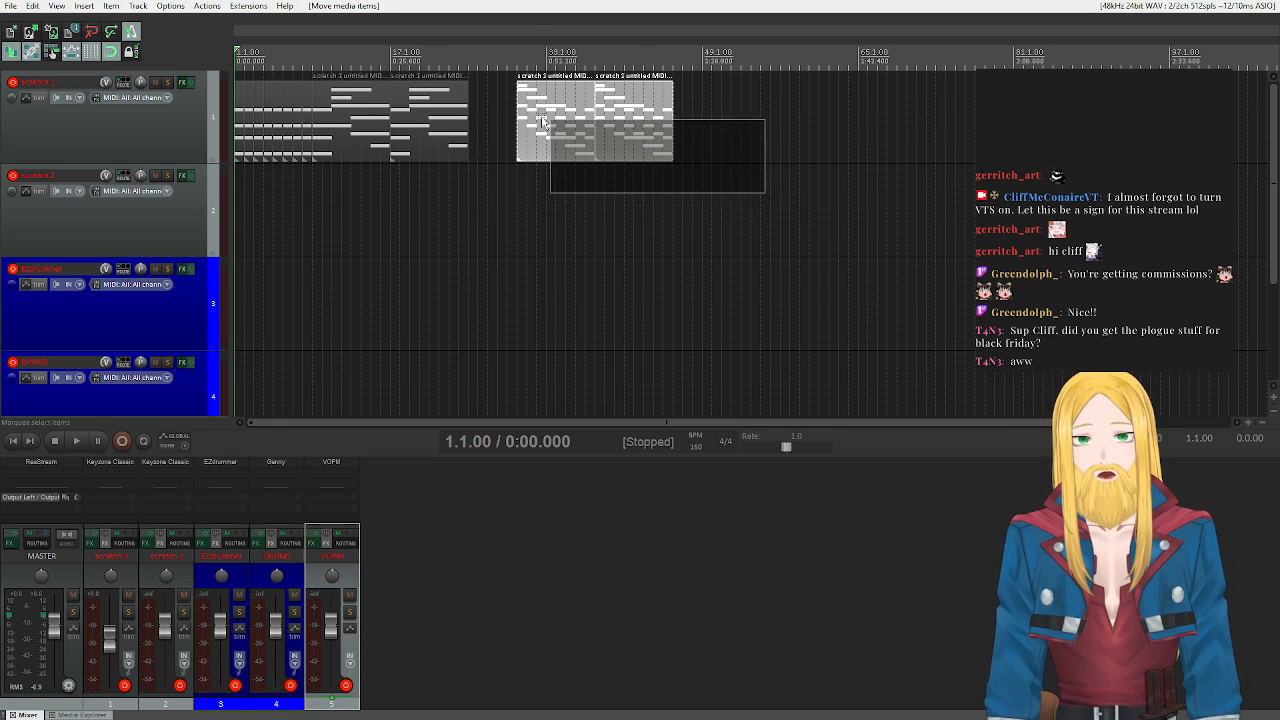
{"action": "left_click_drag", "start_coordinate": [535, 145], "coordinate": [691, 145]}
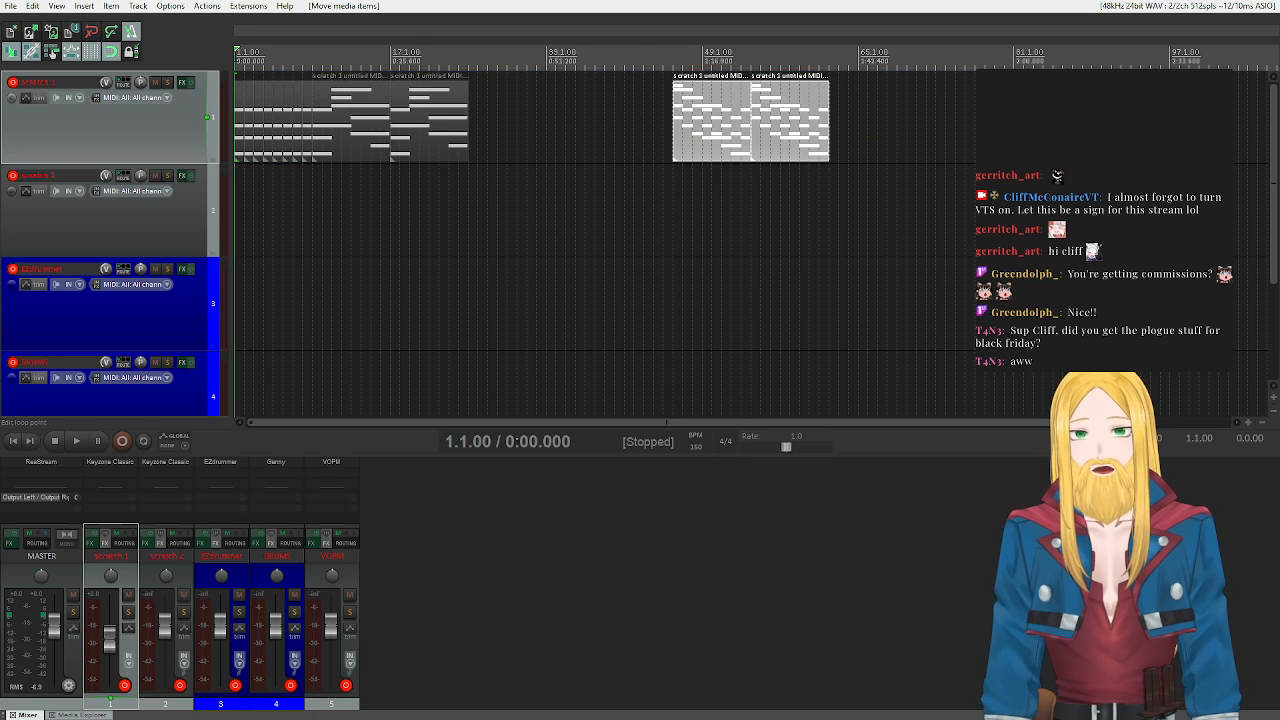
- Add project markers at bar 1 and bar 9
{"action": "left_click", "coordinate": [300, 58]}
{"action": "left_click", "coordinate": [312, 58]}
{"action": "key", "text": "m"}
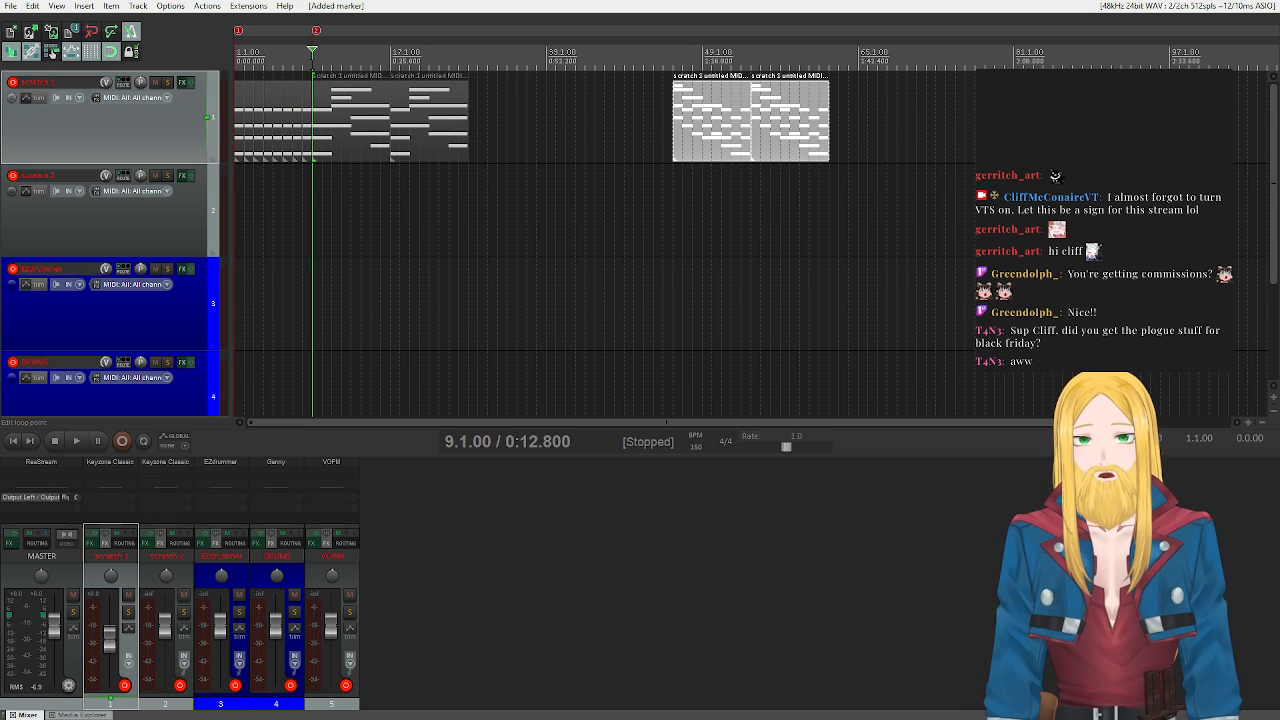
- Move the two glued items to about bar 68 and copy the two items spanning bars 9–25 to bar 25
{"action": "left_click_drag", "start_coordinate": [620, 110], "coordinate": [985, 158]}
{"action": "left_click_drag", "start_coordinate": [750, 125], "coordinate": [963, 125]}
{"action": "left_click_drag", "start_coordinate": [612, 104], "coordinate": [478, 140]}
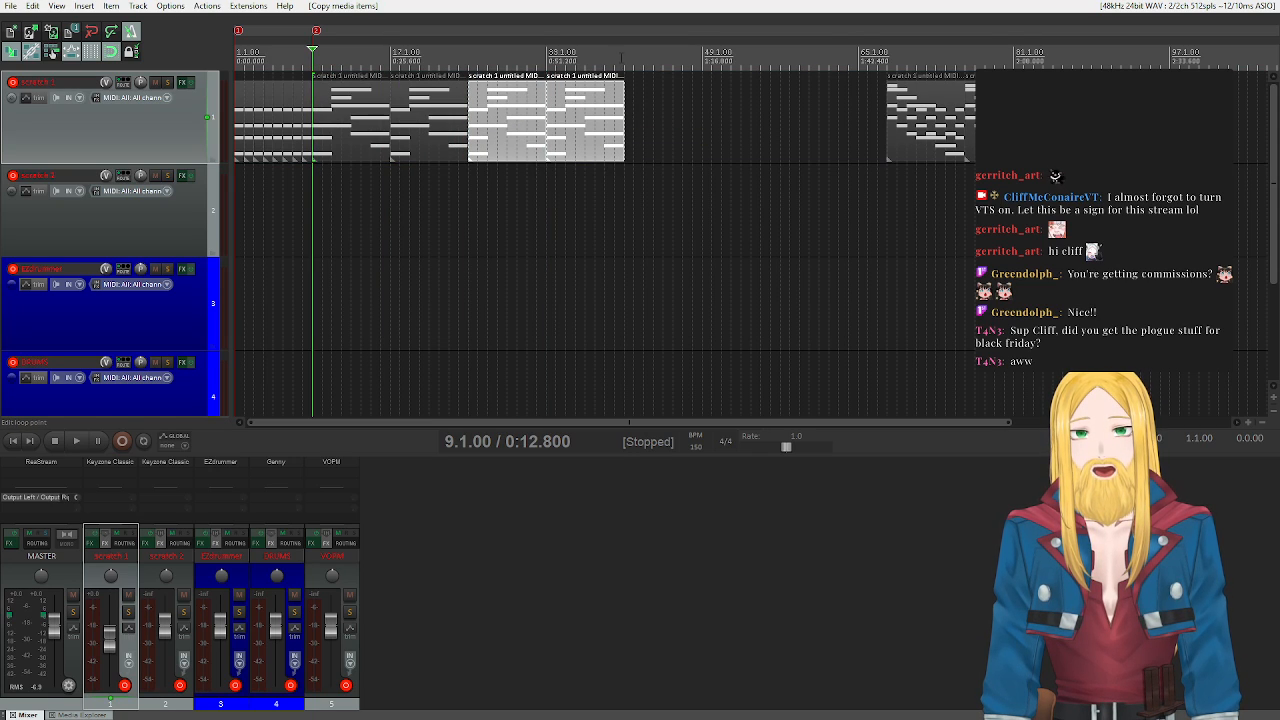
- Add a marker at bar 41, where the copied items end
{"action": "left_click", "coordinate": [622, 57]}
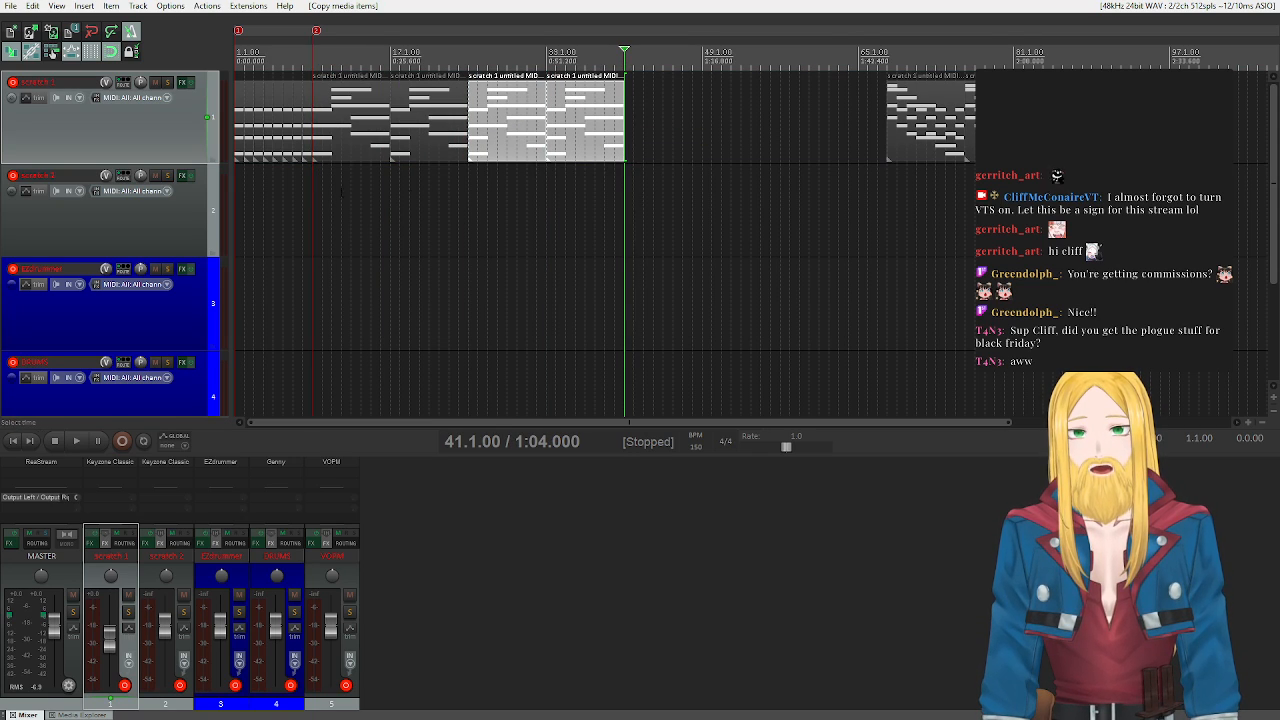
{"action": "key", "text": "m"}
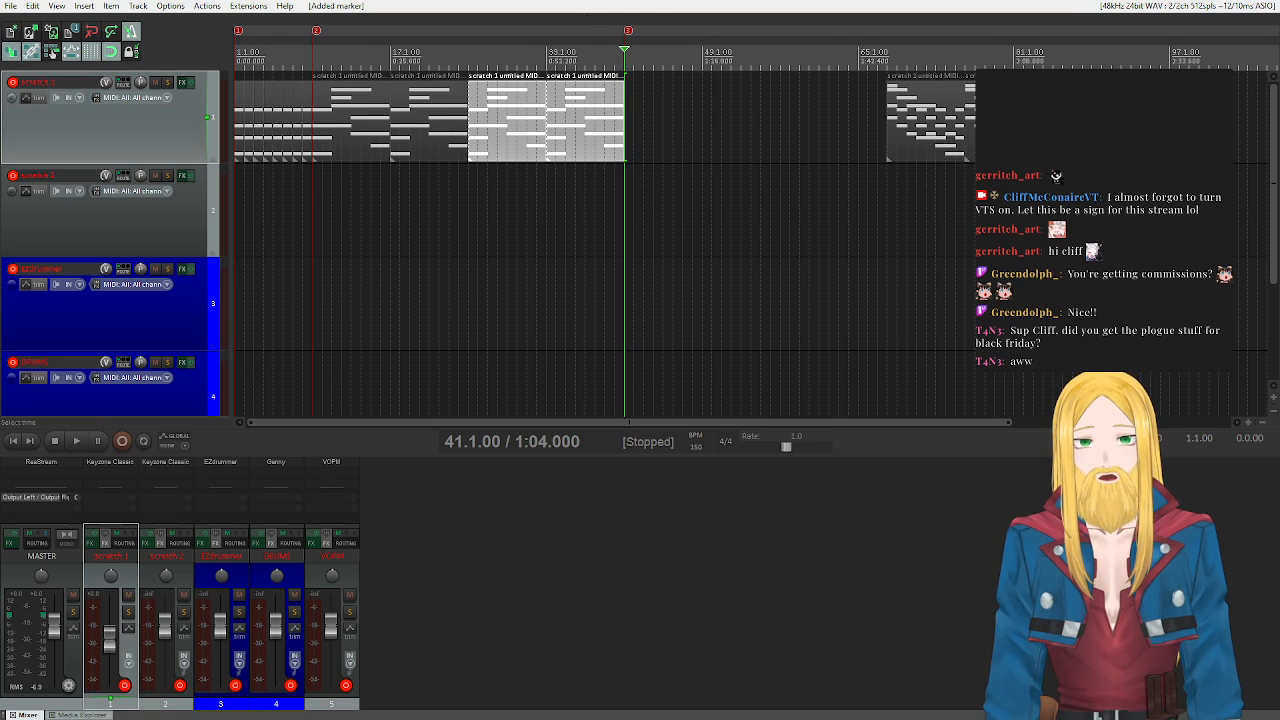
- Shift the glued items further along scratch 1 and copy the four items spanning bars 9–41 to bar 41
{"action": "left_click_drag", "start_coordinate": [591, 183], "coordinate": [335, 112]}
{"action": "right_click", "coordinate": [1091, 210]}
{"action": "left_click", "coordinate": [1091, 206]}
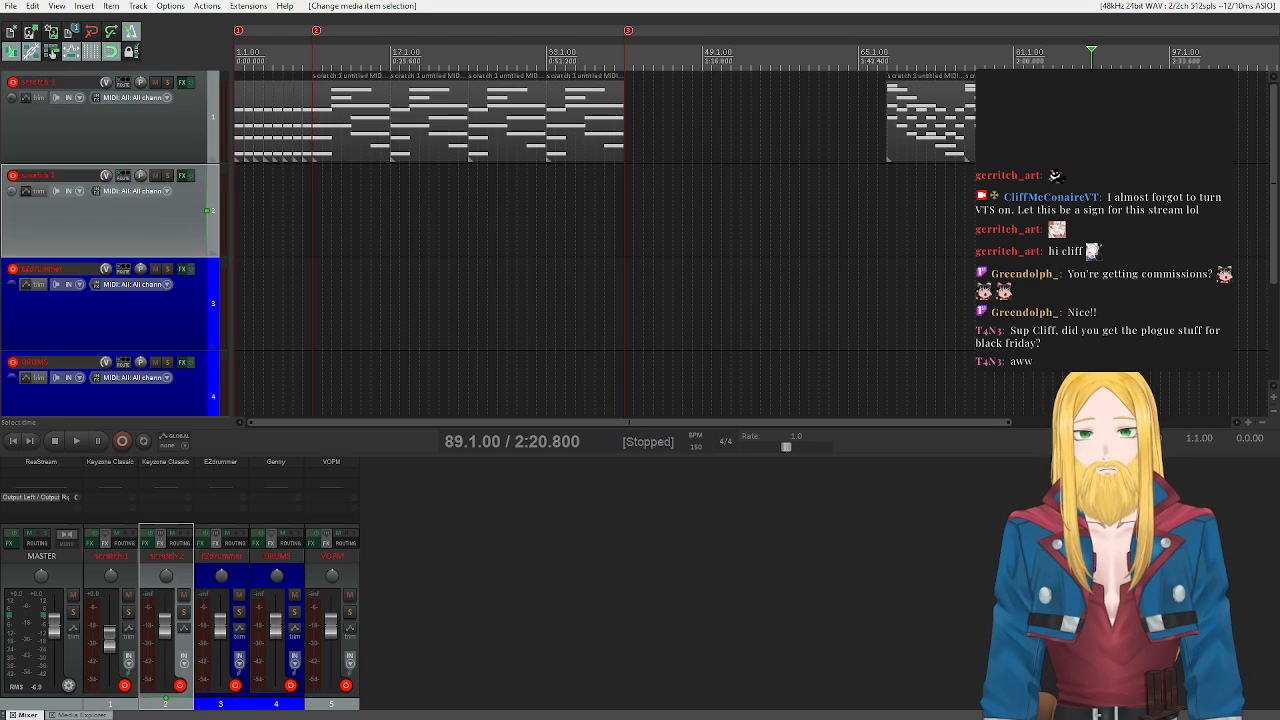
{"action": "left_click_drag", "start_coordinate": [1091, 213], "coordinate": [1040, 126]}
{"action": "left_click_drag", "start_coordinate": [734, 210], "coordinate": [661, 135]}
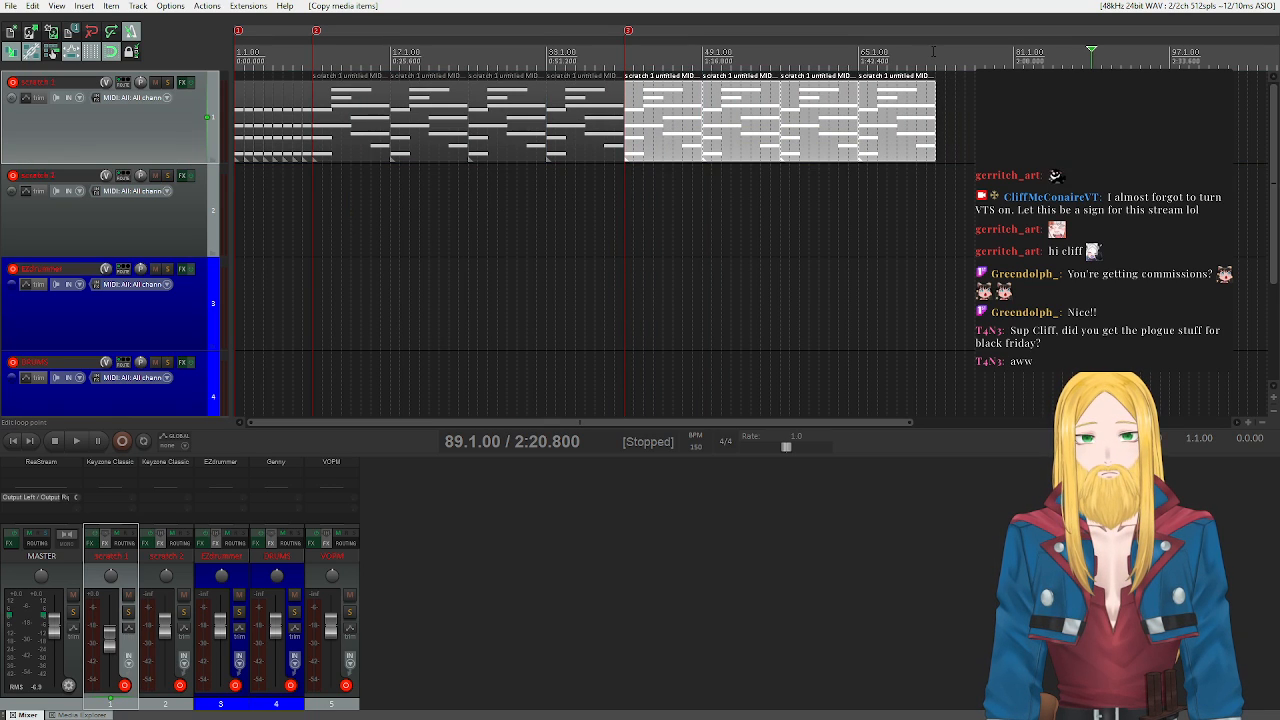
- Add a marker at bar 73 and delete the four copied items spanning bars 41–73
{"action": "left_click", "coordinate": [937, 57]}
{"action": "key", "text": "m"}
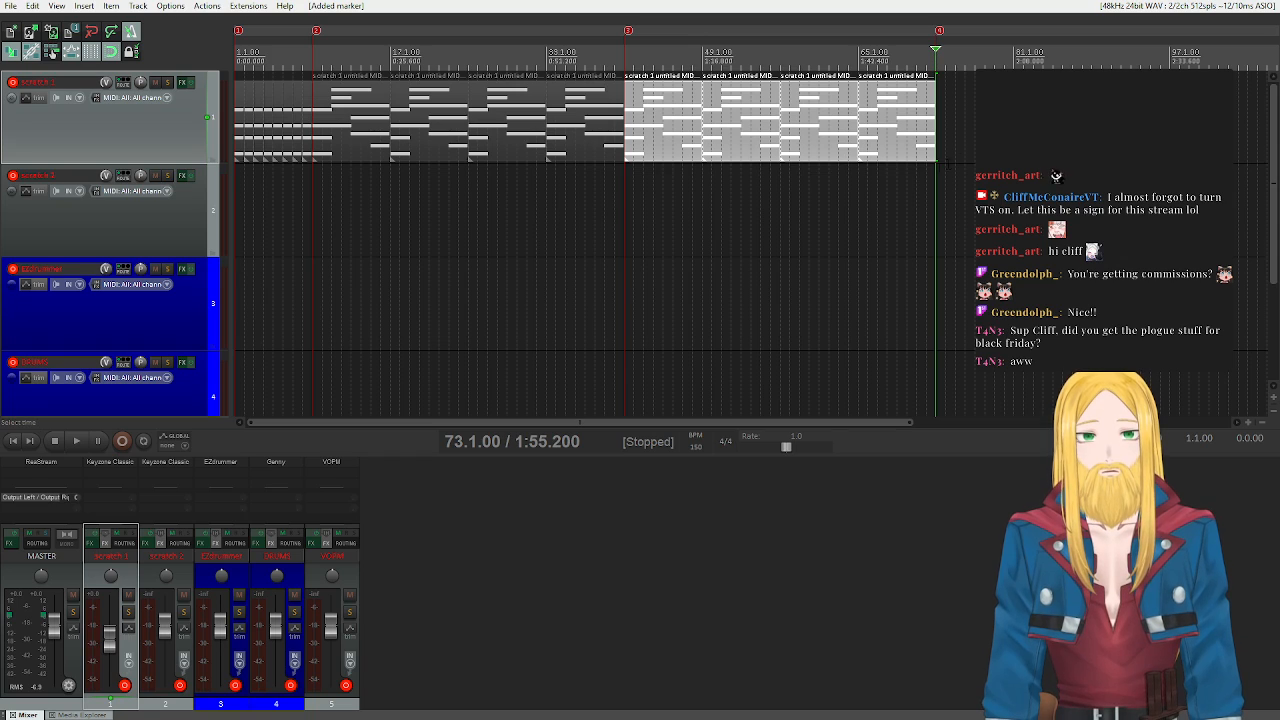
{"action": "key", "text": "Delete"}
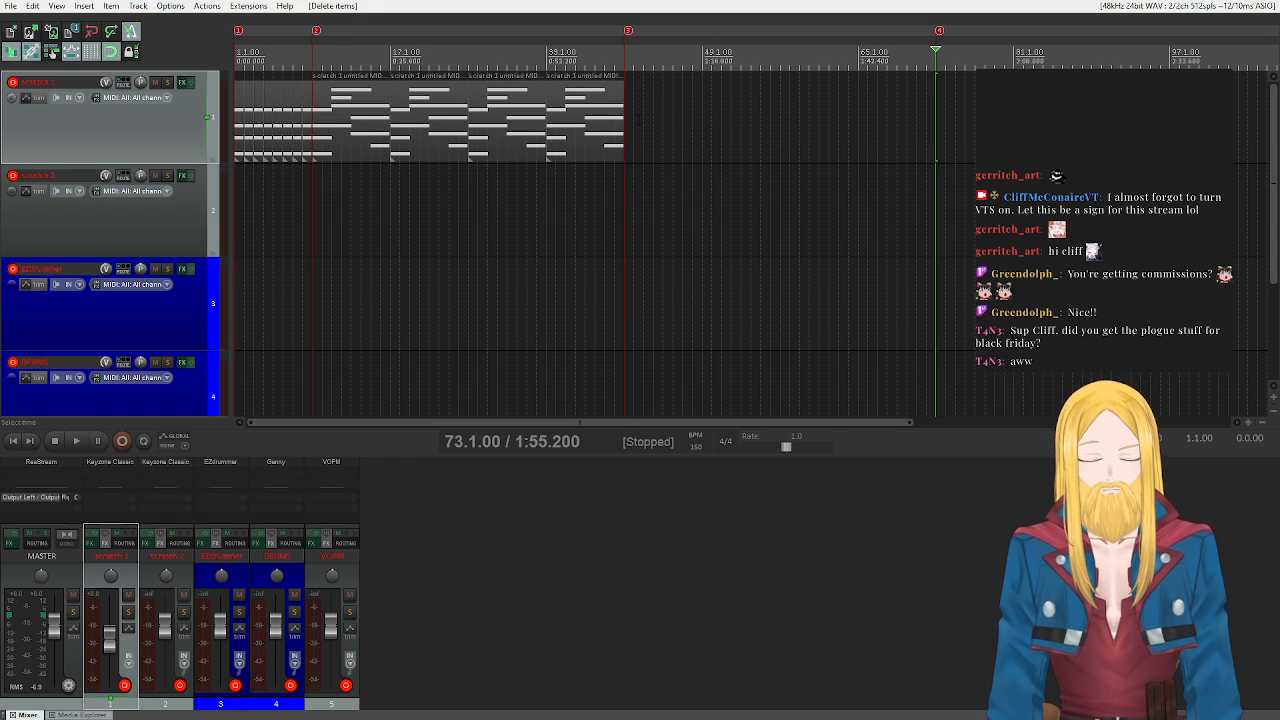
- Move the two glued items to the marker at bar 73 and copy them to bar 89
{"action": "left_click_drag", "start_coordinate": [1165, 195], "coordinate": [963, 134]}
{"action": "scroll", "coordinate": [963, 134], "scroll_direction": "down", "scroll_amount": 2}
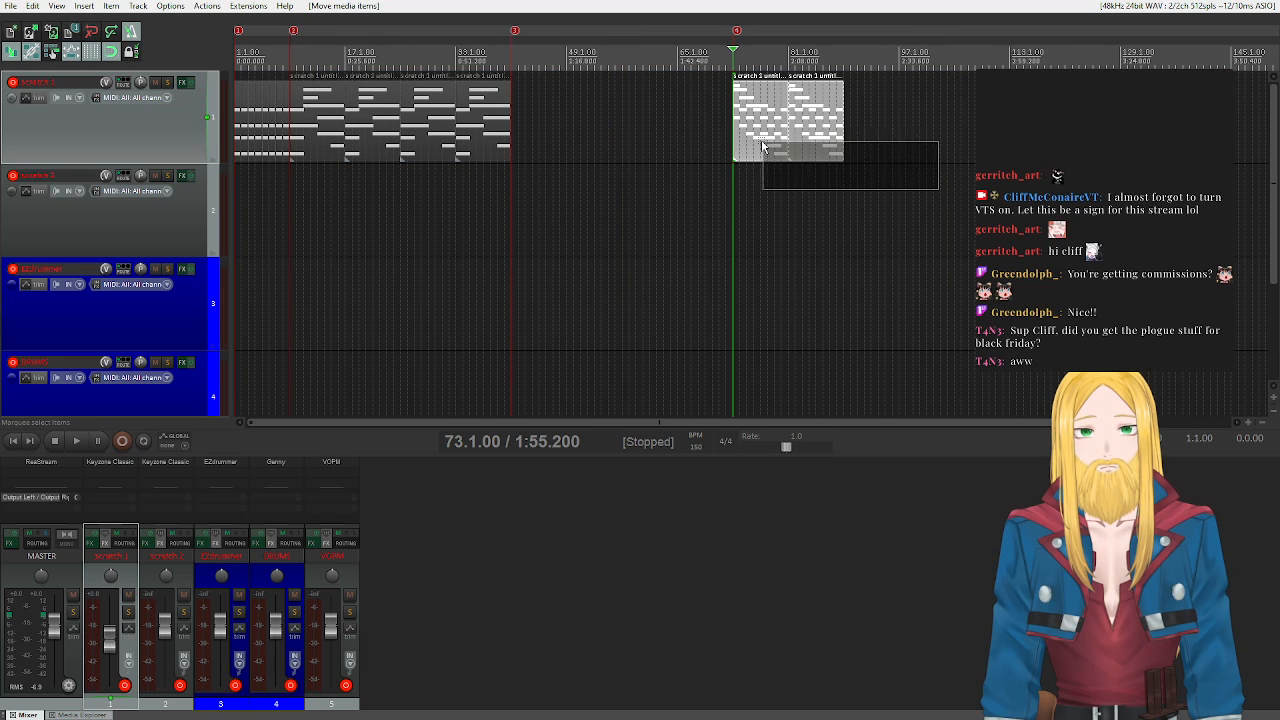
{"action": "left_click_drag", "start_coordinate": [765, 137], "coordinate": [876, 138]}
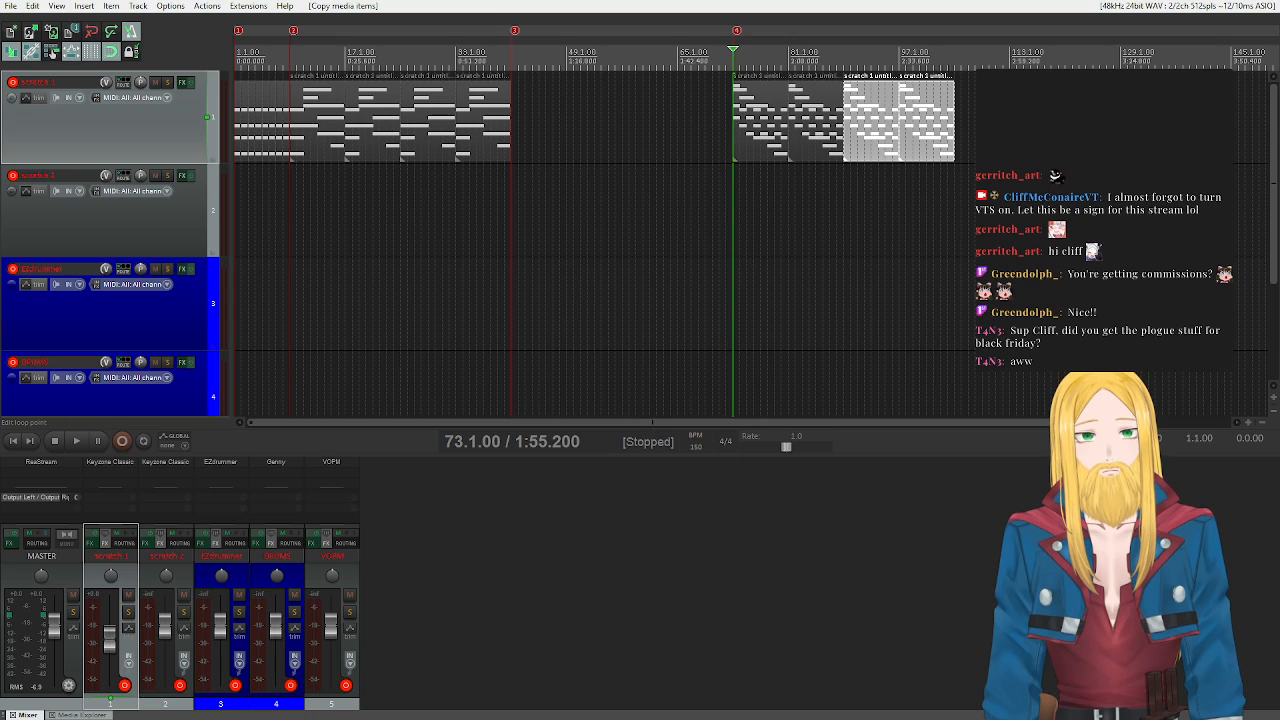
- Check the arrangement by jumping the edit cursor to bar 105 and between the markers at bars 9 and 73
{"action": "left_click", "coordinate": [954, 59]}
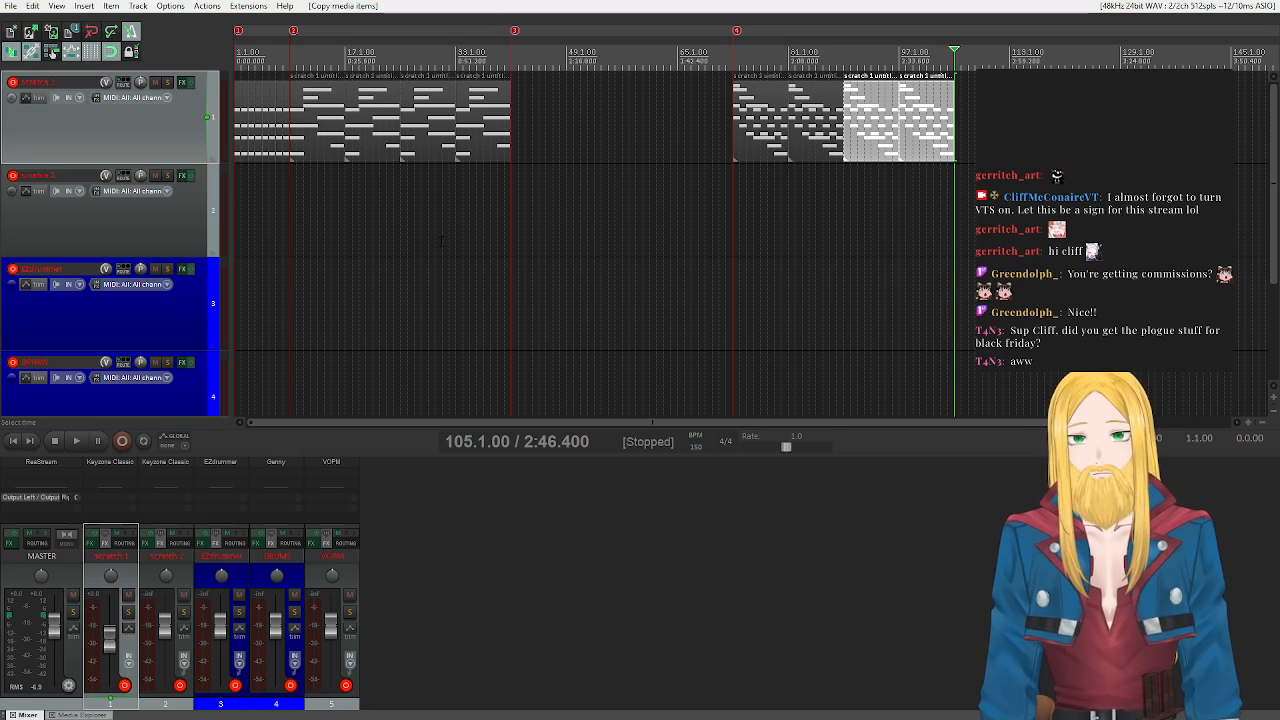
{"action": "key", "text": "2"}
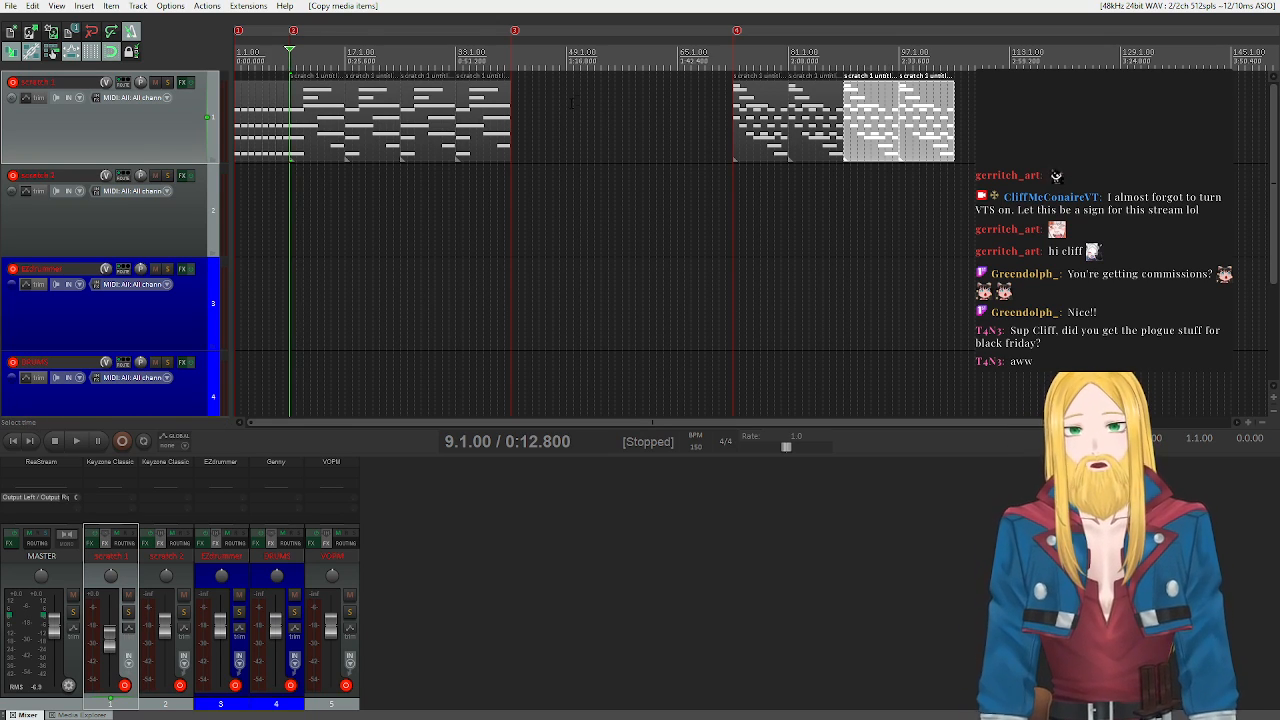
{"action": "left_click", "coordinate": [757, 131]}
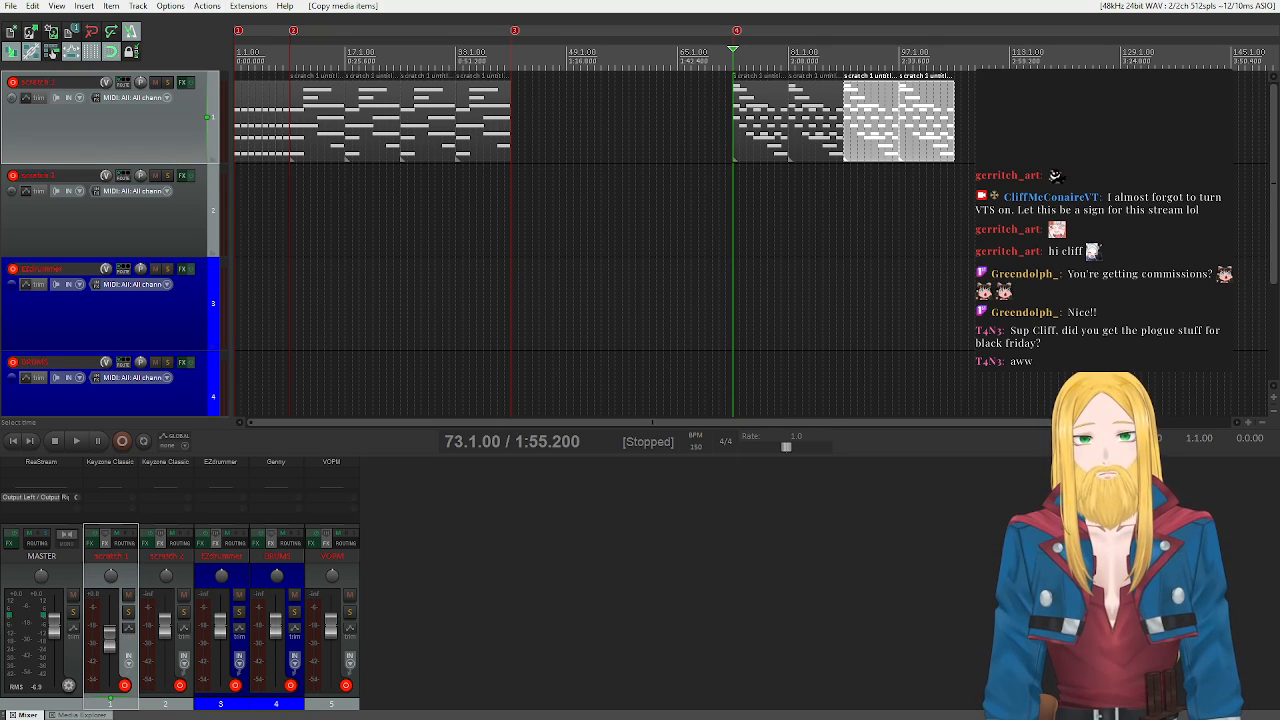
{"action": "key", "text": "2"}
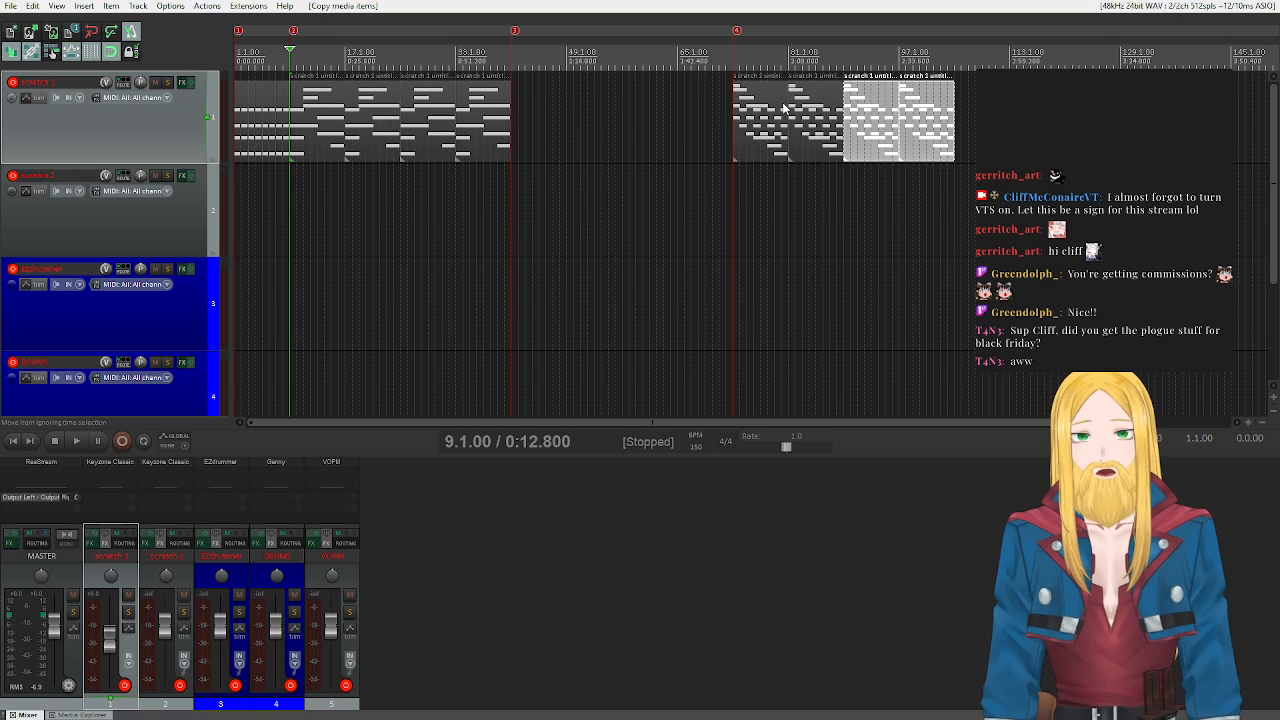
{"action": "key", "text": "4"}
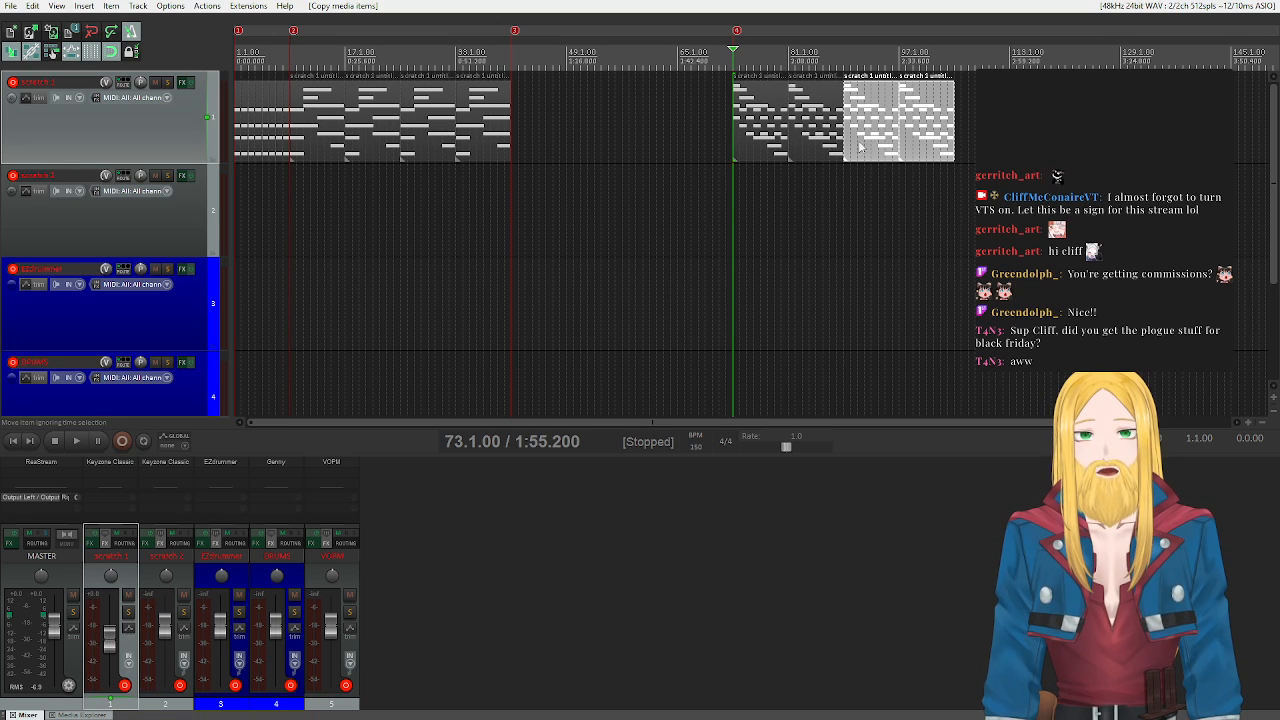
- Open the glued item at bar 73 in the MIDI editor and play it through
{"action": "left_click", "coordinate": [760, 117]}
{"action": "double_click", "coordinate": [760, 117]}
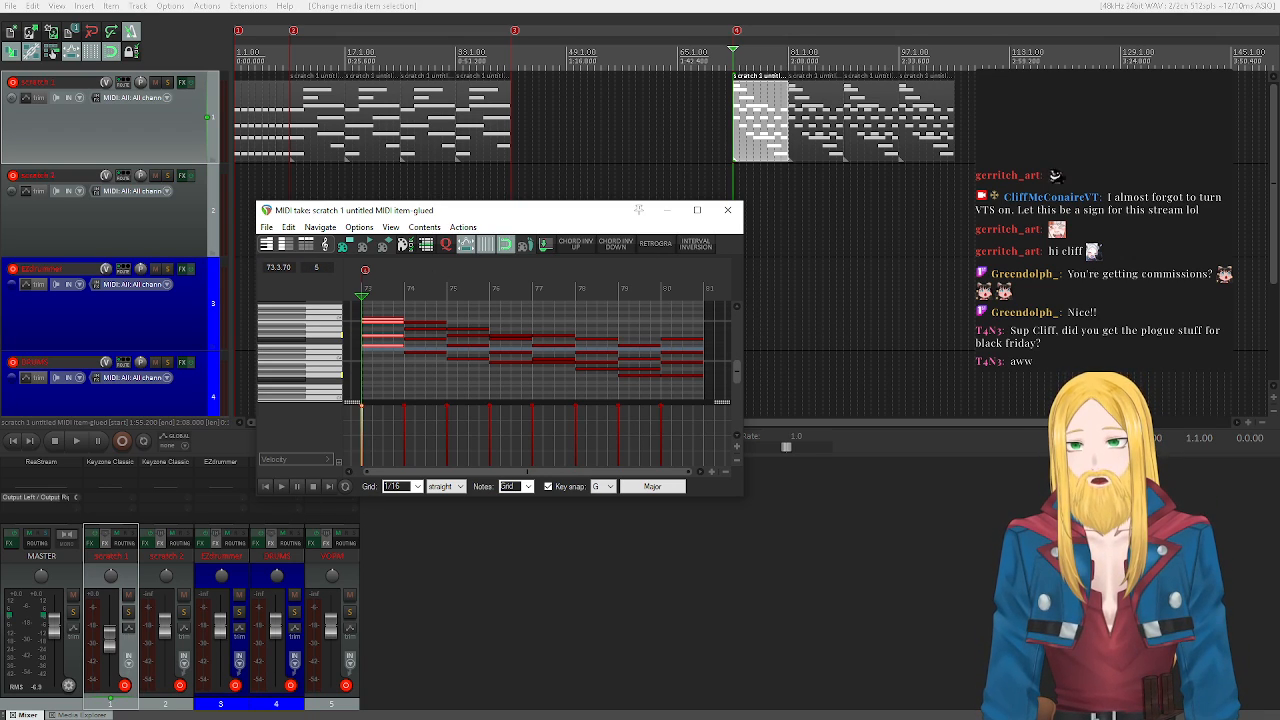
{"action": "left_click", "coordinate": [282, 486]}
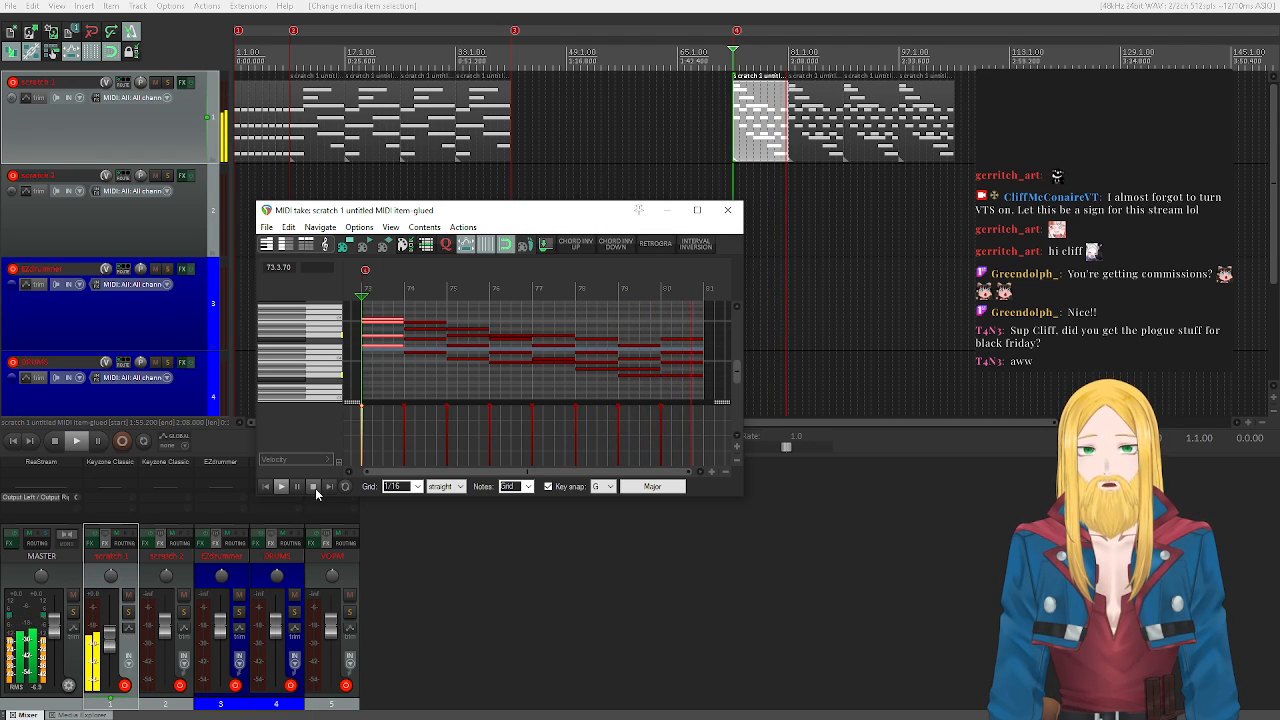
{"action": "left_click", "coordinate": [314, 487]}
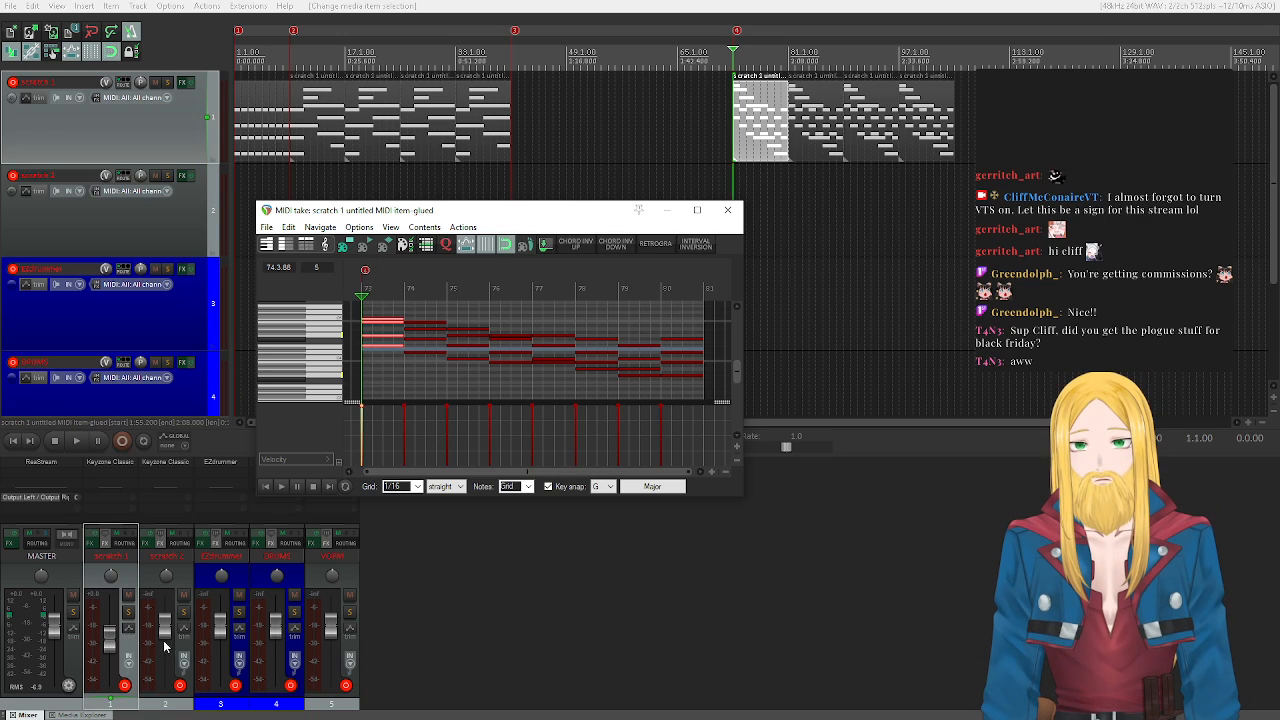
- Lower the volume of the scratch 2 track
{"action": "left_click_drag", "start_coordinate": [163, 635], "coordinate": [163, 653]}
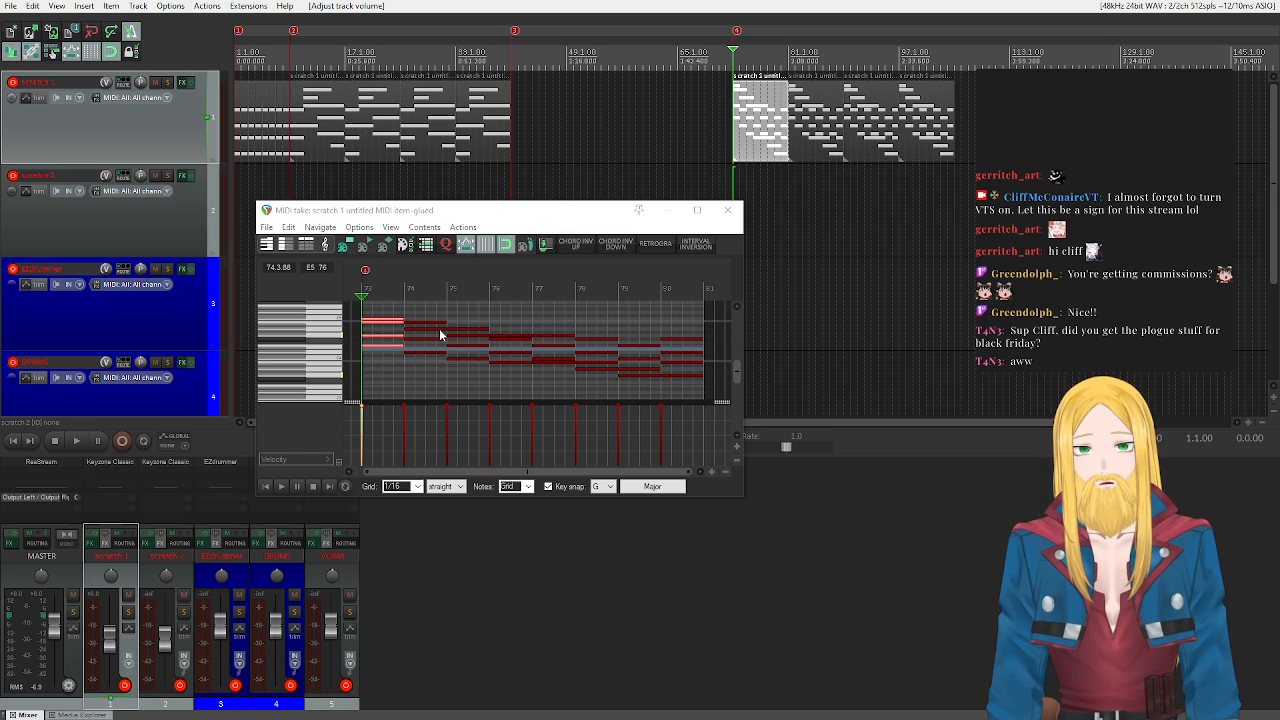
- Audition individual notes below C4, including G3, on the MIDI editor's piano keyboard
{"action": "scroll", "coordinate": [400, 371], "scroll_direction": "up", "scroll_amount": 5}
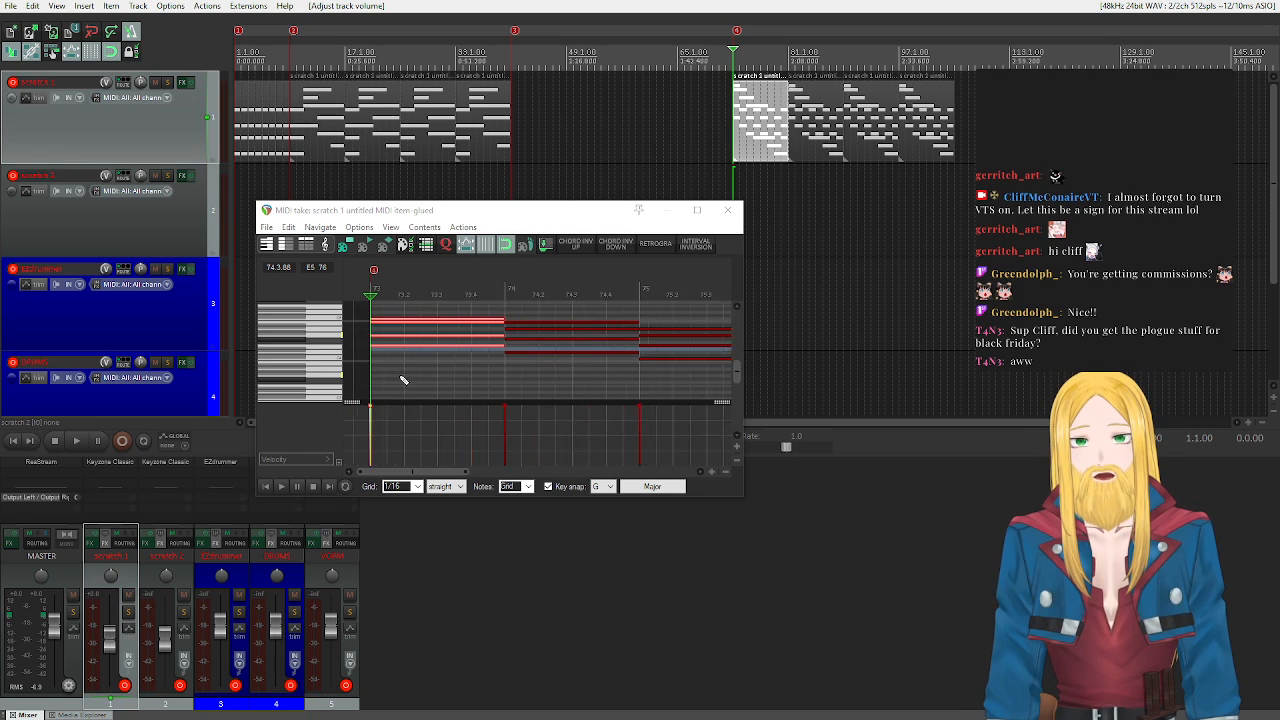
{"action": "scroll", "coordinate": [338, 373], "scroll_direction": "up", "scroll_amount": 4}
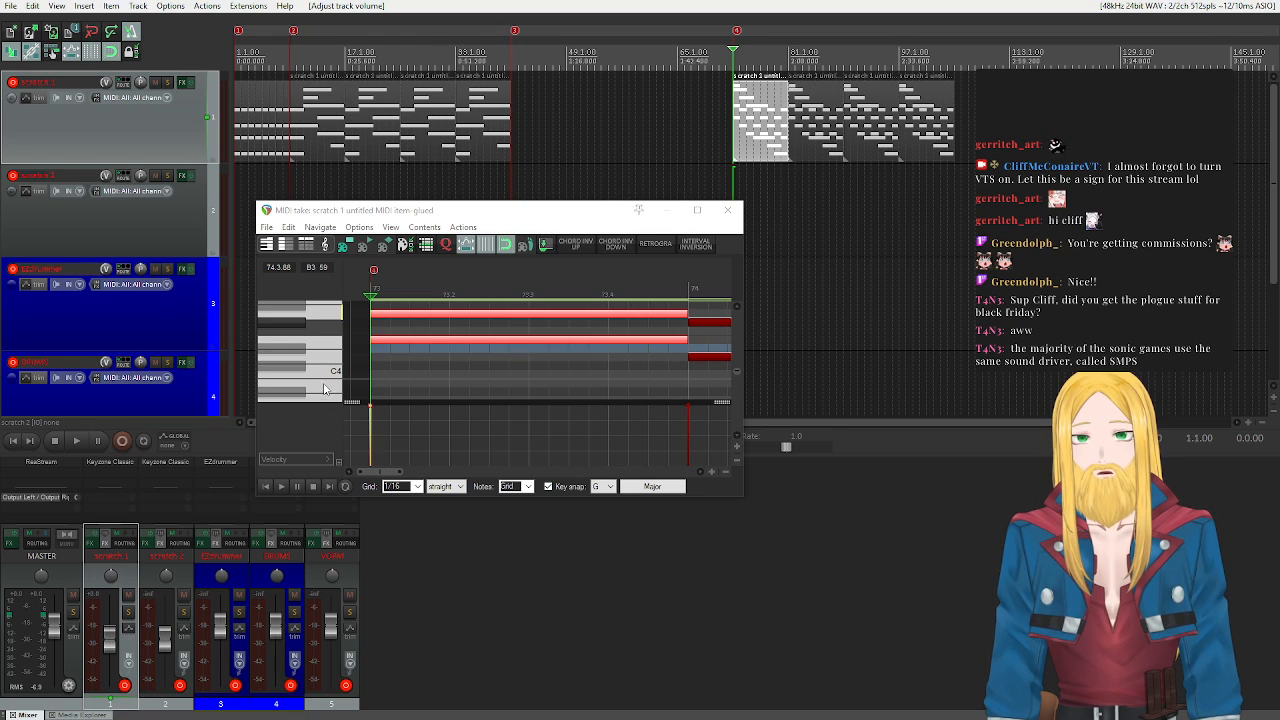
{"action": "scroll", "coordinate": [328, 380], "scroll_direction": "down", "scroll_amount": 3}
{"action": "left_click", "coordinate": [336, 348]}
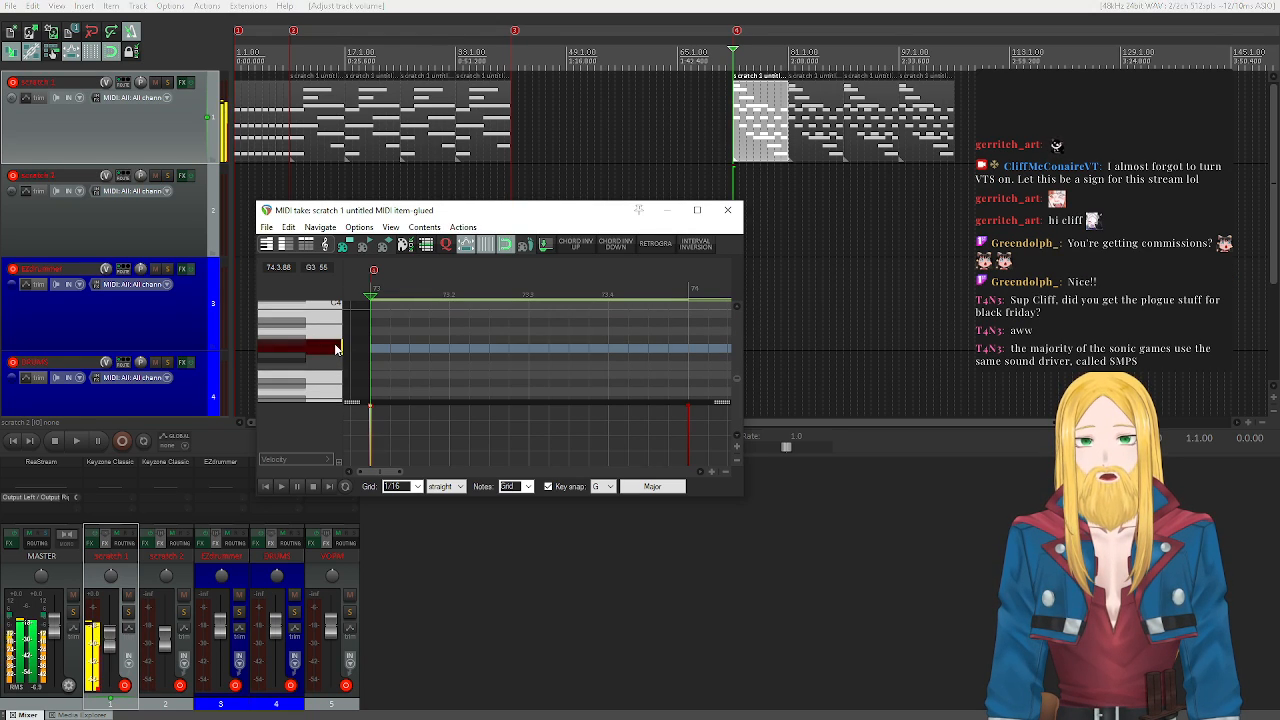
{"action": "scroll", "coordinate": [332, 356], "scroll_direction": "up", "scroll_amount": 2}
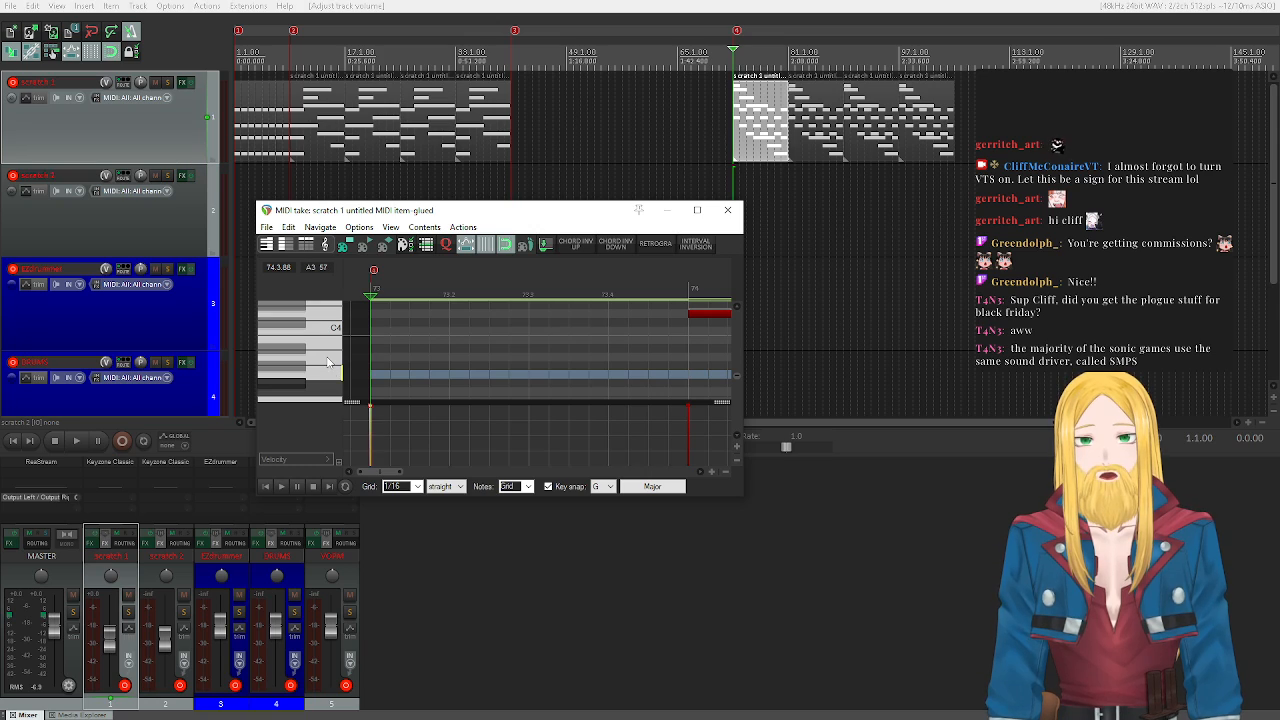
{"action": "left_click", "coordinate": [337, 348]}
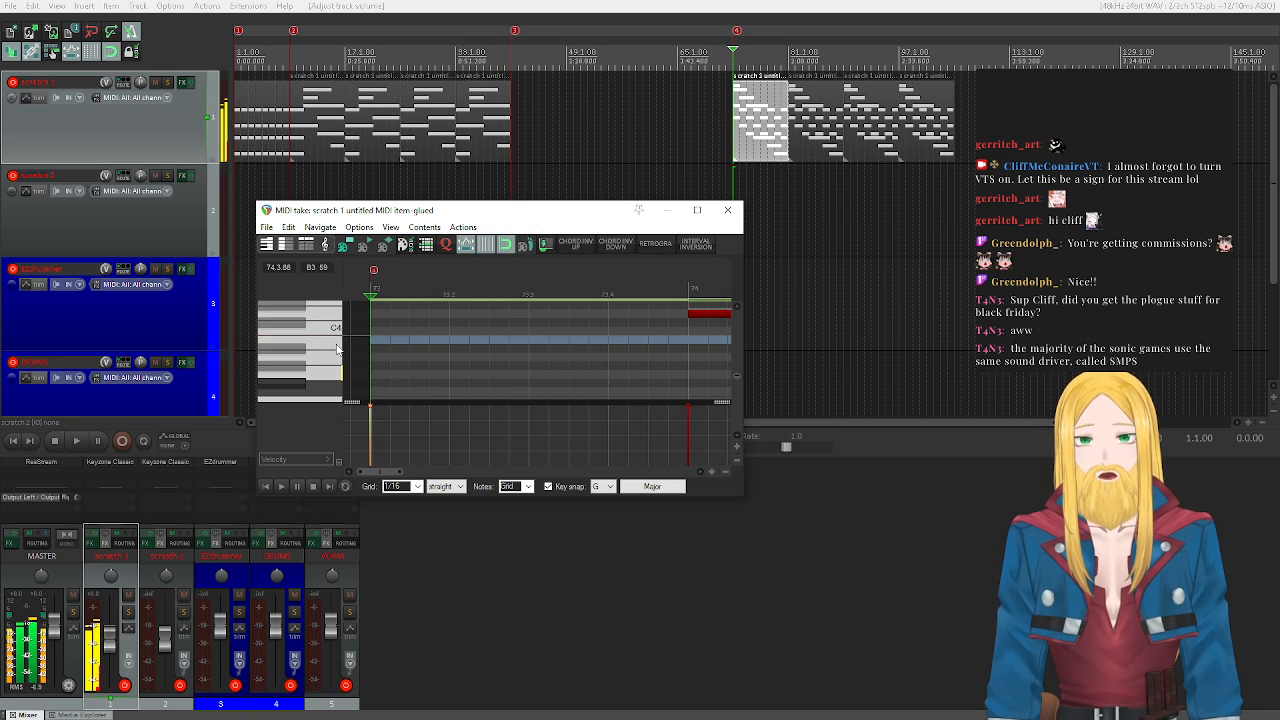
- Compare B3 and D4 by sounding notes on the MIDI editor's piano keyboard
{"action": "scroll", "coordinate": [336, 346], "scroll_direction": "up", "scroll_amount": 1}
{"action": "key", "text": "Up"}
{"action": "key", "text": "Up"}
{"action": "key", "text": "Up"}
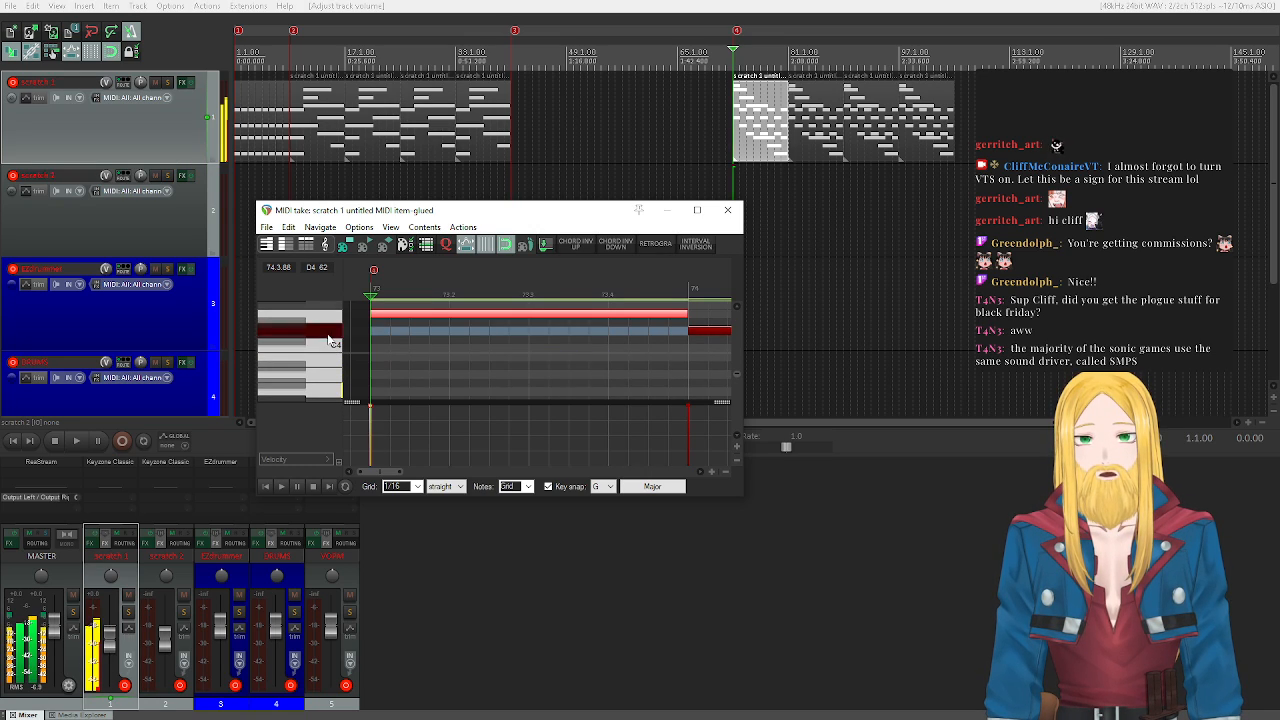
{"action": "key", "text": "Down"}
{"action": "key", "text": "Down"}
{"action": "key", "text": "Down"}
{"action": "key", "text": "Down"}
{"action": "key", "text": "Down"}
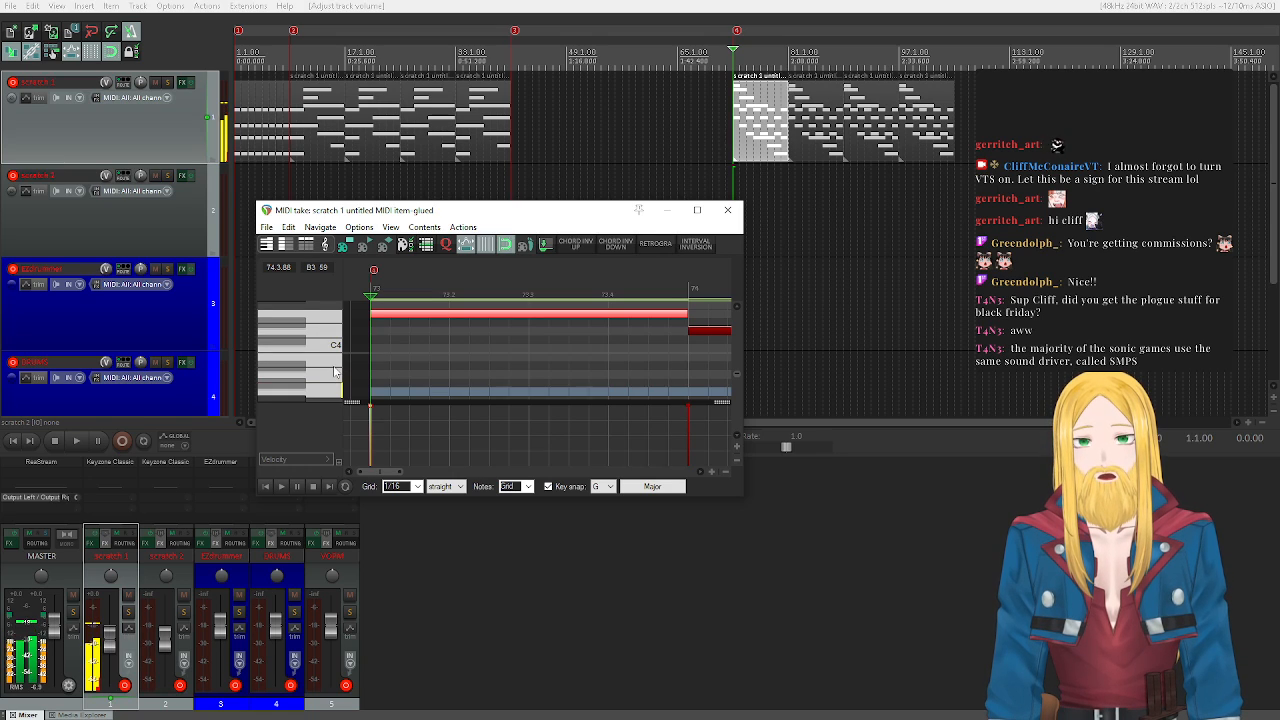
{"action": "key", "text": "Up"}
{"action": "key", "text": "Up"}
{"action": "key", "text": "Up"}
{"action": "key", "text": "Up"}
{"action": "key", "text": "Up"}
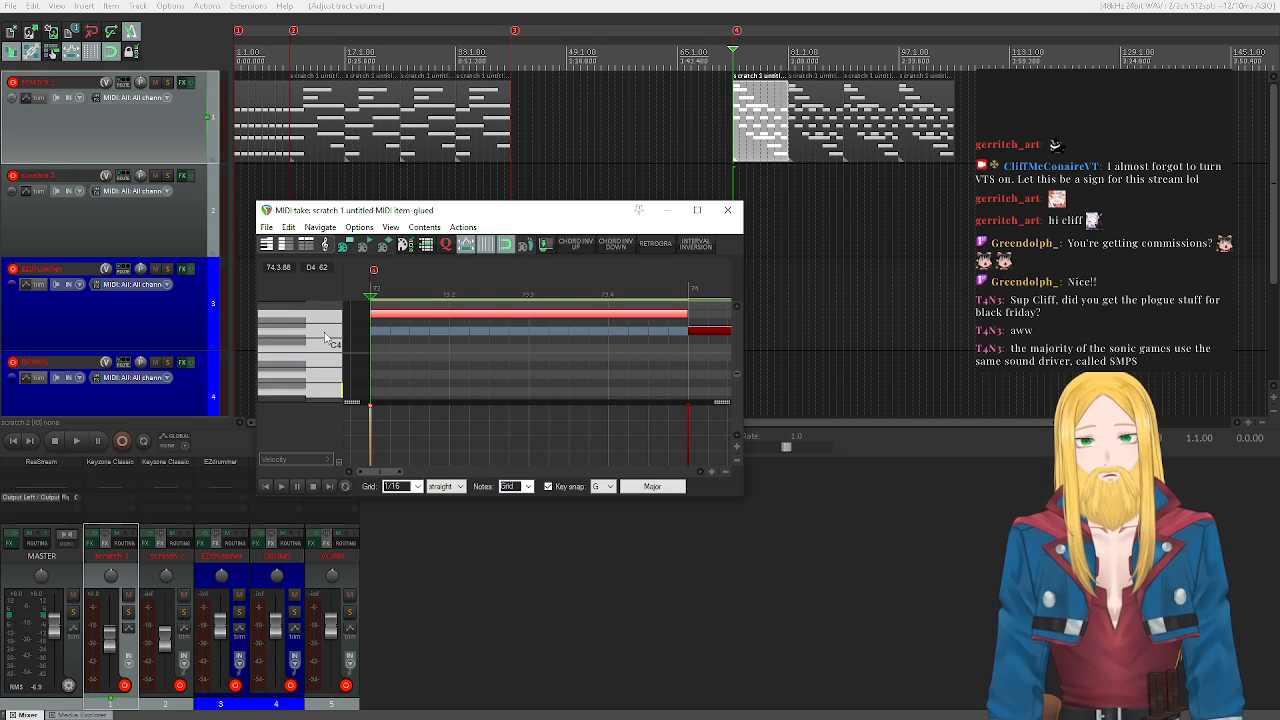
- Audition the chord tones G3, B3, D4 and F#4 one after another on the MIDI editor's piano keyboard
{"action": "left_click", "coordinate": [337, 391]}
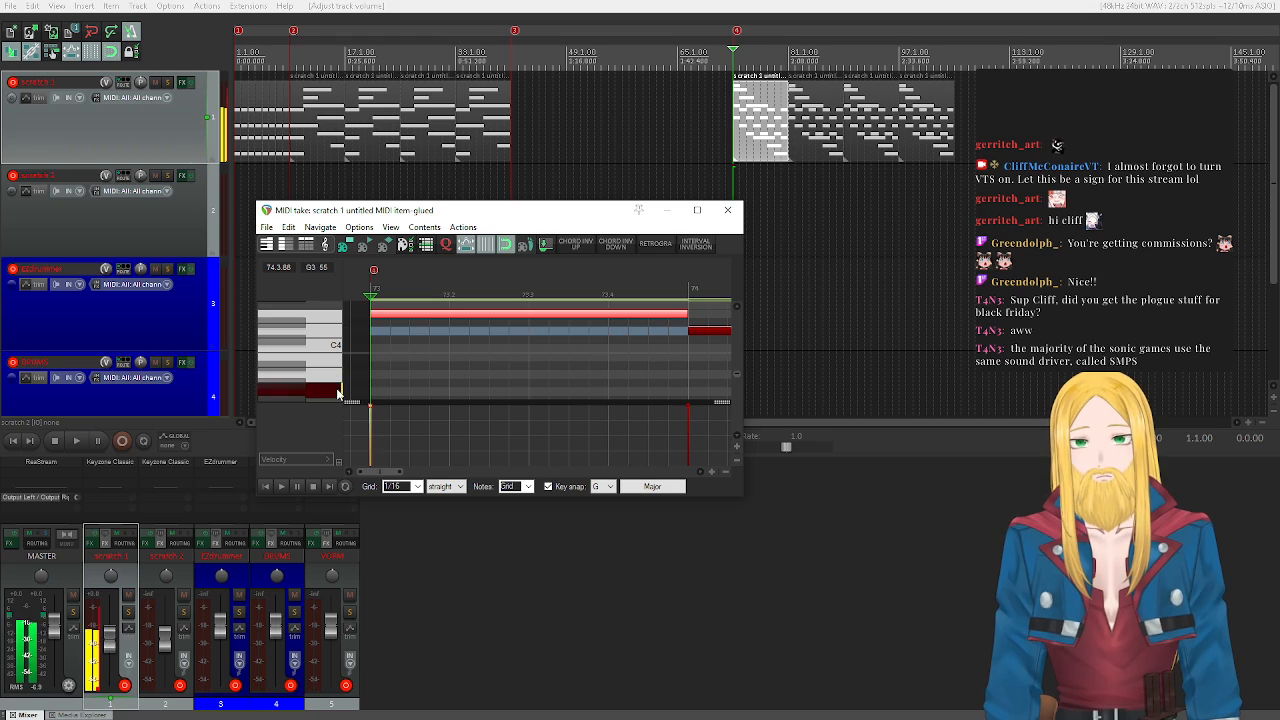
{"action": "left_click", "coordinate": [336, 360]}
{"action": "left_click", "coordinate": [335, 331]}
{"action": "scroll", "coordinate": [335, 352], "scroll_direction": "up", "scroll_amount": 2}
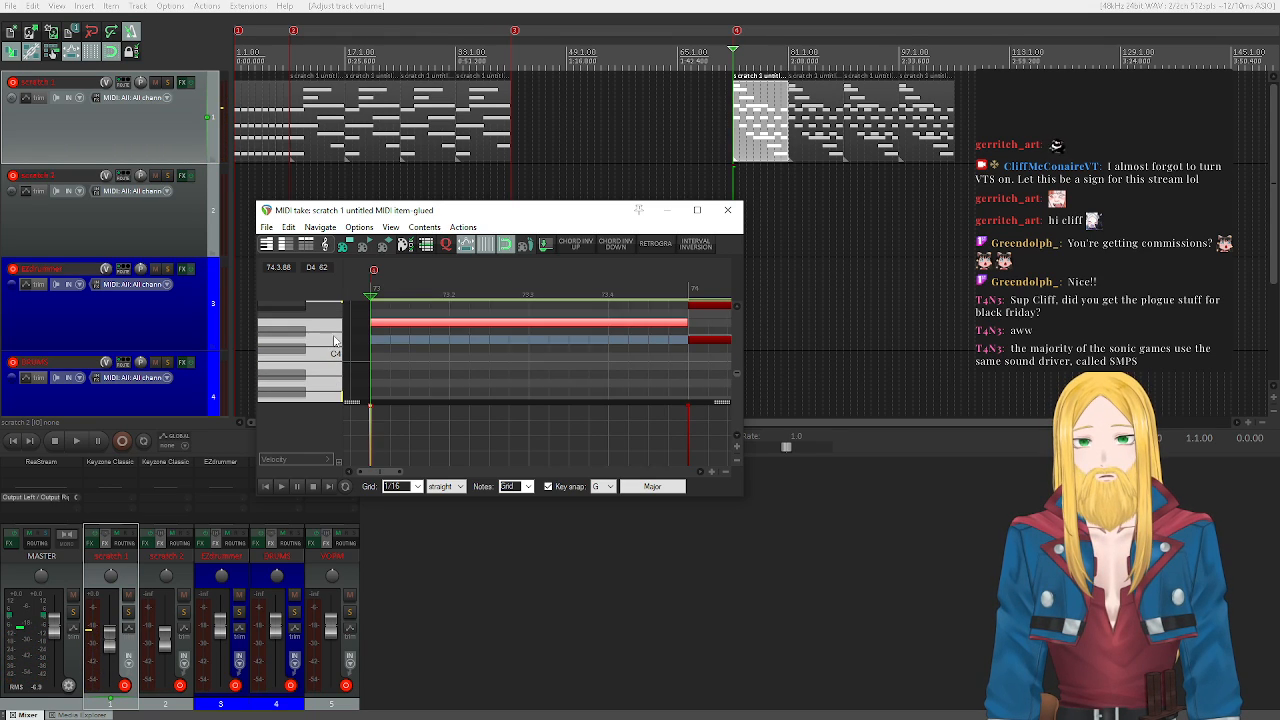
{"action": "left_click", "coordinate": [301, 316]}
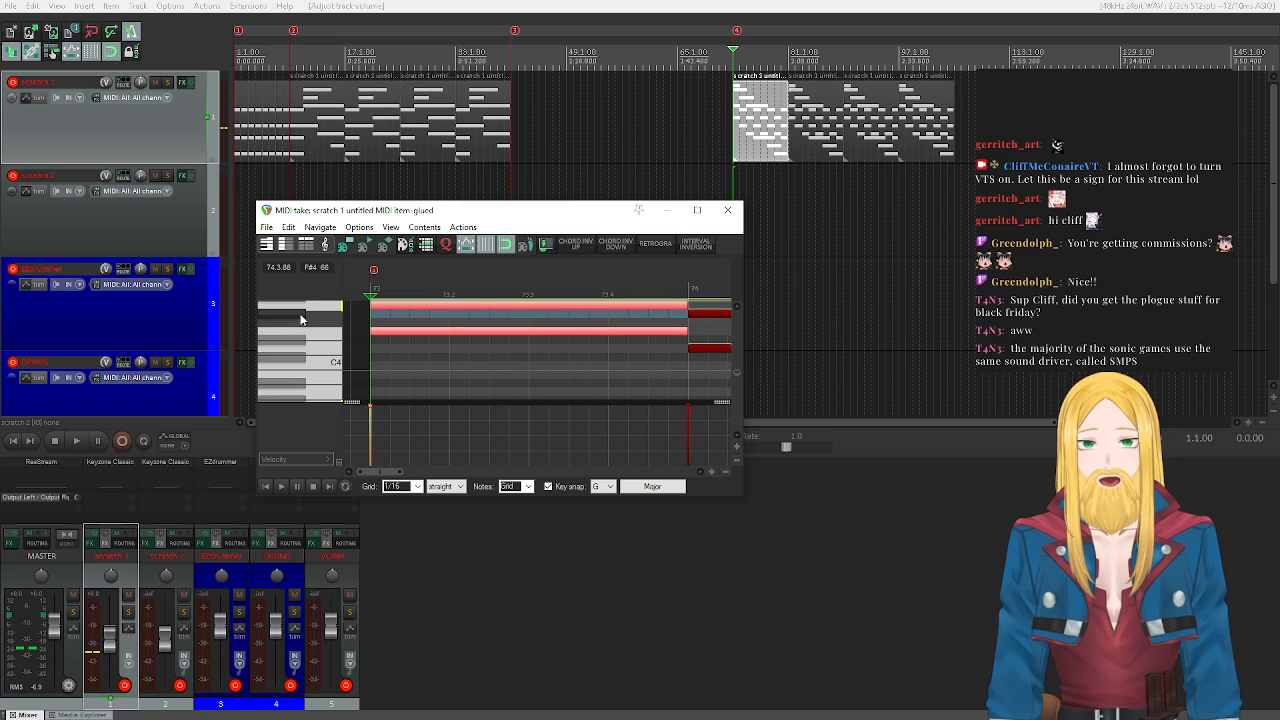
{"action": "scroll", "coordinate": [338, 356], "scroll_direction": "down", "scroll_amount": 3}
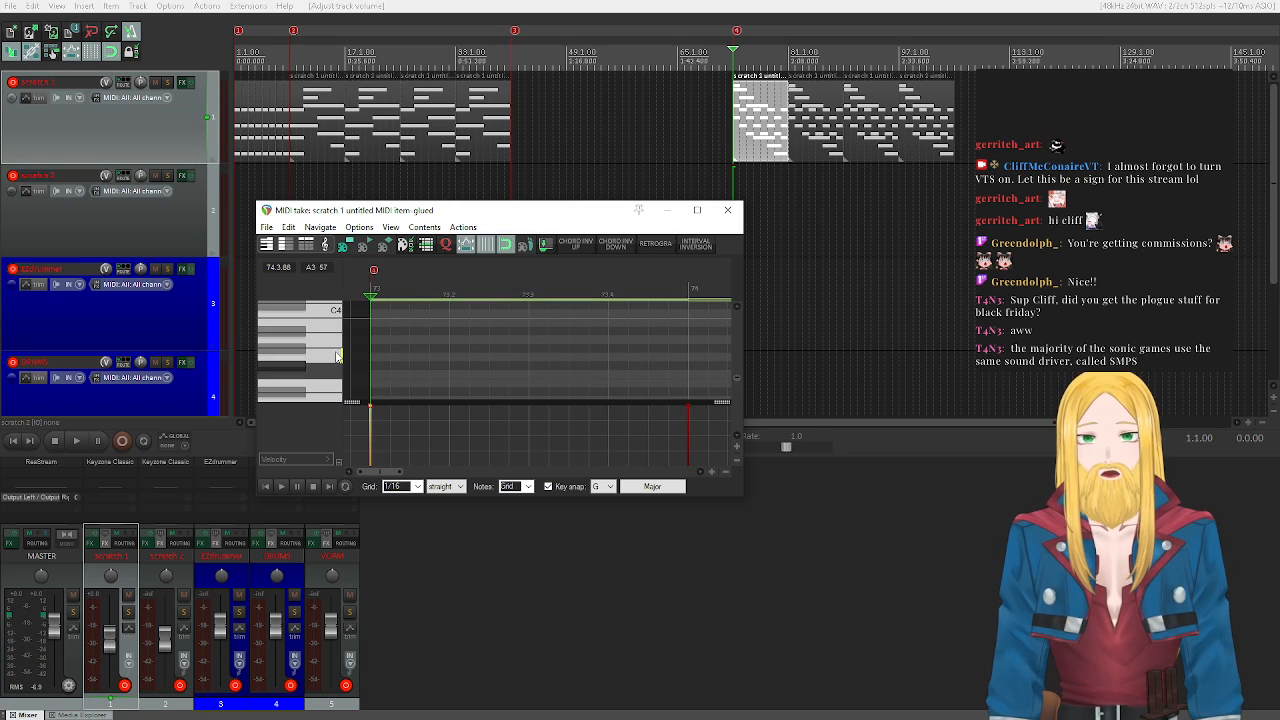
{"action": "left_click", "coordinate": [338, 360]}
{"action": "left_click", "coordinate": [336, 328]}
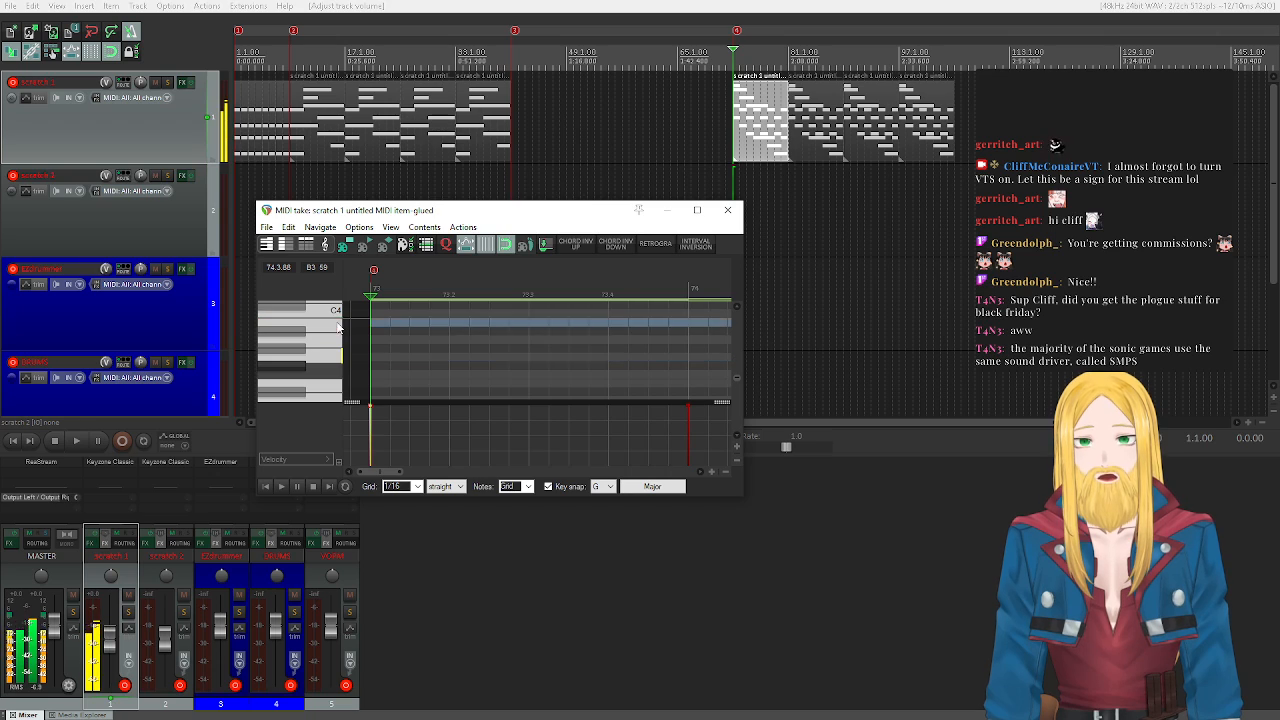
{"action": "scroll", "coordinate": [335, 324], "scroll_direction": "up", "scroll_amount": 1}
{"action": "left_click", "coordinate": [295, 314]}
{"action": "scroll", "coordinate": [295, 316], "scroll_direction": "up", "scroll_amount": 1}
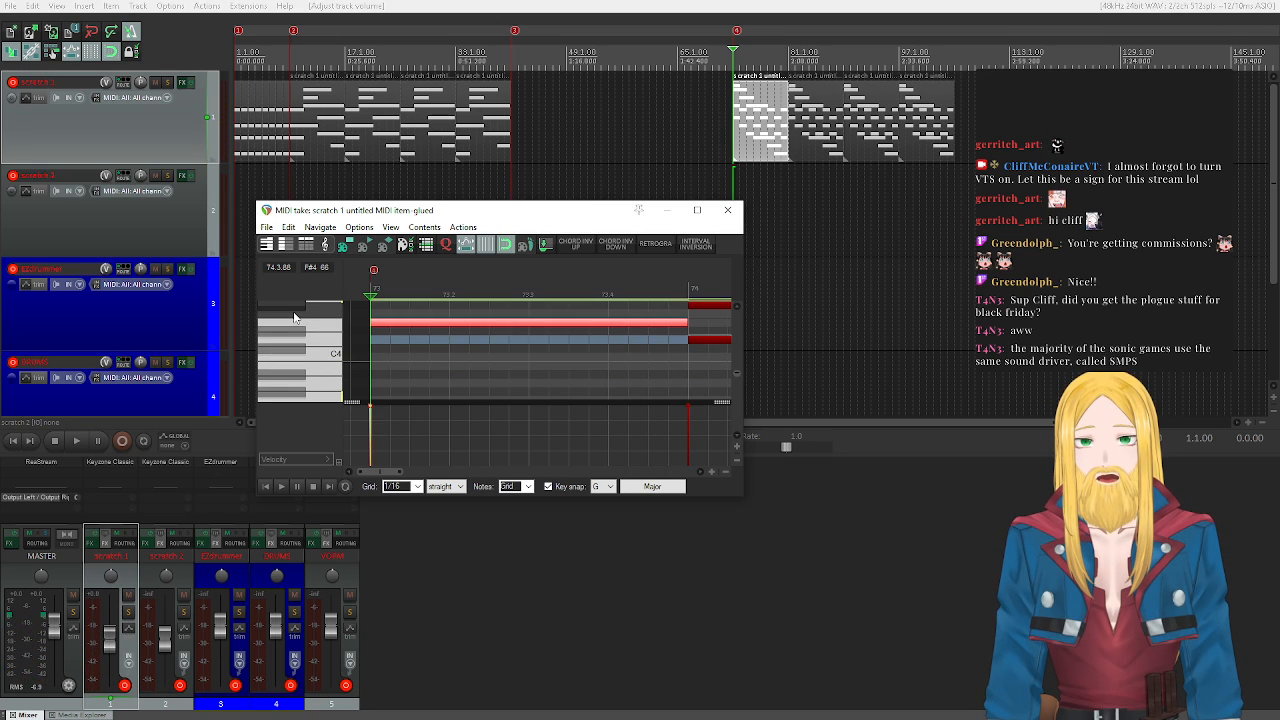
{"action": "scroll", "coordinate": [318, 345], "scroll_direction": "down", "scroll_amount": 2}
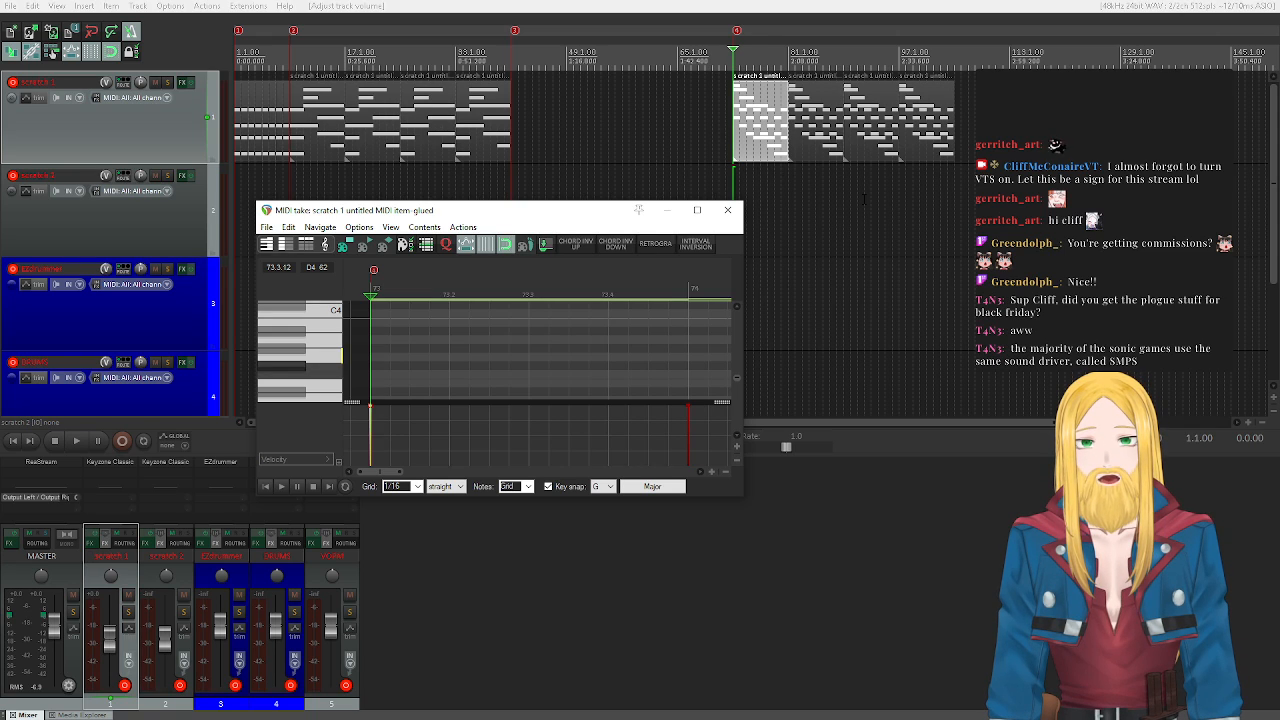
{"action": "scroll", "coordinate": [321, 347], "scroll_direction": "up", "scroll_amount": 4}
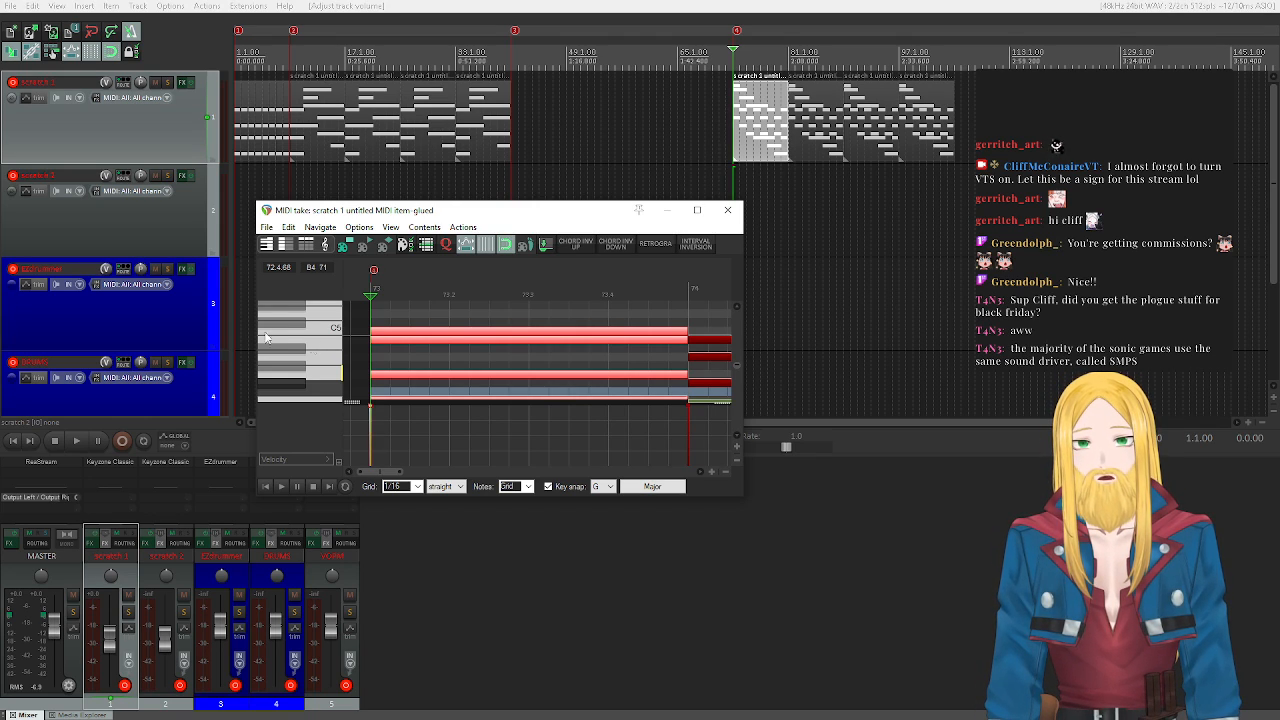
- Inspect the Genny instrument in the DRUMS track's effects chain and close its window
{"action": "scroll", "coordinate": [146, 309], "scroll_direction": "down", "scroll_amount": 3}
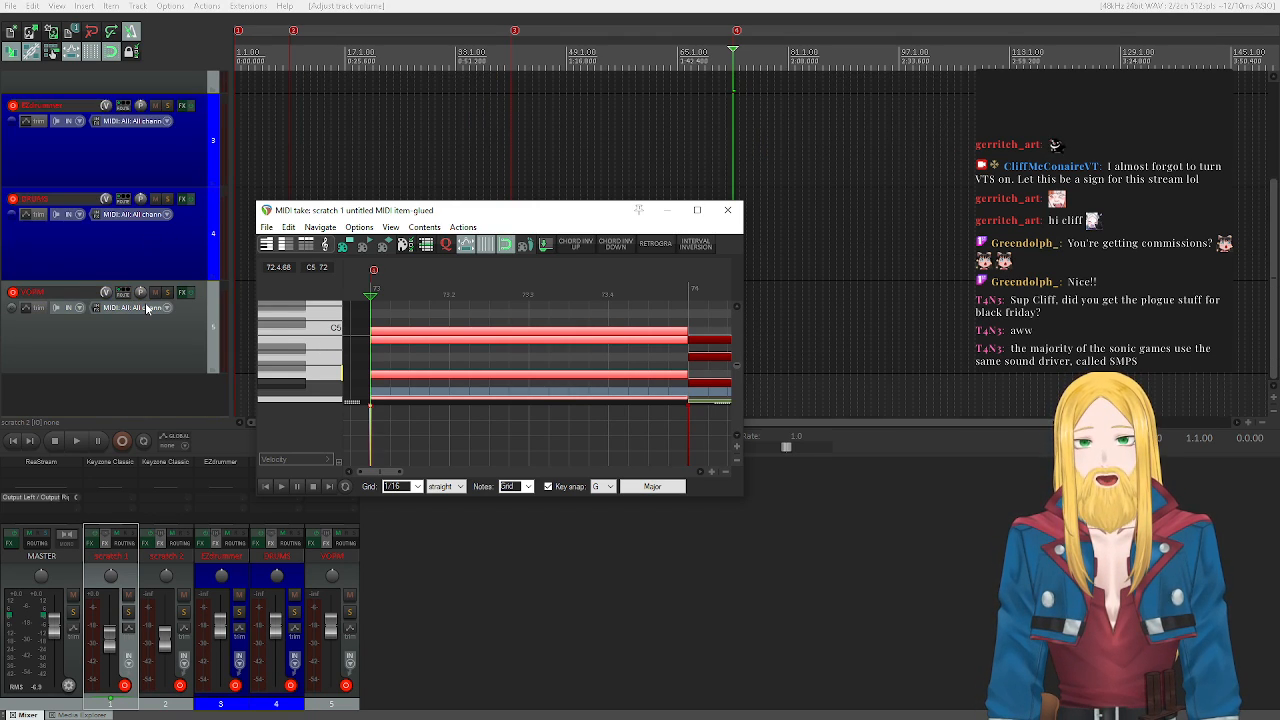
{"action": "left_click", "coordinate": [193, 247]}
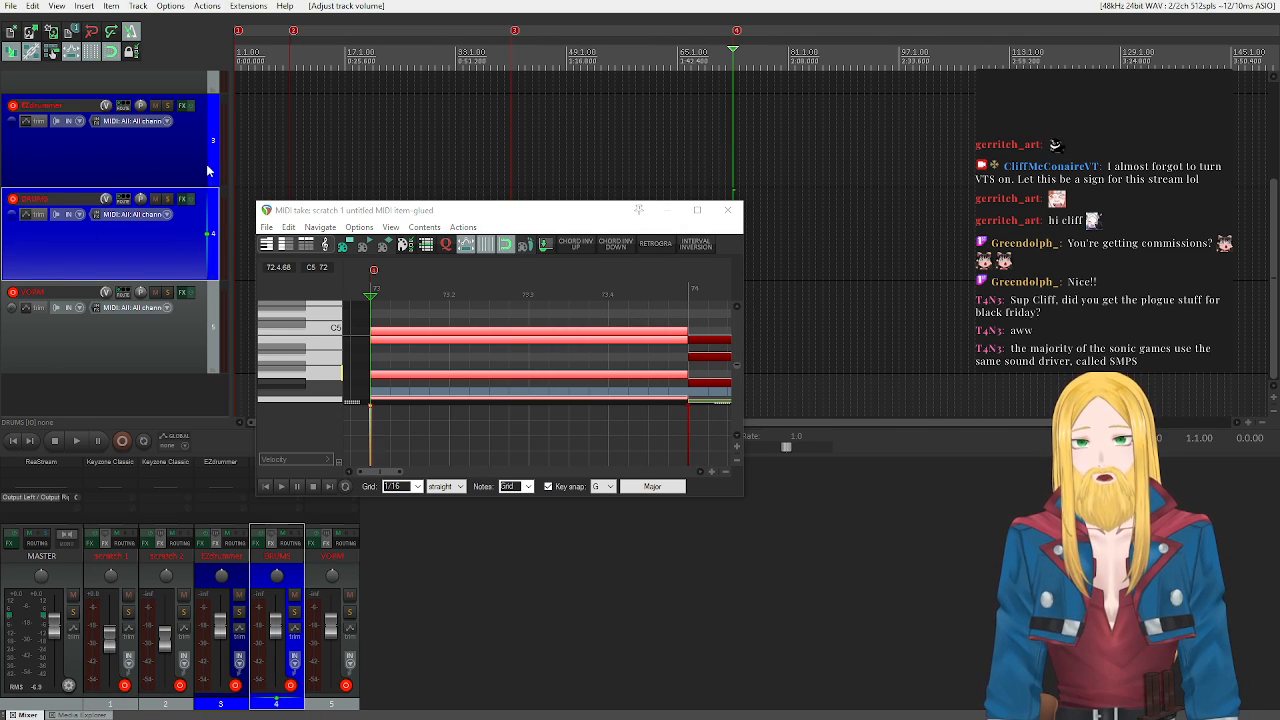
{"action": "left_click", "coordinate": [183, 201]}
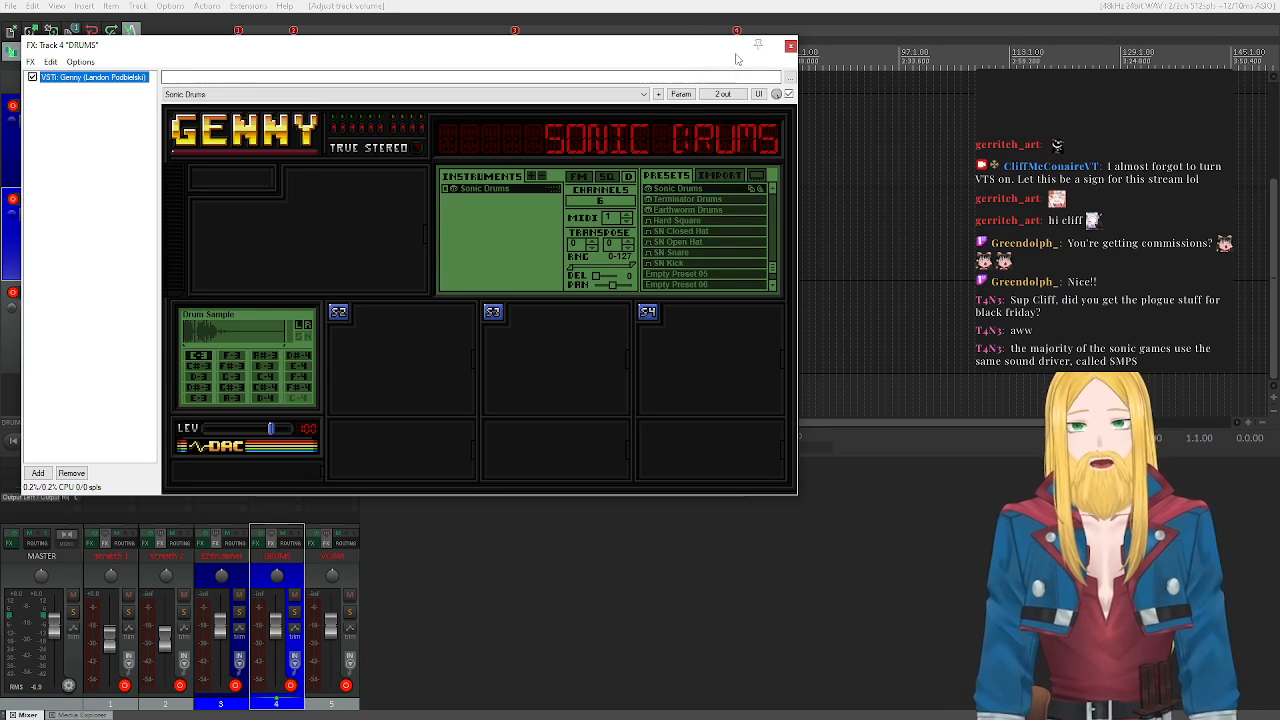
{"action": "left_click", "coordinate": [790, 46]}
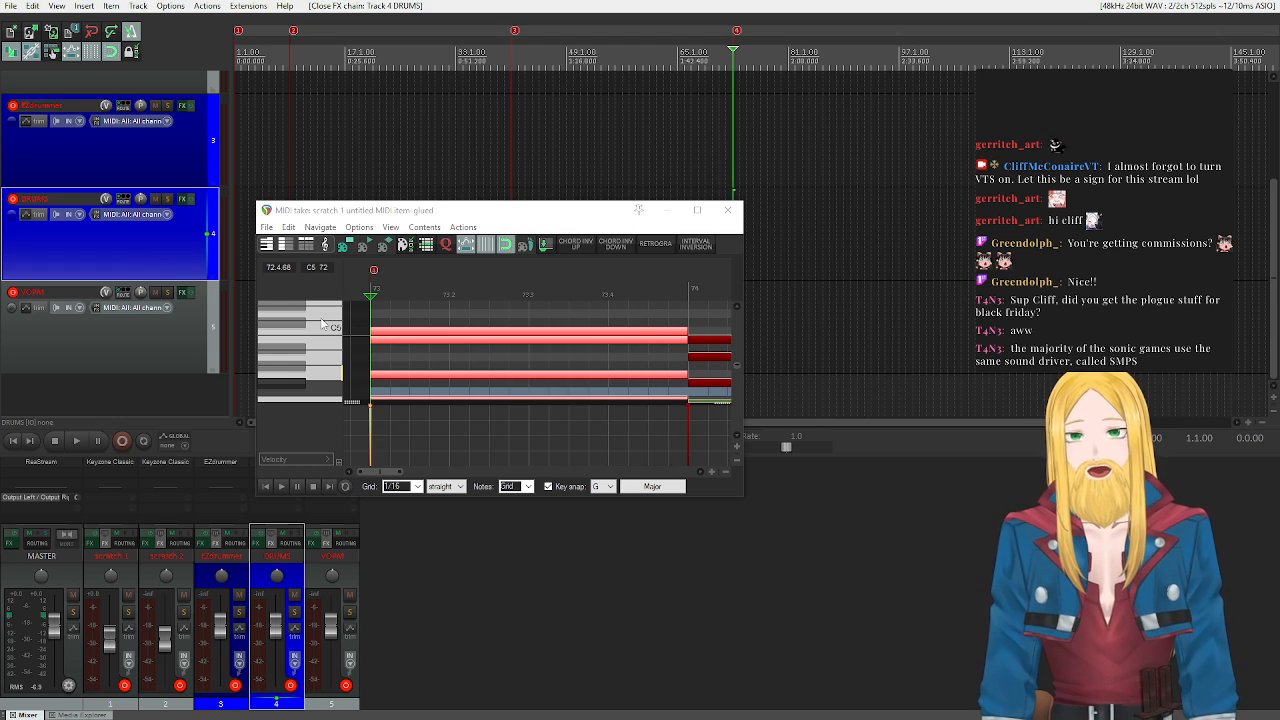
- Review the whole glued item from bar 73 to 81 in the piano roll and close the MIDI editor
{"action": "scroll", "coordinate": [466, 362], "scroll_direction": "down", "scroll_amount": 3}
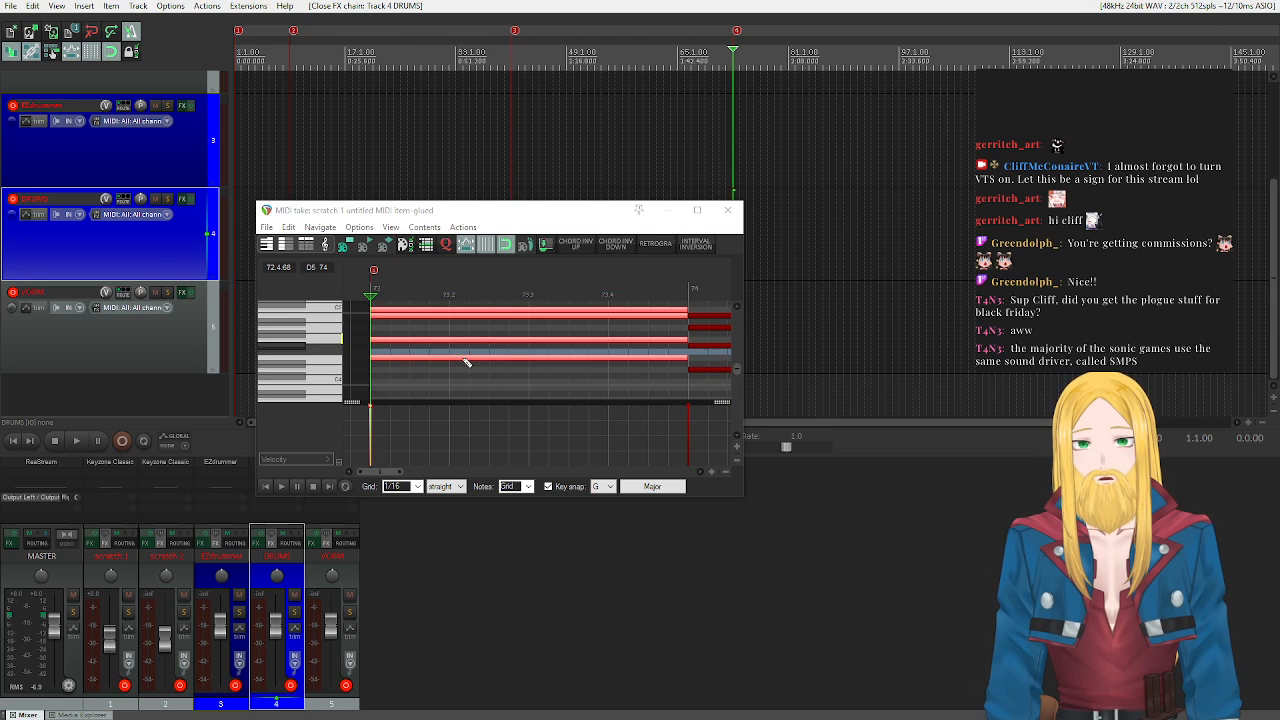
{"action": "scroll", "coordinate": [506, 362], "scroll_direction": "down", "scroll_amount": 4}
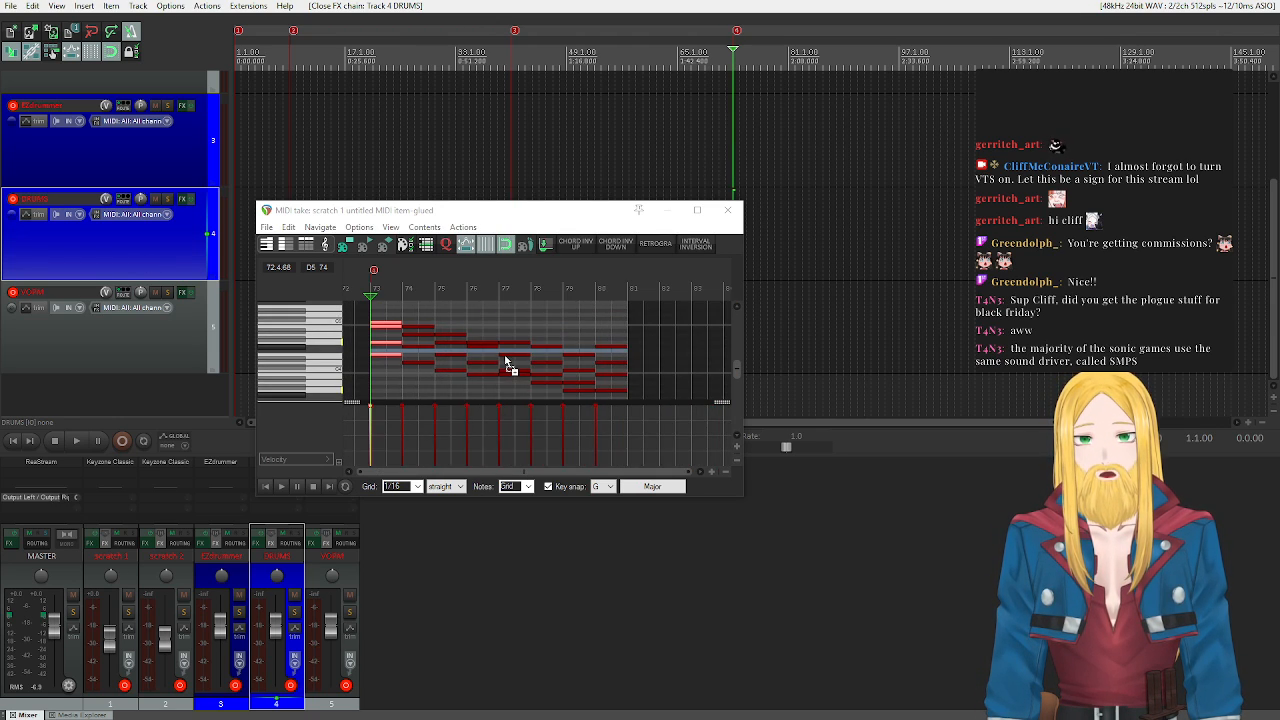
{"action": "scroll", "coordinate": [546, 368], "scroll_direction": "up", "scroll_amount": 2}
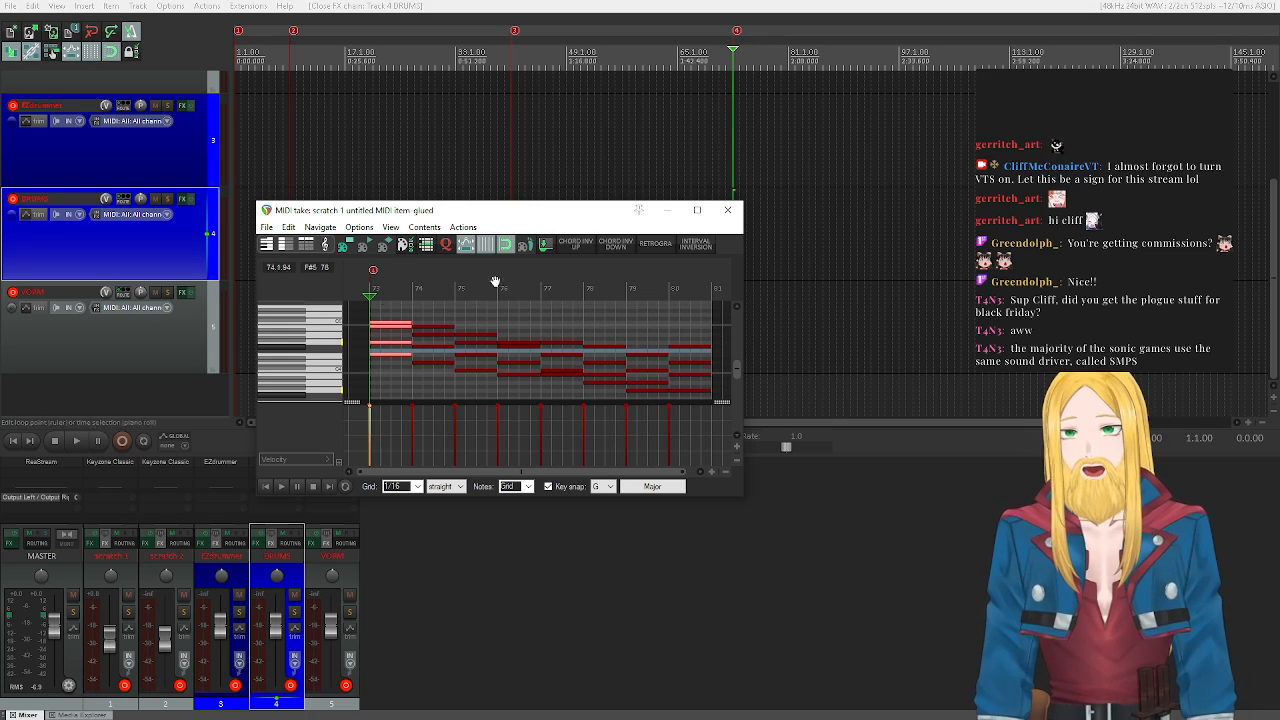
{"action": "left_click", "coordinate": [721, 216]}
- Move the edit cursor to the bar 9 marker and open the scratch 1 item there in the MIDI editor
{"action": "scroll", "coordinate": [650, 200], "scroll_direction": "up", "scroll_amount": 3}
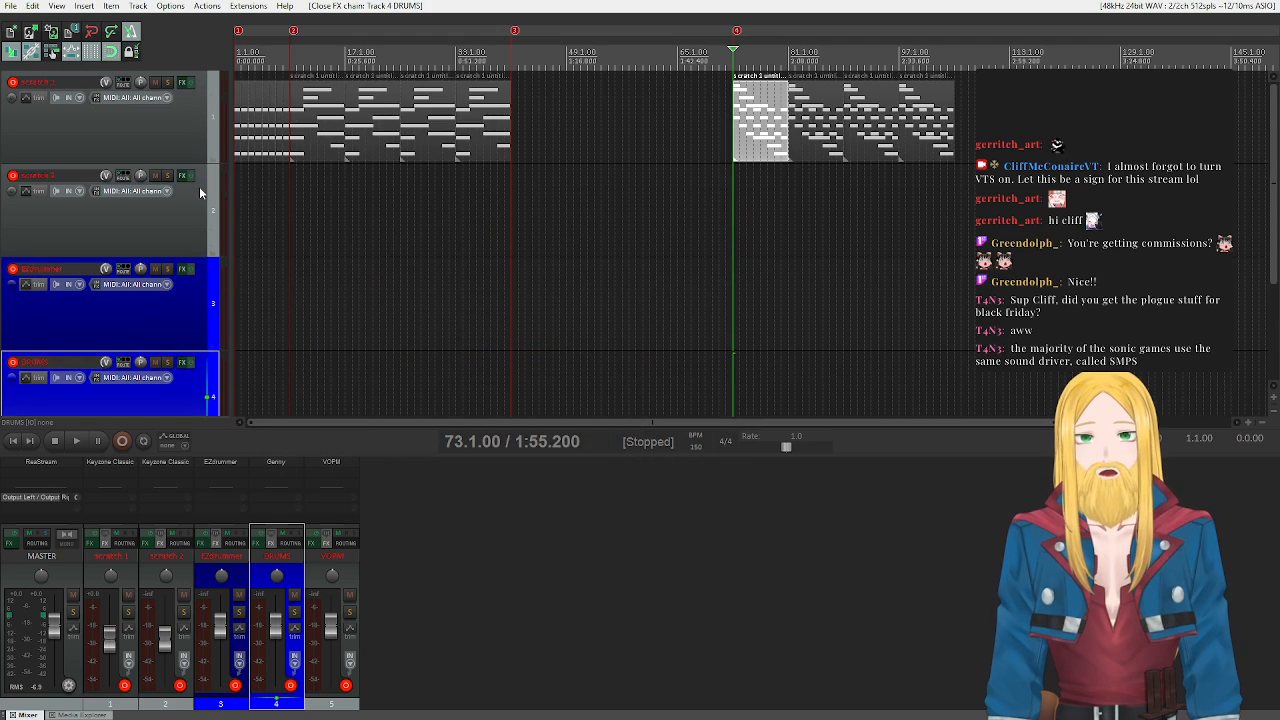
{"action": "left_click", "coordinate": [290, 50]}
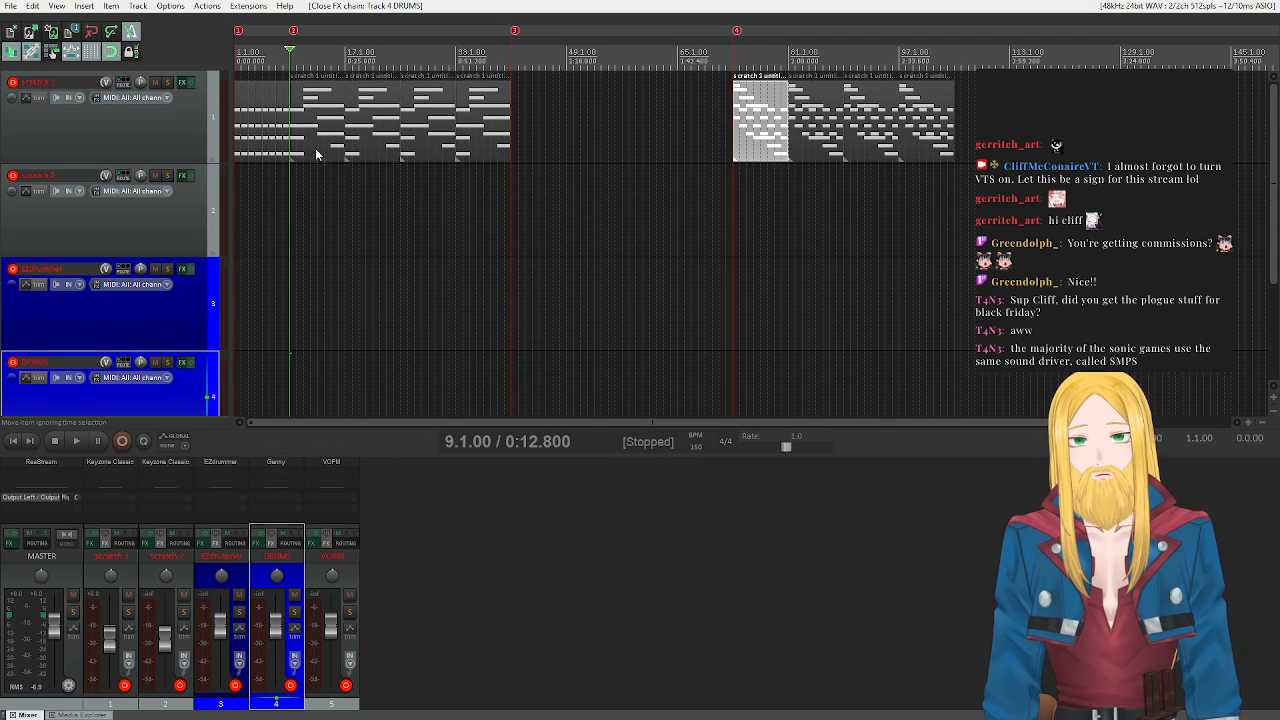
{"action": "left_click", "coordinate": [318, 97]}
{"action": "double_click", "coordinate": [320, 97]}
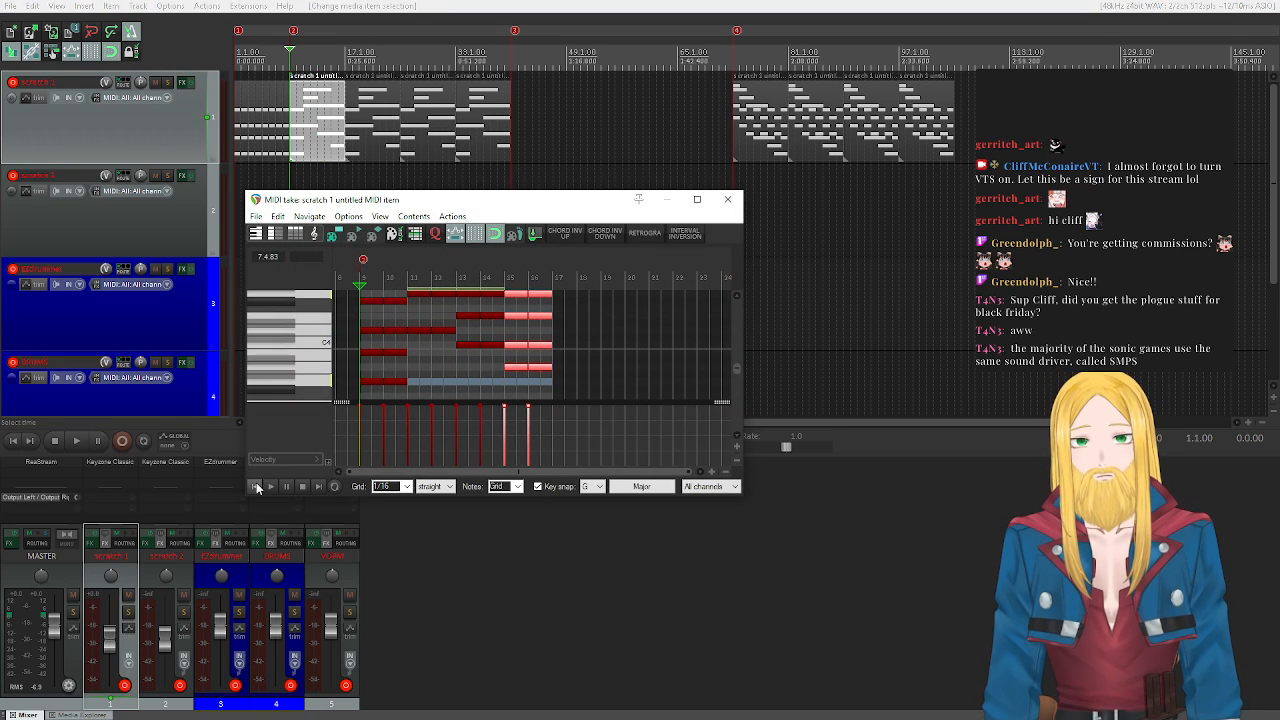
{"action": "scroll", "coordinate": [489, 374], "scroll_direction": "up", "scroll_amount": 2}
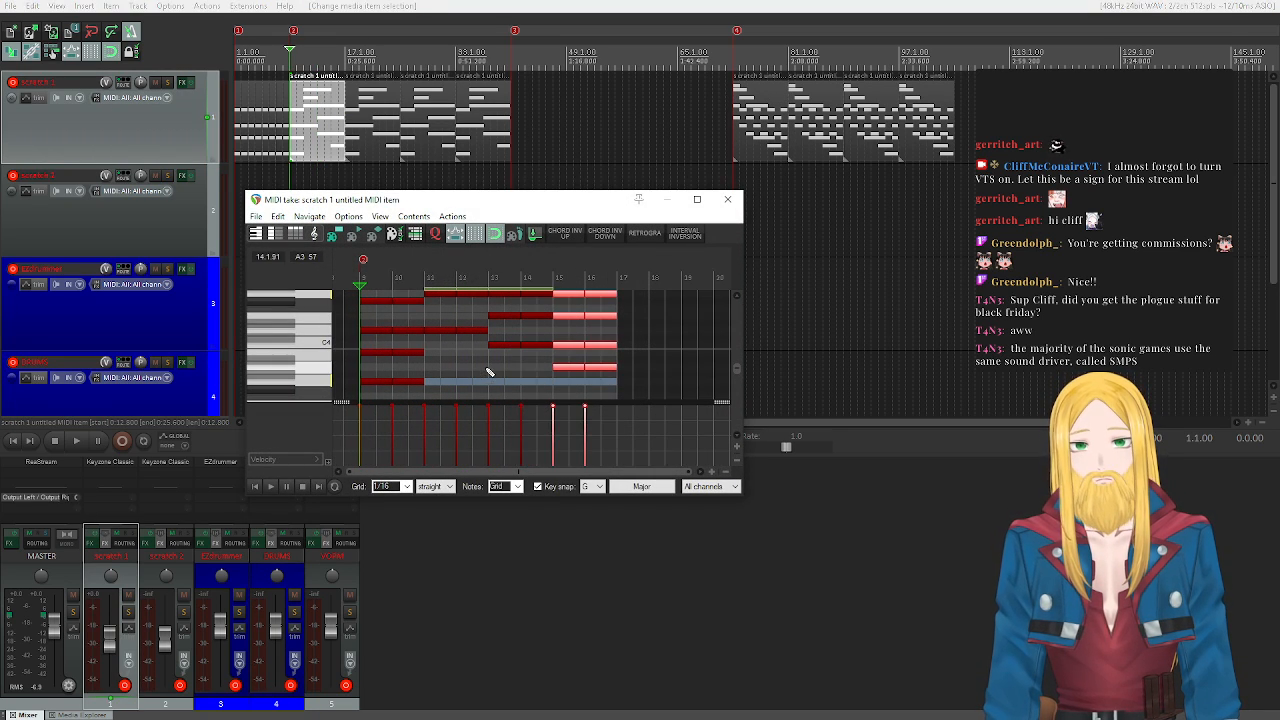
- Audition G3, D4, C4 and A3 on the piano keyboard beside the bar 9 item's chords
{"action": "left_click", "coordinate": [320, 379]}
{"action": "left_click", "coordinate": [323, 330]}
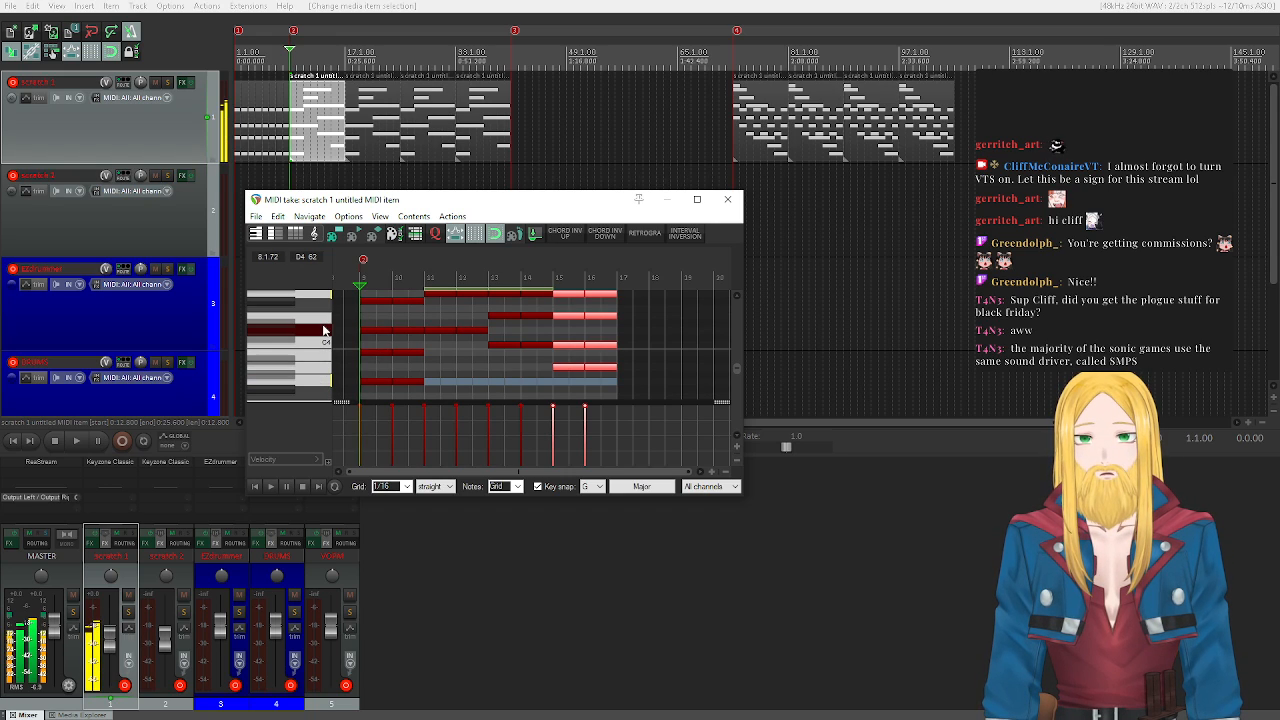
{"action": "left_click", "coordinate": [323, 331]}
{"action": "left_click", "coordinate": [323, 345]}
{"action": "left_click", "coordinate": [323, 345]}
{"action": "left_click", "coordinate": [325, 373]}
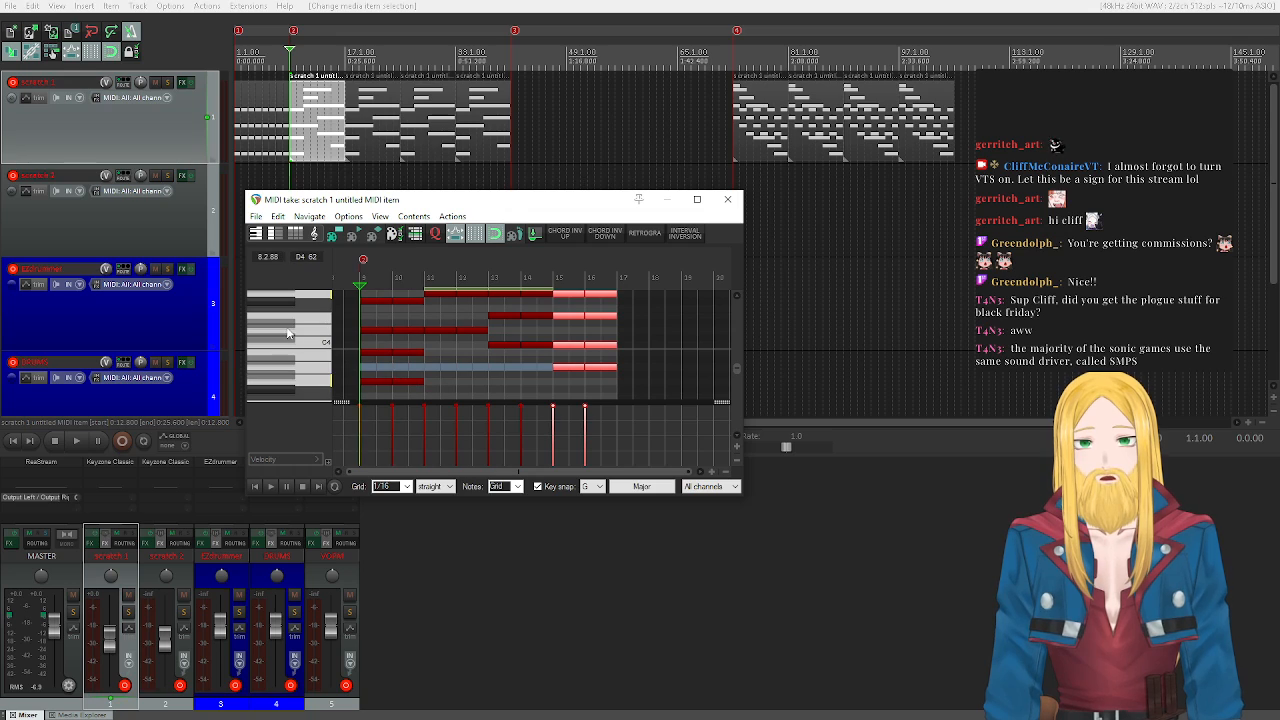
- Audition A4 against the upper chord notes of the bar 9 item
{"action": "scroll", "coordinate": [372, 377], "scroll_direction": "up", "scroll_amount": 5}
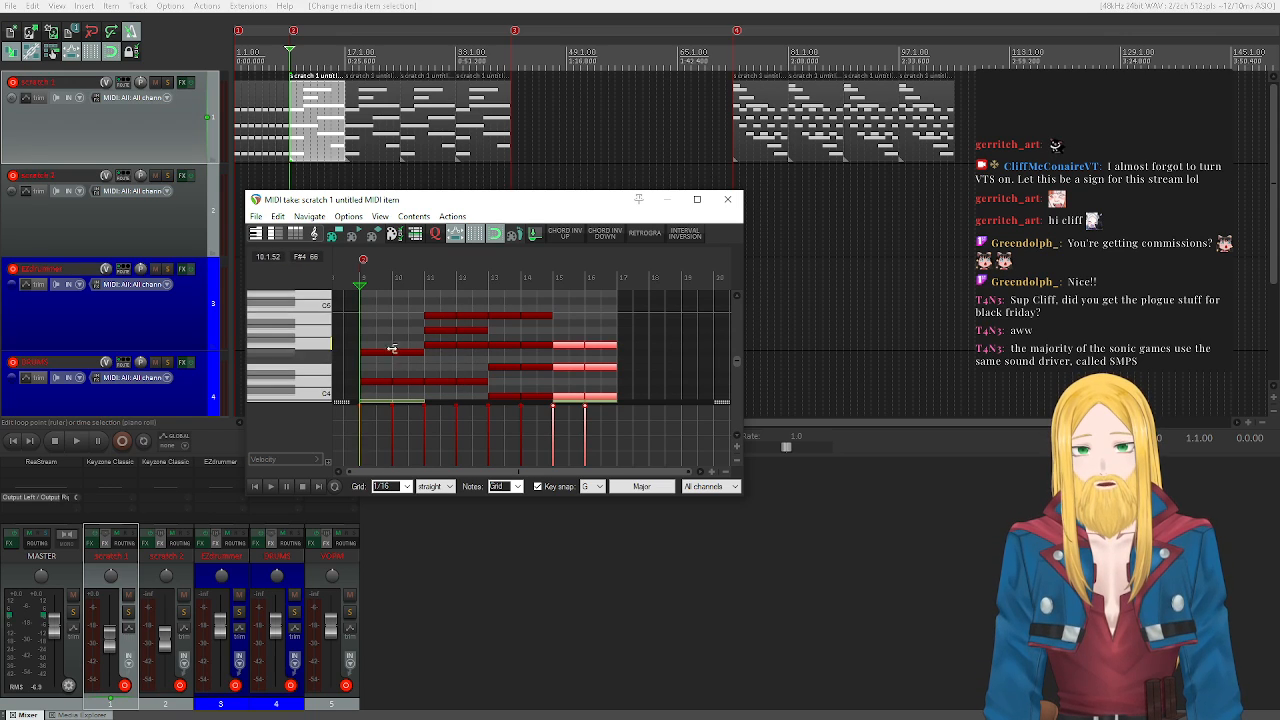
{"action": "scroll", "coordinate": [320, 329], "scroll_direction": "down", "scroll_amount": 1}
{"action": "scroll", "coordinate": [320, 329], "scroll_direction": "down", "scroll_amount": 1}
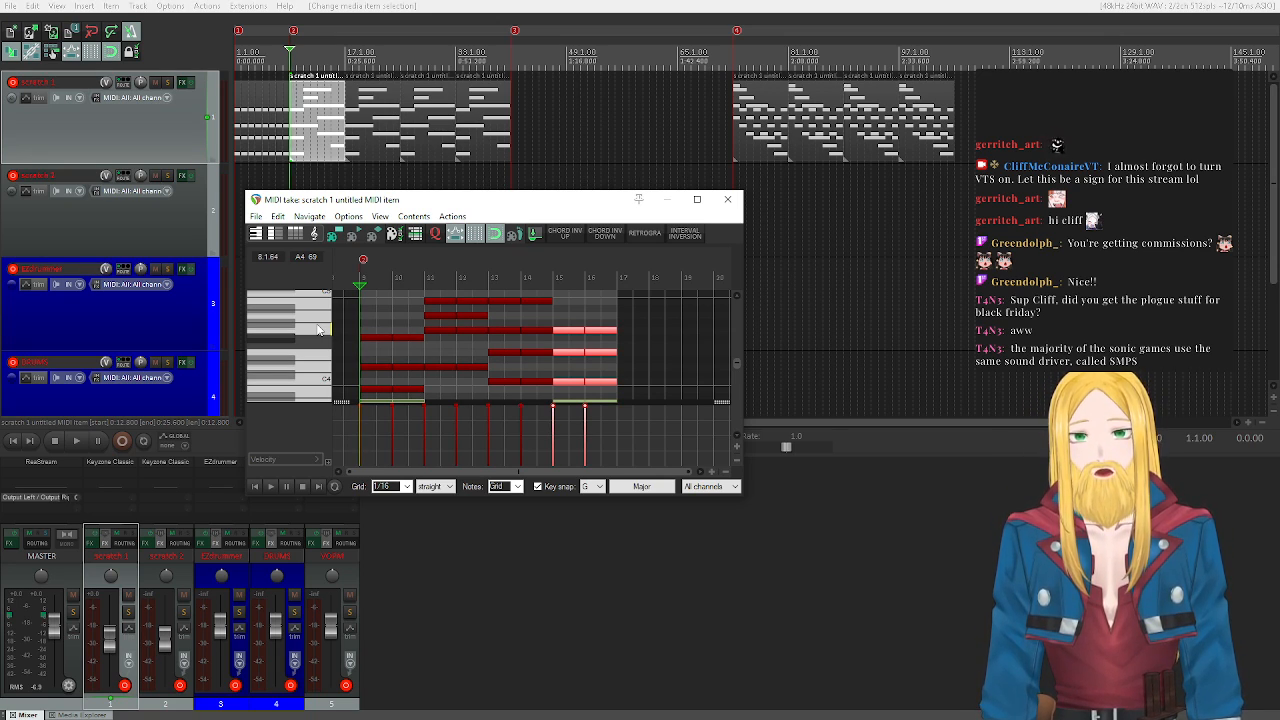
{"action": "left_click", "coordinate": [318, 330]}
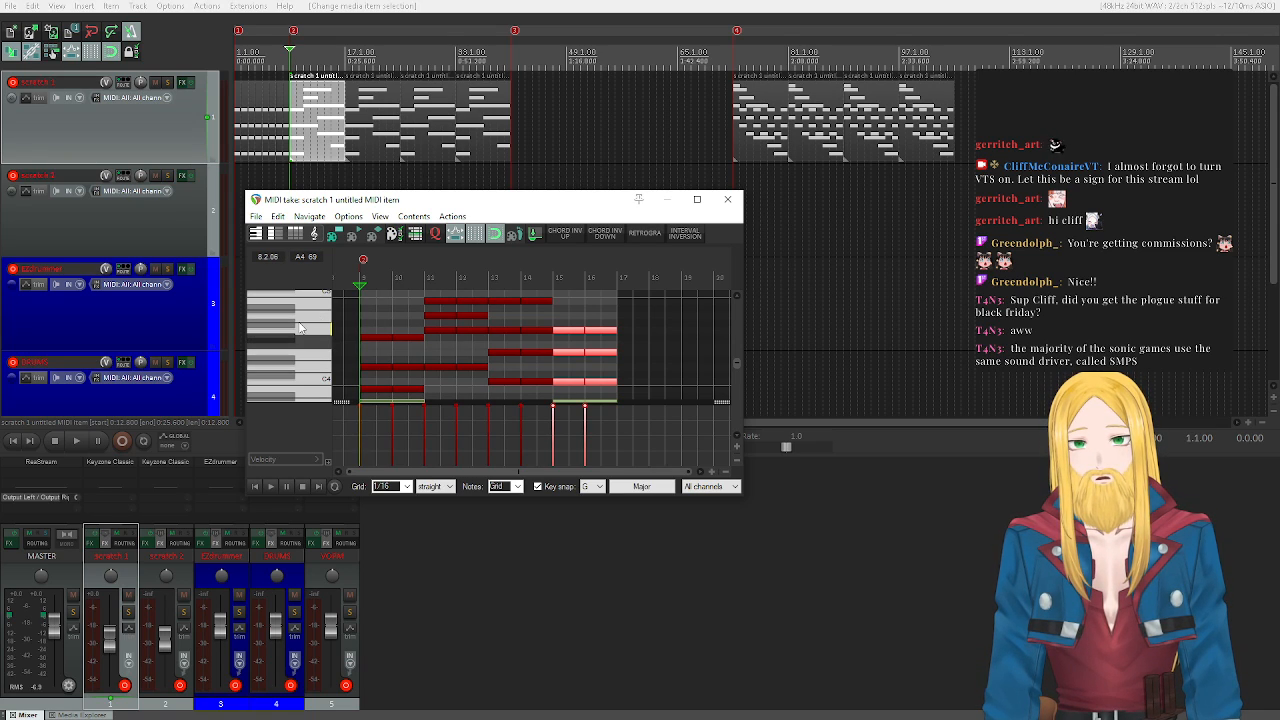
{"action": "scroll", "coordinate": [305, 345], "scroll_direction": "down", "scroll_amount": 2}
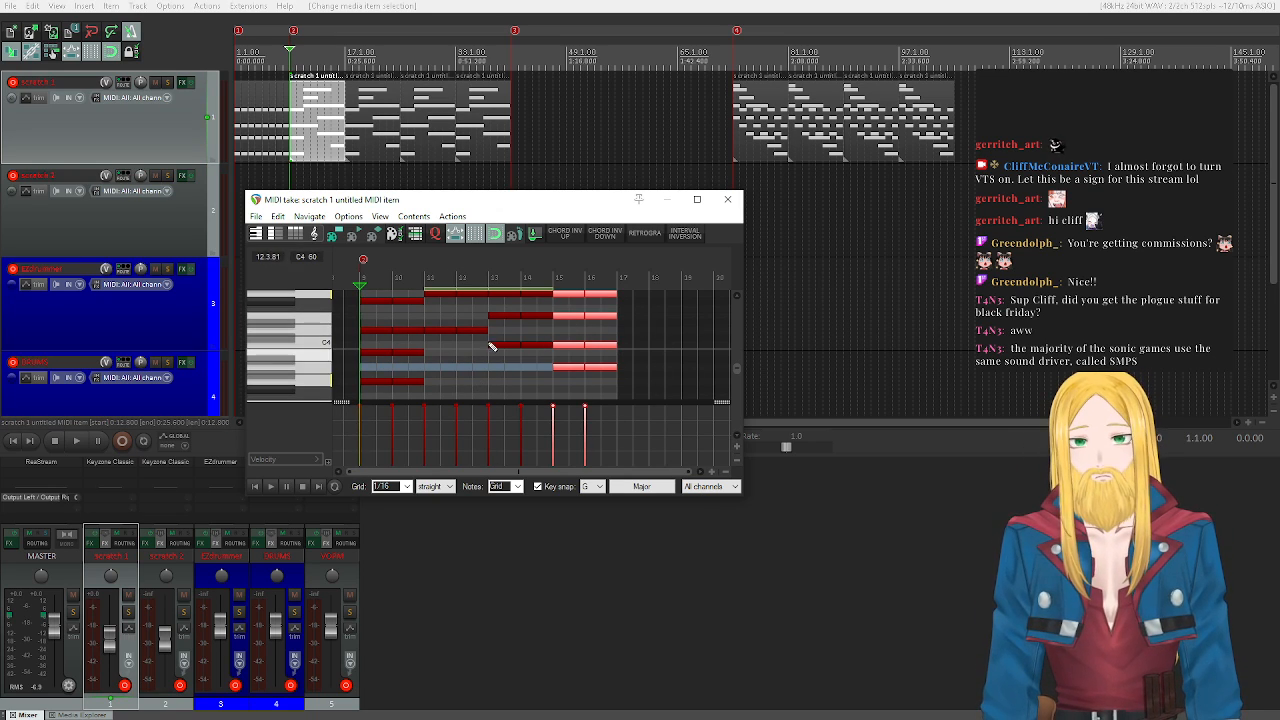
- Examine the bar 9 item's chord notes between G3 and C5 in the piano roll
{"action": "scroll", "coordinate": [316, 340], "scroll_direction": "up", "scroll_amount": 3}
{"action": "scroll", "coordinate": [316, 340], "scroll_direction": "down", "scroll_amount": 3}
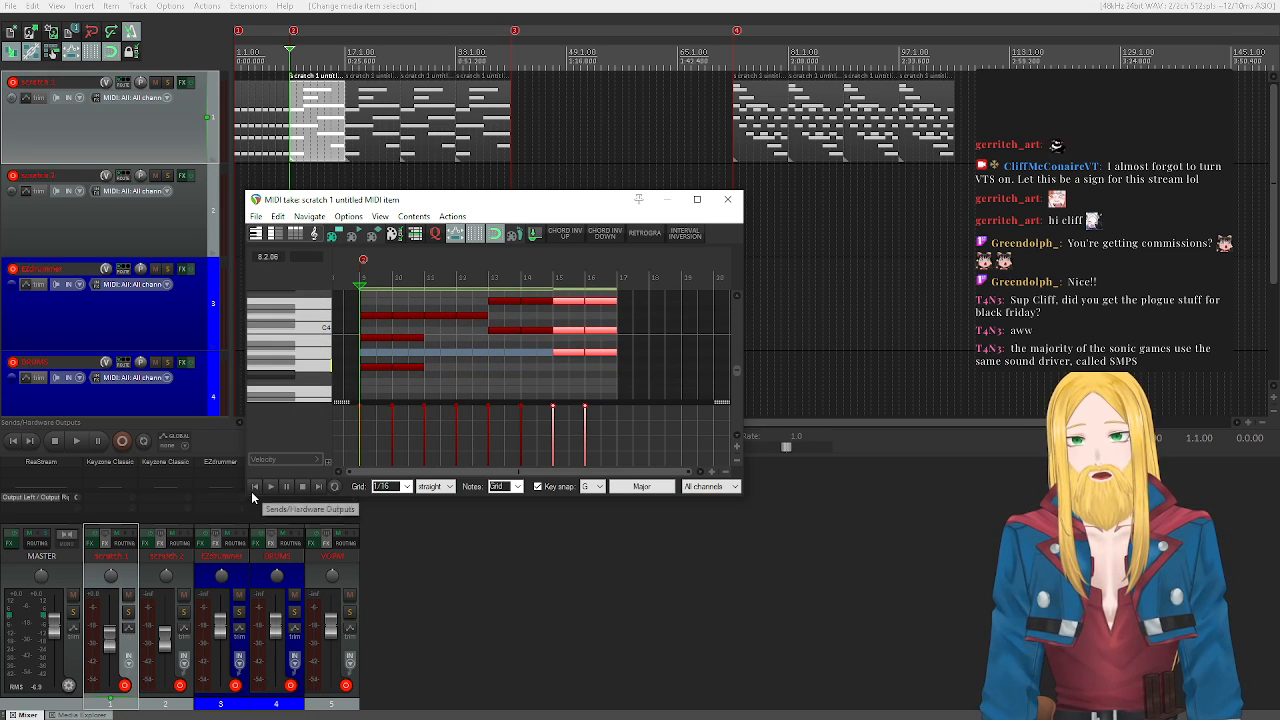
{"action": "scroll", "coordinate": [291, 352], "scroll_direction": "up", "scroll_amount": 1}
{"action": "scroll", "coordinate": [288, 352], "scroll_direction": "up", "scroll_amount": 2}
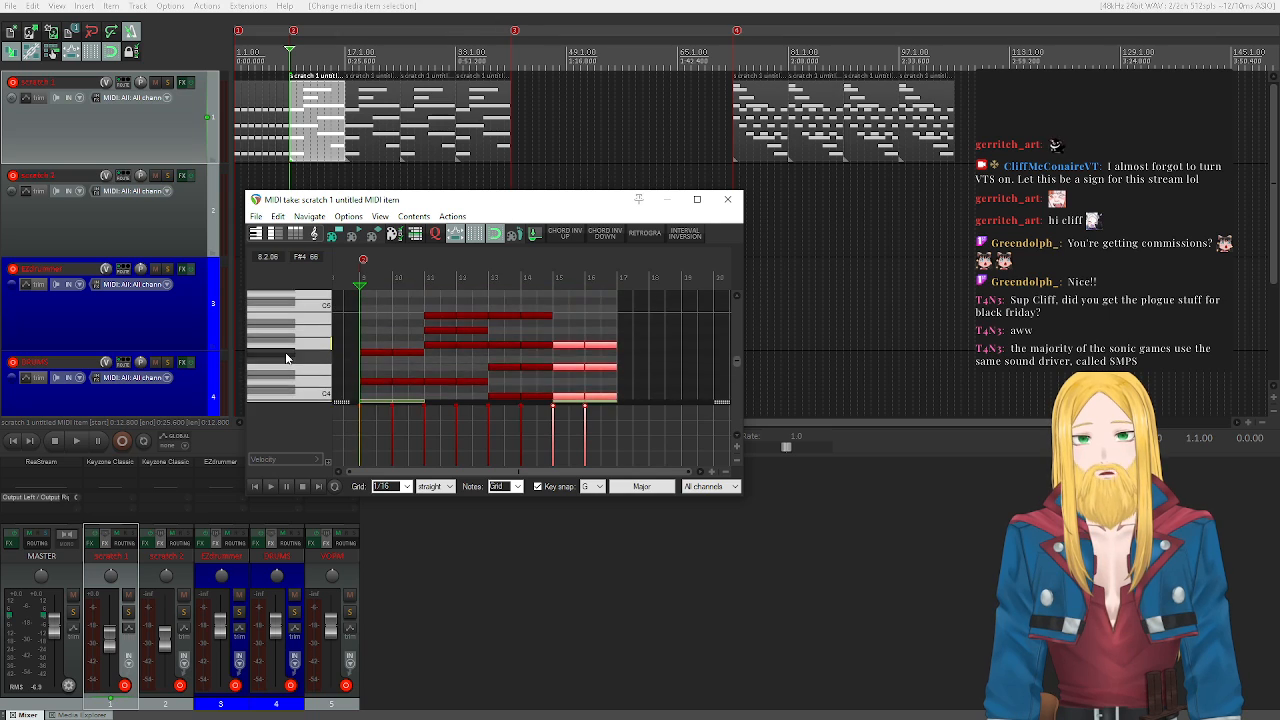
{"action": "scroll", "coordinate": [286, 356], "scroll_direction": "down", "scroll_amount": 1}
{"action": "scroll", "coordinate": [285, 356], "scroll_direction": "up", "scroll_amount": 1}
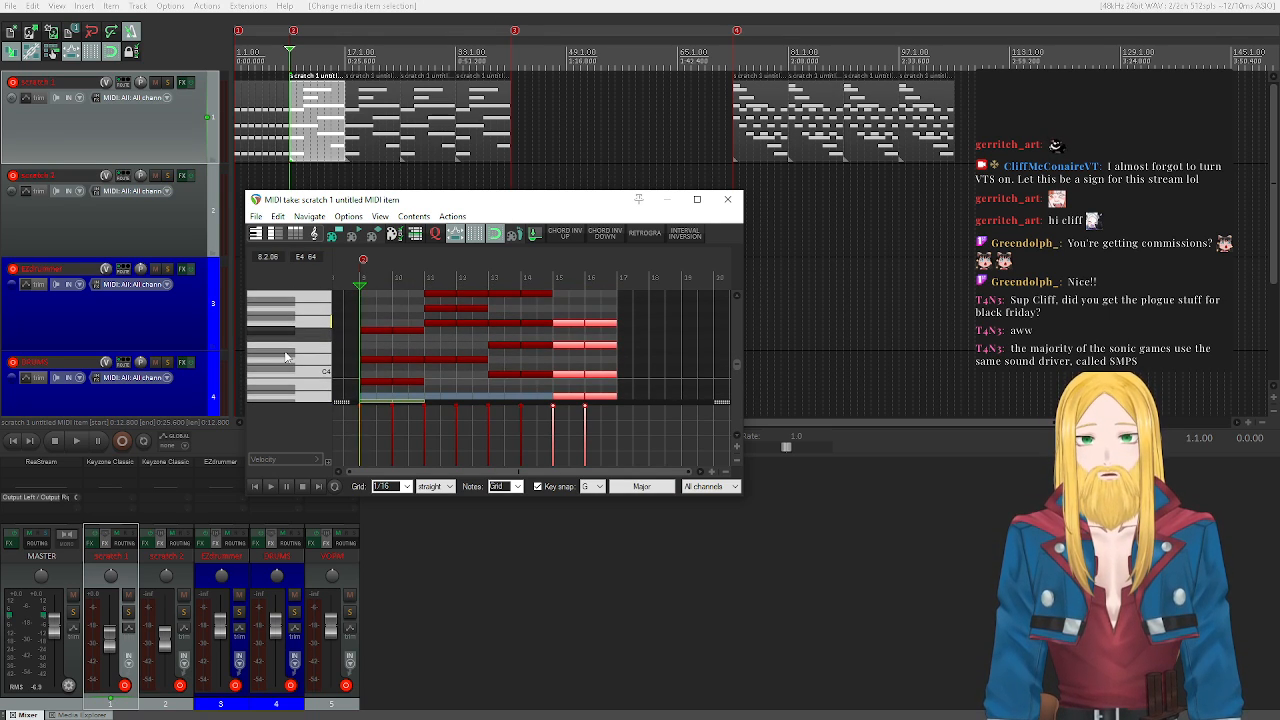
{"action": "scroll", "coordinate": [286, 356], "scroll_direction": "up", "scroll_amount": 2}
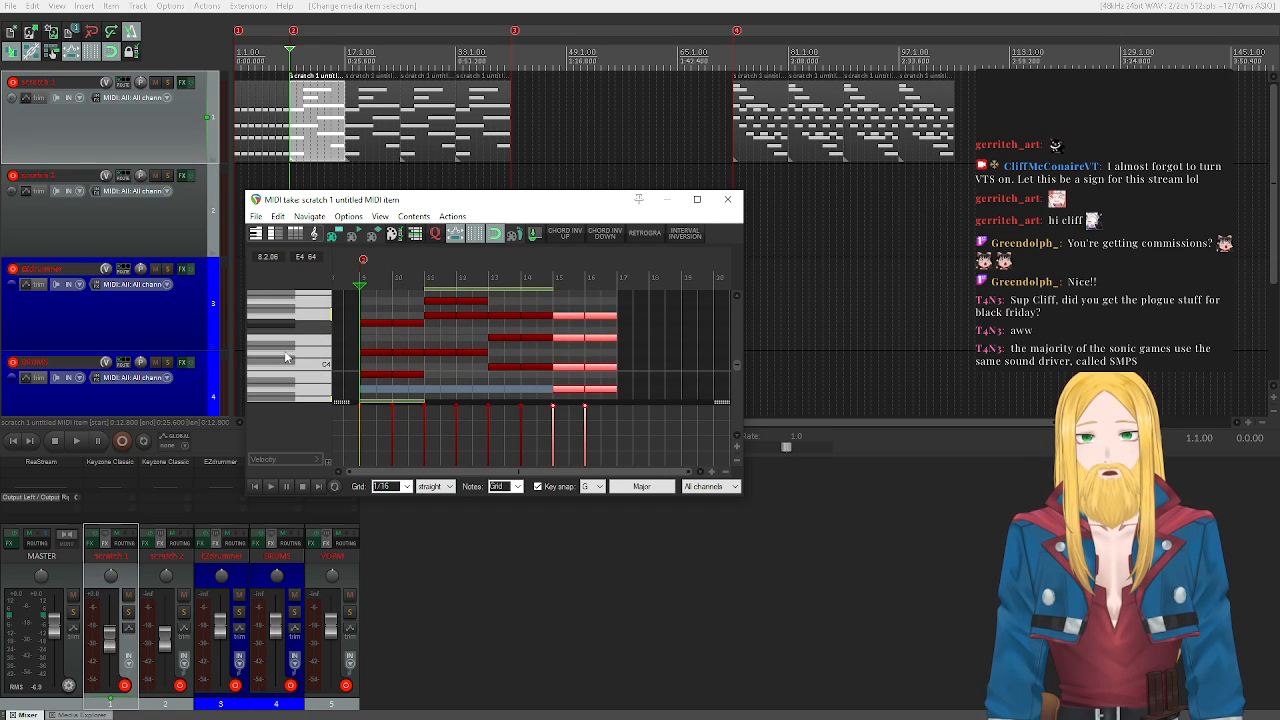
- Play the bar 9 item from the MIDI editor and follow its chord notes
{"action": "scroll", "coordinate": [286, 356], "scroll_direction": "down", "scroll_amount": 1}
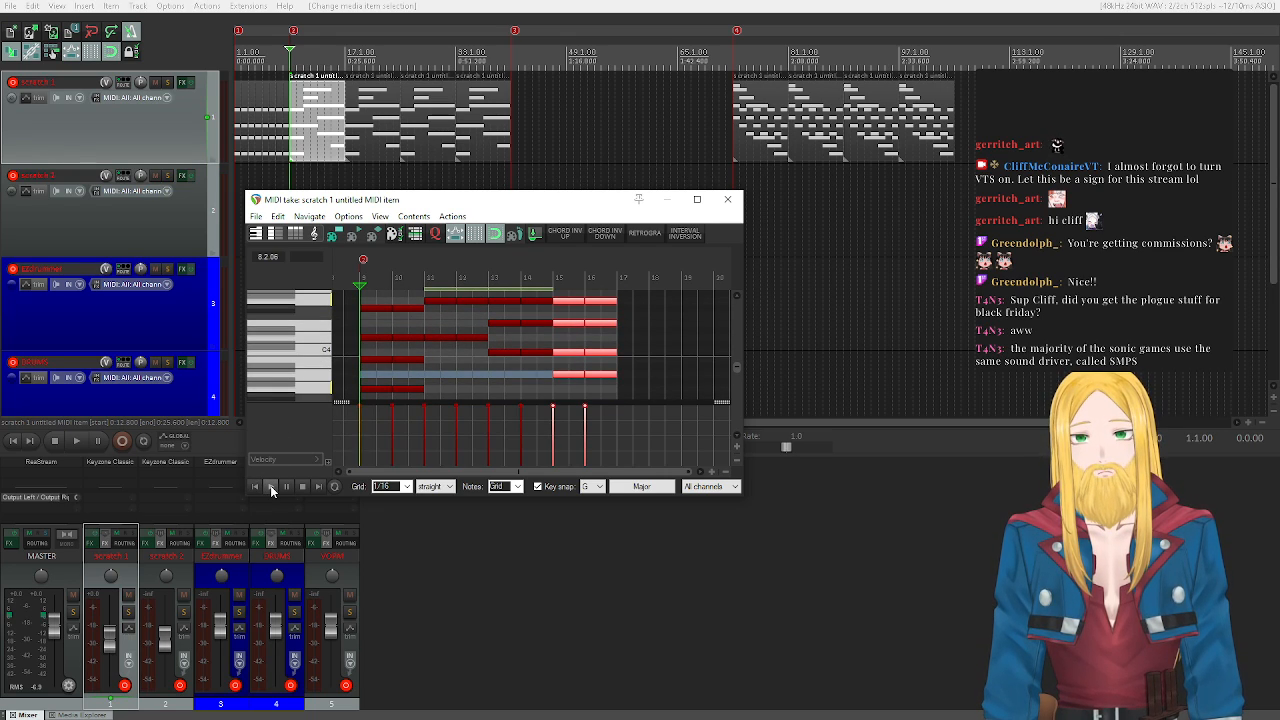
{"action": "left_click", "coordinate": [270, 485]}
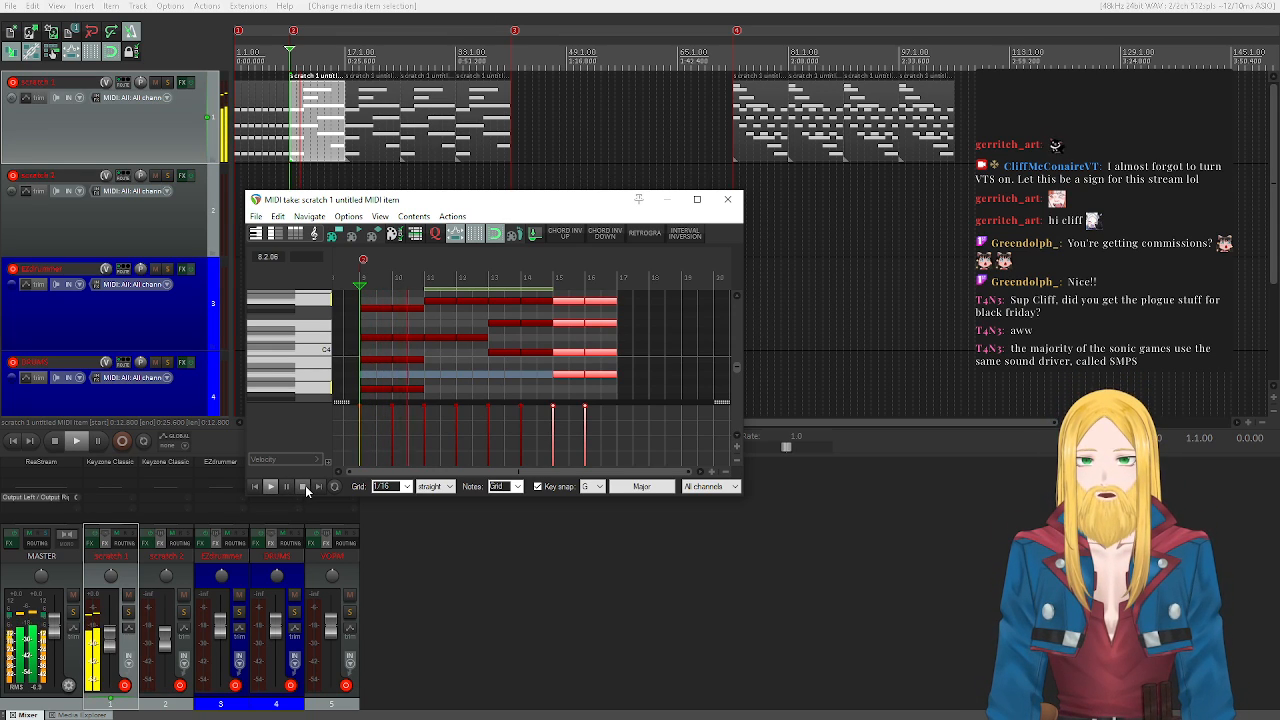
{"action": "scroll", "coordinate": [310, 365], "scroll_direction": "up", "scroll_amount": 1}
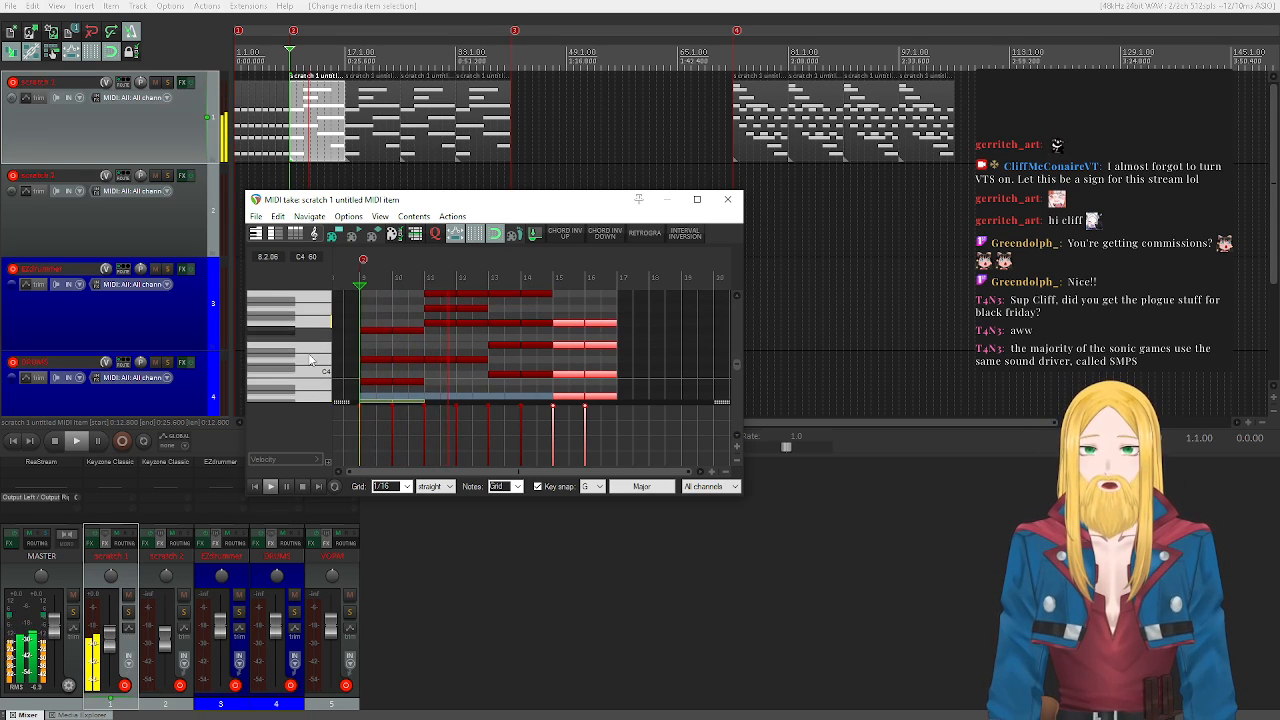
- Stop playback and invert the complete chord in bars 11–12 of the bar 9 item down twice
{"action": "left_click", "coordinate": [304, 486]}
{"action": "scroll", "coordinate": [333, 332], "scroll_direction": "up", "scroll_amount": 2}
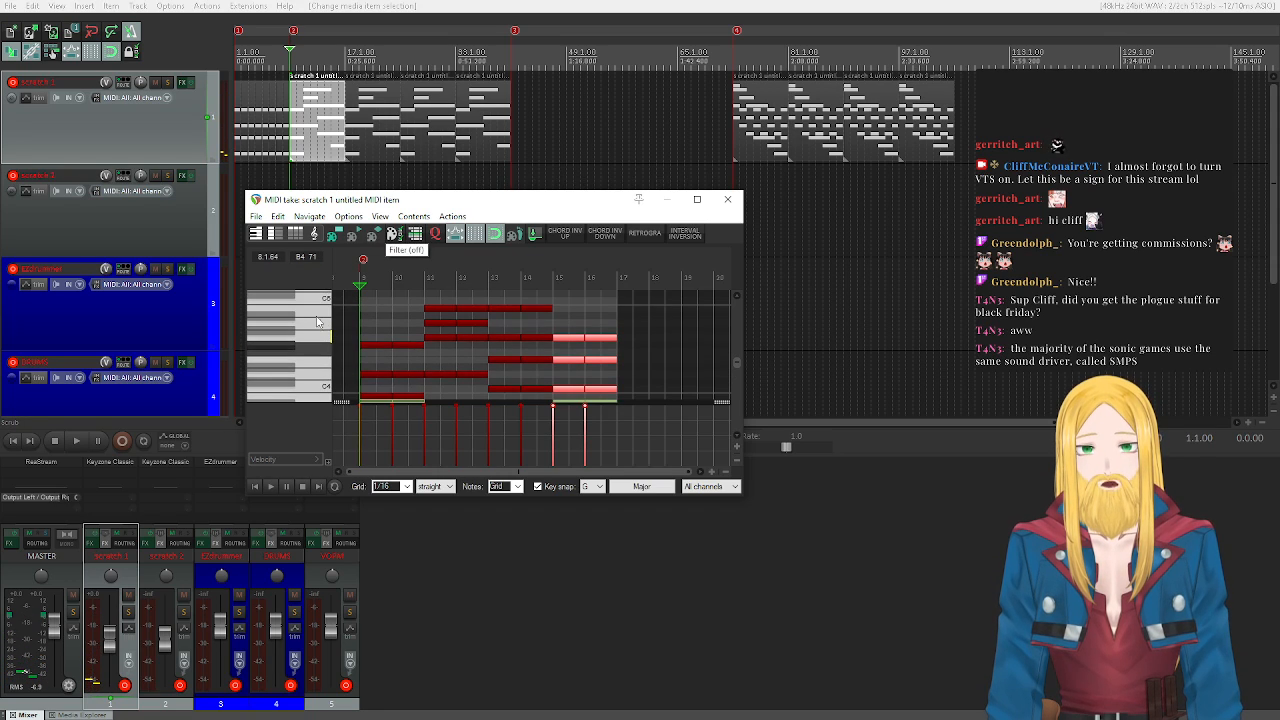
{"action": "left_click_drag", "start_coordinate": [483, 391], "coordinate": [425, 291]}
{"action": "scroll", "coordinate": [324, 335], "scroll_direction": "down", "scroll_amount": 1}
{"action": "scroll", "coordinate": [323, 336], "scroll_direction": "down", "scroll_amount": 2}
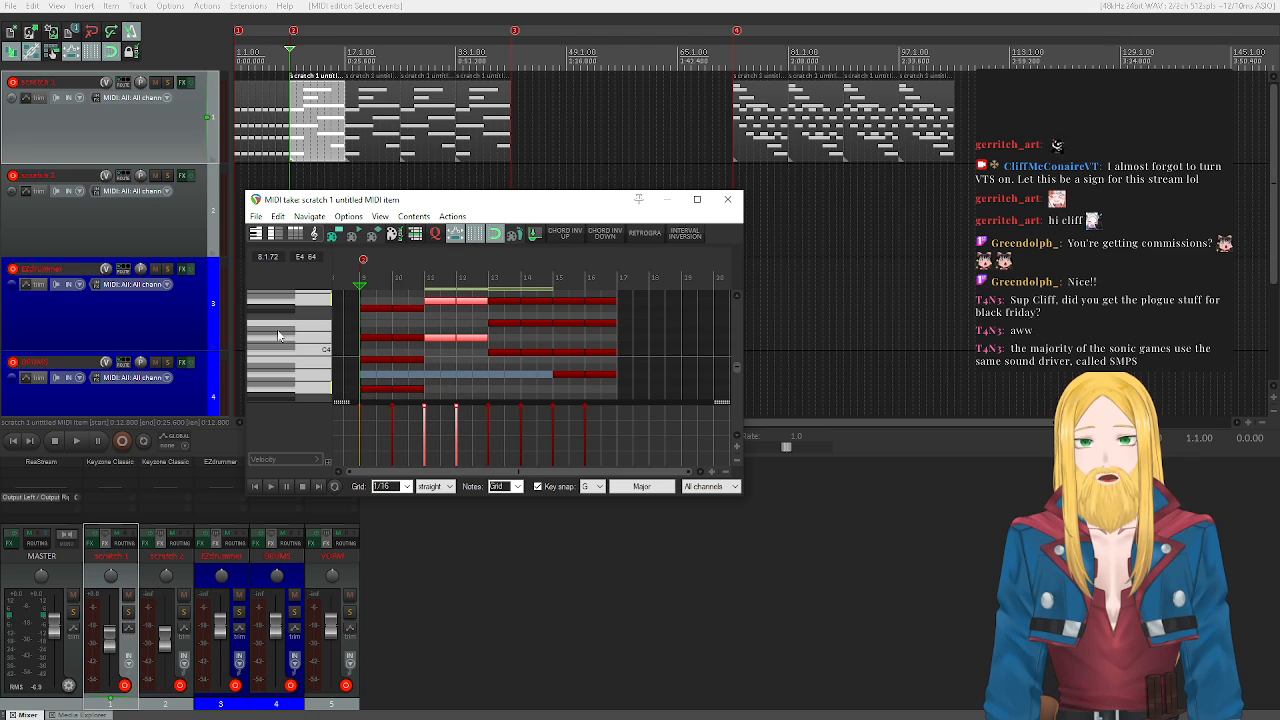
{"action": "scroll", "coordinate": [333, 328], "scroll_direction": "up", "scroll_amount": 4}
{"action": "scroll", "coordinate": [336, 338], "scroll_direction": "down", "scroll_amount": 5}
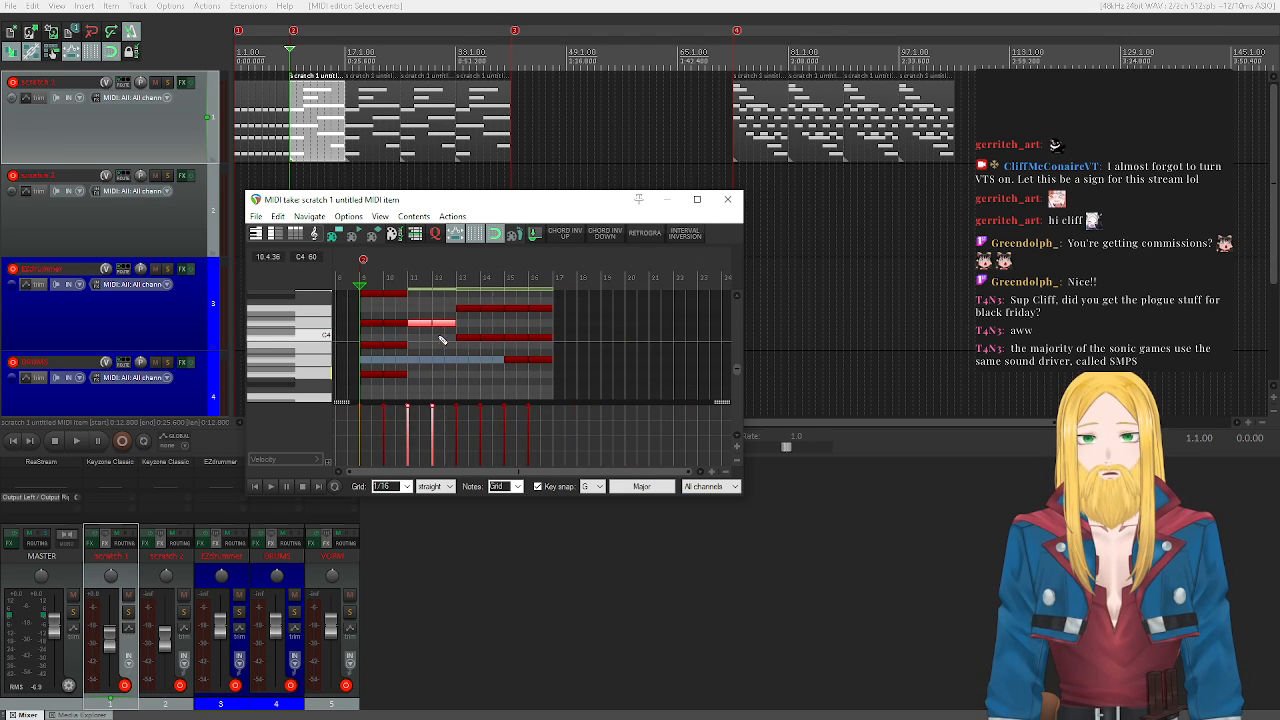
{"action": "scroll", "coordinate": [336, 338], "scroll_direction": "up", "scroll_amount": 1}
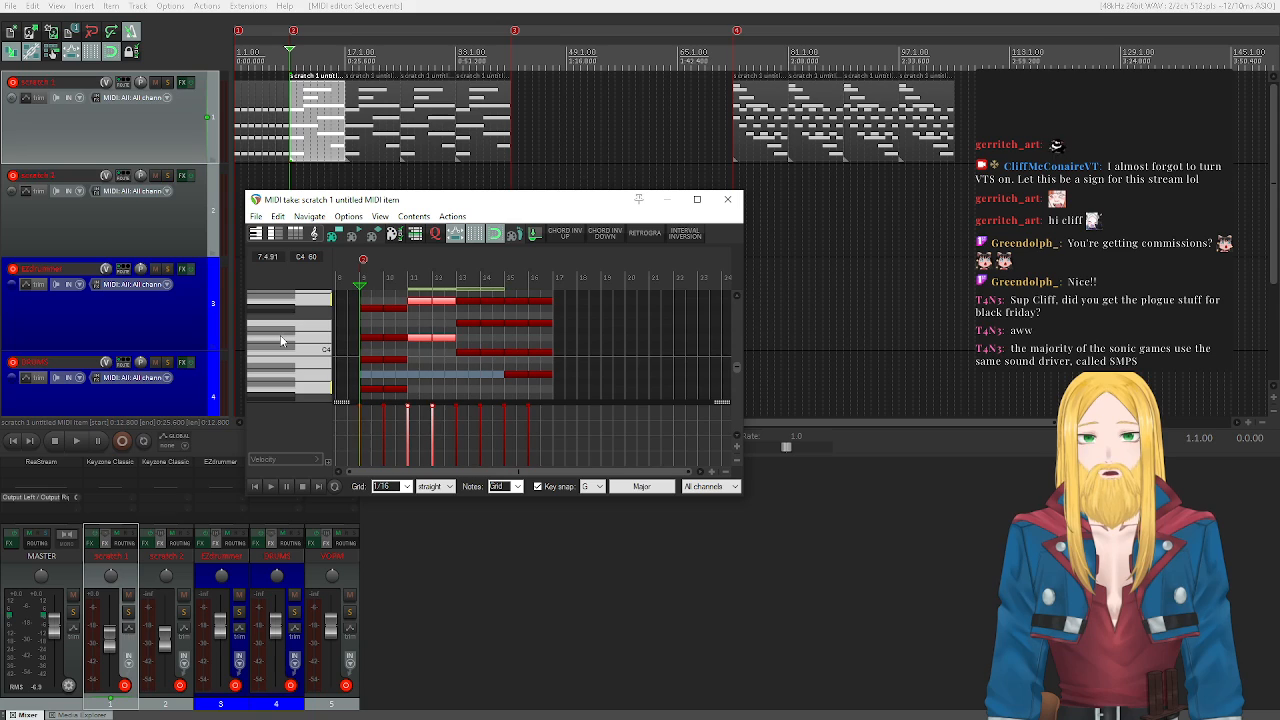
{"action": "left_click", "coordinate": [605, 235]}
{"action": "left_click", "coordinate": [605, 235]}
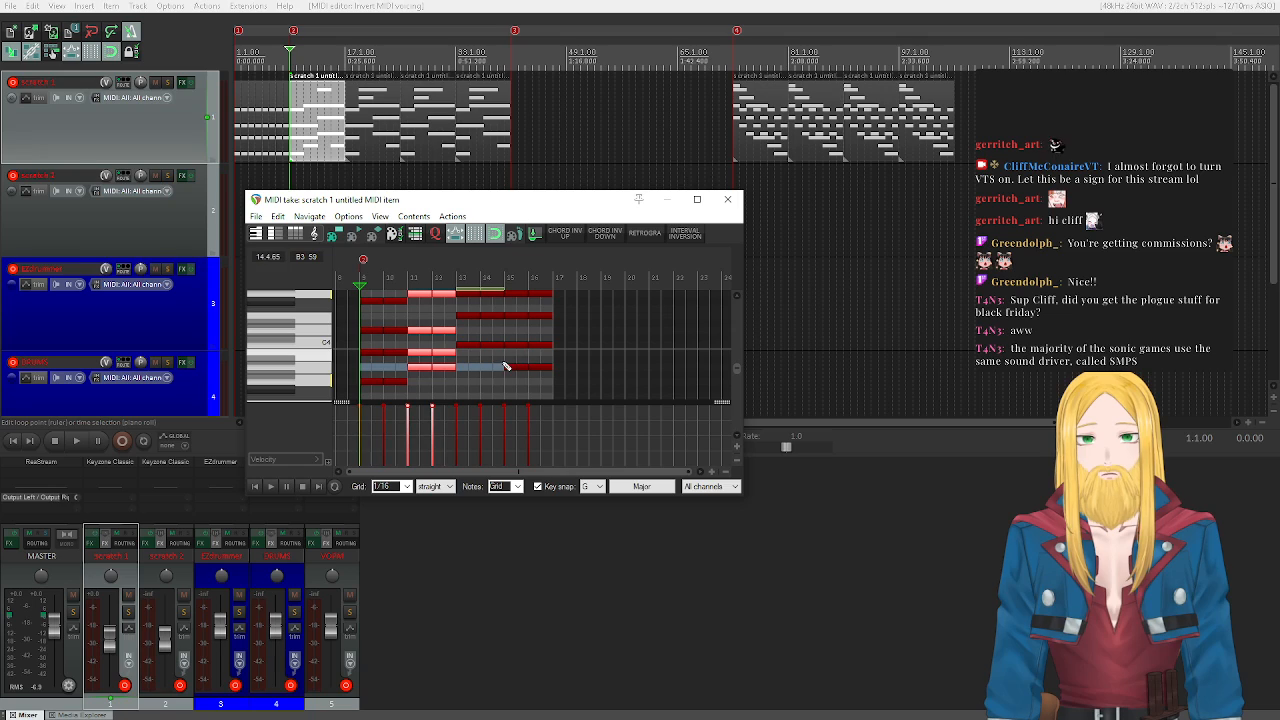
- Select all four notes of the chord in bars 13–14, invert it down and bring it back up one inversion
{"action": "left_click_drag", "start_coordinate": [497, 362], "coordinate": [469, 266]}
{"action": "scroll", "coordinate": [305, 365], "scroll_direction": "up", "scroll_amount": 3}
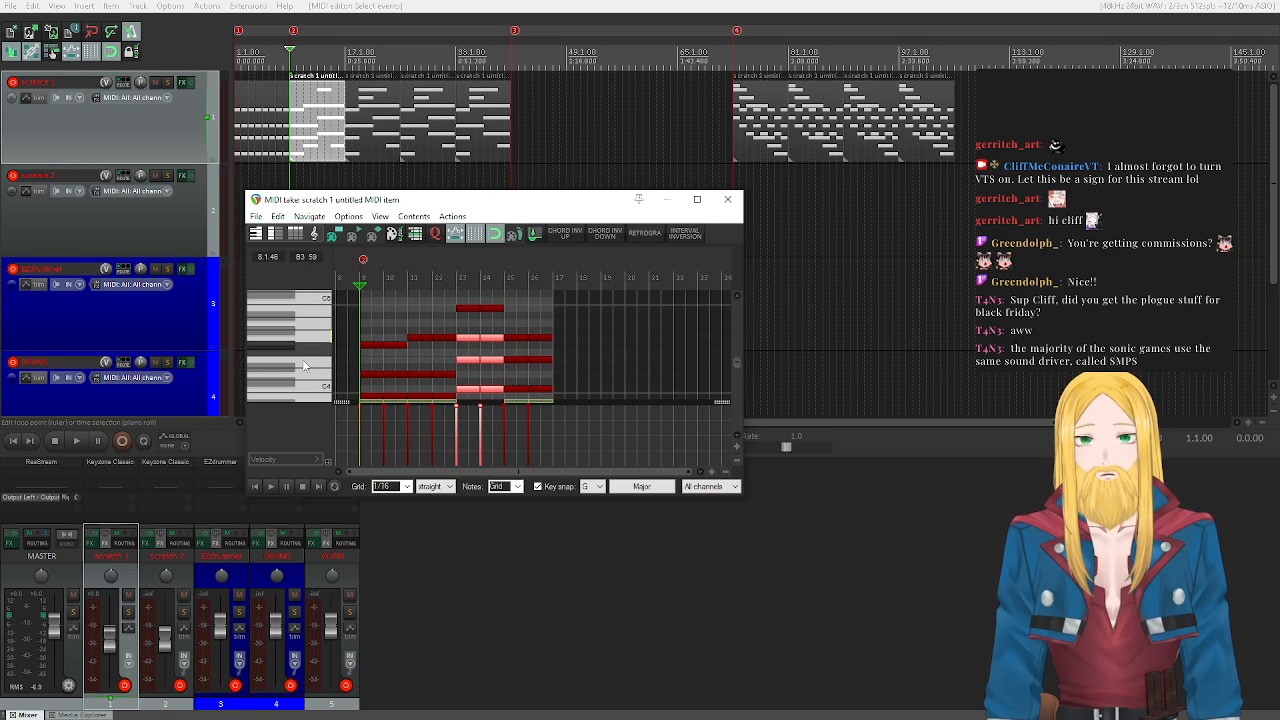
{"action": "left_click", "coordinate": [478, 307], "text": "ctrl"}
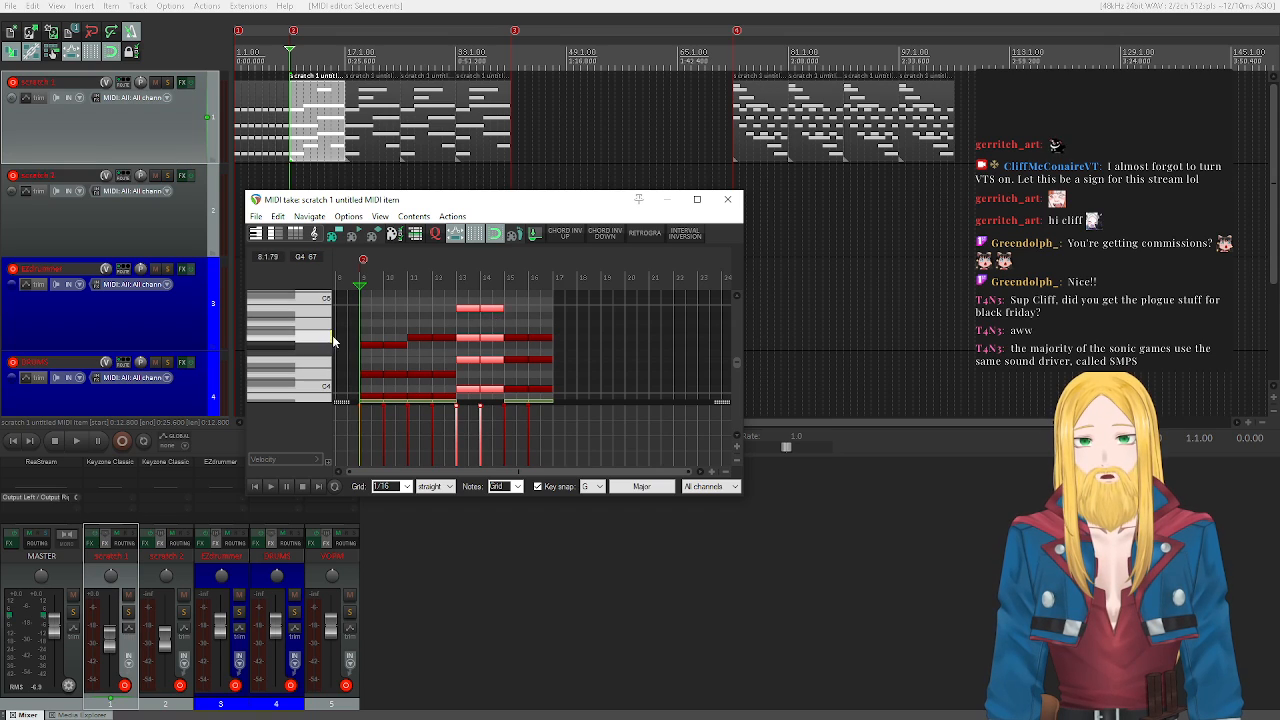
{"action": "scroll", "coordinate": [349, 336], "scroll_direction": "down", "scroll_amount": 3}
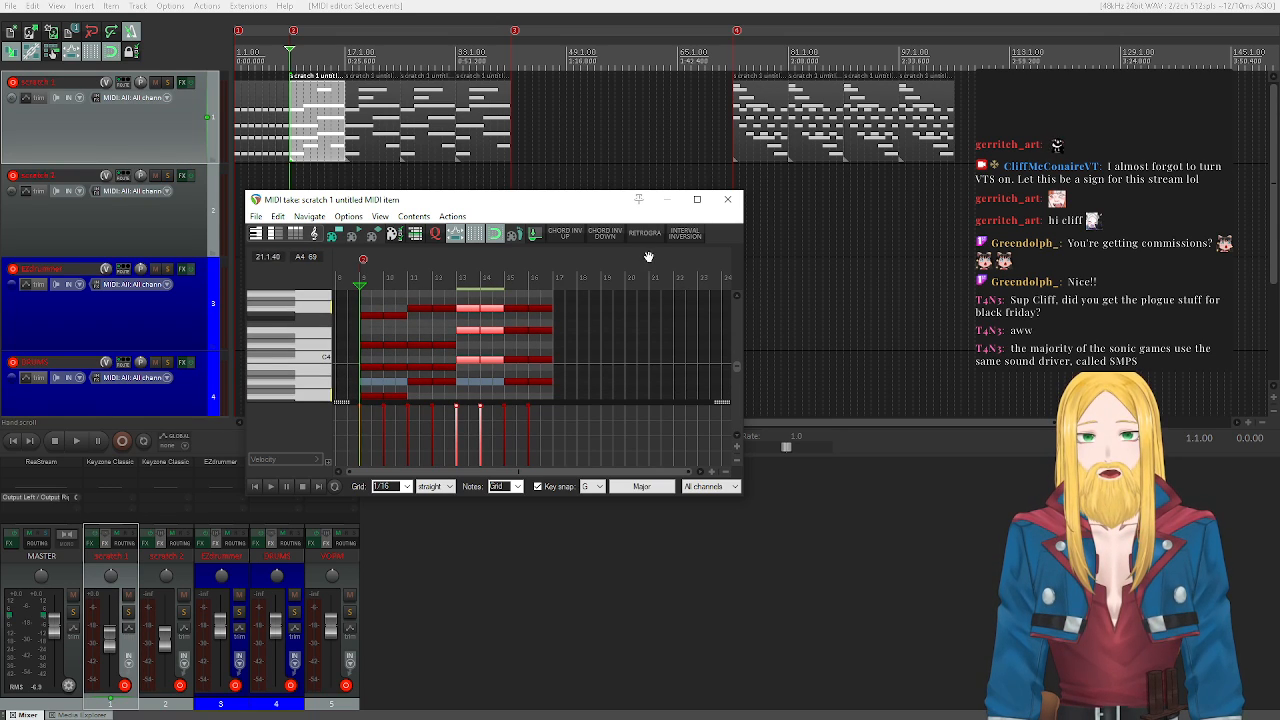
{"action": "left_click", "coordinate": [615, 236]}
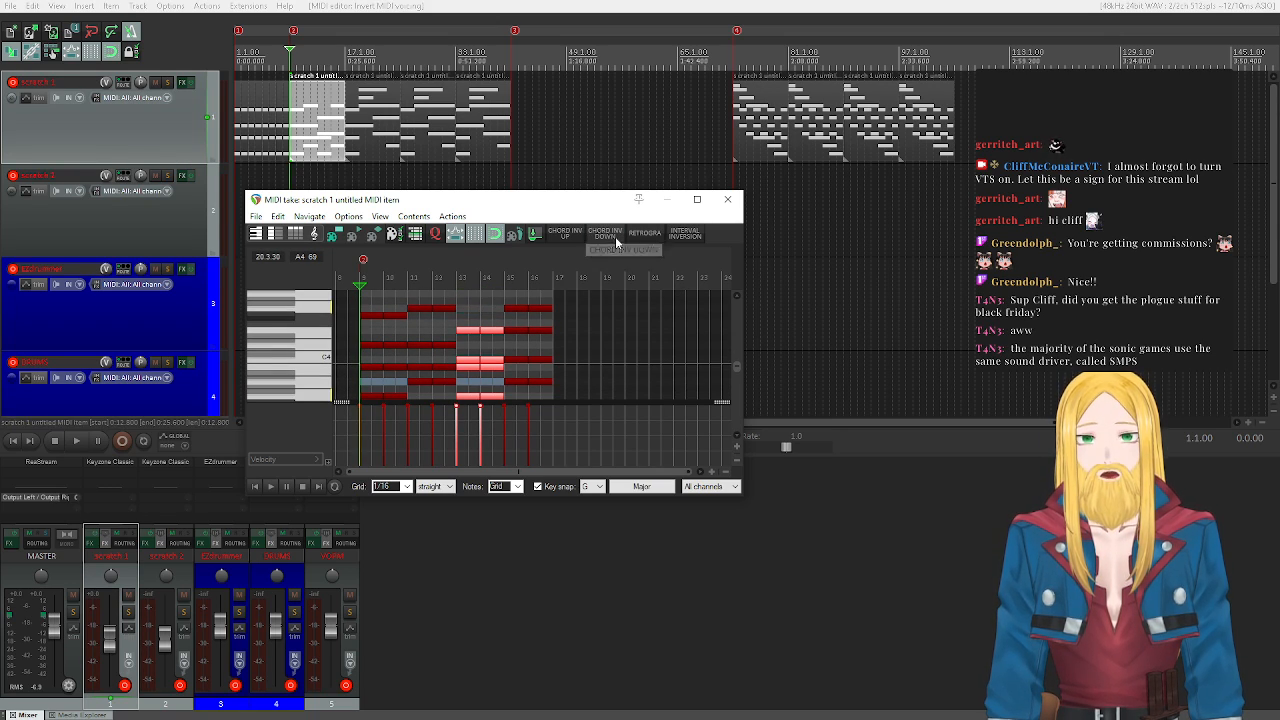
{"action": "scroll", "coordinate": [304, 364], "scroll_direction": "down", "scroll_amount": 4}
{"action": "scroll", "coordinate": [304, 364], "scroll_direction": "up", "scroll_amount": 3}
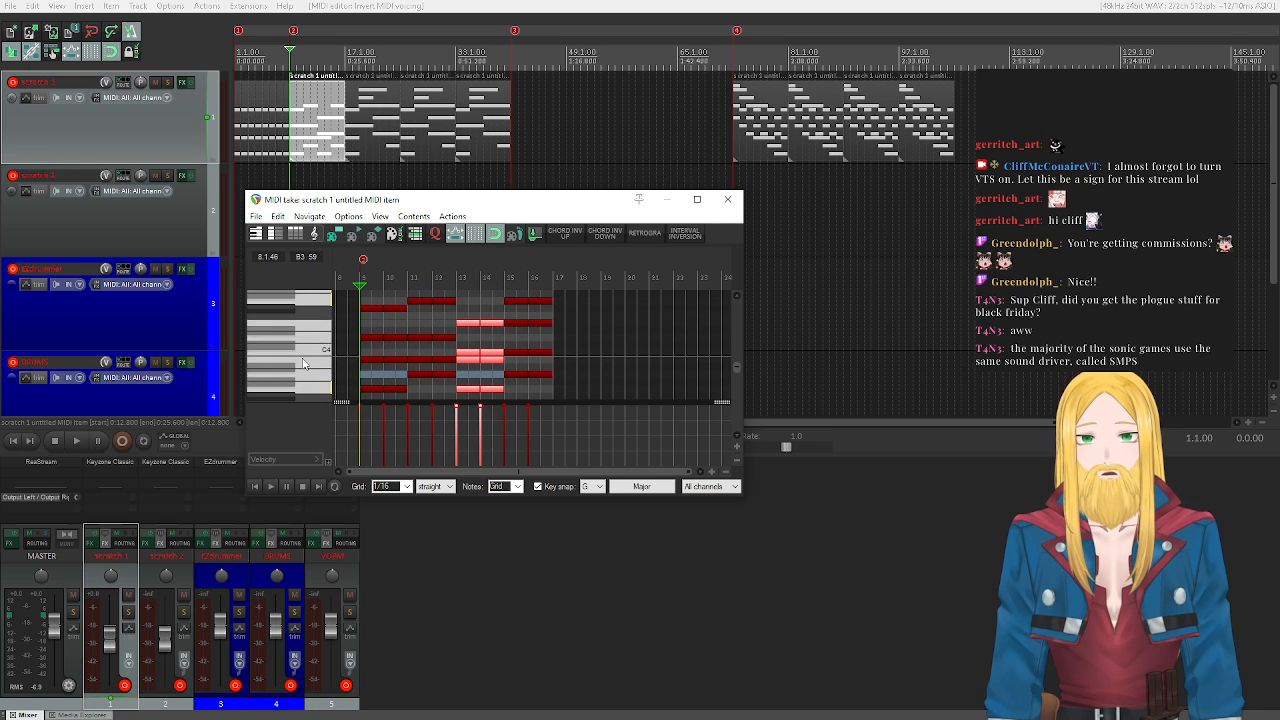
{"action": "left_click", "coordinate": [566, 236]}
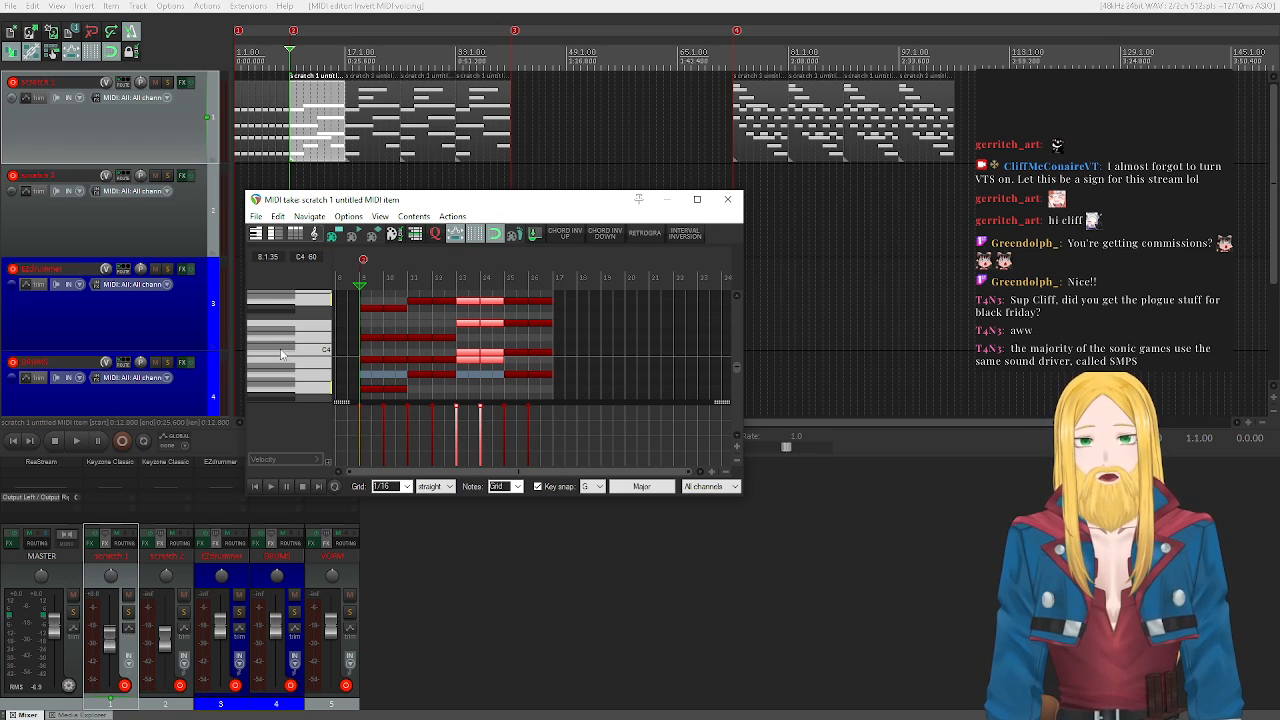
- Play the re-voiced bar 9 item to check its chords, stop playback and close the MIDI editor
{"action": "left_click", "coordinate": [269, 486]}
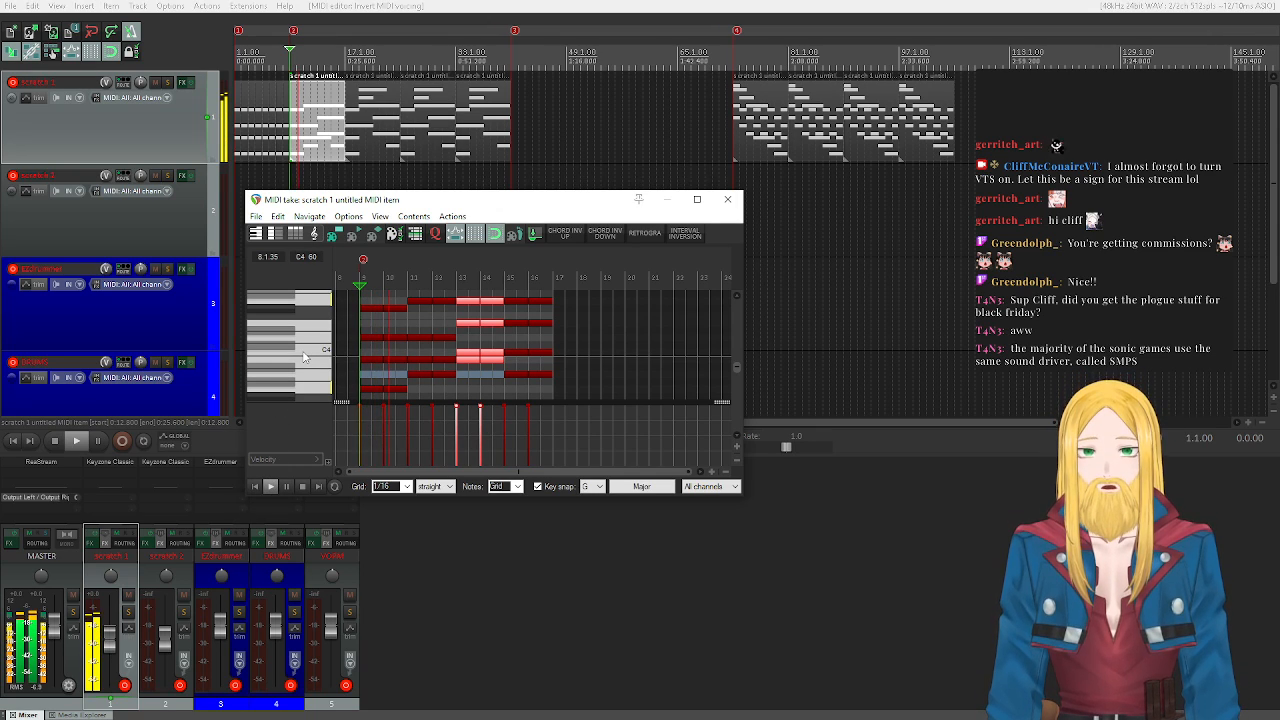
{"action": "left_click", "coordinate": [303, 486]}
{"action": "left_click", "coordinate": [727, 199]}
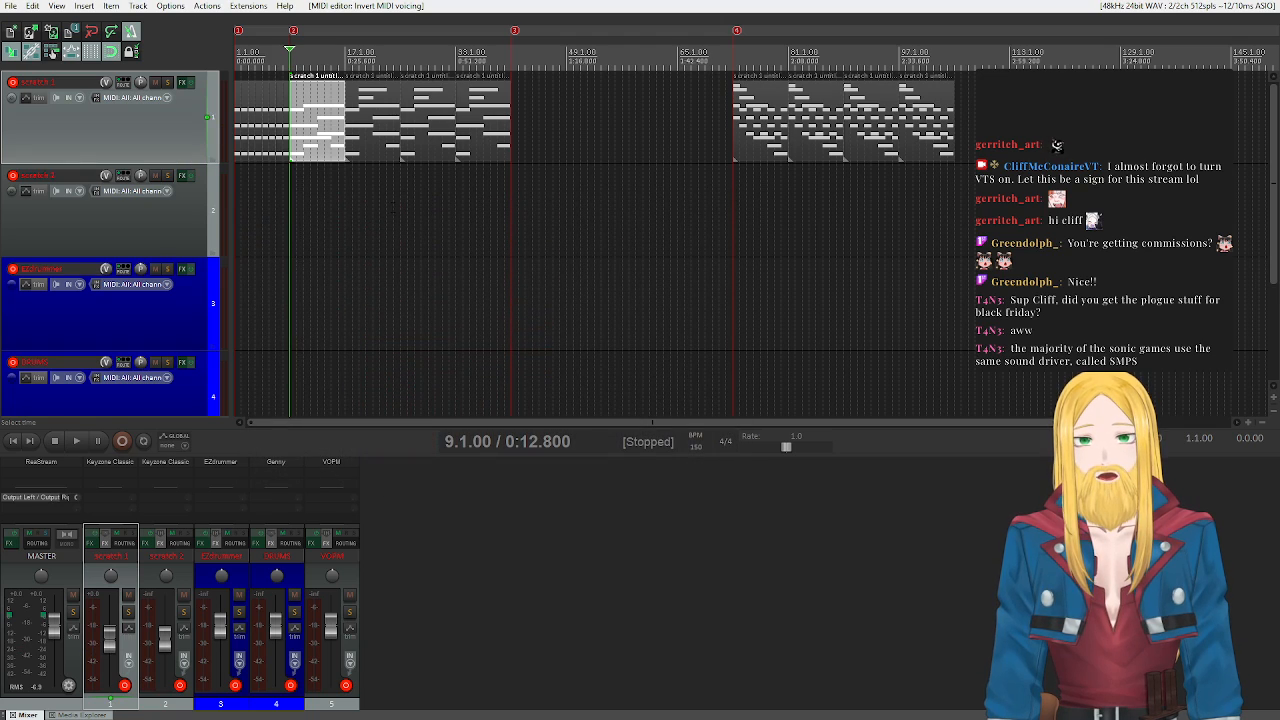
- Replace the scratch 1 item at bar 17 with a copy of the re-voiced bar 9 item
{"action": "left_click", "coordinate": [372, 133]}
{"action": "key", "text": "Delete"}
{"action": "left_click_drag", "start_coordinate": [315, 131], "coordinate": [380, 134]}
- Replace the scratch 1 items at bars 25 and 33 with copies of the re-voiced chord items from bars 9 and 17
{"action": "left_click_drag", "start_coordinate": [557, 232], "coordinate": [437, 110]}
{"action": "key", "text": "Delete"}
{"action": "left_click_drag", "start_coordinate": [460, 162], "coordinate": [431, 151]}
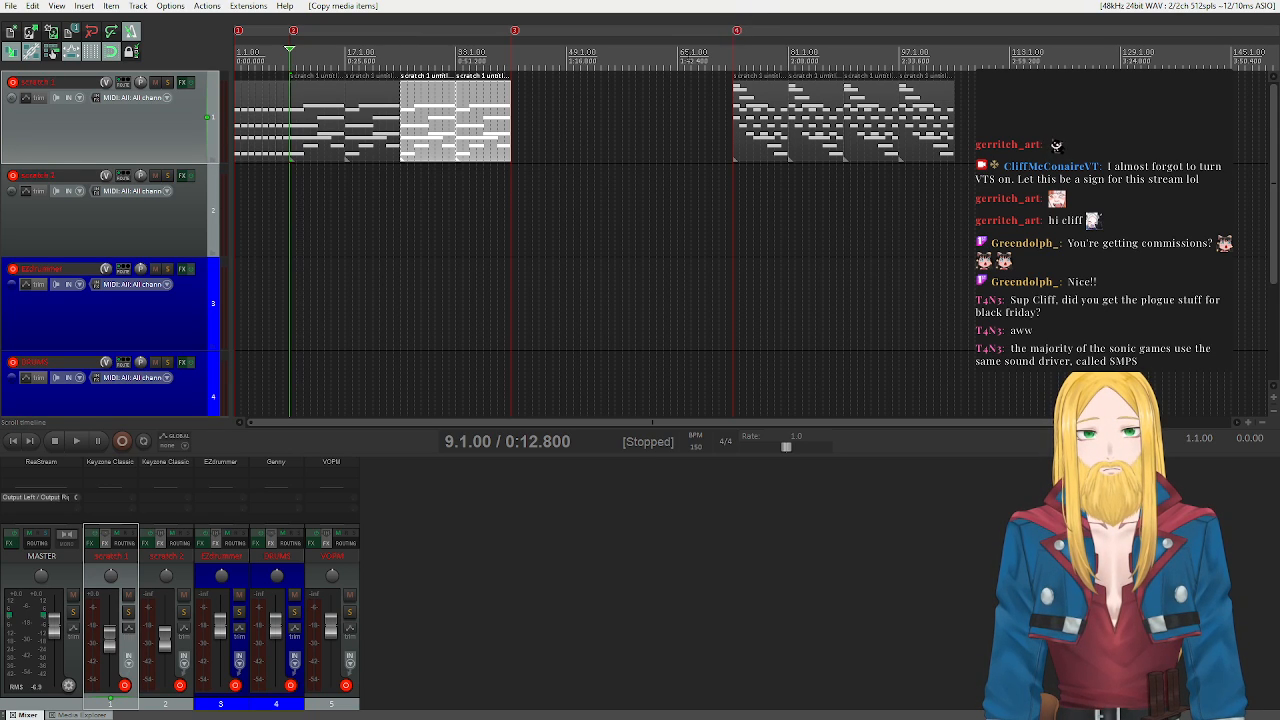
{"action": "scroll", "coordinate": [662, 215], "scroll_direction": "up", "scroll_amount": 2}
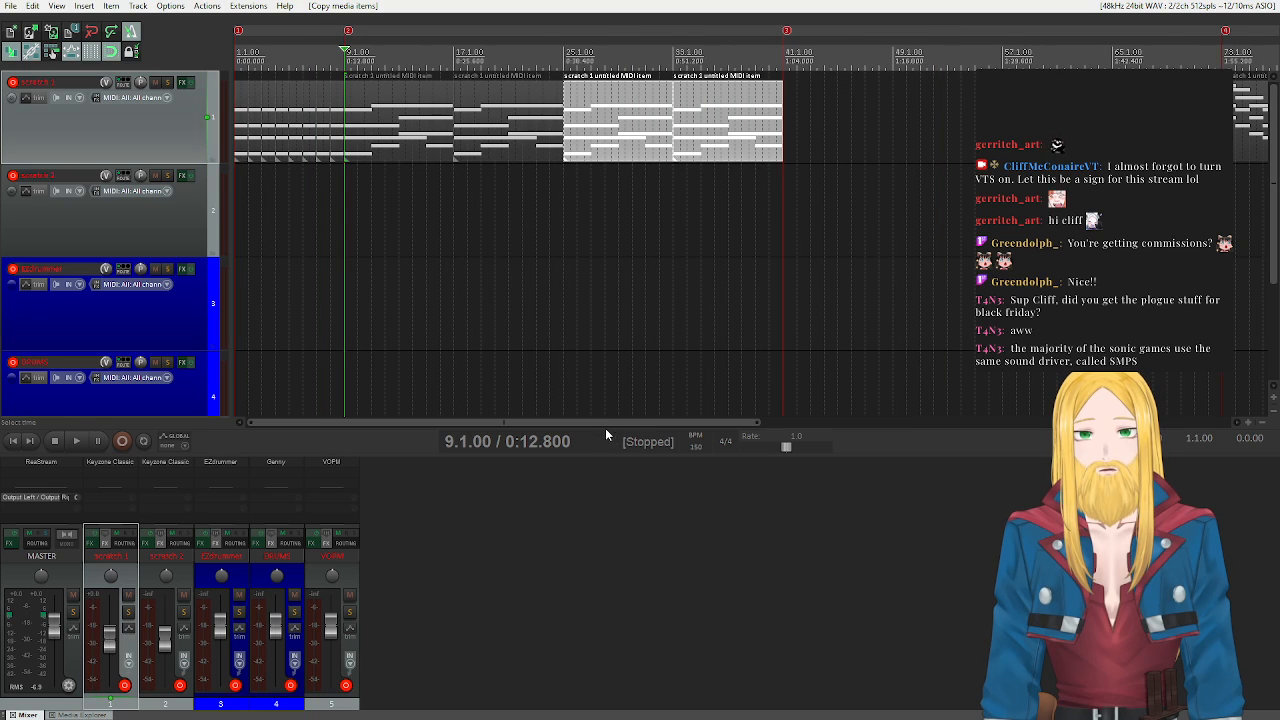
{"action": "scroll", "coordinate": [520, 215], "scroll_direction": "down", "scroll_amount": 3}
{"action": "scroll", "coordinate": [439, 143], "scroll_direction": "up", "scroll_amount": 1}
- Copy the chord items from bars 25 and 33 to bar 41, and move marker 4 with its arpeggio items to bar 57
{"action": "left_click_drag", "start_coordinate": [439, 143], "coordinate": [548, 143]}
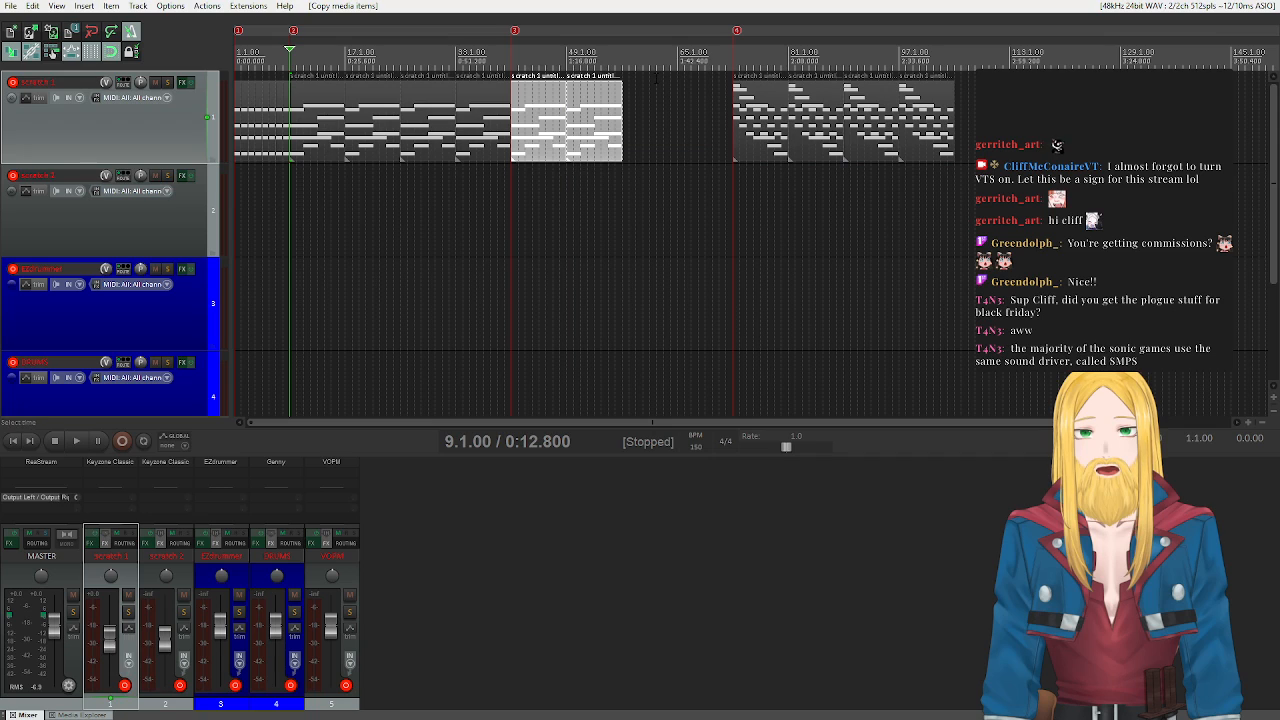
{"action": "mouse_move", "coordinate": [737, 31]}
{"action": "left_mouse_down"}
{"action": "mouse_move", "coordinate": [728, 57]}
{"action": "mouse_move", "coordinate": [626, 57]}
{"action": "left_mouse_up"}
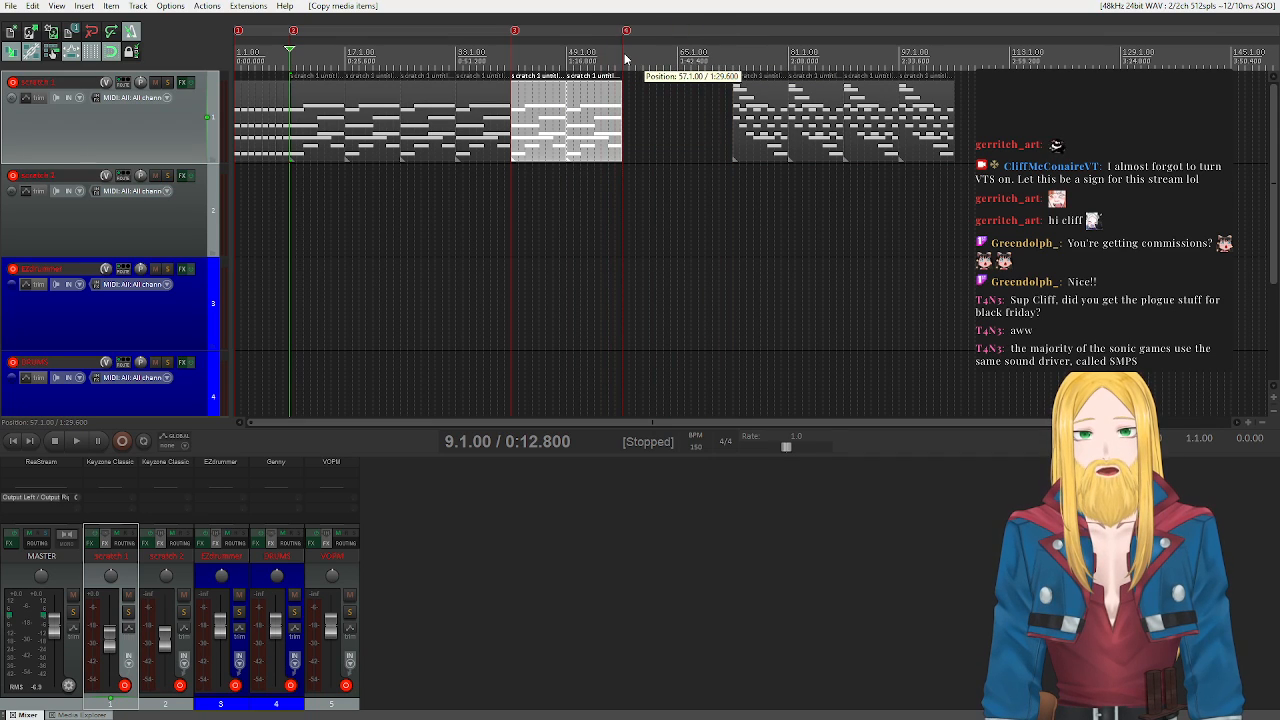
{"action": "mouse_move", "coordinate": [976, 218]}
{"action": "left_mouse_down"}
{"action": "mouse_move", "coordinate": [748, 122]}
{"action": "mouse_move", "coordinate": [760, 133]}
{"action": "mouse_move", "coordinate": [649, 138]}
{"action": "left_mouse_up"}
- Delete the two chord items at bars 41 and 49 and make a time selection from bar 41 to 49
{"action": "left_click_drag", "start_coordinate": [596, 205], "coordinate": [544, 132]}
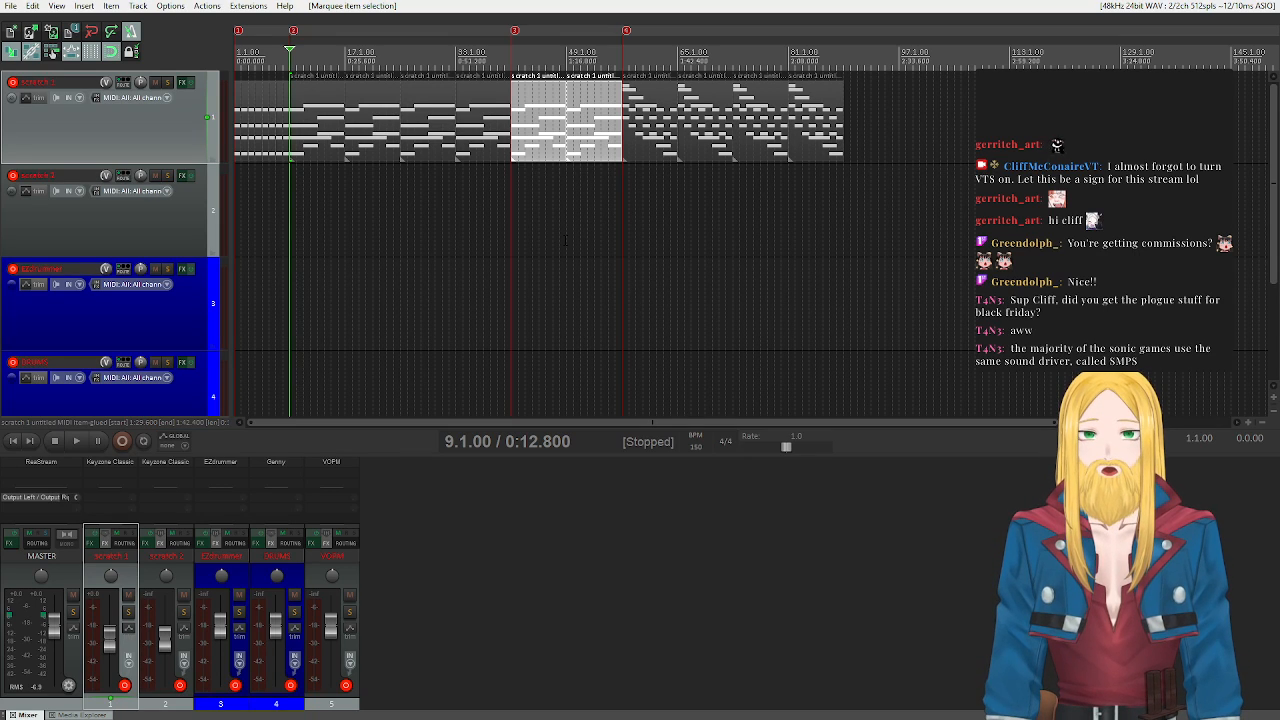
{"action": "key", "text": "Delete"}
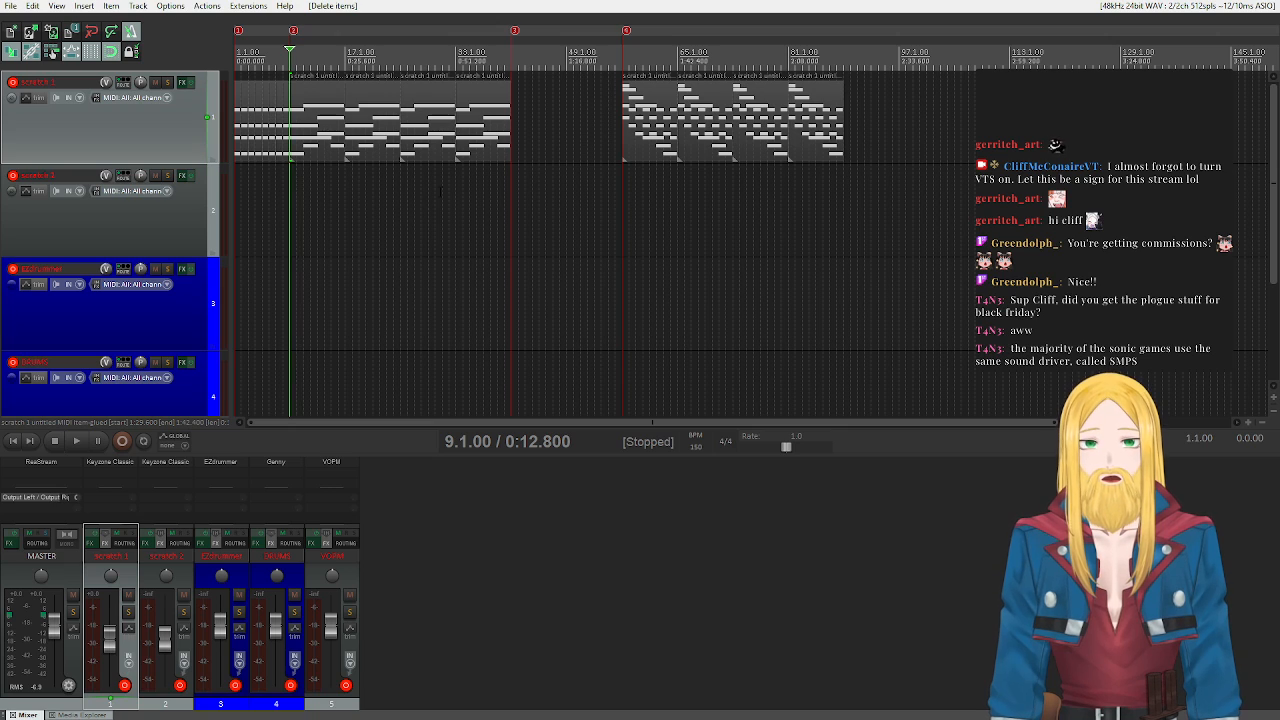
{"action": "scroll", "coordinate": [592, 425], "scroll_direction": "up", "scroll_amount": 2}
{"action": "left_click_drag", "start_coordinate": [592, 423], "coordinate": [657, 433]}
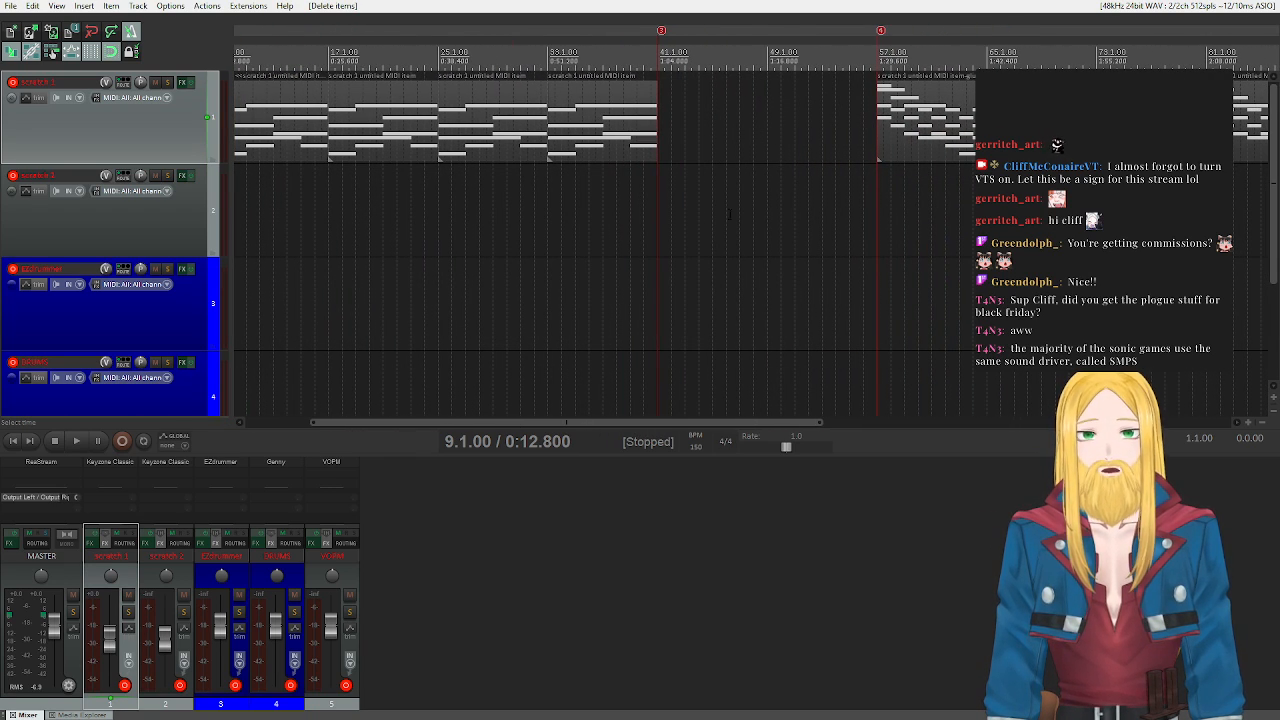
{"action": "left_click_drag", "start_coordinate": [768, 75], "coordinate": [660, 88]}
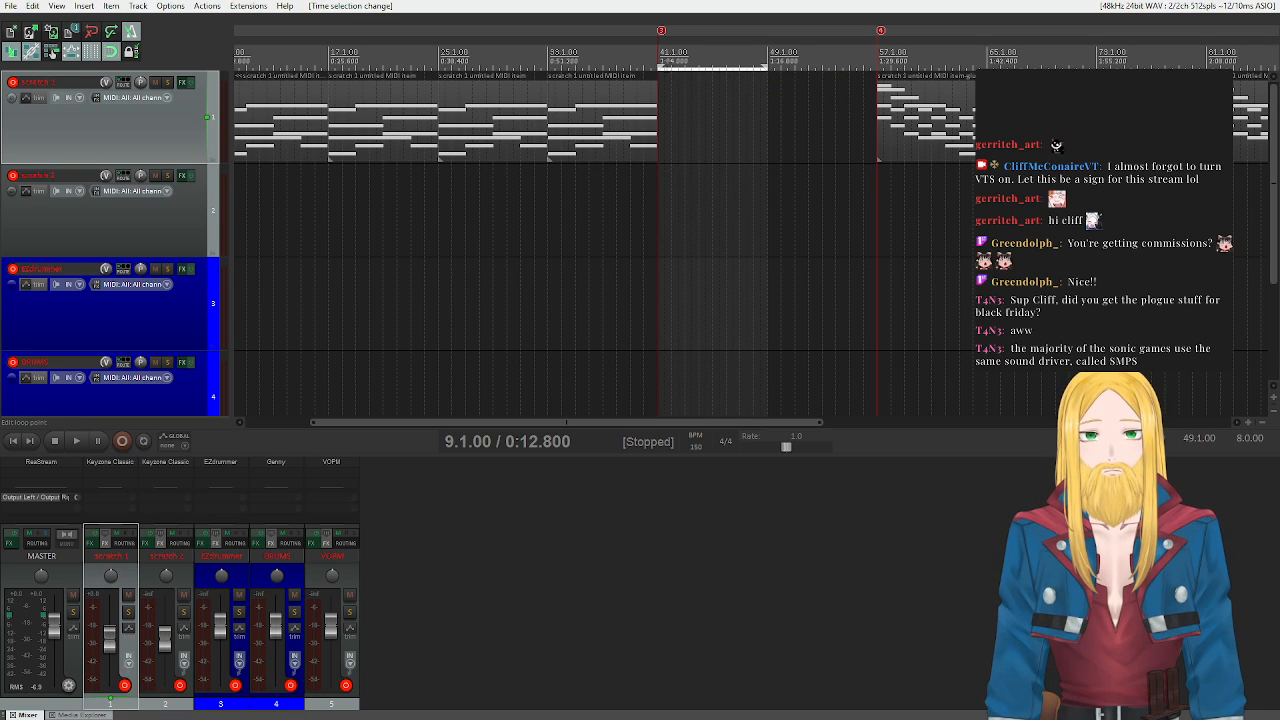
{"action": "left_click", "coordinate": [657, 62]}
- Delete the chord items at bars 25 and 33 and clear the time selection
{"action": "scroll", "coordinate": [302, 120], "scroll_direction": "down", "scroll_amount": 3}
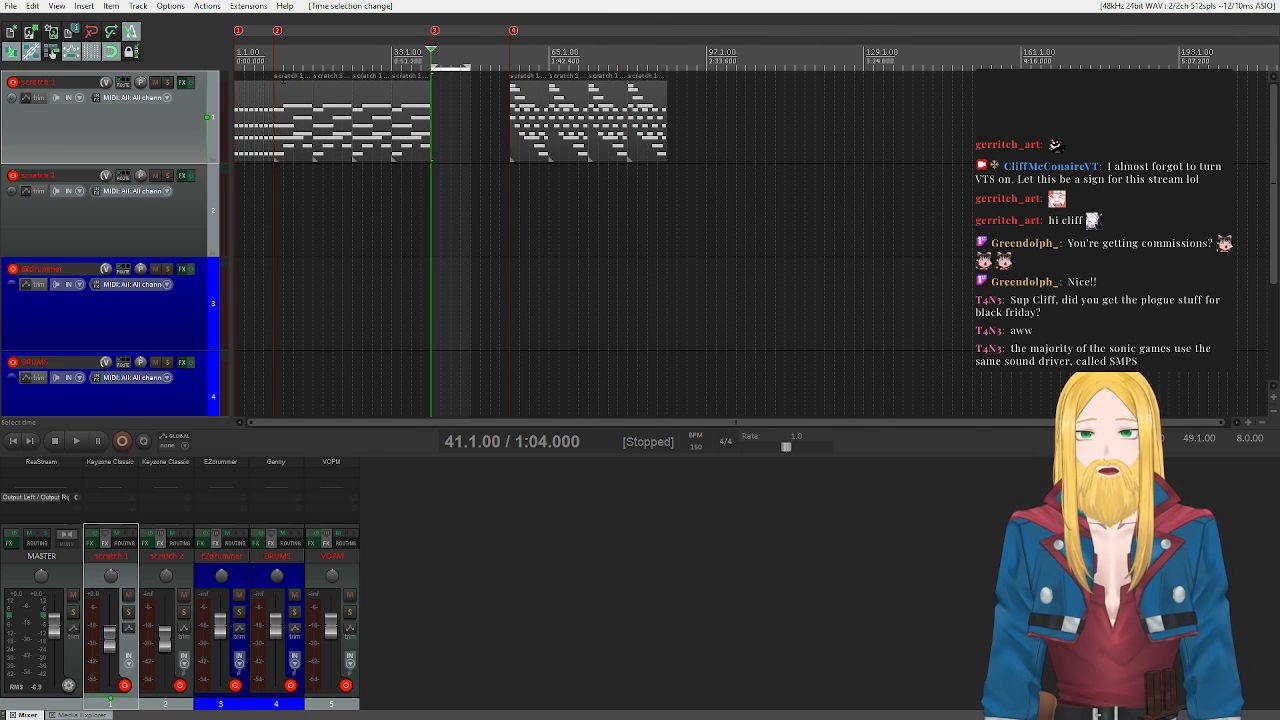
{"action": "scroll", "coordinate": [260, 120], "scroll_direction": "up", "scroll_amount": 3}
{"action": "scroll", "coordinate": [363, 89], "scroll_direction": "up", "scroll_amount": 1}
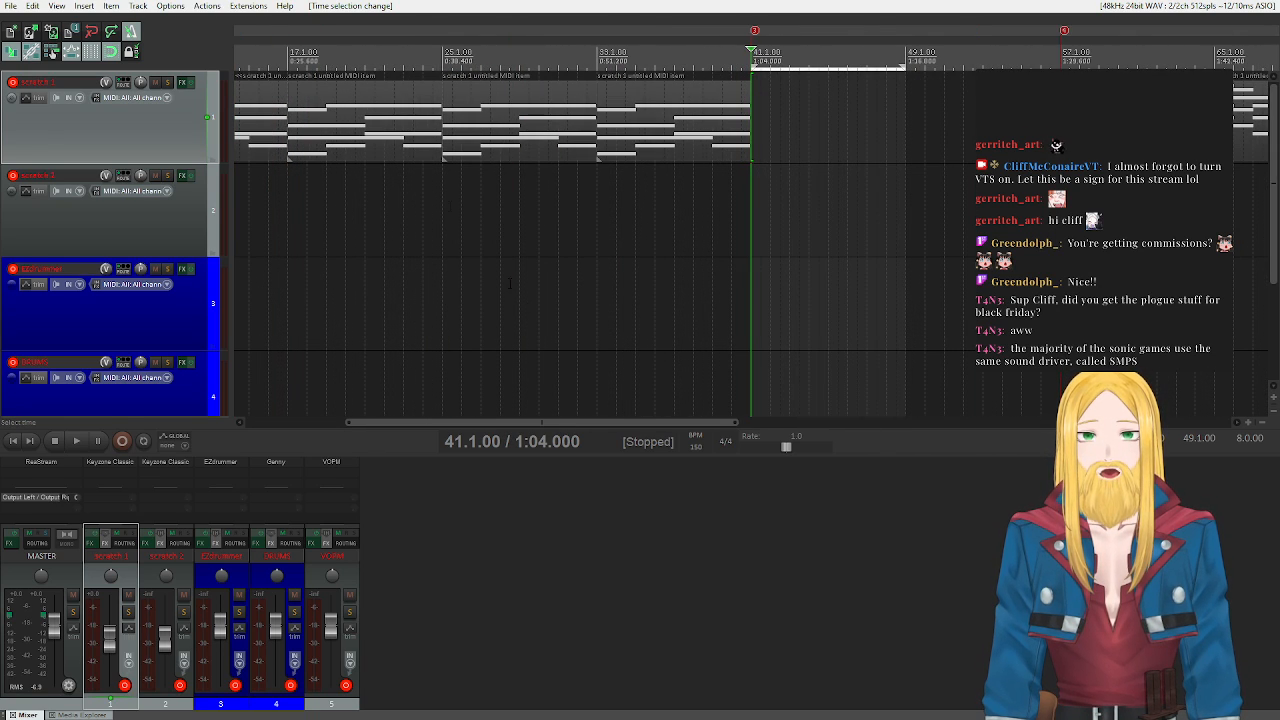
{"action": "left_click_drag", "start_coordinate": [612, 423], "coordinate": [424, 420]}
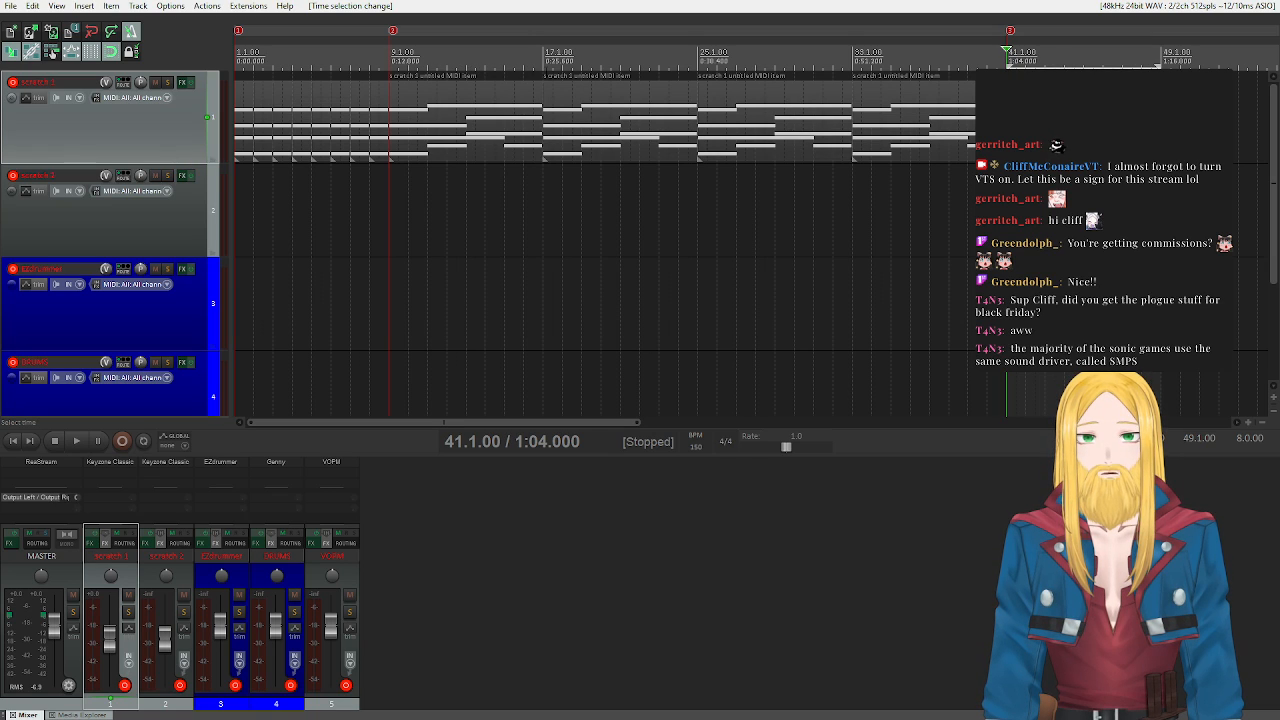
{"action": "scroll", "coordinate": [717, 214], "scroll_direction": "down", "scroll_amount": 1}
{"action": "left_click_drag", "start_coordinate": [717, 214], "coordinate": [628, 133]}
{"action": "key", "text": "Delete"}
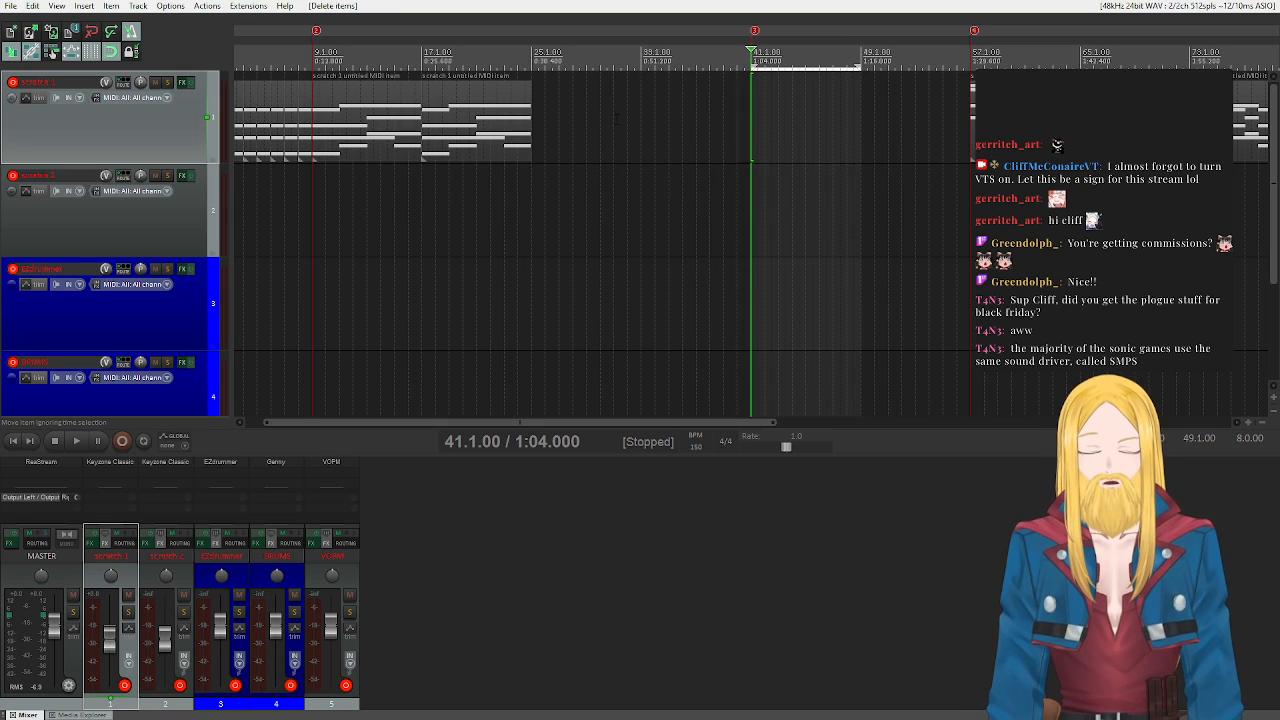
{"action": "scroll", "coordinate": [612, 130], "scroll_direction": "down", "scroll_amount": 1}
{"action": "key", "text": "Escape"}
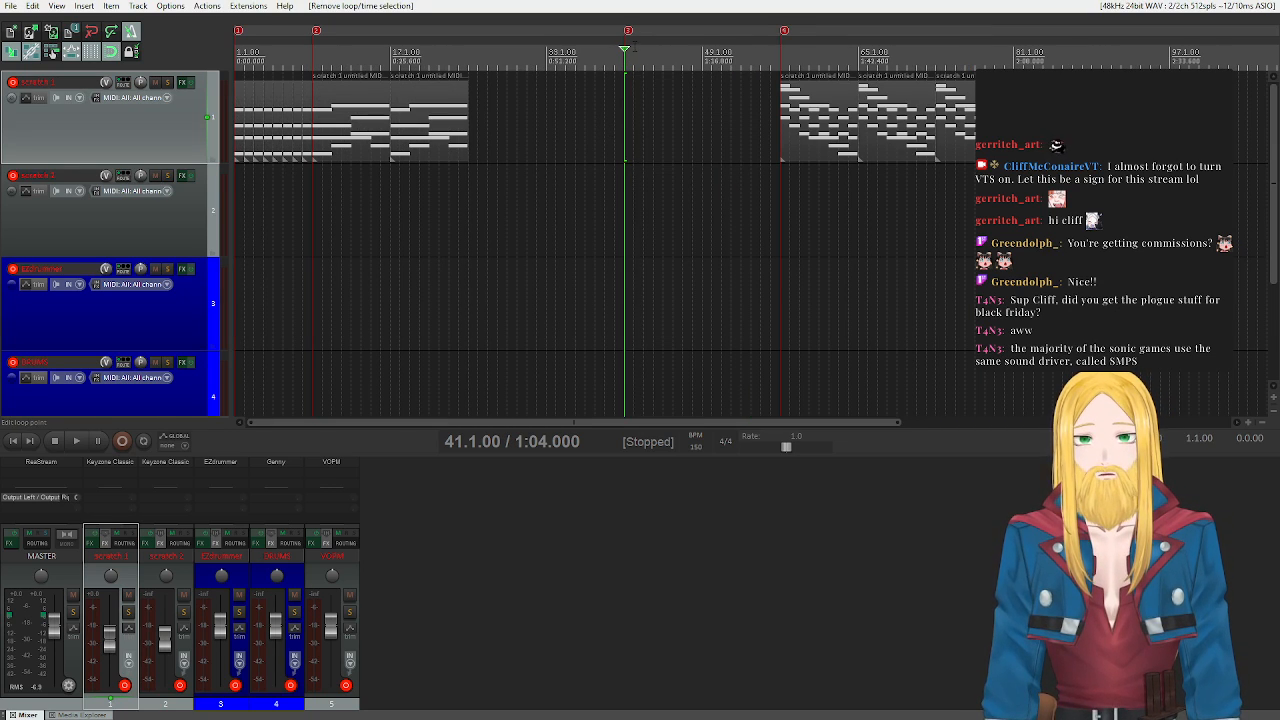
- Move marker 3 to bar 25, and move marker 4 with its four arpeggio items to bar 41
{"action": "left_click_drag", "start_coordinate": [622, 32], "coordinate": [482, 48]}
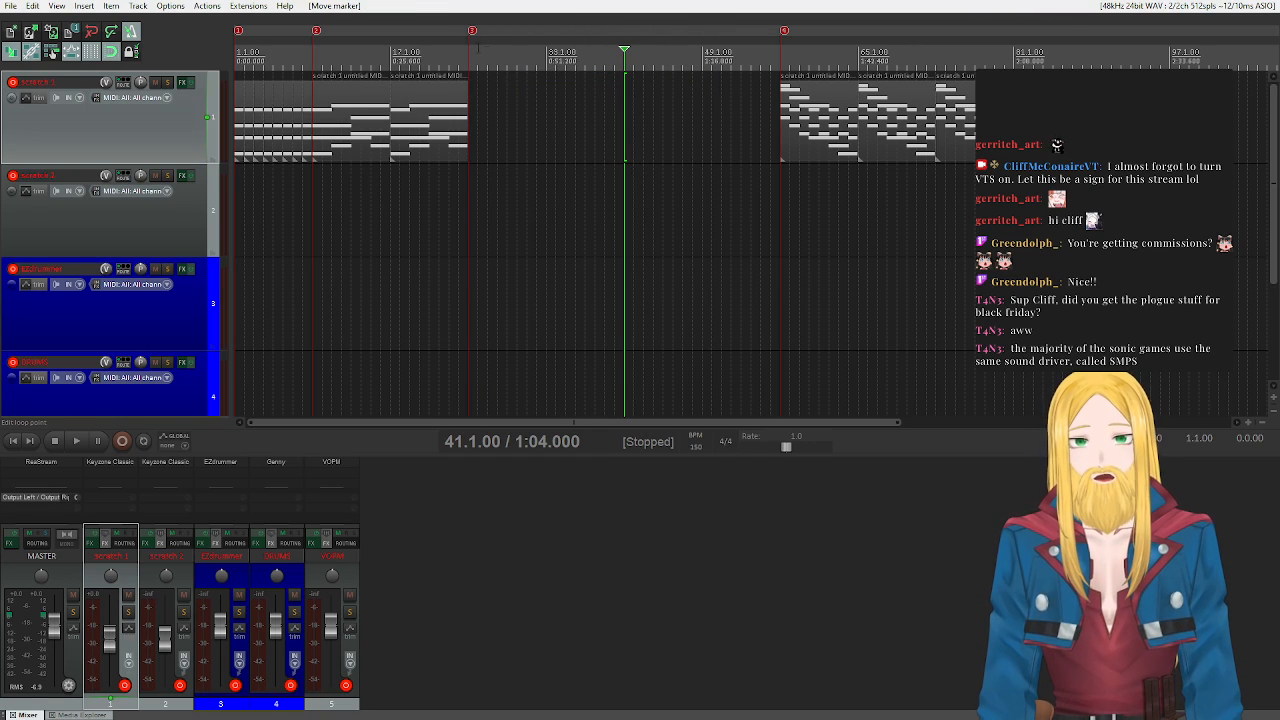
{"action": "left_click_drag", "start_coordinate": [785, 35], "coordinate": [628, 35]}
{"action": "left_click_drag", "start_coordinate": [1110, 195], "coordinate": [651, 137]}
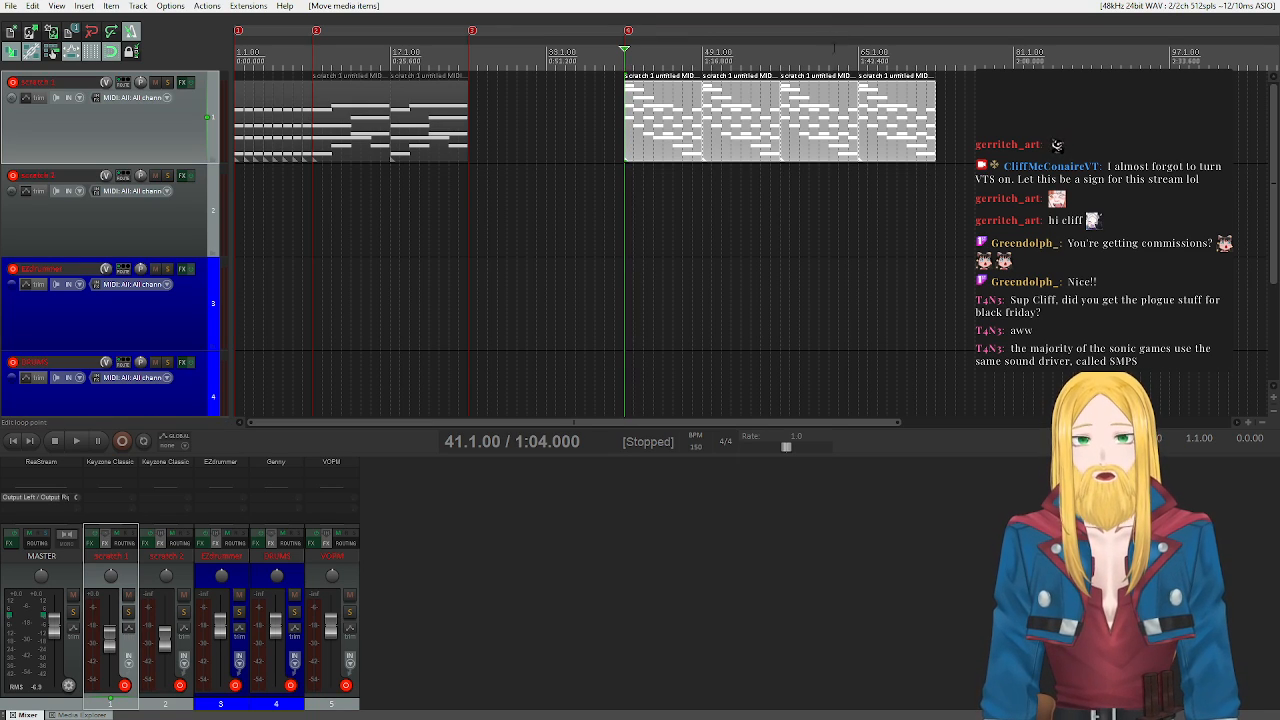
- Delete the last two arpeggio items at bars 57 and 65 and insert a marker at bar 57
{"action": "left_click_drag", "start_coordinate": [974, 211], "coordinate": [799, 118]}
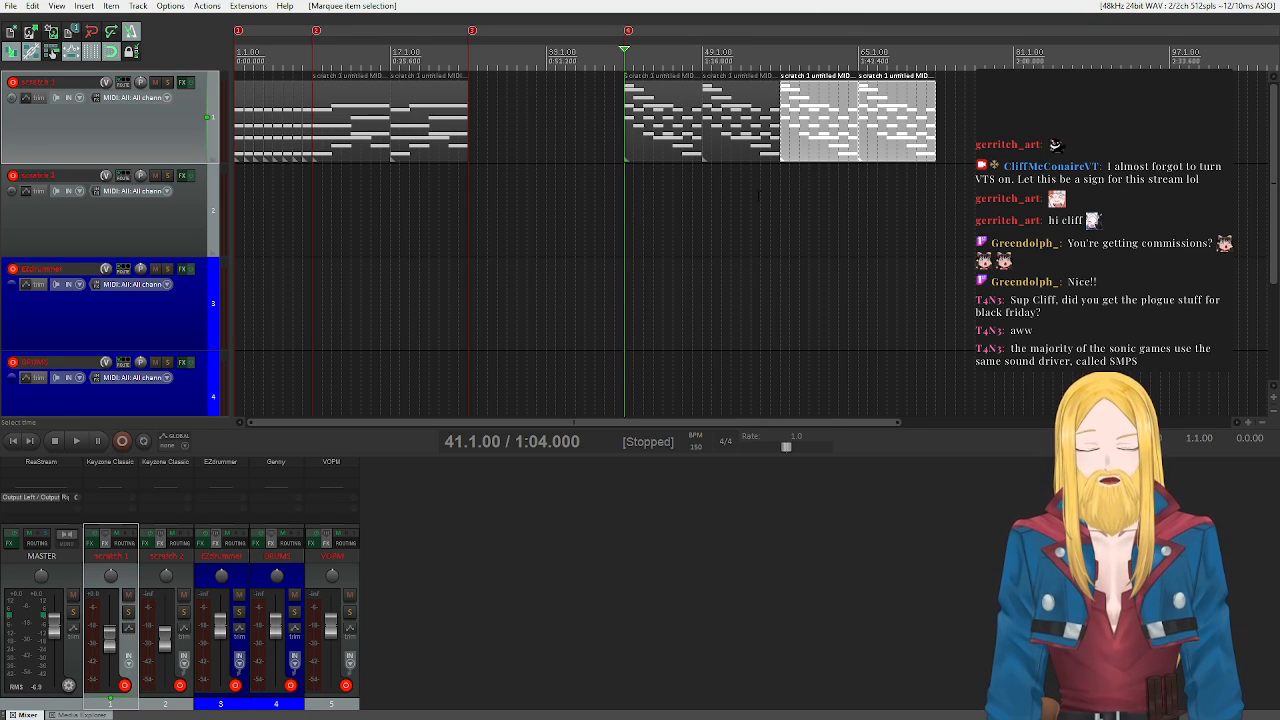
{"action": "key", "text": "Delete"}
{"action": "left_click_drag", "start_coordinate": [897, 193], "coordinate": [706, 124]}
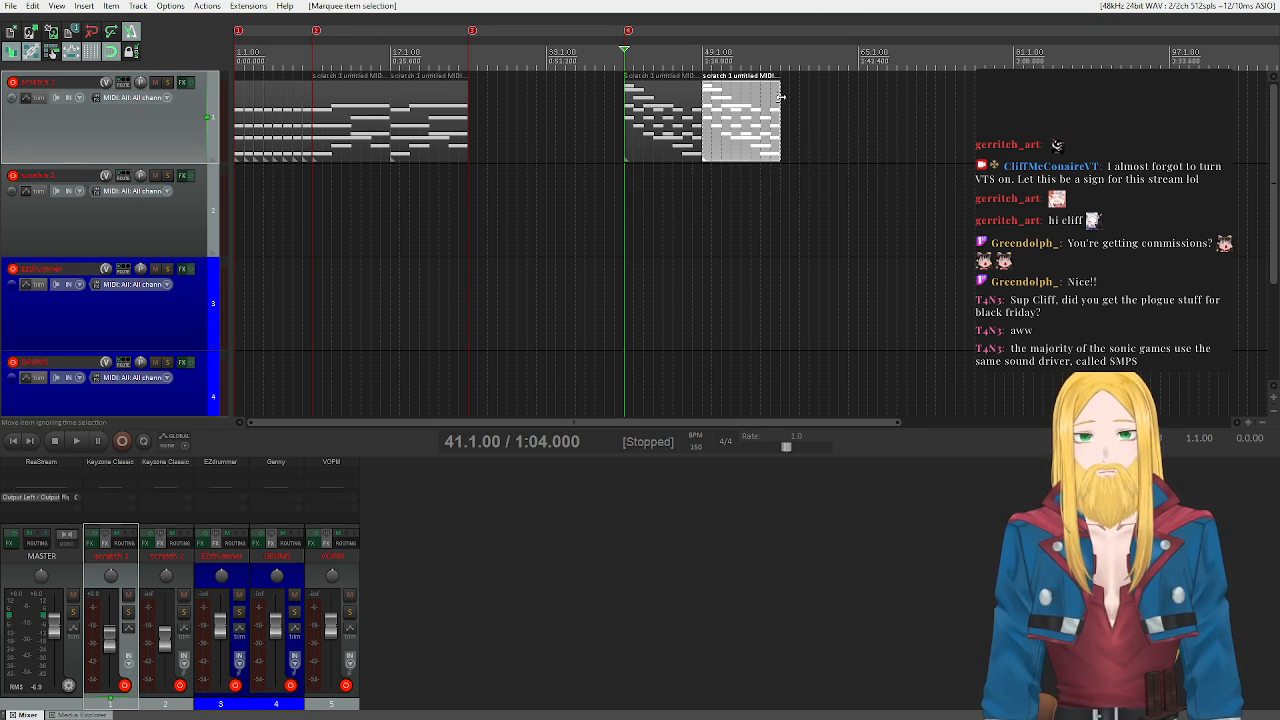
{"action": "left_click", "coordinate": [781, 60]}
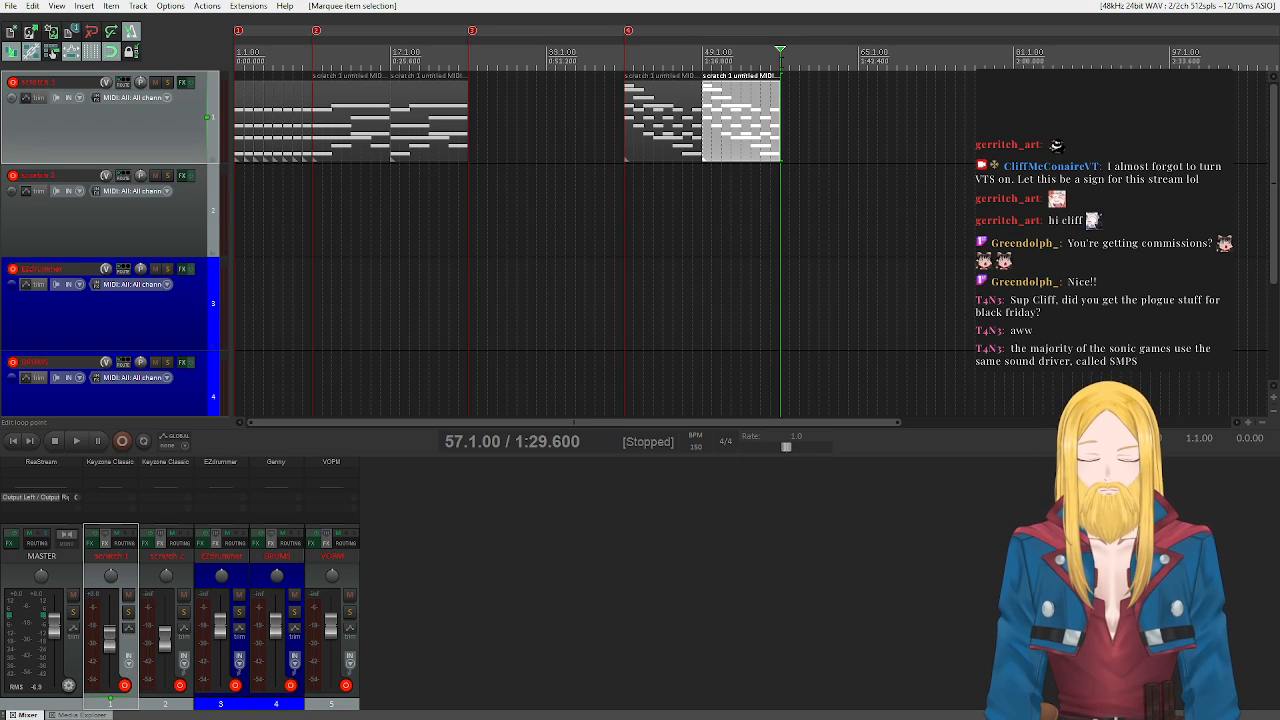
{"action": "key", "text": "m"}
- Move the two remaining arpeggio items to bar 57 and copy the chord items from bars 9 and 17 to bar 41
{"action": "mouse_move", "coordinate": [855, 185]}
{"action": "left_mouse_down"}
{"action": "mouse_move", "coordinate": [690, 115]}
{"action": "mouse_move", "coordinate": [675, 135]}
{"action": "mouse_move", "coordinate": [857, 130]}
{"action": "mouse_move", "coordinate": [818, 136]}
{"action": "left_mouse_up"}
{"action": "left_click_drag", "start_coordinate": [486, 180], "coordinate": [676, 140]}
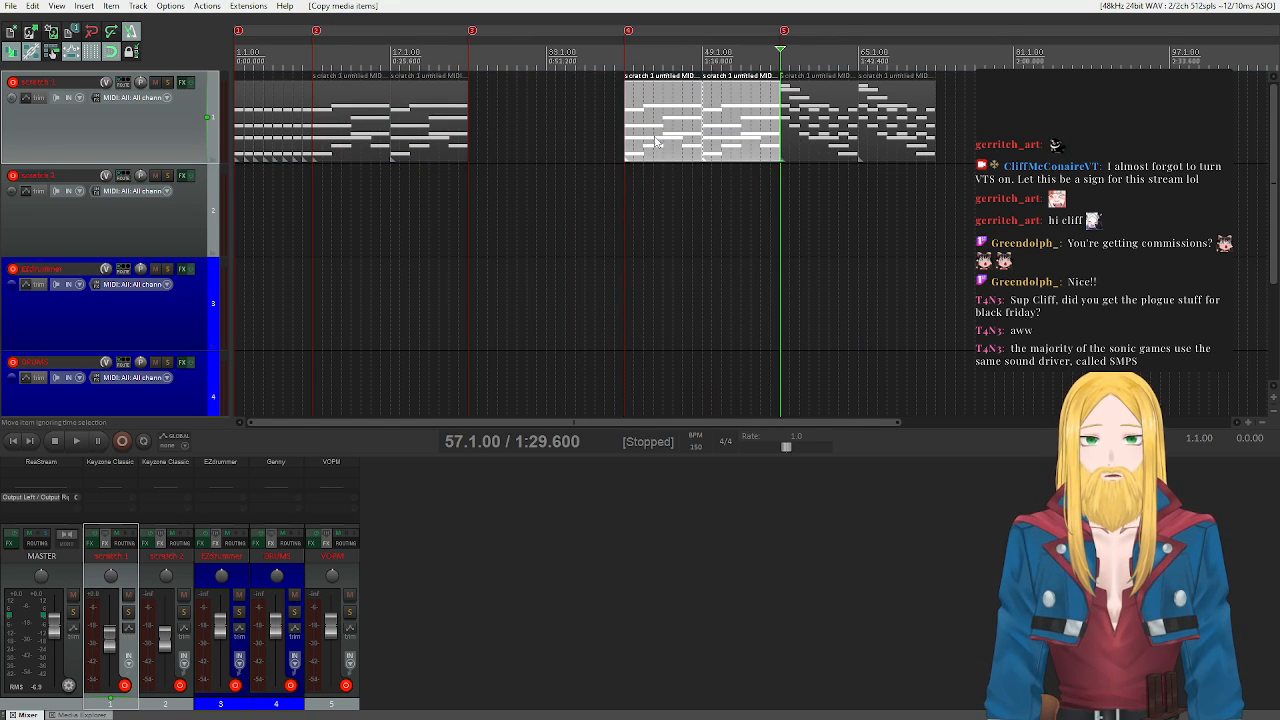
{"action": "left_click", "coordinate": [625, 50]}
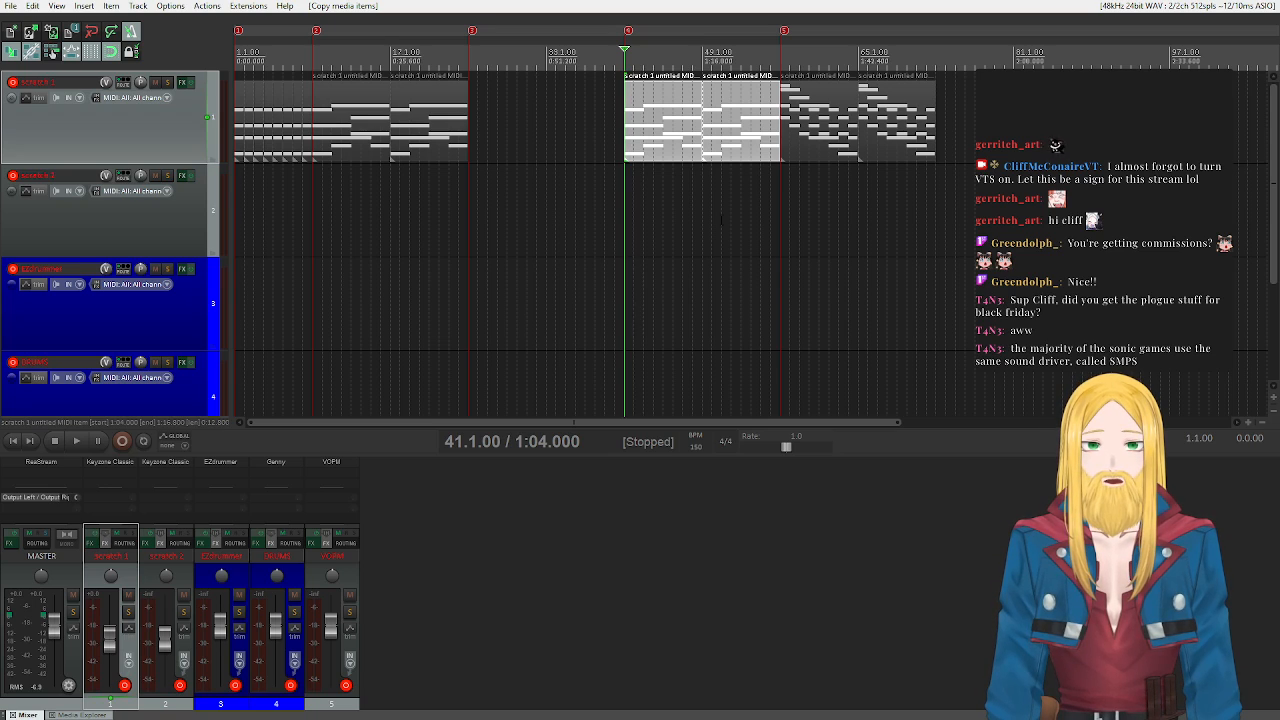
- Place the edit cursor on marker 3 at bar 25
{"action": "left_click", "coordinate": [469, 230]}
{"action": "scroll", "coordinate": [600, 240], "scroll_direction": "up", "scroll_amount": 2}
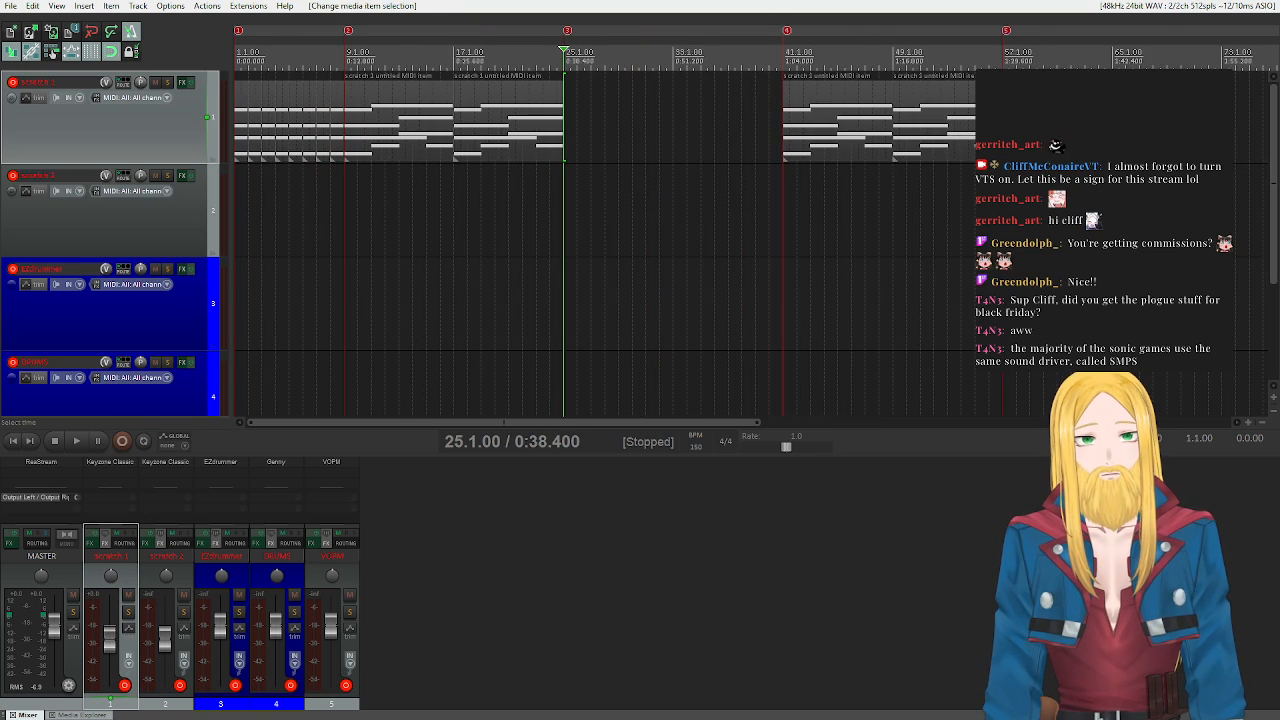
{"action": "left_click_drag", "start_coordinate": [661, 426], "coordinate": [916, 422]}
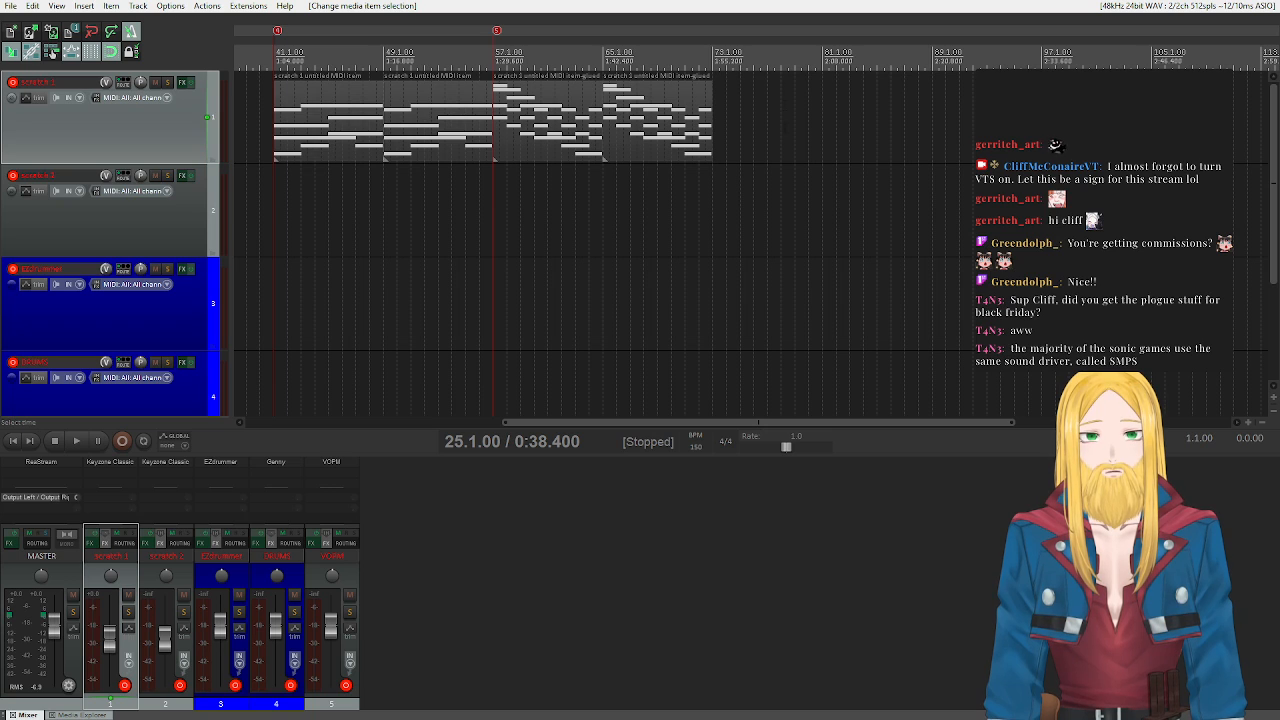
- Insert a marker at bar 73, where the last arpeggio item on the scratch 1 track ends
{"action": "left_click_drag", "start_coordinate": [725, 422], "coordinate": [463, 422]}
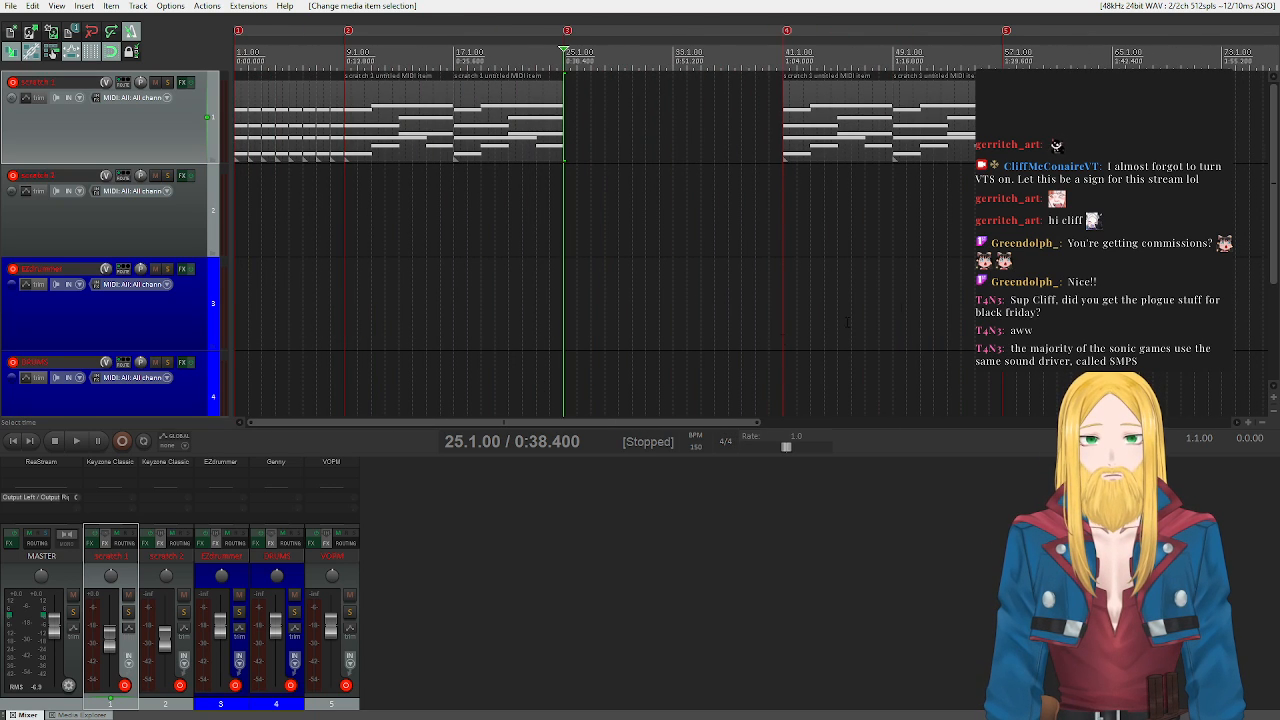
{"action": "left_click_drag", "start_coordinate": [737, 422], "coordinate": [949, 420]}
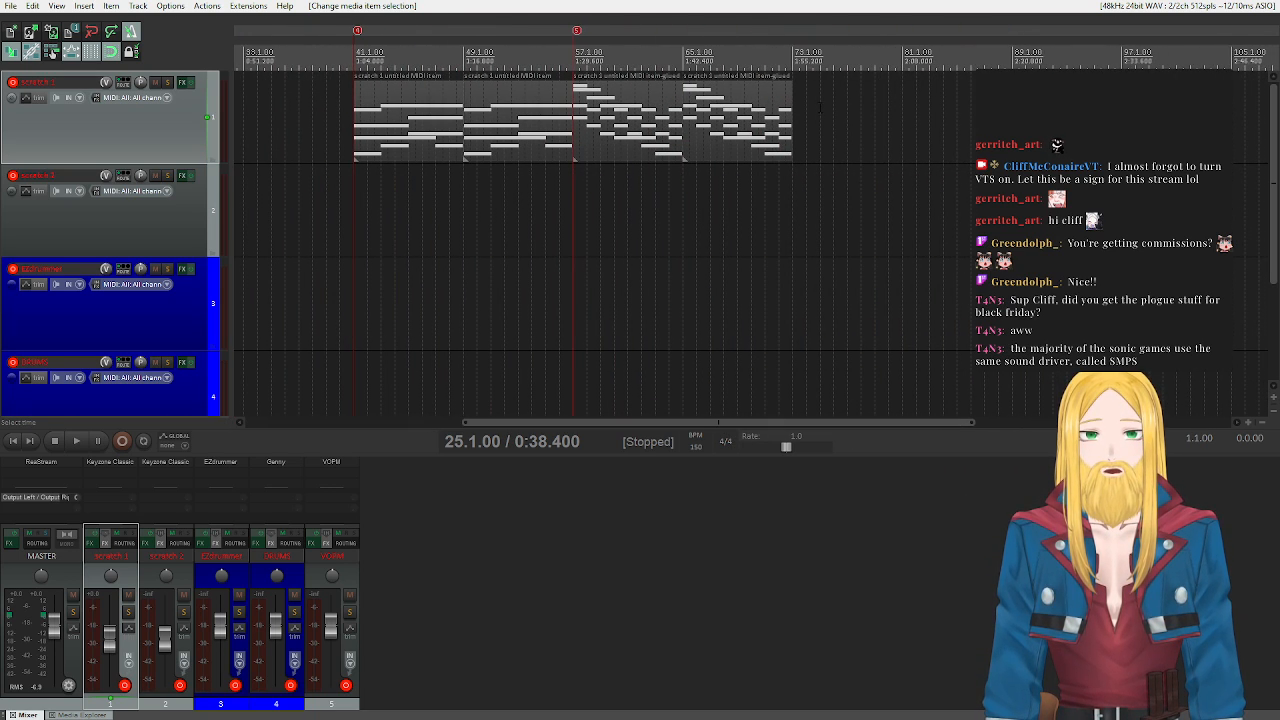
{"action": "left_click", "coordinate": [793, 62]}
{"action": "key", "text": "m"}
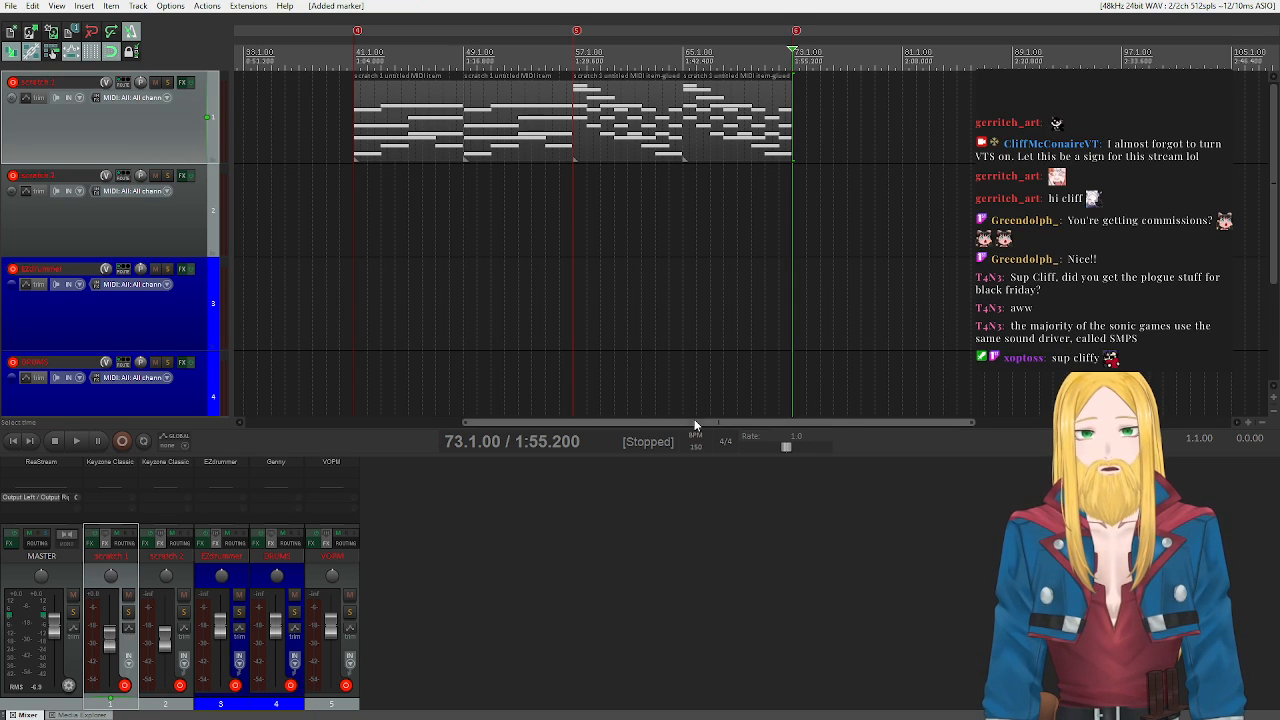
- Check the arrangement from marker 3 at bar 25, and return the edit cursor to the project start
{"action": "left_click_drag", "start_coordinate": [695, 425], "coordinate": [457, 406]}
{"action": "scroll", "coordinate": [743, 268], "scroll_direction": "down", "scroll_amount": 3}
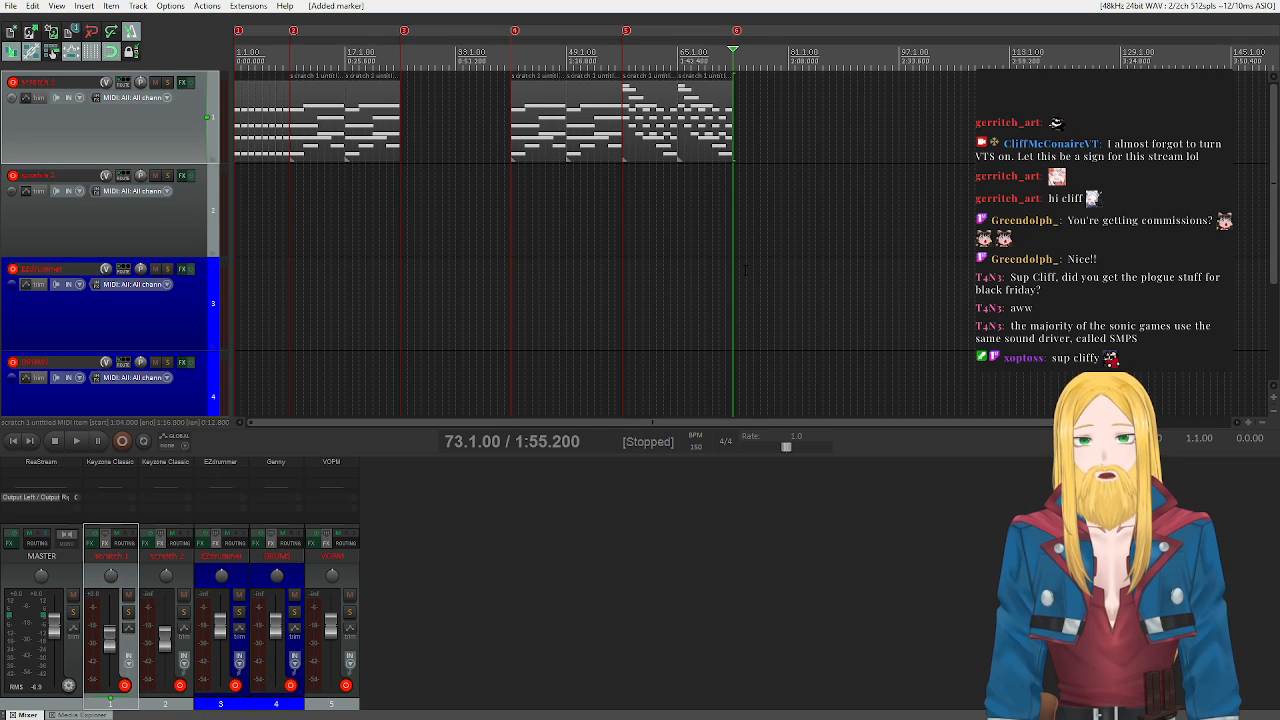
{"action": "key", "text": "3"}
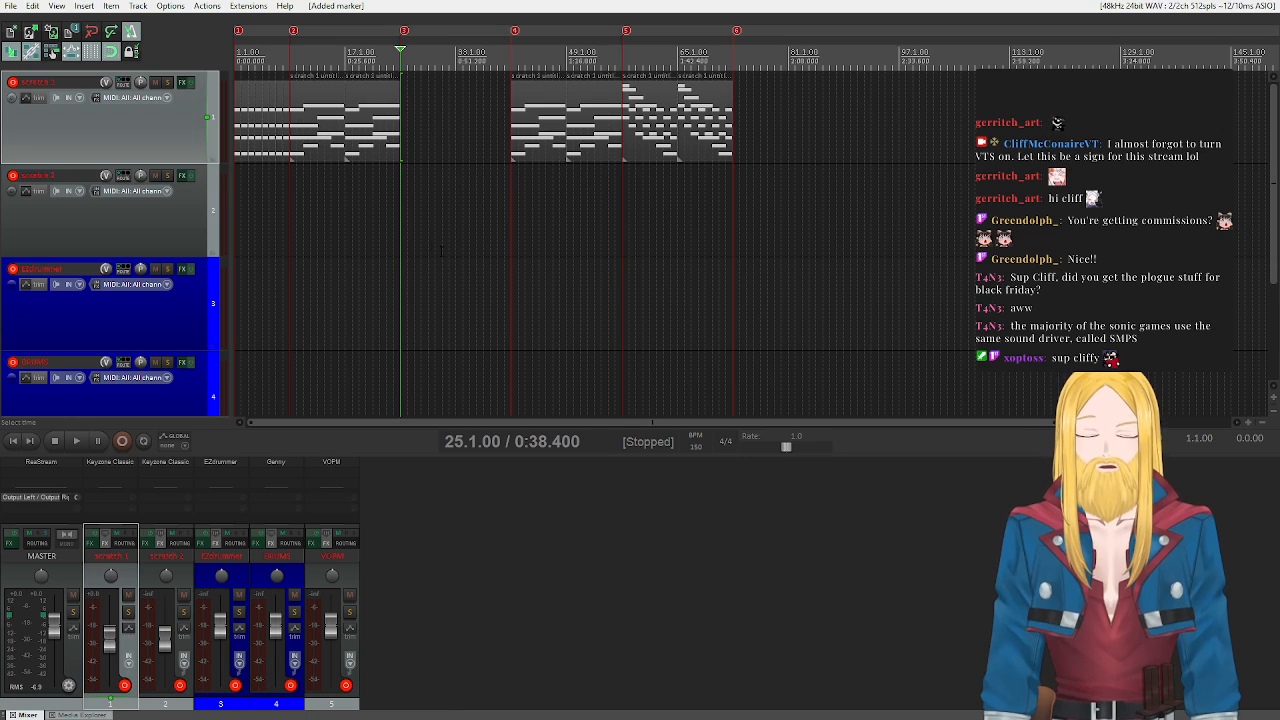
{"action": "left_click", "coordinate": [16, 441]}
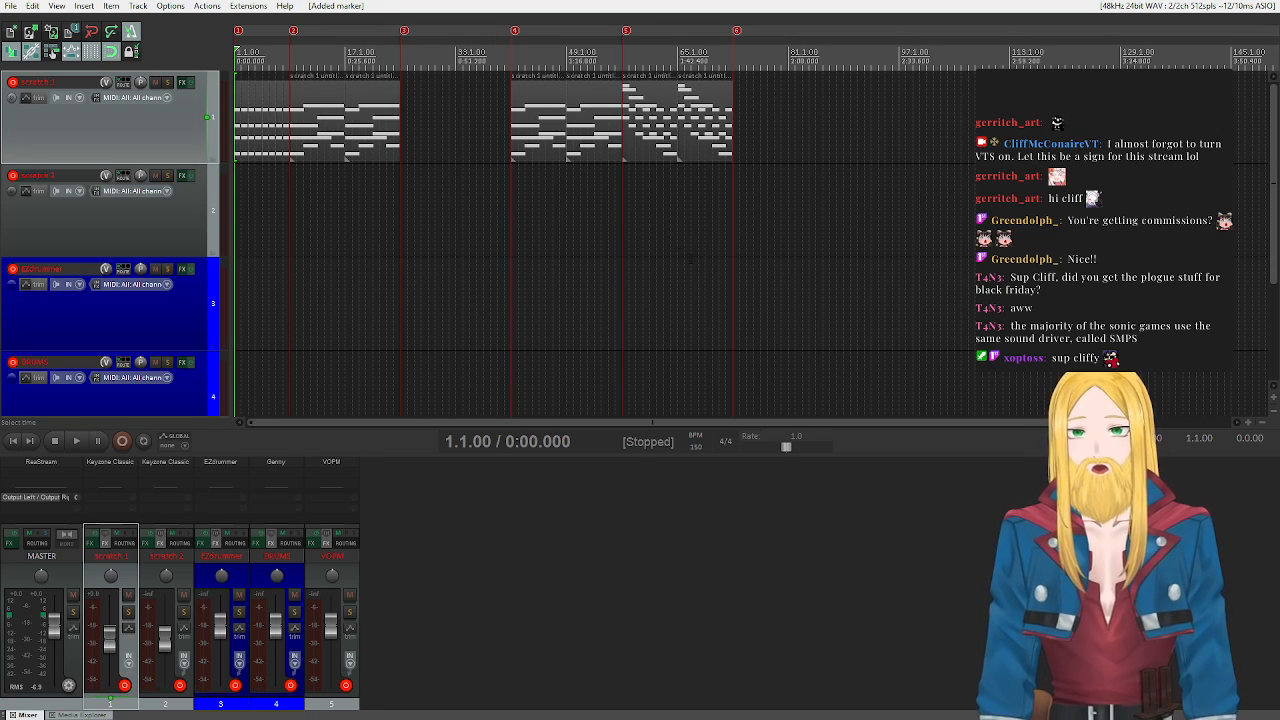
- Copy the eight short chord items from the opening eight bars of scratch 1 to the marker at bar 73
{"action": "scroll", "coordinate": [604, 303], "scroll_direction": "up", "scroll_amount": 3}
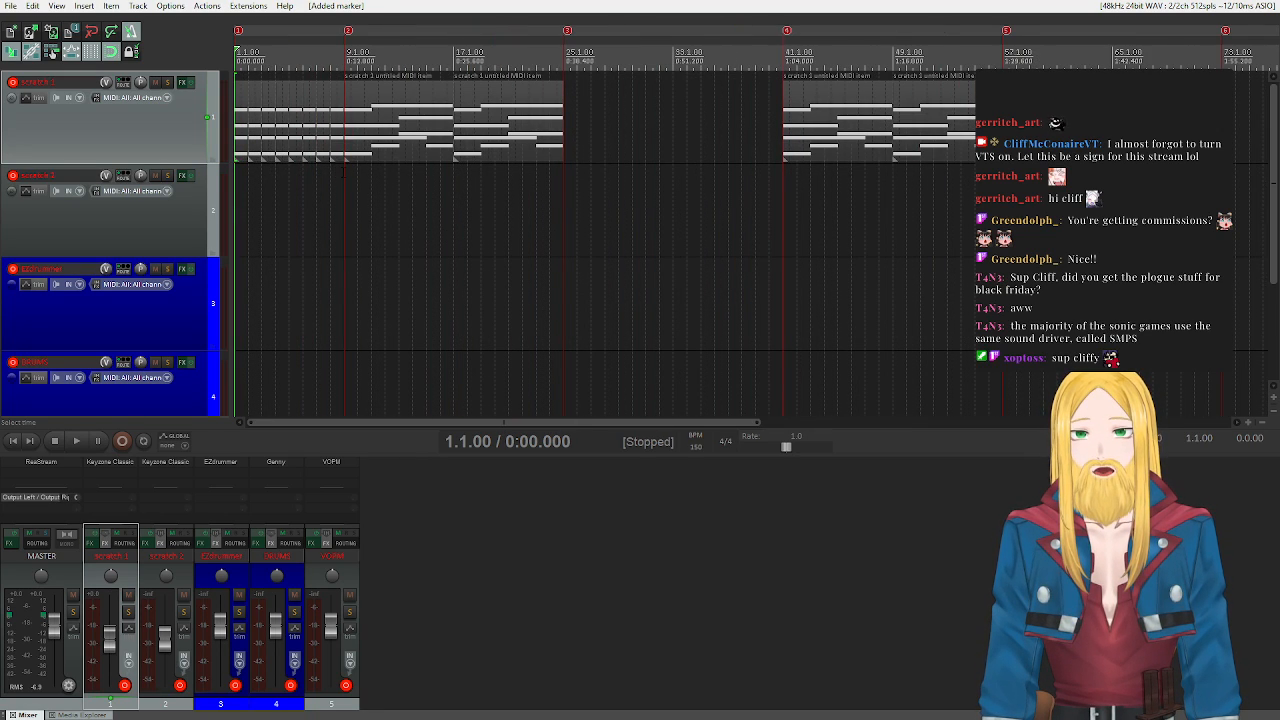
{"action": "left_click_drag", "start_coordinate": [334, 174], "coordinate": [612, 150]}
{"action": "scroll", "coordinate": [256, 140], "scroll_direction": "down", "scroll_amount": 6}
{"action": "scroll", "coordinate": [660, 312], "scroll_direction": "up", "scroll_amount": 6}
{"action": "left_click_drag", "start_coordinate": [525, 421], "coordinate": [899, 423]}
{"action": "left_click_drag", "start_coordinate": [744, 129], "coordinate": [734, 143]}
{"action": "scroll", "coordinate": [774, 148], "scroll_direction": "up", "scroll_amount": 2}
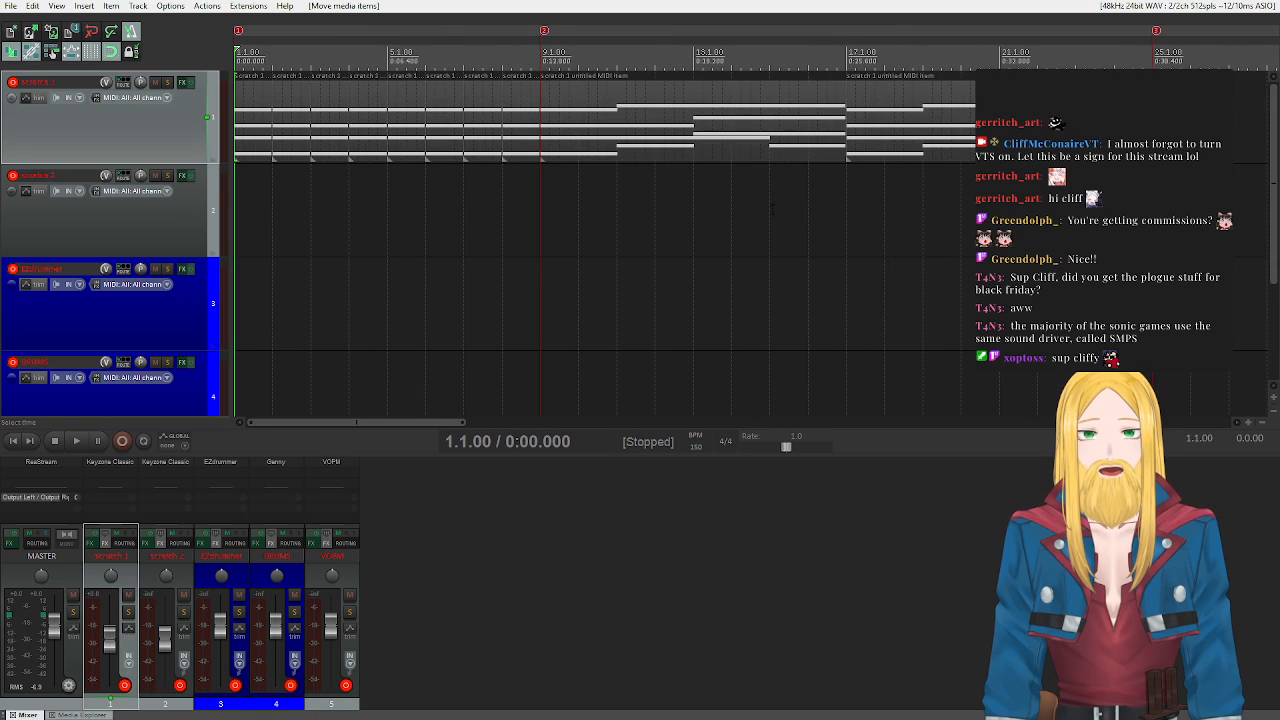
- Delete the last four copied chord items, from bar 77 to bar 81
{"action": "left_click_drag", "start_coordinate": [429, 424], "coordinate": [939, 433]}
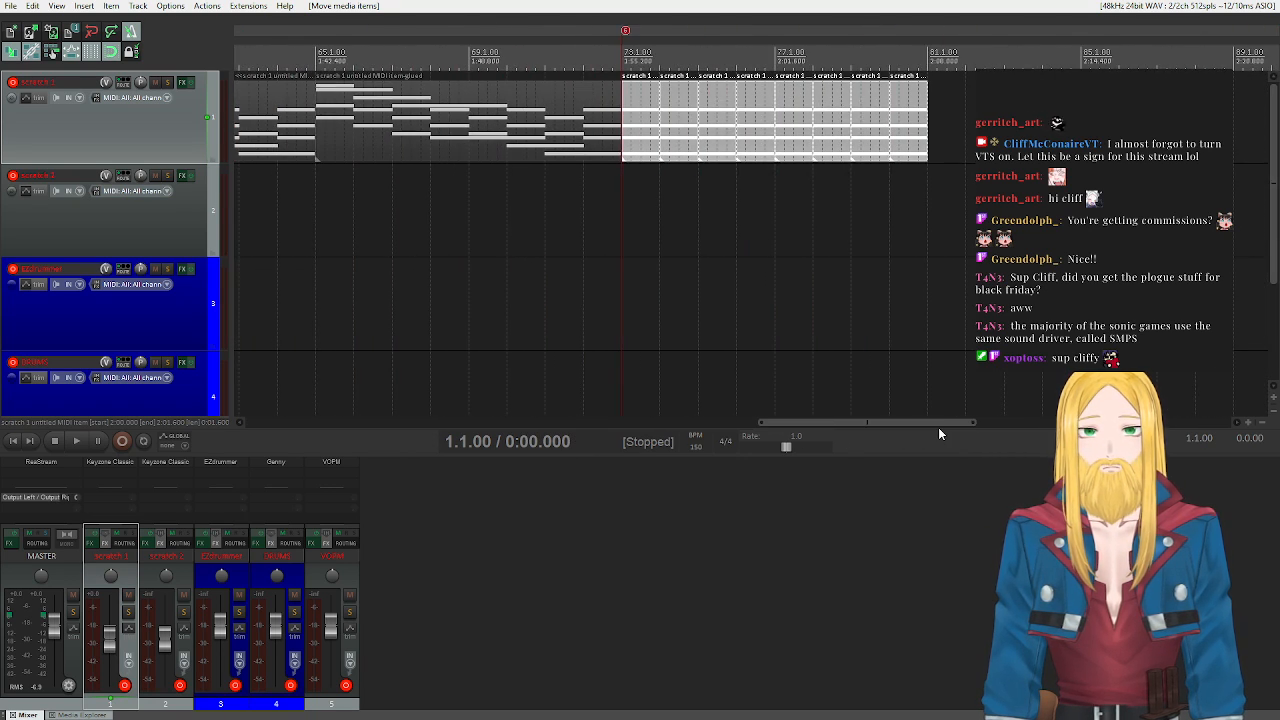
{"action": "left_click_drag", "start_coordinate": [978, 220], "coordinate": [787, 81]}
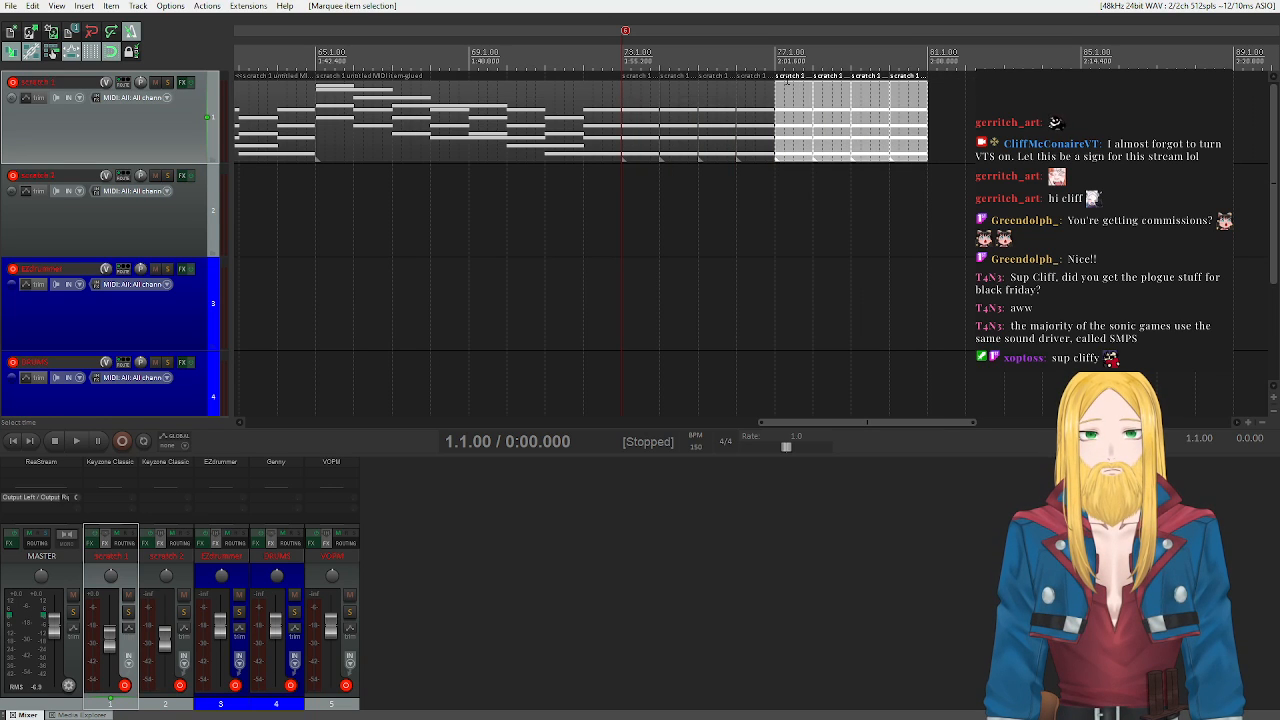
{"action": "key", "text": "Delete"}
{"action": "scroll", "coordinate": [813, 330], "scroll_direction": "down", "scroll_amount": 2}
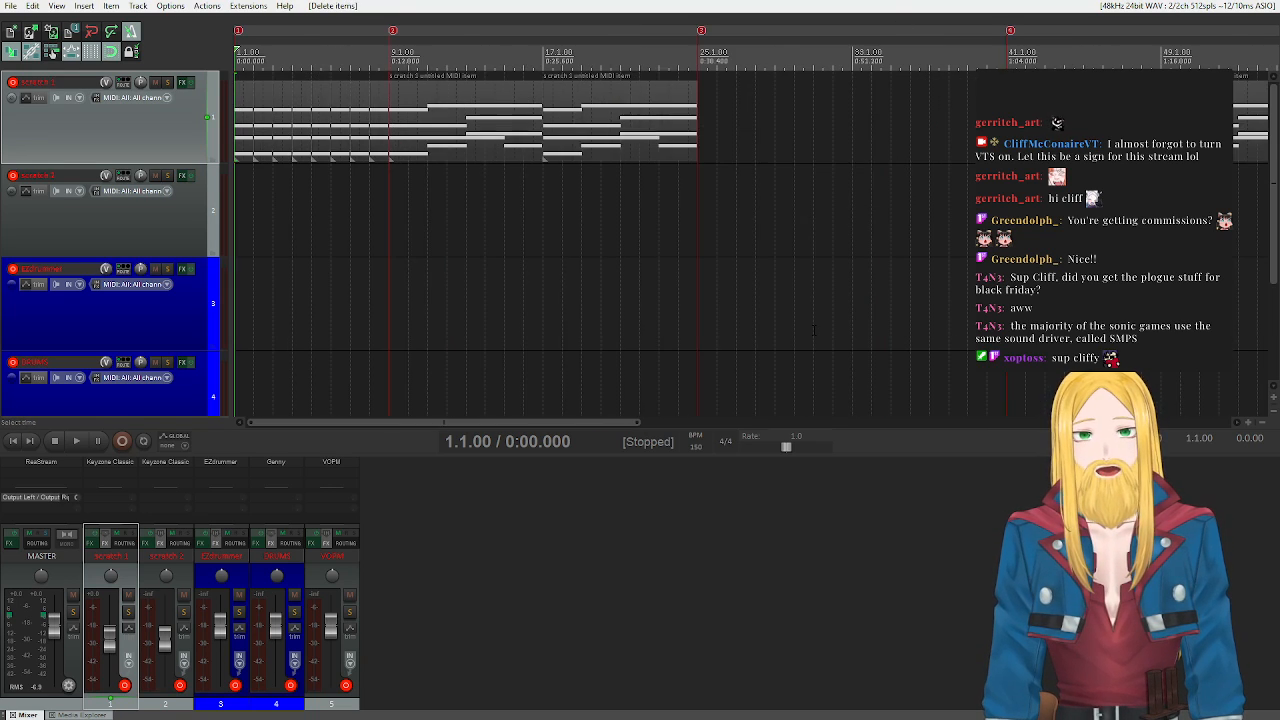
- Name the marker at bar 1 "intro"
{"action": "scroll", "coordinate": [813, 330], "scroll_direction": "down", "scroll_amount": 2}
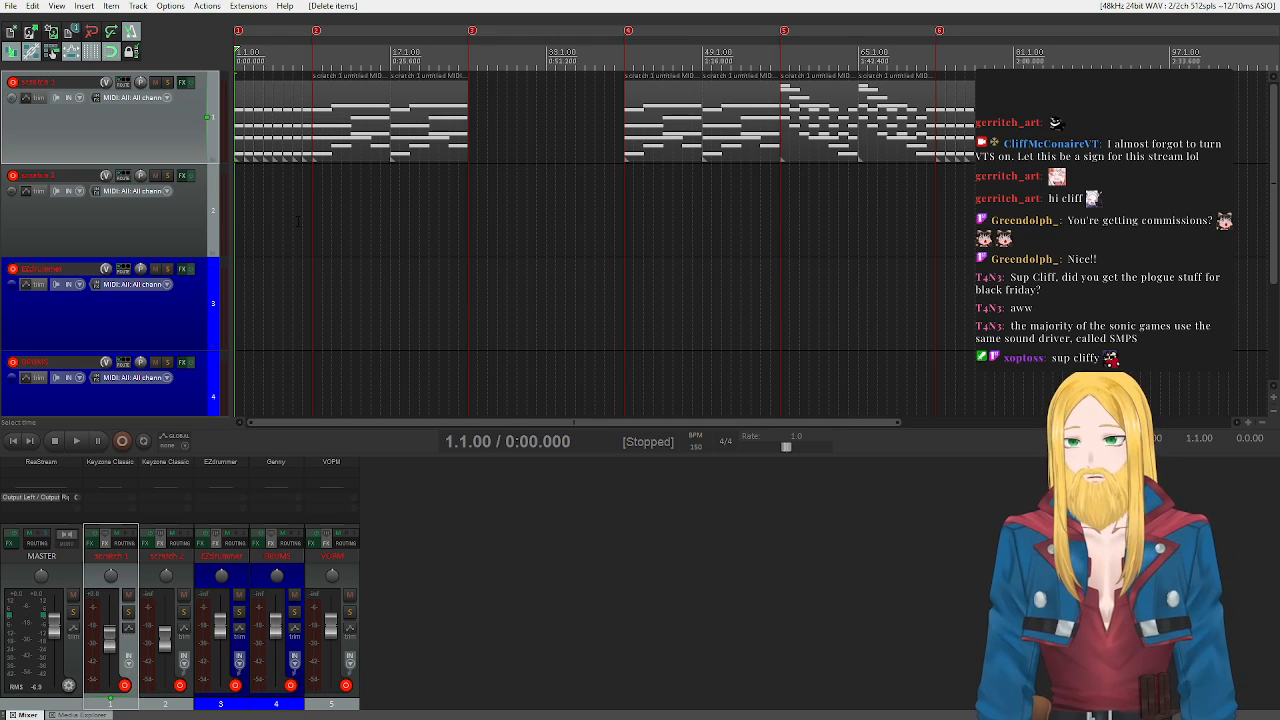
{"action": "left_click", "coordinate": [469, 52]}
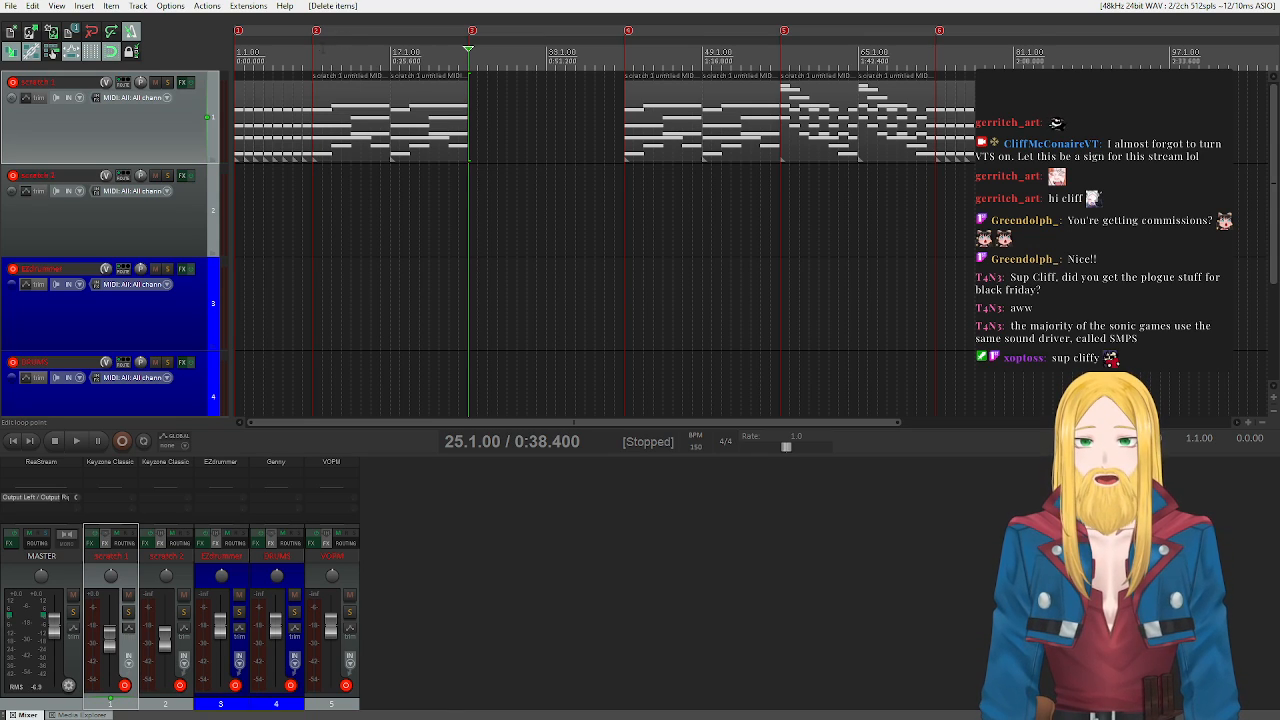
{"action": "left_click", "coordinate": [237, 36]}
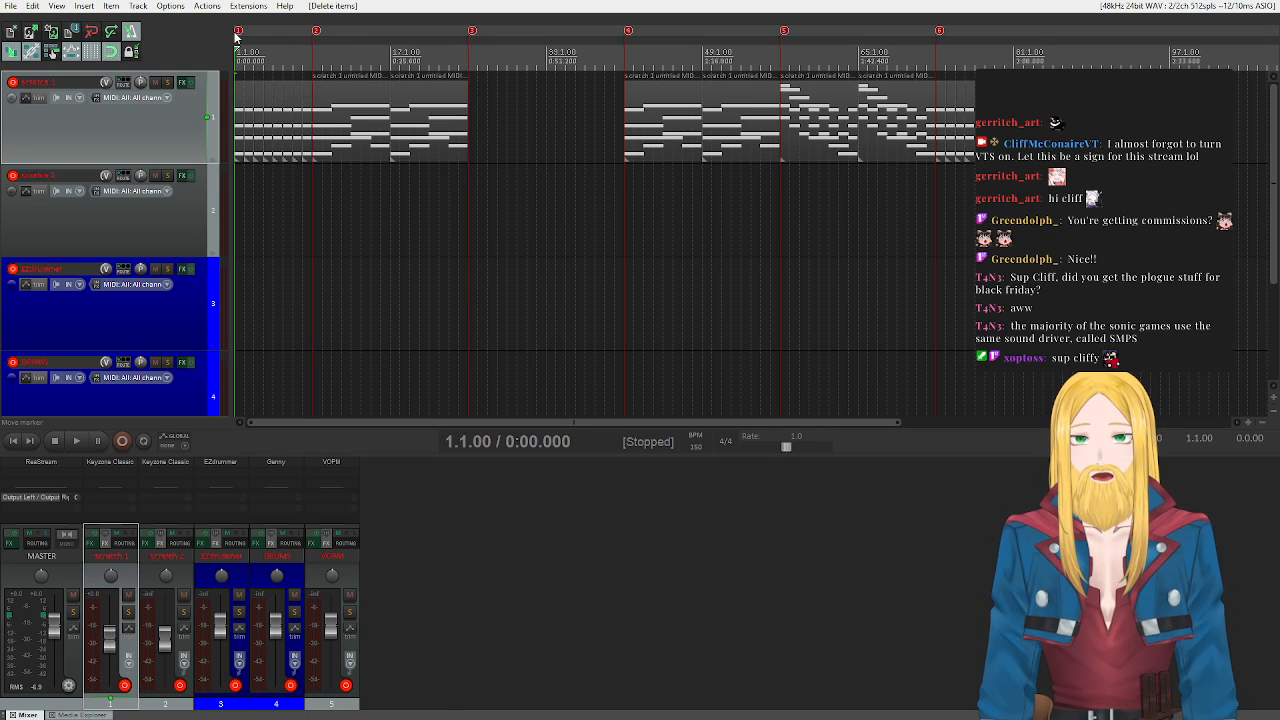
{"action": "double_click", "coordinate": [238, 33]}
{"action": "type", "text": "intro"}
{"action": "key", "text": "Return"}
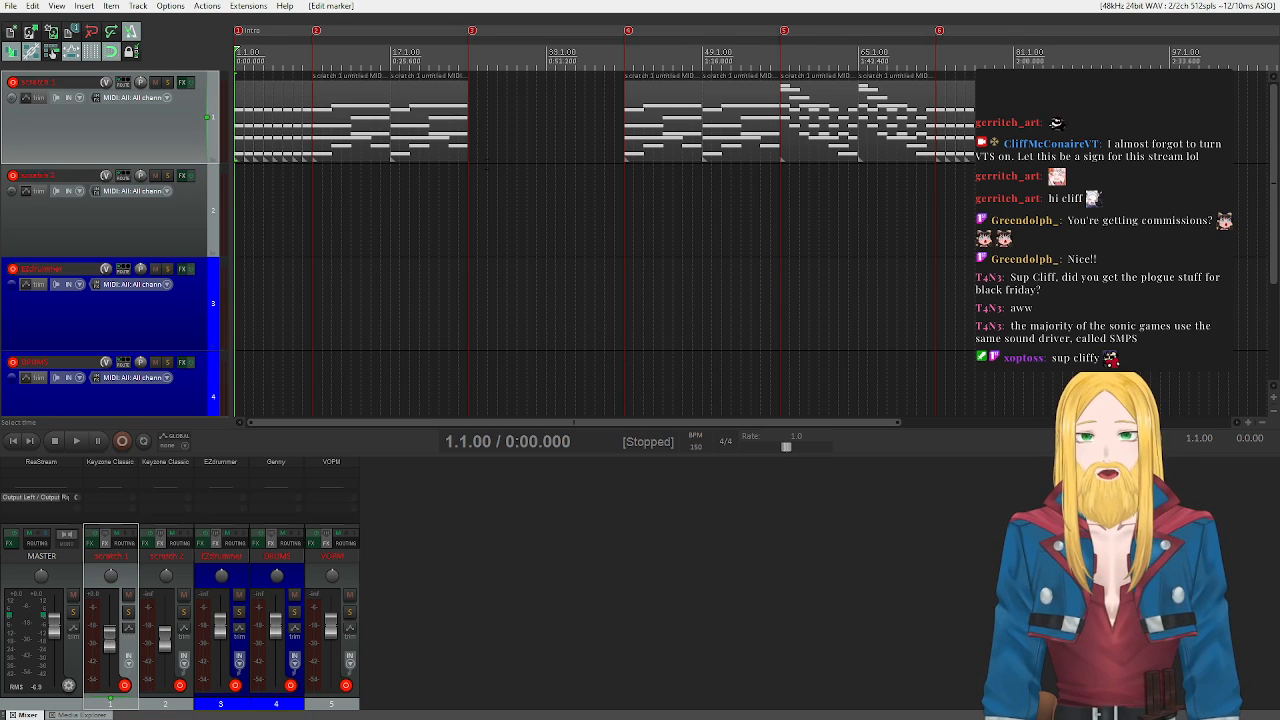
- Name the marker at bar 9 "A1" and the marker at bar 25 "B"
{"action": "left_click", "coordinate": [316, 33]}
{"action": "double_click", "coordinate": [316, 33]}
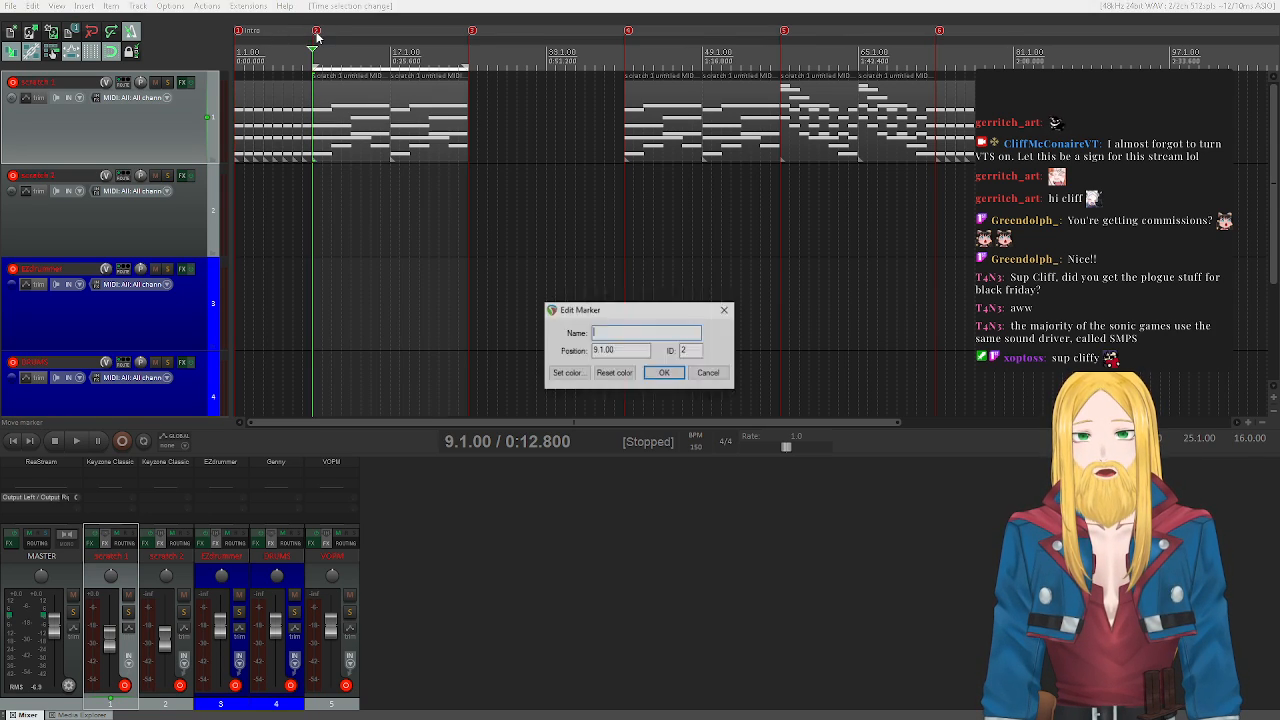
{"action": "type", "text": "A1"}
{"action": "key", "text": "Return"}
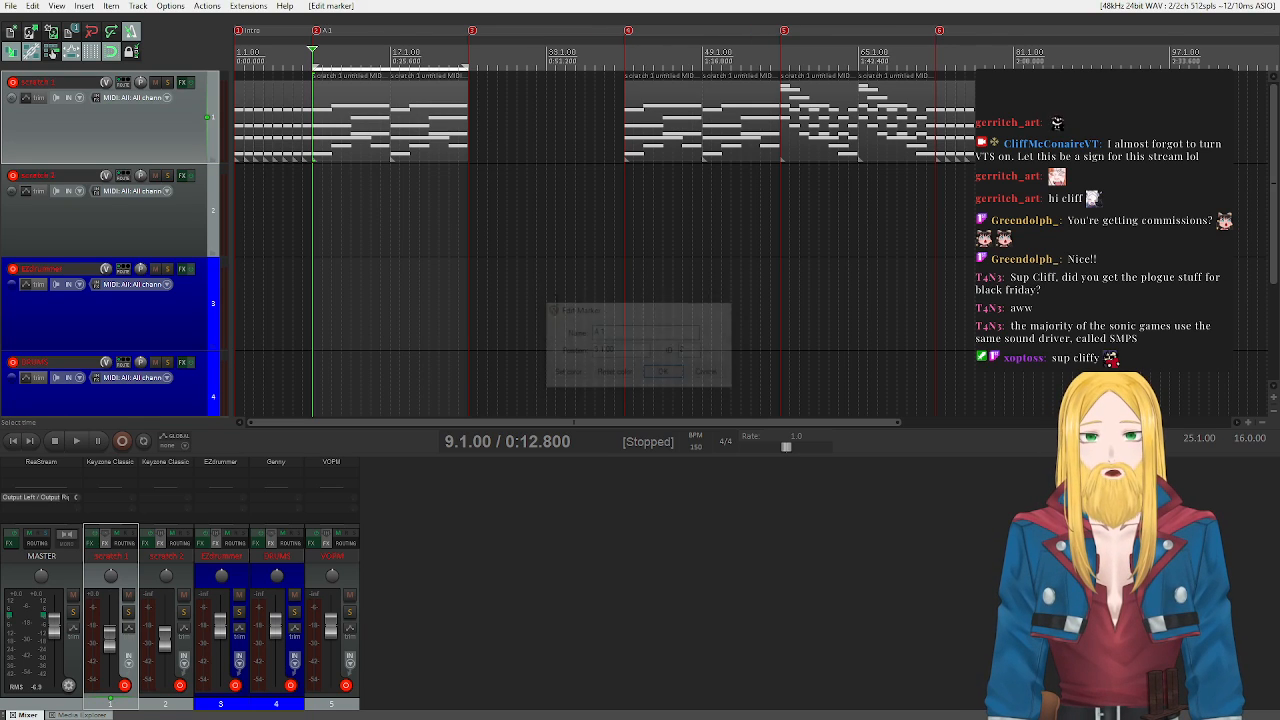
{"action": "left_click", "coordinate": [472, 31]}
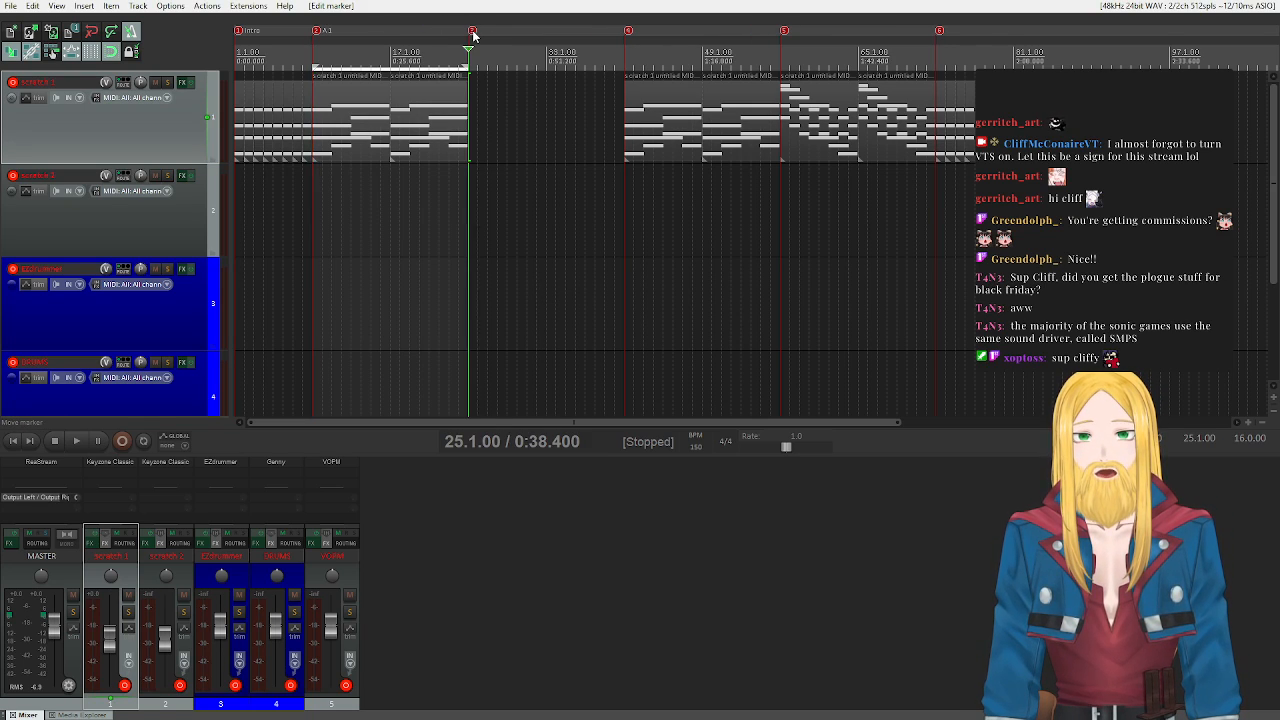
{"action": "double_click", "coordinate": [472, 31]}
{"action": "type", "text": "B"}
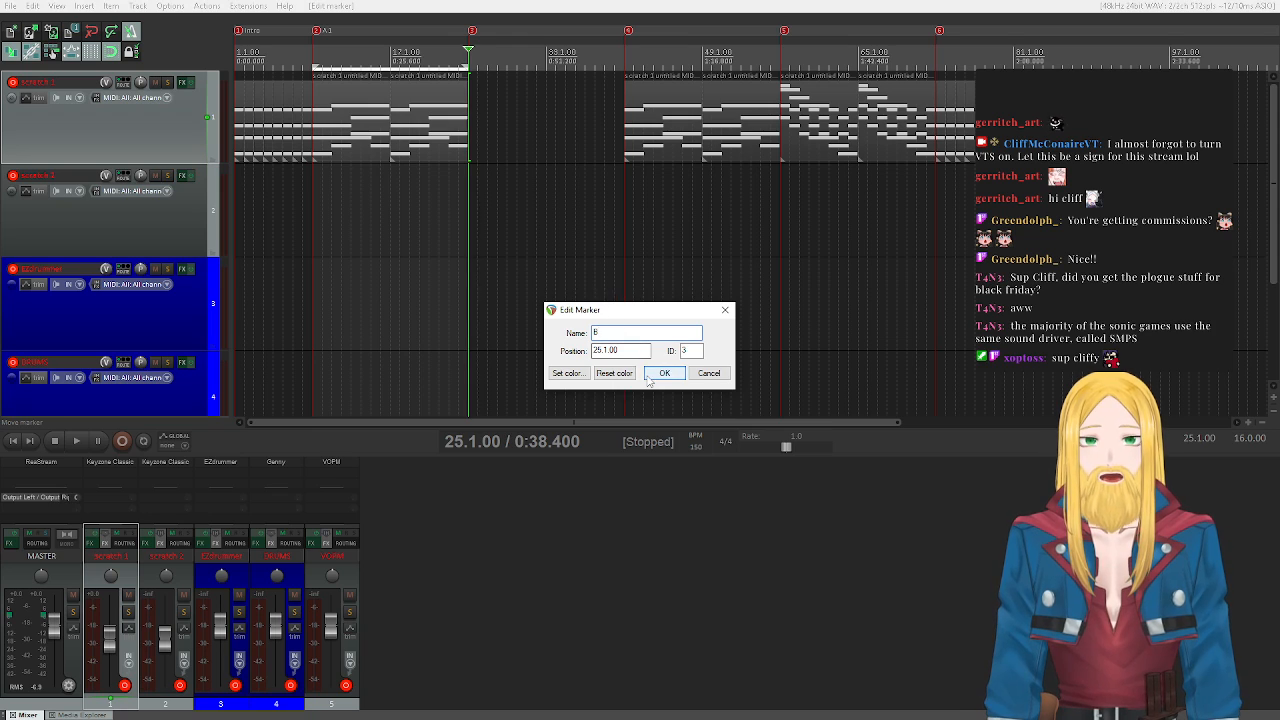
{"action": "left_click", "coordinate": [647, 377]}
- Name the marker at bar 41 "A2" and the marker at bar 57 "C"
{"action": "double_click", "coordinate": [628, 31]}
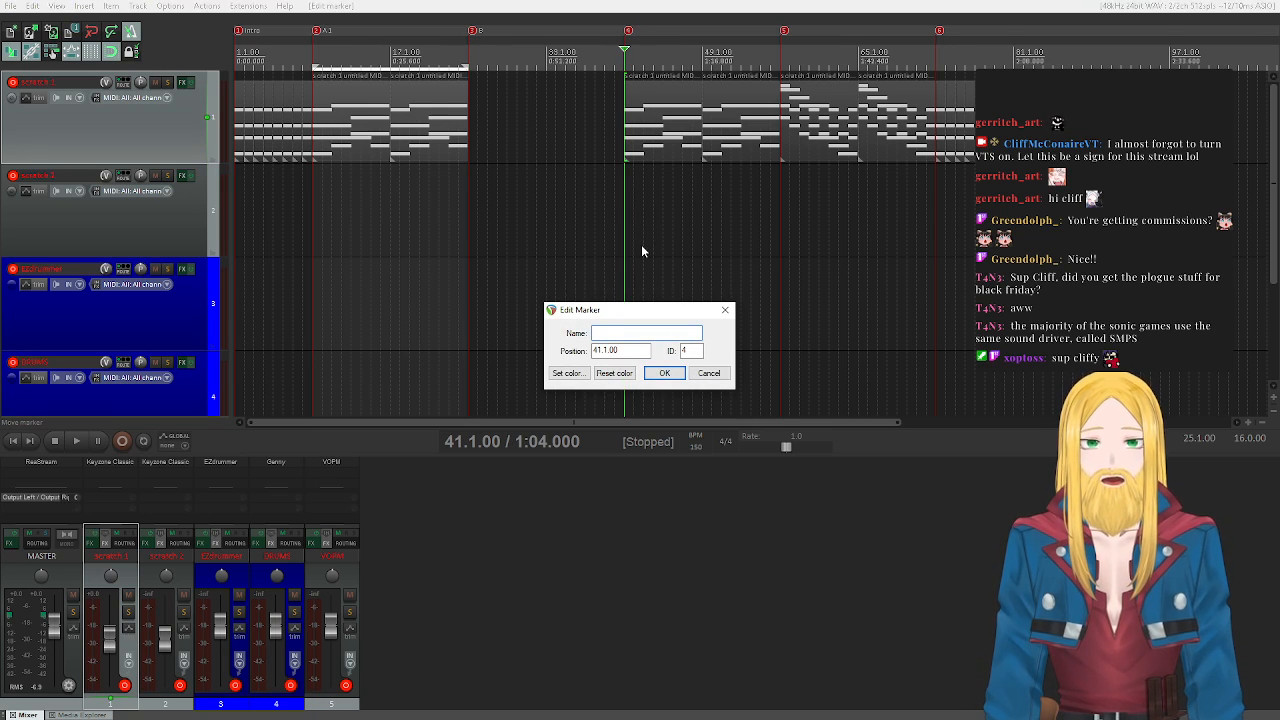
{"action": "type", "text": "A2"}
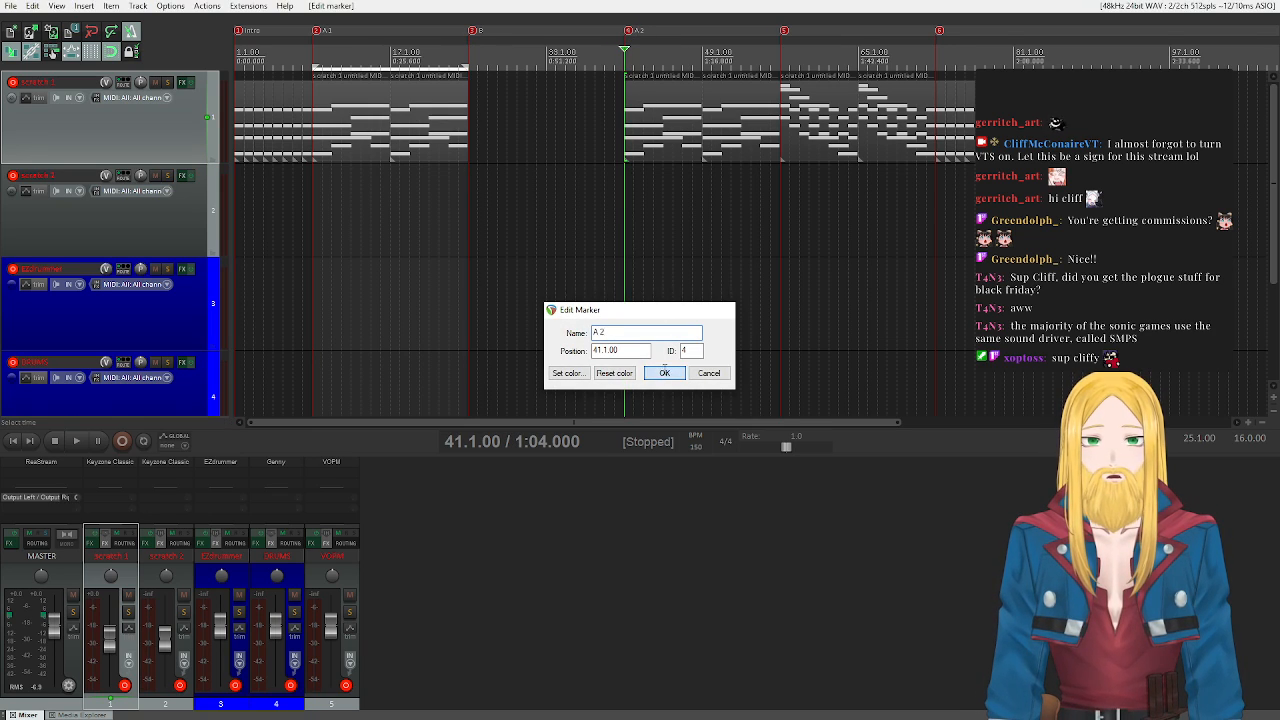
{"action": "left_click", "coordinate": [664, 372]}
{"action": "double_click", "coordinate": [784, 31]}
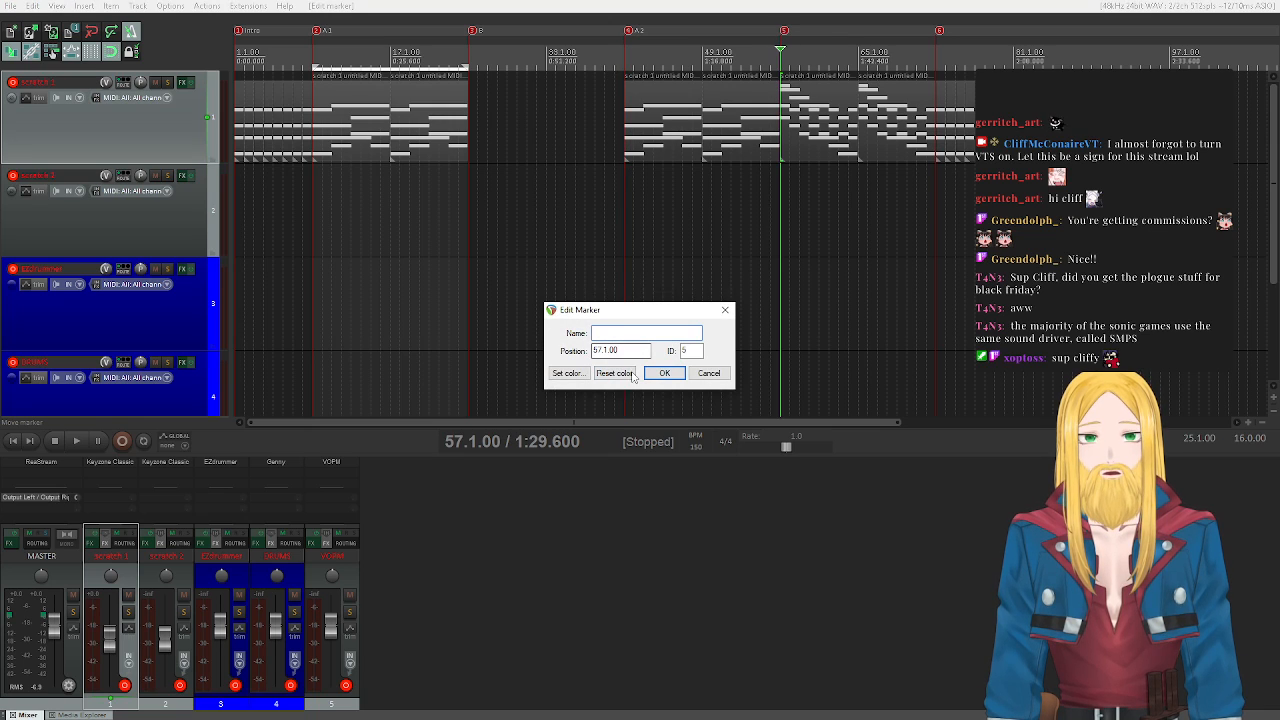
{"action": "type", "text": "C"}
{"action": "left_click", "coordinate": [664, 372]}
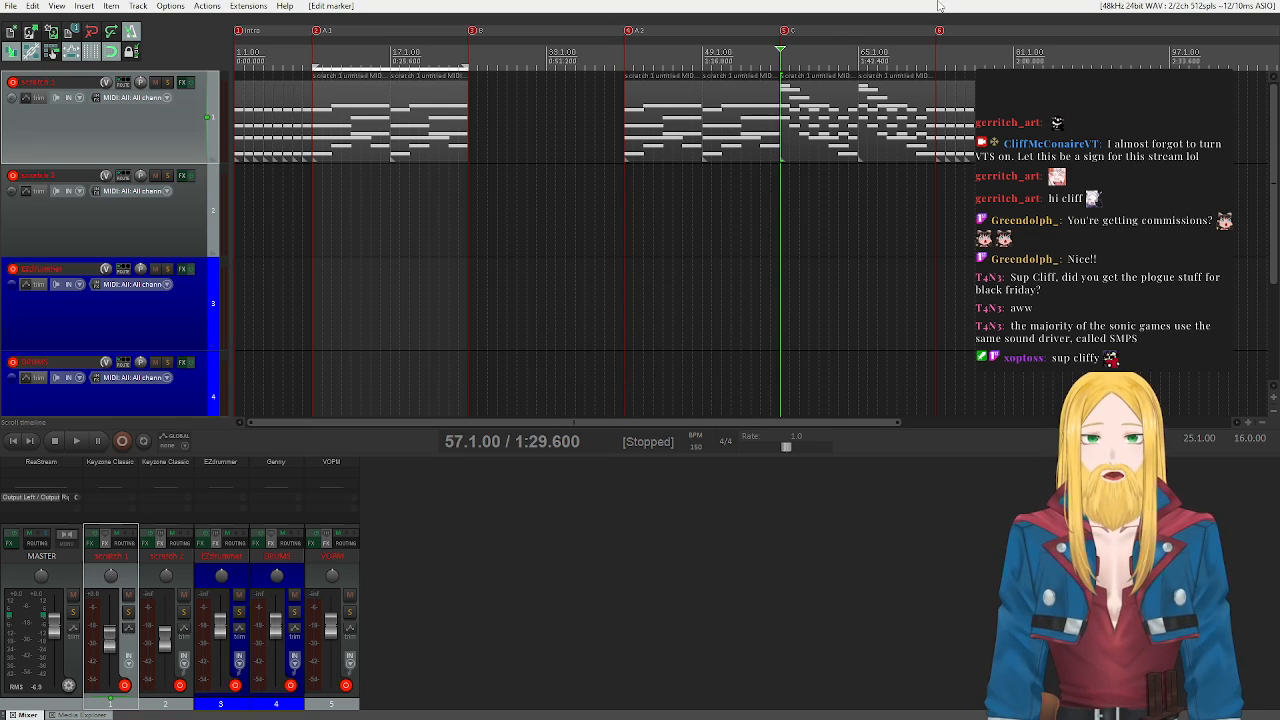
- Name the marker at bar 73 "loop"
{"action": "double_click", "coordinate": [939, 31]}
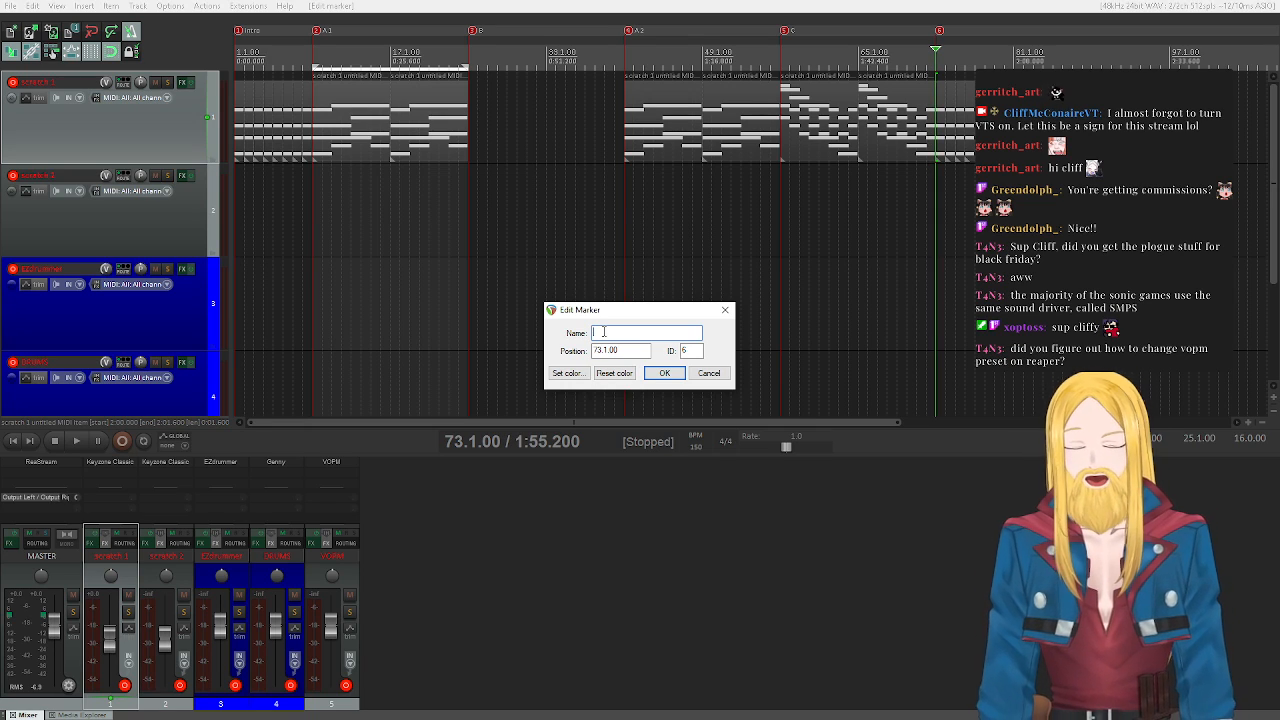
{"action": "scroll", "coordinate": [62, 265], "scroll_direction": "down", "scroll_amount": 3}
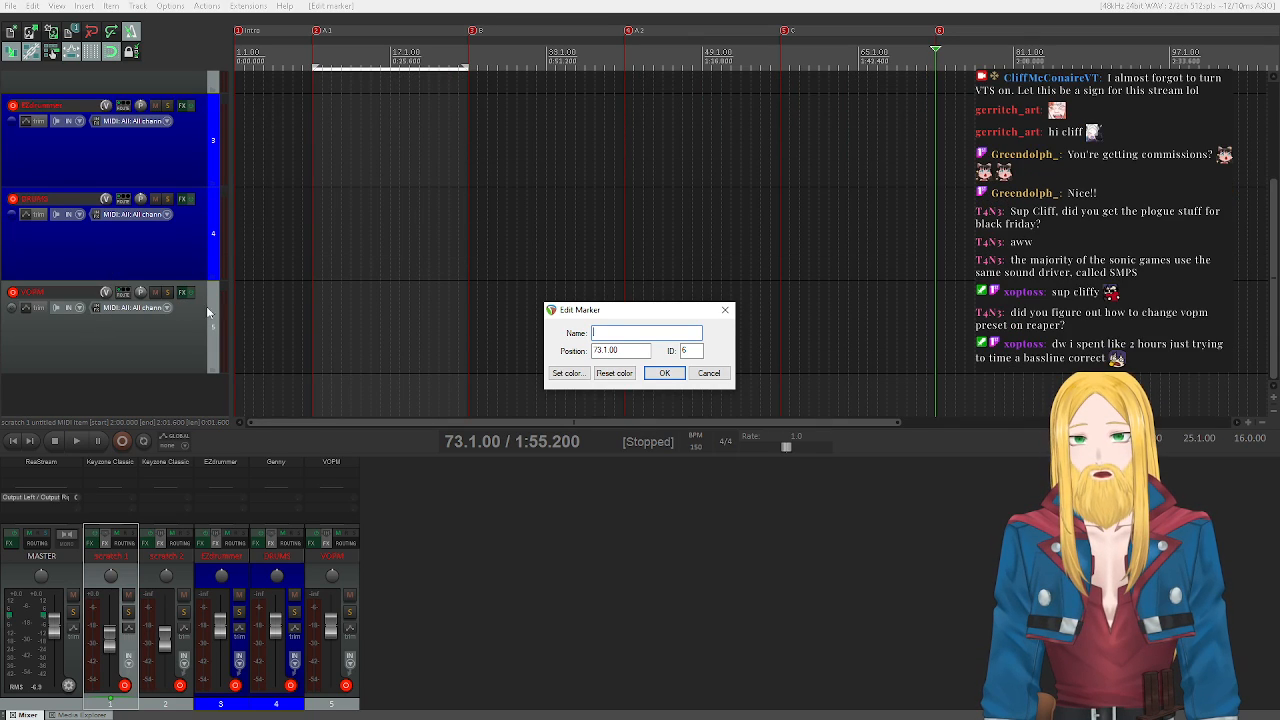
{"action": "scroll", "coordinate": [117, 291], "scroll_direction": "up", "scroll_amount": 3}
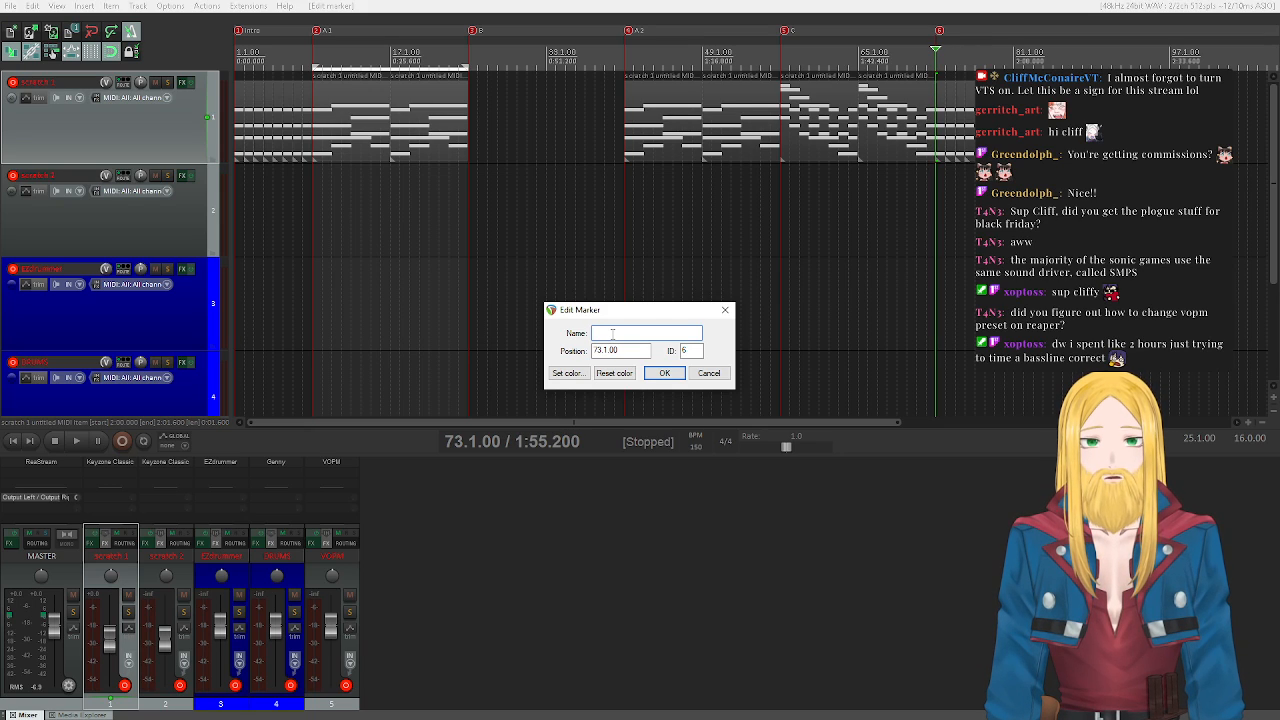
{"action": "type", "text": "LOOP"}
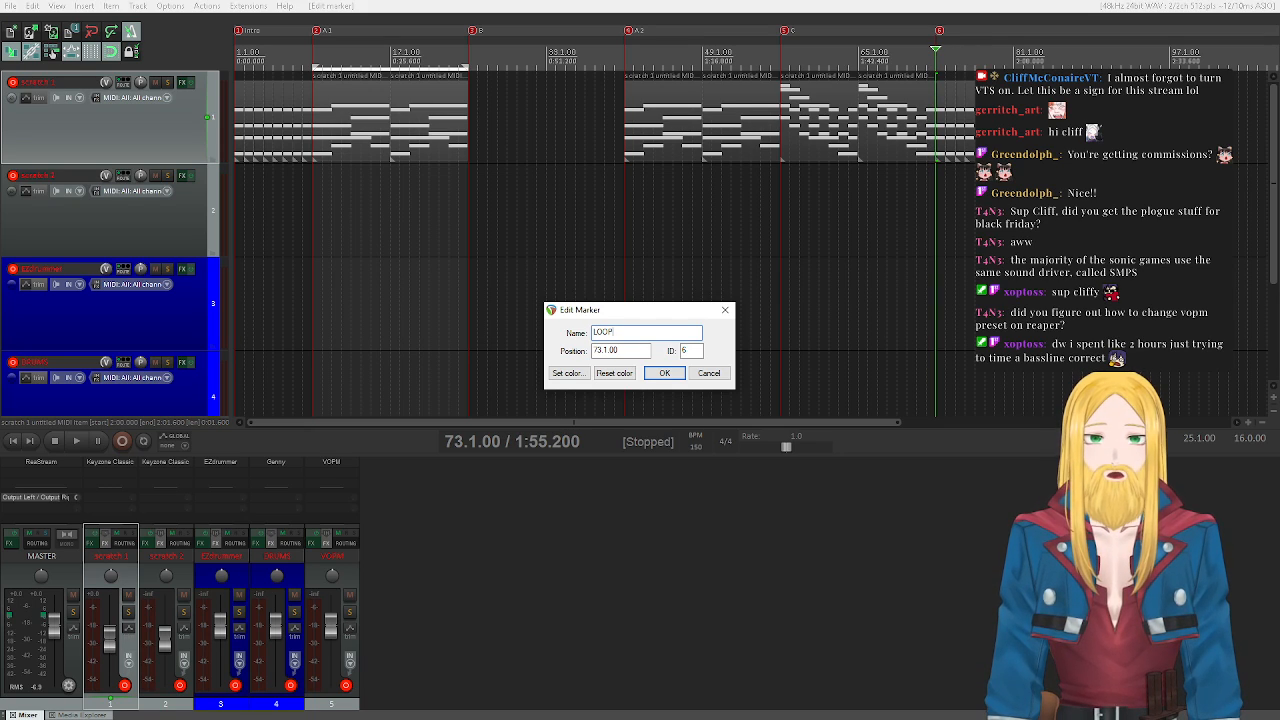
{"action": "key", "text": "ctrl+a"}
{"action": "type", "text": "loop"}
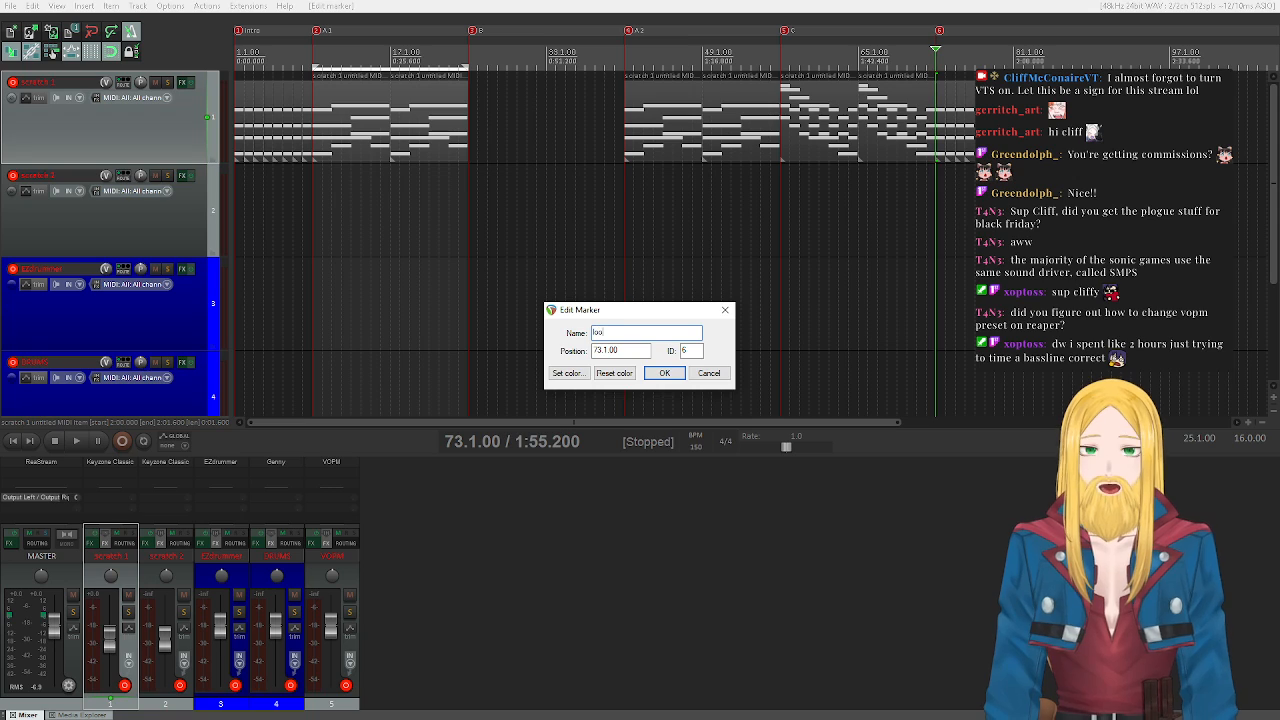
{"action": "key", "text": "Return"}
- Open the VOPM instrument on track 5 and start importing an OPM sound file
{"action": "scroll", "coordinate": [151, 333], "scroll_direction": "down", "scroll_amount": 3}
{"action": "left_click", "coordinate": [182, 292]}
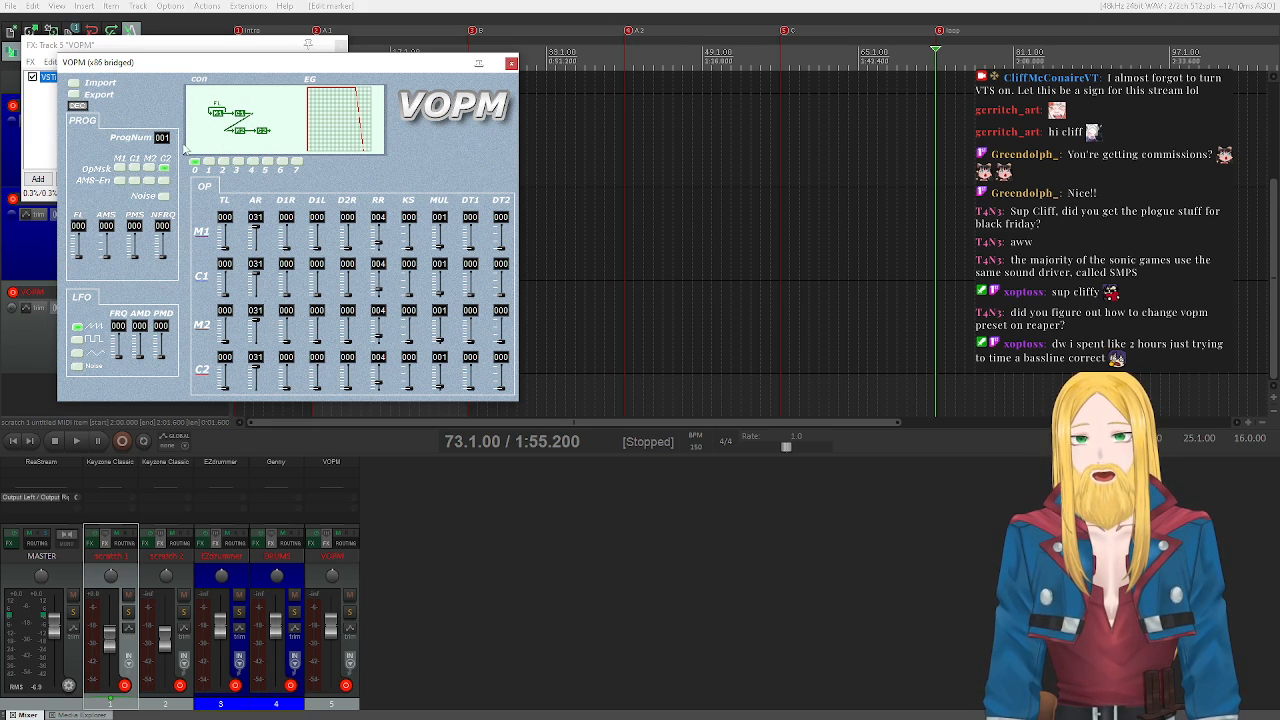
{"action": "left_click", "coordinate": [73, 84]}
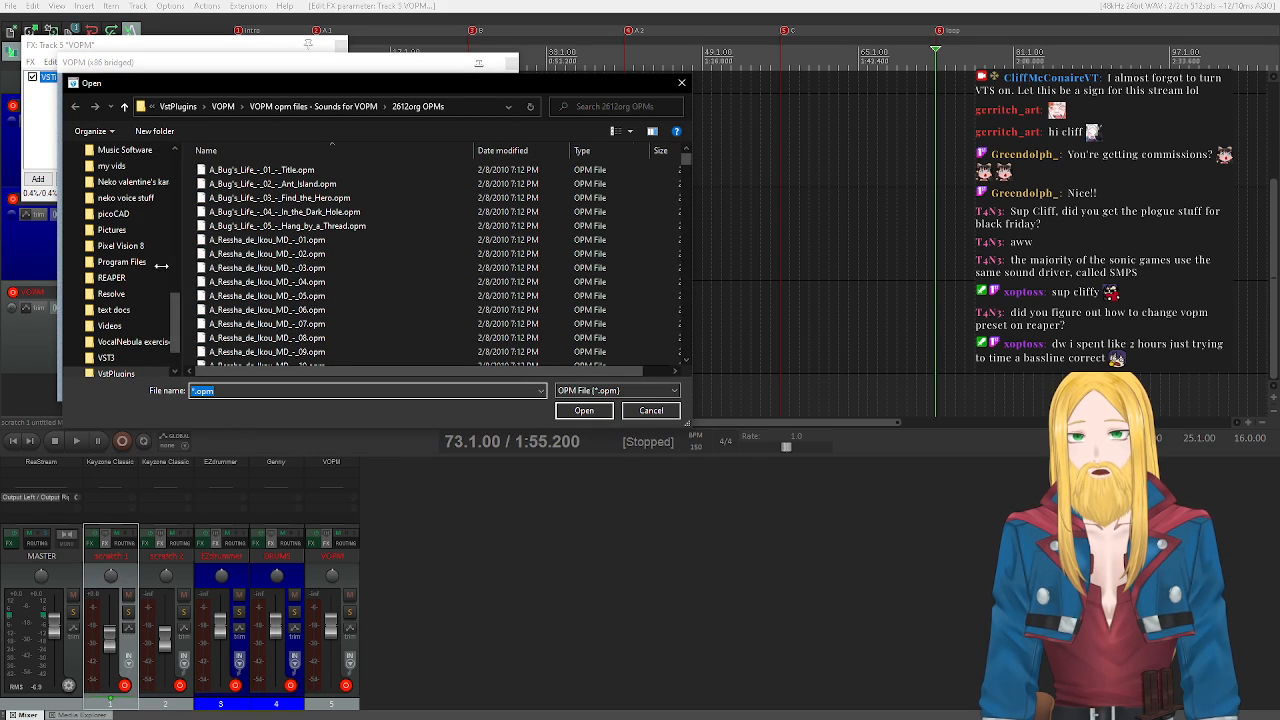
- Import Sonic_the_Hedgehog_-_Green_Hill_Zone.opm from the 2612org OPMs folder into VOPM
{"action": "left_click_drag", "start_coordinate": [175, 268], "coordinate": [92, 268]}
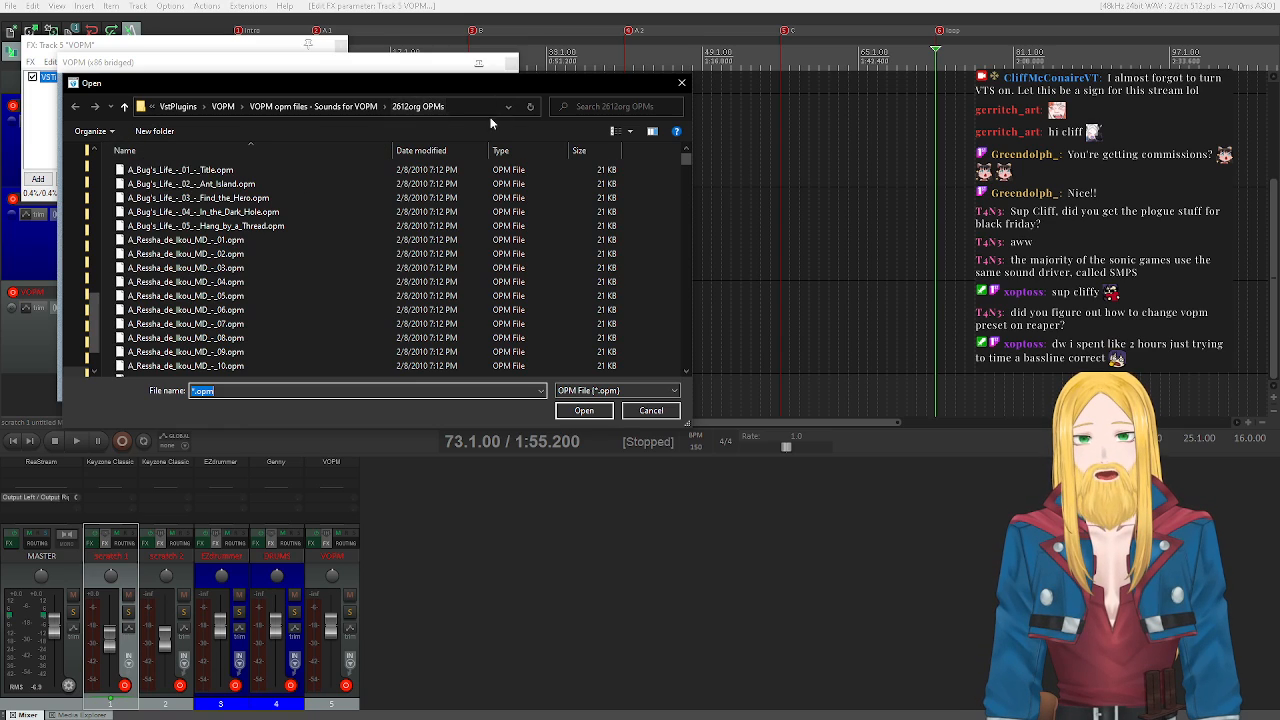
{"action": "left_click", "coordinate": [657, 224]}
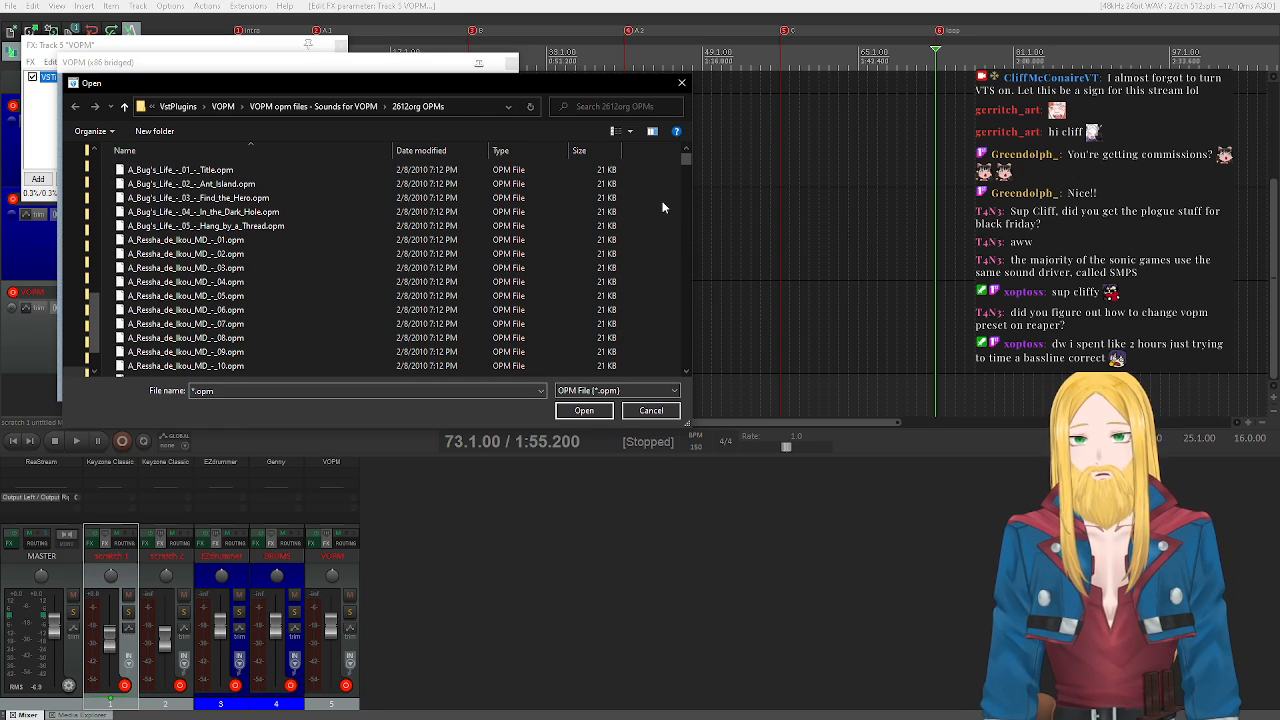
{"action": "key", "text": "s"}
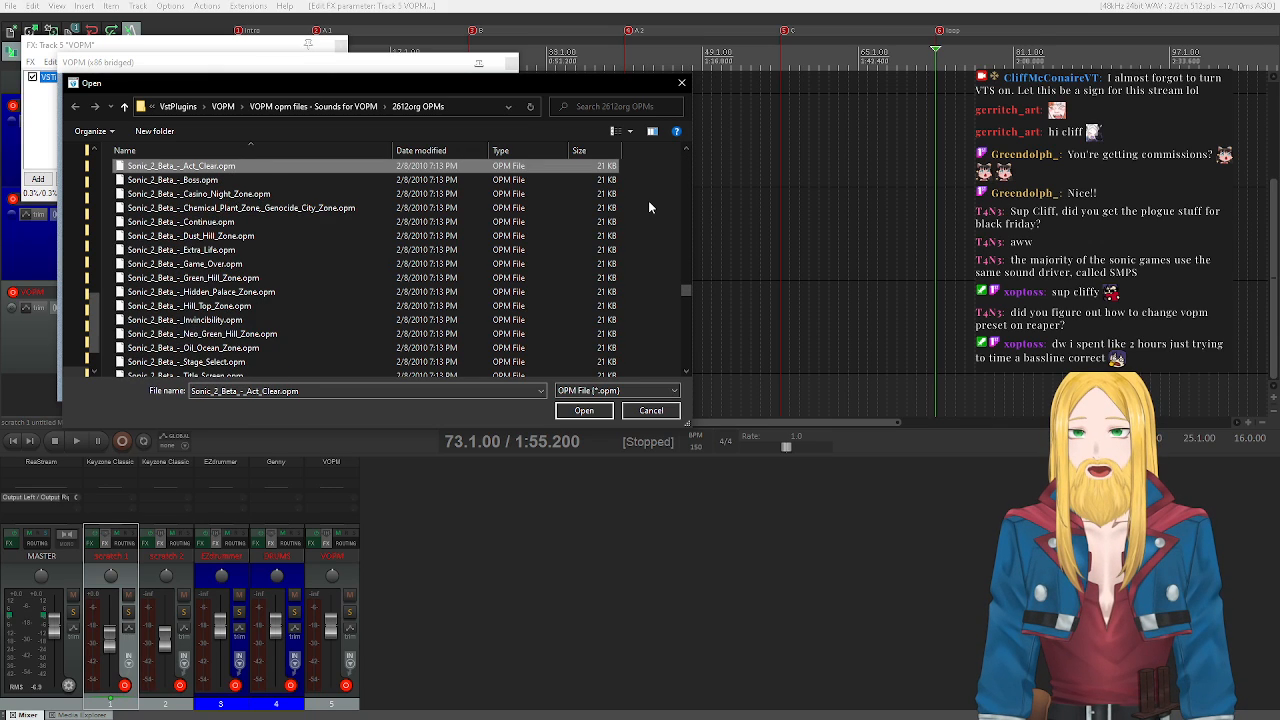
{"action": "scroll", "coordinate": [198, 255], "scroll_direction": "down", "scroll_amount": 2}
{"action": "scroll", "coordinate": [200, 255], "scroll_direction": "down", "scroll_amount": 10}
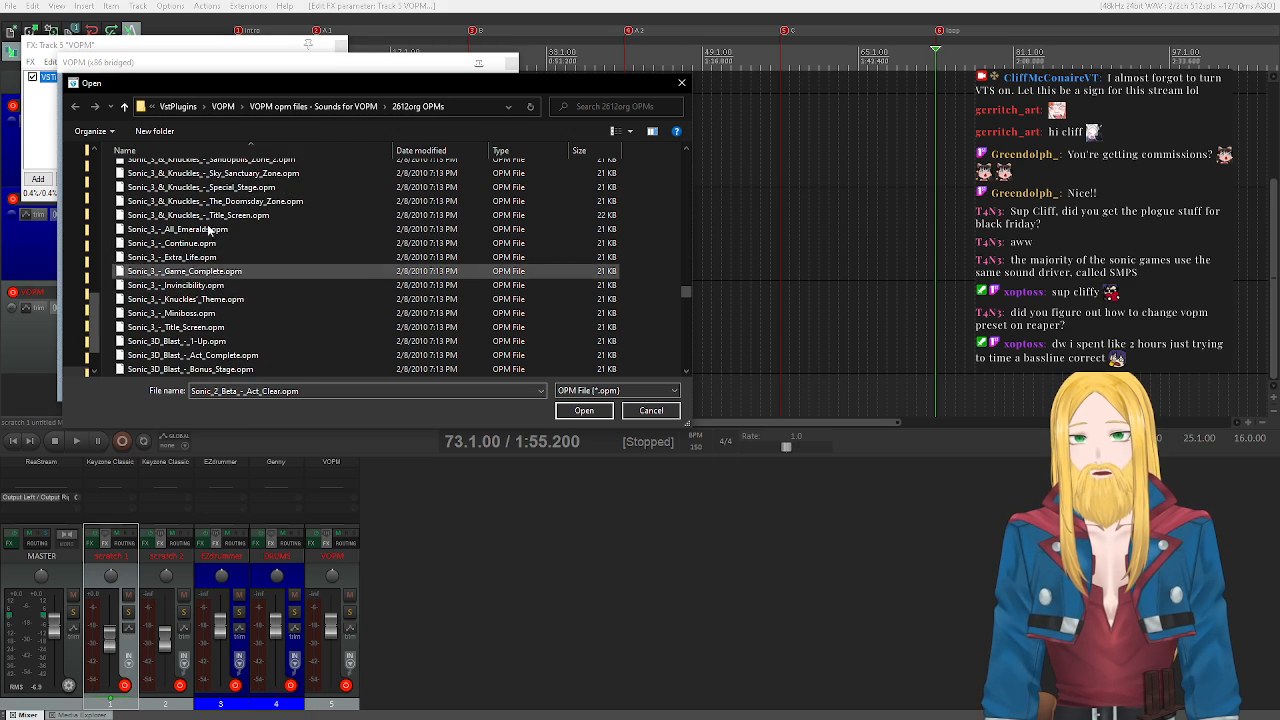
{"action": "scroll", "coordinate": [271, 263], "scroll_direction": "down", "scroll_amount": 8}
{"action": "scroll", "coordinate": [271, 263], "scroll_direction": "down", "scroll_amount": 5}
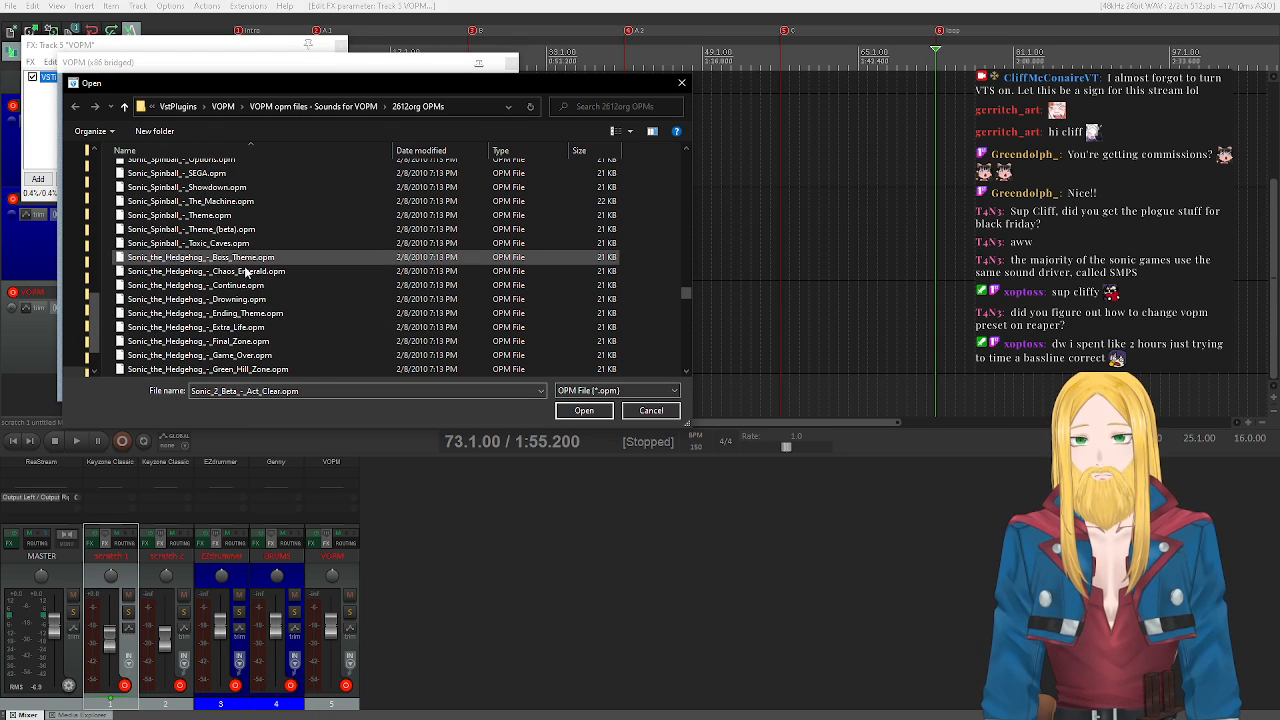
{"action": "scroll", "coordinate": [354, 266], "scroll_direction": "down", "scroll_amount": 2}
{"action": "scroll", "coordinate": [320, 220], "scroll_direction": "down", "scroll_amount": 1}
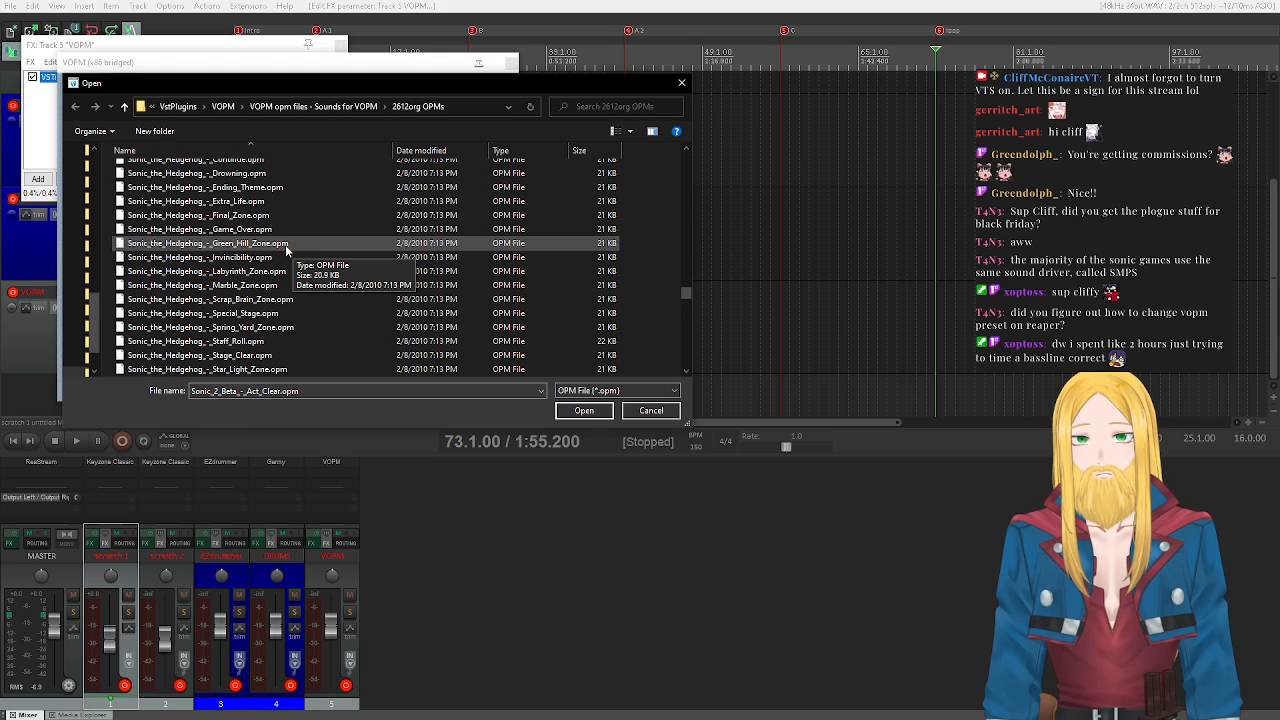
{"action": "double_click", "coordinate": [287, 246]}
- Place the VOPM editor beside the effects window, make the effects window taller, and load instrument presets 2 and 1
{"action": "left_click_drag", "start_coordinate": [157, 64], "coordinate": [436, 97]}
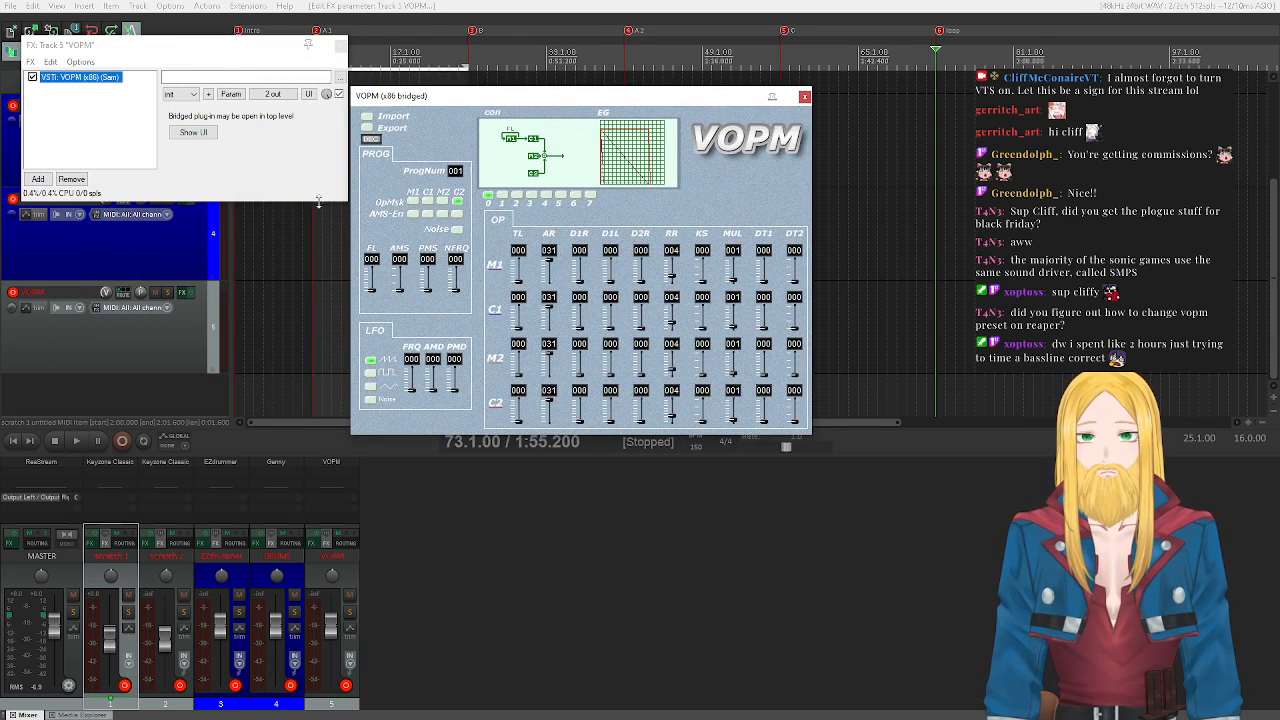
{"action": "left_click_drag", "start_coordinate": [312, 201], "coordinate": [312, 313]}
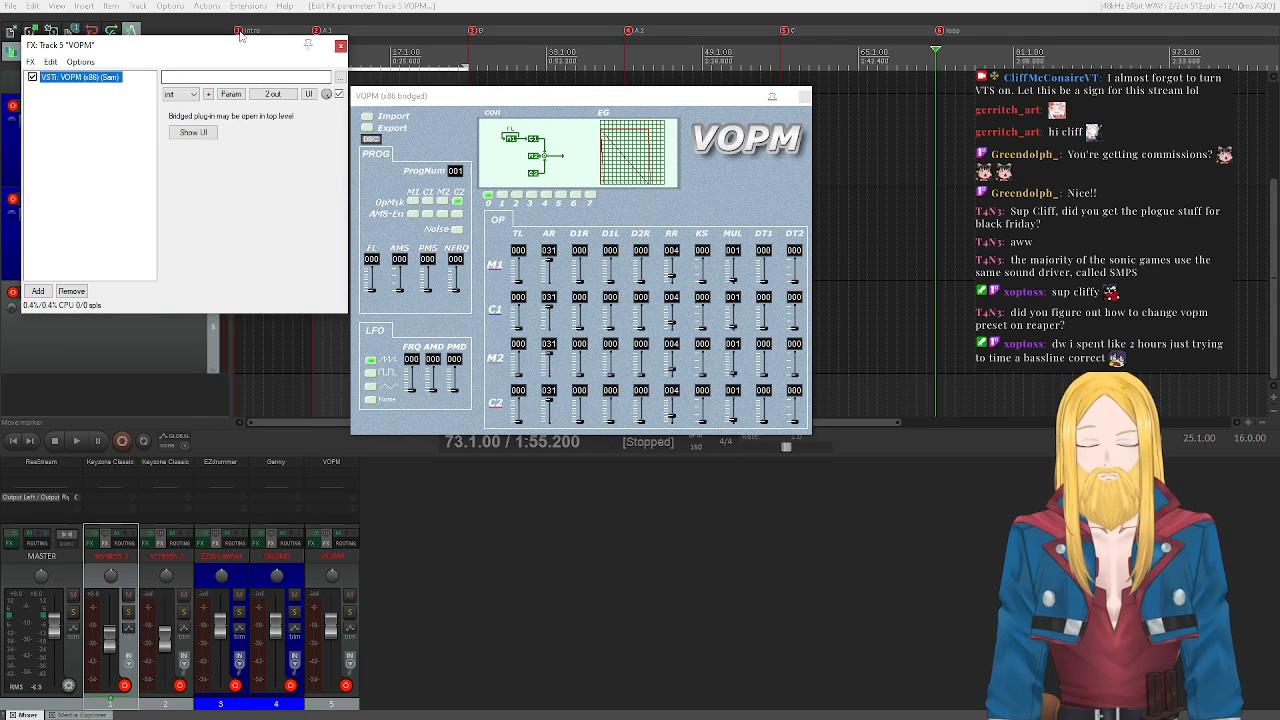
{"action": "left_click", "coordinate": [181, 94]}
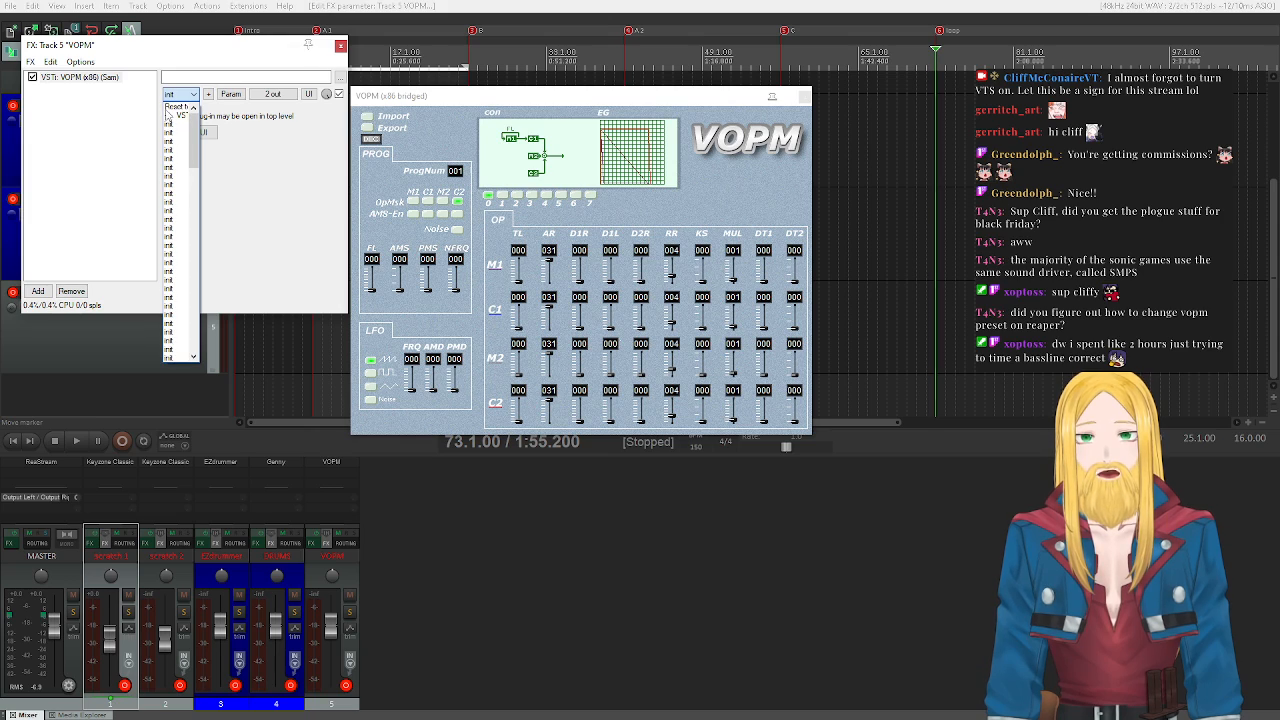
{"action": "left_click", "coordinate": [176, 141]}
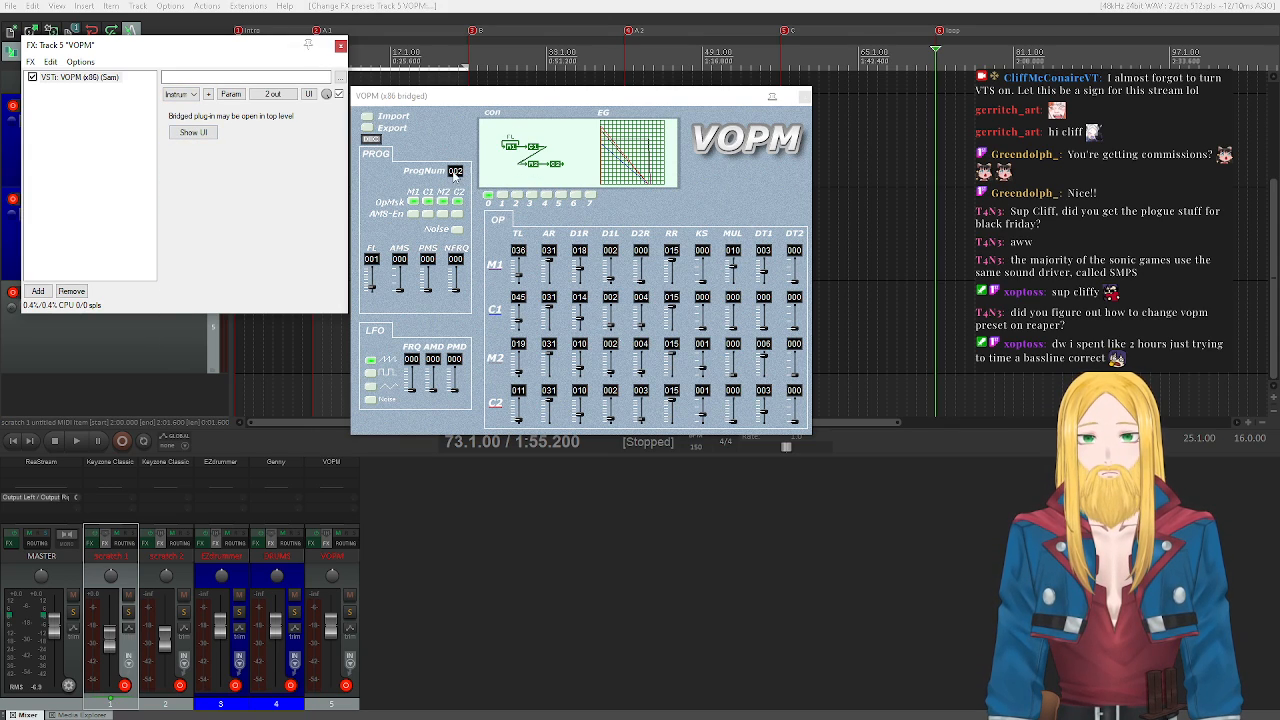
{"action": "left_click", "coordinate": [180, 94]}
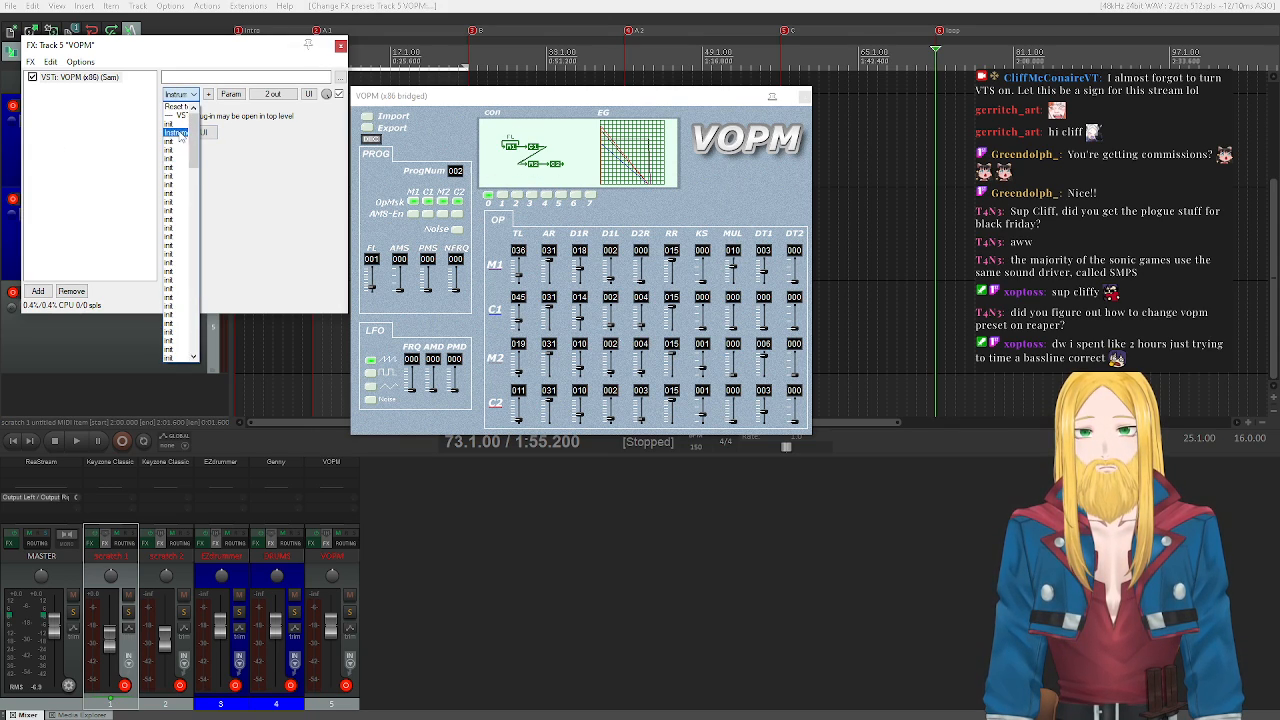
{"action": "left_click", "coordinate": [180, 132]}
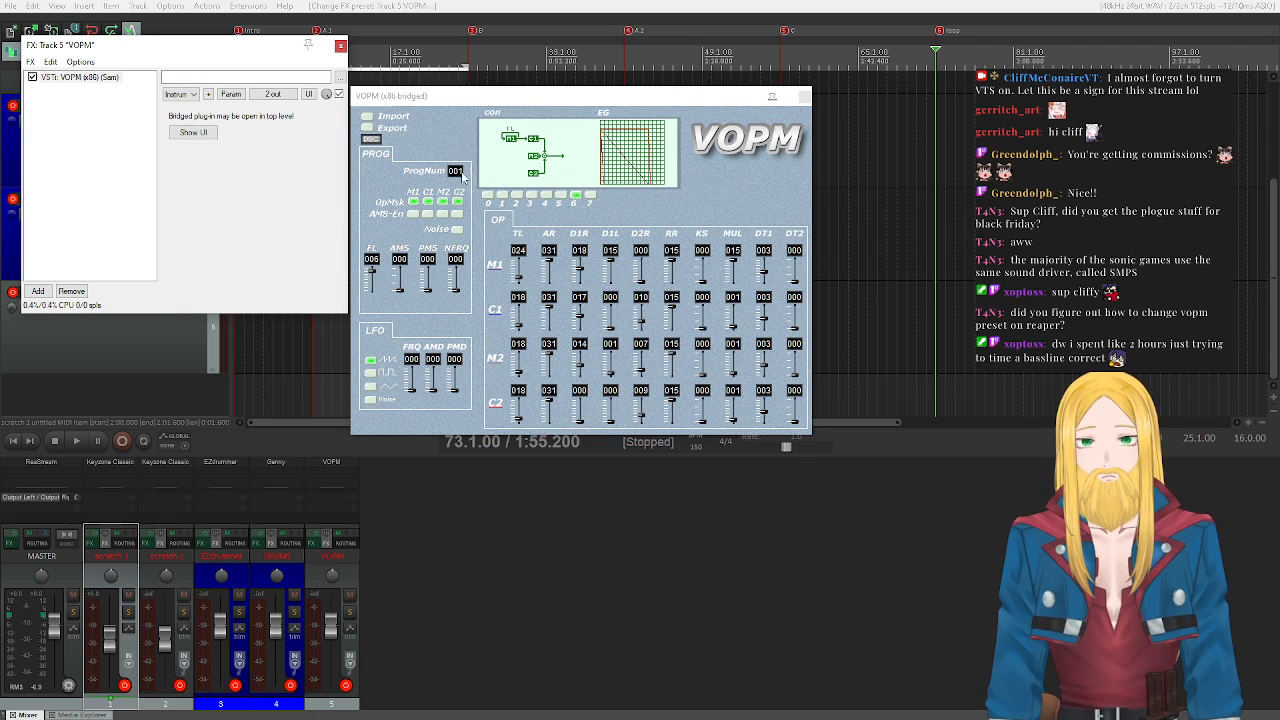
- Step through VOPM's imported instrument presets from 2 up to 8 to compare their settings
{"action": "left_click", "coordinate": [180, 94]}
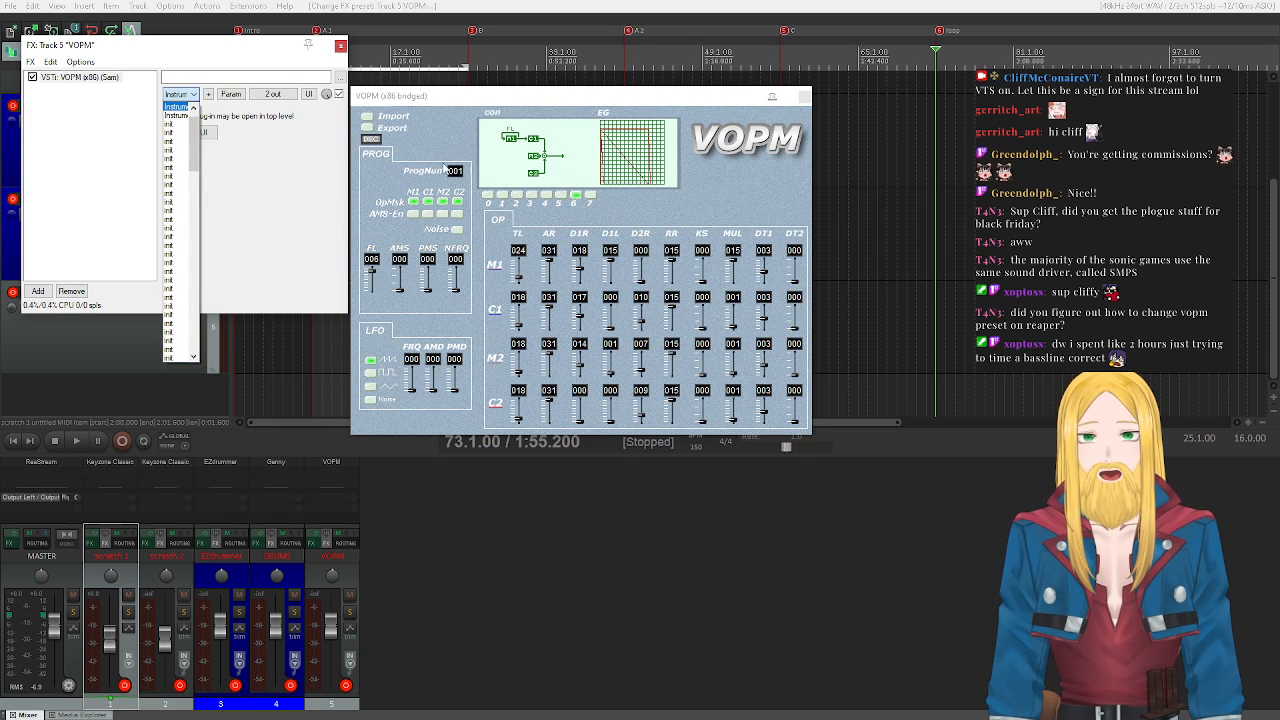
{"action": "left_click", "coordinate": [180, 140]}
{"action": "left_click", "coordinate": [180, 94]}
{"action": "left_click", "coordinate": [180, 148]}
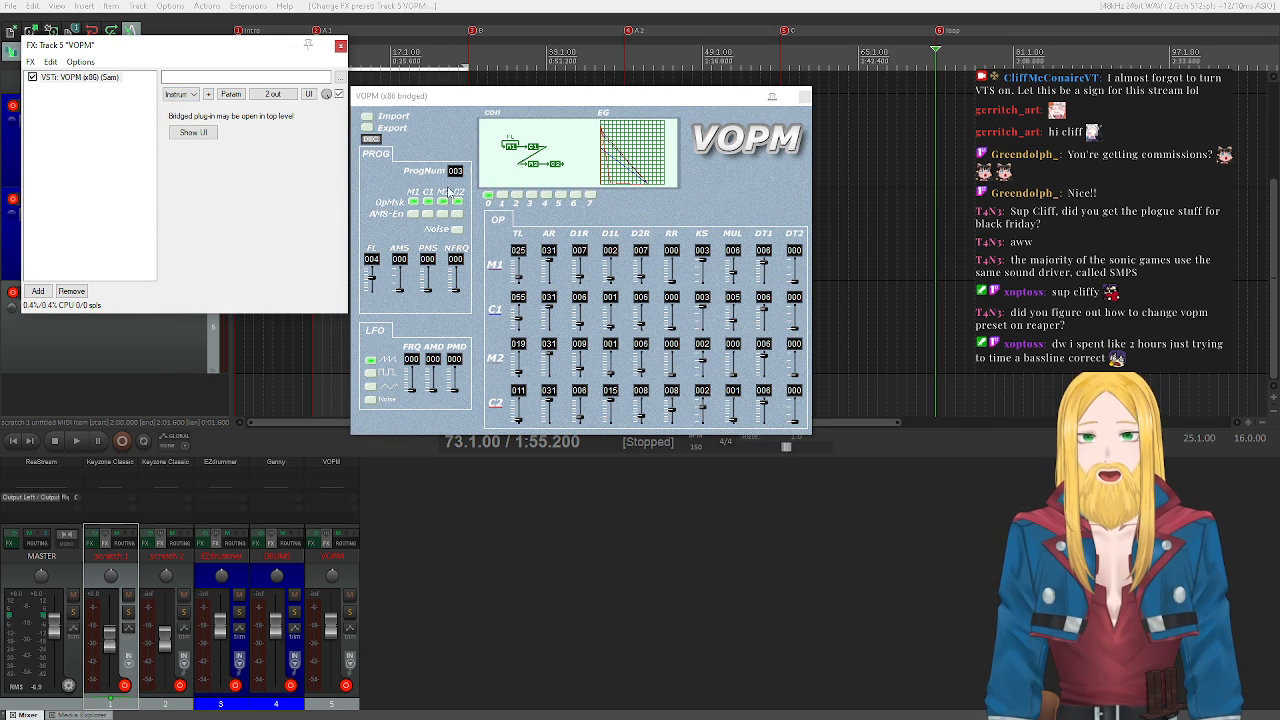
{"action": "left_click", "coordinate": [180, 94]}
{"action": "left_click", "coordinate": [175, 101]}
{"action": "left_click", "coordinate": [180, 94]}
{"action": "left_click", "coordinate": [180, 157]}
{"action": "left_click", "coordinate": [180, 94]}
{"action": "left_click", "coordinate": [180, 166]}
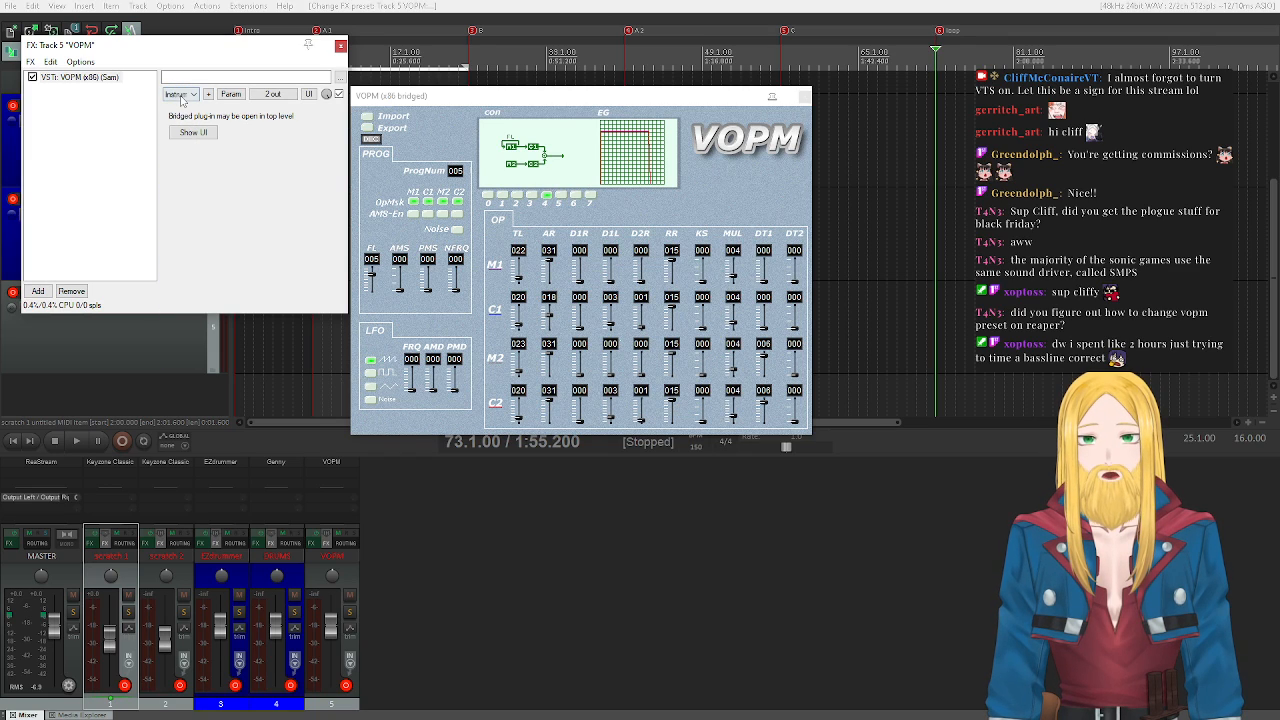
{"action": "left_click", "coordinate": [180, 94]}
{"action": "left_click", "coordinate": [182, 117]}
{"action": "left_click", "coordinate": [187, 95]}
{"action": "left_click", "coordinate": [174, 116]}
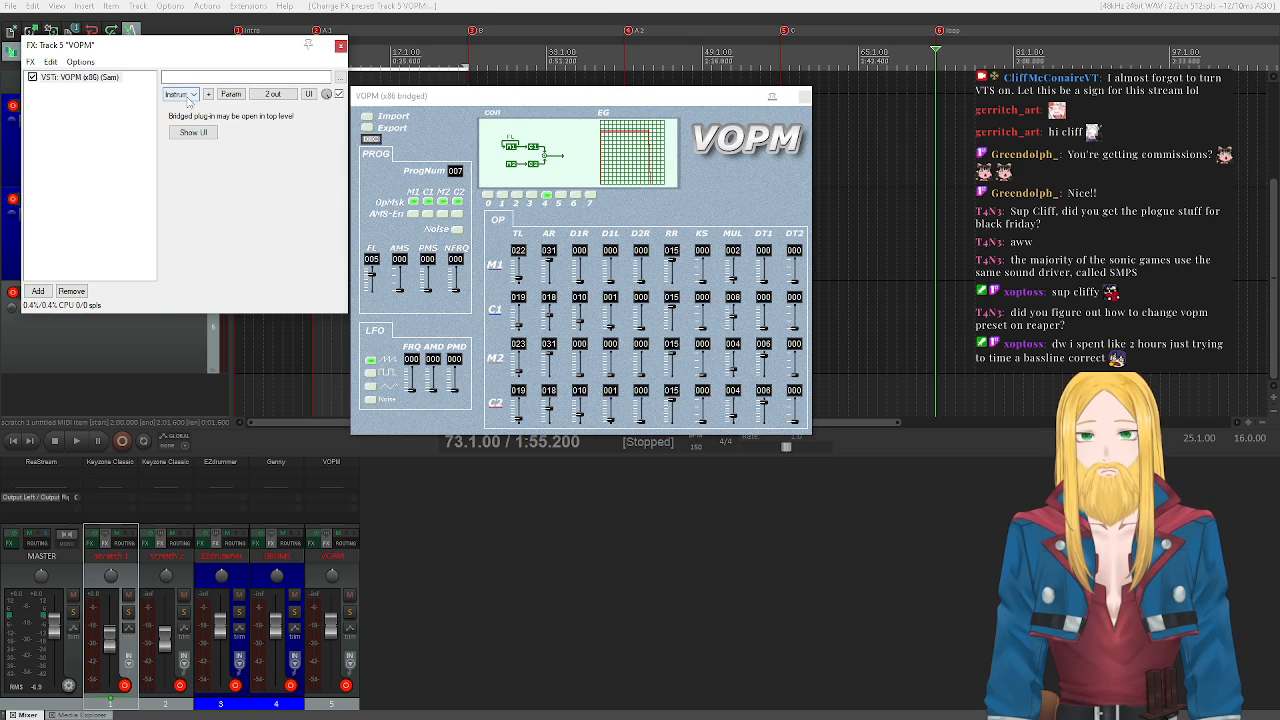
{"action": "left_click", "coordinate": [180, 94]}
{"action": "left_click", "coordinate": [179, 128]}
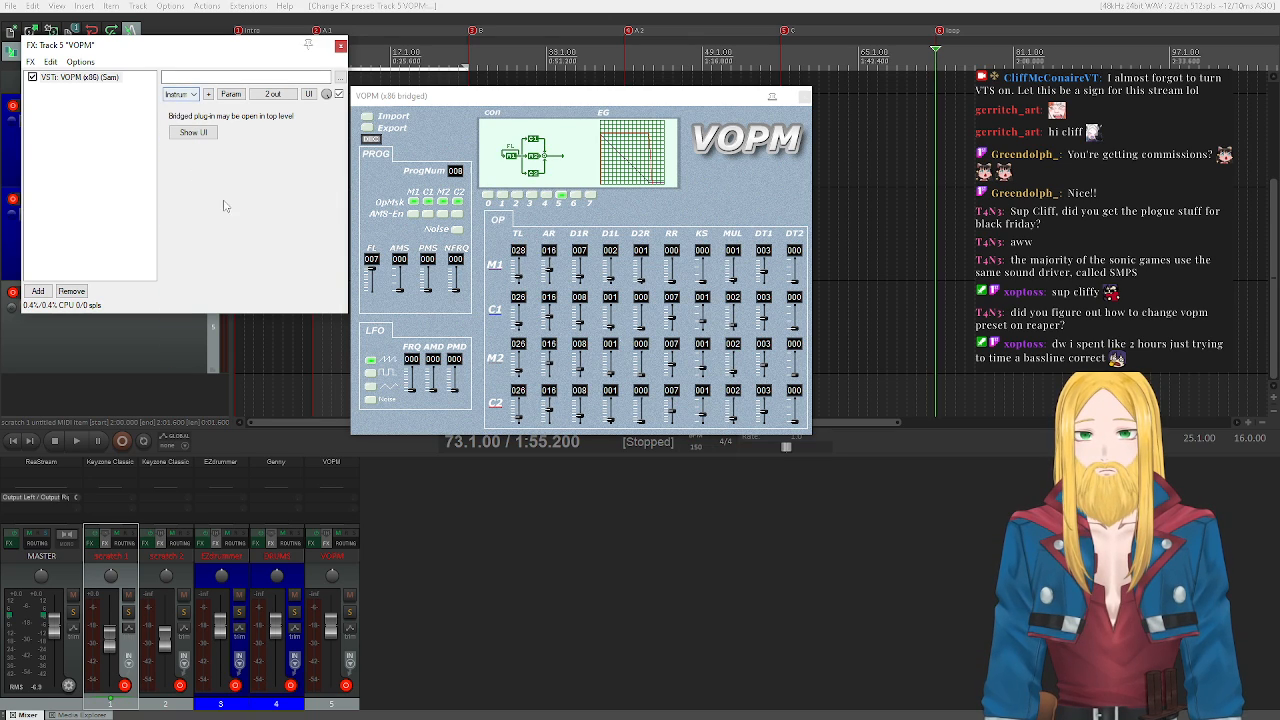
- Set VOPM back to its first instrument preset and close the plugin editor and the track's effects window
{"action": "left_click", "coordinate": [180, 94]}
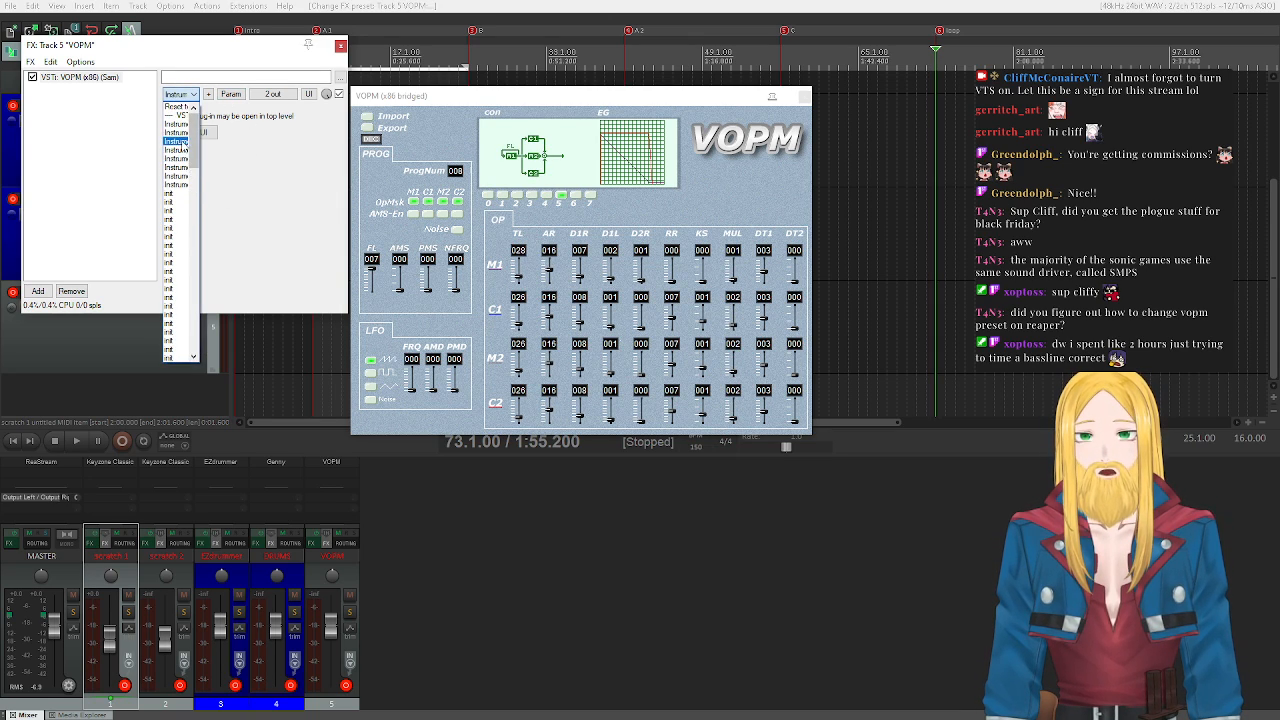
{"action": "left_click", "coordinate": [176, 125]}
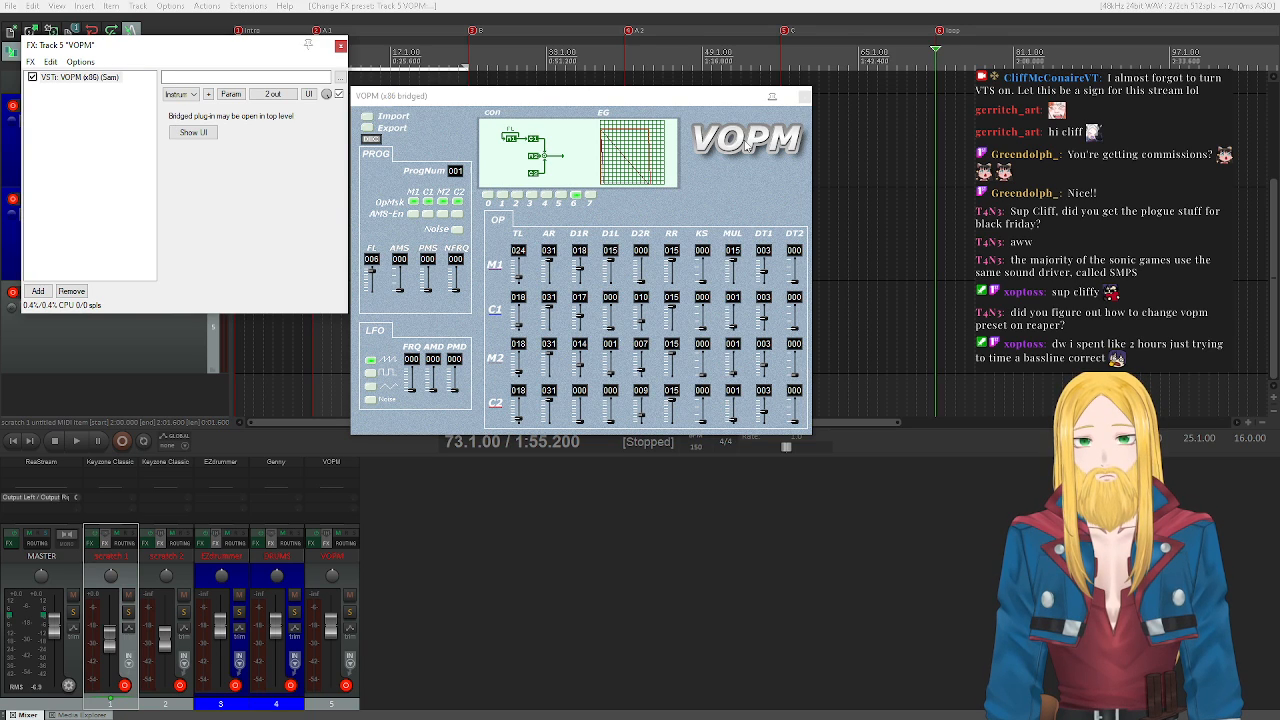
{"action": "left_click_drag", "start_coordinate": [643, 105], "coordinate": [489, 116]}
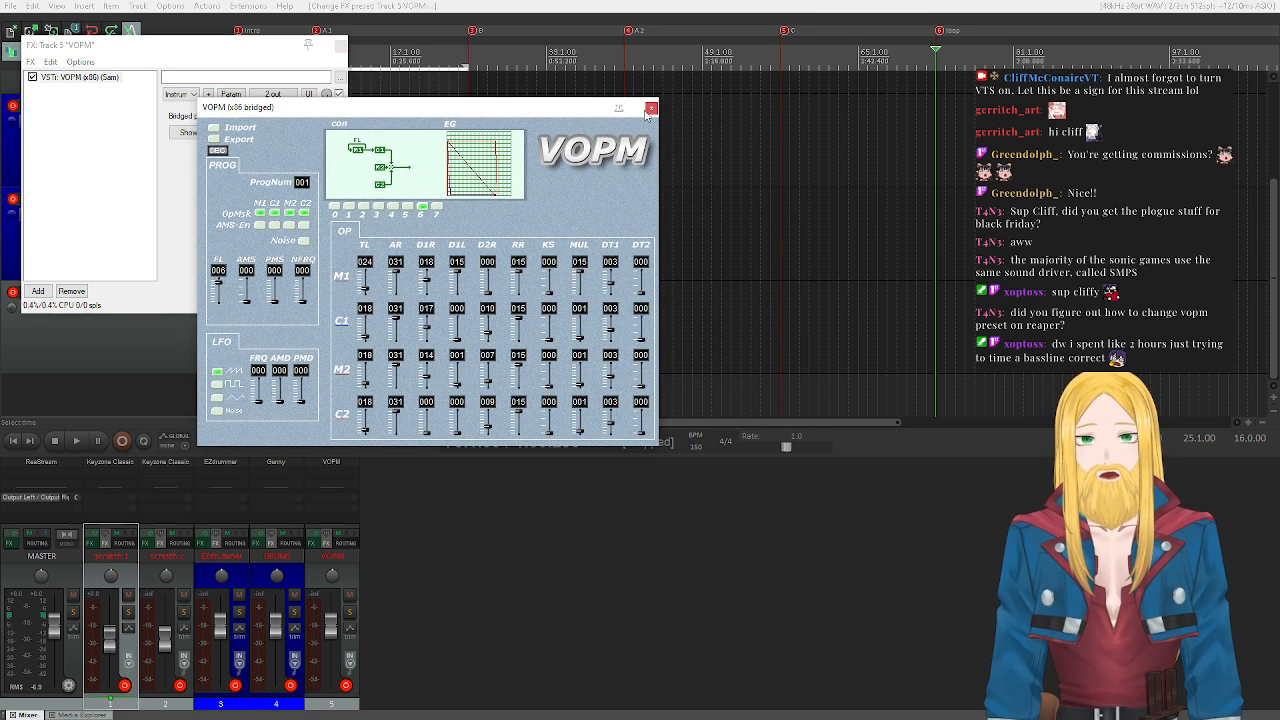
{"action": "left_click", "coordinate": [651, 108]}
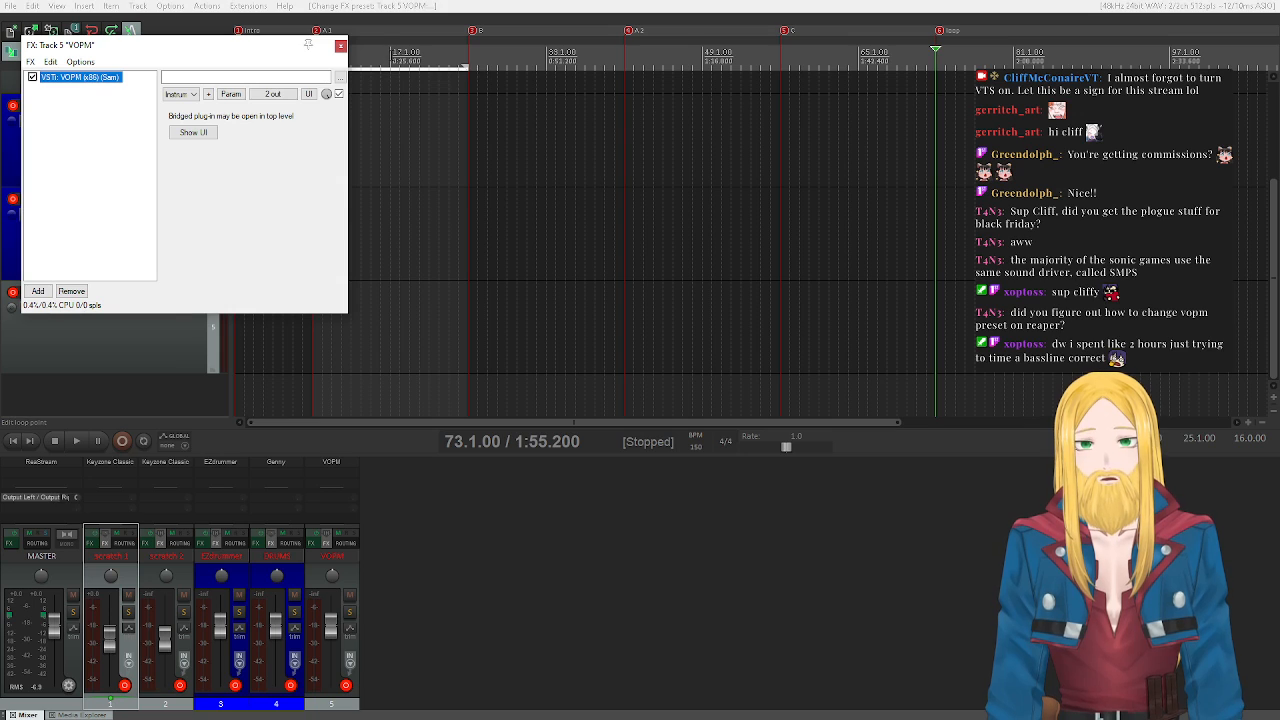
{"action": "left_click", "coordinate": [339, 45]}
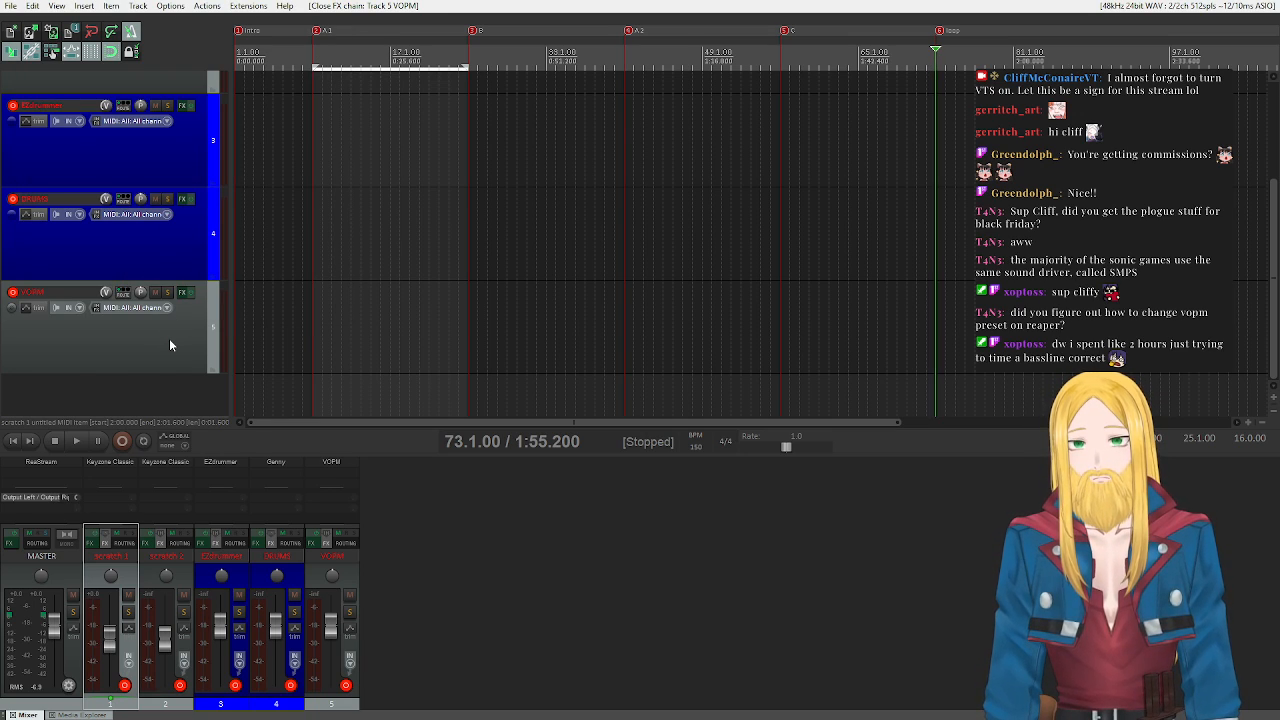
- Insert a new MIDI item on scratch 1 filling section B from bar 25 to bar 41
{"action": "scroll", "coordinate": [170, 345], "scroll_direction": "up", "scroll_amount": 3}
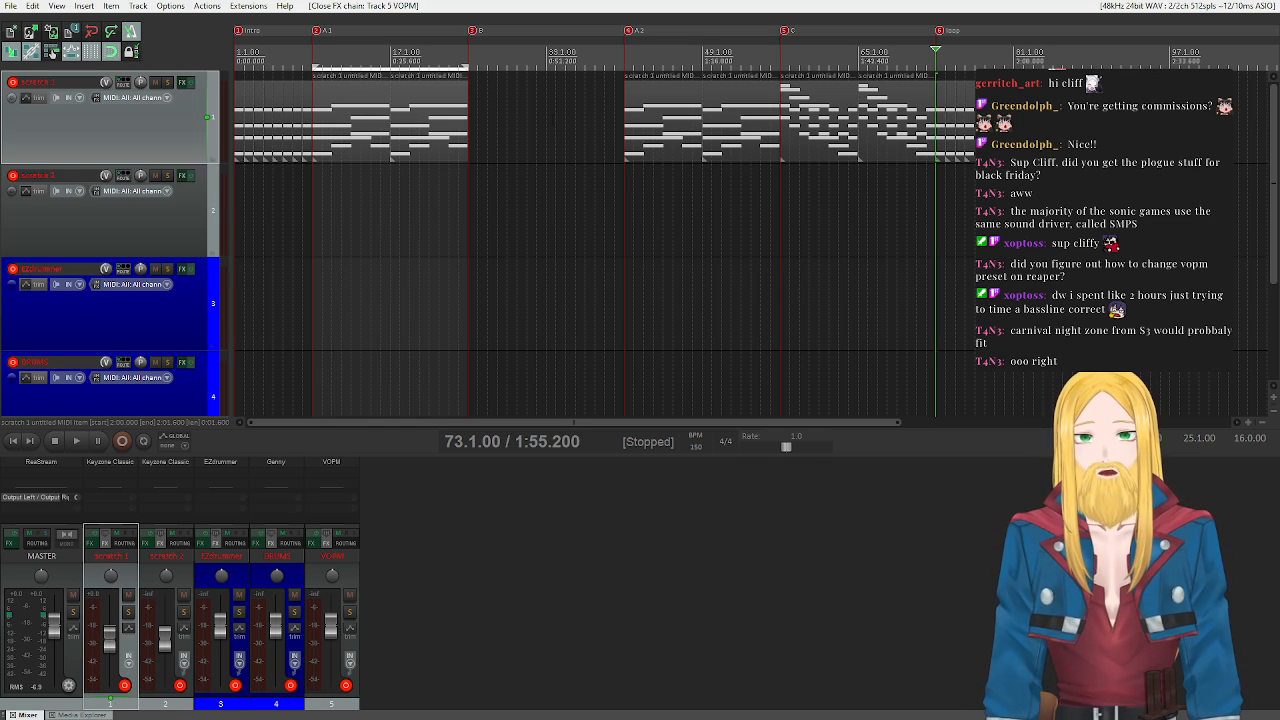
{"action": "left_click_drag", "start_coordinate": [347, 421], "coordinate": [289, 417]}
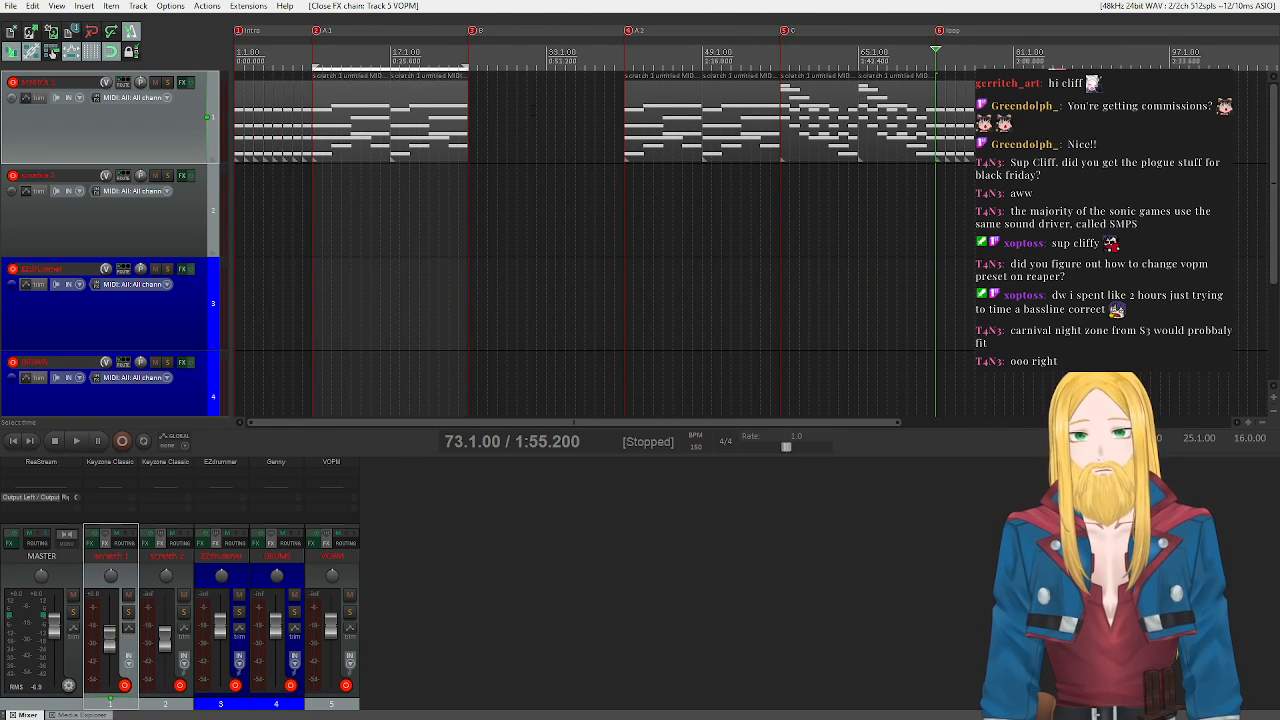
{"action": "left_click", "coordinate": [537, 56]}
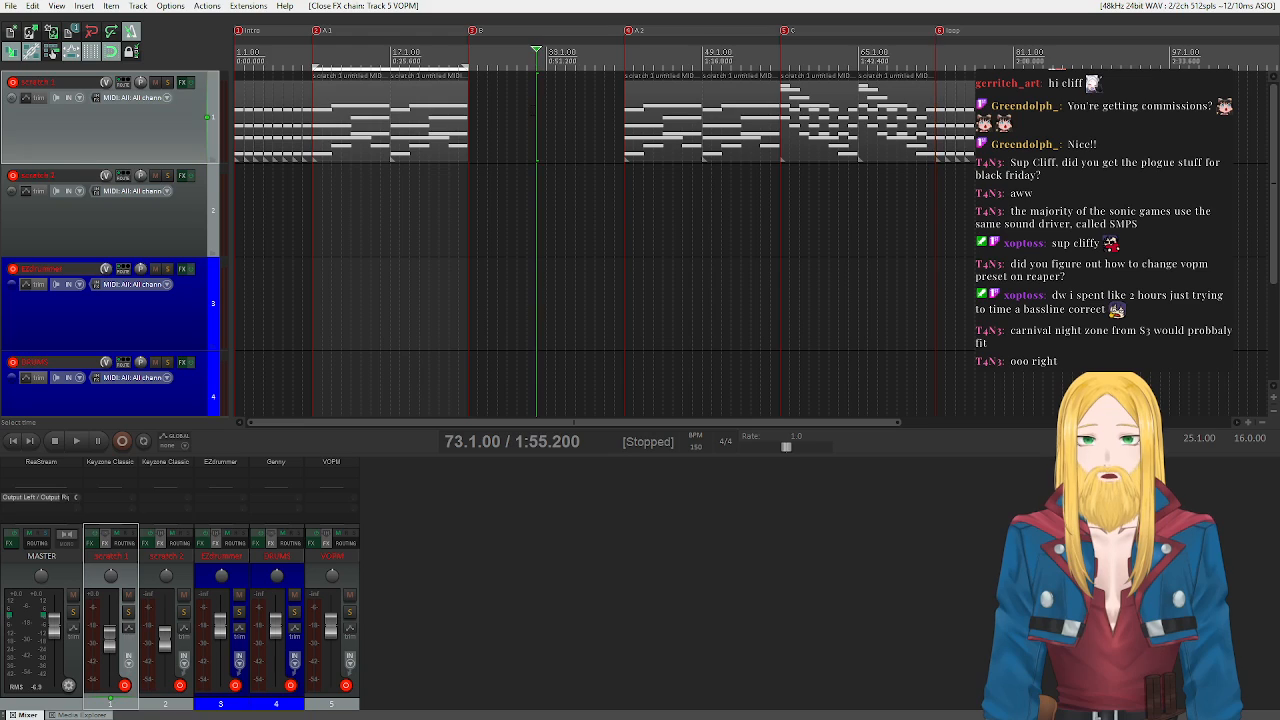
{"action": "left_click_drag", "start_coordinate": [469, 70], "coordinate": [621, 80]}
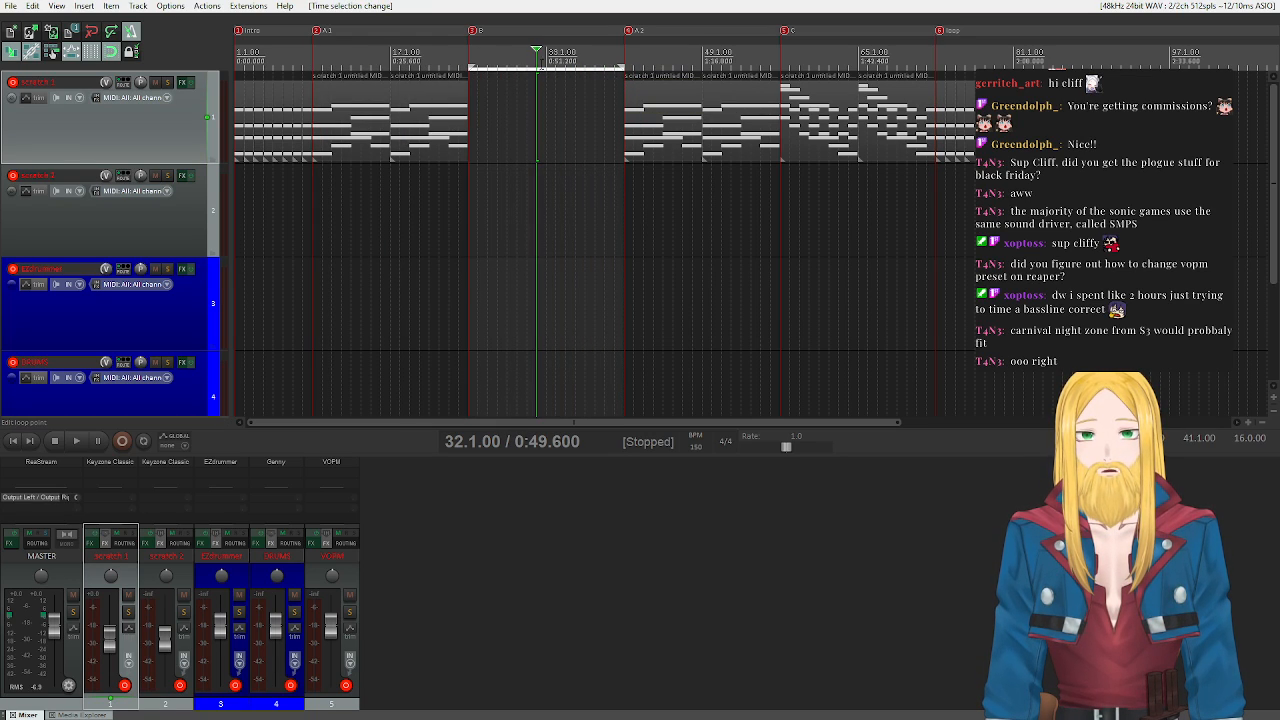
{"action": "left_click", "coordinate": [469, 64]}
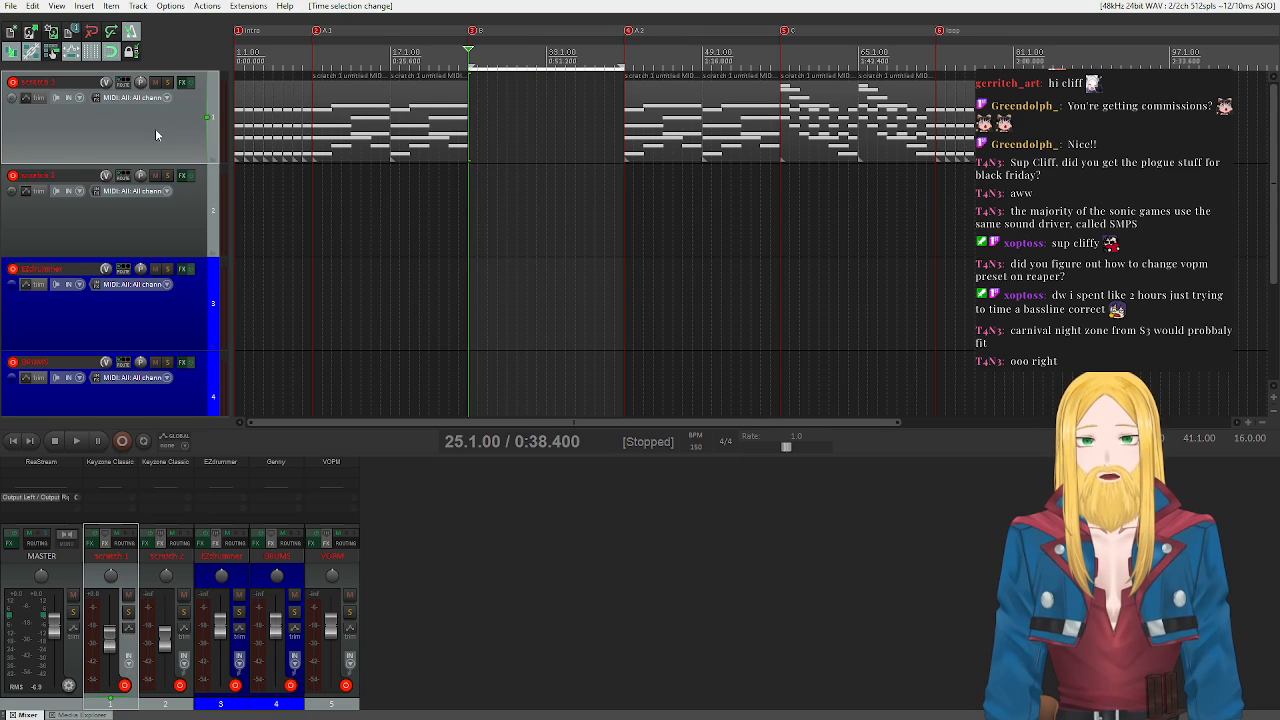
{"action": "left_click", "coordinate": [84, 6]}
{"action": "left_click", "coordinate": [120, 33]}
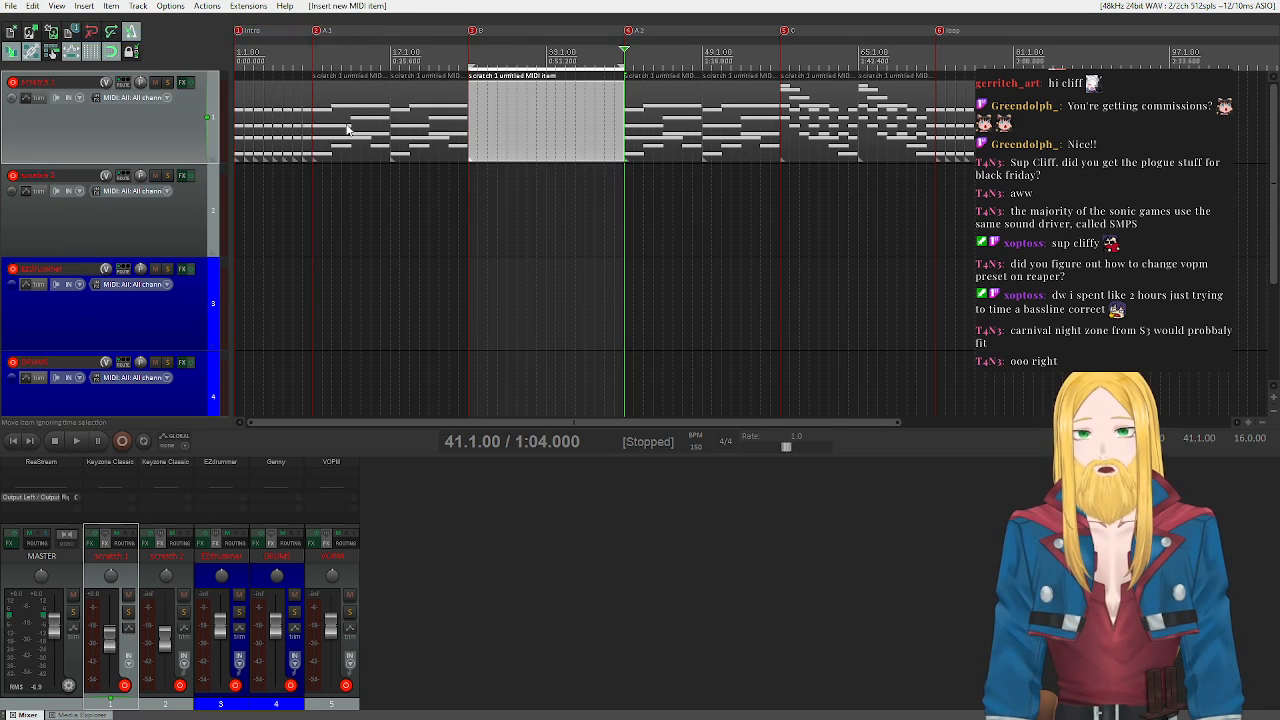
- Open the new section B item in the MIDI editor, shorten it to end at bar 33, and return to its start
{"action": "double_click", "coordinate": [472, 133]}
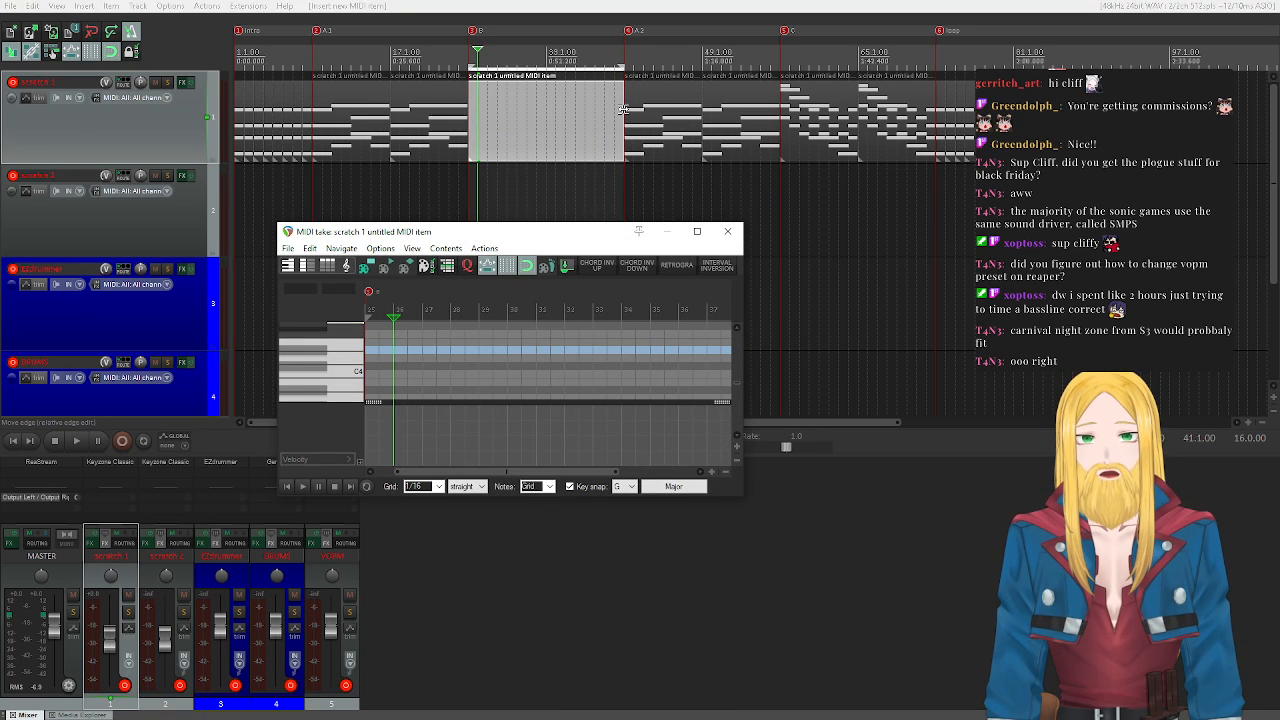
{"action": "left_click_drag", "start_coordinate": [620, 108], "coordinate": [546, 108]}
{"action": "scroll", "coordinate": [352, 365], "scroll_direction": "down", "scroll_amount": 5}
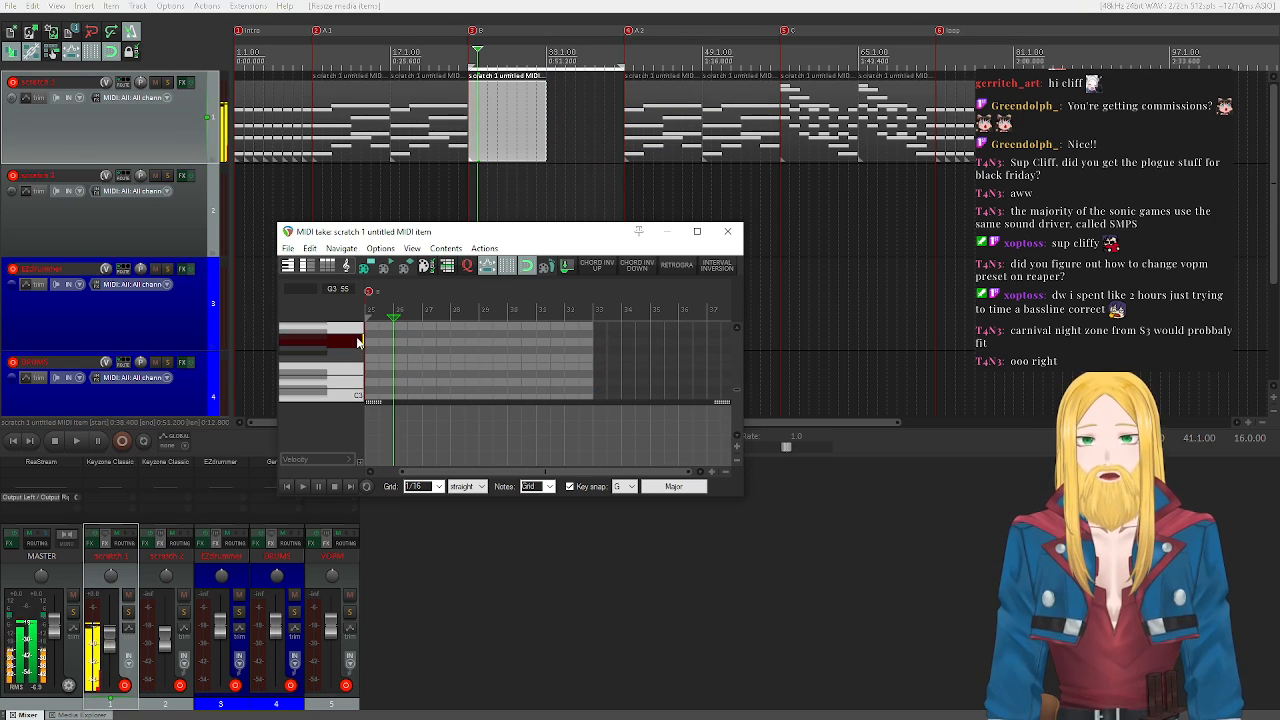
{"action": "scroll", "coordinate": [363, 341], "scroll_direction": "up", "scroll_amount": 3}
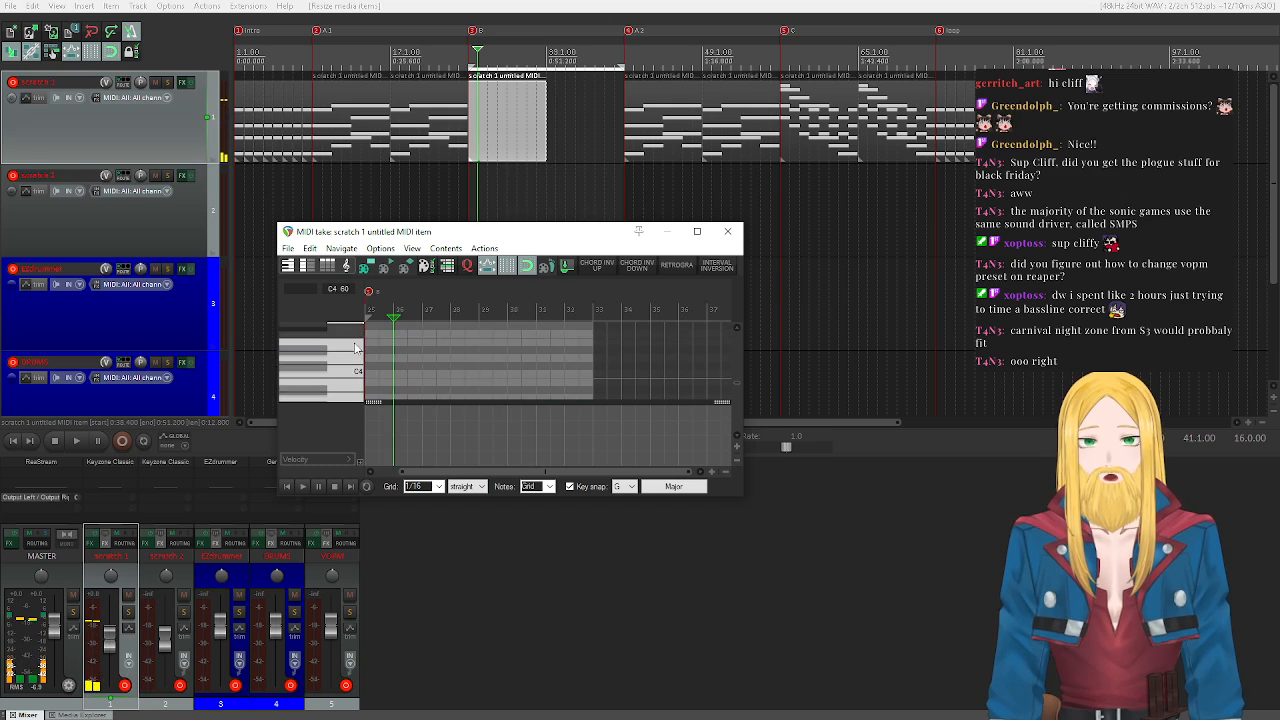
{"action": "left_click", "coordinate": [287, 487]}
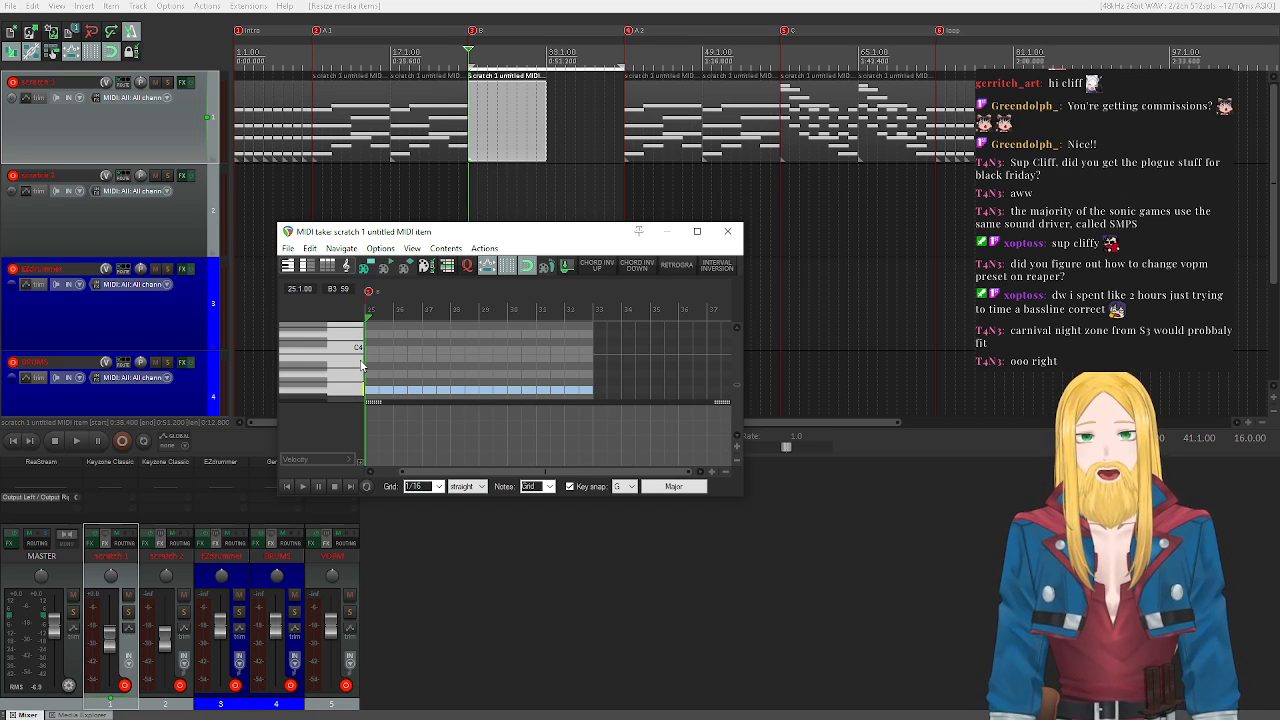
- Audition piano keys around C4 in the MIDI editor to find the opening notes for section B
{"action": "left_click_drag", "start_coordinate": [357, 393], "coordinate": [357, 355]}
{"action": "scroll", "coordinate": [357, 358], "scroll_direction": "up", "scroll_amount": 1}
{"action": "left_click", "coordinate": [356, 381]}
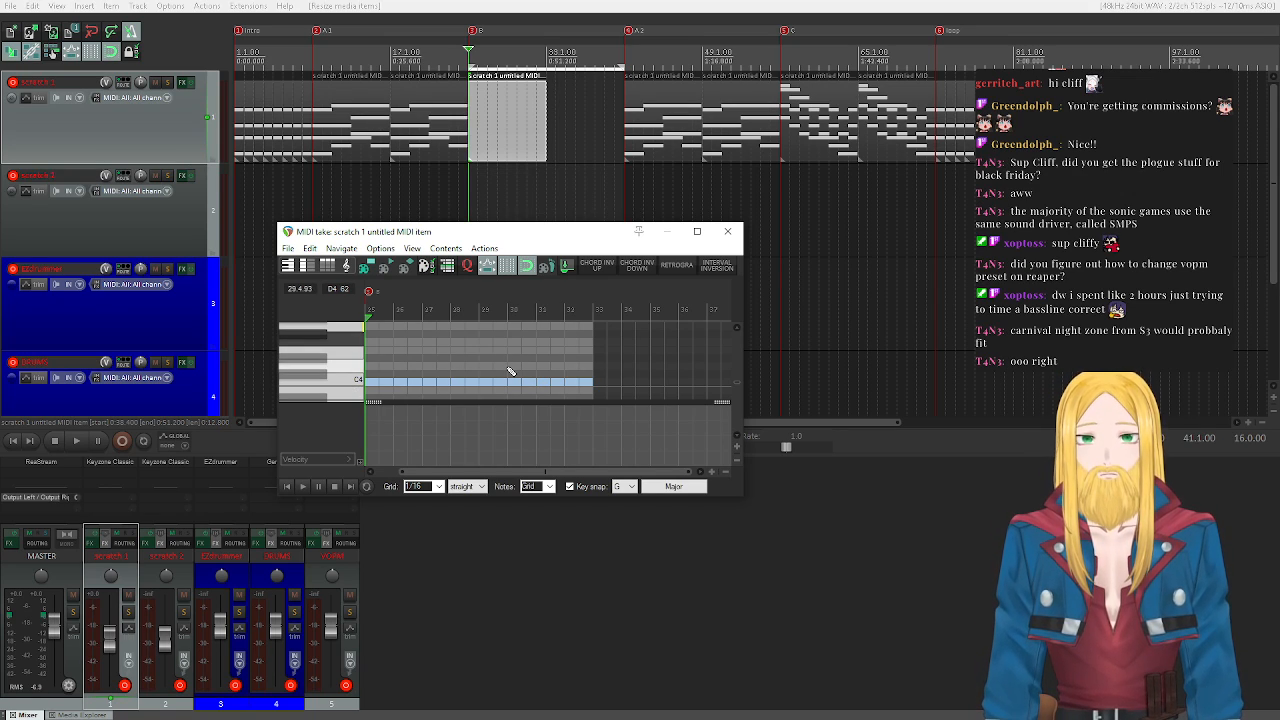
{"action": "scroll", "coordinate": [510, 371], "scroll_direction": "up", "scroll_amount": 1}
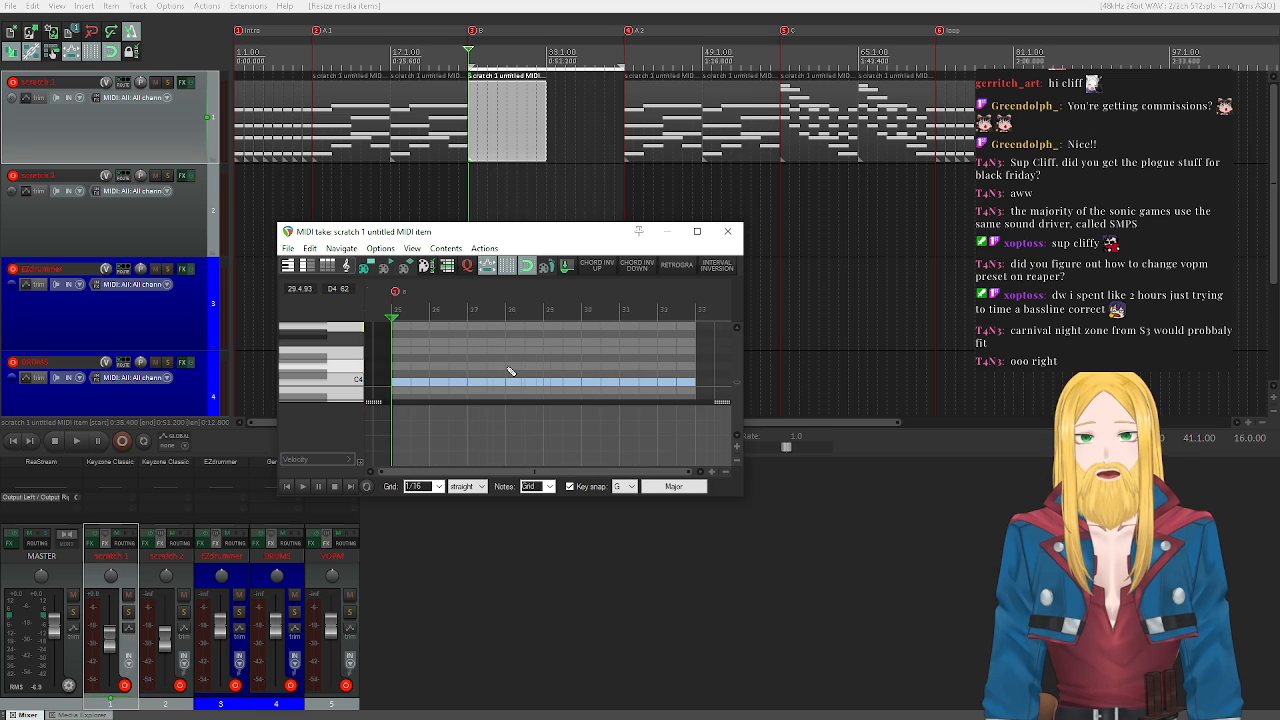
{"action": "left_click", "coordinate": [347, 384]}
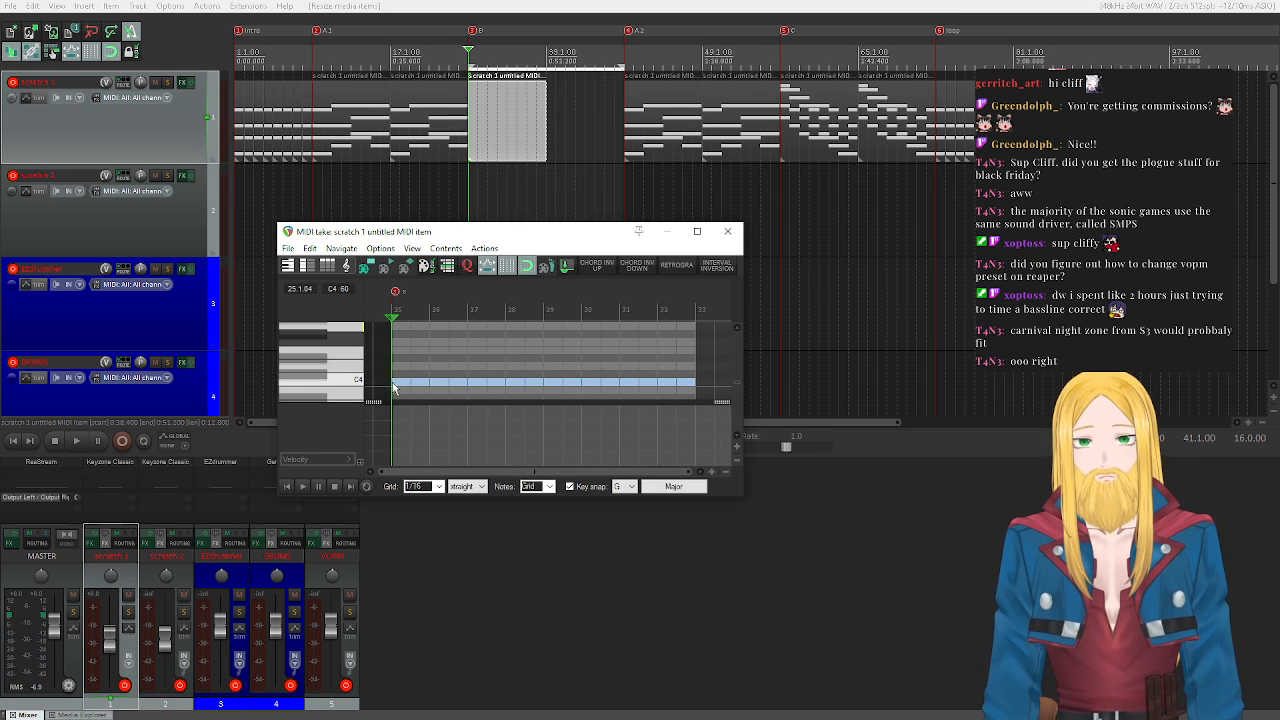
- Insert a Maj7 chord on C4 at bar 25 and lengthen its notes to fill the whole bar
{"action": "right_click", "coordinate": [392, 385]}
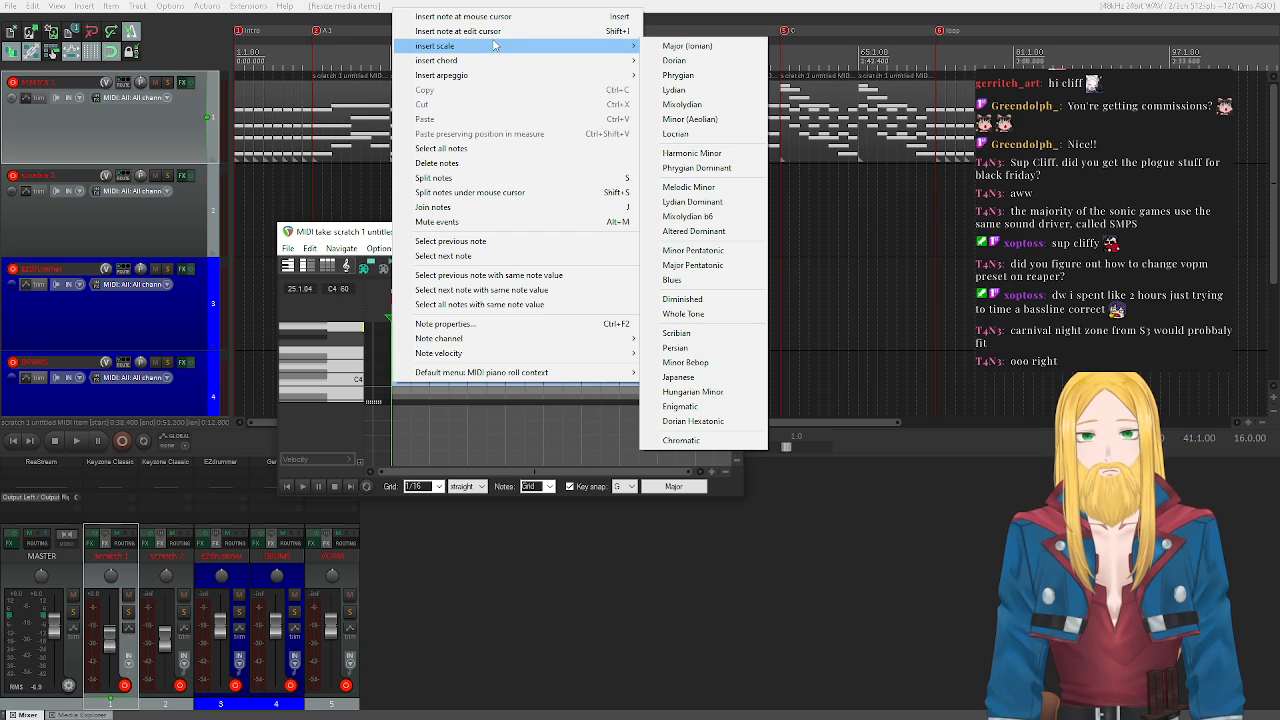
{"action": "mouse_move", "coordinate": [625, 60]}
{"action": "mouse_move", "coordinate": [710, 61]}
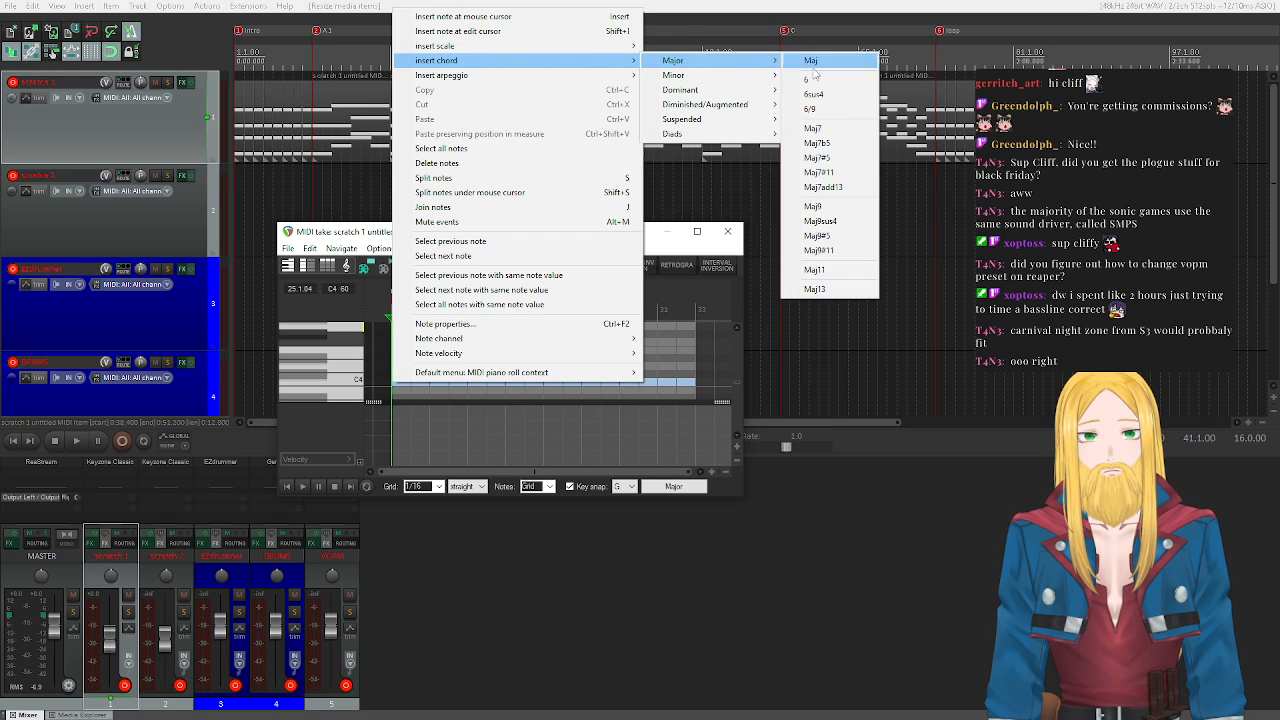
{"action": "left_click", "coordinate": [840, 133]}
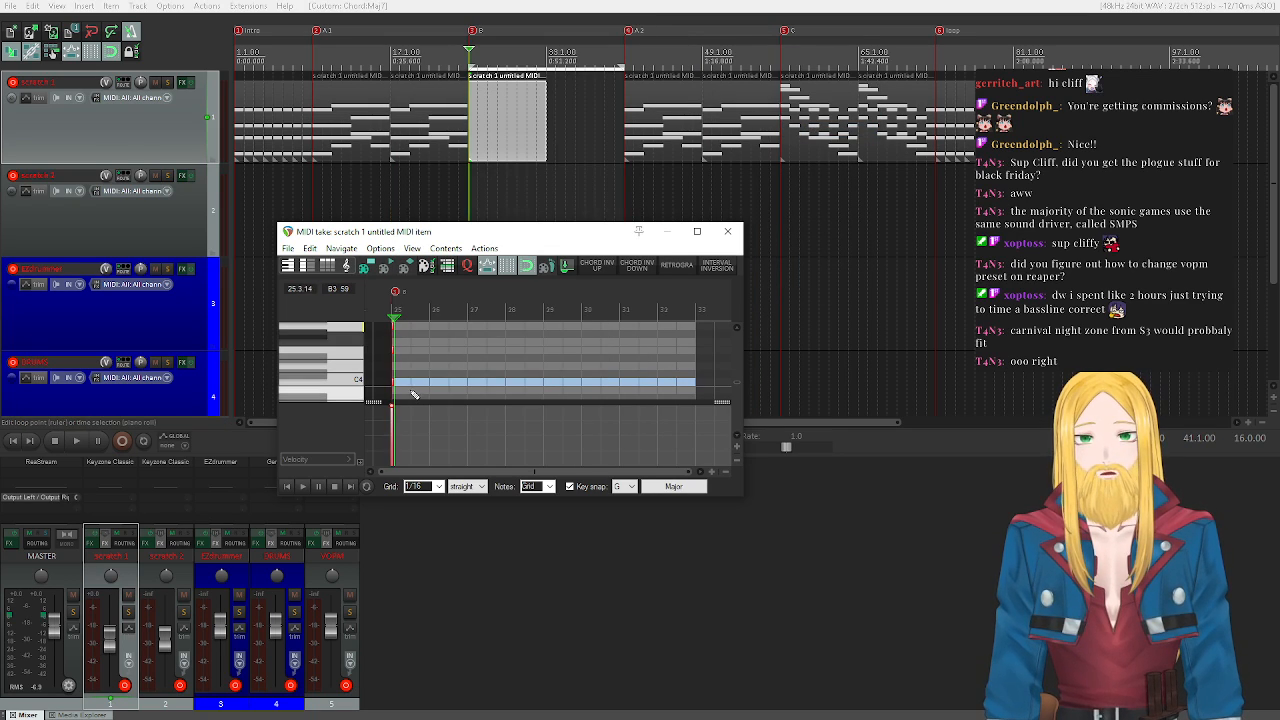
{"action": "scroll", "coordinate": [393, 388], "scroll_direction": "up", "scroll_amount": 3}
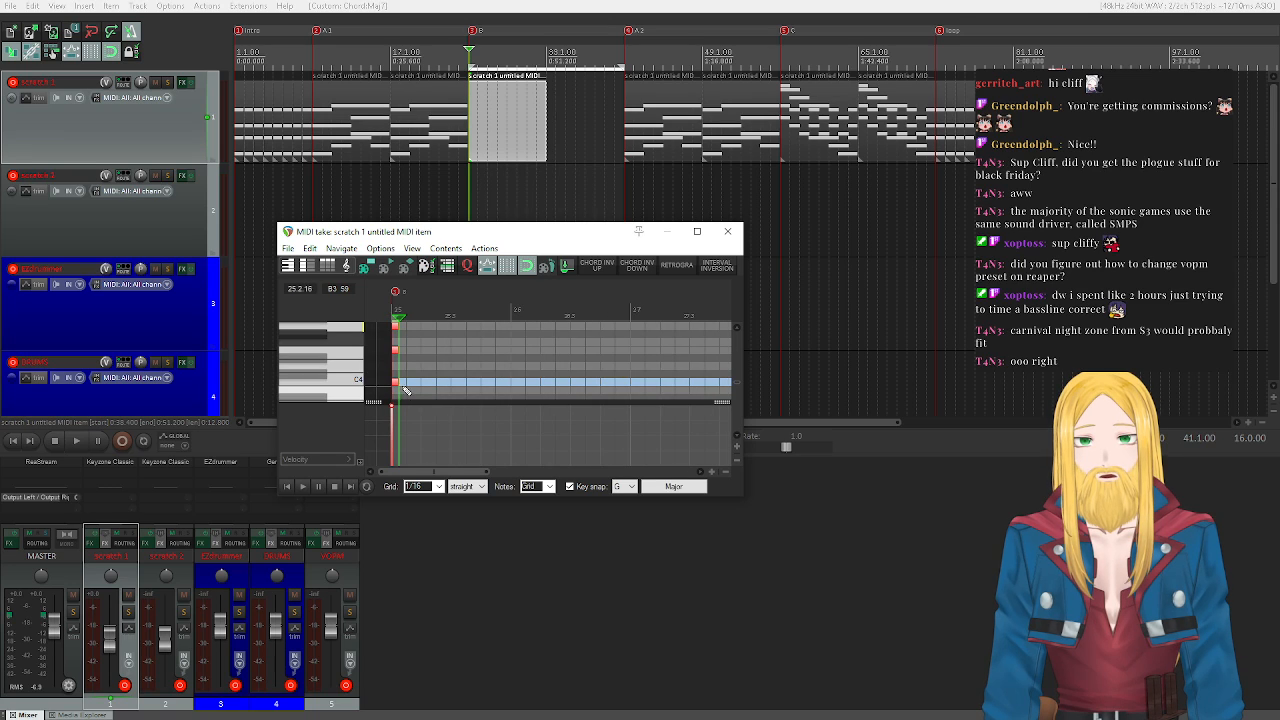
{"action": "left_click_drag", "start_coordinate": [393, 381], "coordinate": [507, 381]}
{"action": "scroll", "coordinate": [570, 360], "scroll_direction": "down", "scroll_amount": 4}
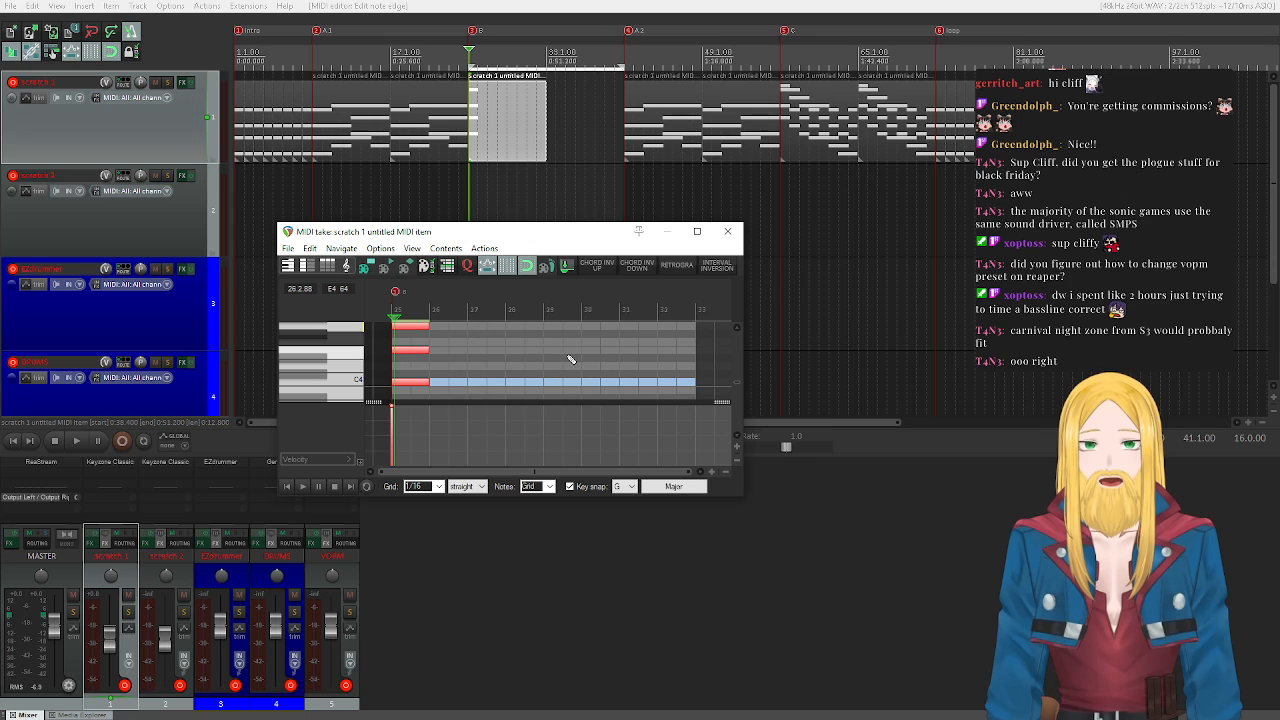
- Audition piano keys between G3 and C4 in the MIDI editor to find the root of the second chord
{"action": "scroll", "coordinate": [332, 365], "scroll_direction": "down", "scroll_amount": 1}
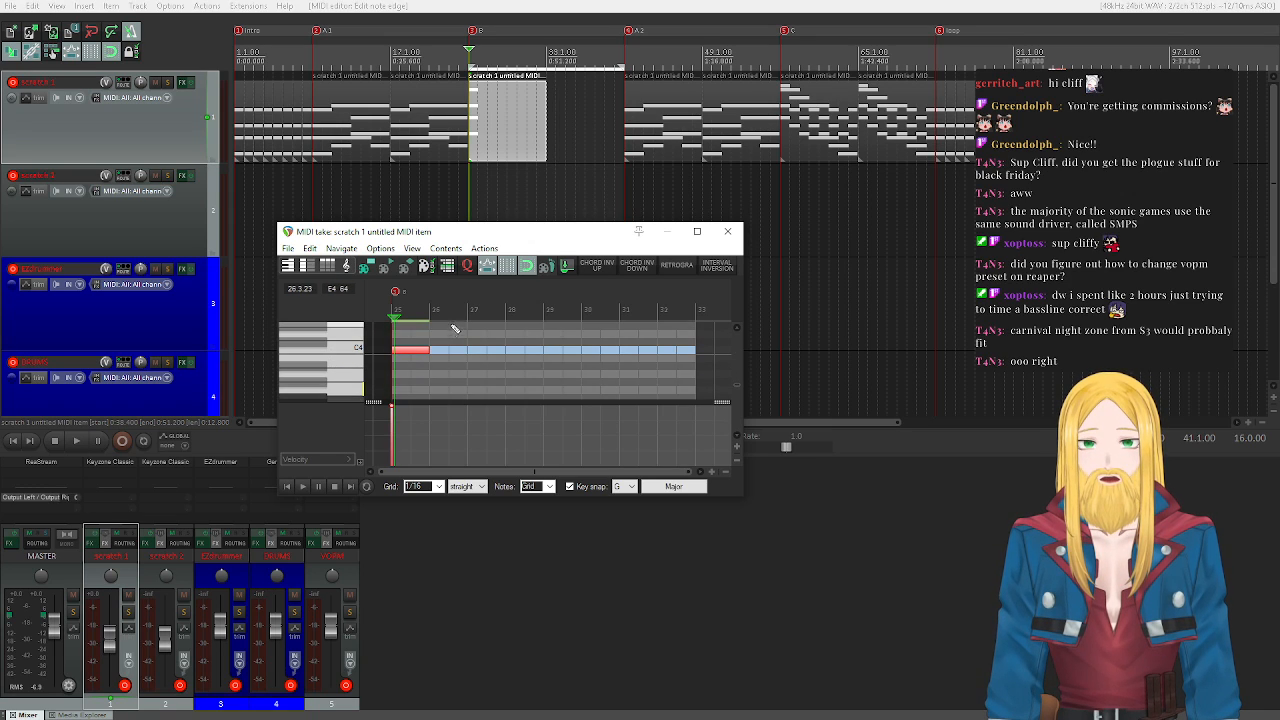
{"action": "left_click", "coordinate": [348, 350]}
{"action": "left_click", "coordinate": [348, 363]}
{"action": "left_click", "coordinate": [354, 355]}
{"action": "left_click", "coordinate": [352, 391]}
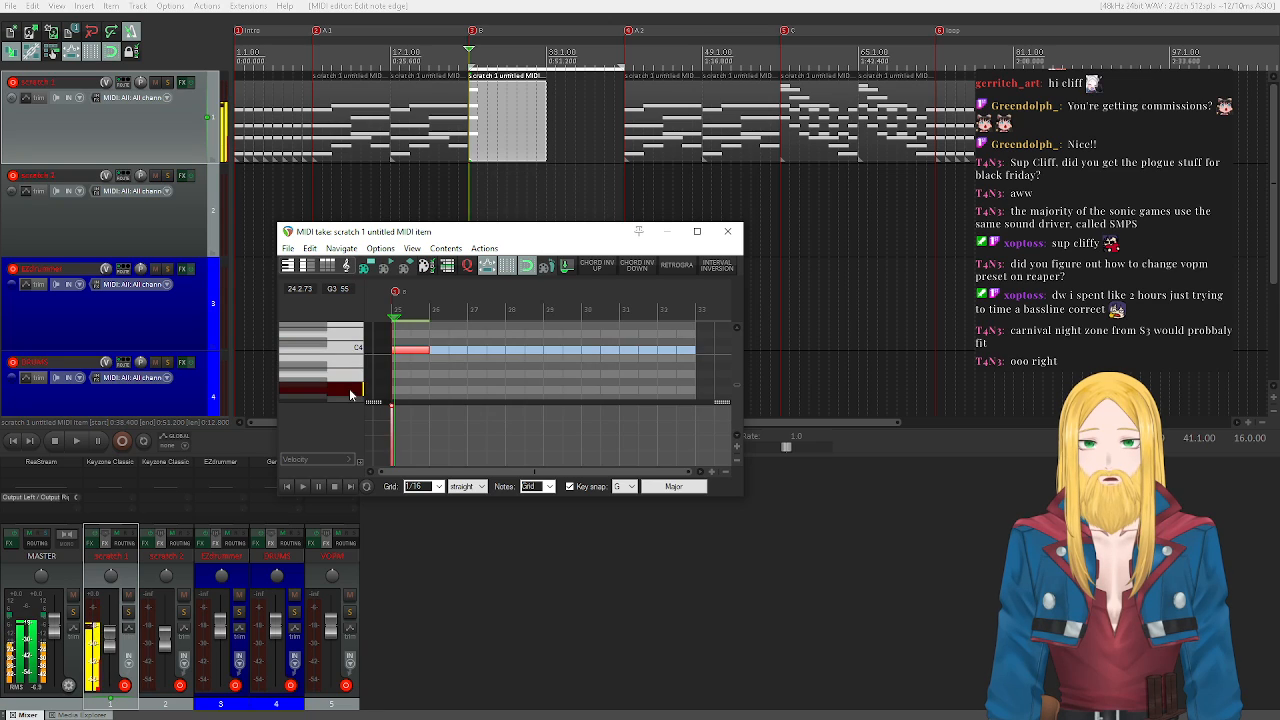
{"action": "left_click", "coordinate": [356, 351]}
{"action": "left_click", "coordinate": [355, 396]}
{"action": "left_click", "coordinate": [356, 348]}
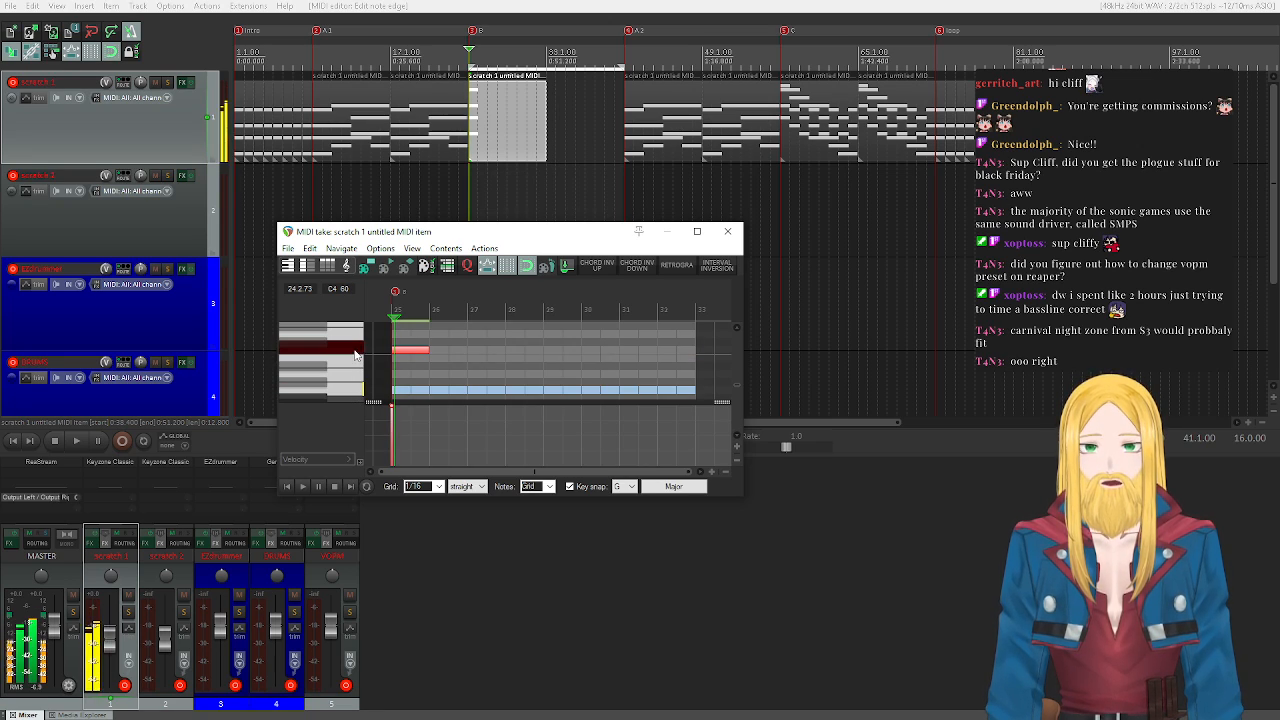
{"action": "left_click", "coordinate": [356, 362]}
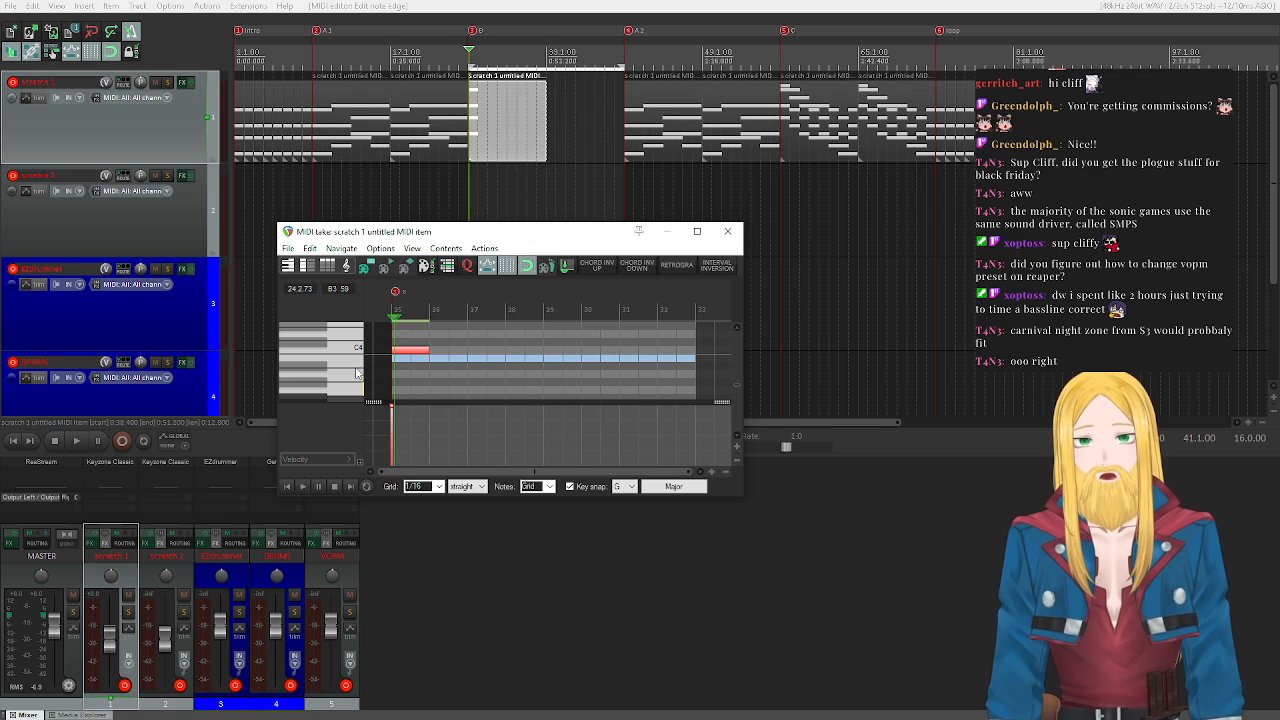
{"action": "left_click", "coordinate": [345, 347]}
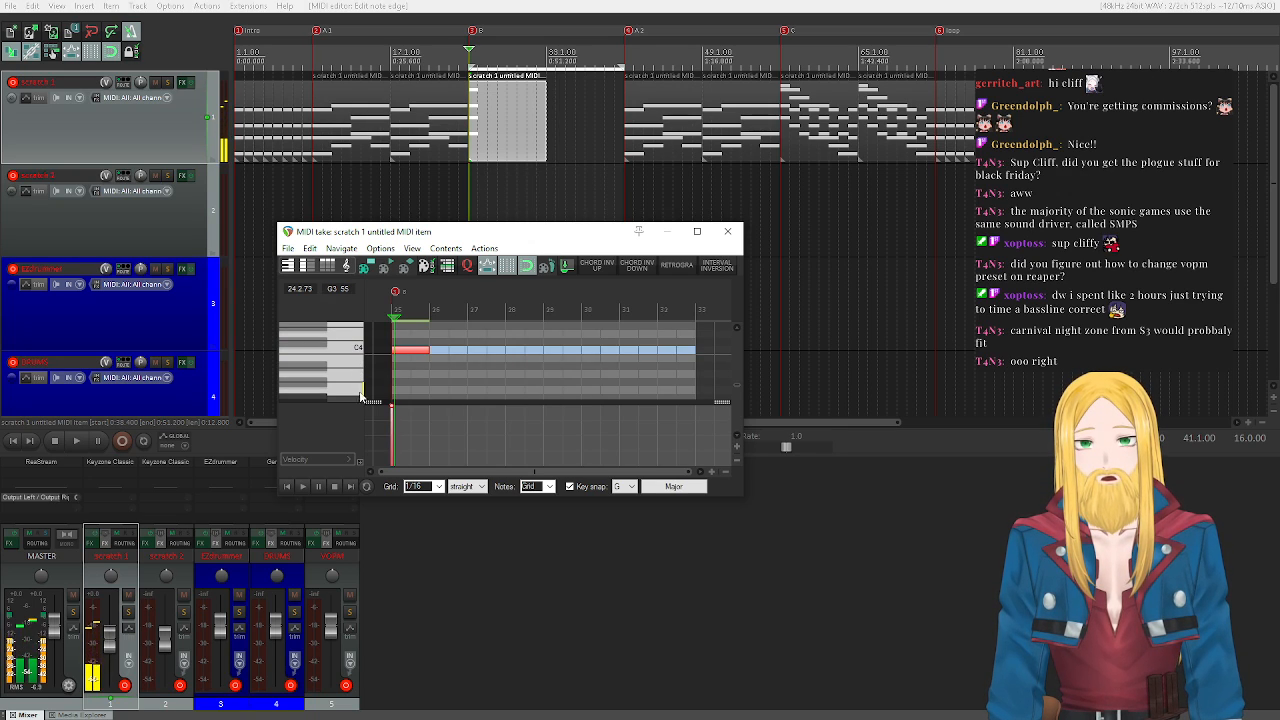
{"action": "left_click", "coordinate": [345, 392]}
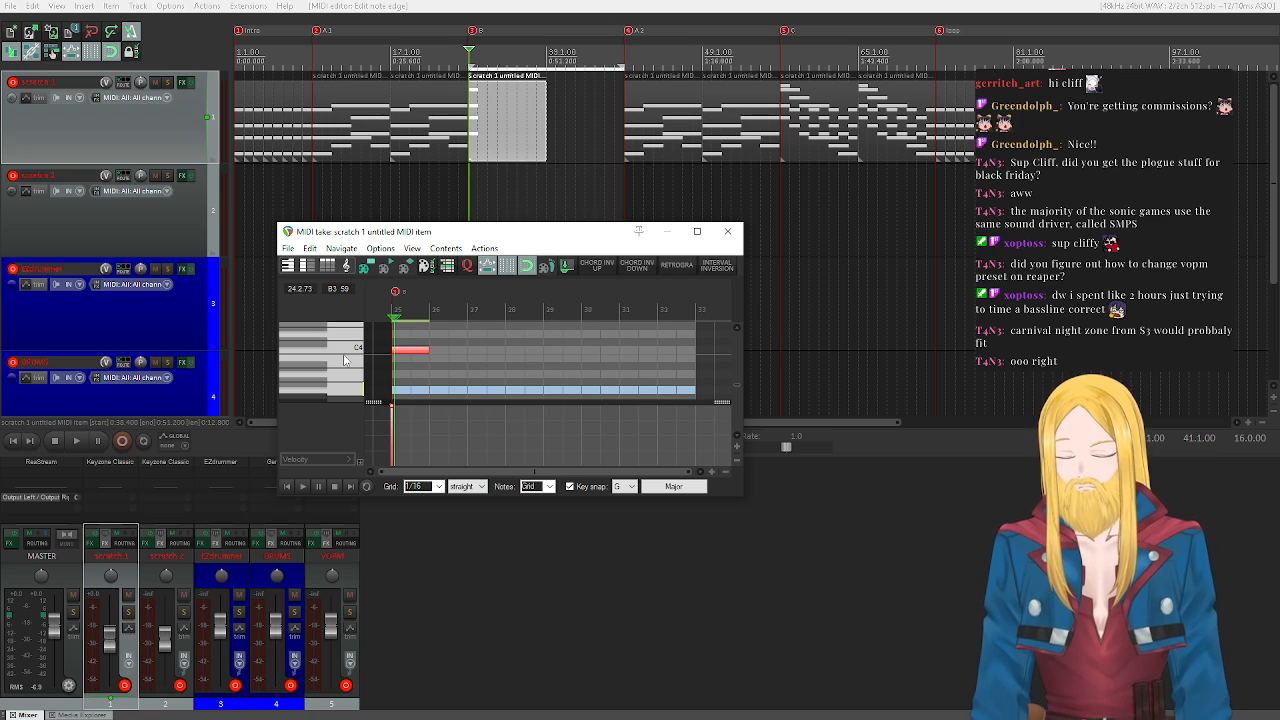
{"action": "scroll", "coordinate": [347, 351], "scroll_direction": "up", "scroll_amount": 3}
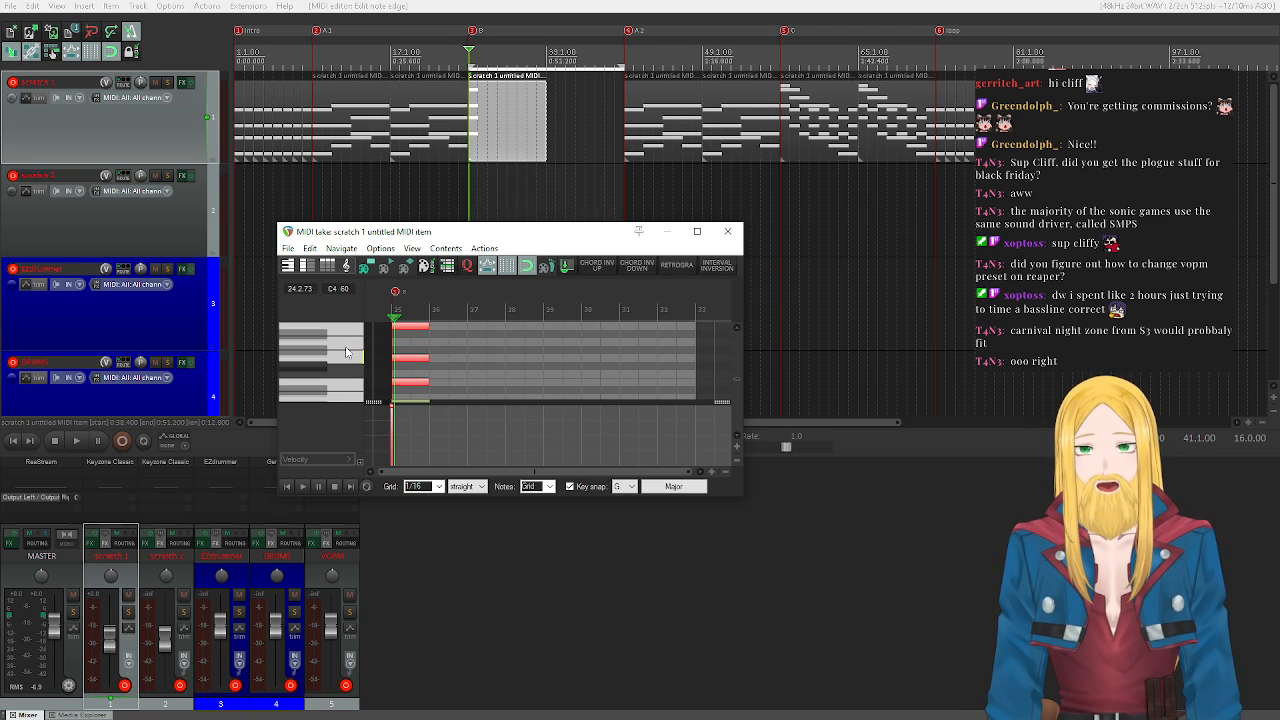
{"action": "scroll", "coordinate": [347, 352], "scroll_direction": "up", "scroll_amount": 5}
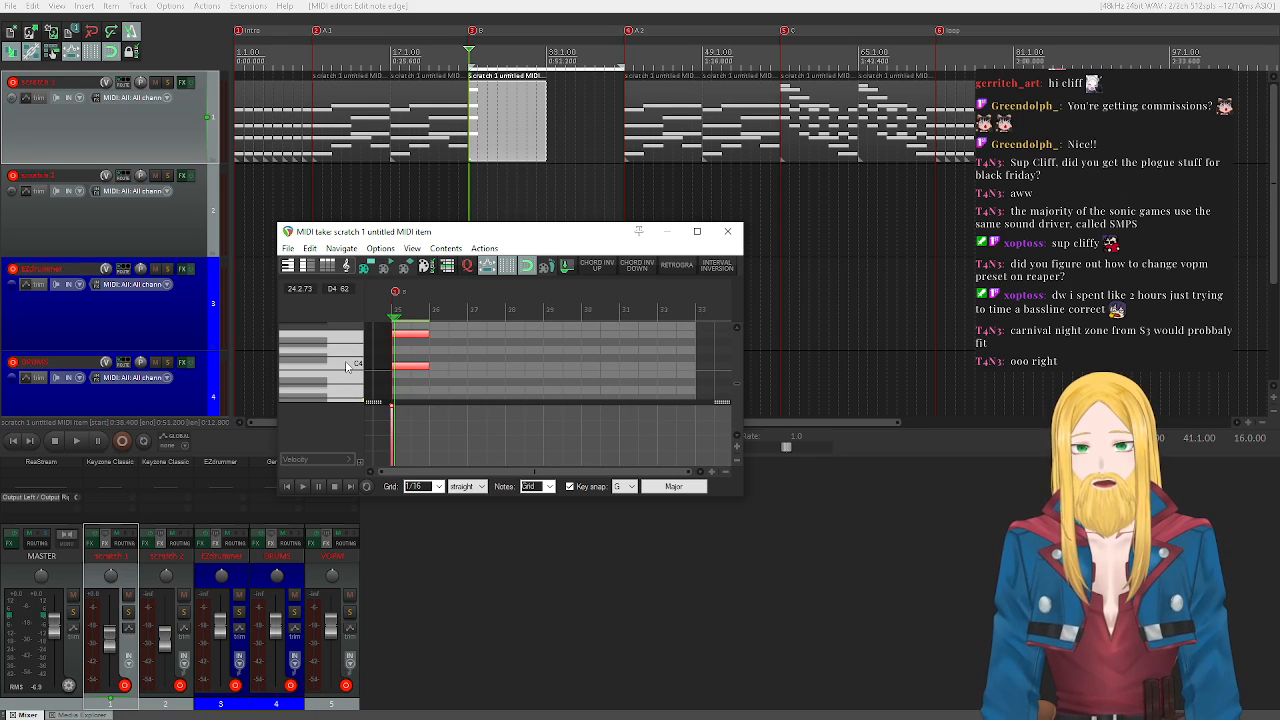
{"action": "scroll", "coordinate": [349, 377], "scroll_direction": "down", "scroll_amount": 5}
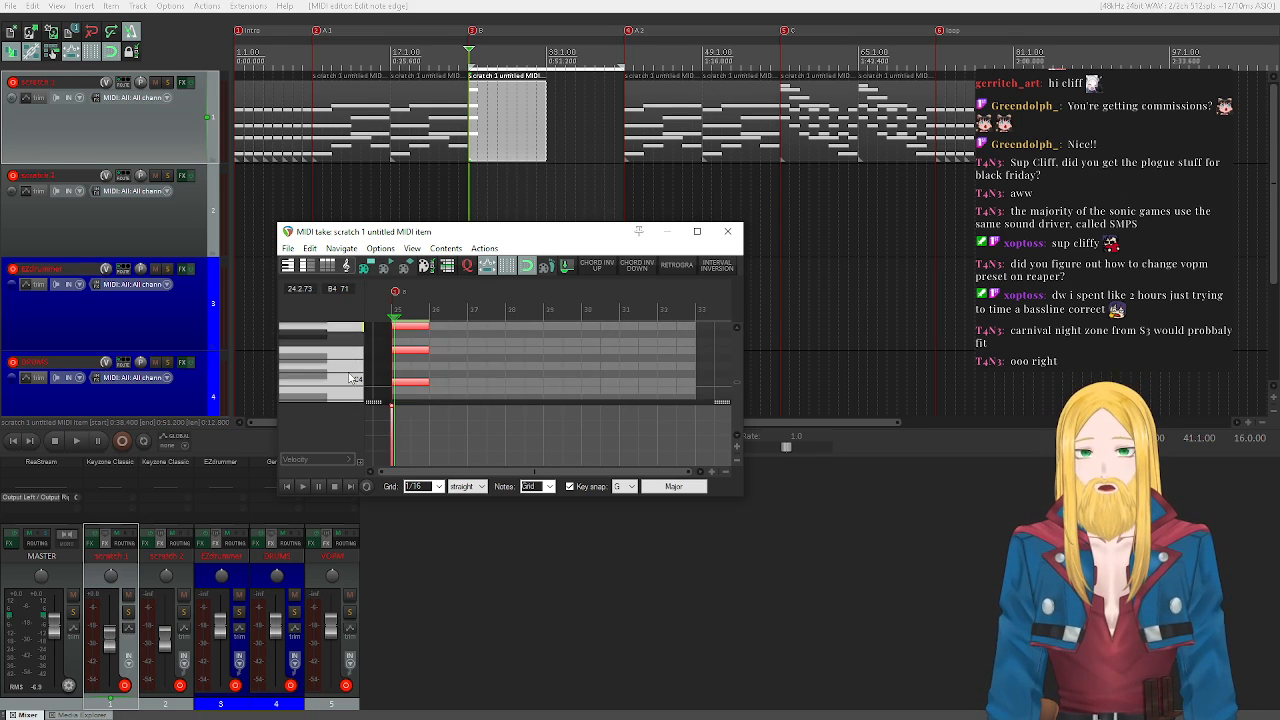
{"action": "left_click", "coordinate": [349, 377]}
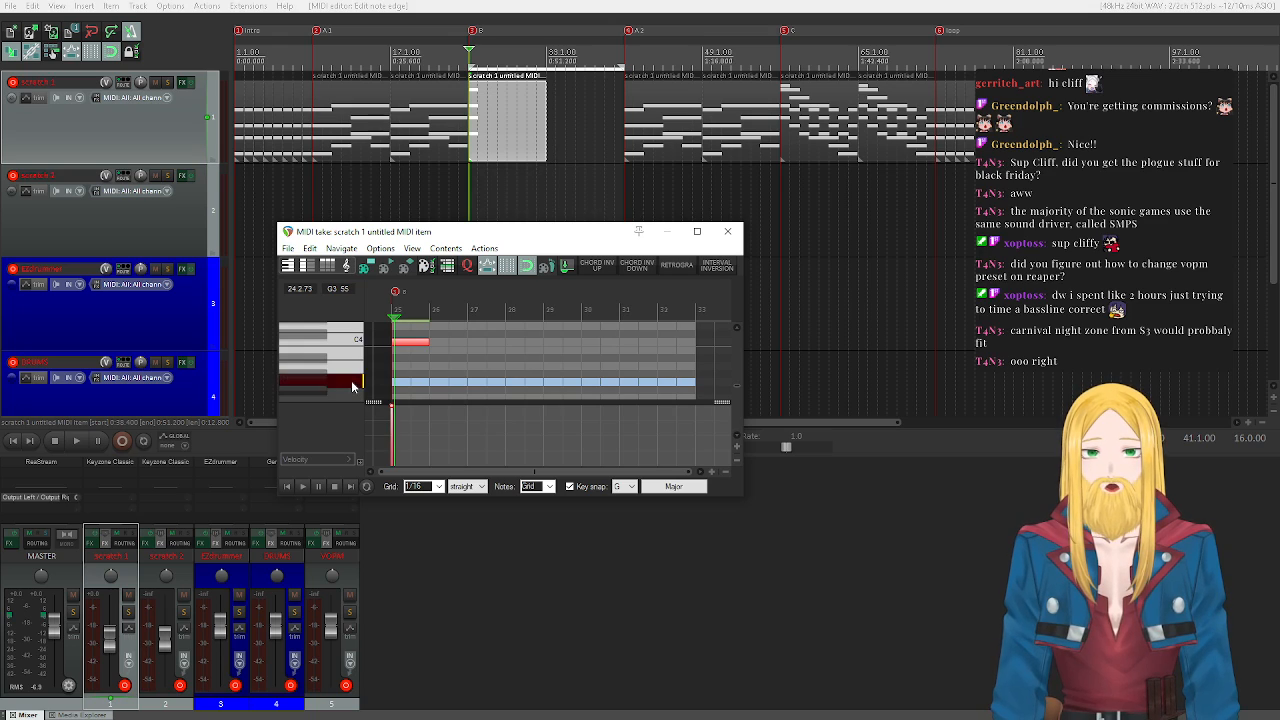
- Insert a Maj7 chord on G3 at bar 26 and lengthen its notes to fill the whole bar
{"action": "left_click", "coordinate": [431, 387]}
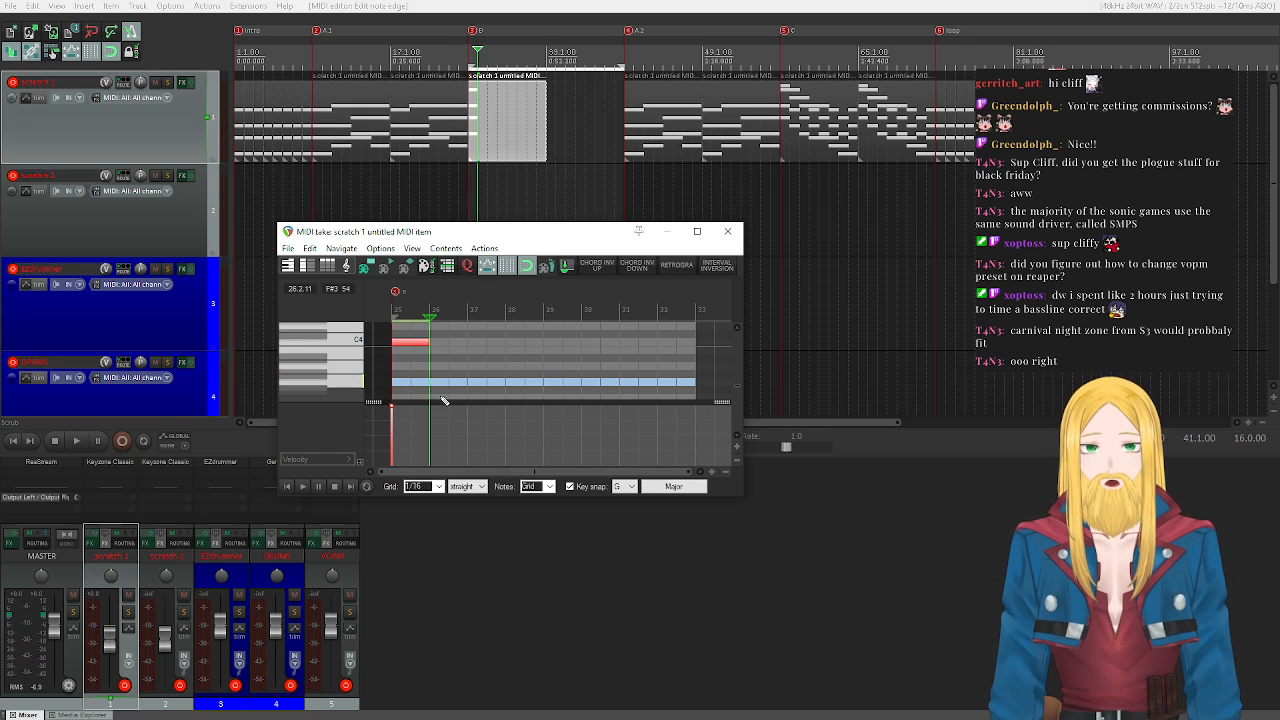
{"action": "right_click", "coordinate": [431, 387]}
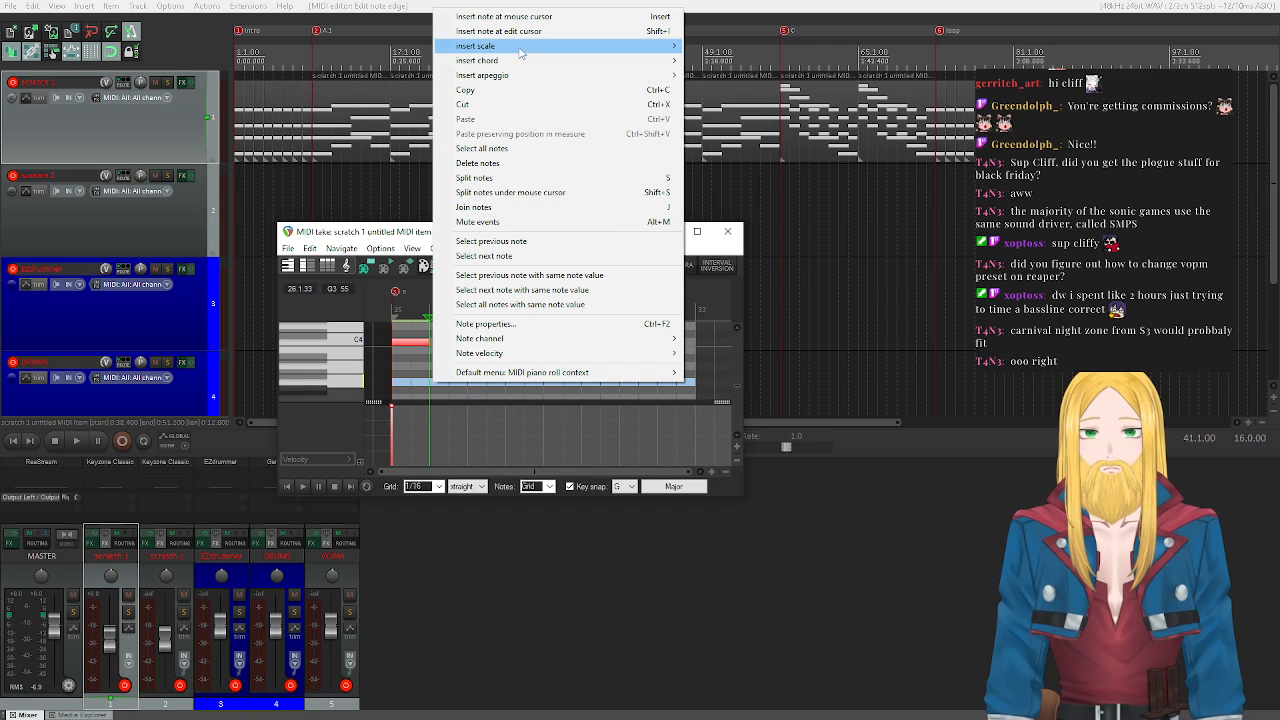
{"action": "mouse_move", "coordinate": [525, 61]}
{"action": "mouse_move", "coordinate": [796, 64]}
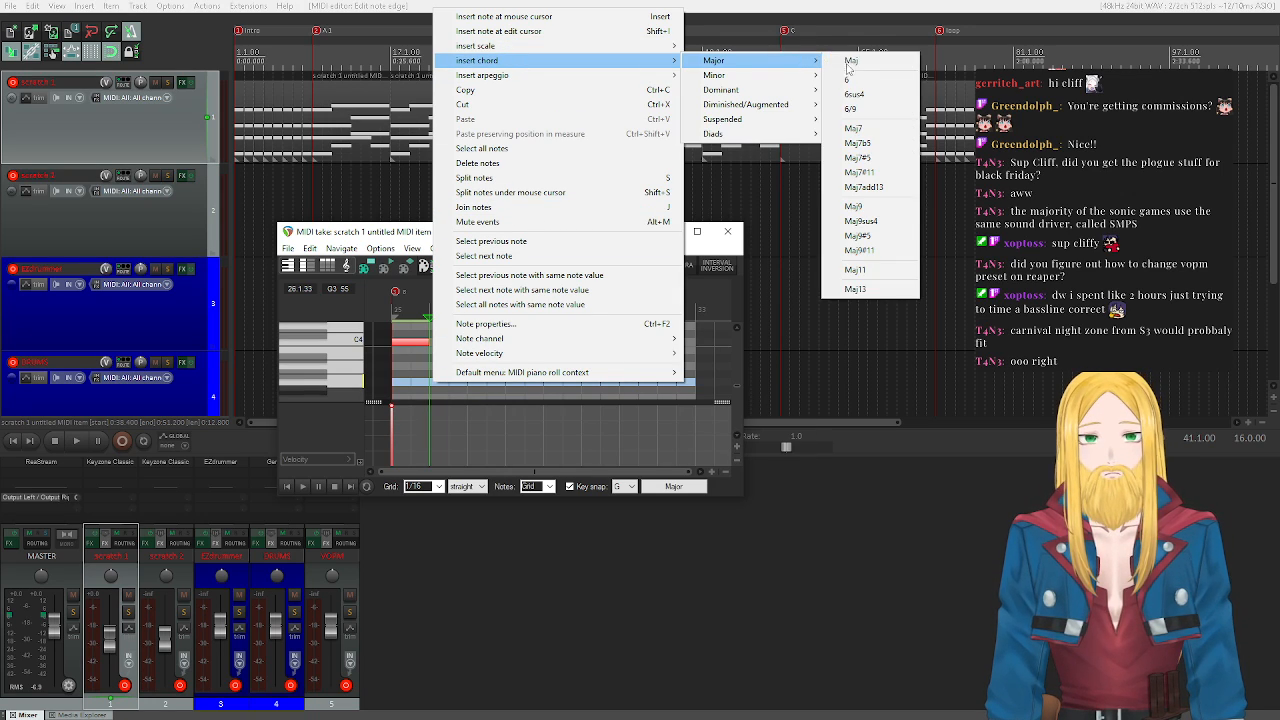
{"action": "left_click", "coordinate": [850, 130]}
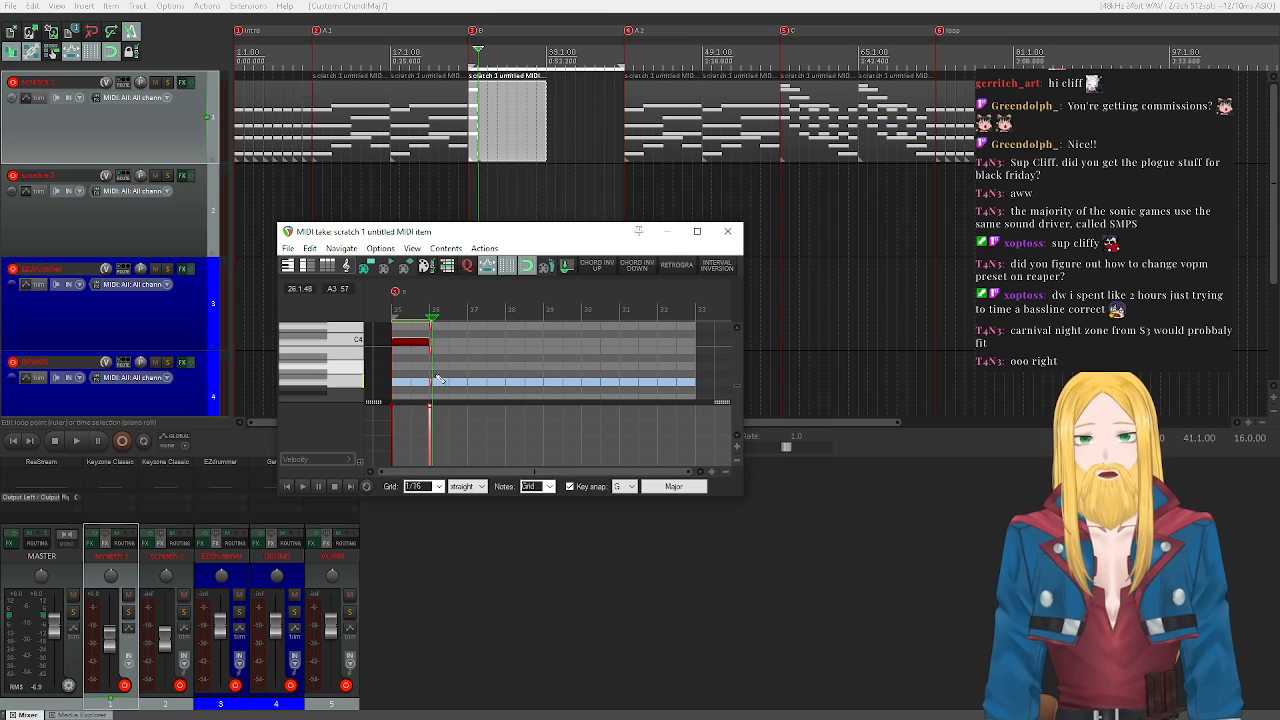
{"action": "scroll", "coordinate": [544, 383], "scroll_direction": "up", "scroll_amount": 4}
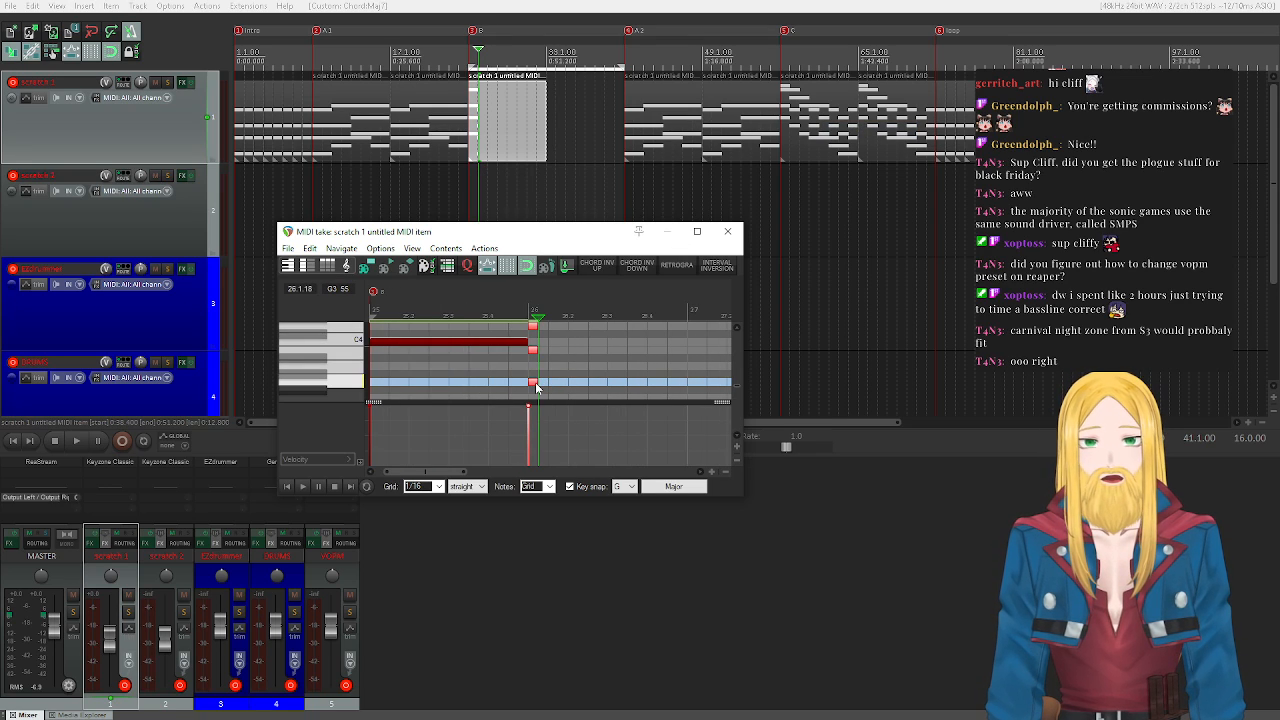
{"action": "left_click_drag", "start_coordinate": [544, 383], "coordinate": [686, 381]}
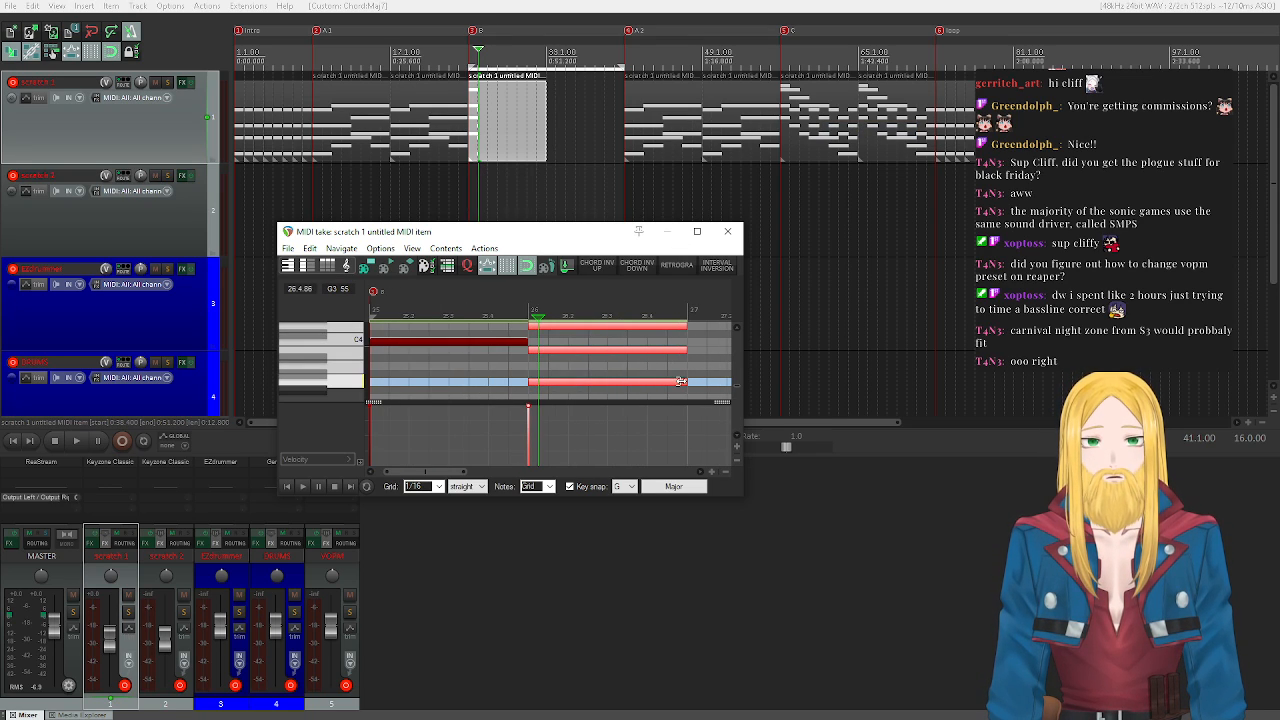
- Invert the selected bar 26 chord upward to bring its voicing closer to the first chord
{"action": "scroll", "coordinate": [349, 371], "scroll_direction": "down", "scroll_amount": 4}
{"action": "scroll", "coordinate": [349, 371], "scroll_direction": "up", "scroll_amount": 3}
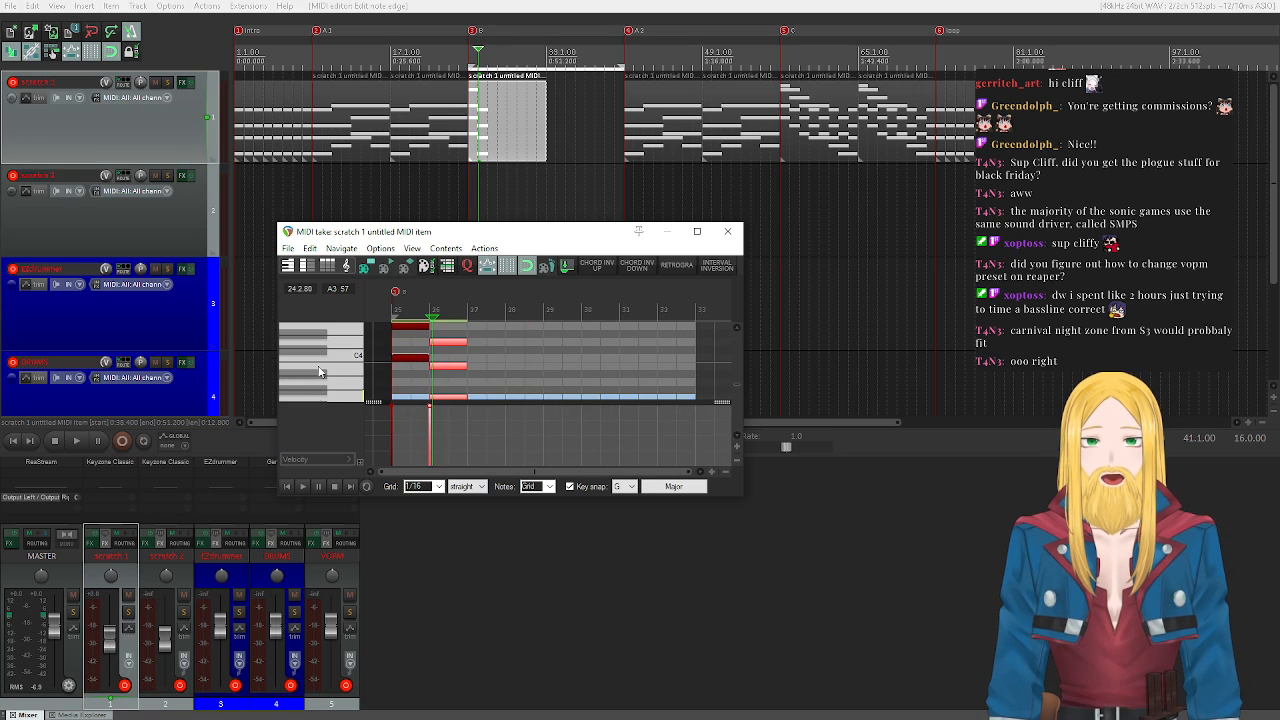
{"action": "left_click", "coordinate": [596, 272]}
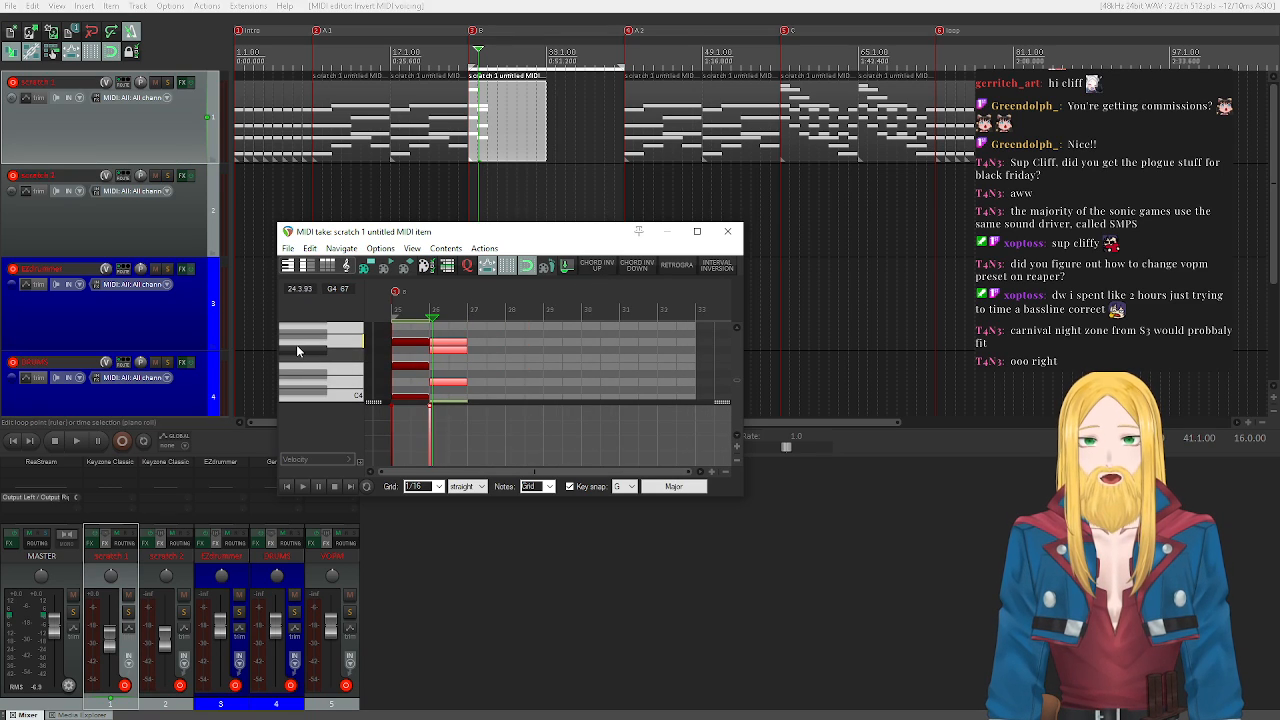
{"action": "scroll", "coordinate": [309, 366], "scroll_direction": "down", "scroll_amount": 3}
{"action": "scroll", "coordinate": [310, 374], "scroll_direction": "up", "scroll_amount": 3}
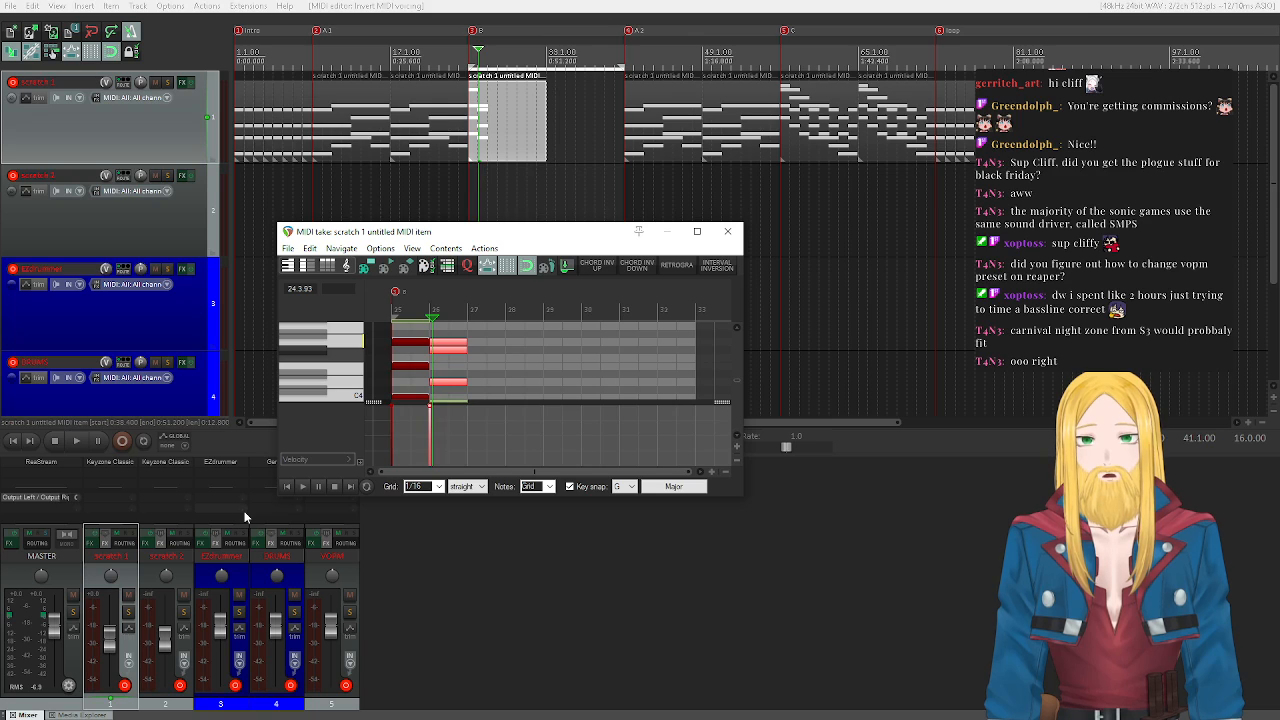
- Play back the two chords from the start of the section B item, then stop playback
{"action": "left_click", "coordinate": [288, 487]}
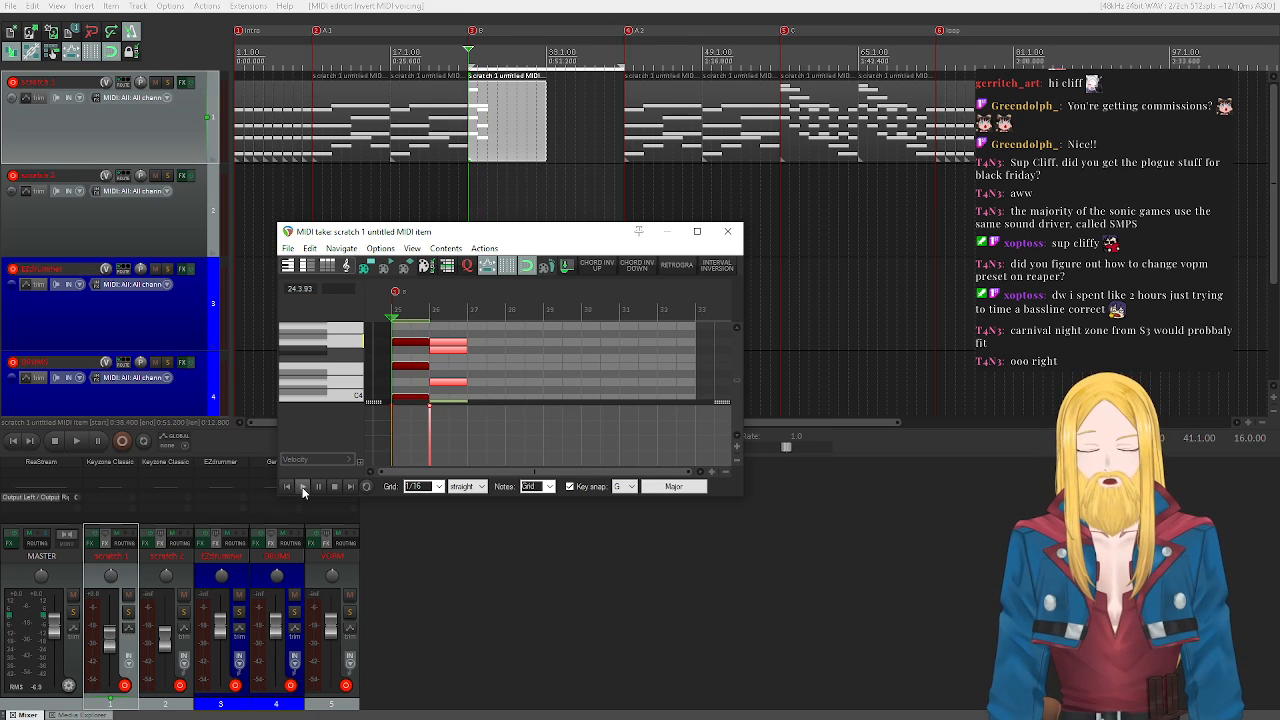
{"action": "left_click", "coordinate": [303, 487]}
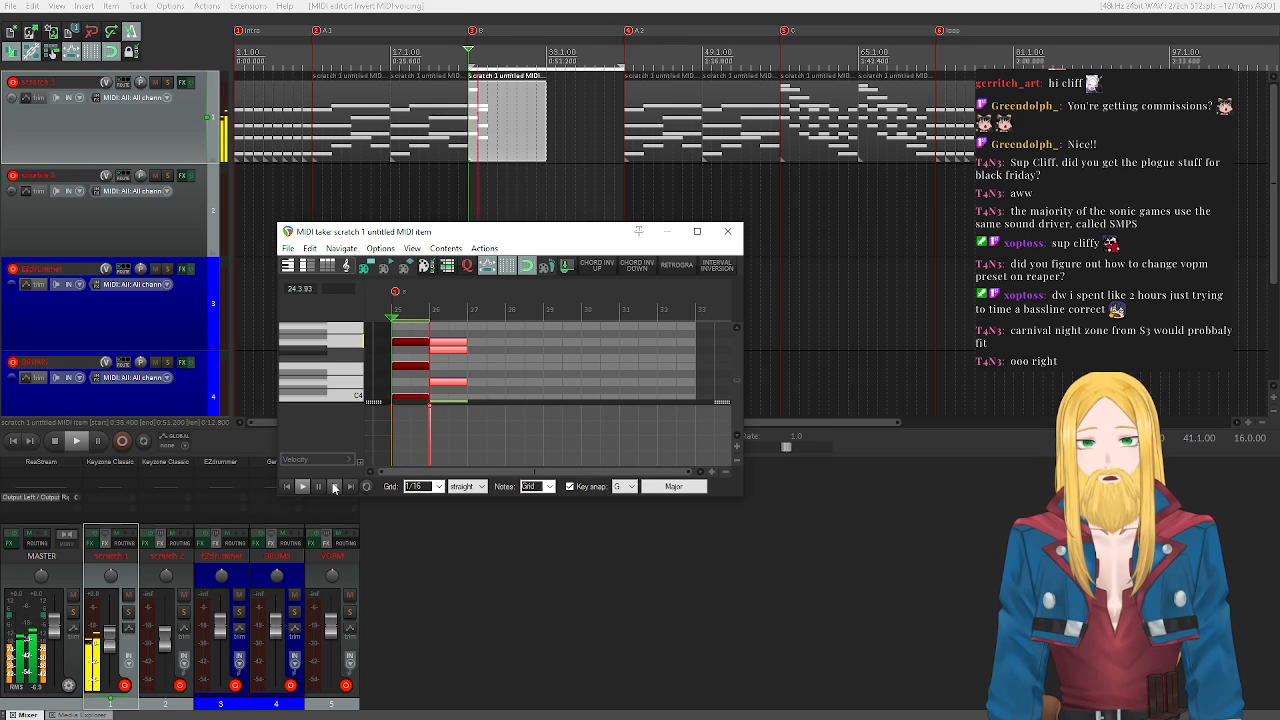
{"action": "left_click", "coordinate": [334, 487]}
- Audition piano keys from C4 down to E3 and back up to find the root of the third chord
{"action": "scroll", "coordinate": [327, 355], "scroll_direction": "down", "scroll_amount": 2}
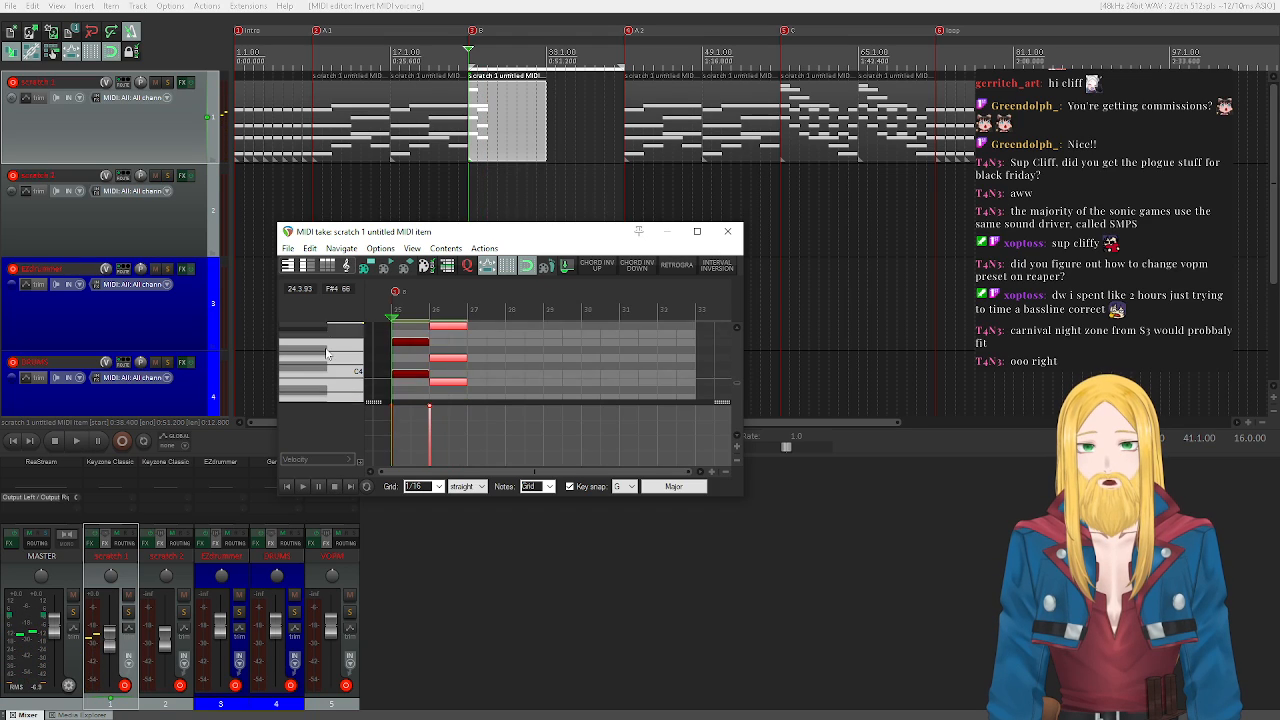
{"action": "scroll", "coordinate": [345, 360], "scroll_direction": "down", "scroll_amount": 2}
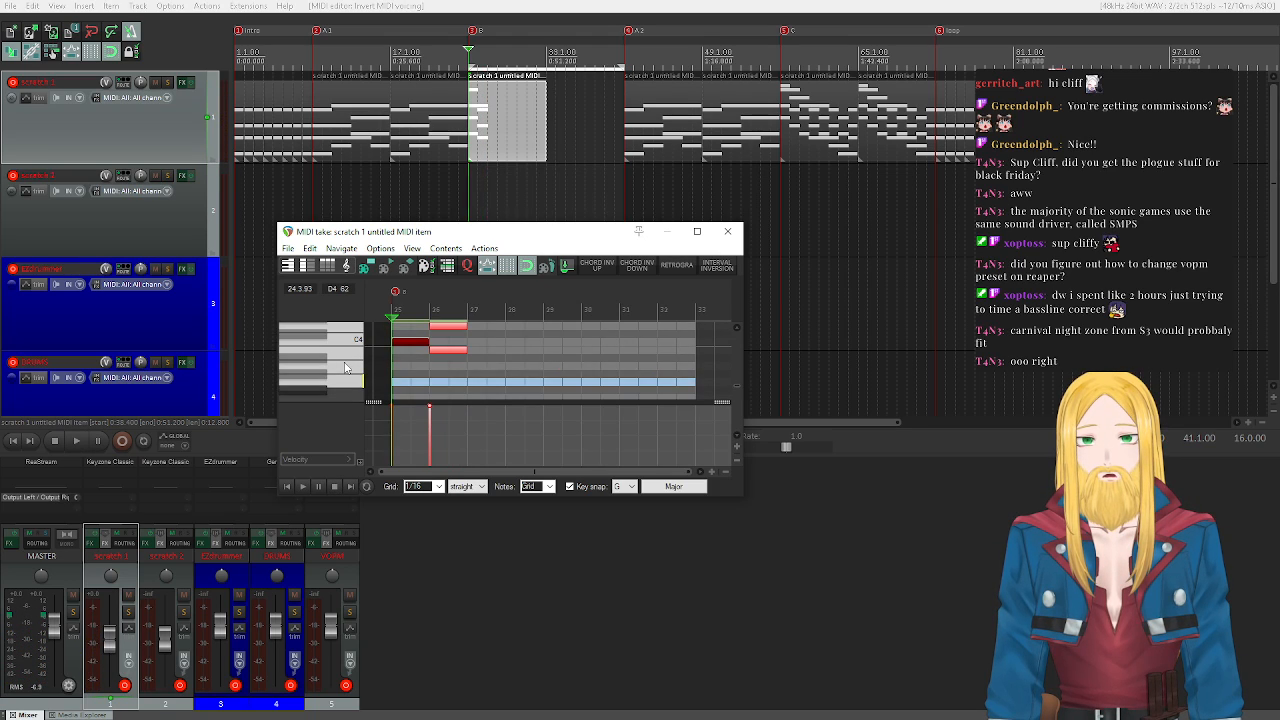
{"action": "left_click", "coordinate": [352, 375]}
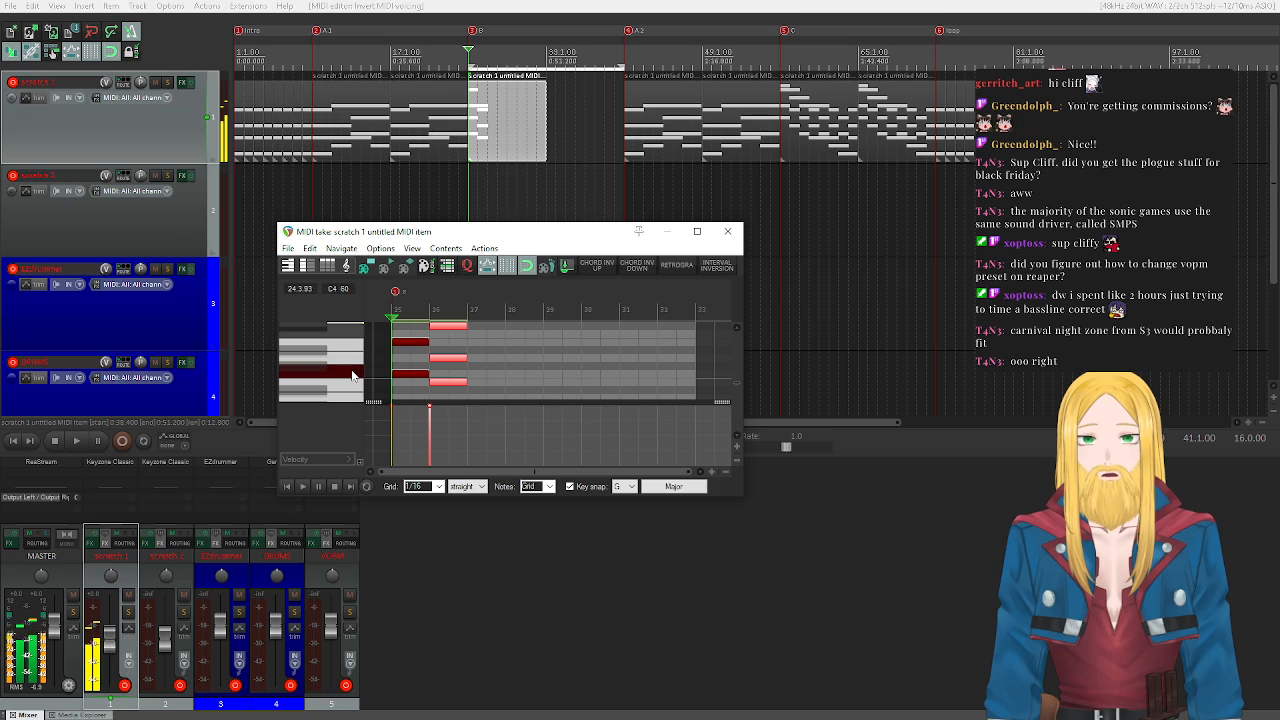
{"action": "scroll", "coordinate": [352, 375], "scroll_direction": "down", "scroll_amount": 1}
{"action": "left_click", "coordinate": [355, 397]}
{"action": "scroll", "coordinate": [355, 397], "scroll_direction": "down", "scroll_amount": 1}
{"action": "left_click", "coordinate": [355, 397]}
{"action": "scroll", "coordinate": [355, 397], "scroll_direction": "down", "scroll_amount": 1}
{"action": "left_click", "coordinate": [355, 397]}
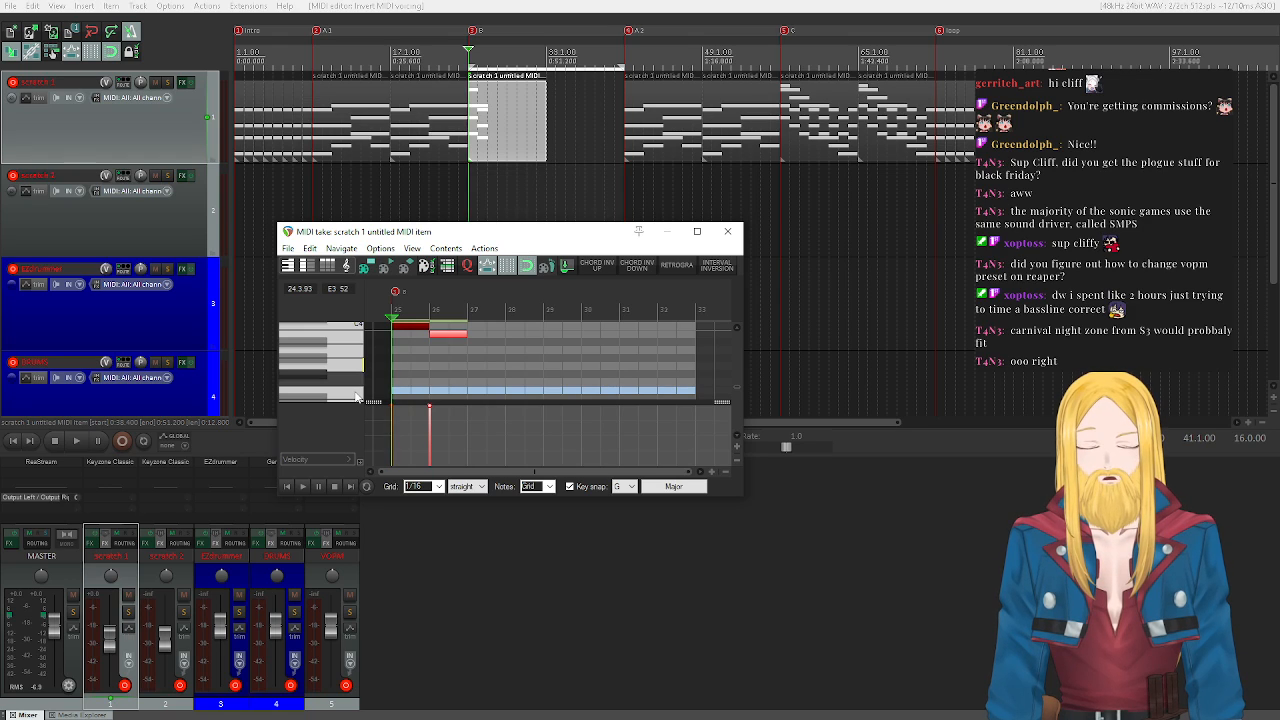
{"action": "left_click", "coordinate": [357, 397]}
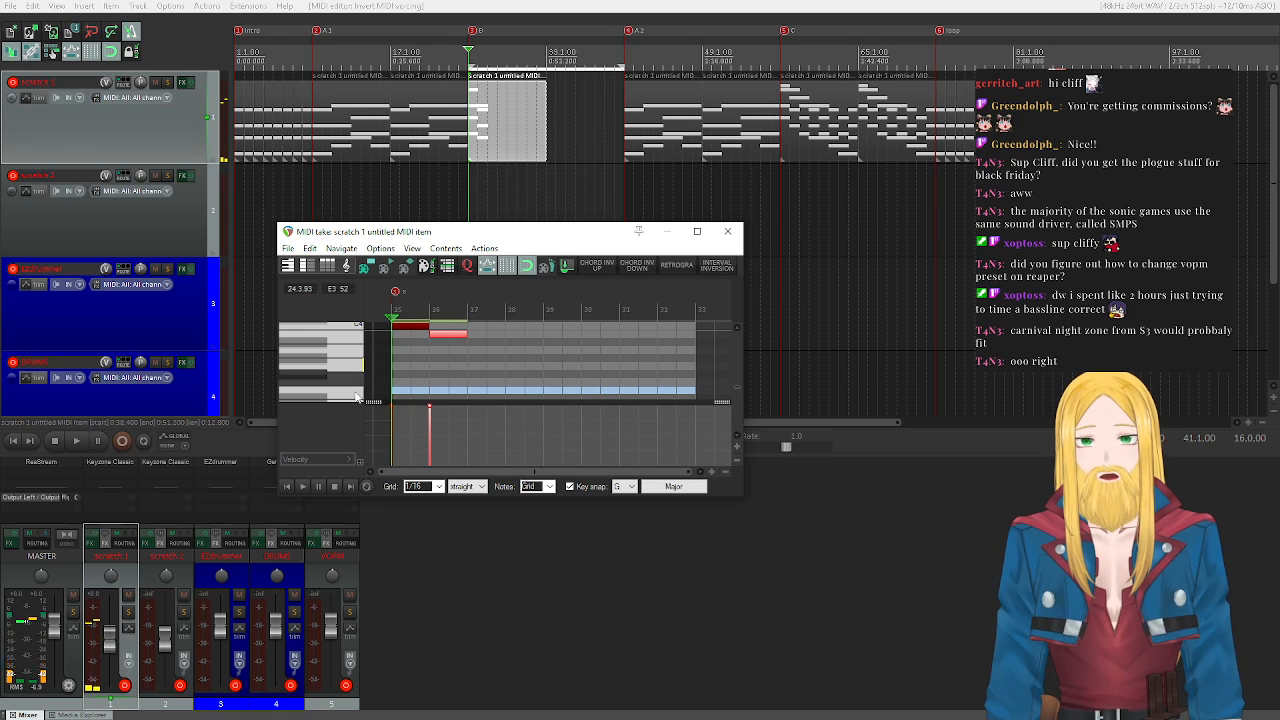
{"action": "scroll", "coordinate": [357, 397], "scroll_direction": "up", "scroll_amount": 3}
{"action": "left_click", "coordinate": [357, 347]}
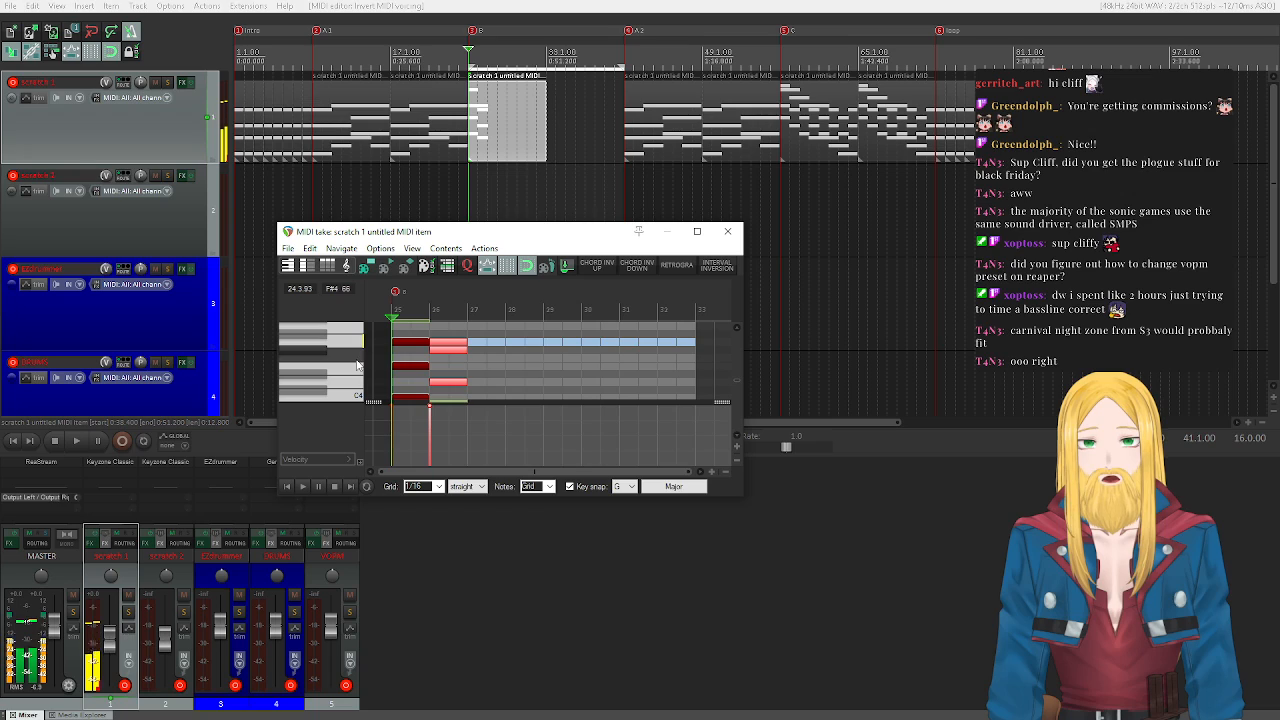
- Insert an m7 chord on E4 at the start of bar 27
{"action": "right_click", "coordinate": [472, 369]}
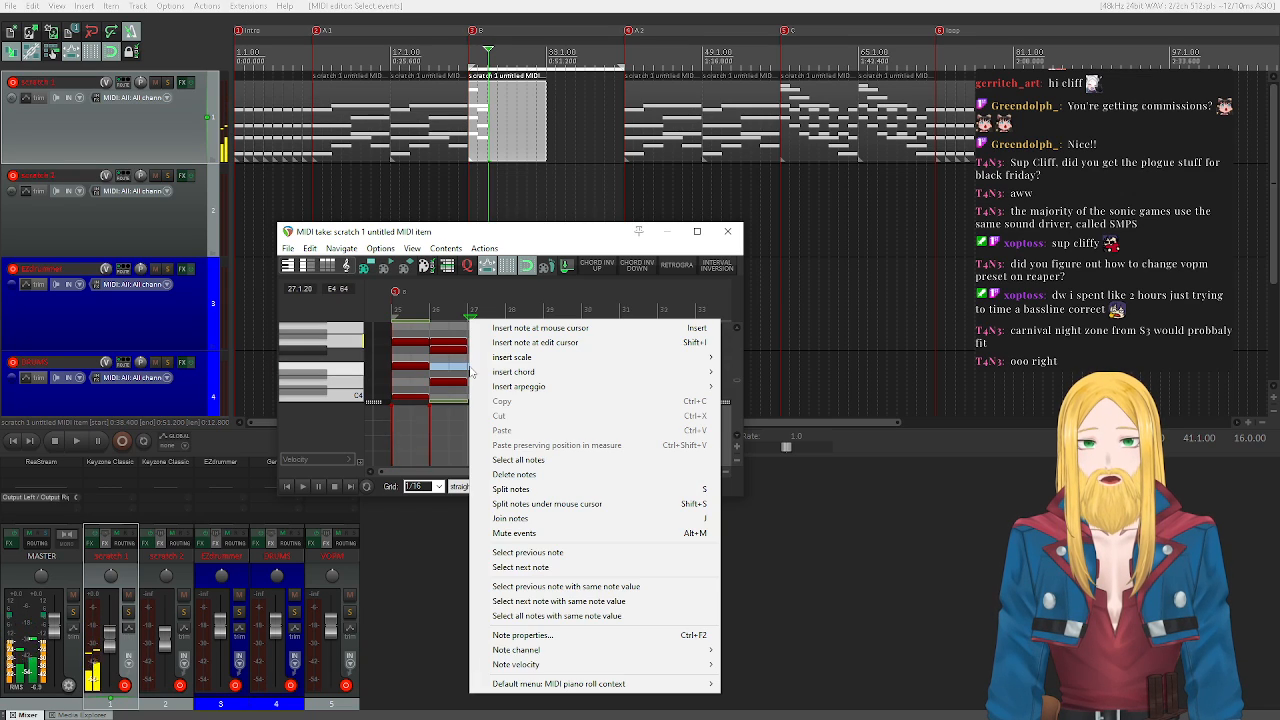
{"action": "mouse_move", "coordinate": [560, 371]}
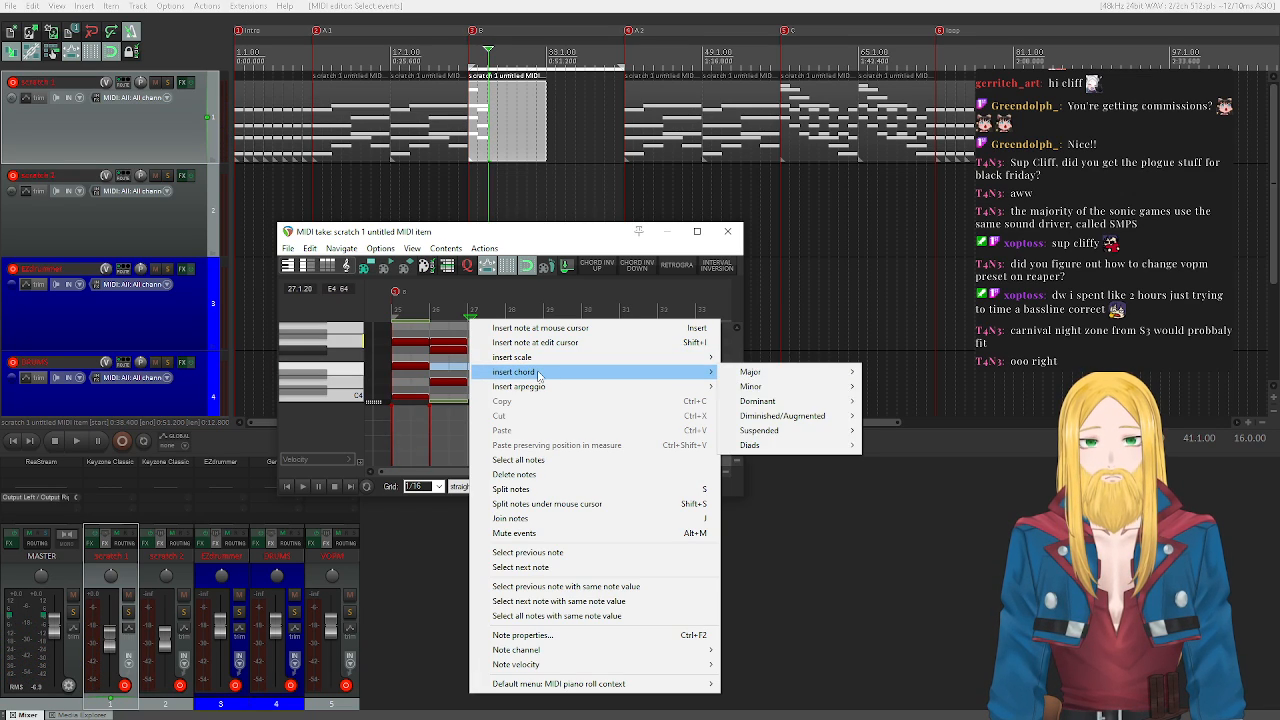
{"action": "mouse_move", "coordinate": [790, 386]}
{"action": "left_click", "coordinate": [890, 440]}
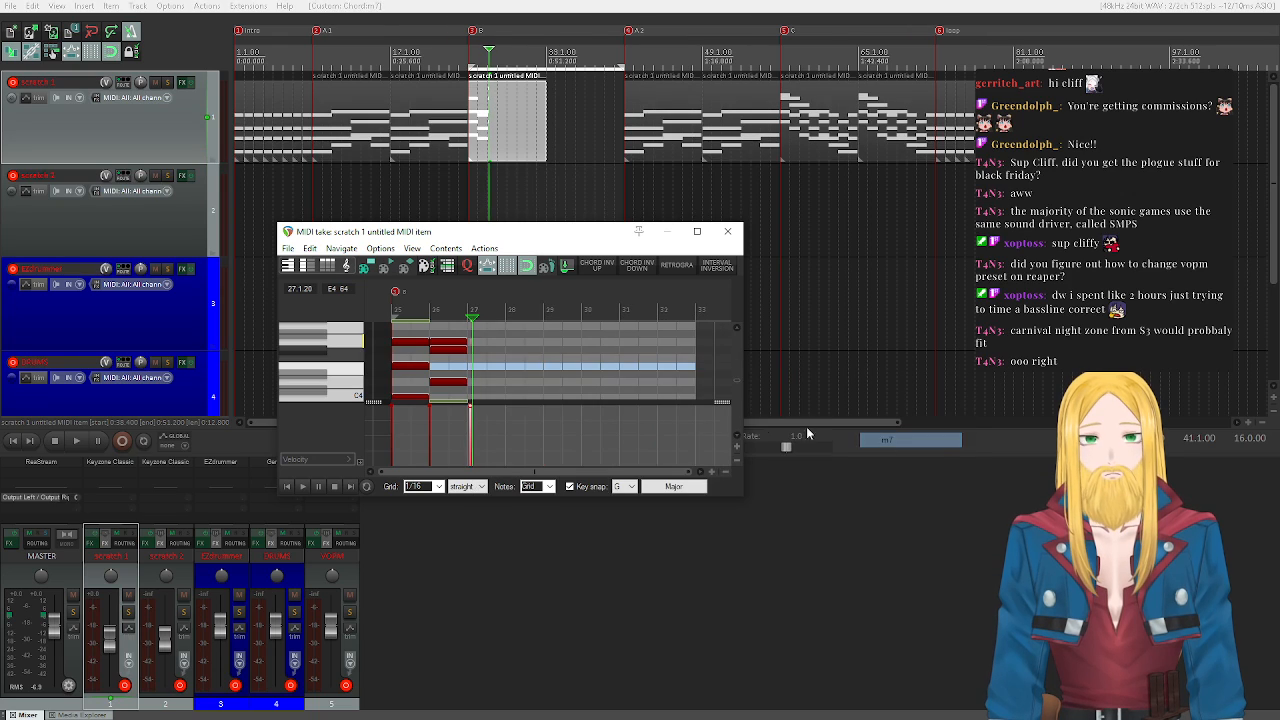
- Lengthen the selected bar 27 chord notes so they fill the whole bar up to bar 28
{"action": "scroll", "coordinate": [573, 384], "scroll_direction": "up", "scroll_amount": 3}
{"action": "left_click", "coordinate": [523, 367]}
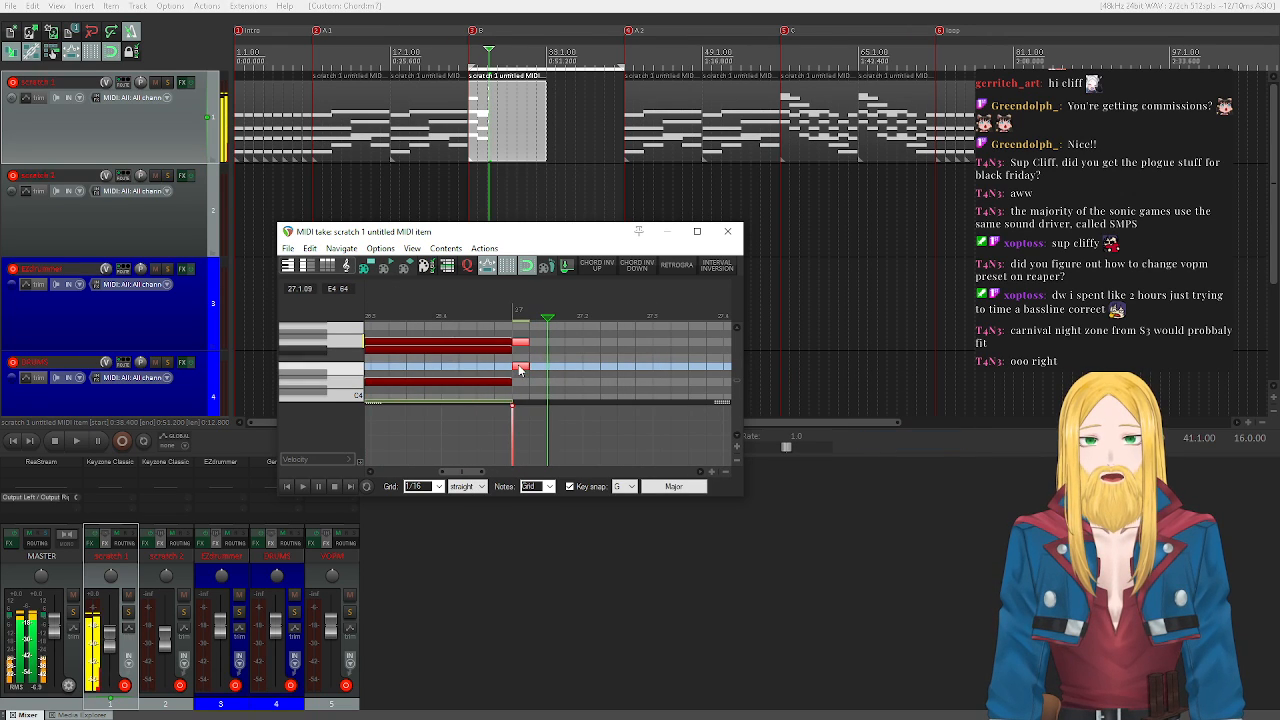
{"action": "left_click_drag", "start_coordinate": [524, 367], "coordinate": [682, 366]}
{"action": "scroll", "coordinate": [717, 374], "scroll_direction": "down", "scroll_amount": 1}
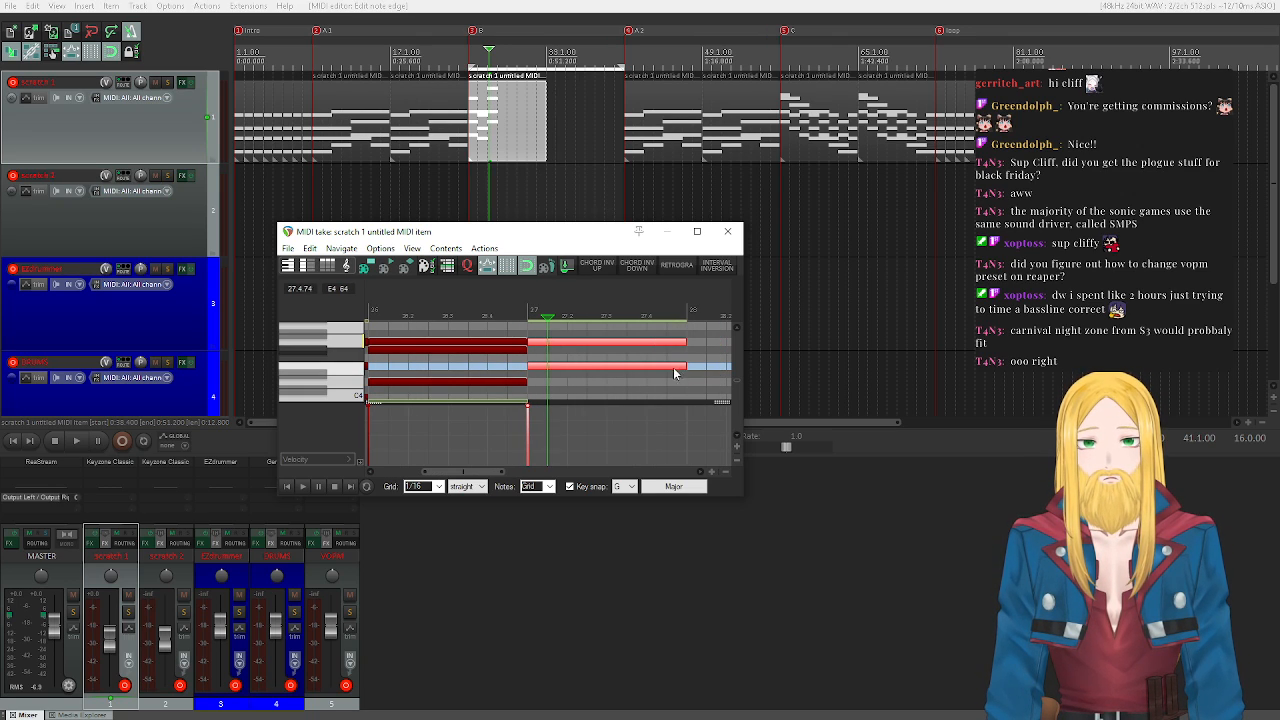
{"action": "scroll", "coordinate": [551, 380], "scroll_direction": "down", "scroll_amount": 2}
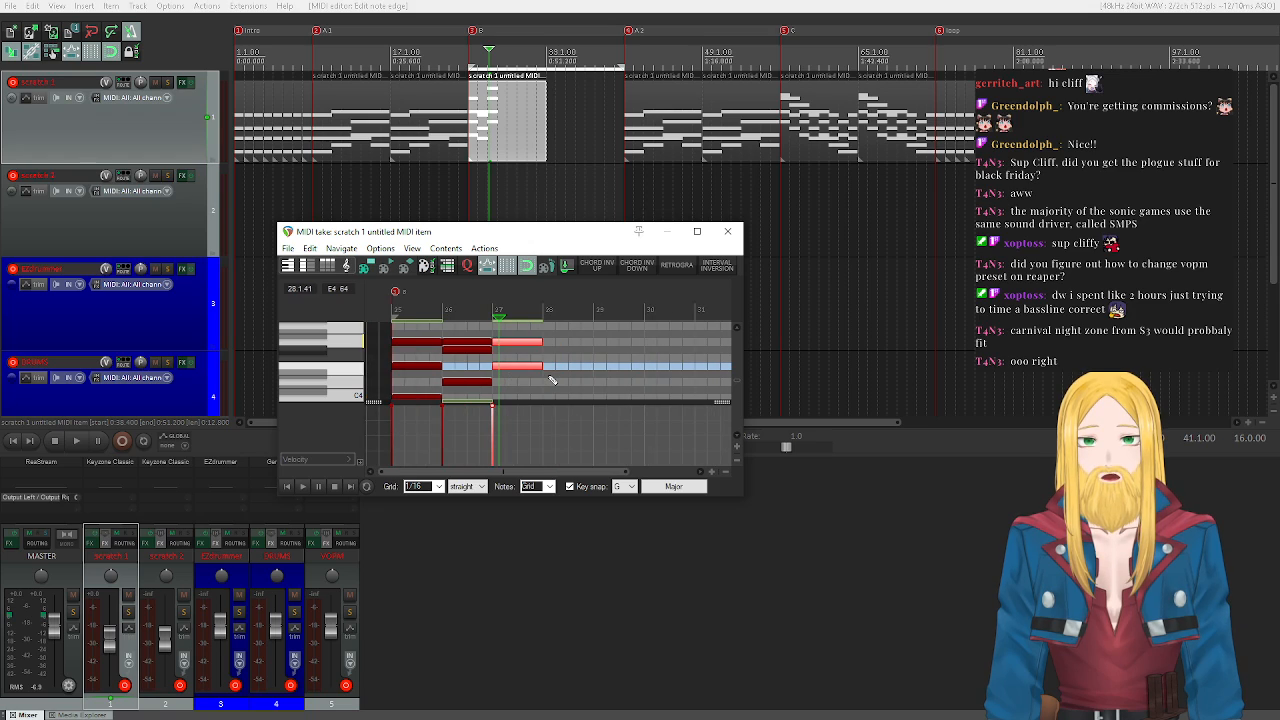
- Invert the bar 27 chord downward twice and back upward once to bring it closer to the bar 26 voicing
{"action": "scroll", "coordinate": [548, 383], "scroll_direction": "down", "scroll_amount": 2}
{"action": "scroll", "coordinate": [325, 360], "scroll_direction": "down", "scroll_amount": 2}
{"action": "scroll", "coordinate": [325, 360], "scroll_direction": "down", "scroll_amount": 1}
{"action": "left_click", "coordinate": [637, 270]}
{"action": "left_click", "coordinate": [636, 270]}
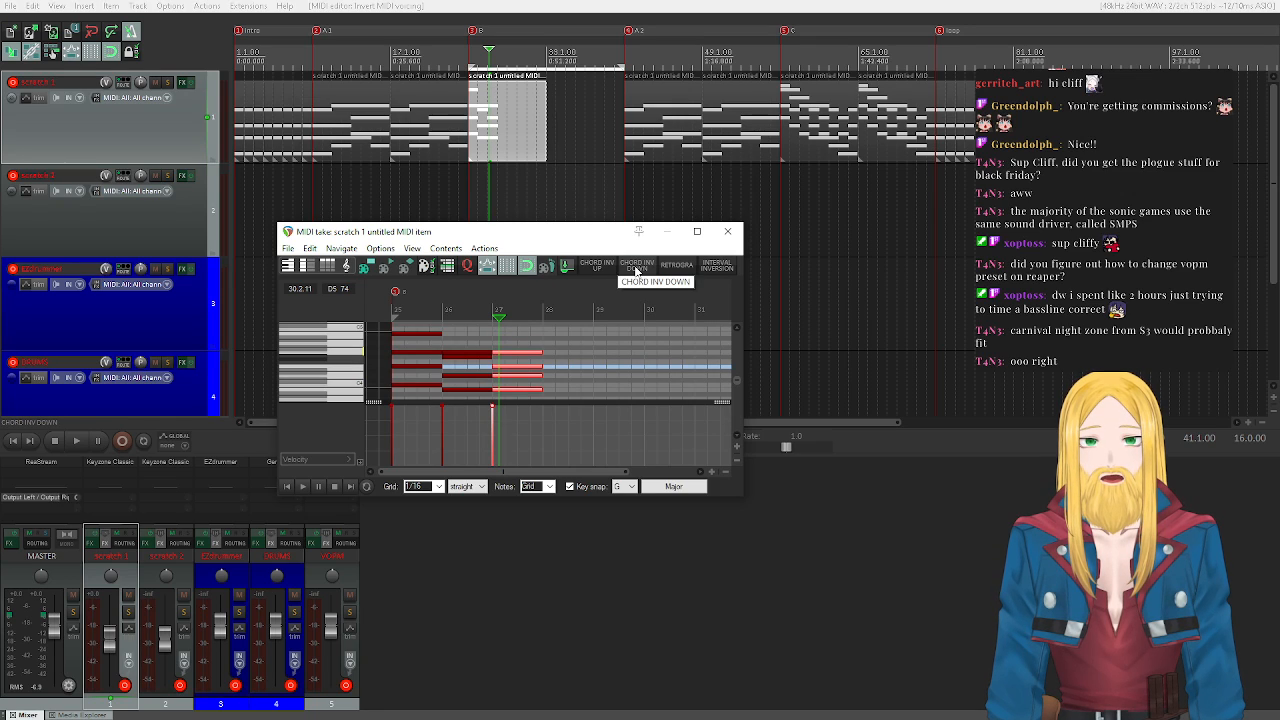
{"action": "left_click", "coordinate": [598, 267]}
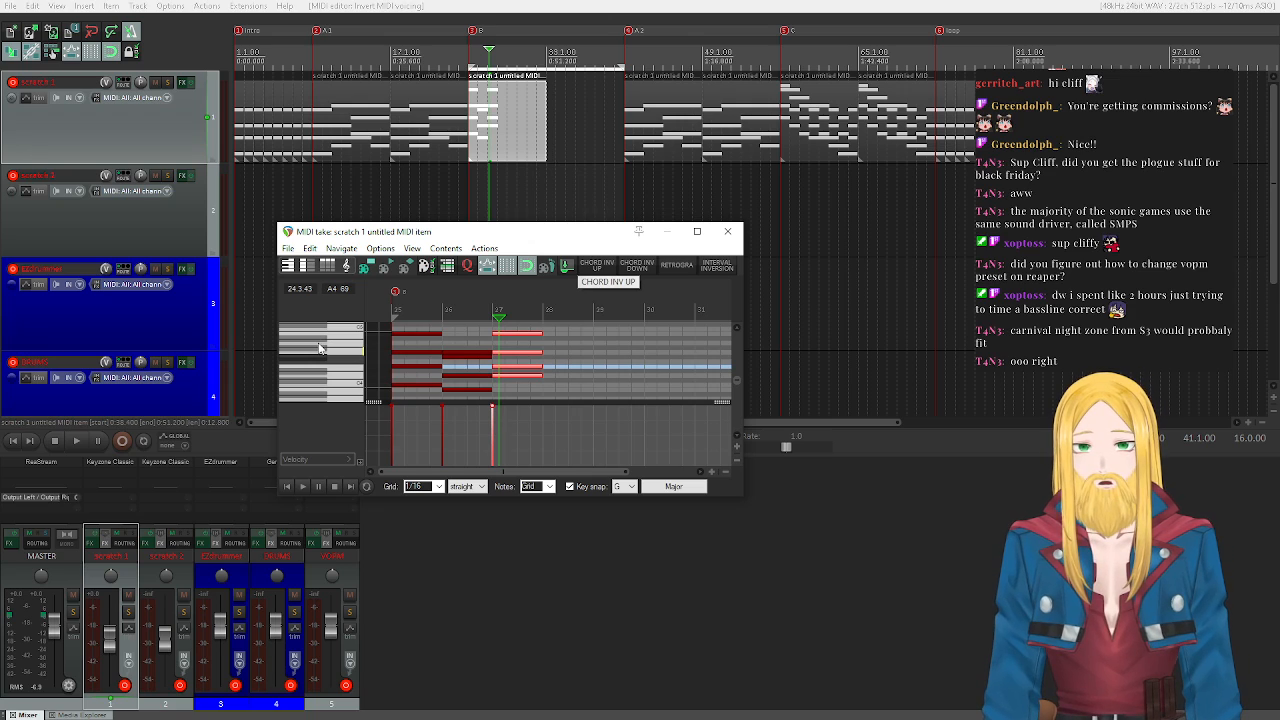
- Play back the chords from the start of the section B item and stop playback
{"action": "left_click", "coordinate": [287, 486]}
{"action": "left_click", "coordinate": [302, 486]}
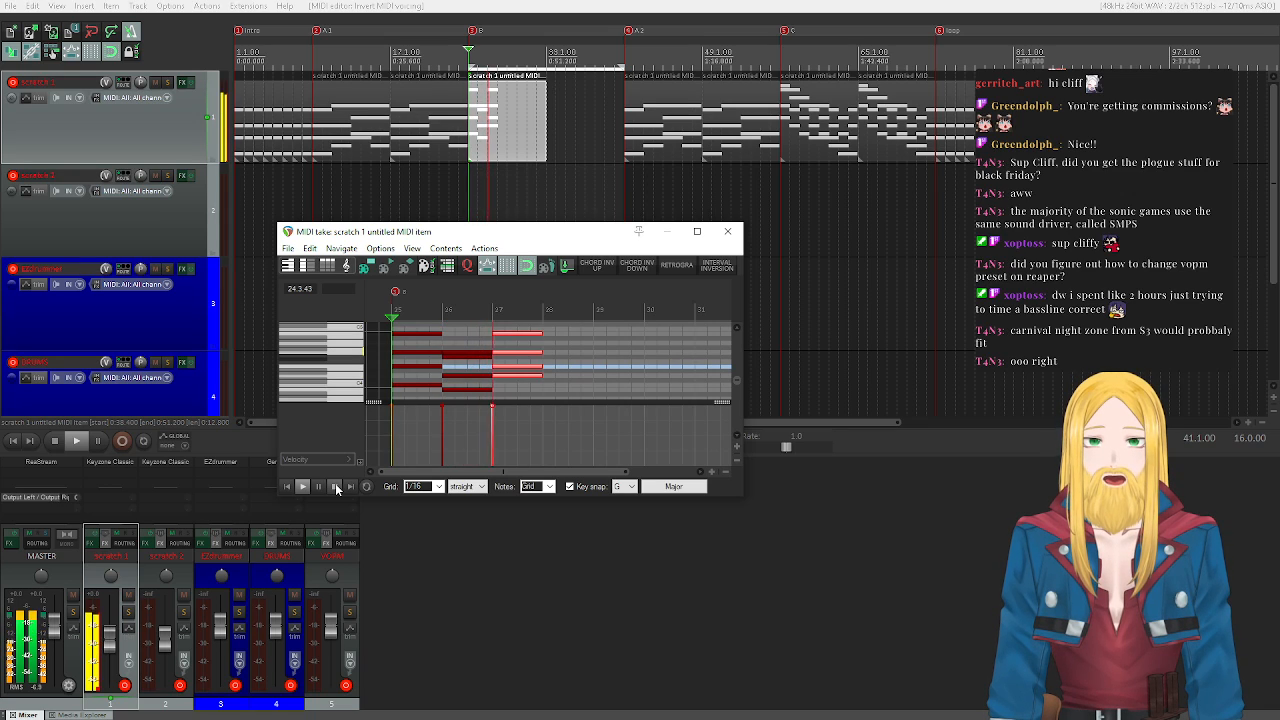
{"action": "left_click", "coordinate": [335, 486]}
- Invert the bar 27 chord downward once and play back the progression to check the voicing
{"action": "left_click", "coordinate": [643, 266]}
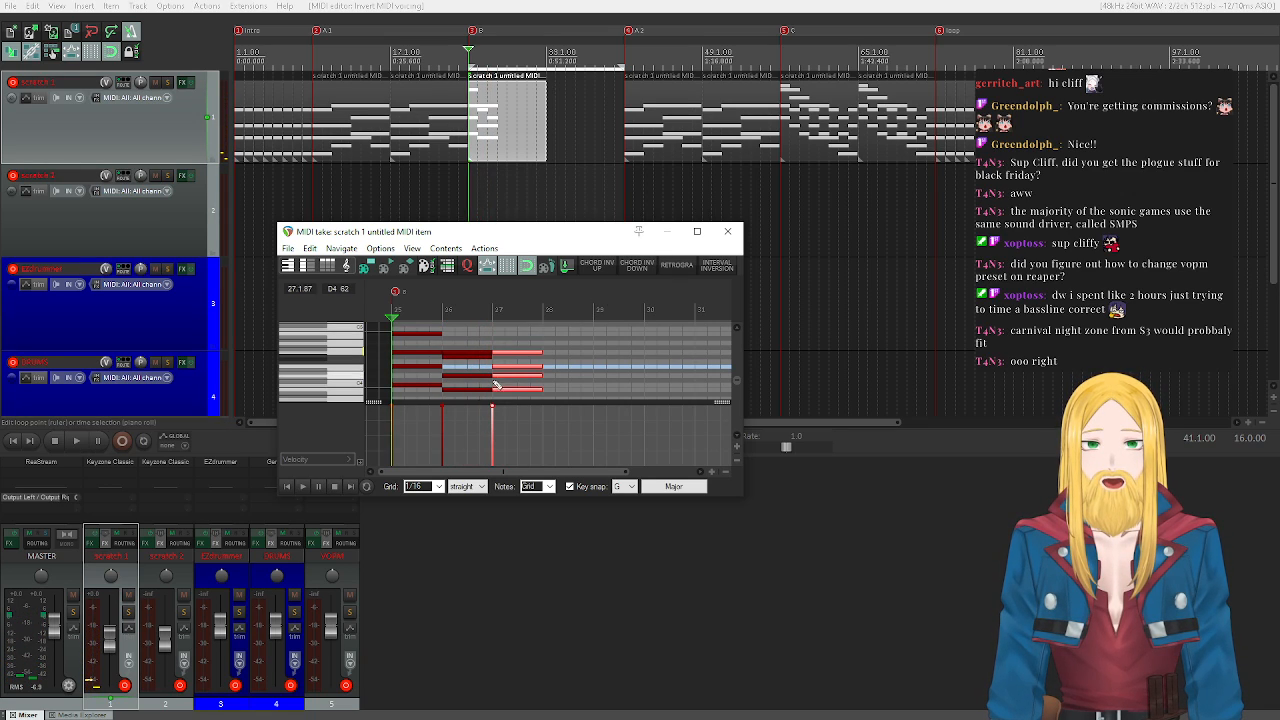
{"action": "left_click", "coordinate": [306, 486]}
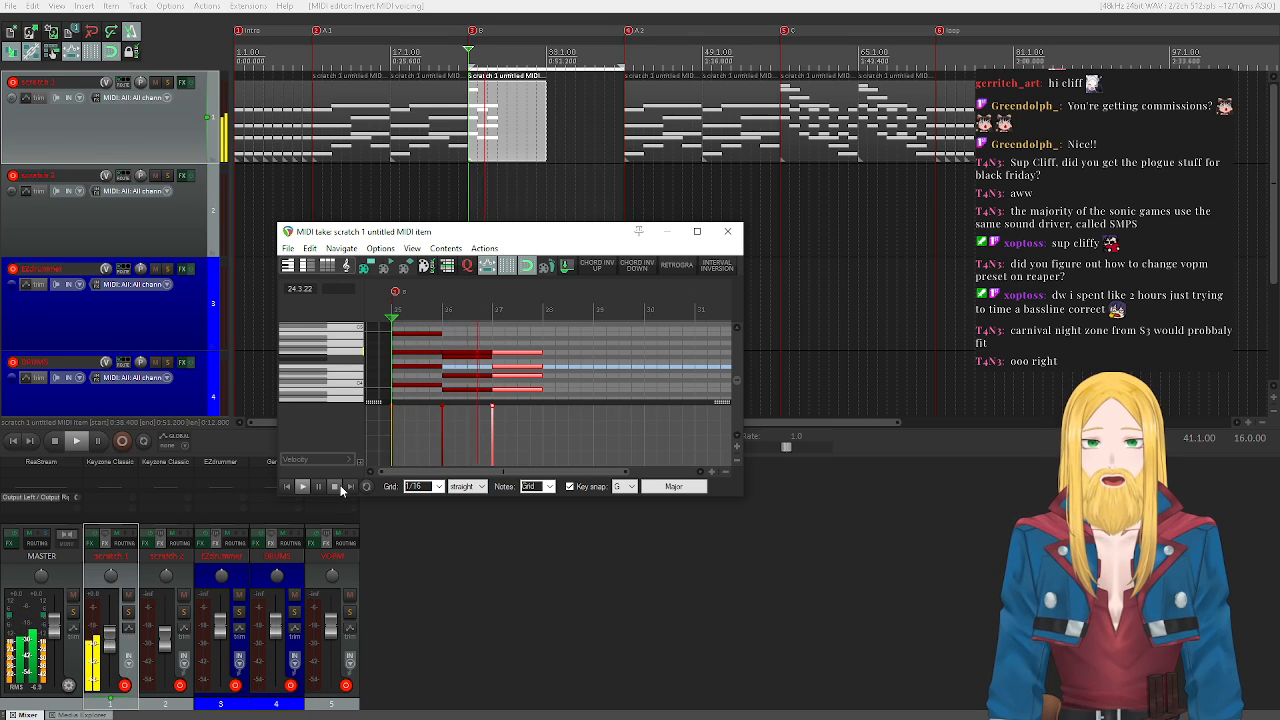
{"action": "left_click", "coordinate": [340, 486]}
- Copy the bar 26 chord to bar 28 and play back the progression
{"action": "left_click_drag", "start_coordinate": [450, 337], "coordinate": [580, 368]}
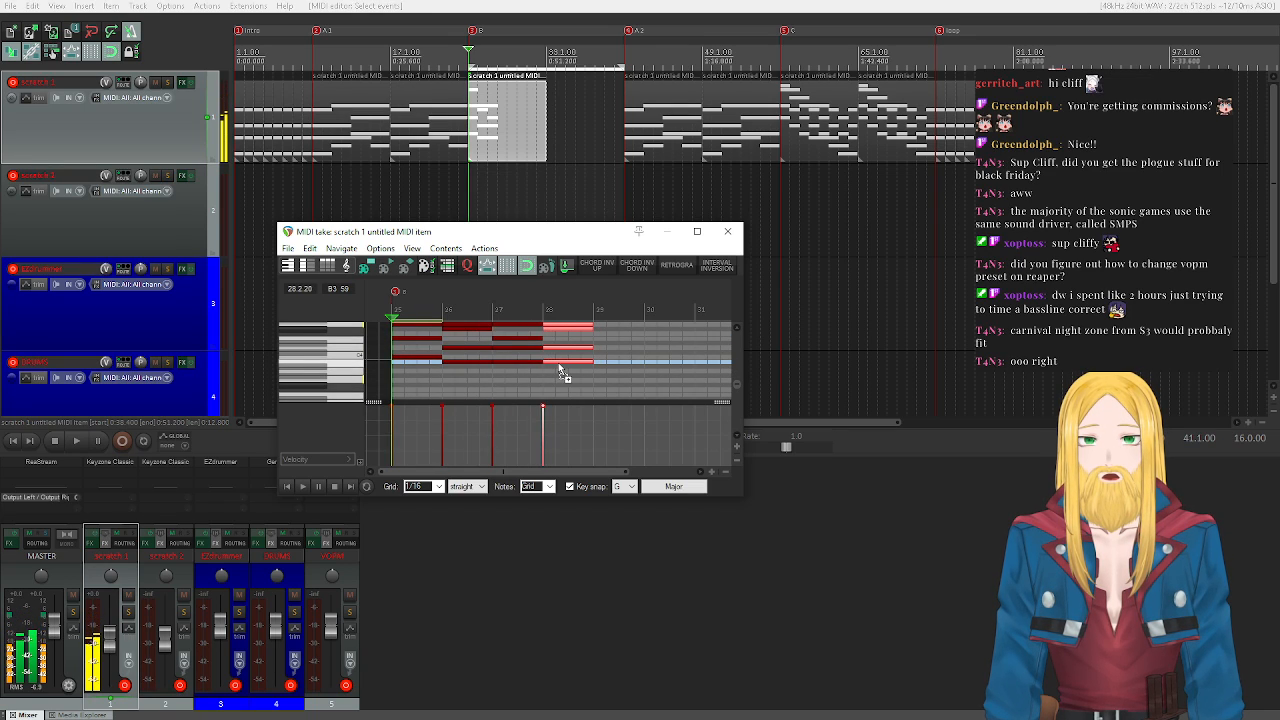
{"action": "left_click", "coordinate": [303, 488]}
{"action": "scroll", "coordinate": [338, 383], "scroll_direction": "up", "scroll_amount": 2}
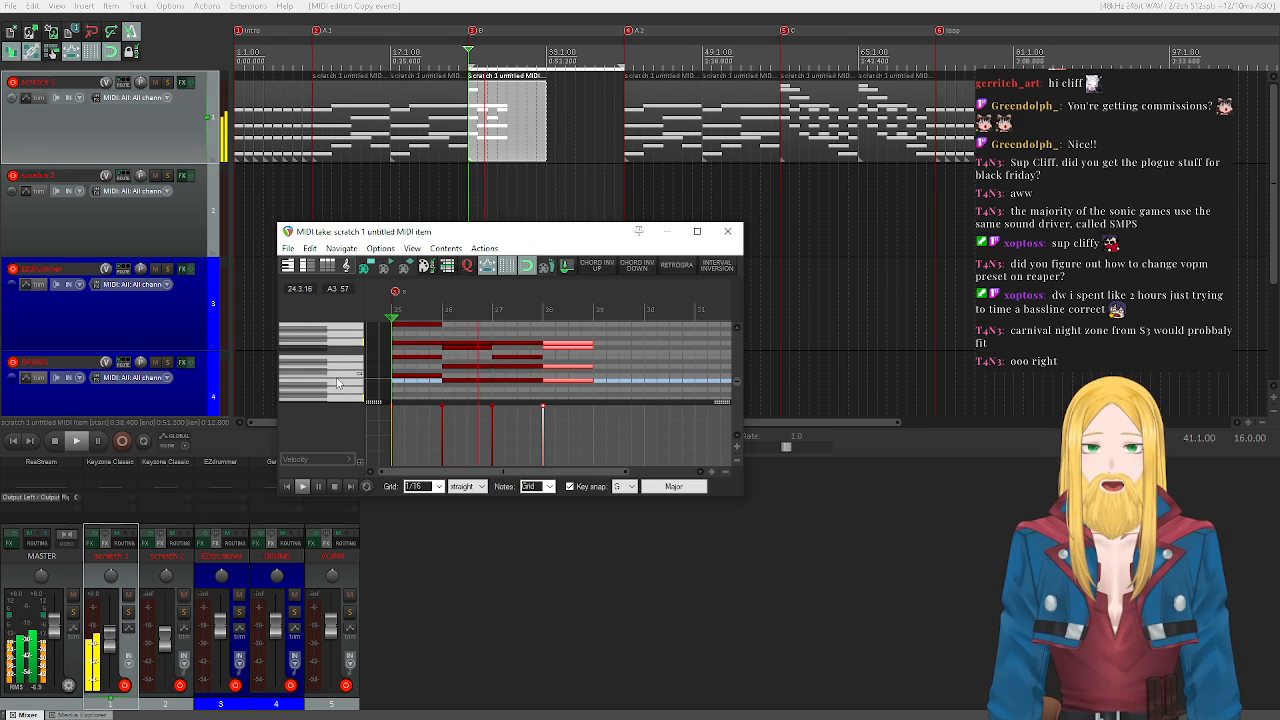
{"action": "left_click", "coordinate": [335, 488]}
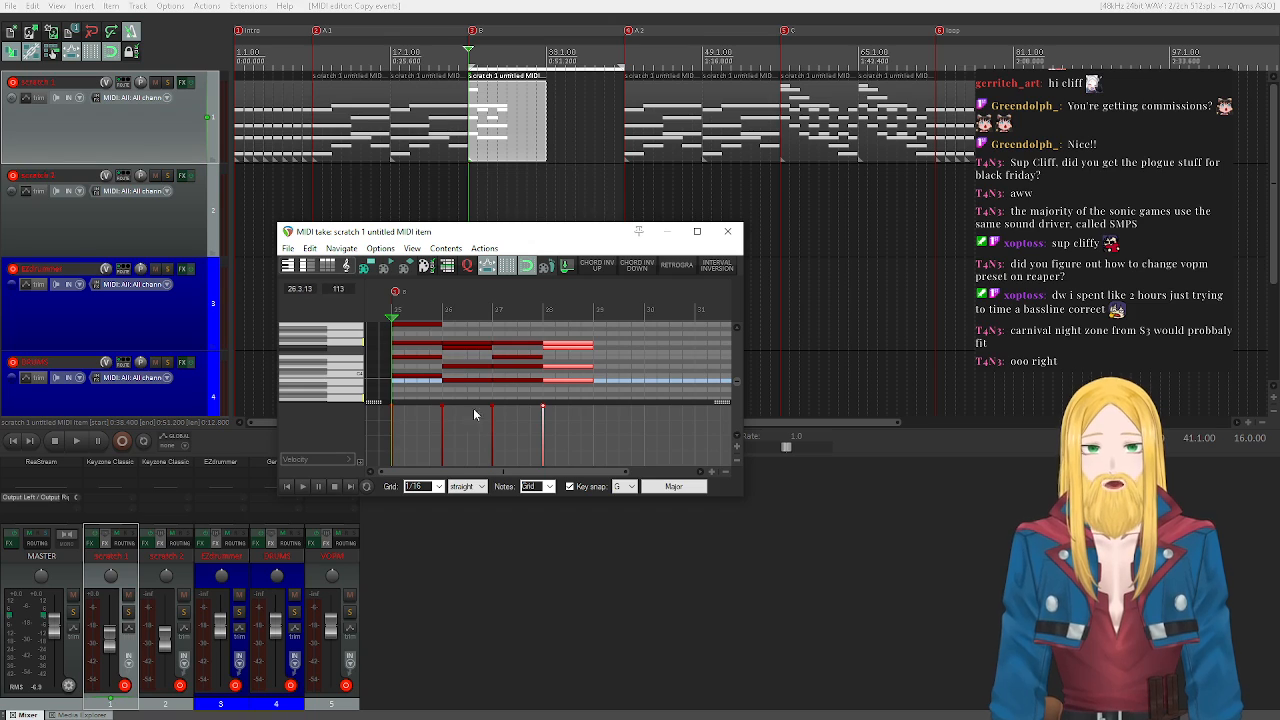
- Delete all notes of the chord in bar 27
{"action": "left_click_drag", "start_coordinate": [508, 330], "coordinate": [537, 404]}
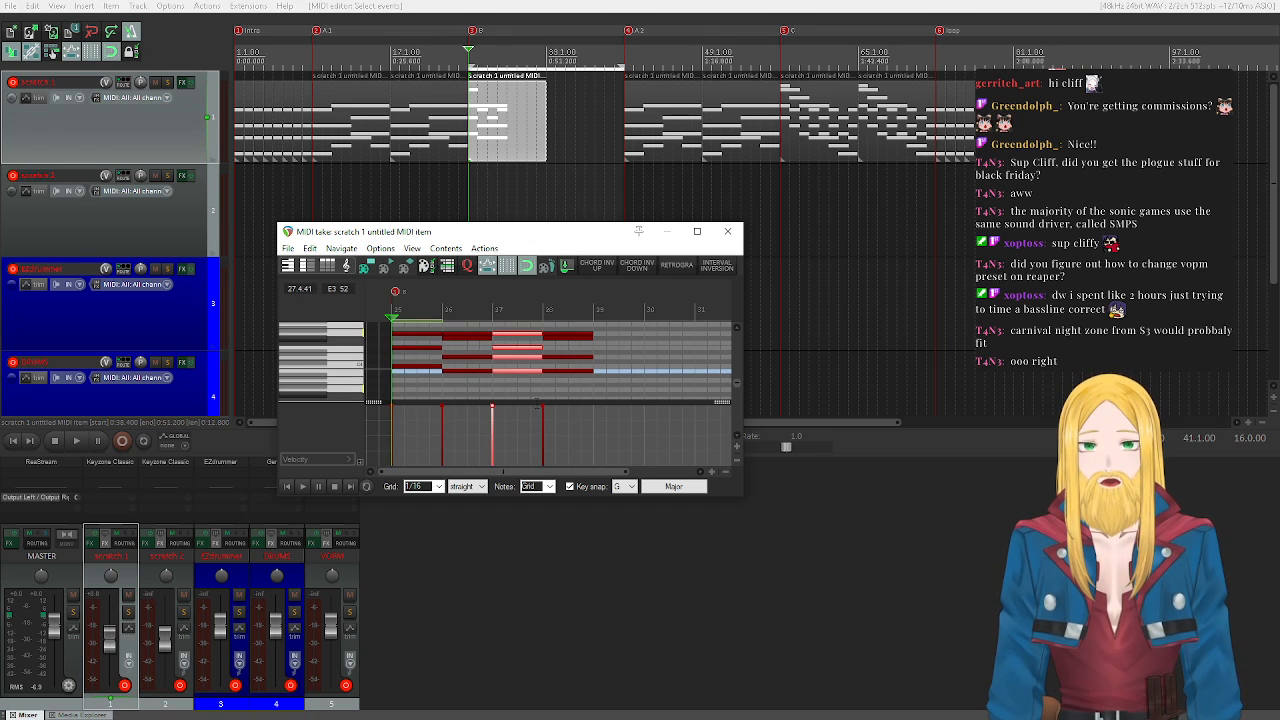
{"action": "key", "text": "Delete"}
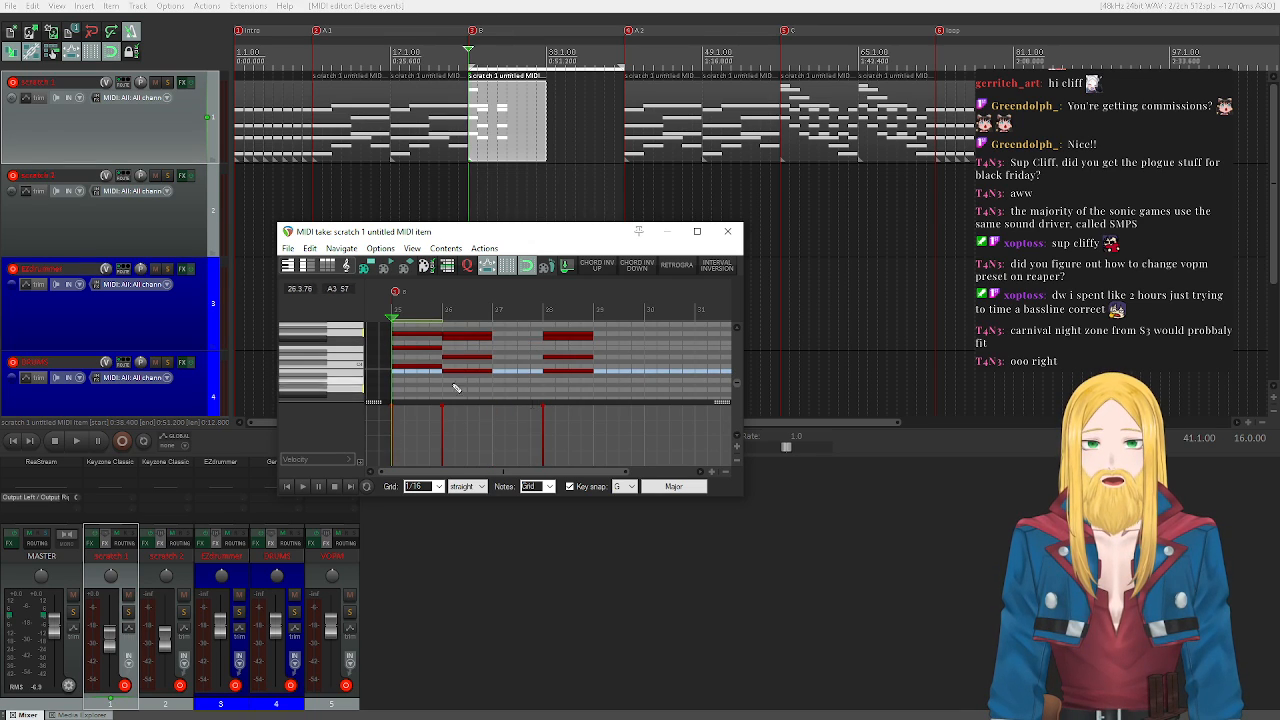
- Audition the C4, G3 and A3 piano keys to find a new root for the bar 27 chord
{"action": "scroll", "coordinate": [337, 366], "scroll_direction": "up", "scroll_amount": 3}
{"action": "scroll", "coordinate": [337, 366], "scroll_direction": "down", "scroll_amount": 1}
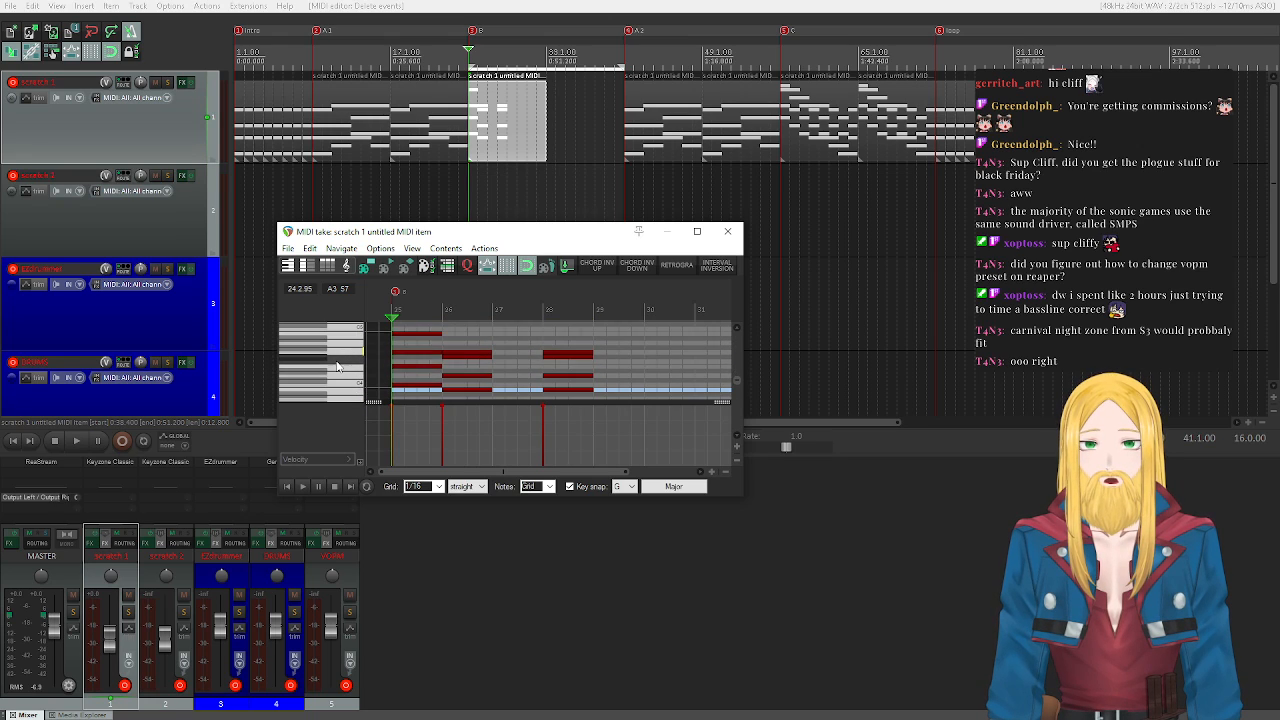
{"action": "scroll", "coordinate": [337, 366], "scroll_direction": "down", "scroll_amount": 1}
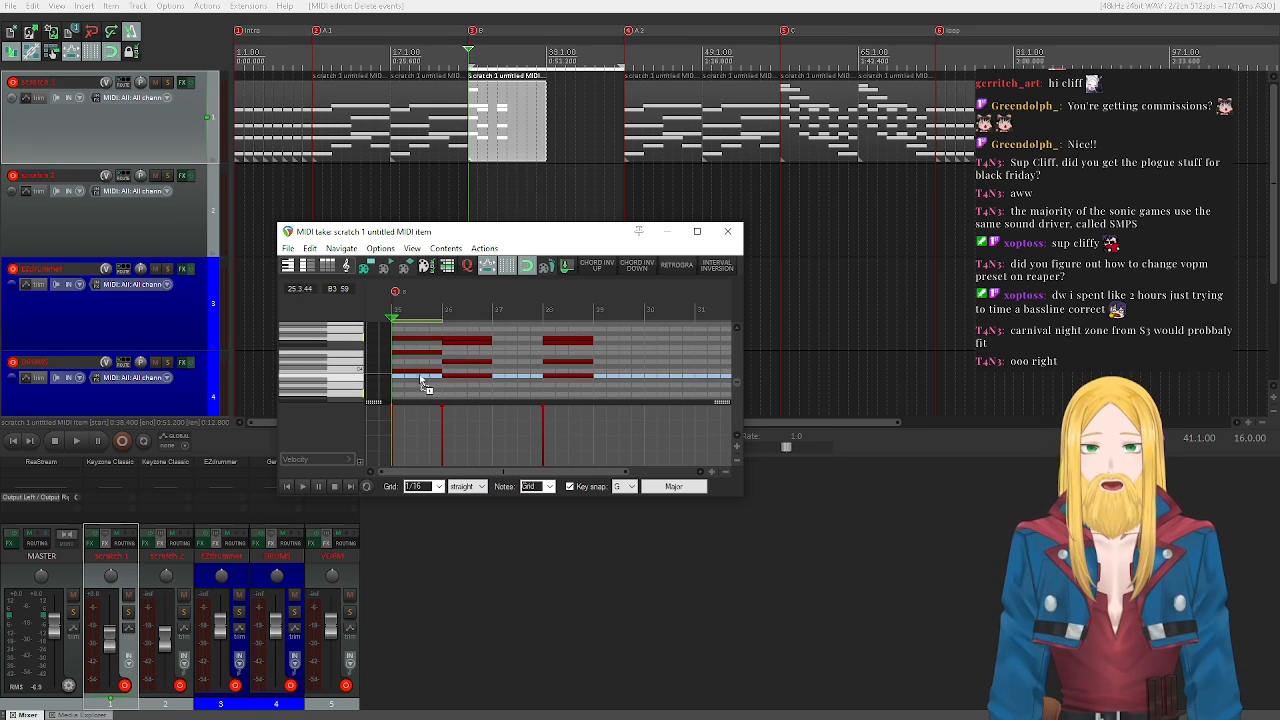
{"action": "scroll", "coordinate": [417, 380], "scroll_direction": "up", "scroll_amount": 2}
{"action": "scroll", "coordinate": [339, 368], "scroll_direction": "down", "scroll_amount": 3}
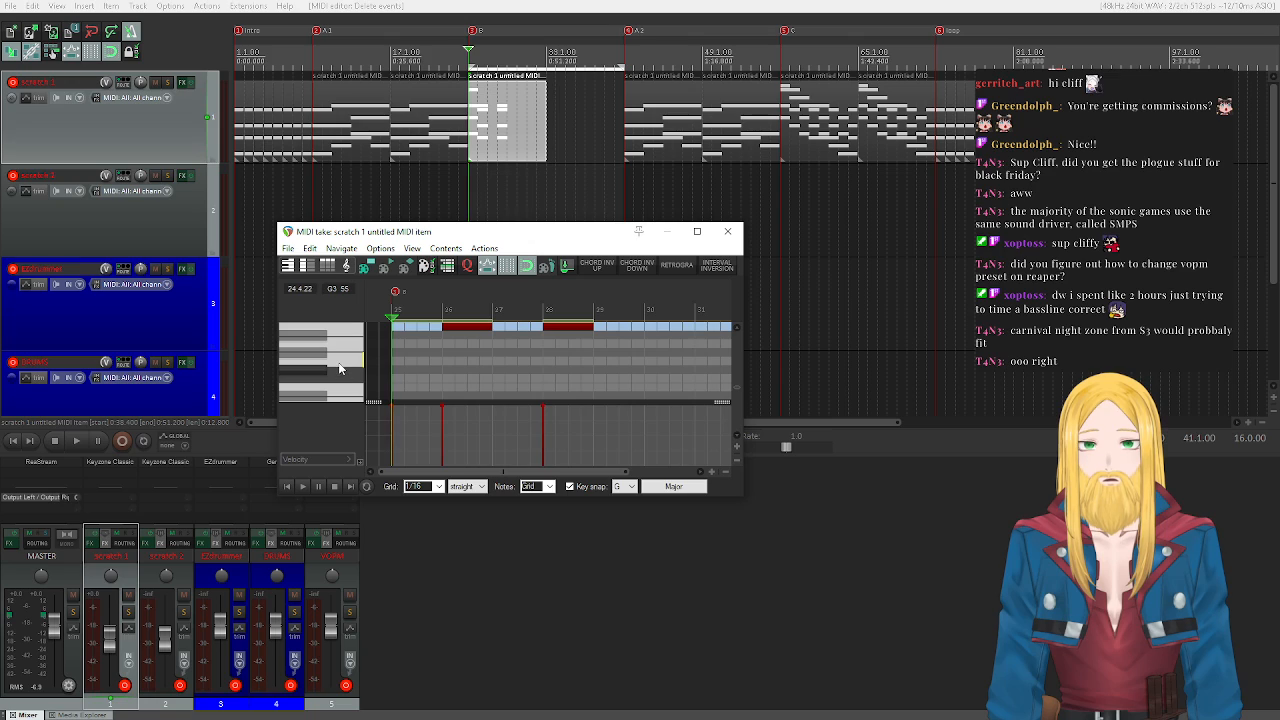
{"action": "scroll", "coordinate": [341, 367], "scroll_direction": "up", "scroll_amount": 3}
{"action": "left_click", "coordinate": [352, 371]}
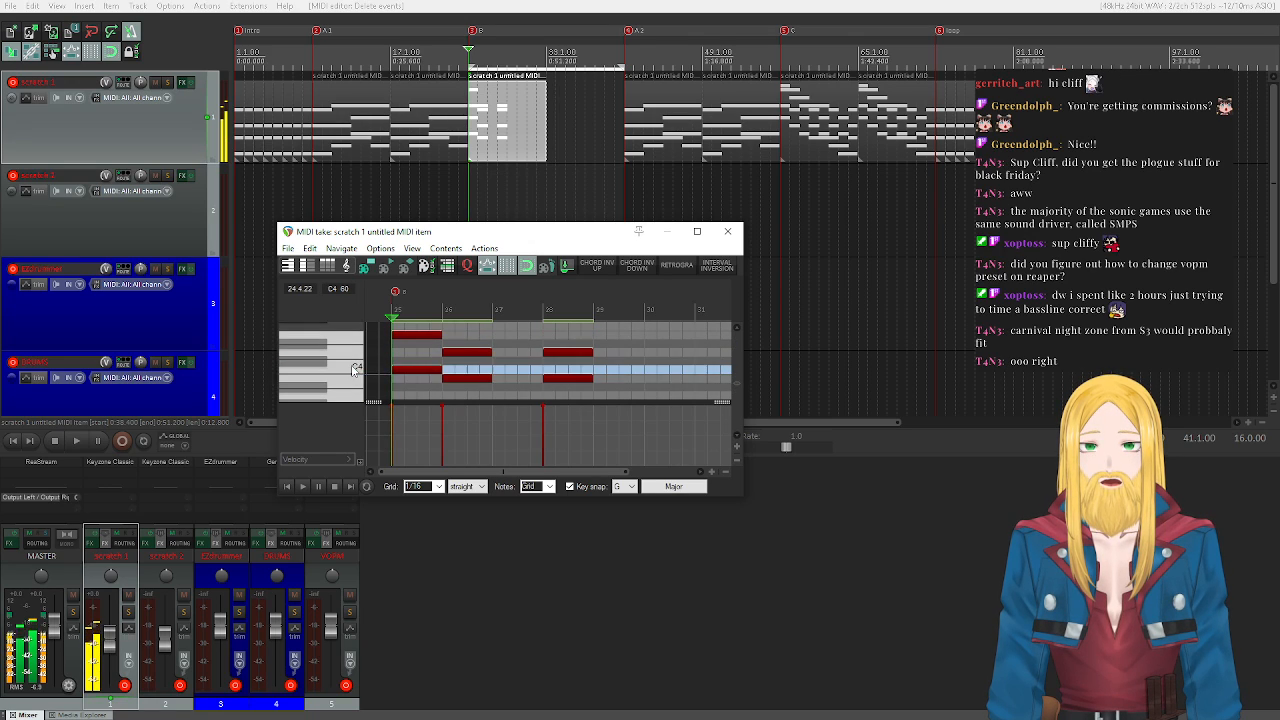
{"action": "scroll", "coordinate": [352, 371], "scroll_direction": "down", "scroll_amount": 1}
{"action": "left_click", "coordinate": [354, 394]}
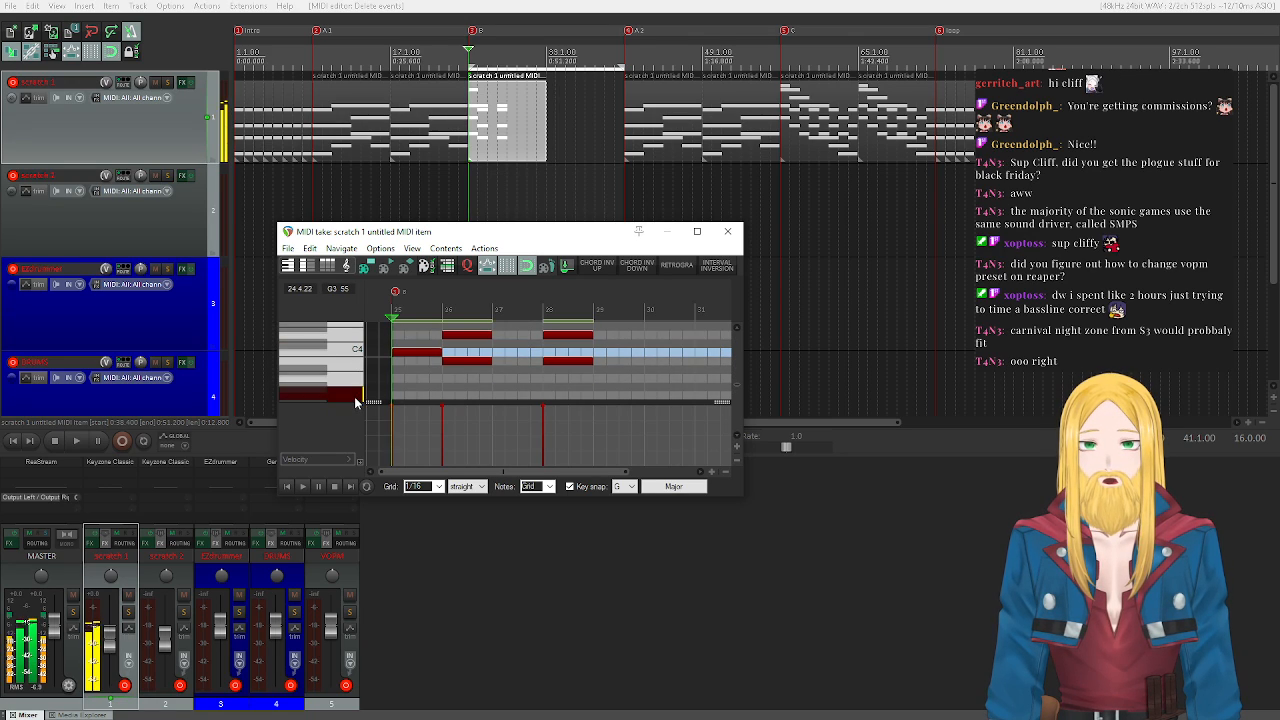
{"action": "left_click", "coordinate": [354, 380]}
{"action": "left_click", "coordinate": [354, 394]}
{"action": "left_click", "coordinate": [354, 381]}
{"action": "left_click", "coordinate": [354, 381]}
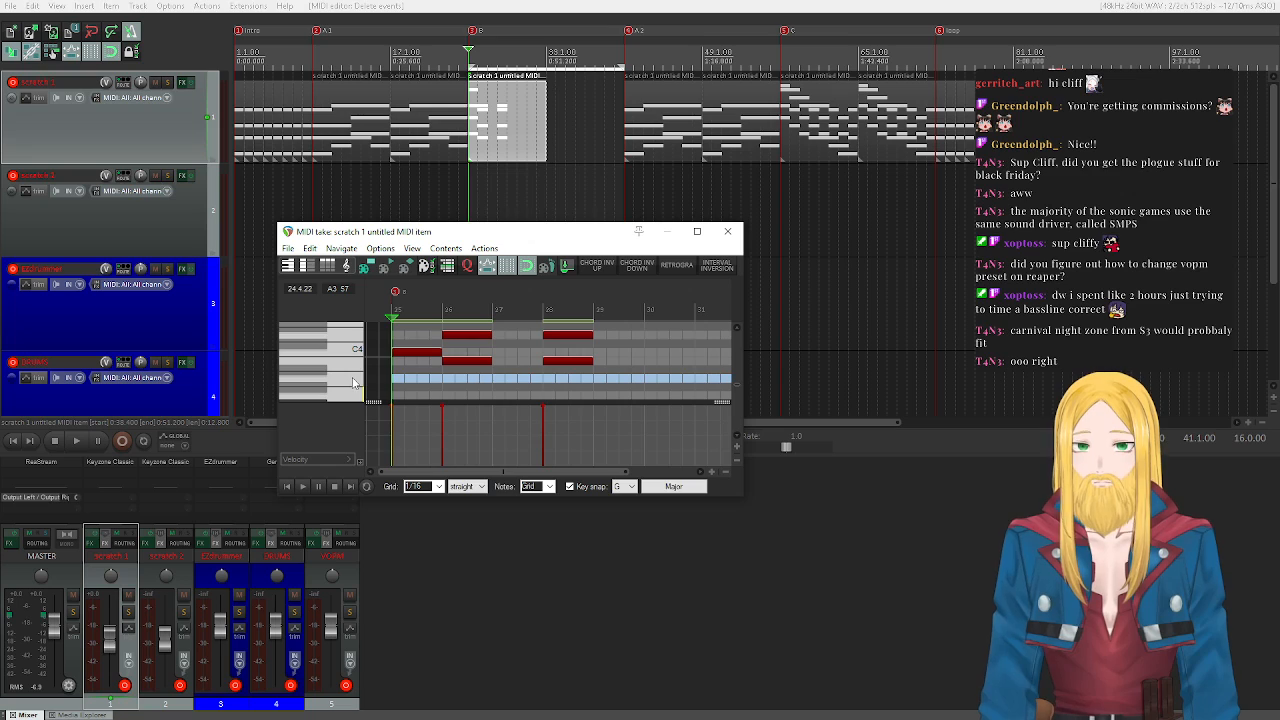
- Place the edit cursor at the start of bar 27 and audition the A3 key as the chord's root
{"action": "left_click", "coordinate": [490, 317]}
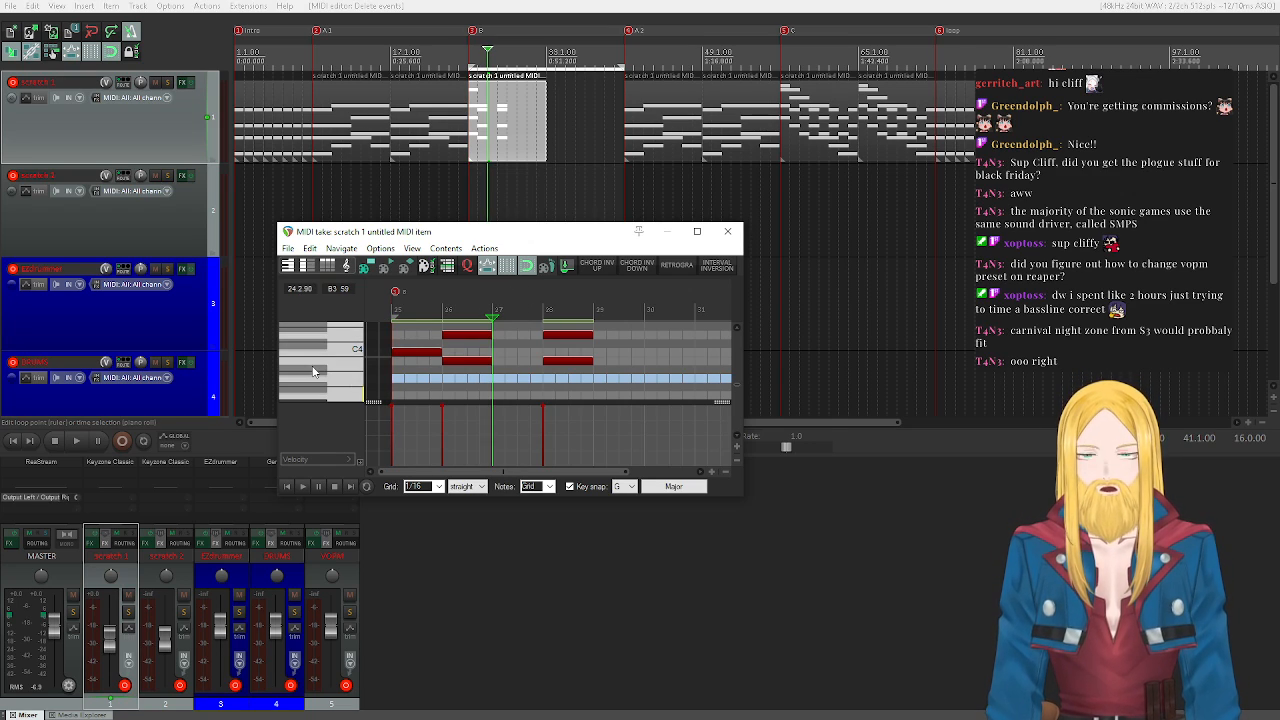
{"action": "scroll", "coordinate": [313, 372], "scroll_direction": "up", "scroll_amount": 1}
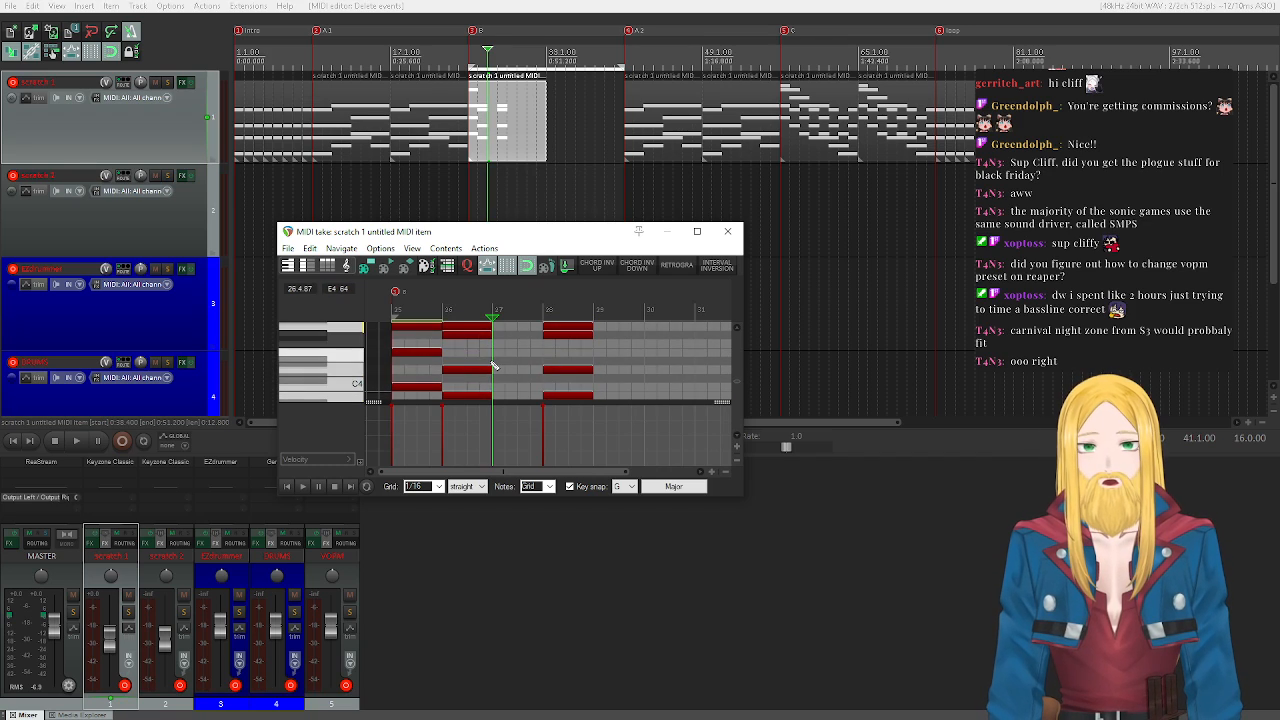
{"action": "scroll", "coordinate": [349, 386], "scroll_direction": "down", "scroll_amount": 2}
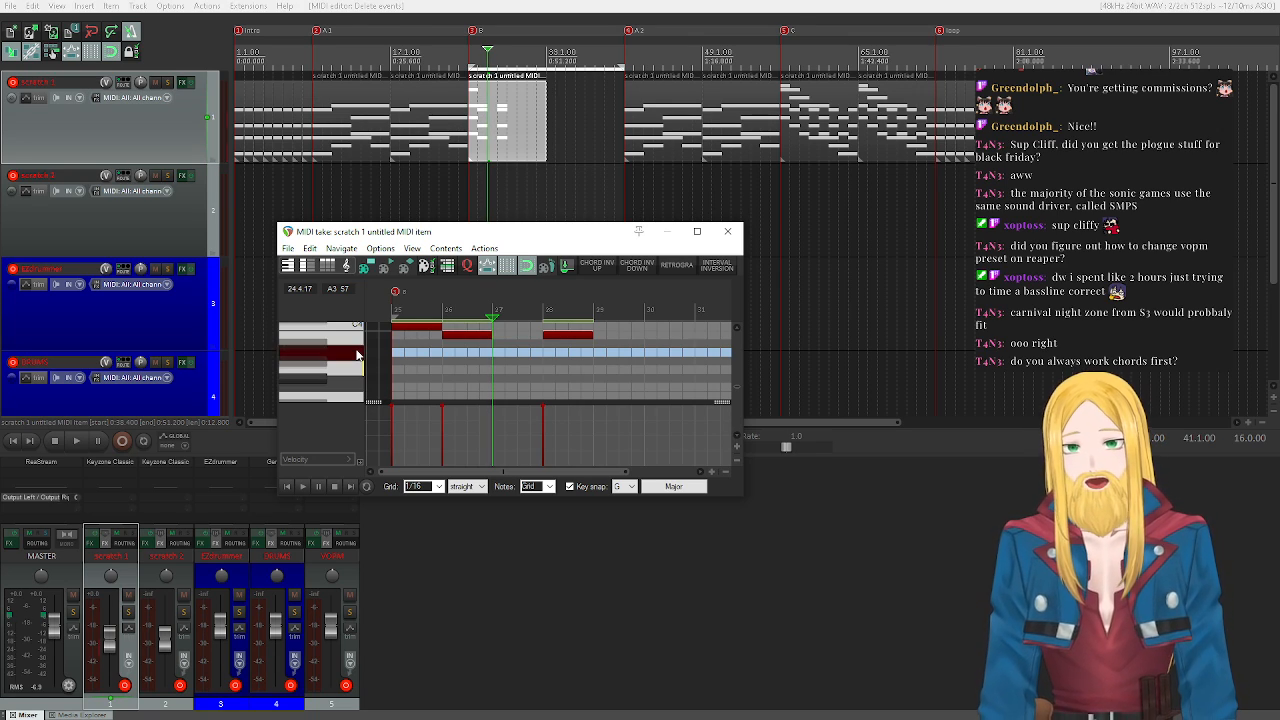
{"action": "left_click", "coordinate": [357, 355]}
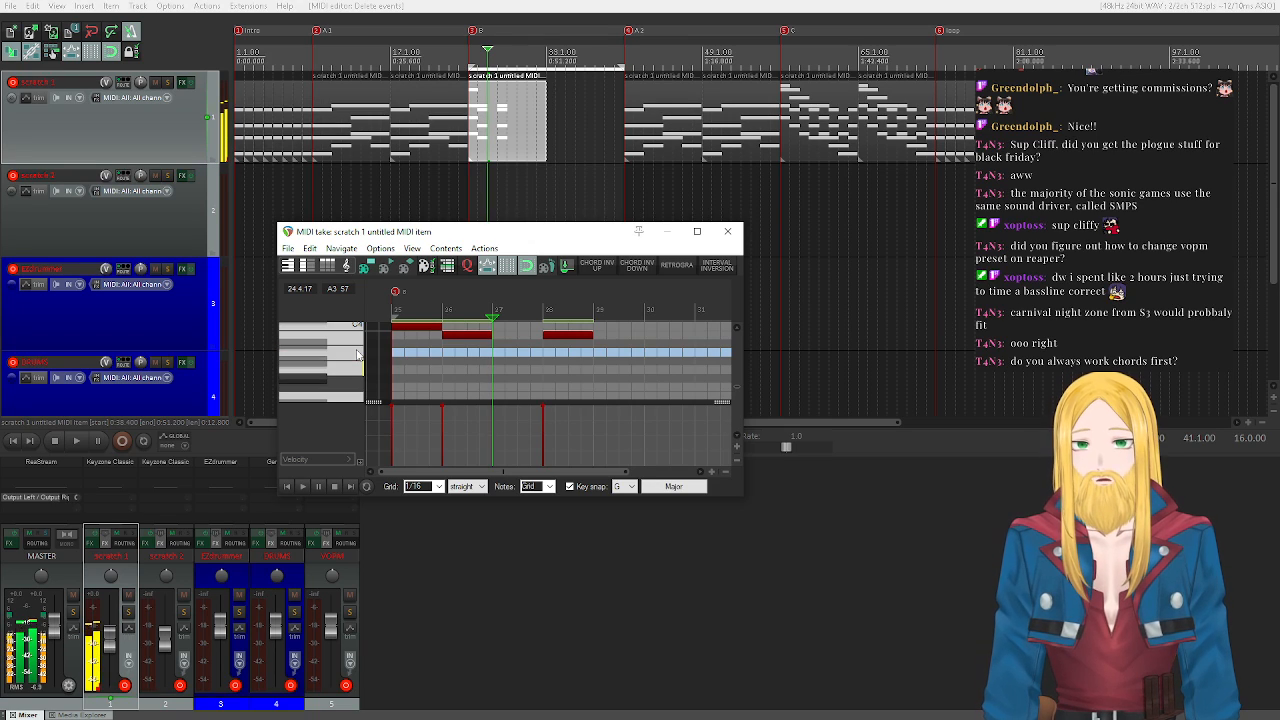
{"action": "scroll", "coordinate": [321, 361], "scroll_direction": "up", "scroll_amount": 2}
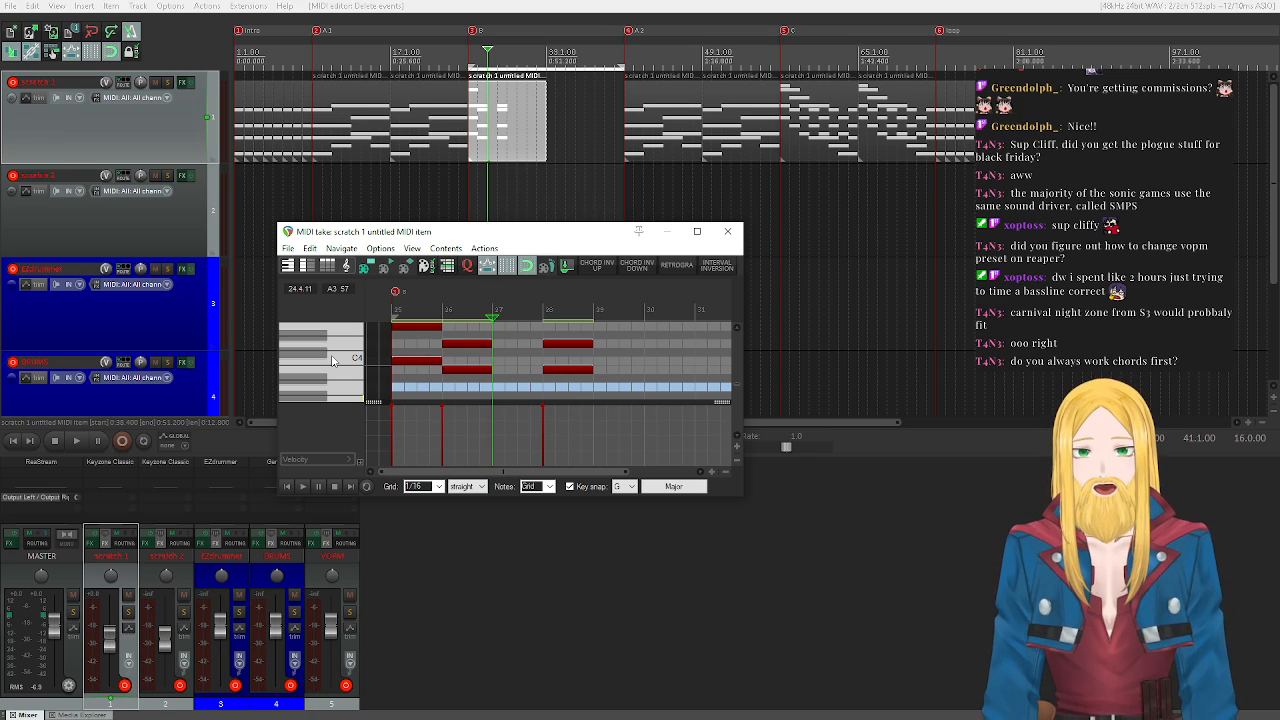
{"action": "scroll", "coordinate": [333, 360], "scroll_direction": "down", "scroll_amount": 2}
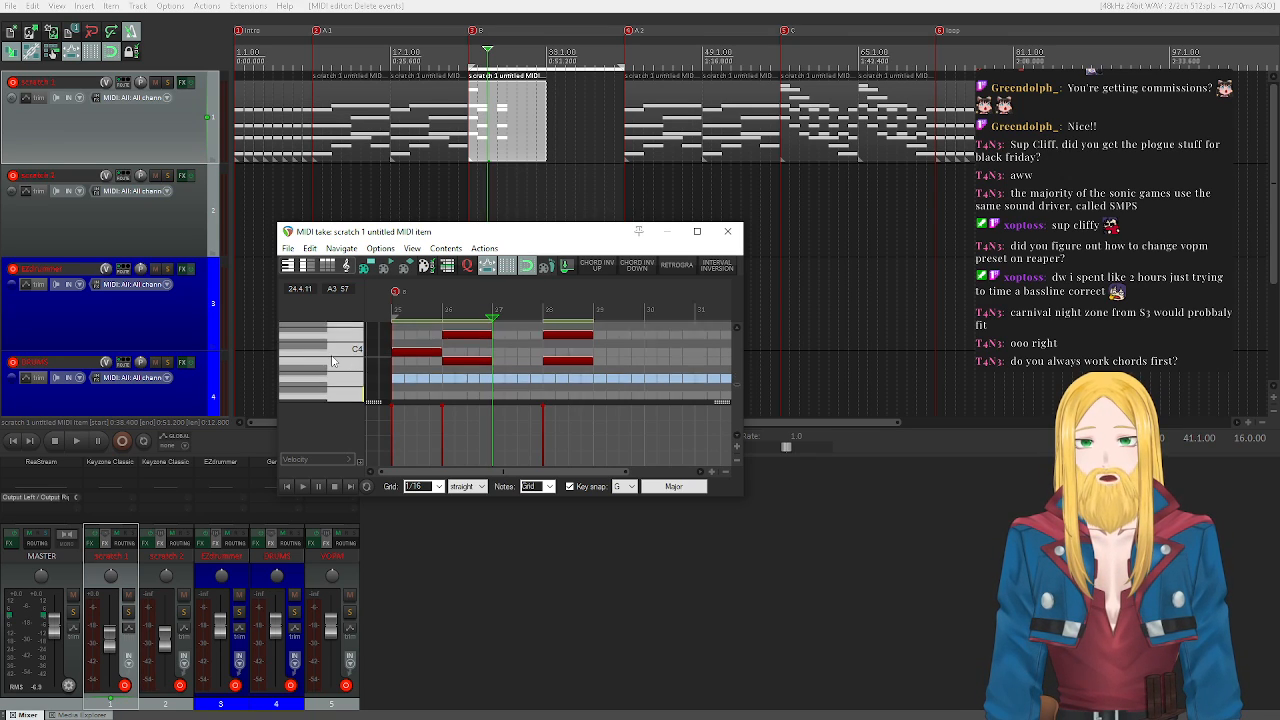
{"action": "left_click", "coordinate": [347, 376]}
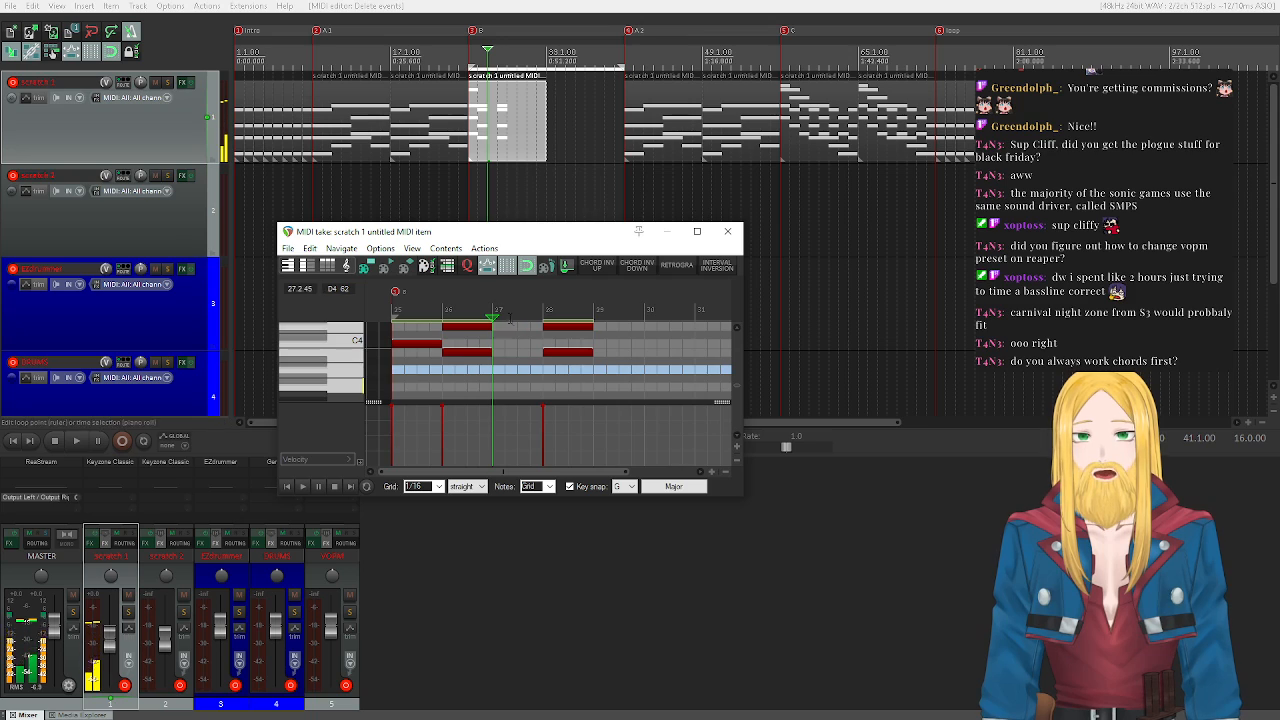
{"action": "left_click", "coordinate": [350, 376]}
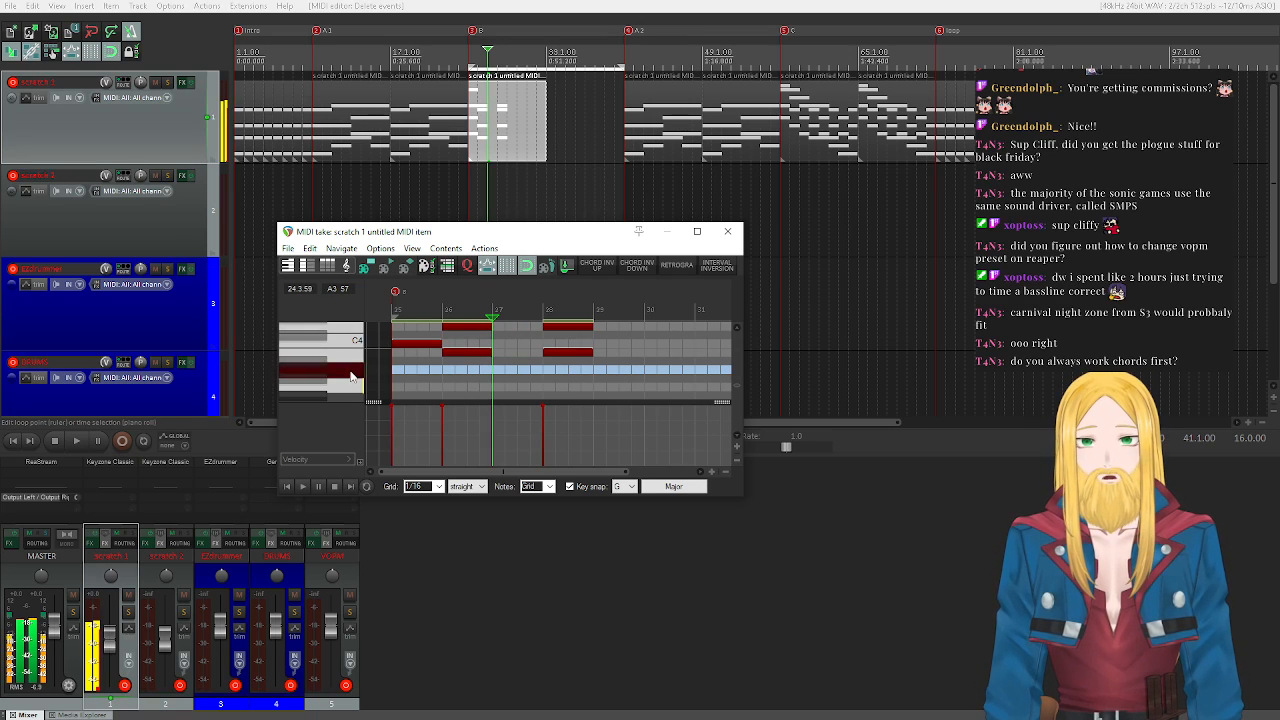
- Insert an m7 chord on A3 at the start of bar 27
{"action": "right_click", "coordinate": [494, 373]}
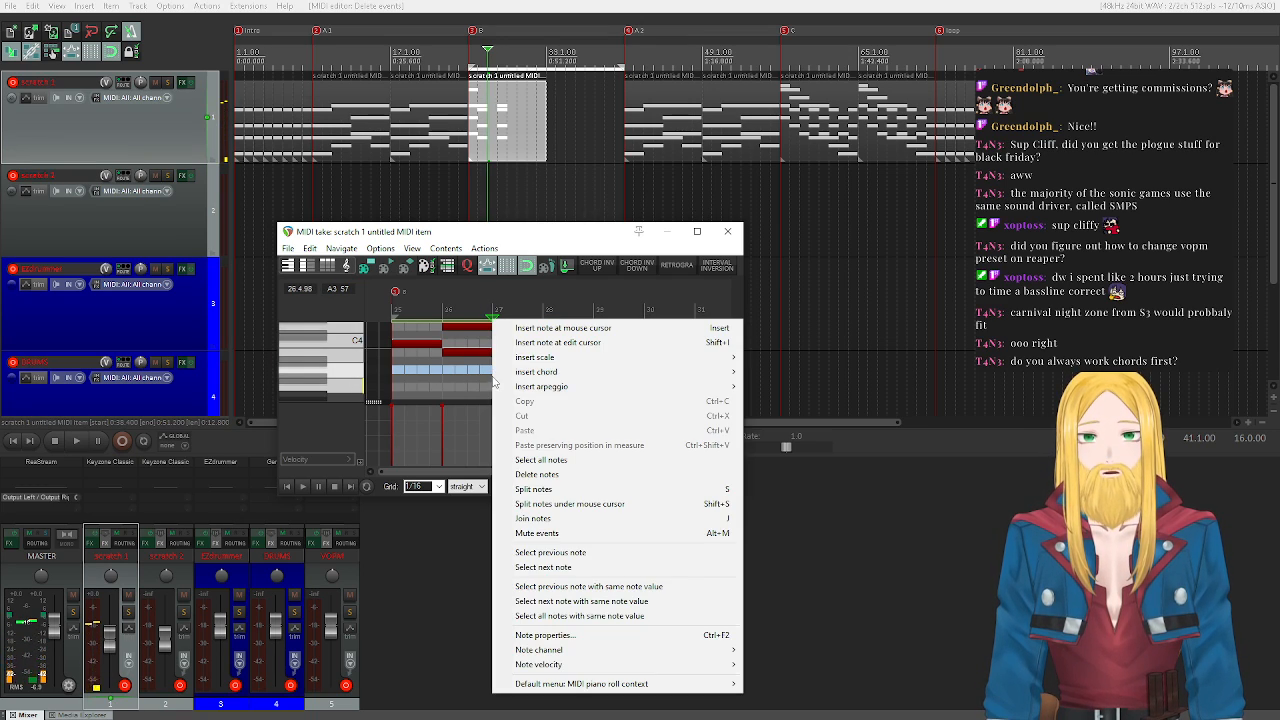
{"action": "mouse_move", "coordinate": [632, 366]}
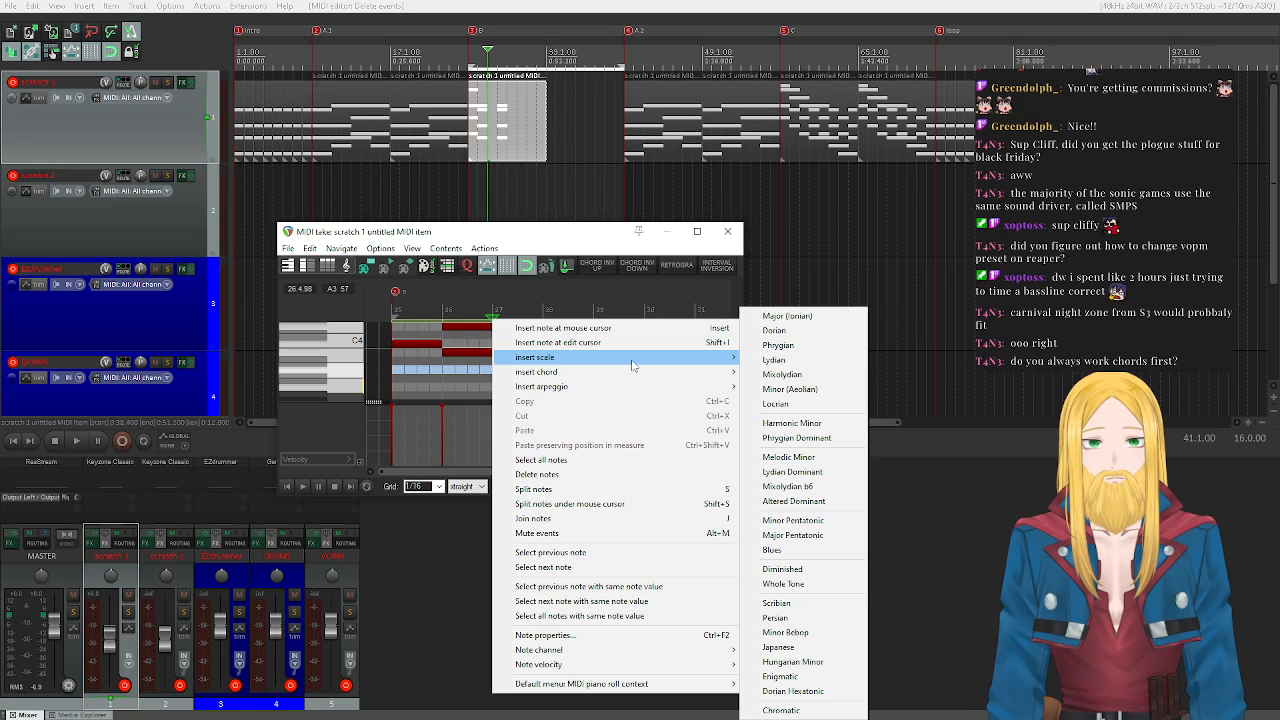
{"action": "mouse_move", "coordinate": [790, 386]}
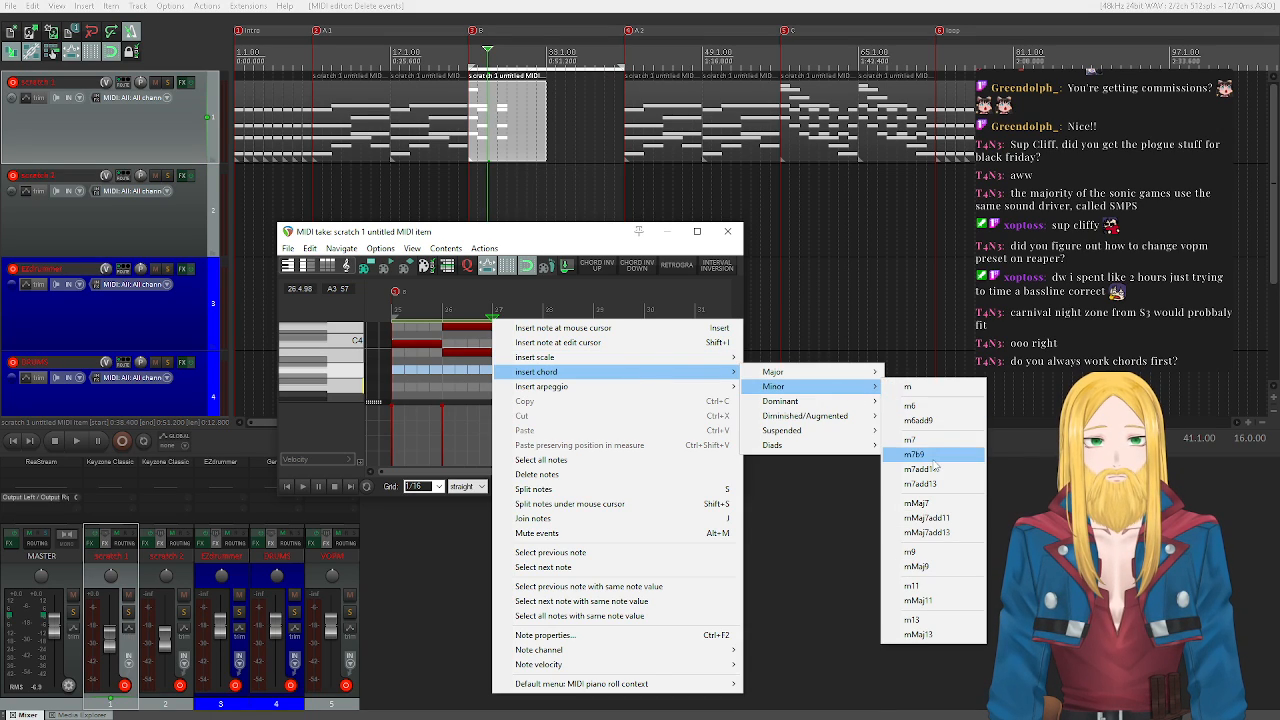
{"action": "left_click", "coordinate": [931, 456]}
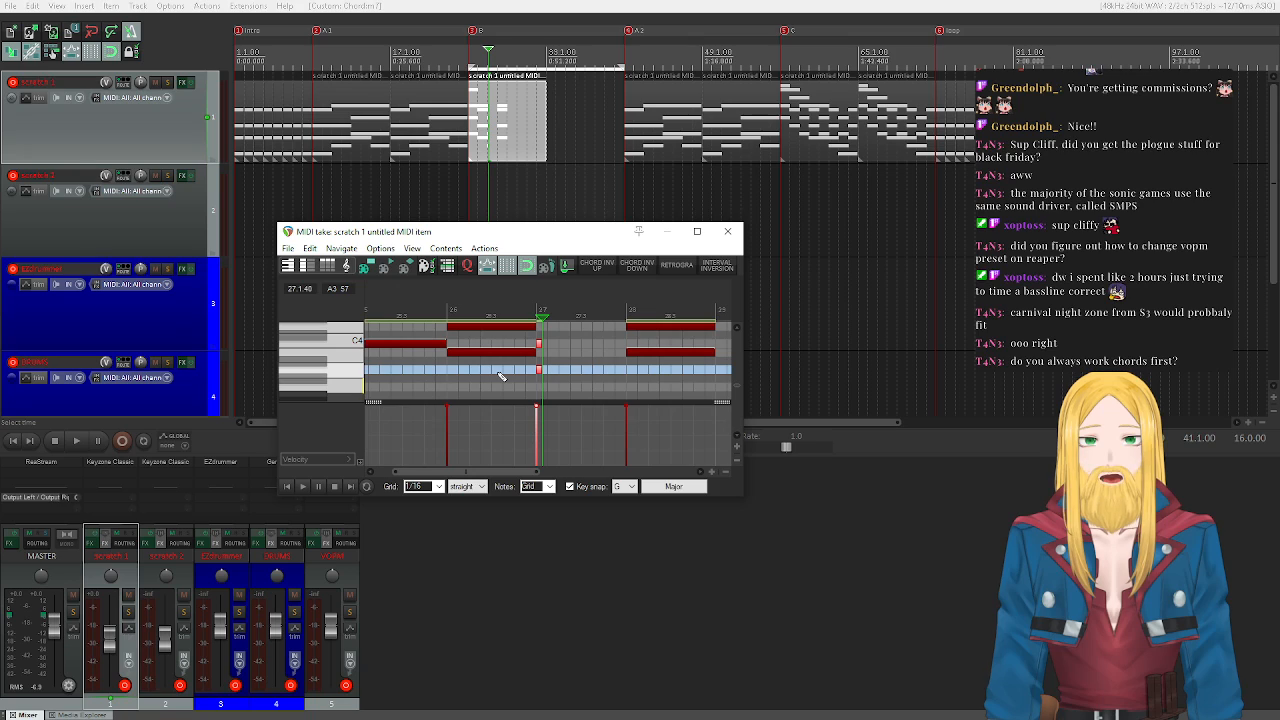
- Stretch the new A3-rooted chord across all of bar 27 and check its voicing against the neighbouring chords
{"action": "left_click_drag", "start_coordinate": [541, 370], "coordinate": [626, 369]}
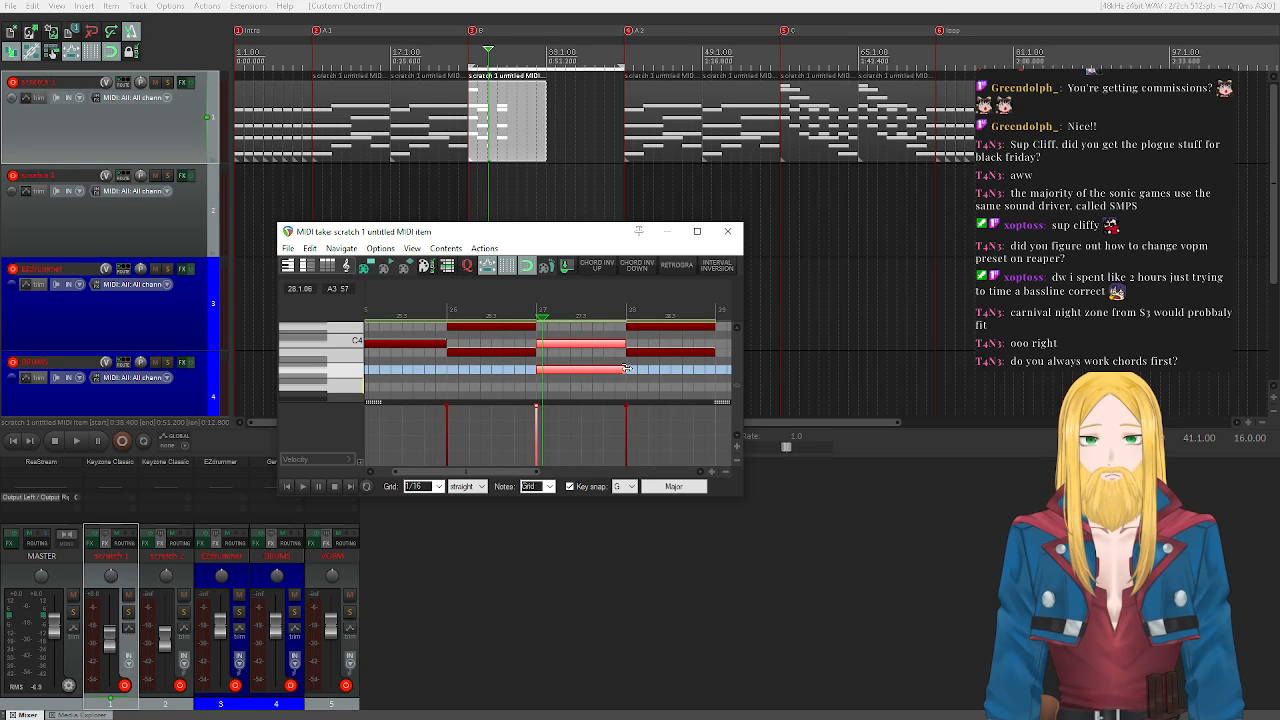
{"action": "scroll", "coordinate": [659, 347], "scroll_direction": "up", "scroll_amount": 2}
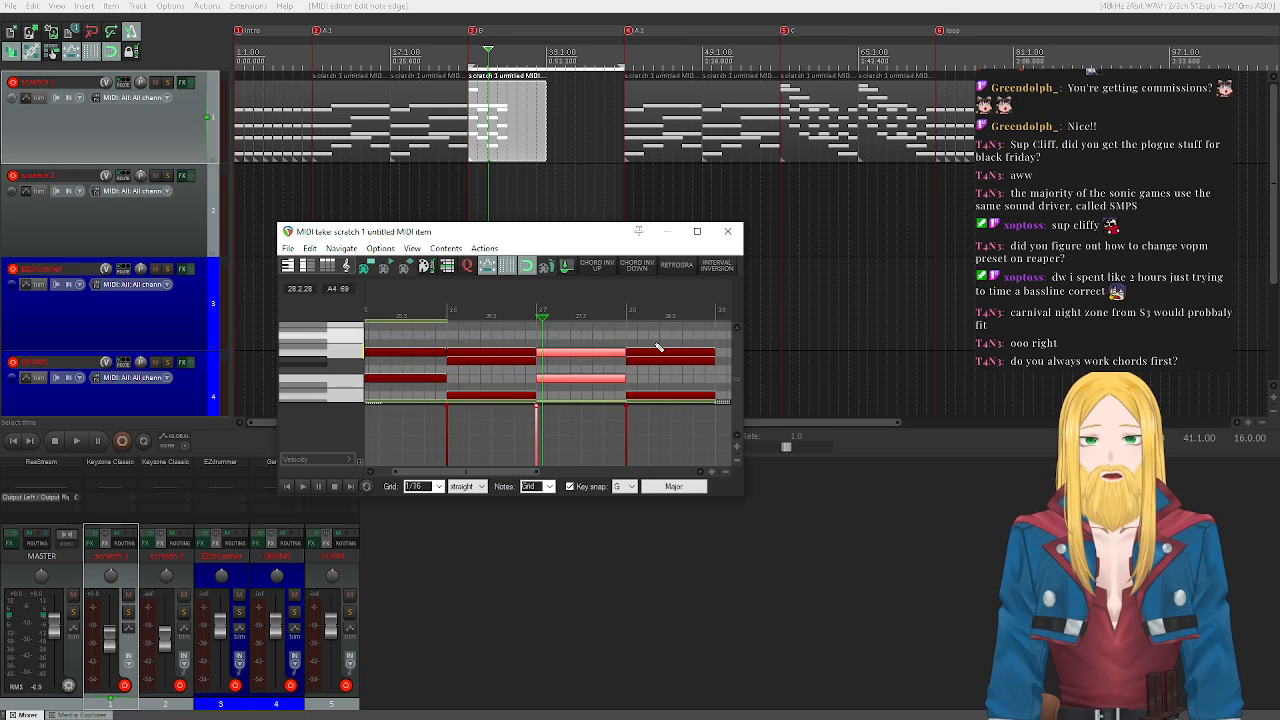
{"action": "scroll", "coordinate": [594, 367], "scroll_direction": "down", "scroll_amount": 3}
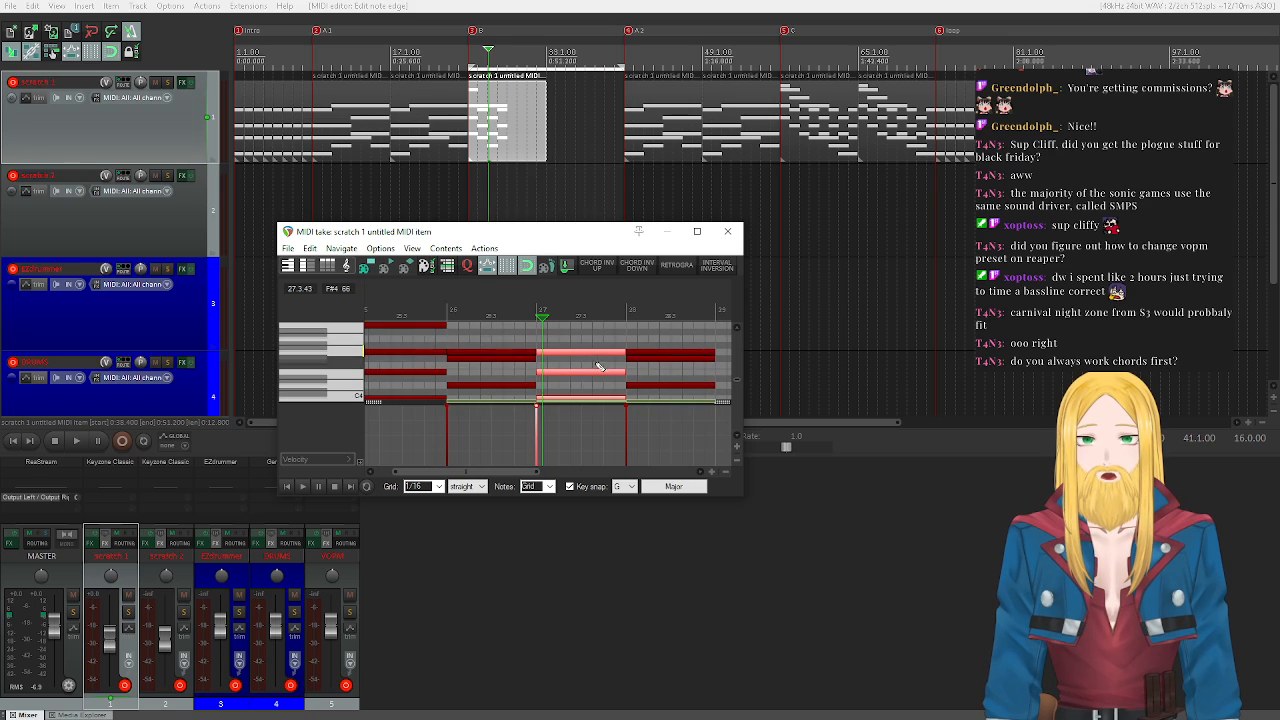
{"action": "scroll", "coordinate": [349, 366], "scroll_direction": "down", "scroll_amount": 3}
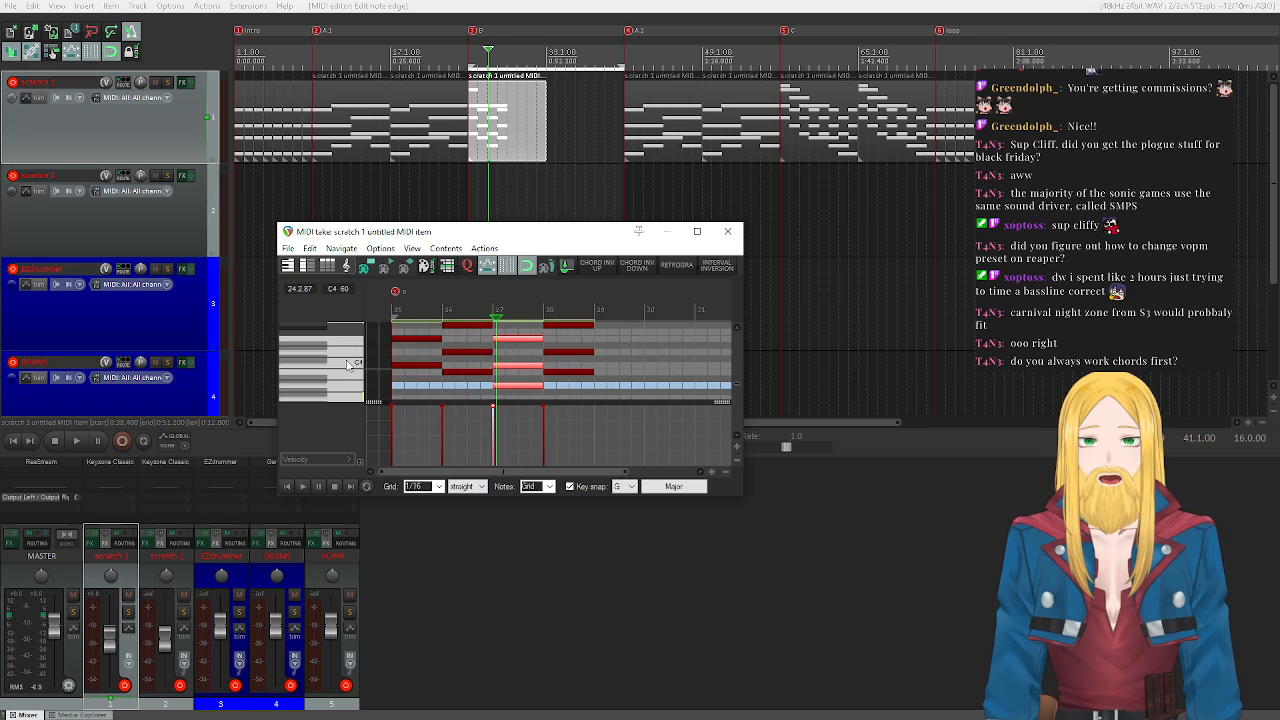
- Invert the bar 26 chord upward by one inversion and compare its voicing with the neighbouring chords
{"action": "scroll", "coordinate": [353, 372], "scroll_direction": "up", "scroll_amount": 3}
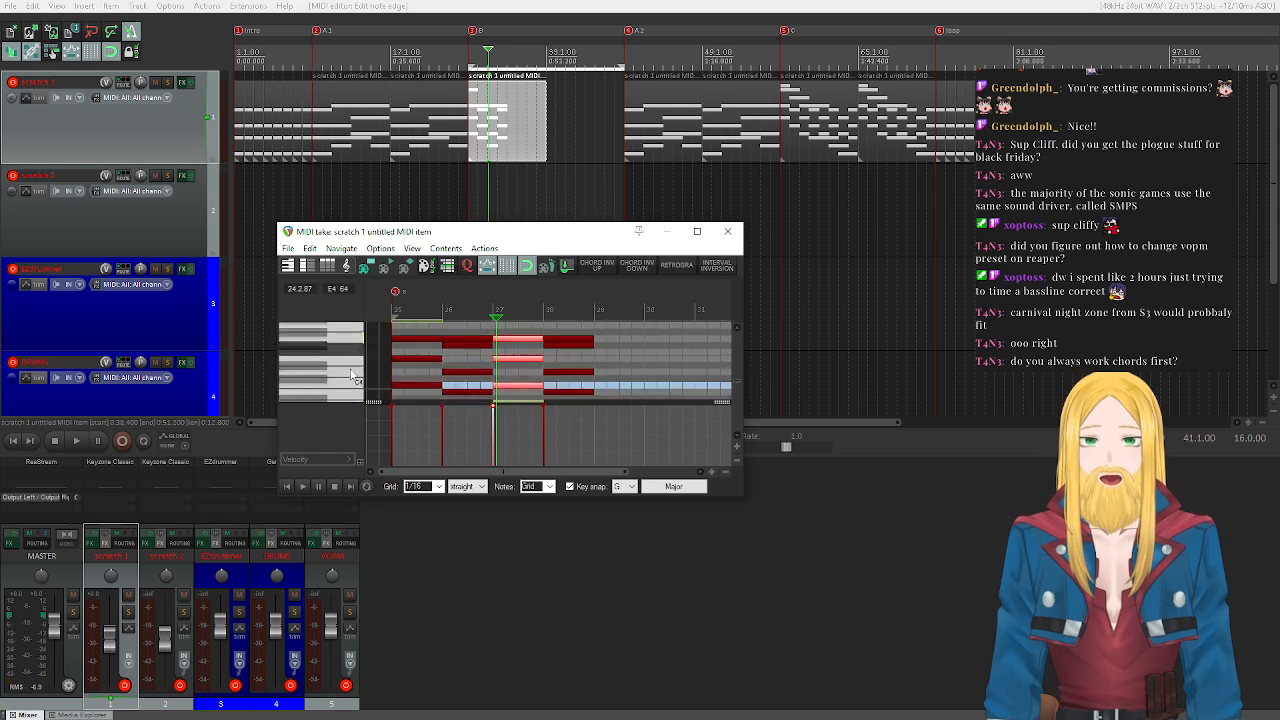
{"action": "scroll", "coordinate": [351, 374], "scroll_direction": "down", "scroll_amount": 4}
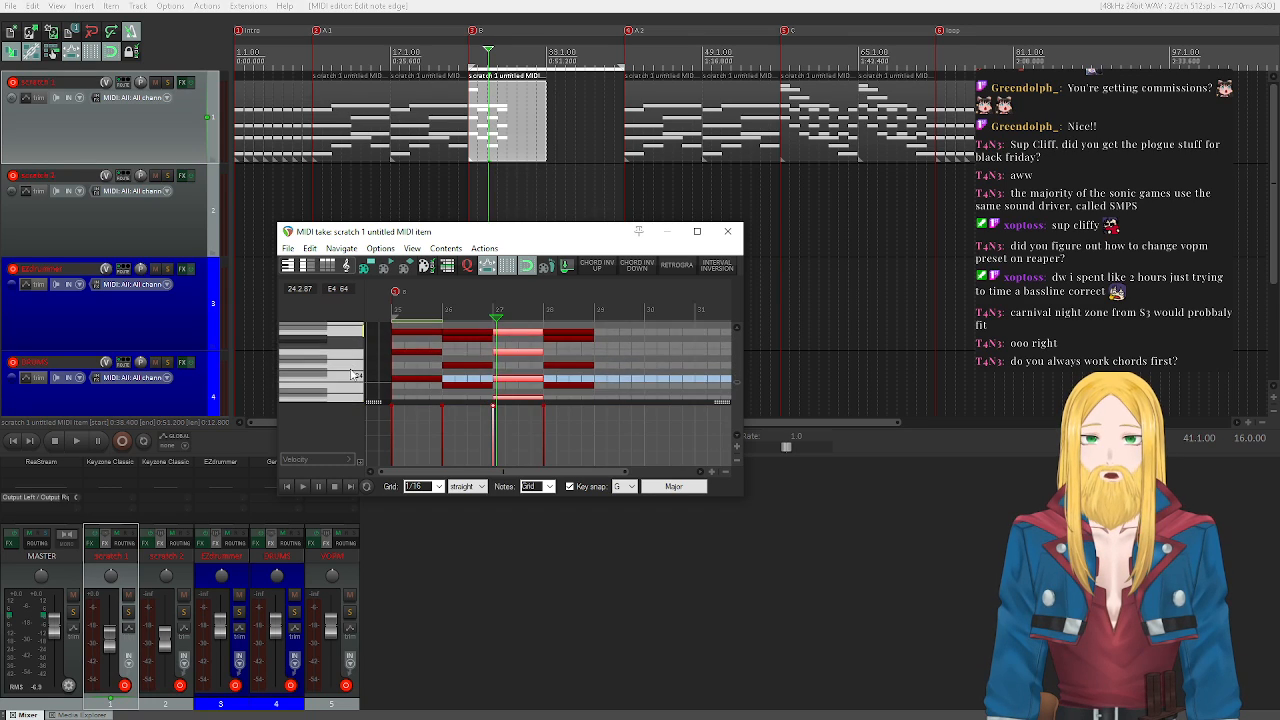
{"action": "left_click_drag", "start_coordinate": [457, 329], "coordinate": [479, 407]}
{"action": "scroll", "coordinate": [340, 362], "scroll_direction": "up", "scroll_amount": 1}
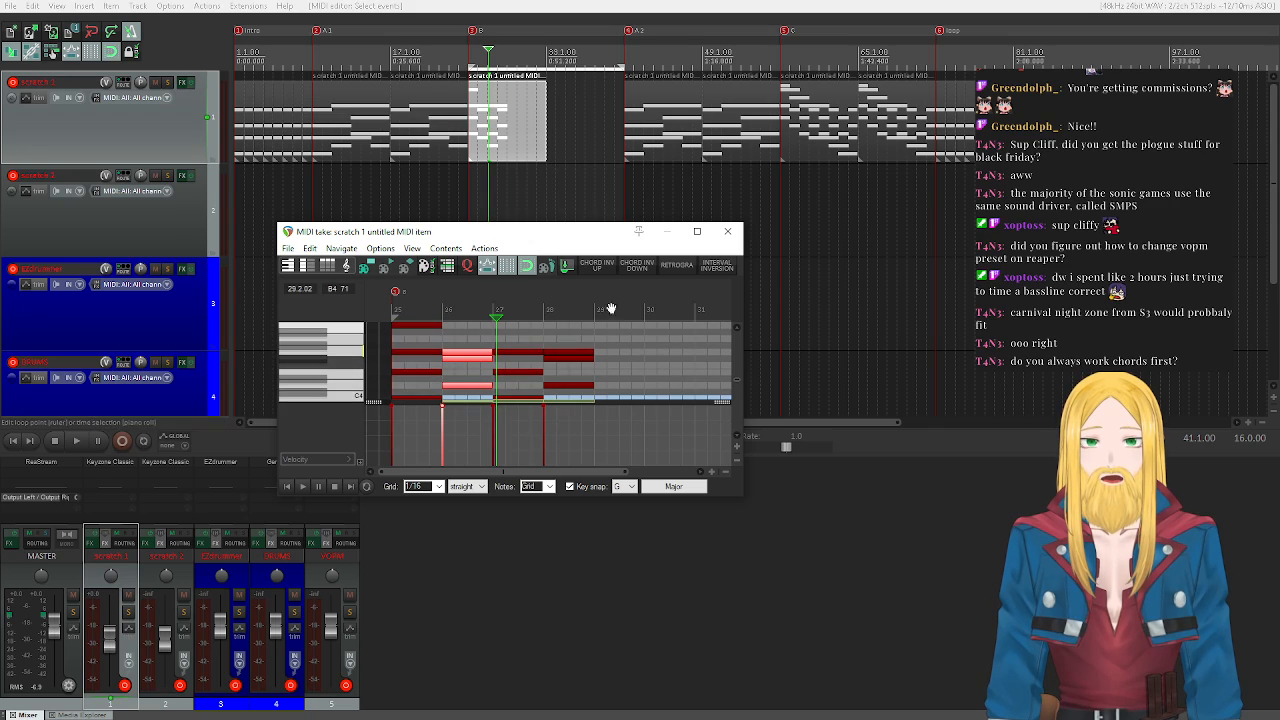
{"action": "left_click", "coordinate": [599, 266]}
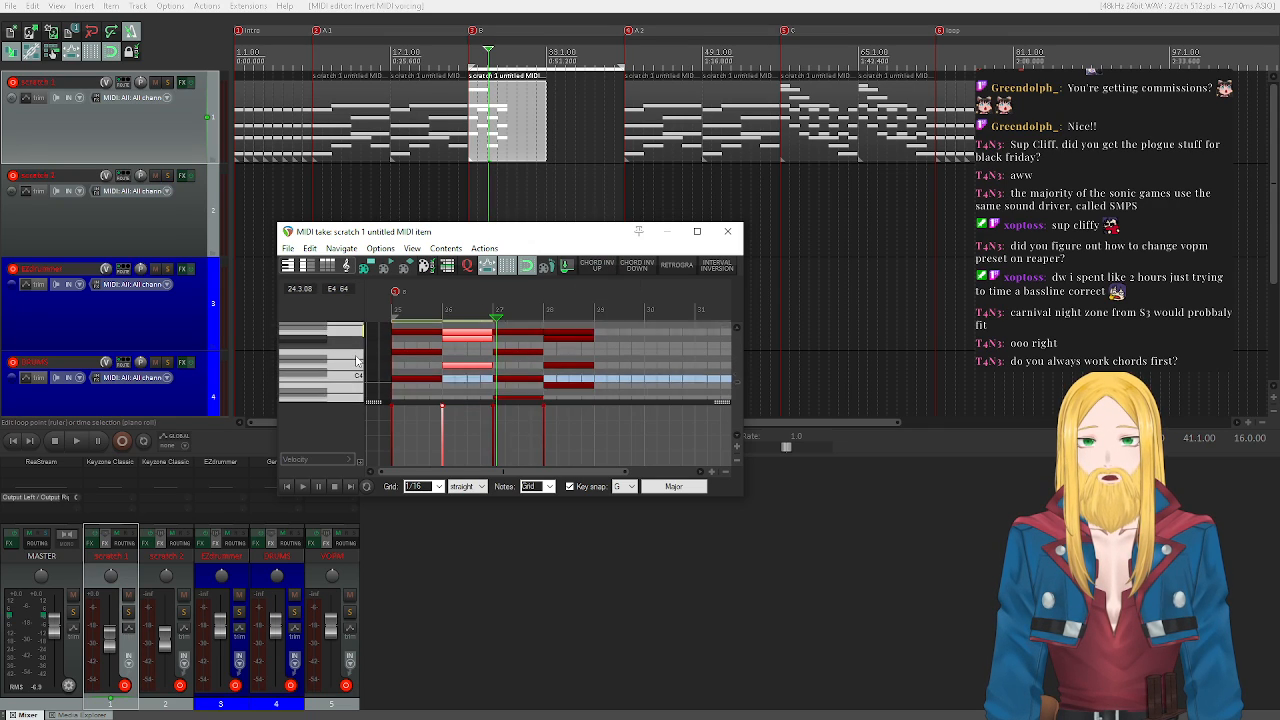
{"action": "scroll", "coordinate": [356, 360], "scroll_direction": "down", "scroll_amount": 3}
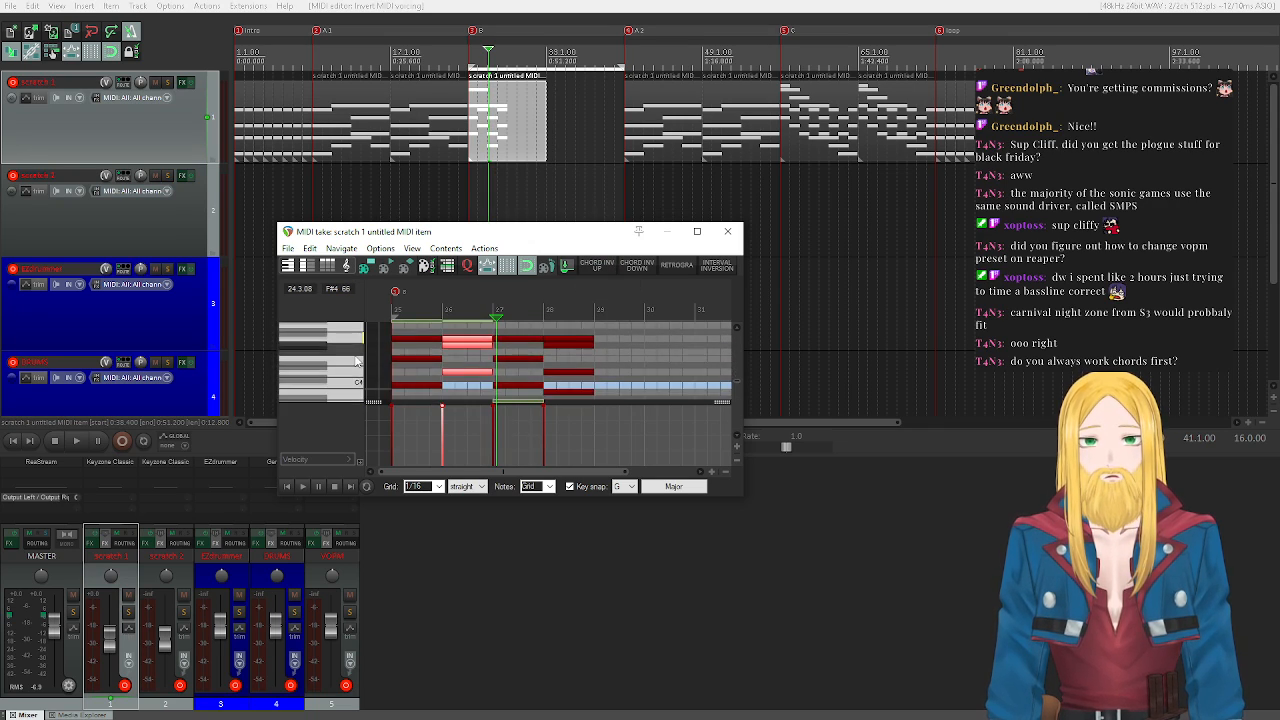
{"action": "scroll", "coordinate": [356, 360], "scroll_direction": "up", "scroll_amount": 2}
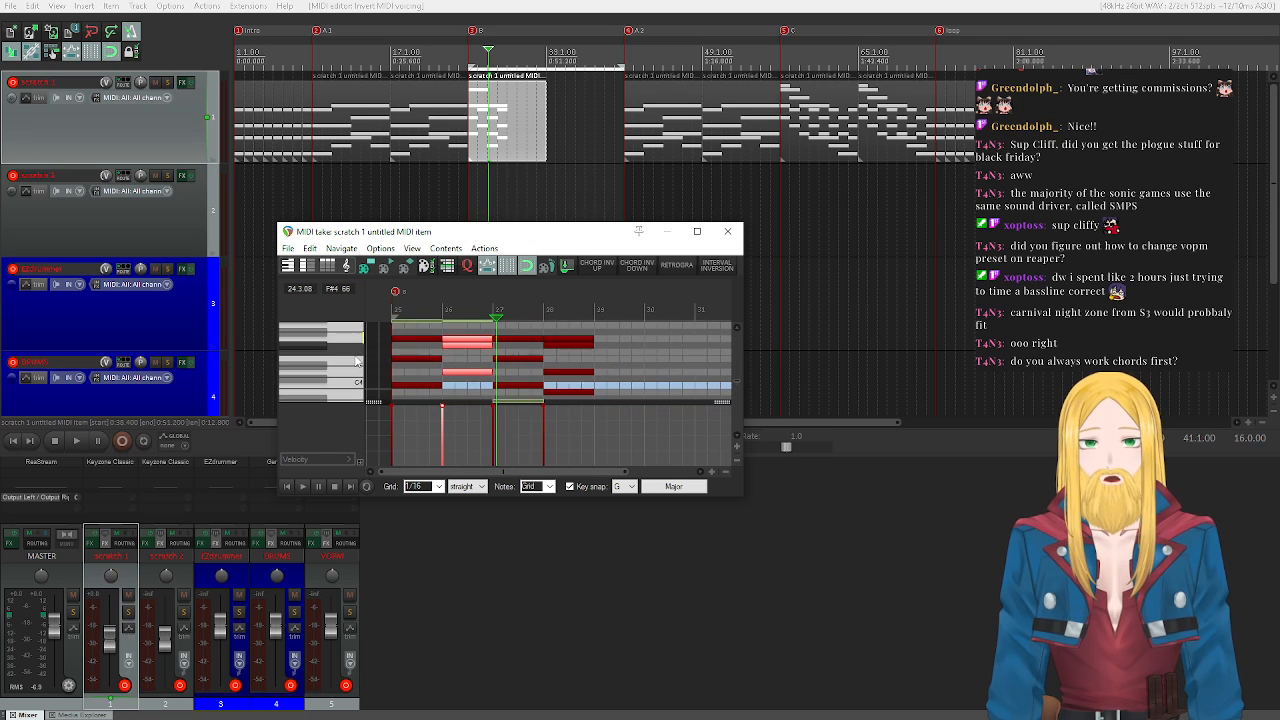
{"action": "scroll", "coordinate": [561, 374], "scroll_direction": "down", "scroll_amount": 2}
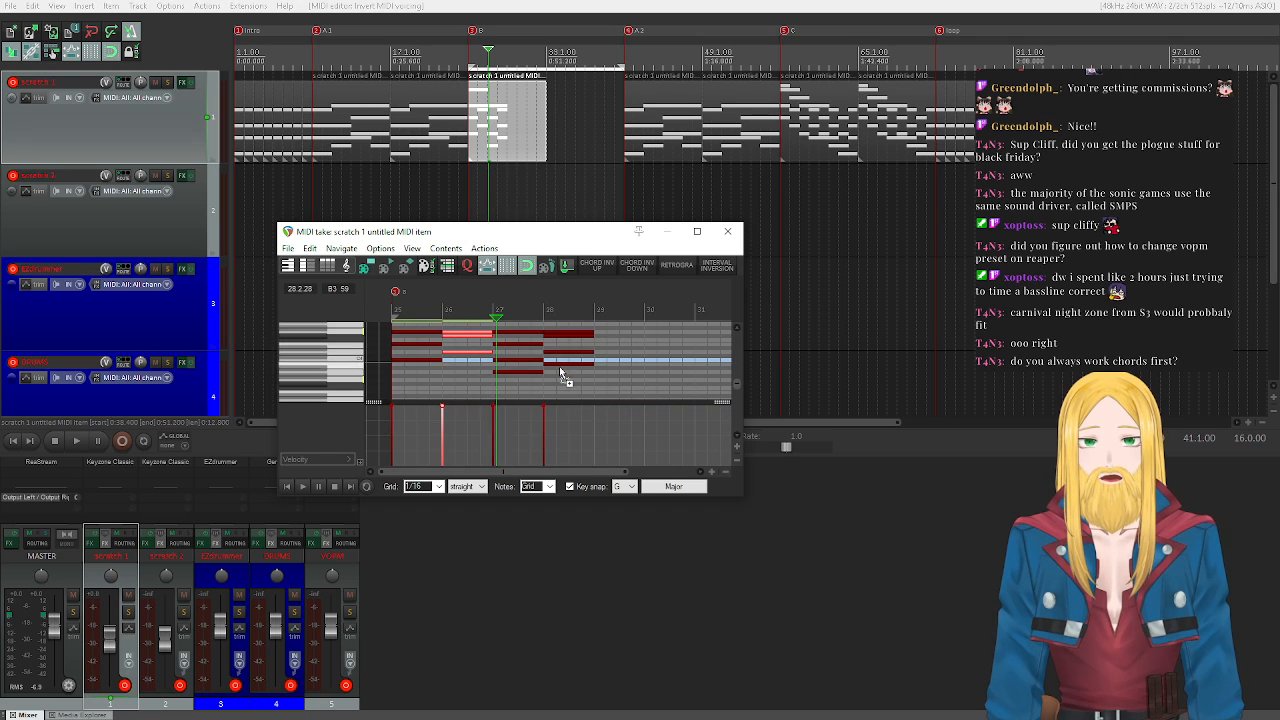
- Invert the bar 27 chord upward by one inversion
{"action": "left_click", "coordinate": [515, 333]}
{"action": "scroll", "coordinate": [315, 360], "scroll_direction": "up", "scroll_amount": 2}
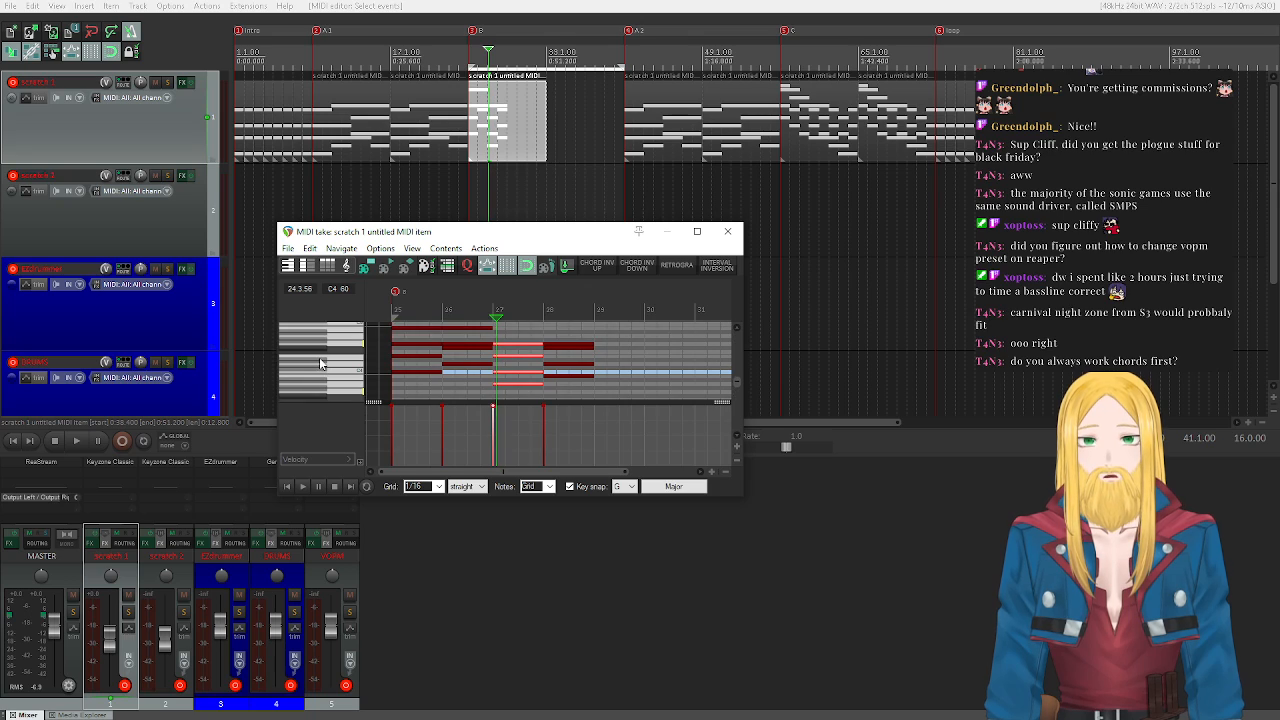
{"action": "left_click", "coordinate": [598, 268]}
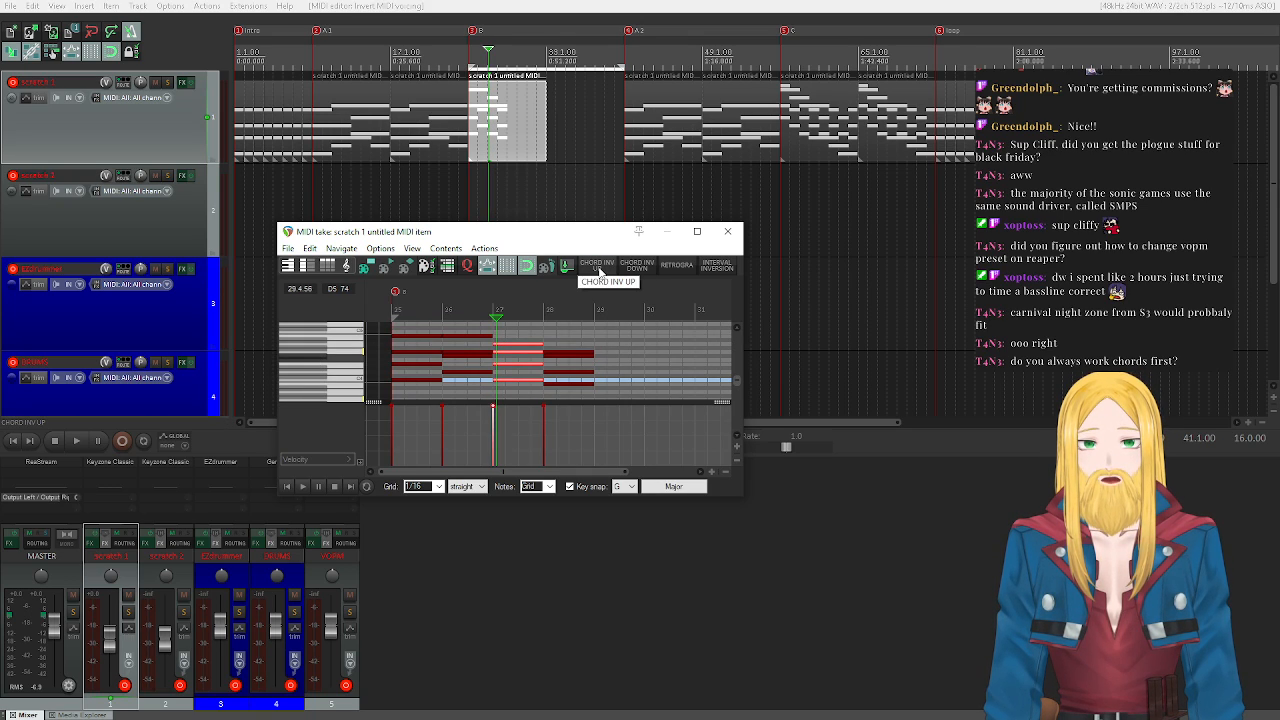
- Invert the bar 28 chord upward by one inversion and check its voicing against the preceding chords
{"action": "scroll", "coordinate": [565, 353], "scroll_direction": "down", "scroll_amount": 2}
{"action": "left_click", "coordinate": [566, 347]}
{"action": "left_click", "coordinate": [598, 268]}
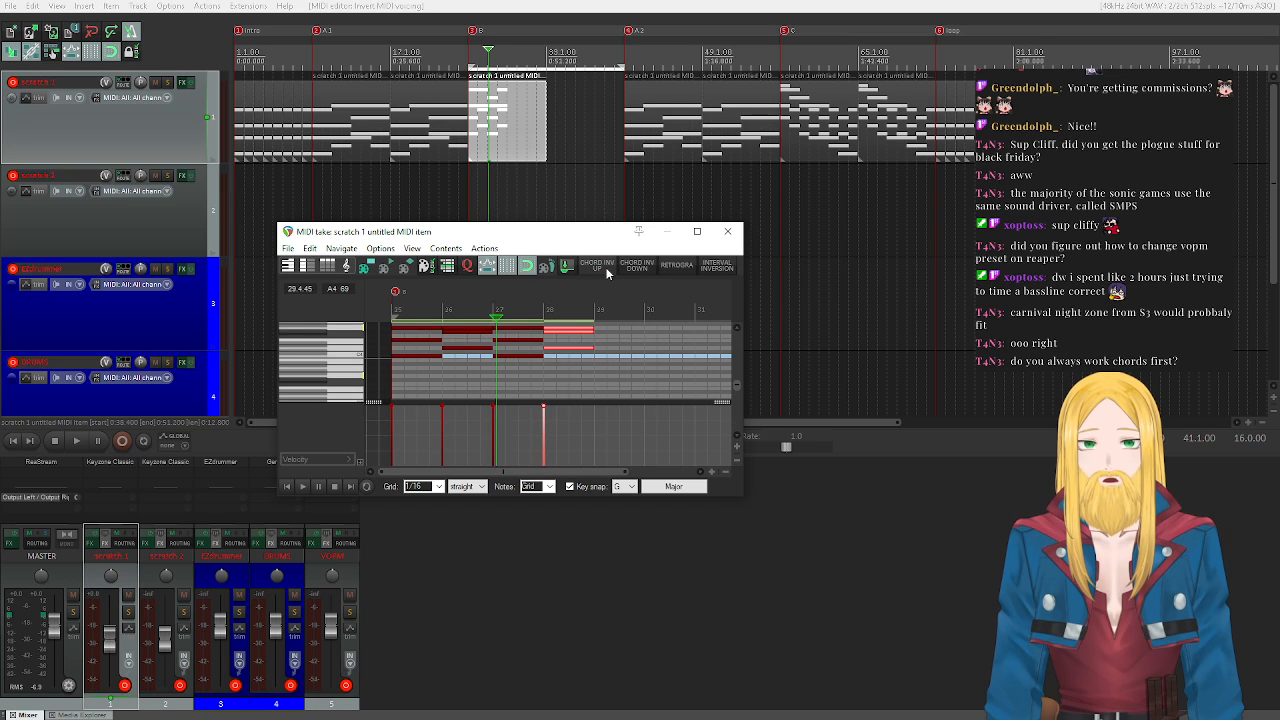
{"action": "scroll", "coordinate": [365, 371], "scroll_direction": "up", "scroll_amount": 3}
{"action": "scroll", "coordinate": [372, 371], "scroll_direction": "down", "scroll_amount": 3}
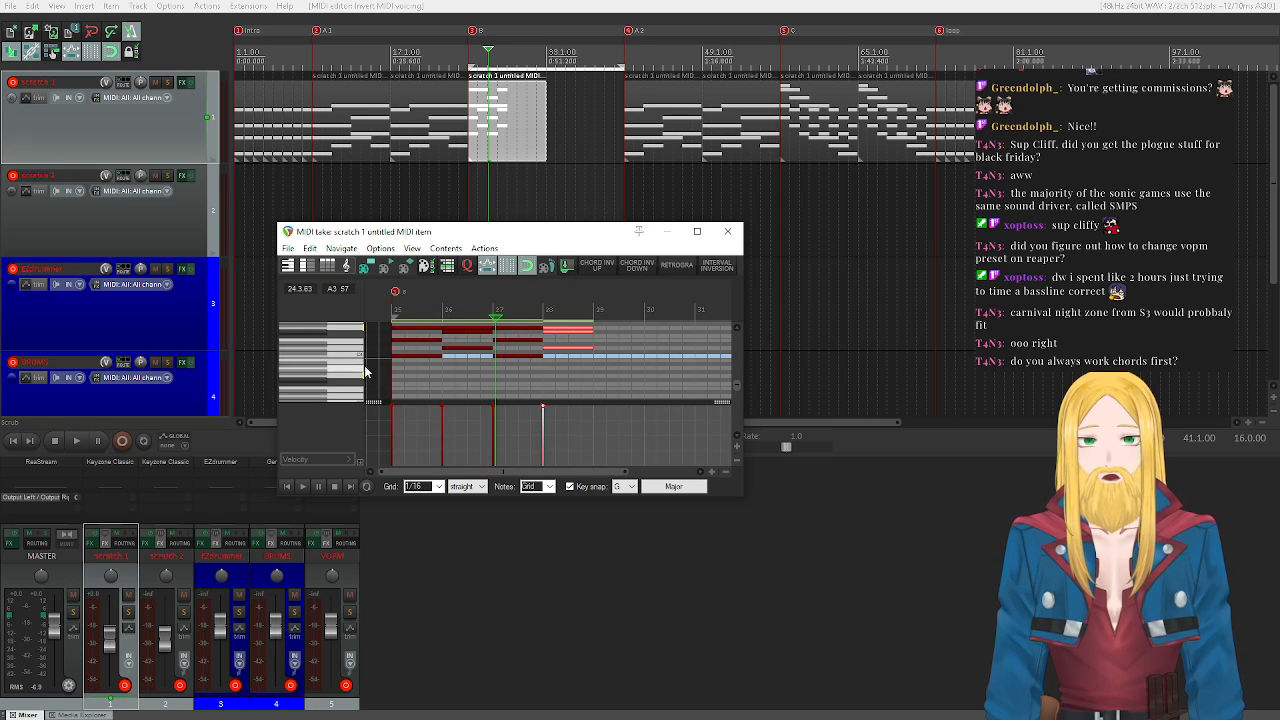
{"action": "scroll", "coordinate": [352, 364], "scroll_direction": "up", "scroll_amount": 2}
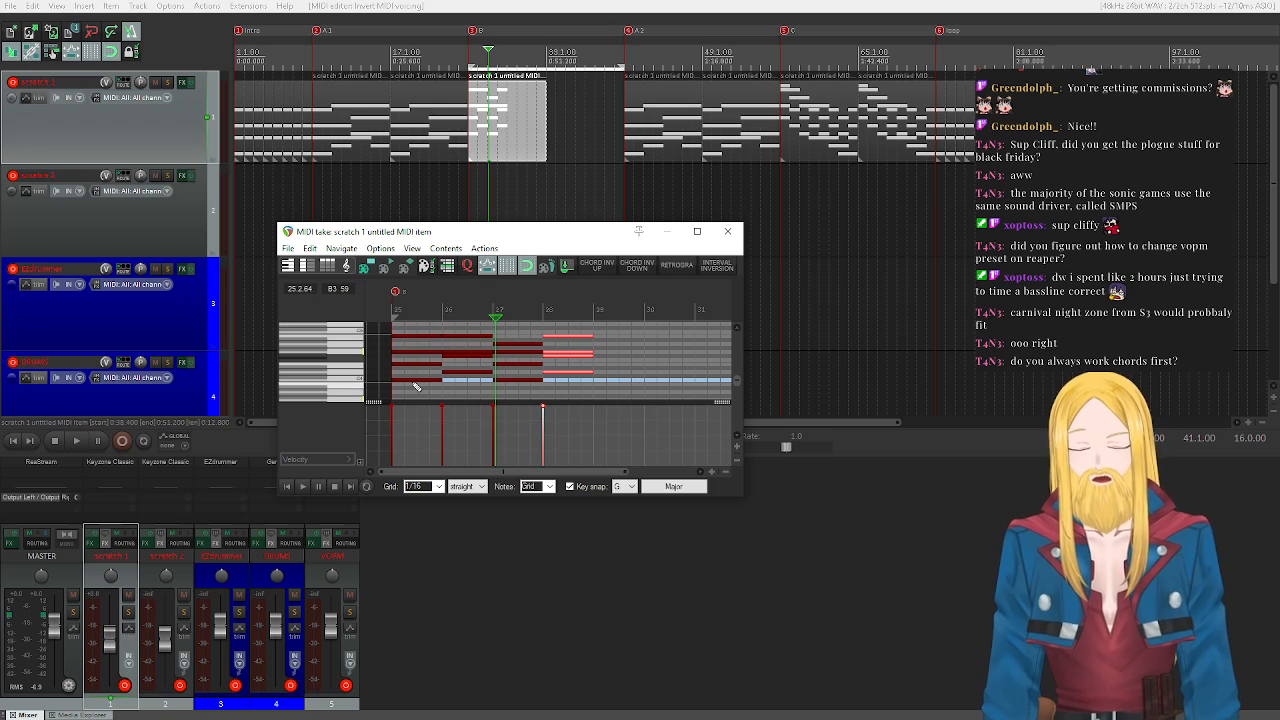
- Play back the four-chord progression from the start of bar 25, then stop playback
{"action": "left_click", "coordinate": [287, 486]}
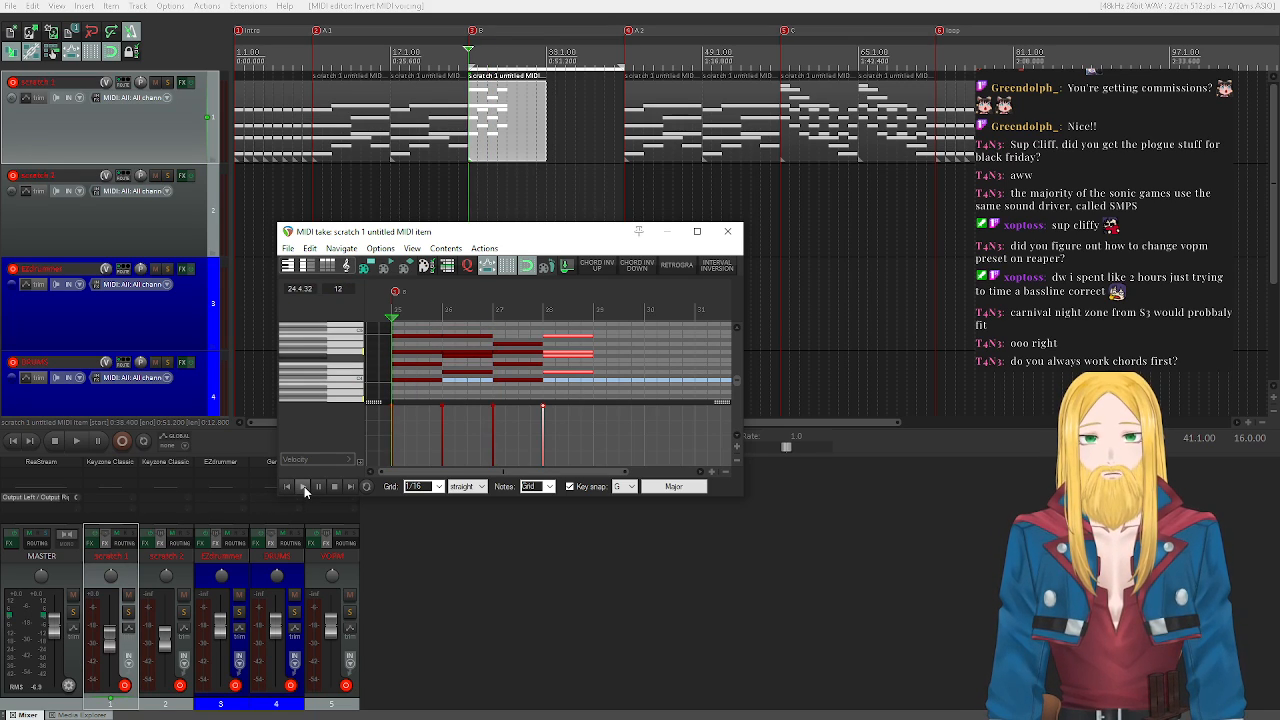
{"action": "left_click", "coordinate": [303, 486]}
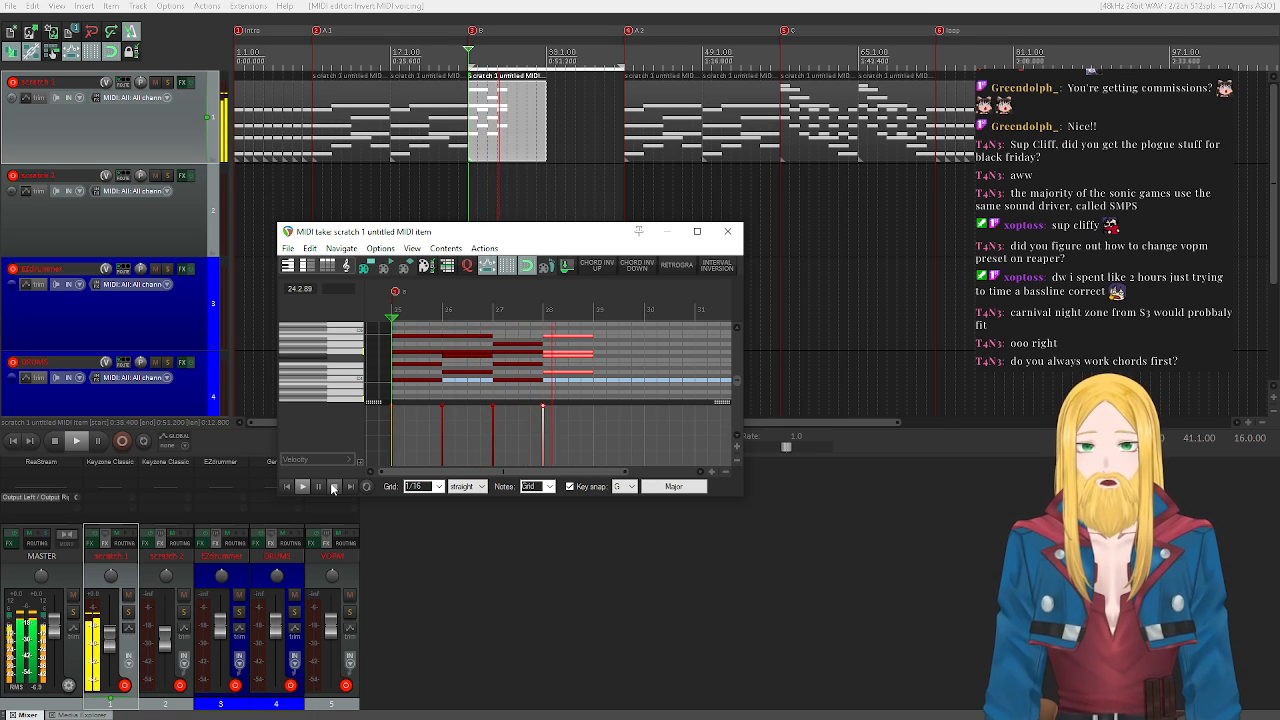
{"action": "left_click", "coordinate": [333, 487]}
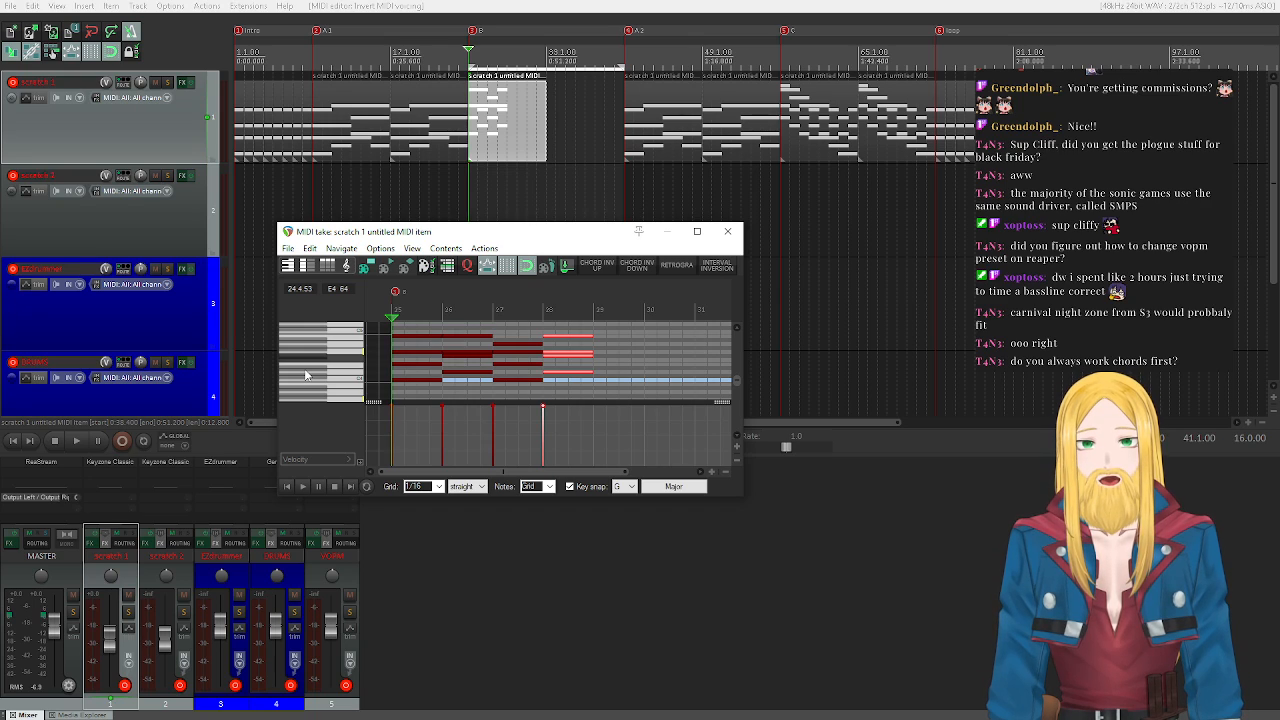
- Trim the section B MIDI item to its four chord bars, repeat it up to bar 41, and clear the time selection
{"action": "left_click_drag", "start_coordinate": [552, 122], "coordinate": [507, 122]}
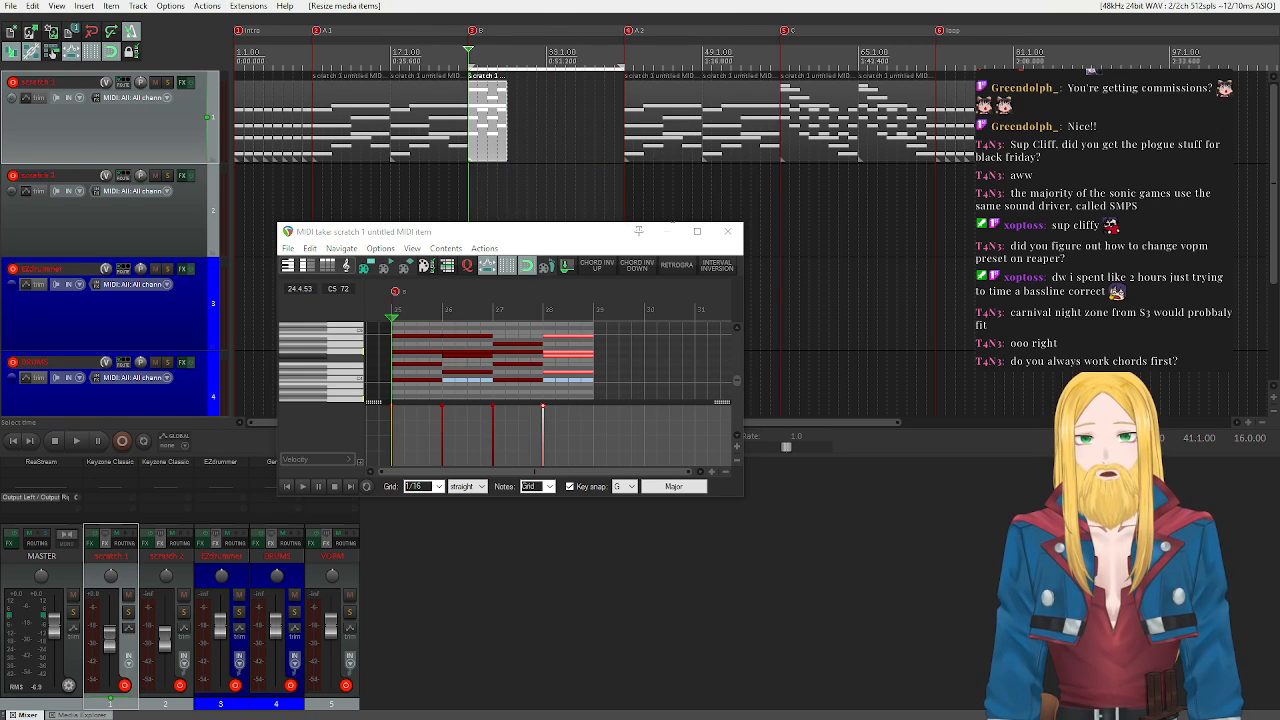
{"action": "left_click", "coordinate": [727, 231]}
{"action": "mouse_move", "coordinate": [496, 146]}
{"action": "left_mouse_down"}
{"action": "mouse_move", "coordinate": [555, 153]}
{"action": "mouse_move", "coordinate": [539, 151]}
{"action": "left_mouse_up"}
{"action": "mouse_move", "coordinate": [579, 202]}
{"action": "left_mouse_down"}
{"action": "mouse_move", "coordinate": [499, 149]}
{"action": "mouse_move", "coordinate": [575, 152]}
{"action": "left_mouse_up"}
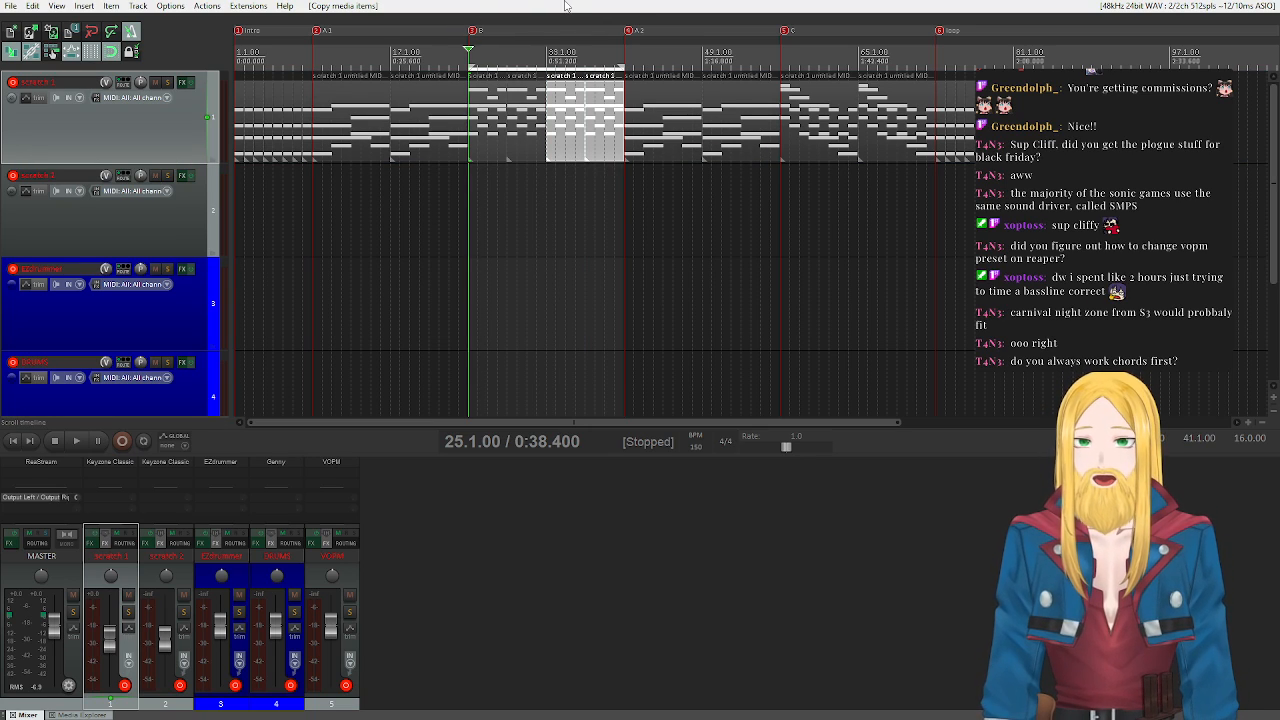
{"action": "key", "text": "Escape"}
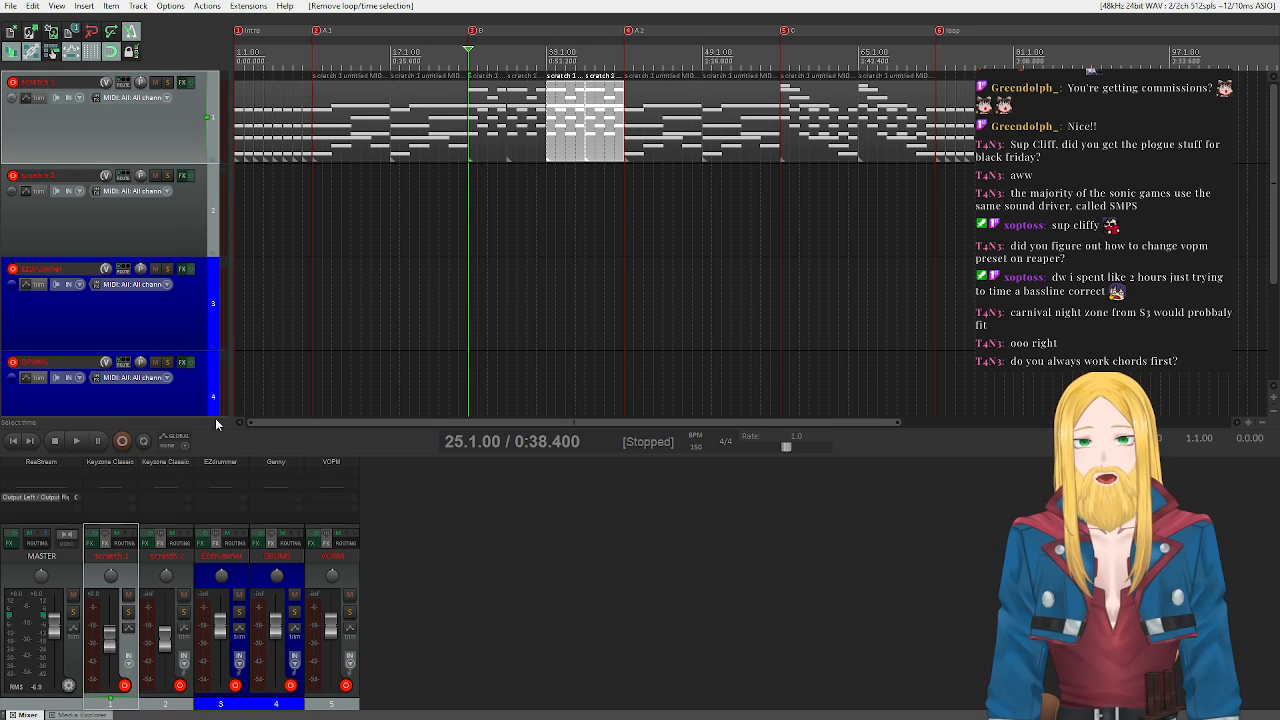
- Play the arrangement from the first A section marker at bar 9, then stop playback
{"action": "key", "text": "2"}
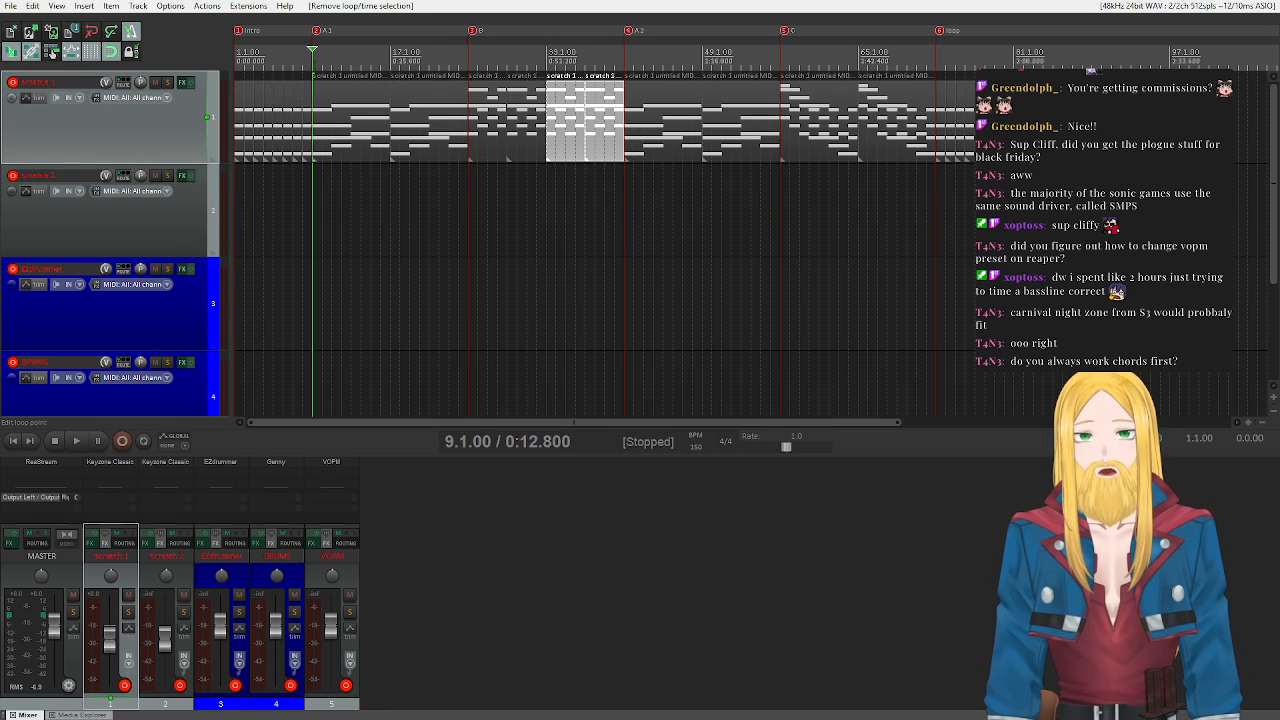
{"action": "key", "text": "space"}
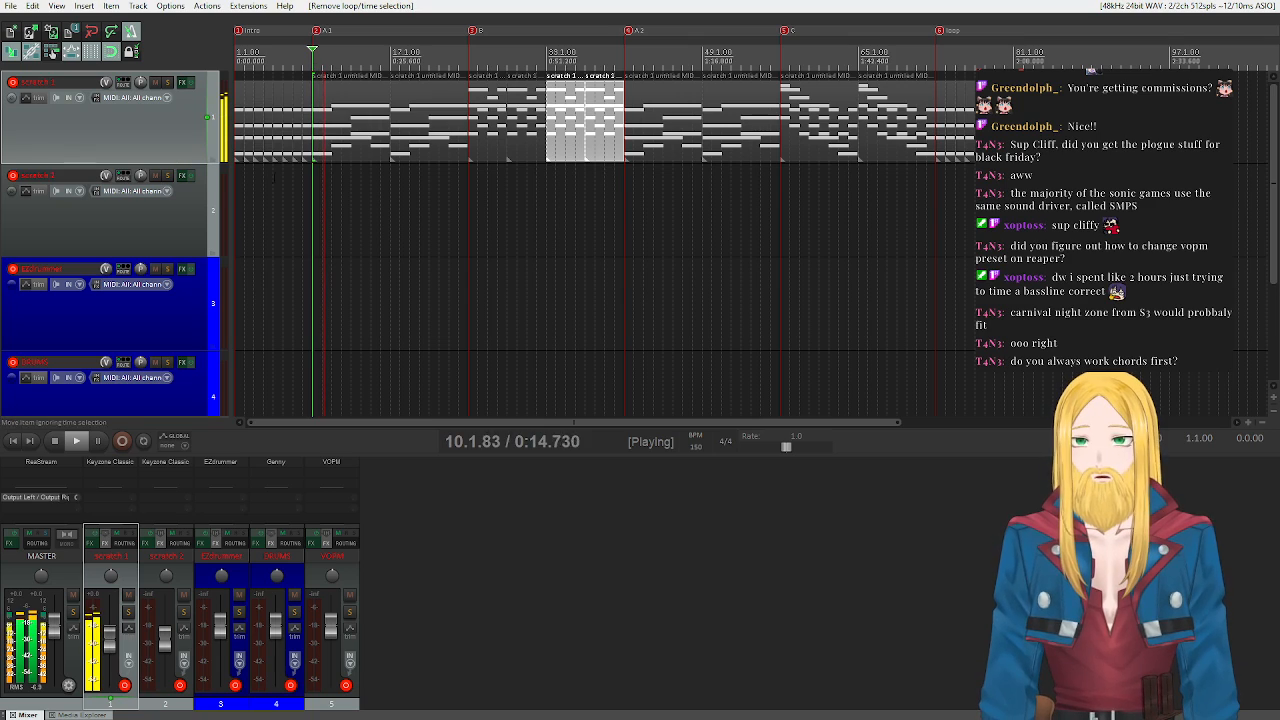
{"action": "left_click", "coordinate": [53, 442]}
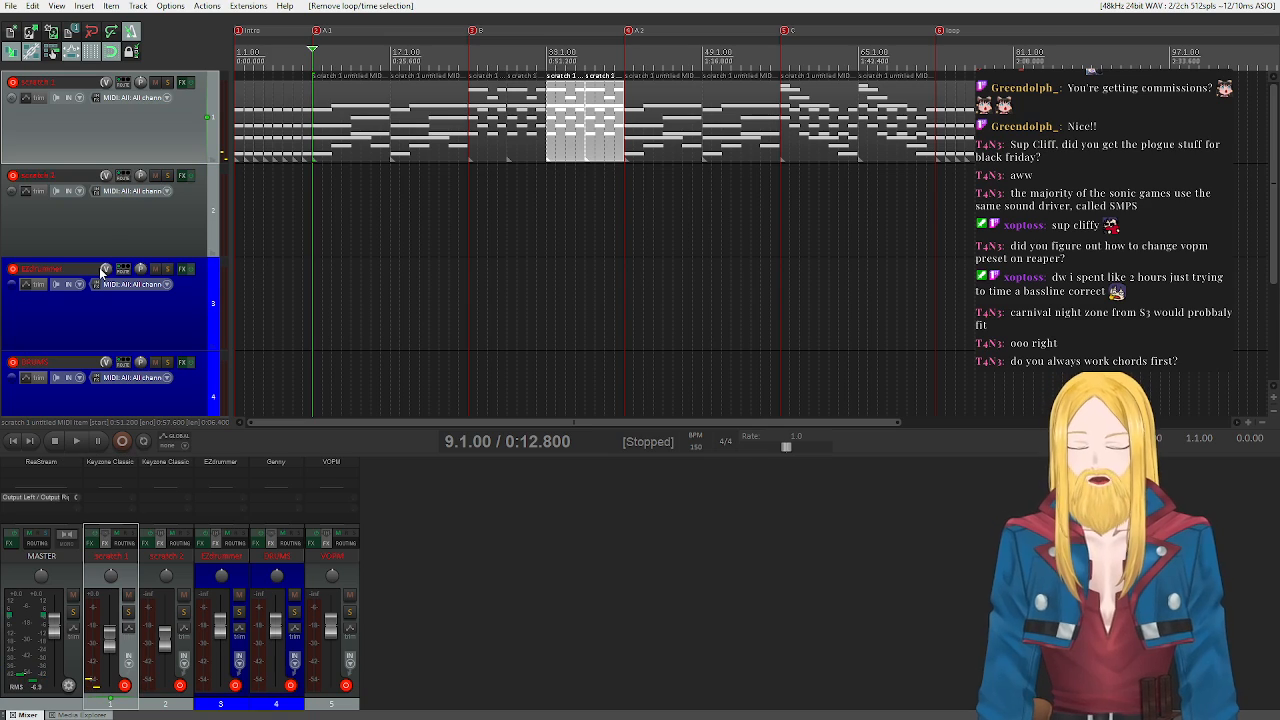
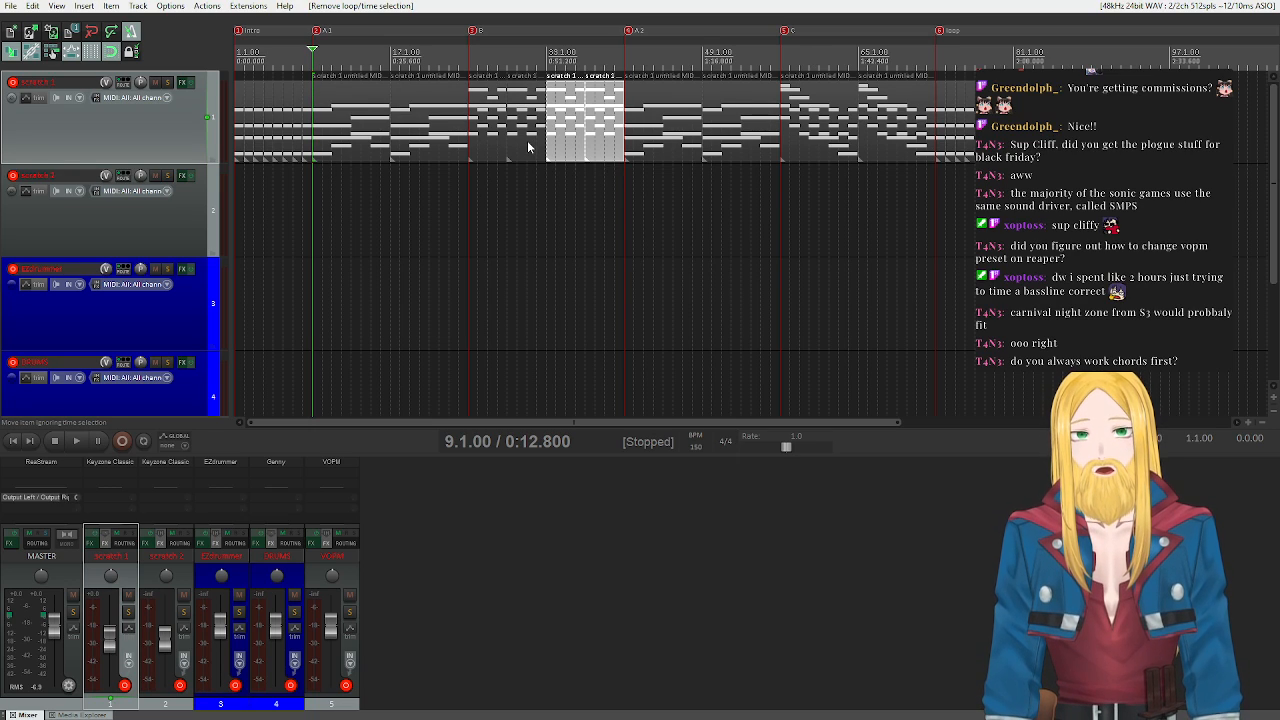
- Open the EZdrummer instrument on track 3 and audition its kick, snare and toms
{"action": "left_click", "coordinate": [142, 212]}
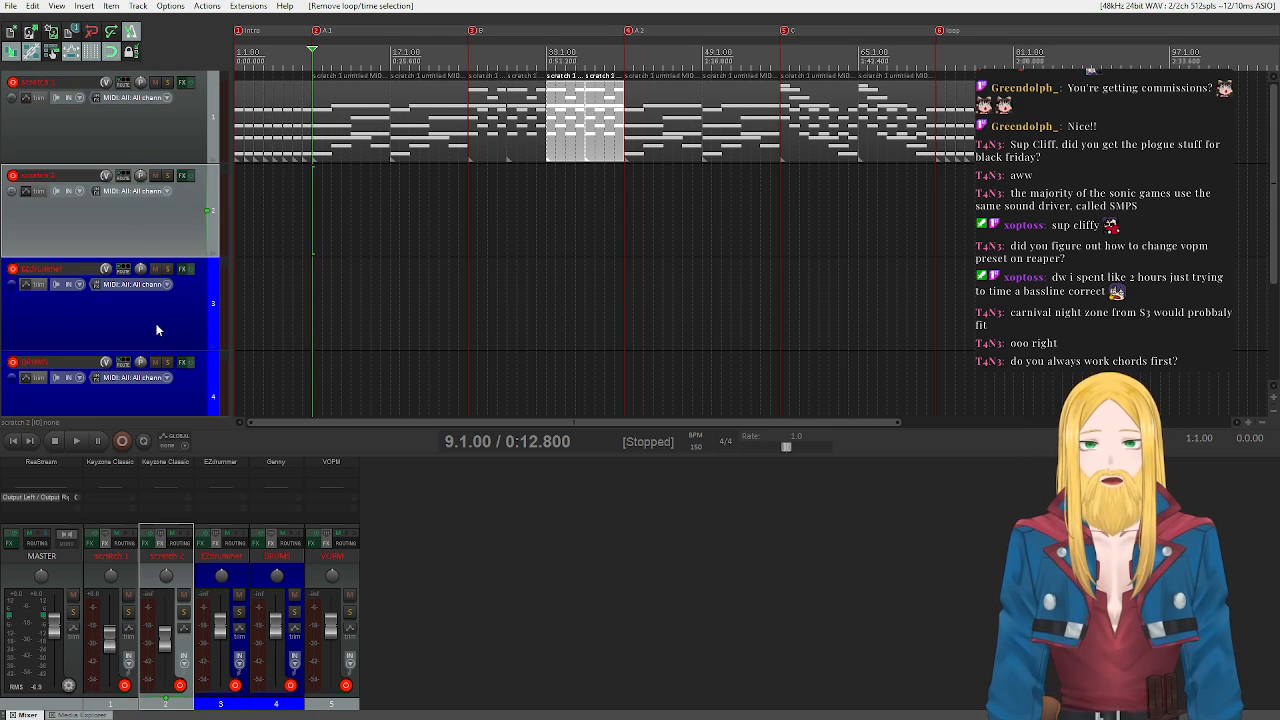
{"action": "left_click", "coordinate": [154, 328]}
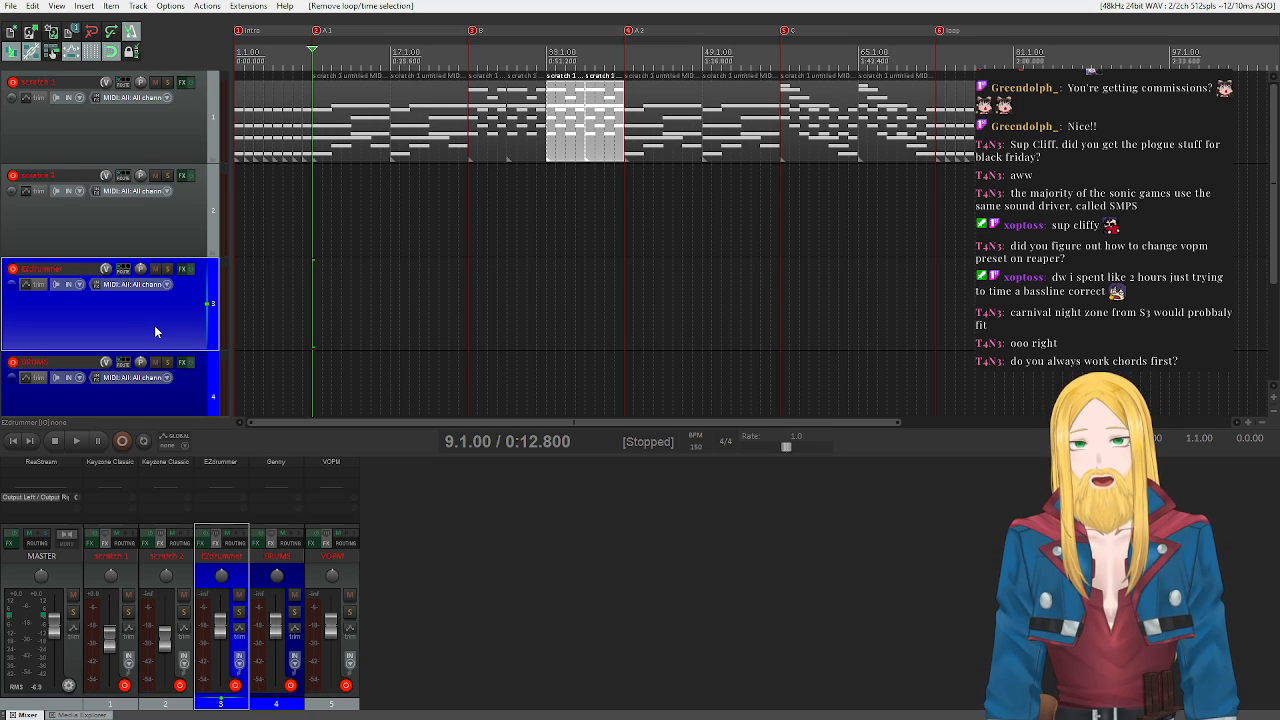
{"action": "left_click", "coordinate": [183, 270]}
{"action": "left_click", "coordinate": [490, 362]}
{"action": "left_click", "coordinate": [392, 322]}
{"action": "left_click", "coordinate": [366, 250]}
{"action": "left_click", "coordinate": [430, 234]}
{"action": "left_click", "coordinate": [512, 232]}
{"action": "left_click", "coordinate": [608, 360]}
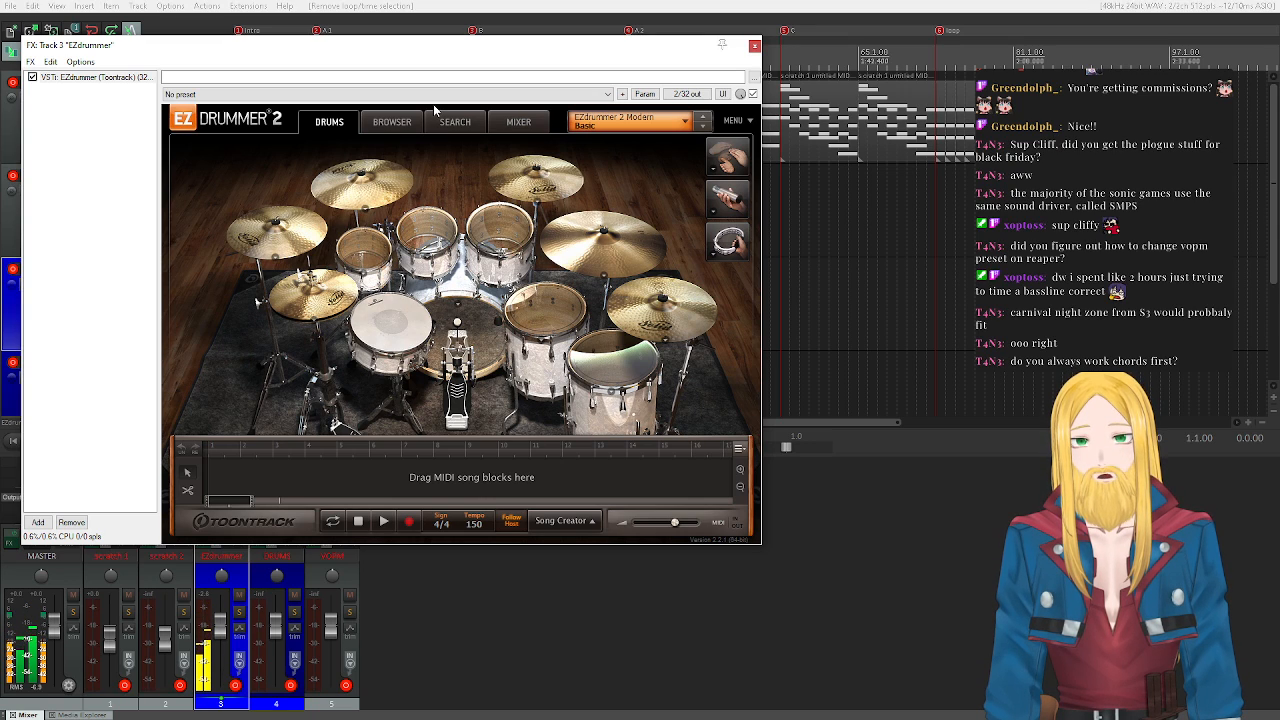
- Browse EZdrummer's MIDI library to the EZdrummer 1 Pop/Rock grooves under 4/4 Straight 50-140BPM
{"action": "left_click", "coordinate": [392, 121]}
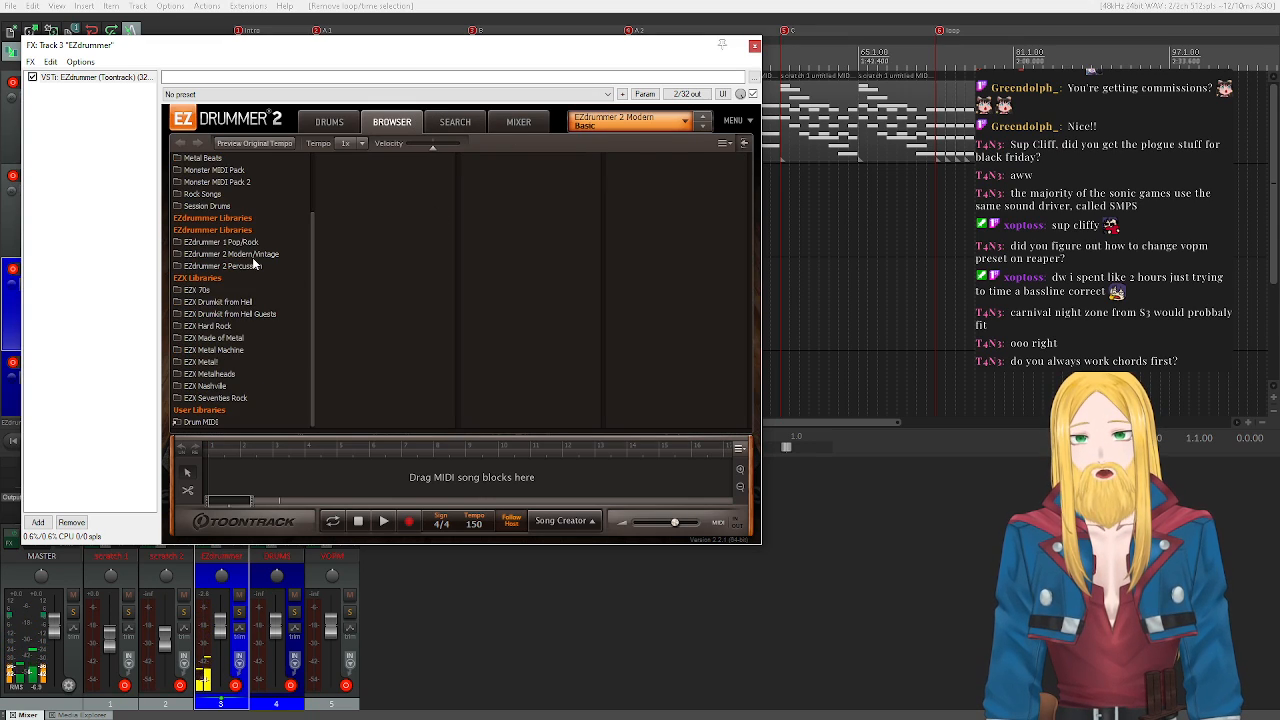
{"action": "scroll", "coordinate": [255, 265], "scroll_direction": "up", "scroll_amount": 2}
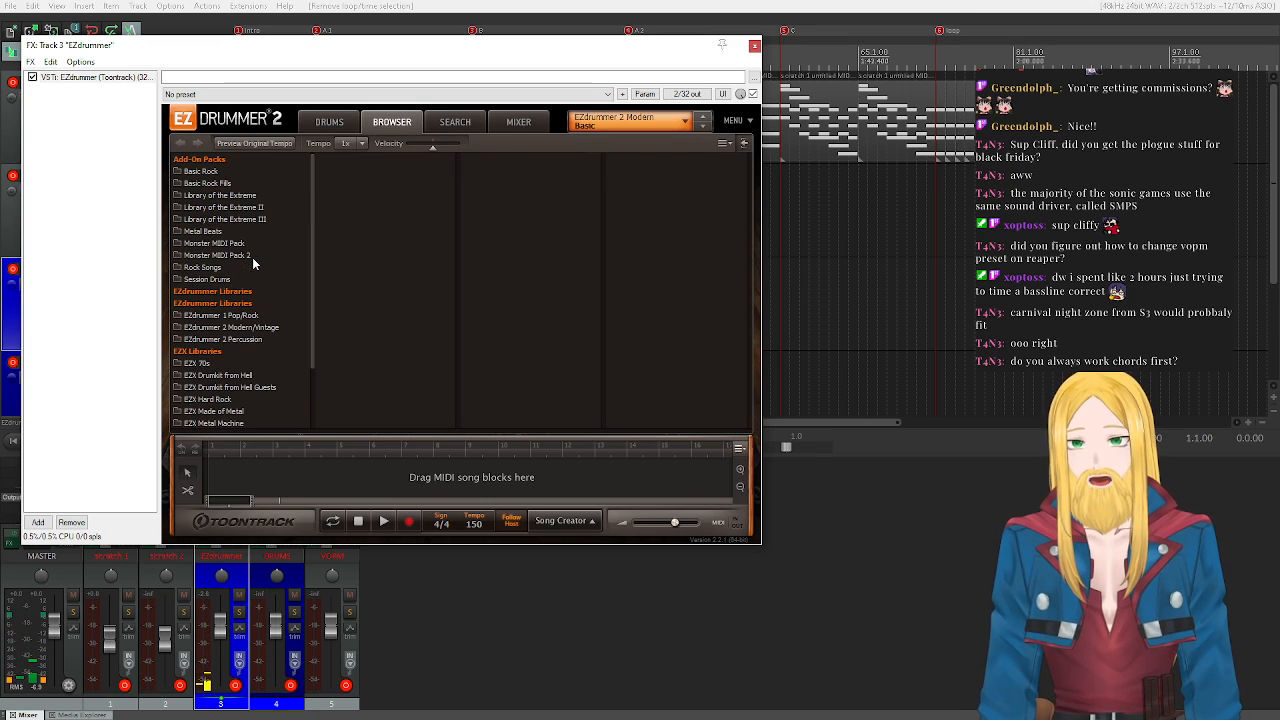
{"action": "left_click", "coordinate": [248, 316]}
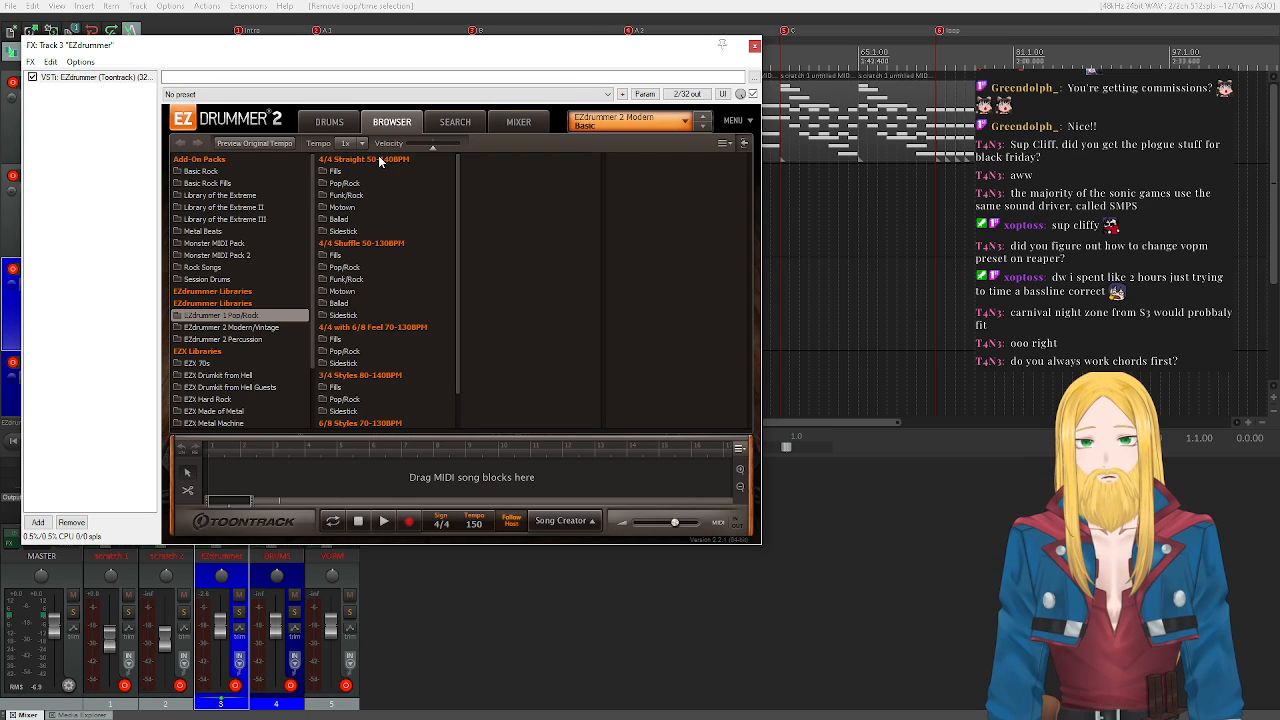
{"action": "scroll", "coordinate": [362, 290], "scroll_direction": "down", "scroll_amount": 1}
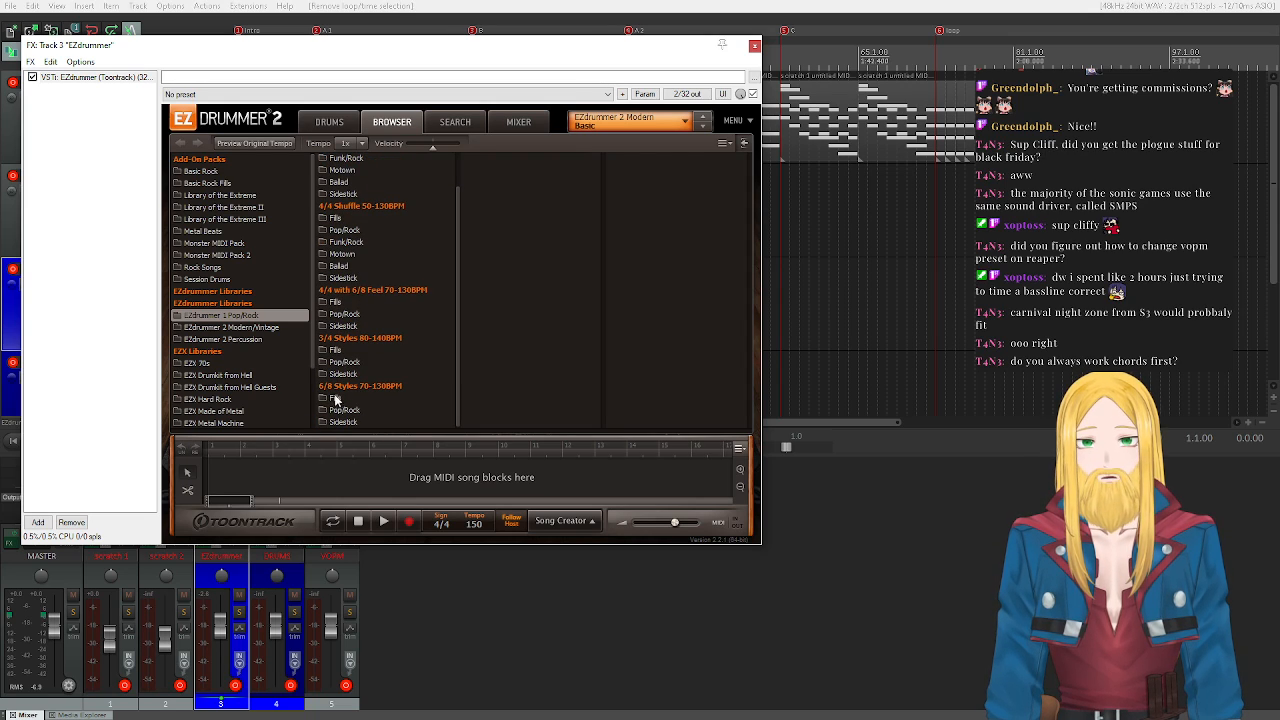
{"action": "scroll", "coordinate": [348, 349], "scroll_direction": "up", "scroll_amount": 1}
{"action": "left_click", "coordinate": [346, 185]}
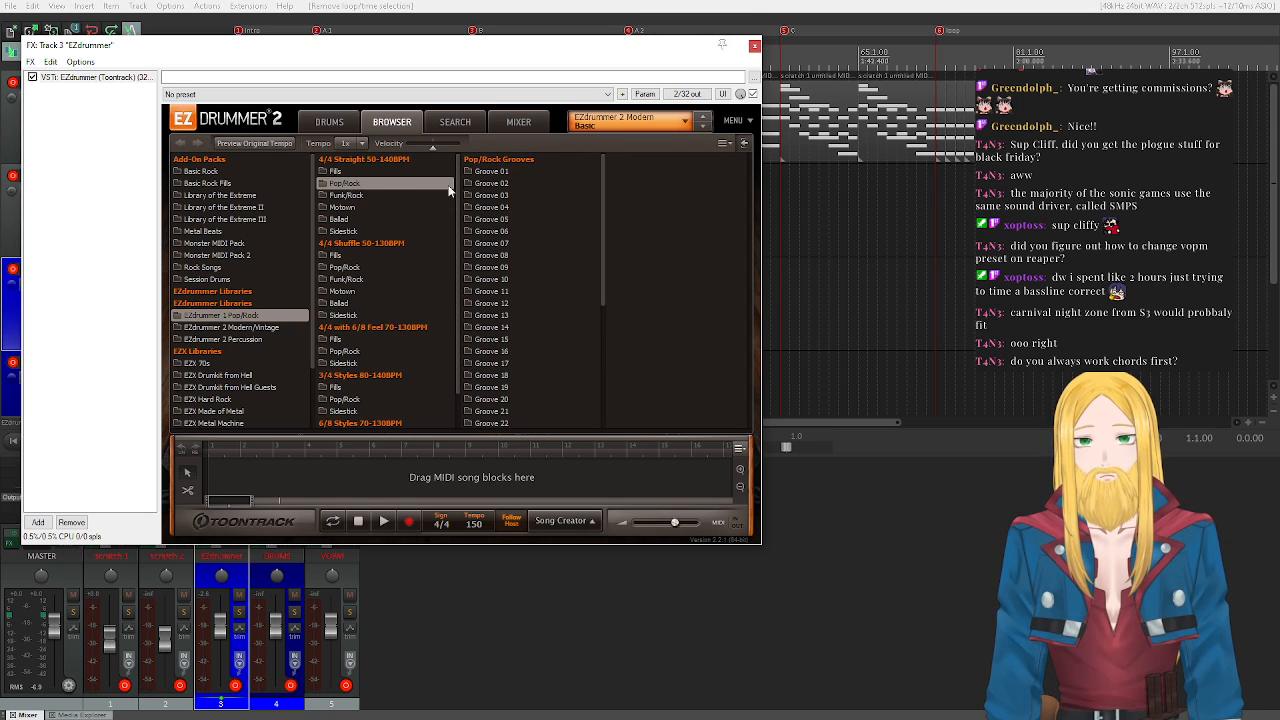
- Audition the Hats 4th Hard Closed variation of Groove 24, Groove 09 and Groove 07
{"action": "scroll", "coordinate": [497, 250], "scroll_direction": "down", "scroll_amount": 6}
{"action": "left_click", "coordinate": [491, 231]}
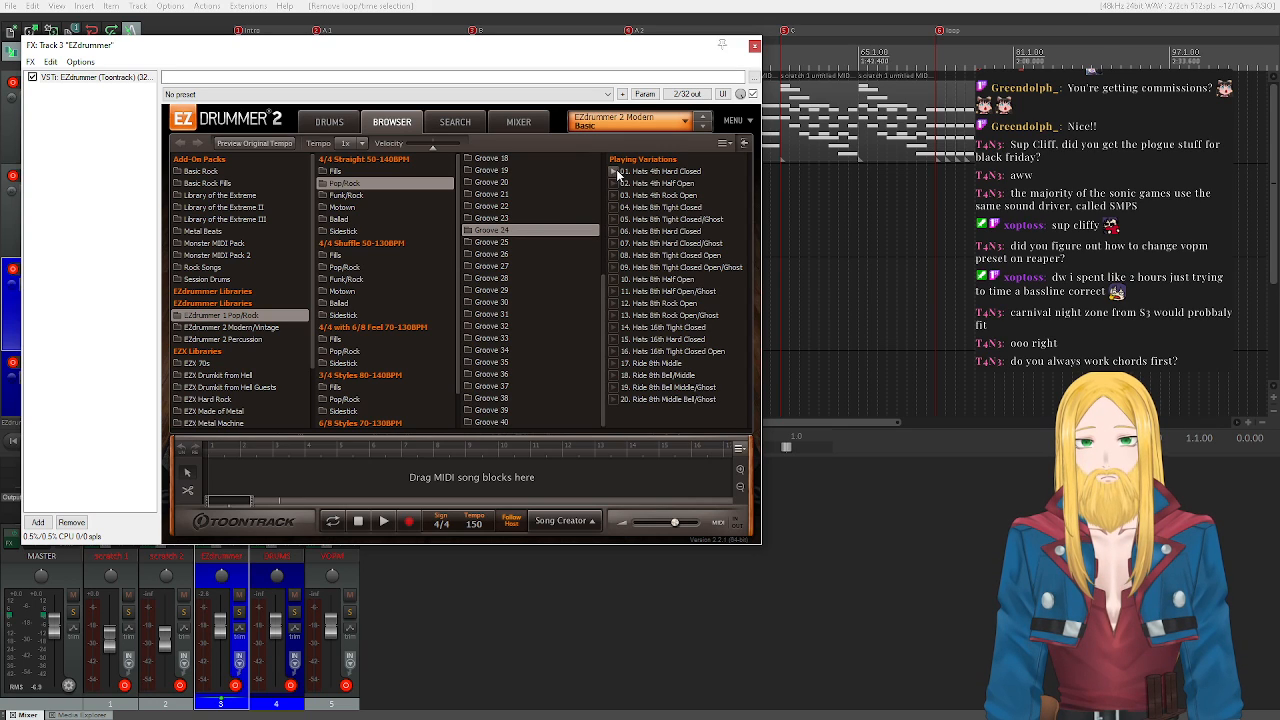
{"action": "left_click", "coordinate": [615, 173]}
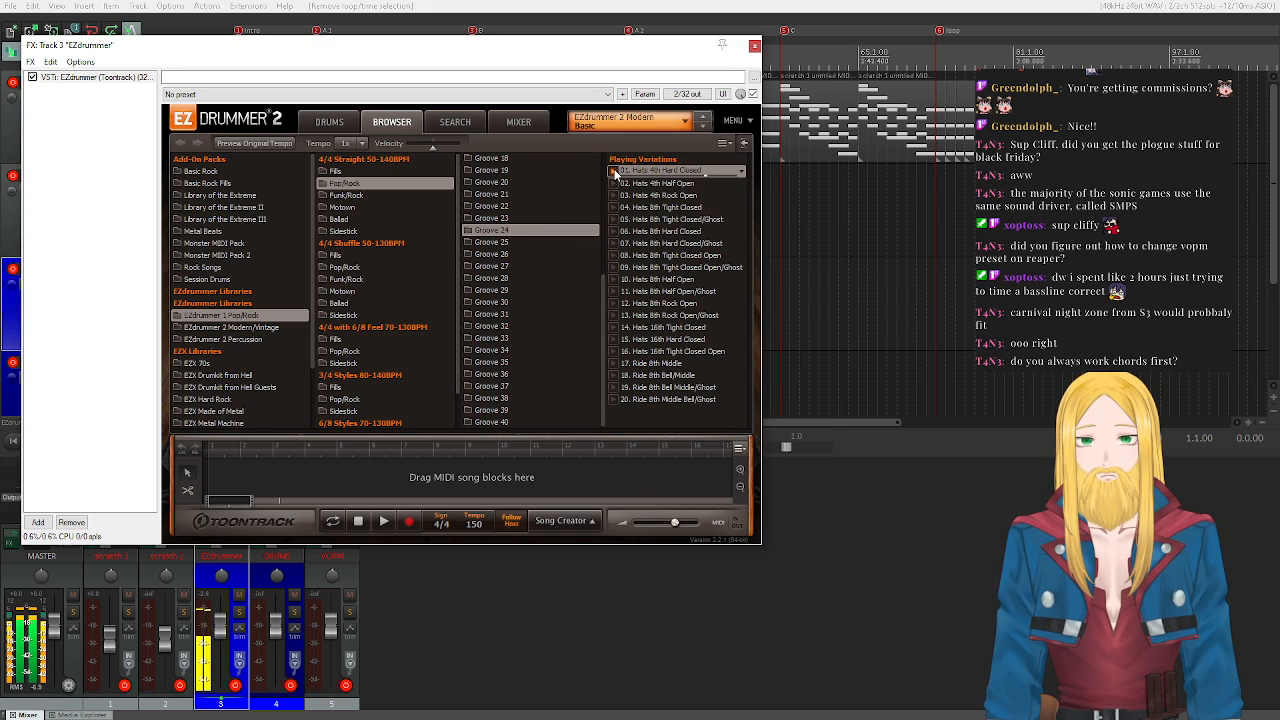
{"action": "scroll", "coordinate": [497, 260], "scroll_direction": "up", "scroll_amount": 5}
{"action": "left_click", "coordinate": [497, 231]}
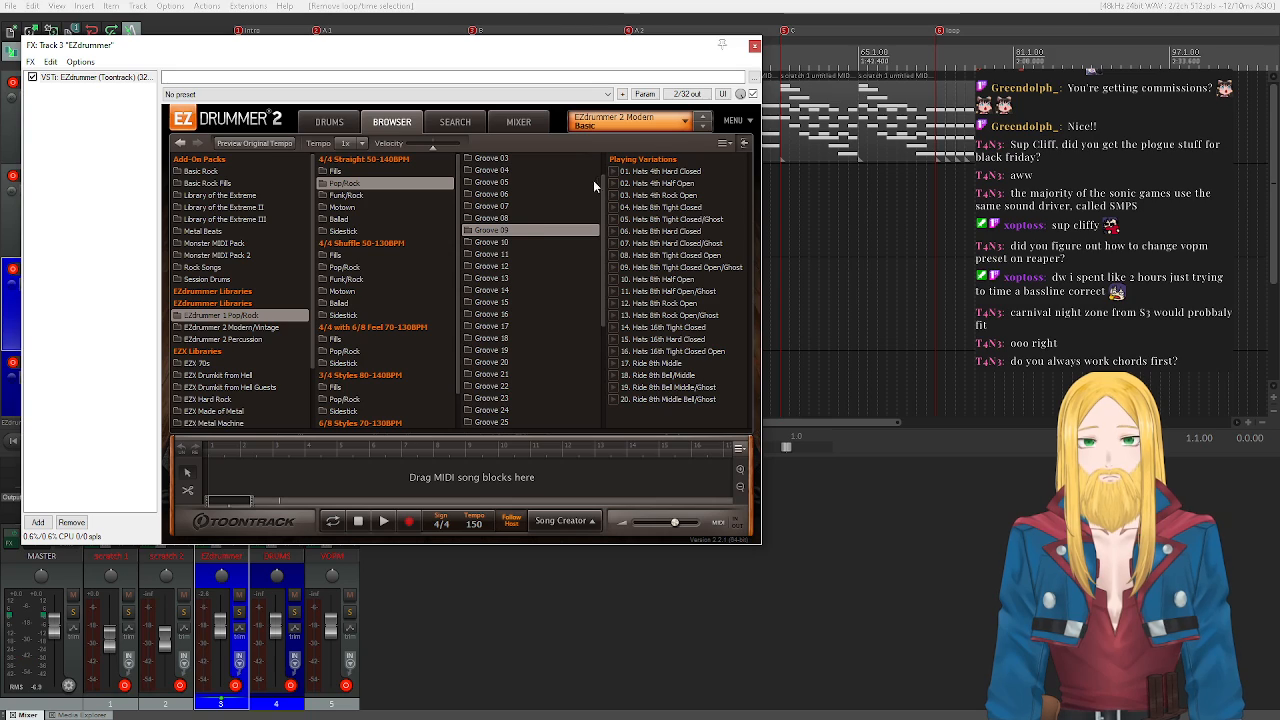
{"action": "left_click", "coordinate": [614, 172]}
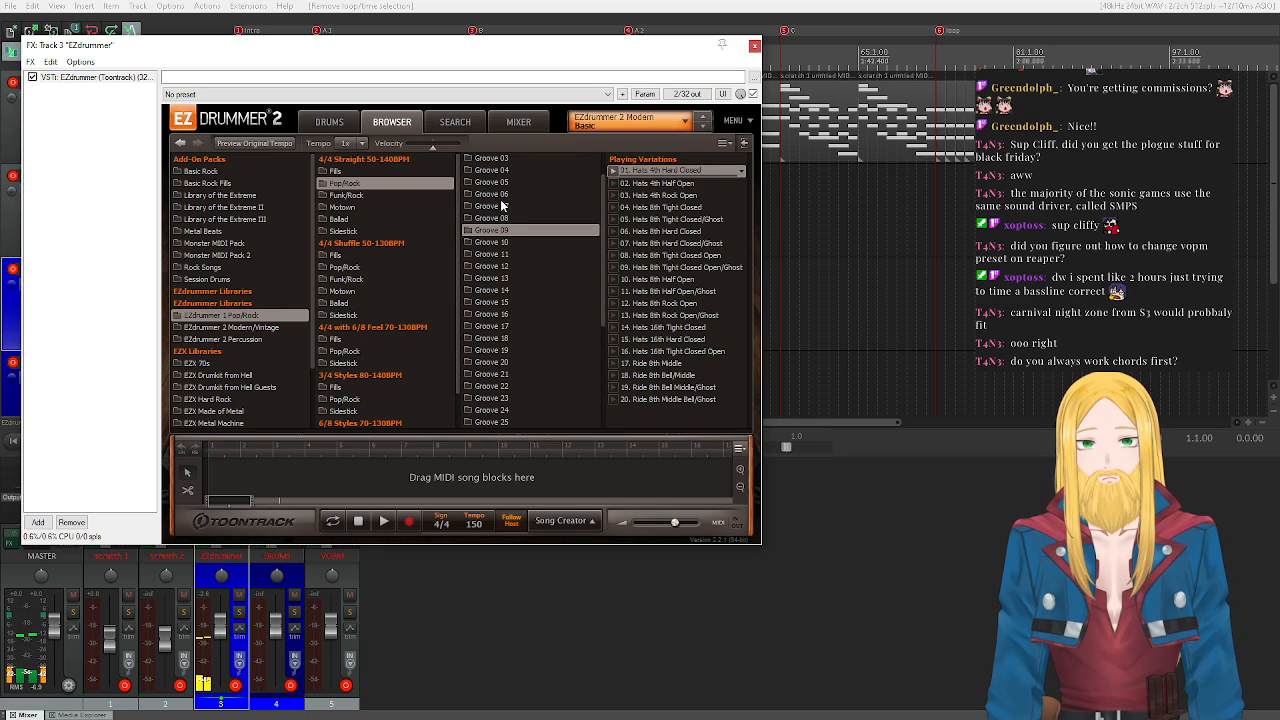
{"action": "left_click", "coordinate": [503, 206]}
{"action": "left_click", "coordinate": [613, 174]}
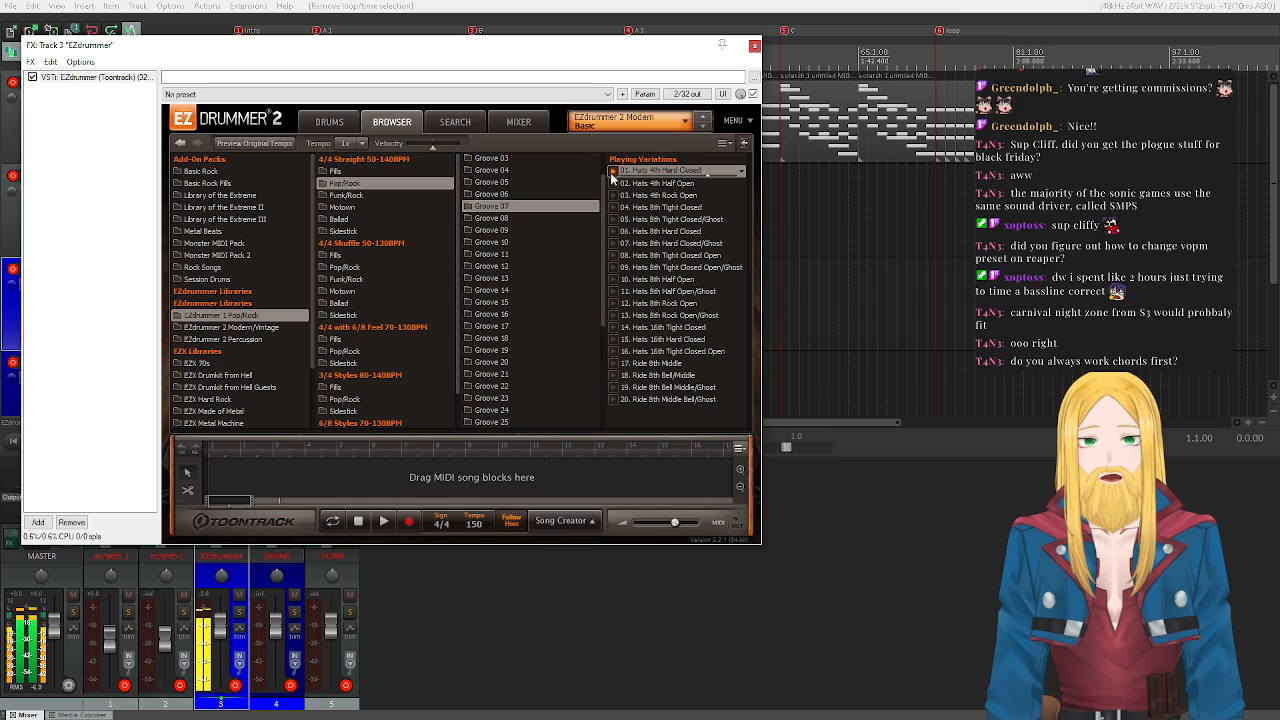
- Audition the Hats 4th Hard Closed variation of Groove 08, Groove 10, Groove 13 and Groove 12
{"action": "left_click", "coordinate": [505, 218]}
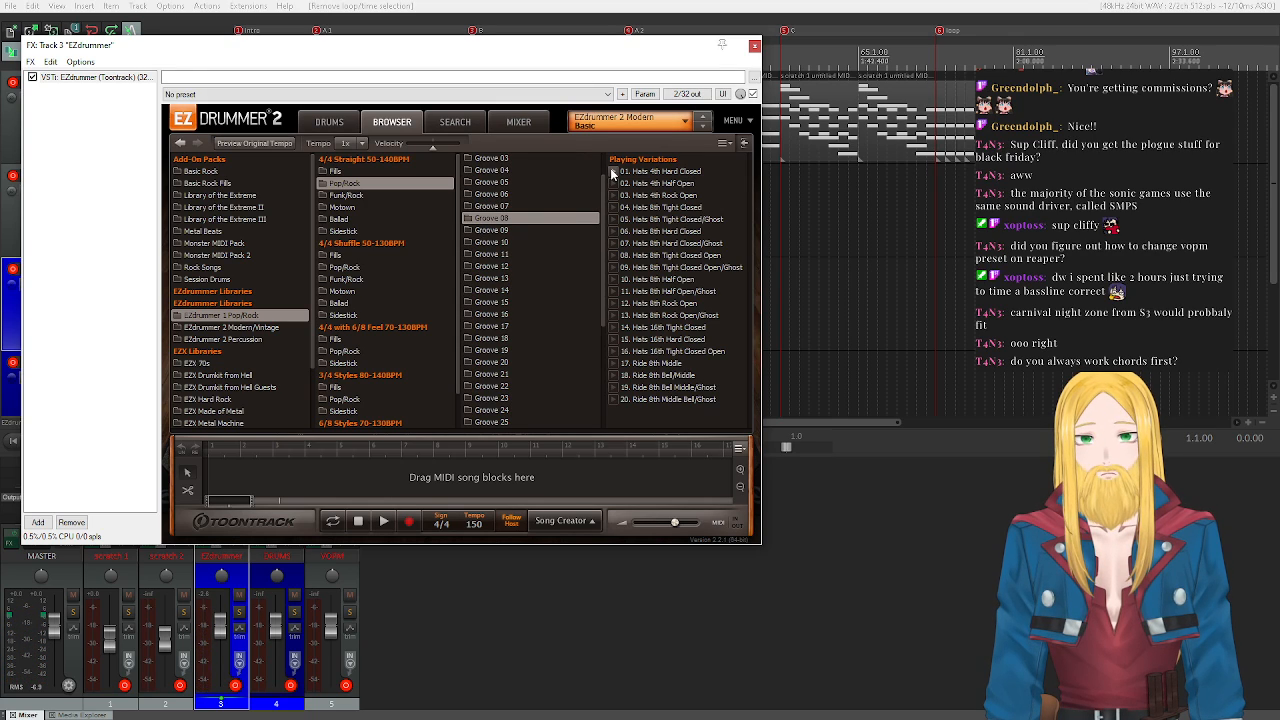
{"action": "left_click", "coordinate": [613, 172]}
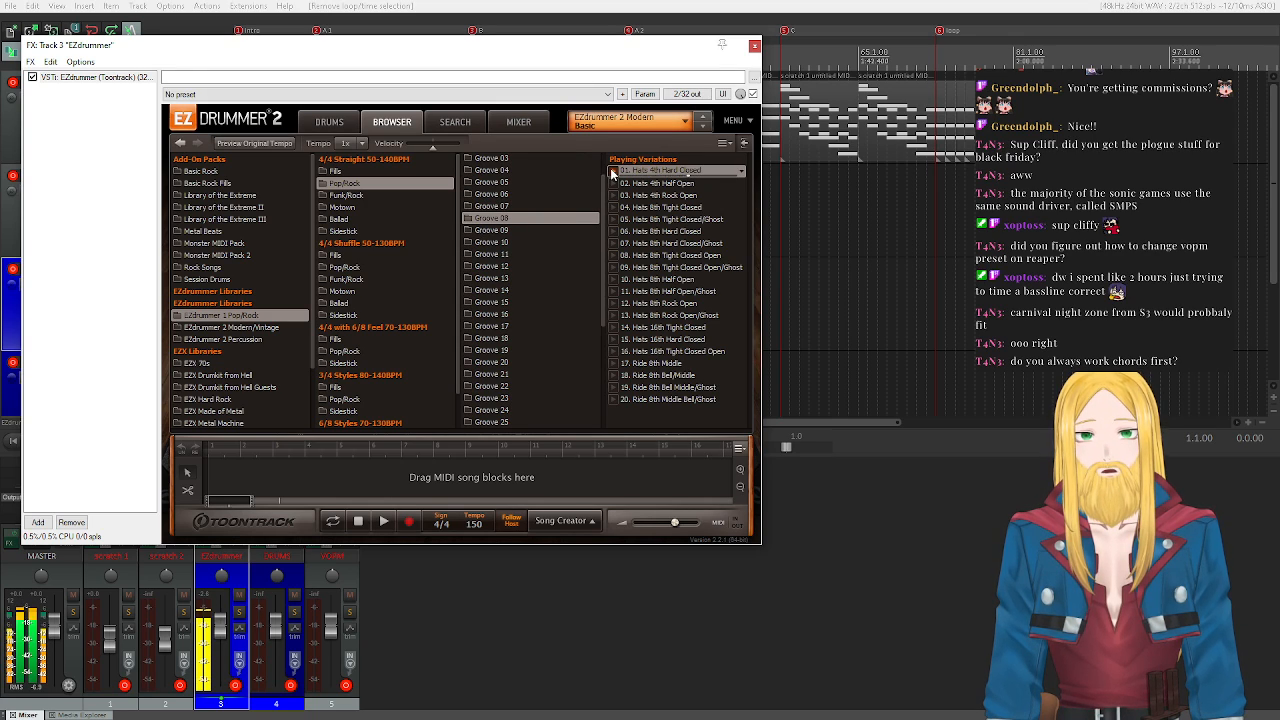
{"action": "left_click", "coordinate": [496, 243]}
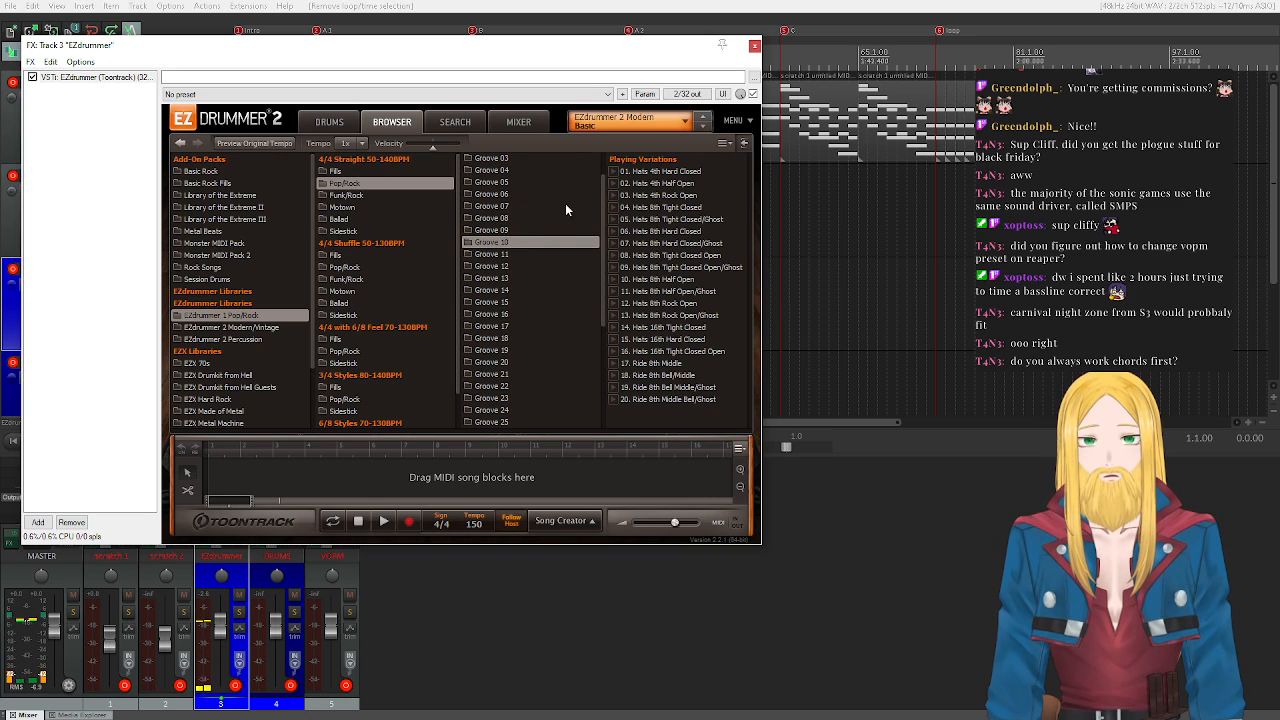
{"action": "left_click", "coordinate": [616, 172]}
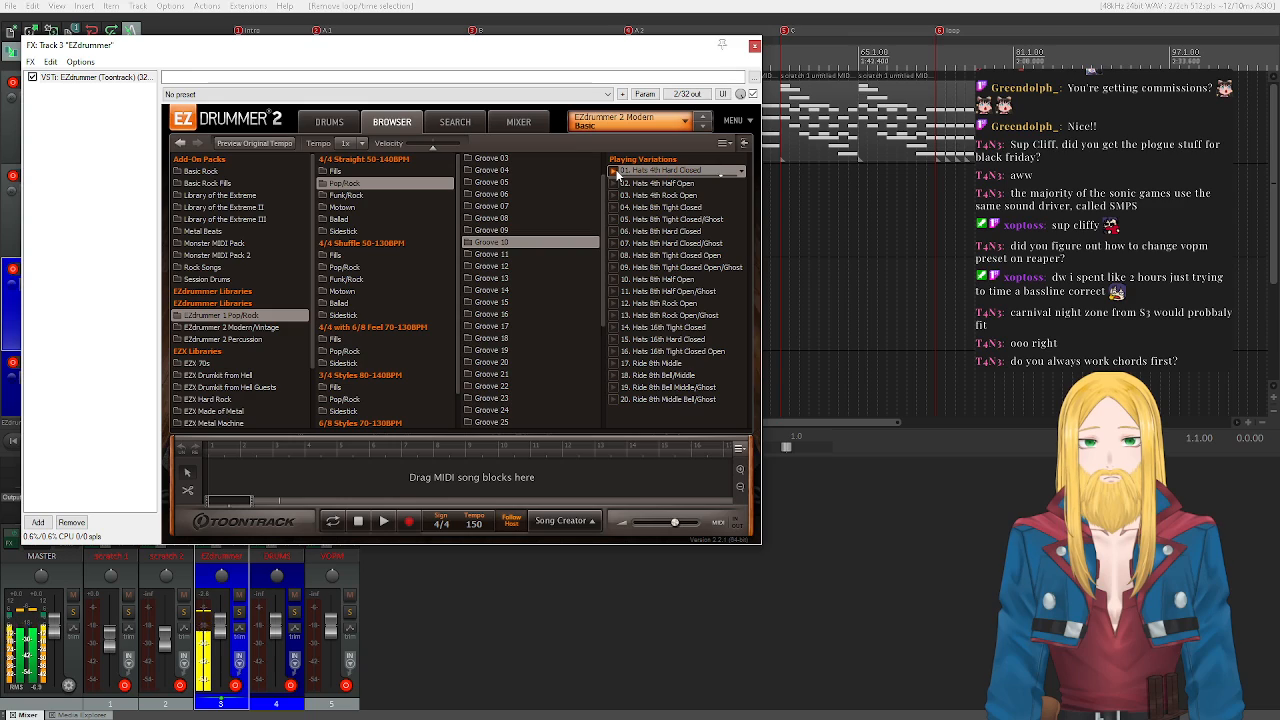
{"action": "key", "text": "Down"}
{"action": "key", "text": "Down"}
{"action": "key", "text": "Down"}
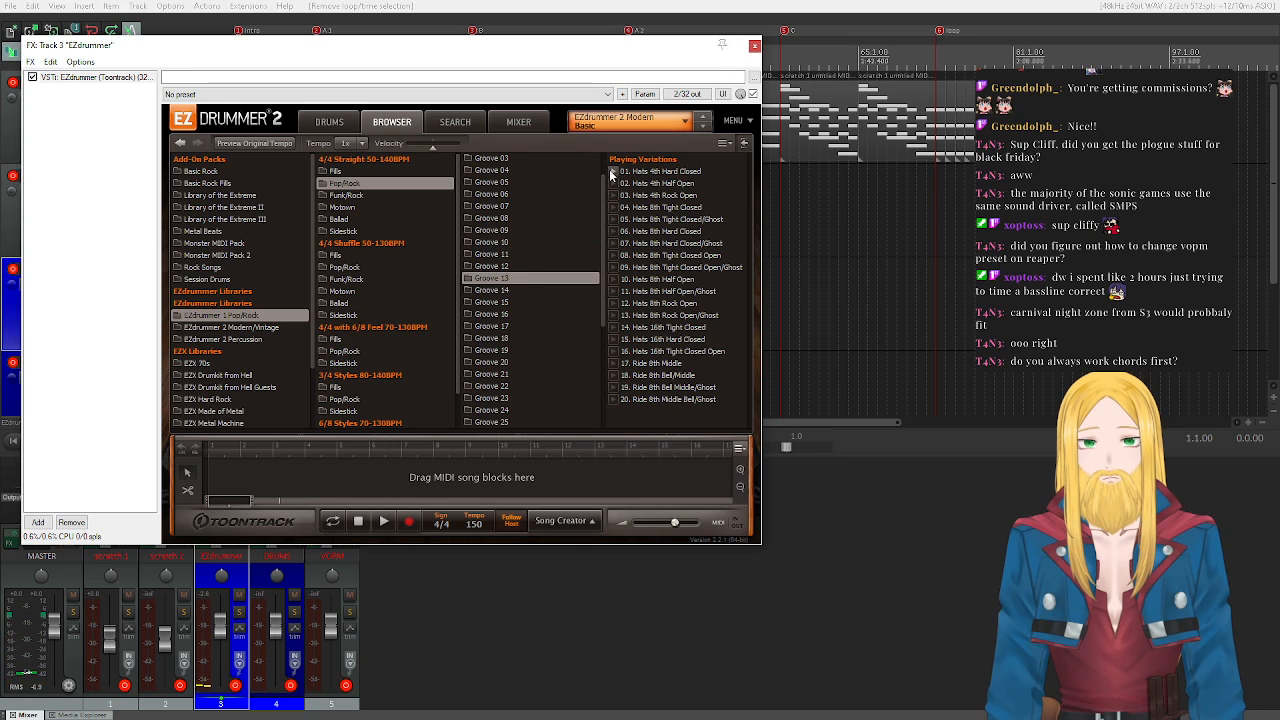
{"action": "left_click", "coordinate": [612, 172]}
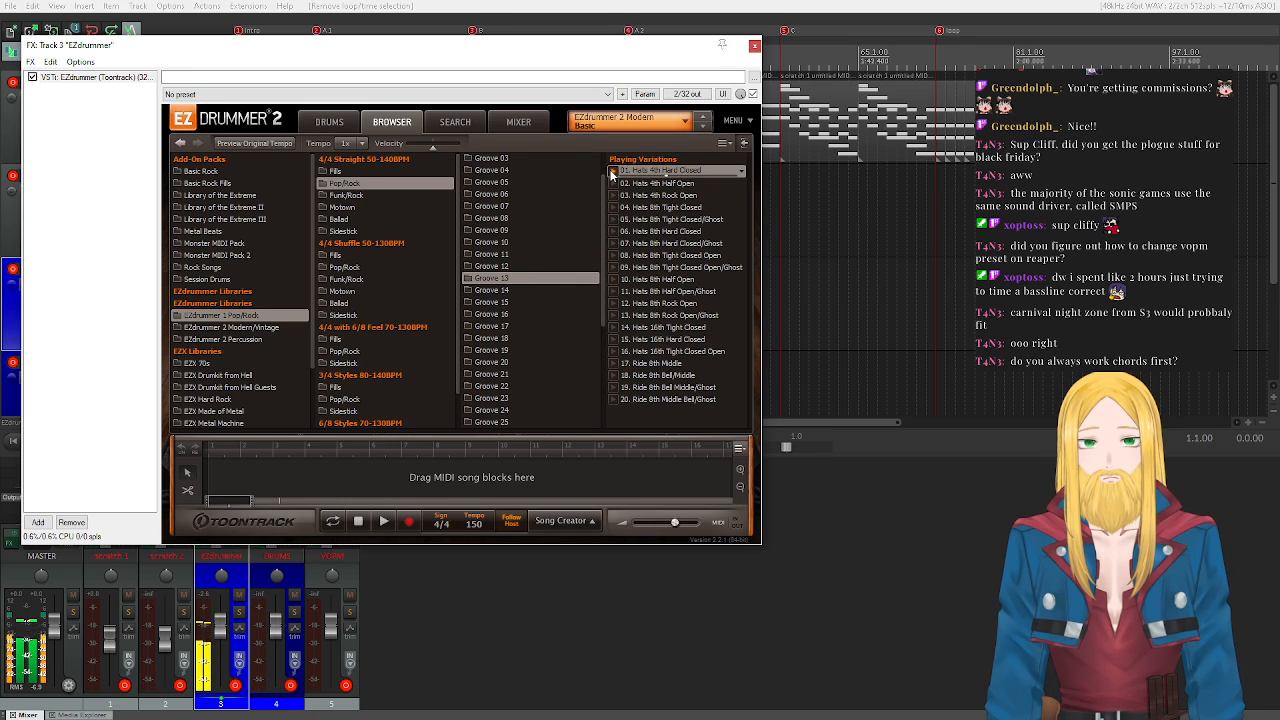
{"action": "left_click", "coordinate": [514, 267]}
{"action": "left_click", "coordinate": [612, 172]}
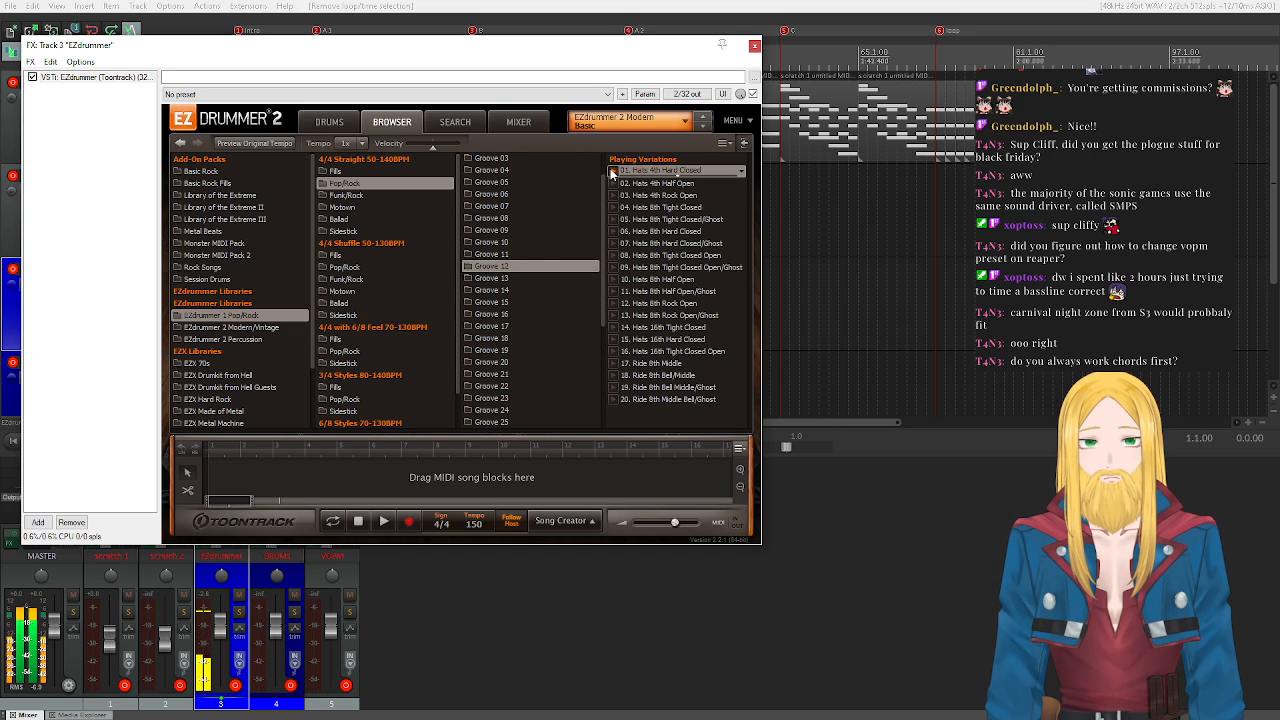
- Insert Groove 12's Hats 4th Hard Closed pattern on the EZdrummer track at bar 9, then close the plugin window
{"action": "left_click_drag", "start_coordinate": [494, 49], "coordinate": [839, 393]}
{"action": "left_click", "coordinate": [309, 305]}
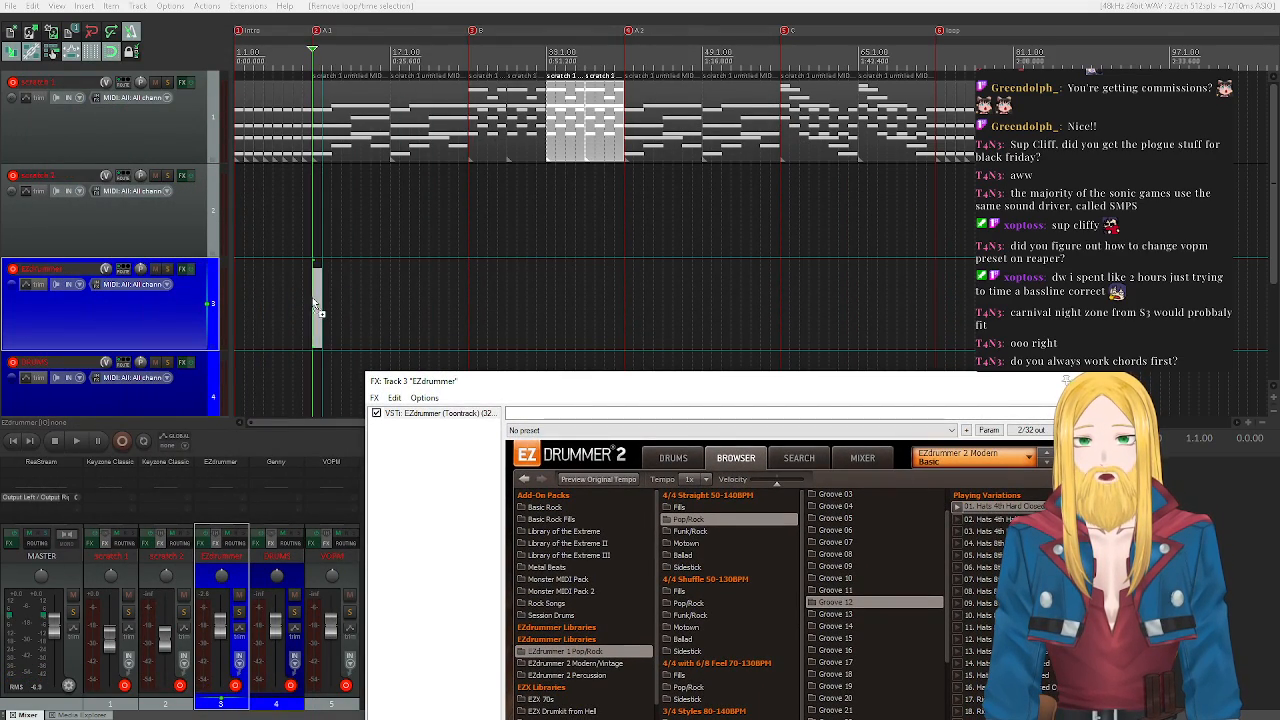
{"action": "left_click_drag", "start_coordinate": [314, 305], "coordinate": [314, 305]}
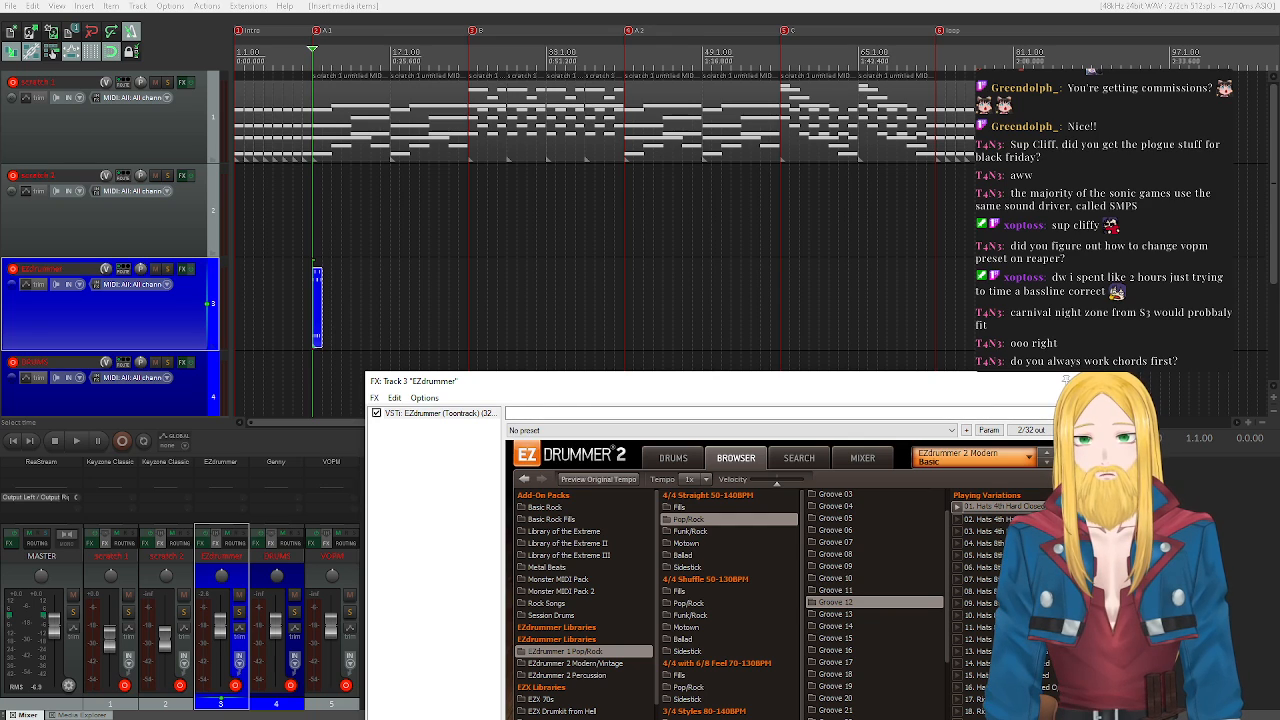
{"action": "left_click_drag", "start_coordinate": [1000, 385], "coordinate": [955, 428]}
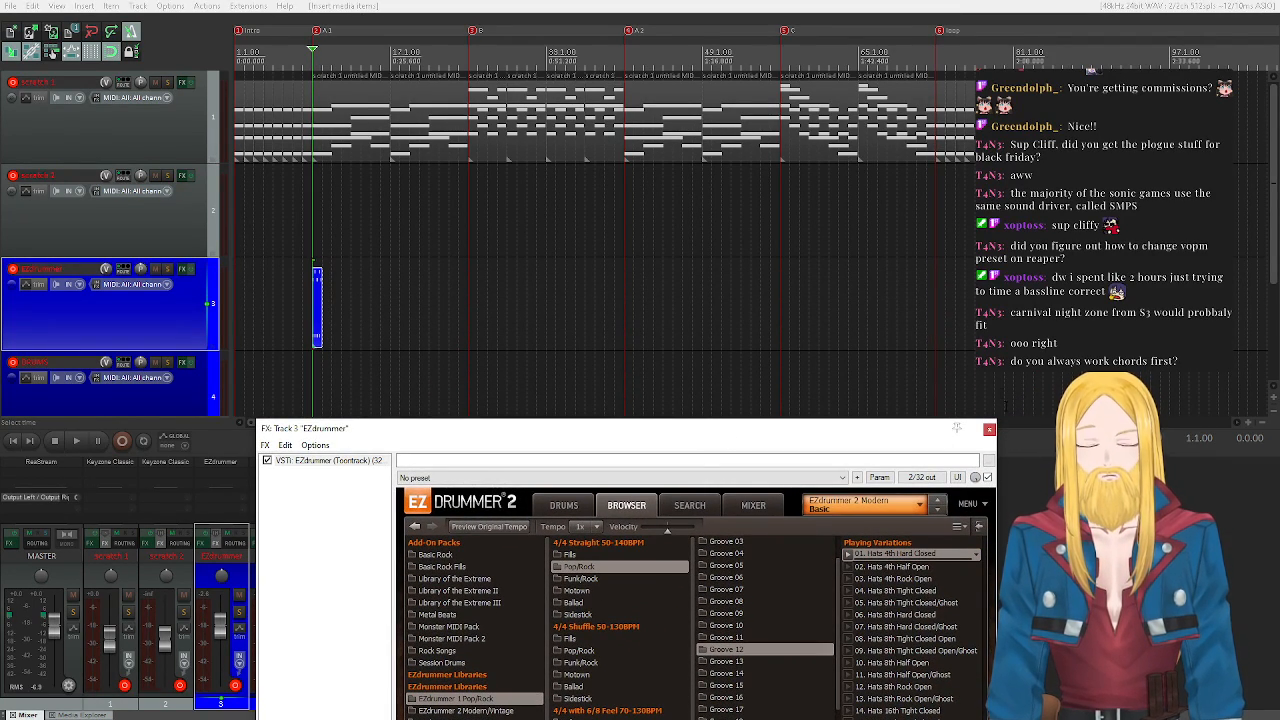
{"action": "left_click", "coordinate": [989, 430]}
- Copy the bar 9 groove item down to the DRUMS track and mute the EZdrummer track
{"action": "scroll", "coordinate": [141, 253], "scroll_direction": "down", "scroll_amount": 2}
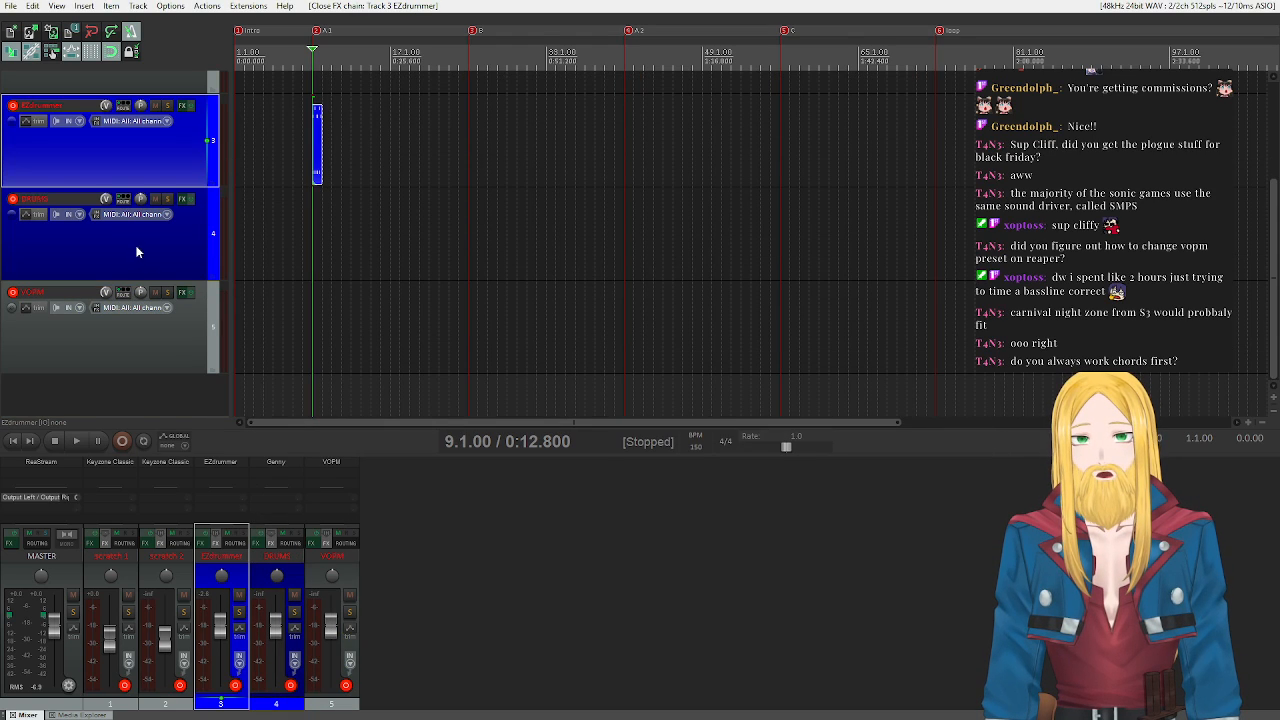
{"action": "left_click", "coordinate": [138, 252]}
{"action": "left_click_drag", "start_coordinate": [315, 156], "coordinate": [320, 232]}
{"action": "left_click", "coordinate": [188, 152]}
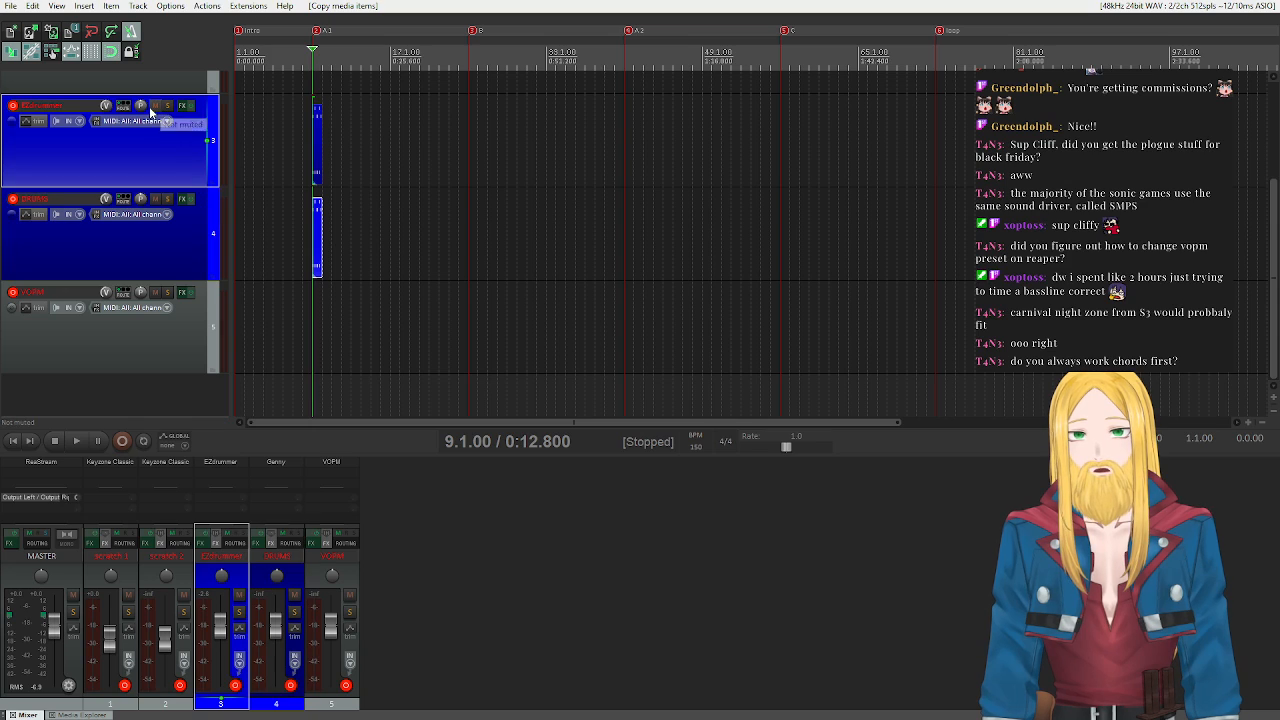
{"action": "left_click", "coordinate": [155, 105]}
- Check the Genny instrument loaded on the DRUMS track and close its window
{"action": "left_click", "coordinate": [172, 240]}
{"action": "left_click", "coordinate": [183, 200]}
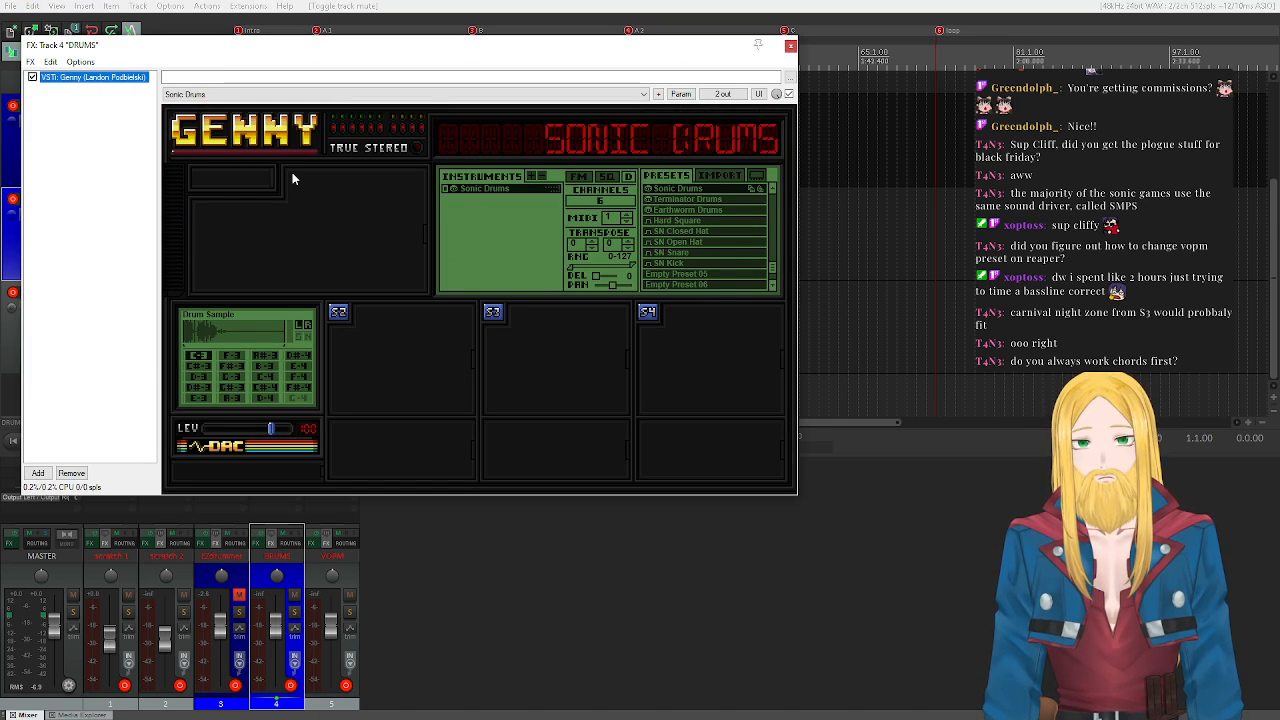
{"action": "left_click", "coordinate": [790, 47]}
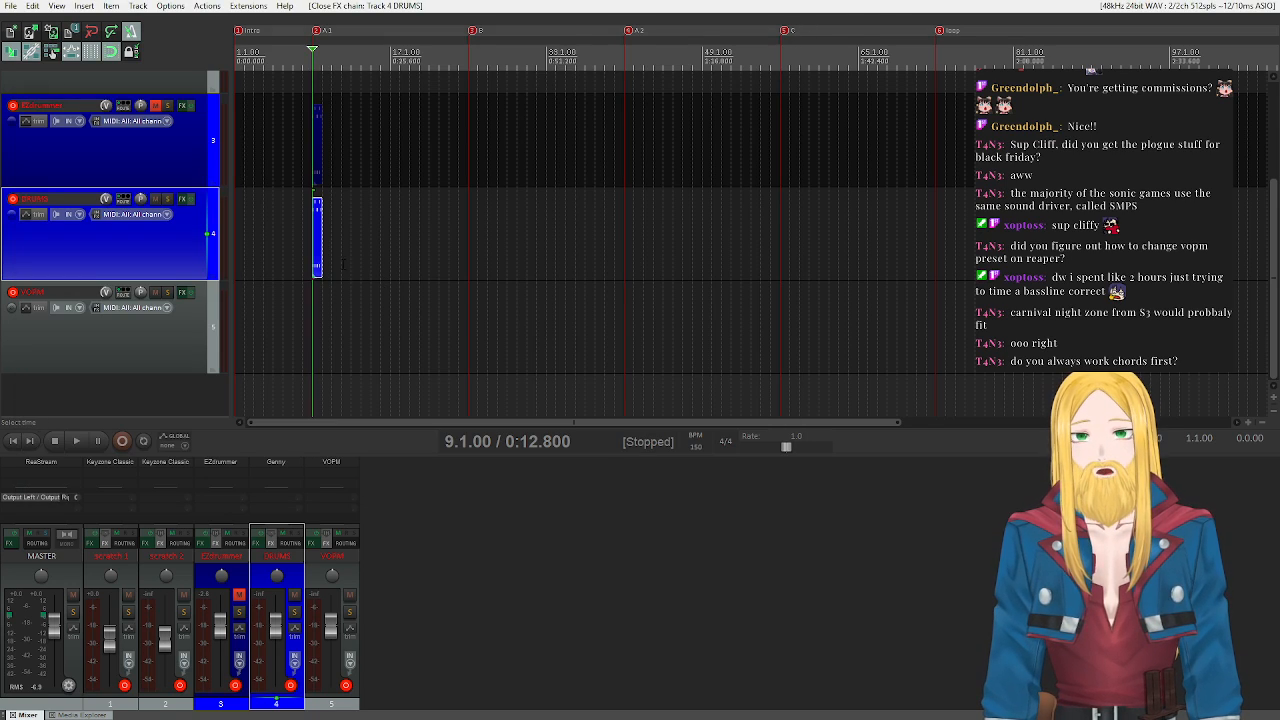
- Open the DRUMS track's groove item in the MIDI editor and audition the keys around its kick and snare notes
{"action": "double_click", "coordinate": [317, 256]}
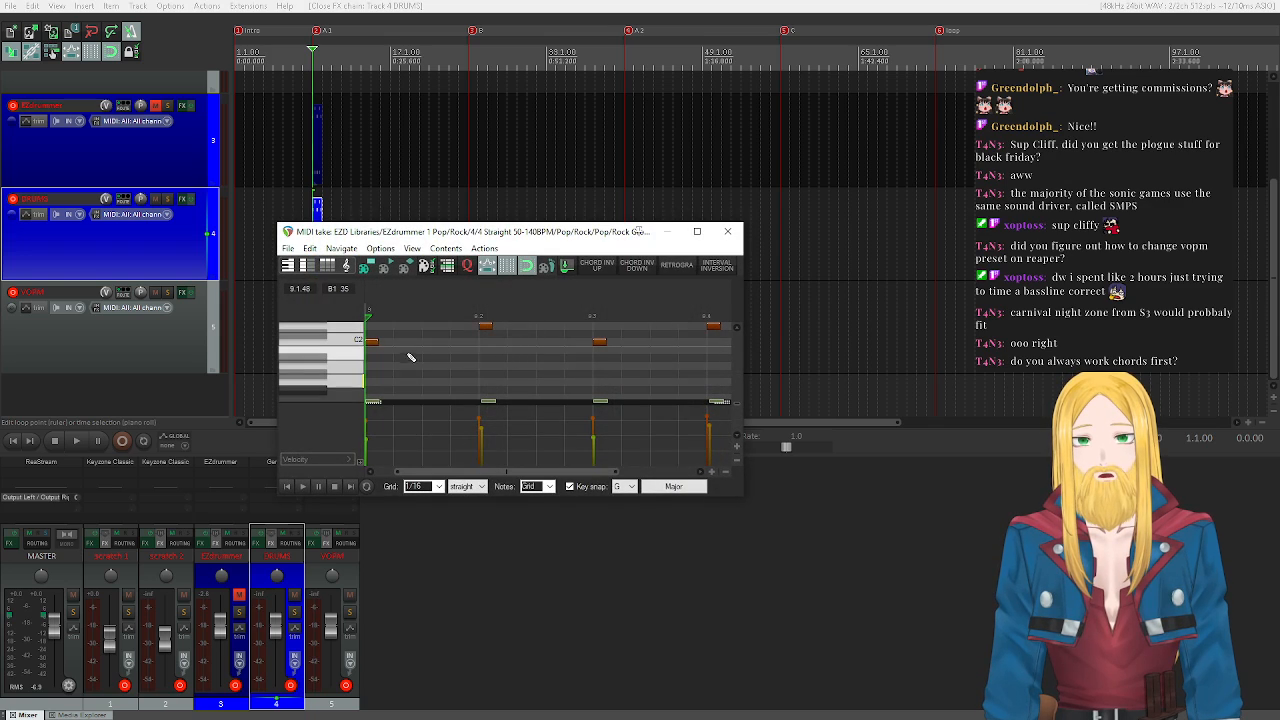
{"action": "scroll", "coordinate": [404, 355], "scroll_direction": "down", "scroll_amount": 3}
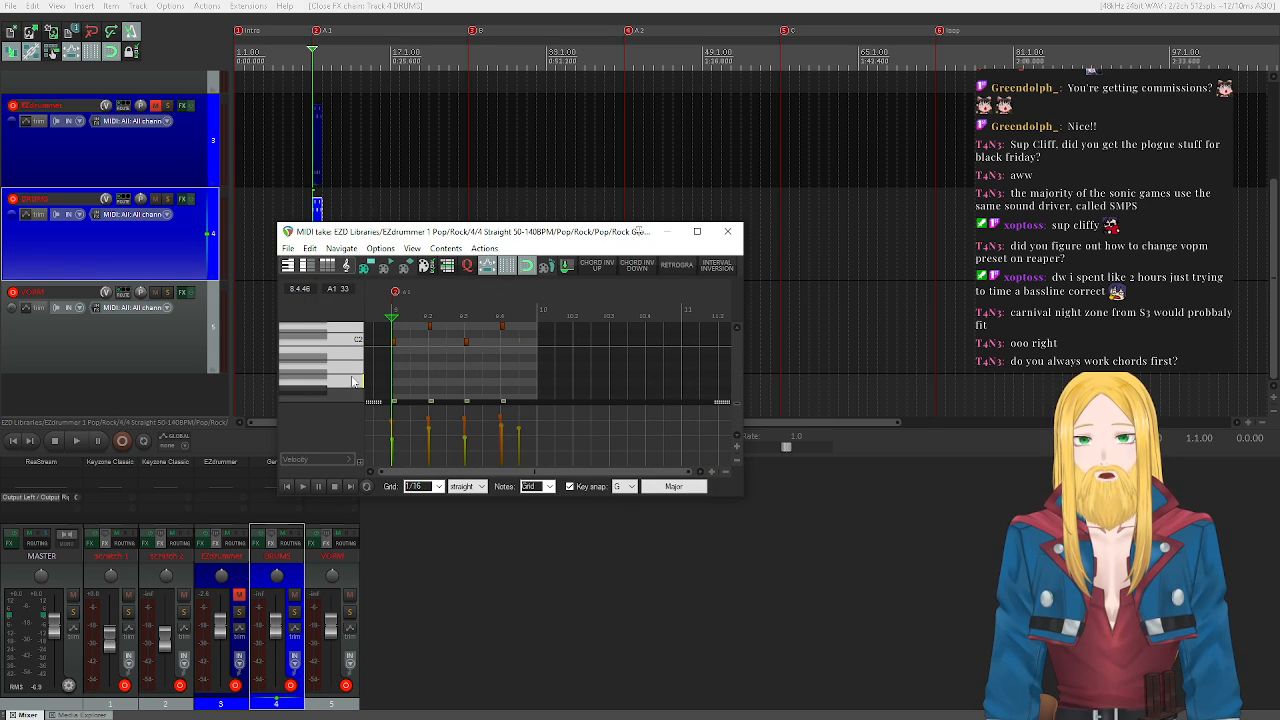
{"action": "left_click", "coordinate": [352, 380]}
{"action": "left_click_drag", "start_coordinate": [353, 367], "coordinate": [355, 349]}
{"action": "scroll", "coordinate": [354, 352], "scroll_direction": "up", "scroll_amount": 2}
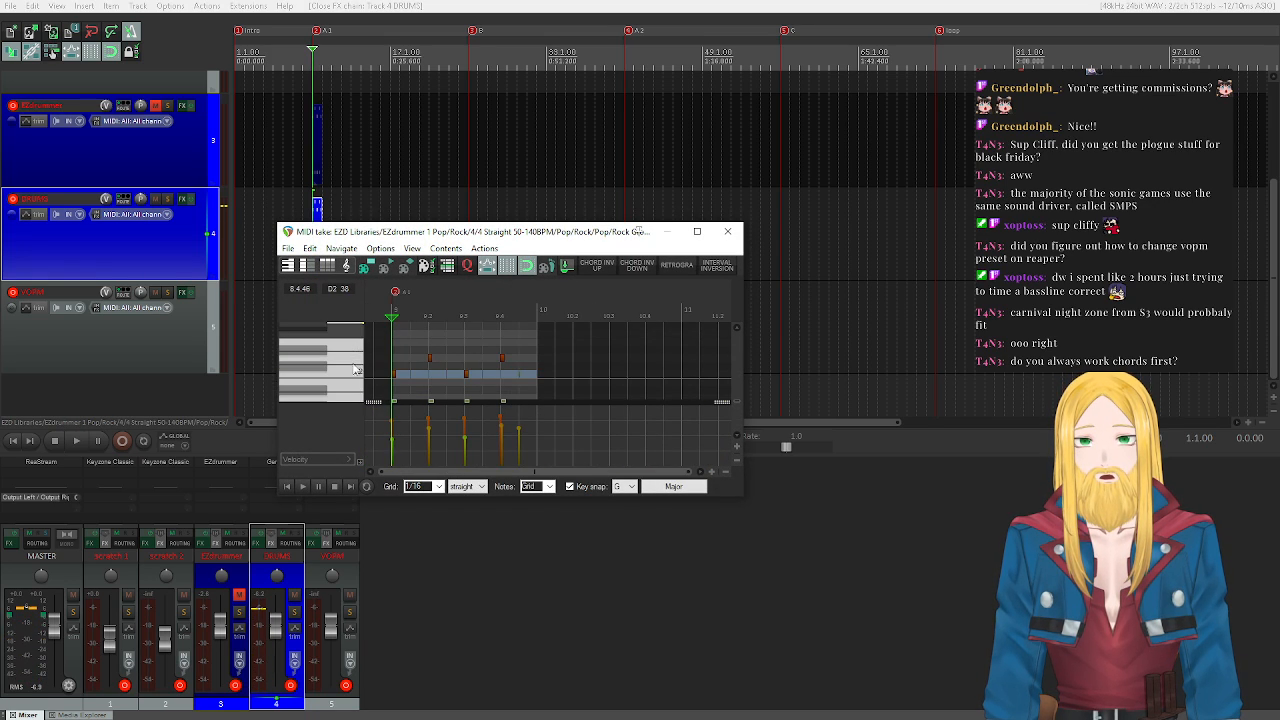
{"action": "left_click", "coordinate": [351, 375]}
{"action": "left_click", "coordinate": [352, 357]}
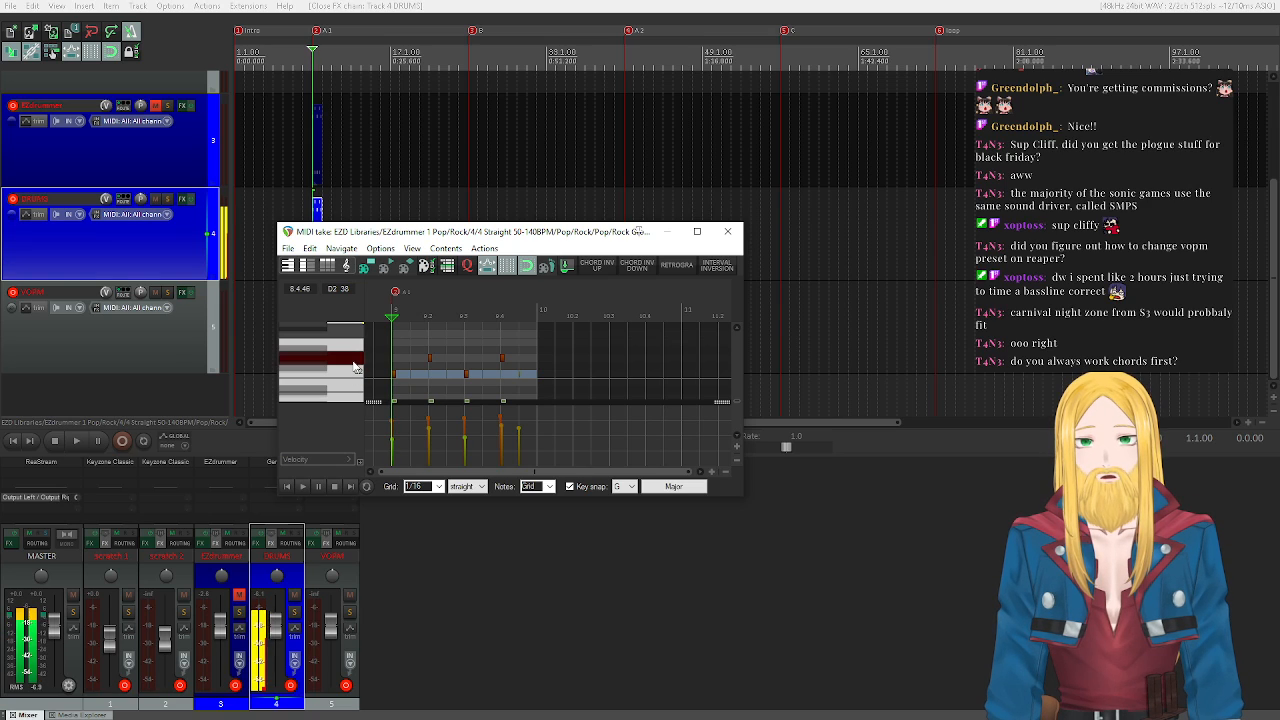
- Turn off key snap in the MIDI editor and audition the Genny drum sounds on the keys from C2 upward
{"action": "left_click", "coordinate": [570, 486]}
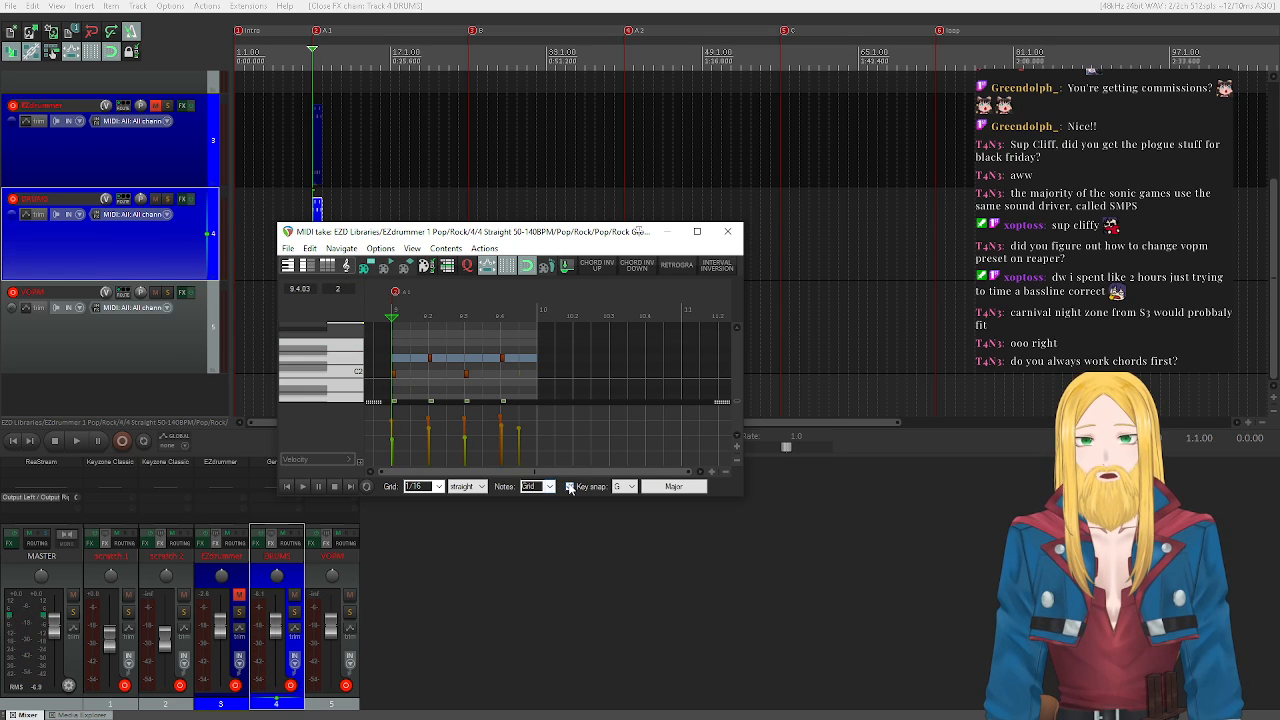
{"action": "left_click", "coordinate": [357, 375]}
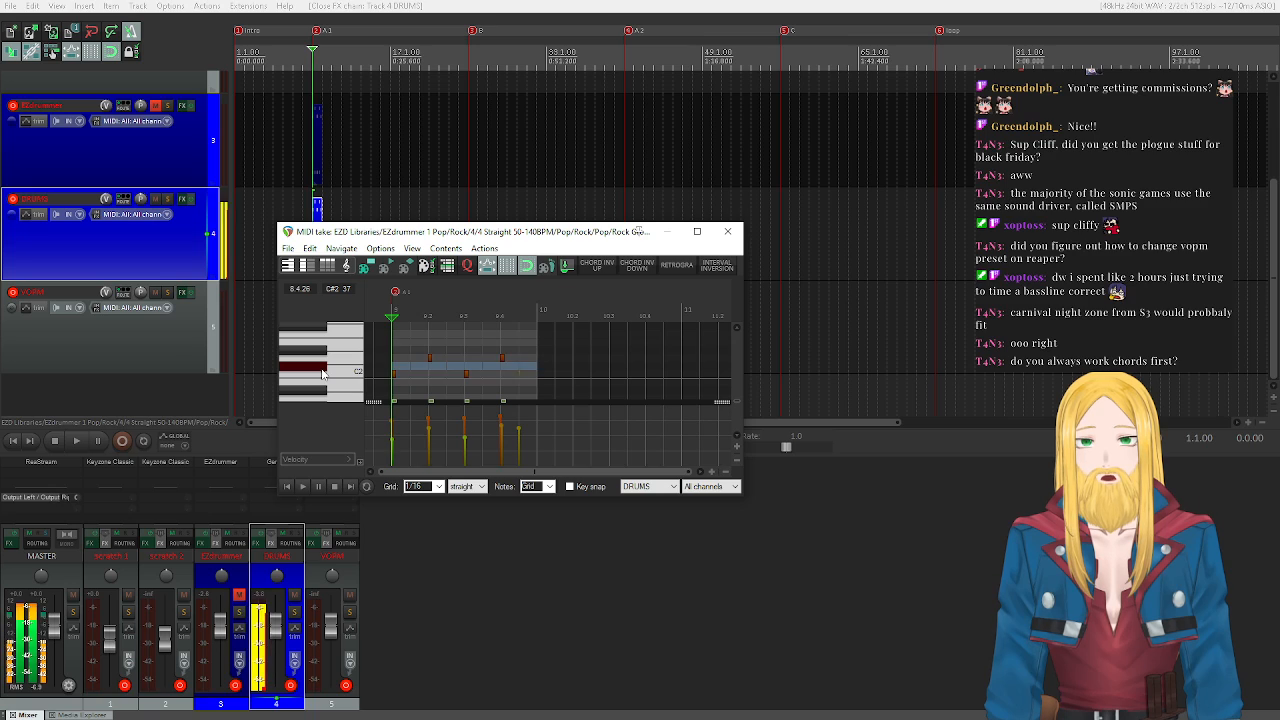
{"action": "left_click", "coordinate": [322, 355]}
{"action": "left_click", "coordinate": [322, 370]}
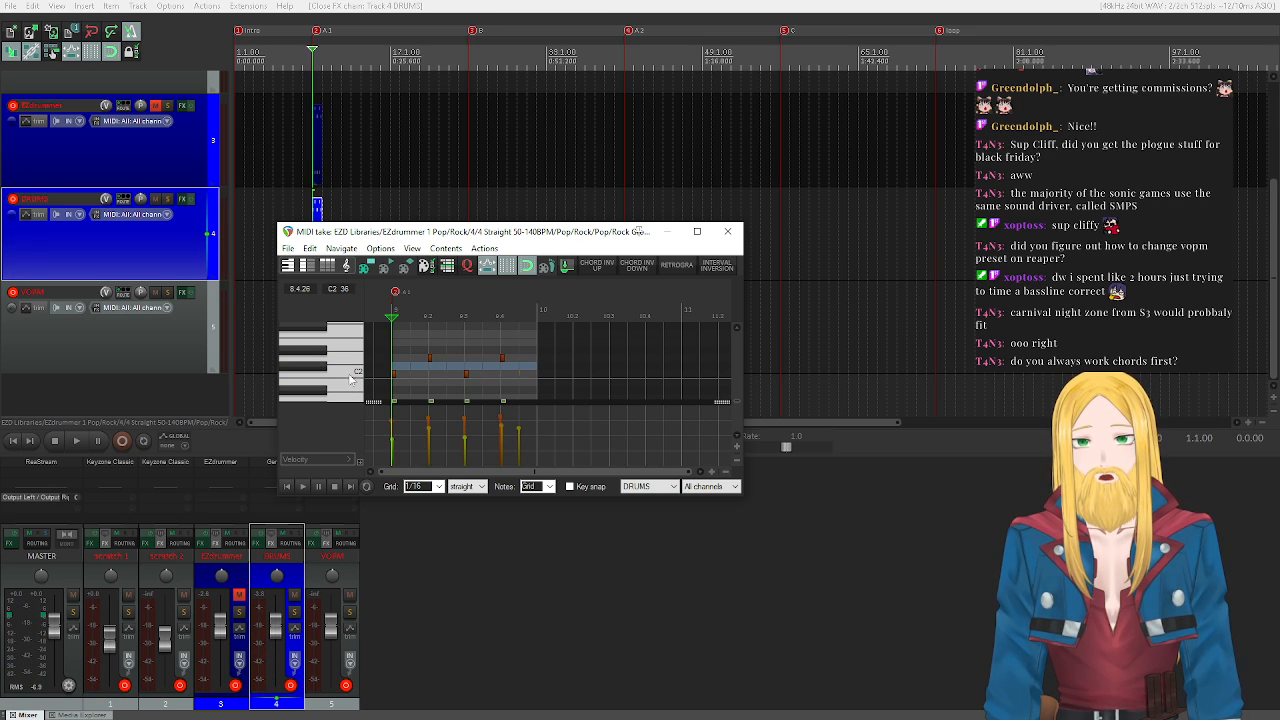
{"action": "left_click", "coordinate": [358, 355]}
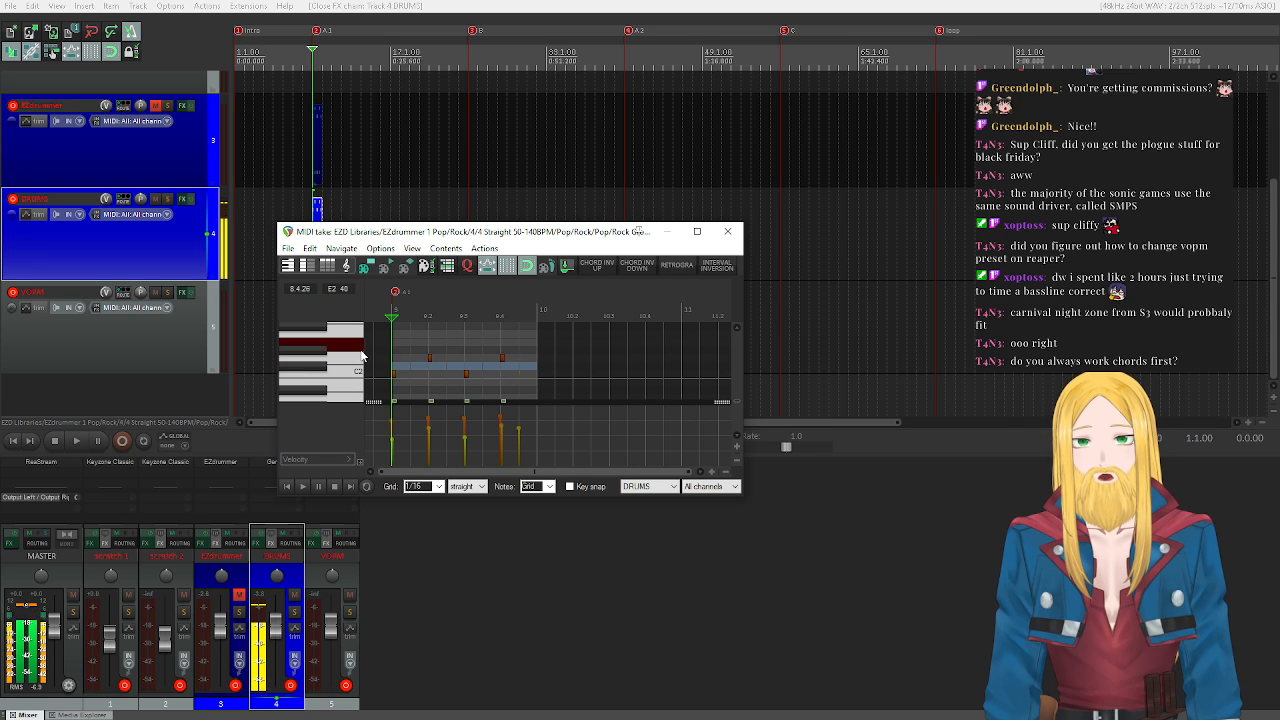
{"action": "scroll", "coordinate": [358, 355], "scroll_direction": "up", "scroll_amount": 1}
{"action": "scroll", "coordinate": [358, 355], "scroll_direction": "up", "scroll_amount": 1}
{"action": "left_click", "coordinate": [358, 369]}
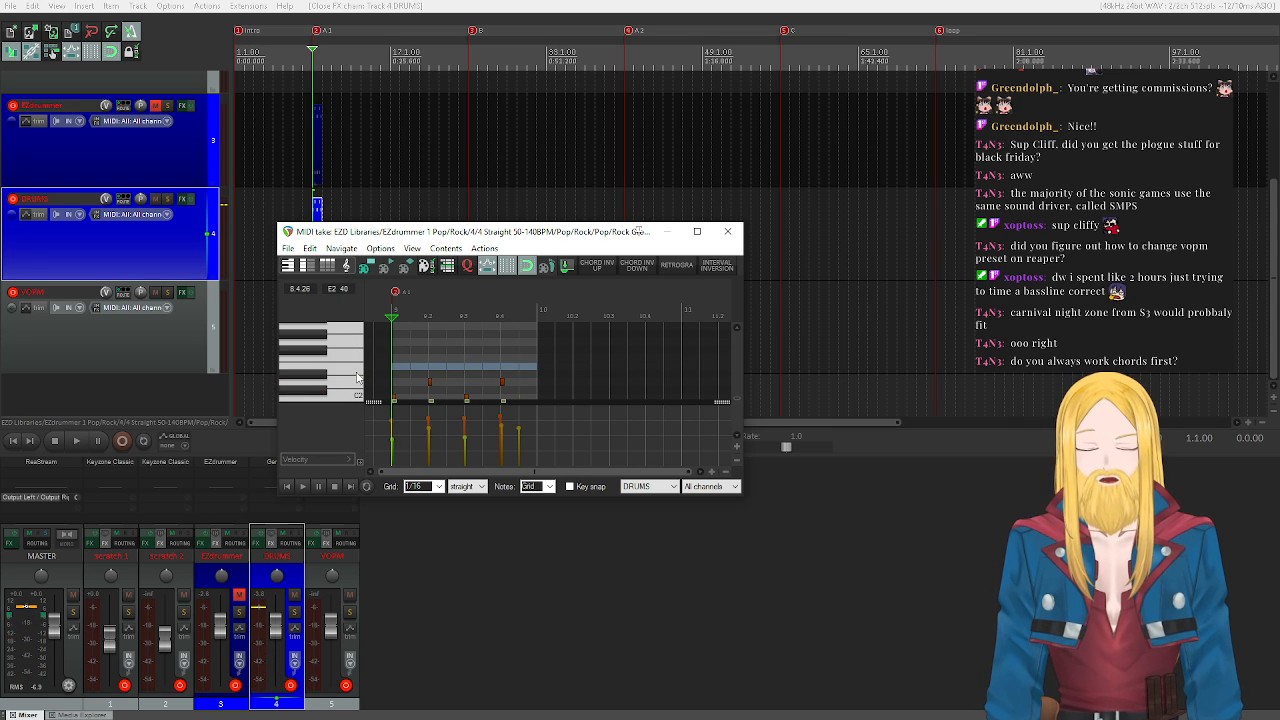
- Move the groove's D2 notes down a semitone to C#2
{"action": "scroll", "coordinate": [349, 366], "scroll_direction": "down", "scroll_amount": 5}
{"action": "left_click", "coordinate": [350, 358]}
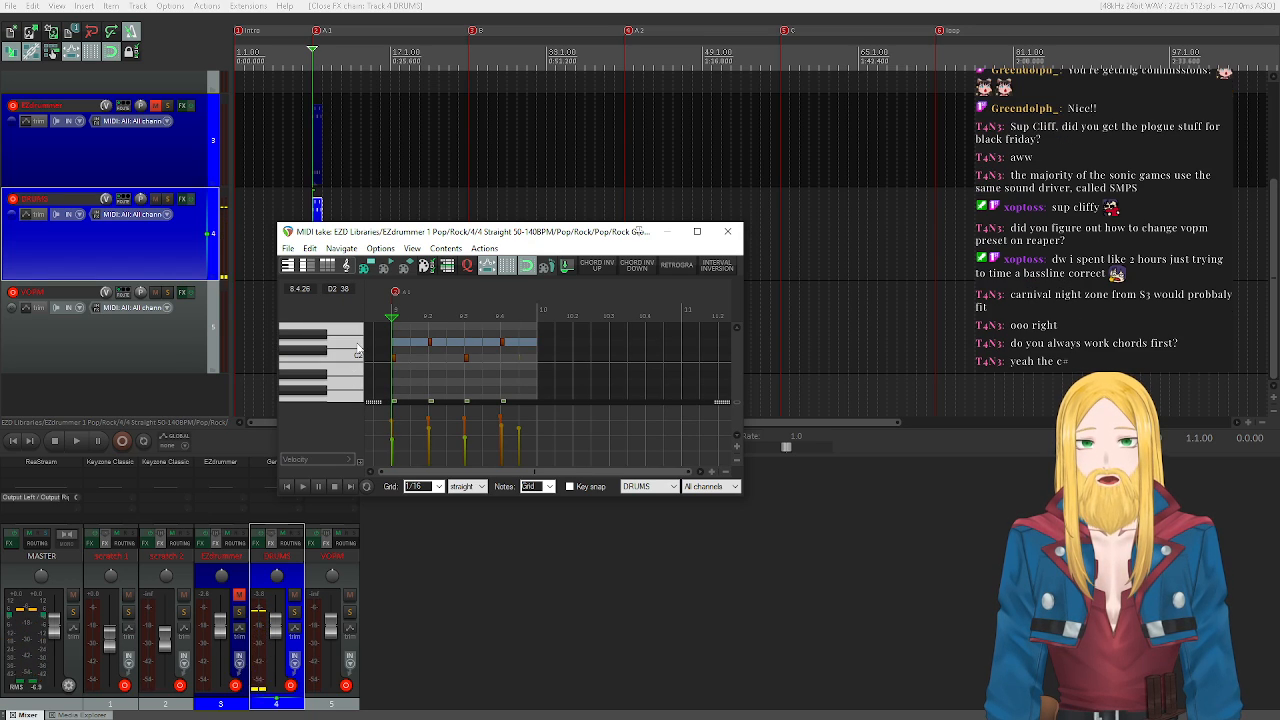
{"action": "left_click", "coordinate": [358, 350]}
{"action": "left_click_drag", "start_coordinate": [430, 344], "coordinate": [431, 351]}
- Locate the groove's low hi-hat notes below C1 and select all notes in the A#0 row
{"action": "scroll", "coordinate": [338, 388], "scroll_direction": "up", "scroll_amount": 4}
{"action": "scroll", "coordinate": [338, 390], "scroll_direction": "up", "scroll_amount": 5}
{"action": "scroll", "coordinate": [476, 360], "scroll_direction": "down", "scroll_amount": 3}
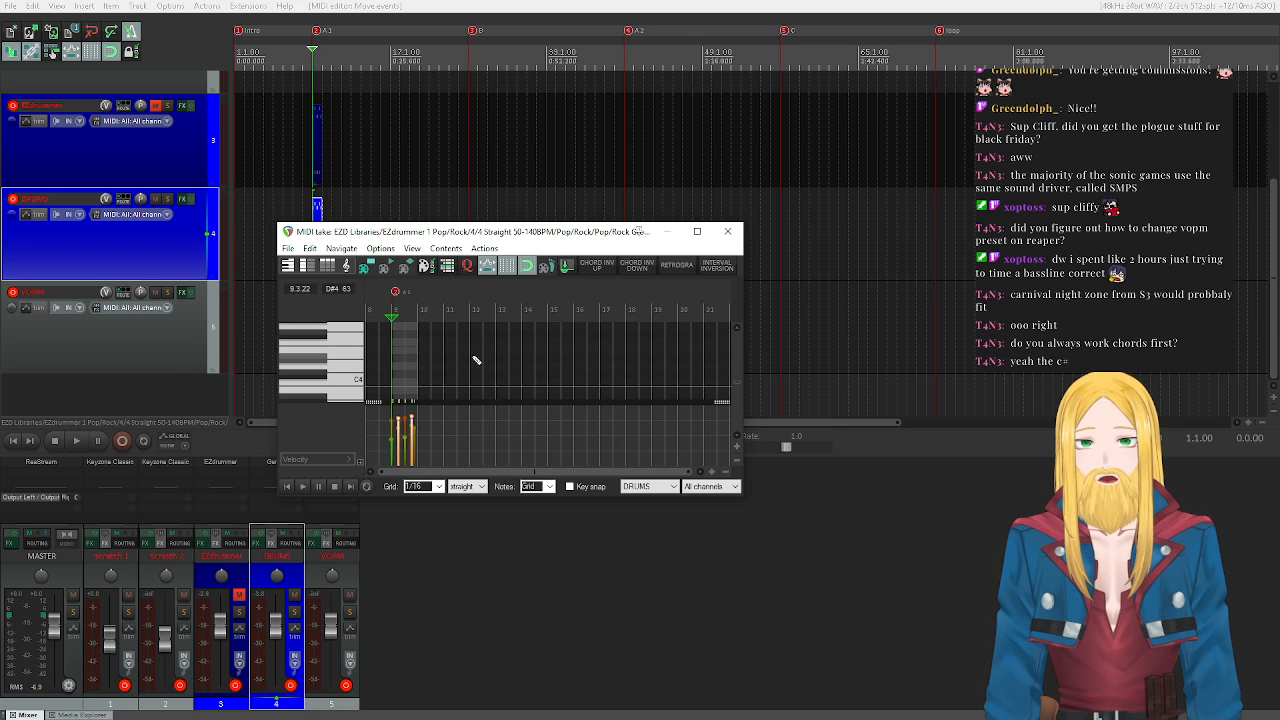
{"action": "scroll", "coordinate": [325, 358], "scroll_direction": "up", "scroll_amount": 12}
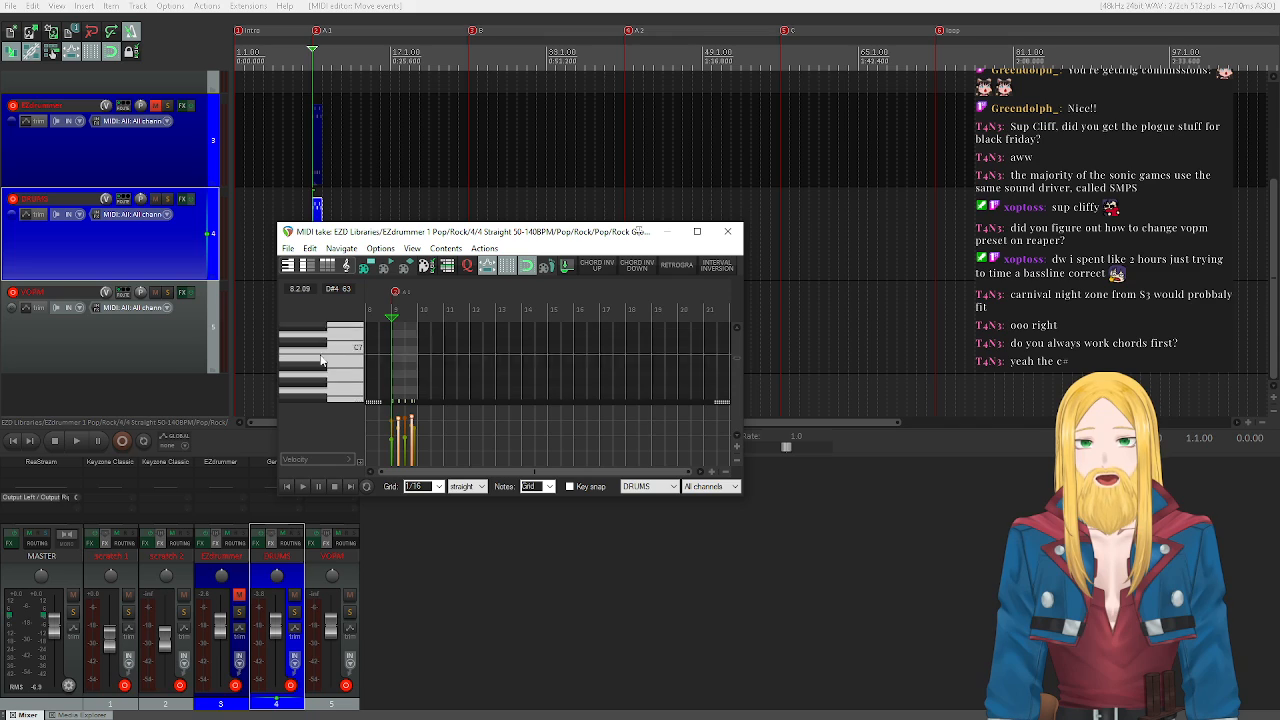
{"action": "scroll", "coordinate": [322, 365], "scroll_direction": "down", "scroll_amount": 16}
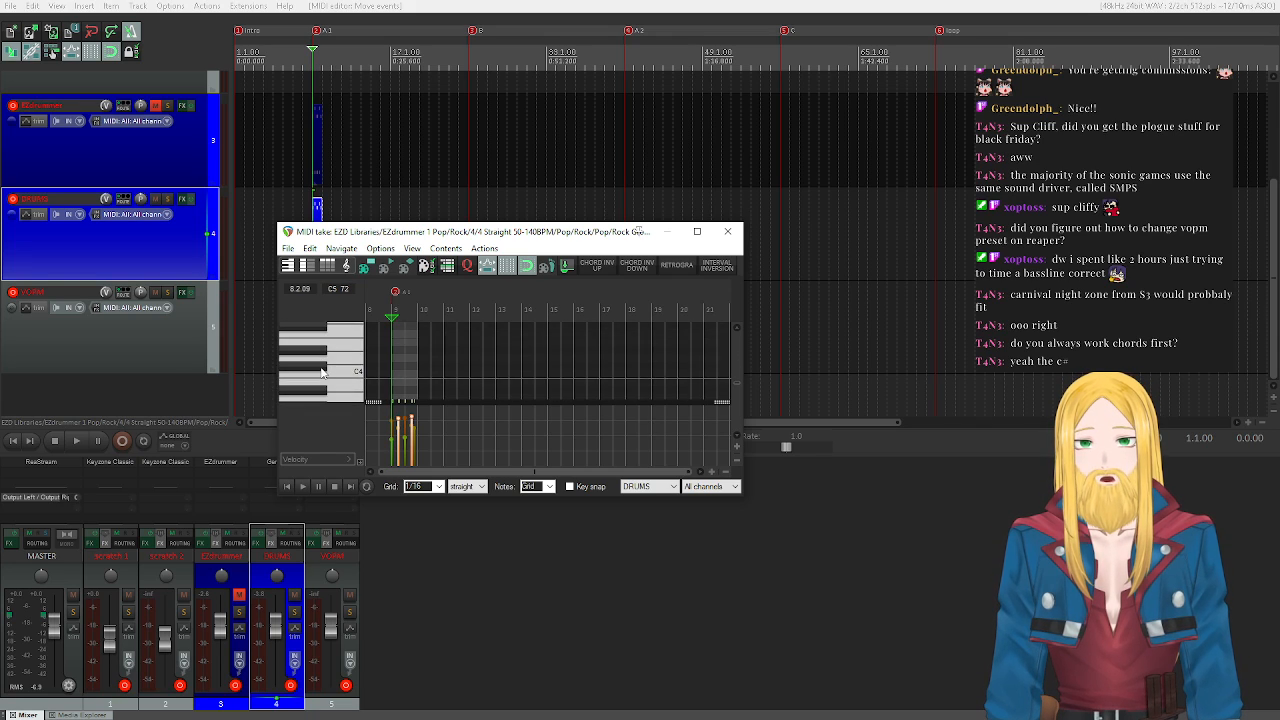
{"action": "scroll", "coordinate": [325, 377], "scroll_direction": "down", "scroll_amount": 8}
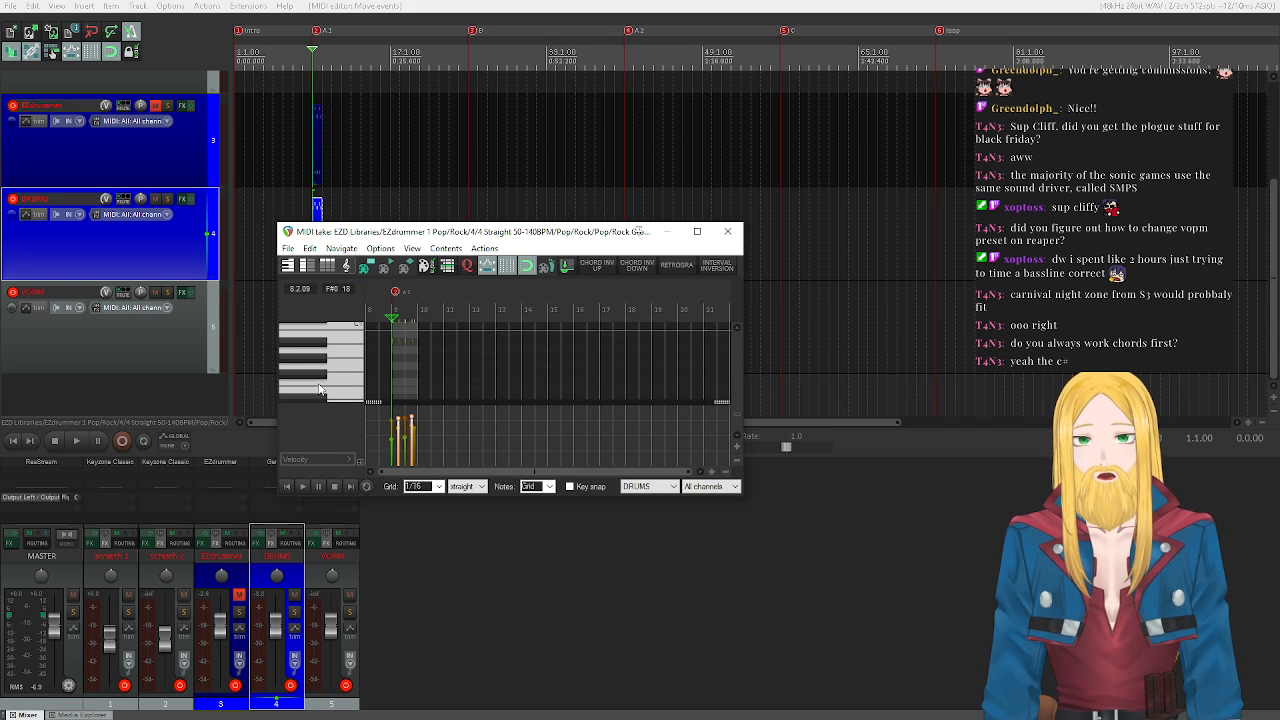
{"action": "left_click", "coordinate": [340, 355]}
{"action": "double_click", "coordinate": [320, 351]}
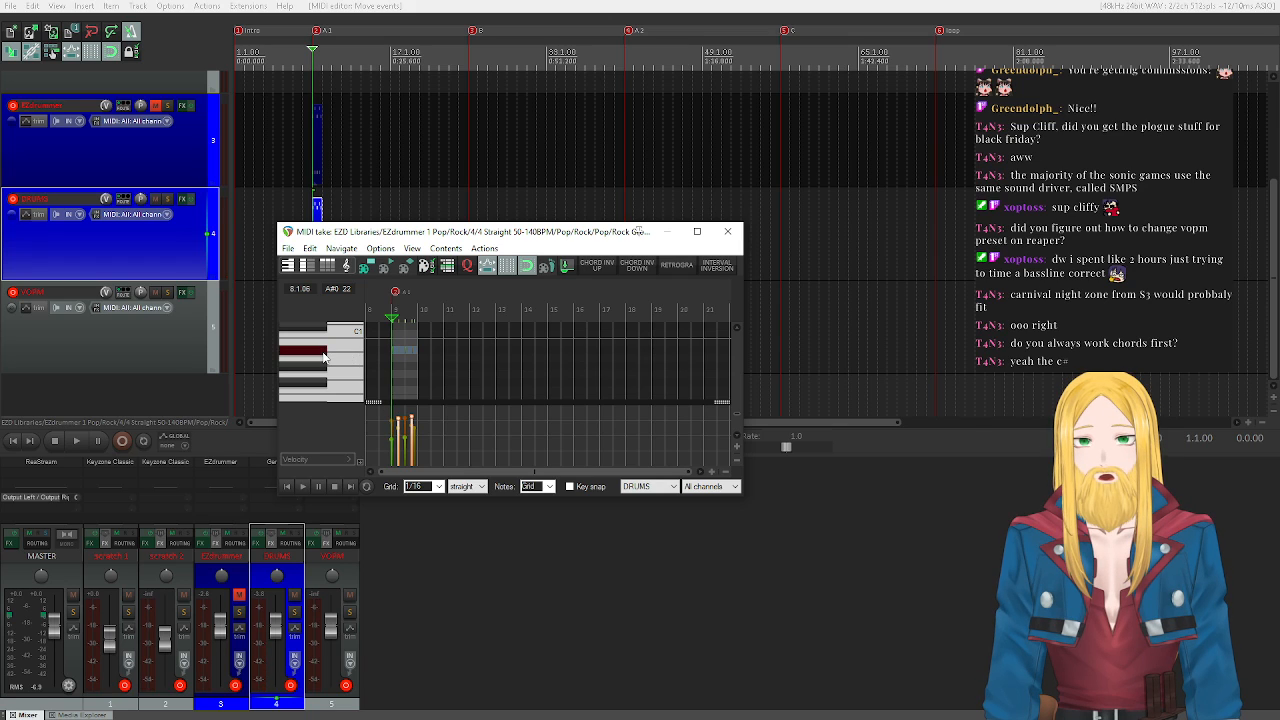
{"action": "scroll", "coordinate": [358, 360], "scroll_direction": "up", "scroll_amount": 1}
{"action": "scroll", "coordinate": [358, 360], "scroll_direction": "down", "scroll_amount": 1}
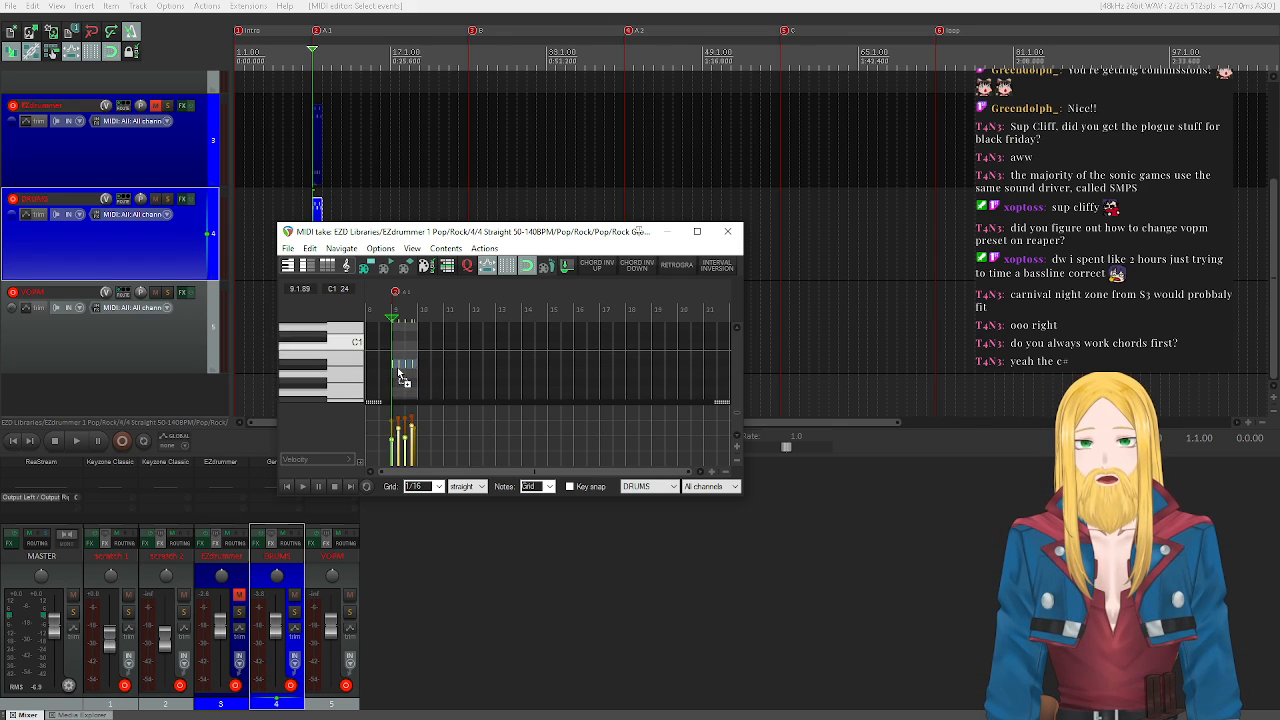
- Audition the Genny drum sounds on successive keys from C2 up to F2
{"action": "scroll", "coordinate": [409, 374], "scroll_direction": "up", "scroll_amount": 5}
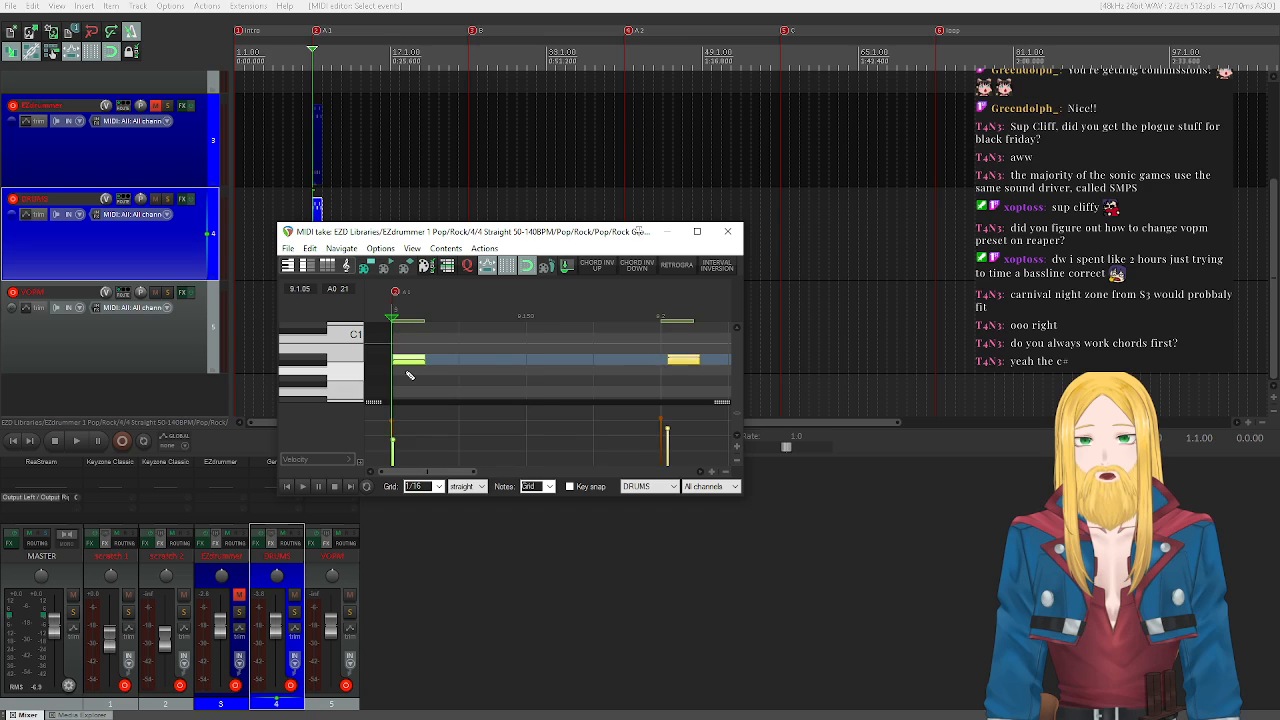
{"action": "scroll", "coordinate": [338, 365], "scroll_direction": "up", "scroll_amount": 3}
{"action": "scroll", "coordinate": [338, 365], "scroll_direction": "up", "scroll_amount": 6}
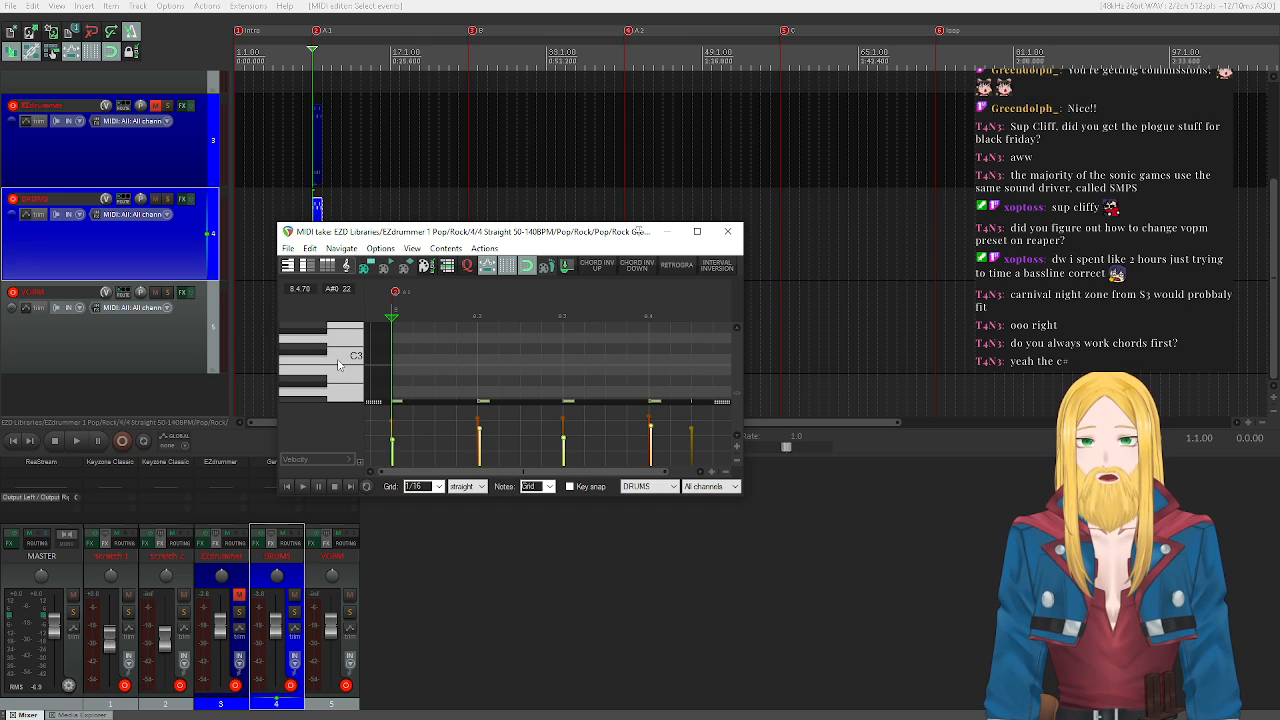
{"action": "scroll", "coordinate": [345, 375], "scroll_direction": "down", "scroll_amount": 6}
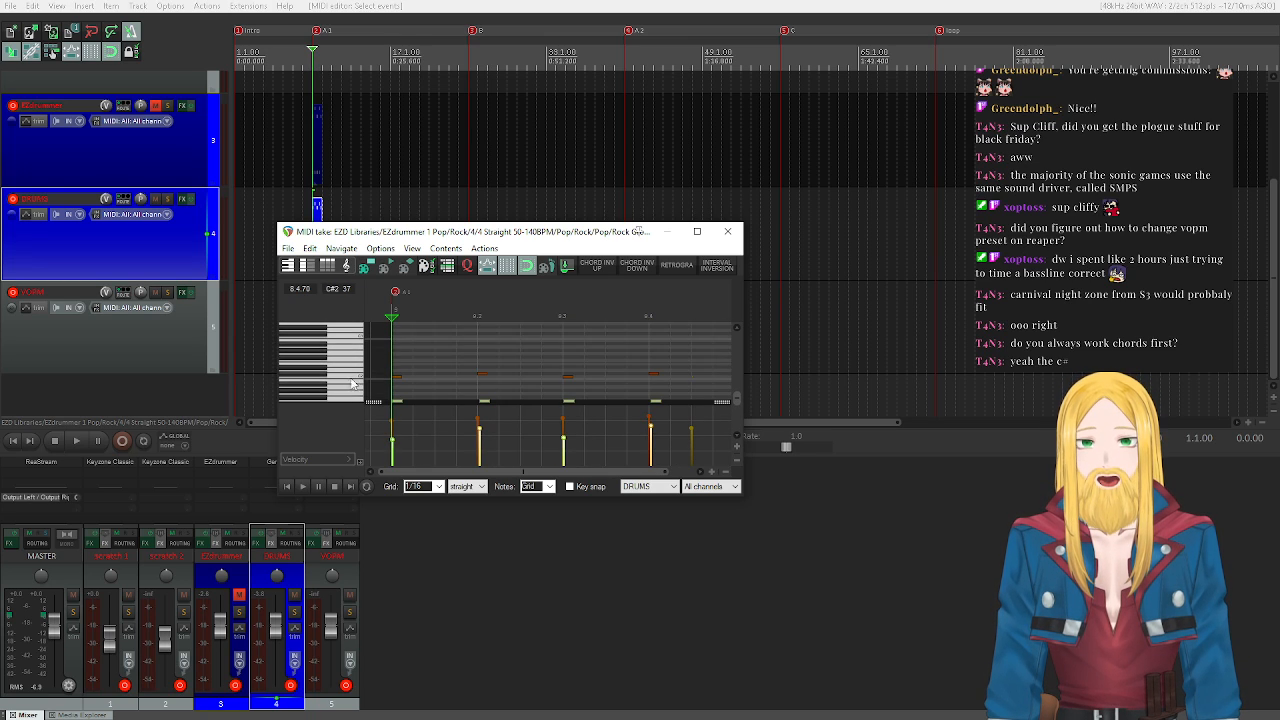
{"action": "scroll", "coordinate": [353, 381], "scroll_direction": "up", "scroll_amount": 5}
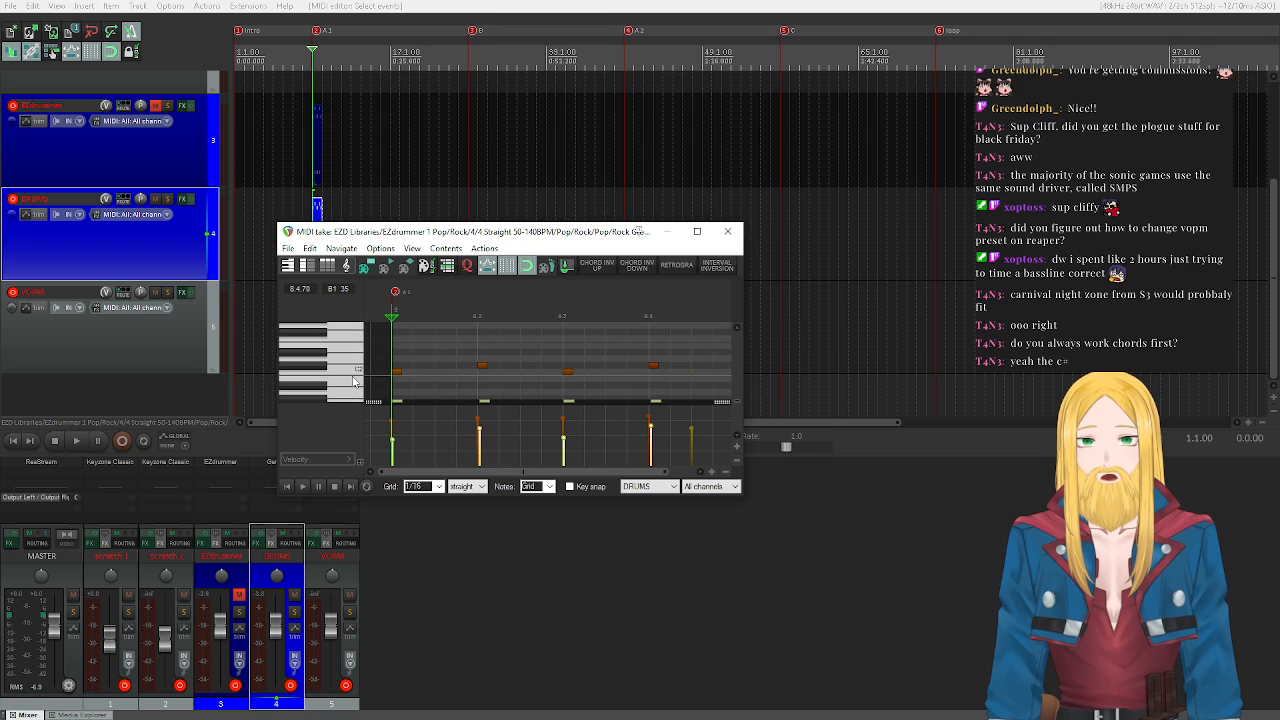
{"action": "left_click", "coordinate": [349, 371]}
{"action": "left_click", "coordinate": [322, 366]}
{"action": "left_click", "coordinate": [331, 362]}
{"action": "left_click", "coordinate": [317, 358]}
{"action": "left_click", "coordinate": [318, 352]}
{"action": "left_click", "coordinate": [319, 338]}
{"action": "left_click", "coordinate": [319, 338]}
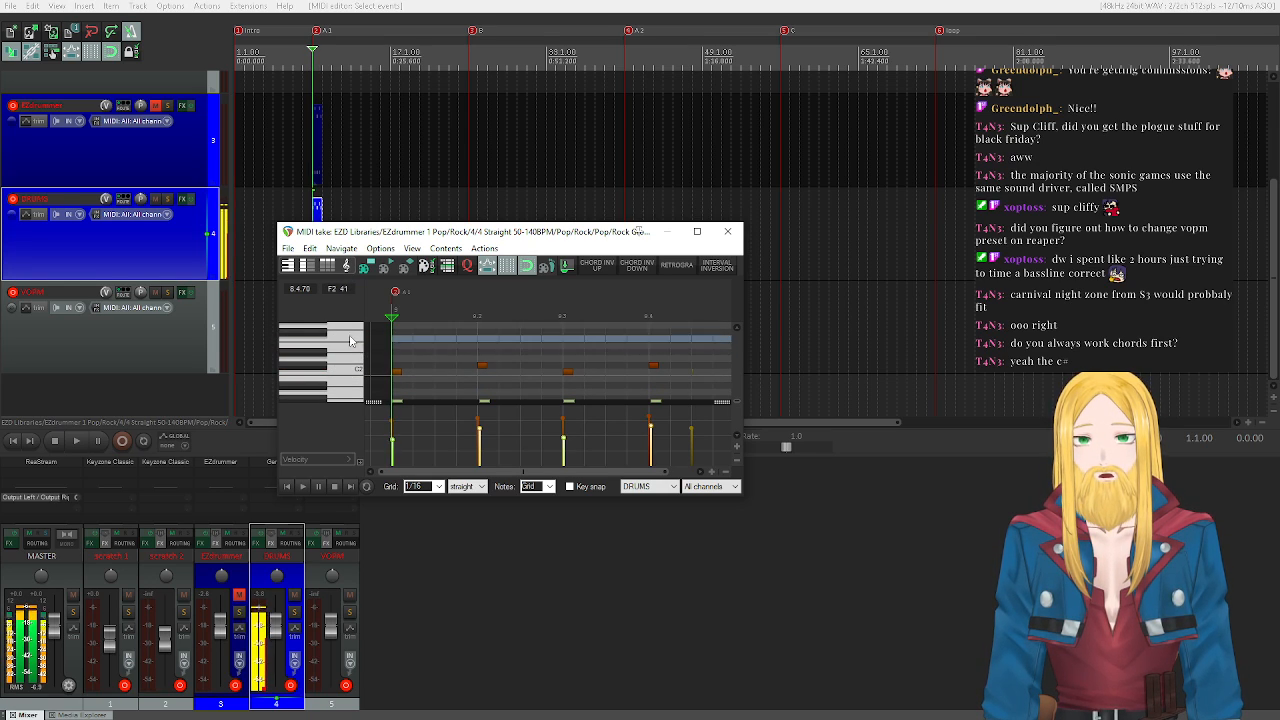
- Audition the Genny drum sounds on the black keys from F#2 upward
{"action": "left_click", "coordinate": [320, 332]}
{"action": "scroll", "coordinate": [320, 333], "scroll_direction": "up", "scroll_amount": 1}
{"action": "left_click", "coordinate": [320, 344]}
{"action": "left_click", "coordinate": [320, 349]}
{"action": "left_click", "coordinate": [319, 345]}
{"action": "left_click", "coordinate": [319, 339]}
{"action": "left_click", "coordinate": [319, 333]}
{"action": "left_click", "coordinate": [319, 355]}
{"action": "left_click", "coordinate": [319, 356]}
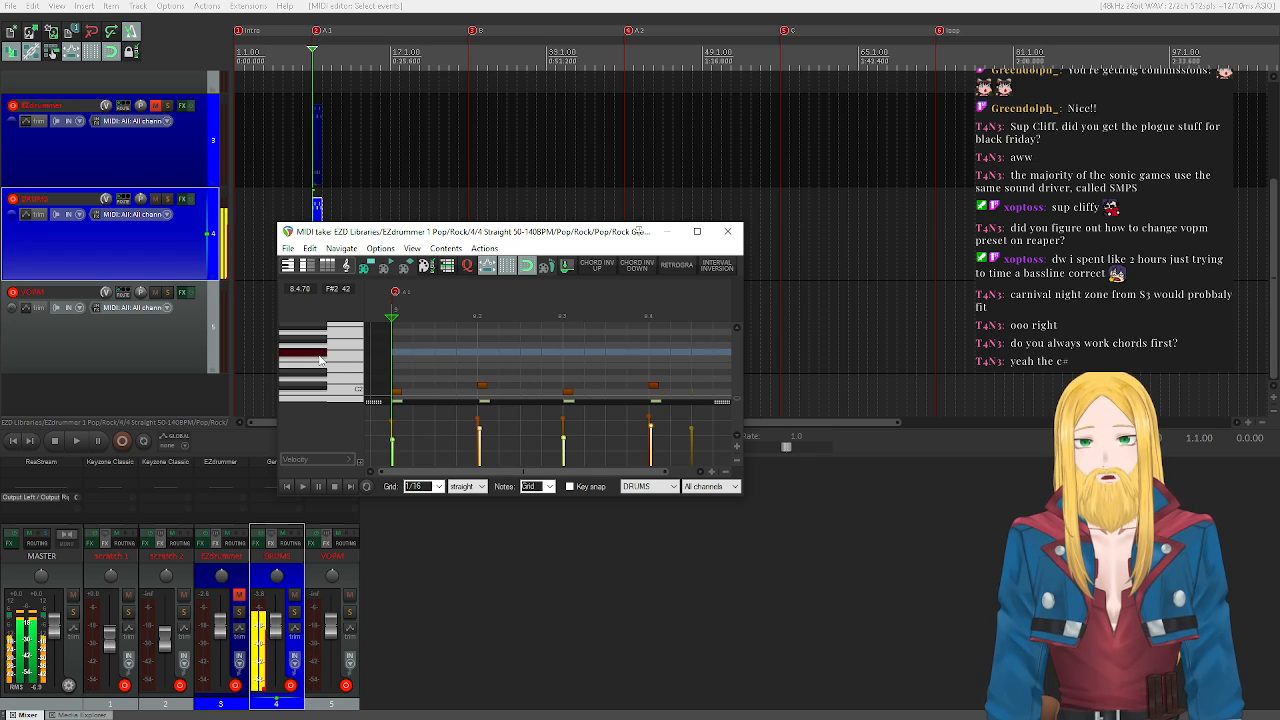
- Move the selected A#0 hi-hat notes up to F#2 through their note properties
{"action": "scroll", "coordinate": [319, 360], "scroll_direction": "down", "scroll_amount": 2}
{"action": "scroll", "coordinate": [320, 365], "scroll_direction": "down", "scroll_amount": 4}
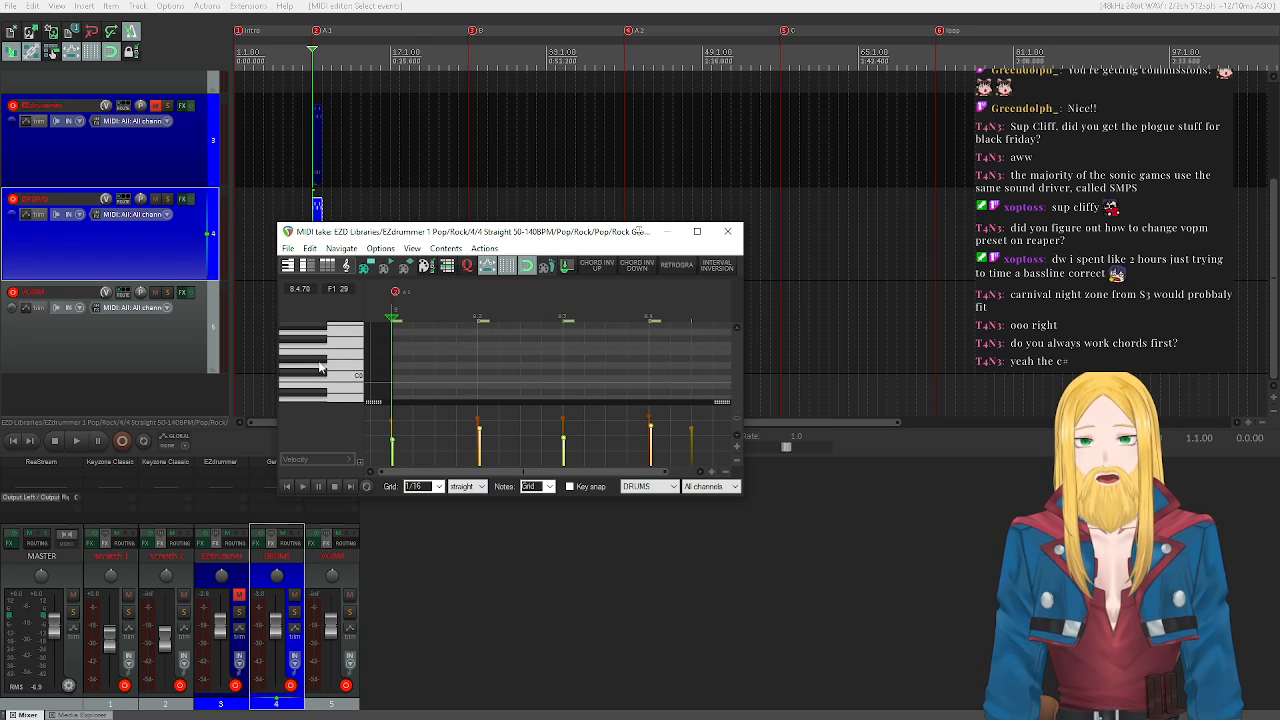
{"action": "scroll", "coordinate": [319, 366], "scroll_direction": "up", "scroll_amount": 4}
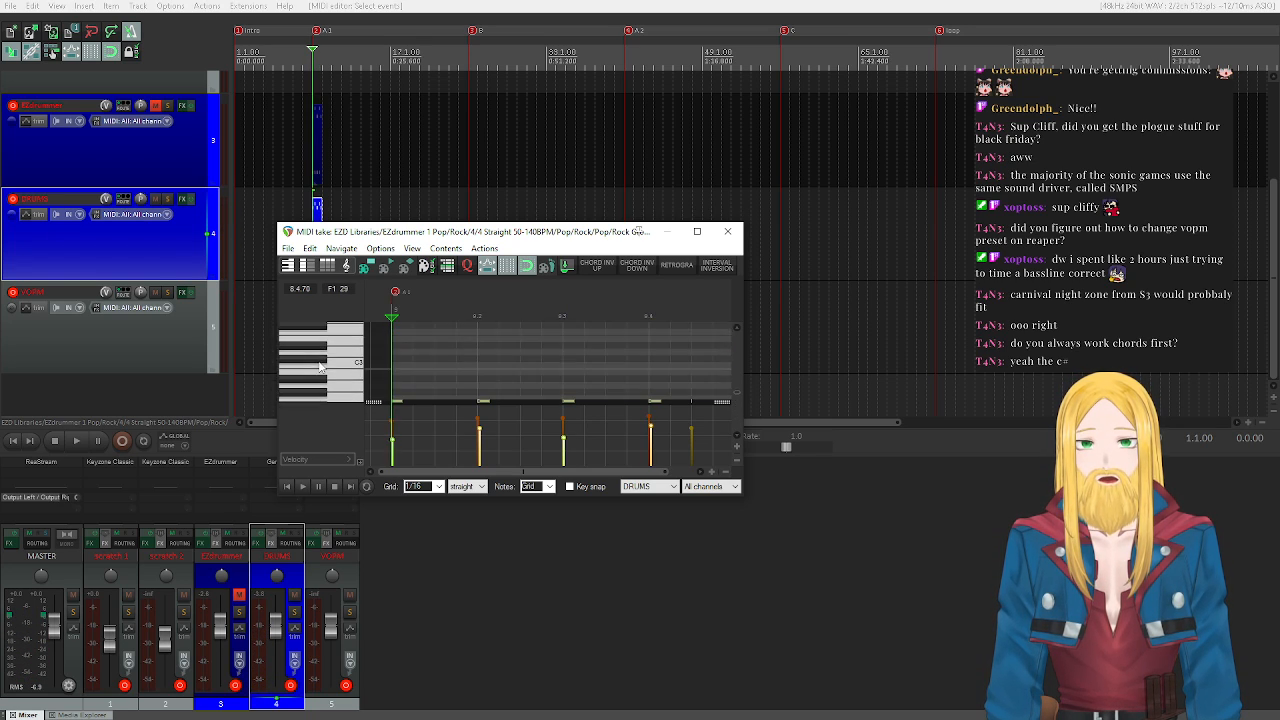
{"action": "scroll", "coordinate": [320, 366], "scroll_direction": "down", "scroll_amount": 4}
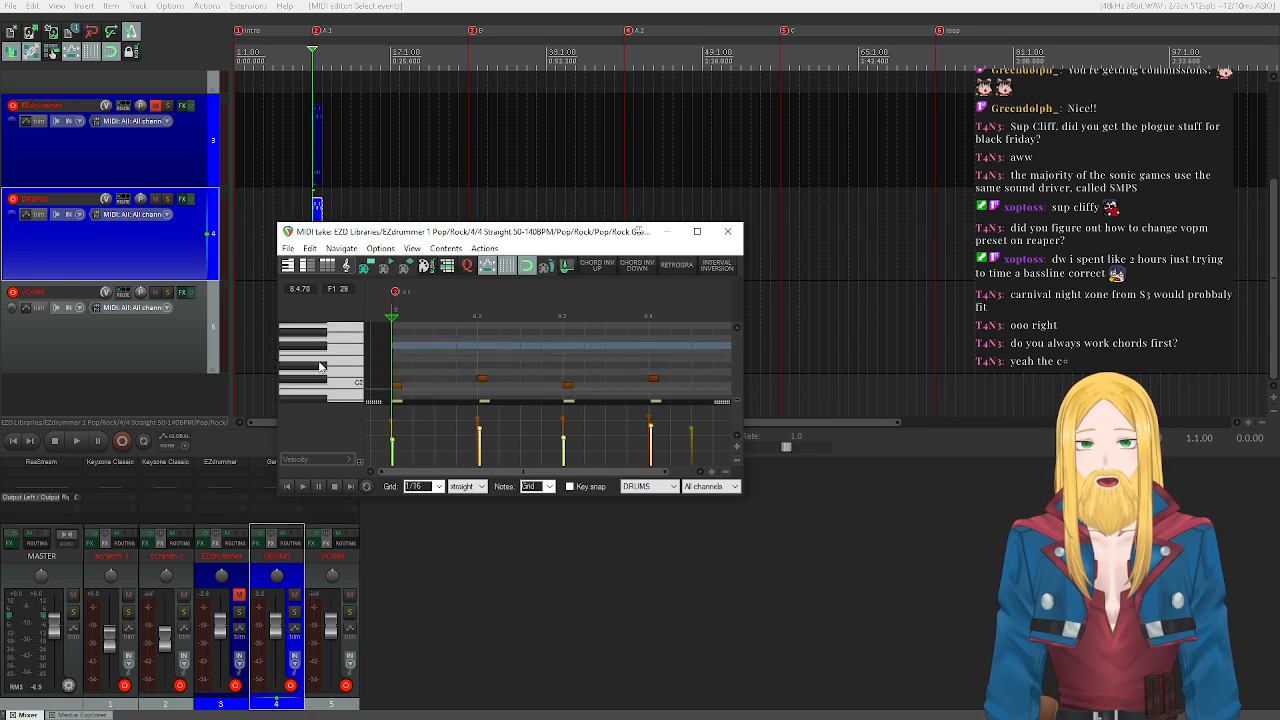
{"action": "right_click", "coordinate": [396, 376]}
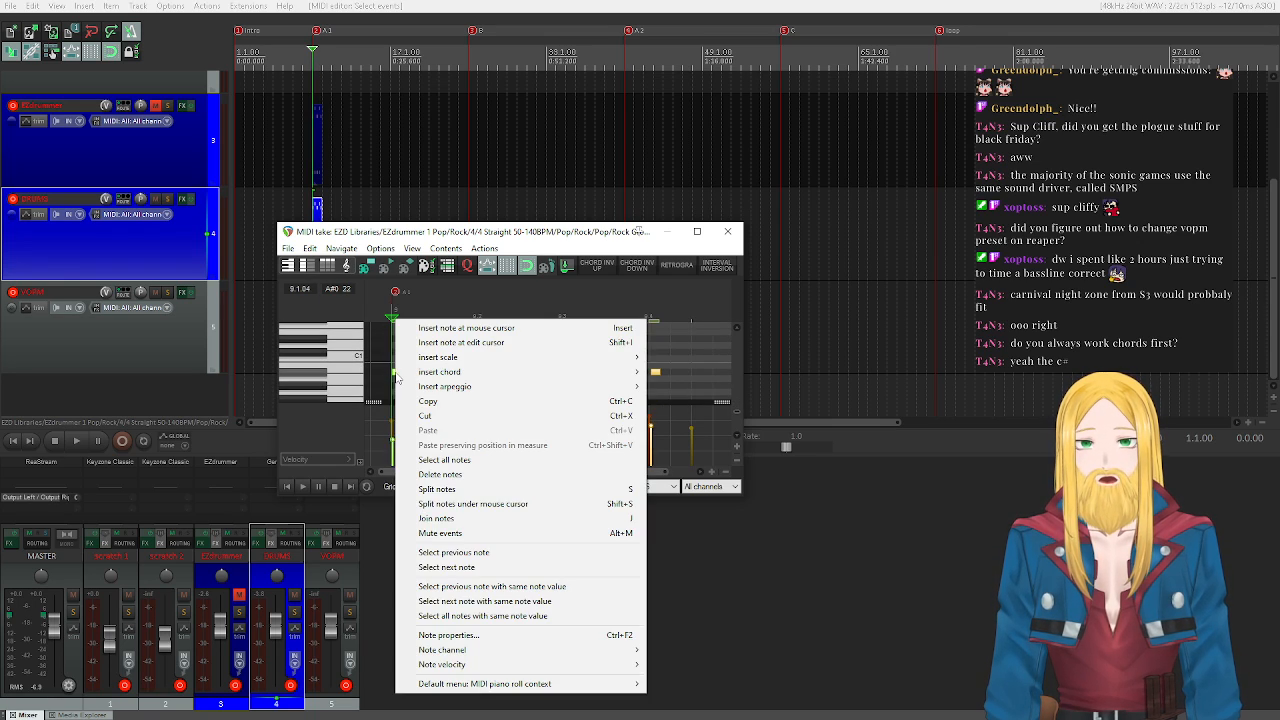
{"action": "left_click", "coordinate": [468, 636]}
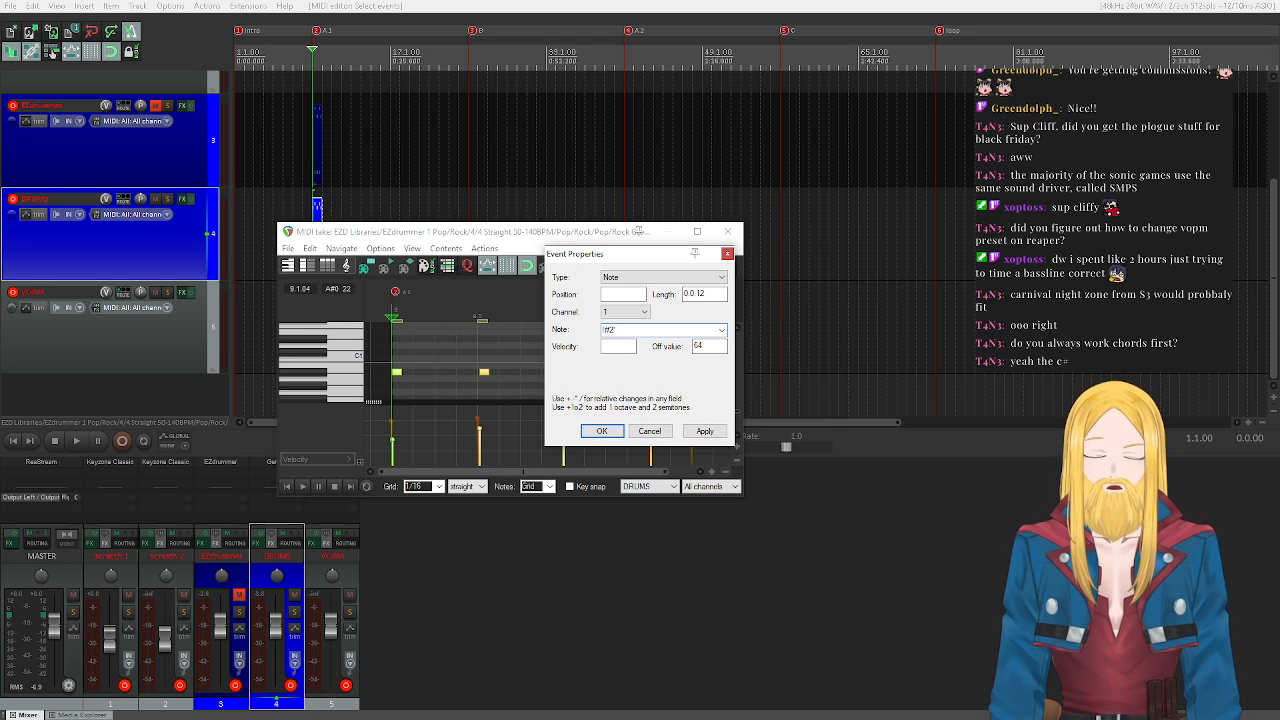
{"action": "key", "text": "Return"}
- Check where the remapped hi-hat notes sit in the piano roll and briefly play back the groove
{"action": "scroll", "coordinate": [357, 340], "scroll_direction": "up", "scroll_amount": 5}
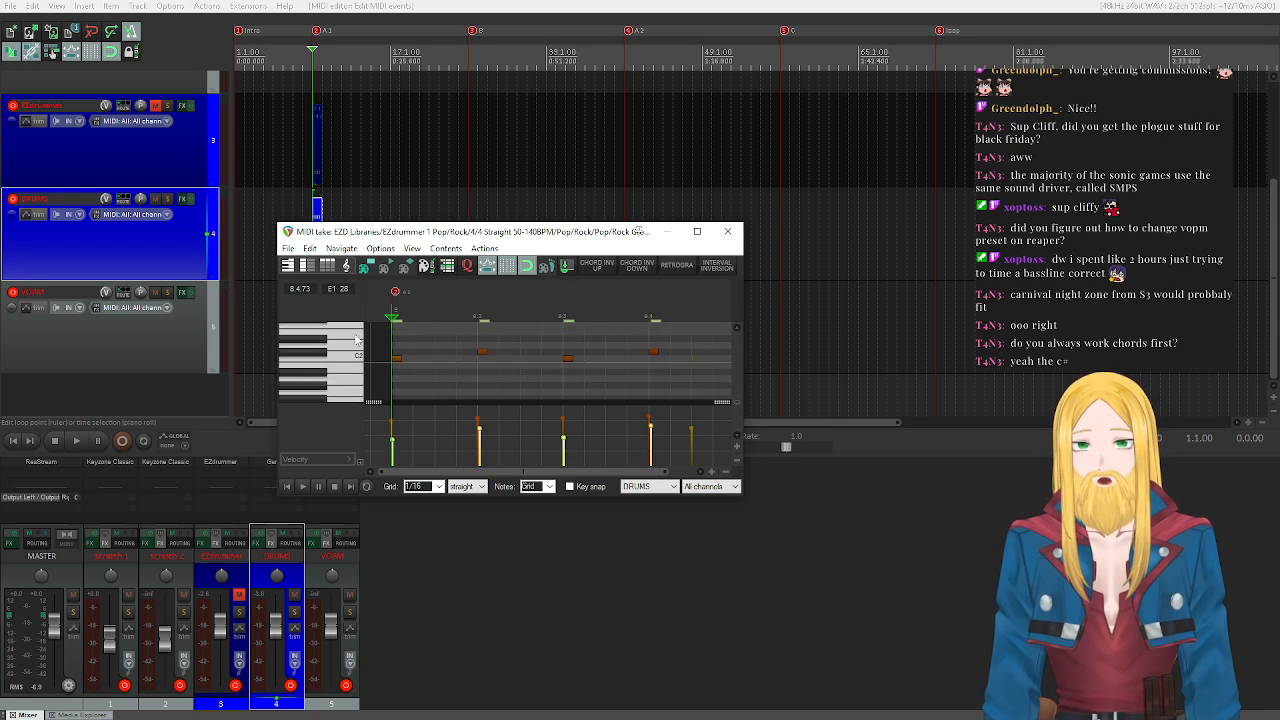
{"action": "scroll", "coordinate": [357, 340], "scroll_direction": "down", "scroll_amount": 5}
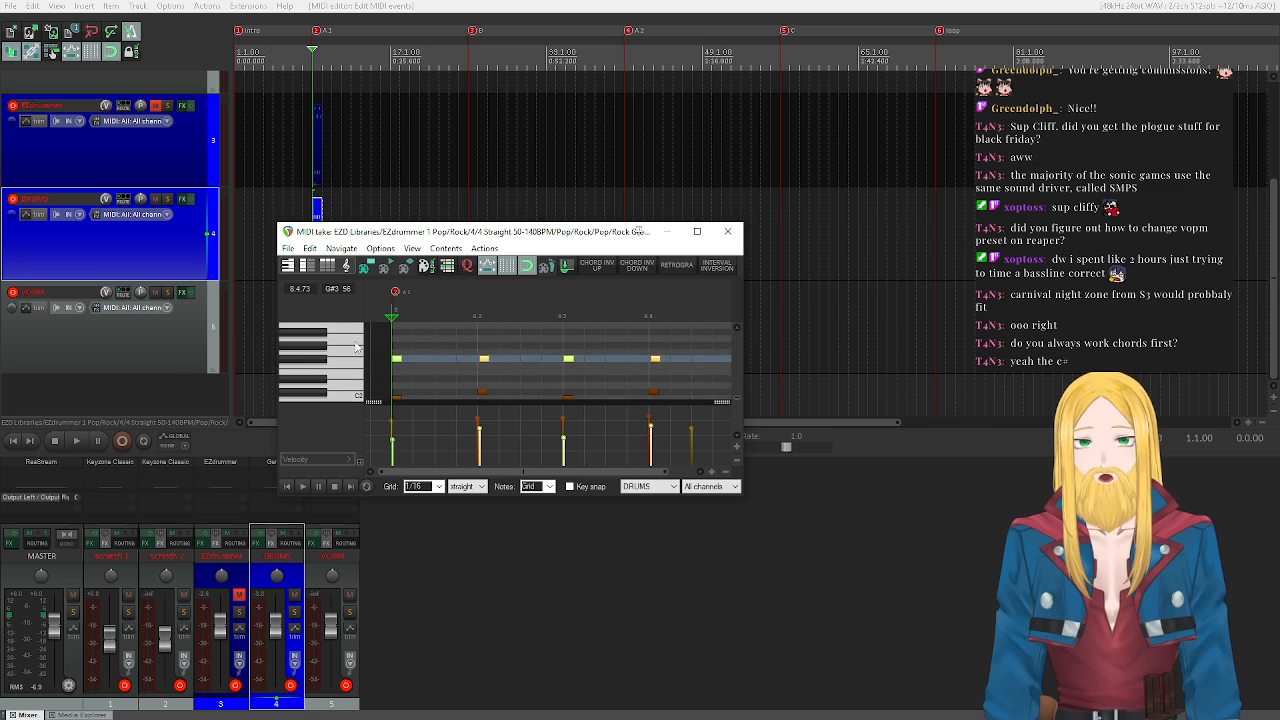
{"action": "scroll", "coordinate": [357, 352], "scroll_direction": "up", "scroll_amount": 3}
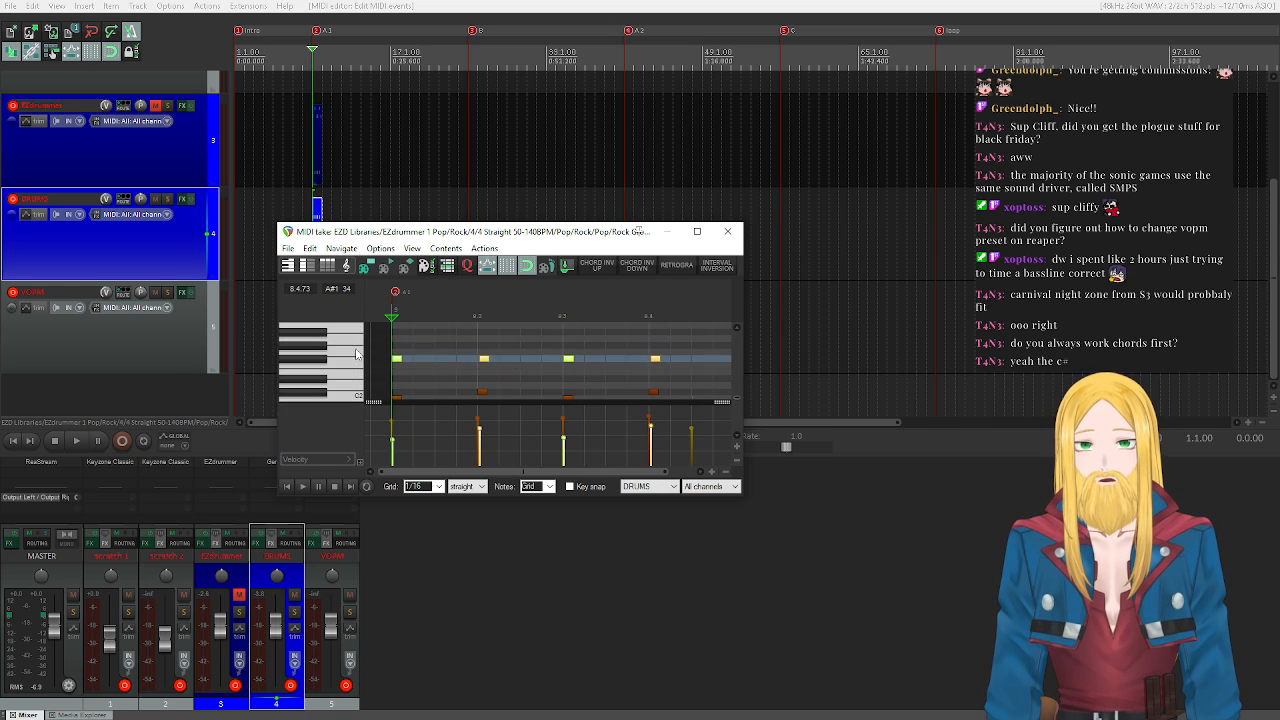
{"action": "scroll", "coordinate": [324, 367], "scroll_direction": "down", "scroll_amount": 3}
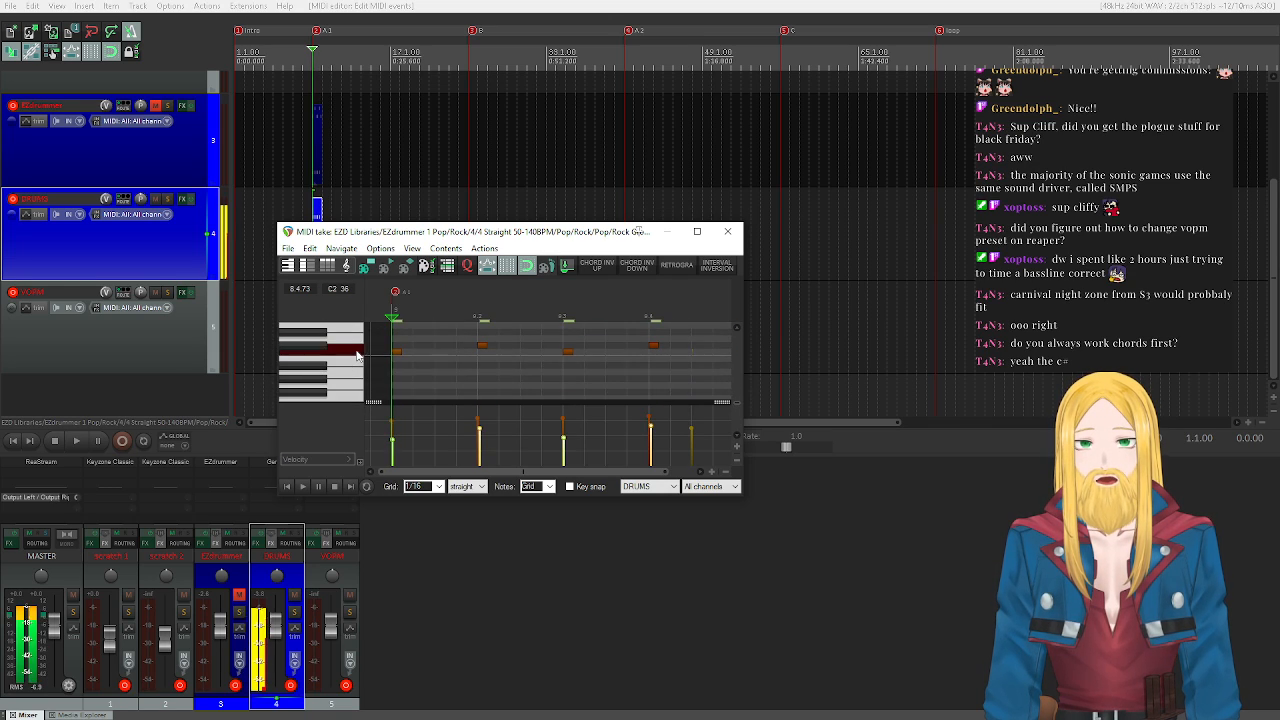
{"action": "left_click", "coordinate": [304, 488]}
{"action": "left_click", "coordinate": [336, 488]}
{"action": "scroll", "coordinate": [143, 235], "scroll_direction": "up", "scroll_amount": 2}
{"action": "scroll", "coordinate": [143, 235], "scroll_direction": "down", "scroll_amount": 2}
- Unmute the EZdrummer track and delete its one-bar groove item at A1, with the time selection set to that bar
{"action": "left_click", "coordinate": [156, 106]}
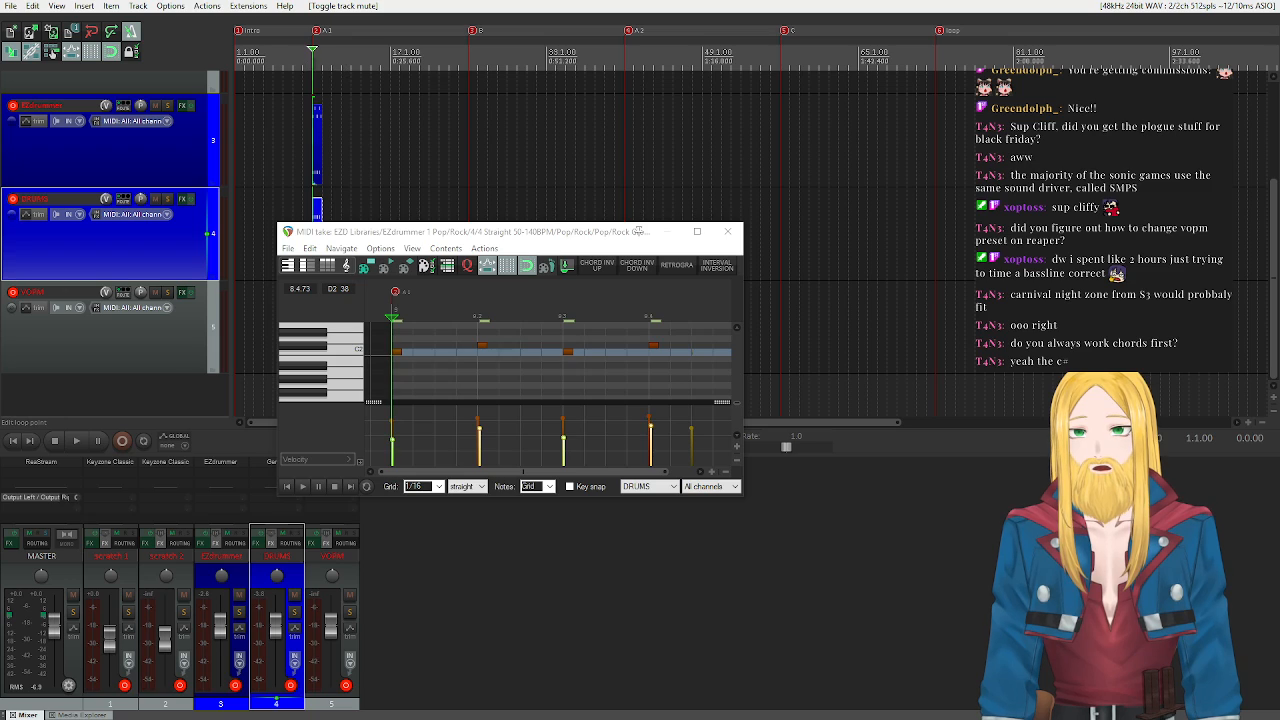
{"action": "double_click", "coordinate": [372, 57]}
{"action": "left_click_drag", "start_coordinate": [468, 68], "coordinate": [325, 100]}
{"action": "key", "text": "Delete"}
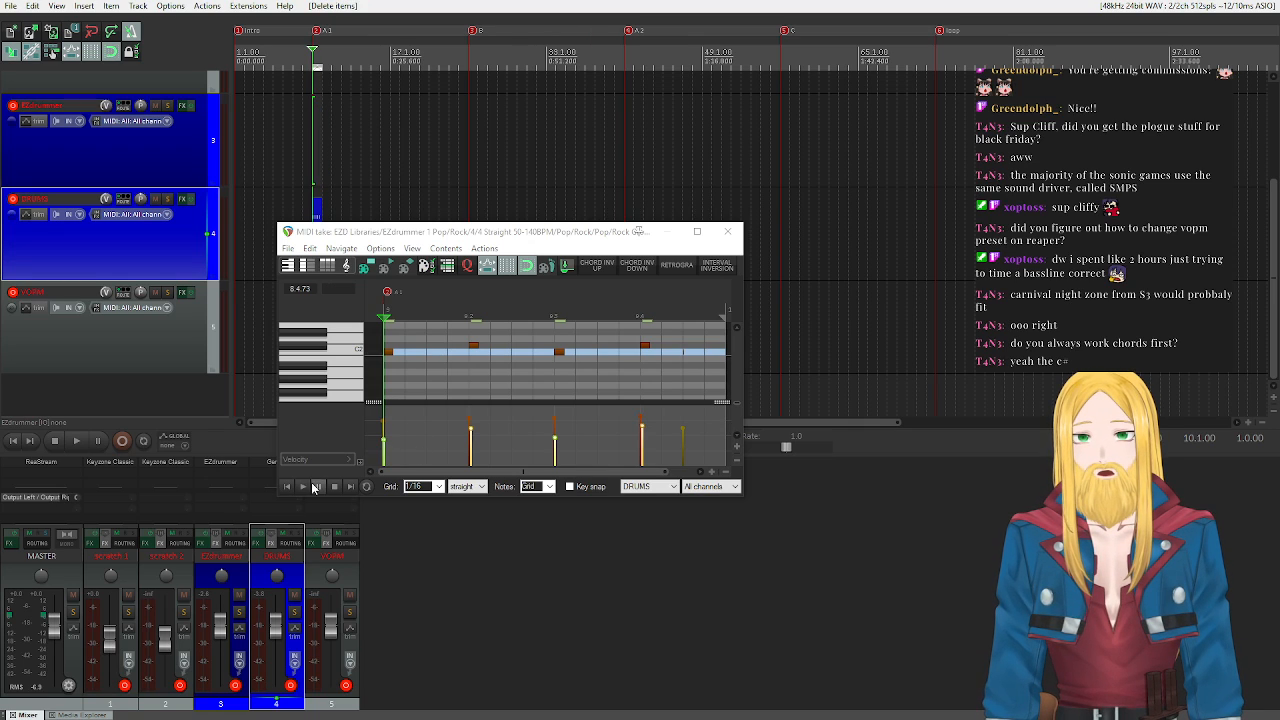
- Solo the DRUMS track and play the remapped groove from the MIDI editor
{"action": "left_click", "coordinate": [167, 199]}
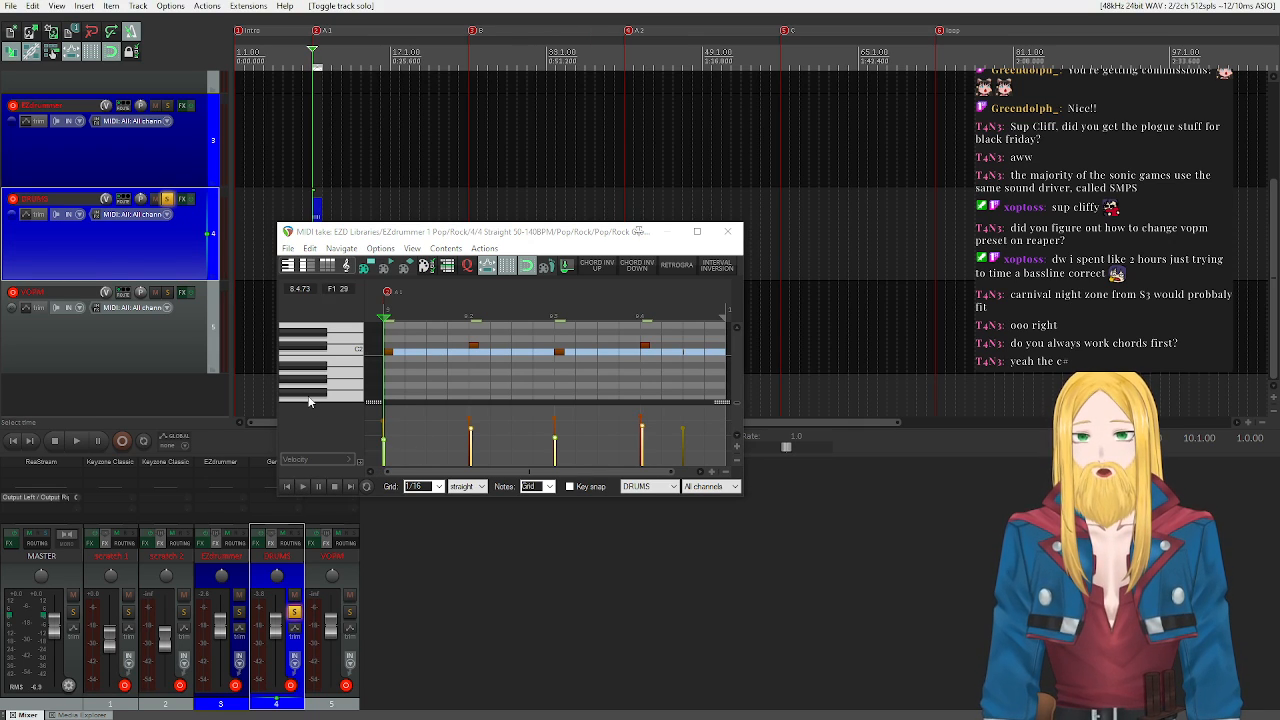
{"action": "left_click", "coordinate": [303, 486]}
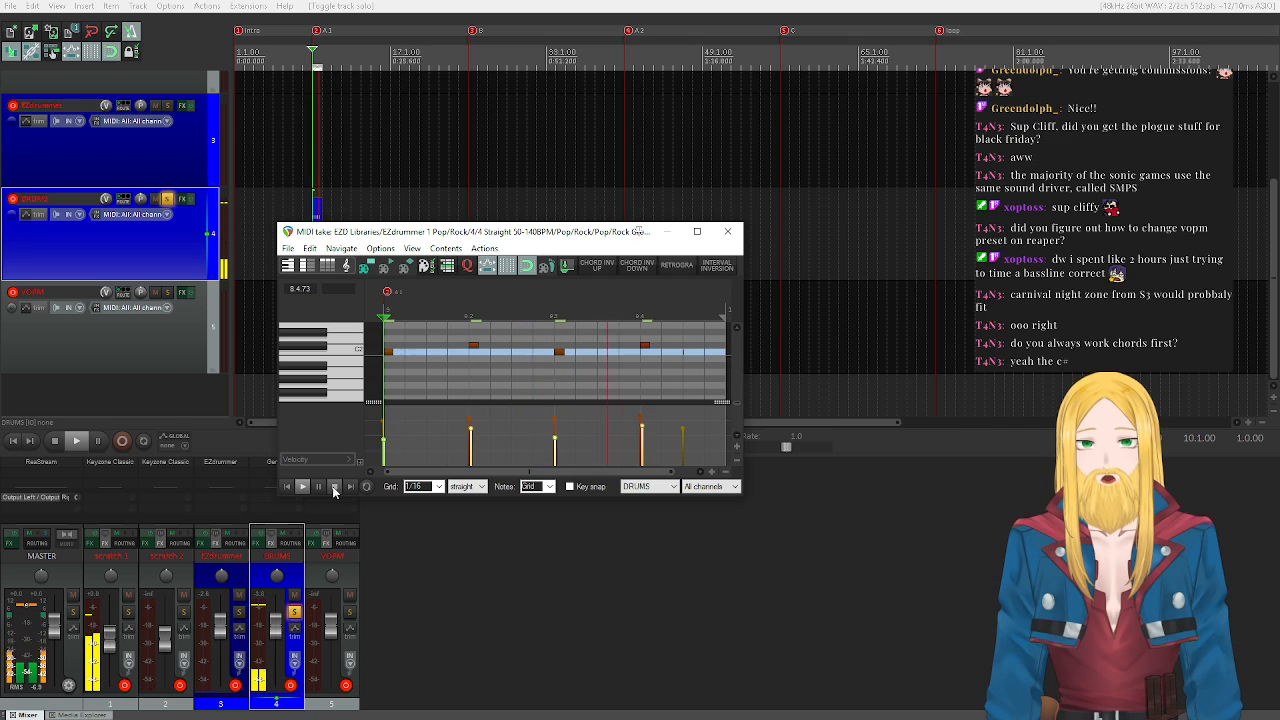
- Stop playback, lengthen all notes in the drum MIDI take to eighth notes, and audition the pattern
{"action": "left_click", "coordinate": [334, 486]}
{"action": "left_click", "coordinate": [291, 487]}
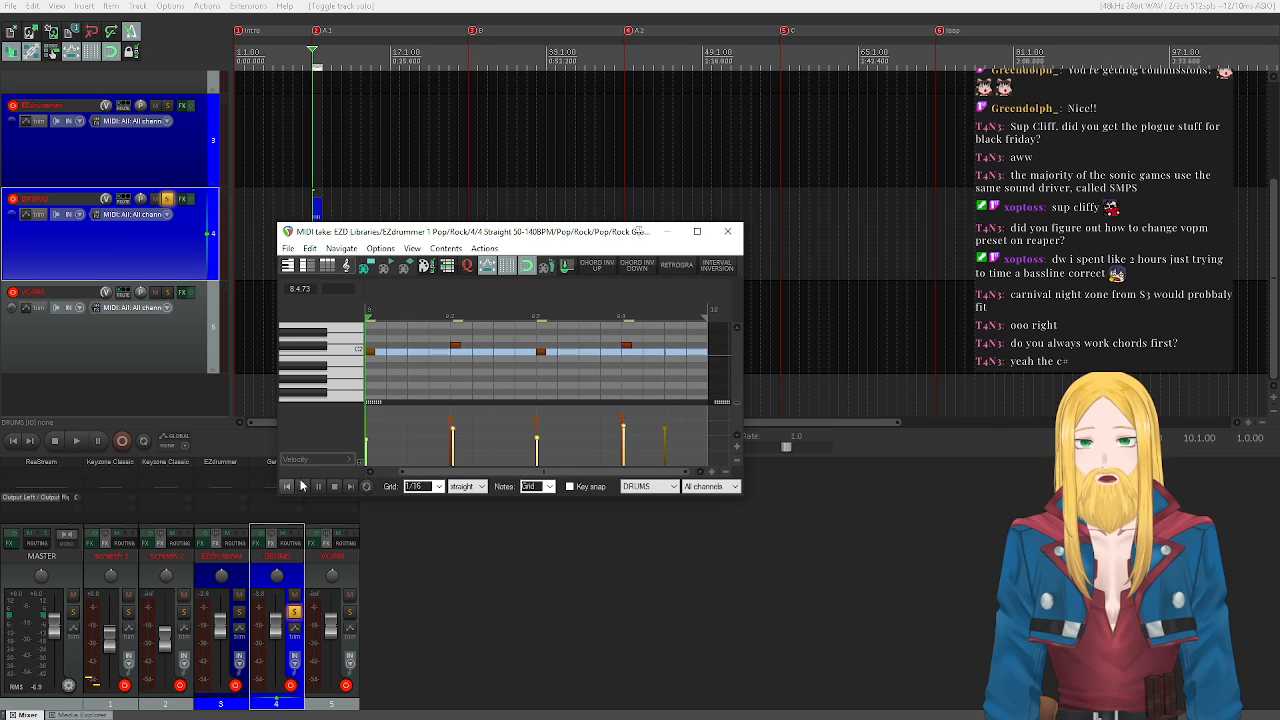
{"action": "scroll", "coordinate": [316, 368], "scroll_direction": "up", "scroll_amount": 1}
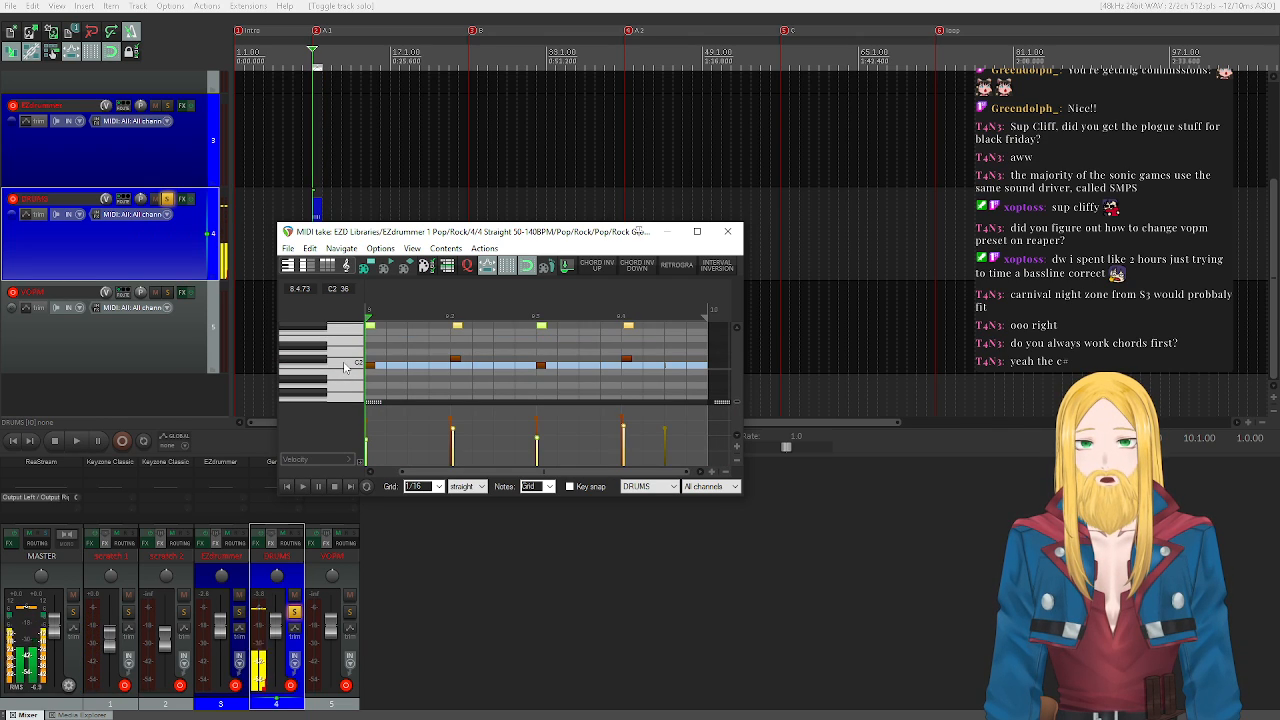
{"action": "scroll", "coordinate": [350, 368], "scroll_direction": "up", "scroll_amount": 1}
{"action": "key", "text": "ctrl+a"}
{"action": "left_click_drag", "start_coordinate": [388, 370], "coordinate": [407, 370]}
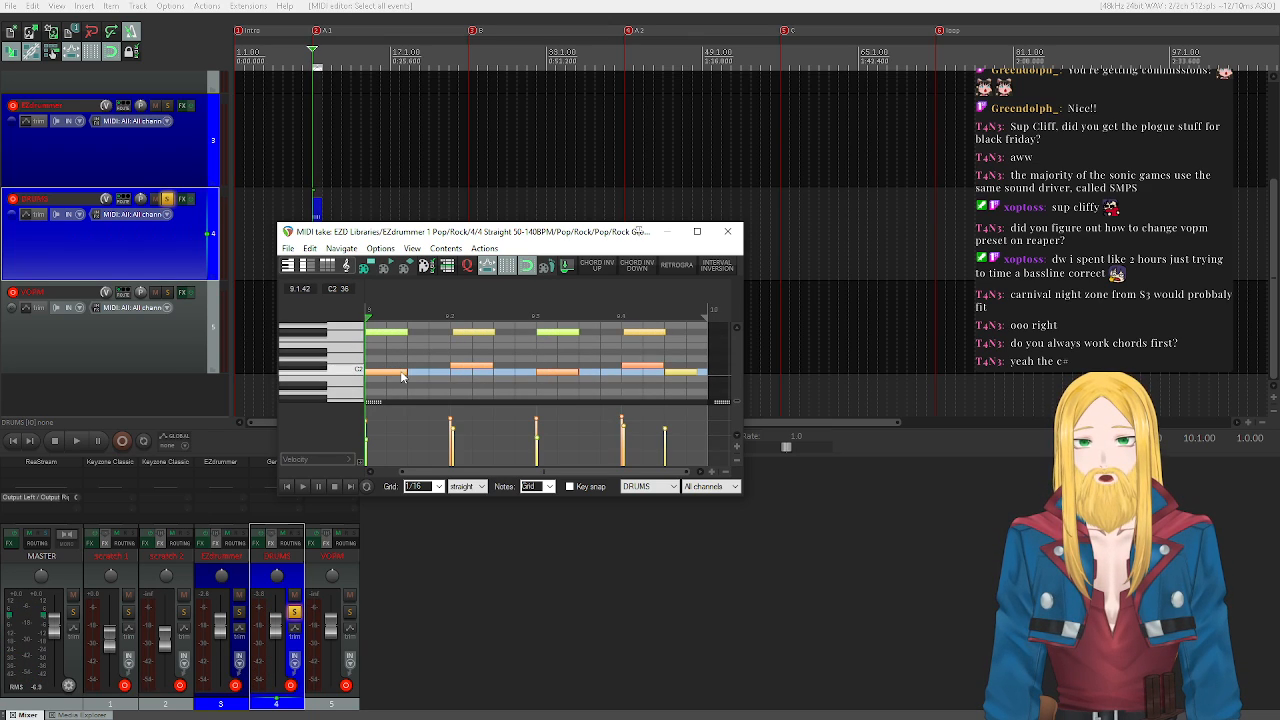
{"action": "left_click", "coordinate": [302, 486]}
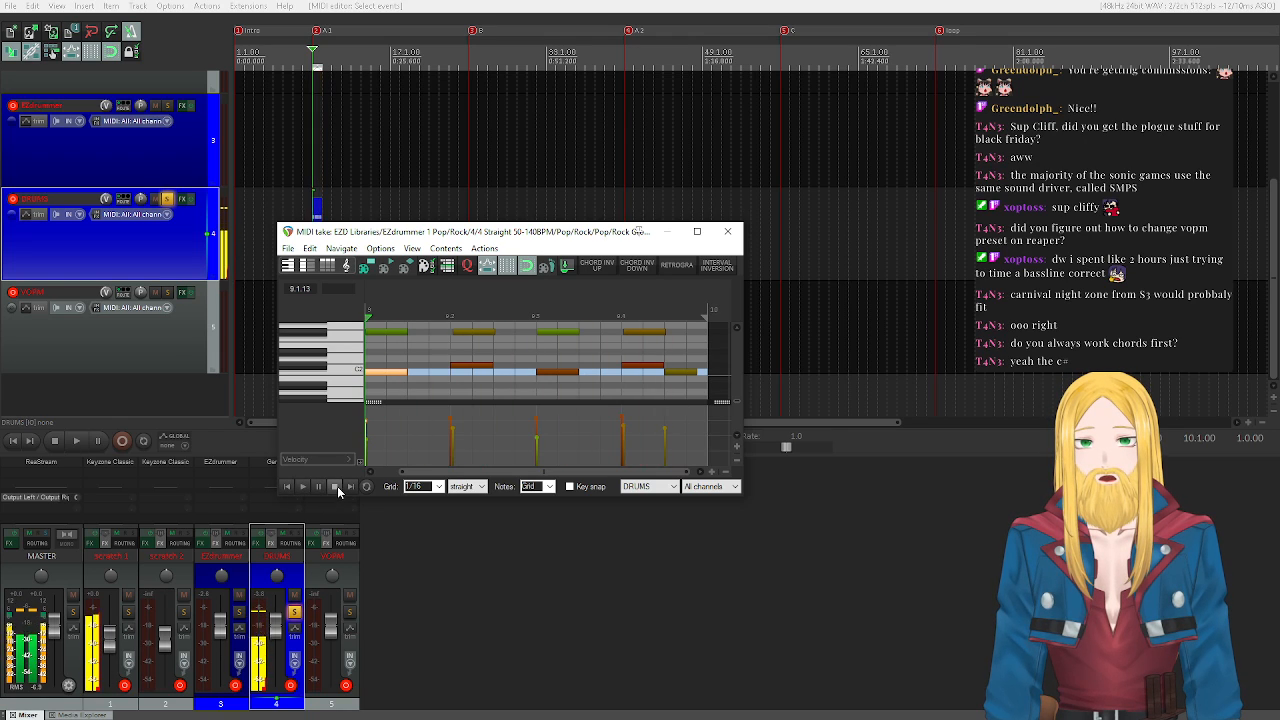
{"action": "left_click", "coordinate": [336, 487]}
- Delete all F#2 hi-hat notes from the drum MIDI take, play back what remains, and close the take
{"action": "left_click", "coordinate": [320, 333]}
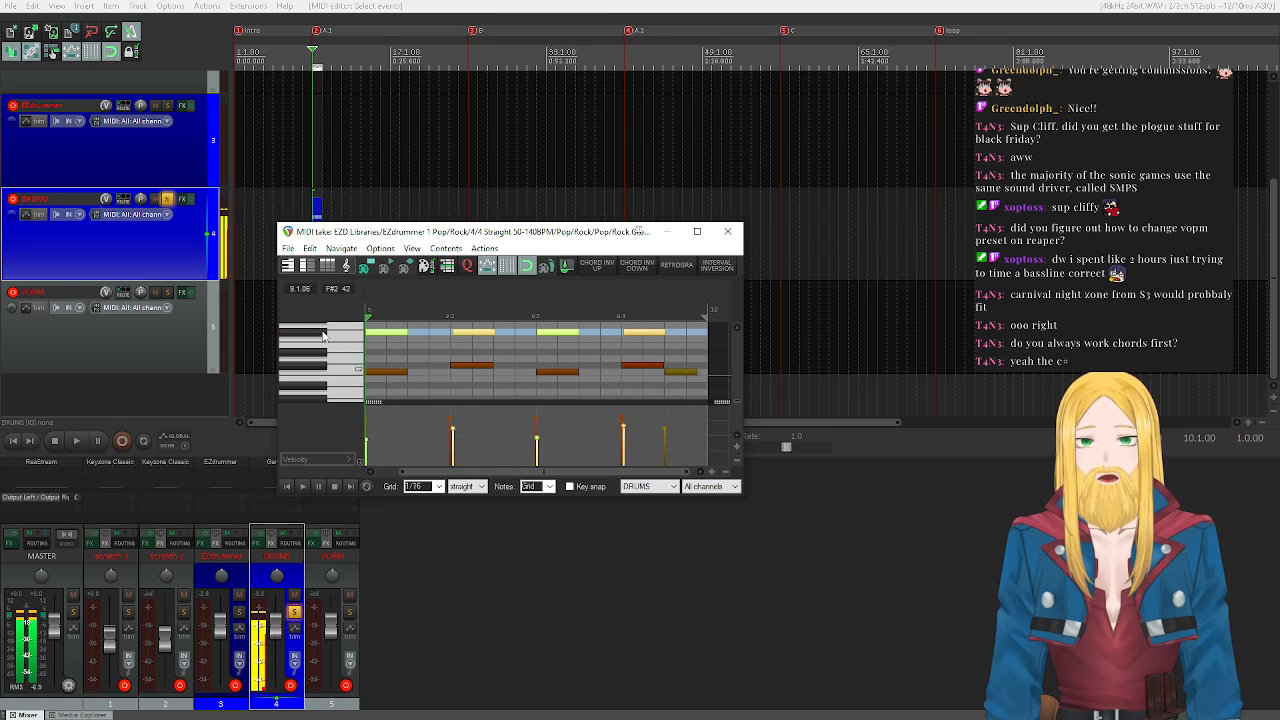
{"action": "key", "text": "Delete"}
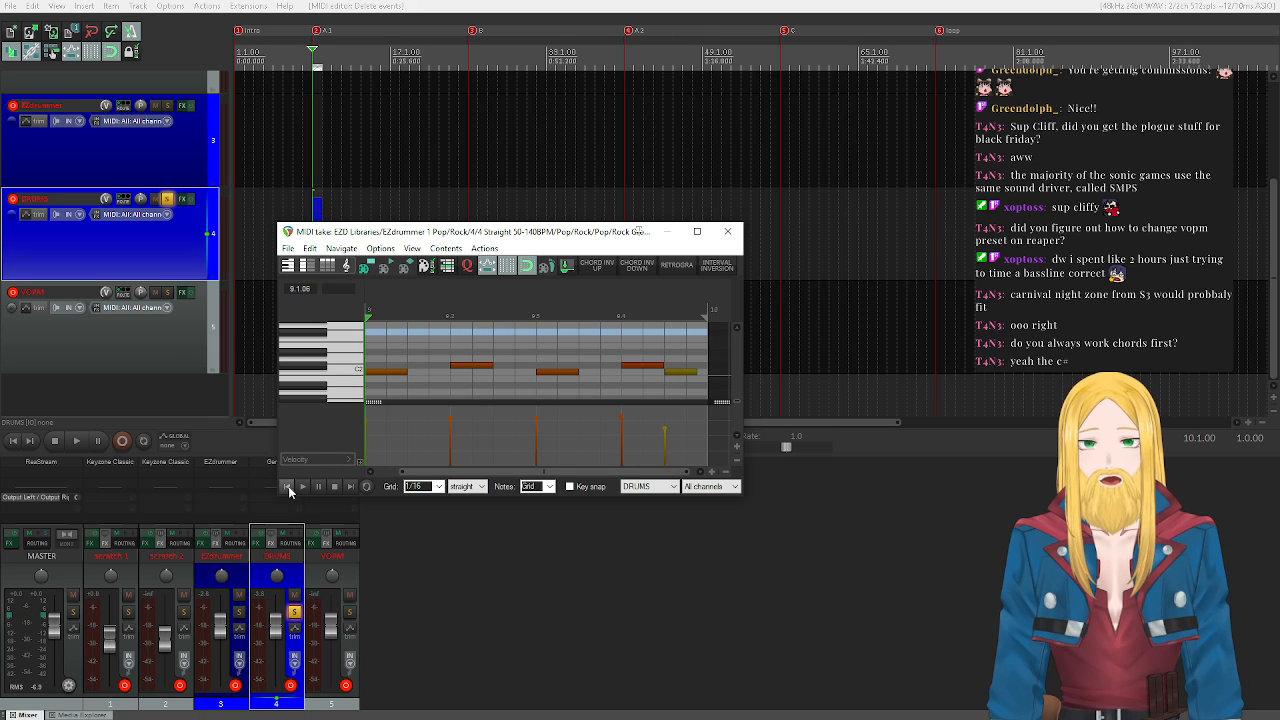
{"action": "left_click", "coordinate": [301, 487]}
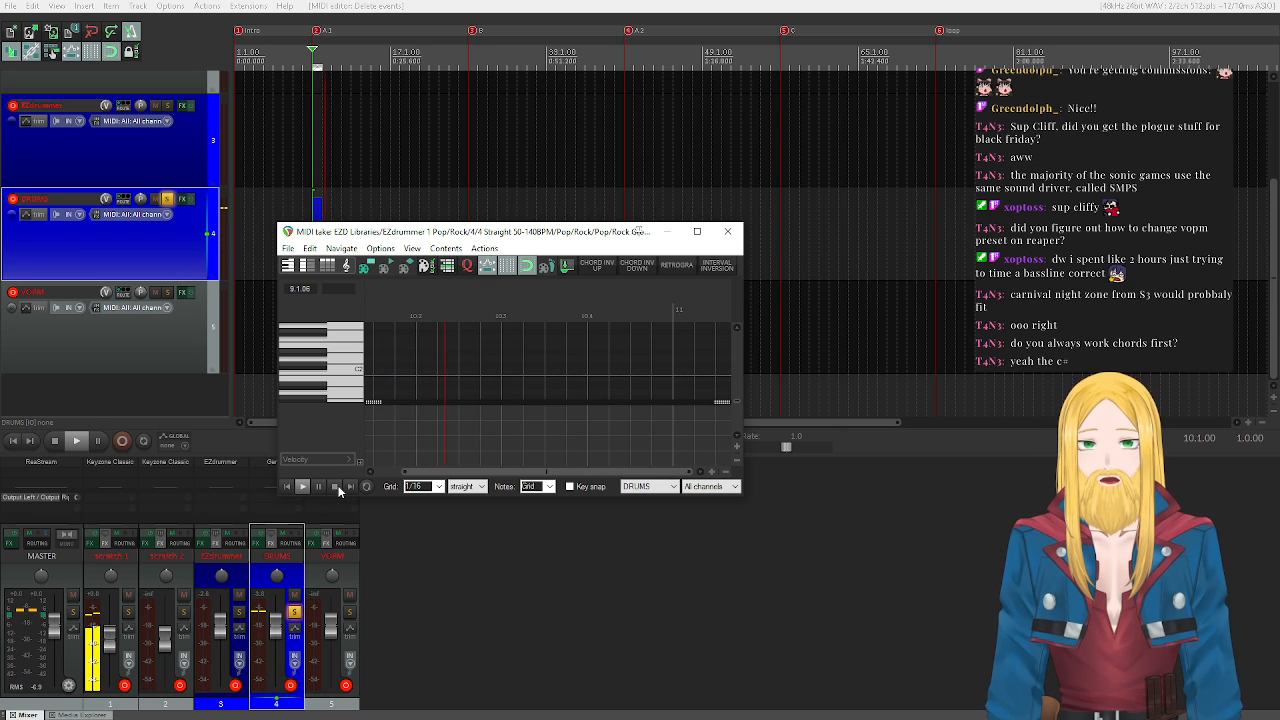
{"action": "left_click", "coordinate": [336, 487]}
{"action": "left_click", "coordinate": [727, 233]}
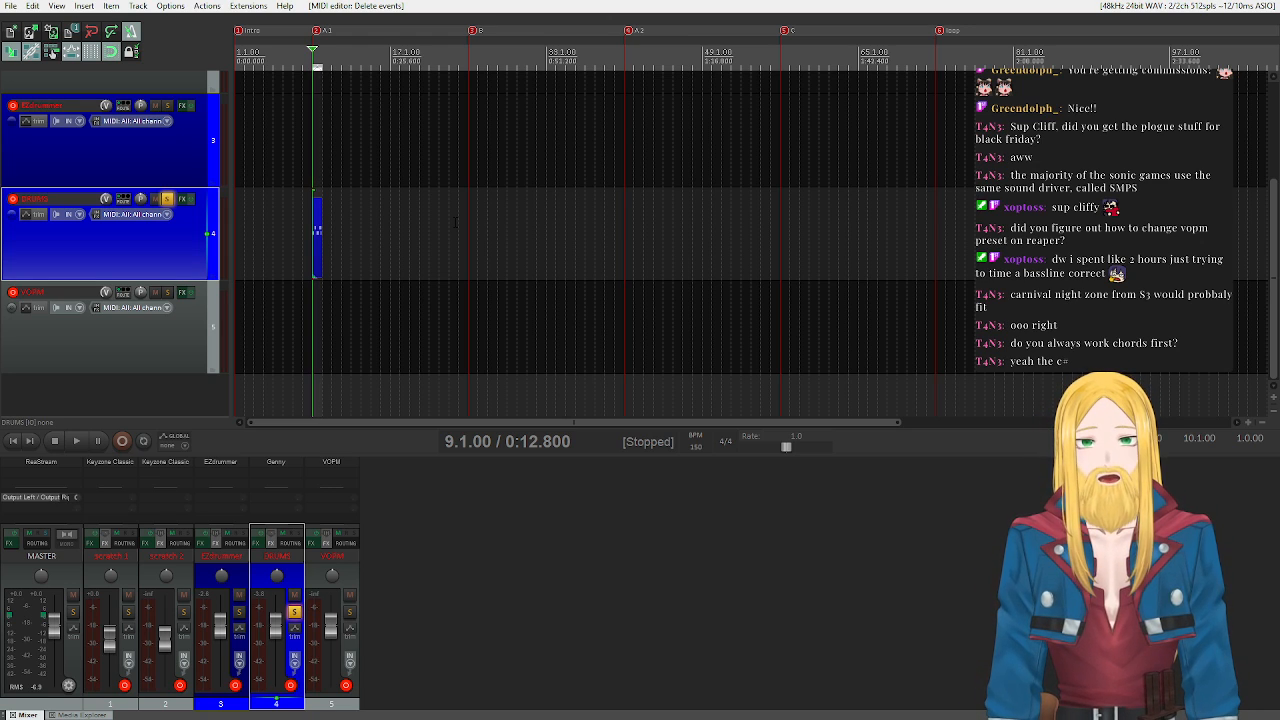
- Add eighth-length F#2 hi-hat notes on the offbeats of beats 1, 2 and 3 of the drum take, and audition them
{"action": "double_click", "coordinate": [316, 230]}
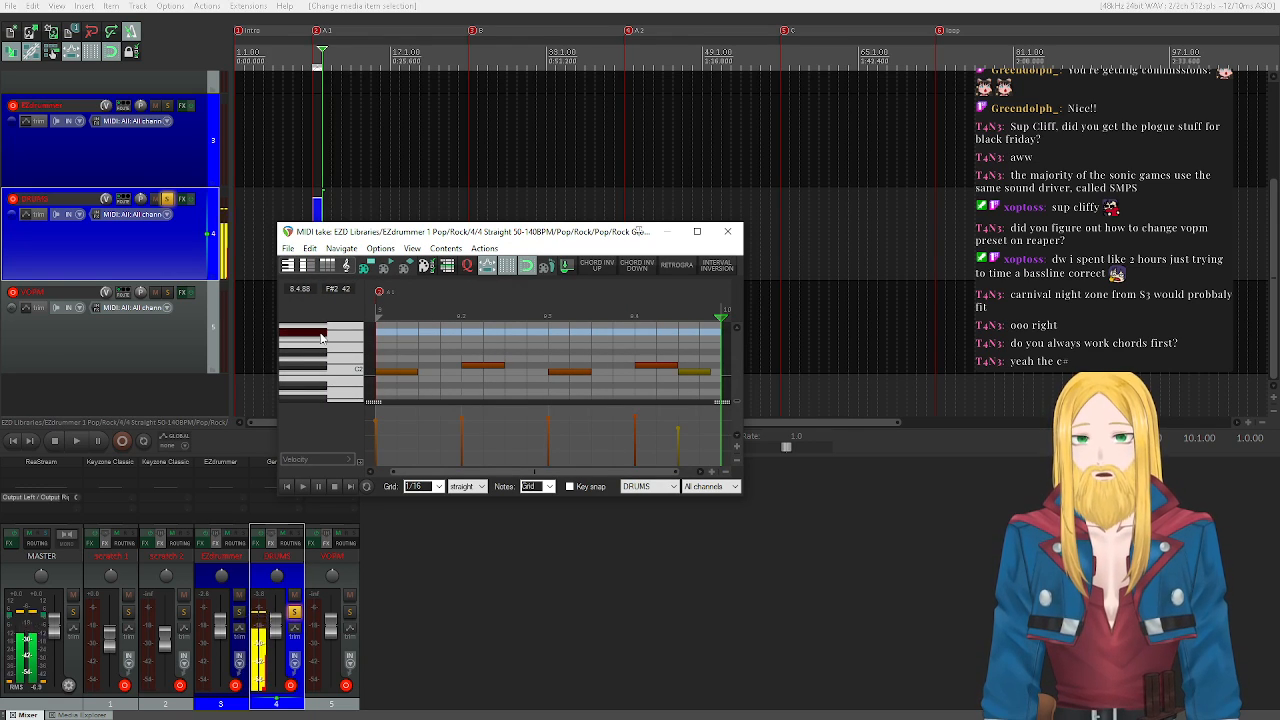
{"action": "scroll", "coordinate": [394, 365], "scroll_direction": "up", "scroll_amount": 2}
{"action": "left_click_drag", "start_coordinate": [420, 354], "coordinate": [455, 353]}
{"action": "scroll", "coordinate": [440, 340], "scroll_direction": "down", "scroll_amount": 1}
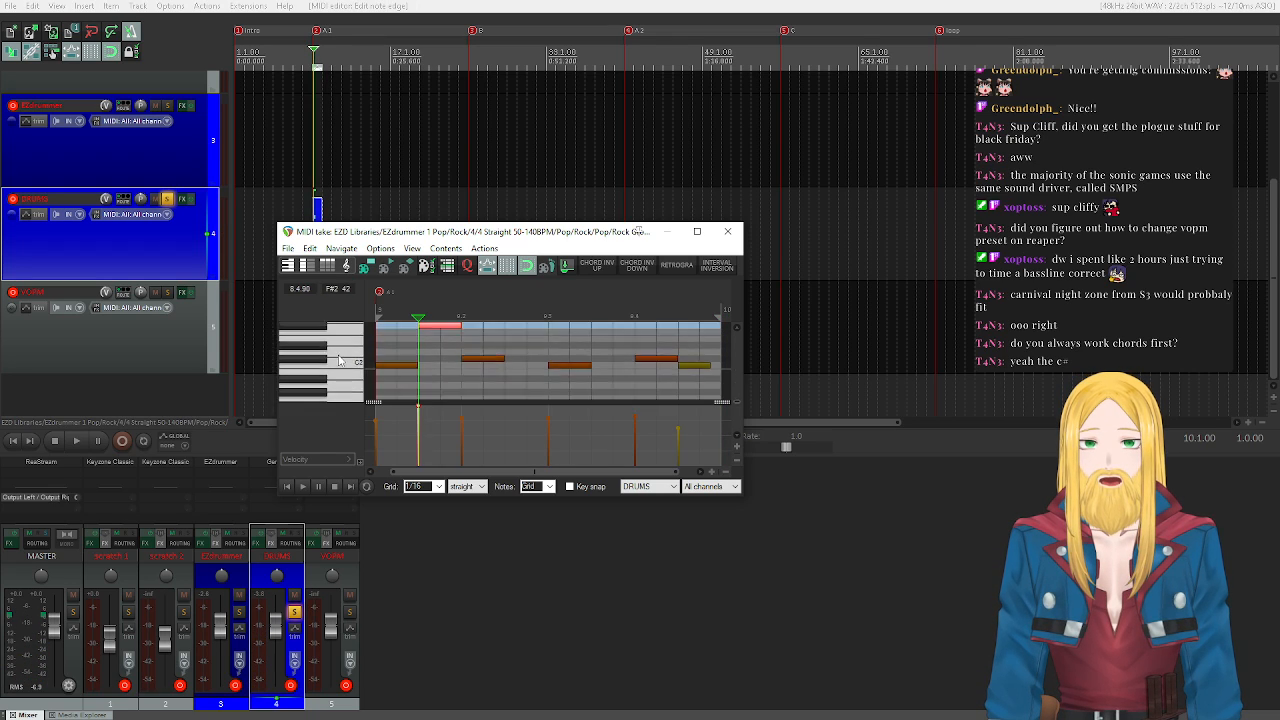
{"action": "left_click_drag", "start_coordinate": [437, 336], "coordinate": [607, 341]}
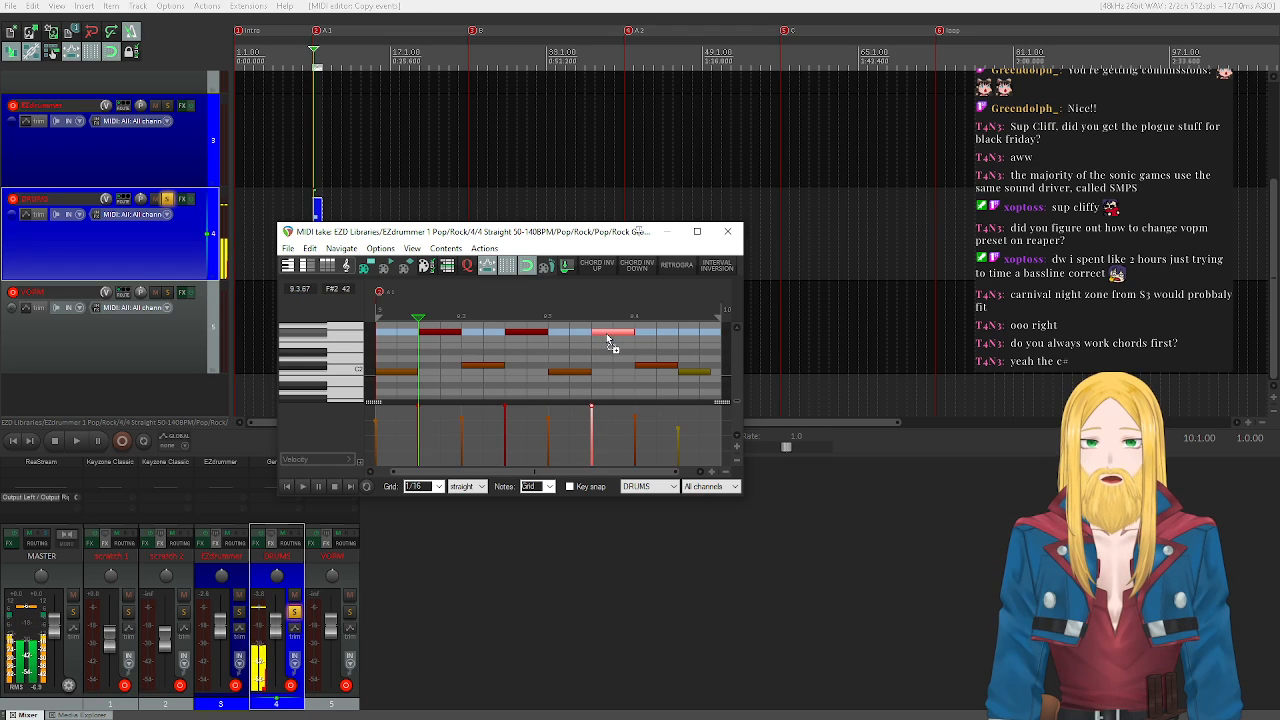
{"action": "left_click", "coordinate": [286, 486]}
{"action": "left_click", "coordinate": [302, 486]}
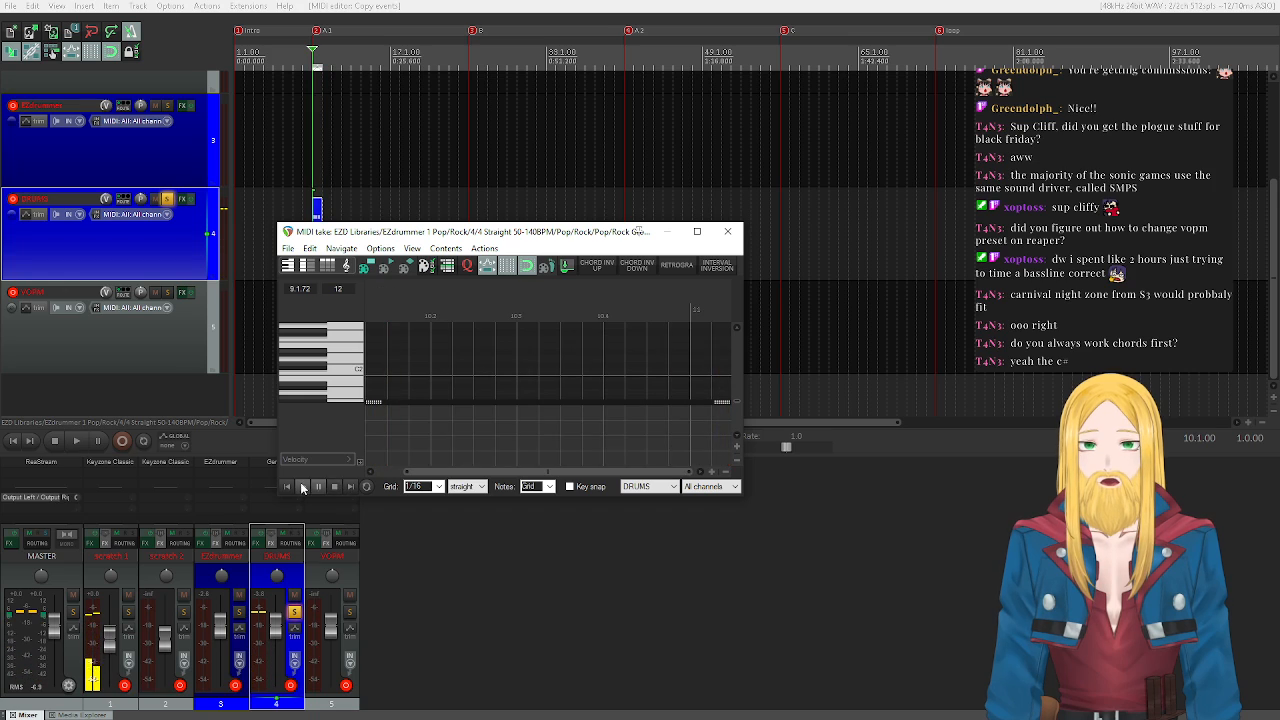
{"action": "left_click", "coordinate": [335, 486]}
{"action": "left_click", "coordinate": [727, 231]}
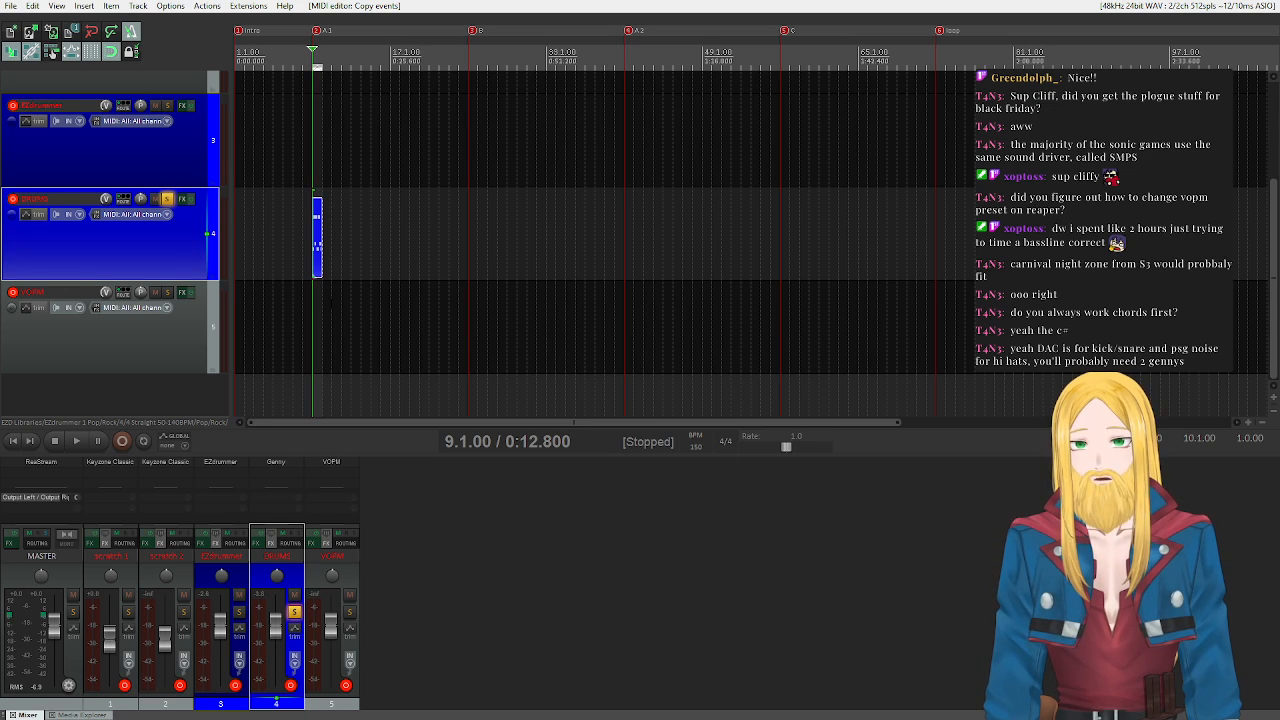
{"action": "right_click", "coordinate": [147, 252]}
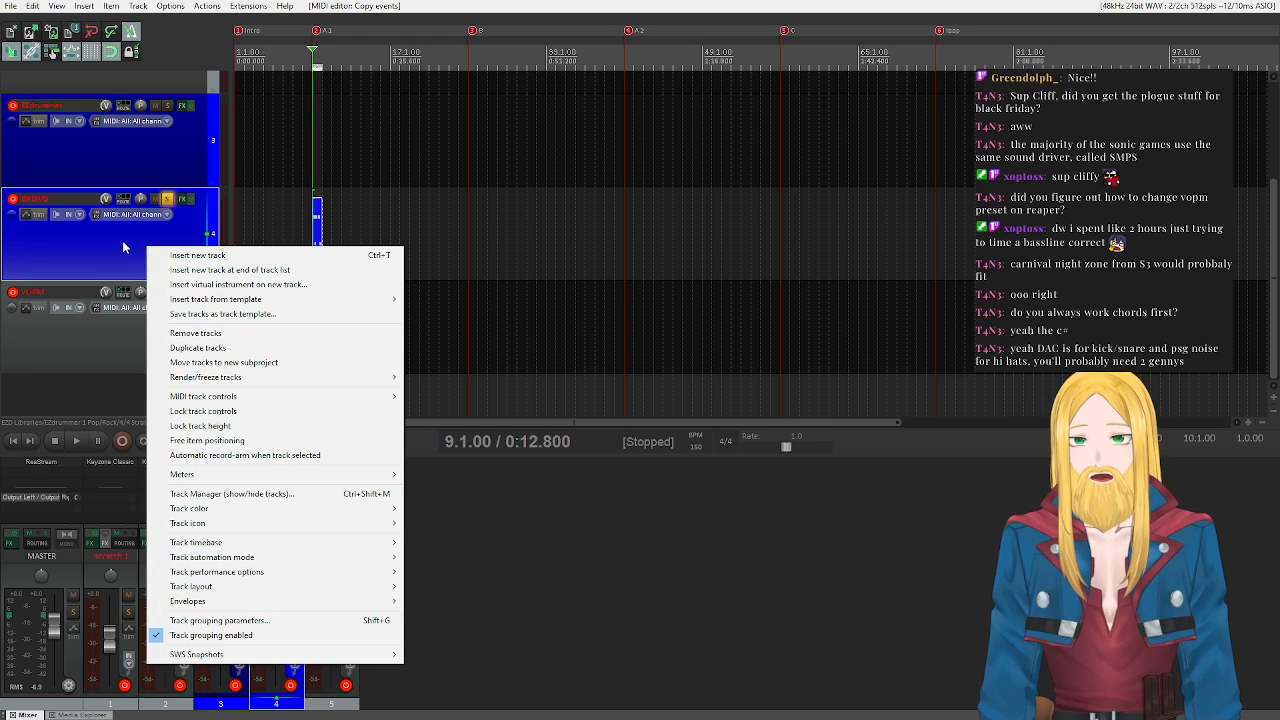
{"action": "left_click", "coordinate": [122, 240]}
{"action": "scroll", "coordinate": [349, 256], "scroll_direction": "up", "scroll_amount": 3}
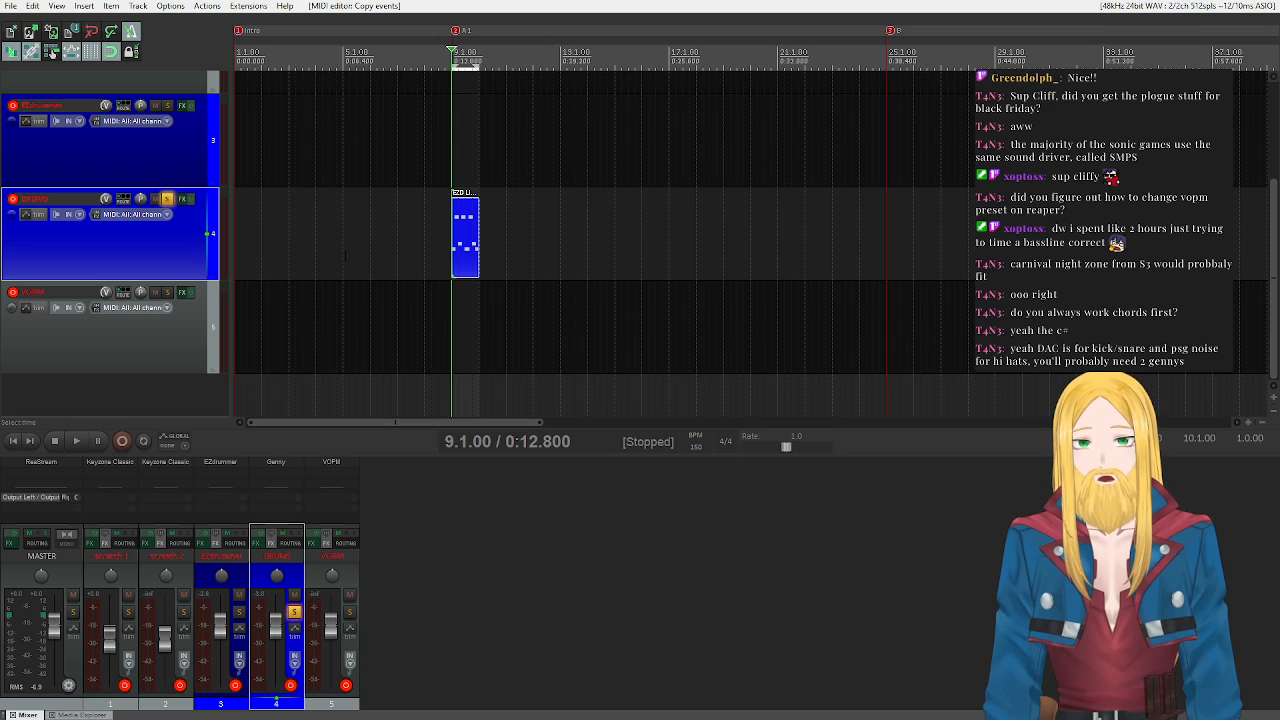
{"action": "right_click", "coordinate": [174, 237]}
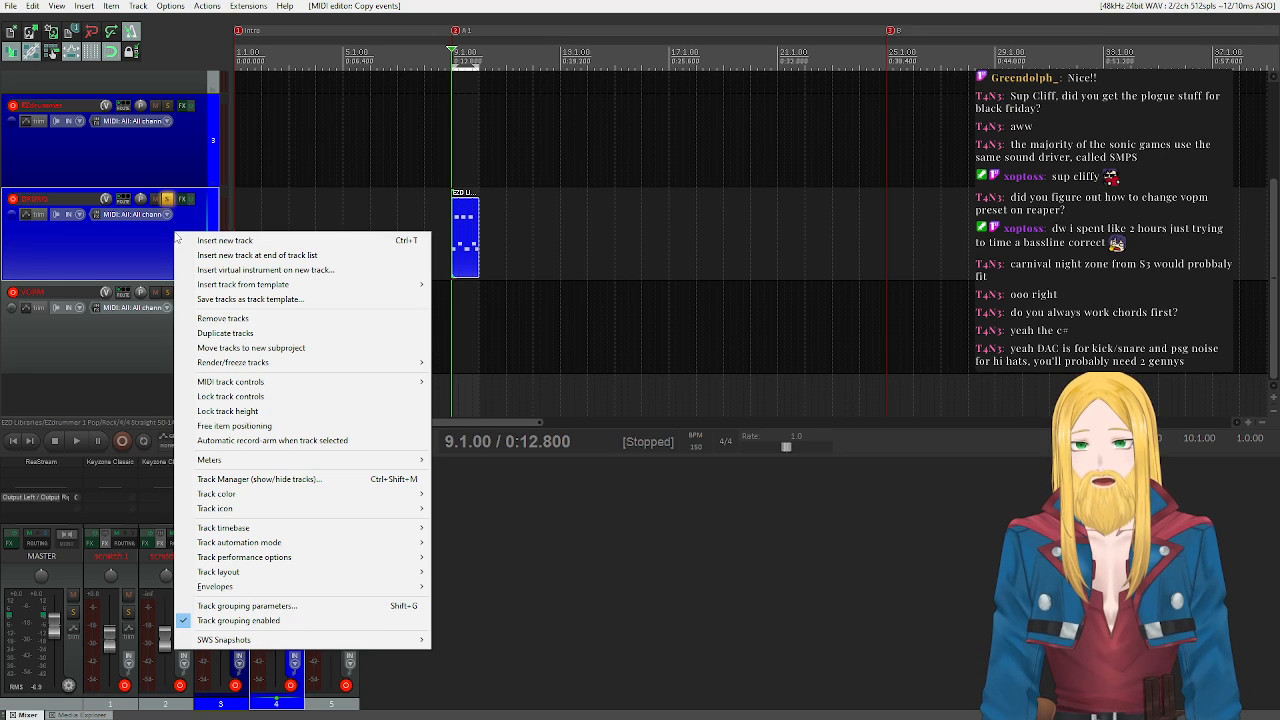
{"action": "left_click", "coordinate": [76, 198]}
{"action": "double_click", "coordinate": [76, 198]}
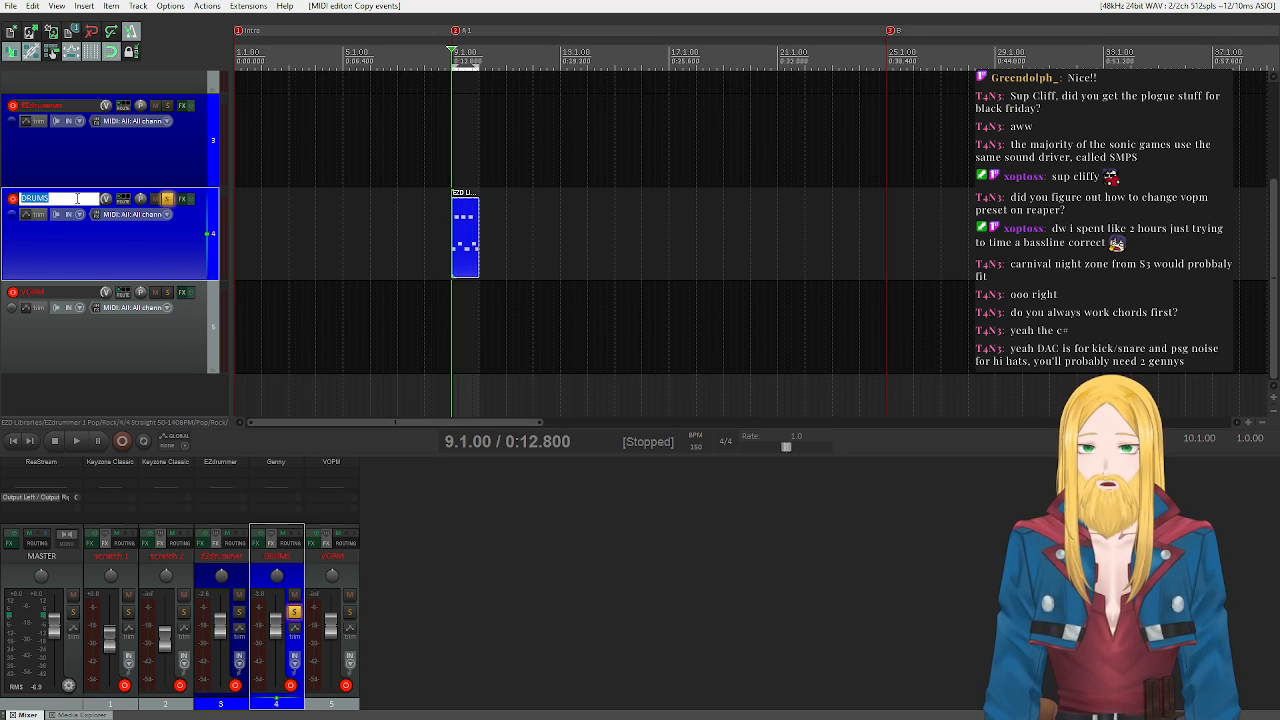
- Duplicate the DRUMS track and rename the copy HAT
{"action": "right_click", "coordinate": [163, 237]}
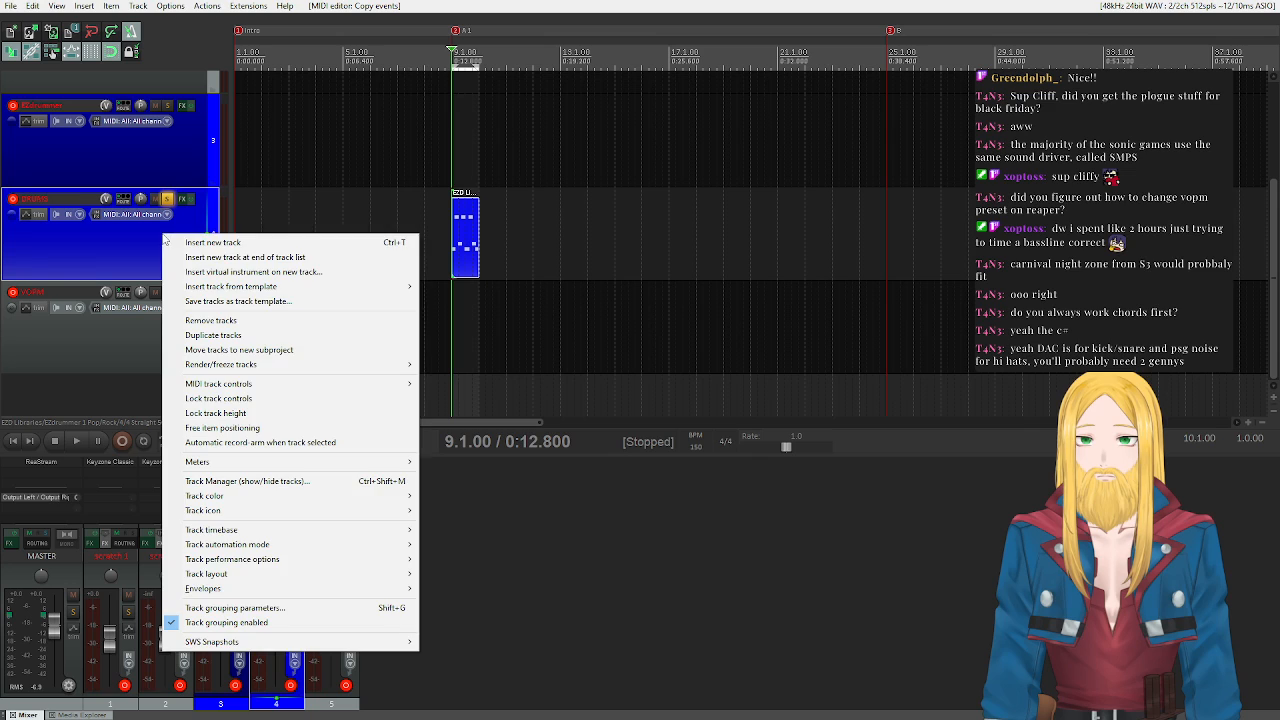
{"action": "left_click", "coordinate": [213, 335]}
{"action": "double_click", "coordinate": [78, 291]}
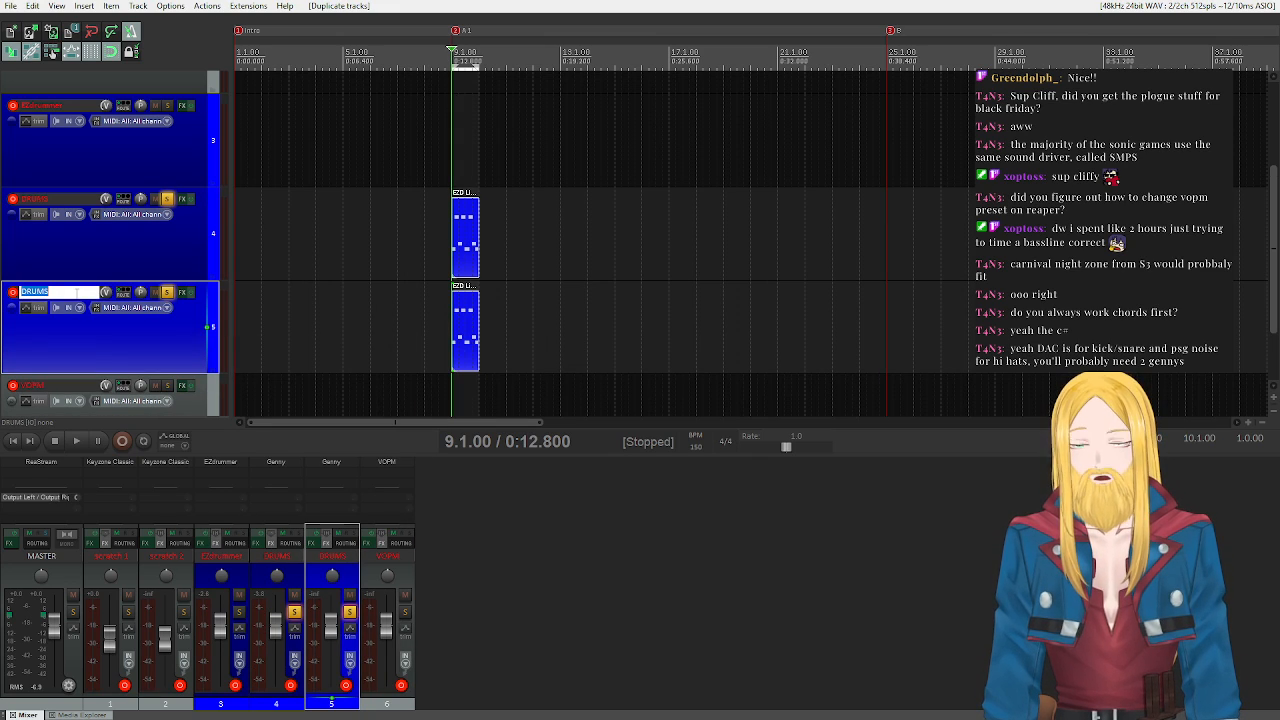
{"action": "type", "text": "HAT"}
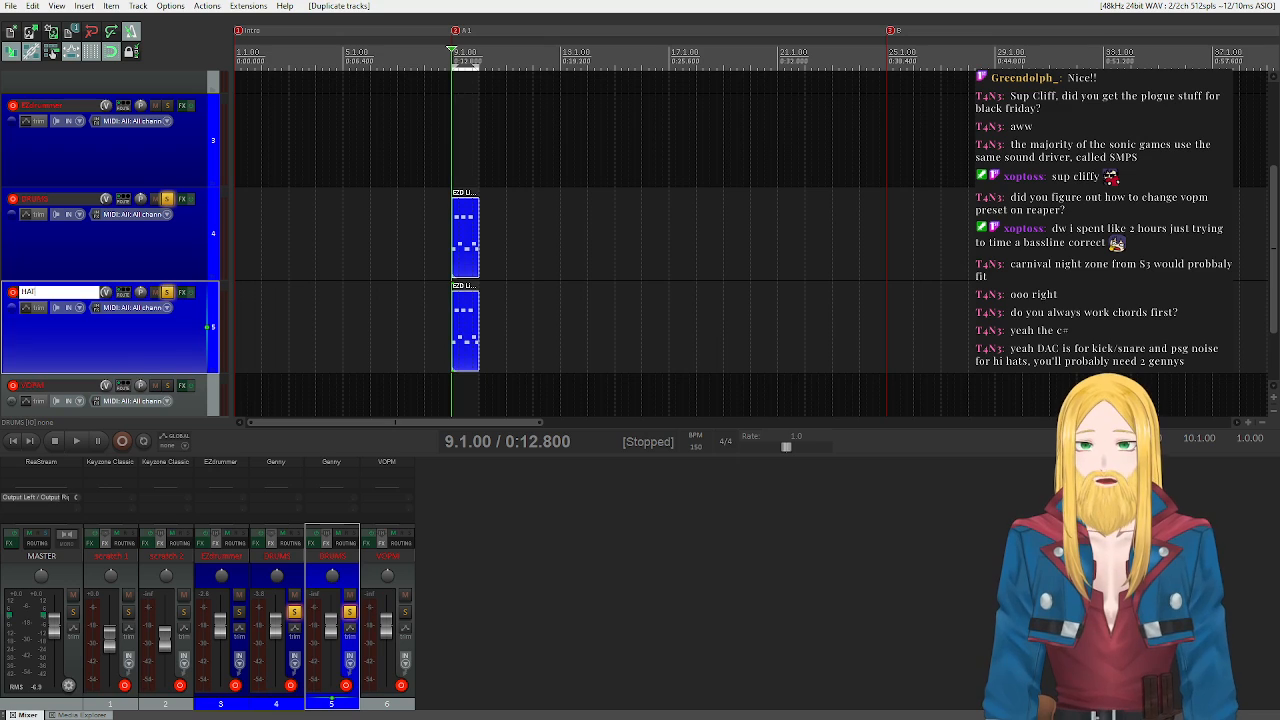
{"action": "key", "text": "Return"}
- Delete the kick and snare notes from the HAT track's MIDI take, keeping only the F#2 hi-hat notes
{"action": "double_click", "coordinate": [461, 330]}
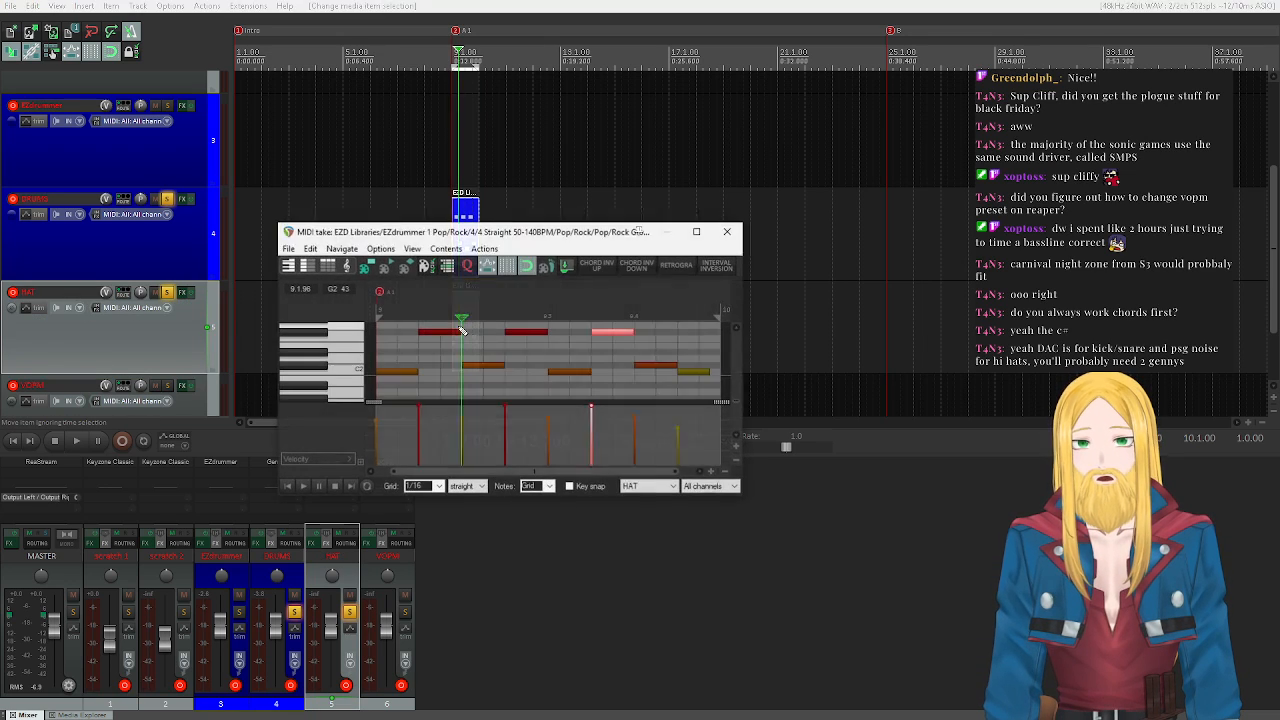
{"action": "left_click_drag", "start_coordinate": [391, 353], "coordinate": [731, 377]}
{"action": "scroll", "coordinate": [331, 384], "scroll_direction": "up", "scroll_amount": 5}
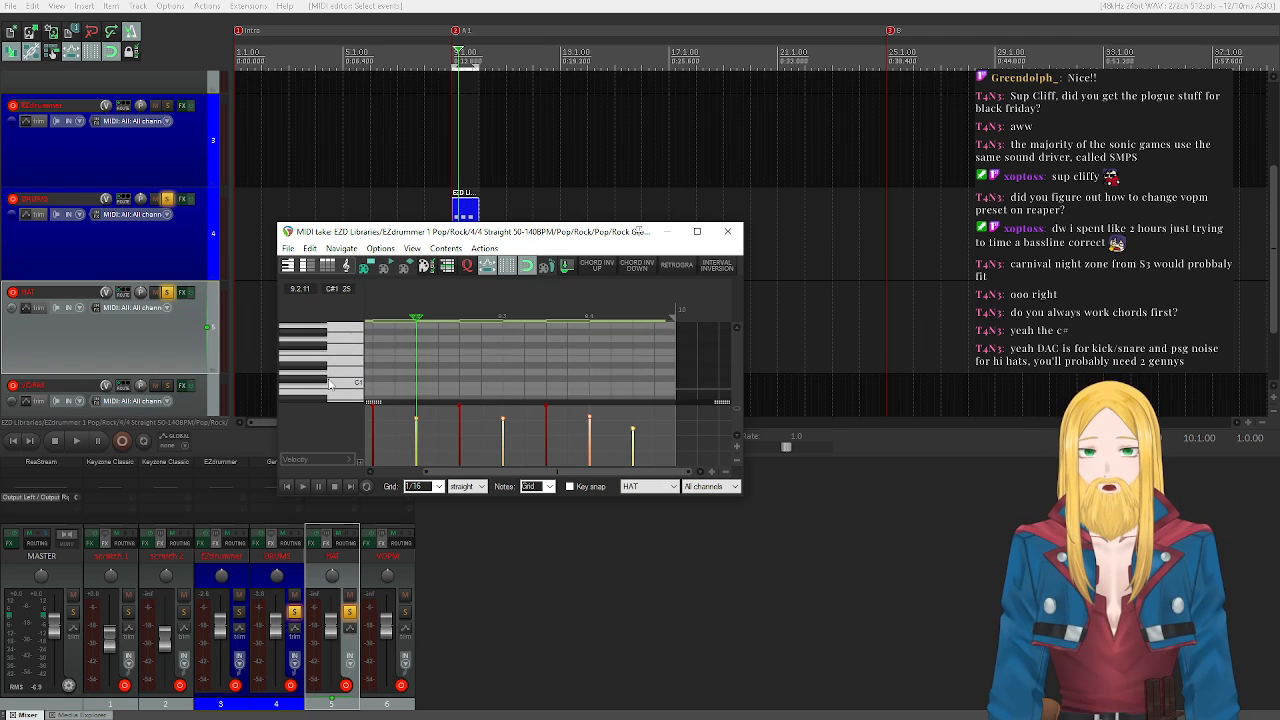
{"action": "scroll", "coordinate": [331, 384], "scroll_direction": "up", "scroll_amount": 3}
{"action": "key", "text": "Delete"}
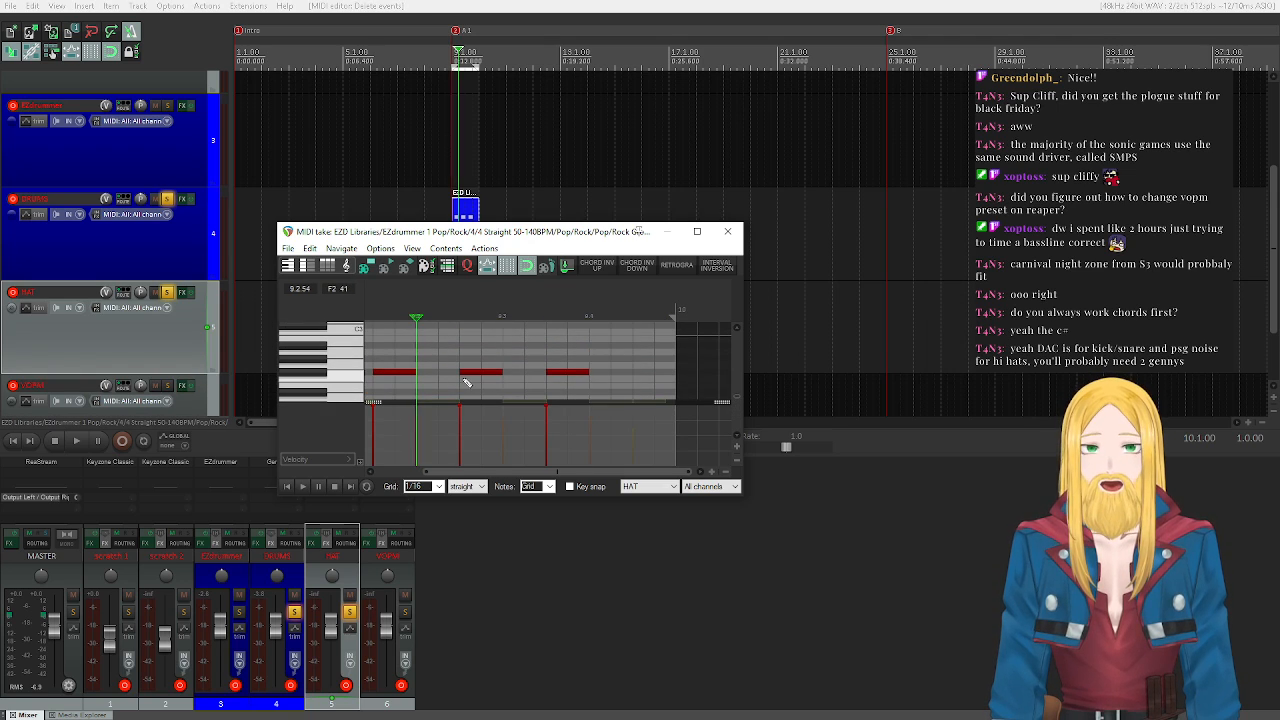
- Shift the F#2 hat notes onto the beats, copy them to fill the bar with eighth notes, and play the pattern
{"action": "scroll", "coordinate": [465, 383], "scroll_direction": "down", "scroll_amount": 3}
{"action": "mouse_move", "coordinate": [522, 382]}
{"action": "left_mouse_down"}
{"action": "mouse_move", "coordinate": [410, 346]}
{"action": "mouse_move", "coordinate": [403, 373]}
{"action": "mouse_move", "coordinate": [386, 377]}
{"action": "mouse_move", "coordinate": [405, 379]}
{"action": "left_mouse_up"}
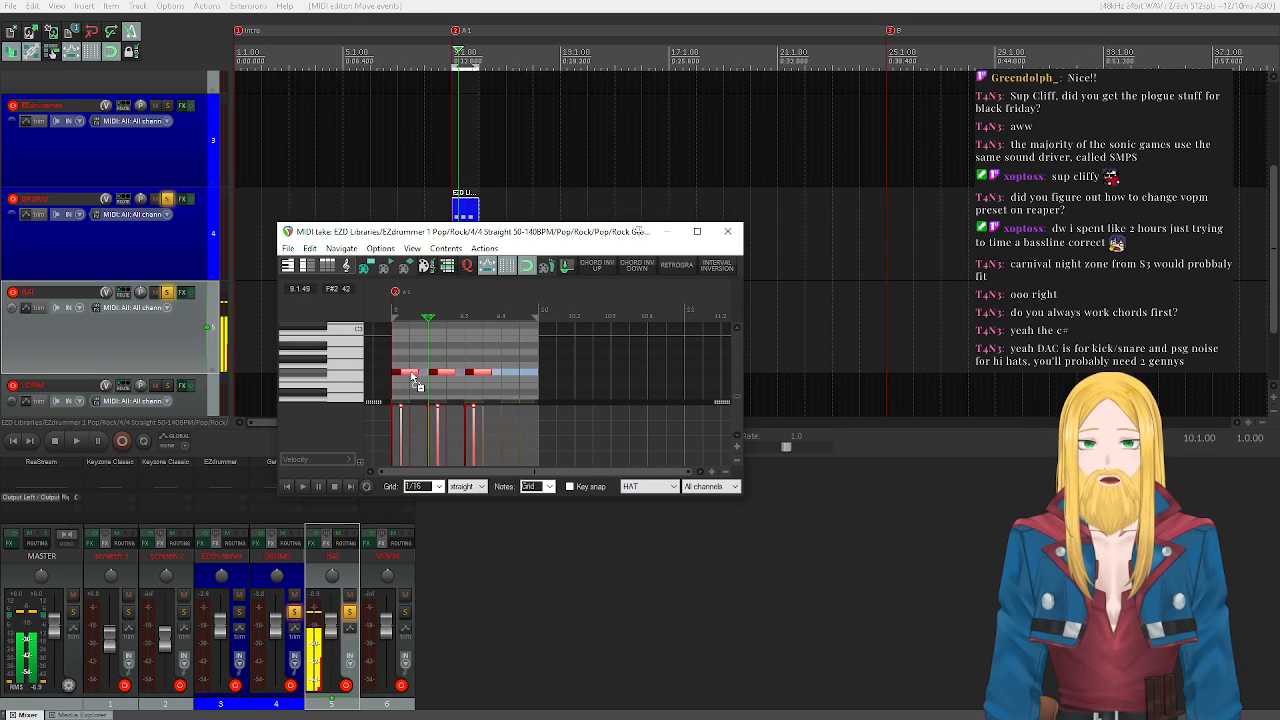
{"action": "left_click", "coordinate": [300, 487]}
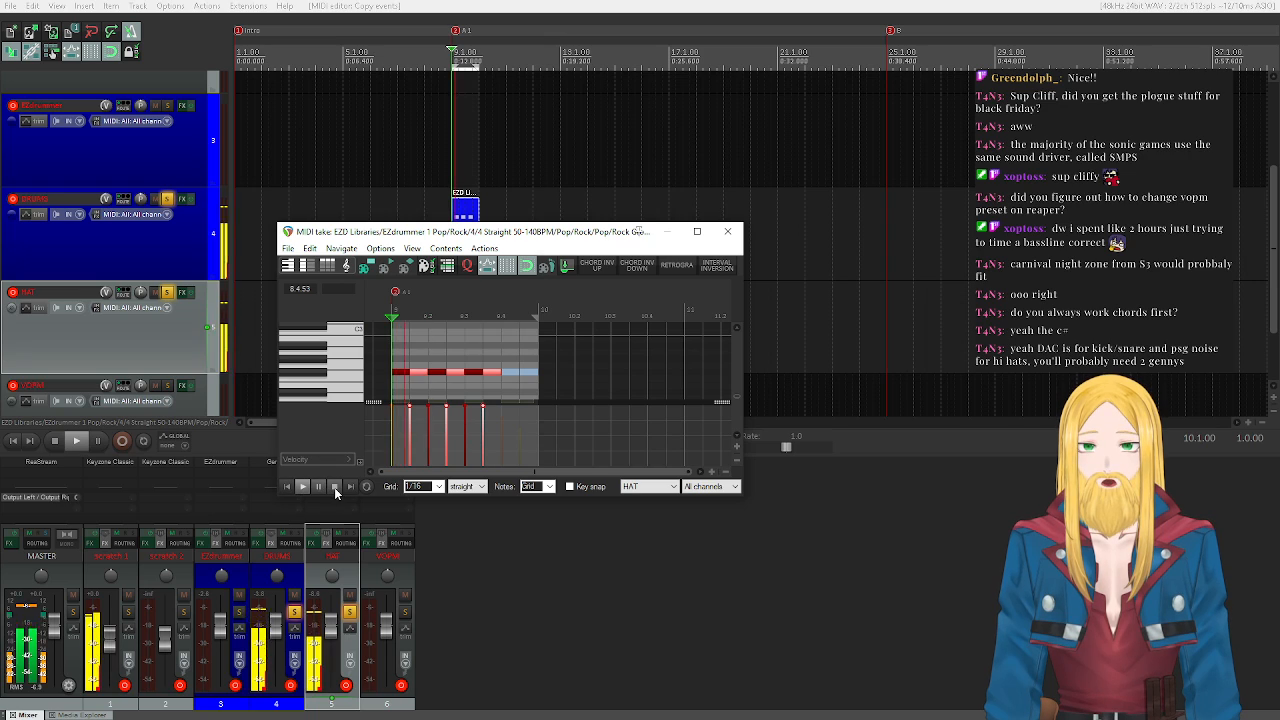
{"action": "mouse_move", "coordinate": [509, 376]}
{"action": "left_mouse_down"}
{"action": "mouse_move", "coordinate": [476, 375]}
{"action": "mouse_move", "coordinate": [515, 372]}
{"action": "left_mouse_up"}
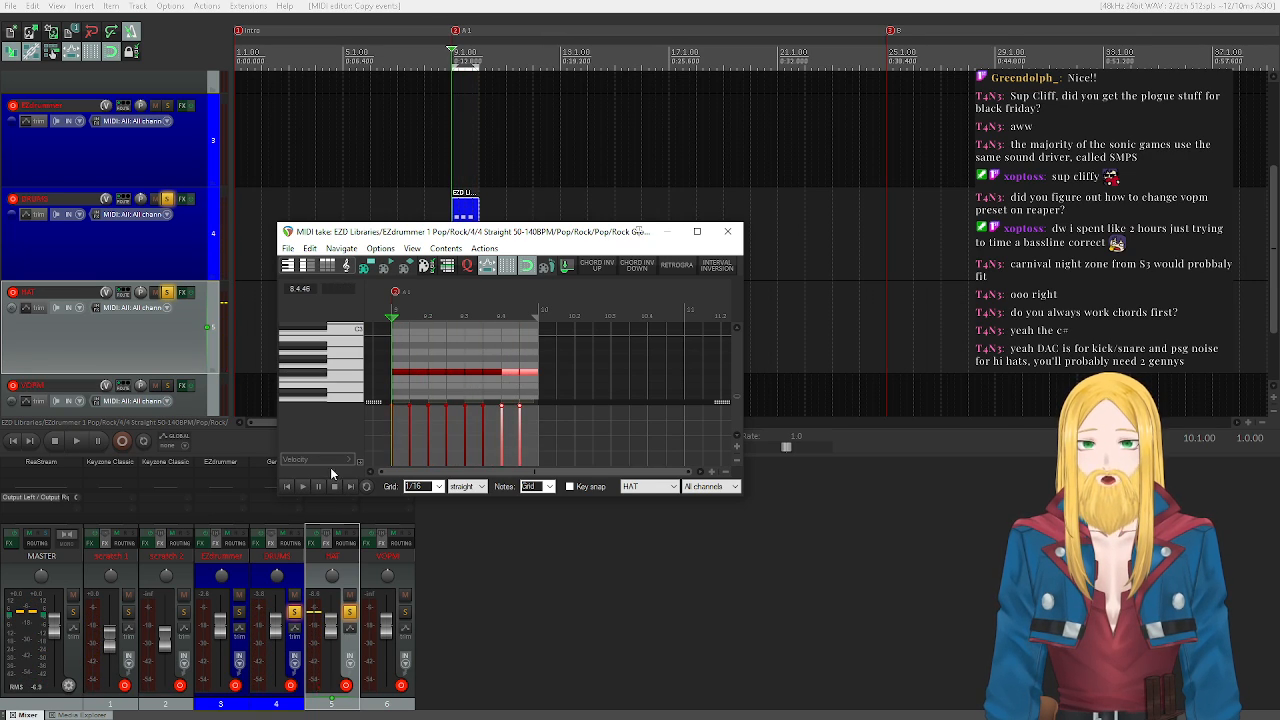
{"action": "left_click", "coordinate": [302, 487]}
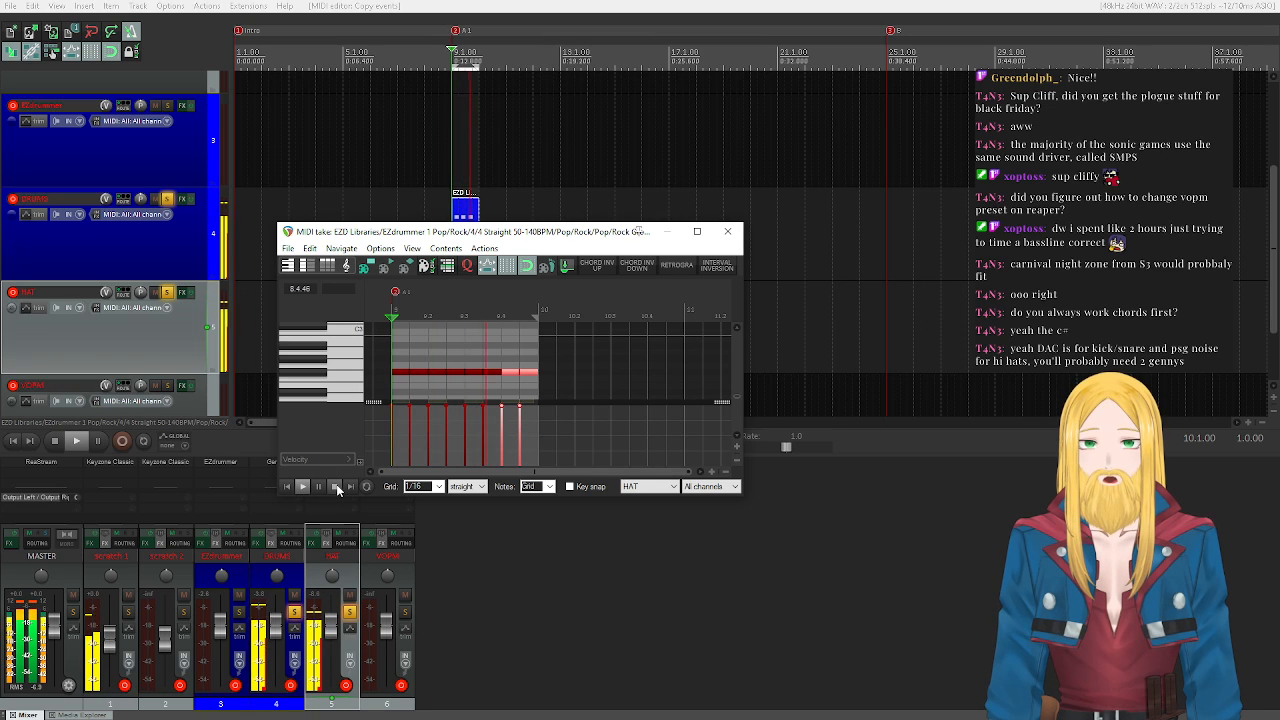
{"action": "left_click", "coordinate": [338, 487]}
- Lower the velocity of all hat notes to roughly half of maximum while auditioning the pattern
{"action": "left_click_drag", "start_coordinate": [525, 384], "coordinate": [392, 352]}
{"action": "left_click_drag", "start_coordinate": [427, 404], "coordinate": [428, 420]}
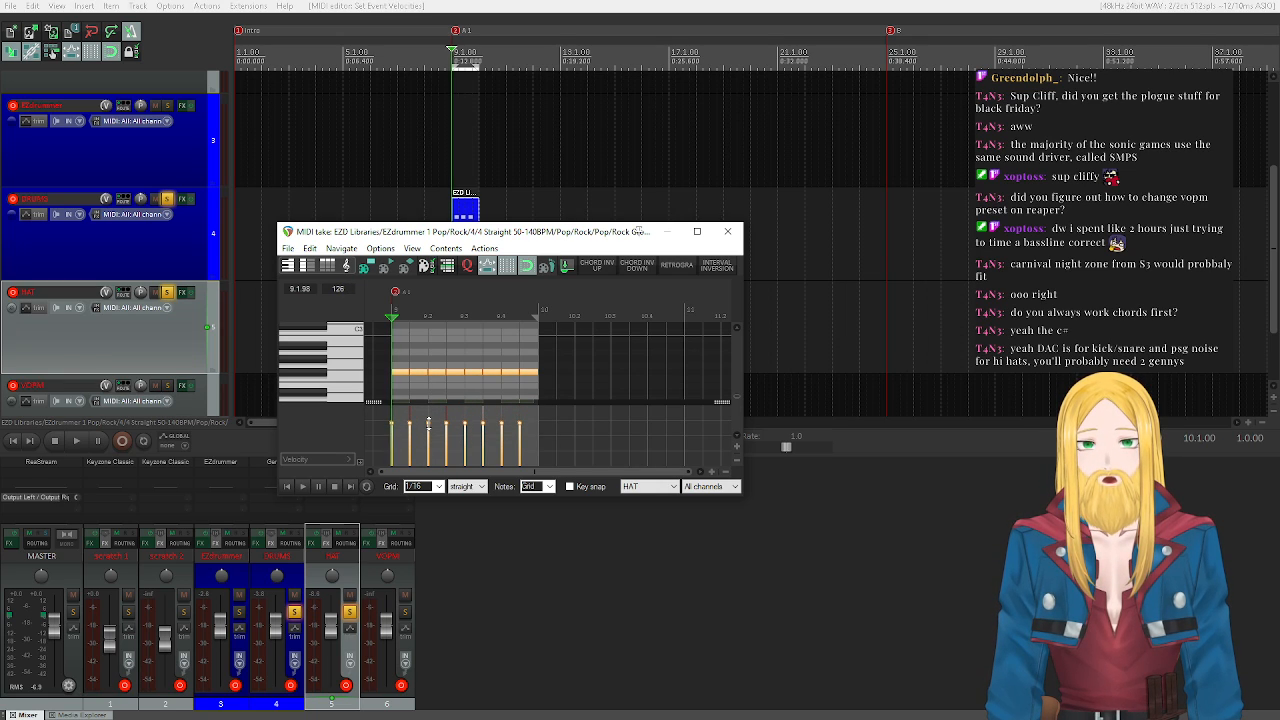
{"action": "key", "text": "space"}
{"action": "left_click_drag", "start_coordinate": [428, 422], "coordinate": [428, 432]}
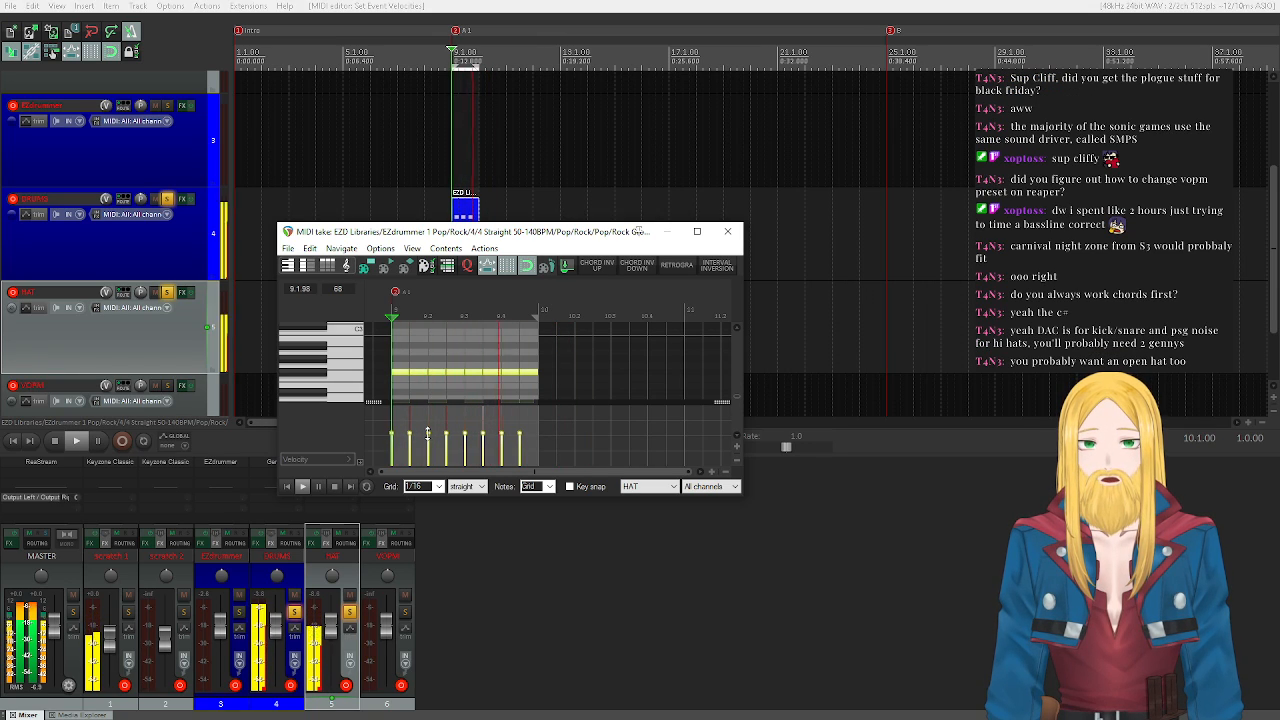
{"action": "key", "text": "space"}
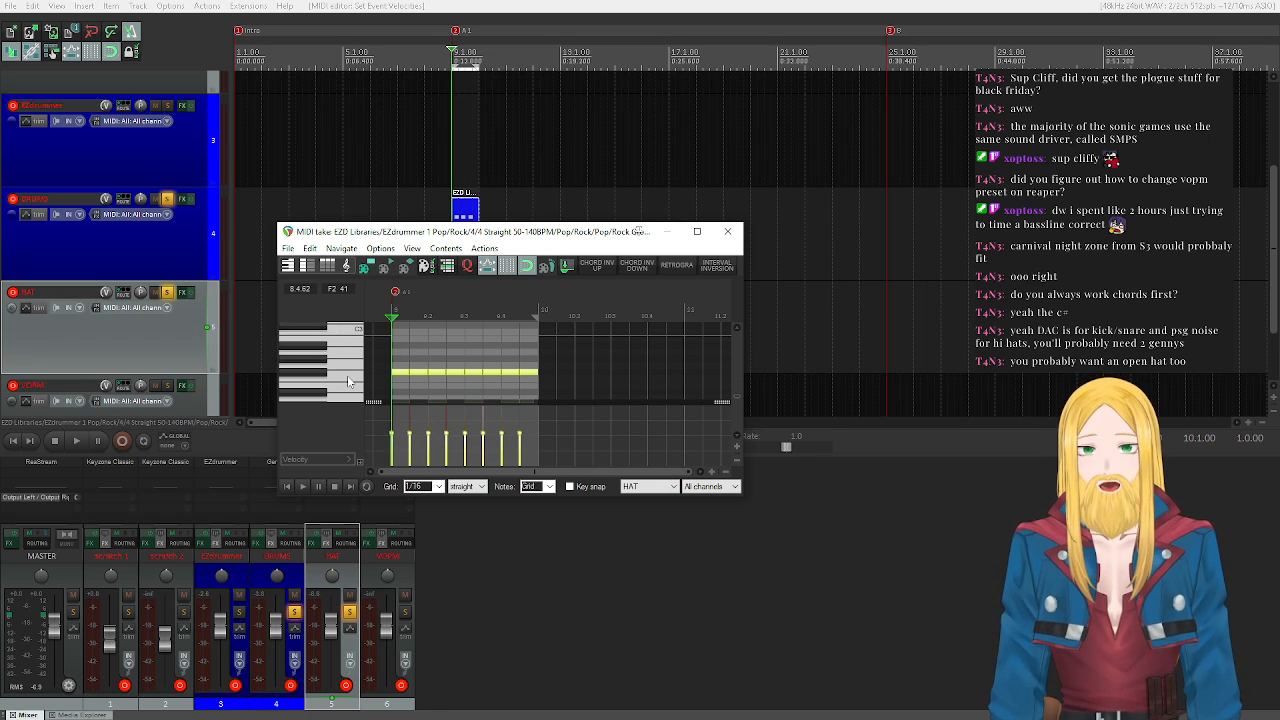
- Audition the HAT track's drum sounds across the MIDI editor's piano keys to find an open hi-hat
{"action": "left_click", "coordinate": [324, 353]}
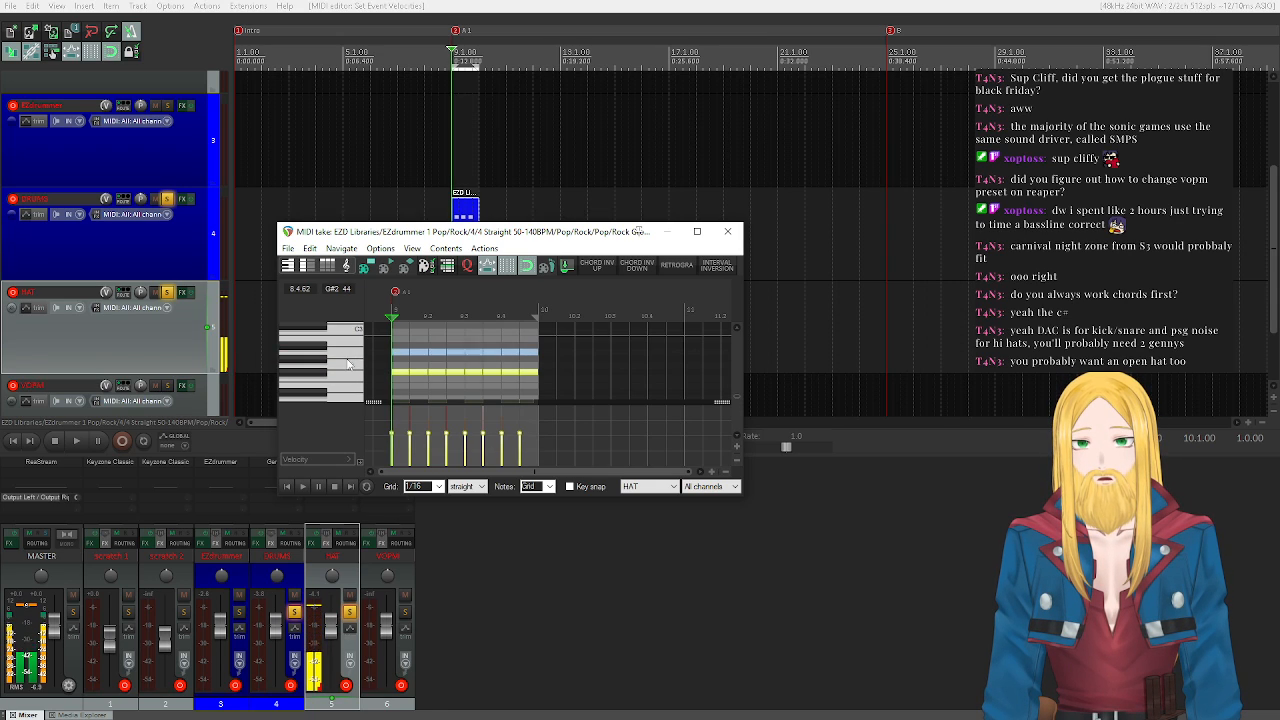
{"action": "scroll", "coordinate": [322, 360], "scroll_direction": "up", "scroll_amount": 1}
{"action": "left_click", "coordinate": [320, 387]}
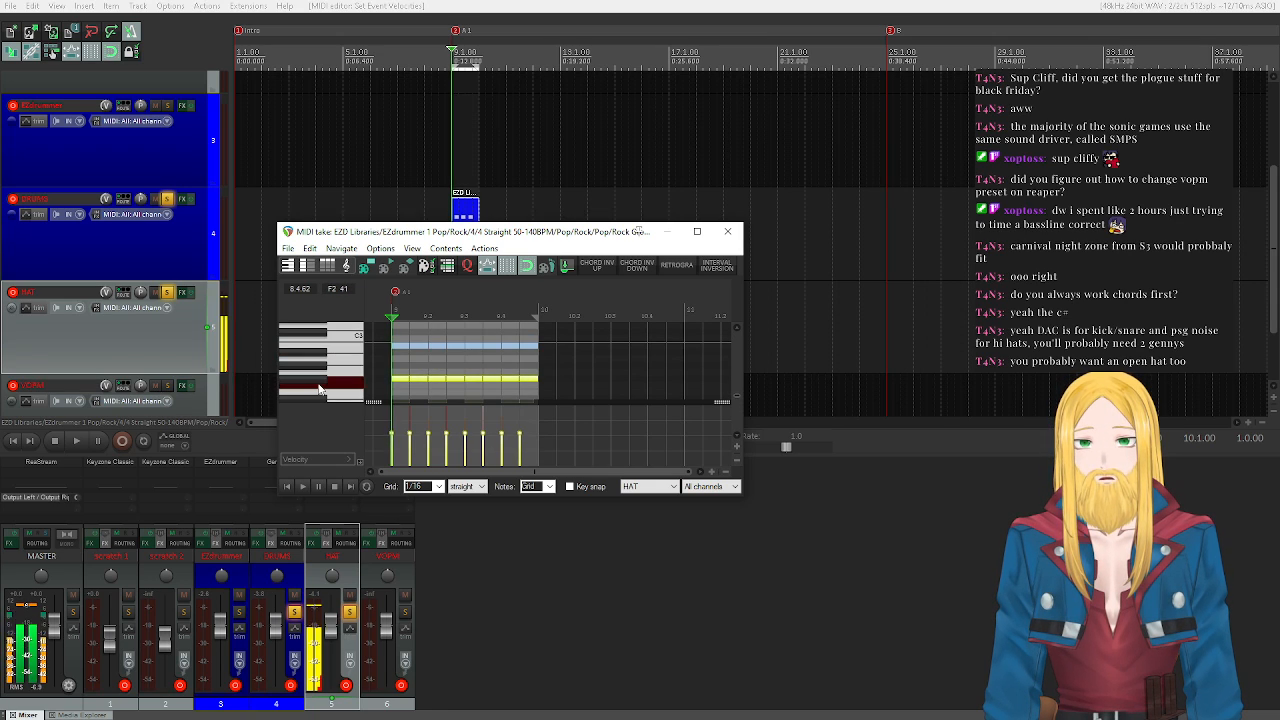
{"action": "left_click", "coordinate": [323, 353]}
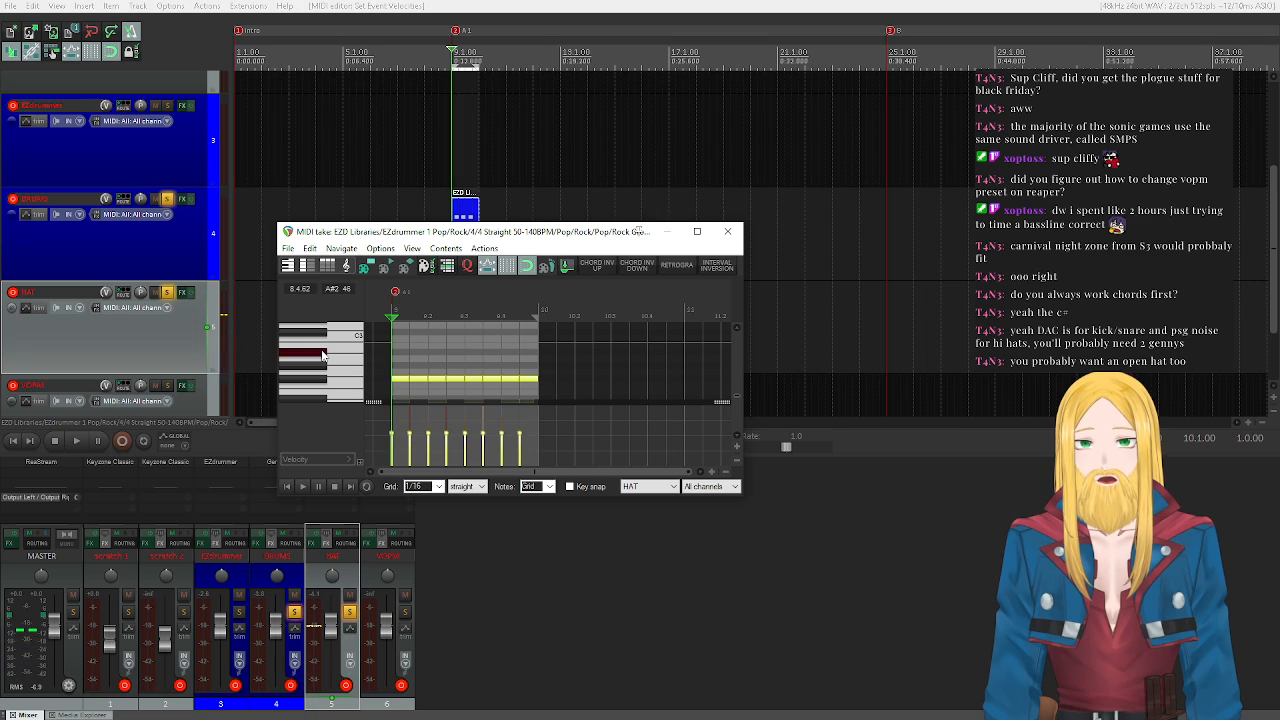
{"action": "left_click", "coordinate": [324, 351]}
{"action": "left_click", "coordinate": [332, 348]}
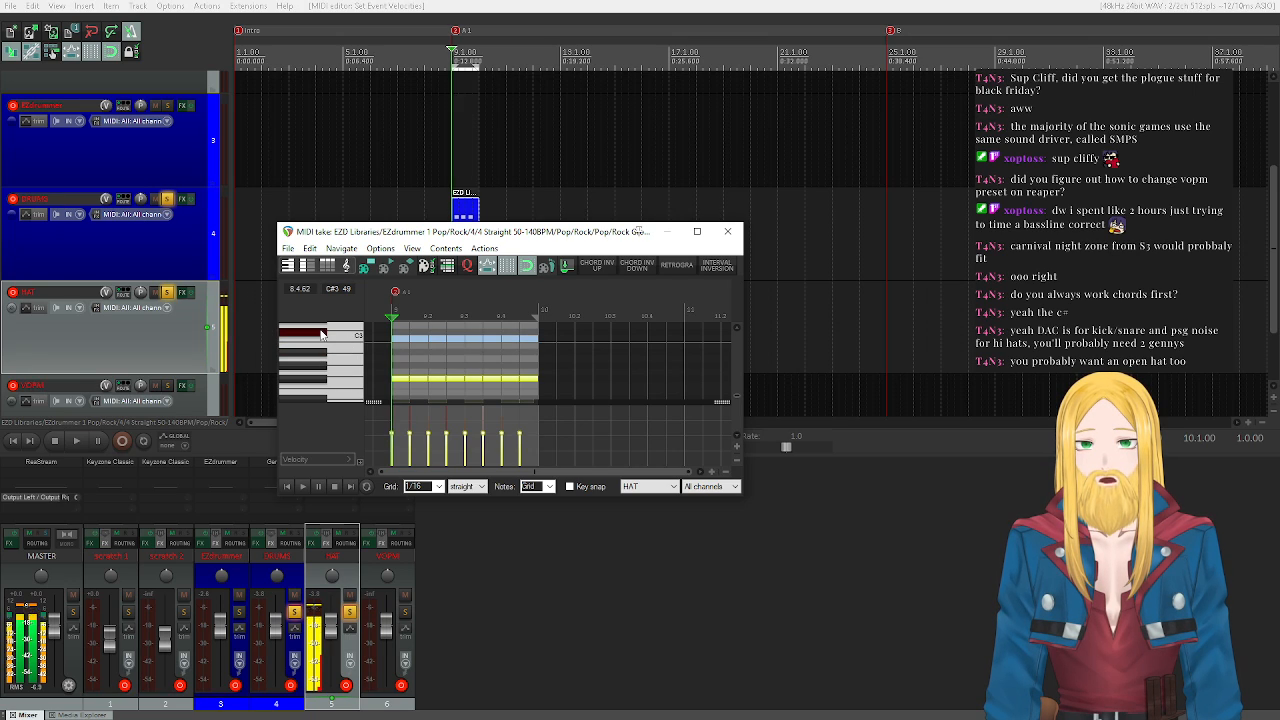
{"action": "scroll", "coordinate": [332, 348], "scroll_direction": "up", "scroll_amount": 2}
{"action": "left_click", "coordinate": [326, 354]}
{"action": "left_click", "coordinate": [325, 355]}
{"action": "left_click", "coordinate": [325, 347]}
{"action": "left_click", "coordinate": [324, 345]}
{"action": "left_click", "coordinate": [322, 337]}
{"action": "scroll", "coordinate": [323, 340], "scroll_direction": "up", "scroll_amount": 1}
{"action": "left_click", "coordinate": [324, 342]}
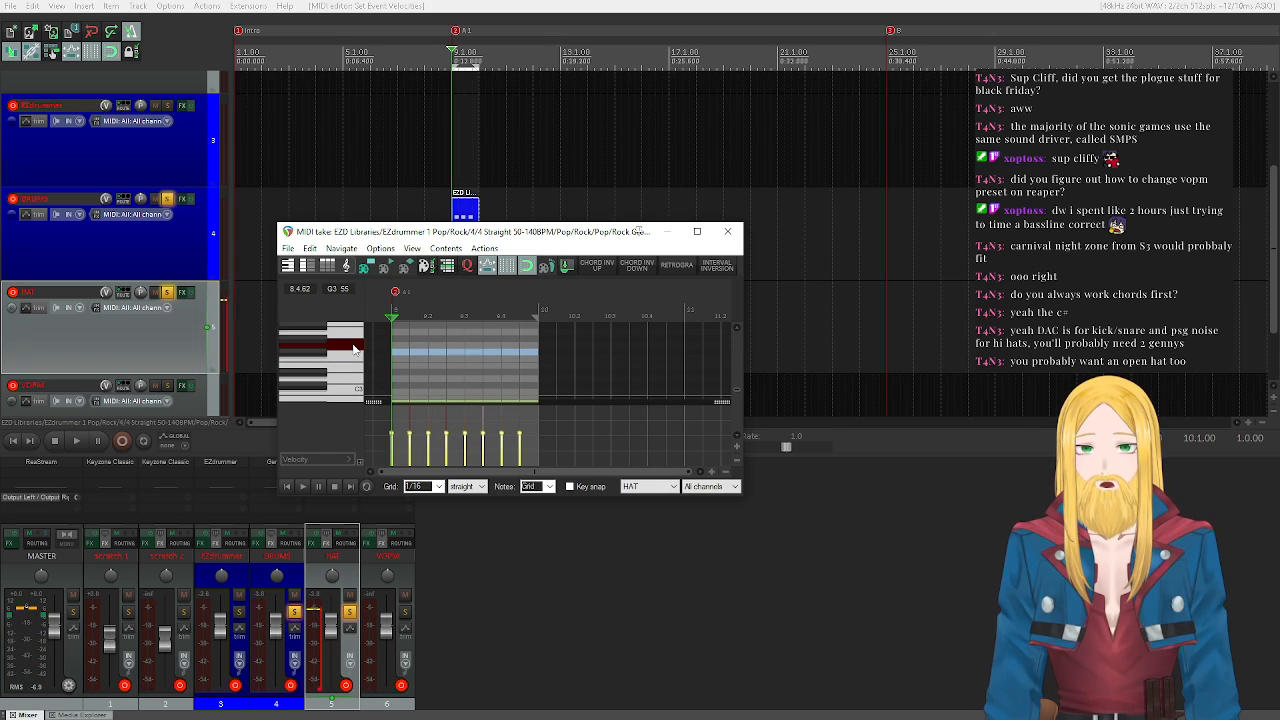
{"action": "left_click", "coordinate": [326, 356]}
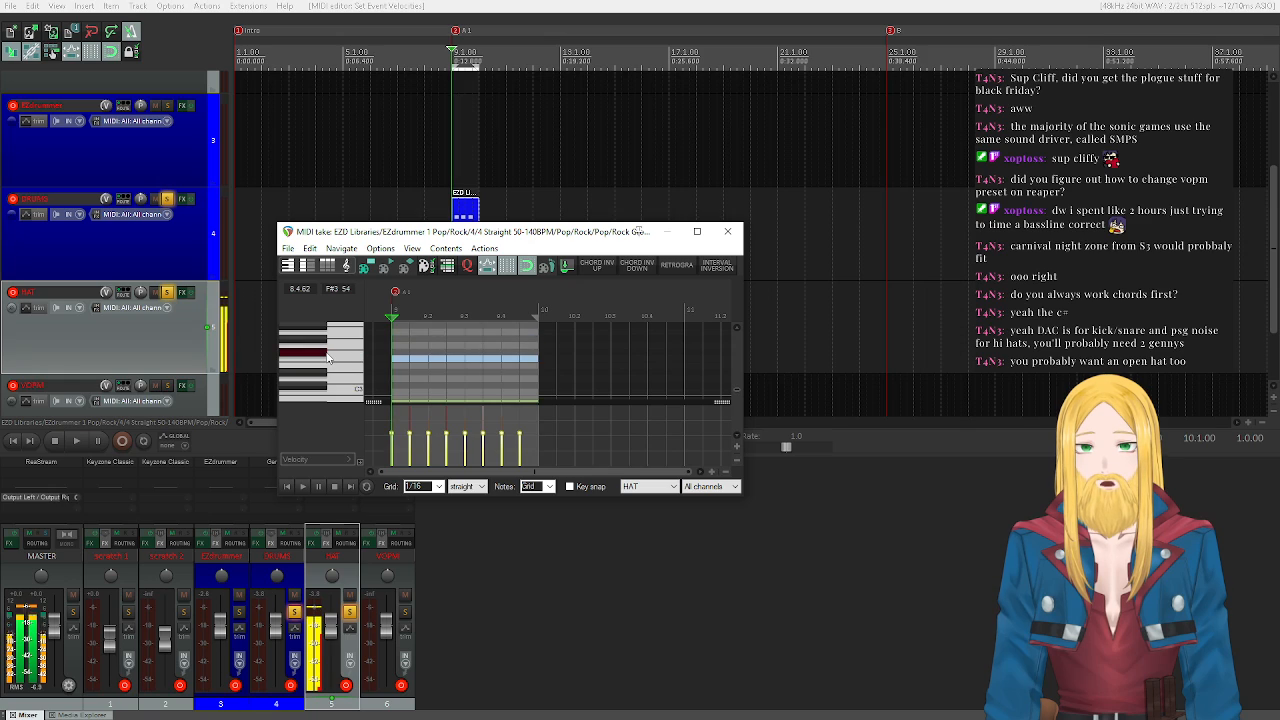
{"action": "scroll", "coordinate": [326, 356], "scroll_direction": "up", "scroll_amount": 2}
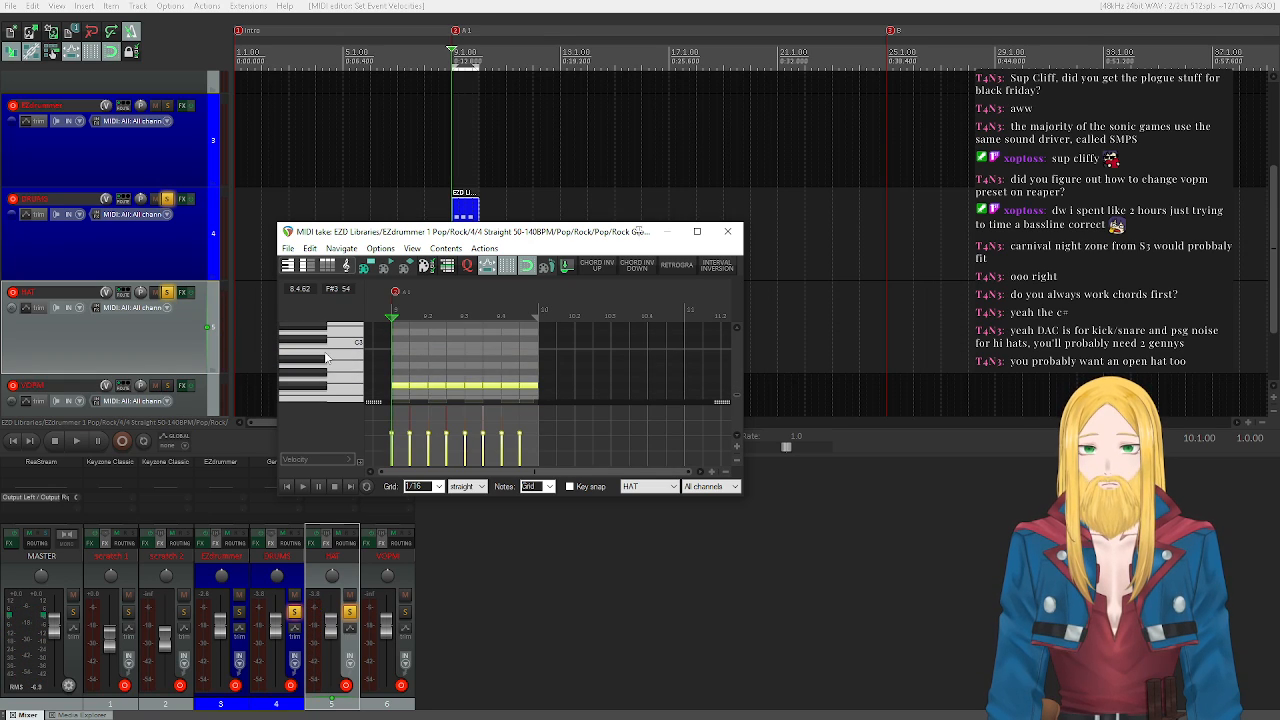
{"action": "scroll", "coordinate": [326, 363], "scroll_direction": "up", "scroll_amount": 2}
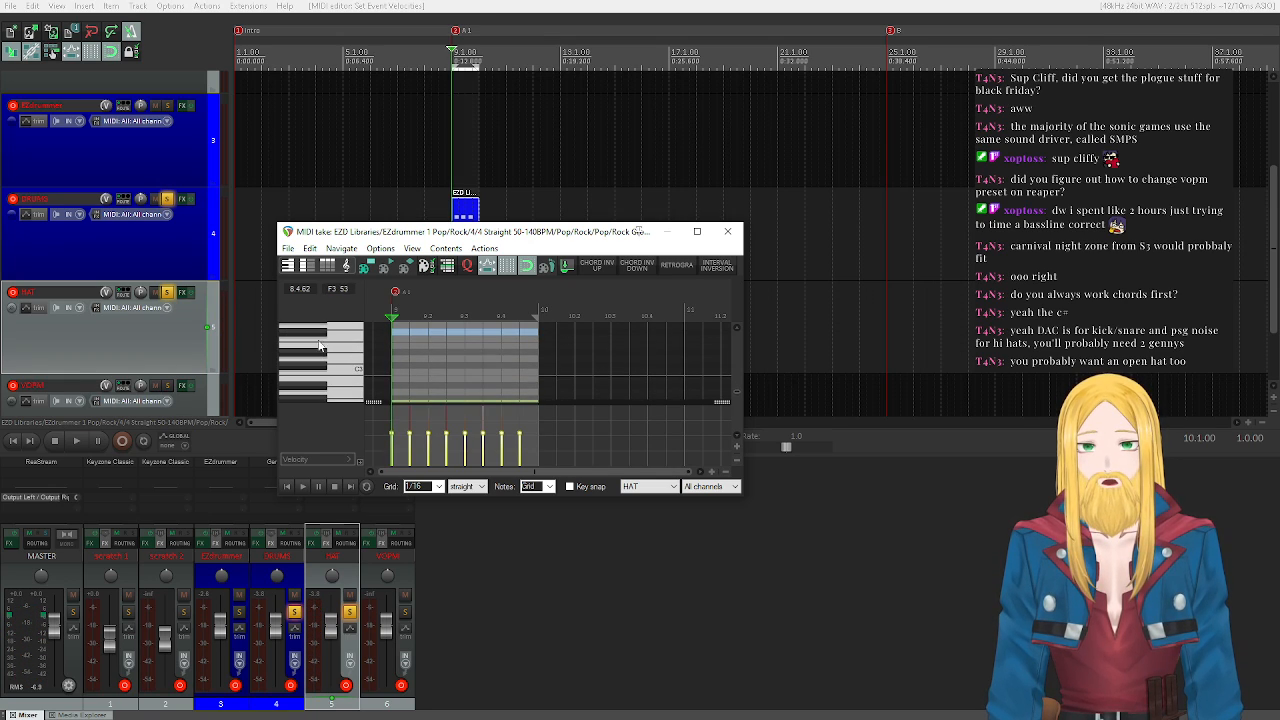
{"action": "left_click", "coordinate": [324, 340]}
{"action": "left_click", "coordinate": [324, 340]}
{"action": "left_click", "coordinate": [324, 340]}
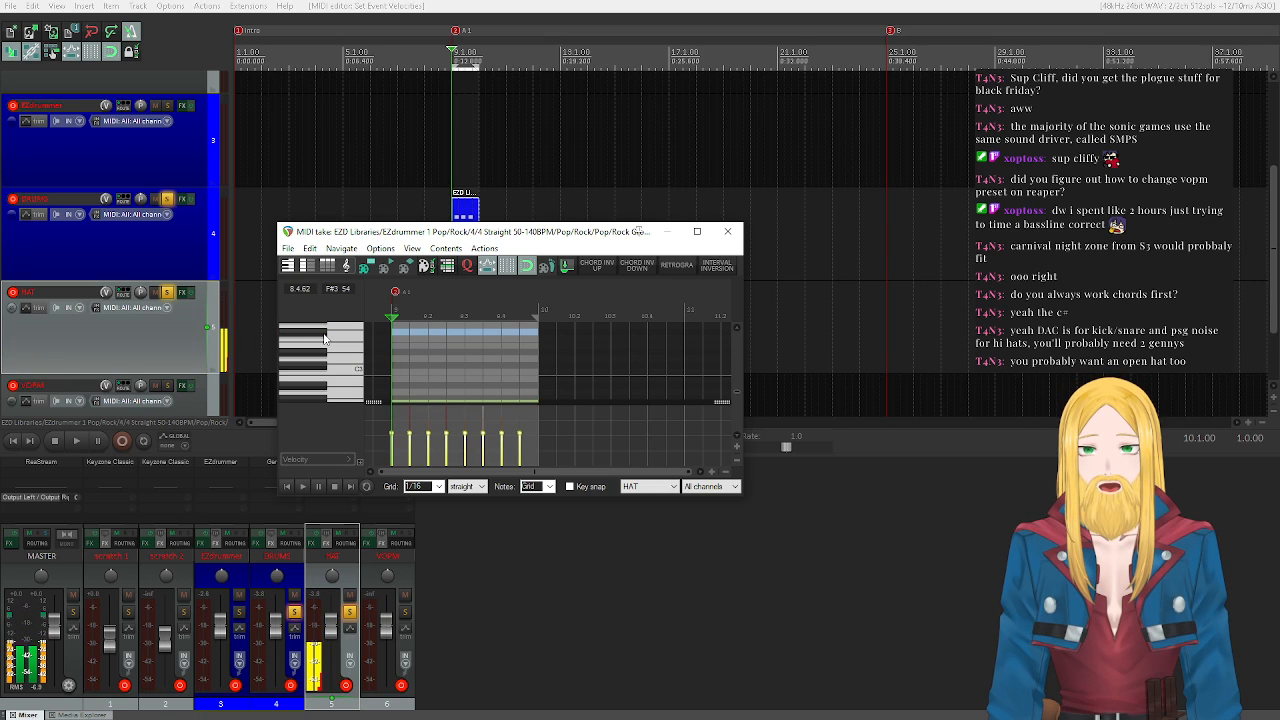
{"action": "scroll", "coordinate": [322, 345], "scroll_direction": "down", "scroll_amount": 3}
{"action": "left_click", "coordinate": [321, 348]}
{"action": "left_click", "coordinate": [317, 338]}
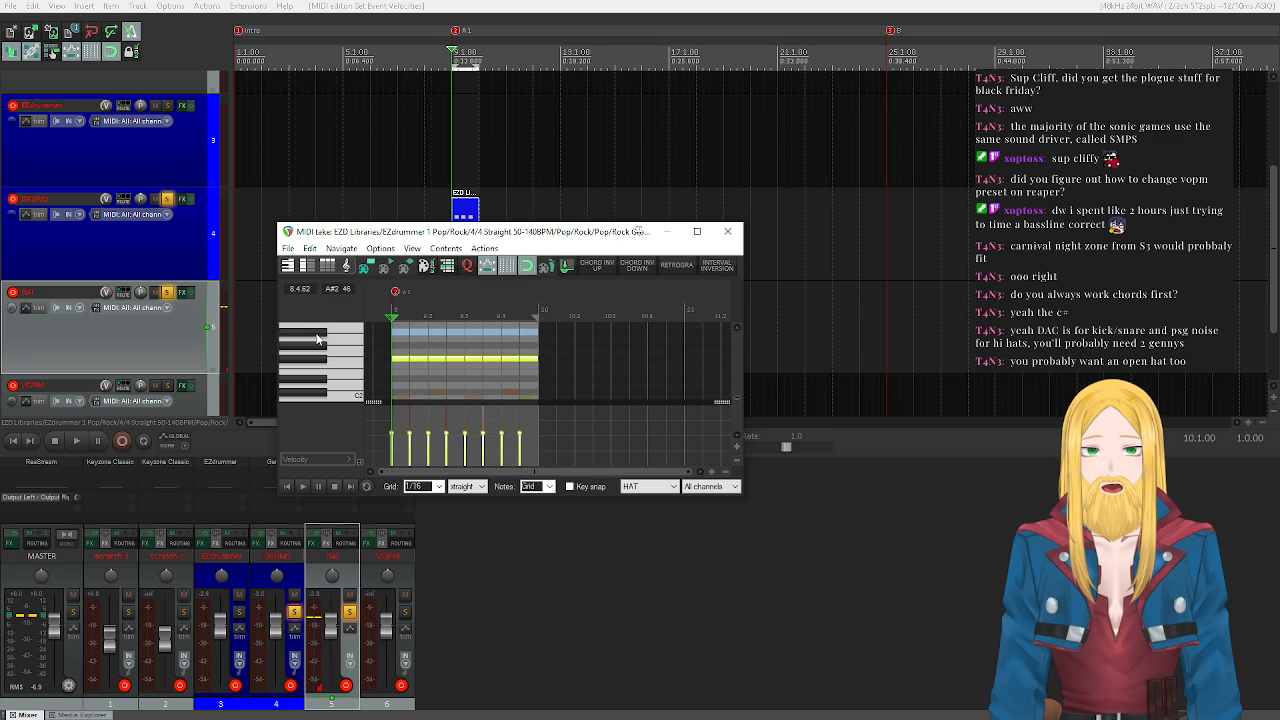
- Move the bar's last two hat notes up to A#2, play the pattern back, and close the MIDI editor
{"action": "left_click", "coordinate": [511, 358]}
{"action": "left_click_drag", "start_coordinate": [511, 358], "coordinate": [511, 333]}
{"action": "left_click", "coordinate": [302, 487]}
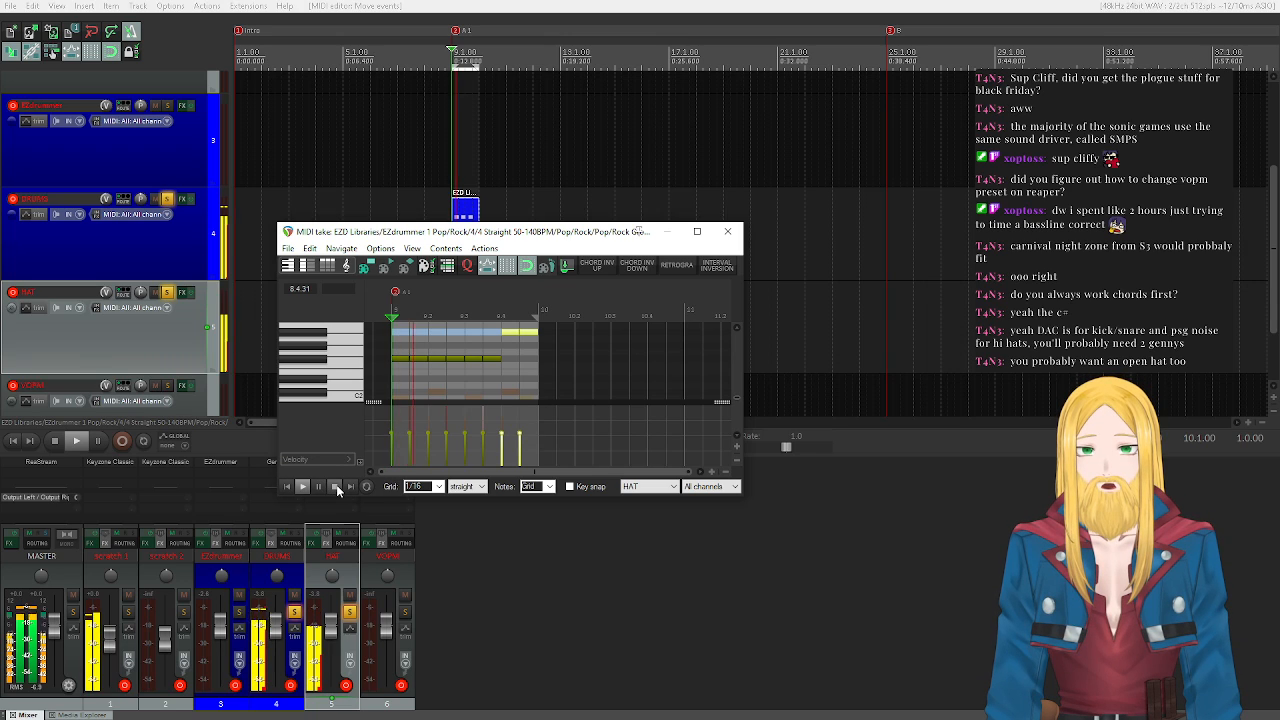
{"action": "left_click", "coordinate": [336, 486]}
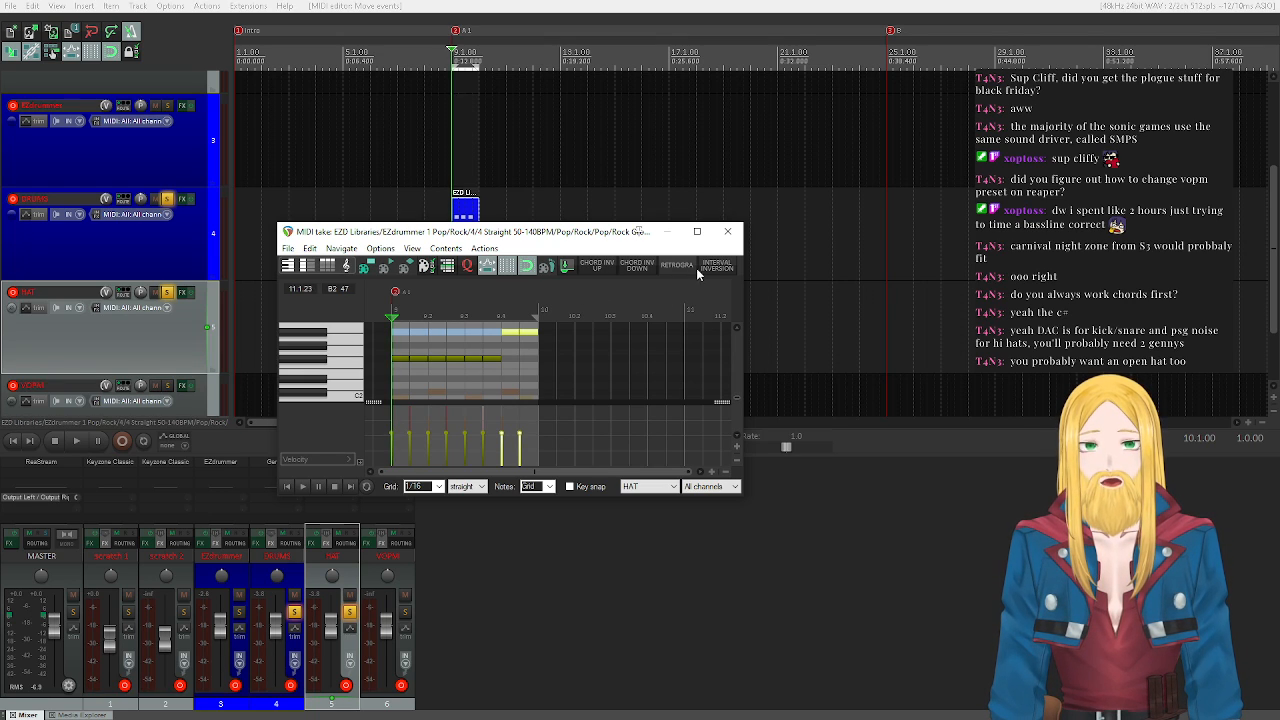
{"action": "left_click", "coordinate": [727, 232]}
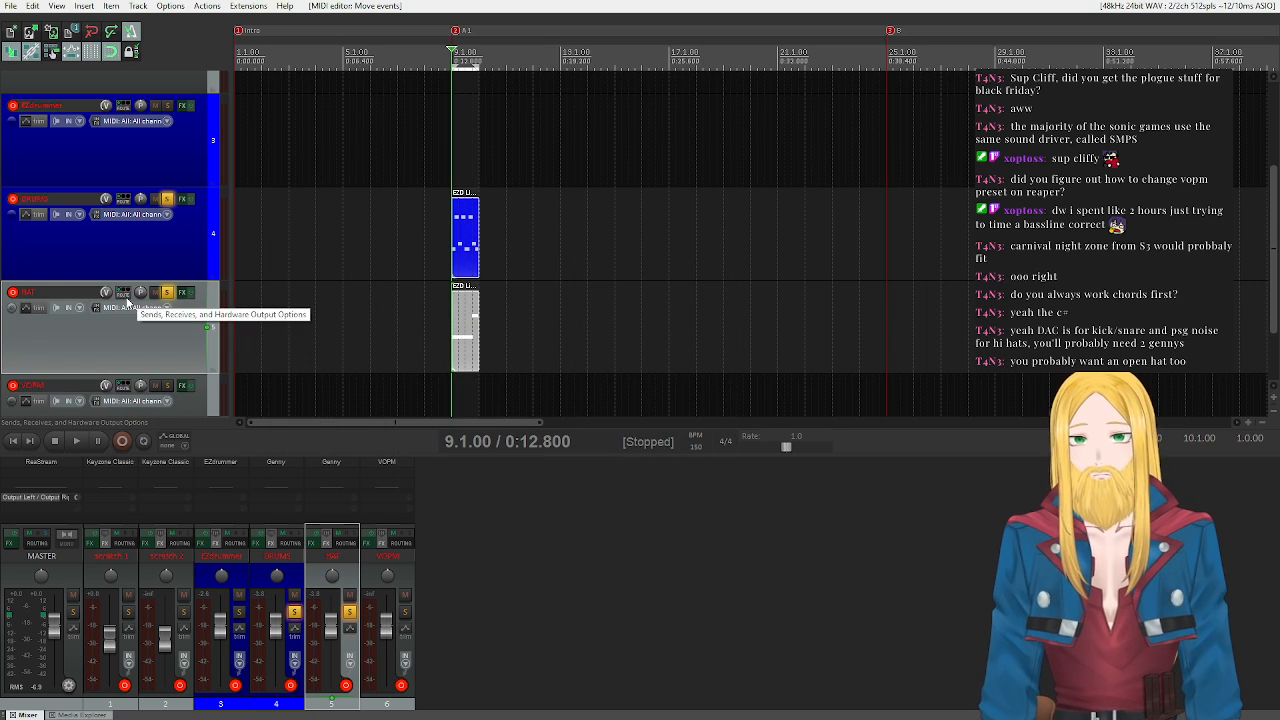
- Repeat the one-bar DRUMS and HAT items from bar 9 up to bar 25, and copy the whole 16-bar block to bar 41
{"action": "left_click", "coordinate": [487, 330]}
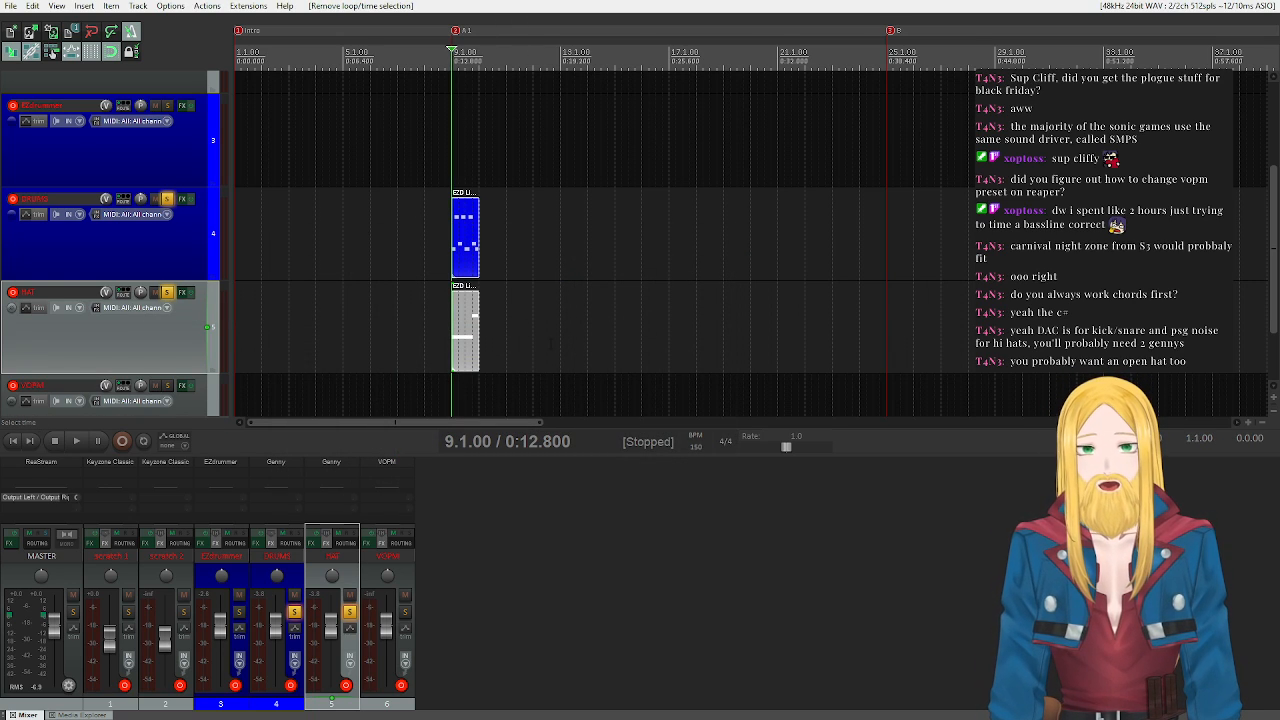
{"action": "scroll", "coordinate": [548, 343], "scroll_direction": "down", "scroll_amount": 2}
{"action": "mouse_move", "coordinate": [351, 338]}
{"action": "left_mouse_down"}
{"action": "mouse_move", "coordinate": [387, 330]}
{"action": "mouse_move", "coordinate": [363, 334]}
{"action": "mouse_move", "coordinate": [331, 253]}
{"action": "mouse_move", "coordinate": [395, 352]}
{"action": "mouse_move", "coordinate": [327, 250]}
{"action": "mouse_move", "coordinate": [413, 262]}
{"action": "left_mouse_up"}
{"action": "left_click_drag", "start_coordinate": [496, 378], "coordinate": [342, 194]}
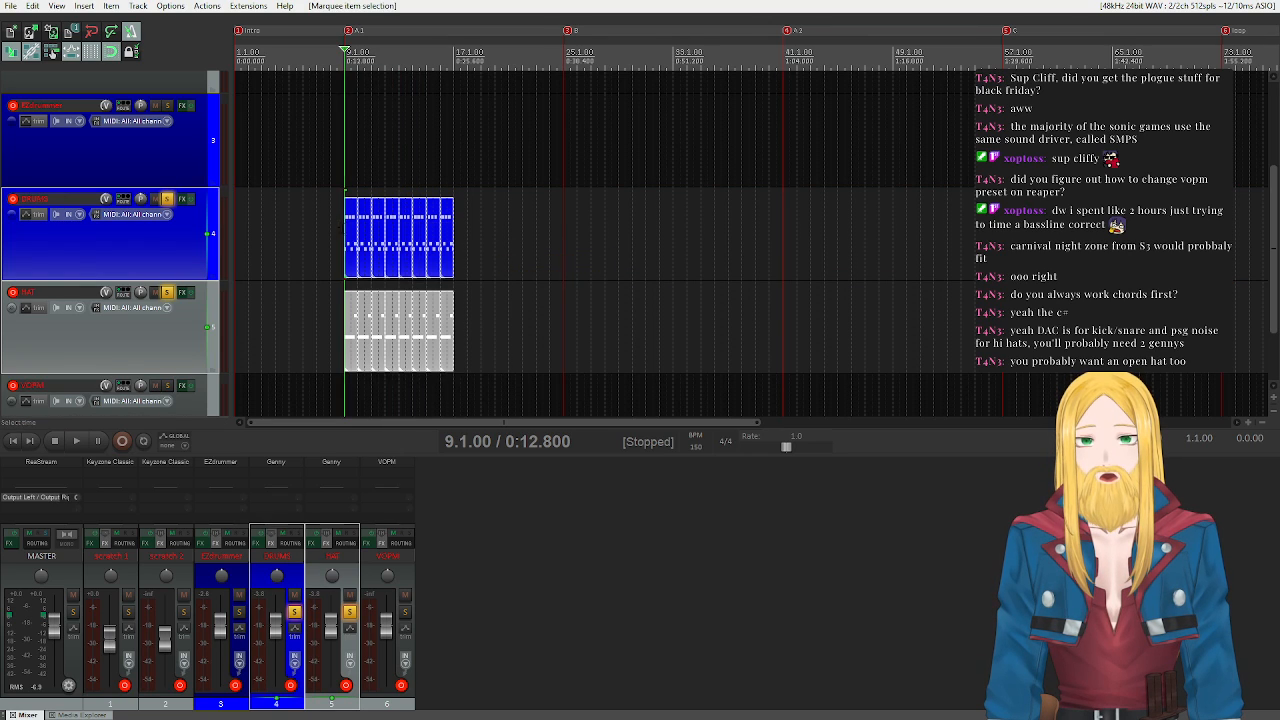
{"action": "left_click_drag", "start_coordinate": [357, 251], "coordinate": [464, 255], "text": "ctrl"}
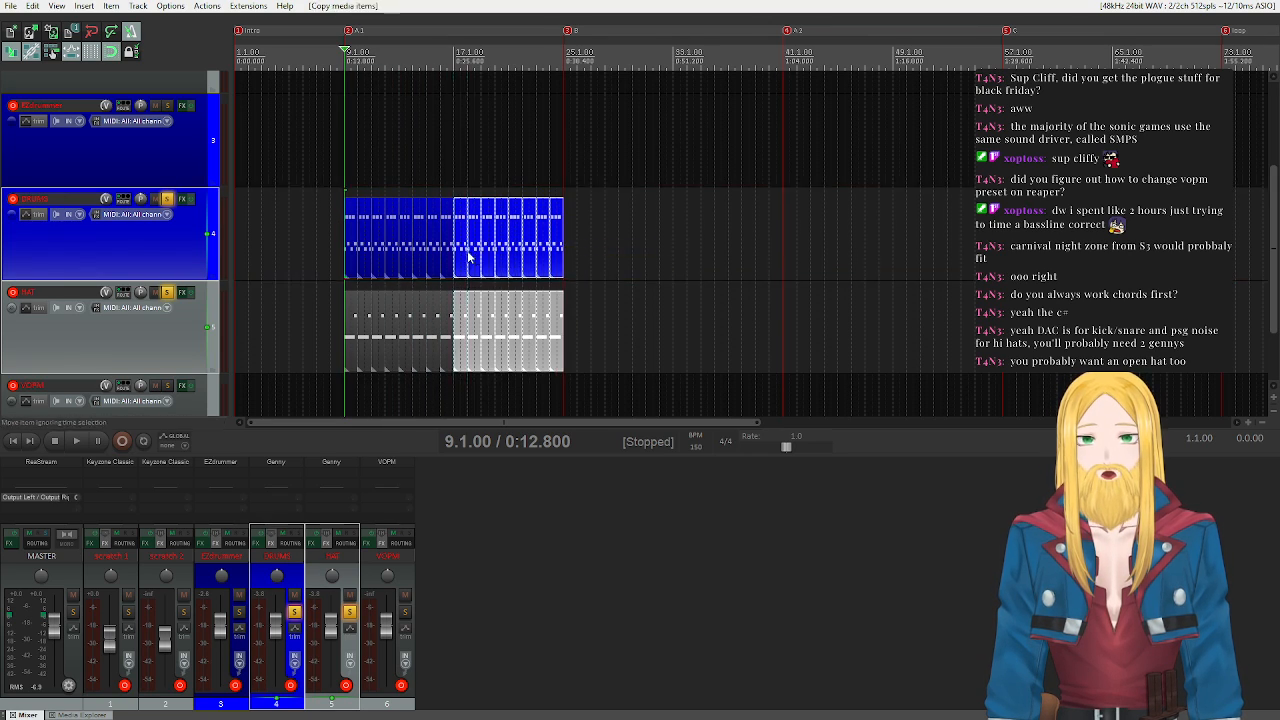
{"action": "left_click_drag", "start_coordinate": [586, 370], "coordinate": [790, 250]}
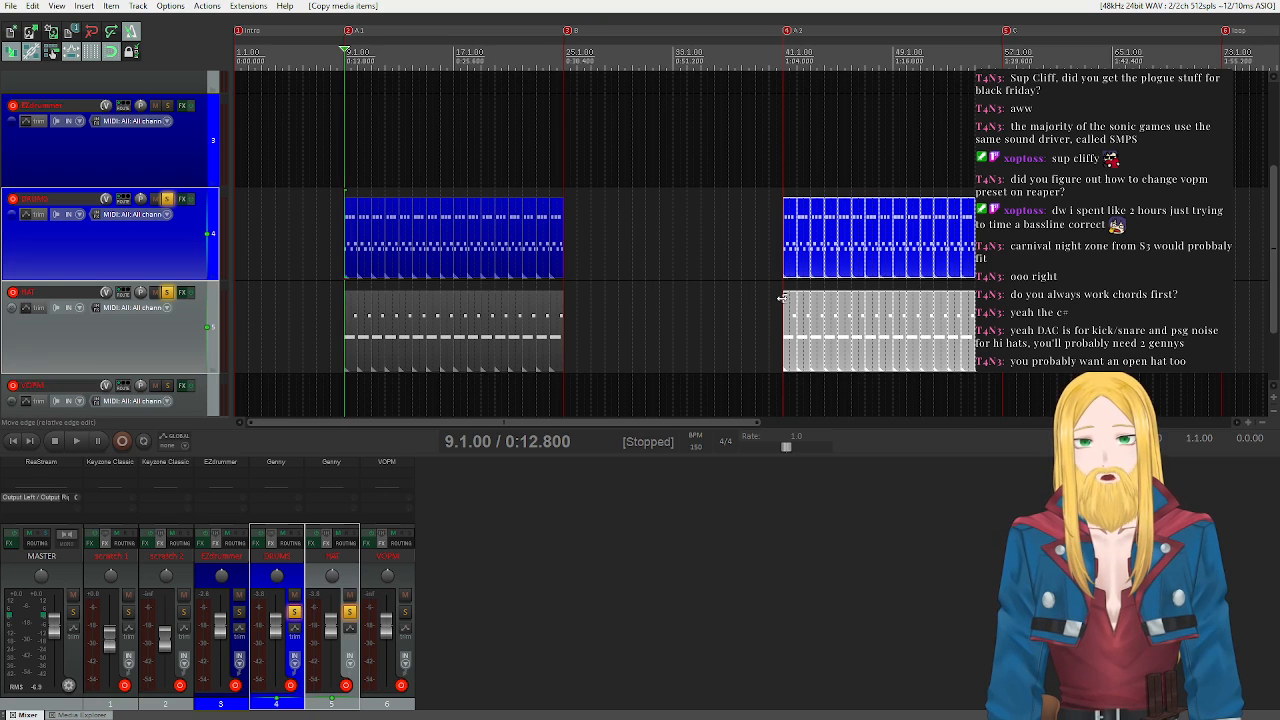
{"action": "left_click_drag", "start_coordinate": [651, 426], "coordinate": [403, 402]}
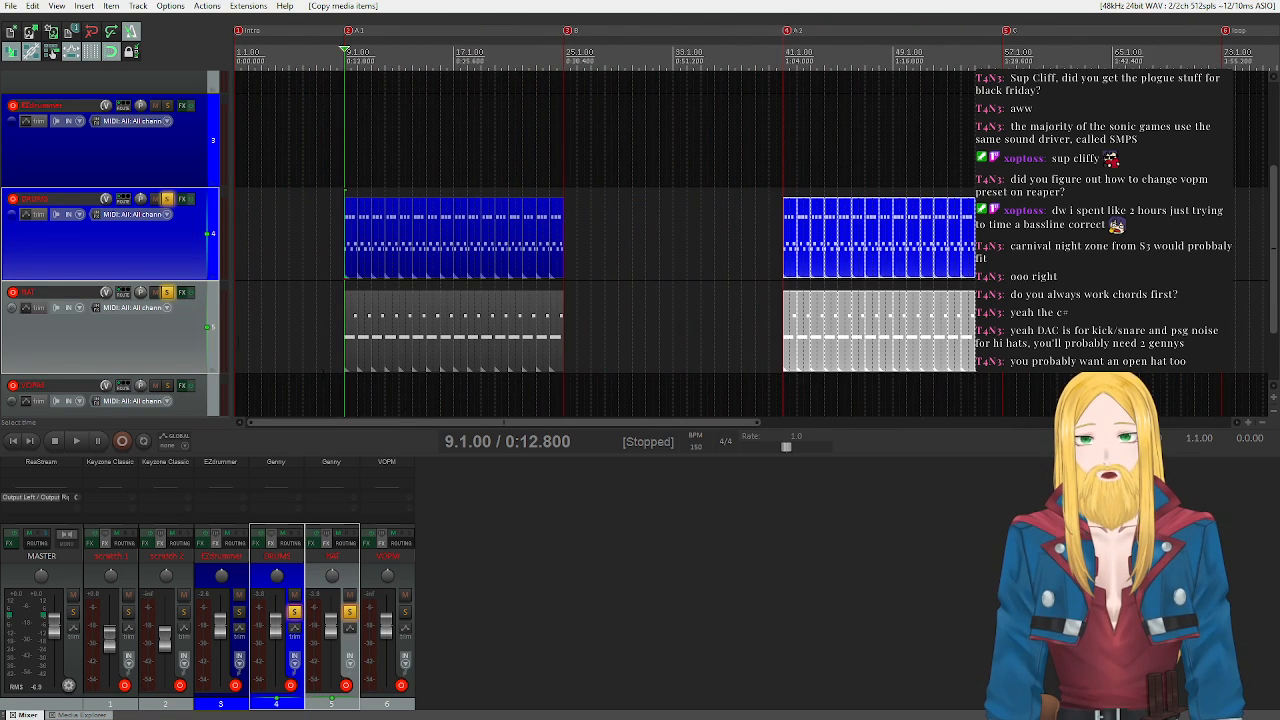
- Turn off solo on the DRUMS and HAT tracks
{"action": "left_click", "coordinate": [118, 225]}
{"action": "left_click", "coordinate": [165, 200]}
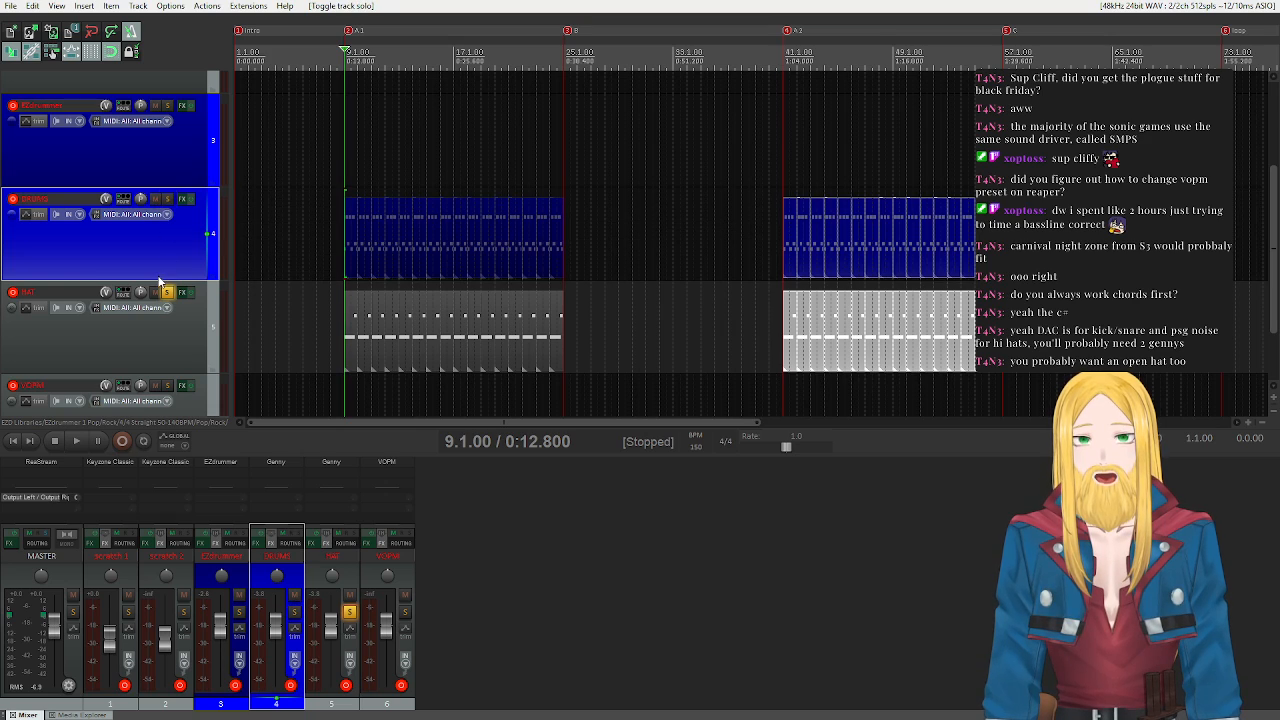
{"action": "left_click", "coordinate": [168, 293]}
{"action": "scroll", "coordinate": [140, 209], "scroll_direction": "up", "scroll_amount": 3}
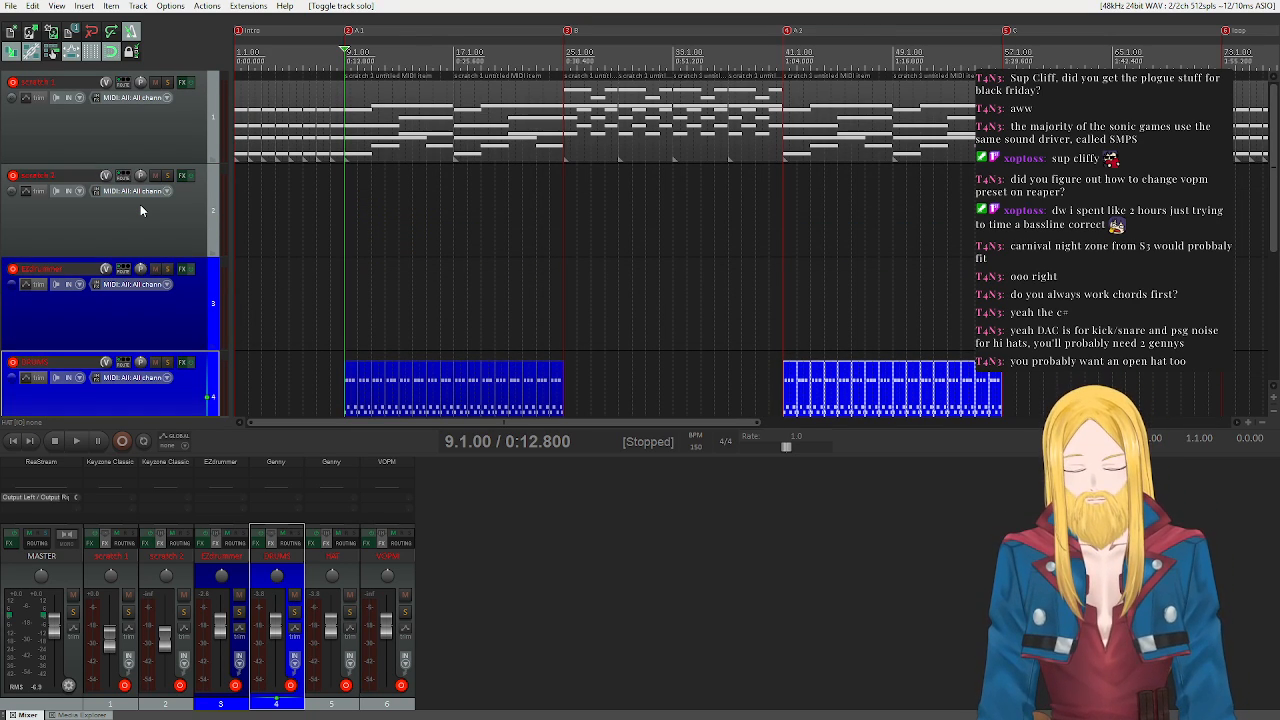
{"action": "scroll", "coordinate": [140, 210], "scroll_direction": "down", "scroll_amount": 1}
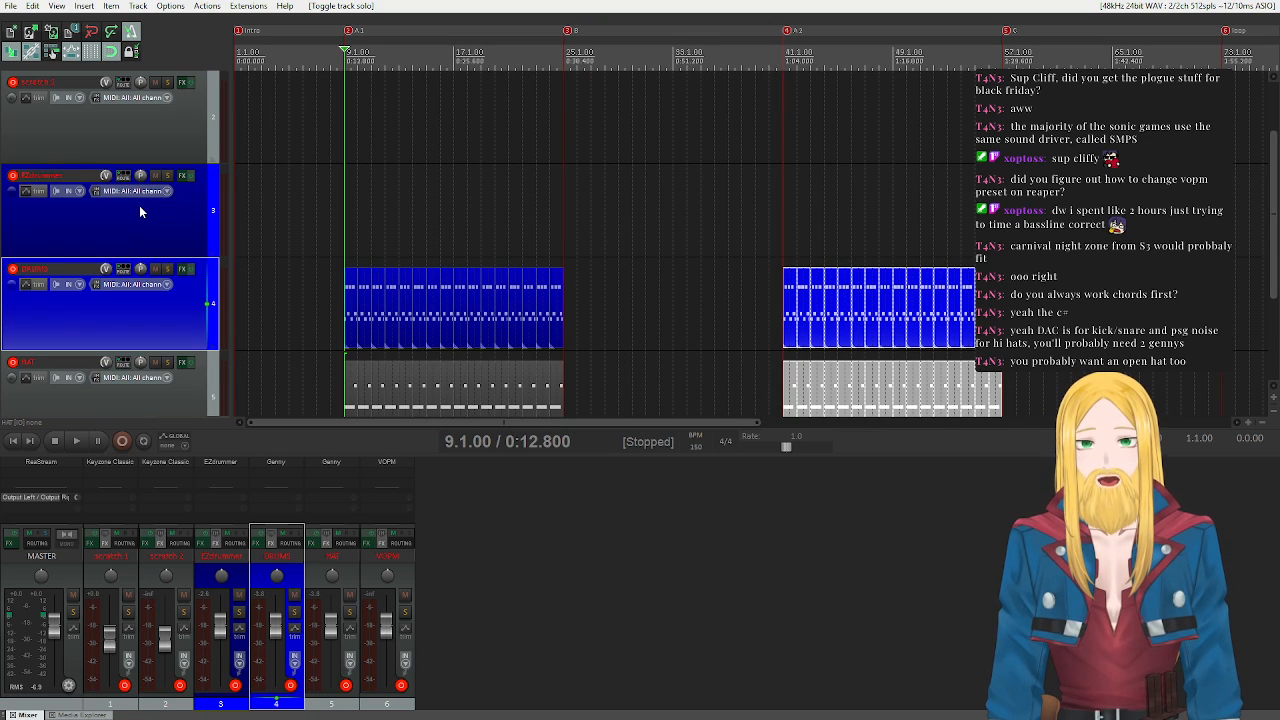
{"action": "scroll", "coordinate": [140, 211], "scroll_direction": "up", "scroll_amount": 1}
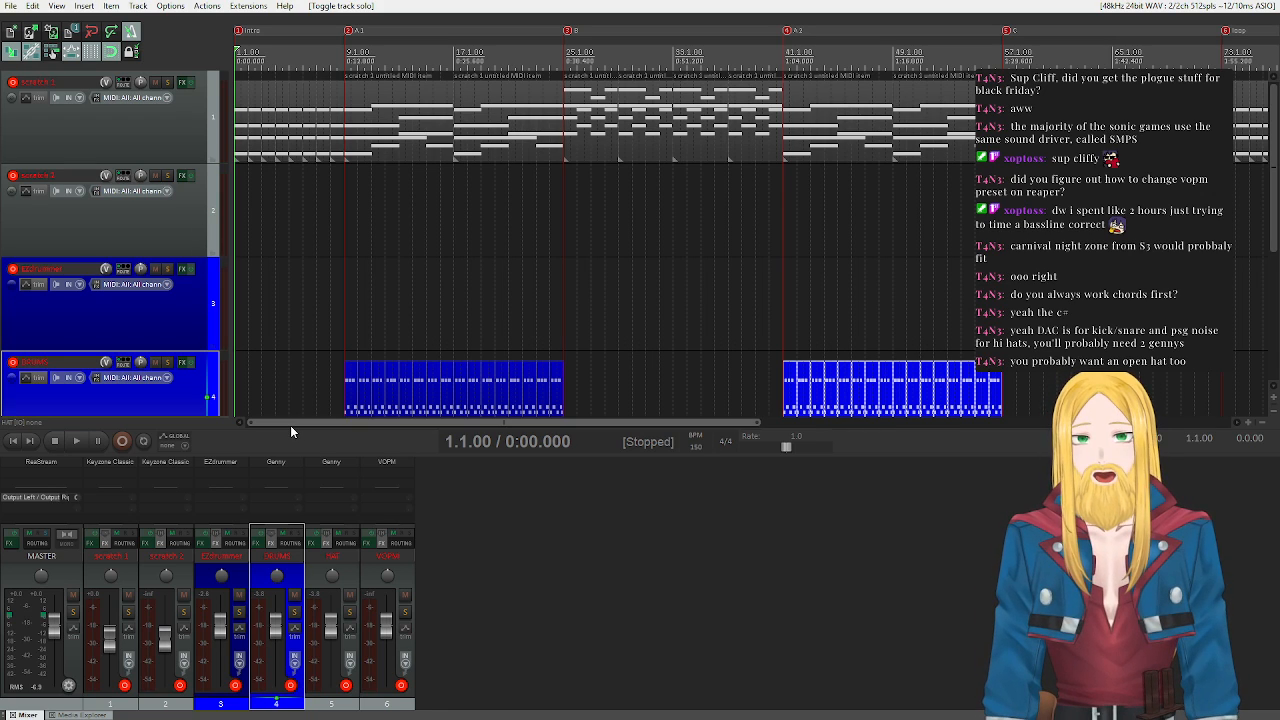
{"action": "left_click_drag", "start_coordinate": [290, 425], "coordinate": [250, 430]}
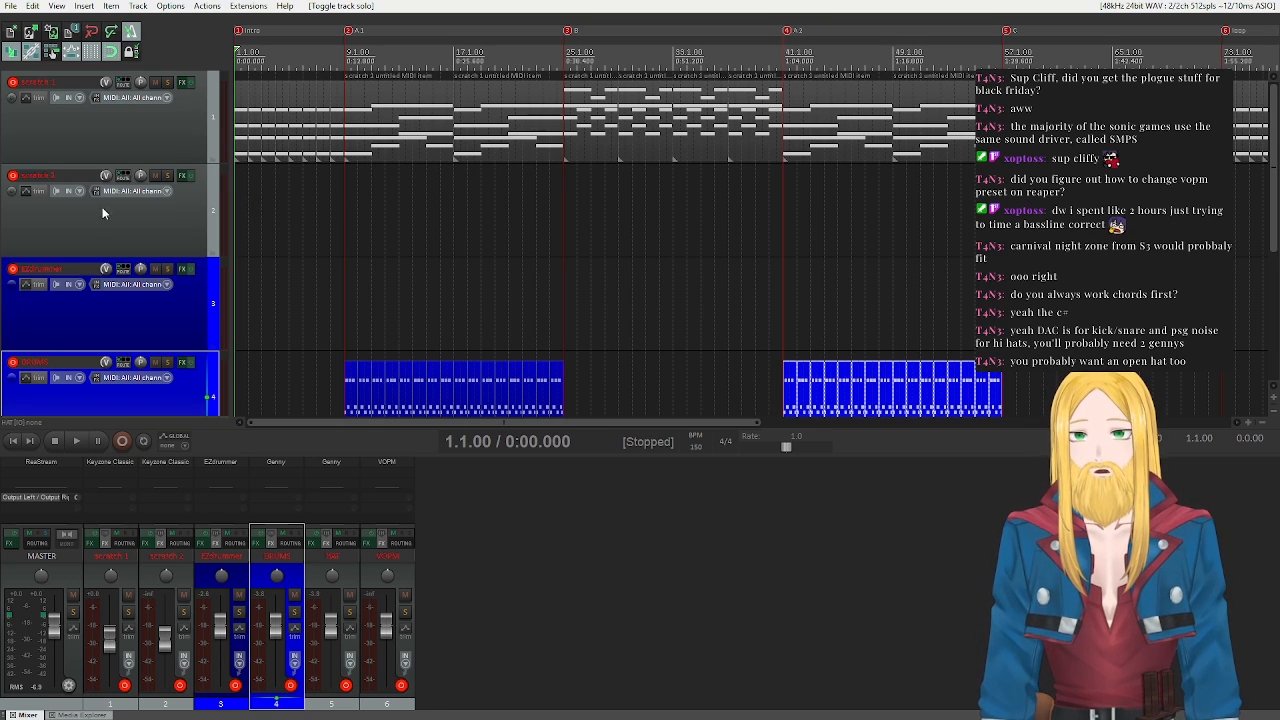
{"action": "left_click_drag", "start_coordinate": [646, 424], "coordinate": [354, 426]}
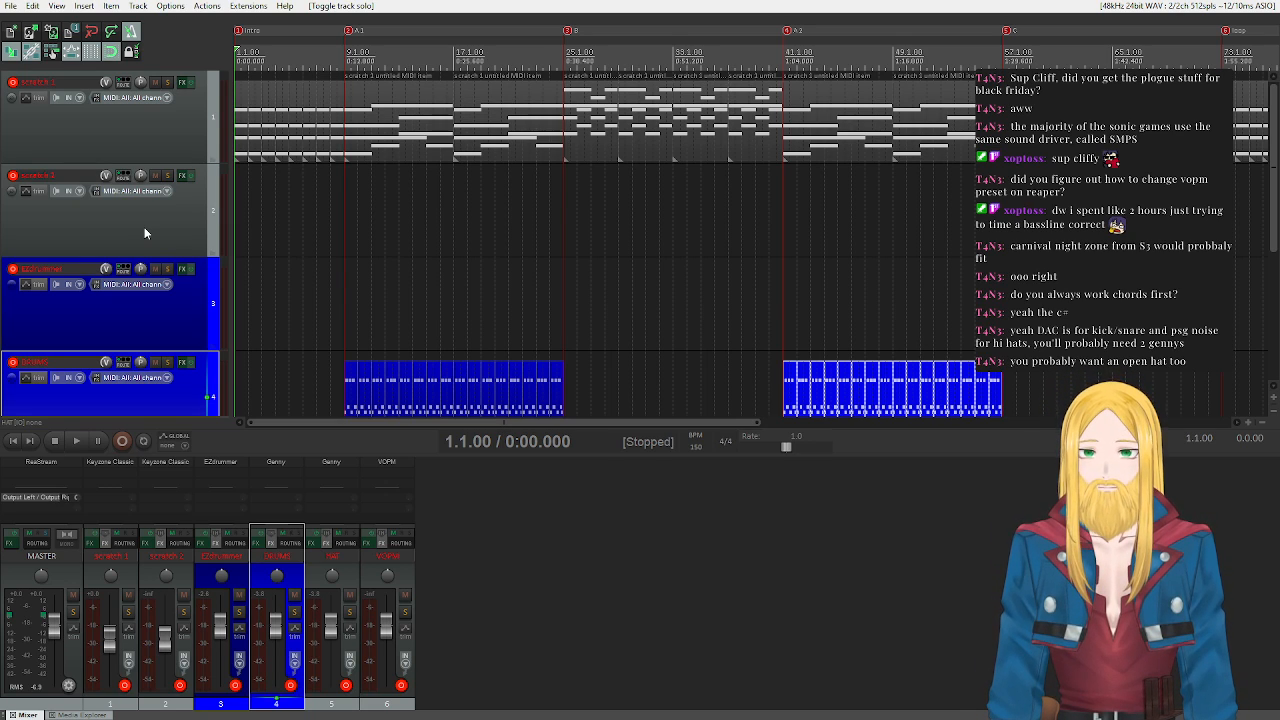
- Insert a new empty MIDI item on the VOPM track spanning bars 1 to 5 and open it for editing
{"action": "scroll", "coordinate": [144, 227], "scroll_direction": "down", "scroll_amount": 3}
{"action": "left_click", "coordinate": [159, 332]}
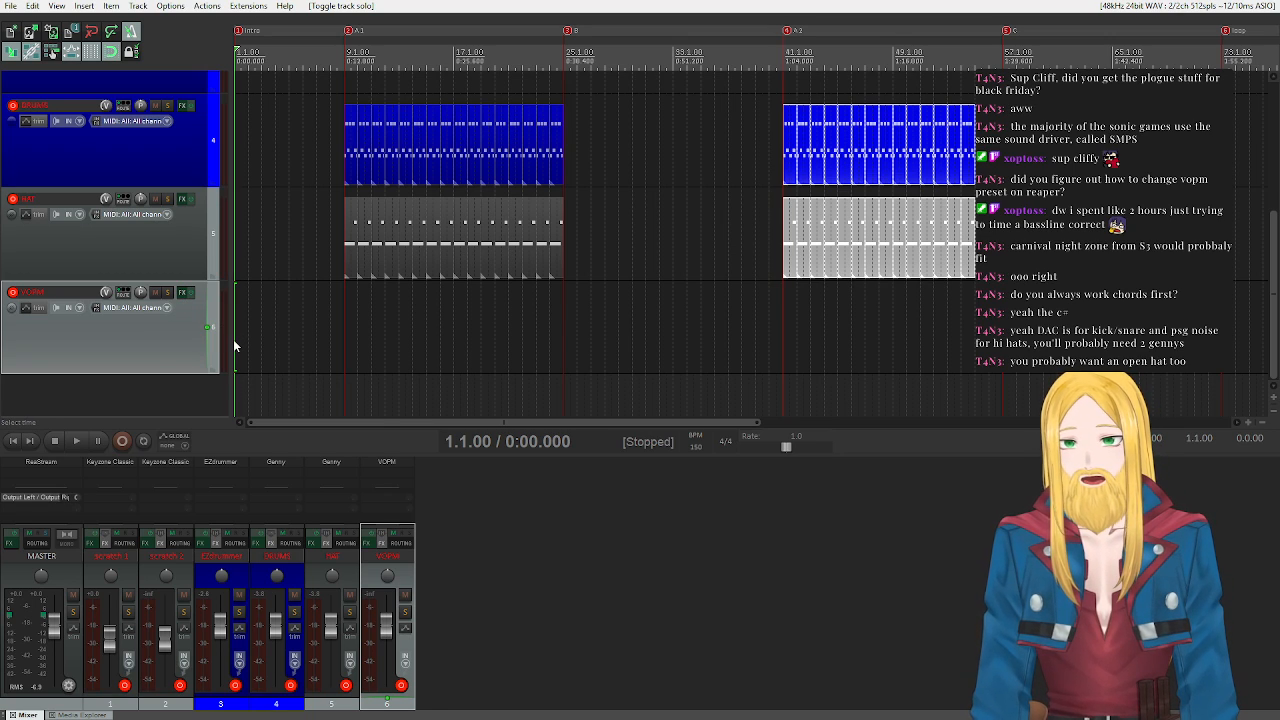
{"action": "left_click_drag", "start_coordinate": [238, 340], "coordinate": [291, 341]}
{"action": "left_click", "coordinate": [84, 6]}
{"action": "left_click", "coordinate": [133, 37]}
{"action": "double_click", "coordinate": [260, 335]}
- Audition the current VOPM sound on the piano keys and enable key snap to G Major
{"action": "left_click_drag", "start_coordinate": [348, 373], "coordinate": [351, 338]}
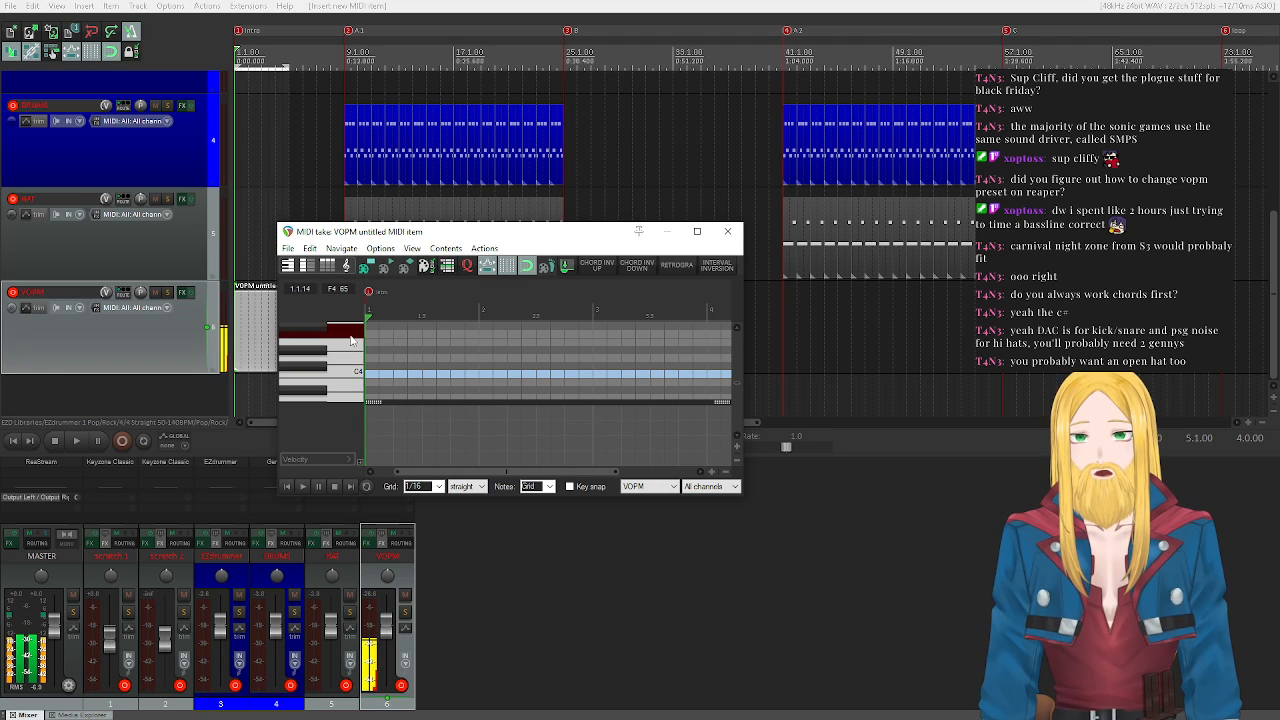
{"action": "left_click", "coordinate": [569, 487]}
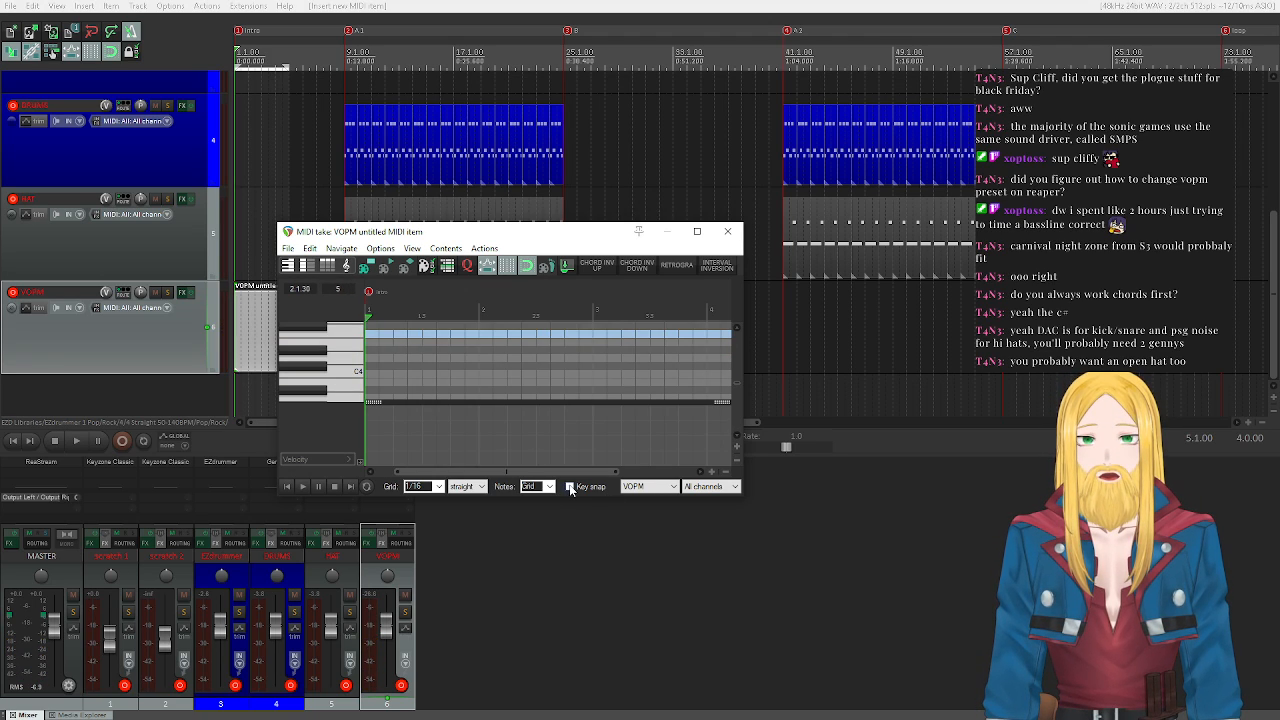
{"action": "left_click", "coordinate": [322, 370]}
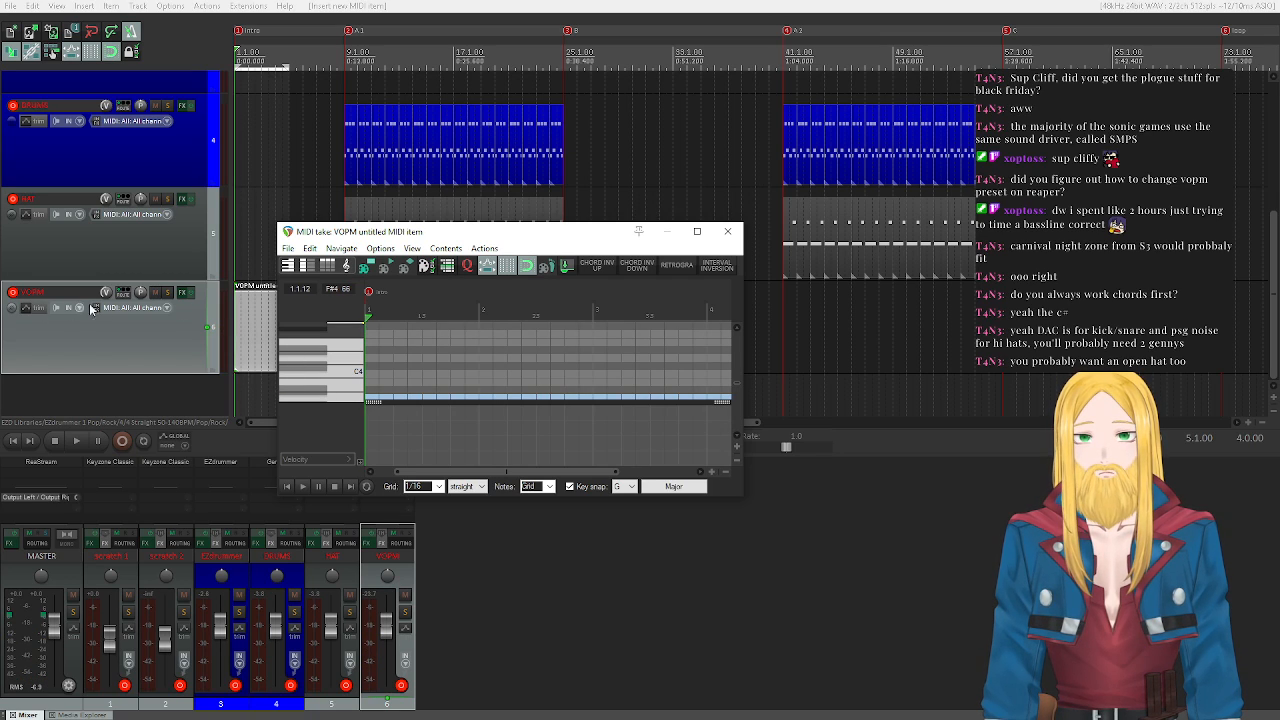
- Open the VOPM synth from its track, load program 002, and arrange the synth and MIDI editor windows side by side
{"action": "left_click", "coordinate": [183, 292]}
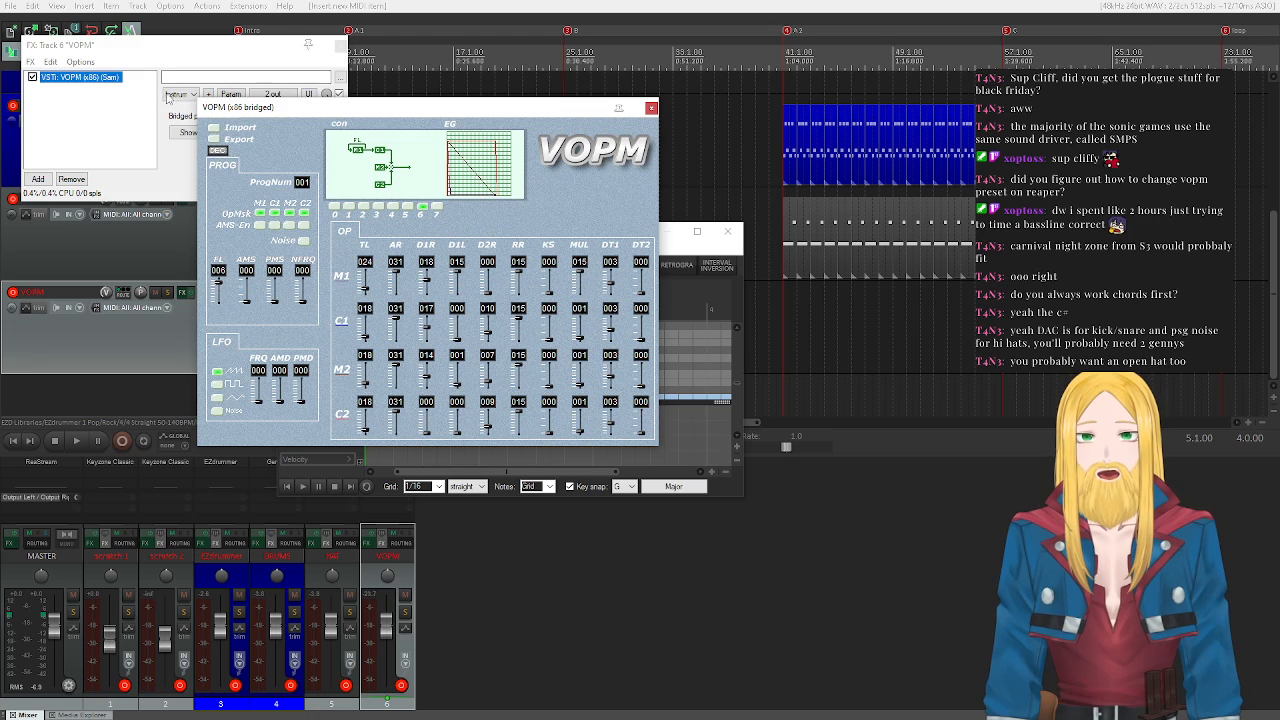
{"action": "left_click", "coordinate": [180, 93]}
{"action": "left_click", "coordinate": [178, 155]}
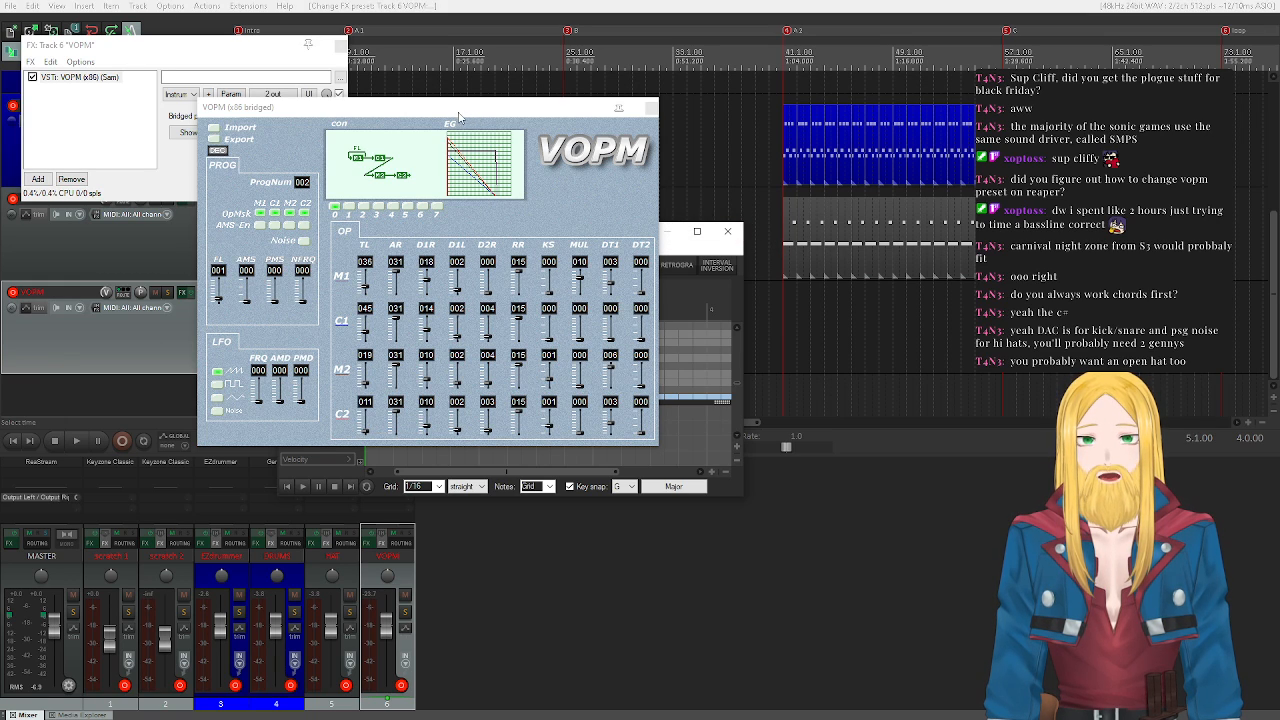
{"action": "left_click_drag", "start_coordinate": [458, 110], "coordinate": [319, 73]}
{"action": "left_click_drag", "start_coordinate": [564, 243], "coordinate": [835, 254]}
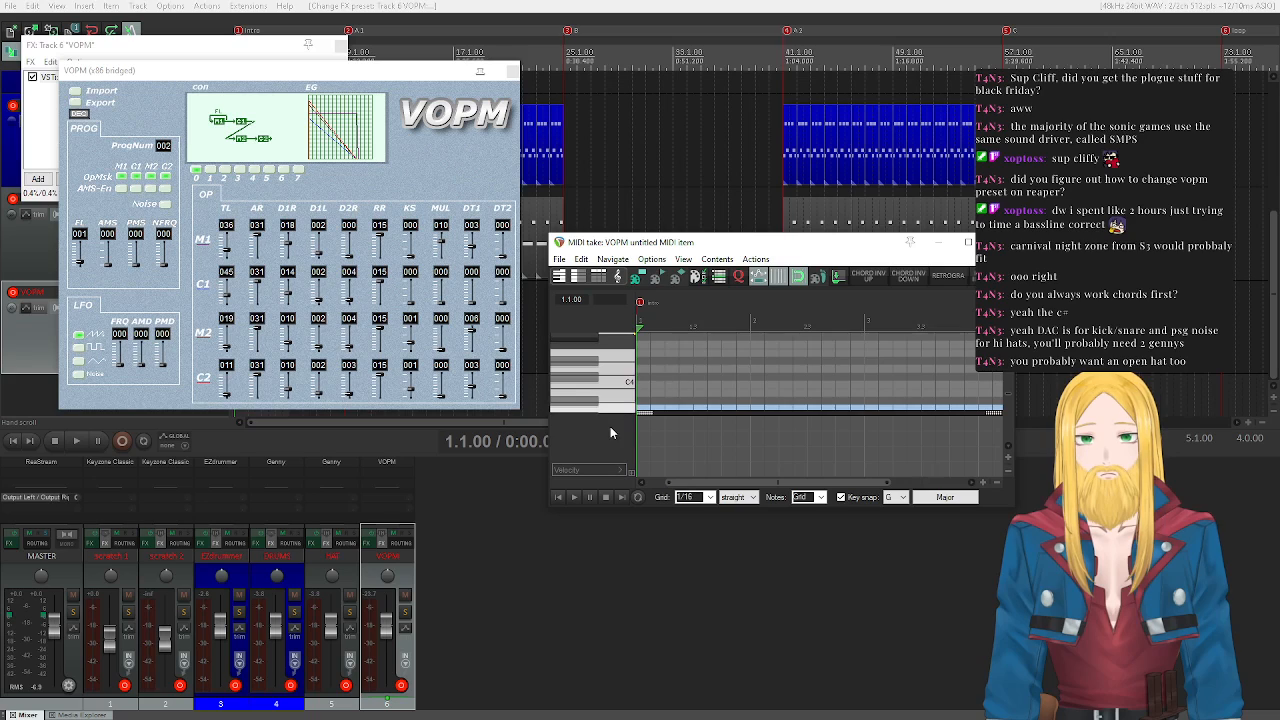
- Audition VOPM program 002 on low and high piano keys in the MIDI editor
{"action": "left_click", "coordinate": [615, 409]}
{"action": "mouse_move", "coordinate": [615, 412]}
{"action": "left_mouse_down"}
{"action": "mouse_move", "coordinate": [614, 358]}
{"action": "mouse_move", "coordinate": [611, 396]}
{"action": "left_mouse_up"}
{"action": "scroll", "coordinate": [609, 392], "scroll_direction": "down", "scroll_amount": 2}
{"action": "left_click", "coordinate": [607, 379]}
{"action": "scroll", "coordinate": [607, 391], "scroll_direction": "up", "scroll_amount": 2}
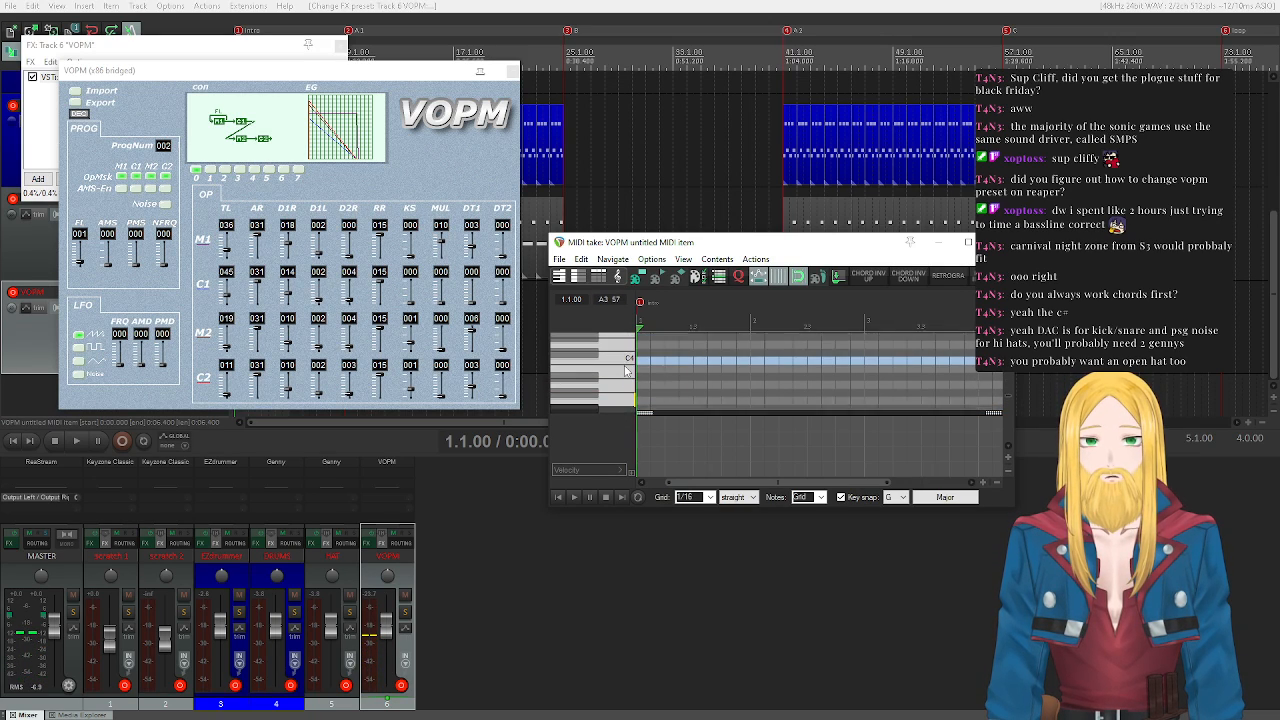
- Load program 003 in the VOPM synth and audition it on the MIDI editor's piano keys
{"action": "left_click_drag", "start_coordinate": [90, 70], "coordinate": [80, 145]}
{"action": "left_click", "coordinate": [176, 94]}
{"action": "left_click", "coordinate": [176, 113]}
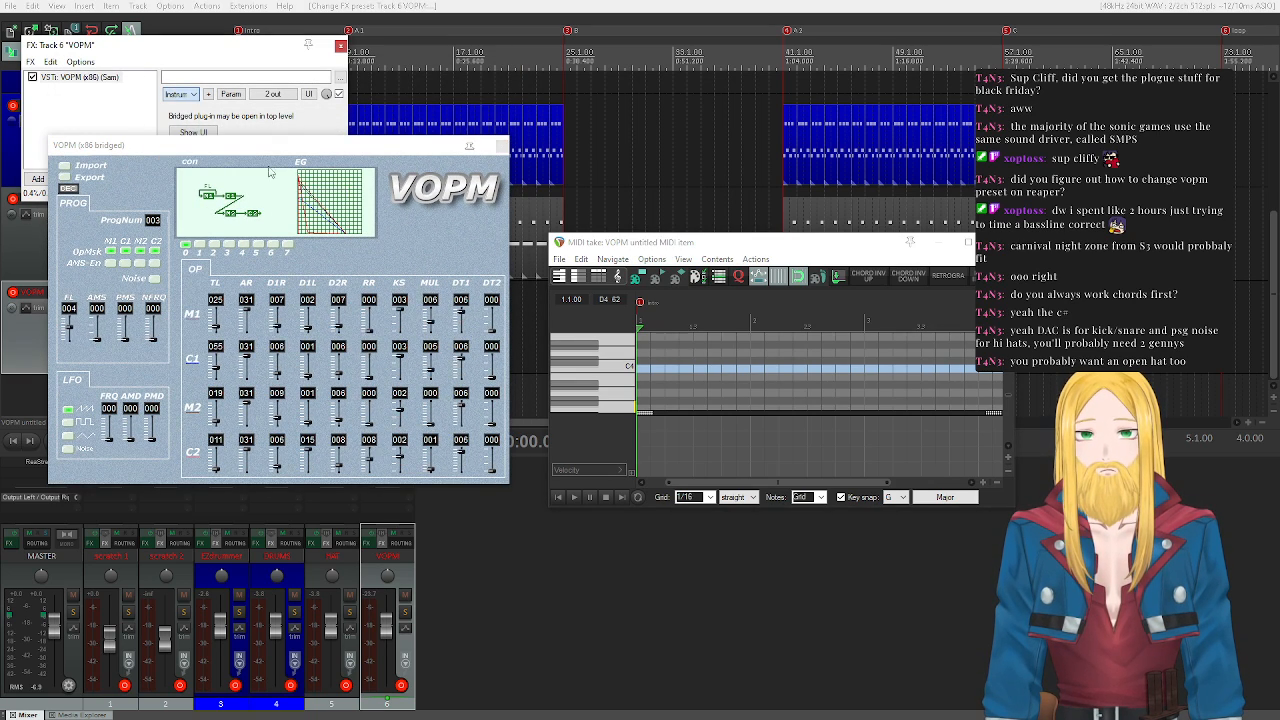
{"action": "left_click", "coordinate": [618, 370]}
{"action": "scroll", "coordinate": [612, 375], "scroll_direction": "up", "scroll_amount": 2}
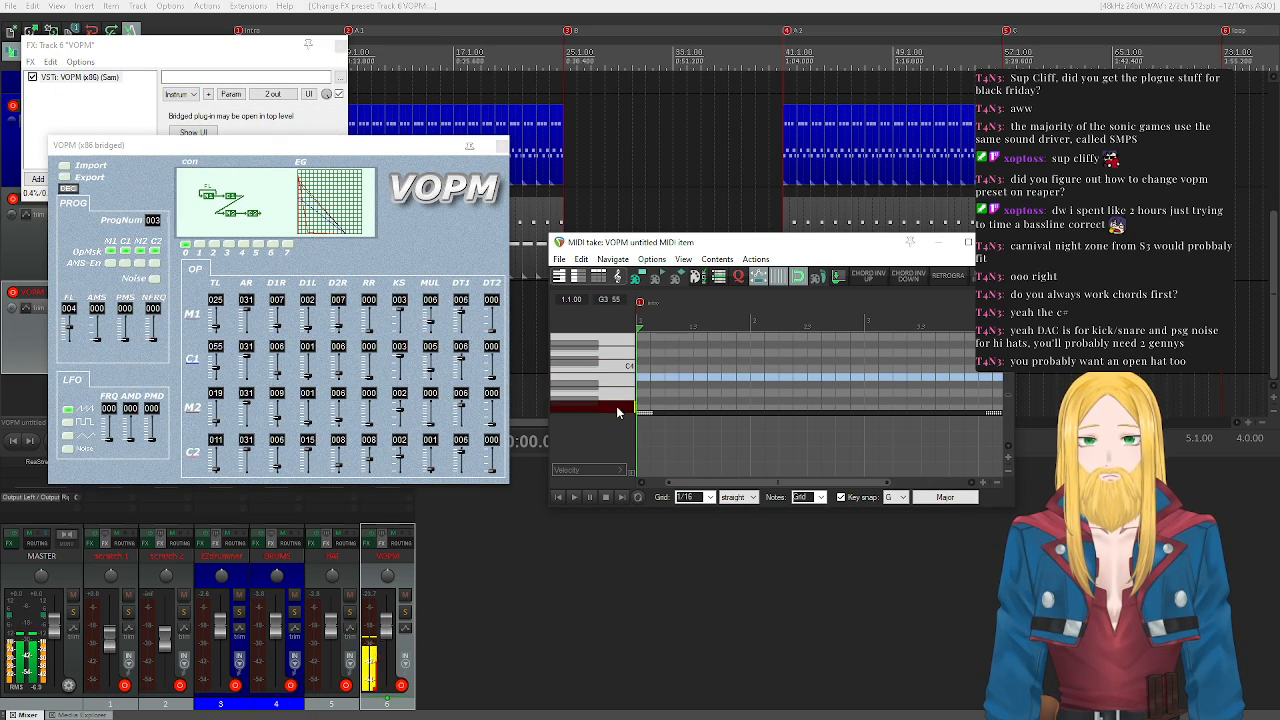
- Load program 004 in the VOPM synth and audition it on the MIDI editor's piano keys
{"action": "left_click", "coordinate": [179, 93]}
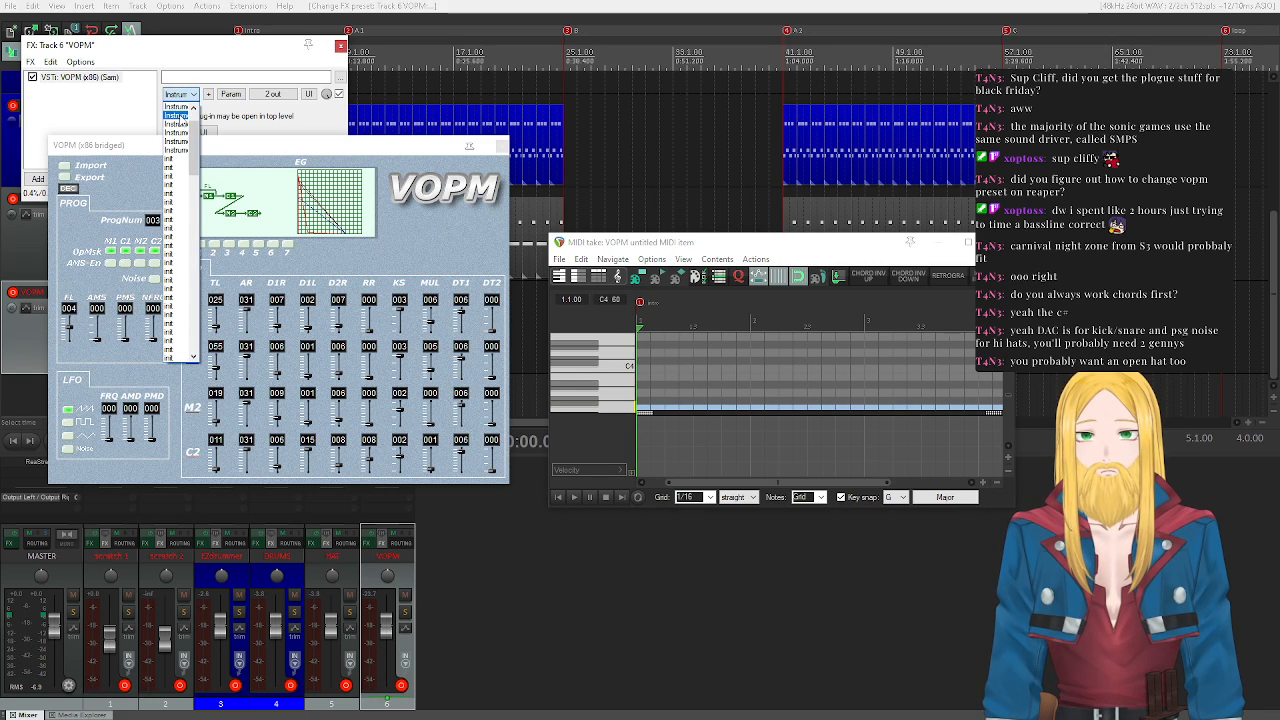
{"action": "left_click", "coordinate": [182, 121]}
{"action": "left_click", "coordinate": [618, 380]}
{"action": "left_click_drag", "start_coordinate": [618, 380], "coordinate": [618, 355]}
{"action": "left_click", "coordinate": [618, 407]}
- Load VOPM program 005 and audition it on a piano key in the MIDI editor
{"action": "left_click", "coordinate": [179, 93]}
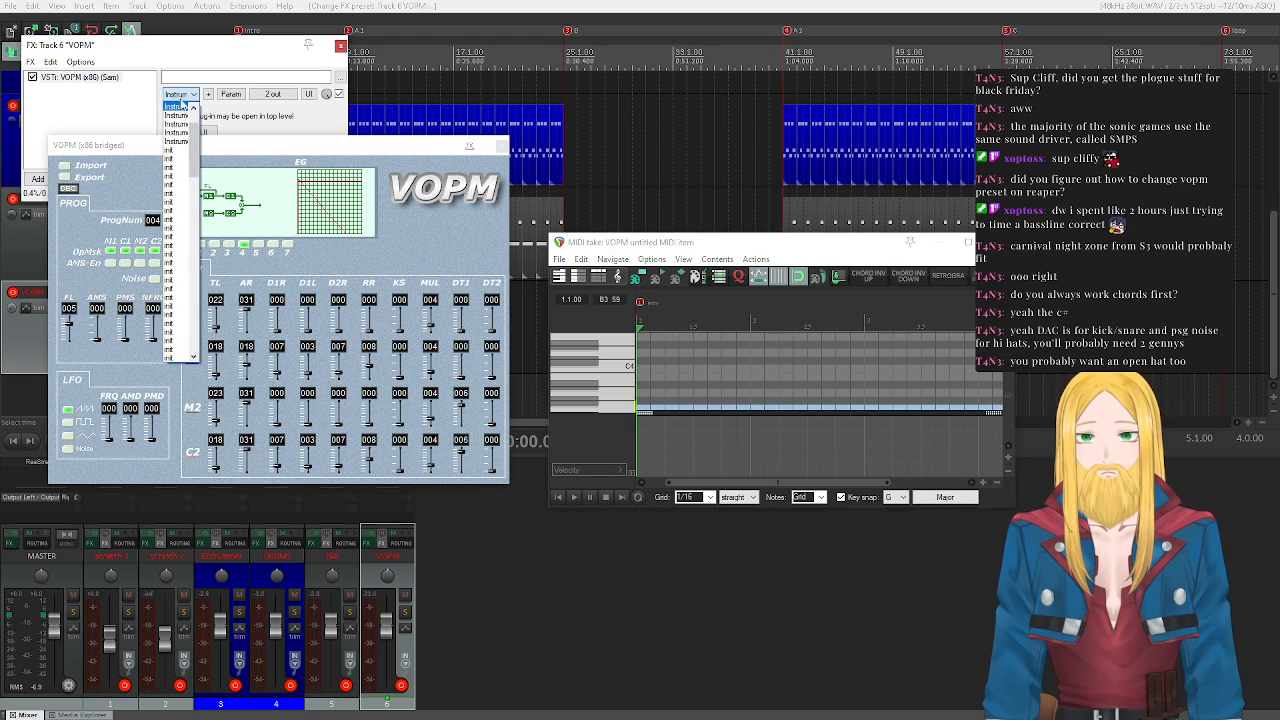
{"action": "left_click", "coordinate": [182, 121]}
{"action": "left_click", "coordinate": [616, 352]}
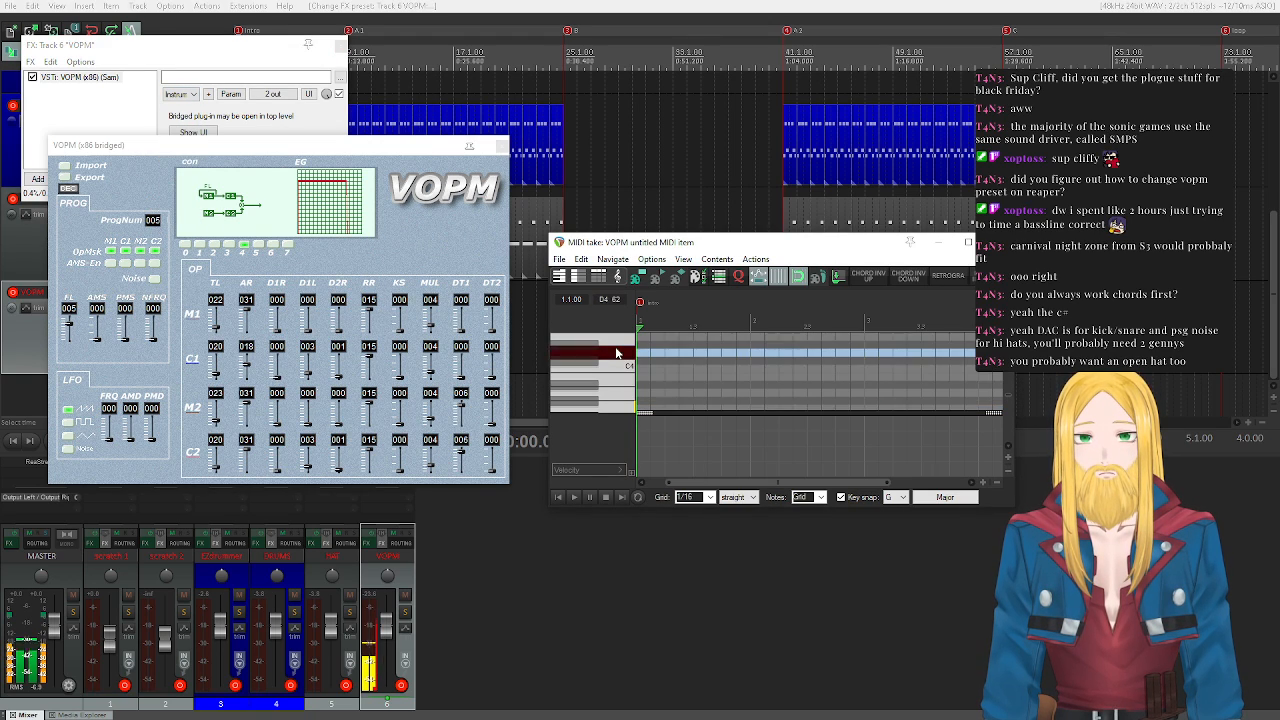
- Switch the VOPM synth to program 006 and try it on several piano keys
{"action": "left_click", "coordinate": [179, 93]}
{"action": "left_click", "coordinate": [183, 121]}
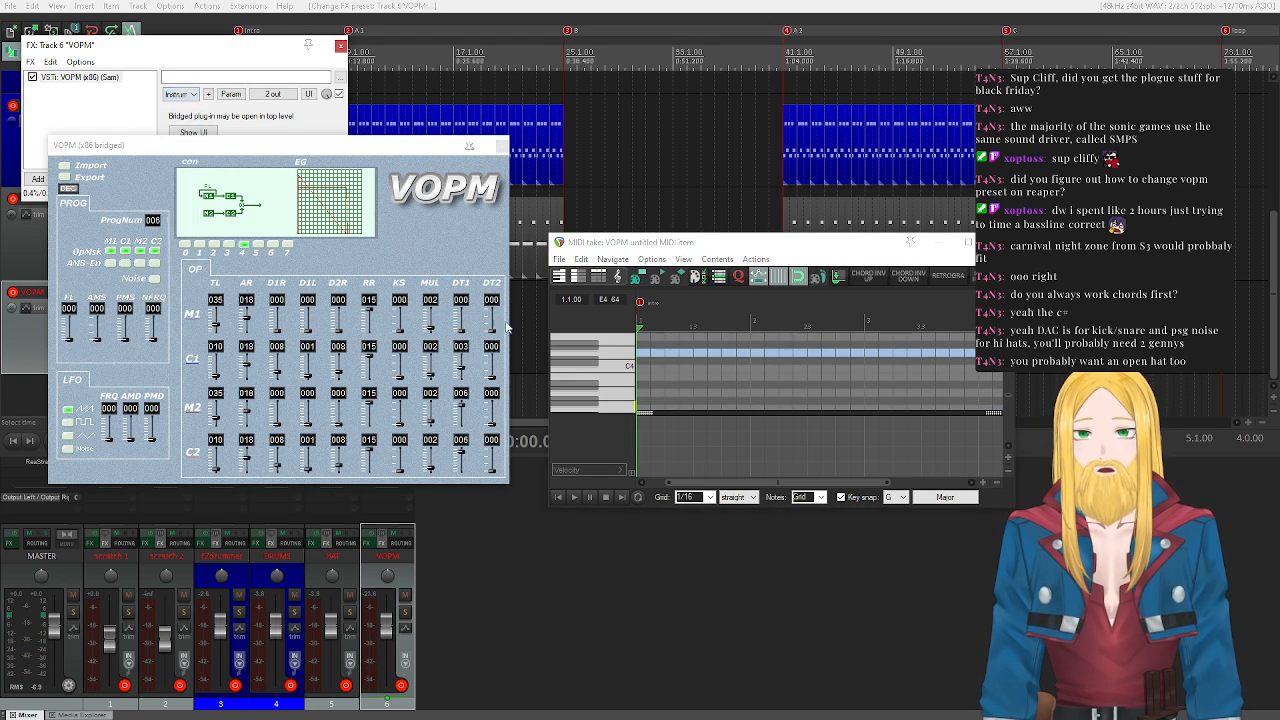
{"action": "left_click", "coordinate": [613, 373]}
{"action": "mouse_move", "coordinate": [612, 375]}
{"action": "left_mouse_down"}
{"action": "mouse_move", "coordinate": [623, 344]}
{"action": "mouse_move", "coordinate": [620, 406]}
{"action": "mouse_move", "coordinate": [618, 358]}
{"action": "left_mouse_up"}
- Step the VOPM synth on to program 008 and audition it across low and high piano keys
{"action": "left_click", "coordinate": [179, 93]}
{"action": "left_click", "coordinate": [178, 120]}
{"action": "left_click", "coordinate": [179, 93]}
{"action": "left_click", "coordinate": [180, 118]}
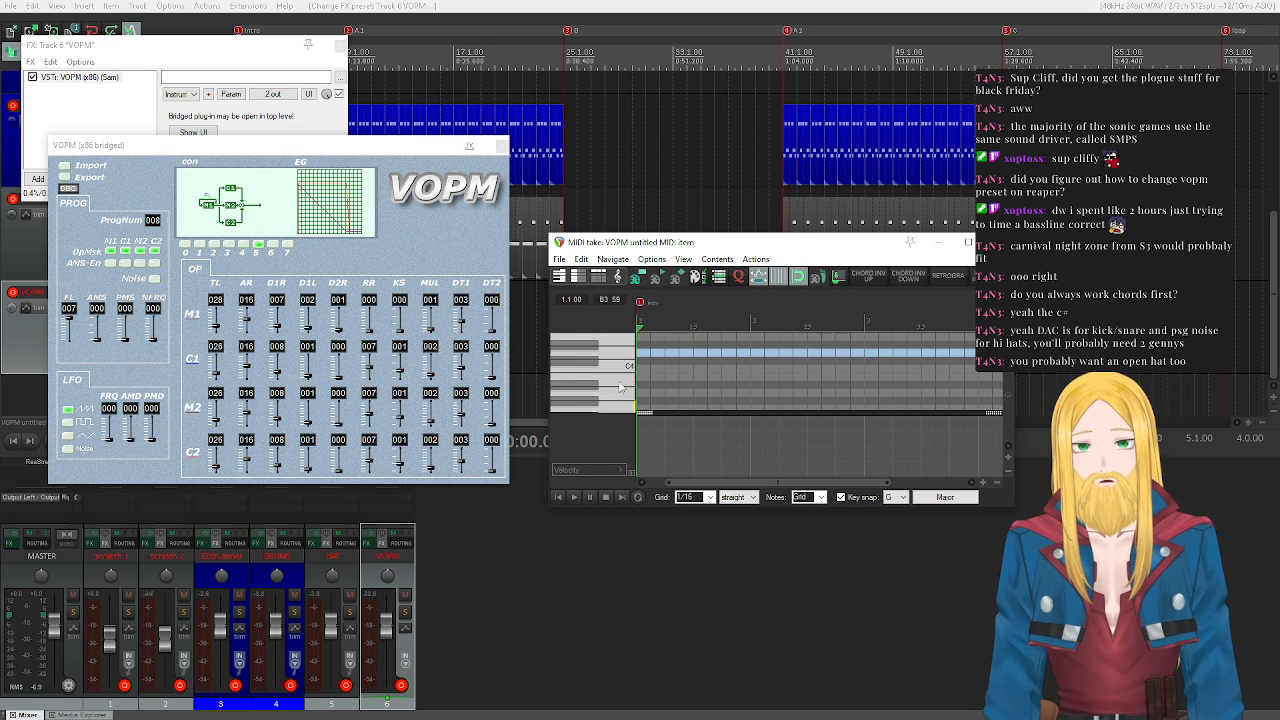
{"action": "scroll", "coordinate": [619, 385], "scroll_direction": "down", "scroll_amount": 2}
{"action": "left_click_drag", "start_coordinate": [621, 364], "coordinate": [620, 350]}
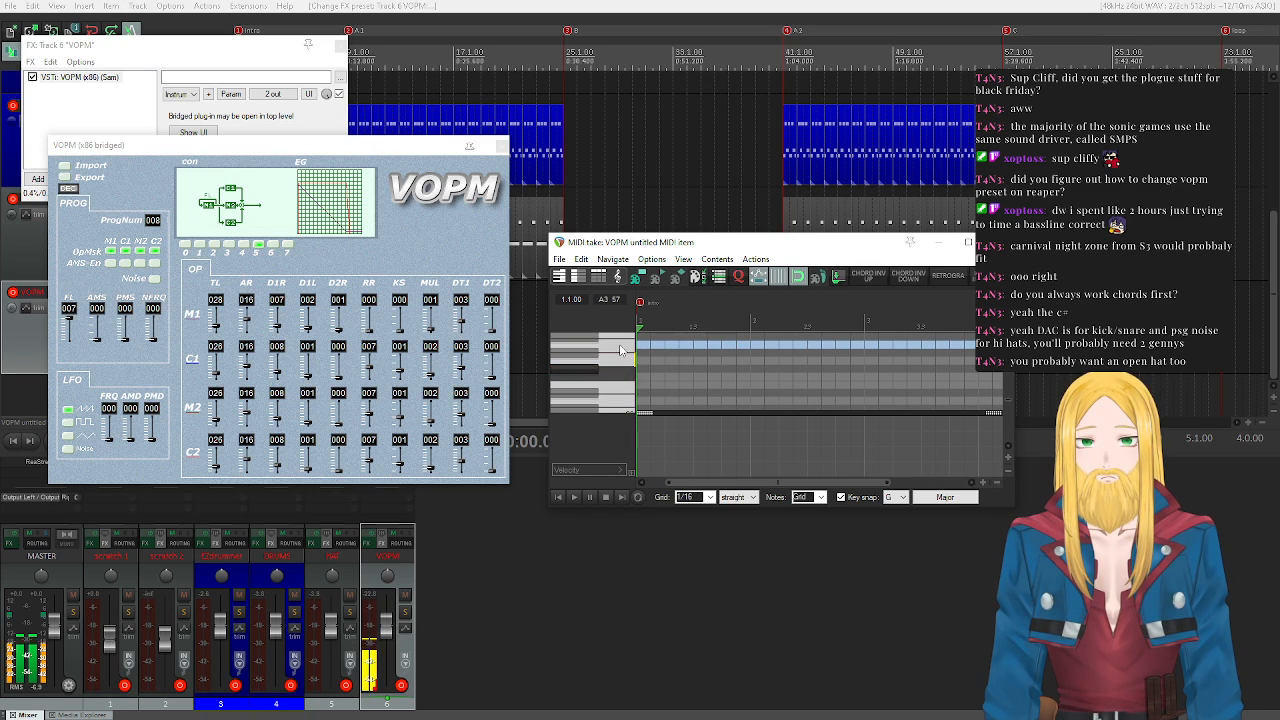
{"action": "scroll", "coordinate": [621, 355], "scroll_direction": "up", "scroll_amount": 2}
{"action": "left_click_drag", "start_coordinate": [622, 402], "coordinate": [621, 384]}
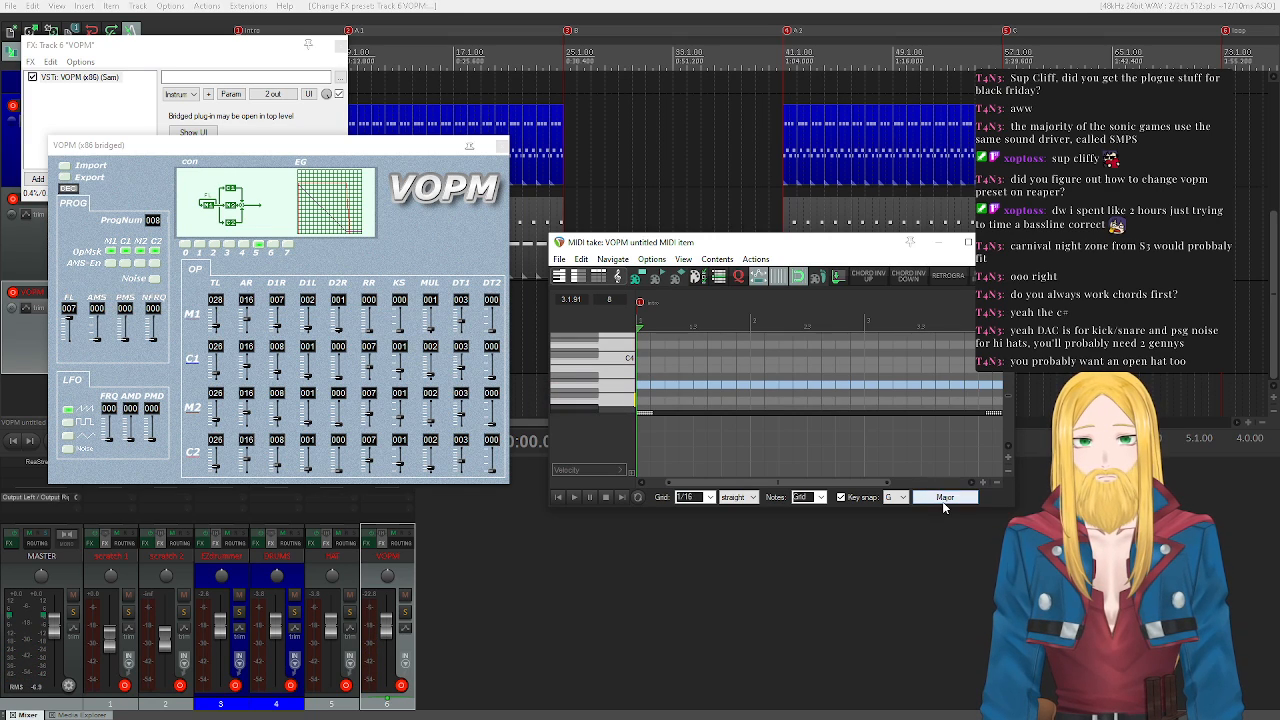
- Change the key snap scale to the G maj7 chord and audition the low piano keys
{"action": "left_click", "coordinate": [944, 504]}
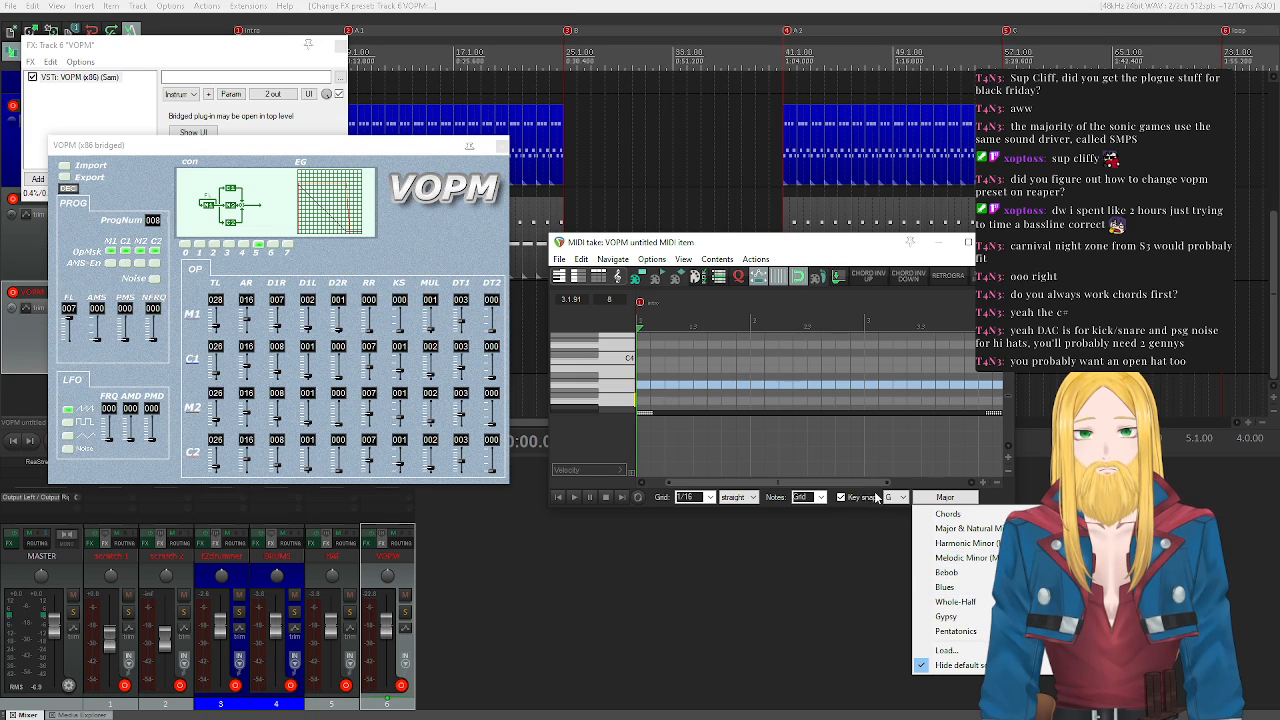
{"action": "mouse_move", "coordinate": [1100, 514]}
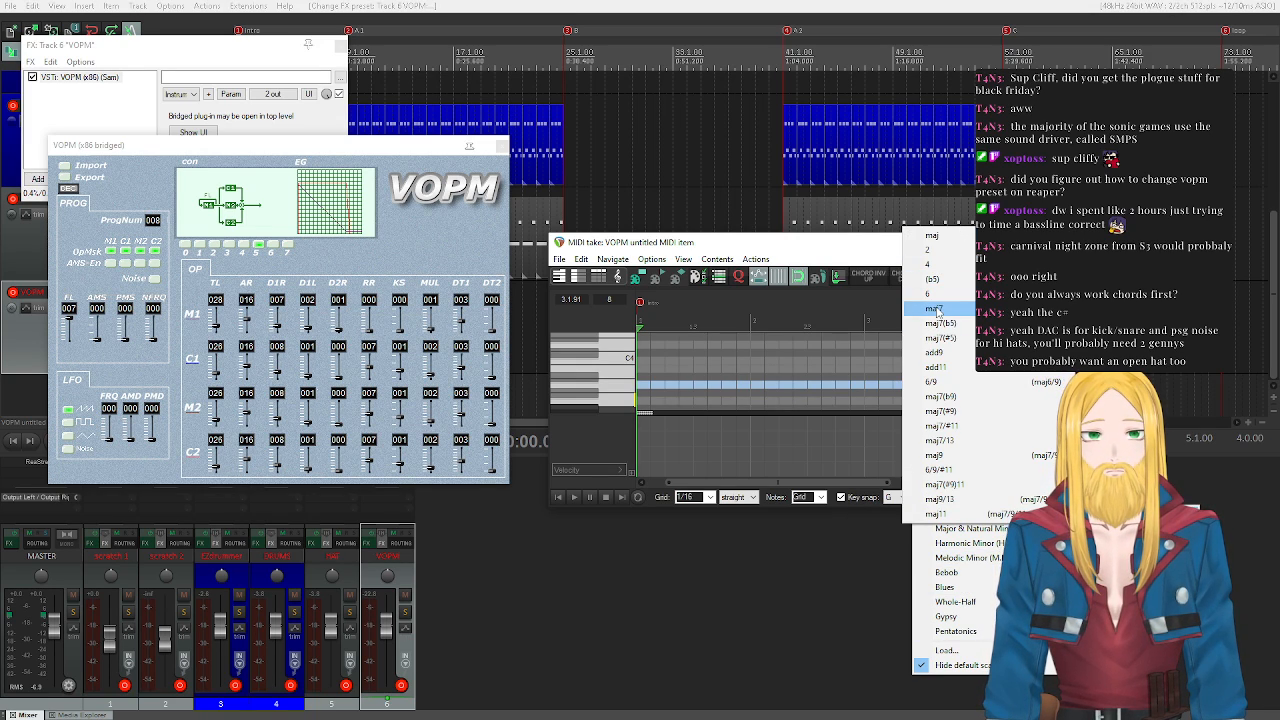
{"action": "left_click", "coordinate": [936, 311]}
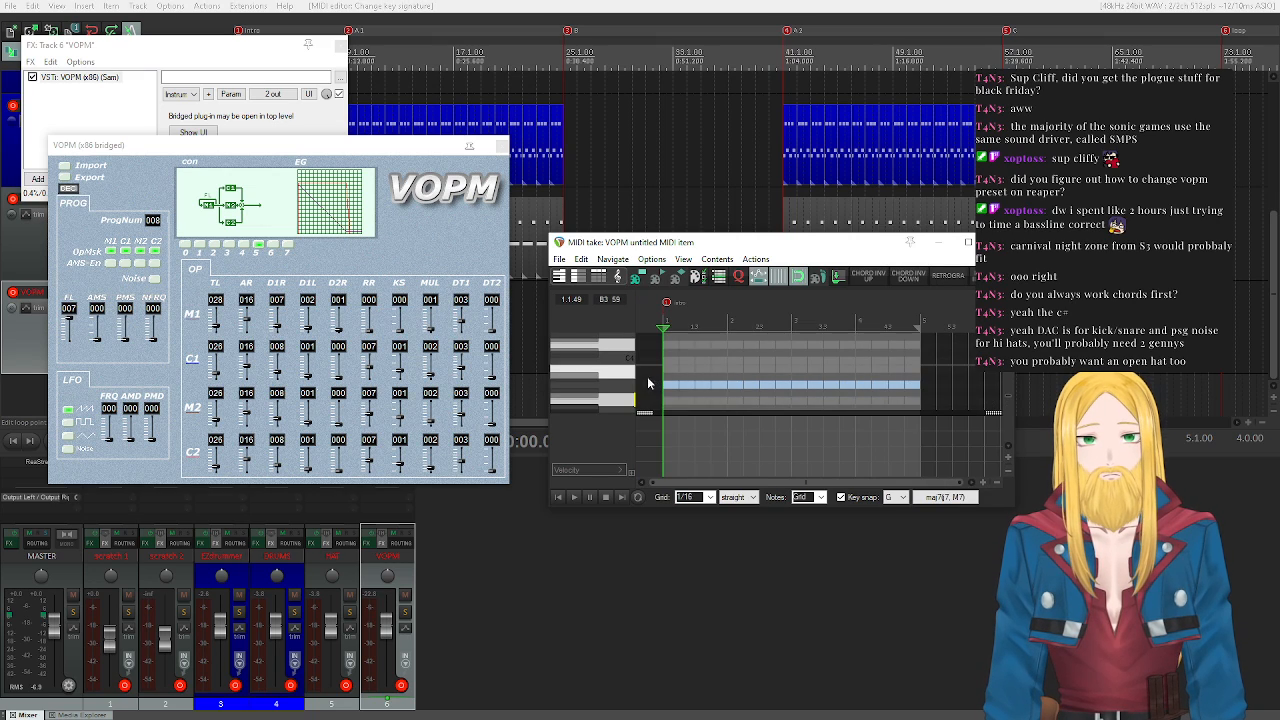
{"action": "scroll", "coordinate": [628, 388], "scroll_direction": "down", "scroll_amount": 1}
{"action": "left_click_drag", "start_coordinate": [626, 390], "coordinate": [629, 357]}
- Draw a four-note arpeggio starting on G3 in the VOPM item and copy it to higher, following positions
{"action": "left_click", "coordinate": [670, 385]}
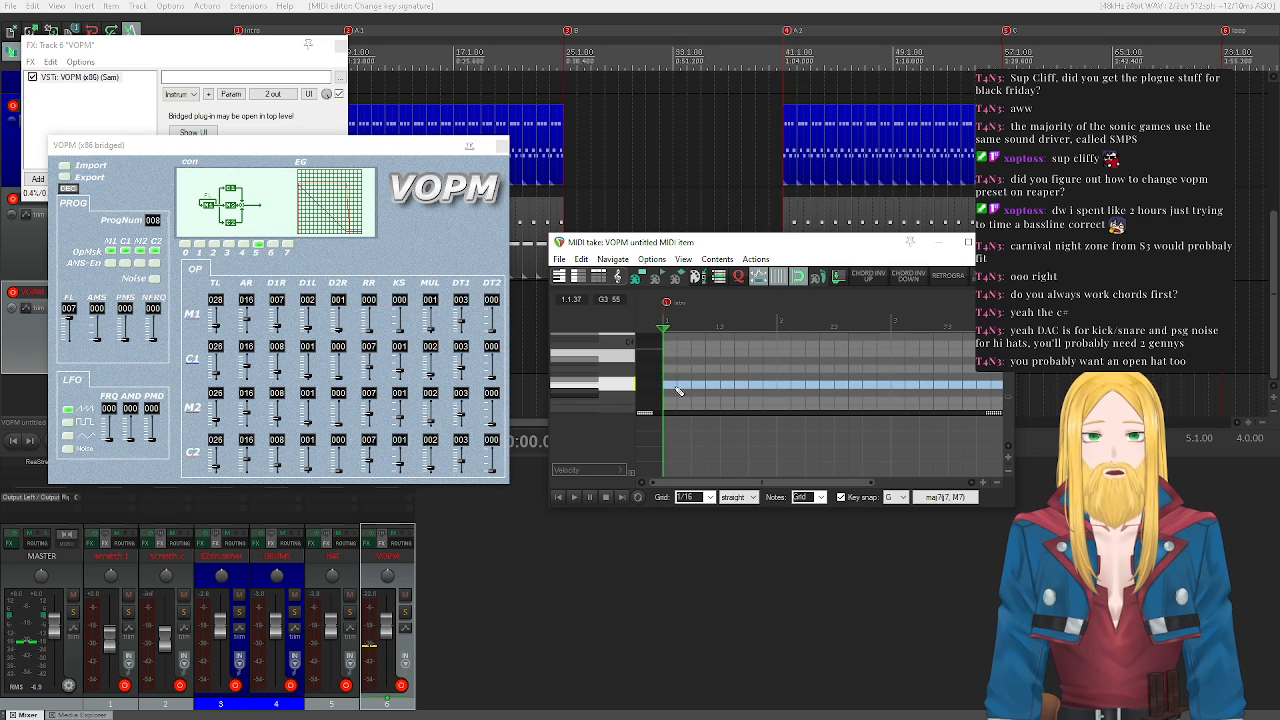
{"action": "left_click_drag", "start_coordinate": [673, 386], "coordinate": [658, 340]}
{"action": "left_click", "coordinate": [694, 353]}
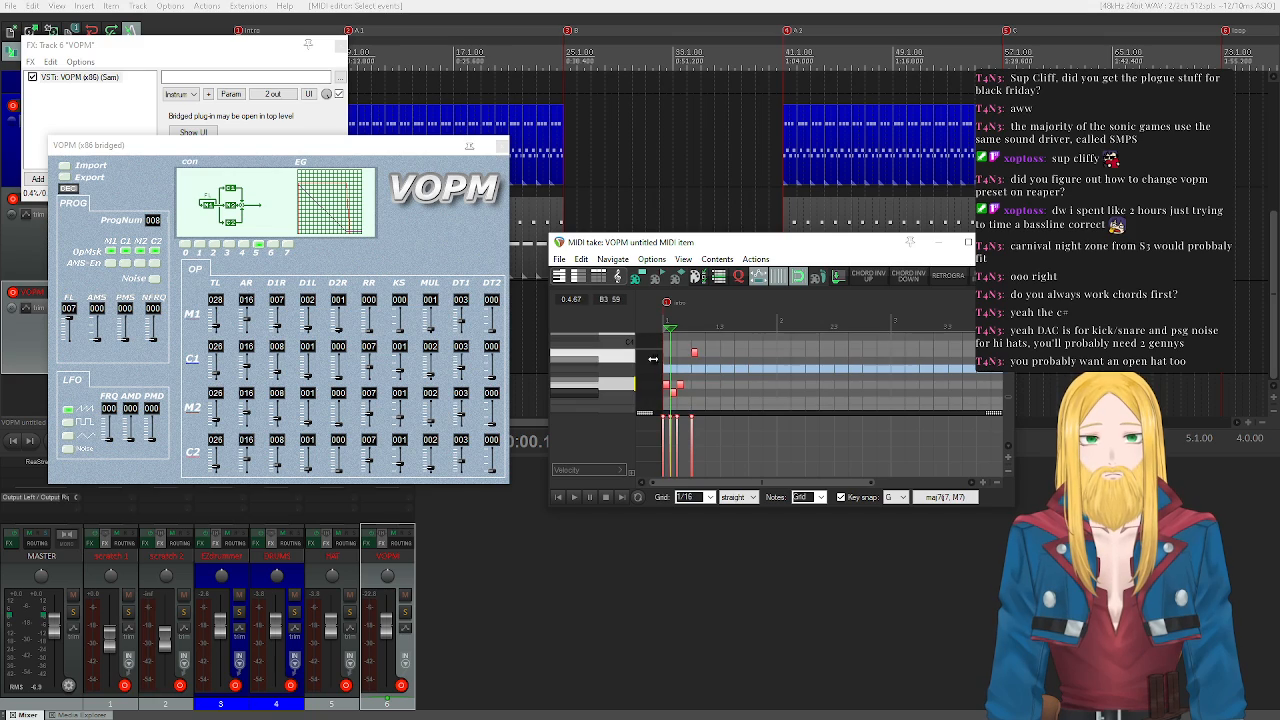
{"action": "scroll", "coordinate": [603, 391], "scroll_direction": "up", "scroll_amount": 2}
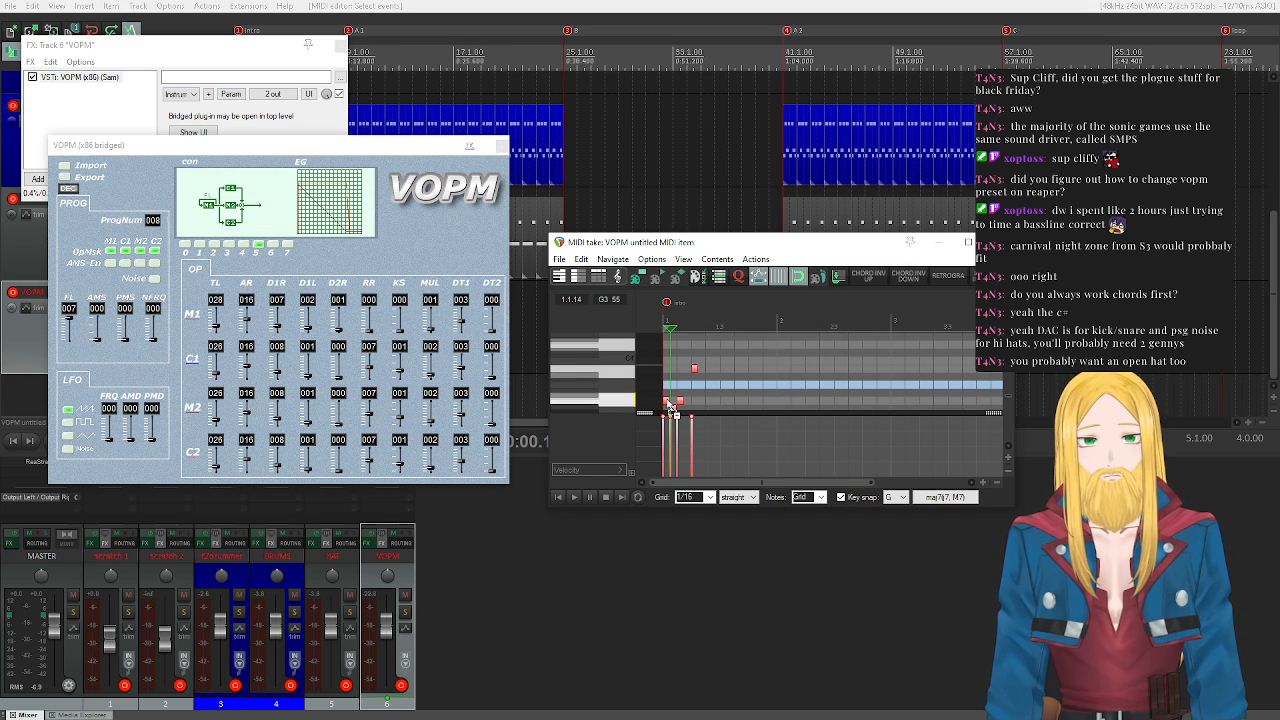
{"action": "left_click_drag", "start_coordinate": [671, 405], "coordinate": [744, 350]}
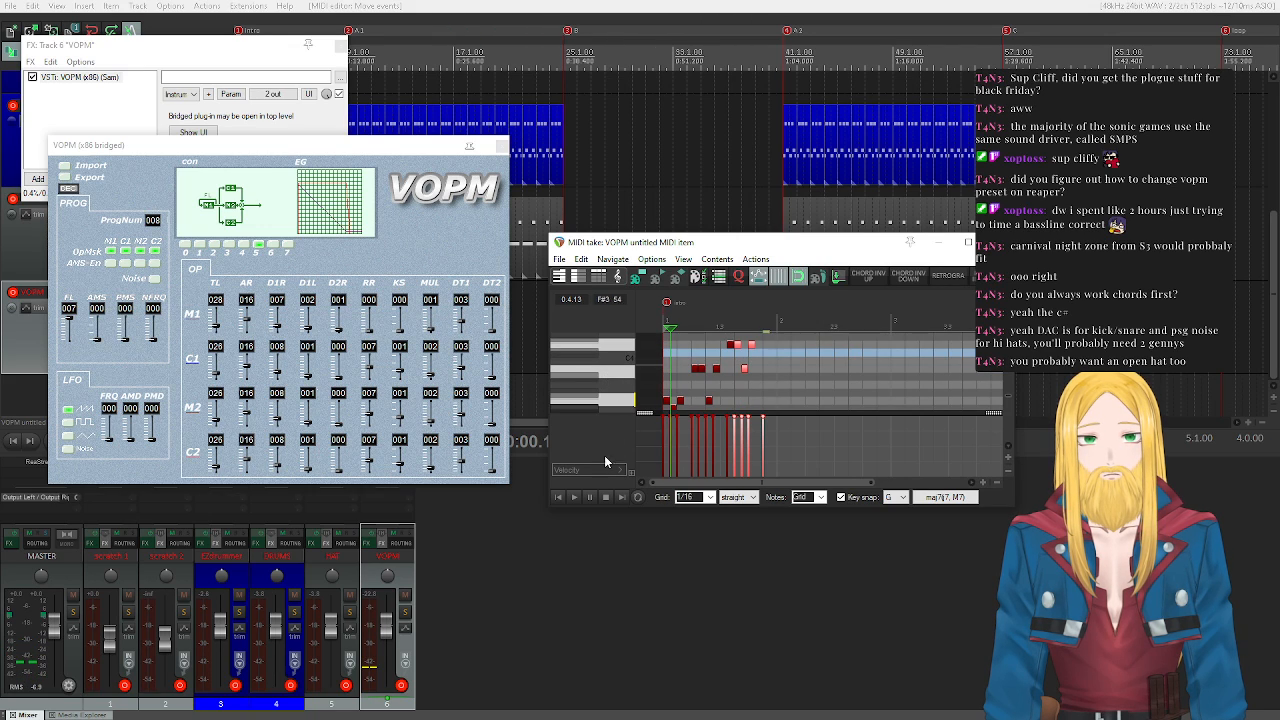
- Play back the drawn arpeggio from the start of the item, then stop playback
{"action": "left_click", "coordinate": [558, 498]}
{"action": "left_click", "coordinate": [574, 498]}
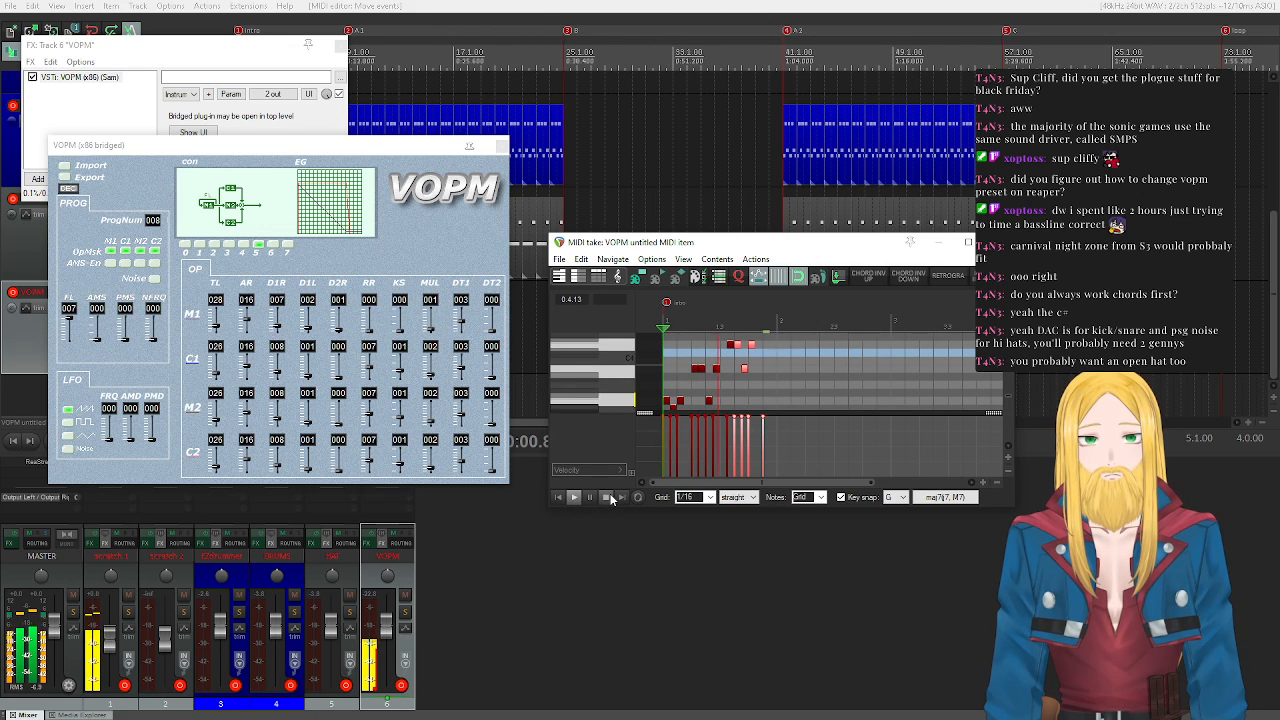
{"action": "left_click", "coordinate": [608, 498]}
- Solo the VOPM track, replay the arpeggio on its own, and move the synth and MIDI editor windows aside
{"action": "left_click_drag", "start_coordinate": [380, 151], "coordinate": [603, 131]}
{"action": "left_click", "coordinate": [167, 292]}
{"action": "left_click", "coordinate": [812, 250]}
{"action": "key", "text": "space"}
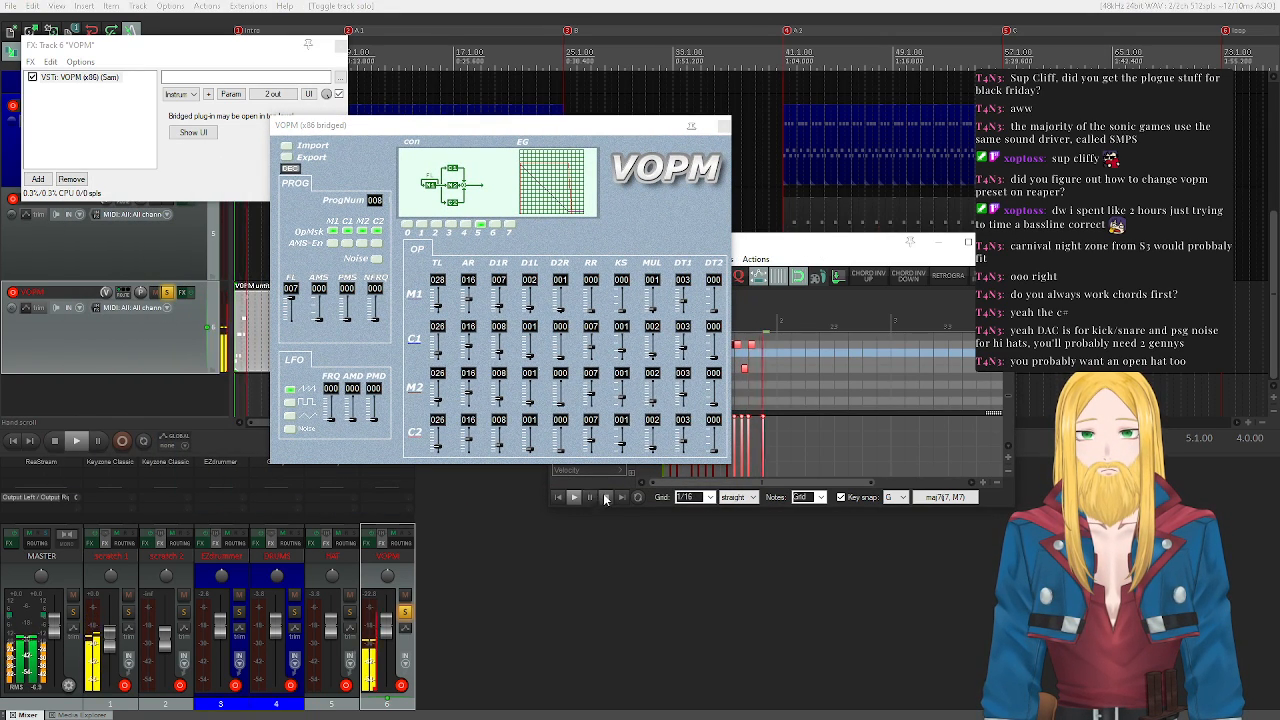
{"action": "left_click", "coordinate": [604, 498]}
{"action": "left_click_drag", "start_coordinate": [756, 248], "coordinate": [881, 274]}
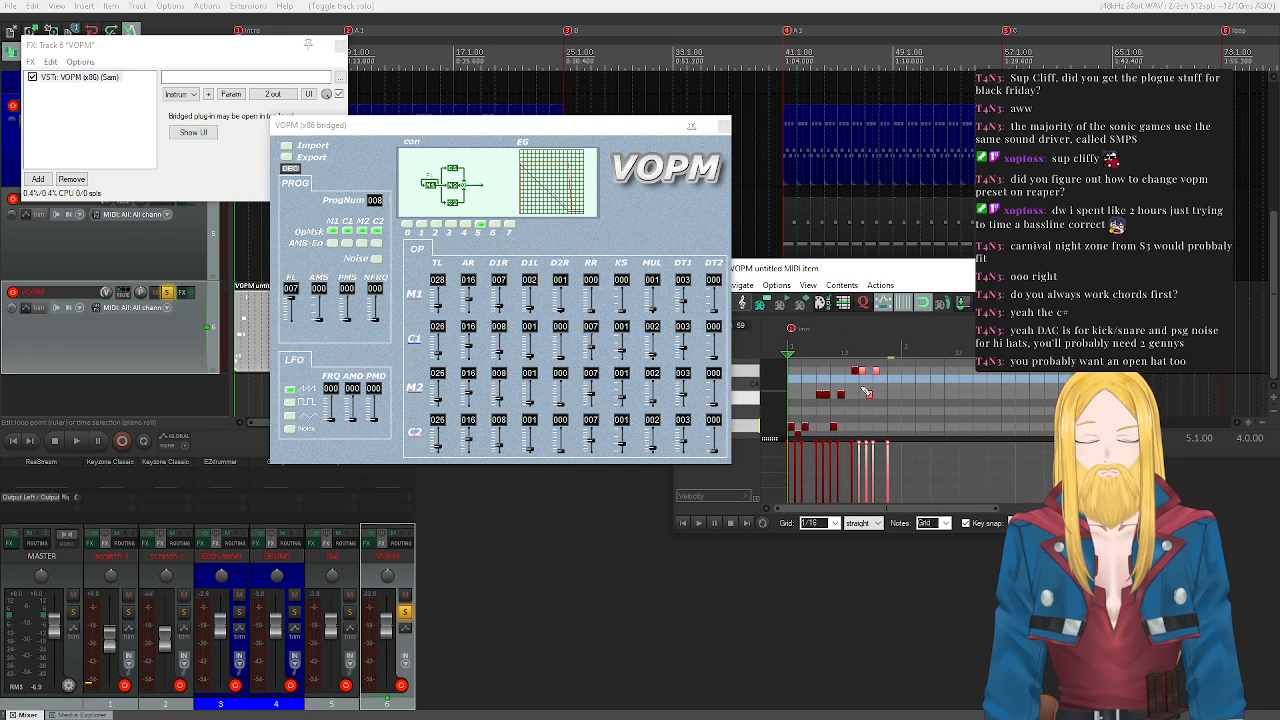
{"action": "left_click", "coordinate": [730, 523]}
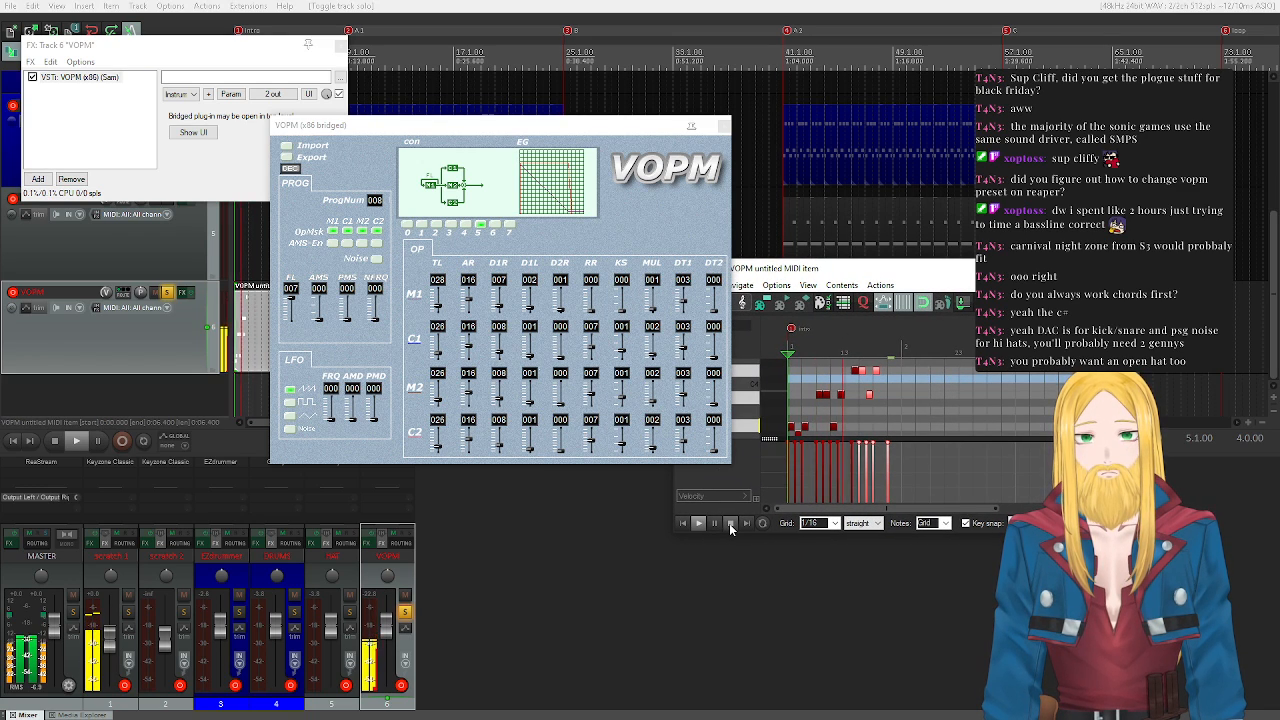
- Delete all the arpeggio notes from the VOPM MIDI item
{"action": "scroll", "coordinate": [752, 383], "scroll_direction": "up", "scroll_amount": 3}
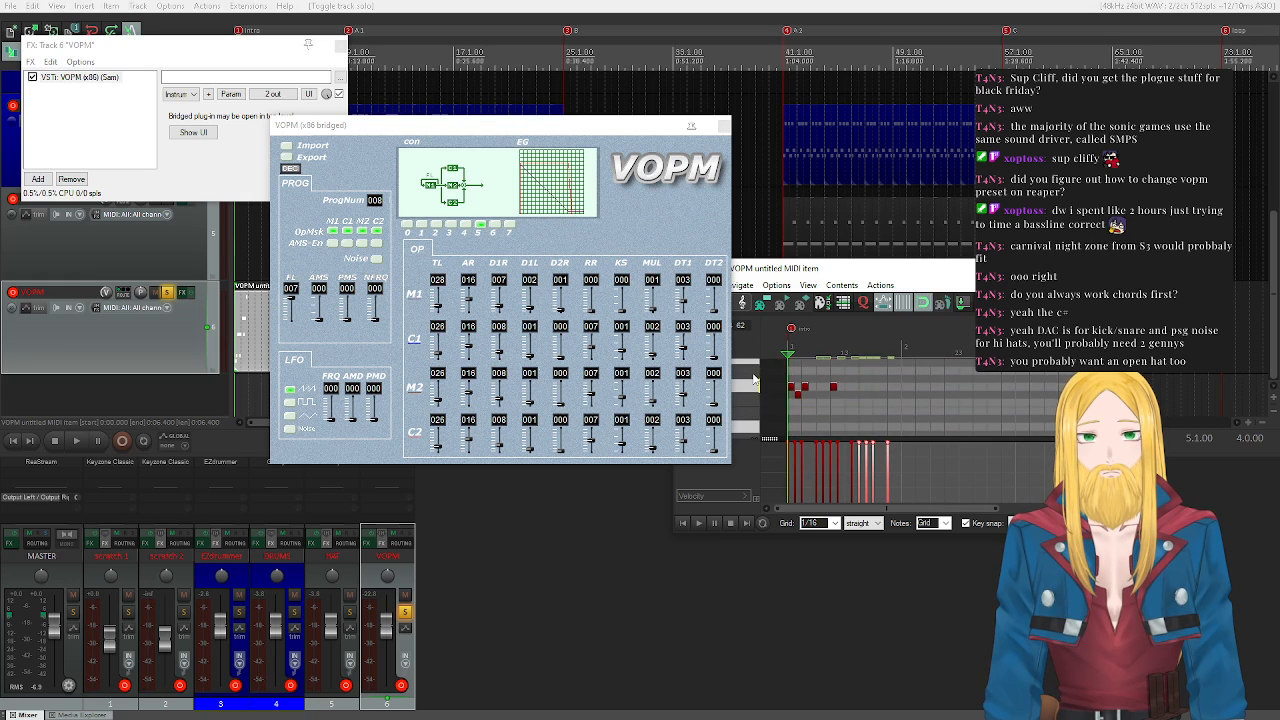
{"action": "scroll", "coordinate": [752, 383], "scroll_direction": "down", "scroll_amount": 3}
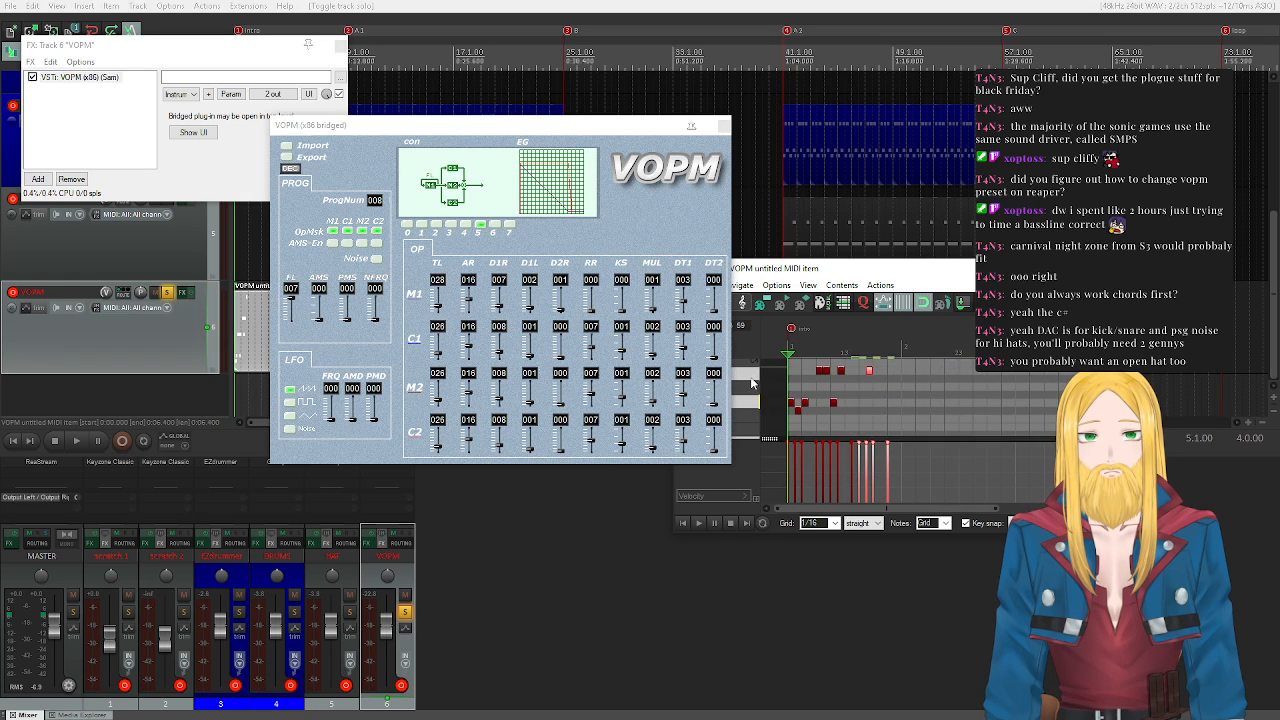
{"action": "scroll", "coordinate": [752, 383], "scroll_direction": "down", "scroll_amount": 2}
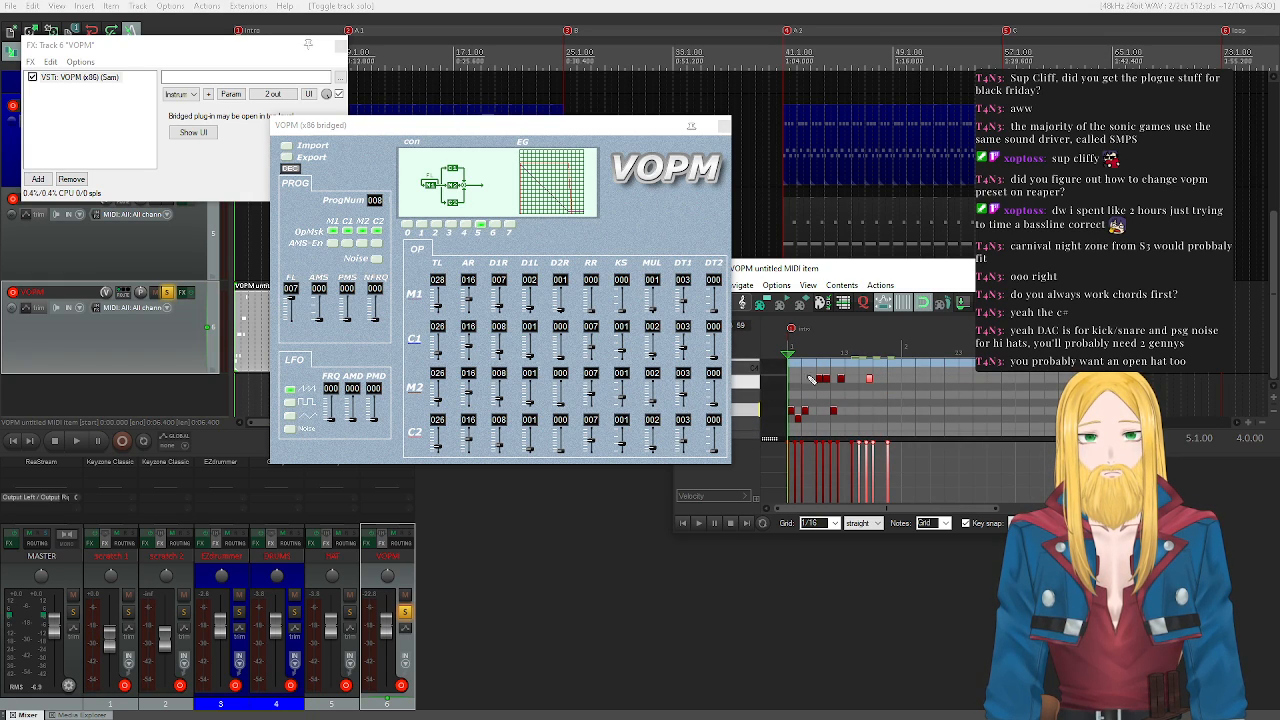
{"action": "scroll", "coordinate": [752, 380], "scroll_direction": "up", "scroll_amount": 4}
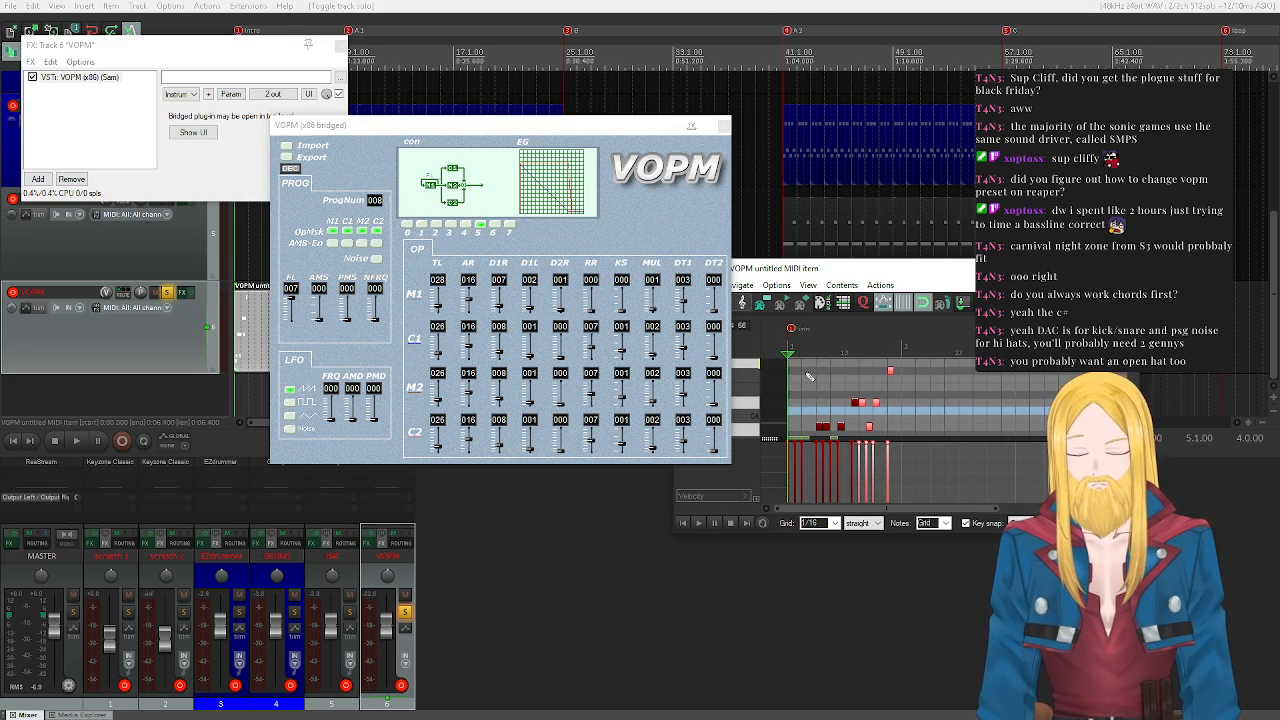
{"action": "scroll", "coordinate": [756, 410], "scroll_direction": "down", "scroll_amount": 2}
{"action": "scroll", "coordinate": [755, 410], "scroll_direction": "down", "scroll_amount": 2}
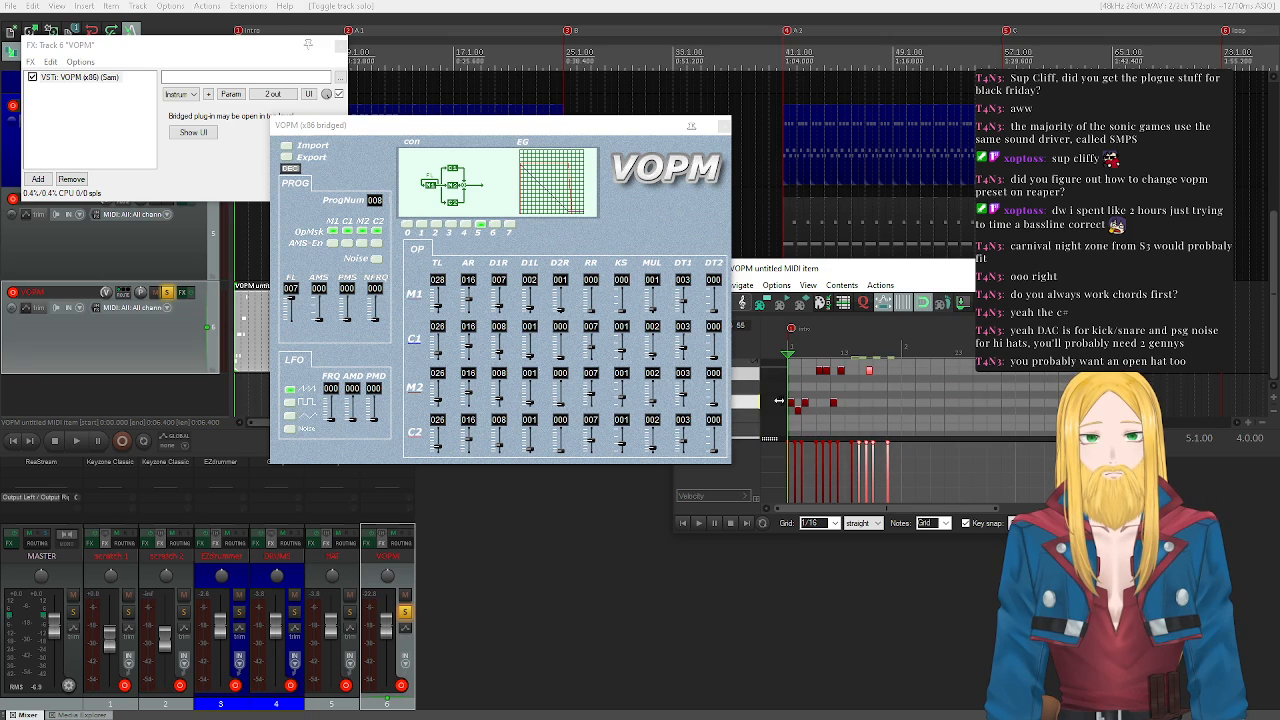
{"action": "key", "text": "ctrl+a"}
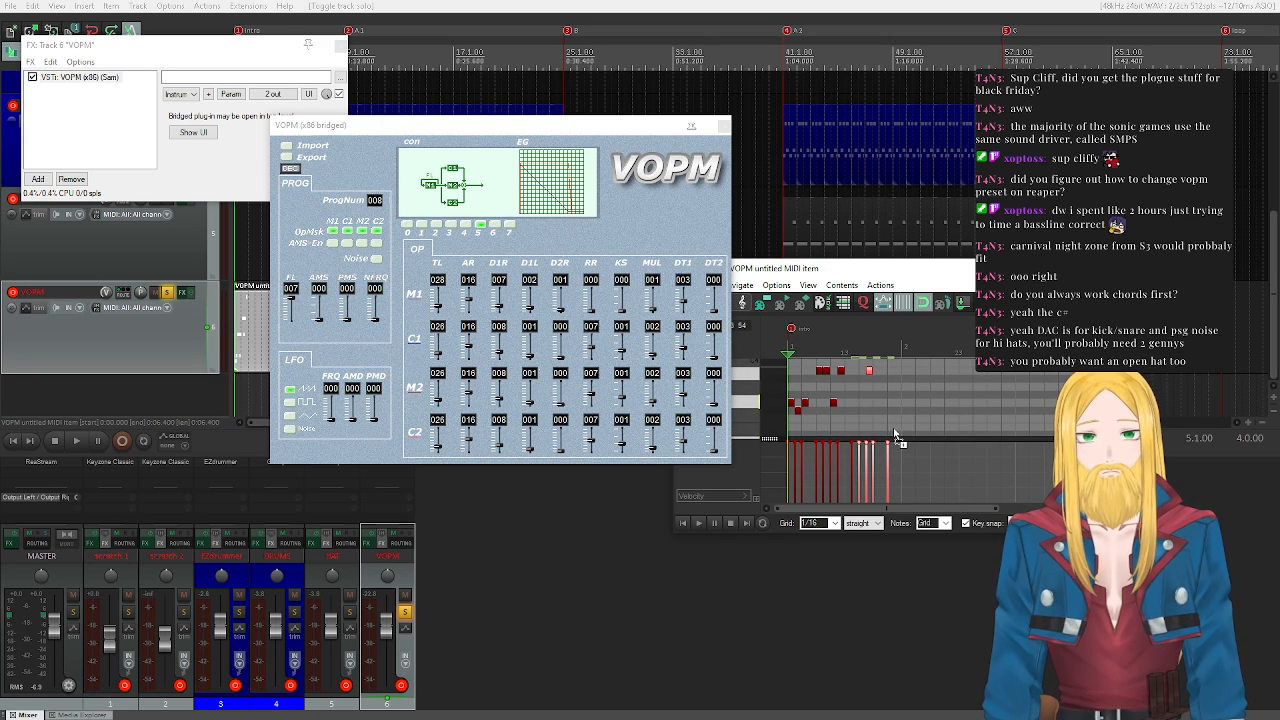
{"action": "key", "text": "Delete"}
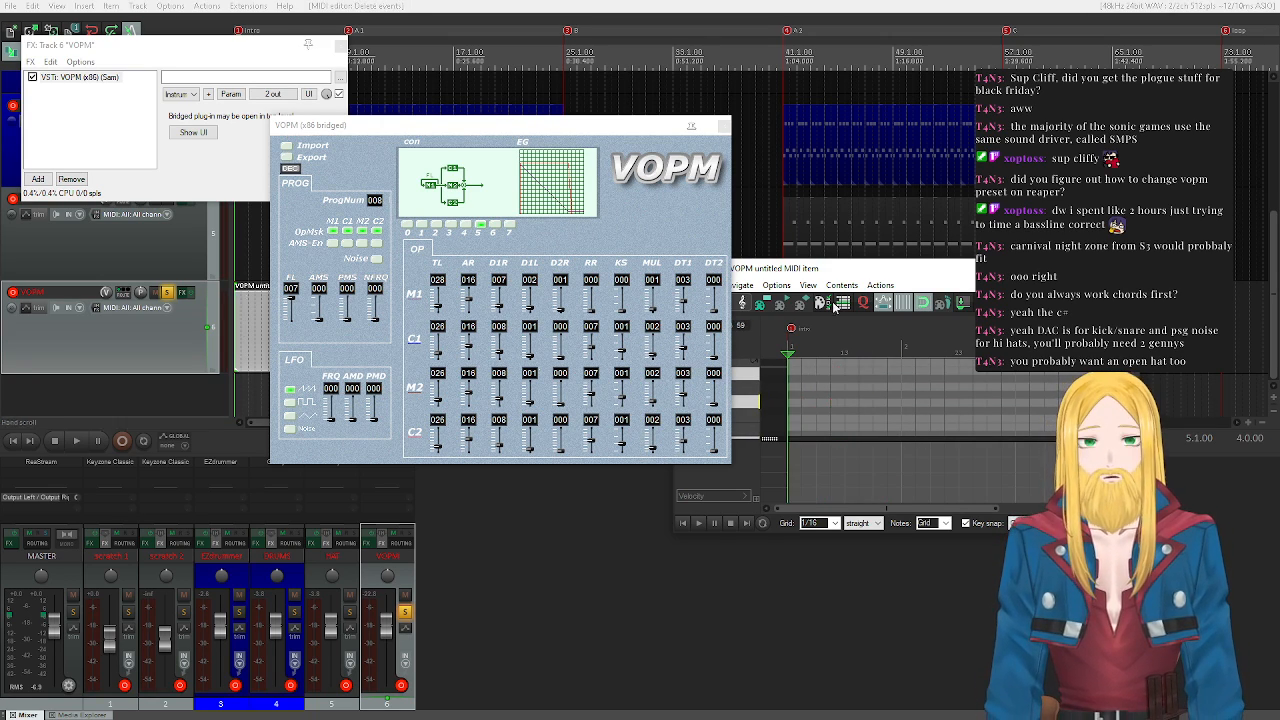
- Close the VOPM synth window, reposition the MIDI editor, and draw a four-note sixteenth arpeggio starting on G3 in bar 1
{"action": "left_click", "coordinate": [724, 127]}
{"action": "left_click_drag", "start_coordinate": [817, 271], "coordinate": [691, 225]}
{"action": "left_click", "coordinate": [666, 357]}
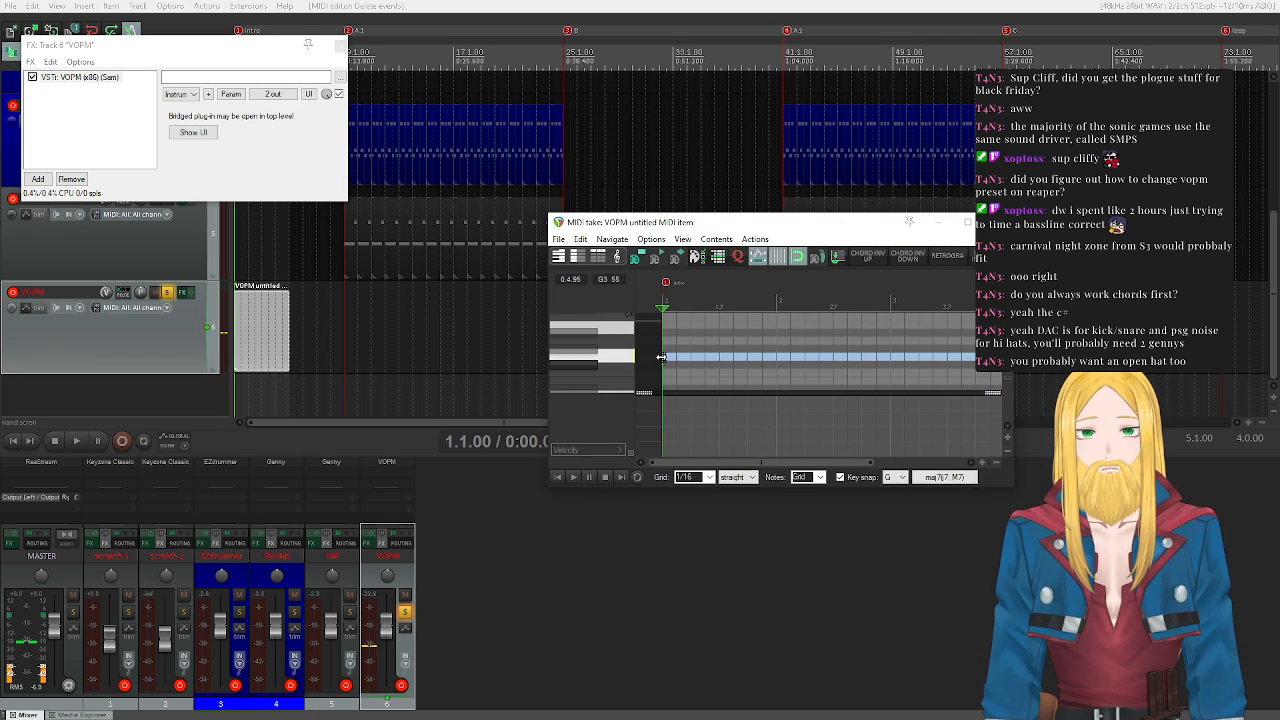
{"action": "left_click_drag", "start_coordinate": [666, 357], "coordinate": [687, 325]}
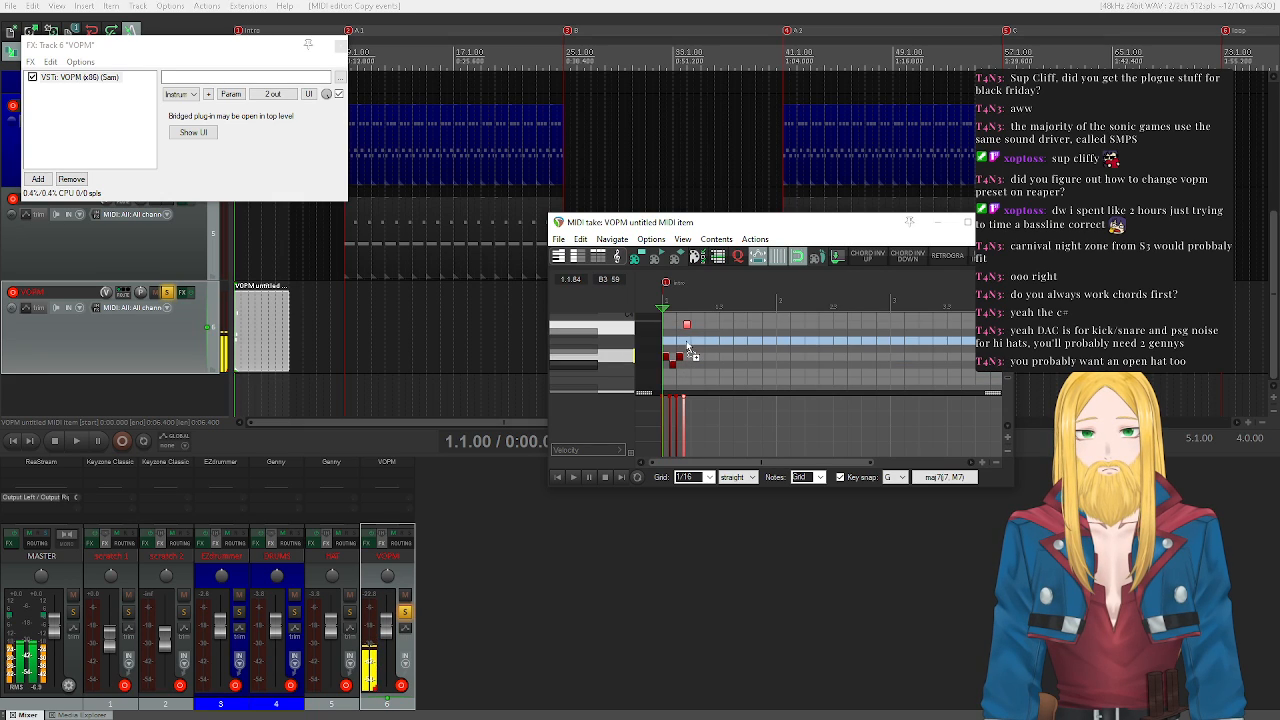
- Copy the four-note arpeggio to beat 2, shift the copy up to the next chord tones, and play it back
{"action": "scroll", "coordinate": [589, 364], "scroll_direction": "up", "scroll_amount": 1}
{"action": "mouse_move", "coordinate": [730, 384]}
{"action": "left_mouse_down"}
{"action": "mouse_move", "coordinate": [655, 344]}
{"action": "mouse_move", "coordinate": [654, 320]}
{"action": "left_mouse_up"}
{"action": "left_click_drag", "start_coordinate": [668, 370], "coordinate": [700, 355]}
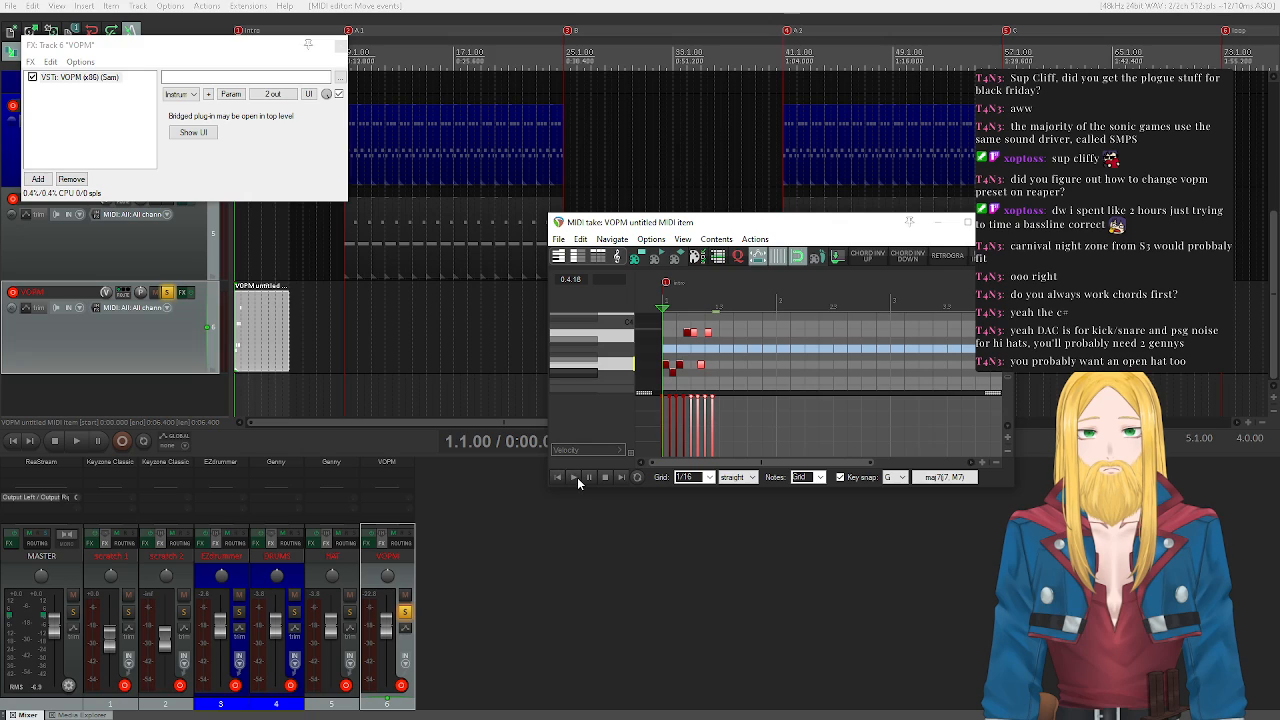
{"action": "scroll", "coordinate": [606, 350], "scroll_direction": "up", "scroll_amount": 1}
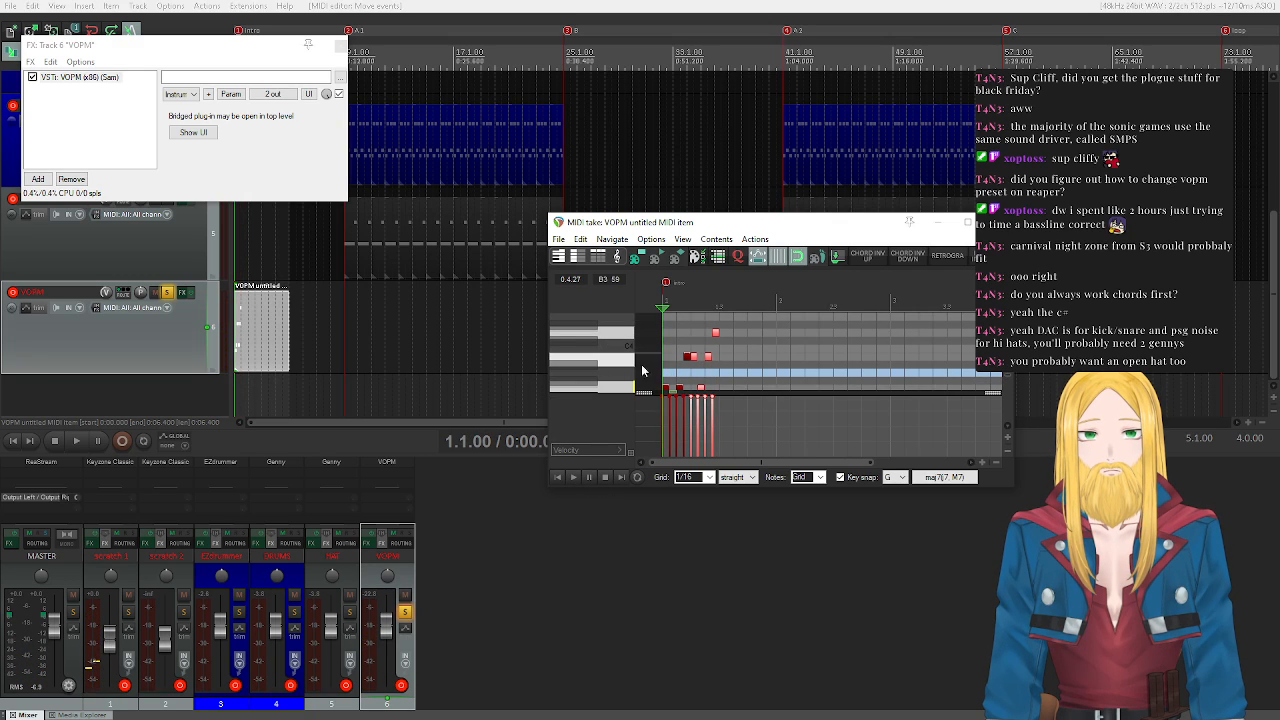
{"action": "left_click_drag", "start_coordinate": [697, 362], "coordinate": [697, 338]}
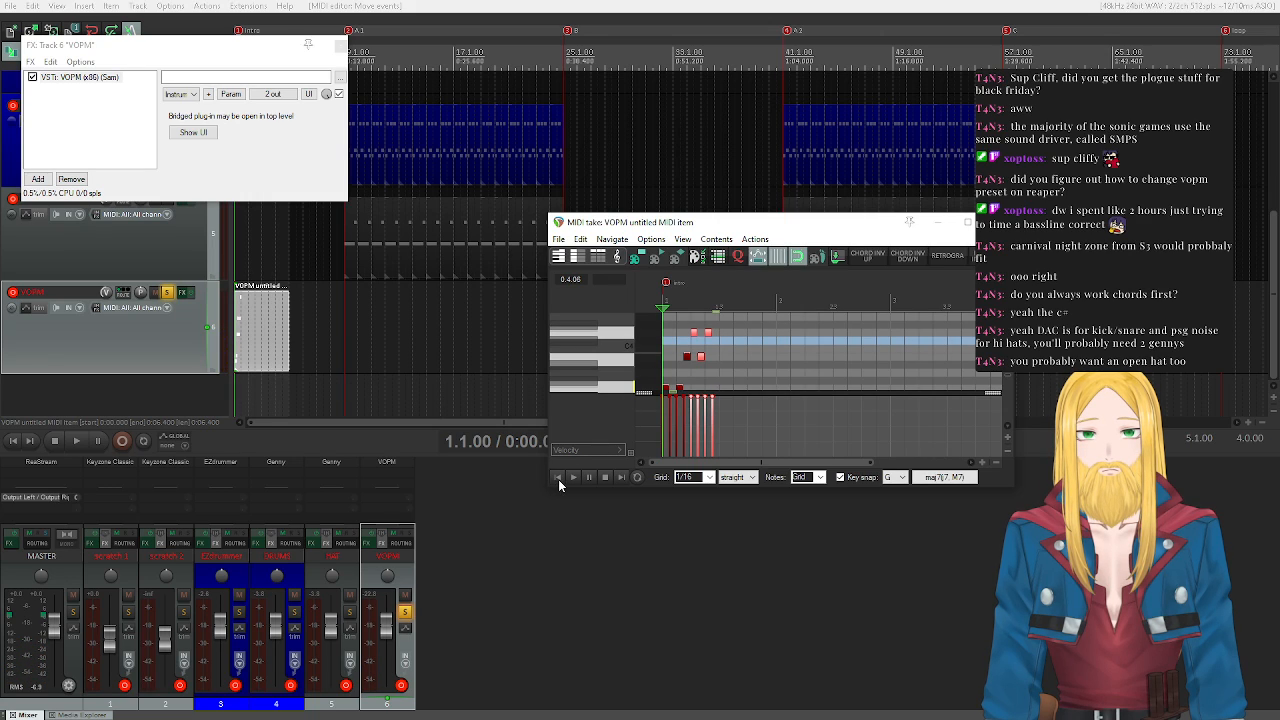
{"action": "left_click", "coordinate": [573, 477]}
{"action": "left_click", "coordinate": [604, 477]}
- Copy the beat 2 note group to beat 3 of the first bar and play the phrase back
{"action": "scroll", "coordinate": [600, 347], "scroll_direction": "up", "scroll_amount": 2}
{"action": "scroll", "coordinate": [600, 347], "scroll_direction": "down", "scroll_amount": 1}
{"action": "left_click_drag", "start_coordinate": [695, 360], "coordinate": [731, 358]}
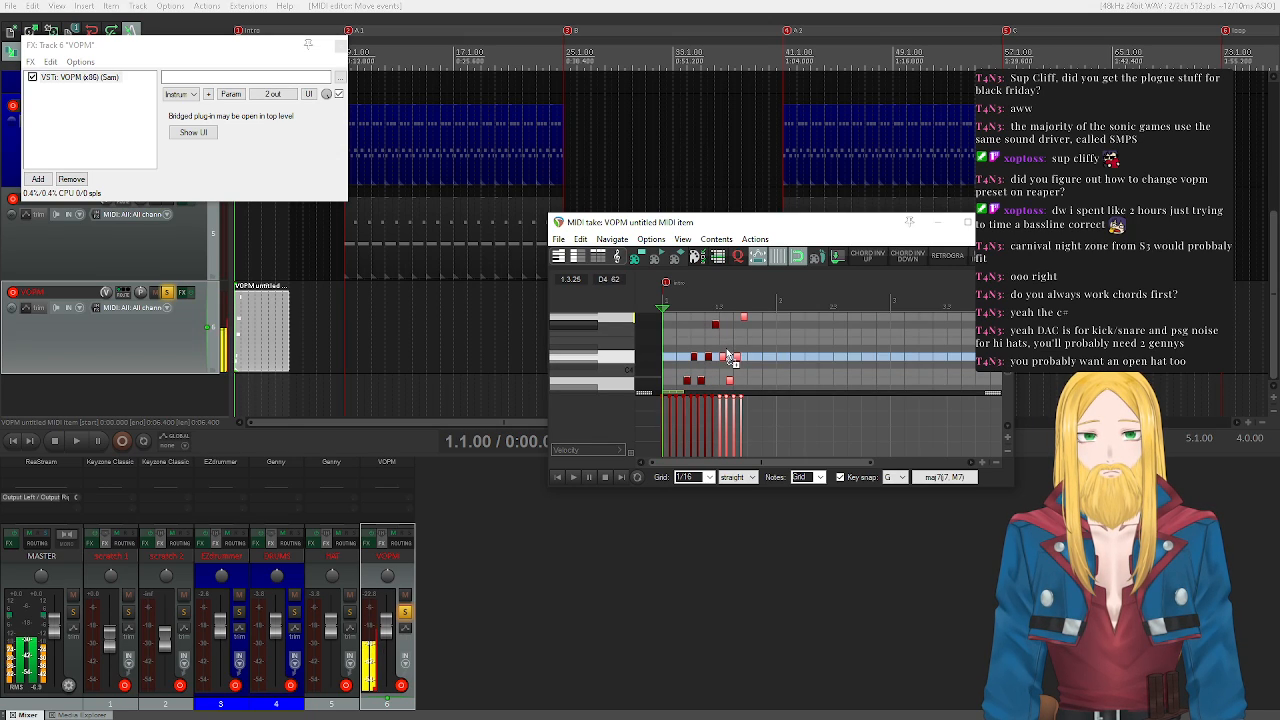
{"action": "left_click", "coordinate": [571, 477]}
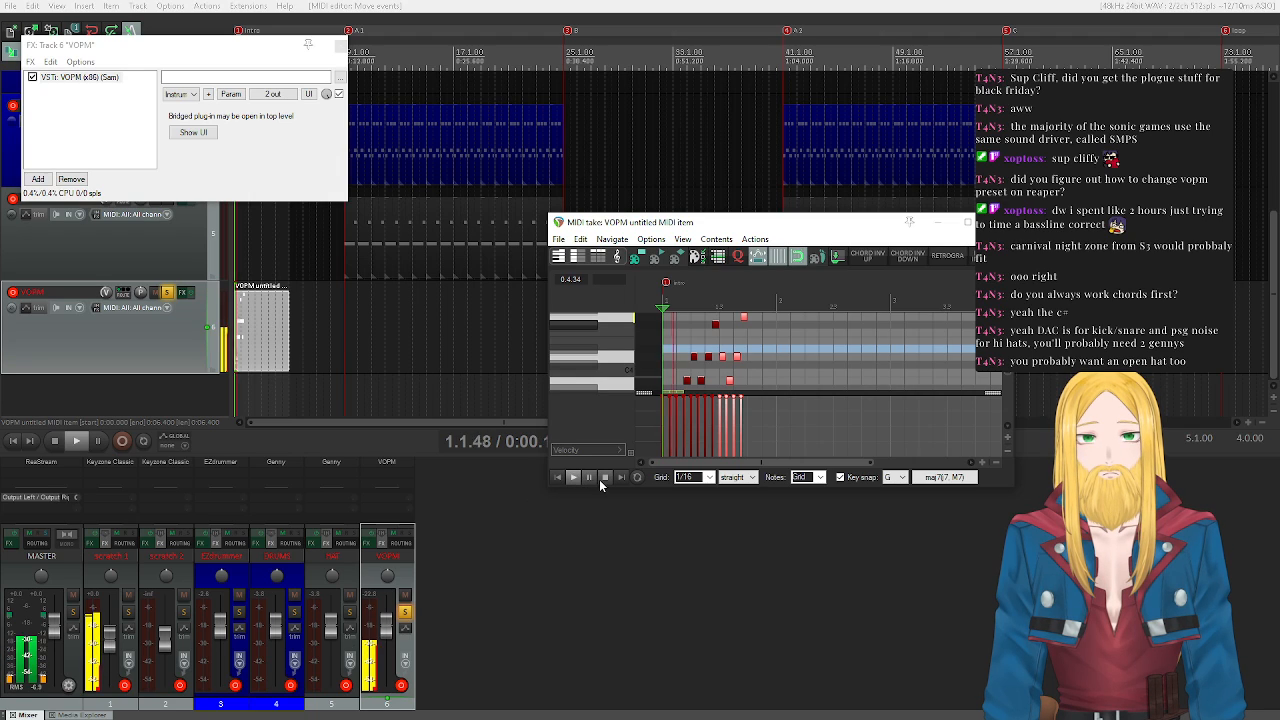
{"action": "left_click", "coordinate": [606, 477]}
- Copy the beat 3 note group to beat 4 at higher chord tones and play the full bar
{"action": "scroll", "coordinate": [700, 370], "scroll_direction": "up", "scroll_amount": 2}
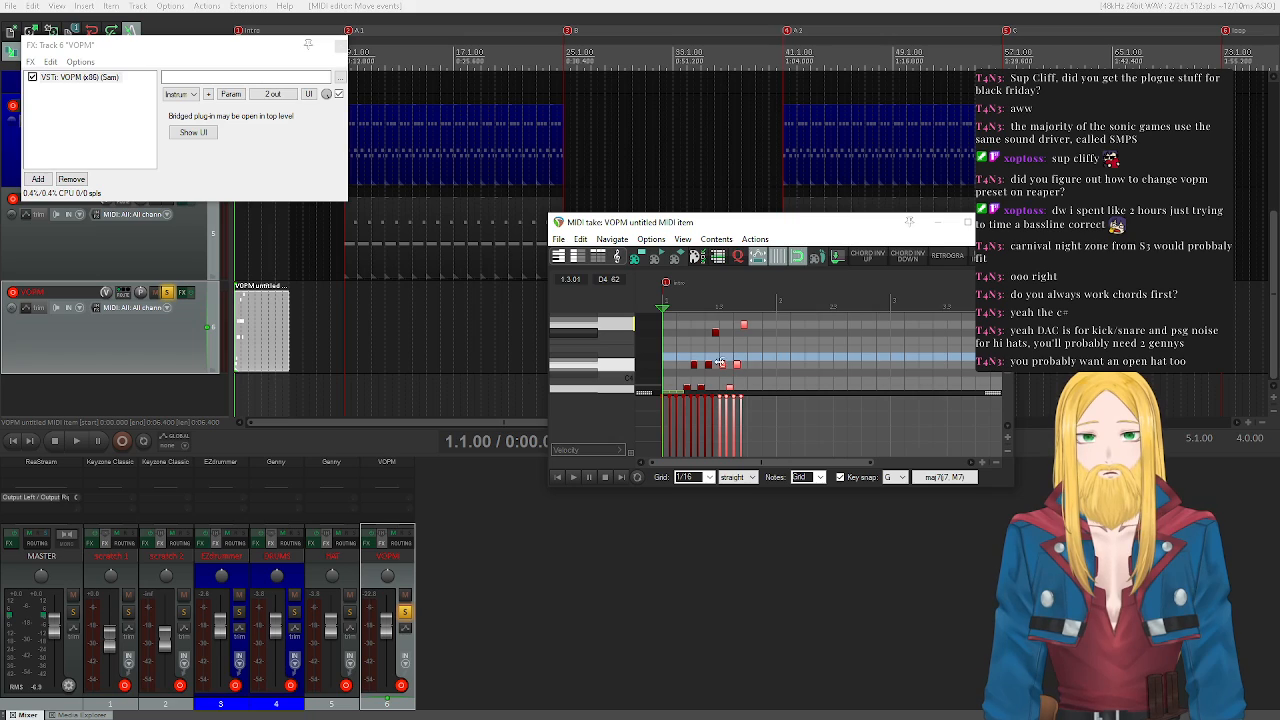
{"action": "left_click_drag", "start_coordinate": [721, 364], "coordinate": [756, 350]}
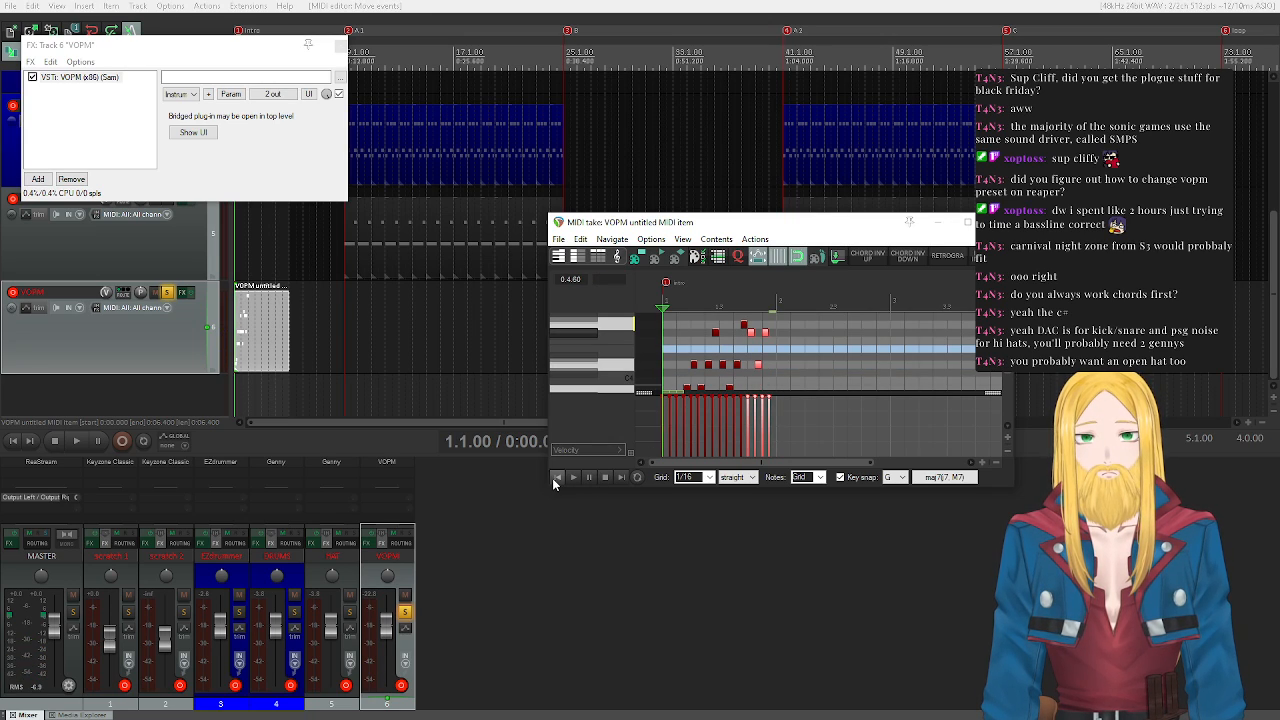
{"action": "left_click", "coordinate": [573, 478]}
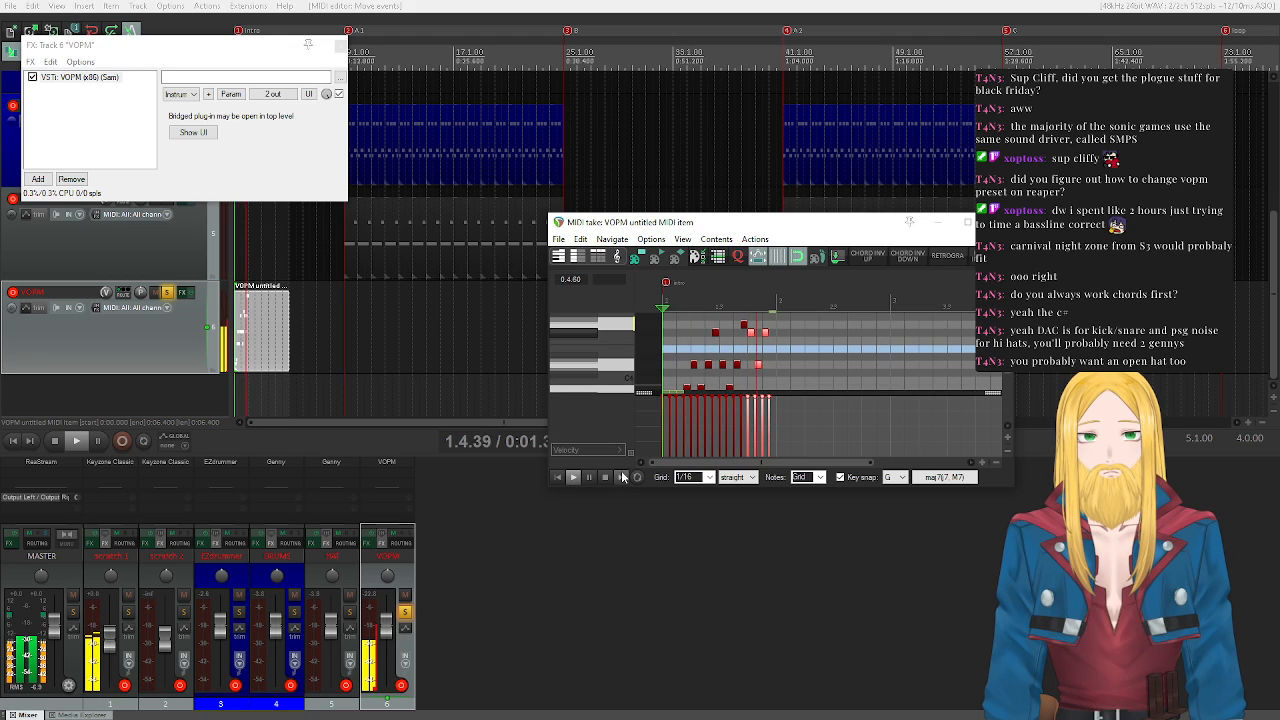
- Replay the first-bar arpeggio from the start several times and check its notes against the piano keys
{"action": "left_click", "coordinate": [605, 477]}
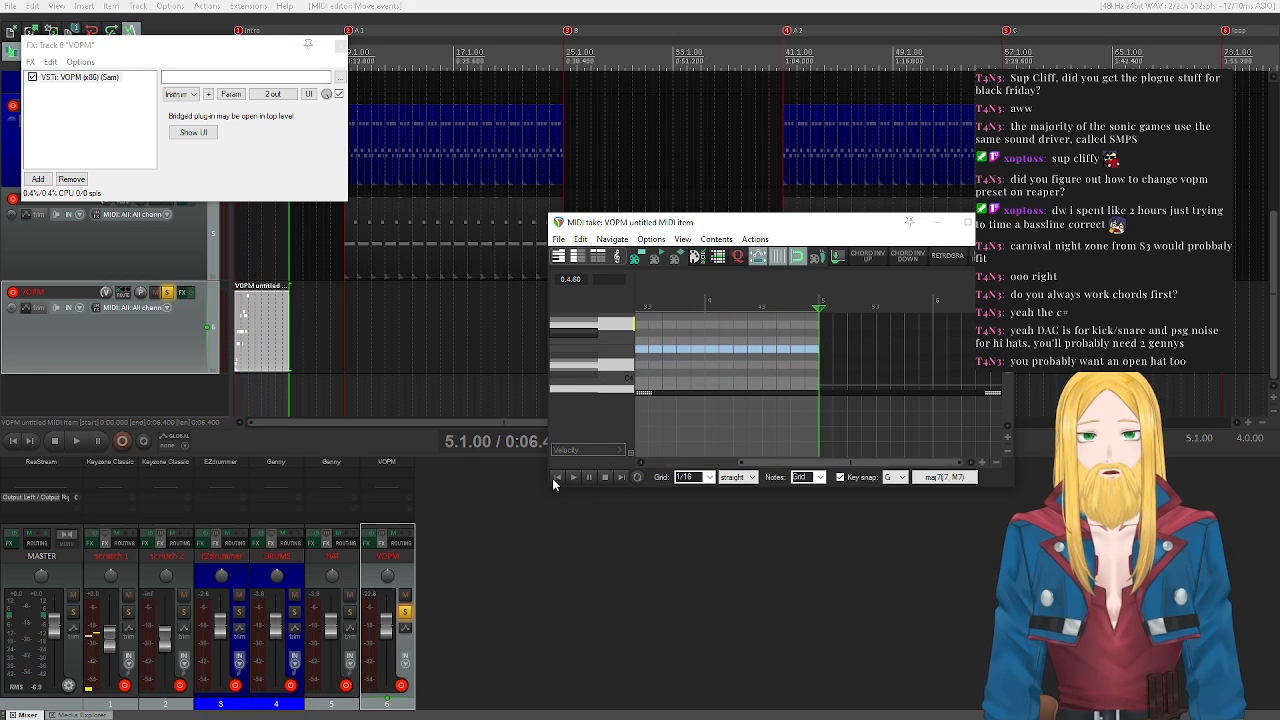
{"action": "left_click", "coordinate": [557, 477]}
{"action": "scroll", "coordinate": [570, 405], "scroll_direction": "up", "scroll_amount": 3}
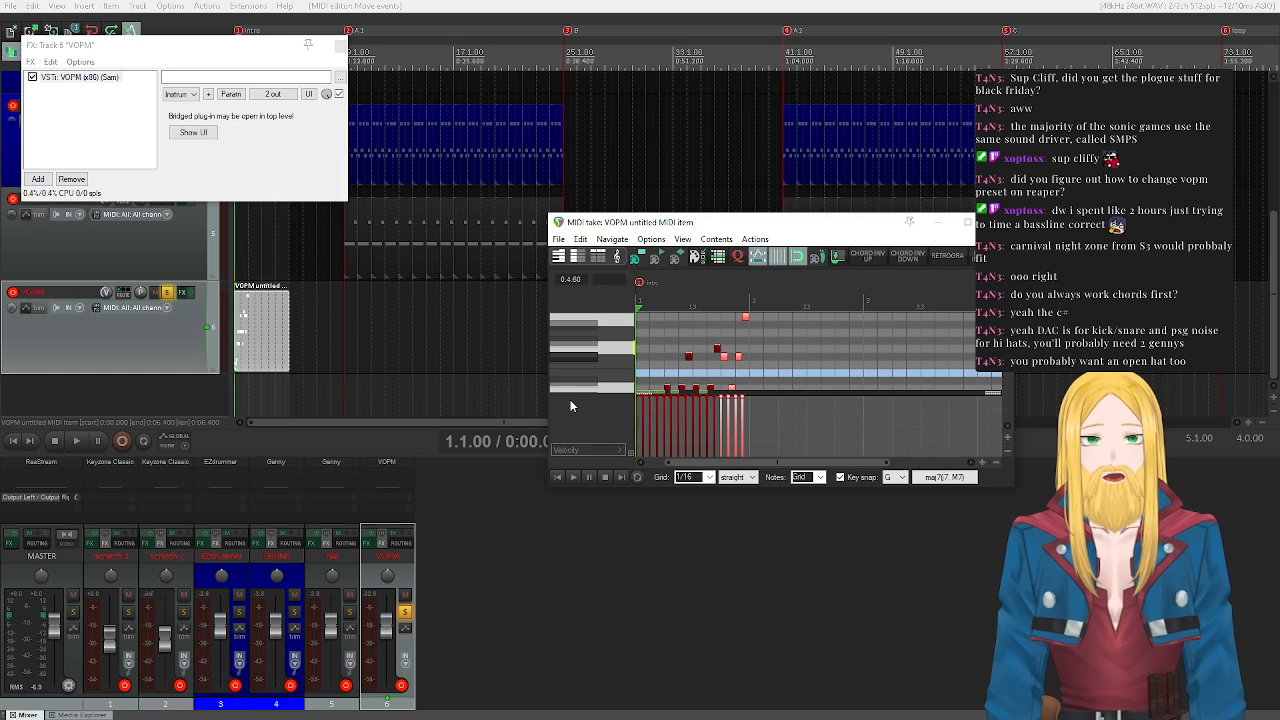
{"action": "scroll", "coordinate": [570, 405], "scroll_direction": "up", "scroll_amount": 3}
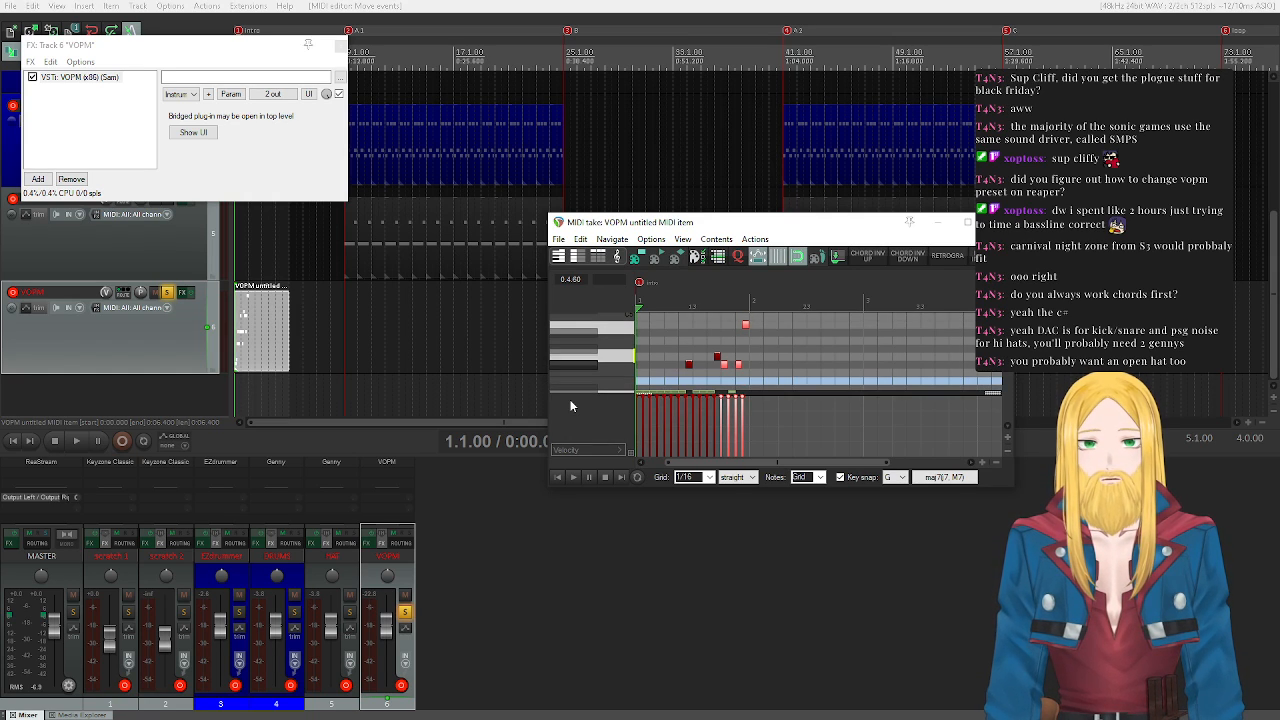
{"action": "scroll", "coordinate": [571, 406], "scroll_direction": "down", "scroll_amount": 3}
{"action": "scroll", "coordinate": [571, 406], "scroll_direction": "up", "scroll_amount": 3}
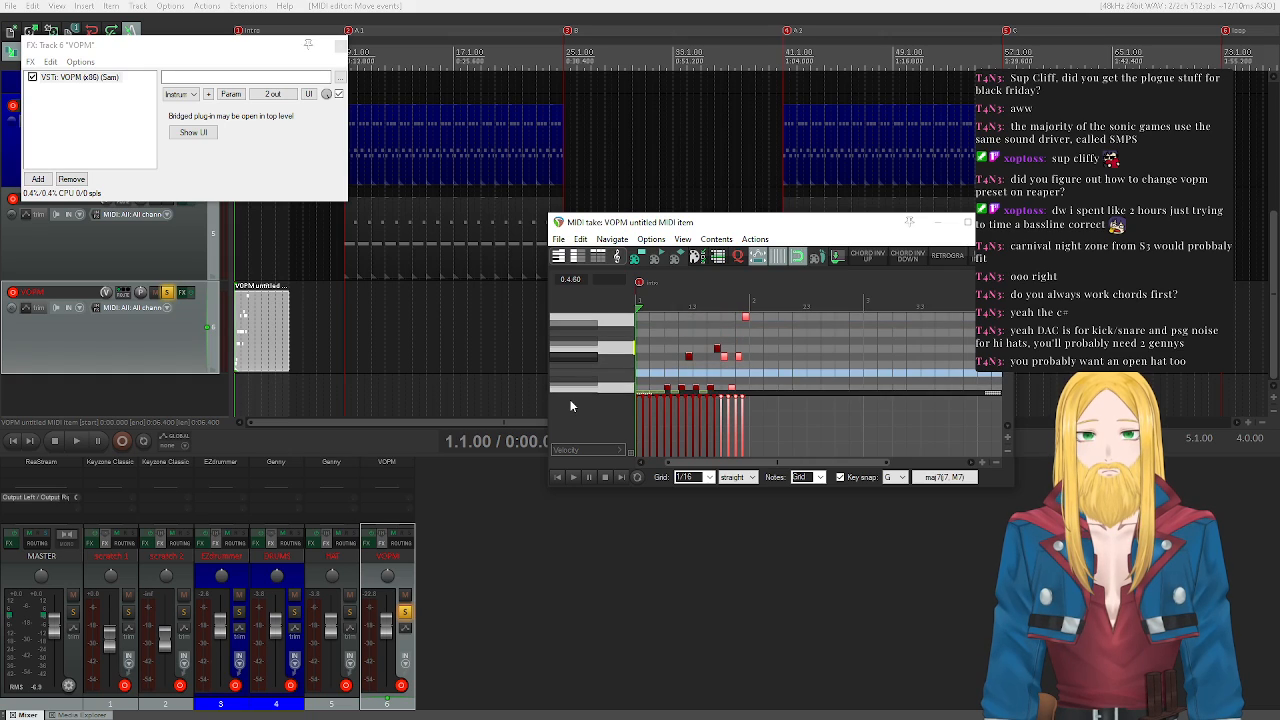
{"action": "left_click", "coordinate": [621, 357]}
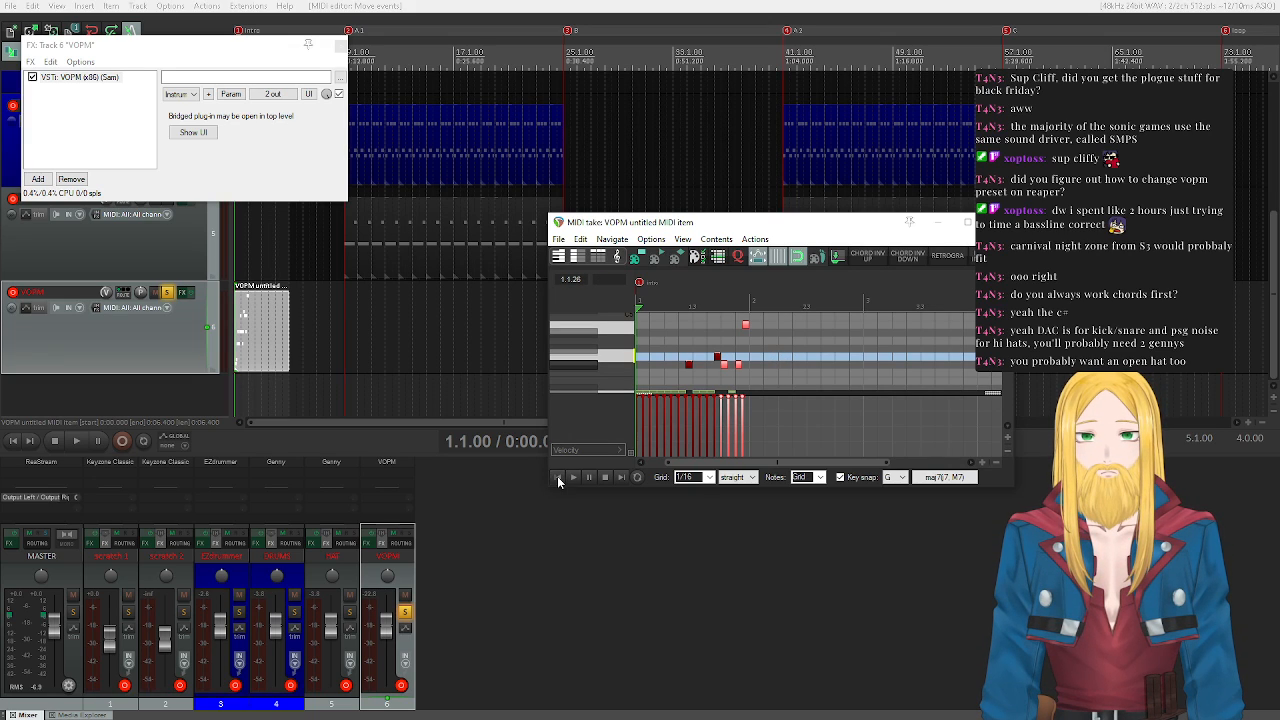
{"action": "left_click", "coordinate": [573, 477]}
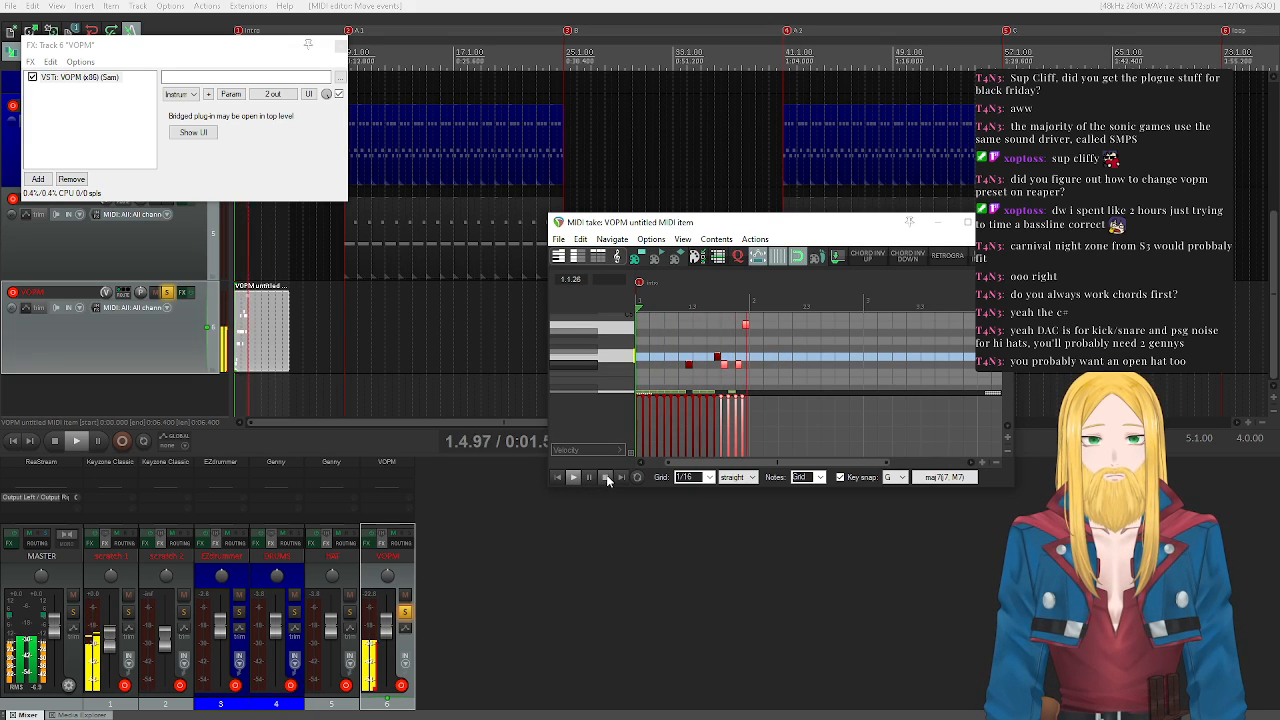
{"action": "left_click", "coordinate": [606, 476]}
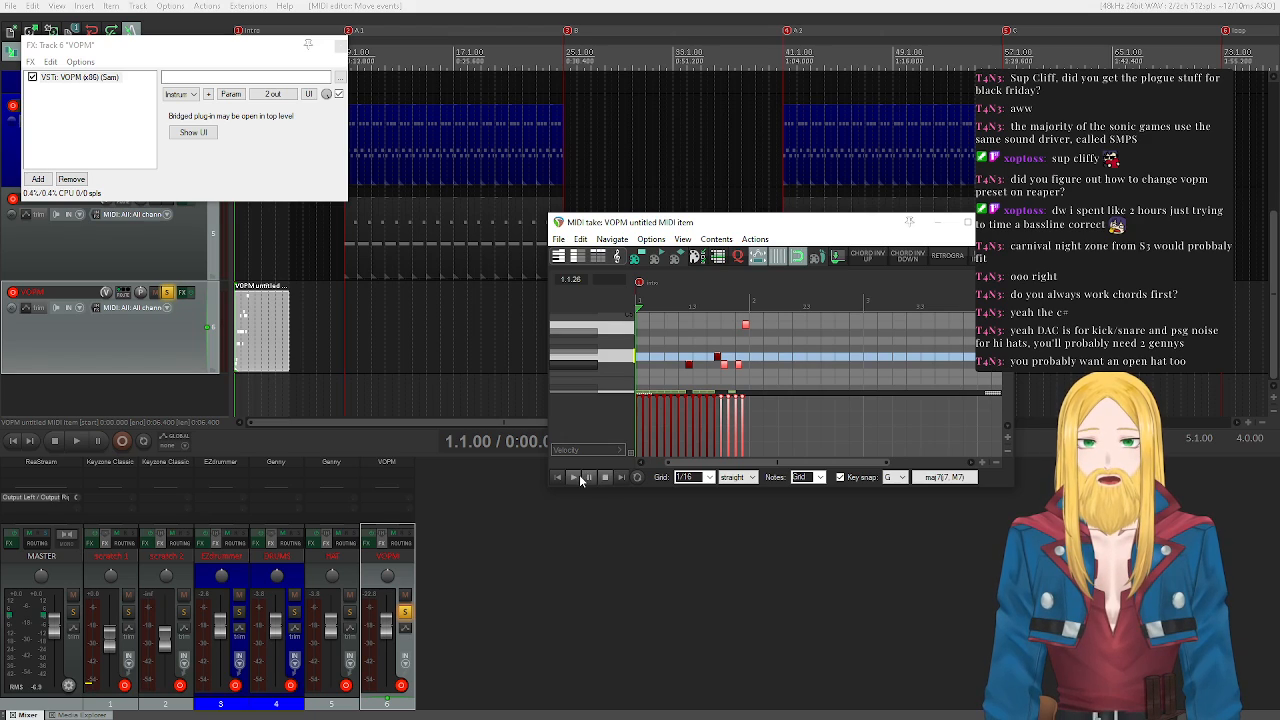
{"action": "left_click", "coordinate": [578, 478]}
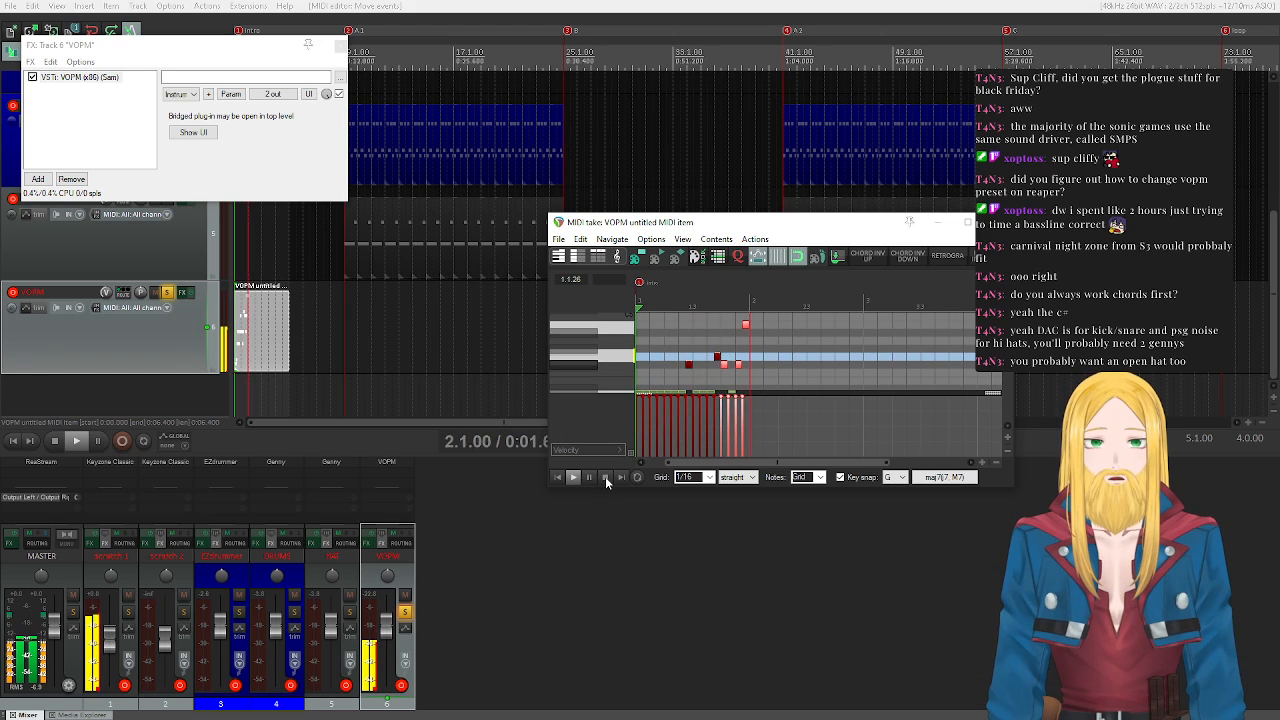
{"action": "left_click", "coordinate": [605, 476]}
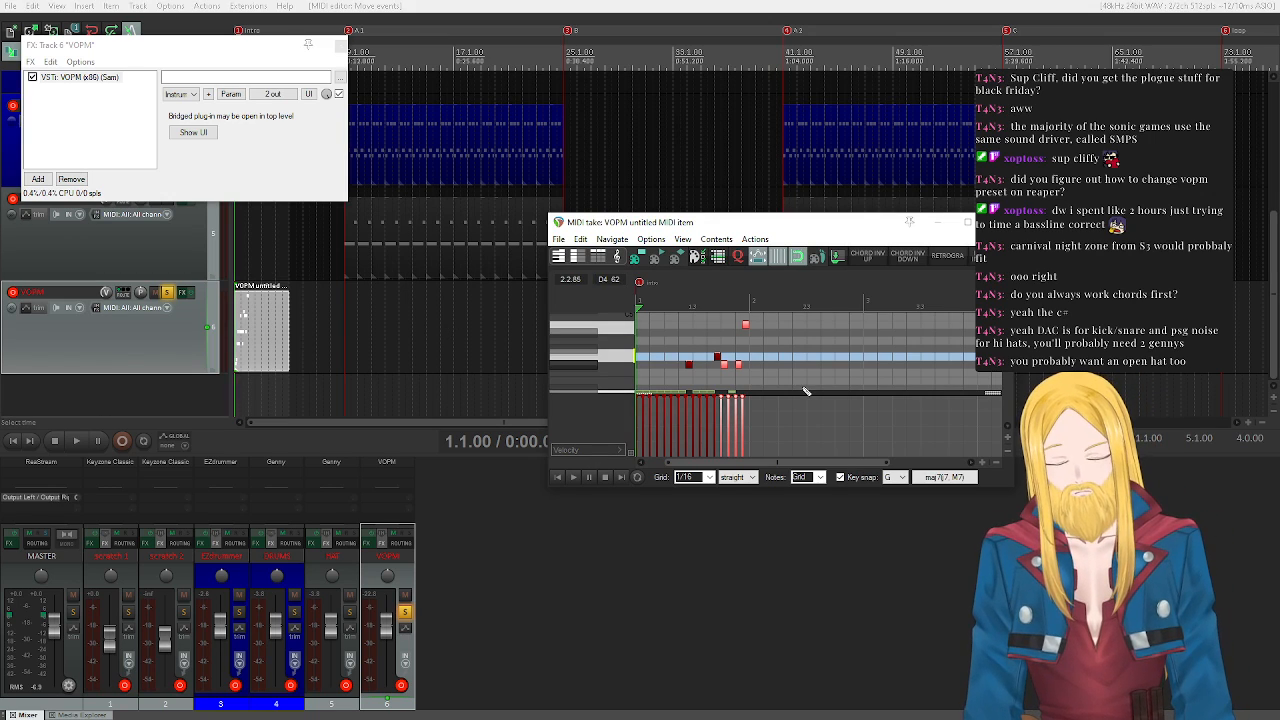
- Delete all the arpeggio notes from the VOPM MIDI item
{"action": "scroll", "coordinate": [720, 390], "scroll_direction": "up", "scroll_amount": 1}
{"action": "left_click_drag", "start_coordinate": [733, 464], "coordinate": [626, 473]}
{"action": "scroll", "coordinate": [612, 347], "scroll_direction": "down", "scroll_amount": 3}
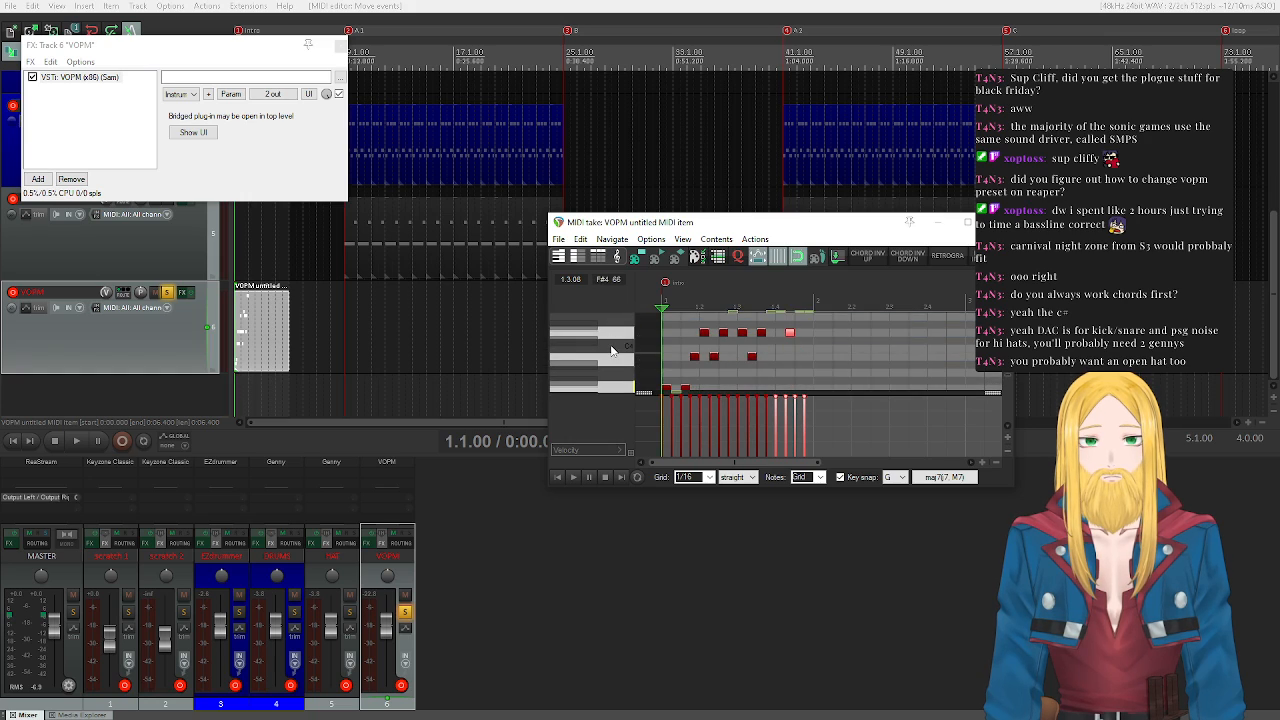
{"action": "key", "text": "ctrl+a"}
{"action": "key", "text": "Delete"}
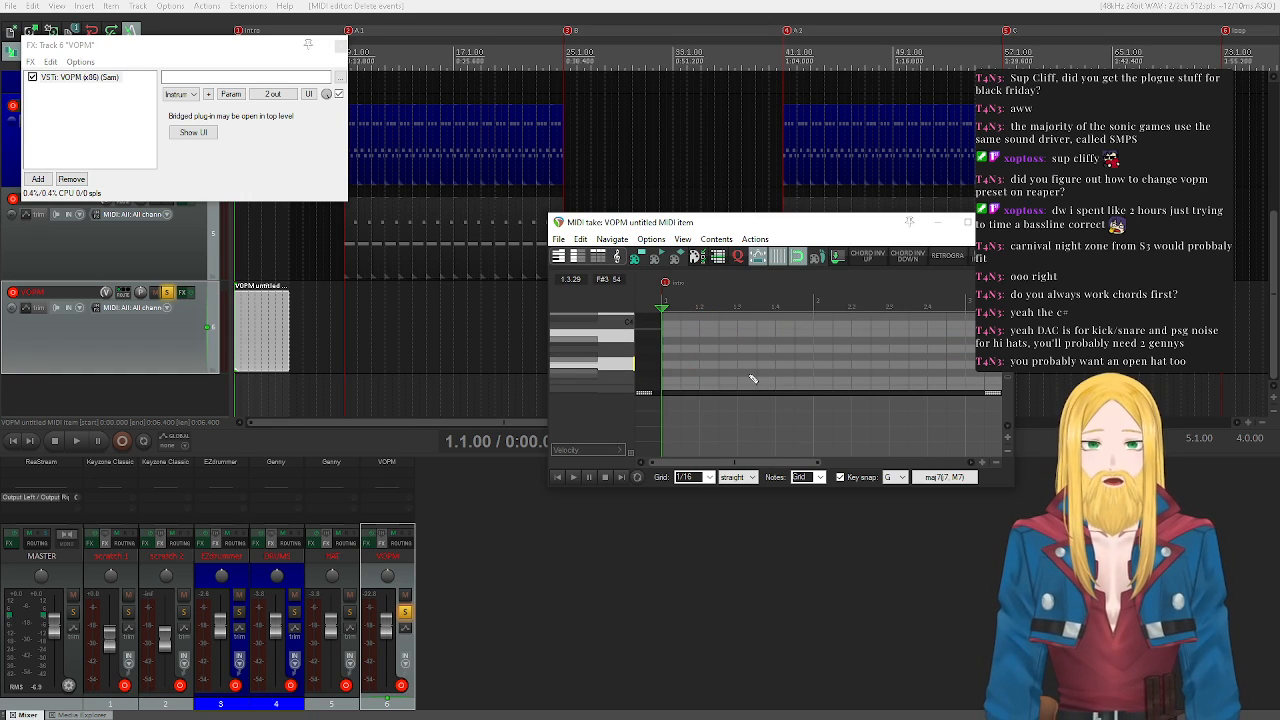
- Start a new phrase in bar 1 with a quarter-note G3 and eighth notes F#3 and B3, and play it
{"action": "left_click", "coordinate": [617, 366]}
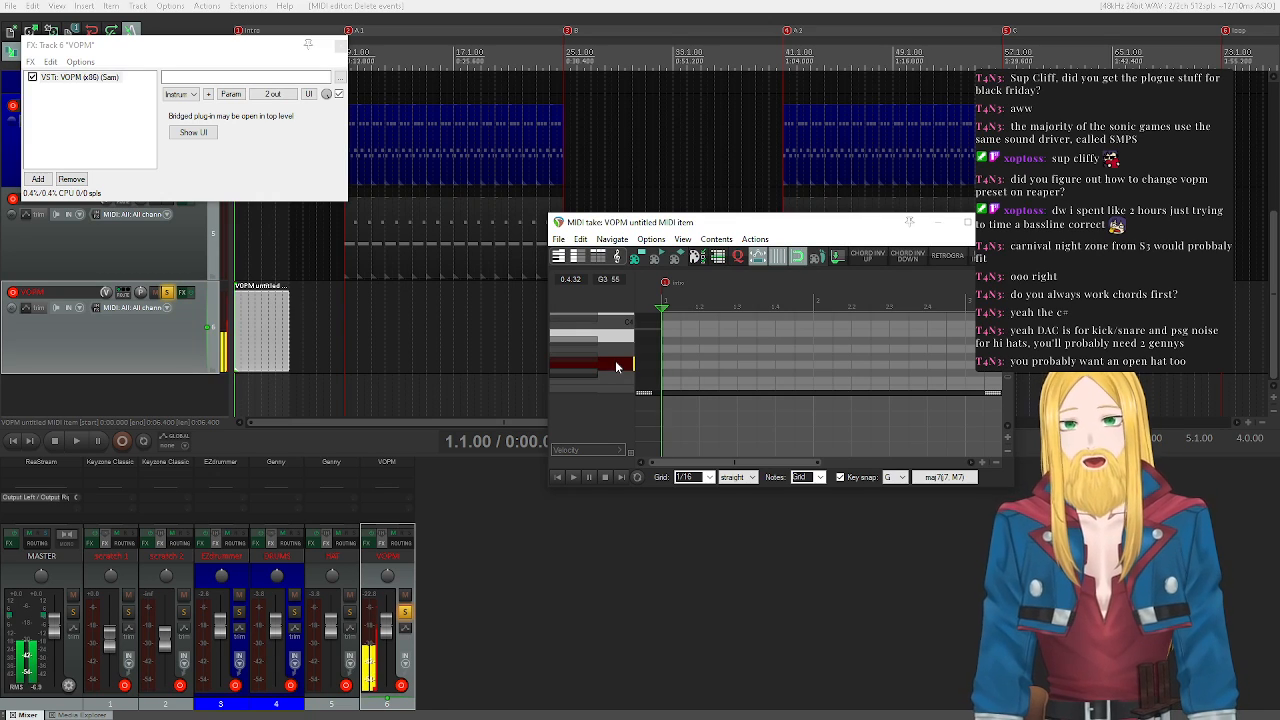
{"action": "left_click", "coordinate": [665, 366]}
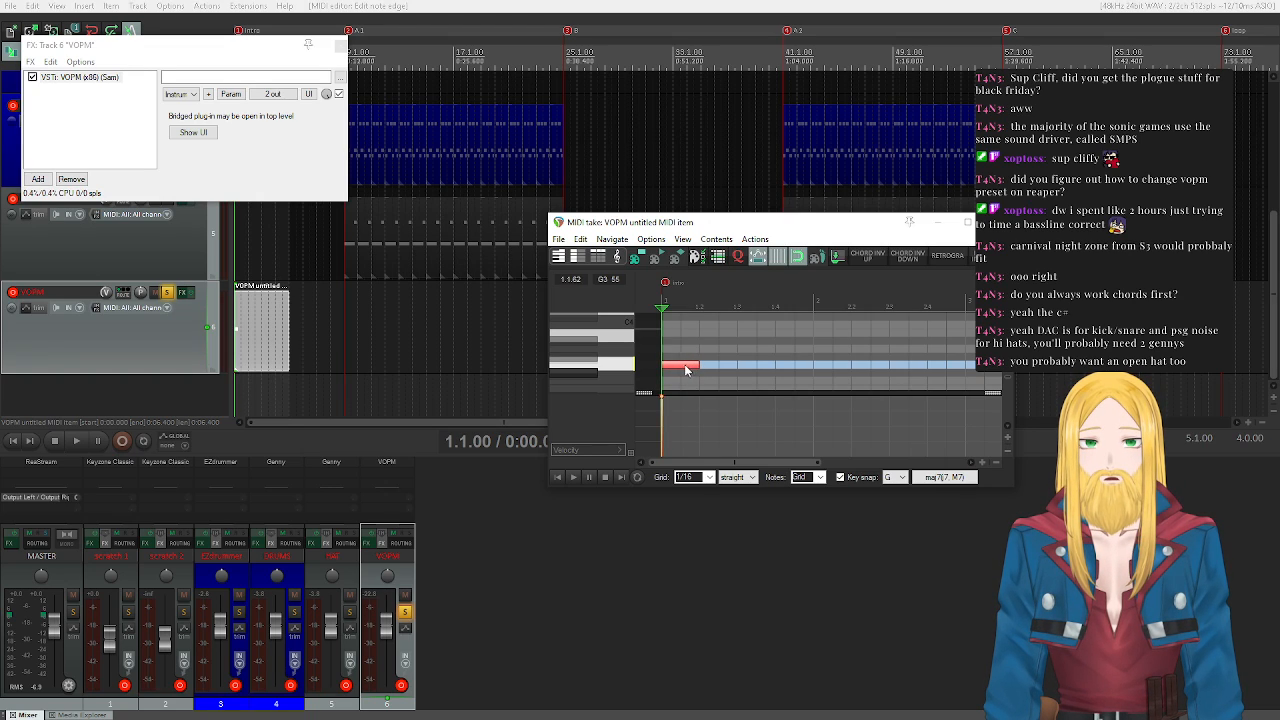
{"action": "left_click_drag", "start_coordinate": [683, 372], "coordinate": [727, 335]}
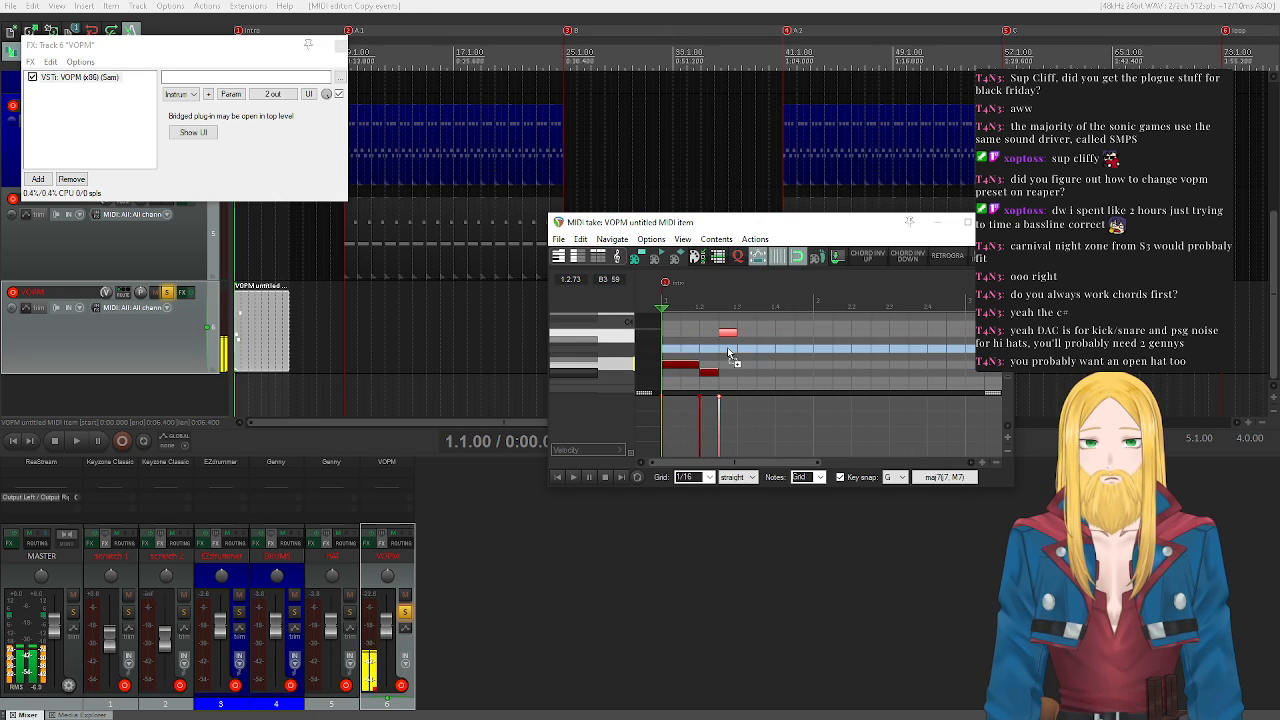
{"action": "left_click", "coordinate": [573, 477]}
{"action": "left_click", "coordinate": [608, 476]}
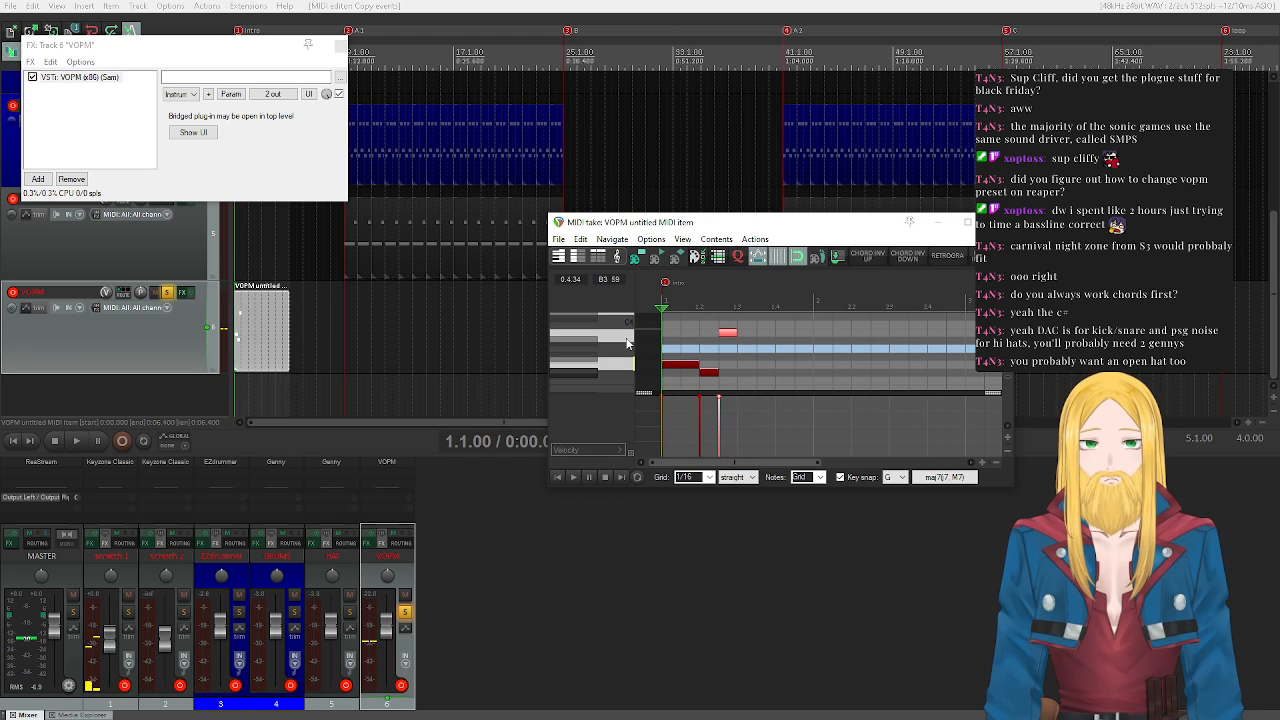
- Add a quarter-note D4 on beat 3 of bar 1 and play the phrase
{"action": "scroll", "coordinate": [727, 348], "scroll_direction": "up", "scroll_amount": 2}
{"action": "left_click_drag", "start_coordinate": [731, 351], "coordinate": [771, 325]}
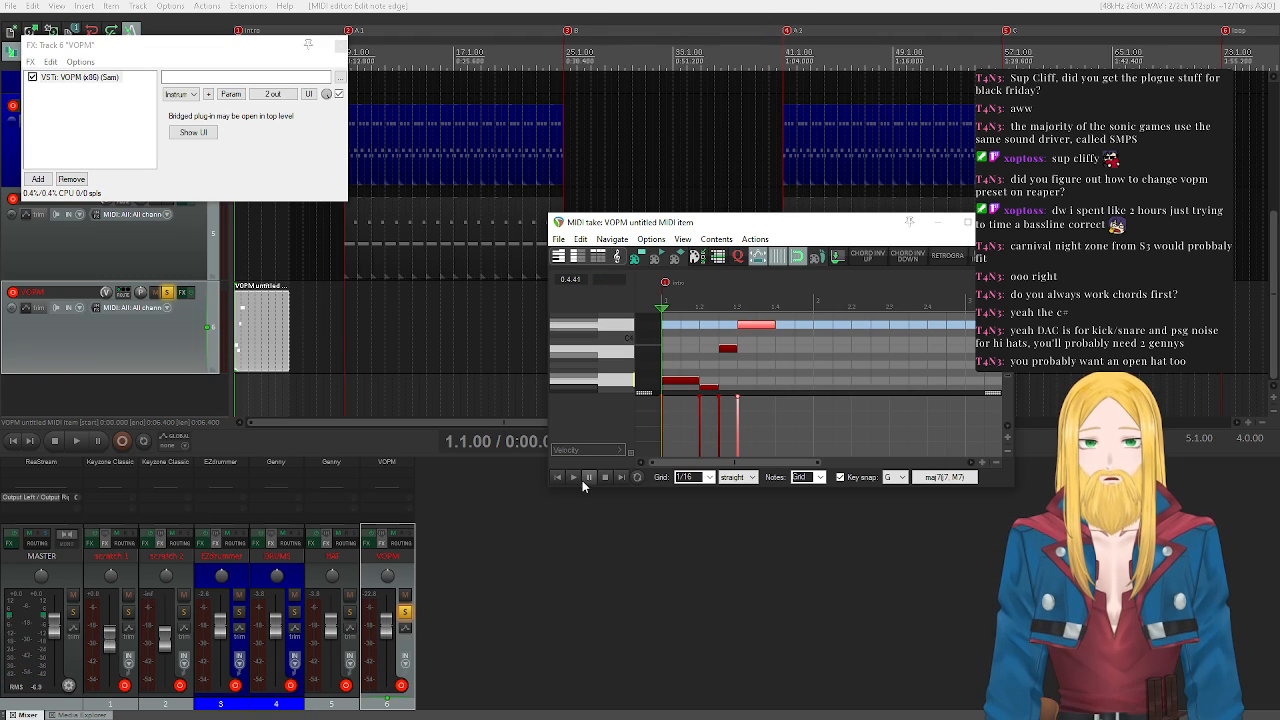
{"action": "left_click", "coordinate": [572, 477]}
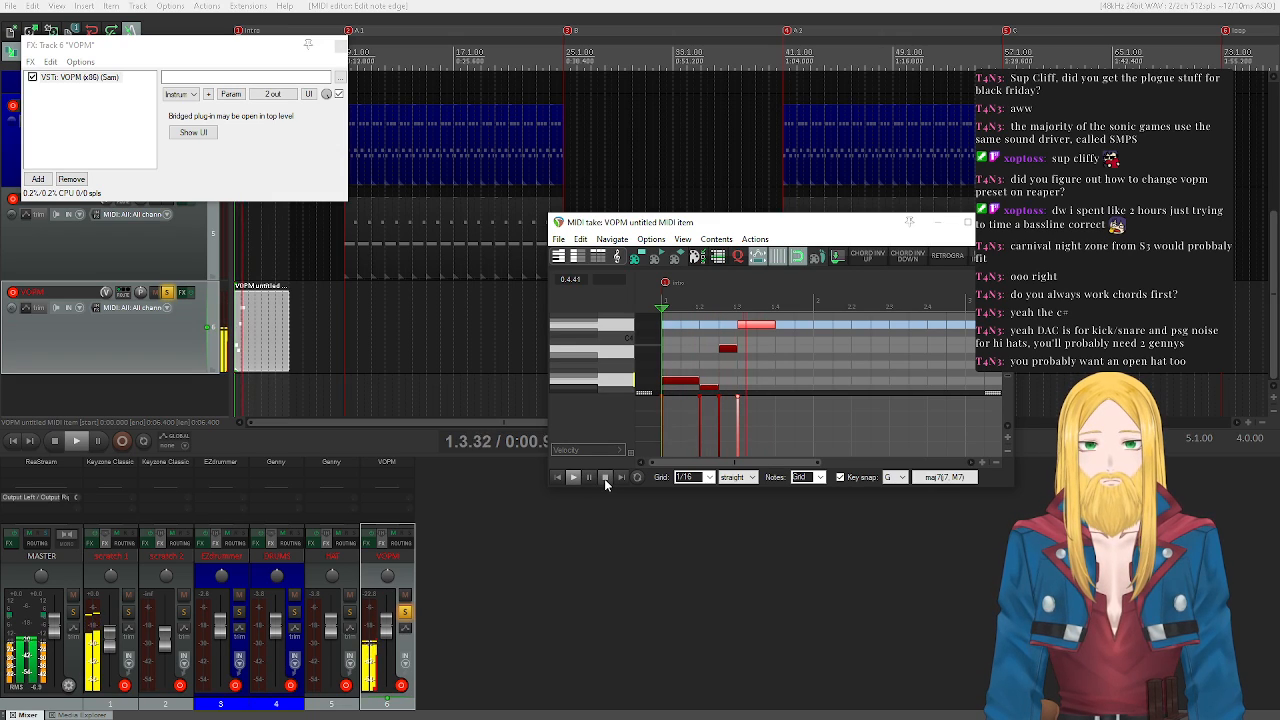
{"action": "left_click", "coordinate": [604, 477]}
- Lower the phrase's third note to G3 and its fourth note to B3, and play it back
{"action": "left_click_drag", "start_coordinate": [728, 348], "coordinate": [728, 381]}
{"action": "left_click", "coordinate": [755, 327]}
{"action": "left_click_drag", "start_coordinate": [755, 327], "coordinate": [755, 349]}
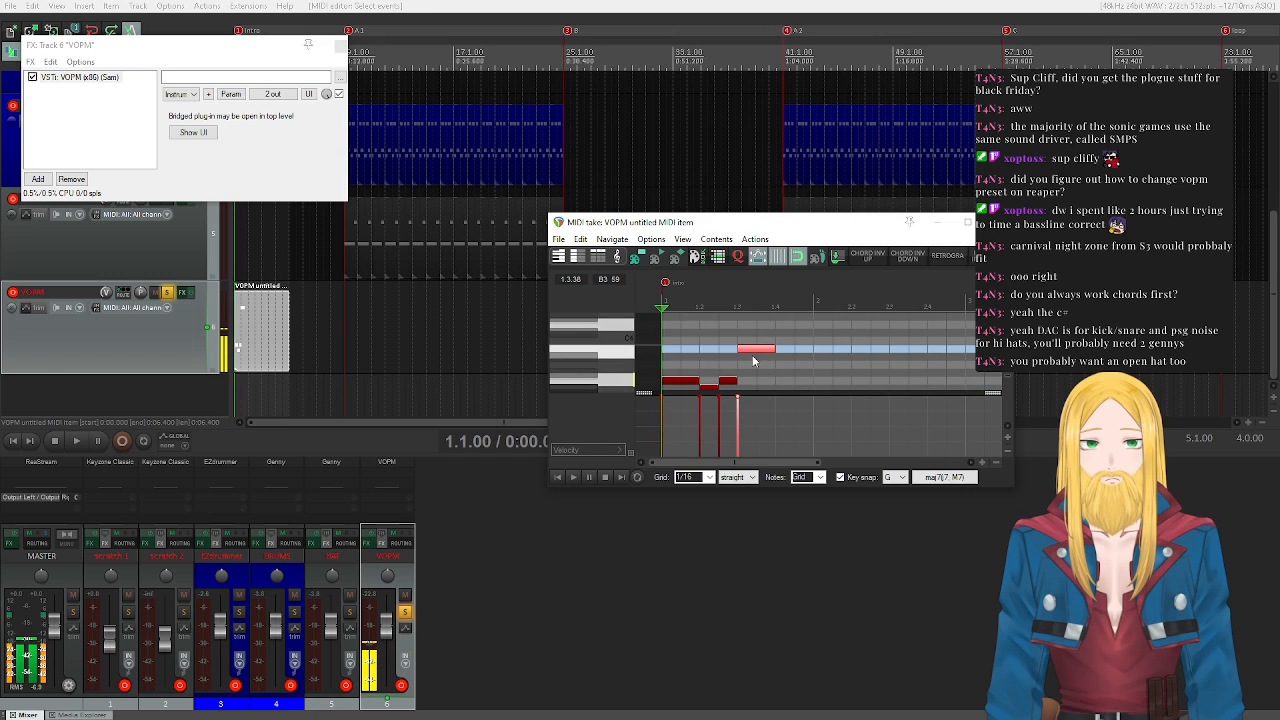
{"action": "left_click", "coordinate": [572, 477]}
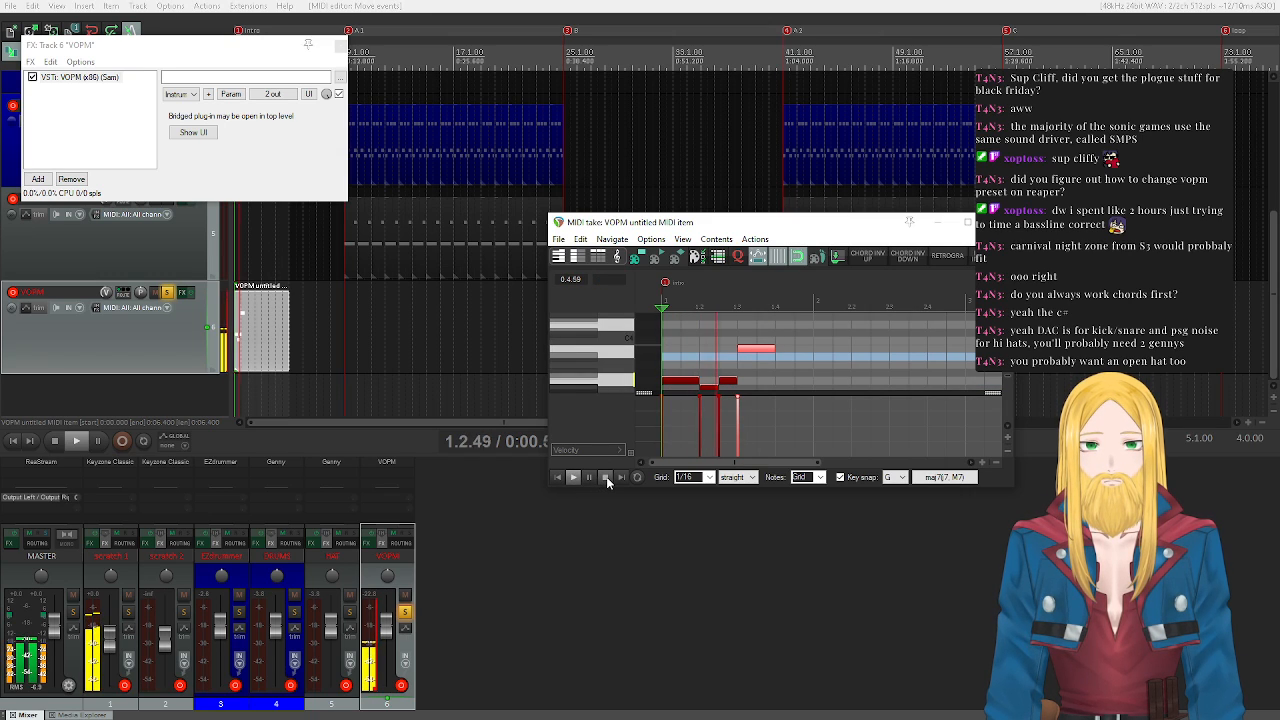
{"action": "left_click", "coordinate": [606, 476]}
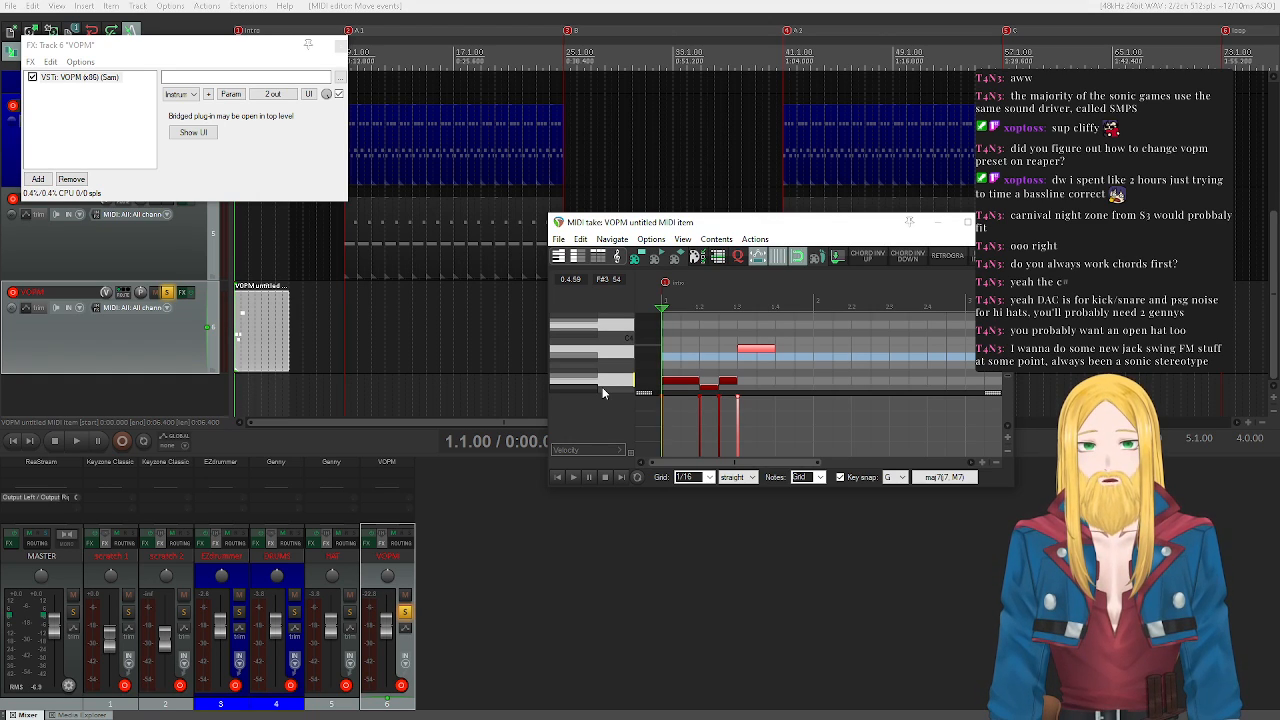
- Copy the phrase's last three notes to the second half of beat 4 as G3, B3 and D4, and play
{"action": "scroll", "coordinate": [600, 355], "scroll_direction": "down", "scroll_amount": 2}
{"action": "scroll", "coordinate": [600, 352], "scroll_direction": "up", "scroll_amount": 1}
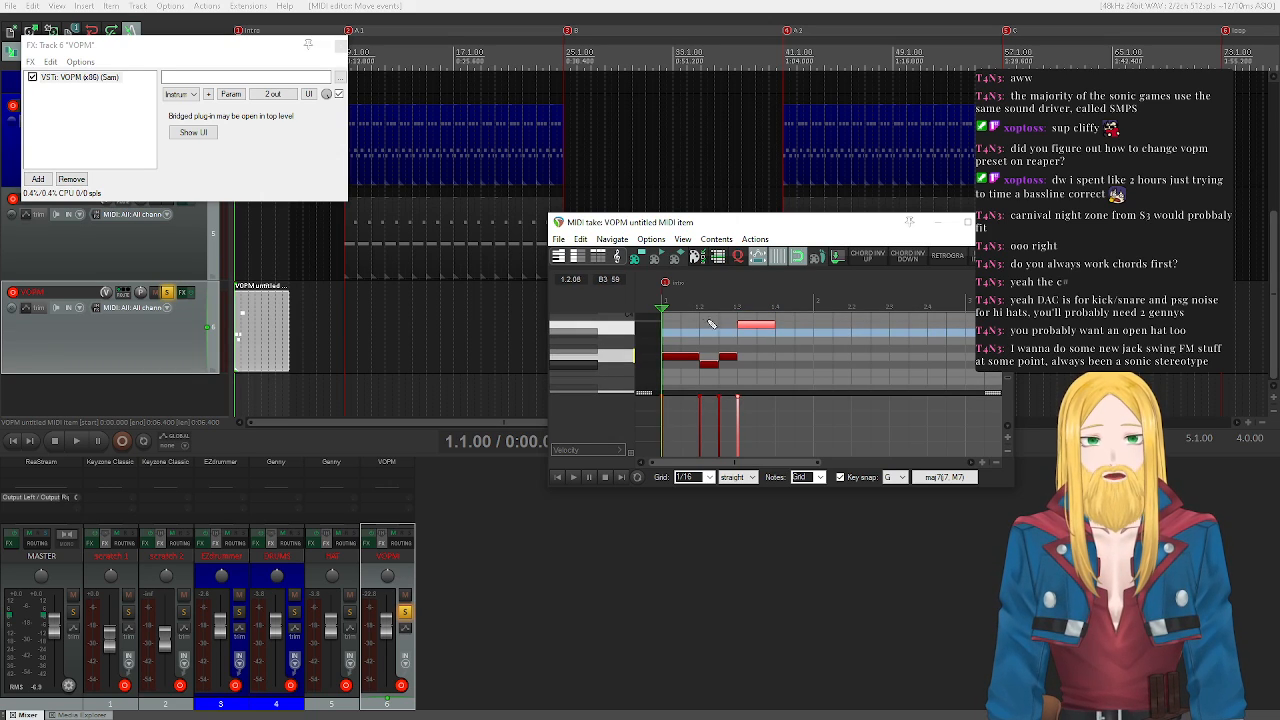
{"action": "scroll", "coordinate": [597, 330], "scroll_direction": "up", "scroll_amount": 1}
{"action": "left_click_drag", "start_coordinate": [708, 323], "coordinate": [806, 366]}
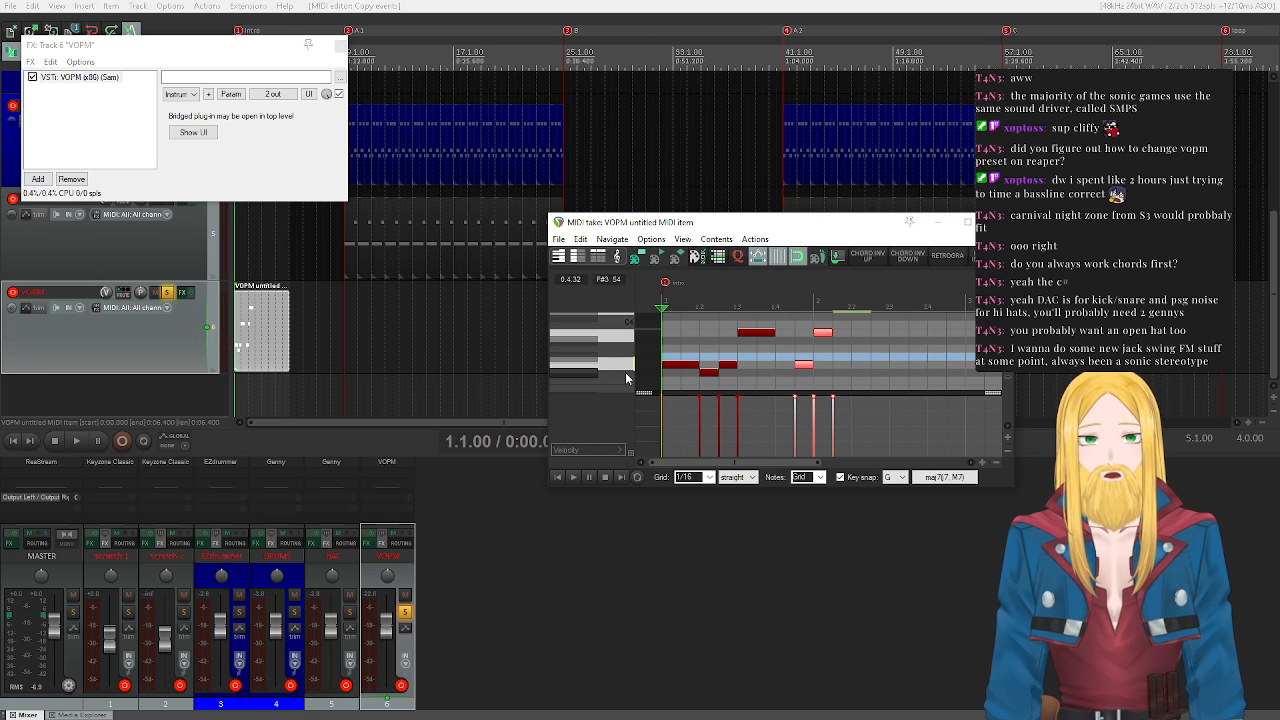
{"action": "left_click", "coordinate": [573, 477]}
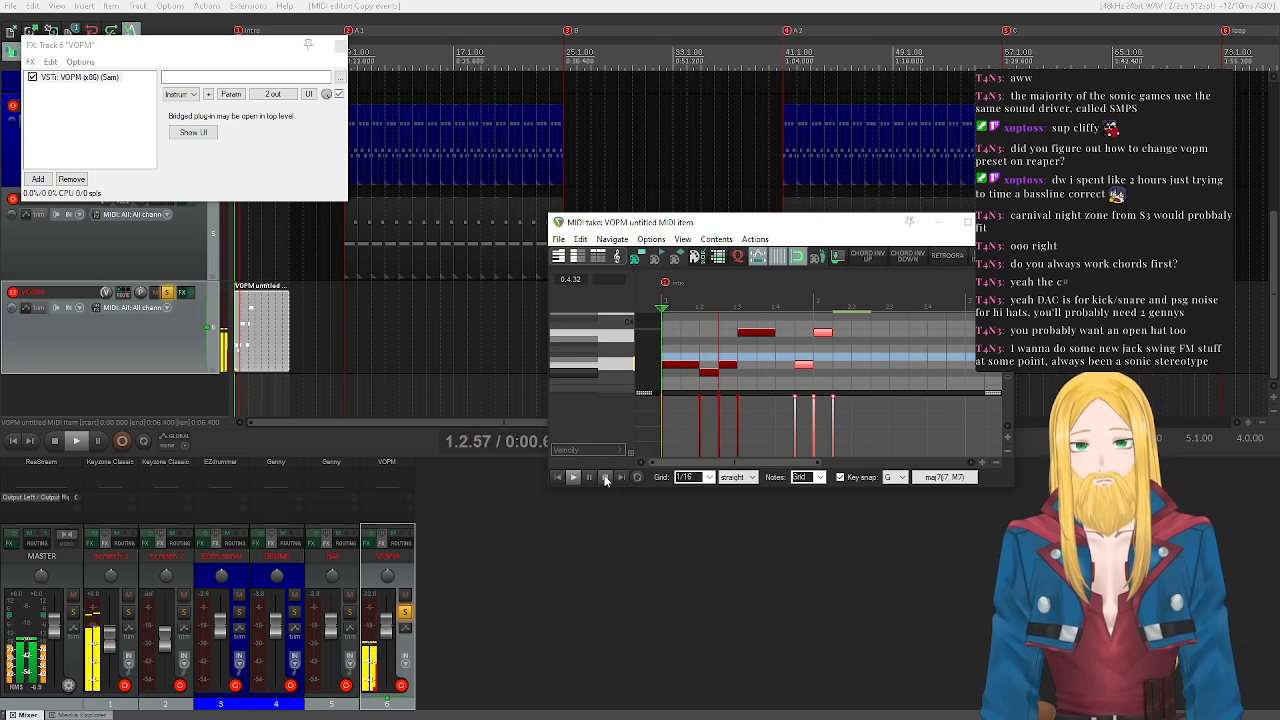
{"action": "left_click", "coordinate": [605, 478]}
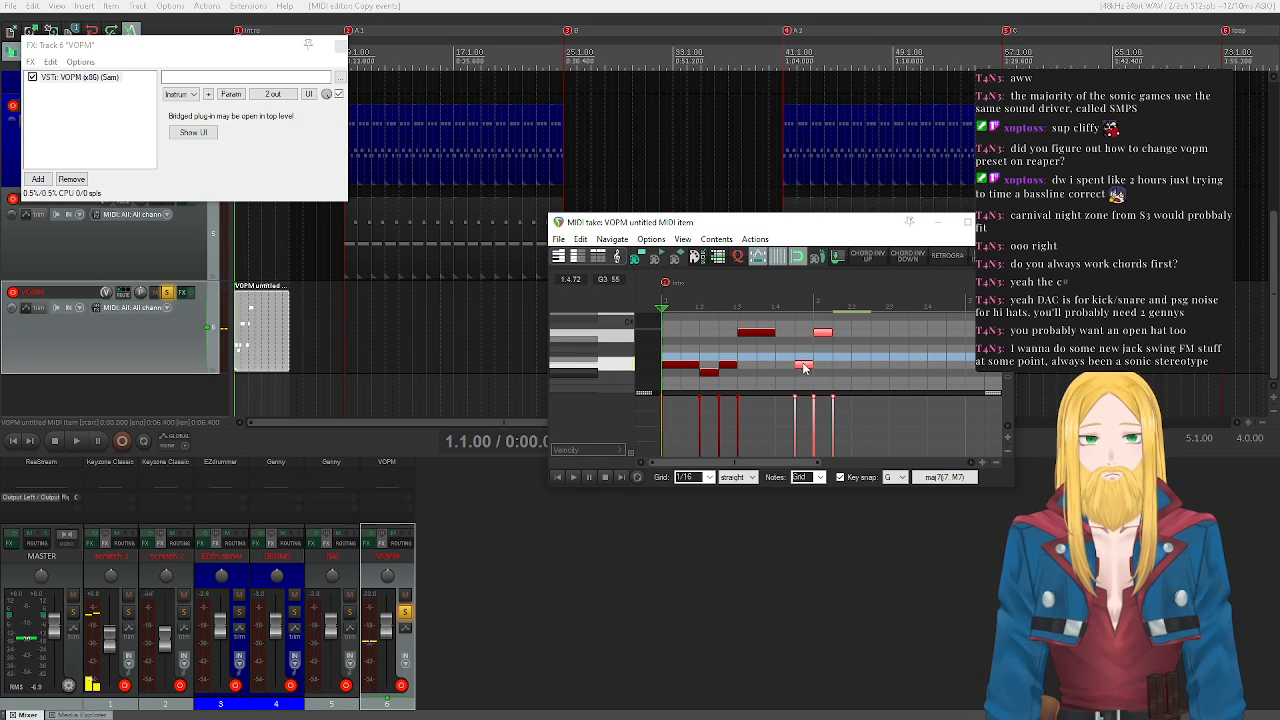
- Extend the B3 note on beat 3 until the copied three-note group begins, and play the phrase
{"action": "left_click_drag", "start_coordinate": [804, 365], "coordinate": [783, 369]}
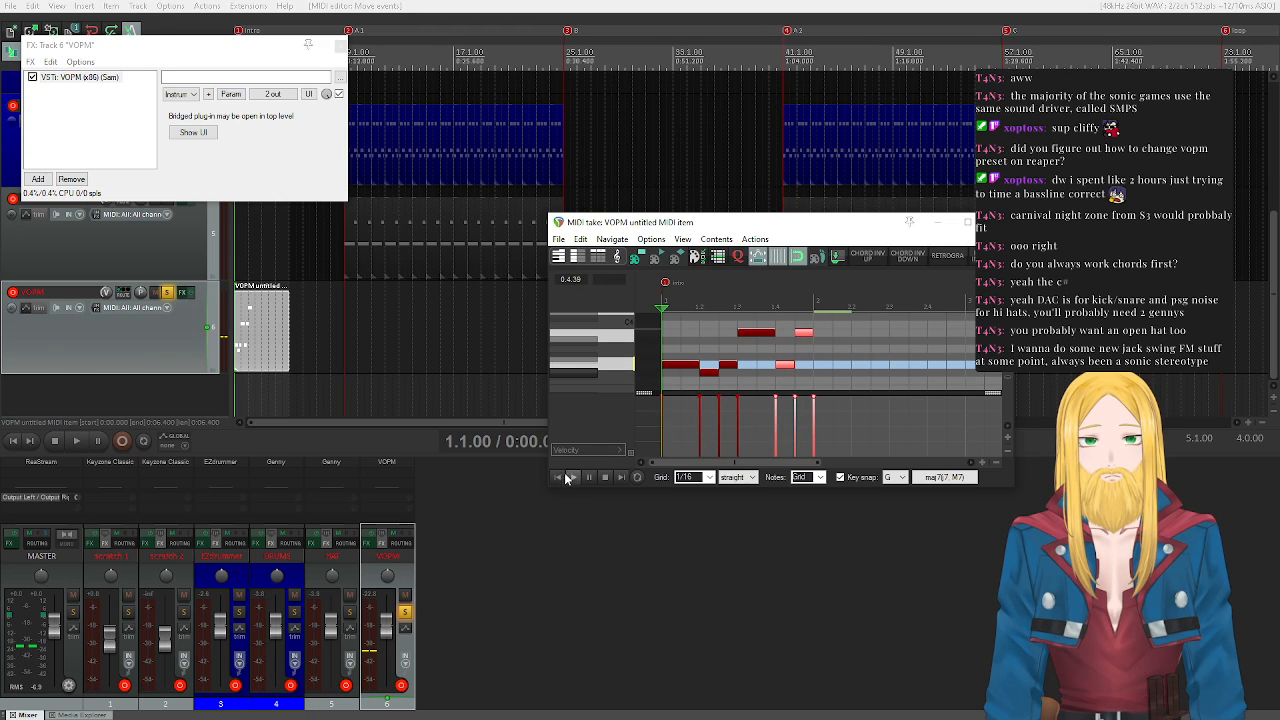
{"action": "key", "text": "ctrl+z"}
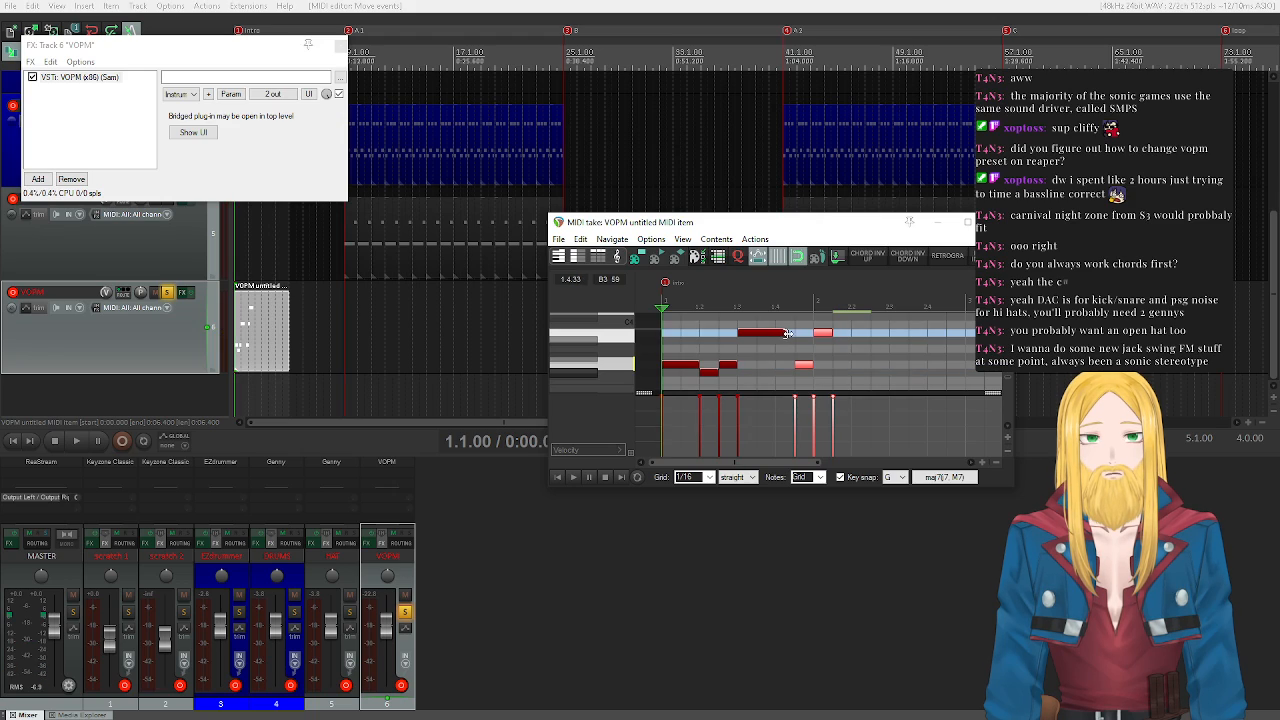
{"action": "left_click_drag", "start_coordinate": [787, 333], "coordinate": [796, 333]}
{"action": "left_click", "coordinate": [573, 477]}
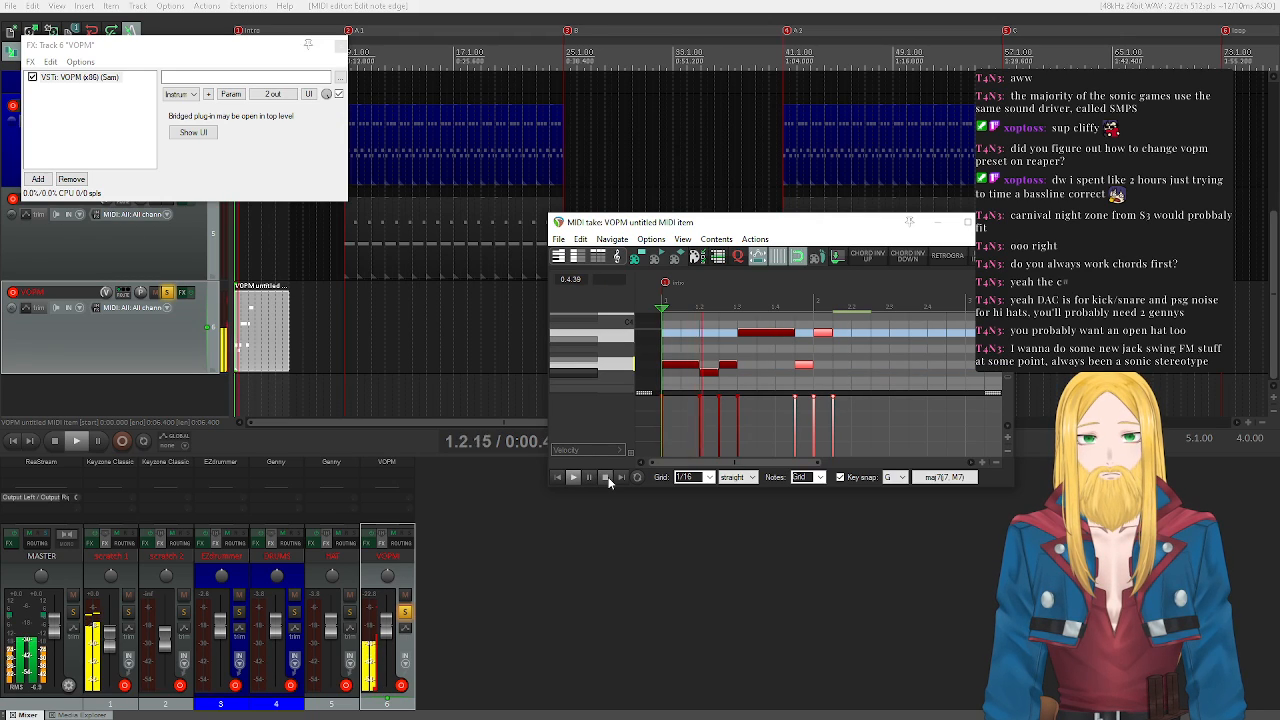
{"action": "left_click", "coordinate": [606, 478]}
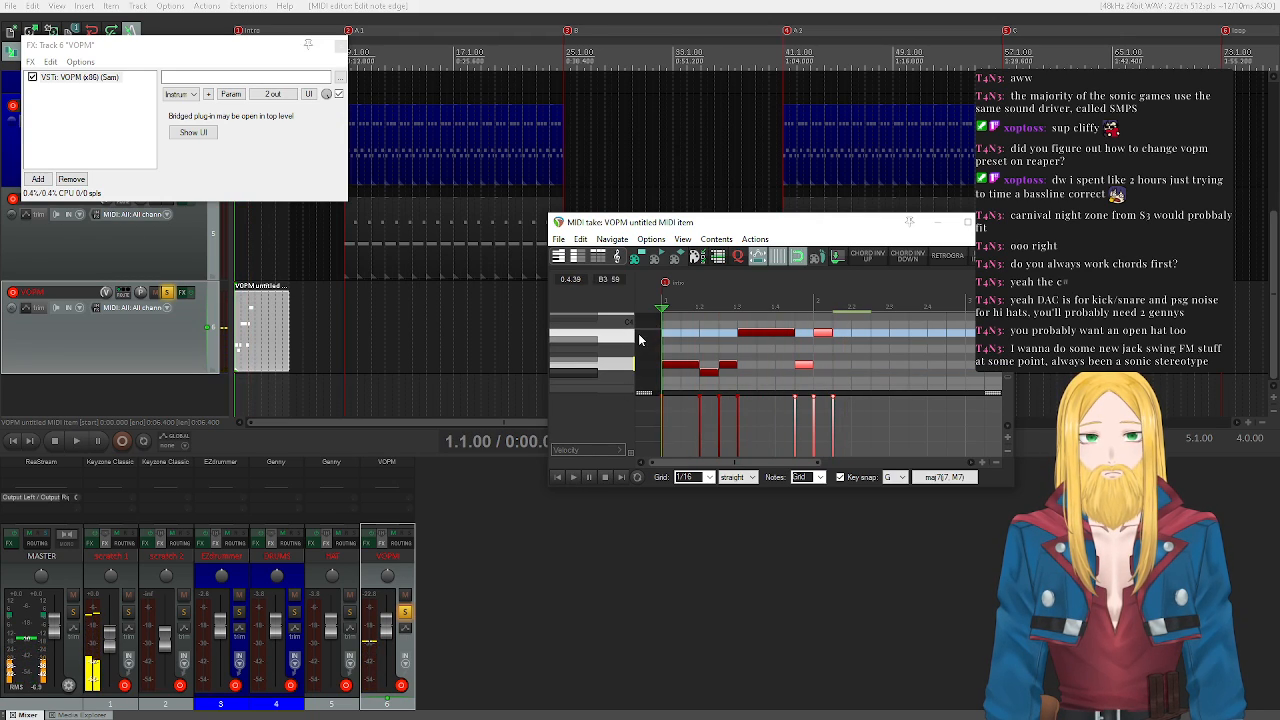
- Shorten the D4 in bar 2 to an eighth note, copy the three-note group to beat 2 as B3, D4 and F#4, and play
{"action": "scroll", "coordinate": [768, 344], "scroll_direction": "up", "scroll_amount": 3}
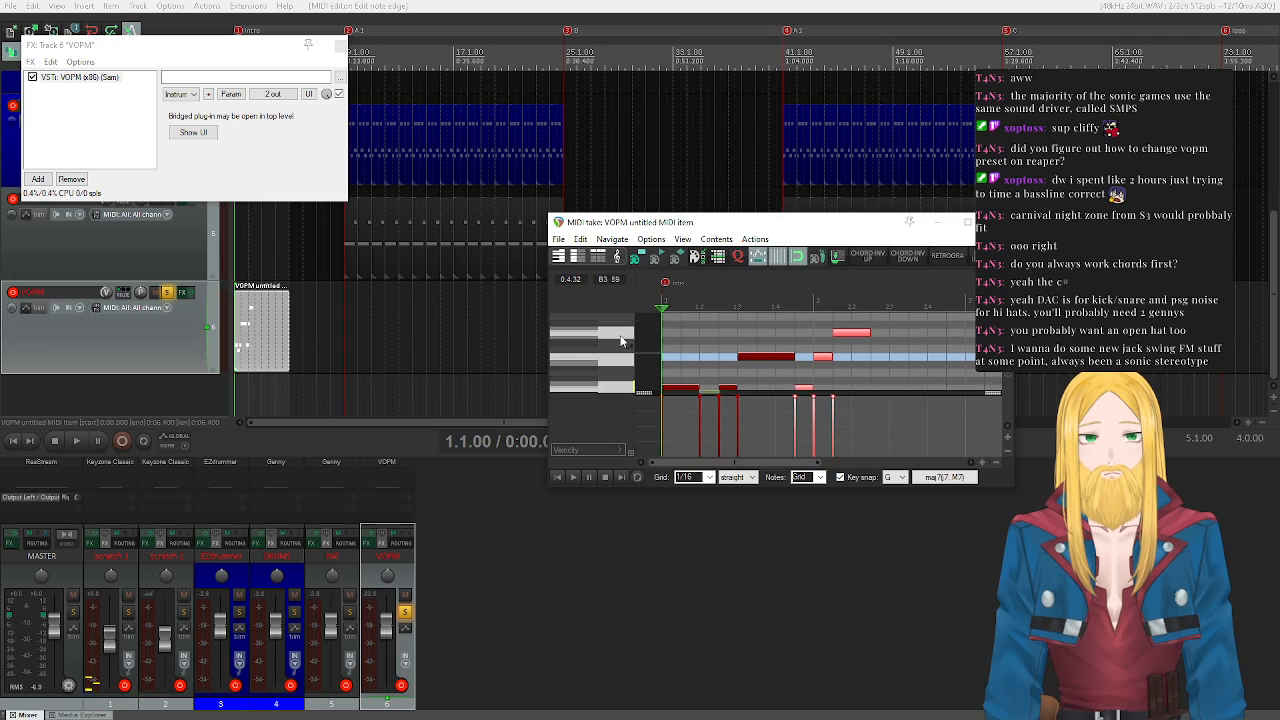
{"action": "left_click", "coordinate": [865, 325]}
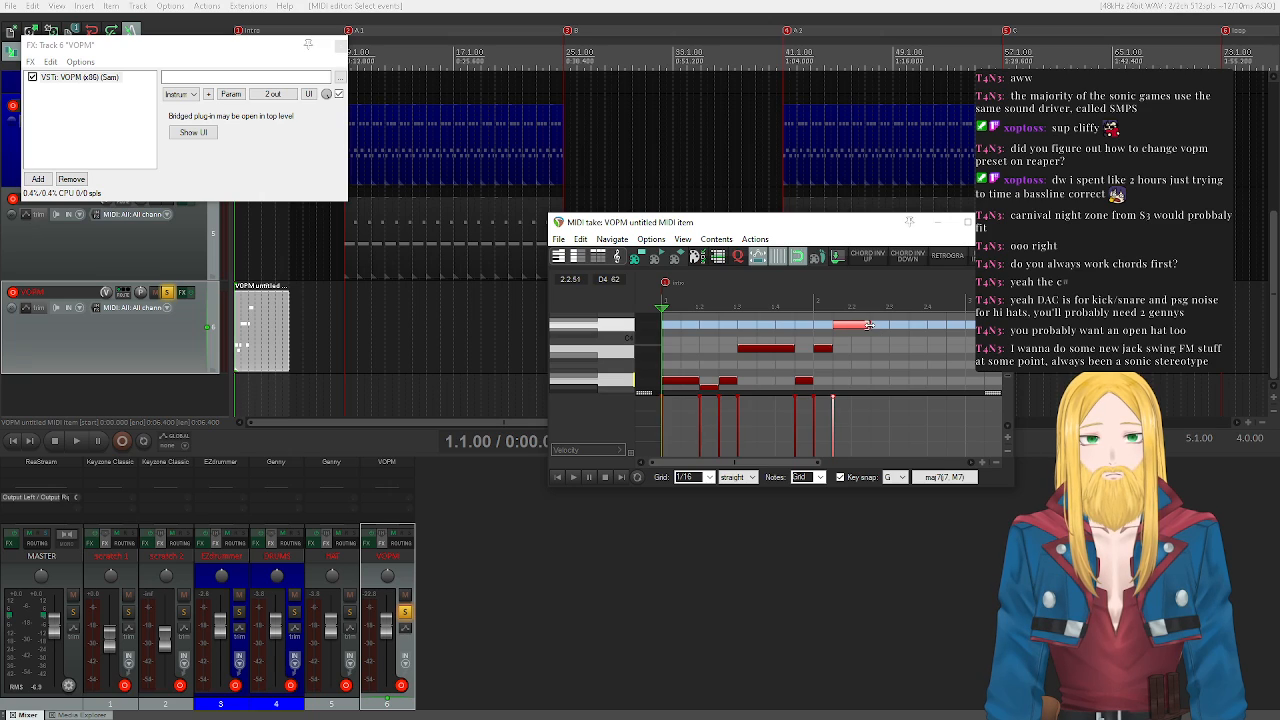
{"action": "left_click_drag", "start_coordinate": [806, 323], "coordinate": [891, 386]}
{"action": "left_click_drag", "start_coordinate": [806, 388], "coordinate": [862, 372]}
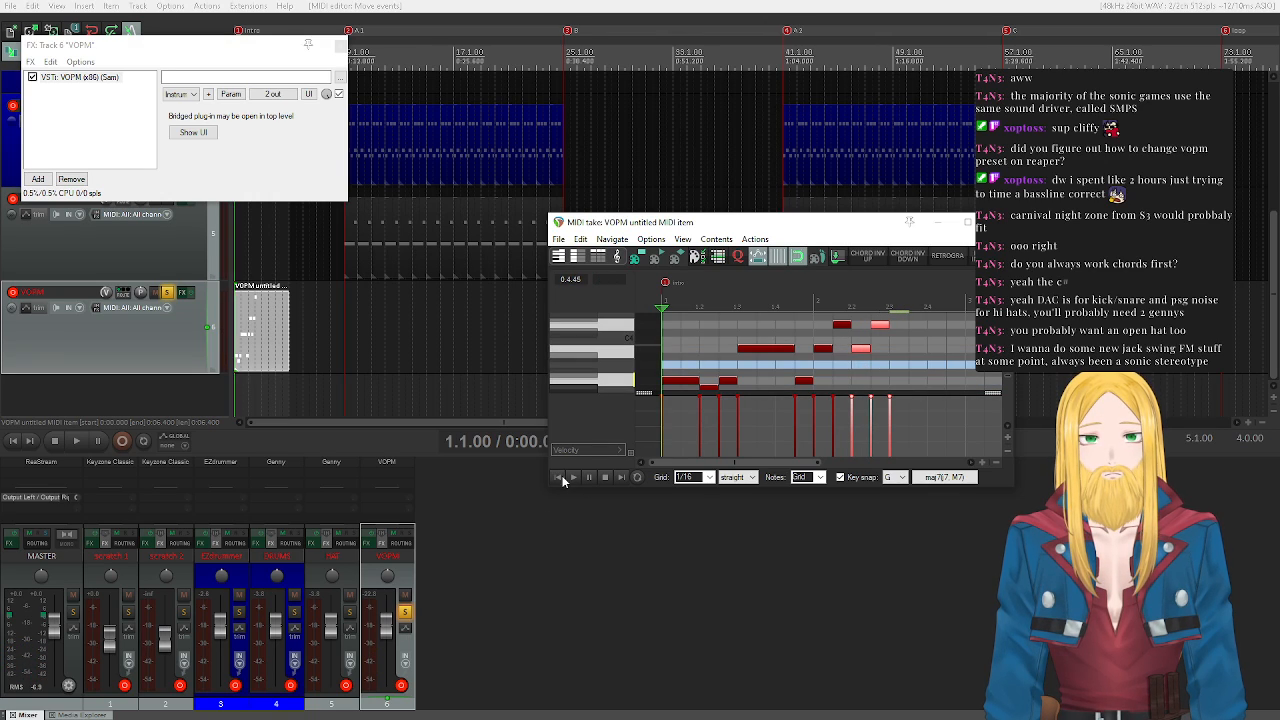
{"action": "left_click", "coordinate": [572, 477]}
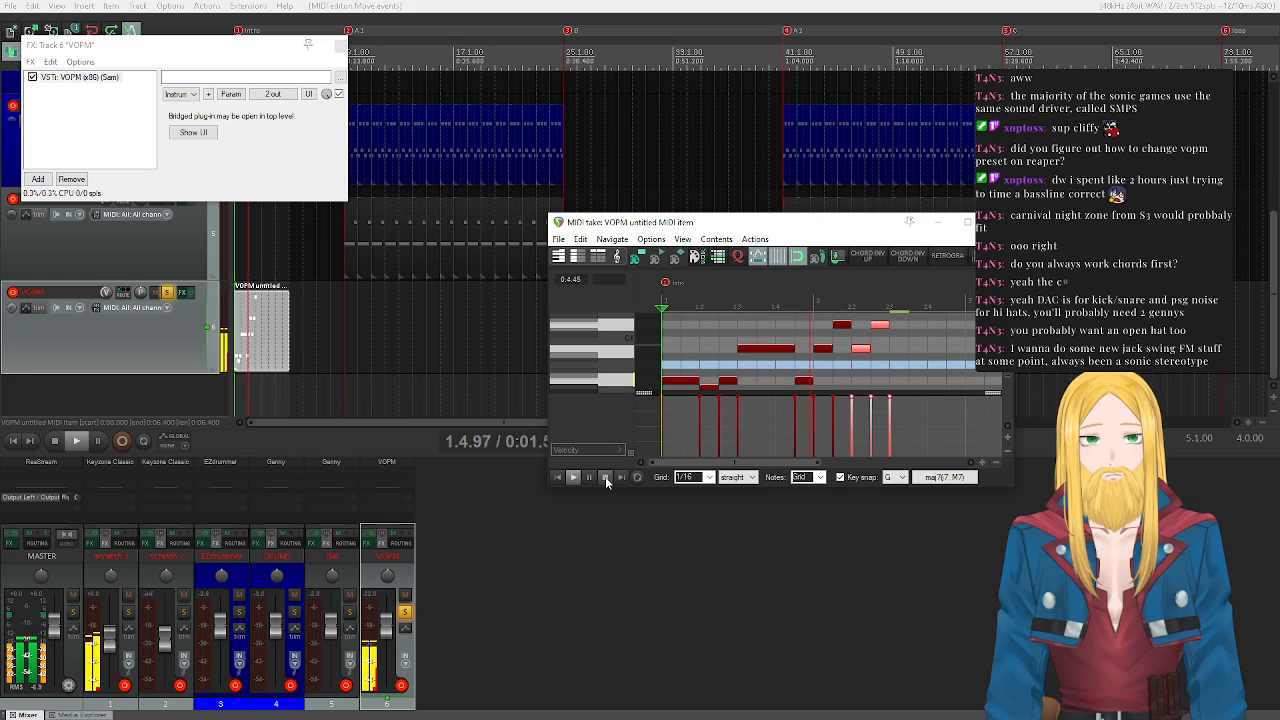
{"action": "left_click", "coordinate": [605, 476]}
- Lengthen the F#4 on beat 3 of bar 2 to a quarter note, copy it to beat 4, and play the phrase
{"action": "scroll", "coordinate": [610, 353], "scroll_direction": "up", "scroll_amount": 2}
{"action": "scroll", "coordinate": [610, 353], "scroll_direction": "up", "scroll_amount": 2}
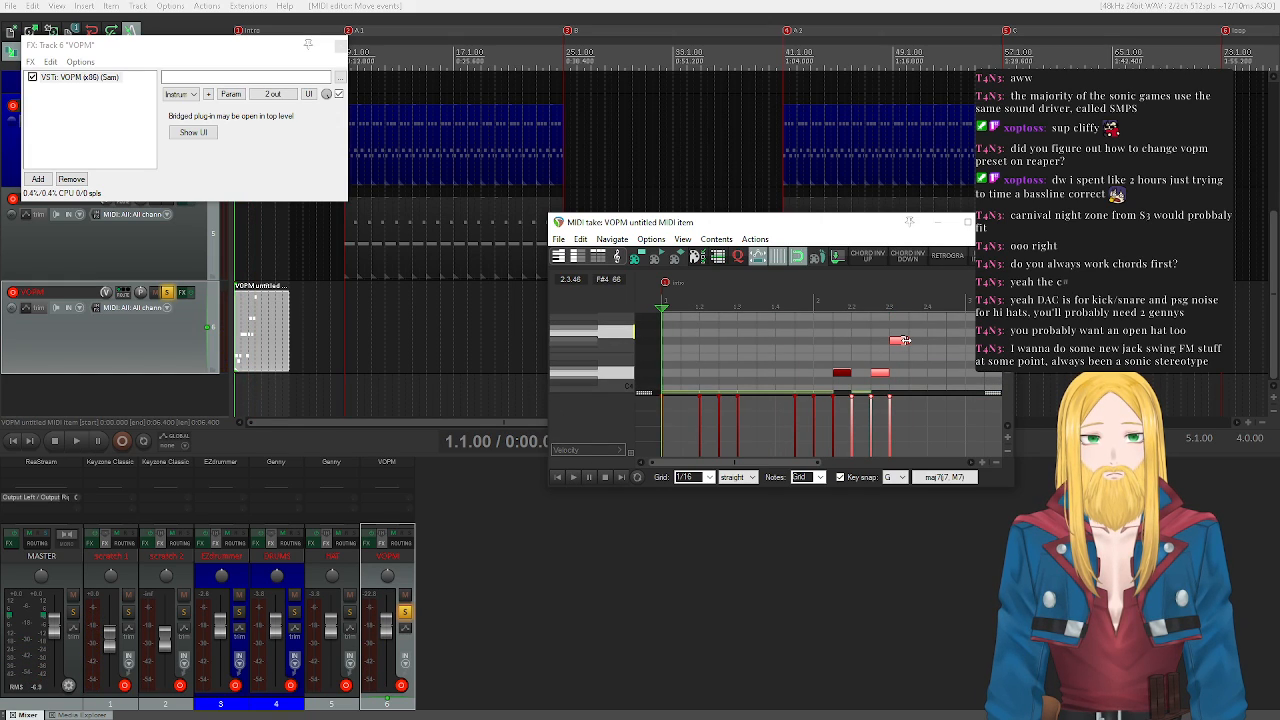
{"action": "left_click_drag", "start_coordinate": [900, 340], "coordinate": [921, 340]}
{"action": "key", "text": "ctrl+z"}
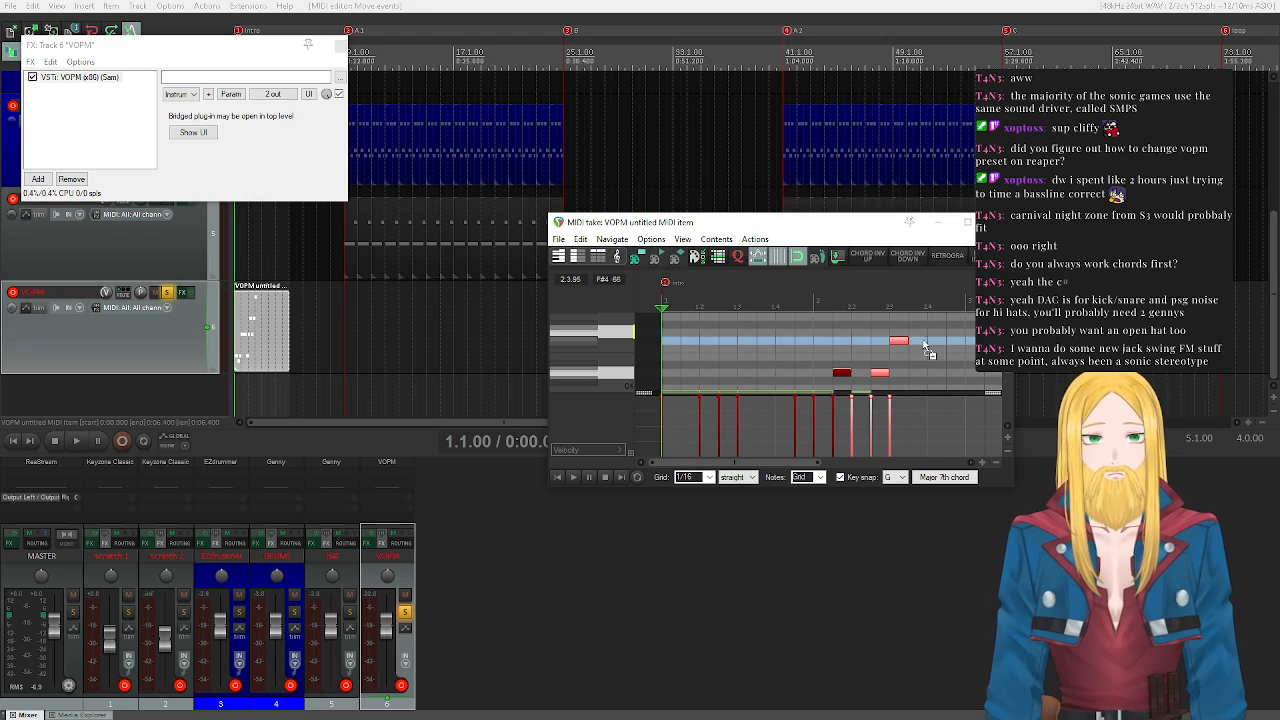
{"action": "left_click", "coordinate": [902, 340]}
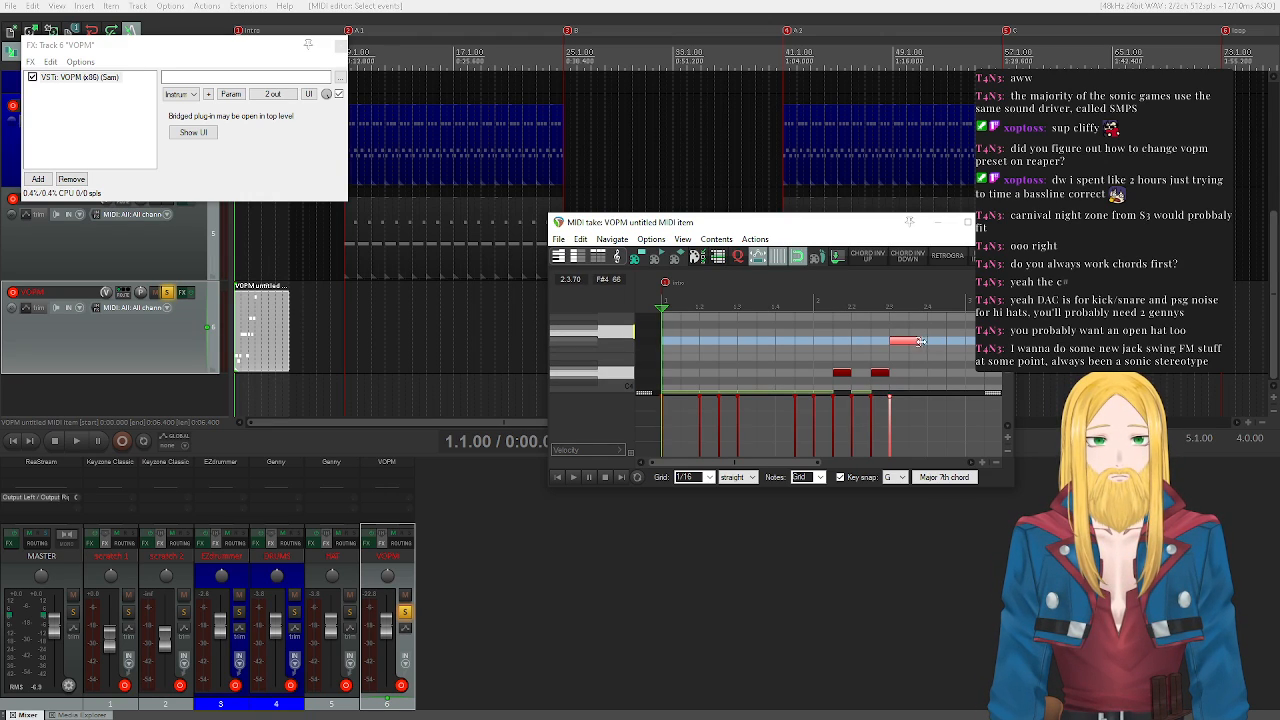
{"action": "left_click_drag", "start_coordinate": [917, 342], "coordinate": [955, 342]}
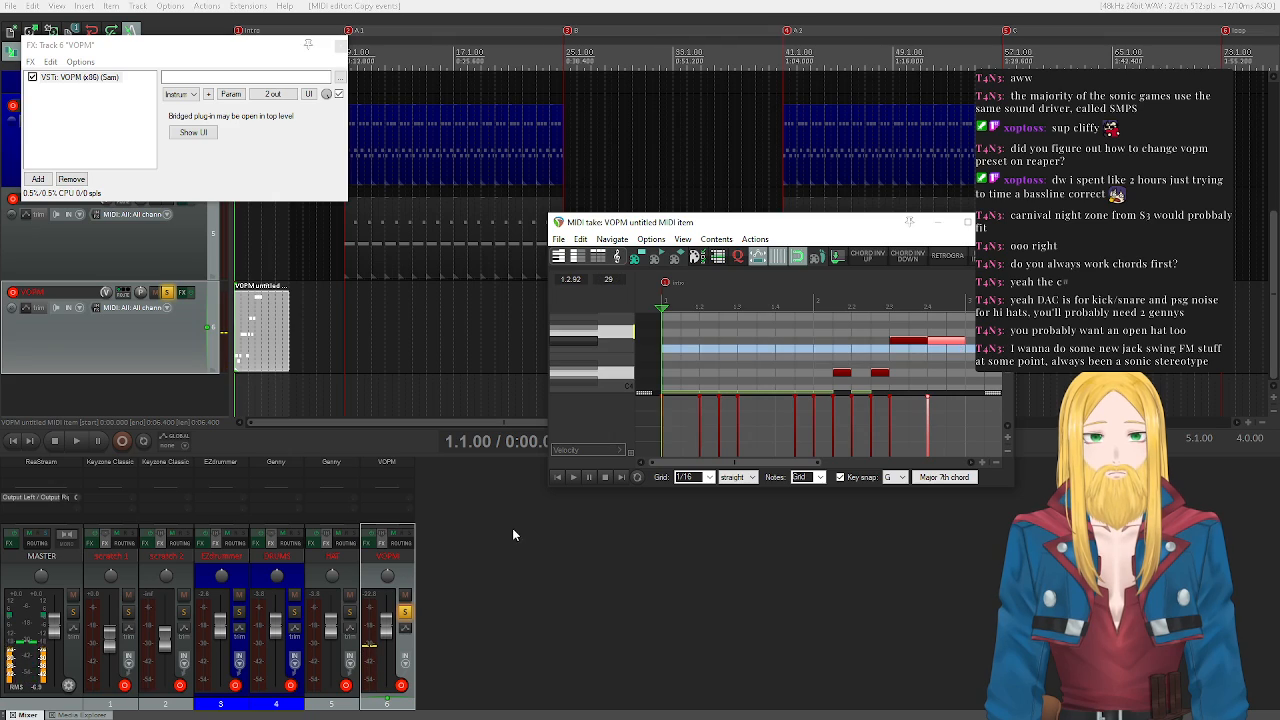
{"action": "left_click", "coordinate": [573, 478]}
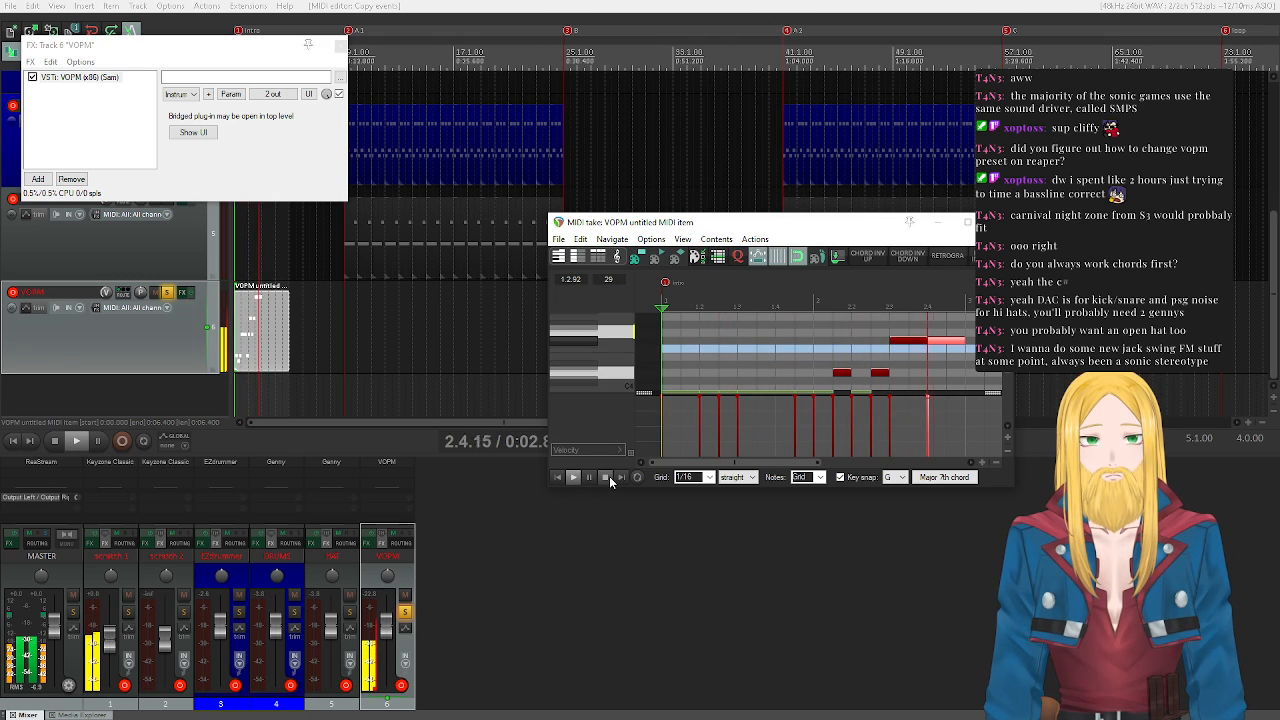
{"action": "left_click", "coordinate": [608, 477]}
- Copy the last F#4 to bar 3 as a whole-note G4, then copy that note an octave lower into bar 4
{"action": "left_click", "coordinate": [629, 330]}
{"action": "left_click_drag", "start_coordinate": [738, 463], "coordinate": [838, 471]}
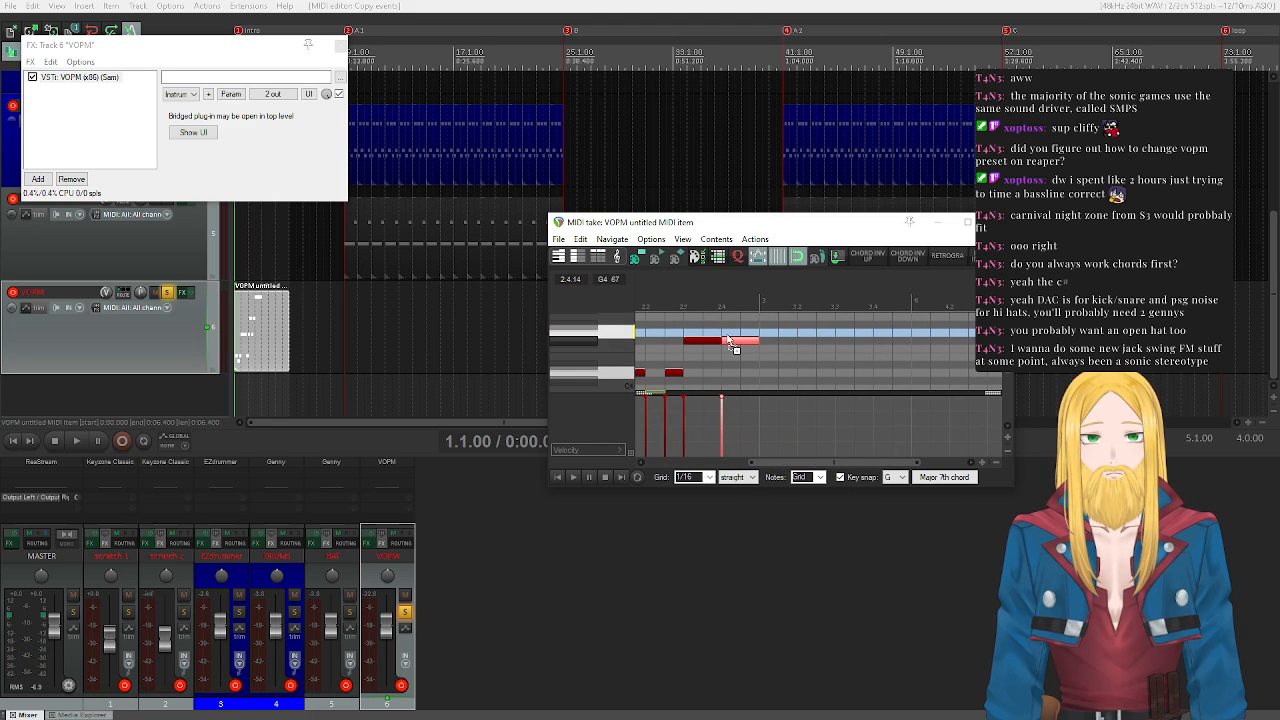
{"action": "left_click_drag", "start_coordinate": [744, 342], "coordinate": [911, 337]}
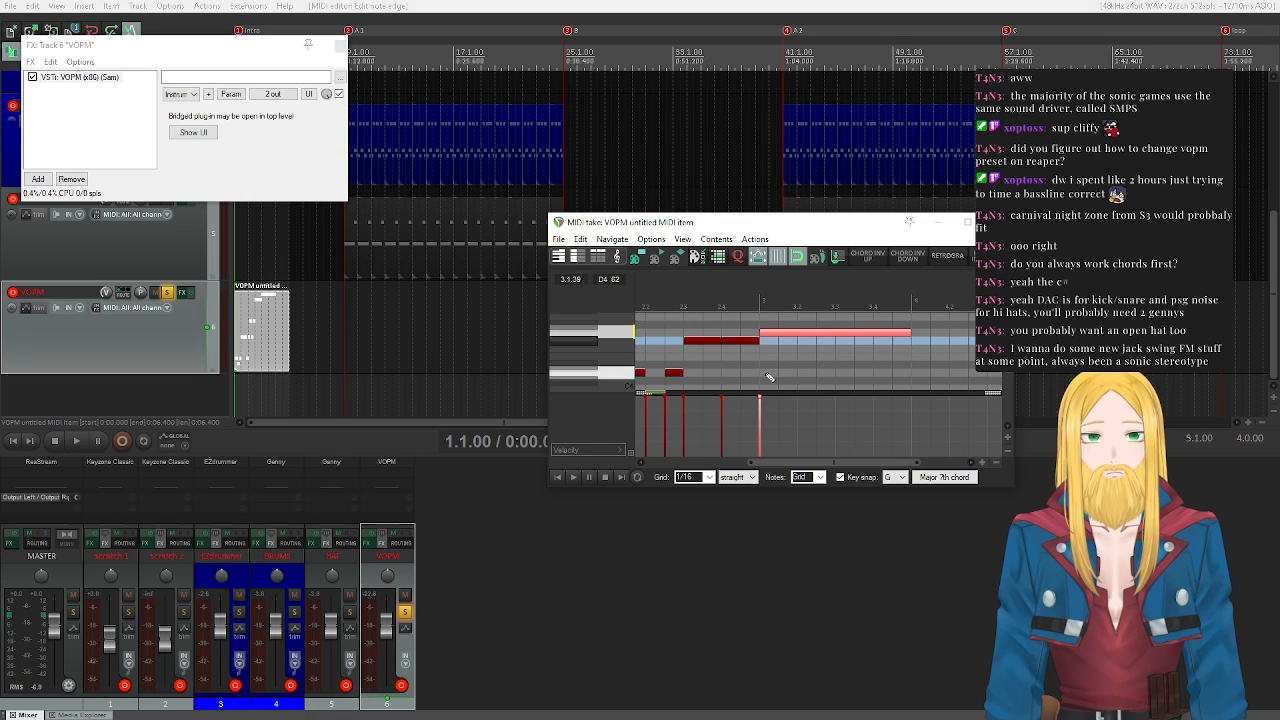
{"action": "scroll", "coordinate": [620, 360], "scroll_direction": "up", "scroll_amount": 2}
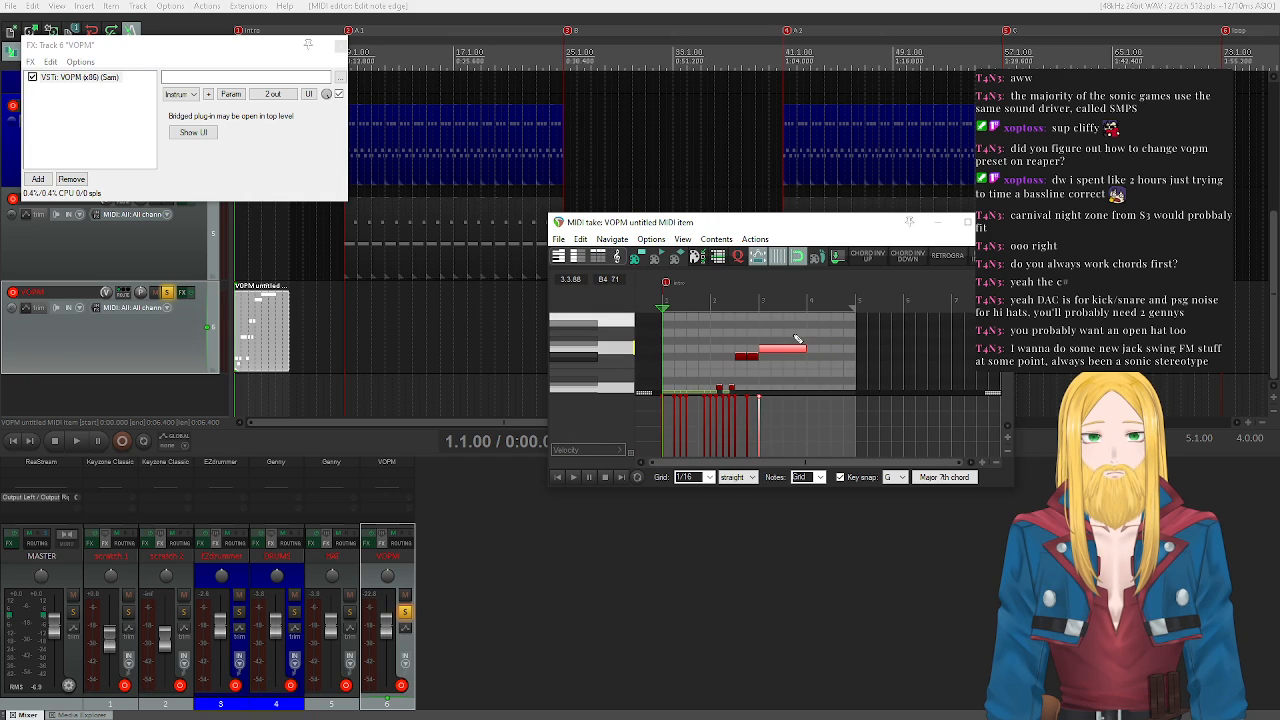
{"action": "left_click_drag", "start_coordinate": [787, 350], "coordinate": [838, 345]}
{"action": "left_click", "coordinate": [388, 6]}
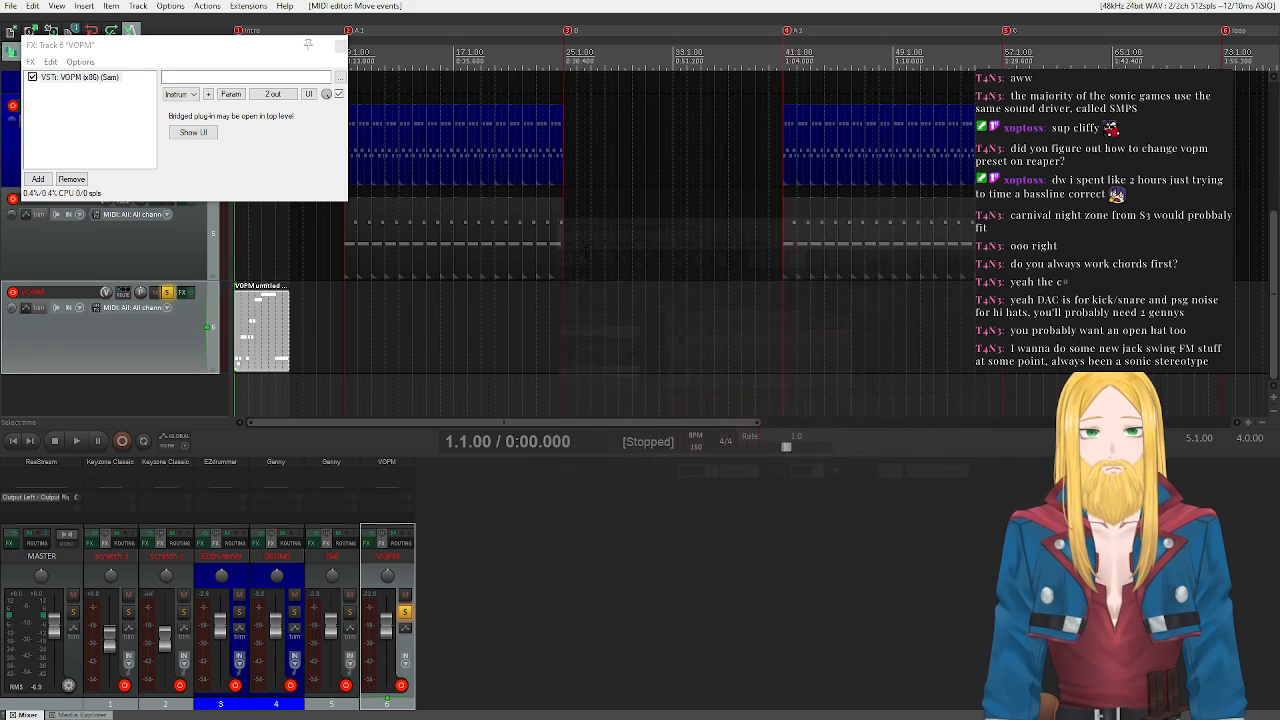
- Unsolo the VOPM track, clear the time selection, and play the intro with all tracks
{"action": "left_click", "coordinate": [340, 45]}
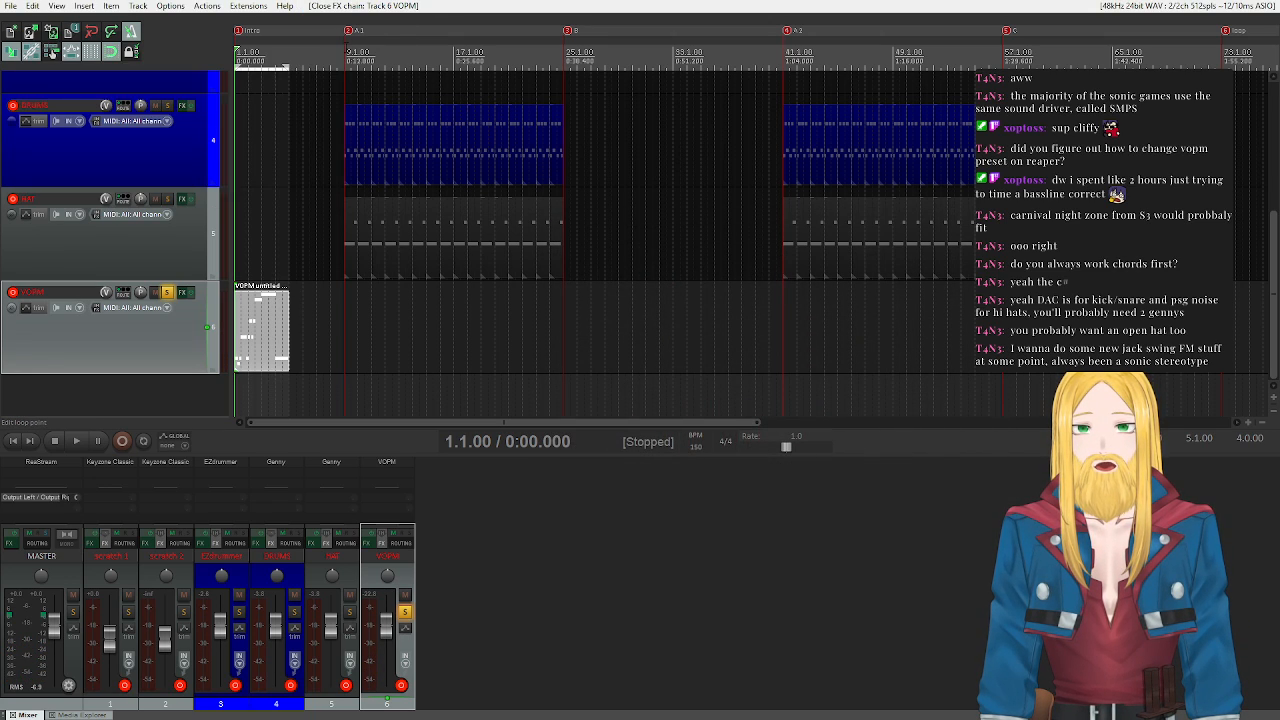
{"action": "left_click", "coordinate": [170, 293]}
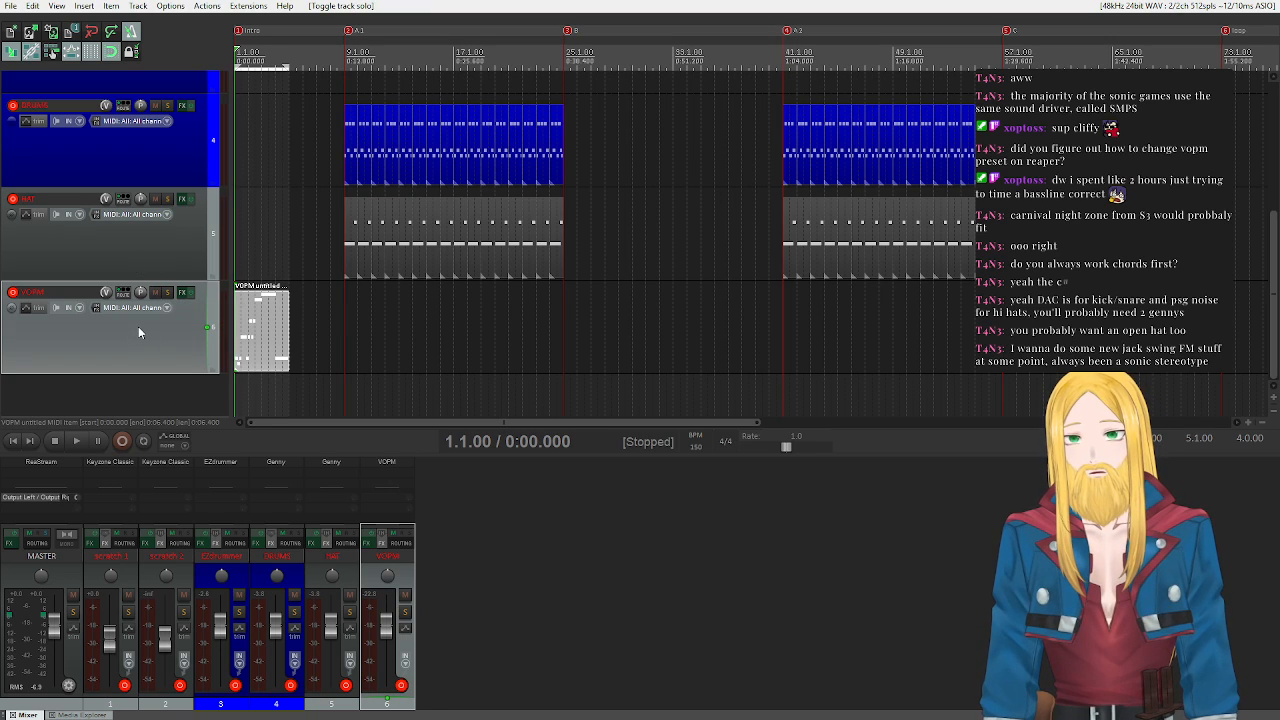
{"action": "key", "text": "Escape"}
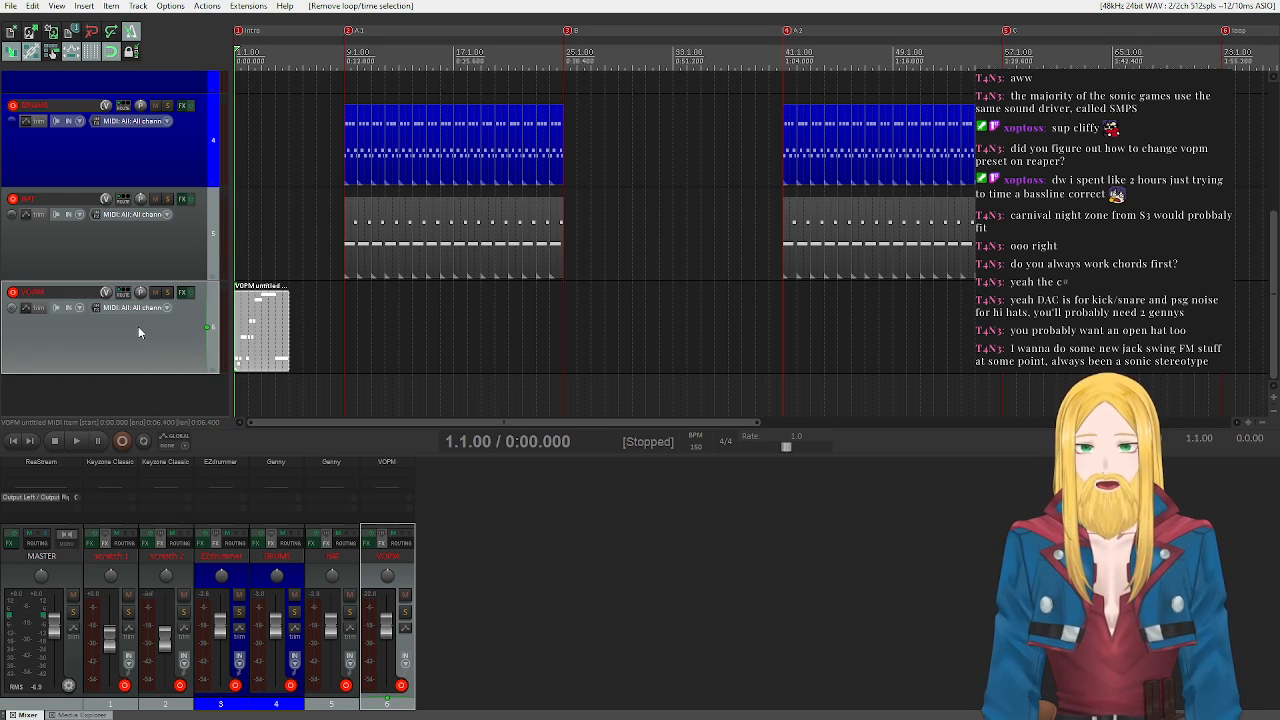
{"action": "scroll", "coordinate": [139, 332], "scroll_direction": "up", "scroll_amount": 3}
{"action": "scroll", "coordinate": [139, 332], "scroll_direction": "down", "scroll_amount": 3}
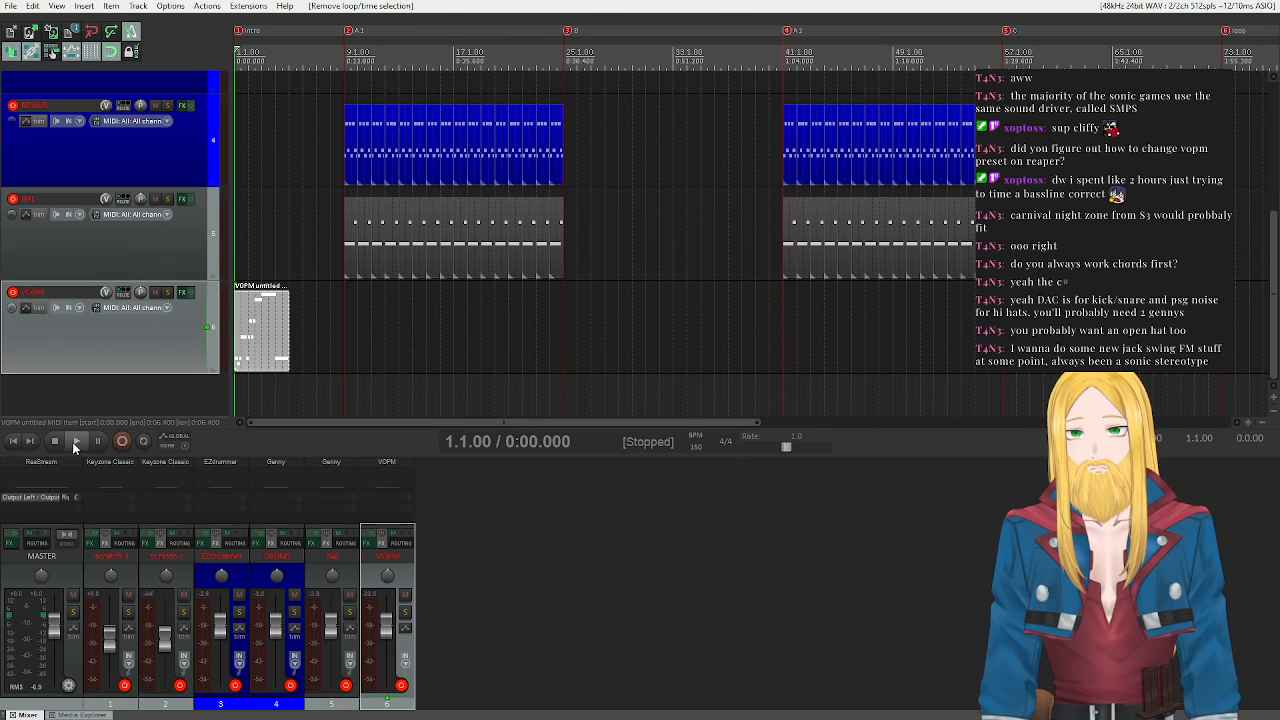
{"action": "left_click", "coordinate": [74, 444]}
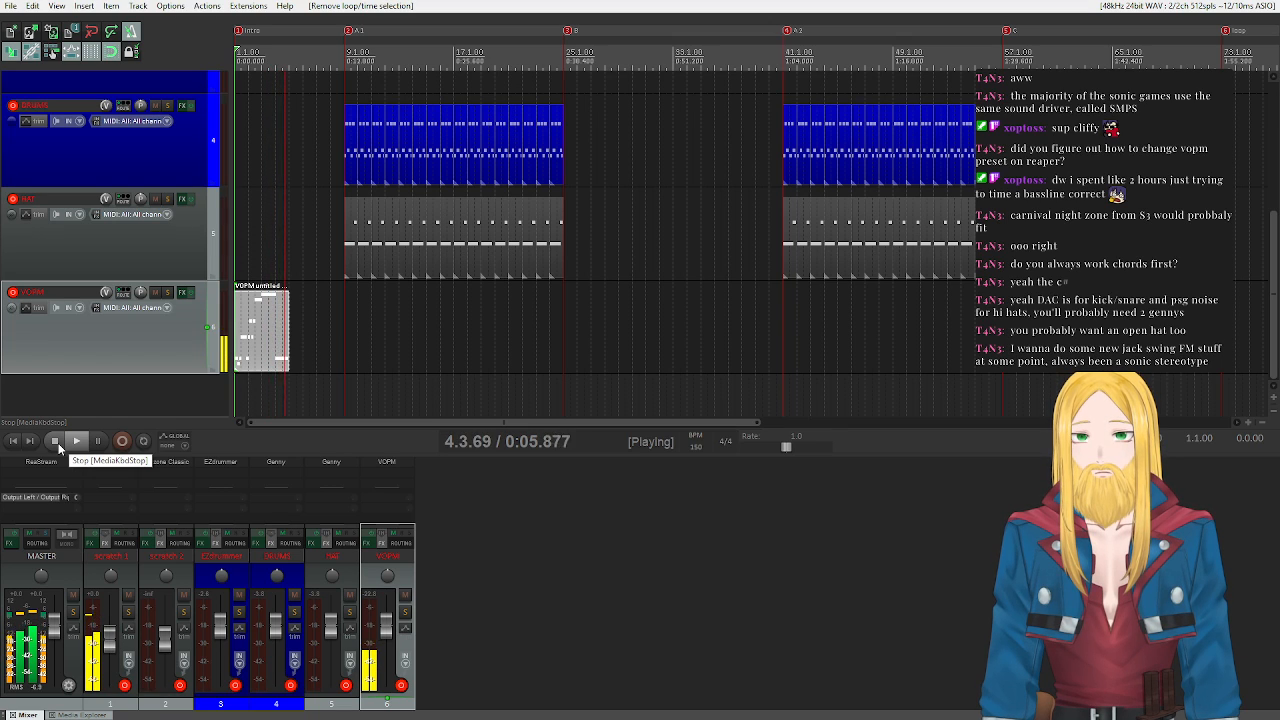
{"action": "left_click", "coordinate": [57, 444]}
- Mute the scratch 1 track and play the intro phrase without it
{"action": "scroll", "coordinate": [148, 297], "scroll_direction": "up", "scroll_amount": 3}
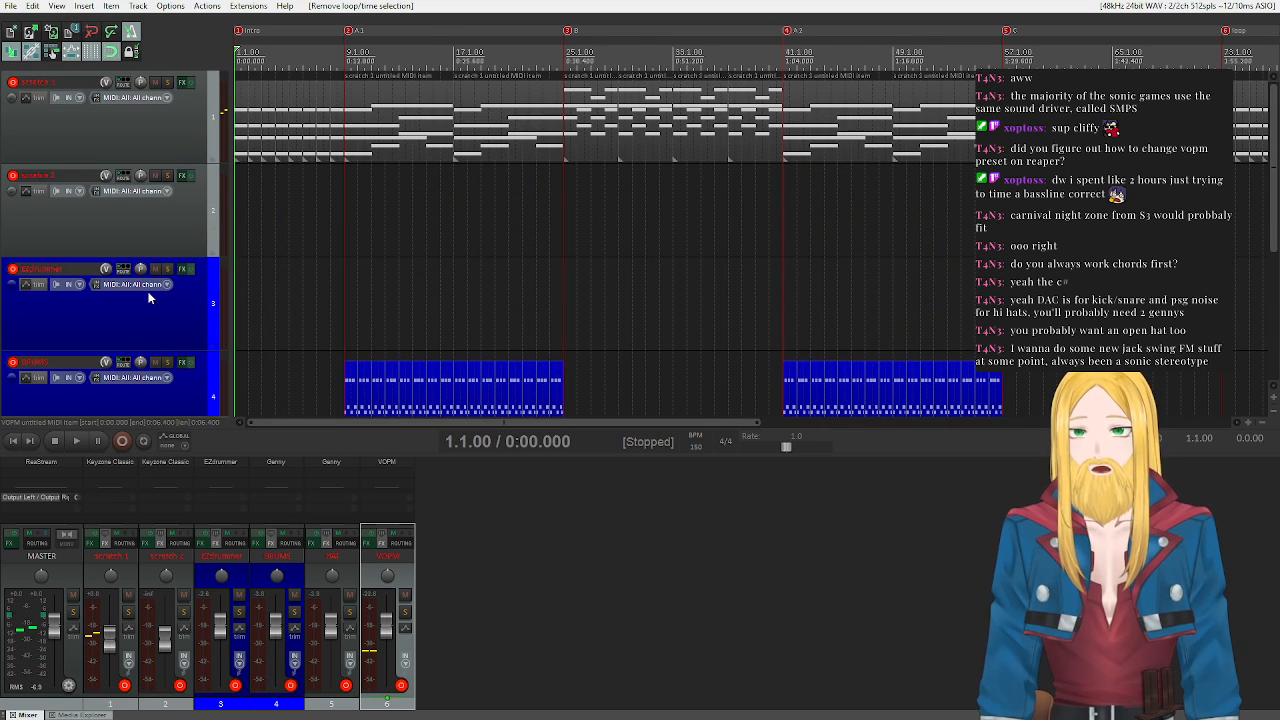
{"action": "left_click", "coordinate": [155, 82]}
{"action": "scroll", "coordinate": [157, 305], "scroll_direction": "down", "scroll_amount": 3}
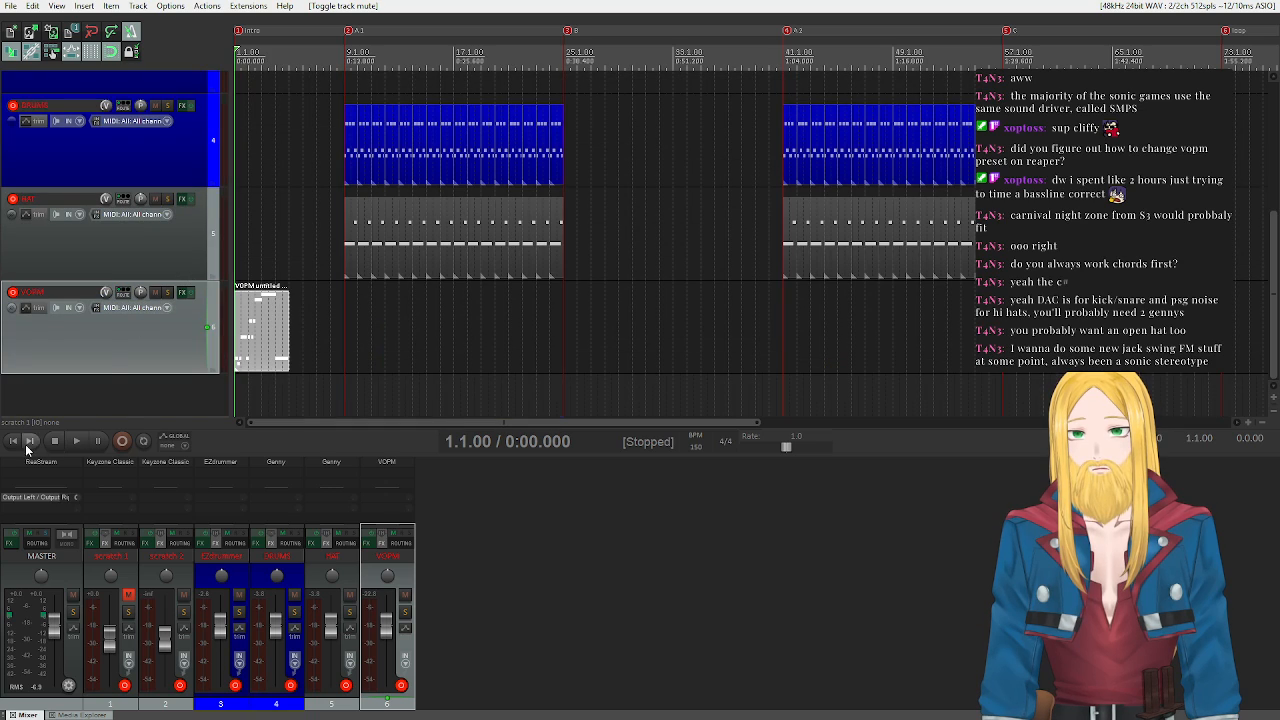
{"action": "left_click", "coordinate": [76, 441]}
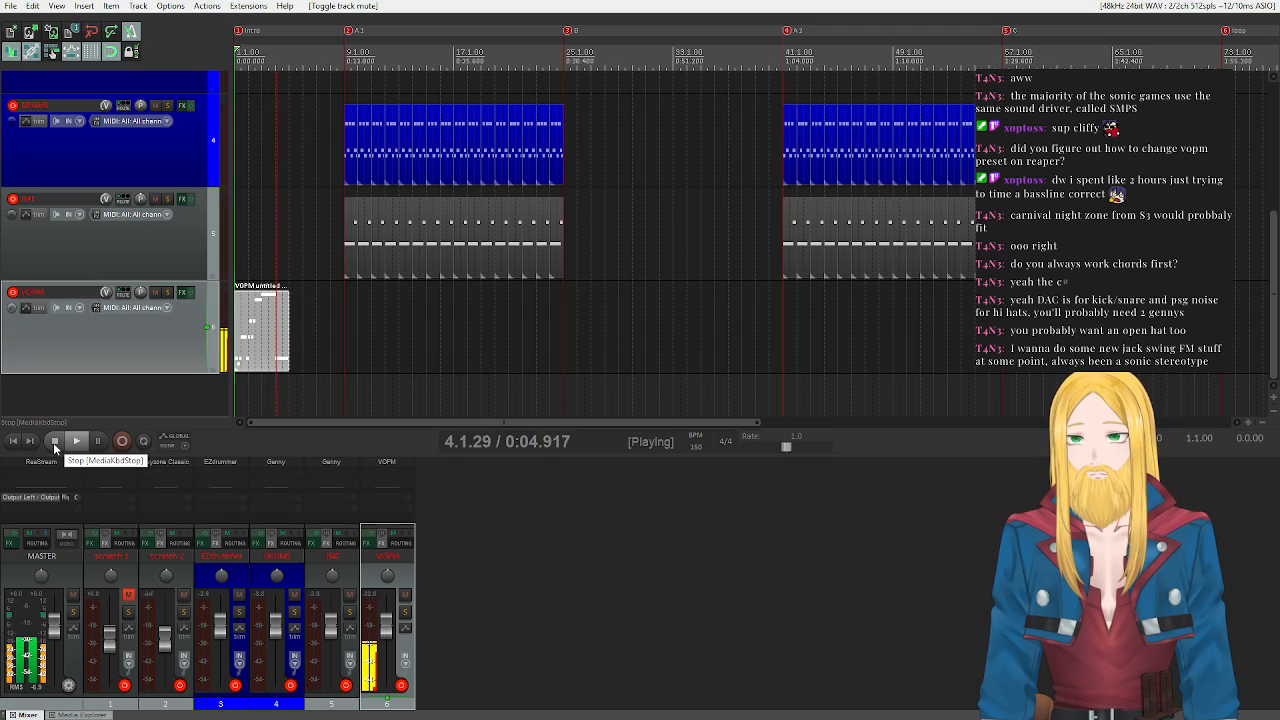
{"action": "left_click", "coordinate": [55, 446]}
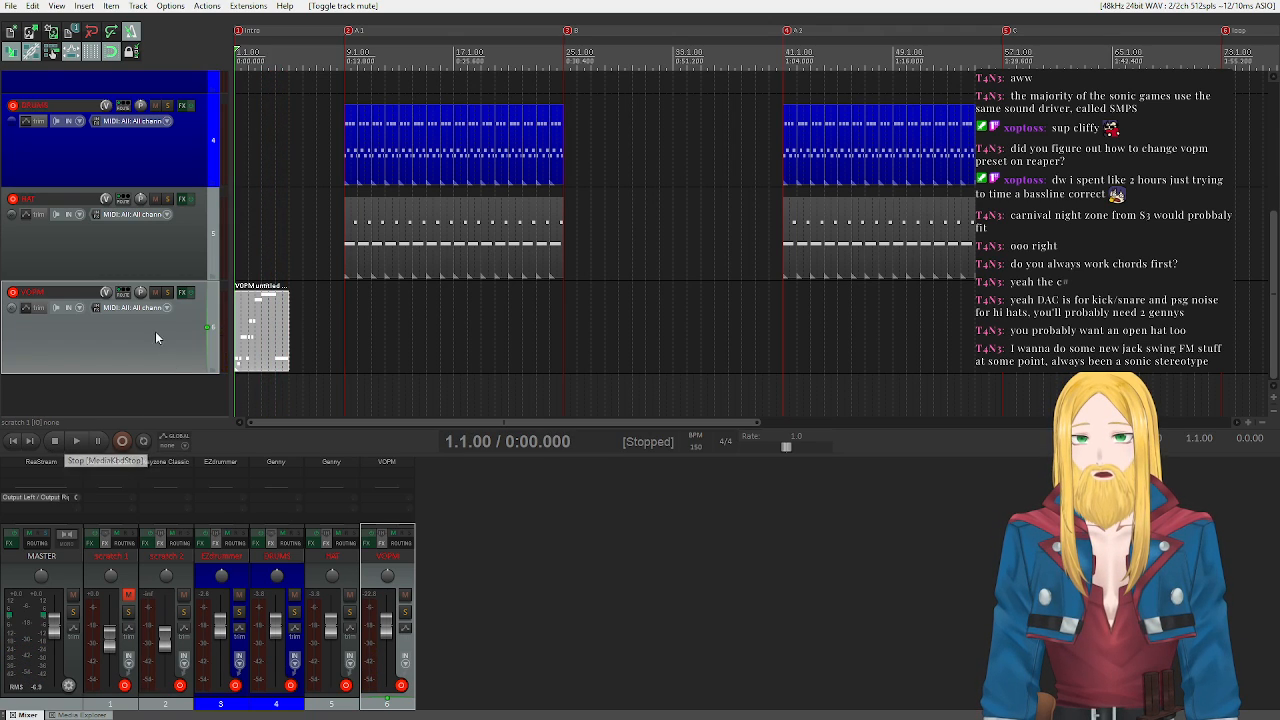
- Raise the VOPM track's volume, rename the track BRASS, and play the intro phrase
{"action": "left_click", "coordinate": [185, 293]}
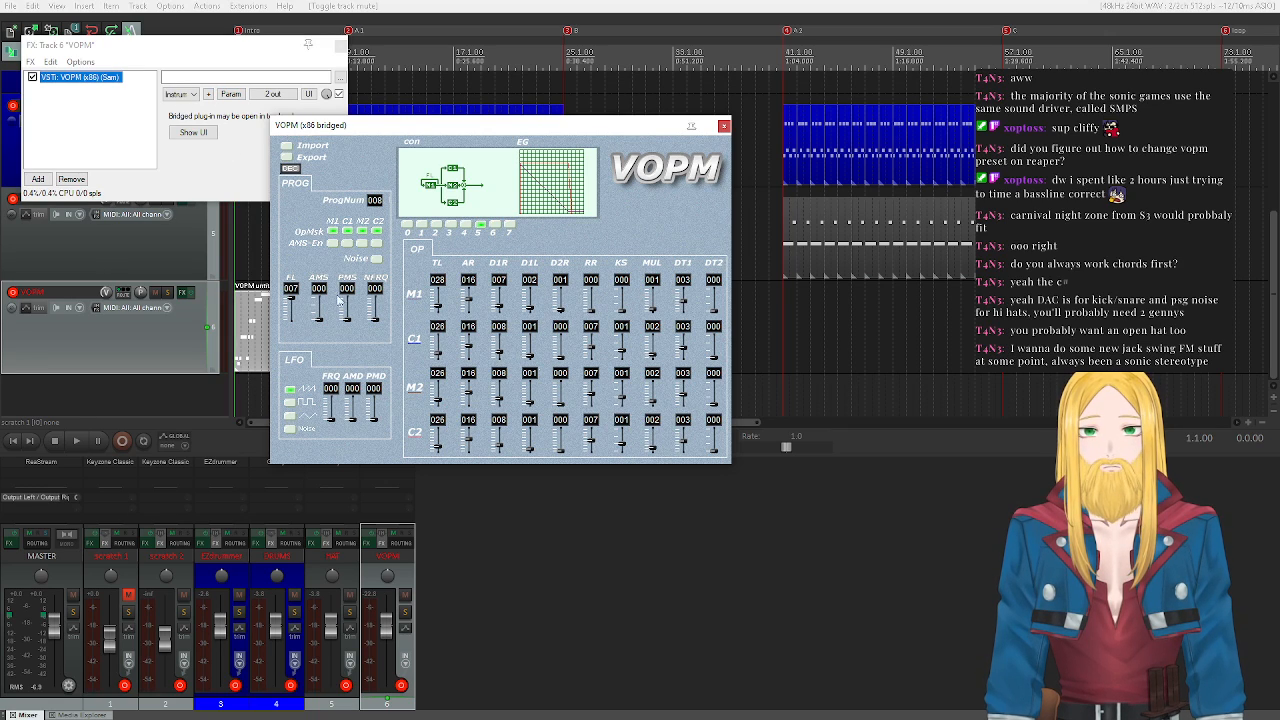
{"action": "left_click", "coordinate": [724, 126]}
{"action": "left_click_drag", "start_coordinate": [384, 638], "coordinate": [384, 607]}
{"action": "double_click", "coordinate": [387, 554]}
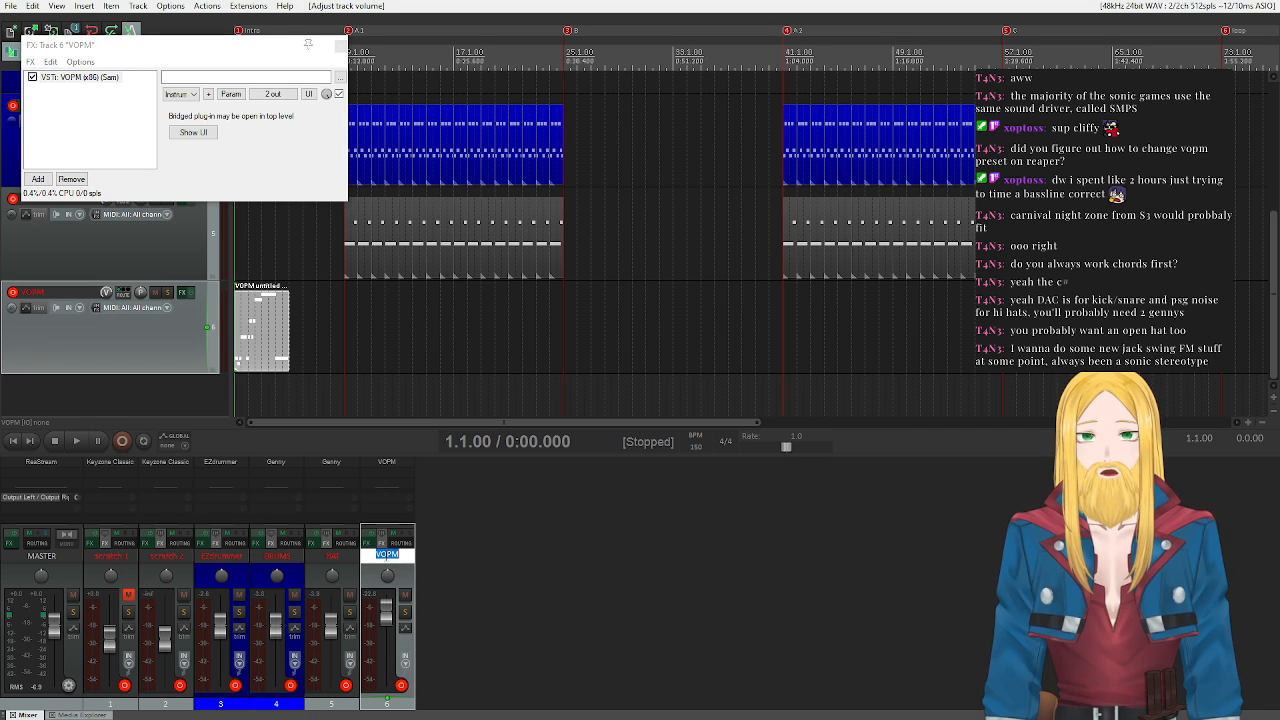
{"action": "key", "text": "Return"}
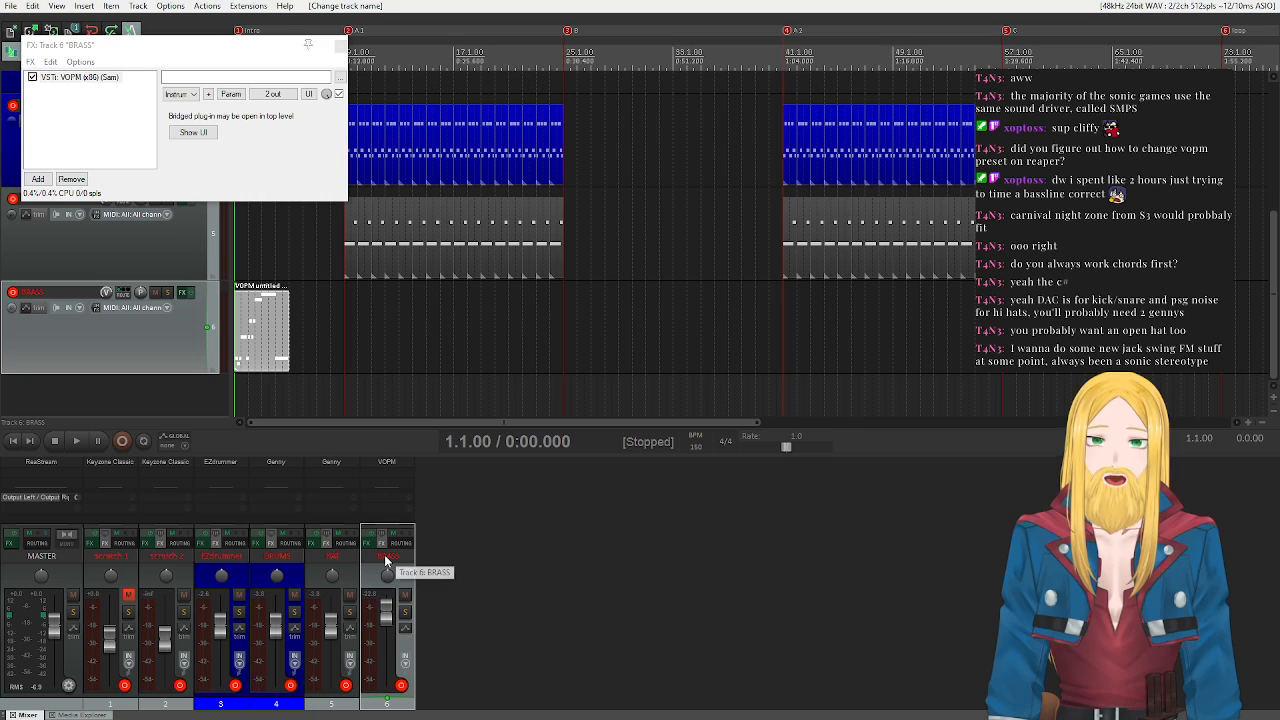
{"action": "left_click", "coordinate": [340, 47]}
{"action": "left_click", "coordinate": [76, 440]}
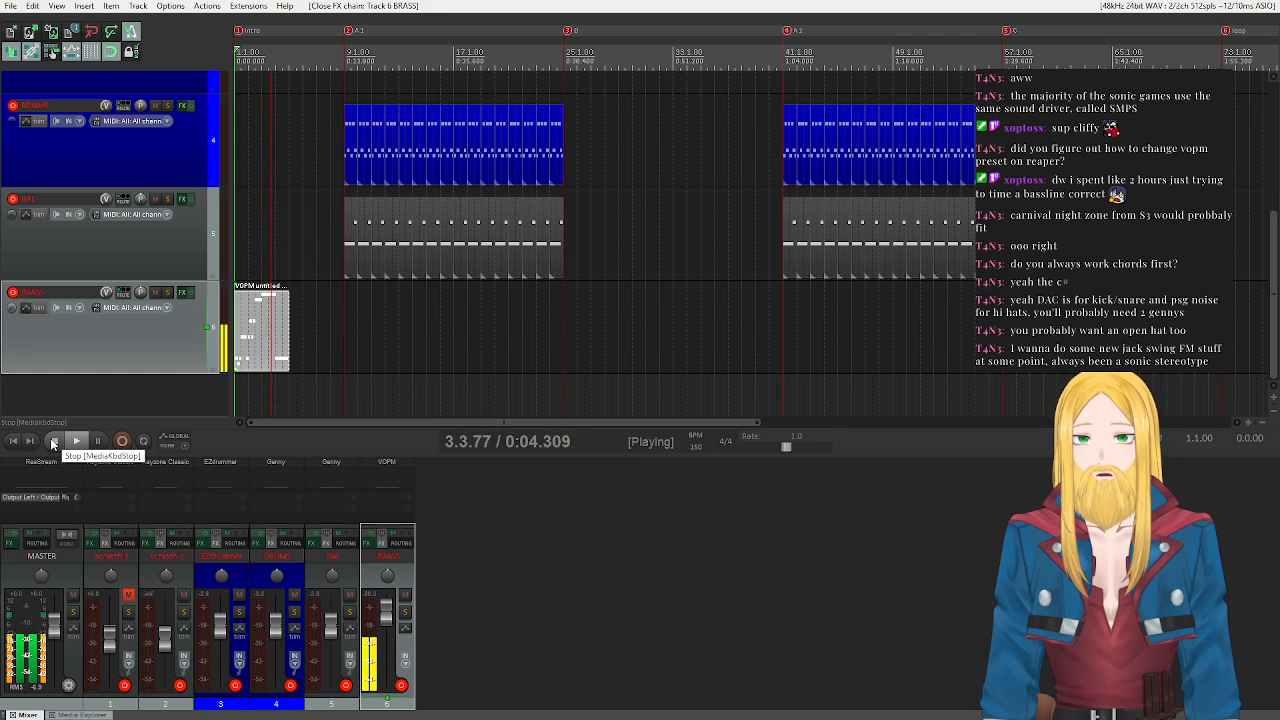
{"action": "left_click", "coordinate": [53, 441]}
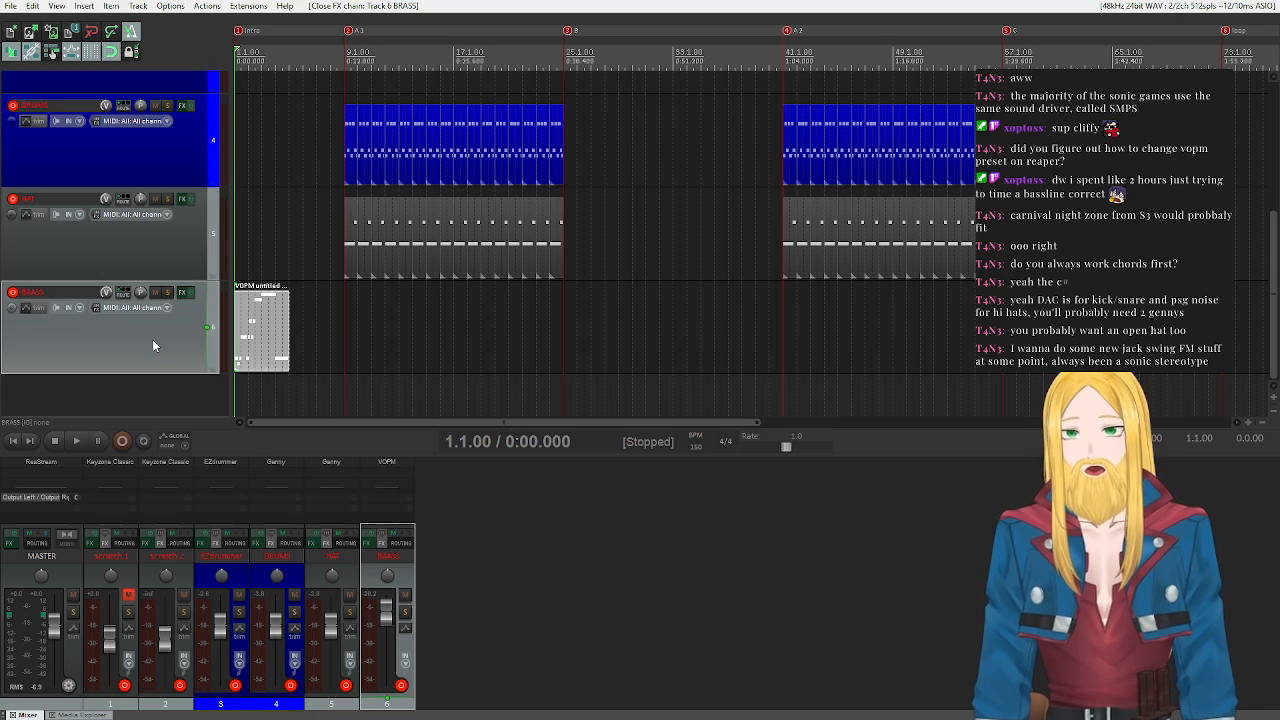
- Duplicate the BRASS track and rename the copy BASS
{"action": "scroll", "coordinate": [145, 320], "scroll_direction": "up", "scroll_amount": 3}
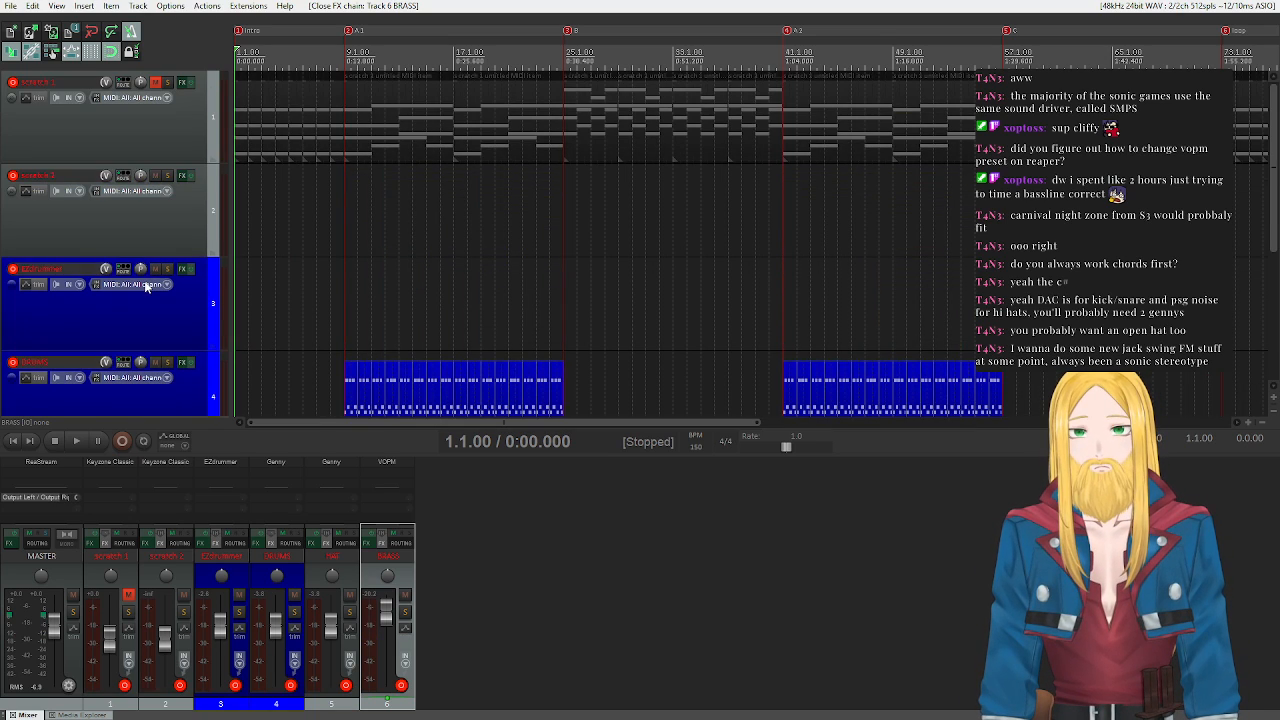
{"action": "scroll", "coordinate": [145, 286], "scroll_direction": "down", "scroll_amount": 3}
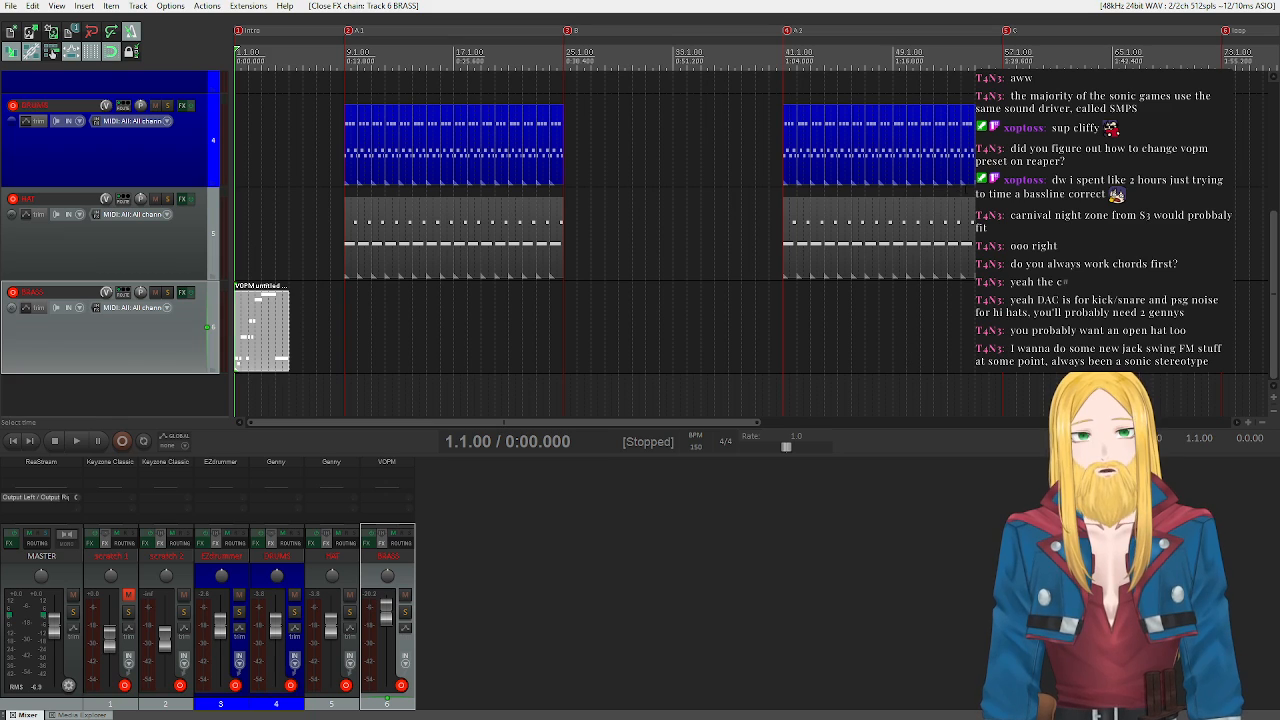
{"action": "scroll", "coordinate": [570, 353], "scroll_direction": "down", "scroll_amount": 2}
{"action": "scroll", "coordinate": [714, 327], "scroll_direction": "up", "scroll_amount": 1}
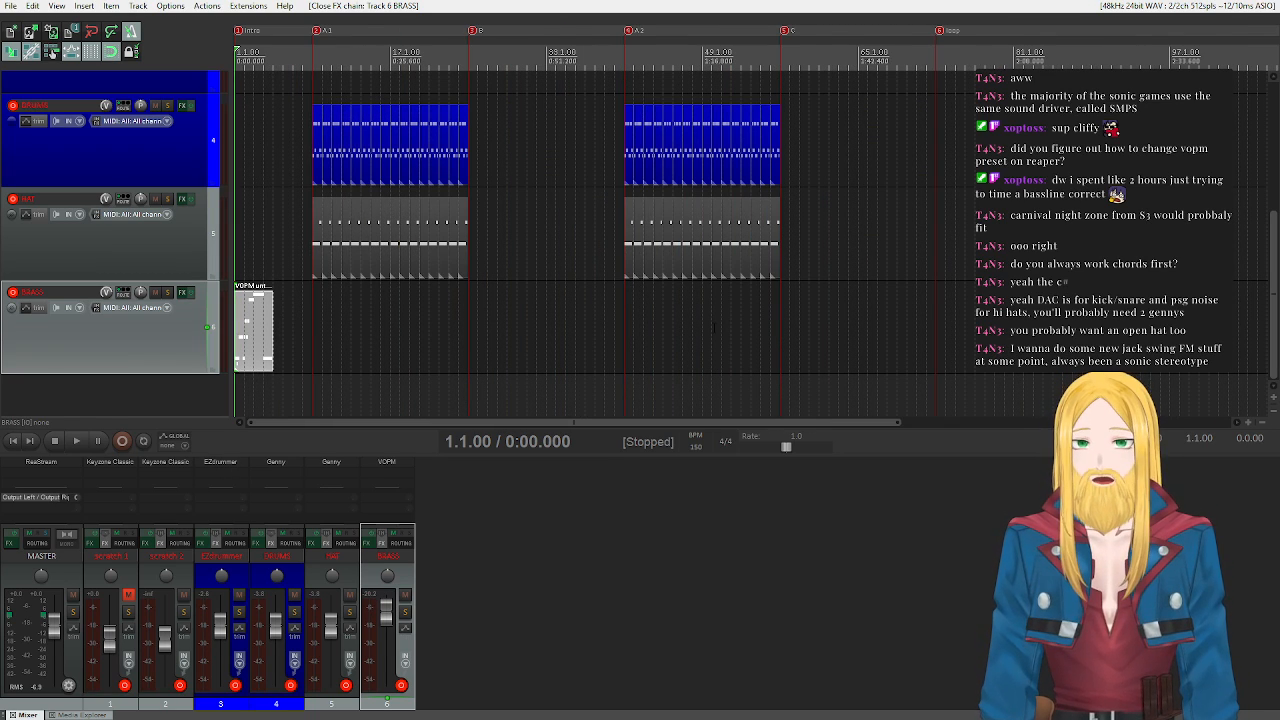
{"action": "right_click", "coordinate": [151, 338]}
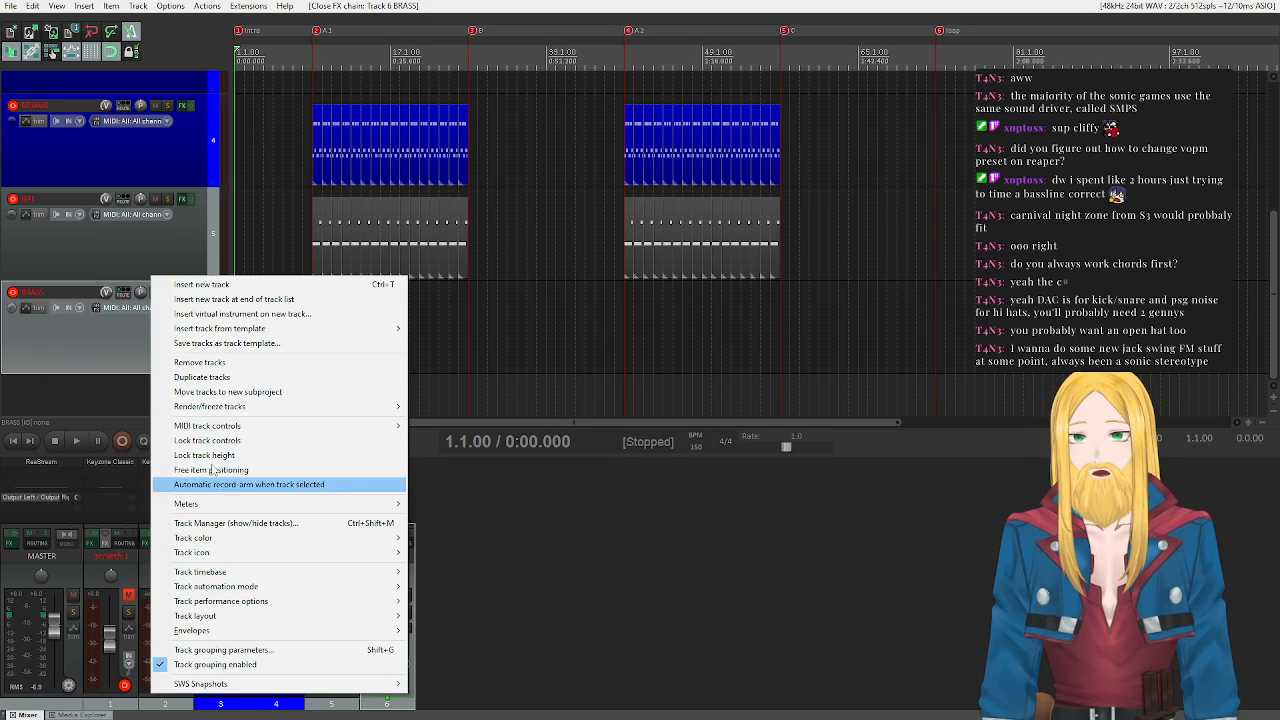
{"action": "left_click", "coordinate": [210, 377]}
{"action": "scroll", "coordinate": [104, 357], "scroll_direction": "down", "scroll_amount": 1}
{"action": "double_click", "coordinate": [58, 292]}
{"action": "left_click", "coordinate": [58, 293]}
{"action": "key", "text": "Return"}
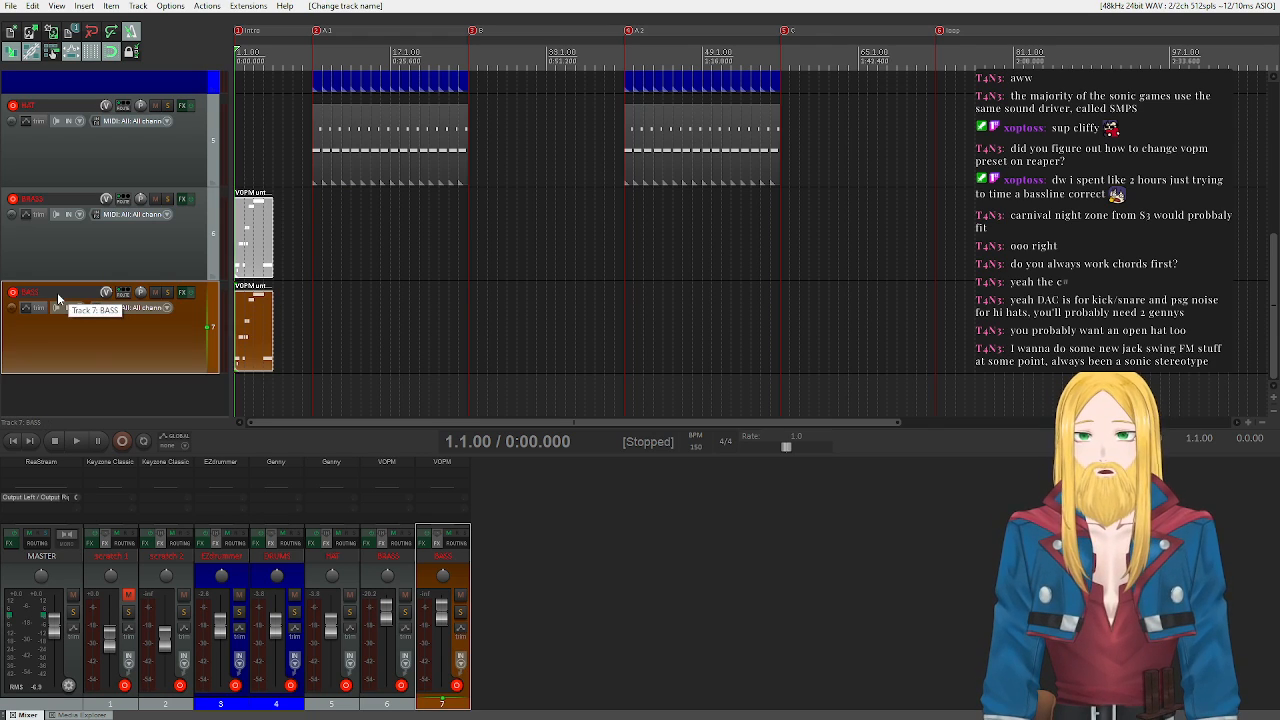
- Replace the copied phrase on the BASS track with an empty MIDI item over bars 1 to 4, and open it for editing at its start
{"action": "left_click_drag", "start_coordinate": [319, 352], "coordinate": [230, 350]}
{"action": "key", "text": "Delete"}
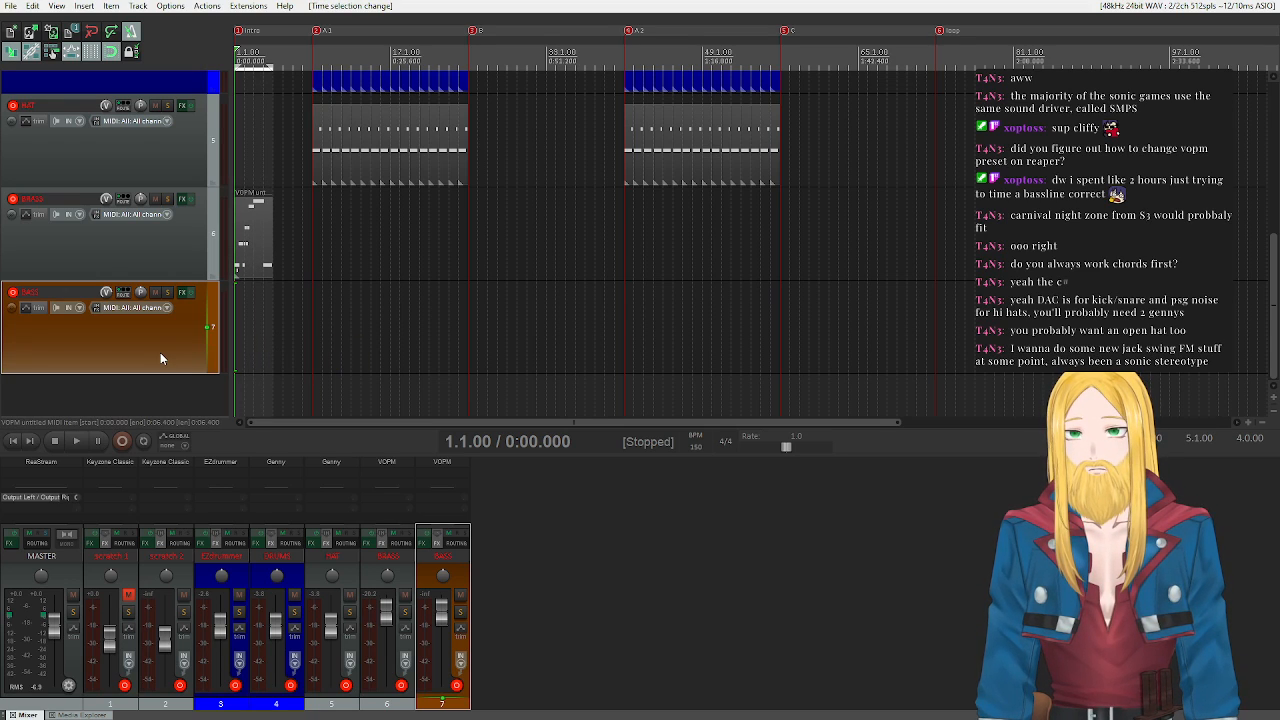
{"action": "left_click", "coordinate": [84, 6]}
{"action": "left_click", "coordinate": [115, 38]}
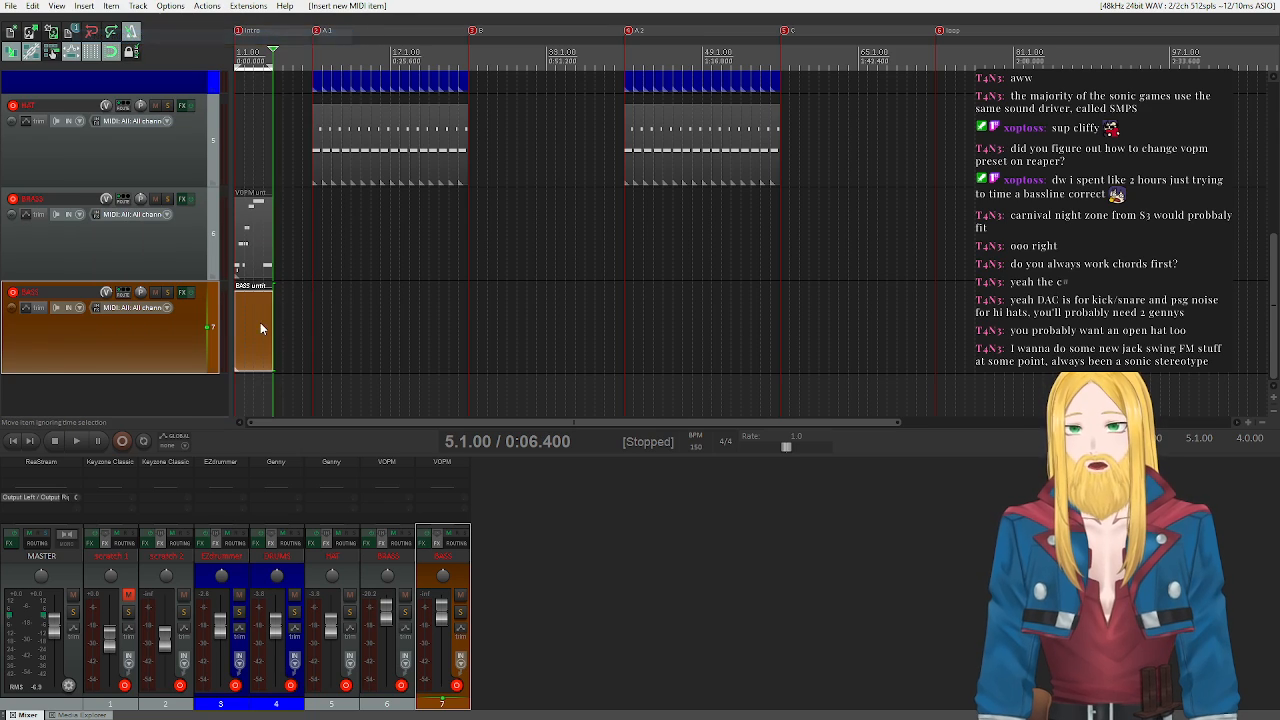
{"action": "double_click", "coordinate": [244, 330]}
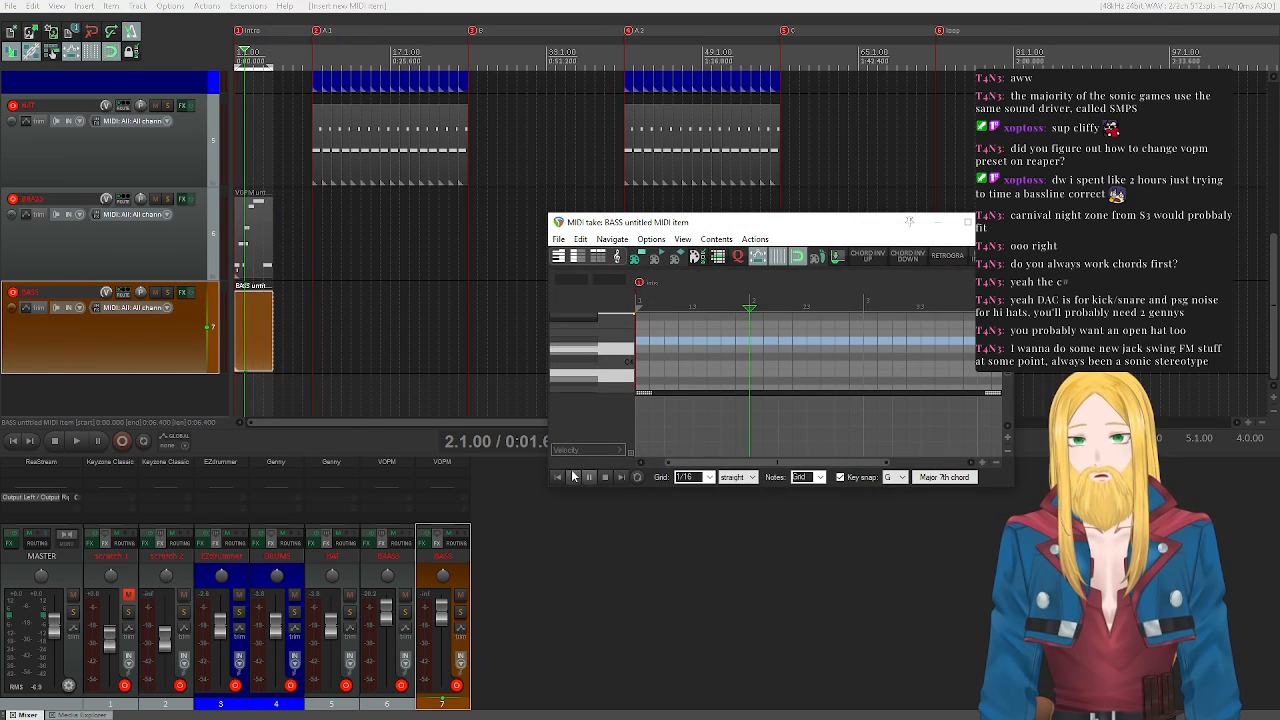
{"action": "left_click", "coordinate": [559, 479]}
- Audition the G2 note on the BASS track and switch its VOPM instrument to program 005
{"action": "scroll", "coordinate": [592, 354], "scroll_direction": "down", "scroll_amount": 3}
{"action": "scroll", "coordinate": [594, 356], "scroll_direction": "down", "scroll_amount": 3}
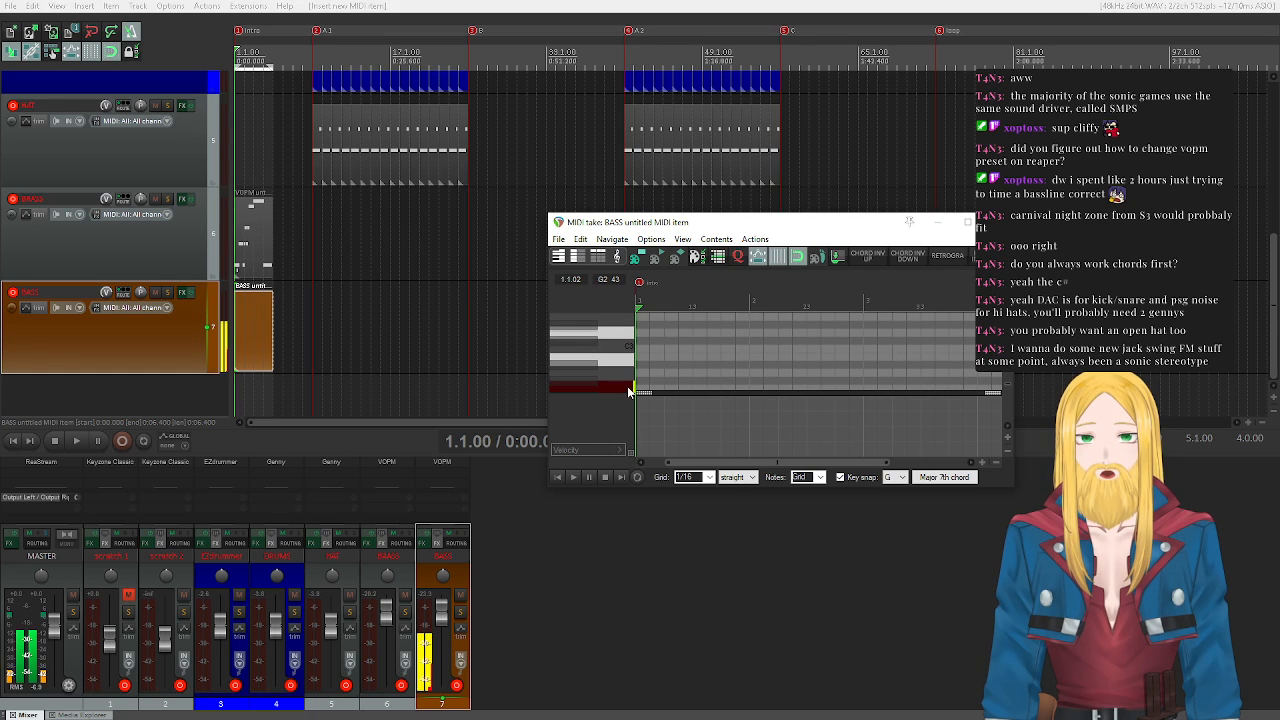
{"action": "left_click", "coordinate": [181, 291]}
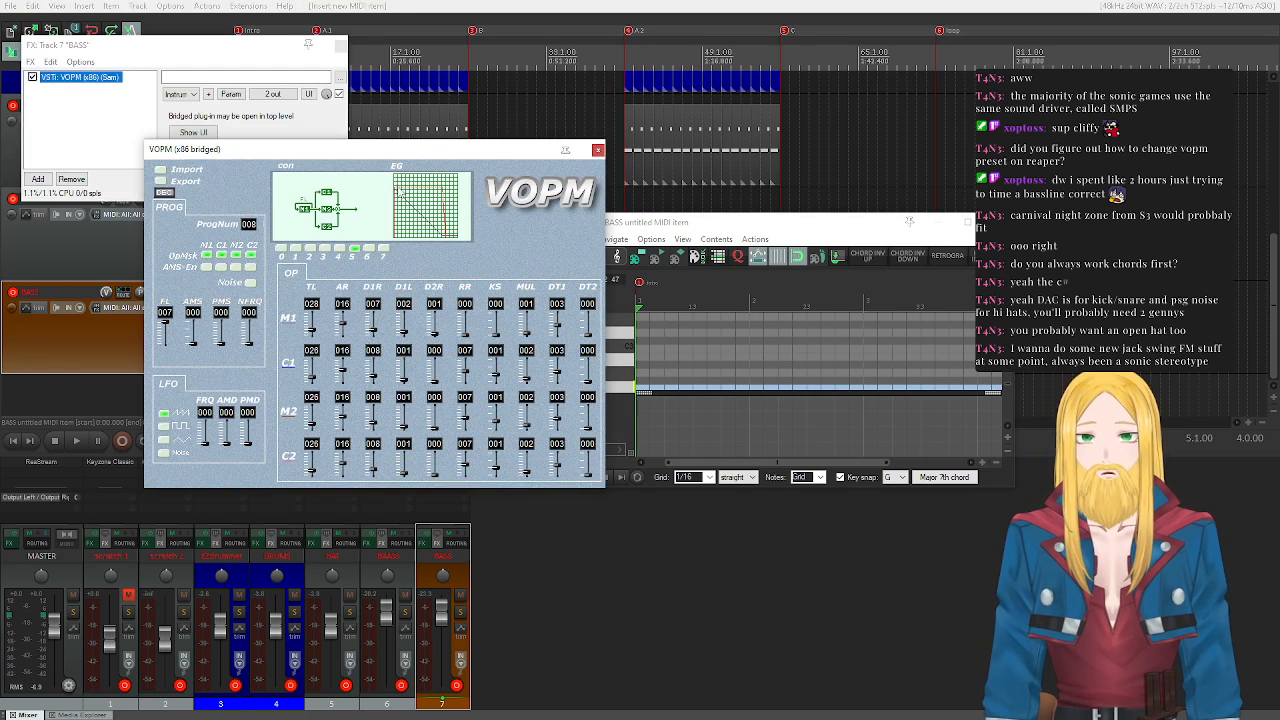
{"action": "left_click", "coordinate": [180, 94]}
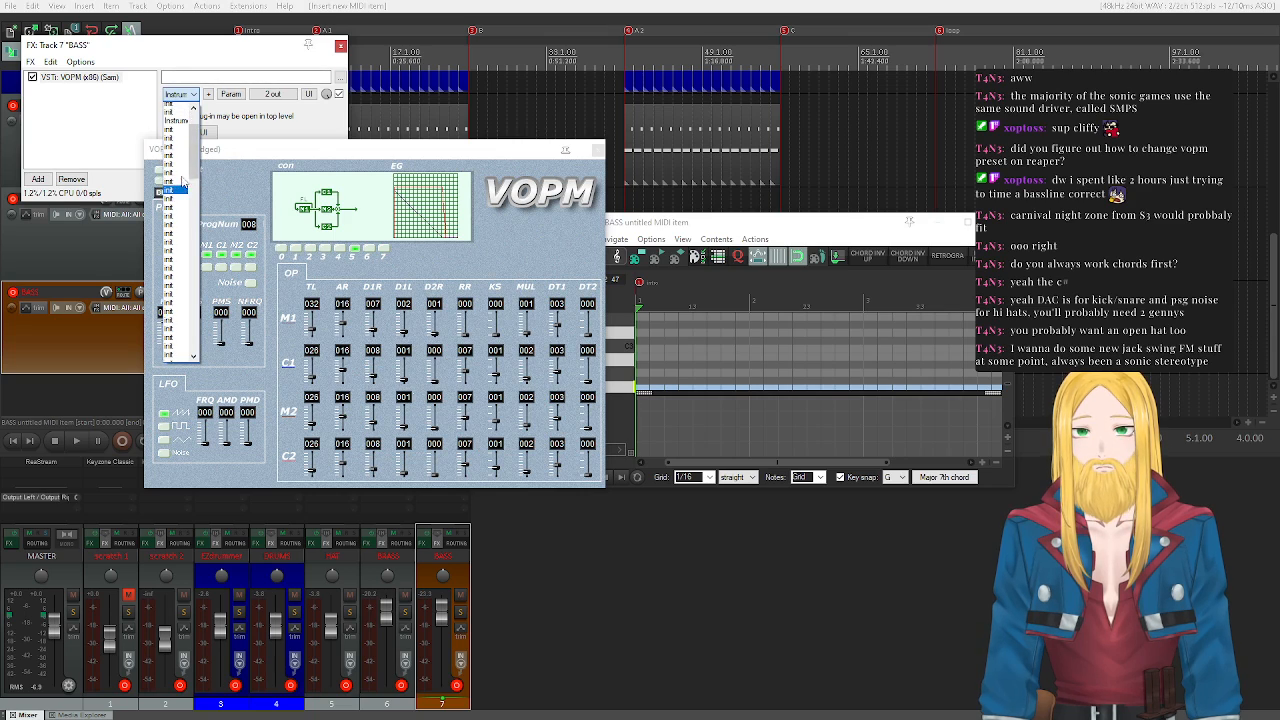
{"action": "scroll", "coordinate": [181, 174], "scroll_direction": "up", "scroll_amount": 1}
{"action": "left_click", "coordinate": [177, 161]}
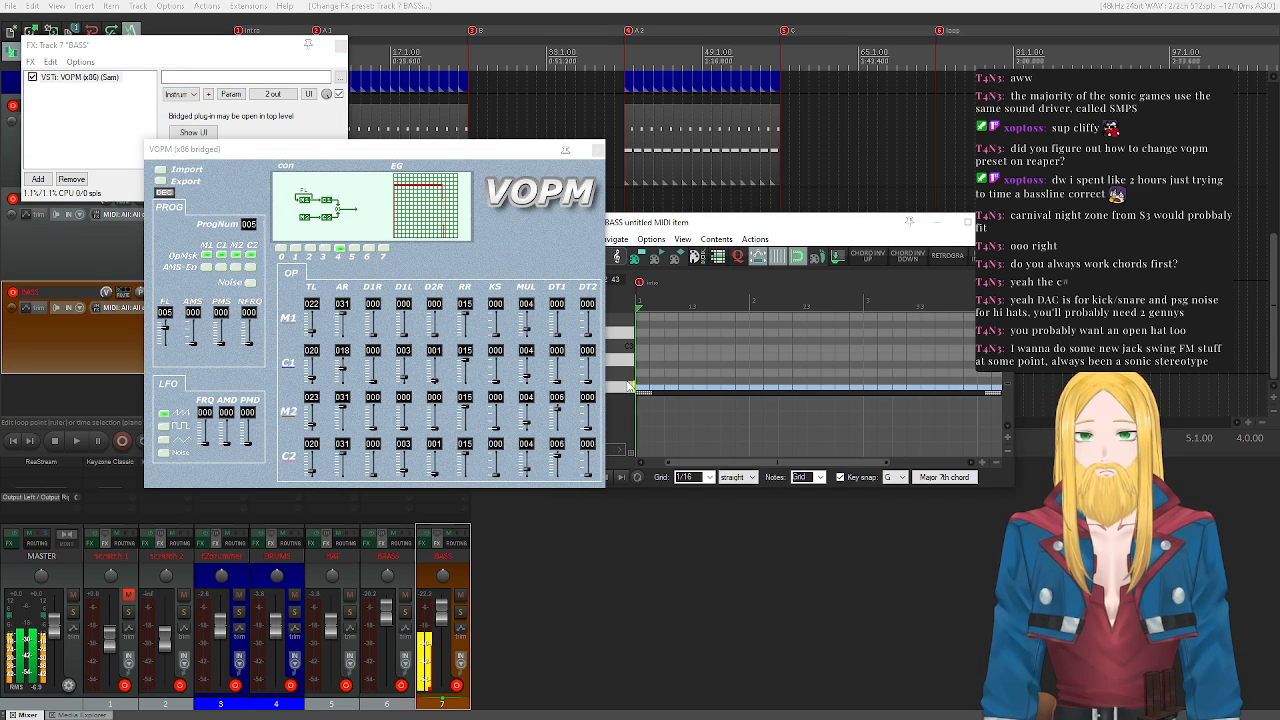
- Try VOPM program 006 on the BASS track, switch it to program 002, and audition low notes down to G1
{"action": "left_click", "coordinate": [178, 94]}
{"action": "left_click", "coordinate": [181, 116]}
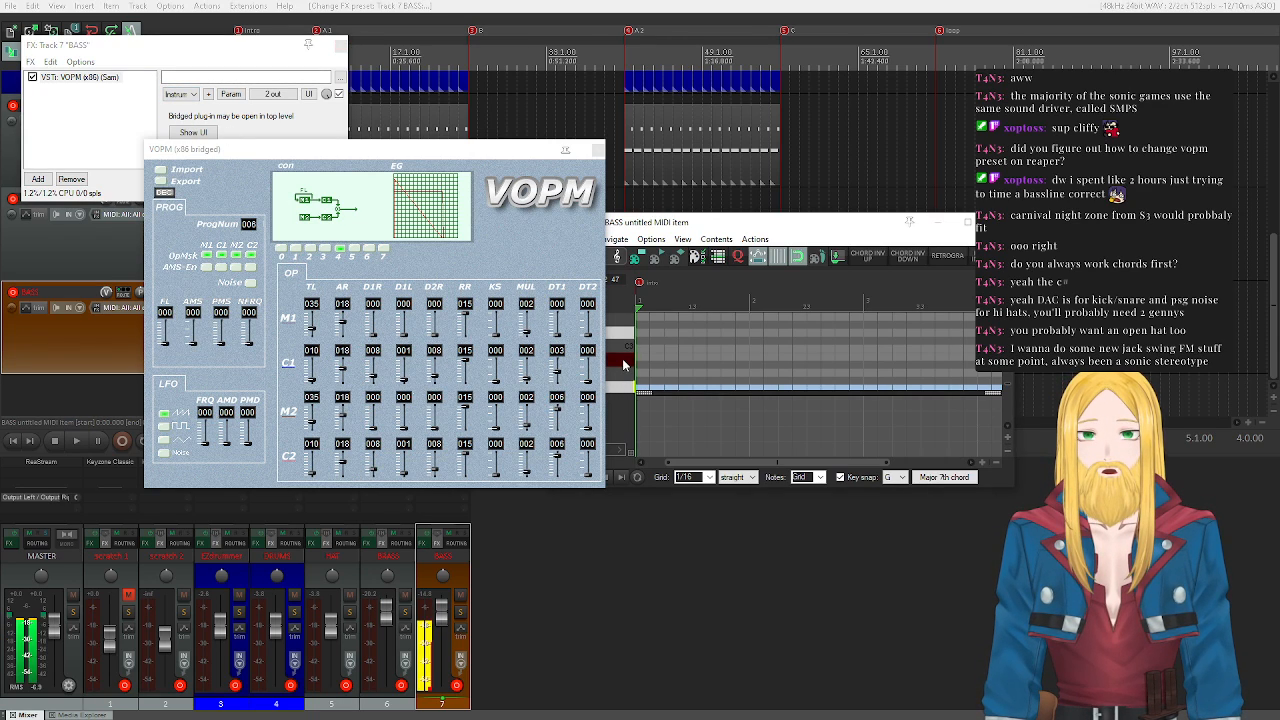
{"action": "left_click", "coordinate": [175, 94]}
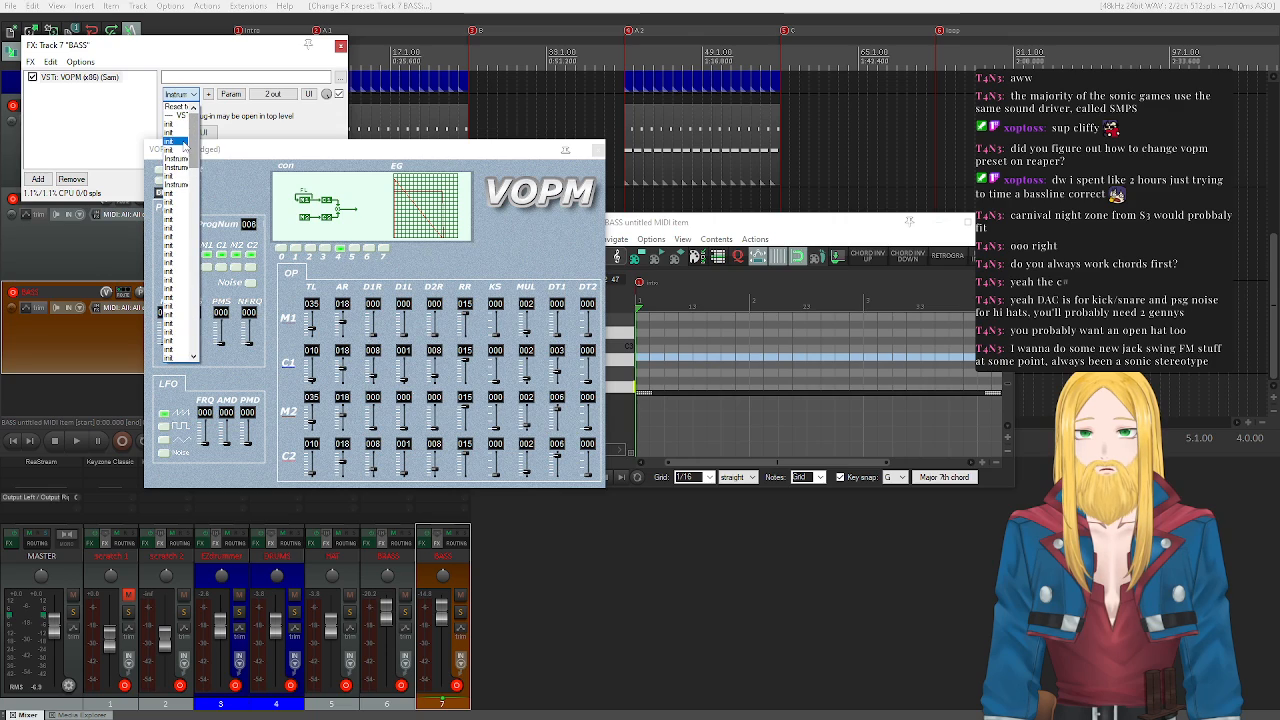
{"action": "left_click", "coordinate": [176, 133]}
{"action": "left_click", "coordinate": [630, 378]}
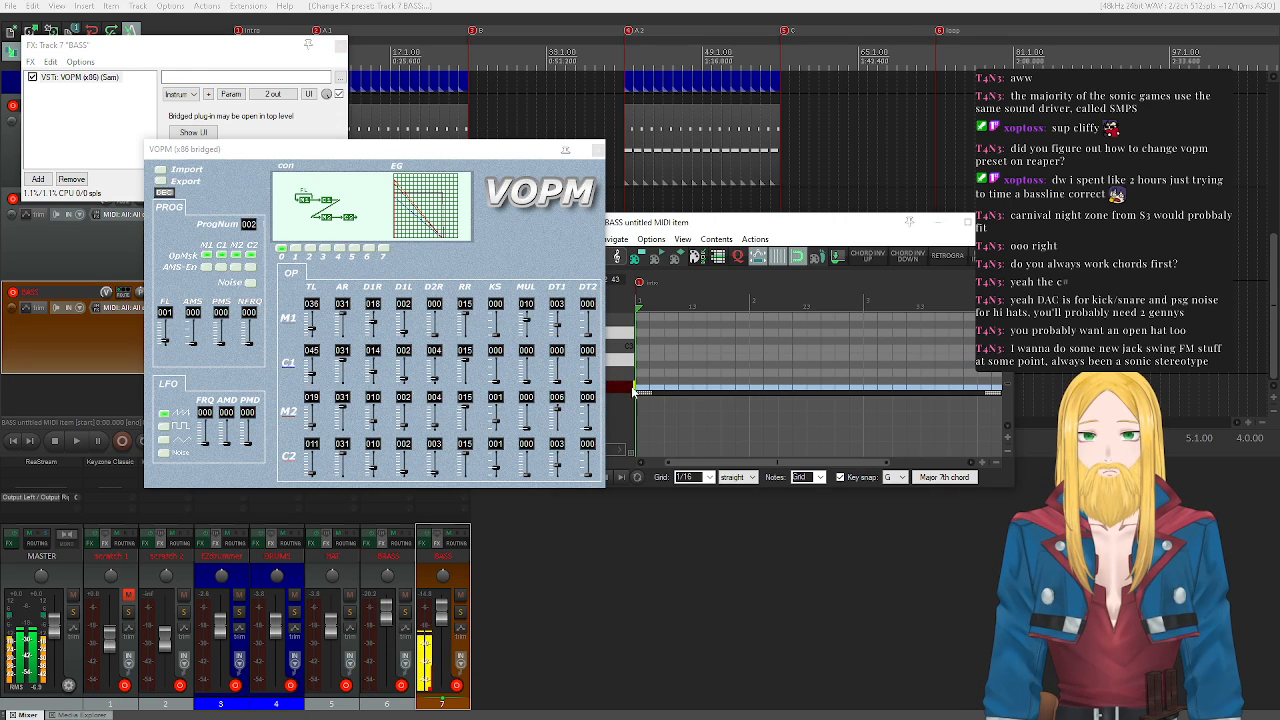
{"action": "left_click", "coordinate": [630, 382]}
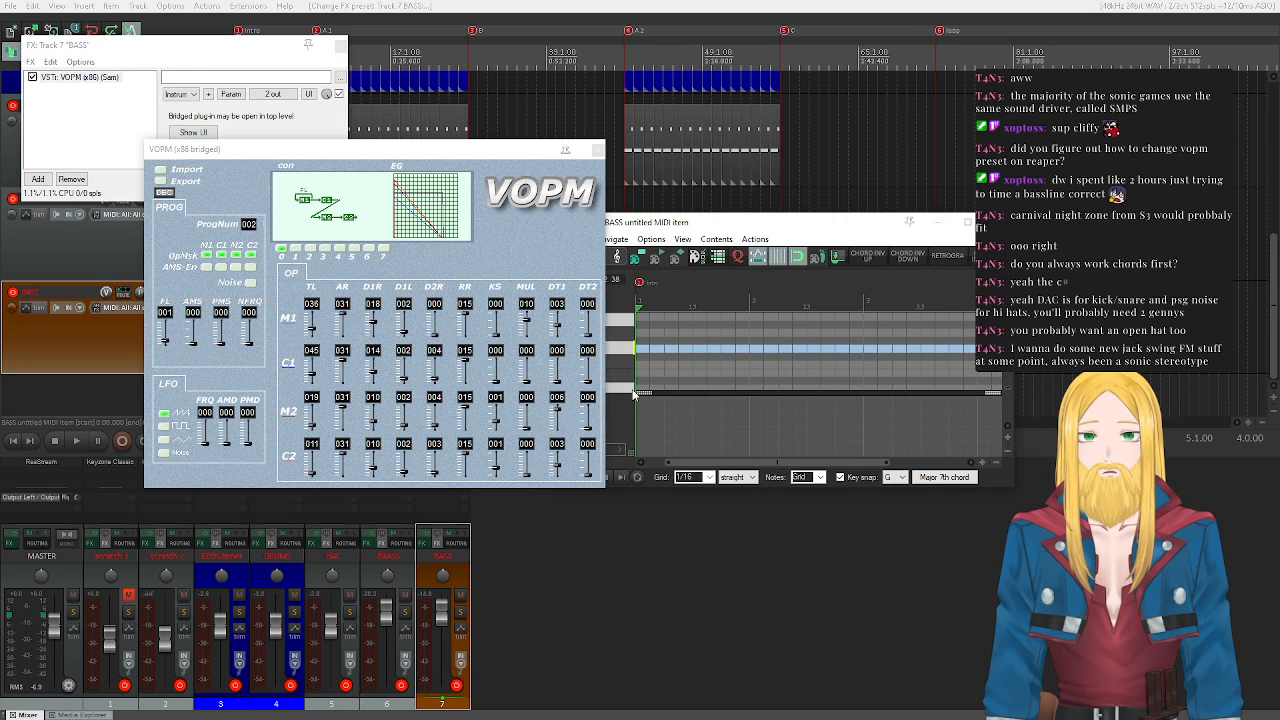
{"action": "left_click", "coordinate": [620, 342]}
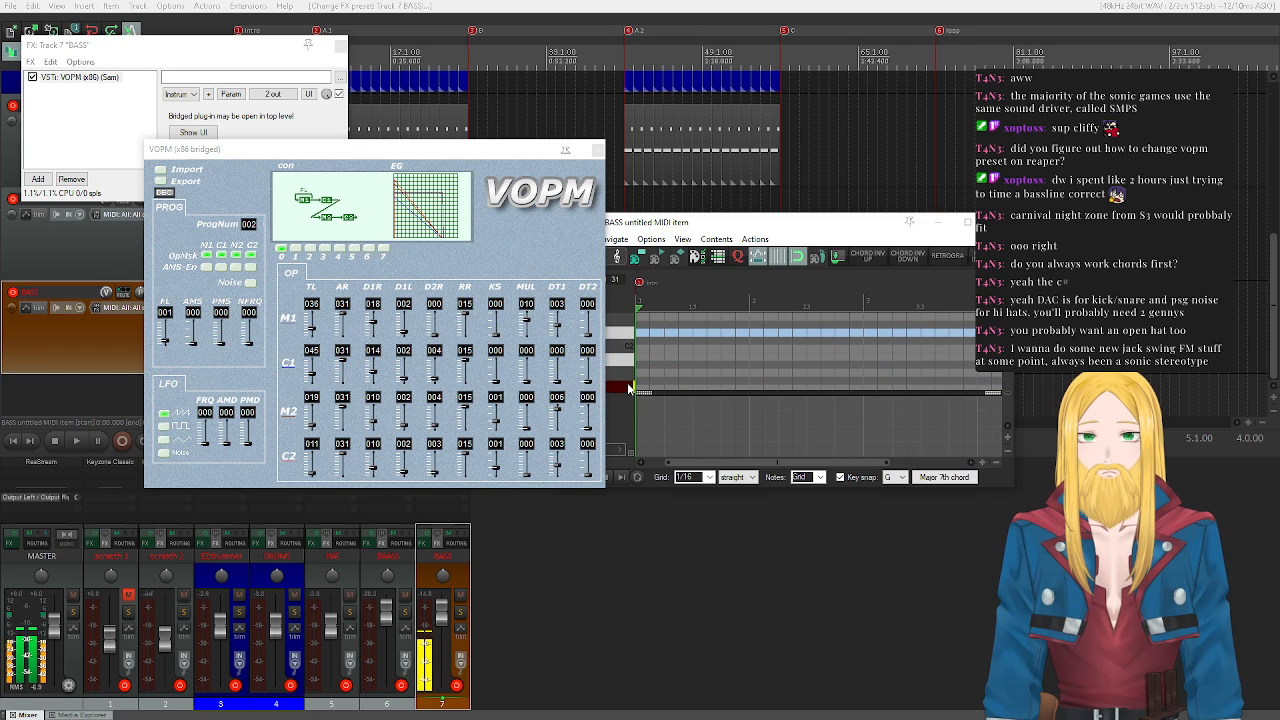
{"action": "left_click", "coordinate": [630, 386]}
{"action": "left_click", "coordinate": [598, 151]}
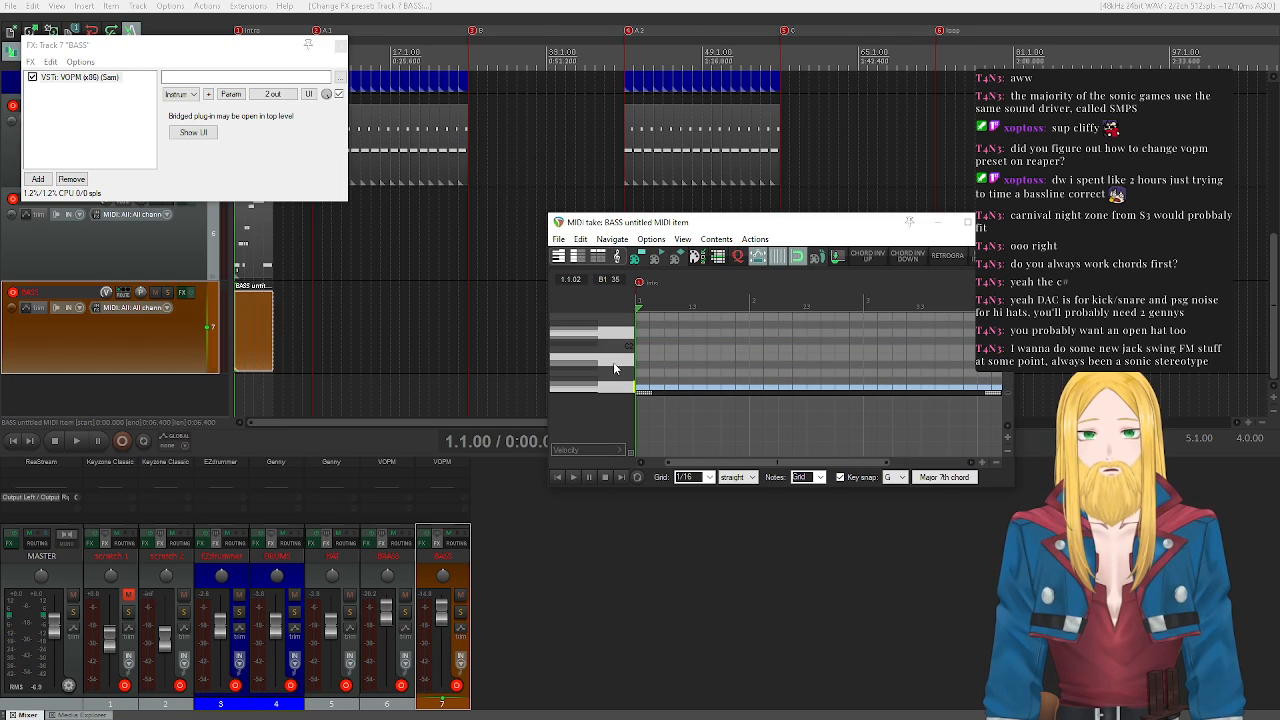
- Draw a one-bar G1 note in bar 1 of the BASS item and play it against the brass
{"action": "left_click", "coordinate": [630, 386]}
{"action": "left_click_drag", "start_coordinate": [640, 387], "coordinate": [749, 389]}
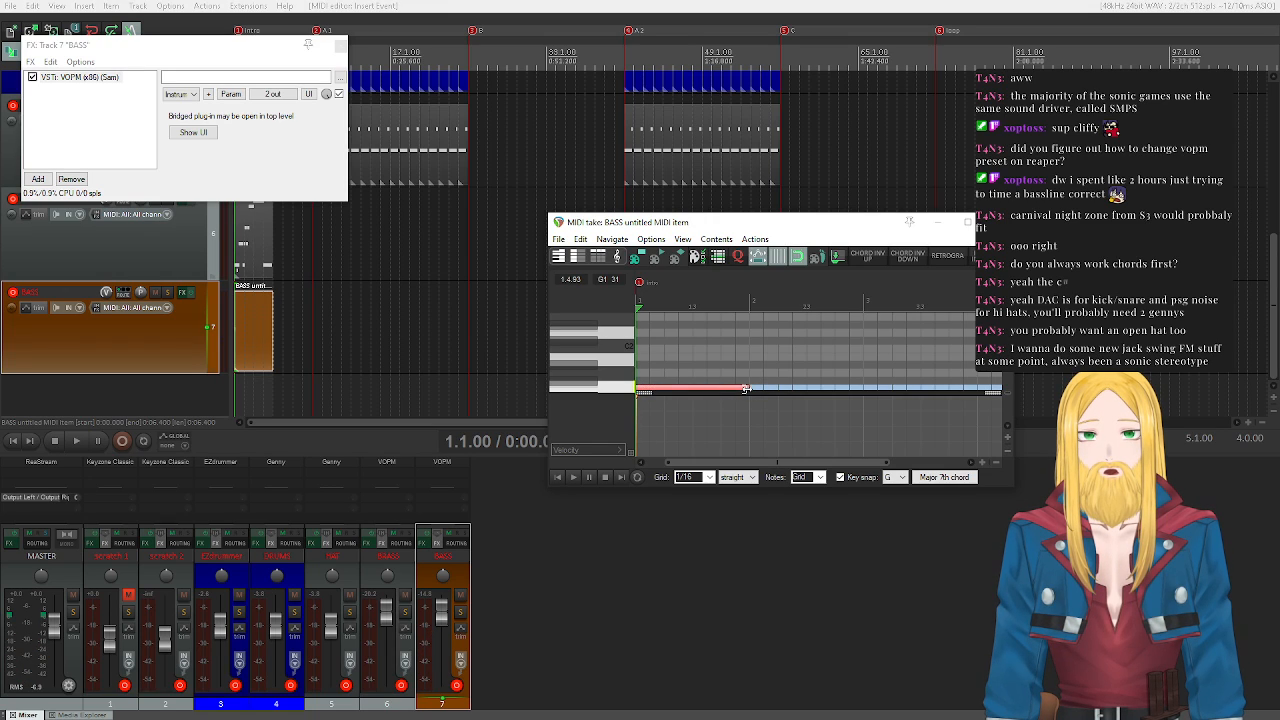
{"action": "left_click", "coordinate": [573, 477]}
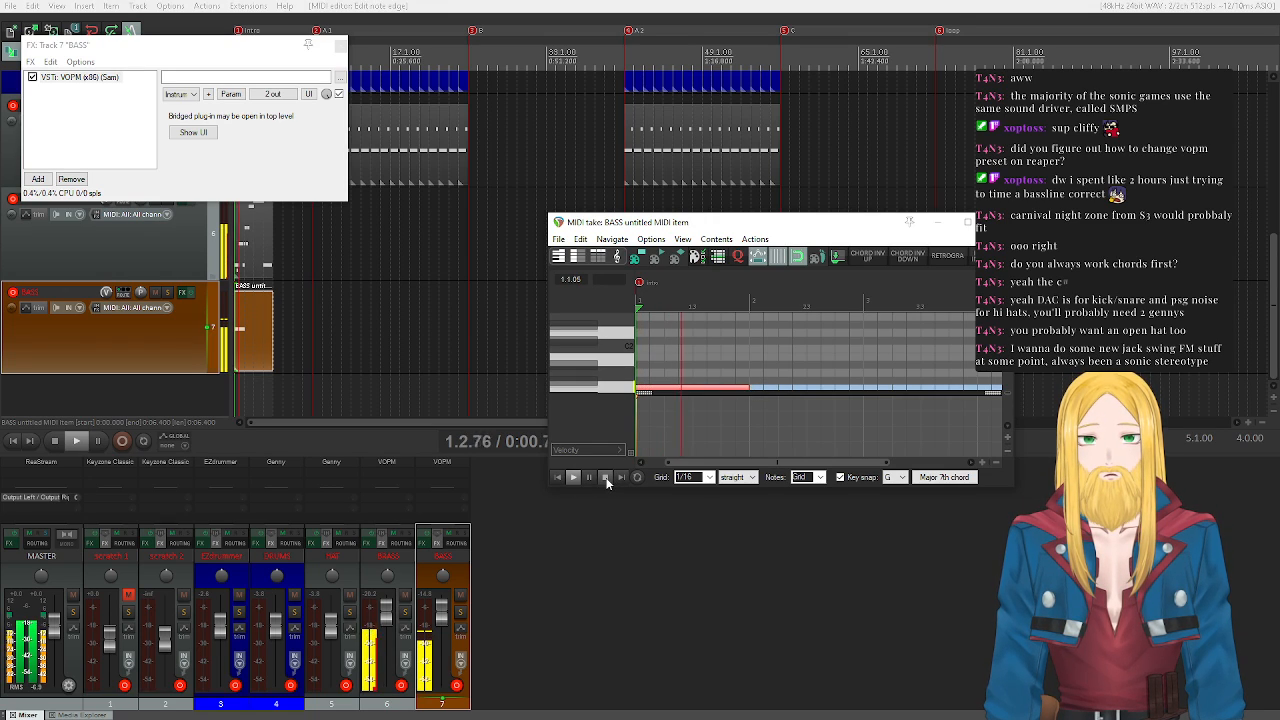
{"action": "left_click", "coordinate": [605, 478]}
- Copy the bar 1 bass note to bar 2, pitched at D2, and play the two bars
{"action": "scroll", "coordinate": [608, 350], "scroll_direction": "down", "scroll_amount": 1}
{"action": "scroll", "coordinate": [608, 350], "scroll_direction": "down", "scroll_amount": 1}
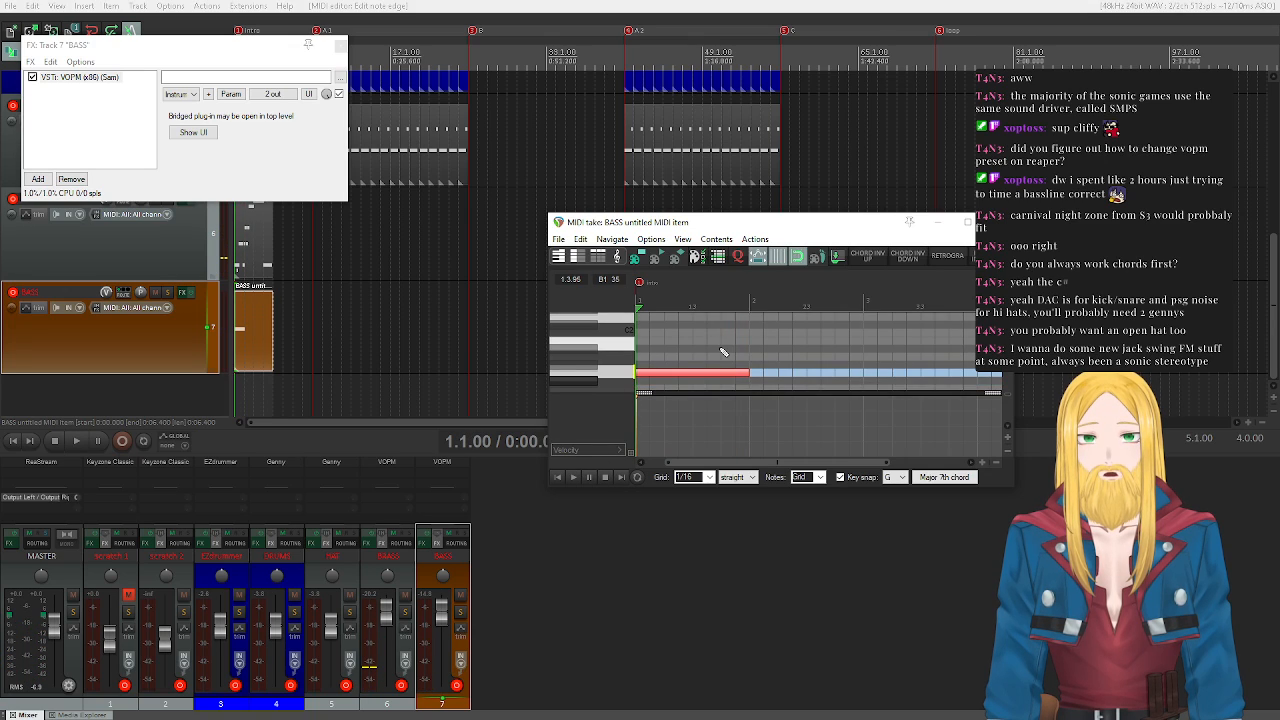
{"action": "scroll", "coordinate": [722, 352], "scroll_direction": "down", "scroll_amount": 4}
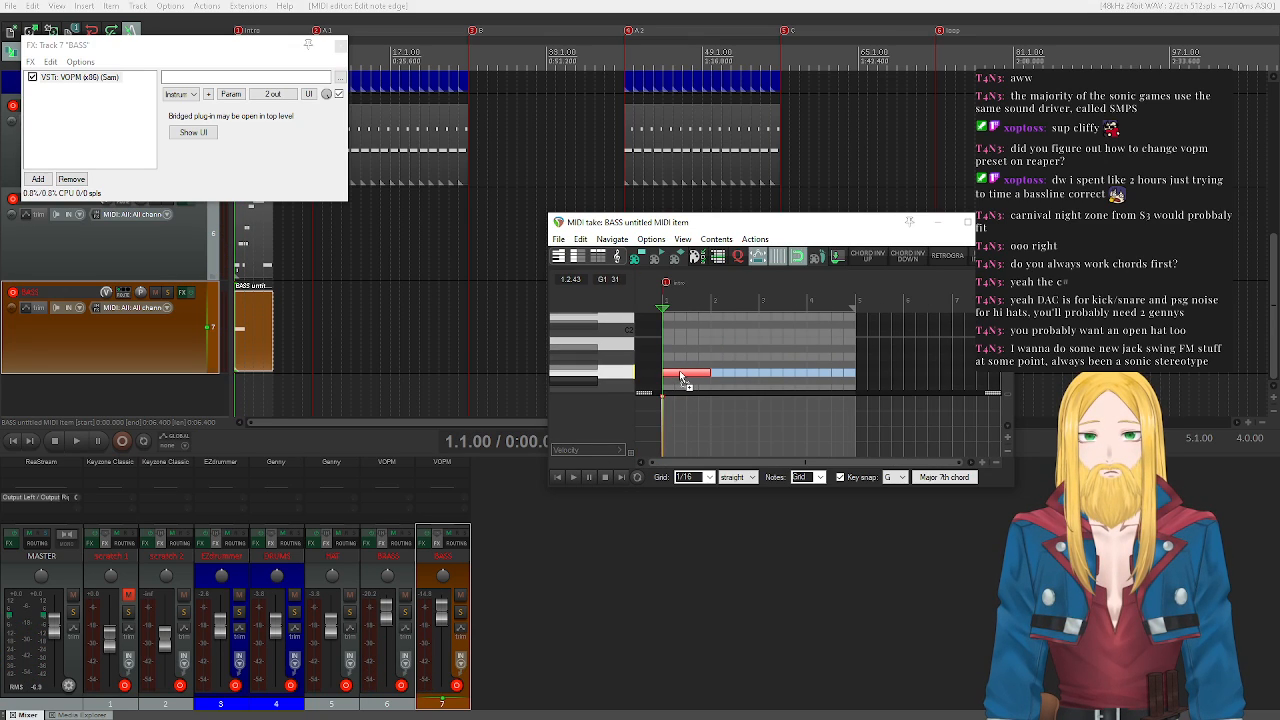
{"action": "left_click_drag", "start_coordinate": [682, 376], "coordinate": [724, 318]}
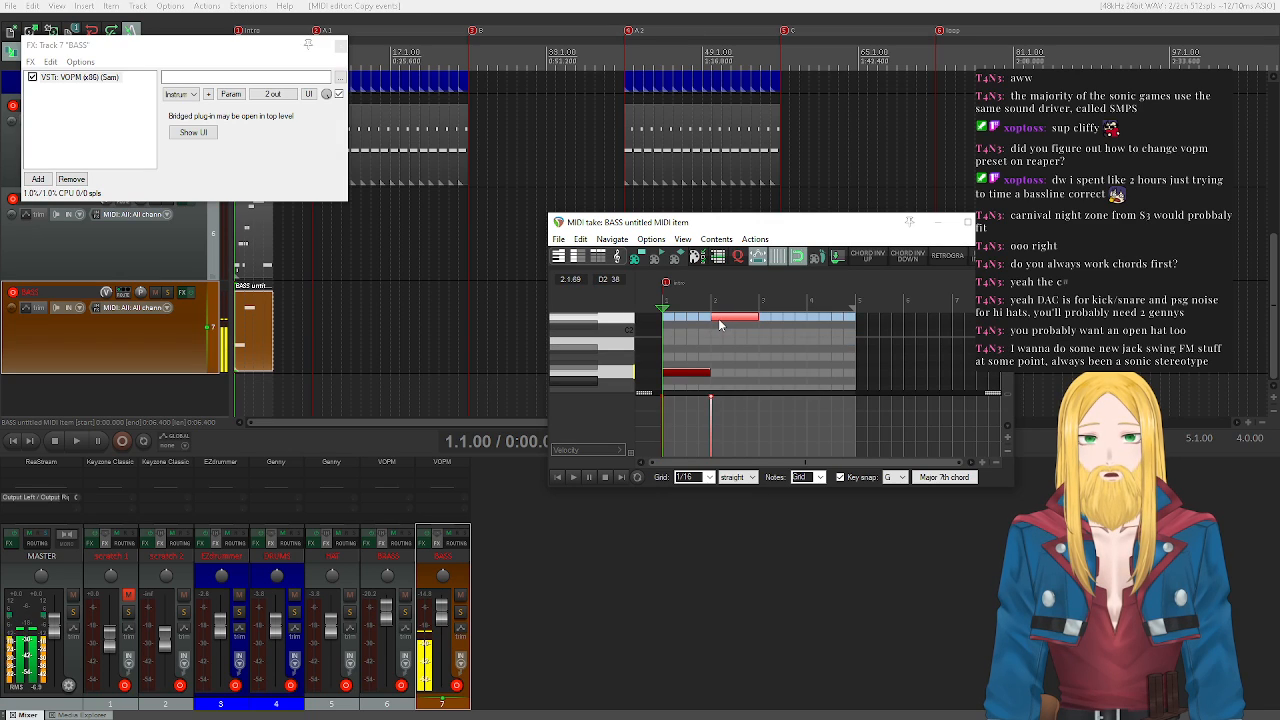
{"action": "left_click", "coordinate": [569, 477]}
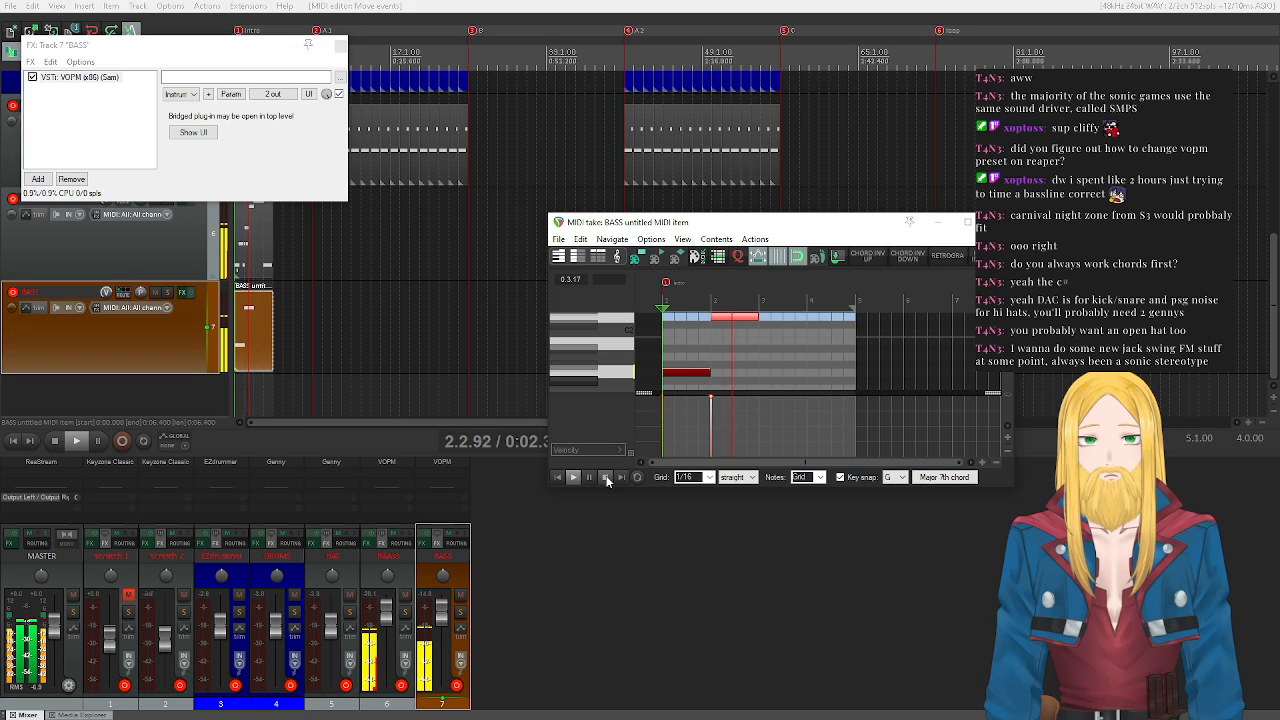
{"action": "left_click", "coordinate": [605, 477]}
- Copy the D2 note to bar 3 at a higher pitch and the G1 note to bar 4, and play the bass line
{"action": "scroll", "coordinate": [590, 375], "scroll_direction": "up", "scroll_amount": 2}
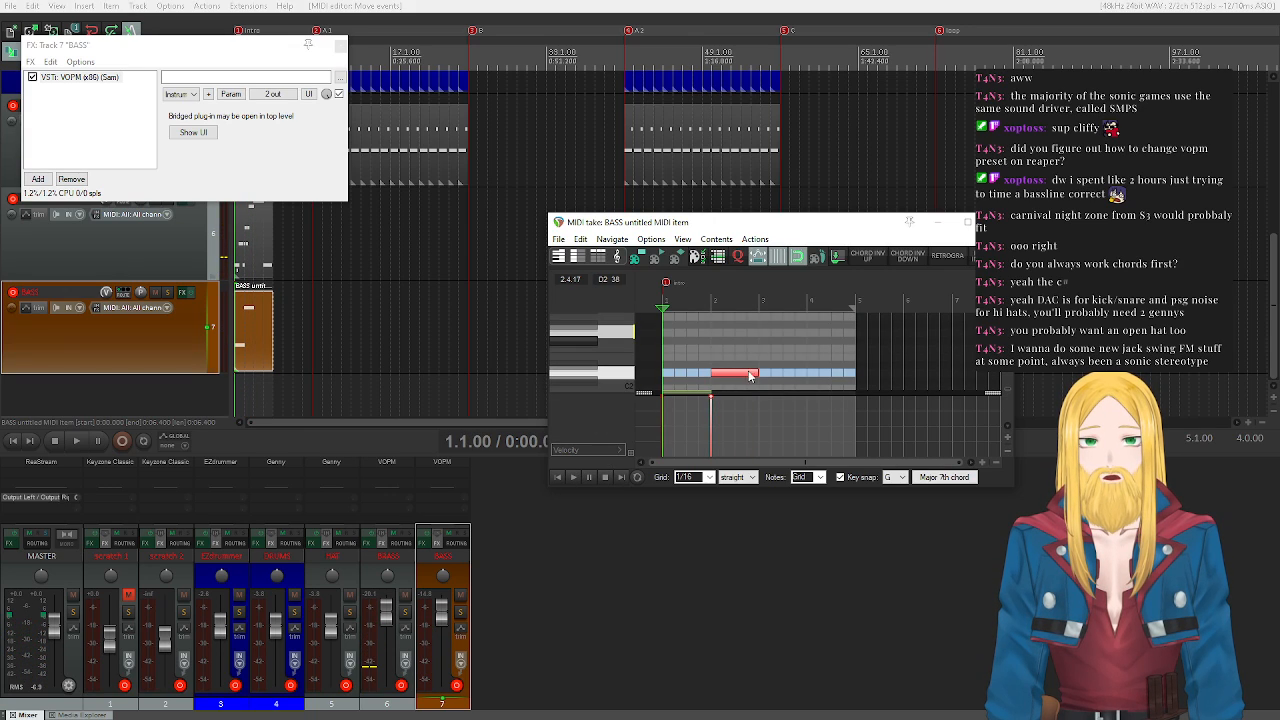
{"action": "left_click_drag", "start_coordinate": [740, 373], "coordinate": [795, 338]}
{"action": "scroll", "coordinate": [600, 366], "scroll_direction": "down", "scroll_amount": 3}
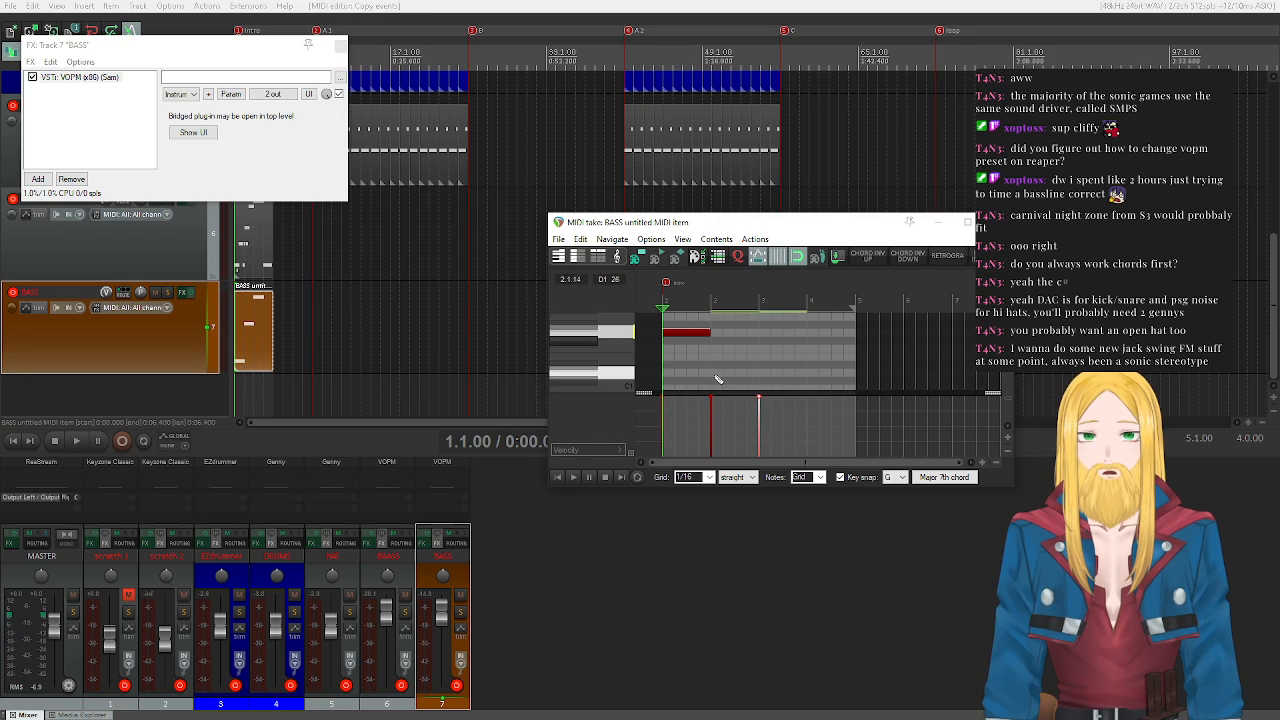
{"action": "left_click_drag", "start_coordinate": [682, 332], "coordinate": [826, 337]}
{"action": "left_click", "coordinate": [573, 477]}
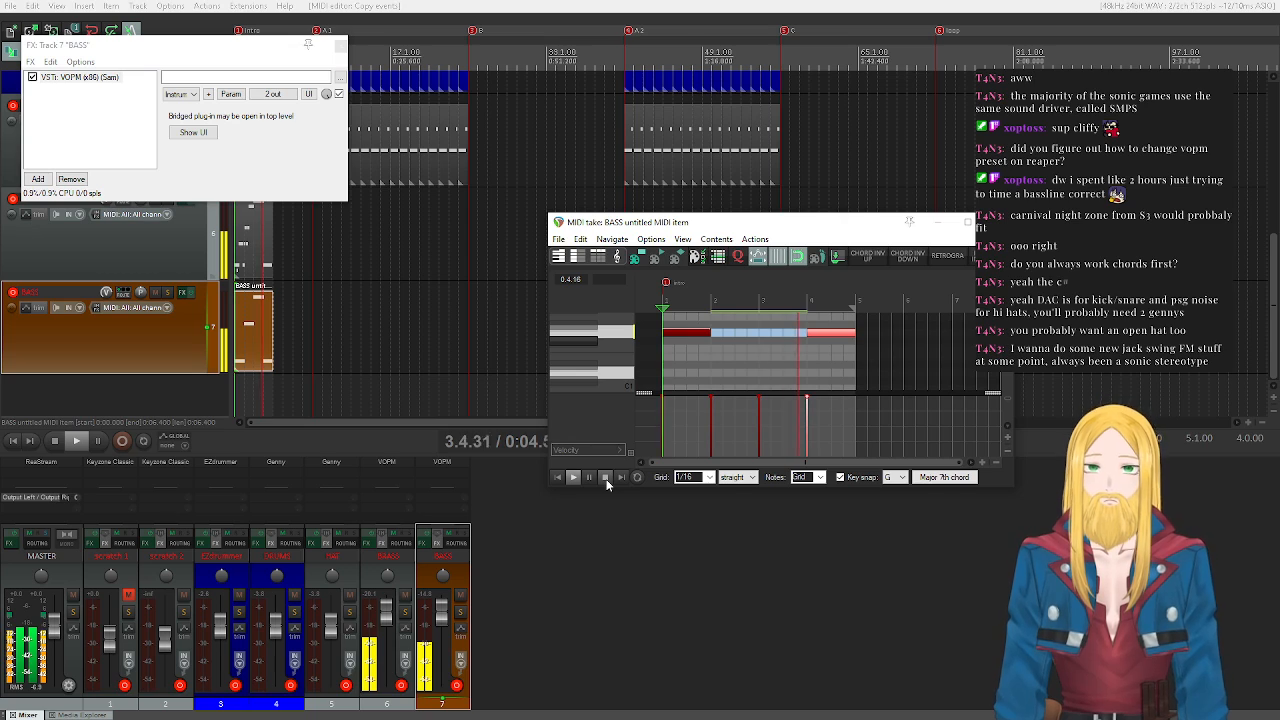
{"action": "left_click", "coordinate": [605, 478]}
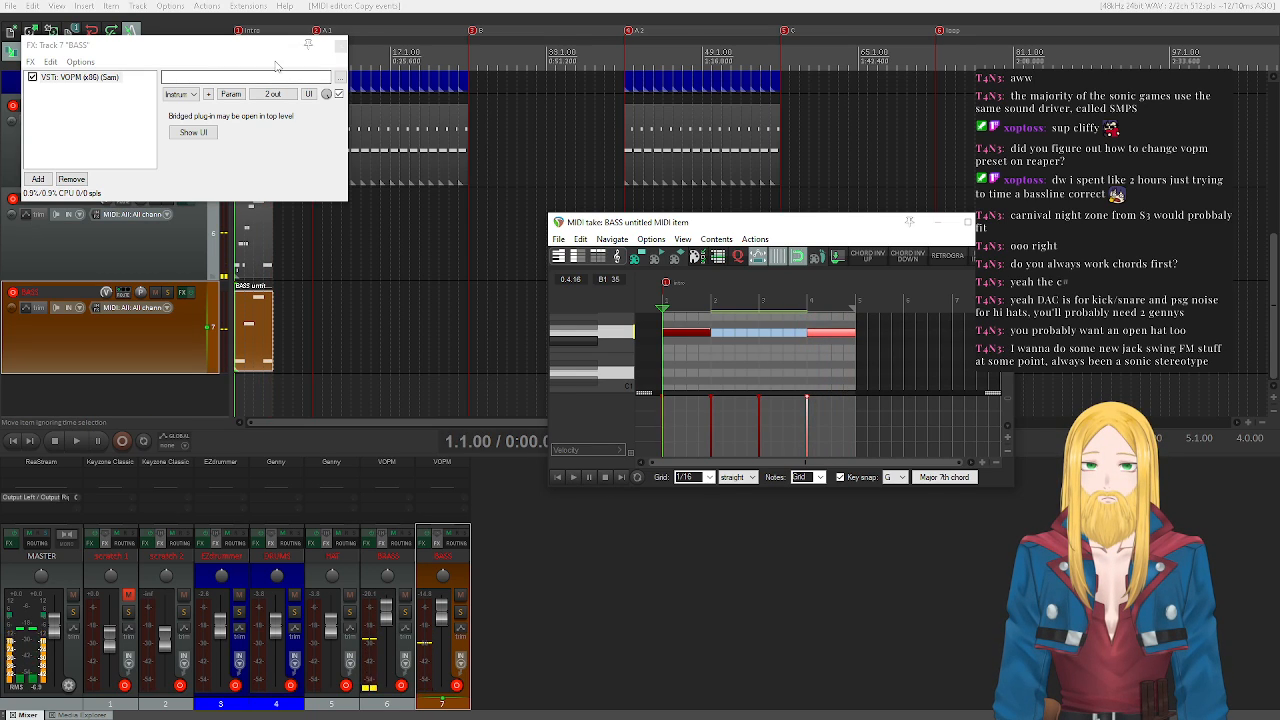
{"action": "left_click", "coordinate": [340, 45]}
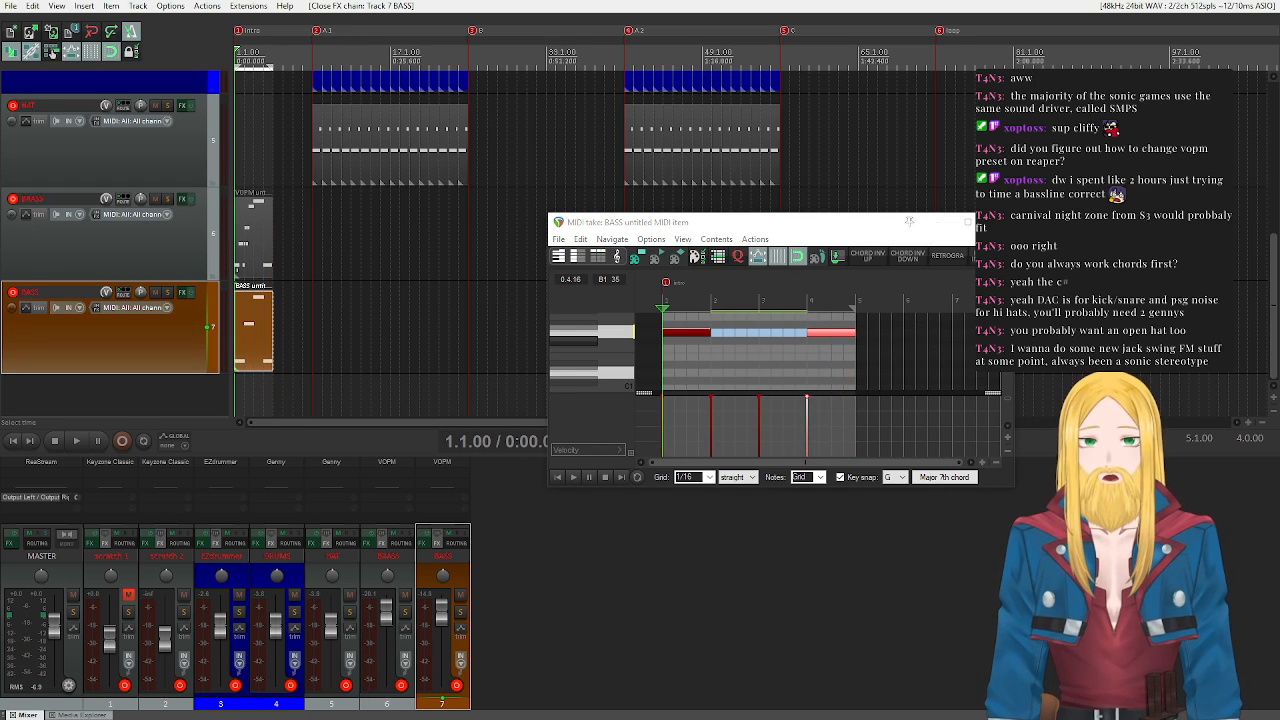
{"action": "left_click", "coordinate": [997, 222]}
- Insert an empty MIDI item over bars 1 to 4 on the DRUMS track and open it for editing
{"action": "scroll", "coordinate": [181, 250], "scroll_direction": "up", "scroll_amount": 3}
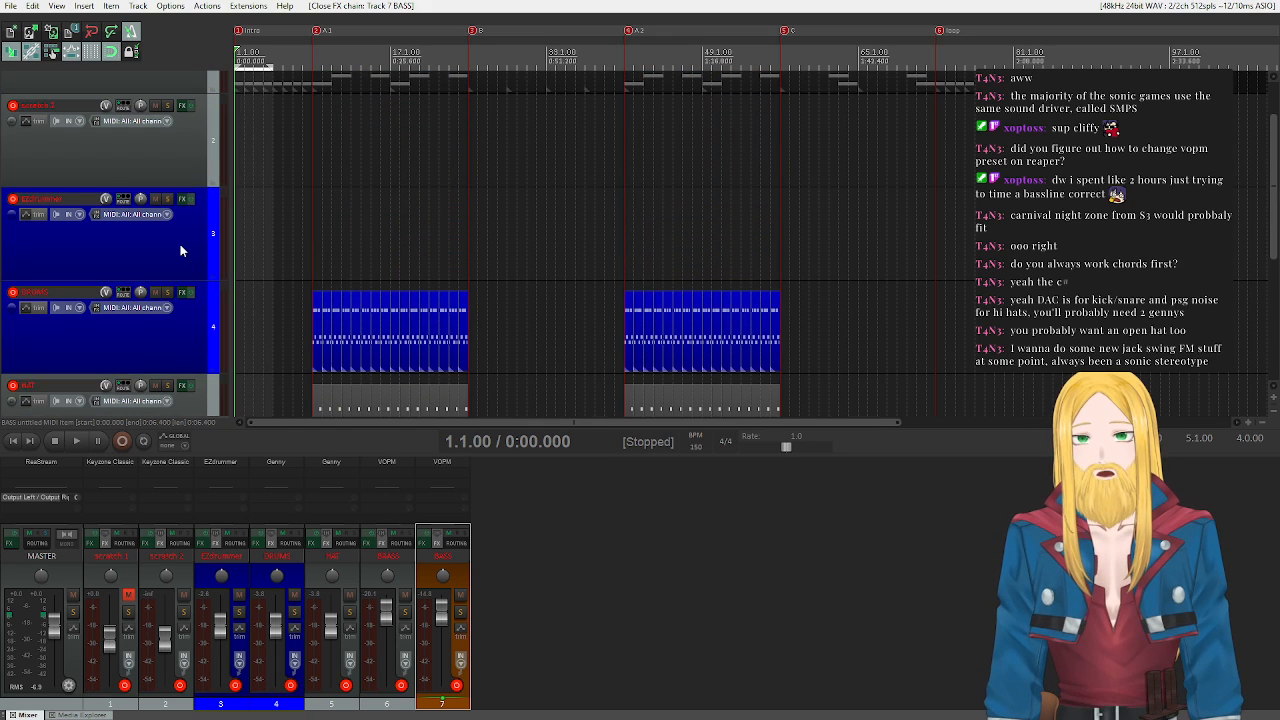
{"action": "scroll", "coordinate": [181, 250], "scroll_direction": "down", "scroll_amount": 1}
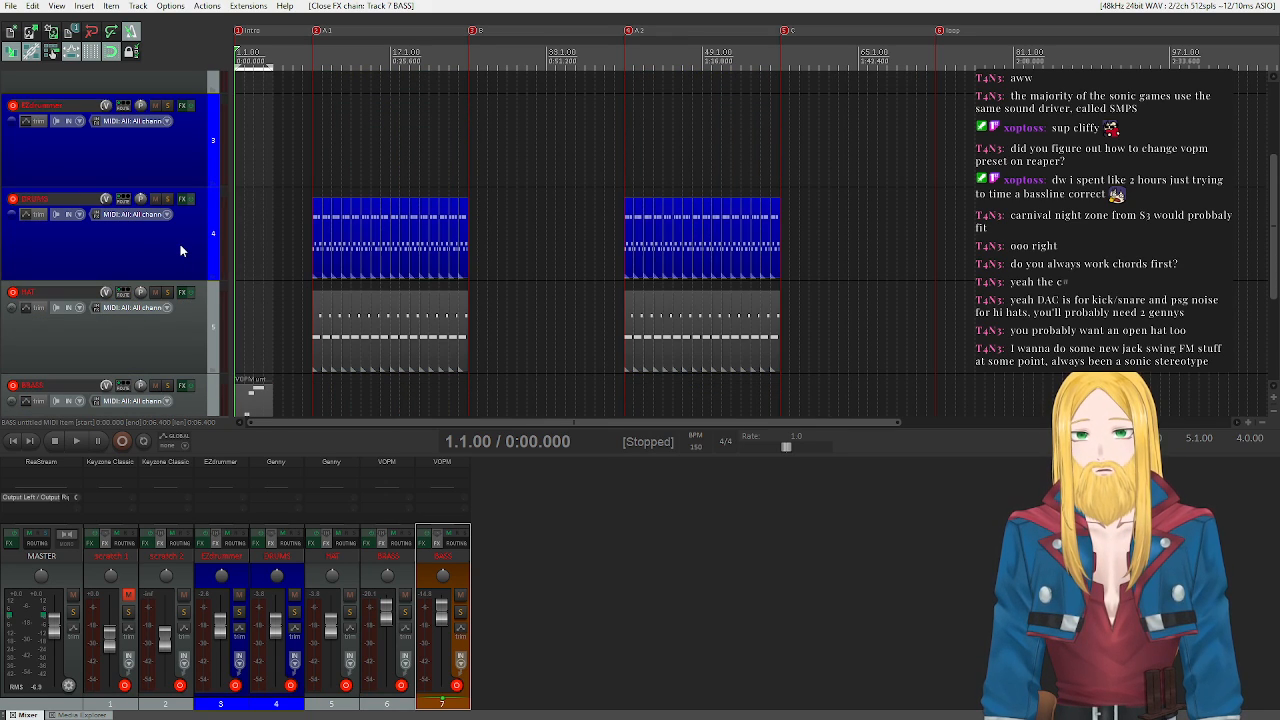
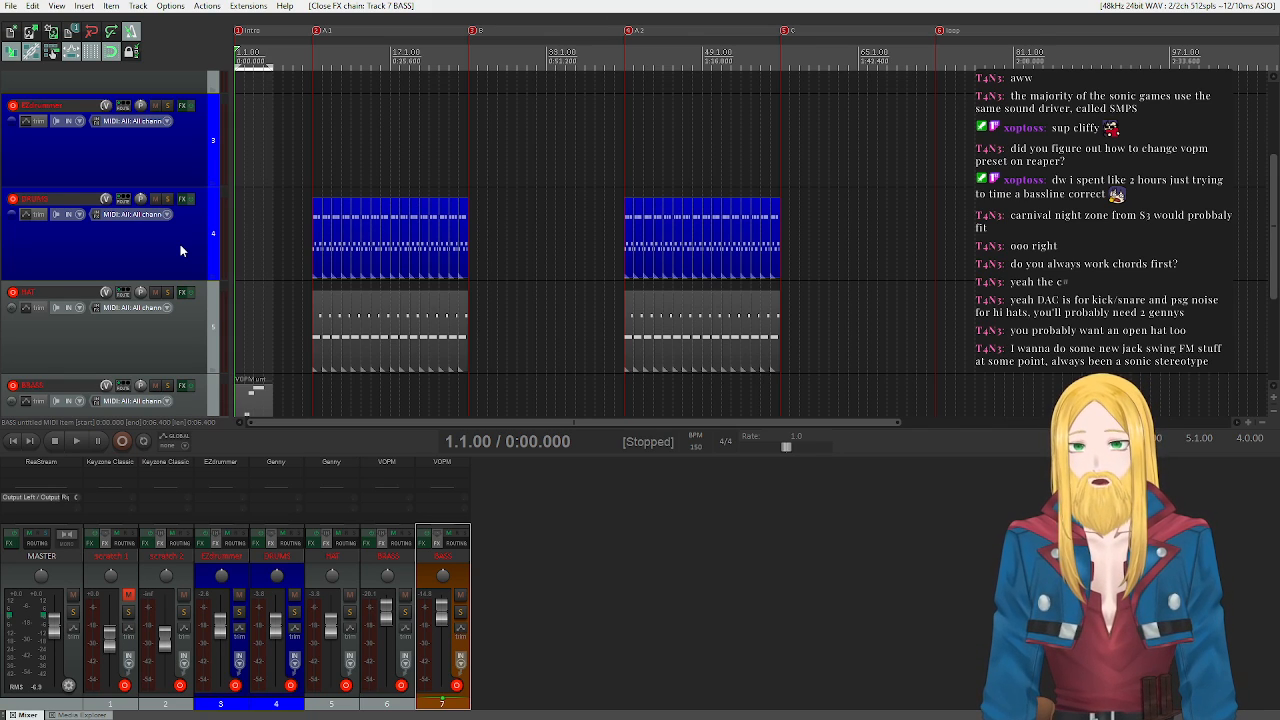
{"action": "scroll", "coordinate": [178, 257], "scroll_direction": "down", "scroll_amount": 2}
{"action": "scroll", "coordinate": [156, 297], "scroll_direction": "up", "scroll_amount": 2}
{"action": "left_click", "coordinate": [134, 250]}
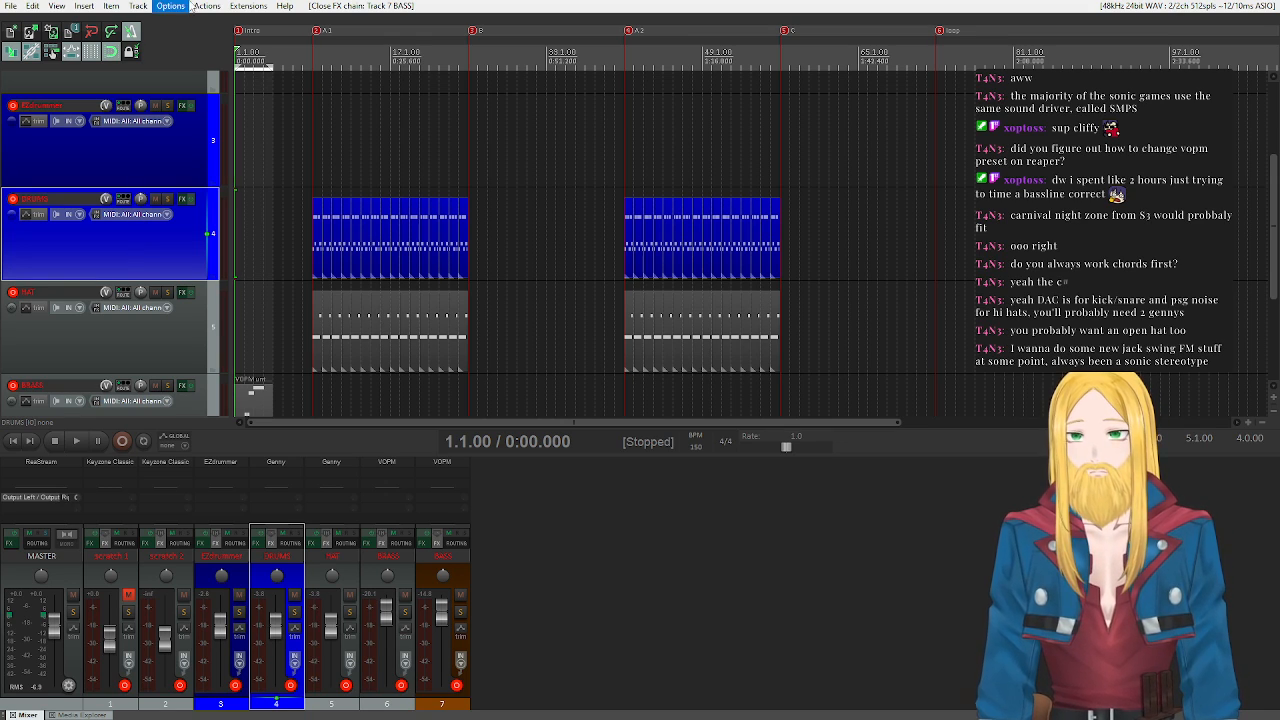
{"action": "left_click", "coordinate": [84, 6]}
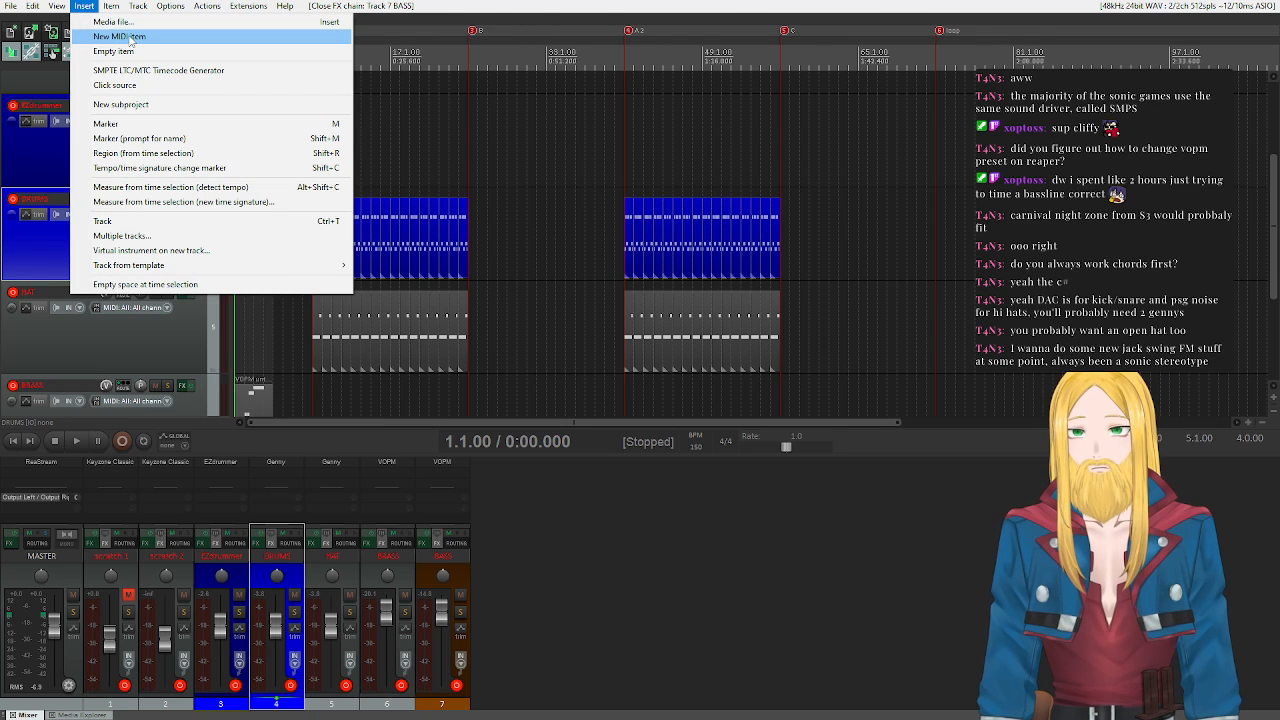
{"action": "left_click", "coordinate": [119, 36]}
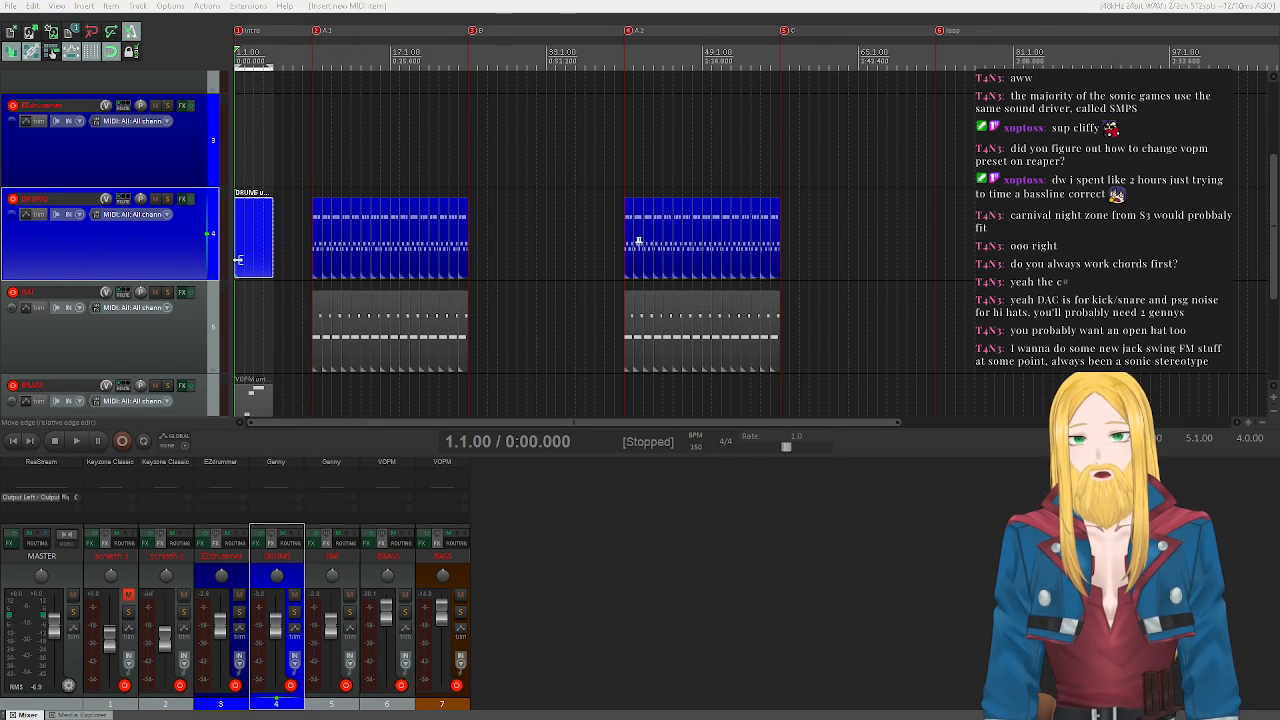
{"action": "double_click", "coordinate": [240, 256]}
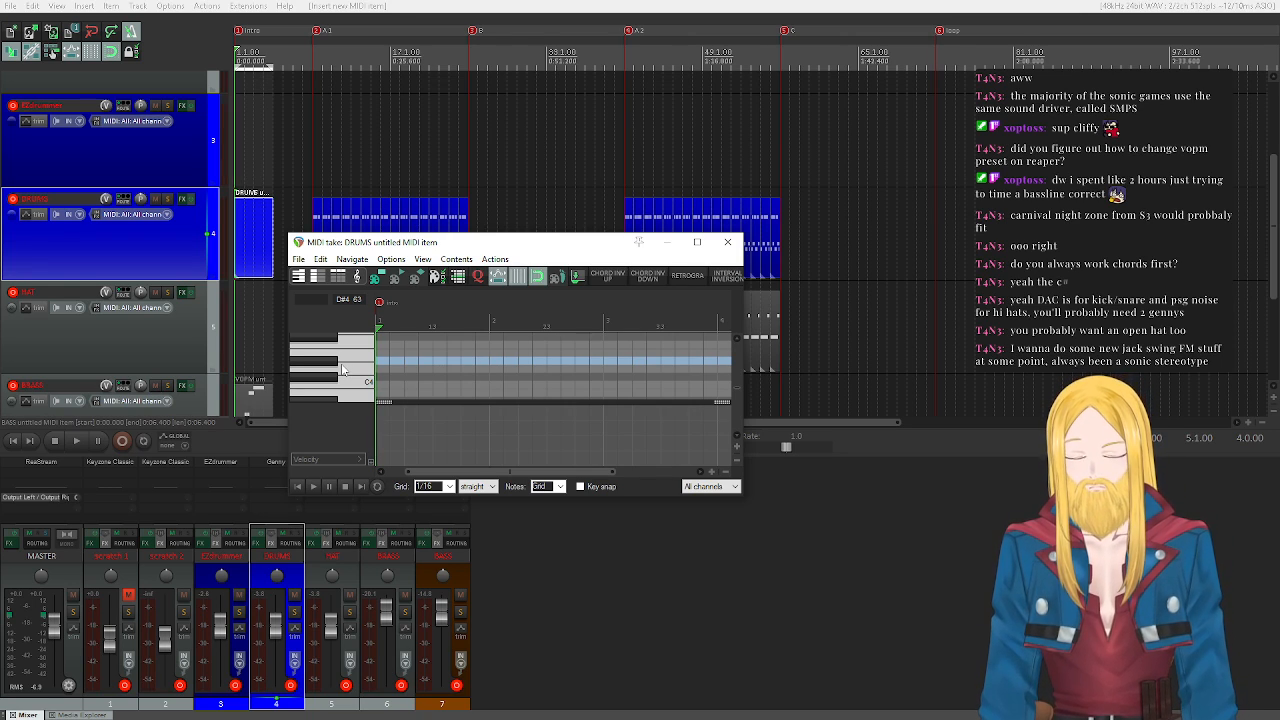
- Audition the DRUMS track's sounds across the lower keys, including F#2, F2, D2 and C2
{"action": "scroll", "coordinate": [342, 370], "scroll_direction": "down", "scroll_amount": 1}
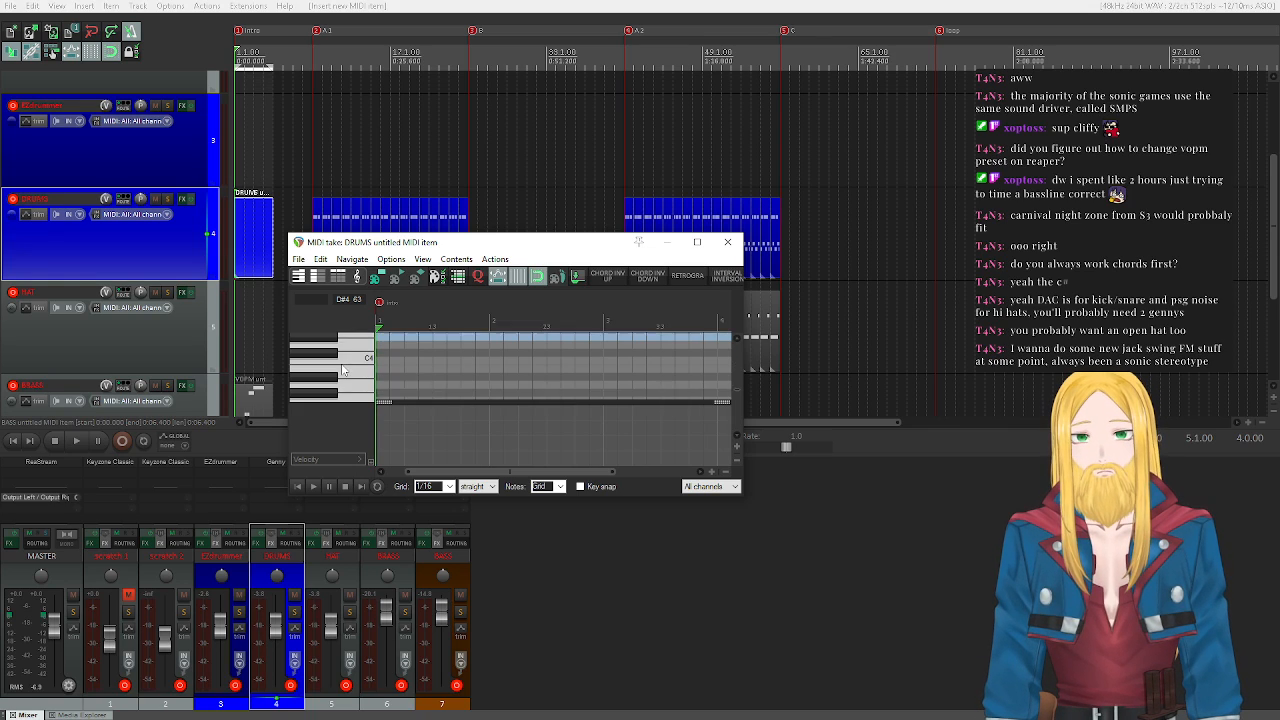
{"action": "scroll", "coordinate": [342, 370], "scroll_direction": "down", "scroll_amount": 3}
{"action": "scroll", "coordinate": [342, 369], "scroll_direction": "up", "scroll_amount": 3}
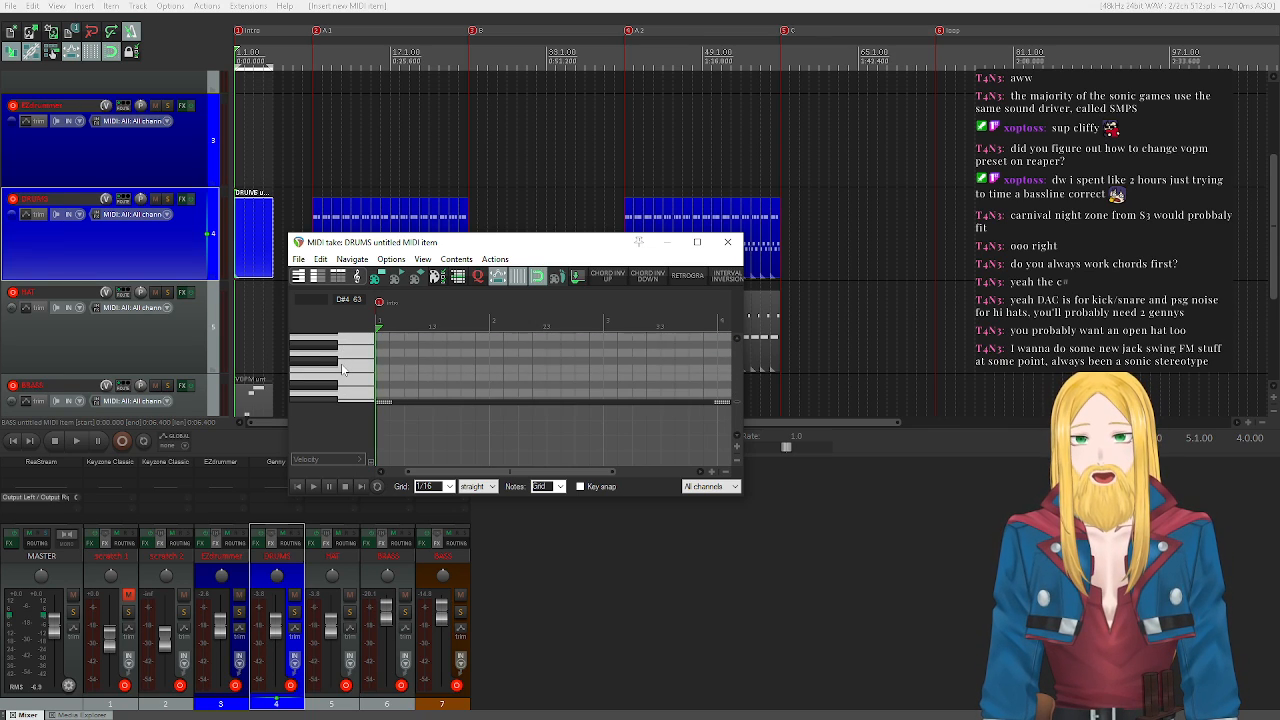
{"action": "scroll", "coordinate": [342, 369], "scroll_direction": "up", "scroll_amount": 2}
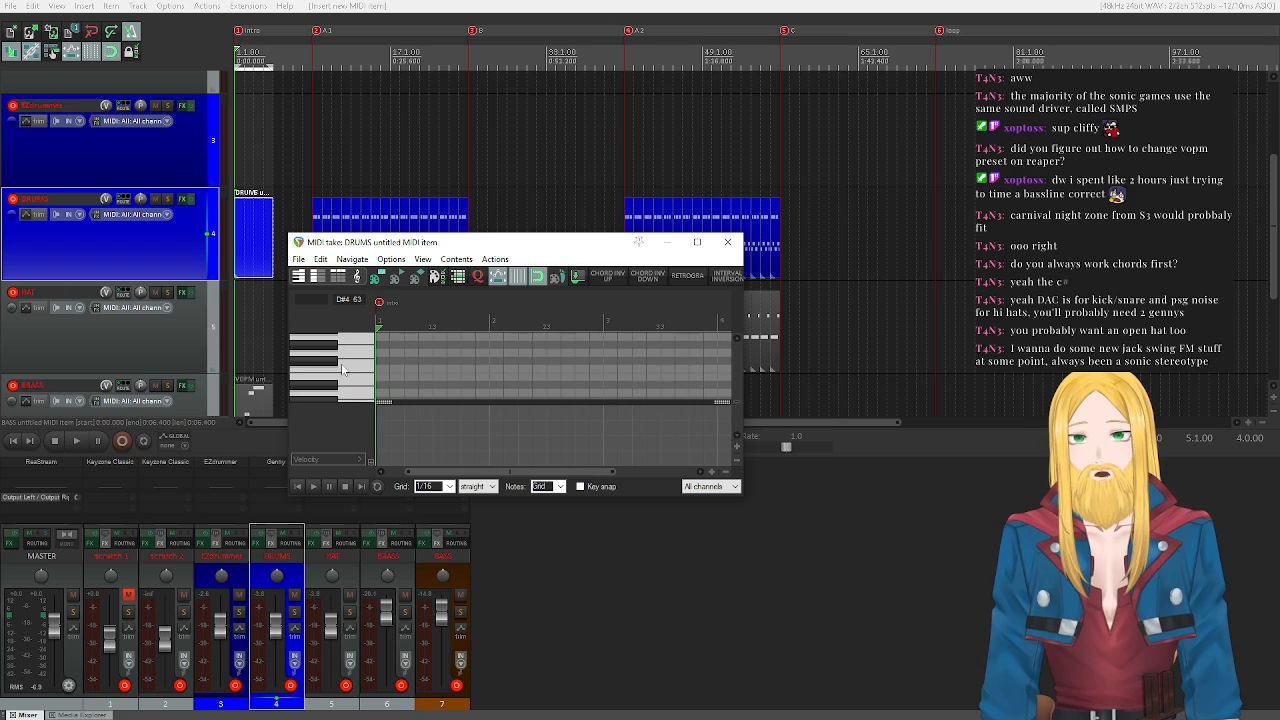
{"action": "left_click", "coordinate": [350, 377]}
{"action": "left_click", "coordinate": [353, 354]}
{"action": "left_click", "coordinate": [357, 364]}
{"action": "left_click", "coordinate": [355, 352]}
{"action": "left_click", "coordinate": [356, 366]}
{"action": "left_click", "coordinate": [356, 365]}
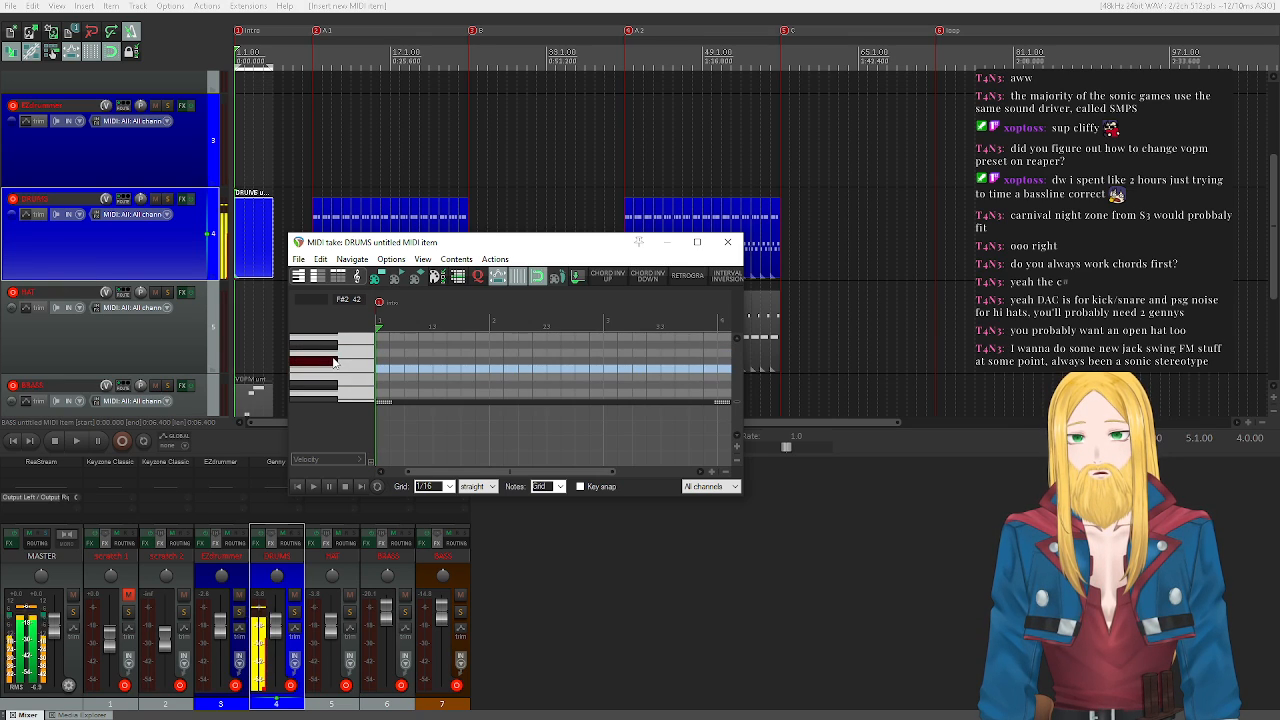
{"action": "left_click", "coordinate": [359, 371]}
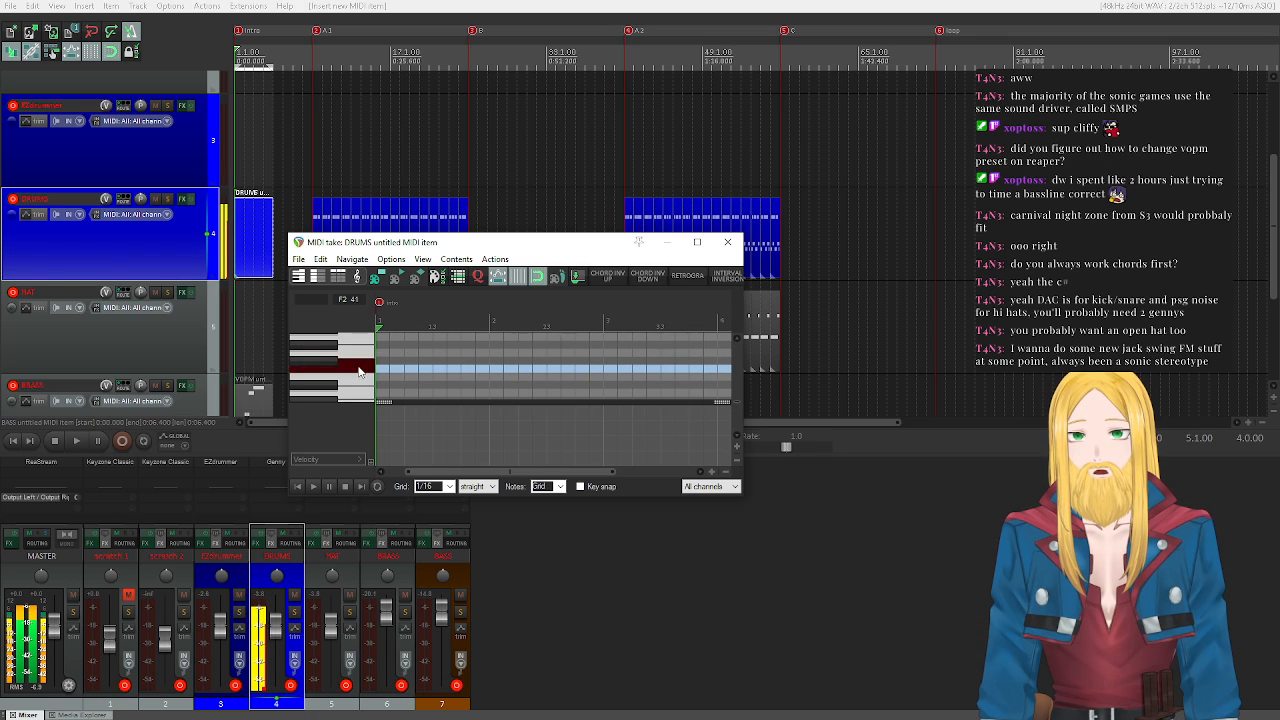
{"action": "scroll", "coordinate": [361, 371], "scroll_direction": "down", "scroll_amount": 3}
{"action": "left_click", "coordinate": [361, 366]}
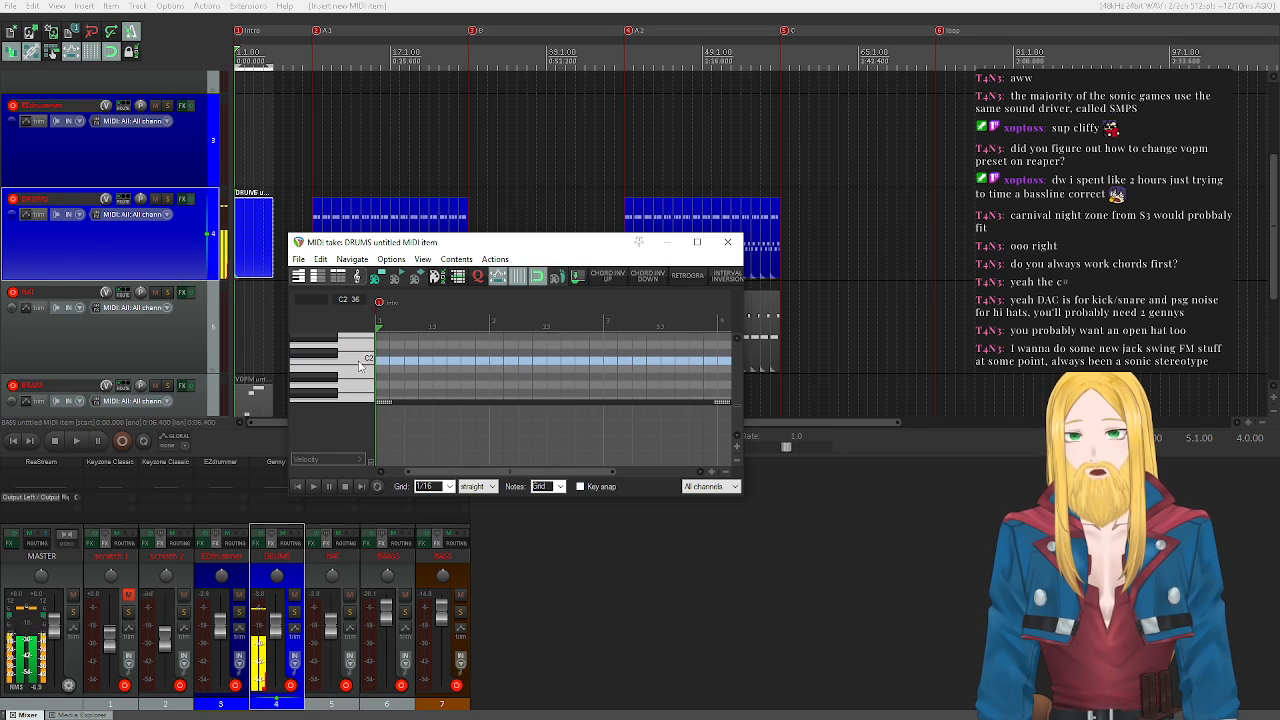
{"action": "left_click", "coordinate": [333, 352]}
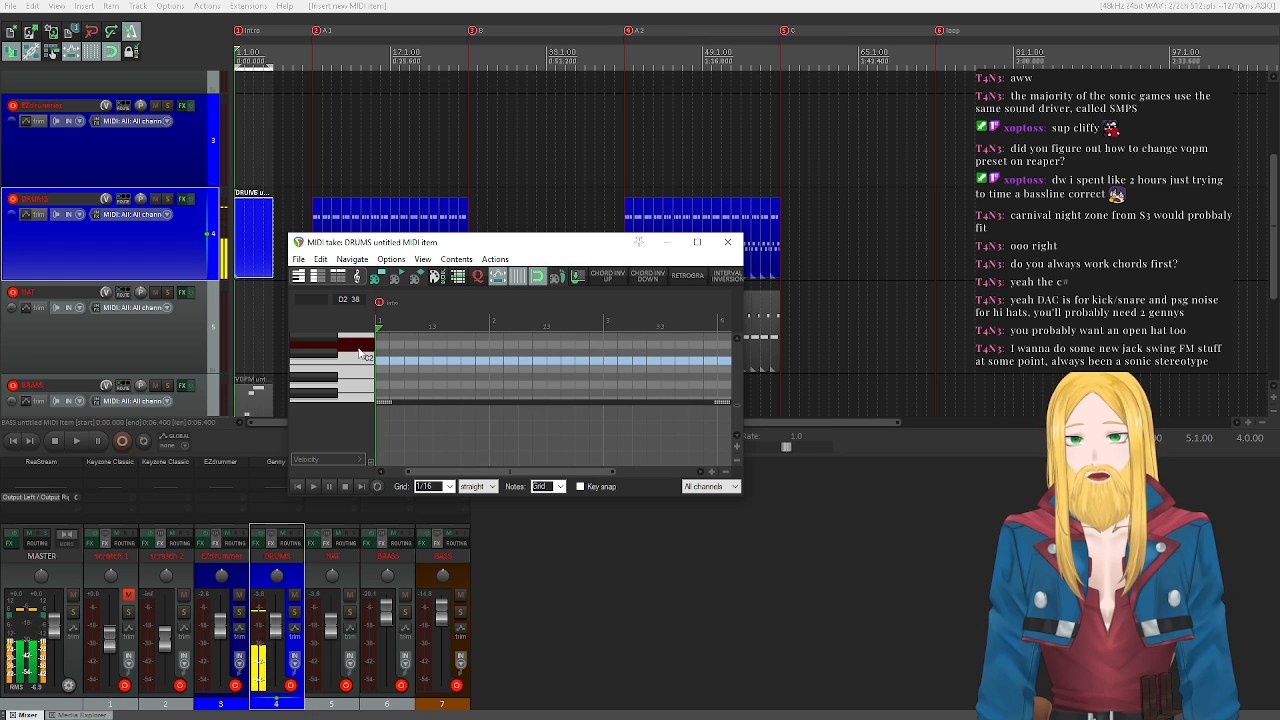
{"action": "left_click", "coordinate": [361, 366]}
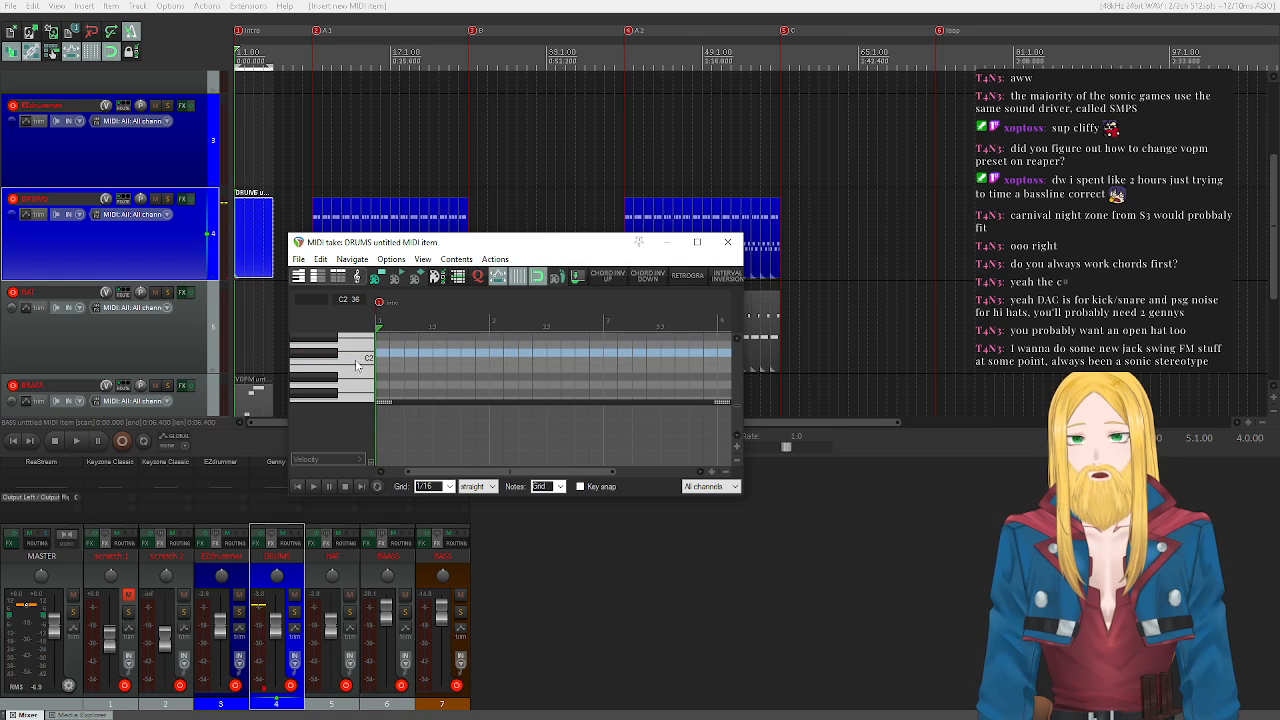
{"action": "left_click", "coordinate": [361, 366]}
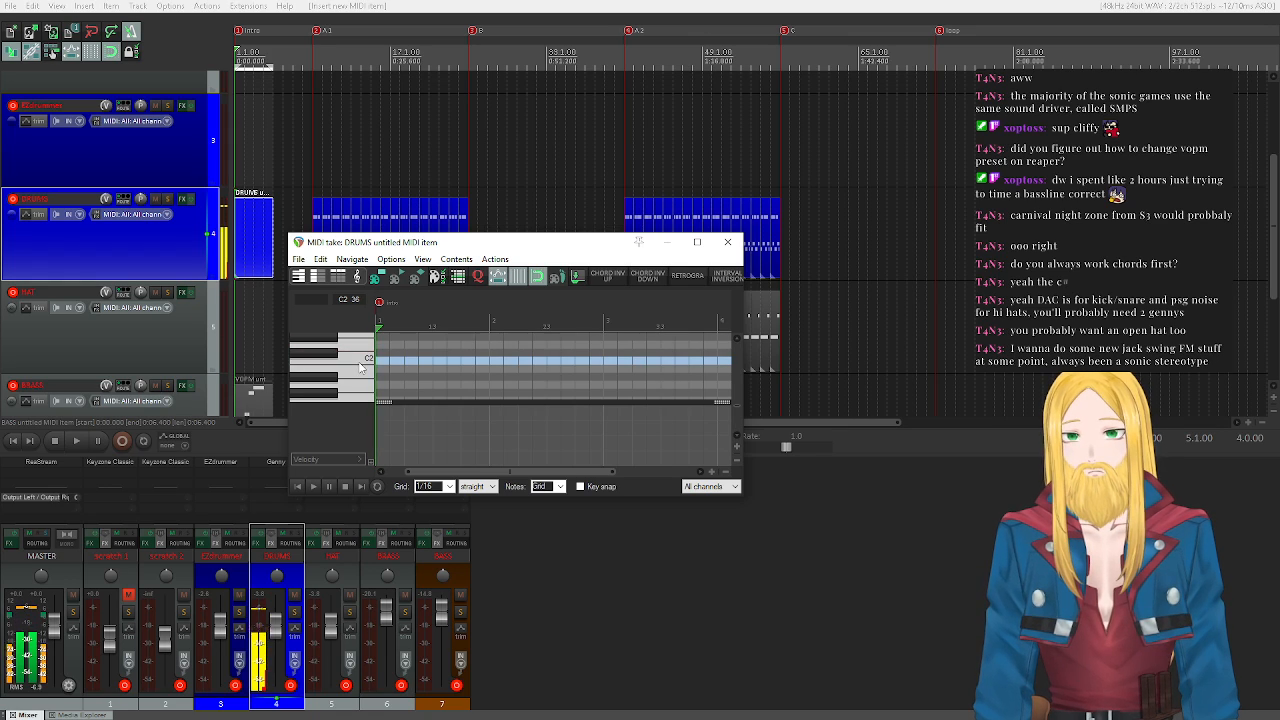
- Place an eighth-length C2 drum note and copy it onto all four beats of bar 1
{"action": "left_click", "coordinate": [381, 361]}
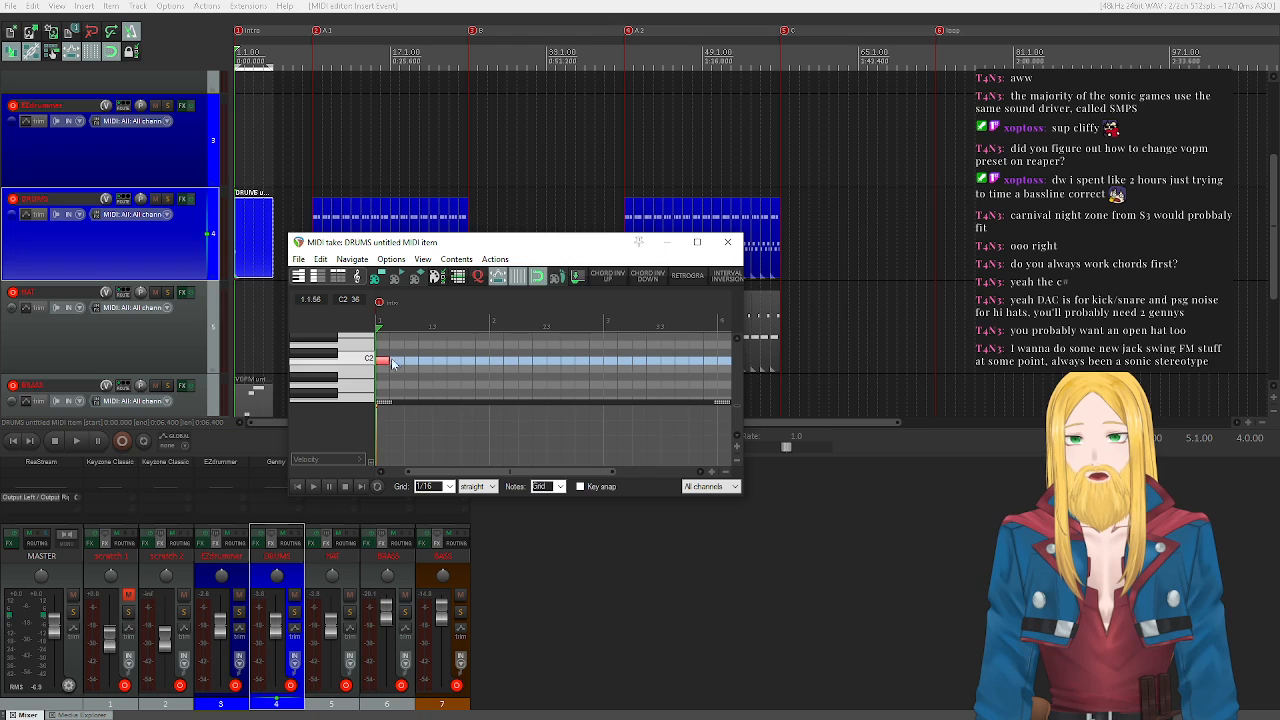
{"action": "left_click_drag", "start_coordinate": [388, 366], "coordinate": [410, 366]}
{"action": "left_click", "coordinate": [383, 360]}
{"action": "left_click_drag", "start_coordinate": [386, 367], "coordinate": [442, 372]}
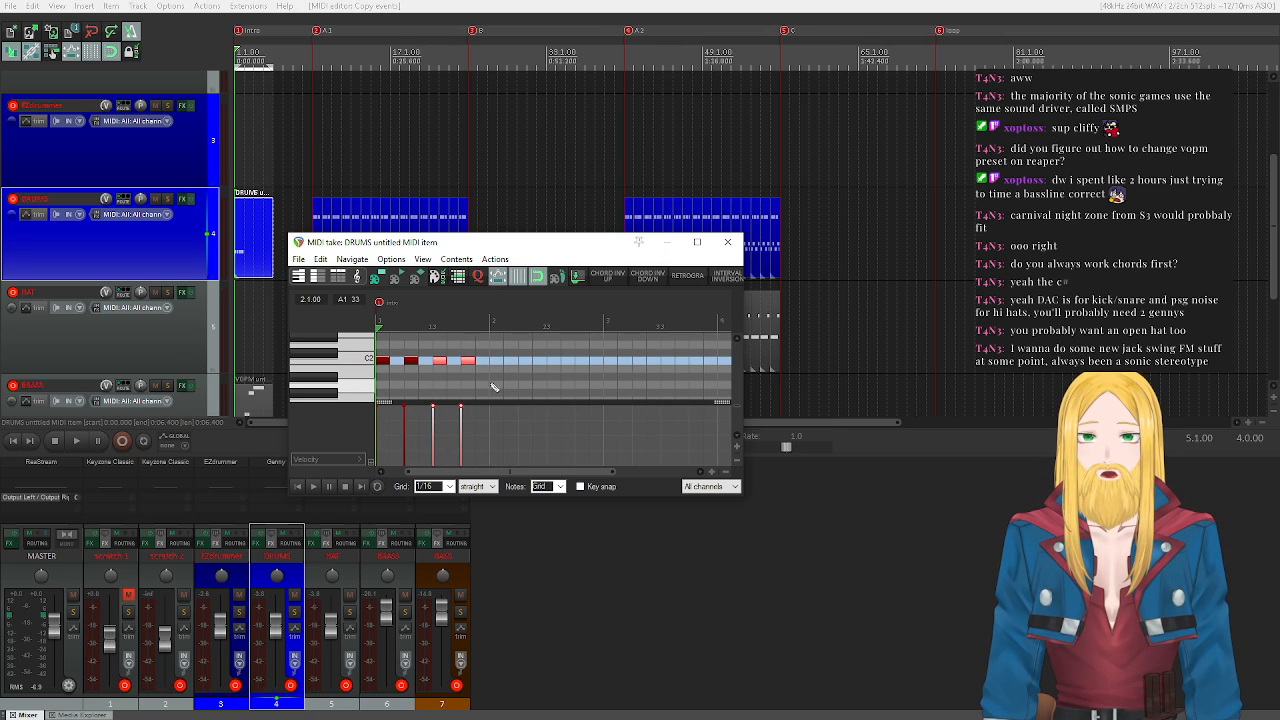
- Fill bar 2 with eight consecutive eighth-length C2 notes copied from the existing drum hits and play the pattern
{"action": "left_click", "coordinate": [311, 487]}
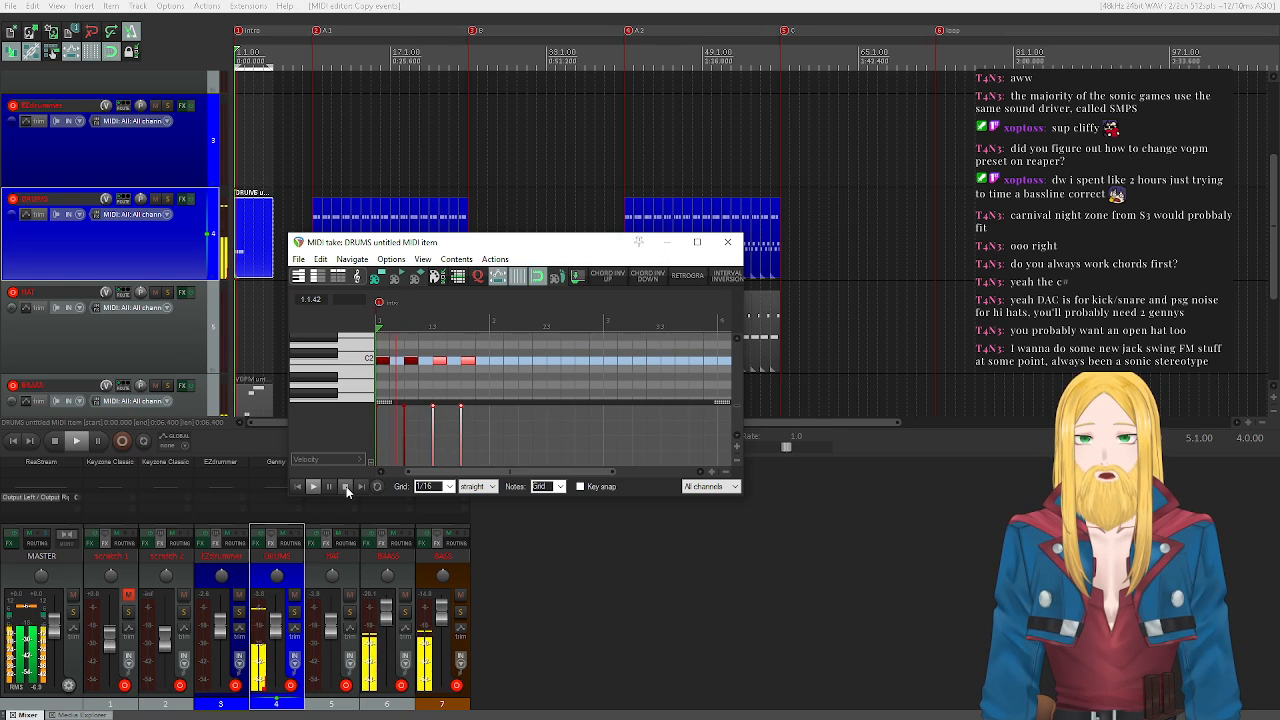
{"action": "mouse_move", "coordinate": [519, 380]}
{"action": "left_mouse_down"}
{"action": "mouse_move", "coordinate": [385, 344]}
{"action": "mouse_move", "coordinate": [440, 369]}
{"action": "mouse_move", "coordinate": [517, 372]}
{"action": "left_mouse_up"}
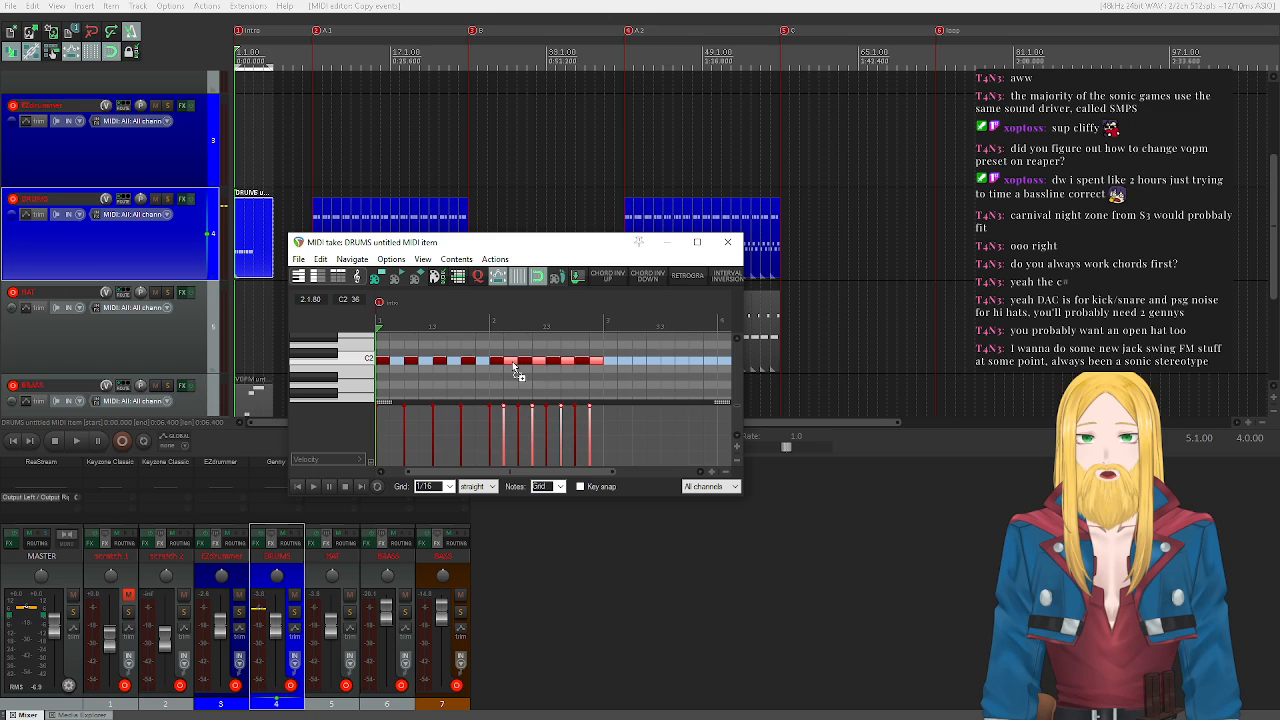
{"action": "left_click", "coordinate": [313, 486]}
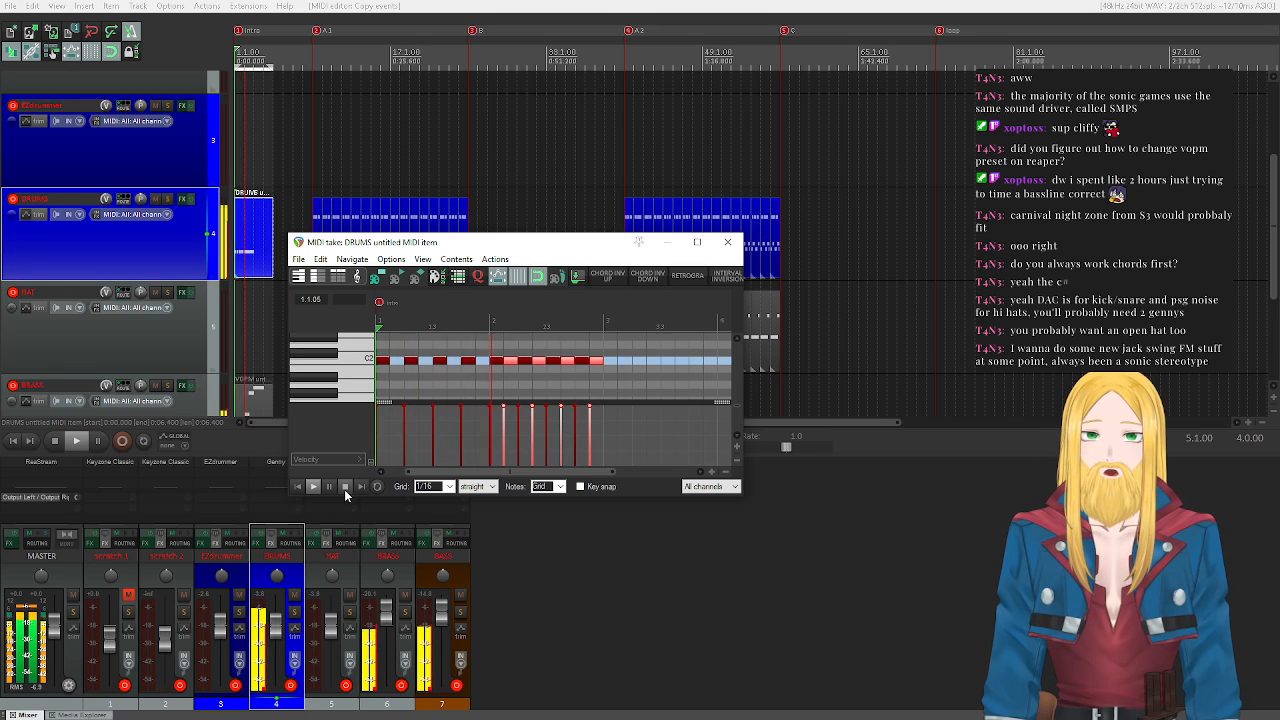
{"action": "left_click", "coordinate": [345, 488]}
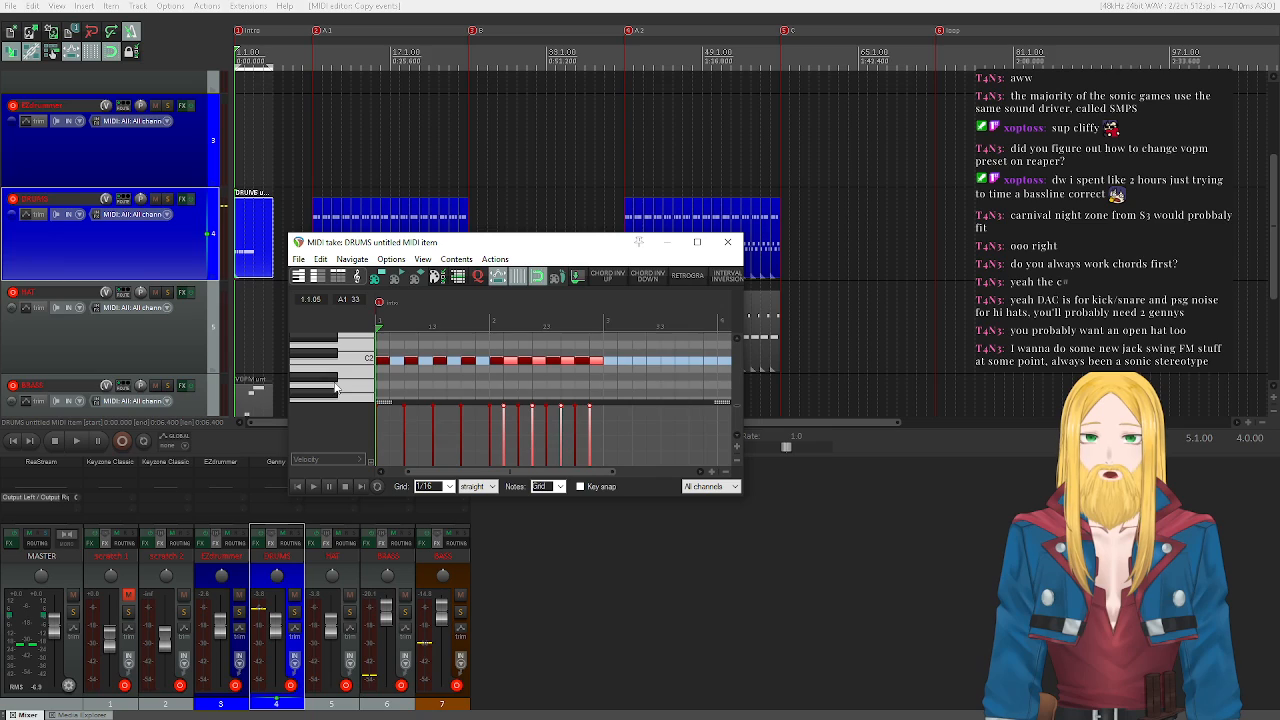
- Move bar 2's fifth and sixth notes up to G2 and its last two to F2, and play the fill
{"action": "scroll", "coordinate": [449, 390], "scroll_direction": "up", "scroll_amount": 1}
{"action": "left_click_drag", "start_coordinate": [613, 386], "coordinate": [551, 381]}
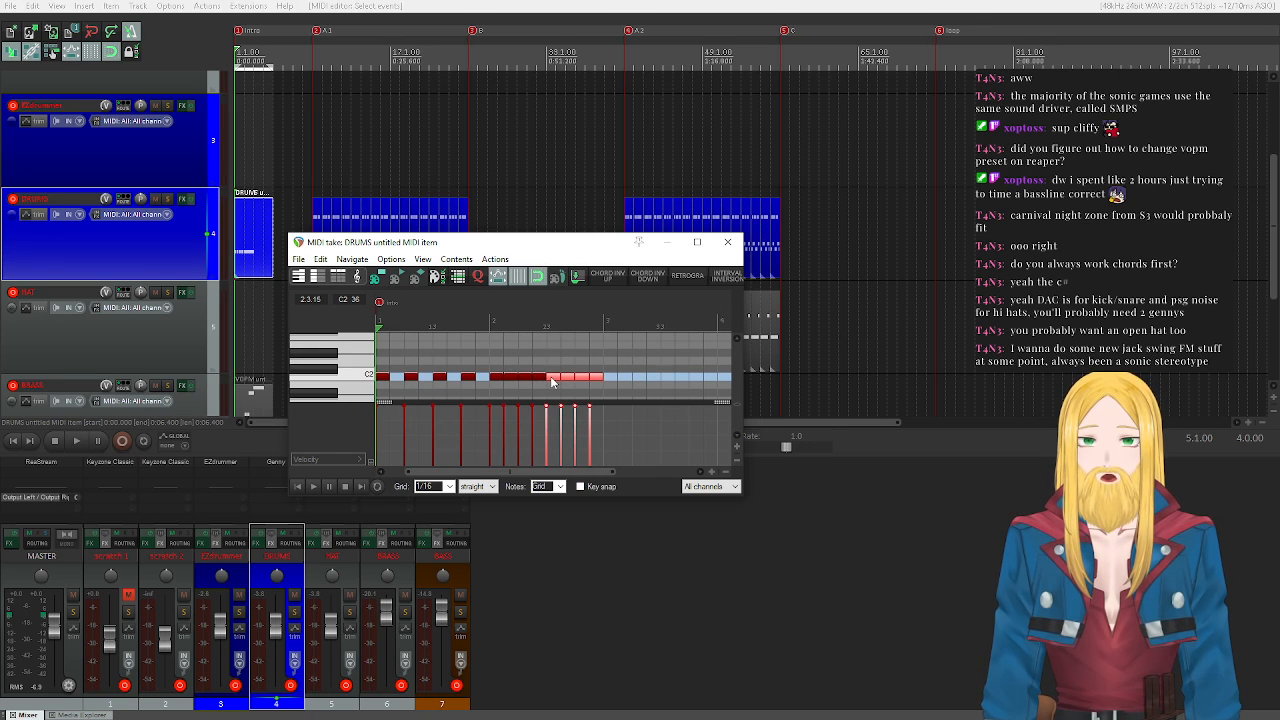
{"action": "left_click_drag", "start_coordinate": [551, 381], "coordinate": [551, 340]}
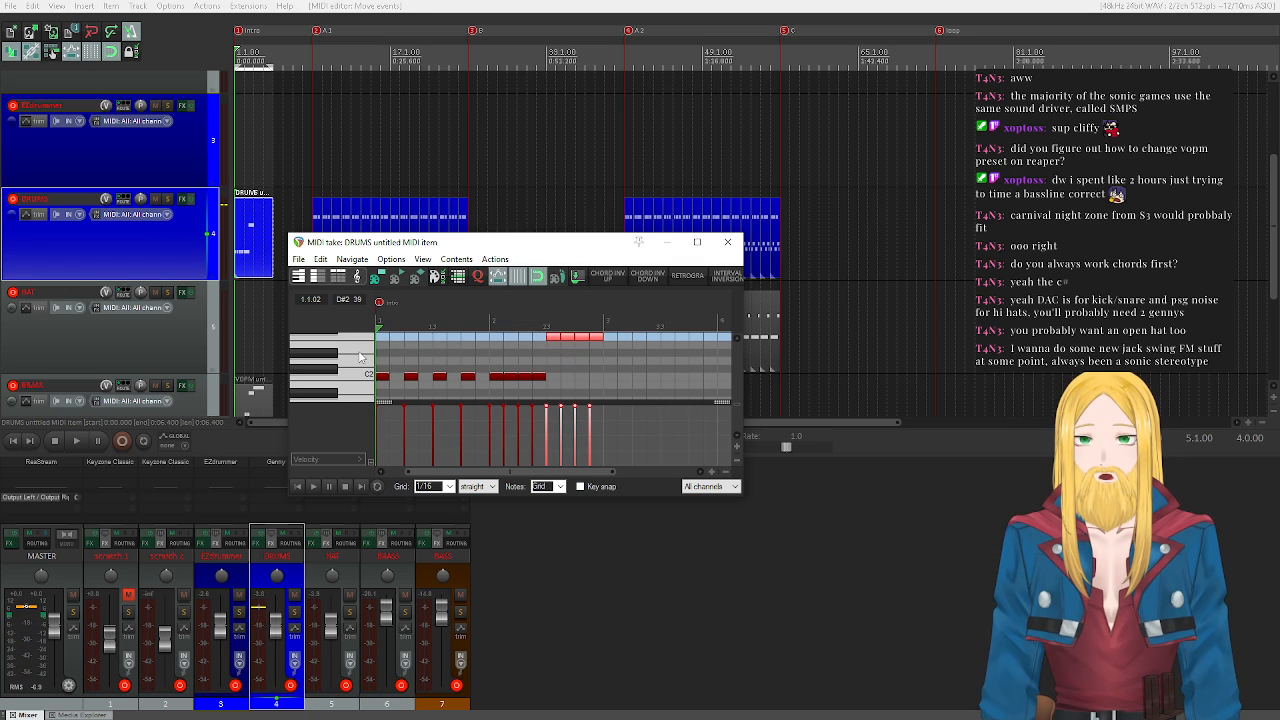
{"action": "scroll", "coordinate": [551, 360], "scroll_direction": "up", "scroll_amount": 2}
{"action": "left_click_drag", "start_coordinate": [551, 366], "coordinate": [580, 362]}
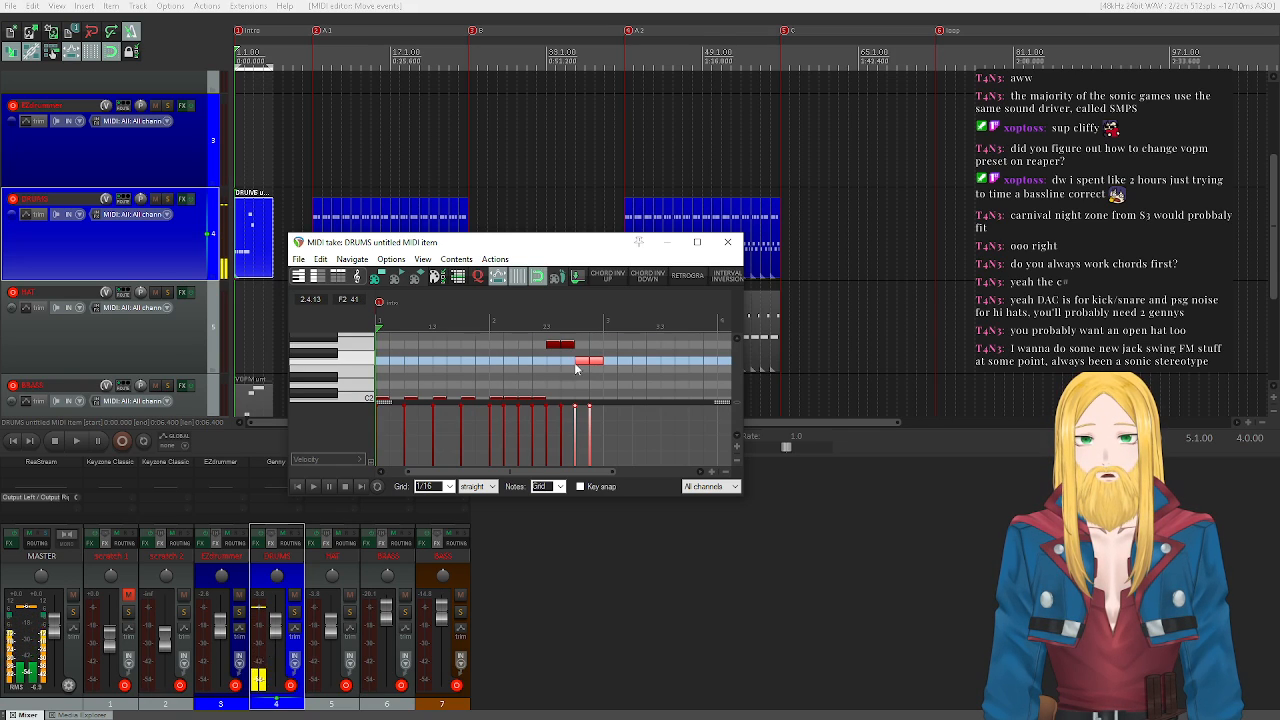
{"action": "left_click", "coordinate": [313, 486]}
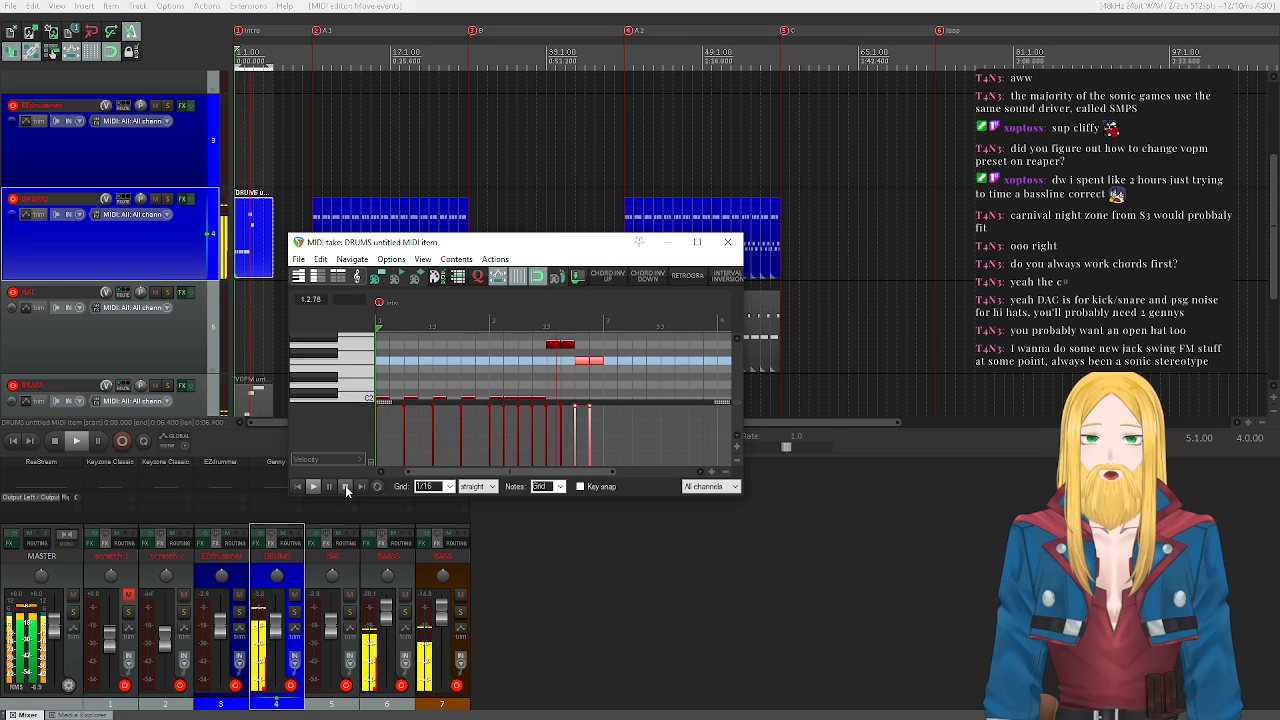
{"action": "left_click", "coordinate": [345, 487]}
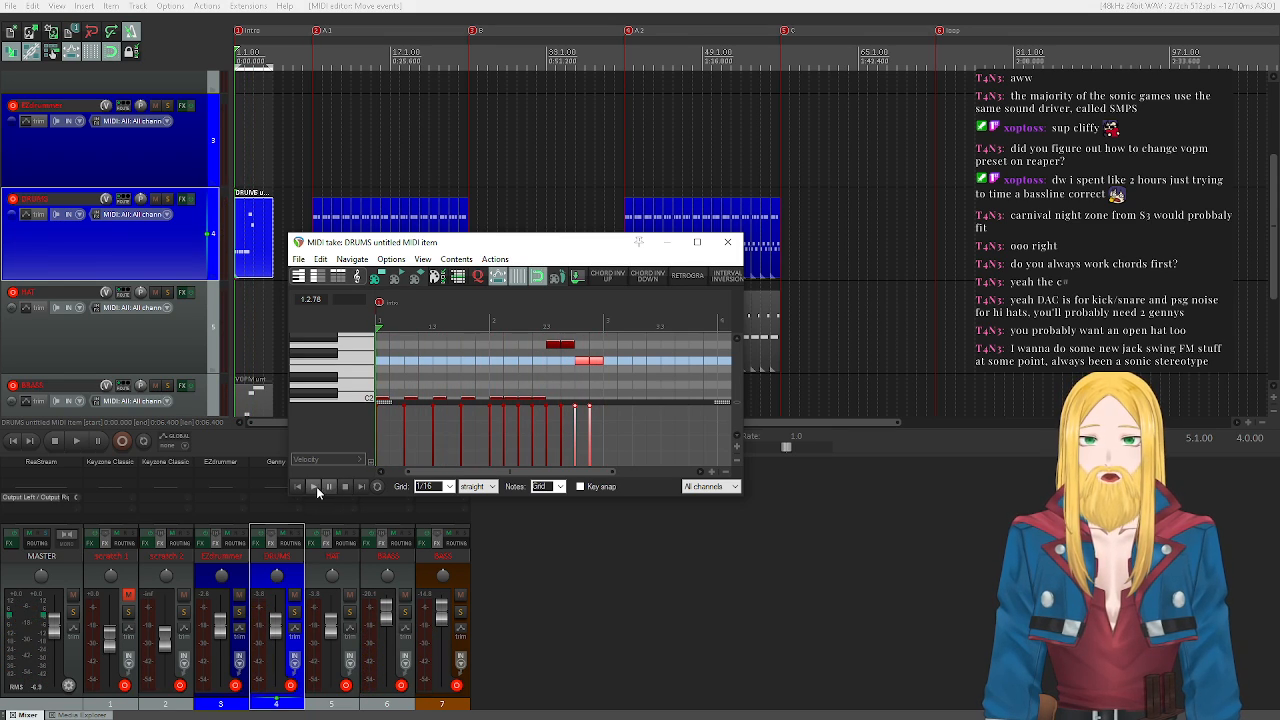
- Audition the DRUMS track's sounds on the higher keys, from G#2 up to C#3
{"action": "scroll", "coordinate": [345, 345], "scroll_direction": "up", "scroll_amount": 2}
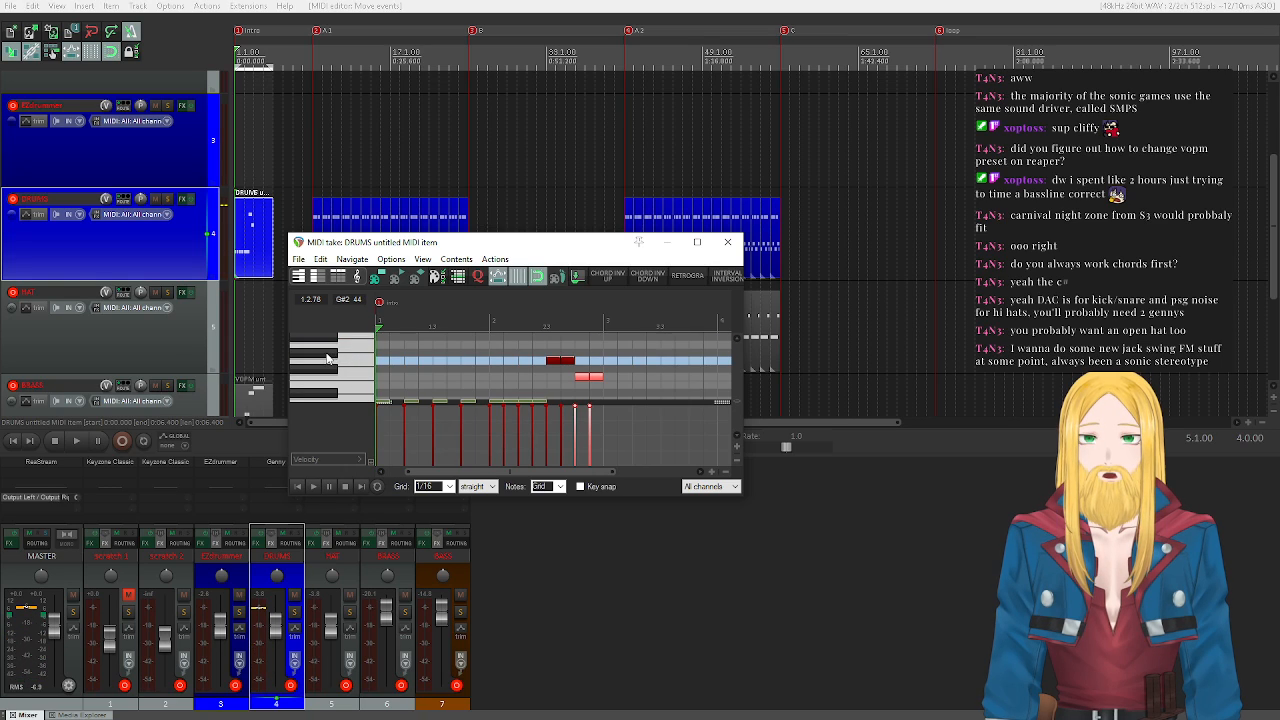
{"action": "left_click", "coordinate": [330, 342]}
{"action": "scroll", "coordinate": [345, 350], "scroll_direction": "up", "scroll_amount": 3}
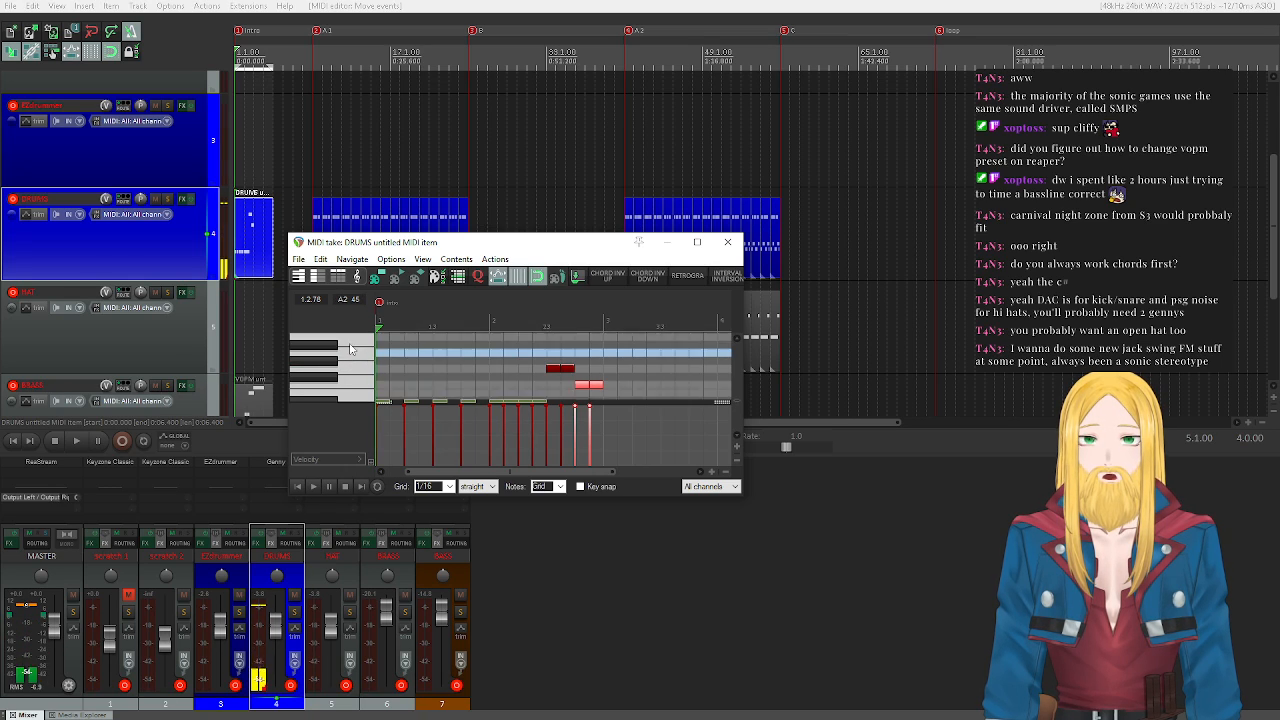
{"action": "scroll", "coordinate": [350, 350], "scroll_direction": "up", "scroll_amount": 2}
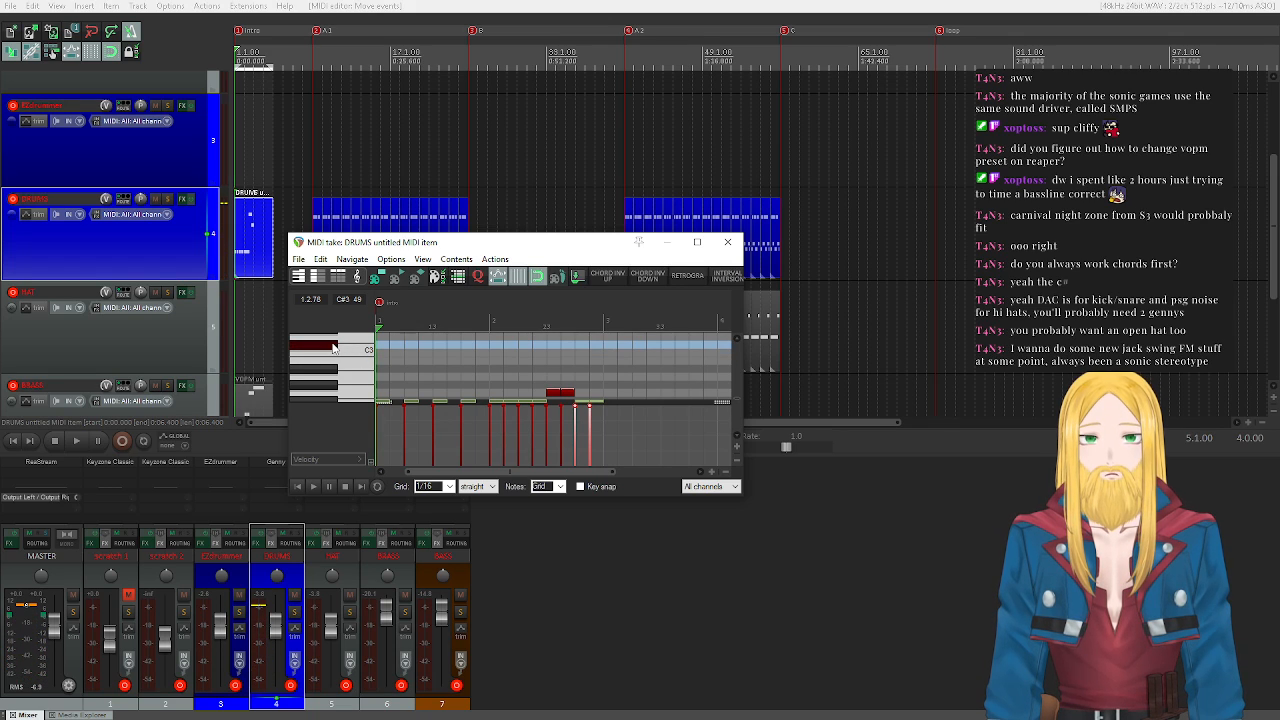
- Place a quarter-length C#3 note on the first beat of bar 3 and play the drum part
{"action": "left_click_drag", "start_coordinate": [606, 347], "coordinate": [642, 348]}
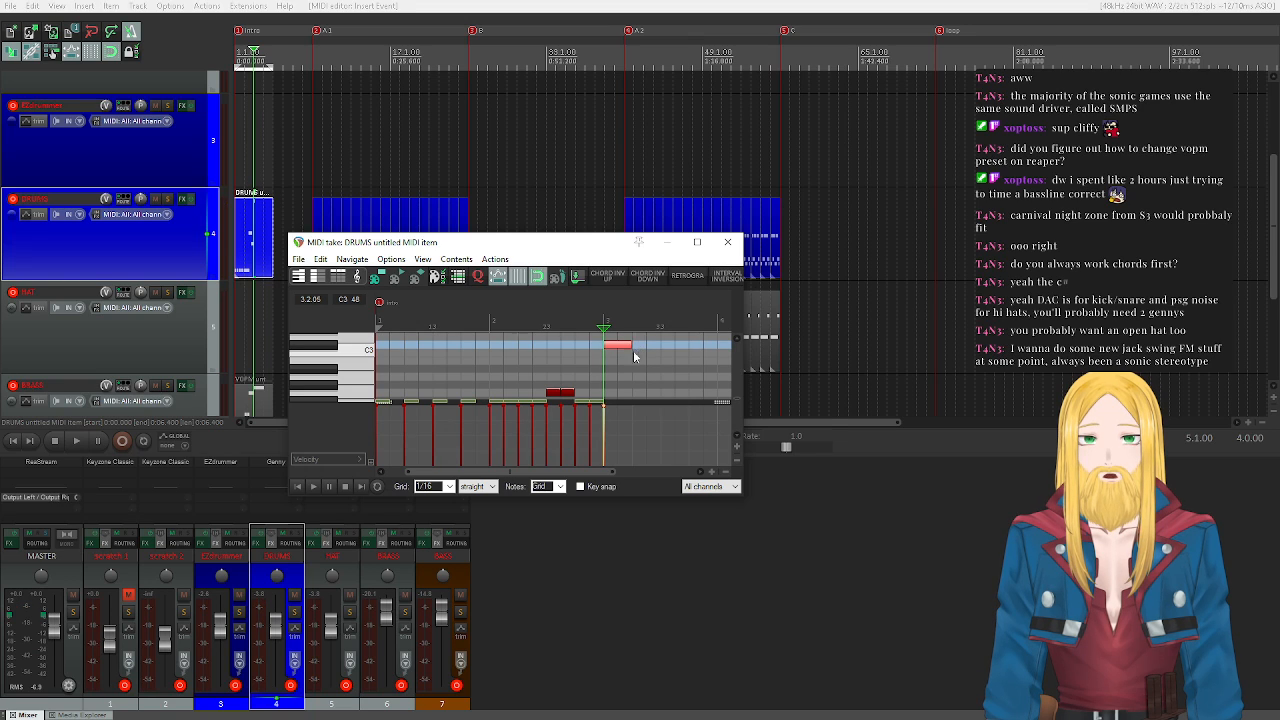
{"action": "left_click", "coordinate": [313, 486]}
{"action": "scroll", "coordinate": [350, 372], "scroll_direction": "down", "scroll_amount": 2}
{"action": "scroll", "coordinate": [350, 372], "scroll_direction": "down", "scroll_amount": 5}
{"action": "scroll", "coordinate": [350, 372], "scroll_direction": "up", "scroll_amount": 4}
{"action": "left_click", "coordinate": [345, 486]}
- Add eighth-length notes in bar 3, C#2 on beats 2 and 4 and C2 on beat 3, and play the part
{"action": "scroll", "coordinate": [320, 388], "scroll_direction": "down", "scroll_amount": 3}
{"action": "left_click", "coordinate": [335, 371]}
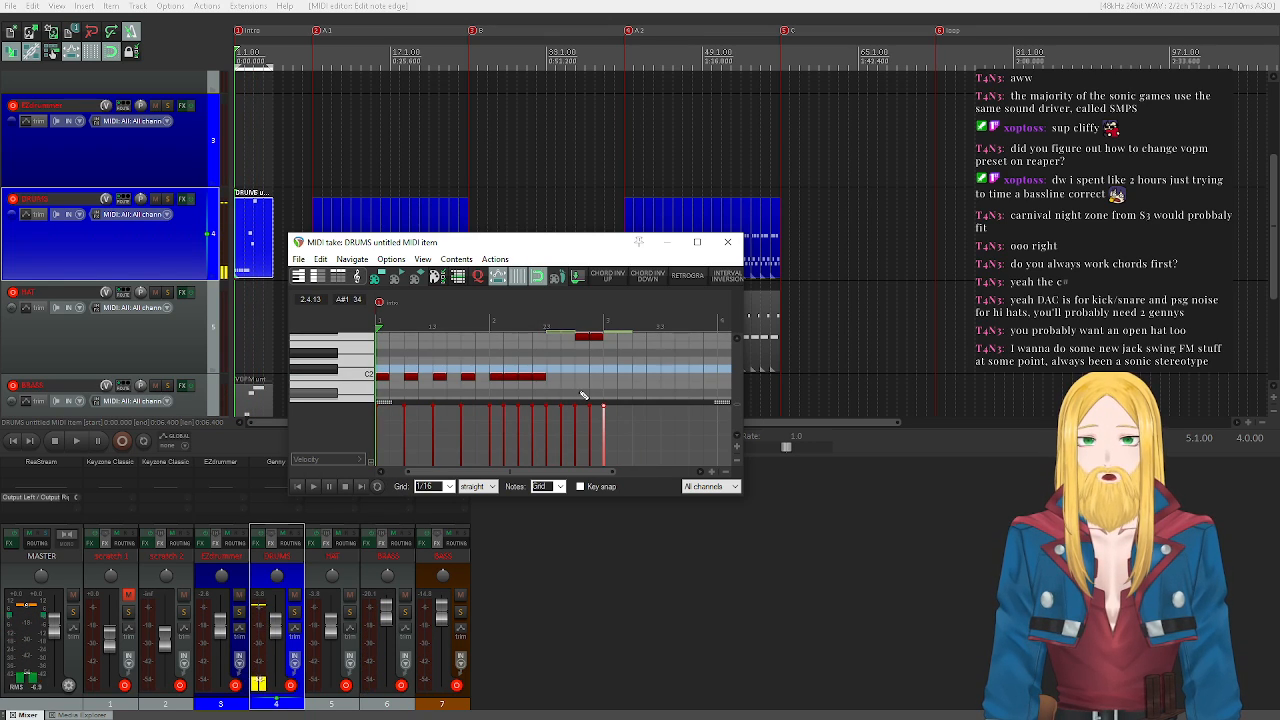
{"action": "left_click", "coordinate": [639, 371]}
{"action": "double_click", "coordinate": [637, 370]}
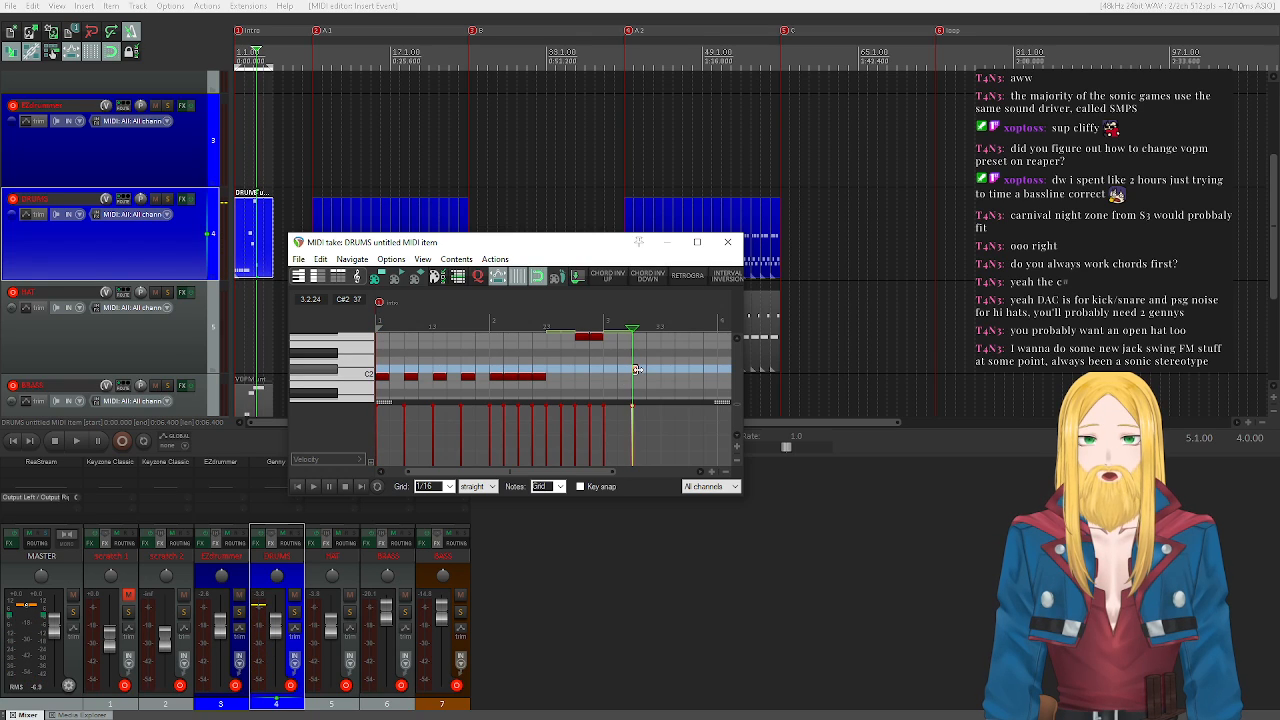
{"action": "scroll", "coordinate": [575, 483], "scroll_direction": "right", "scroll_amount": 3}
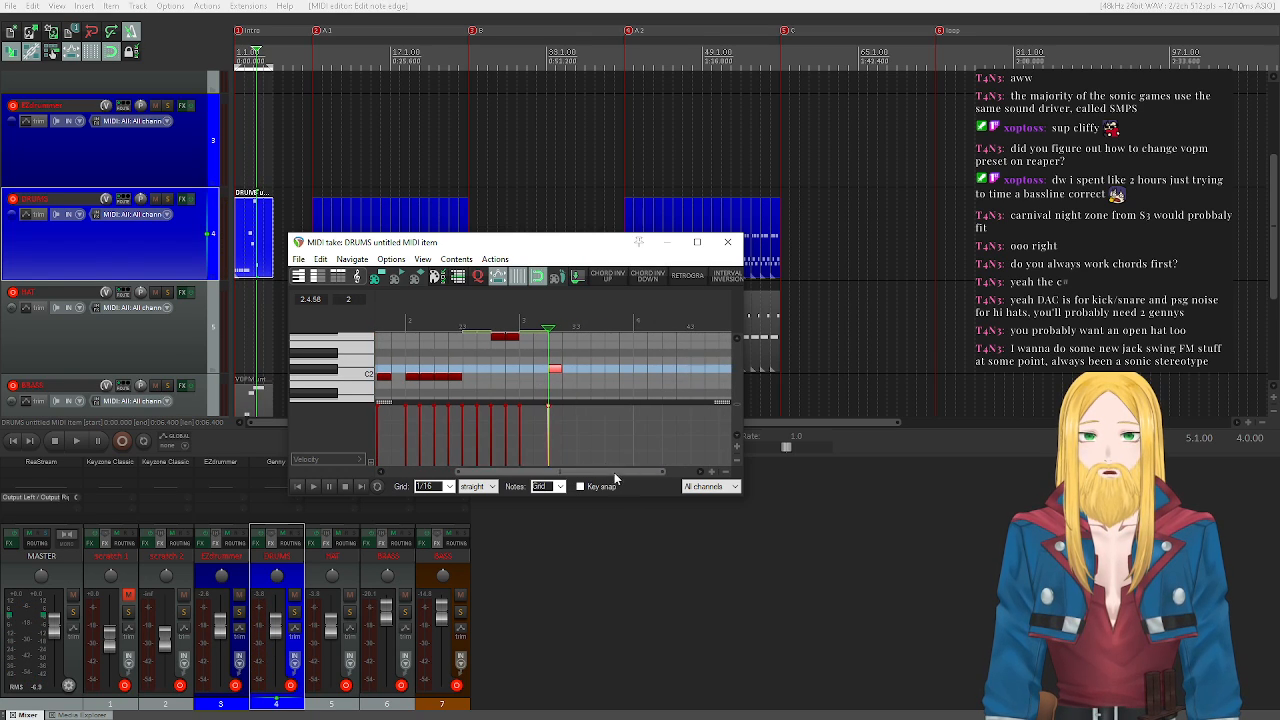
{"action": "left_click_drag", "start_coordinate": [557, 378], "coordinate": [620, 375]}
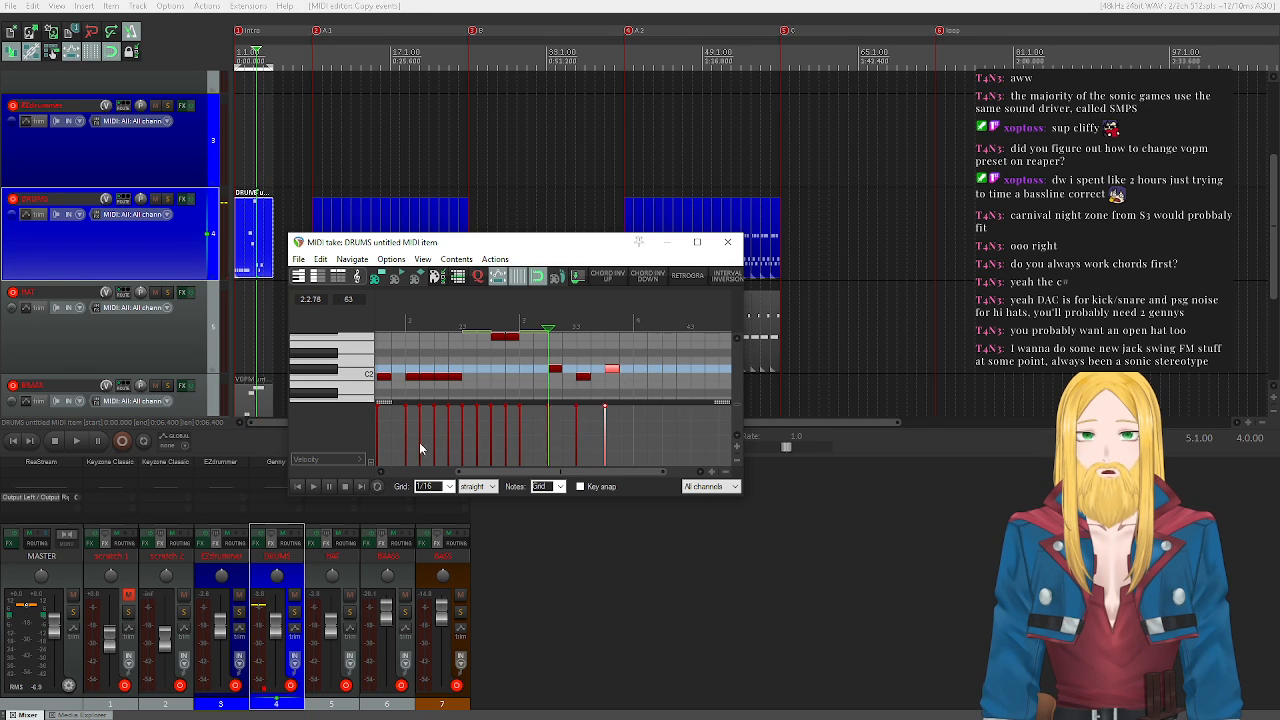
{"action": "left_click", "coordinate": [299, 486]}
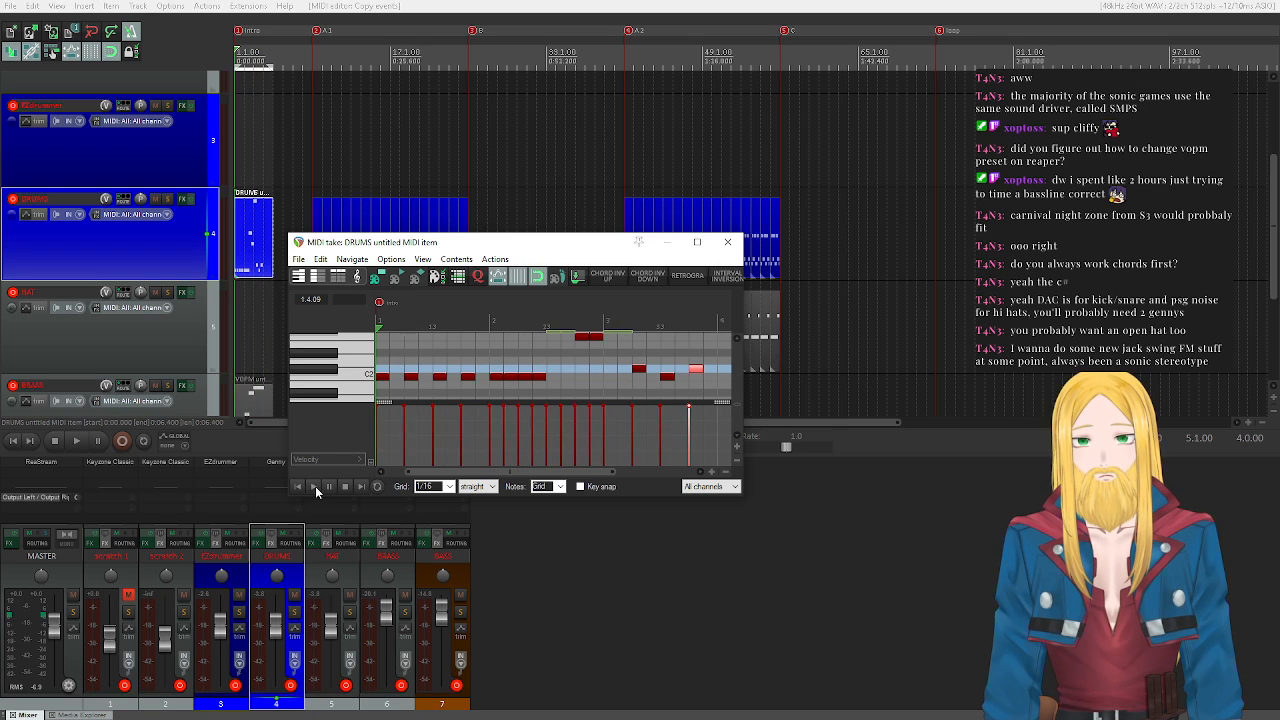
{"action": "left_click", "coordinate": [313, 486]}
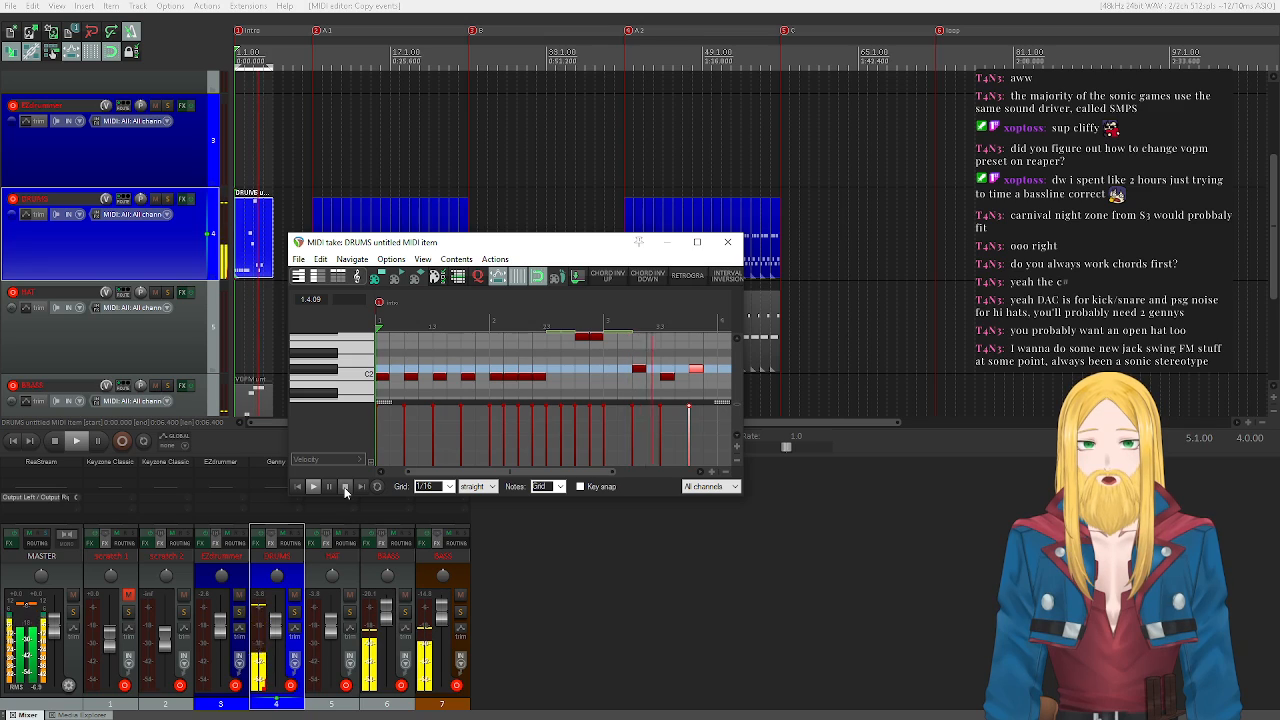
{"action": "left_click", "coordinate": [345, 486]}
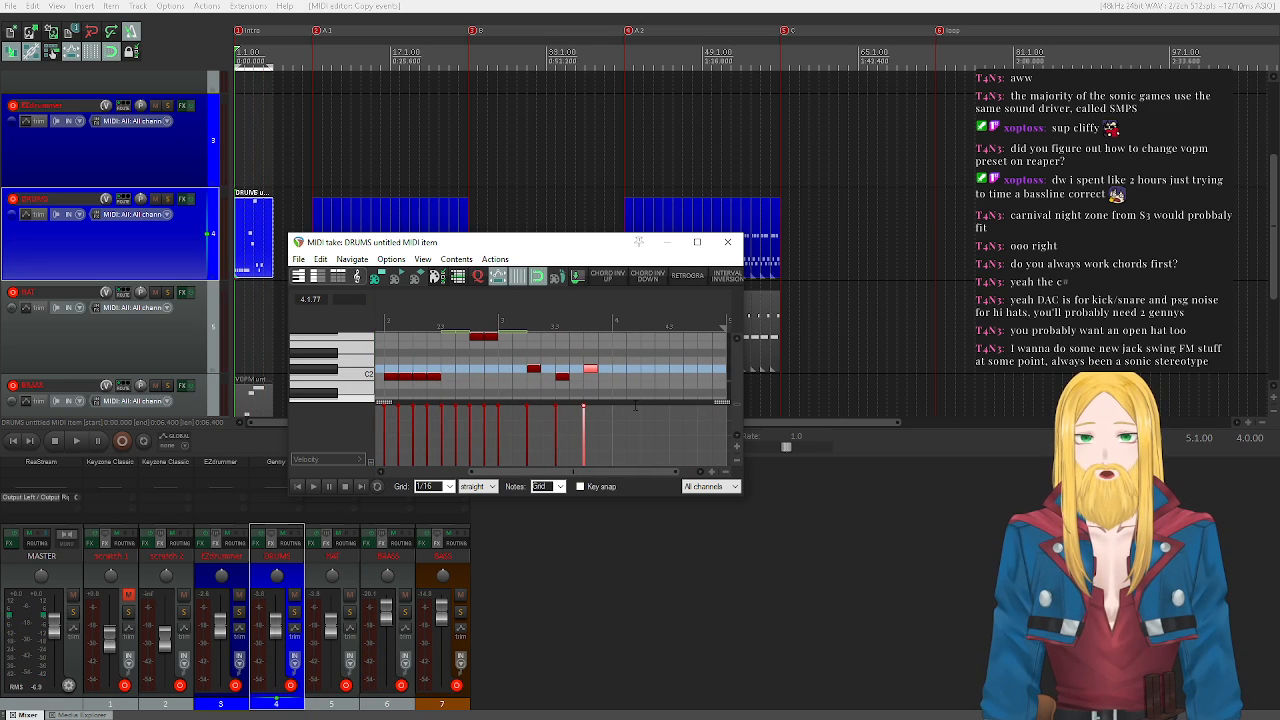
- Copy bar 3's C#2, C2 and C#2 hits to bar 4, add a C2 note on its first beat, and play
{"action": "right_click", "coordinate": [634, 406]}
{"action": "right_click", "coordinate": [642, 382]}
{"action": "left_click_drag", "start_coordinate": [612, 391], "coordinate": [526, 360]}
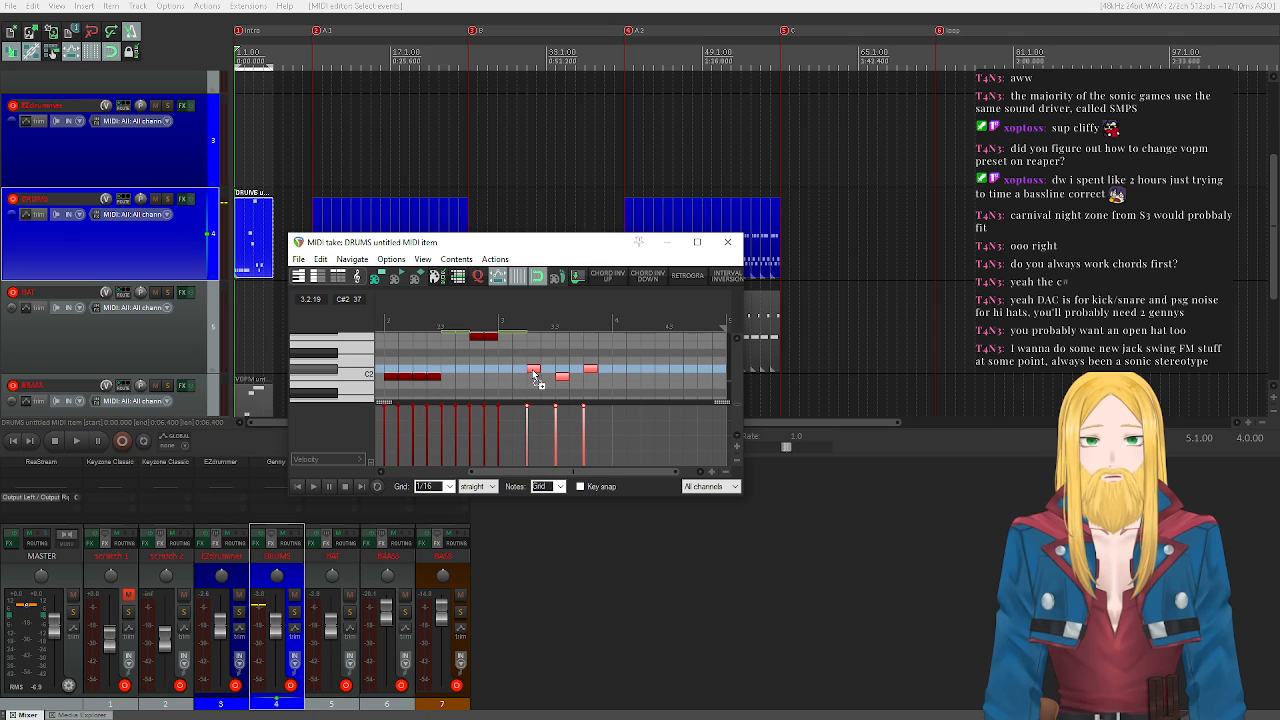
{"action": "left_click_drag", "start_coordinate": [535, 375], "coordinate": [648, 380]}
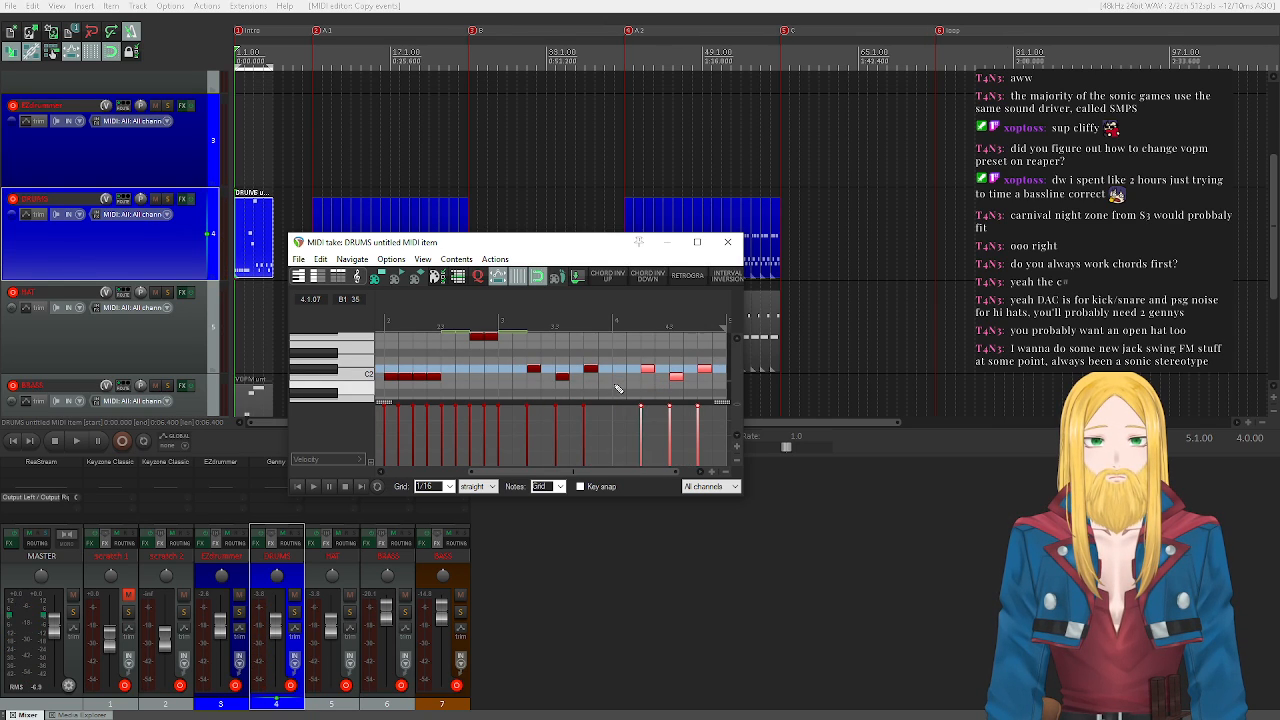
{"action": "left_click", "coordinate": [616, 377]}
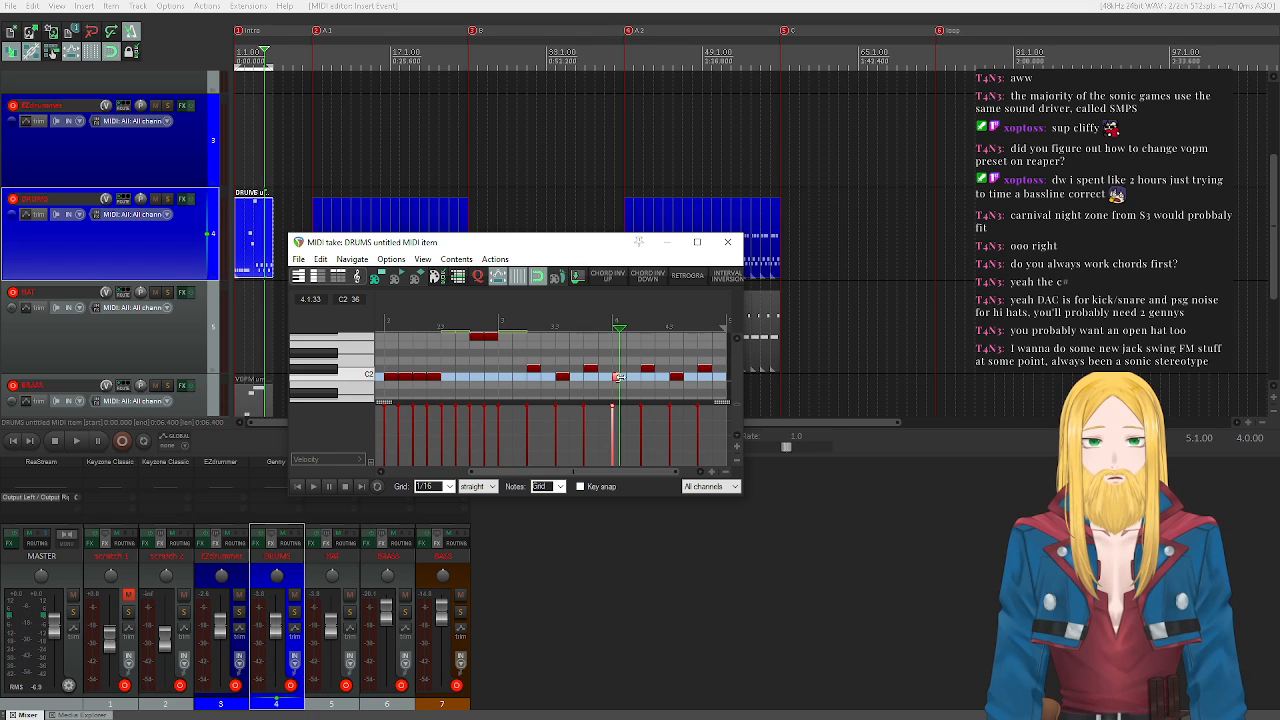
{"action": "scroll", "coordinate": [661, 395], "scroll_direction": "down", "scroll_amount": 2}
{"action": "left_click", "coordinate": [313, 486]}
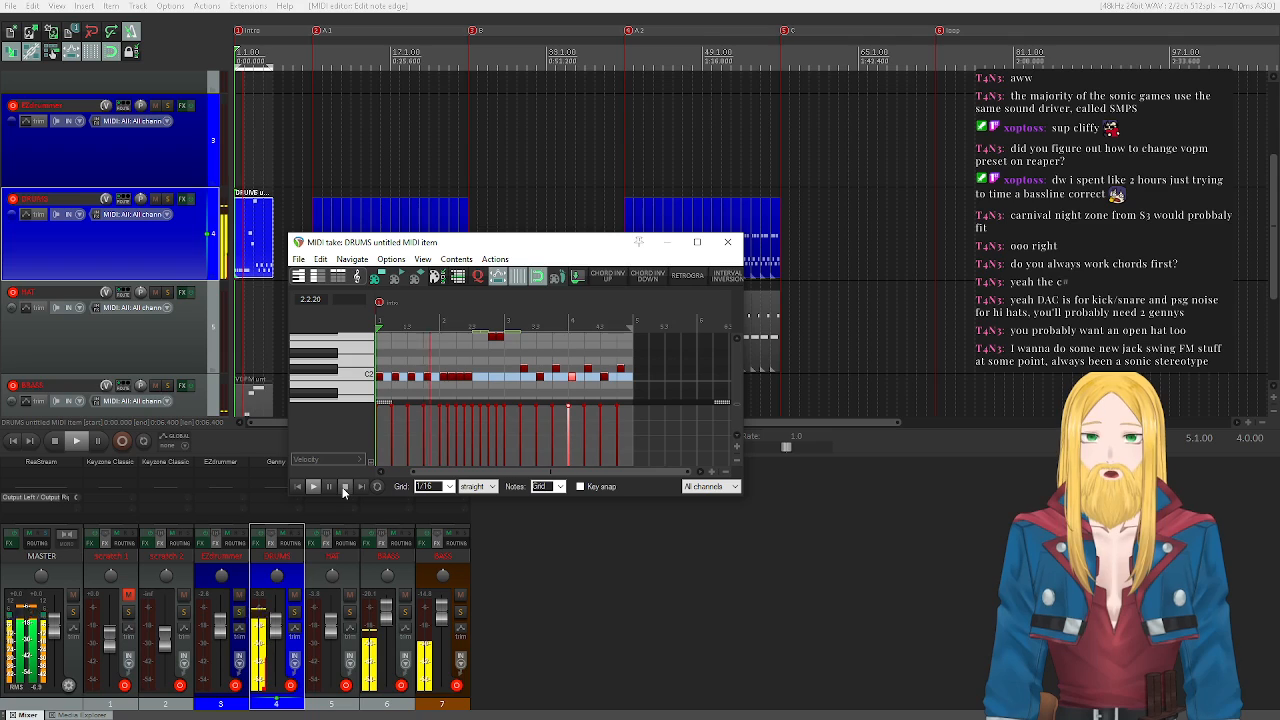
{"action": "left_click", "coordinate": [344, 486]}
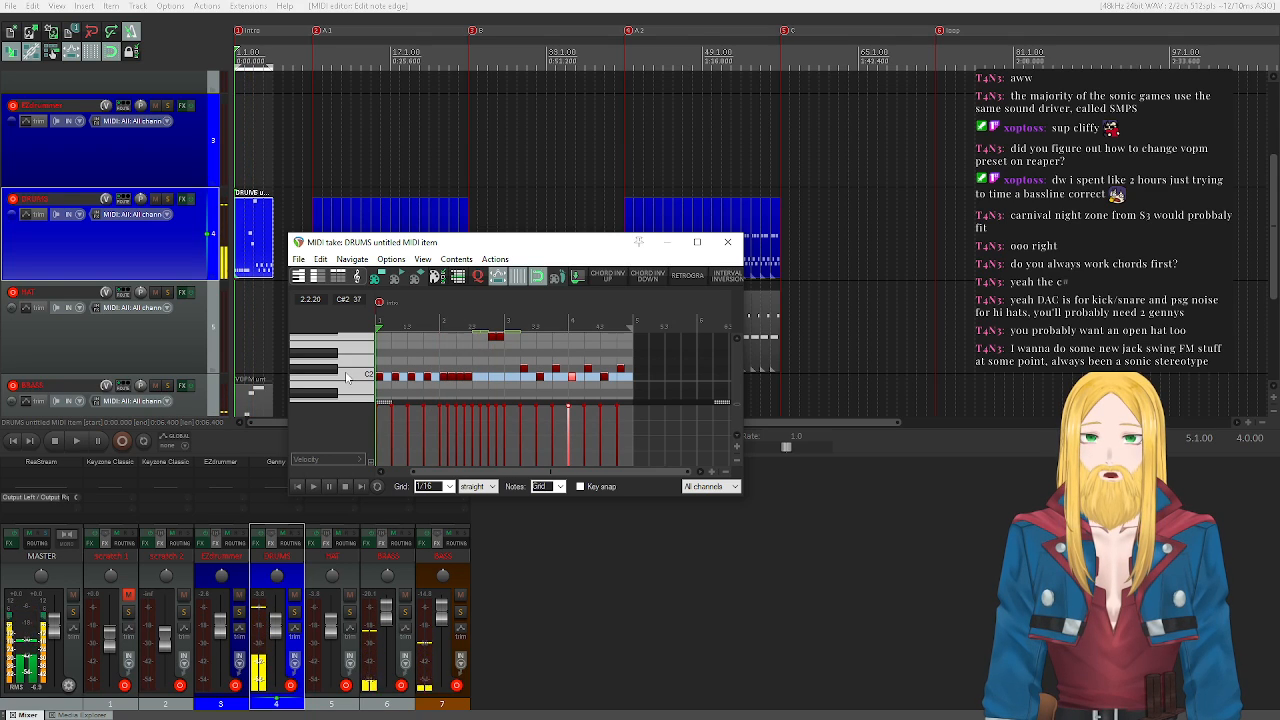
- Raise the first four notes of bar 2 from C2 to C#2, play the whole drum part, and close its MIDI editor
{"action": "scroll", "coordinate": [326, 378], "scroll_direction": "up", "scroll_amount": 2}
{"action": "scroll", "coordinate": [326, 380], "scroll_direction": "down", "scroll_amount": 1}
{"action": "left_click_drag", "start_coordinate": [482, 386], "coordinate": [446, 370]}
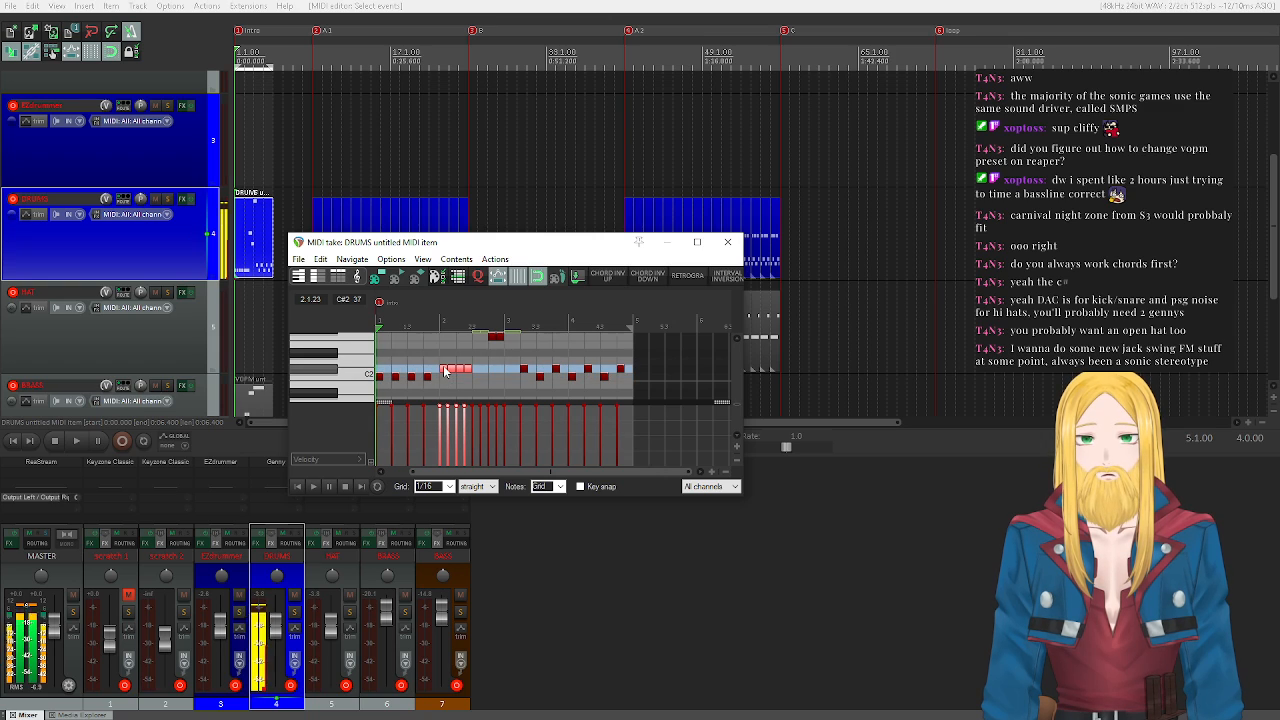
{"action": "left_click", "coordinate": [313, 487]}
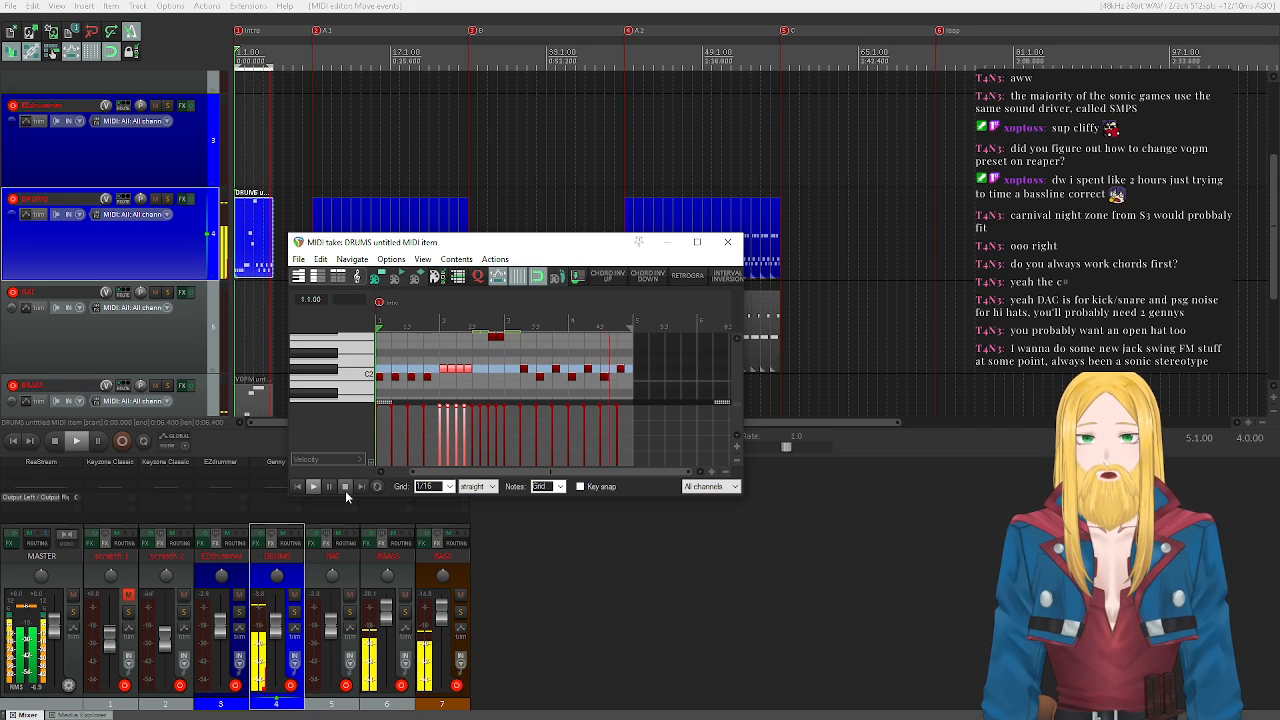
{"action": "left_click", "coordinate": [345, 490]}
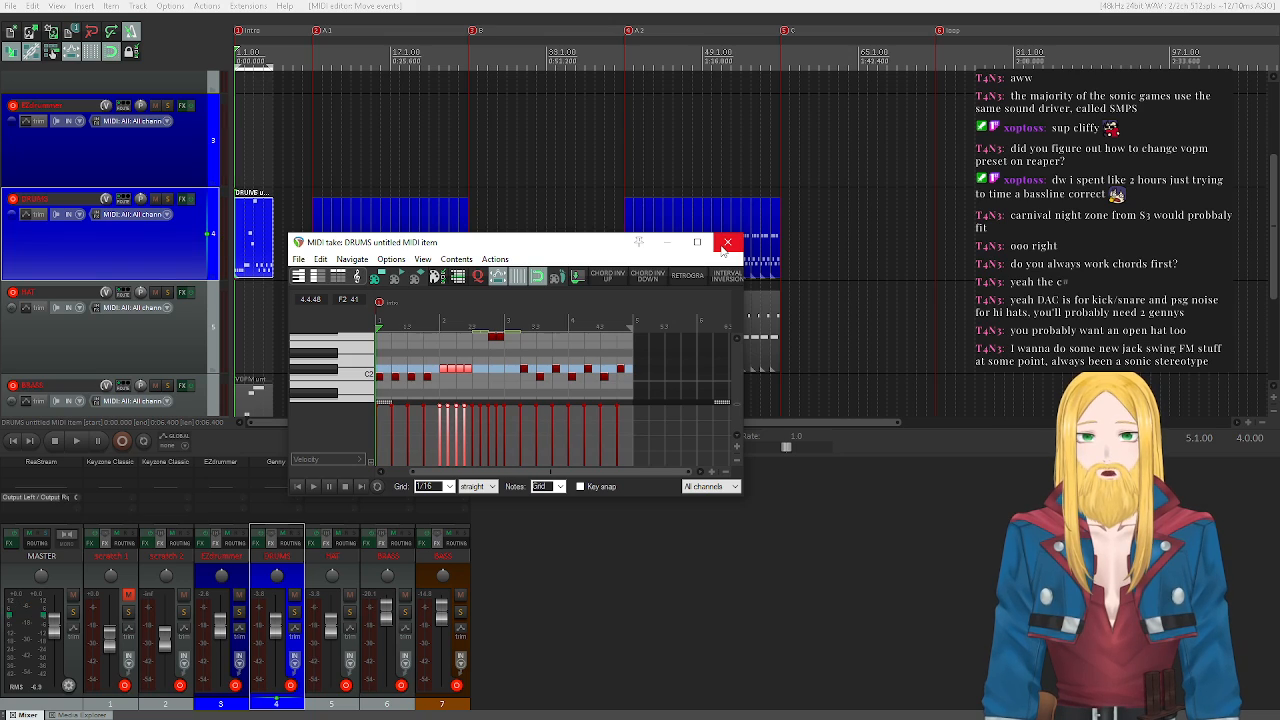
{"action": "left_click", "coordinate": [726, 243]}
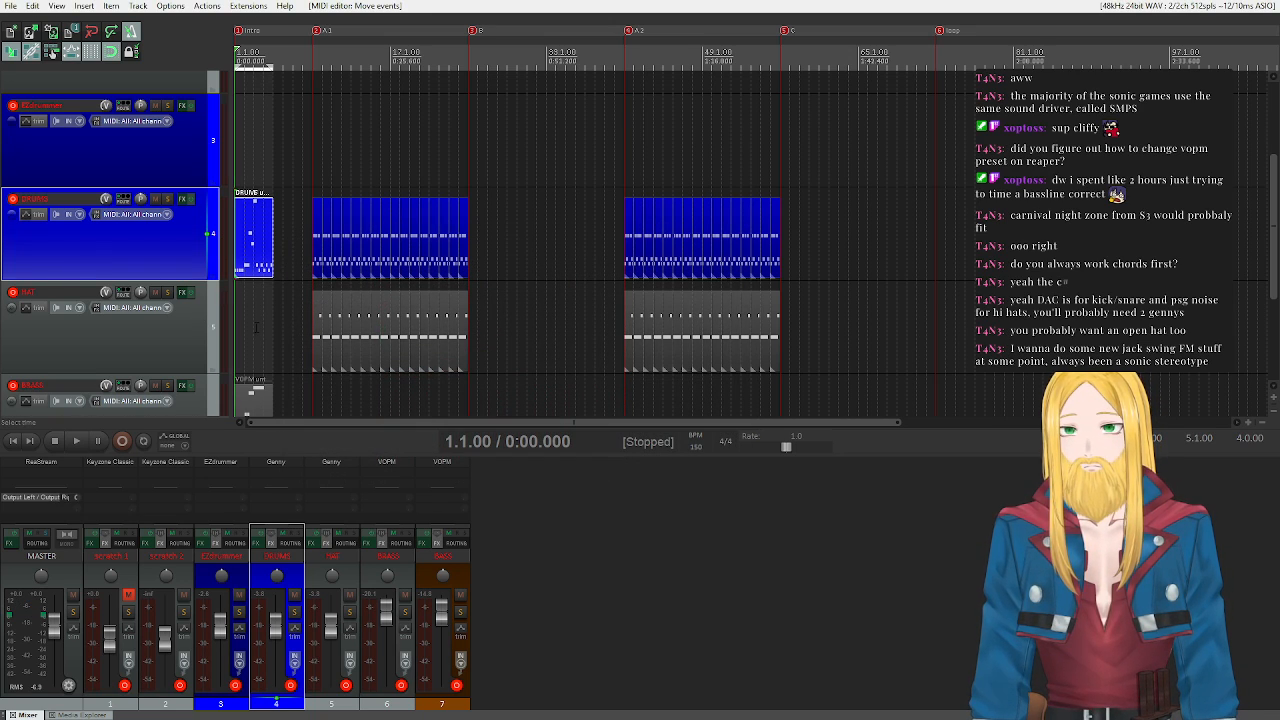
- Insert an empty MIDI item over bars 1 to 4 on the HAT track and open it for editing
{"action": "left_click", "coordinate": [114, 354]}
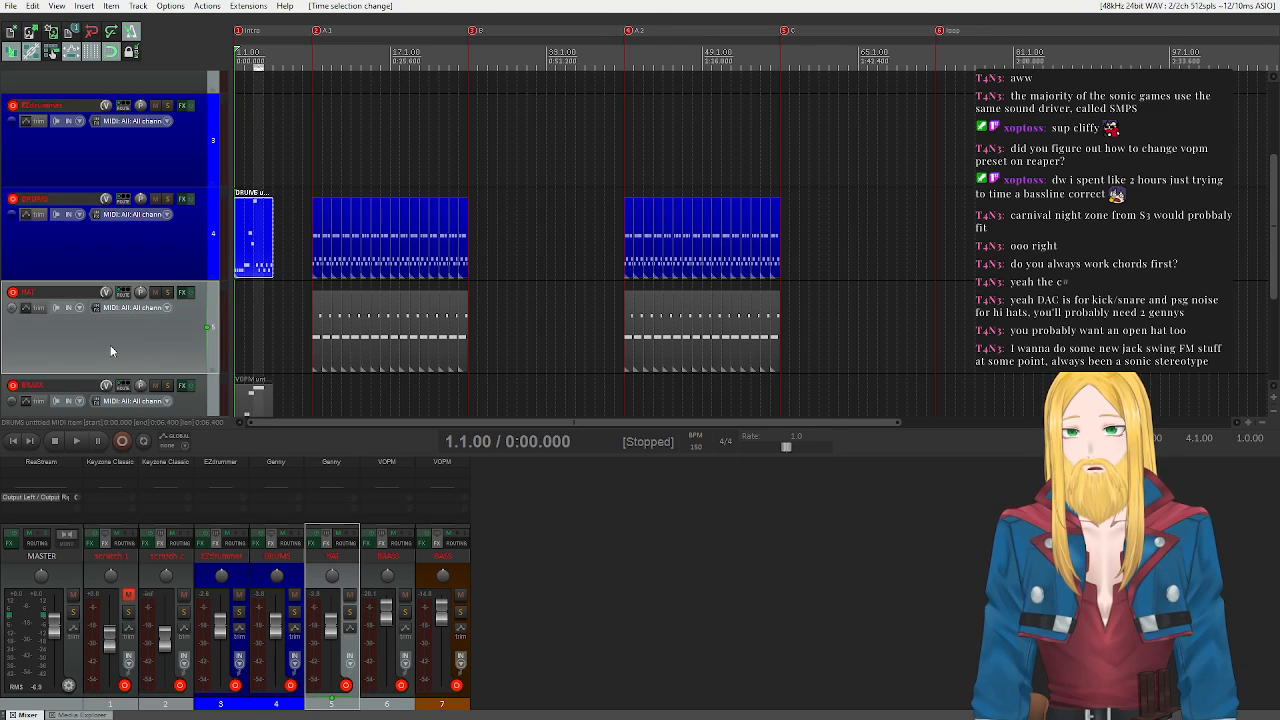
{"action": "mouse_move", "coordinate": [256, 67]}
{"action": "left_mouse_down"}
{"action": "mouse_move", "coordinate": [237, 67]}
{"action": "mouse_move", "coordinate": [274, 67]}
{"action": "left_mouse_up"}
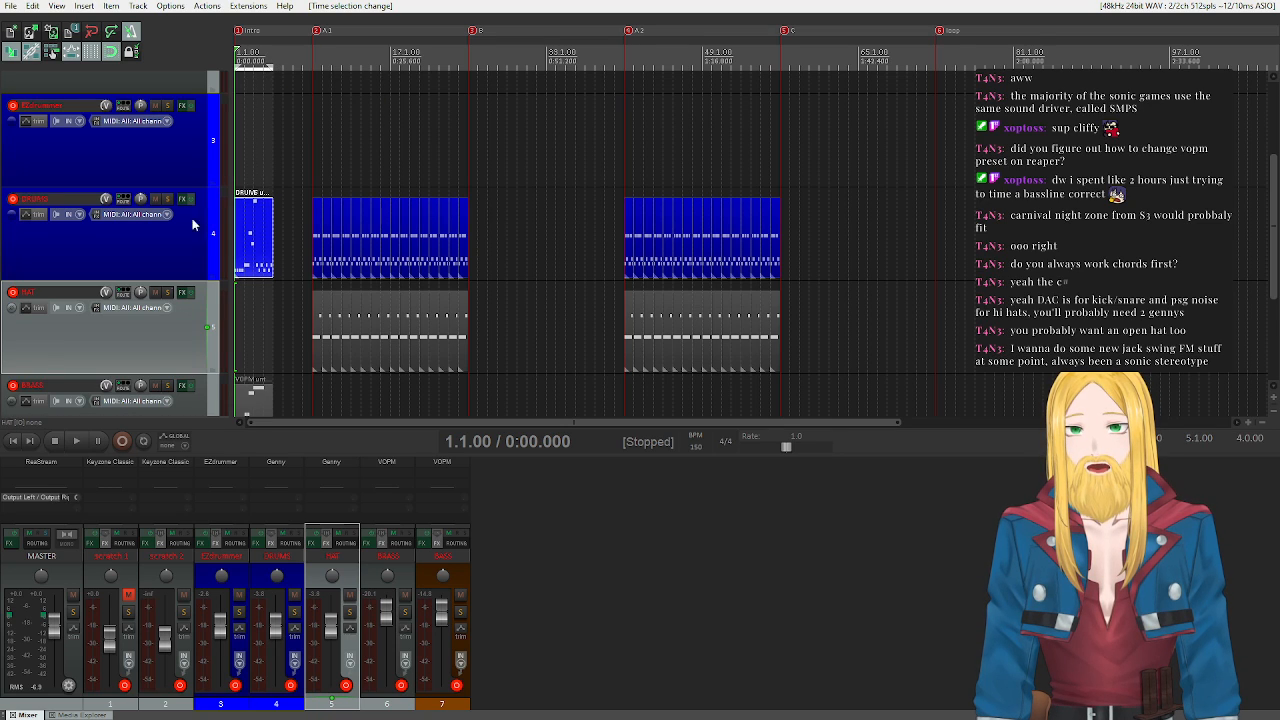
{"action": "left_click", "coordinate": [84, 6]}
{"action": "left_click", "coordinate": [105, 34]}
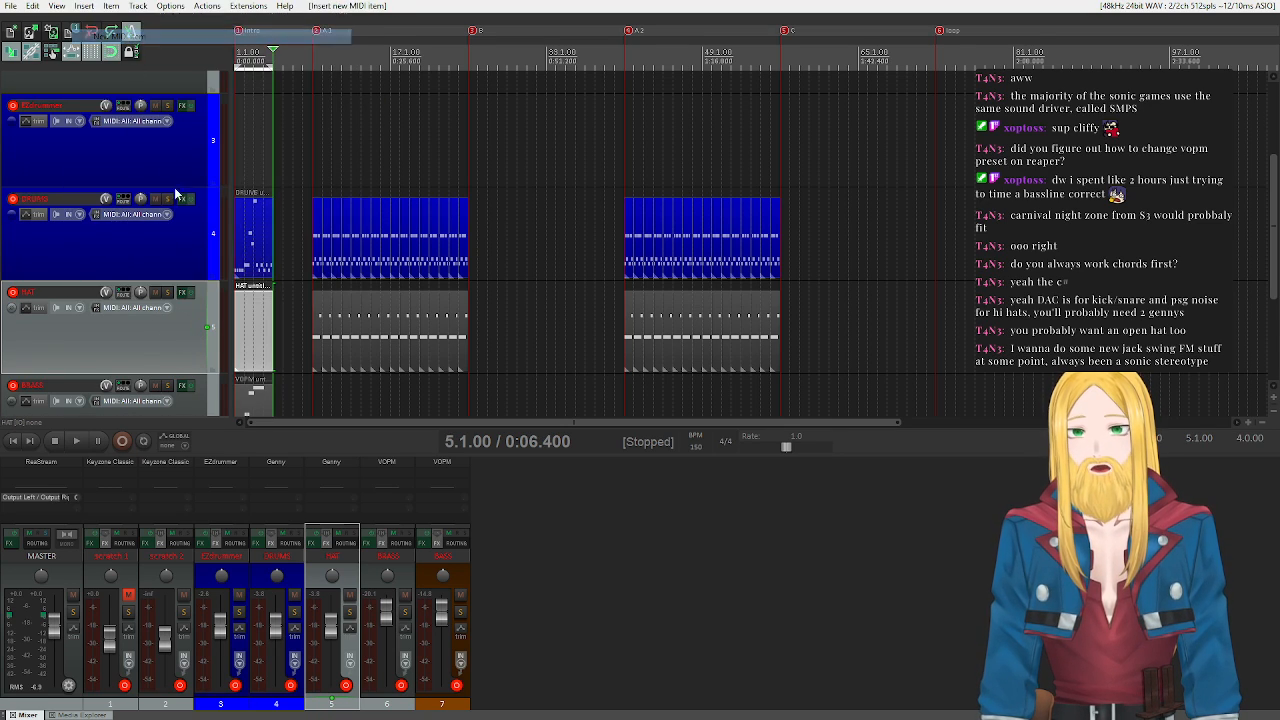
{"action": "double_click", "coordinate": [254, 334]}
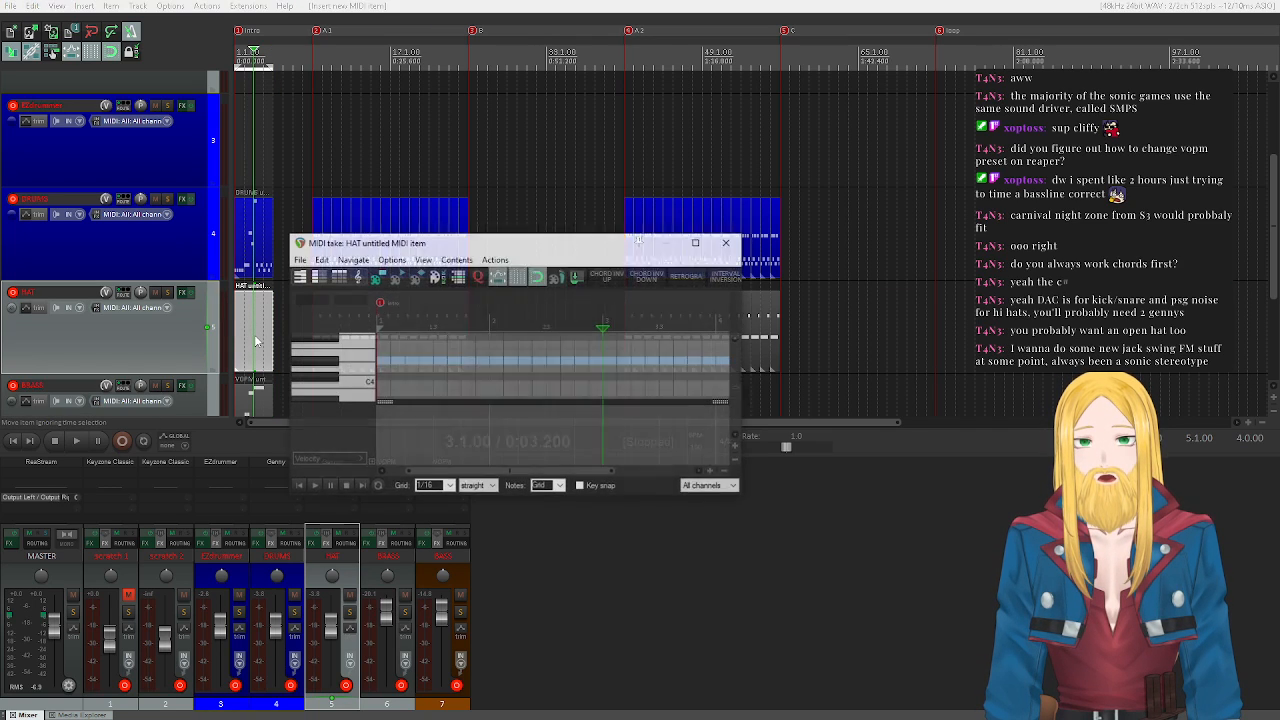
- Audition the HAT track's sounds on the keys from about C4 down to F#2 to choose a hi-hat note
{"action": "scroll", "coordinate": [362, 370], "scroll_direction": "down", "scroll_amount": 1}
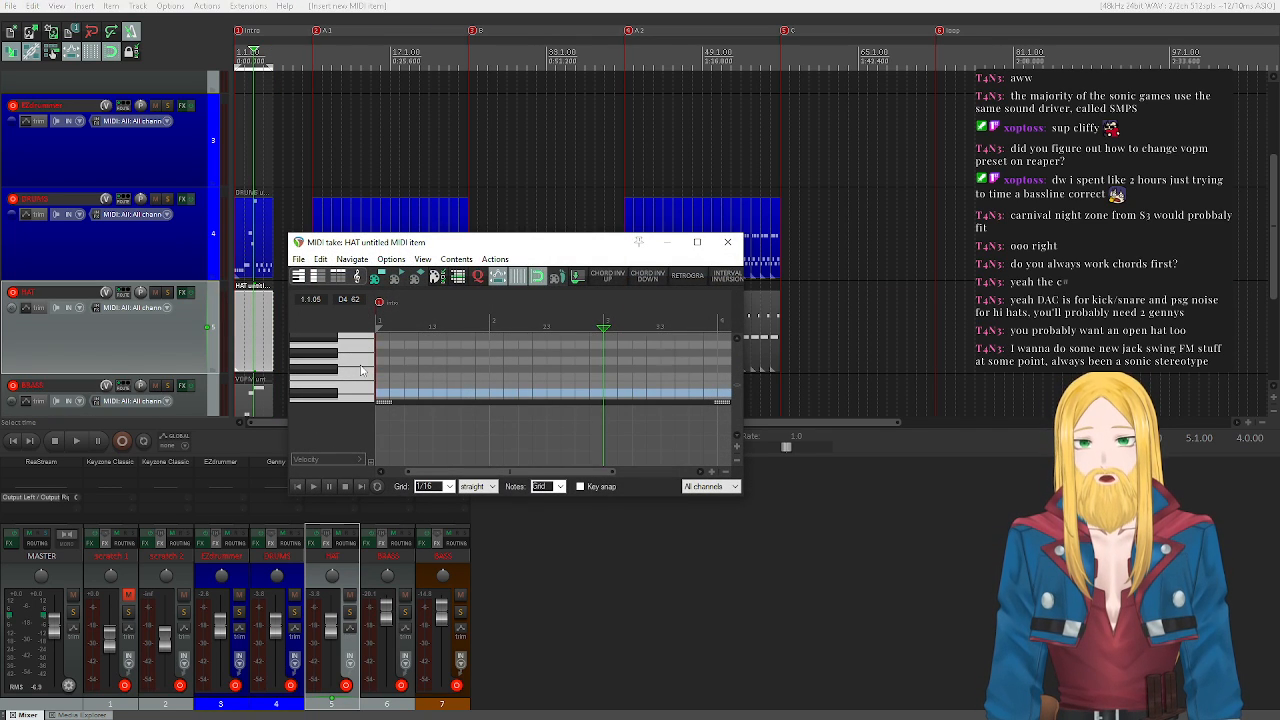
{"action": "scroll", "coordinate": [362, 370], "scroll_direction": "up", "scroll_amount": 3}
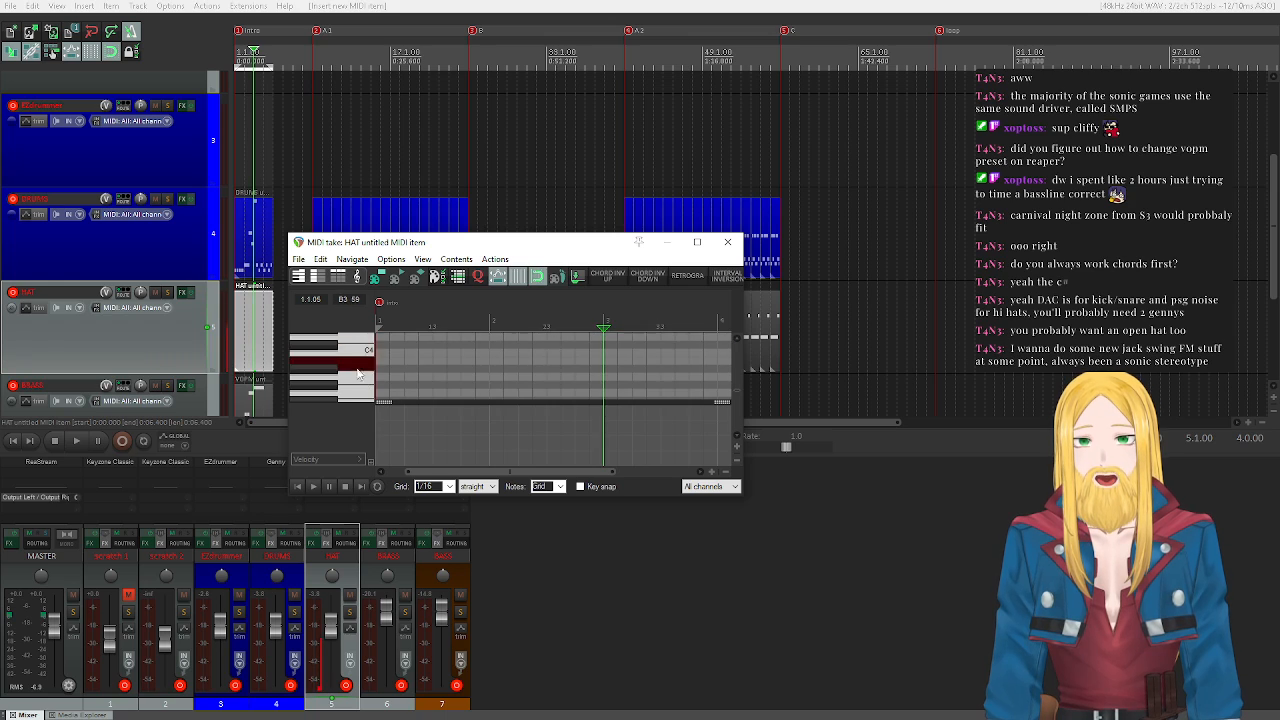
{"action": "scroll", "coordinate": [358, 371], "scroll_direction": "down", "scroll_amount": 8}
{"action": "left_click", "coordinate": [328, 346]}
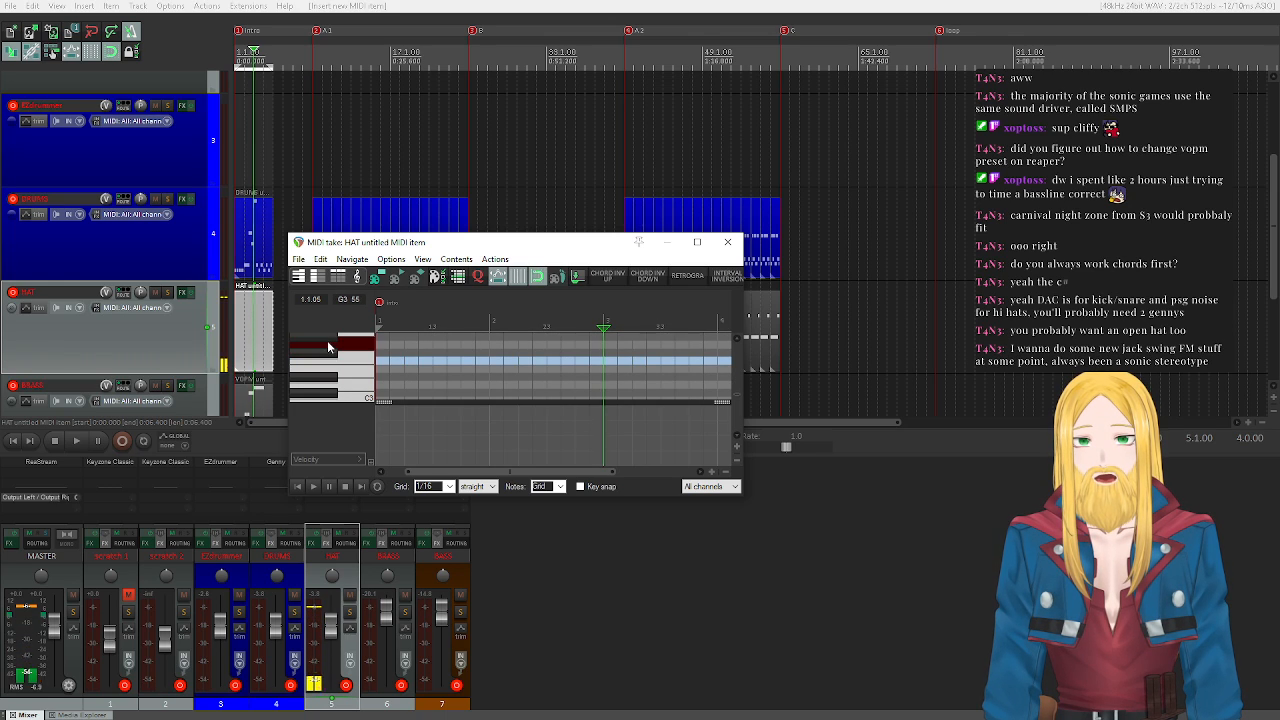
{"action": "left_click", "coordinate": [332, 381]}
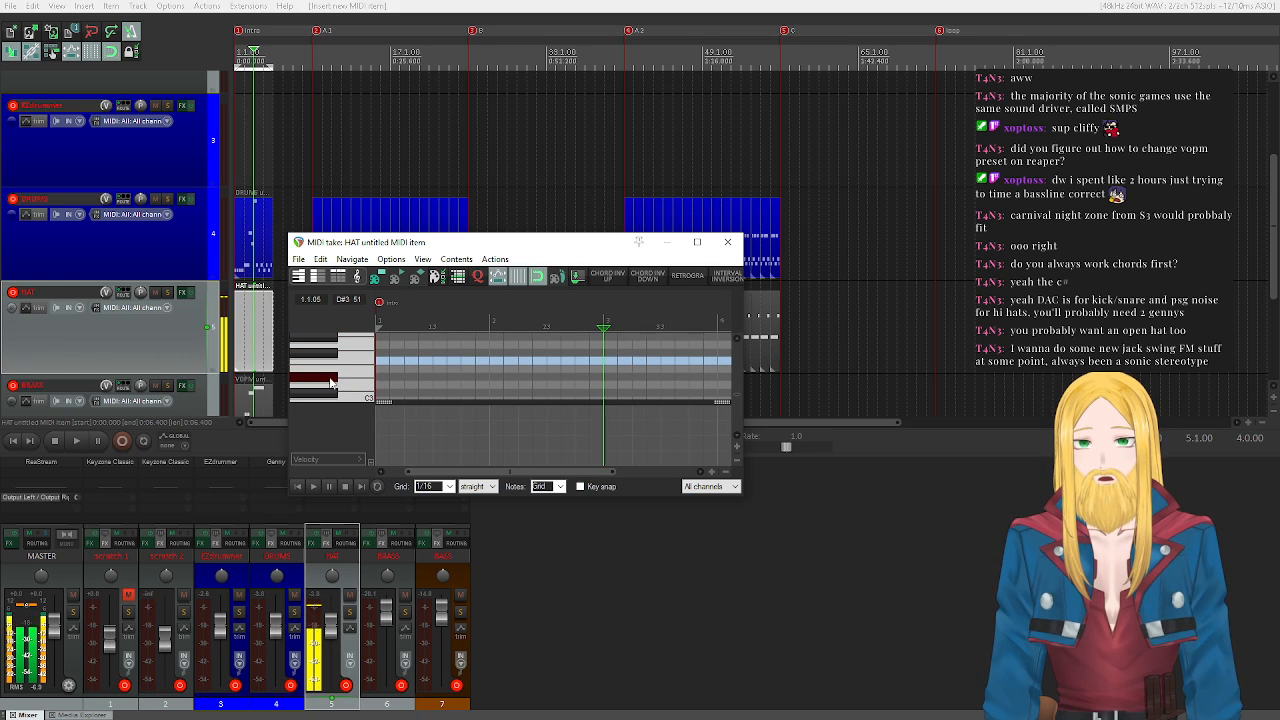
{"action": "scroll", "coordinate": [326, 365], "scroll_direction": "down", "scroll_amount": 2}
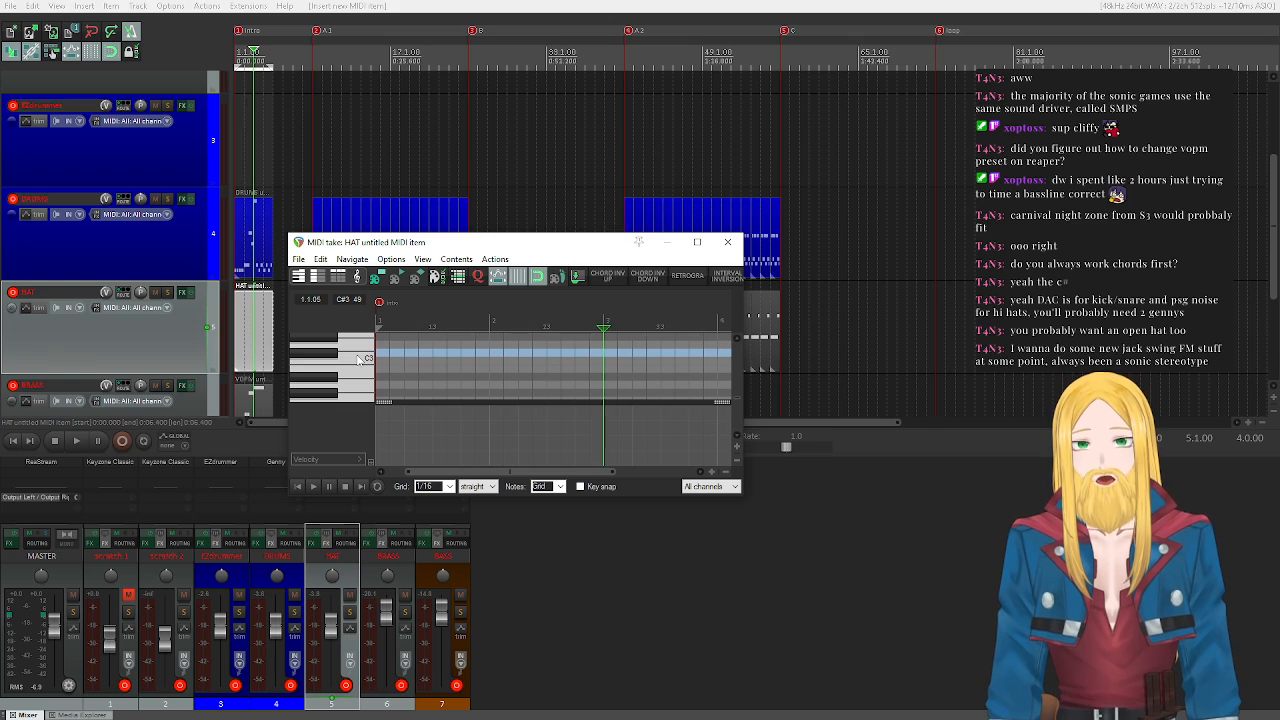
{"action": "left_click", "coordinate": [358, 358]}
{"action": "left_click", "coordinate": [350, 371]}
{"action": "left_click", "coordinate": [358, 359]}
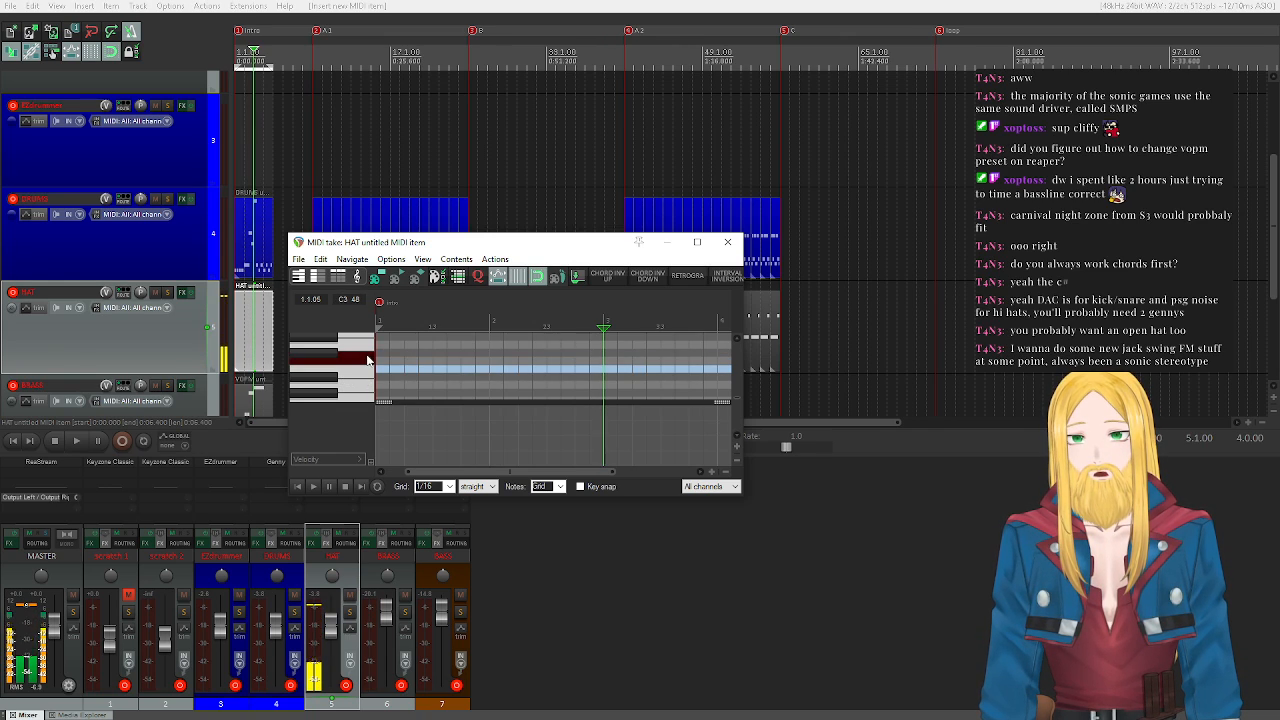
{"action": "left_click", "coordinate": [333, 380]}
{"action": "left_click", "coordinate": [330, 394]}
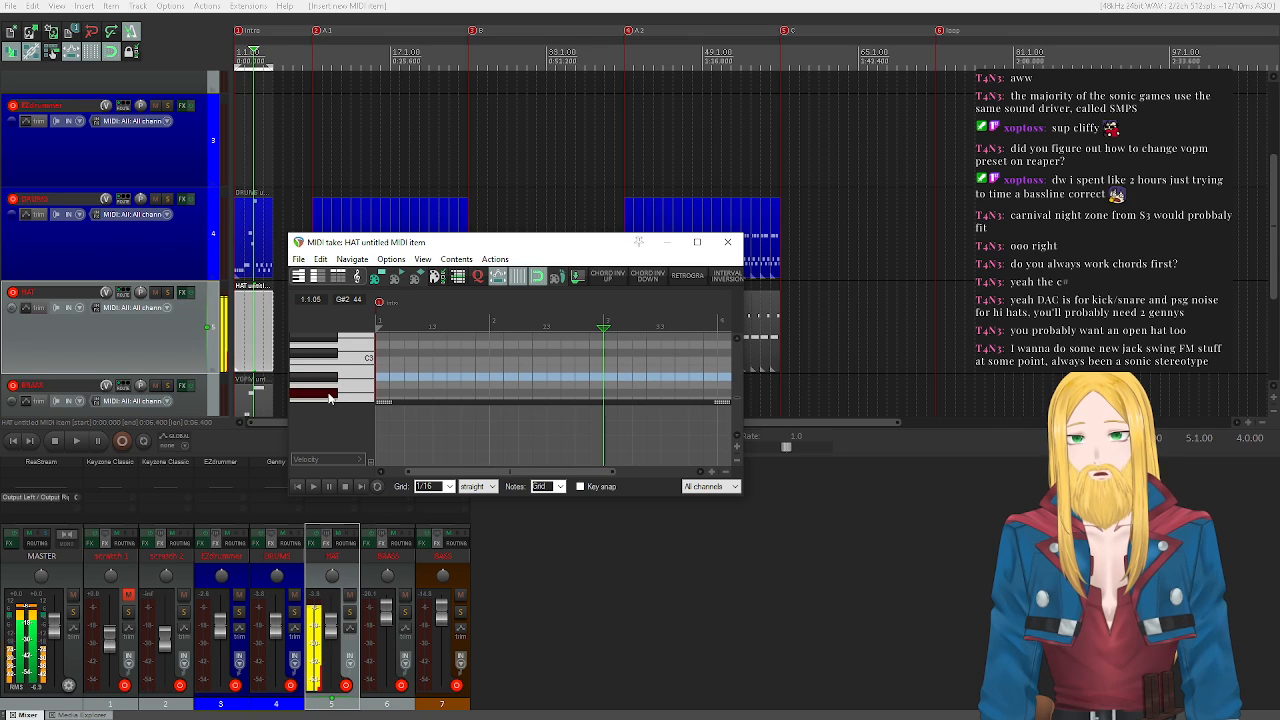
{"action": "scroll", "coordinate": [330, 395], "scroll_direction": "down", "scroll_amount": 1}
{"action": "left_click", "coordinate": [345, 358]}
{"action": "scroll", "coordinate": [340, 375], "scroll_direction": "down", "scroll_amount": 1}
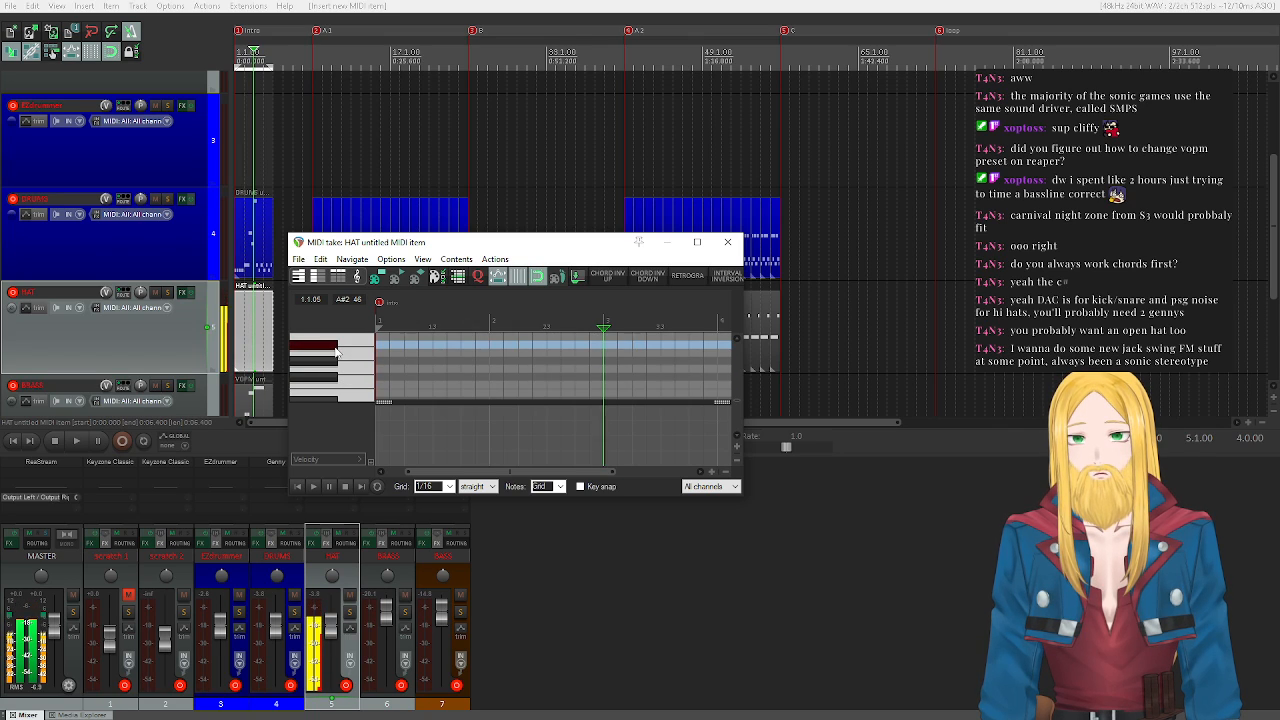
{"action": "left_click", "coordinate": [333, 385]}
{"action": "left_click", "coordinate": [333, 380]}
{"action": "left_click", "coordinate": [333, 380]}
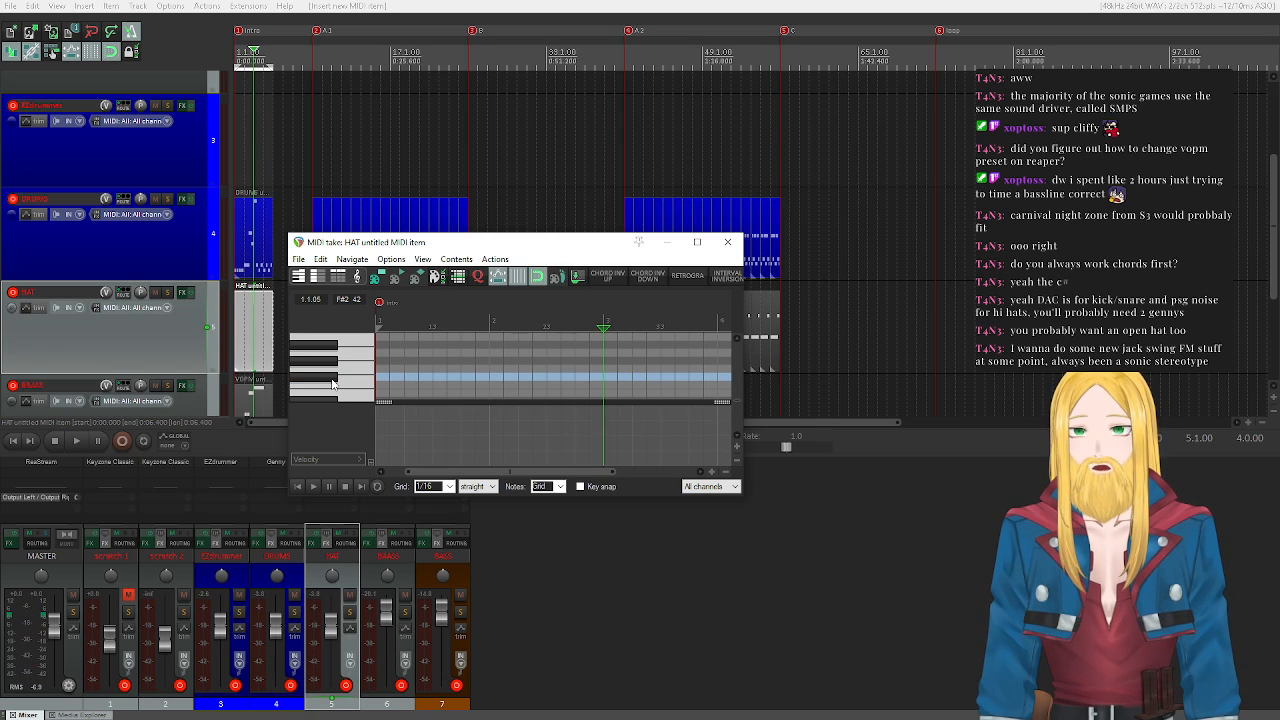
- Add a run of six eighth-length F#2 notes on the HAT part starting at beat 2 of bar 3, and play it
{"action": "left_click_drag", "start_coordinate": [523, 472], "coordinate": [583, 474]}
{"action": "left_click", "coordinate": [527, 368]}
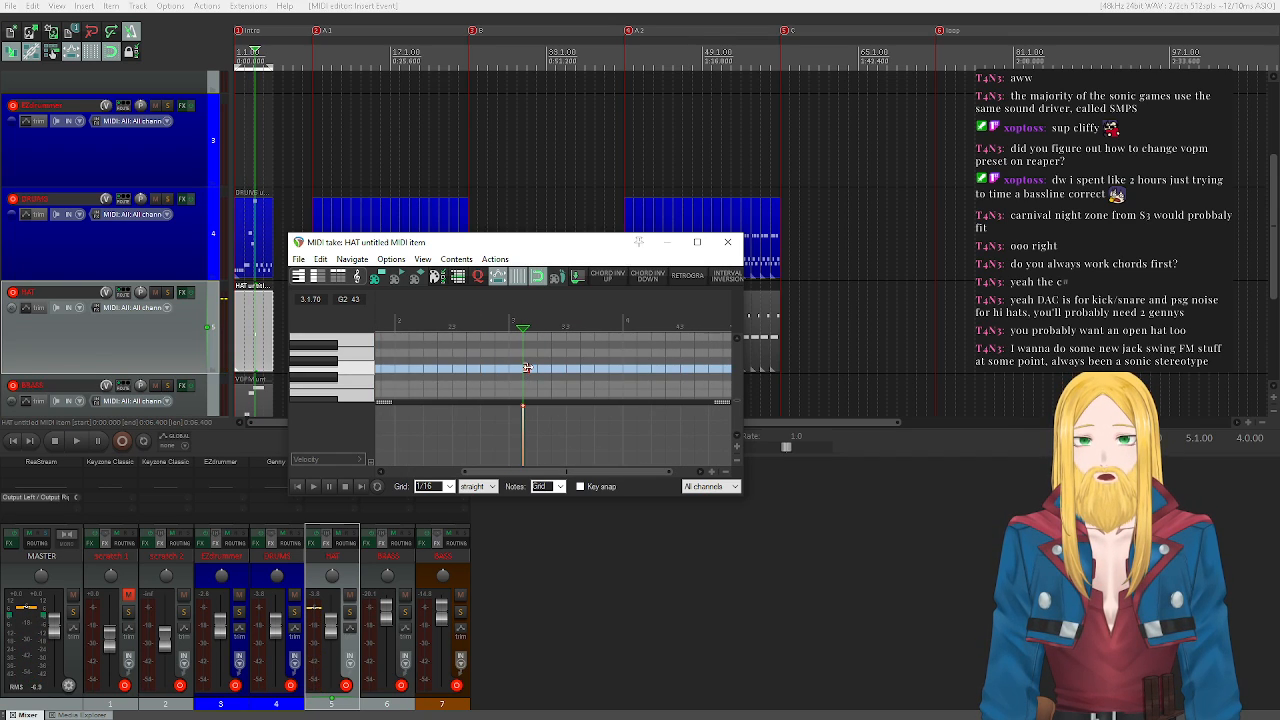
{"action": "left_click_drag", "start_coordinate": [530, 371], "coordinate": [601, 377]}
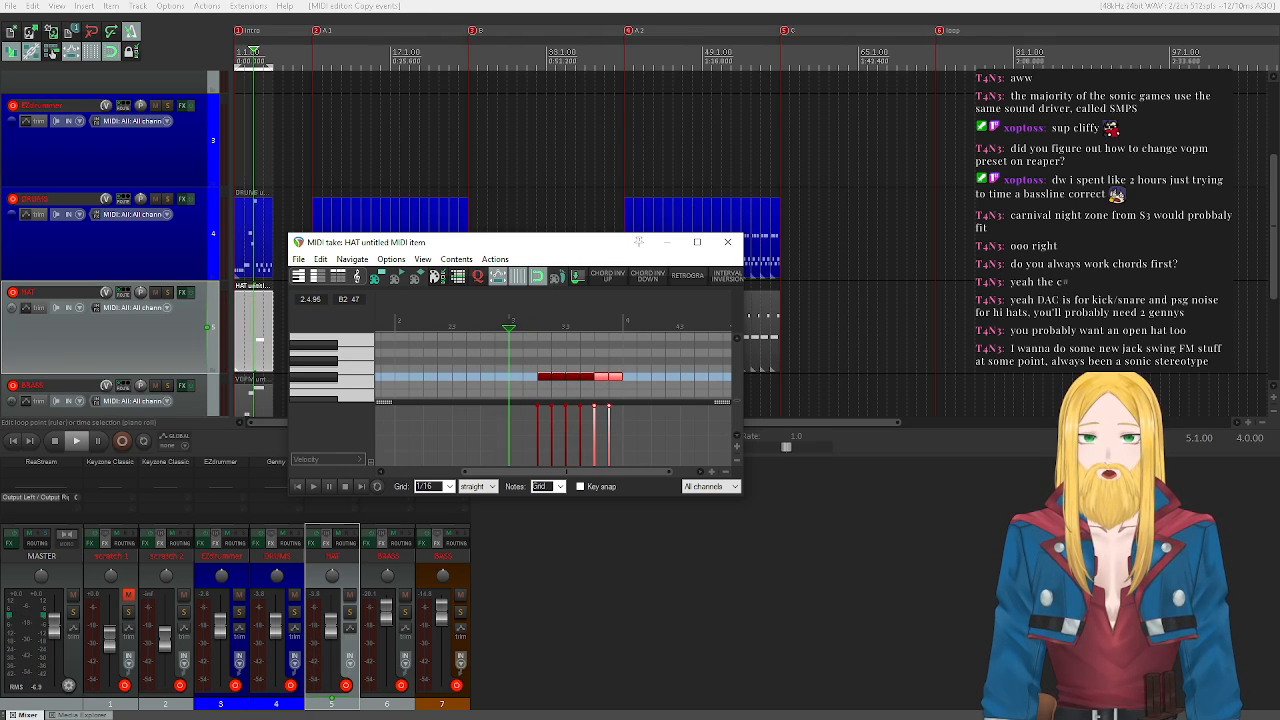
{"action": "key", "text": "space"}
{"action": "left_click", "coordinate": [344, 486]}
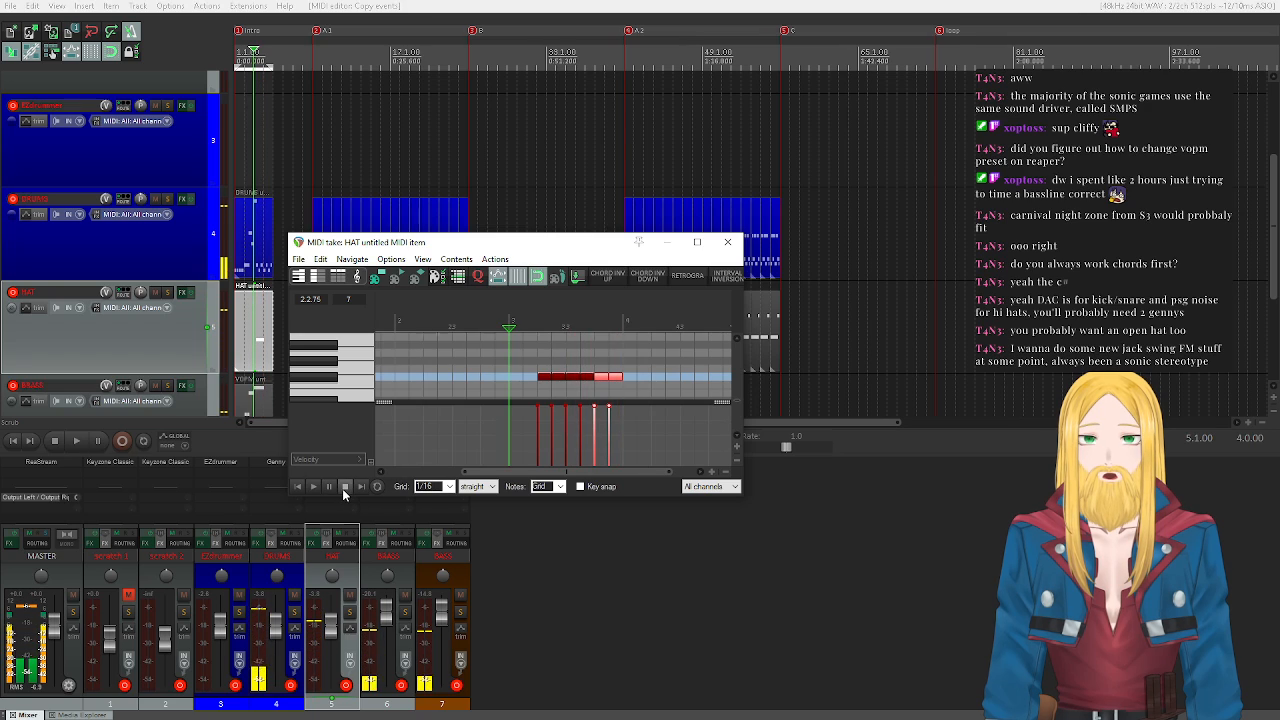
- Copy the F#2 notes onward to the end of bar 4, play the part, and close the HAT item's editor
{"action": "scroll", "coordinate": [636, 378], "scroll_direction": "down", "scroll_amount": 1}
{"action": "mouse_move", "coordinate": [638, 387]}
{"action": "left_mouse_down"}
{"action": "mouse_move", "coordinate": [549, 358]}
{"action": "mouse_move", "coordinate": [578, 384]}
{"action": "mouse_move", "coordinate": [624, 385]}
{"action": "left_mouse_up"}
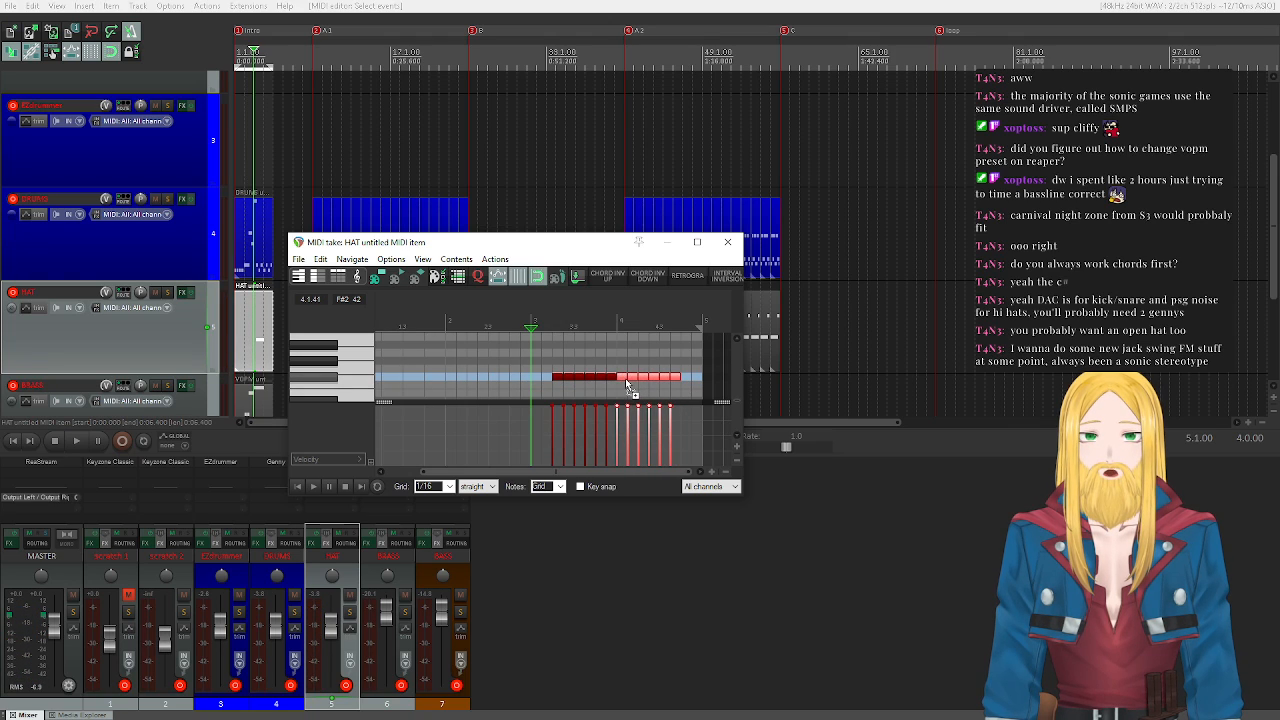
{"action": "key", "text": "space"}
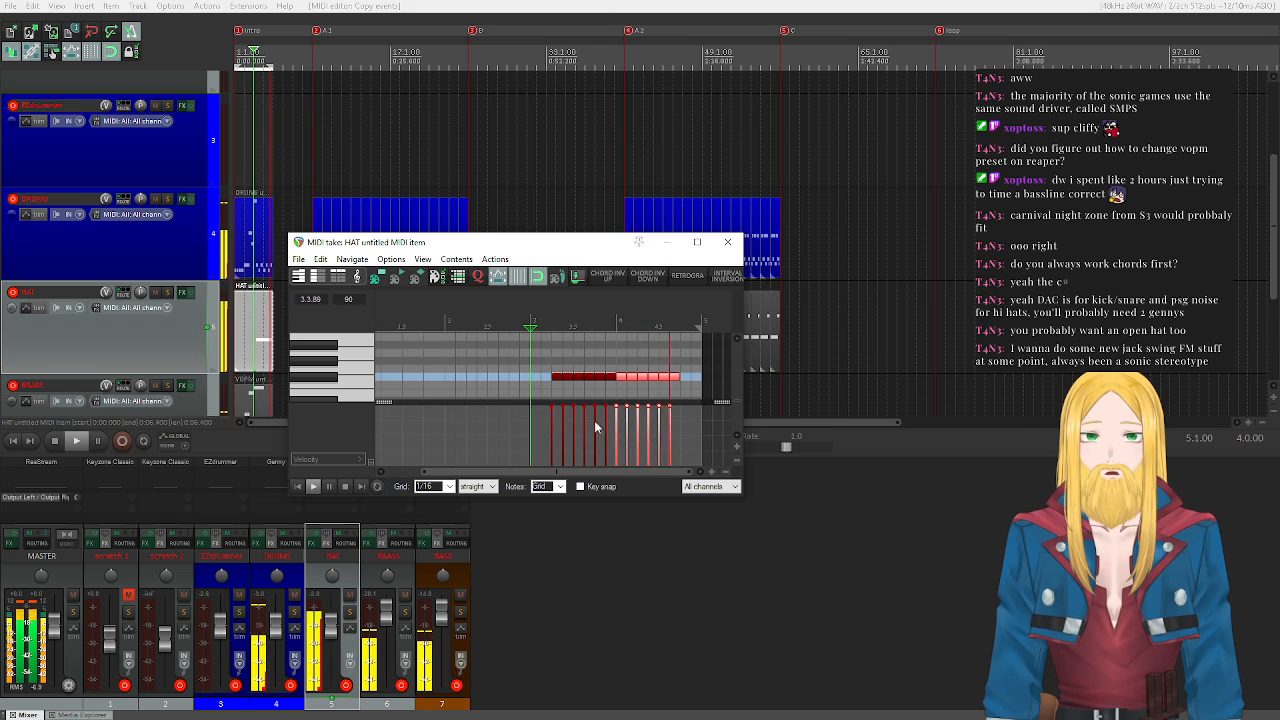
{"action": "left_click", "coordinate": [346, 486]}
{"action": "left_click", "coordinate": [672, 377]}
{"action": "left_click_drag", "start_coordinate": [681, 385], "coordinate": [698, 384]}
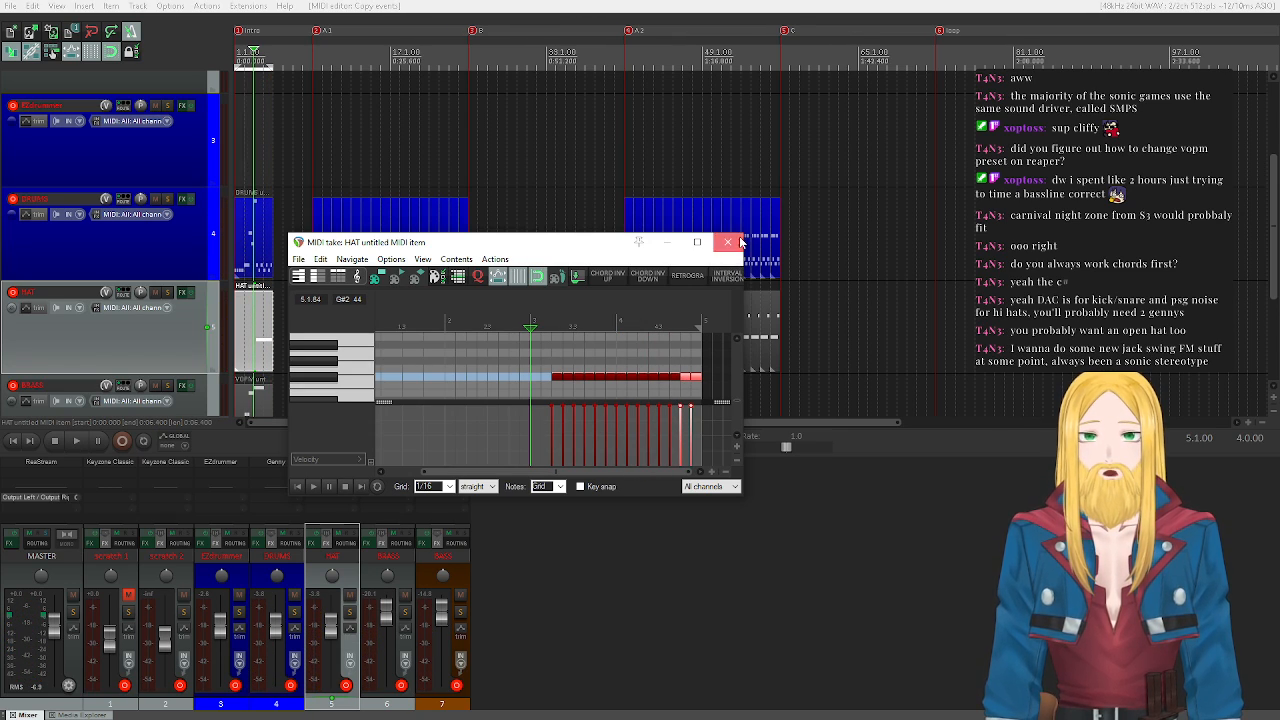
{"action": "left_click", "coordinate": [738, 242]}
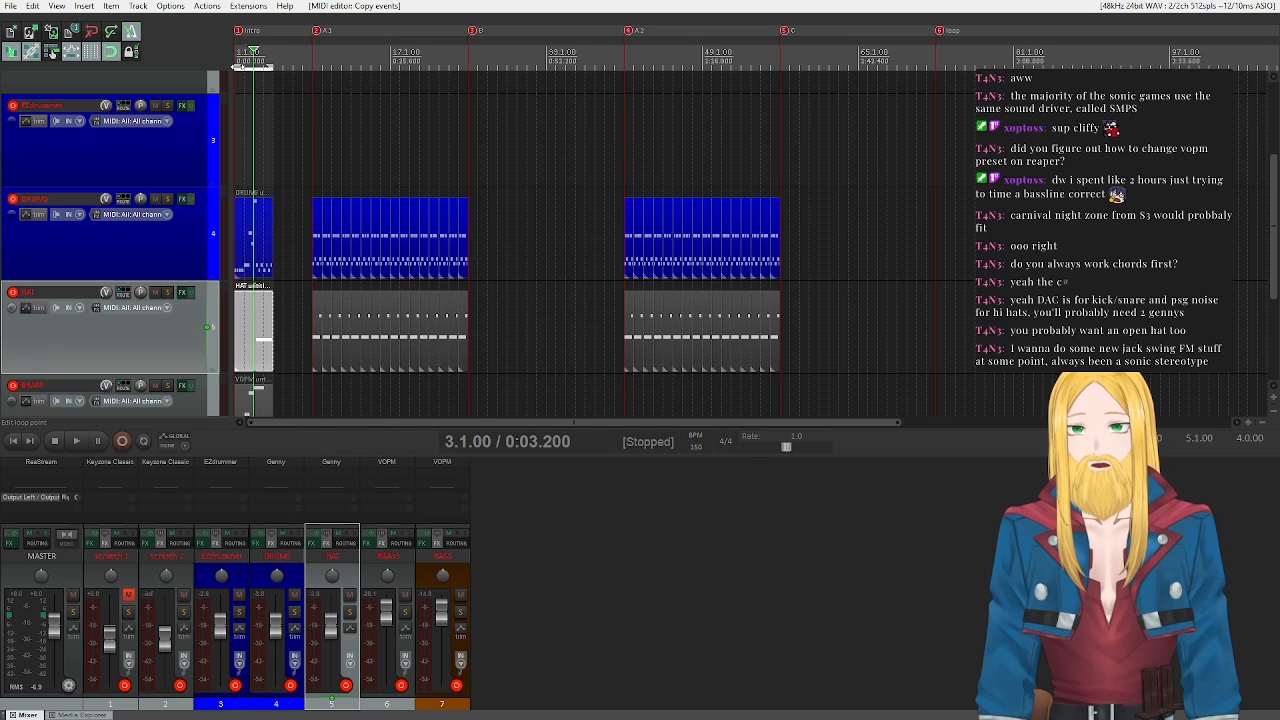
- Copy bar 4 of the DRUMS and HAT items four times to fill bars 5 to 8, and clear the time selection
{"action": "left_click_drag", "start_coordinate": [238, 66], "coordinate": [268, 67]}
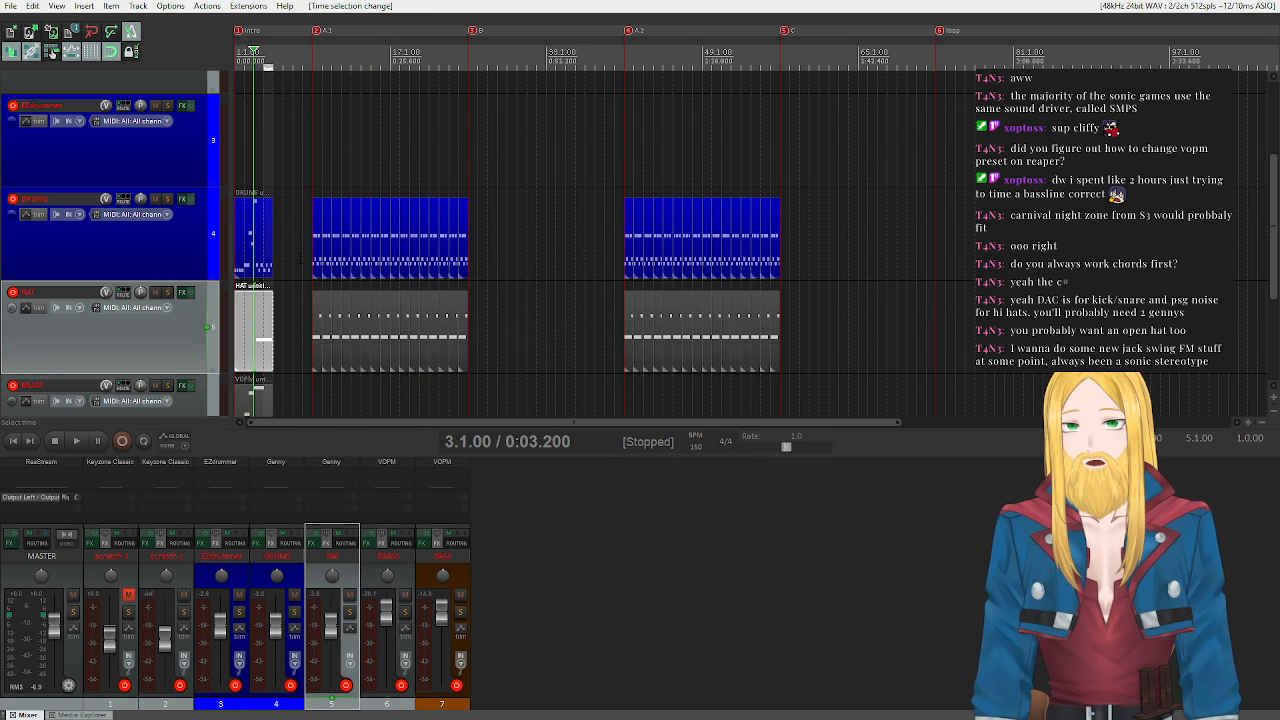
{"action": "left_click", "coordinate": [268, 248]}
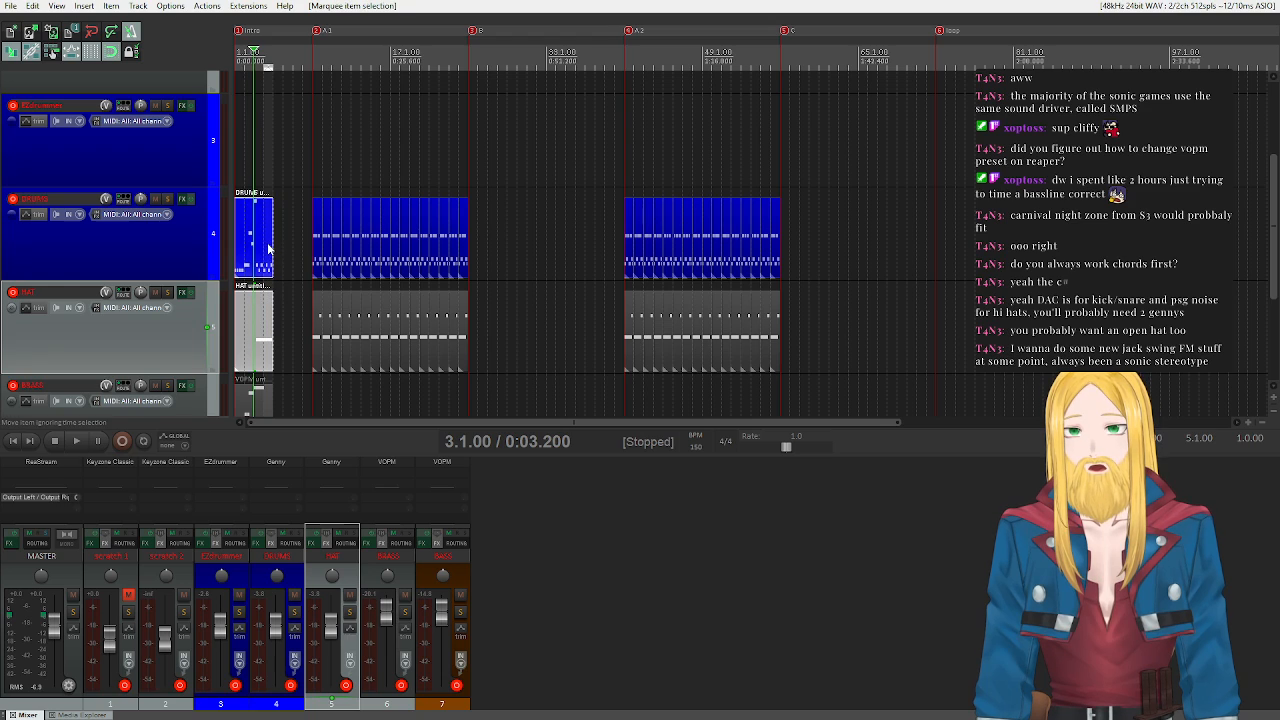
{"action": "scroll", "coordinate": [270, 321], "scroll_direction": "up", "scroll_amount": 4}
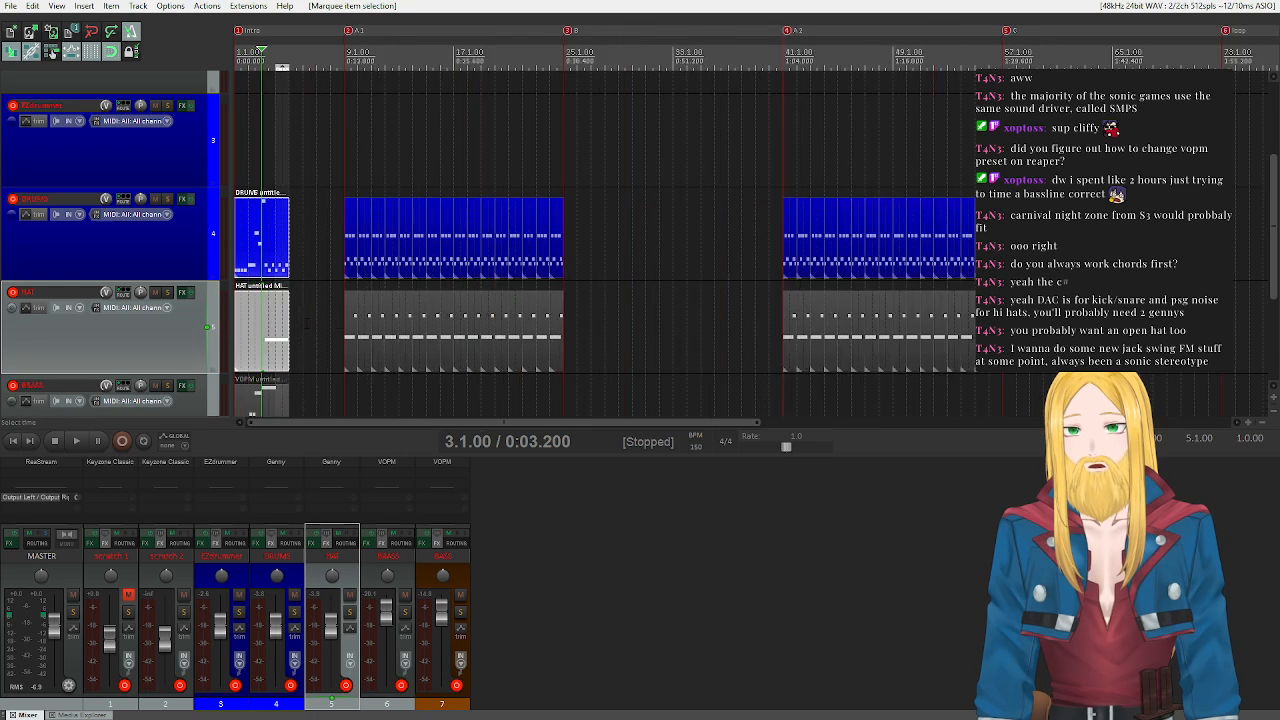
{"action": "scroll", "coordinate": [307, 322], "scroll_direction": "up", "scroll_amount": 1}
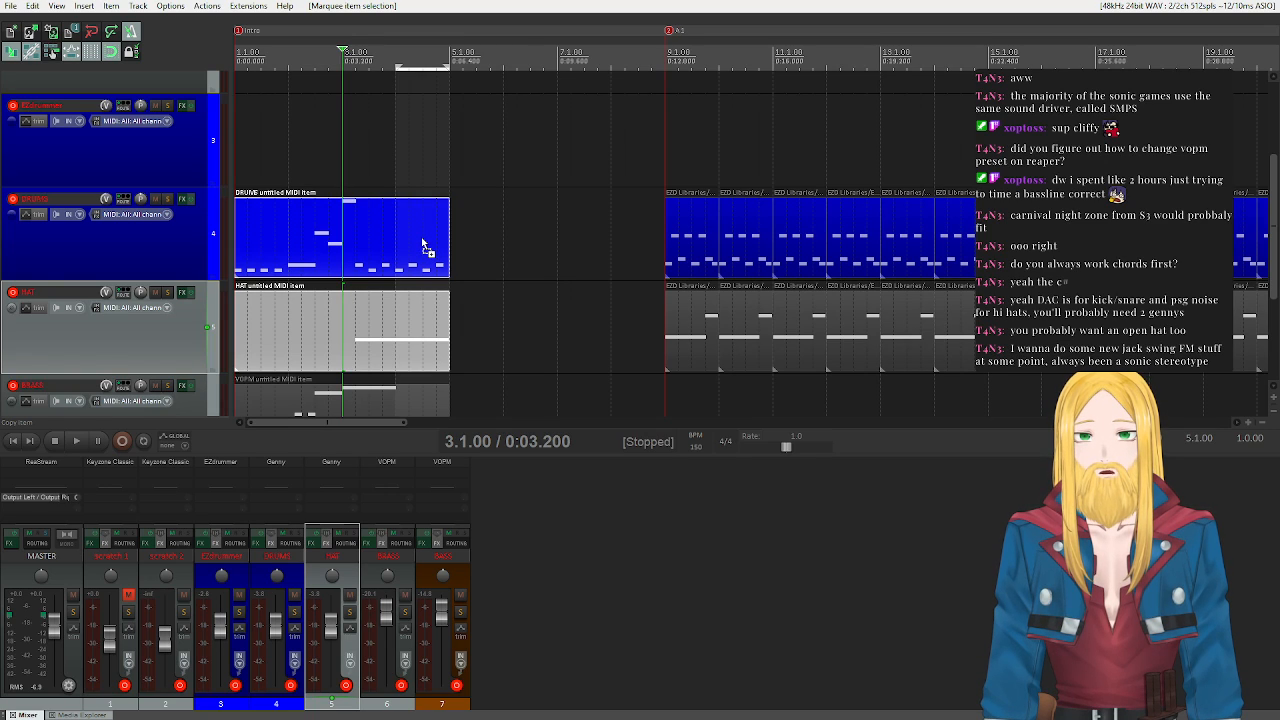
{"action": "left_click_drag", "start_coordinate": [470, 234], "coordinate": [531, 241]}
{"action": "left_click_drag", "start_coordinate": [582, 362], "coordinate": [582, 251]}
{"action": "left_click", "coordinate": [515, 111]}
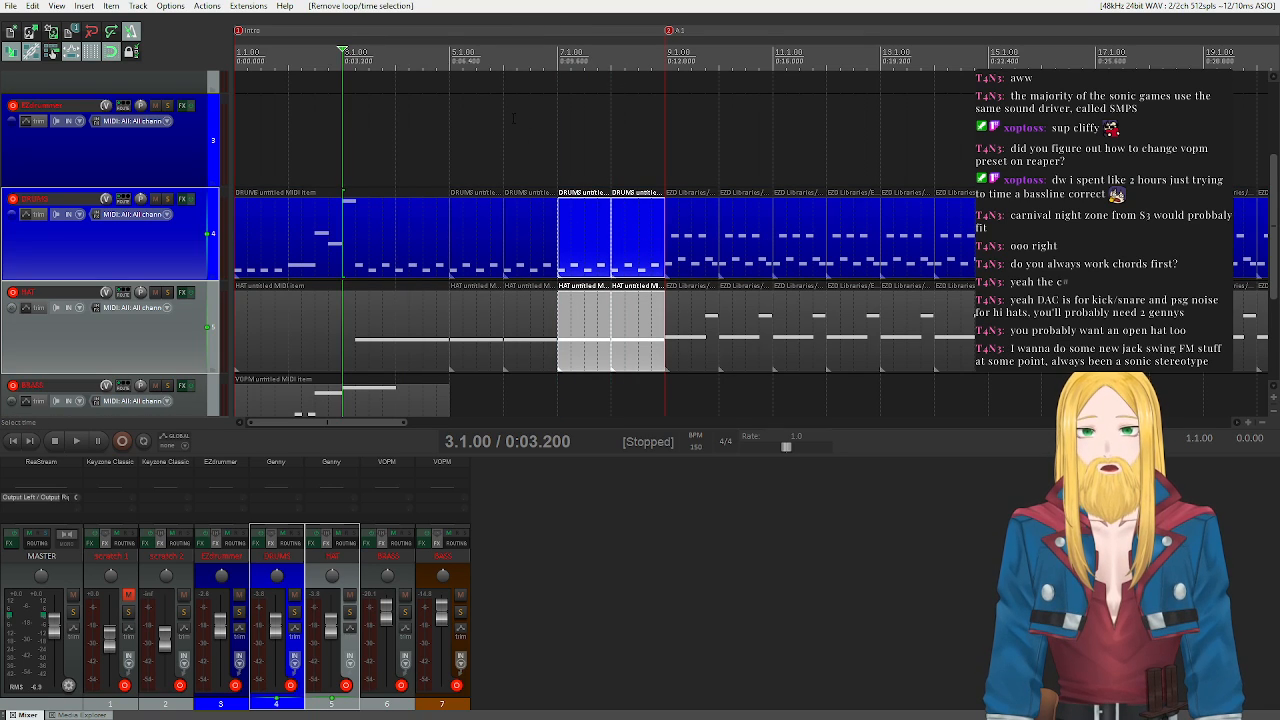
- Copy the four one-bar DRUMS and HAT items in bars 5 to 8 to the loop marker at bar 73
{"action": "scroll", "coordinate": [515, 112], "scroll_direction": "down", "scroll_amount": 2}
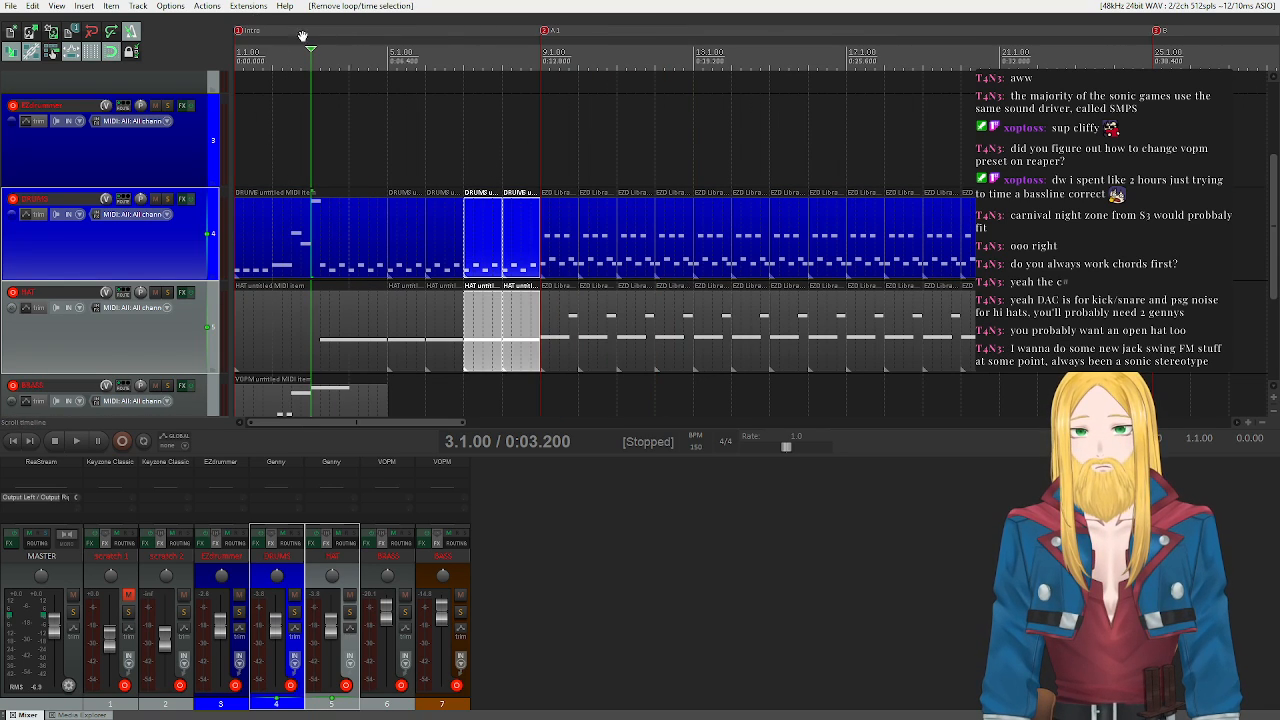
{"action": "left_click_drag", "start_coordinate": [450, 246], "coordinate": [520, 386]}
{"action": "scroll", "coordinate": [484, 374], "scroll_direction": "down", "scroll_amount": 10}
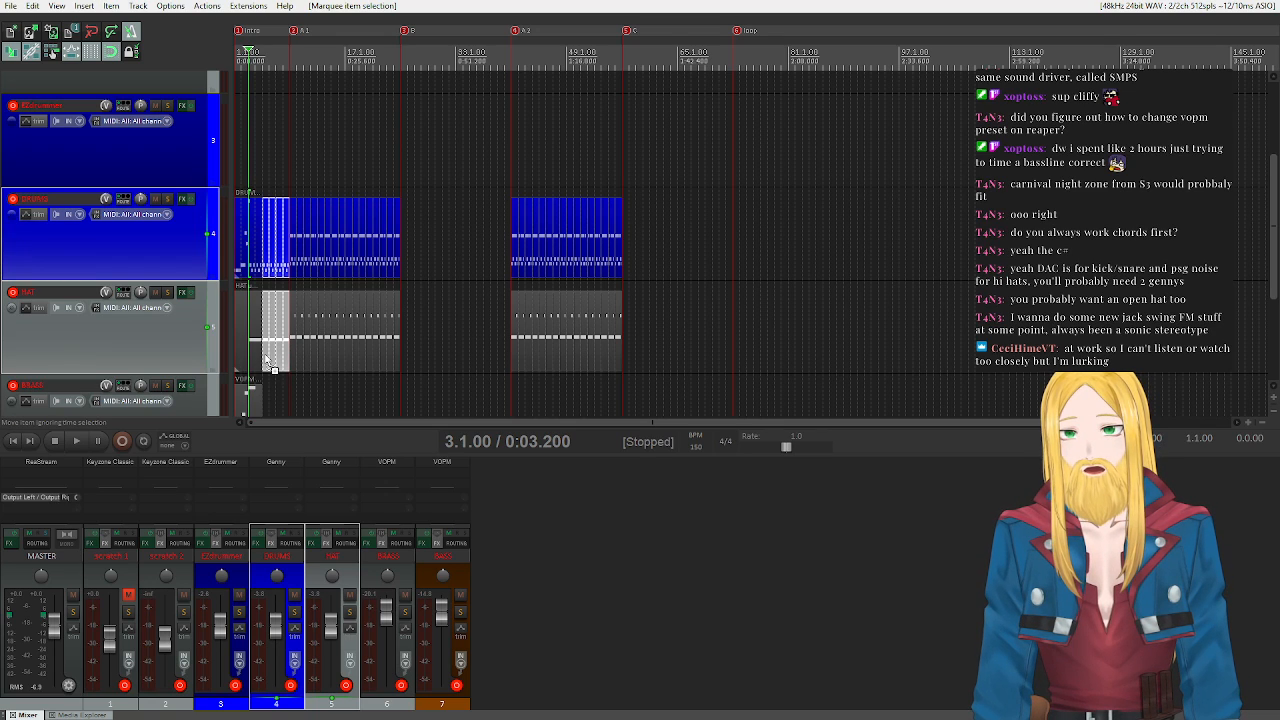
{"action": "left_click_drag", "start_coordinate": [268, 362], "coordinate": [739, 360]}
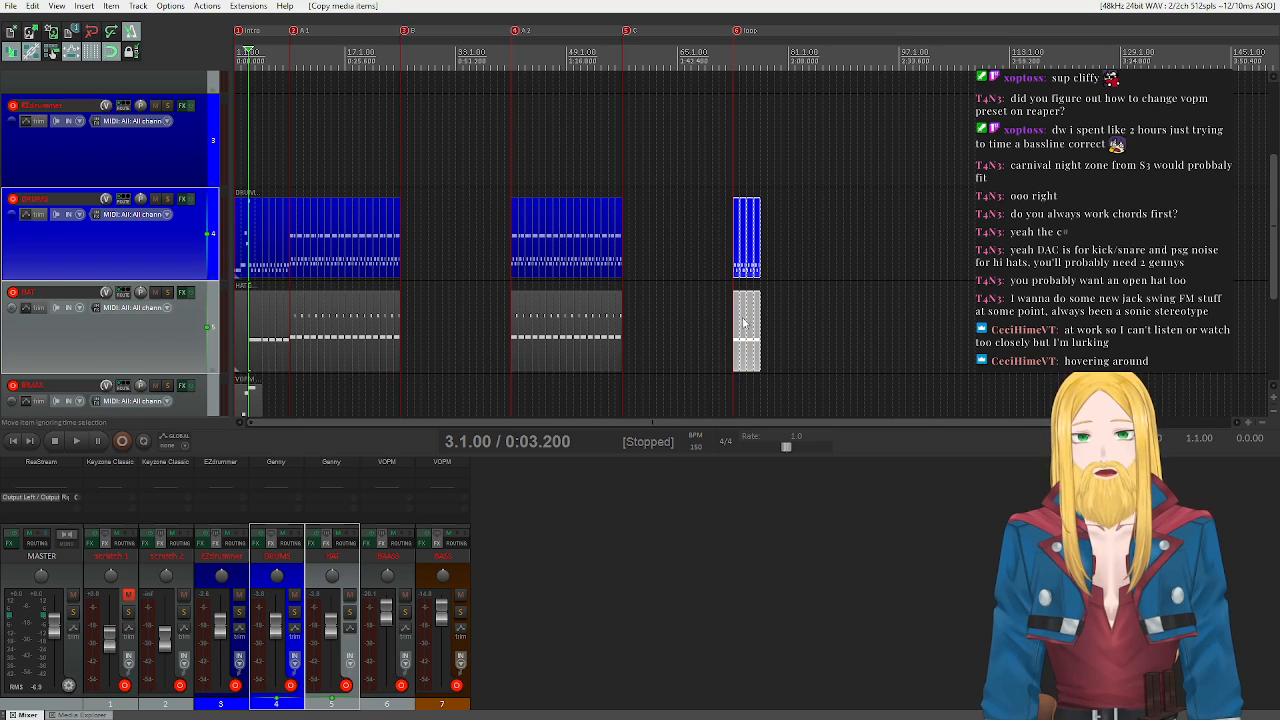
{"action": "scroll", "coordinate": [739, 360], "scroll_direction": "up", "scroll_amount": 5}
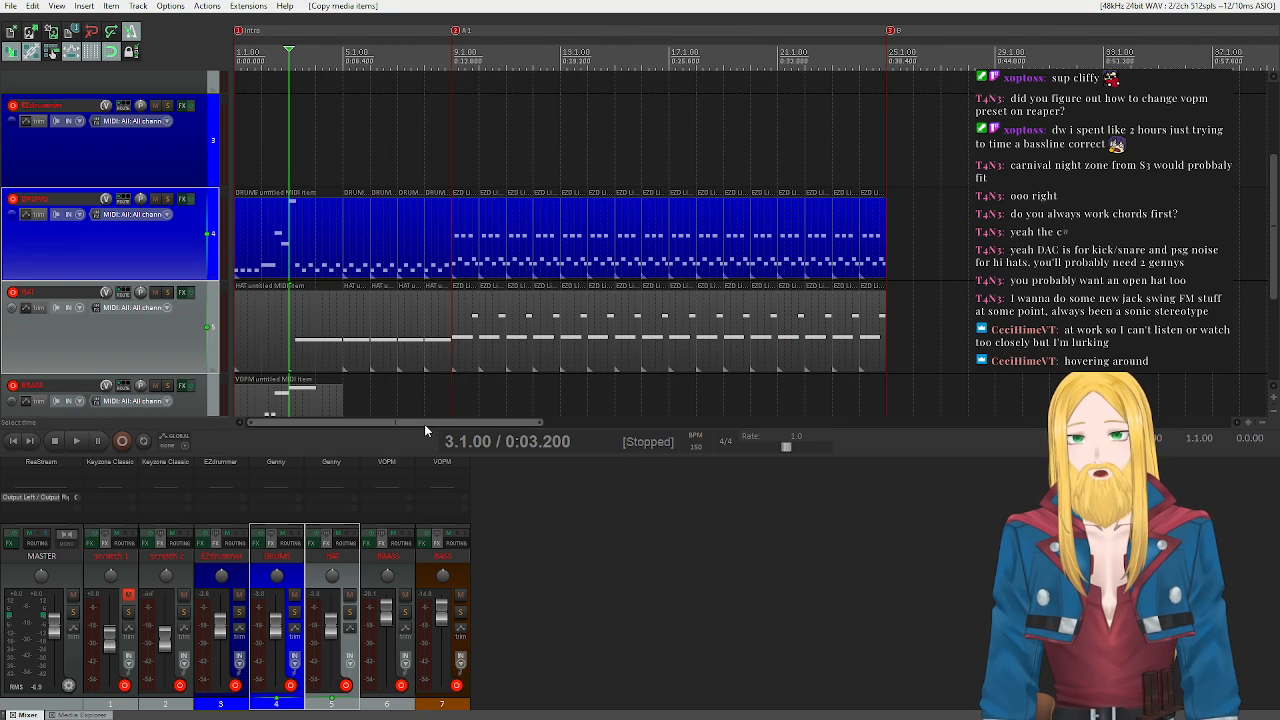
{"action": "left_click_drag", "start_coordinate": [424, 424], "coordinate": [870, 420]}
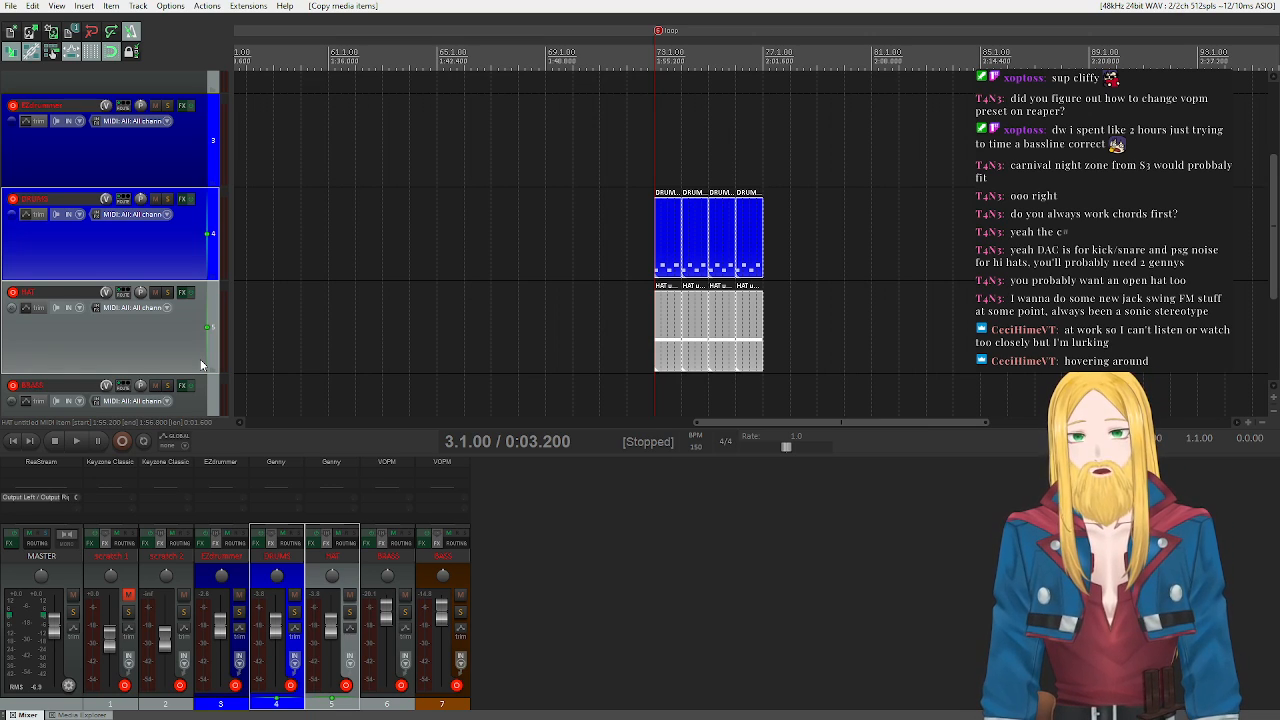
{"action": "left_click", "coordinate": [150, 310]}
{"action": "left_click", "coordinate": [110, 357]}
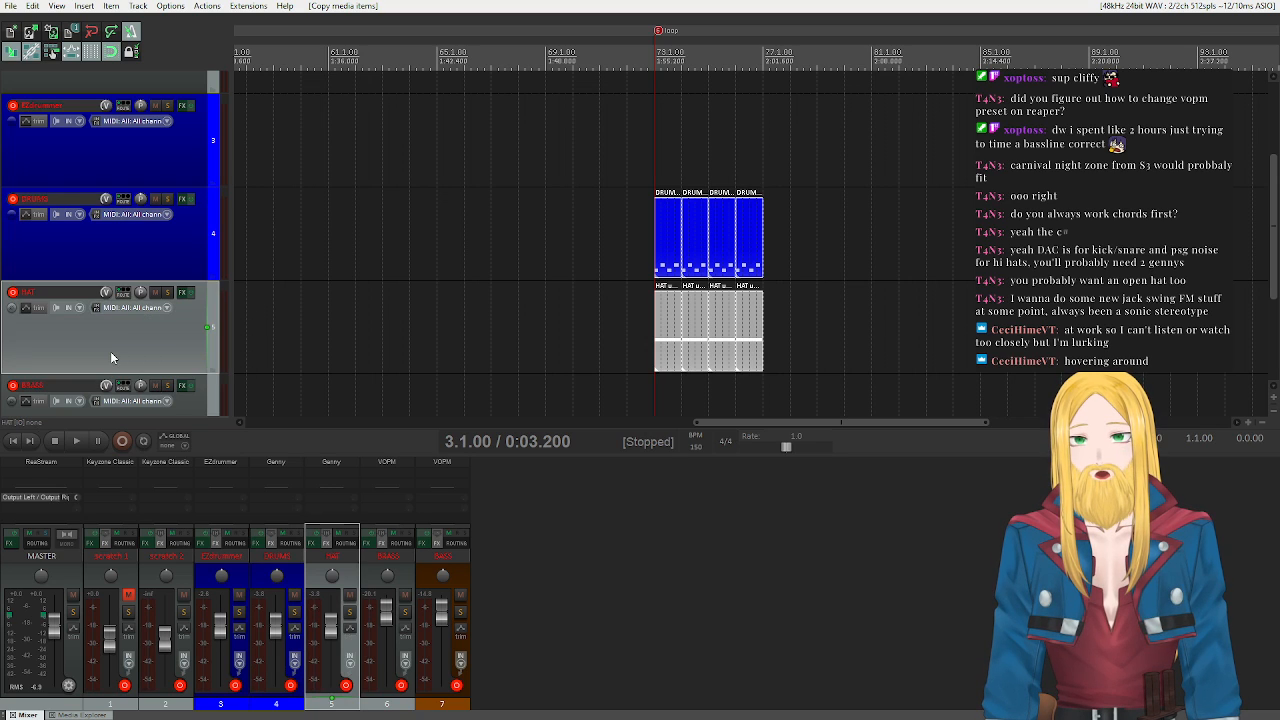
{"action": "left_click_drag", "start_coordinate": [825, 424], "coordinate": [373, 421]}
{"action": "scroll", "coordinate": [788, 419], "scroll_direction": "down", "scroll_amount": 4}
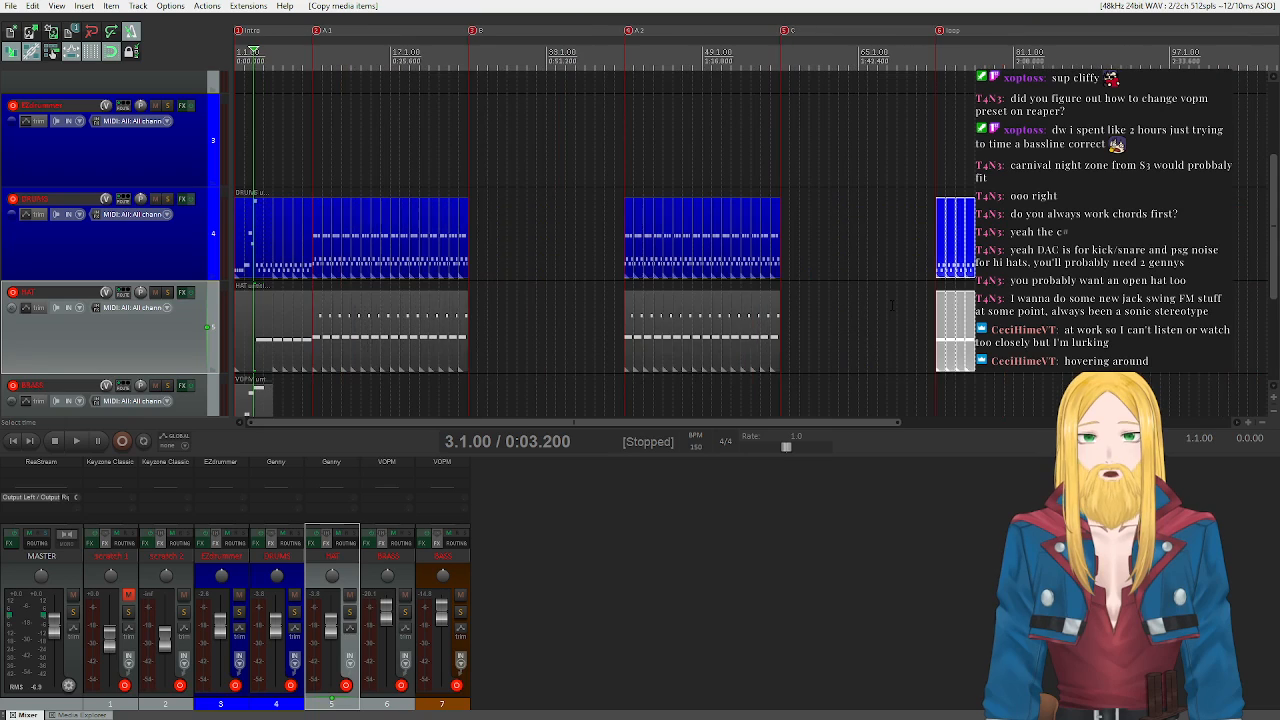
{"action": "left_click_drag", "start_coordinate": [775, 427], "coordinate": [653, 416]}
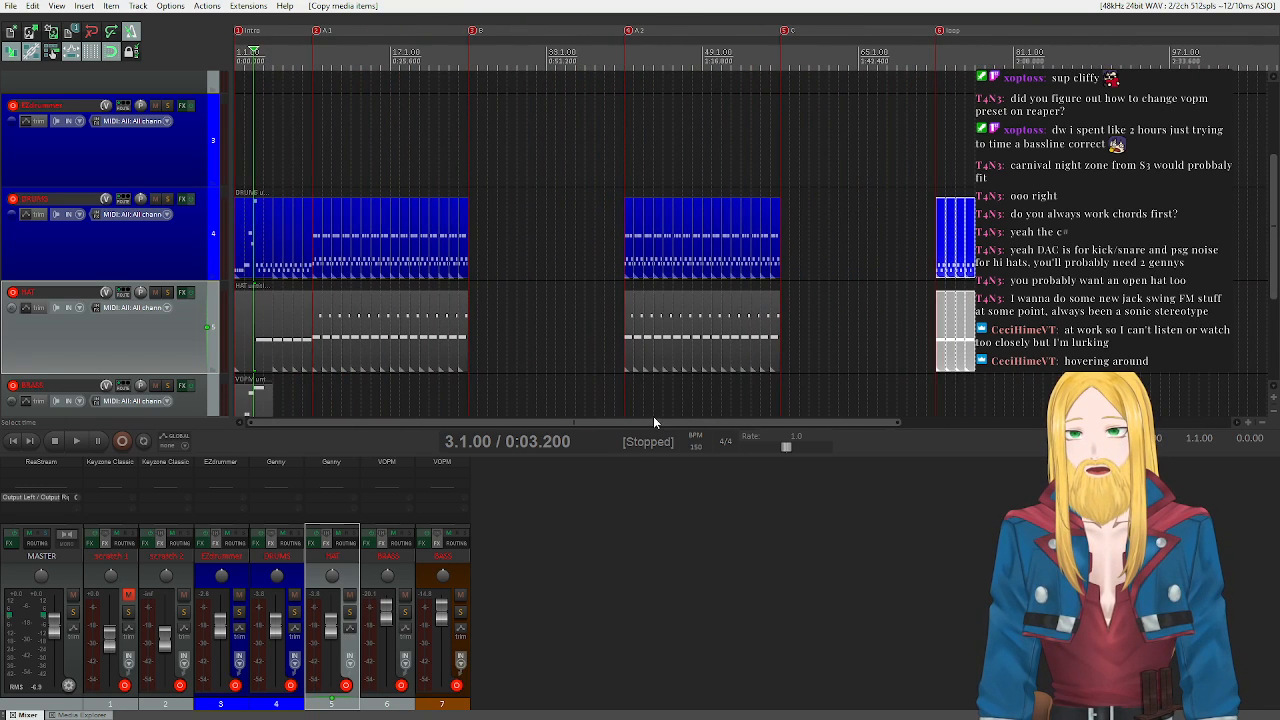
{"action": "left_click_drag", "start_coordinate": [440, 422], "coordinate": [357, 432]}
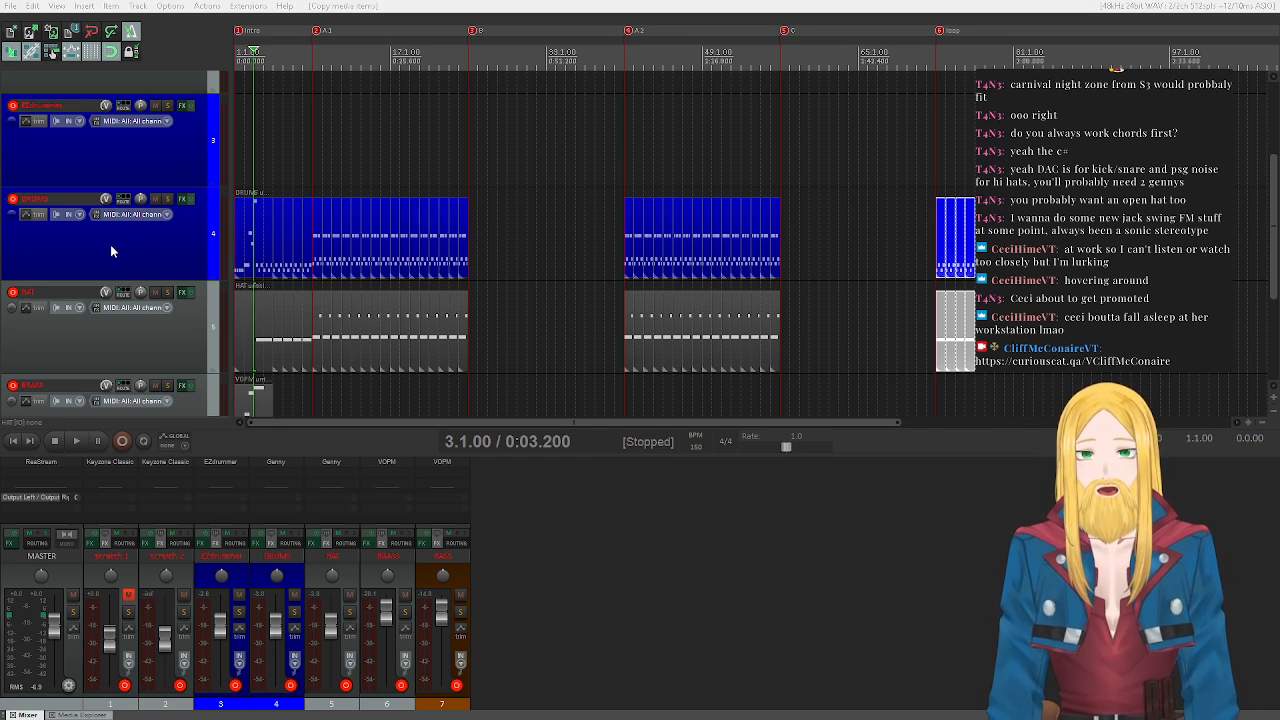
- Play the intro from the start of the song to hear the brass, bass, drums and hats together, and stop
{"action": "scroll", "coordinate": [90, 309], "scroll_direction": "down", "scroll_amount": 3}
{"action": "scroll", "coordinate": [90, 309], "scroll_direction": "up", "scroll_amount": 1}
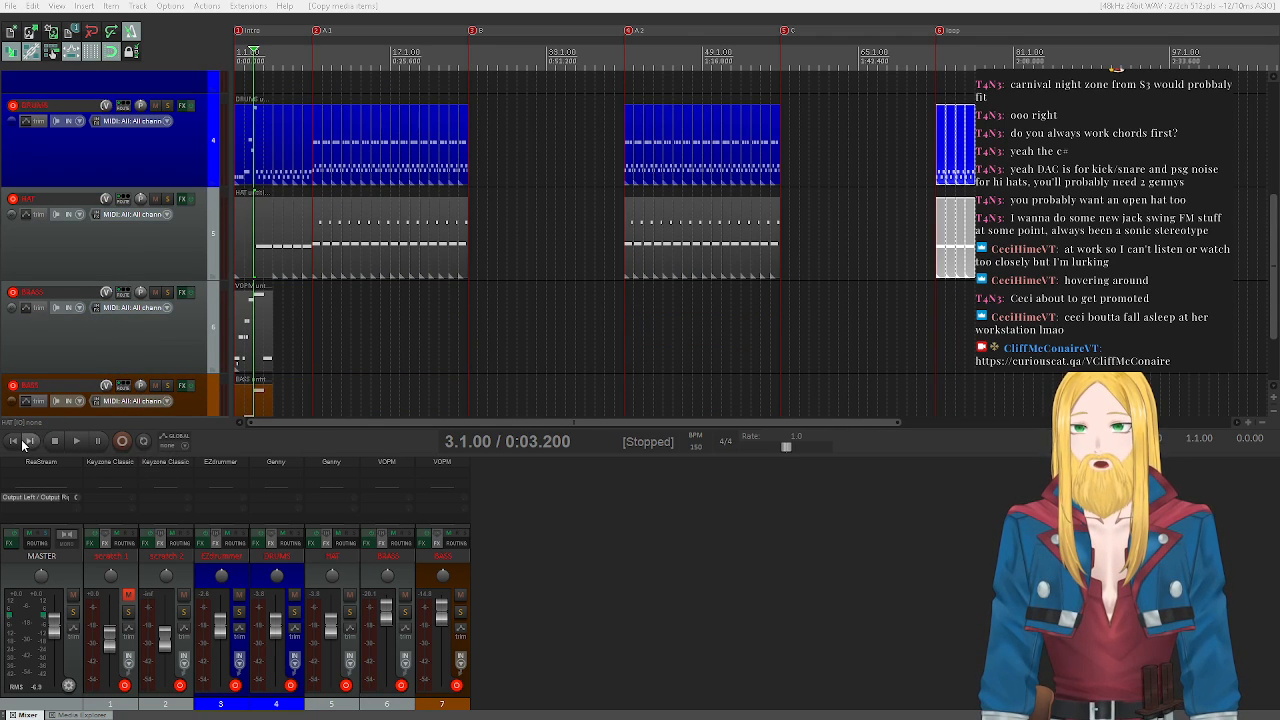
{"action": "left_click", "coordinate": [20, 441]}
{"action": "left_click", "coordinate": [77, 440]}
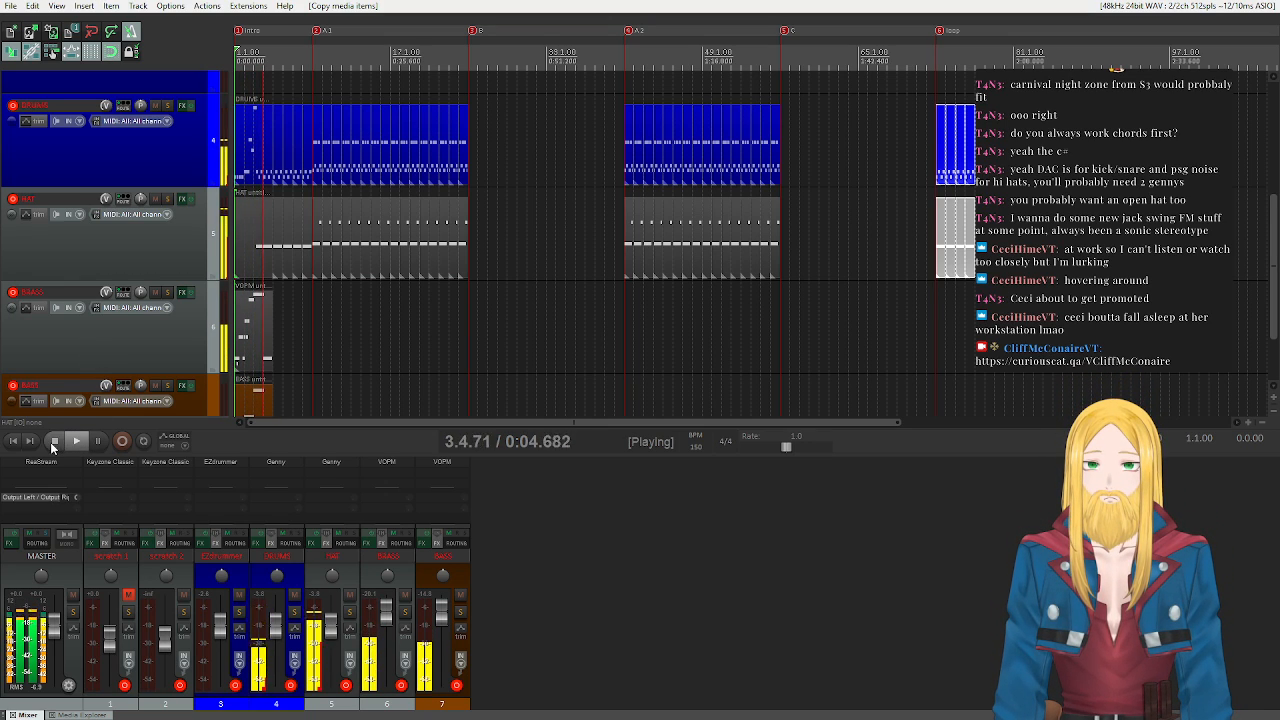
{"action": "left_click", "coordinate": [54, 441]}
- In the bar 9 DRUMS item, add a C#3 note at the start, delete the lowest note on beat one, and close the editor
{"action": "scroll", "coordinate": [297, 241], "scroll_direction": "up", "scroll_amount": 3}
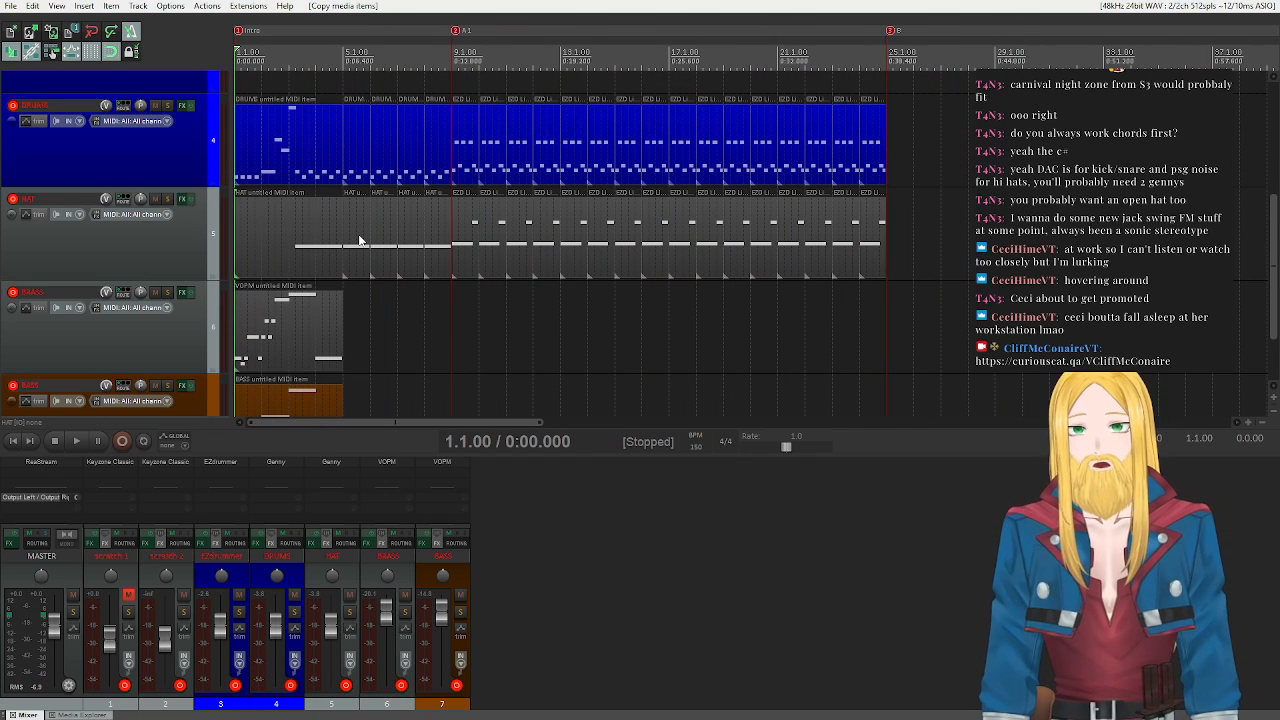
{"action": "double_click", "coordinate": [460, 160]}
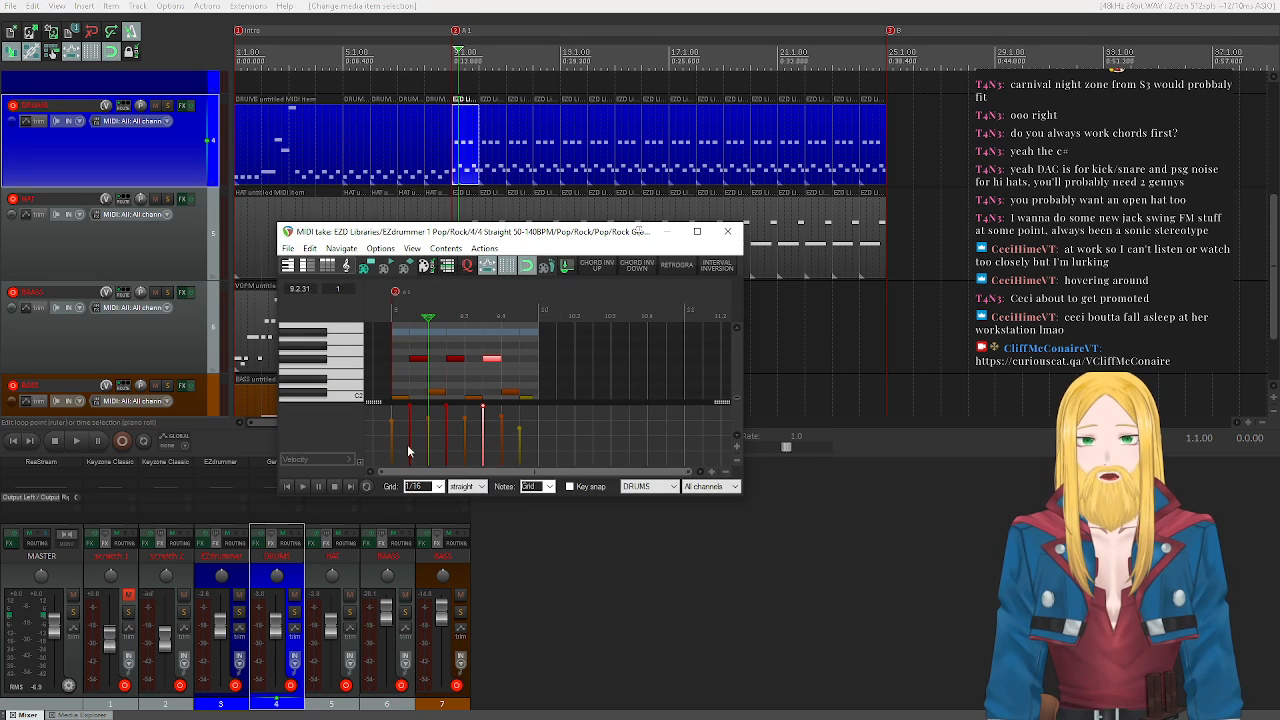
{"action": "scroll", "coordinate": [335, 363], "scroll_direction": "up", "scroll_amount": 3}
{"action": "left_click", "coordinate": [330, 360]}
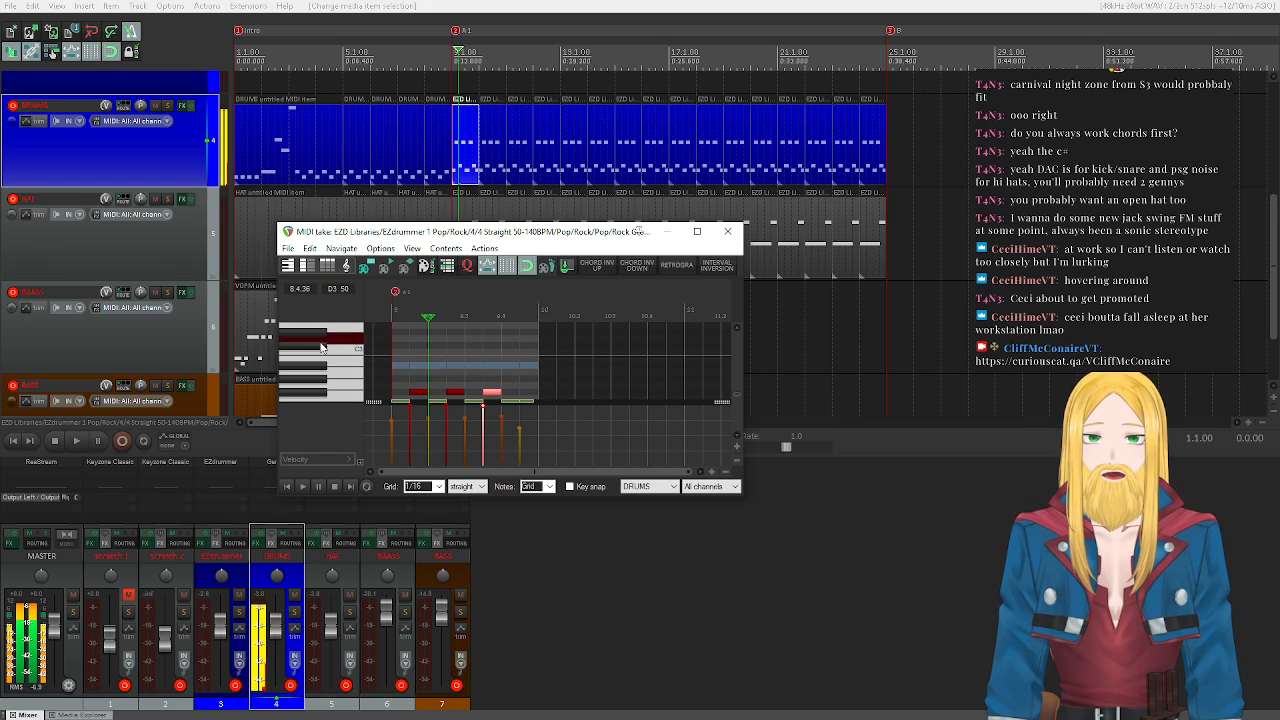
{"action": "left_click", "coordinate": [396, 347]}
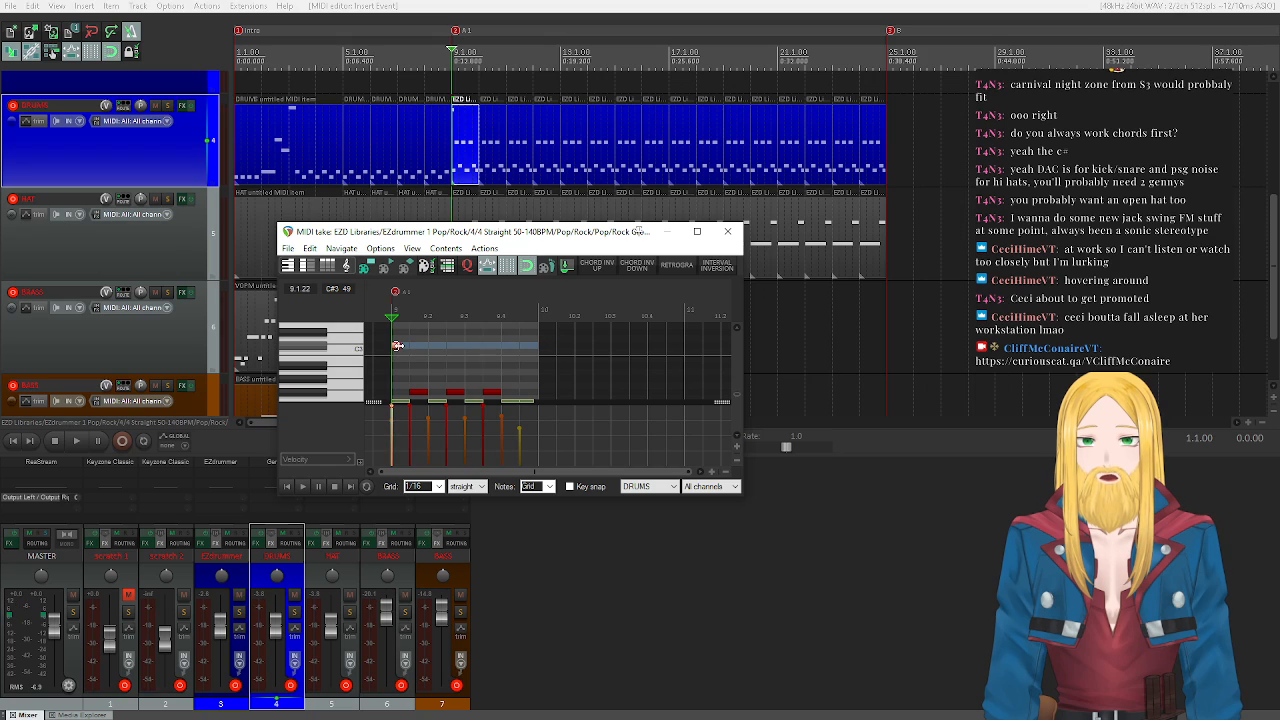
{"action": "scroll", "coordinate": [370, 360], "scroll_direction": "down", "scroll_amount": 4}
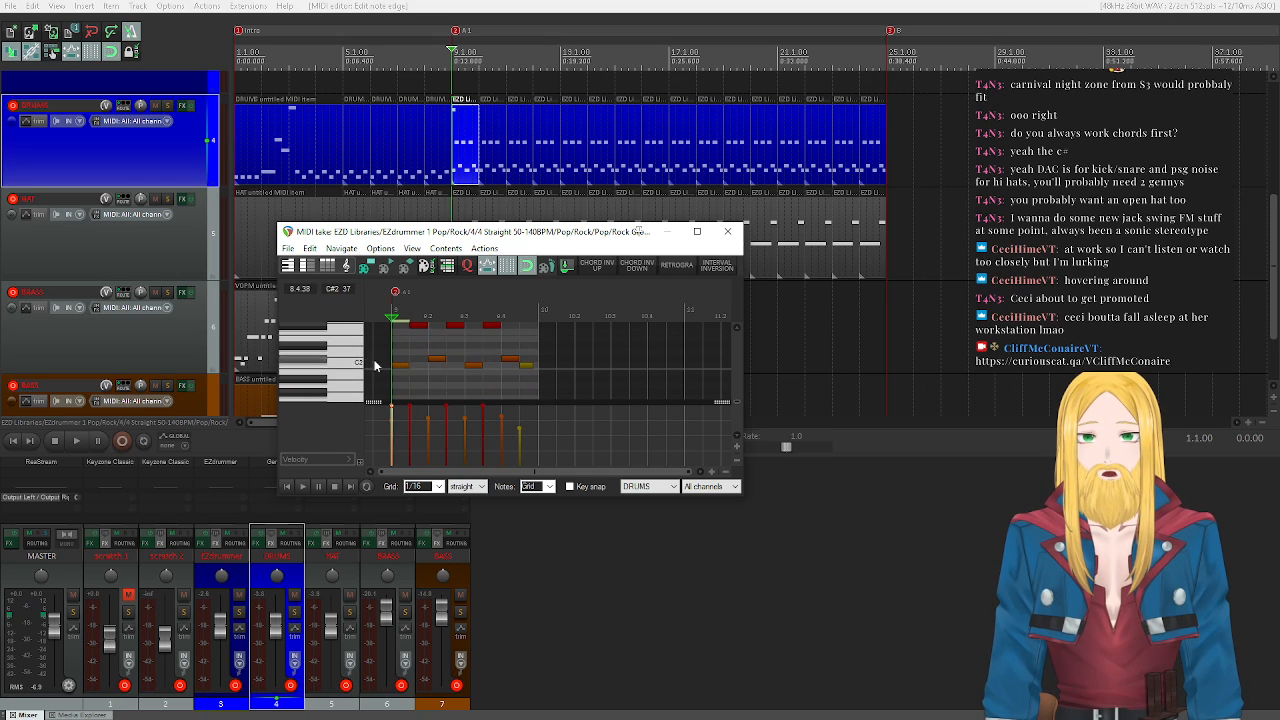
{"action": "double_click", "coordinate": [399, 368]}
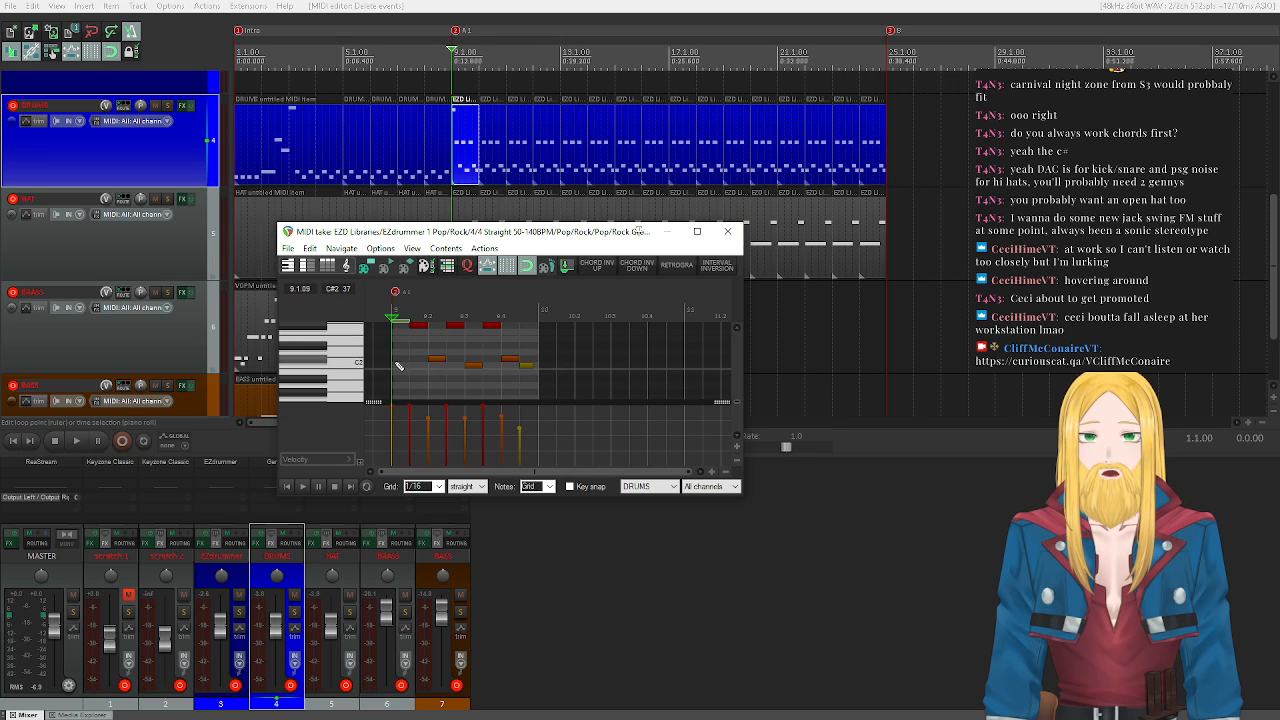
{"action": "left_click", "coordinate": [727, 231]}
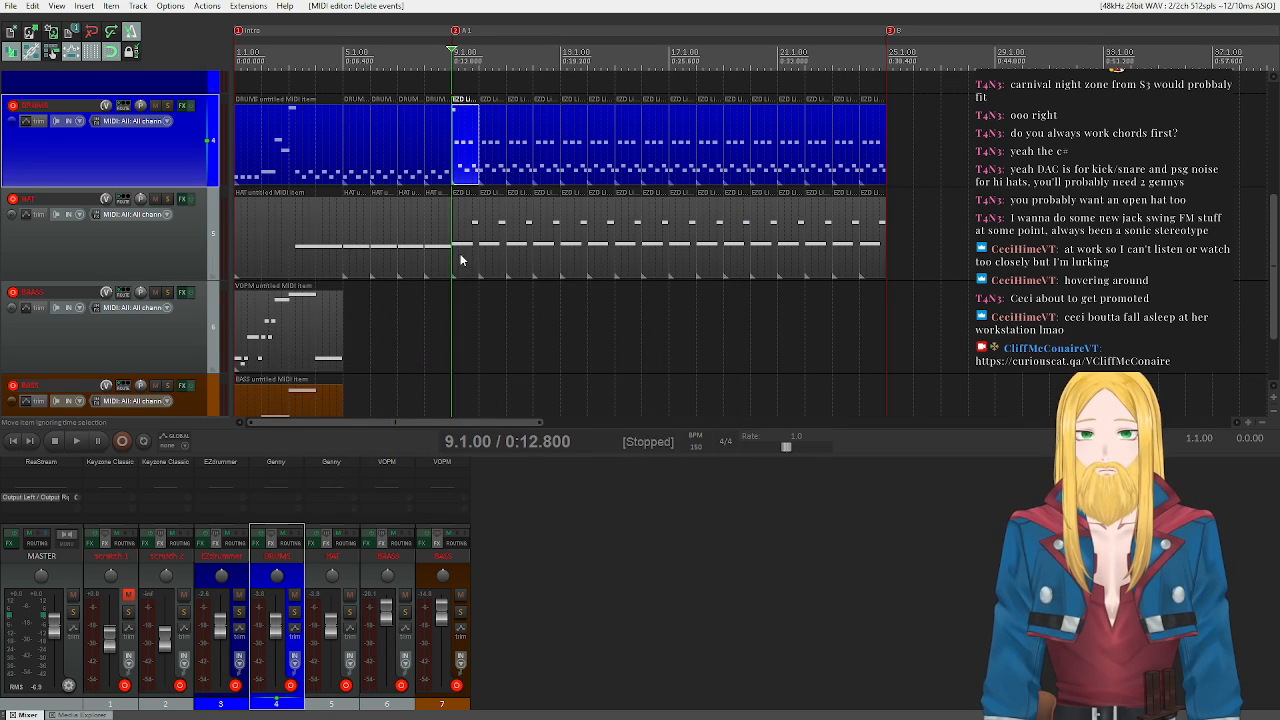
- Delete the first two notes of the HAT item at bar 9 and close its editor
{"action": "double_click", "coordinate": [457, 257]}
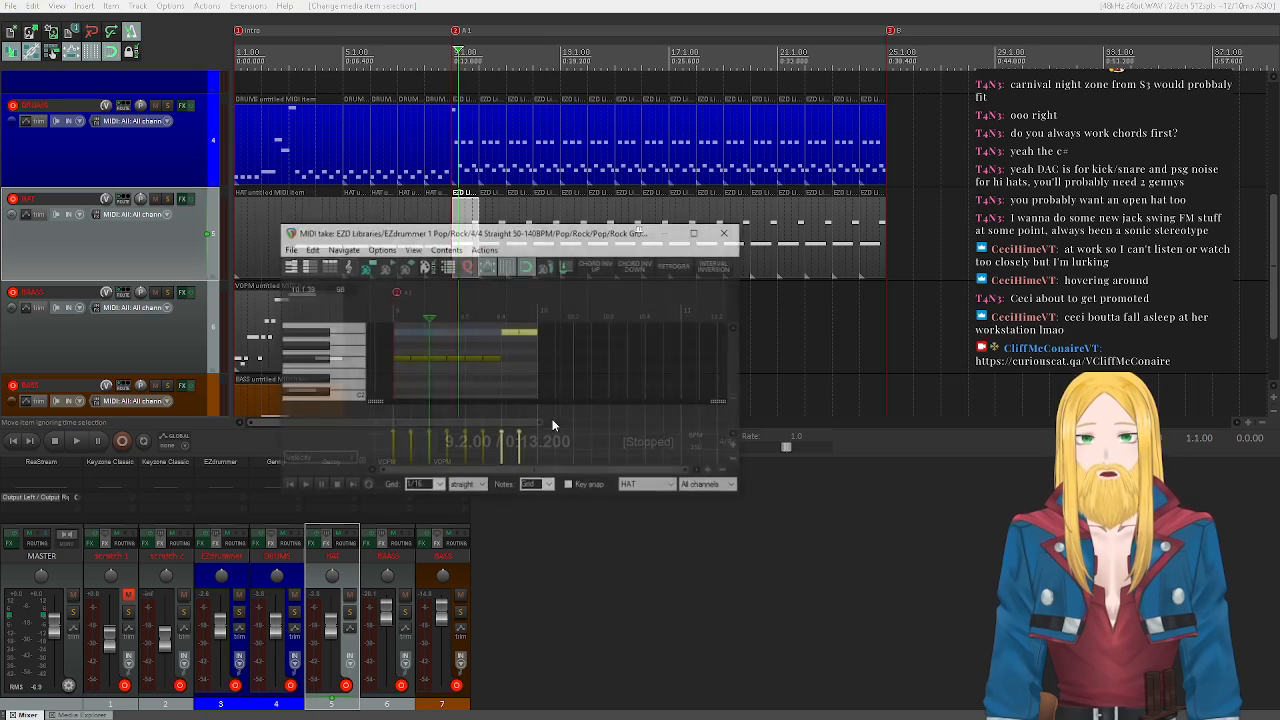
{"action": "left_click", "coordinate": [290, 488]}
{"action": "left_click_drag", "start_coordinate": [399, 350], "coordinate": [420, 379]}
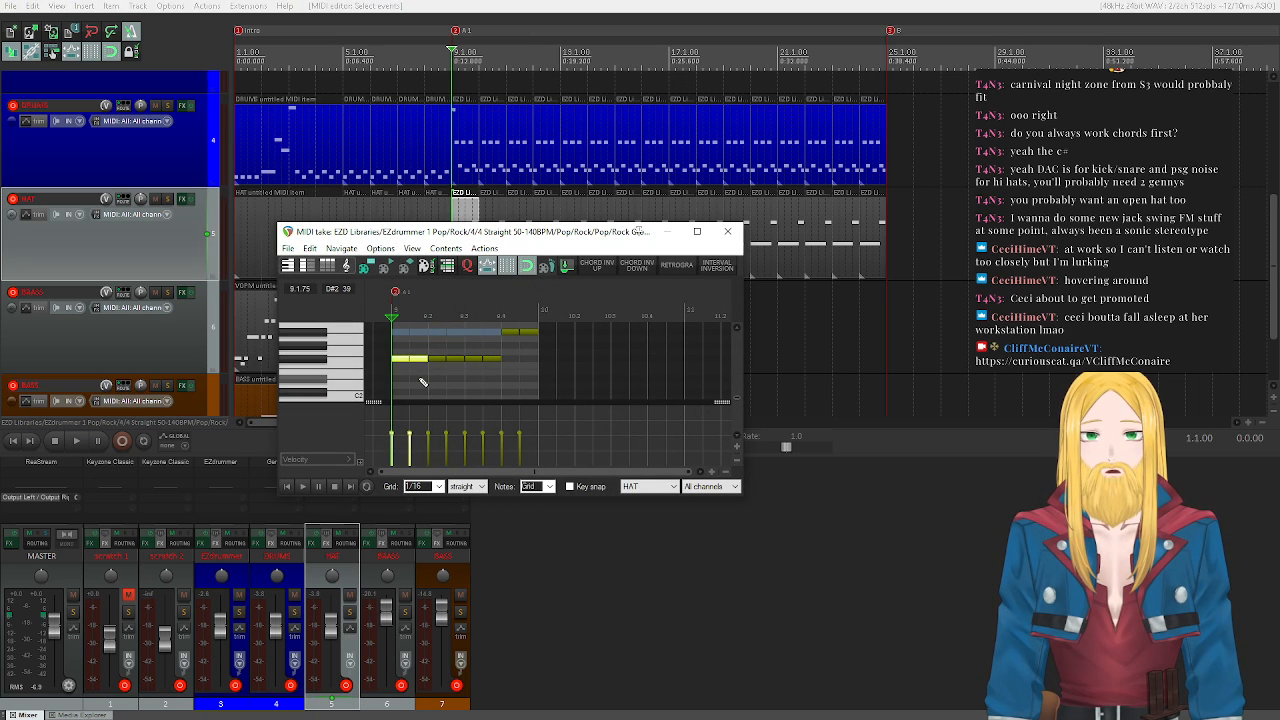
{"action": "key", "text": "Delete"}
{"action": "left_click", "coordinate": [727, 231]}
- Play the start of section A1 from bar 9 several times to check the drum and hat entry, and stop
{"action": "key", "text": "space"}
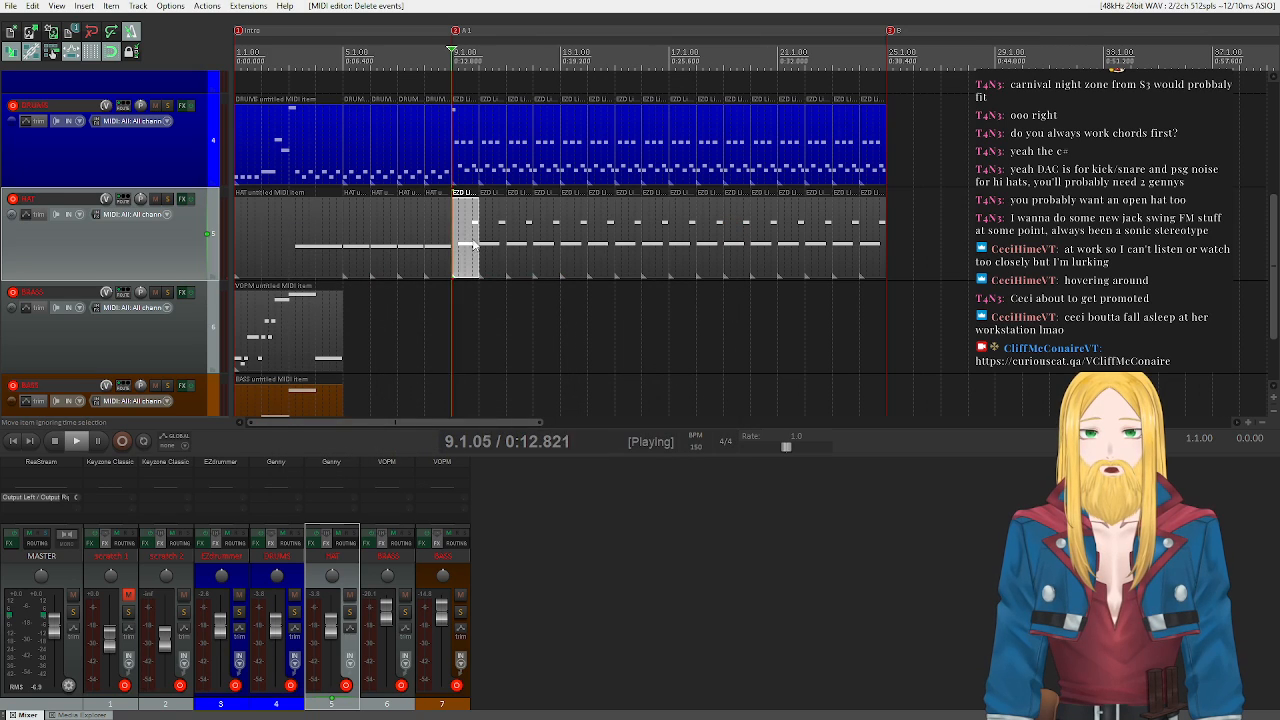
{"action": "left_click", "coordinate": [54, 443]}
{"action": "key", "text": "space"}
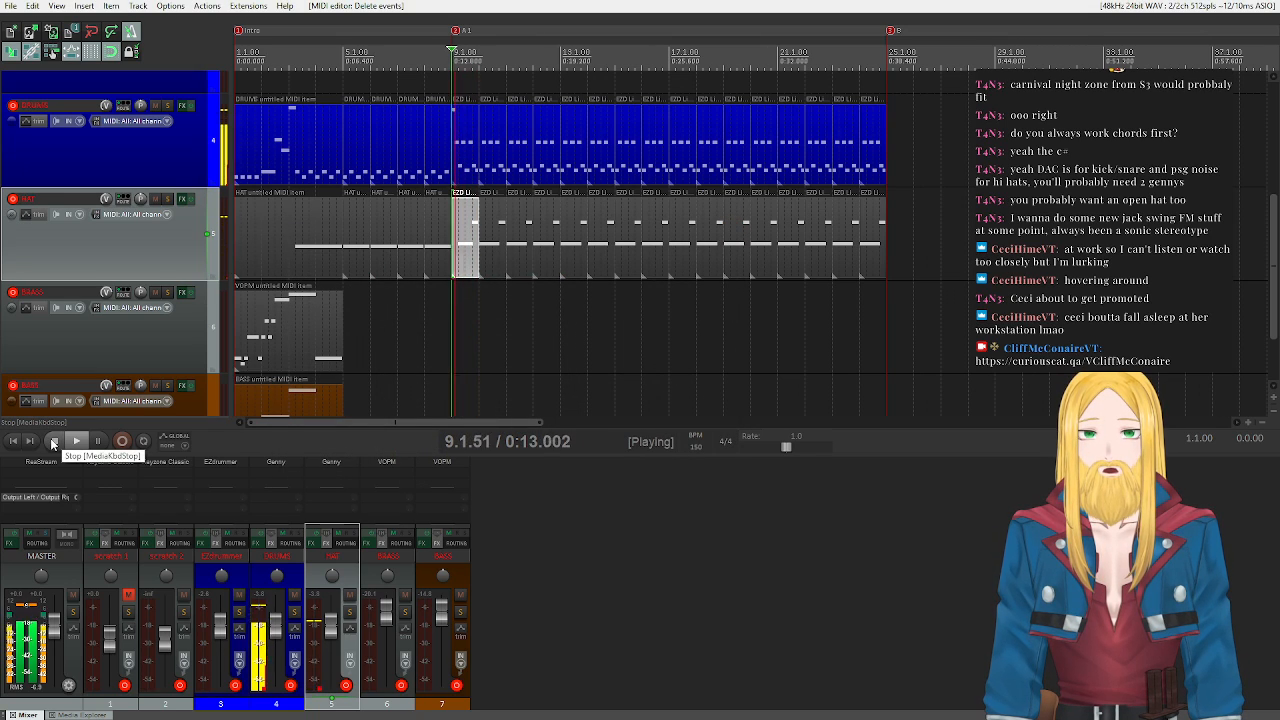
{"action": "left_click", "coordinate": [54, 443]}
{"action": "key", "text": "space"}
{"action": "left_click", "coordinate": [54, 443]}
{"action": "key", "text": "space"}
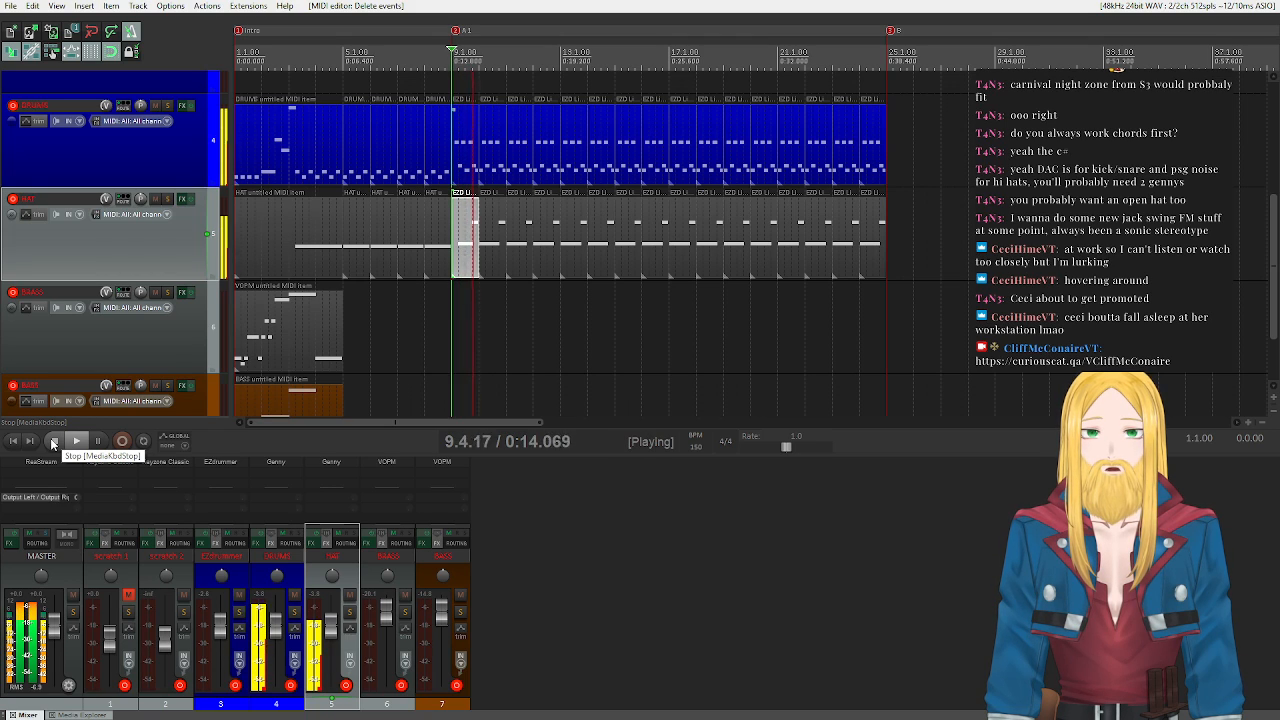
{"action": "key", "text": "space"}
{"action": "key", "text": "space"}
{"action": "key", "text": "space"}
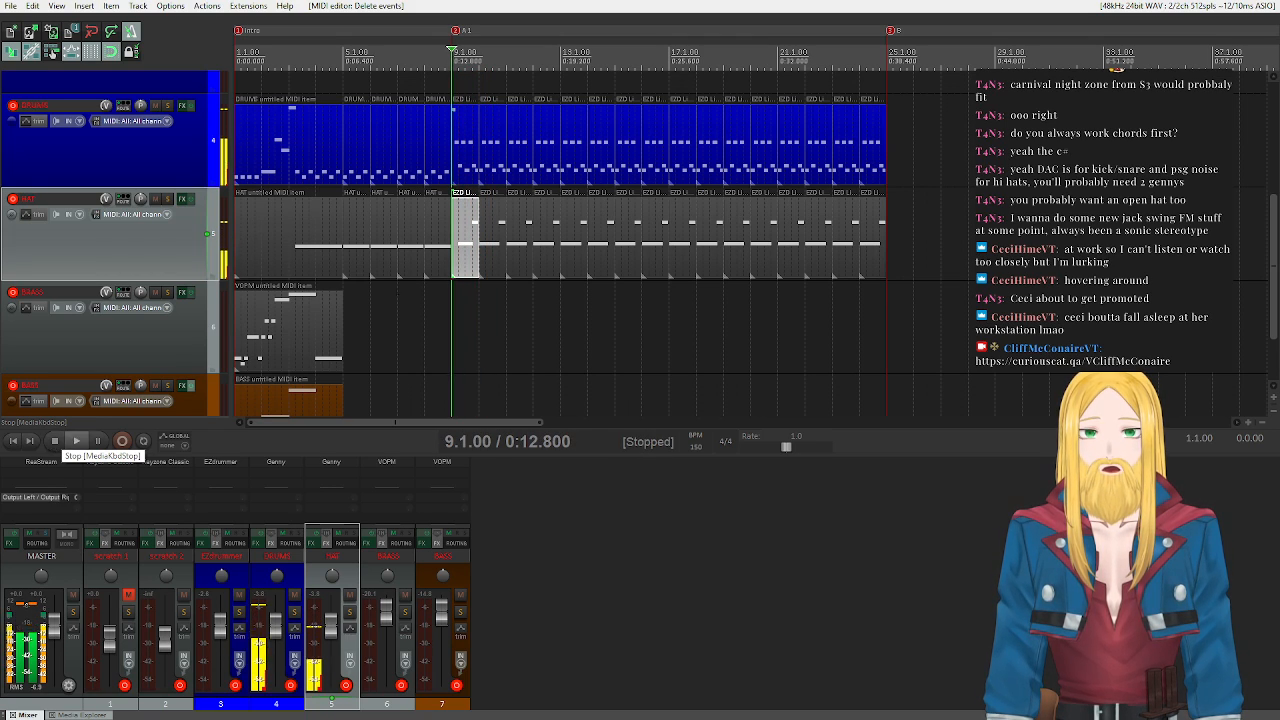
- Reopen the bar 9 DRUMS item and delete all of its F#2 notes
{"action": "double_click", "coordinate": [458, 146]}
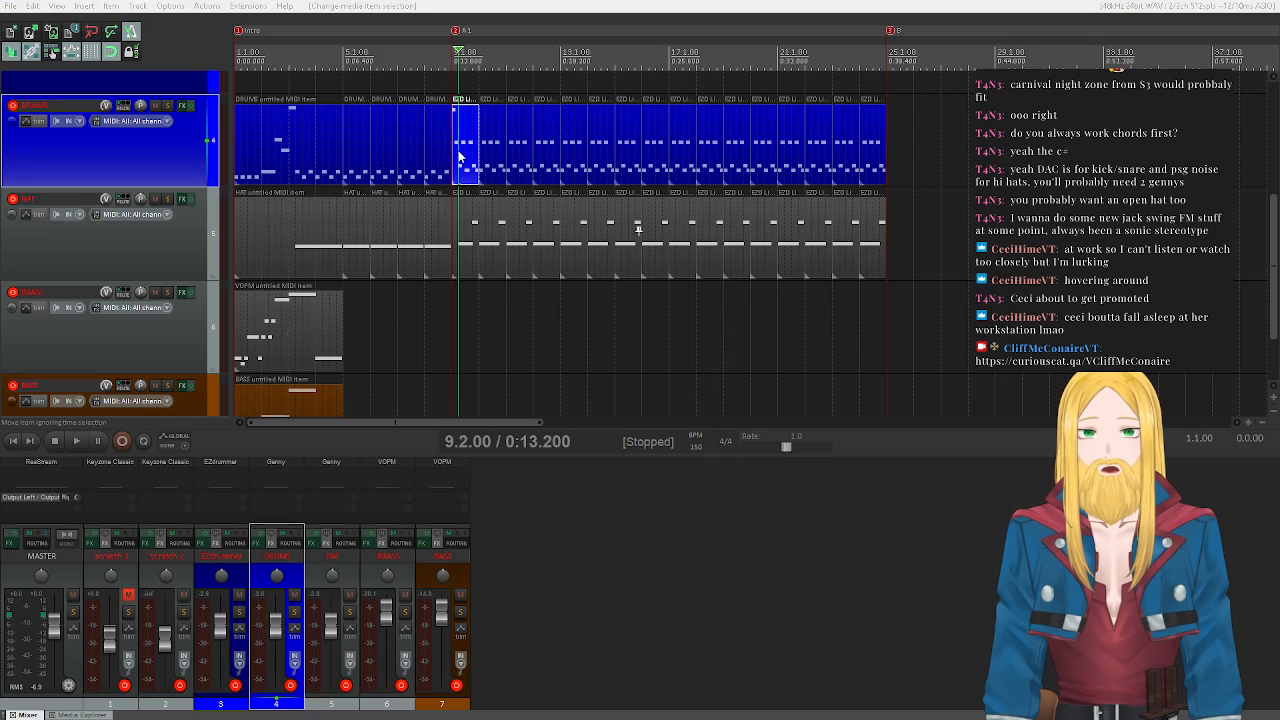
{"action": "left_click", "coordinate": [350, 346]}
{"action": "scroll", "coordinate": [345, 350], "scroll_direction": "up", "scroll_amount": 1}
{"action": "left_click", "coordinate": [330, 358]}
{"action": "double_click", "coordinate": [340, 350]}
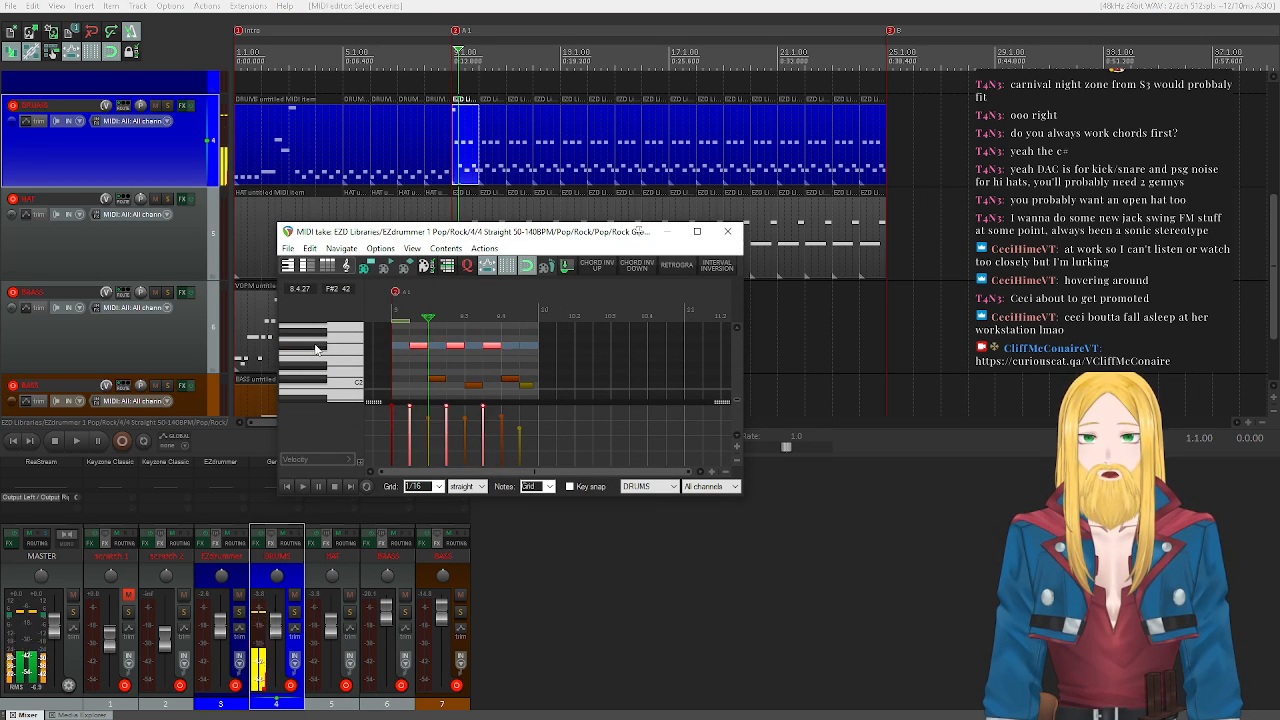
{"action": "key", "text": "Delete"}
{"action": "scroll", "coordinate": [340, 352], "scroll_direction": "up", "scroll_amount": 2}
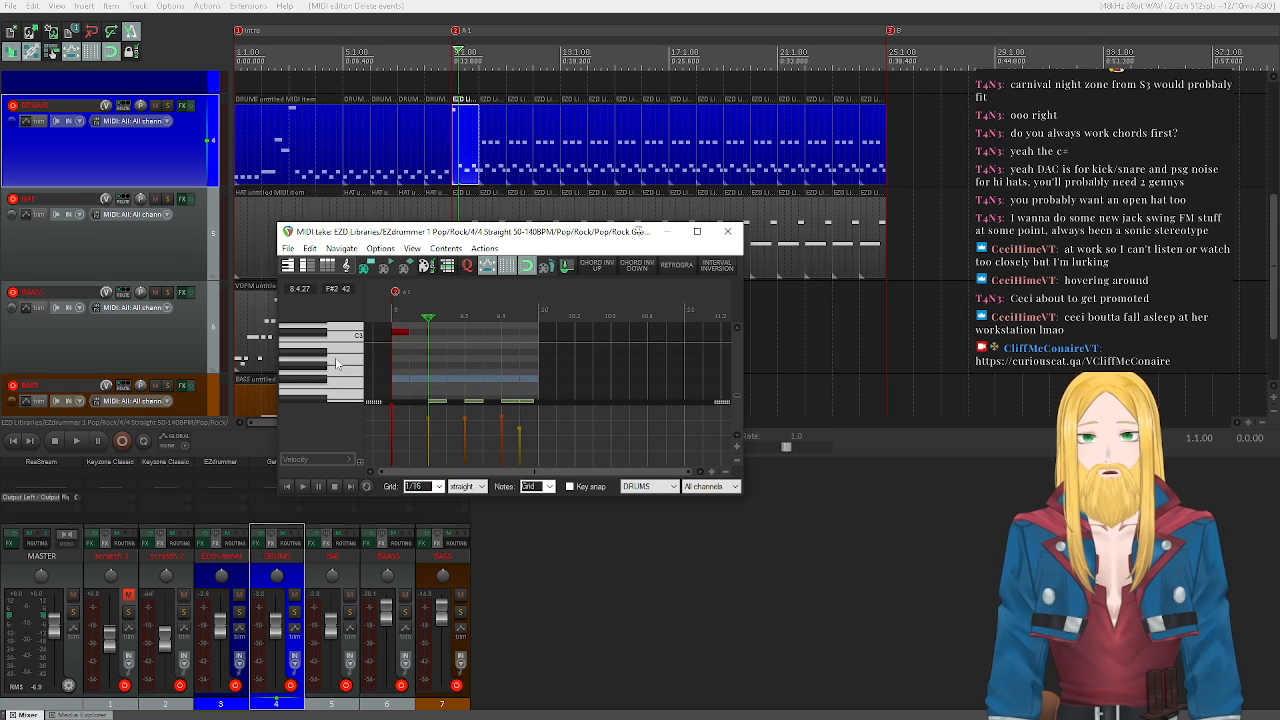
- Lengthen the opening C#3 note of bar 9 to one full beat, play the part from bar 9, and close the editor
{"action": "left_click_drag", "start_coordinate": [395, 355], "coordinate": [412, 359]}
{"action": "left_click", "coordinate": [406, 351]}
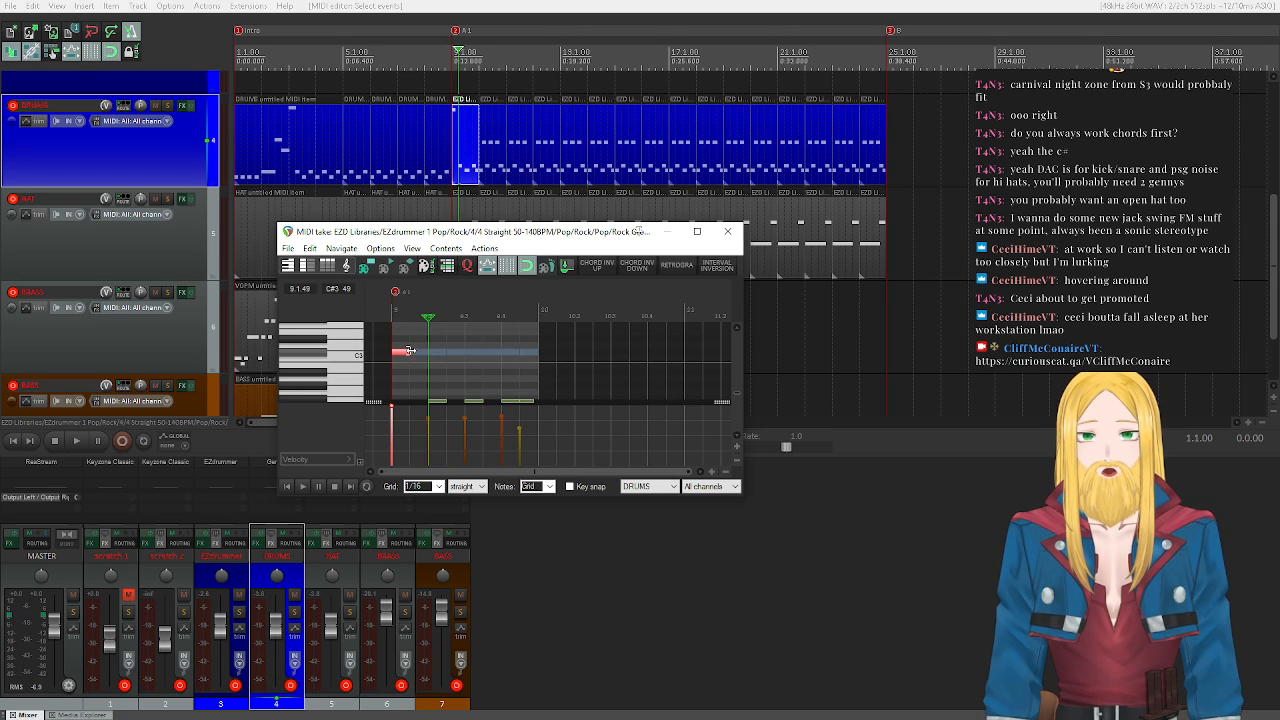
{"action": "left_click", "coordinate": [289, 487]}
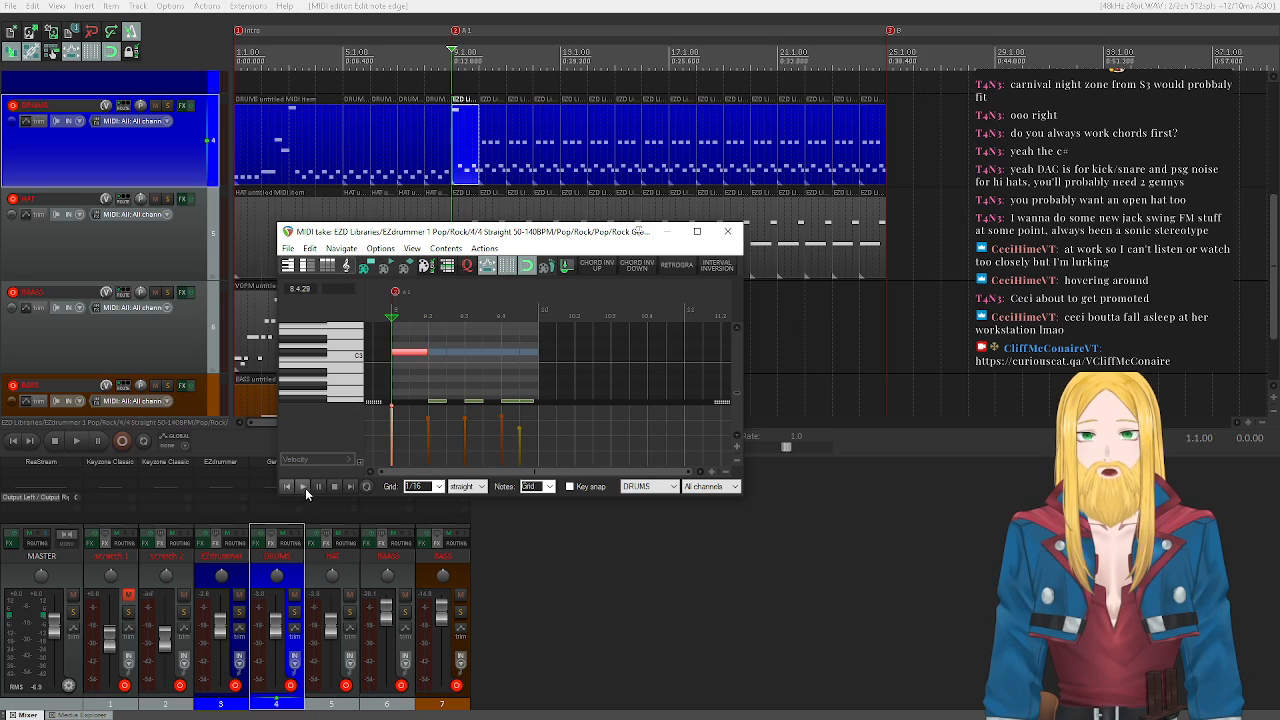
{"action": "left_click", "coordinate": [303, 487]}
{"action": "left_click", "coordinate": [333, 487]}
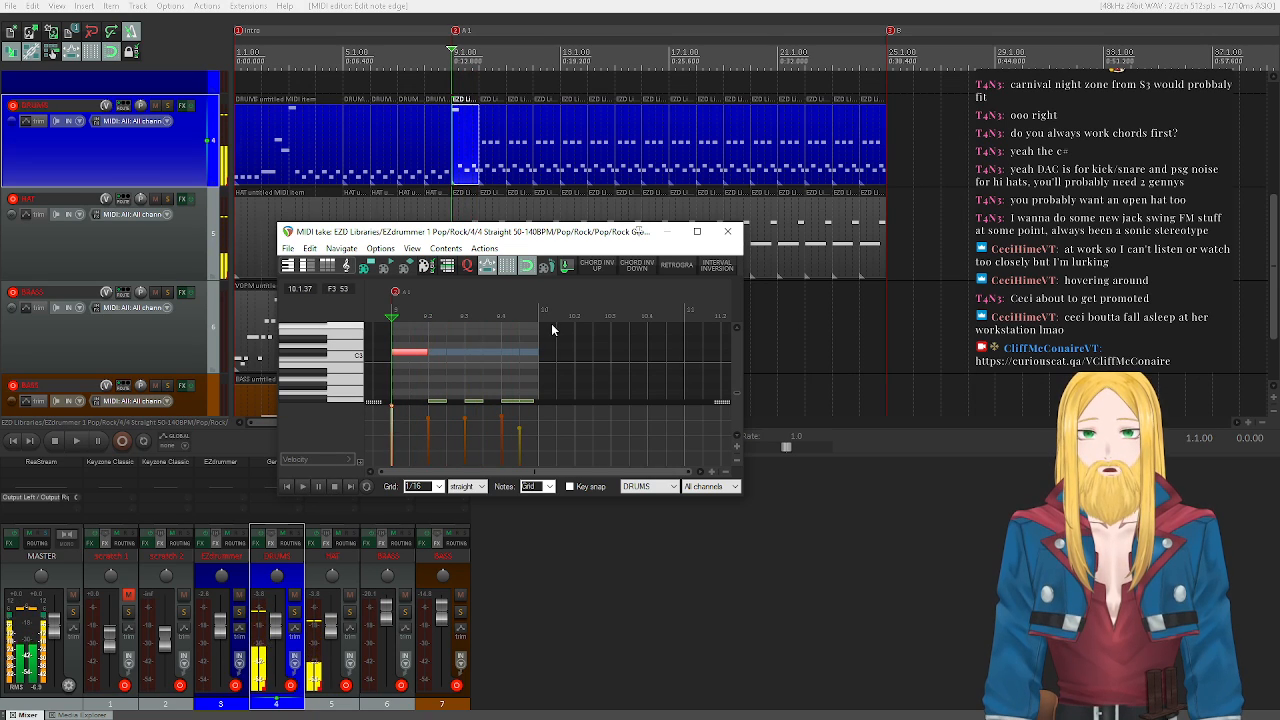
{"action": "key", "text": "space"}
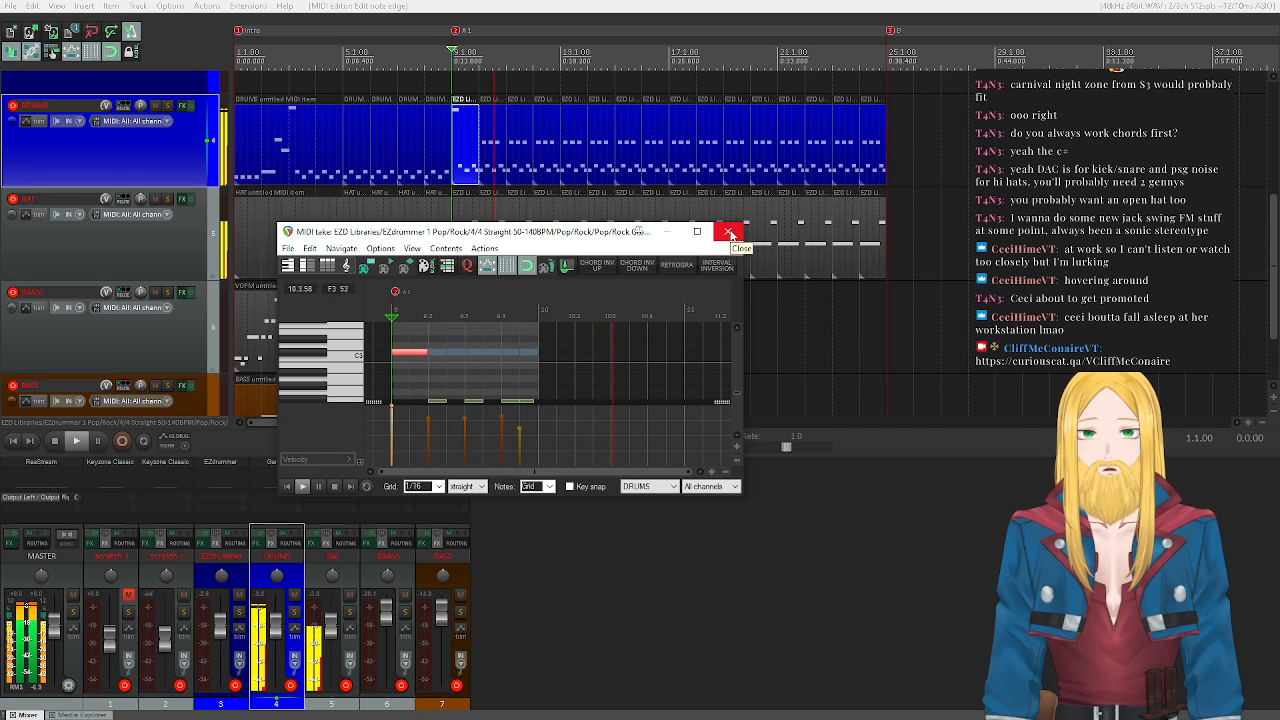
{"action": "key", "text": "space"}
{"action": "left_click", "coordinate": [731, 233]}
- Delete all the F#2 notes from the DRUMS item at bar 10 and close its editor
{"action": "double_click", "coordinate": [489, 160]}
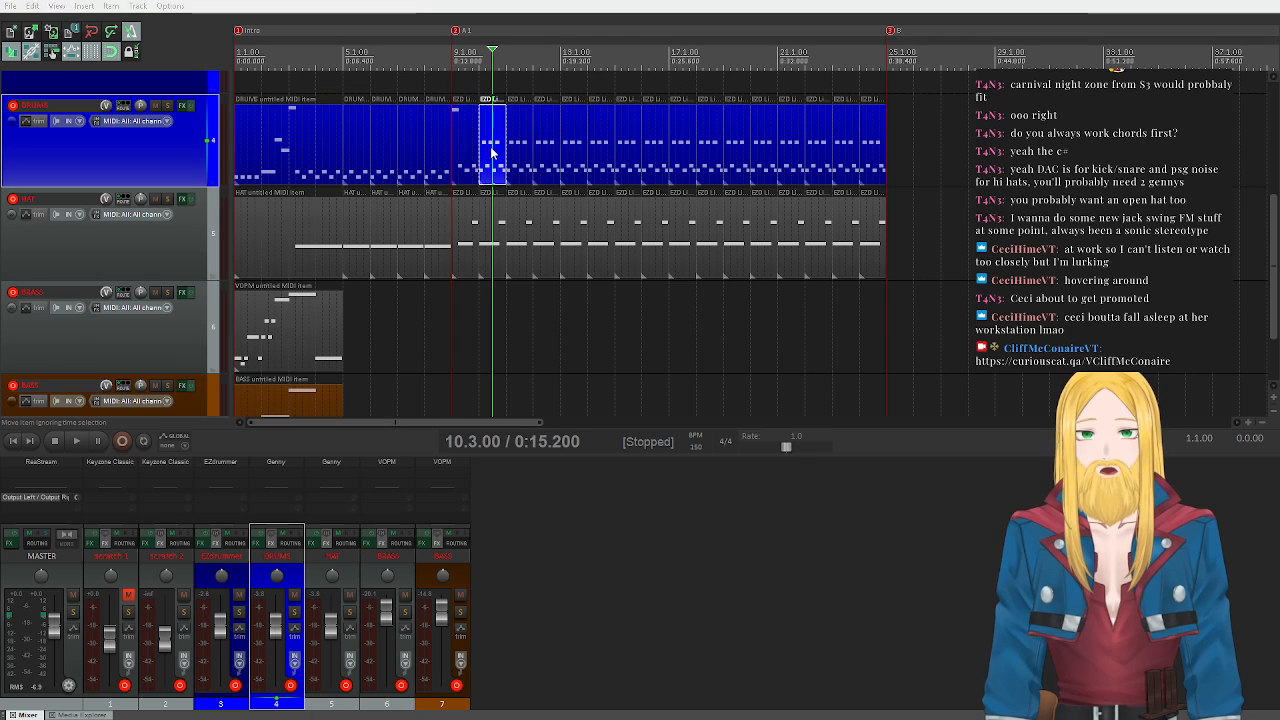
{"action": "left_click", "coordinate": [330, 358]}
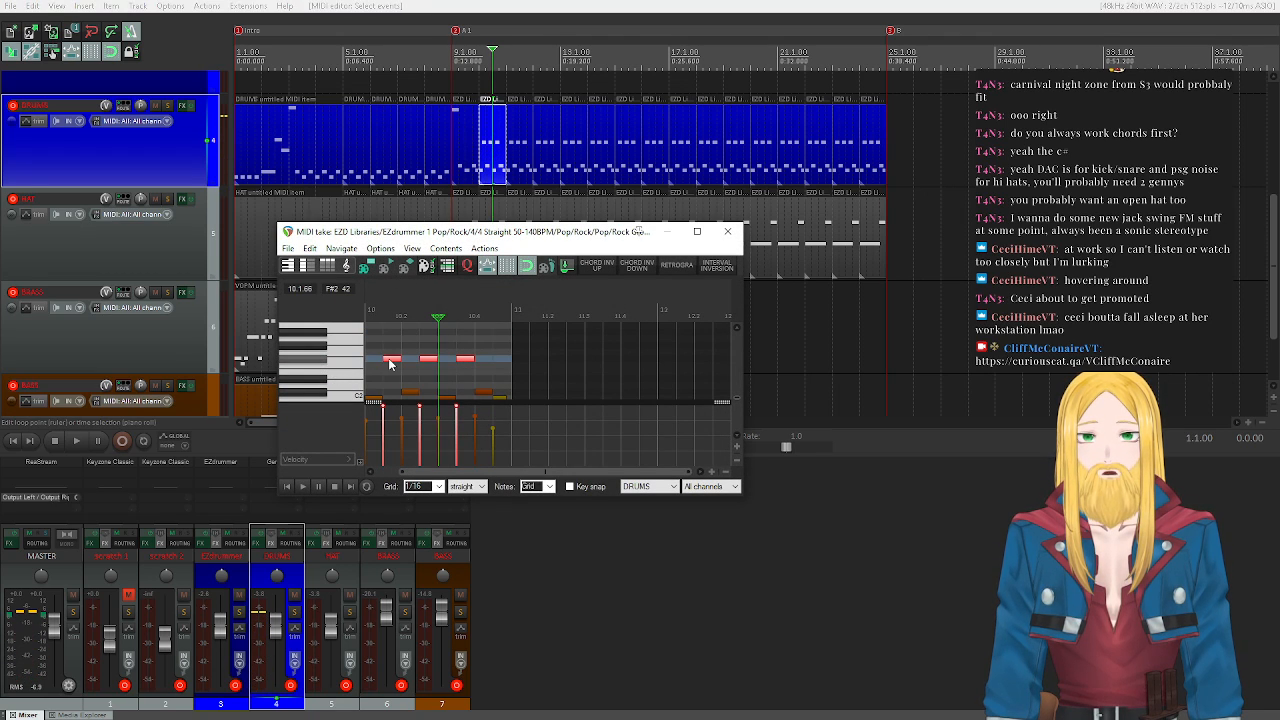
{"action": "key", "text": "Delete"}
{"action": "left_click", "coordinate": [727, 231]}
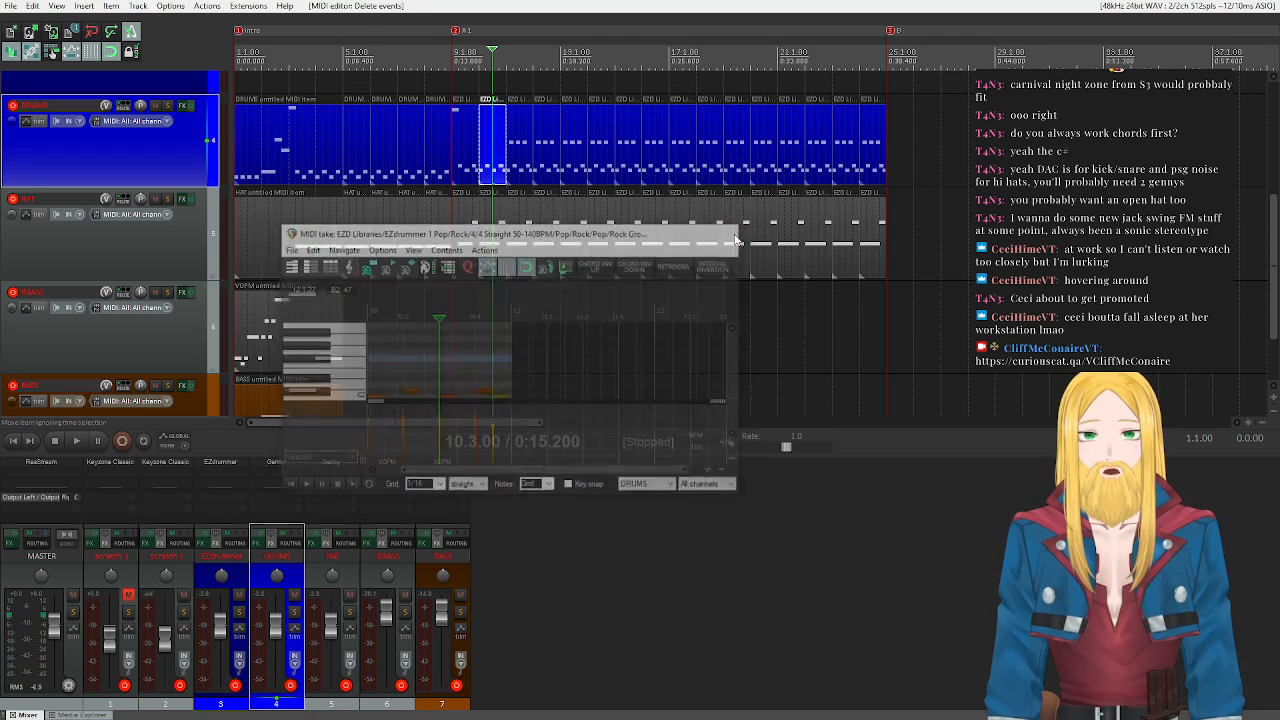
- Replace the DRUMS items from bar 11 to the end of section A1 with copies of the bar 10 item
{"action": "left_click_drag", "start_coordinate": [575, 148], "coordinate": [528, 165]}
{"action": "key", "text": "Delete"}
{"action": "mouse_move", "coordinate": [591, 158]}
{"action": "left_mouse_down"}
{"action": "mouse_move", "coordinate": [493, 149]}
{"action": "mouse_move", "coordinate": [547, 150]}
{"action": "left_mouse_up"}
{"action": "mouse_move", "coordinate": [645, 153]}
{"action": "left_mouse_down"}
{"action": "mouse_move", "coordinate": [497, 132]}
{"action": "mouse_move", "coordinate": [614, 157]}
{"action": "mouse_move", "coordinate": [716, 158]}
{"action": "left_mouse_up"}
{"action": "mouse_move", "coordinate": [828, 162]}
{"action": "left_mouse_down"}
{"action": "mouse_move", "coordinate": [762, 140]}
{"action": "mouse_move", "coordinate": [820, 146]}
{"action": "left_mouse_up"}
{"action": "left_click_drag", "start_coordinate": [906, 148], "coordinate": [867, 160]}
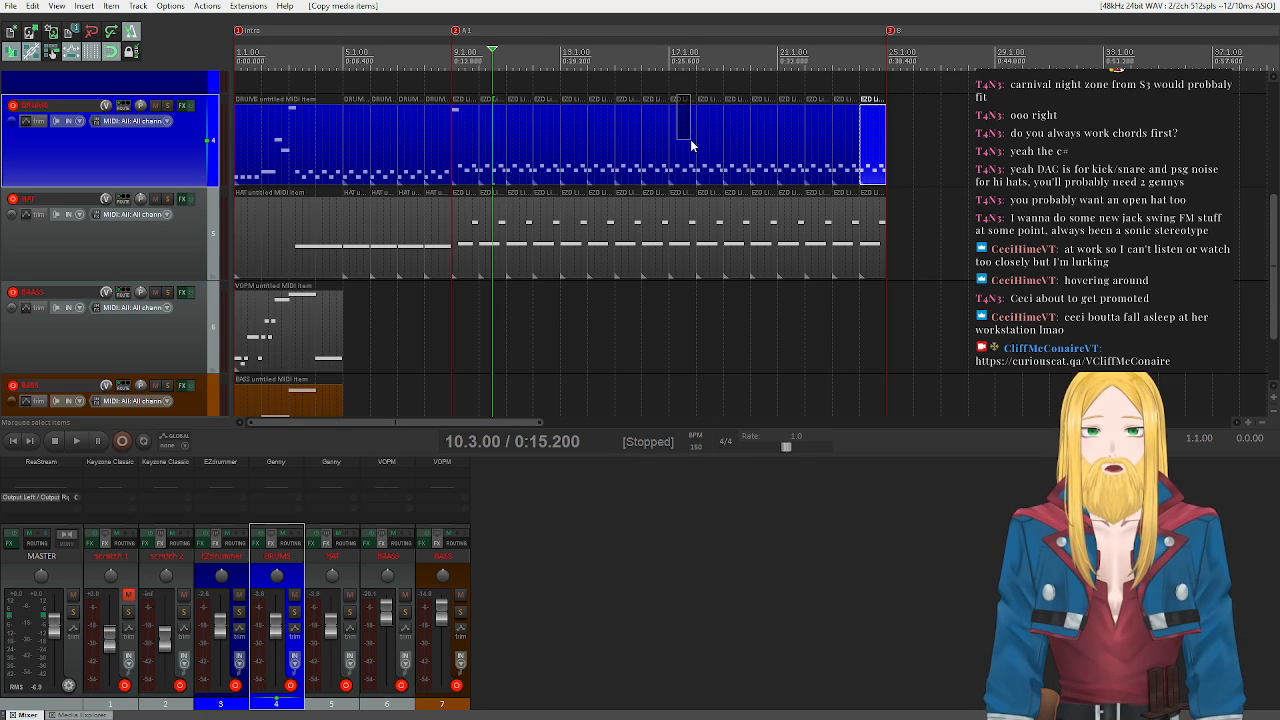
- Replace the DRUMS item at bar 17 with a copy of the bar 9 item and set the edit cursor to bar 9
{"action": "left_click_drag", "start_coordinate": [690, 146], "coordinate": [688, 146]}
{"action": "left_click_drag", "start_coordinate": [457, 143], "coordinate": [686, 160]}
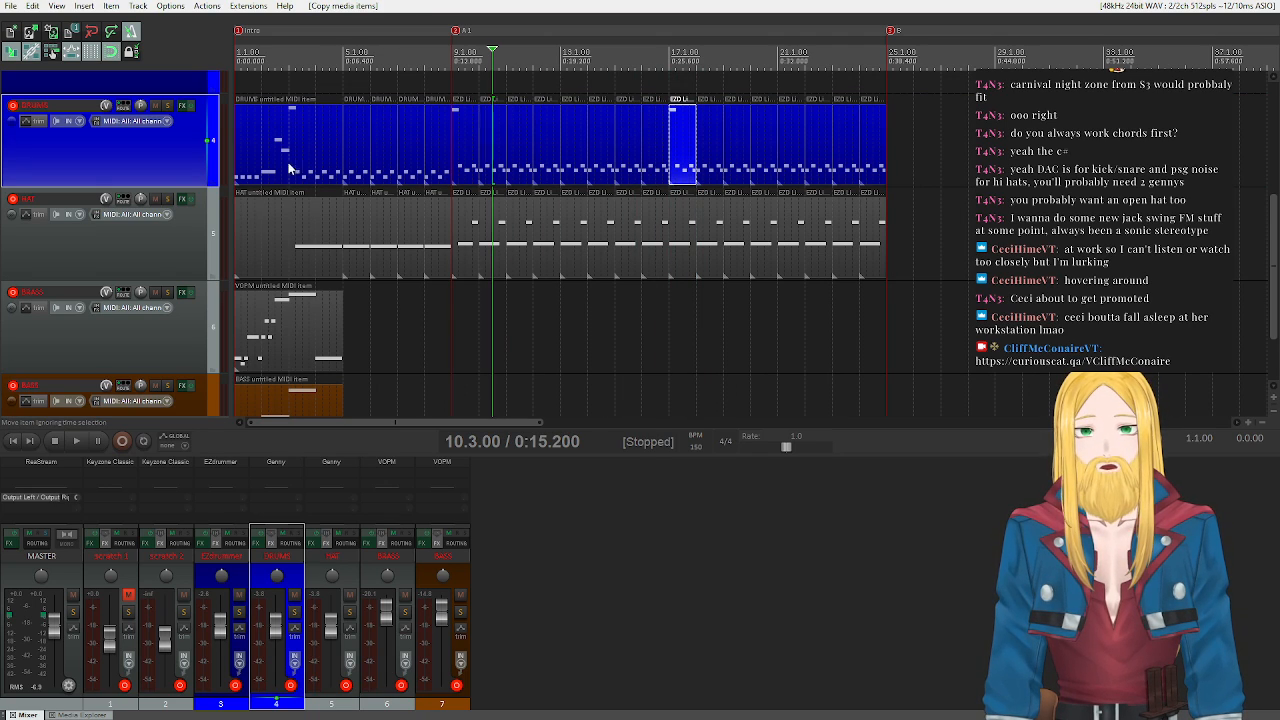
{"action": "left_click", "coordinate": [450, 83]}
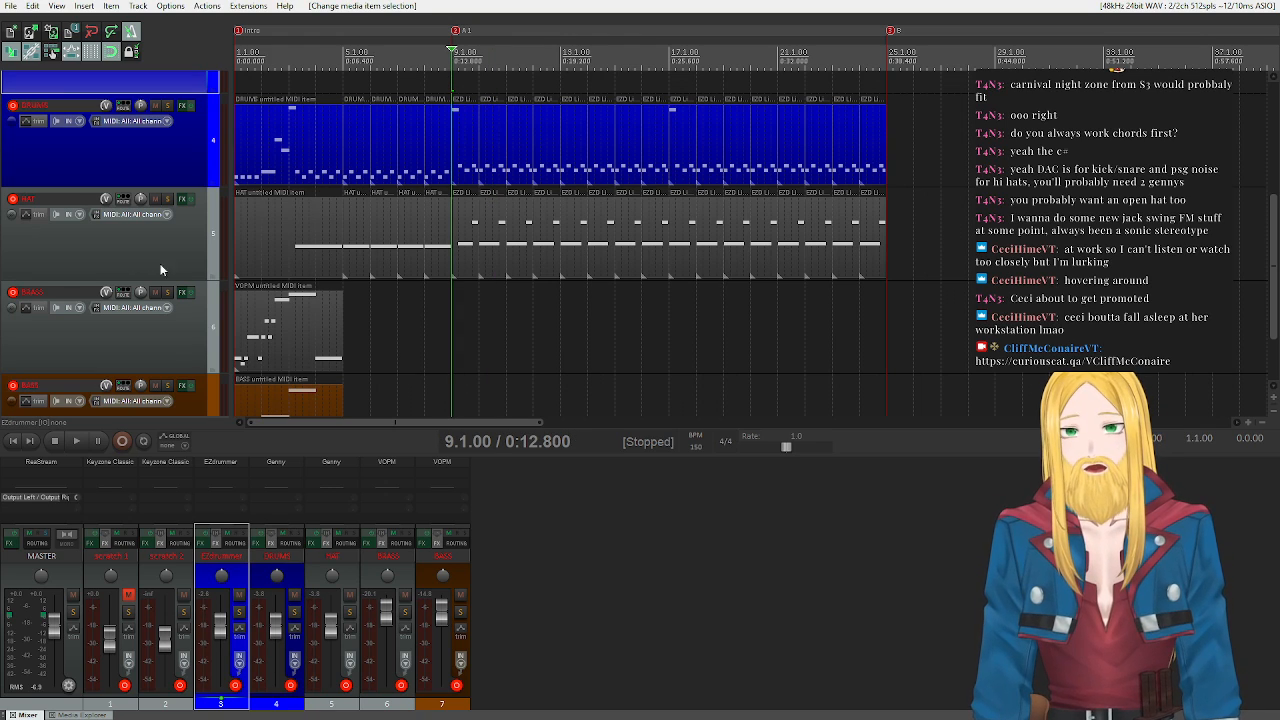
- Replace the DRUMS items between markers 4 and 5, starting at bar 41, with copies of all the section A1 DRUMS items
{"action": "scroll", "coordinate": [560, 294], "scroll_direction": "down", "scroll_amount": 3}
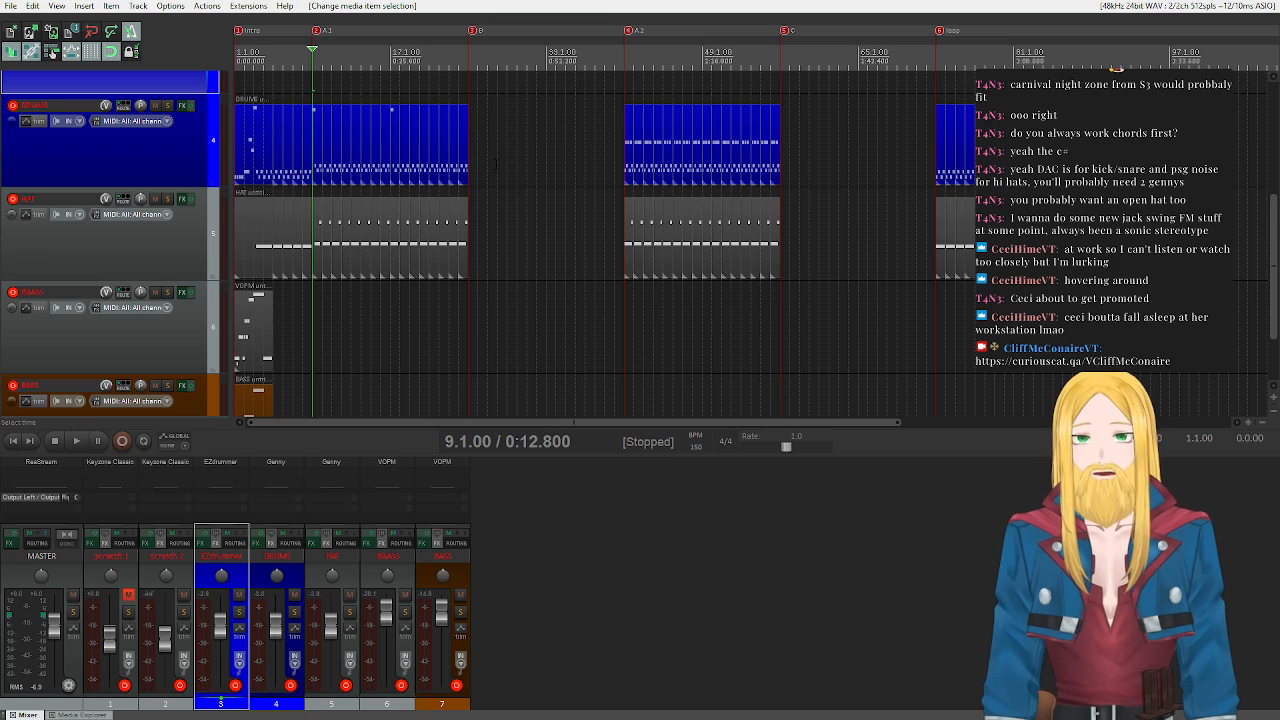
{"action": "left_click_drag", "start_coordinate": [801, 158], "coordinate": [575, 119]}
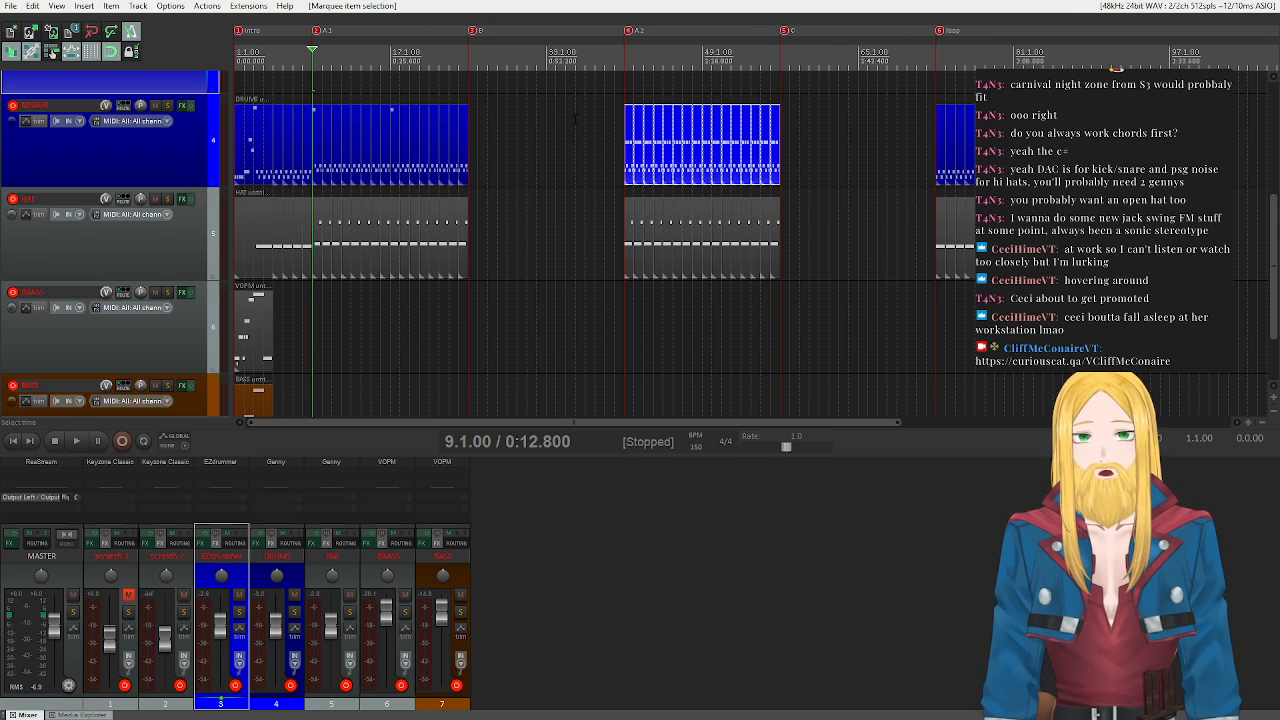
{"action": "key", "text": "ctrl+x"}
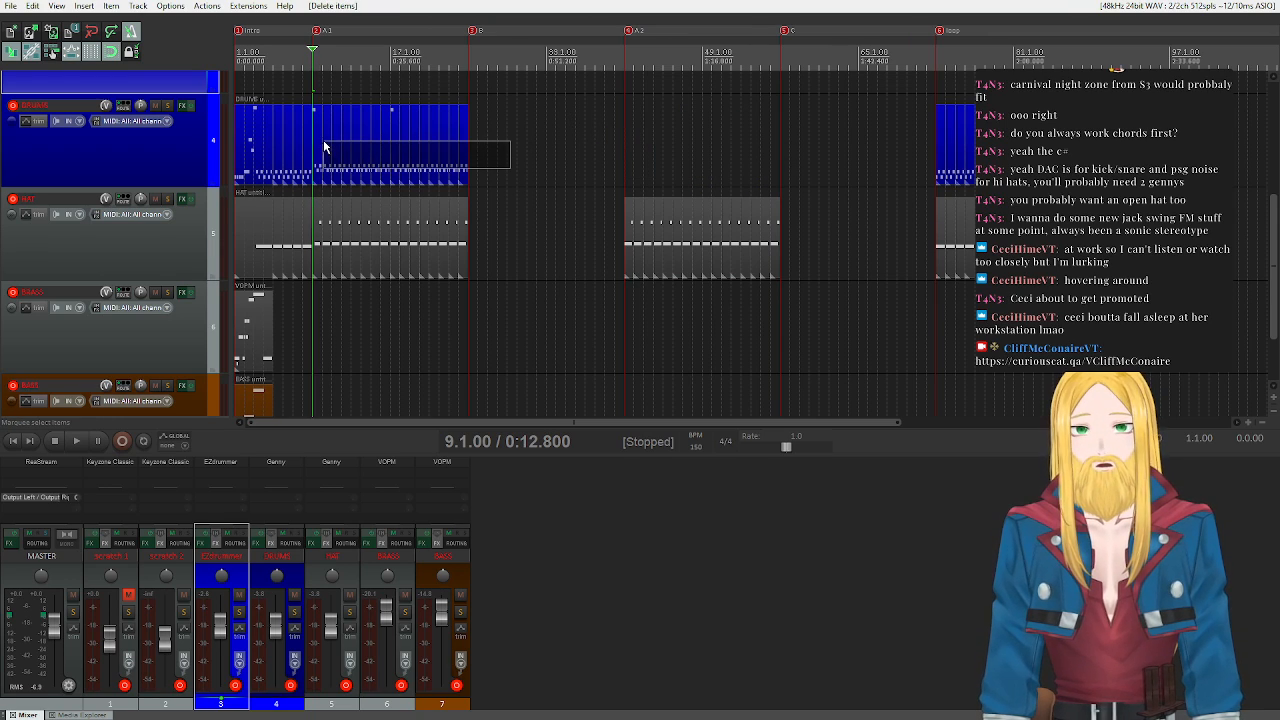
{"action": "key", "text": "ctrl+v"}
{"action": "left_click_drag", "start_coordinate": [318, 148], "coordinate": [629, 148]}
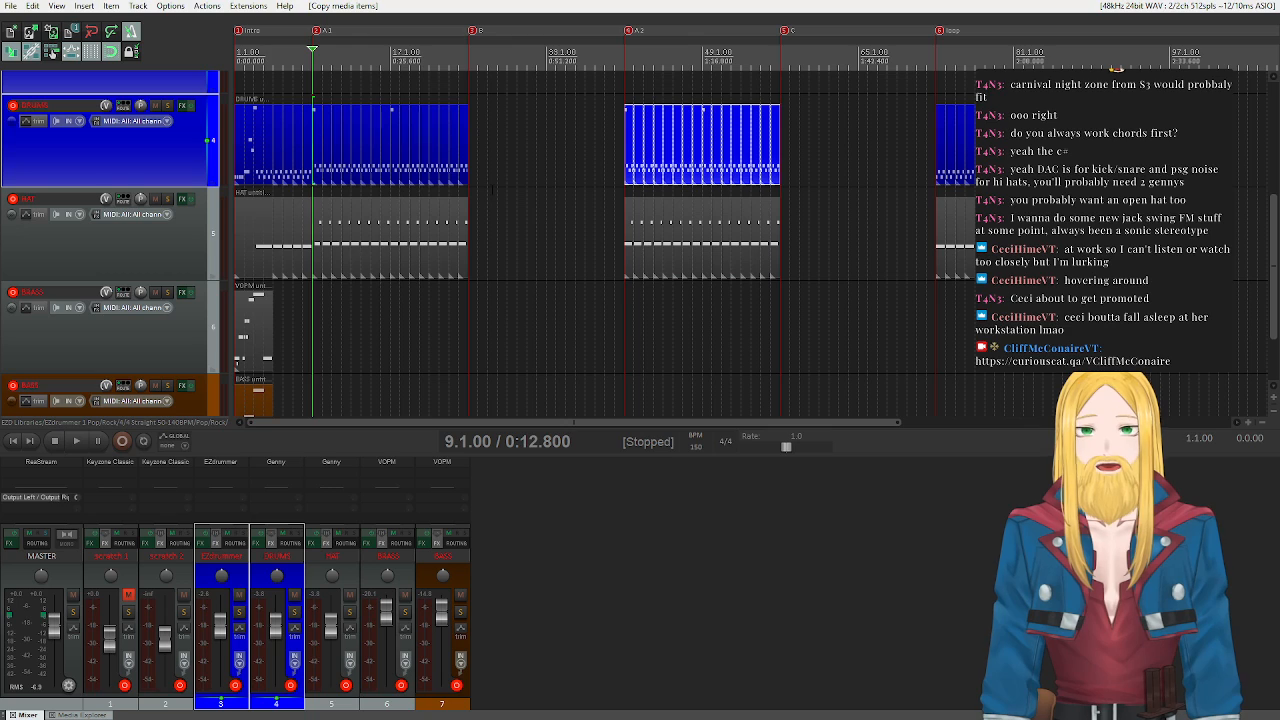
{"action": "scroll", "coordinate": [138, 262], "scroll_direction": "down", "scroll_amount": 1}
{"action": "scroll", "coordinate": [138, 262], "scroll_direction": "up", "scroll_amount": 3}
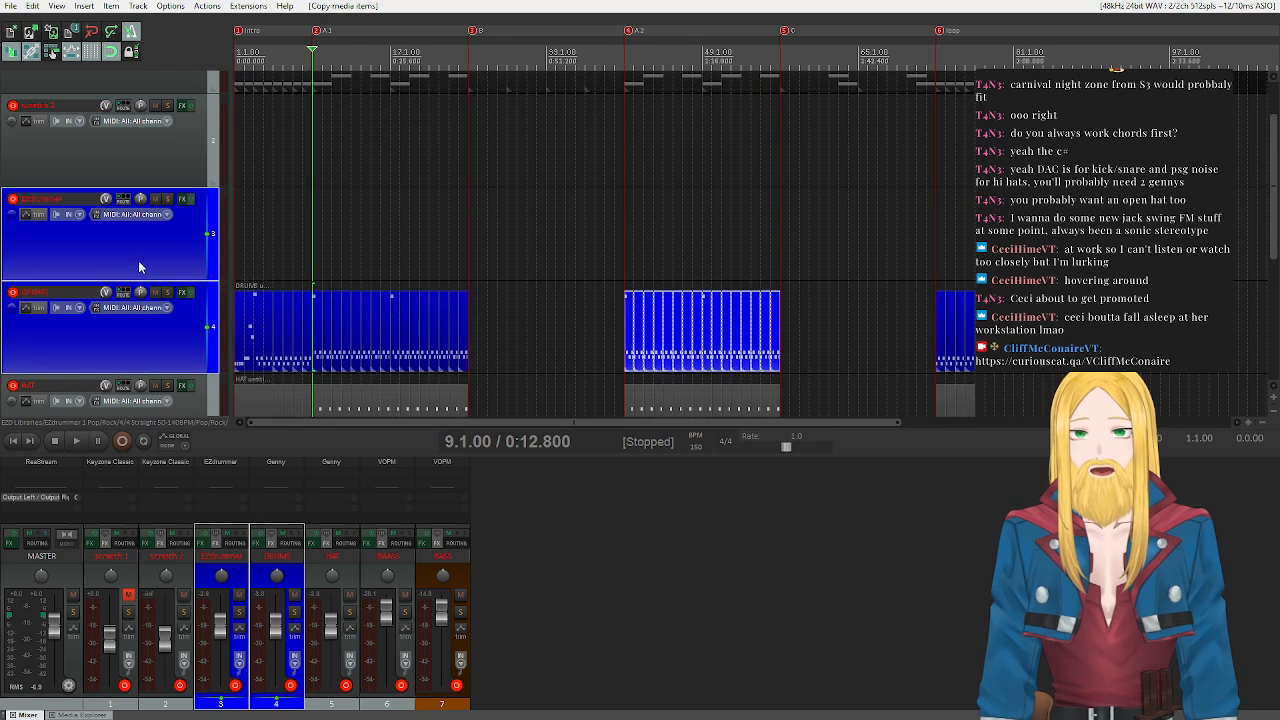
{"action": "scroll", "coordinate": [138, 262], "scroll_direction": "down", "scroll_amount": 2}
{"action": "scroll", "coordinate": [139, 265], "scroll_direction": "up", "scroll_amount": 1}
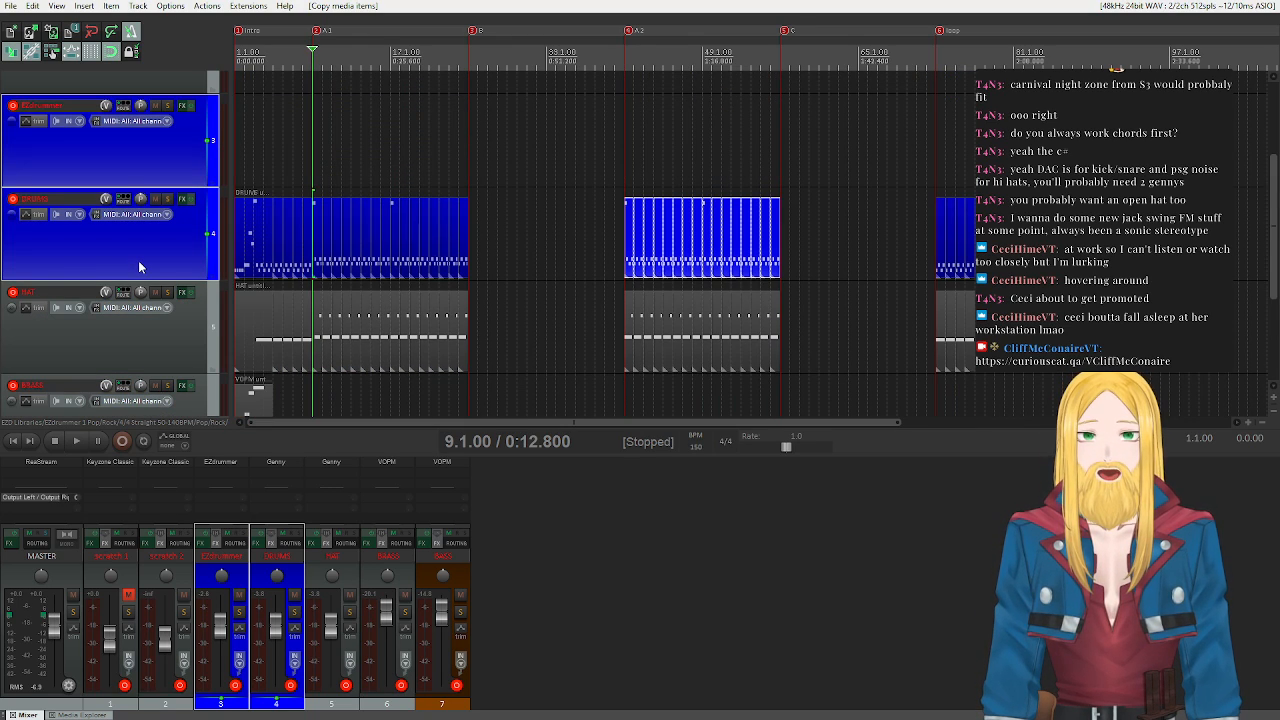
{"action": "scroll", "coordinate": [138, 263], "scroll_direction": "down", "scroll_amount": 2}
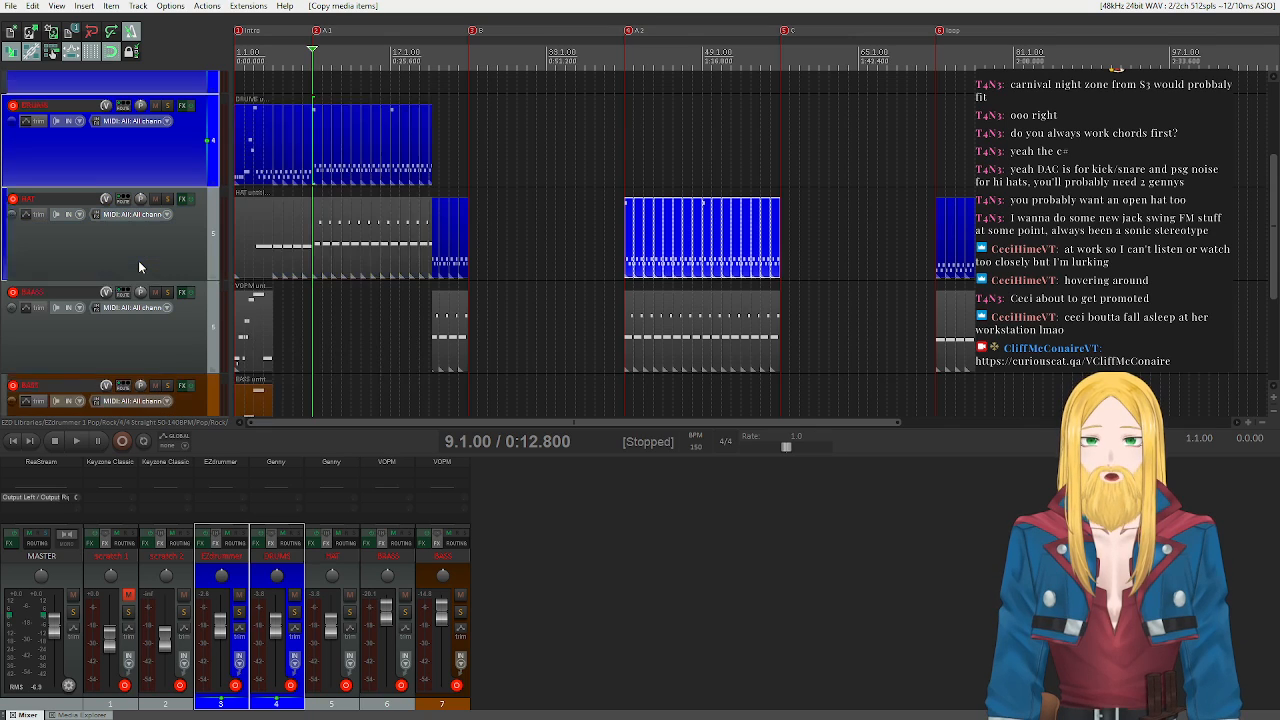
{"action": "scroll", "coordinate": [139, 267], "scroll_direction": "up", "scroll_amount": 1}
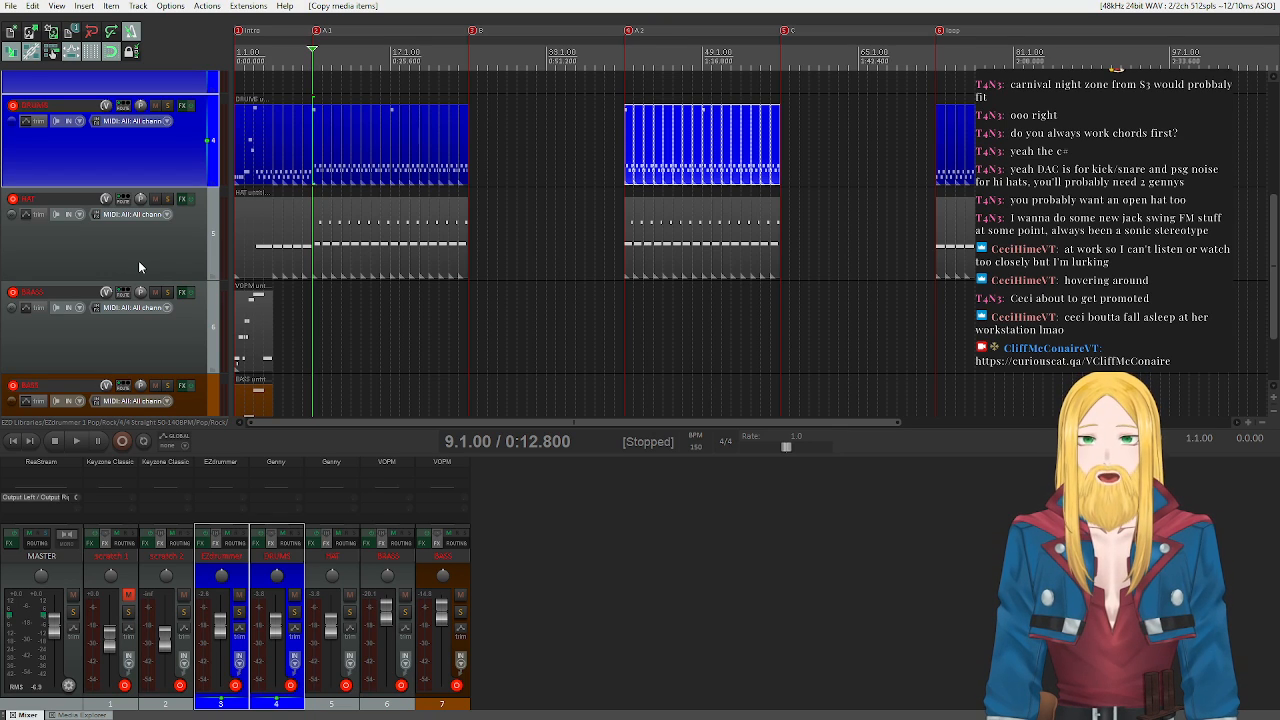
{"action": "scroll", "coordinate": [139, 267], "scroll_direction": "up", "scroll_amount": 2}
{"action": "scroll", "coordinate": [139, 267], "scroll_direction": "down", "scroll_amount": 2}
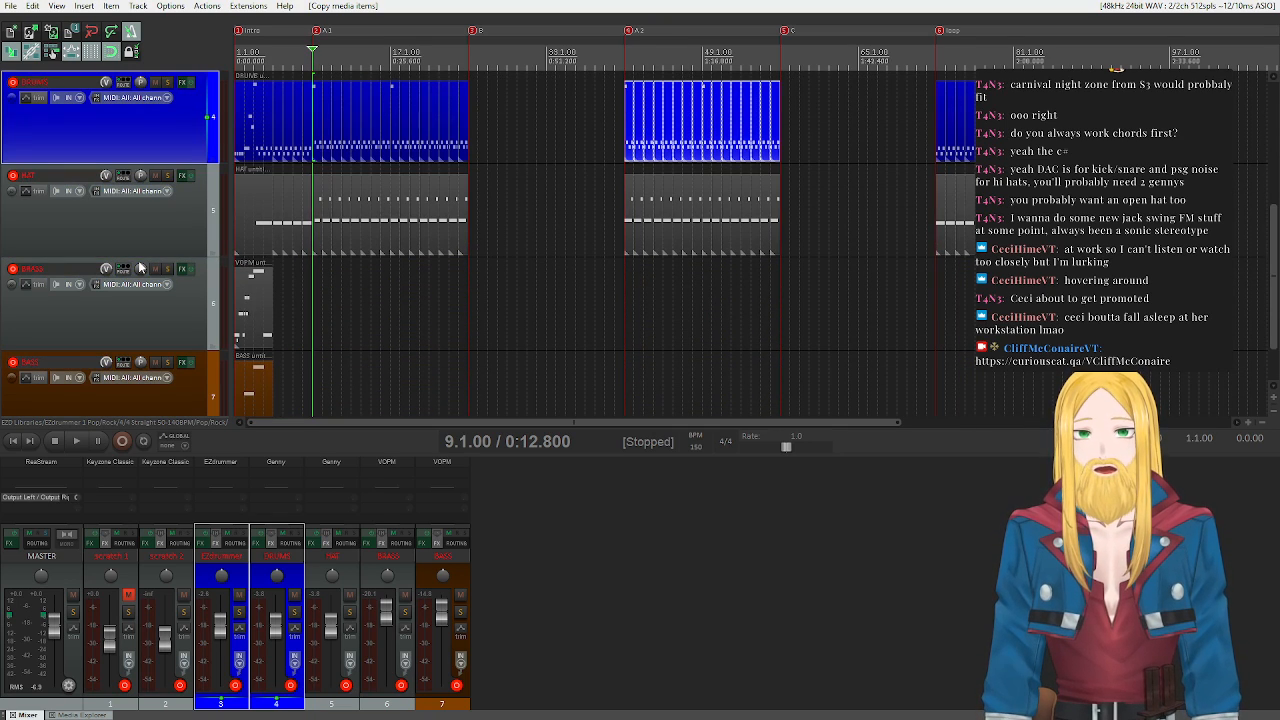
- Set the edit cursor to bar 25 and open the EZdrummer instrument on track 3 with its groove browser fully in view
{"action": "scroll", "coordinate": [139, 267], "scroll_direction": "up", "scroll_amount": 2}
{"action": "key", "text": "bracketright"}
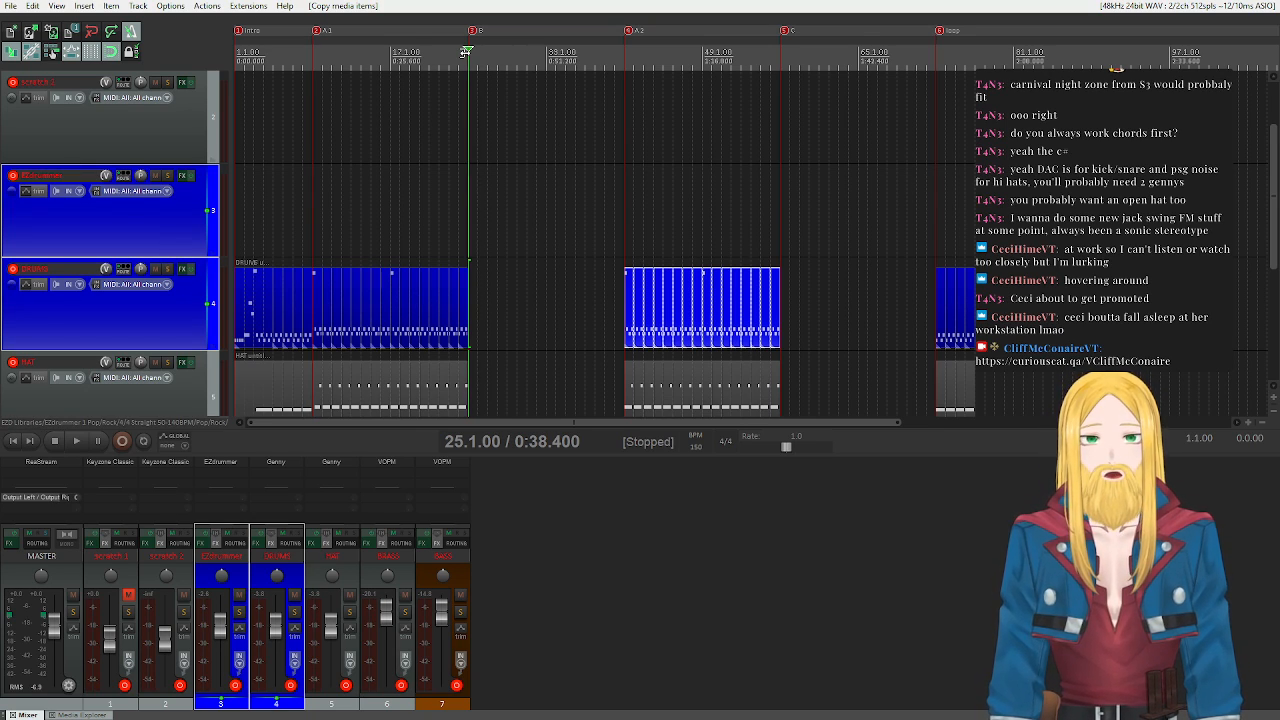
{"action": "left_click", "coordinate": [168, 224]}
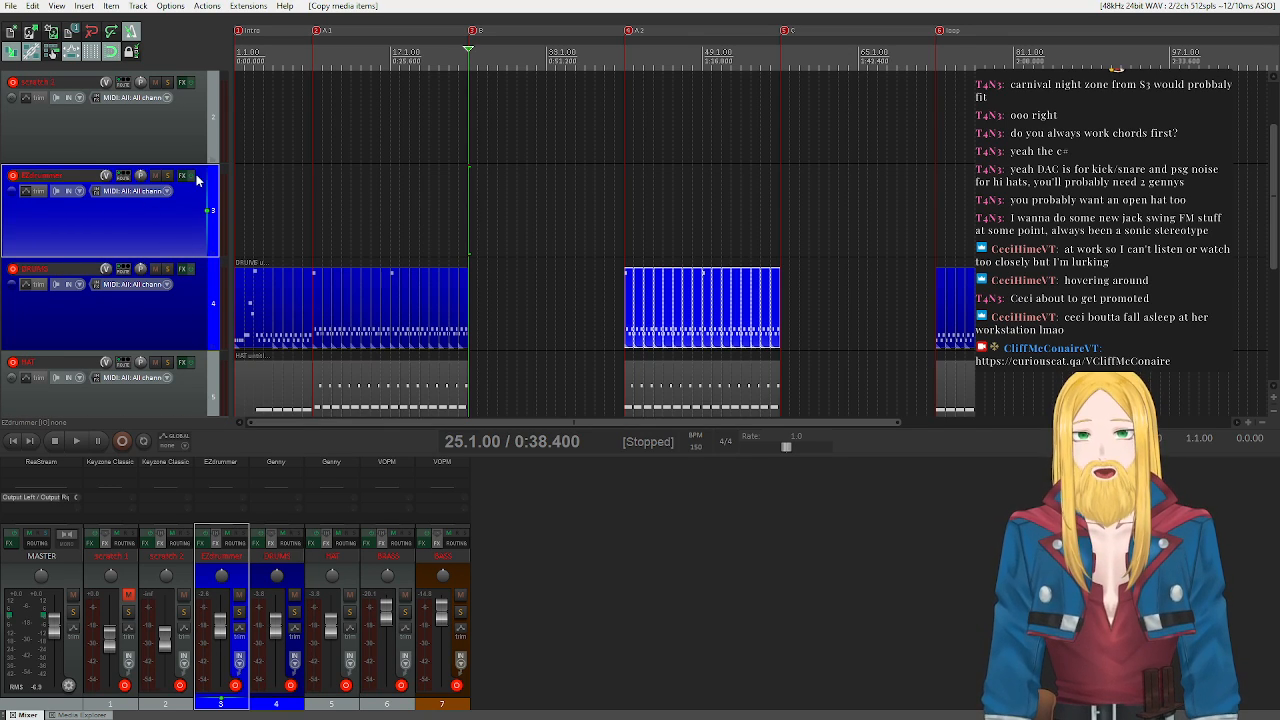
{"action": "key", "text": "f"}
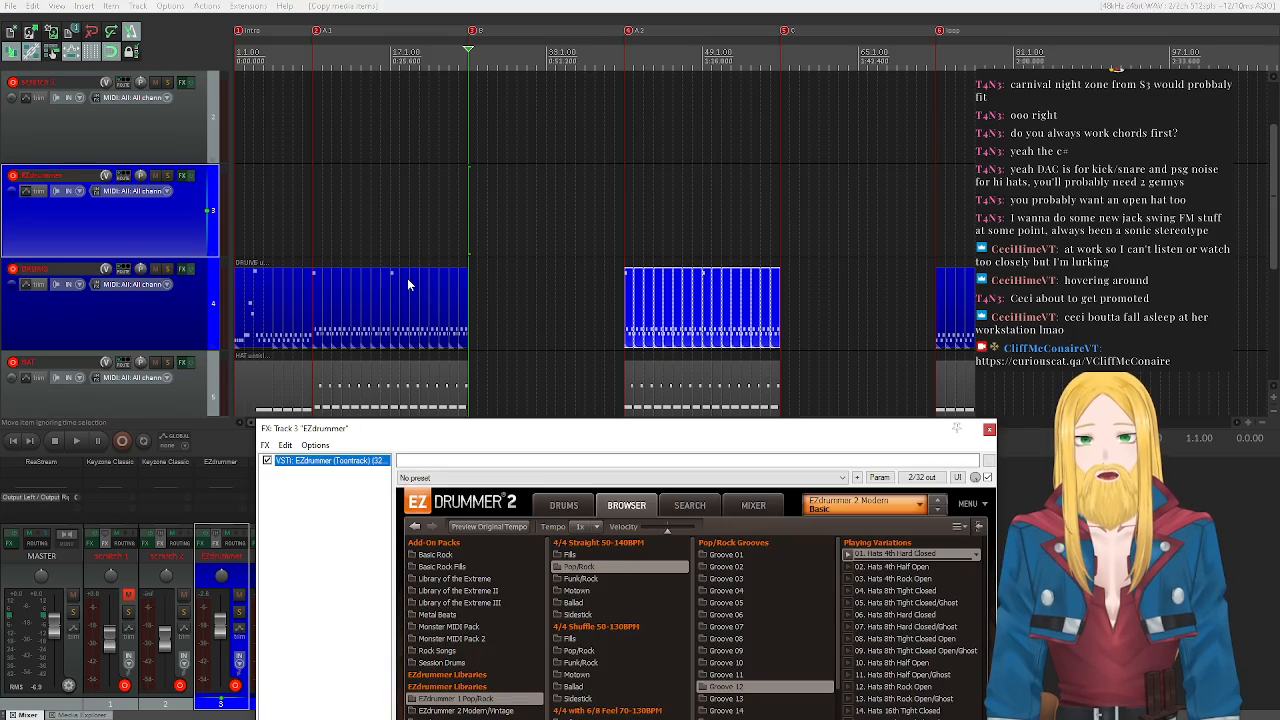
{"action": "left_click_drag", "start_coordinate": [574, 428], "coordinate": [518, 85]}
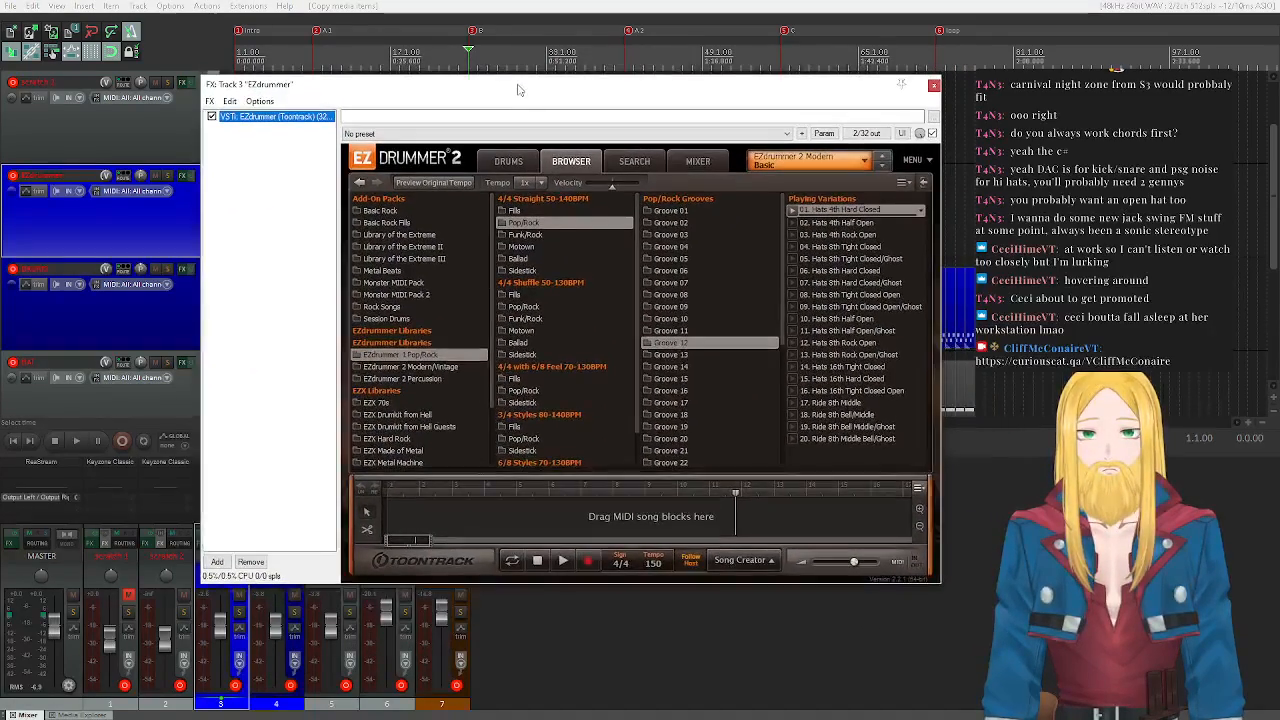
- Audition the Hats 4th Hard Closed variation of Pop/Rock Groove 17 in EZdrummer
{"action": "left_click", "coordinate": [689, 404]}
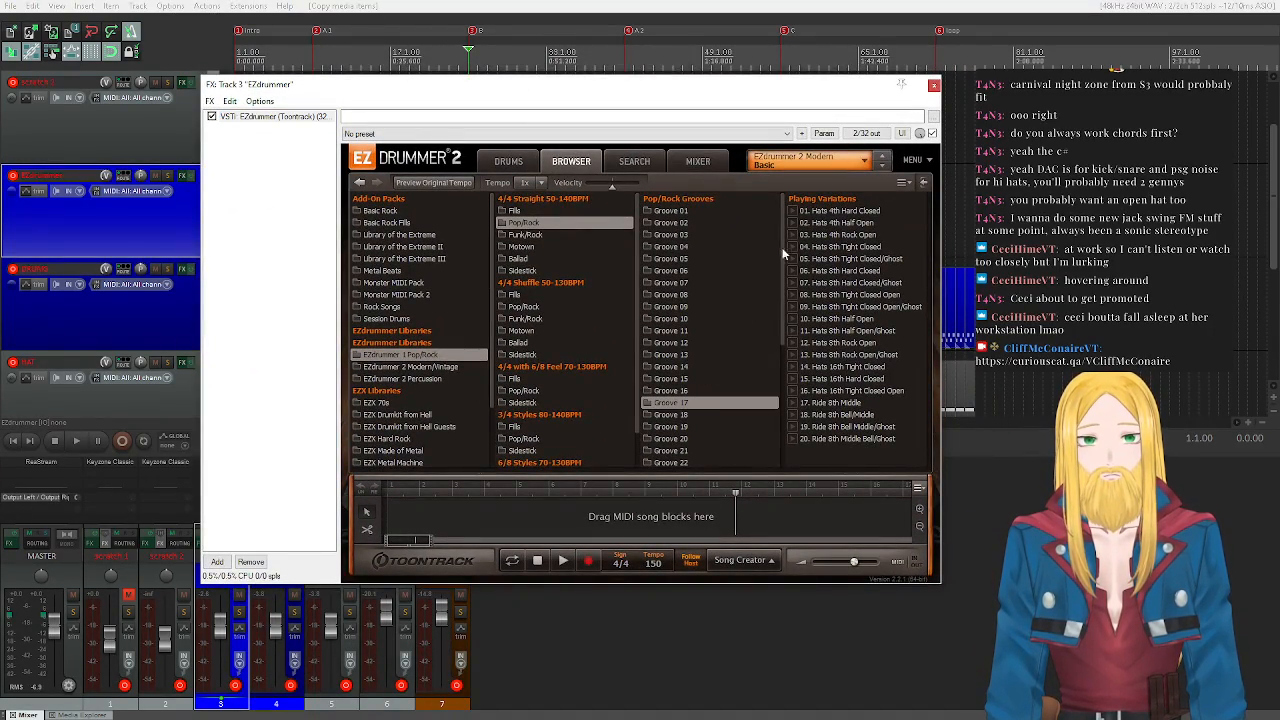
{"action": "left_click", "coordinate": [795, 211]}
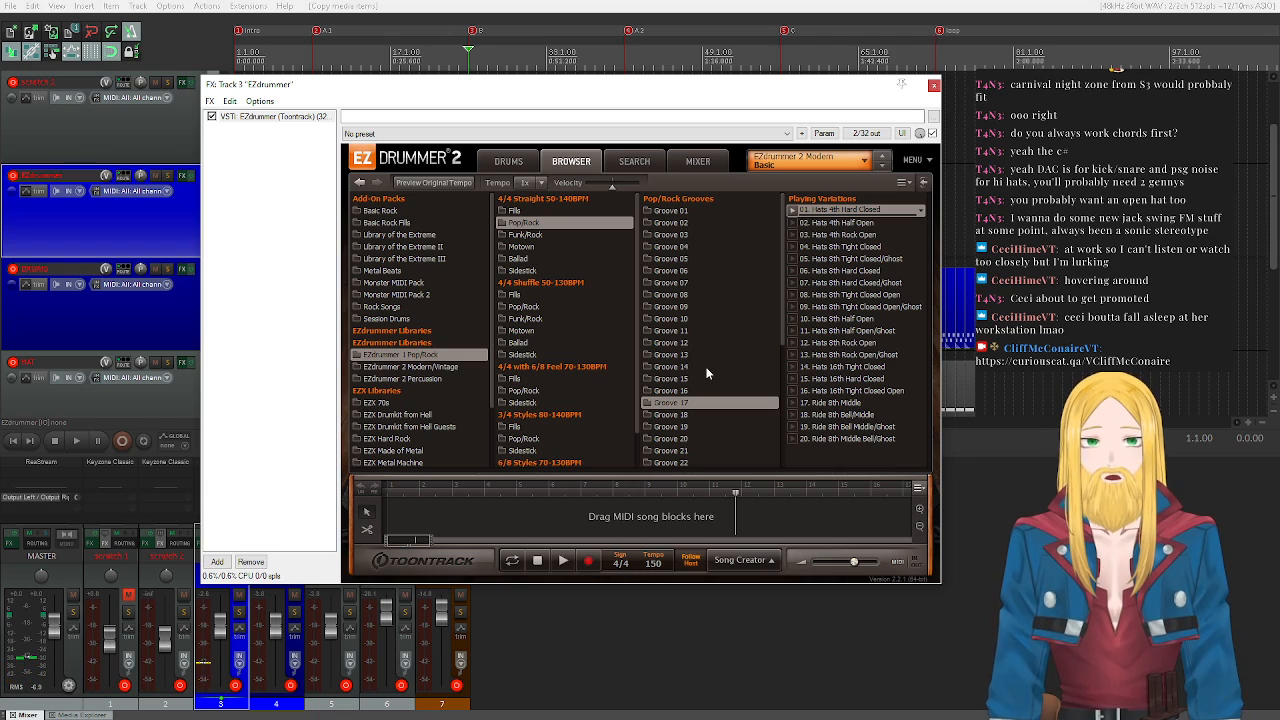
{"action": "left_click", "coordinate": [797, 222]}
{"action": "left_click", "coordinate": [795, 213]}
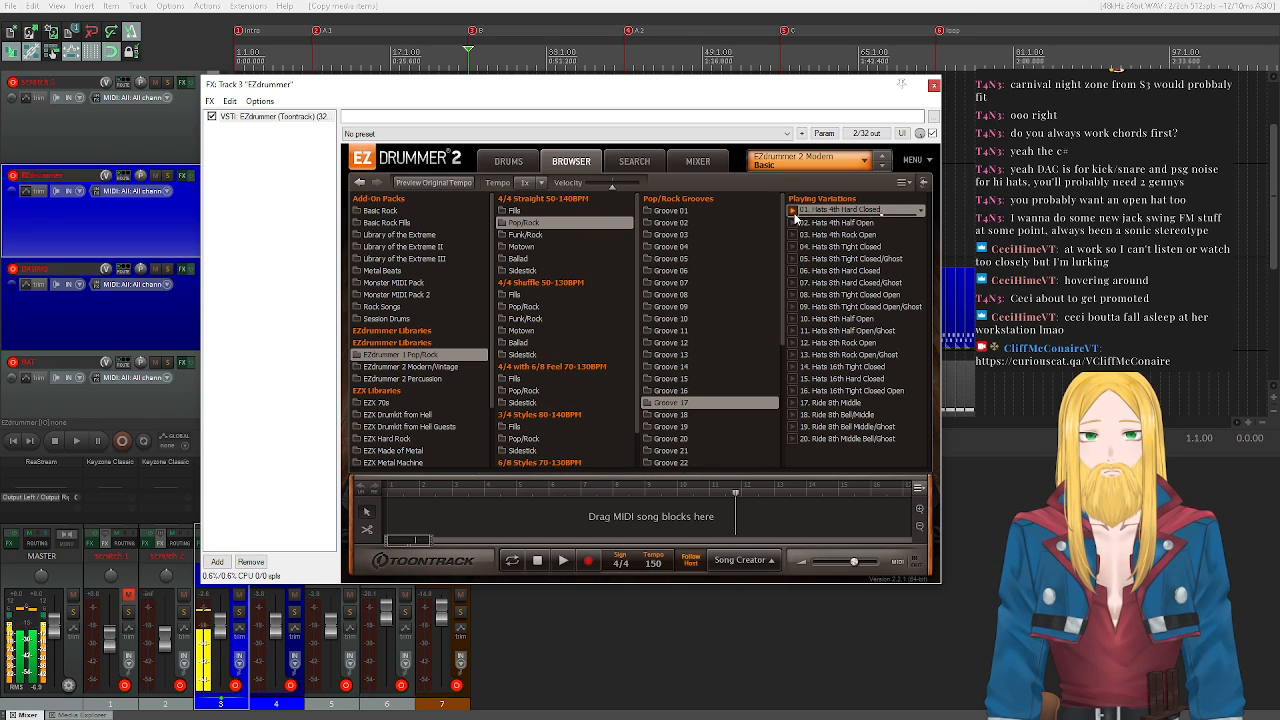
- Insert Groove 17's Hats 4th Hard Closed variation on the EZdrummer track at bar 57 and copy the item to the DRUMS track
{"action": "left_click_drag", "start_coordinate": [698, 86], "coordinate": [565, 373]}
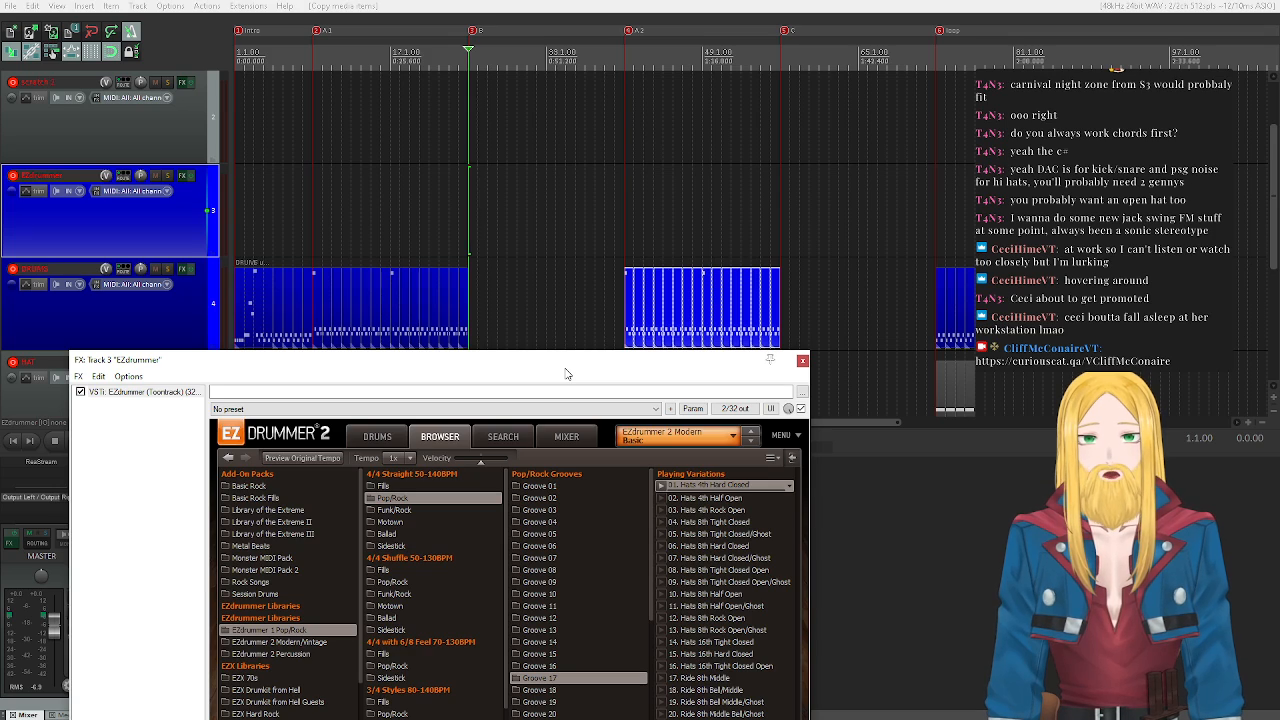
{"action": "mouse_move", "coordinate": [683, 487]}
{"action": "left_mouse_down"}
{"action": "mouse_move", "coordinate": [798, 255]}
{"action": "mouse_move", "coordinate": [784, 234]}
{"action": "left_mouse_up"}
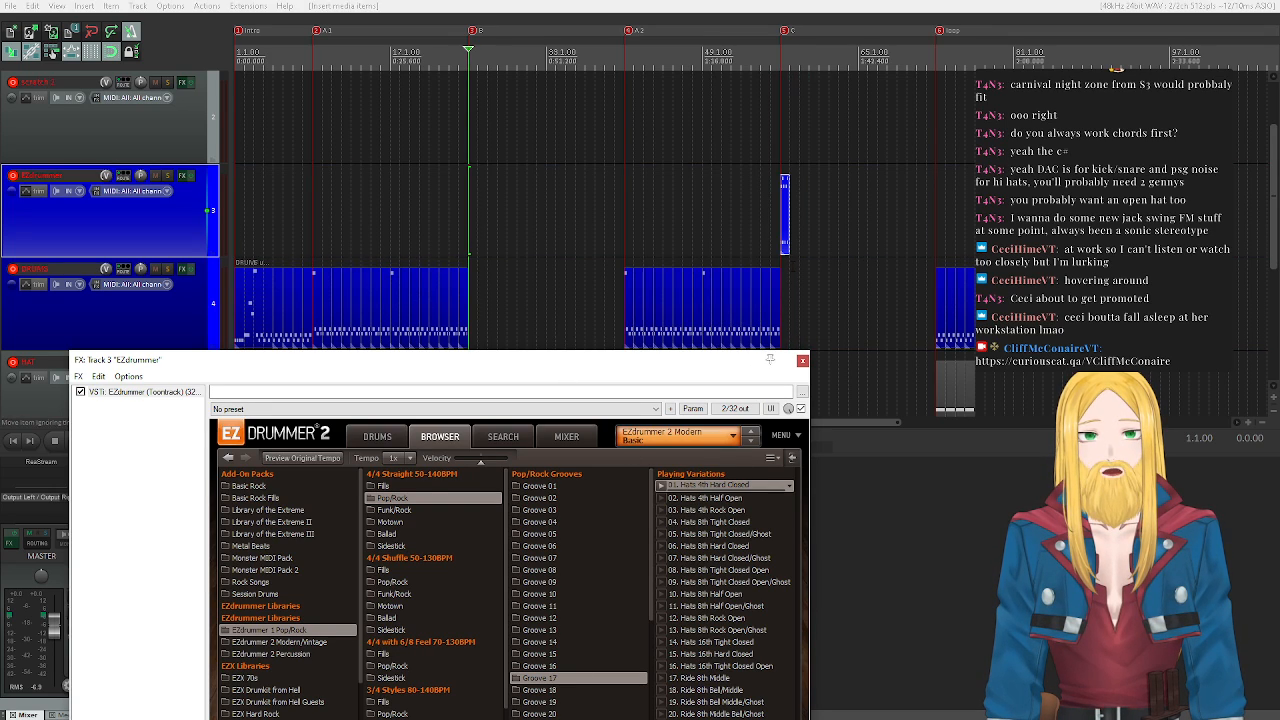
{"action": "left_click", "coordinate": [802, 361]}
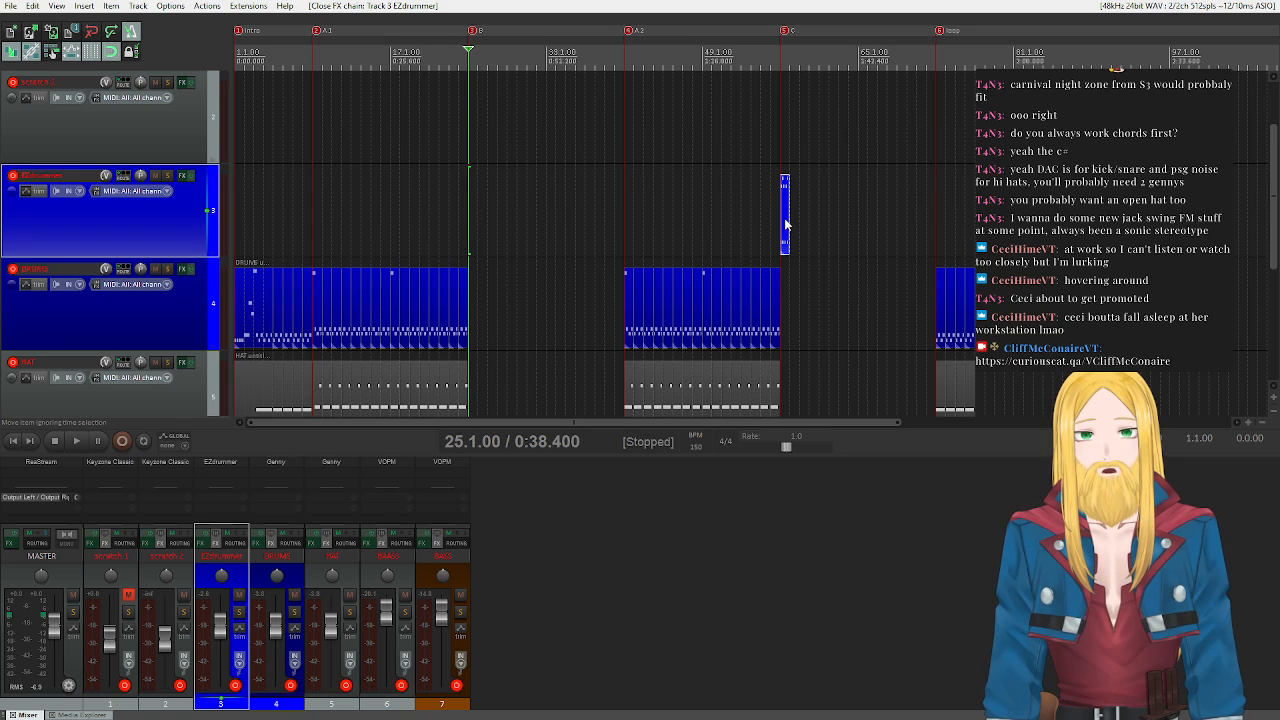
{"action": "left_click_drag", "start_coordinate": [785, 224], "coordinate": [789, 274]}
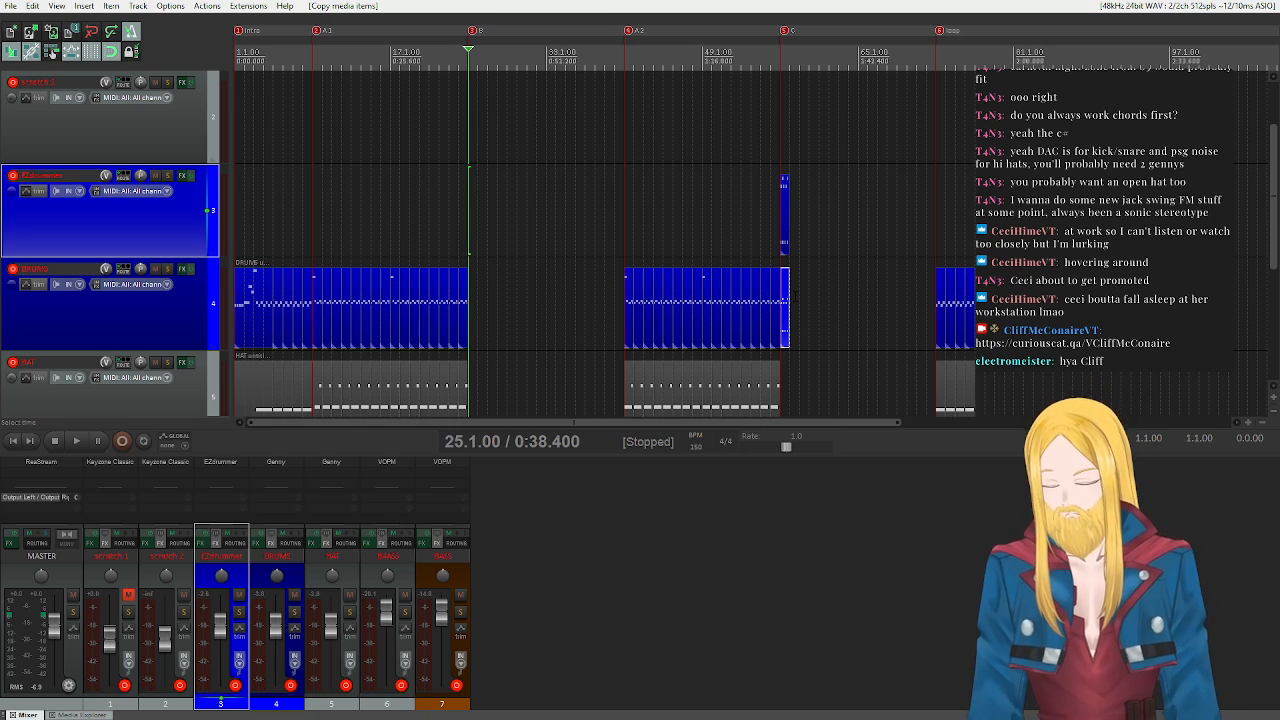
- Open the DRUMS item at bar 57 in an enlarged MIDI editor and move all its D2 notes down to C#2
{"action": "double_click", "coordinate": [757, 312]}
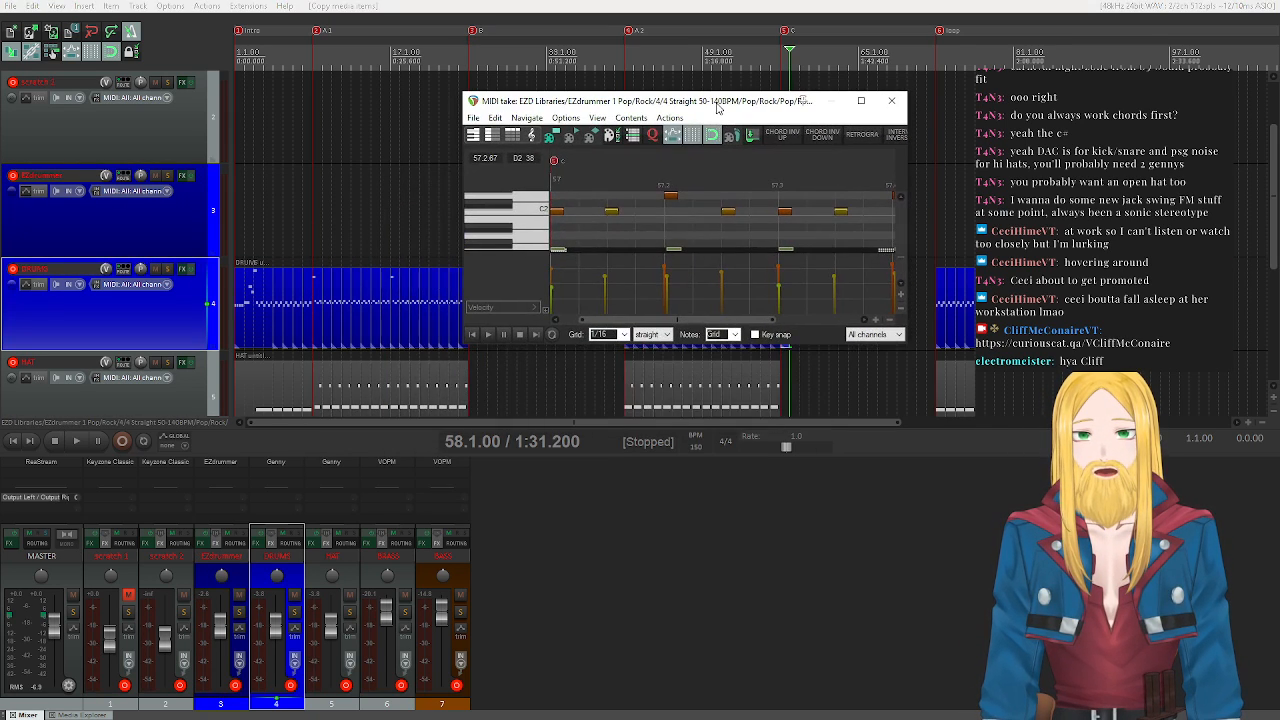
{"action": "left_click_drag", "start_coordinate": [462, 346], "coordinate": [404, 522]}
{"action": "left_click", "coordinate": [448, 327]}
{"action": "scroll", "coordinate": [460, 328], "scroll_direction": "up", "scroll_amount": 5}
{"action": "left_click", "coordinate": [471, 266]}
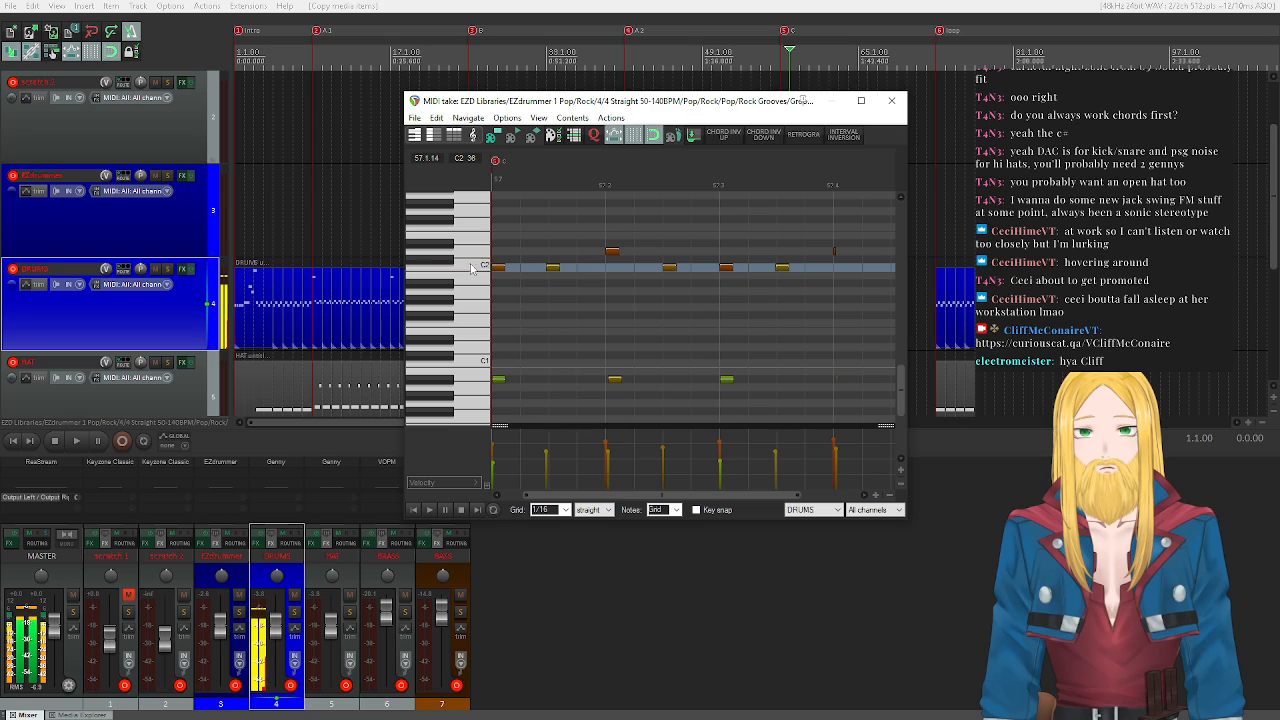
{"action": "left_click", "coordinate": [471, 252]}
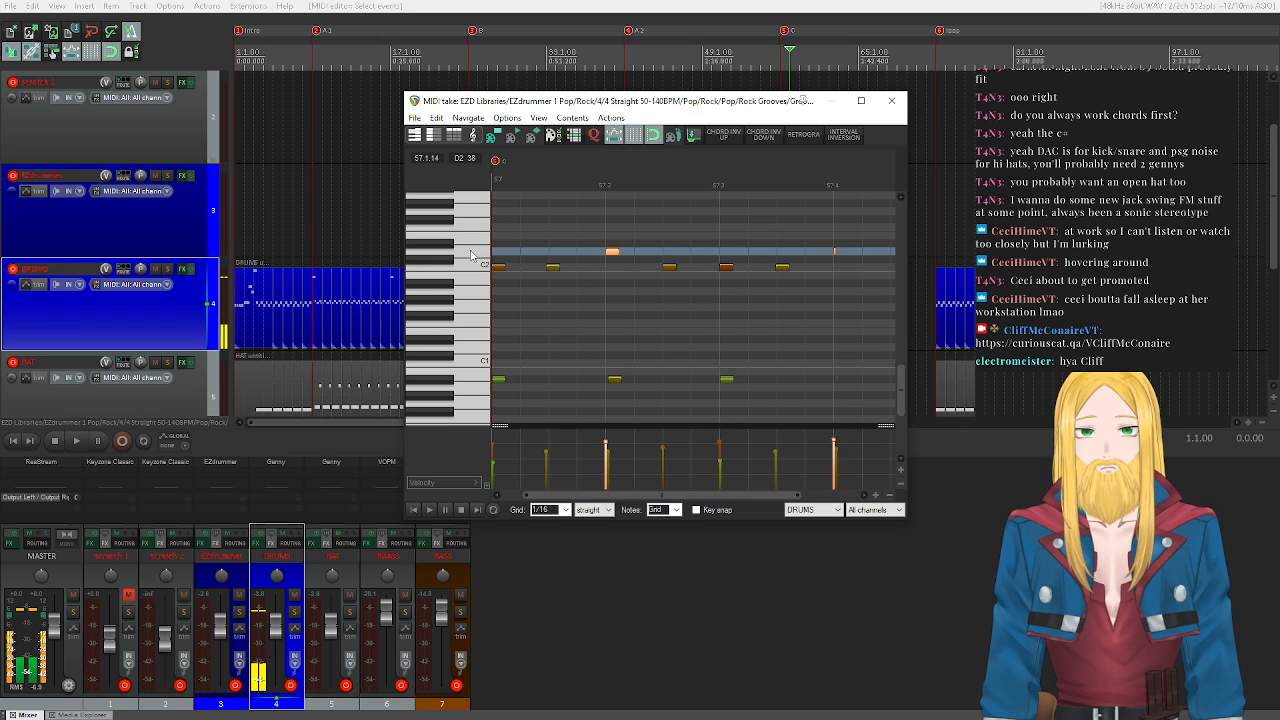
{"action": "left_click_drag", "start_coordinate": [615, 257], "coordinate": [615, 264]}
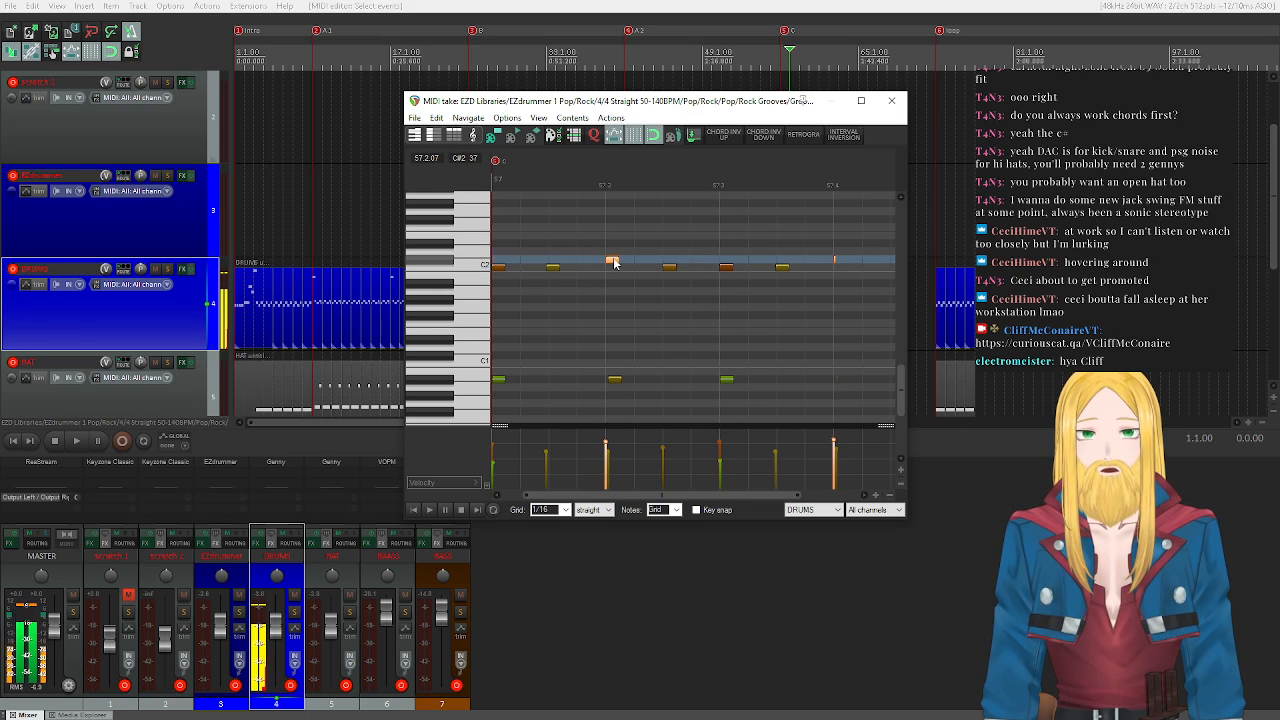
- Mute the EZdrummer track and play back the DRUMS item from bar 57
{"action": "left_click", "coordinate": [429, 510]}
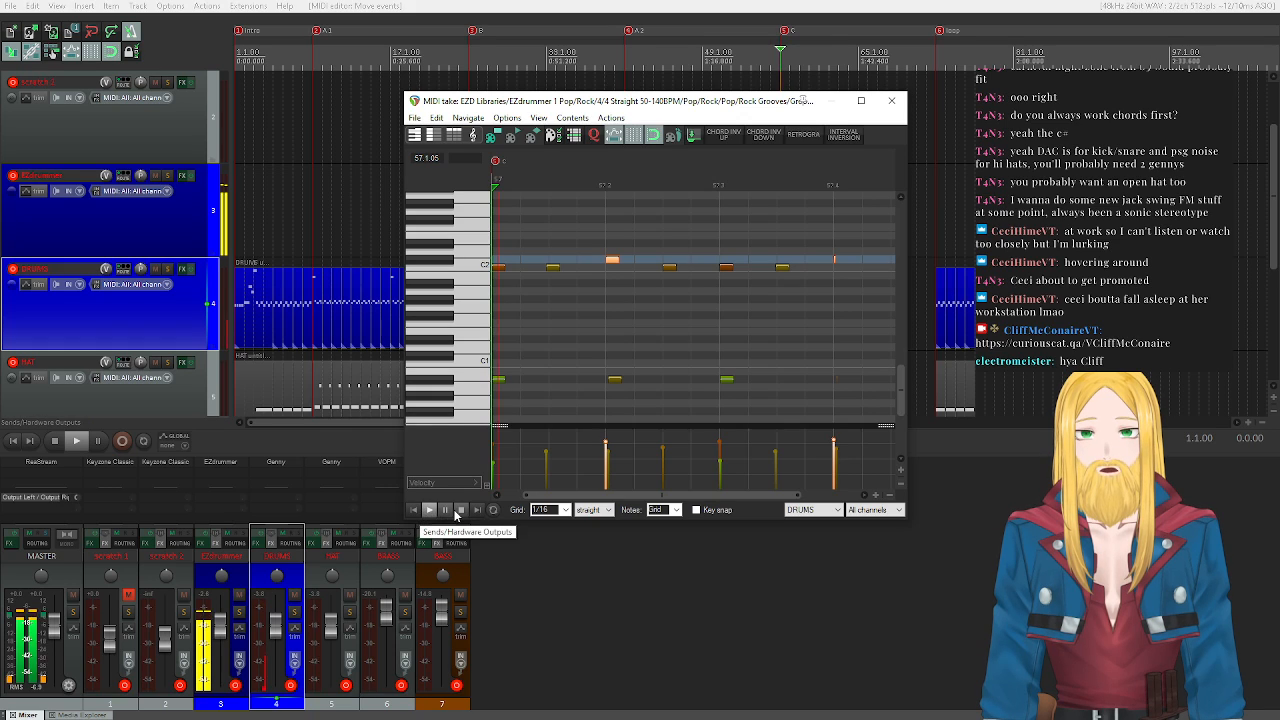
{"action": "left_click", "coordinate": [155, 176]}
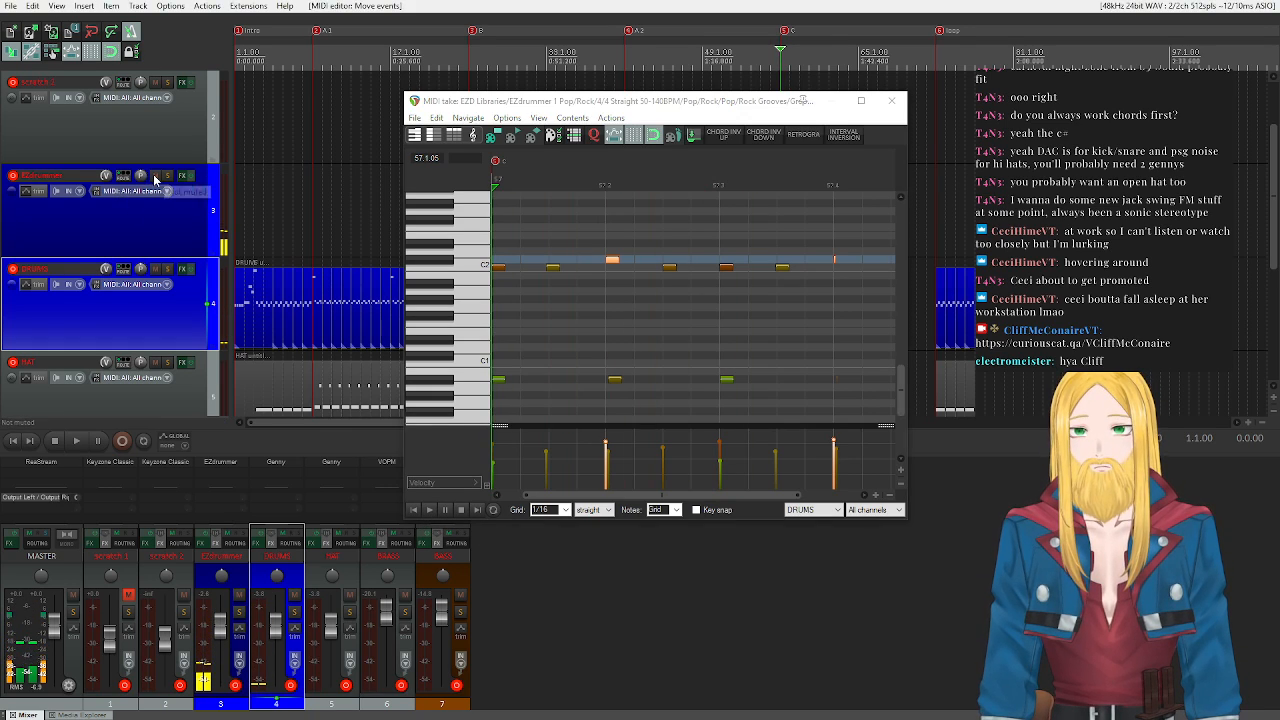
{"action": "left_click", "coordinate": [431, 510]}
{"action": "left_click", "coordinate": [461, 510]}
{"action": "key", "text": "space"}
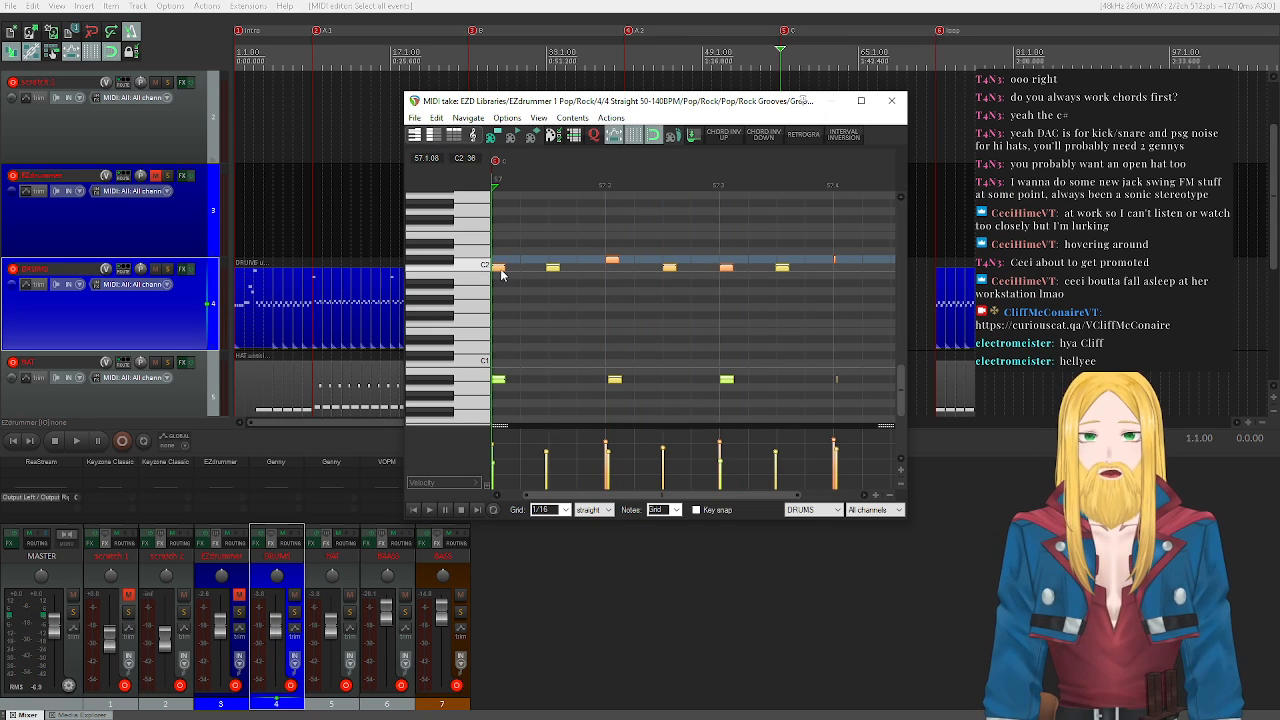
- Lengthen all notes in the bar 57 DRUMS item, extend the last C#2 note to match the others, and play the pattern
{"action": "key", "text": "ctrl+a"}
{"action": "left_click", "coordinate": [514, 274]}
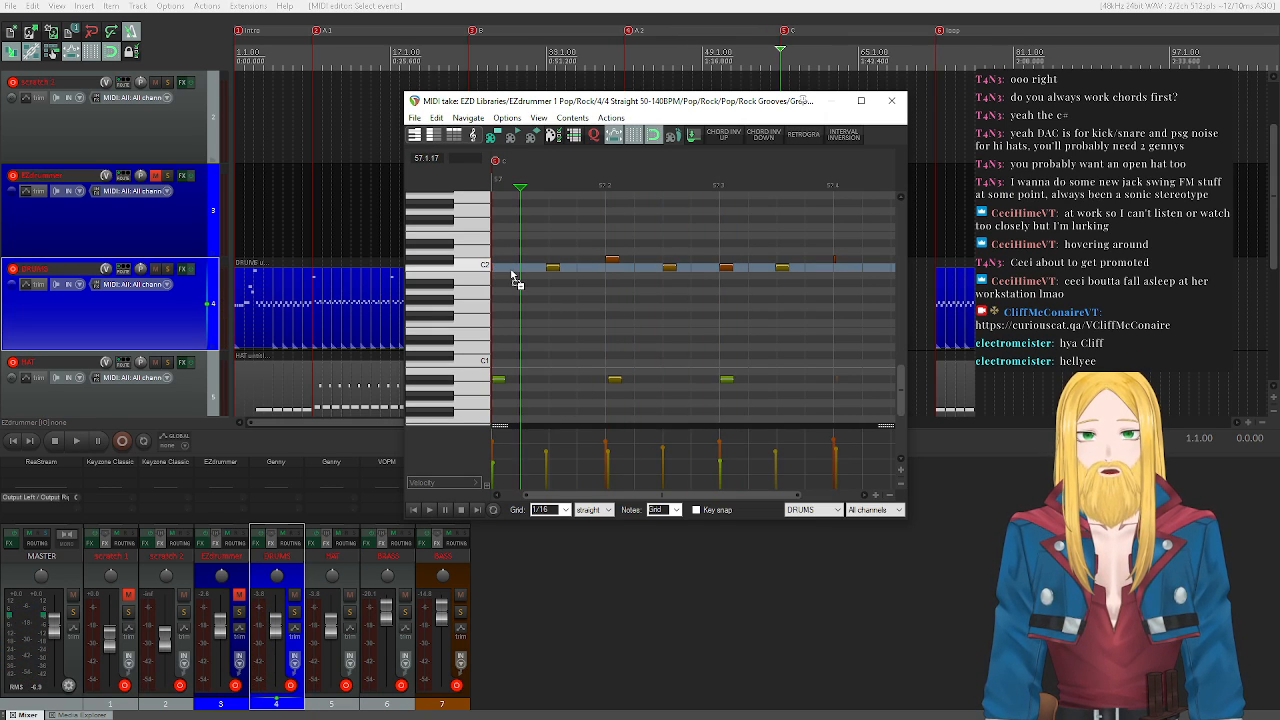
{"action": "key", "text": "ctrl+a"}
{"action": "left_click_drag", "start_coordinate": [559, 268], "coordinate": [577, 269]}
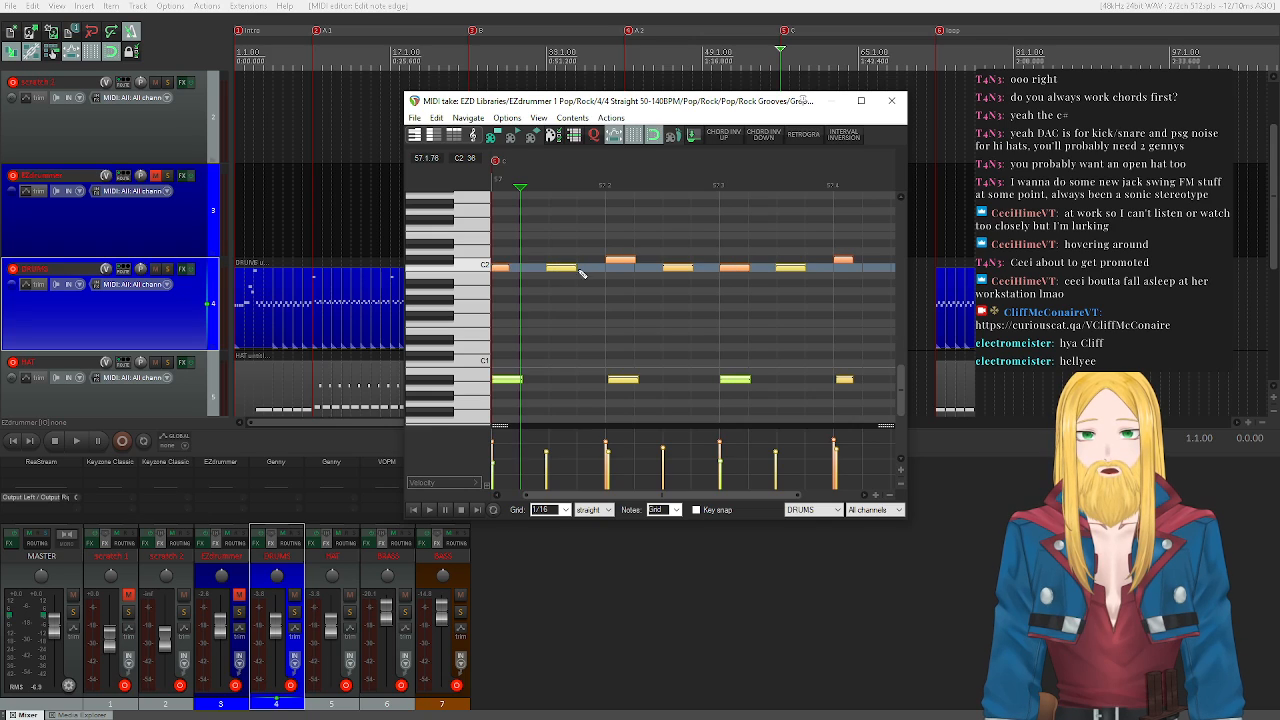
{"action": "left_click_drag", "start_coordinate": [502, 256], "coordinate": [529, 289]}
{"action": "mouse_move", "coordinate": [840, 240]}
{"action": "left_mouse_down"}
{"action": "mouse_move", "coordinate": [870, 280]}
{"action": "mouse_move", "coordinate": [862, 259]}
{"action": "left_mouse_up"}
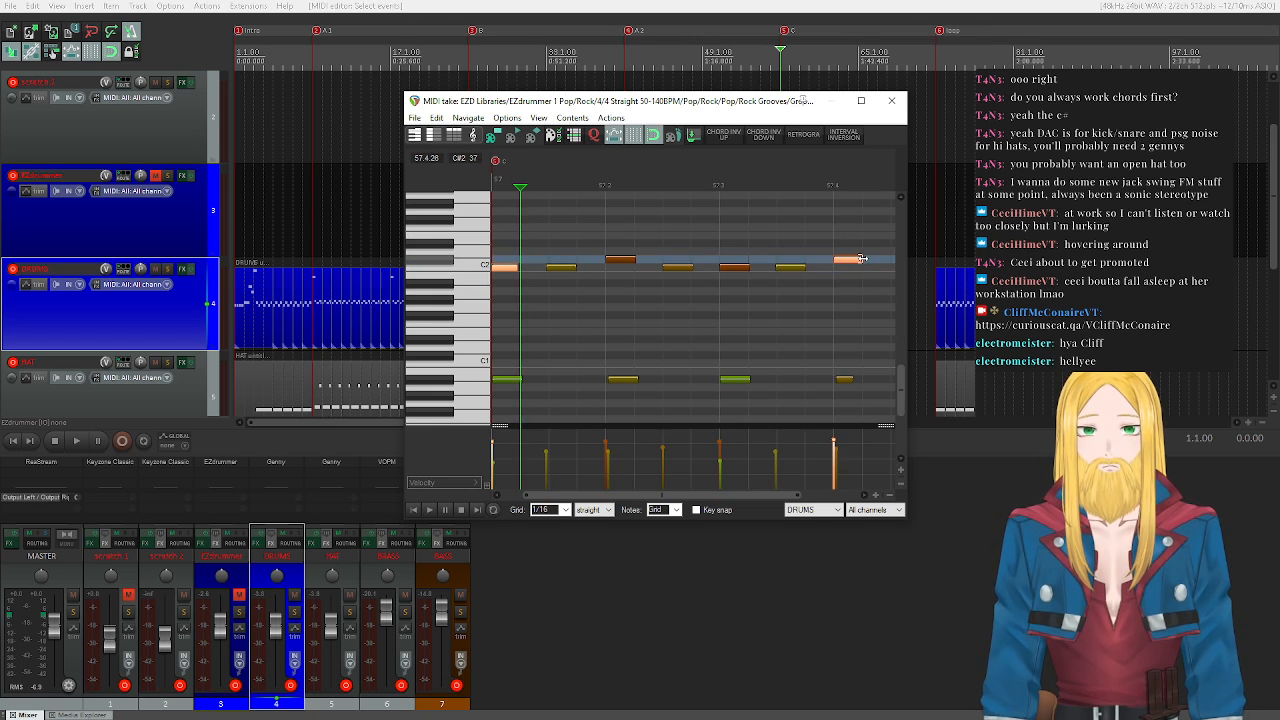
{"action": "left_click", "coordinate": [430, 509]}
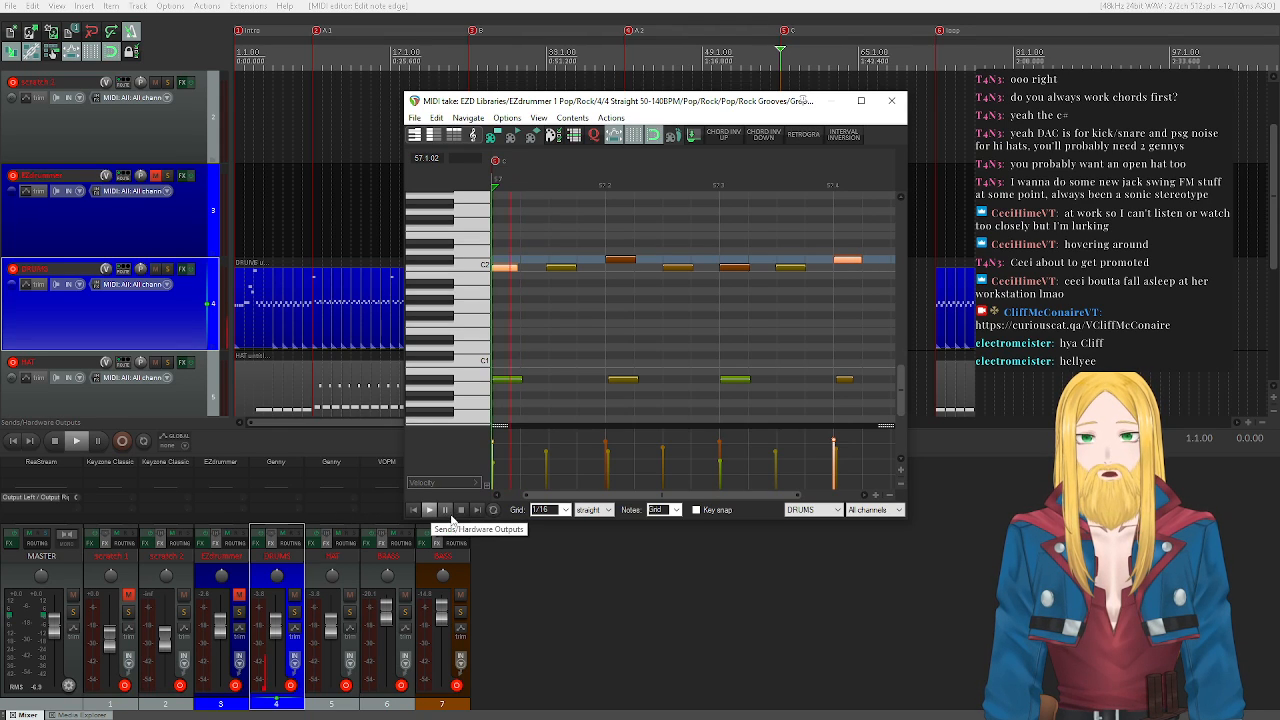
{"action": "left_click", "coordinate": [461, 509]}
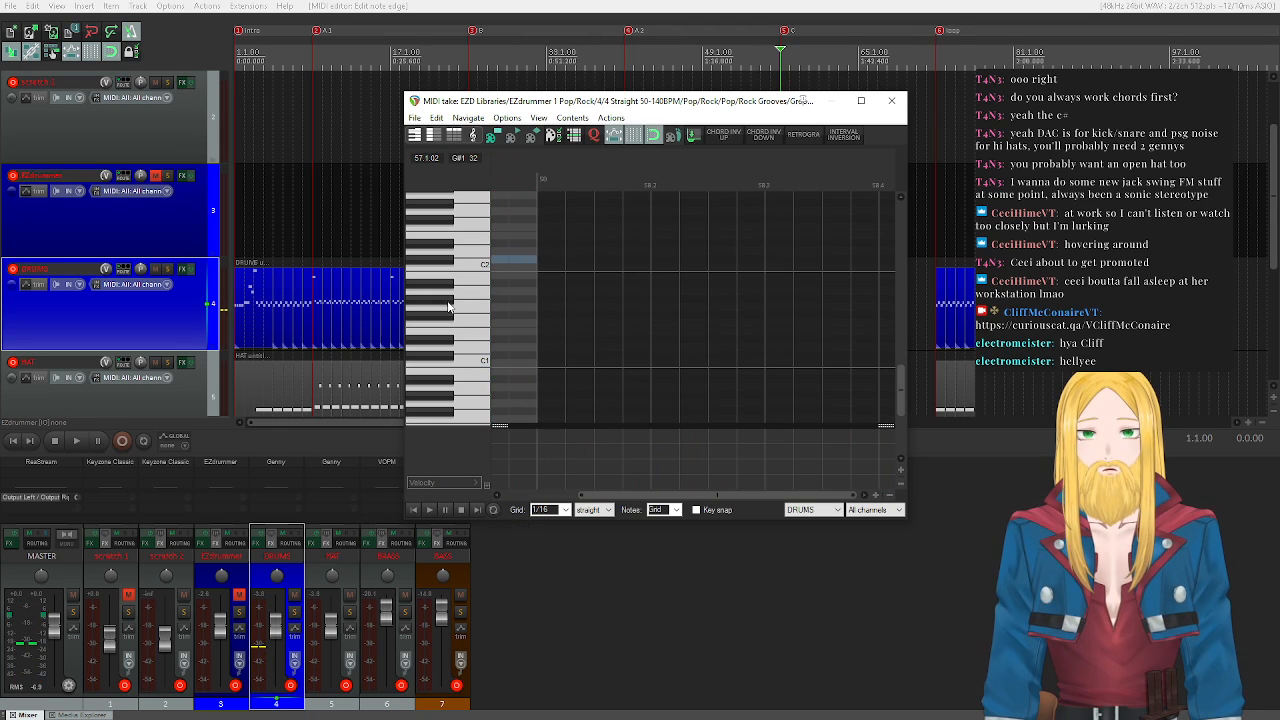
- Lengthen the C2 and C#2 drum notes in measure 57 to eighth notes and play them back
{"action": "scroll", "coordinate": [608, 355], "scroll_direction": "down", "scroll_amount": 4}
{"action": "scroll", "coordinate": [431, 307], "scroll_direction": "up", "scroll_amount": 1}
{"action": "scroll", "coordinate": [431, 307], "scroll_direction": "up", "scroll_amount": 2}
{"action": "left_click_drag", "start_coordinate": [686, 384], "coordinate": [457, 296]}
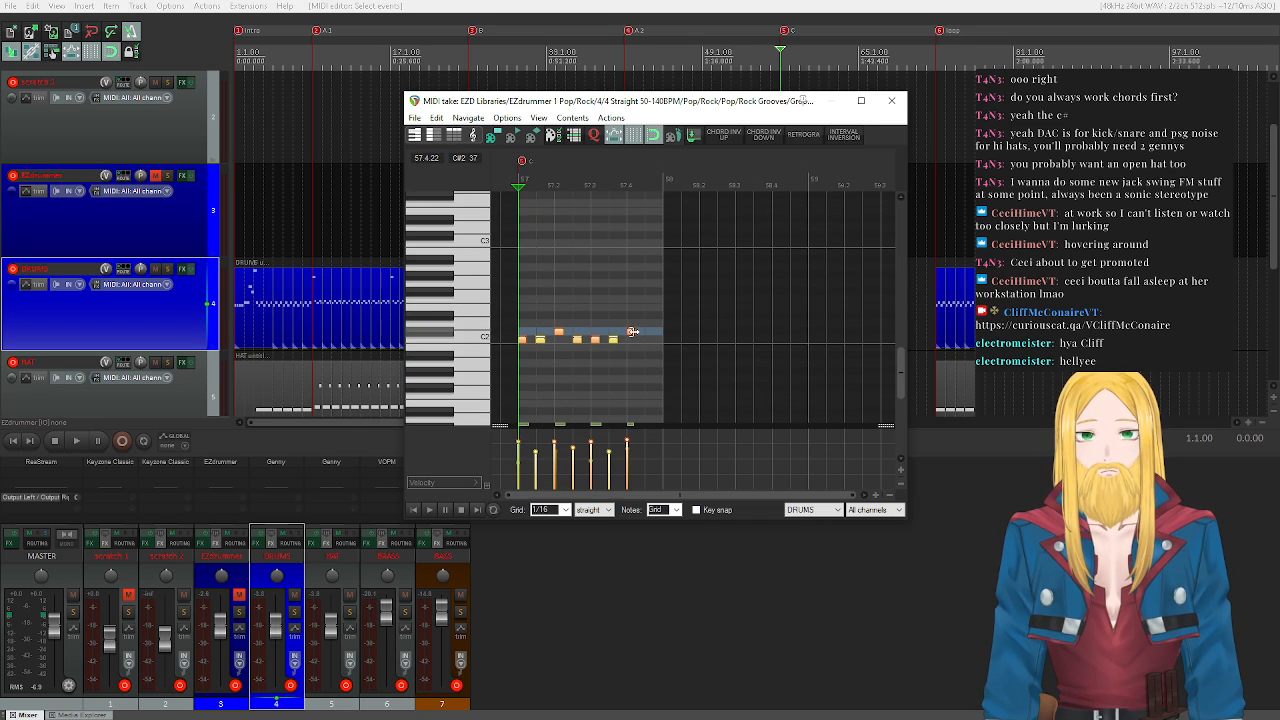
{"action": "left_click_drag", "start_coordinate": [643, 332], "coordinate": [641, 332]}
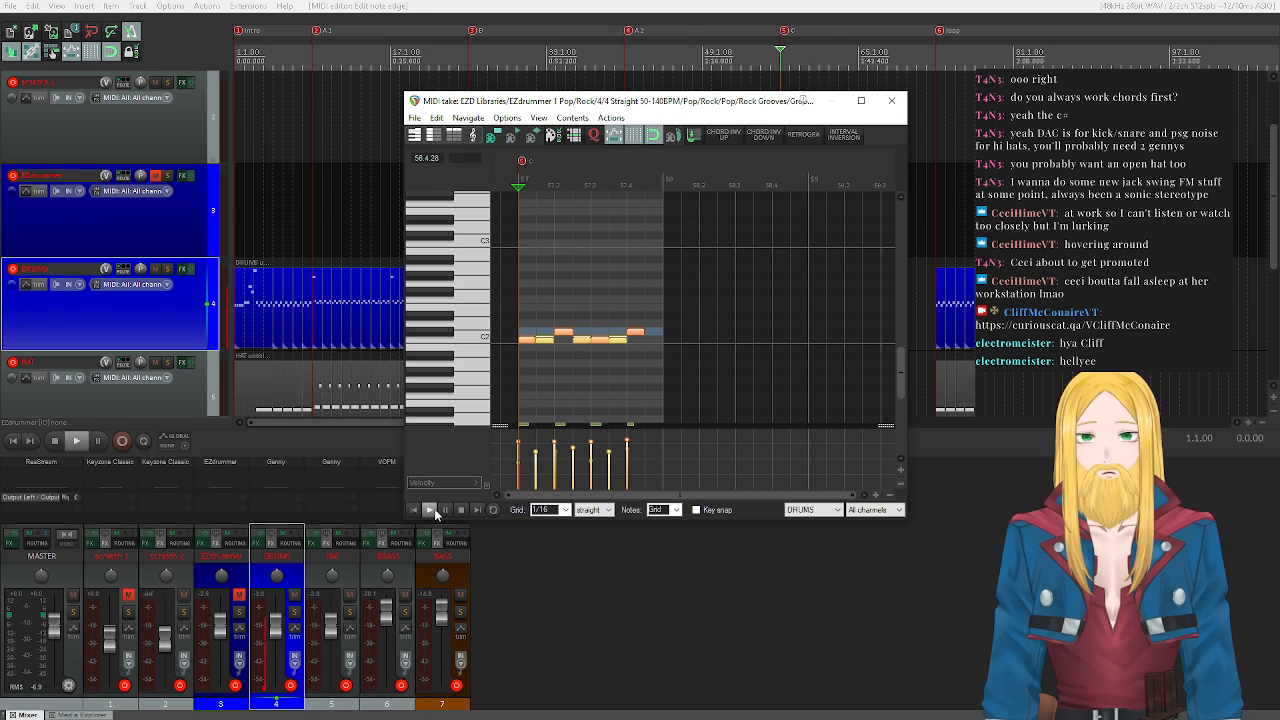
{"action": "left_click", "coordinate": [430, 510]}
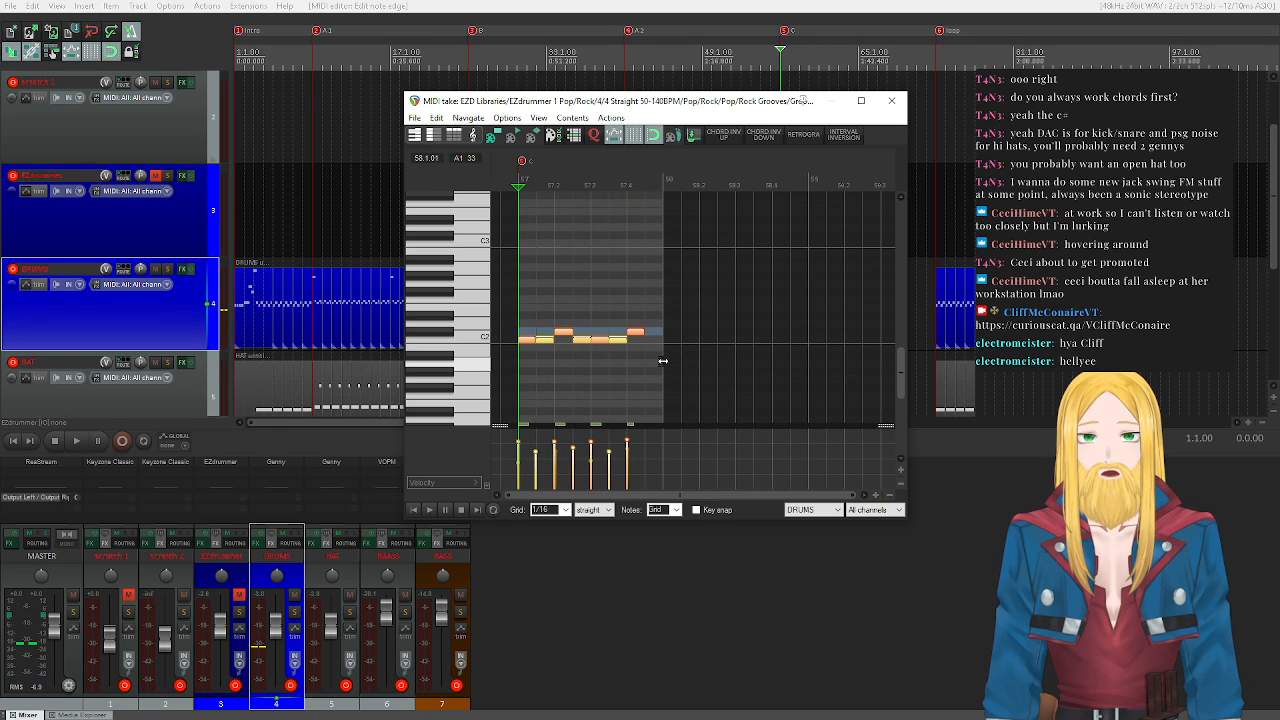
- Delete the C2 and C#2 notes from measure 57 of the drum take
{"action": "mouse_move", "coordinate": [527, 343]}
{"action": "left_mouse_down"}
{"action": "mouse_move", "coordinate": [525, 326]}
{"action": "mouse_move", "coordinate": [527, 343]}
{"action": "left_mouse_up"}
{"action": "scroll", "coordinate": [572, 366], "scroll_direction": "up", "scroll_amount": 3}
{"action": "scroll", "coordinate": [572, 366], "scroll_direction": "down", "scroll_amount": 4}
{"action": "scroll", "coordinate": [572, 366], "scroll_direction": "up", "scroll_amount": 3}
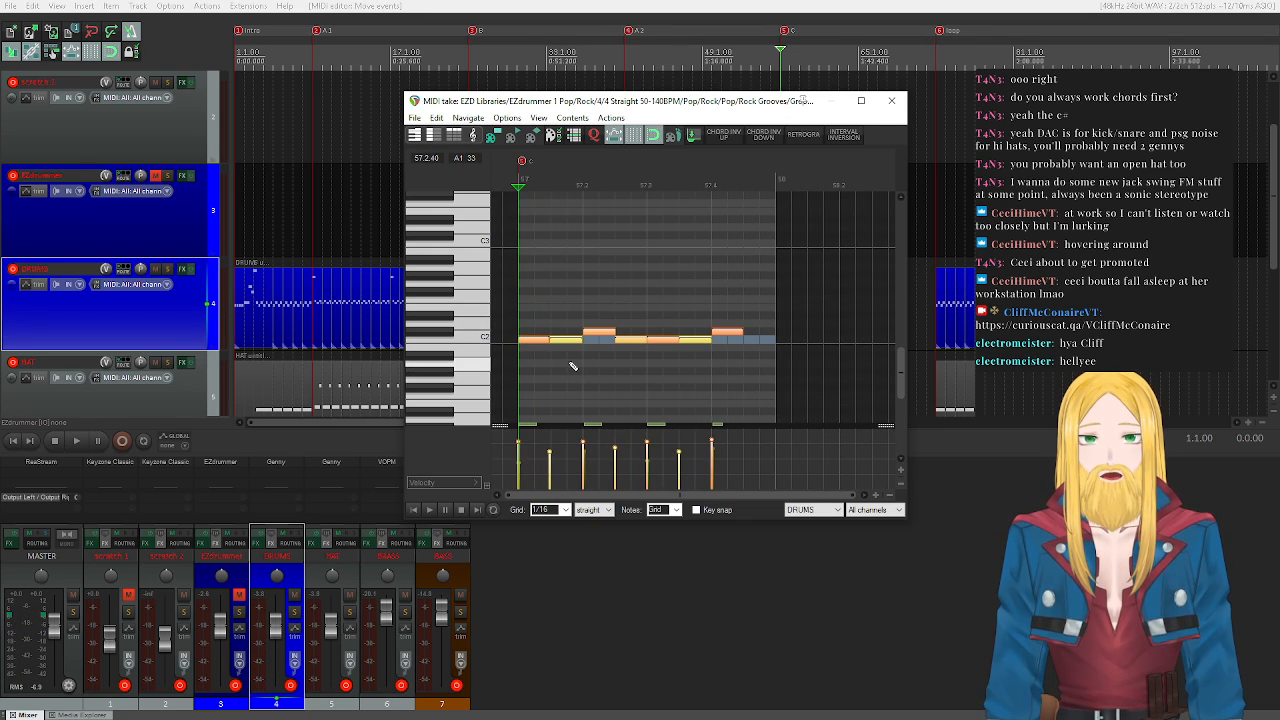
{"action": "key", "text": "Delete"}
- Try a sixteenth-note pattern on C2 and C#2 from the start of measure 57, play it, and delete its notes
{"action": "left_click", "coordinate": [525, 341]}
{"action": "left_click", "coordinate": [541, 342]}
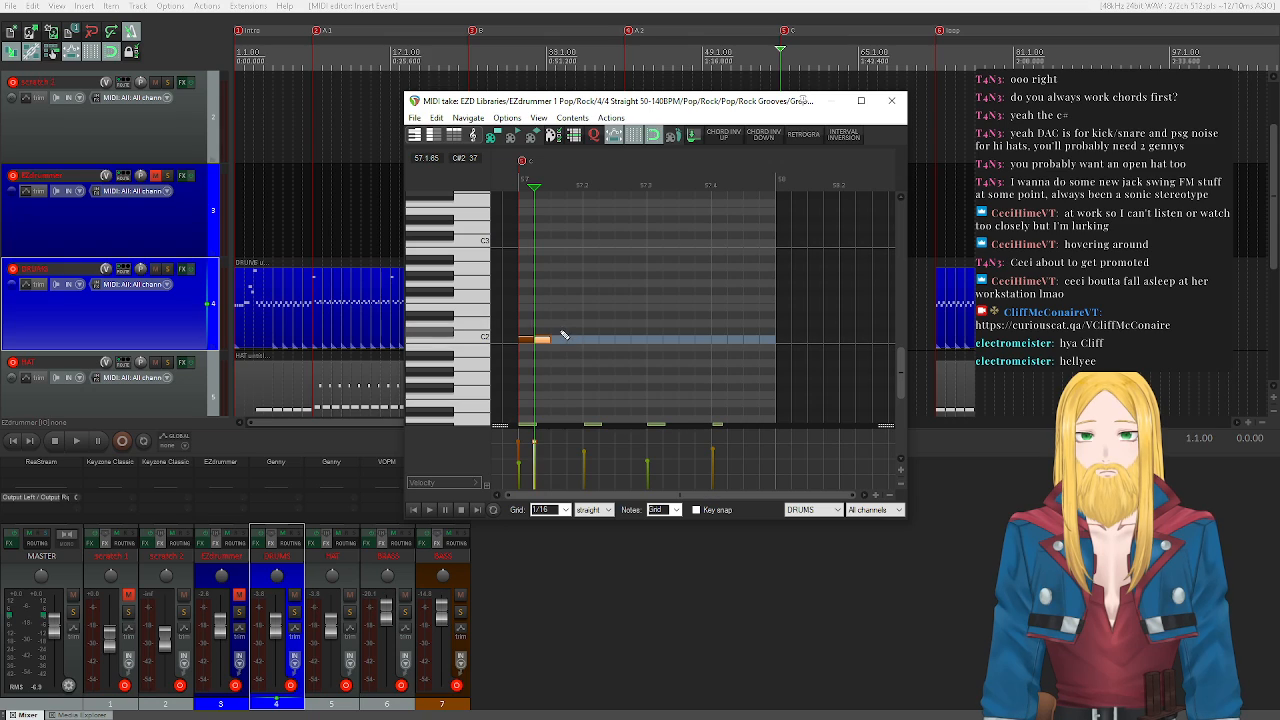
{"action": "left_click", "coordinate": [559, 332]}
{"action": "left_click", "coordinate": [580, 342]}
{"action": "left_click", "coordinate": [590, 341]}
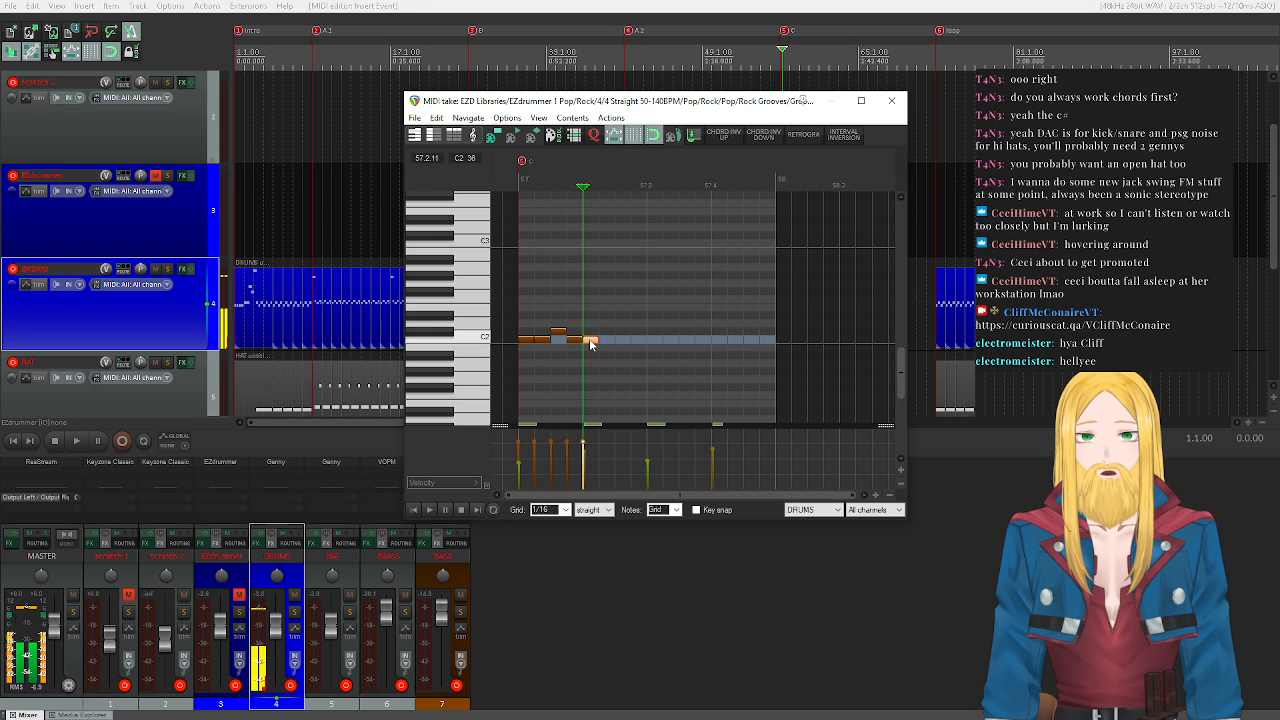
{"action": "left_click", "coordinate": [411, 510]}
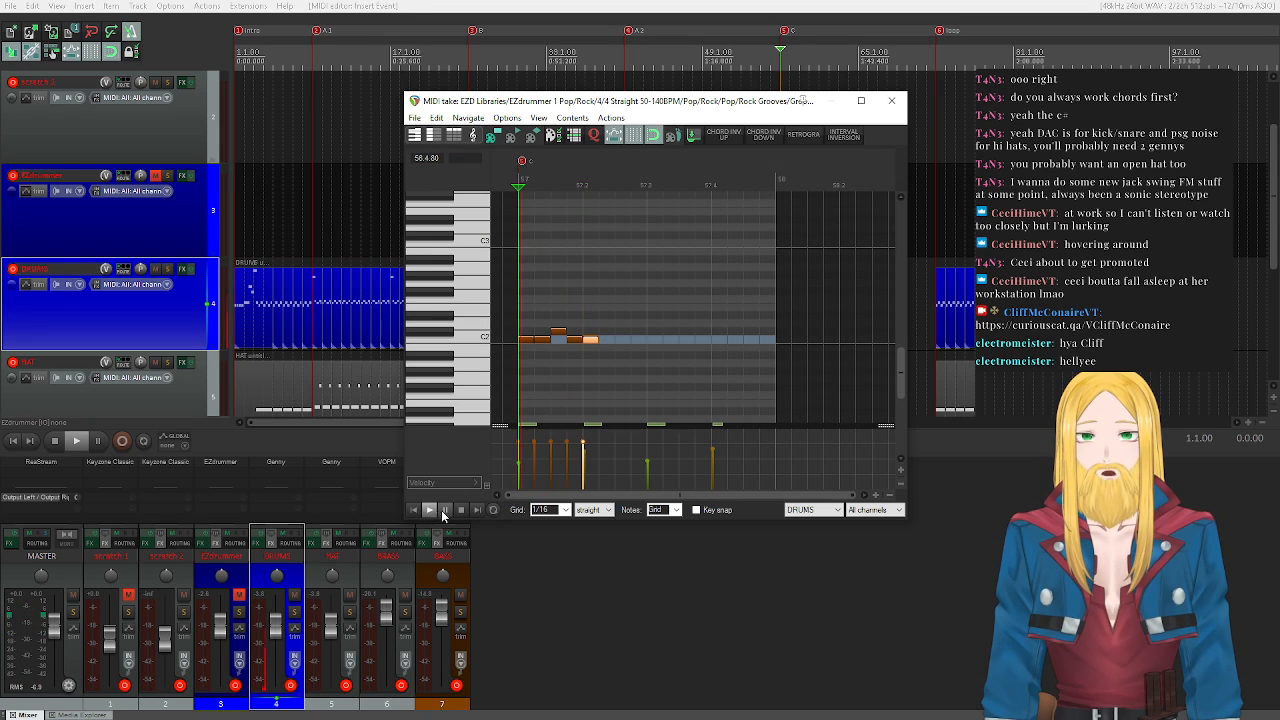
{"action": "left_click_drag", "start_coordinate": [657, 380], "coordinate": [513, 303]}
{"action": "key", "text": "Delete"}
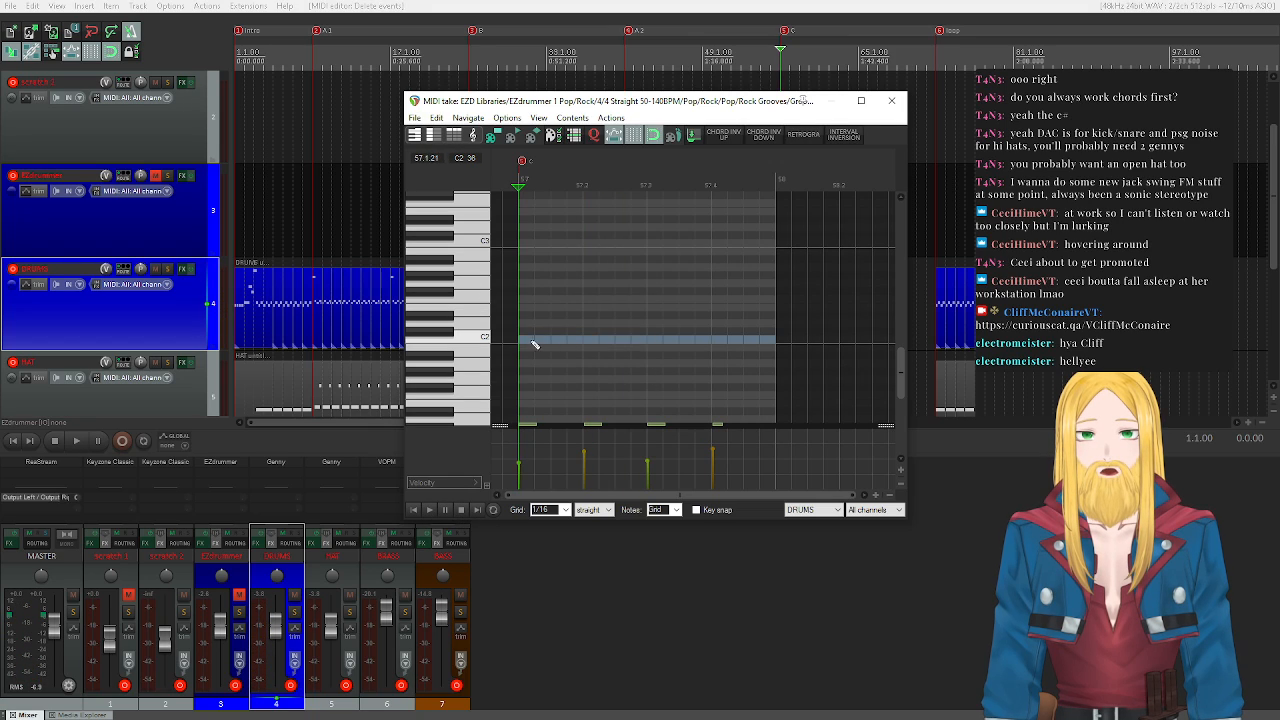
- Build an eighth-note C2 pattern in measure 57 with C#2 hits on beats 2 and 4, and play it back
{"action": "left_click", "coordinate": [528, 342]}
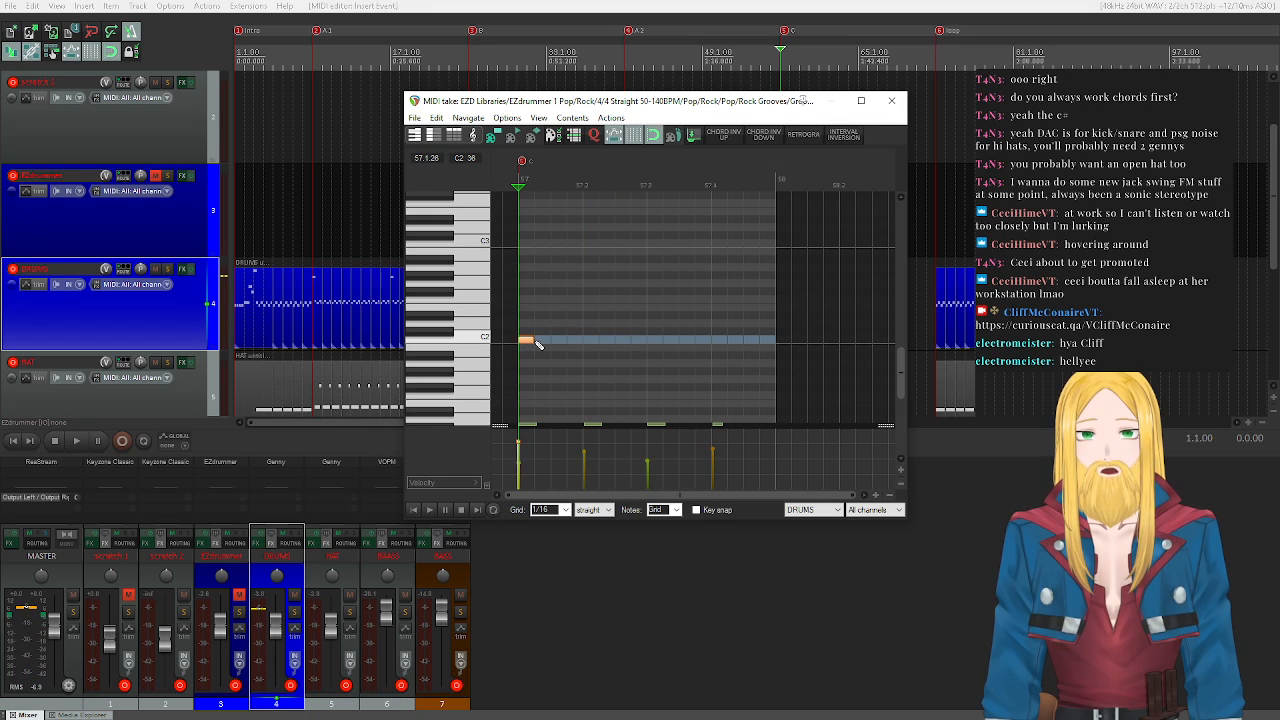
{"action": "left_click_drag", "start_coordinate": [536, 342], "coordinate": [742, 333]}
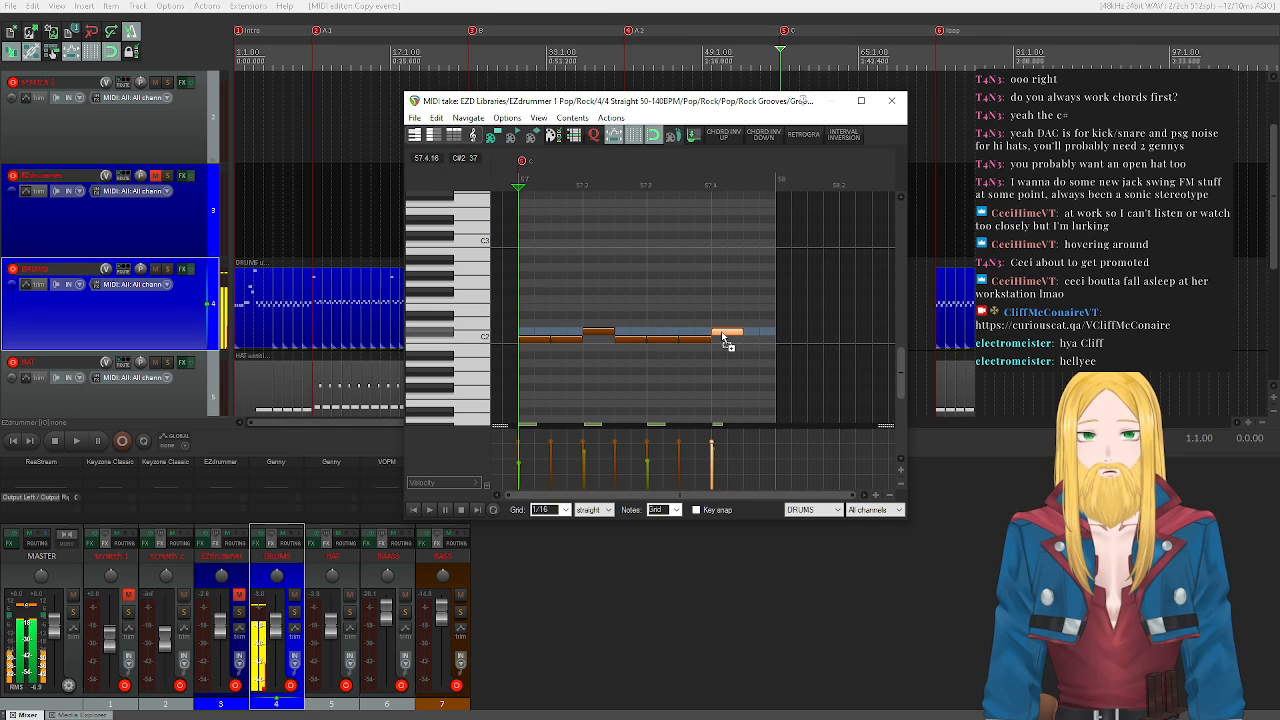
{"action": "left_click", "coordinate": [430, 510]}
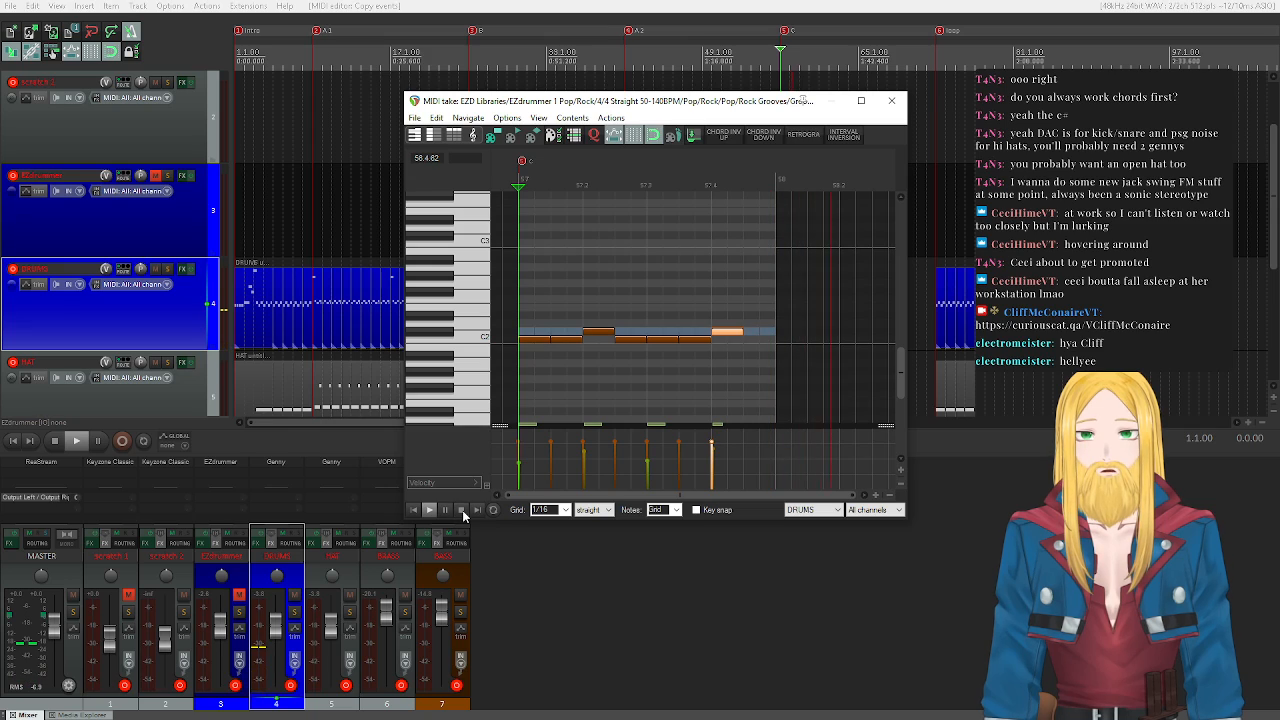
{"action": "left_click", "coordinate": [462, 511]}
{"action": "left_click", "coordinate": [427, 510]}
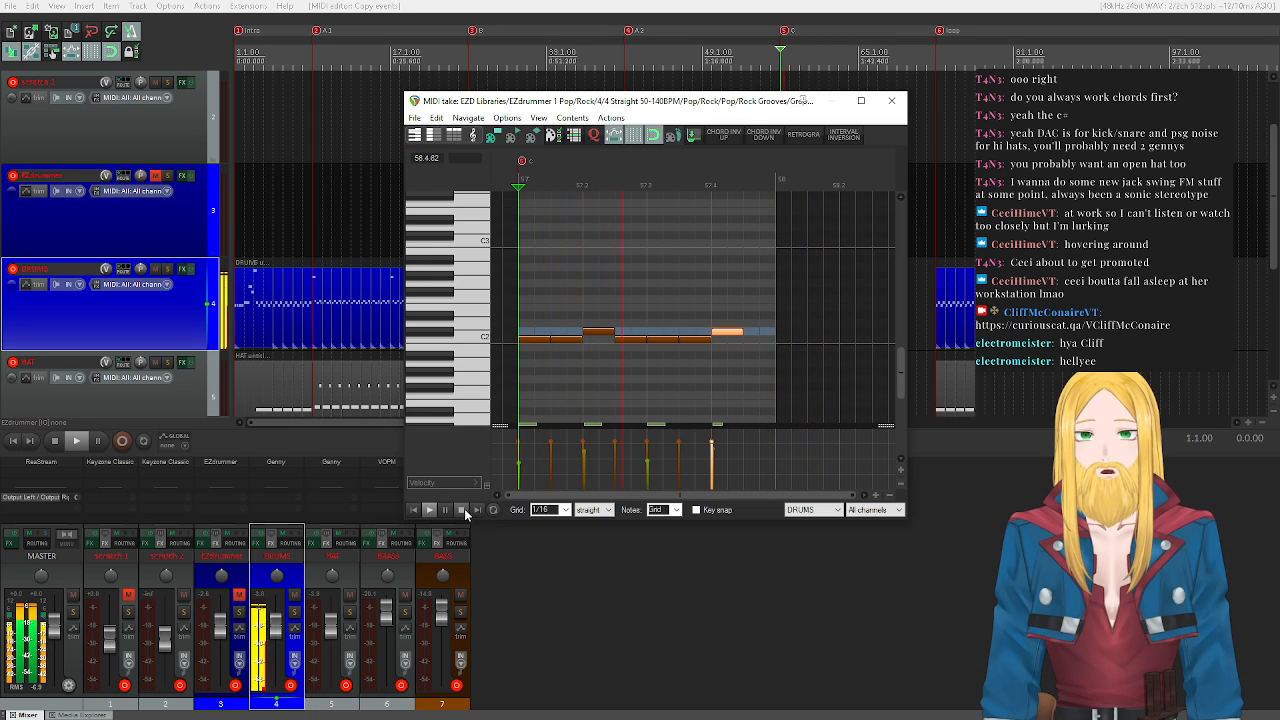
{"action": "left_click", "coordinate": [464, 510]}
- Delete all A#0 notes from the DRUMS take and play the remaining pattern back
{"action": "scroll", "coordinate": [478, 341], "scroll_direction": "down", "scroll_amount": 5}
{"action": "left_click", "coordinate": [476, 341]}
{"action": "key", "text": "Delete"}
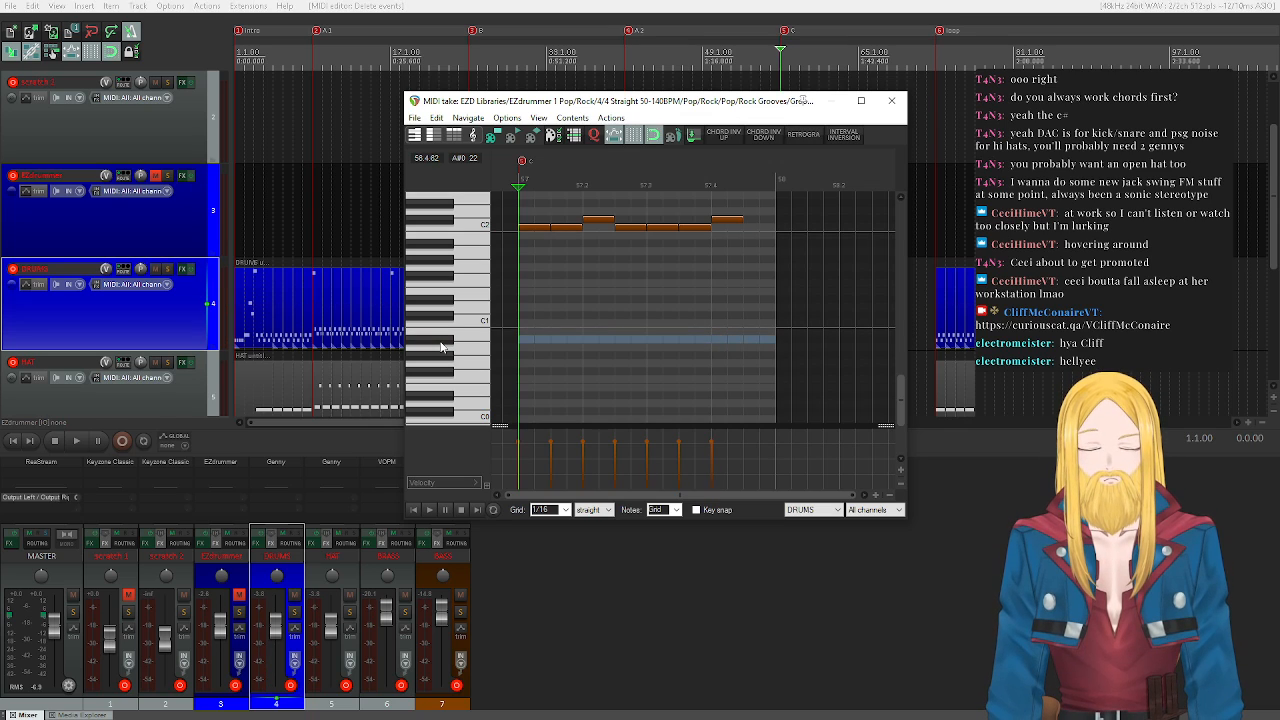
{"action": "scroll", "coordinate": [441, 347], "scroll_direction": "up", "scroll_amount": 5}
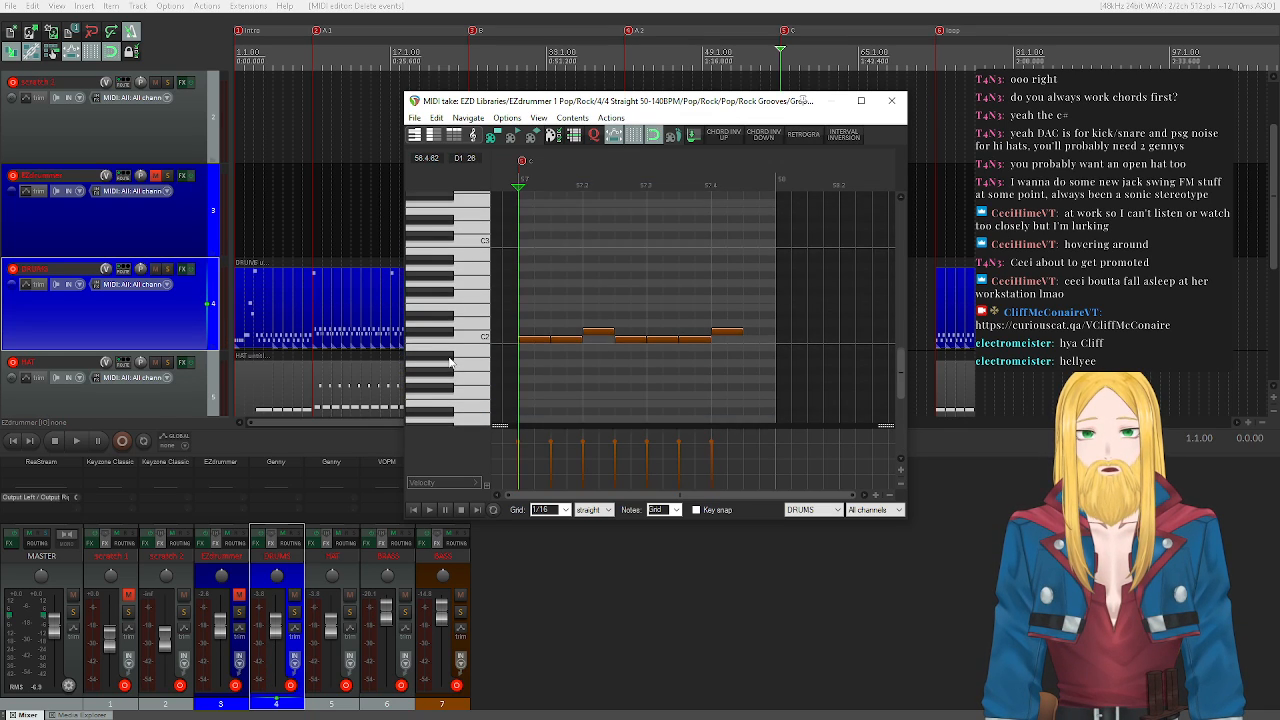
{"action": "left_click", "coordinate": [429, 510]}
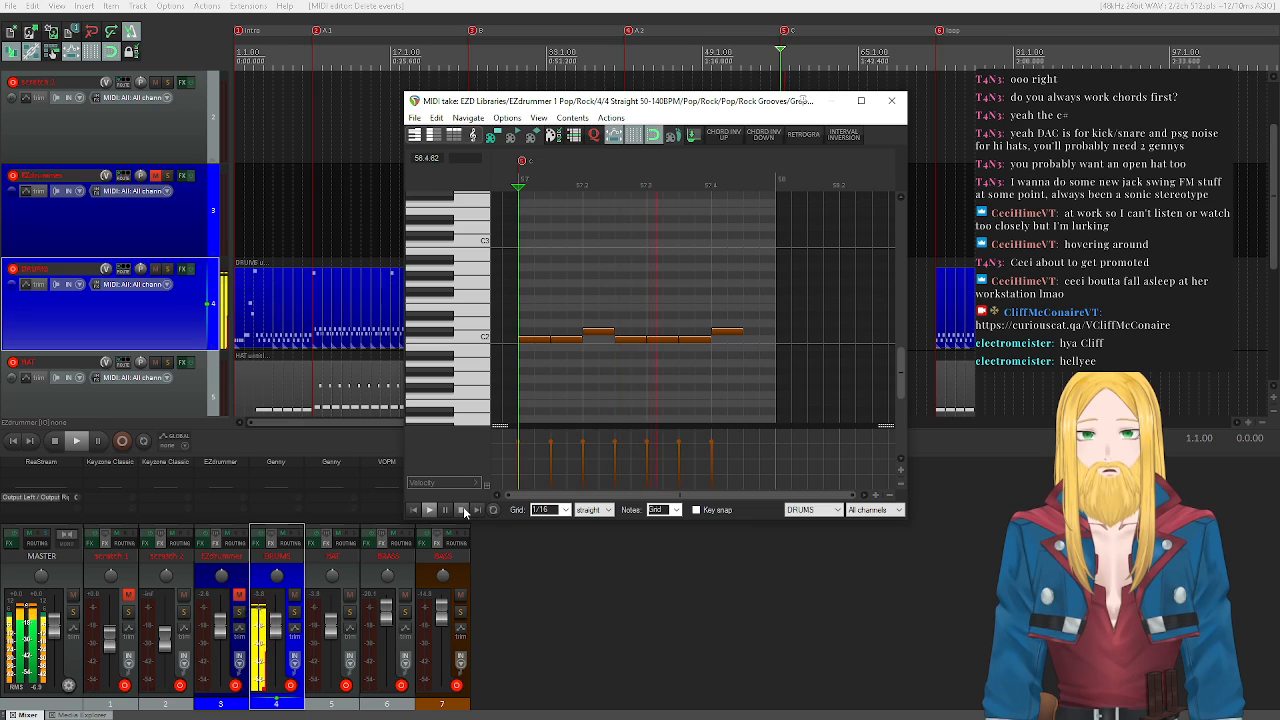
{"action": "left_click", "coordinate": [464, 511]}
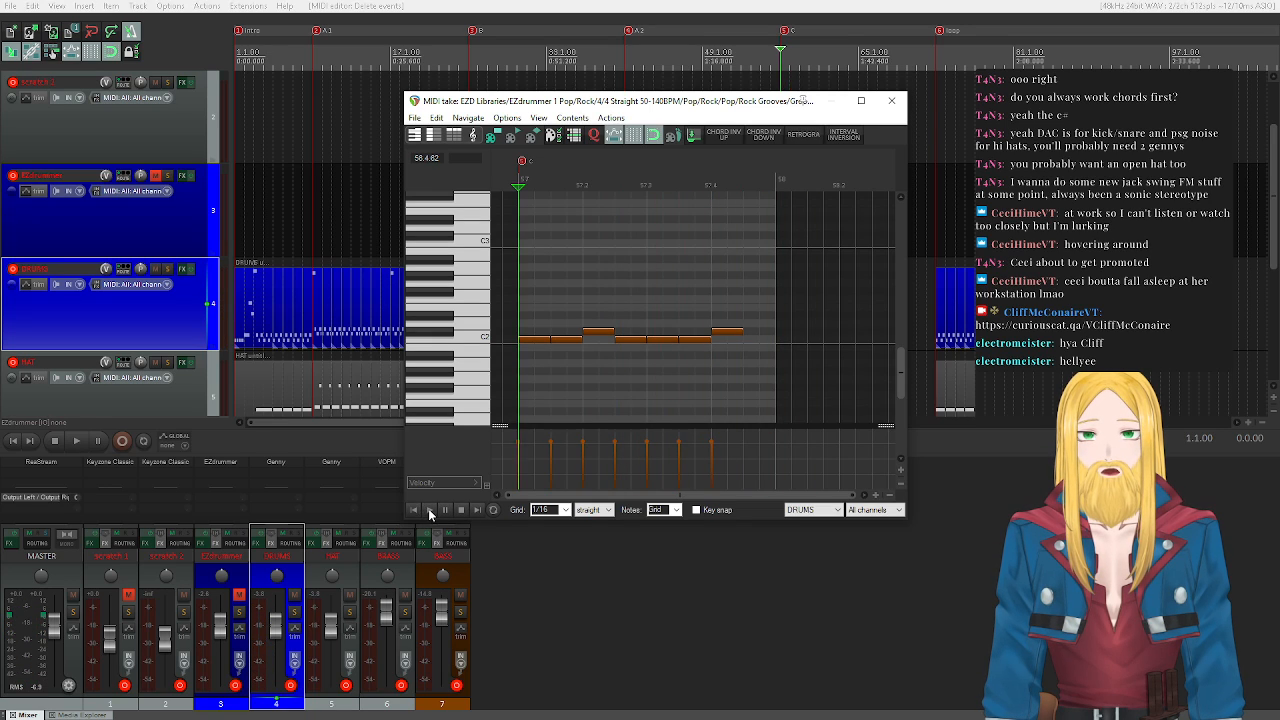
{"action": "left_click", "coordinate": [429, 510]}
{"action": "left_click", "coordinate": [462, 509]}
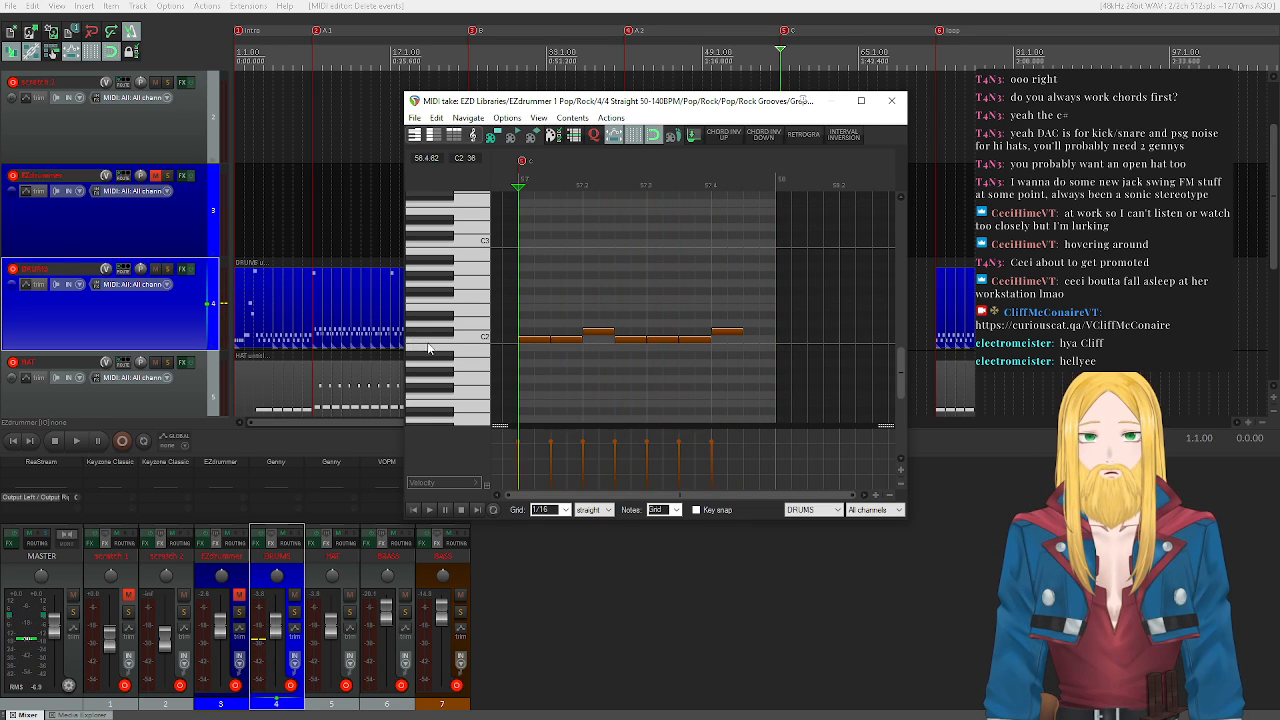
- Play the DRUMS pattern in measure 57 once more and close the MIDI editor
{"action": "scroll", "coordinate": [450, 352], "scroll_direction": "up", "scroll_amount": 2}
{"action": "scroll", "coordinate": [450, 352], "scroll_direction": "up", "scroll_amount": 2}
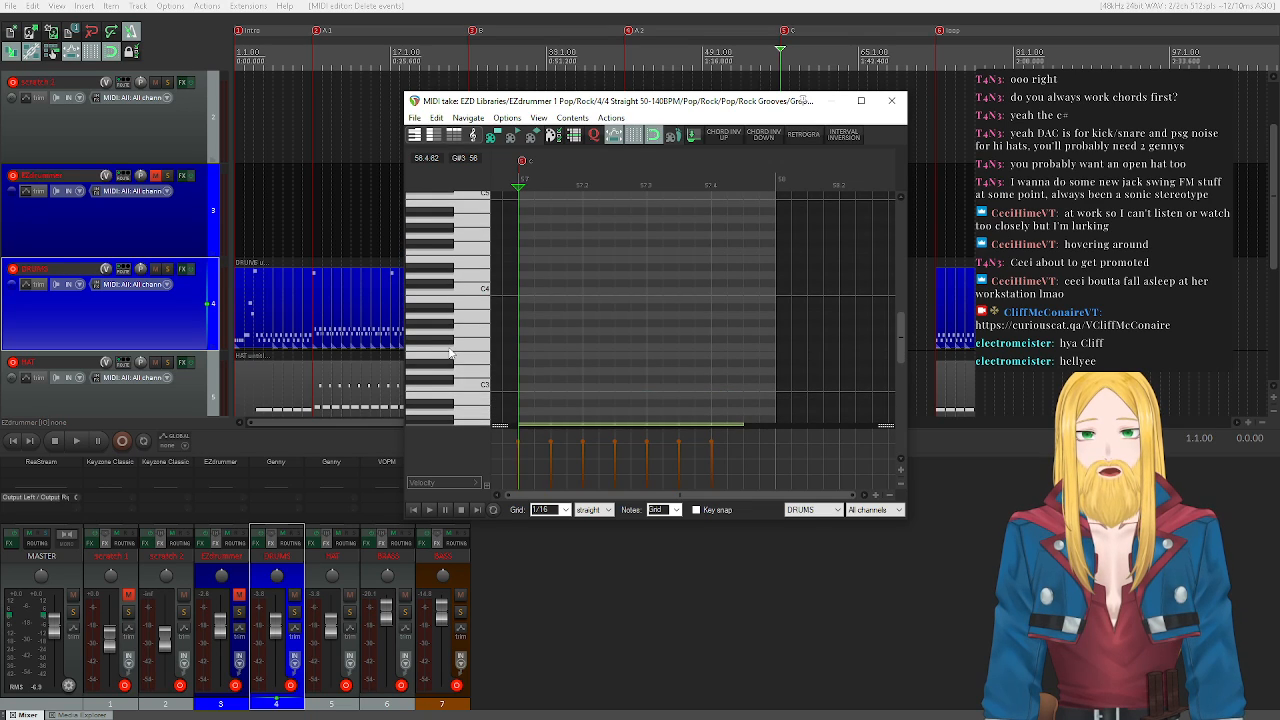
{"action": "scroll", "coordinate": [447, 360], "scroll_direction": "down", "scroll_amount": 3}
{"action": "left_click", "coordinate": [429, 510]}
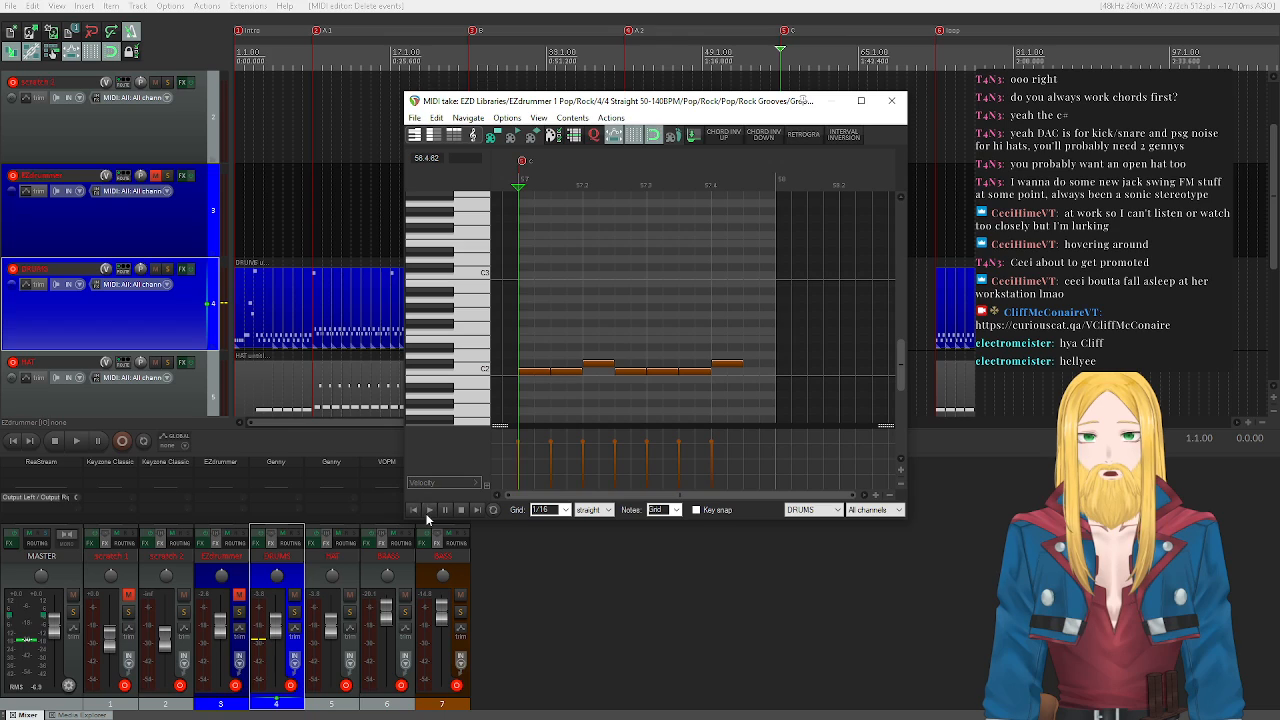
{"action": "left_click", "coordinate": [462, 510]}
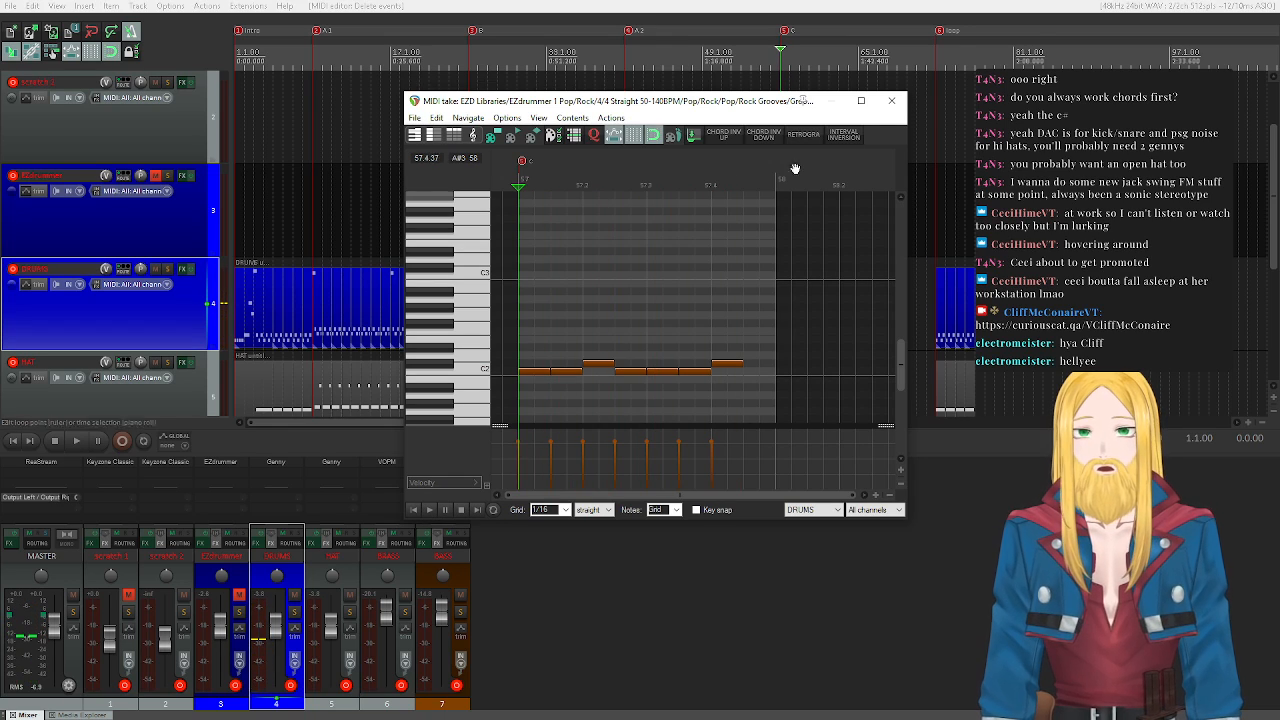
{"action": "left_click", "coordinate": [891, 101]}
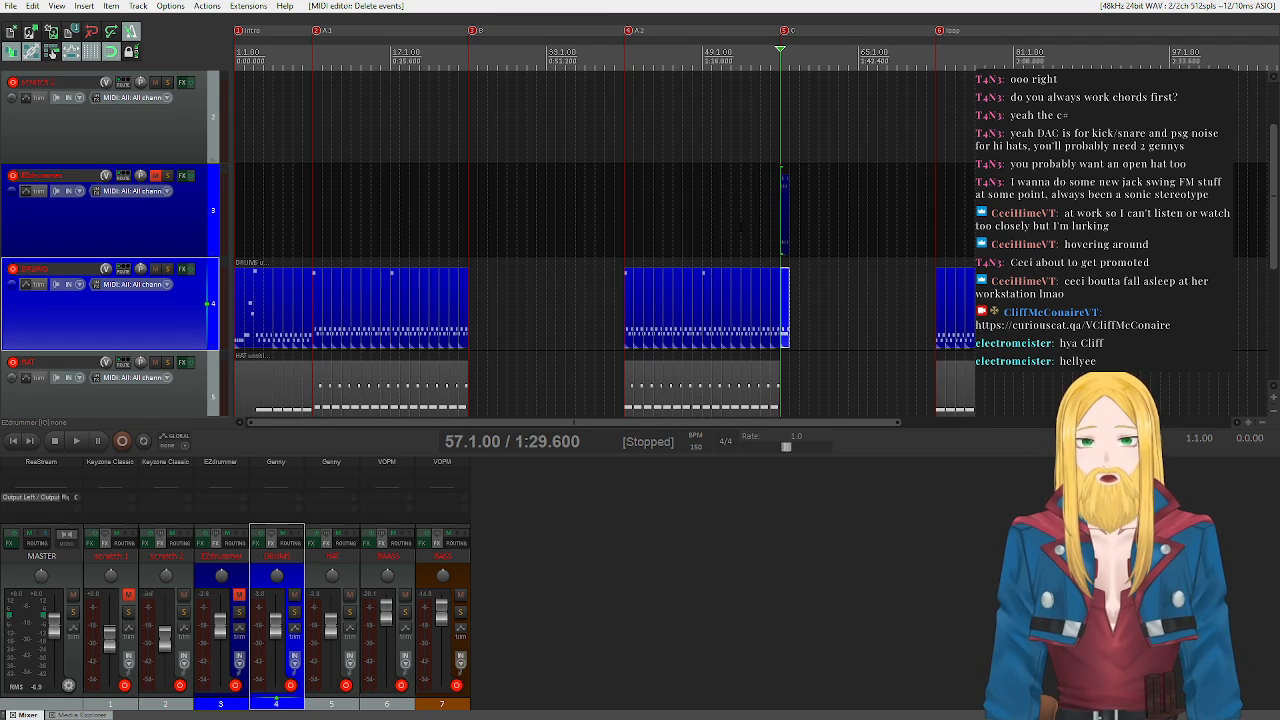
- Copy the EZdrummer item at measure 57 onto the HAT track and open the copy in the MIDI editor
{"action": "scroll", "coordinate": [845, 321], "scroll_direction": "up", "scroll_amount": 4}
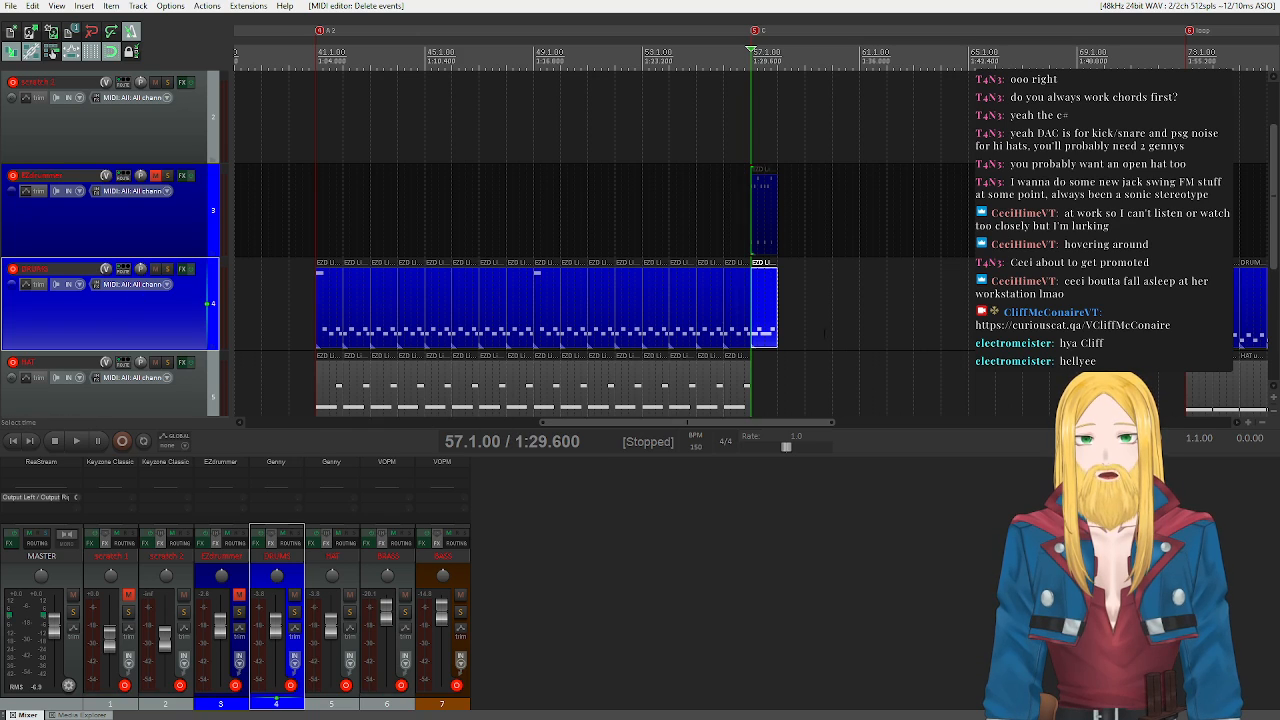
{"action": "scroll", "coordinate": [152, 343], "scroll_direction": "down", "scroll_amount": 3}
{"action": "scroll", "coordinate": [163, 344], "scroll_direction": "up", "scroll_amount": 3}
{"action": "scroll", "coordinate": [163, 344], "scroll_direction": "down", "scroll_amount": 1}
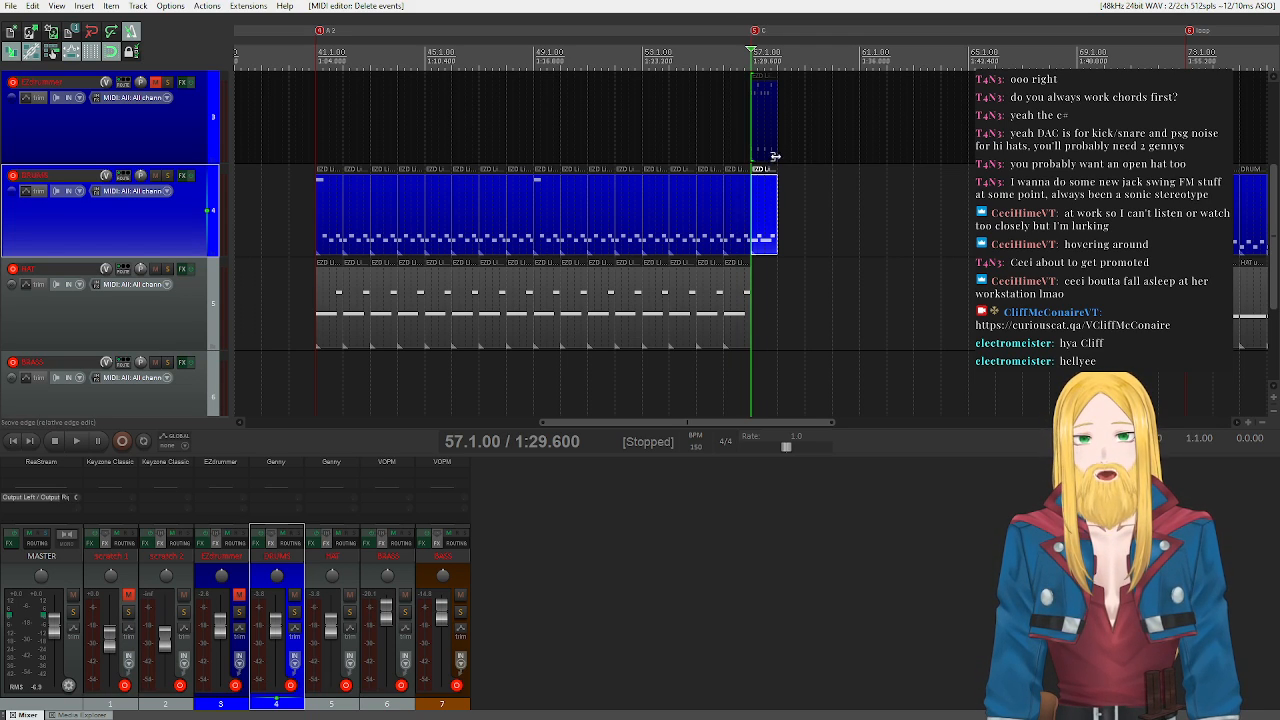
{"action": "left_click_drag", "start_coordinate": [768, 133], "coordinate": [772, 260]}
{"action": "key", "text": "ctrl+z"}
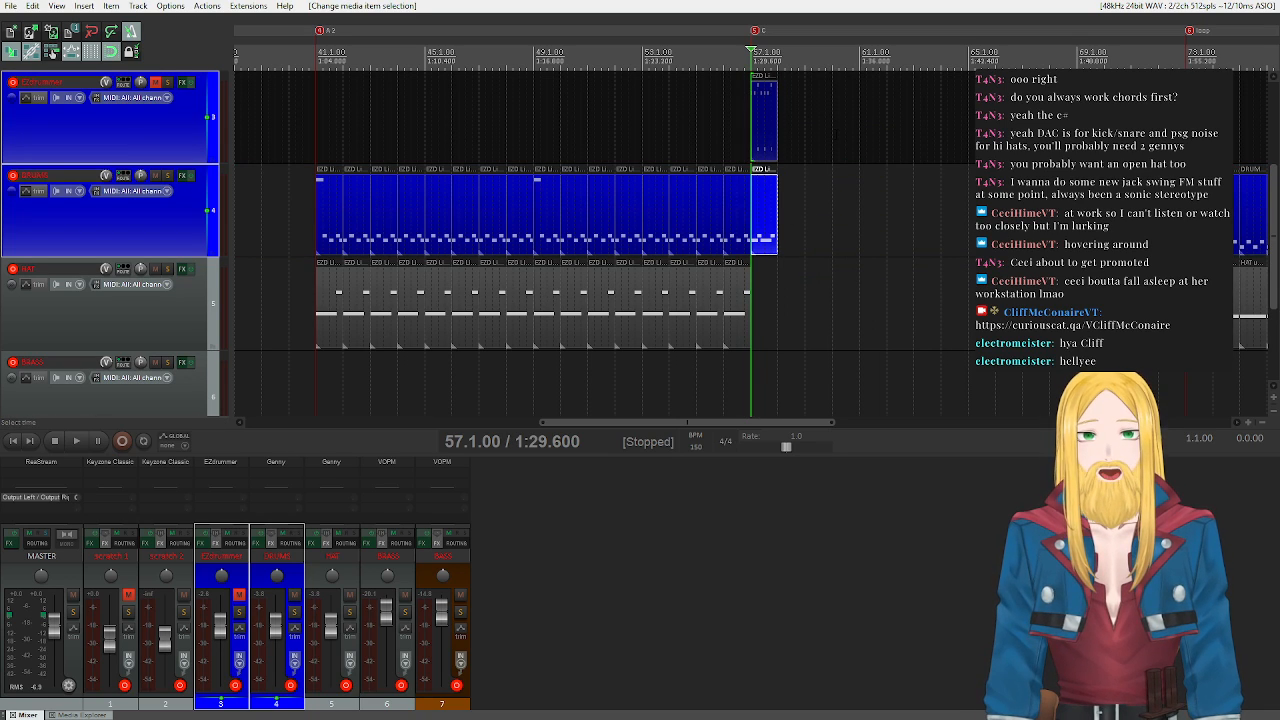
{"action": "left_click_drag", "start_coordinate": [768, 133], "coordinate": [762, 308]}
{"action": "double_click", "coordinate": [762, 308]}
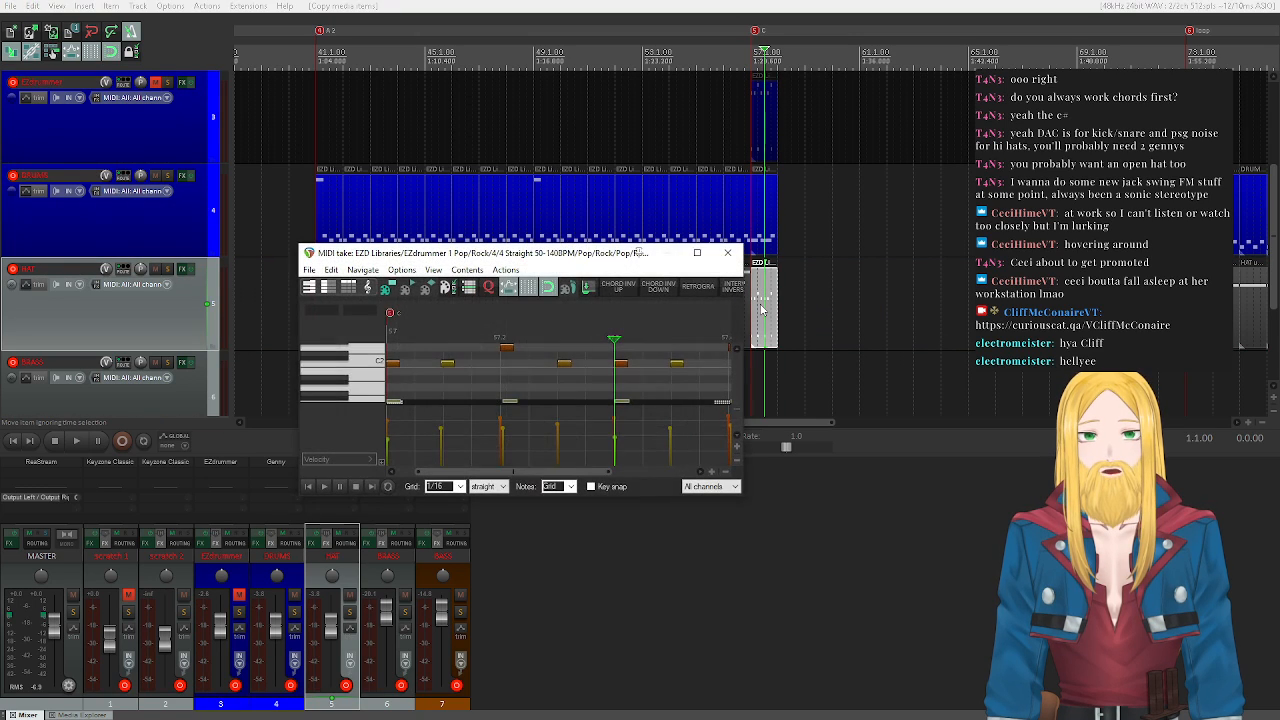
- Delete the C2 and C#2 notes from the HAT take, keeping the A#0 notes
{"action": "scroll", "coordinate": [526, 385], "scroll_direction": "down", "scroll_amount": 3}
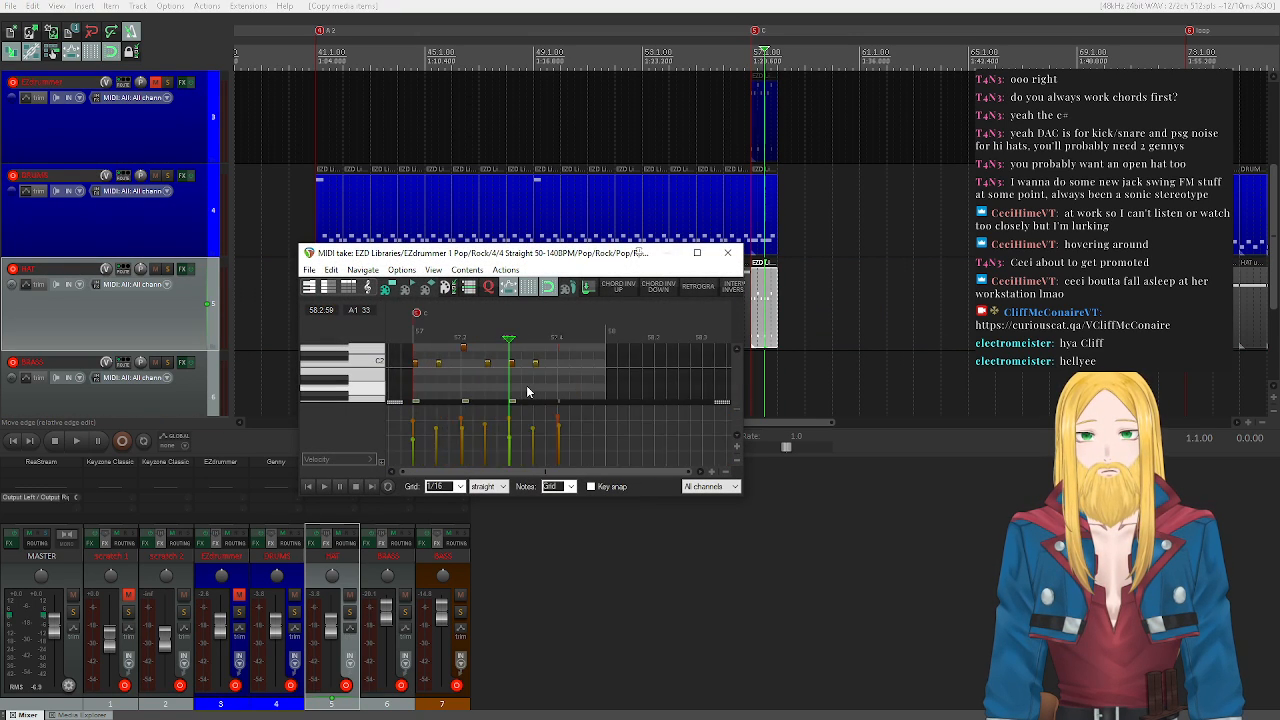
{"action": "scroll", "coordinate": [390, 374], "scroll_direction": "down", "scroll_amount": 2}
{"action": "left_click", "coordinate": [375, 372]}
{"action": "key", "text": "Delete"}
{"action": "scroll", "coordinate": [375, 370], "scroll_direction": "down", "scroll_amount": 6}
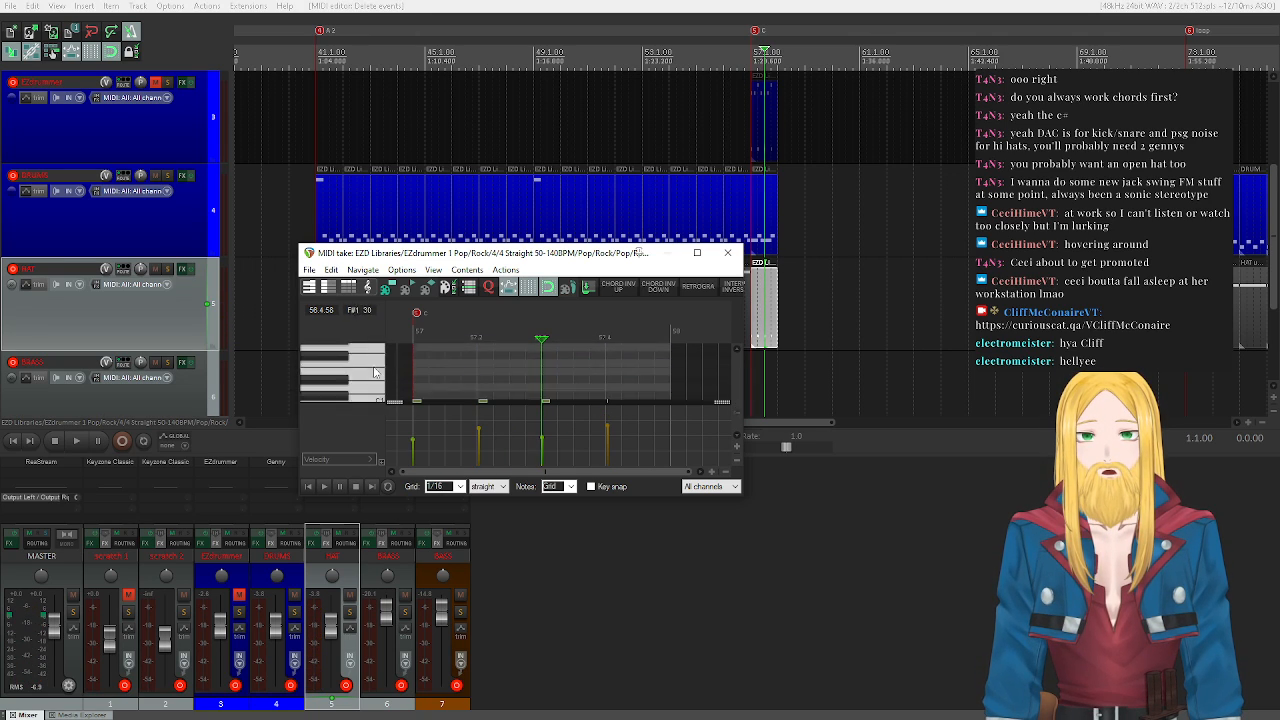
{"action": "scroll", "coordinate": [375, 372], "scroll_direction": "up", "scroll_amount": 3}
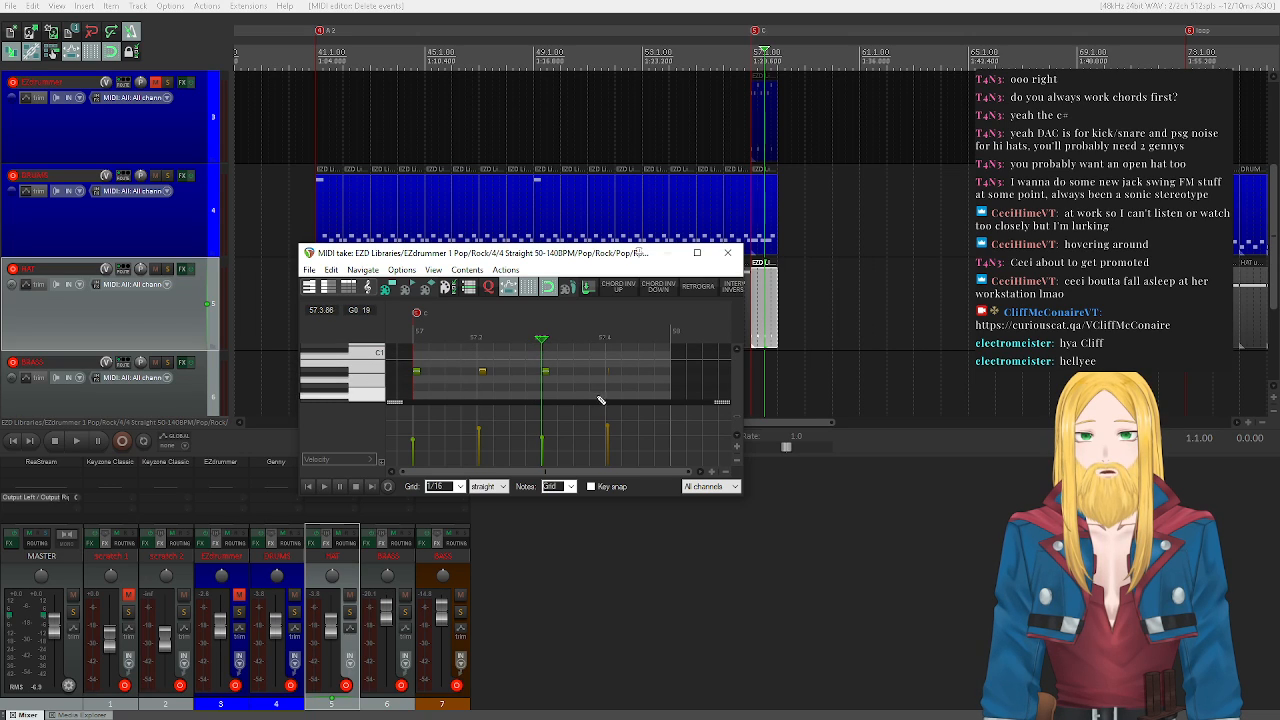
- Lengthen the A#0 hat notes to about a sixteenth note each and quantize their positions to the grid at 100% strength
{"action": "left_click", "coordinate": [429, 373]}
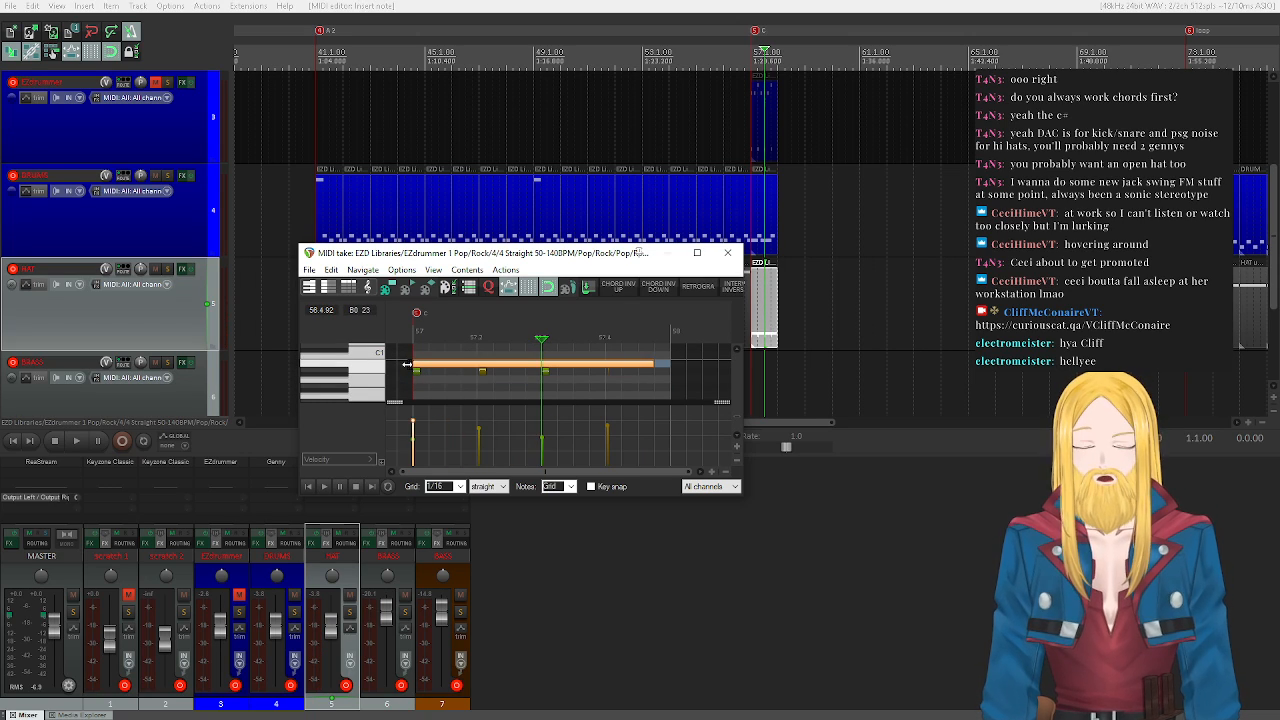
{"action": "key", "text": "ctrl+z"}
{"action": "left_click_drag", "start_coordinate": [656, 399], "coordinate": [421, 372]}
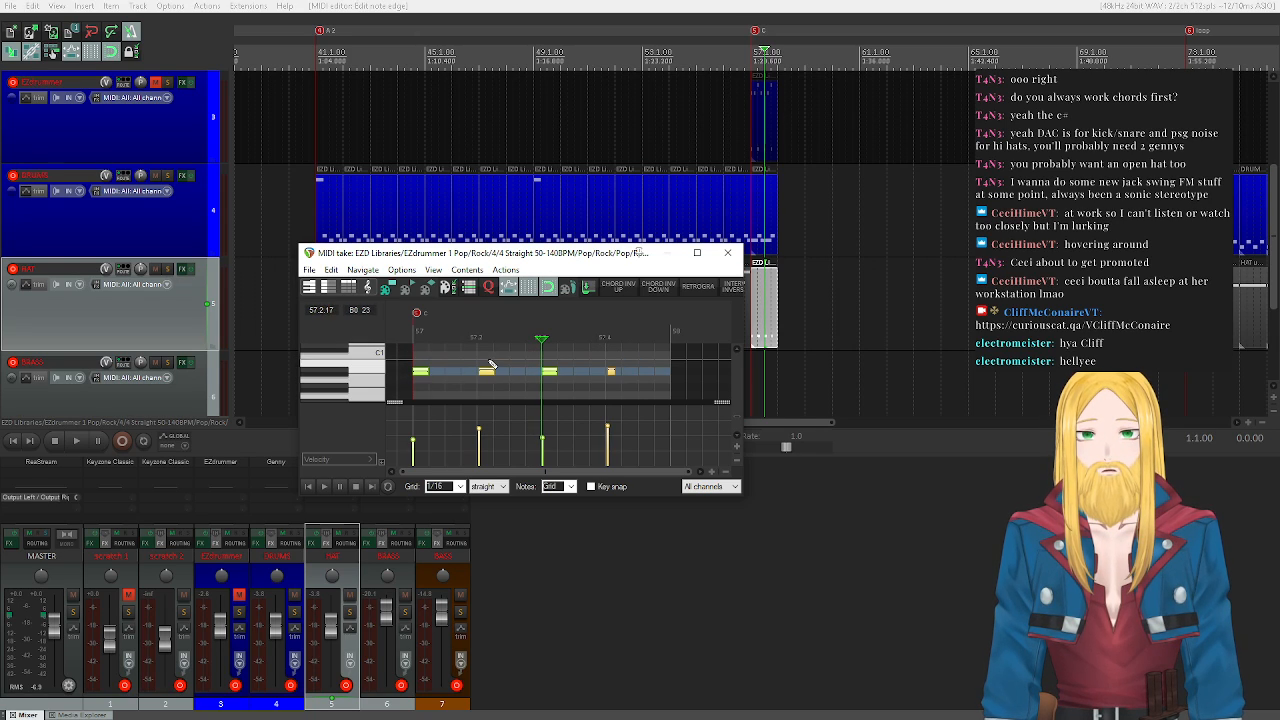
{"action": "left_click", "coordinate": [488, 288]}
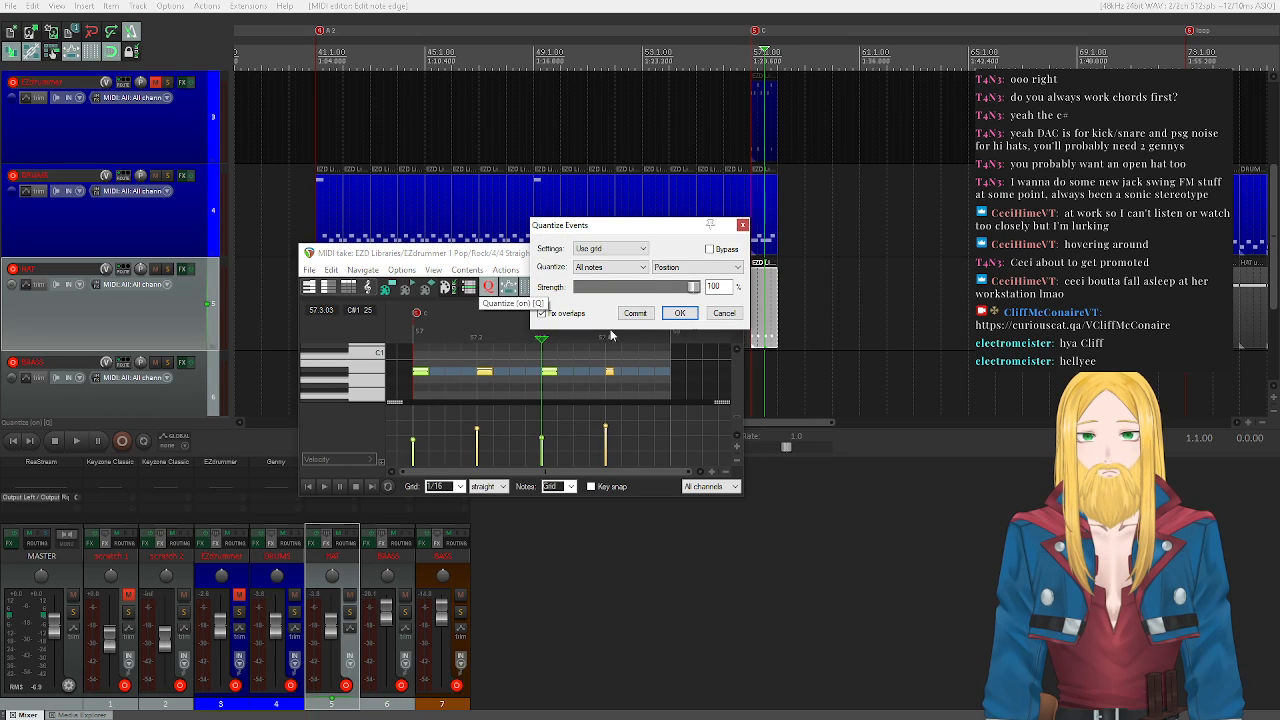
{"action": "left_click", "coordinate": [679, 313]}
{"action": "left_click", "coordinate": [611, 371]}
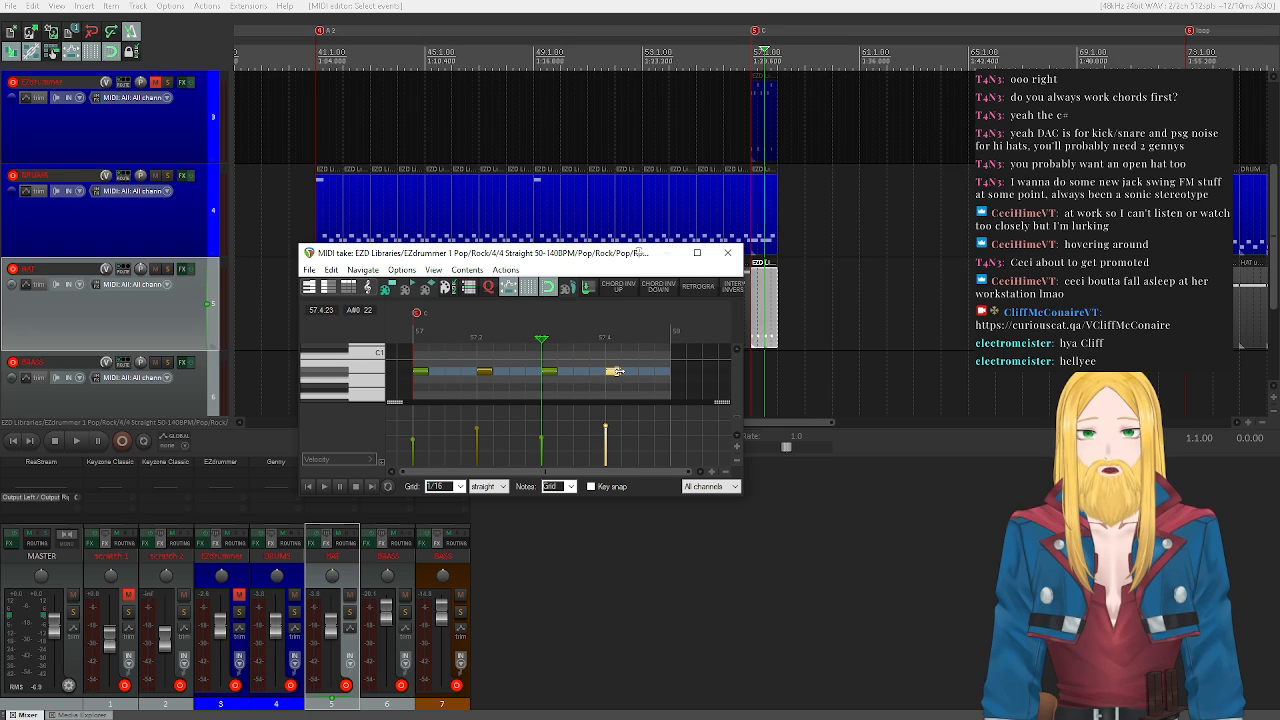
- Play the HAT pattern in measure 57, set the pitch of all four A#0 notes to F#2, and play it again
{"action": "left_click", "coordinate": [323, 486]}
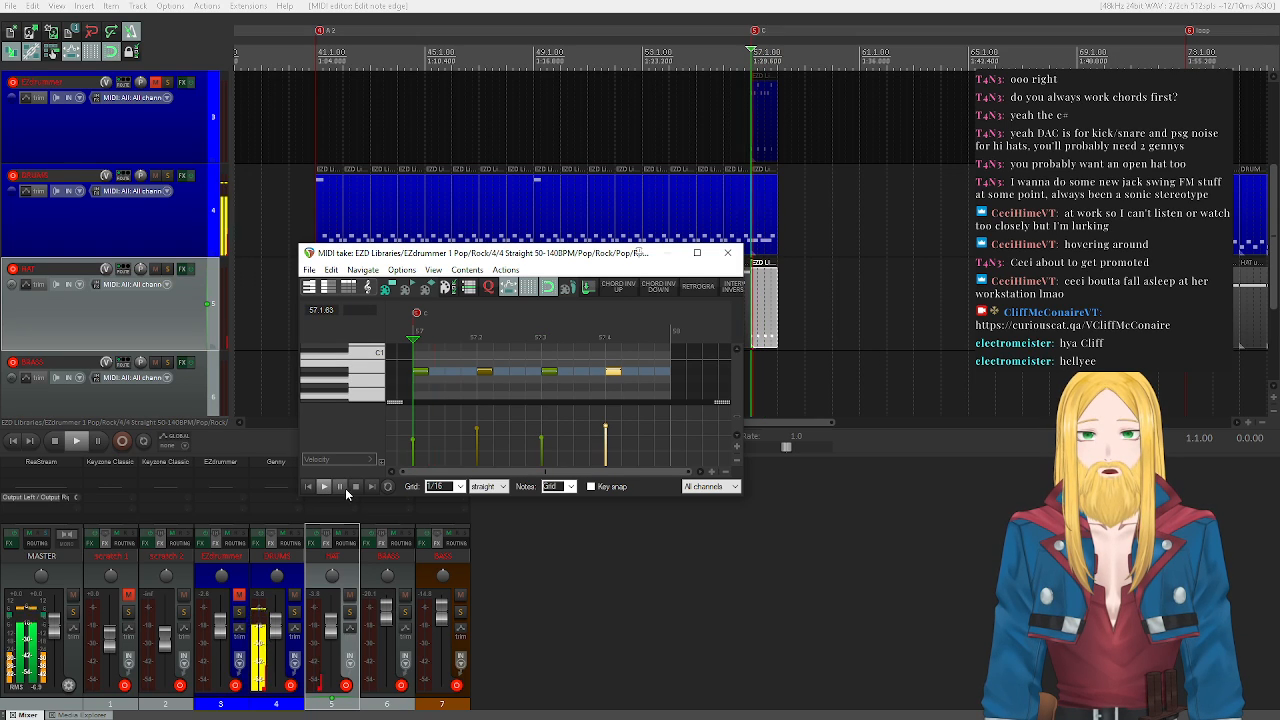
{"action": "left_click", "coordinate": [359, 486]}
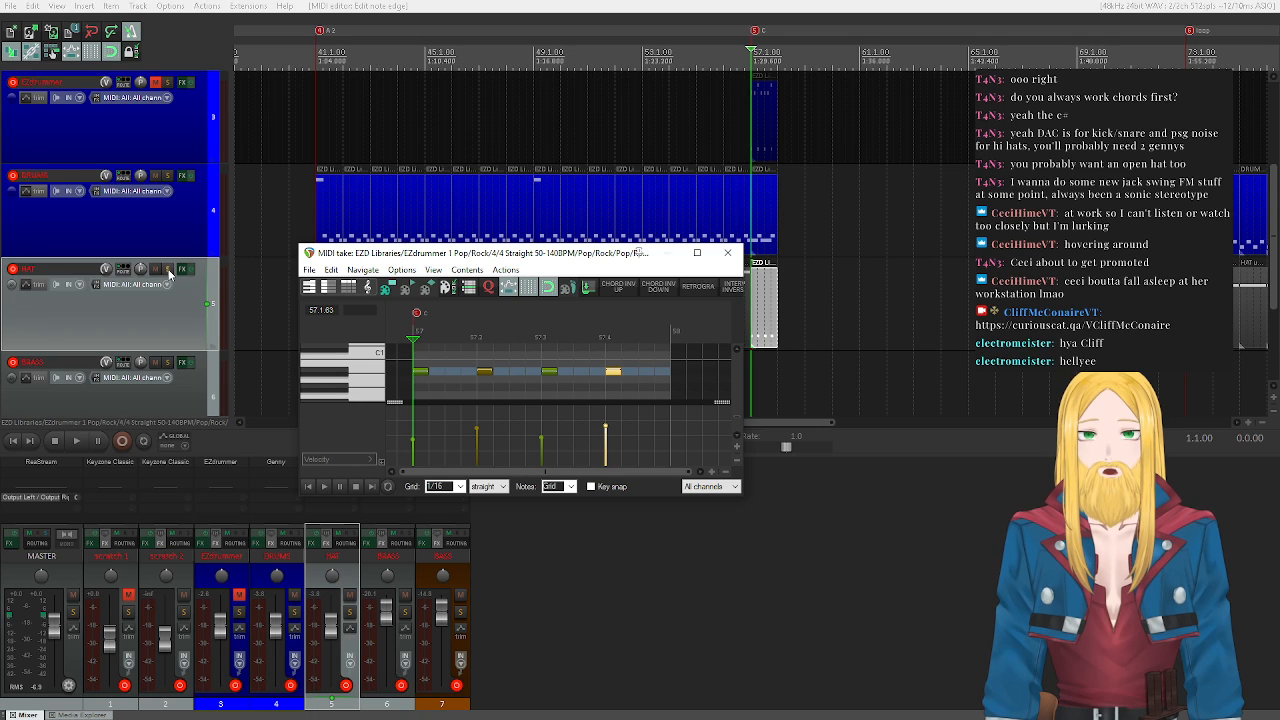
{"action": "left_click", "coordinate": [350, 377]}
{"action": "scroll", "coordinate": [350, 379], "scroll_direction": "up", "scroll_amount": 1}
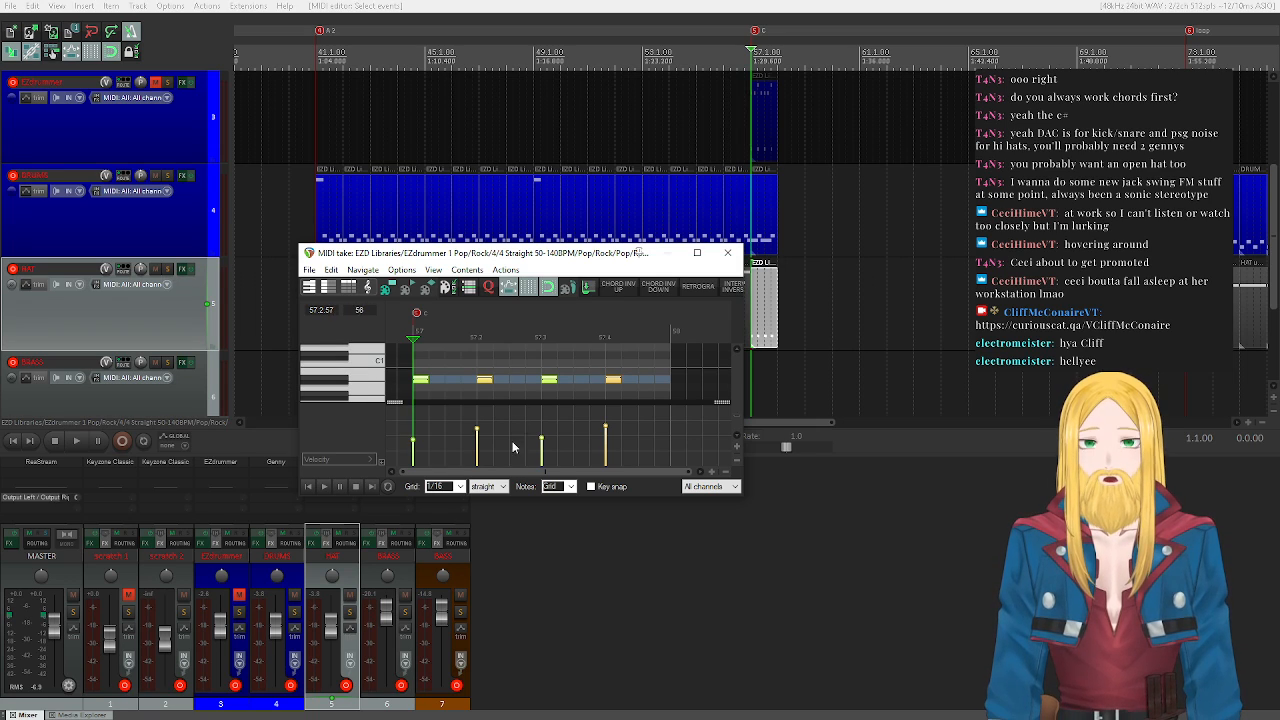
{"action": "right_click", "coordinate": [418, 388]}
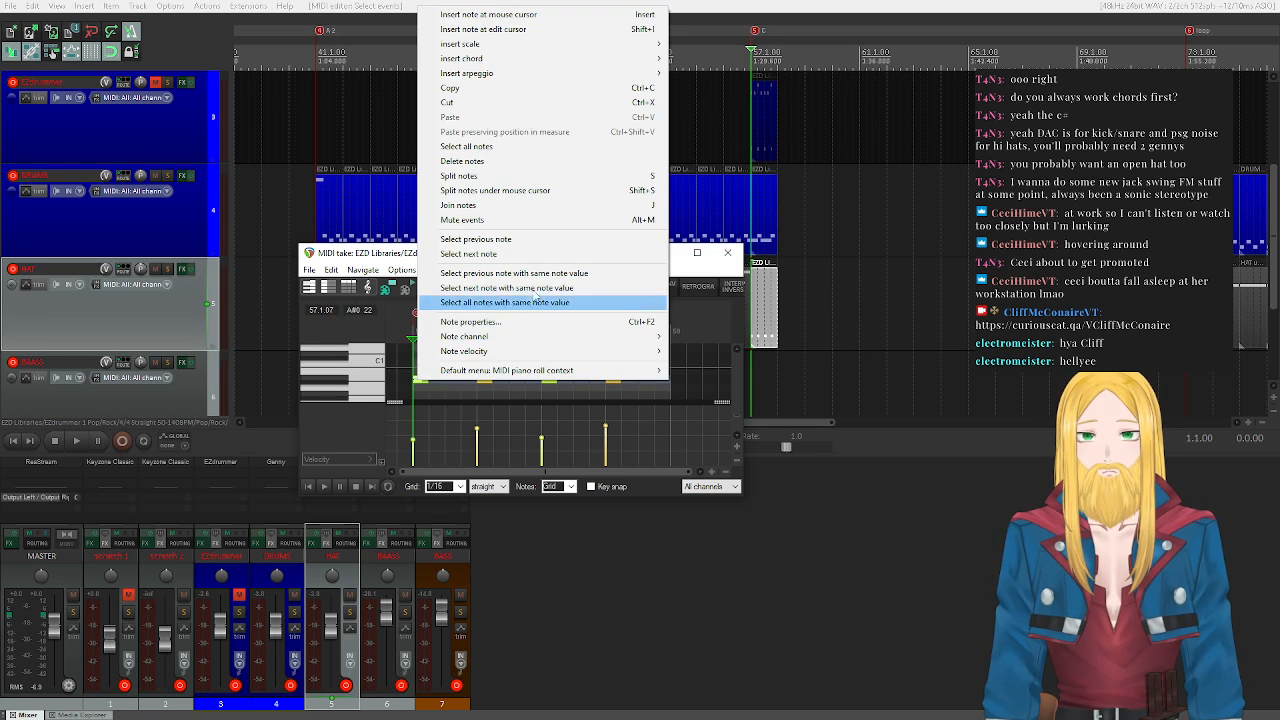
{"action": "left_click", "coordinate": [480, 322]}
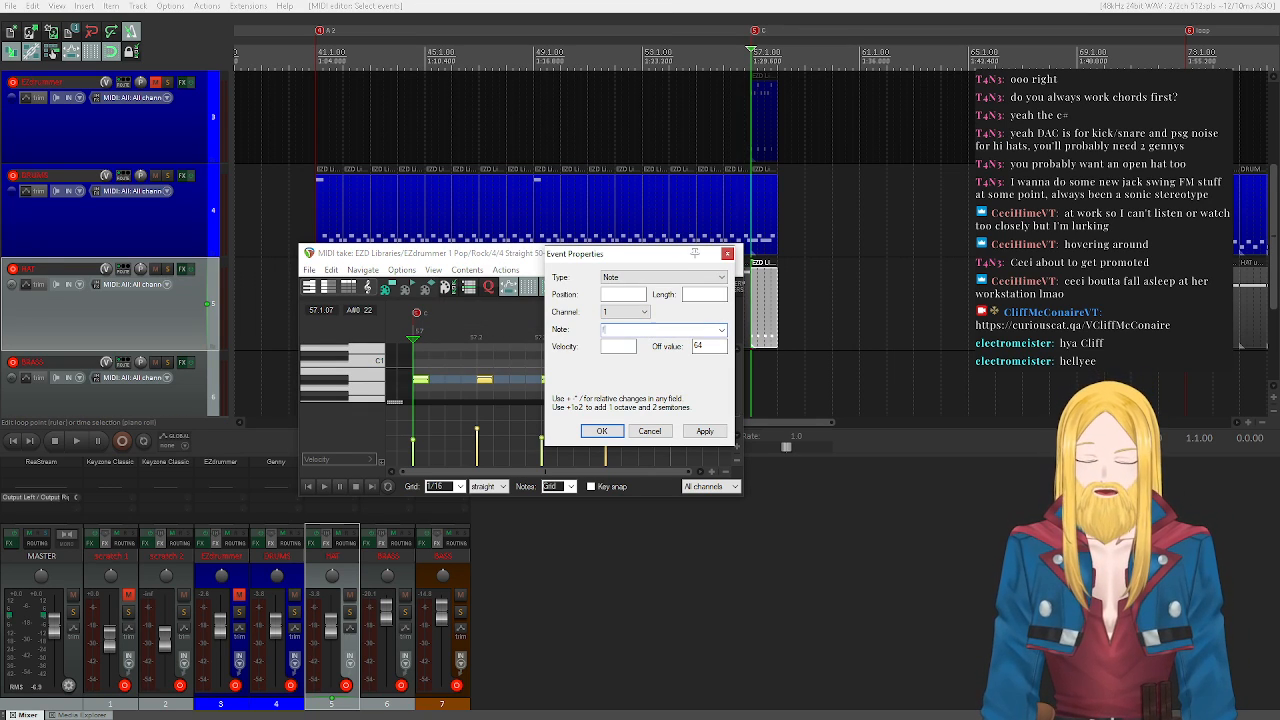
{"action": "key", "text": "Return"}
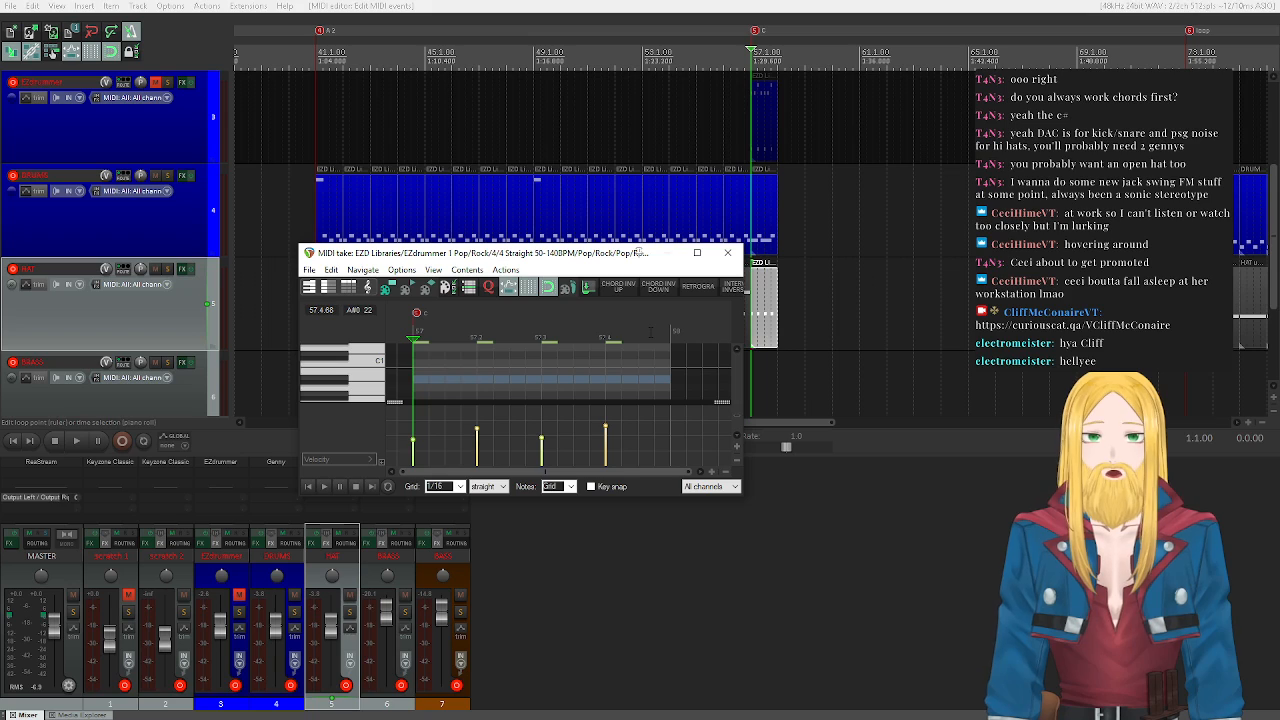
{"action": "left_click", "coordinate": [323, 487]}
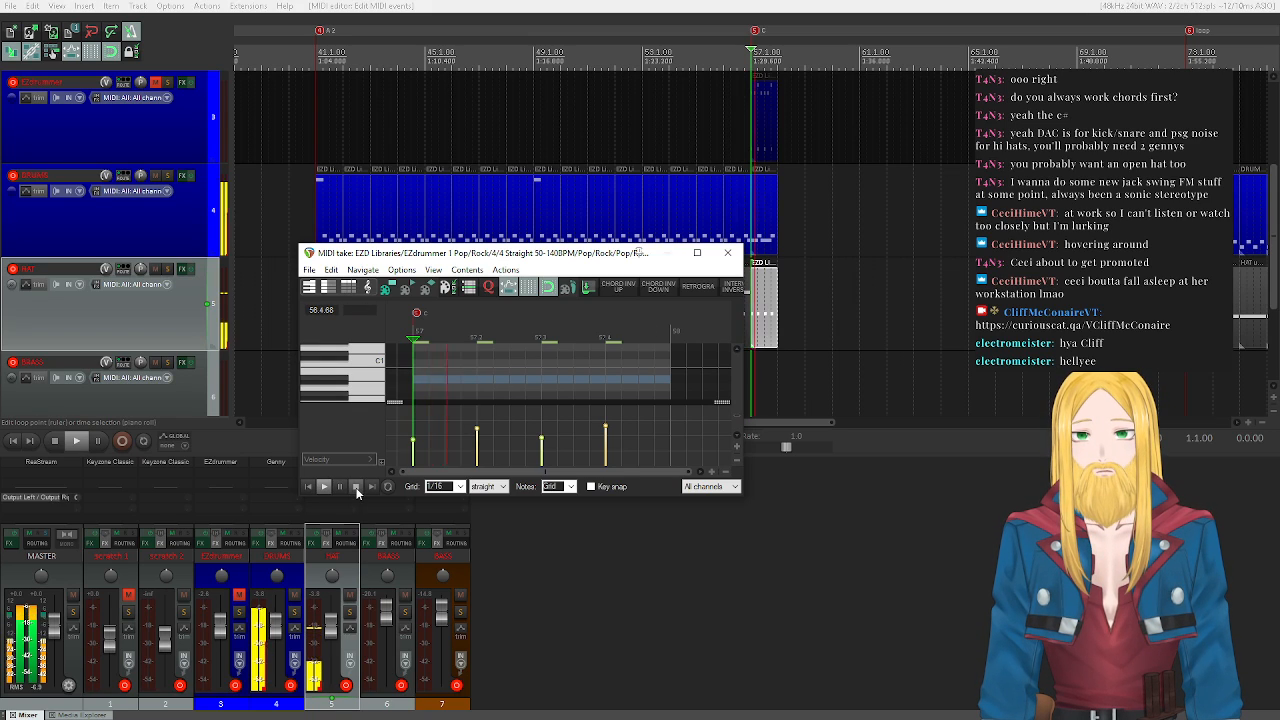
{"action": "left_click", "coordinate": [356, 487]}
- Duplicate the four F#2 hat notes an eighth note later to fill the measure with eighths, and play the result
{"action": "scroll", "coordinate": [352, 402], "scroll_direction": "up", "scroll_amount": 4}
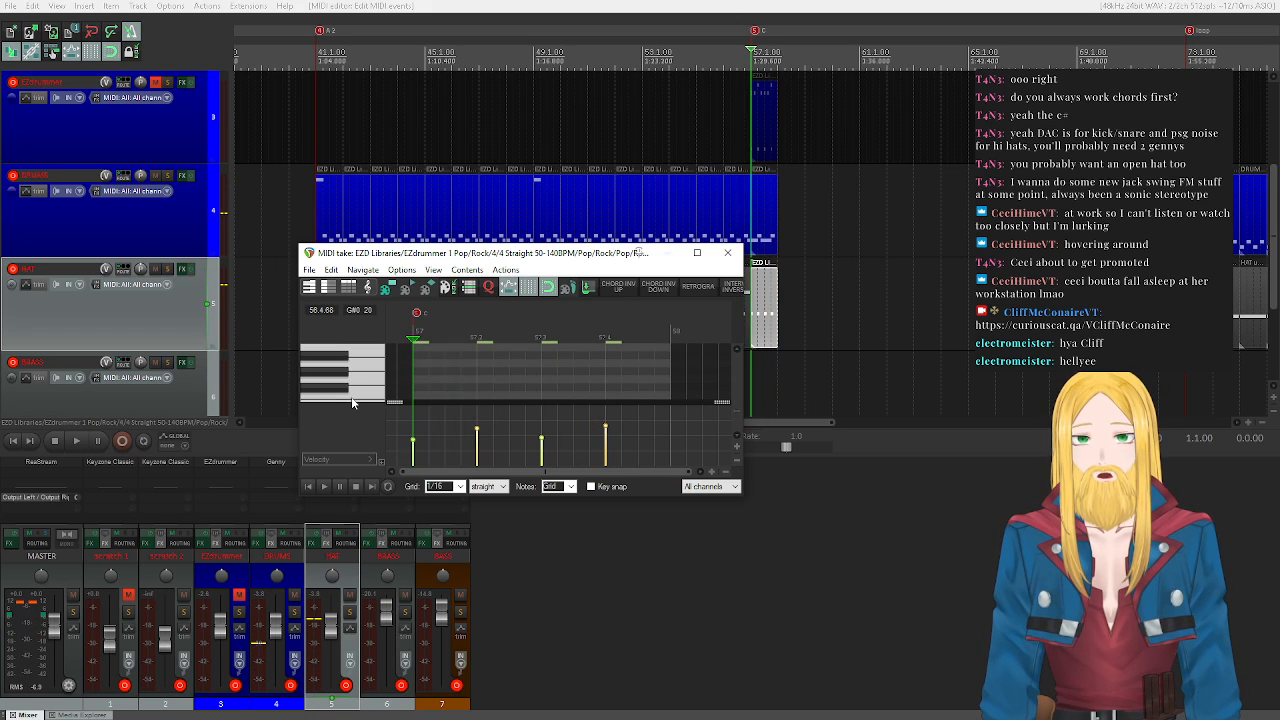
{"action": "scroll", "coordinate": [352, 402], "scroll_direction": "down", "scroll_amount": 2}
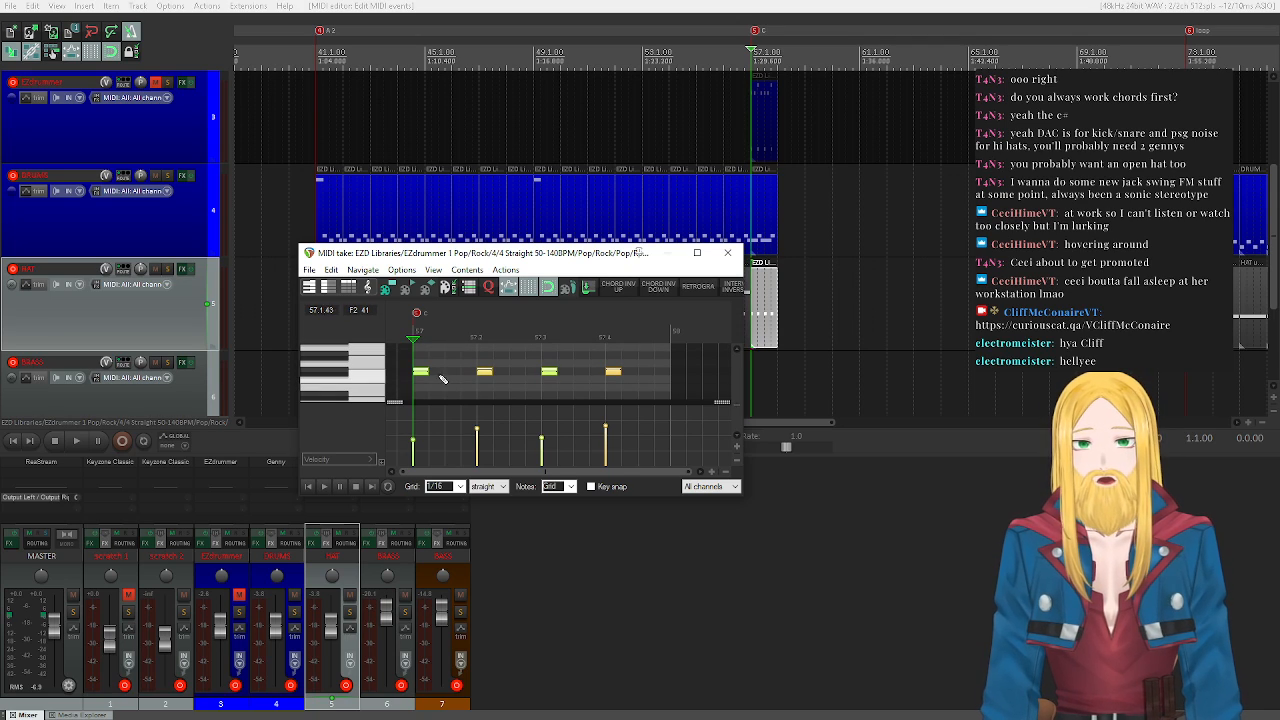
{"action": "left_click_drag", "start_coordinate": [424, 373], "coordinate": [456, 374]}
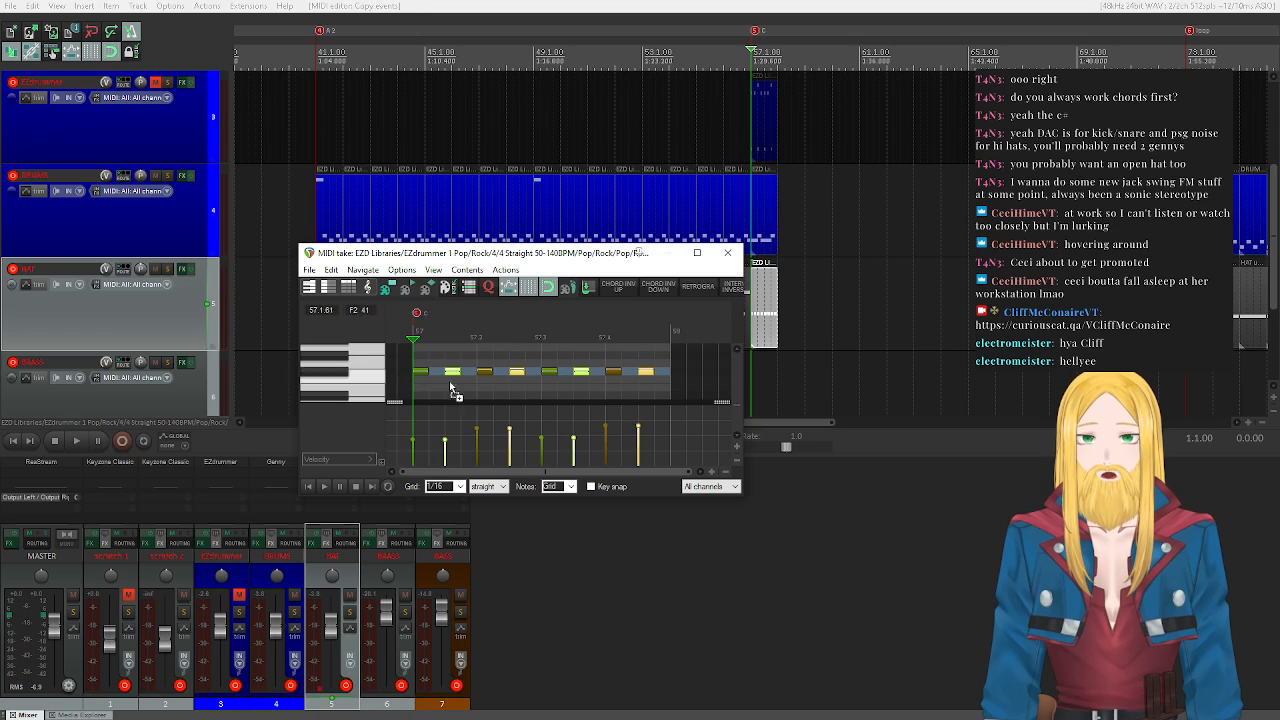
{"action": "left_click", "coordinate": [323, 487]}
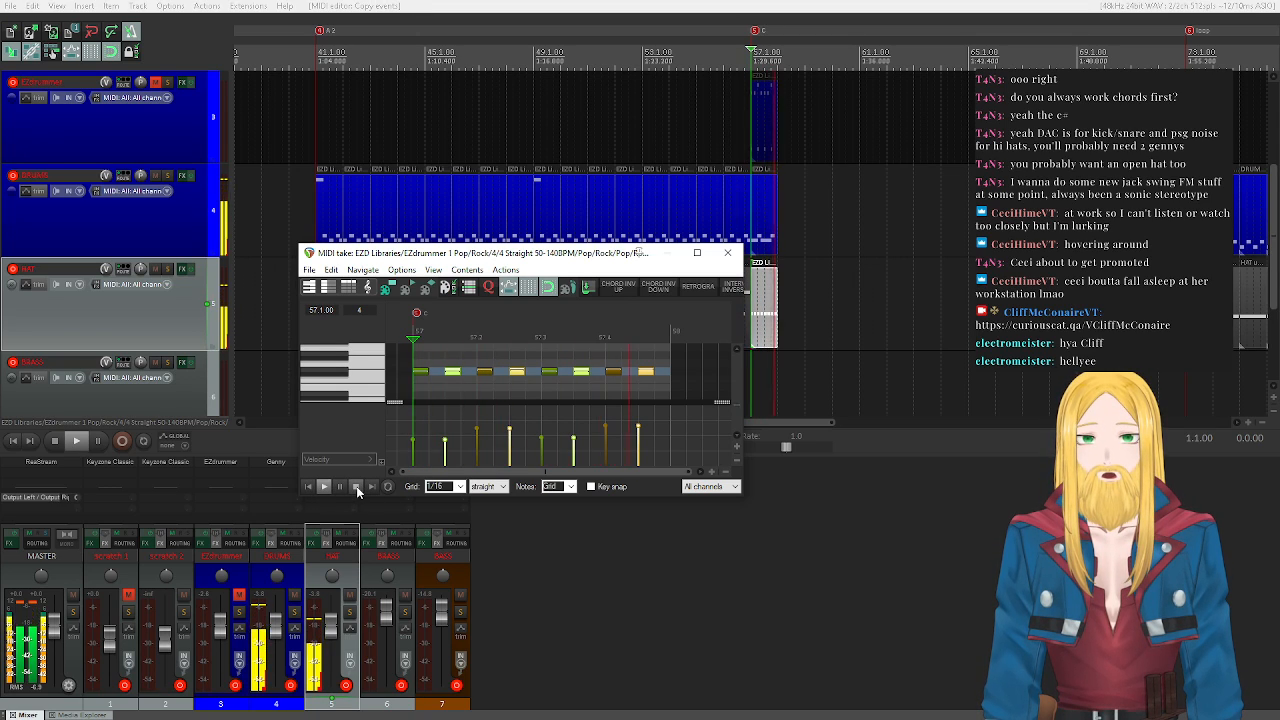
{"action": "left_click", "coordinate": [356, 486]}
- Shift all eight hat notes one sixteenth later onto the offbeats and play the pattern
{"action": "left_click_drag", "start_coordinate": [670, 397], "coordinate": [437, 373]}
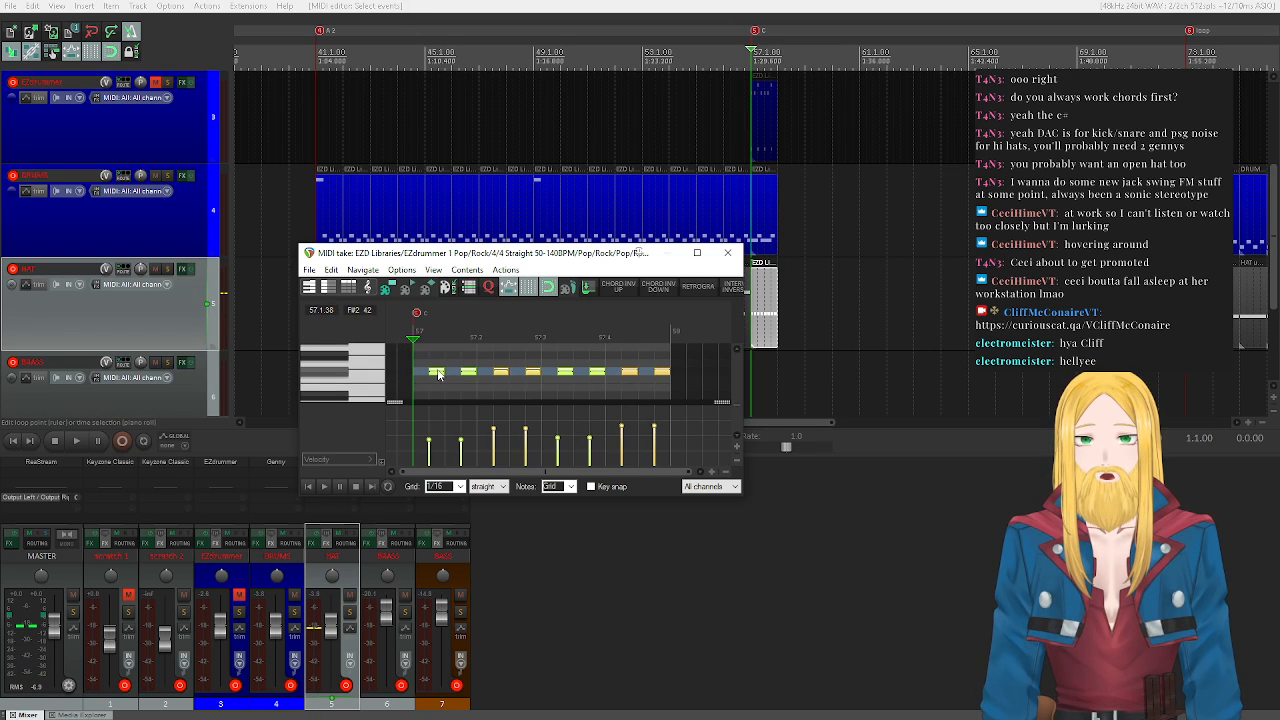
{"action": "left_click", "coordinate": [323, 487]}
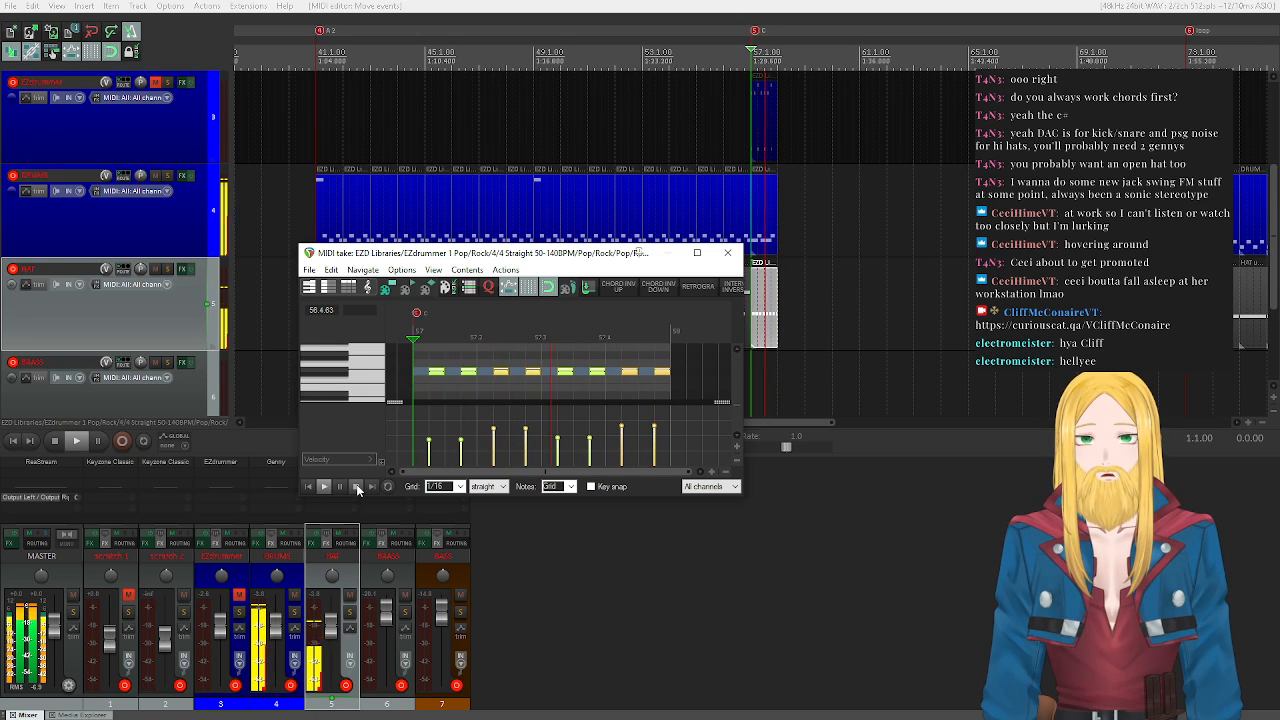
{"action": "left_click", "coordinate": [356, 487]}
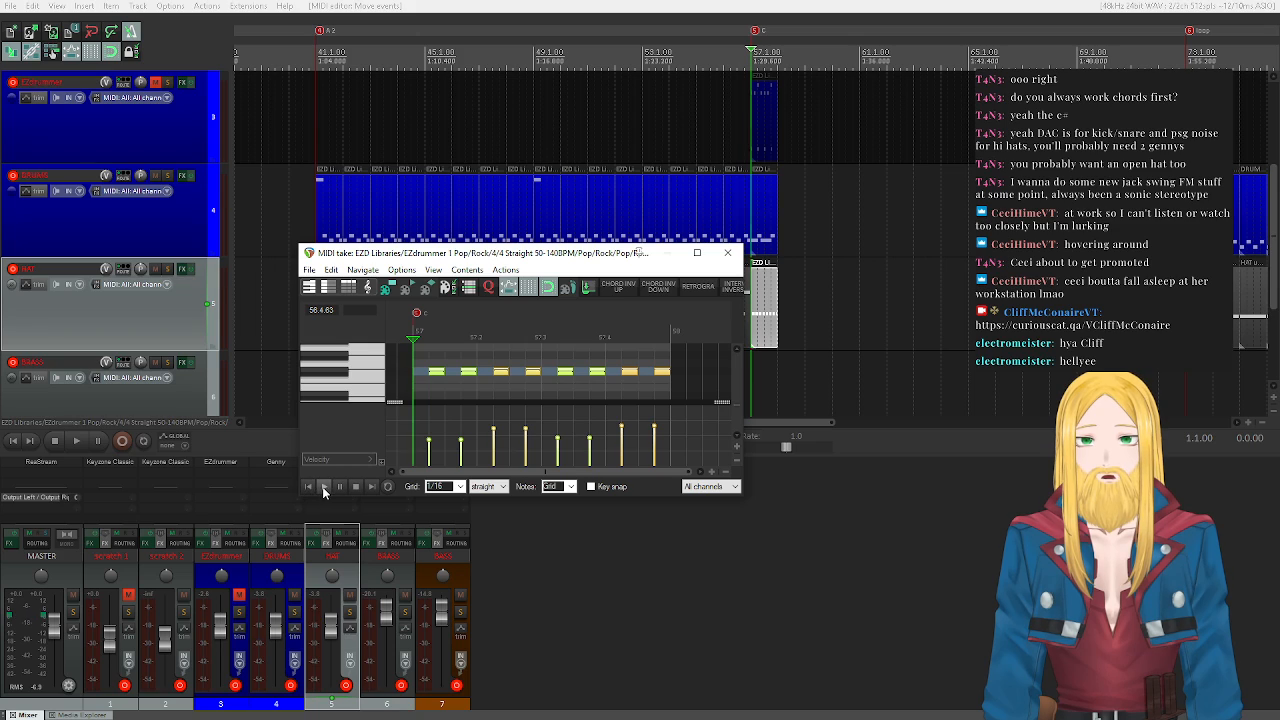
{"action": "left_click", "coordinate": [323, 487]}
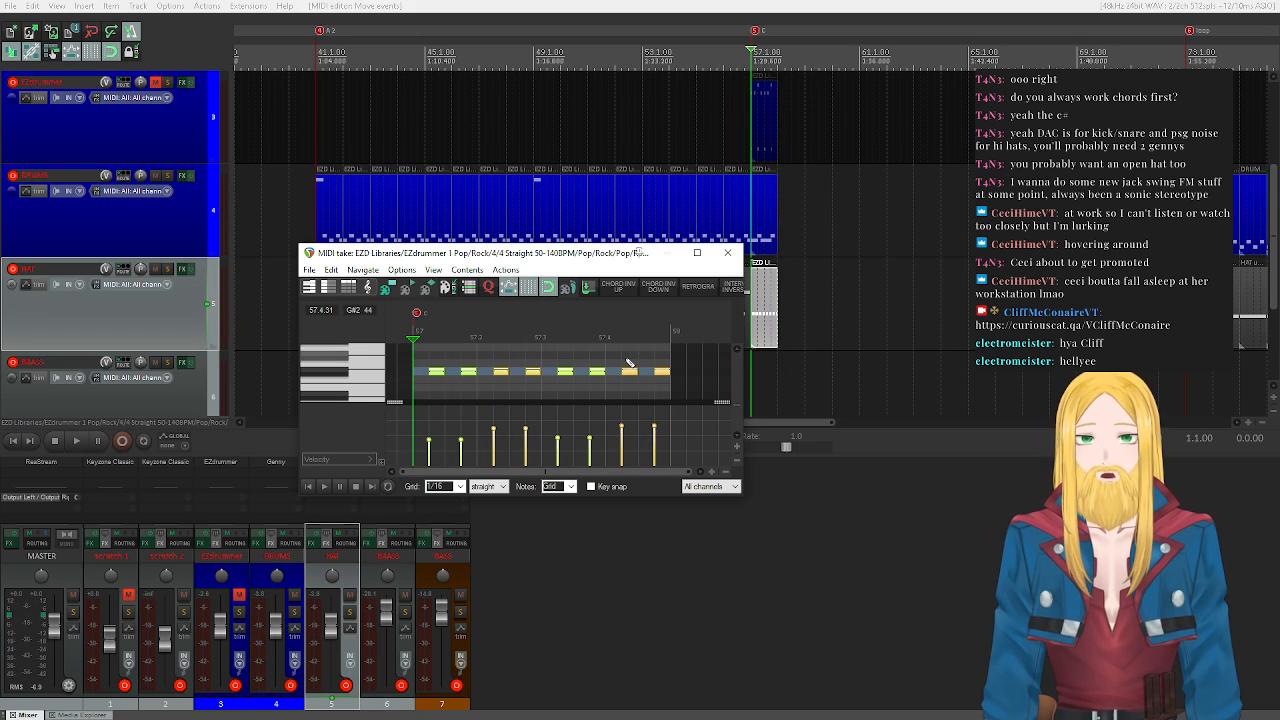
- Delete the last hat note, move the preceding one a sixteenth later, and play the pattern
{"action": "left_click", "coordinate": [661, 371]}
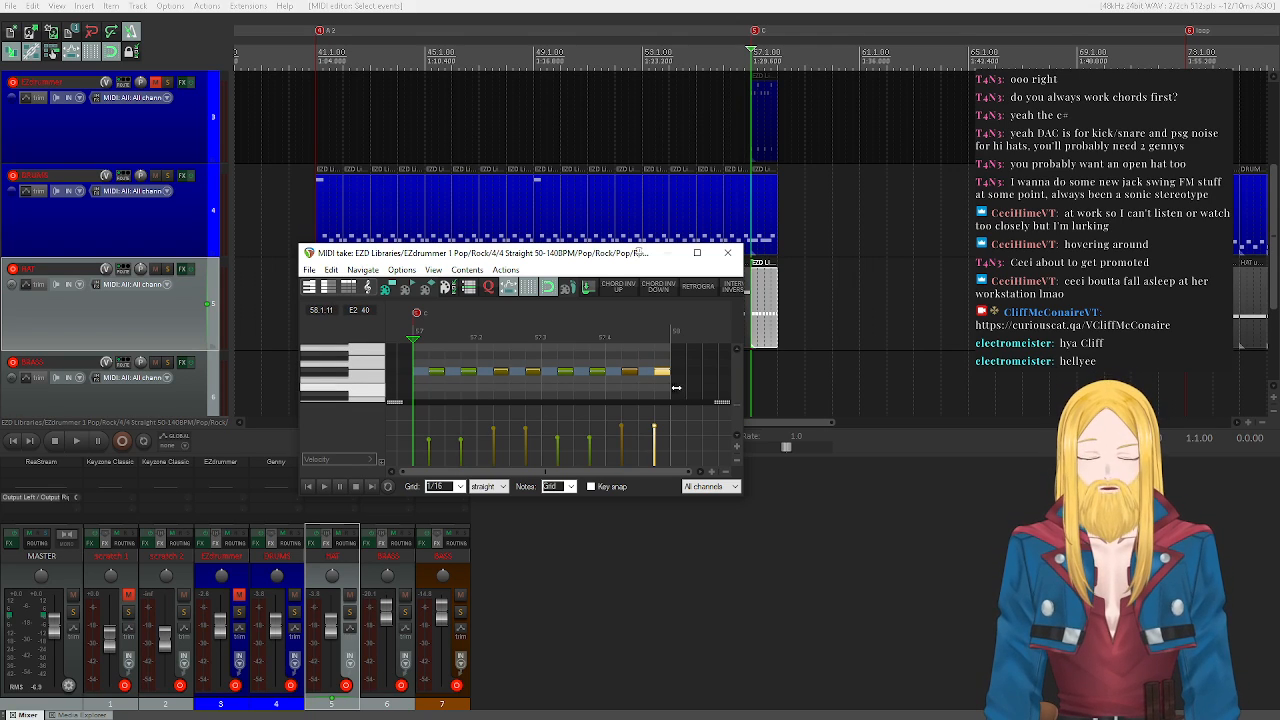
{"action": "left_click_drag", "start_coordinate": [636, 376], "coordinate": [652, 376]}
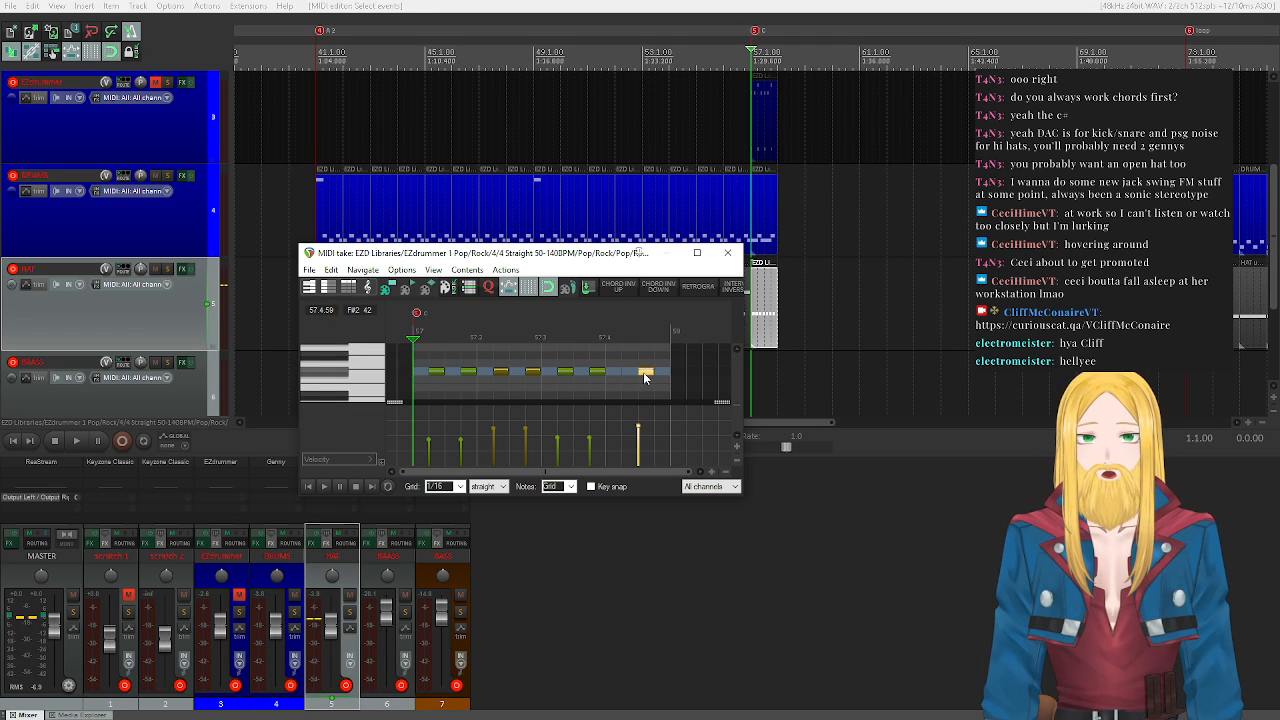
{"action": "left_click", "coordinate": [329, 486]}
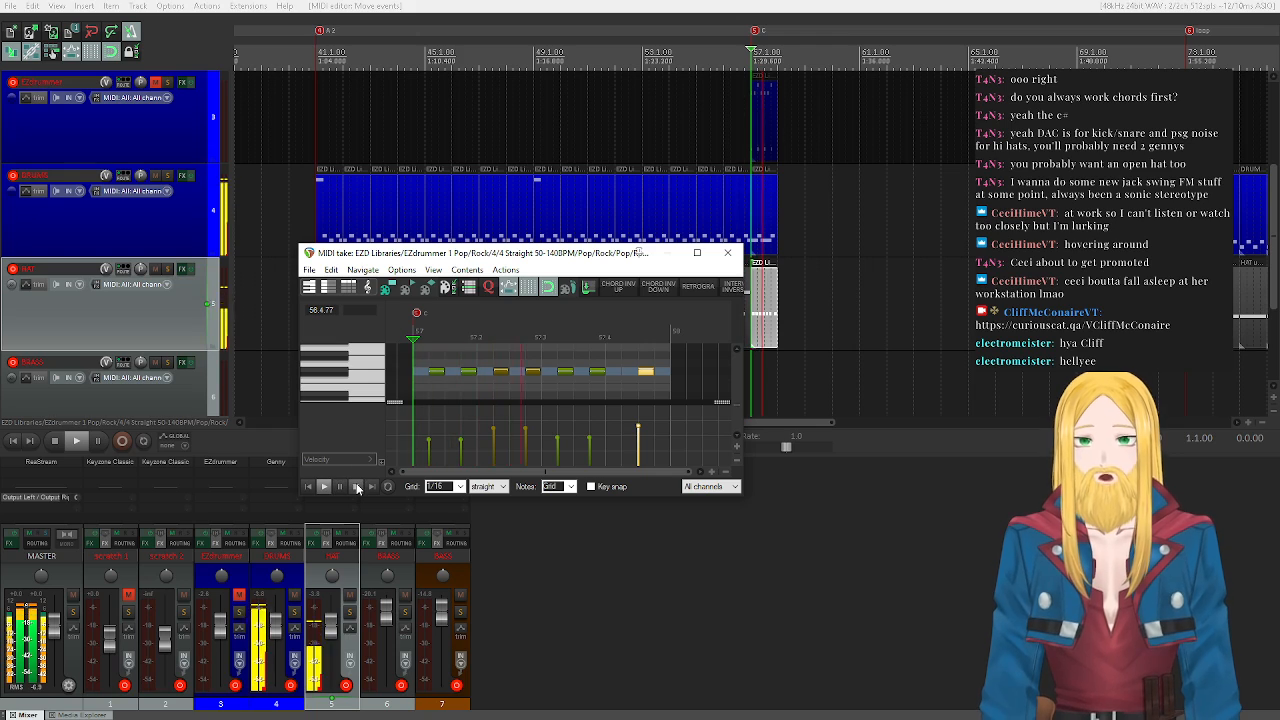
{"action": "left_click", "coordinate": [356, 487]}
- Audition higher pitches on the HAT take's keyboard and move the last hat note up to C#3
{"action": "scroll", "coordinate": [345, 372], "scroll_direction": "up", "scroll_amount": 2}
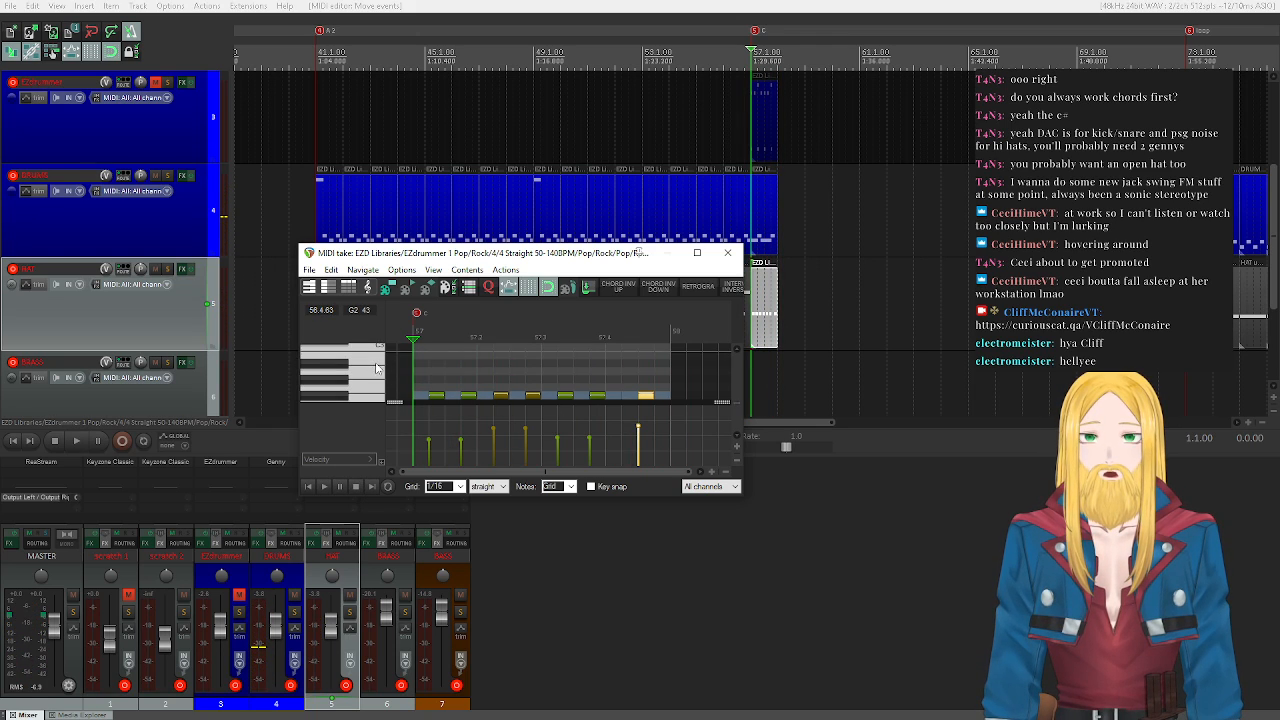
{"action": "scroll", "coordinate": [345, 372], "scroll_direction": "down", "scroll_amount": 2}
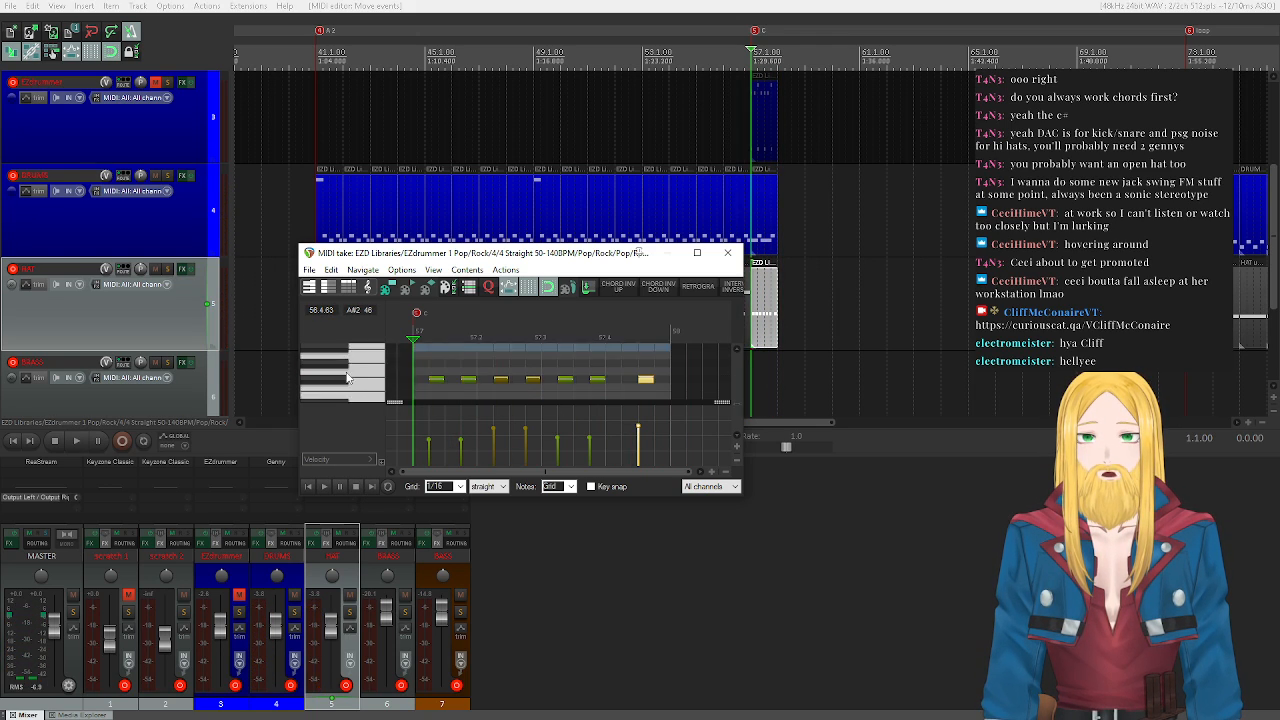
{"action": "scroll", "coordinate": [345, 372], "scroll_direction": "up", "scroll_amount": 1}
{"action": "left_click", "coordinate": [375, 366]}
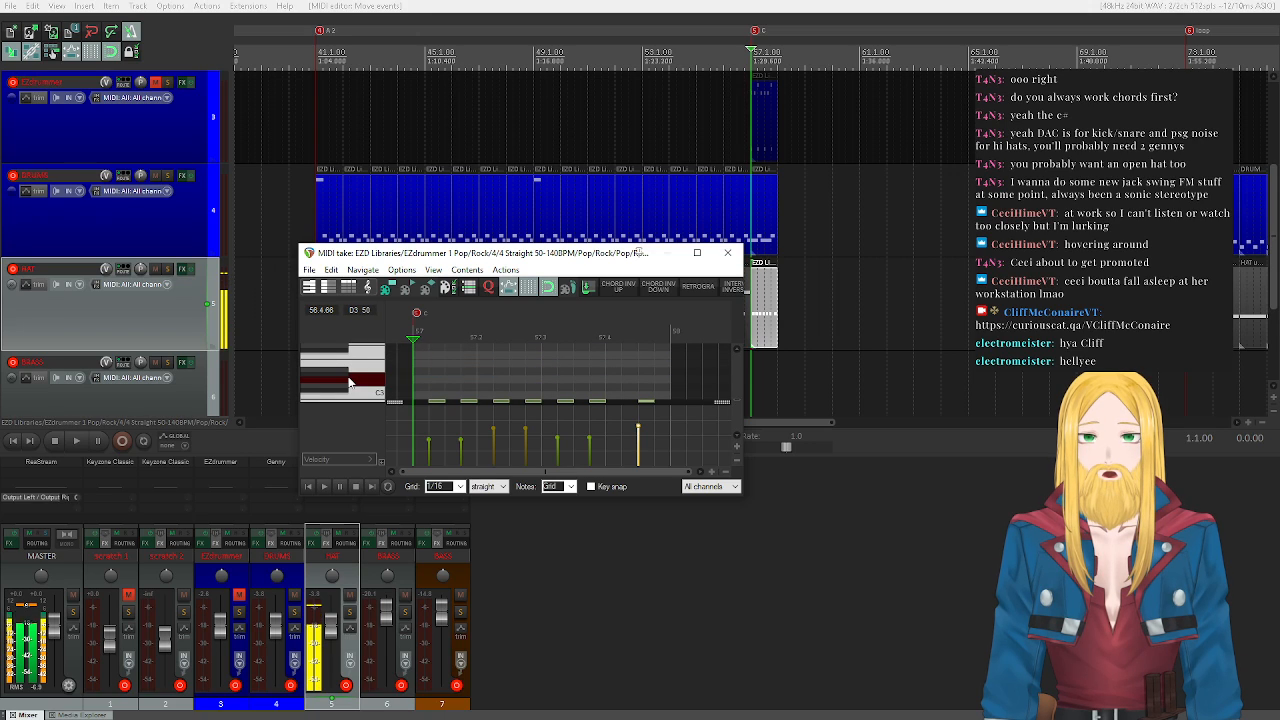
{"action": "scroll", "coordinate": [378, 367], "scroll_direction": "up", "scroll_amount": 3}
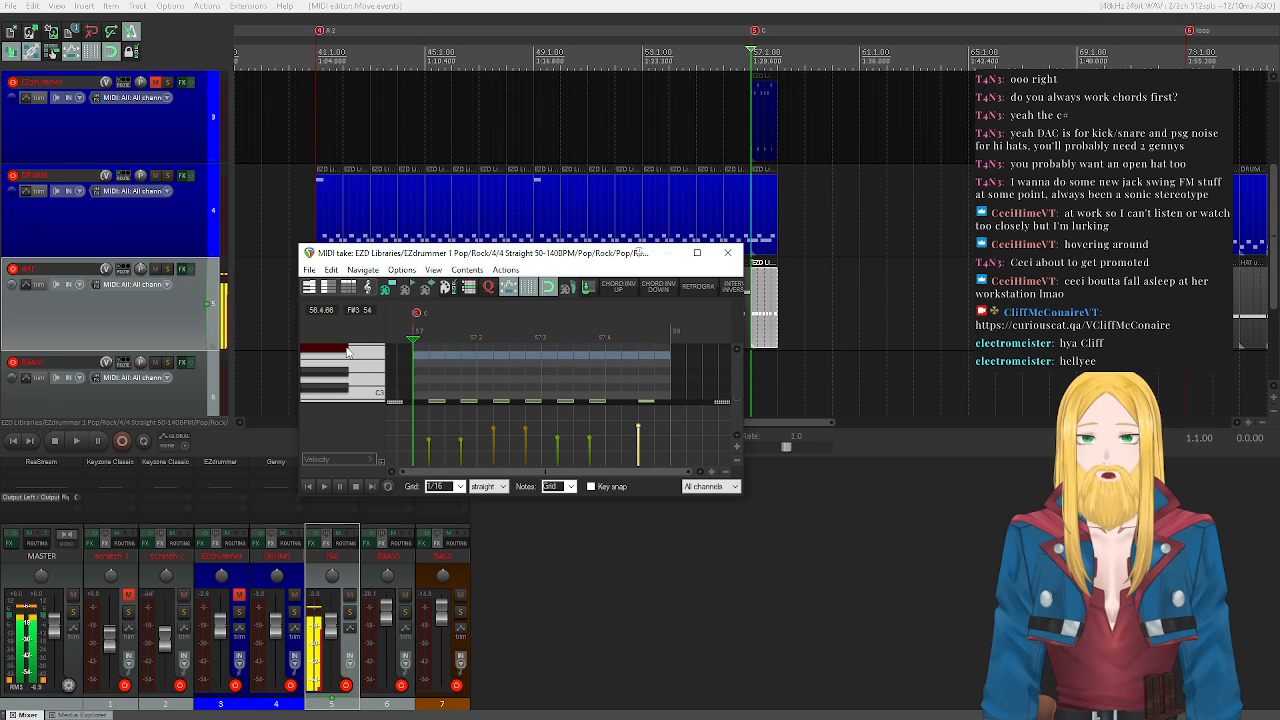
{"action": "scroll", "coordinate": [370, 366], "scroll_direction": "down", "scroll_amount": 3}
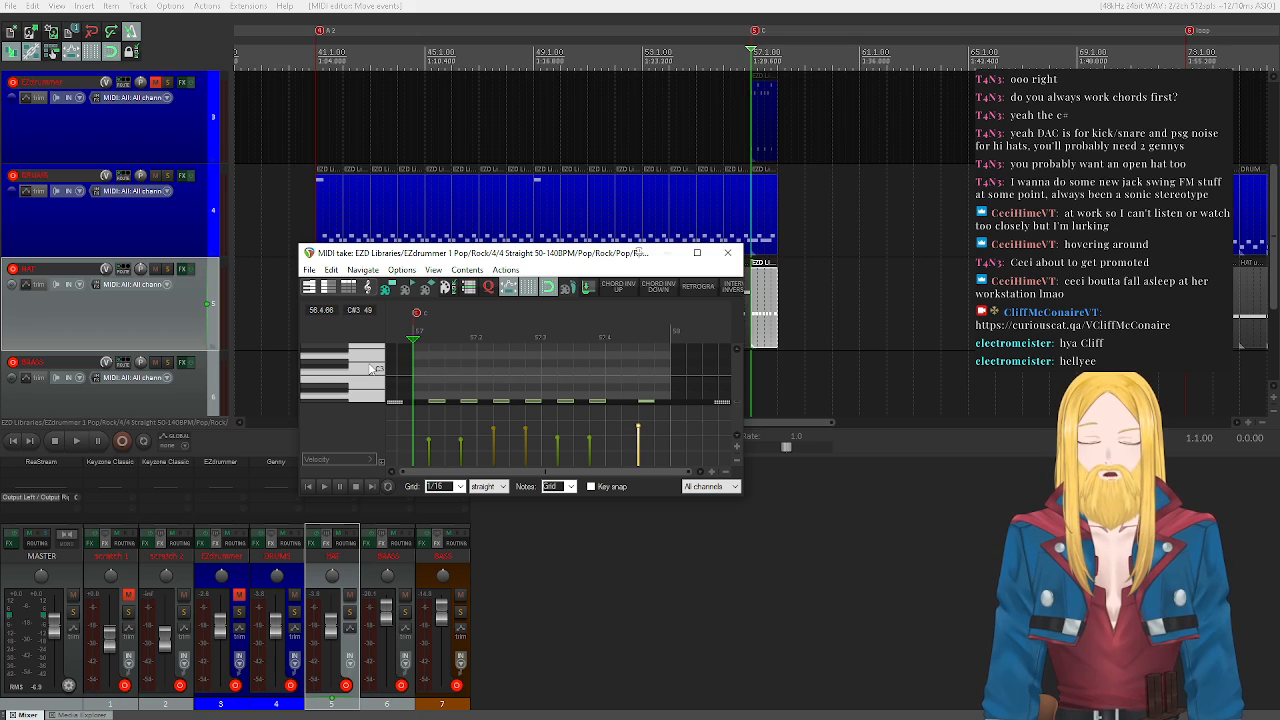
{"action": "scroll", "coordinate": [371, 369], "scroll_direction": "down", "scroll_amount": 1}
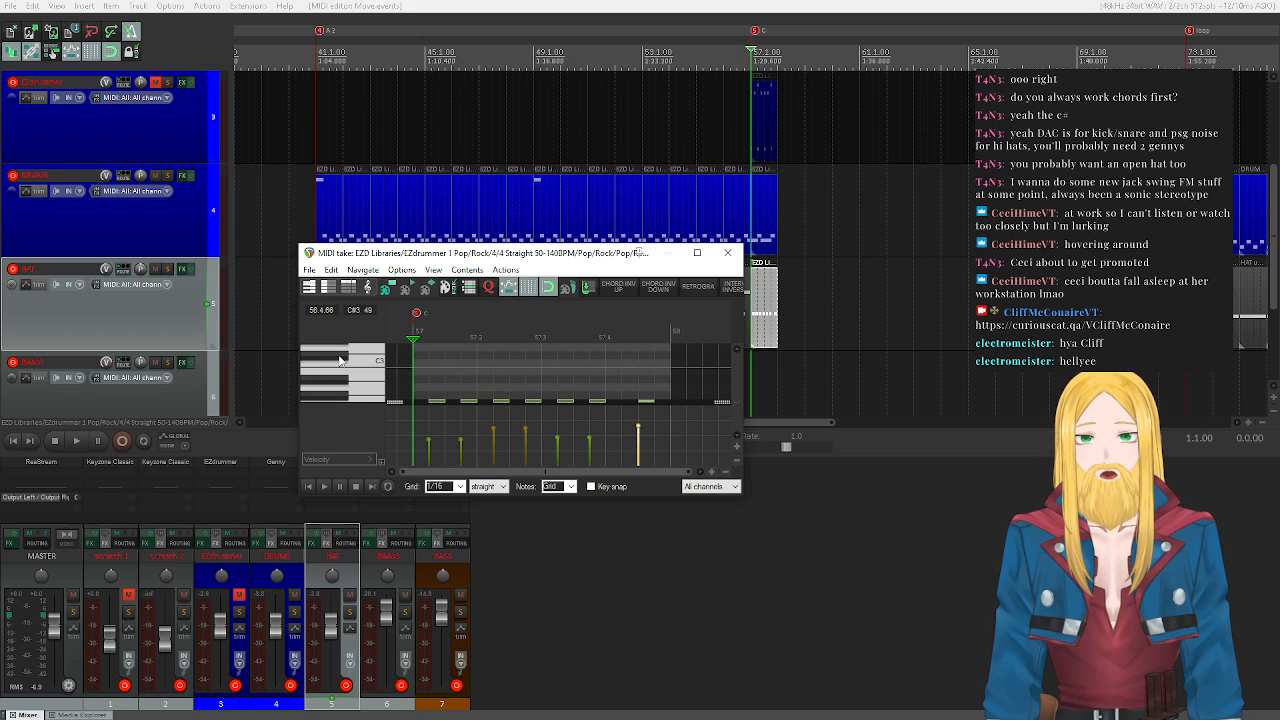
{"action": "scroll", "coordinate": [340, 360], "scroll_direction": "down", "scroll_amount": 3}
{"action": "scroll", "coordinate": [340, 365], "scroll_direction": "up", "scroll_amount": 2}
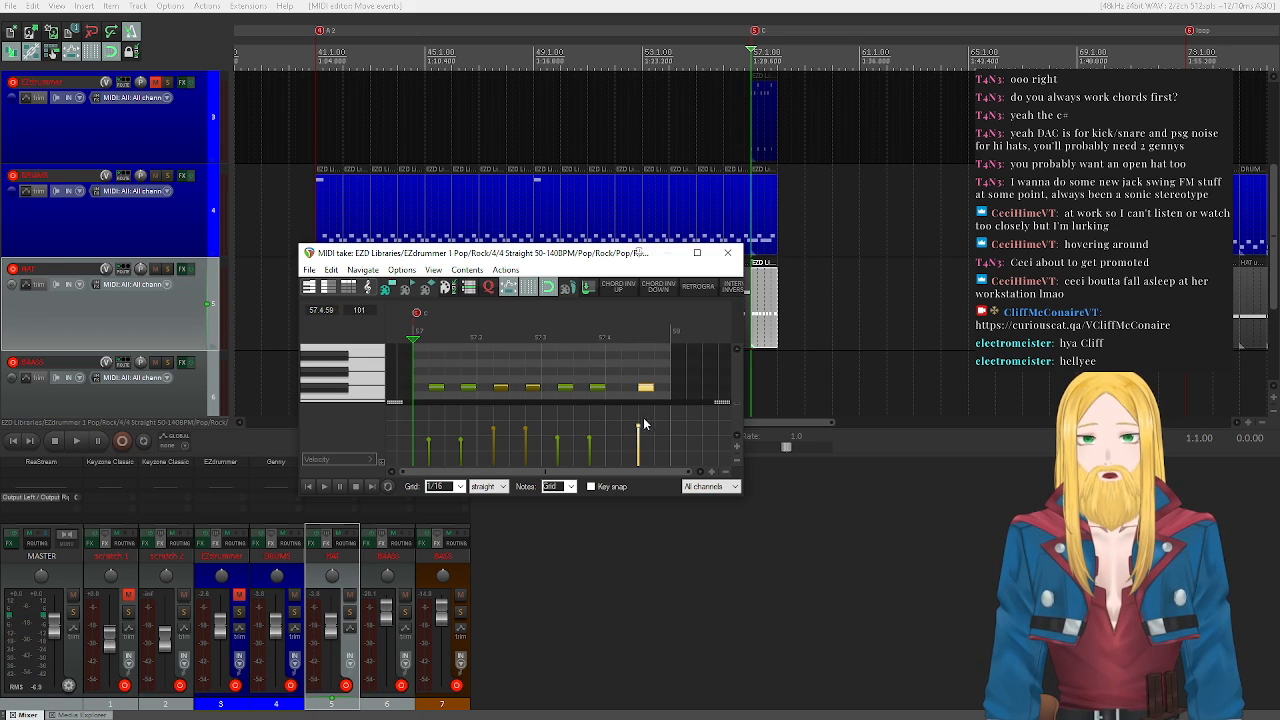
{"action": "left_click_drag", "start_coordinate": [646, 392], "coordinate": [646, 346]}
{"action": "scroll", "coordinate": [340, 380], "scroll_direction": "down", "scroll_amount": 1}
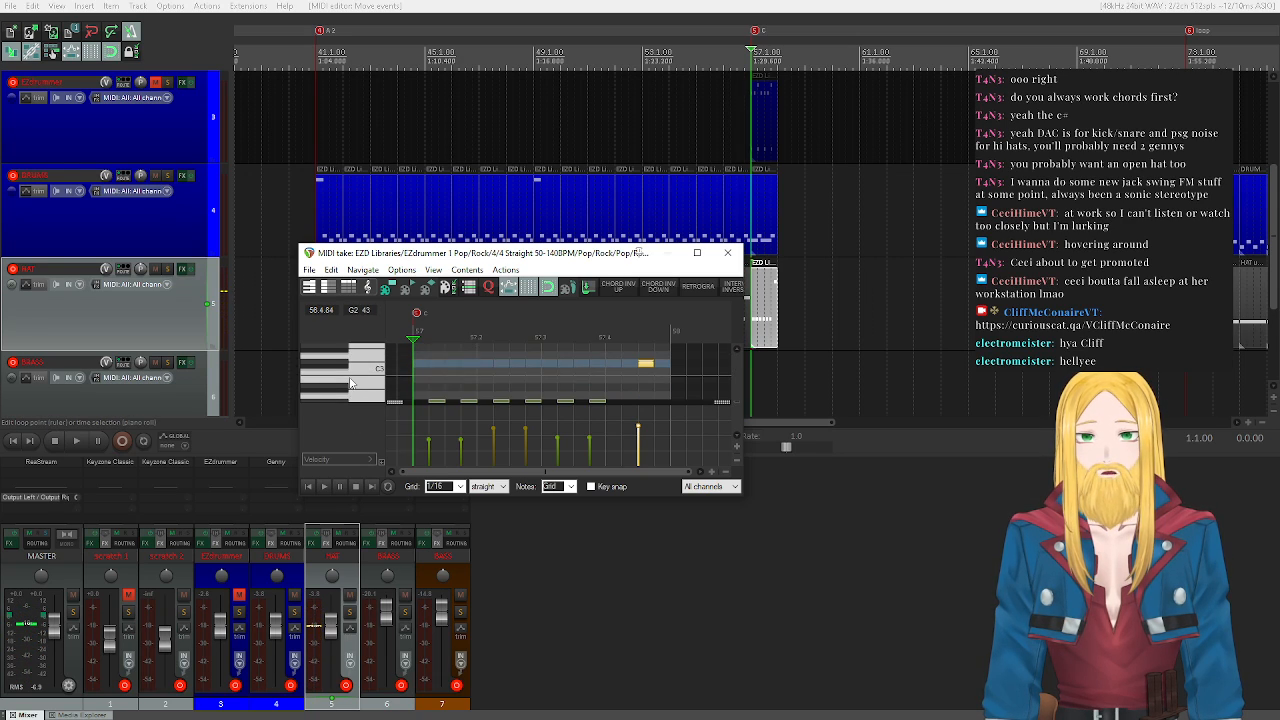
- Lengthen the C#3 note to an eighth so it ends at measure 58, and play the pattern
{"action": "left_click", "coordinate": [323, 486]}
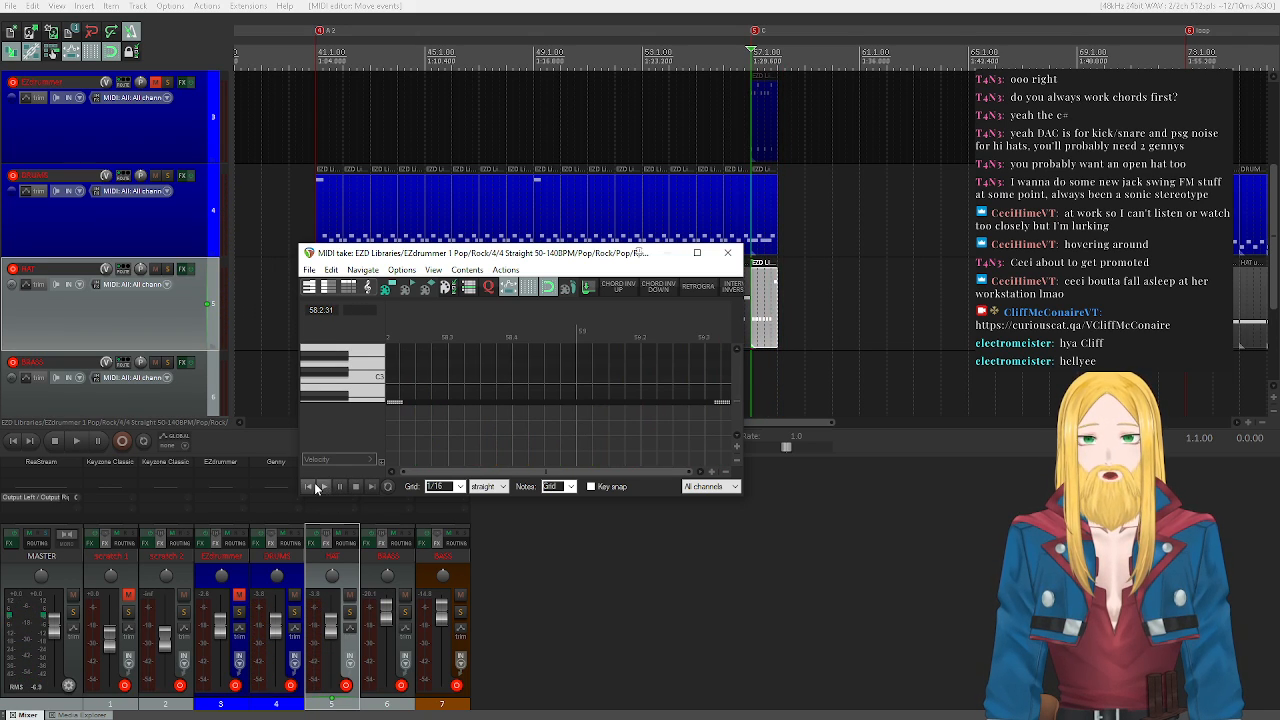
{"action": "key", "text": "space"}
{"action": "left_click", "coordinate": [638, 372]}
{"action": "left_click", "coordinate": [323, 486]}
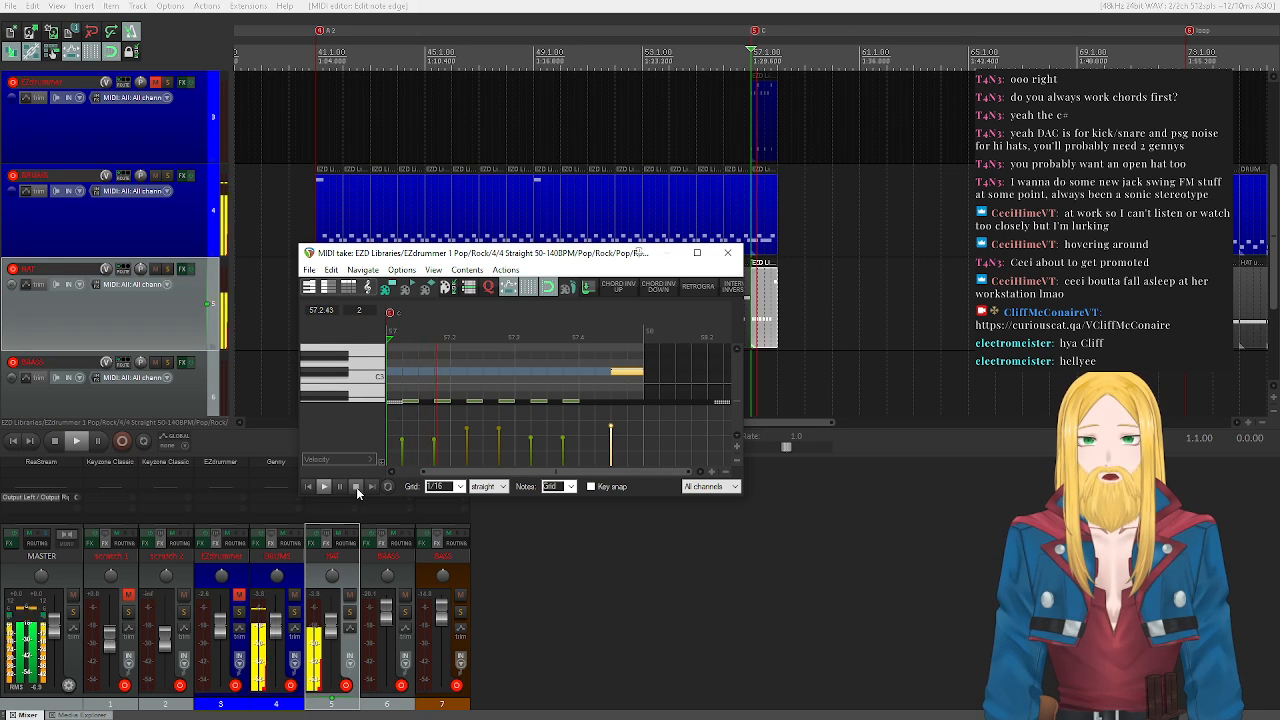
{"action": "left_click", "coordinate": [357, 487]}
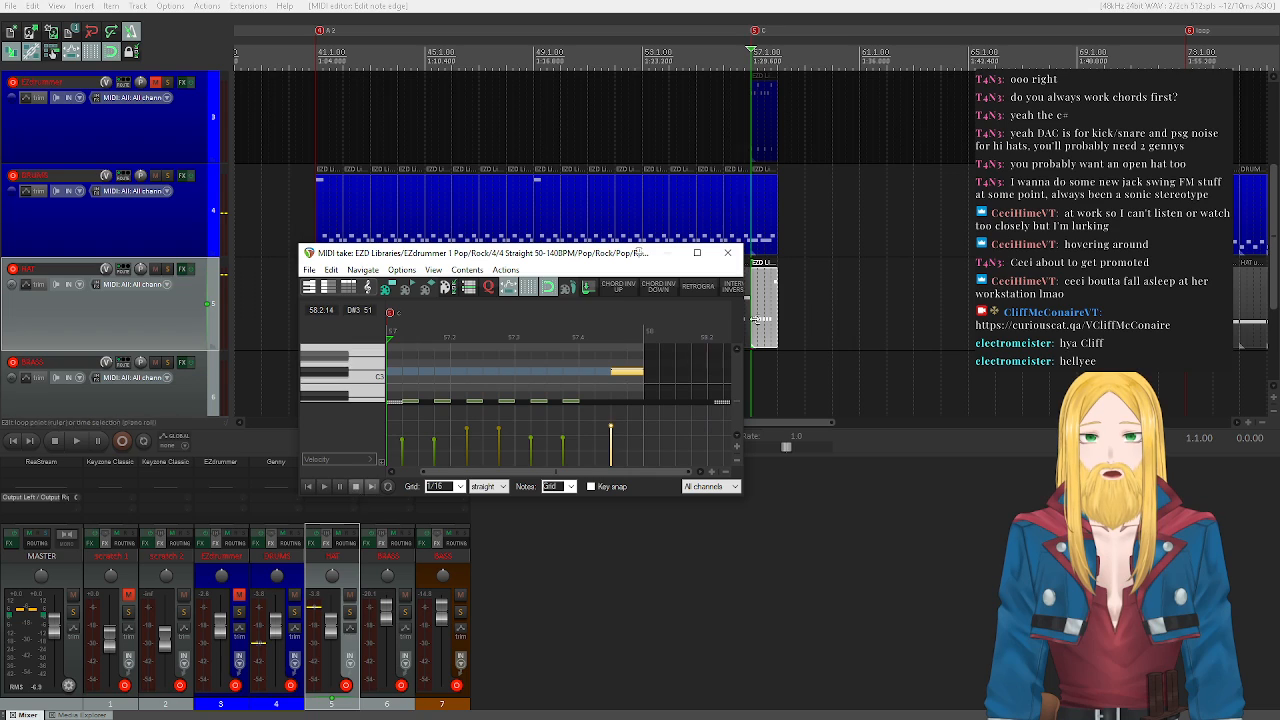
- Close the MIDI editor and copy the measure 57 DRUMS and HAT items repeatedly to fill section C up to measure 73
{"action": "left_click", "coordinate": [727, 252]}
{"action": "left_click_drag", "start_coordinate": [856, 377], "coordinate": [793, 242]}
{"action": "left_click_drag", "start_coordinate": [812, 344], "coordinate": [842, 235]}
{"action": "left_click_drag", "start_coordinate": [828, 233], "coordinate": [829, 233]}
{"action": "mouse_move", "coordinate": [929, 373]}
{"action": "left_mouse_down"}
{"action": "mouse_move", "coordinate": [763, 208]}
{"action": "mouse_move", "coordinate": [878, 229]}
{"action": "left_mouse_up"}
{"action": "left_click_drag", "start_coordinate": [988, 361], "coordinate": [984, 232]}
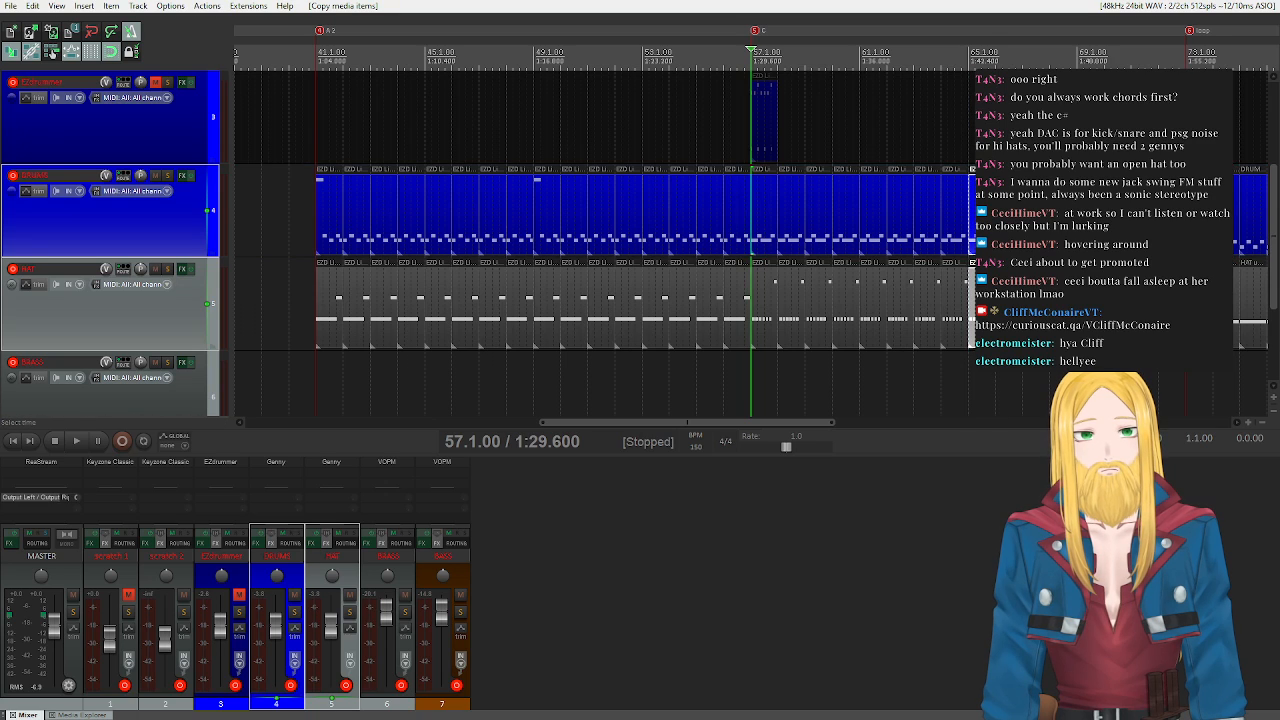
- Delete the leftover EZdrummer track item at measure 57
{"action": "scroll", "coordinate": [984, 232], "scroll_direction": "down", "scroll_amount": 3}
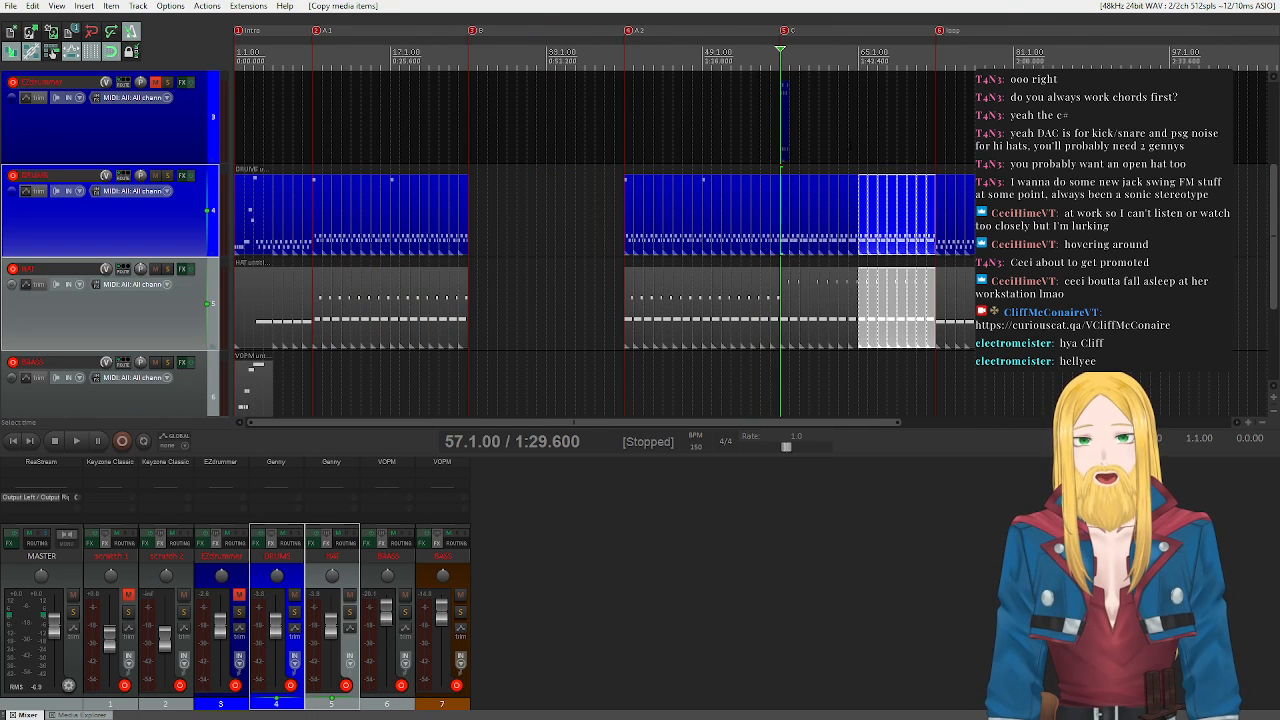
{"action": "left_click_drag", "start_coordinate": [826, 141], "coordinate": [772, 112]}
{"action": "key", "text": "Delete"}
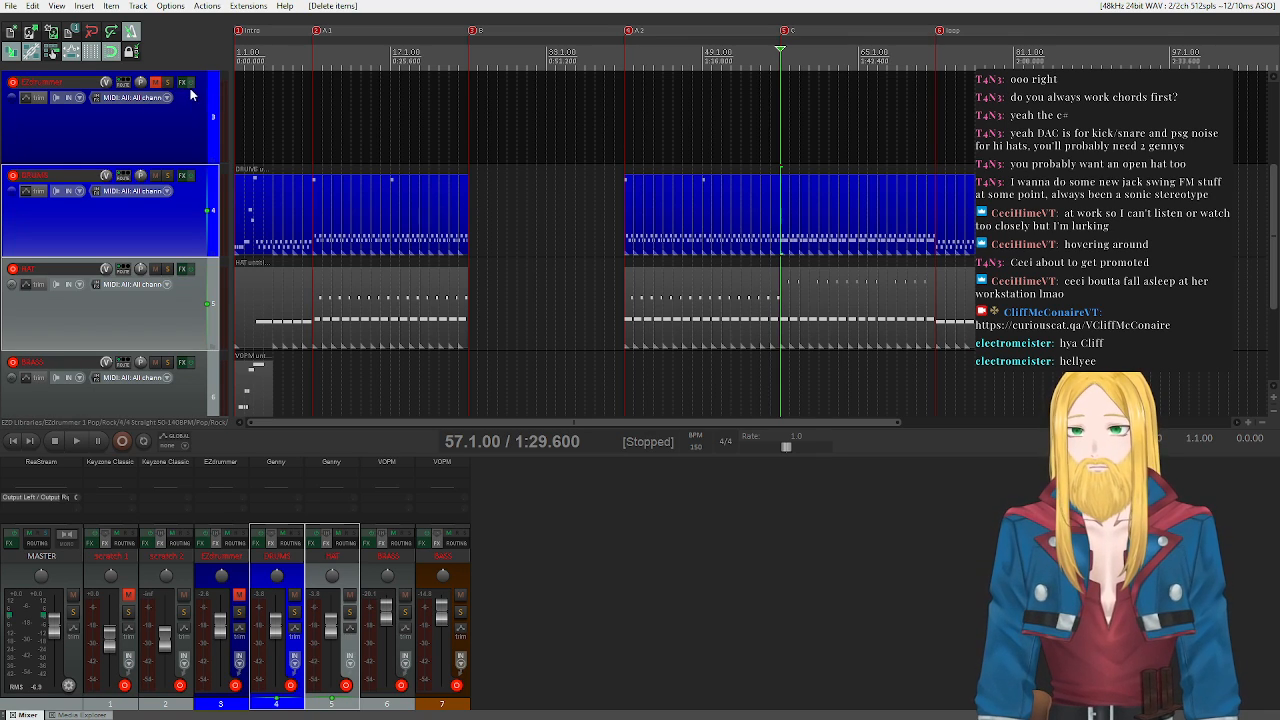
- Unmute the EZdrummer track, open its plug-in, and choose Groove 05 from the Pop/Rock grooves
{"action": "left_click", "coordinate": [157, 83]}
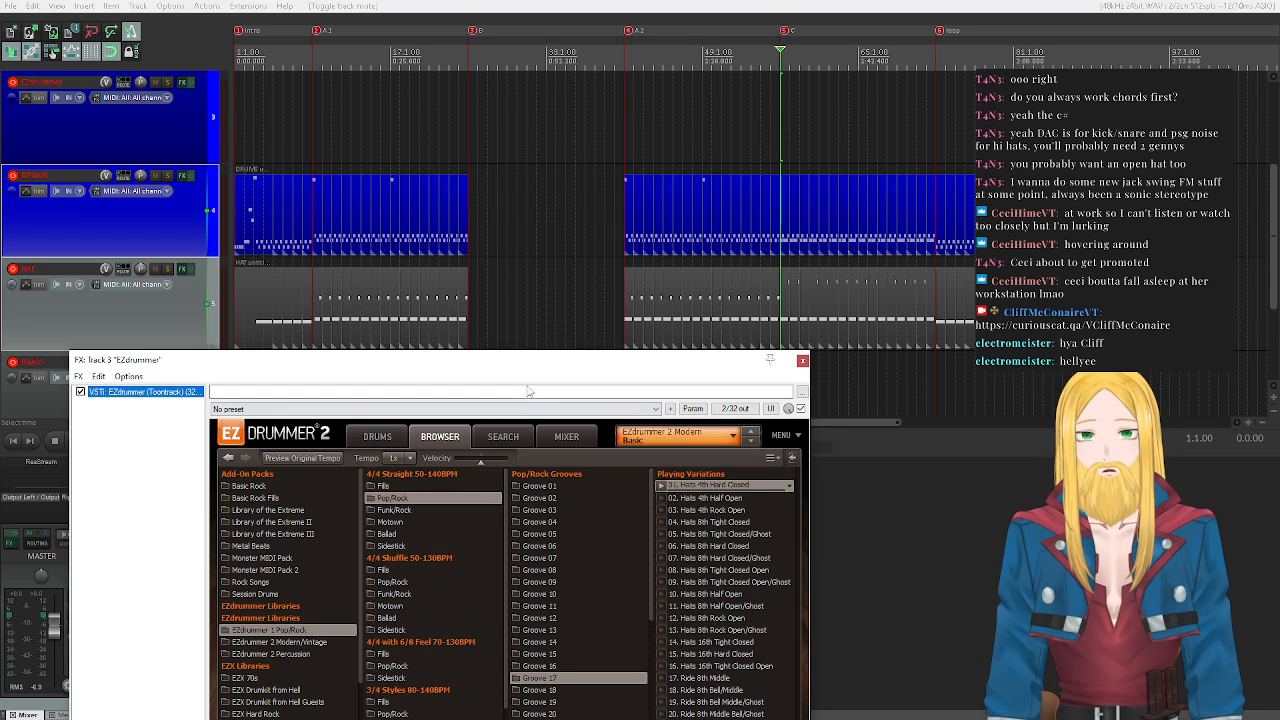
{"action": "left_click_drag", "start_coordinate": [524, 365], "coordinate": [550, 207]}
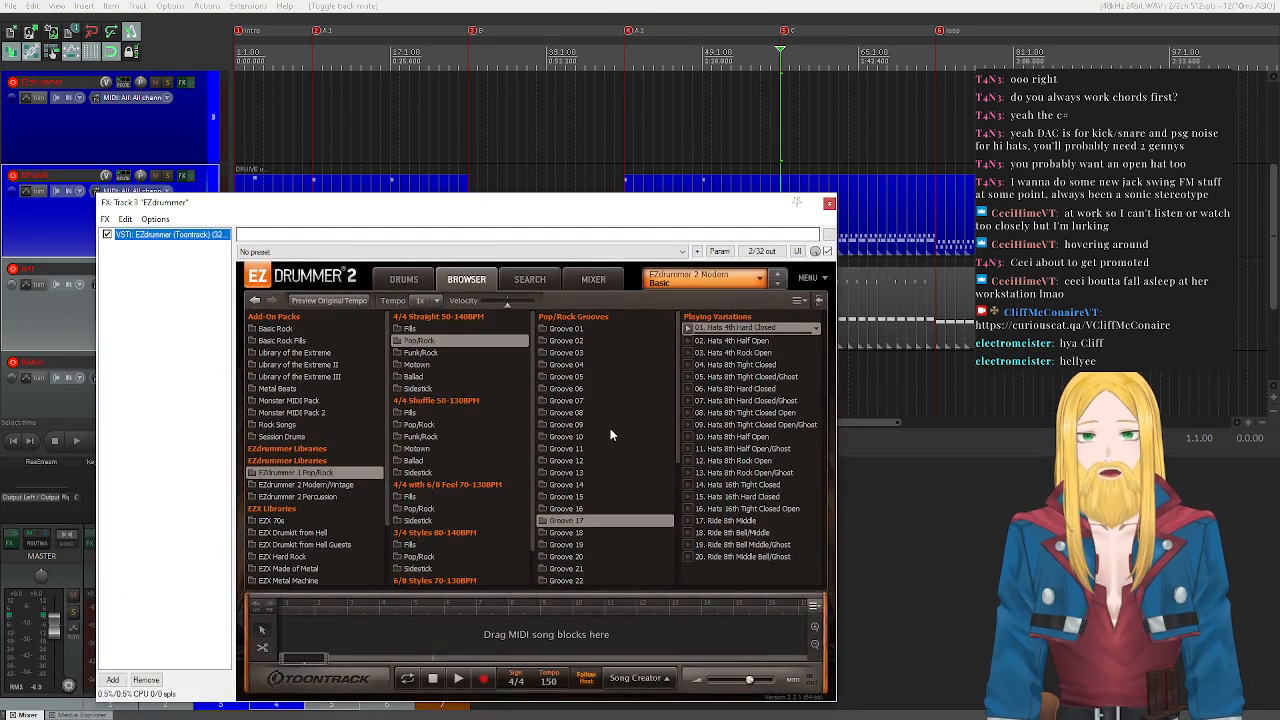
{"action": "left_click", "coordinate": [575, 378]}
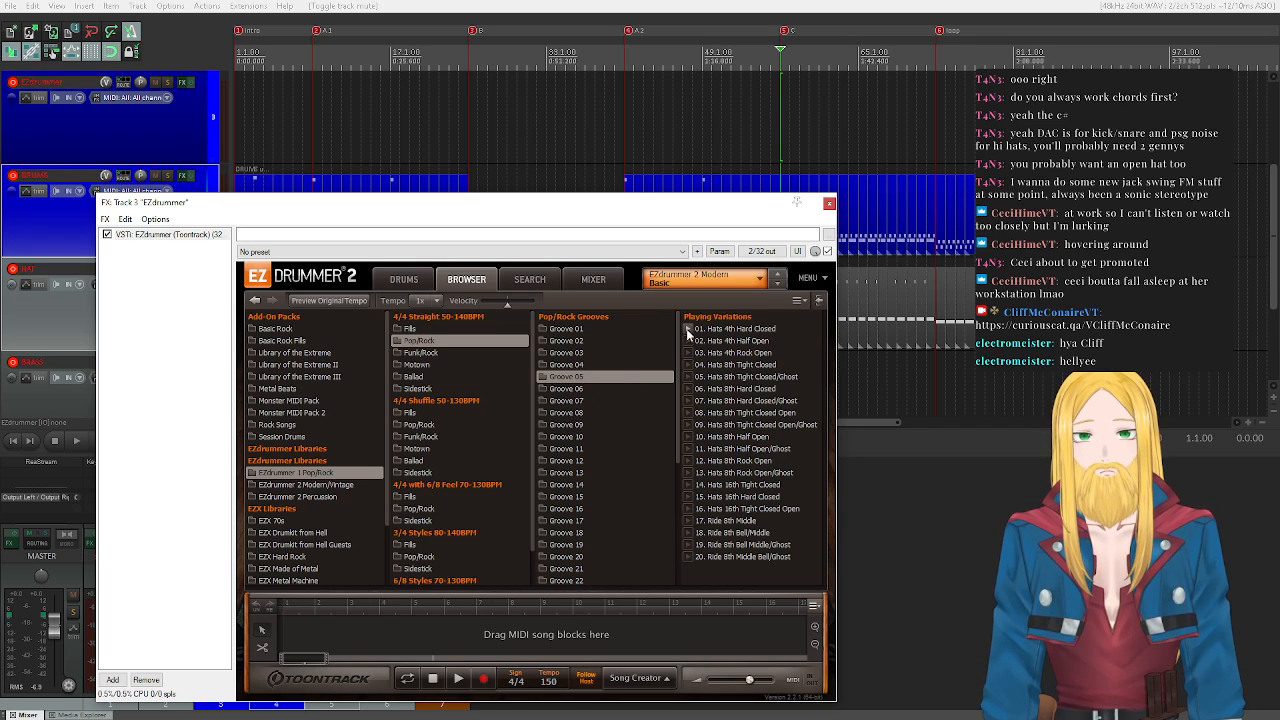
- Audition the Hats 4th Hard Closed variation of Pop/Rock Grooves 05, 07, 03 and 02
{"action": "left_click", "coordinate": [687, 331]}
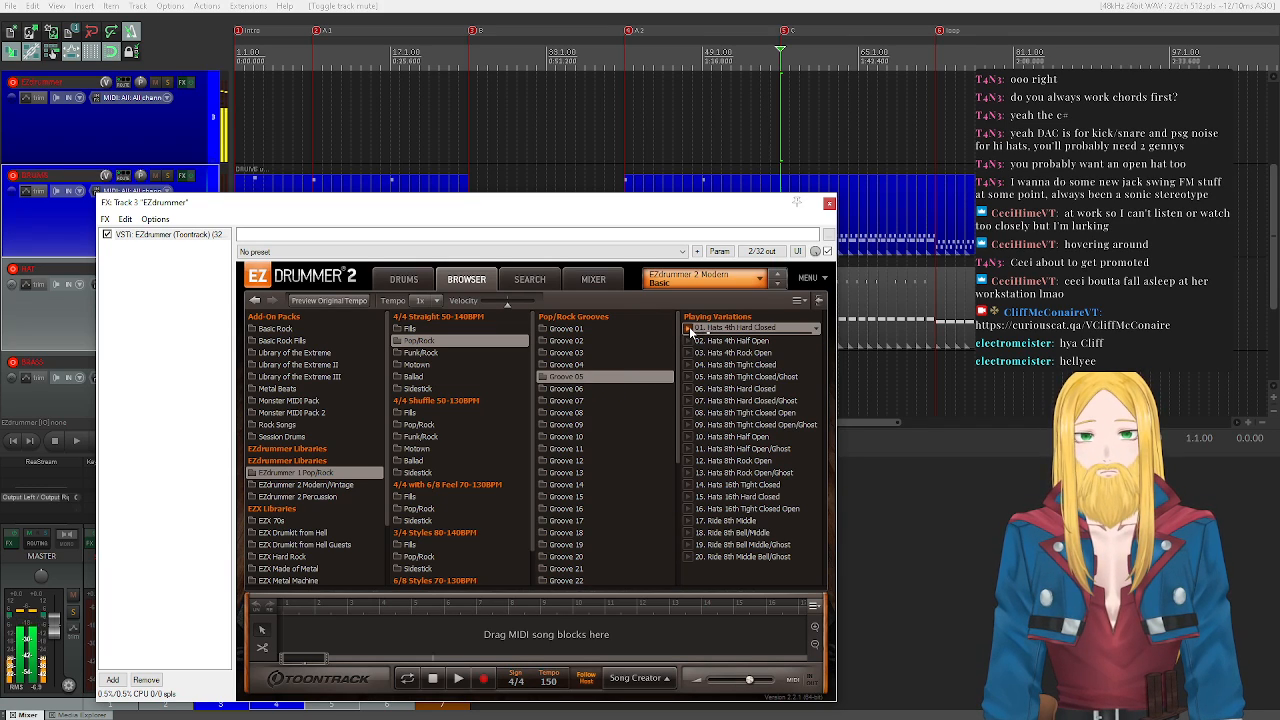
{"action": "left_click", "coordinate": [580, 402]}
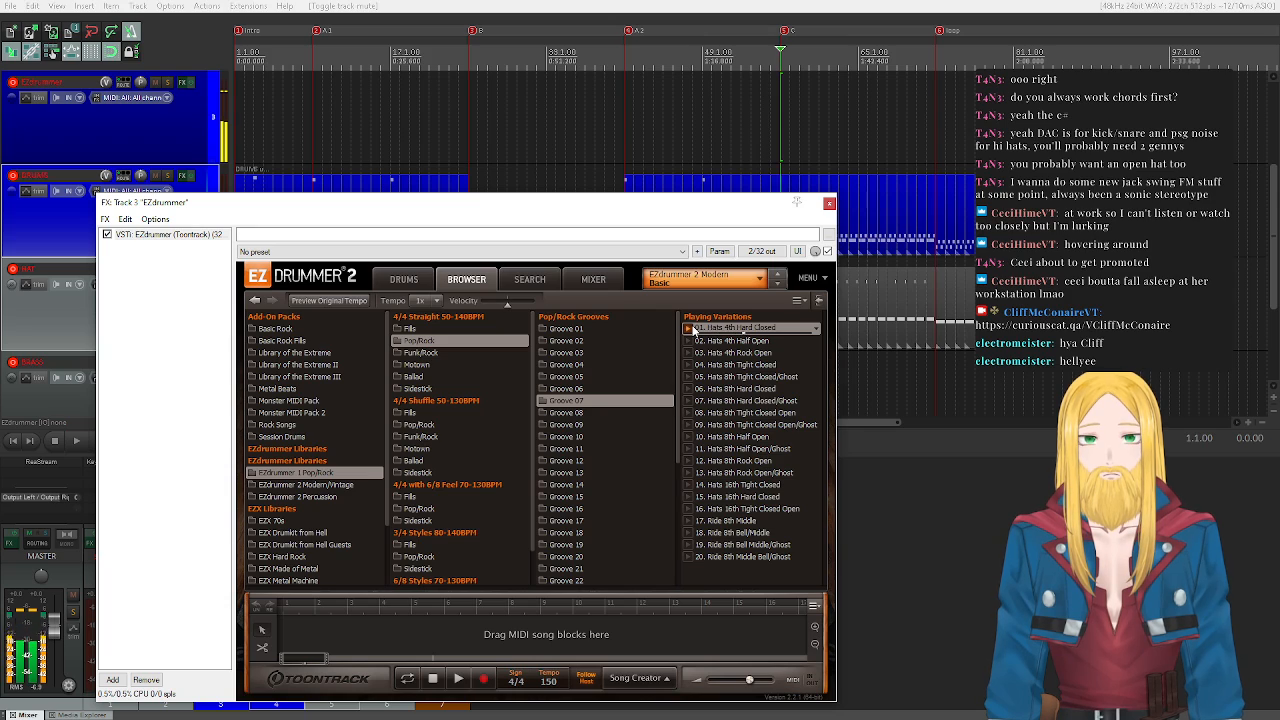
{"action": "left_click", "coordinate": [592, 352]}
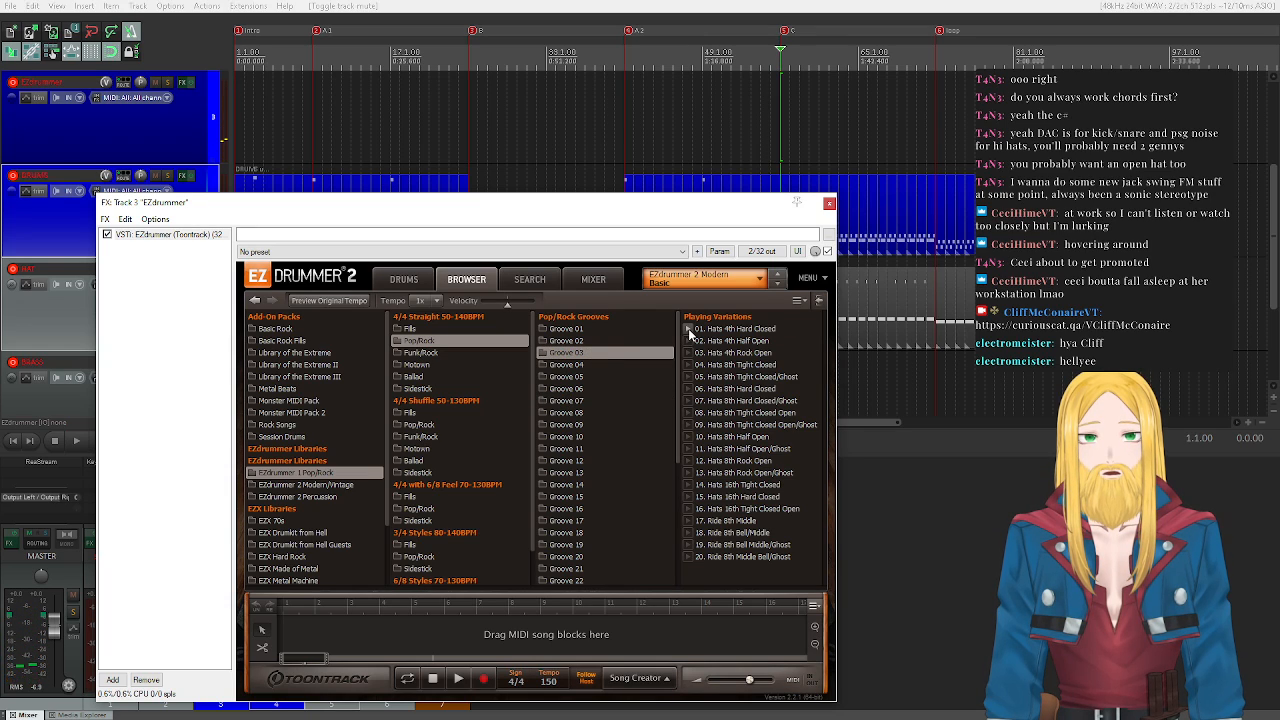
{"action": "left_click", "coordinate": [688, 330]}
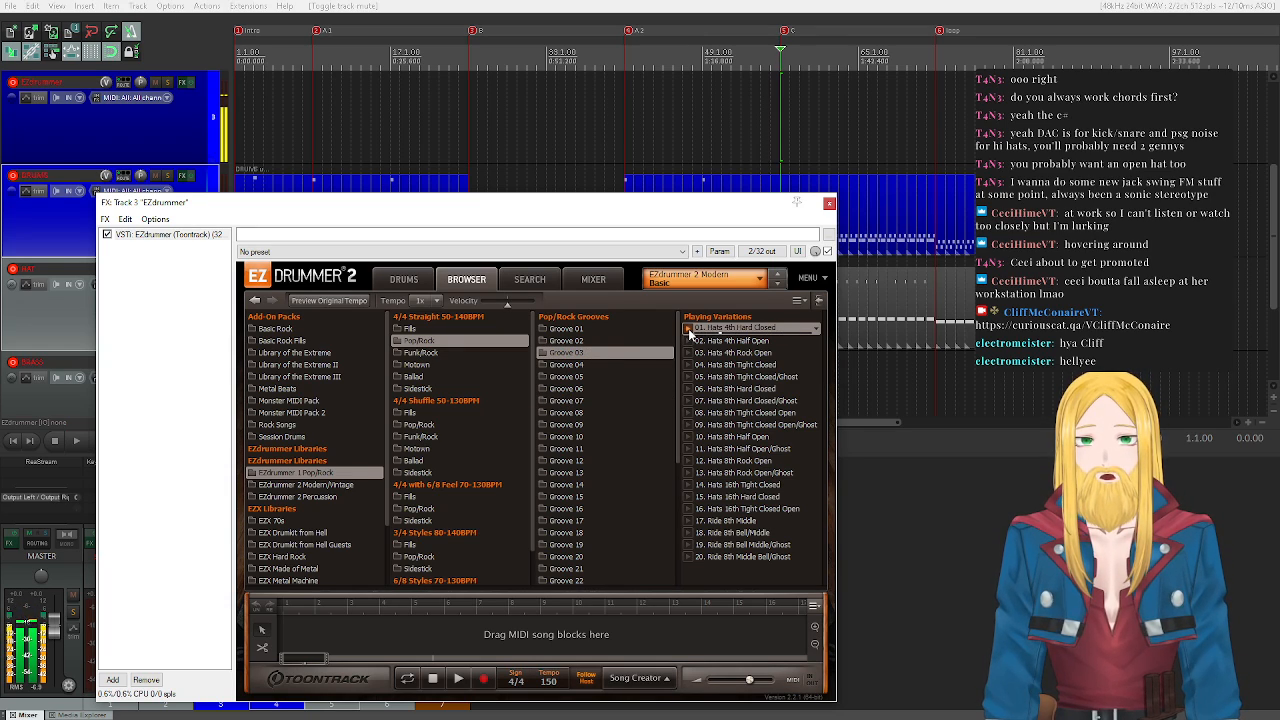
{"action": "left_click", "coordinate": [576, 341]}
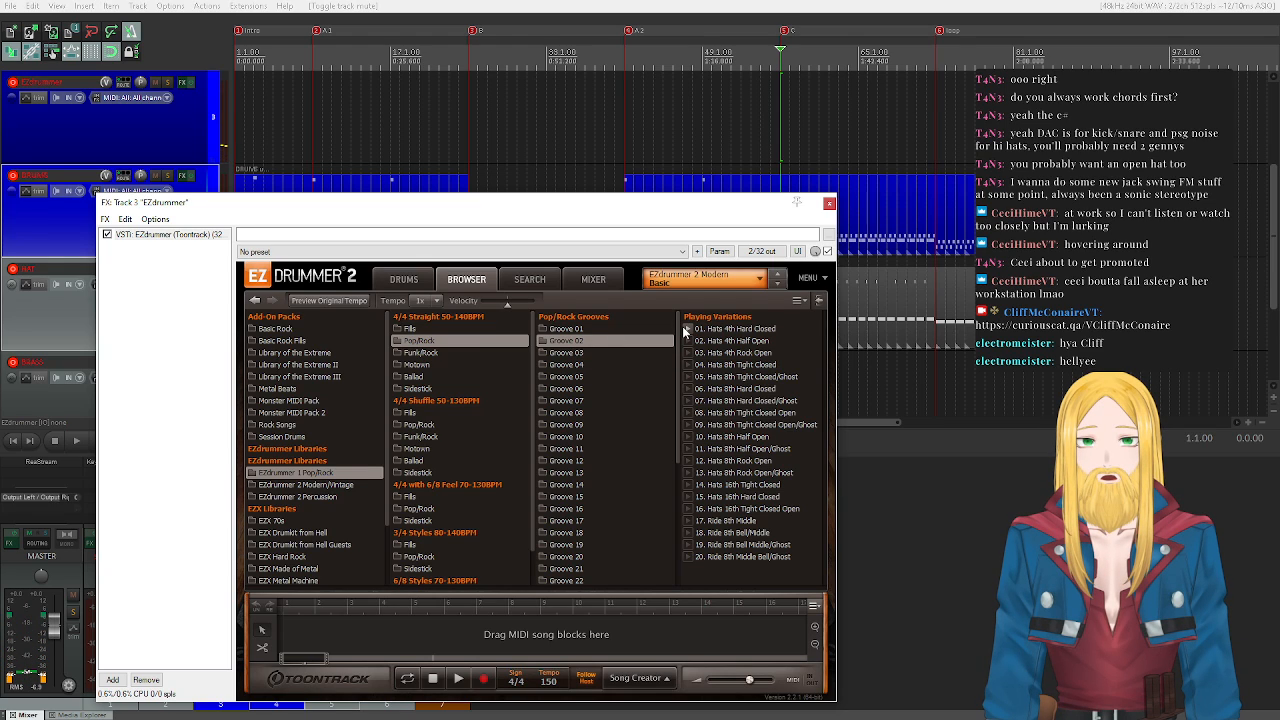
{"action": "left_click", "coordinate": [686, 330]}
- Audition the Hats 4th Hard Closed variation of Grooves 39 and 40, and settle on Groove 38
{"action": "scroll", "coordinate": [643, 407], "scroll_direction": "down", "scroll_amount": 5}
{"action": "left_click", "coordinate": [583, 568]}
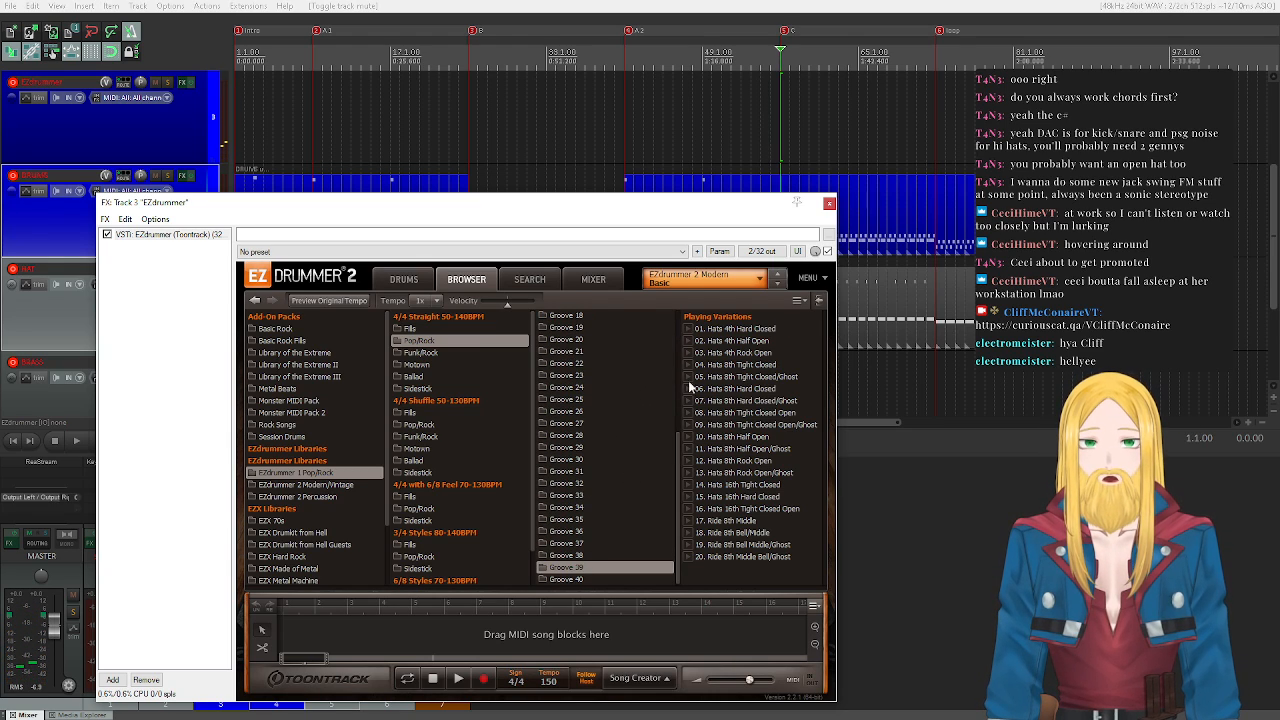
{"action": "left_click", "coordinate": [692, 331]}
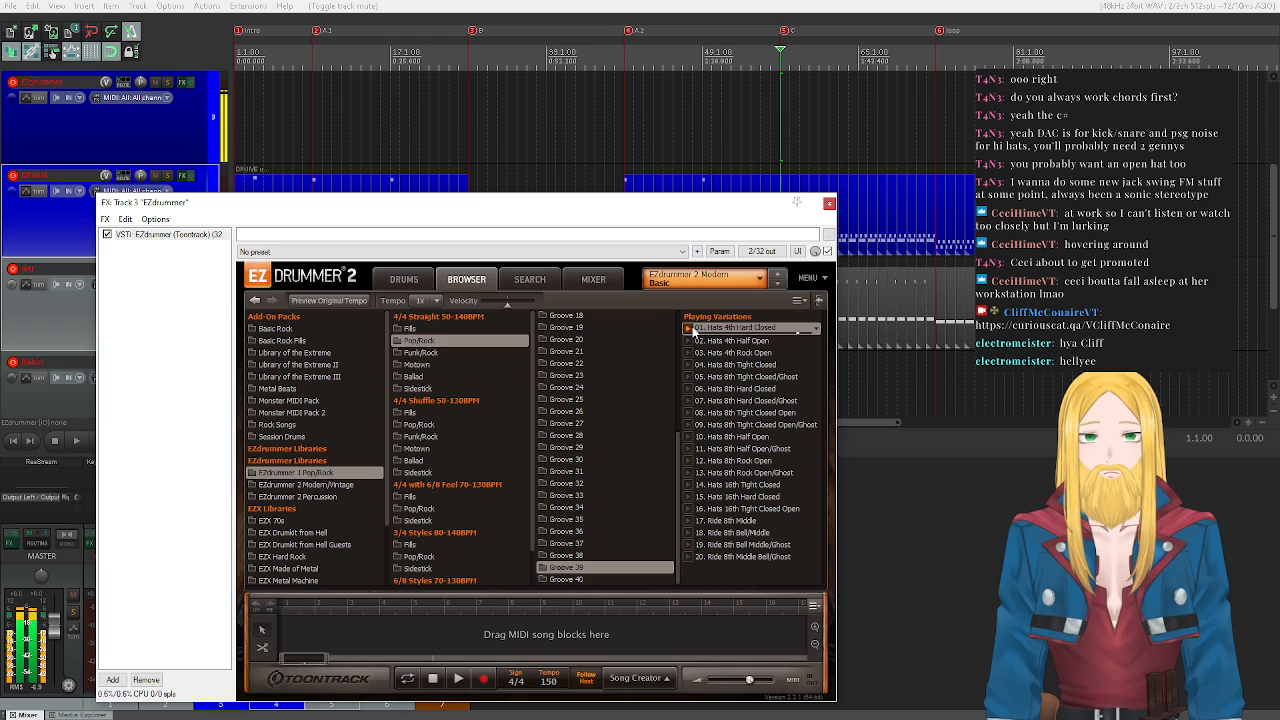
{"action": "left_click", "coordinate": [567, 579]}
{"action": "left_click", "coordinate": [688, 330]}
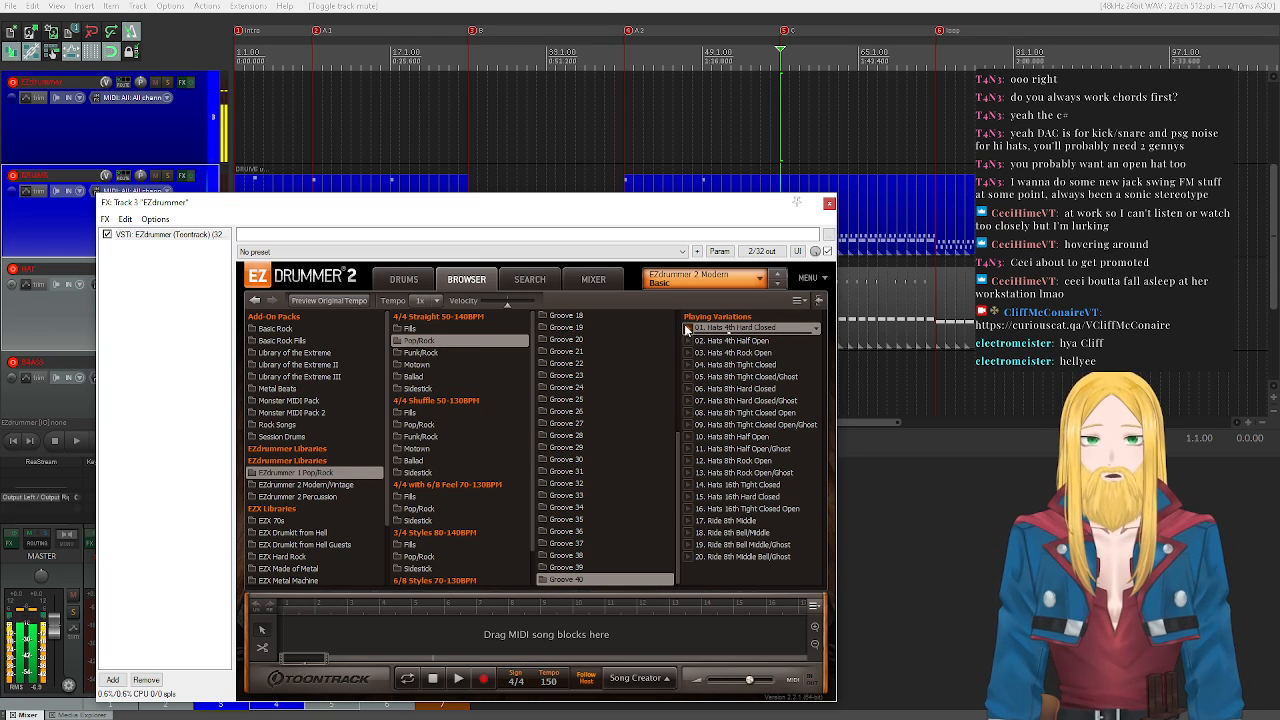
{"action": "left_click", "coordinate": [564, 556]}
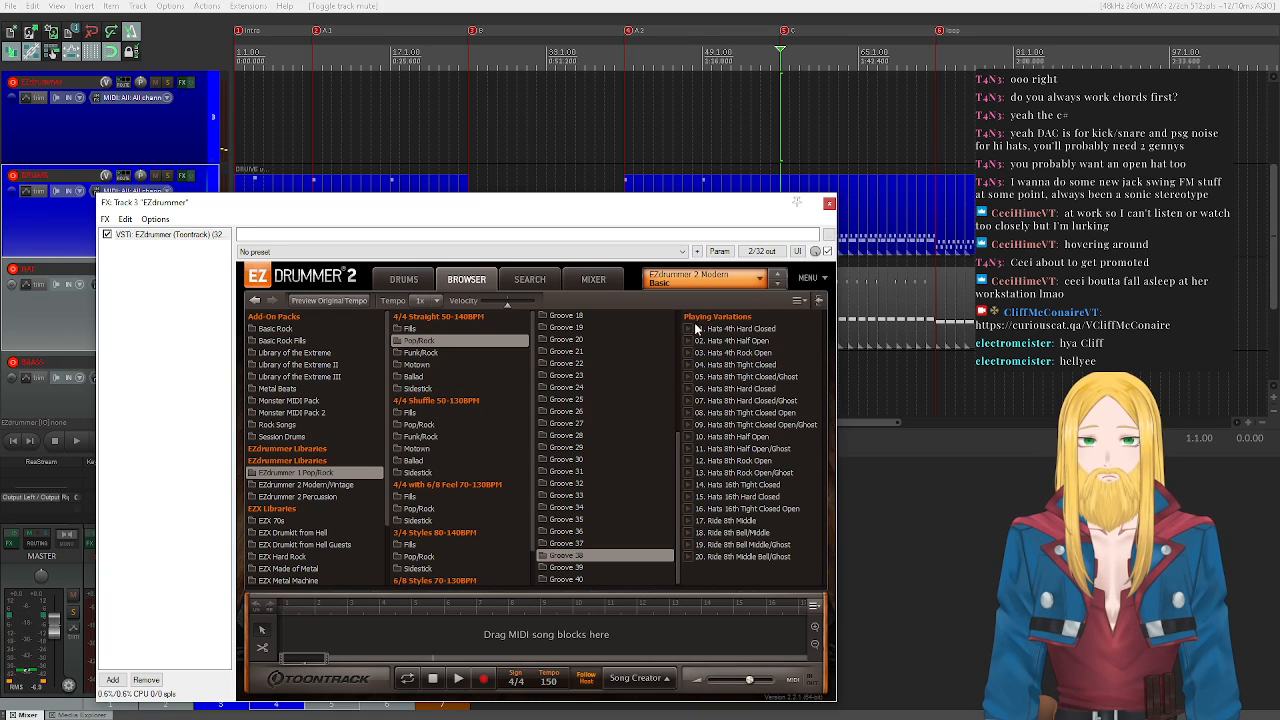
{"action": "left_click", "coordinate": [690, 330]}
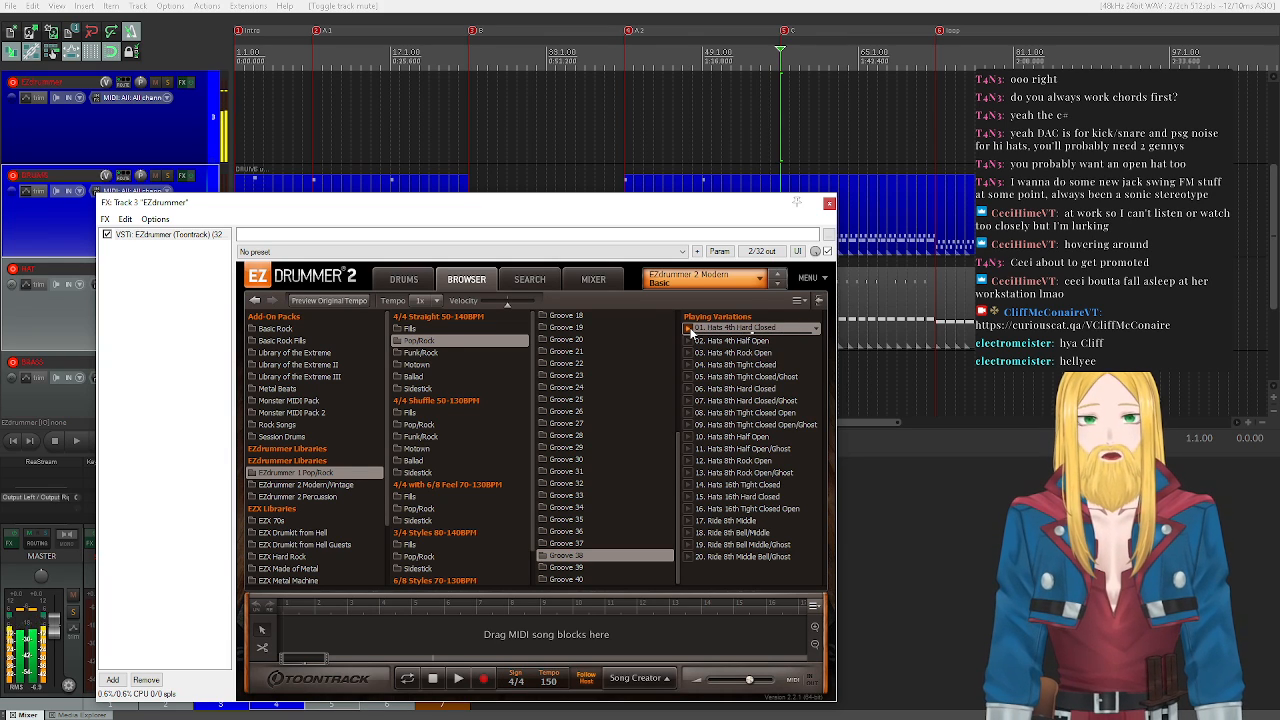
- Insert Groove 38's Hats 4th Hard Closed variation on the EZdrummer track at measure 25 and copy the item to the DRUMS track
{"action": "left_click_drag", "start_coordinate": [634, 216], "coordinate": [649, 347]}
{"action": "left_click_drag", "start_coordinate": [740, 463], "coordinate": [476, 152]}
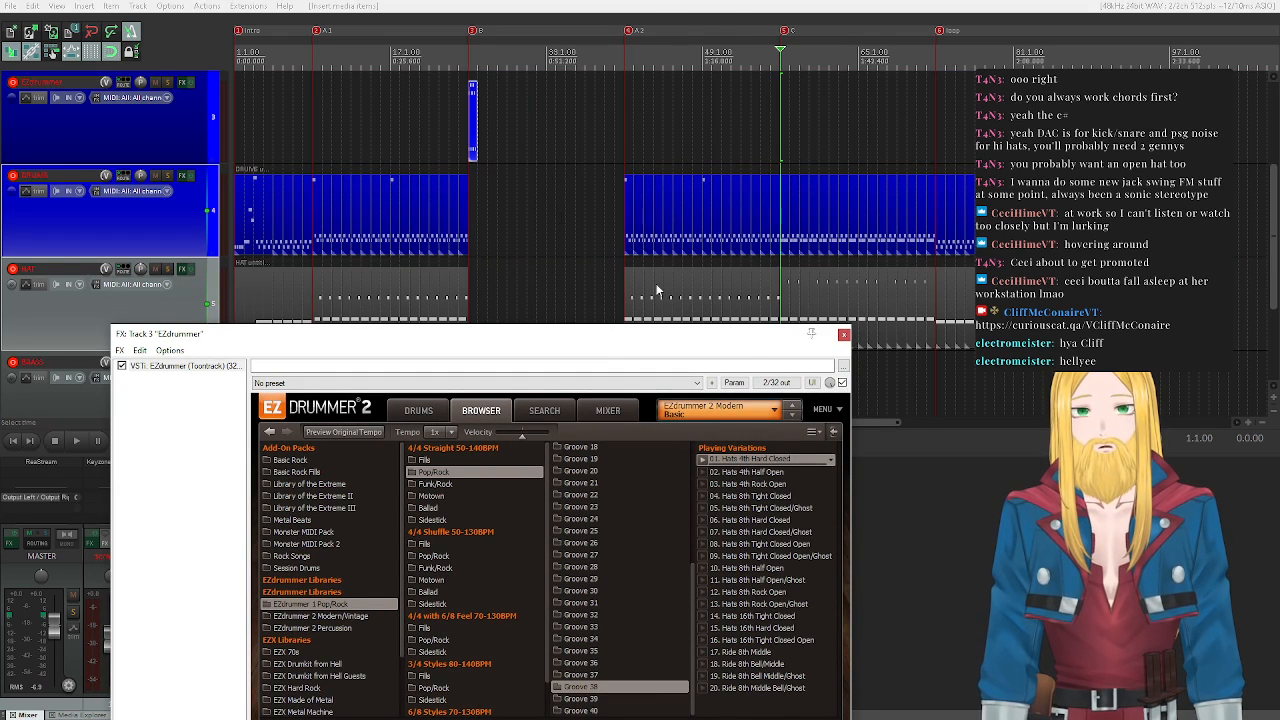
{"action": "left_click", "coordinate": [844, 334]}
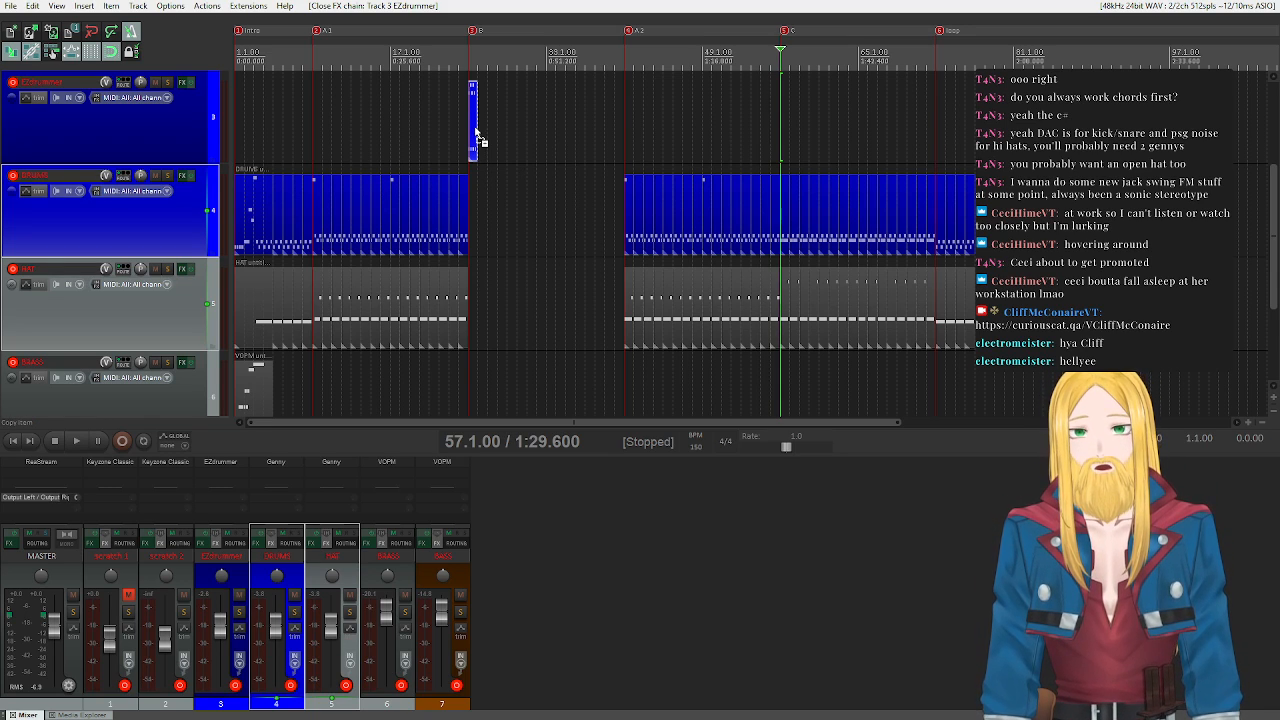
{"action": "left_click_drag", "start_coordinate": [476, 133], "coordinate": [473, 184]}
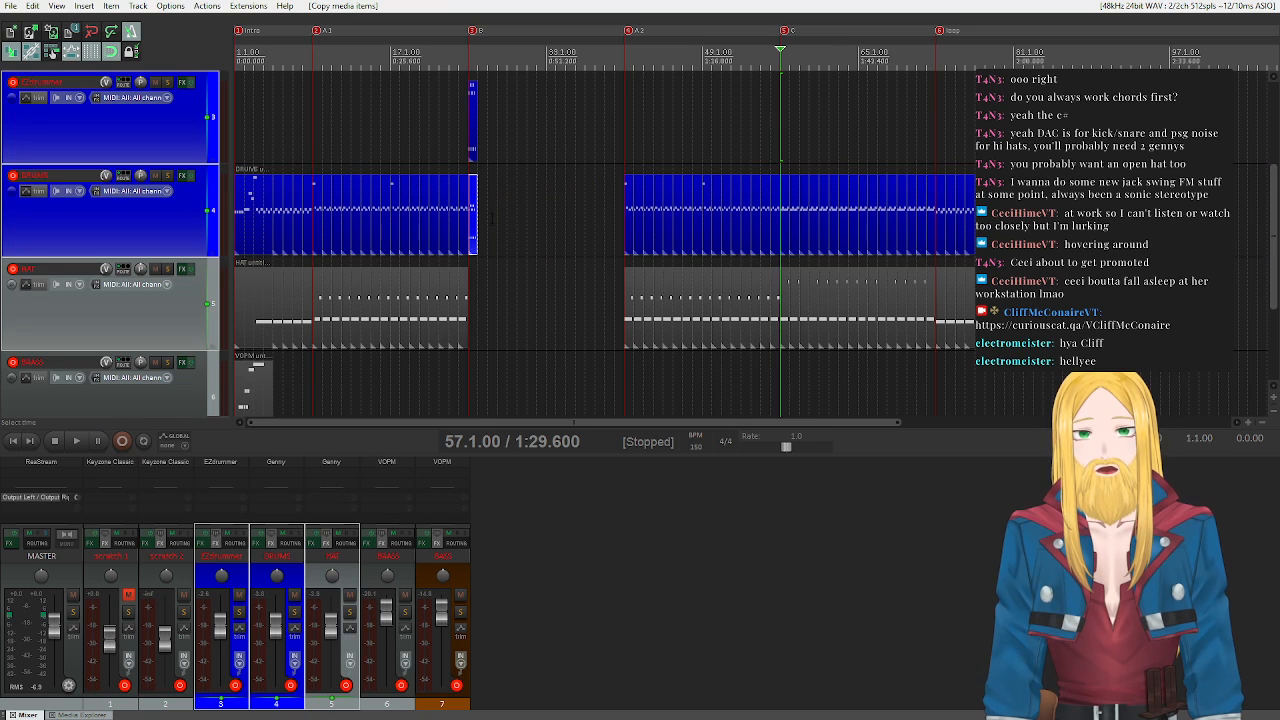
- Place the edit cursor at measure 25 and mute only the EZdrummer track
{"action": "scroll", "coordinate": [490, 212], "scroll_direction": "up", "scroll_amount": 4}
{"action": "left_click", "coordinate": [12, 440]}
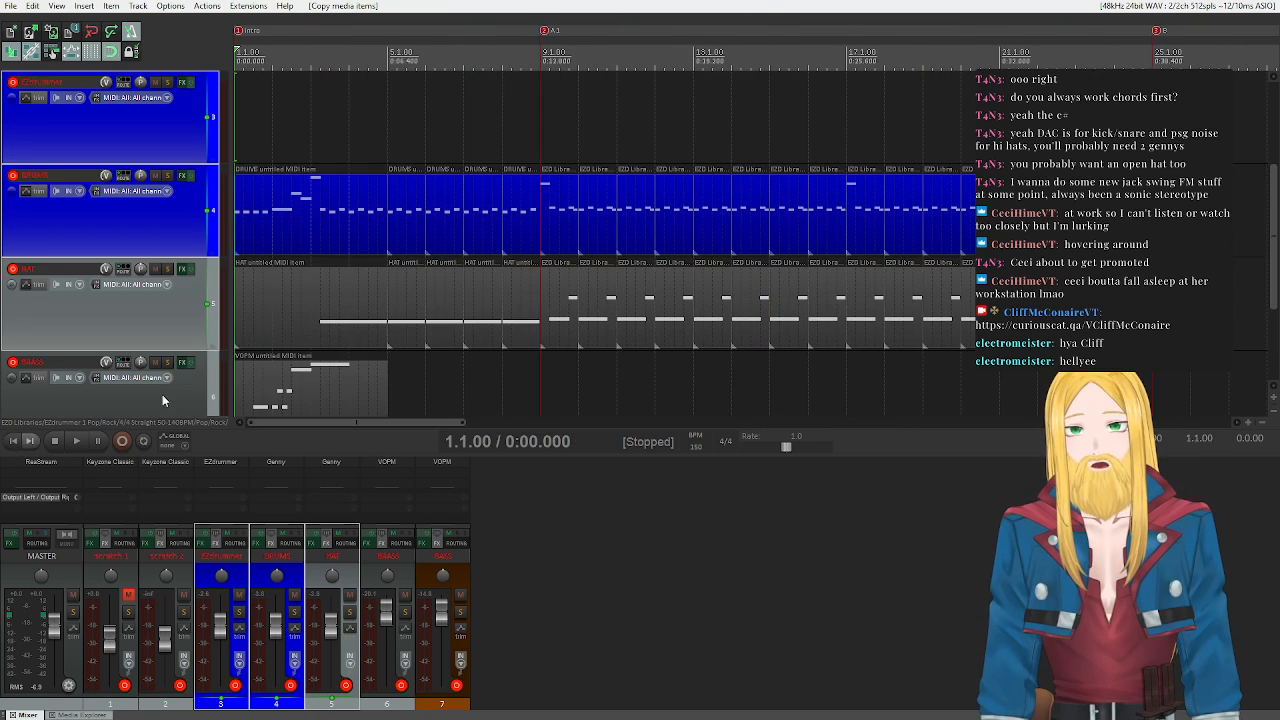
{"action": "scroll", "coordinate": [500, 92], "scroll_direction": "down", "scroll_amount": 4}
{"action": "left_click", "coordinate": [470, 66]}
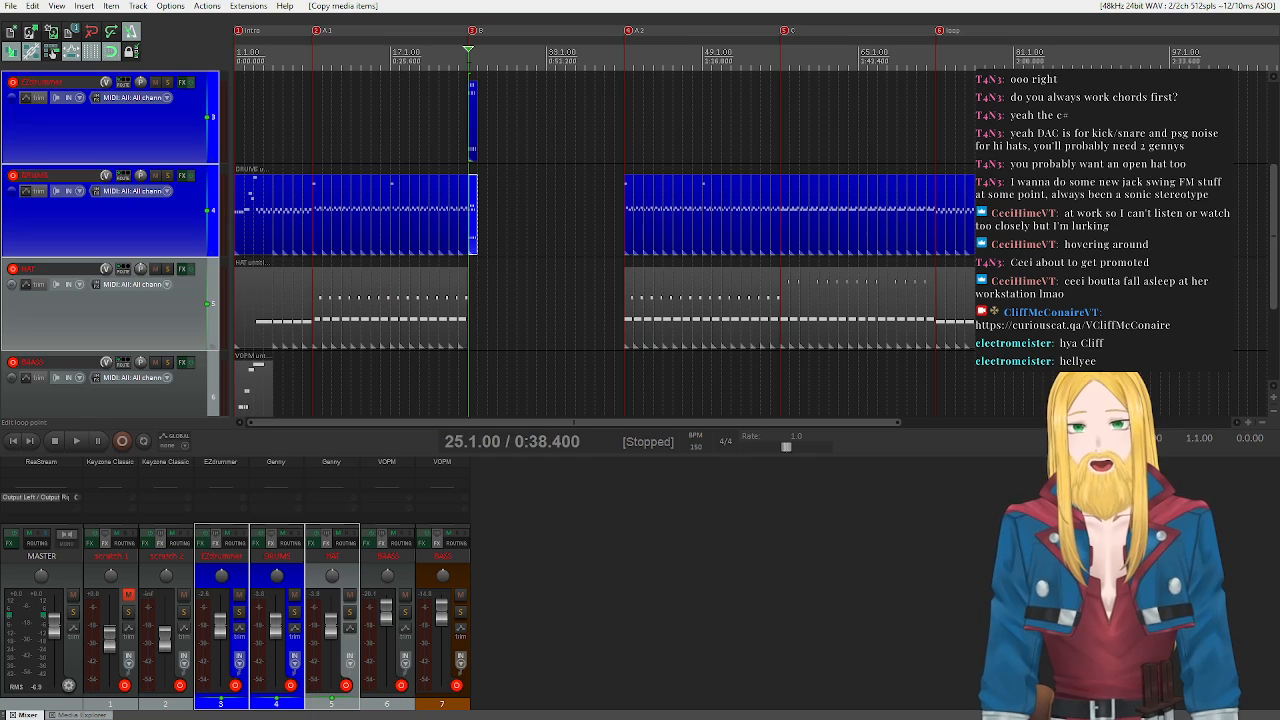
{"action": "scroll", "coordinate": [470, 66], "scroll_direction": "up", "scroll_amount": 1}
{"action": "scroll", "coordinate": [374, 212], "scroll_direction": "up", "scroll_amount": 2}
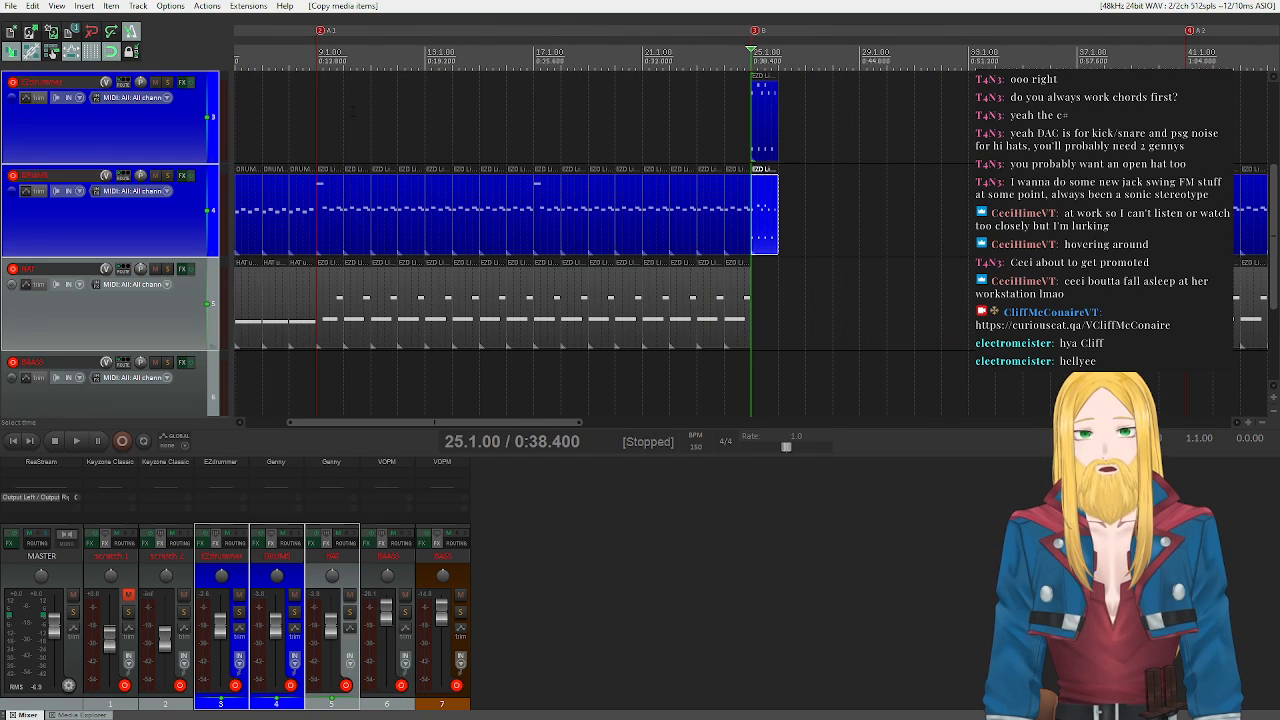
{"action": "left_click", "coordinate": [156, 82]}
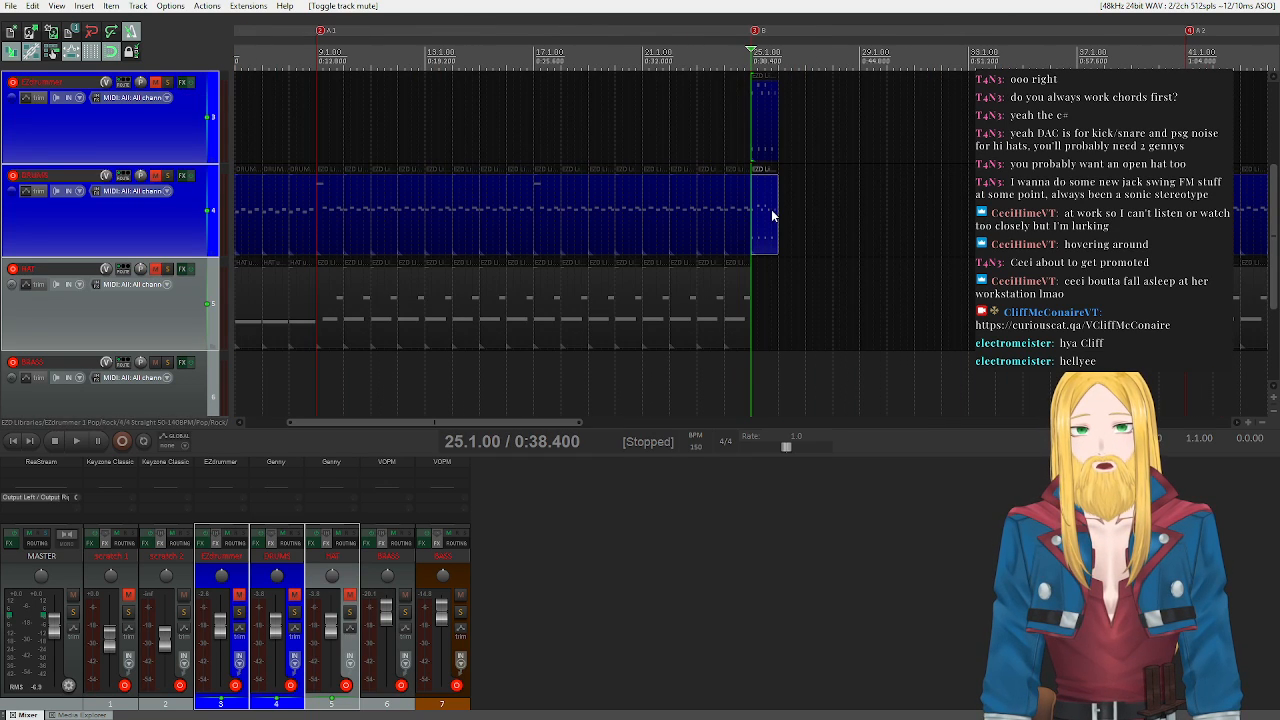
{"action": "left_click", "coordinate": [155, 82]}
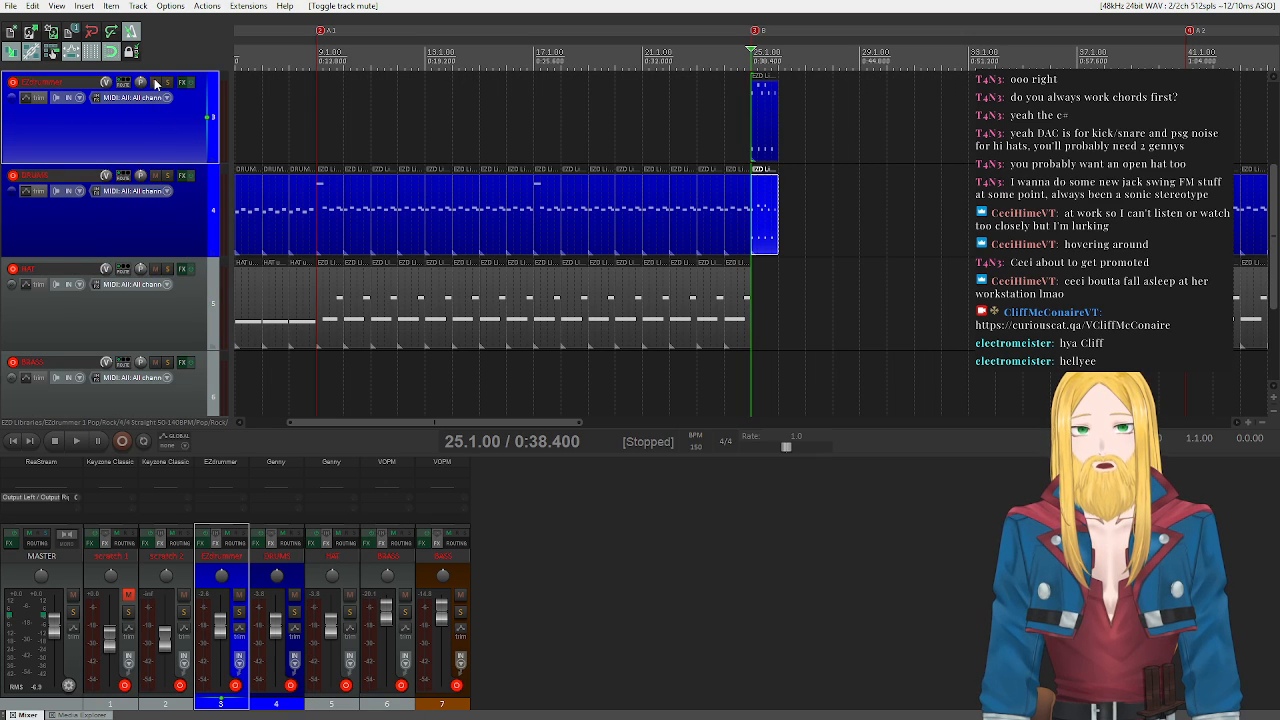
{"action": "left_click", "coordinate": [155, 82]}
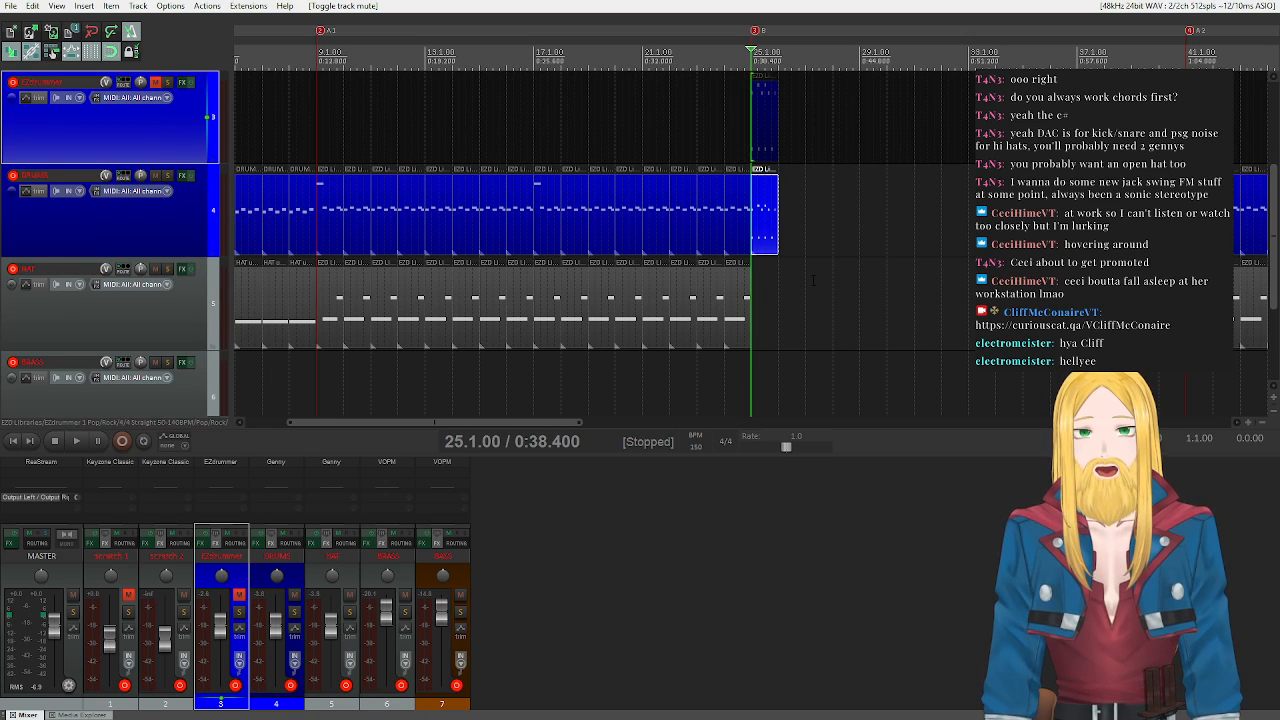
- Open the DRUMS item at measure 25 and move its D2 snare notes down to C#2
{"action": "double_click", "coordinate": [760, 232]}
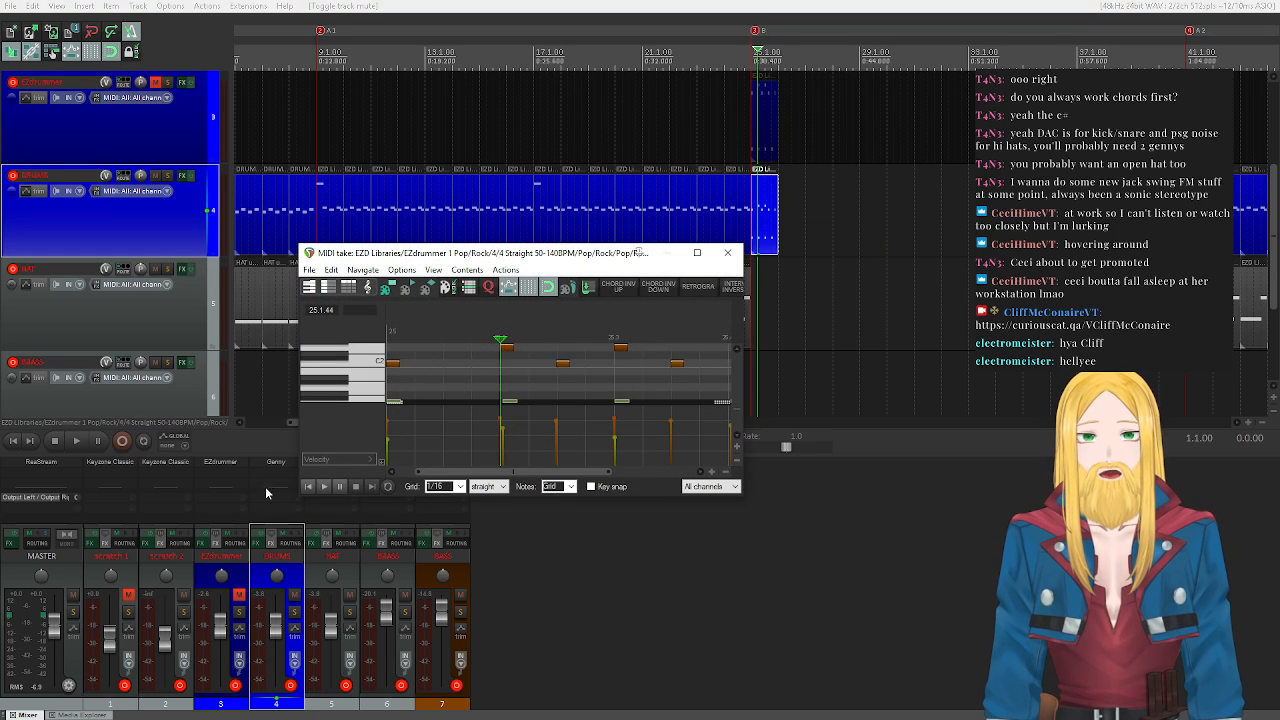
{"action": "left_click", "coordinate": [307, 486]}
{"action": "left_click", "coordinate": [359, 375]}
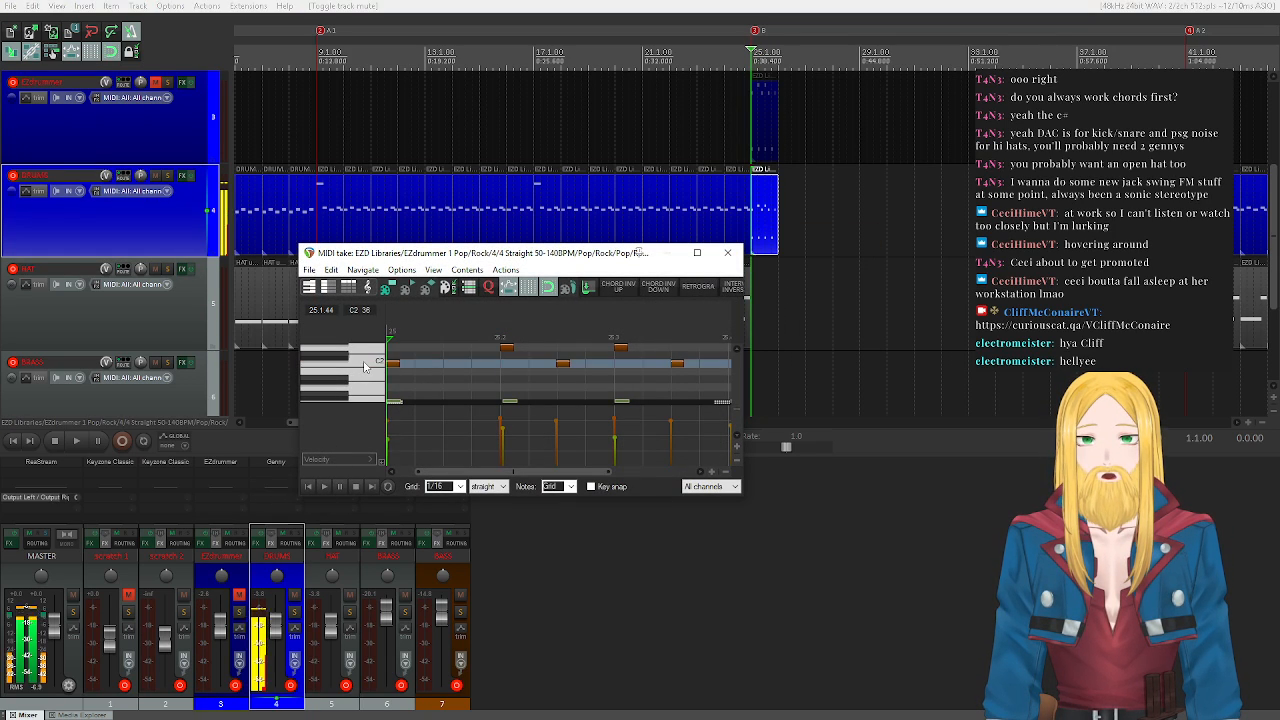
{"action": "scroll", "coordinate": [365, 367], "scroll_direction": "up", "scroll_amount": 1}
{"action": "left_click", "coordinate": [345, 364]}
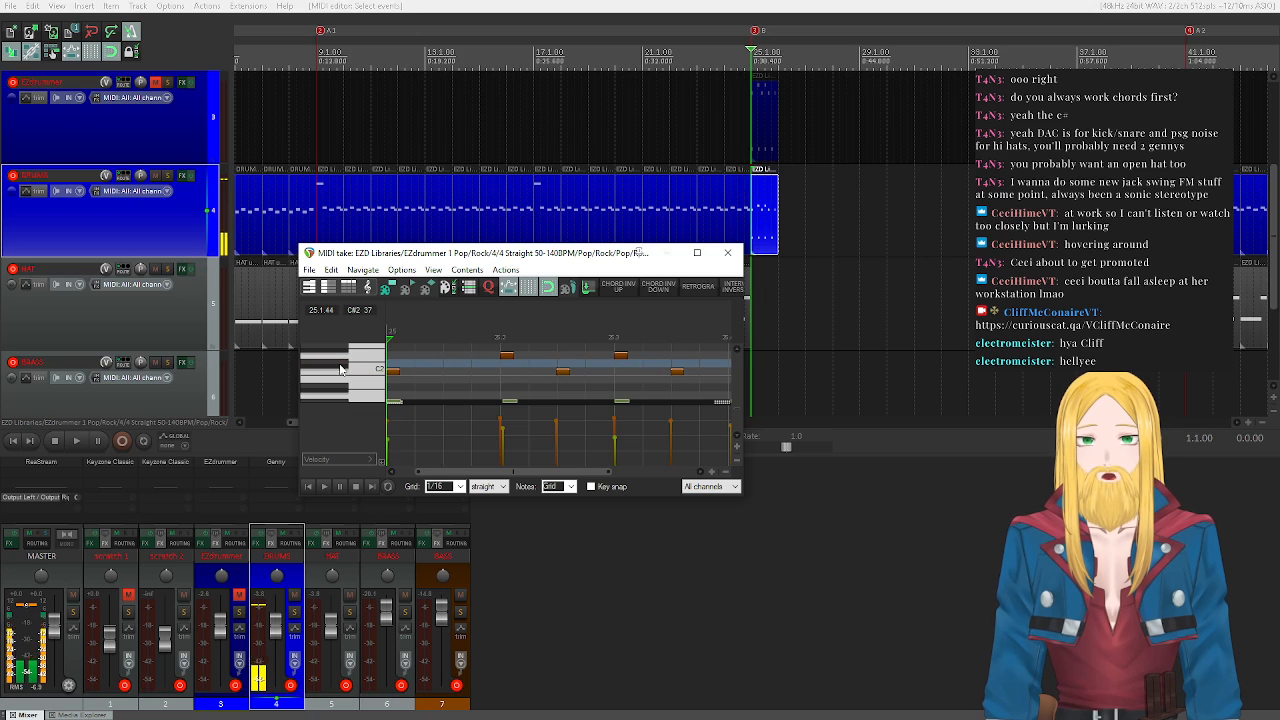
{"action": "left_click", "coordinate": [363, 360]}
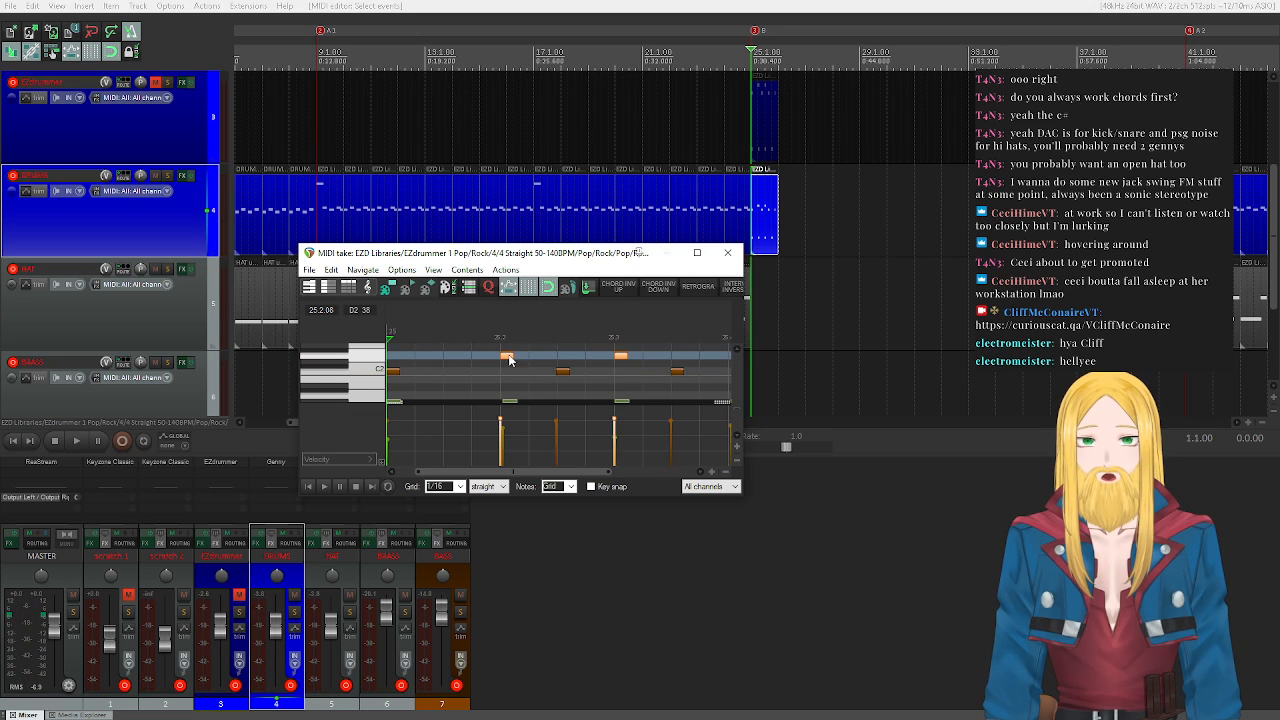
{"action": "left_click_drag", "start_coordinate": [508, 356], "coordinate": [510, 363]}
- Lengthen the item's C2 kick and C#2 snare notes to sixteenths, including the last kick before measure 26
{"action": "scroll", "coordinate": [560, 380], "scroll_direction": "down", "scroll_amount": 3}
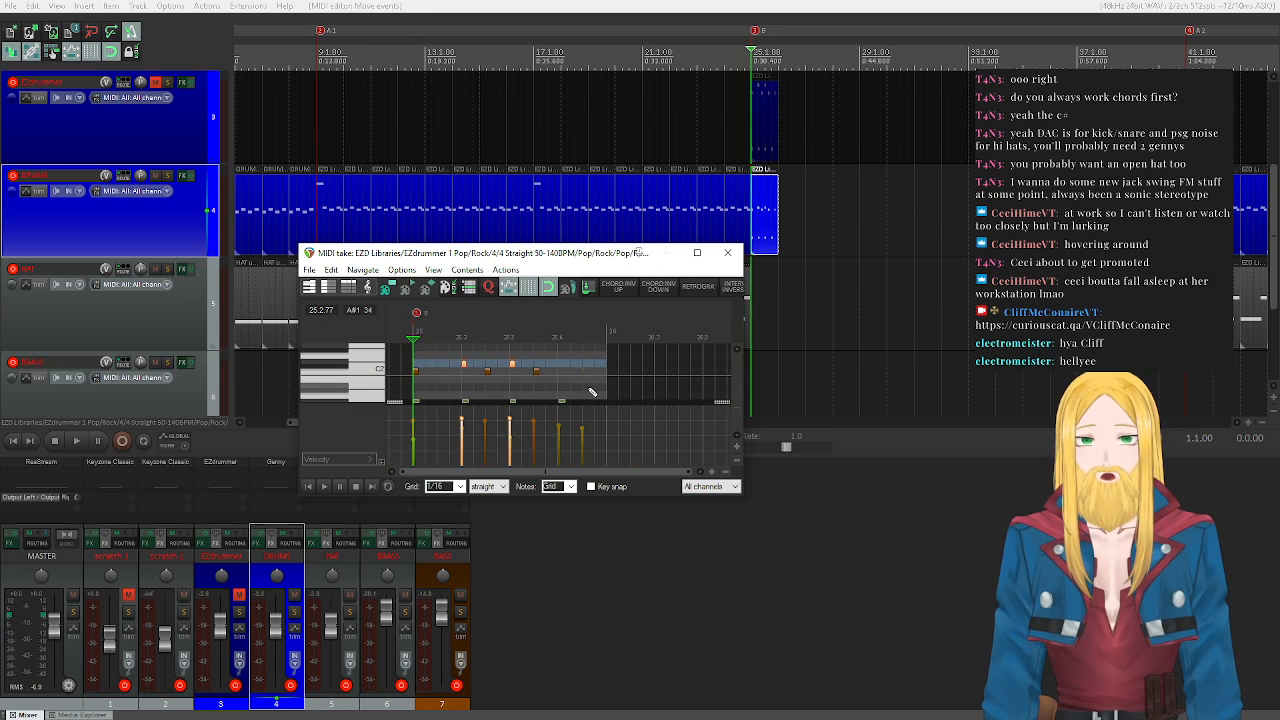
{"action": "scroll", "coordinate": [591, 392], "scroll_direction": "up", "scroll_amount": 2}
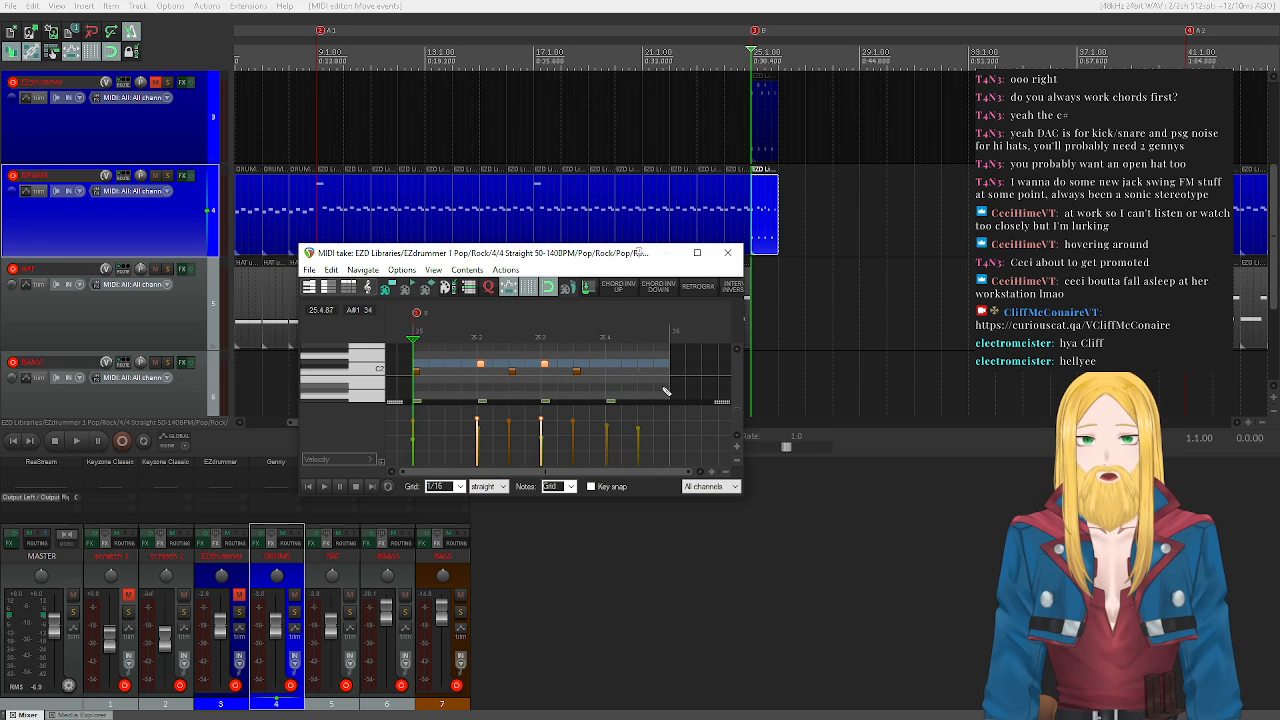
{"action": "left_click_drag", "start_coordinate": [662, 385], "coordinate": [432, 371]}
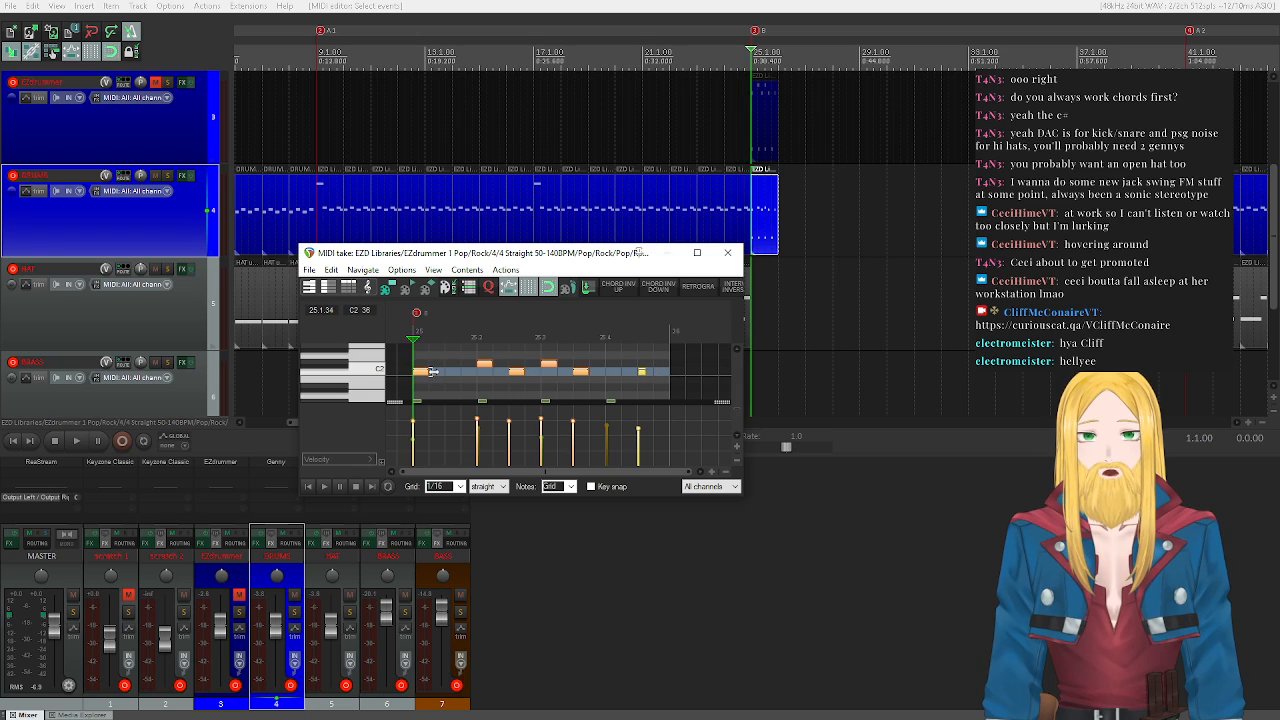
{"action": "left_click", "coordinate": [642, 371]}
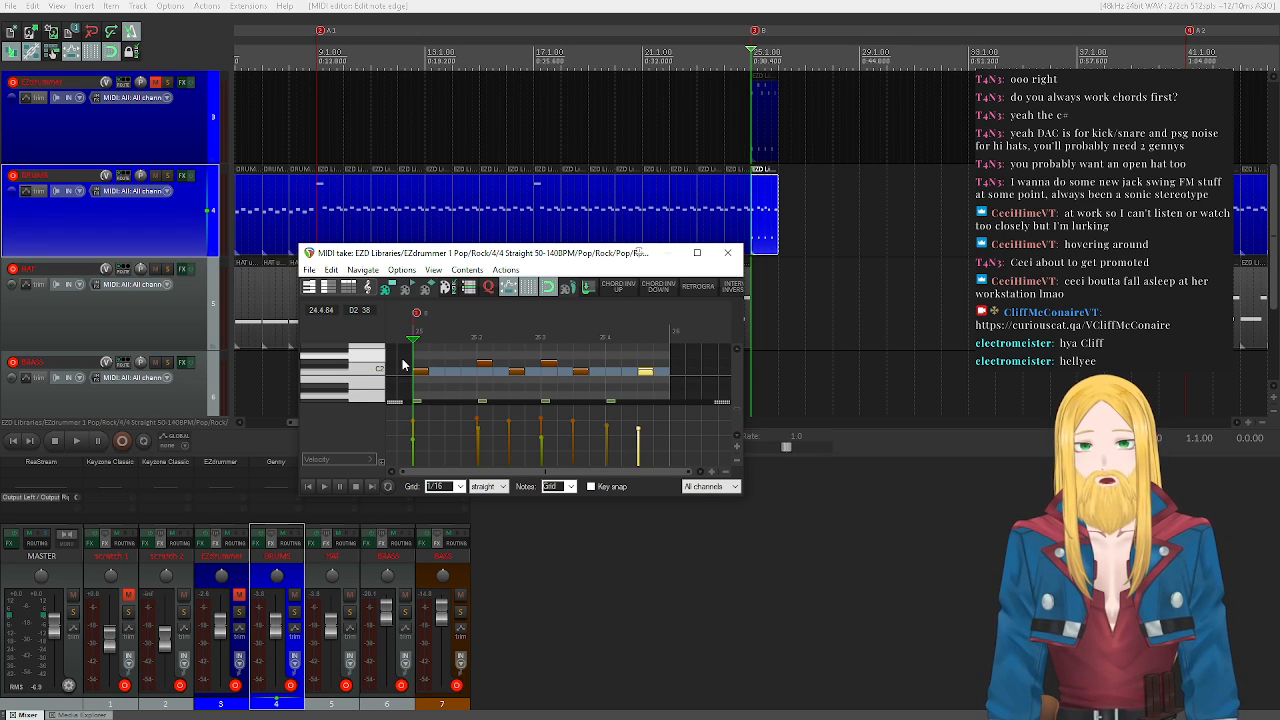
{"action": "left_click_drag", "start_coordinate": [517, 270], "coordinate": [507, 245]}
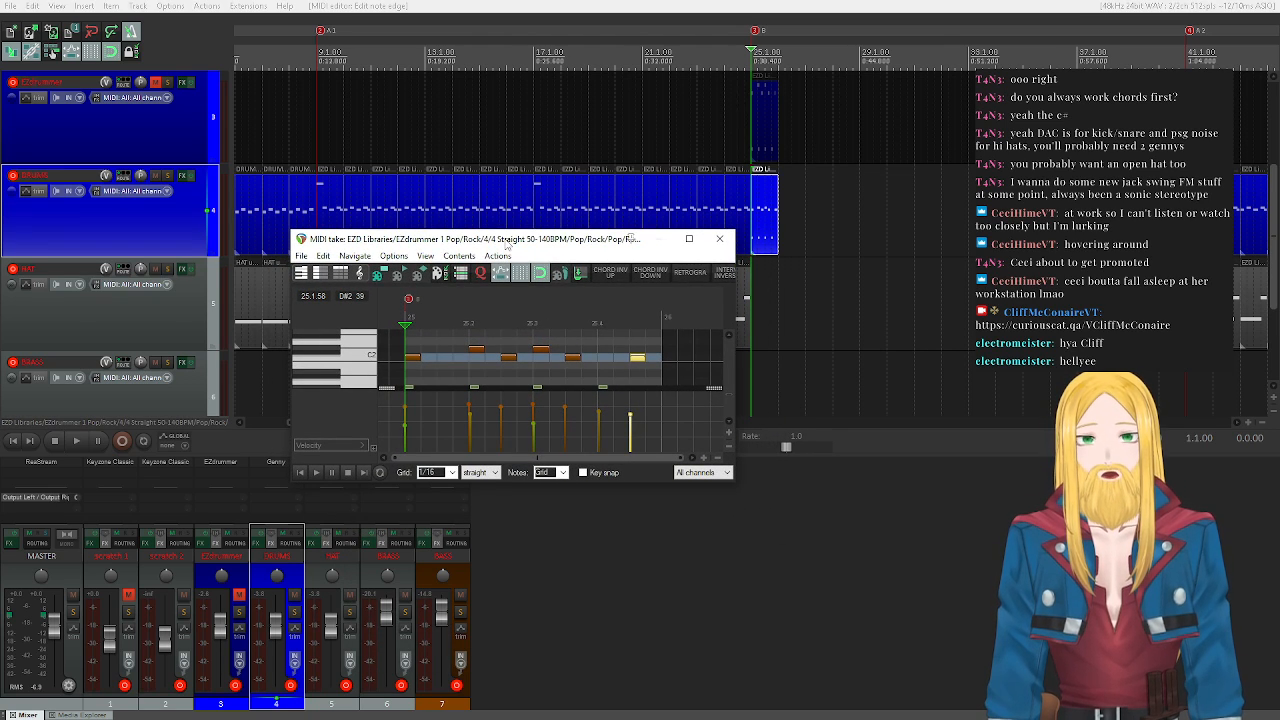
- Quantize all notes of the measure 25 DRUMS item to the grid at 100% strength, and close the MIDI editor
{"action": "scroll", "coordinate": [371, 355], "scroll_direction": "down", "scroll_amount": 3}
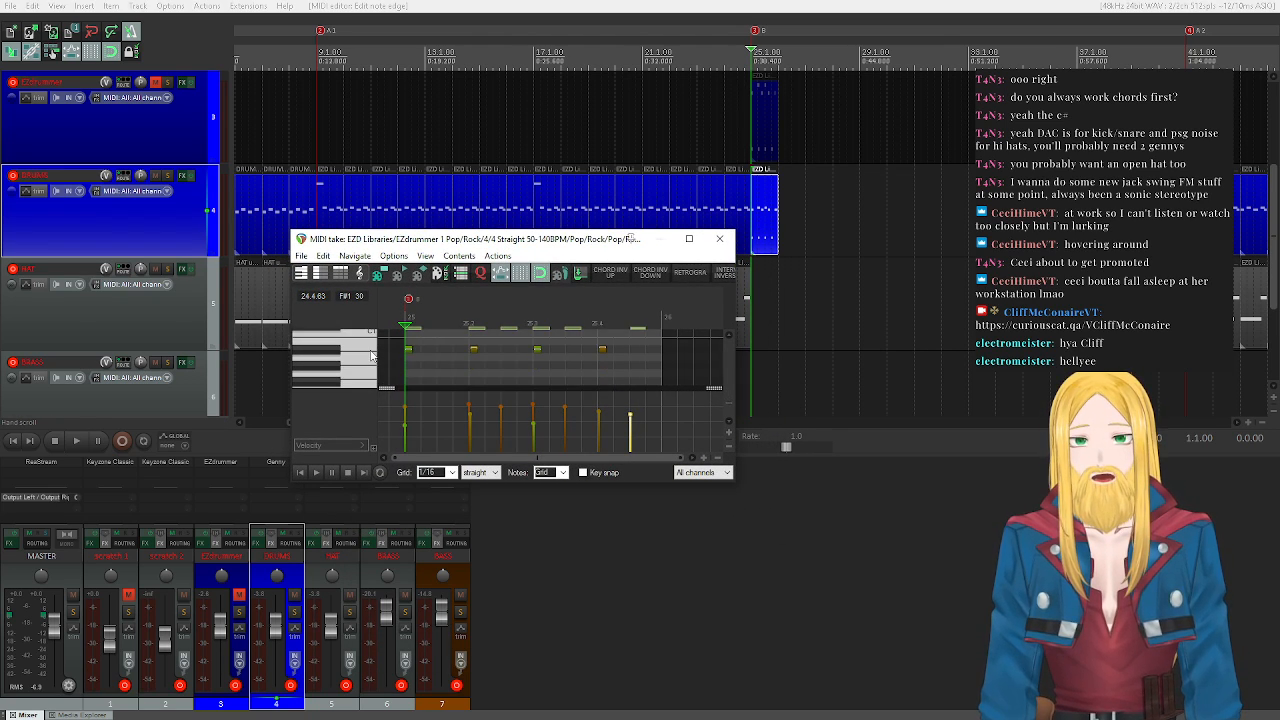
{"action": "left_click", "coordinate": [327, 352]}
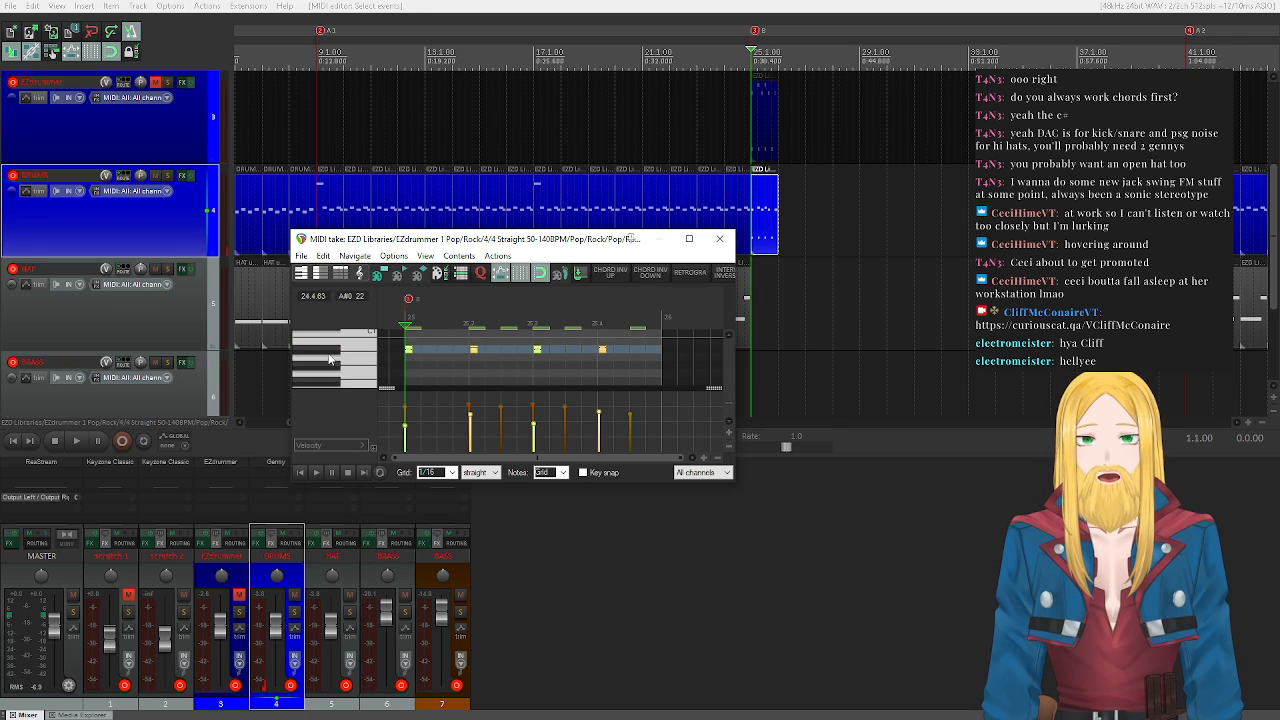
{"action": "left_click", "coordinate": [719, 238]}
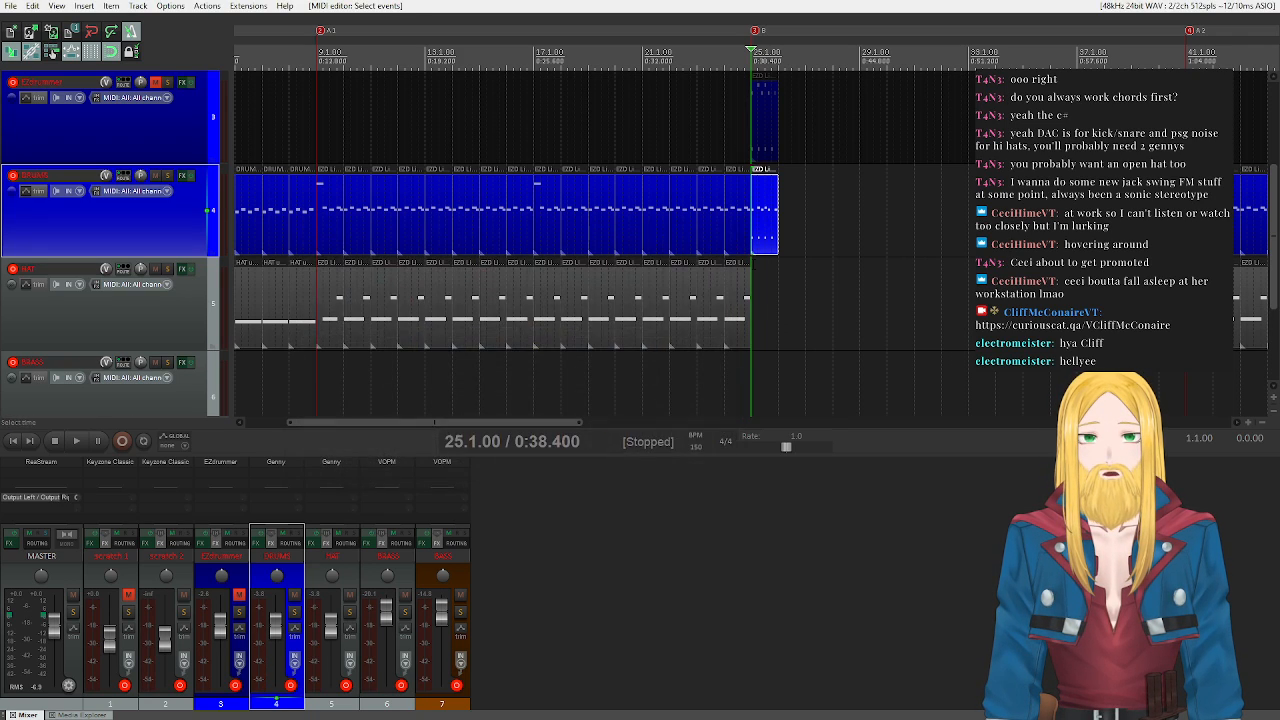
{"action": "left_click", "coordinate": [764, 229]}
{"action": "double_click", "coordinate": [764, 229]}
{"action": "left_click", "coordinate": [480, 272]}
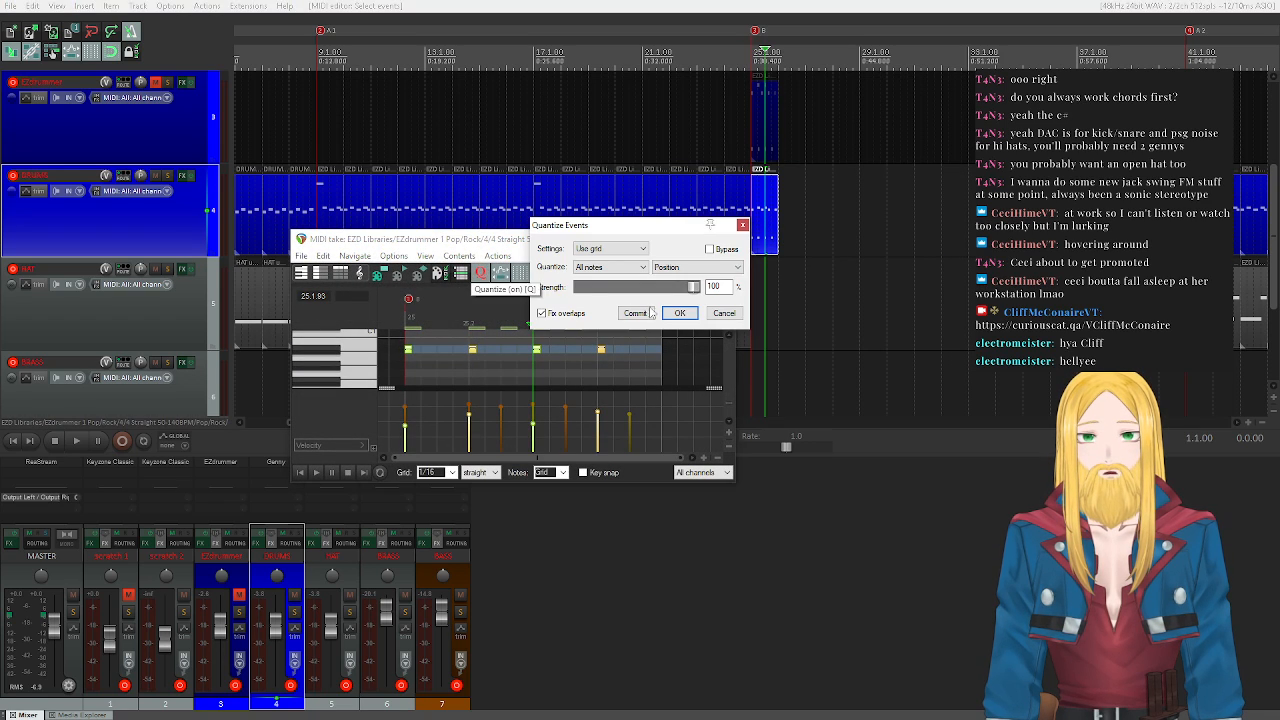
{"action": "left_click", "coordinate": [679, 313]}
{"action": "left_click", "coordinate": [720, 238]}
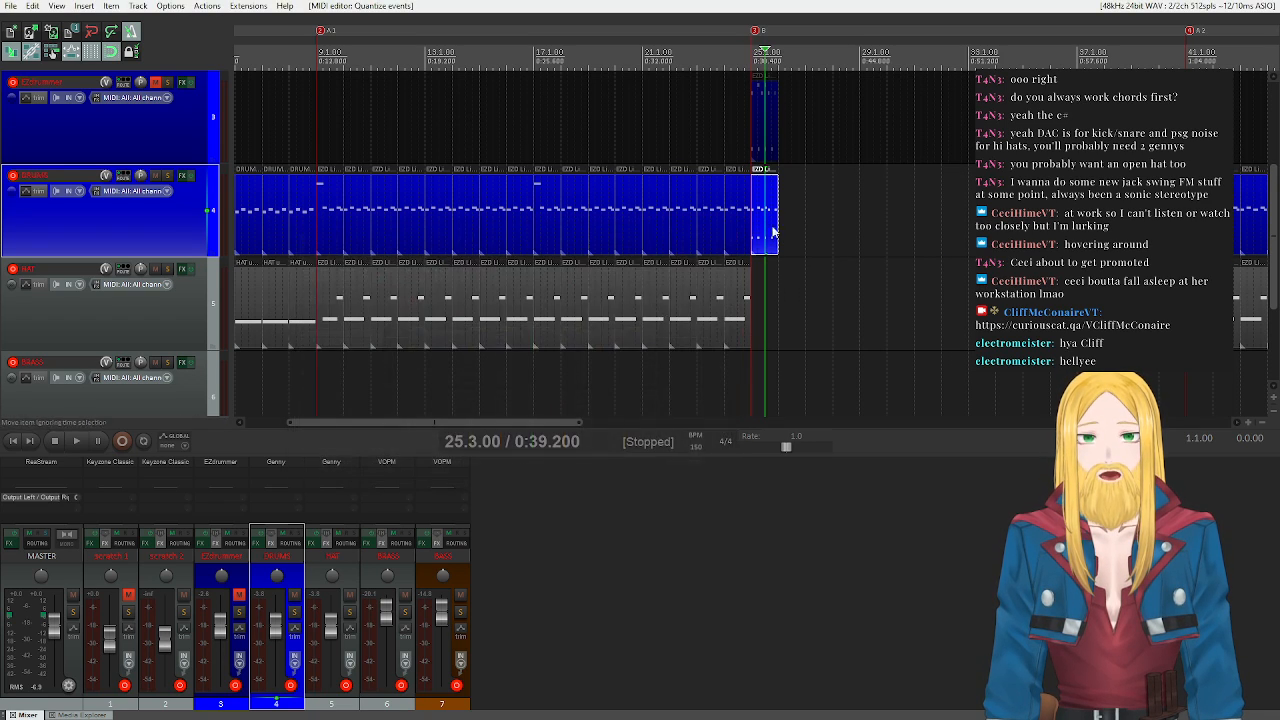
- Copy the measure 25 drum item to the HAT track and open the copy in the MIDI editor
{"action": "left_click_drag", "start_coordinate": [767, 218], "coordinate": [765, 310]}
{"action": "double_click", "coordinate": [764, 327]}
{"action": "scroll", "coordinate": [333, 366], "scroll_direction": "up", "scroll_amount": 3}
{"action": "scroll", "coordinate": [333, 366], "scroll_direction": "down", "scroll_amount": 5}
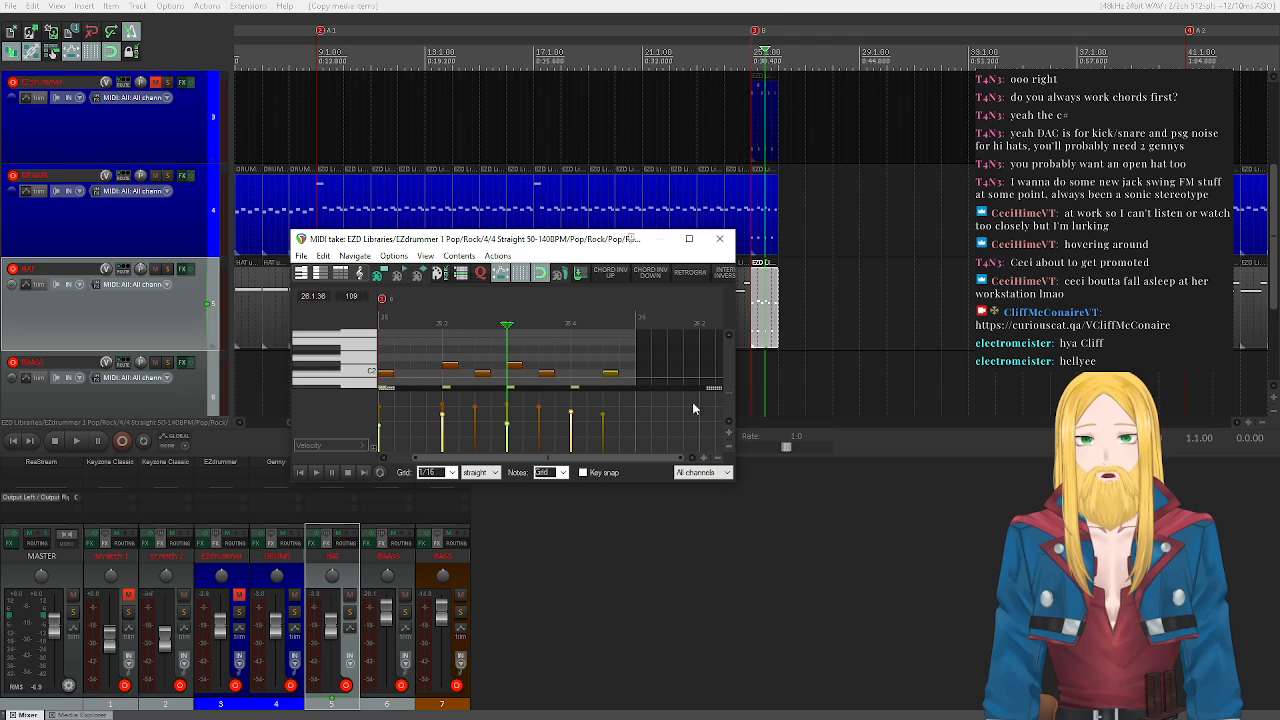
- Delete the kick and snare notes from the HAT item and lengthen its A#0 notes to sixteenths
{"action": "left_click", "coordinate": [362, 355]}
{"action": "key", "text": "Delete"}
{"action": "key", "text": "ctrl+z"}
{"action": "left_click", "coordinate": [339, 356]}
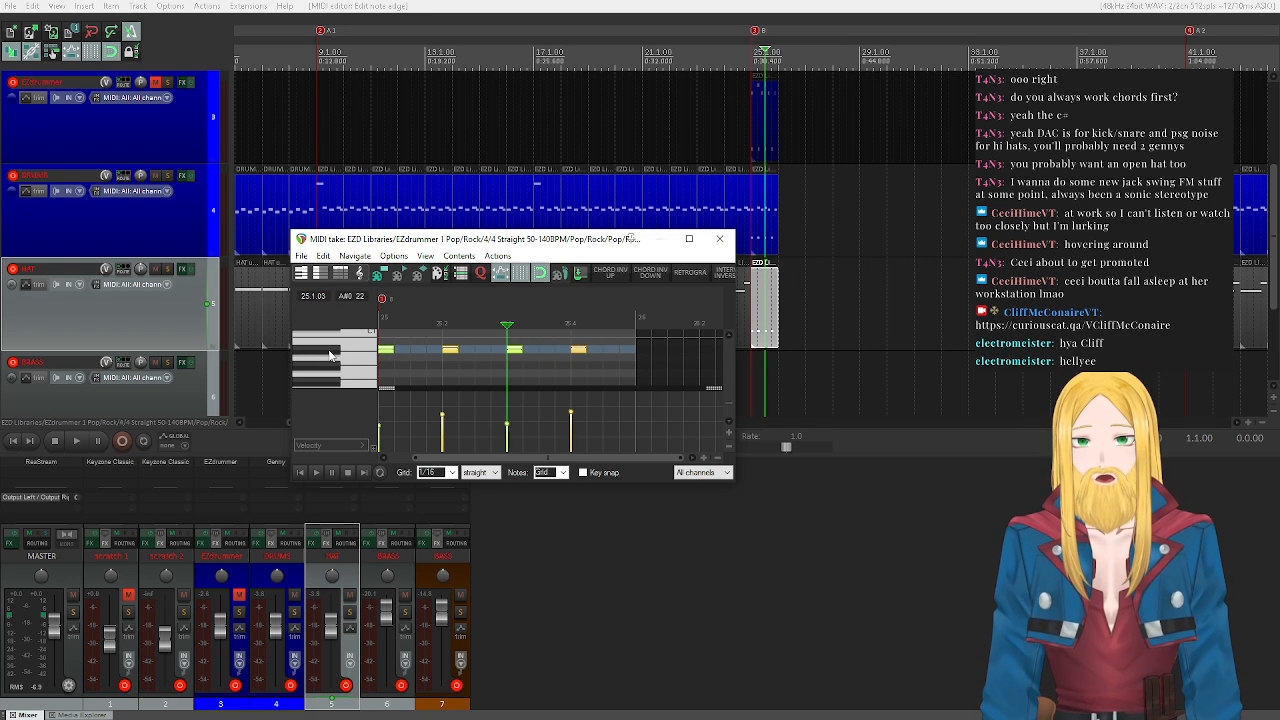
- Change the note value of all A#0 notes in the measure 25 HAT item to F#2, close the MIDI editor and audition it
{"action": "scroll", "coordinate": [330, 355], "scroll_direction": "up", "scroll_amount": 1}
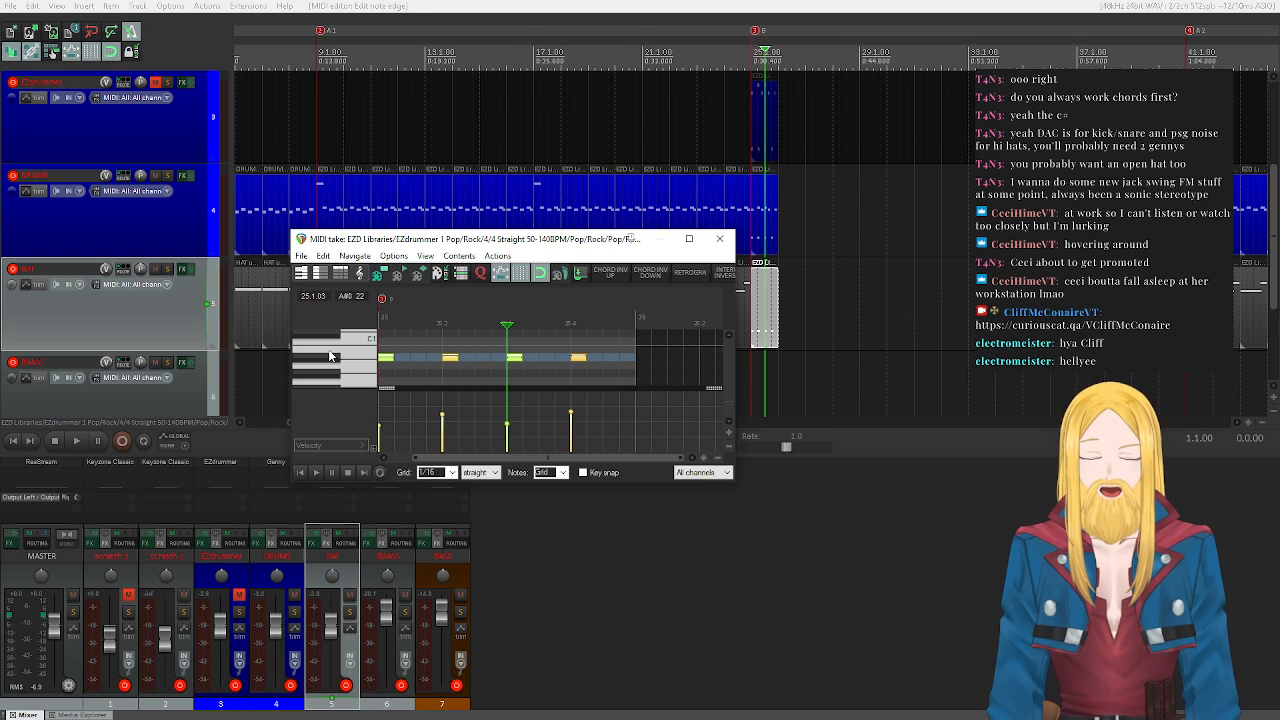
{"action": "right_click", "coordinate": [386, 360]}
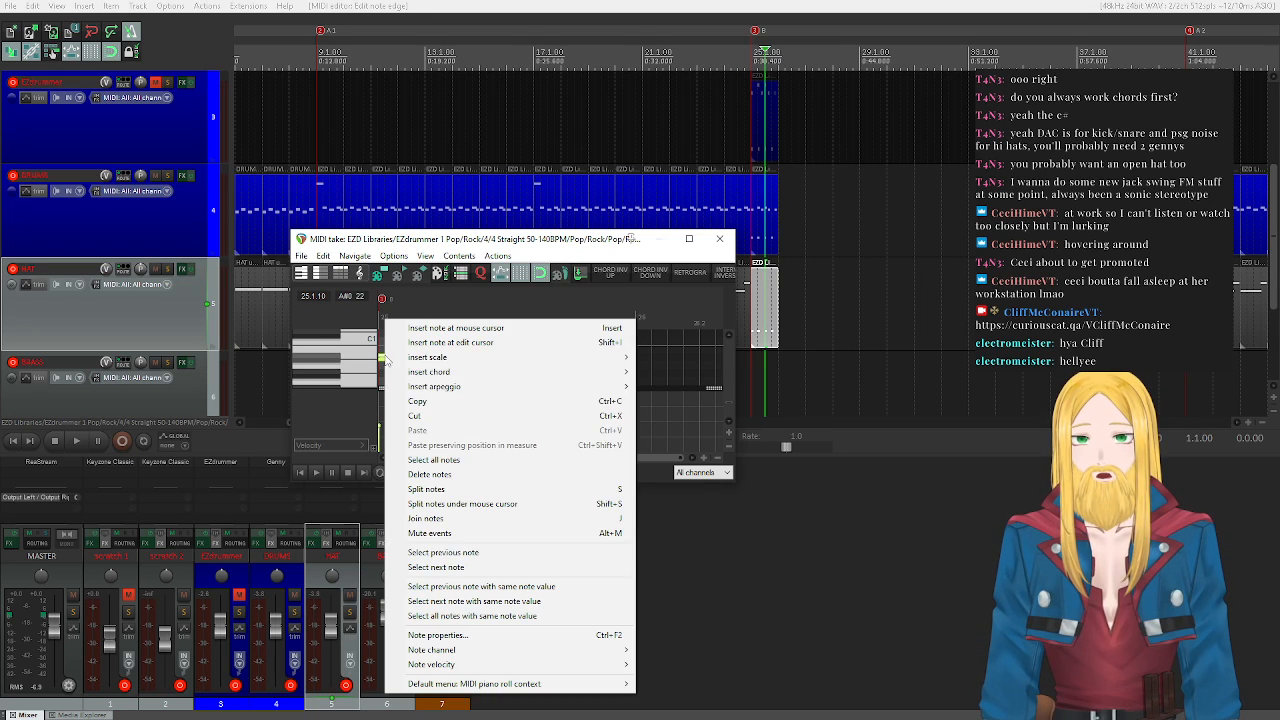
{"action": "left_click", "coordinate": [460, 636]}
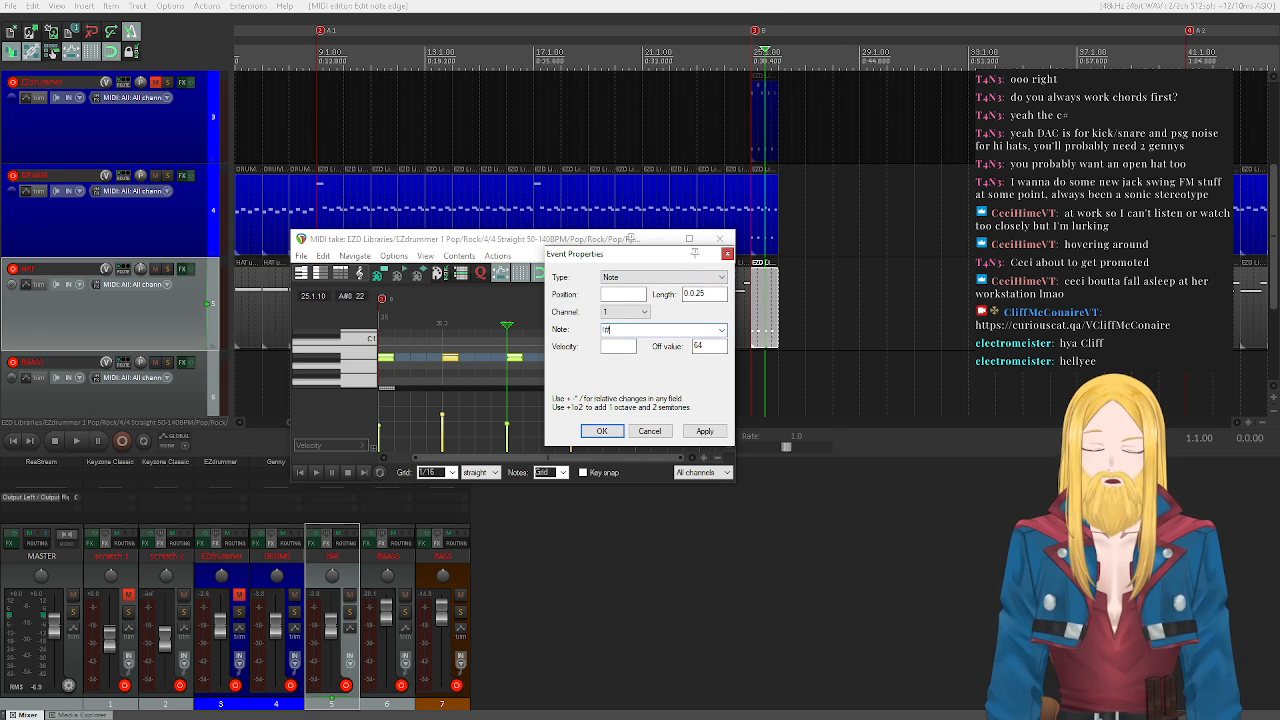
{"action": "type", "text": "f#"}
{"action": "key", "text": "Return"}
{"action": "scroll", "coordinate": [360, 360], "scroll_direction": "up", "scroll_amount": 3}
{"action": "scroll", "coordinate": [360, 360], "scroll_direction": "down", "scroll_amount": 2}
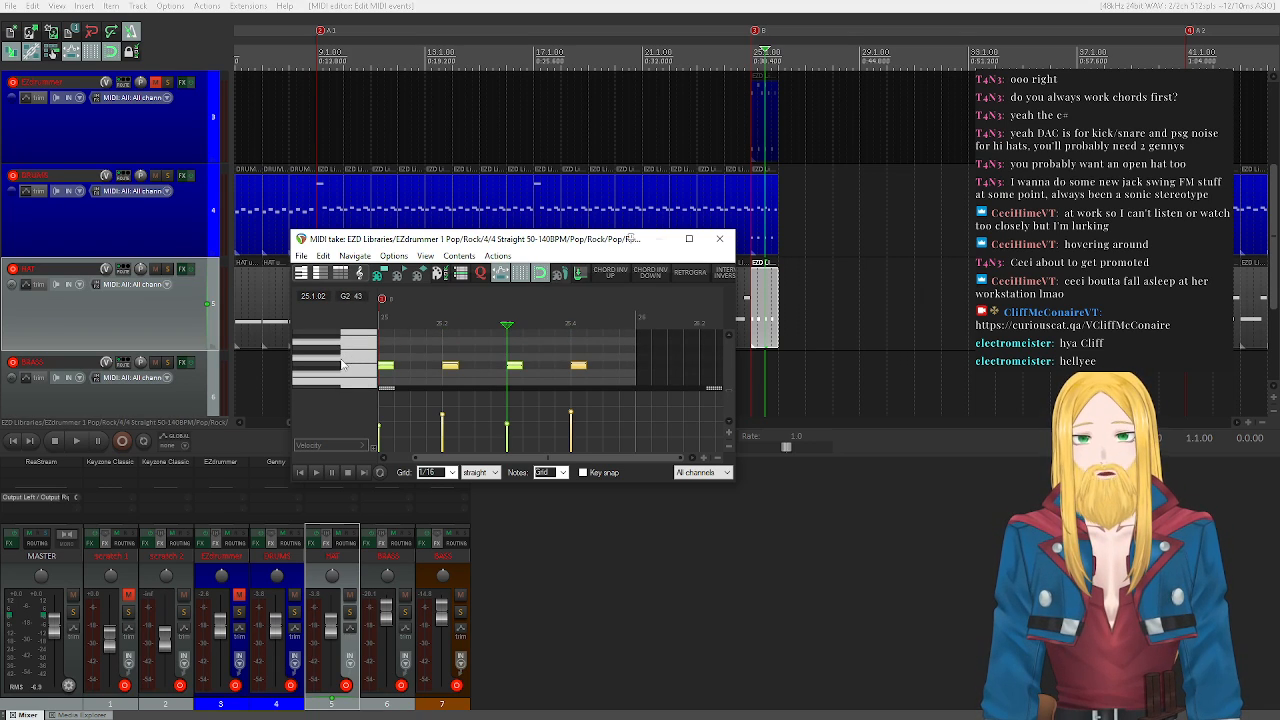
{"action": "left_click", "coordinate": [720, 240]}
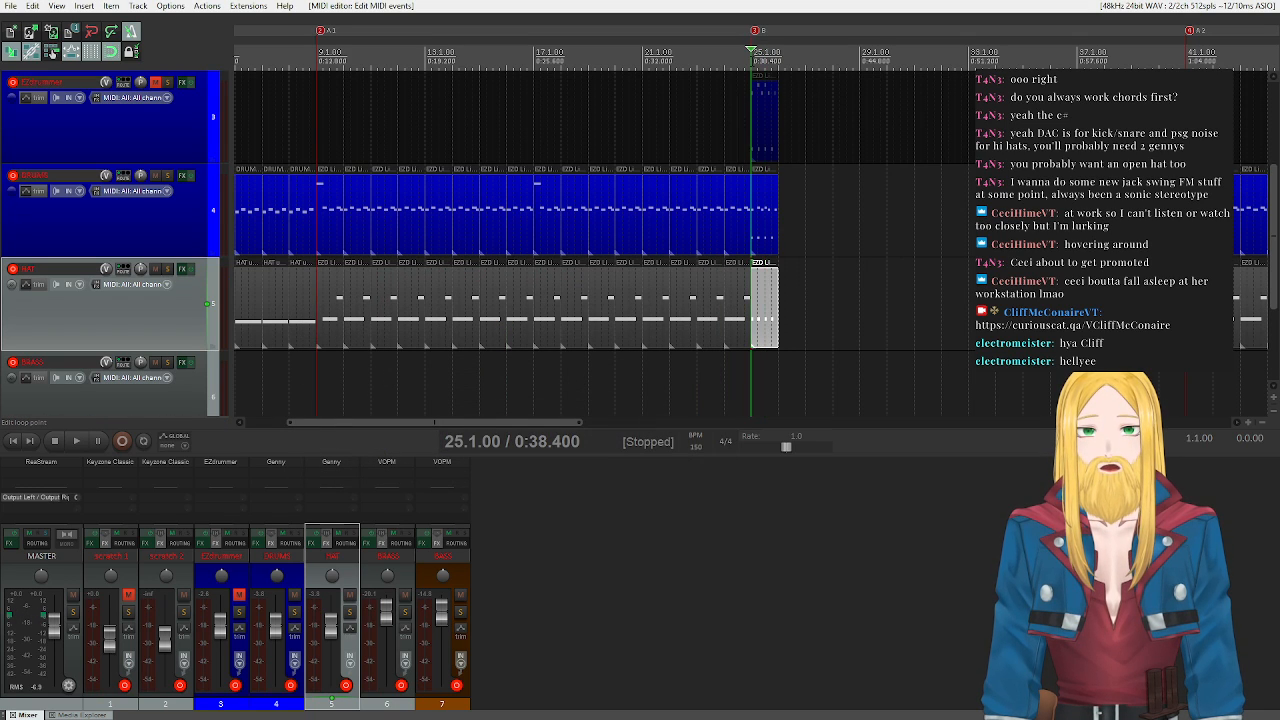
{"action": "key", "text": "space"}
{"action": "key", "text": "space"}
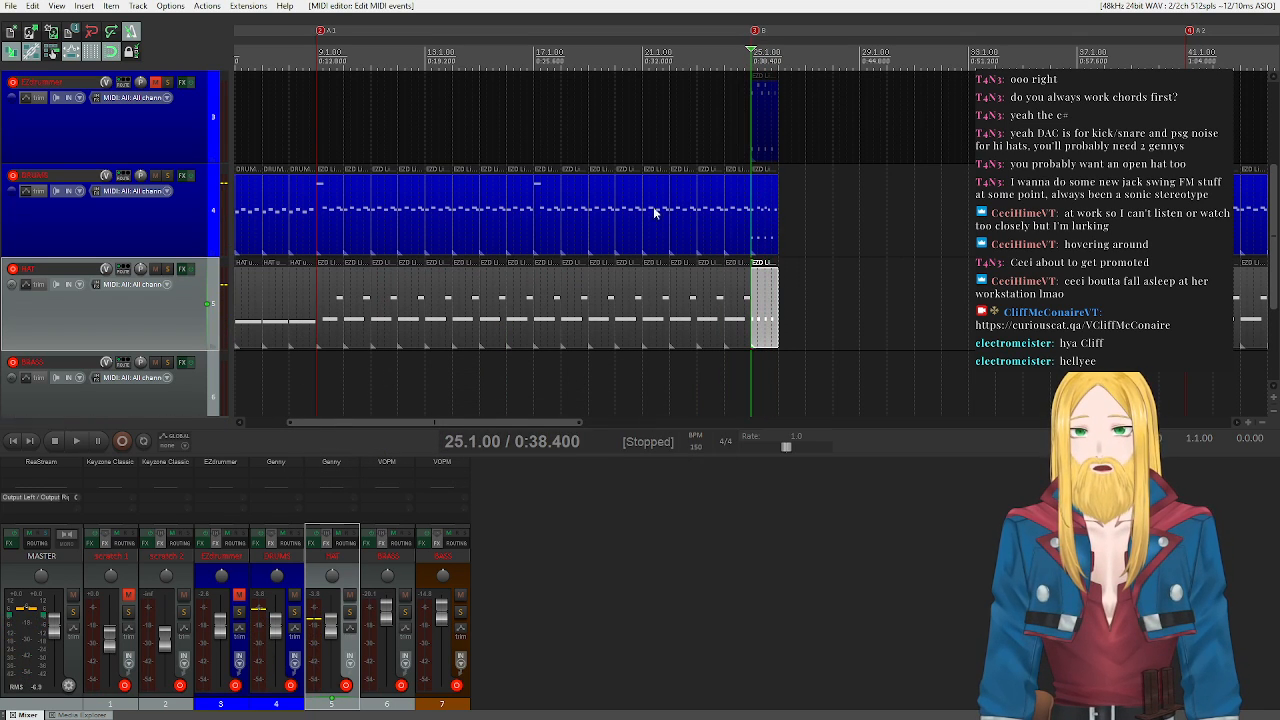
- Delete the A#0 hi-hat notes from the measure 25 DRUMS item, close its editor and play back the measure
{"action": "double_click", "coordinate": [757, 222]}
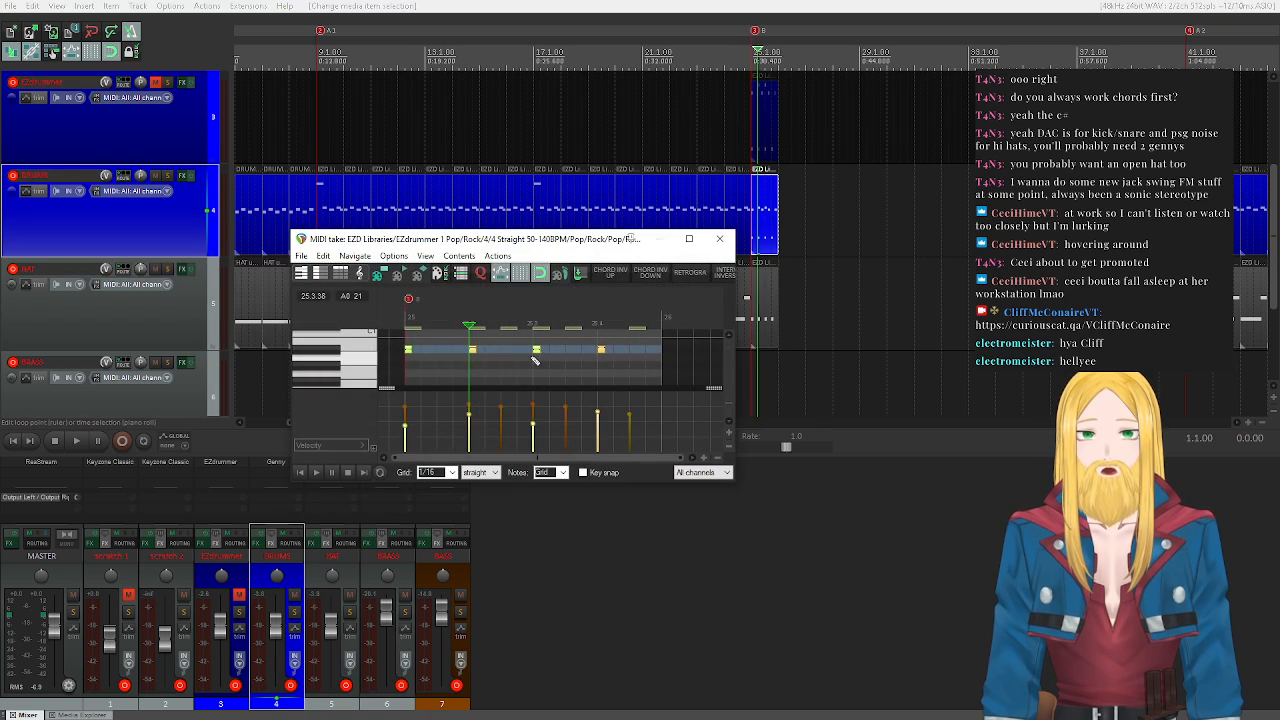
{"action": "left_click", "coordinate": [363, 363]}
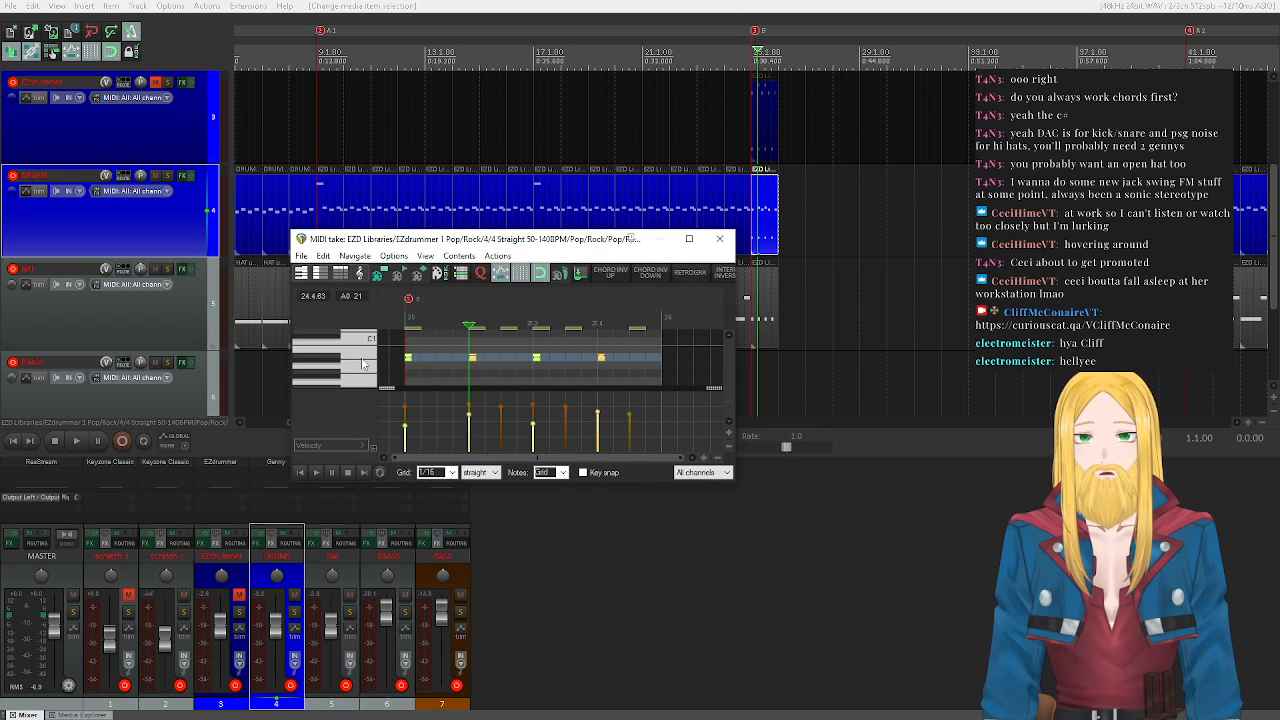
{"action": "key", "text": "Delete"}
{"action": "scroll", "coordinate": [363, 363], "scroll_direction": "up", "scroll_amount": 3}
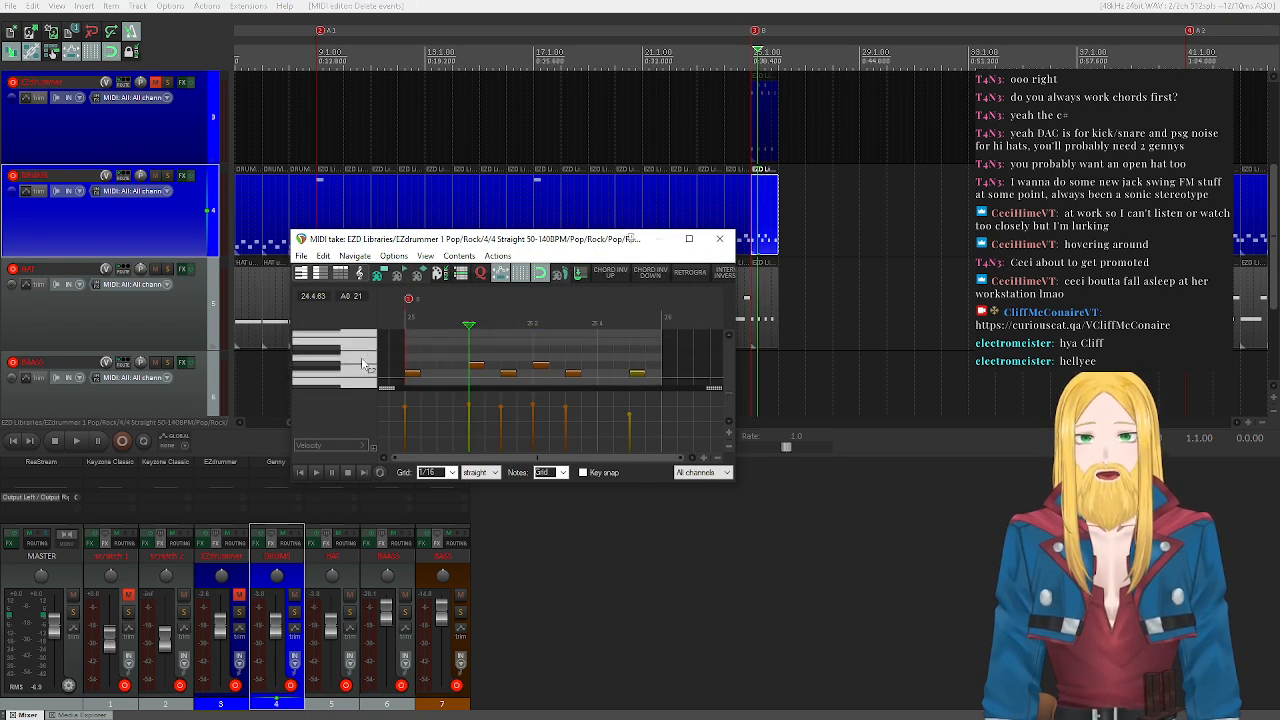
{"action": "left_click", "coordinate": [720, 239]}
{"action": "left_click", "coordinate": [751, 390]}
{"action": "key", "text": "space"}
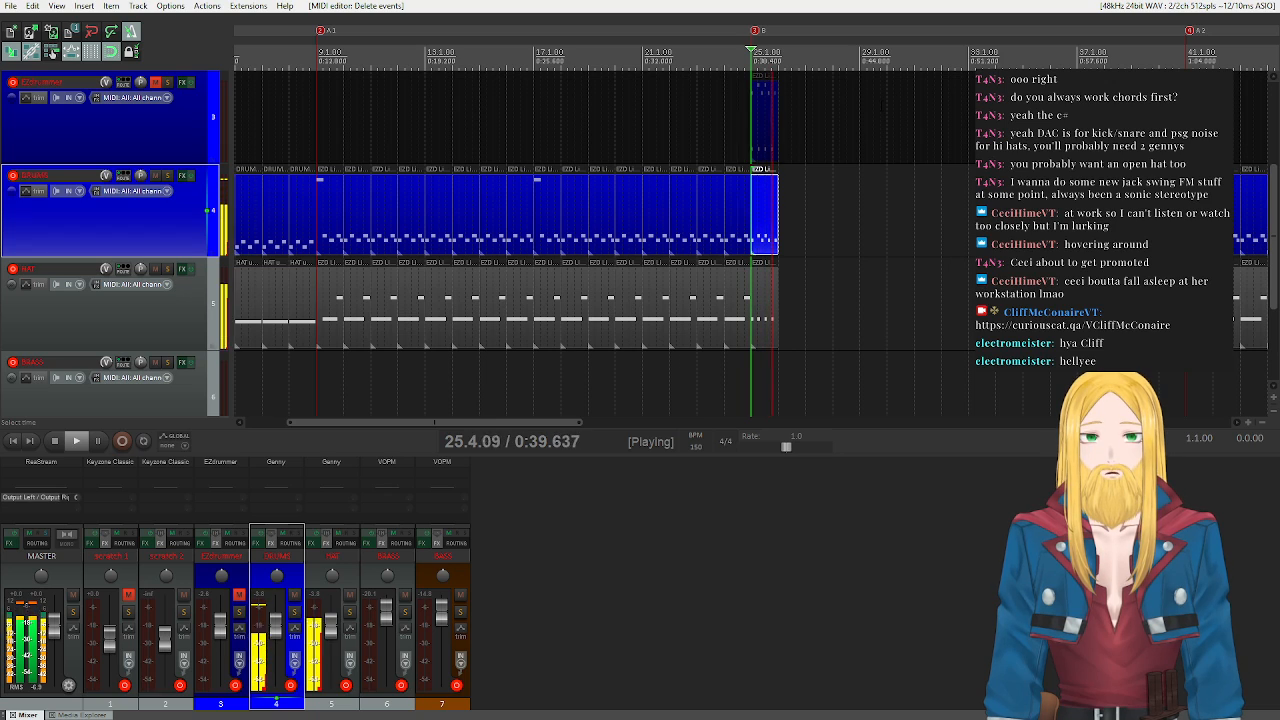
{"action": "key", "text": "space"}
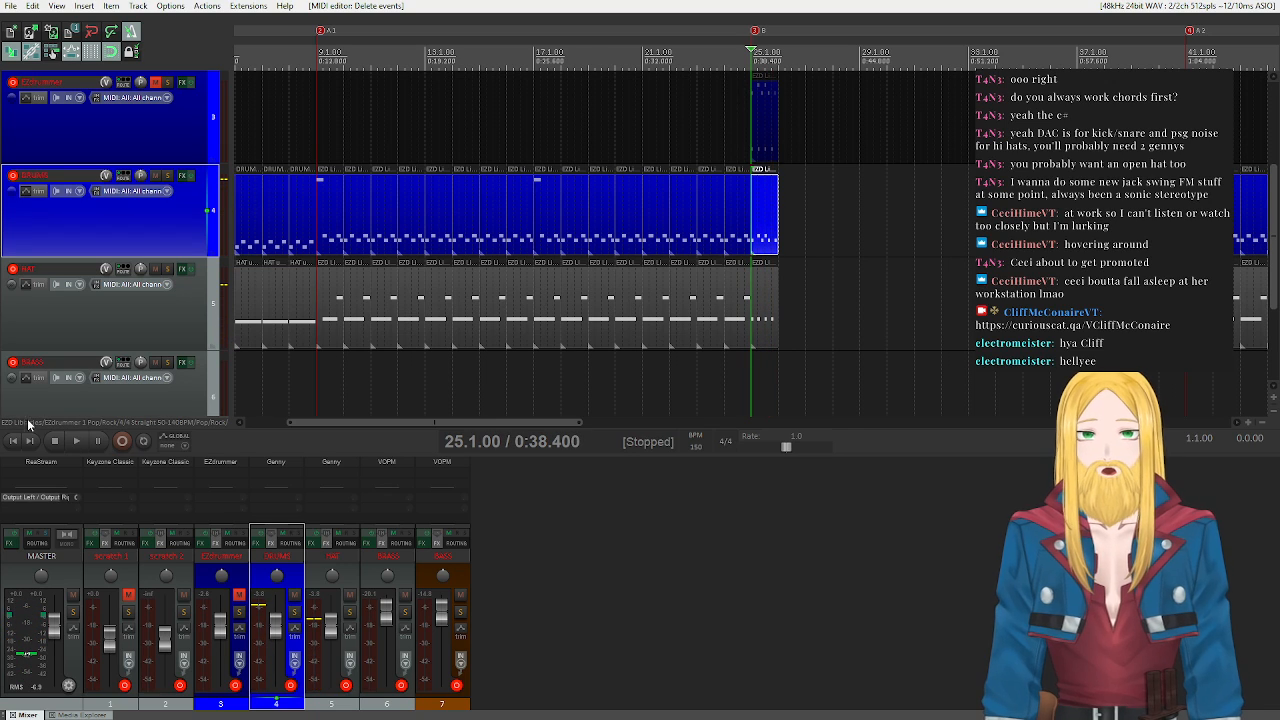
- Open the measure 25 HAT item and shift all four F#2 notes an eighth note later, onto the off-beats
{"action": "double_click", "coordinate": [757, 320]}
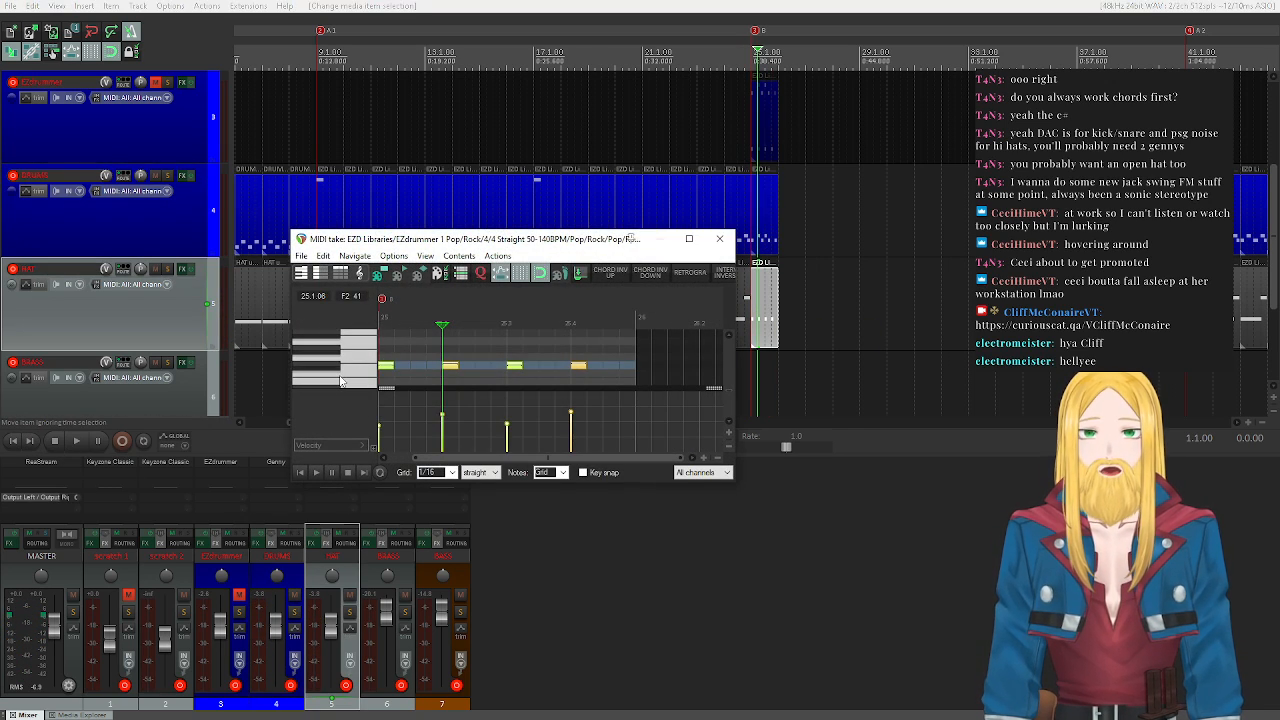
{"action": "left_click_drag", "start_coordinate": [387, 365], "coordinate": [419, 365]}
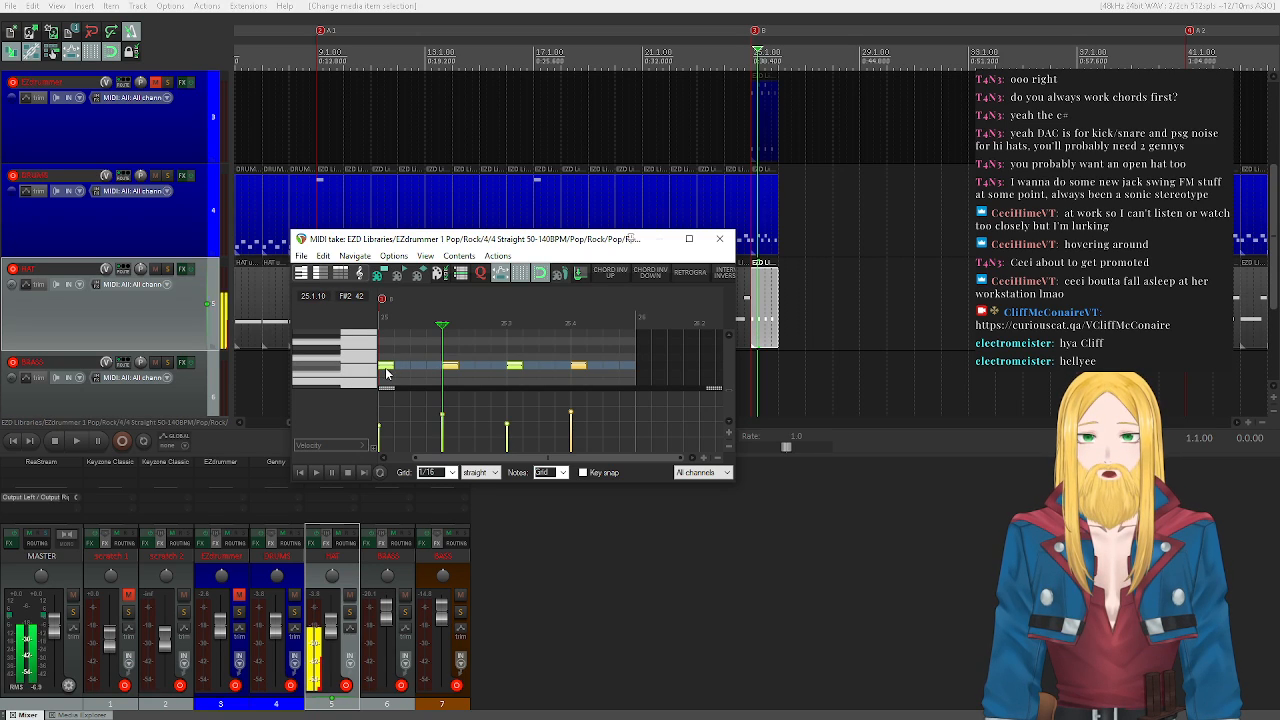
{"action": "left_click", "coordinate": [300, 473]}
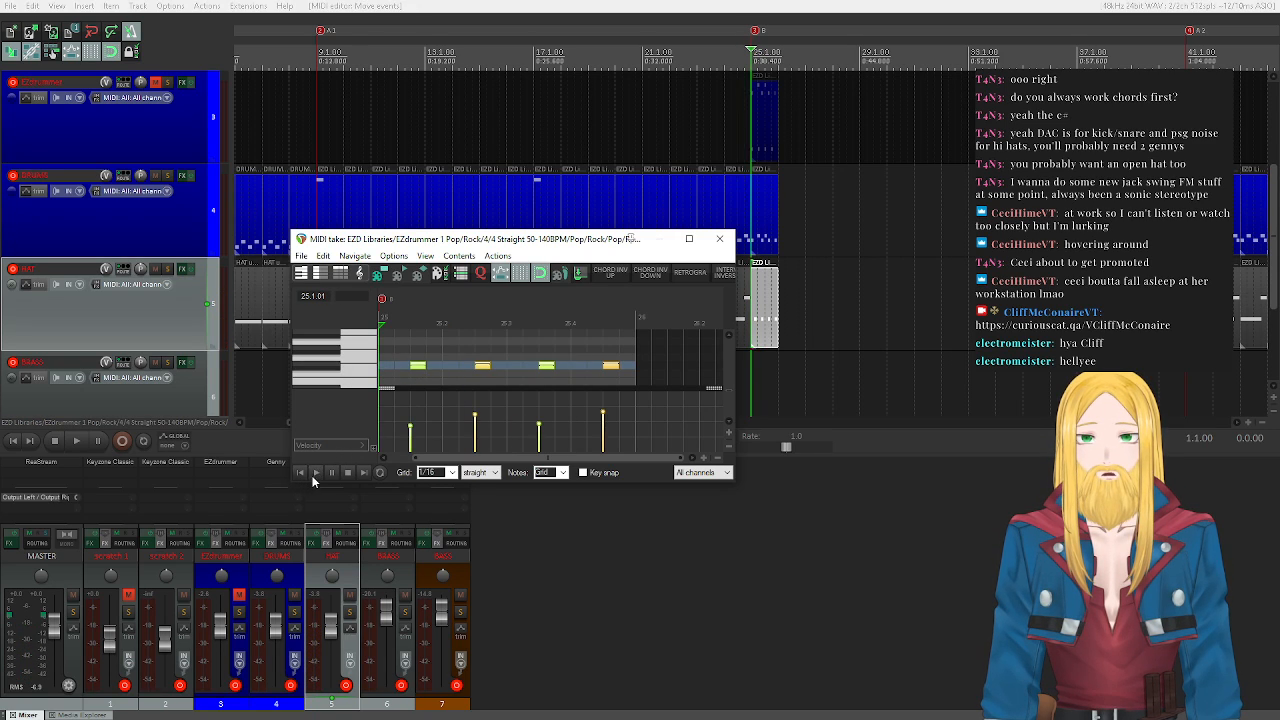
- Play measure 25 repeatedly from its start to judge the off-beat hi-hats against the kick and snare
{"action": "left_click", "coordinate": [313, 473]}
{"action": "left_click", "coordinate": [351, 472]}
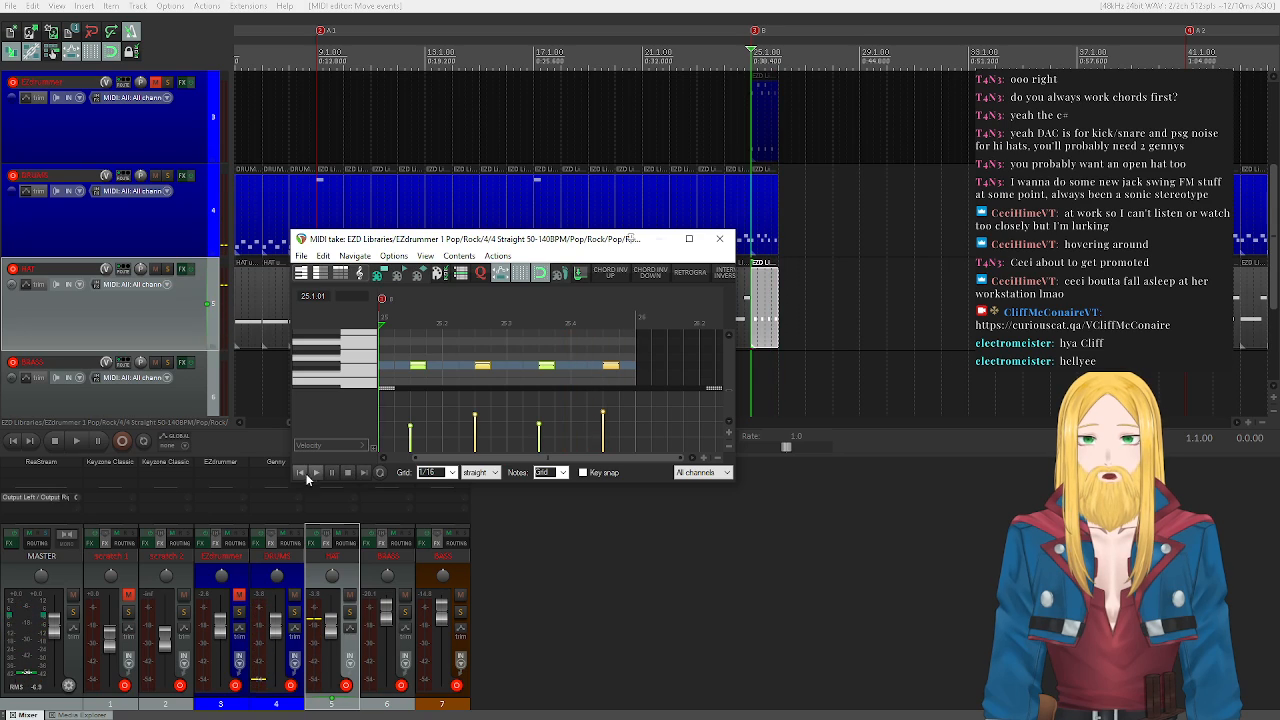
{"action": "left_click", "coordinate": [315, 474]}
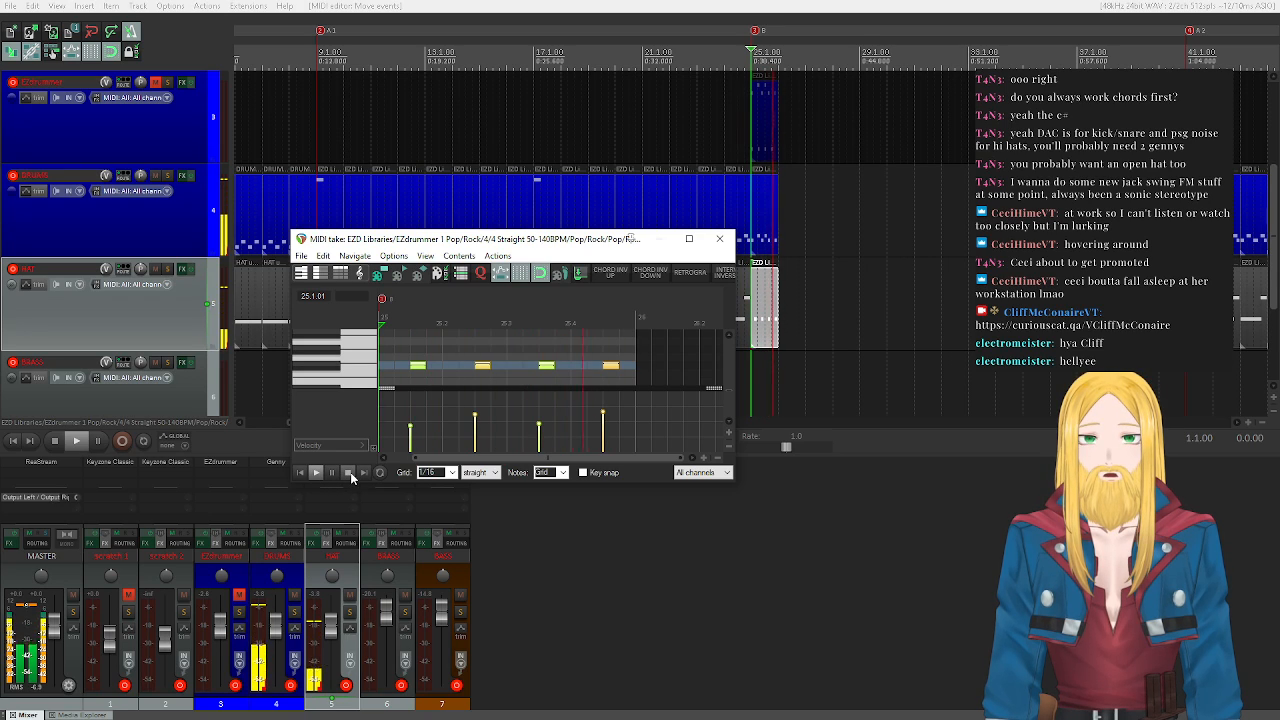
{"action": "left_click", "coordinate": [350, 472]}
{"action": "left_click", "coordinate": [315, 473]}
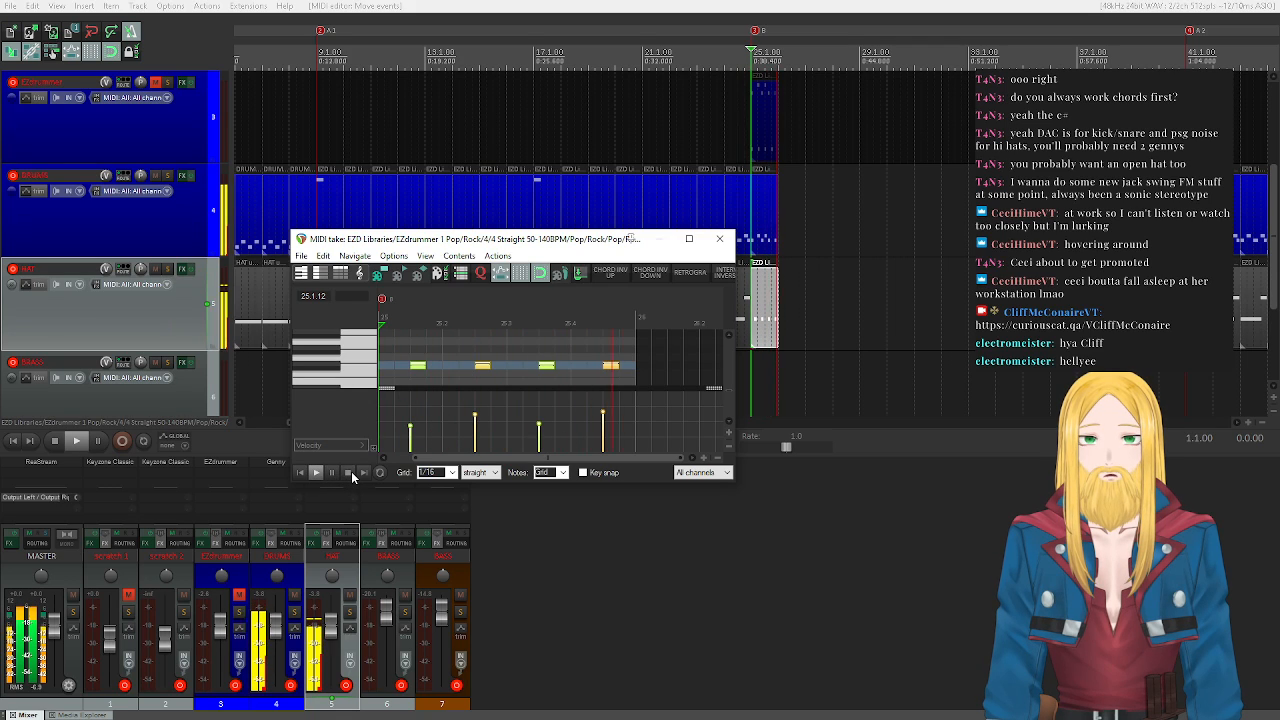
{"action": "left_click", "coordinate": [351, 471]}
{"action": "left_click", "coordinate": [317, 472]}
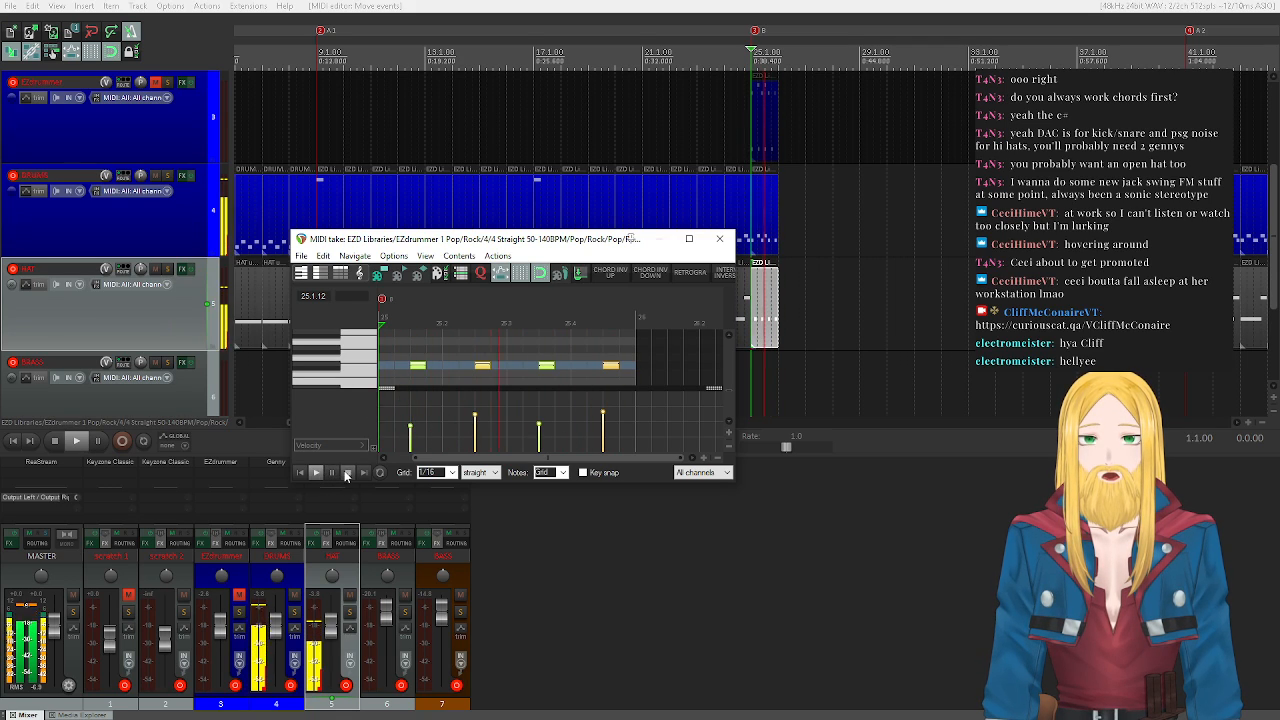
{"action": "left_click", "coordinate": [345, 474]}
{"action": "left_click", "coordinate": [315, 474]}
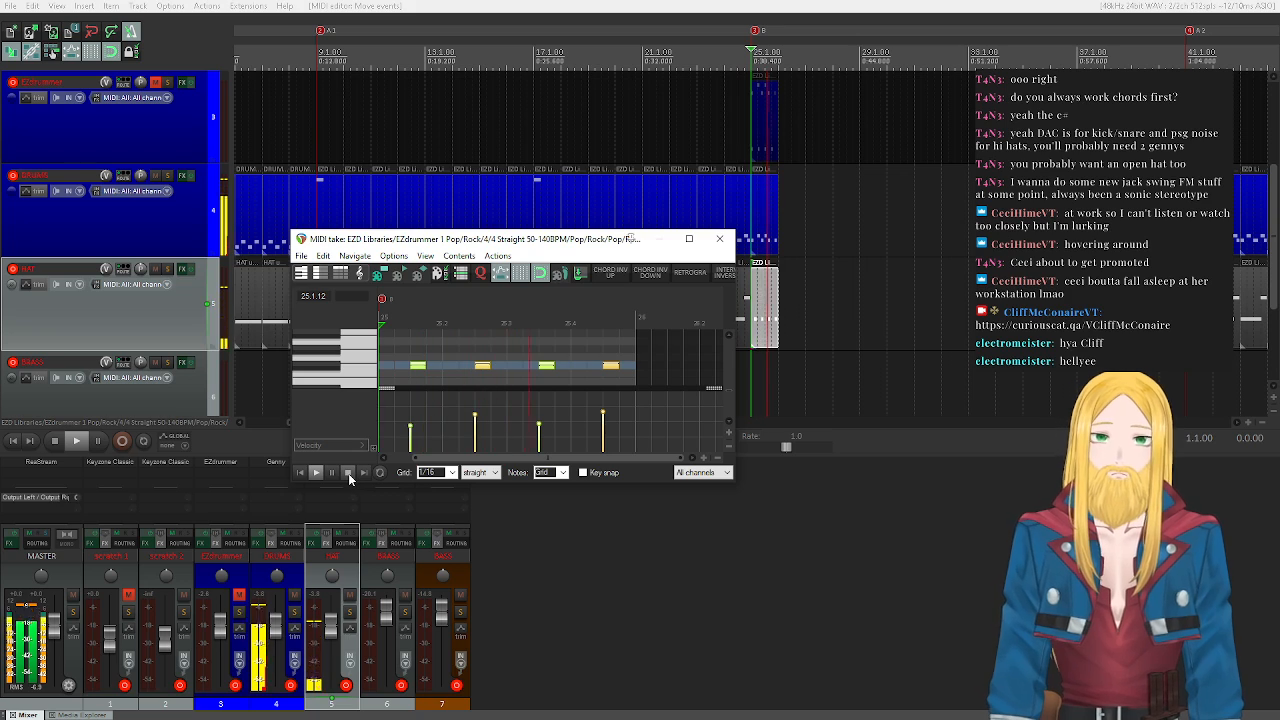
{"action": "left_click", "coordinate": [348, 473]}
{"action": "left_click", "coordinate": [315, 473]}
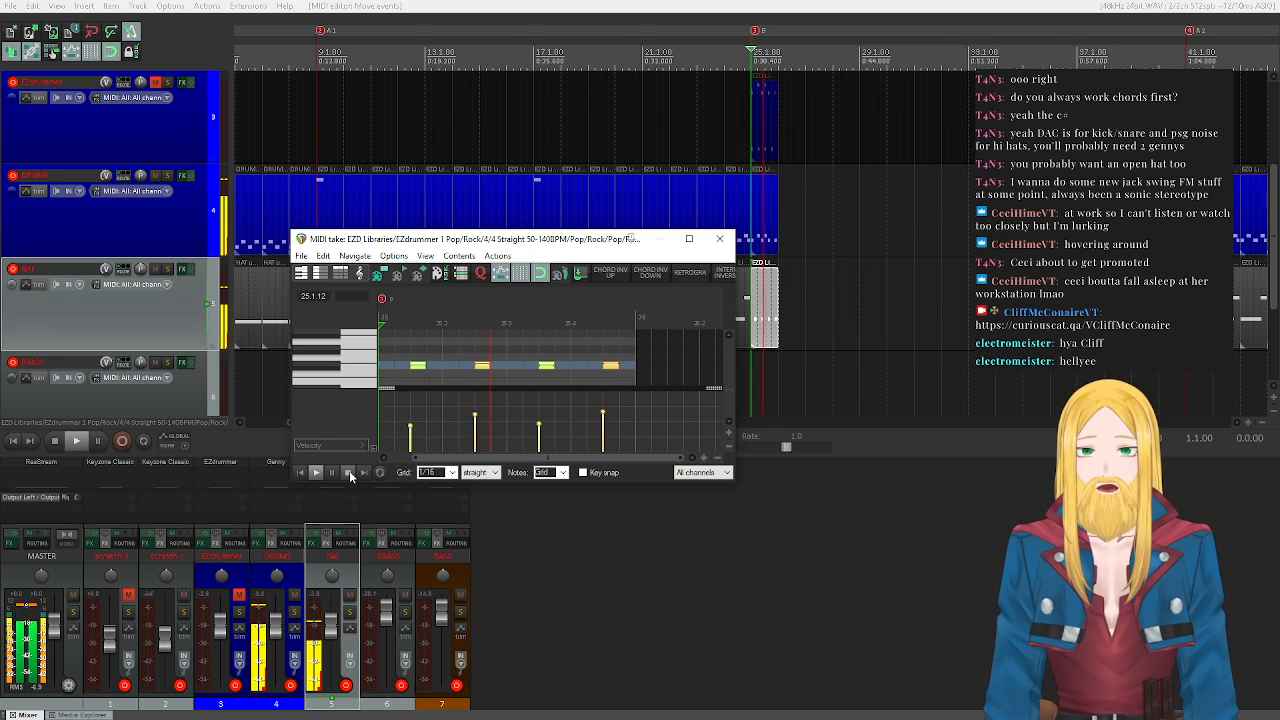
{"action": "left_click", "coordinate": [349, 472]}
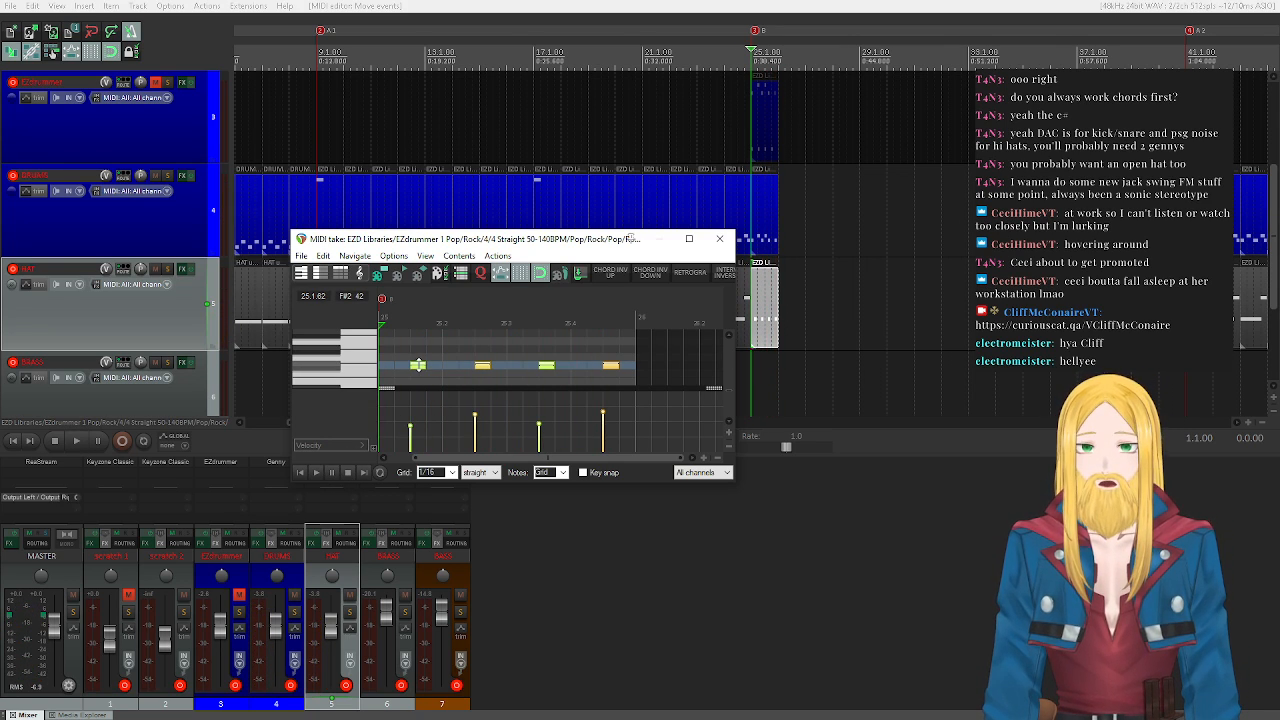
- Try shifting the four hi-hat notes a sixteenth earlier and audition the measure
{"action": "left_click_drag", "start_coordinate": [420, 369], "coordinate": [404, 369]}
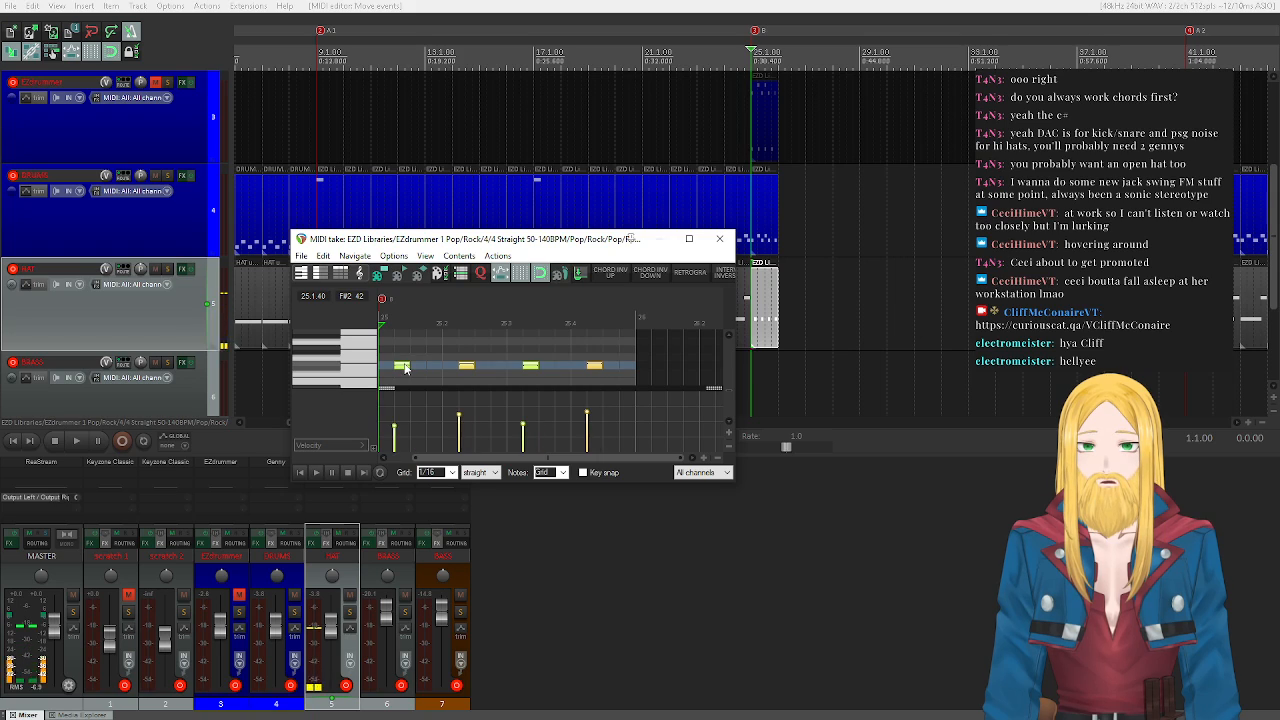
{"action": "left_click", "coordinate": [315, 473]}
{"action": "left_click", "coordinate": [349, 472]}
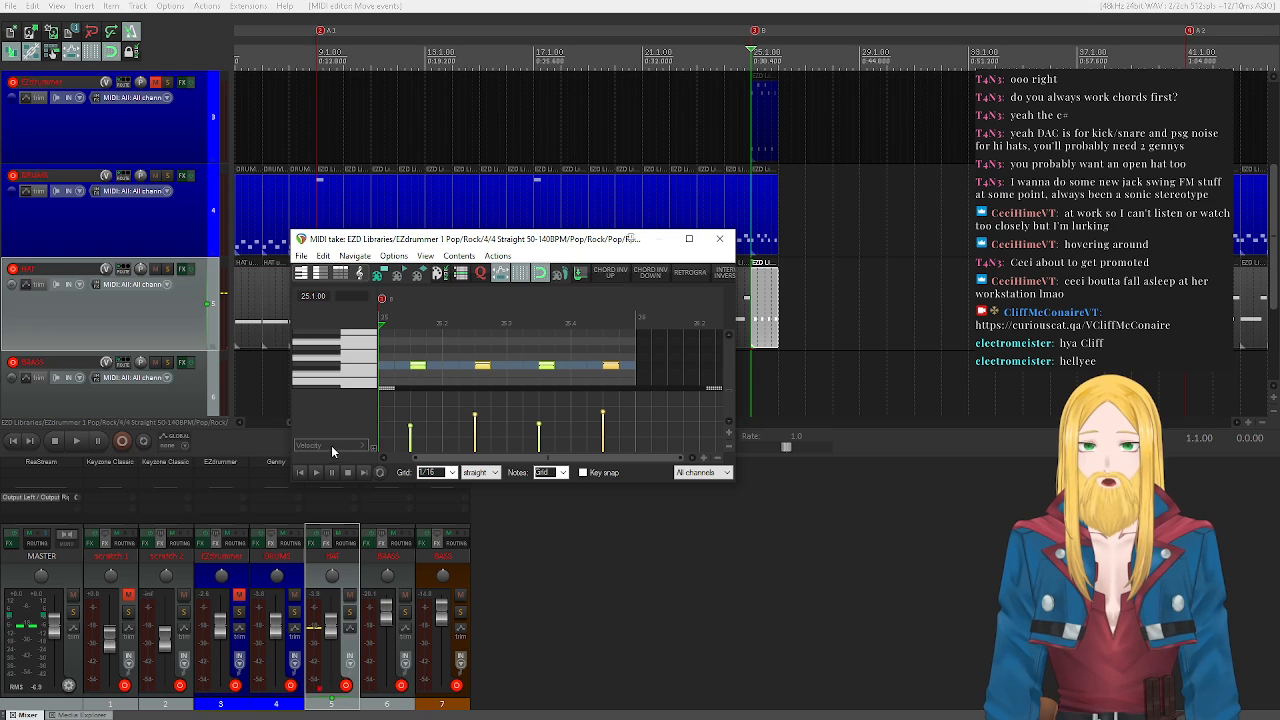
{"action": "left_click", "coordinate": [316, 472]}
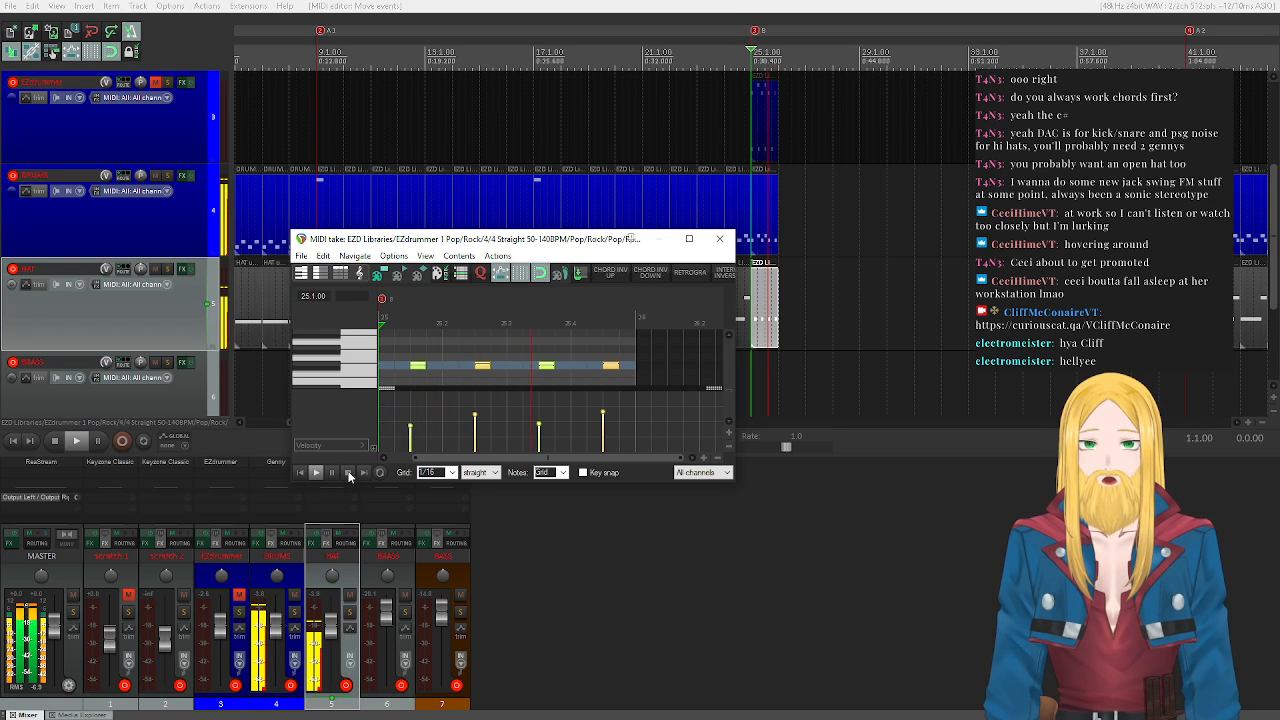
- Delete the last three F#2 notes of the HAT item, keeping only the first off-beat note, and audition the measure
{"action": "left_click_drag", "start_coordinate": [456, 348], "coordinate": [633, 375]}
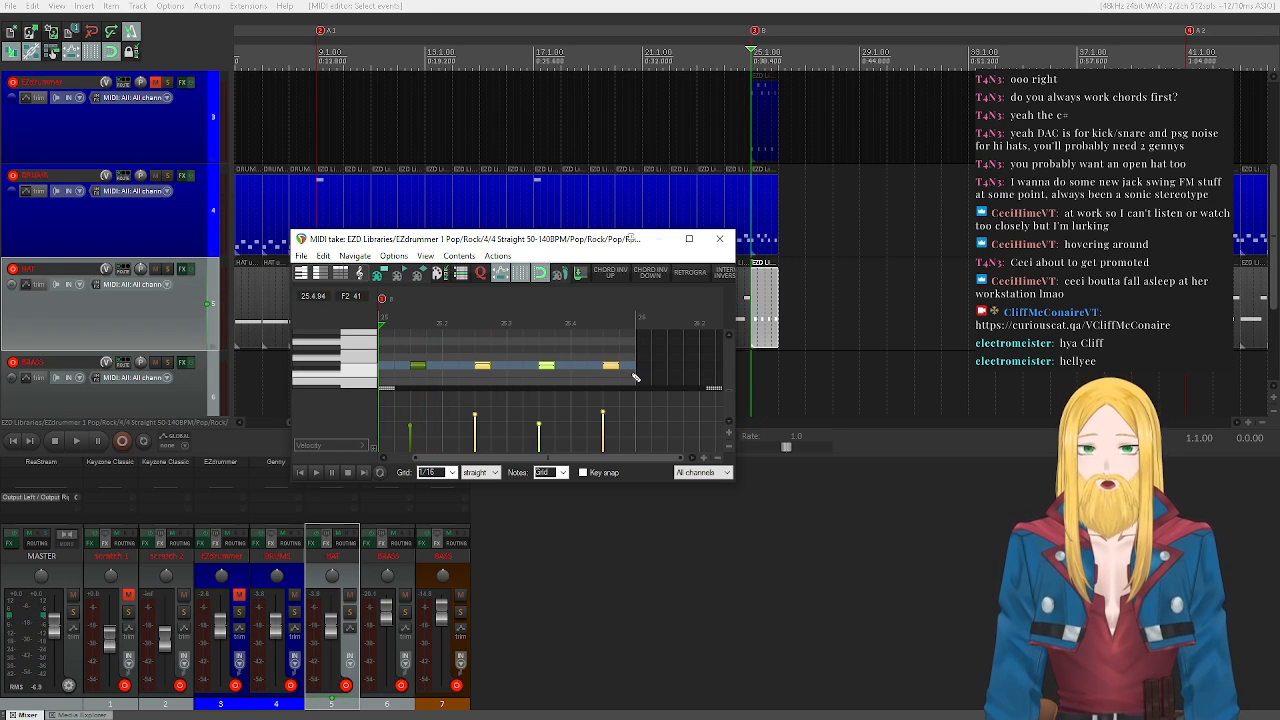
{"action": "key", "text": "Delete"}
{"action": "left_click", "coordinate": [316, 472]}
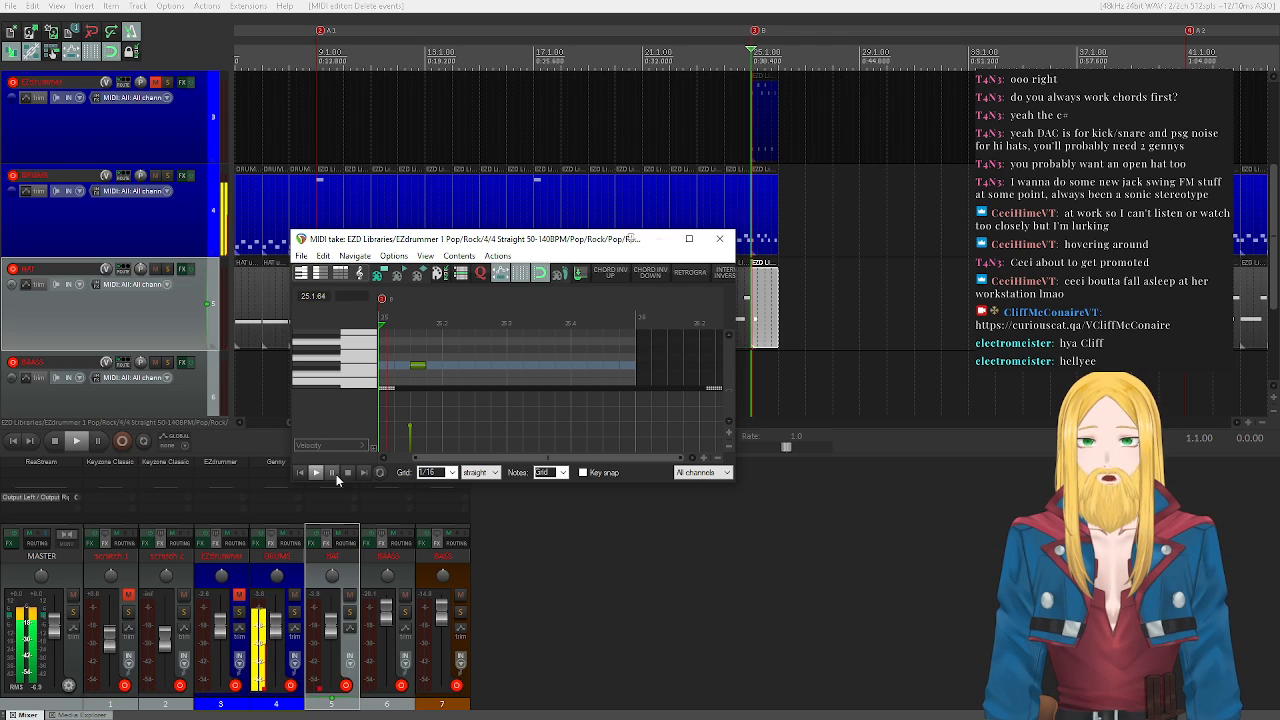
{"action": "left_click", "coordinate": [348, 472]}
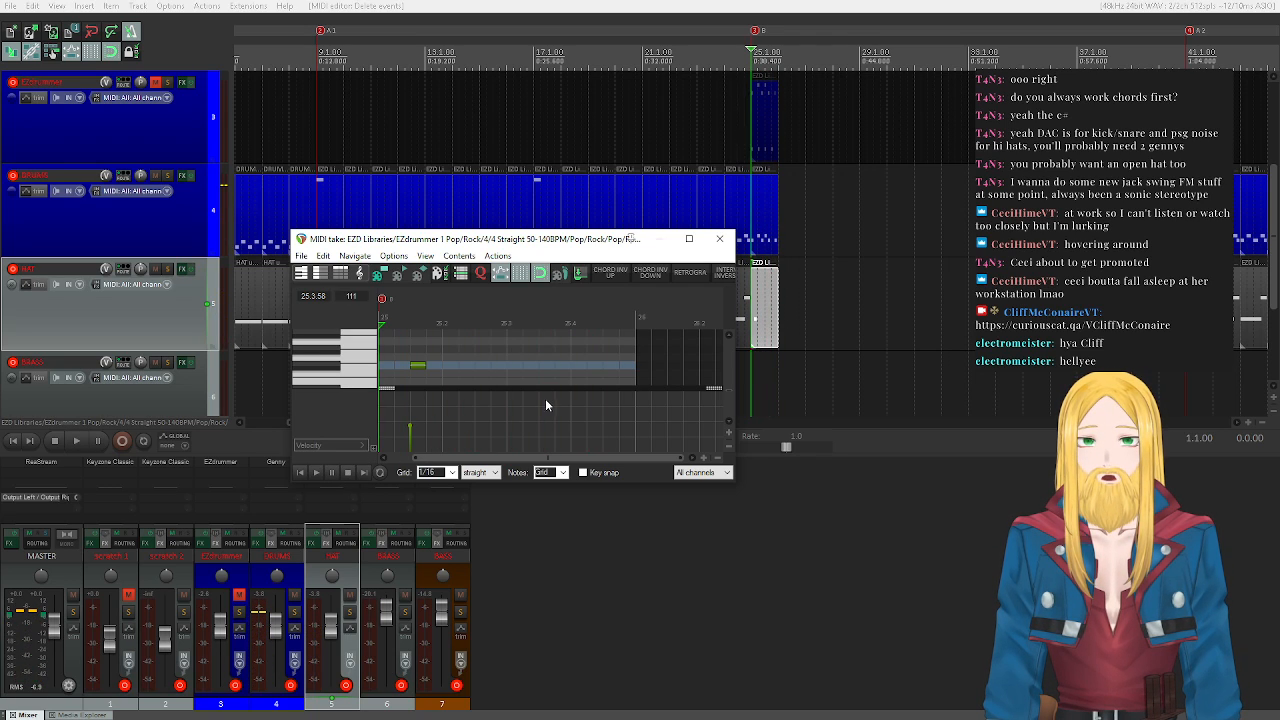
- Insert a sixteenth F#2 note on beat 4 of measure 25, audition the pattern and close the MIDI editor
{"action": "left_click", "coordinate": [577, 367]}
{"action": "left_click", "coordinate": [316, 472]}
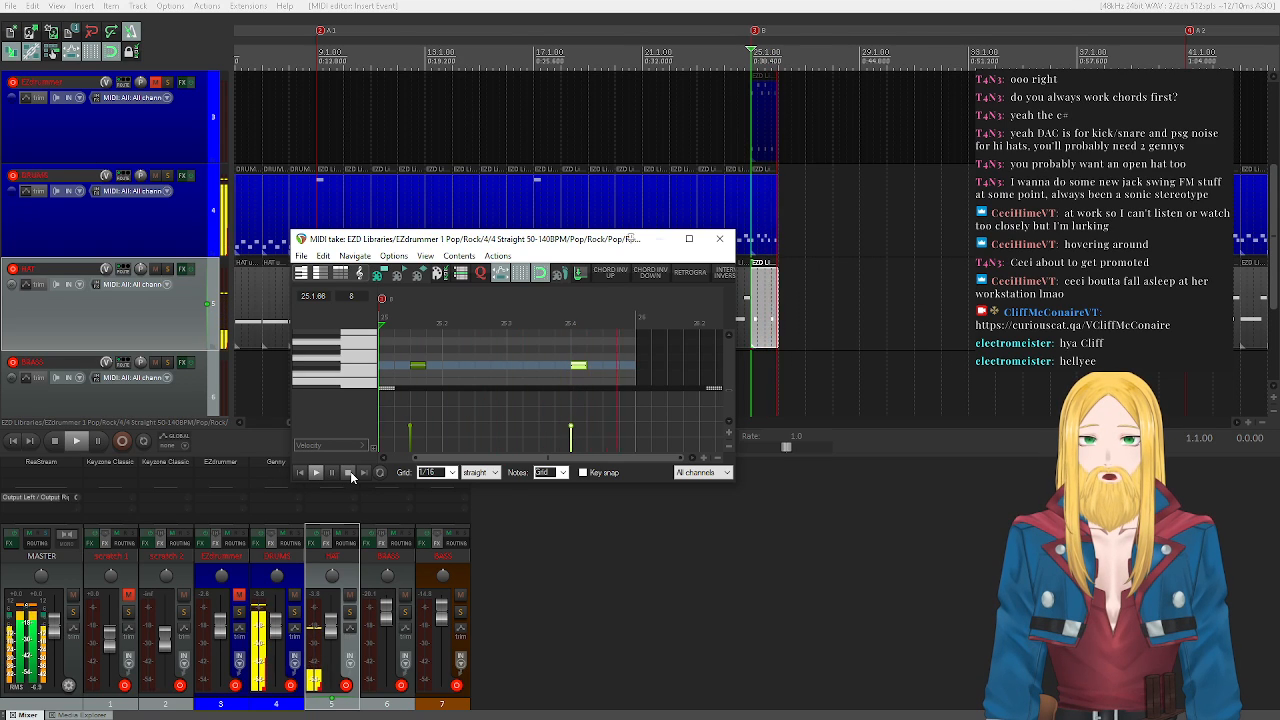
{"action": "left_click", "coordinate": [348, 472]}
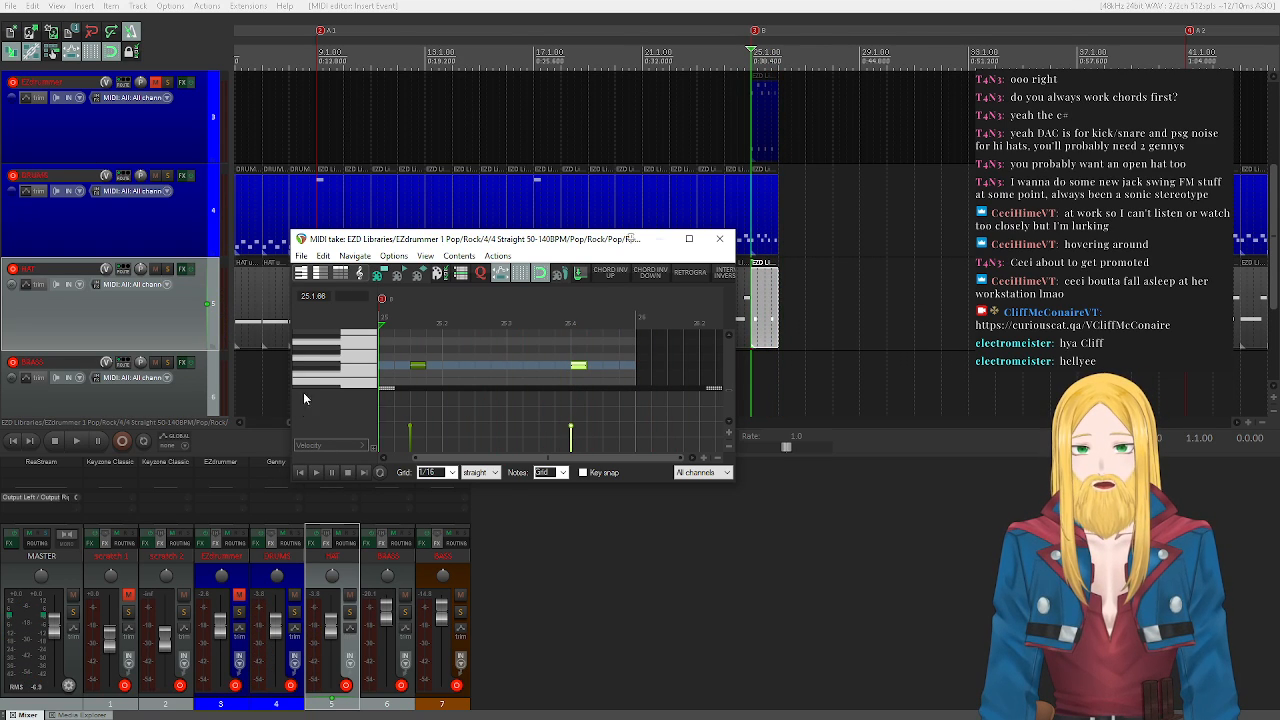
{"action": "left_click", "coordinate": [315, 472]}
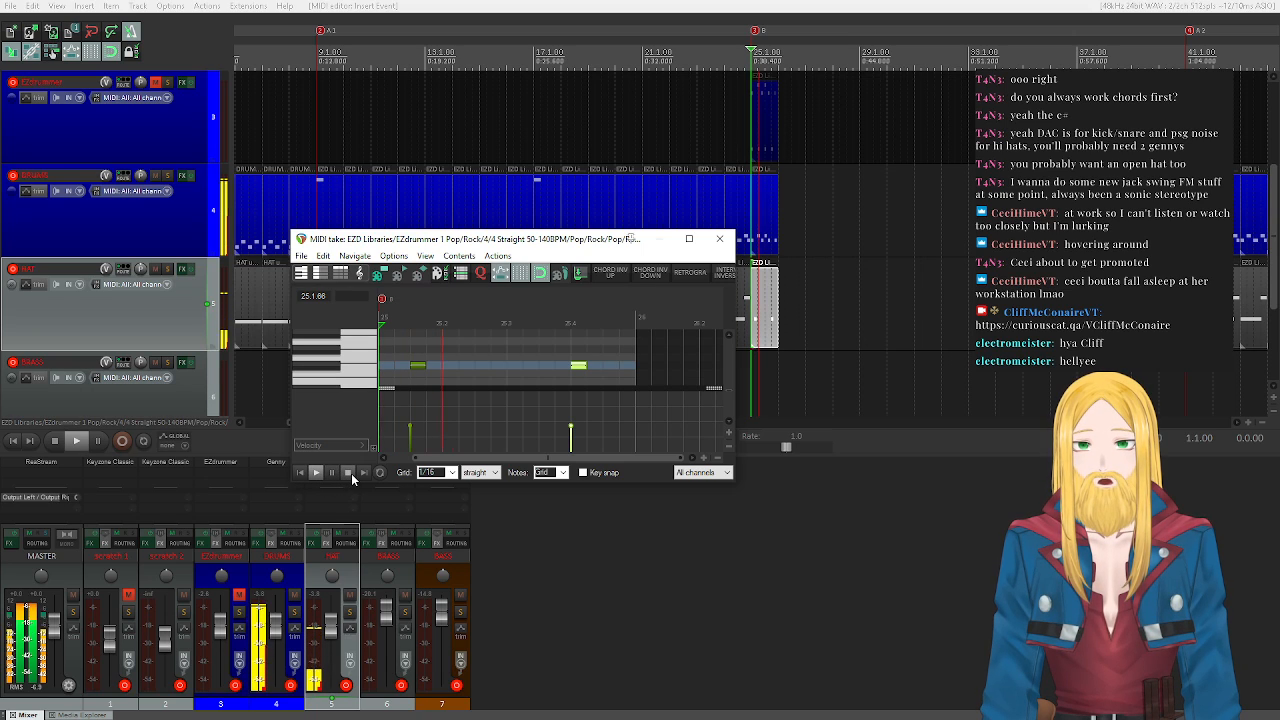
{"action": "left_click", "coordinate": [351, 473]}
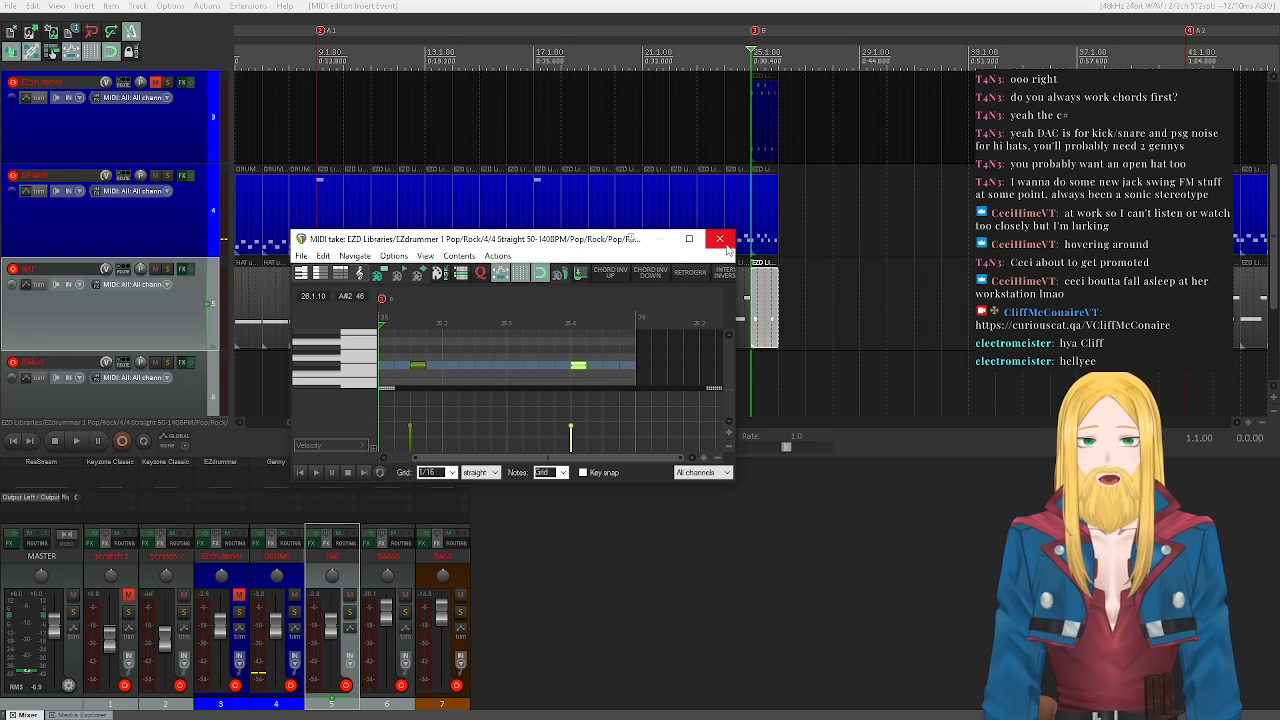
{"action": "left_click", "coordinate": [719, 238]}
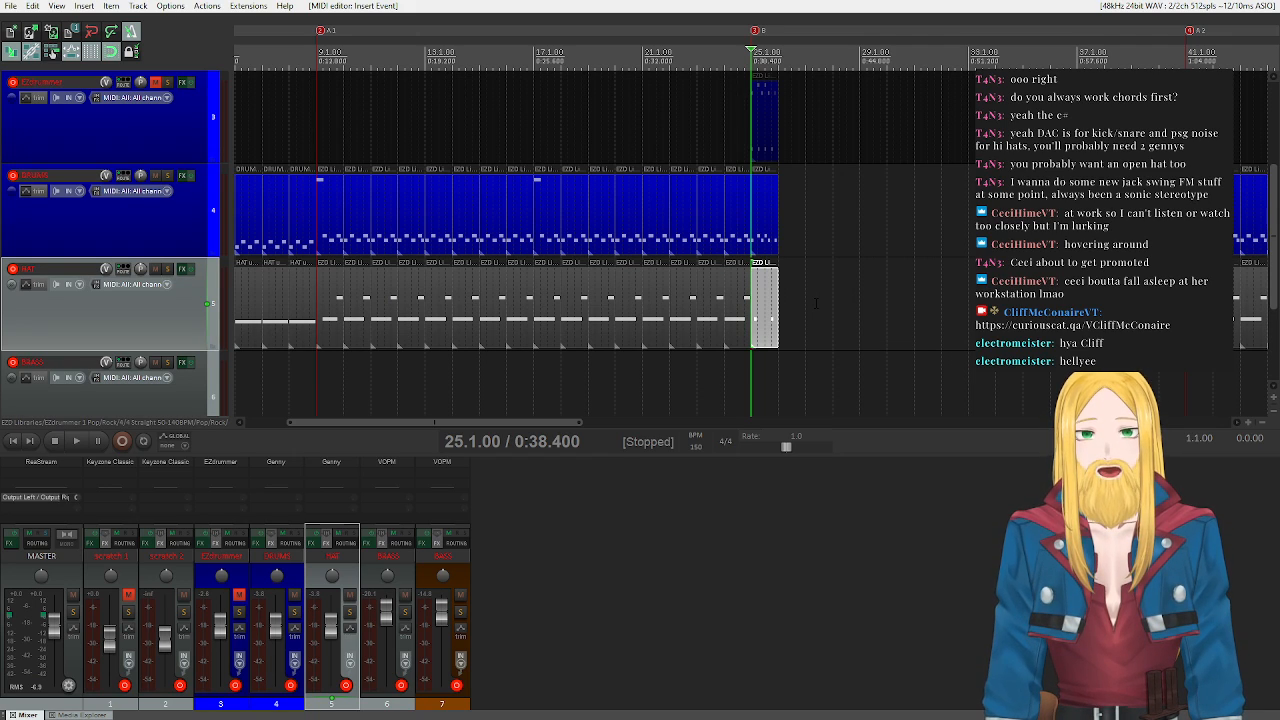
- Duplicate the measure 25 DRUMS and HAT items repeatedly to fill section B up to the A2 marker at measure 41
{"action": "left_click_drag", "start_coordinate": [810, 347], "coordinate": [820, 232]}
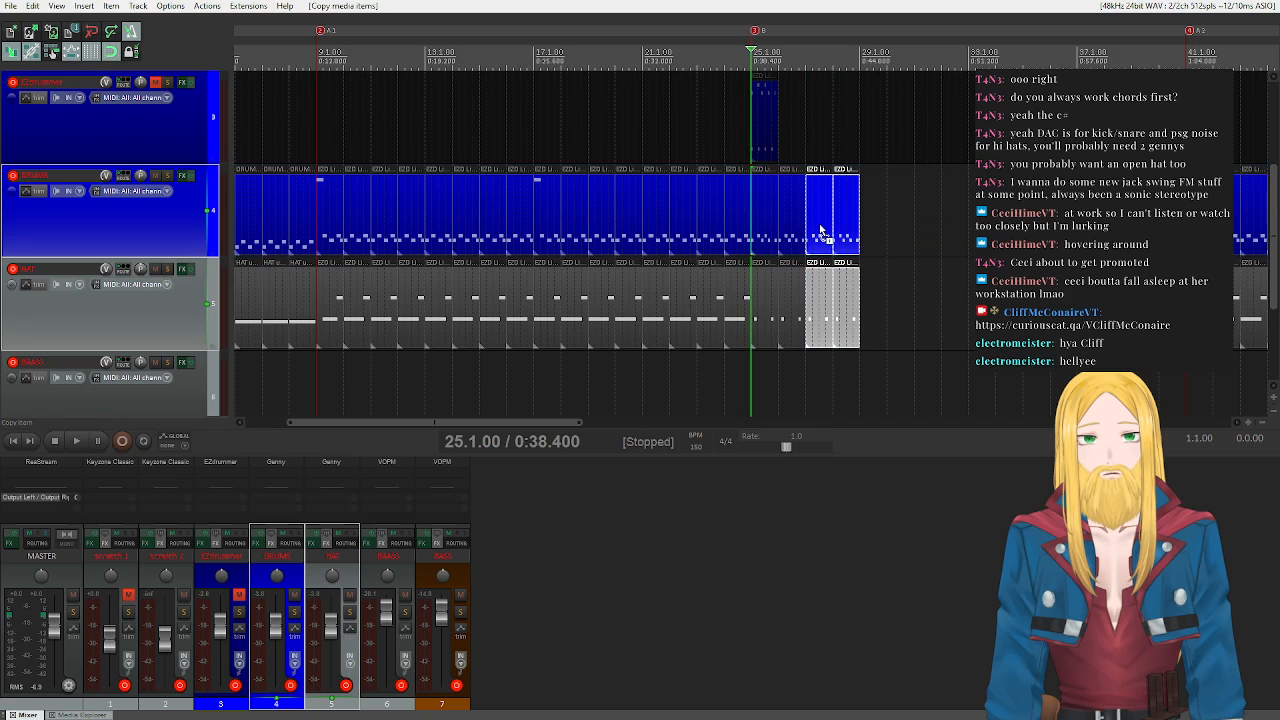
{"action": "left_click_drag", "start_coordinate": [928, 402], "coordinate": [900, 231]}
{"action": "left_click_drag", "start_coordinate": [1007, 393], "coordinate": [985, 222]}
{"action": "scroll", "coordinate": [985, 222], "scroll_direction": "down", "scroll_amount": 4}
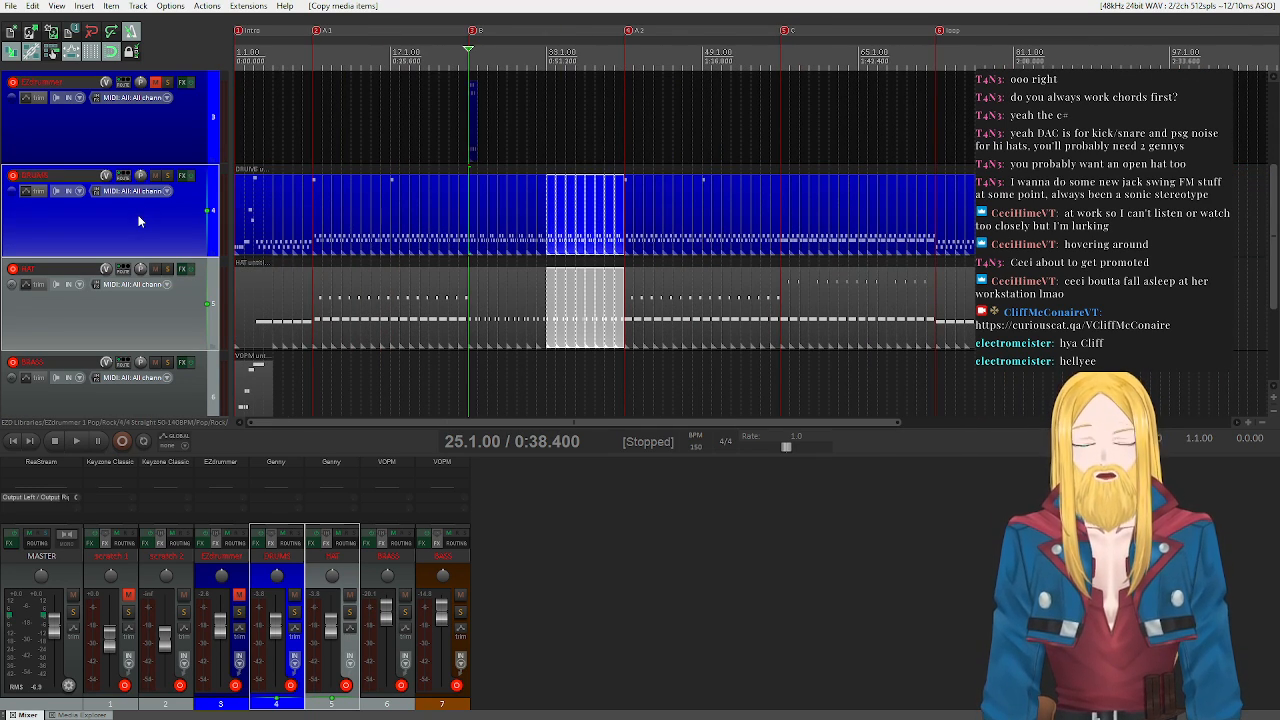
{"action": "scroll", "coordinate": [138, 231], "scroll_direction": "up", "scroll_amount": 3}
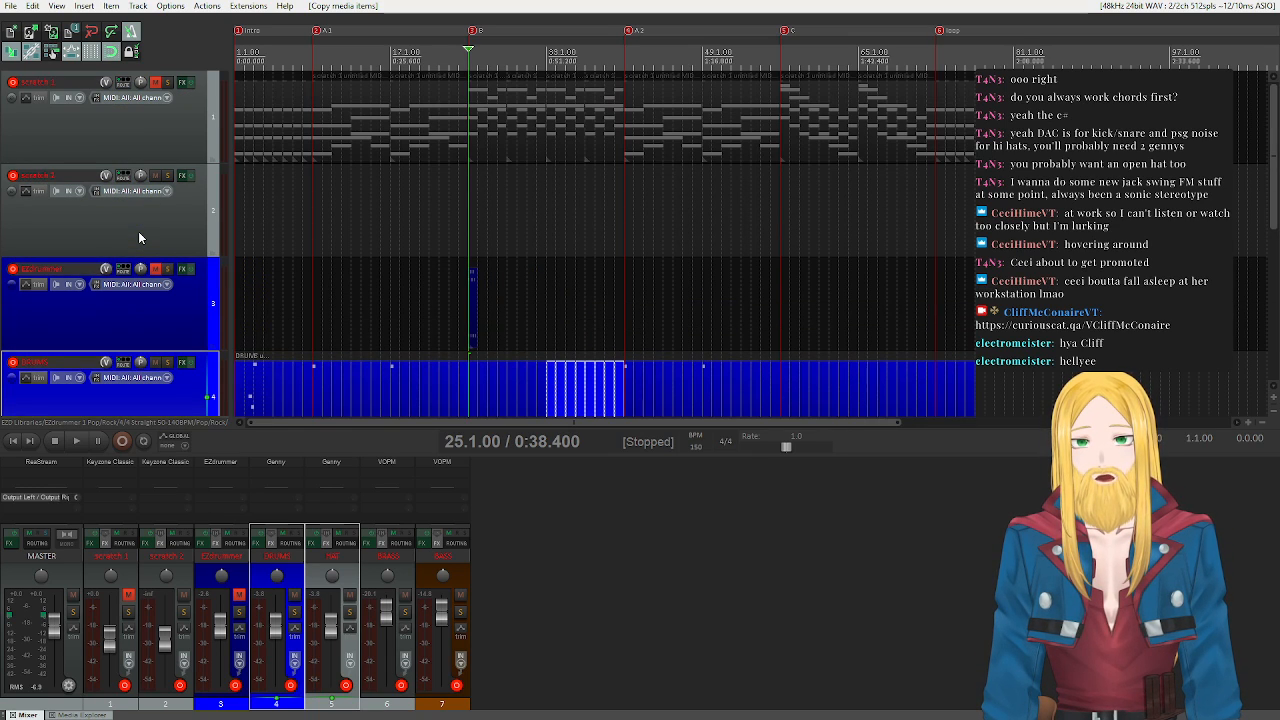
- Unmute the first scratch track and mute the BRASS and BASS tracks
{"action": "left_click", "coordinate": [155, 82]}
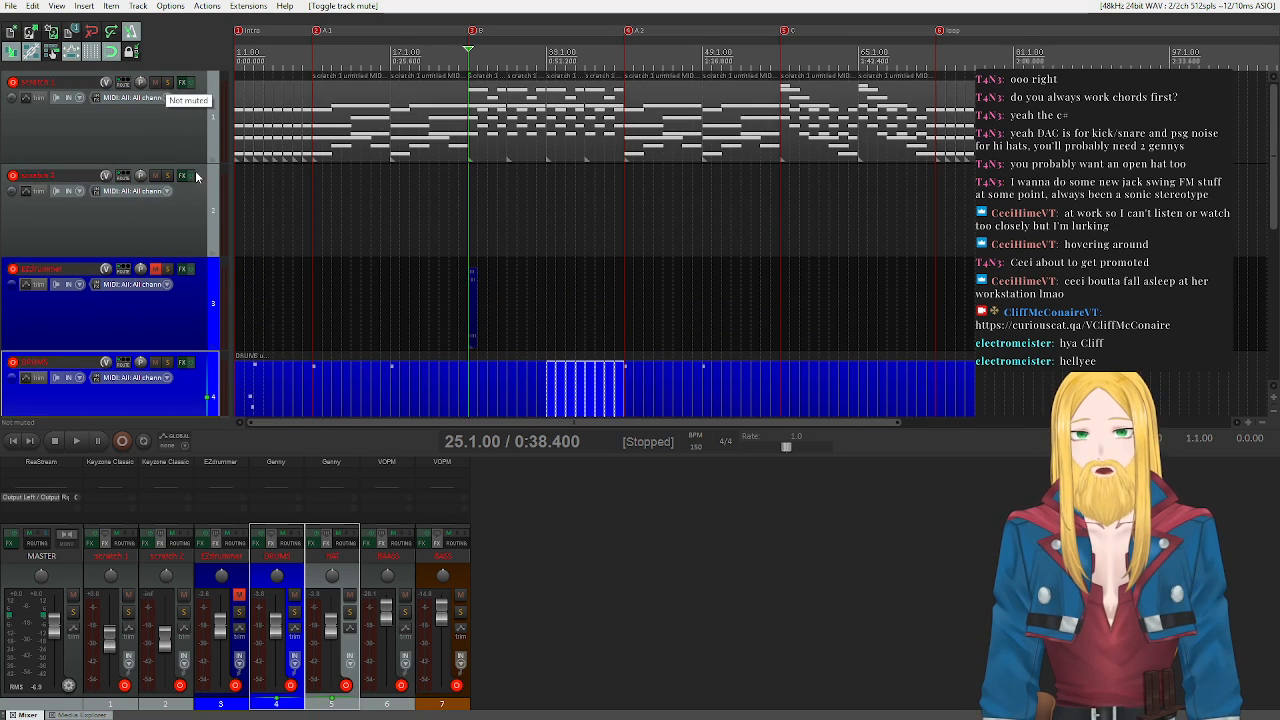
{"action": "scroll", "coordinate": [193, 208], "scroll_direction": "down", "scroll_amount": 3}
{"action": "scroll", "coordinate": [193, 208], "scroll_direction": "down", "scroll_amount": 2}
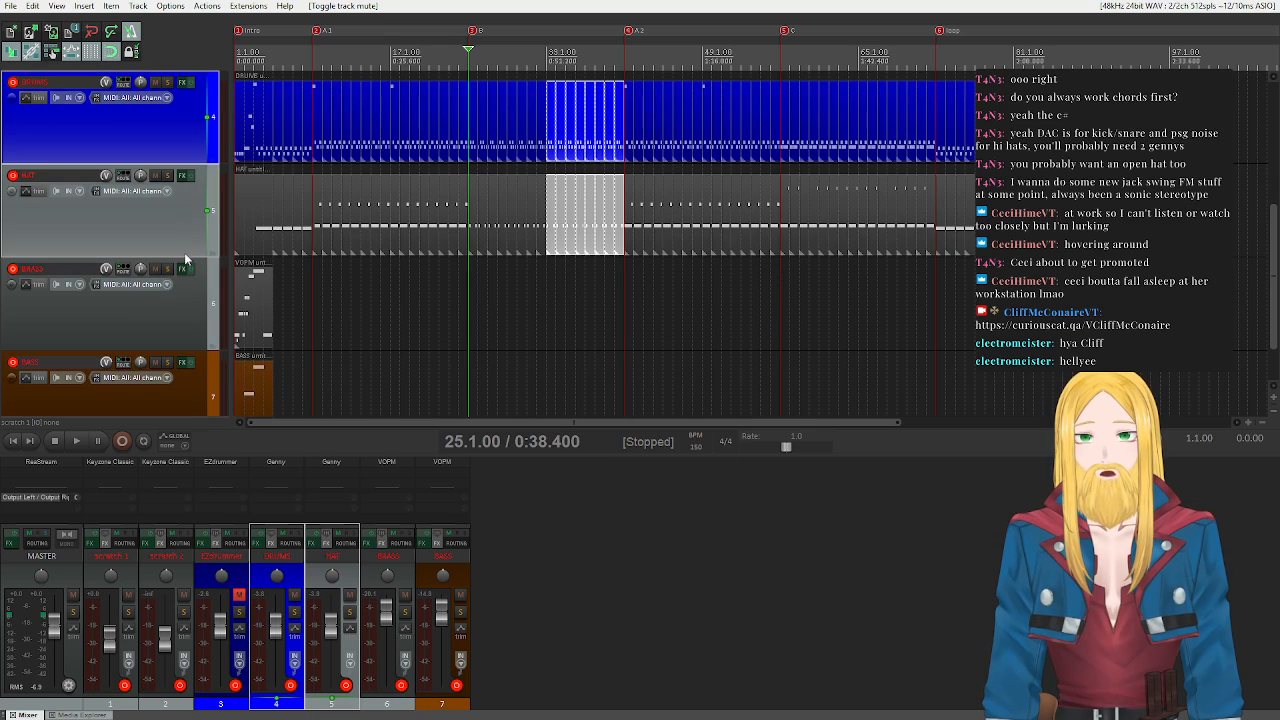
{"action": "left_click", "coordinate": [153, 271]}
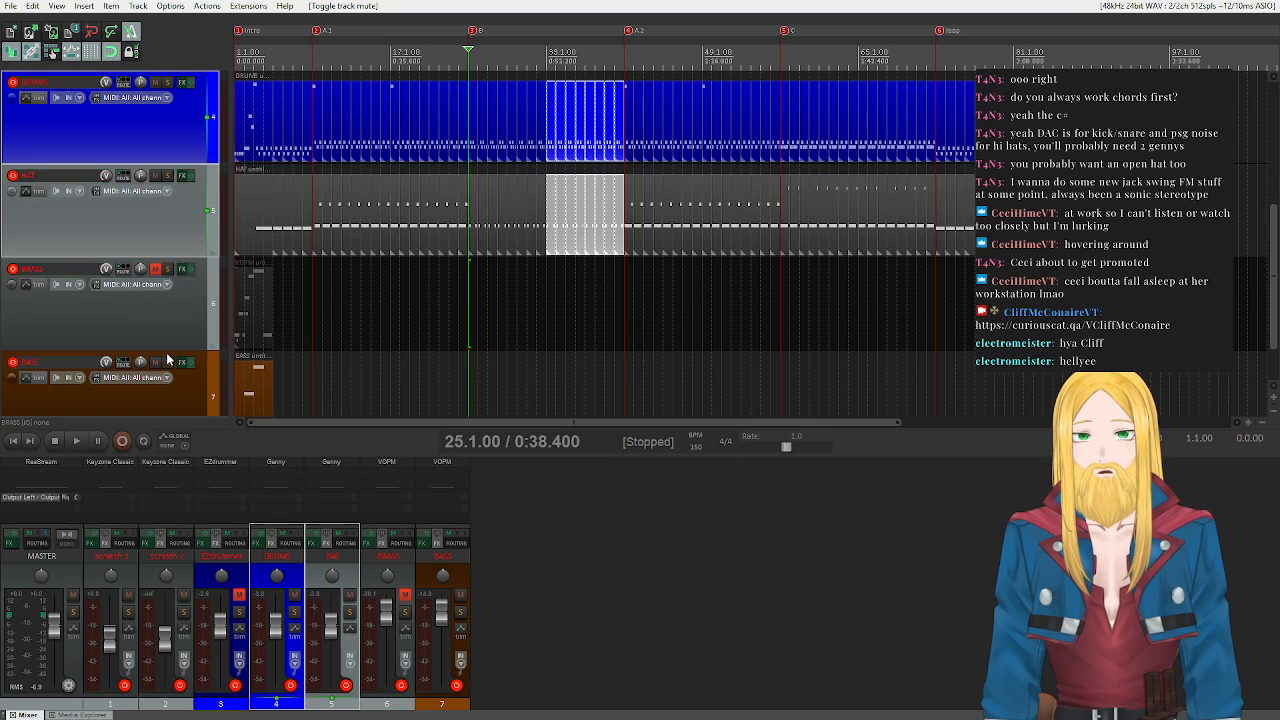
{"action": "left_click", "coordinate": [155, 362]}
- Play the song from the start to review the arrangement, resetting the master peak meter, and stop playback during section C
{"action": "scroll", "coordinate": [190, 300], "scroll_direction": "up", "scroll_amount": 2}
{"action": "scroll", "coordinate": [190, 294], "scroll_direction": "up", "scroll_amount": 2}
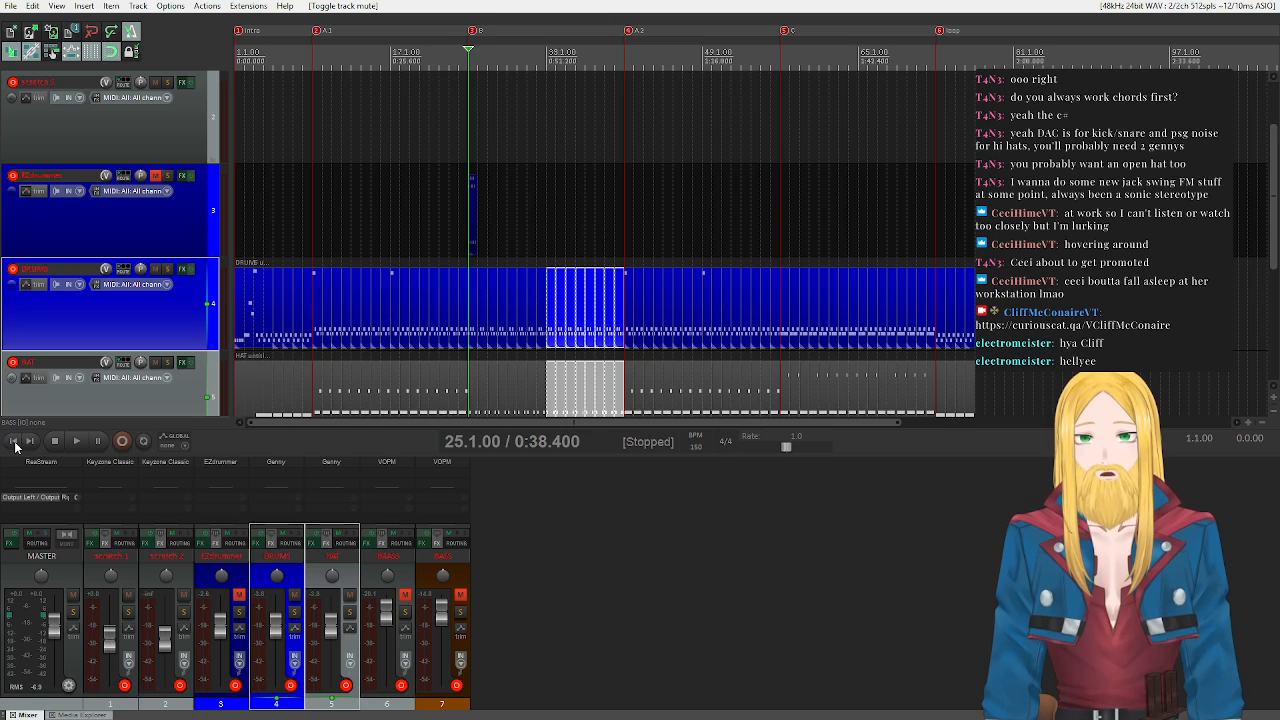
{"action": "left_click", "coordinate": [12, 440]}
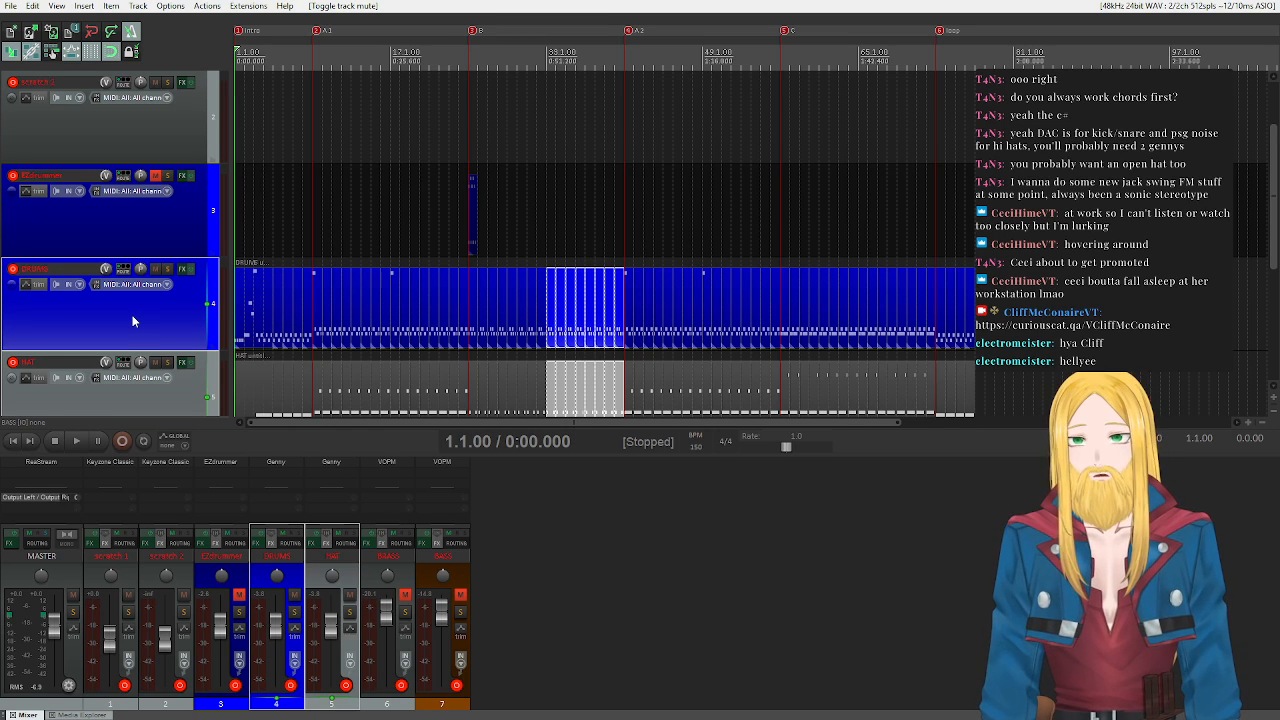
{"action": "scroll", "coordinate": [133, 321], "scroll_direction": "up", "scroll_amount": 2}
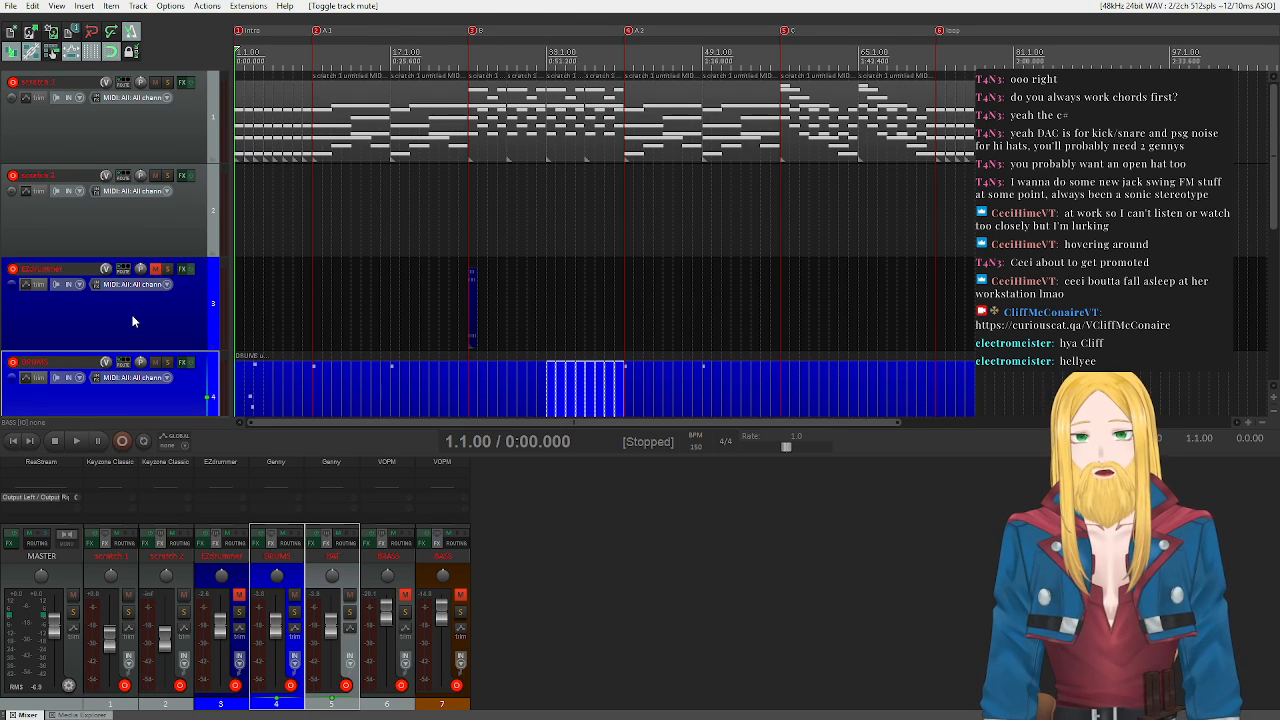
{"action": "left_click", "coordinate": [78, 441]}
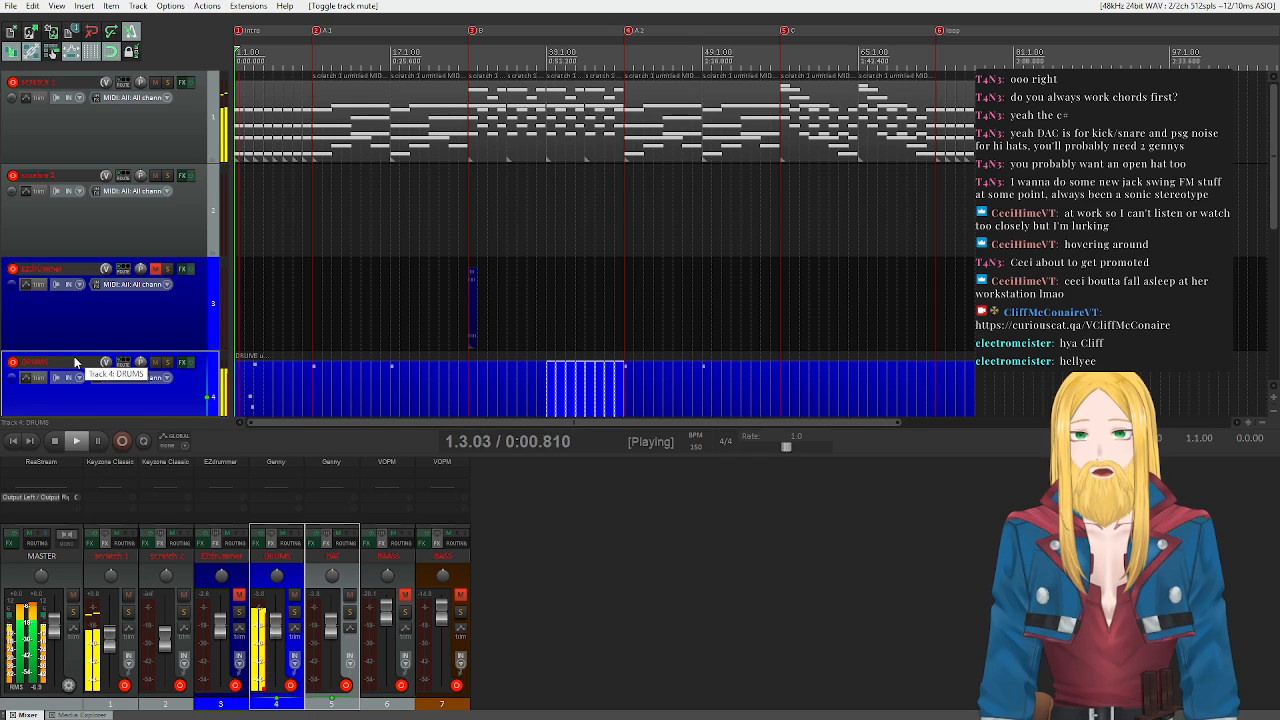
{"action": "scroll", "coordinate": [97, 319], "scroll_direction": "down", "scroll_amount": 2}
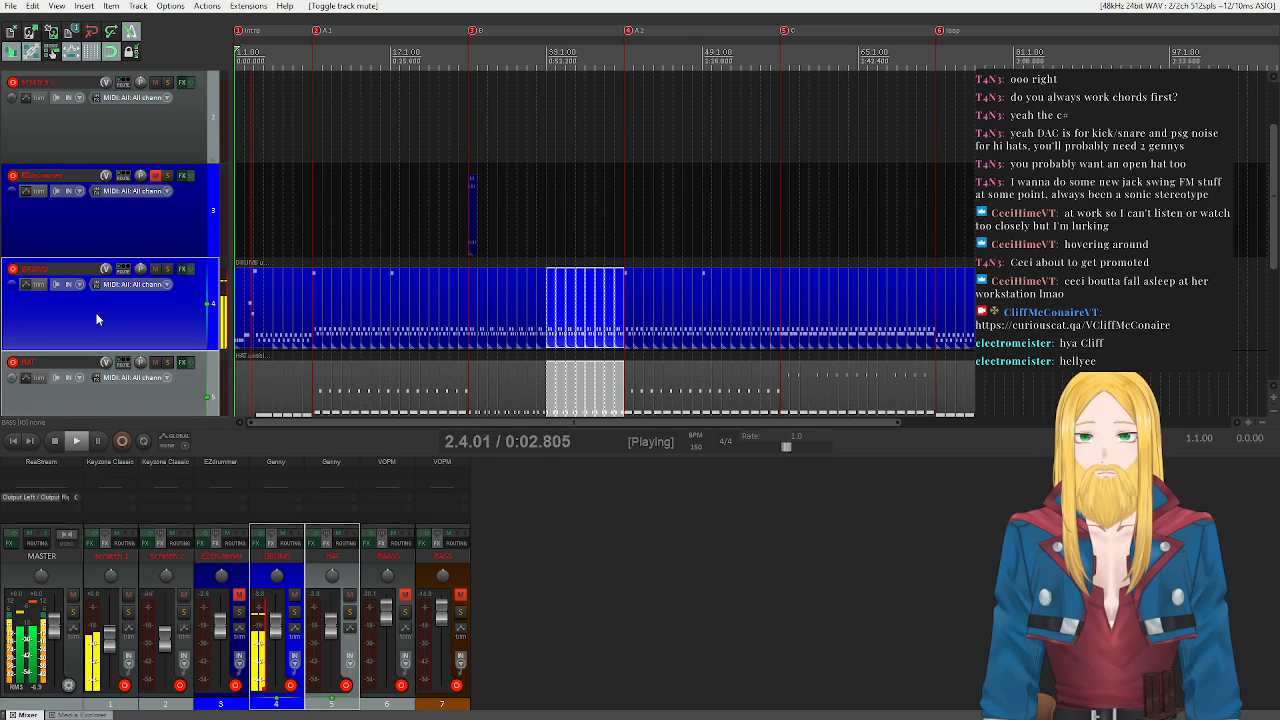
{"action": "left_click", "coordinate": [35, 590]}
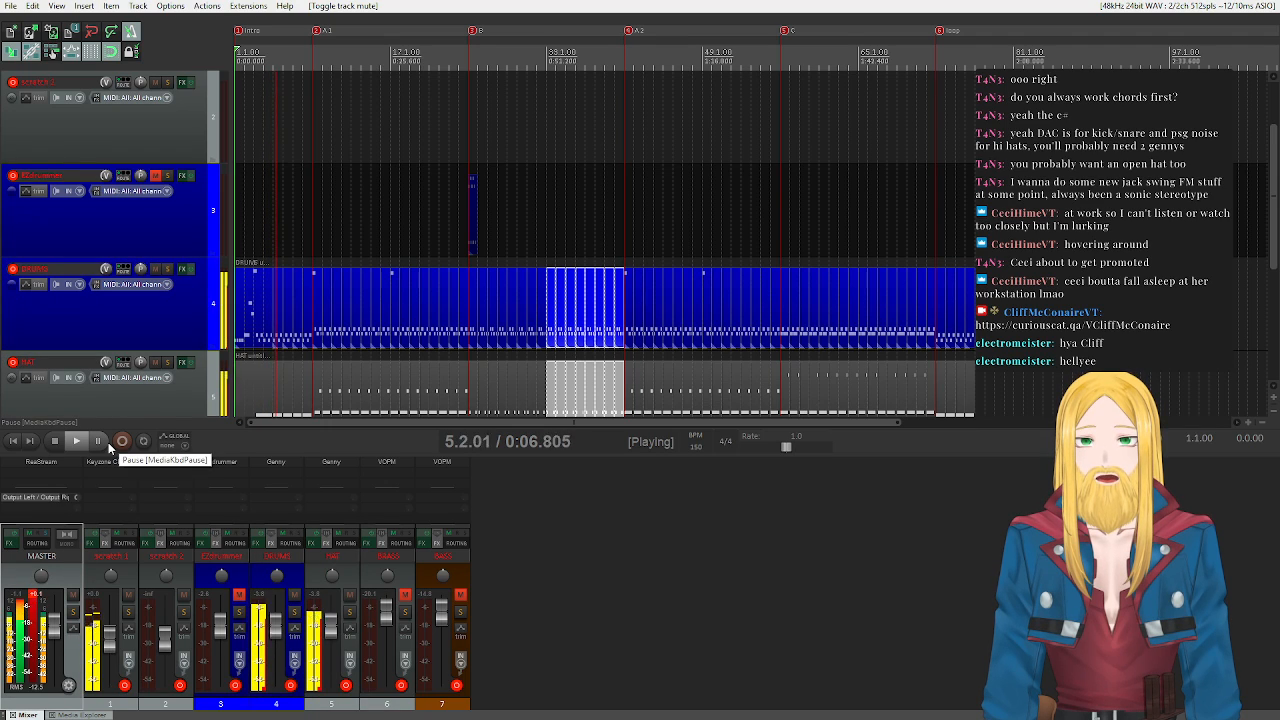
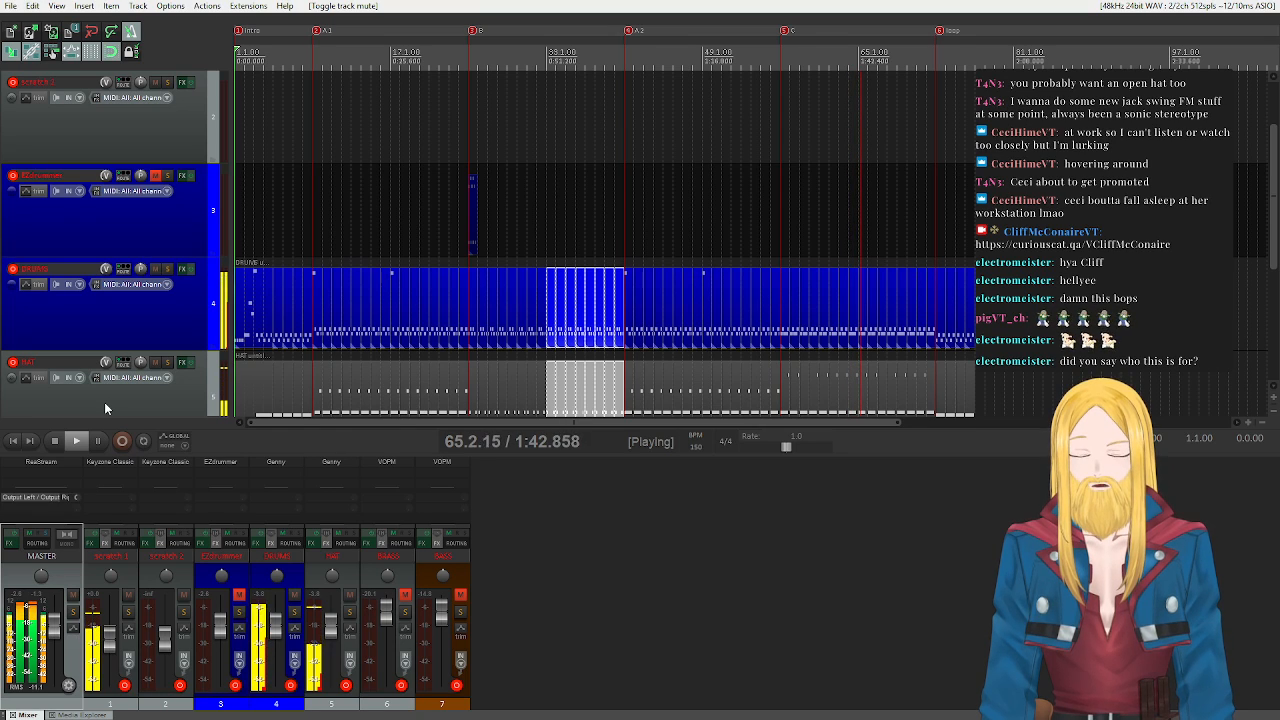
{"action": "left_click", "coordinate": [56, 441]}
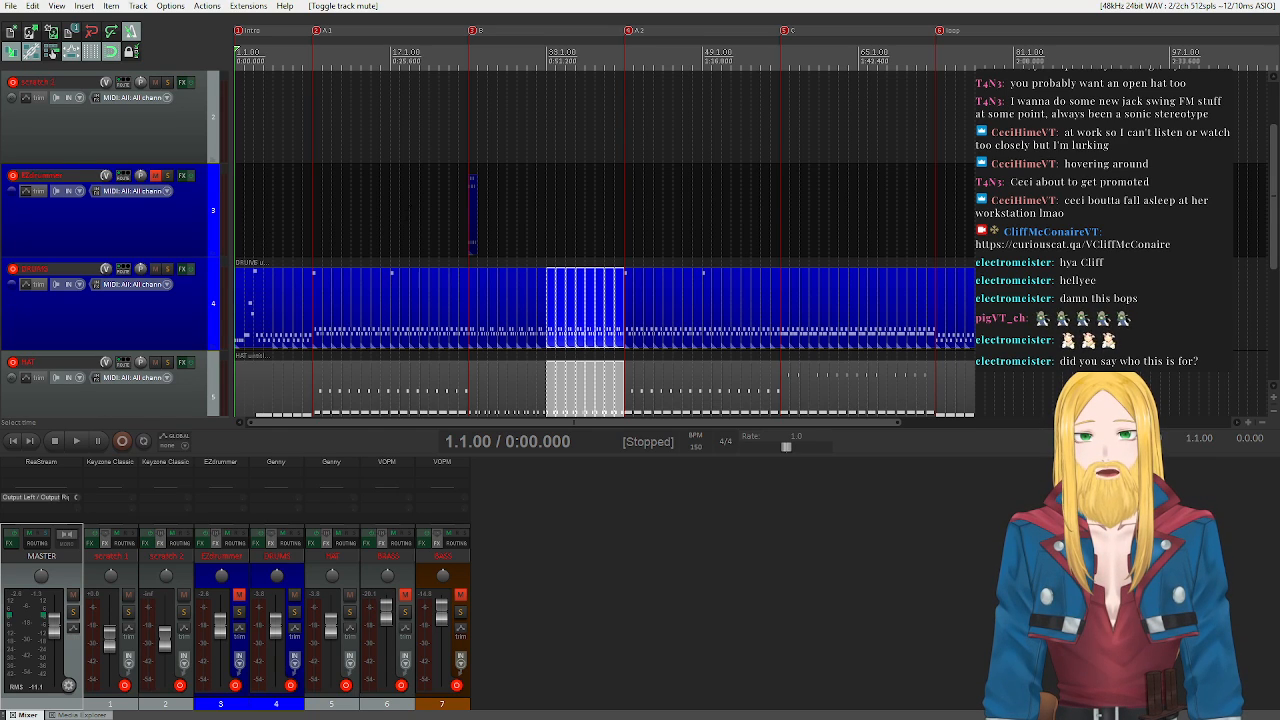
- Delete the leftover groove item on the EZdrummer track at measure 25 and open the track's EZdrummer plug-in
{"action": "left_click_drag", "start_coordinate": [419, 191], "coordinate": [567, 205]}
{"action": "key", "text": "Delete"}
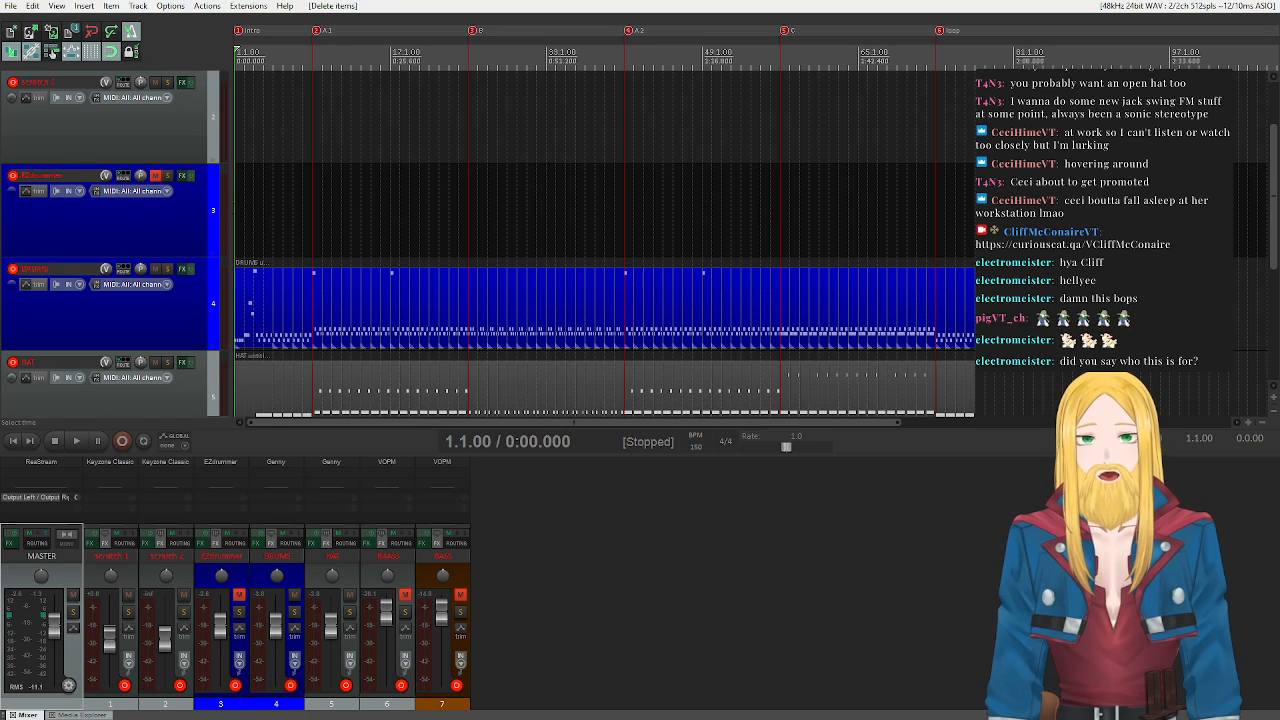
{"action": "left_click", "coordinate": [182, 177]}
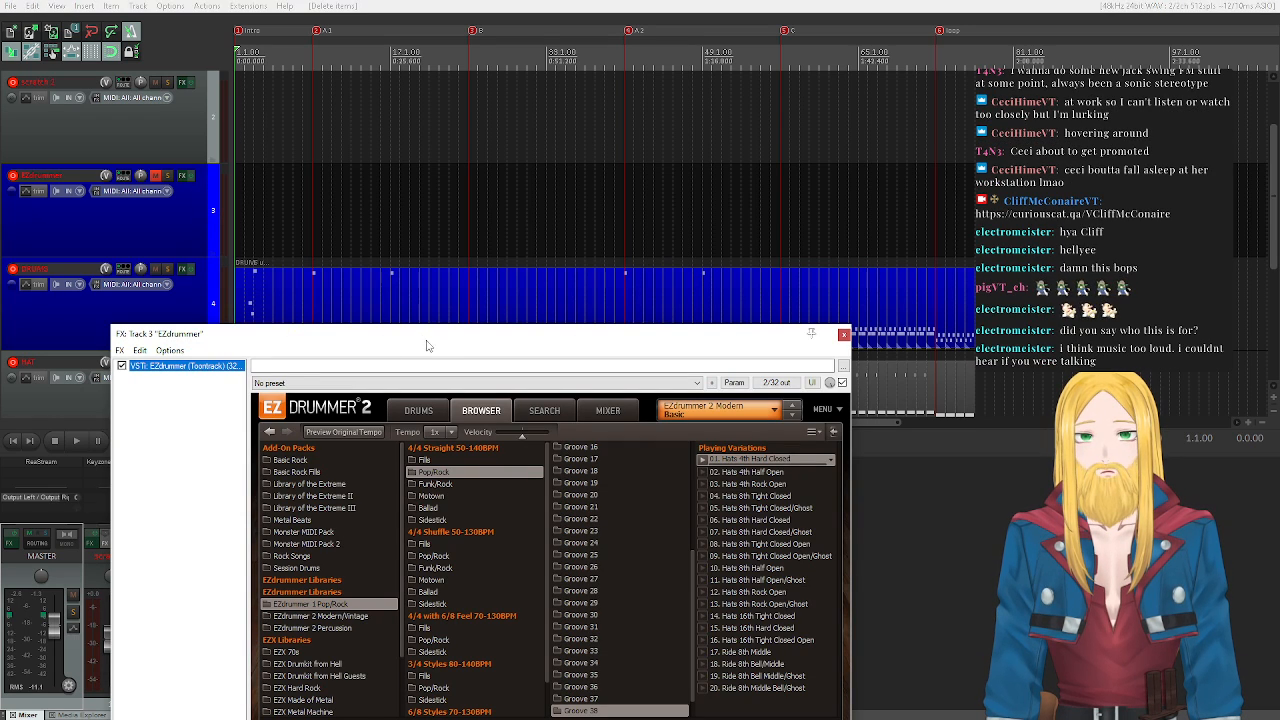
{"action": "left_click_drag", "start_coordinate": [466, 336], "coordinate": [503, 212]}
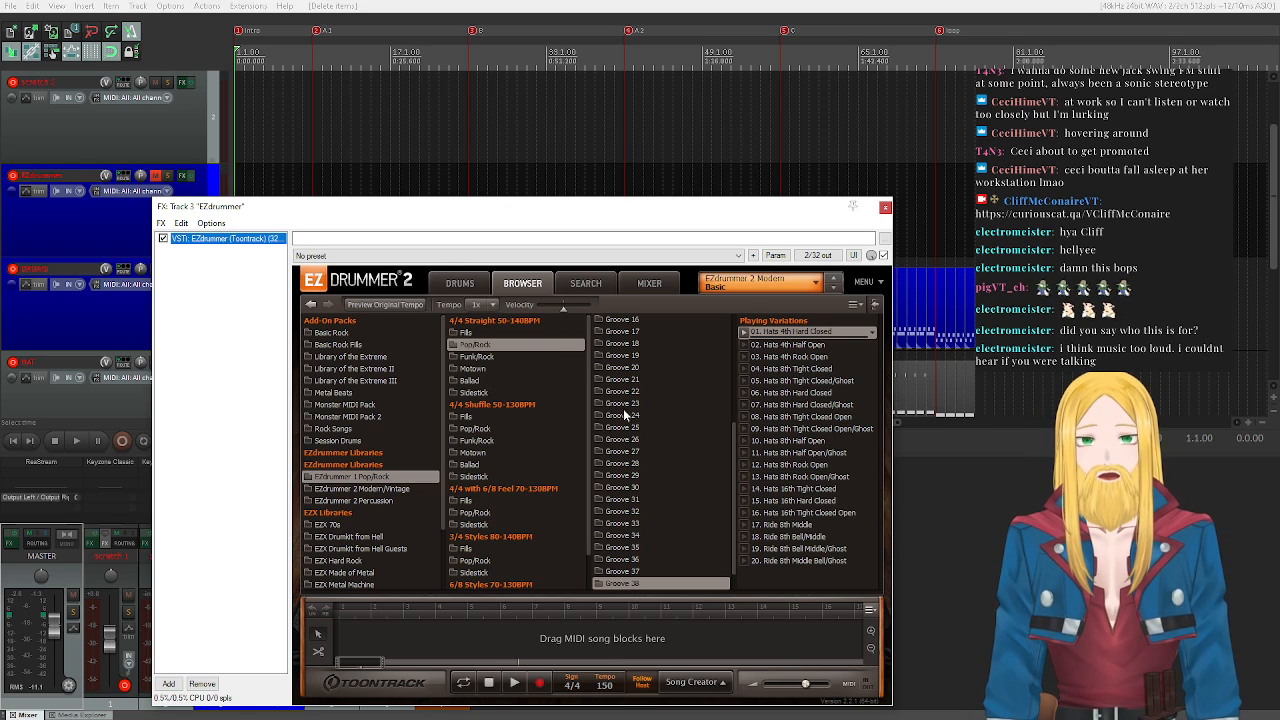
- Browse the EZdrummer 1 Pop/Rock library to Groove 01 of the 4/4 Straight 50-140BPM Funk/Rock grooves
{"action": "scroll", "coordinate": [634, 443], "scroll_direction": "down", "scroll_amount": 2}
{"action": "scroll", "coordinate": [640, 445], "scroll_direction": "up", "scroll_amount": 4}
{"action": "mouse_move", "coordinate": [677, 209]}
{"action": "left_mouse_down"}
{"action": "mouse_move", "coordinate": [705, 563]}
{"action": "mouse_move", "coordinate": [714, 223]}
{"action": "mouse_move", "coordinate": [688, 158]}
{"action": "mouse_move", "coordinate": [695, 198]}
{"action": "left_mouse_up"}
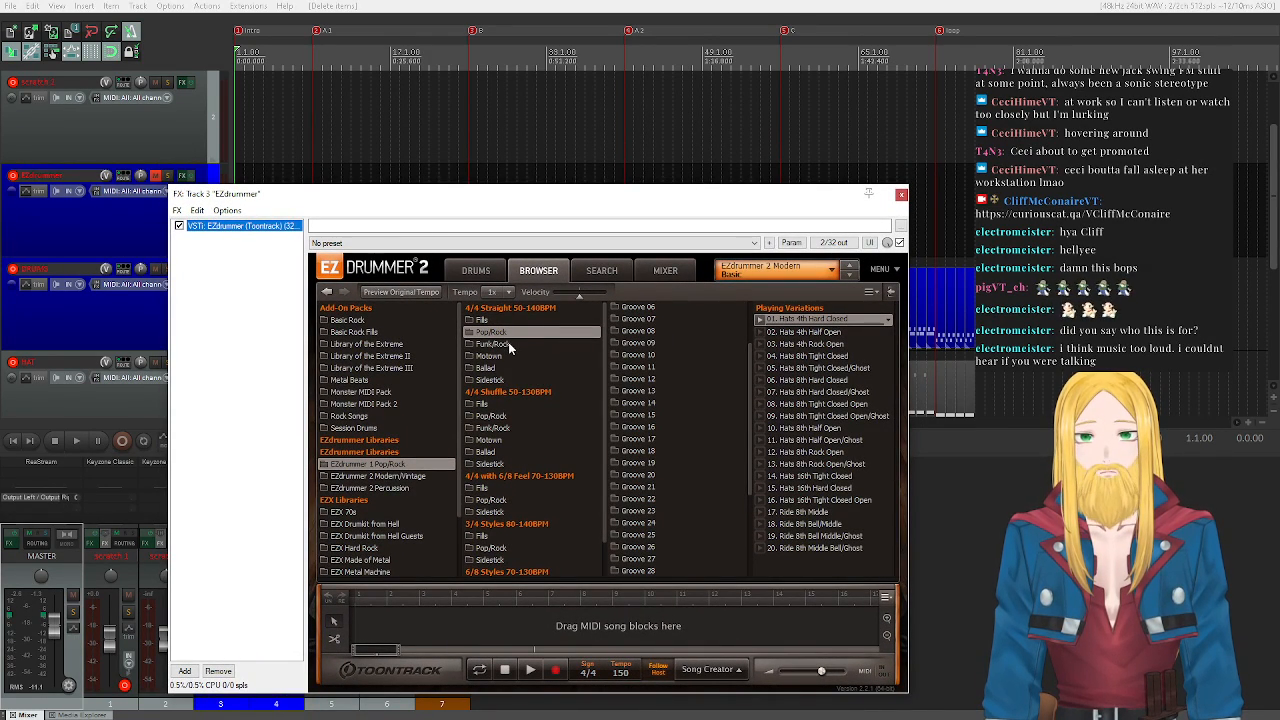
{"action": "left_click", "coordinate": [509, 346]}
{"action": "left_click", "coordinate": [630, 321]}
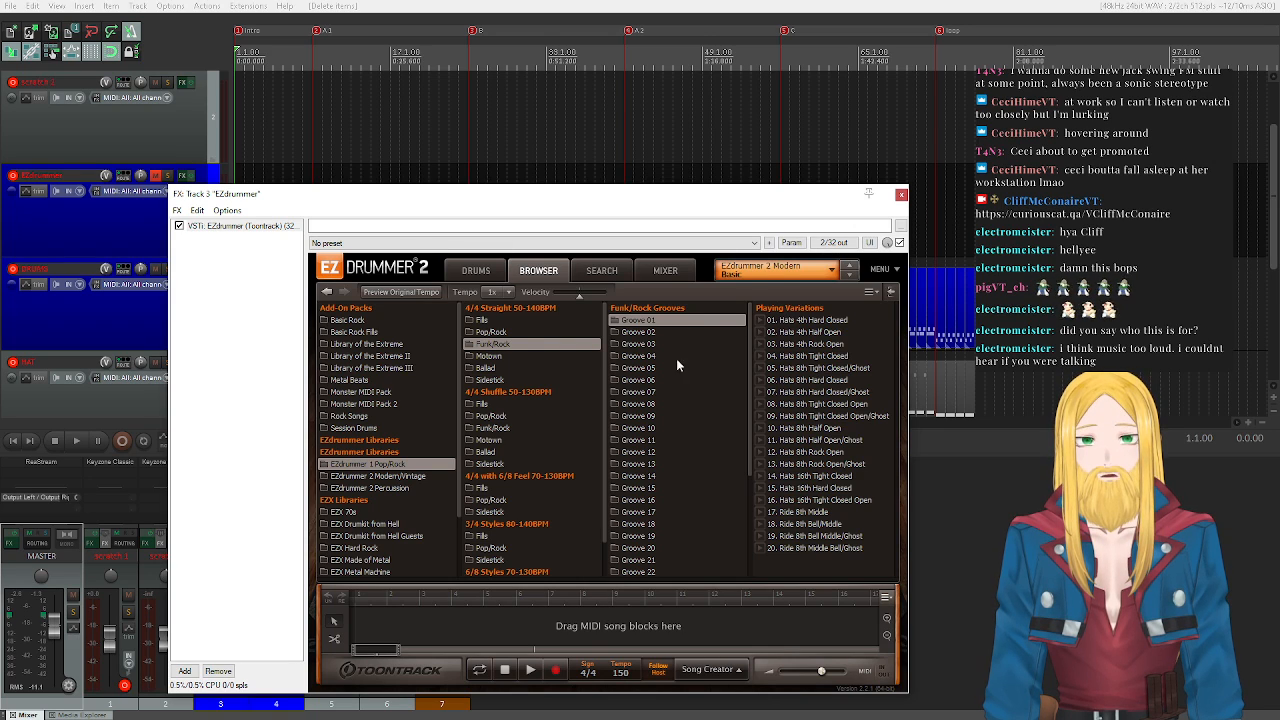
- Unmute the EZdrummer track and audition Groove 01's Hats 4th Hard Closed, Hats 4th Half Open and Hats 8th Tight Closed variations
{"action": "left_click", "coordinate": [759, 321]}
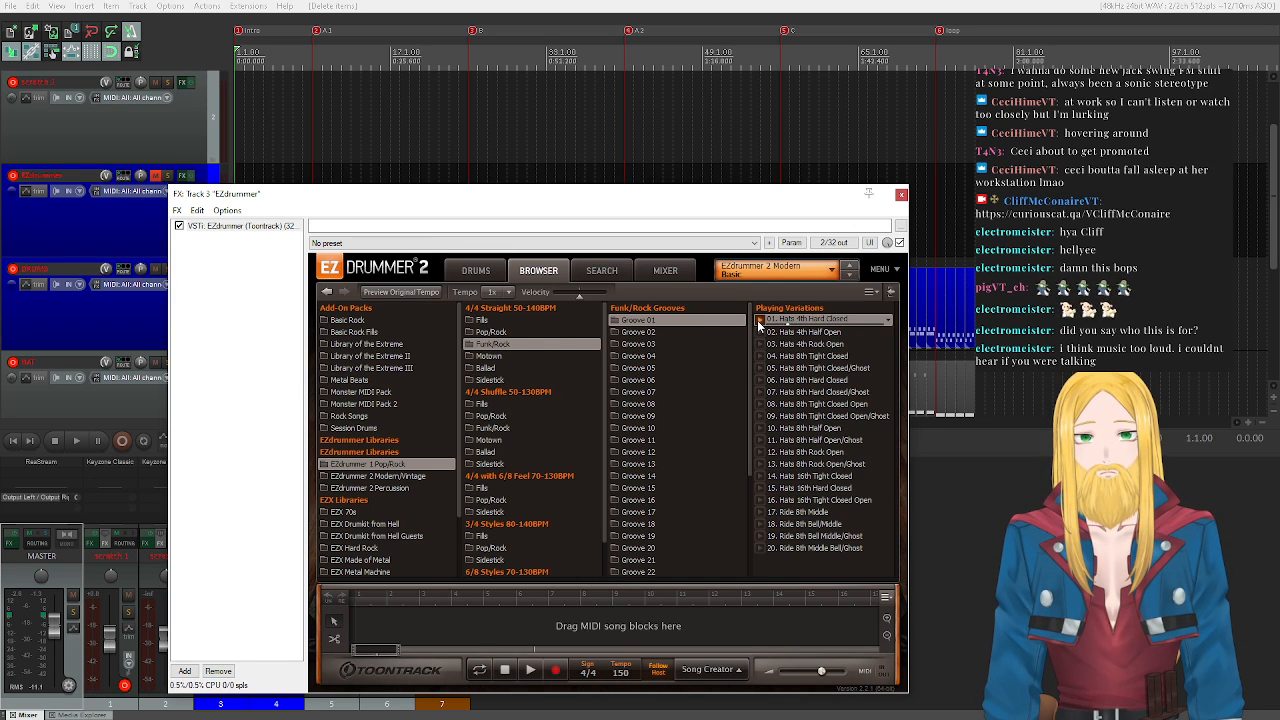
{"action": "left_click_drag", "start_coordinate": [579, 202], "coordinate": [748, 121]}
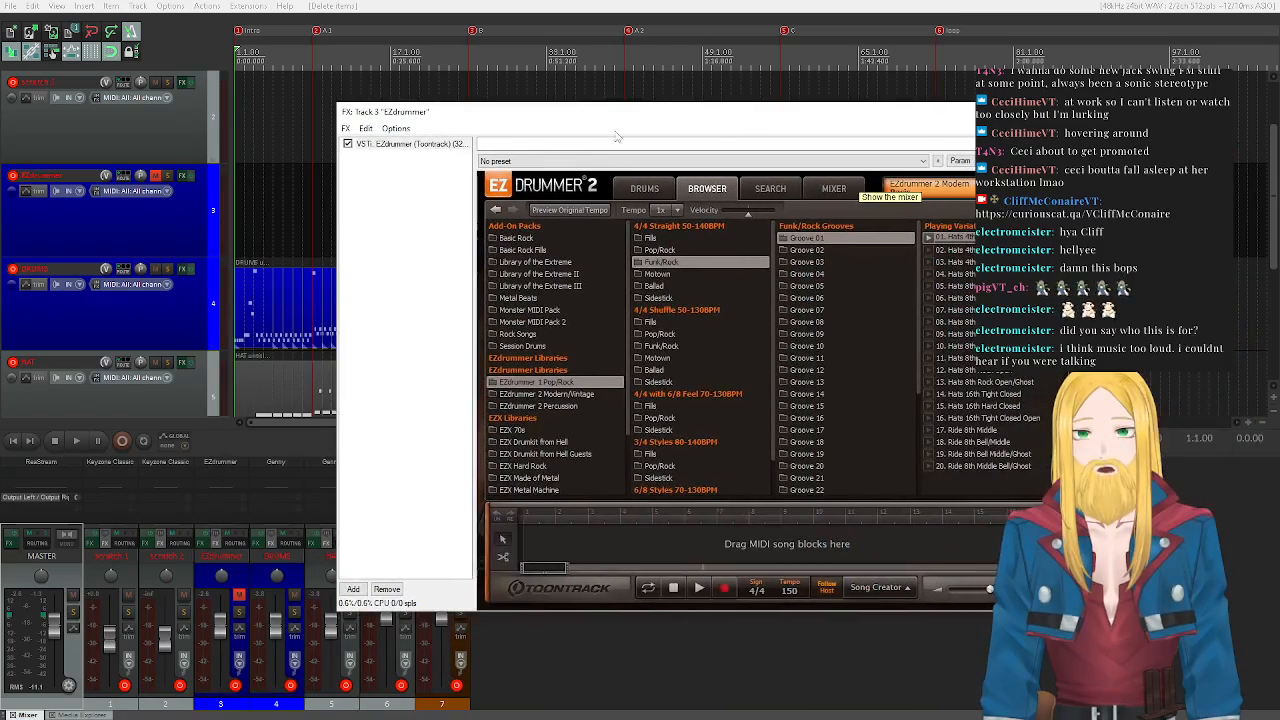
{"action": "left_click", "coordinate": [168, 177]}
{"action": "left_click_drag", "start_coordinate": [518, 113], "coordinate": [320, 116]}
{"action": "left_click", "coordinate": [731, 241]}
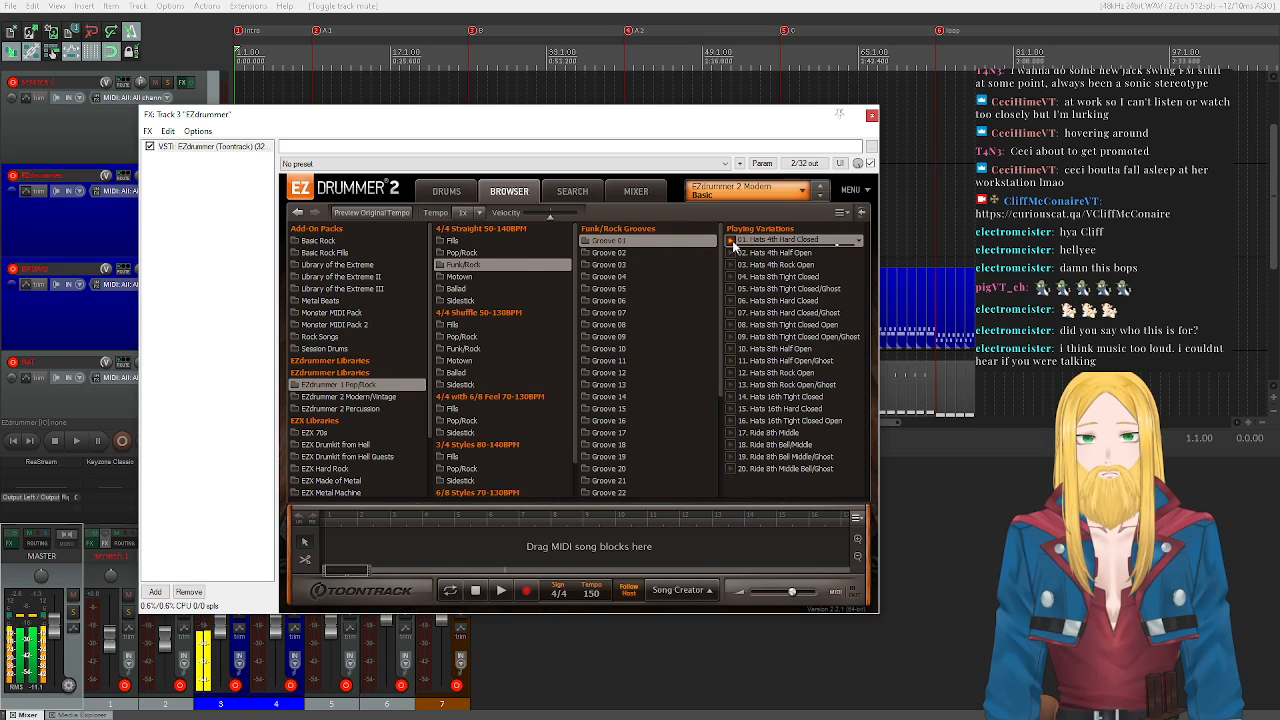
{"action": "left_click", "coordinate": [732, 252]}
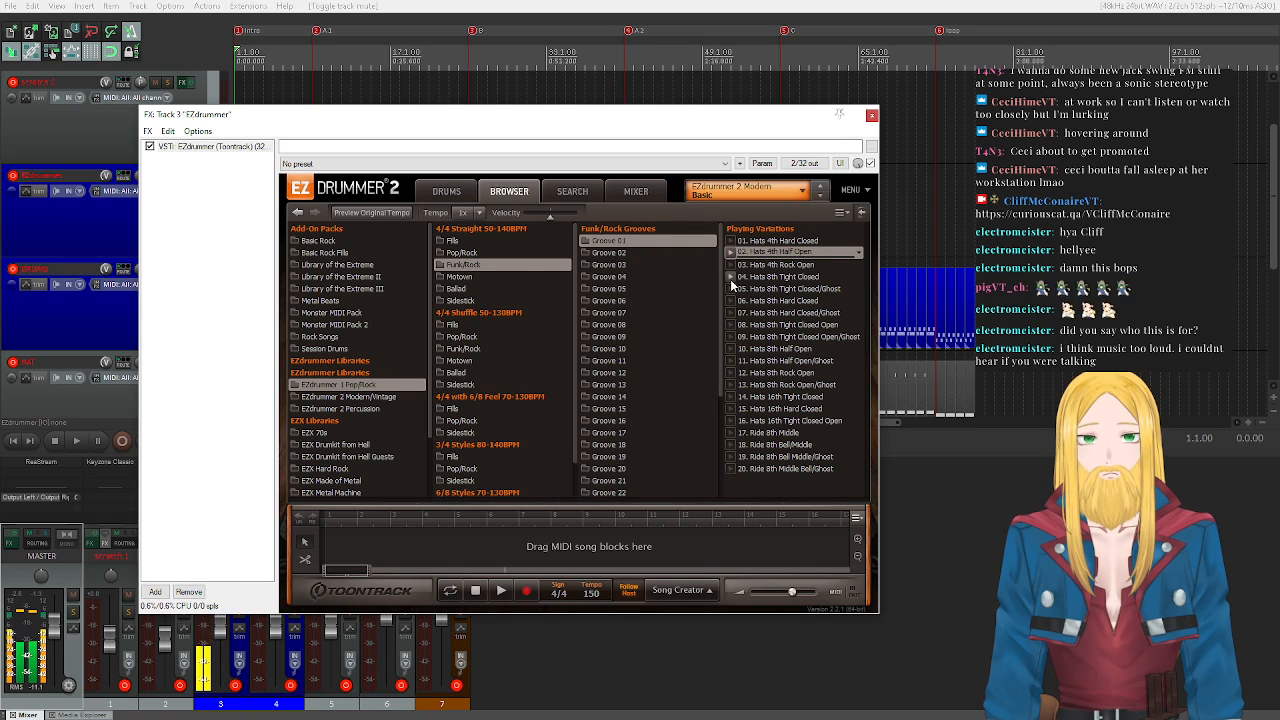
{"action": "left_click", "coordinate": [731, 277]}
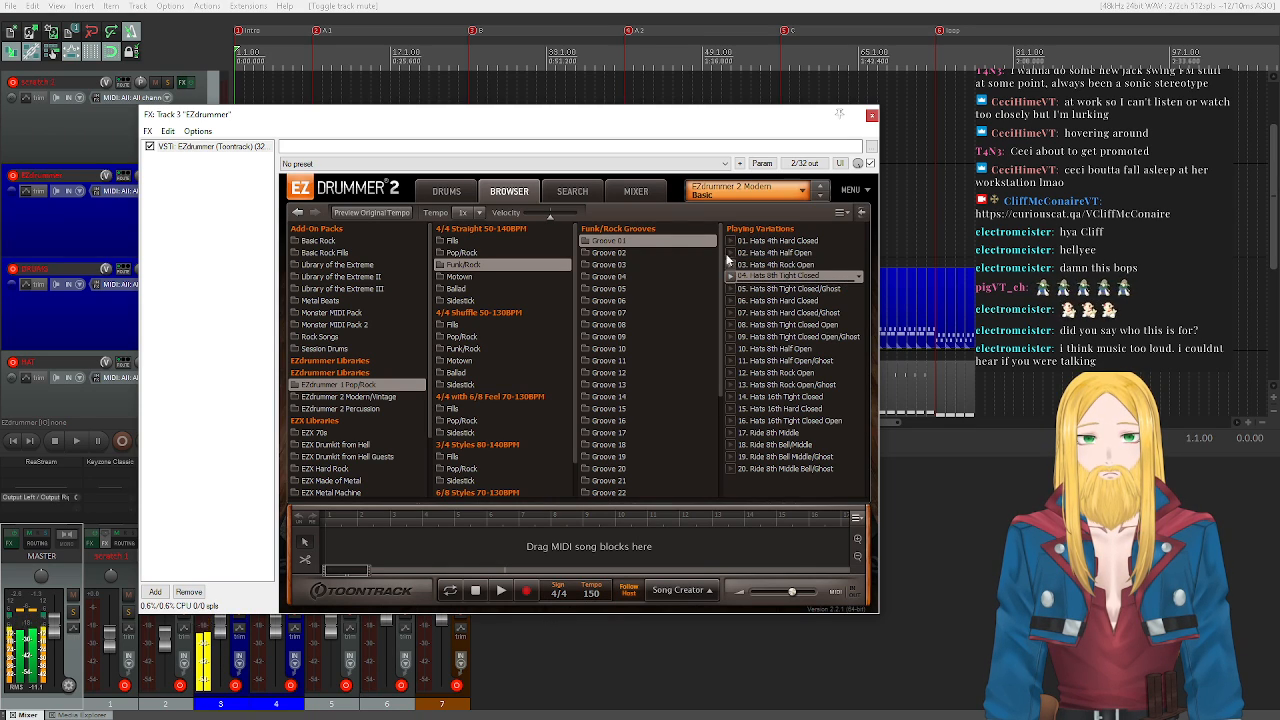
{"action": "left_click", "coordinate": [731, 241]}
{"action": "left_click", "coordinate": [732, 277]}
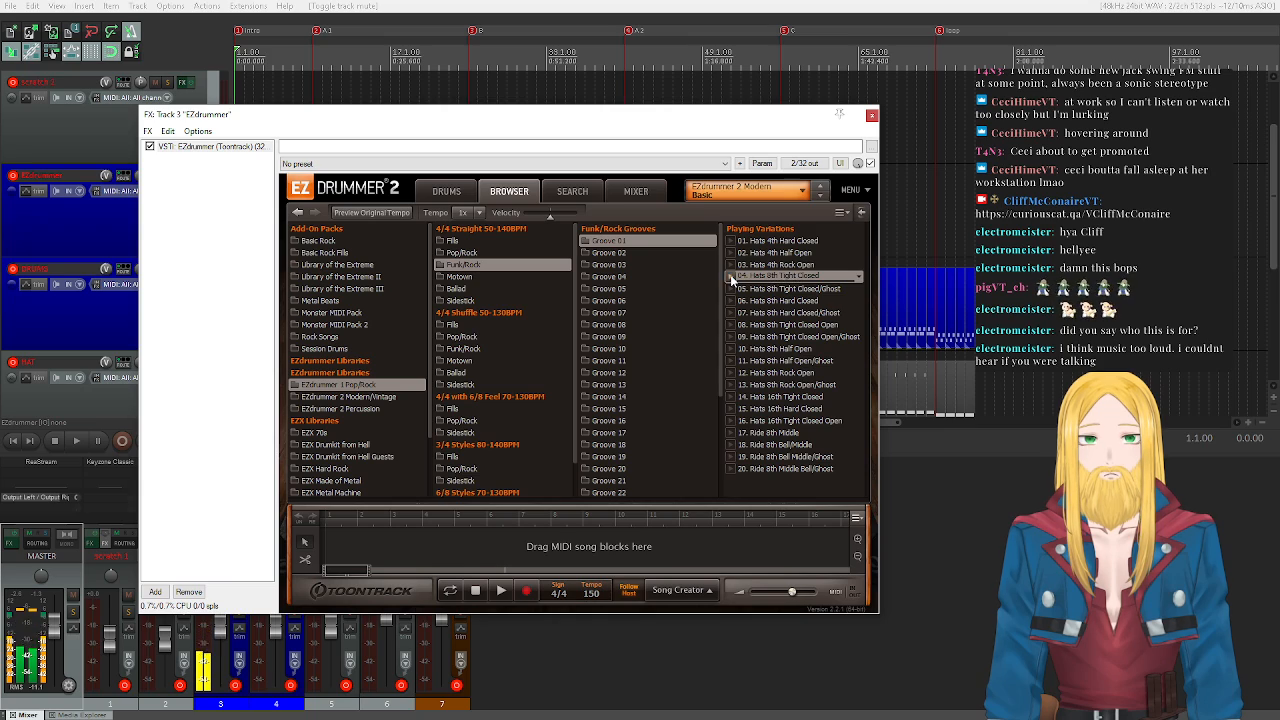
- Place the "04. Hats 8th Tight Closed" groove on the EZdrummer track at the C marker and close the plug-in window
{"action": "left_click_drag", "start_coordinate": [722, 125], "coordinate": [708, 408]}
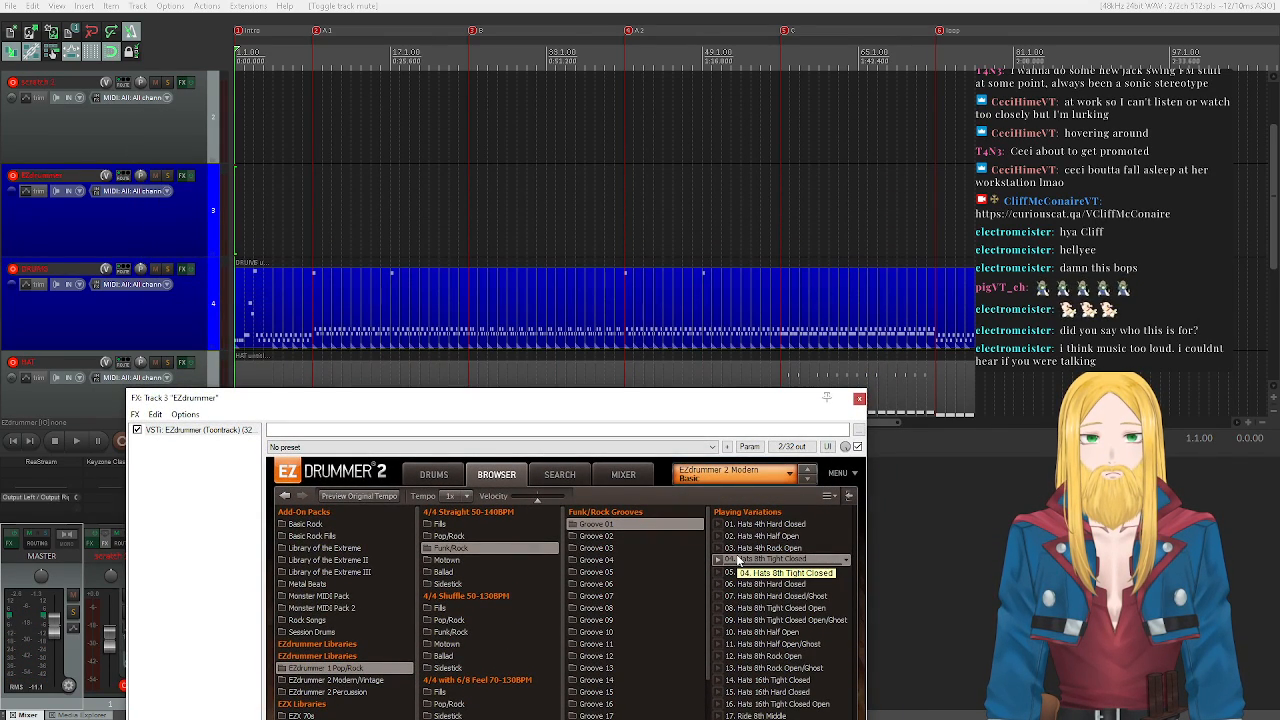
{"action": "scroll", "coordinate": [183, 214], "scroll_direction": "down", "scroll_amount": 1}
{"action": "scroll", "coordinate": [183, 214], "scroll_direction": "up", "scroll_amount": 1}
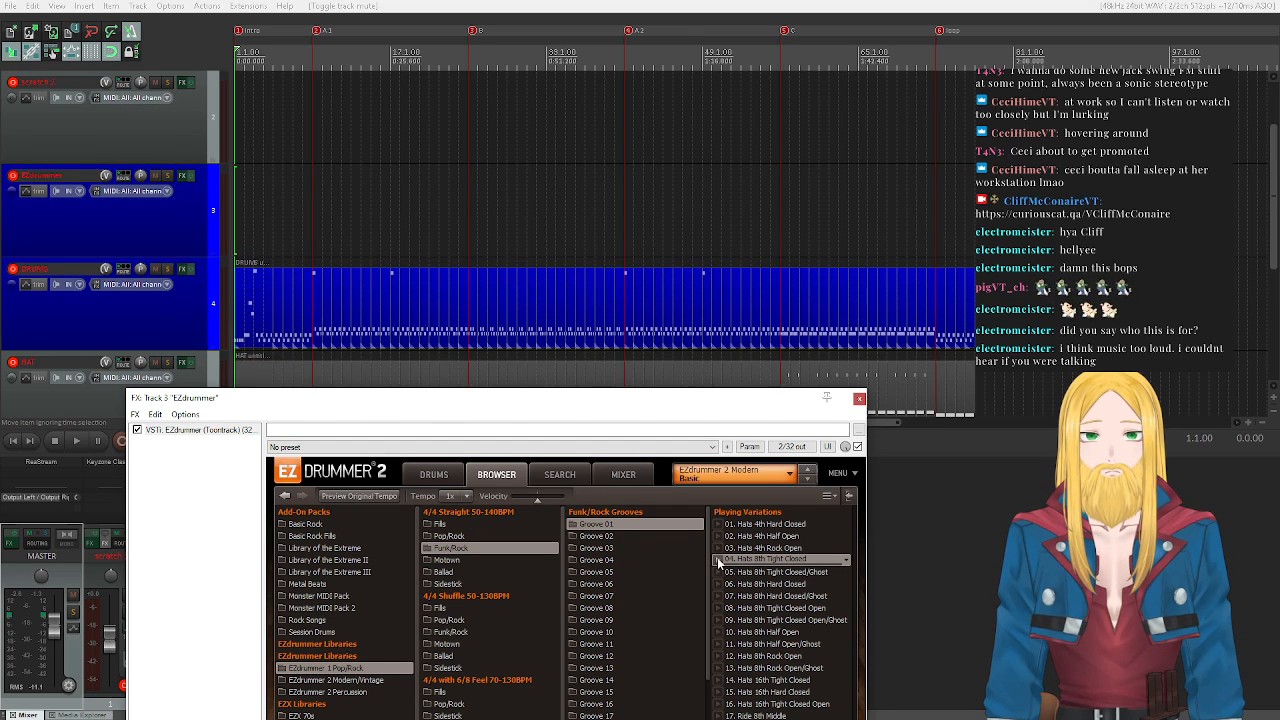
{"action": "left_click", "coordinate": [718, 561]}
{"action": "left_click_drag", "start_coordinate": [718, 561], "coordinate": [782, 214]}
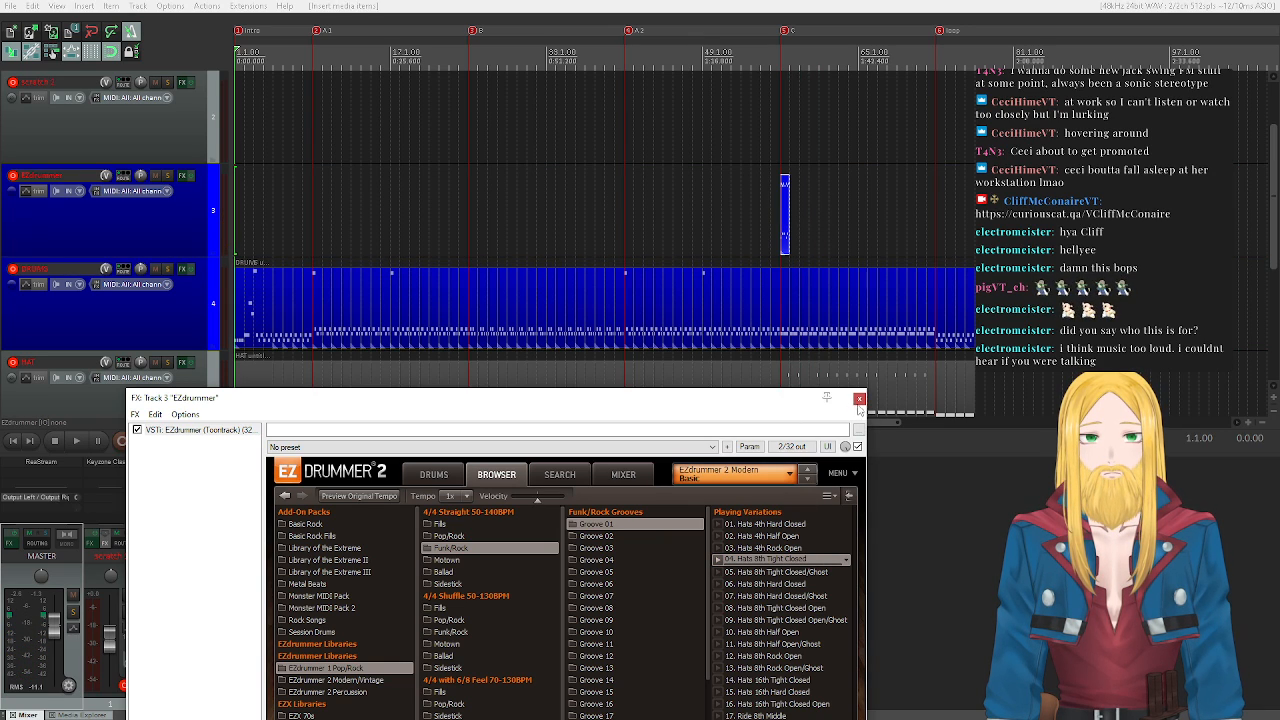
{"action": "left_click", "coordinate": [858, 402]}
- Add a track named "(rejected)" below DRUMS and move the first section C DRUMS item onto it
{"action": "scroll", "coordinate": [150, 290], "scroll_direction": "down", "scroll_amount": 2}
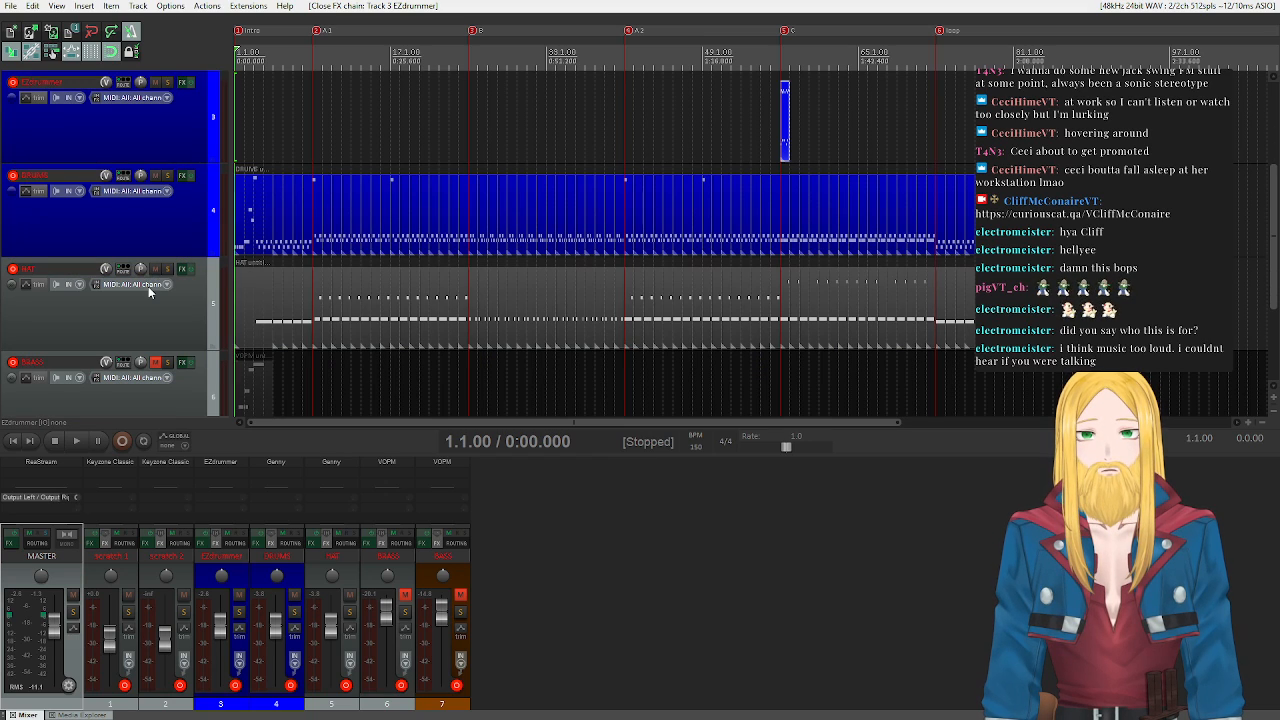
{"action": "left_click", "coordinate": [152, 241]}
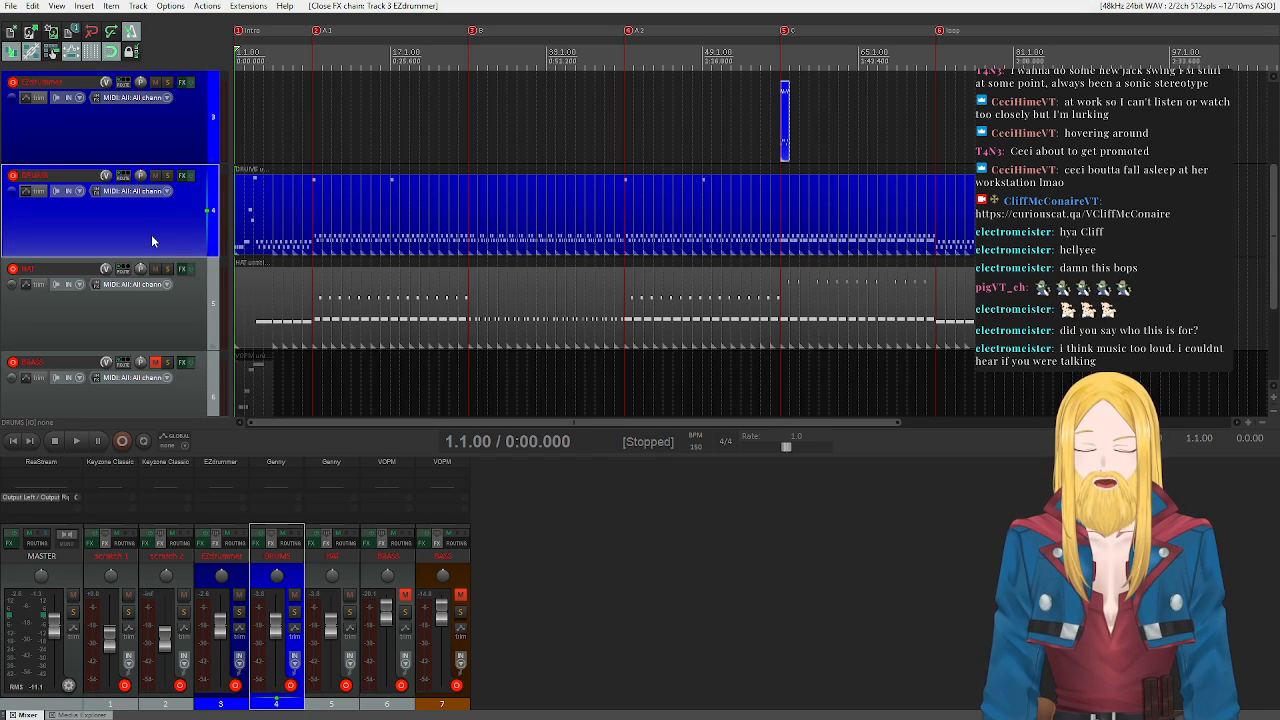
{"action": "key", "text": "ctrl+t"}
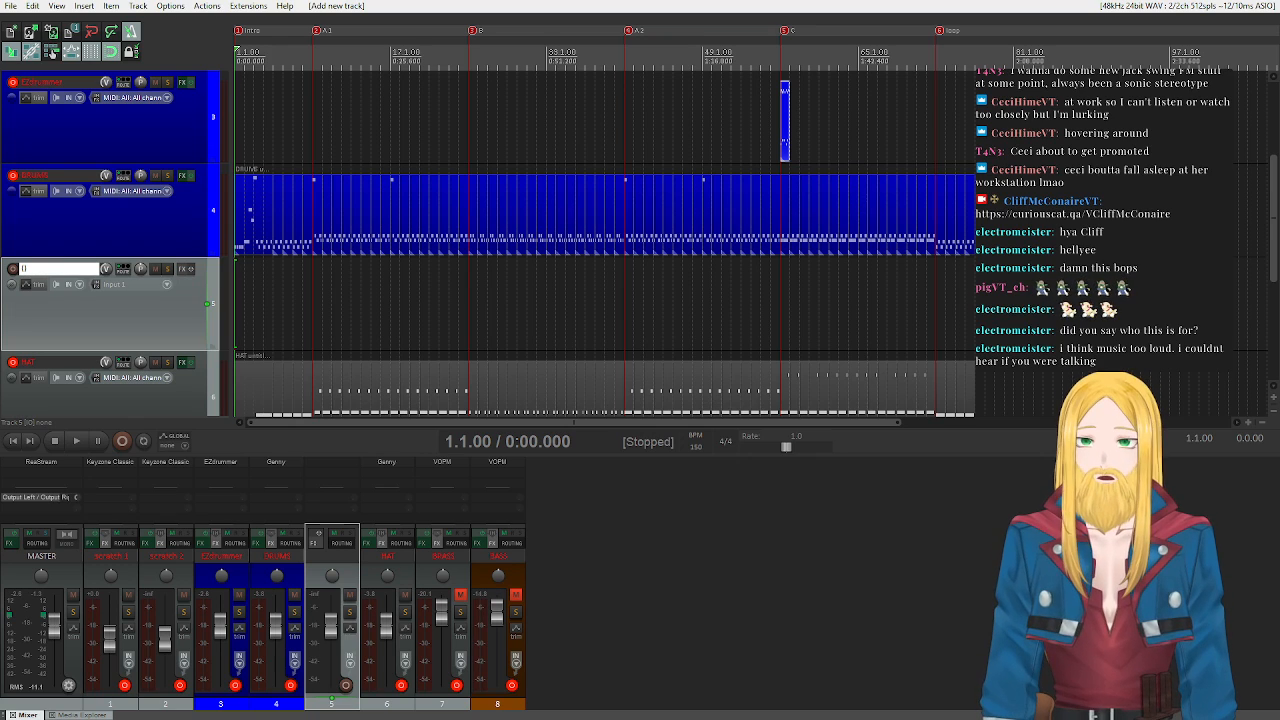
{"action": "type", "text": "Pe"}
{"action": "type", "text": "jected)"}
{"action": "key", "text": "Return"}
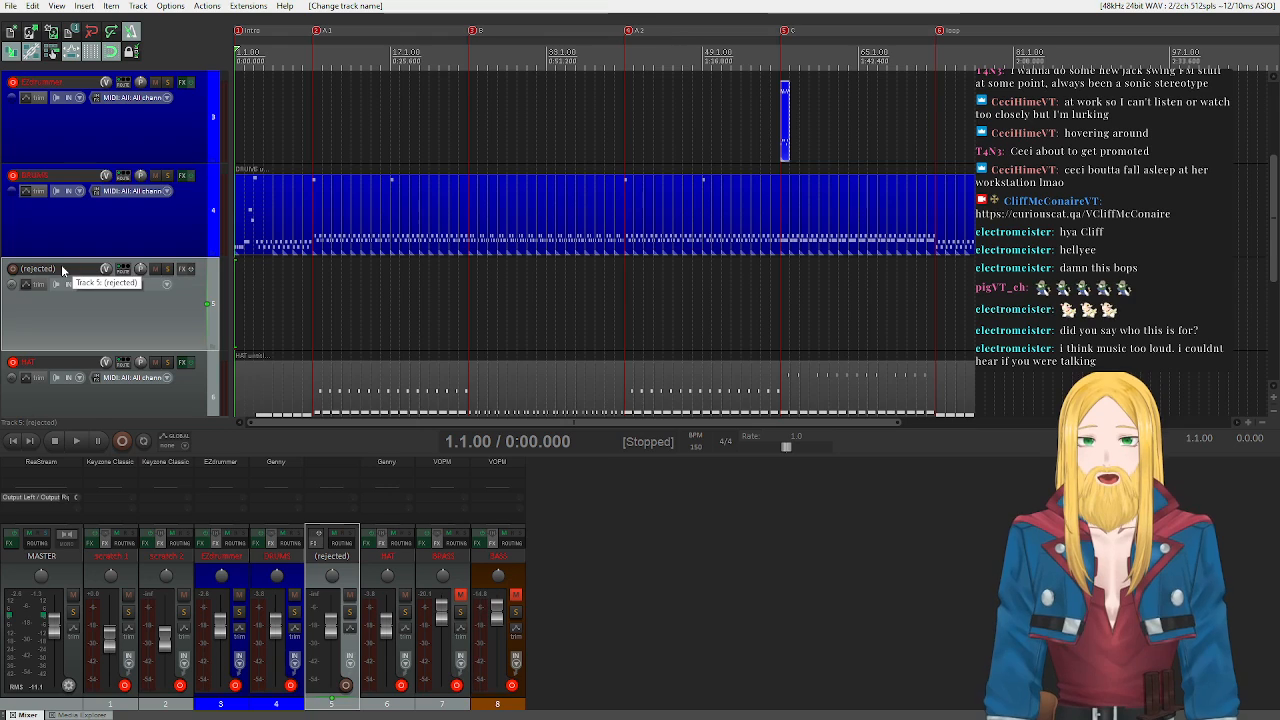
{"action": "scroll", "coordinate": [49, 268], "scroll_direction": "down", "scroll_amount": 1}
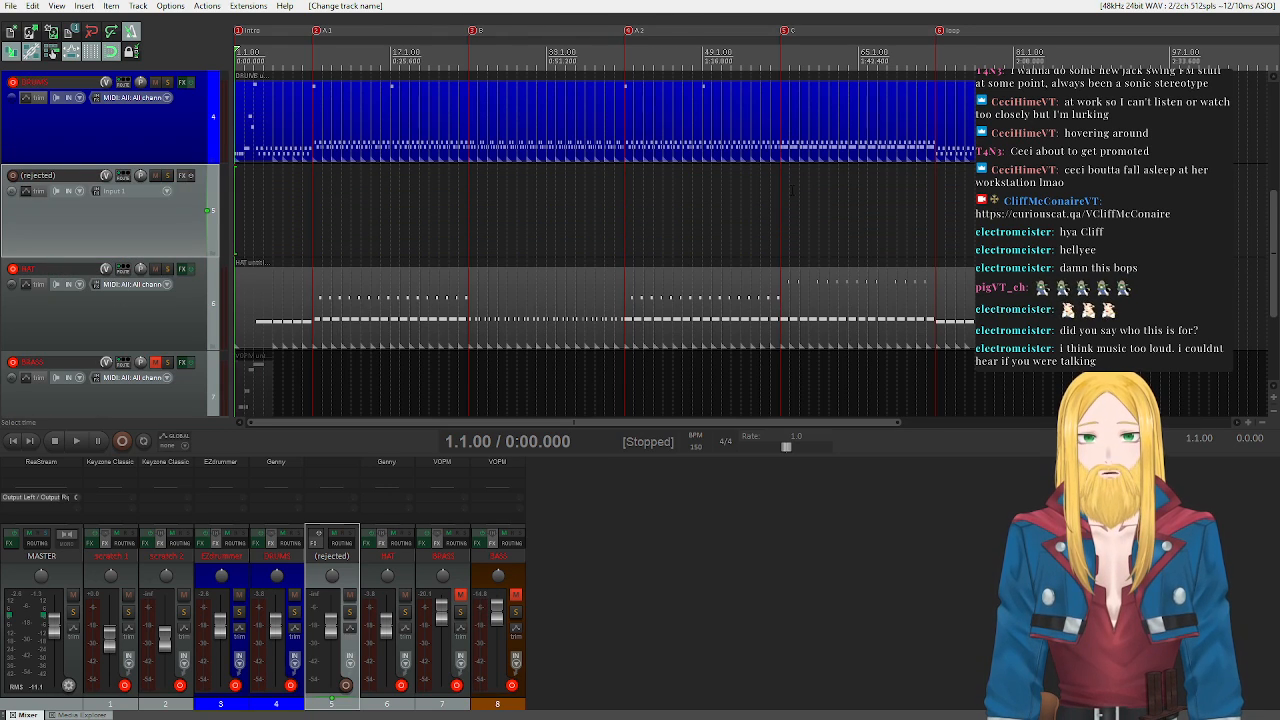
{"action": "left_click_drag", "start_coordinate": [785, 150], "coordinate": [786, 212]}
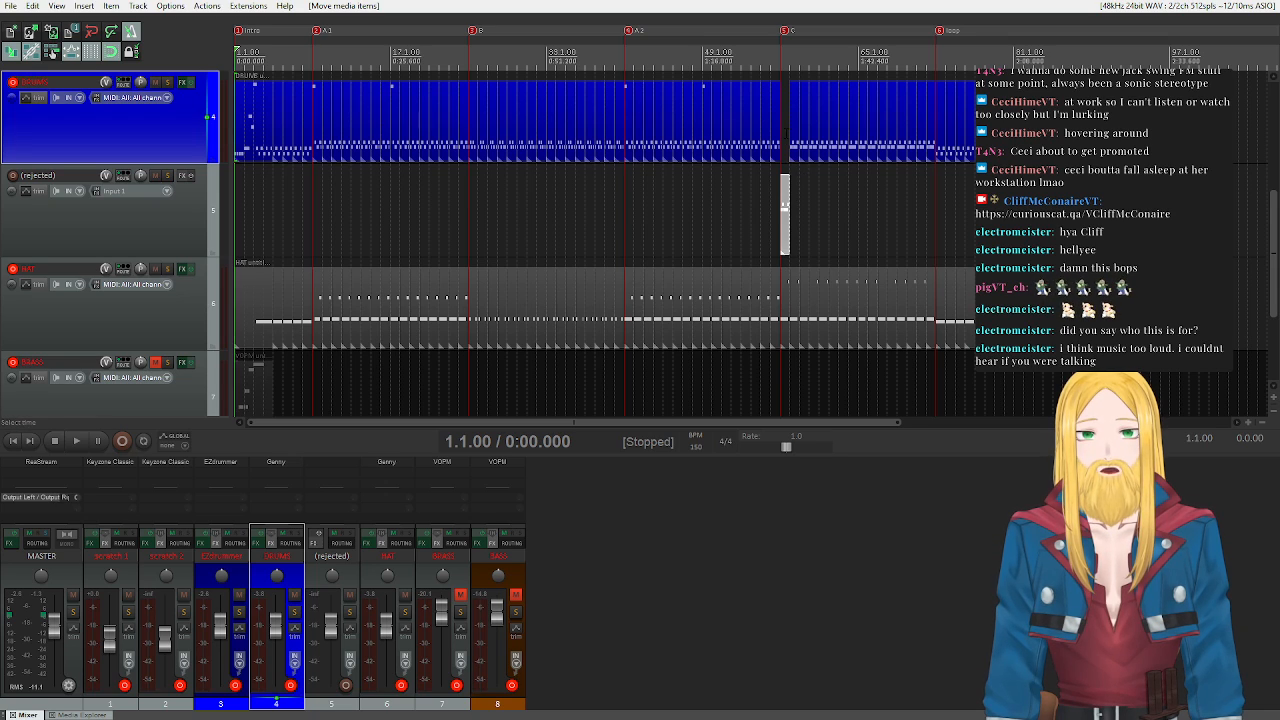
- Delete the remaining DRUMS items and all HAT items between the C and loop markers
{"action": "left_click_drag", "start_coordinate": [802, 149], "coordinate": [894, 196]}
{"action": "key", "text": "Delete"}
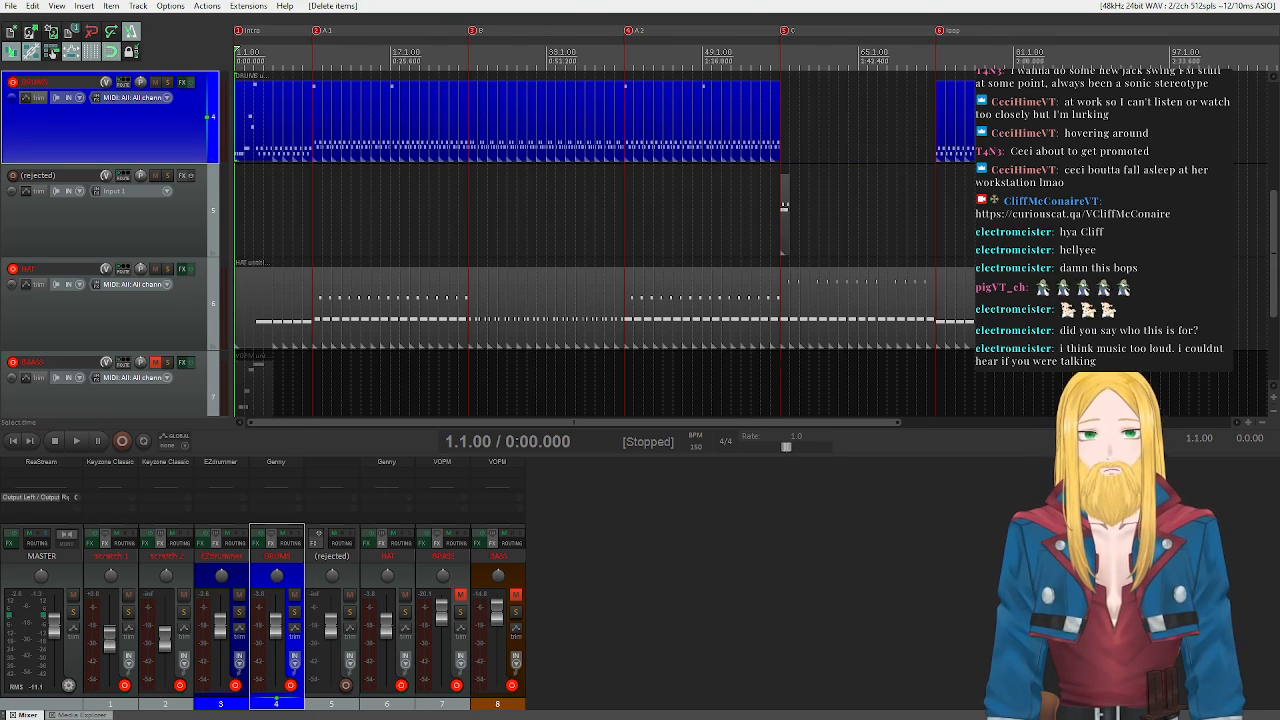
{"action": "left_click_drag", "start_coordinate": [788, 352], "coordinate": [932, 318]}
{"action": "key", "text": "Delete"}
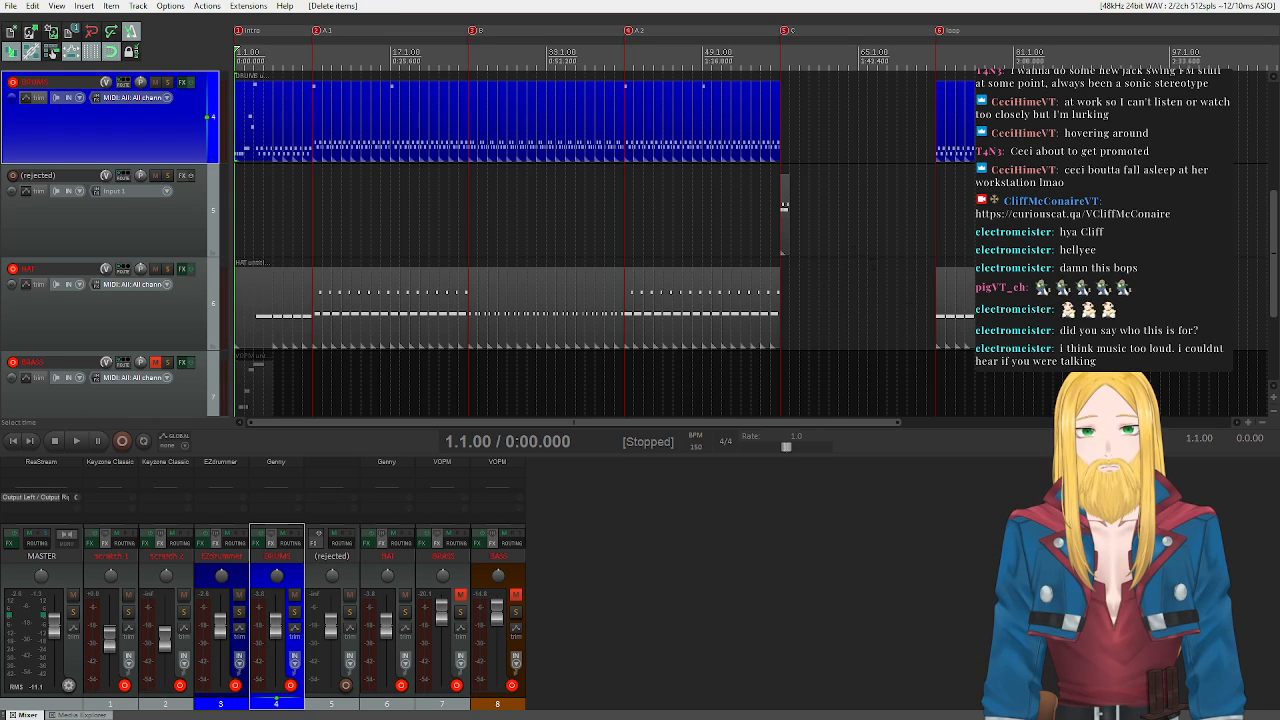
- Copy the EZdrummer groove item at the C marker onto the DRUMS track and select the (rejected) track
{"action": "scroll", "coordinate": [163, 240], "scroll_direction": "up", "scroll_amount": 1}
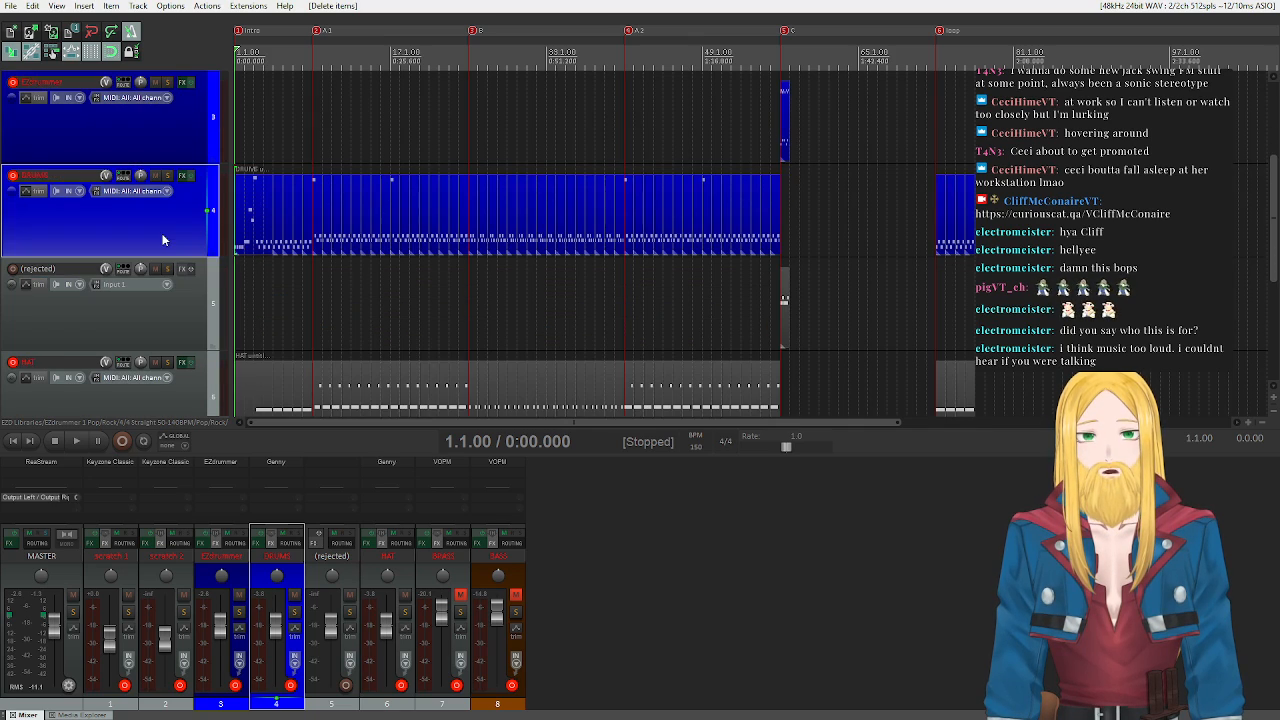
{"action": "left_click_drag", "start_coordinate": [787, 148], "coordinate": [790, 200]}
{"action": "left_click", "coordinate": [88, 314]}
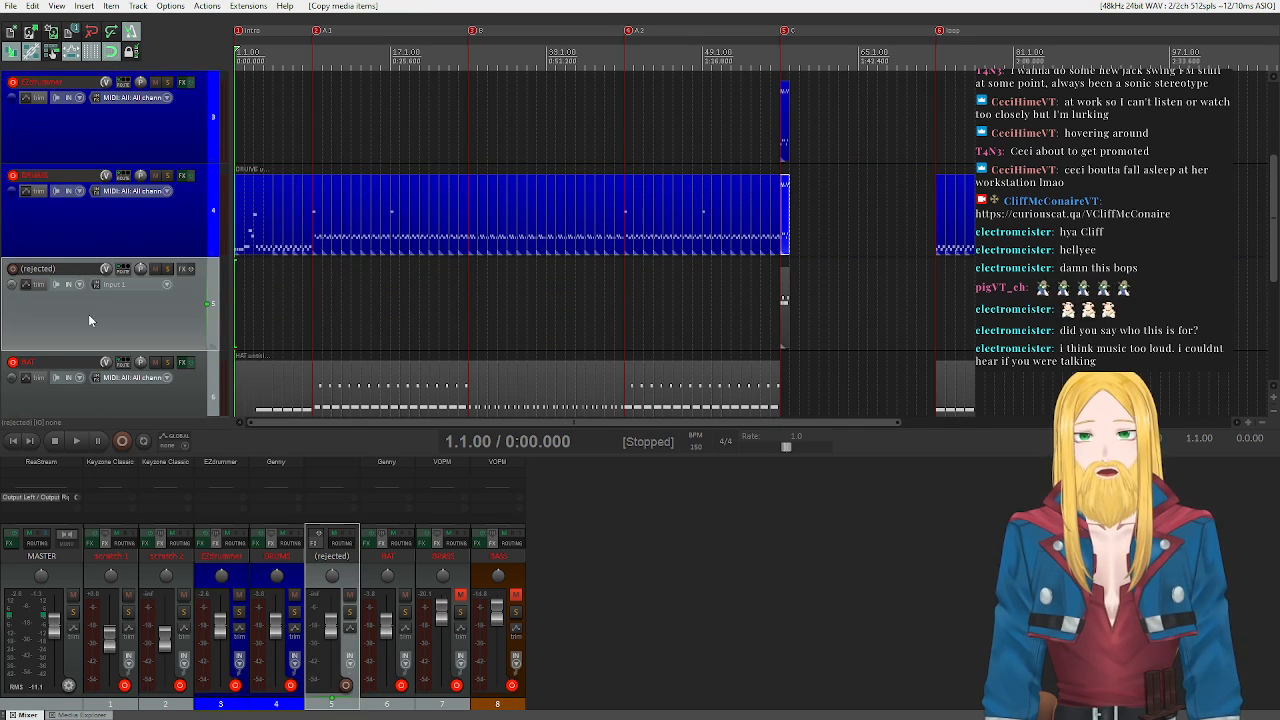
- Move the (rejected) track up so it sits between the EZdrummer and DRUMS tracks
{"action": "scroll", "coordinate": [88, 314], "scroll_direction": "down", "scroll_amount": 1}
{"action": "scroll", "coordinate": [120, 260], "scroll_direction": "up", "scroll_amount": 1}
{"action": "left_click_drag", "start_coordinate": [120, 295], "coordinate": [121, 185]}
{"action": "scroll", "coordinate": [82, 325], "scroll_direction": "up", "scroll_amount": 2}
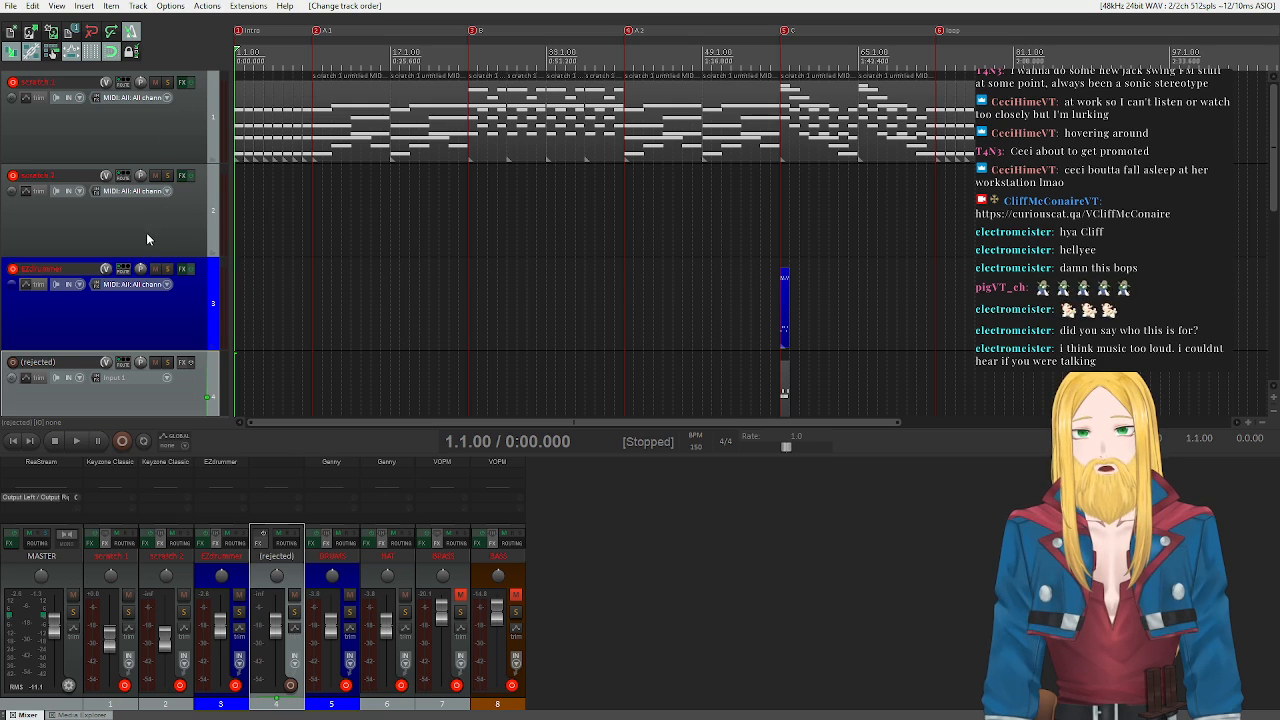
{"action": "scroll", "coordinate": [146, 235], "scroll_direction": "down", "scroll_amount": 3}
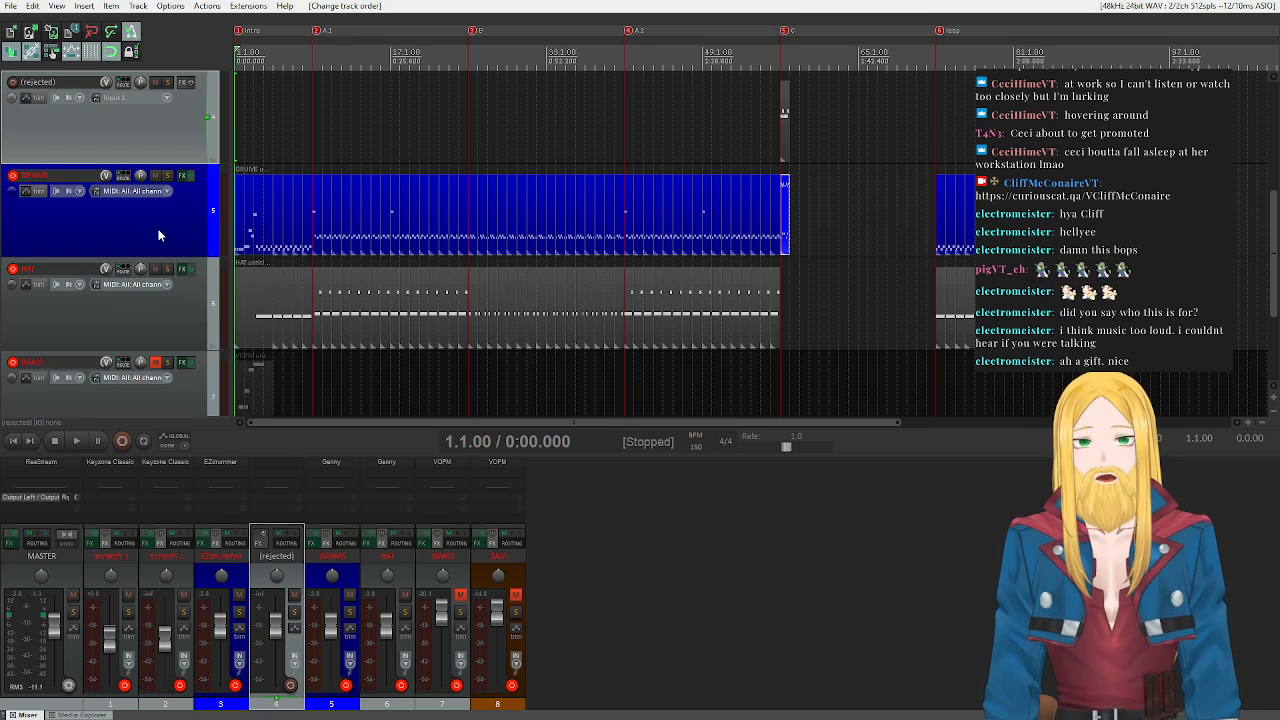
- Inspect and audition the notes of the DRUMS groove item at the C marker in the MIDI editor, and close it
{"action": "double_click", "coordinate": [786, 216]}
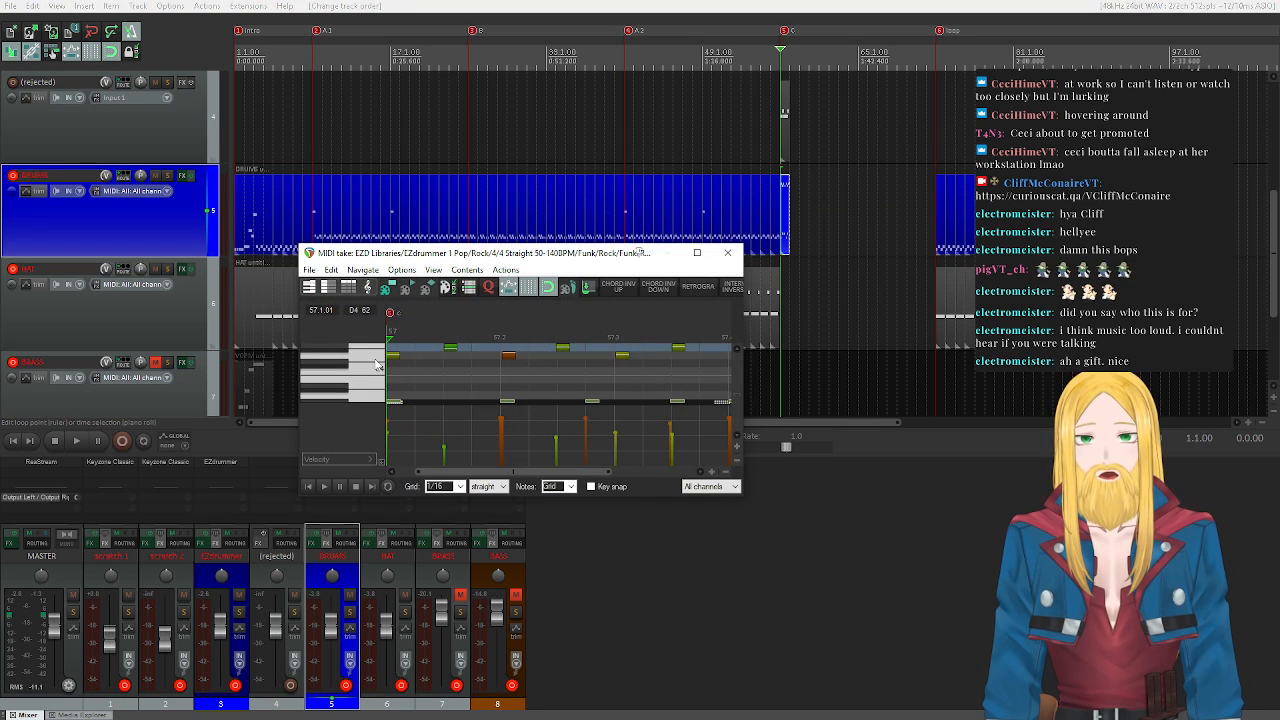
{"action": "scroll", "coordinate": [378, 358], "scroll_direction": "up", "scroll_amount": 1}
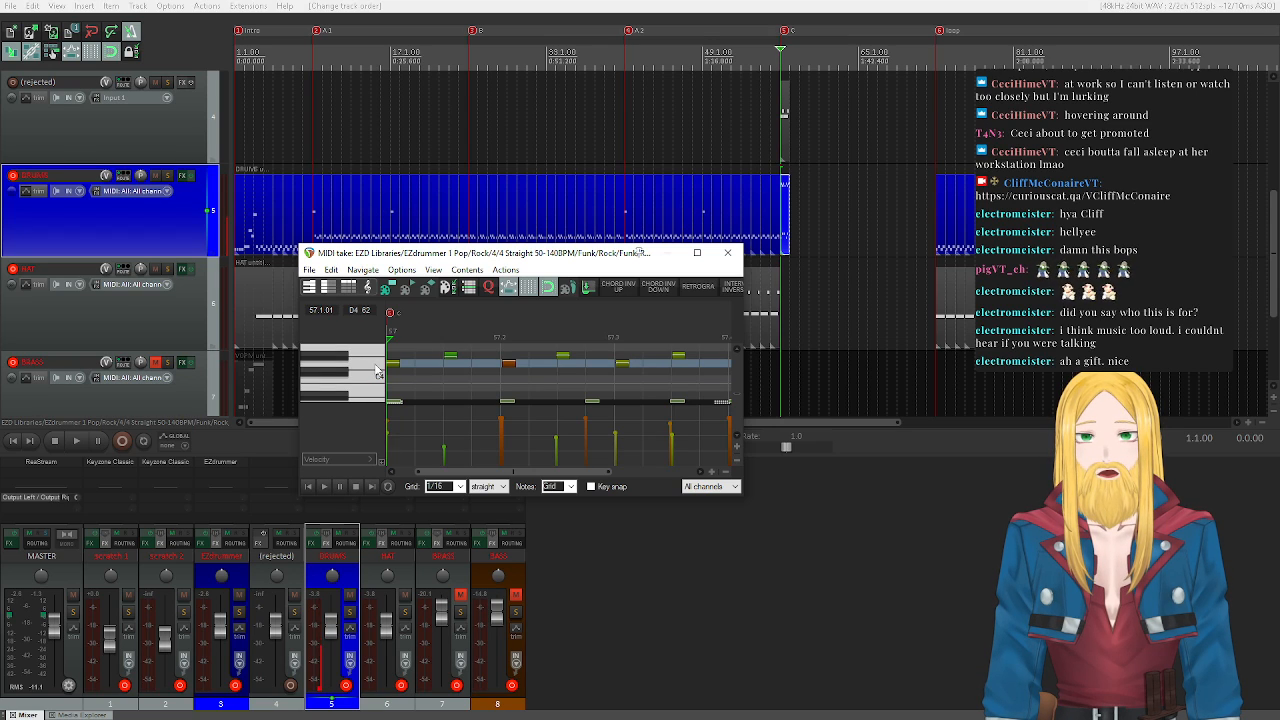
{"action": "left_click", "coordinate": [727, 252]}
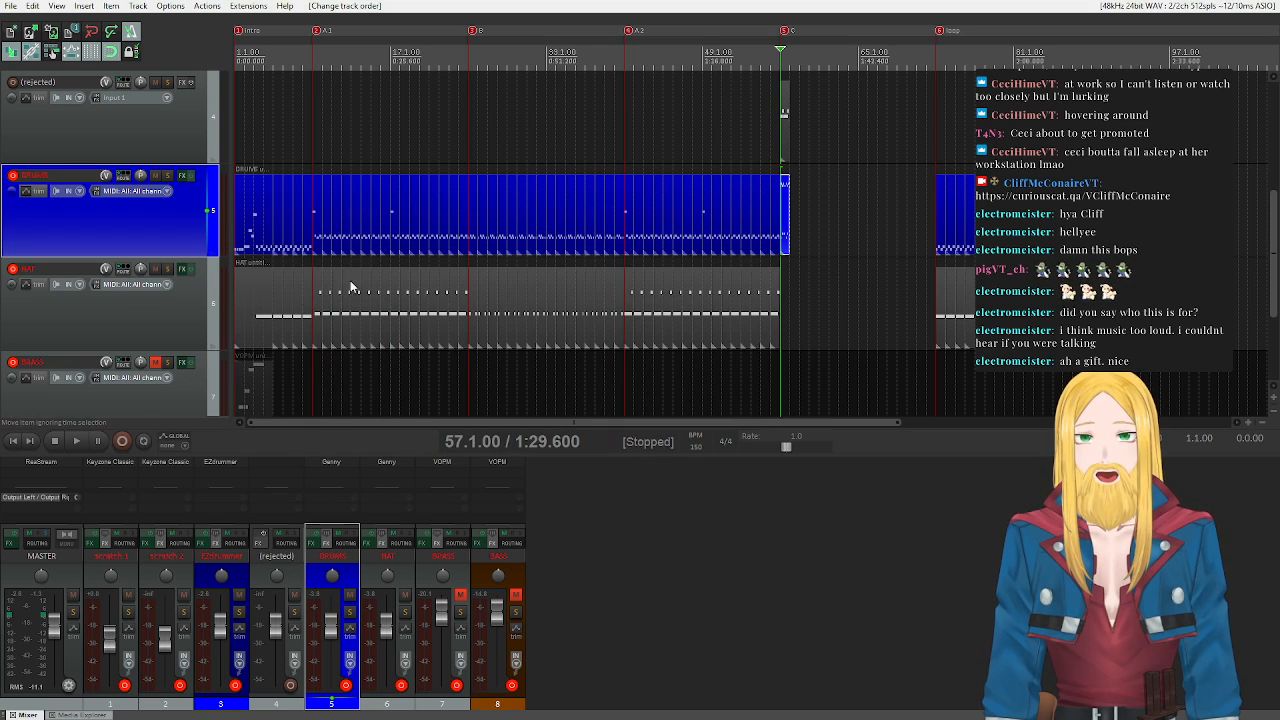
{"action": "double_click", "coordinate": [784, 200]}
{"action": "scroll", "coordinate": [378, 365], "scroll_direction": "up", "scroll_amount": 4}
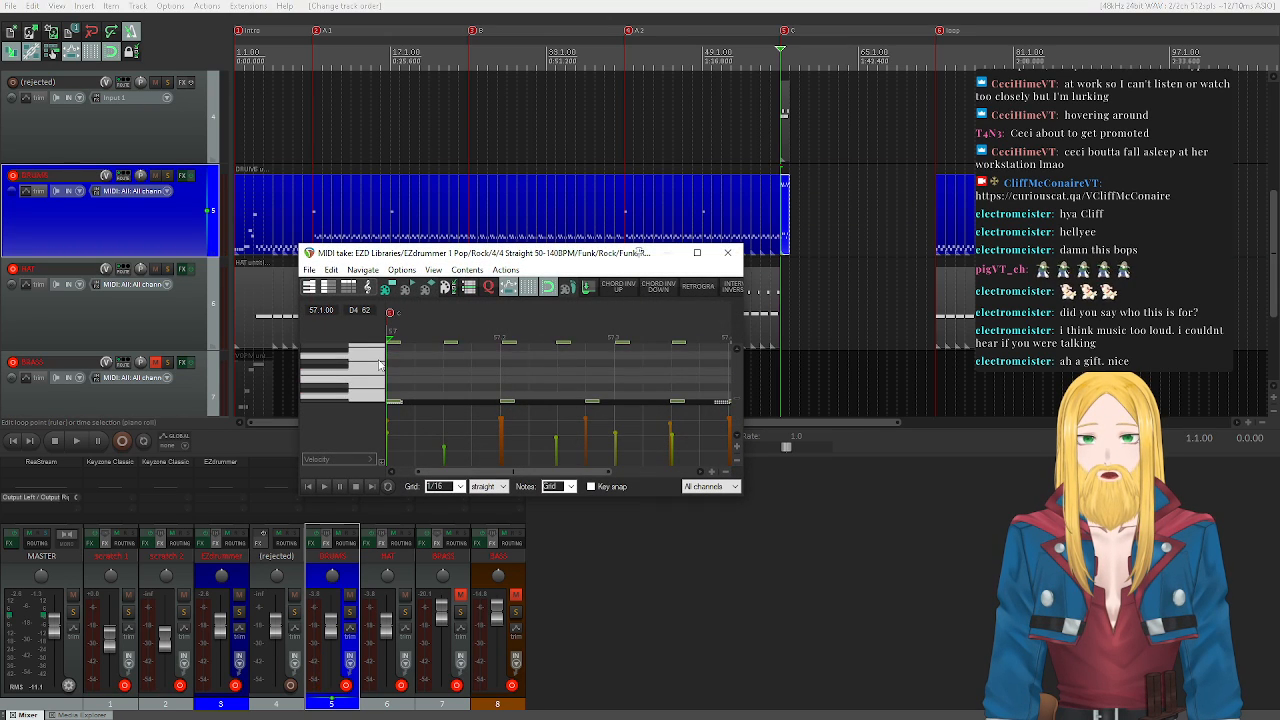
{"action": "left_click", "coordinate": [375, 372]}
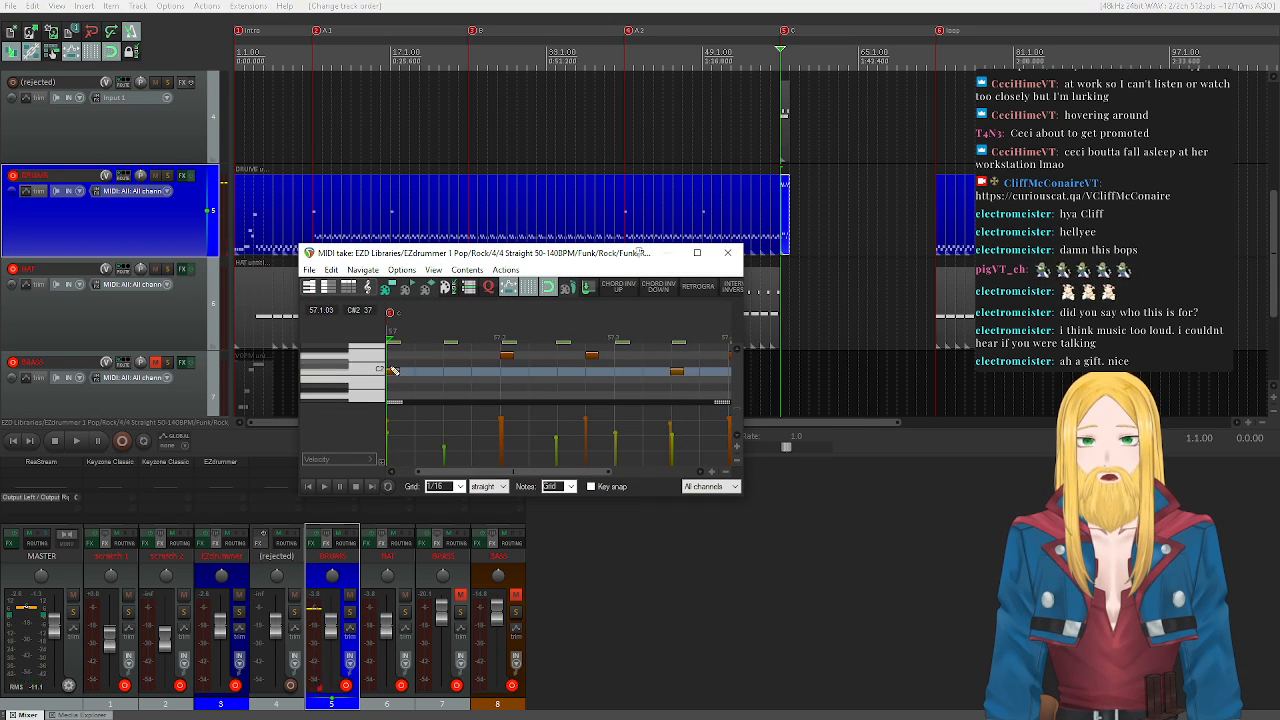
{"action": "scroll", "coordinate": [346, 368], "scroll_direction": "down", "scroll_amount": 4}
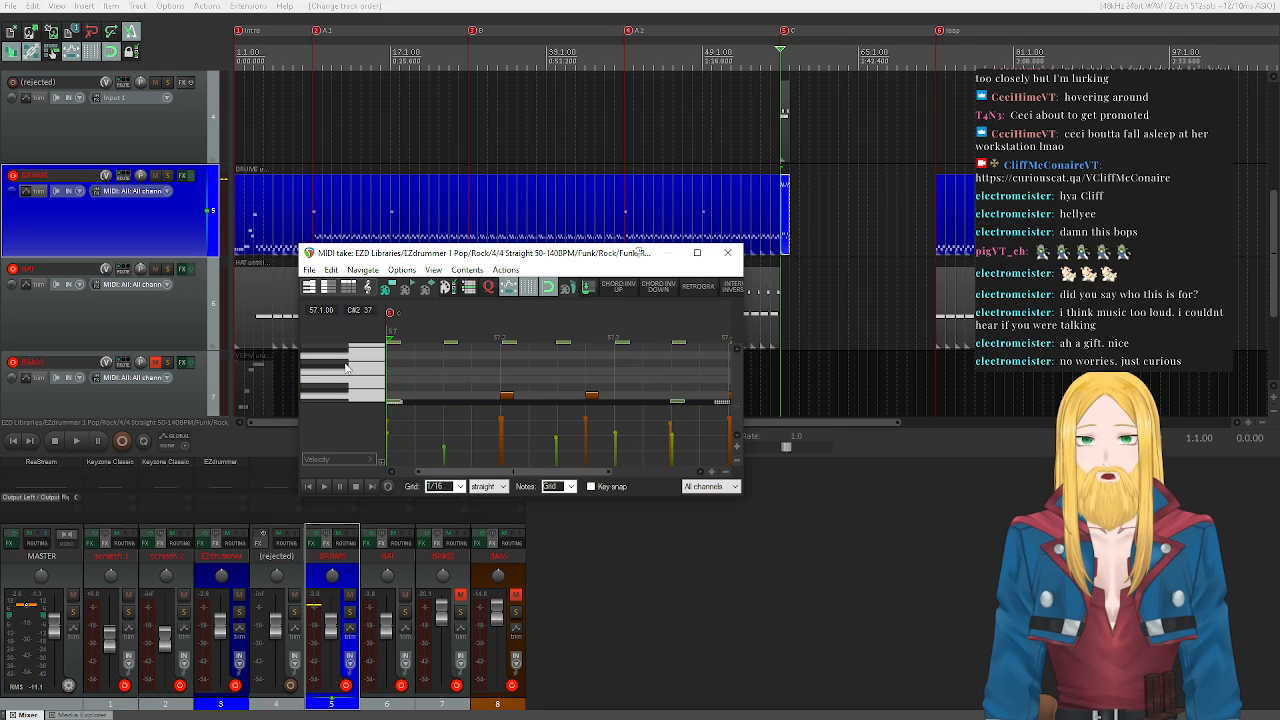
{"action": "scroll", "coordinate": [346, 368], "scroll_direction": "down", "scroll_amount": 6}
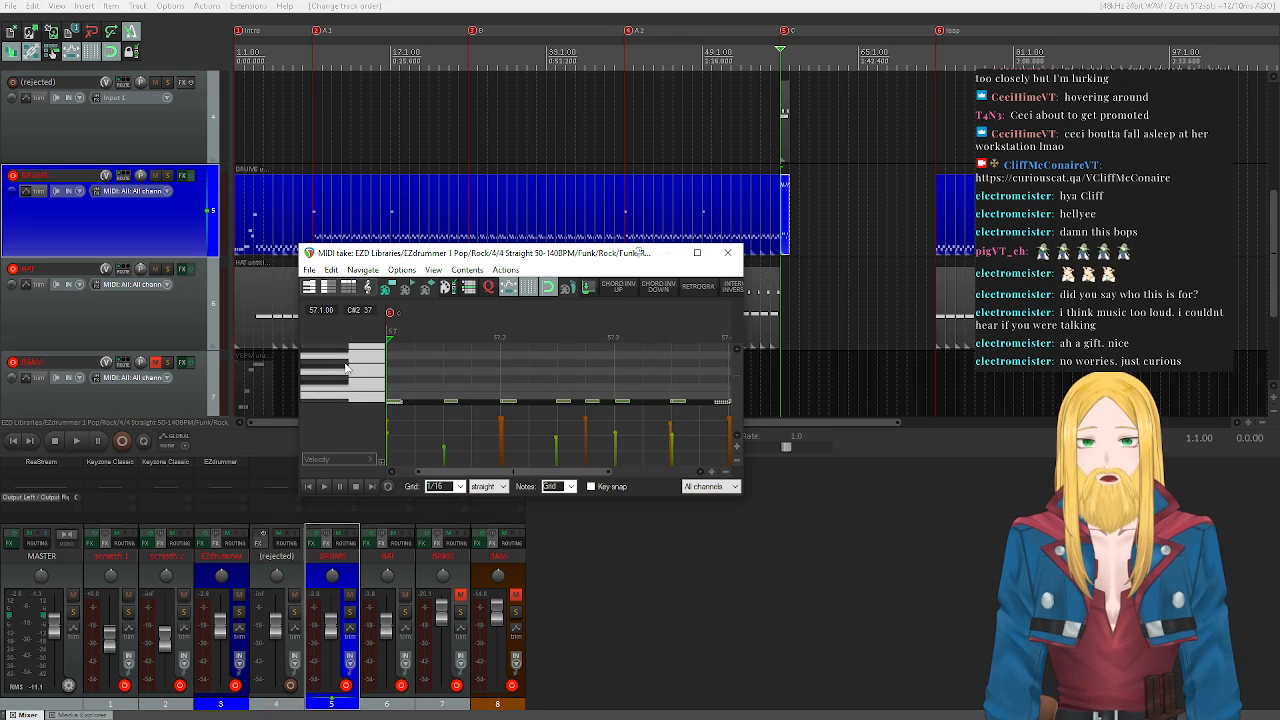
{"action": "left_click", "coordinate": [727, 252]}
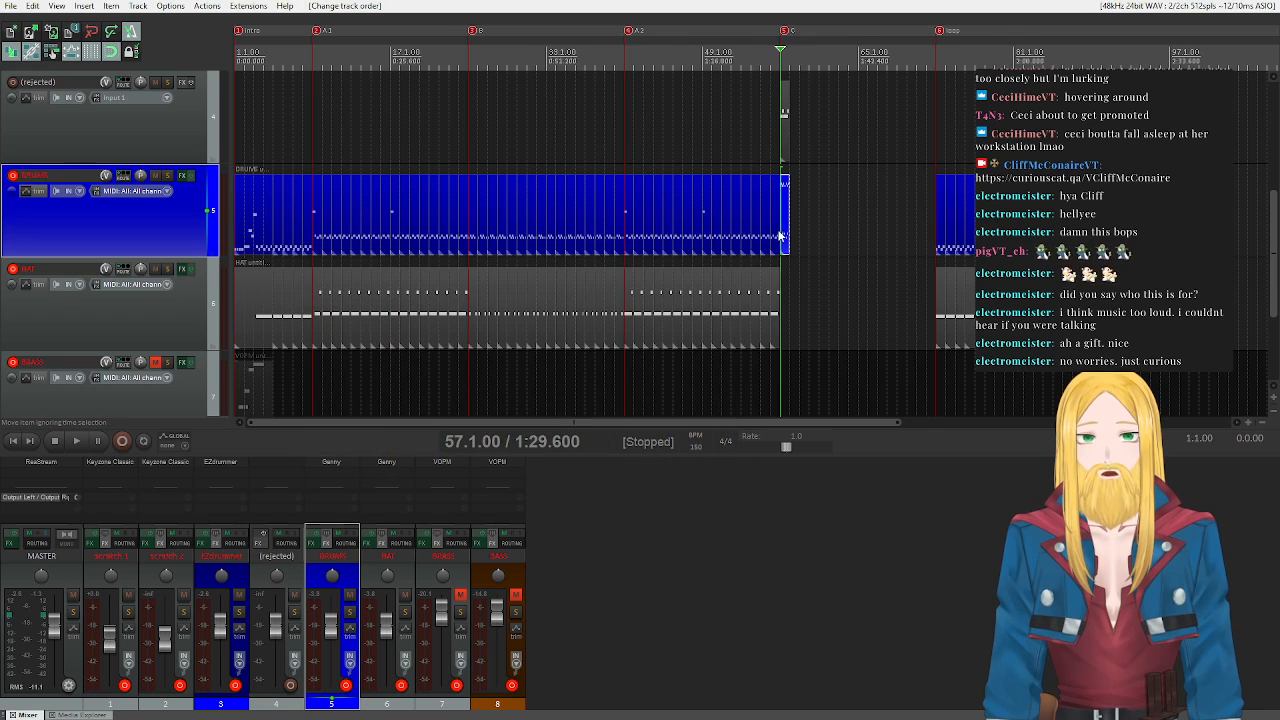
- Copy the groove item at the C marker from the DRUMS track onto the HAT track
{"action": "left_click", "coordinate": [785, 232], "text": "ctrl"}
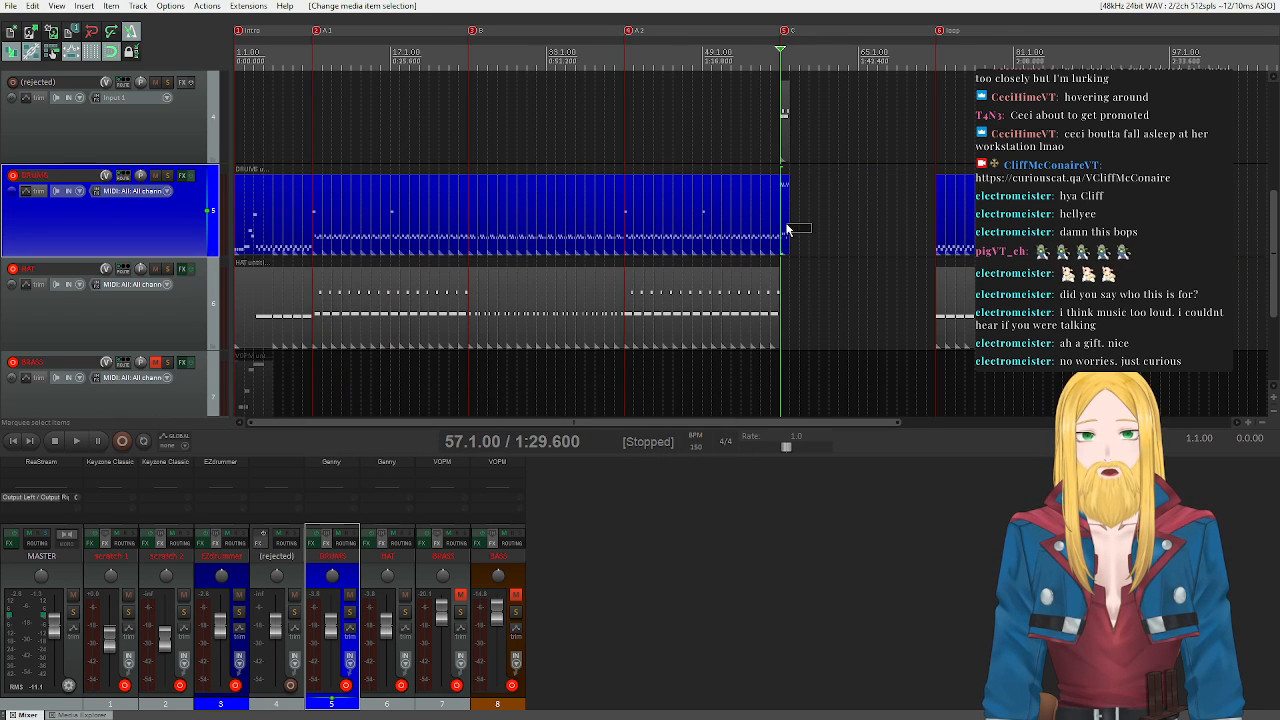
{"action": "left_click_drag", "start_coordinate": [787, 230], "coordinate": [784, 300]}
- Delete the upper hi-hat notes from the DRUMS groove item at the C marker, keeping the kick and snare notes
{"action": "double_click", "coordinate": [783, 230]}
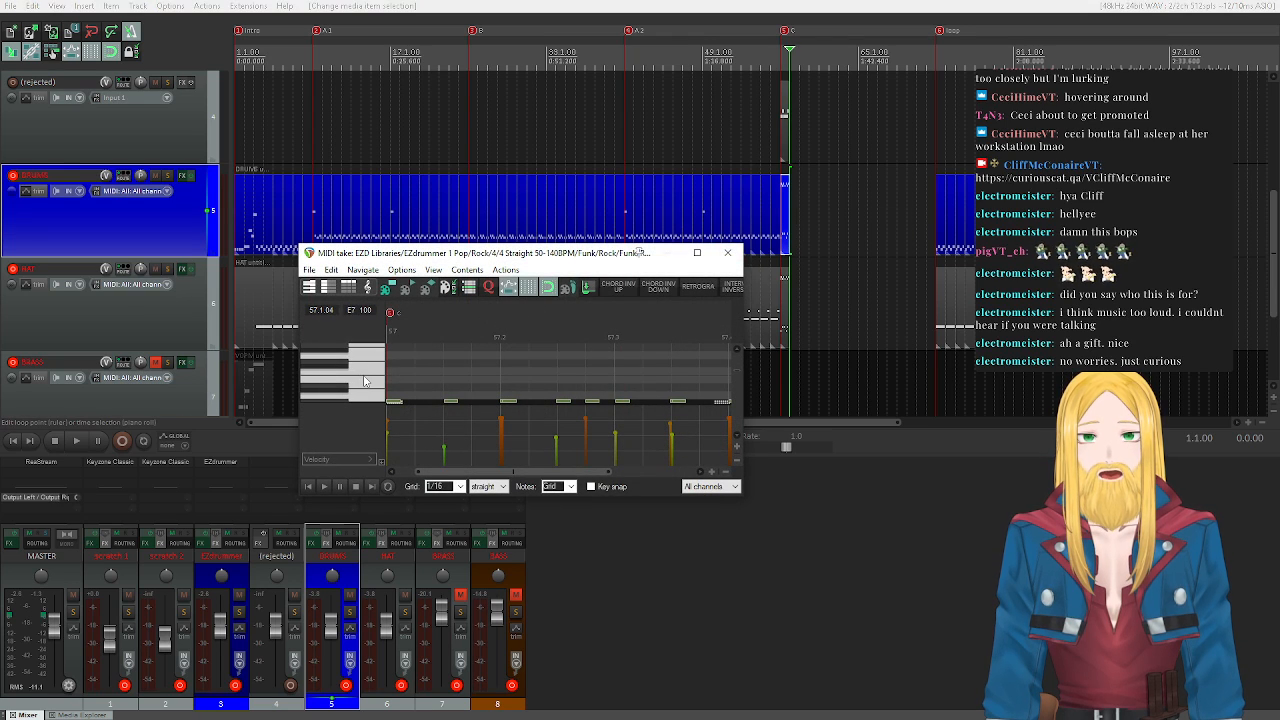
{"action": "scroll", "coordinate": [365, 381], "scroll_direction": "up", "scroll_amount": 5}
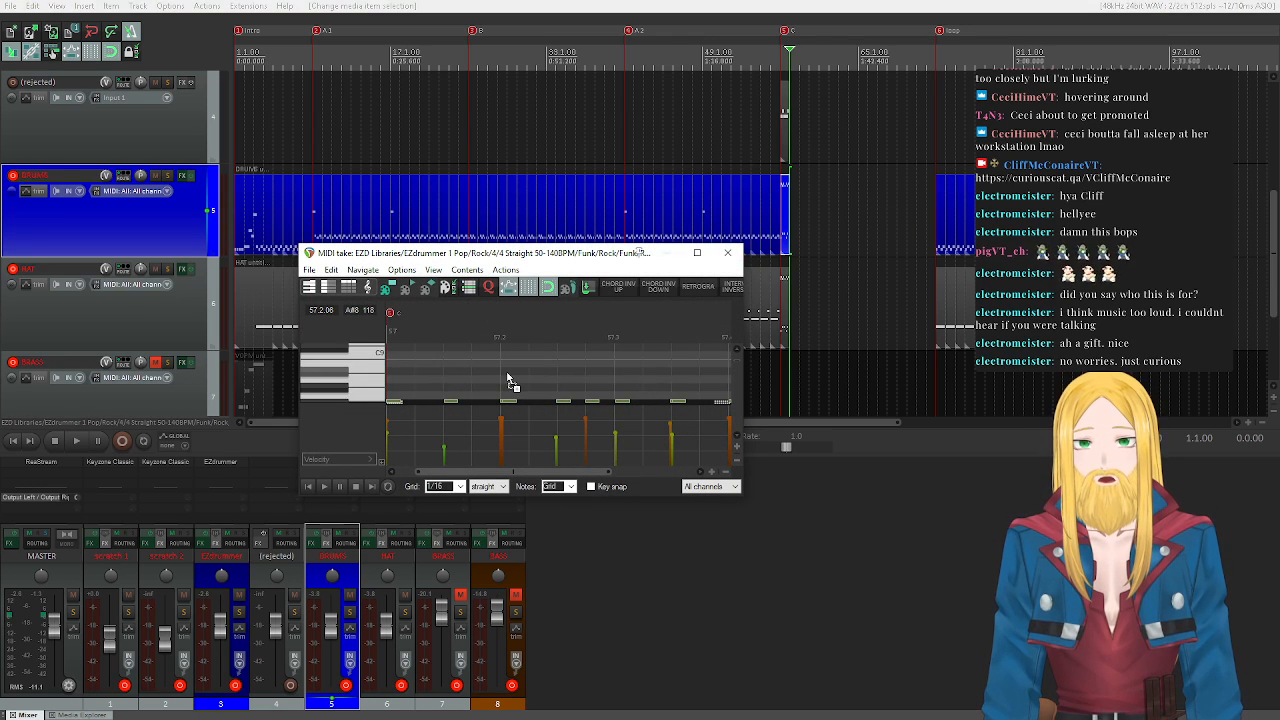
{"action": "scroll", "coordinate": [368, 375], "scroll_direction": "down", "scroll_amount": 4}
{"action": "scroll", "coordinate": [360, 381], "scroll_direction": "down", "scroll_amount": 6}
{"action": "scroll", "coordinate": [360, 381], "scroll_direction": "down", "scroll_amount": 2}
{"action": "left_click_drag", "start_coordinate": [394, 356], "coordinate": [735, 384]}
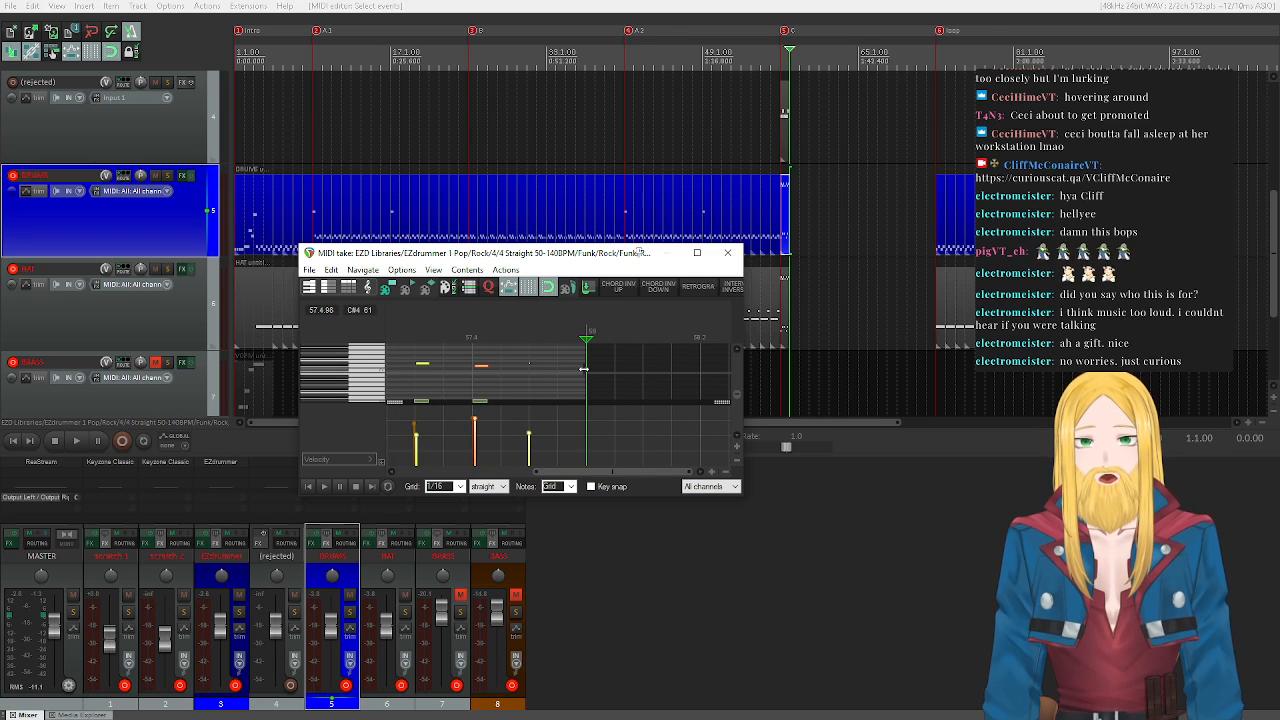
{"action": "key", "text": "Delete"}
- Quantize the positions of all remaining notes in the DRUMS groove item to the 1/16 grid at 100% strength
{"action": "left_click_drag", "start_coordinate": [582, 472], "coordinate": [353, 455]}
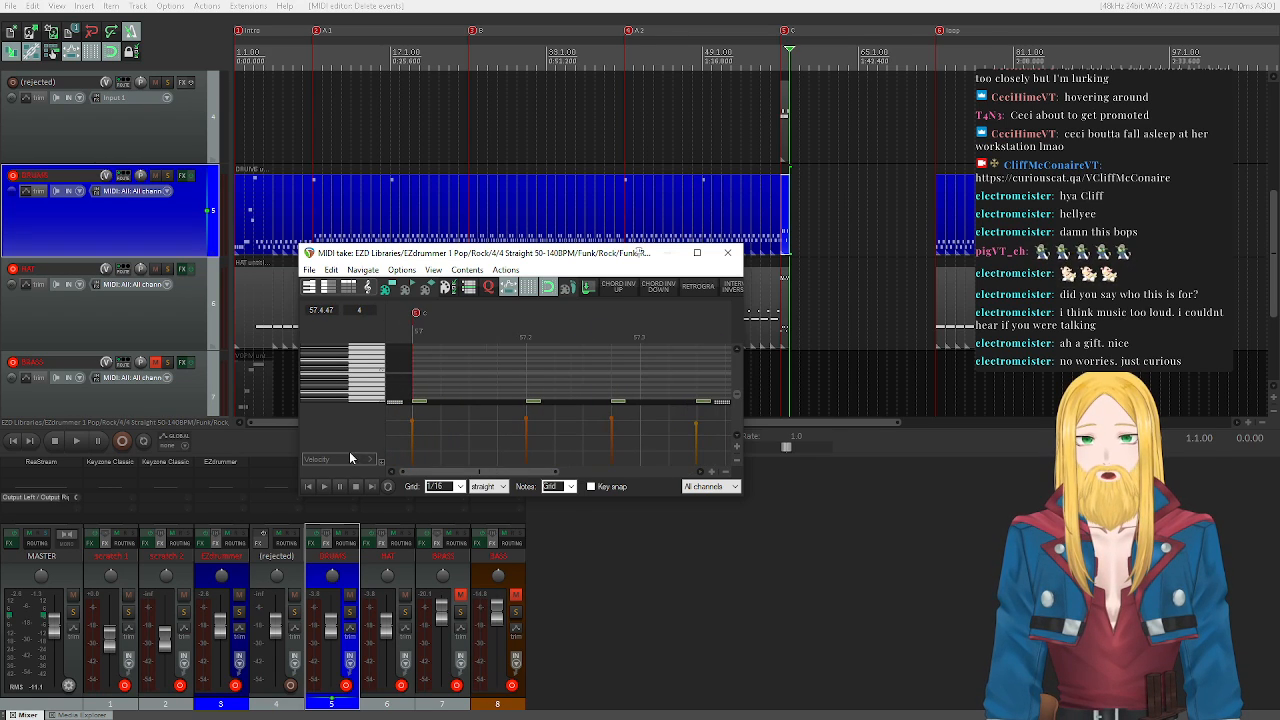
{"action": "scroll", "coordinate": [356, 377], "scroll_direction": "down", "scroll_amount": 3}
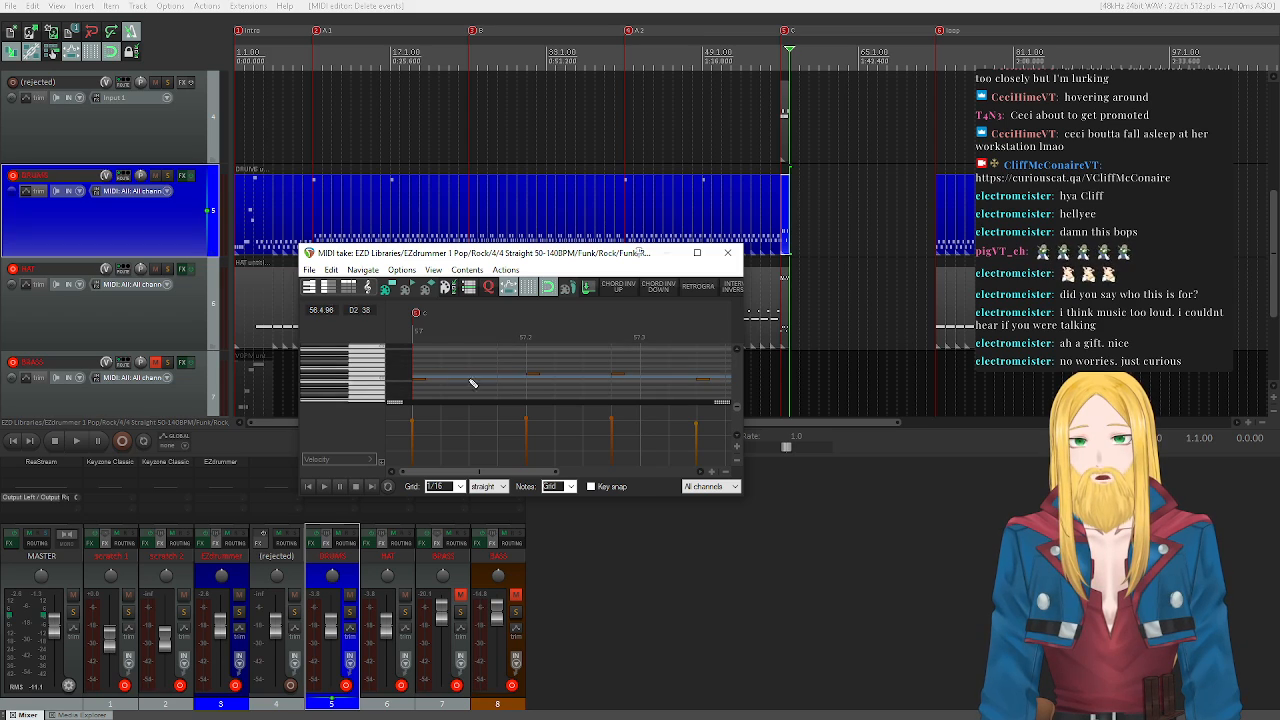
{"action": "scroll", "coordinate": [568, 383], "scroll_direction": "down", "scroll_amount": 3}
{"action": "scroll", "coordinate": [568, 383], "scroll_direction": "up", "scroll_amount": 1}
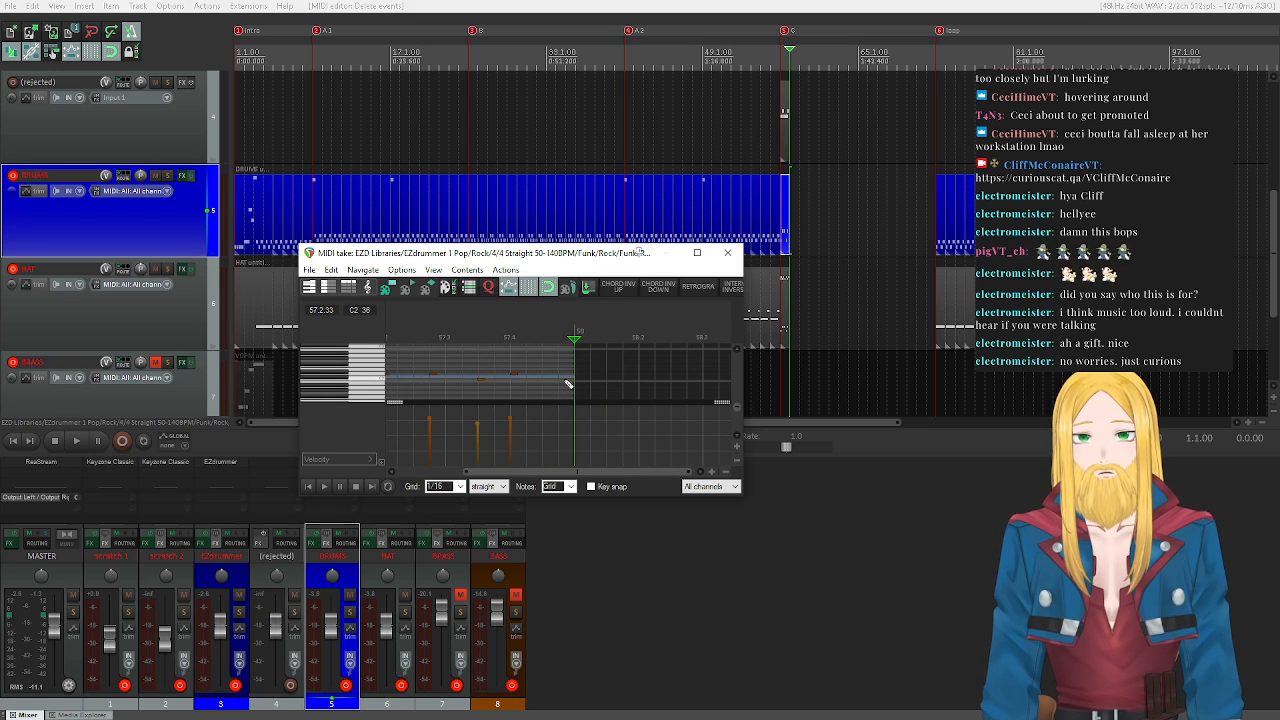
{"action": "left_click_drag", "start_coordinate": [574, 472], "coordinate": [426, 460]}
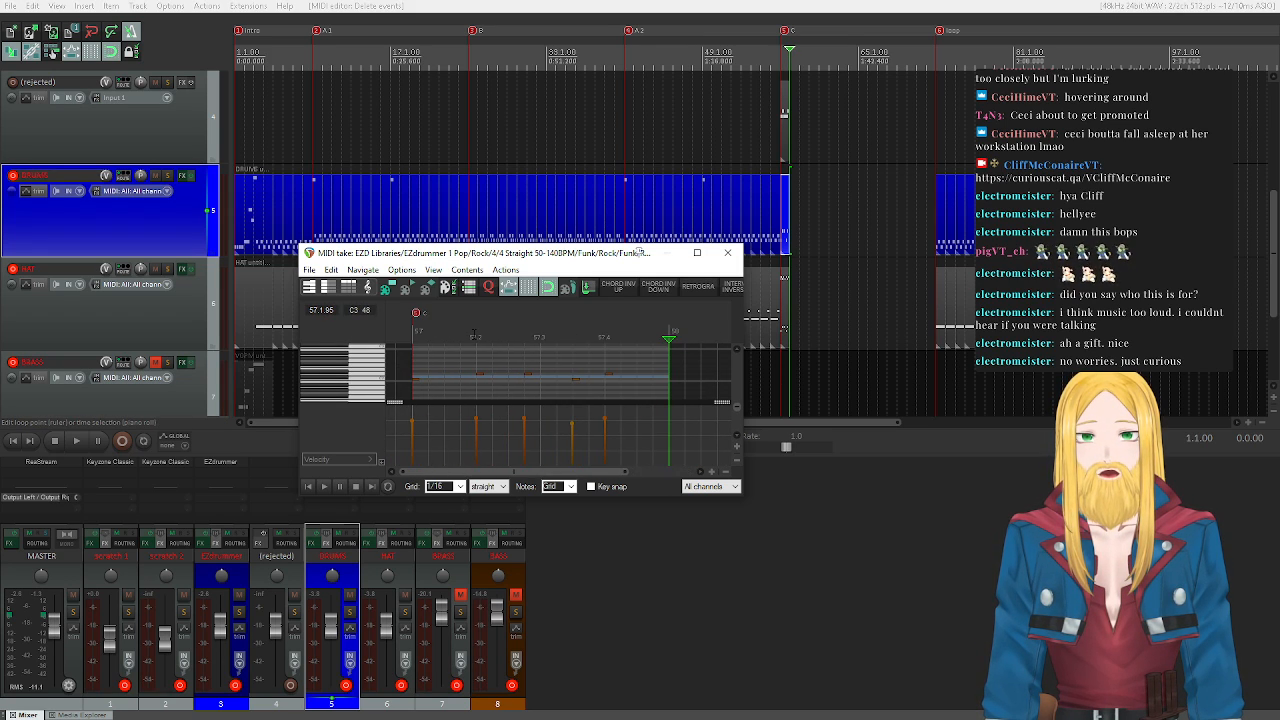
{"action": "key", "text": "ctrl+a"}
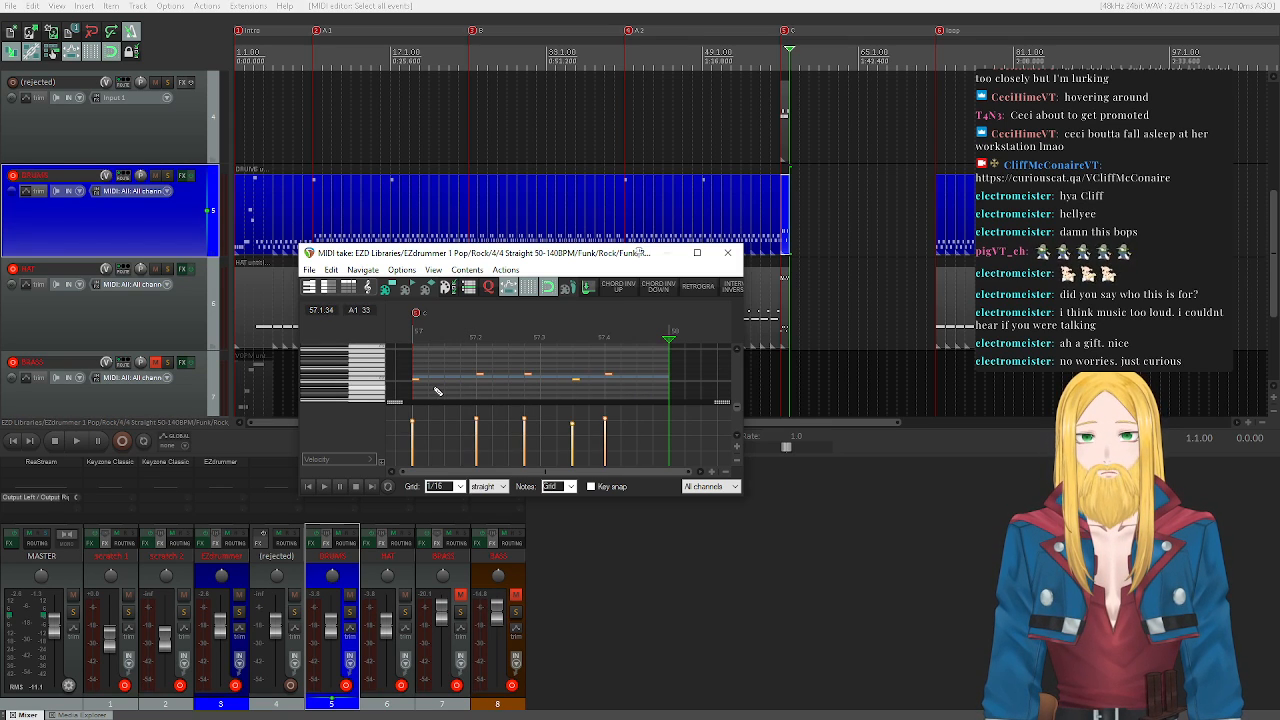
{"action": "left_click", "coordinate": [488, 287]}
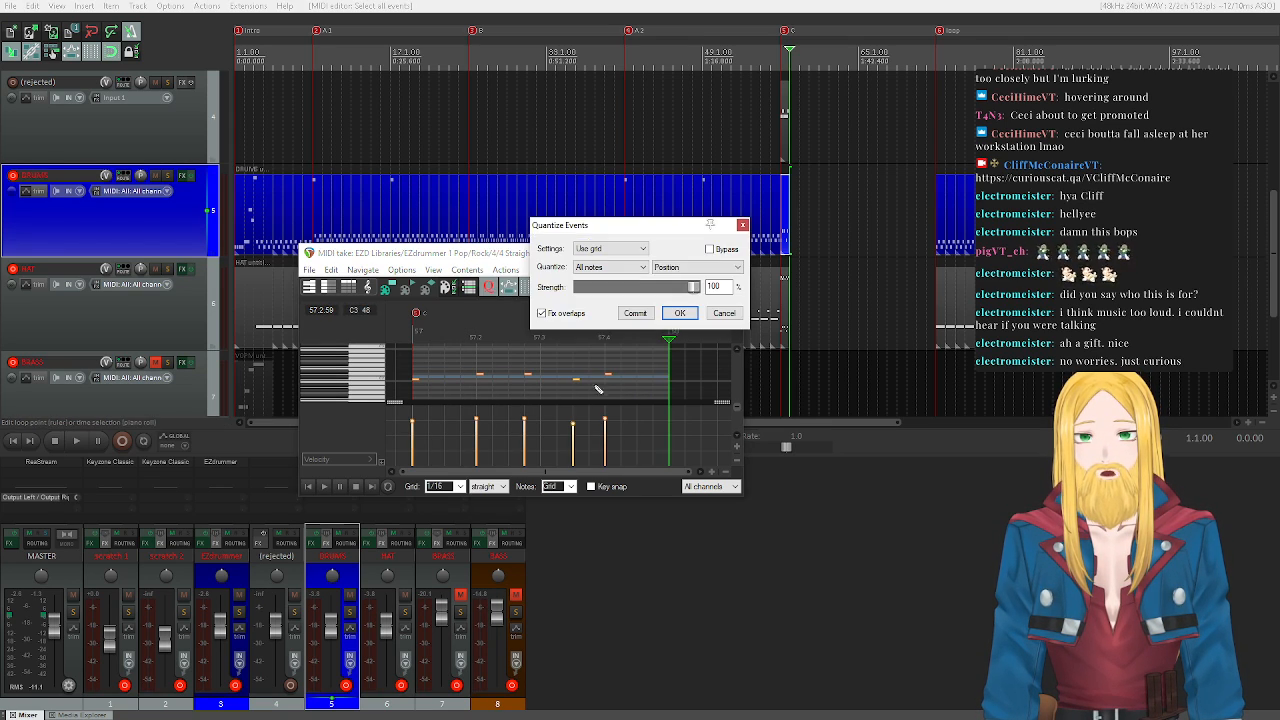
{"action": "left_click", "coordinate": [679, 313]}
- Lengthen the selected kick and snare notes in the DRUMS groove item to a full 1/16 grid step
{"action": "scroll", "coordinate": [700, 380], "scroll_direction": "up", "scroll_amount": 3}
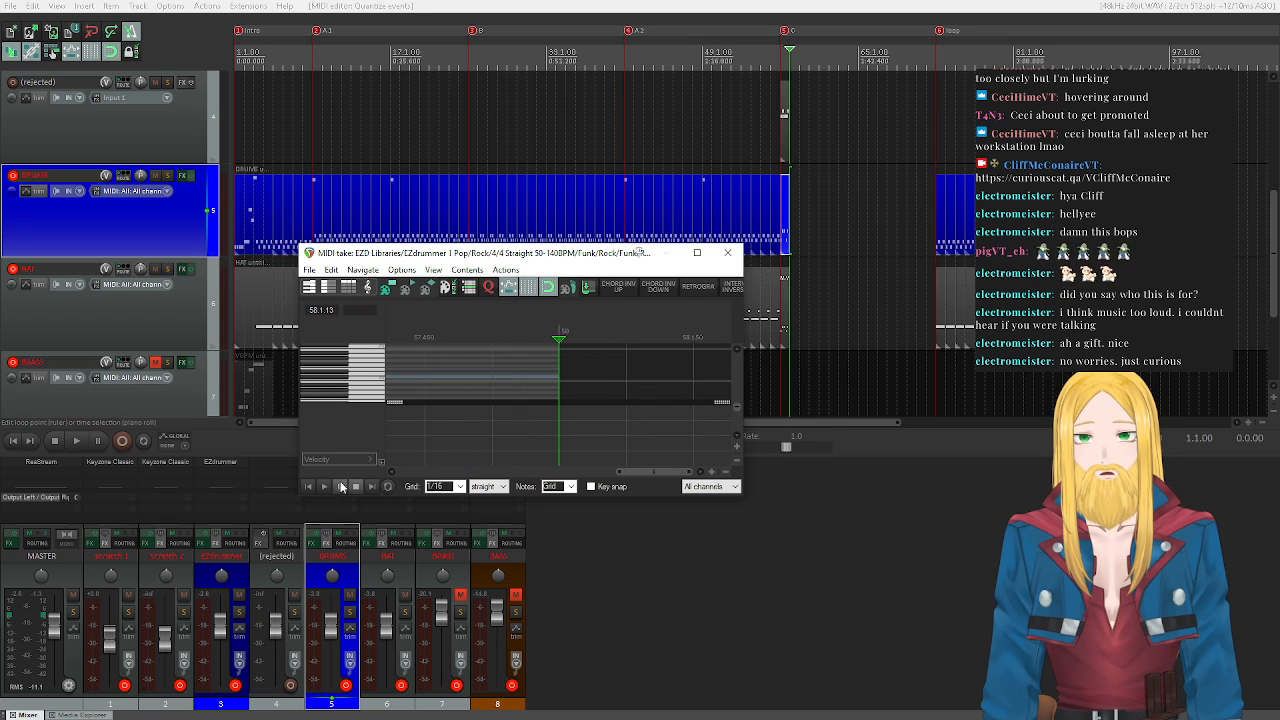
{"action": "left_click", "coordinate": [308, 486]}
{"action": "scroll", "coordinate": [437, 396], "scroll_direction": "up", "scroll_amount": 4}
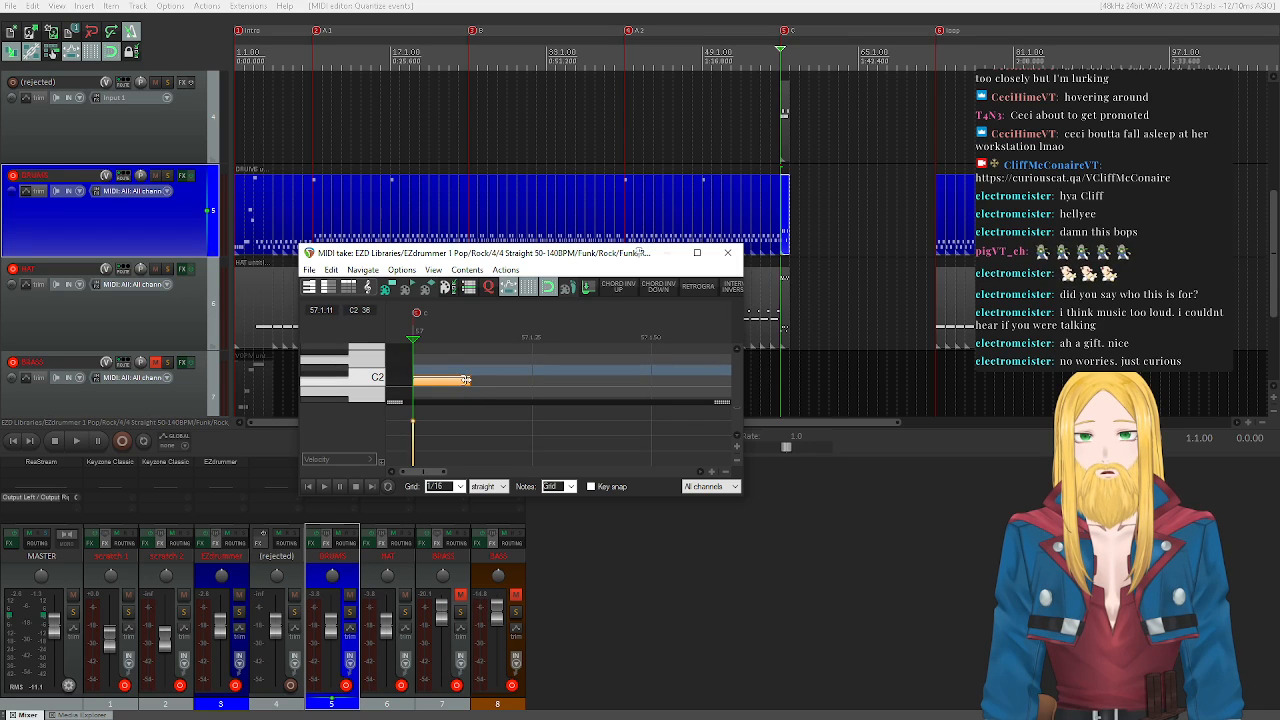
{"action": "left_click_drag", "start_coordinate": [465, 380], "coordinate": [531, 380]}
{"action": "scroll", "coordinate": [570, 396], "scroll_direction": "down", "scroll_amount": 3}
{"action": "scroll", "coordinate": [567, 395], "scroll_direction": "up", "scroll_amount": 2}
{"action": "scroll", "coordinate": [567, 388], "scroll_direction": "down", "scroll_amount": 5}
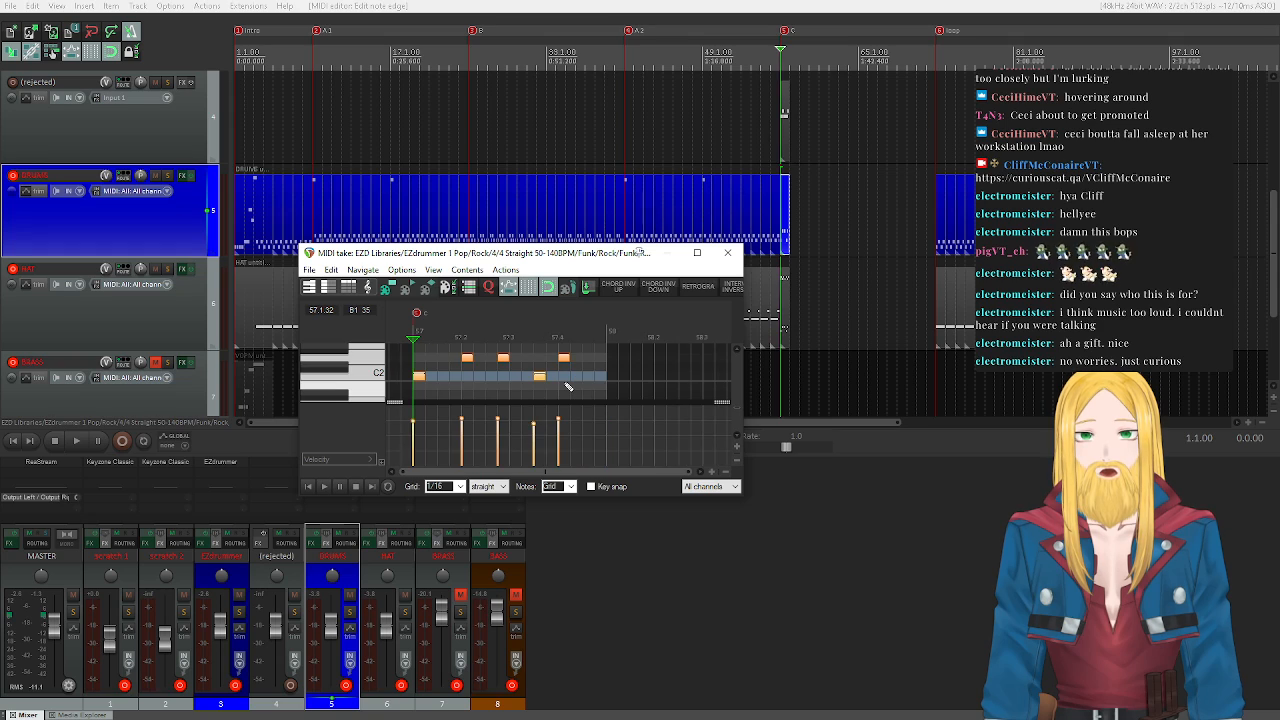
- Move the row of snare notes in the DRUMS groove item down to C#2 and close the MIDI editor
{"action": "left_click", "coordinate": [365, 378]}
{"action": "double_click", "coordinate": [365, 359]}
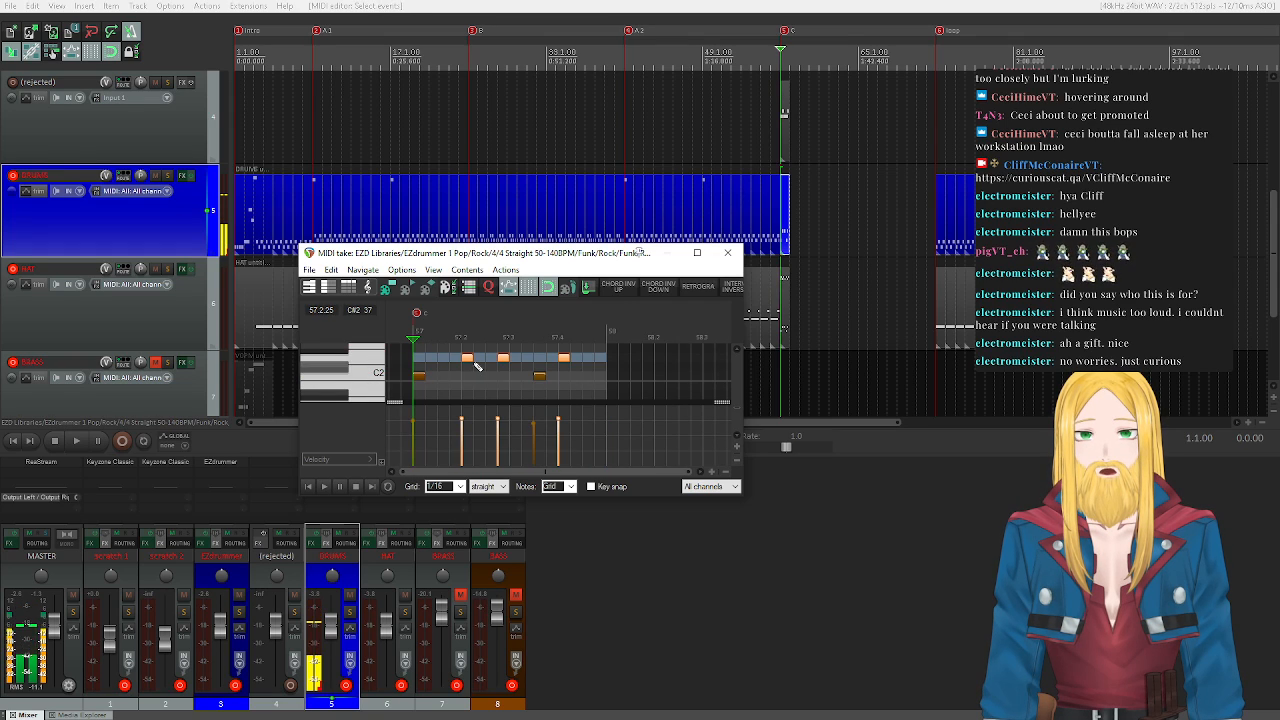
{"action": "left_click_drag", "start_coordinate": [468, 359], "coordinate": [468, 369]}
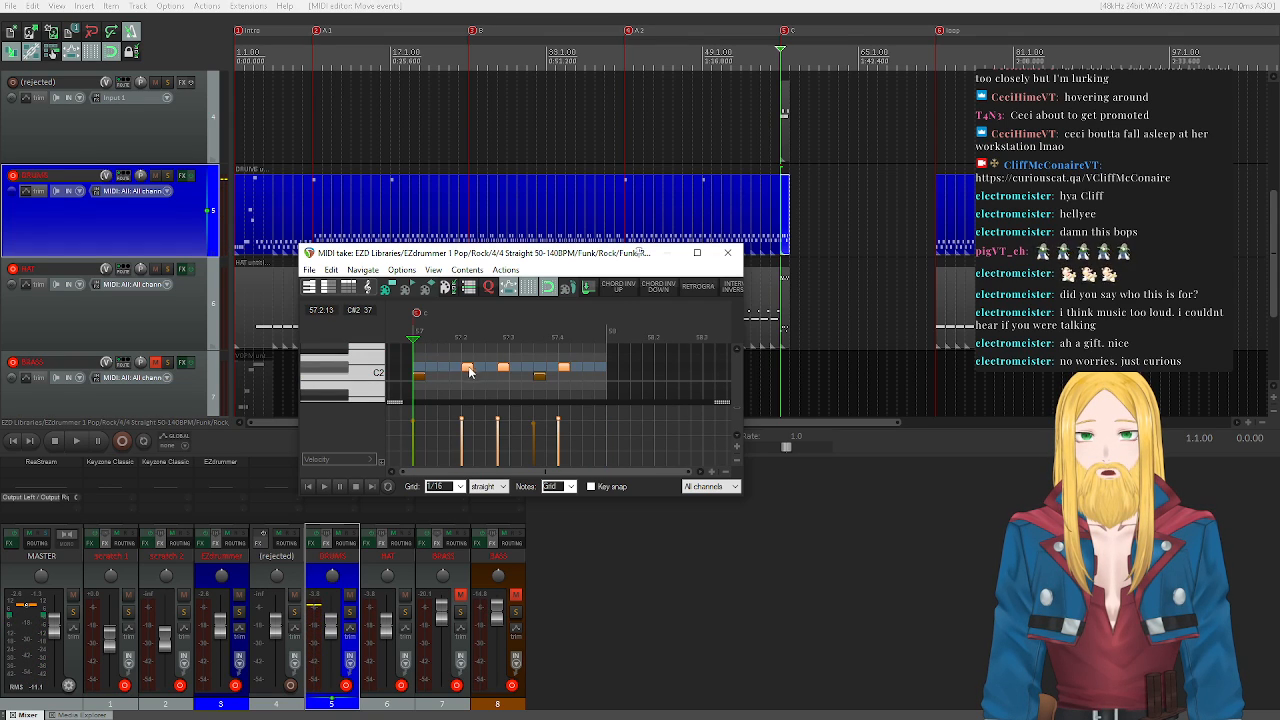
{"action": "left_click", "coordinate": [729, 255]}
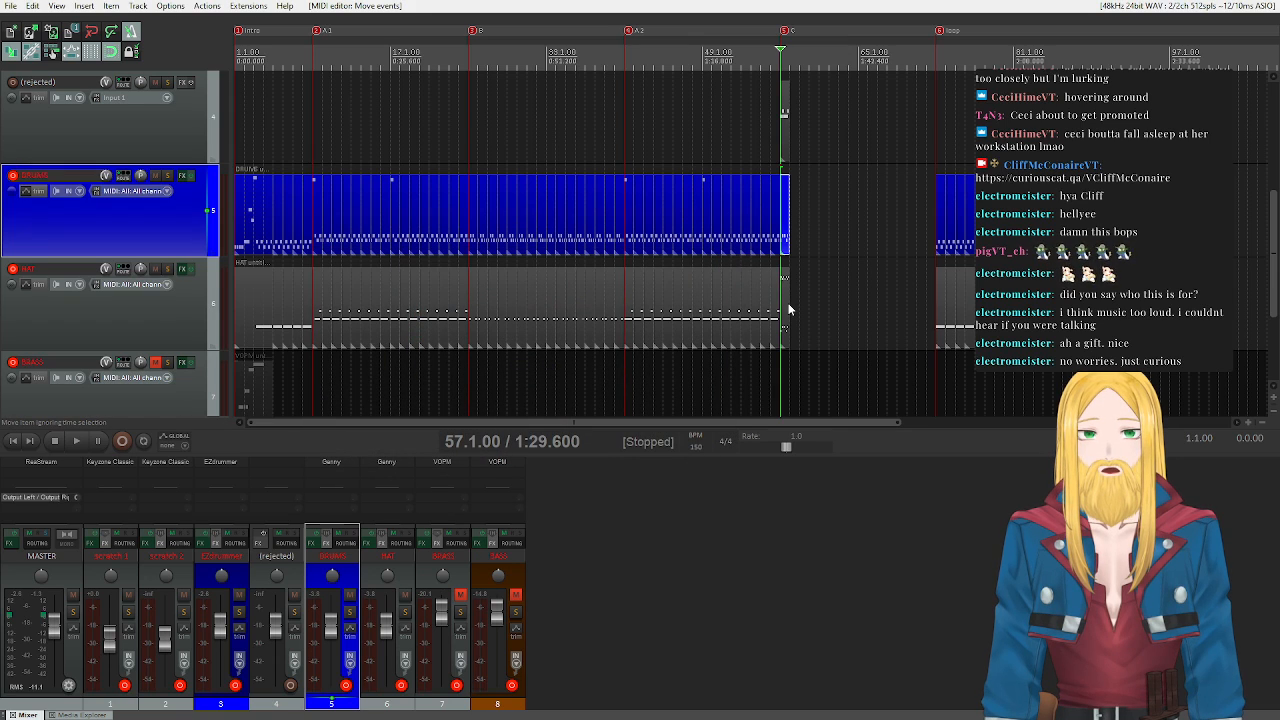
- Open the HAT groove item at the C marker in an enlarged MIDI editor and move its D#4 notes down to D4
{"action": "double_click", "coordinate": [785, 310]}
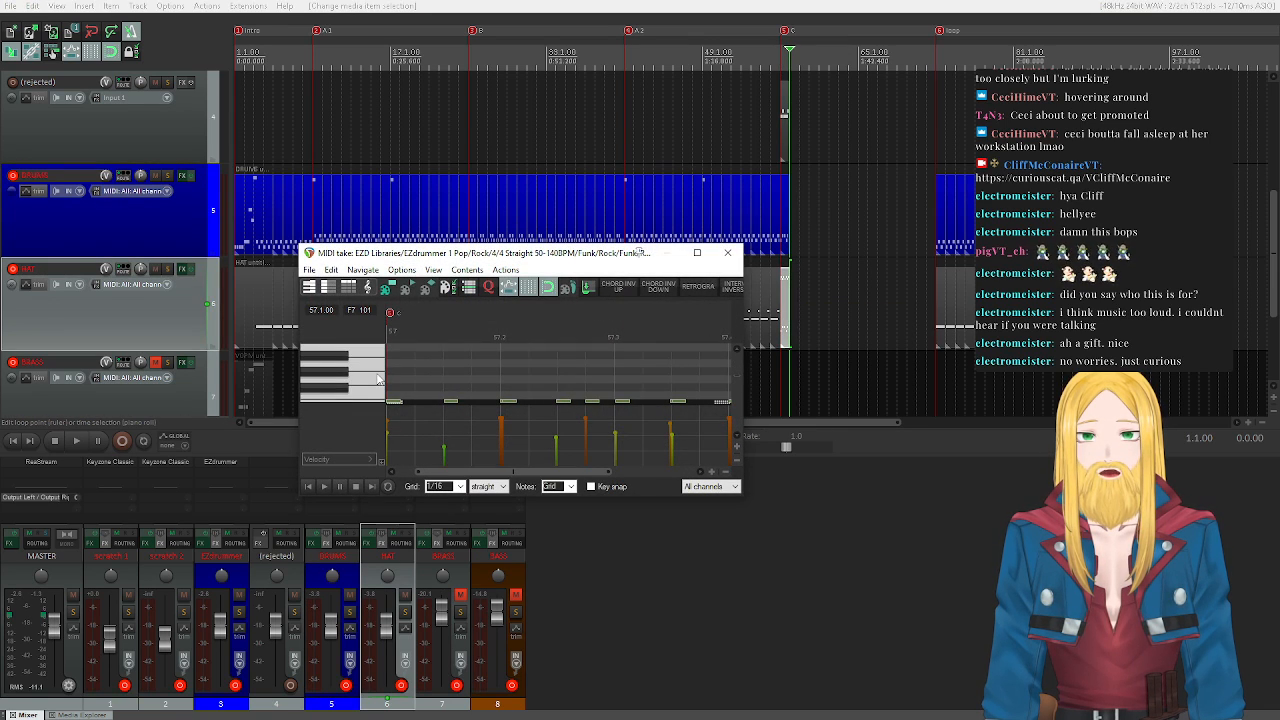
{"action": "left_click_drag", "start_coordinate": [475, 258], "coordinate": [557, 87]}
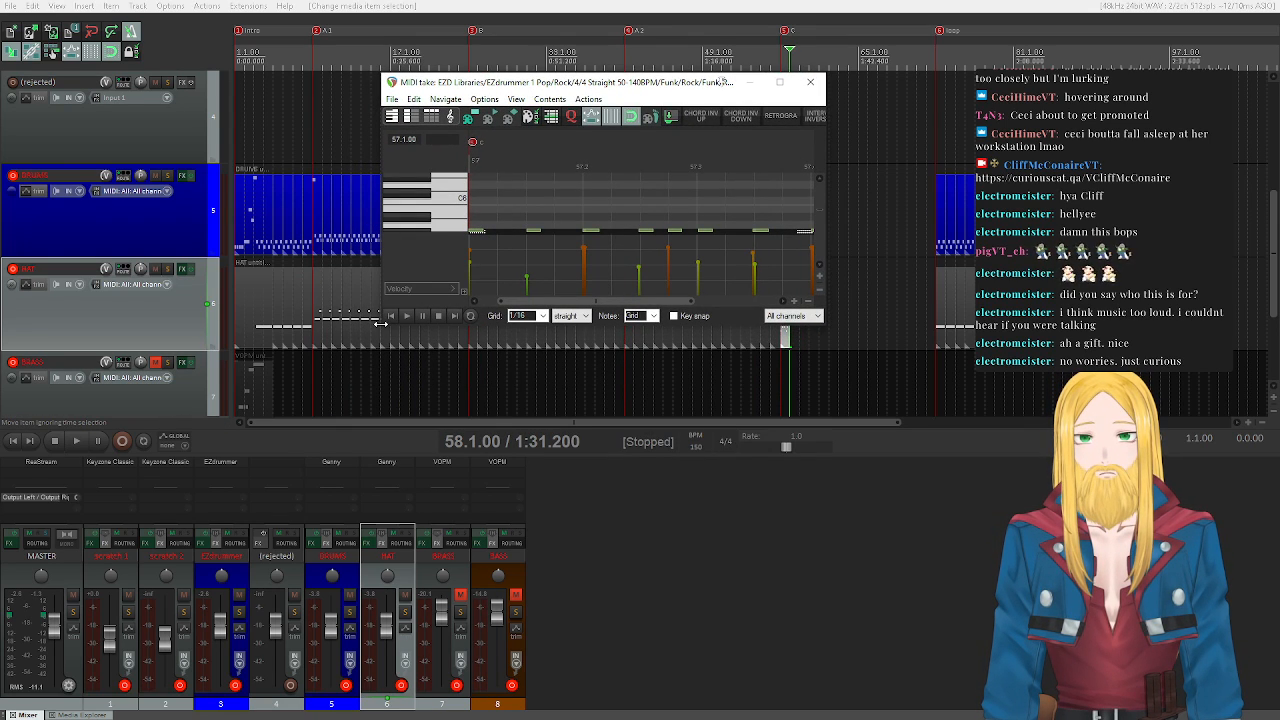
{"action": "left_click_drag", "start_coordinate": [382, 326], "coordinate": [221, 591]}
{"action": "scroll", "coordinate": [300, 380], "scroll_direction": "down", "scroll_amount": 2}
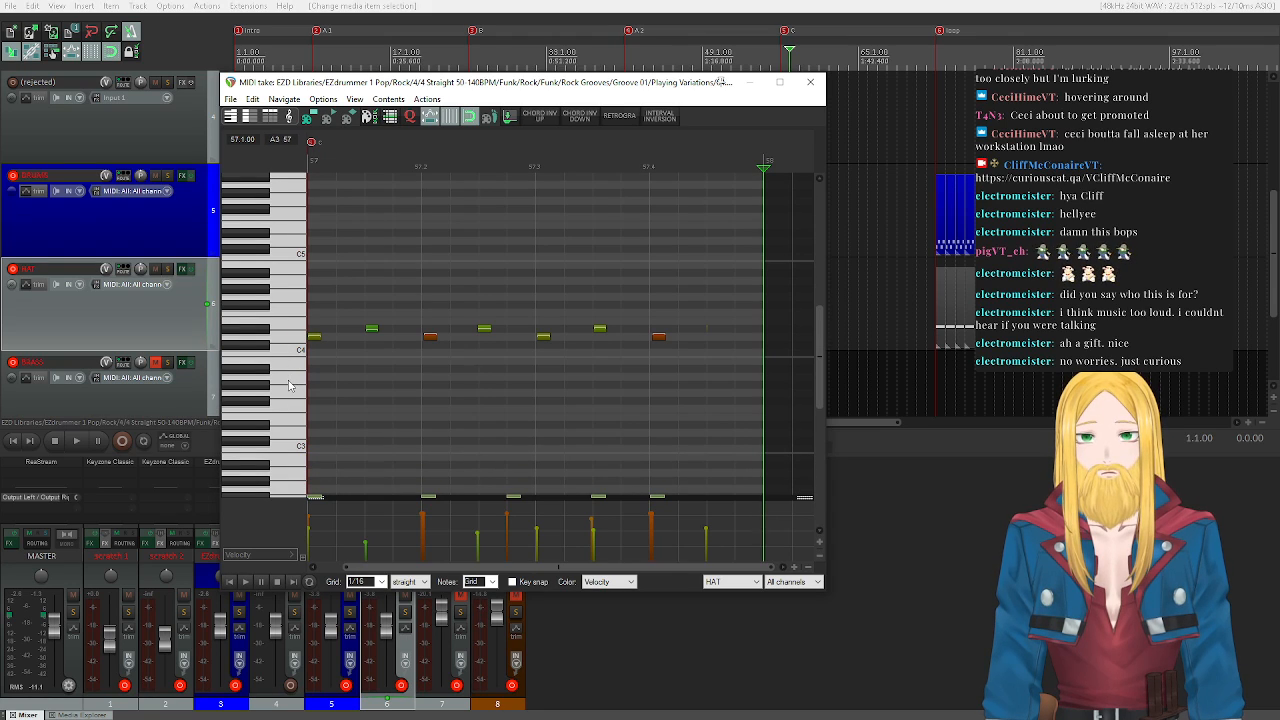
{"action": "left_click", "coordinate": [268, 331]}
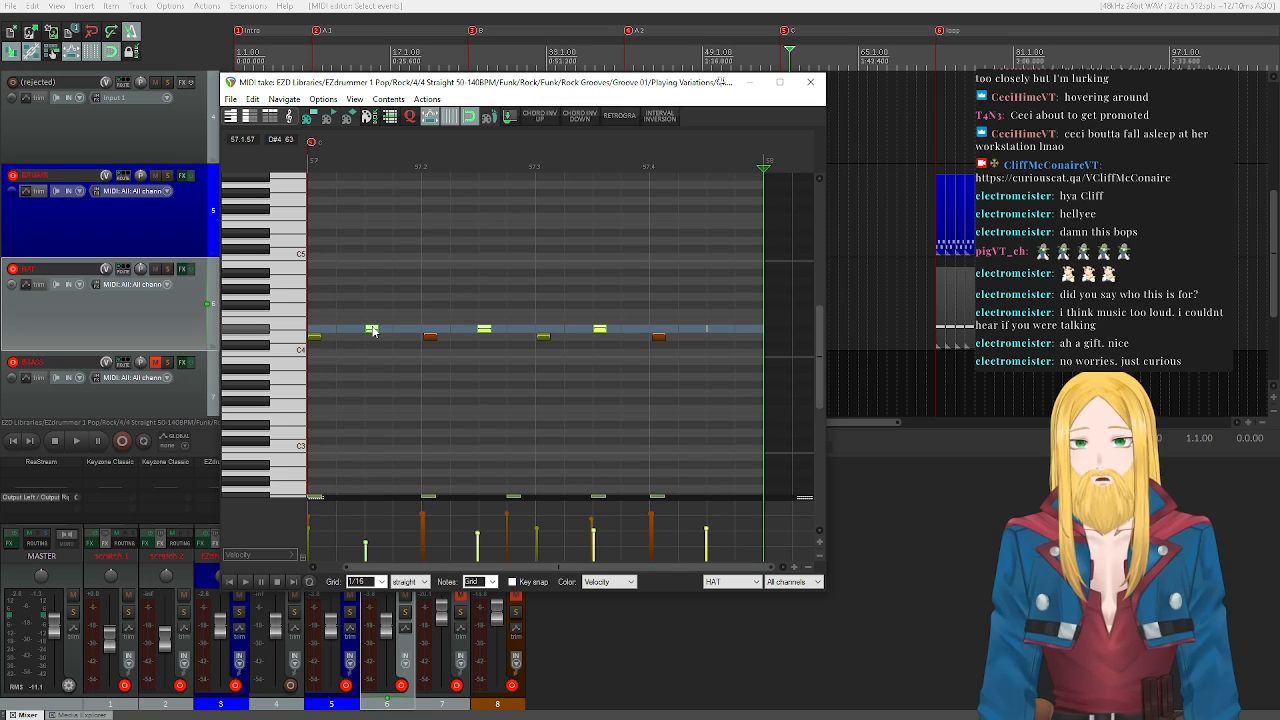
{"action": "left_click_drag", "start_coordinate": [372, 332], "coordinate": [372, 338]}
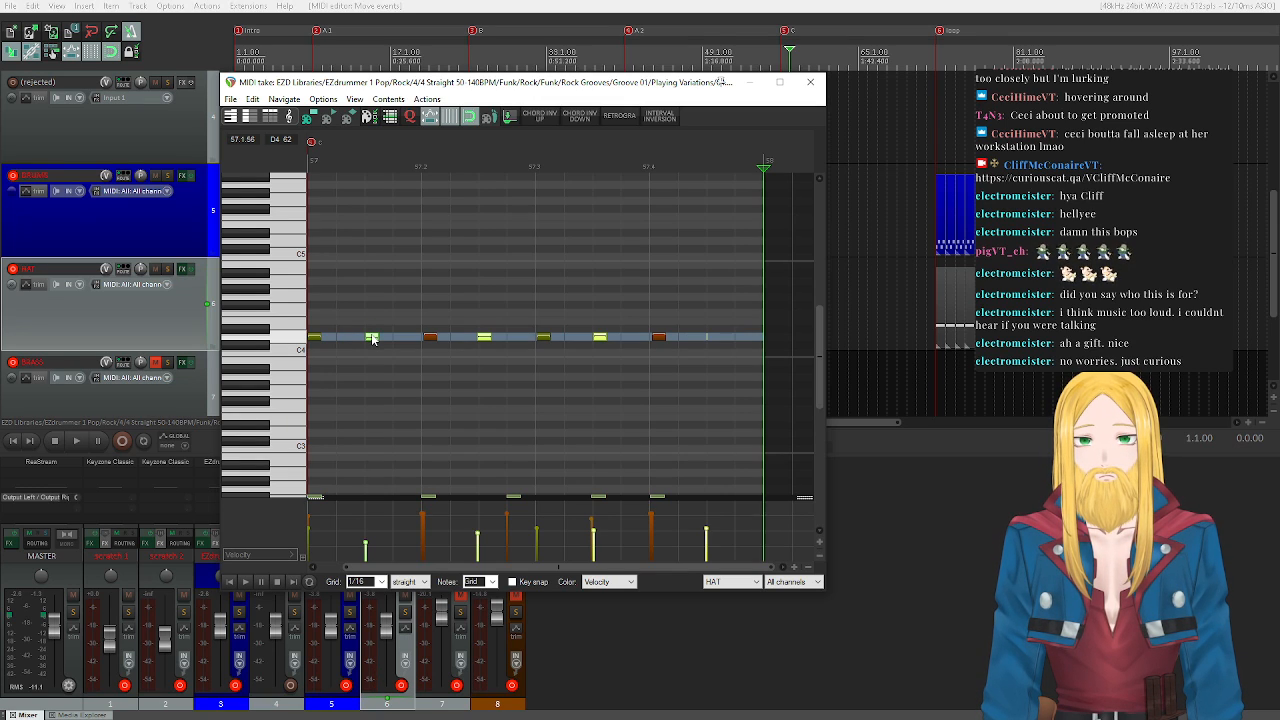
- Delete the low kick and snare notes from the HAT groove item, keeping the D4 hi-hat row
{"action": "left_click_drag", "start_coordinate": [697, 325], "coordinate": [727, 354]}
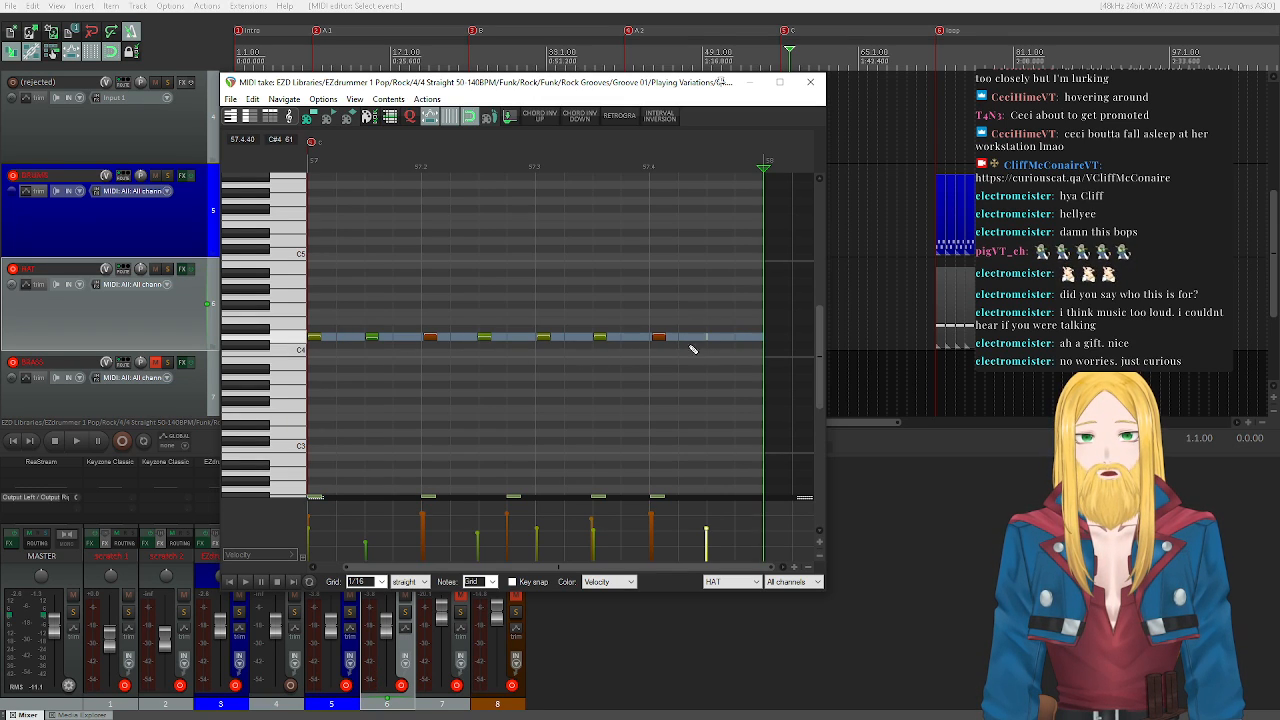
{"action": "scroll", "coordinate": [282, 408], "scroll_direction": "down", "scroll_amount": 5}
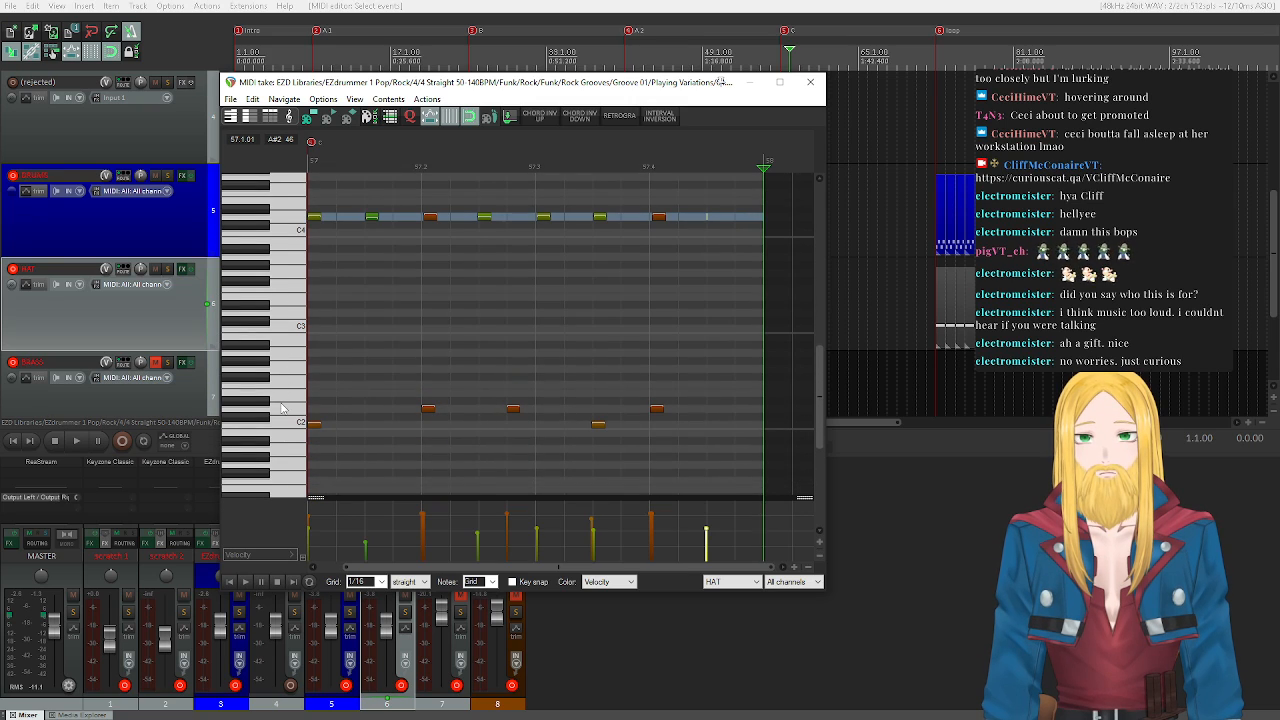
{"action": "scroll", "coordinate": [282, 408], "scroll_direction": "down", "scroll_amount": 1}
{"action": "left_click_drag", "start_coordinate": [313, 361], "coordinate": [724, 430]}
{"action": "key", "text": "Delete"}
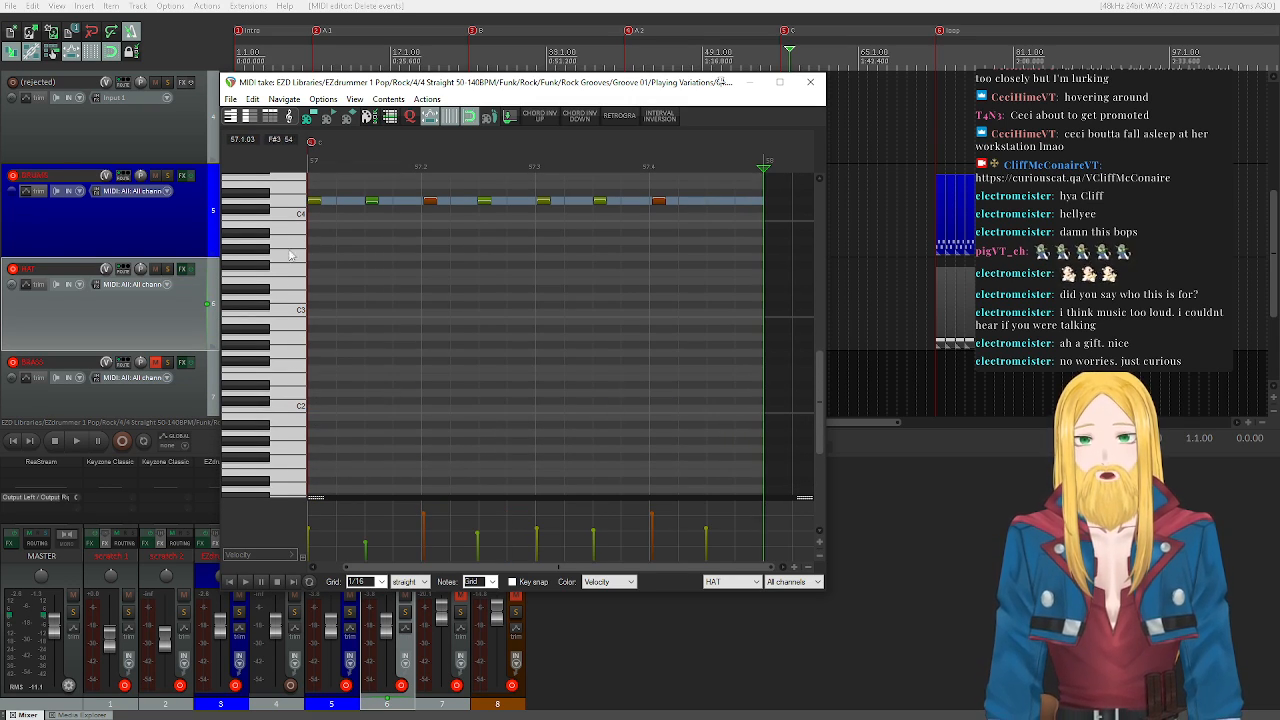
- Move all the D4 hi-hat notes in the HAT groove item down to F#2 and lengthen them
{"action": "left_click", "coordinate": [288, 204]}
{"action": "left_click_drag", "start_coordinate": [315, 207], "coordinate": [336, 361]}
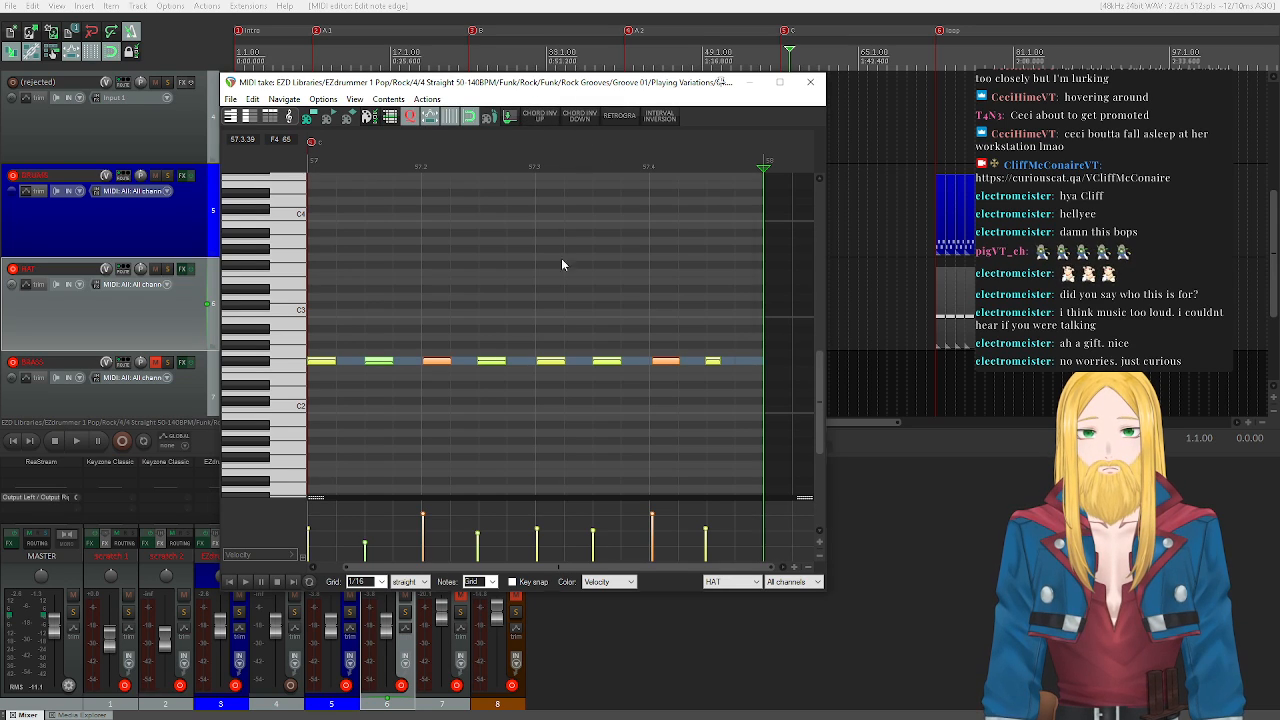
- Quantize the hi-hat notes in the HAT groove item, extend the short last note, and close the MIDI editor
{"action": "key", "text": "ctrl+q"}
{"action": "left_click", "coordinate": [679, 313]}
{"action": "left_click", "coordinate": [713, 361]}
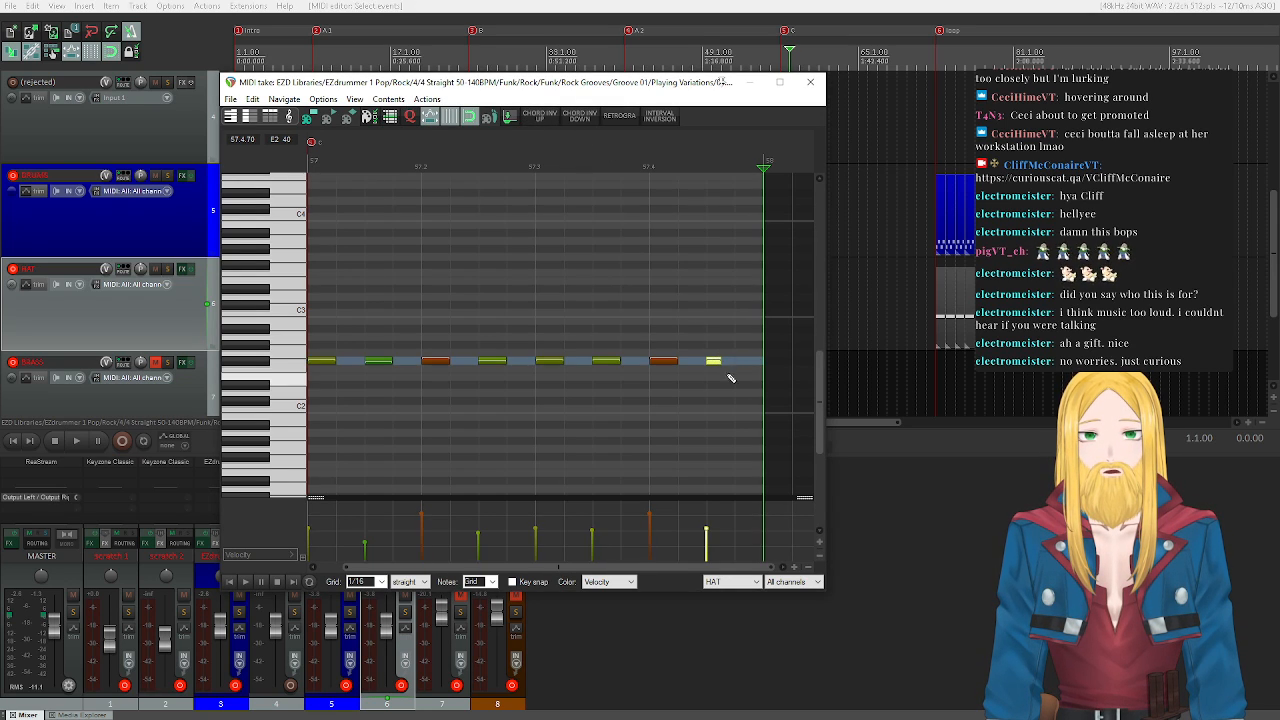
{"action": "left_click", "coordinate": [810, 81]}
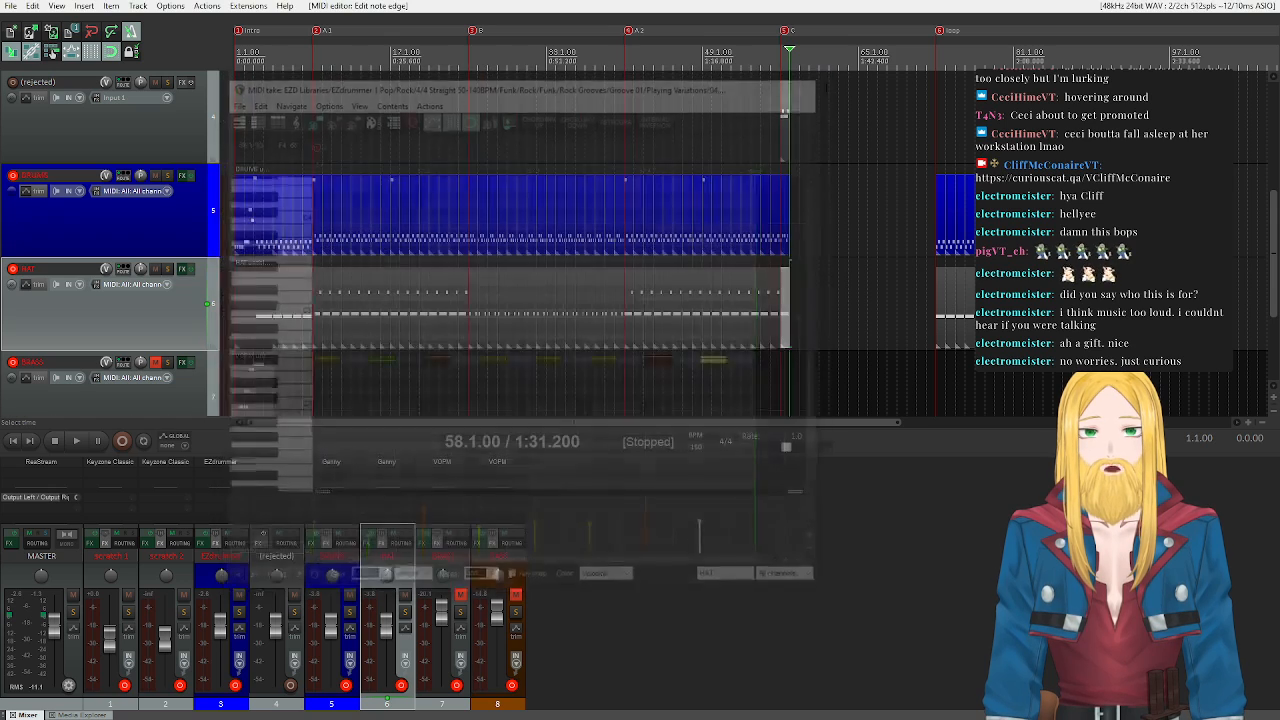
- Delete the source groove item at the C marker from the EZdrummer track
{"action": "left_click", "coordinate": [789, 60]}
{"action": "left_click_drag", "start_coordinate": [734, 118], "coordinate": [792, 124]}
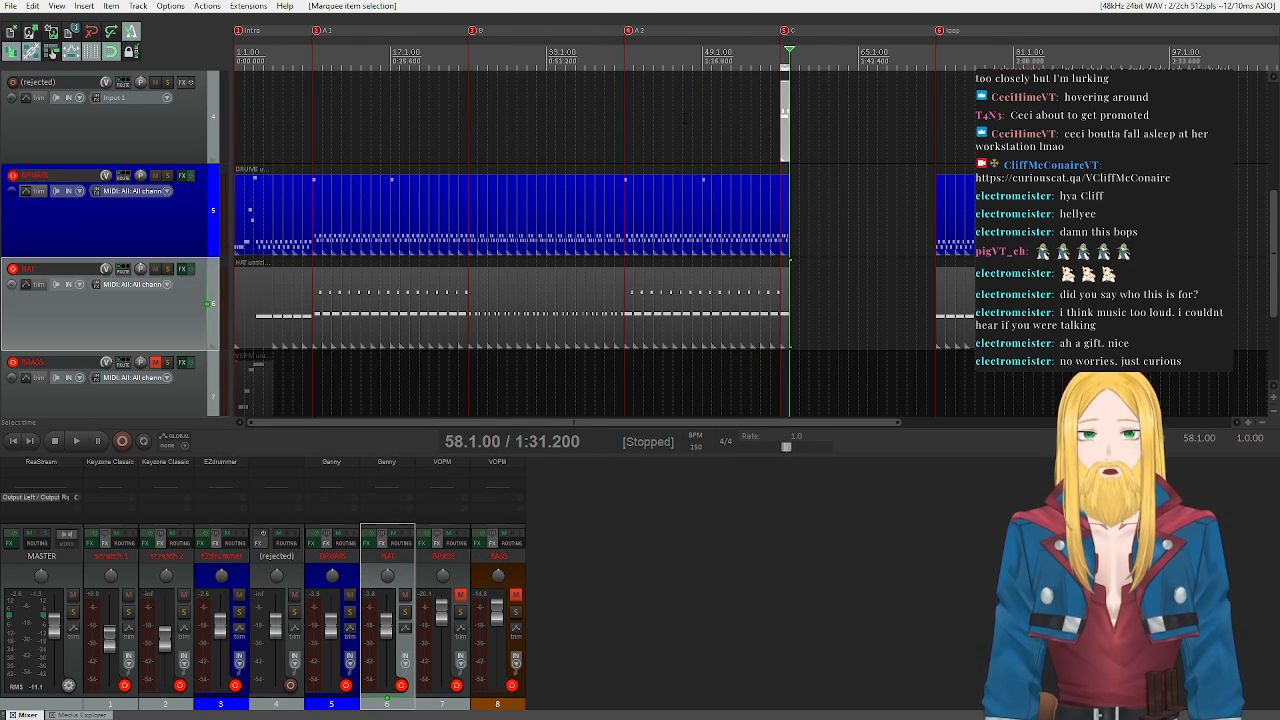
{"action": "scroll", "coordinate": [195, 142], "scroll_direction": "up", "scroll_amount": 3}
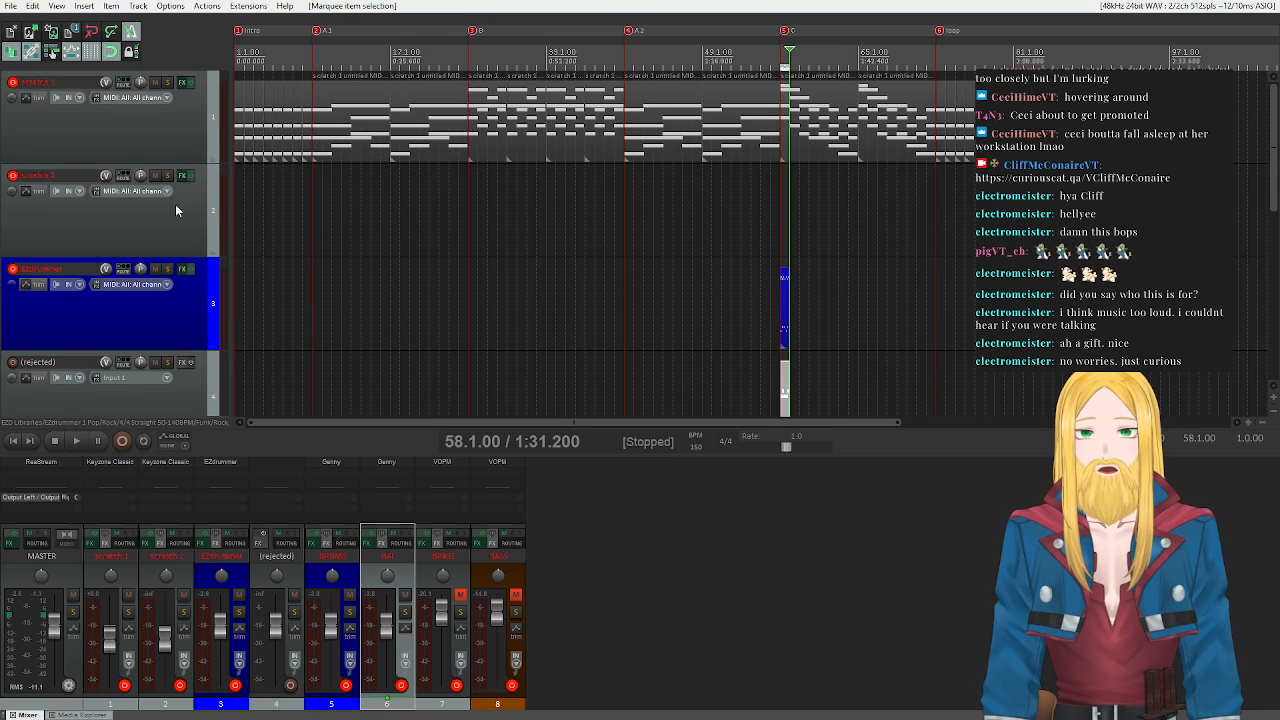
{"action": "key", "text": "Delete"}
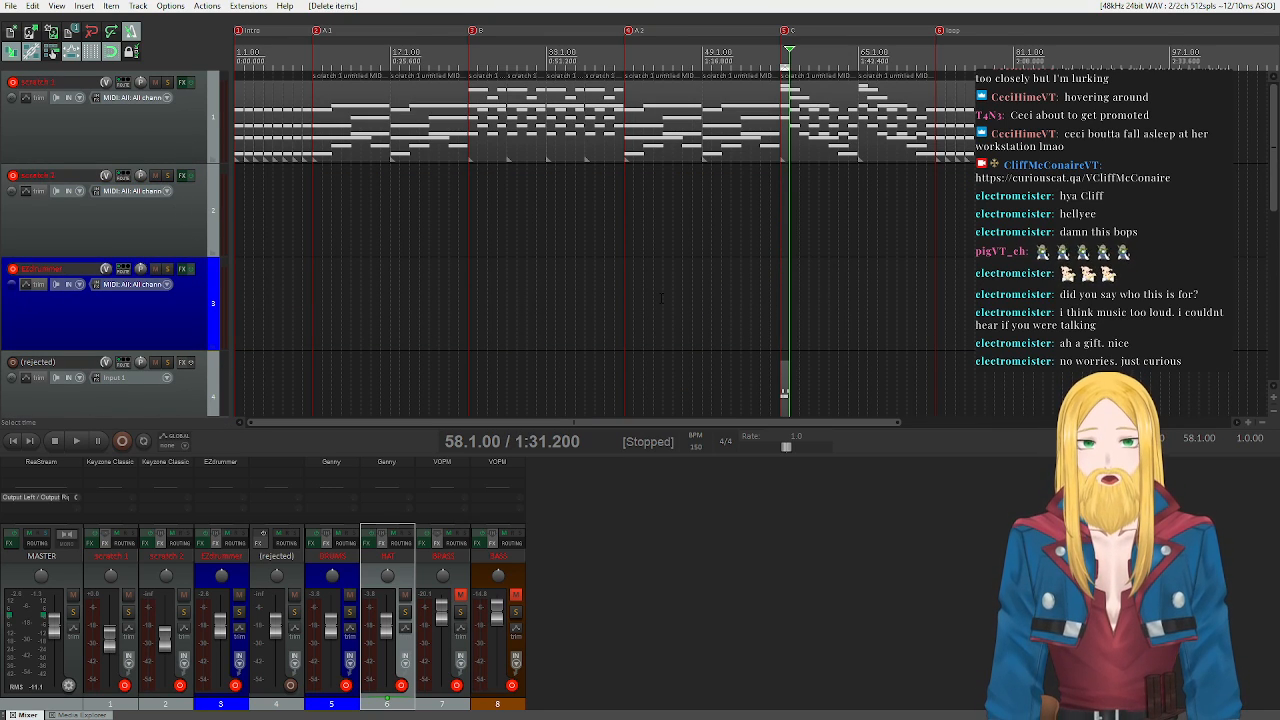
- Move the EZdrummer track below the (rejected) track, take it out of the folder, and select the DRUMS track
{"action": "scroll", "coordinate": [661, 298], "scroll_direction": "down", "scroll_amount": 2}
{"action": "left_click_drag", "start_coordinate": [143, 310], "coordinate": [140, 412]}
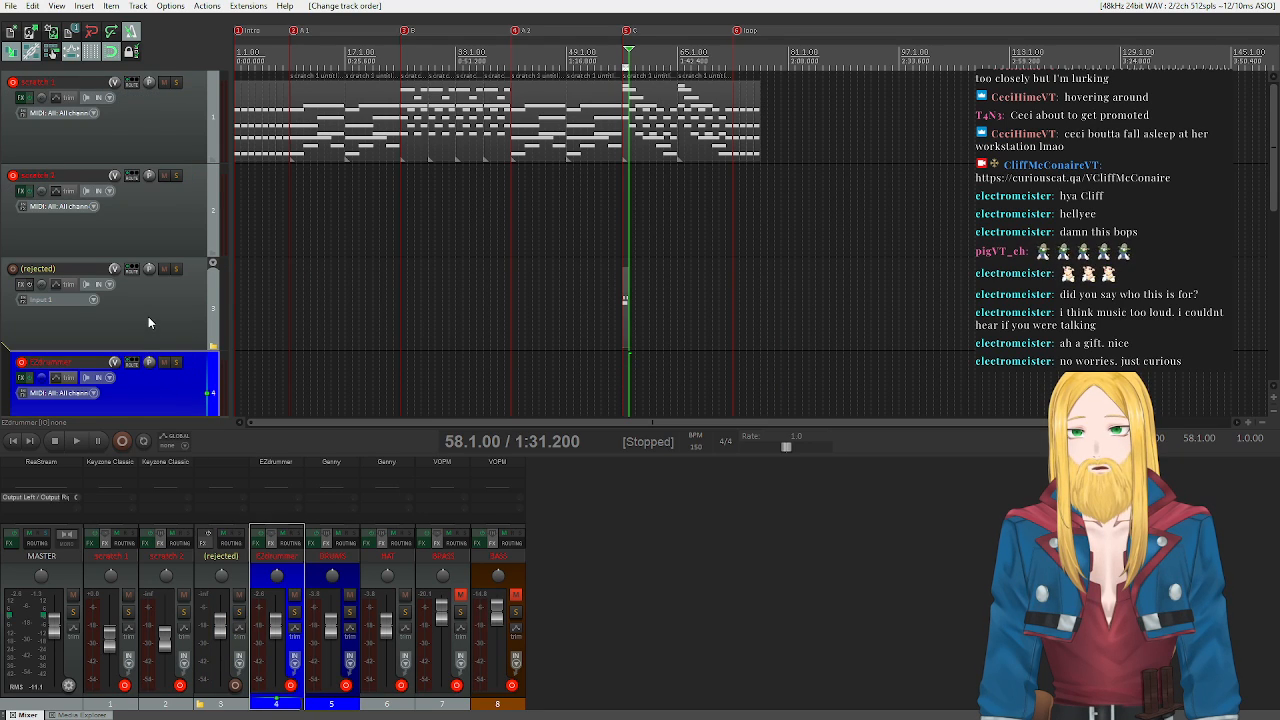
{"action": "left_click", "coordinate": [211, 347]}
{"action": "scroll", "coordinate": [170, 314], "scroll_direction": "down", "scroll_amount": 2}
{"action": "scroll", "coordinate": [170, 314], "scroll_direction": "down", "scroll_amount": 1}
{"action": "scroll", "coordinate": [170, 314], "scroll_direction": "up", "scroll_amount": 2}
{"action": "scroll", "coordinate": [170, 314], "scroll_direction": "down", "scroll_amount": 1}
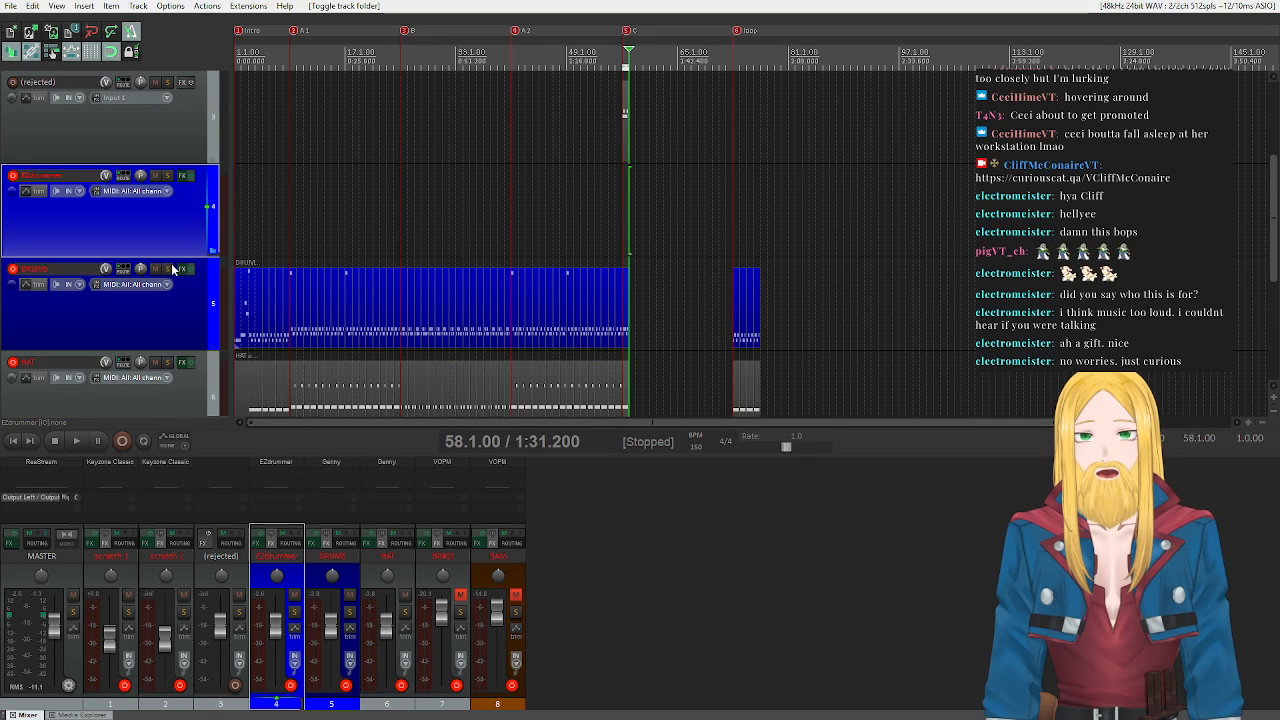
{"action": "left_click", "coordinate": [194, 326]}
{"action": "scroll", "coordinate": [194, 326], "scroll_direction": "down", "scroll_amount": 1}
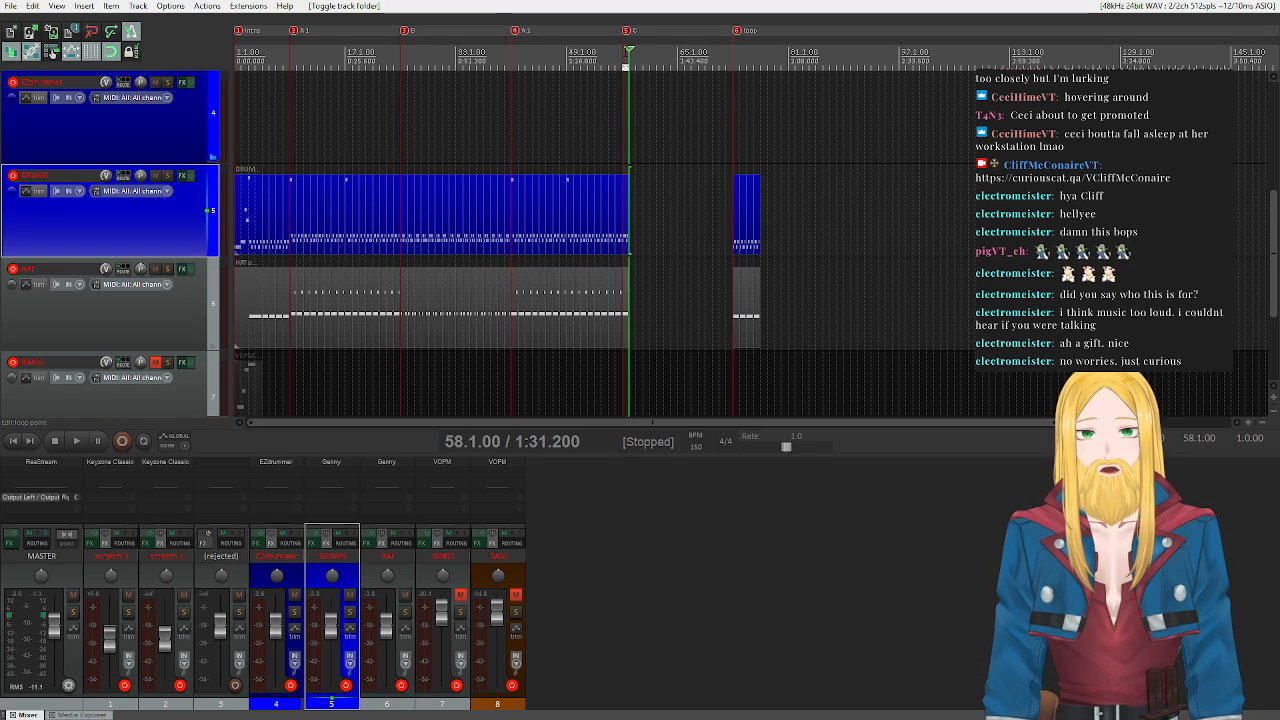
- Play the groove from the C marker, soloing the DRUMS track and adding the HAT track to the solo
{"action": "left_click", "coordinate": [622, 51]}
{"action": "key", "text": "space"}
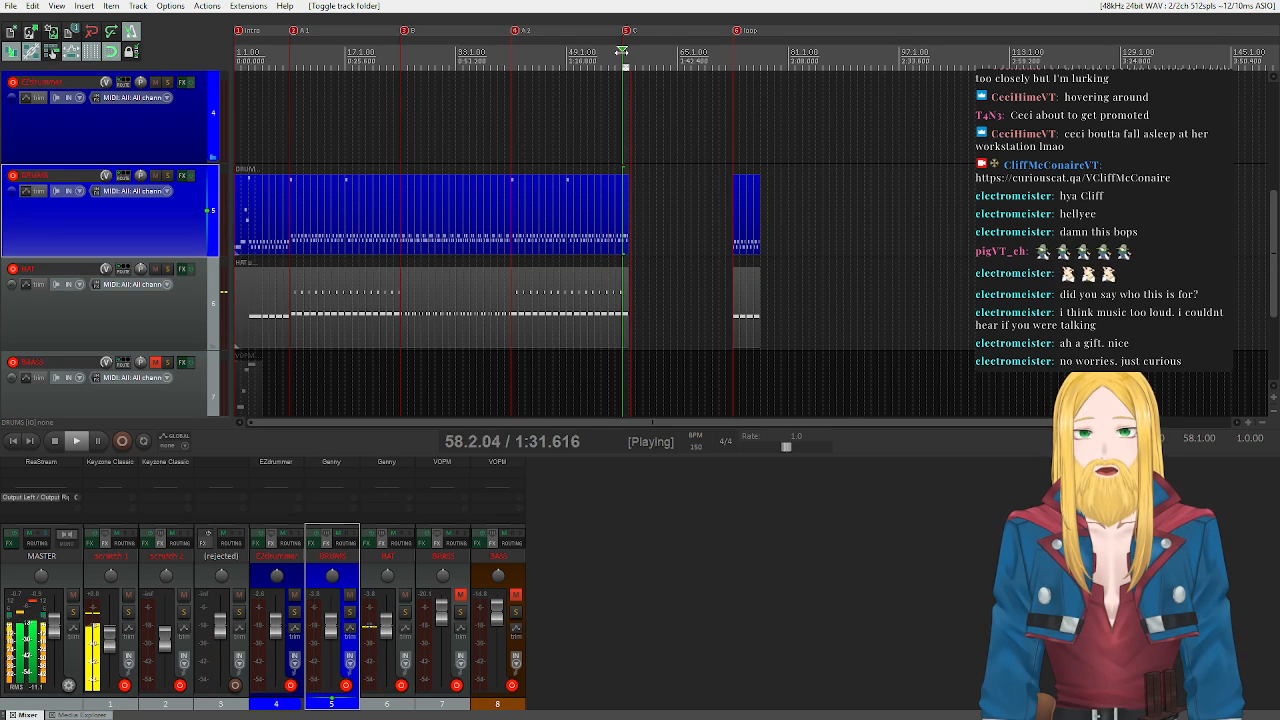
{"action": "key", "text": "space"}
{"action": "left_click", "coordinate": [167, 175]}
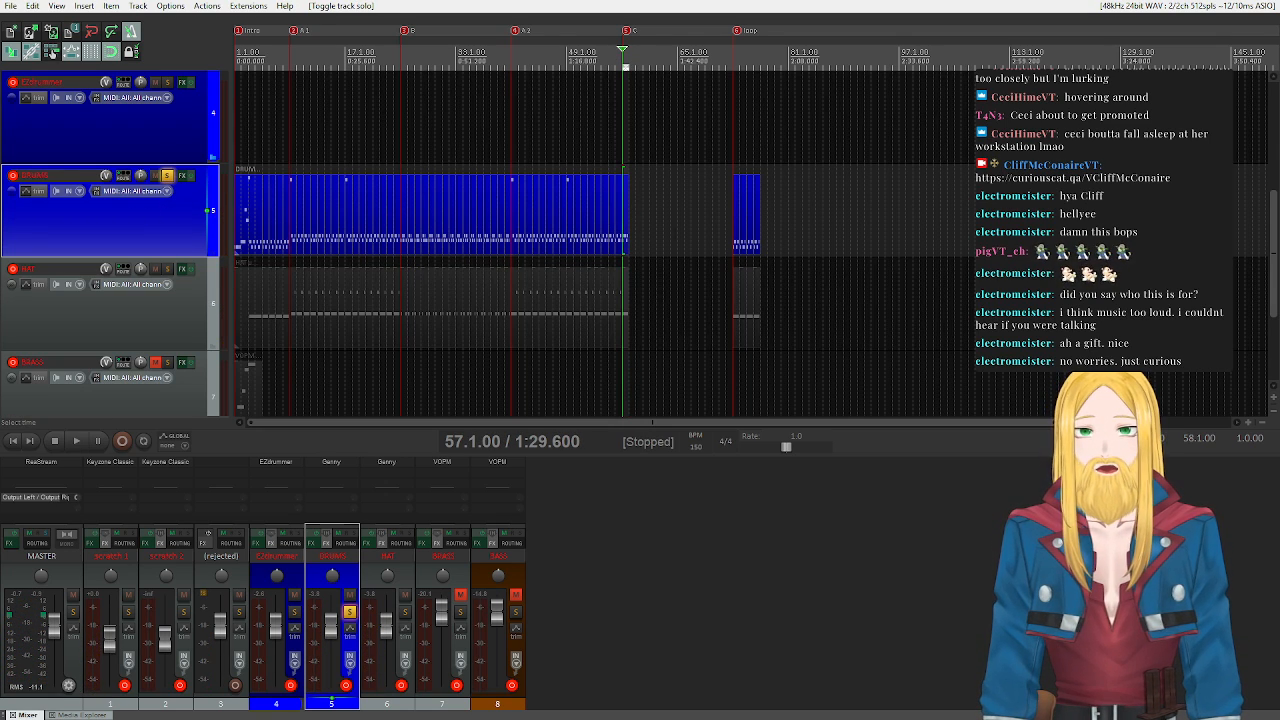
{"action": "scroll", "coordinate": [845, 284], "scroll_direction": "up", "scroll_amount": 8}
{"action": "key", "text": "space"}
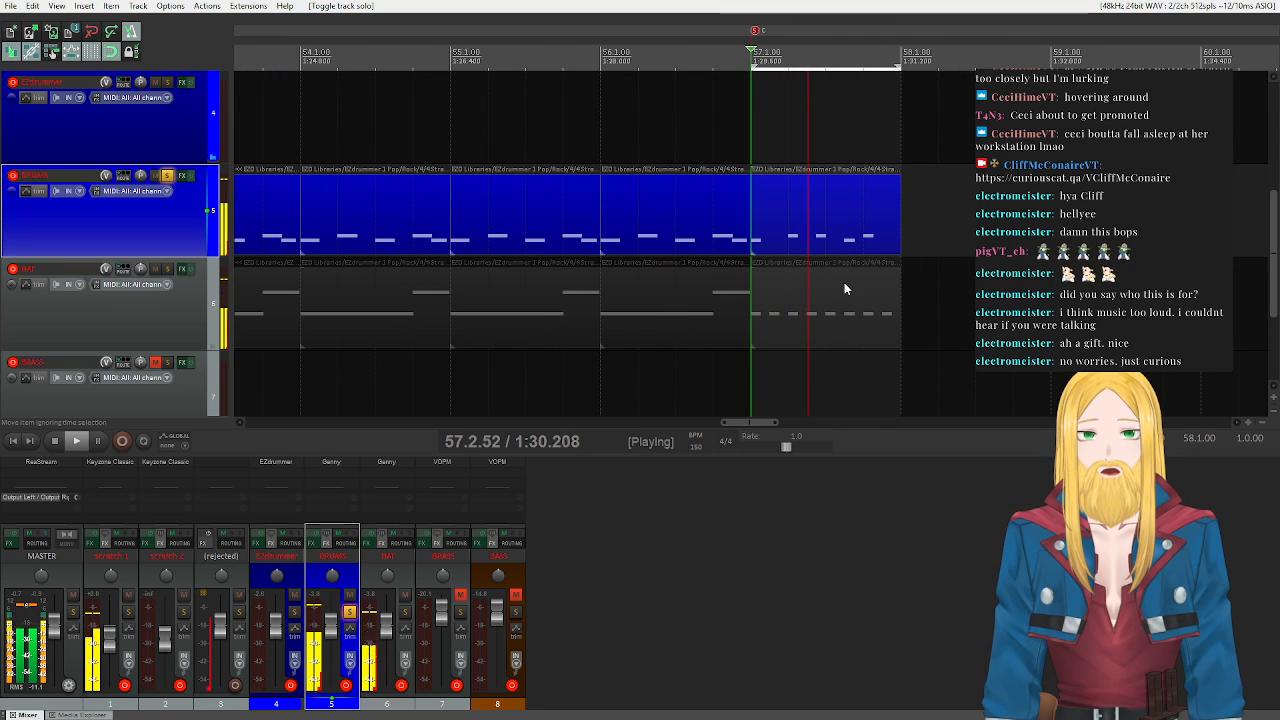
{"action": "key", "text": "space"}
{"action": "left_click", "coordinate": [167, 268]}
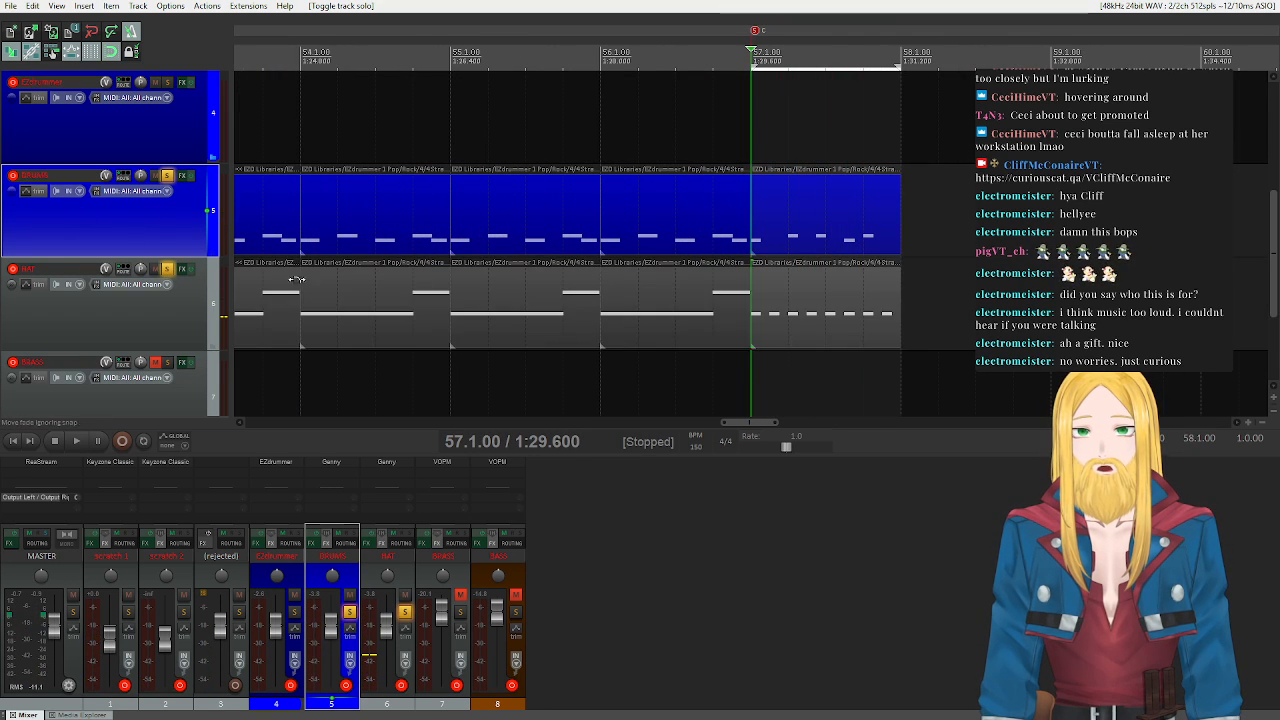
{"action": "key", "text": "space"}
{"action": "key", "text": "space"}
- Lengthen all notes in the DRUMS groove item at the C marker and close its MIDI editor
{"action": "double_click", "coordinate": [788, 198]}
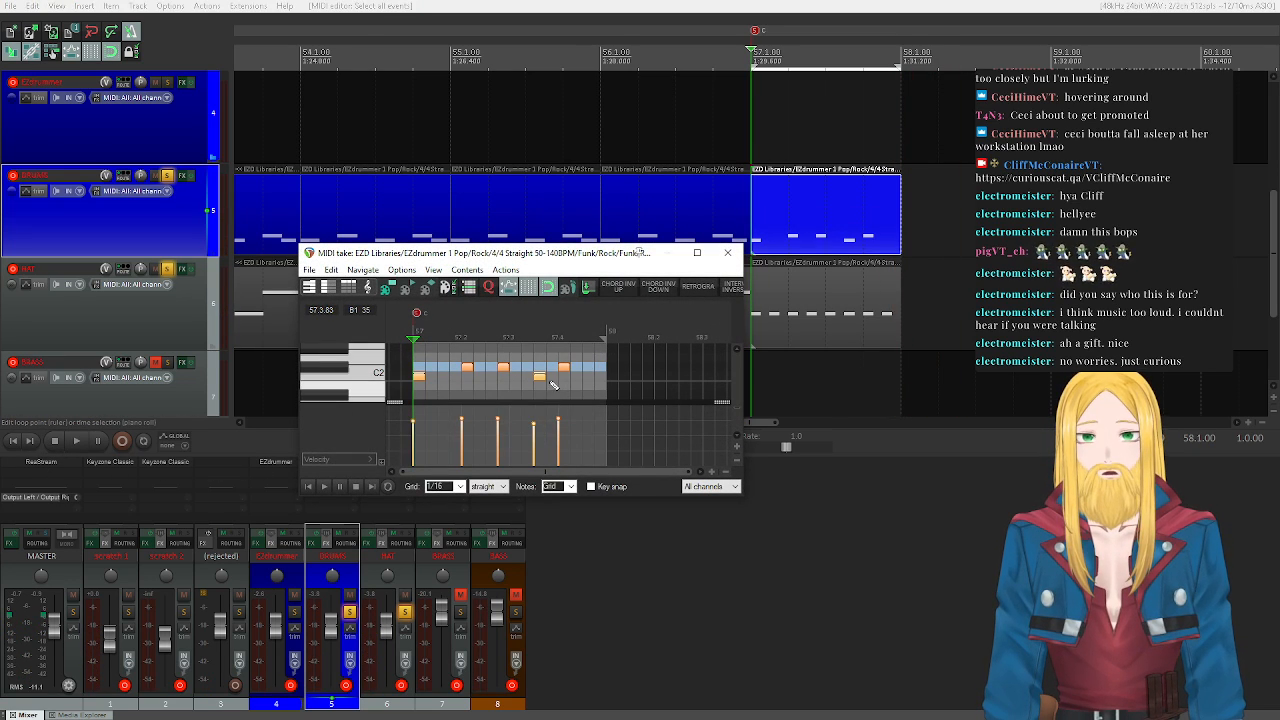
{"action": "key", "text": "ctrl+a"}
{"action": "left_click_drag", "start_coordinate": [547, 378], "coordinate": [562, 378]}
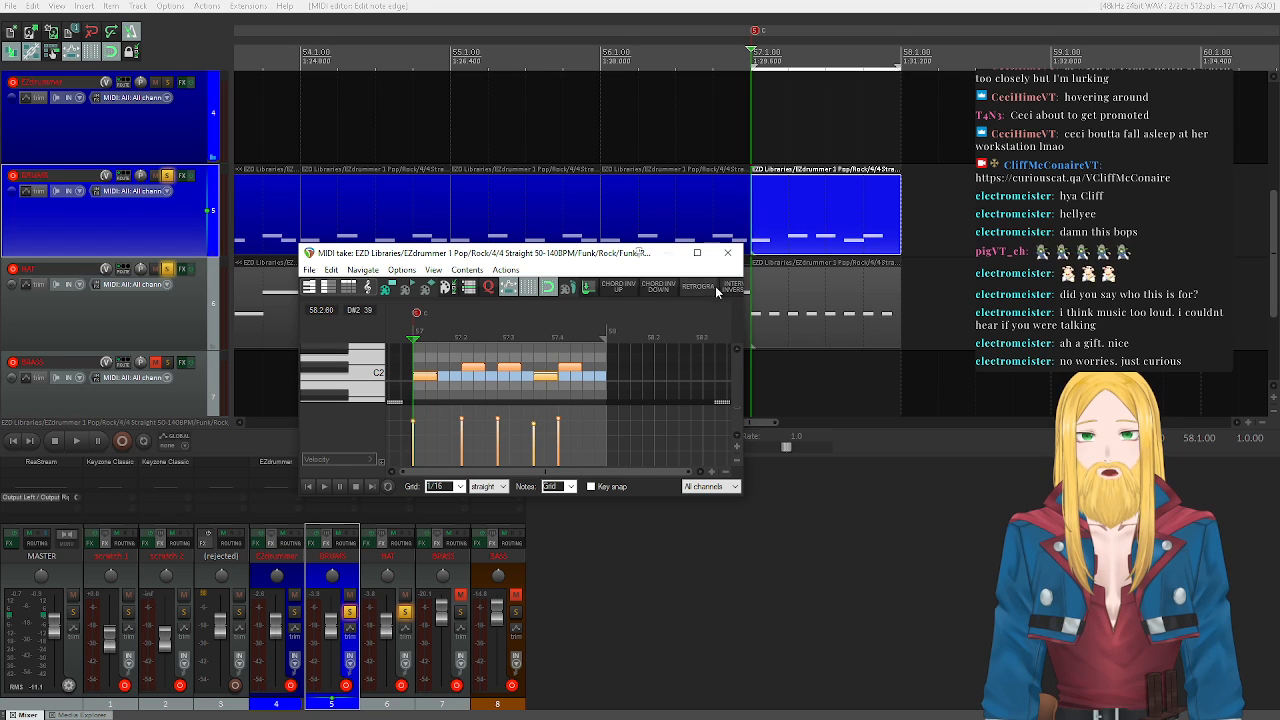
{"action": "left_click", "coordinate": [727, 252]}
- Replay the edited one-bar groove several times with the DRUMS and HAT tracks soloed
{"action": "key", "text": "space"}
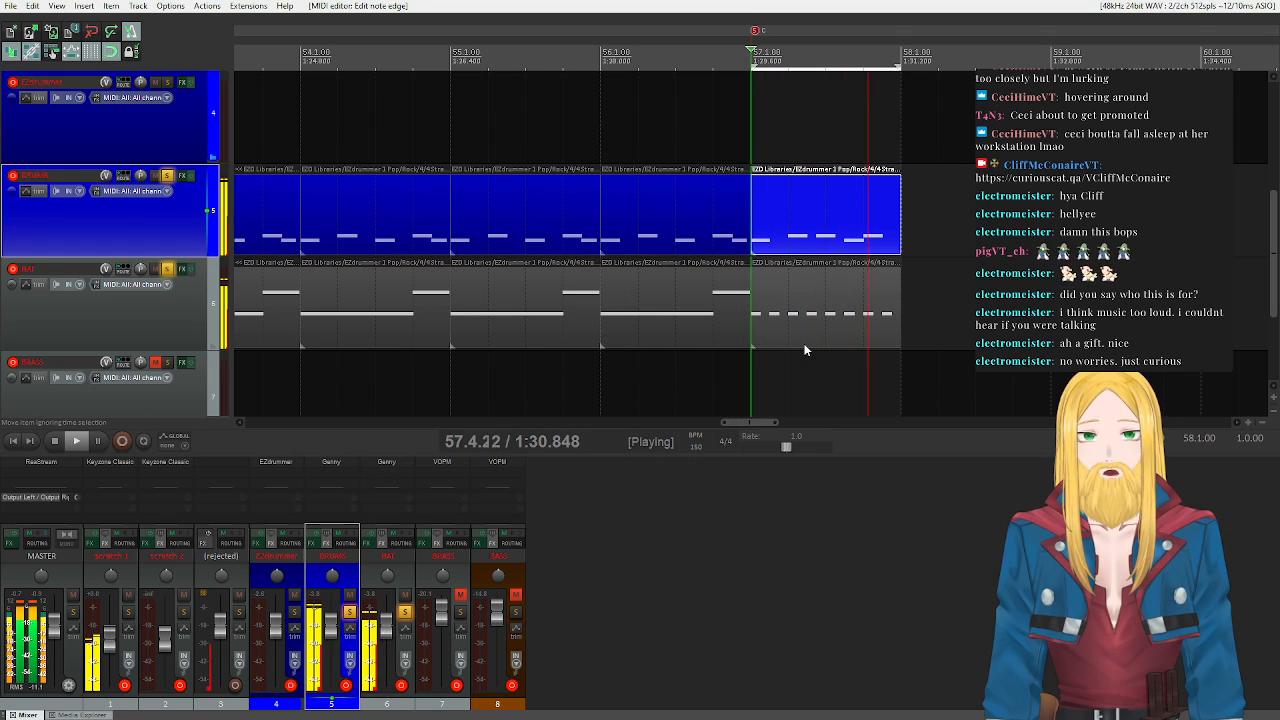
{"action": "key", "text": "space"}
{"action": "key", "text": "space"}
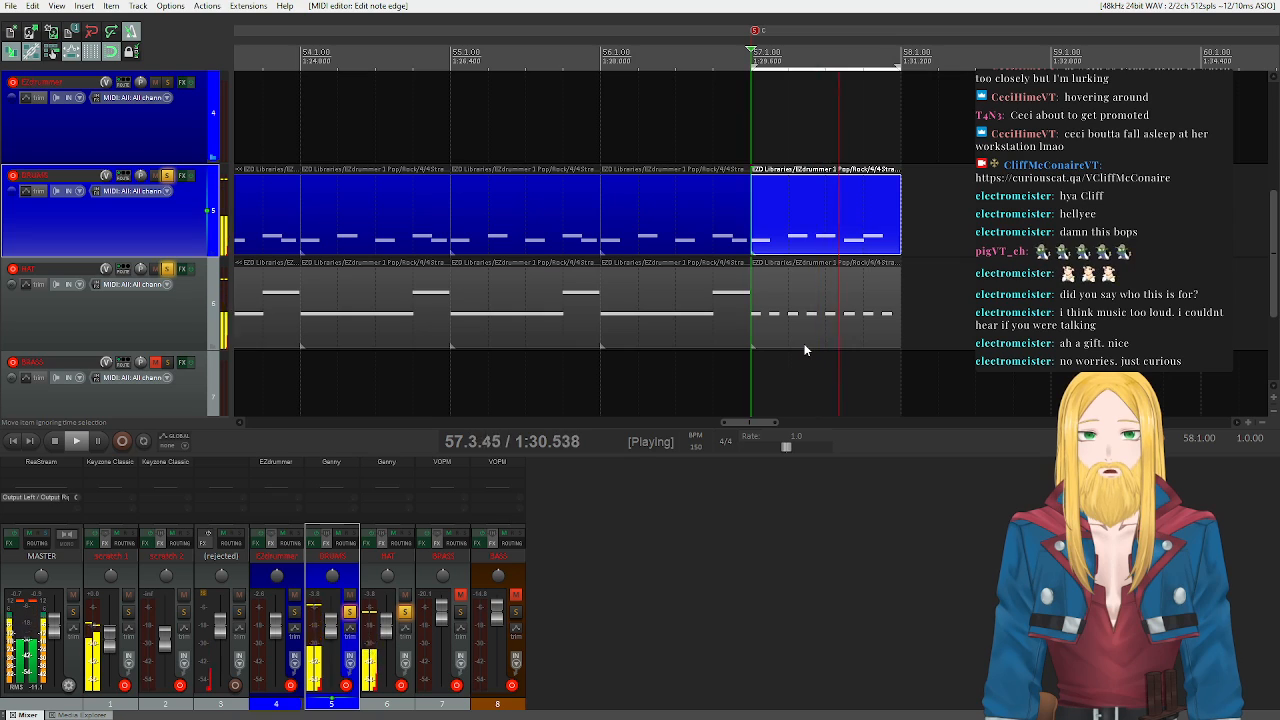
{"action": "key", "text": "space"}
{"action": "key", "text": "space"}
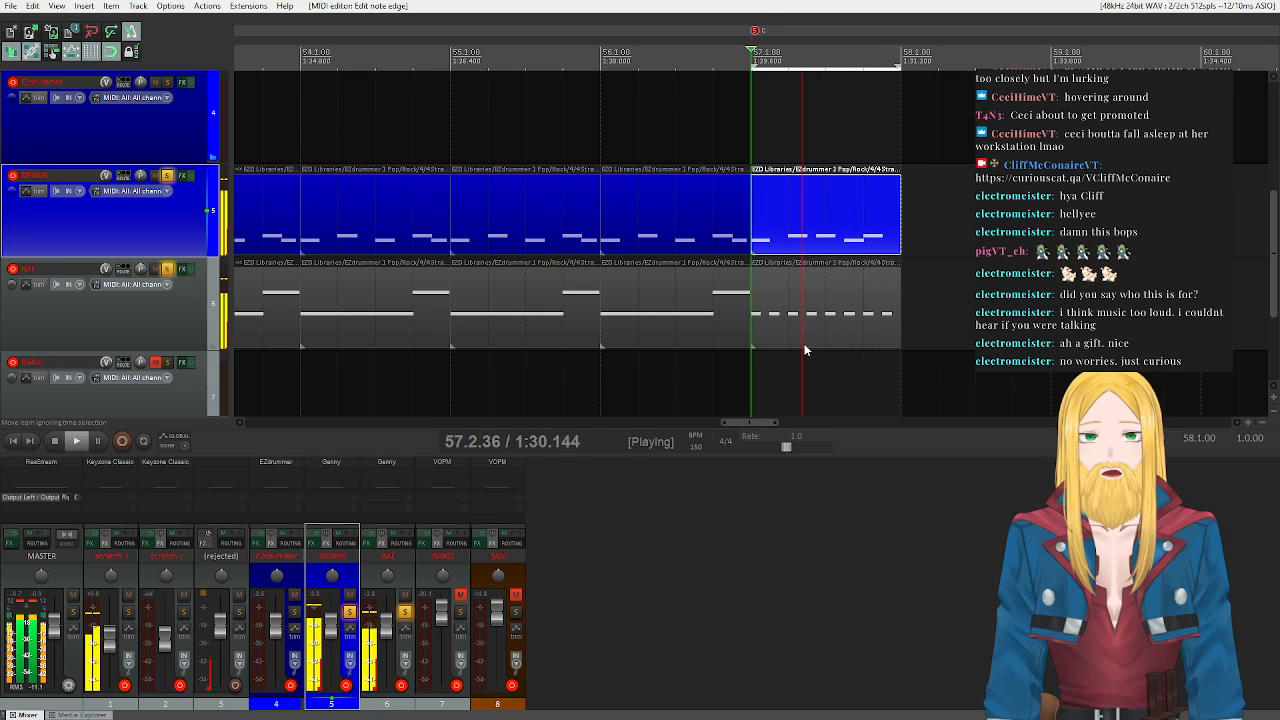
{"action": "key", "text": "space"}
- Clear the loop selection, unsolo the DRUMS and HAT tracks, and play the C groove with the full mix
{"action": "key", "text": "Escape"}
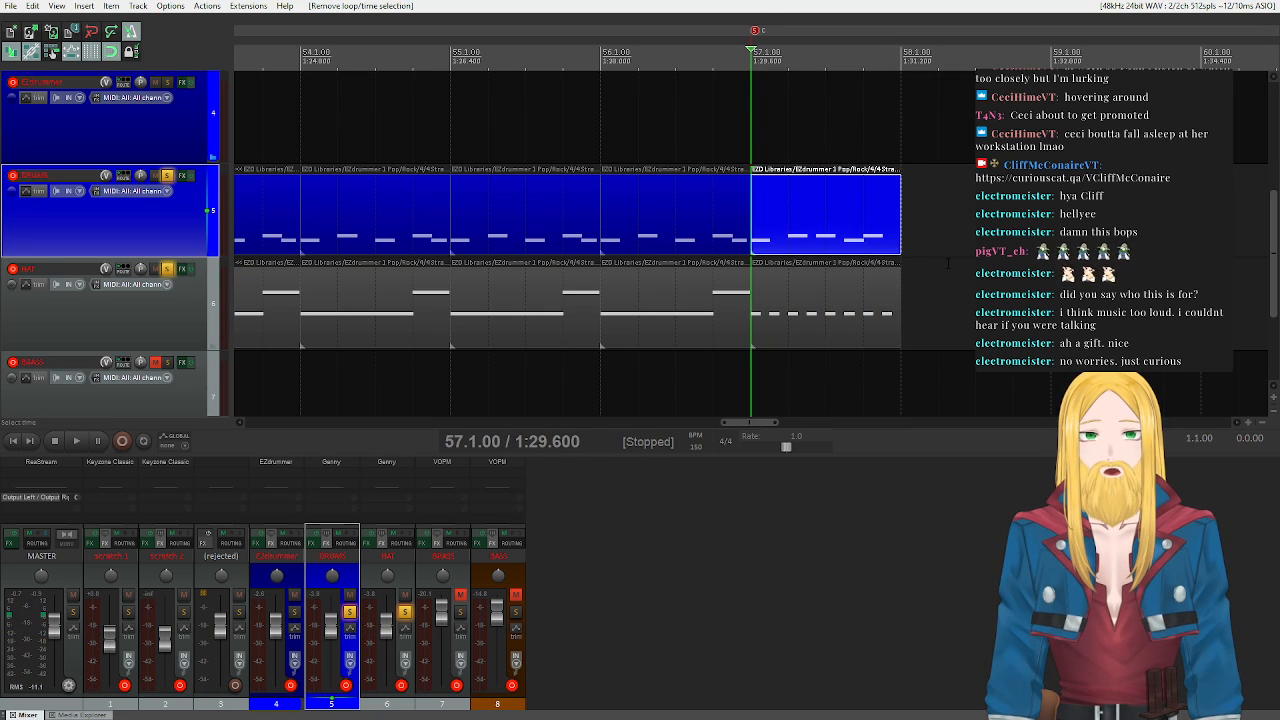
{"action": "scroll", "coordinate": [940, 263], "scroll_direction": "down", "scroll_amount": 5}
{"action": "left_click", "coordinate": [167, 176]}
{"action": "left_click", "coordinate": [167, 268]}
{"action": "key", "text": "space"}
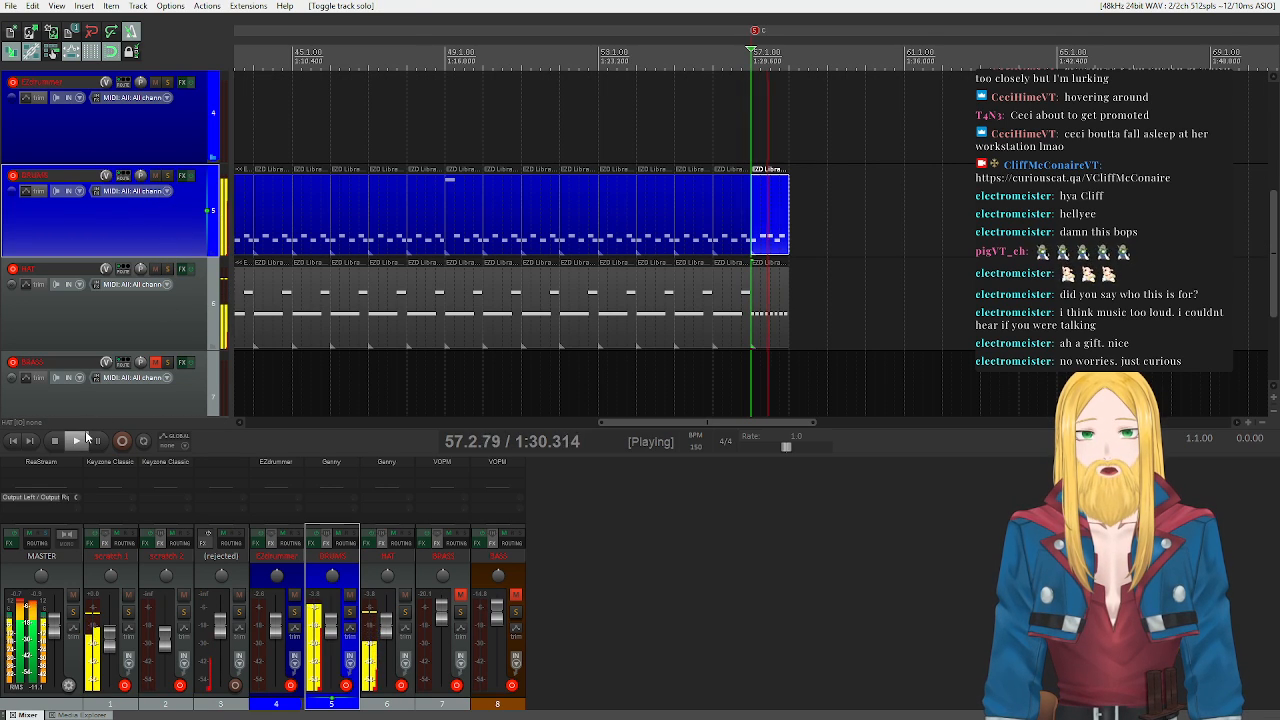
{"action": "left_click", "coordinate": [56, 441]}
- Copy the DRUMS and HAT groove items repeatedly to fill section C from bar 57 up to the loop marker
{"action": "left_click_drag", "start_coordinate": [848, 338], "coordinate": [808, 231]}
{"action": "scroll", "coordinate": [942, 289], "scroll_direction": "down", "scroll_amount": 3}
{"action": "left_click_drag", "start_coordinate": [832, 336], "coordinate": [766, 214]}
{"action": "left_click_drag", "start_coordinate": [770, 225], "coordinate": [808, 226]}
{"action": "left_click_drag", "start_coordinate": [891, 343], "coordinate": [855, 218]}
{"action": "left_click_drag", "start_coordinate": [948, 352], "coordinate": [922, 232]}
{"action": "scroll", "coordinate": [945, 300], "scroll_direction": "down", "scroll_amount": 5}
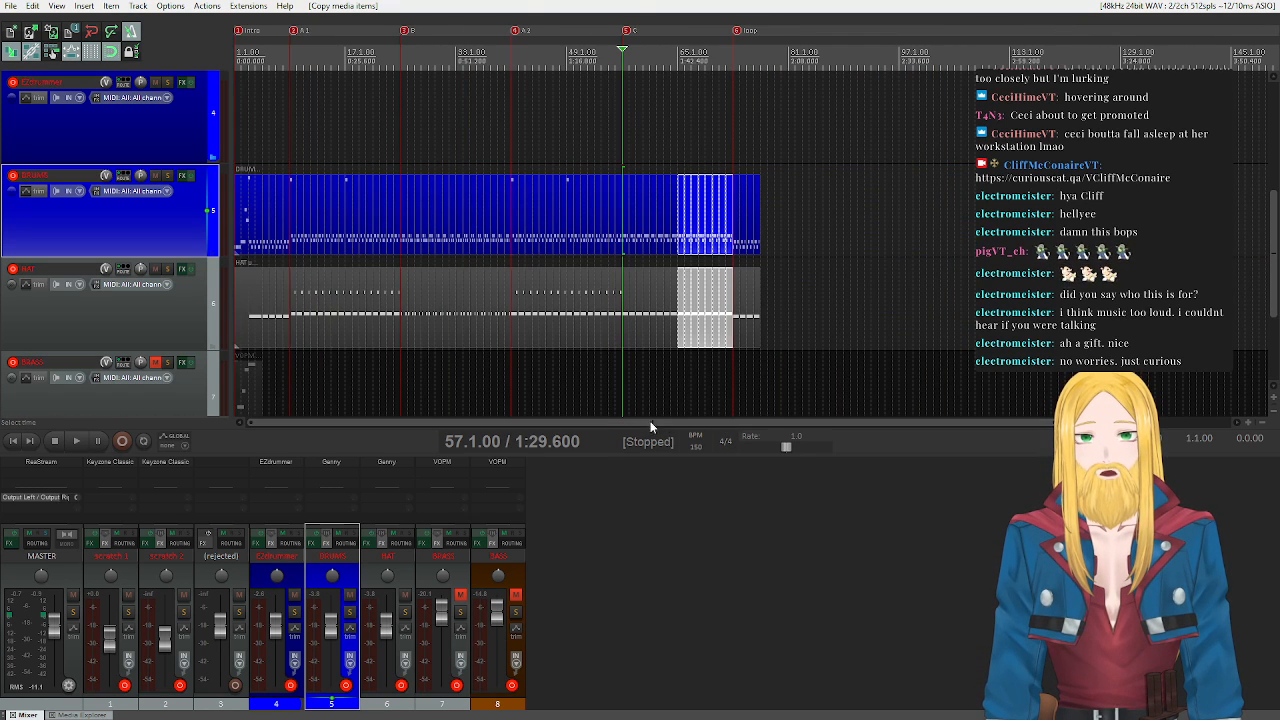
{"action": "scroll", "coordinate": [157, 286], "scroll_direction": "down", "scroll_amount": 2}
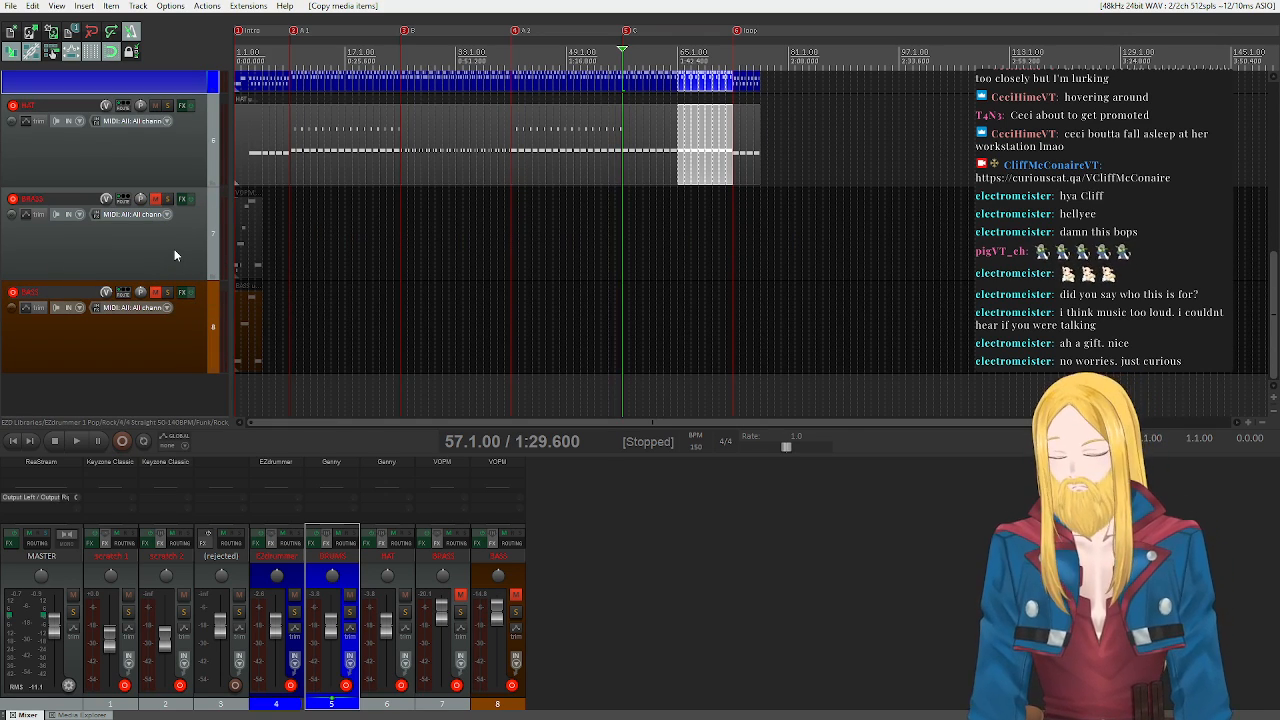
{"action": "scroll", "coordinate": [174, 252], "scroll_direction": "up", "scroll_amount": 2}
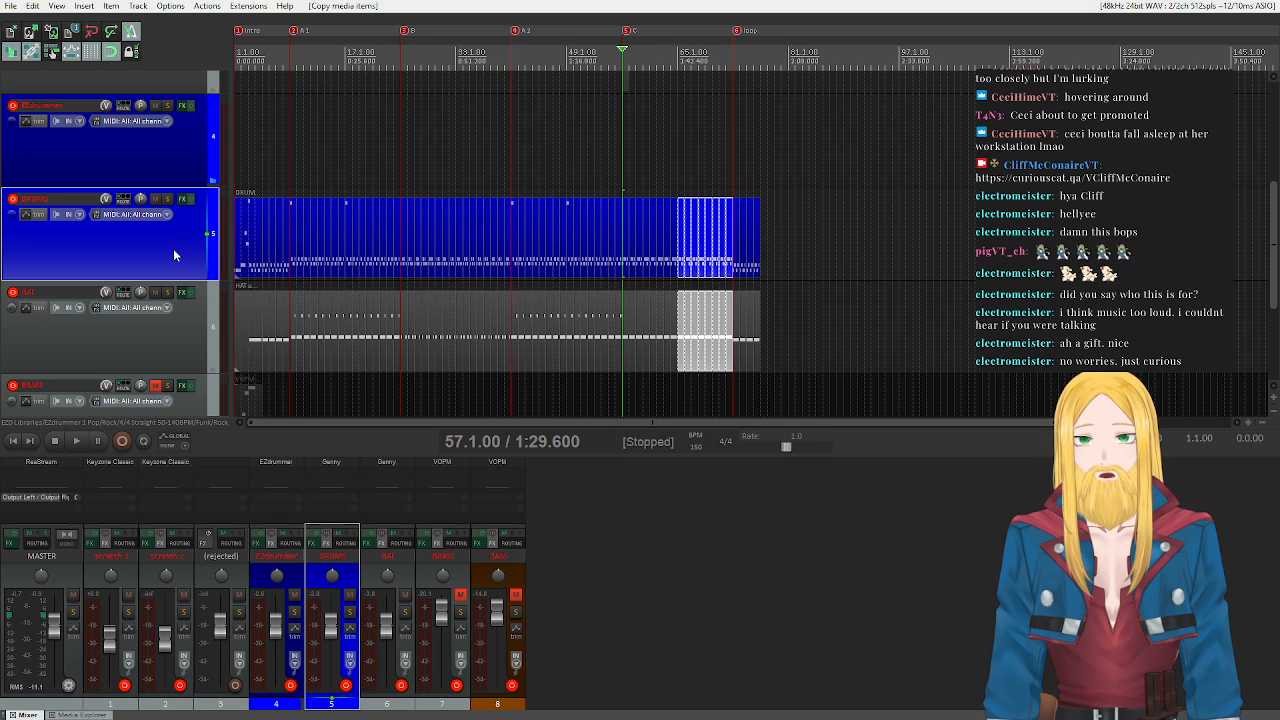
{"action": "scroll", "coordinate": [155, 272], "scroll_direction": "up", "scroll_amount": 2}
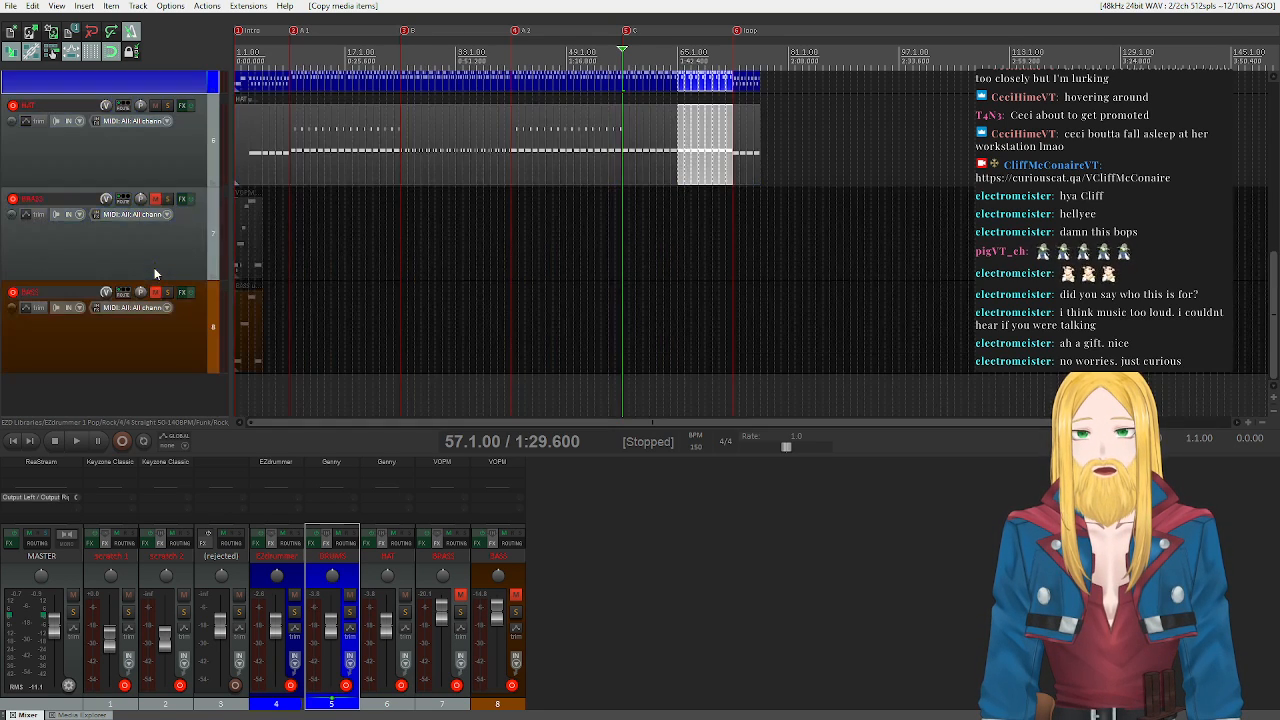
{"action": "scroll", "coordinate": [155, 272], "scroll_direction": "up", "scroll_amount": 3}
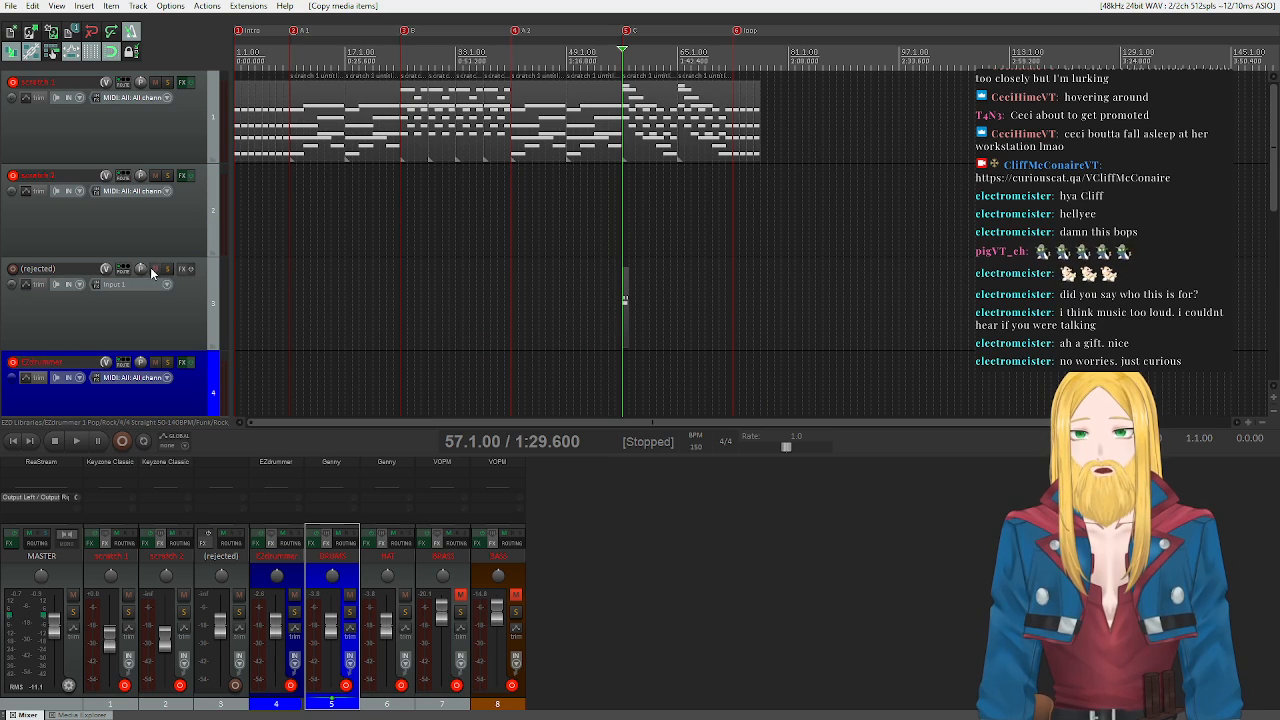
{"action": "scroll", "coordinate": [150, 267], "scroll_direction": "down", "scroll_amount": 6}
{"action": "scroll", "coordinate": [148, 268], "scroll_direction": "up", "scroll_amount": 6}
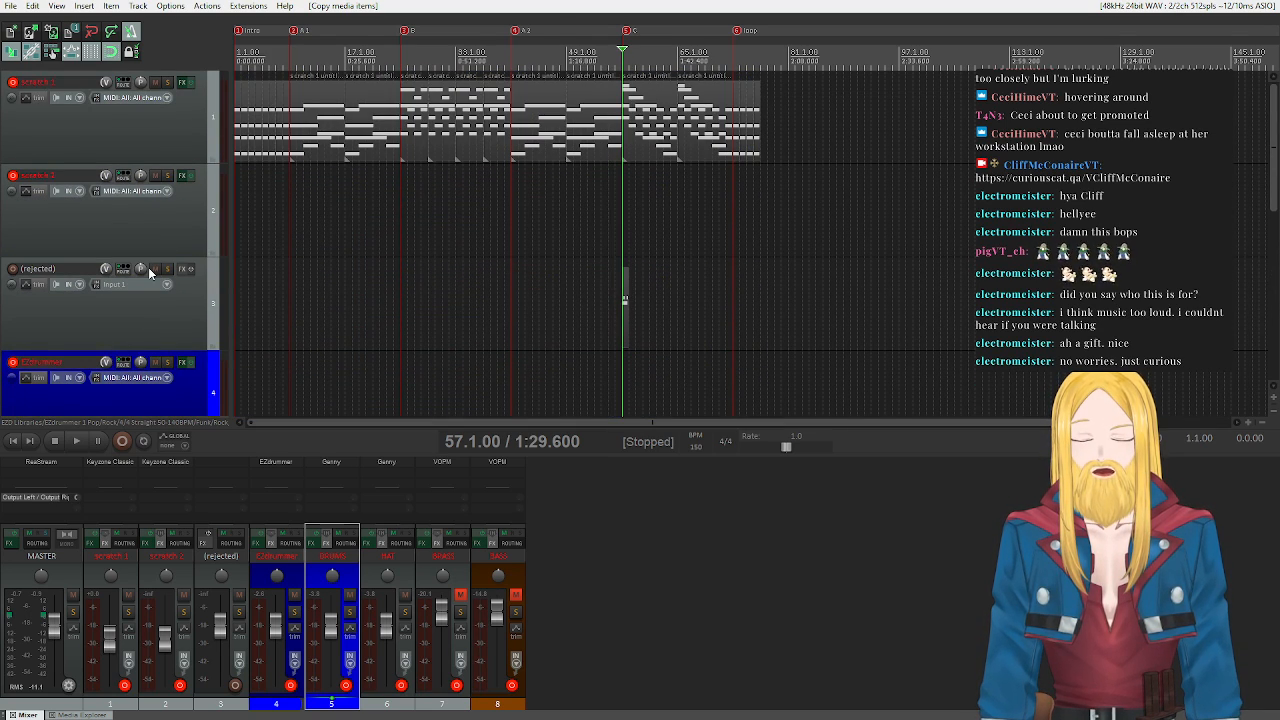
- Unmute the BRASS and BASS tracks and mute the scratch 1 and scratch 2 tracks
{"action": "scroll", "coordinate": [147, 275], "scroll_direction": "down", "scroll_amount": 6}
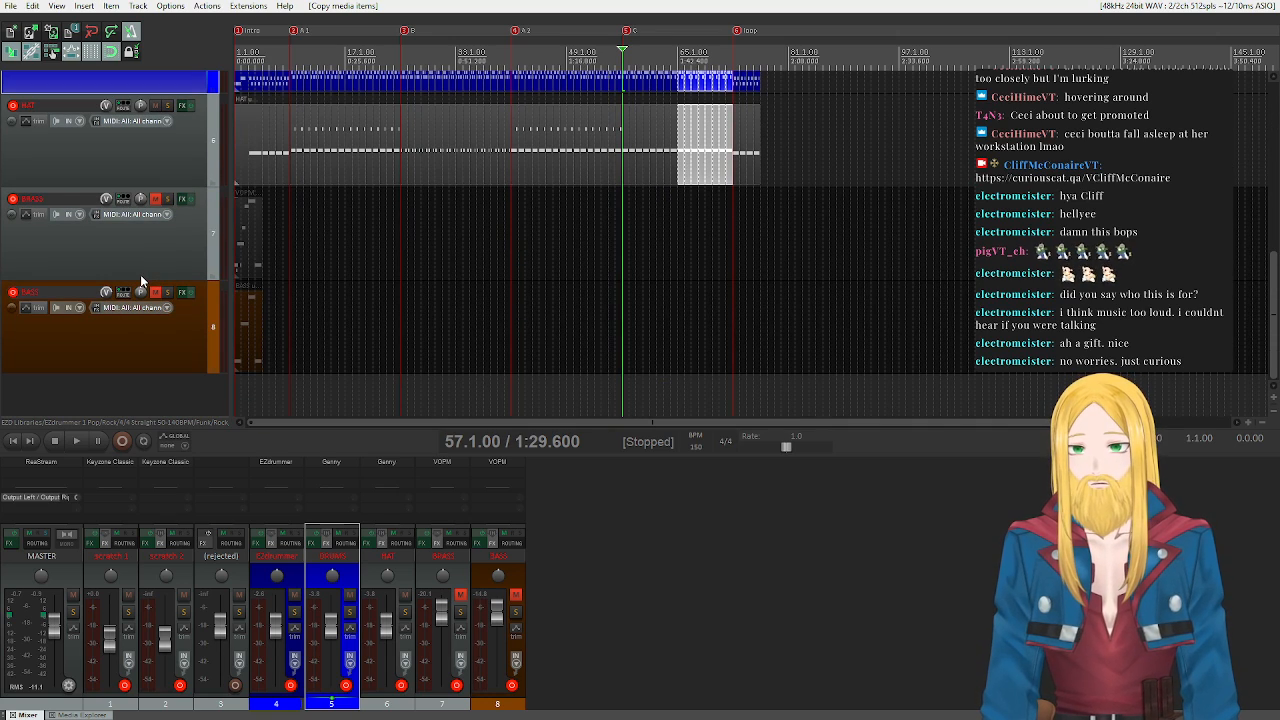
{"action": "right_click", "coordinate": [155, 292]}
{"action": "left_click", "coordinate": [180, 337]}
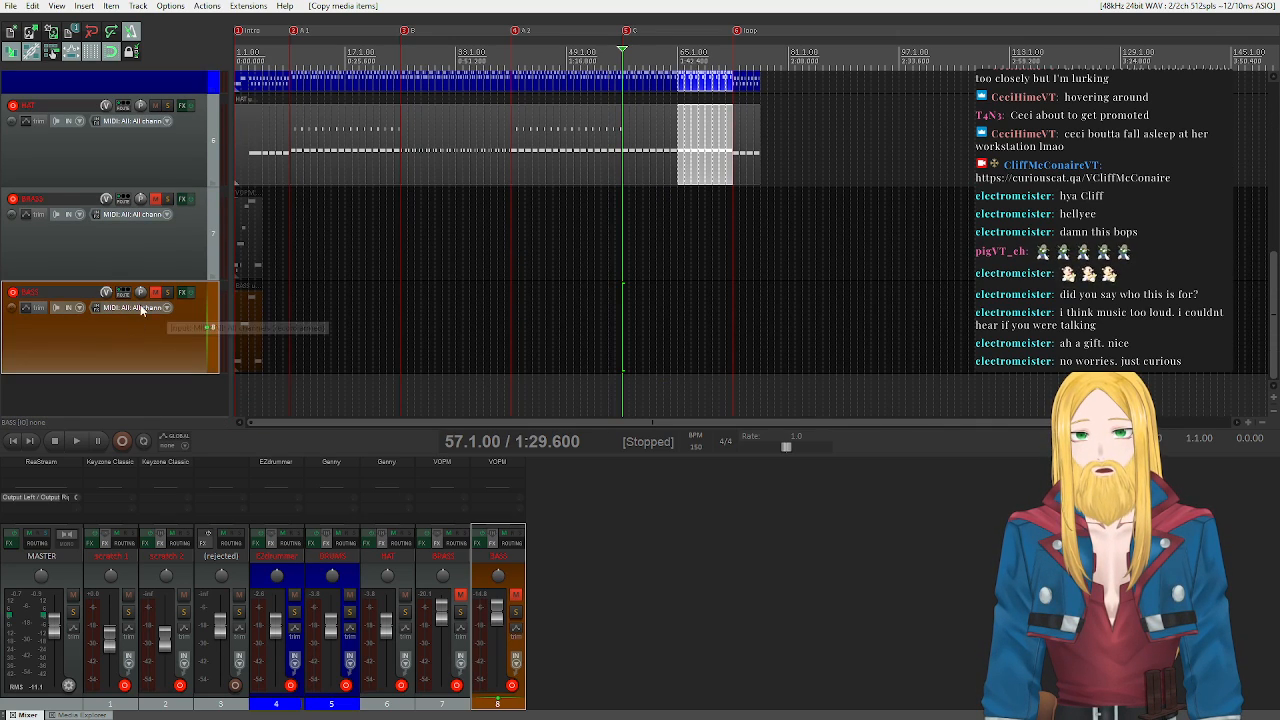
{"action": "left_click", "coordinate": [157, 293]}
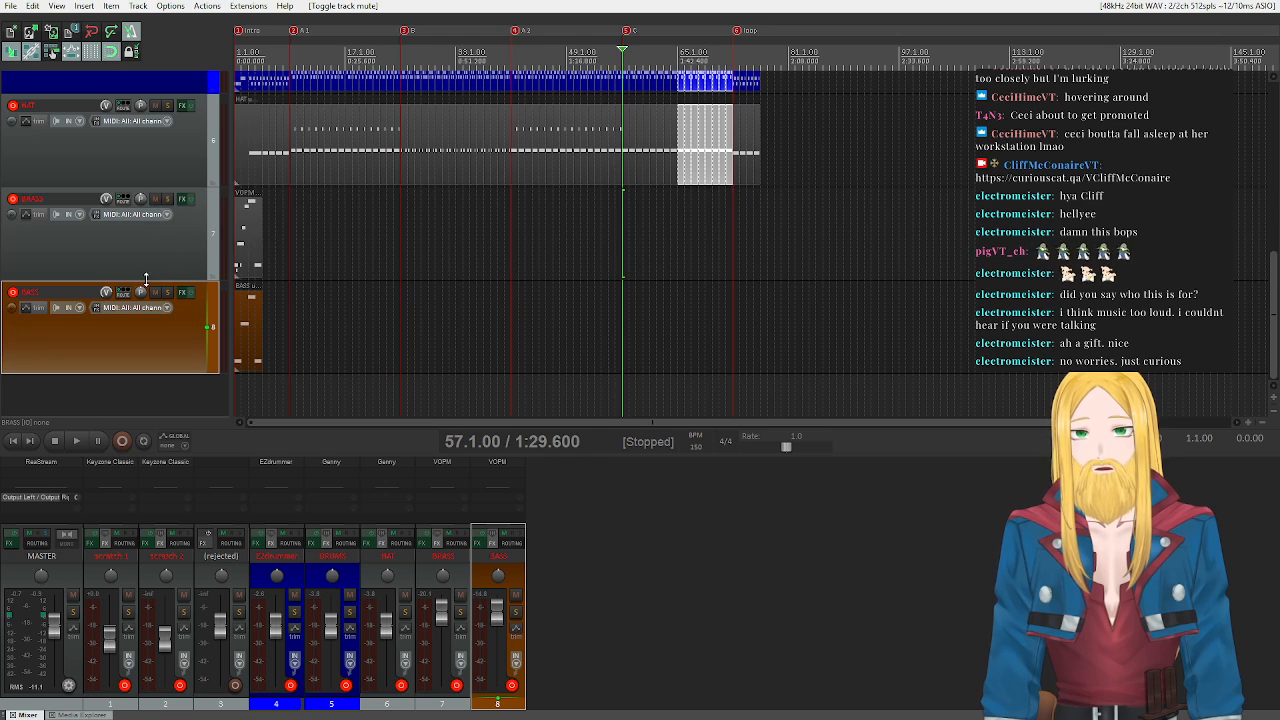
{"action": "scroll", "coordinate": [140, 291], "scroll_direction": "up", "scroll_amount": 6}
{"action": "left_click", "coordinate": [155, 82]}
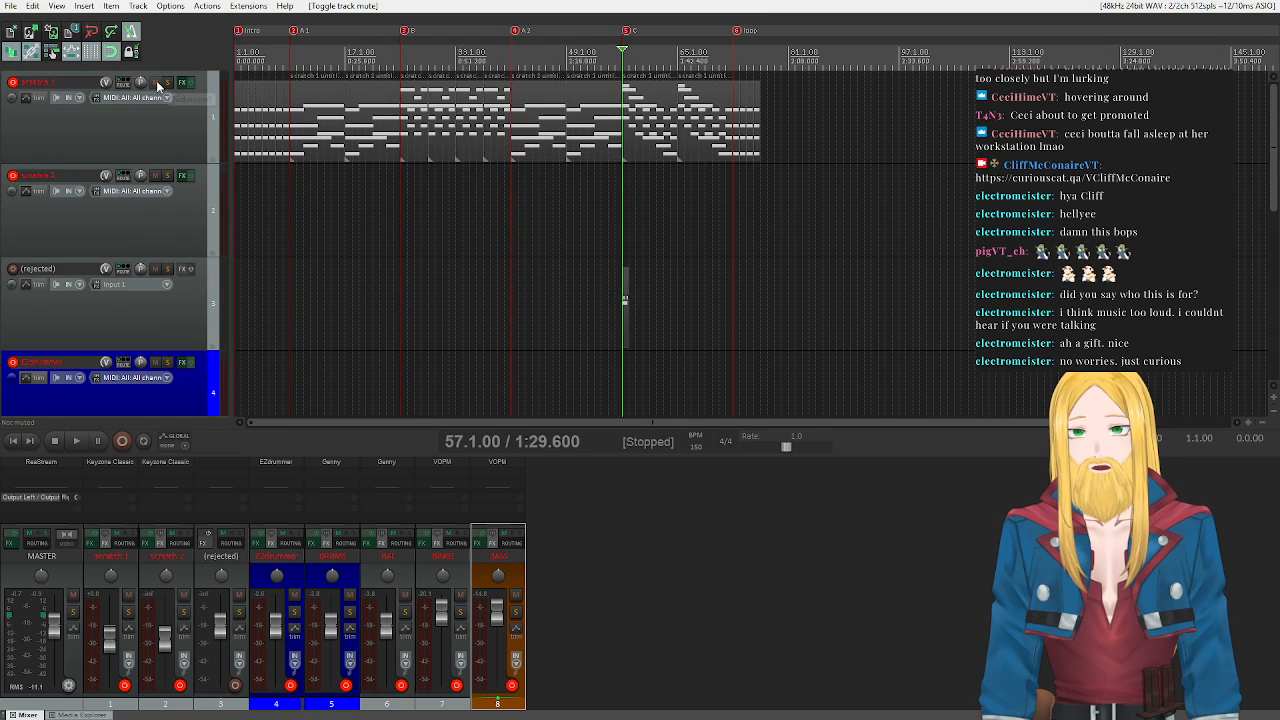
{"action": "left_click", "coordinate": [155, 176]}
{"action": "scroll", "coordinate": [170, 216], "scroll_direction": "down", "scroll_amount": 6}
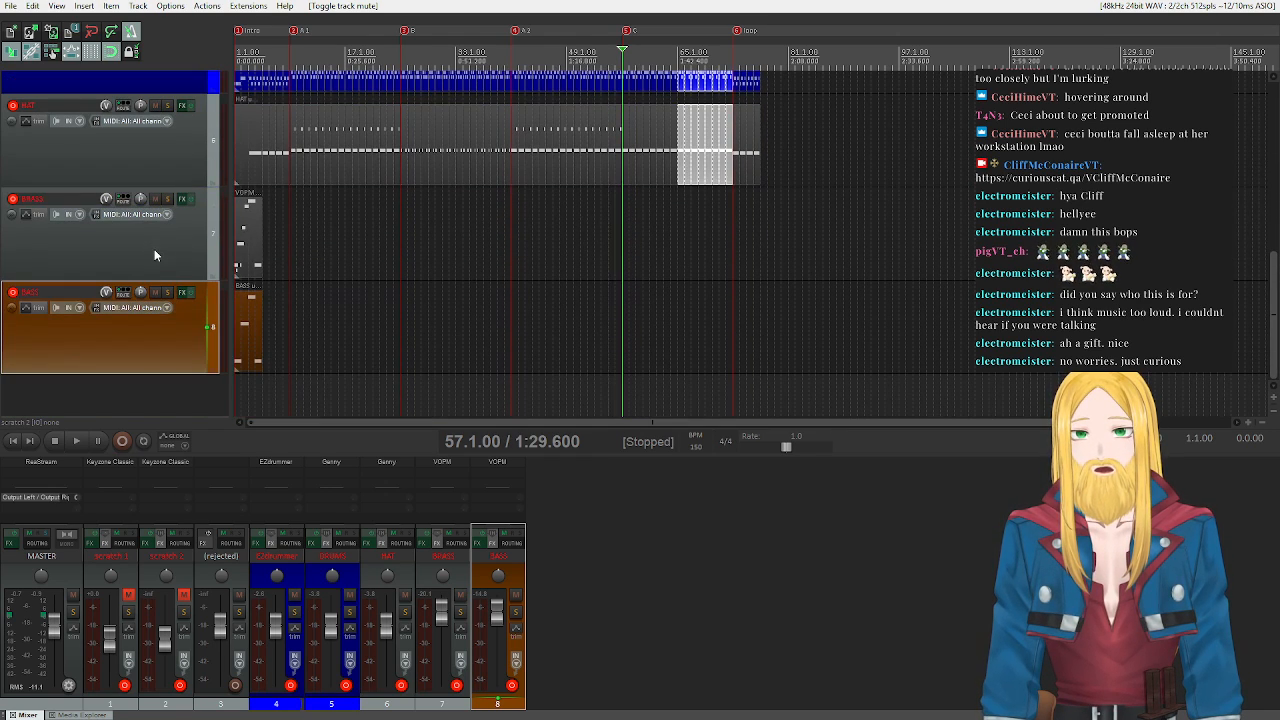
- Play the song's intro from the beginning with the BRASS and BASS parts, and stop playback
{"action": "left_click", "coordinate": [12, 440]}
{"action": "left_click", "coordinate": [72, 440]}
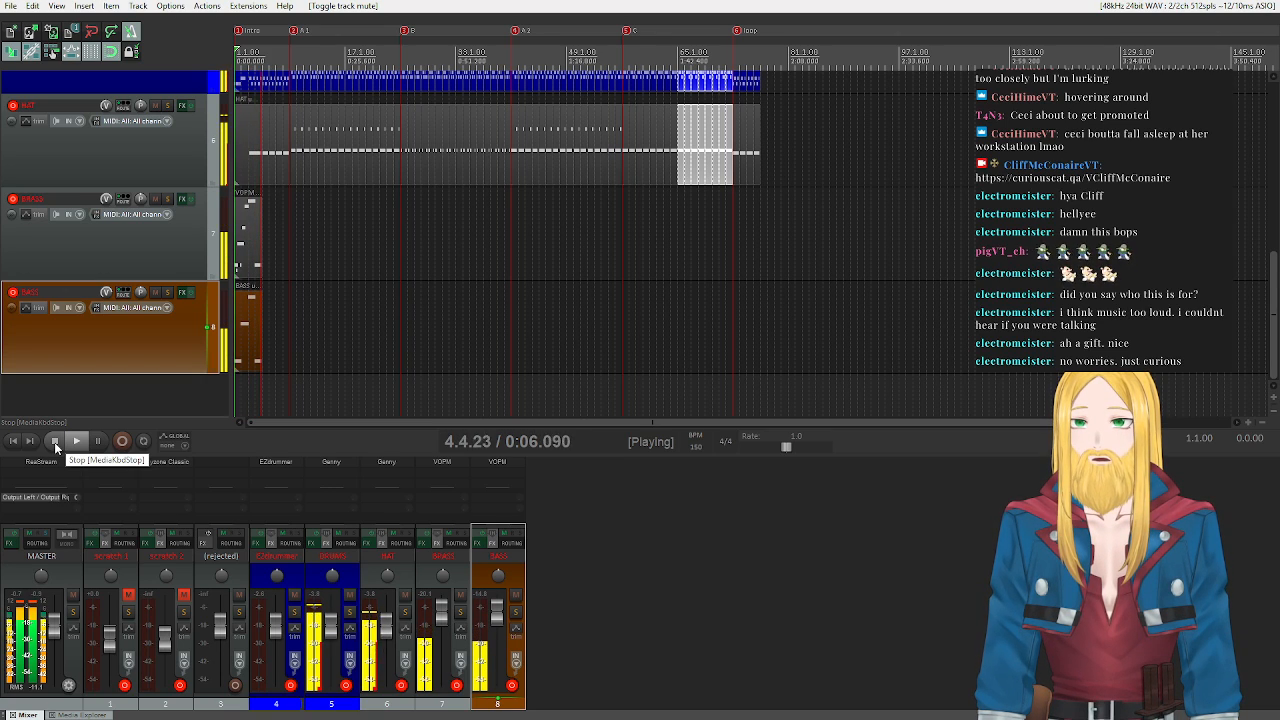
{"action": "left_click", "coordinate": [54, 442]}
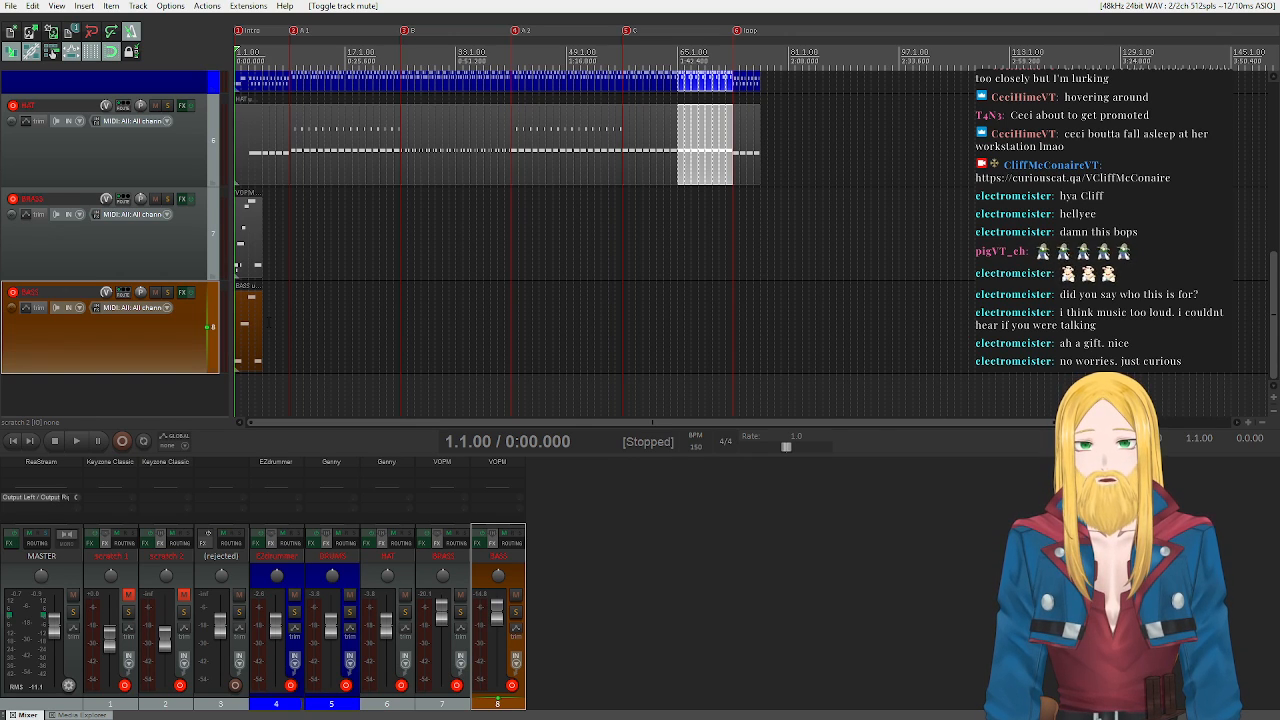
- Insert a one-bar MIDI item at bar 5 on the BASS track and open it for editing
{"action": "scroll", "coordinate": [445, 321], "scroll_direction": "up", "scroll_amount": 8}
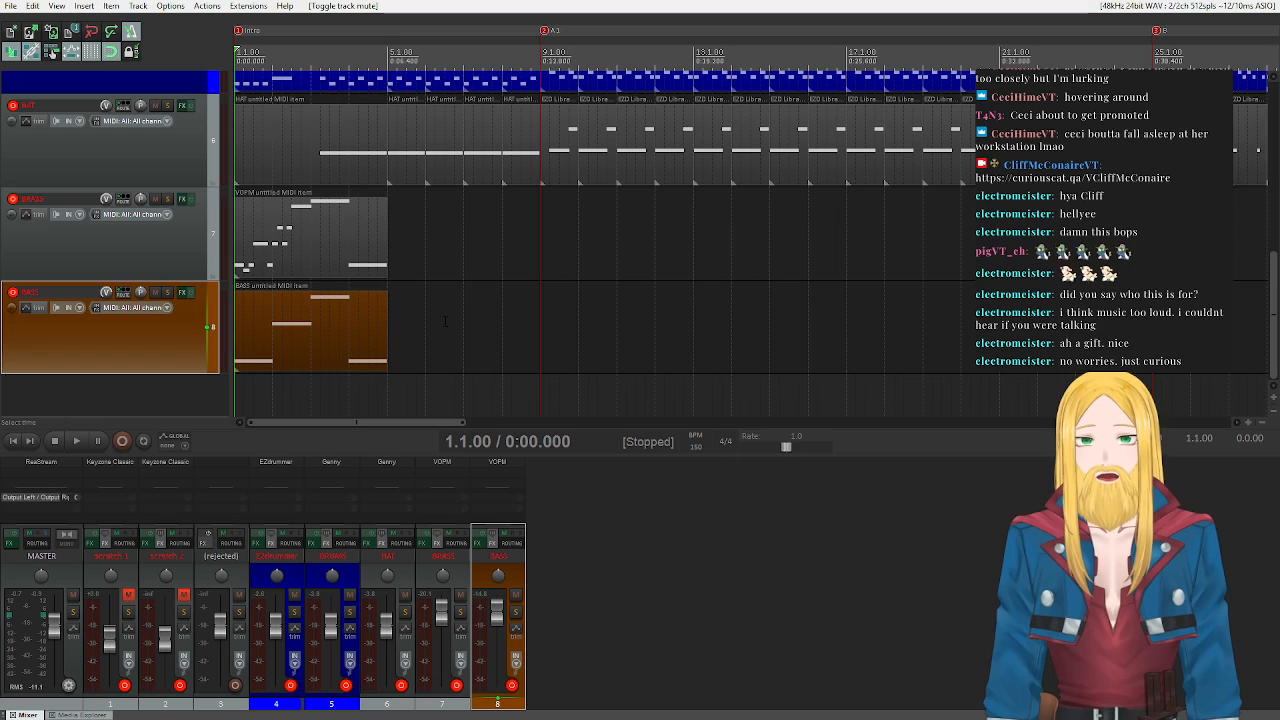
{"action": "left_click_drag", "start_coordinate": [390, 281], "coordinate": [430, 291]}
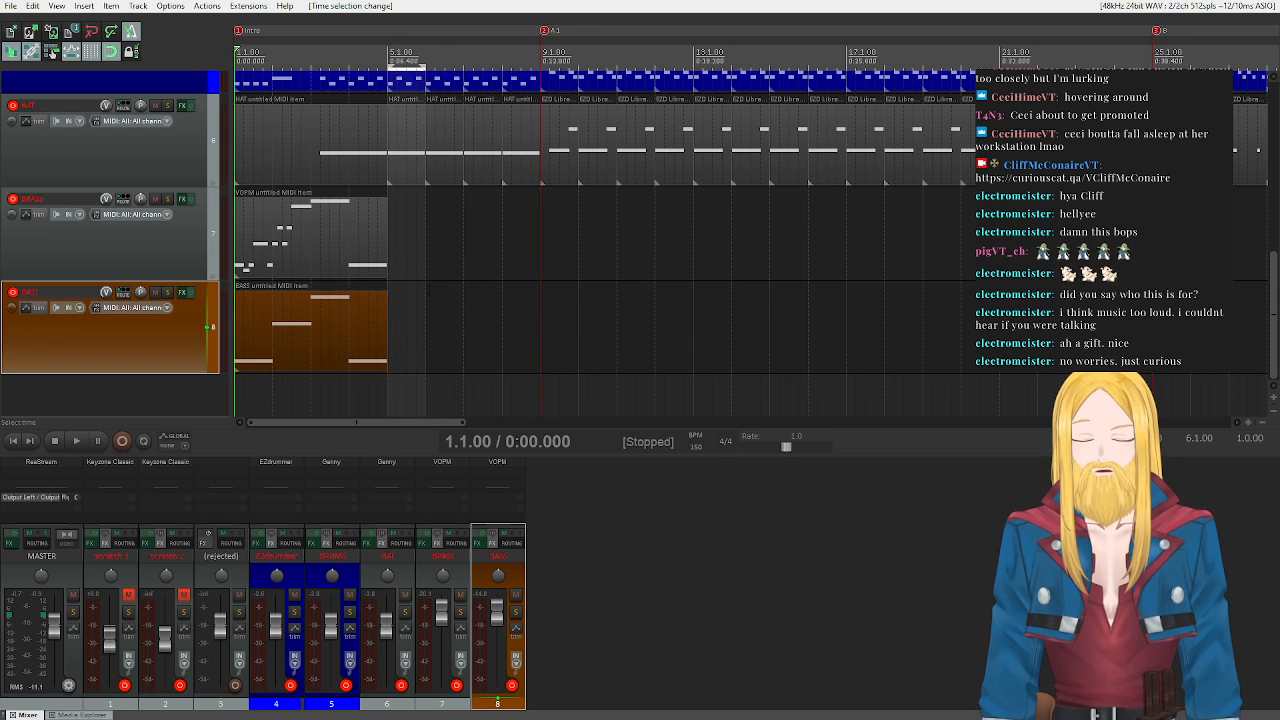
{"action": "left_click", "coordinate": [84, 6]}
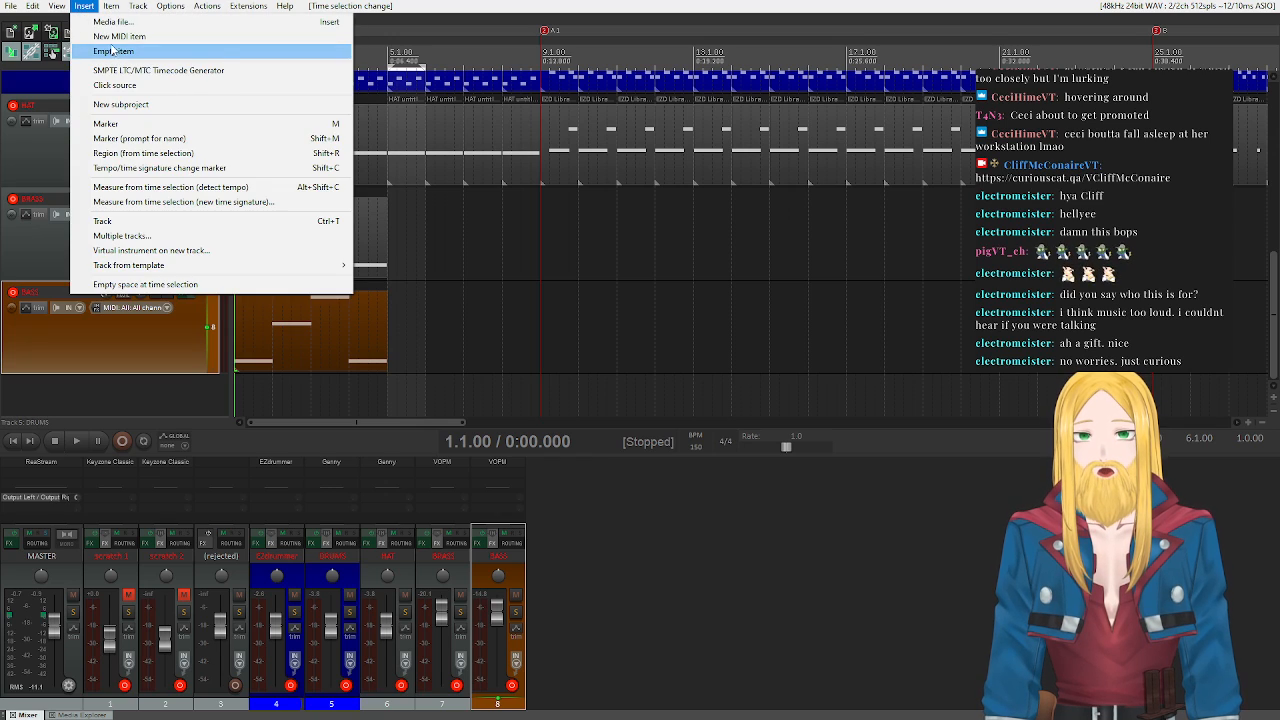
{"action": "left_click", "coordinate": [116, 36]}
{"action": "double_click", "coordinate": [402, 350]}
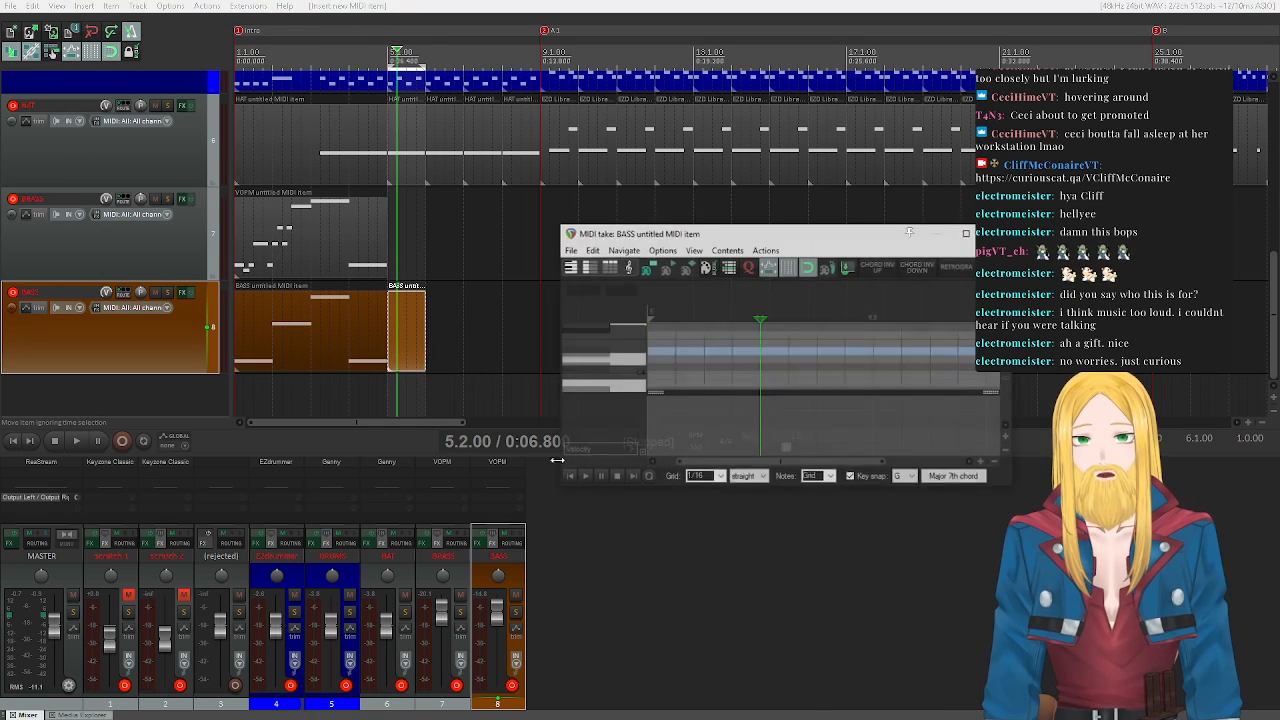
- Return to the start of bar 5 and audition pitches on the piano keys to find the low bass note
{"action": "left_click", "coordinate": [569, 476]}
{"action": "left_click", "coordinate": [953, 478]}
{"action": "left_click", "coordinate": [617, 362]}
{"action": "scroll", "coordinate": [617, 362], "scroll_direction": "down", "scroll_amount": 5}
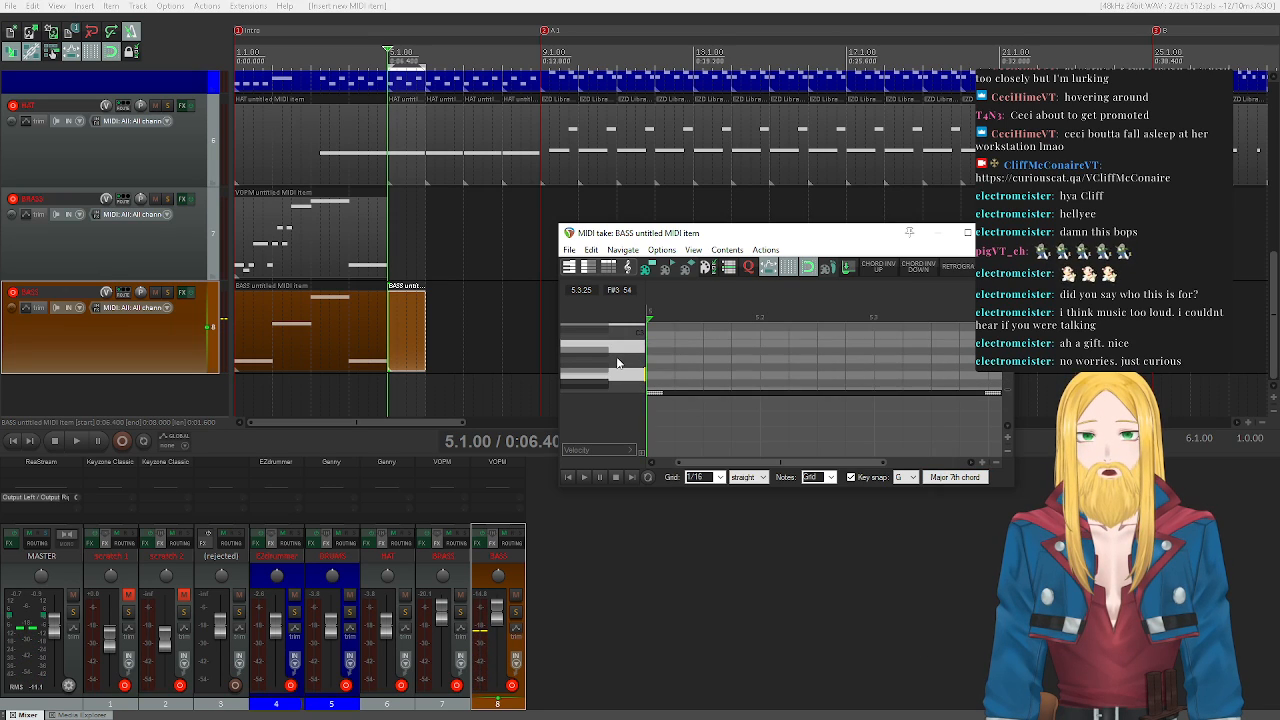
{"action": "left_click", "coordinate": [624, 363]}
{"action": "scroll", "coordinate": [626, 374], "scroll_direction": "down", "scroll_amount": 3}
{"action": "left_click", "coordinate": [626, 369]}
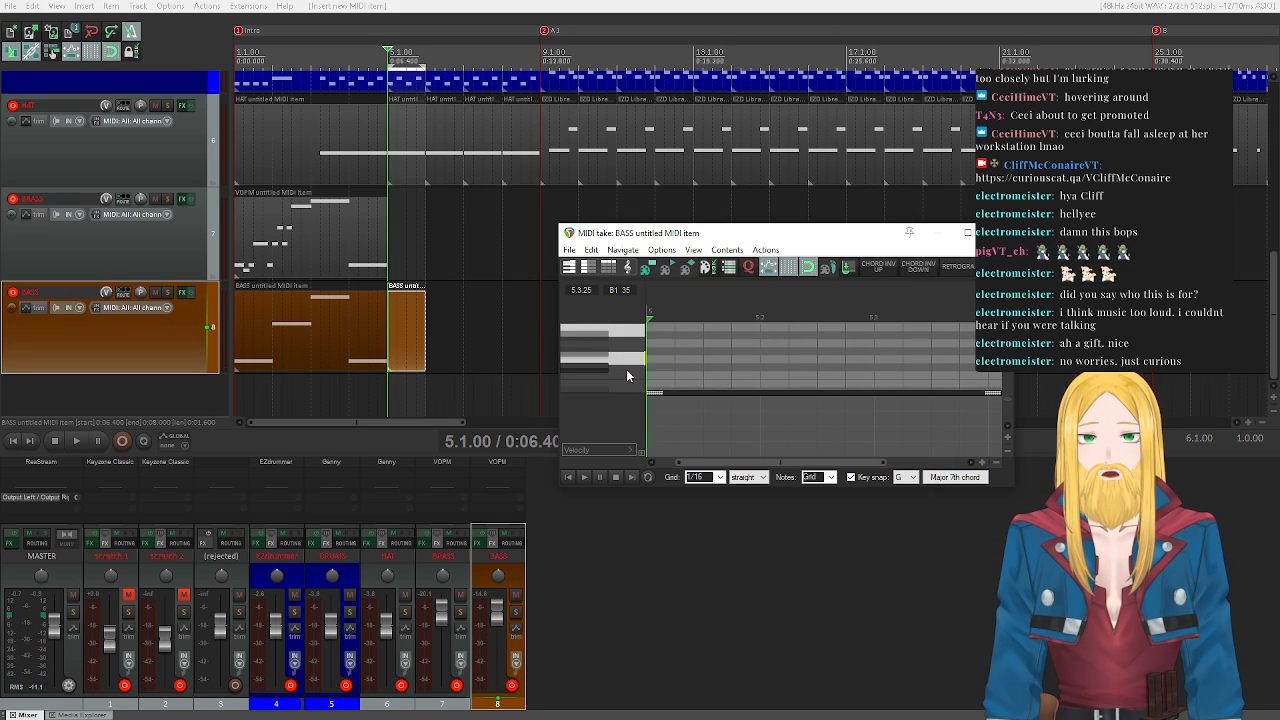
{"action": "scroll", "coordinate": [627, 360], "scroll_direction": "up", "scroll_amount": 2}
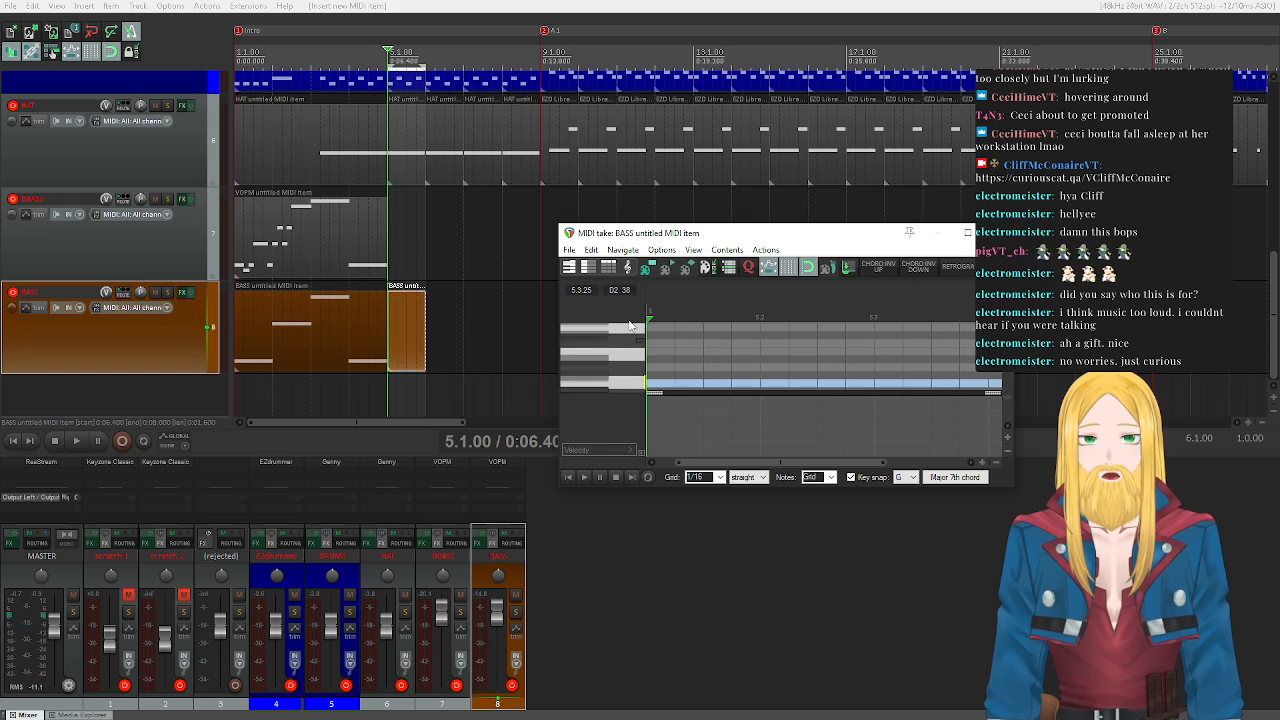
{"action": "left_click", "coordinate": [639, 330]}
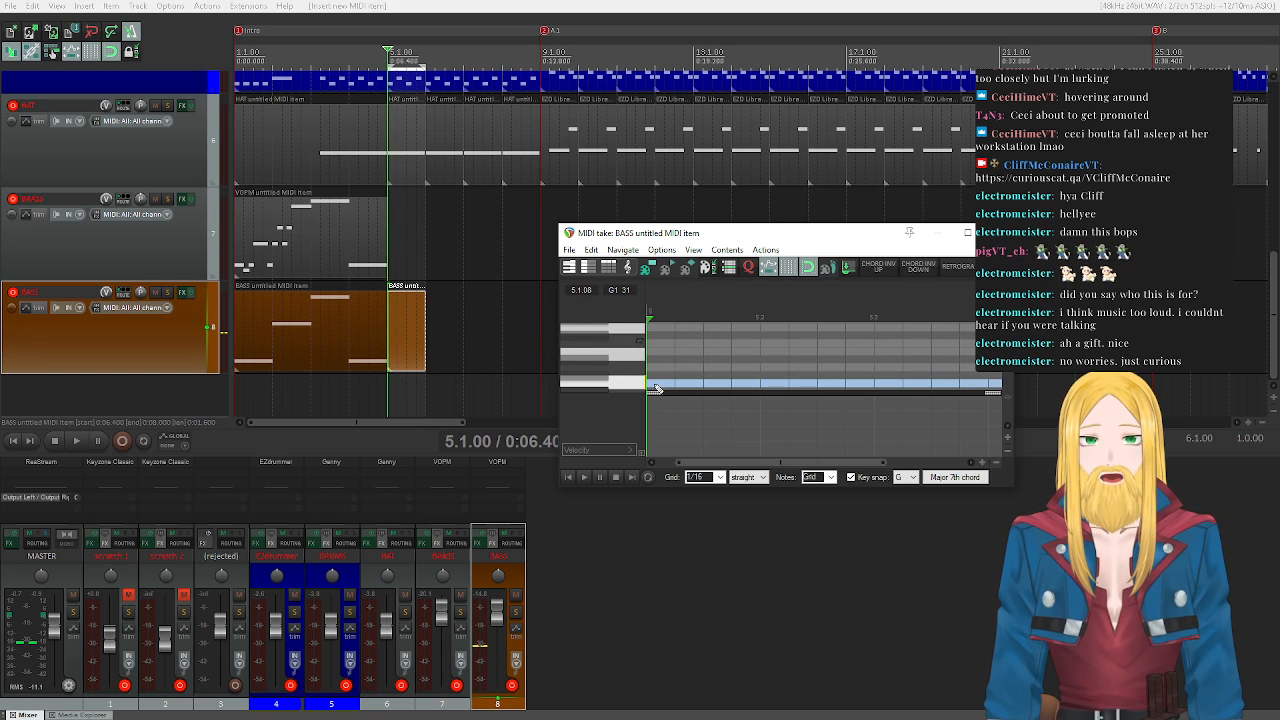
- Draw a G1 note at the start of bar 5 and short G1 notes at 5.2.00 and 5.2.50, and play the bar
{"action": "left_click_drag", "start_coordinate": [655, 386], "coordinate": [697, 384]}
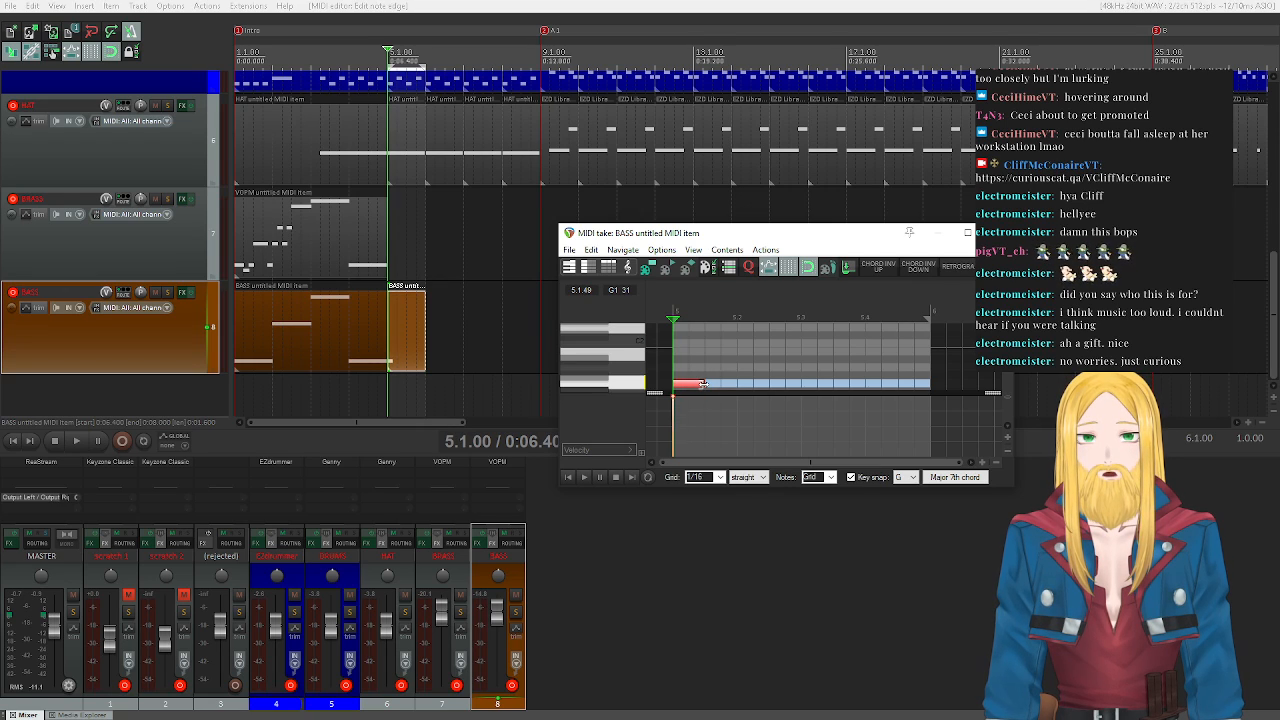
{"action": "scroll", "coordinate": [765, 361], "scroll_direction": "down", "scroll_amount": 1}
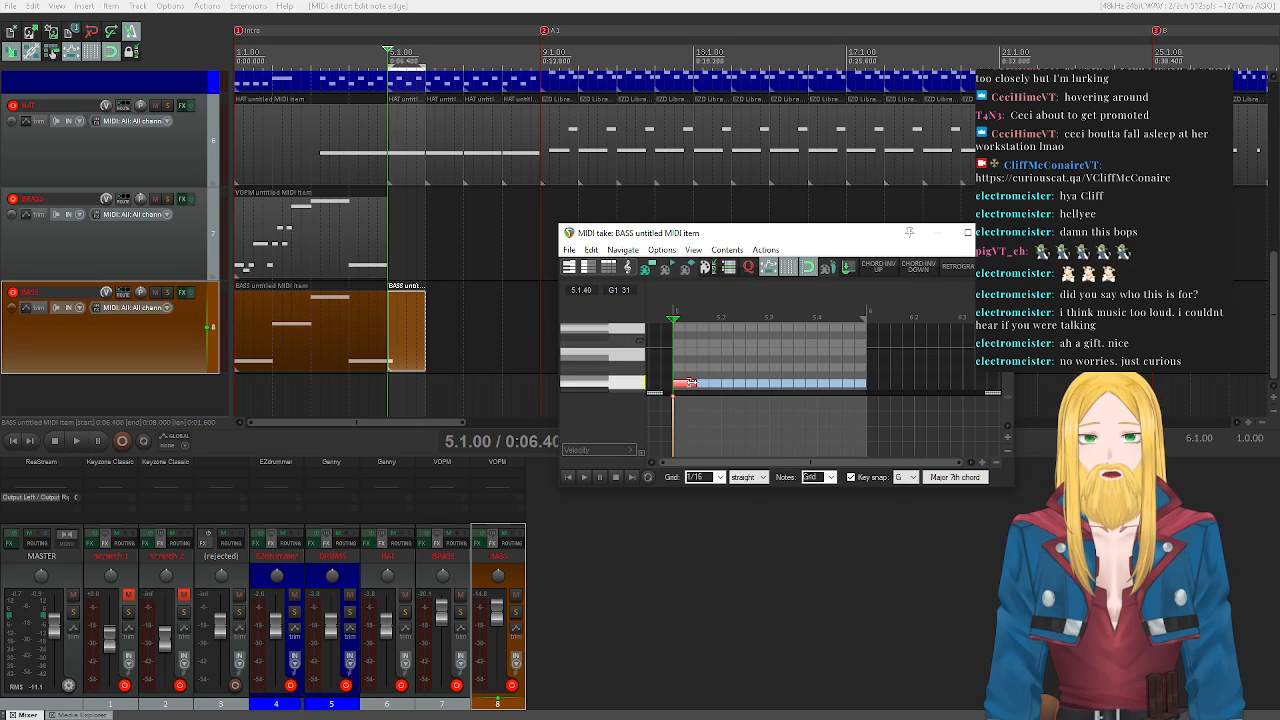
{"action": "left_click", "coordinate": [727, 386]}
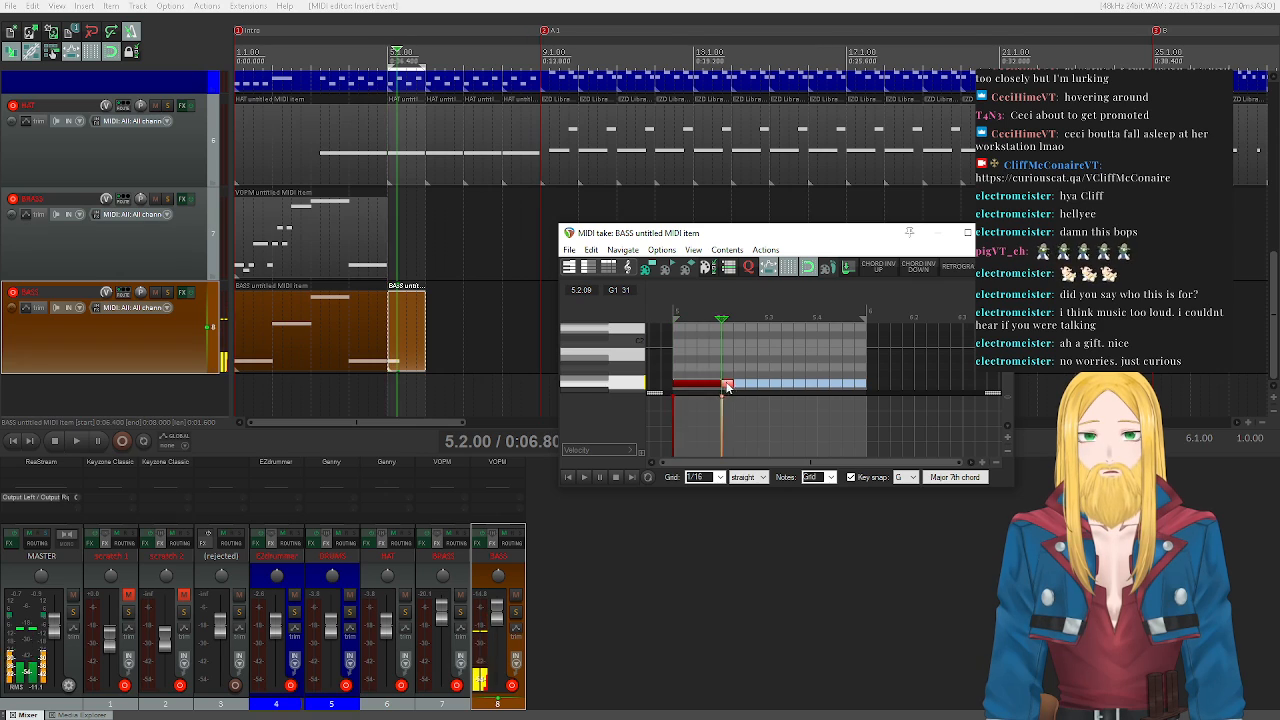
{"action": "left_click", "coordinate": [751, 387]}
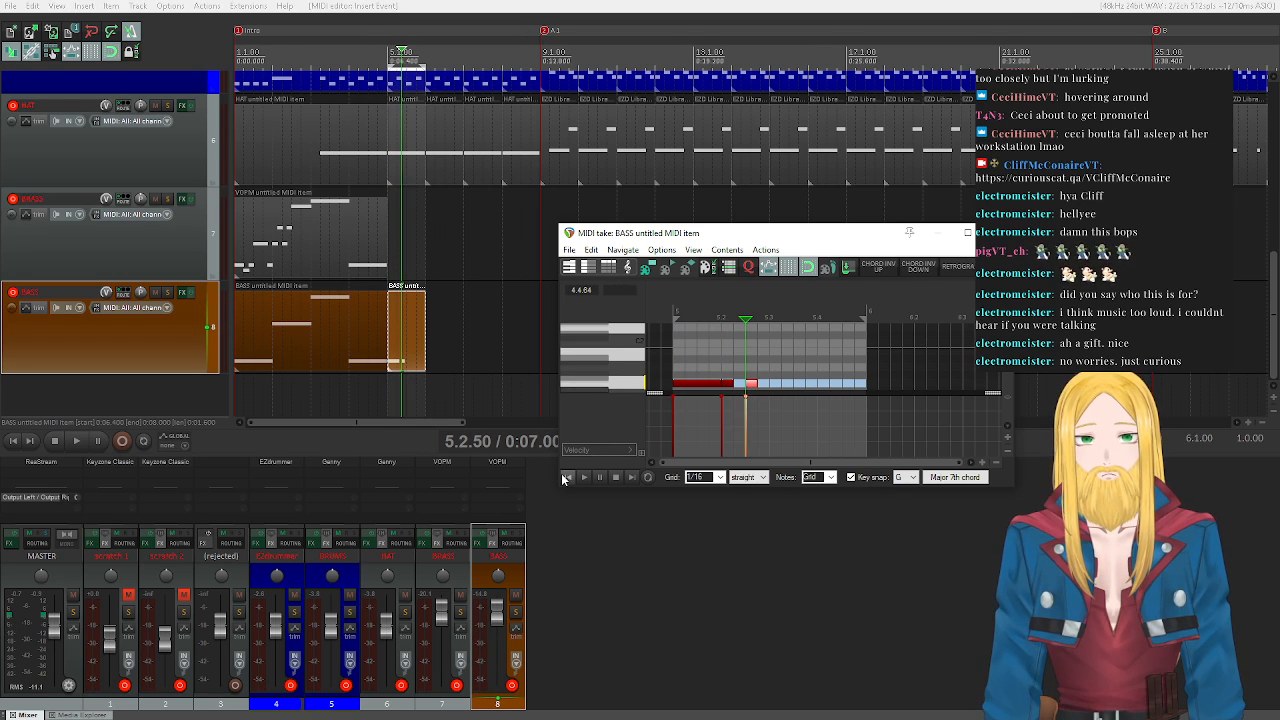
{"action": "left_click", "coordinate": [571, 479]}
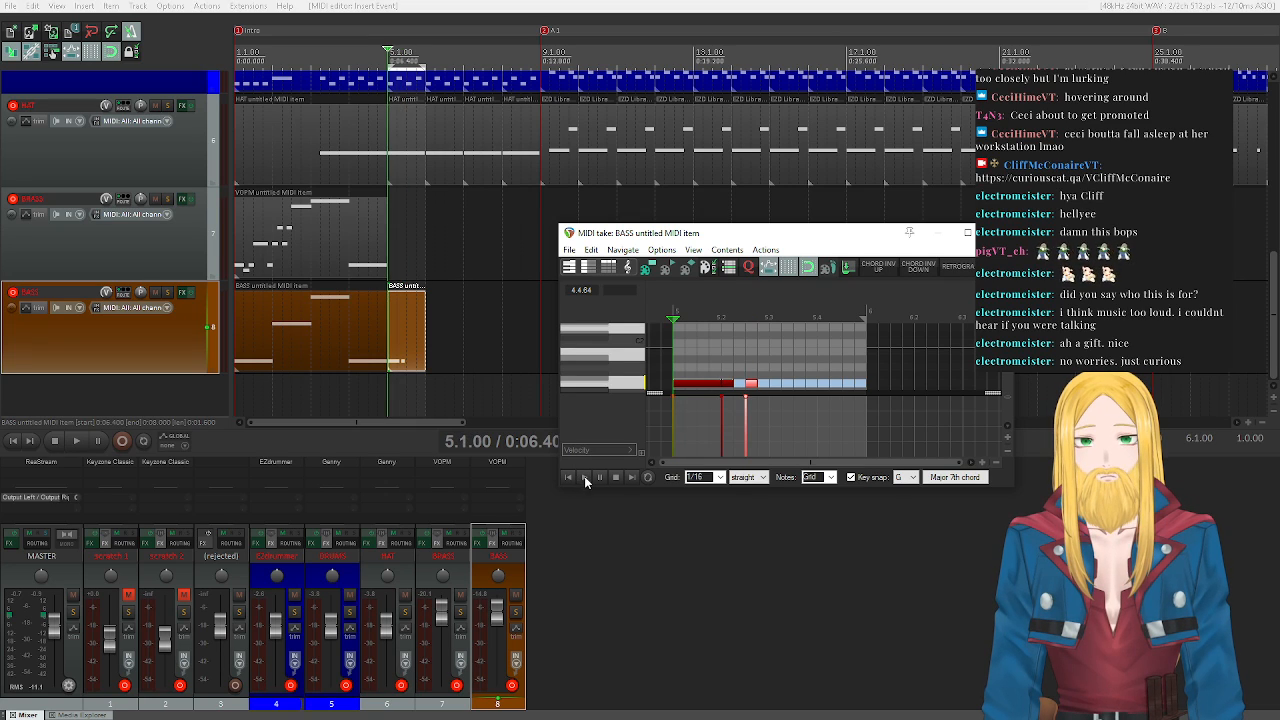
{"action": "left_click", "coordinate": [584, 479]}
{"action": "left_click", "coordinate": [618, 479]}
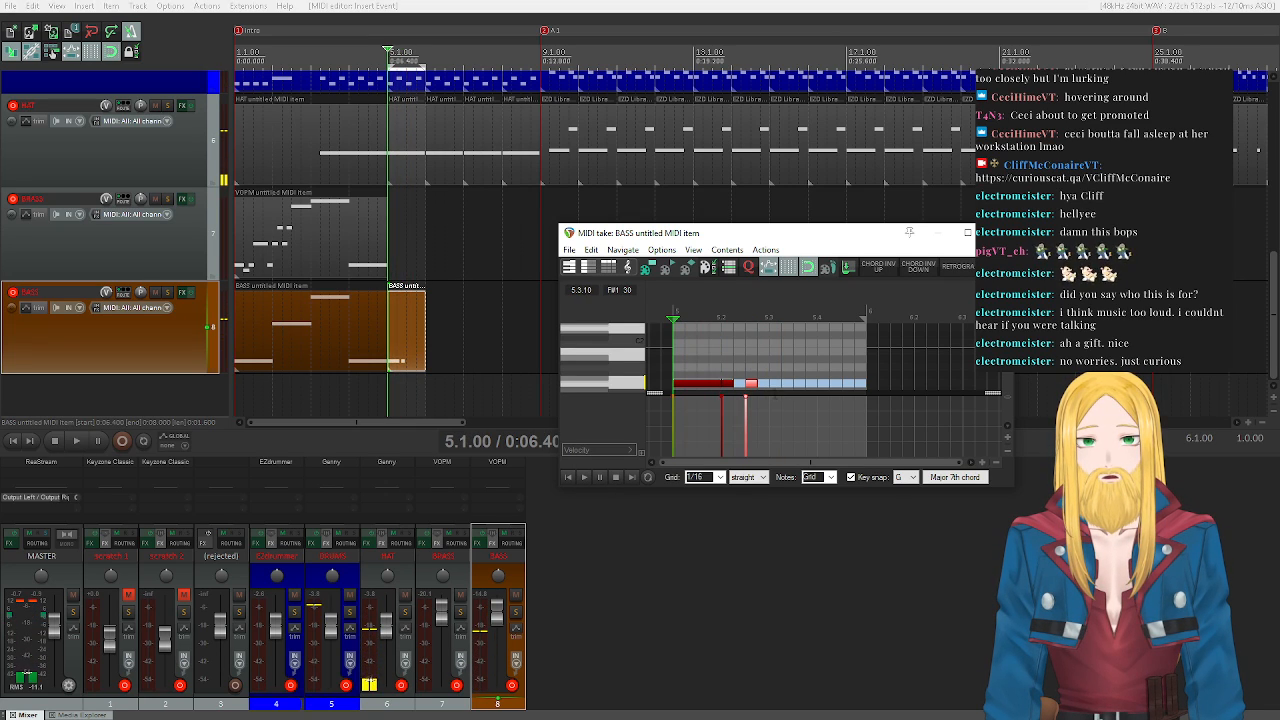
- Delete the short G1 note at 5.2.00, extend the first note to 5.2.50, and play the bar
{"action": "double_click", "coordinate": [737, 385]}
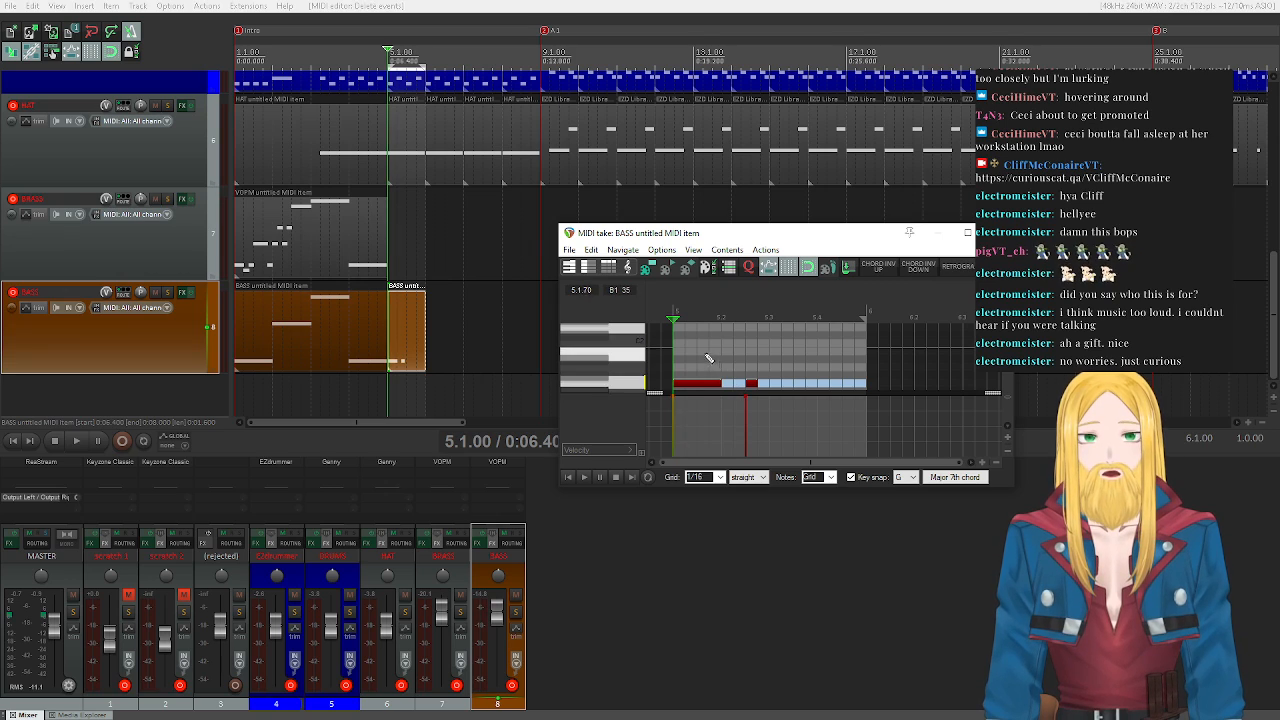
{"action": "left_click", "coordinate": [716, 383]}
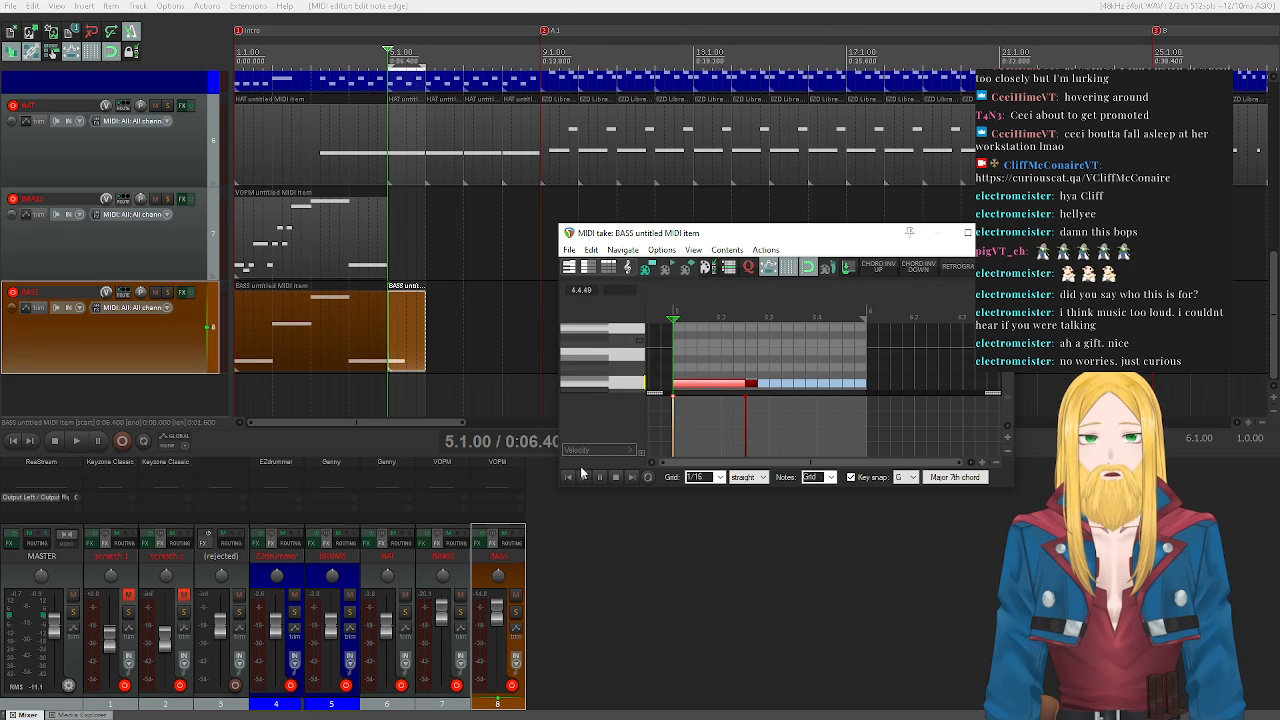
{"action": "left_click", "coordinate": [584, 477]}
{"action": "left_click", "coordinate": [616, 477]}
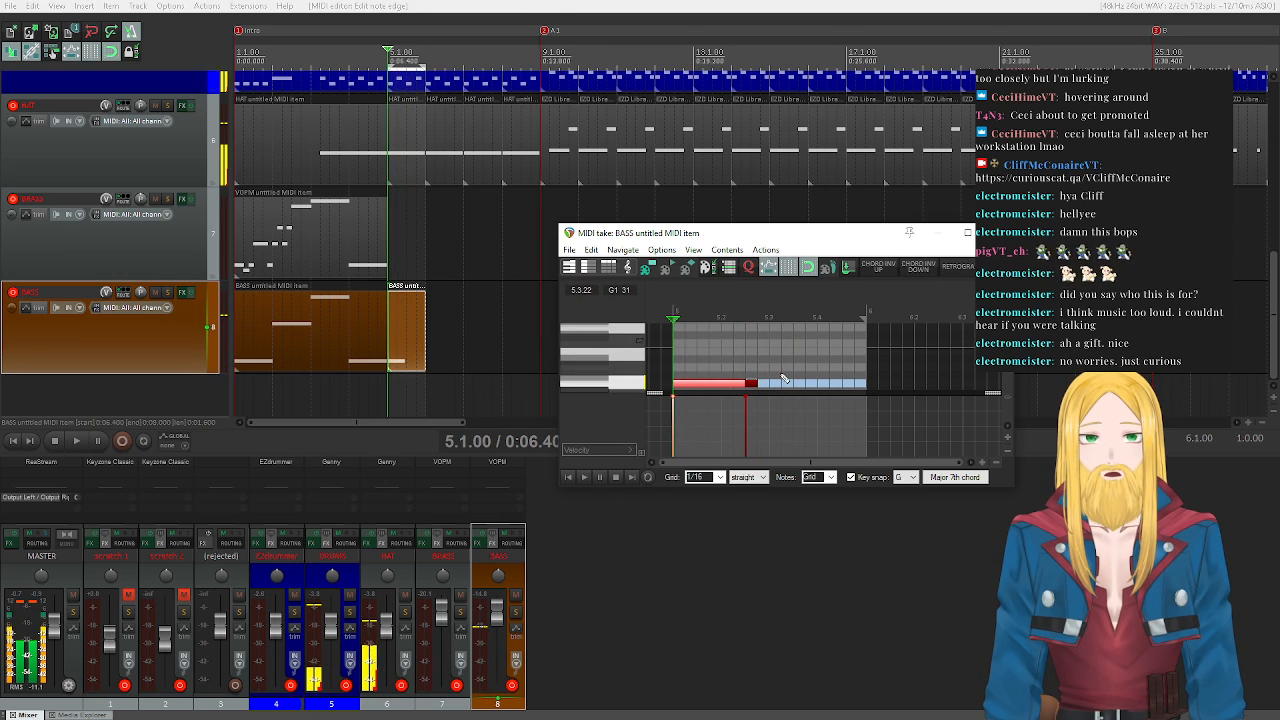
- Add a 1/16 G1 note at 5.3.00 and play the bass bar from its start
{"action": "key", "text": "space"}
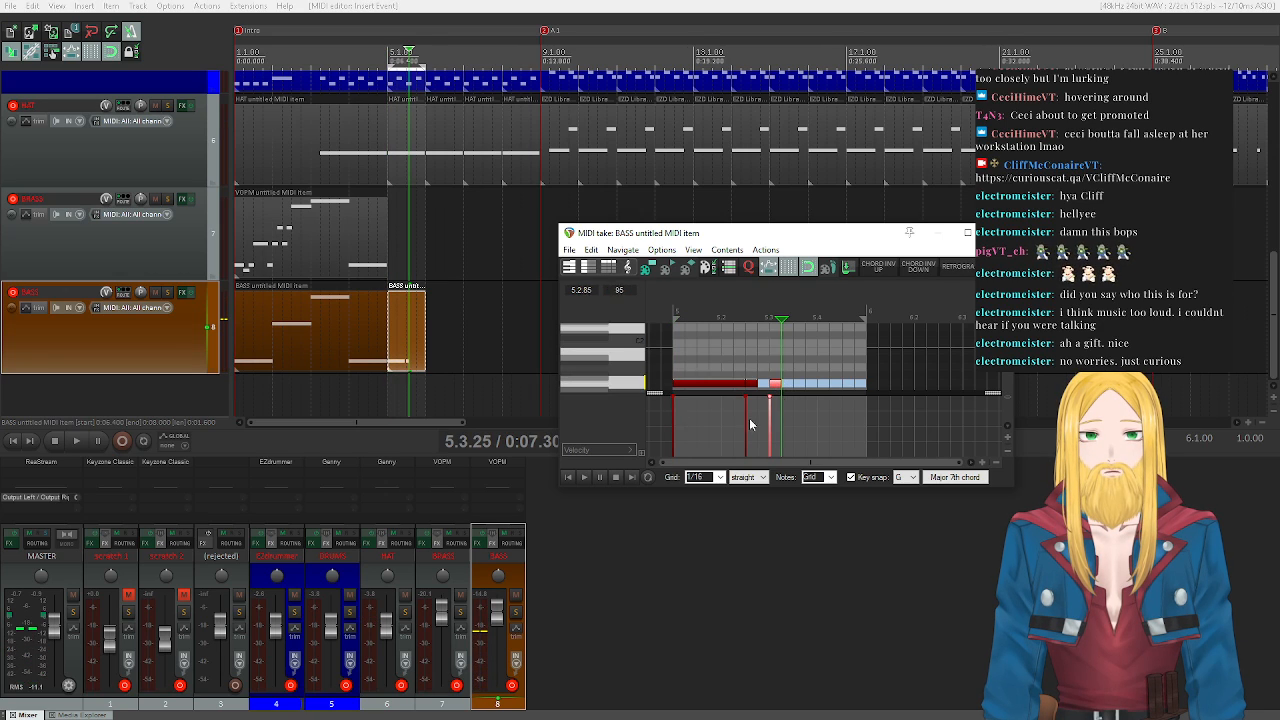
{"action": "left_click", "coordinate": [568, 478]}
{"action": "left_click", "coordinate": [584, 478]}
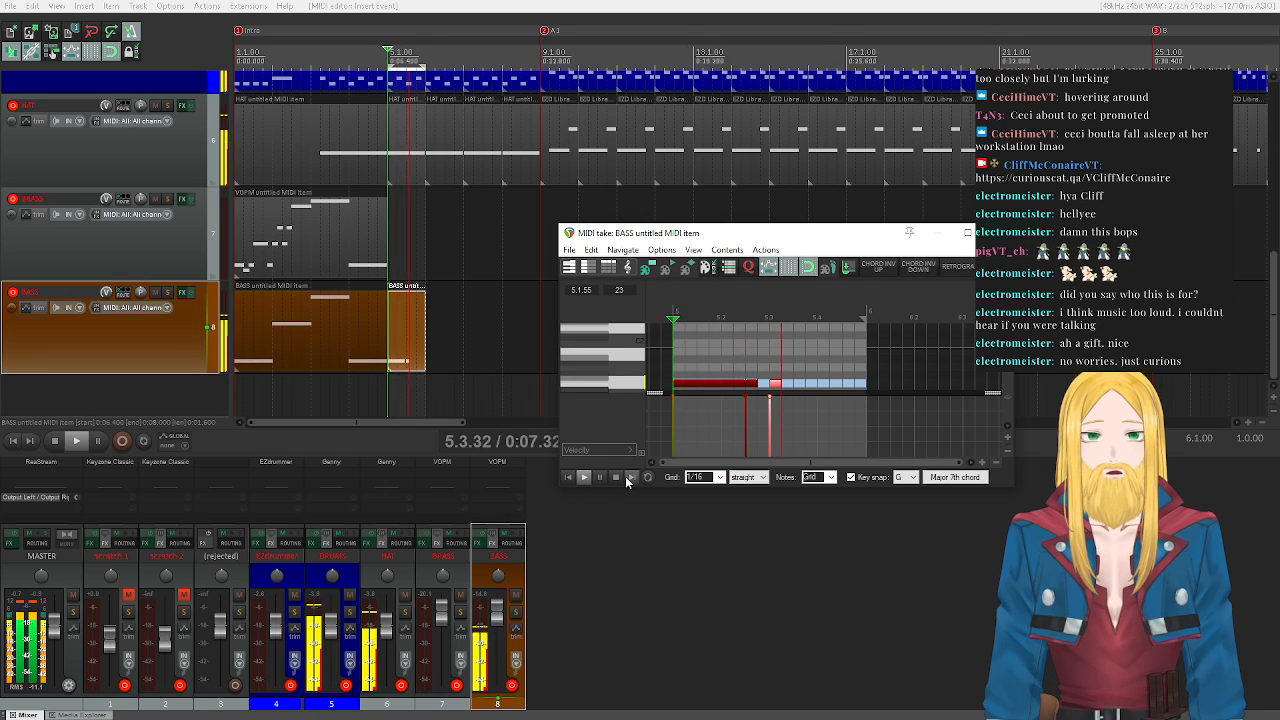
{"action": "left_click", "coordinate": [630, 478]}
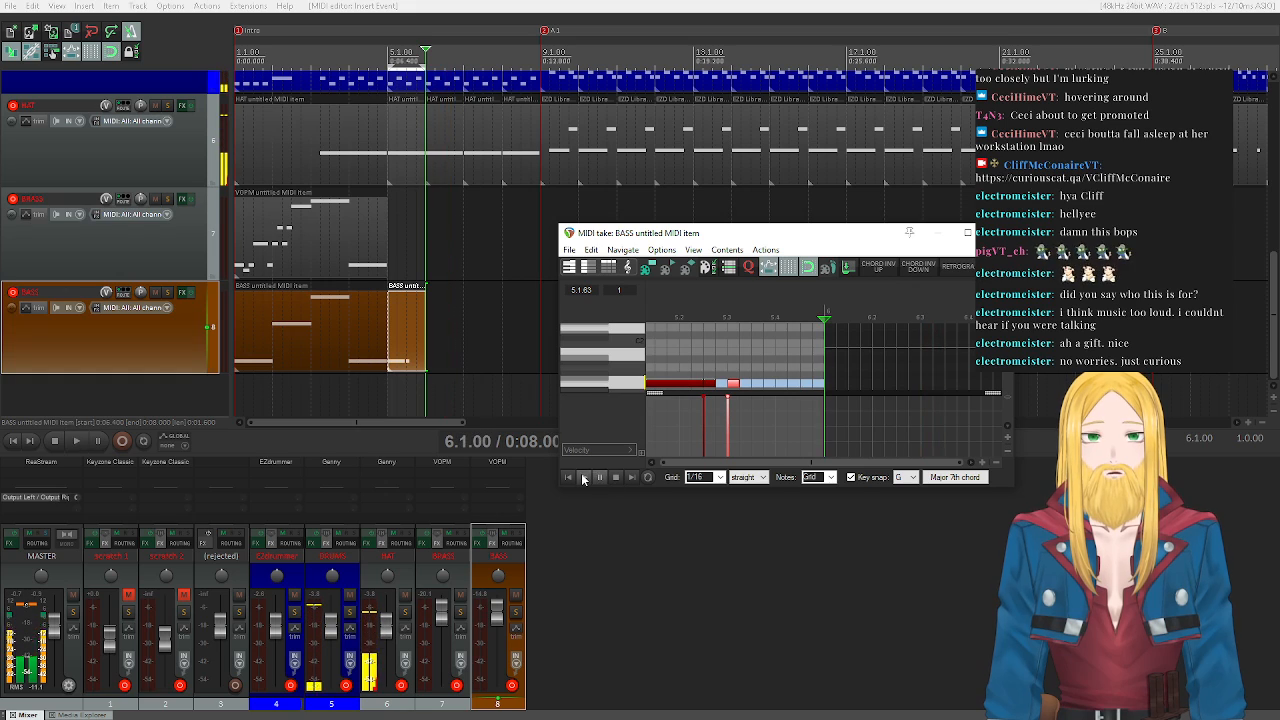
{"action": "left_click", "coordinate": [571, 481]}
{"action": "left_click", "coordinate": [584, 478]}
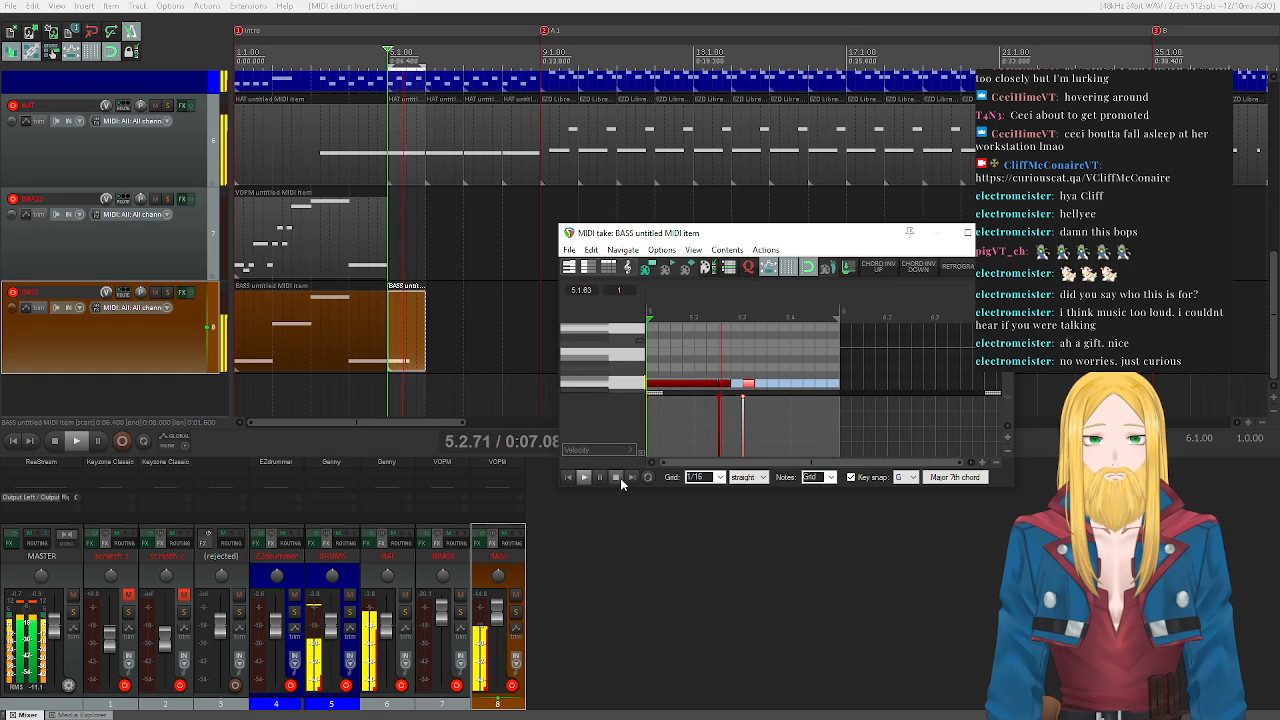
- Try the last short G1 note one 1/16 further on at 5.3.25, and play the bar
{"action": "left_click", "coordinate": [757, 361]}
{"action": "scroll", "coordinate": [766, 375], "scroll_direction": "down", "scroll_amount": 2}
{"action": "scroll", "coordinate": [766, 377], "scroll_direction": "up", "scroll_amount": 2}
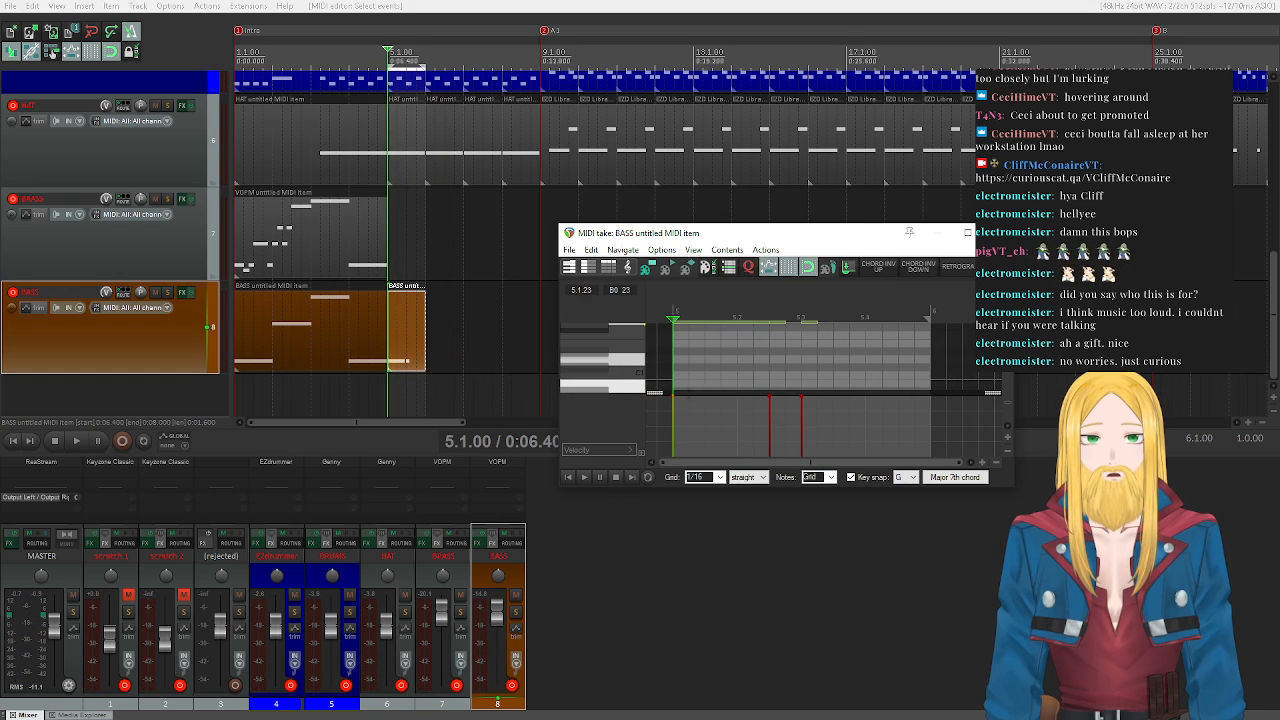
{"action": "scroll", "coordinate": [591, 380], "scroll_direction": "up", "scroll_amount": 2}
{"action": "left_click", "coordinate": [810, 369]}
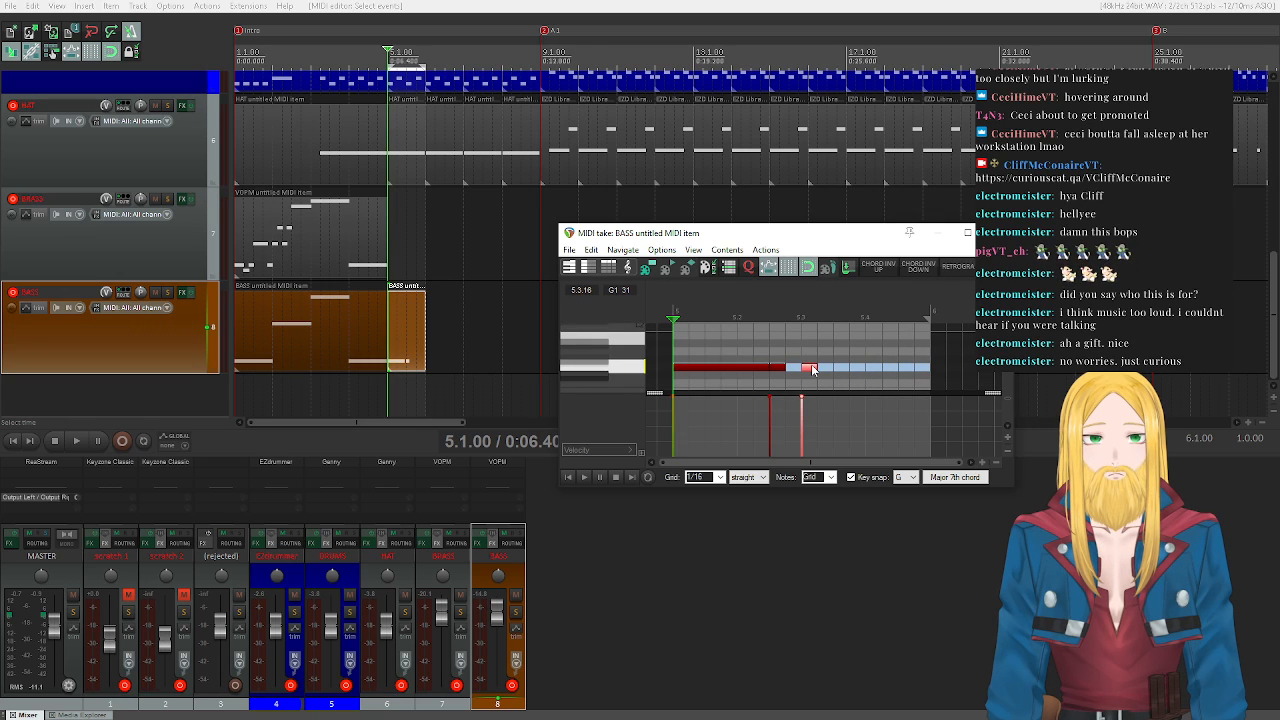
{"action": "left_click_drag", "start_coordinate": [812, 370], "coordinate": [828, 369]}
{"action": "left_click", "coordinate": [584, 477]}
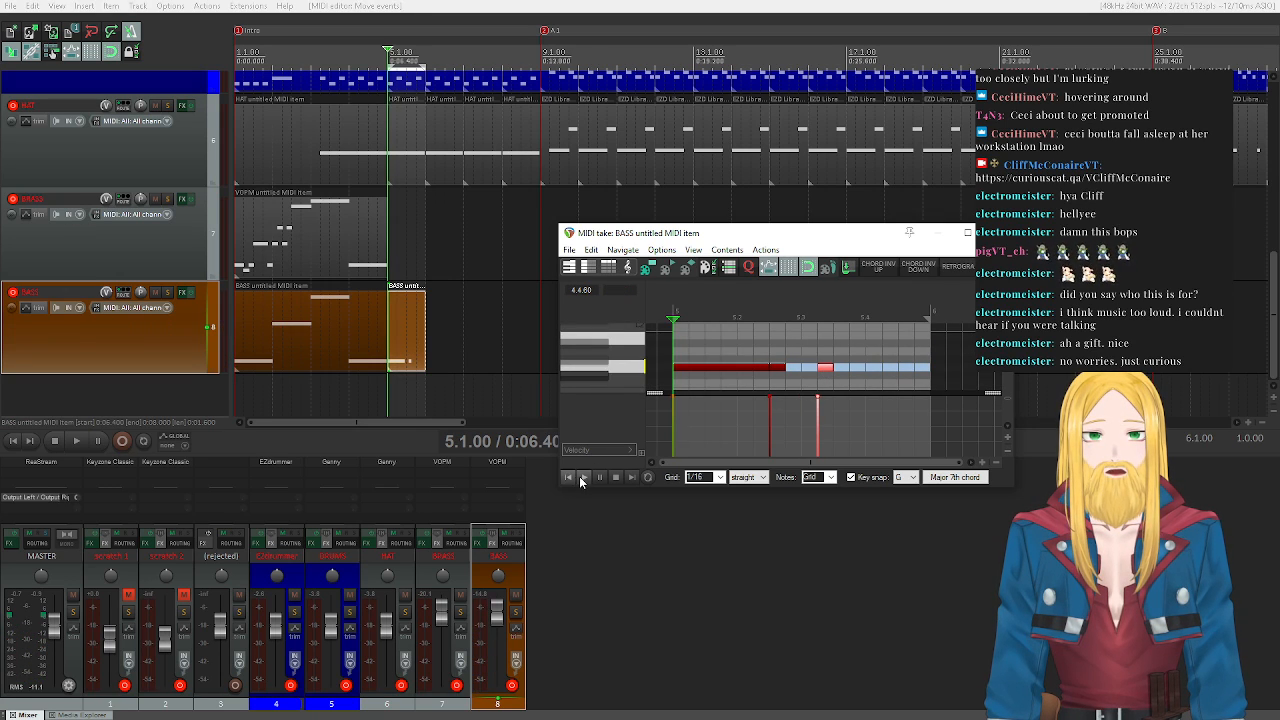
{"action": "left_click", "coordinate": [615, 478]}
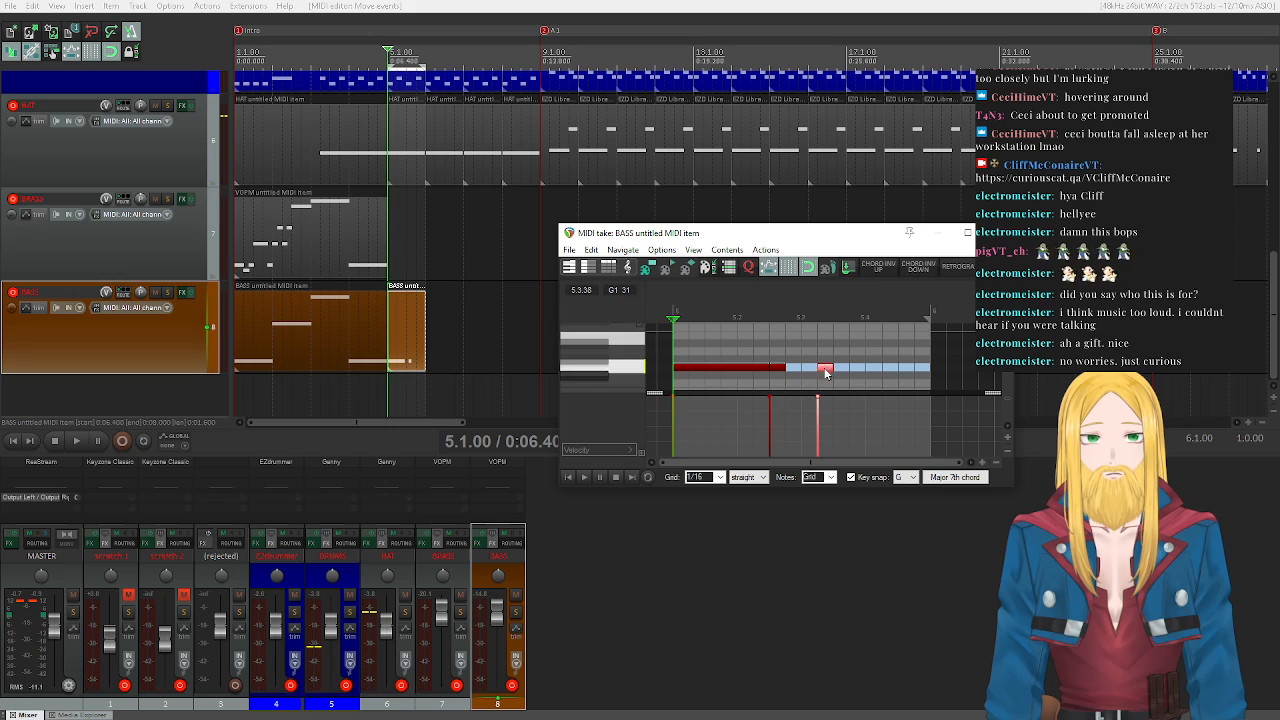
- Move the last short G1 note to 5.3.50 and play the bar
{"action": "left_click_drag", "start_coordinate": [828, 372], "coordinate": [844, 371]}
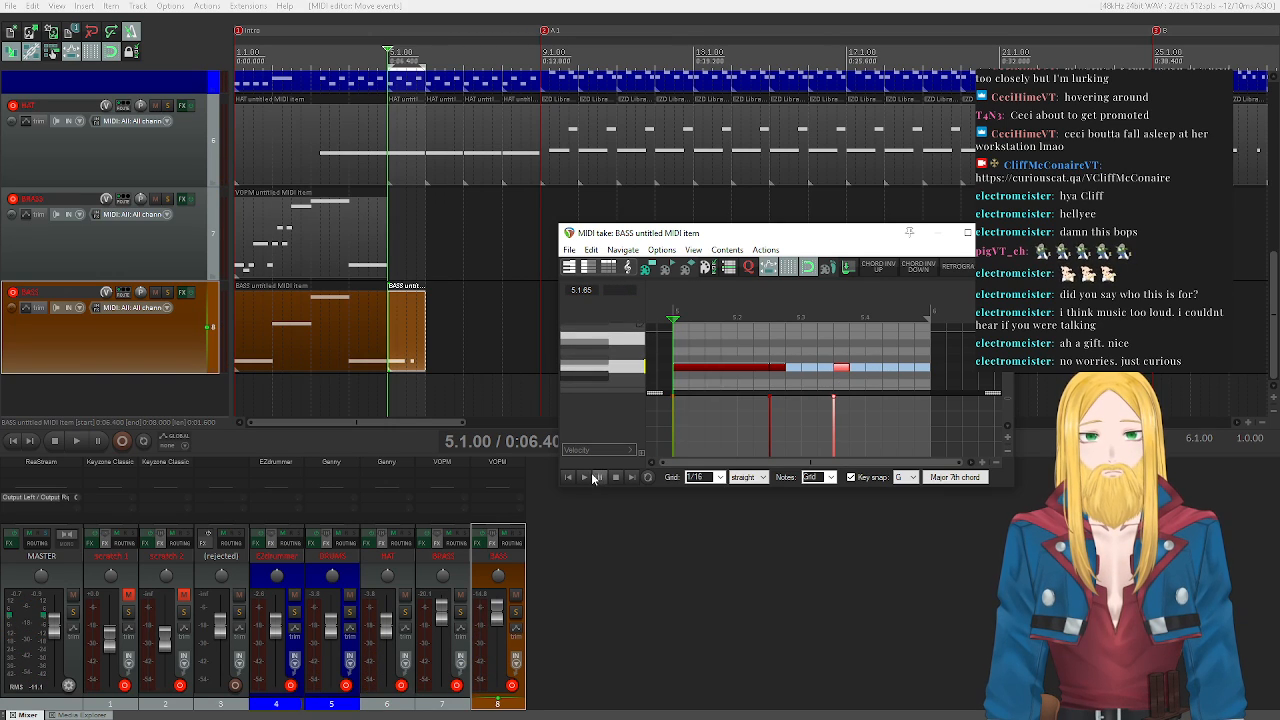
{"action": "left_click", "coordinate": [584, 477]}
{"action": "left_click", "coordinate": [615, 477]}
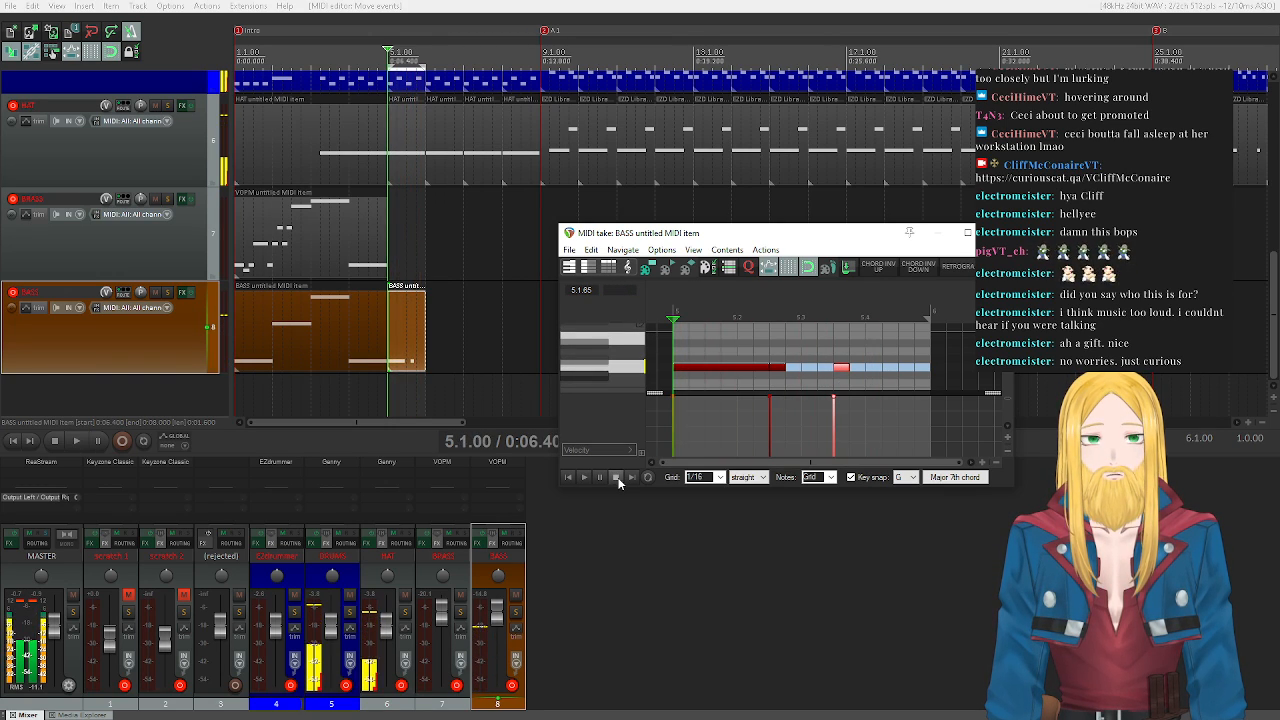
- Add a D2 note at 5.4.50 extending to the end of the bar, and play the bass pattern
{"action": "scroll", "coordinate": [661, 360], "scroll_direction": "up", "scroll_amount": 2}
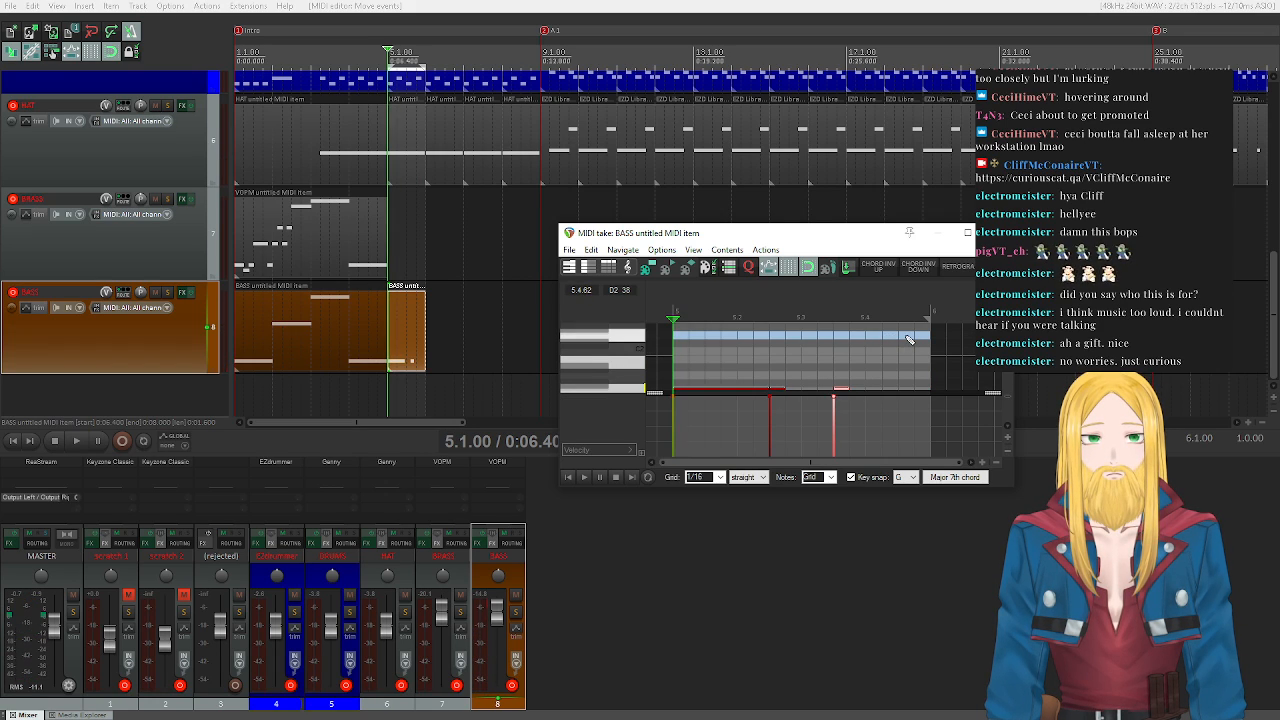
{"action": "left_click", "coordinate": [909, 338]}
{"action": "left_click", "coordinate": [585, 477]}
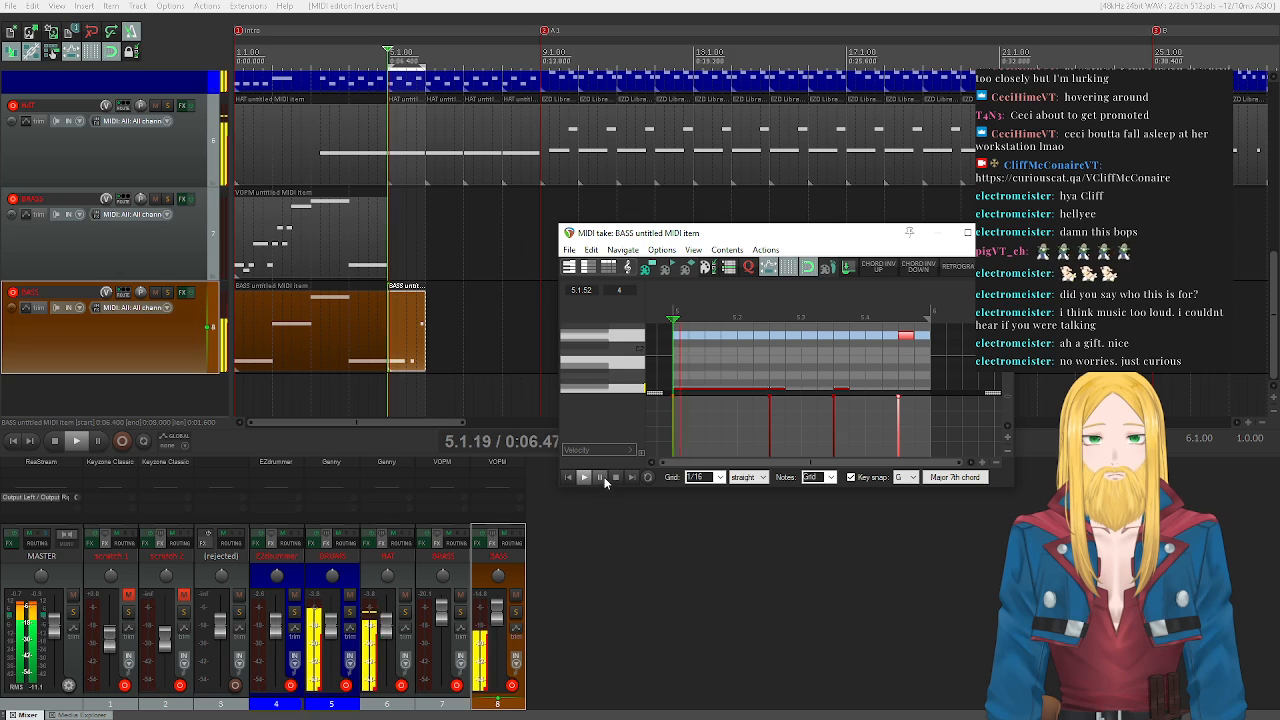
{"action": "left_click", "coordinate": [616, 478]}
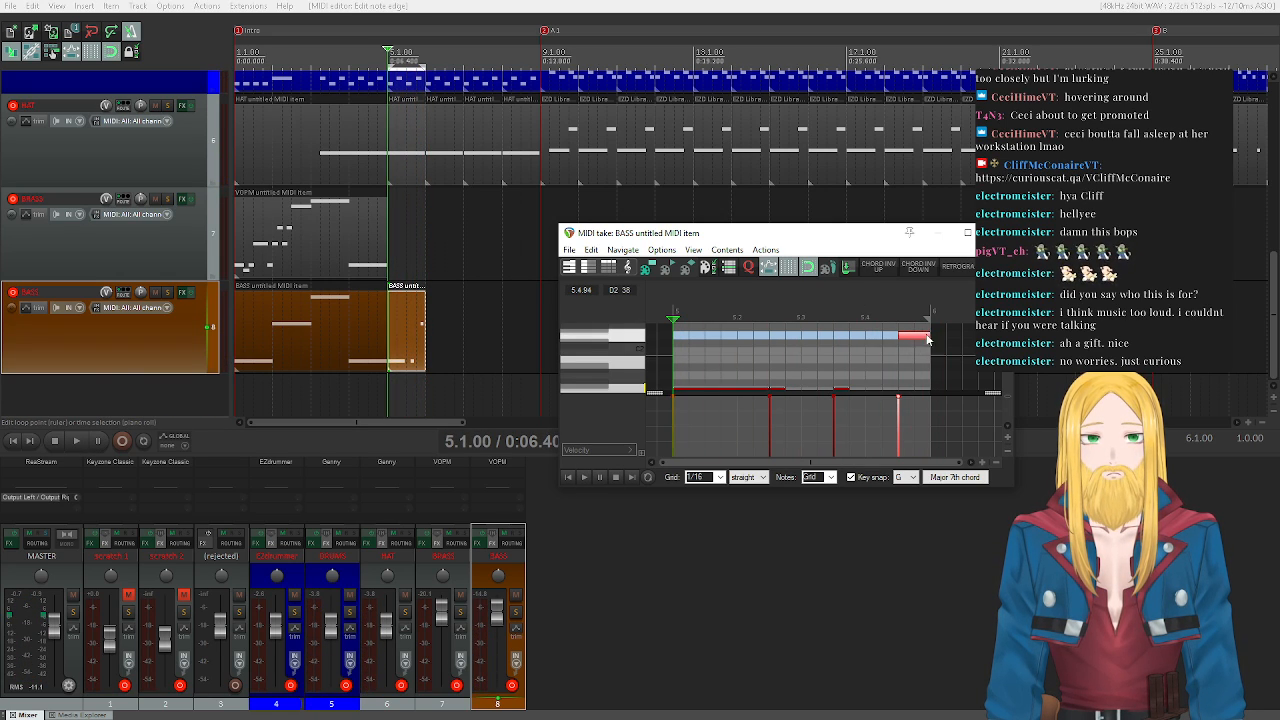
- Clear the time selection, copy the bar 5 BASS item to fill bars 6 to 8, and play from bar 5
{"action": "left_click", "coordinate": [318, 376]}
{"action": "key", "text": "Escape"}
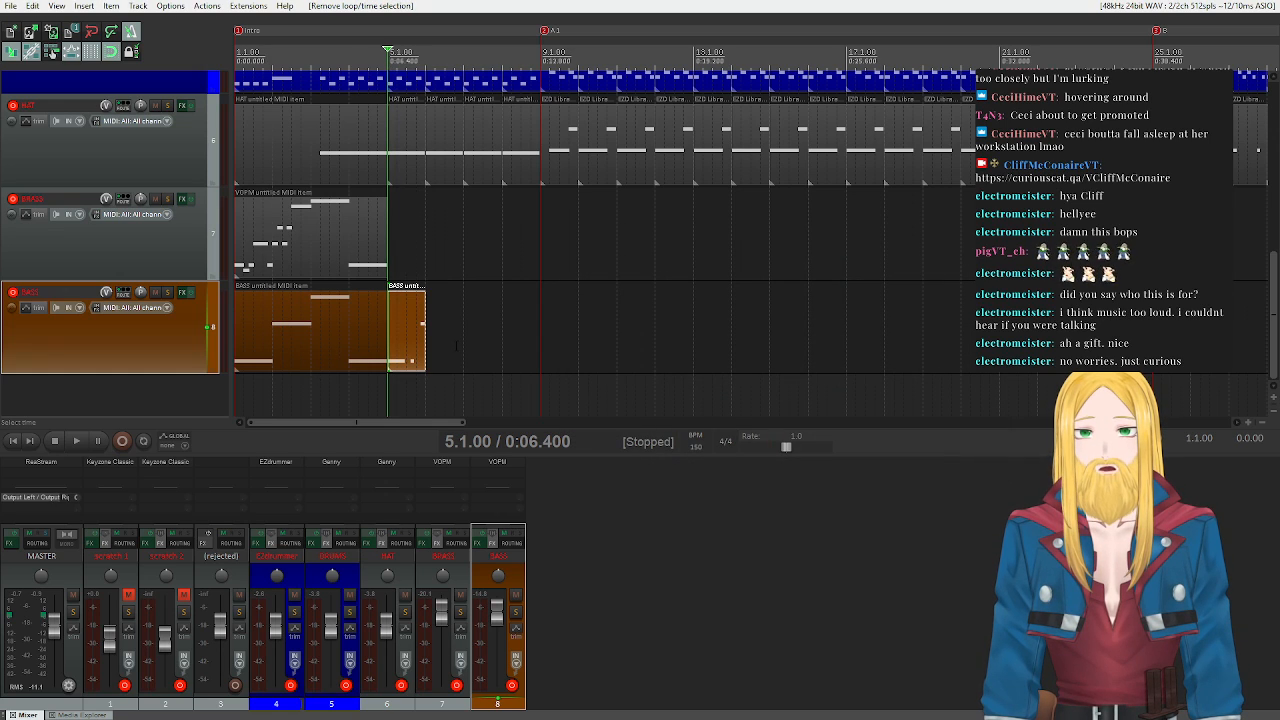
{"action": "left_click_drag", "start_coordinate": [403, 324], "coordinate": [481, 325]}
{"action": "left_click", "coordinate": [481, 392]}
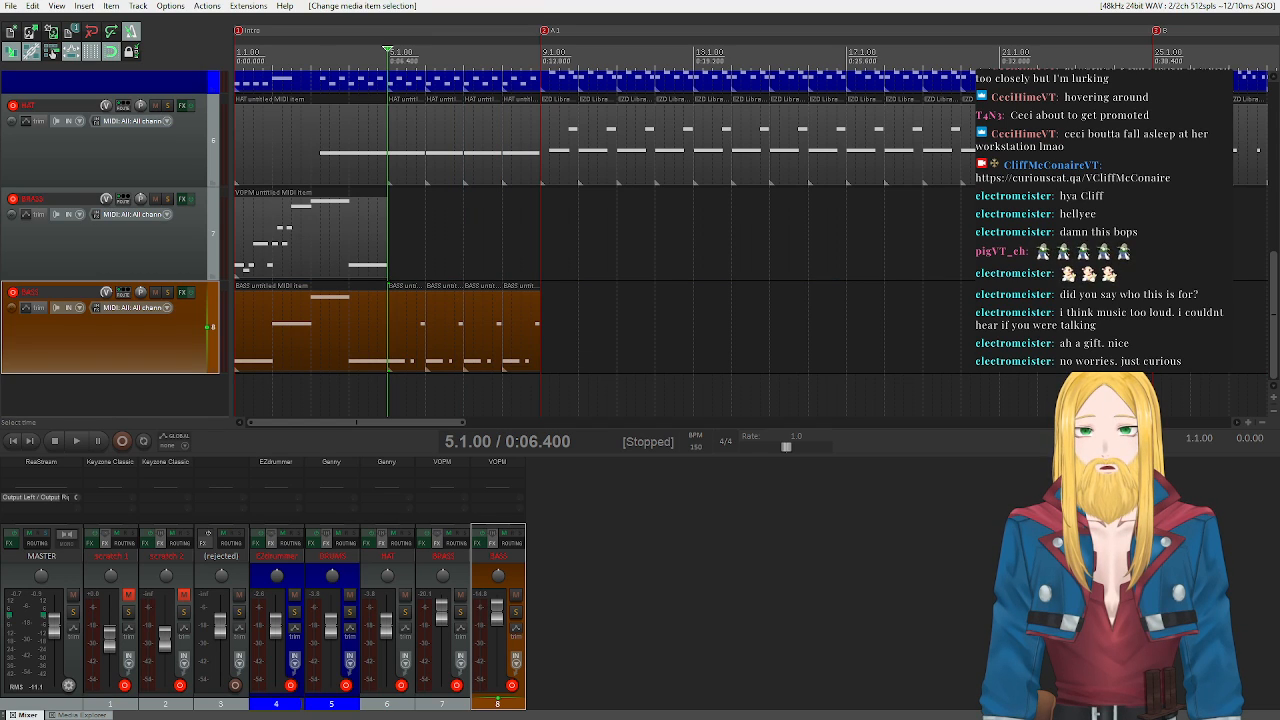
{"action": "key", "text": "space"}
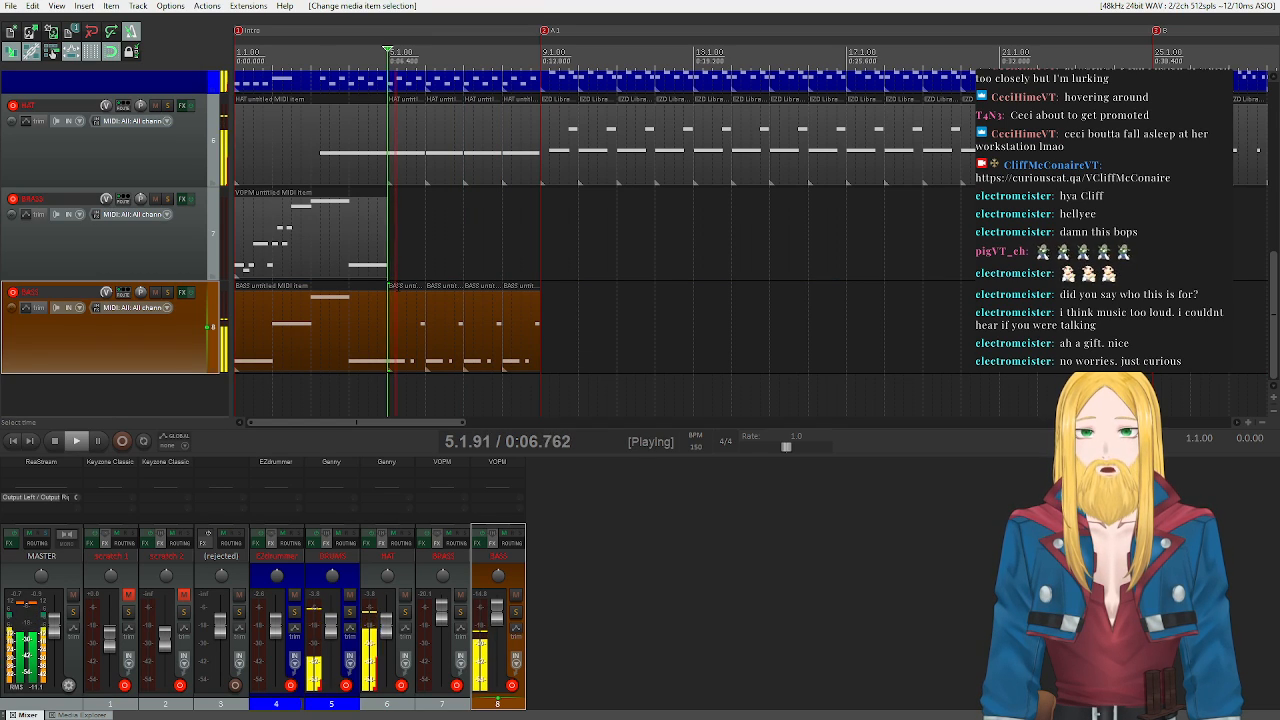
{"action": "left_click", "coordinate": [53, 443]}
- Copy the intro's four one-bar BASS items to the loop marker at the end of the song
{"action": "key", "text": "minus"}
{"action": "key", "text": "minus"}
{"action": "key", "text": "minus"}
{"action": "key", "text": "minus"}
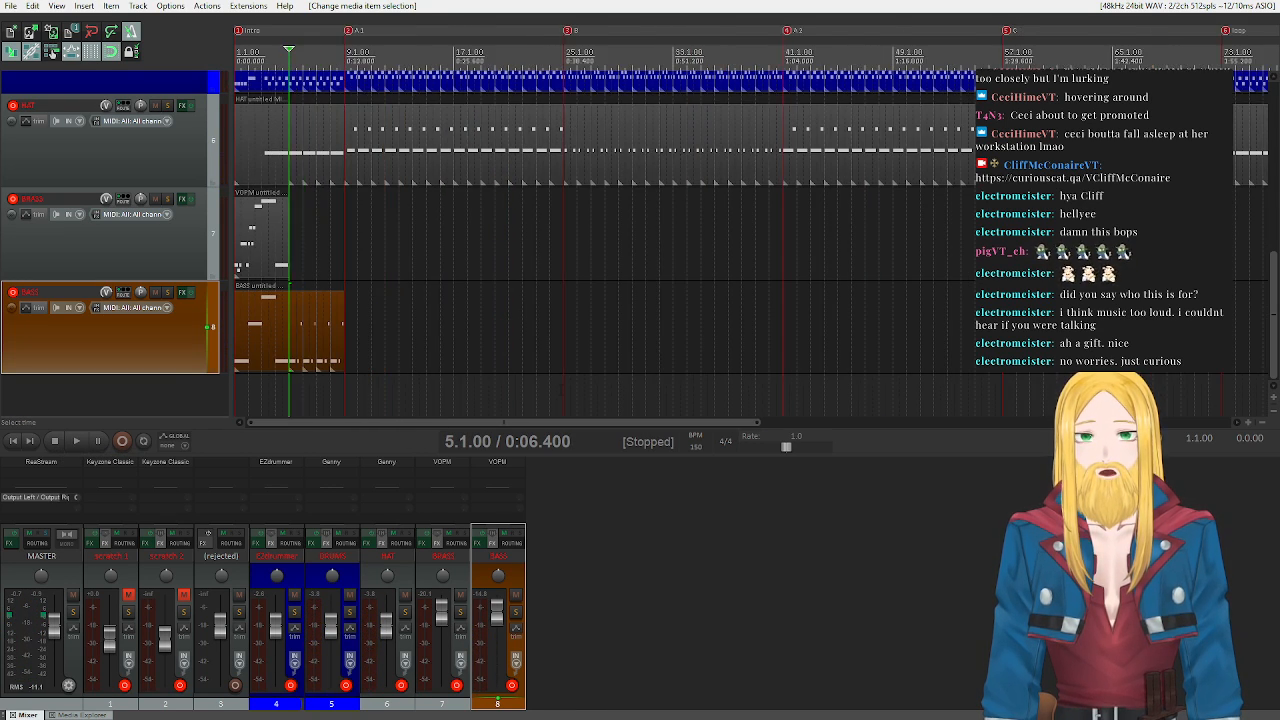
{"action": "left_click_drag", "start_coordinate": [342, 363], "coordinate": [983, 366]}
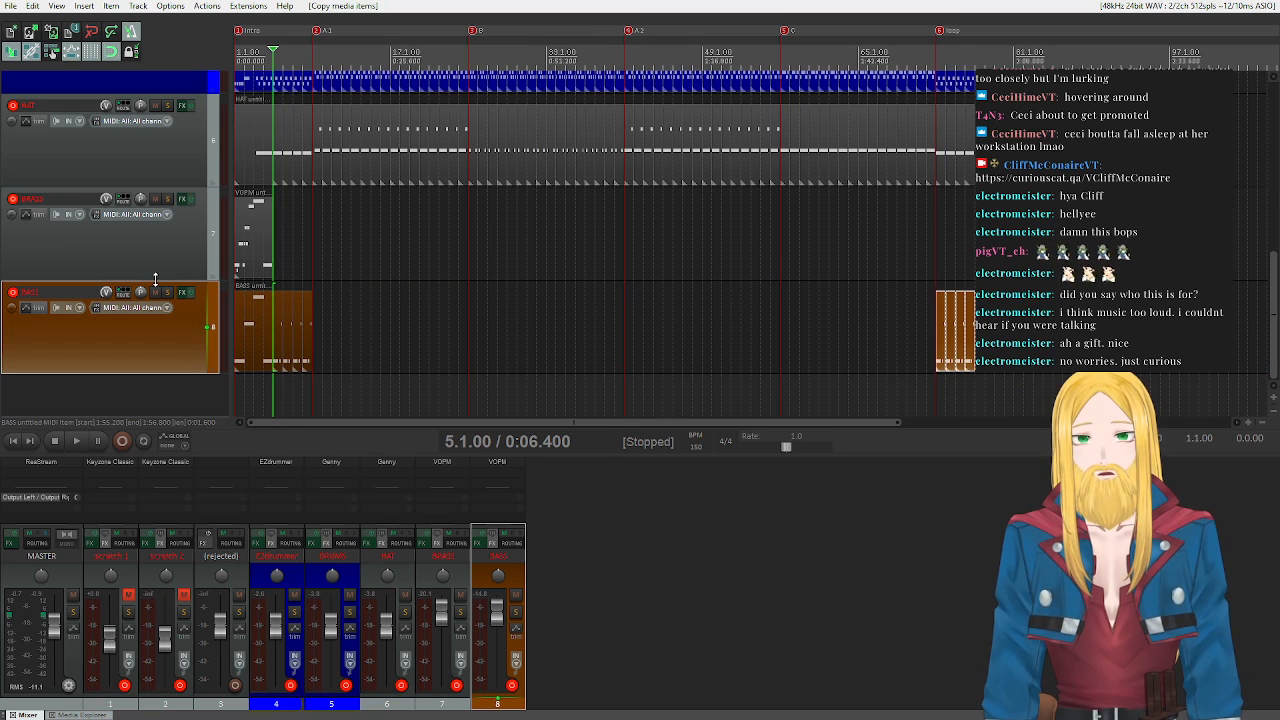
- Play the arrangement from bar 5 to hear the BASS riff with the other tracks, and stop before bar 9
{"action": "left_click", "coordinate": [143, 173]}
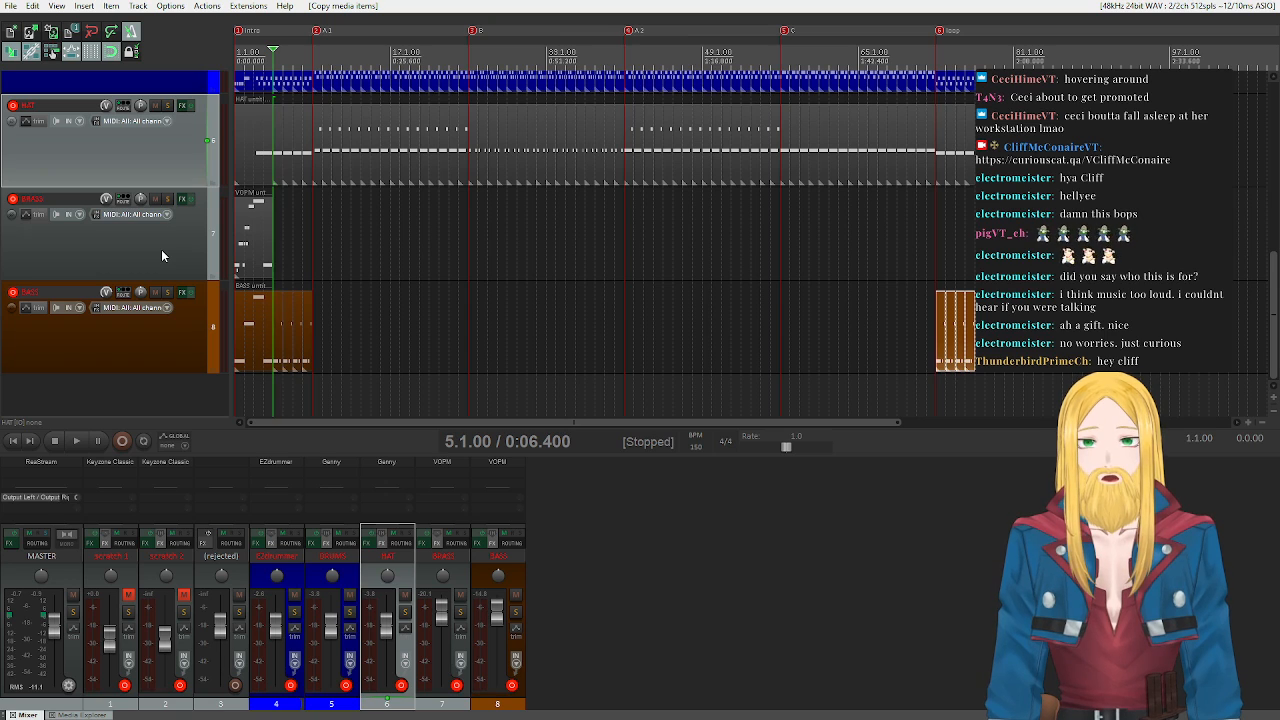
{"action": "scroll", "coordinate": [161, 249], "scroll_direction": "up", "scroll_amount": 3}
{"action": "scroll", "coordinate": [161, 249], "scroll_direction": "down", "scroll_amount": 3}
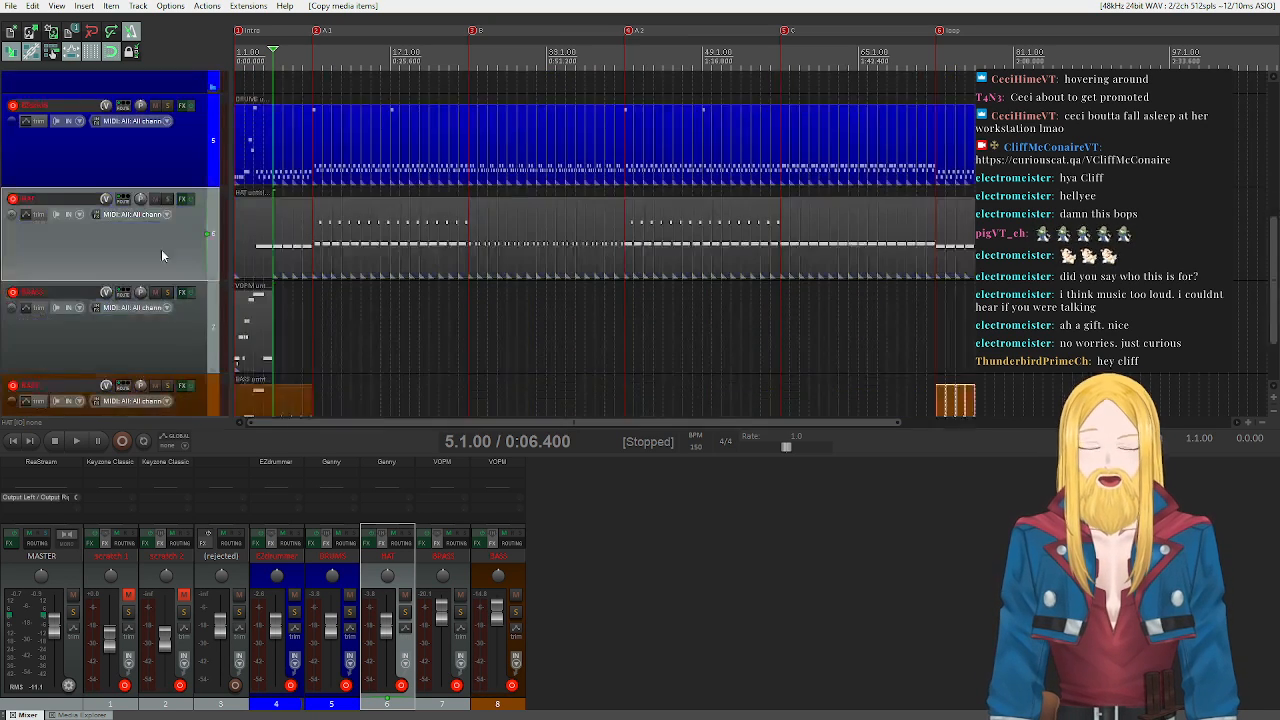
{"action": "scroll", "coordinate": [161, 249], "scroll_direction": "up", "scroll_amount": 5}
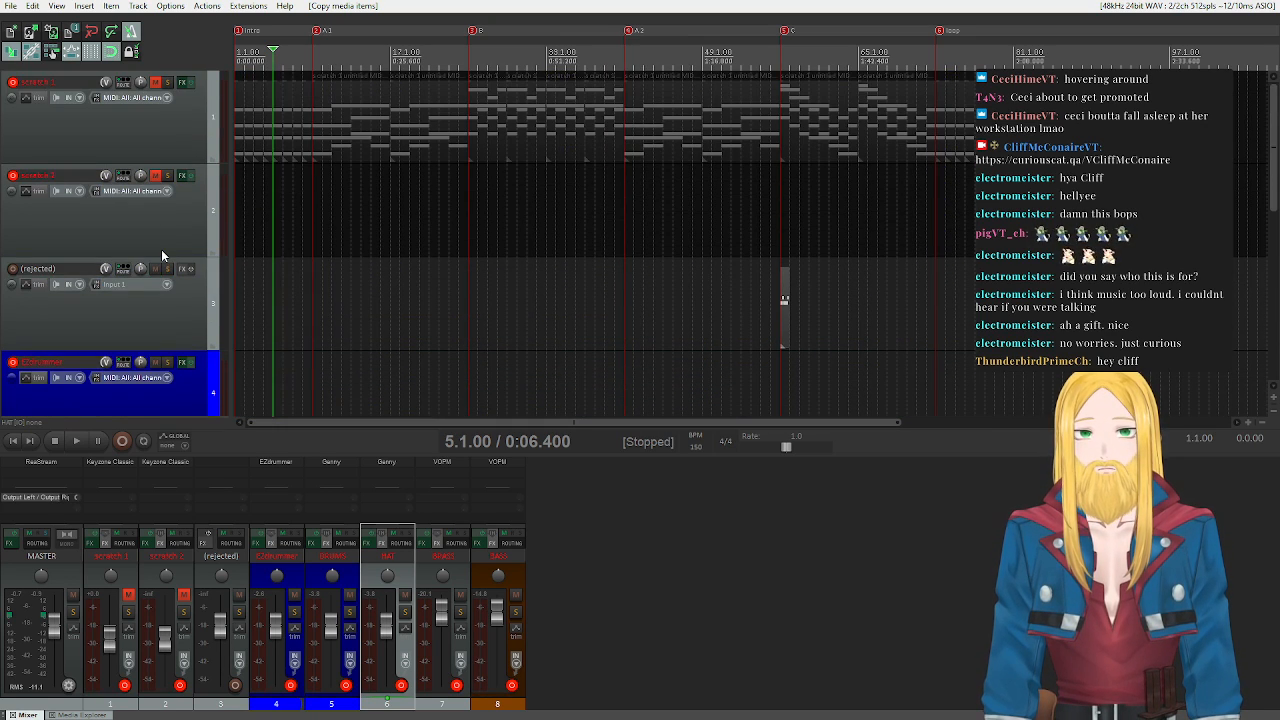
{"action": "scroll", "coordinate": [158, 163], "scroll_direction": "down", "scroll_amount": 5}
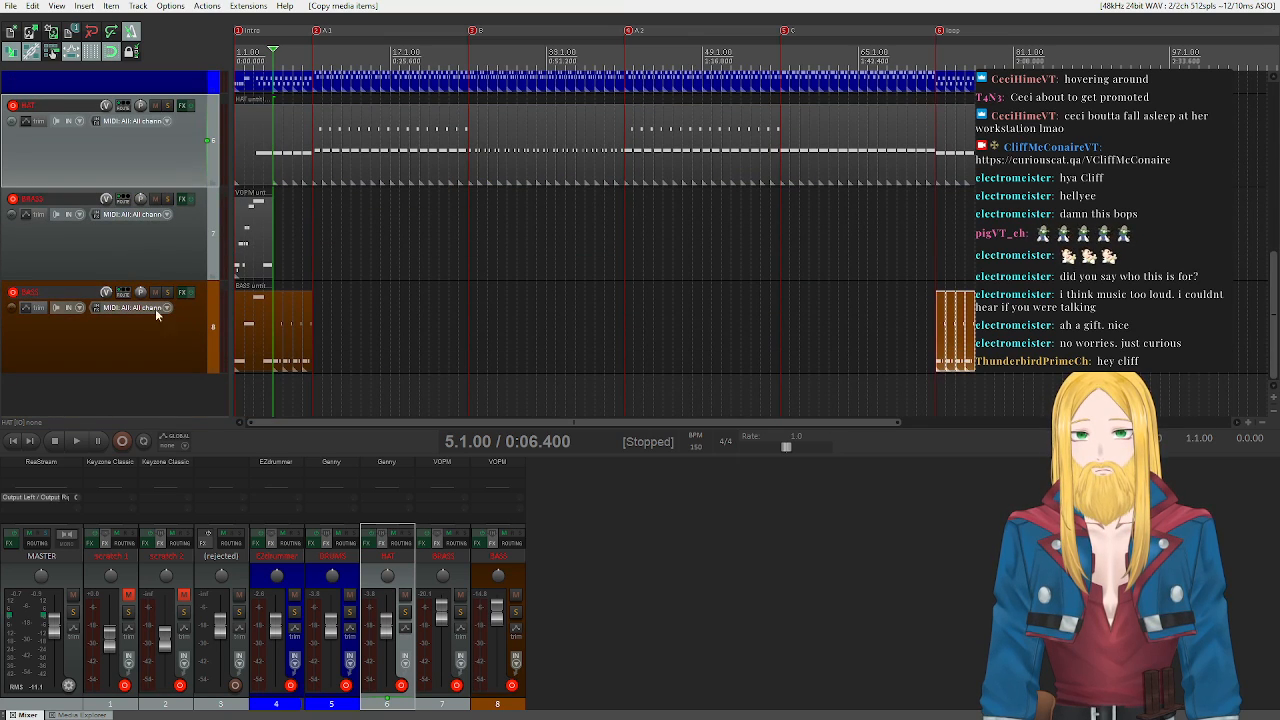
{"action": "left_click", "coordinate": [77, 441]}
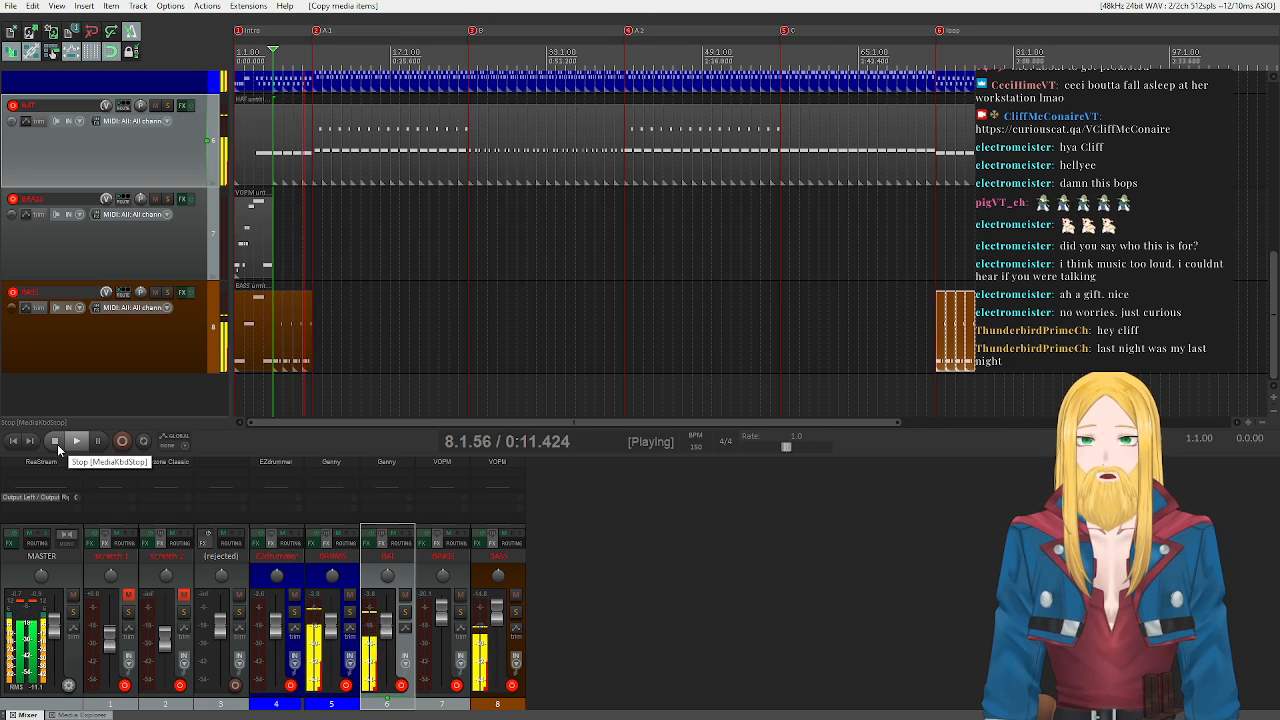
{"action": "left_click", "coordinate": [56, 442]}
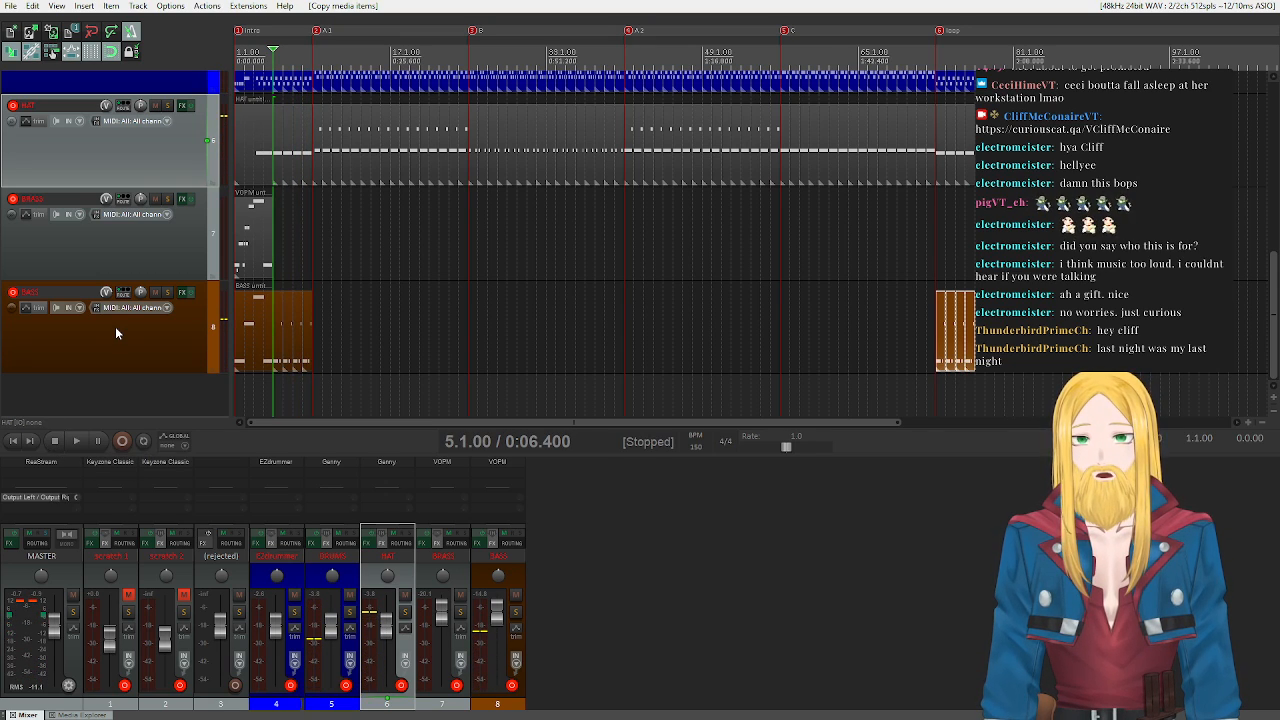
- Unmute the scratch 1 track and play its chords from the A1 section at bar 9, then again from bar 11
{"action": "scroll", "coordinate": [115, 360], "scroll_direction": "up", "scroll_amount": 6}
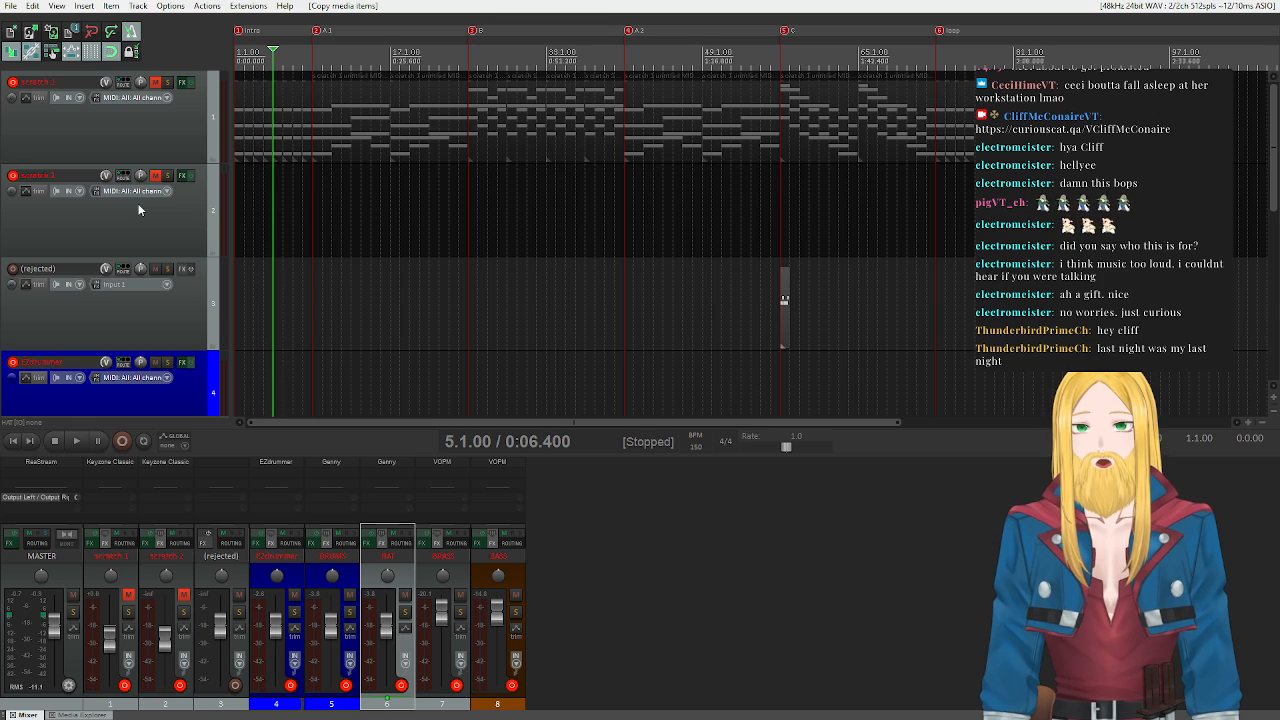
{"action": "scroll", "coordinate": [121, 318], "scroll_direction": "down", "scroll_amount": 5}
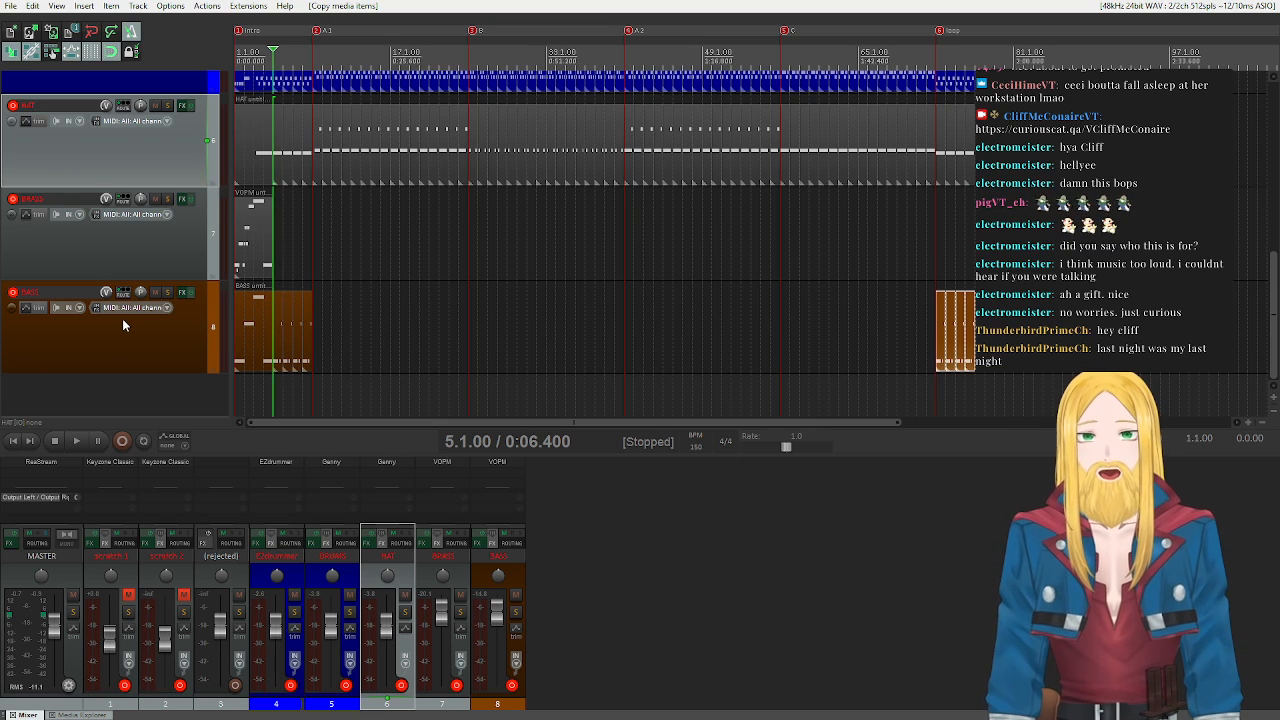
{"action": "scroll", "coordinate": [122, 320], "scroll_direction": "up", "scroll_amount": 1}
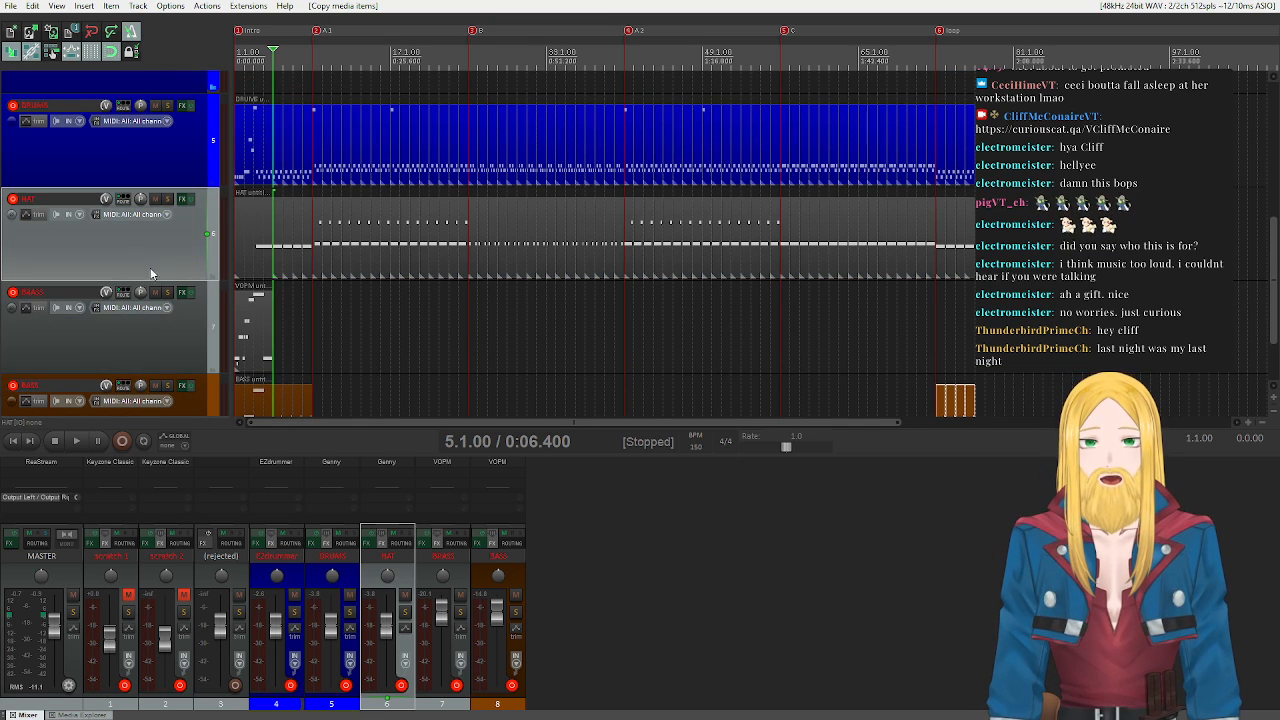
{"action": "scroll", "coordinate": [164, 258], "scroll_direction": "up", "scroll_amount": 4}
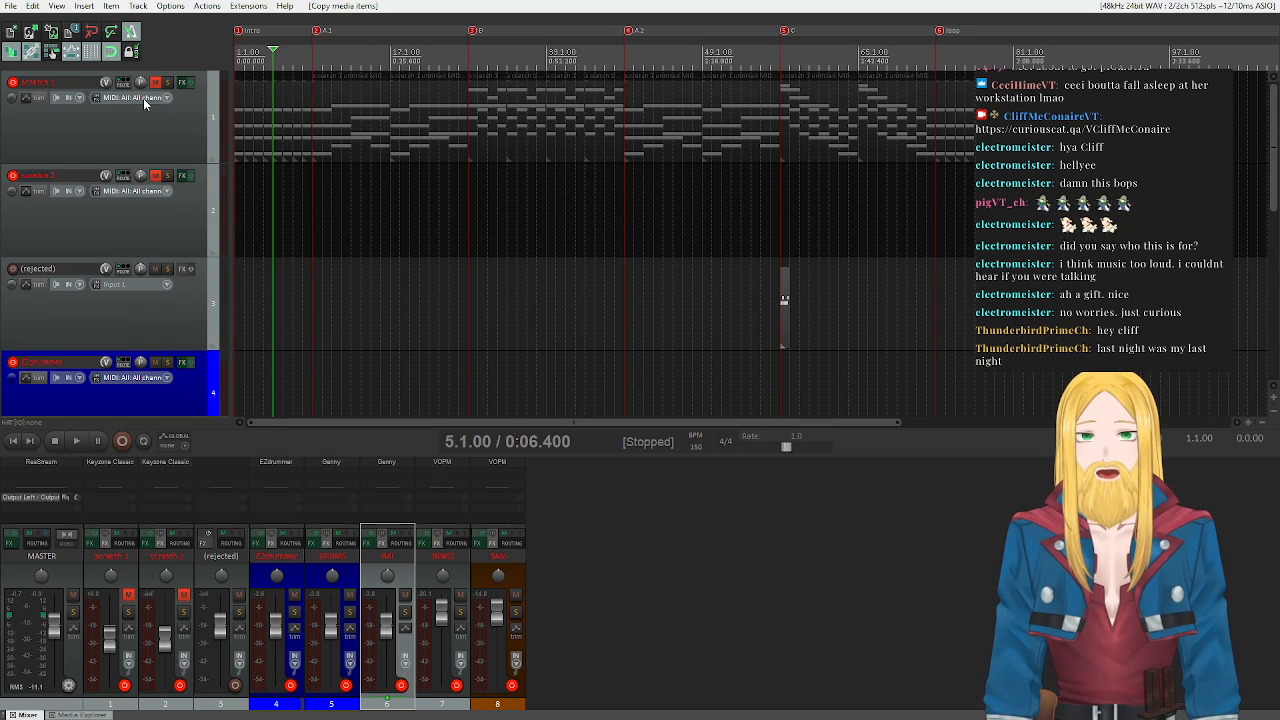
{"action": "left_click", "coordinate": [155, 82]}
{"action": "left_click", "coordinate": [313, 50]}
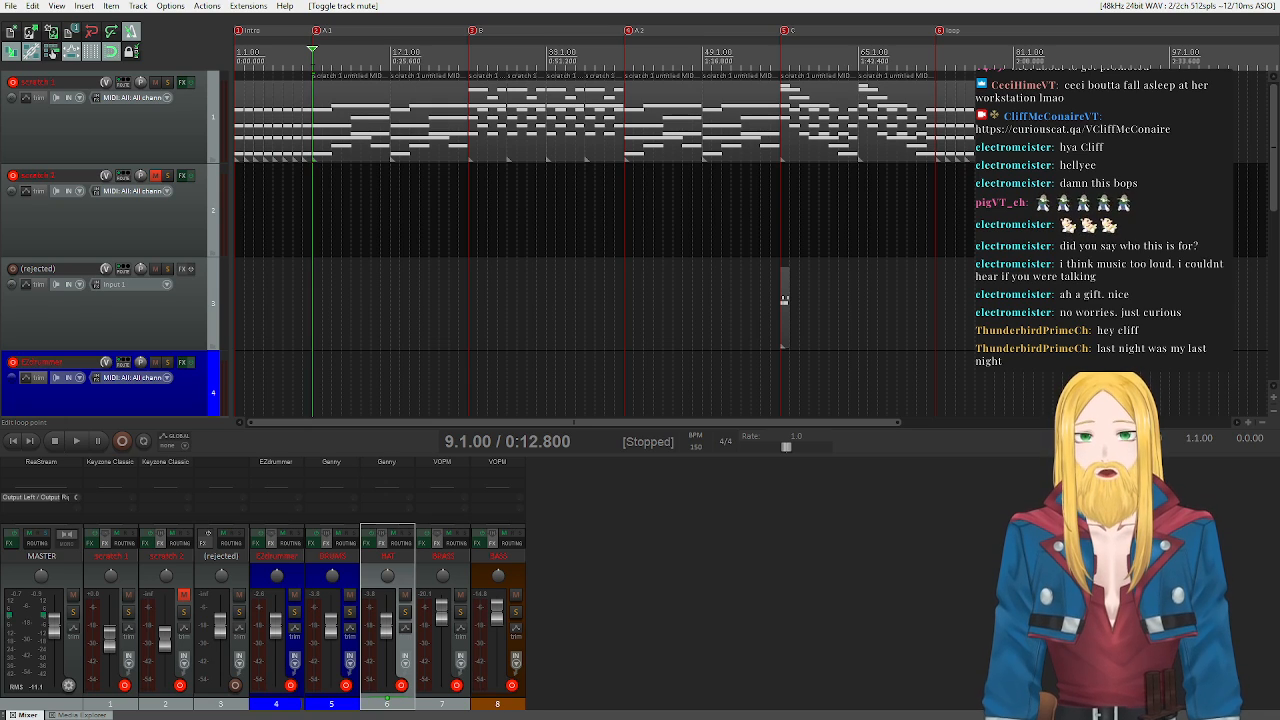
{"action": "key", "text": "space"}
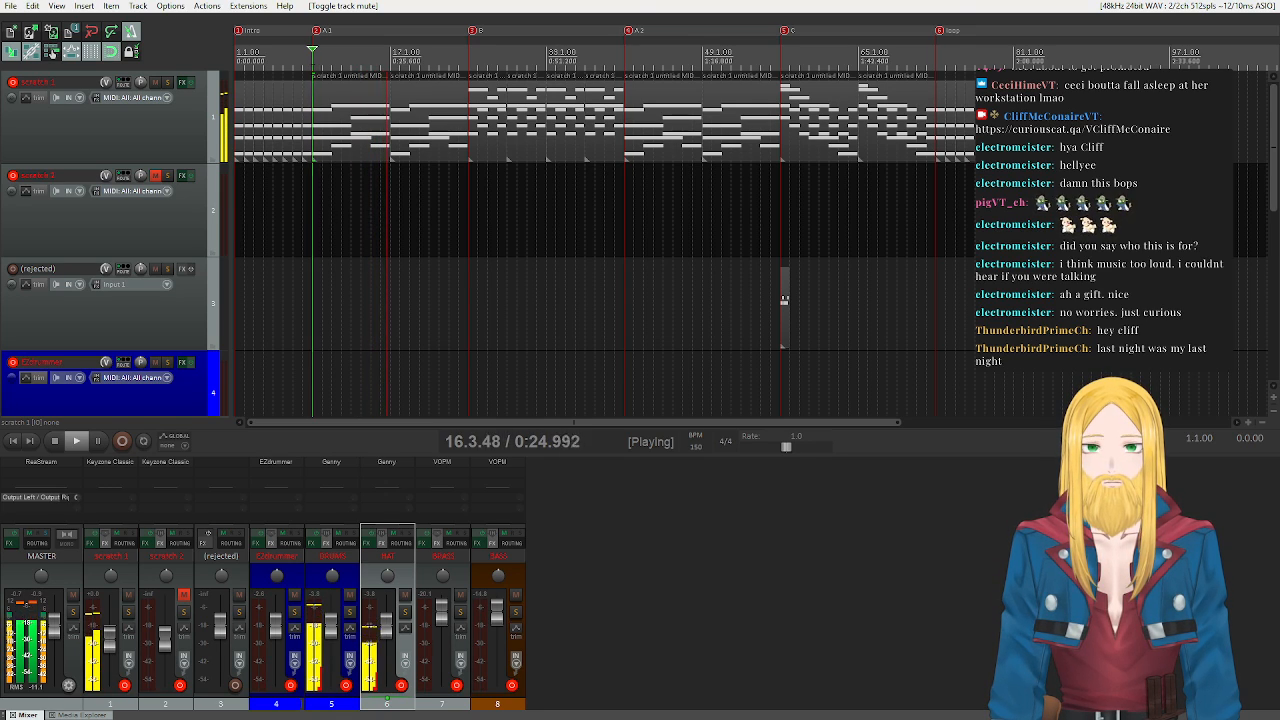
{"action": "key", "text": "space"}
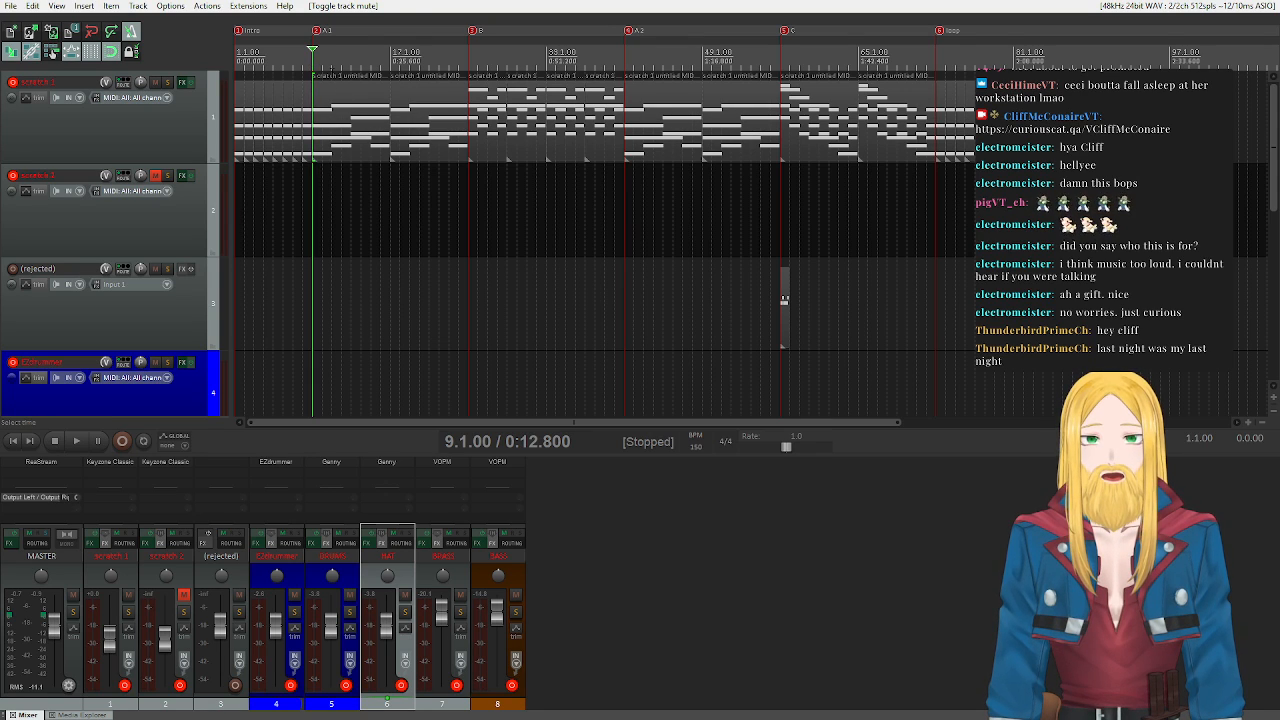
{"action": "key", "text": "space"}
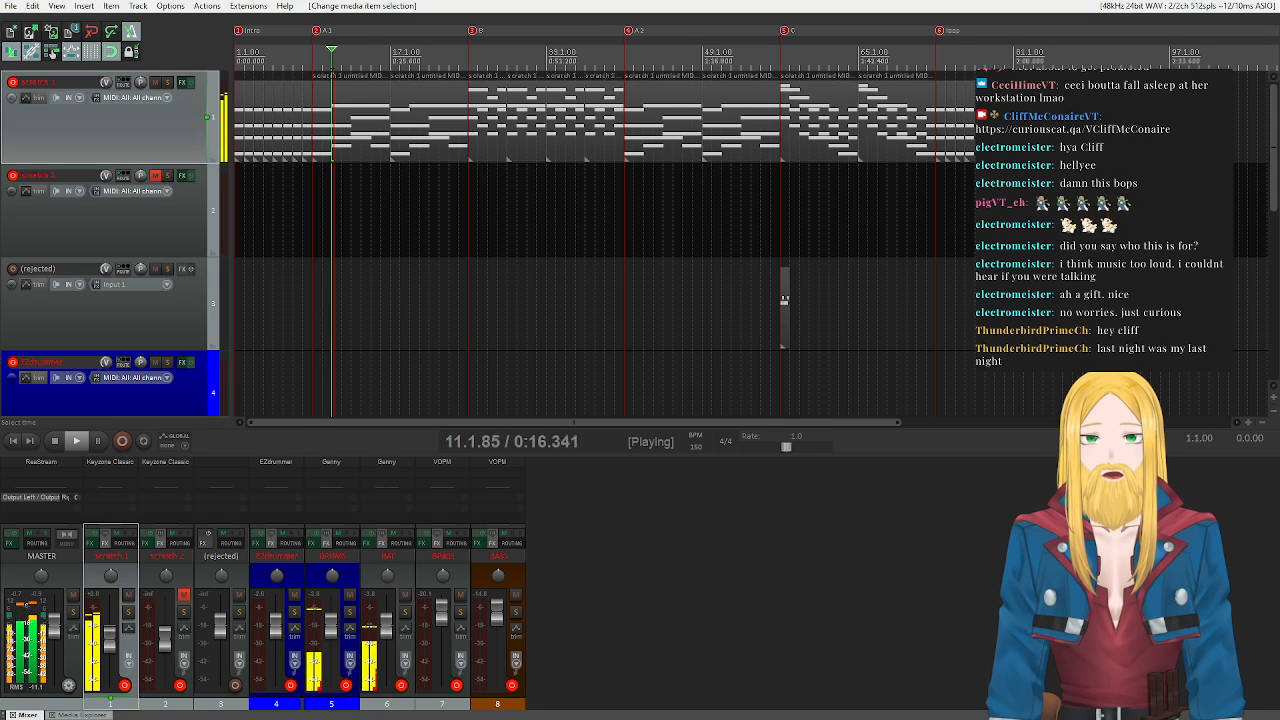
{"action": "left_click", "coordinate": [55, 441]}
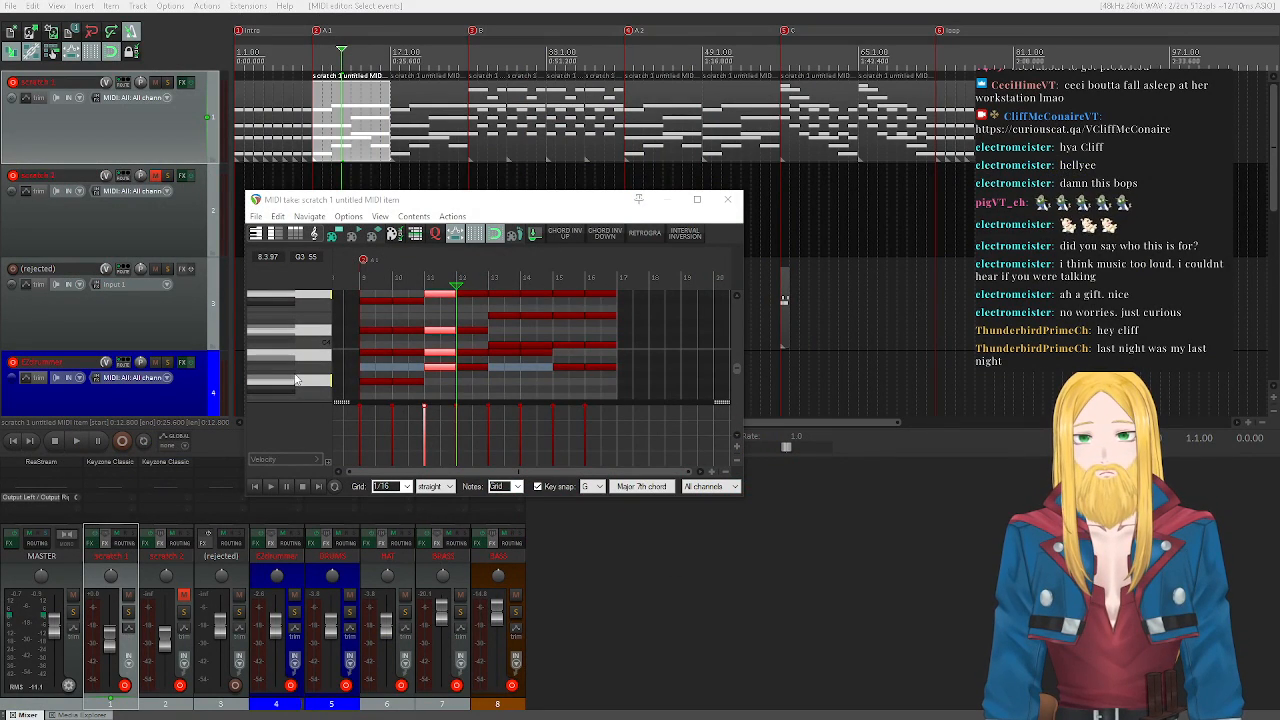
- Set the key snap scale of the scratch 1 MIDI item at bar 9 to Ionian (major)
{"action": "scroll", "coordinate": [295, 378], "scroll_direction": "up", "scroll_amount": 1}
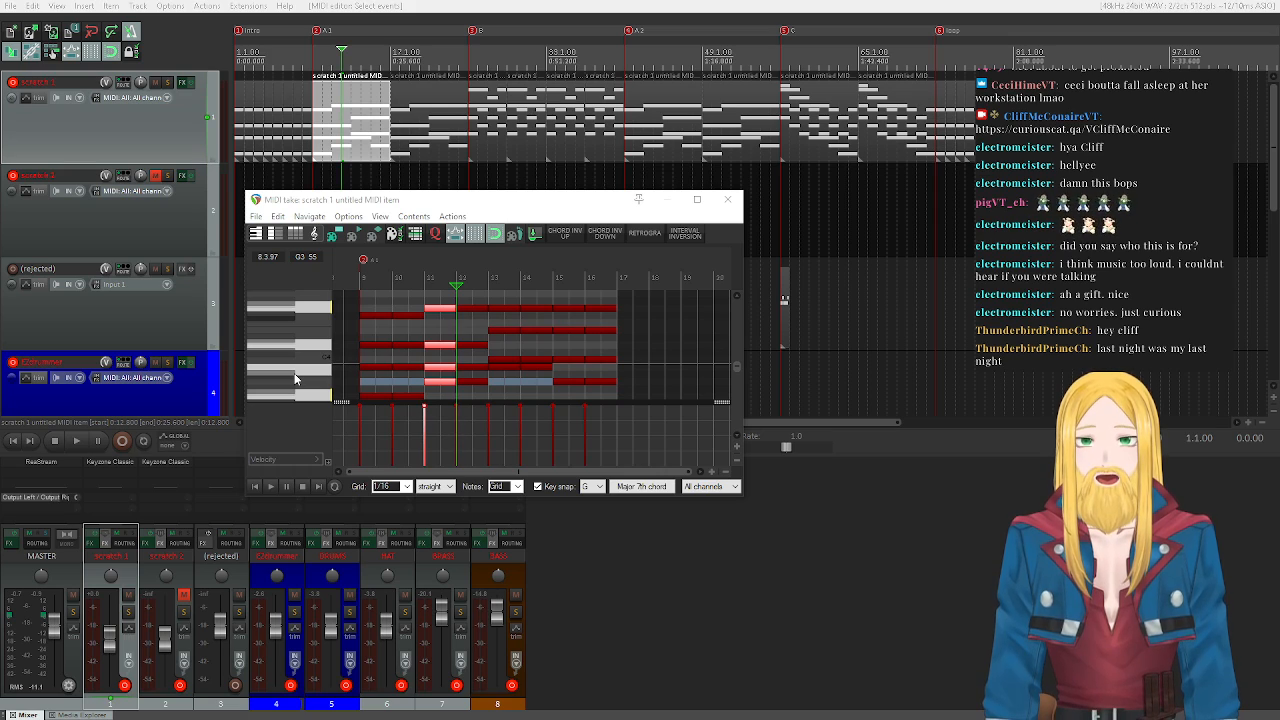
{"action": "scroll", "coordinate": [295, 378], "scroll_direction": "down", "scroll_amount": 1}
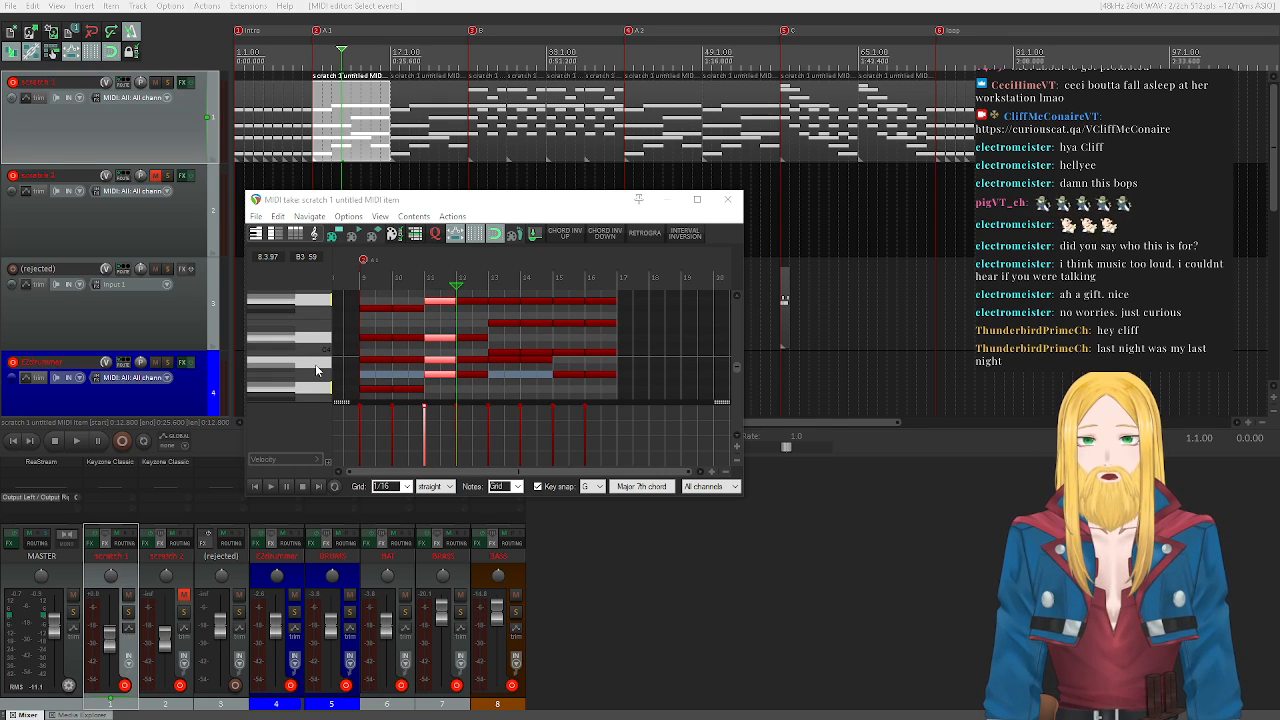
{"action": "left_click", "coordinate": [641, 486]}
{"action": "mouse_move", "coordinate": [655, 518]}
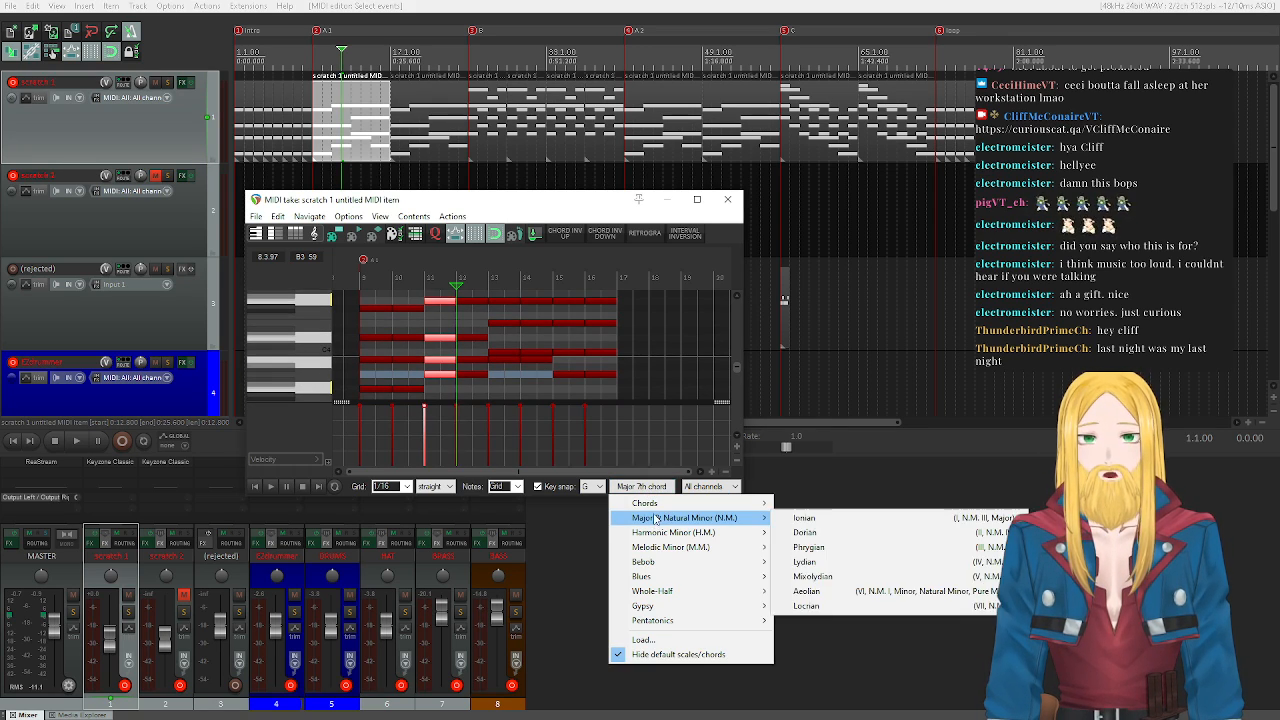
{"action": "left_click", "coordinate": [794, 520]}
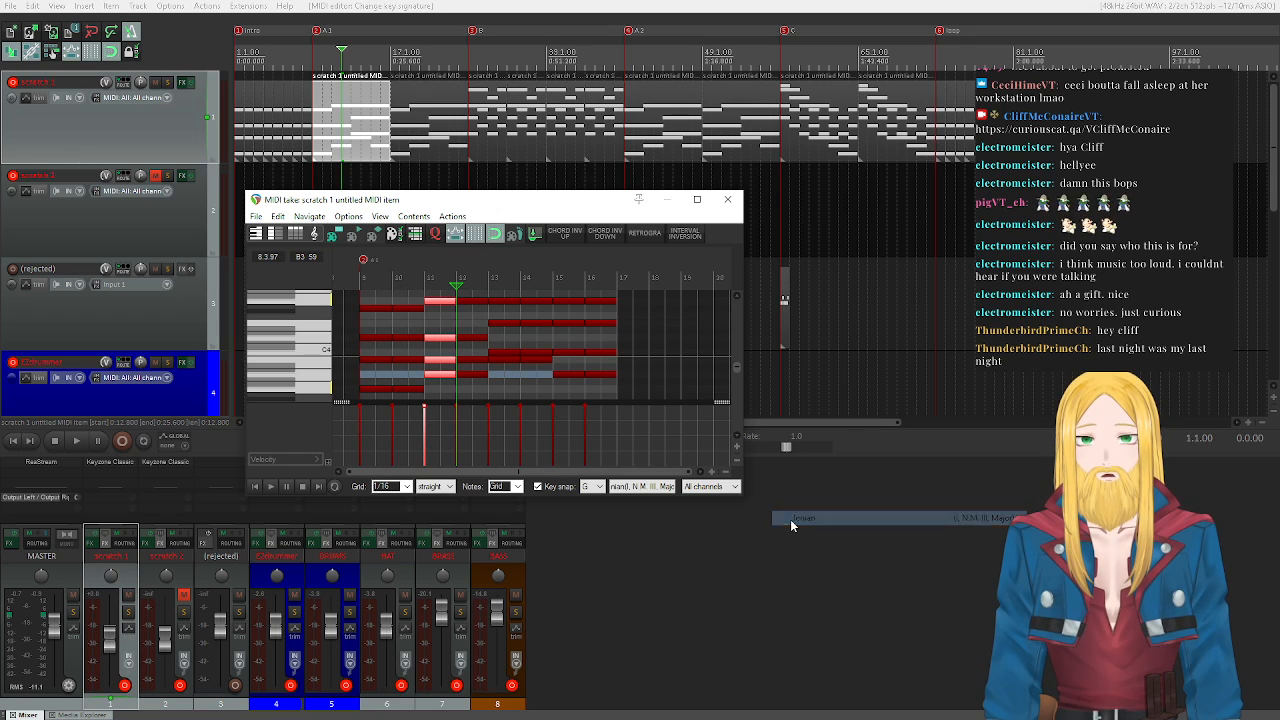
- Audition the bar 11 chord tones A3, B3, D4 and G4 one by one on the piano keys
{"action": "left_click", "coordinate": [324, 376]}
{"action": "left_click", "coordinate": [324, 376]}
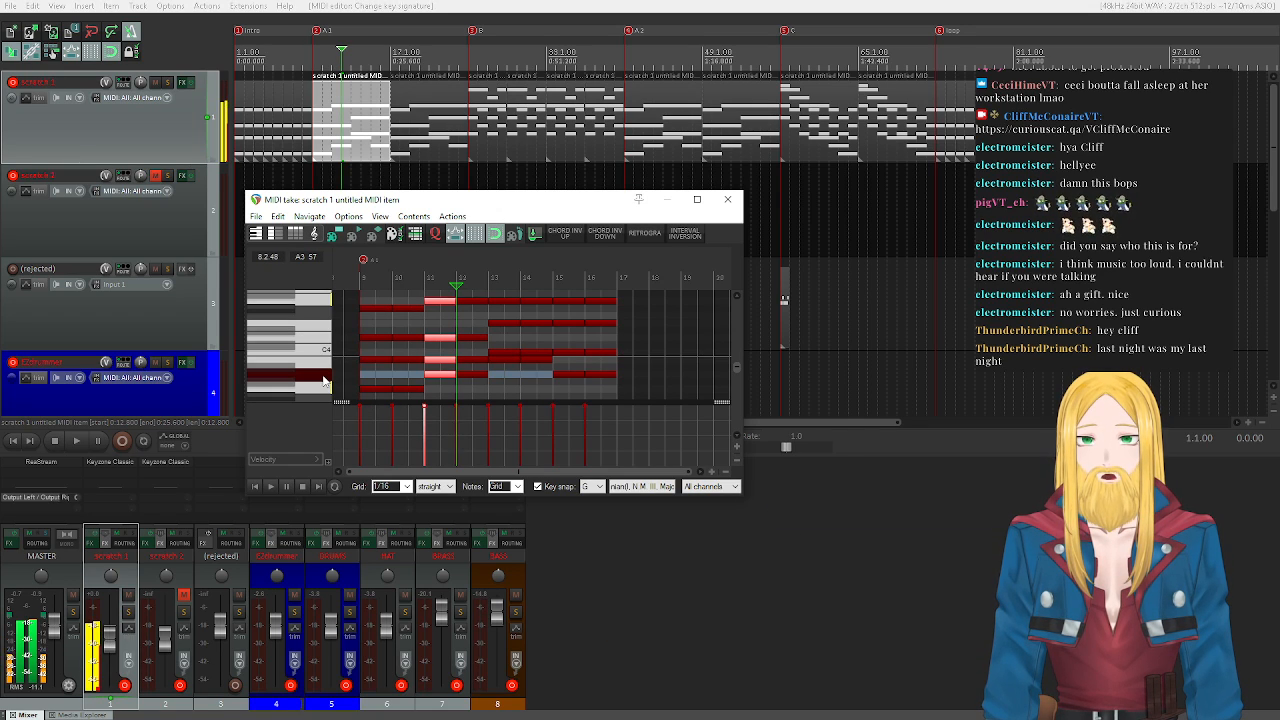
{"action": "left_click", "coordinate": [320, 369]}
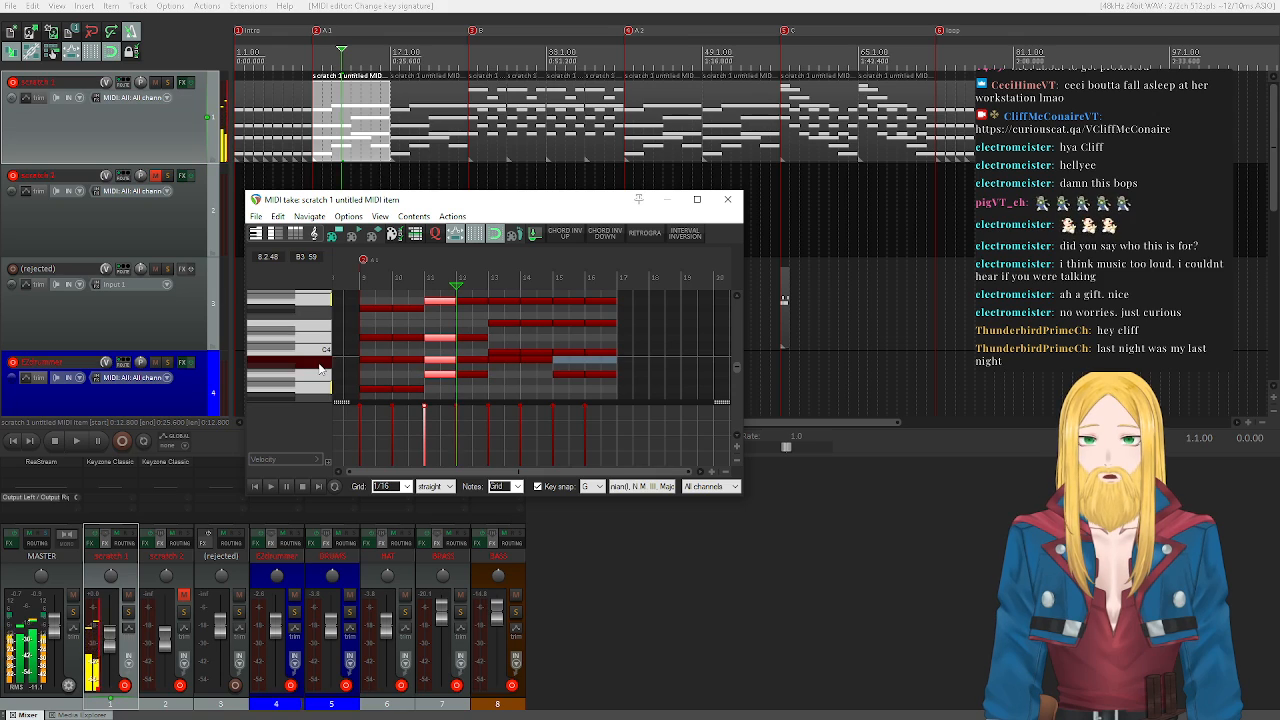
{"action": "left_click", "coordinate": [323, 345]}
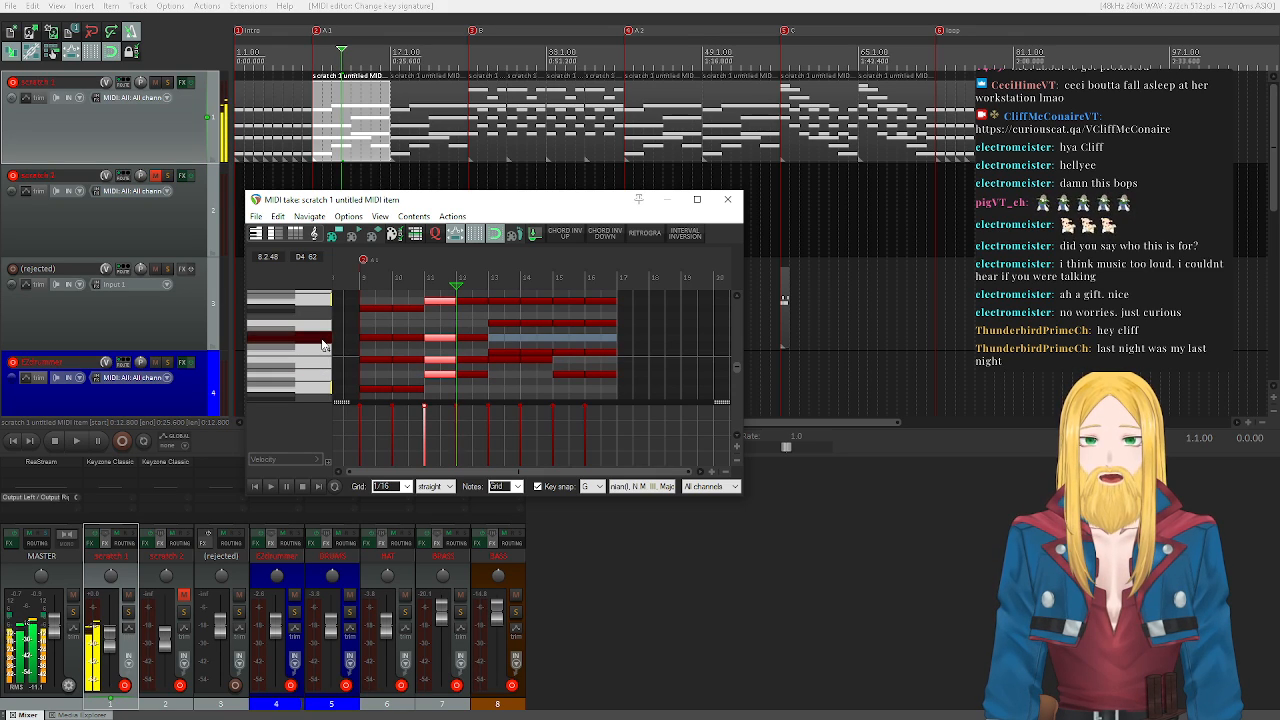
{"action": "left_click", "coordinate": [328, 302]}
{"action": "left_click", "coordinate": [328, 302]}
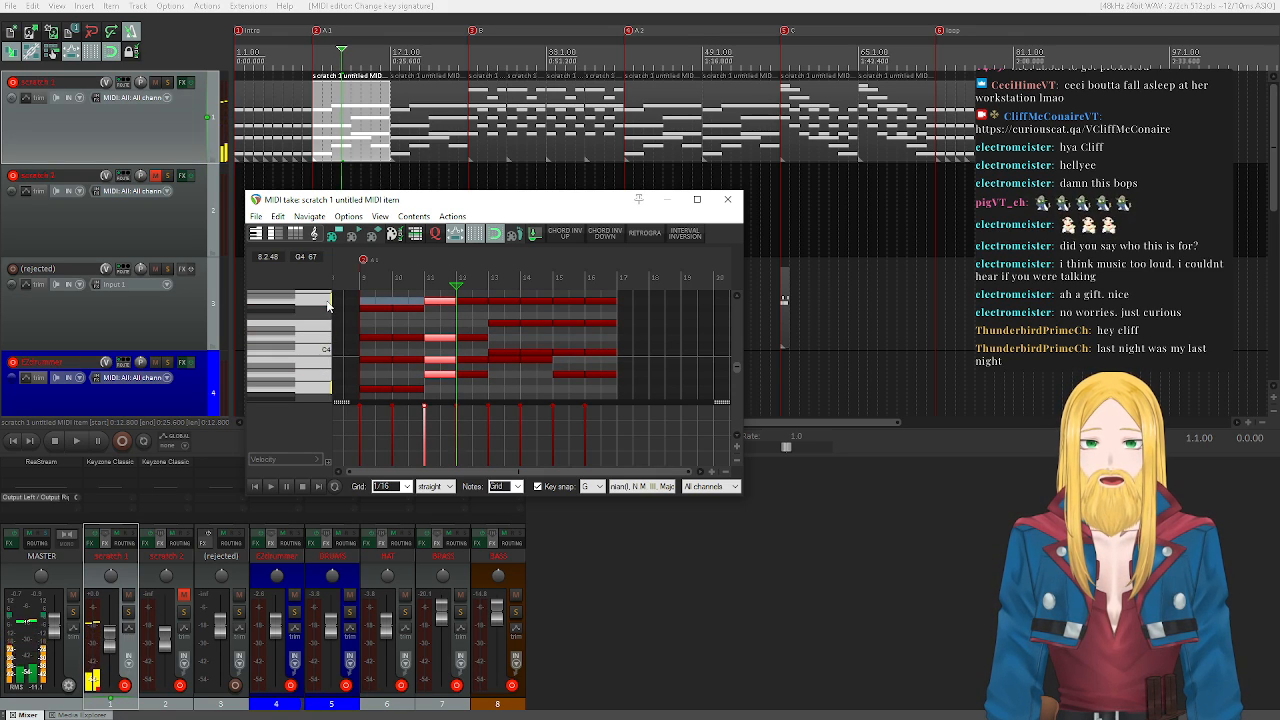
- Review the key snap root notes, audition the piano keys from G3 up to D4, and keep G as the root
{"action": "left_click", "coordinate": [593, 487]}
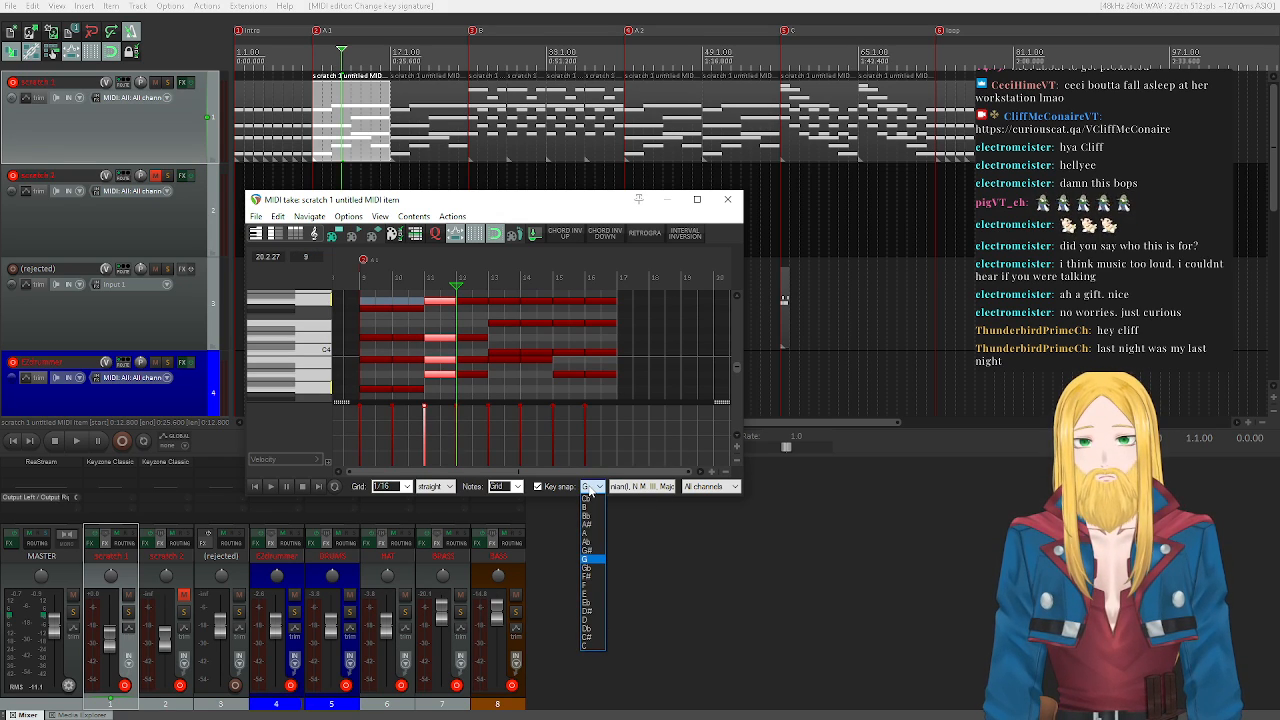
{"action": "left_click", "coordinate": [332, 390]}
{"action": "left_click_drag", "start_coordinate": [325, 388], "coordinate": [323, 356]}
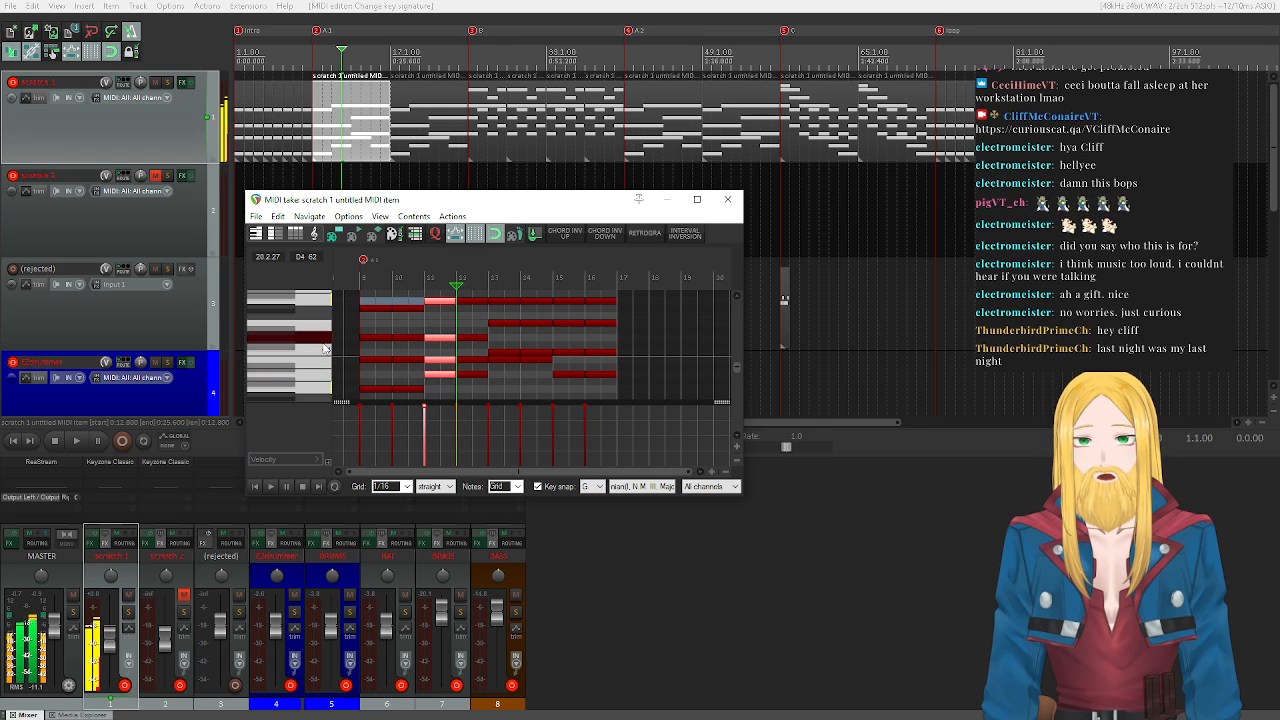
{"action": "left_click", "coordinate": [625, 488]}
{"action": "left_click", "coordinate": [598, 487]}
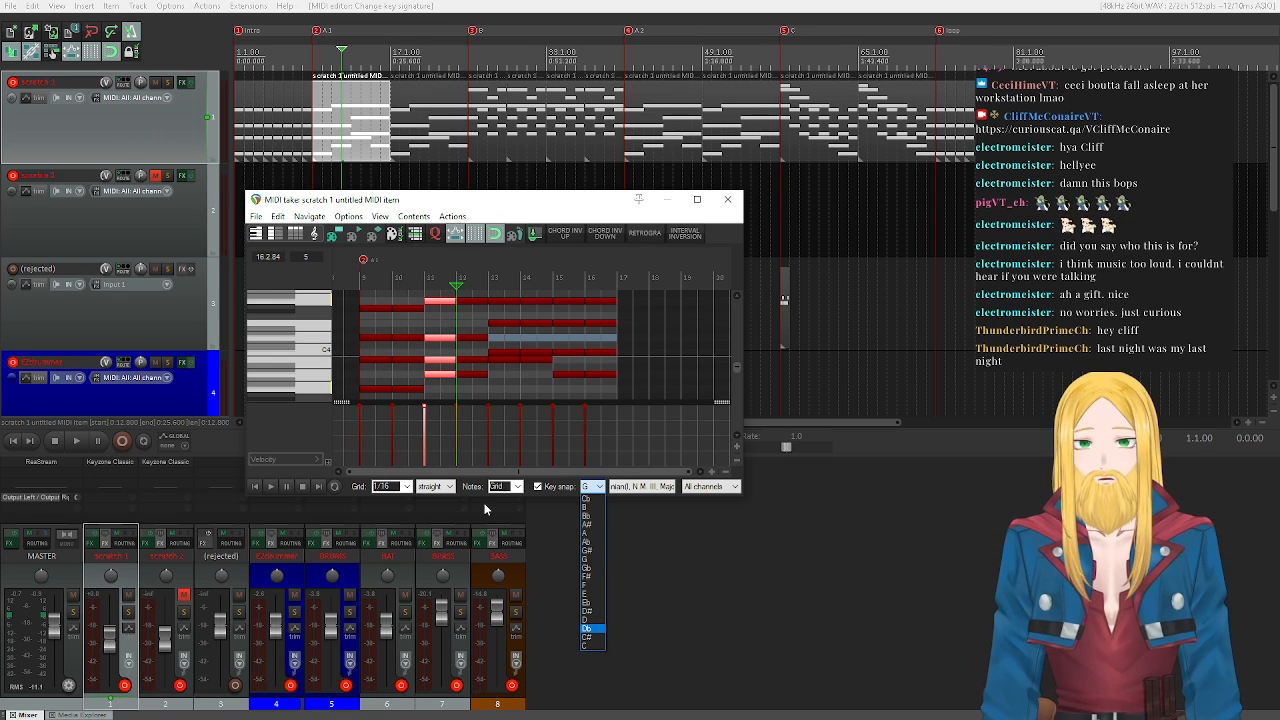
{"action": "left_click", "coordinate": [309, 415]}
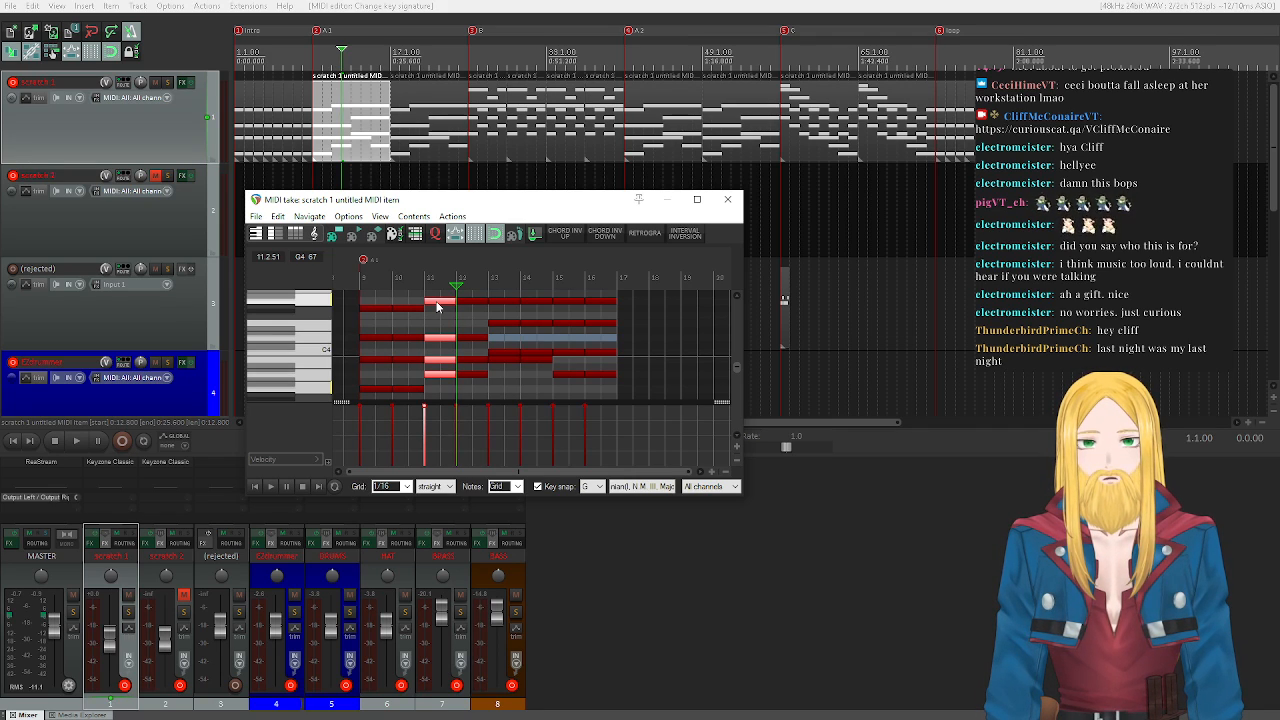
{"action": "left_click", "coordinate": [597, 487]}
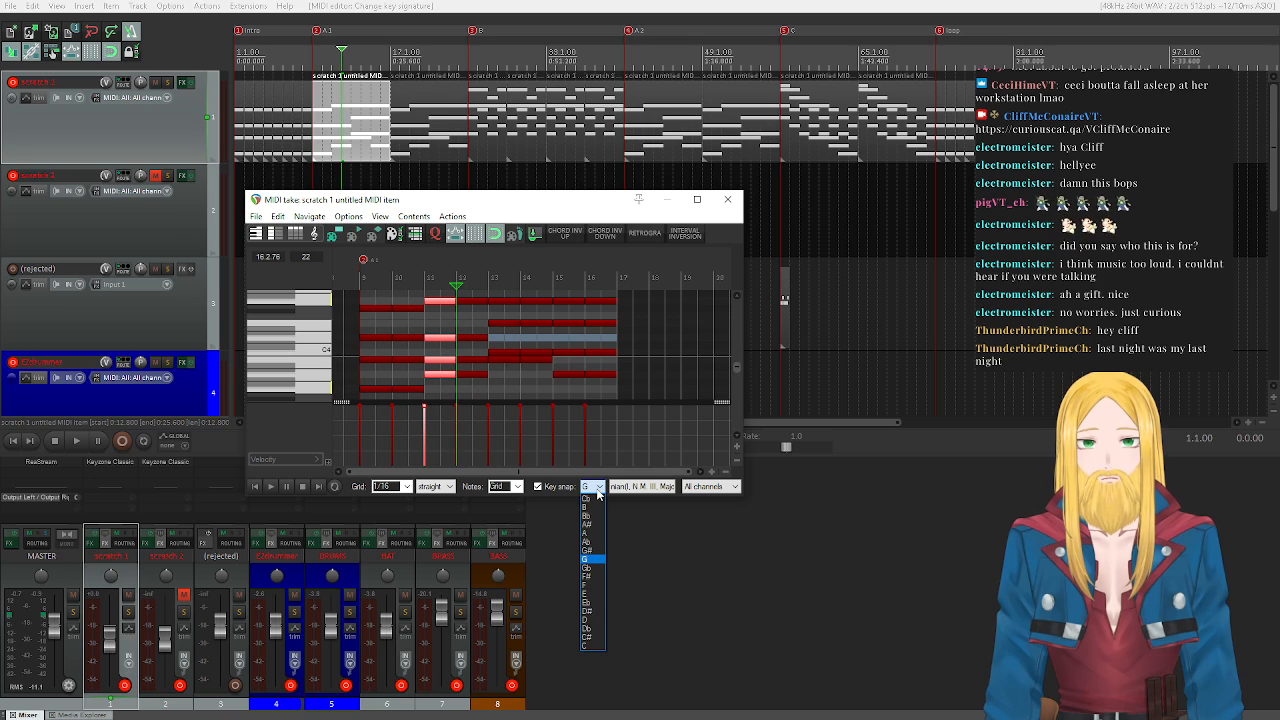
{"action": "left_click", "coordinate": [590, 559]}
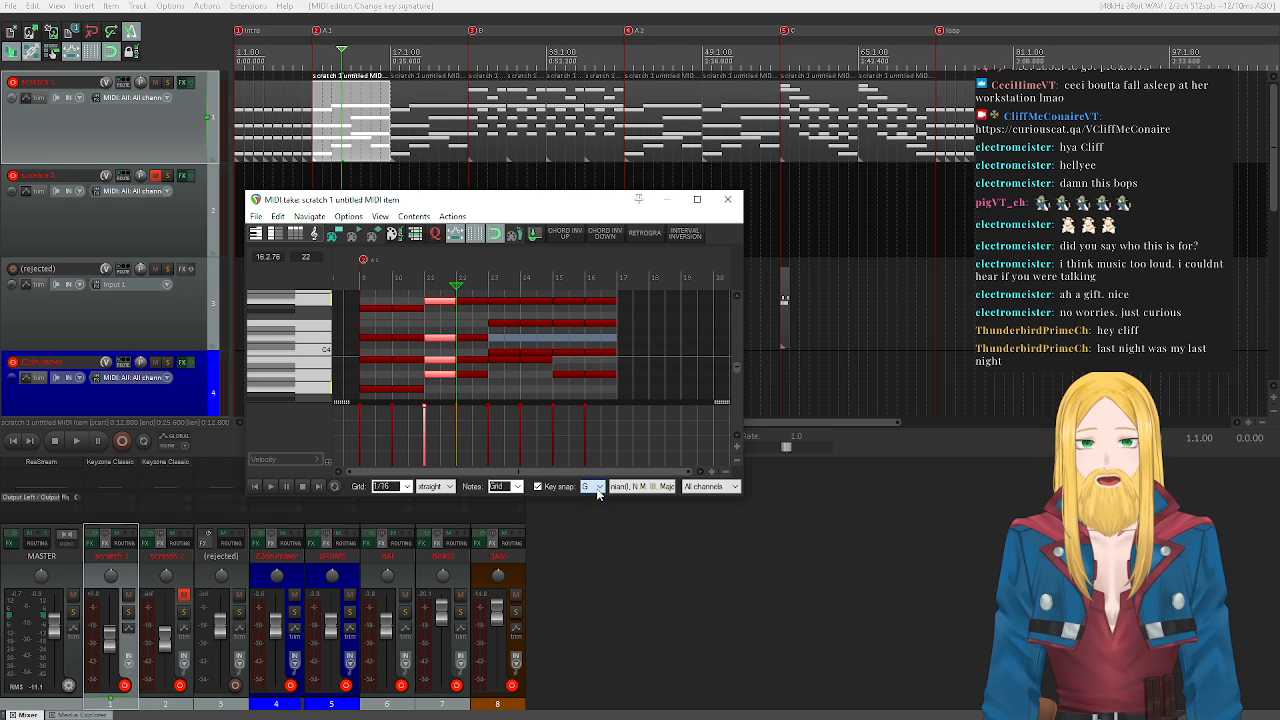
- Play A3, B3, D4 and G4 on the piano keys again to identify the bar 11 chord
{"action": "left_click", "coordinate": [323, 376]}
{"action": "left_click", "coordinate": [323, 362]}
{"action": "left_click", "coordinate": [323, 362]}
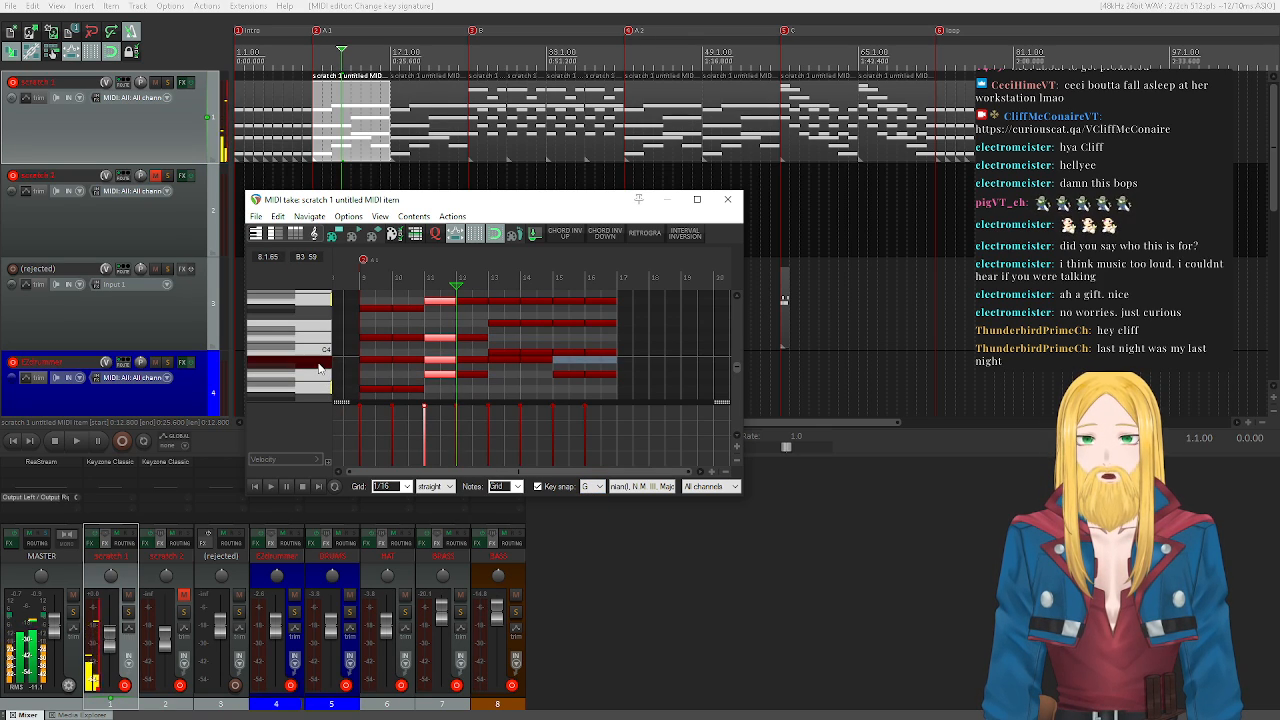
{"action": "left_click", "coordinate": [322, 345]}
{"action": "left_click", "coordinate": [321, 343]}
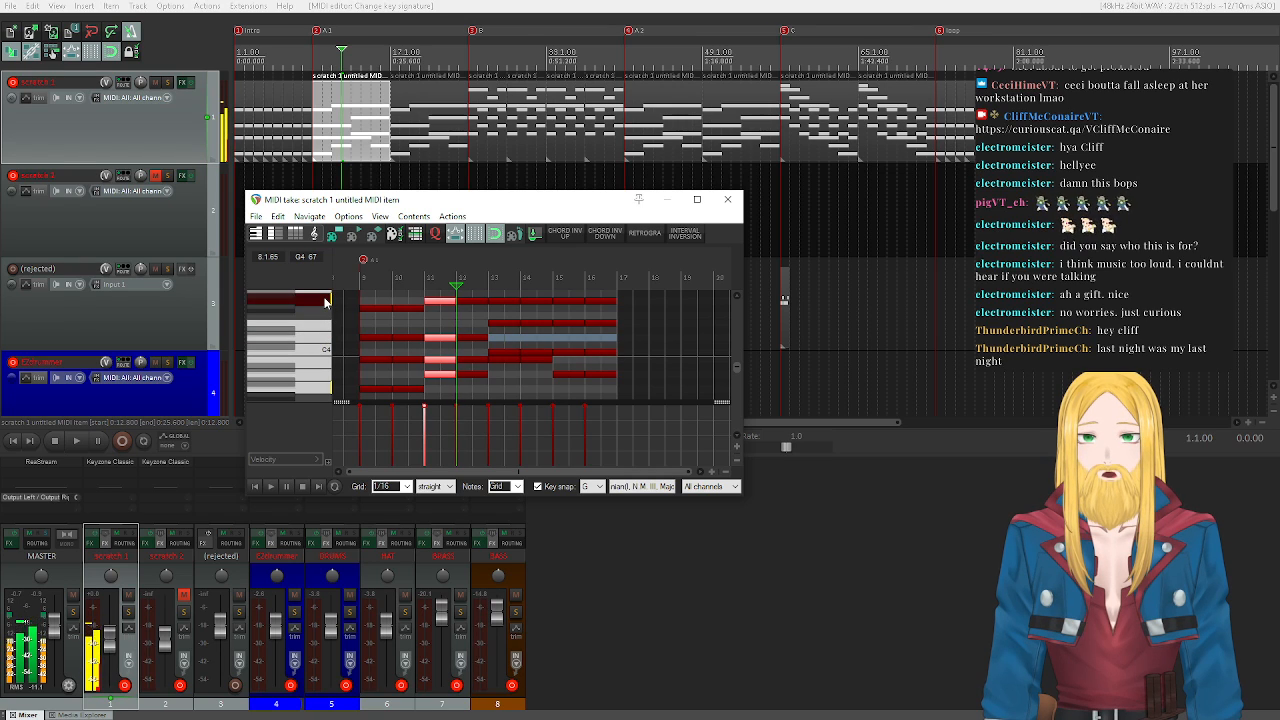
{"action": "left_click", "coordinate": [321, 341]}
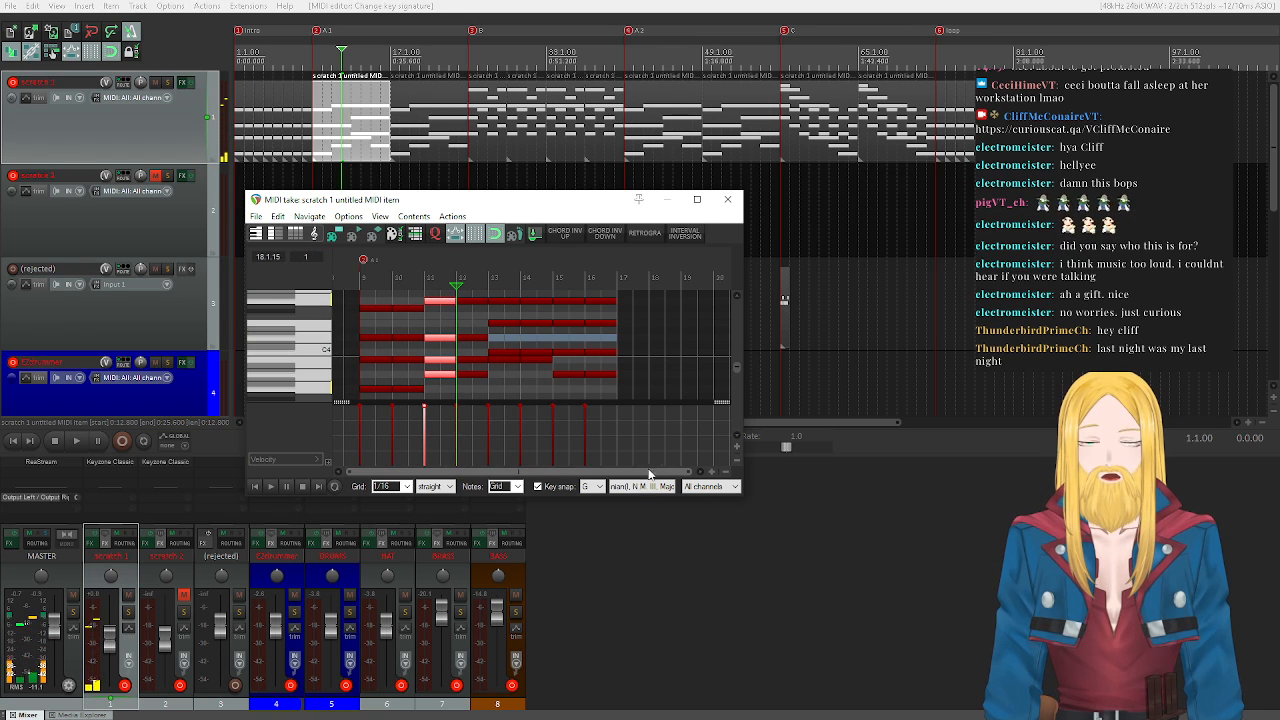
{"action": "left_click", "coordinate": [600, 487]}
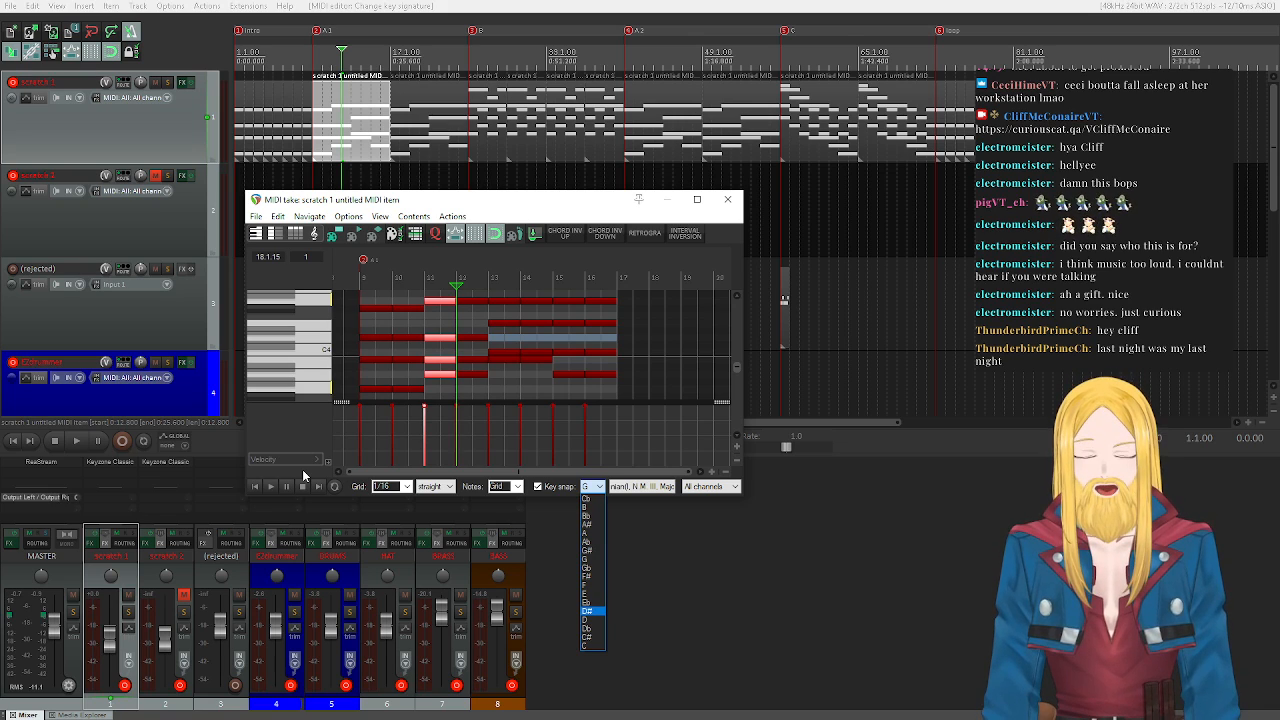
{"action": "left_click", "coordinate": [720, 222]}
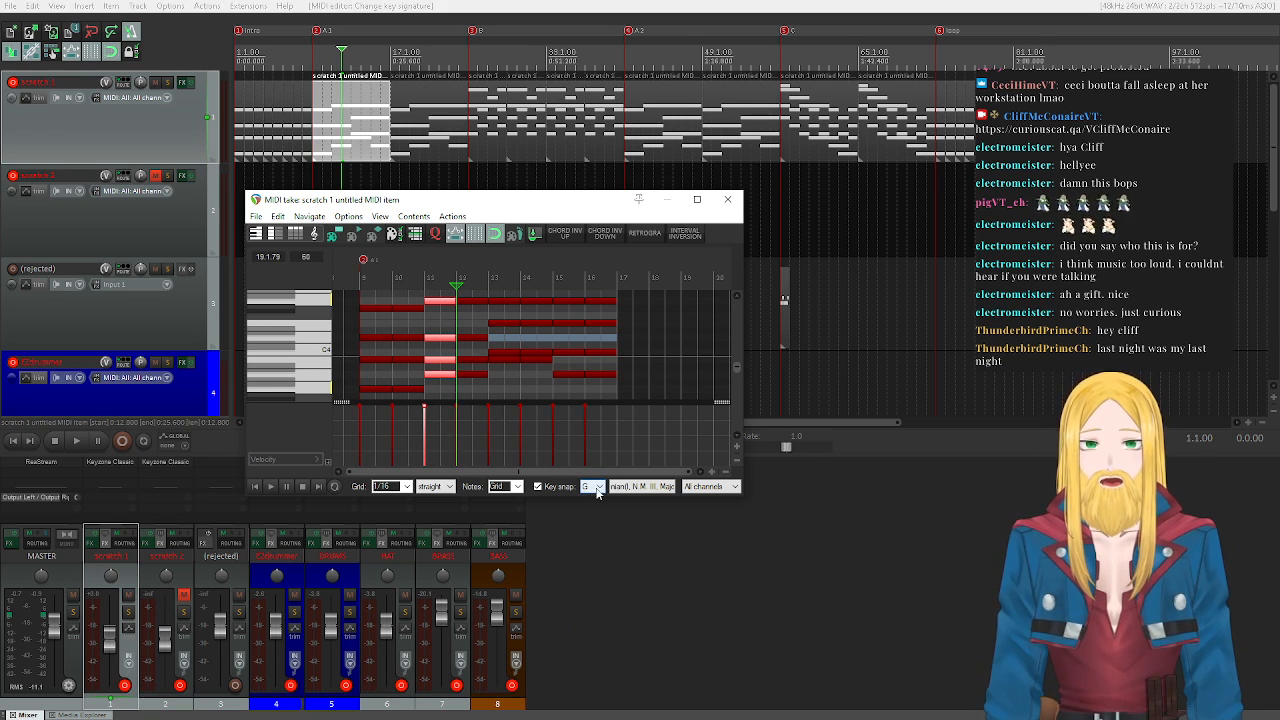
{"action": "left_click", "coordinate": [597, 490]}
{"action": "left_click", "coordinate": [598, 492]}
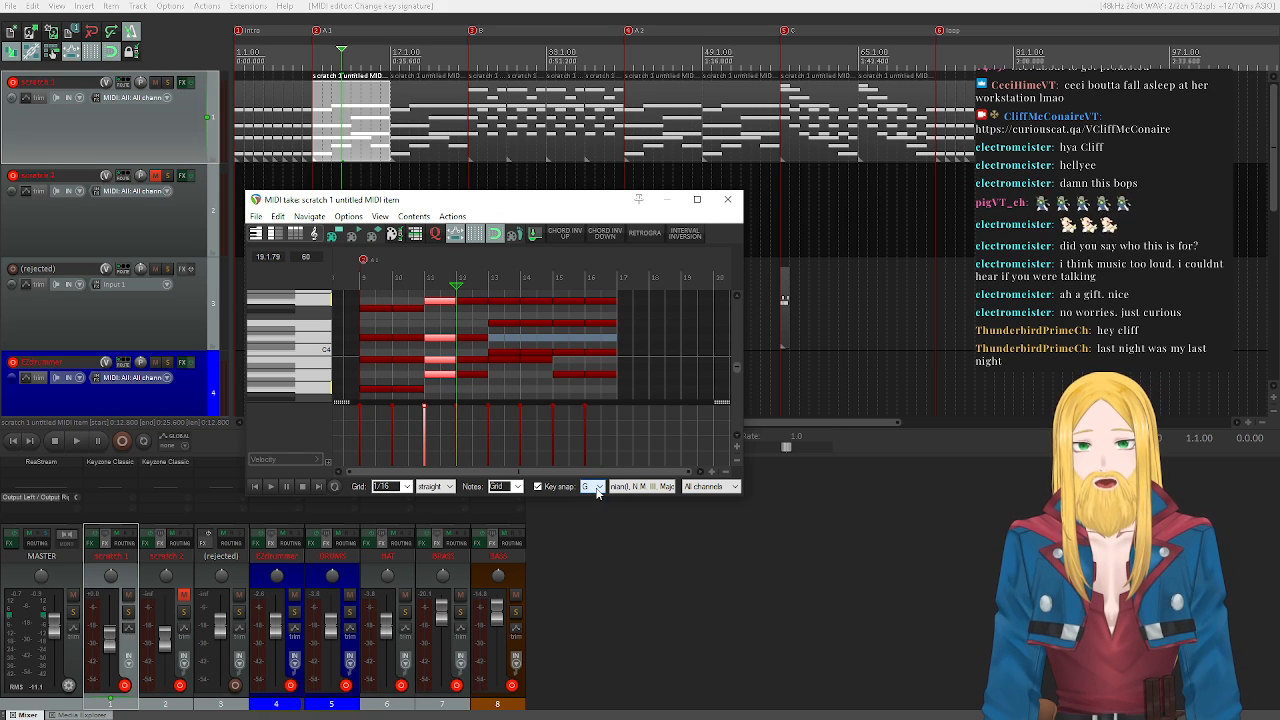
- Close the scratch 1 MIDI editor, select the BASS track and place the edit cursor at bar 9, the start of A1
{"action": "left_click", "coordinate": [730, 201]}
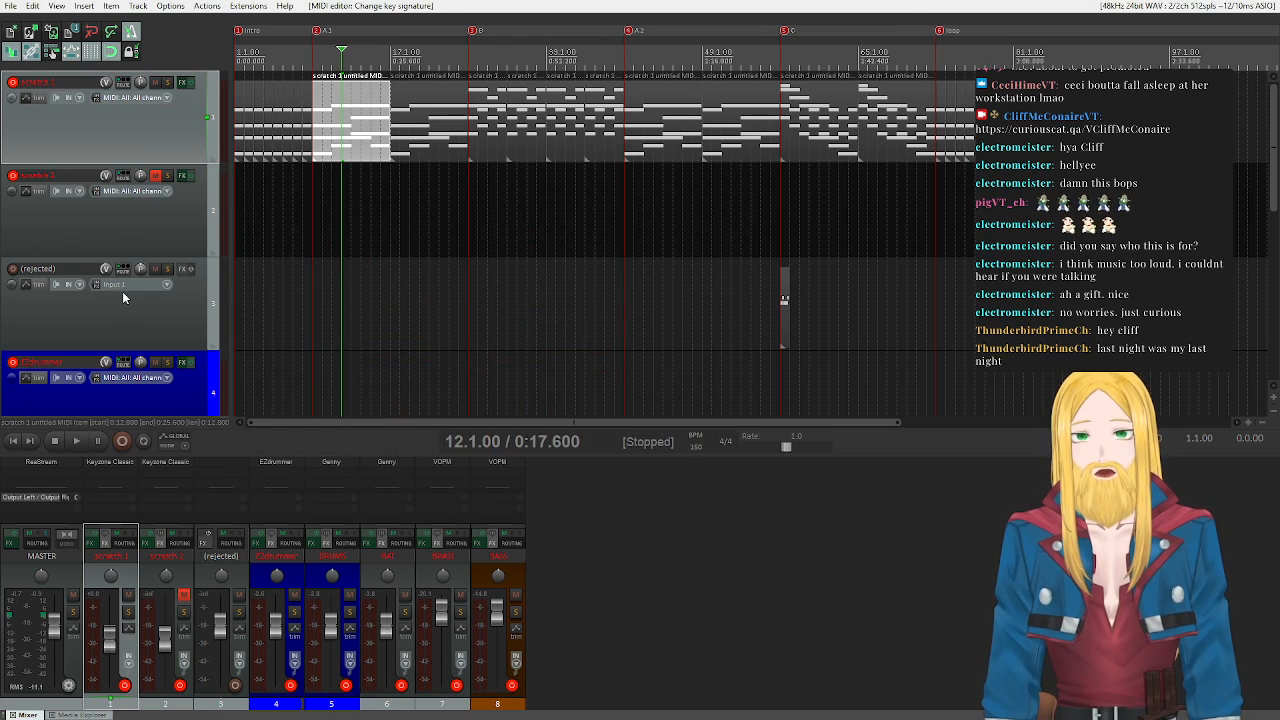
{"action": "scroll", "coordinate": [116, 293], "scroll_direction": "down", "scroll_amount": 3}
{"action": "scroll", "coordinate": [110, 303], "scroll_direction": "down", "scroll_amount": 2}
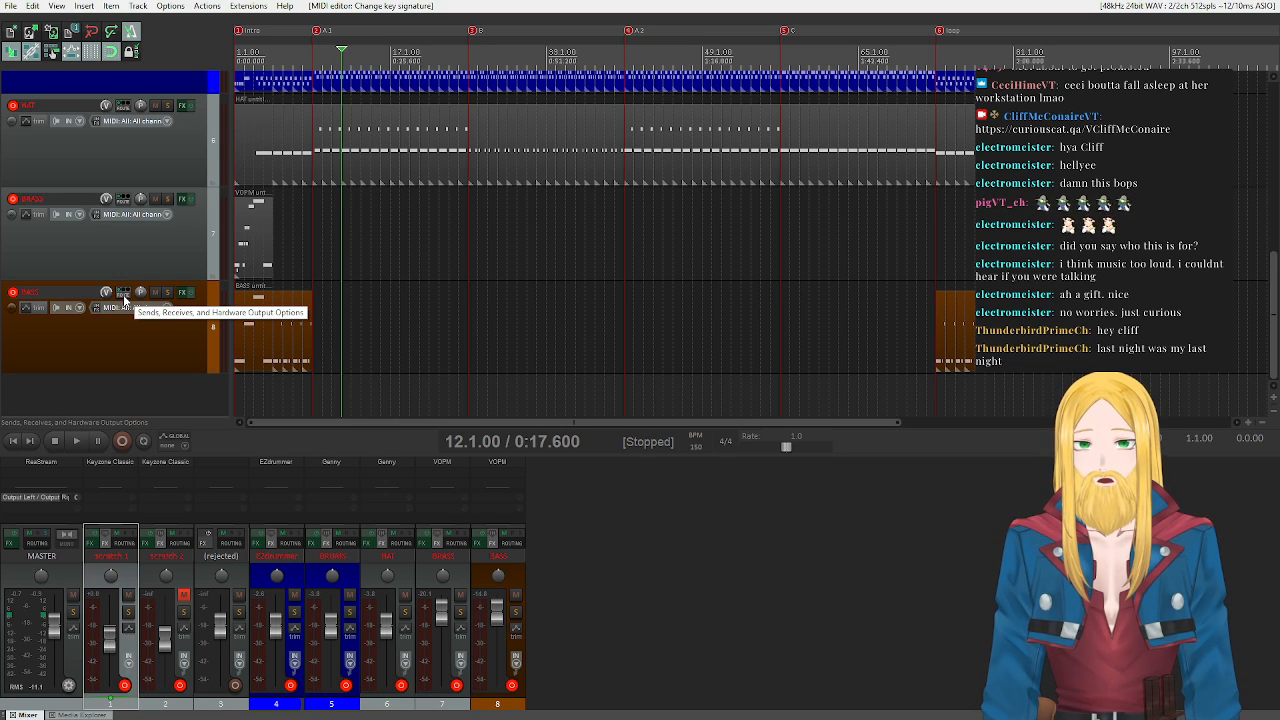
{"action": "left_click", "coordinate": [156, 353]}
{"action": "left_click", "coordinate": [312, 48]}
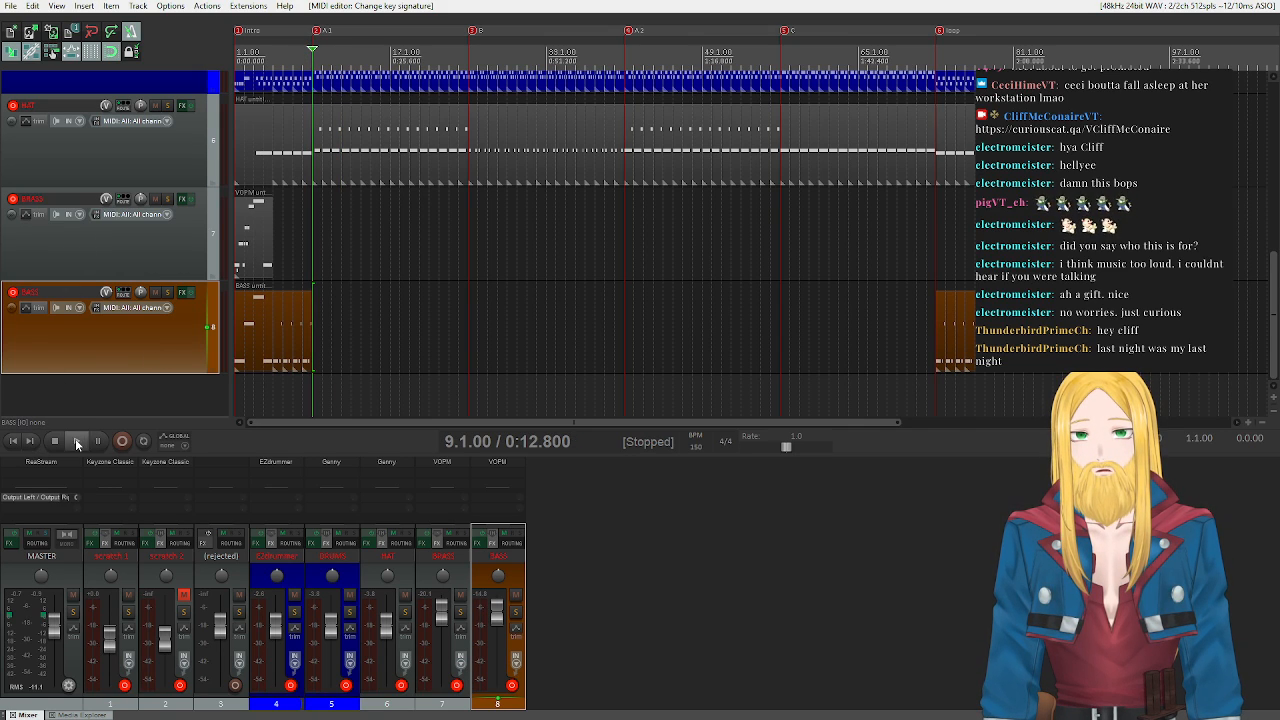
- Play the opening of A1 from bar 9 repeatedly, comparing it with the intro played from bar 5
{"action": "left_click", "coordinate": [77, 442]}
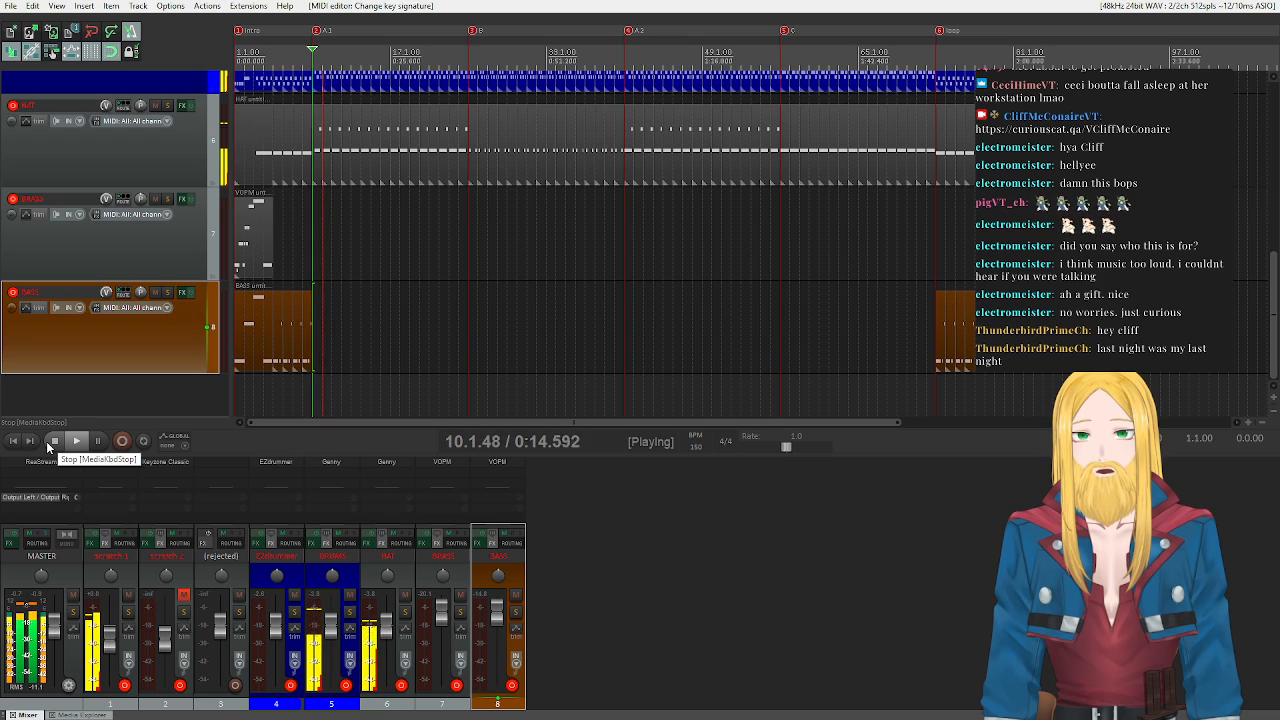
{"action": "left_click", "coordinate": [47, 446]}
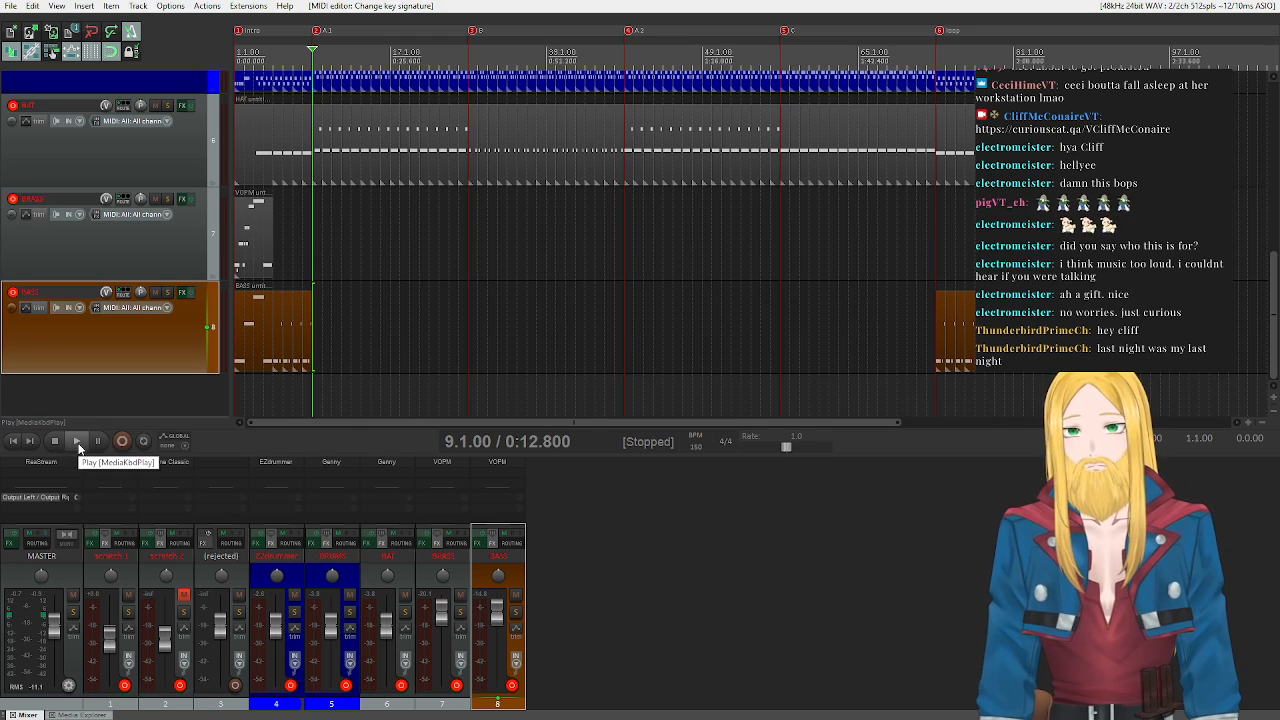
{"action": "left_click", "coordinate": [273, 50]}
{"action": "key", "text": "space"}
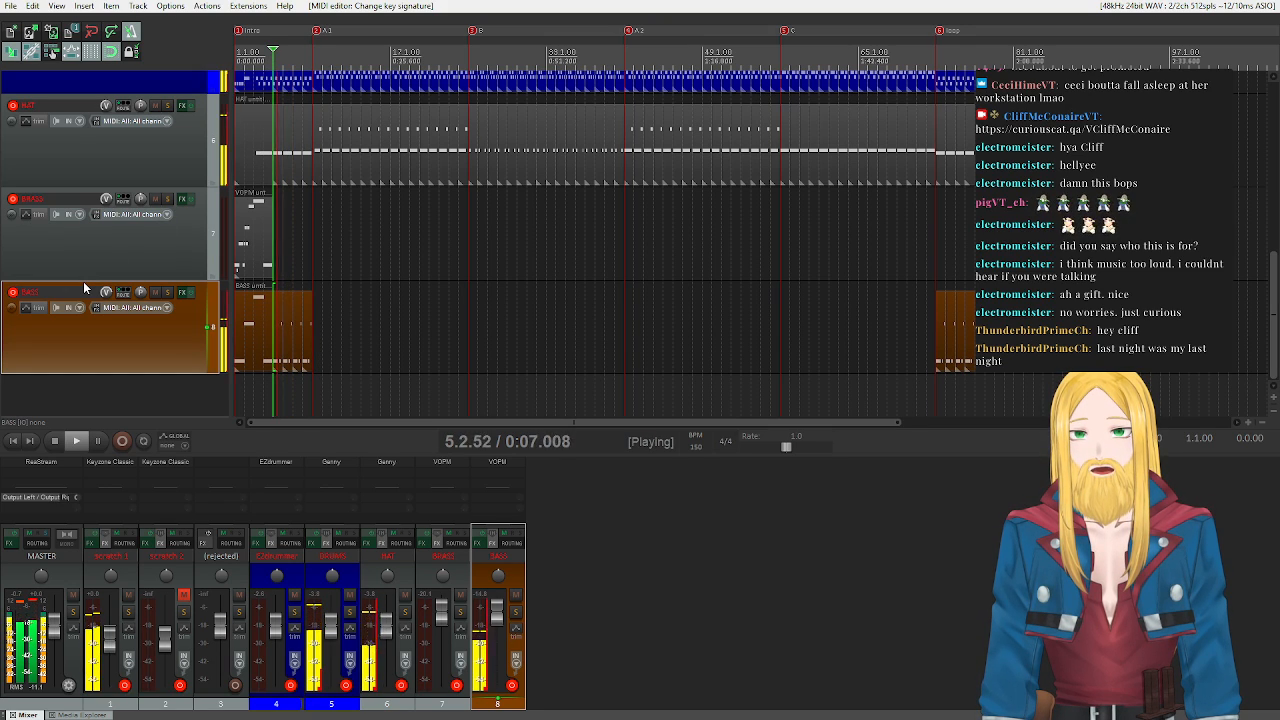
{"action": "key", "text": "space"}
{"action": "left_click", "coordinate": [313, 48]}
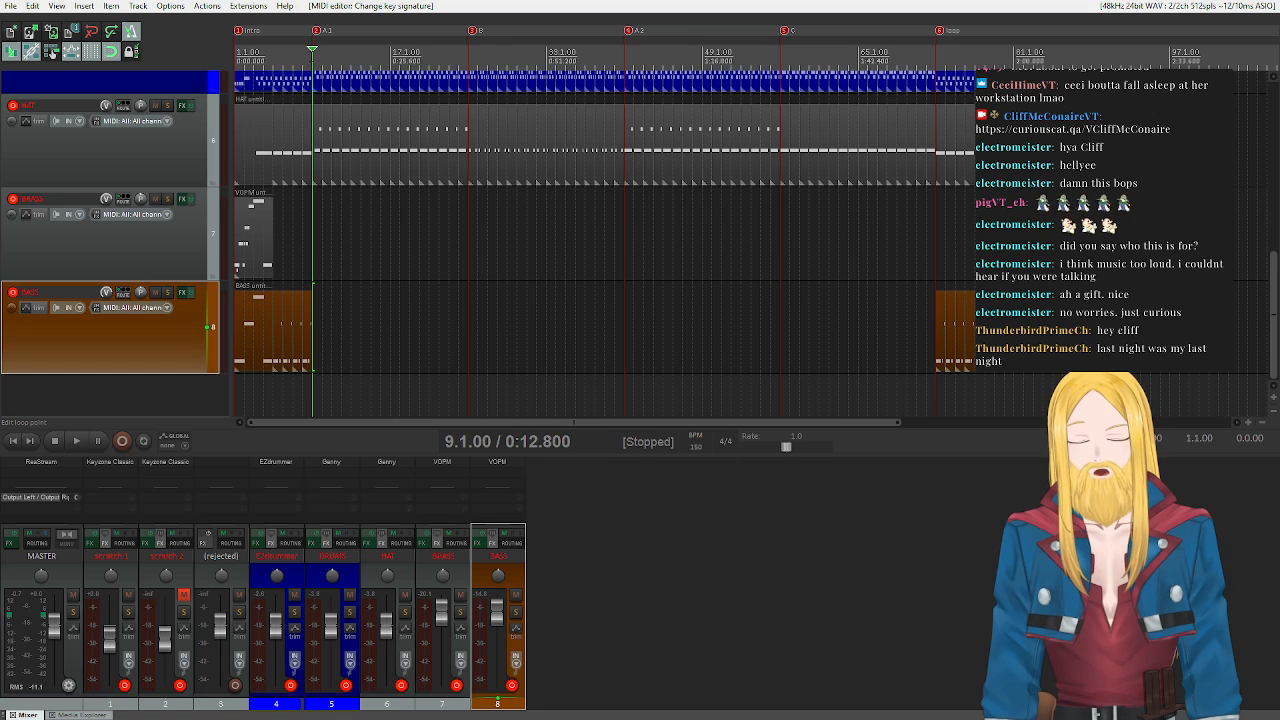
{"action": "key", "text": "space"}
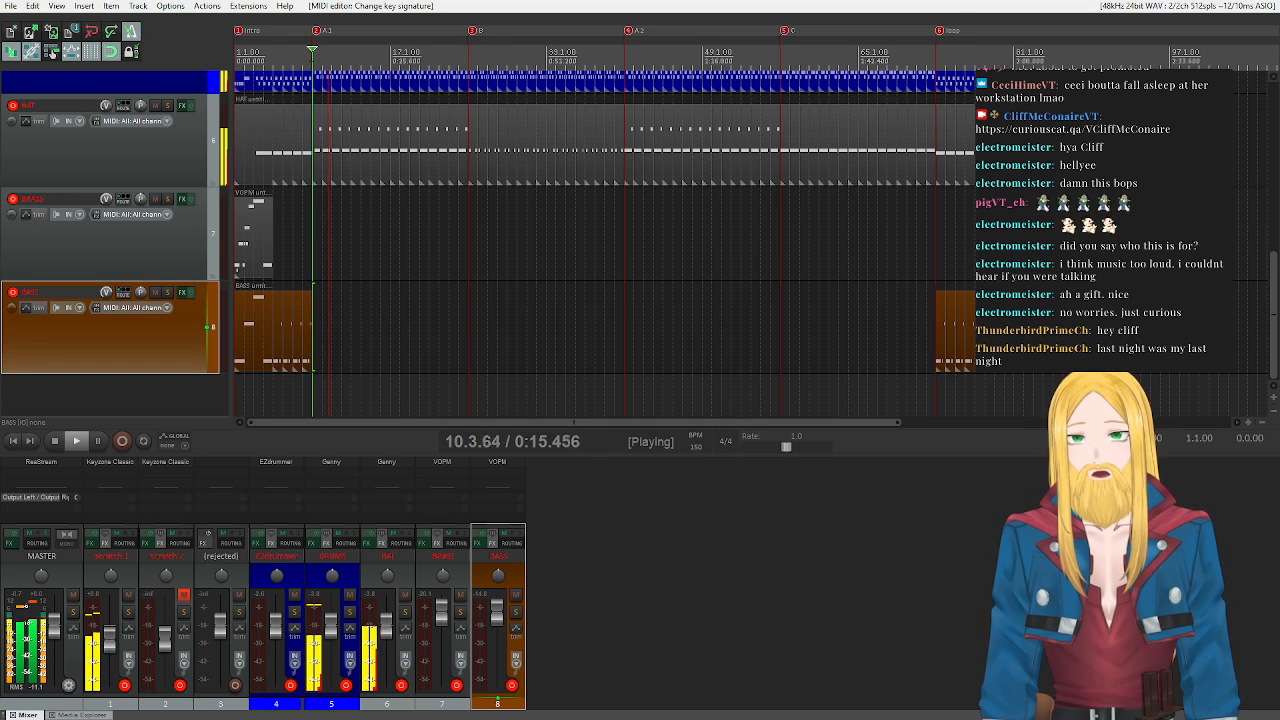
{"action": "left_click", "coordinate": [313, 48]}
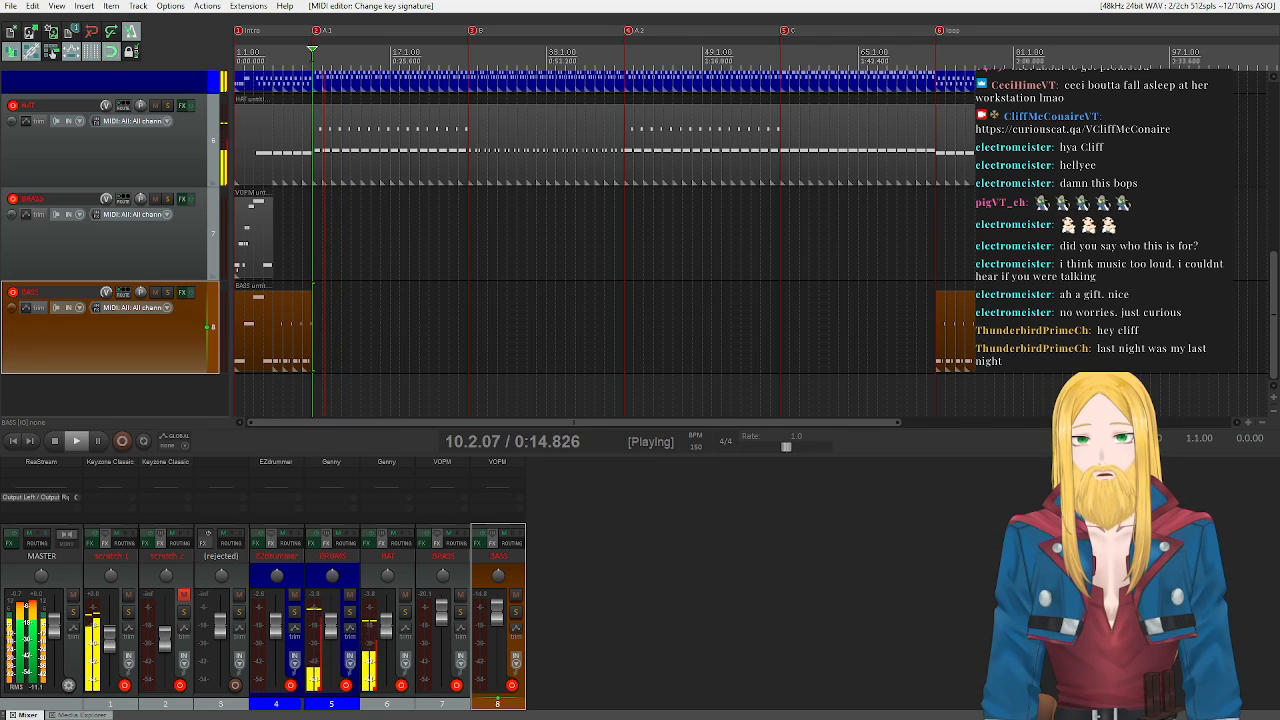
{"action": "key", "text": "space"}
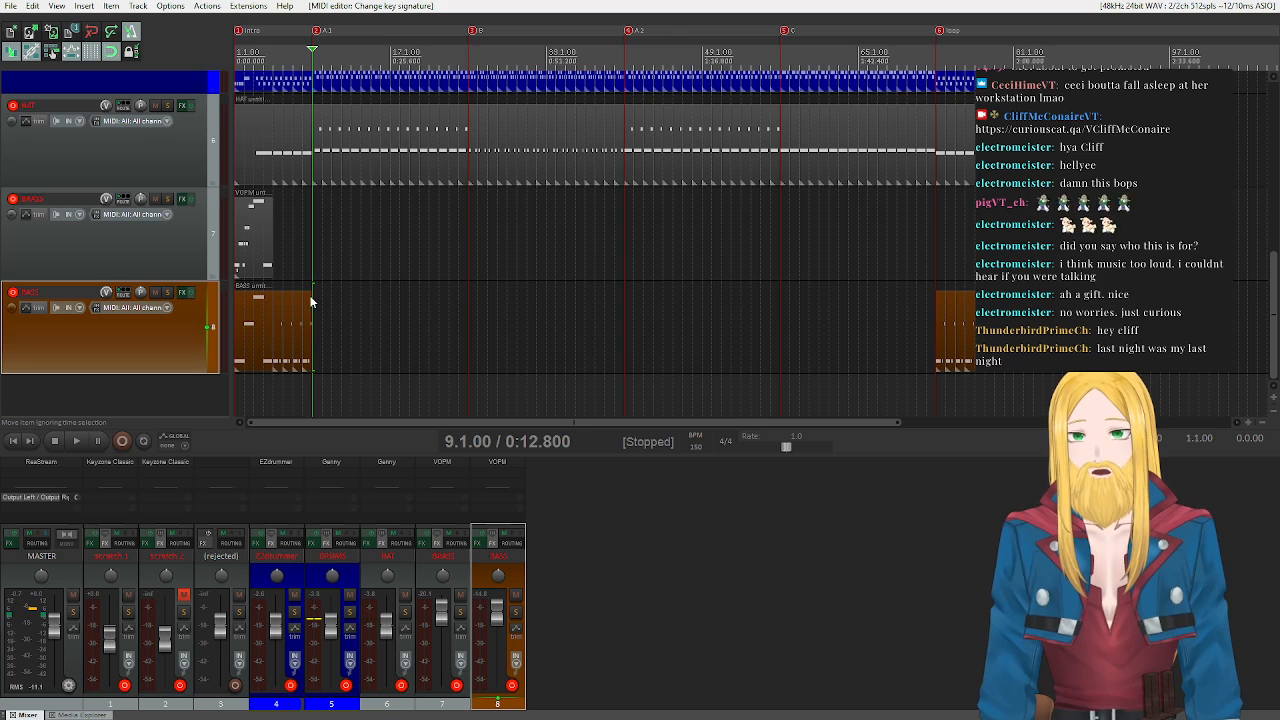
- Insert a two-bar MIDI item covering bars 9 and 10 on the BASS track and open it for editing
{"action": "left_click_drag", "start_coordinate": [318, 296], "coordinate": [332, 299]}
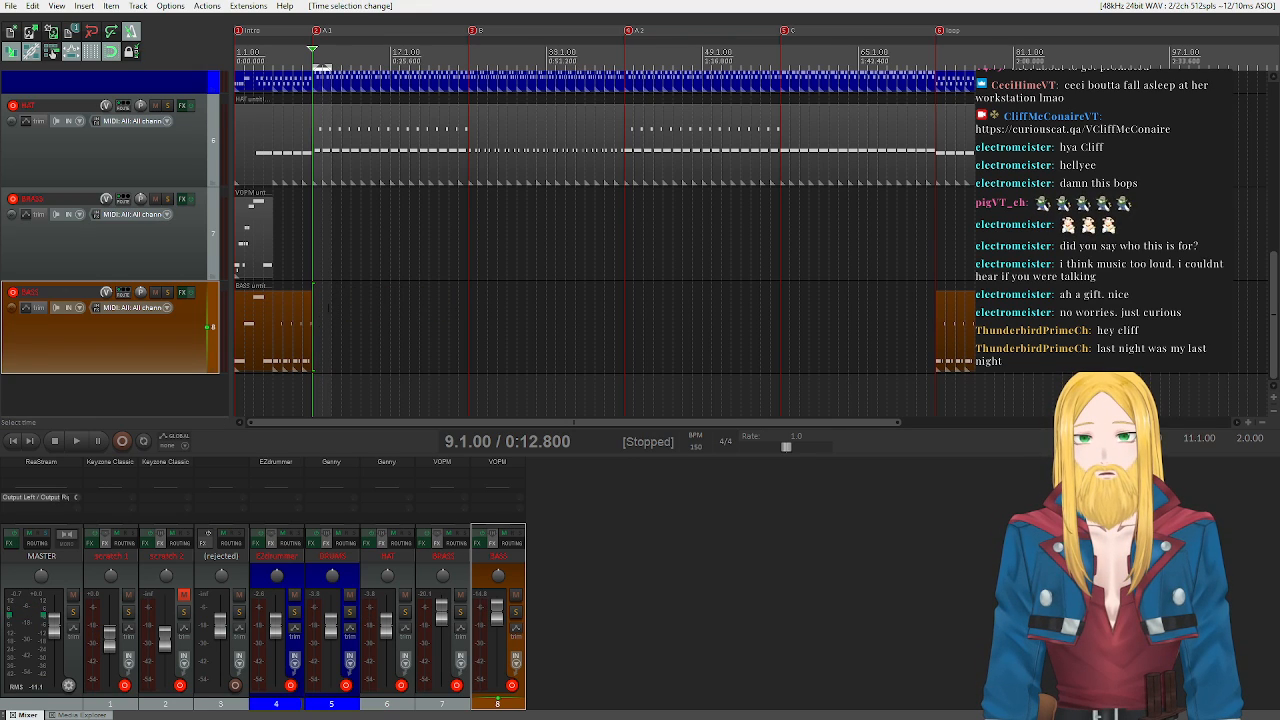
{"action": "left_click", "coordinate": [84, 6]}
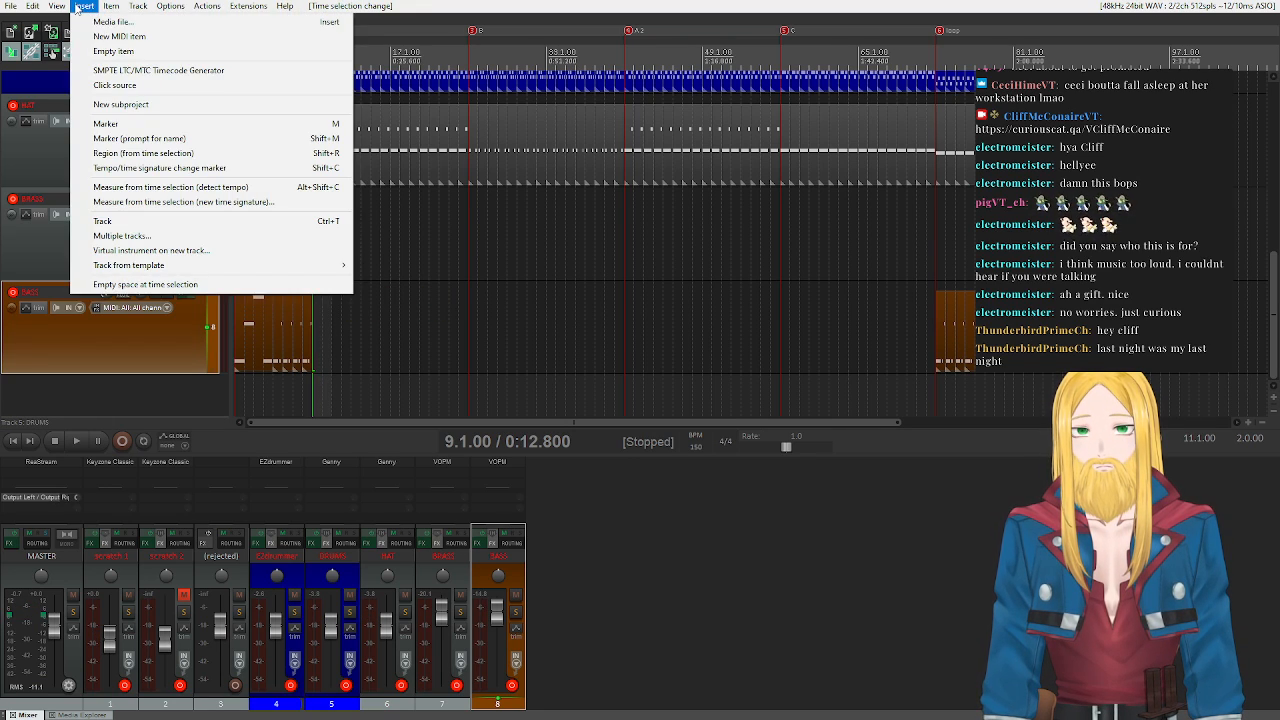
{"action": "left_click", "coordinate": [98, 34]}
{"action": "double_click", "coordinate": [320, 335]}
- Look through the key snap scale options for the new BASS item and move its MIDI editor clear of the overlay
{"action": "left_click", "coordinate": [955, 477]}
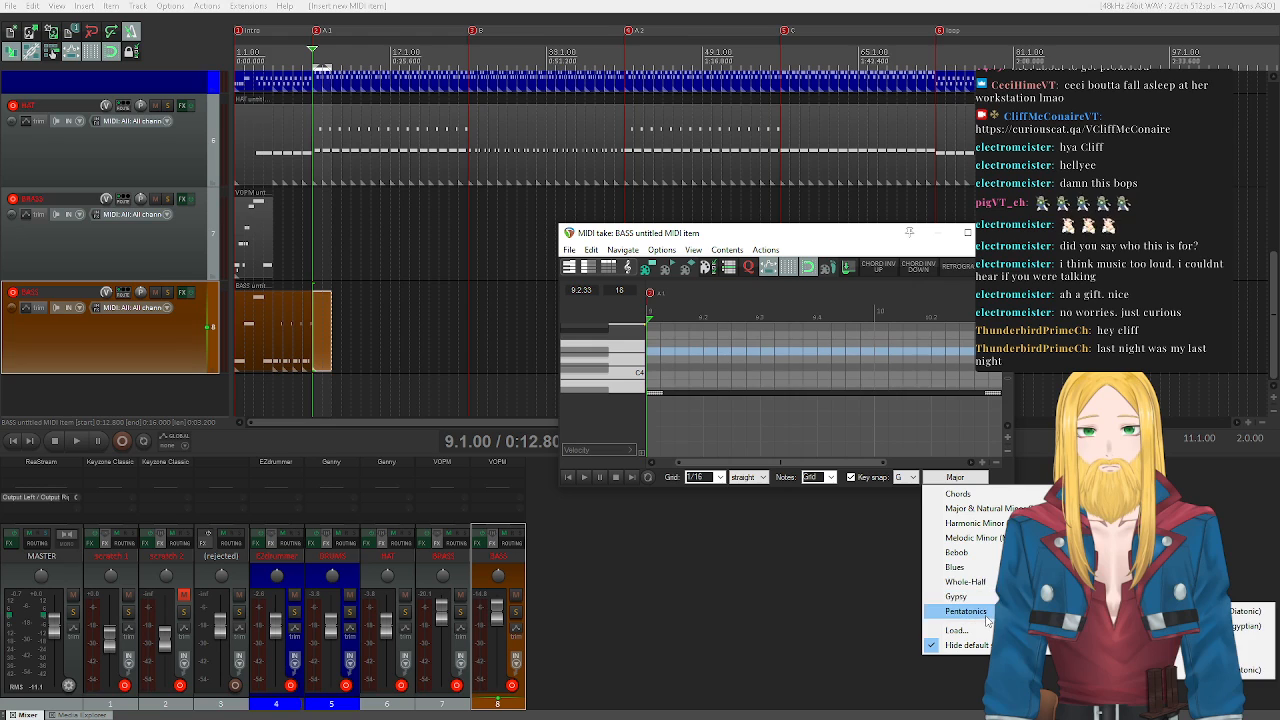
{"action": "mouse_move", "coordinate": [1000, 509]}
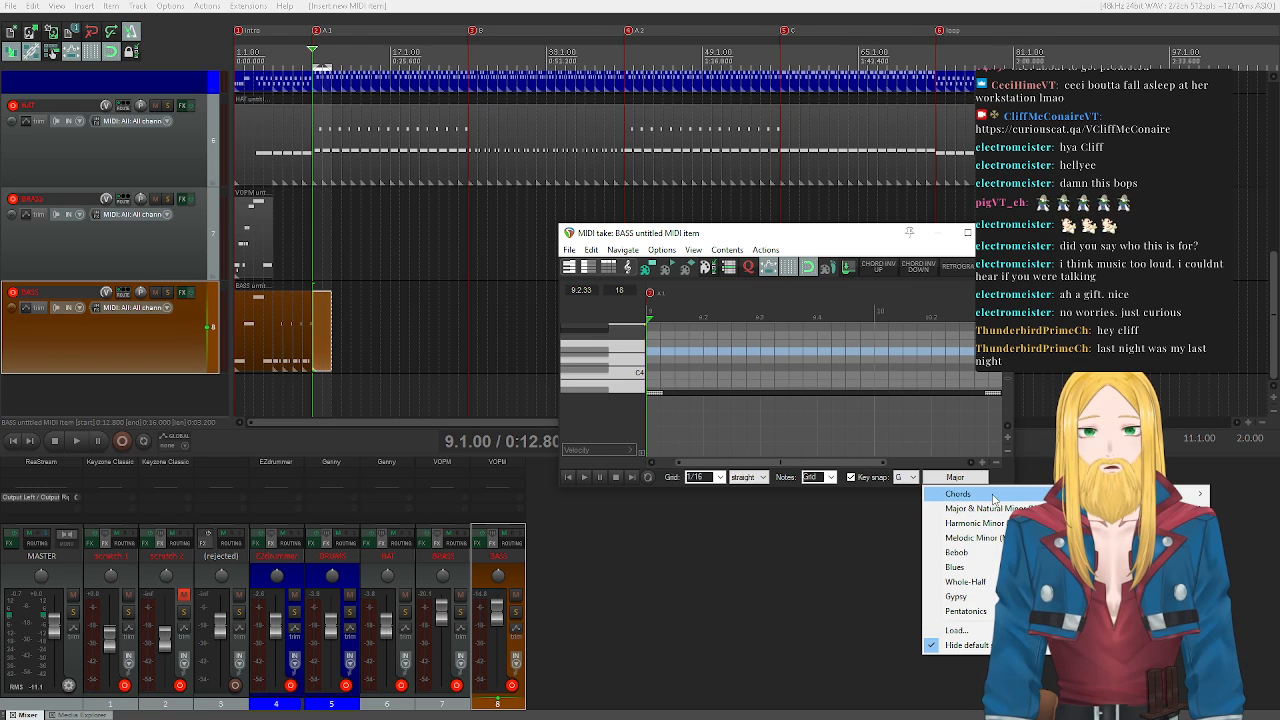
{"action": "left_click", "coordinate": [775, 238]}
{"action": "left_click_drag", "start_coordinate": [775, 238], "coordinate": [279, 141]}
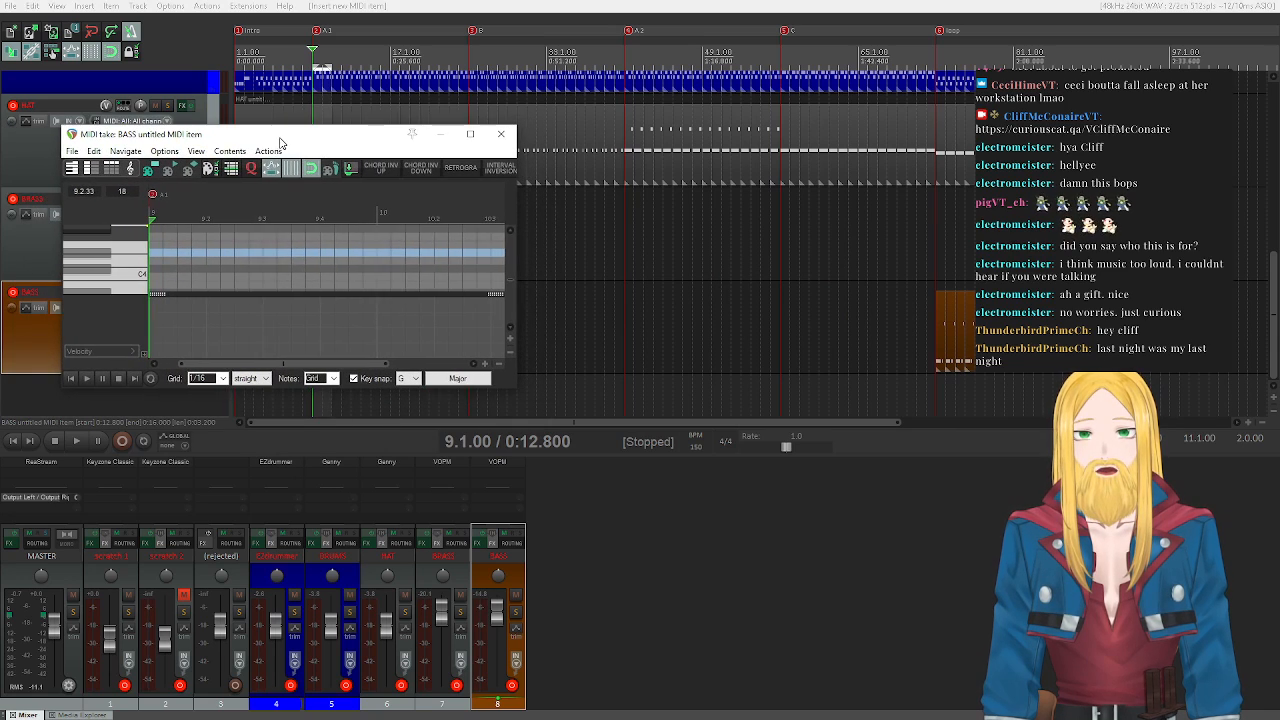
- Set the key snap scale of the bass MIDI item to the 5 (1-x-5) powerchord, keeping G as root
{"action": "left_click", "coordinate": [456, 379]}
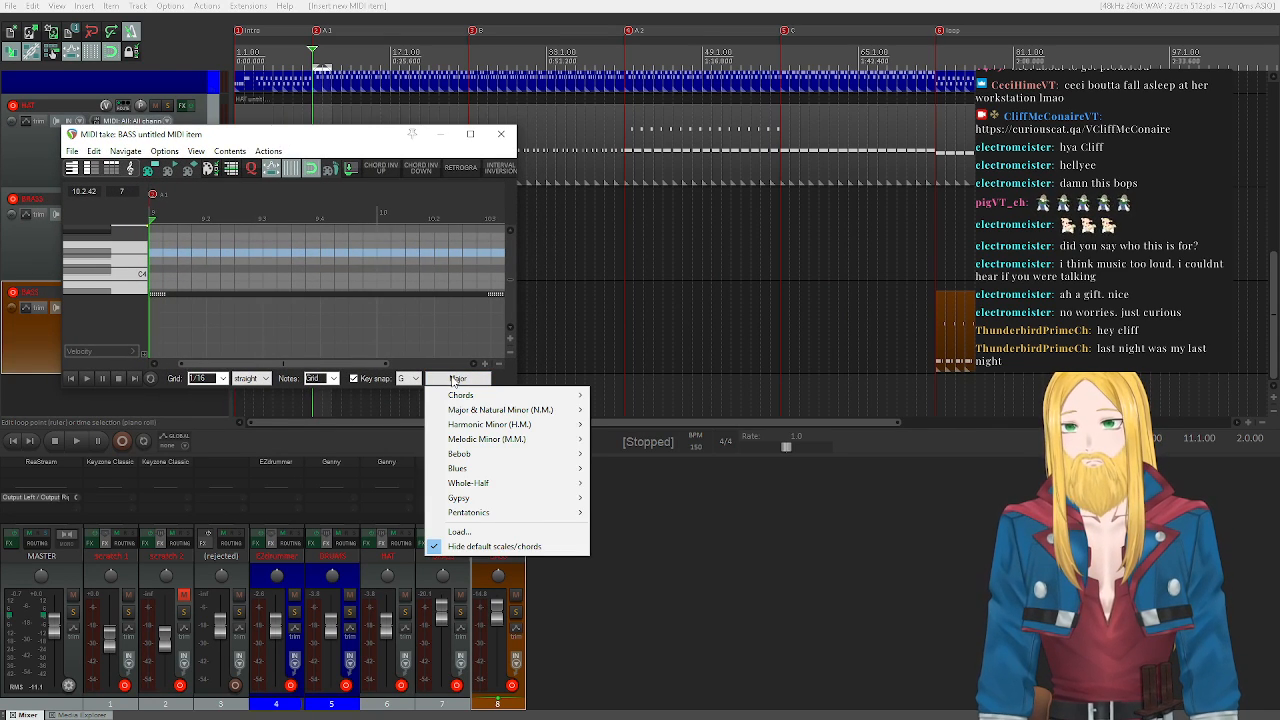
{"action": "mouse_move", "coordinate": [519, 396]}
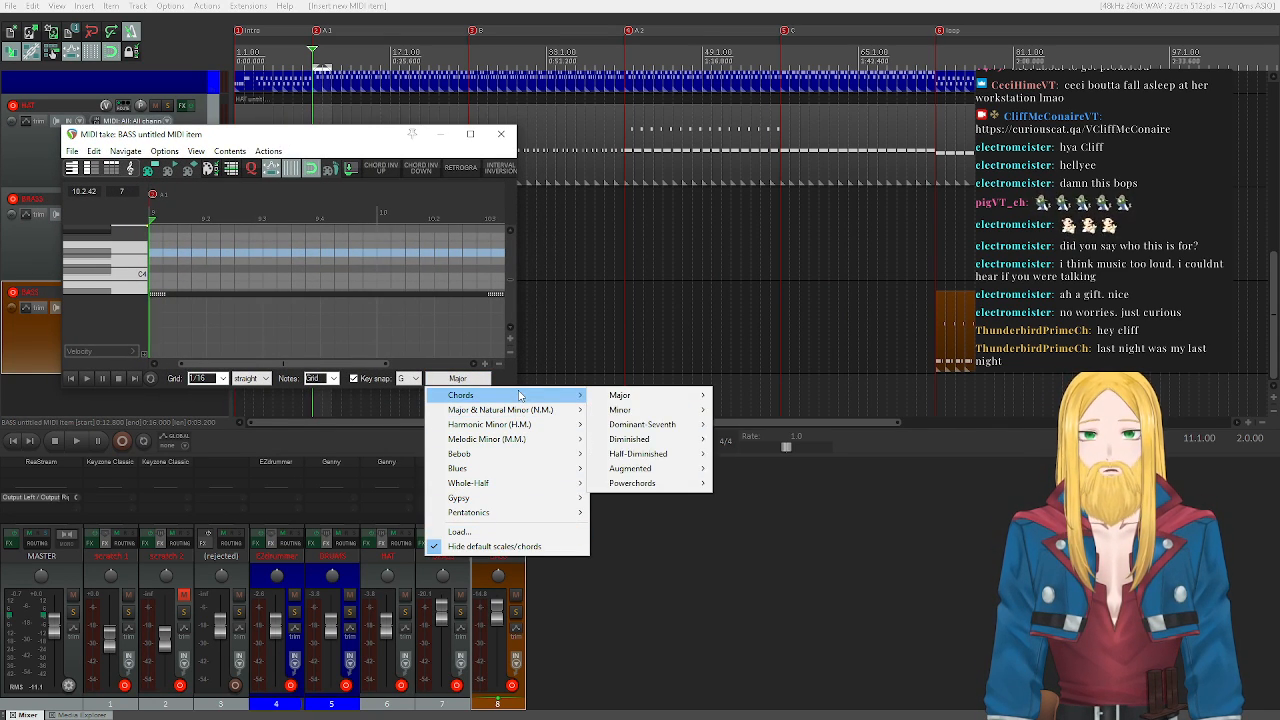
{"action": "mouse_move", "coordinate": [620, 488]}
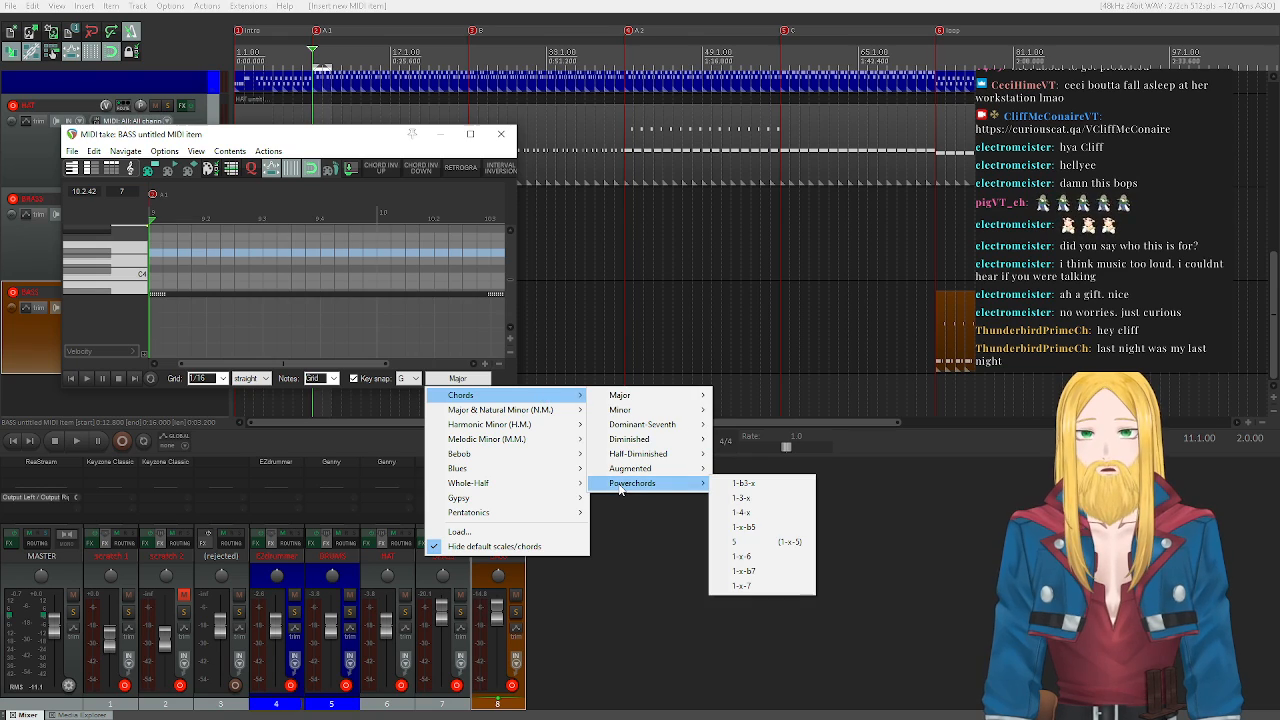
{"action": "left_click", "coordinate": [760, 546]}
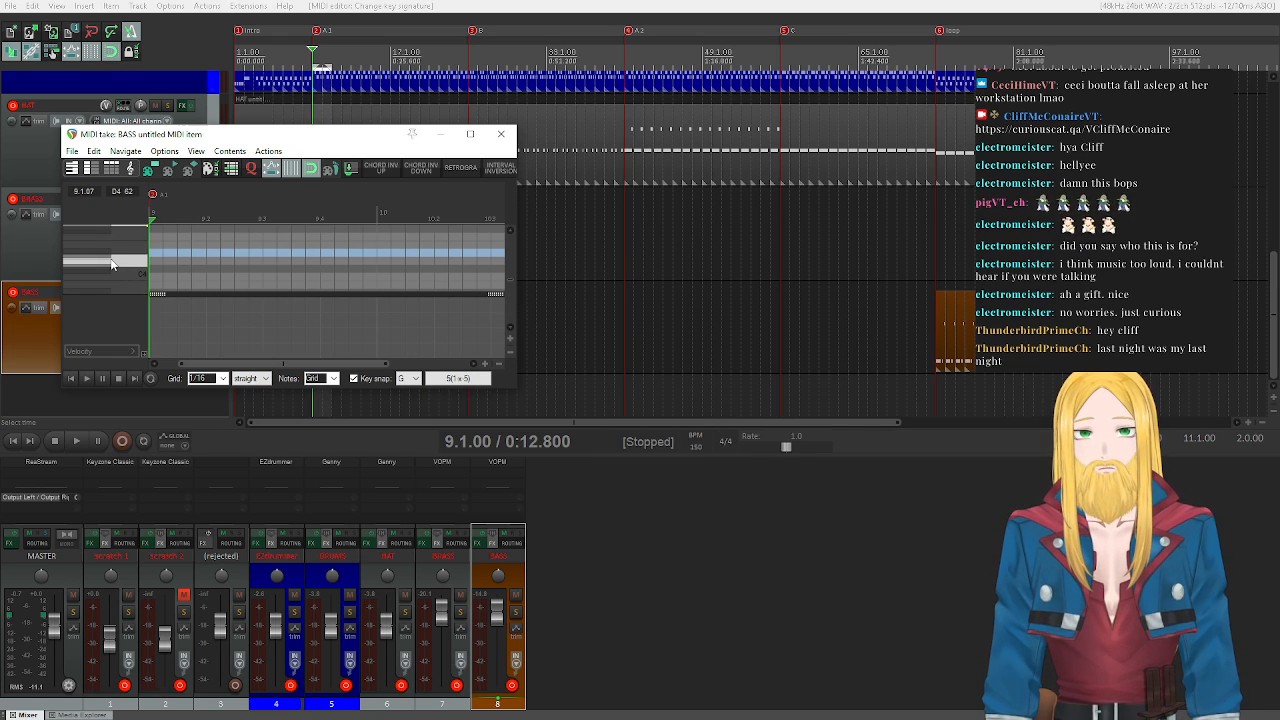
- Audition the G3 and G1 keys on the piano roll keyboard
{"action": "left_click", "coordinate": [130, 264]}
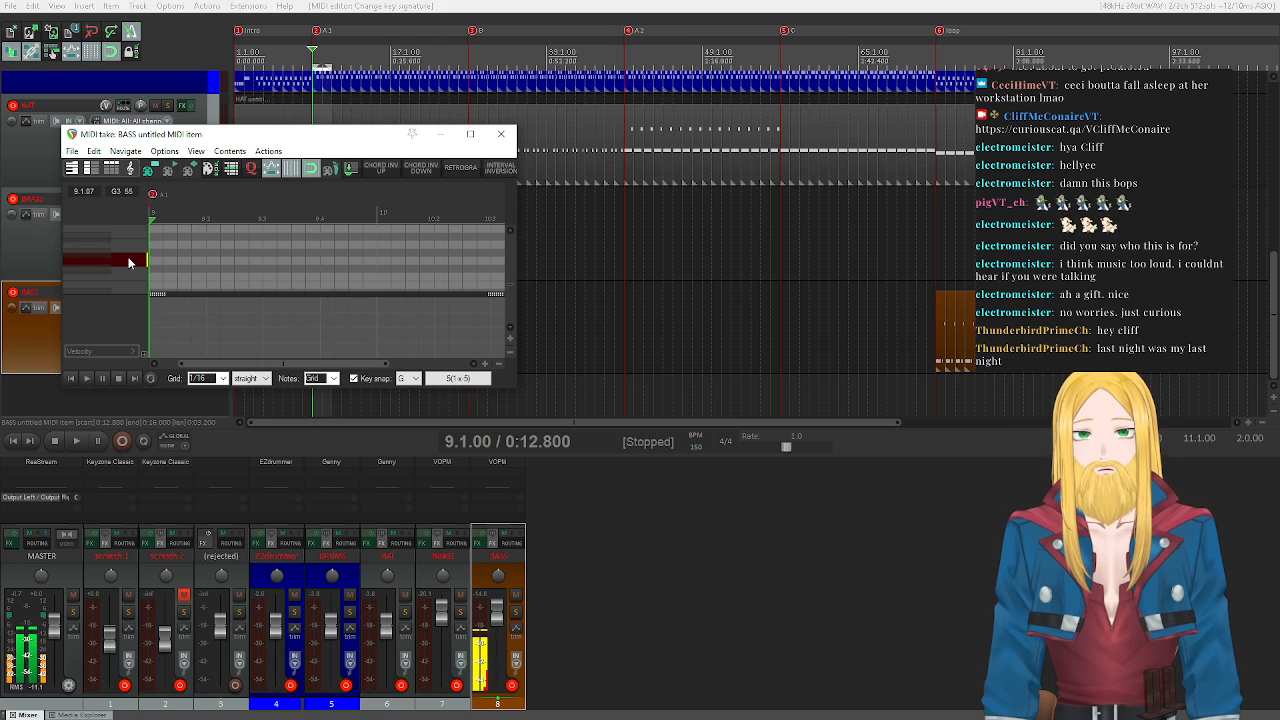
{"action": "scroll", "coordinate": [130, 266], "scroll_direction": "down", "scroll_amount": 3}
{"action": "scroll", "coordinate": [137, 271], "scroll_direction": "down", "scroll_amount": 1}
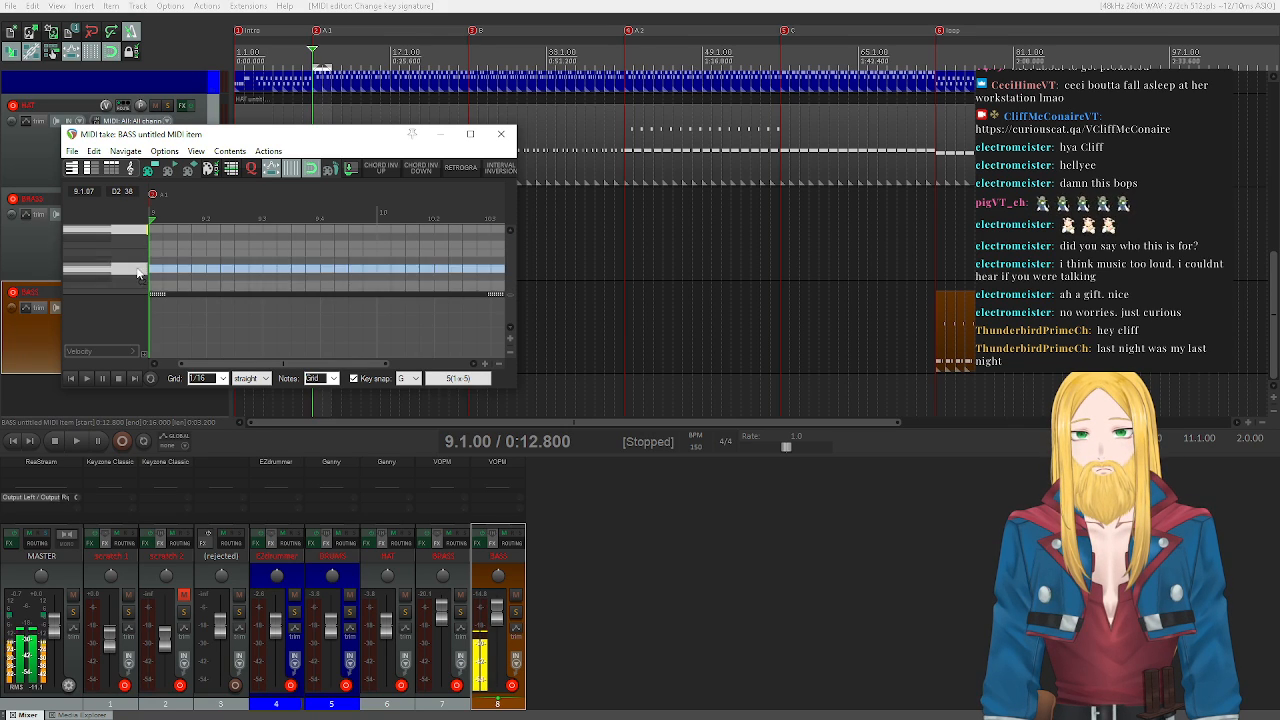
{"action": "left_click", "coordinate": [138, 261]}
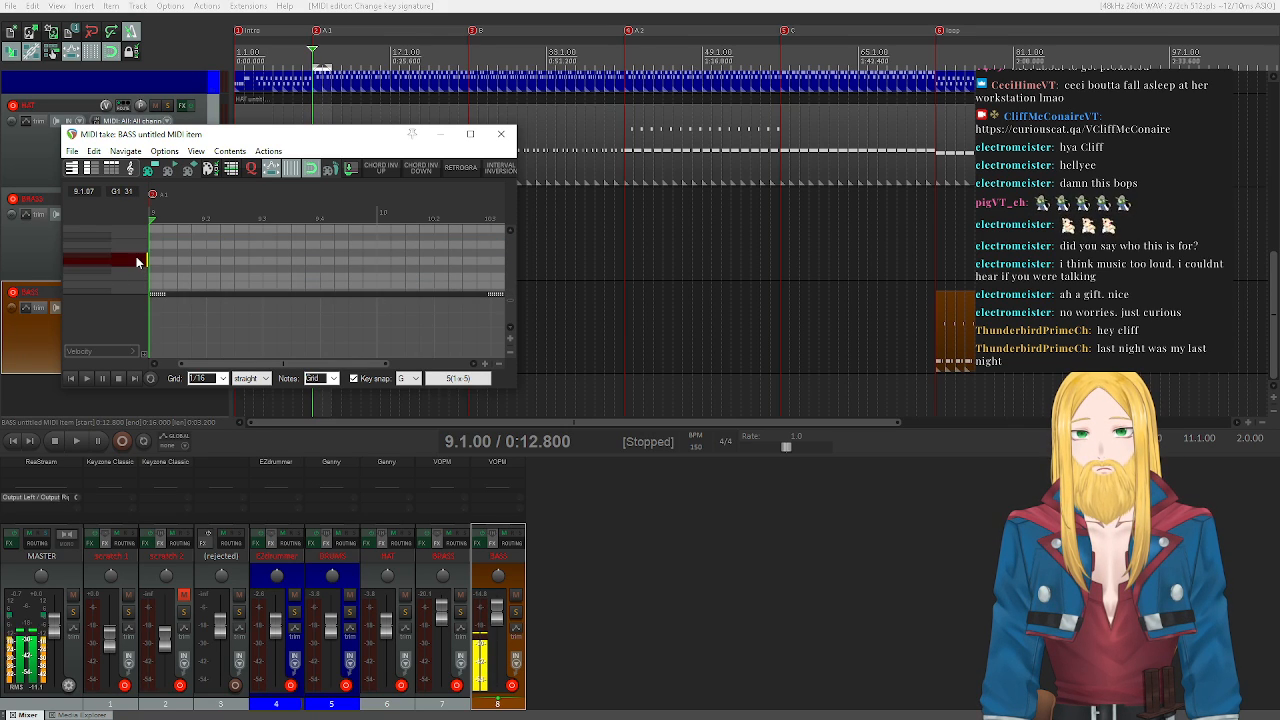
- Close the MIDI editor and listen to the arrangement from bar 9
{"action": "left_click", "coordinate": [501, 133]}
{"action": "key", "text": "space"}
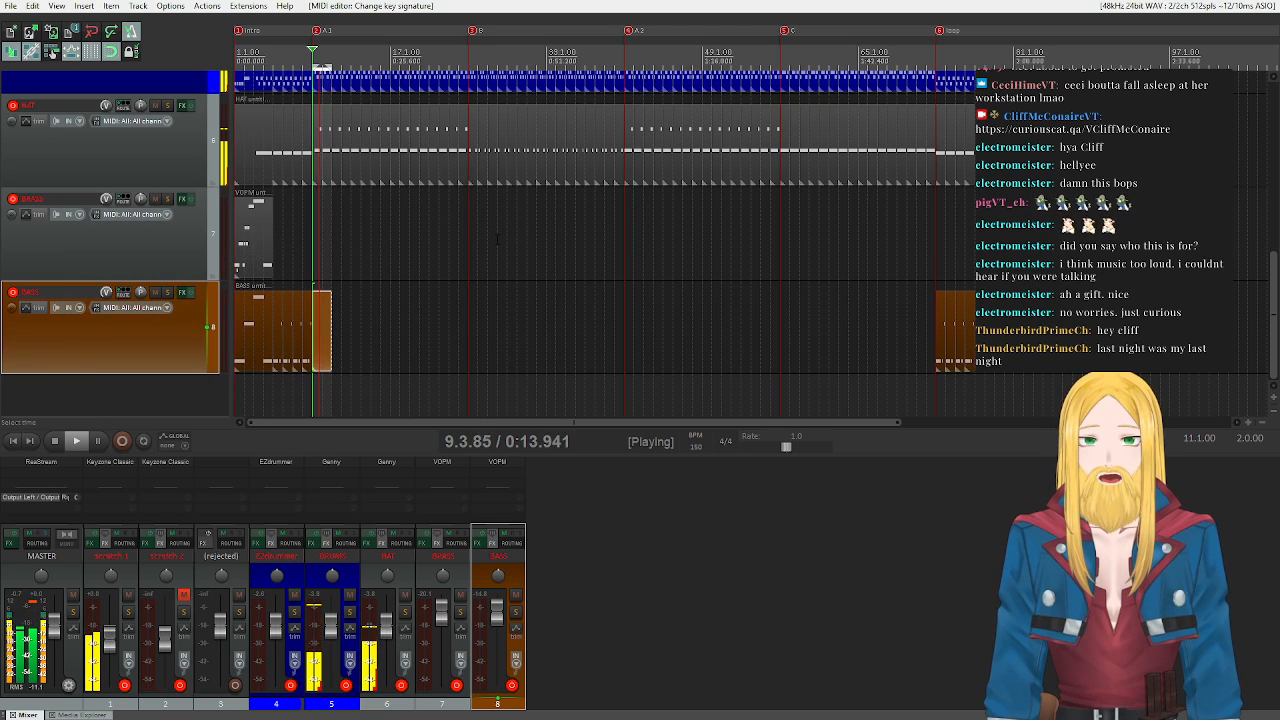
{"action": "key", "text": "space"}
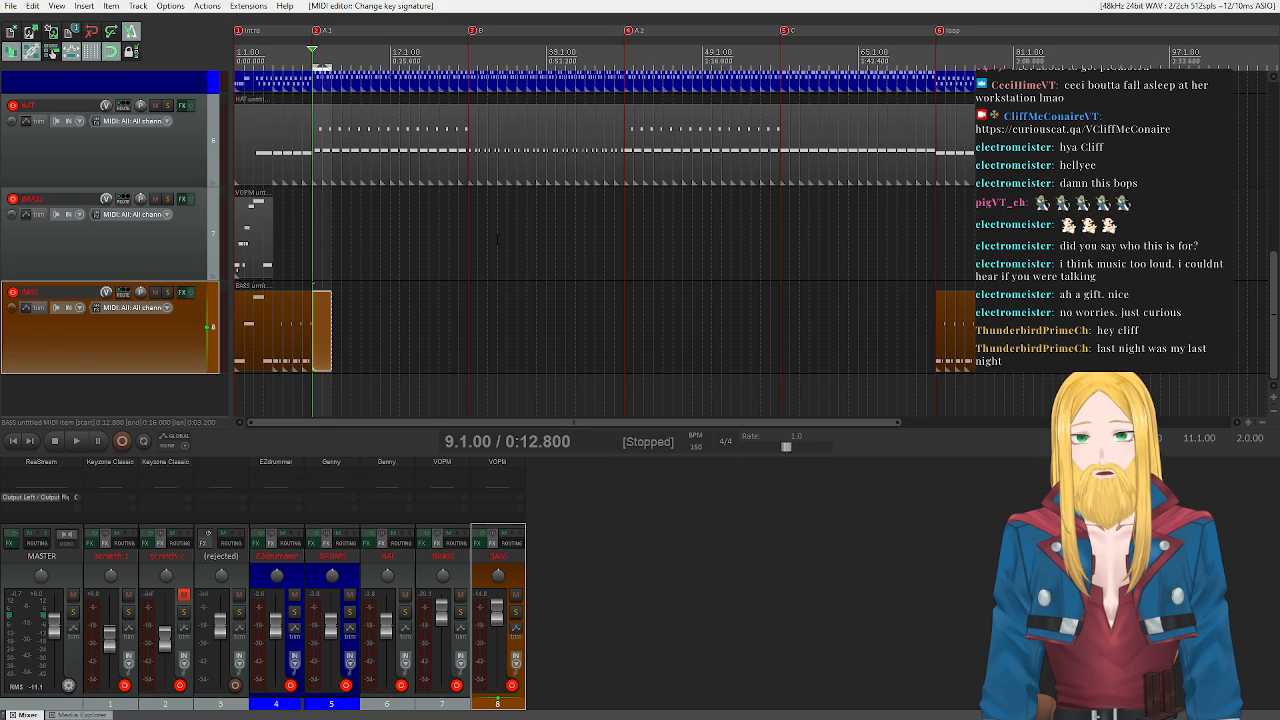
{"action": "key", "text": "space"}
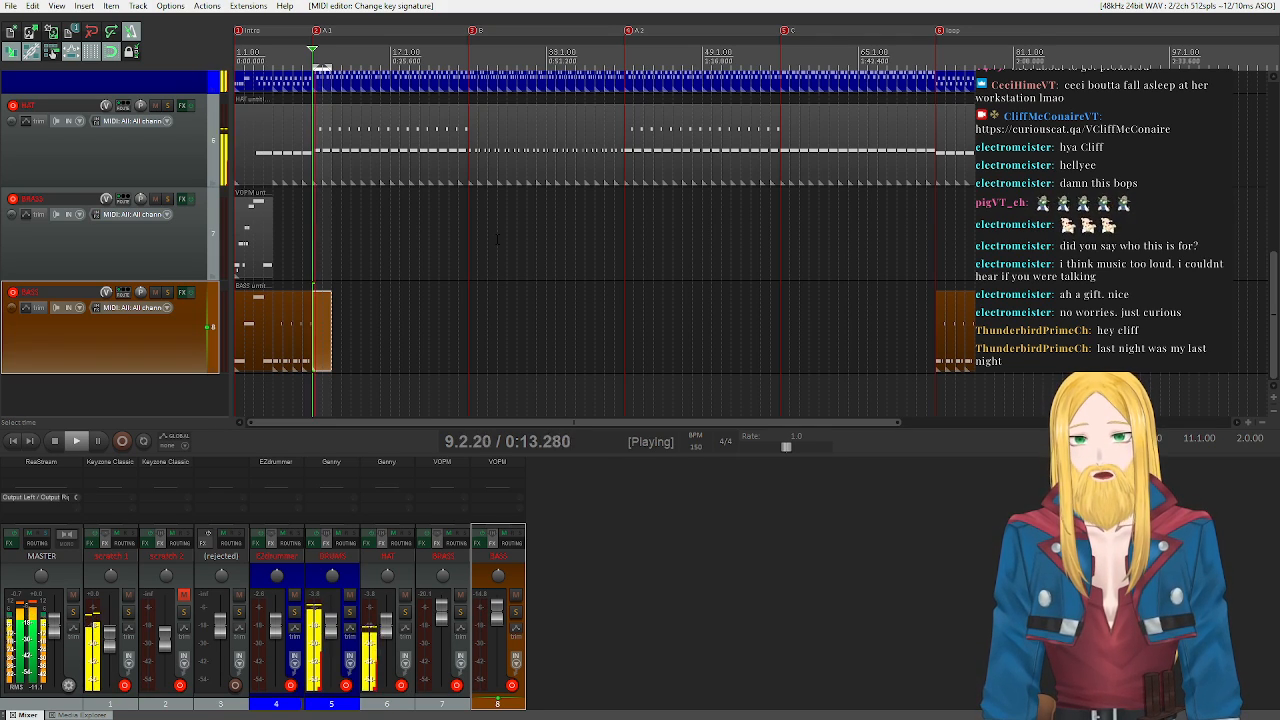
- Reopen the bar 9 bass item, insert a one-beat G1 note at its start and play it back
{"action": "double_click", "coordinate": [321, 328]}
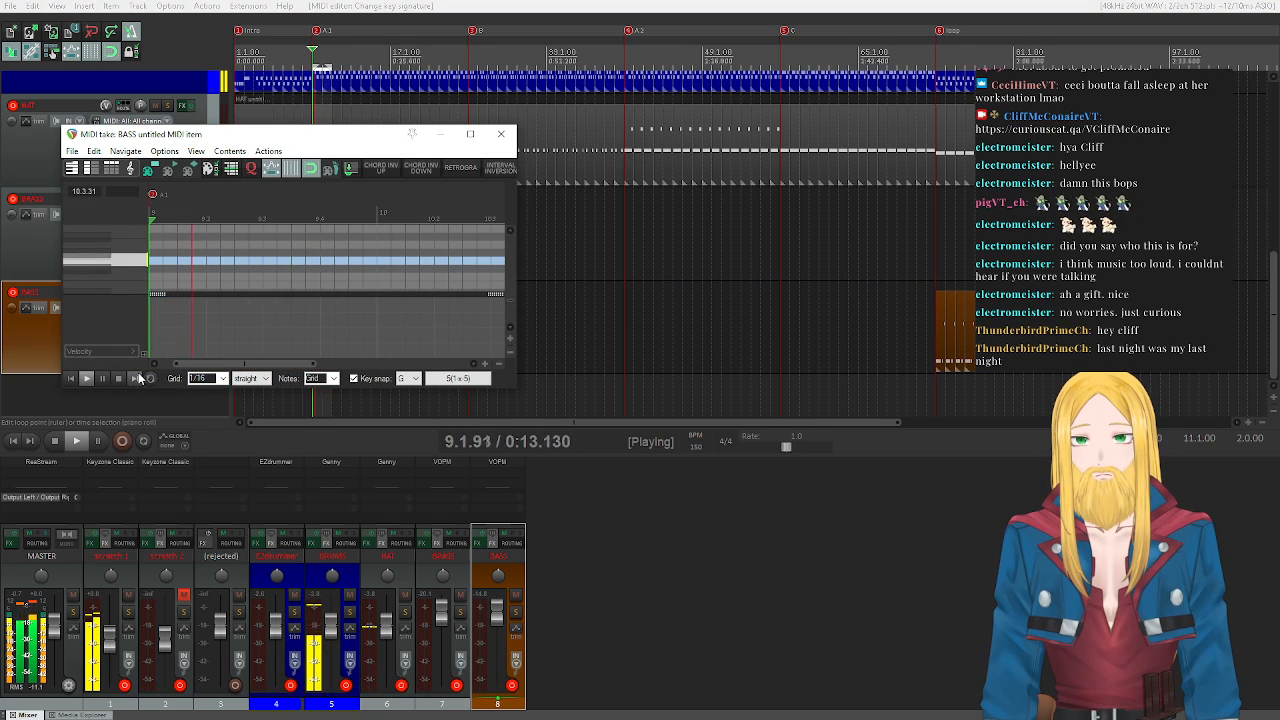
{"action": "left_click_drag", "start_coordinate": [269, 139], "coordinate": [465, 202]}
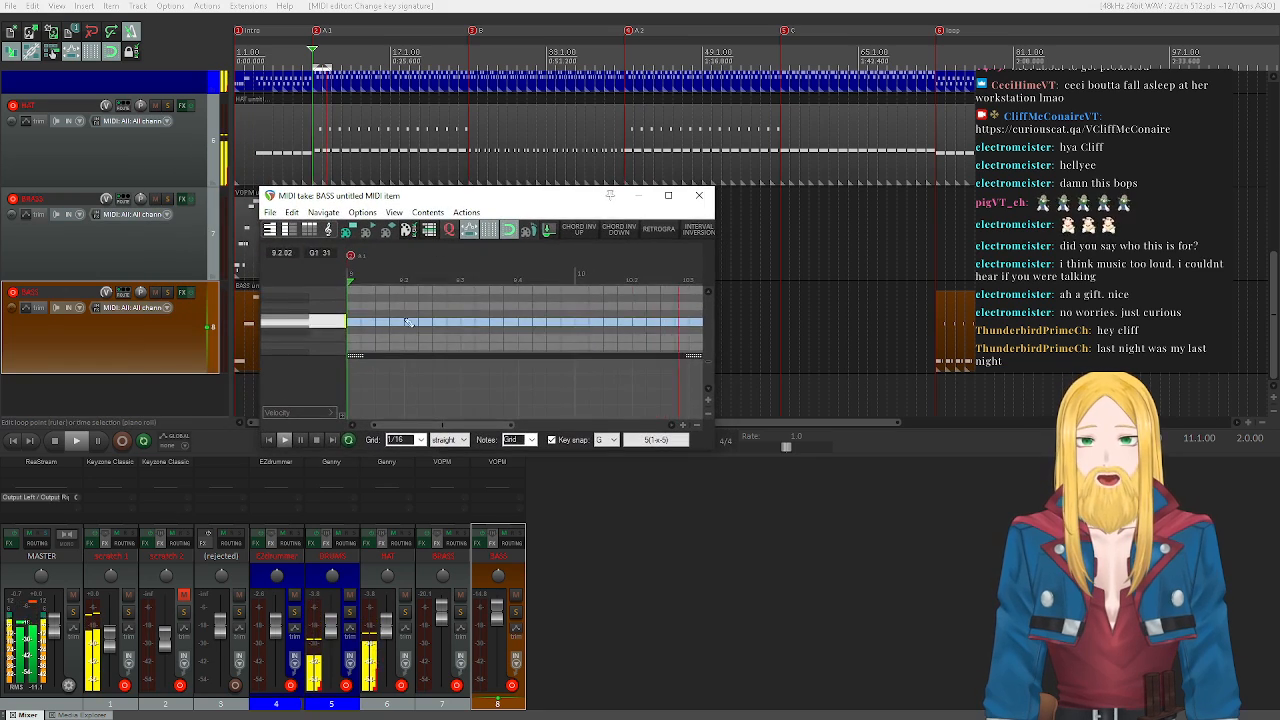
{"action": "left_click", "coordinate": [351, 323]}
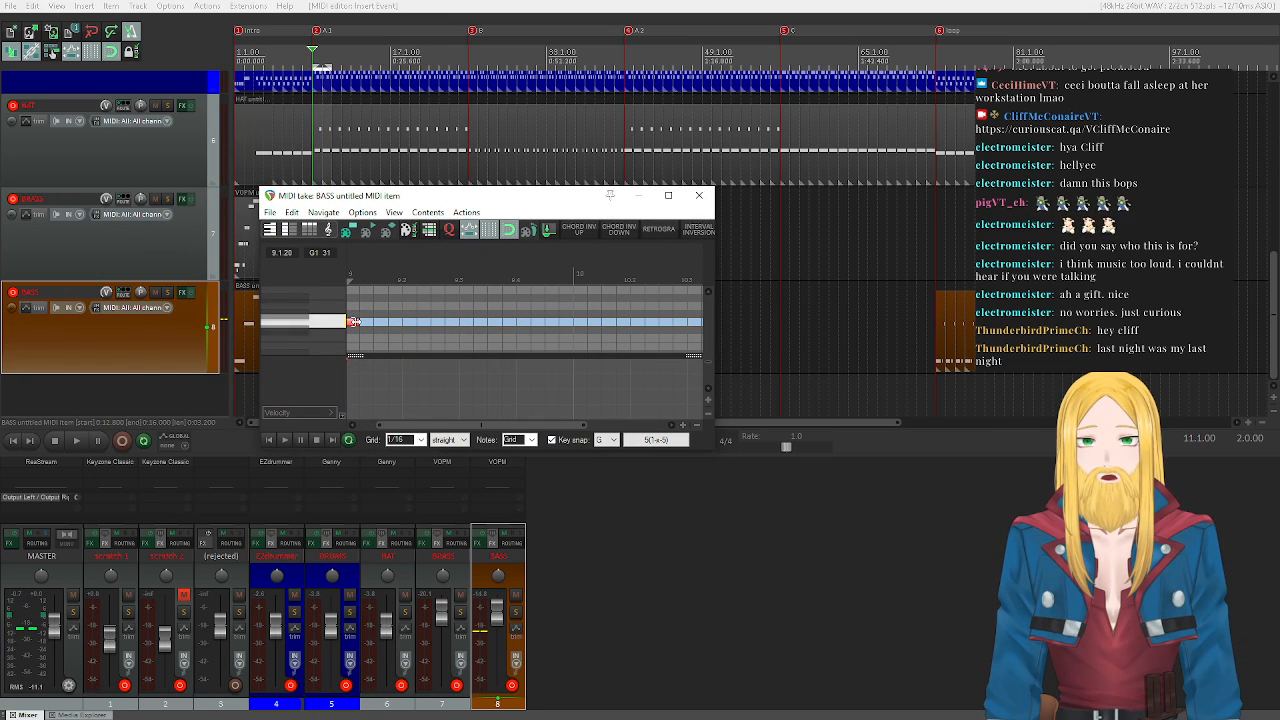
{"action": "left_click", "coordinate": [284, 440]}
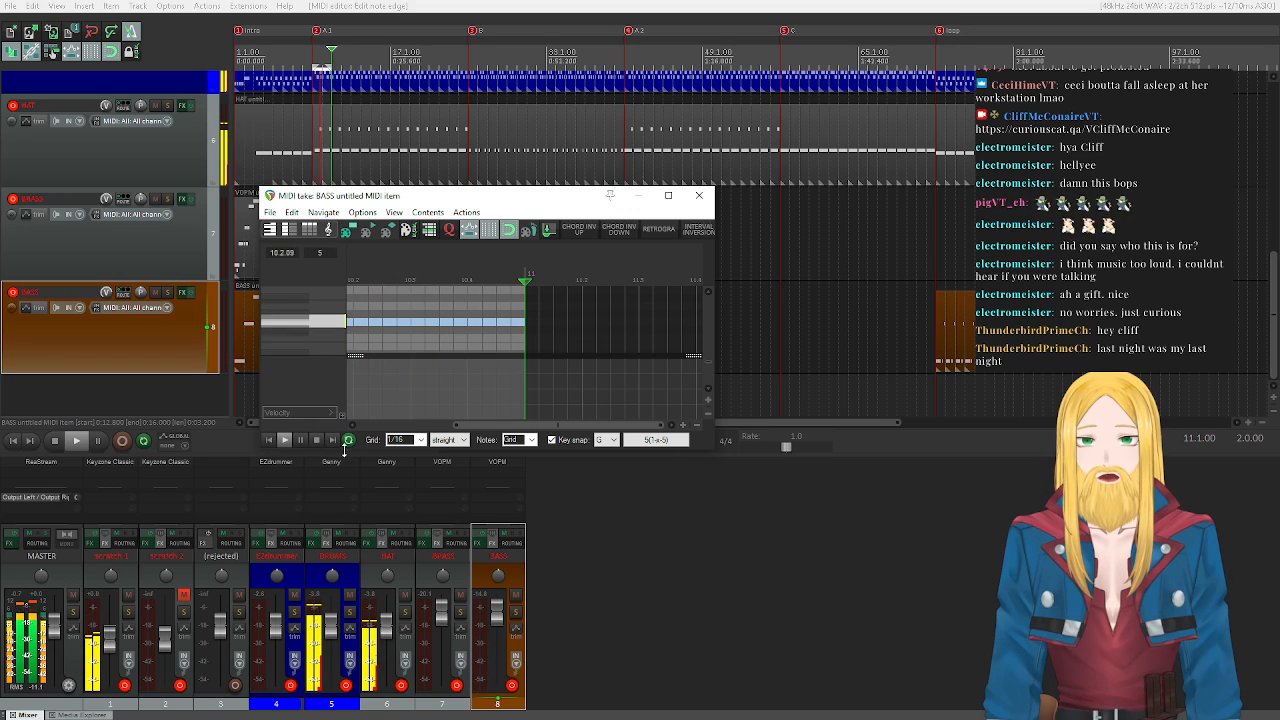
{"action": "left_click", "coordinate": [316, 440]}
- Copy the opening G1 note to D2 on beat 2 of bar 9 and play it back
{"action": "scroll", "coordinate": [431, 335], "scroll_direction": "down", "scroll_amount": 2}
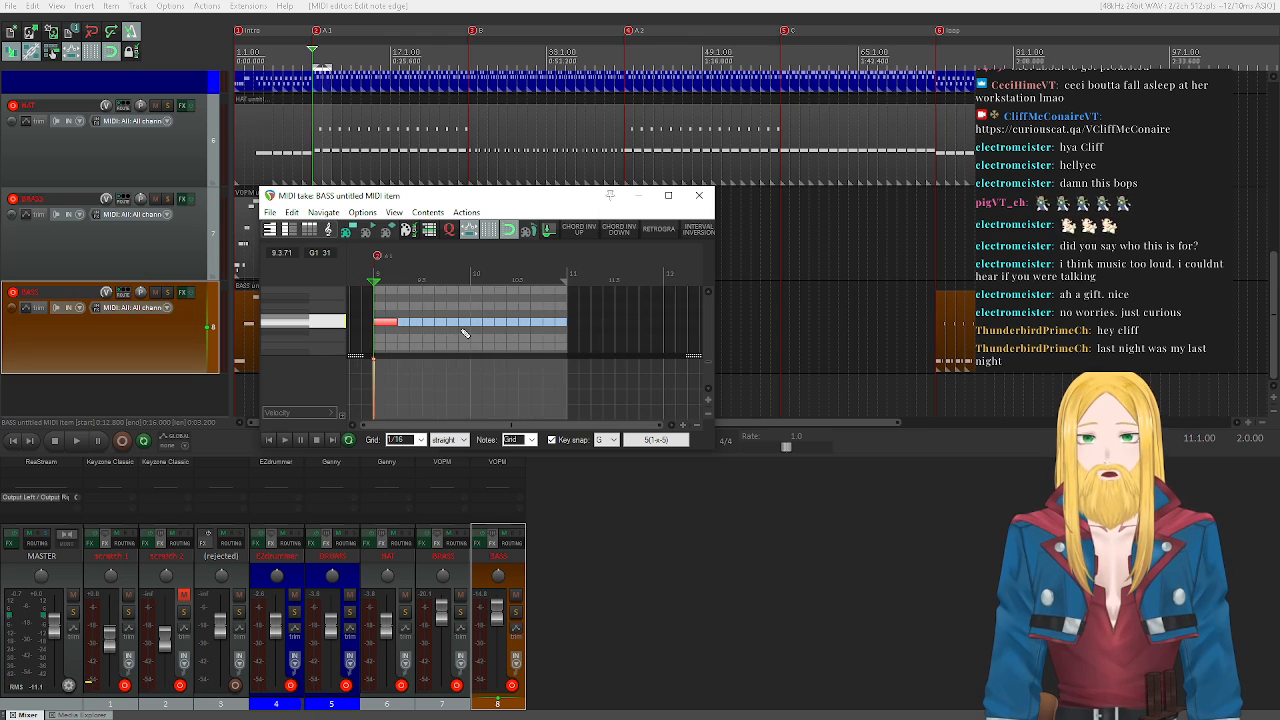
{"action": "left_click_drag", "start_coordinate": [388, 328], "coordinate": [414, 306]}
{"action": "left_click", "coordinate": [414, 290]}
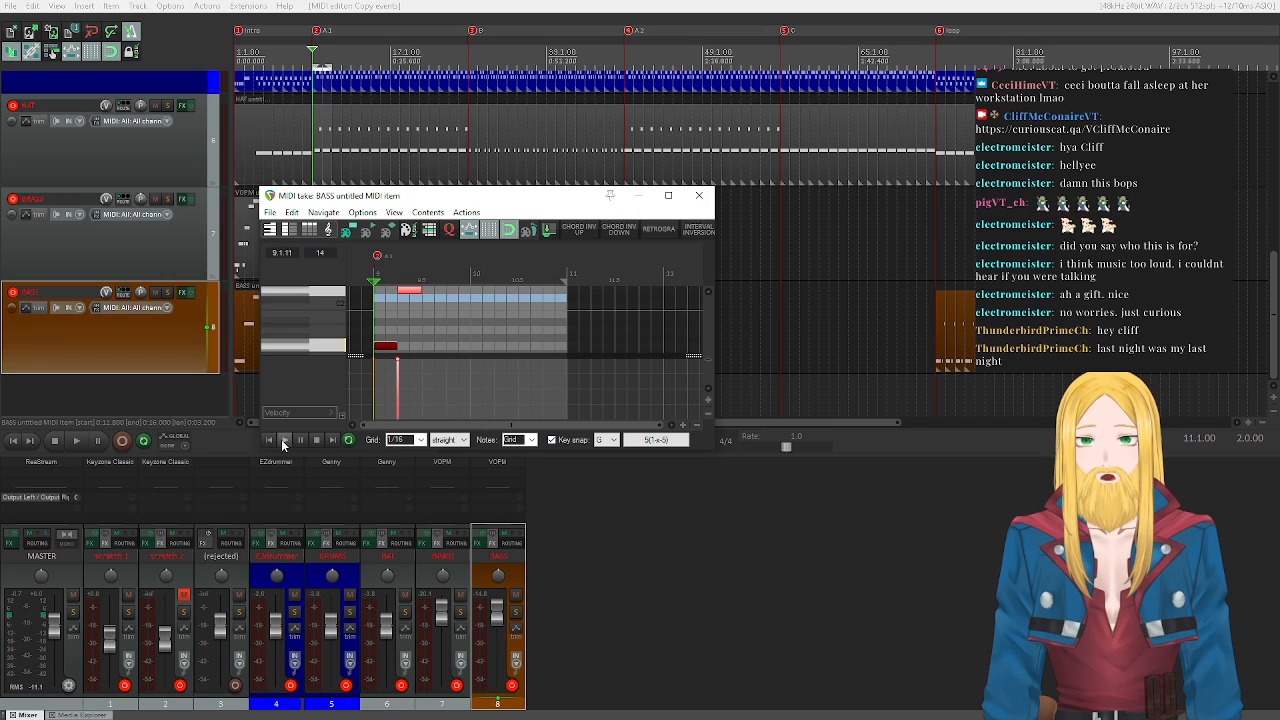
{"action": "left_click", "coordinate": [284, 440]}
- Copy the opening G1 note to beat 3 of bar 9, shorten the copy to half a beat and play it back
{"action": "left_click", "coordinate": [389, 348]}
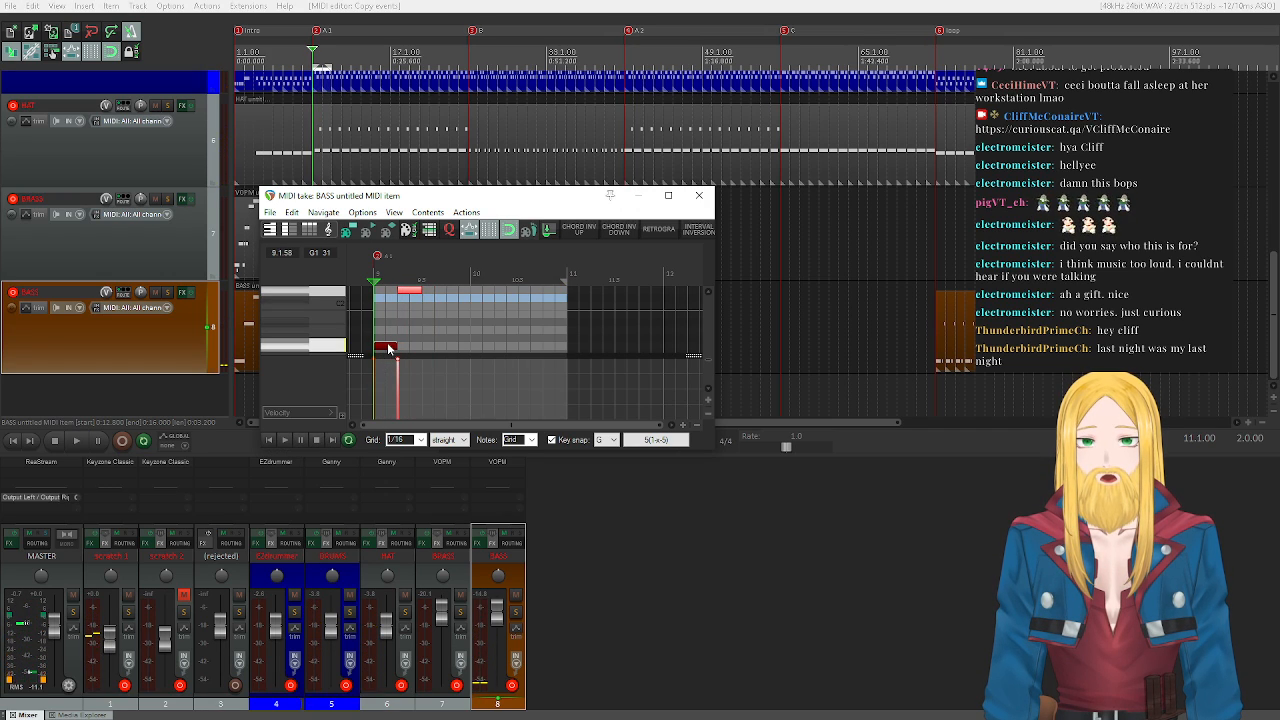
{"action": "left_click_drag", "start_coordinate": [389, 348], "coordinate": [446, 358]}
{"action": "key", "text": "Delete"}
{"action": "left_click", "coordinate": [282, 441]}
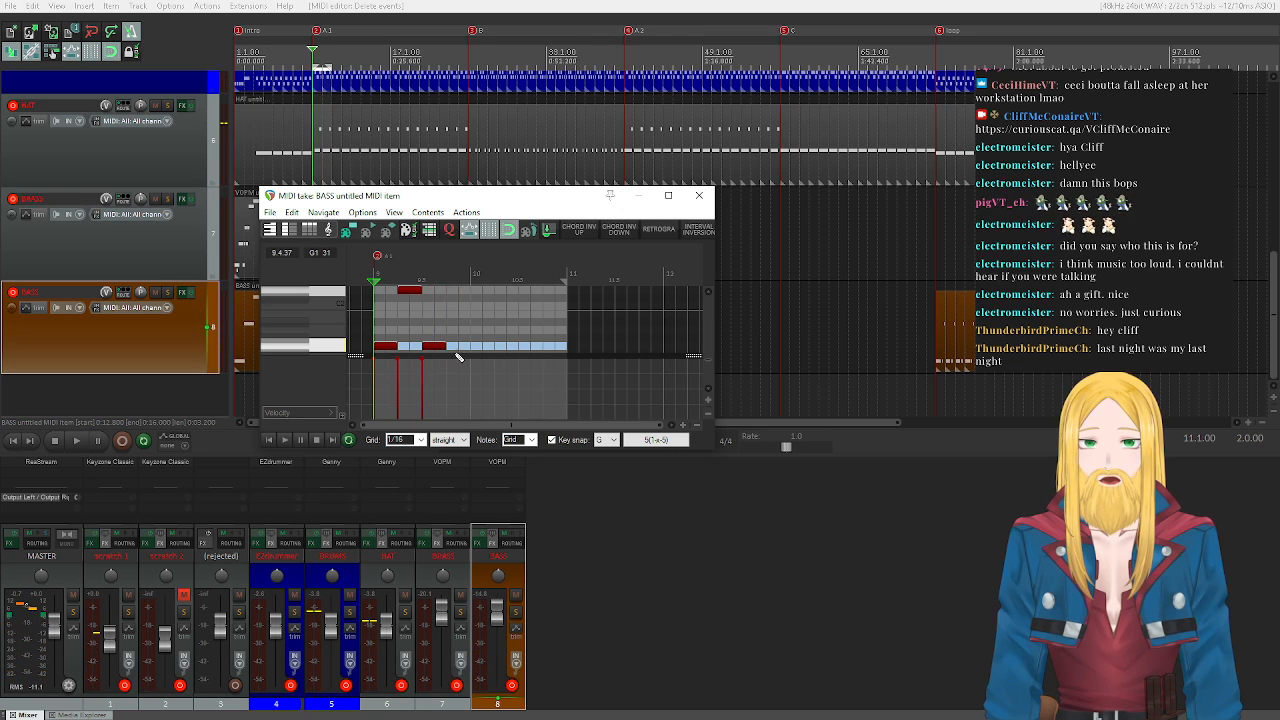
{"action": "left_click_drag", "start_coordinate": [433, 347], "coordinate": [431, 347]}
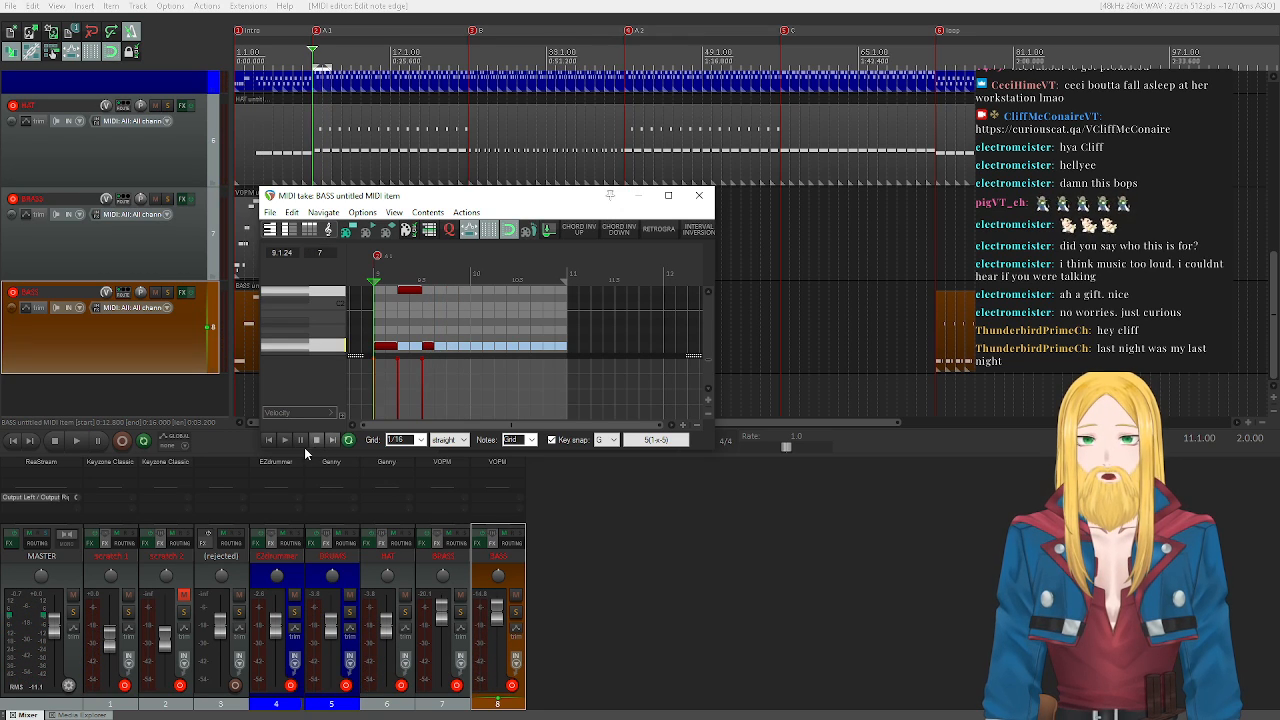
{"action": "left_click", "coordinate": [284, 441]}
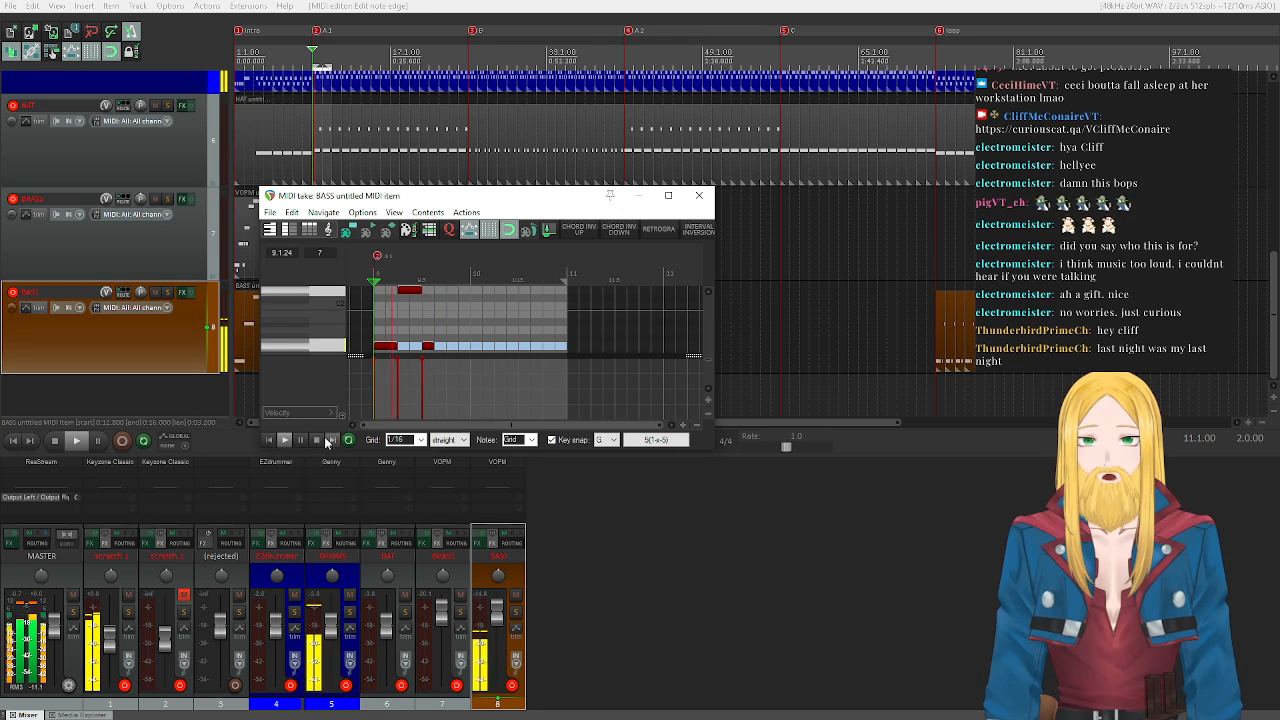
{"action": "left_click", "coordinate": [318, 441]}
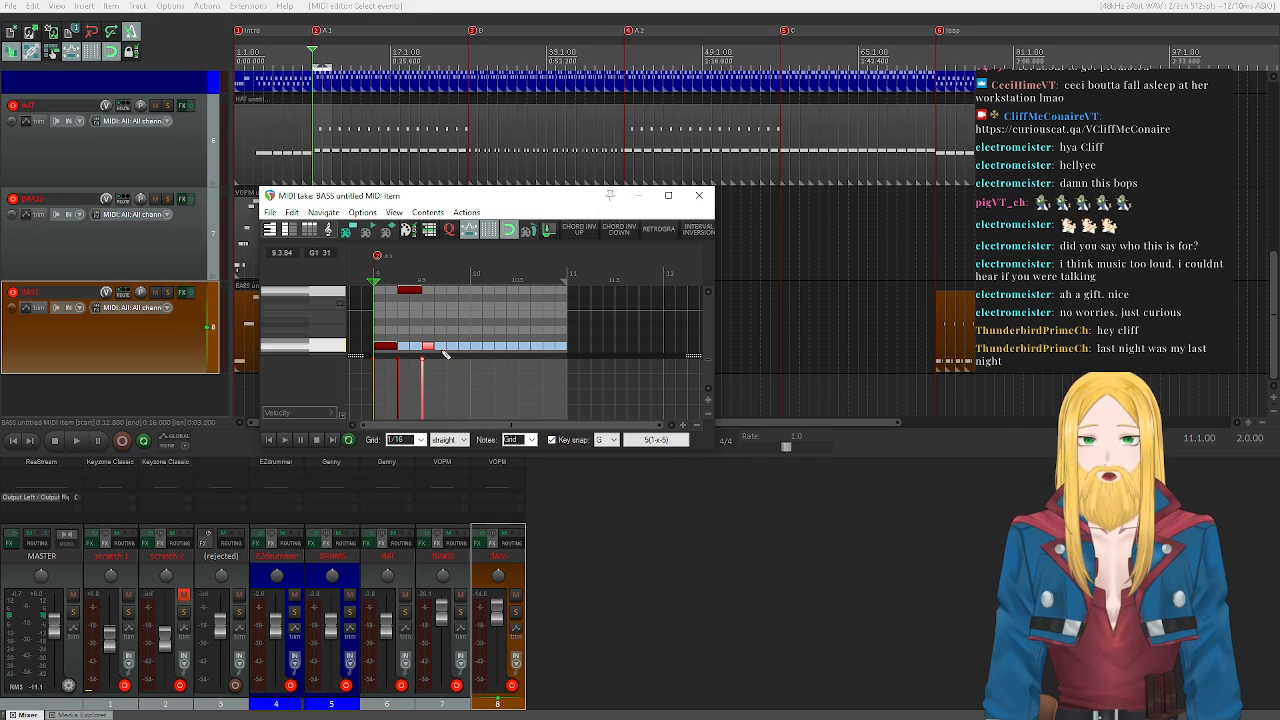
- Copy the half-beat note to G1 on beat 4 and to D2 half a beat after it, and listen to the bar
{"action": "left_click_drag", "start_coordinate": [428, 348], "coordinate": [470, 301]}
{"action": "left_click", "coordinate": [286, 440]}
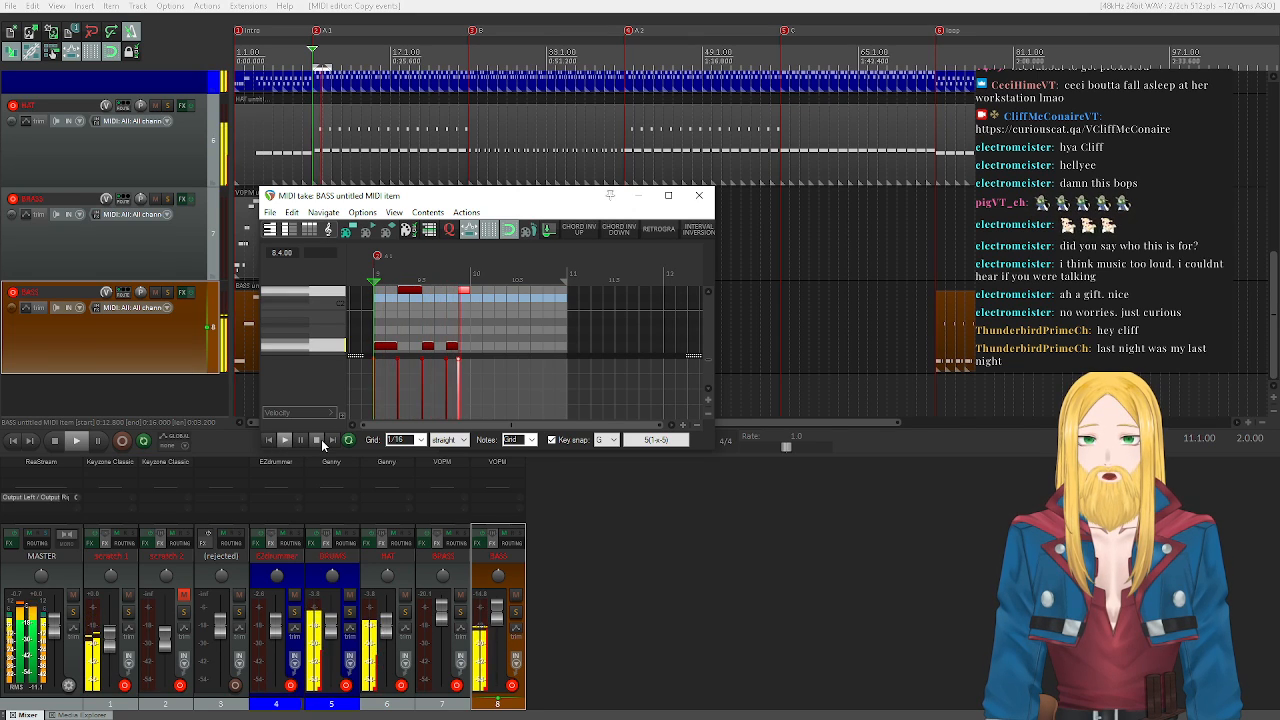
{"action": "left_click", "coordinate": [300, 441]}
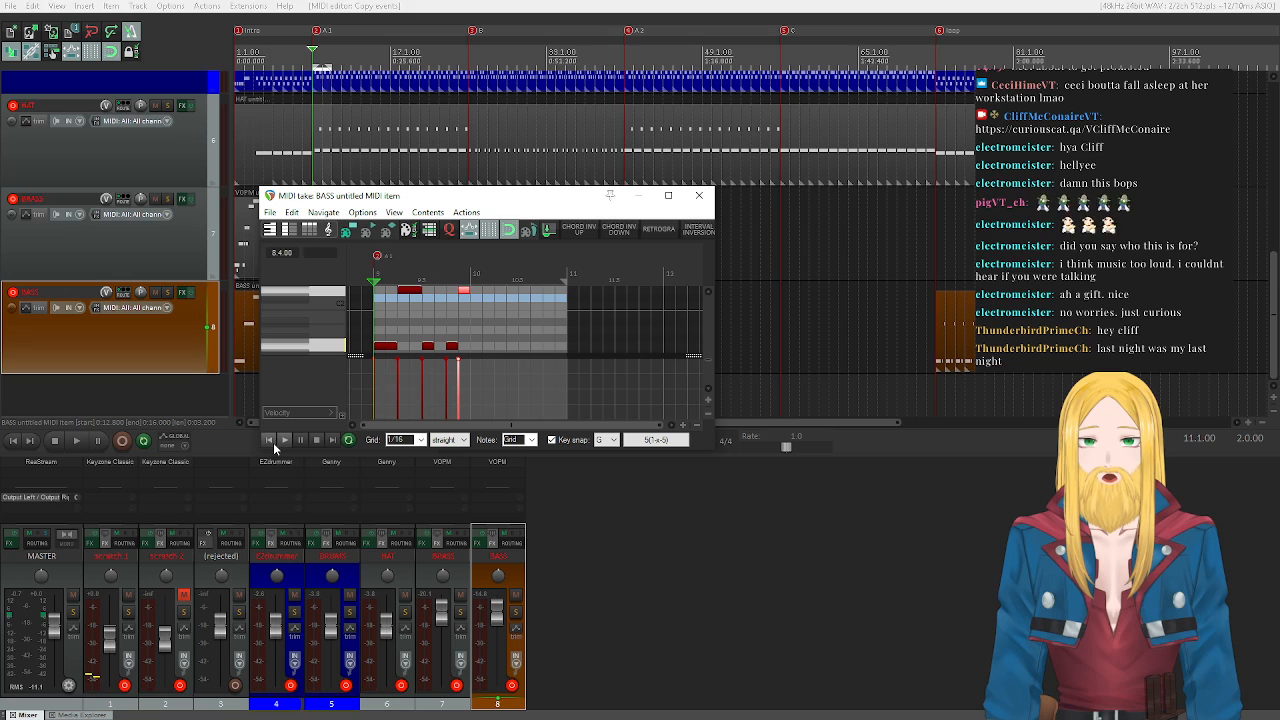
{"action": "left_click", "coordinate": [283, 441]}
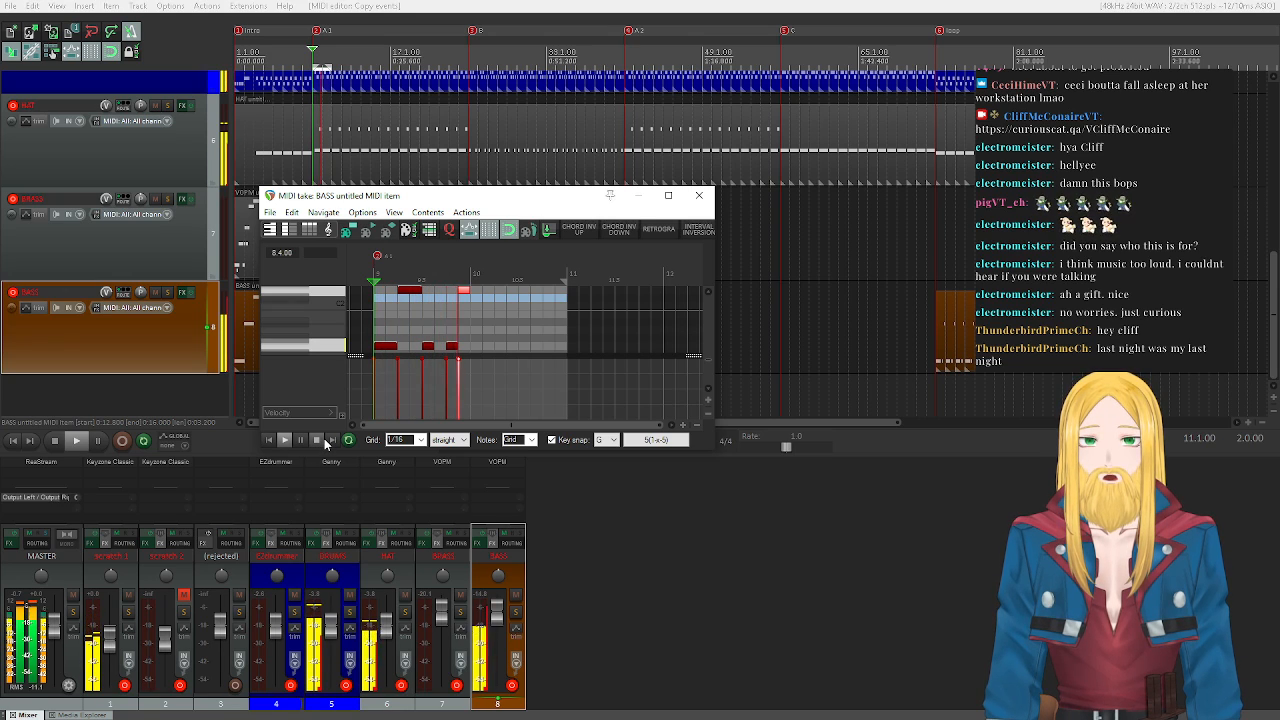
{"action": "left_click", "coordinate": [322, 440]}
- Select all notes of bar 9, copy the pattern into bar 10 and listen to both bars
{"action": "left_click_drag", "start_coordinate": [505, 351], "coordinate": [374, 285]}
{"action": "left_click_drag", "start_coordinate": [386, 350], "coordinate": [491, 353]}
{"action": "left_click", "coordinate": [284, 440]}
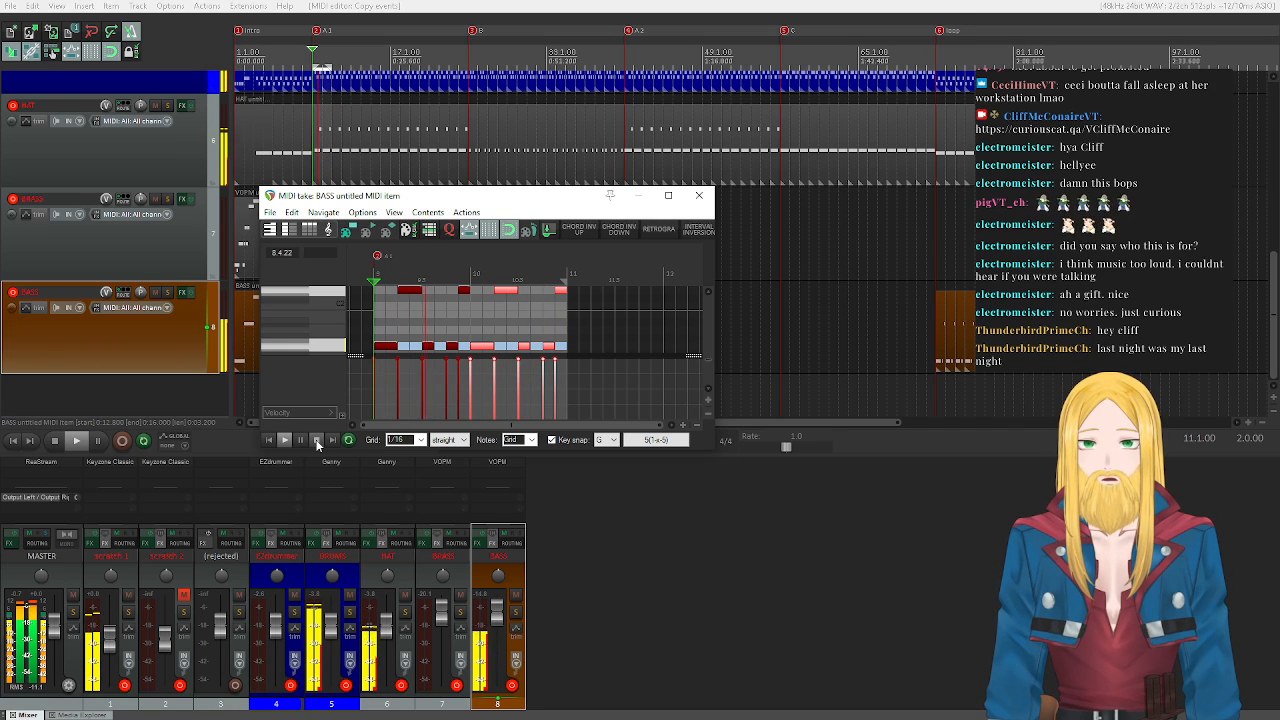
{"action": "left_click", "coordinate": [317, 441]}
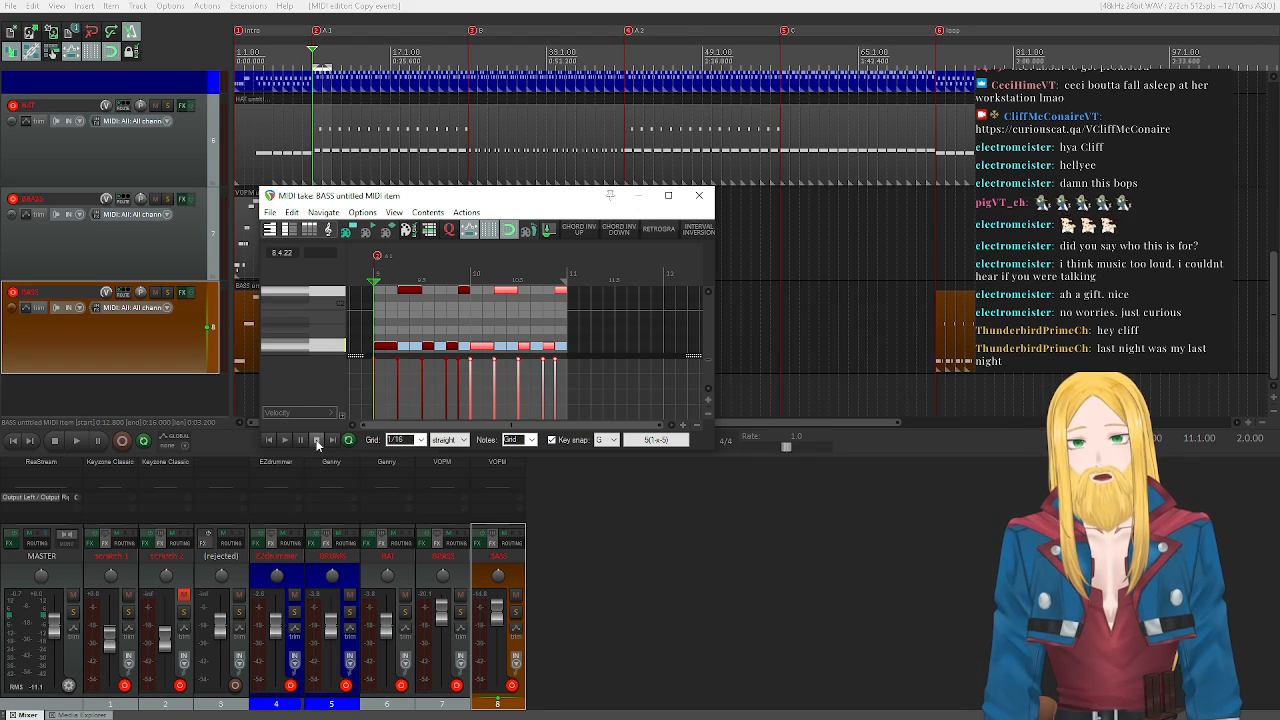
{"action": "left_click", "coordinate": [301, 441]}
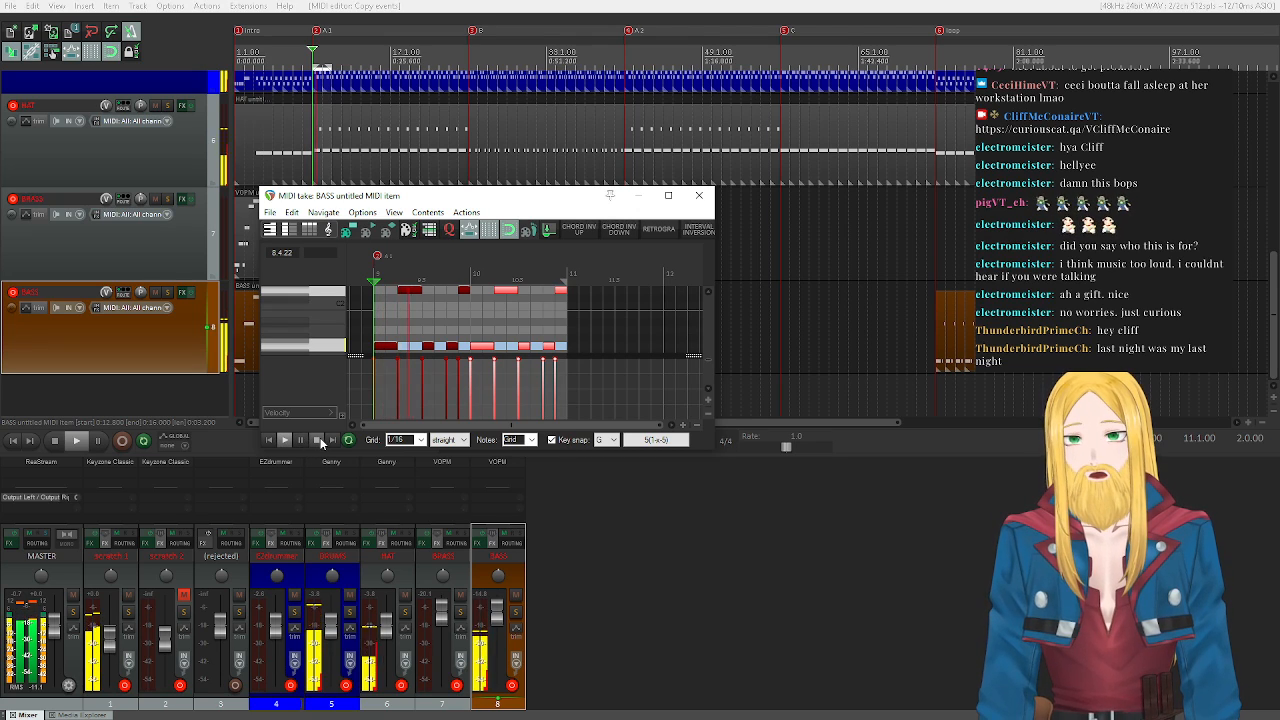
{"action": "left_click", "coordinate": [317, 440]}
- Close the MIDI editor, remove the time selection and copy the two-bar bass item to bar 11
{"action": "left_click", "coordinate": [699, 196]}
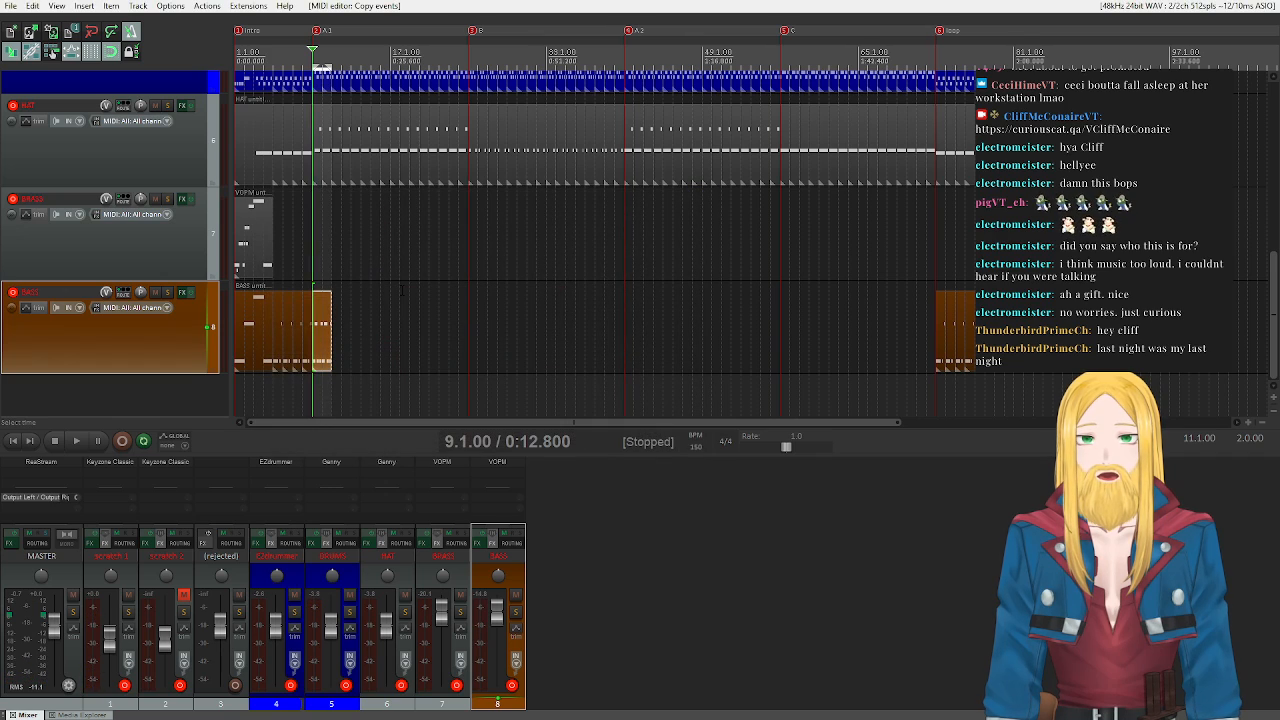
{"action": "key", "text": "Escape"}
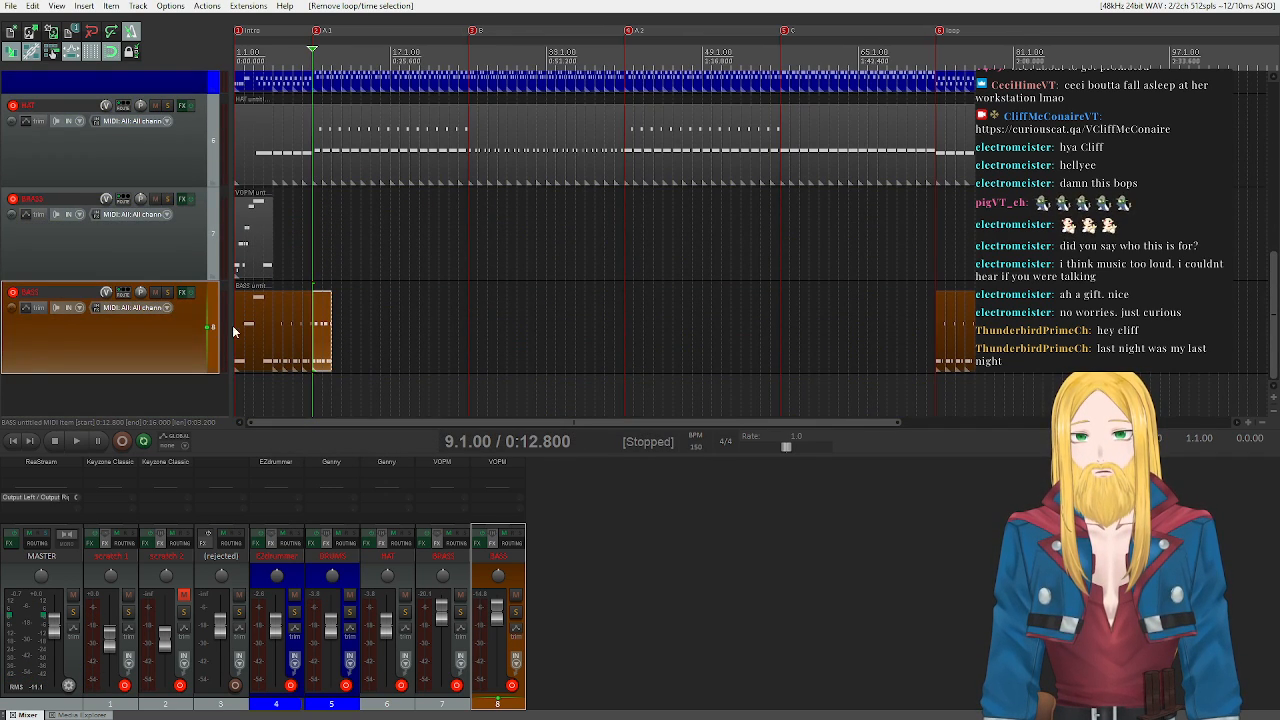
{"action": "left_click_drag", "start_coordinate": [325, 338], "coordinate": [346, 340]}
- Open the copied bass item at bar 11, enable key snap and set its root to D
{"action": "double_click", "coordinate": [346, 340]}
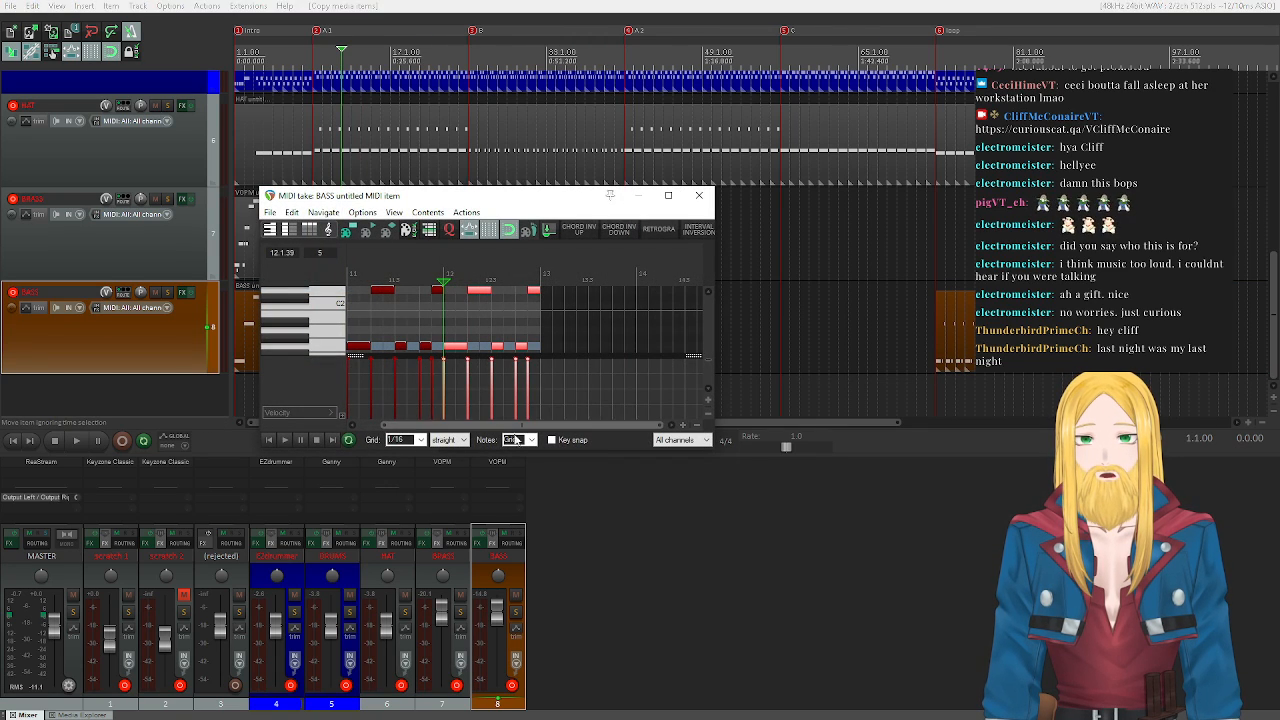
{"action": "left_click", "coordinate": [551, 440]}
{"action": "left_click", "coordinate": [609, 440]}
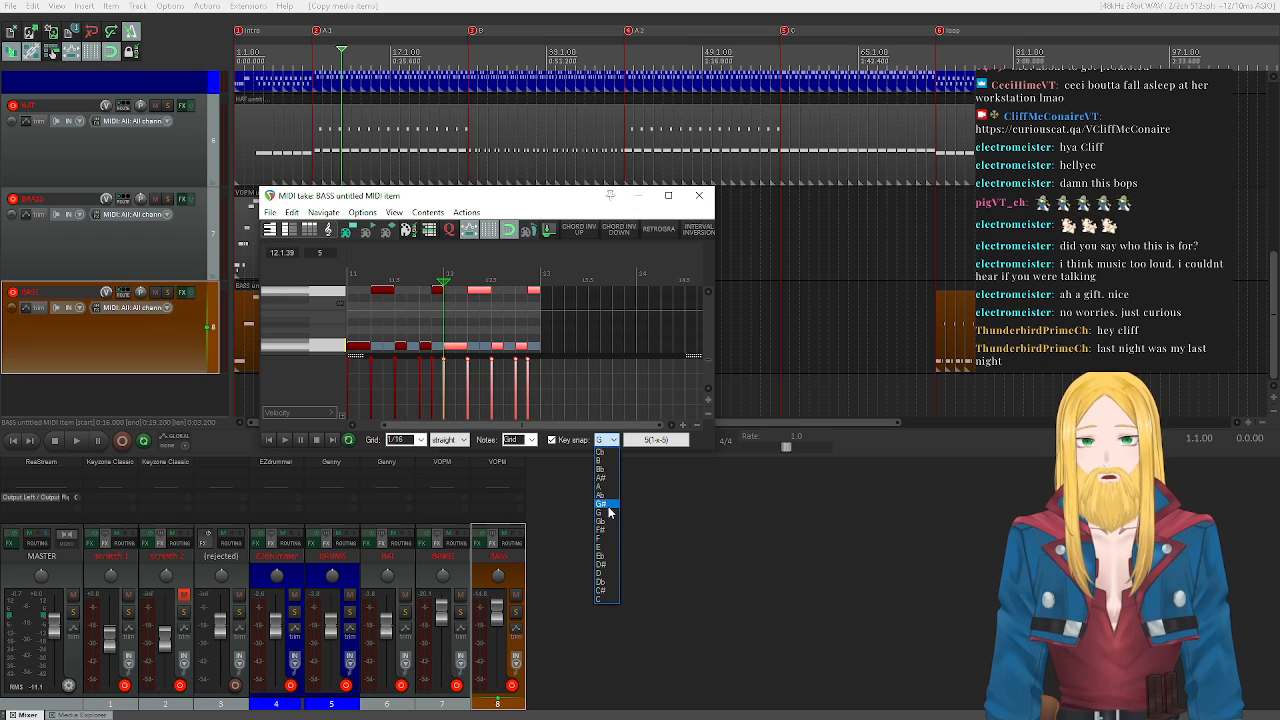
{"action": "left_click", "coordinate": [613, 576]}
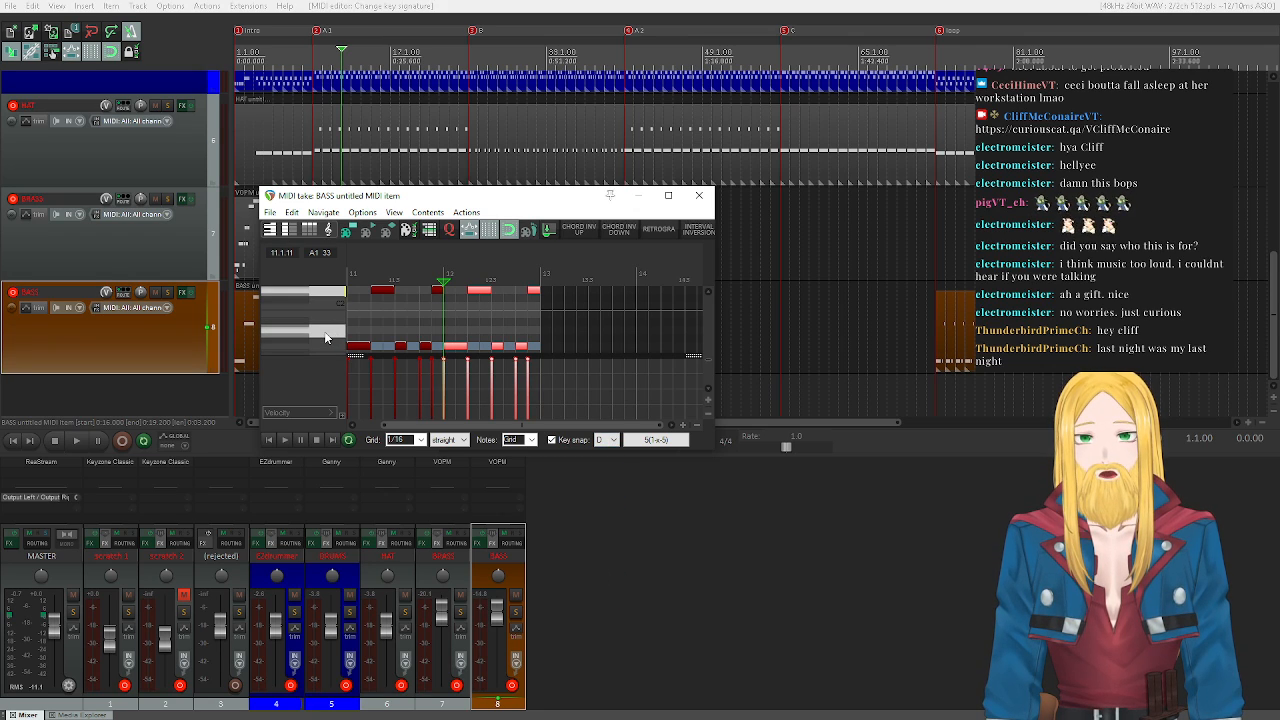
- Transpose all notes of the bar 11 bass item up so the root notes sit on D2, and play it back
{"action": "key", "text": "ctrl+a"}
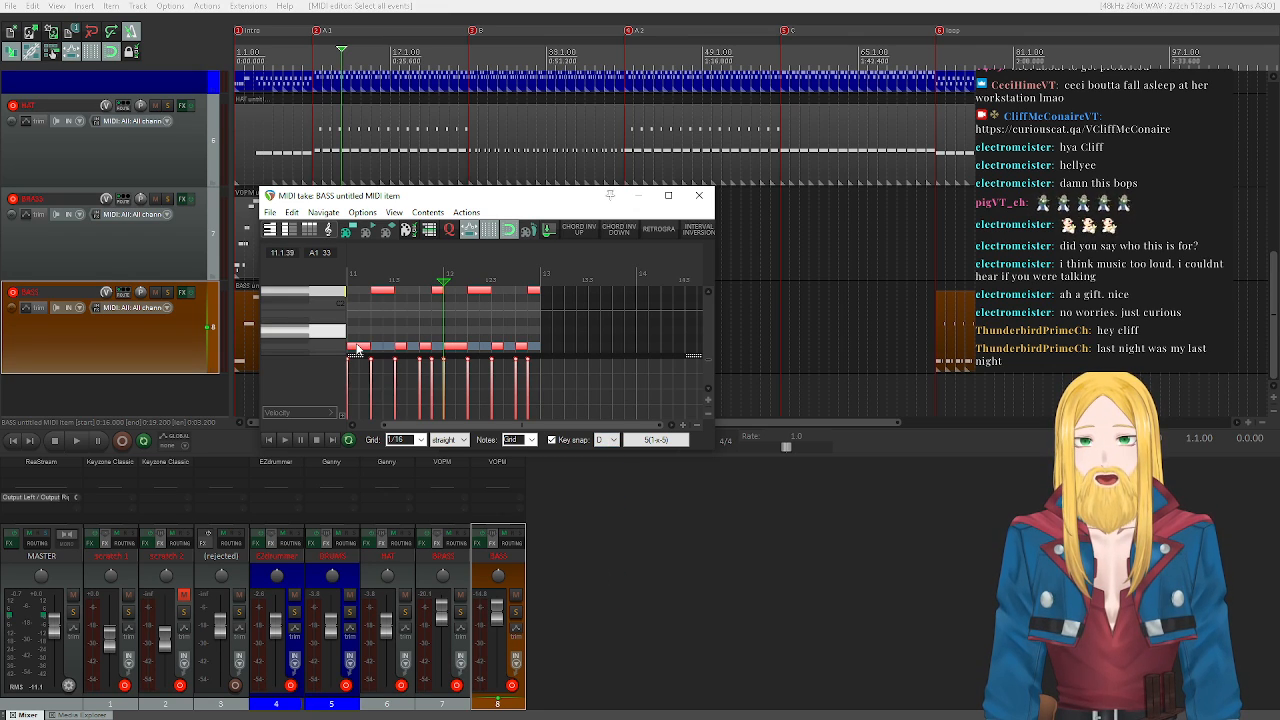
{"action": "left_click_drag", "start_coordinate": [360, 349], "coordinate": [360, 296]}
{"action": "scroll", "coordinate": [360, 297], "scroll_direction": "up", "scroll_amount": 2}
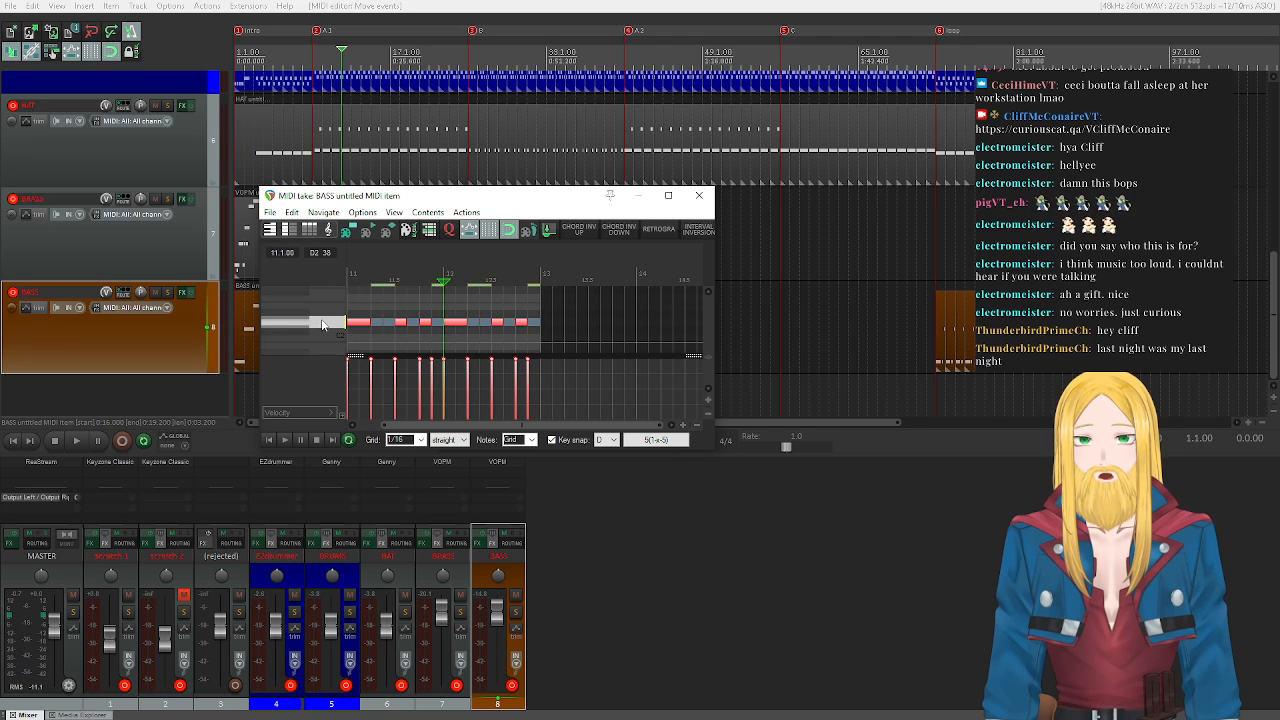
{"action": "left_click", "coordinate": [282, 439]}
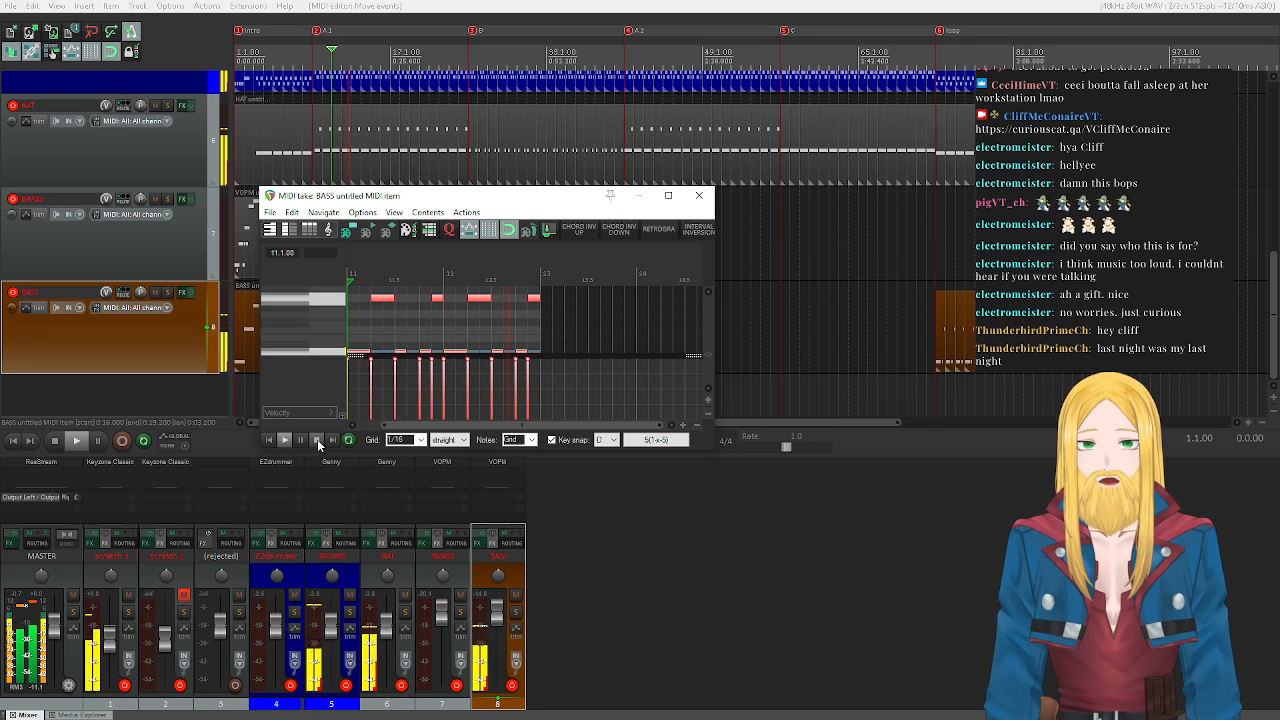
- Stop playback, close the MIDI editor, copy the bar 11 bass item to bar 13 and open the copy
{"action": "left_click", "coordinate": [317, 440]}
{"action": "left_click", "coordinate": [698, 195]}
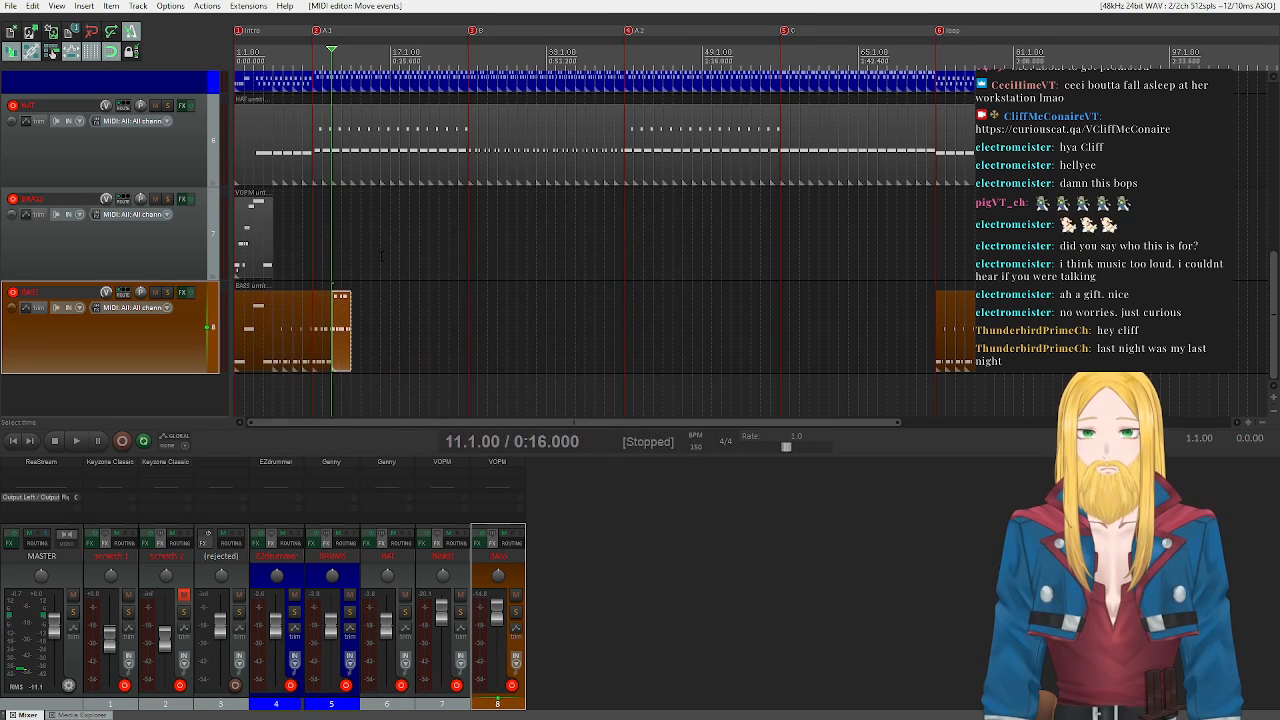
{"action": "left_click_drag", "start_coordinate": [343, 335], "coordinate": [366, 343]}
{"action": "double_click", "coordinate": [363, 343]}
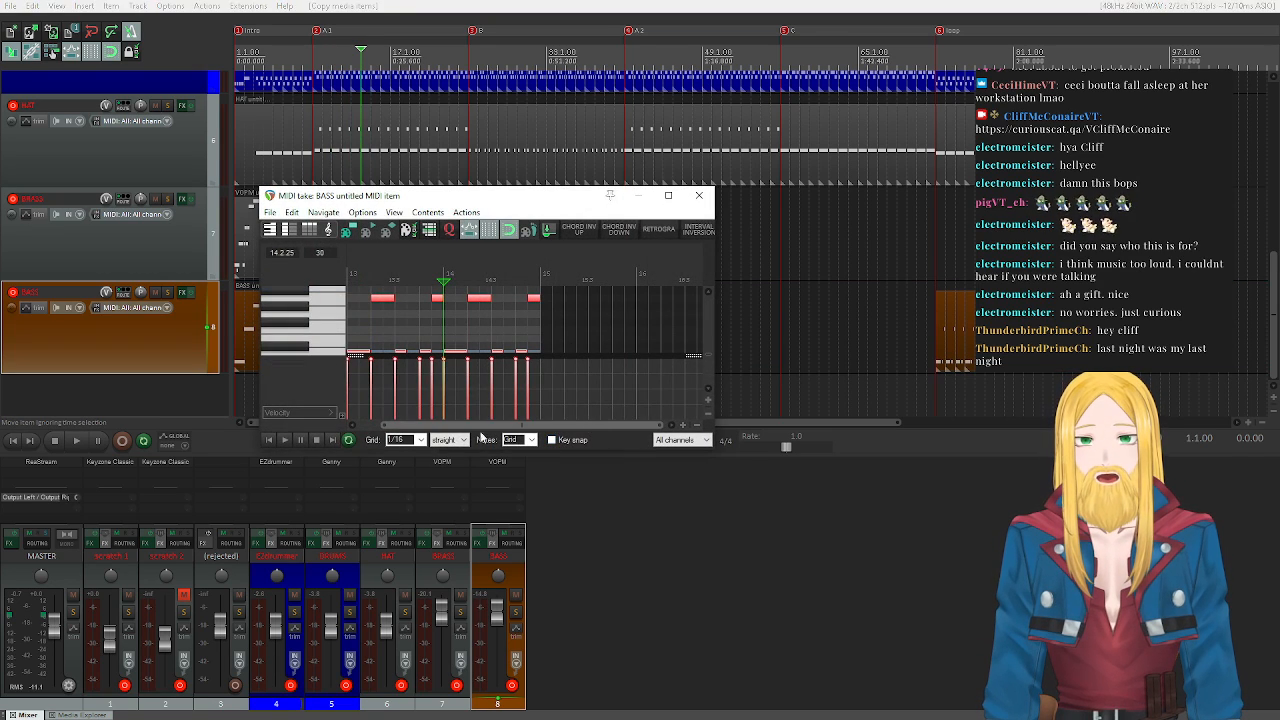
- Enable key snap for the bar 13 bass item and set its root to C
{"action": "left_click", "coordinate": [552, 440]}
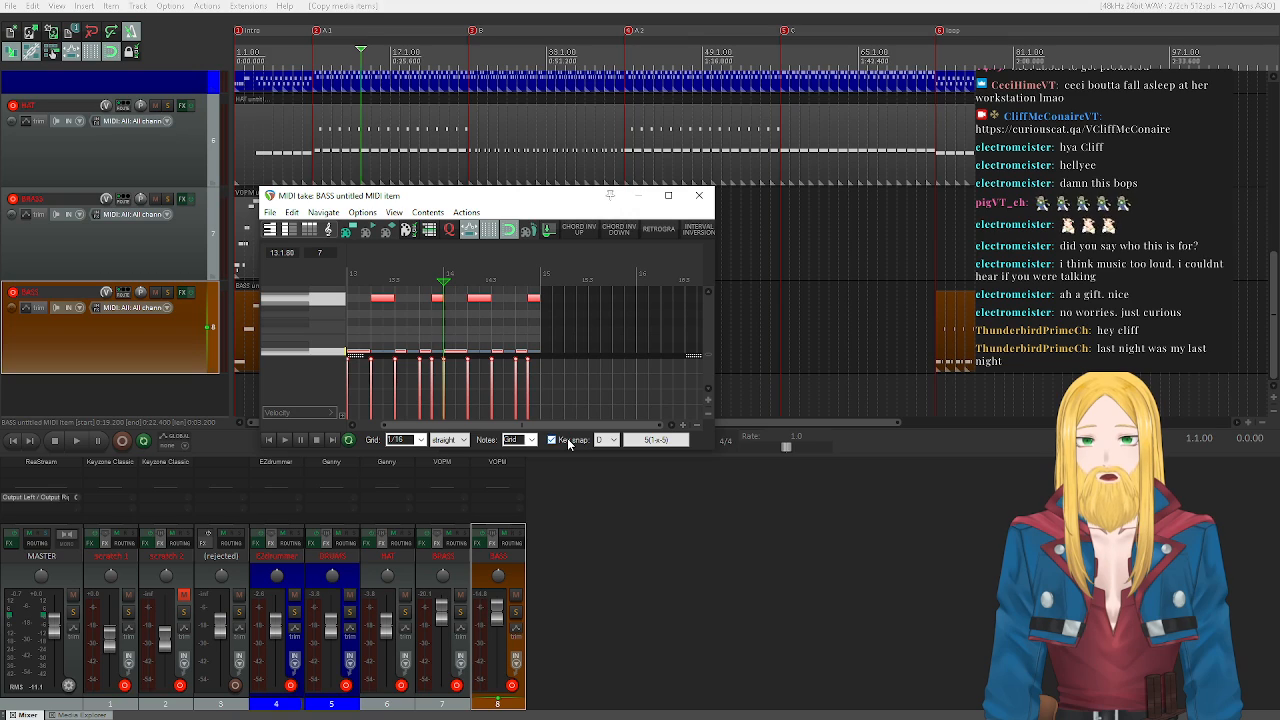
{"action": "left_click", "coordinate": [603, 440]}
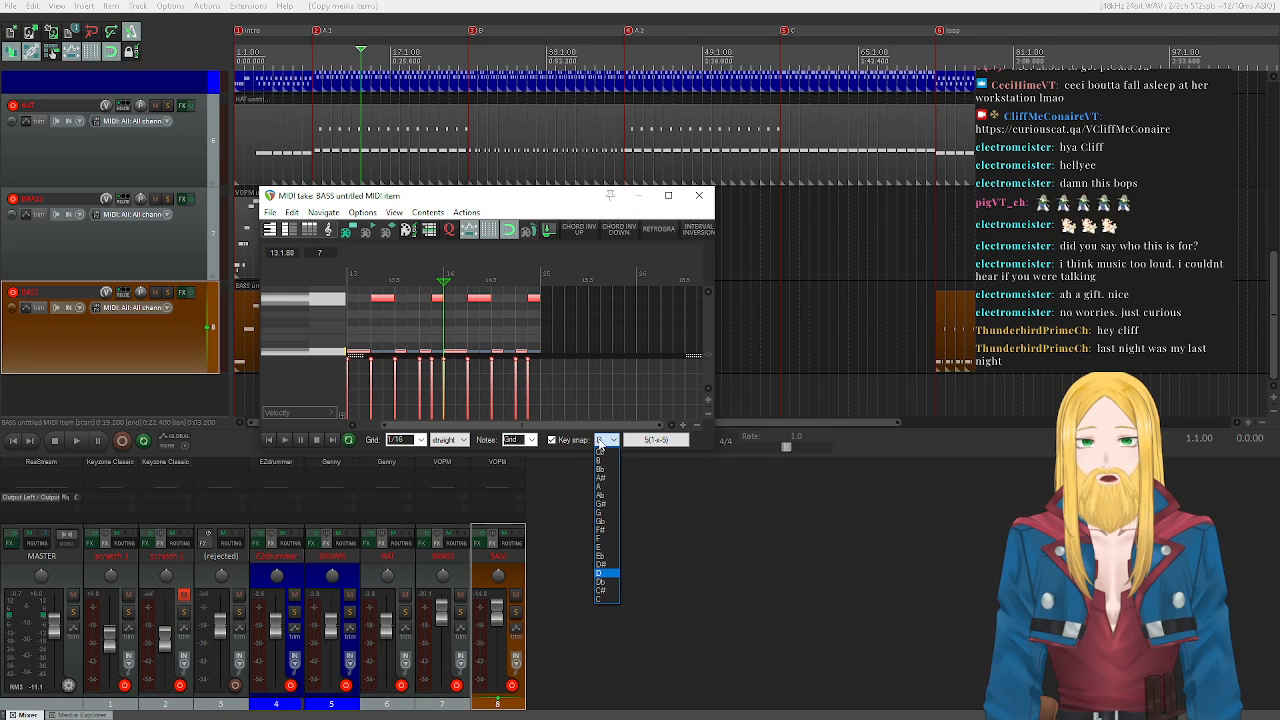
{"action": "left_click", "coordinate": [601, 598]}
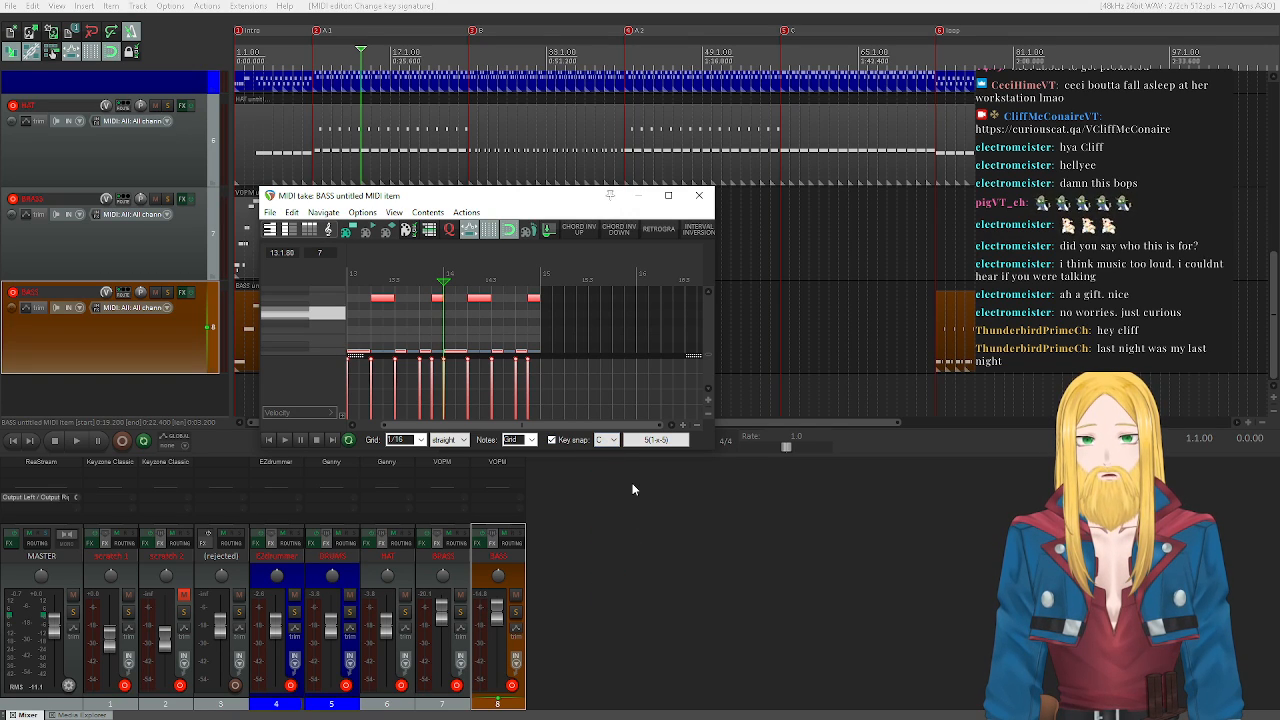
- Transpose all notes of the bar 13 bass item down so the root notes sit on C2, and play it back
{"action": "scroll", "coordinate": [306, 340], "scroll_direction": "down", "scroll_amount": 2}
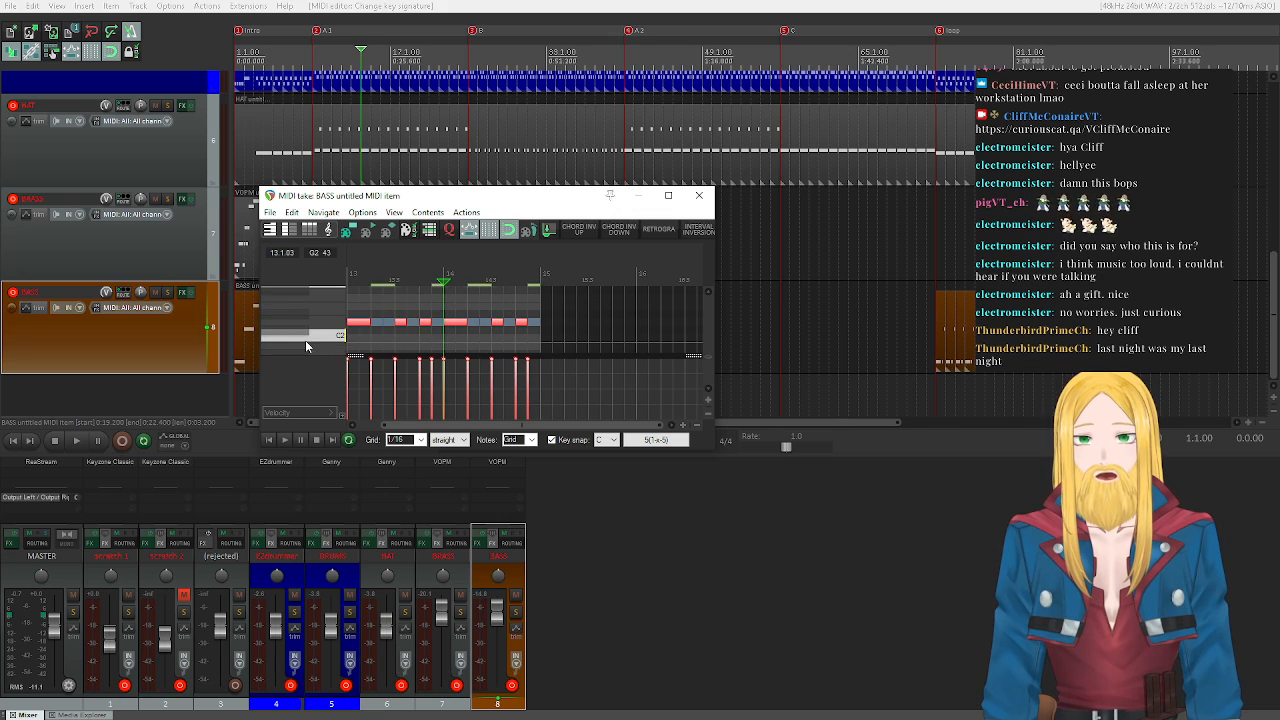
{"action": "left_click", "coordinate": [357, 325]}
{"action": "left_click_drag", "start_coordinate": [357, 325], "coordinate": [357, 339]}
{"action": "left_click", "coordinate": [282, 441]}
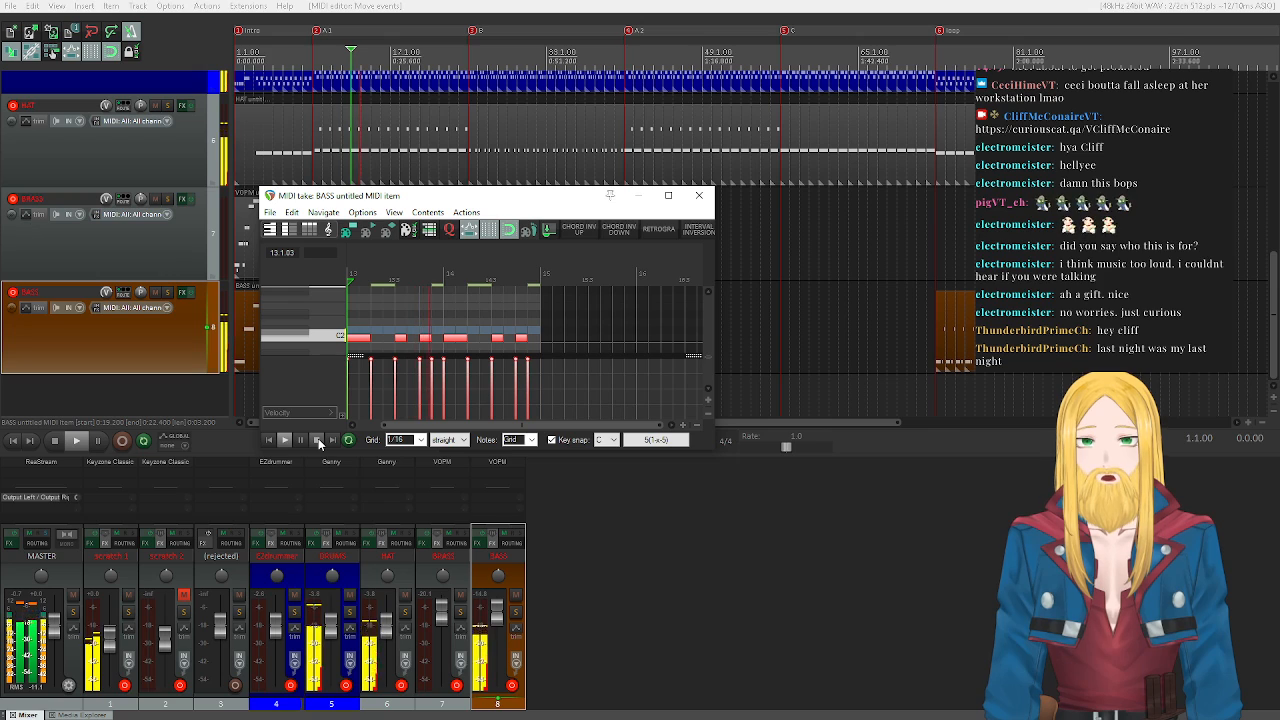
{"action": "left_click", "coordinate": [318, 439]}
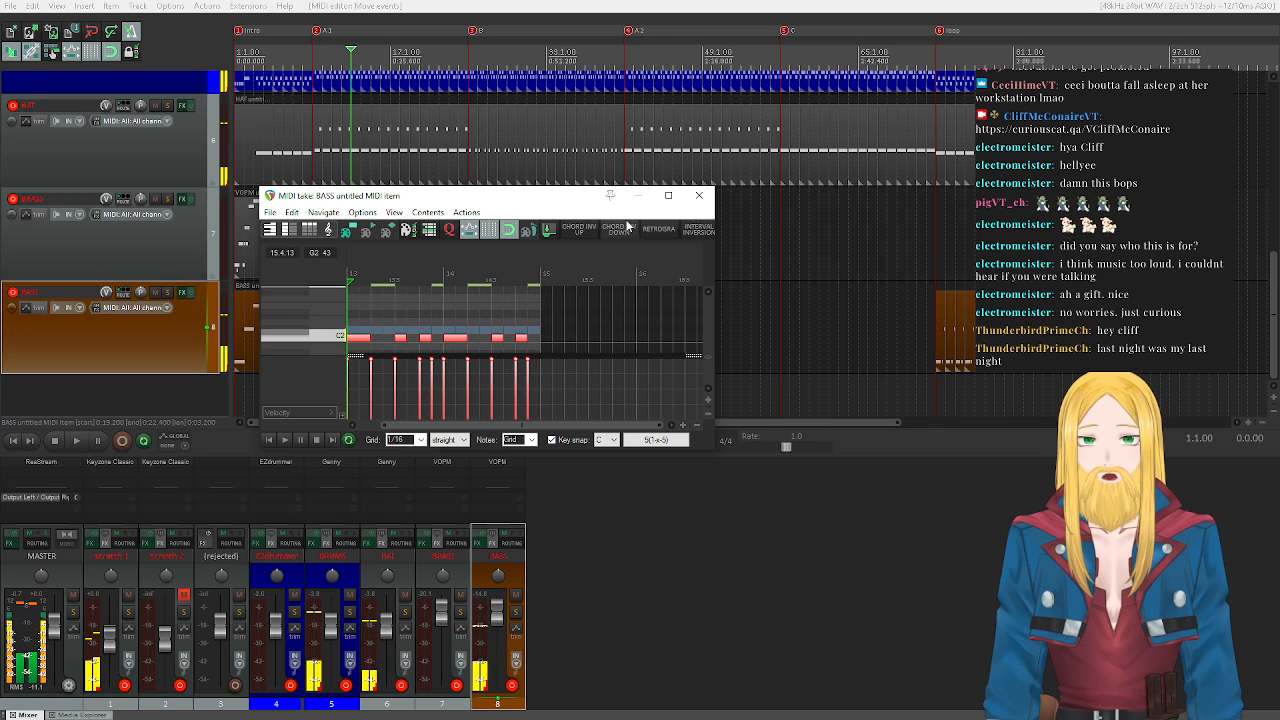
- Close the MIDI editor, copy the bar 13 bass item to bar 15 and open the copy
{"action": "left_click", "coordinate": [699, 197]}
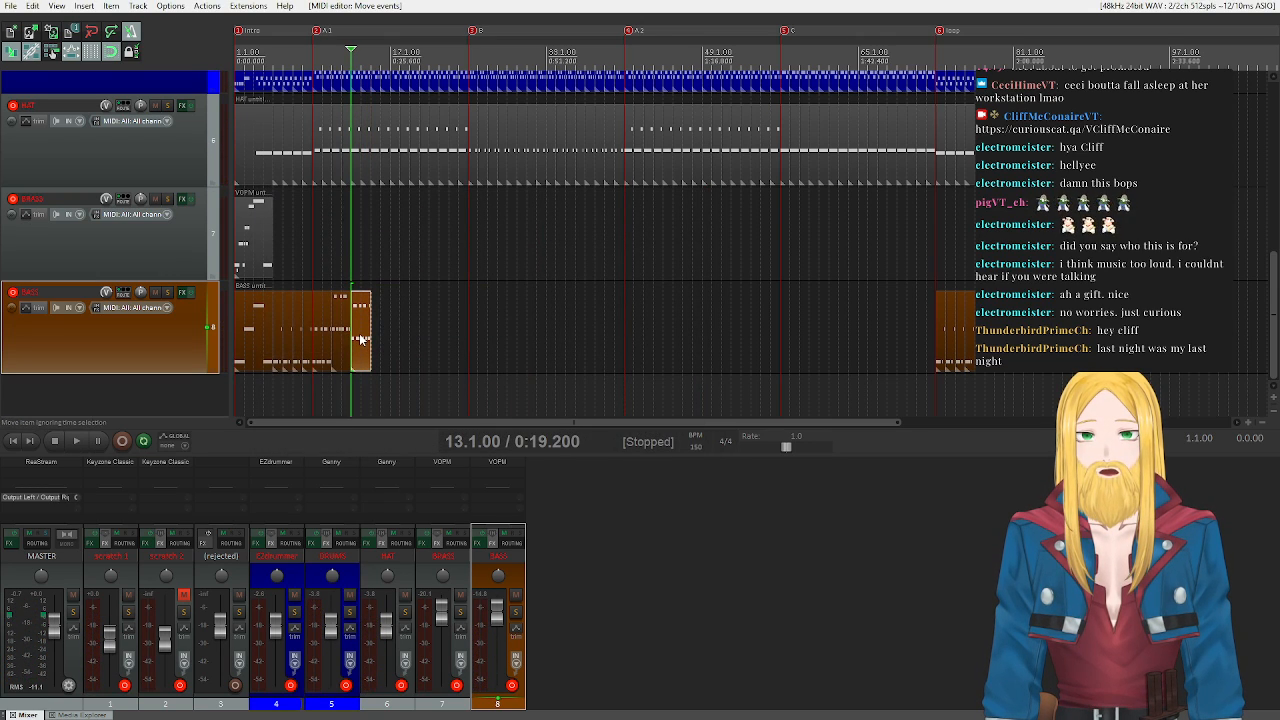
{"action": "mouse_move", "coordinate": [364, 340]}
{"action": "left_mouse_down"}
{"action": "mouse_move", "coordinate": [398, 340]}
{"action": "mouse_move", "coordinate": [384, 340]}
{"action": "left_mouse_up"}
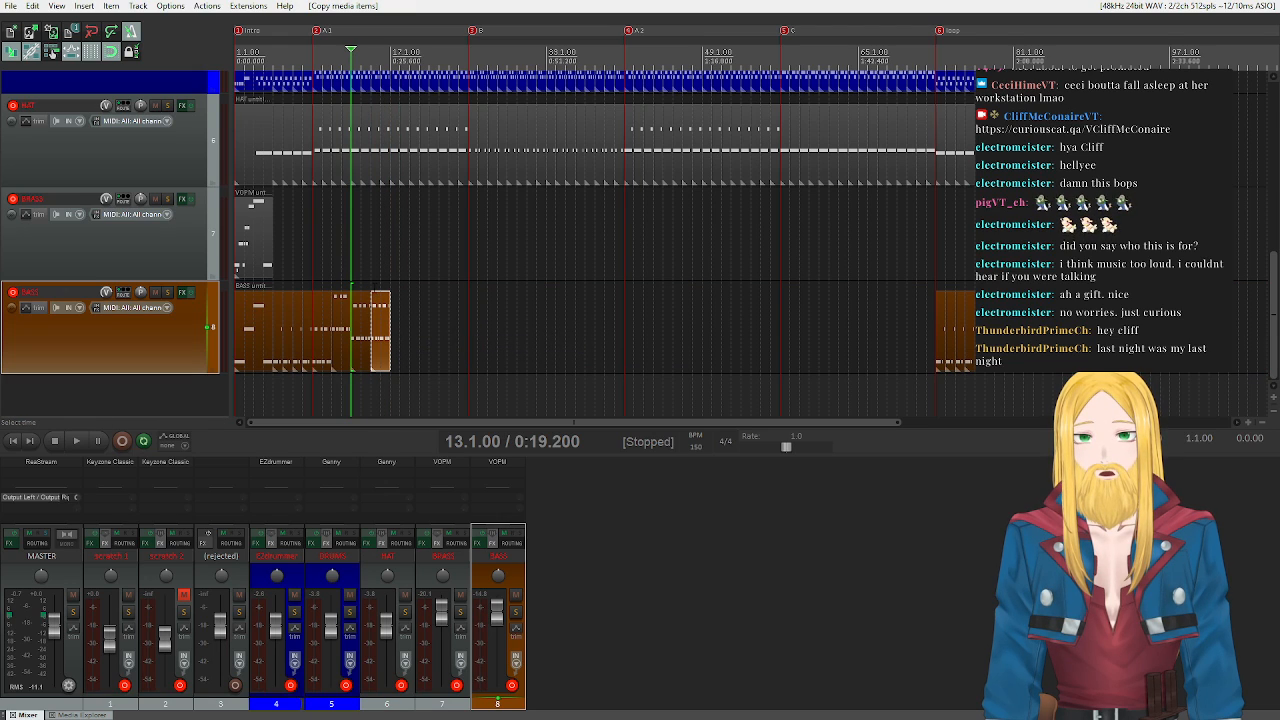
{"action": "left_click", "coordinate": [384, 340]}
{"action": "double_click", "coordinate": [382, 338]}
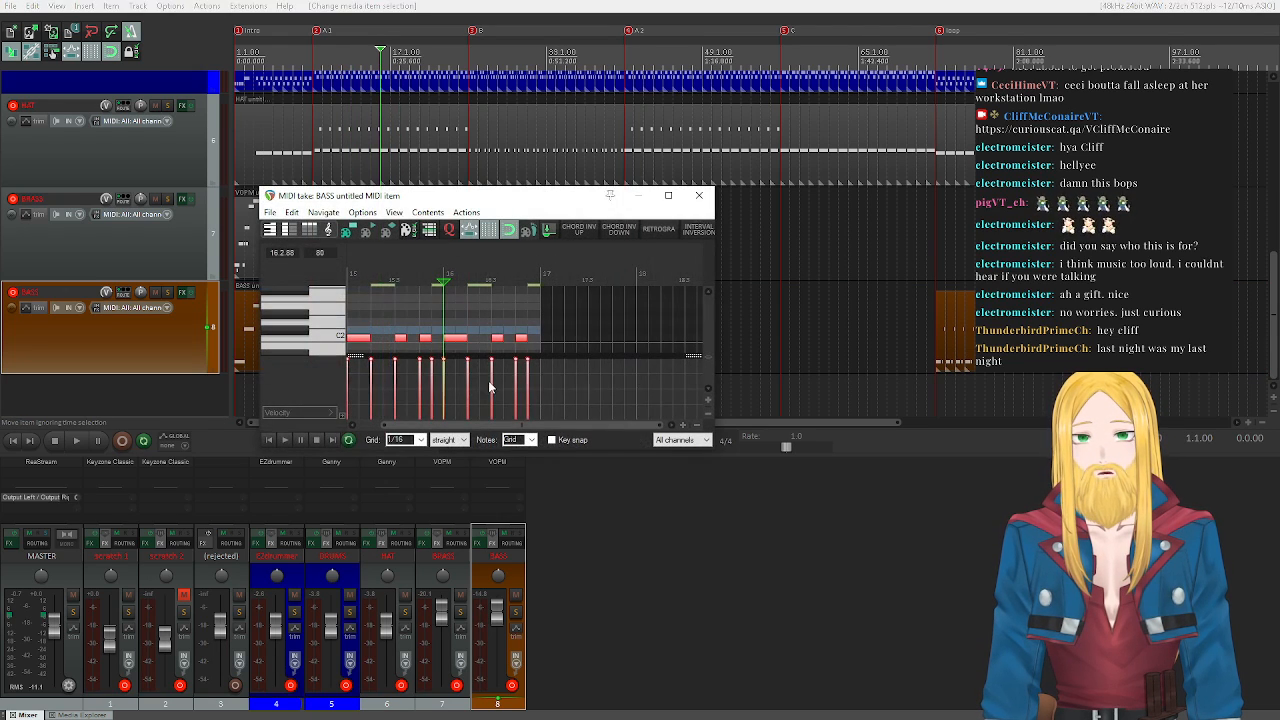
- Enable key snap for the bar 15 bass item, choose the Major scale and set the root to G
{"action": "scroll", "coordinate": [380, 320], "scroll_direction": "down", "scroll_amount": 4}
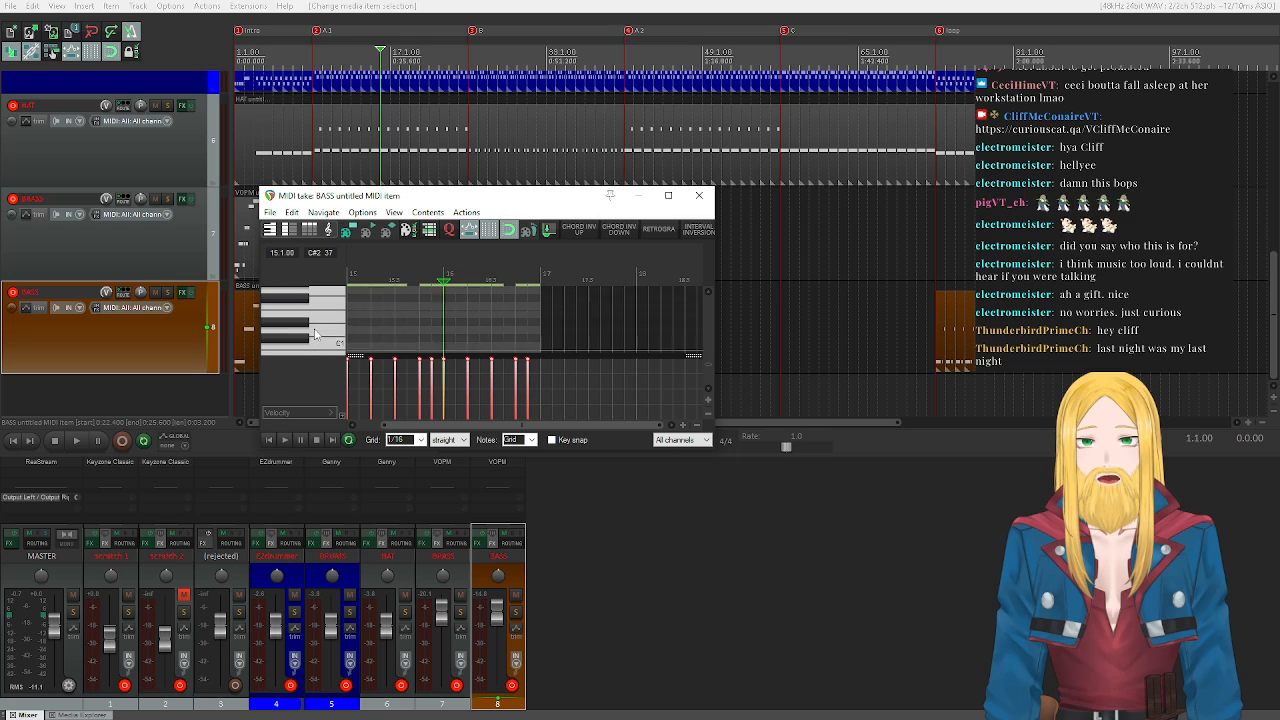
{"action": "left_click", "coordinate": [552, 441]}
{"action": "left_click", "coordinate": [655, 440]}
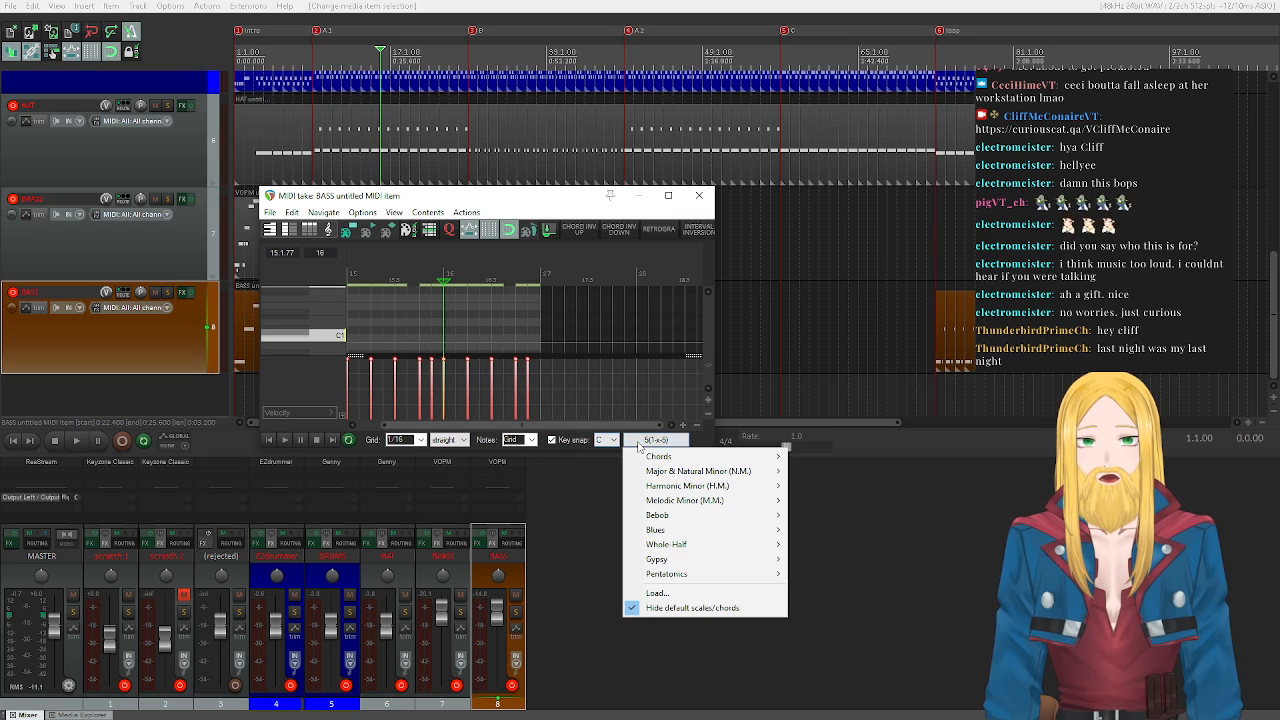
{"action": "mouse_move", "coordinate": [671, 472]}
{"action": "left_click", "coordinate": [818, 471]}
{"action": "left_click", "coordinate": [610, 440]}
{"action": "left_click", "coordinate": [600, 512]}
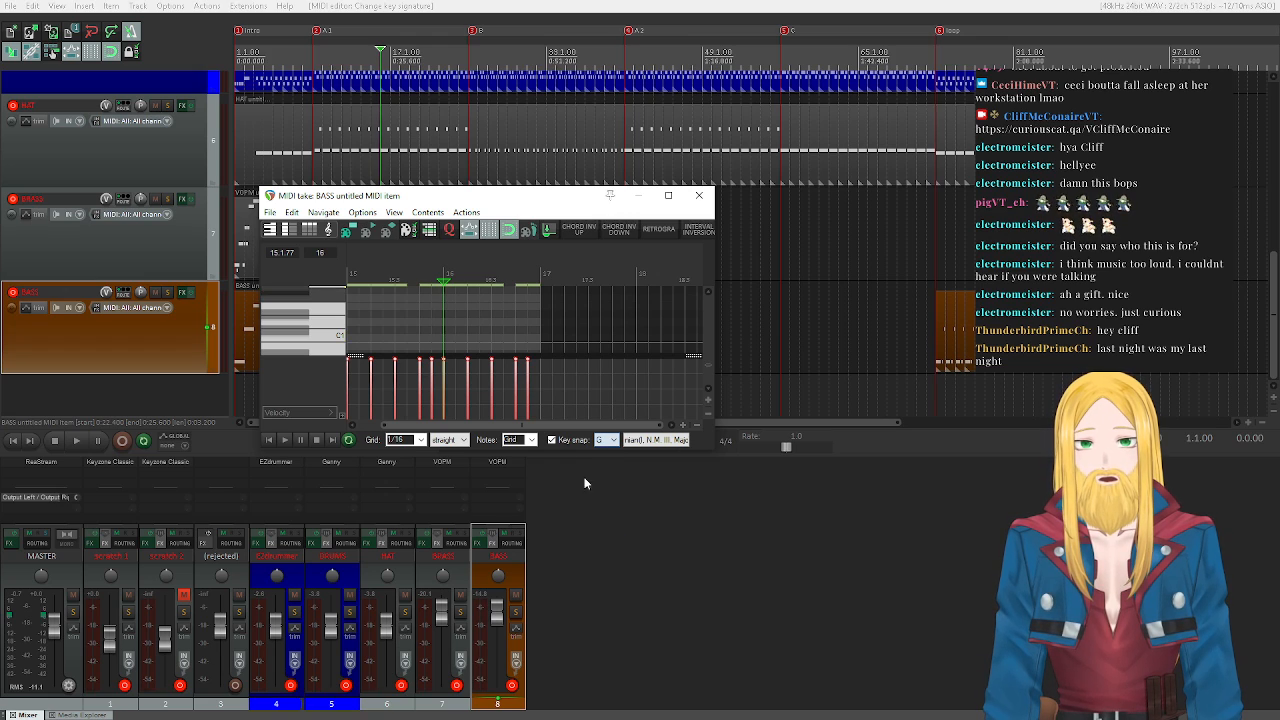
- Audition low bass pitches and transpose all notes of the bar 15 item down so the root notes sit on A1
{"action": "scroll", "coordinate": [325, 311], "scroll_direction": "up", "scroll_amount": 3}
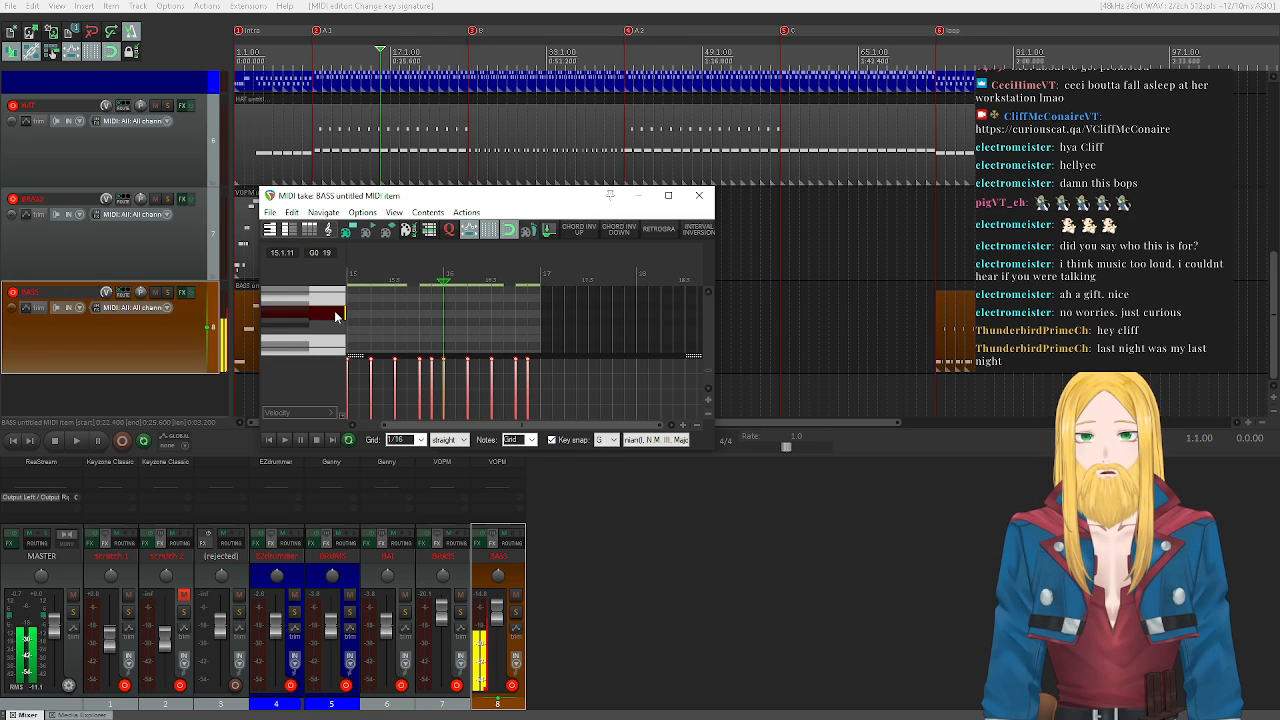
{"action": "scroll", "coordinate": [335, 318], "scroll_direction": "up", "scroll_amount": 1}
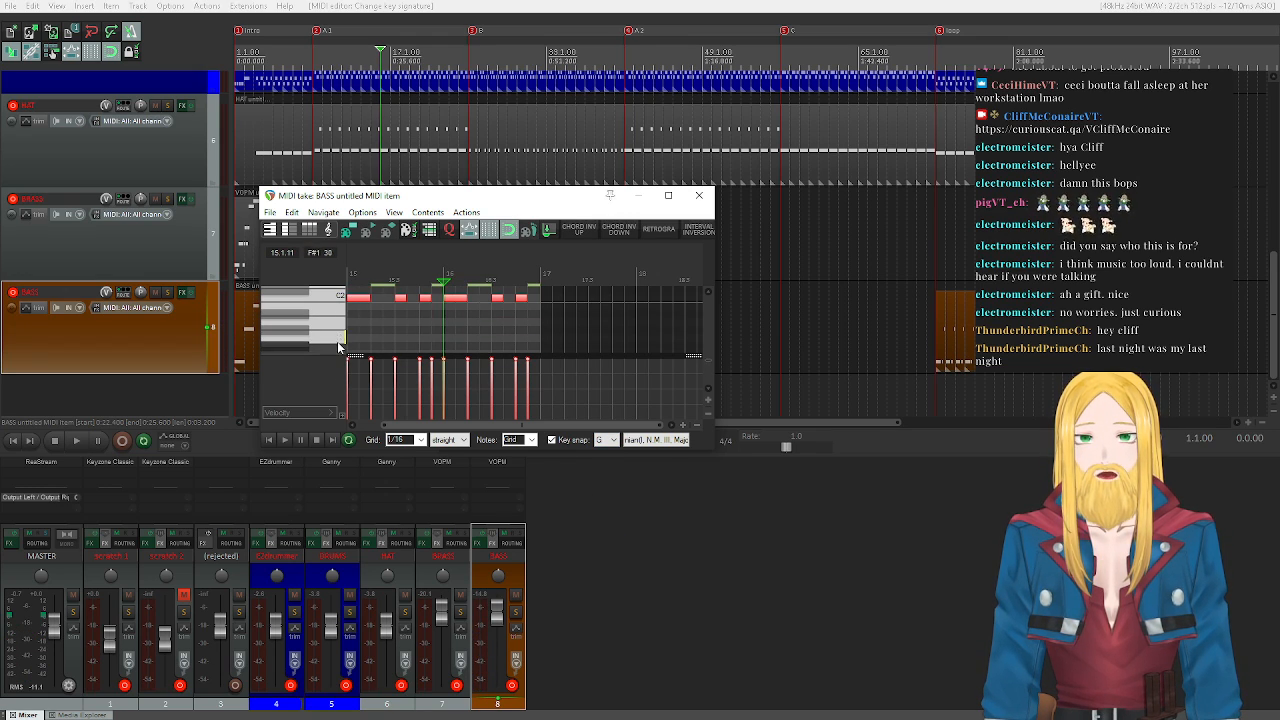
{"action": "left_click", "coordinate": [338, 341]}
{"action": "left_click", "coordinate": [332, 324]}
{"action": "left_click", "coordinate": [332, 324]}
{"action": "left_click", "coordinate": [332, 324]}
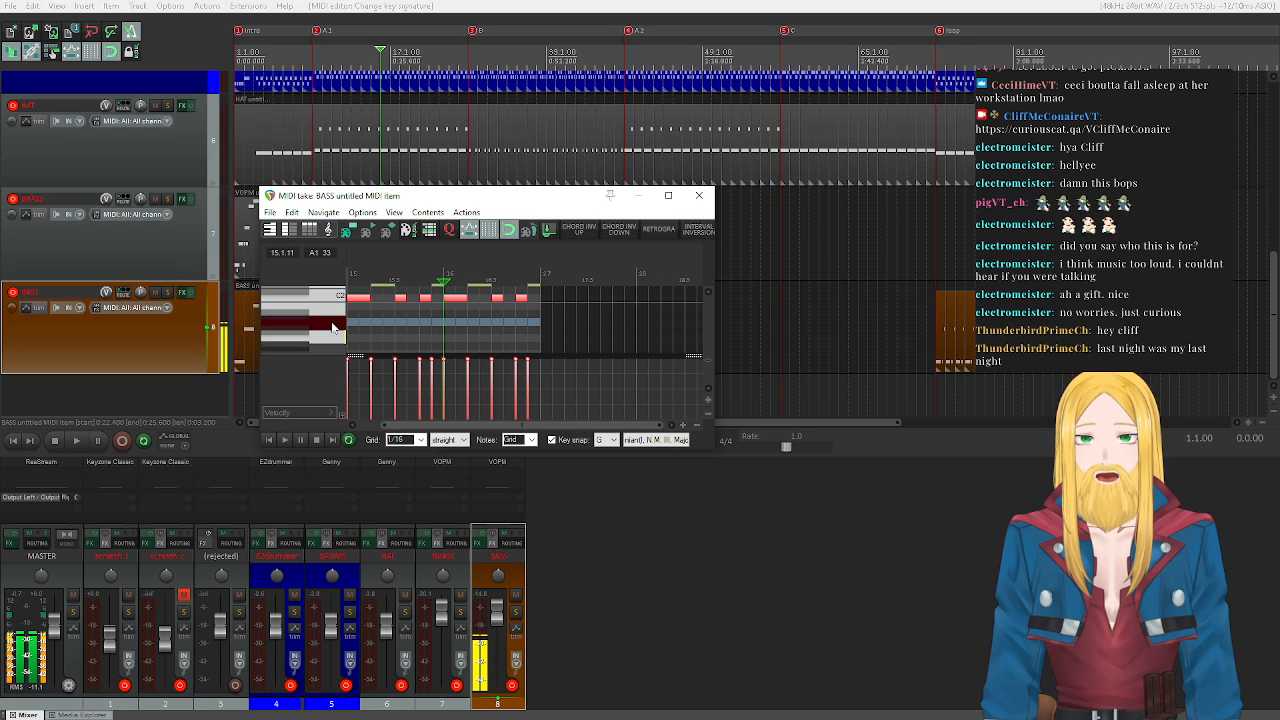
{"action": "scroll", "coordinate": [345, 322], "scroll_direction": "up", "scroll_amount": 2}
{"action": "left_click_drag", "start_coordinate": [355, 320], "coordinate": [355, 346]}
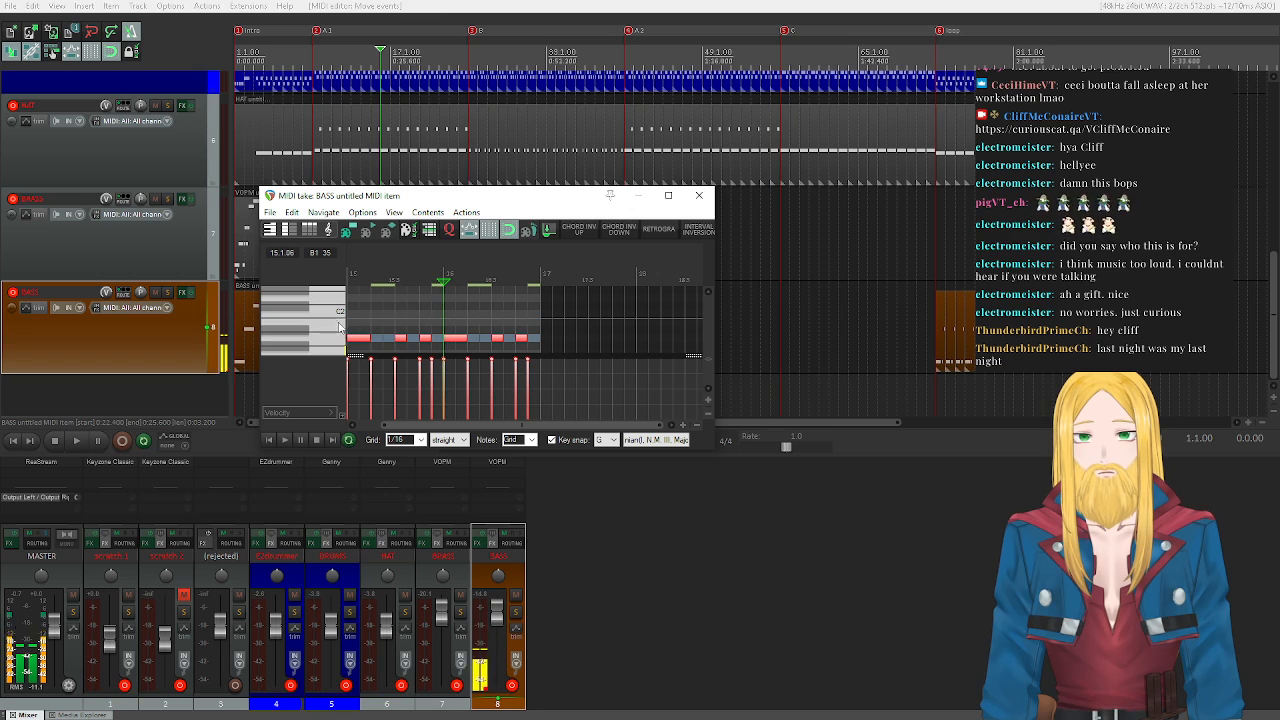
- Check the pitch of the upper notes against E2 and listen to the bar 15 bass item
{"action": "scroll", "coordinate": [330, 327], "scroll_direction": "up", "scroll_amount": 2}
{"action": "left_click", "coordinate": [326, 309]}
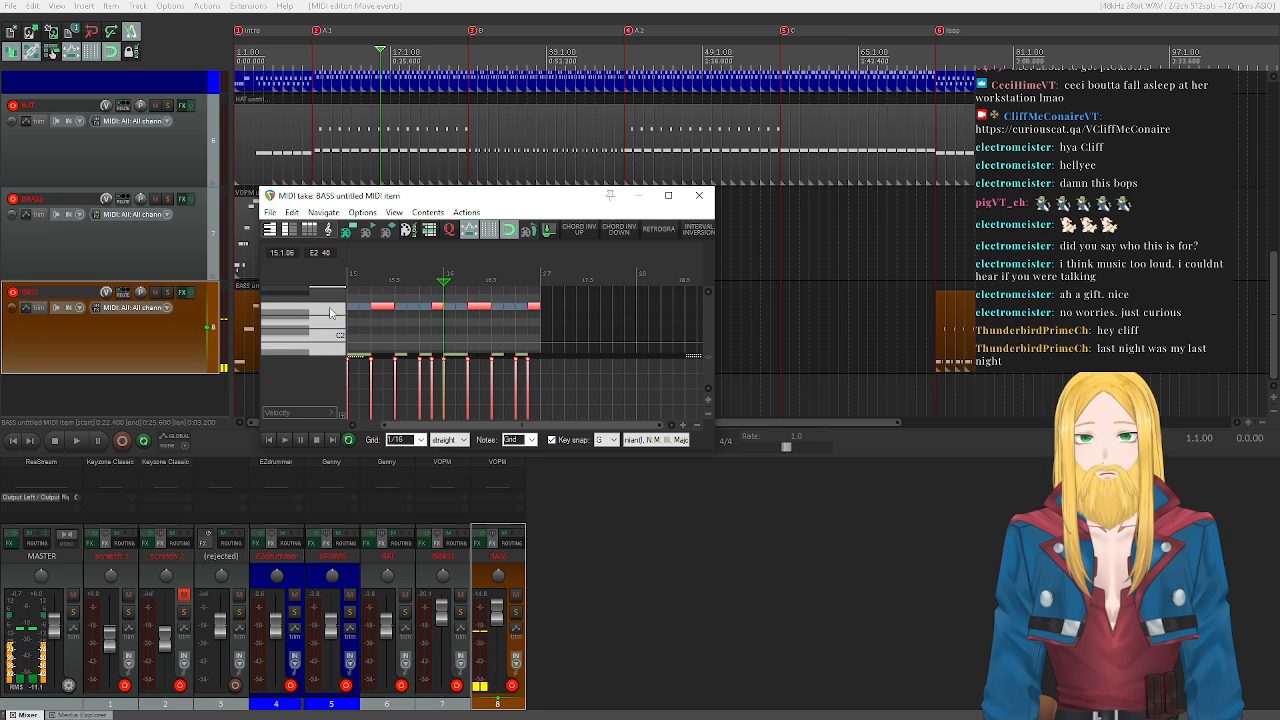
{"action": "left_click", "coordinate": [285, 440]}
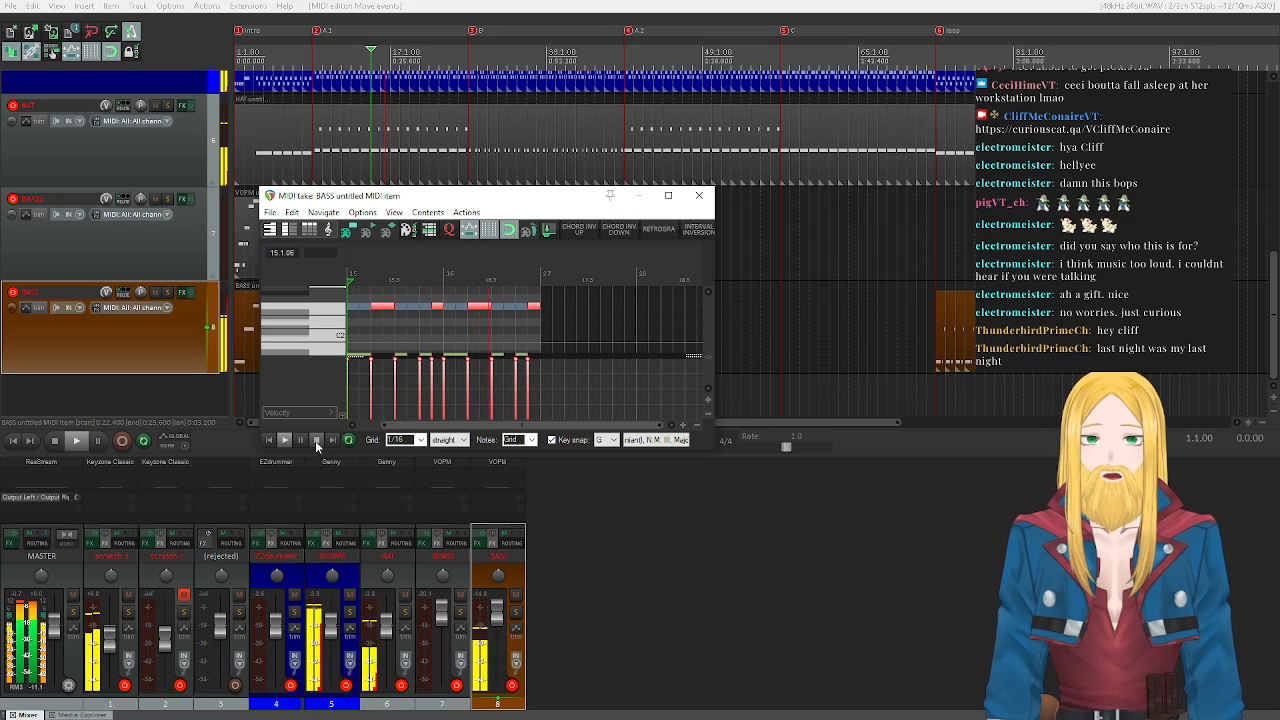
{"action": "left_click", "coordinate": [315, 440]}
- Close the MIDI editor and glue the four two-bar bass items from bar 9 through bar 16 into one item
{"action": "left_click", "coordinate": [699, 198]}
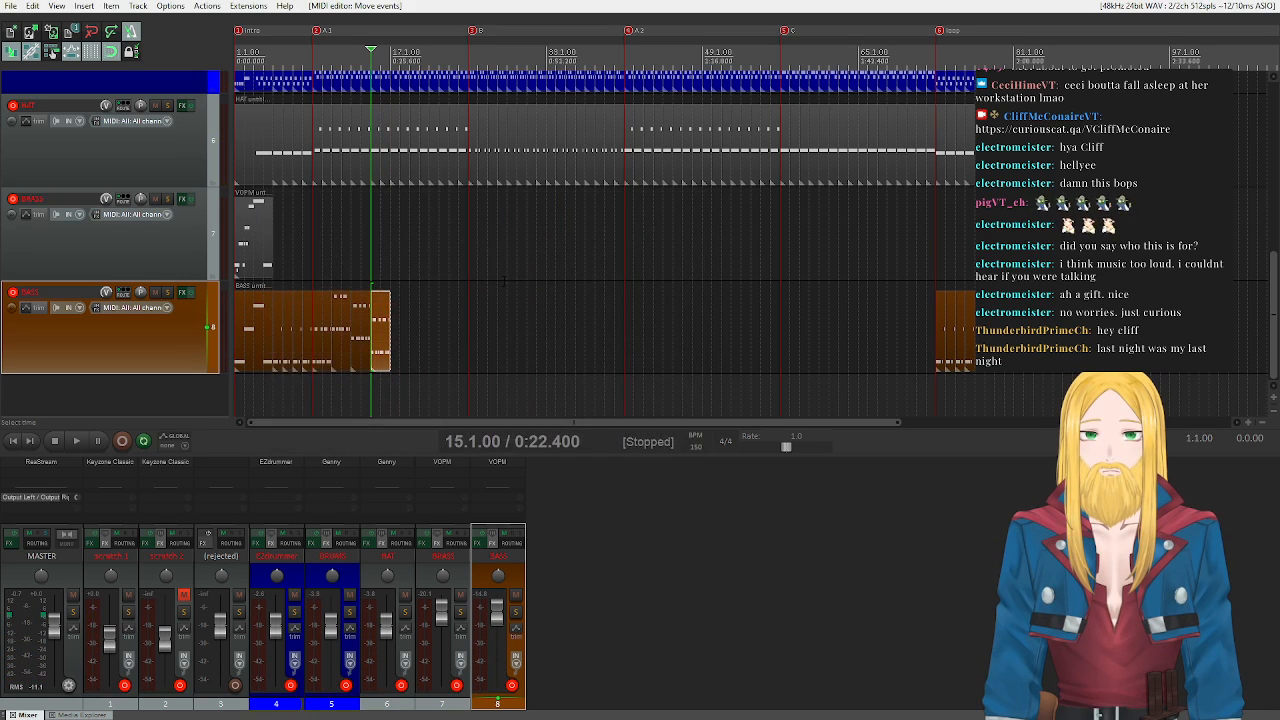
{"action": "left_click_drag", "start_coordinate": [427, 365], "coordinate": [322, 284]}
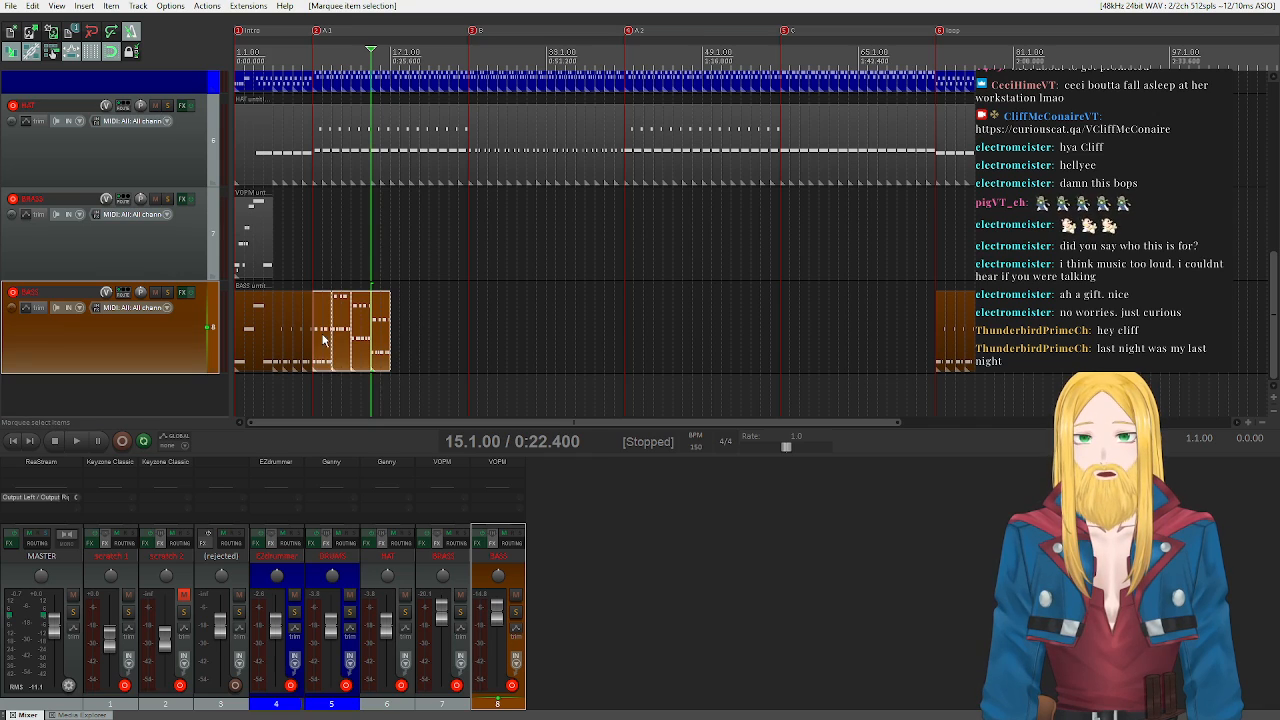
{"action": "right_click", "coordinate": [324, 330]}
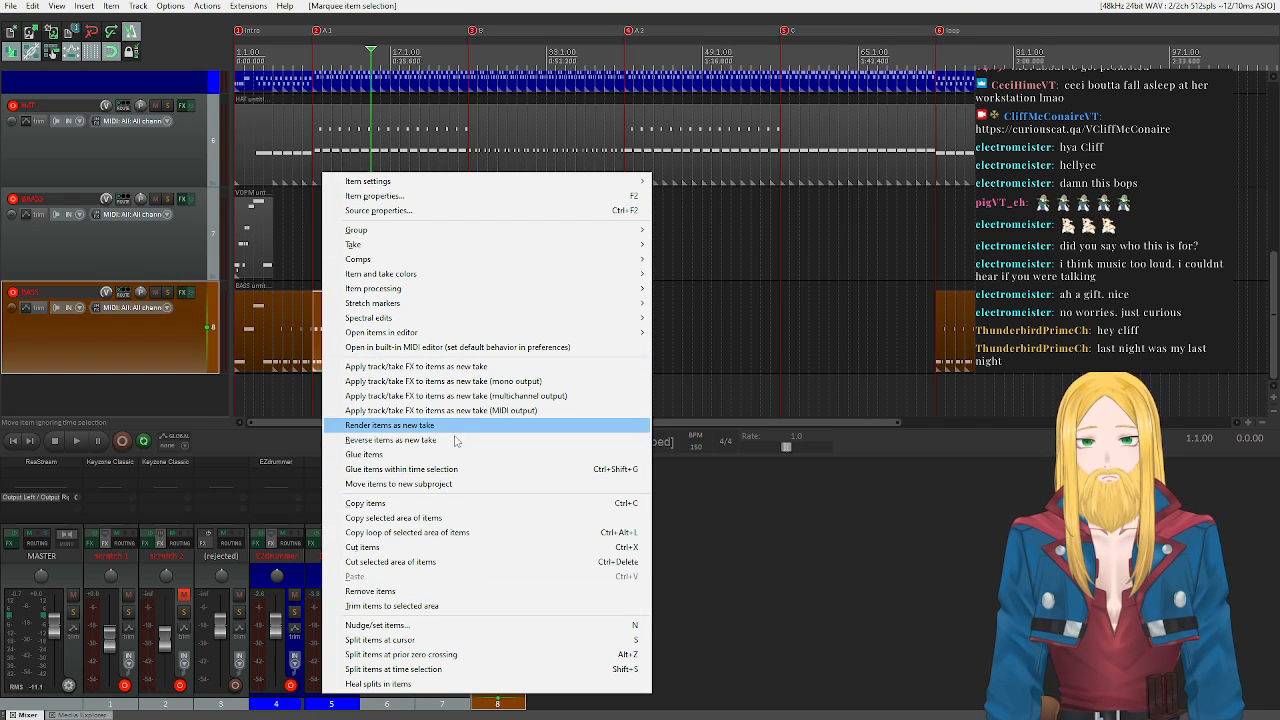
{"action": "left_click", "coordinate": [400, 454]}
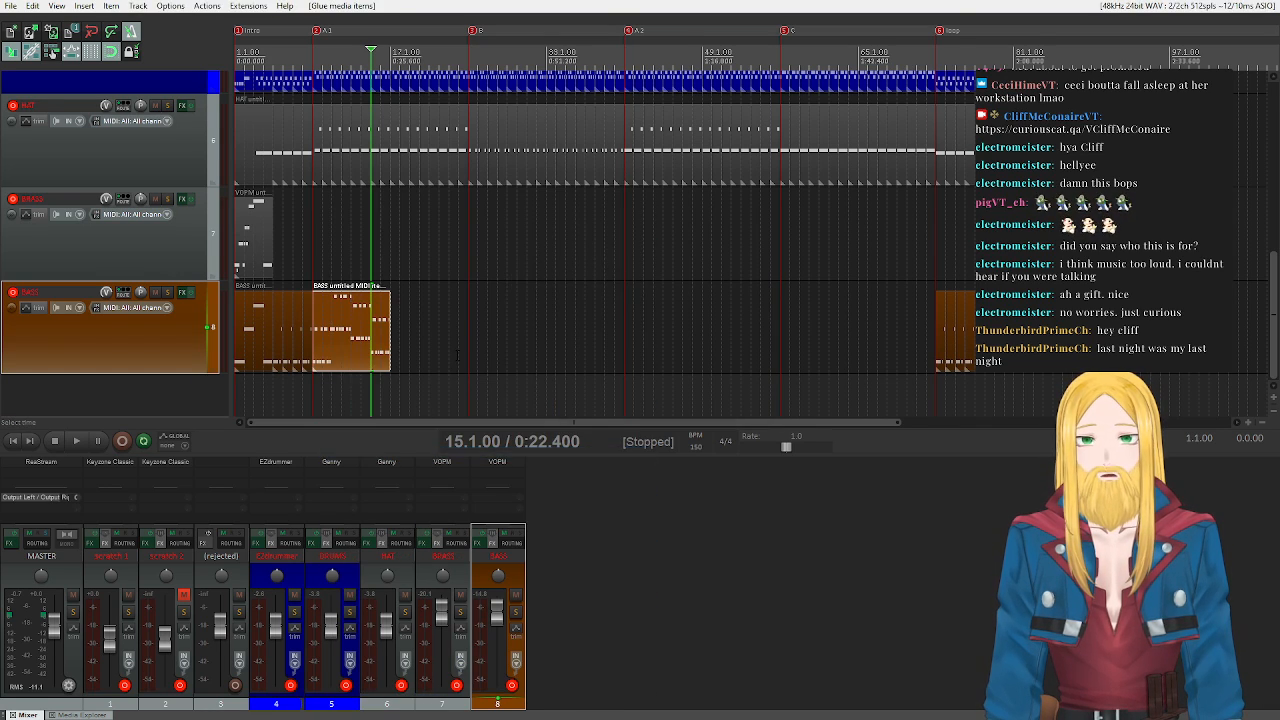
- Copy the glued eight-bar bass item to bar 17, and copy both items to the second A section at bar 41
{"action": "left_click_drag", "start_coordinate": [333, 347], "coordinate": [410, 348]}
{"action": "left_click_drag", "start_coordinate": [505, 375], "coordinate": [662, 349]}
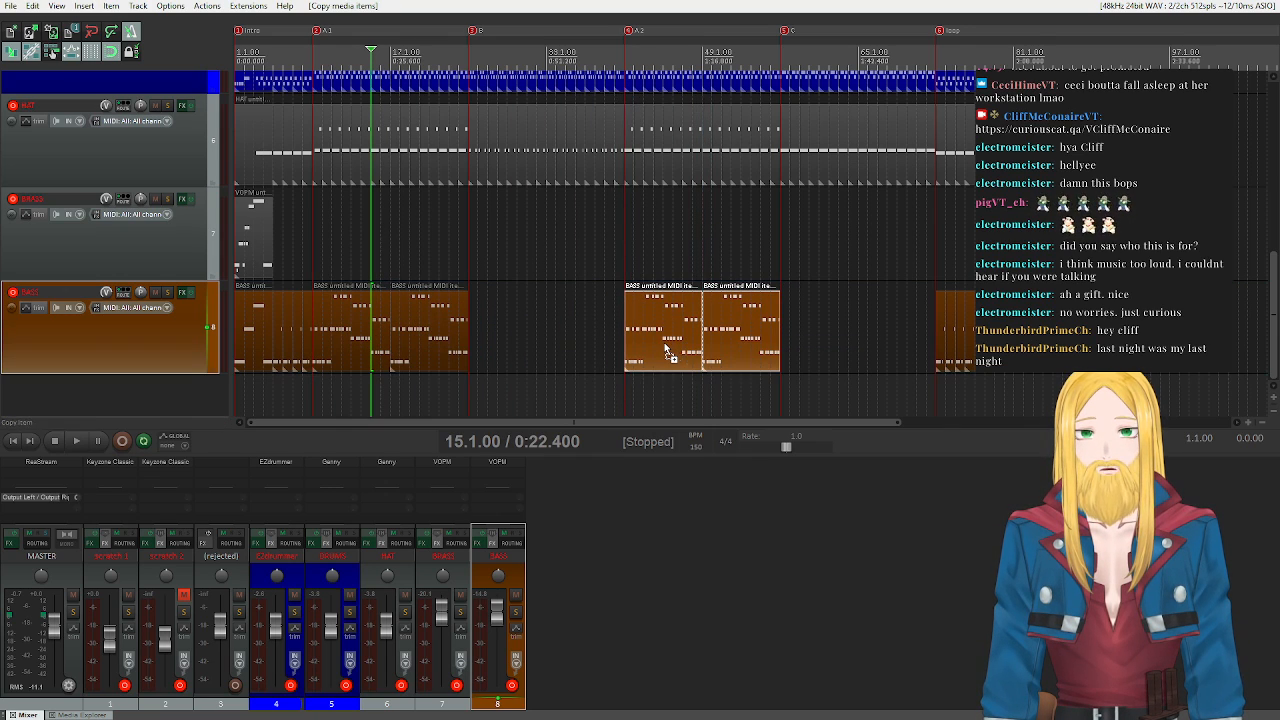
- Play the arrangement from bar 9 to listen to the whole A section bass line, and stop playback
{"action": "left_click", "coordinate": [314, 266]}
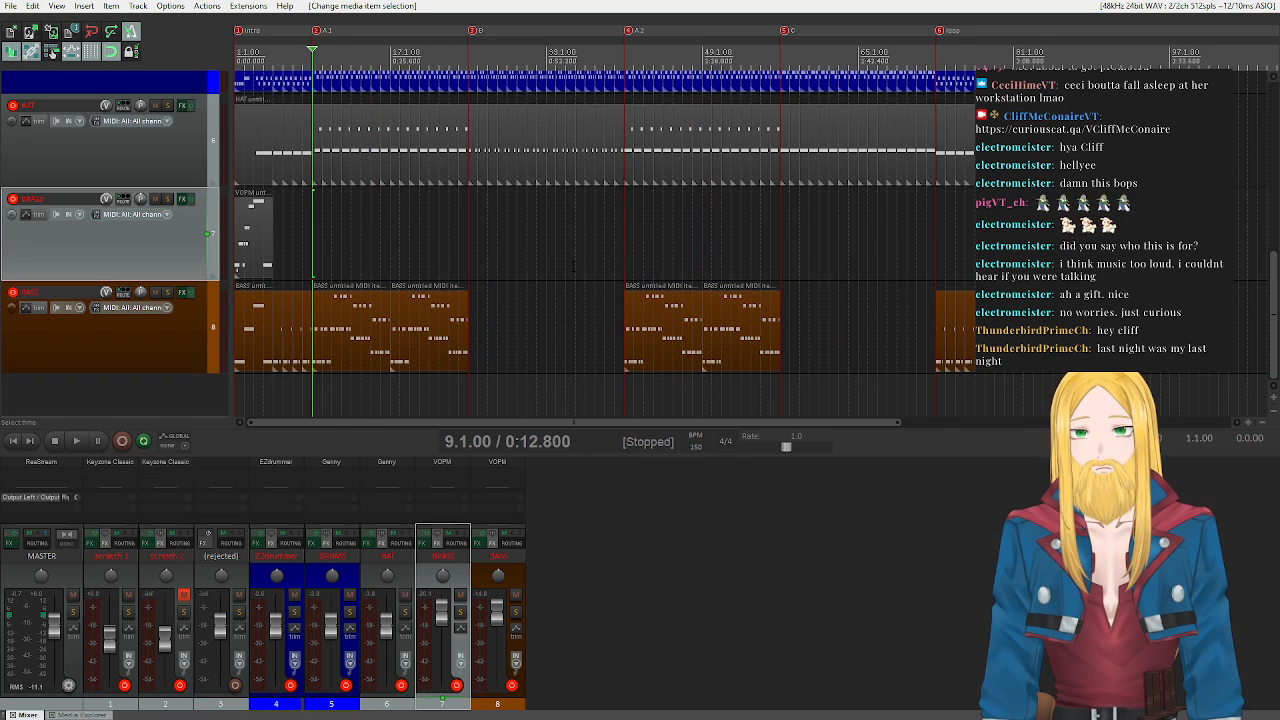
{"action": "key", "text": "space"}
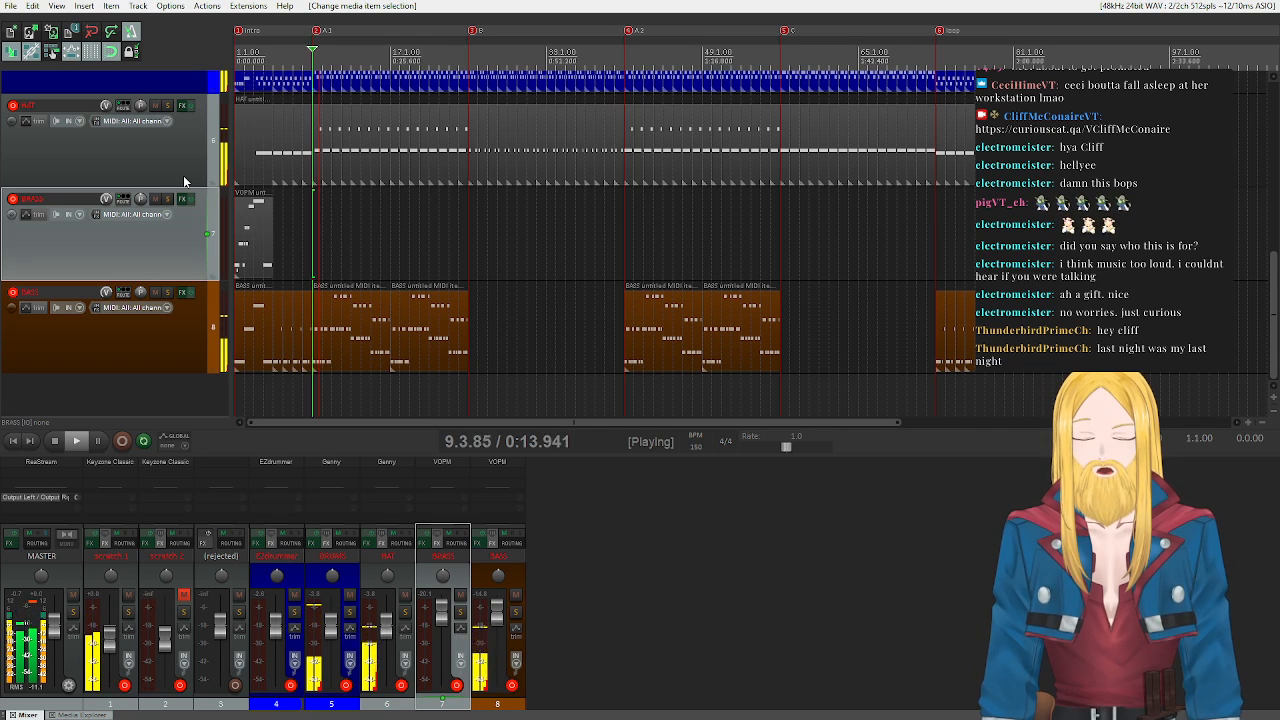
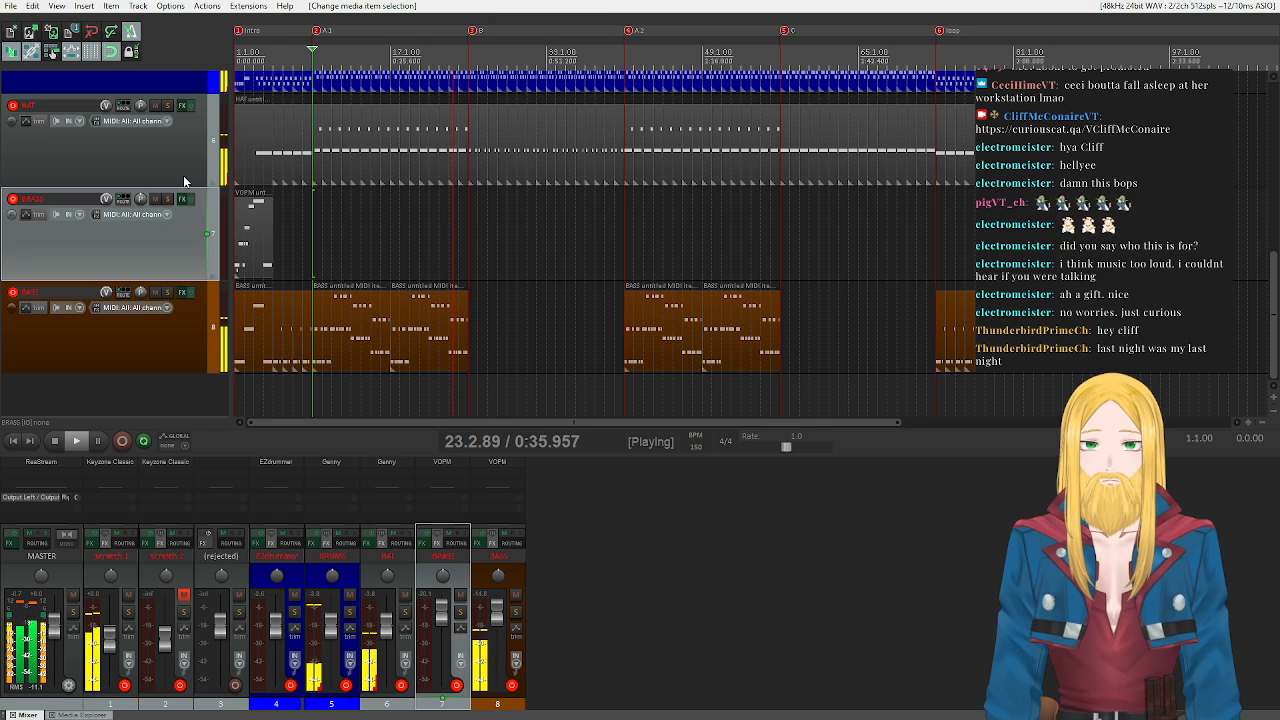
{"action": "left_click", "coordinate": [54, 442]}
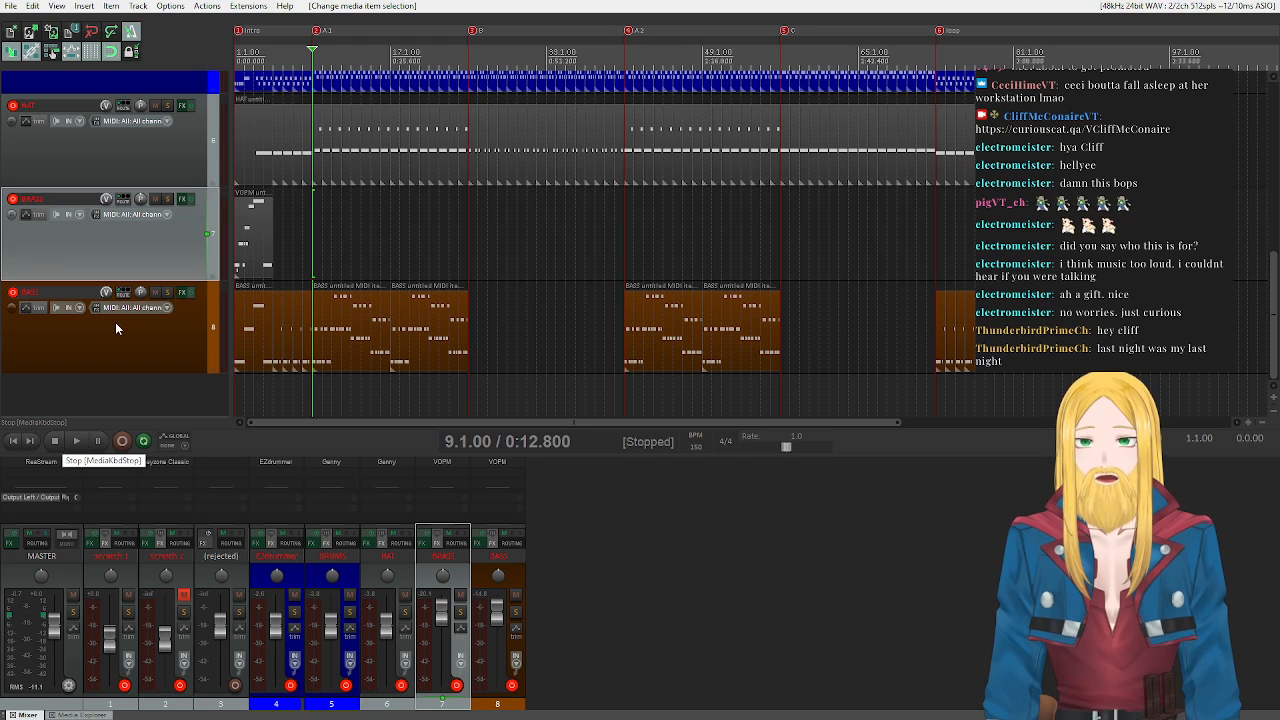
- Place the edit cursor at bar 25 and listen to the next section while viewing its chords on the first scratch track
{"action": "scroll", "coordinate": [115, 322], "scroll_direction": "up", "scroll_amount": 1}
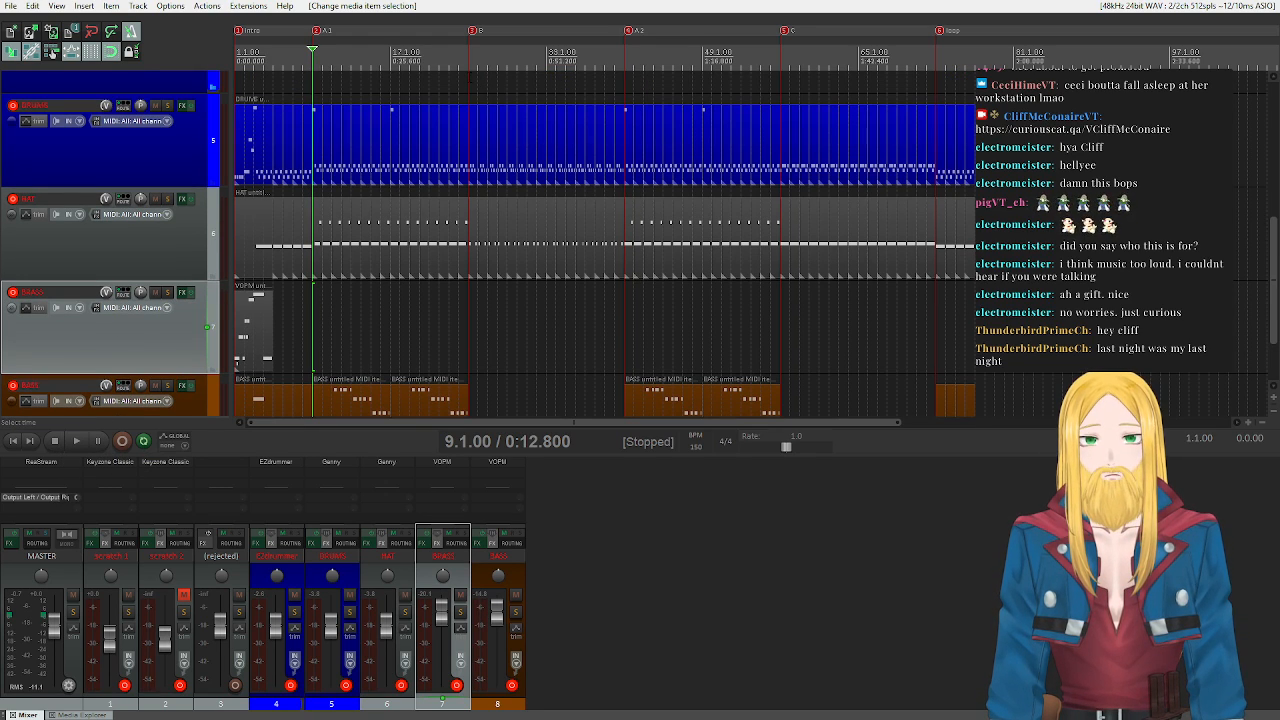
{"action": "left_click", "coordinate": [470, 79]}
{"action": "scroll", "coordinate": [137, 333], "scroll_direction": "down", "scroll_amount": 1}
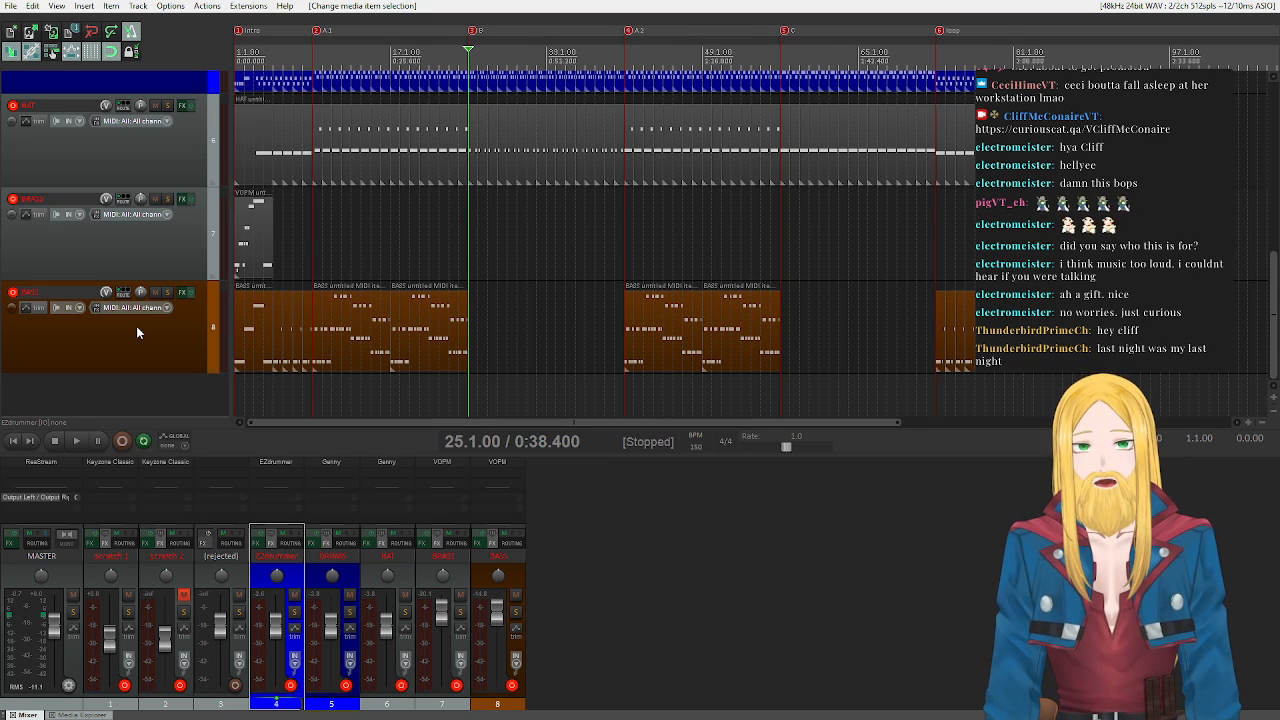
{"action": "scroll", "coordinate": [136, 326], "scroll_direction": "up", "scroll_amount": 5}
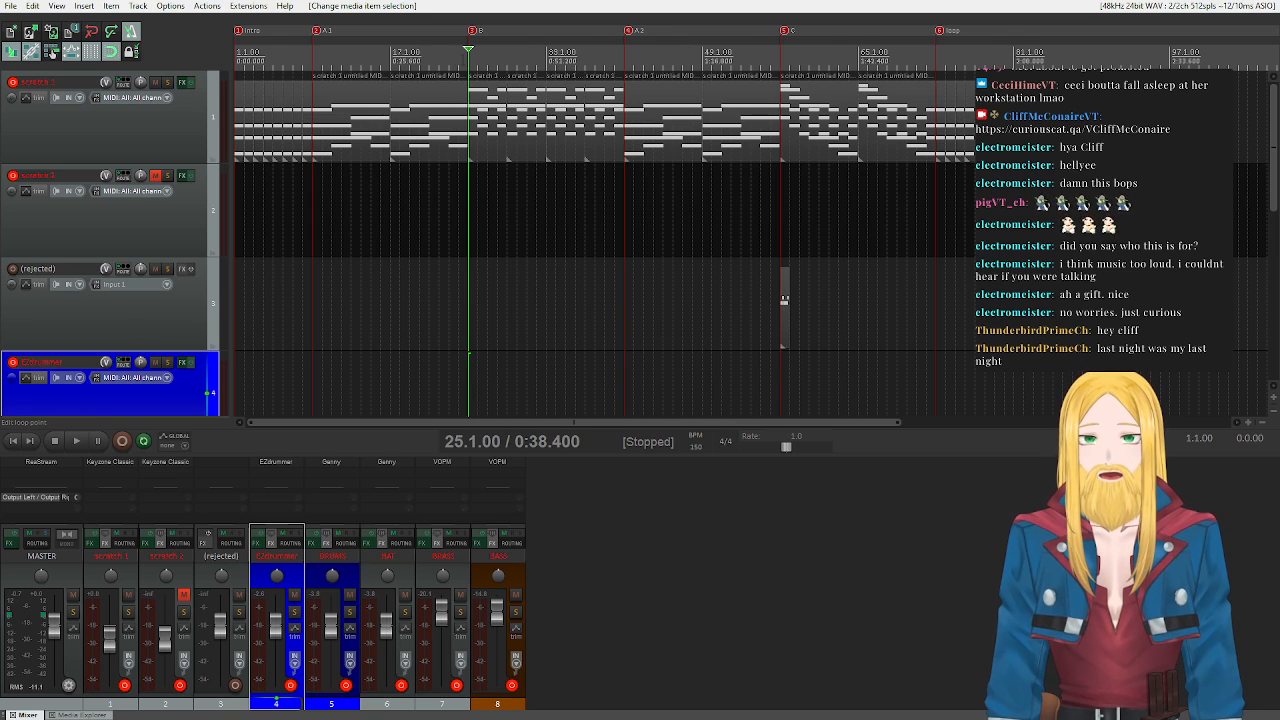
{"action": "key", "text": "space"}
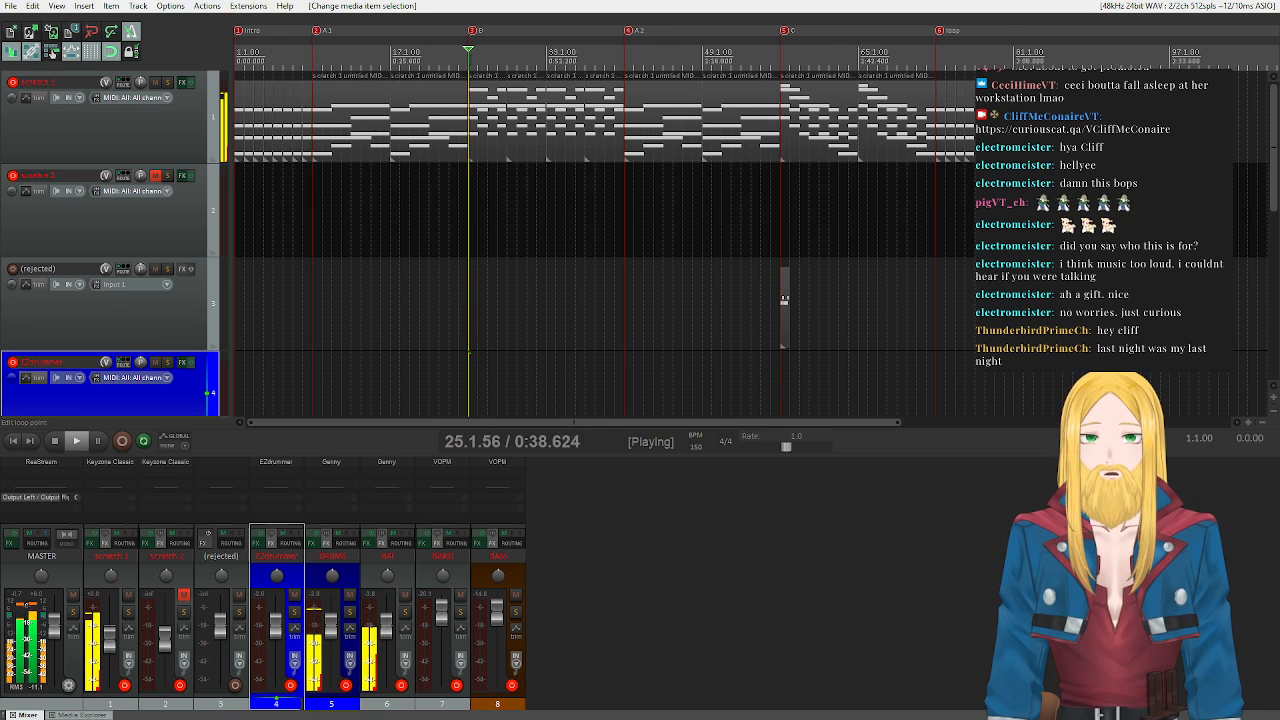
{"action": "left_click", "coordinate": [54, 444]}
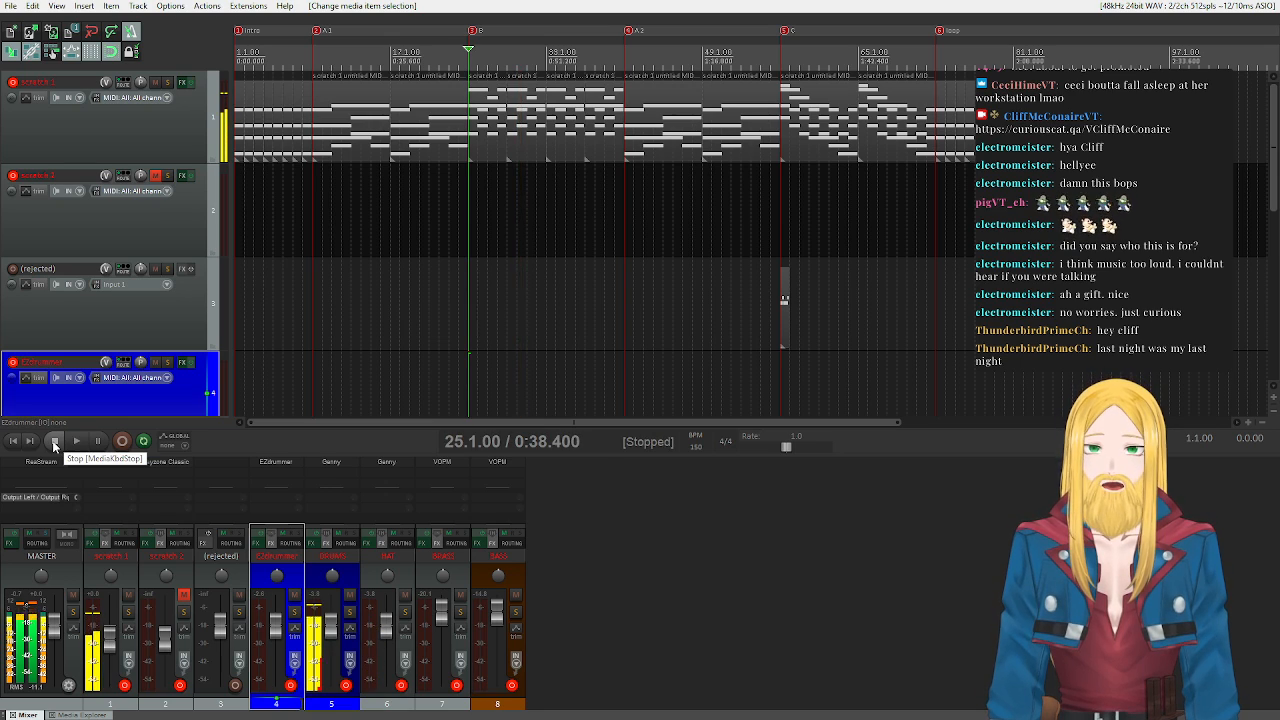
{"action": "scroll", "coordinate": [95, 358], "scroll_direction": "down", "scroll_amount": 5}
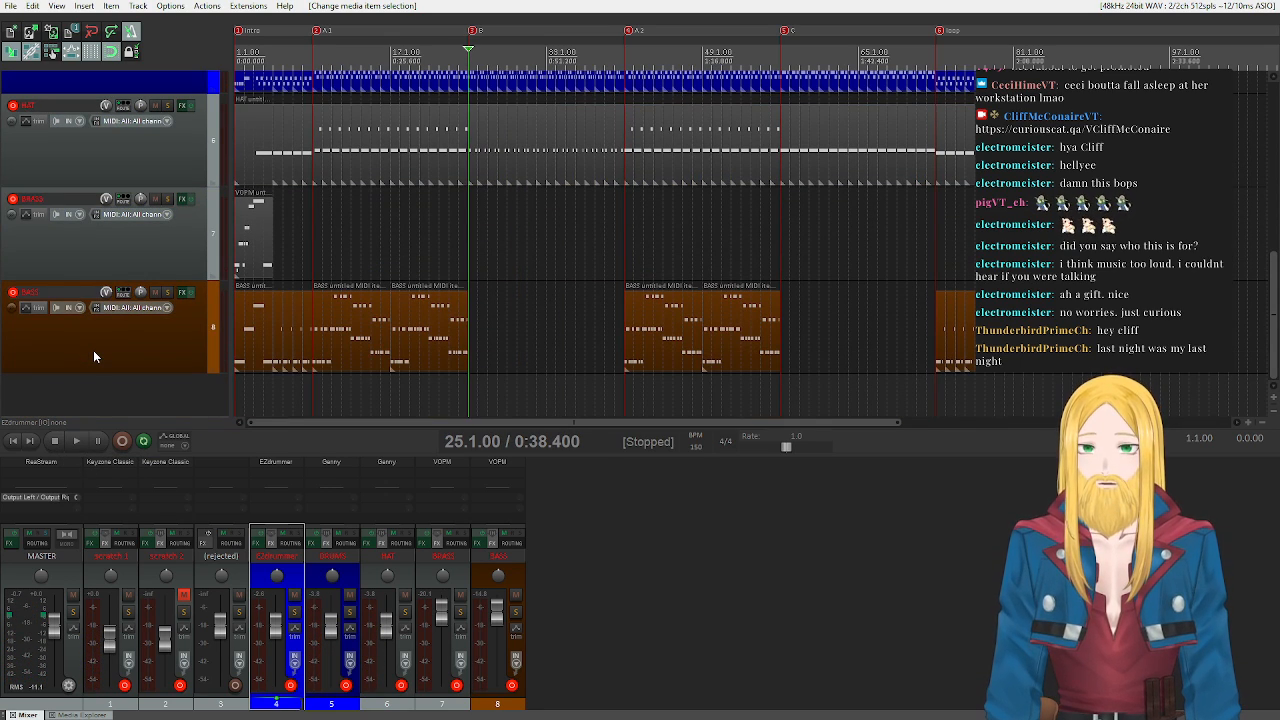
- Review the chords on the first scratch track and set the time selection to bar 25
{"action": "scroll", "coordinate": [94, 357], "scroll_direction": "up", "scroll_amount": 5}
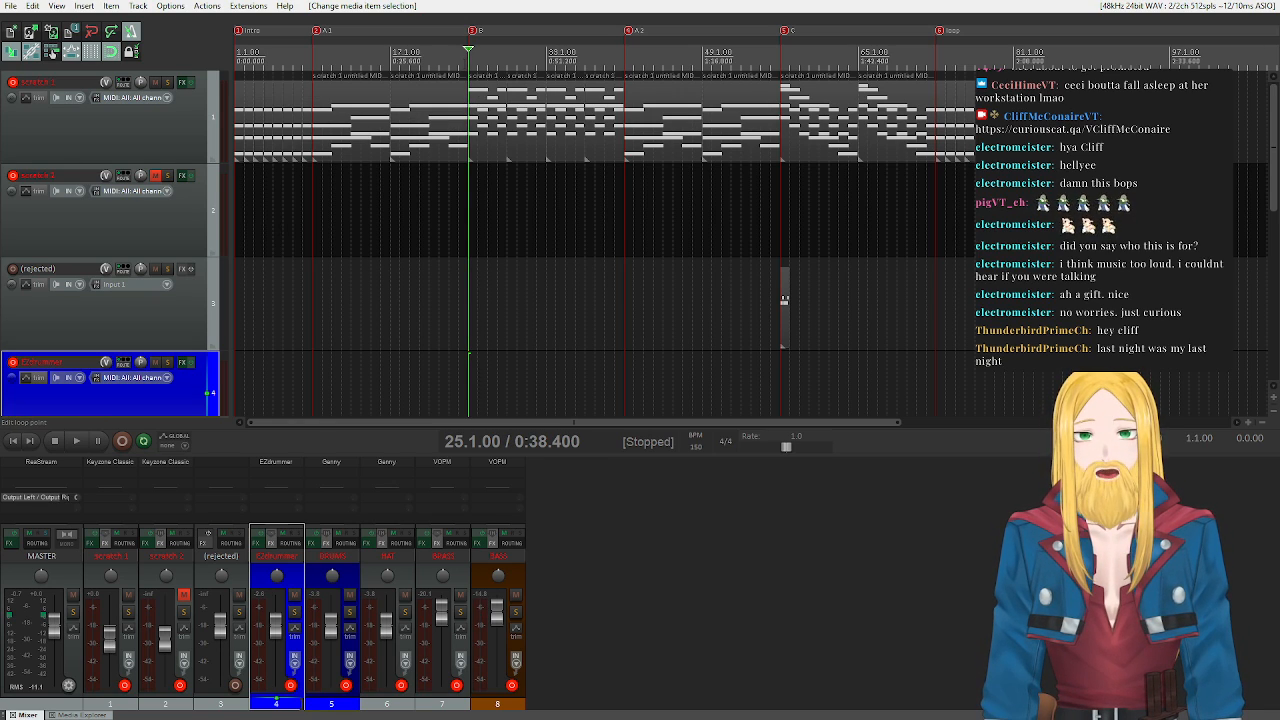
{"action": "scroll", "coordinate": [99, 275], "scroll_direction": "down", "scroll_amount": 5}
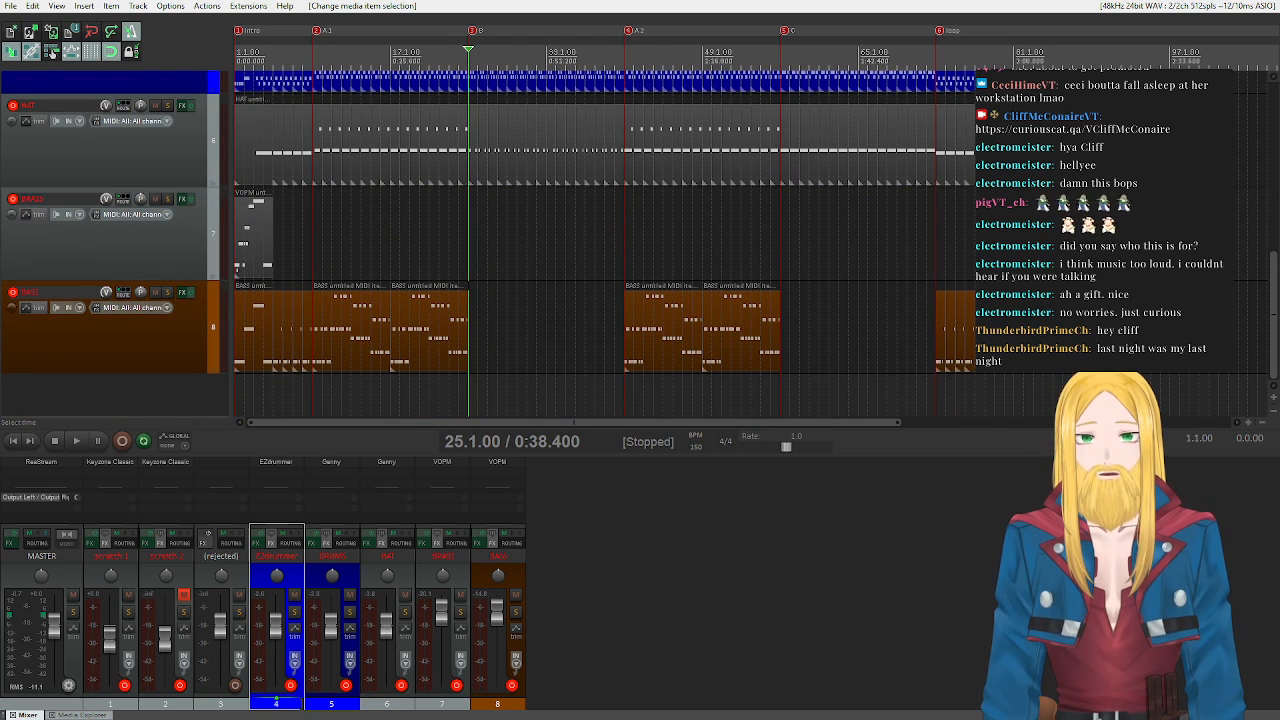
{"action": "scroll", "coordinate": [121, 237], "scroll_direction": "up", "scroll_amount": 5}
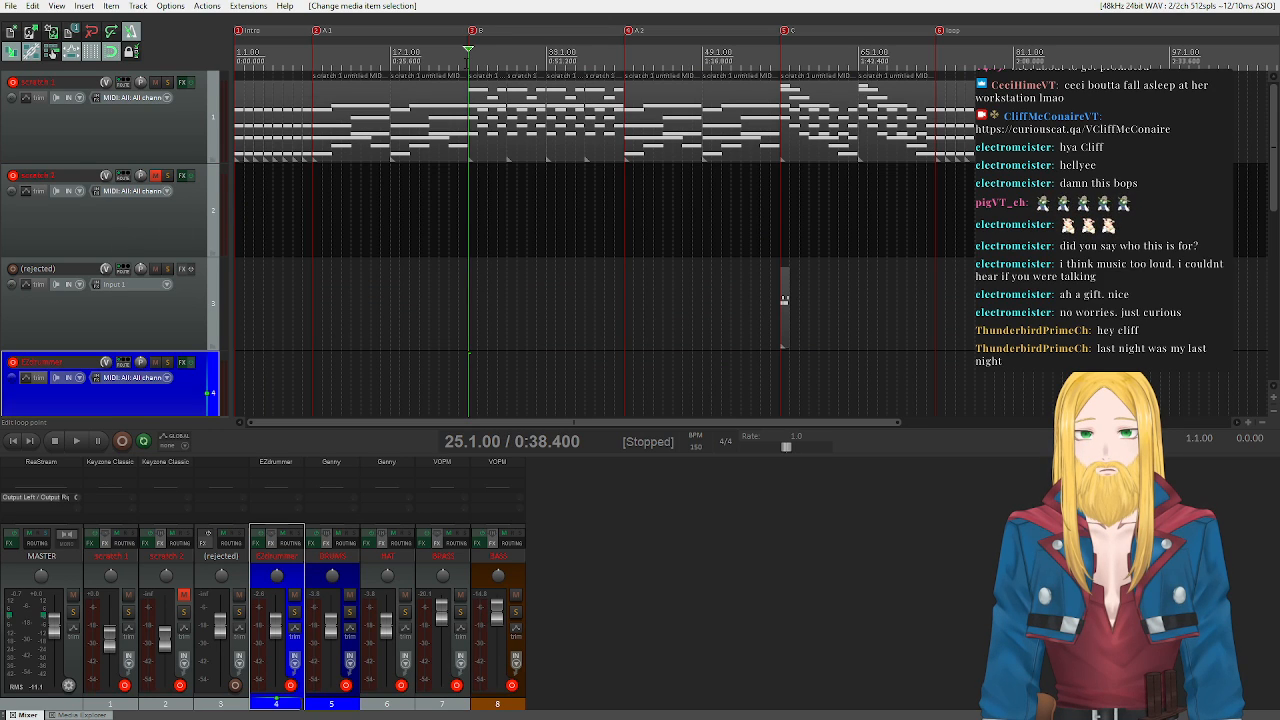
{"action": "left_click_drag", "start_coordinate": [469, 67], "coordinate": [478, 67]}
{"action": "scroll", "coordinate": [80, 300], "scroll_direction": "down", "scroll_amount": 5}
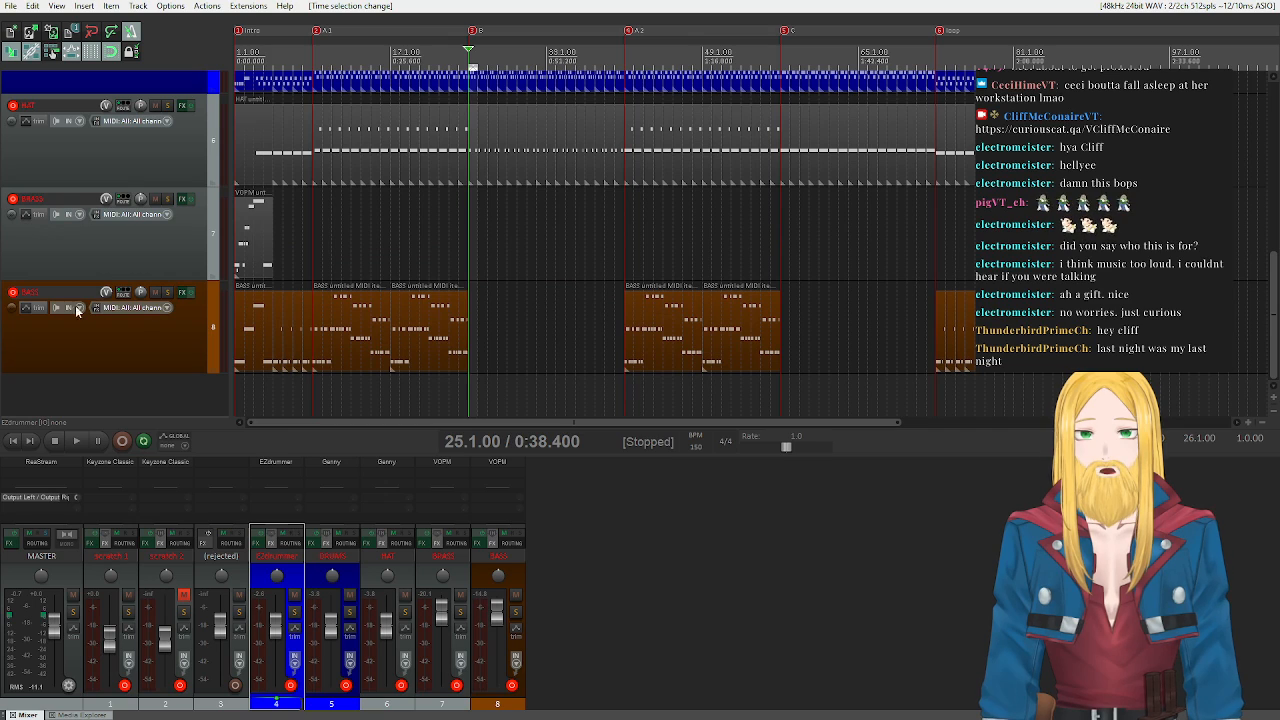
{"action": "left_click", "coordinate": [174, 353]}
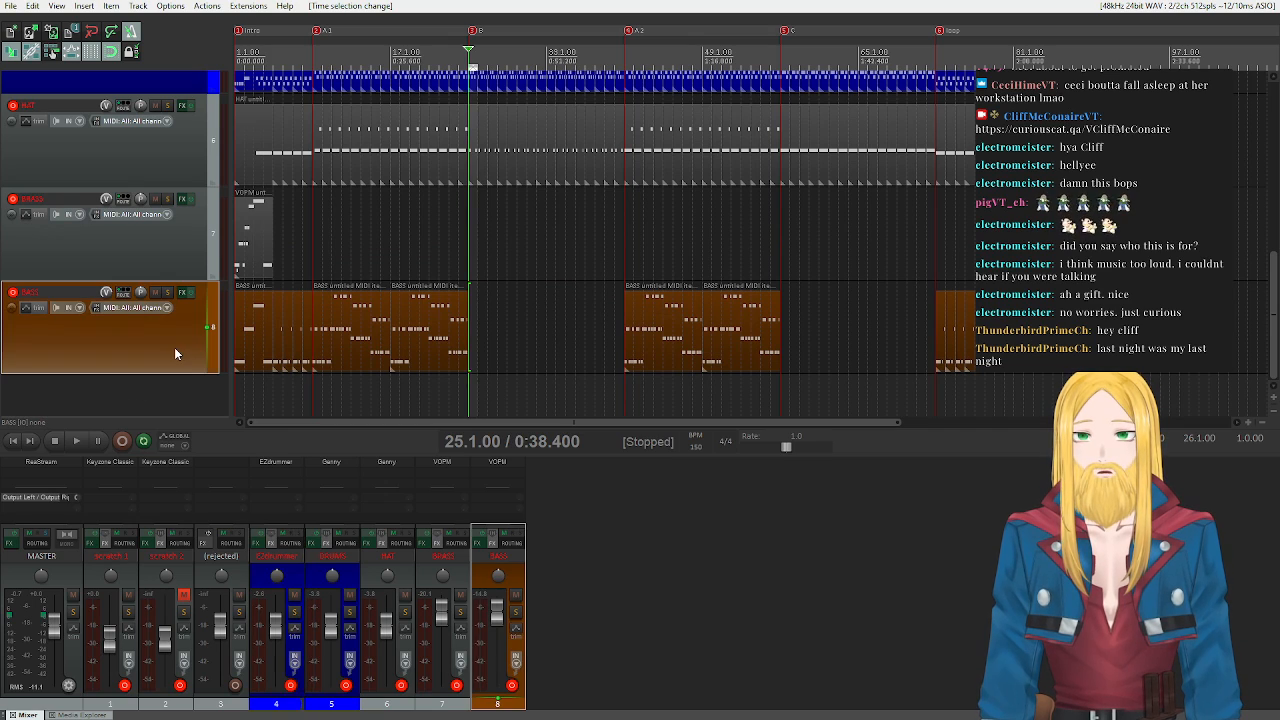
{"action": "left_click", "coordinate": [84, 6]}
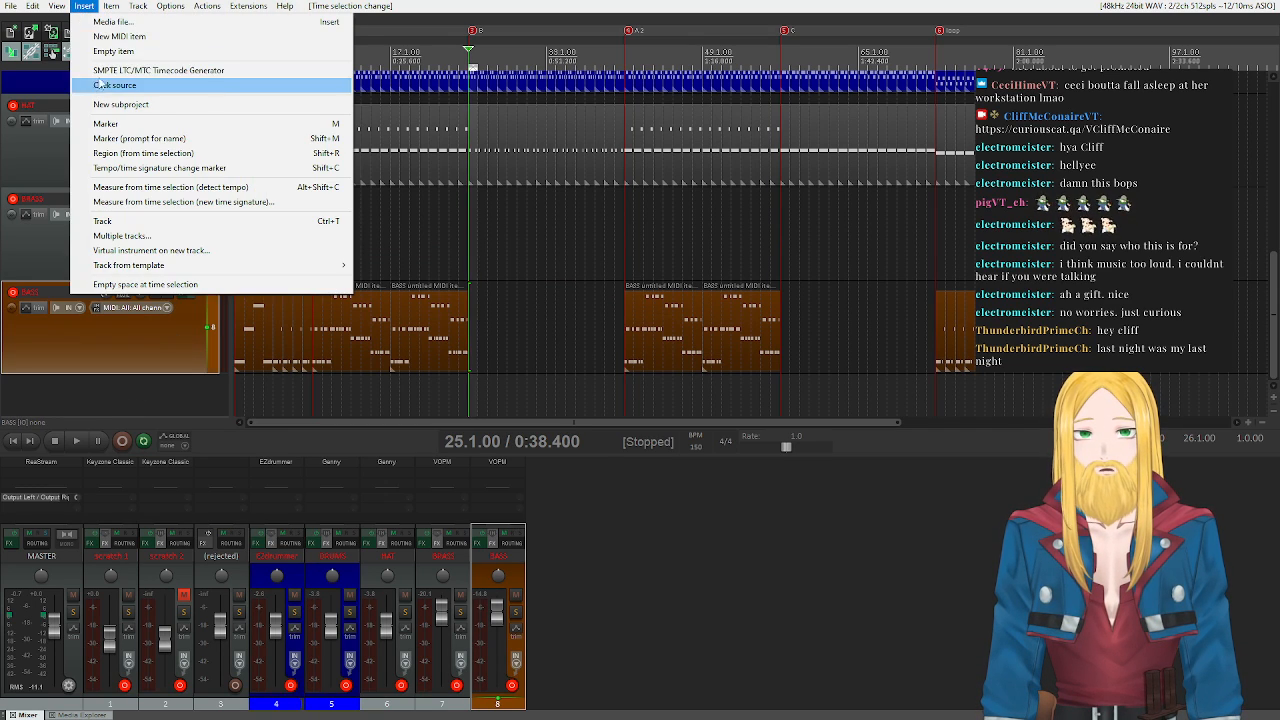
{"action": "left_click", "coordinate": [123, 38]}
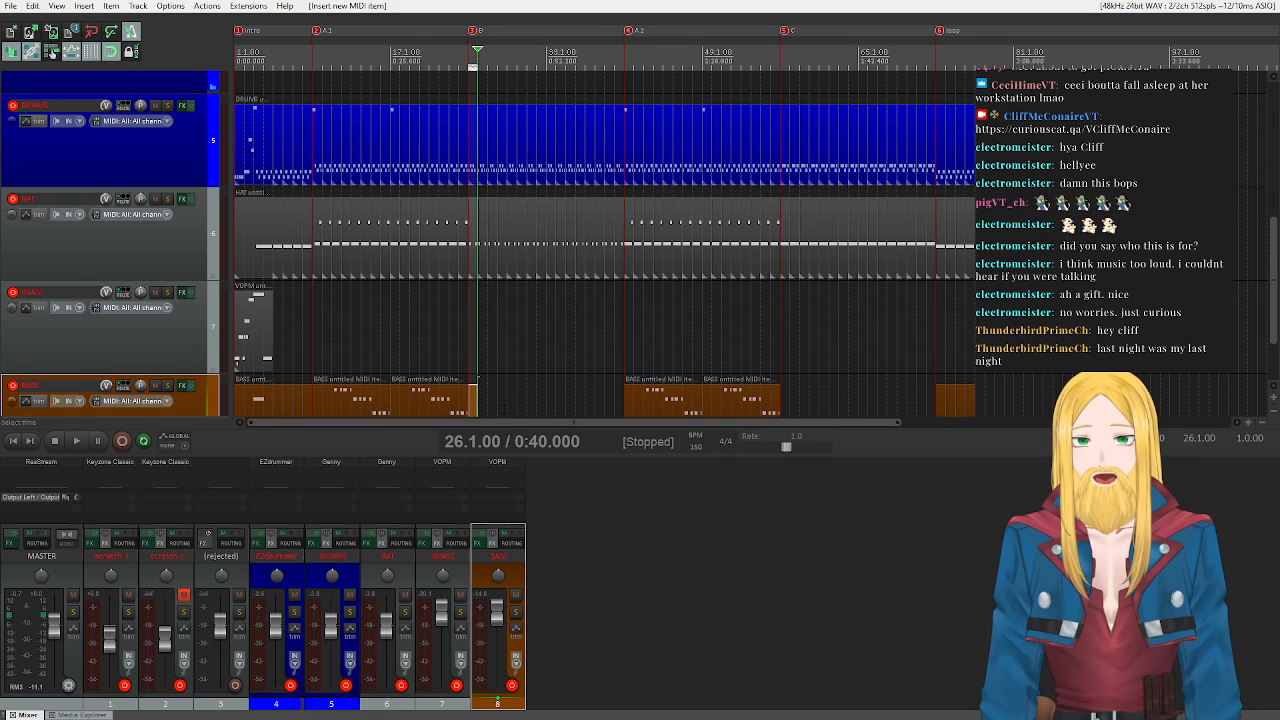
{"action": "key", "text": "Delete"}
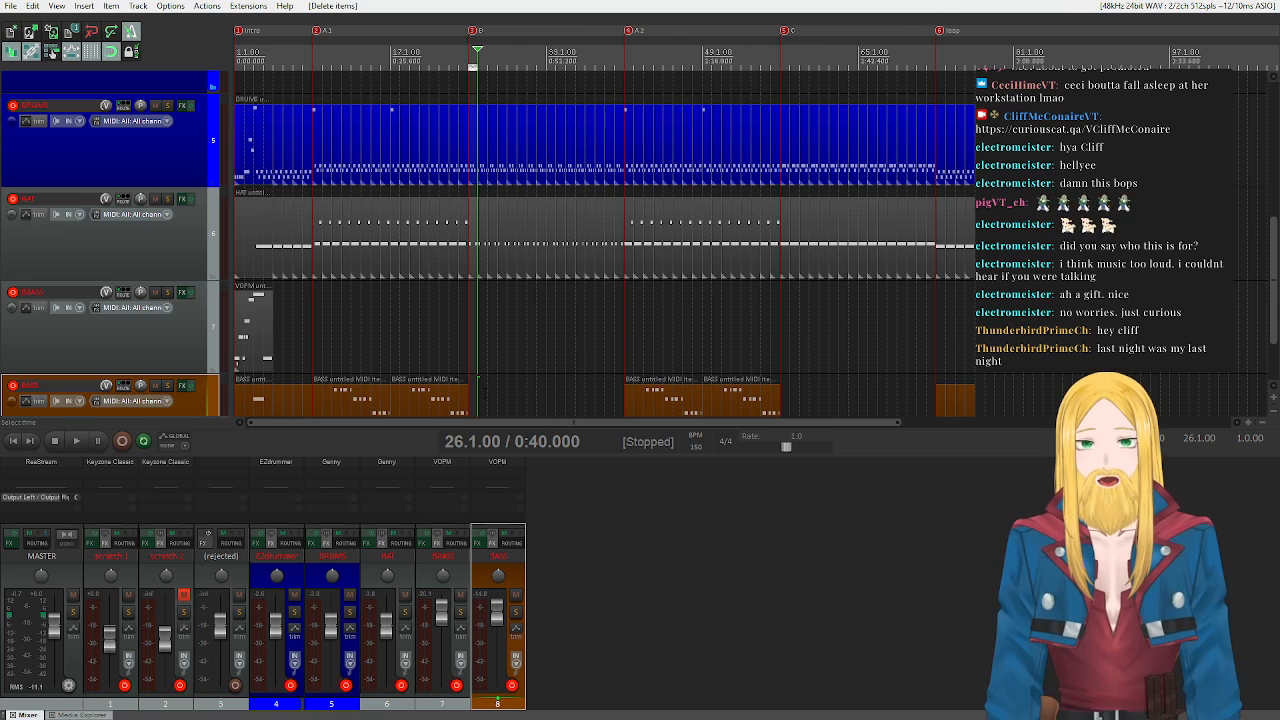
- Copy the one-bar drum item at bar 25 from track 5 to the bass track and open the copy in the MIDI editor
{"action": "left_click", "coordinate": [471, 154]}
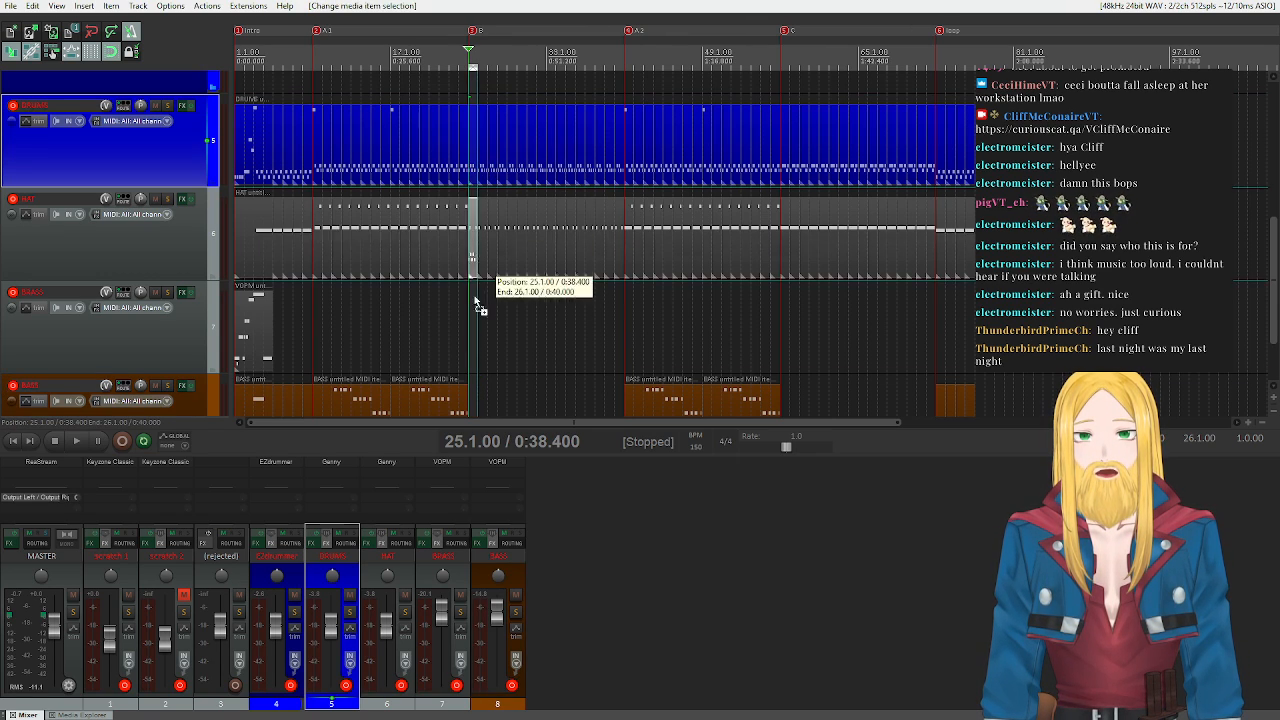
{"action": "left_click_drag", "start_coordinate": [473, 399], "coordinate": [474, 399]}
{"action": "scroll", "coordinate": [86, 376], "scroll_direction": "down", "scroll_amount": 2}
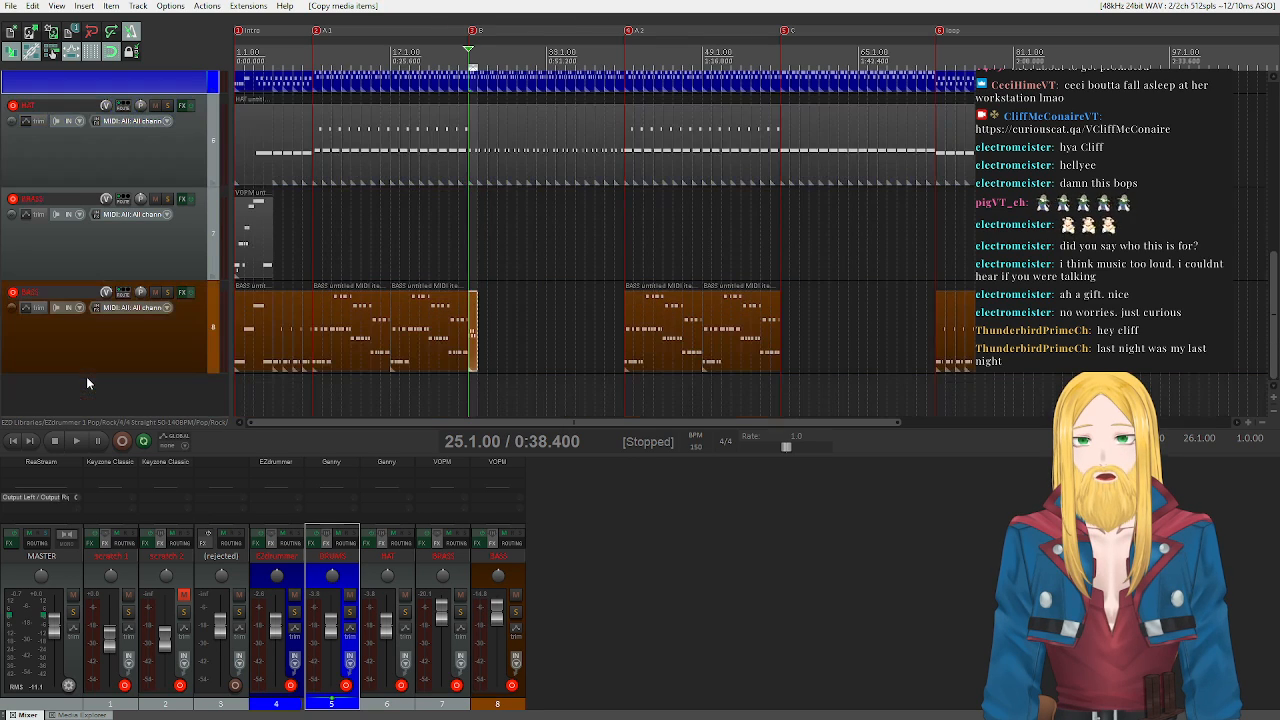
{"action": "double_click", "coordinate": [476, 350]}
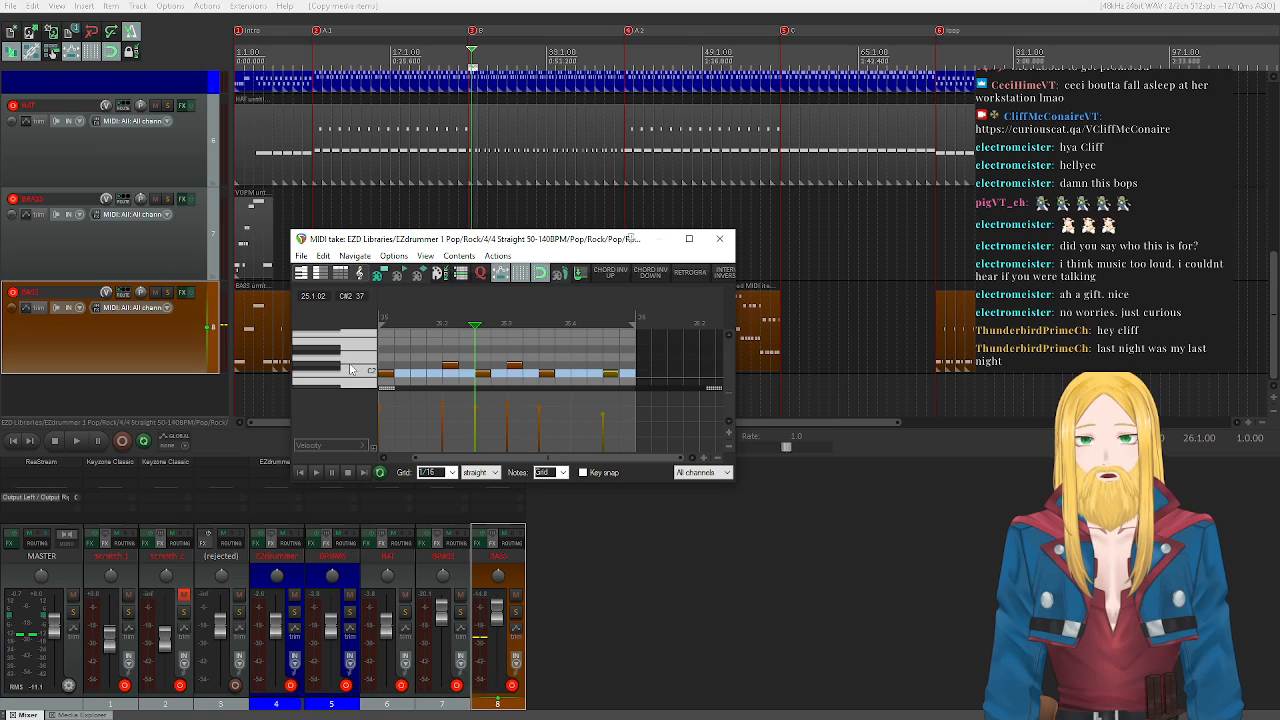
- Move the two higher notes down onto C2 and select every note on that pitch
{"action": "left_click", "coordinate": [433, 373]}
{"action": "left_click", "coordinate": [335, 367]}
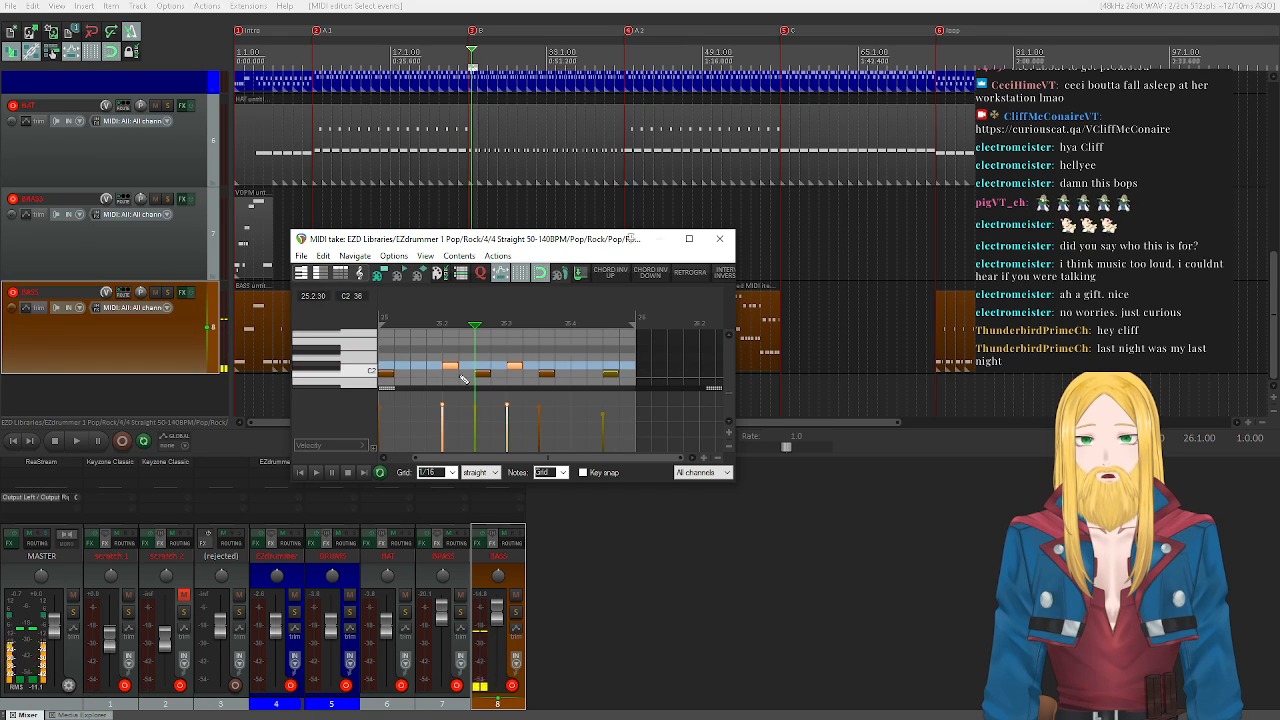
{"action": "left_click_drag", "start_coordinate": [449, 365], "coordinate": [449, 375]}
{"action": "left_click", "coordinate": [348, 375]}
{"action": "scroll", "coordinate": [348, 377], "scroll_direction": "down", "scroll_amount": 3}
{"action": "scroll", "coordinate": [348, 377], "scroll_direction": "up", "scroll_amount": 2}
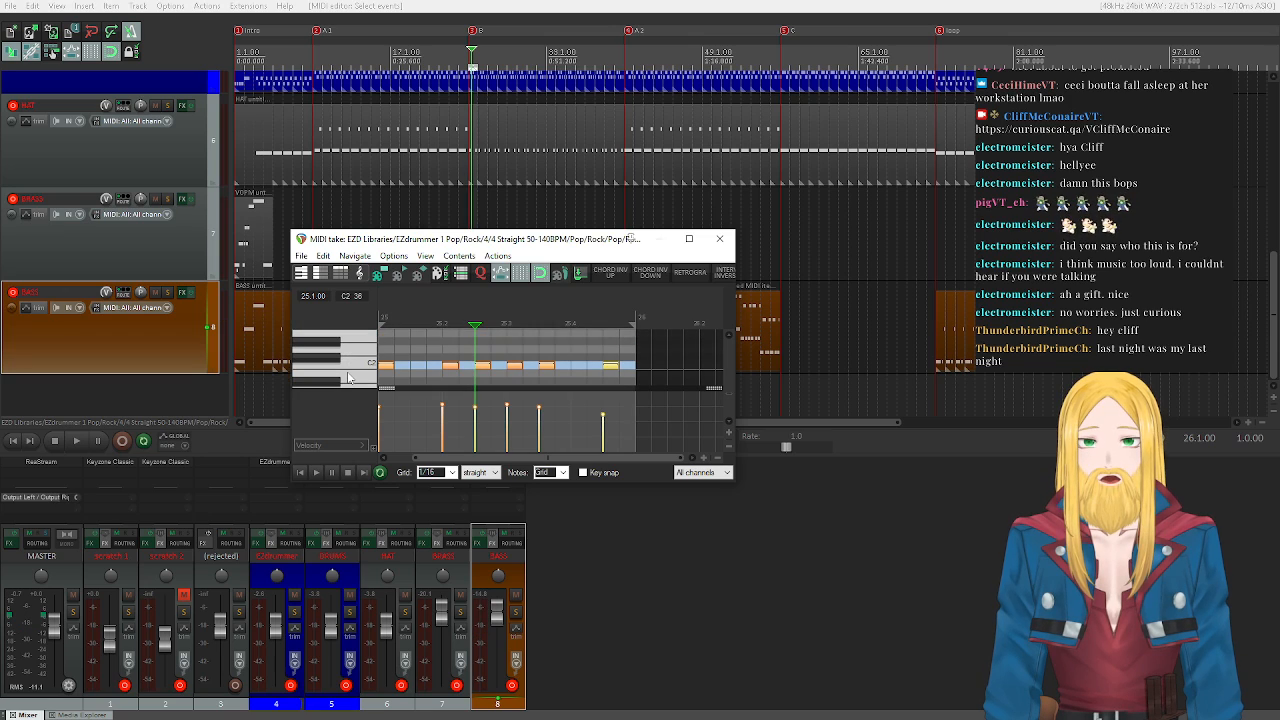
- Enable key snap in the MIDI editor and audition the low G1 and C2 piano keys
{"action": "left_click", "coordinate": [585, 472]}
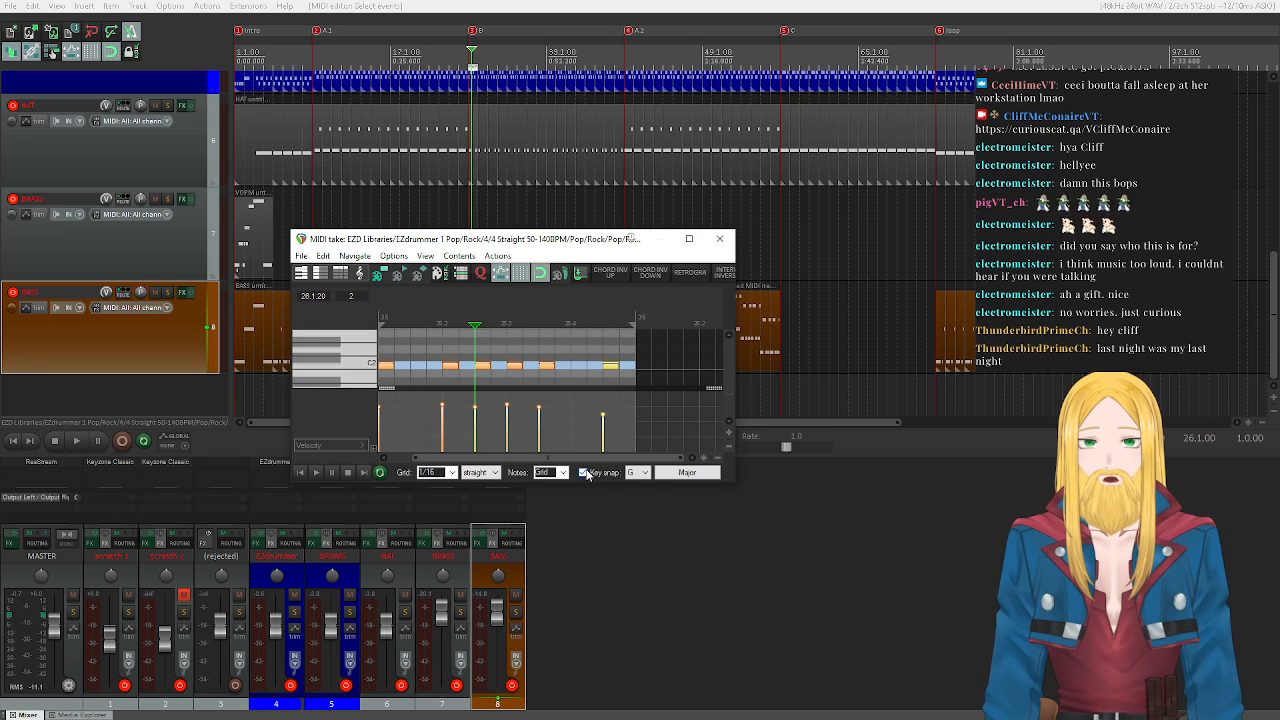
{"action": "scroll", "coordinate": [400, 375], "scroll_direction": "down", "scroll_amount": 2}
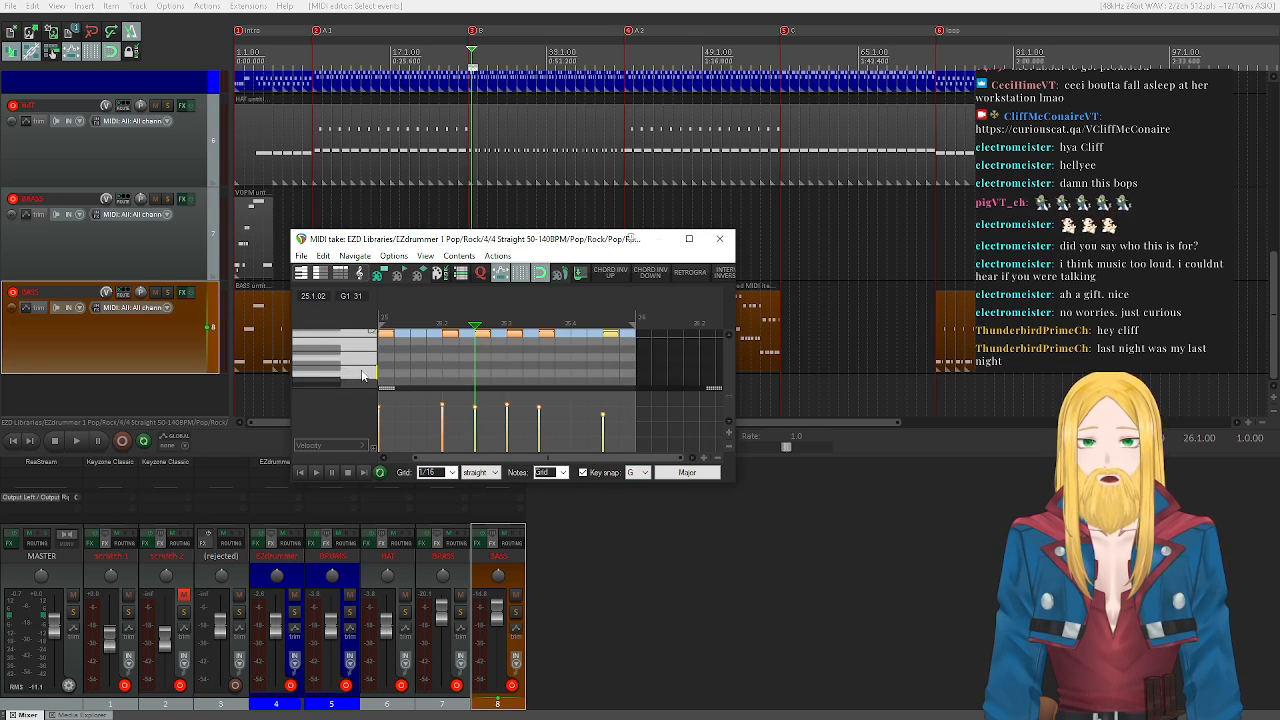
{"action": "left_click", "coordinate": [363, 375]}
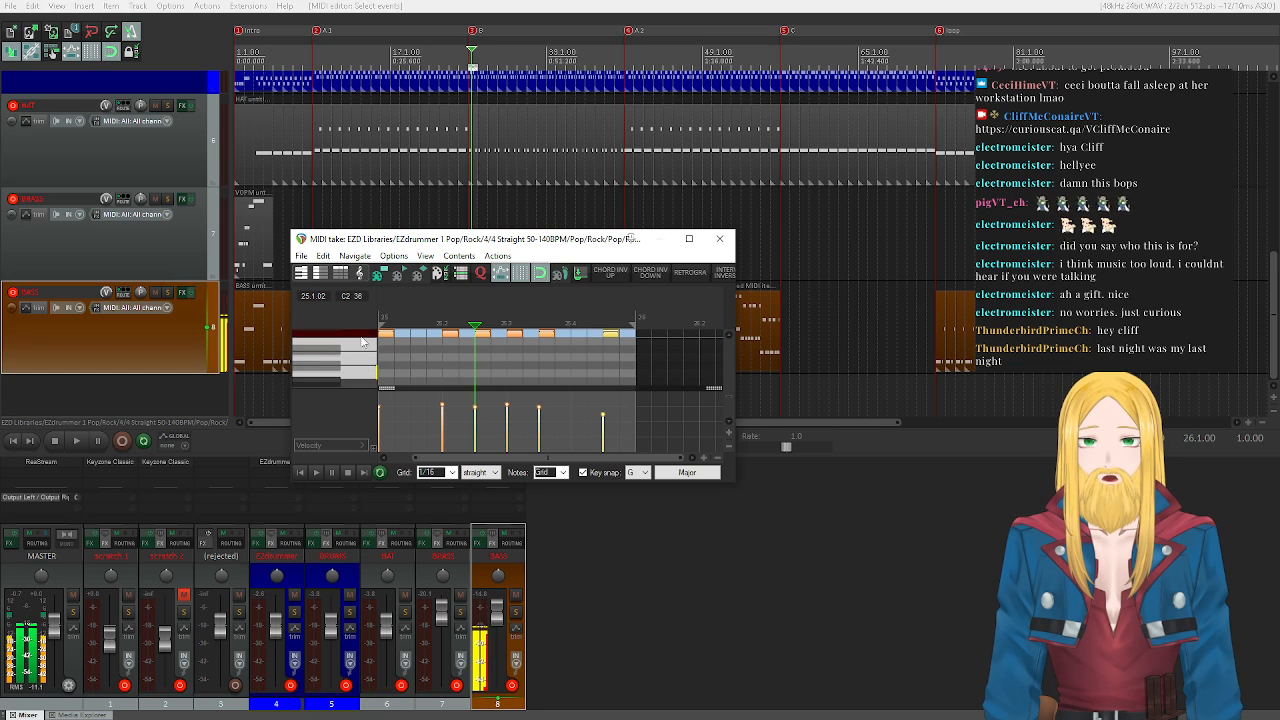
{"action": "scroll", "coordinate": [365, 344], "scroll_direction": "up", "scroll_amount": 1}
{"action": "scroll", "coordinate": [365, 344], "scroll_direction": "up", "scroll_amount": 1}
{"action": "left_click", "coordinate": [365, 357]}
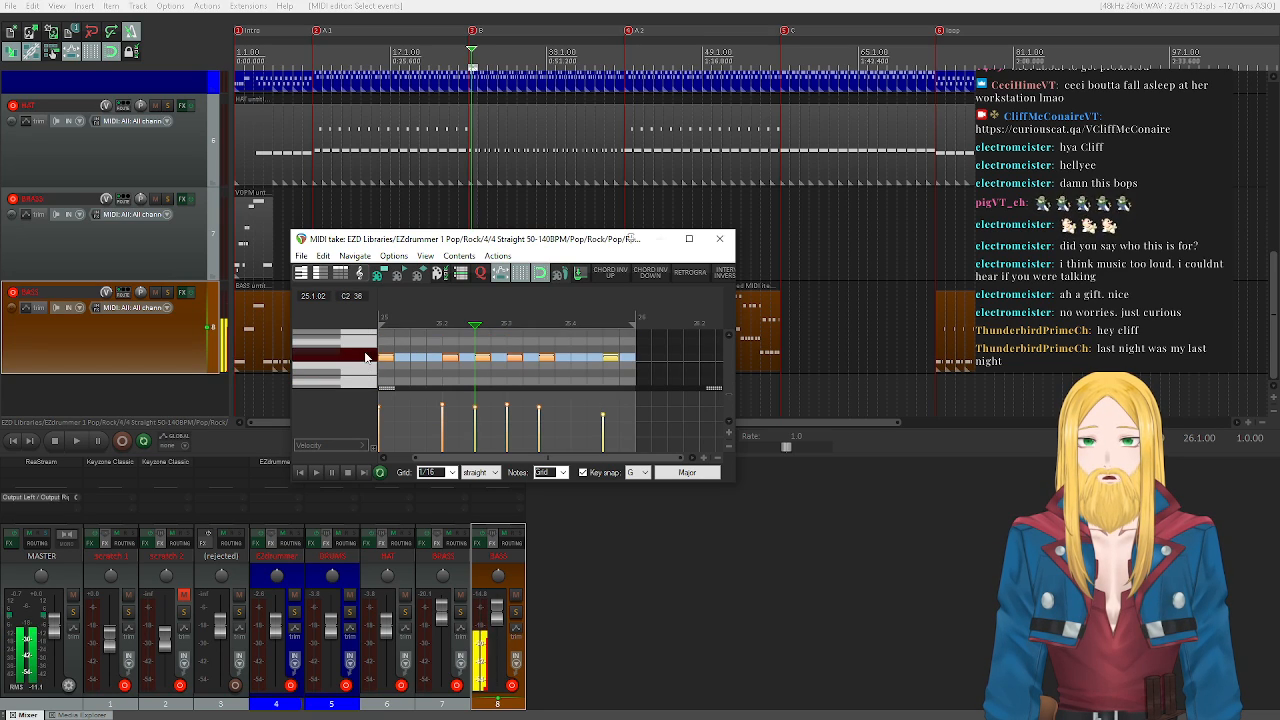
- Lengthen all the C2 bass notes in bar 25 to eighth notes and listen to the bar
{"action": "left_click", "coordinate": [301, 472]}
{"action": "left_click", "coordinate": [316, 472]}
{"action": "left_click", "coordinate": [348, 472]}
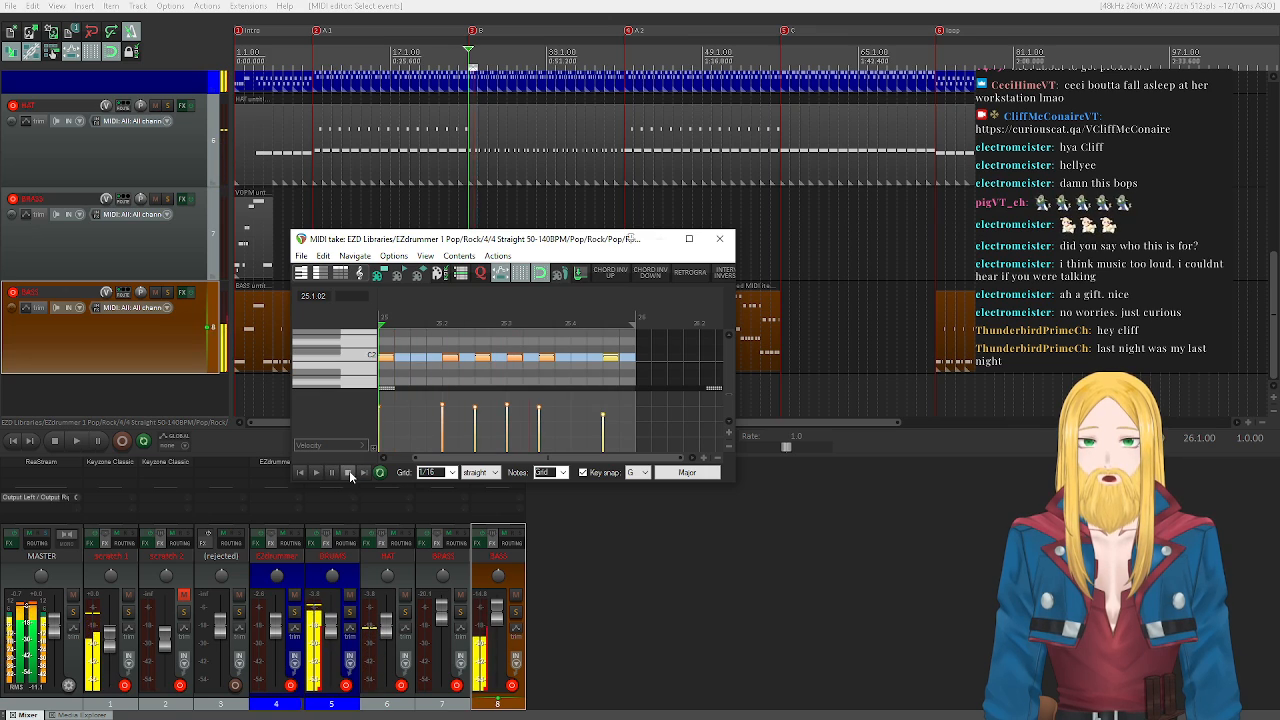
{"action": "left_click_drag", "start_coordinate": [449, 242], "coordinate": [465, 277]}
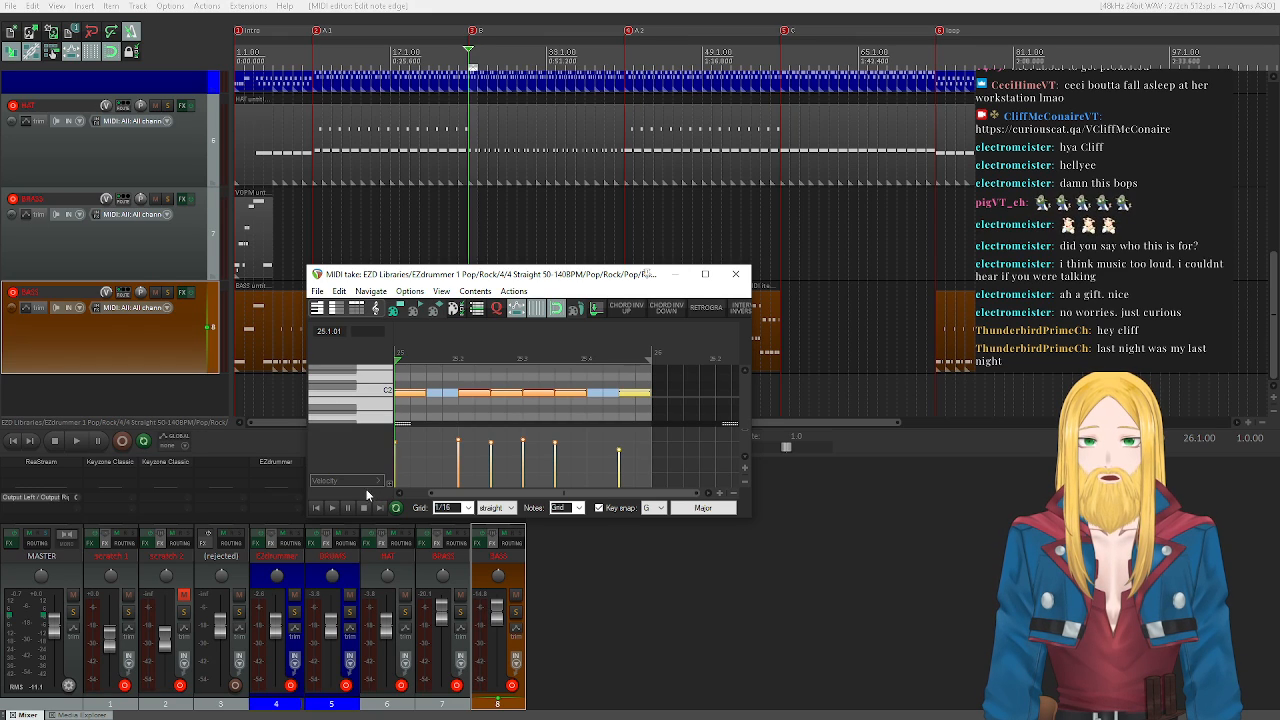
{"action": "left_click", "coordinate": [334, 508]}
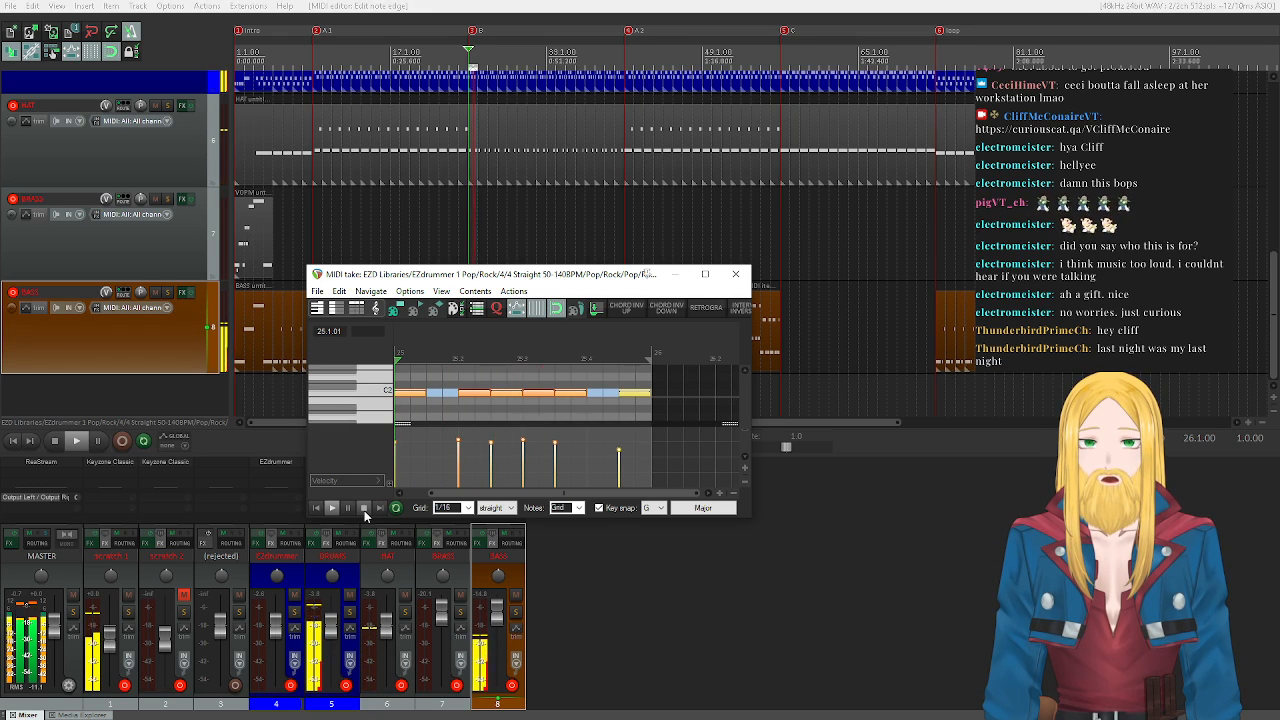
{"action": "left_click", "coordinate": [364, 510]}
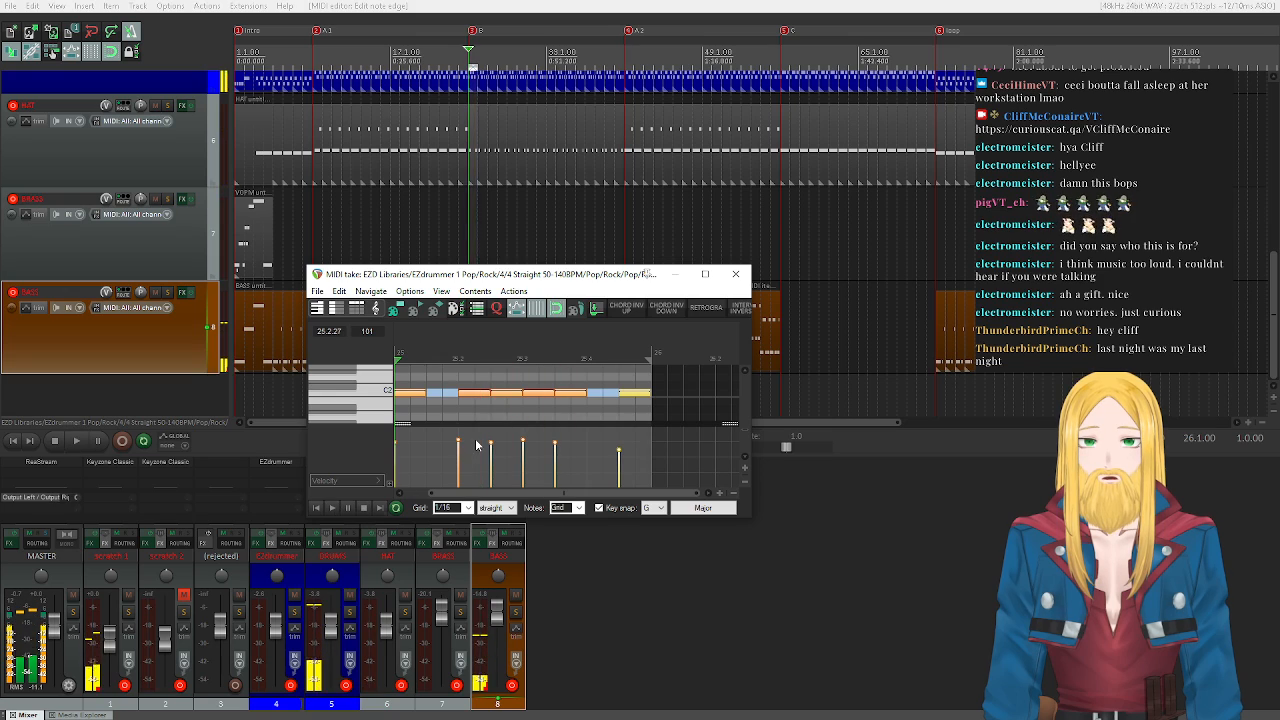
- Raise the velocity of all the selected bass notes to 127 and play the bar
{"action": "left_click_drag", "start_coordinate": [460, 437], "coordinate": [455, 406]}
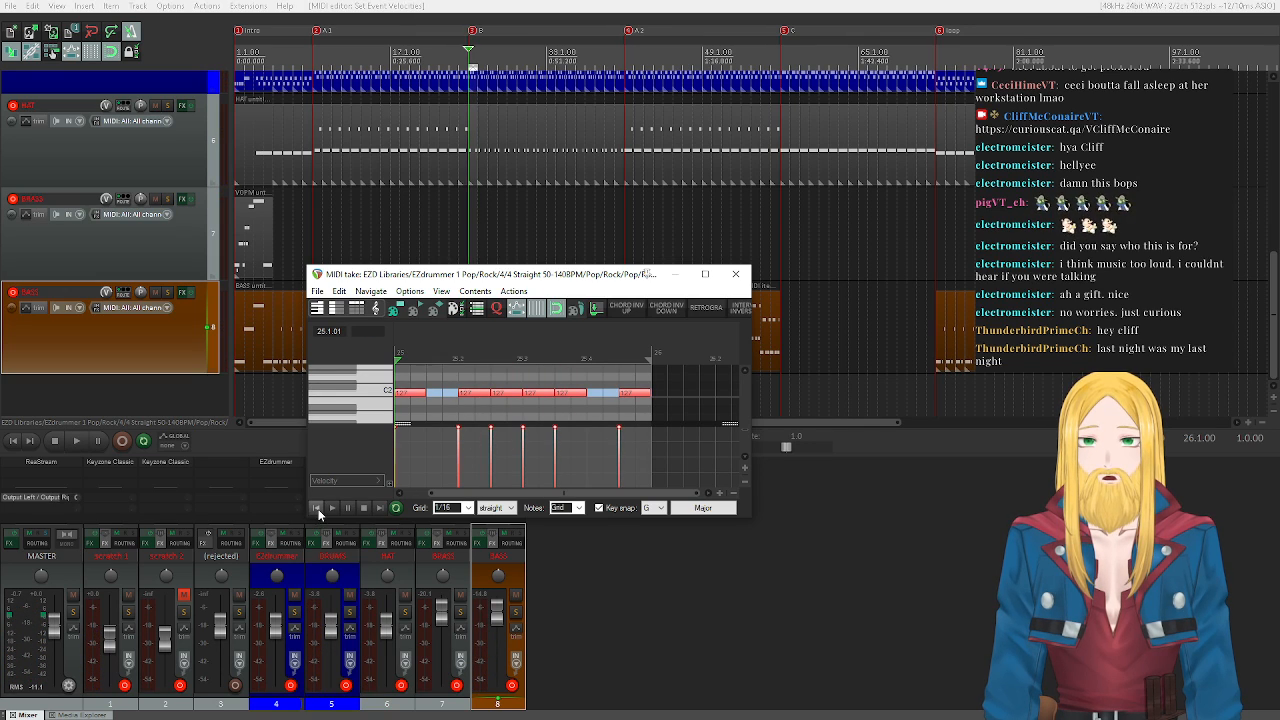
{"action": "left_click", "coordinate": [333, 508]}
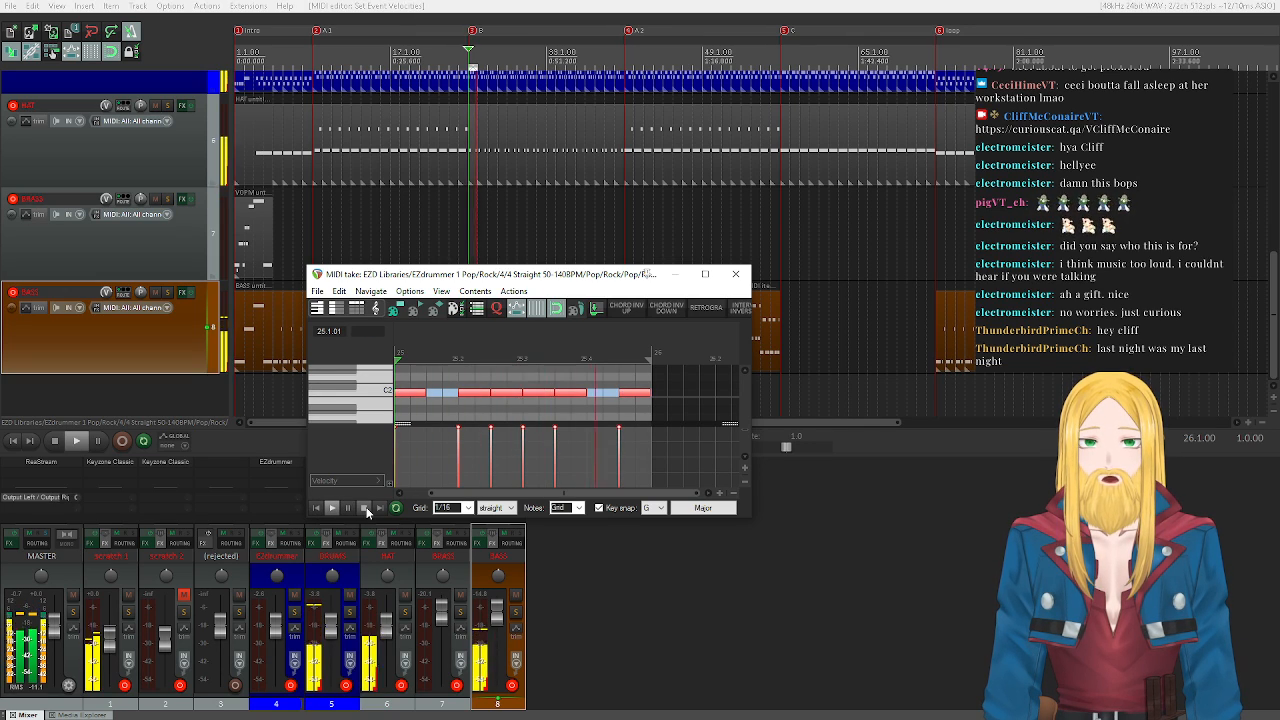
{"action": "left_click", "coordinate": [365, 508]}
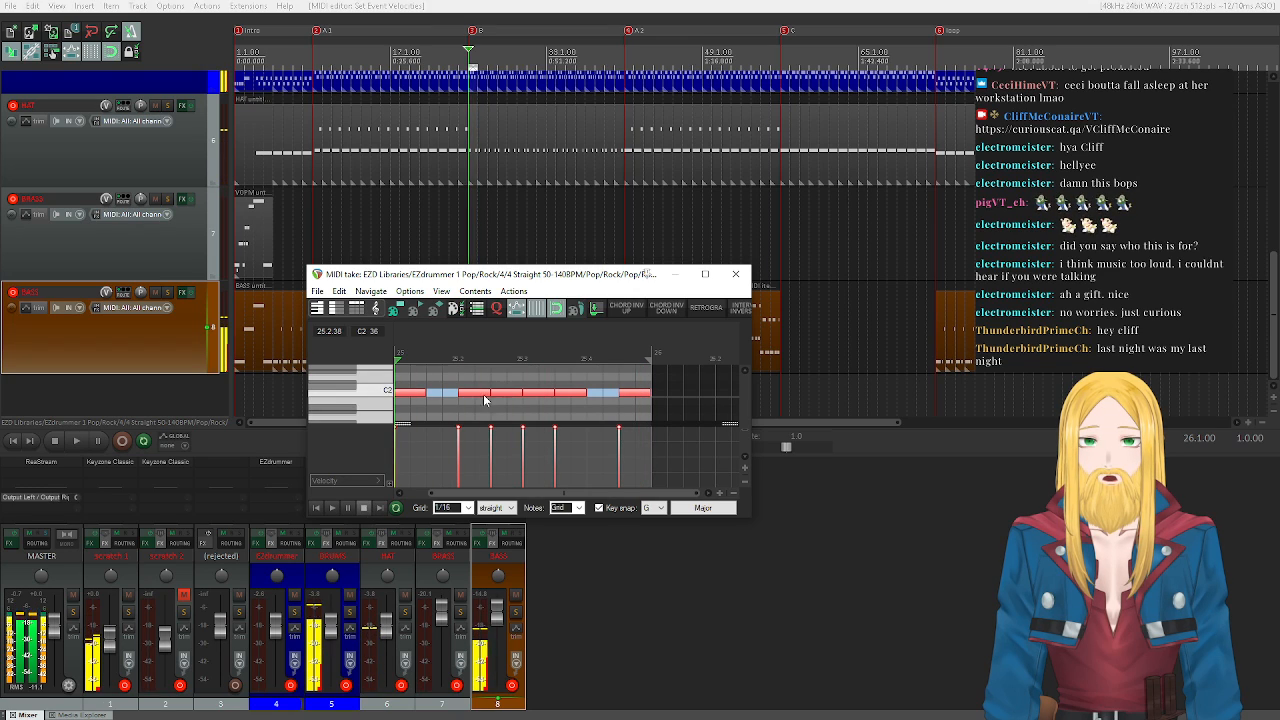
- Lengthen only the first note to one full beat, check it in playback and close the MIDI editor
{"action": "left_click", "coordinate": [424, 392]}
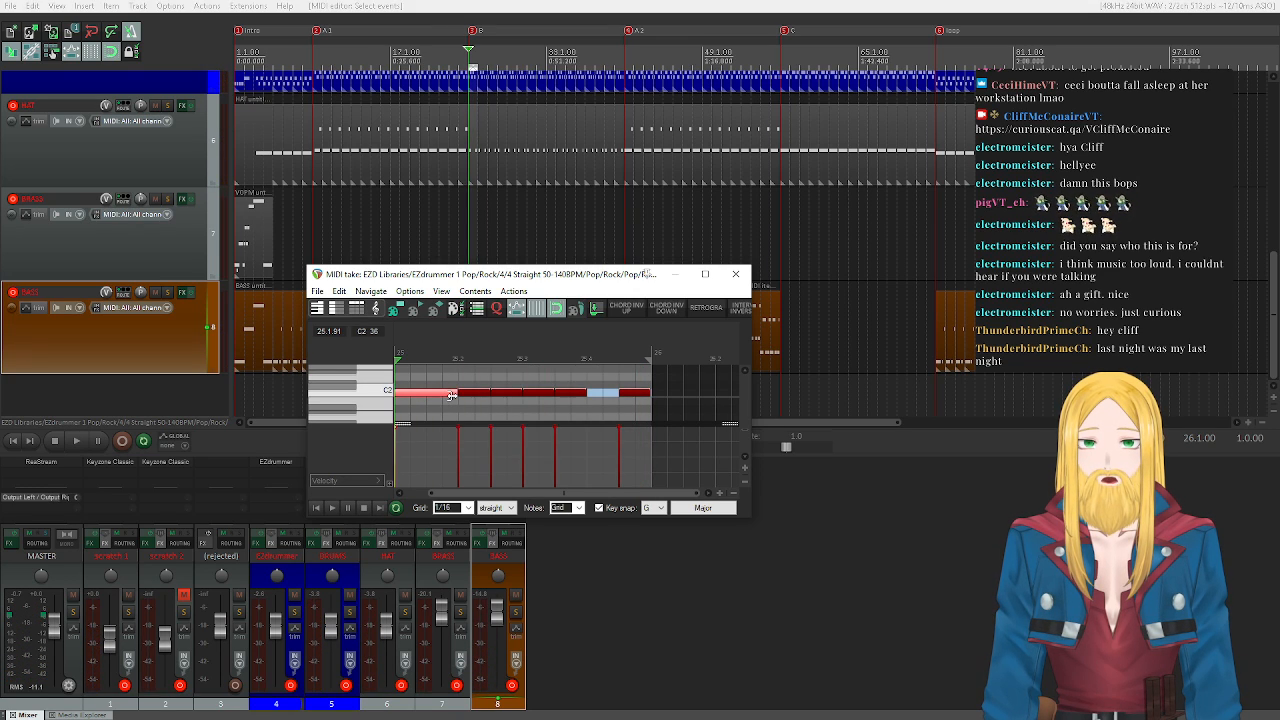
{"action": "left_click_drag", "start_coordinate": [452, 394], "coordinate": [457, 394]}
{"action": "left_click", "coordinate": [333, 508]}
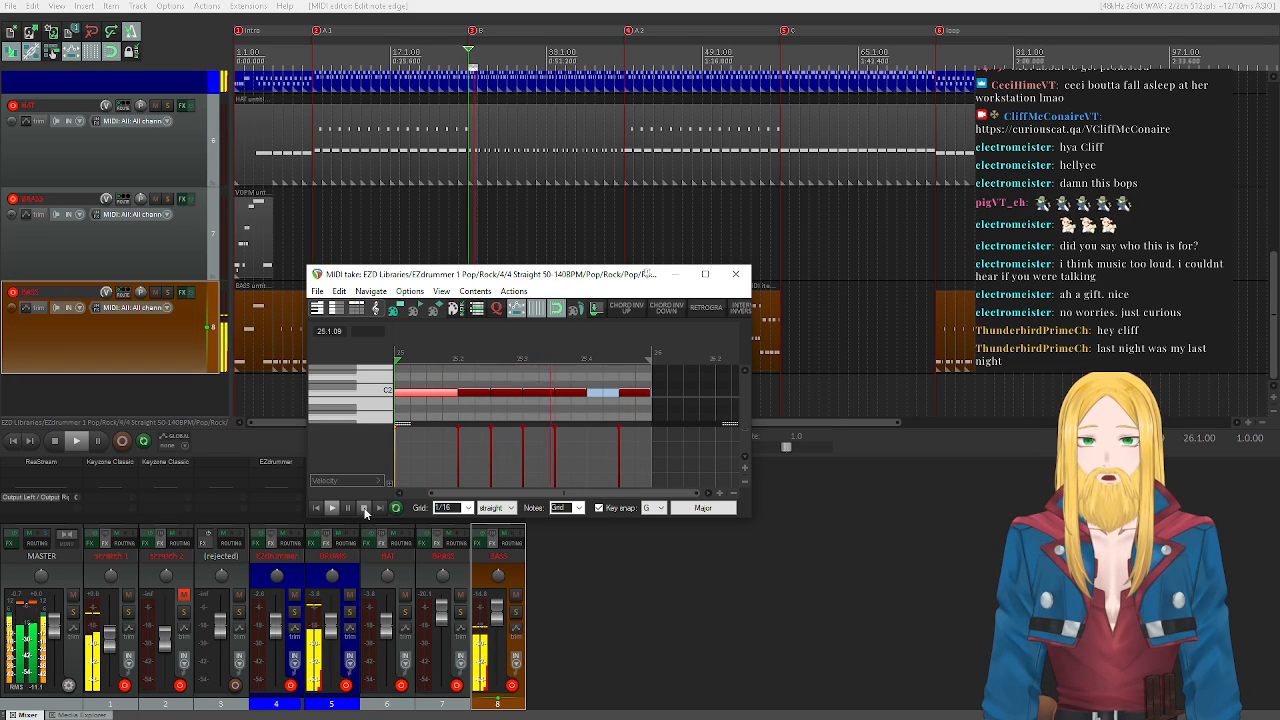
{"action": "left_click", "coordinate": [366, 508]}
{"action": "key", "text": "Escape"}
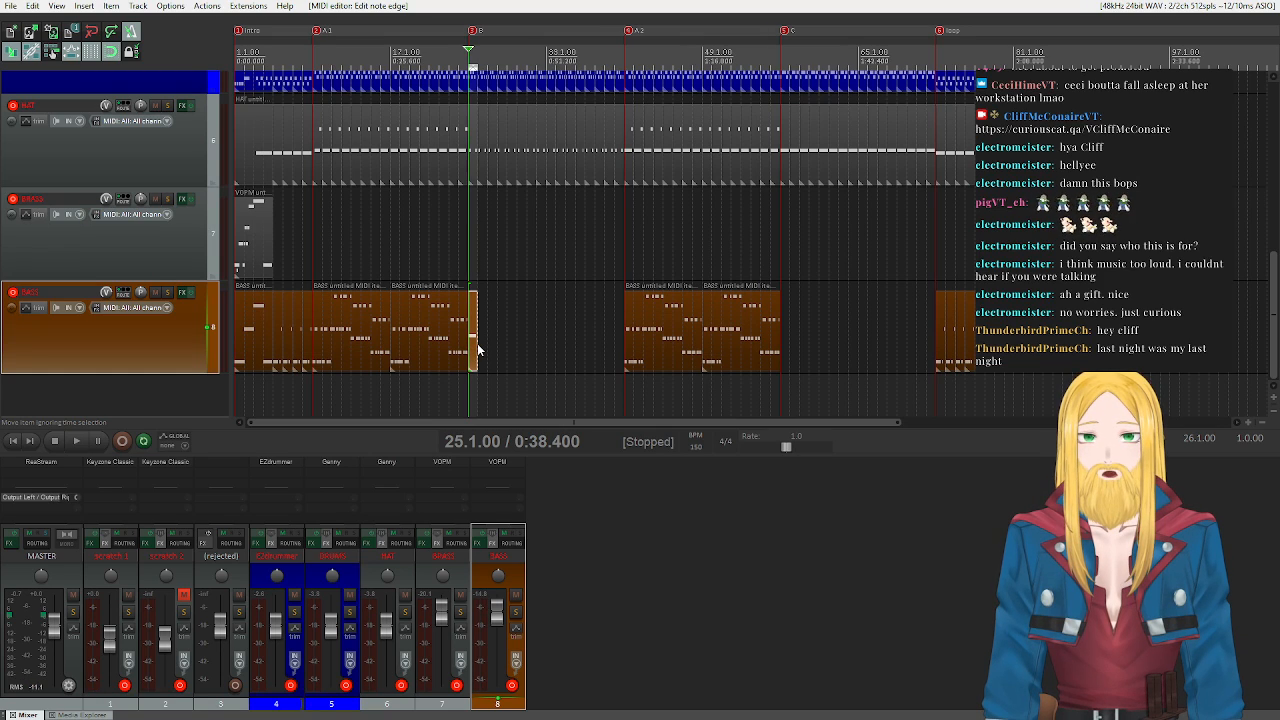
- Copy the edited bass item to bar 26 and extend the time selection to cover bars 25 and 26
{"action": "left_click_drag", "start_coordinate": [475, 352], "coordinate": [488, 355]}
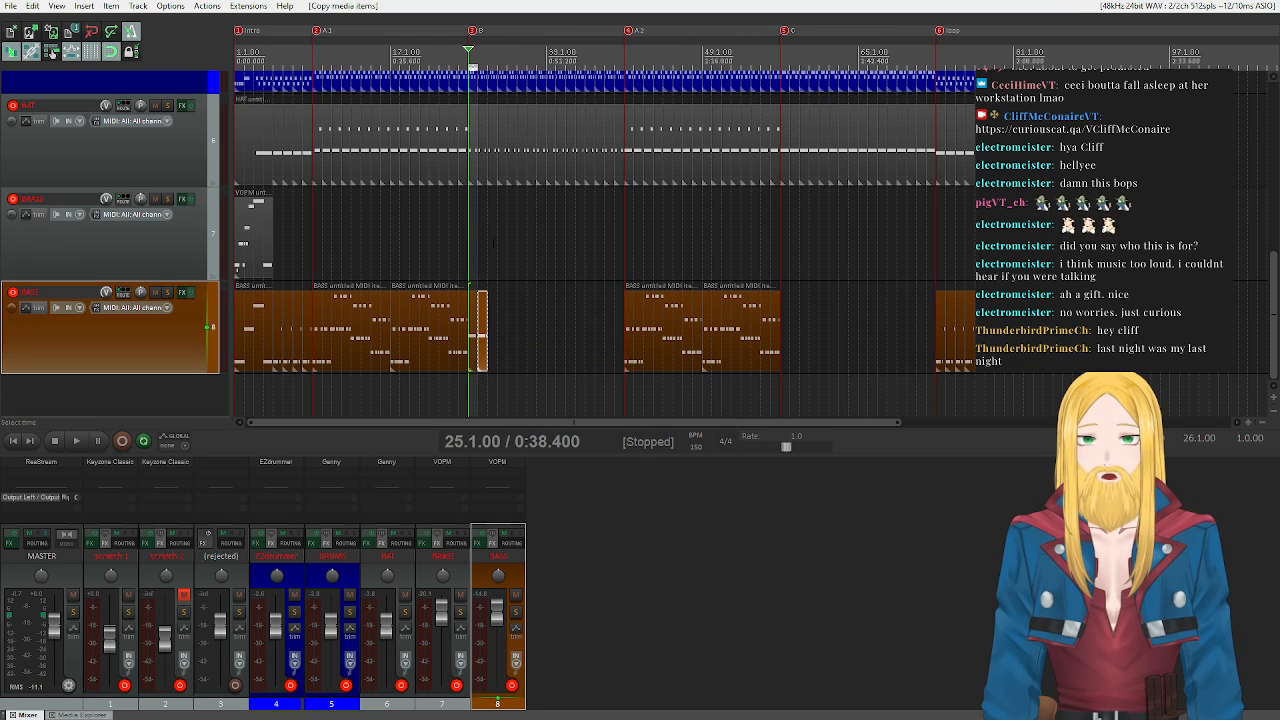
{"action": "left_click_drag", "start_coordinate": [476, 67], "coordinate": [486, 67]}
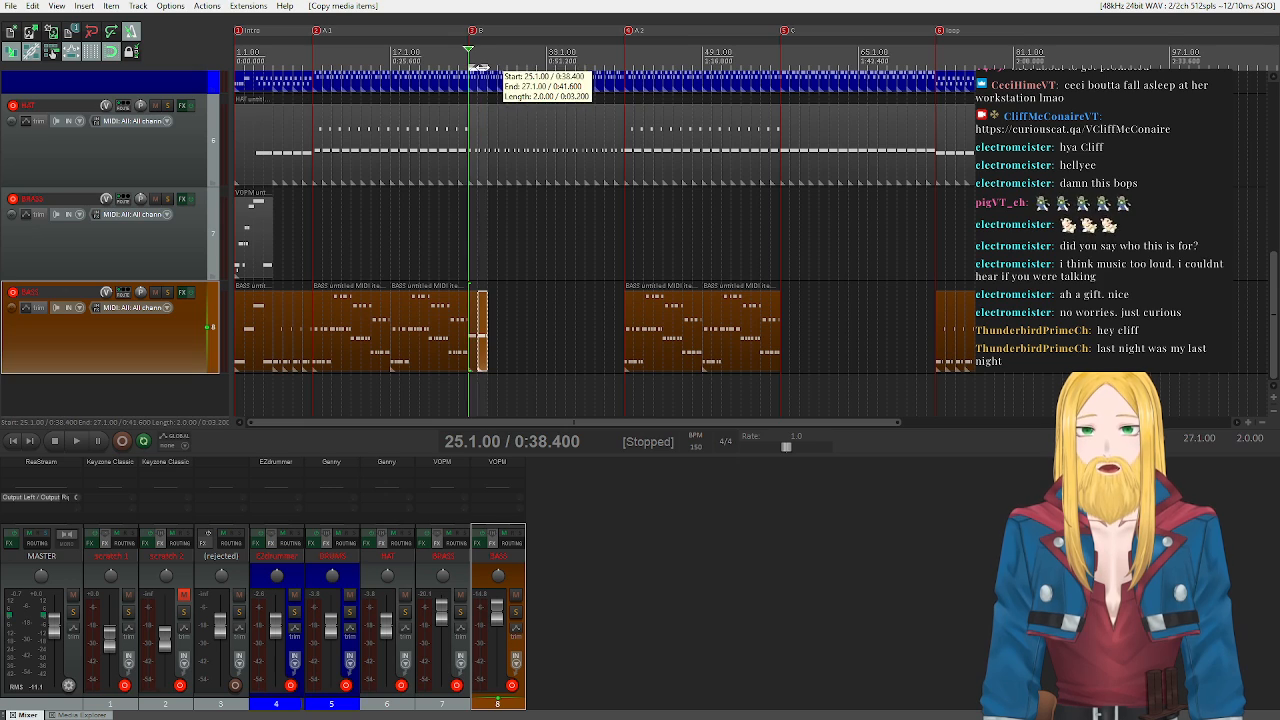
- Transpose all C2 notes of the bar 26 bass item to a lower pitch with key snap enabled, and close the MIDI editor
{"action": "double_click", "coordinate": [483, 323]}
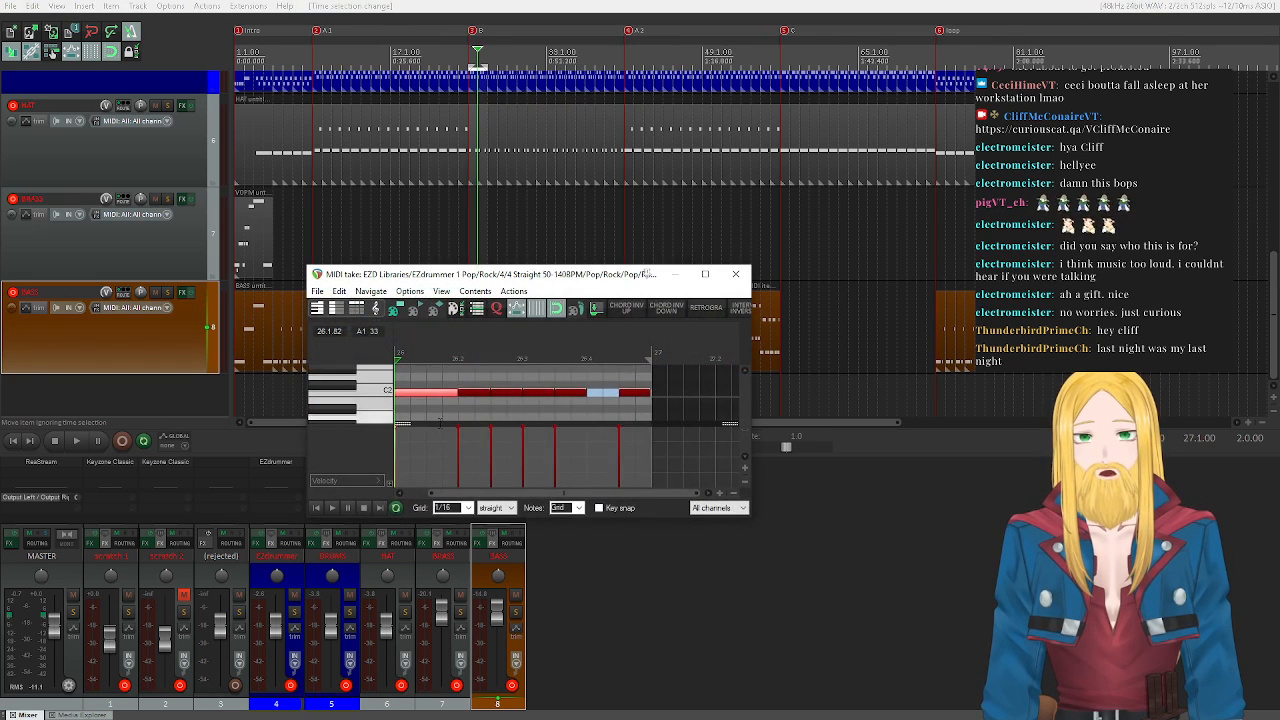
{"action": "left_click", "coordinate": [383, 388]}
{"action": "left_click", "coordinate": [598, 507]}
{"action": "left_click_drag", "start_coordinate": [451, 377], "coordinate": [451, 417]}
{"action": "left_click", "coordinate": [735, 274]}
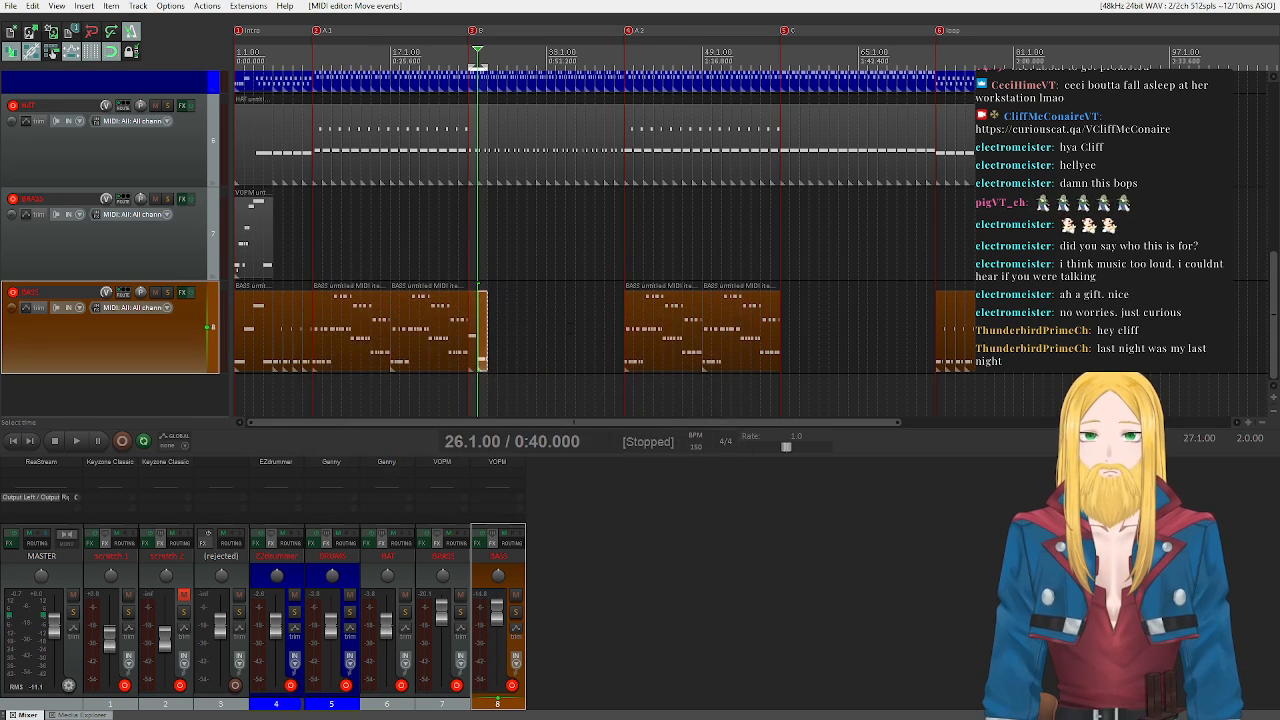
- Play bars 25 and 26 from the start of bar 25 to check the new bass notes, and clear the time selection
{"action": "left_click", "coordinate": [469, 240]}
{"action": "left_click", "coordinate": [72, 441]}
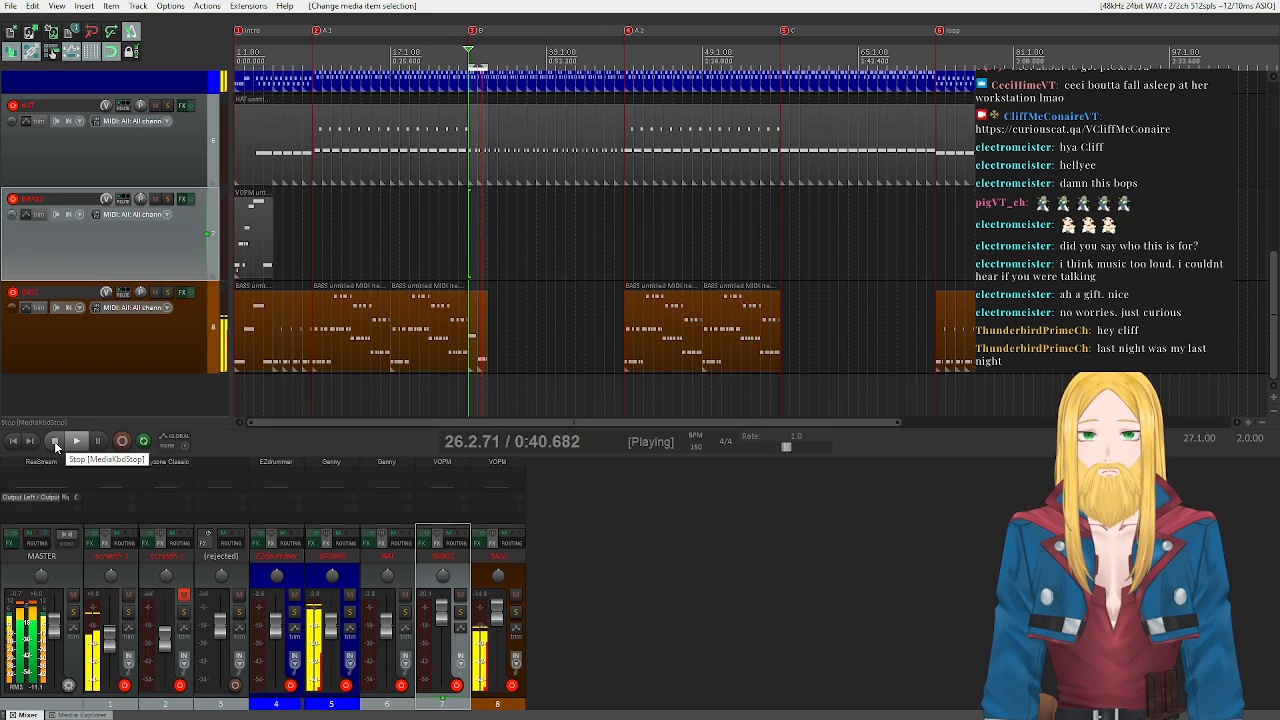
{"action": "left_click", "coordinate": [54, 441]}
{"action": "key", "text": "space"}
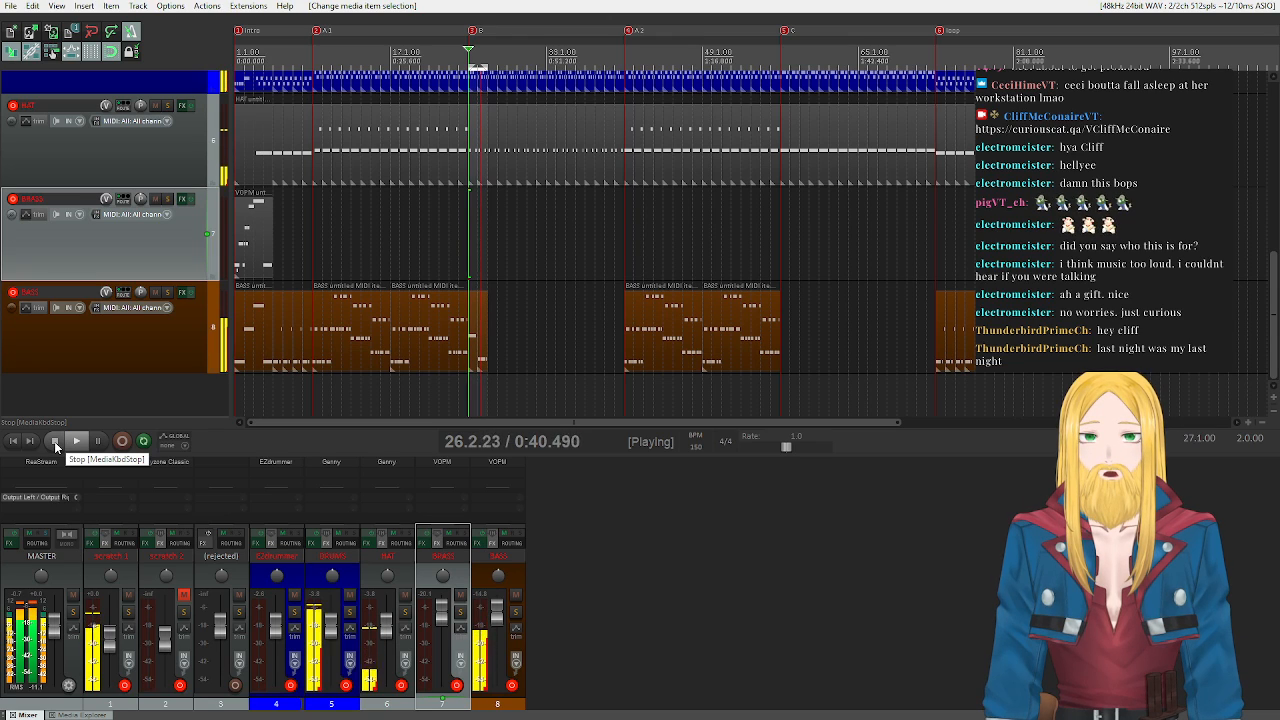
{"action": "left_click", "coordinate": [54, 441]}
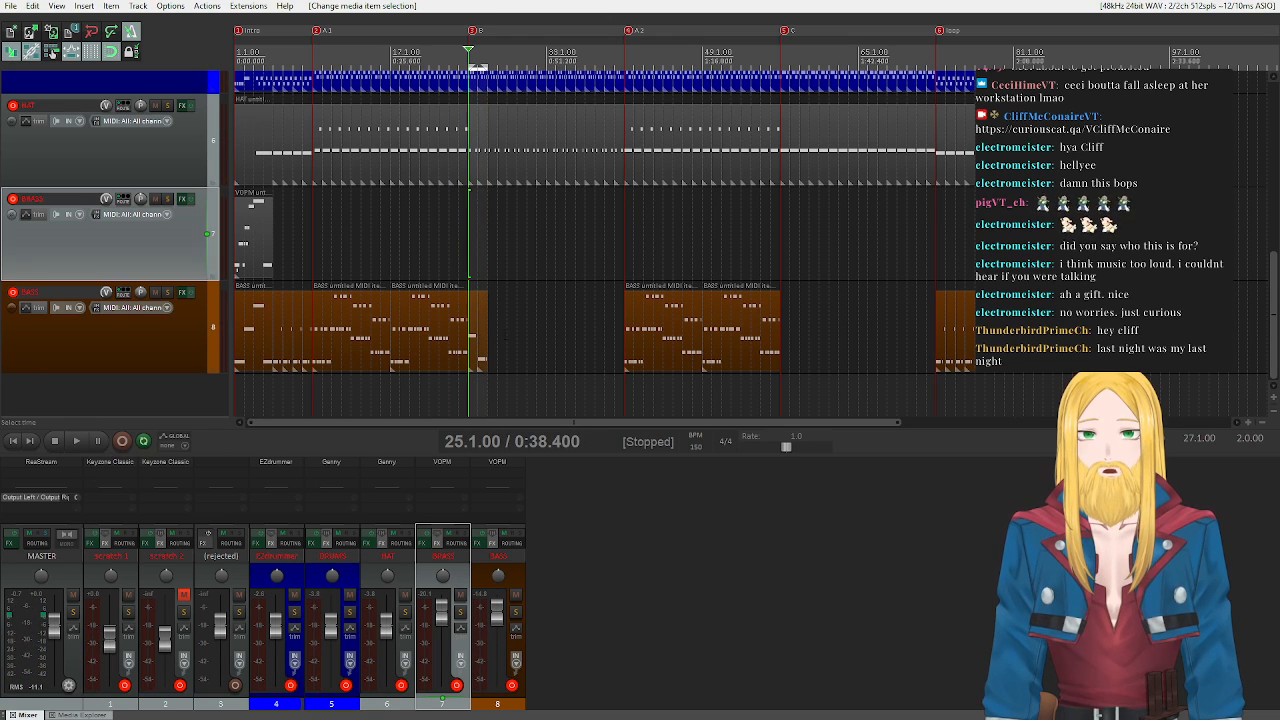
{"action": "key", "text": "Escape"}
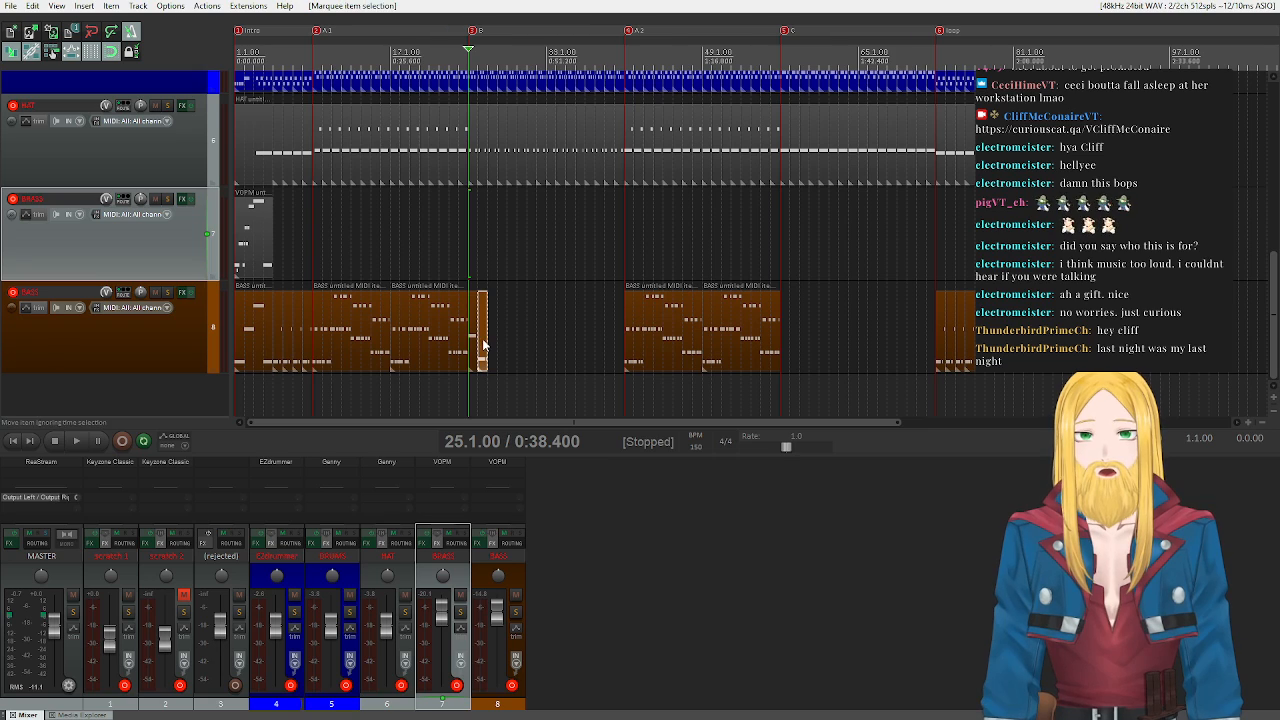
- Copy the bar 26 bass item to bars 27 and 28, removing the surplus copy in bar 29
{"action": "left_click_drag", "start_coordinate": [489, 347], "coordinate": [507, 340]}
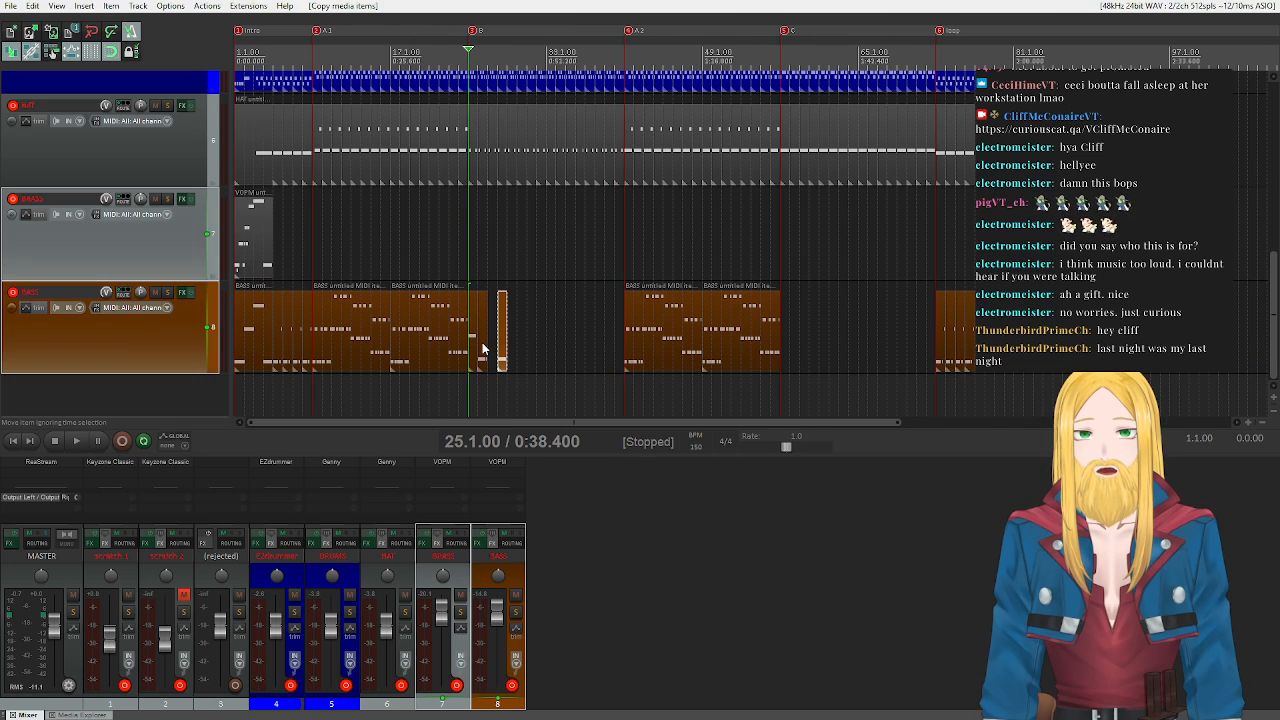
{"action": "left_click_drag", "start_coordinate": [481, 352], "coordinate": [516, 346]}
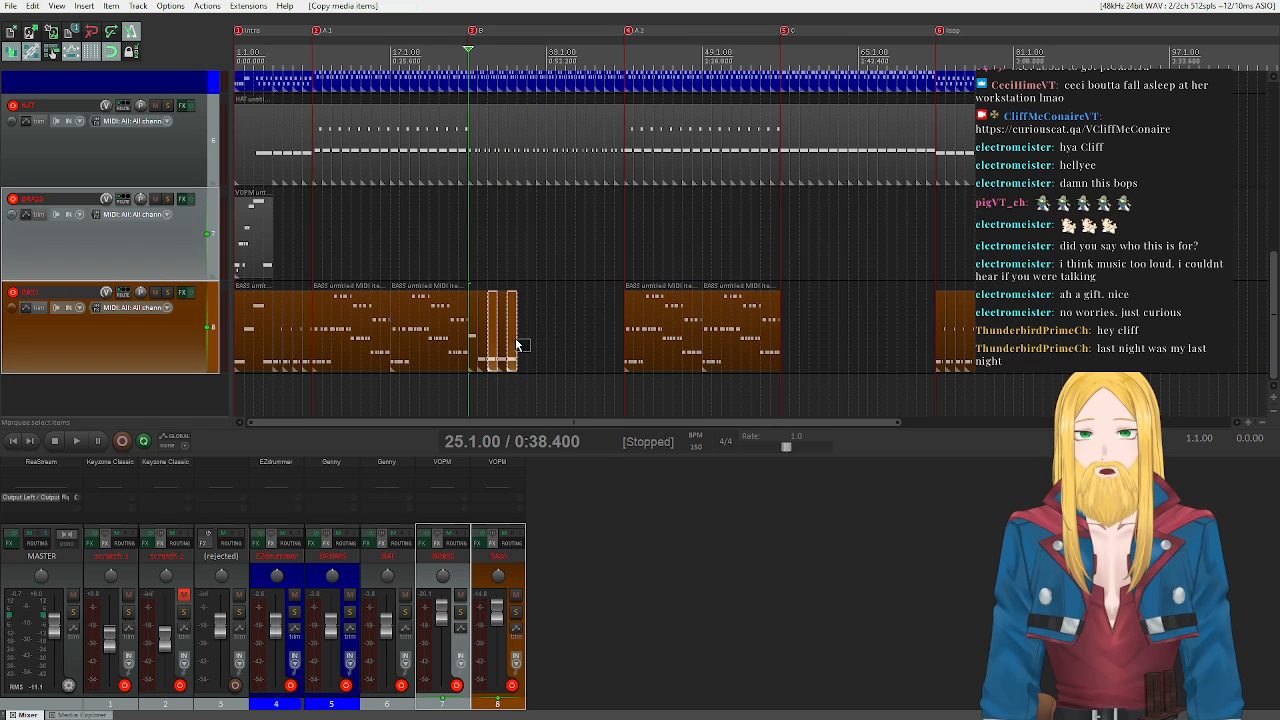
{"action": "left_click", "coordinate": [516, 345]}
{"action": "key", "text": "Delete"}
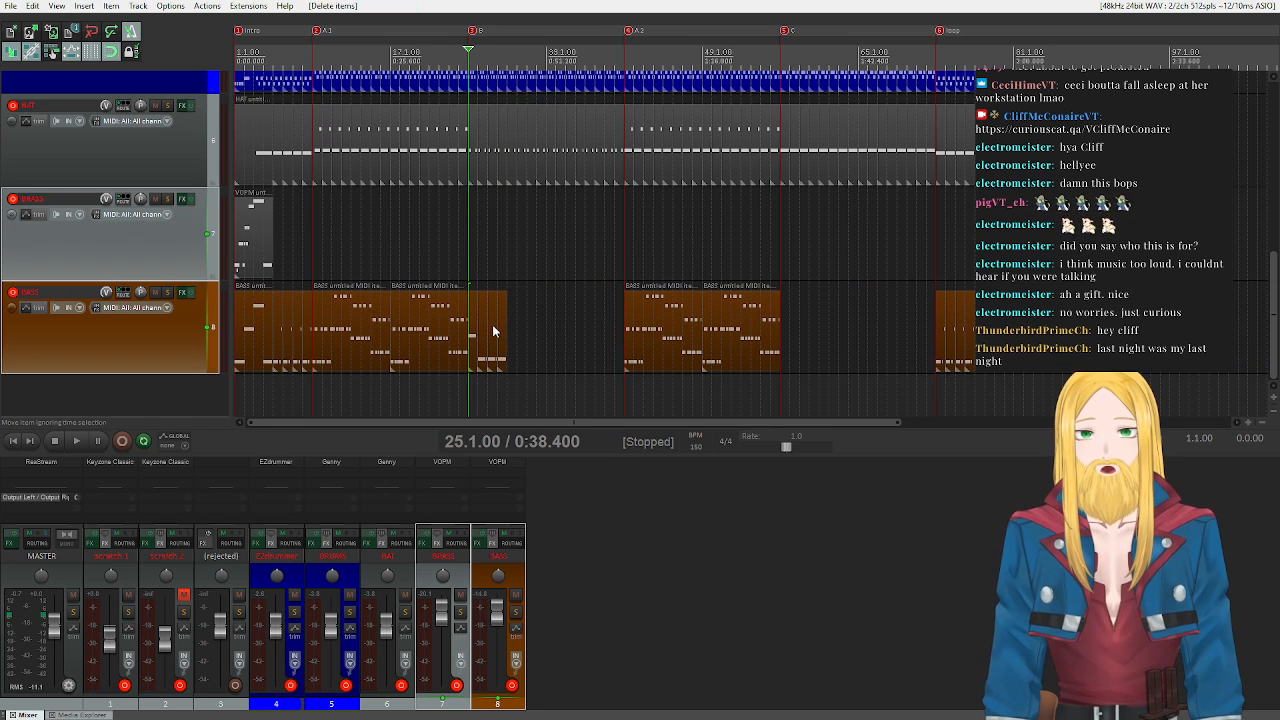
- Open the bar 27 bass item in the MIDI editor with key snap enabled, and loop that bar in playback
{"action": "double_click", "coordinate": [493, 331]}
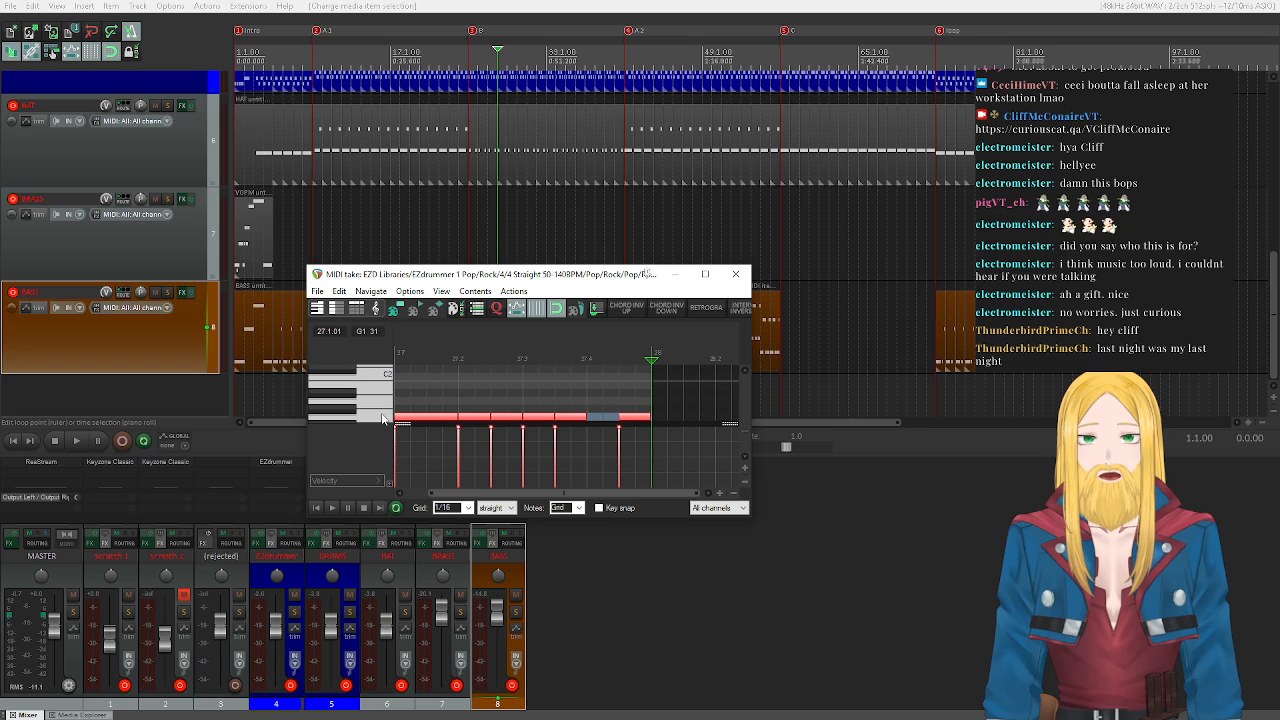
{"action": "left_click", "coordinate": [599, 508]}
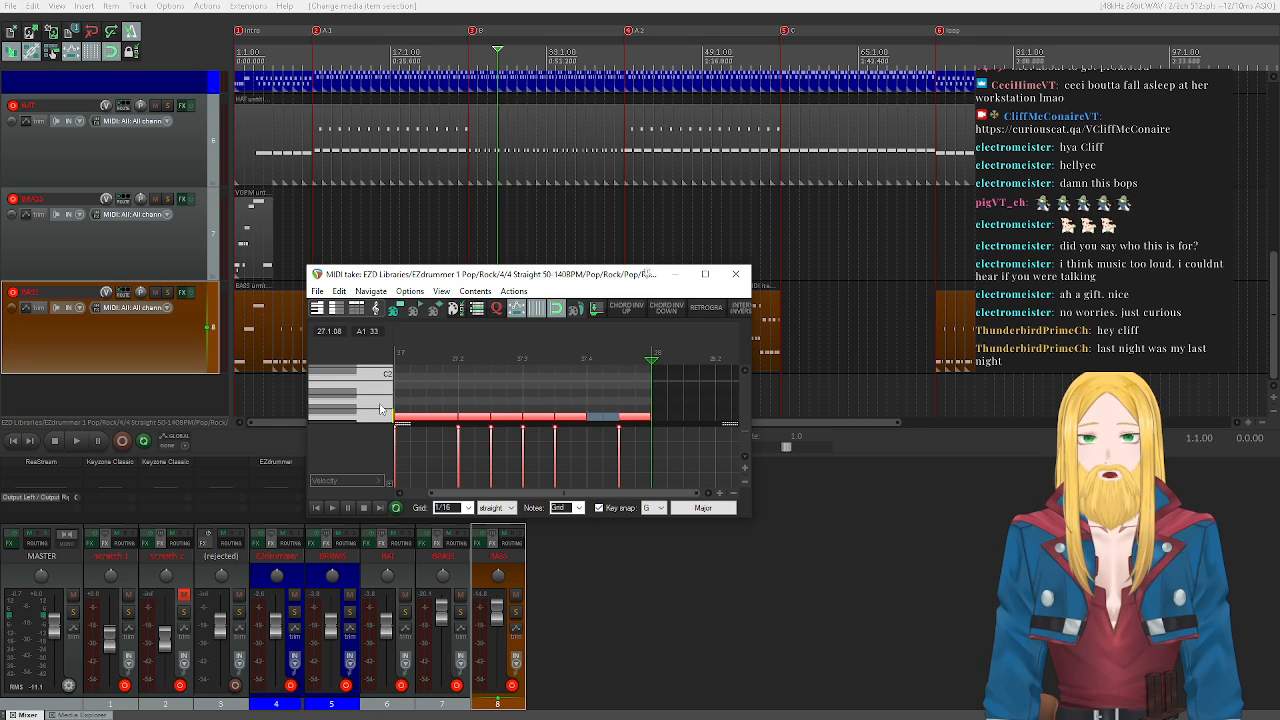
{"action": "scroll", "coordinate": [363, 397], "scroll_direction": "down", "scroll_amount": 1}
{"action": "left_click_drag", "start_coordinate": [488, 58], "coordinate": [500, 58]}
{"action": "left_click", "coordinate": [332, 507]}
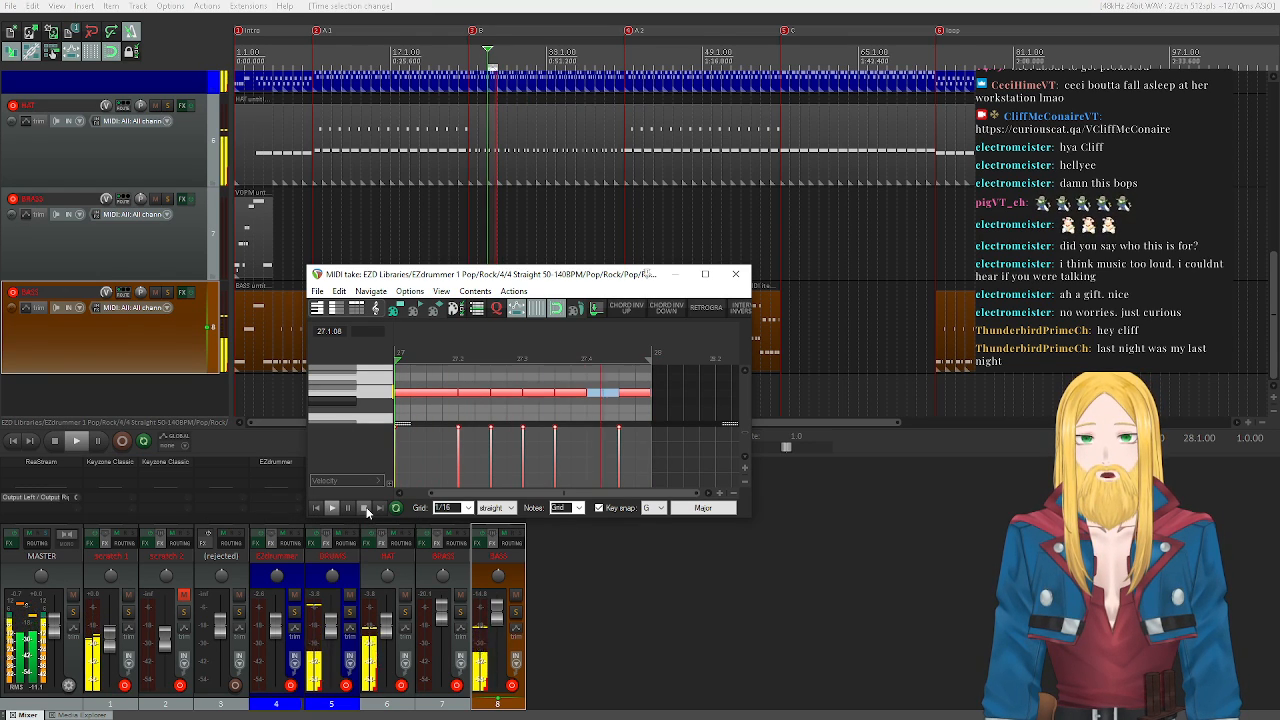
- Transpose all notes of the bar 27 bass item up to A1, checking the pitch in playback, and close the MIDI editor
{"action": "scroll", "coordinate": [344, 428], "scroll_direction": "up", "scroll_amount": 1}
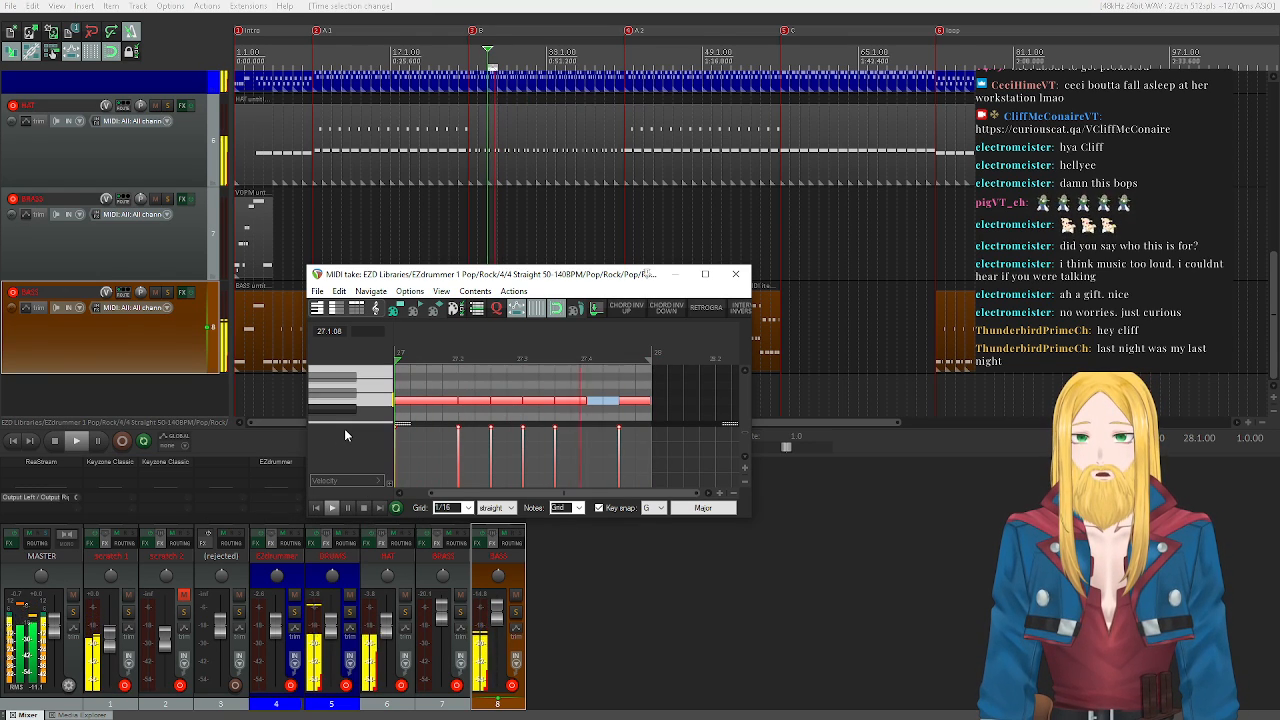
{"action": "left_click", "coordinate": [392, 388]}
{"action": "left_click", "coordinate": [54, 441]}
{"action": "left_click", "coordinate": [380, 392]}
{"action": "scroll", "coordinate": [413, 393], "scroll_direction": "down", "scroll_amount": 2}
{"action": "left_click", "coordinate": [318, 508]}
{"action": "left_click", "coordinate": [332, 508]}
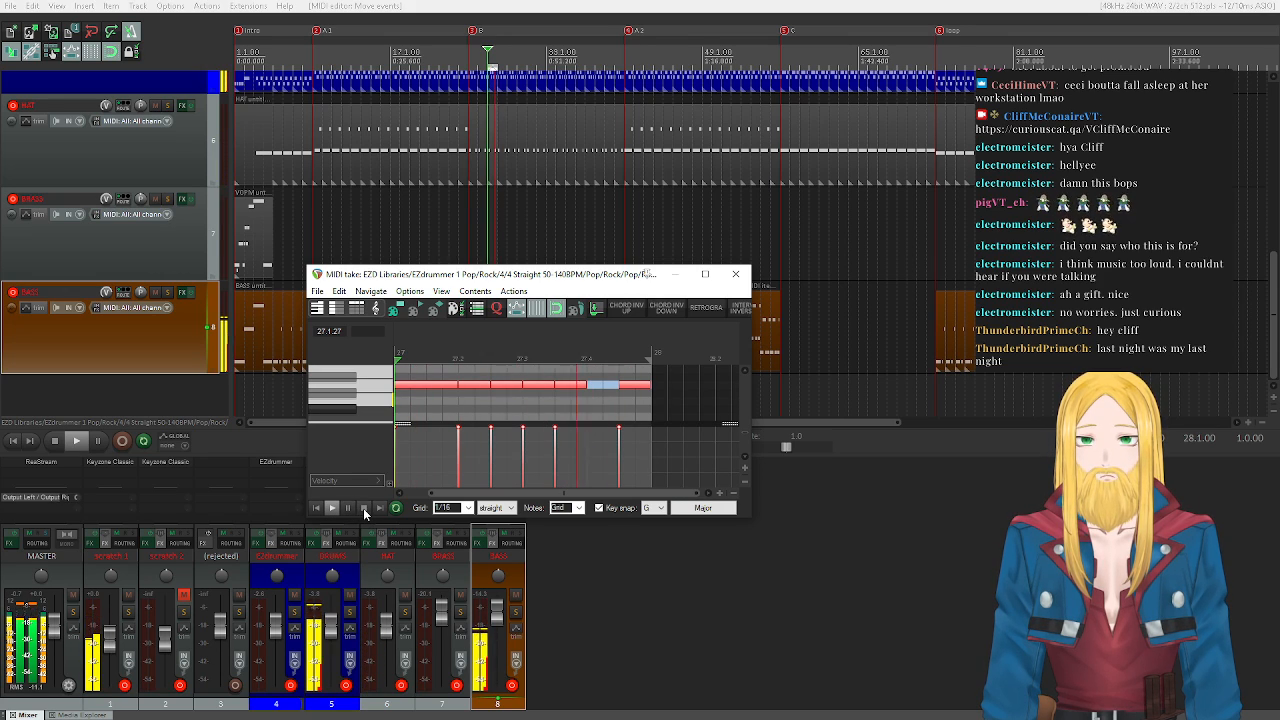
{"action": "left_click", "coordinate": [363, 508]}
{"action": "scroll", "coordinate": [378, 405], "scroll_direction": "up", "scroll_amount": 3}
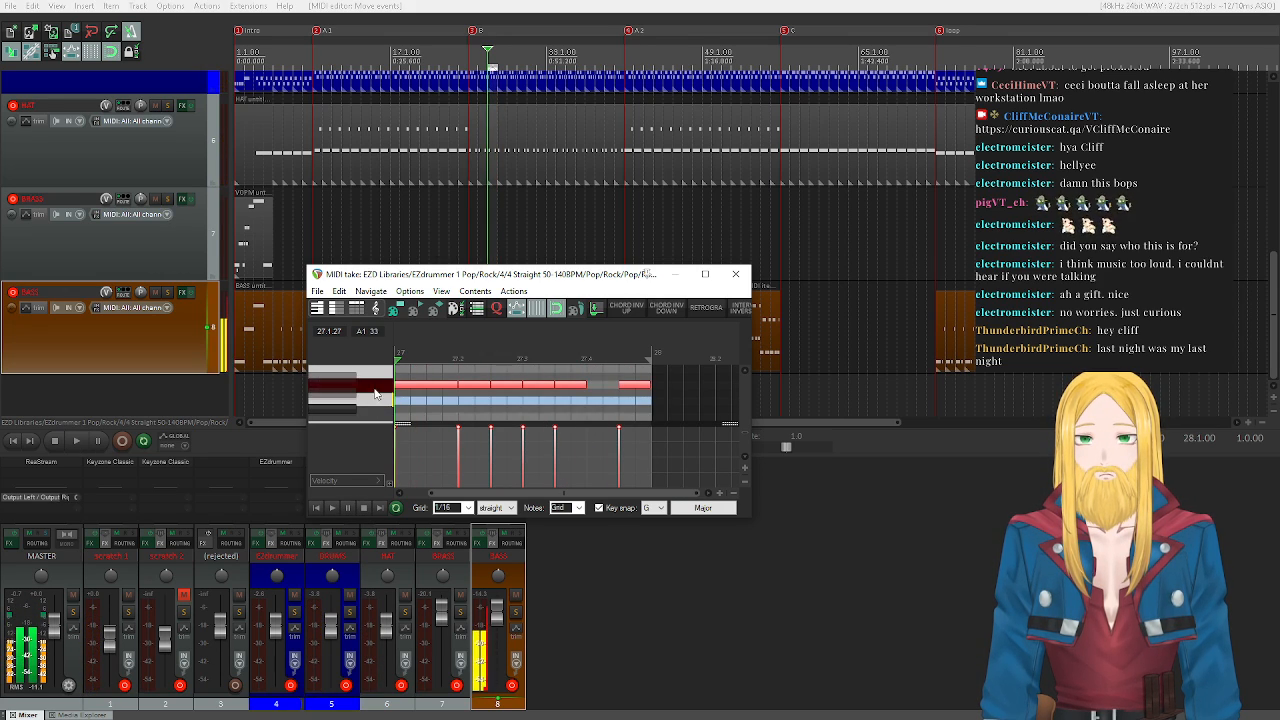
{"action": "scroll", "coordinate": [386, 418], "scroll_direction": "down", "scroll_amount": 2}
{"action": "left_click", "coordinate": [386, 410]}
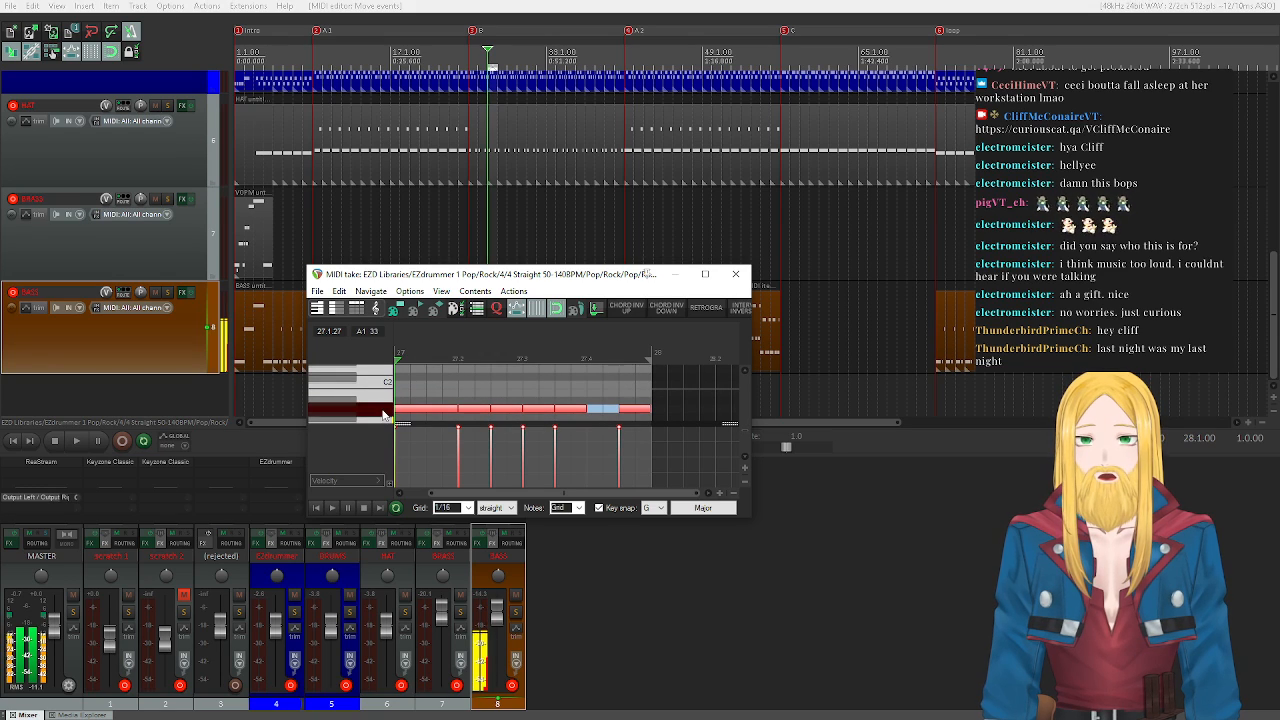
{"action": "left_click", "coordinate": [736, 274]}
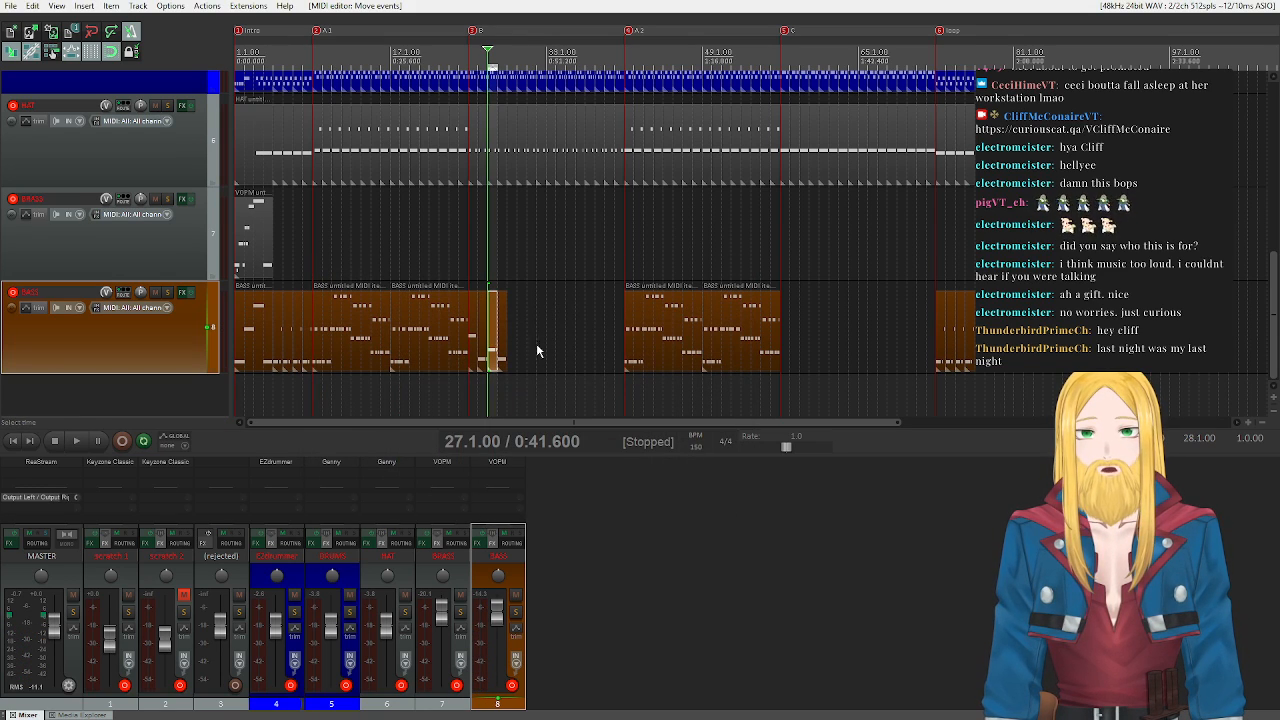
- Clear the time selection and glue the four bass items from bars 25 to 28 into one item
{"action": "right_click", "coordinate": [472, 336]}
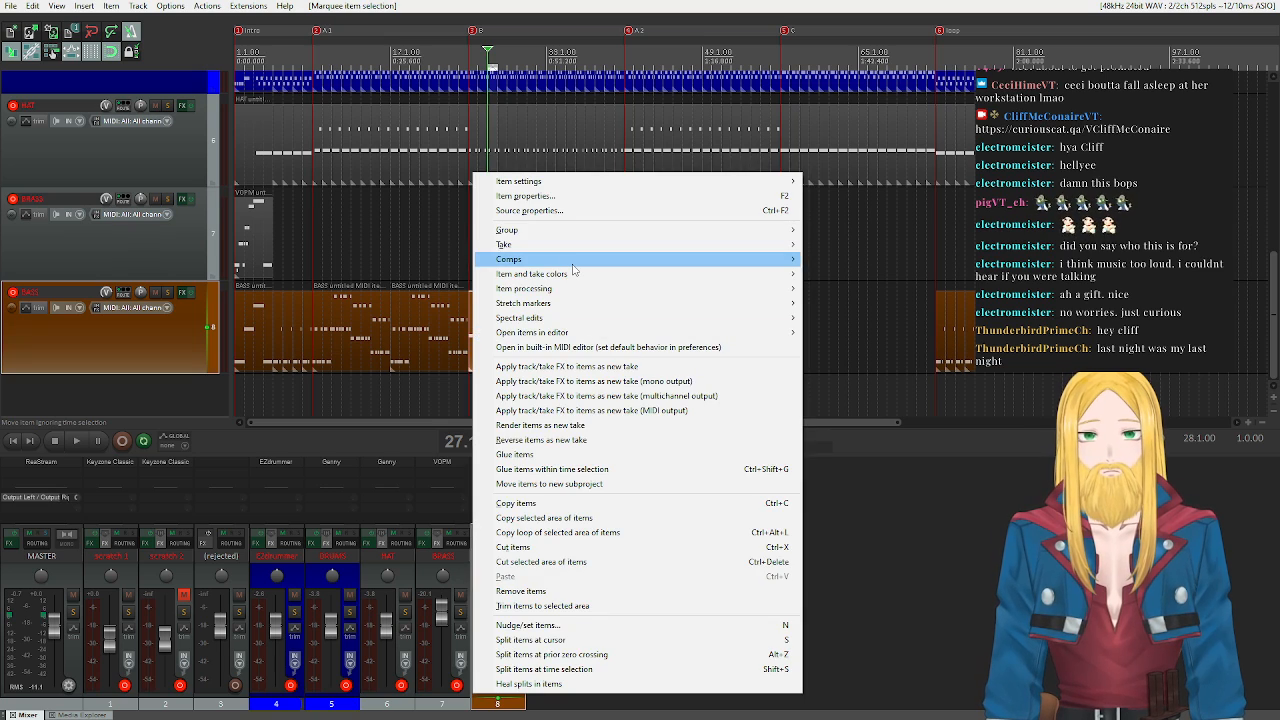
{"action": "left_click", "coordinate": [648, 6]}
{"action": "key", "text": "Escape"}
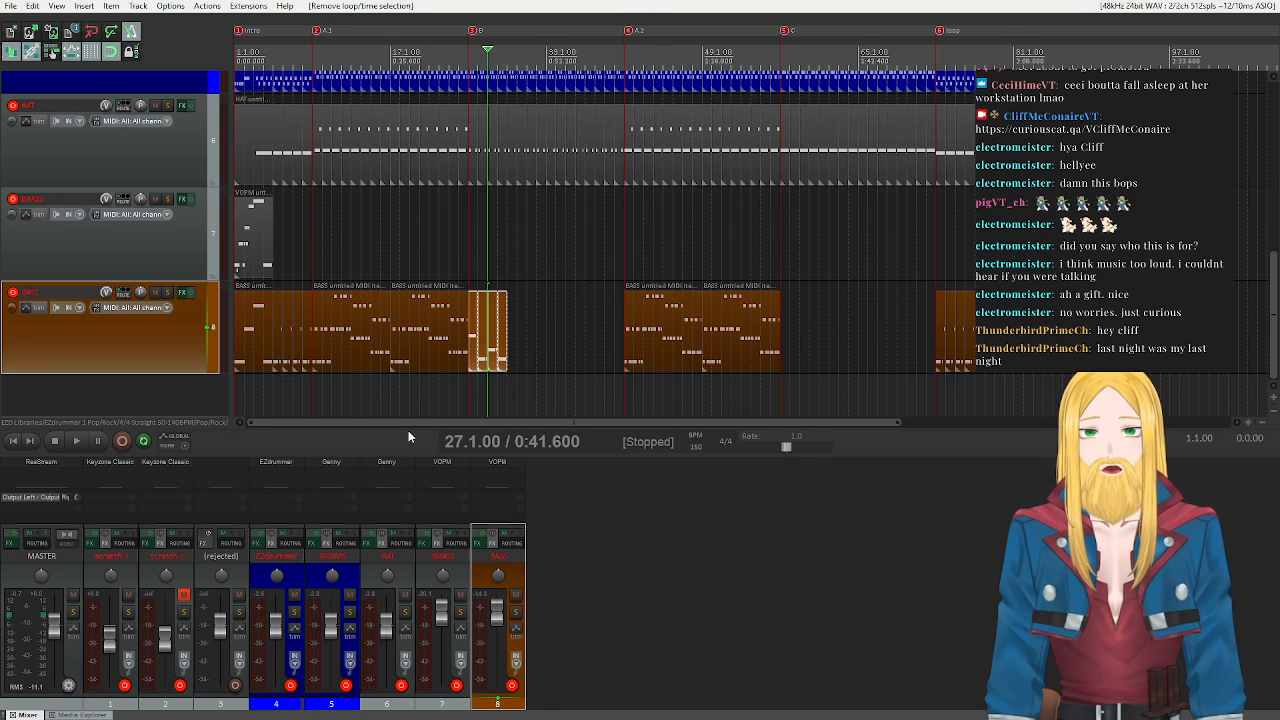
{"action": "right_click", "coordinate": [474, 340]}
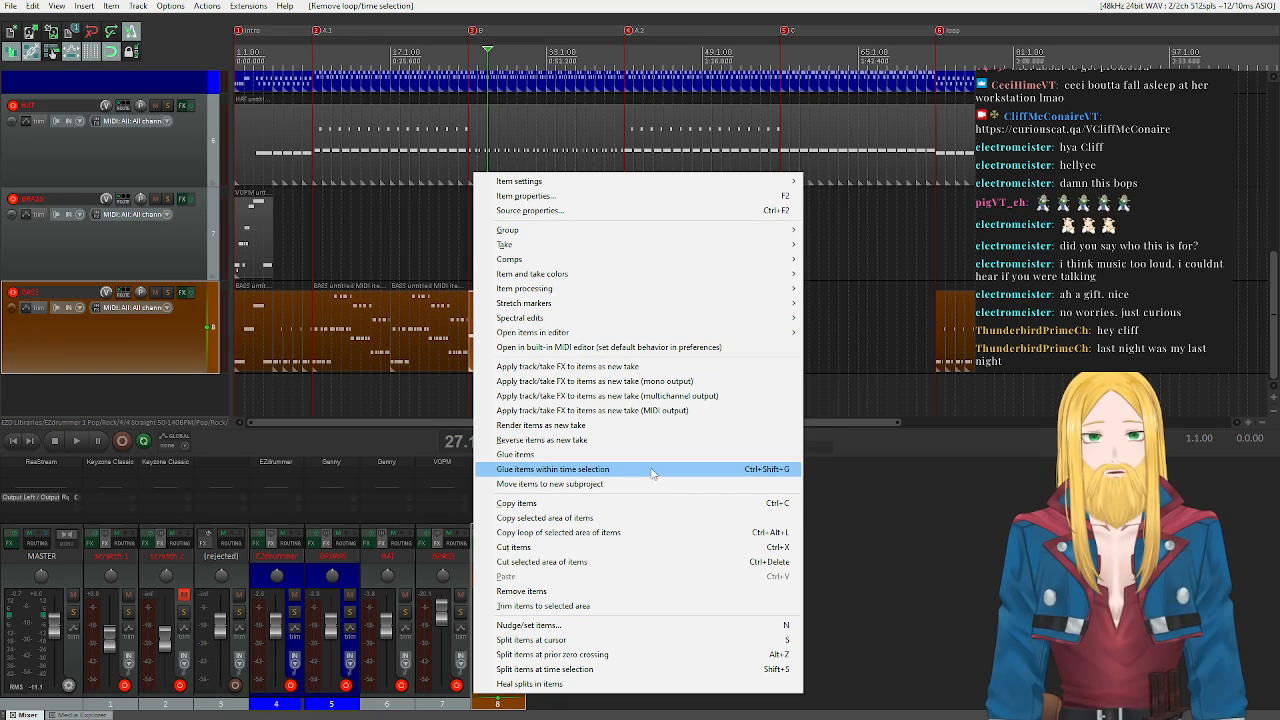
{"action": "left_click", "coordinate": [620, 456]}
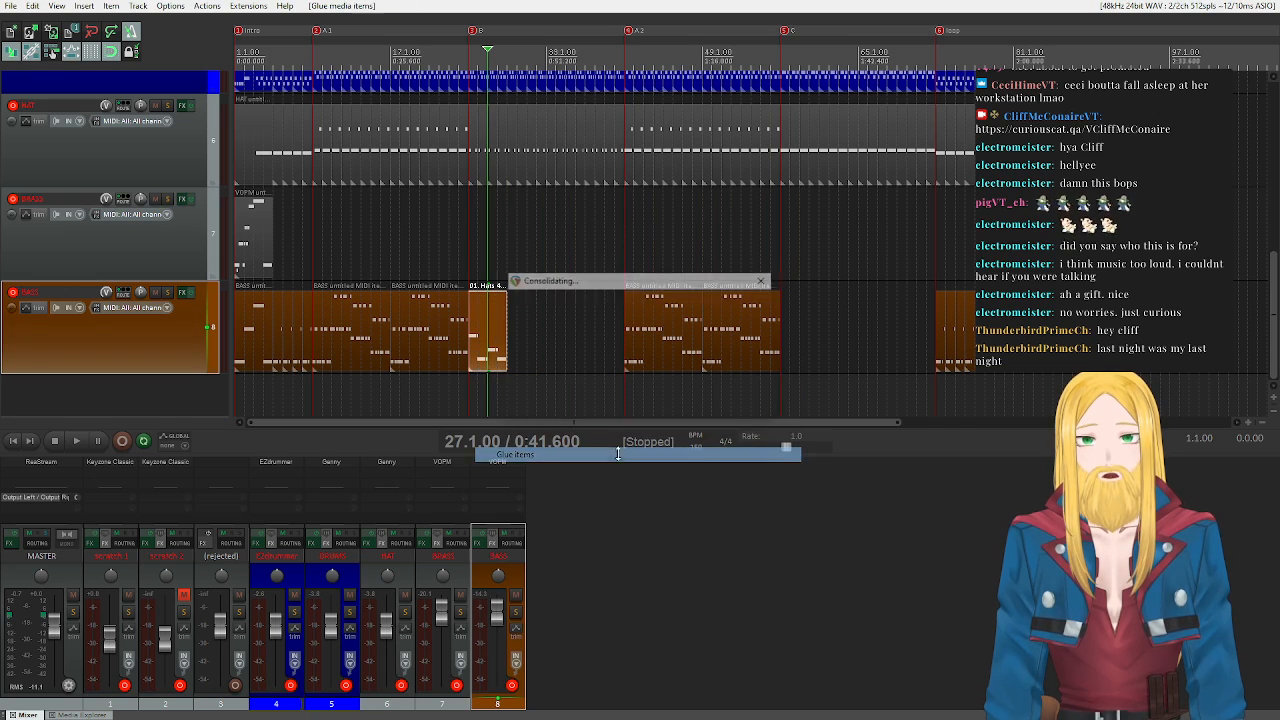
- Play the glued bass phrase from bar 25 and copy it repeatedly to fill the section up to bar 41
{"action": "left_click", "coordinate": [466, 204]}
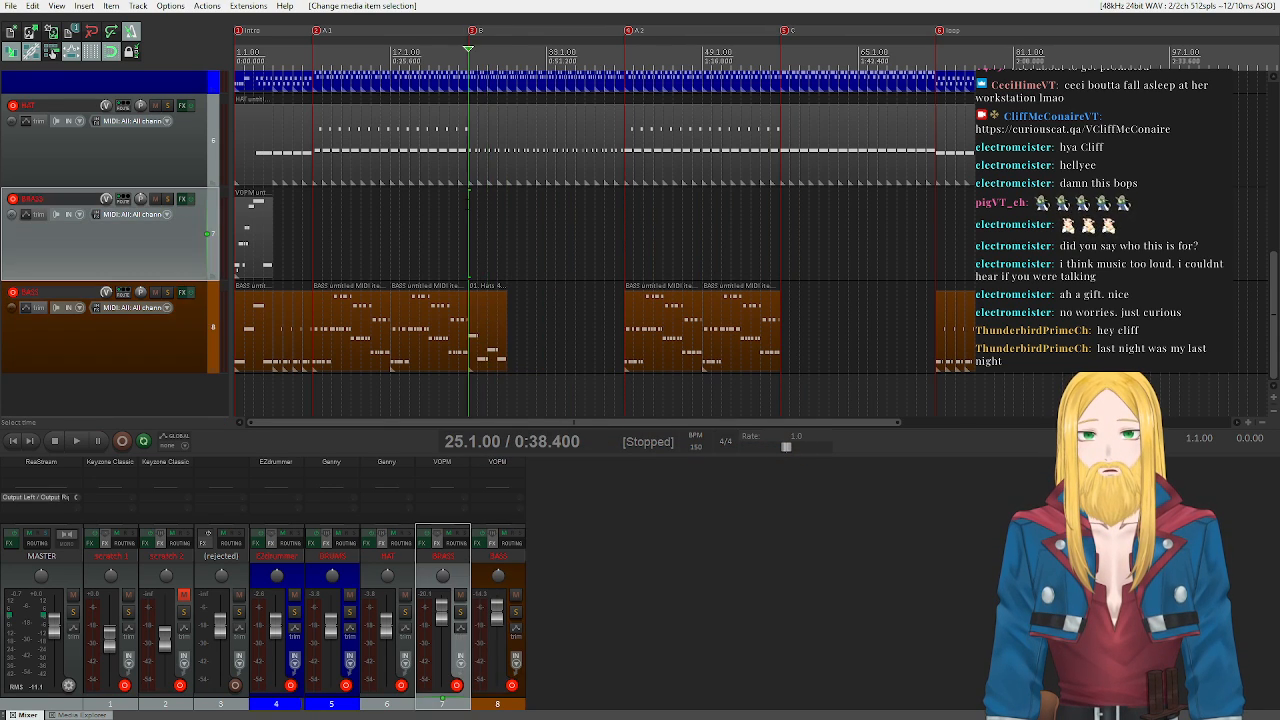
{"action": "key", "text": "space"}
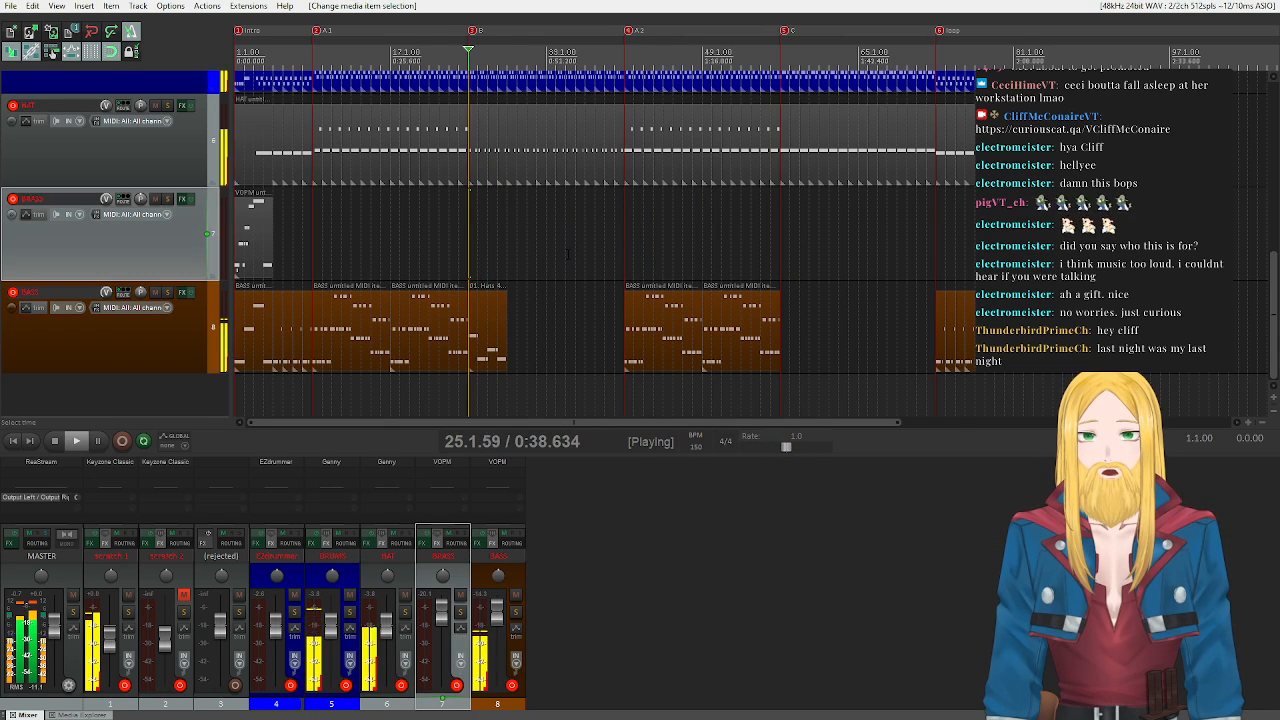
{"action": "left_click", "coordinate": [55, 447]}
{"action": "left_click_drag", "start_coordinate": [490, 347], "coordinate": [580, 340]}
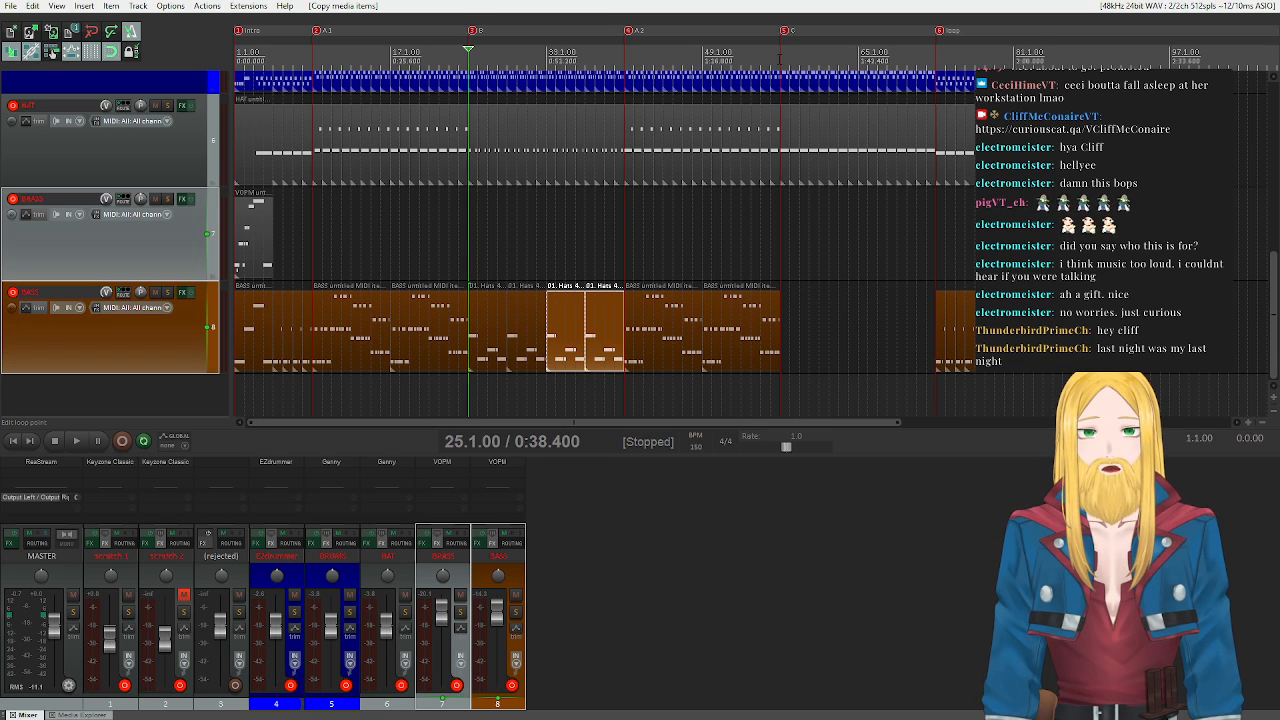
- Listen to section C from bar 57, check its chord items on the first track, and reset the master peak meter
{"action": "left_click", "coordinate": [780, 55]}
{"action": "left_click", "coordinate": [76, 440]}
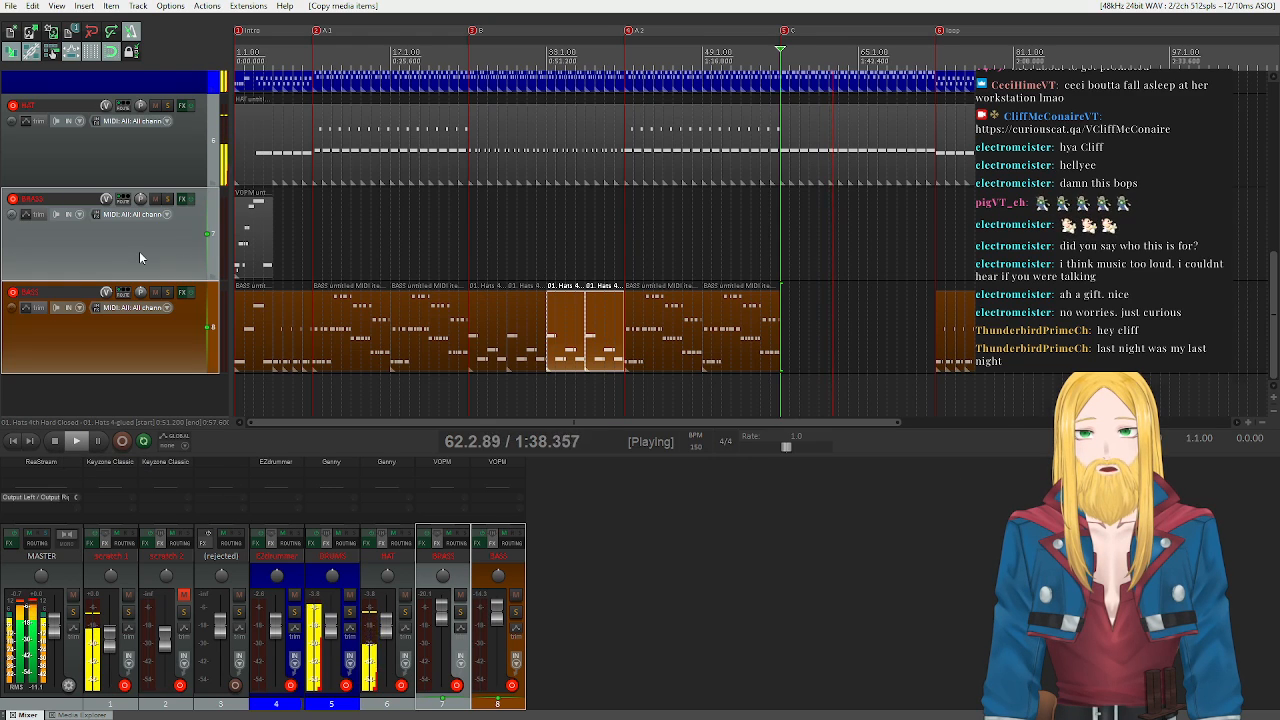
{"action": "scroll", "coordinate": [140, 258], "scroll_direction": "up", "scroll_amount": 5}
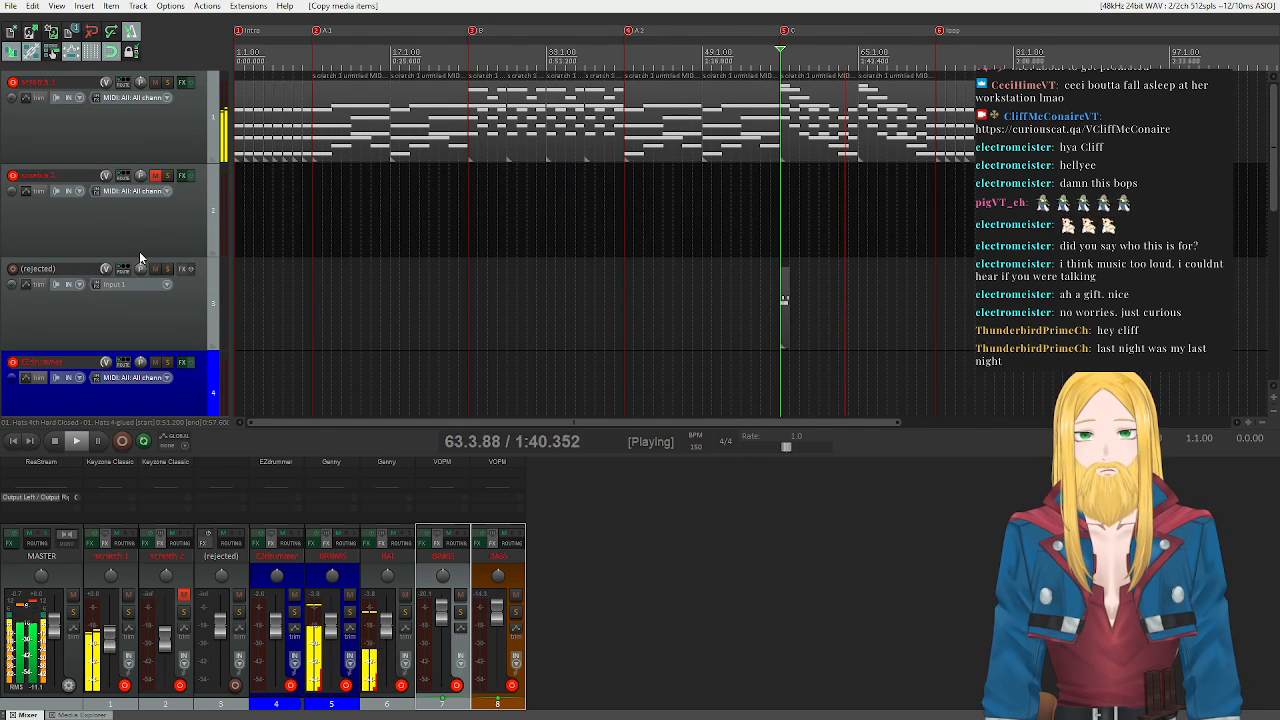
{"action": "left_click", "coordinate": [54, 440]}
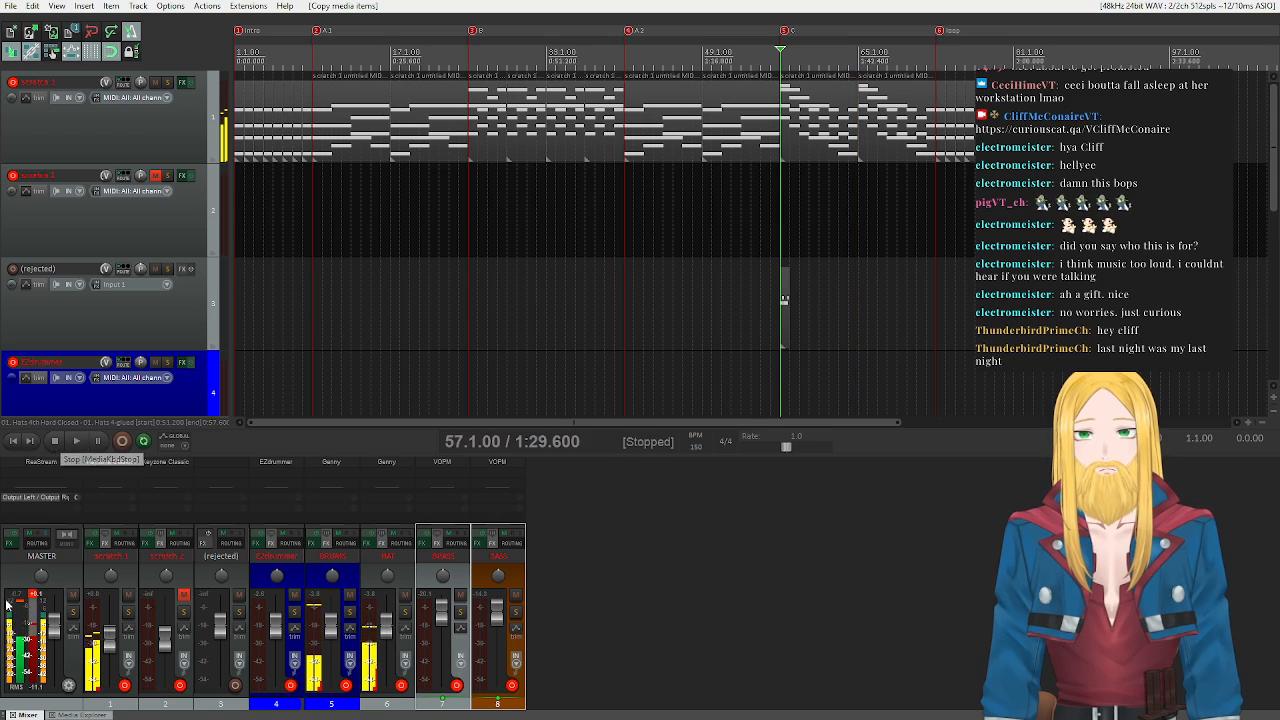
{"action": "left_click", "coordinate": [33, 598]}
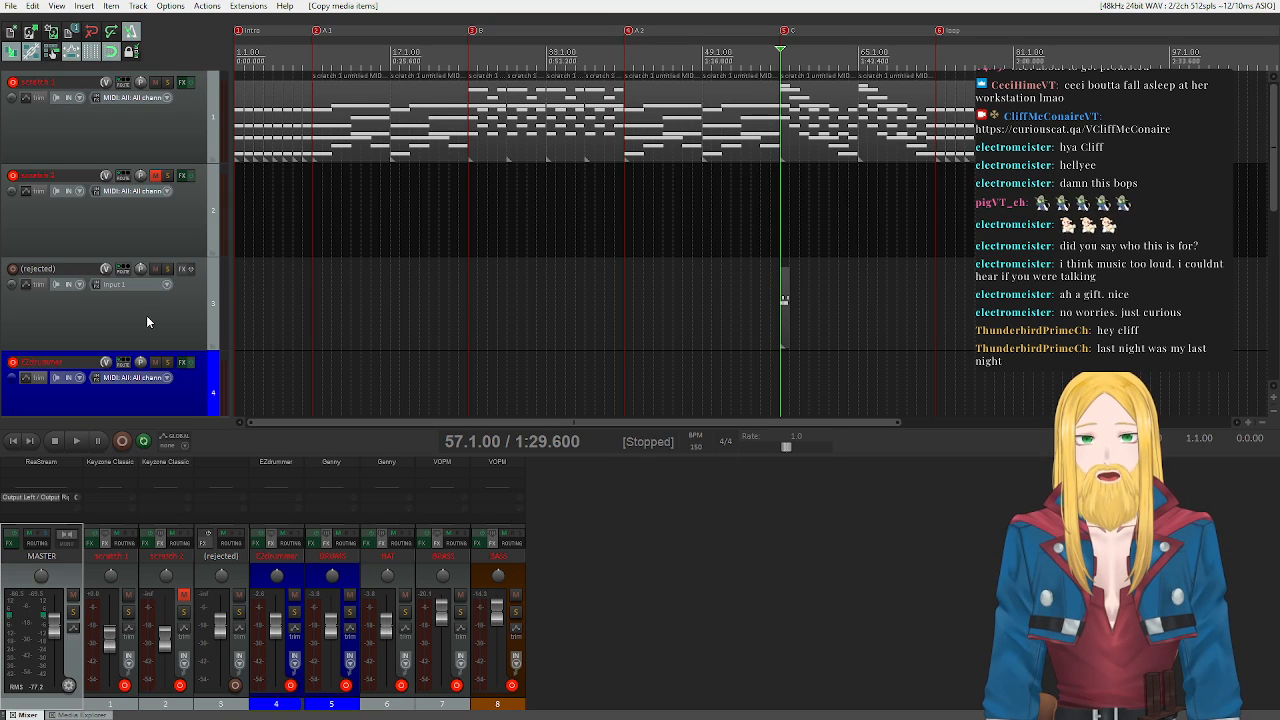
- Copy the one-bar drum item at bar 57 onto the bass track at the same position
{"action": "scroll", "coordinate": [146, 315], "scroll_direction": "down", "scroll_amount": 5}
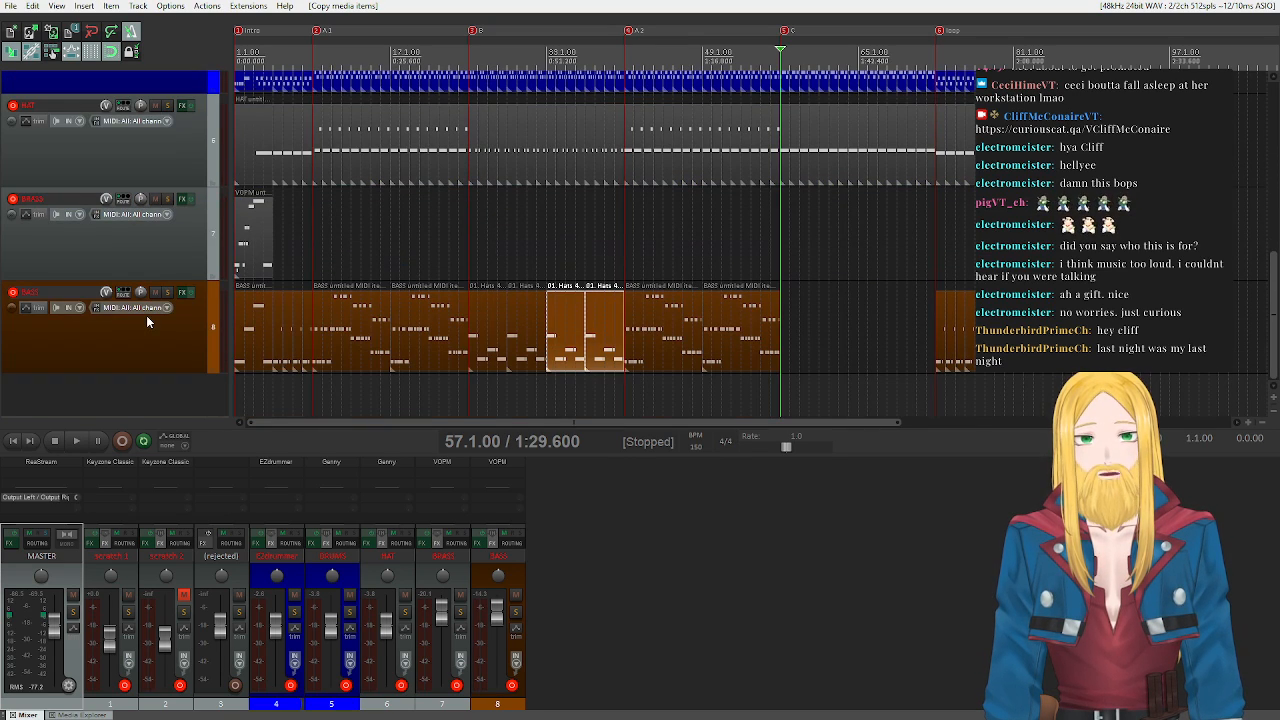
{"action": "scroll", "coordinate": [146, 315], "scroll_direction": "up", "scroll_amount": 2}
{"action": "scroll", "coordinate": [146, 315], "scroll_direction": "down", "scroll_amount": 1}
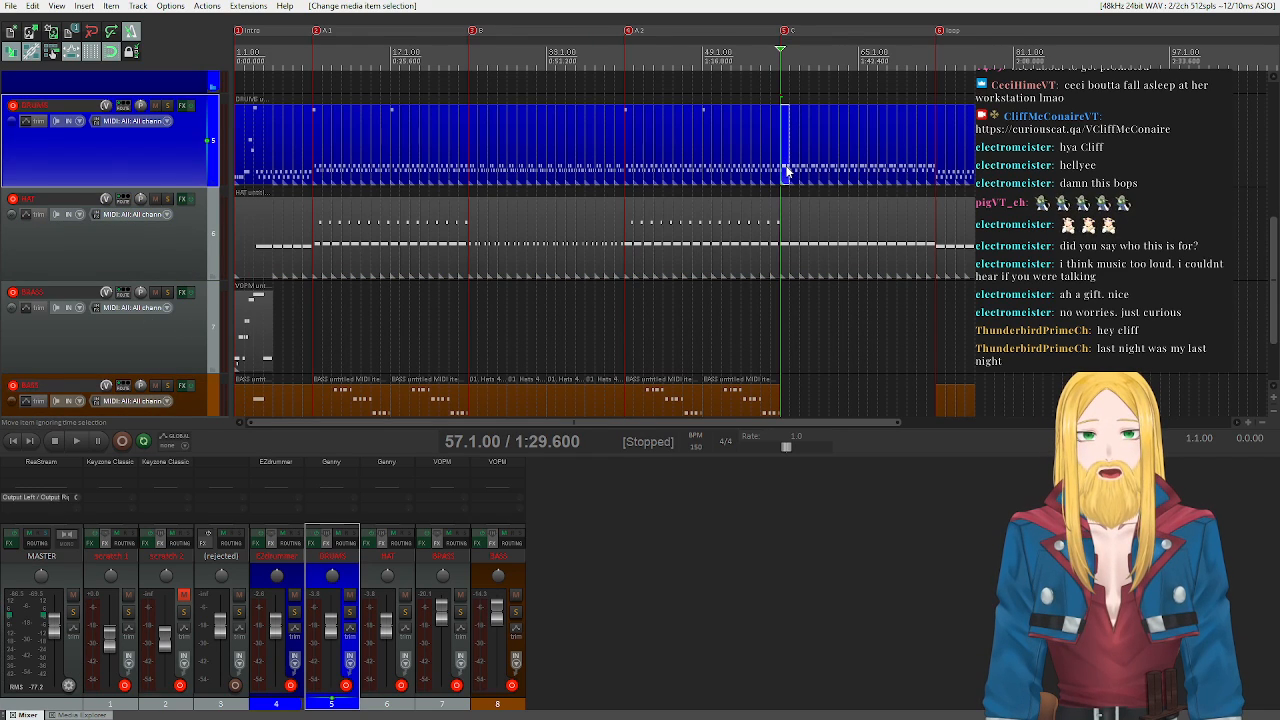
{"action": "left_click_drag", "start_coordinate": [787, 160], "coordinate": [787, 395]}
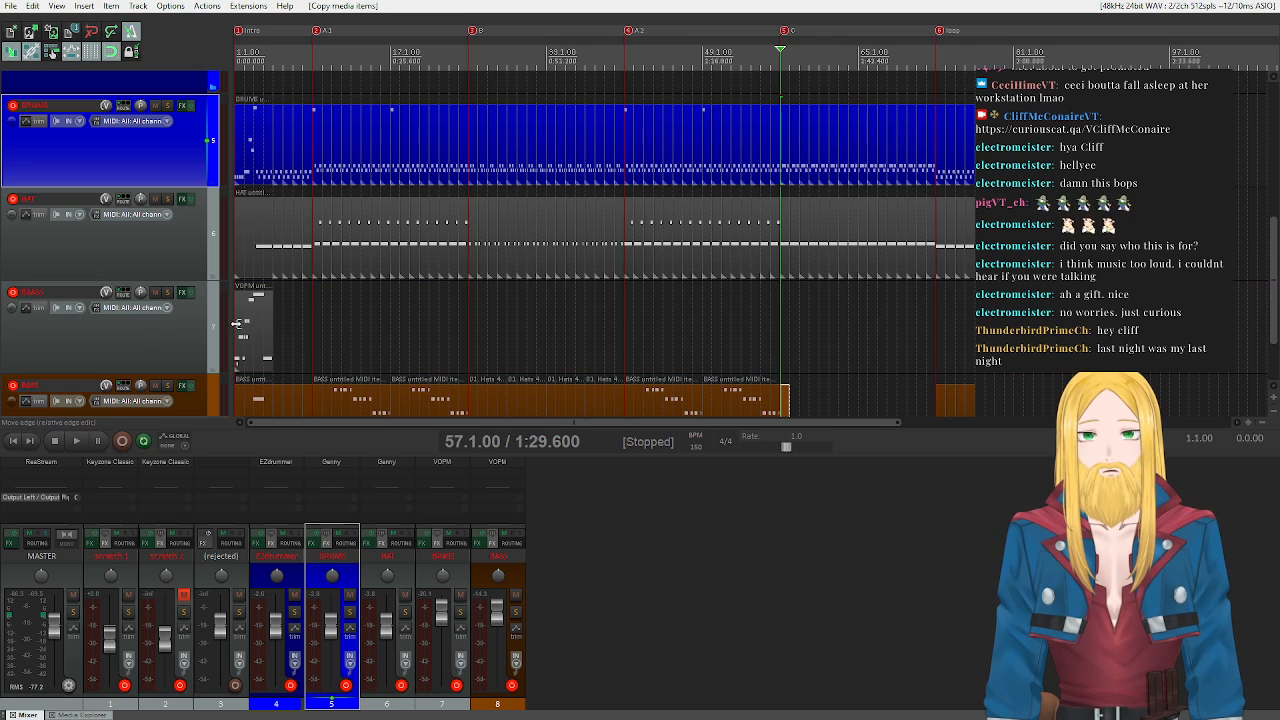
{"action": "scroll", "coordinate": [755, 361], "scroll_direction": "down", "scroll_amount": 2}
- In the copied bar 57 bass item, move the upper row of drum notes down to C2
{"action": "double_click", "coordinate": [787, 347]}
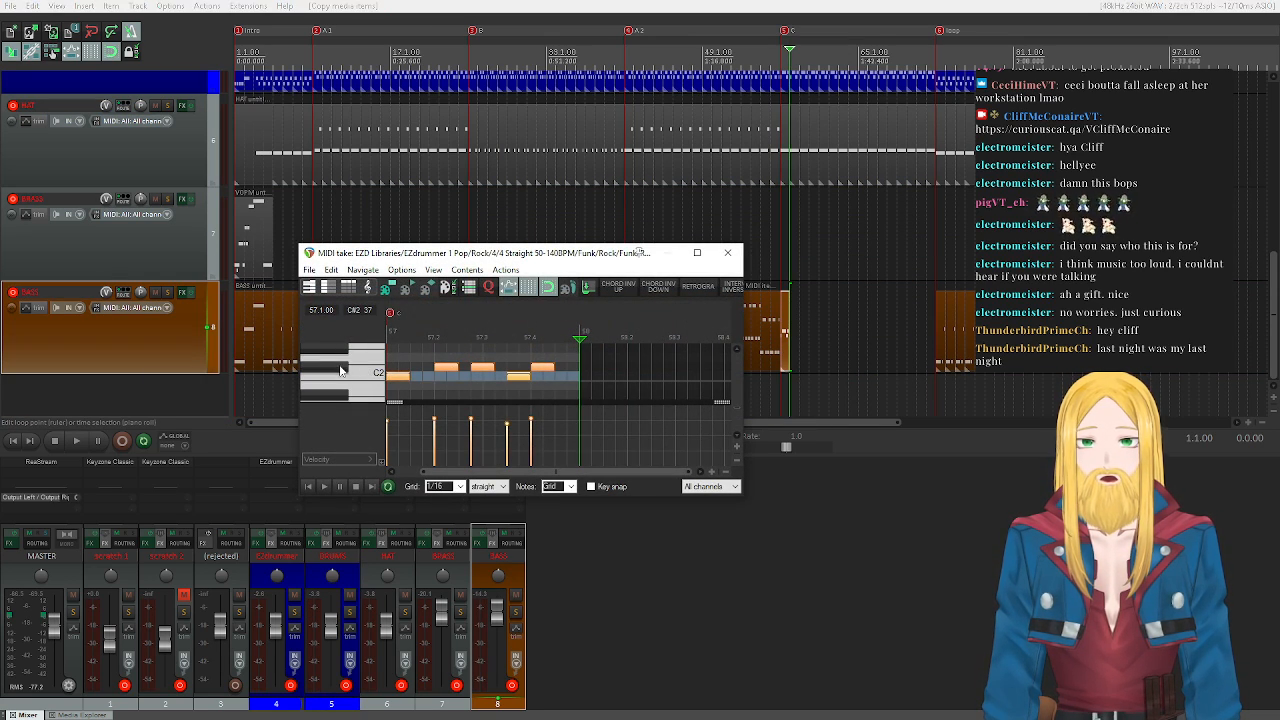
{"action": "double_click", "coordinate": [340, 370]}
{"action": "left_click_drag", "start_coordinate": [444, 368], "coordinate": [443, 379]}
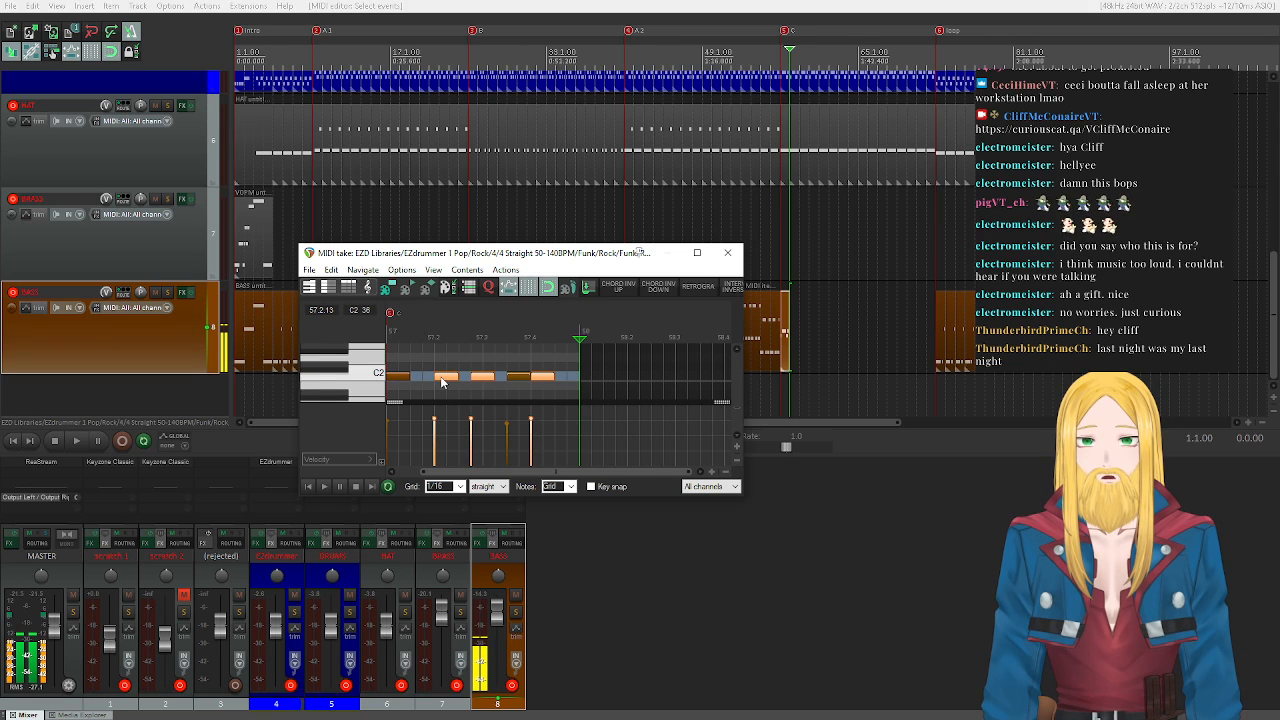
- Enlarge the MIDI editor, enable key snap and transpose all C2 notes of the bar 57 bass item up to G2
{"action": "double_click", "coordinate": [366, 379]}
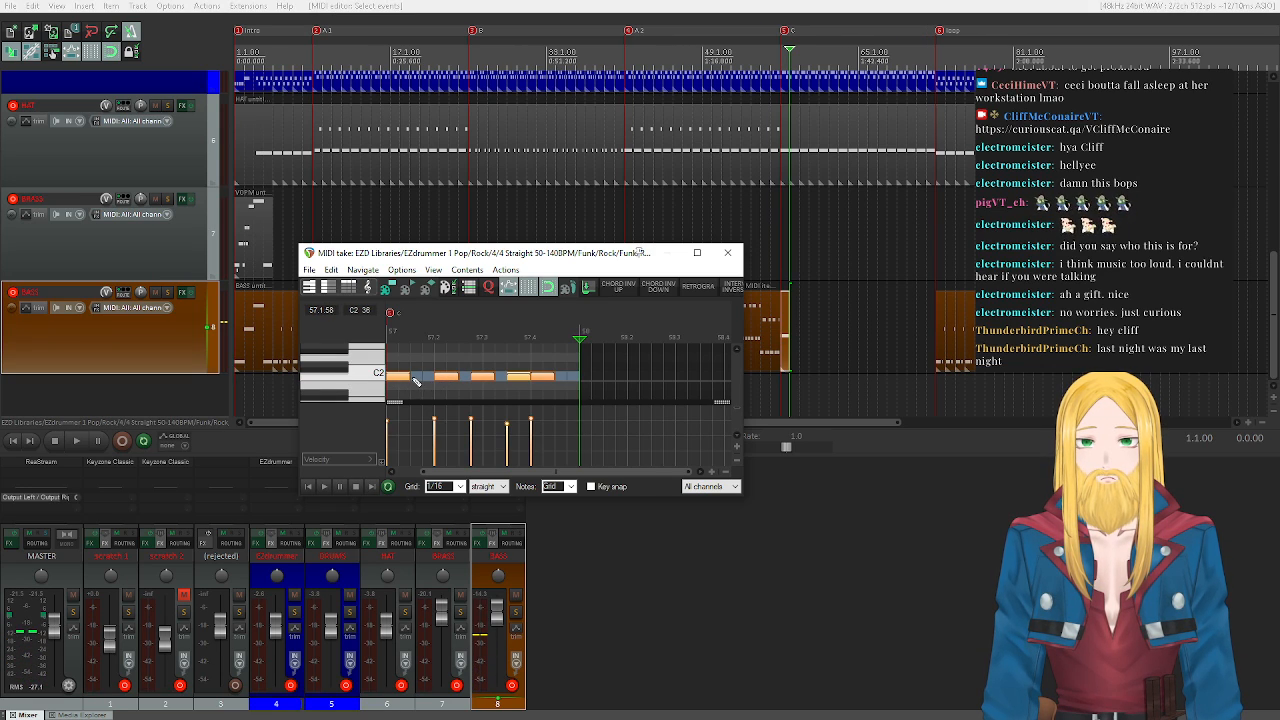
{"action": "scroll", "coordinate": [346, 374], "scroll_direction": "down", "scroll_amount": 3}
{"action": "scroll", "coordinate": [346, 374], "scroll_direction": "up", "scroll_amount": 2}
{"action": "left_click_drag", "start_coordinate": [504, 256], "coordinate": [558, 131]}
{"action": "left_click_drag", "start_coordinate": [354, 373], "coordinate": [232, 486]}
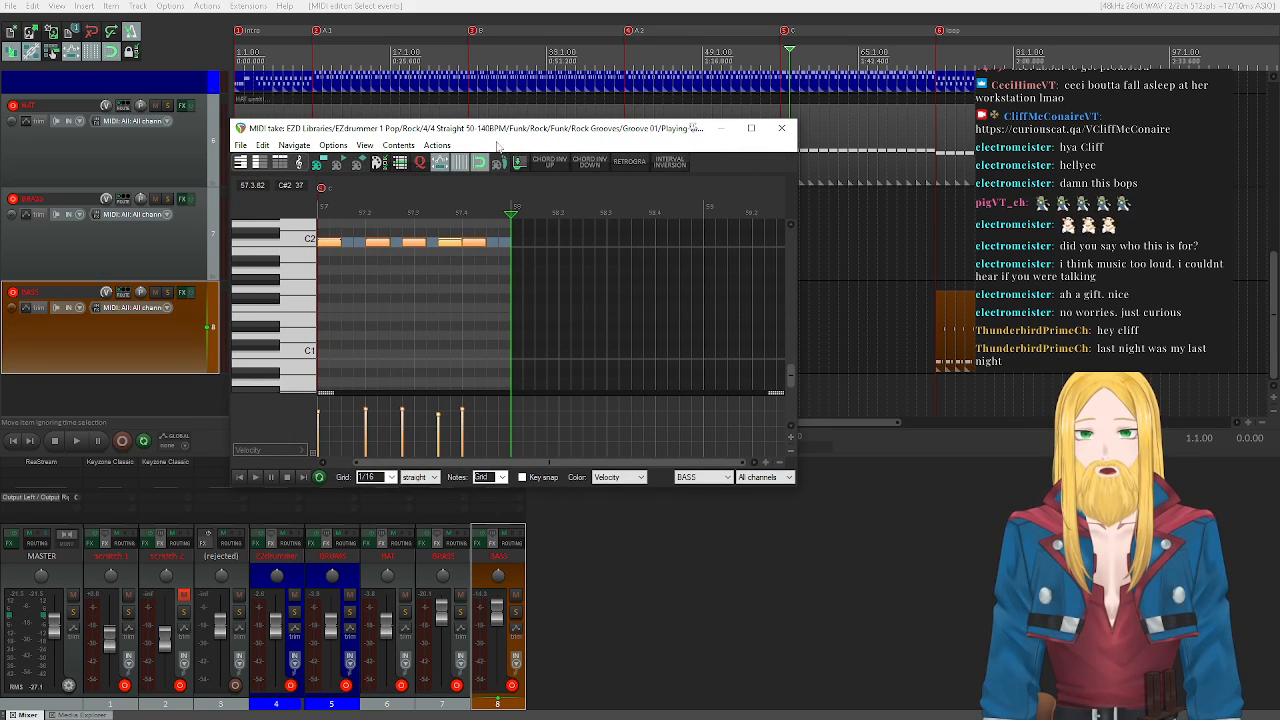
{"action": "left_click", "coordinate": [529, 478]}
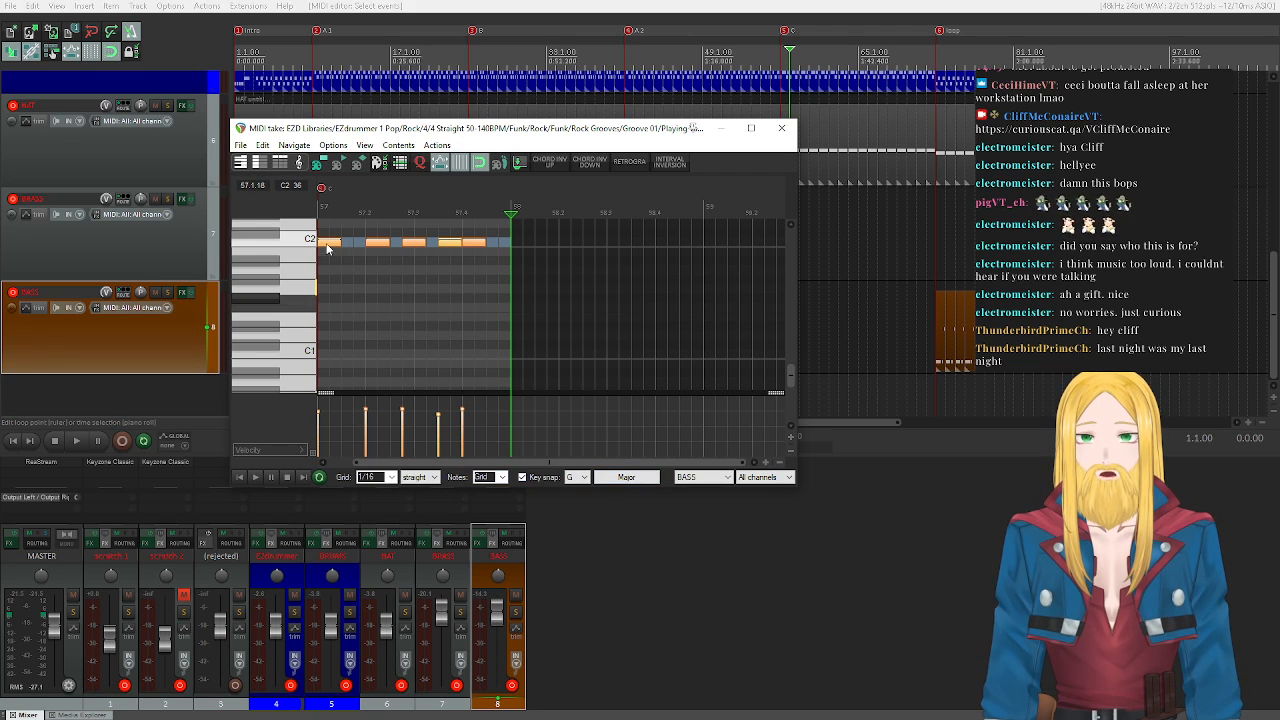
{"action": "scroll", "coordinate": [327, 260], "scroll_direction": "up", "scroll_amount": 3}
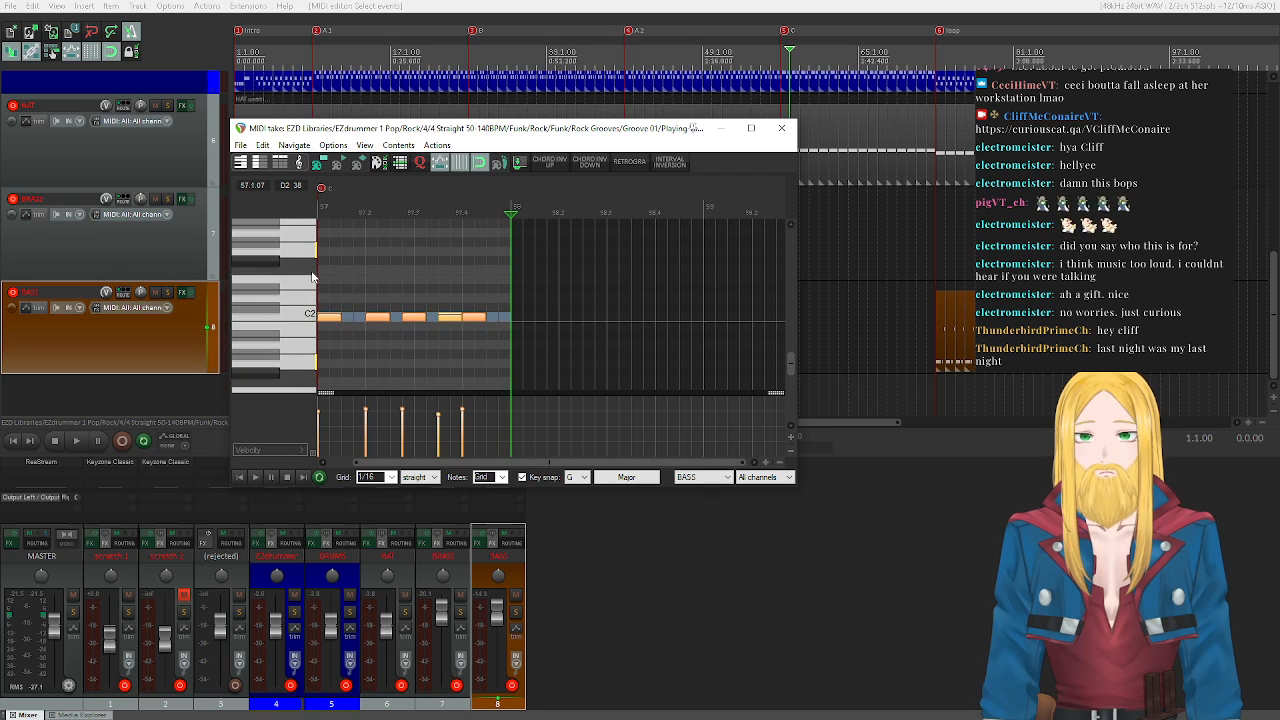
{"action": "left_click_drag", "start_coordinate": [329, 319], "coordinate": [325, 260]}
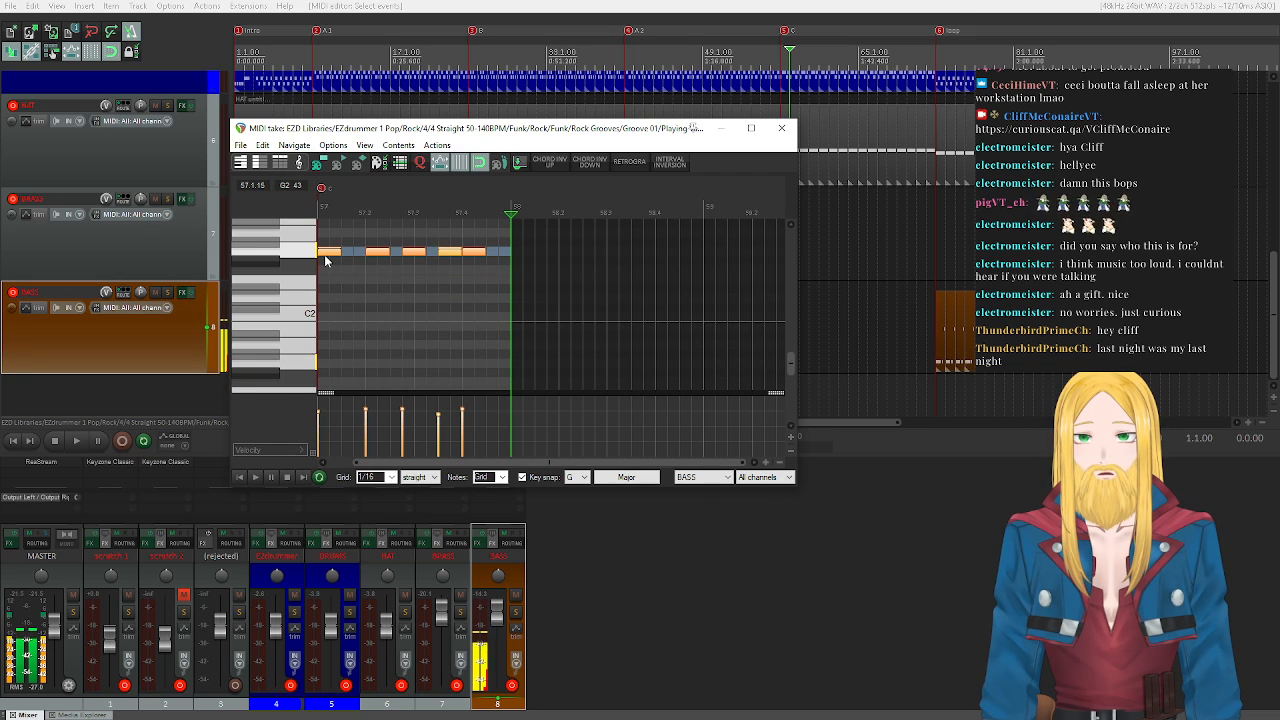
- Play the bar 57 bass notes, lengthen all of them by a sixteenth and replay the bar from its start
{"action": "left_click", "coordinate": [255, 477]}
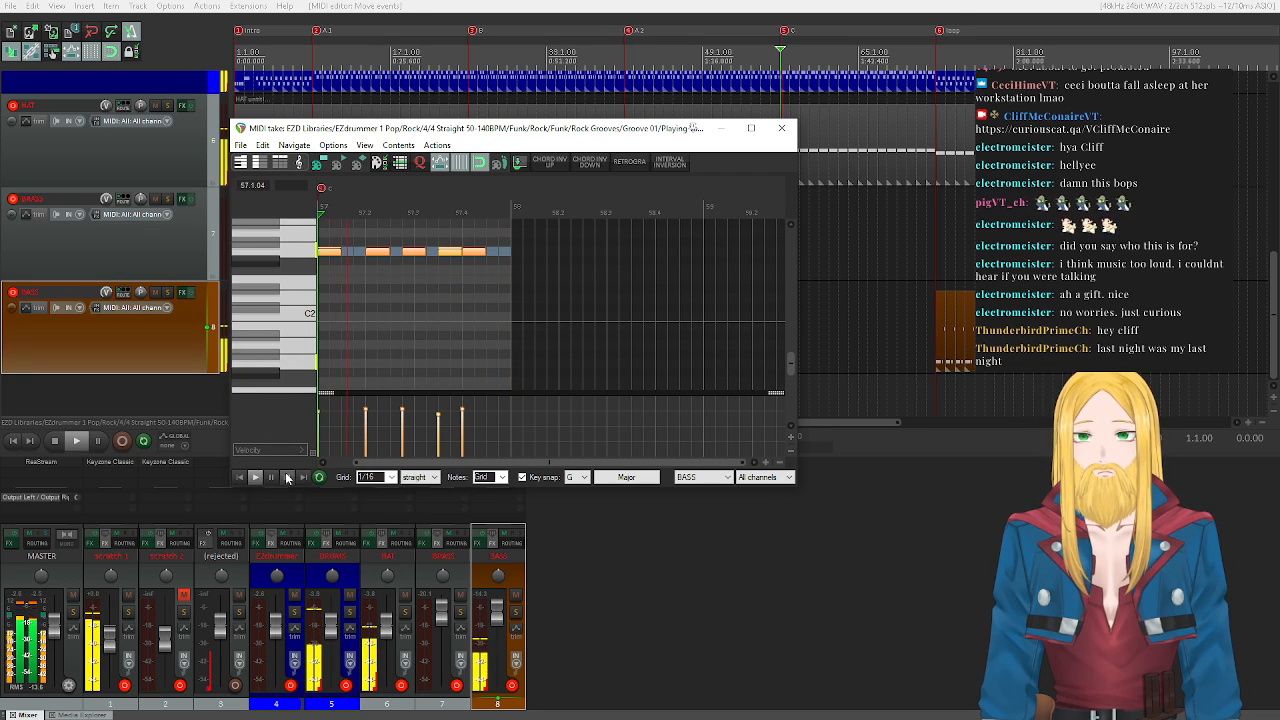
{"action": "left_click", "coordinate": [289, 477]}
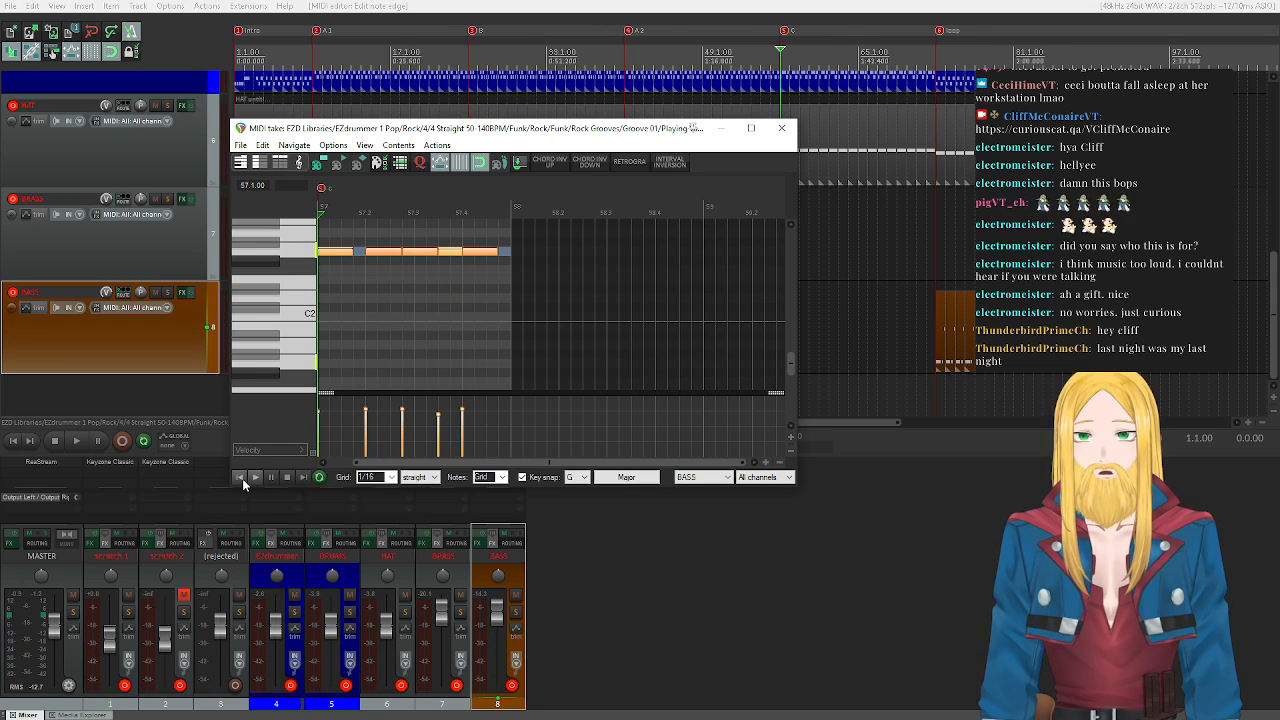
{"action": "left_click", "coordinate": [255, 477]}
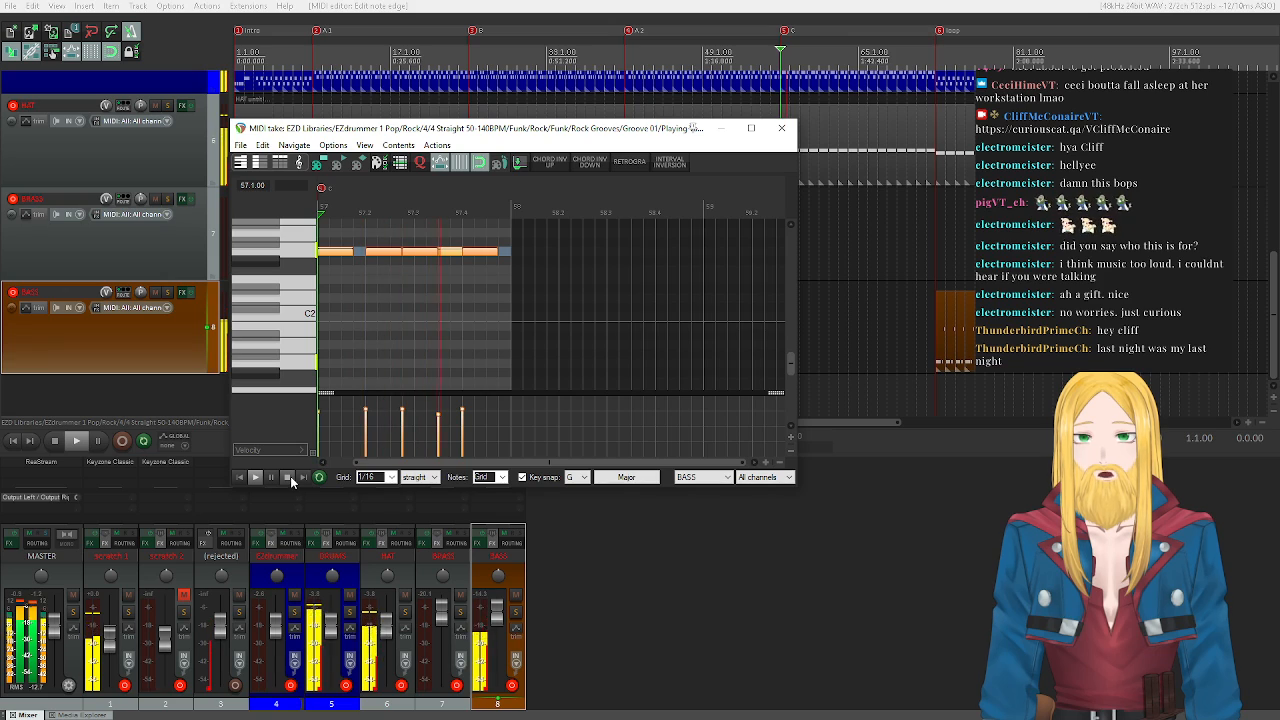
- Return the bar 57 bass notes to eighth length, extend the first three to meet the following notes and audition the bar
{"action": "left_click", "coordinate": [290, 476]}
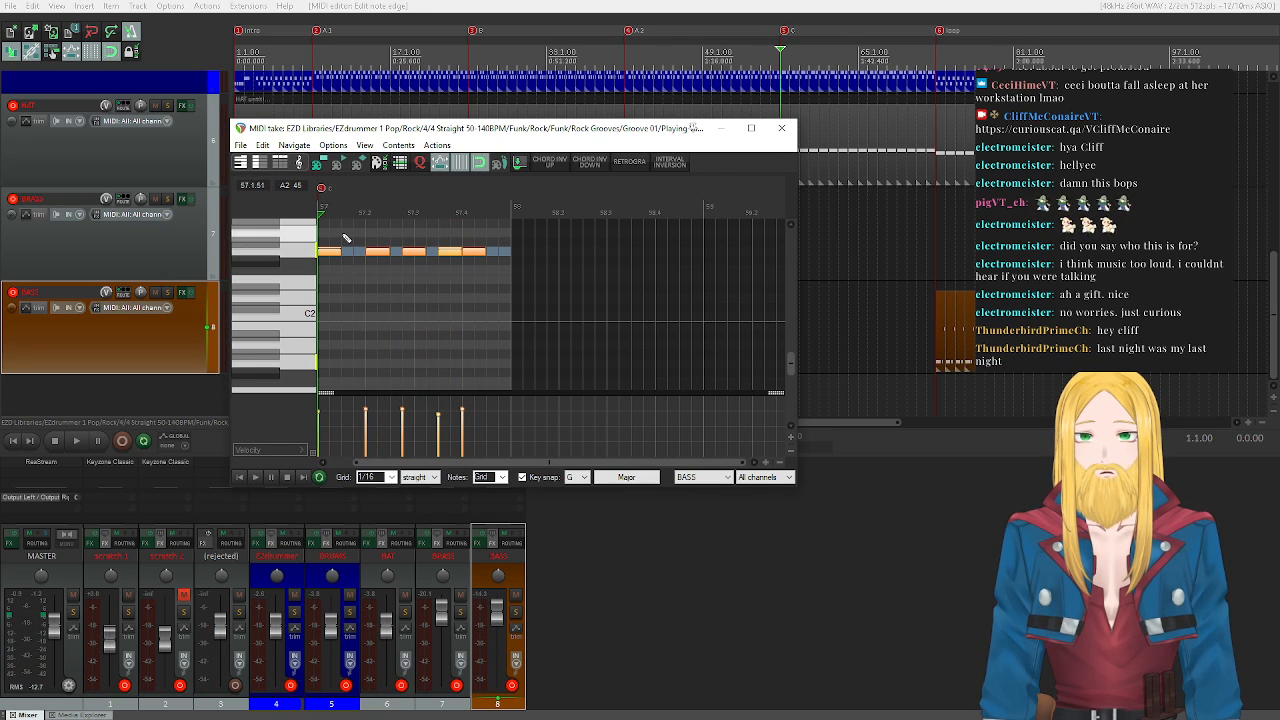
{"action": "left_click", "coordinate": [337, 251]}
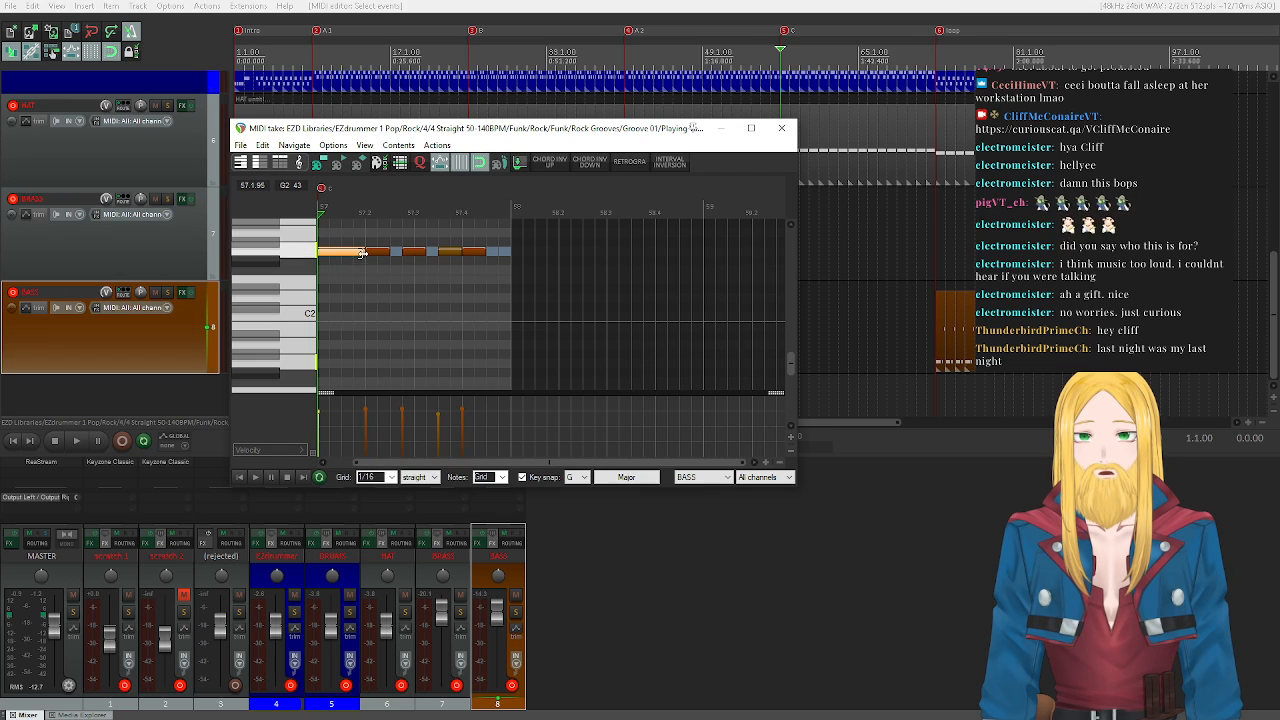
{"action": "left_click", "coordinate": [383, 252]}
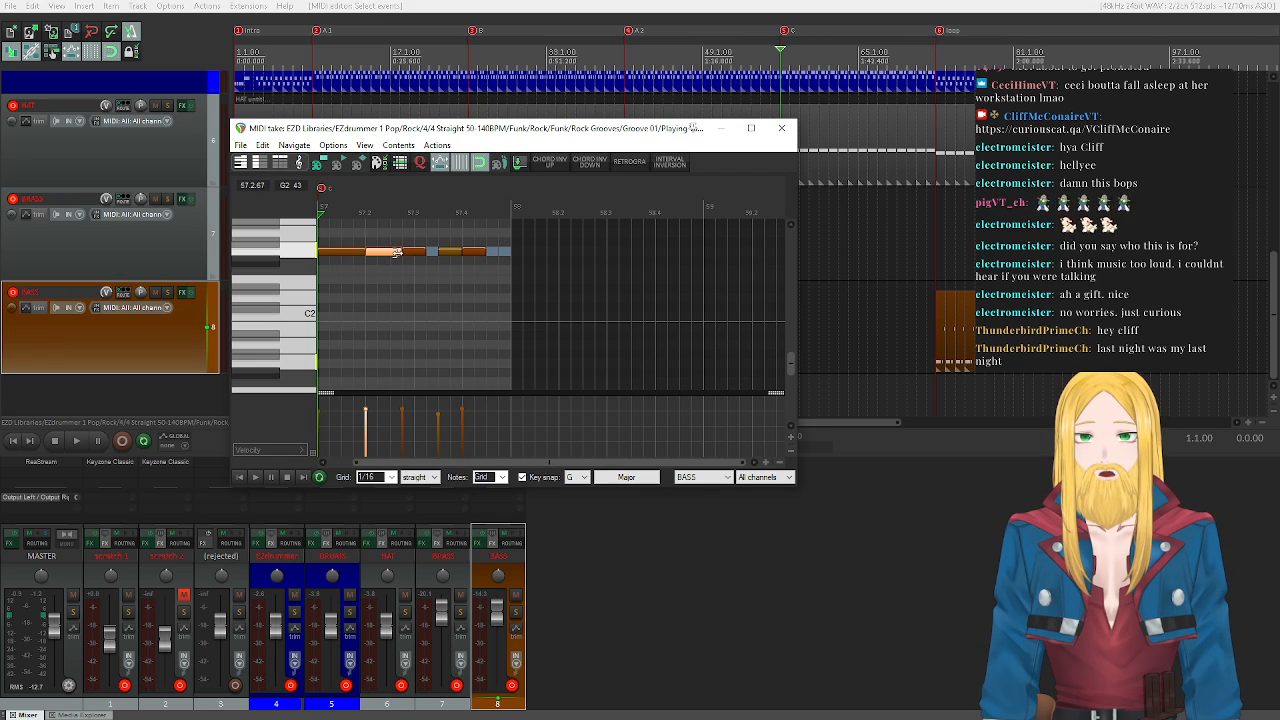
{"action": "left_click", "coordinate": [422, 252]}
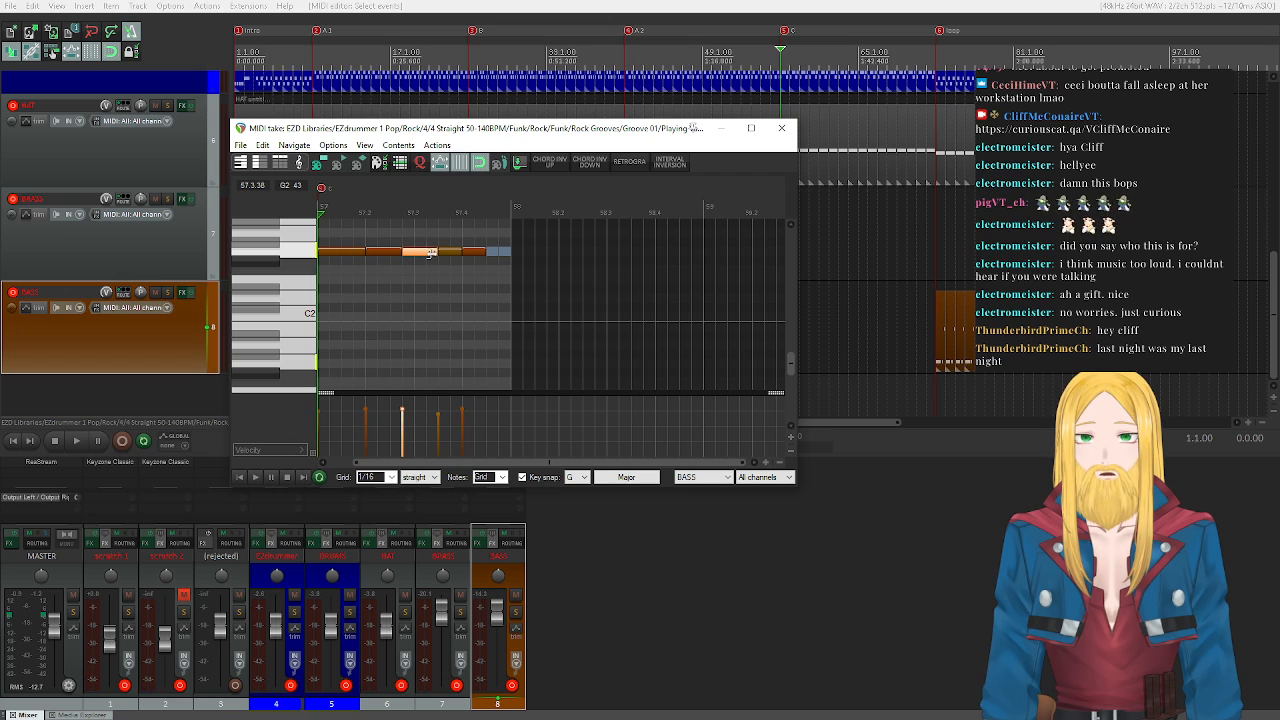
{"action": "left_click", "coordinate": [254, 477]}
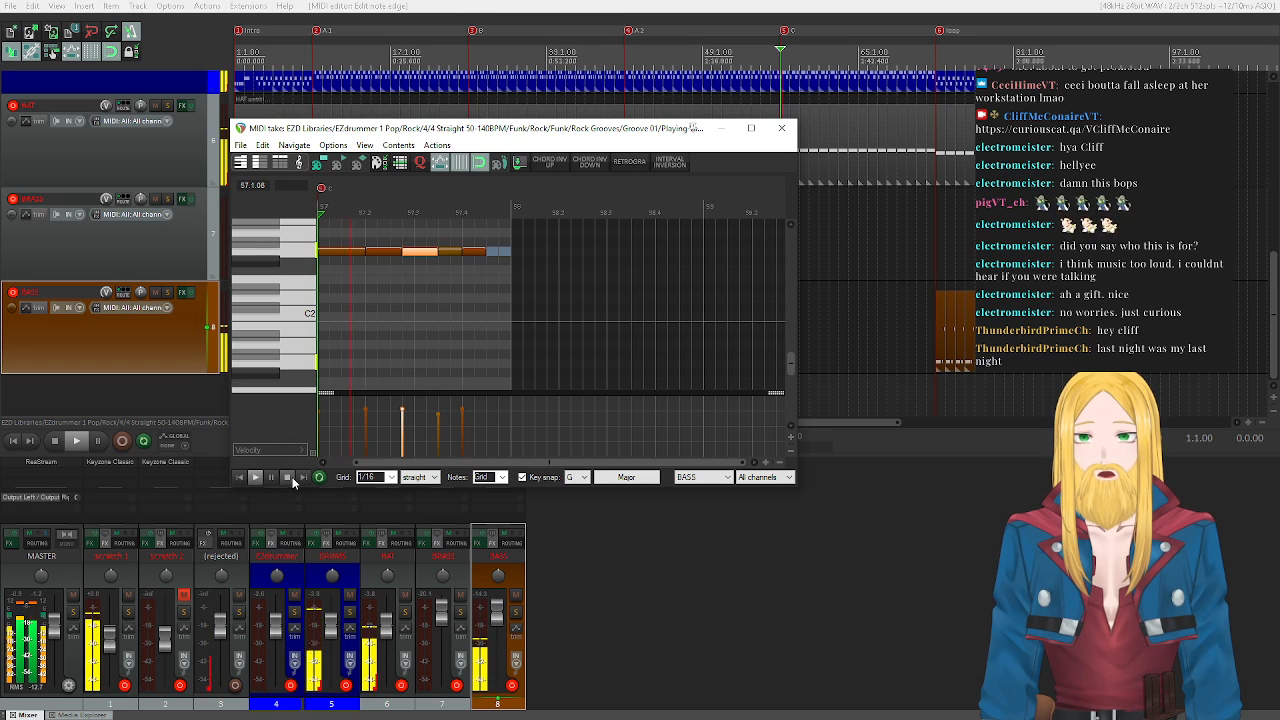
{"action": "left_click", "coordinate": [288, 478]}
- Set the key-snap scale to powerchord 5 (1-x-5) in G and move the second and last bar 57 bass notes up to D3
{"action": "scroll", "coordinate": [275, 310], "scroll_direction": "up", "scroll_amount": 2}
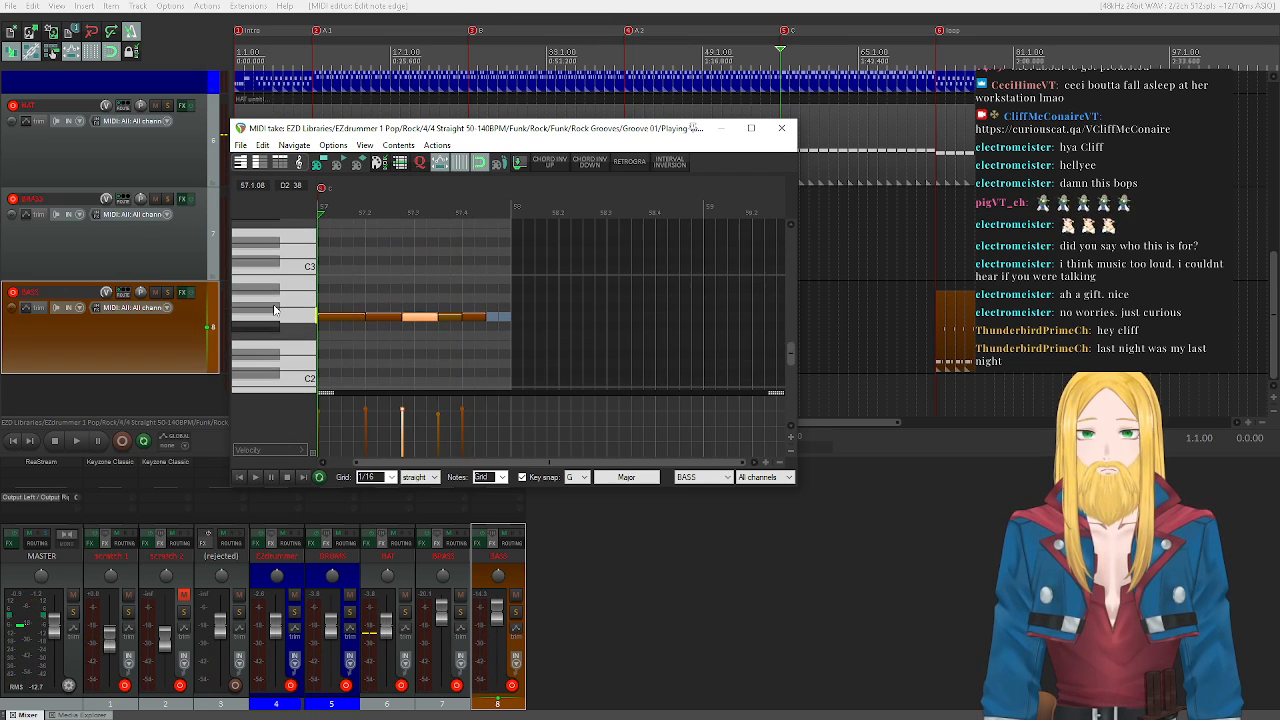
{"action": "scroll", "coordinate": [275, 310], "scroll_direction": "up", "scroll_amount": 1}
{"action": "left_click", "coordinate": [385, 355]}
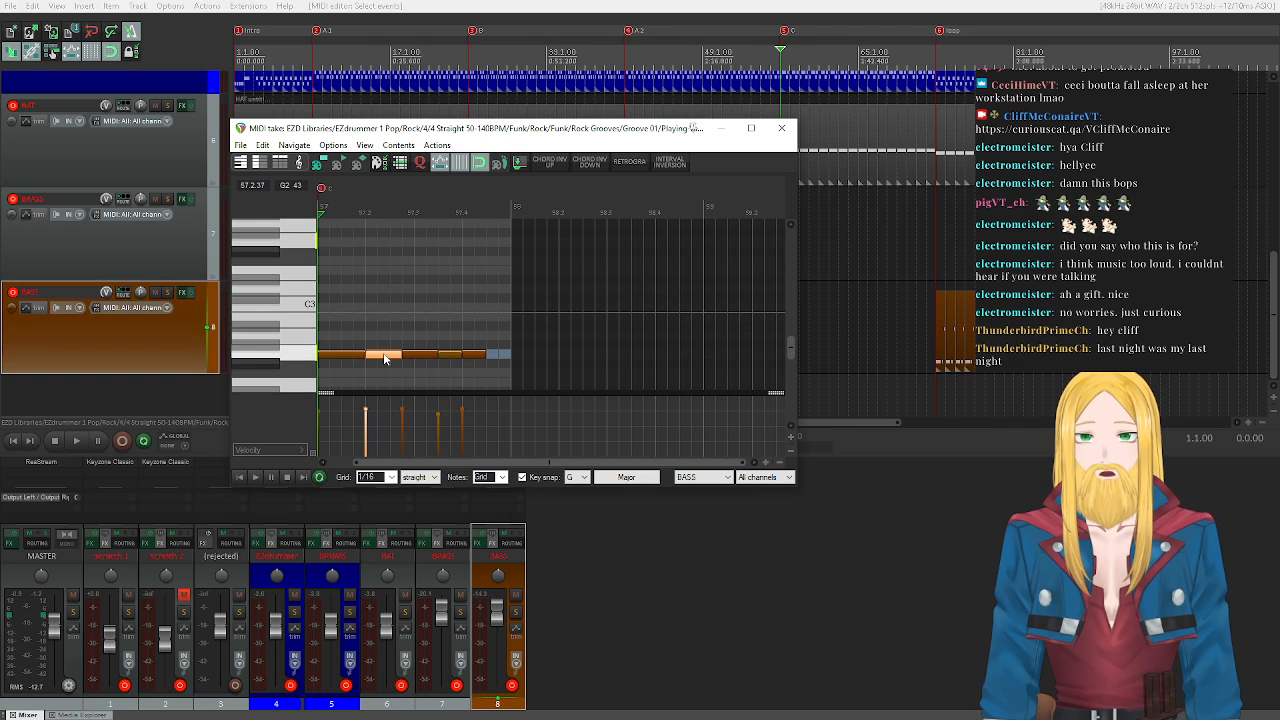
{"action": "left_click", "coordinate": [297, 358]}
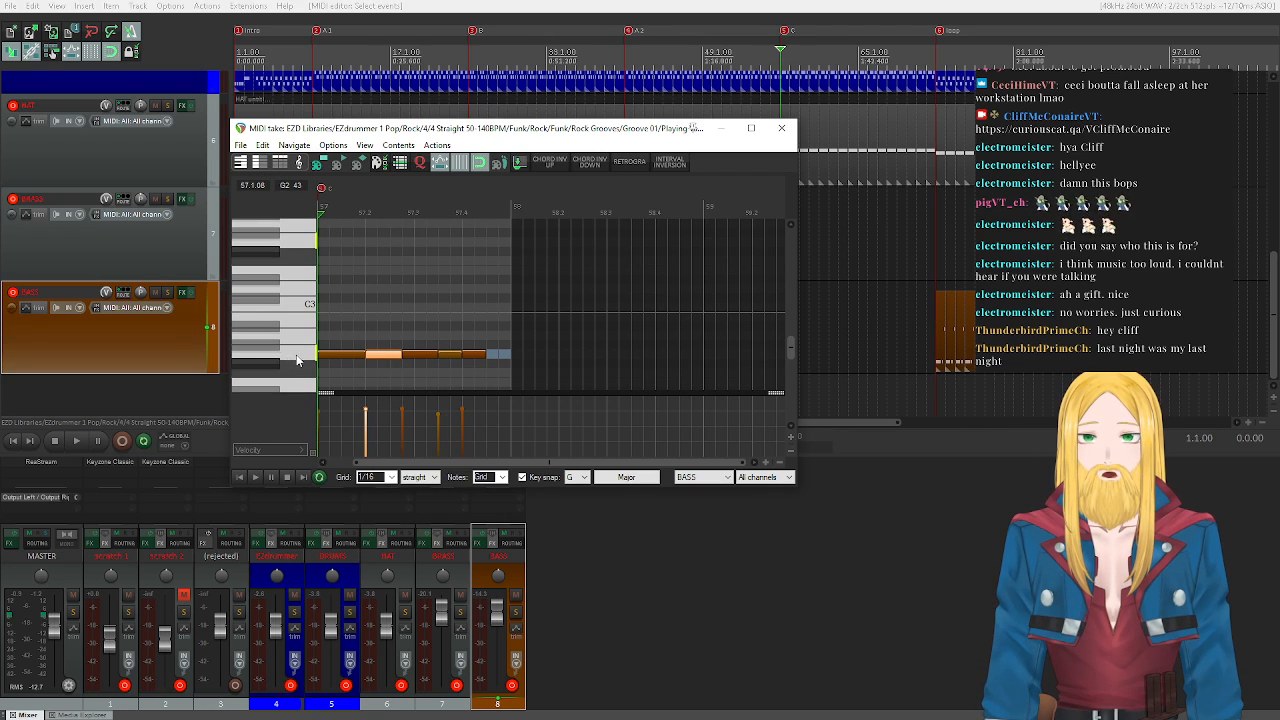
{"action": "left_click", "coordinate": [626, 477]}
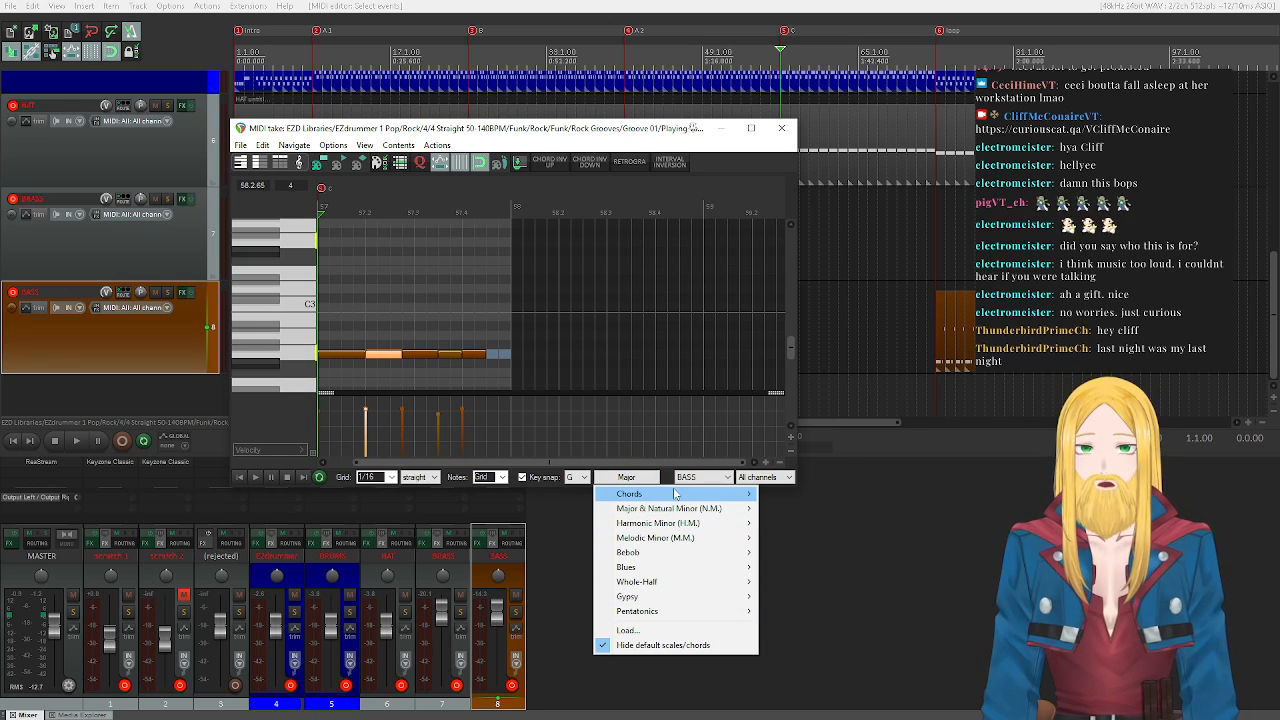
{"action": "mouse_move", "coordinate": [676, 494]}
{"action": "mouse_move", "coordinate": [789, 584]}
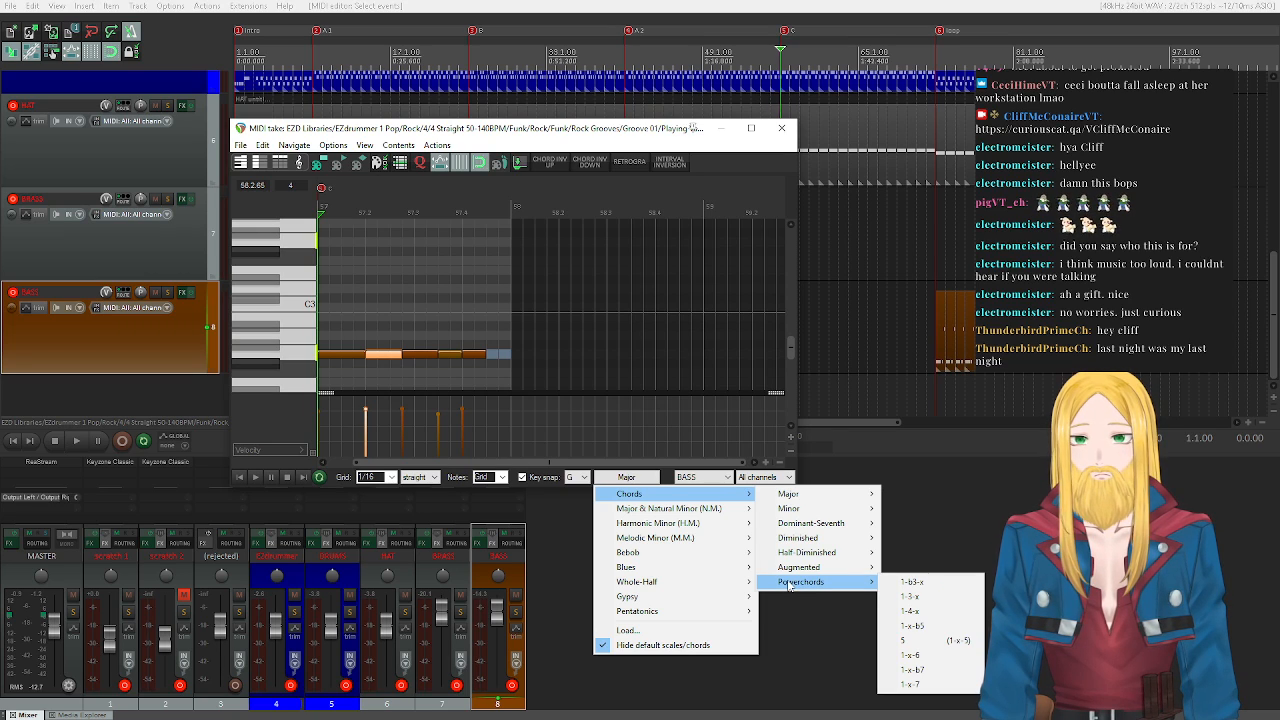
{"action": "left_click", "coordinate": [931, 641]}
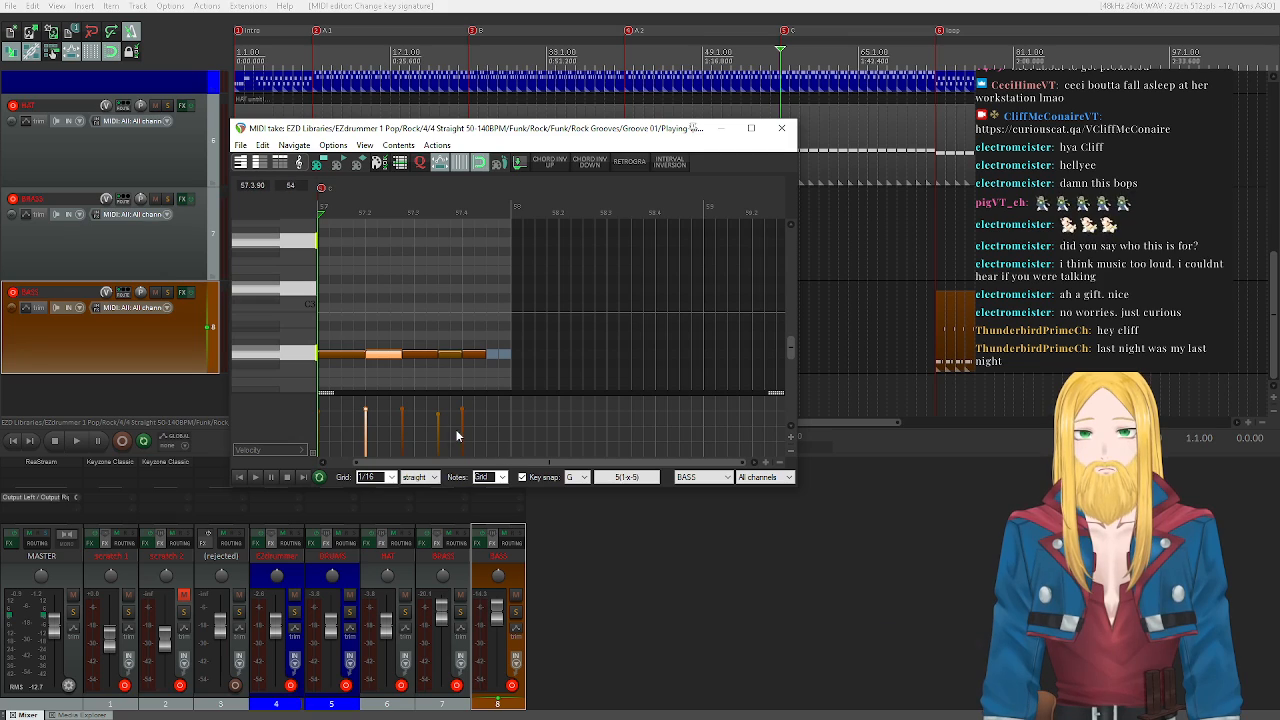
{"action": "double_click", "coordinate": [300, 289]}
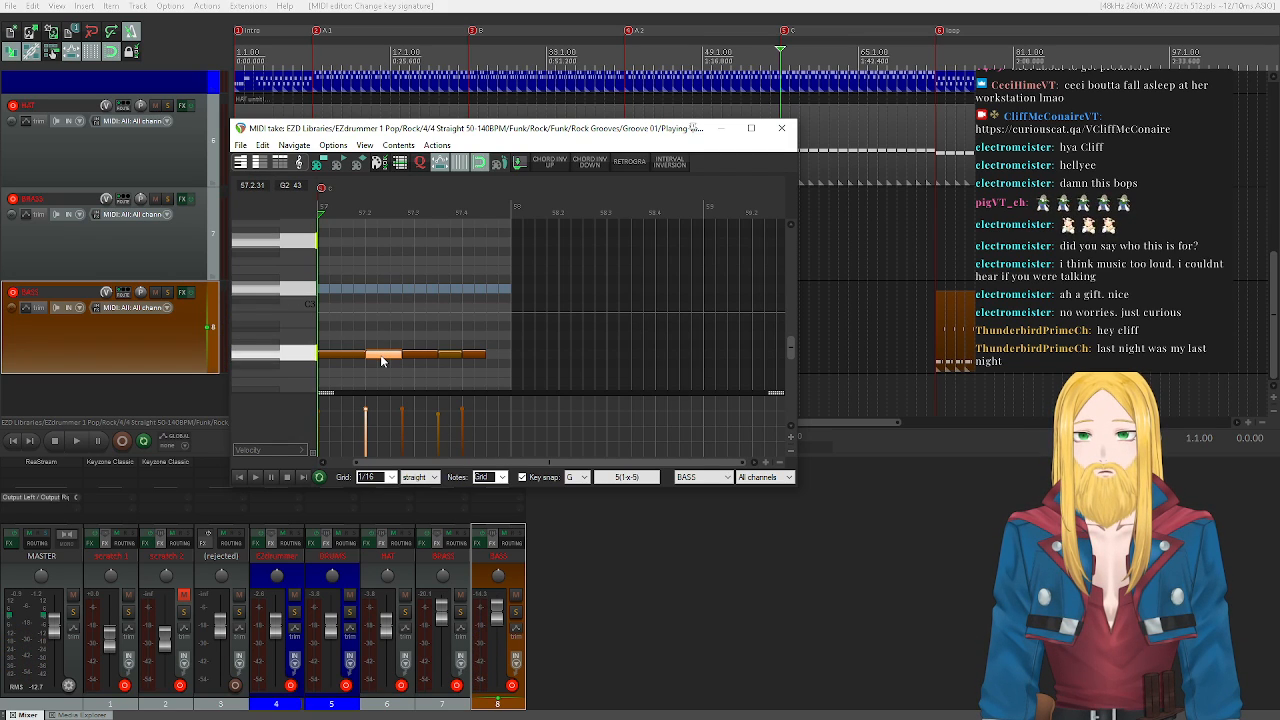
{"action": "left_click_drag", "start_coordinate": [380, 354], "coordinate": [375, 295]}
{"action": "left_click_drag", "start_coordinate": [469, 330], "coordinate": [476, 290]}
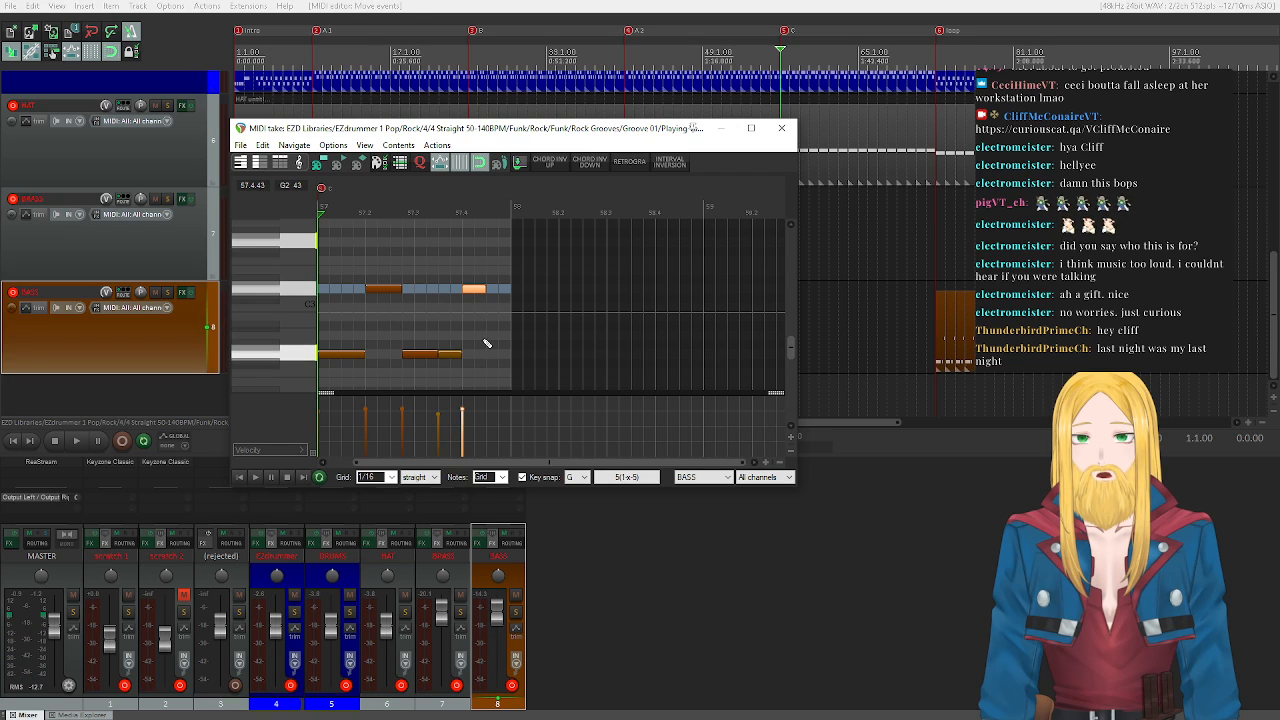
- Play the bar 57 bass line, shorten its second note by a sixteenth and replay the bar
{"action": "left_click", "coordinate": [240, 478]}
{"action": "left_click", "coordinate": [255, 477]}
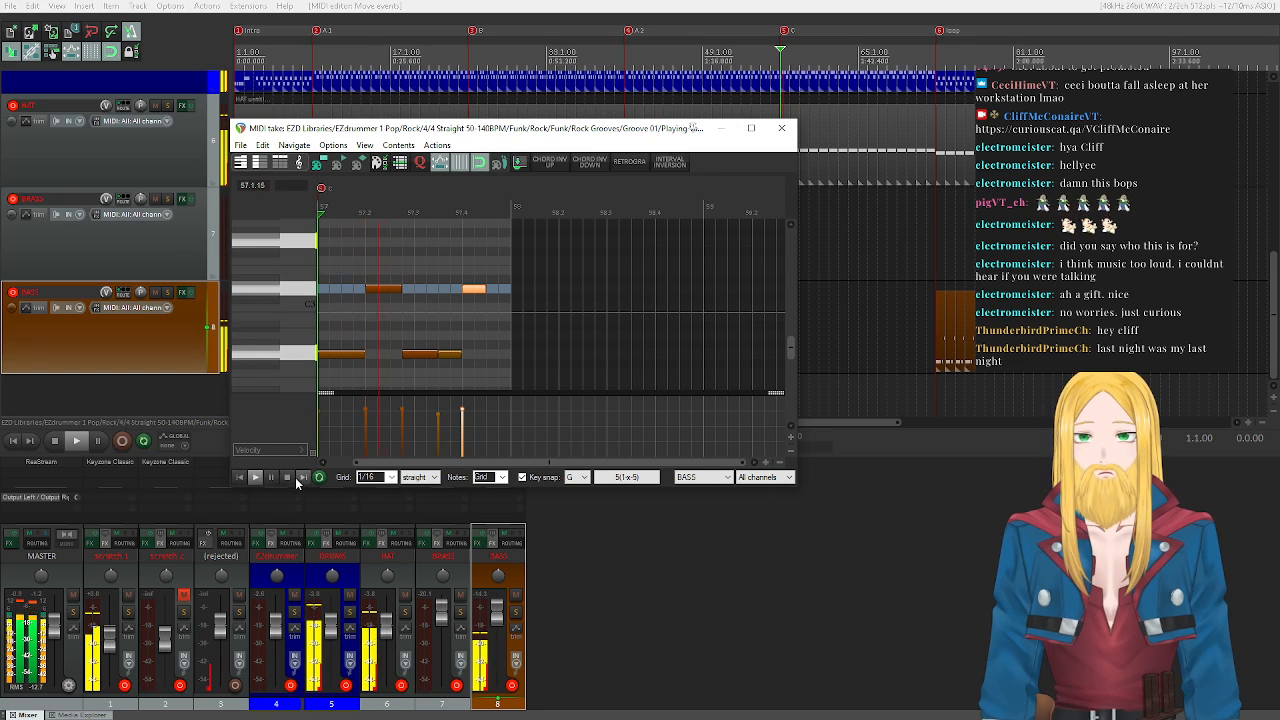
{"action": "left_click", "coordinate": [287, 477]}
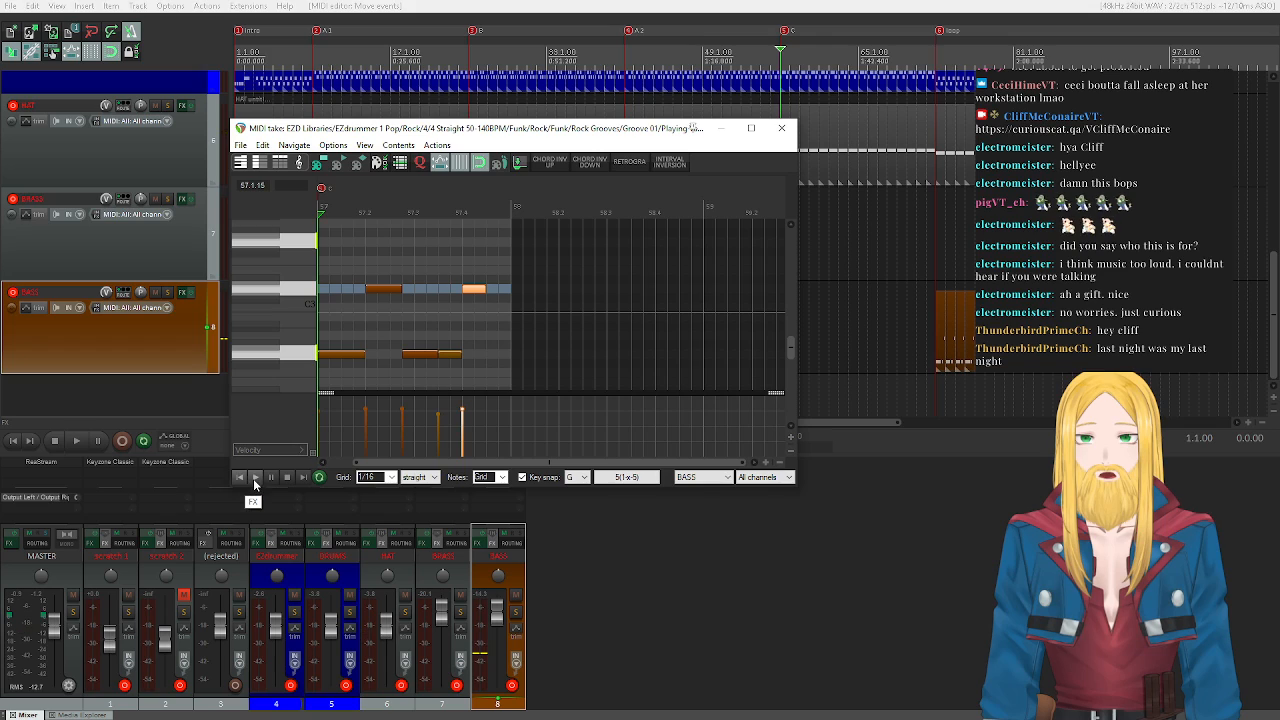
{"action": "left_click", "coordinate": [255, 478]}
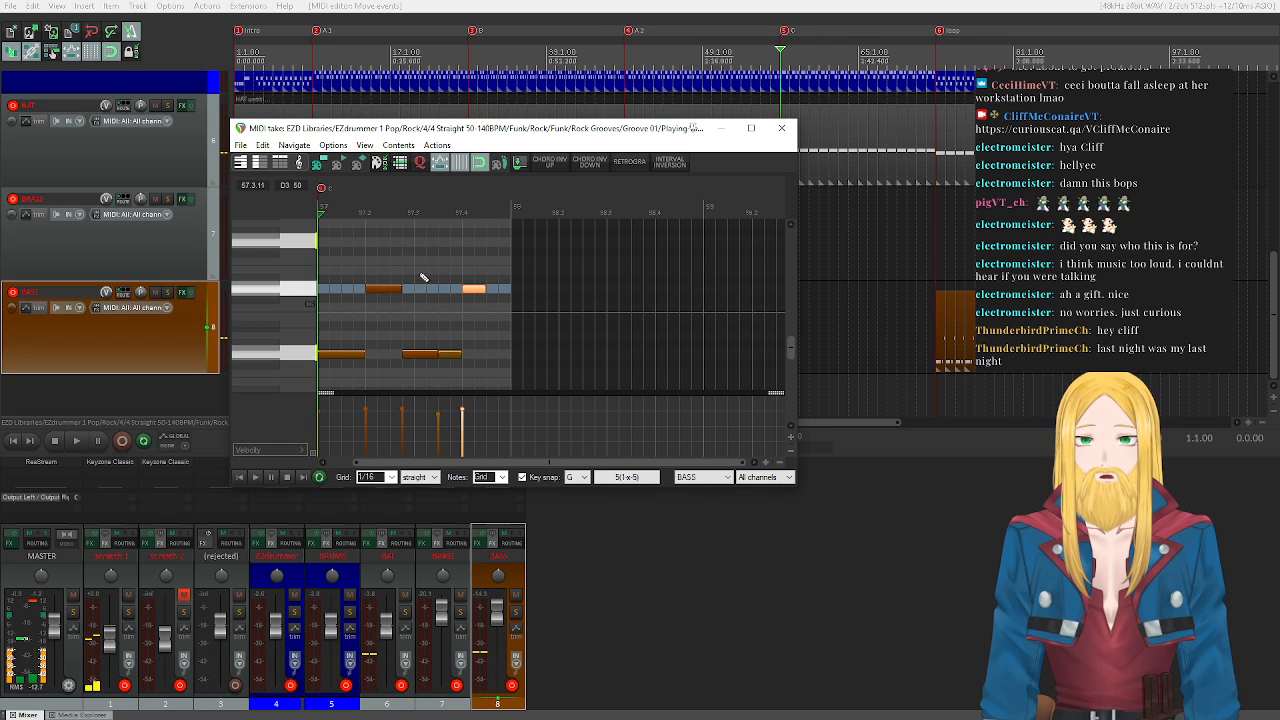
{"action": "left_click", "coordinate": [384, 289]}
{"action": "left_click", "coordinate": [270, 477]}
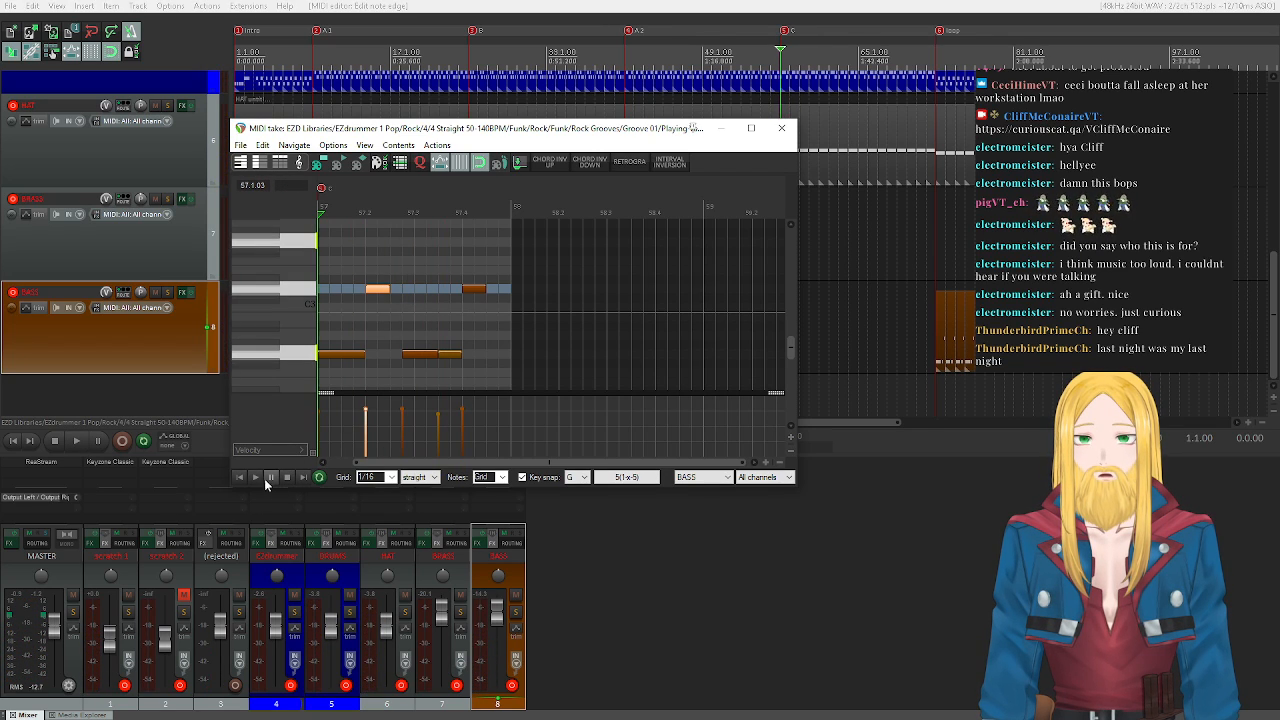
{"action": "left_click", "coordinate": [255, 477]}
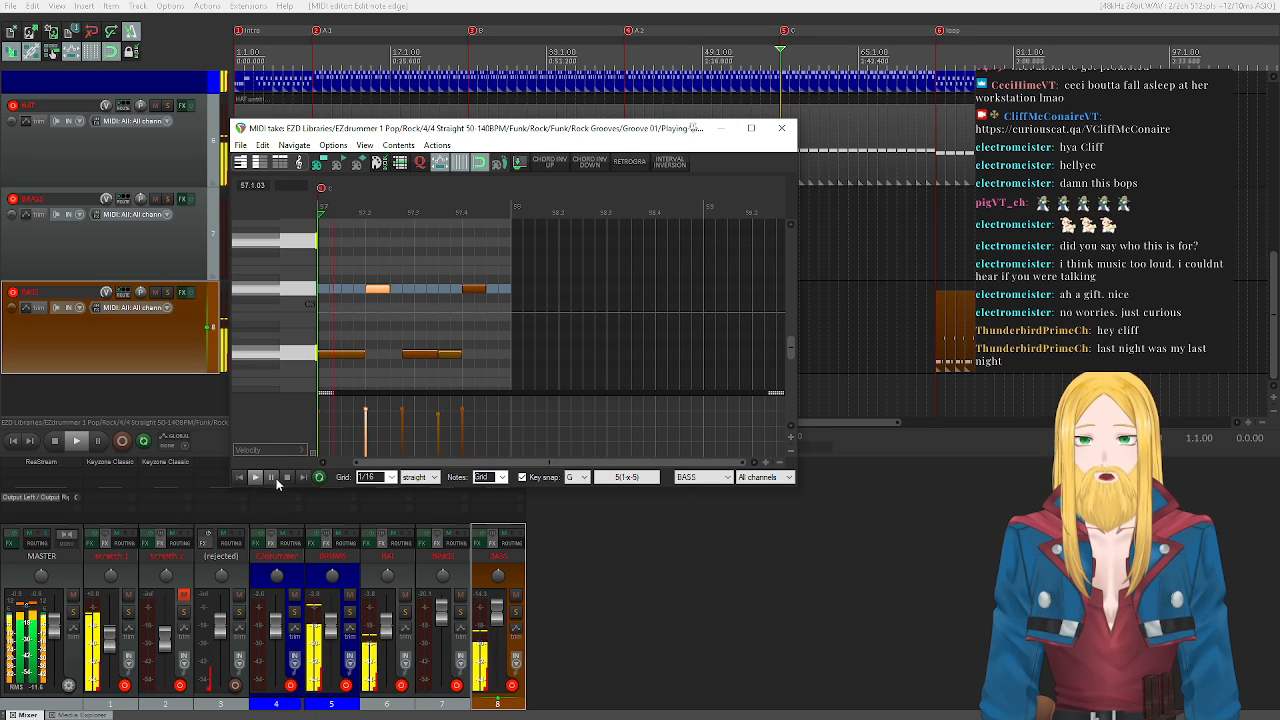
{"action": "left_click", "coordinate": [286, 477]}
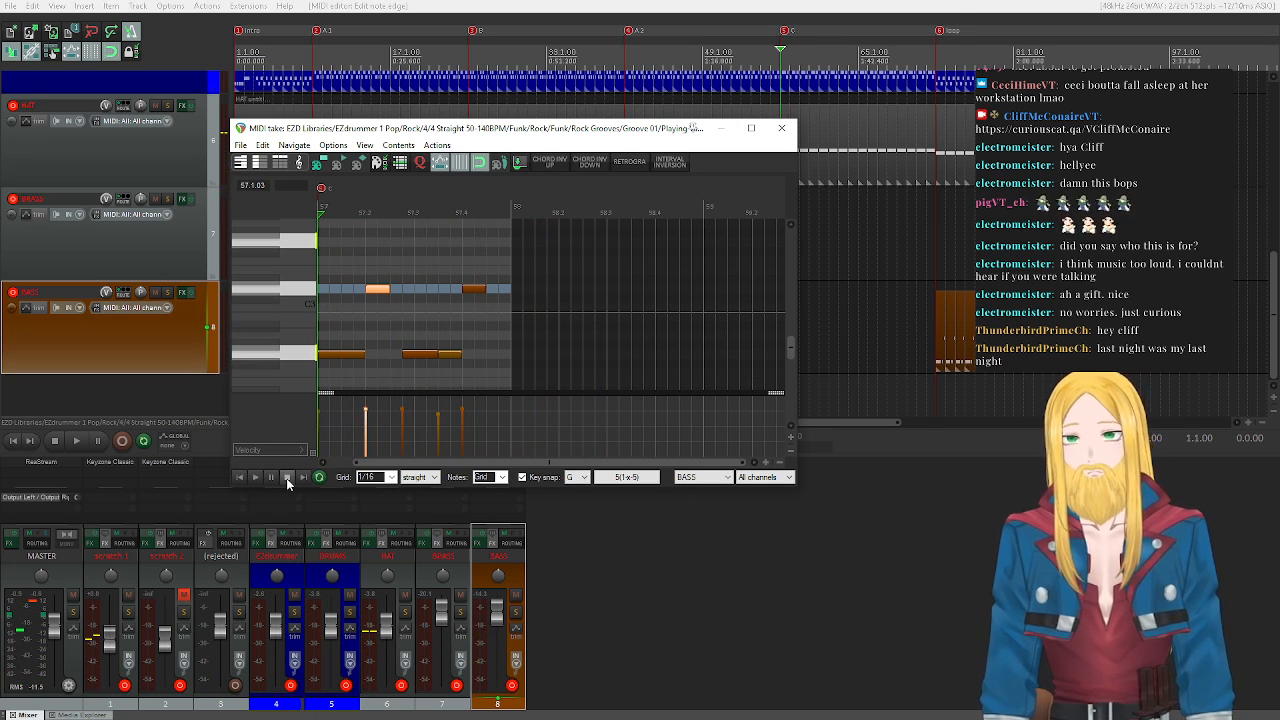
{"action": "left_click", "coordinate": [257, 478]}
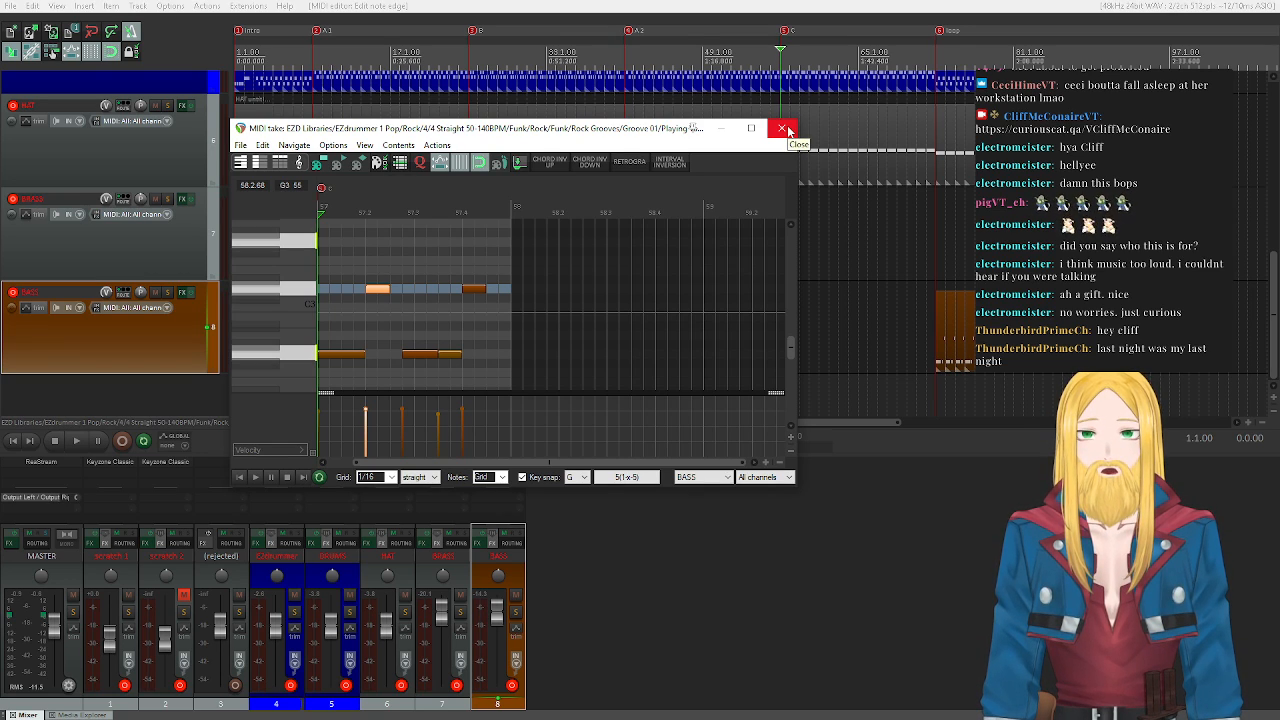
- Close and reopen the bar 57 bass item, audition pitches around G2 and C3, and set the key-snap scale to Ionian (Major)
{"action": "left_click", "coordinate": [782, 128]}
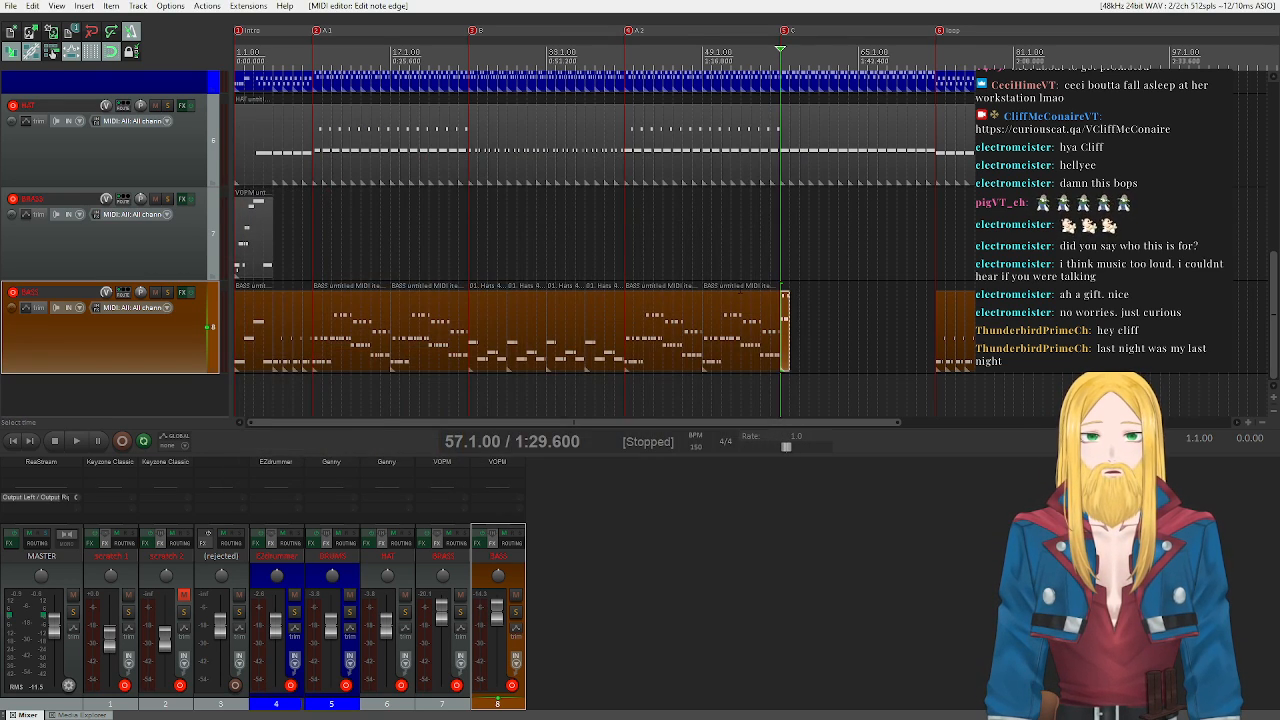
{"action": "double_click", "coordinate": [785, 320]}
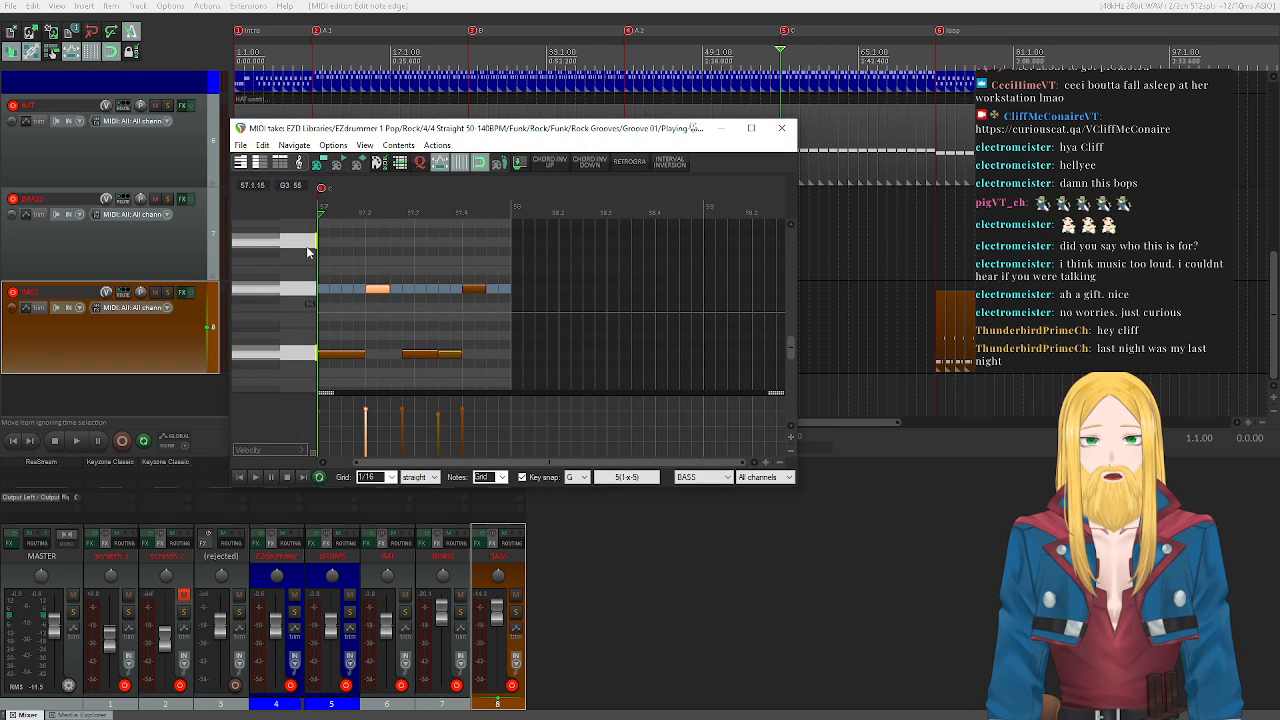
{"action": "left_click", "coordinate": [314, 349]}
{"action": "left_click", "coordinate": [305, 305]}
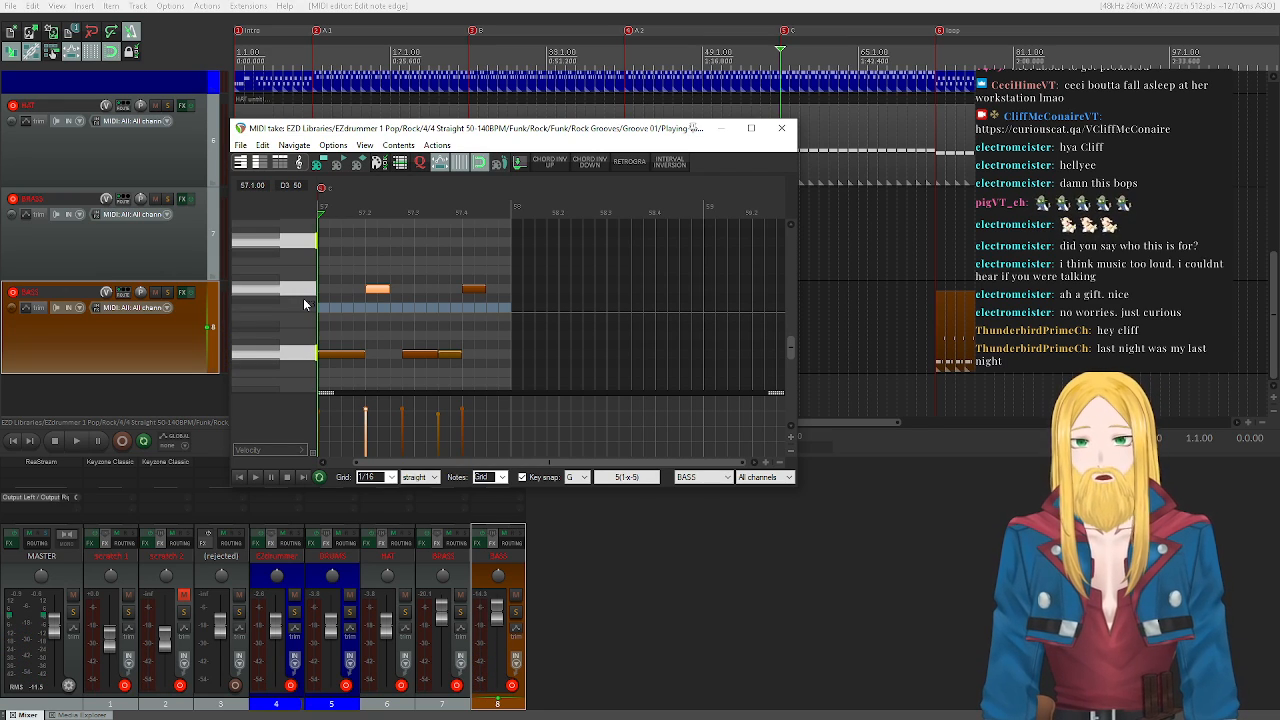
{"action": "left_click", "coordinate": [620, 477]}
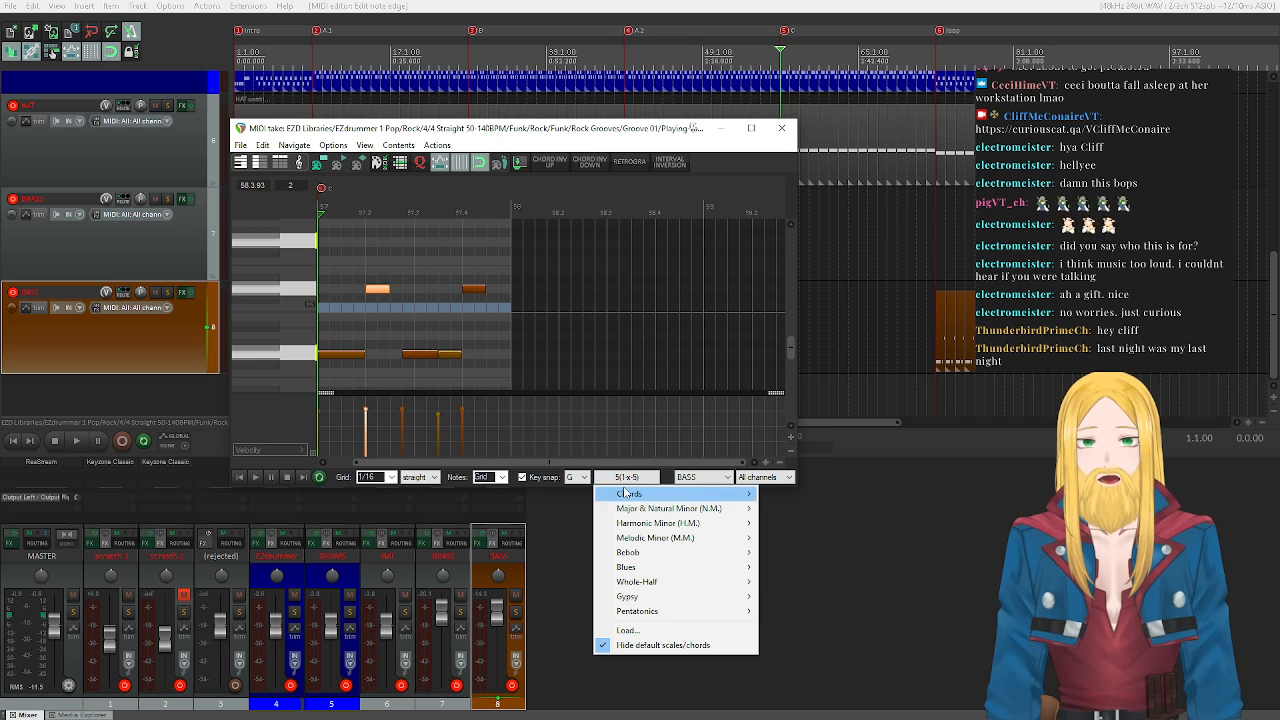
{"action": "mouse_move", "coordinate": [690, 508]}
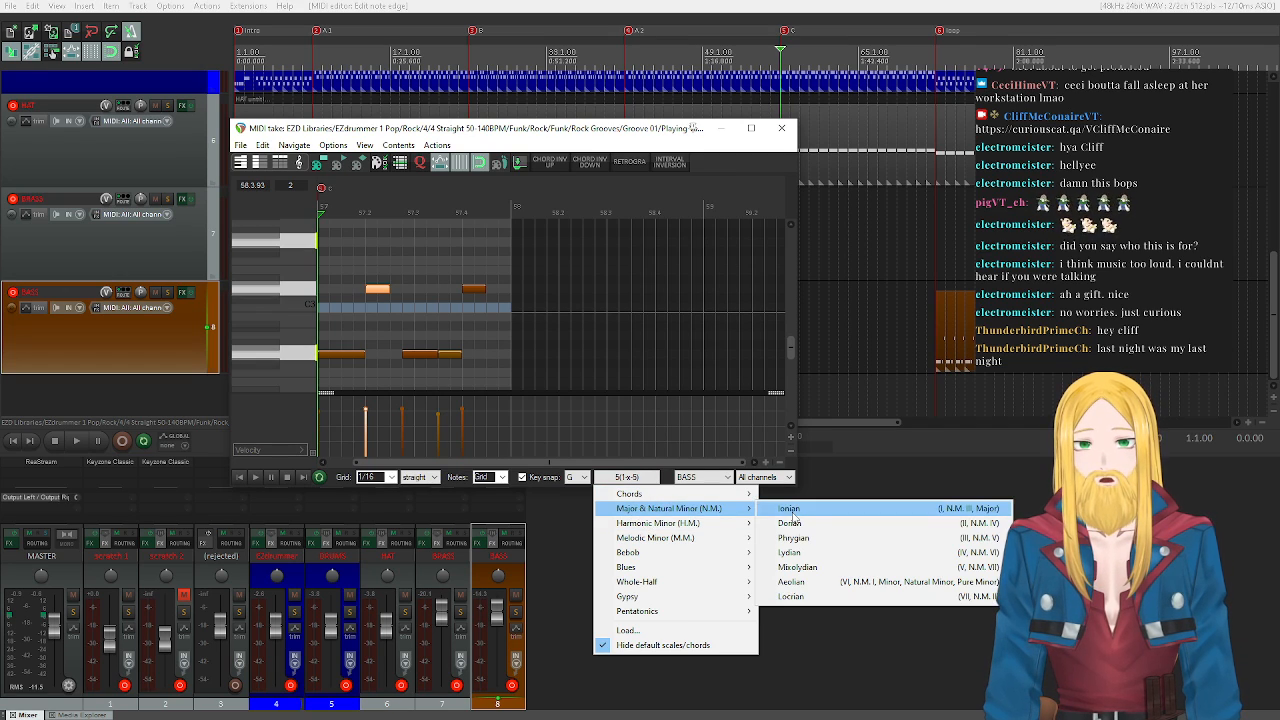
{"action": "left_click", "coordinate": [791, 510]}
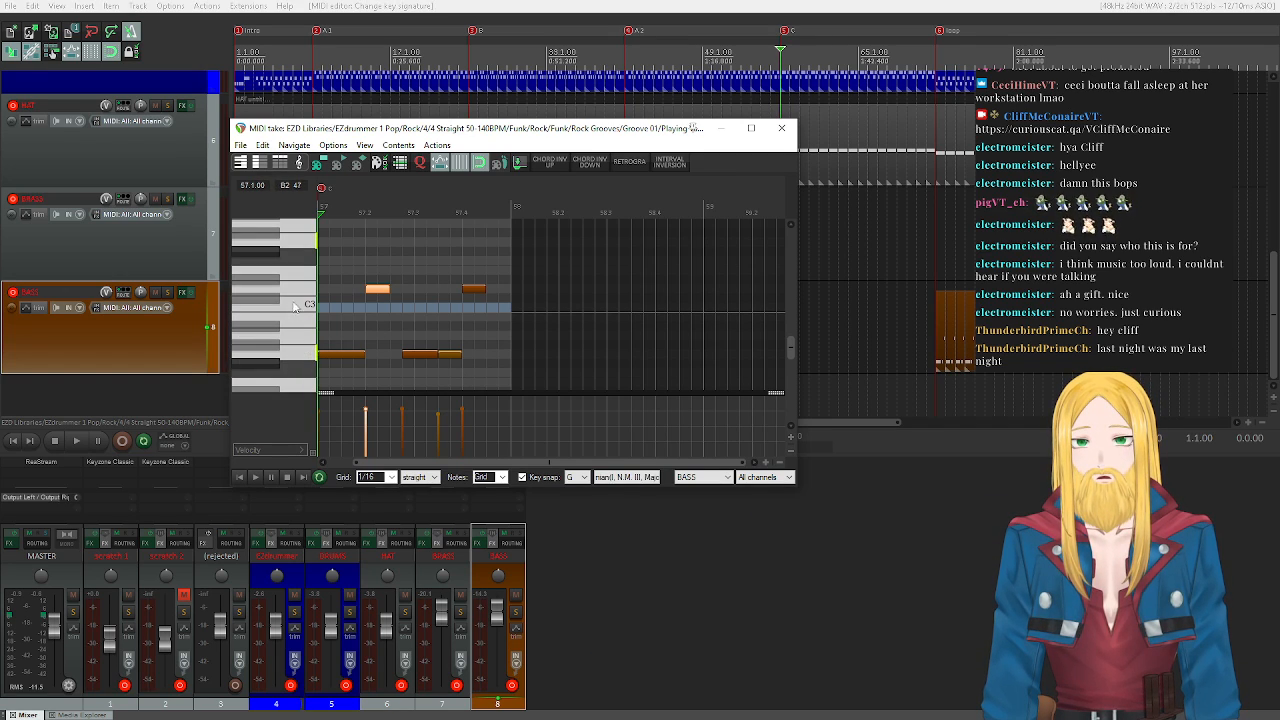
- Audition bass pitches between G2 and G3, including C3 and E3, for the next chord and close the MIDI editor
{"action": "left_click_drag", "start_coordinate": [305, 309], "coordinate": [314, 354]}
{"action": "left_click_drag", "start_coordinate": [308, 307], "coordinate": [311, 358]}
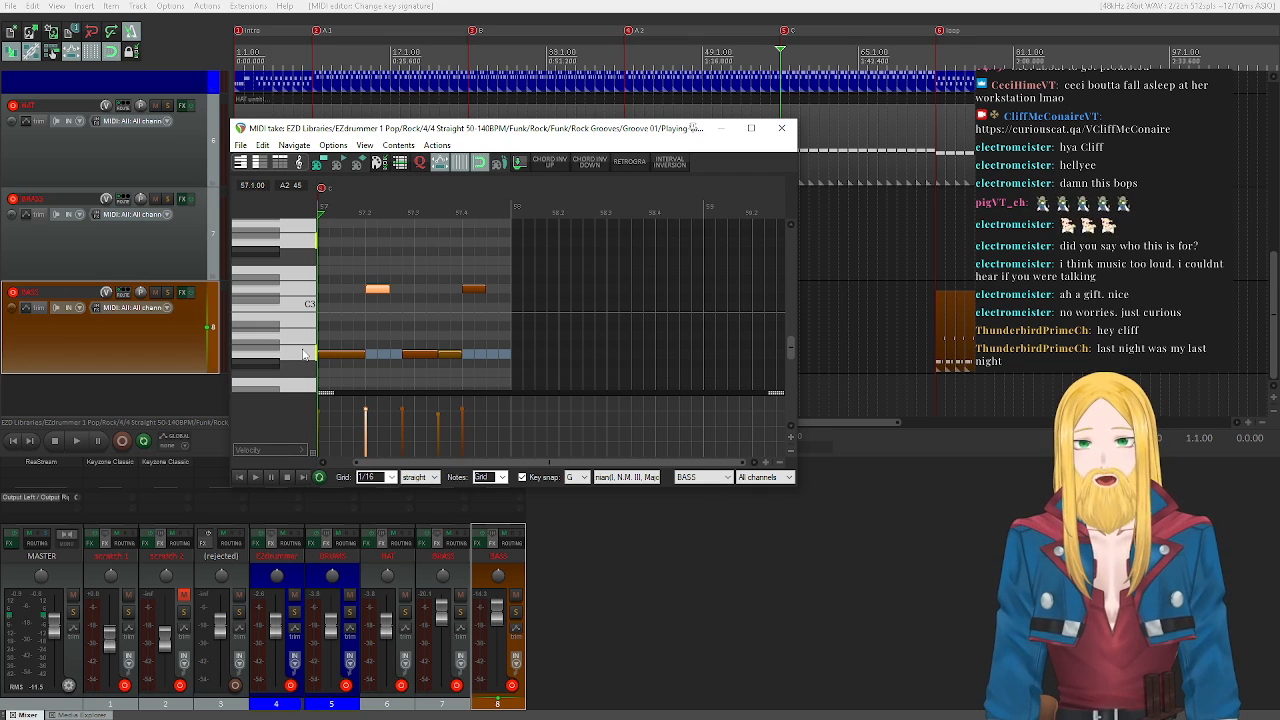
{"action": "left_click", "coordinate": [304, 307]}
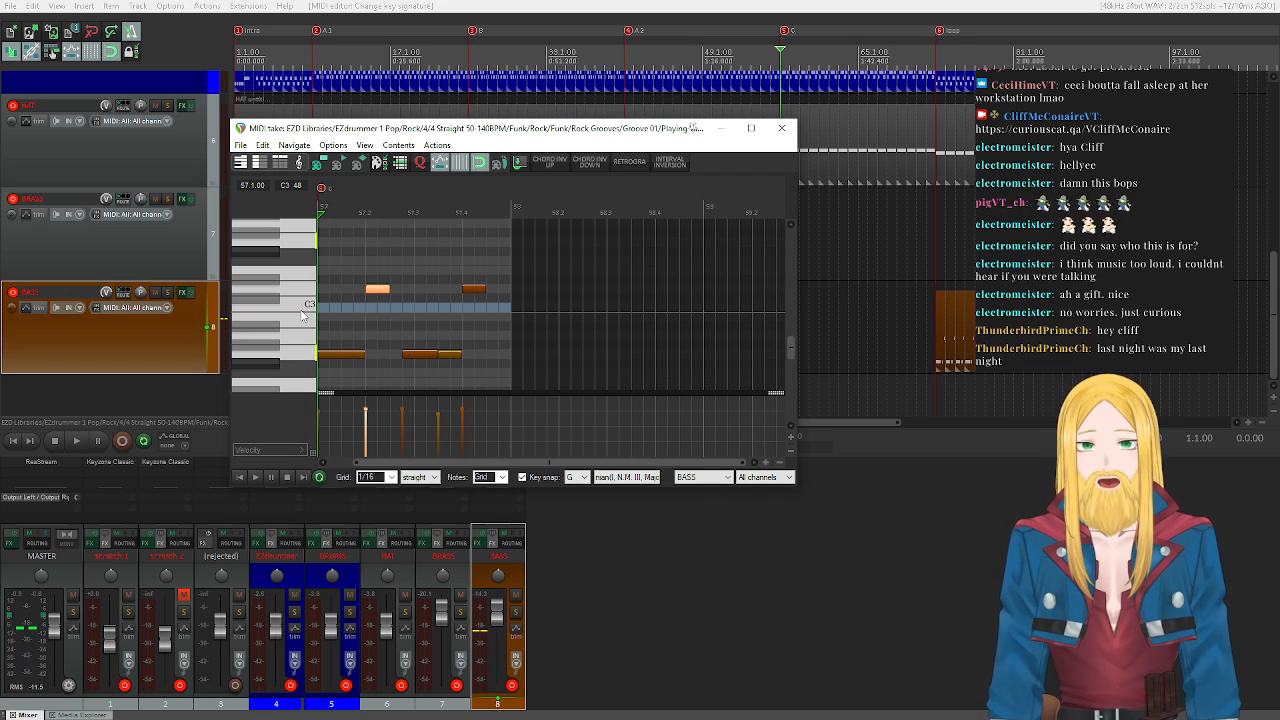
{"action": "left_click", "coordinate": [301, 311]}
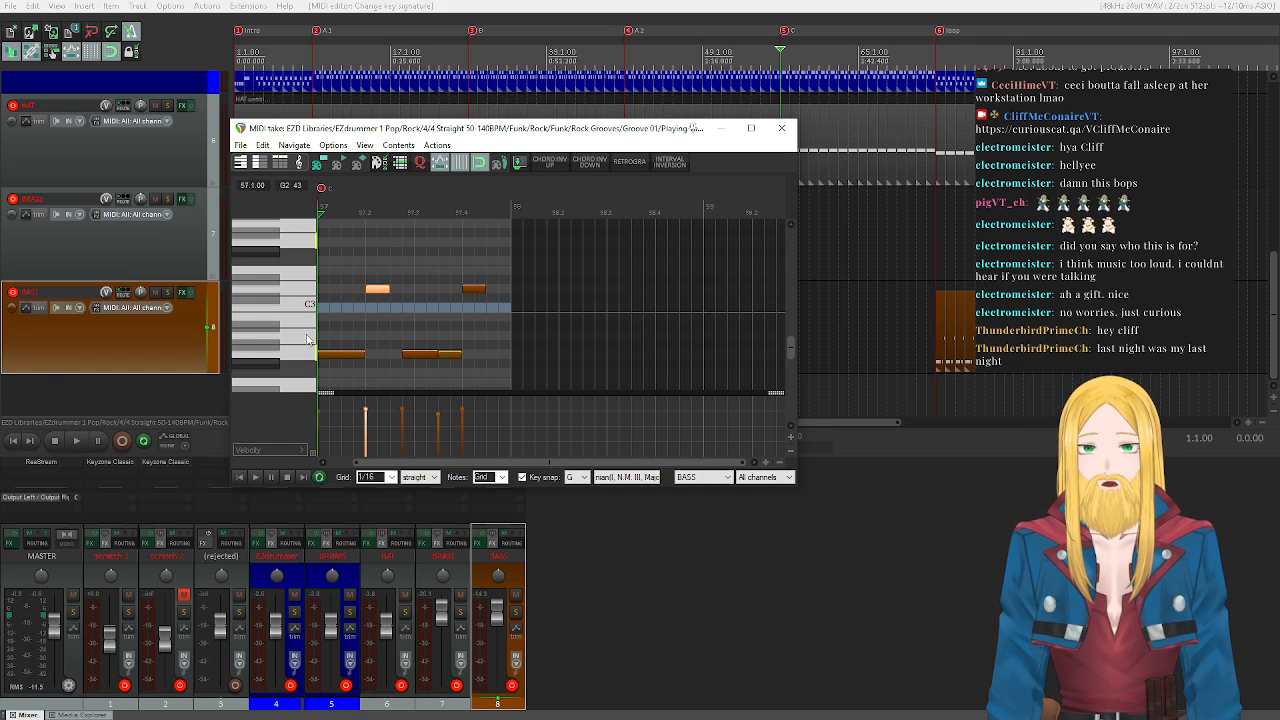
{"action": "scroll", "coordinate": [304, 317], "scroll_direction": "up", "scroll_amount": 1}
{"action": "left_click", "coordinate": [303, 290]}
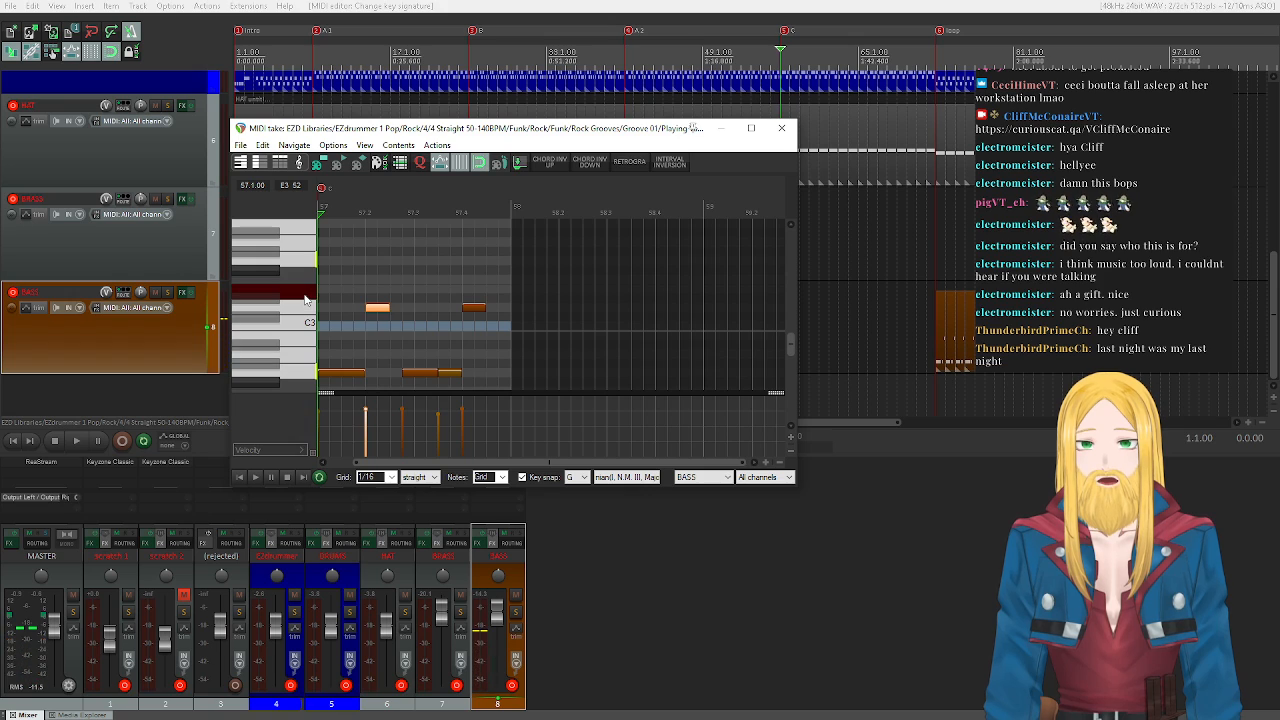
{"action": "left_click", "coordinate": [300, 262]}
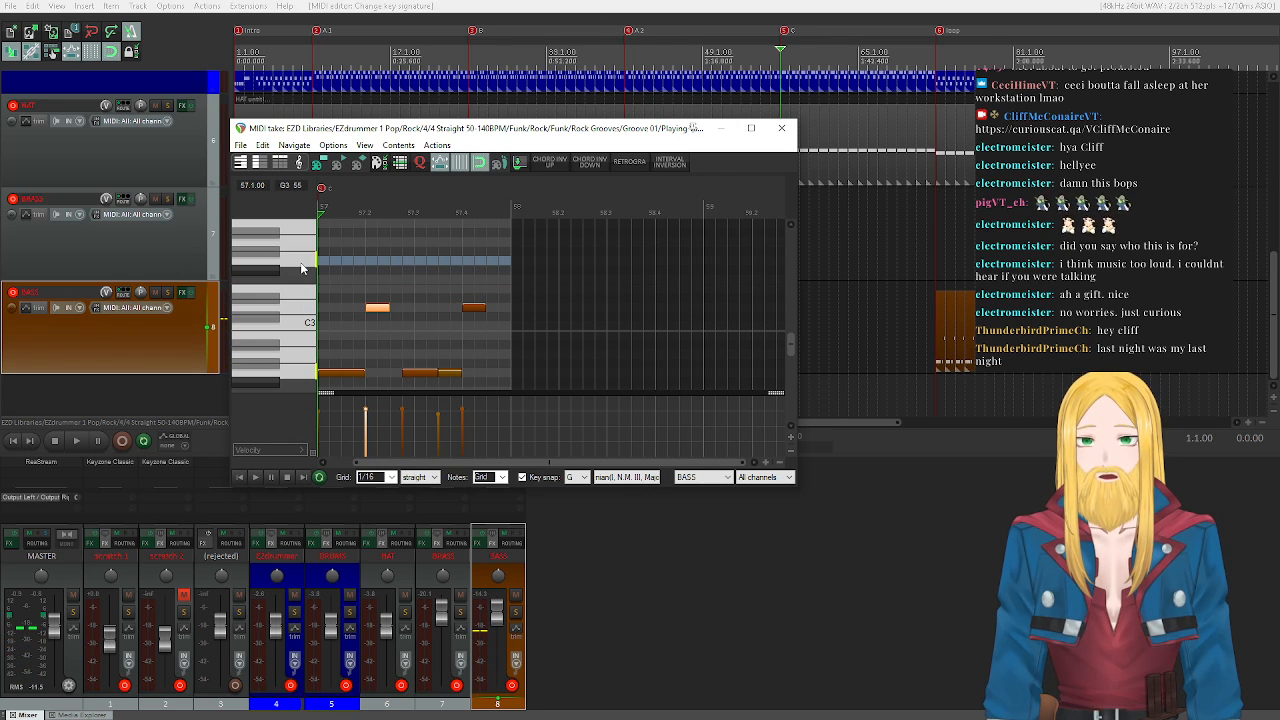
{"action": "left_click", "coordinate": [302, 321]}
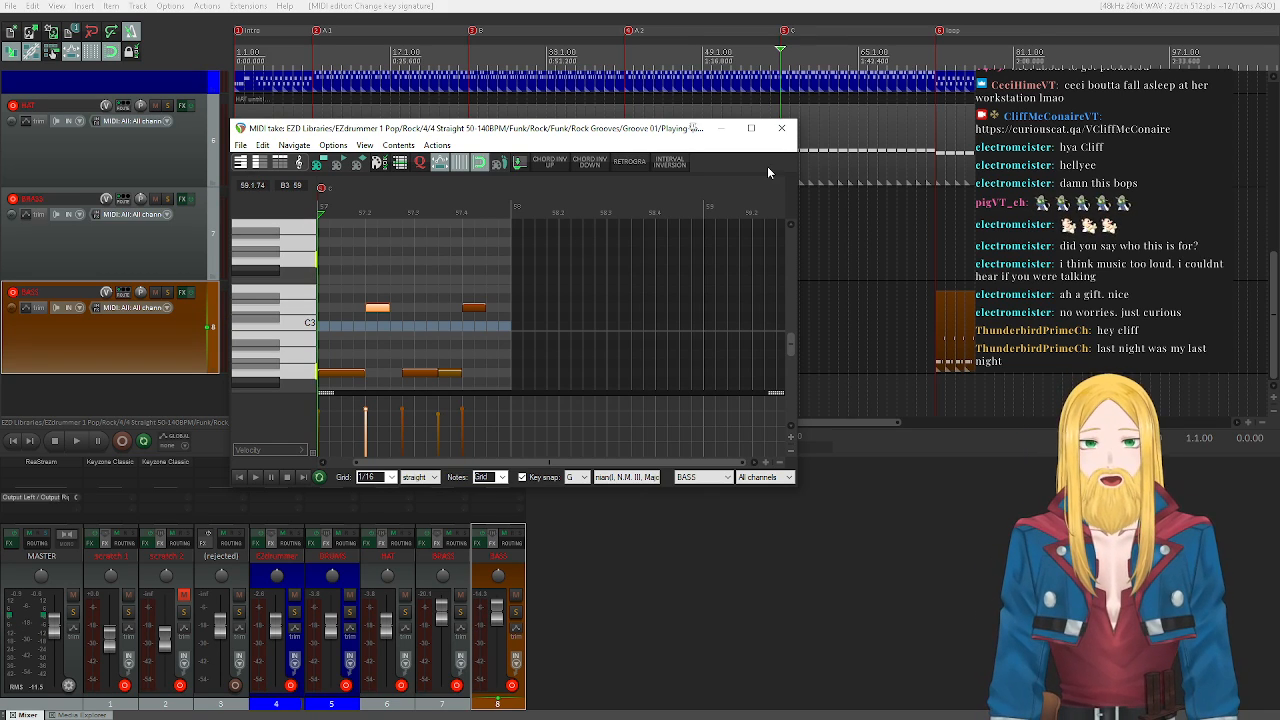
{"action": "left_click", "coordinate": [781, 127]}
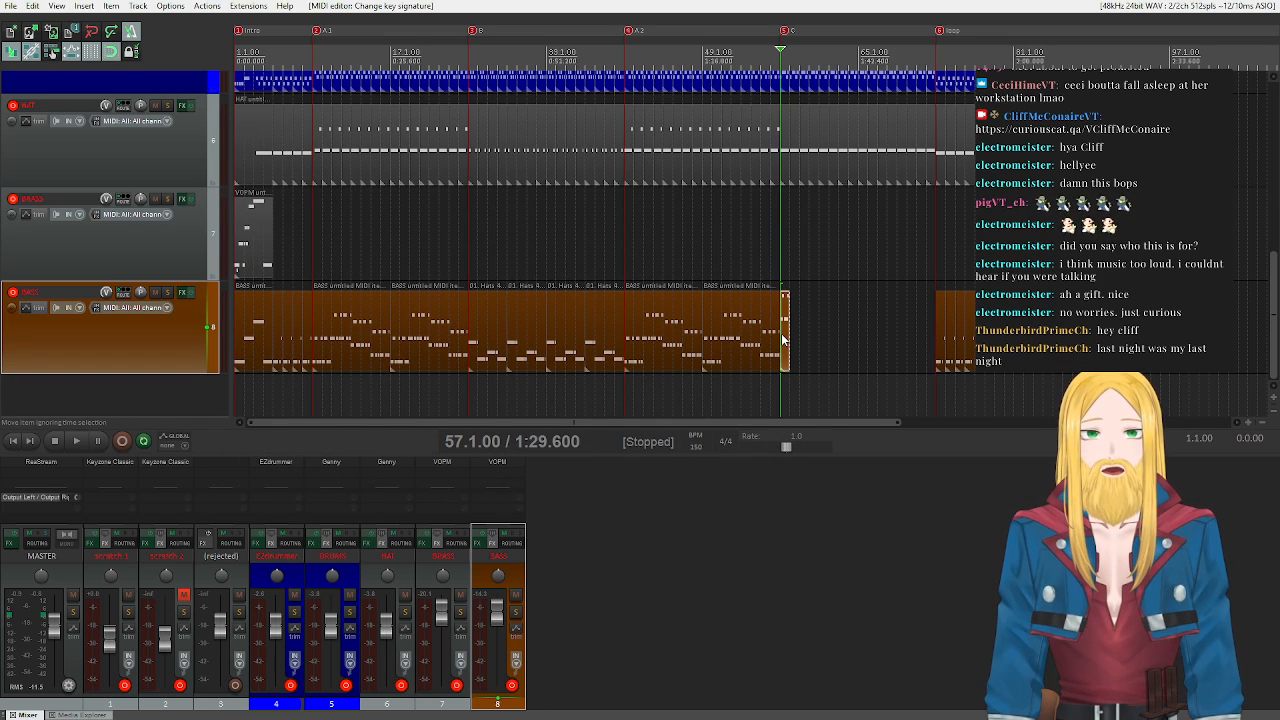
- Copy the bar 57 bass item to bar 64 and transpose all its notes down 12 semitones
{"action": "scroll", "coordinate": [144, 216], "scroll_direction": "up", "scroll_amount": 5}
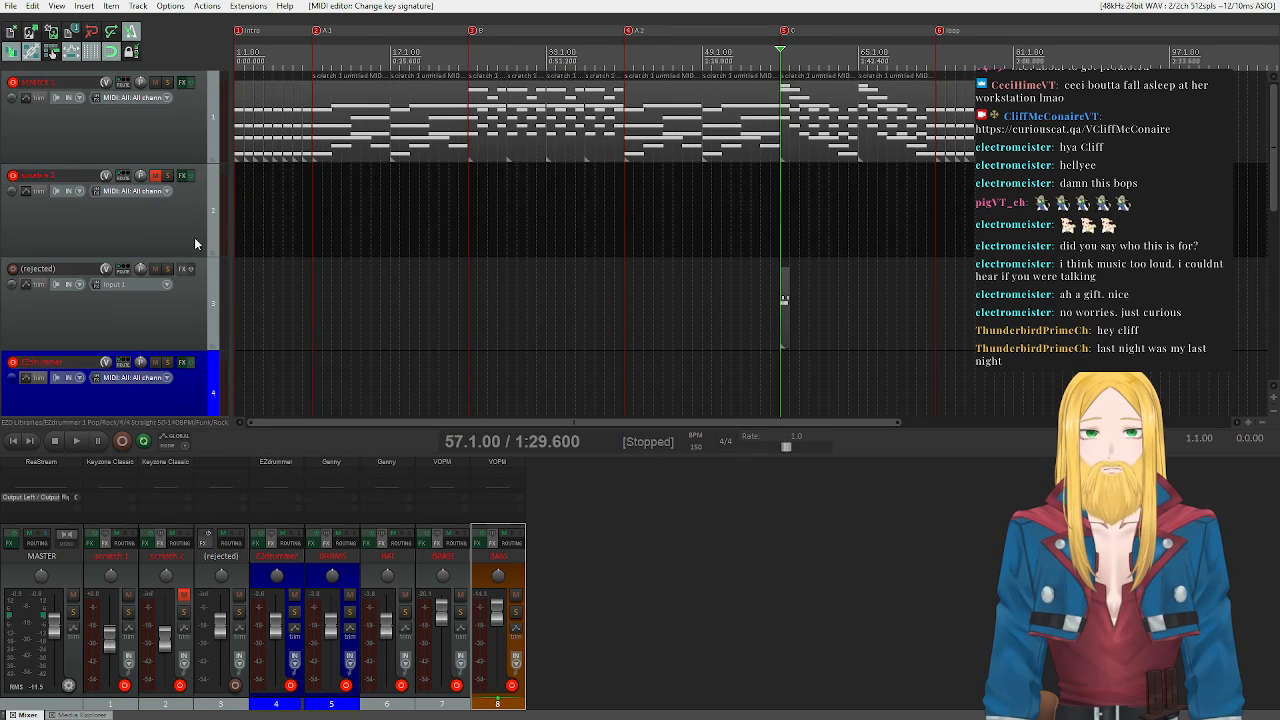
{"action": "left_click", "coordinate": [849, 62]}
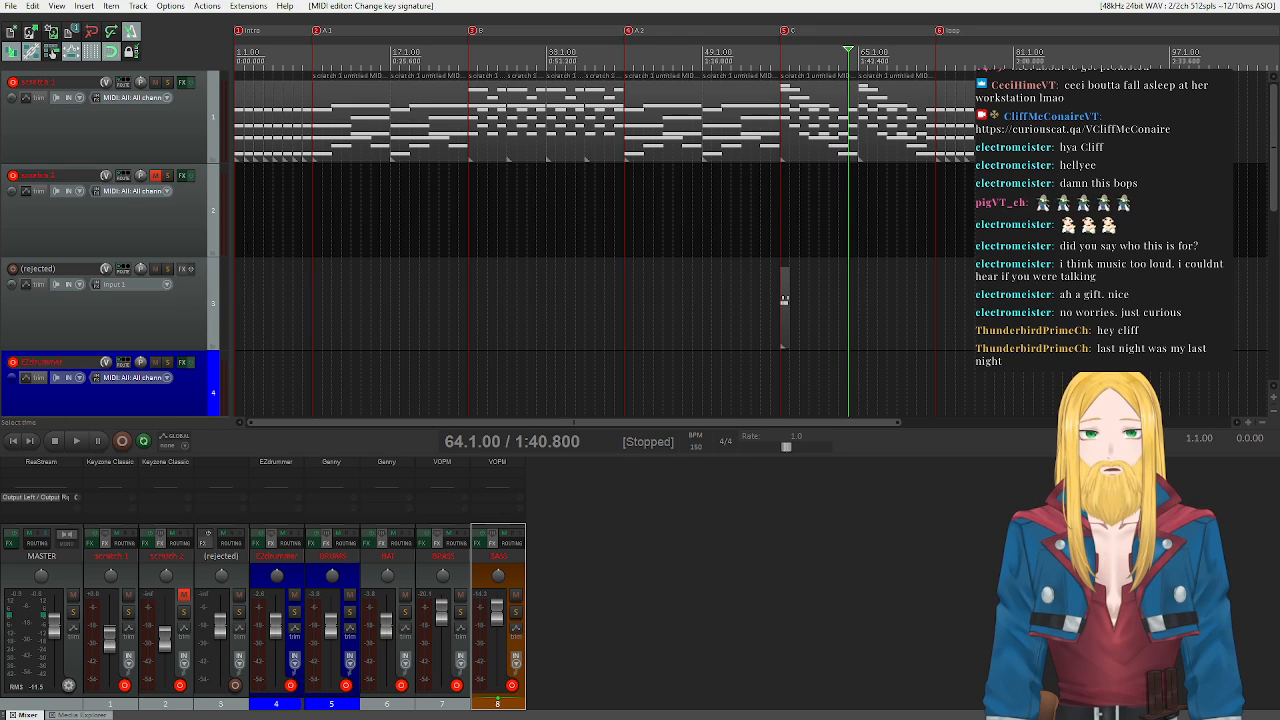
{"action": "scroll", "coordinate": [145, 259], "scroll_direction": "down", "scroll_amount": 5}
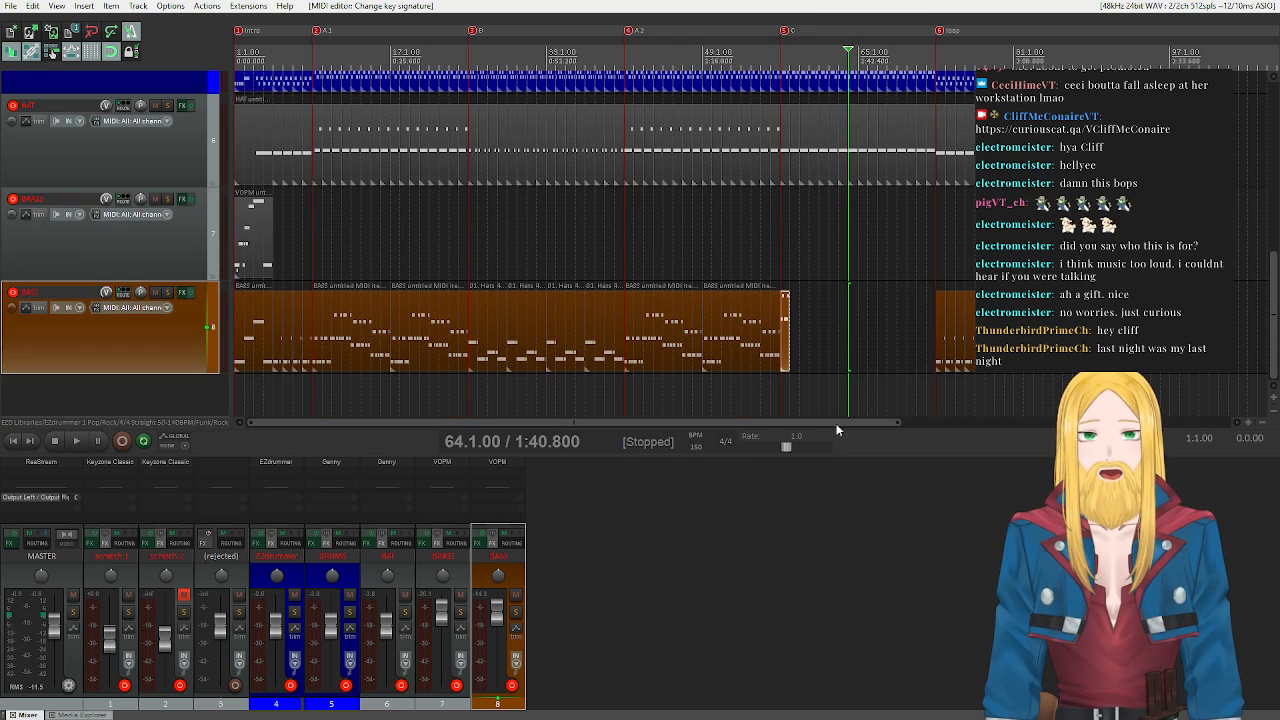
{"action": "left_click_drag", "start_coordinate": [786, 350], "coordinate": [856, 350]}
{"action": "double_click", "coordinate": [853, 349]}
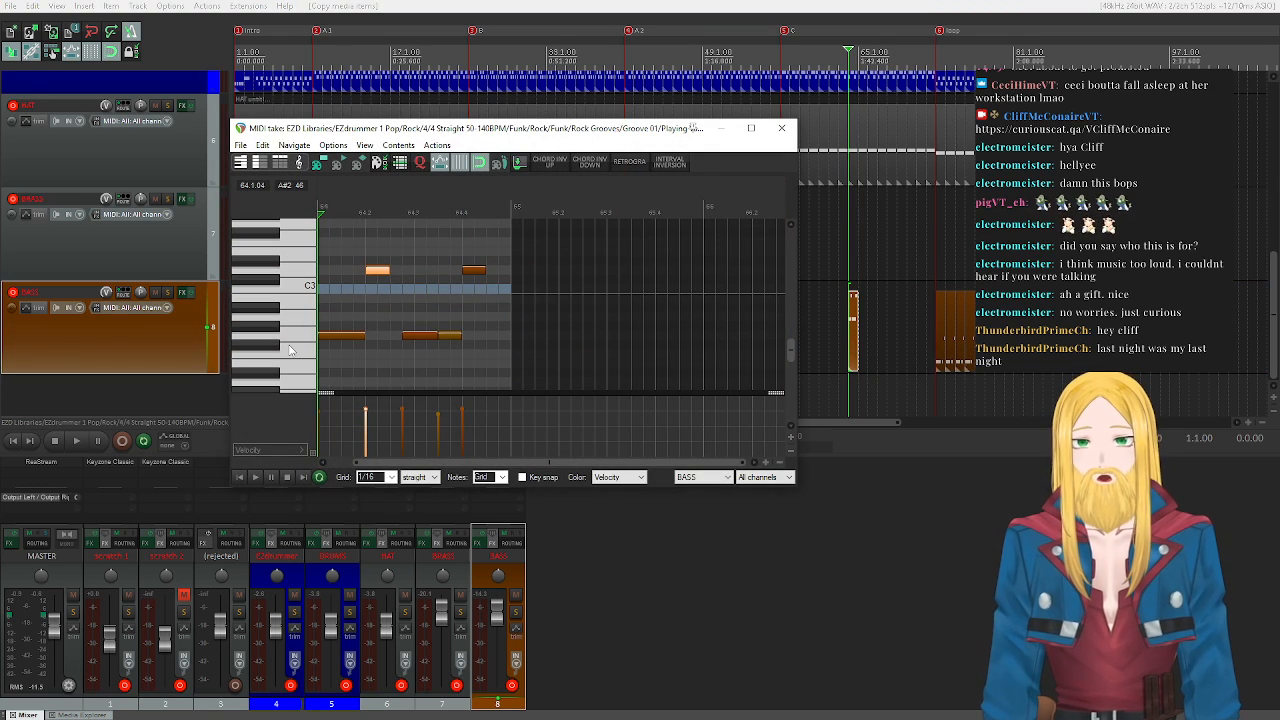
{"action": "key", "text": "ctrl+a"}
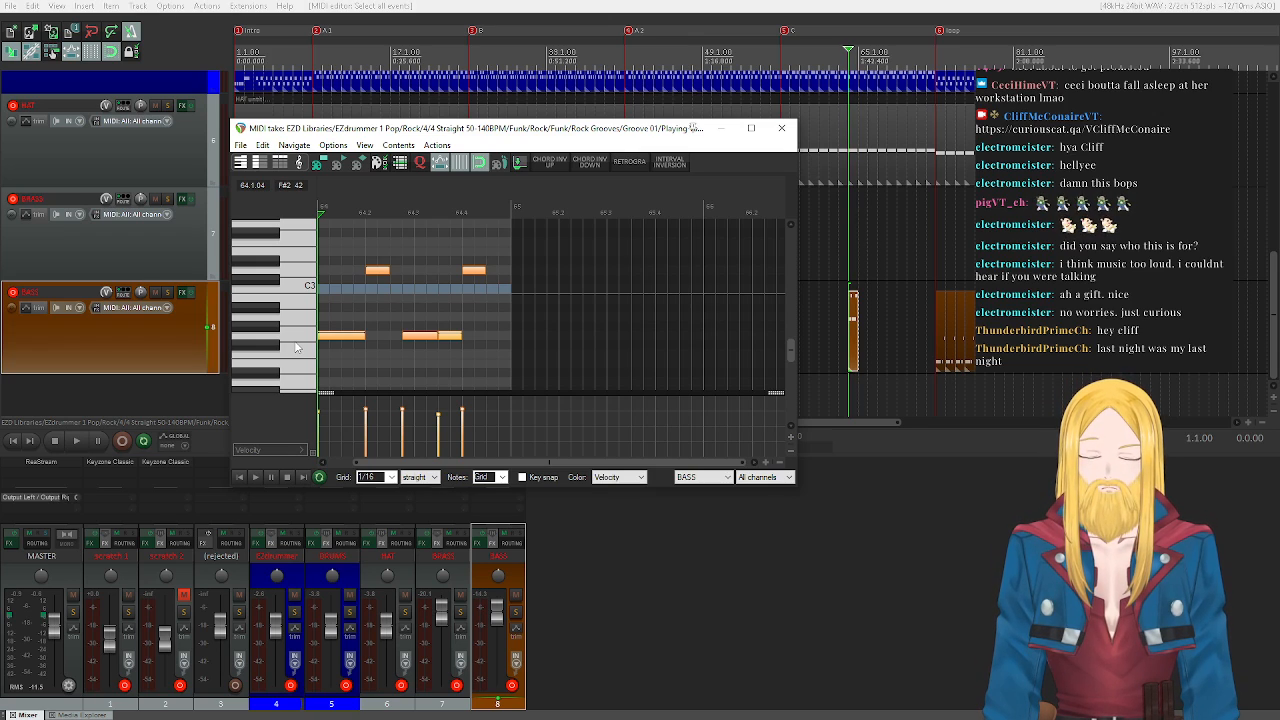
{"action": "key", "text": "ctrl+t"}
{"action": "type", "text": "-12"}
{"action": "key", "text": "Return"}
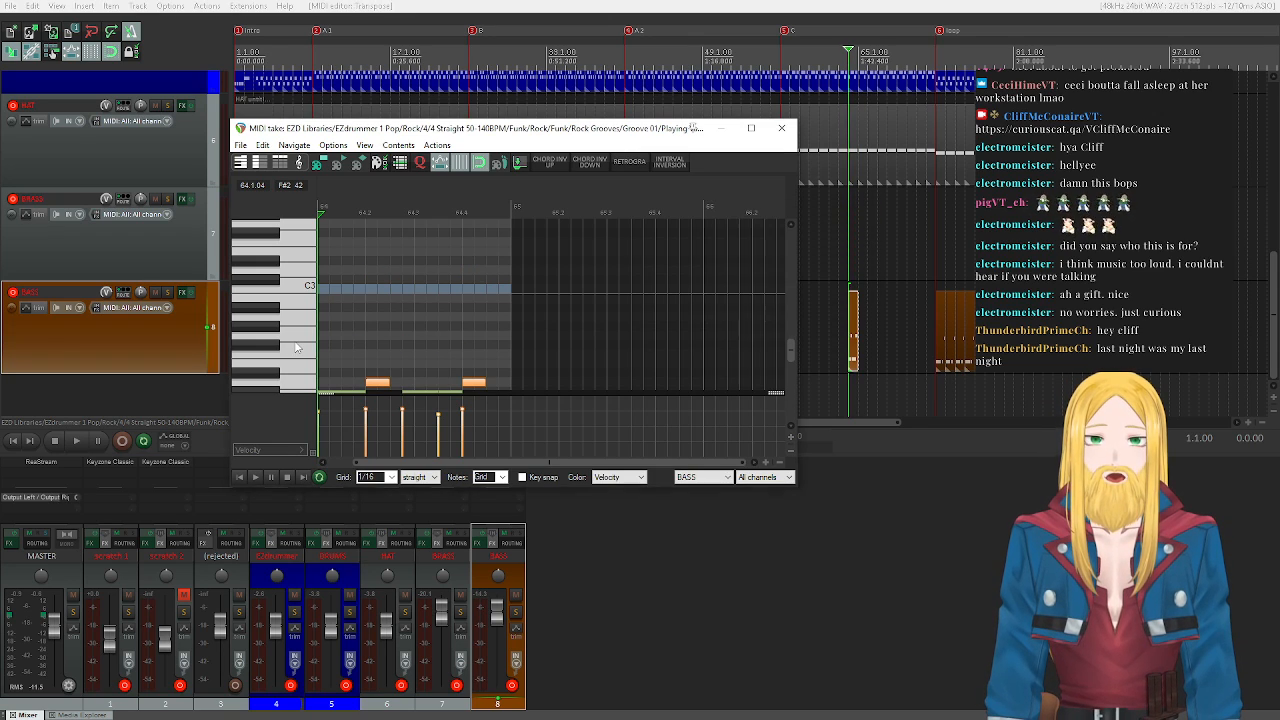
- Audition G1 and play the bar 64 bass line twice before closing the MIDI editor
{"action": "scroll", "coordinate": [300, 347], "scroll_direction": "down", "scroll_amount": 4}
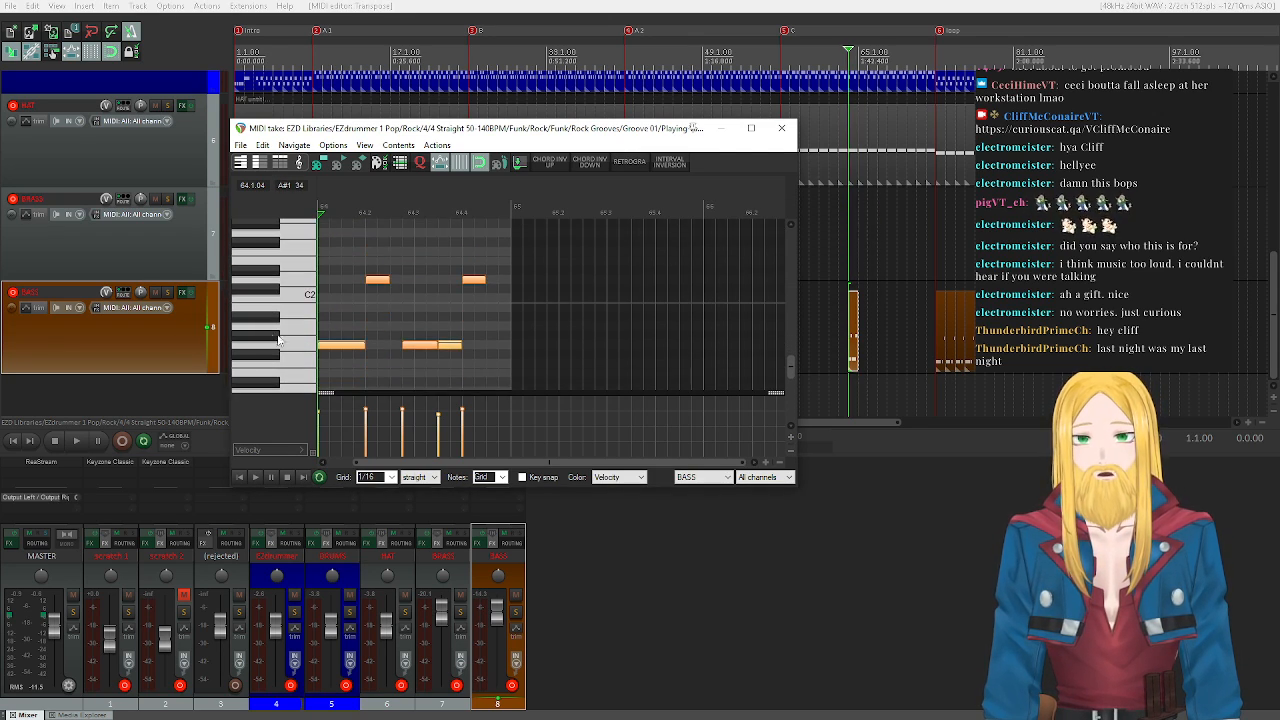
{"action": "left_click", "coordinate": [308, 347]}
{"action": "left_click", "coordinate": [256, 476]}
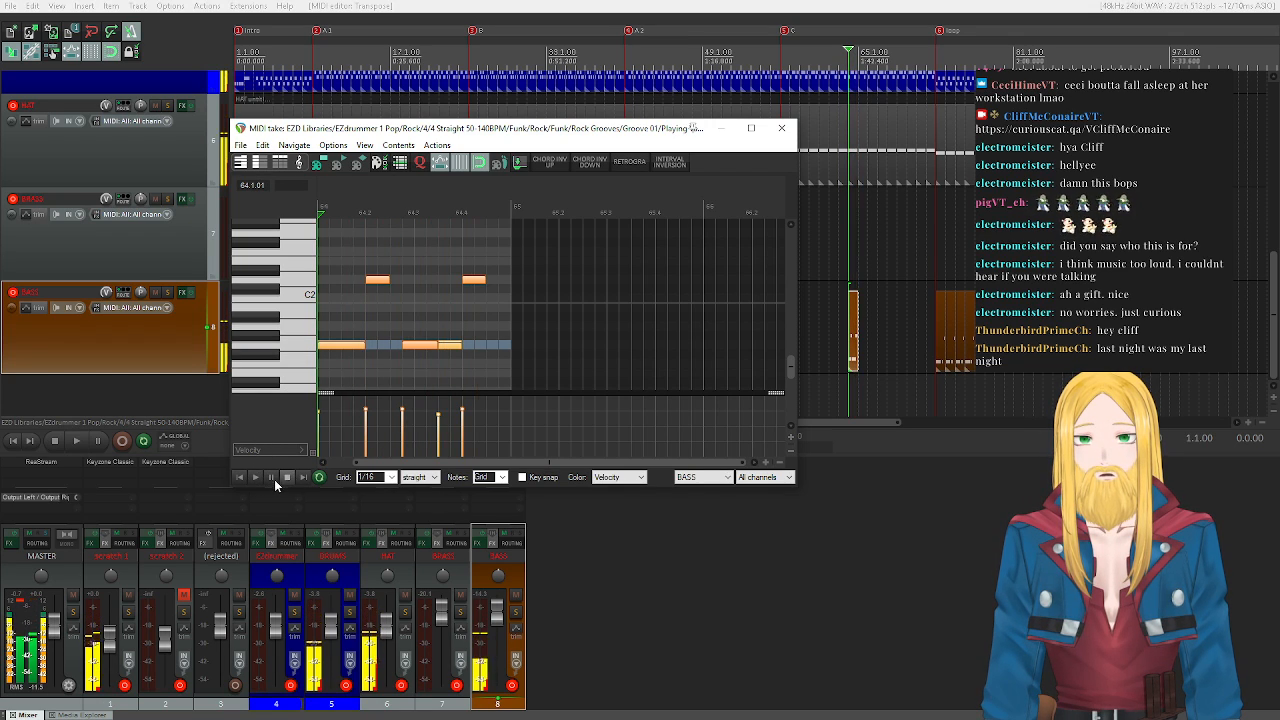
{"action": "left_click", "coordinate": [256, 478]}
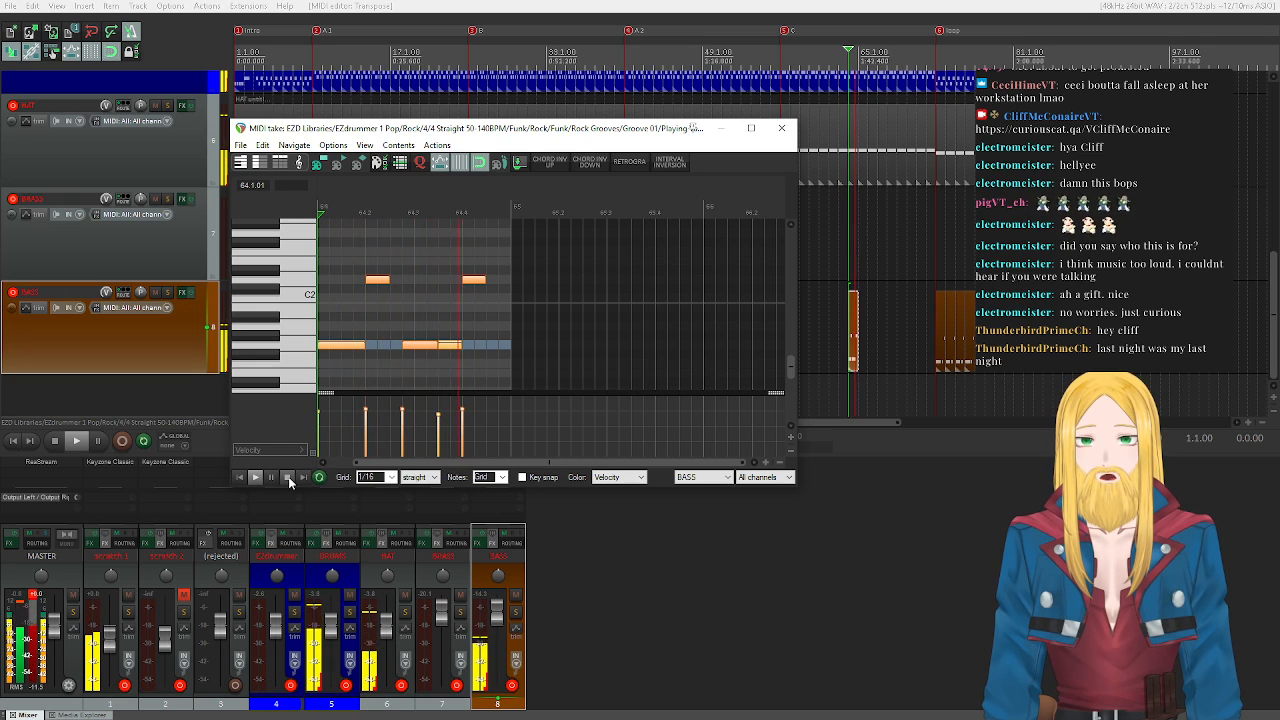
{"action": "left_click", "coordinate": [288, 477]}
{"action": "left_click", "coordinate": [781, 128]}
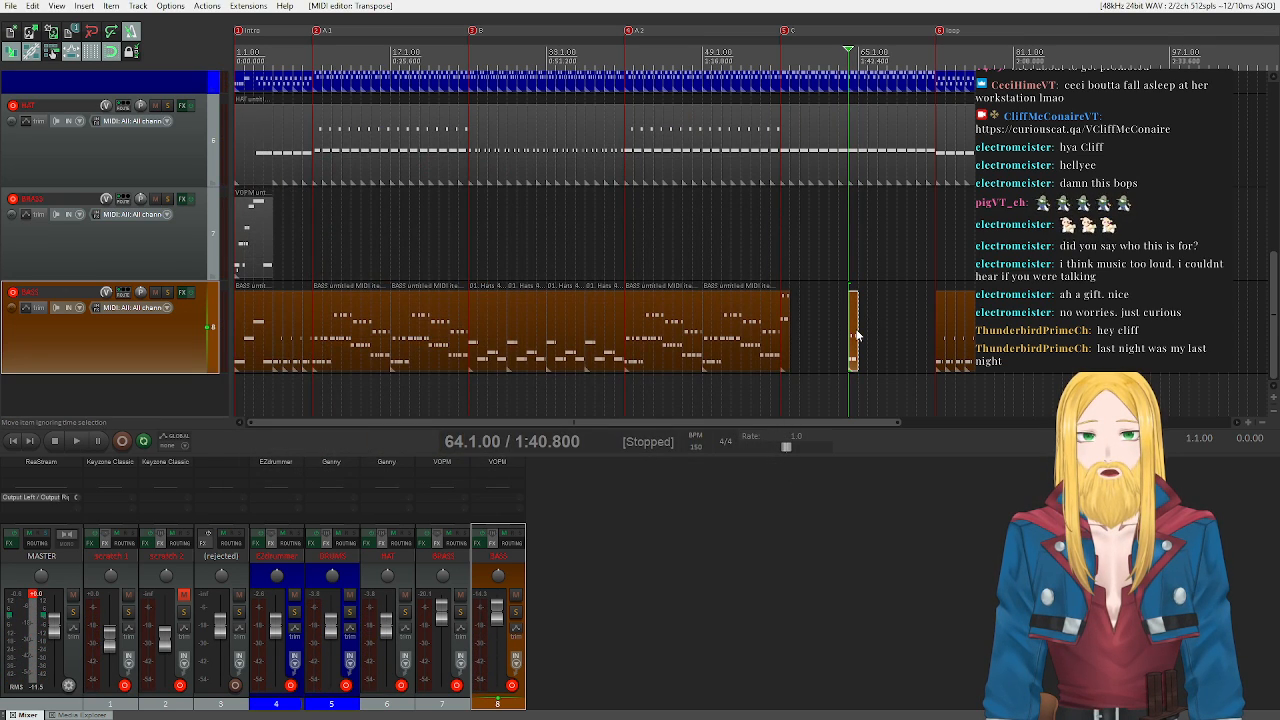
- Copy the bar 64 bass item to bar 63, raise its notes to A1 and E2 with key snap in G Major, and play it back
{"action": "left_click_drag", "start_coordinate": [857, 340], "coordinate": [842, 345]}
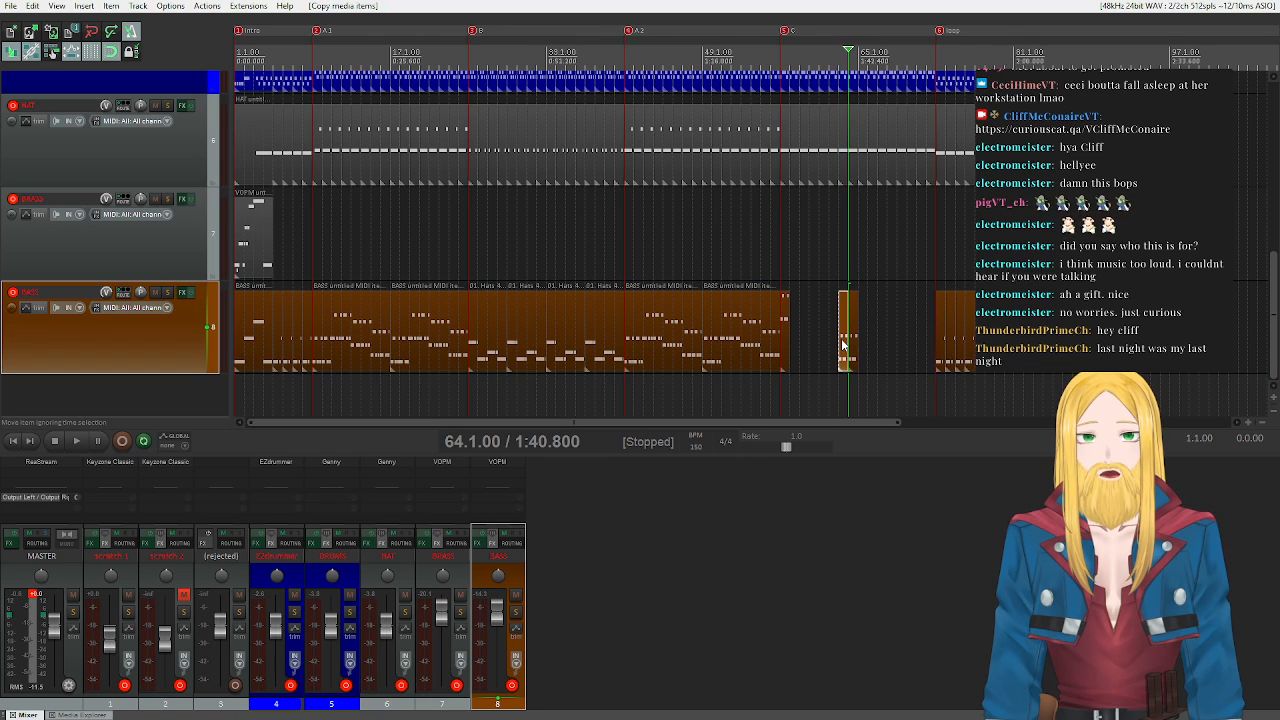
{"action": "double_click", "coordinate": [842, 345]}
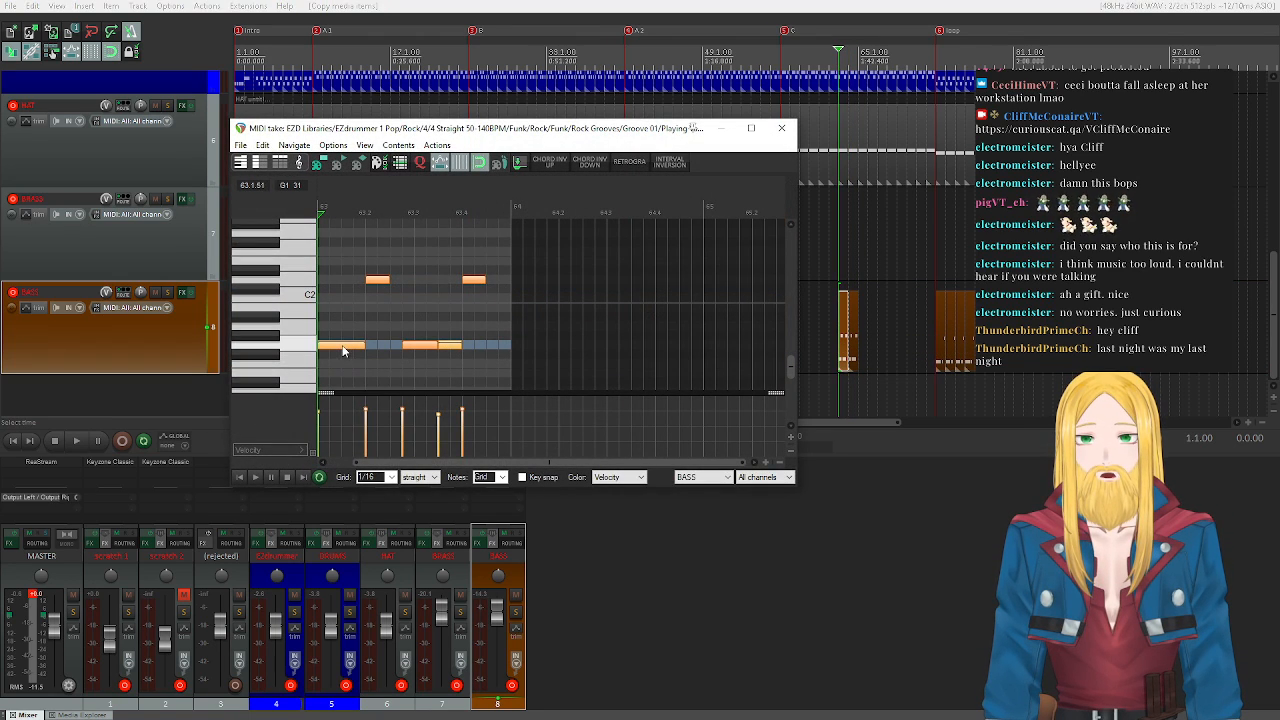
{"action": "left_click", "coordinate": [528, 478]}
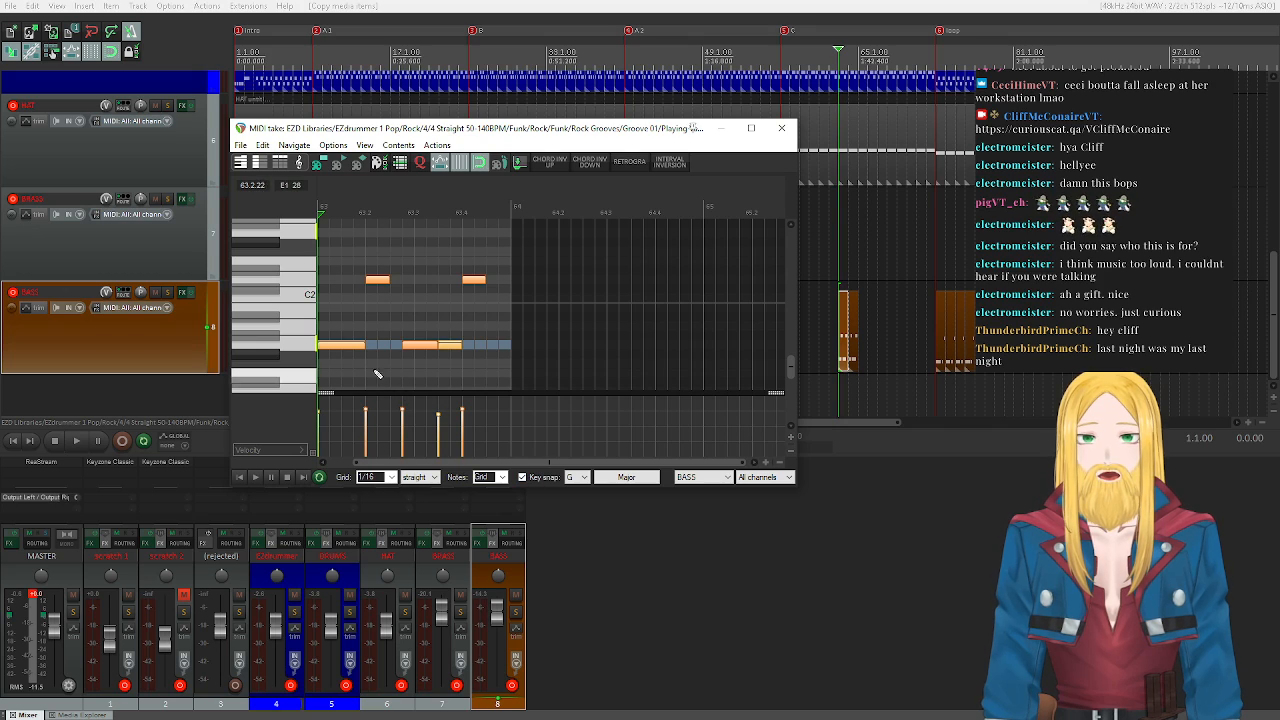
{"action": "left_click_drag", "start_coordinate": [340, 350], "coordinate": [341, 338]}
{"action": "left_click", "coordinate": [252, 478]}
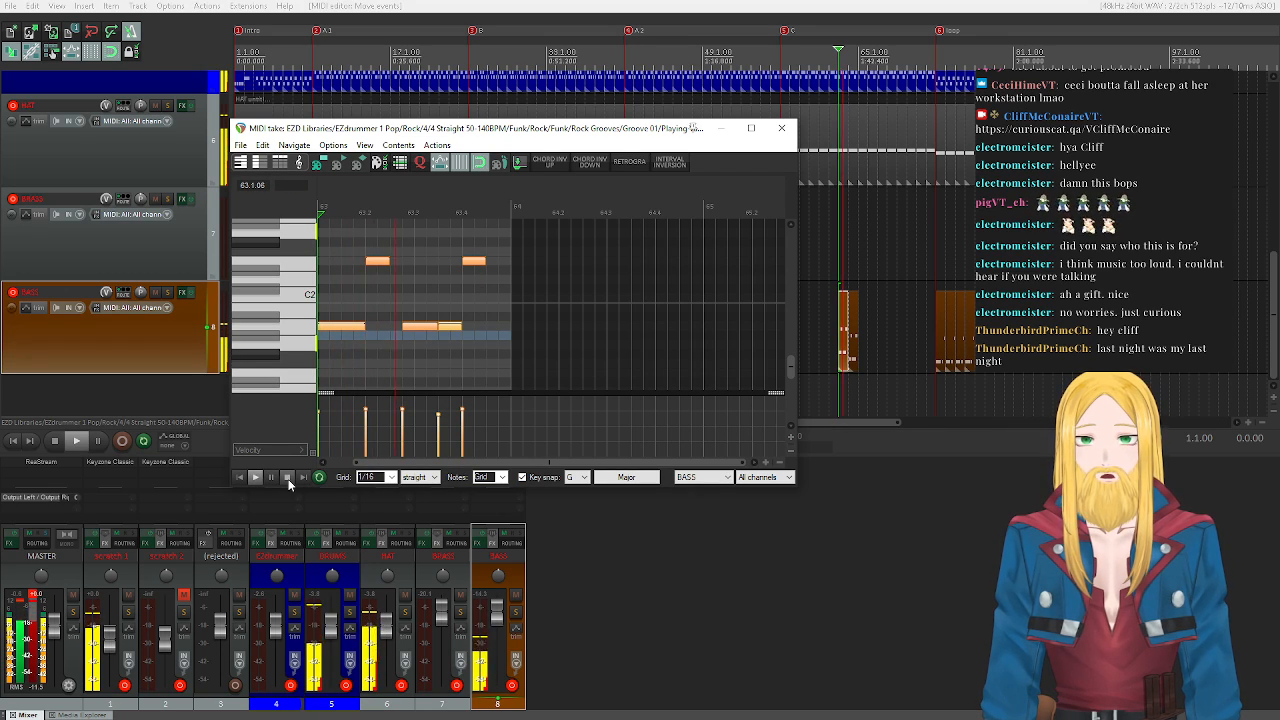
{"action": "left_click", "coordinate": [256, 476]}
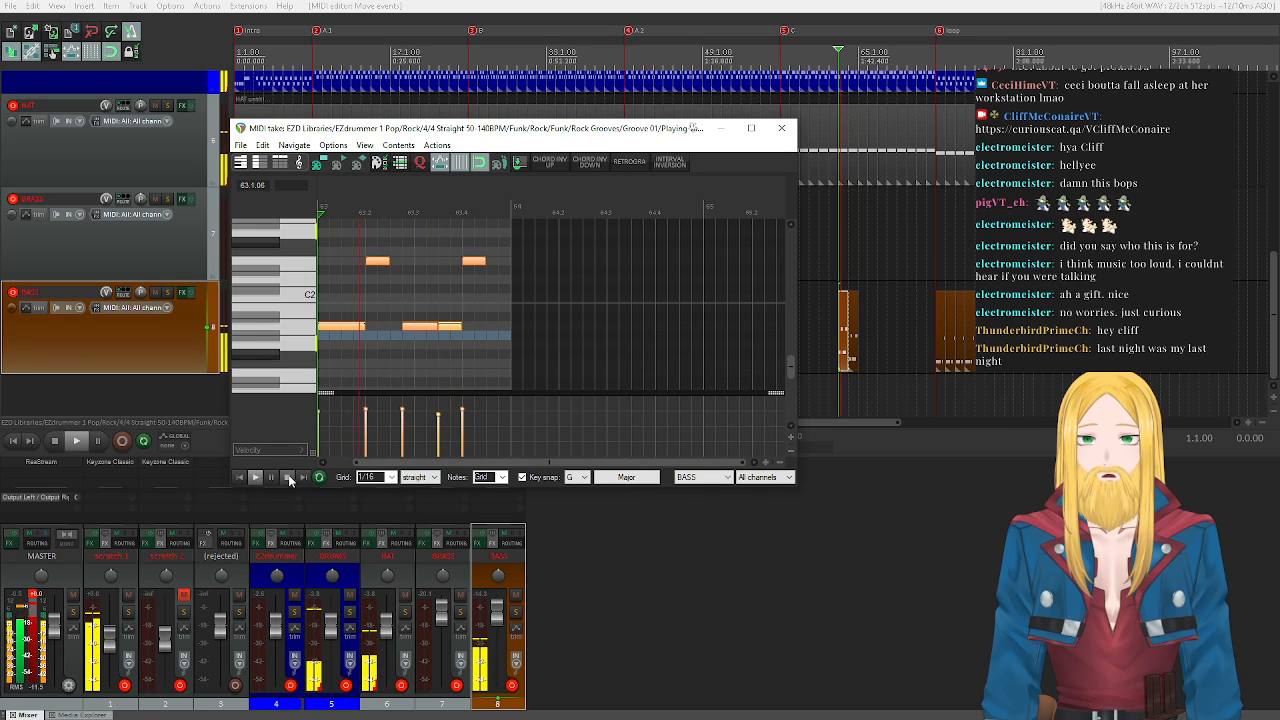
{"action": "left_click", "coordinate": [287, 476]}
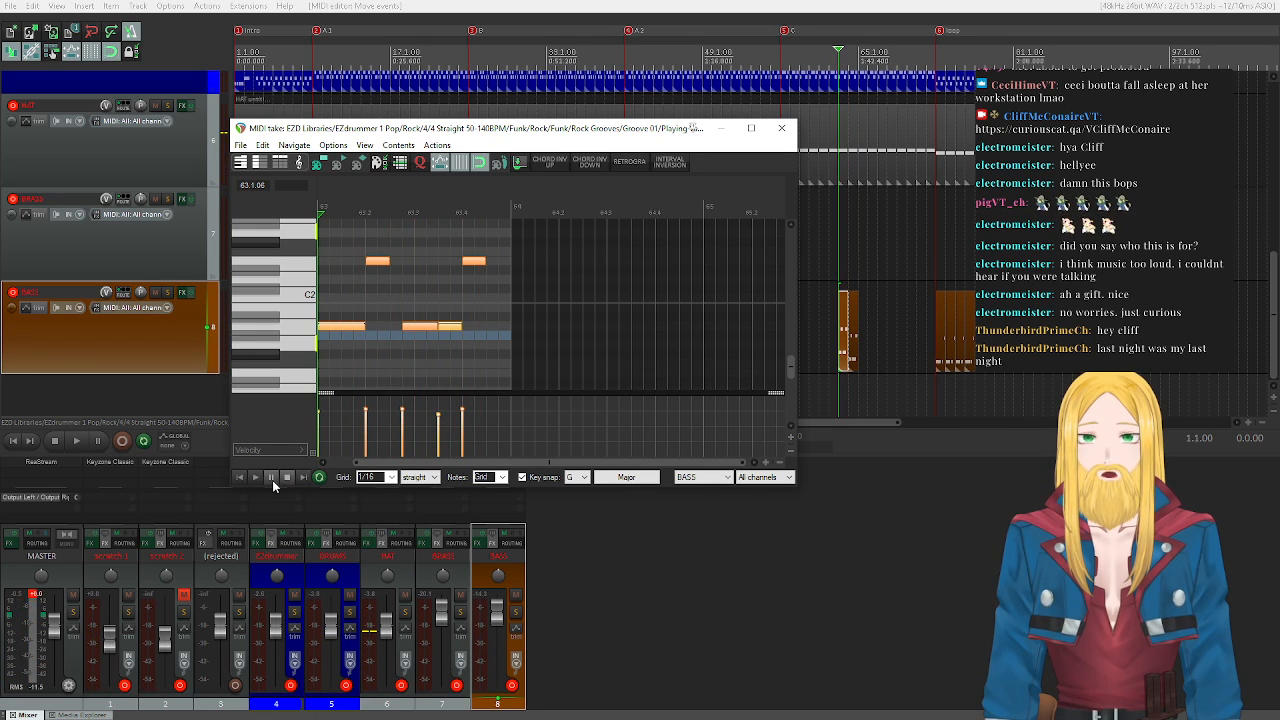
{"action": "left_click", "coordinate": [781, 130]}
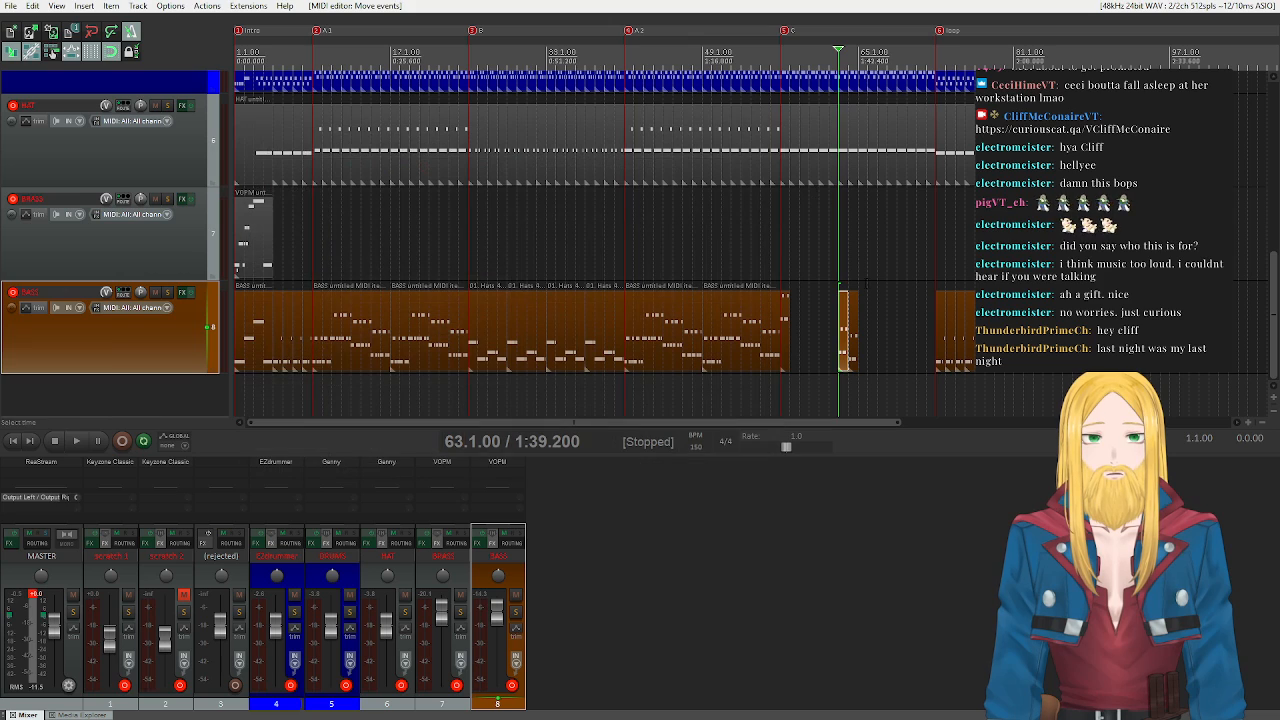
- Copy the bar 63 bass item to bar 62, raise its notes to B1 and F#2 with key snap in G Major, and play it back
{"action": "left_click_drag", "start_coordinate": [845, 322], "coordinate": [833, 323]}
{"action": "double_click", "coordinate": [833, 323]}
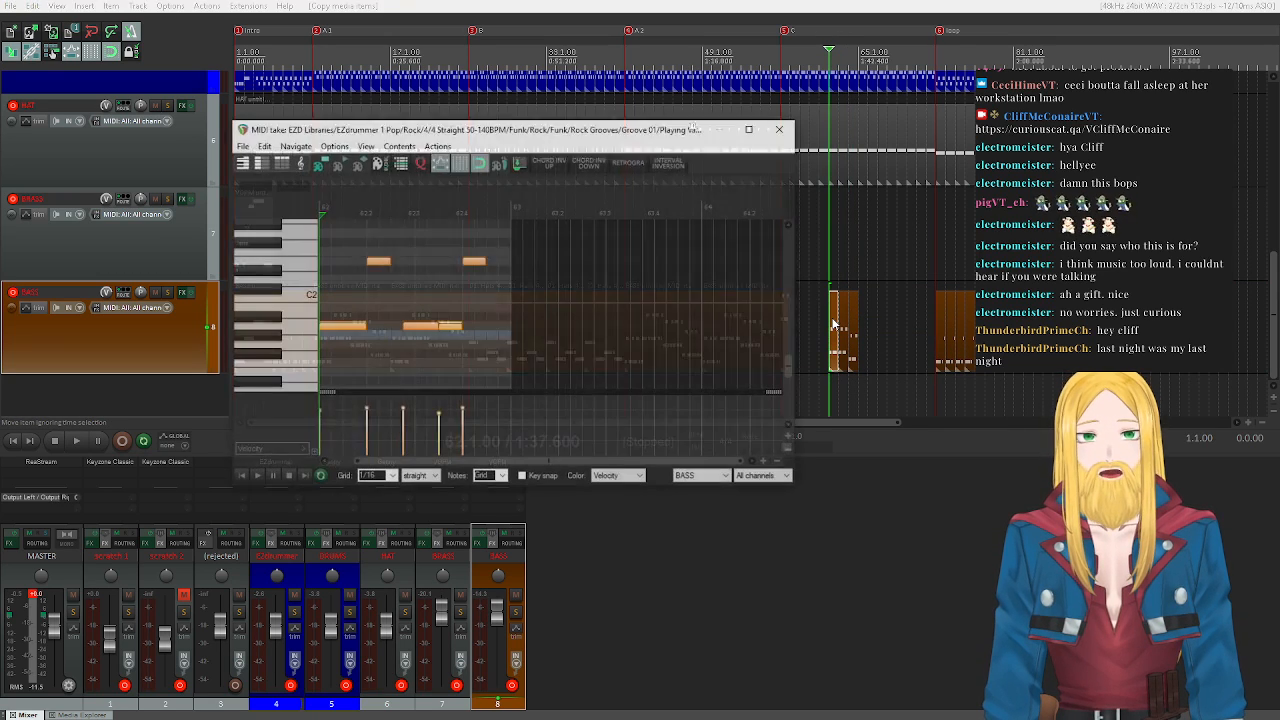
{"action": "left_click", "coordinate": [521, 477]}
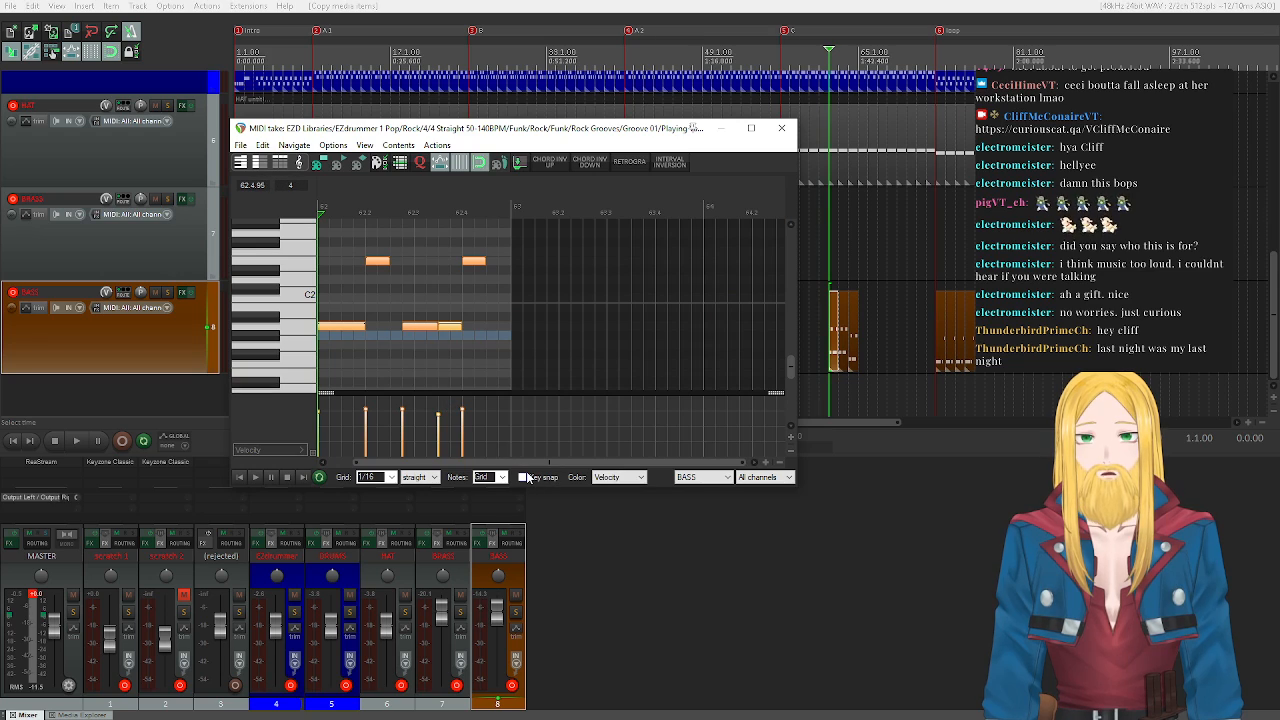
{"action": "left_click_drag", "start_coordinate": [333, 331], "coordinate": [334, 318]}
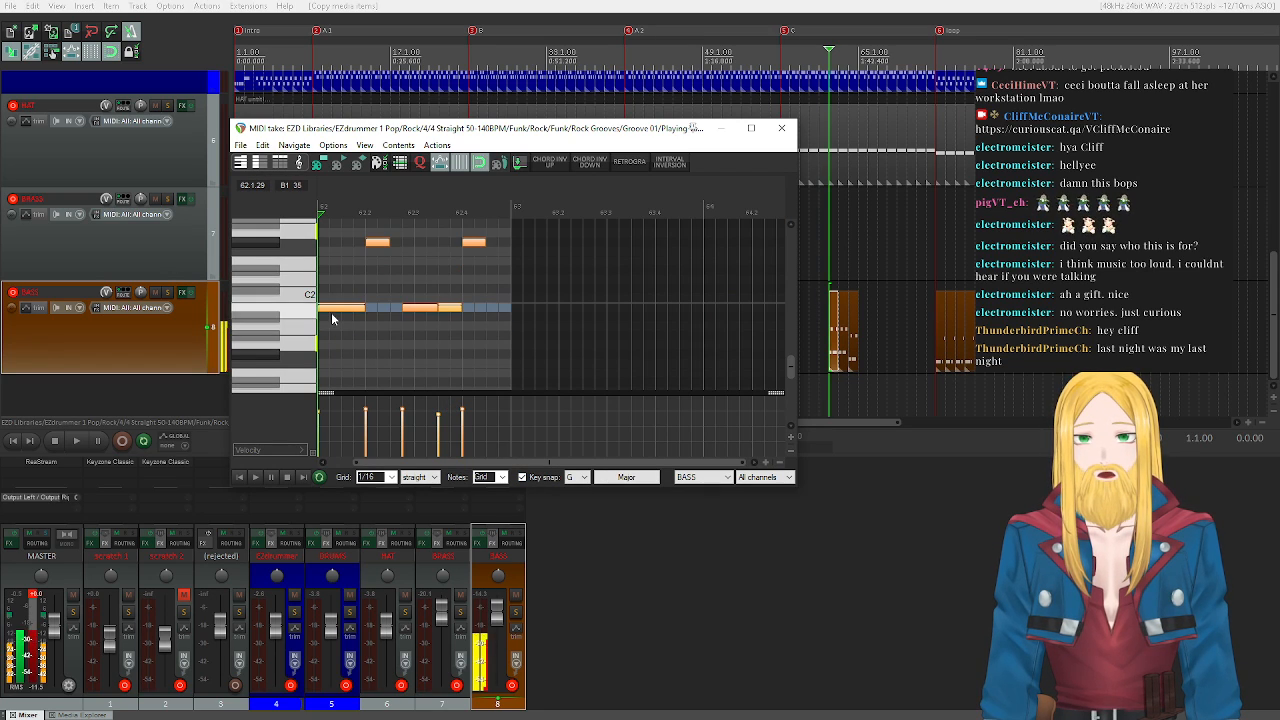
{"action": "left_click", "coordinate": [255, 477]}
{"action": "left_click", "coordinate": [290, 478]}
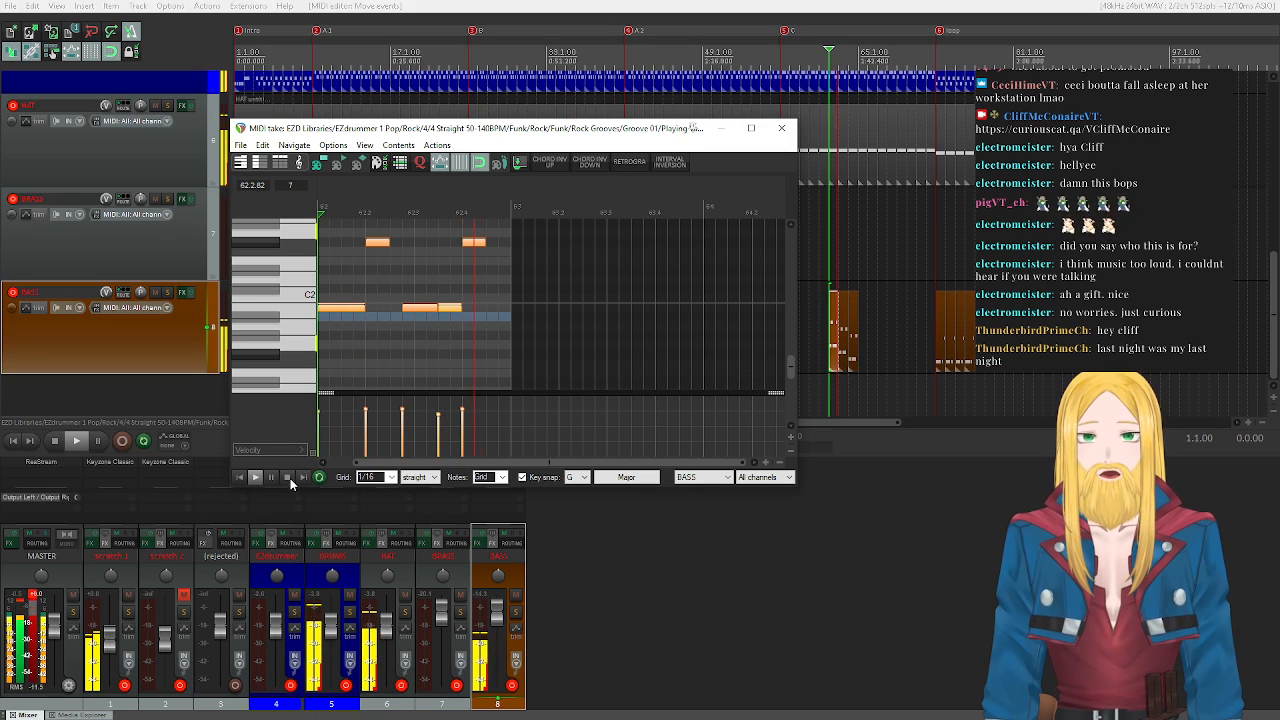
{"action": "left_click", "coordinate": [781, 128]}
- Copy the bar 62 bass item to bar 61, raise its notes to C2 and G2 with key snap in G Major, and play it back
{"action": "left_click_drag", "start_coordinate": [833, 340], "coordinate": [828, 341]}
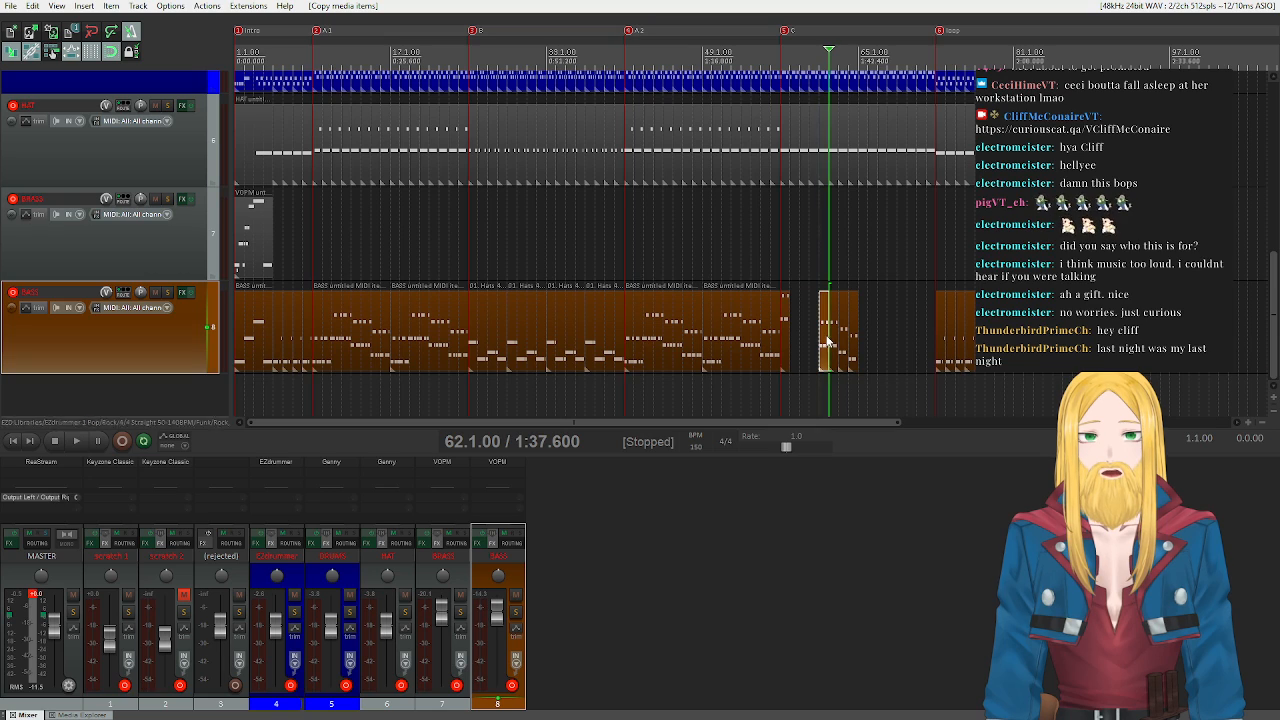
{"action": "double_click", "coordinate": [836, 343]}
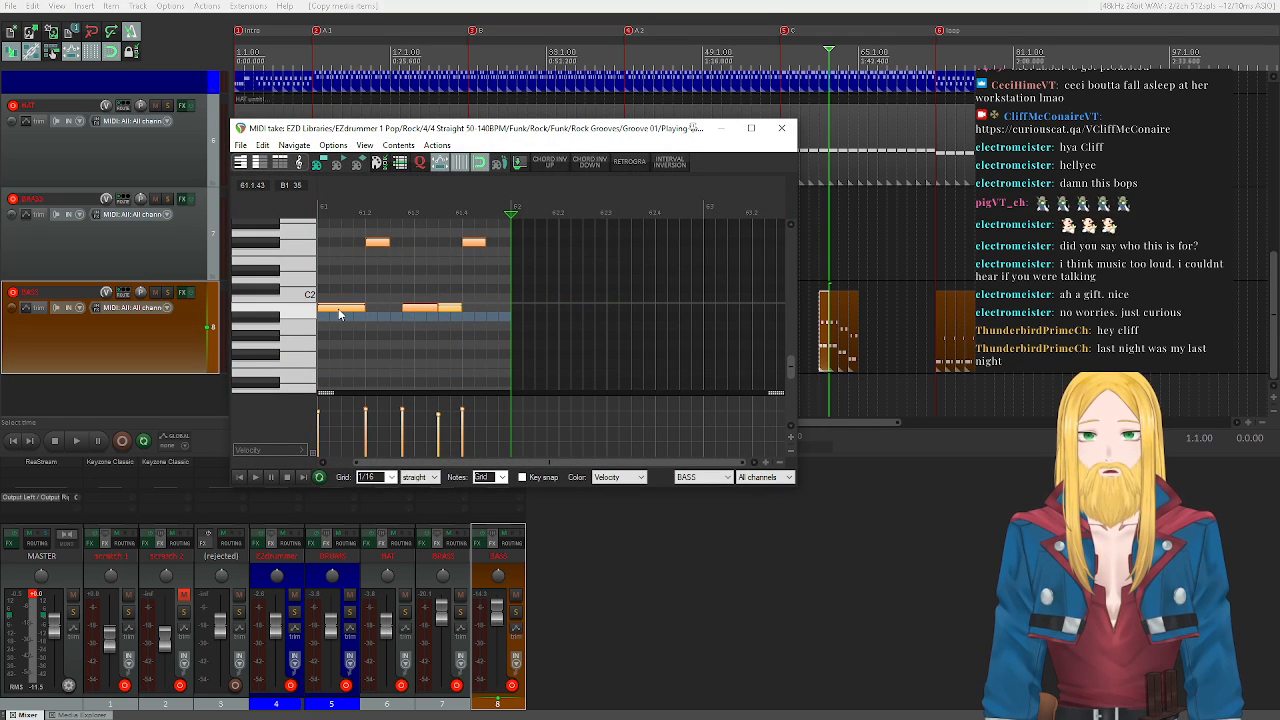
{"action": "left_click", "coordinate": [521, 477]}
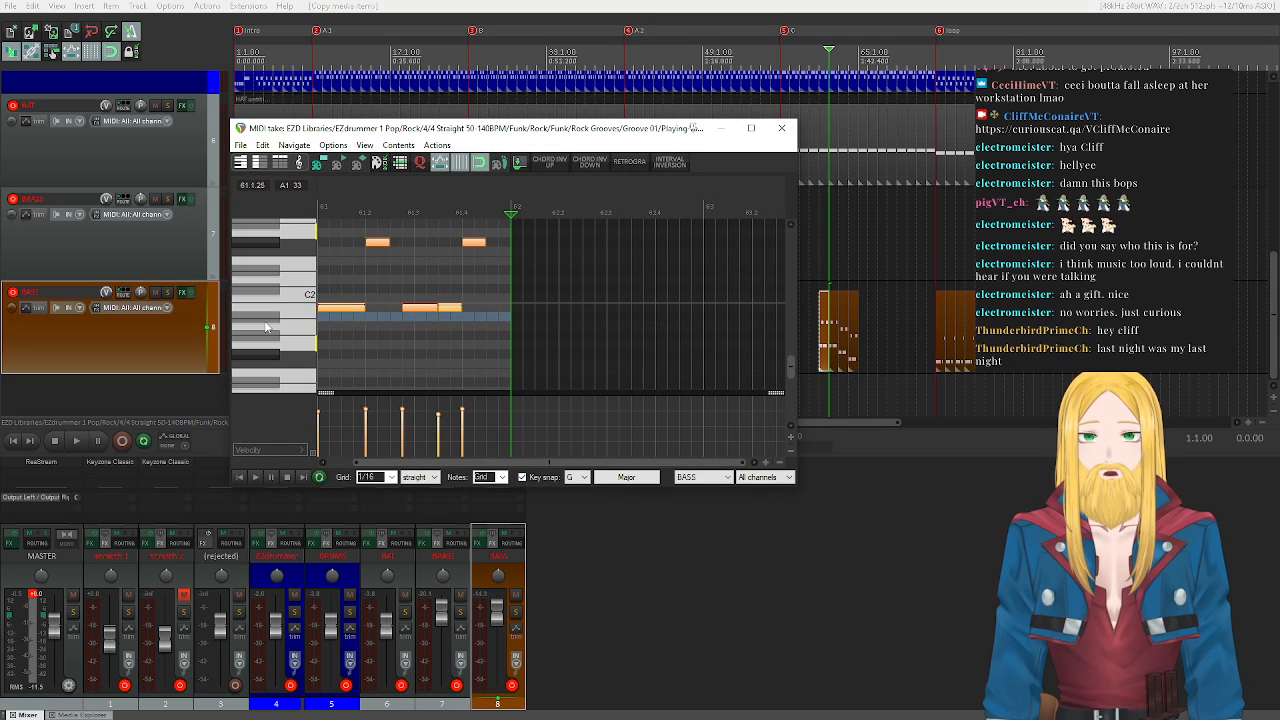
{"action": "left_click_drag", "start_coordinate": [341, 309], "coordinate": [338, 299]}
{"action": "left_click", "coordinate": [255, 477]}
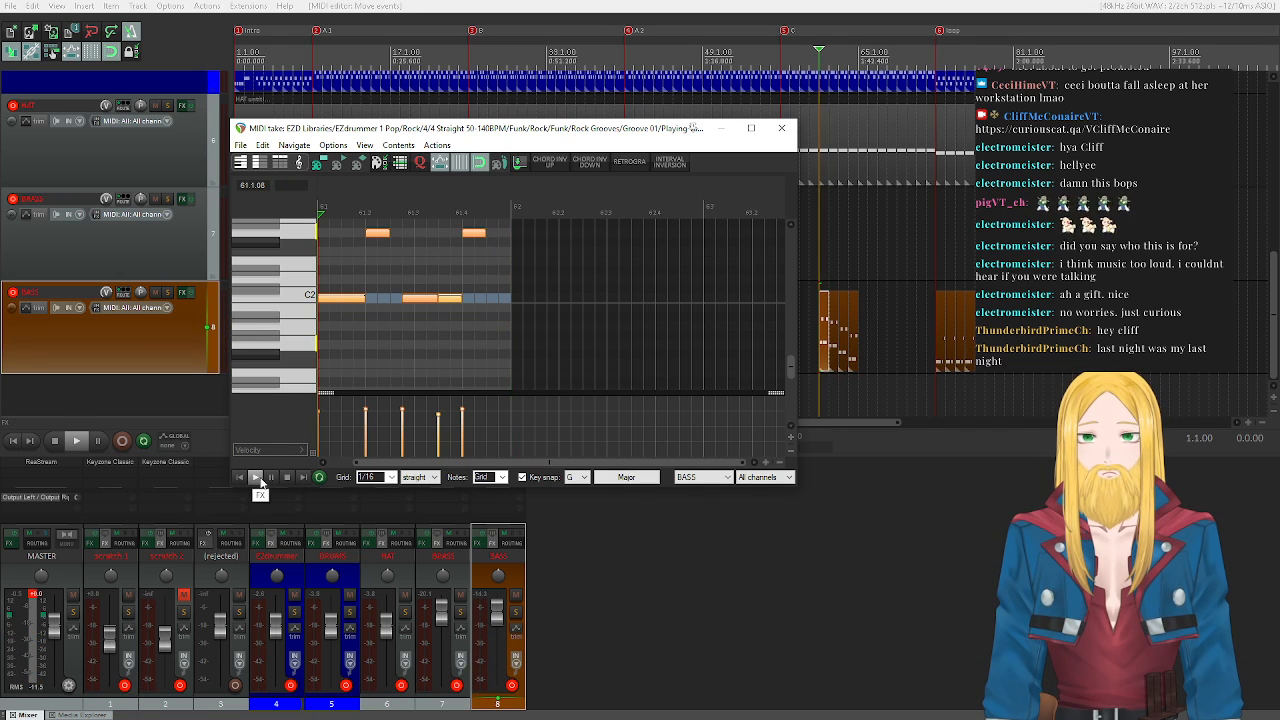
{"action": "left_click", "coordinate": [287, 477]}
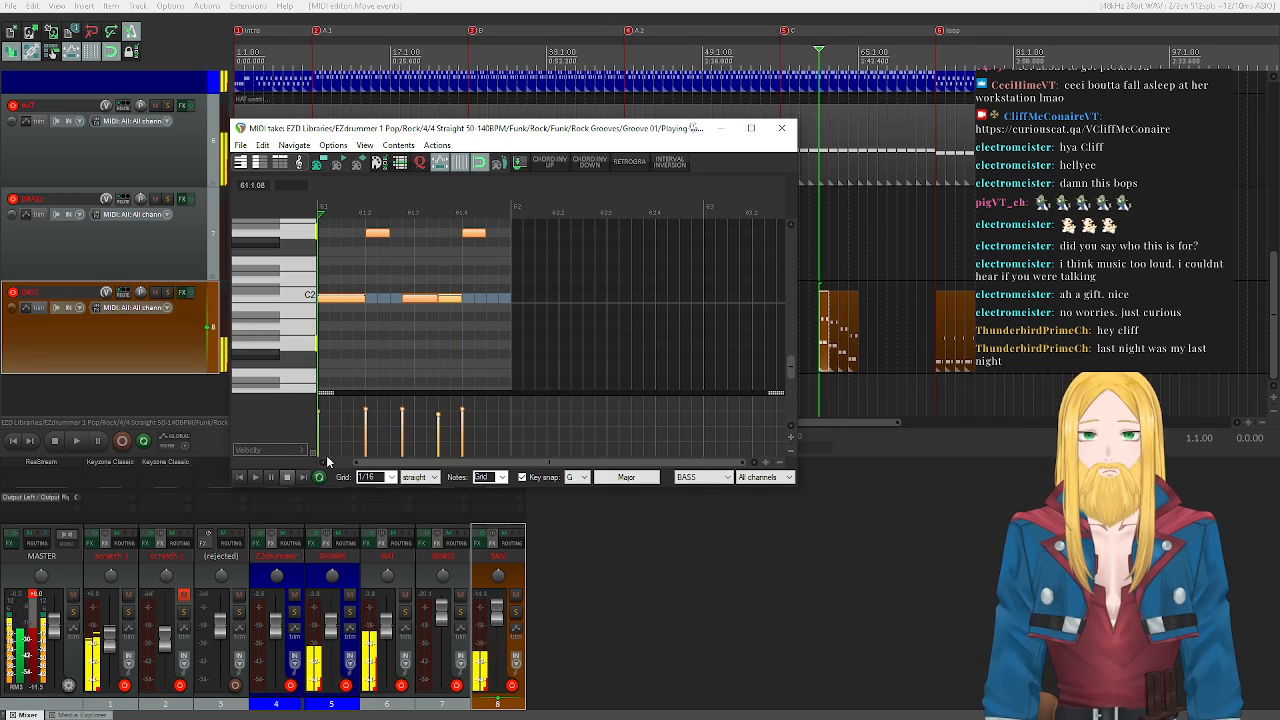
{"action": "left_click", "coordinate": [781, 128]}
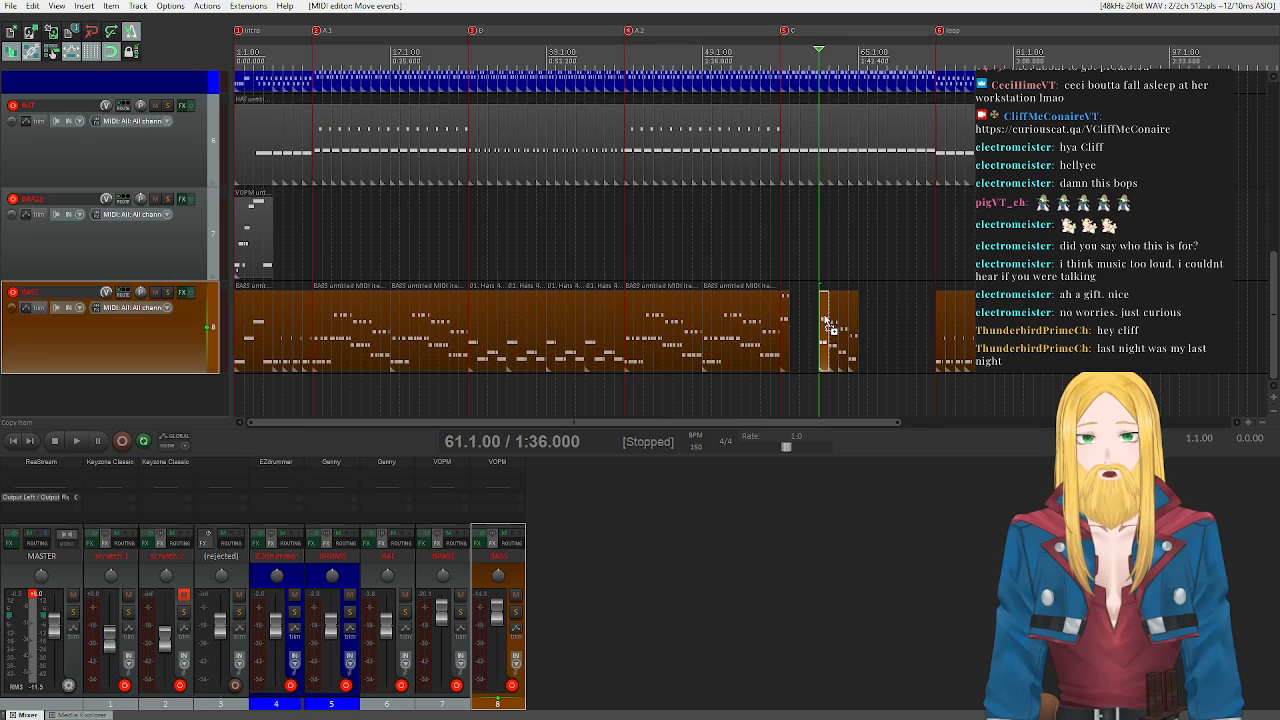
- Copy the bar 57 bass item to bar 58, open it with key snap in G Major and select all its notes
{"action": "left_click_drag", "start_coordinate": [785, 335], "coordinate": [797, 335]}
{"action": "double_click", "coordinate": [797, 335]}
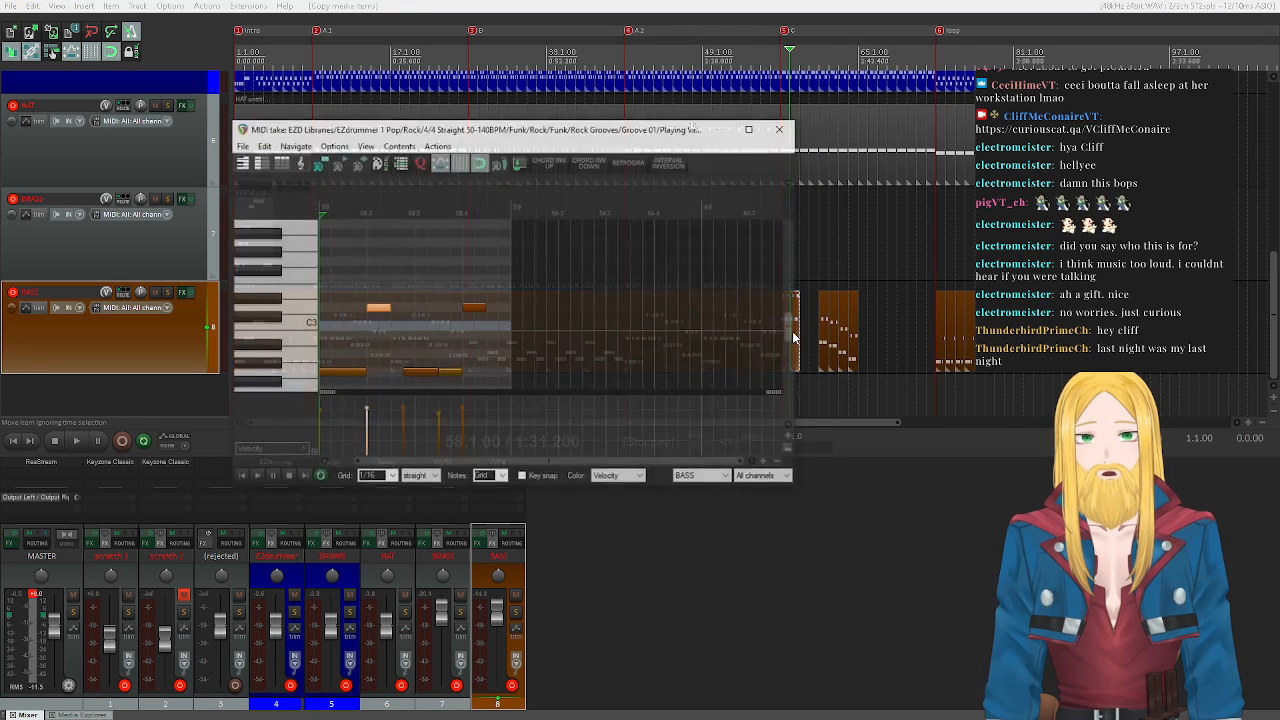
{"action": "left_click", "coordinate": [521, 477]}
{"action": "scroll", "coordinate": [278, 347], "scroll_direction": "down", "scroll_amount": 2}
{"action": "key", "text": "ctrl+a"}
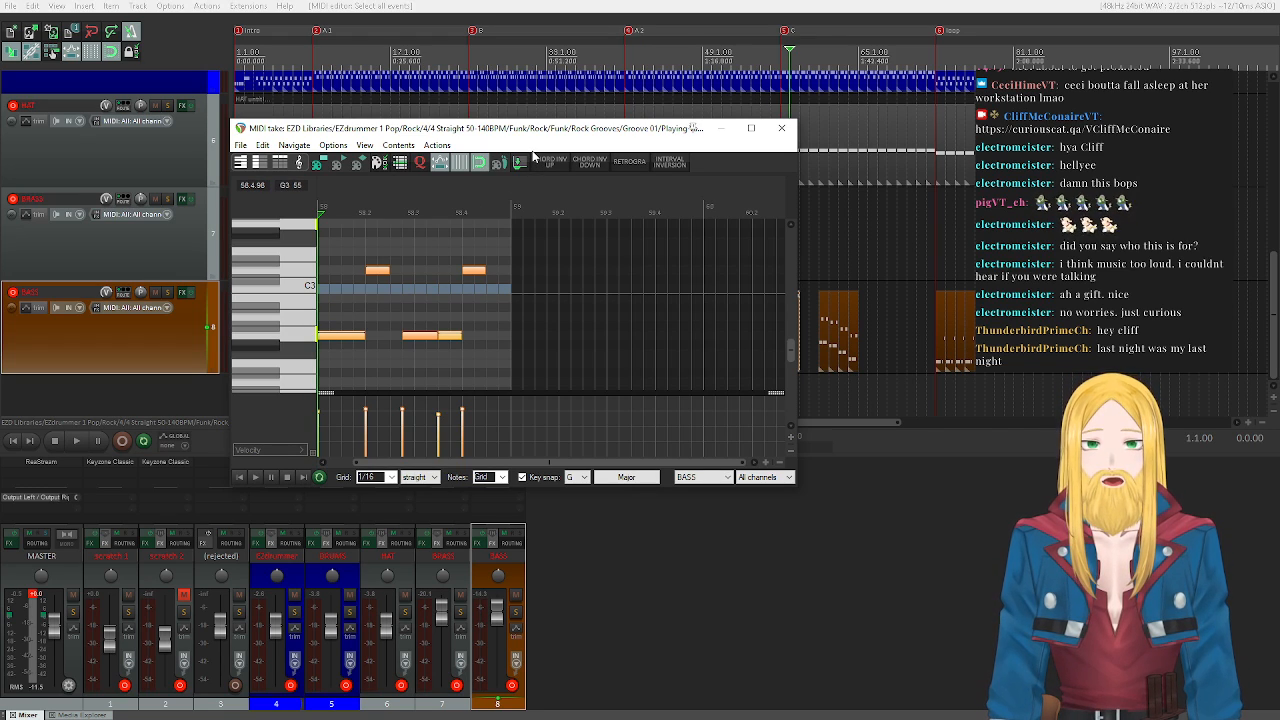
- Audition the bass pitches G1, B1, D2 and F#2 for the bar 58 chord
{"action": "scroll", "coordinate": [281, 346], "scroll_direction": "down", "scroll_amount": 4}
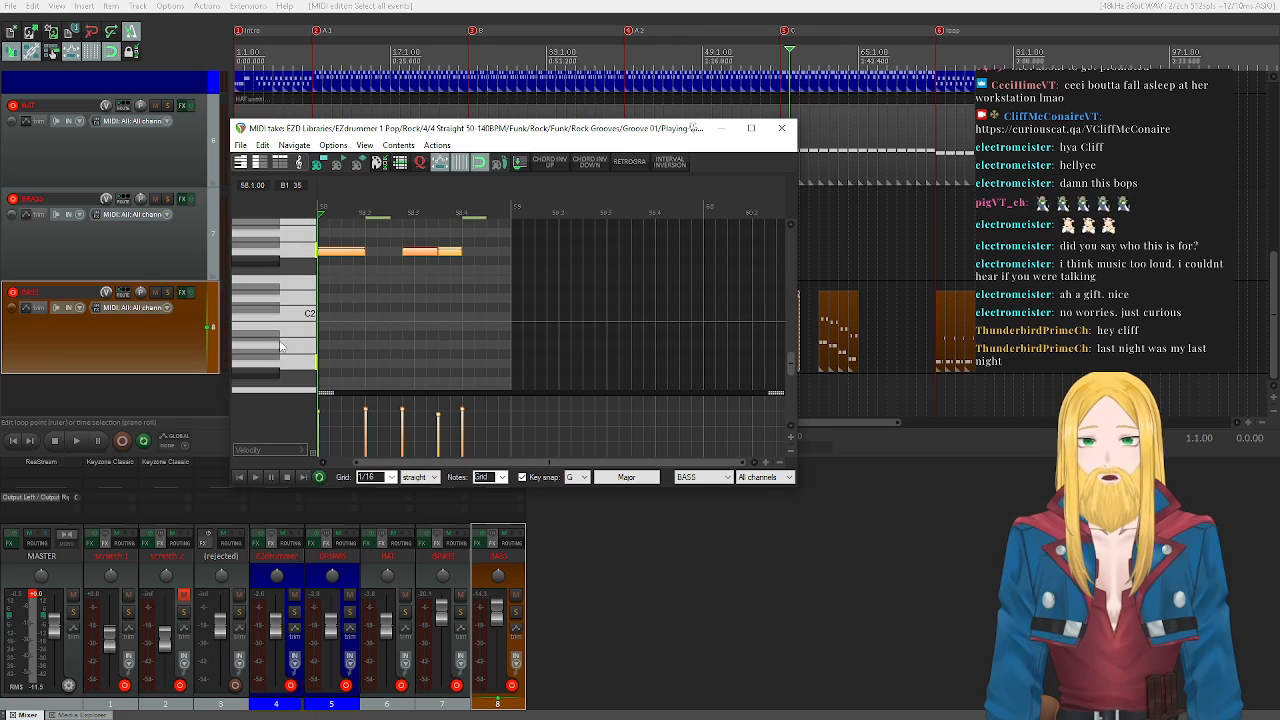
{"action": "left_click", "coordinate": [310, 362]}
{"action": "left_click", "coordinate": [306, 332]}
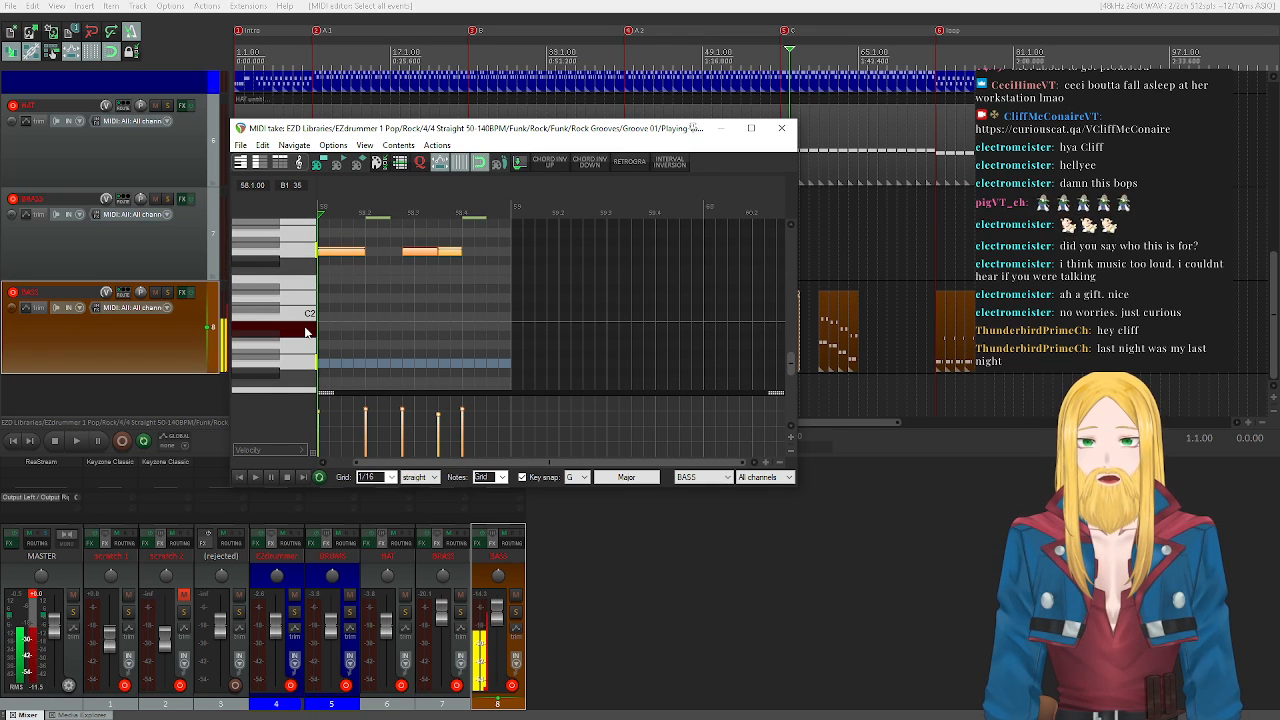
{"action": "left_click", "coordinate": [308, 333]}
{"action": "left_click", "coordinate": [309, 334]}
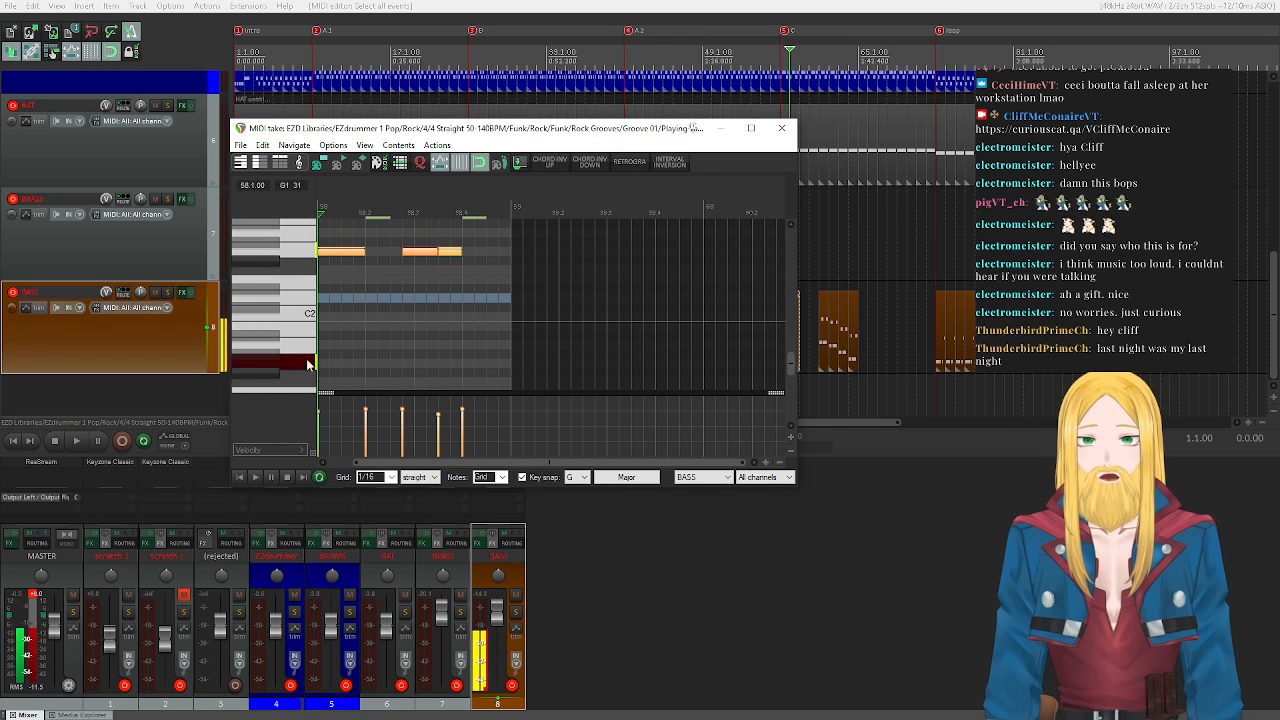
{"action": "left_click", "coordinate": [309, 333]}
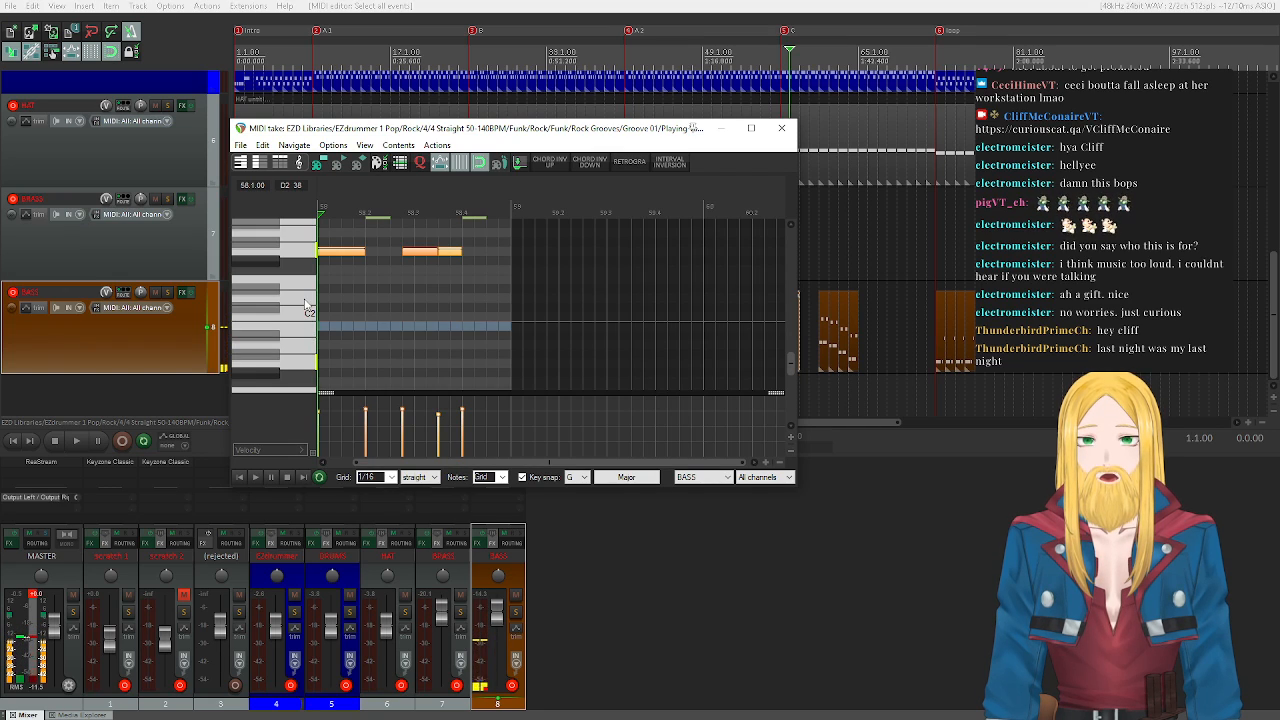
{"action": "left_click", "coordinate": [305, 300]}
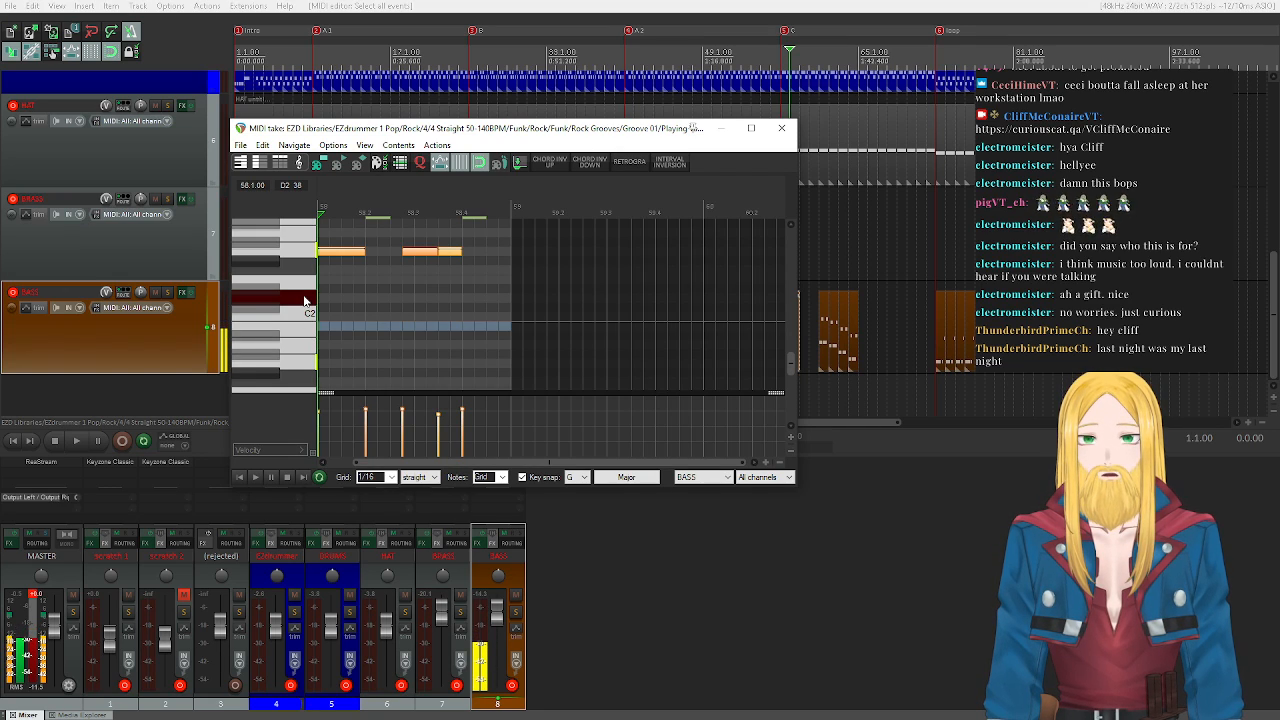
{"action": "left_click", "coordinate": [261, 258]}
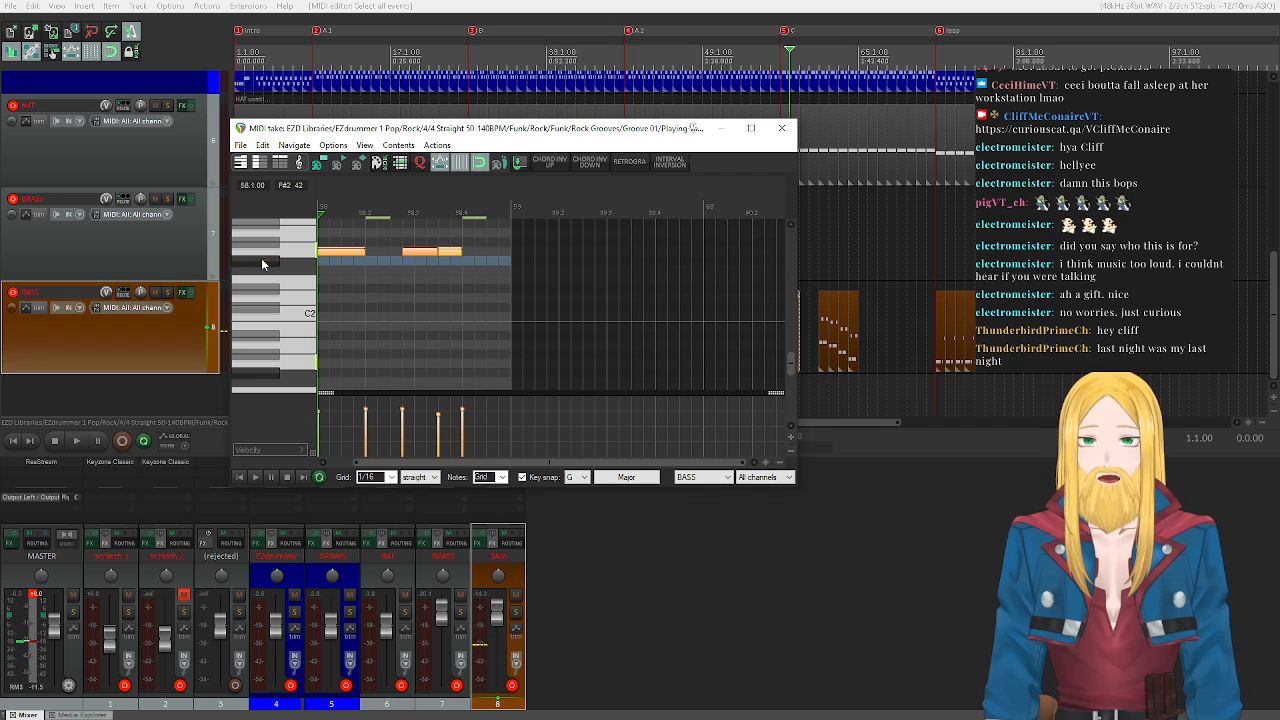
- Lower the bar 58 bass notes along the G Major scale so the low notes land on F#2, and play it back
{"action": "scroll", "coordinate": [261, 258], "scroll_direction": "up", "scroll_amount": 2}
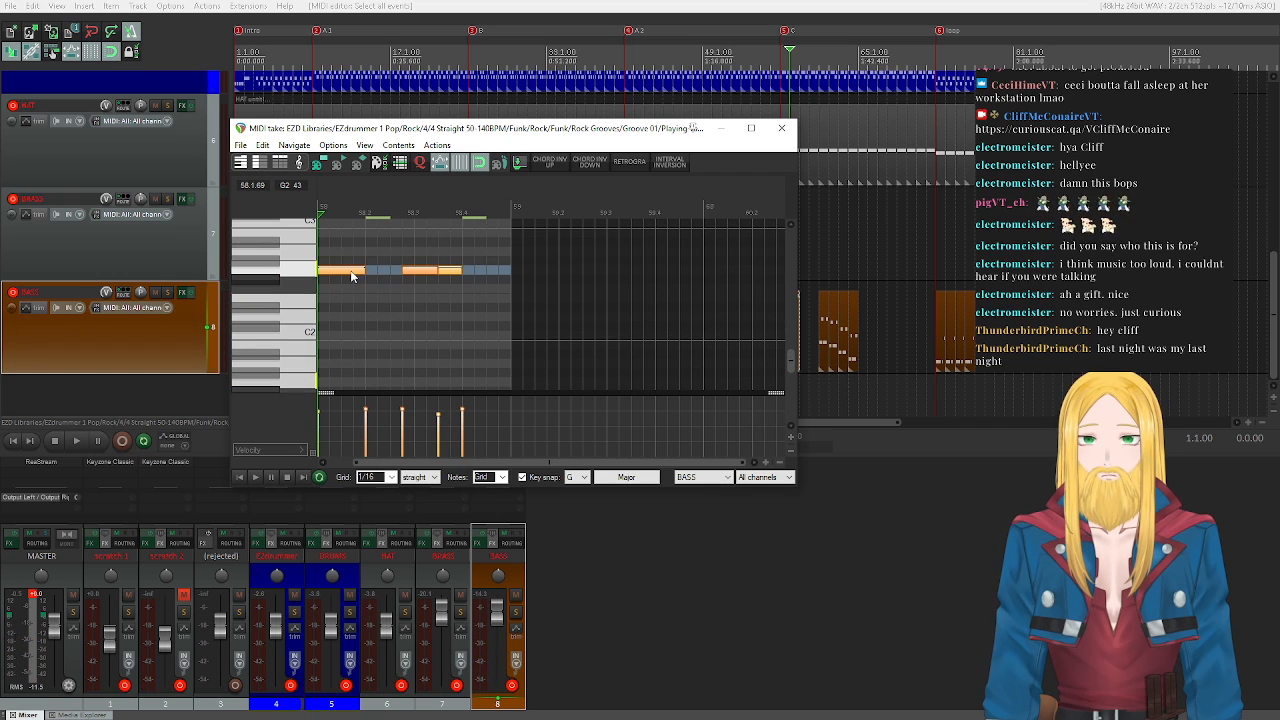
{"action": "scroll", "coordinate": [351, 276], "scroll_direction": "up", "scroll_amount": 1}
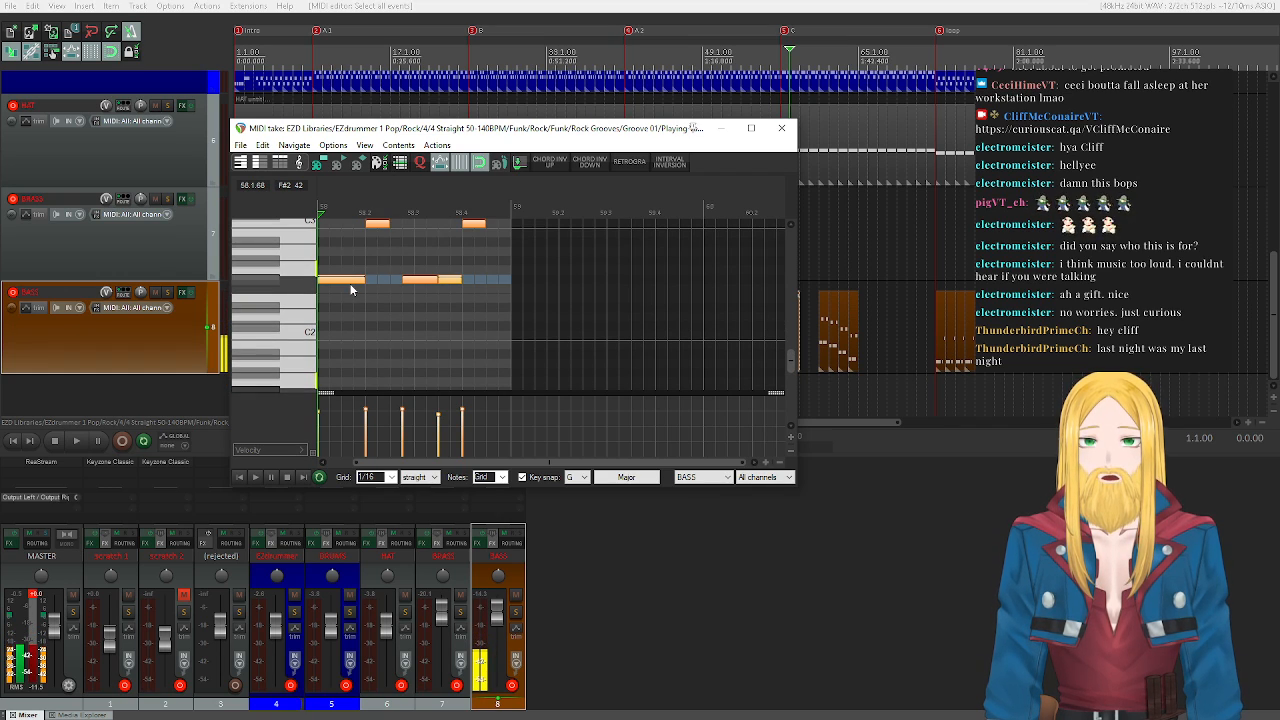
{"action": "left_click", "coordinate": [349, 284]}
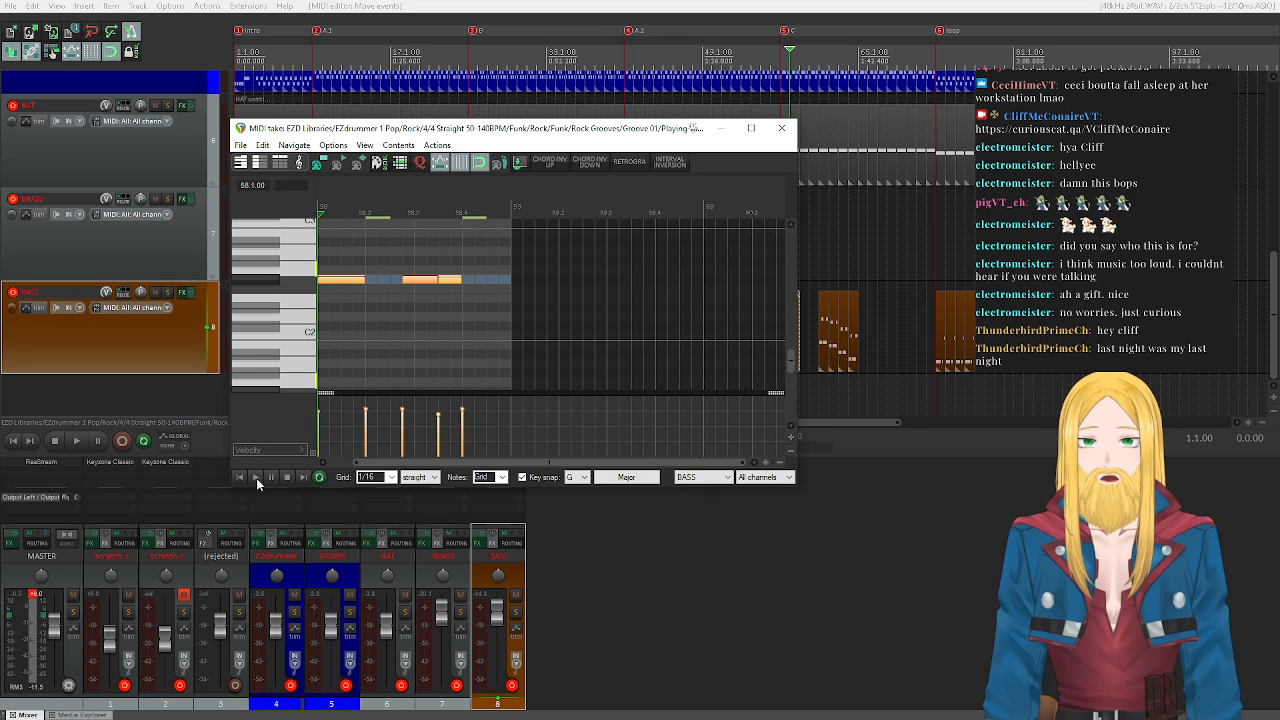
{"action": "left_click", "coordinate": [256, 478]}
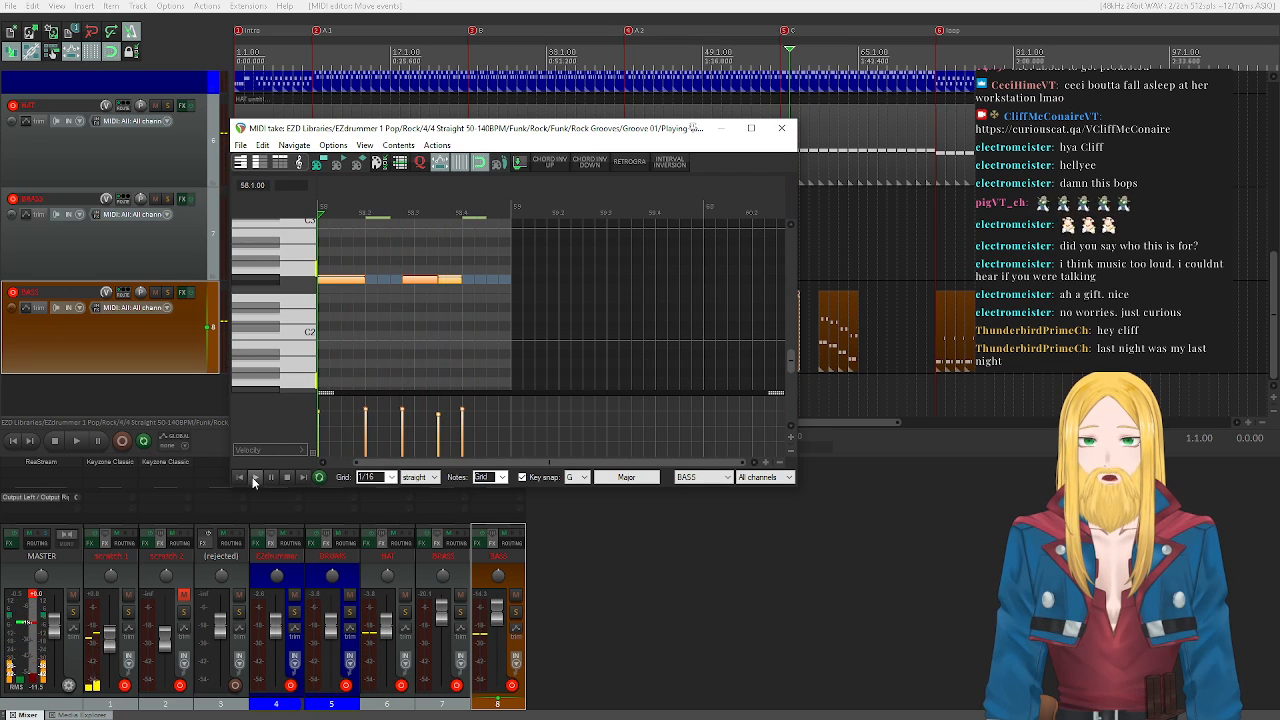
{"action": "key", "text": "space"}
{"action": "left_click", "coordinate": [781, 128]}
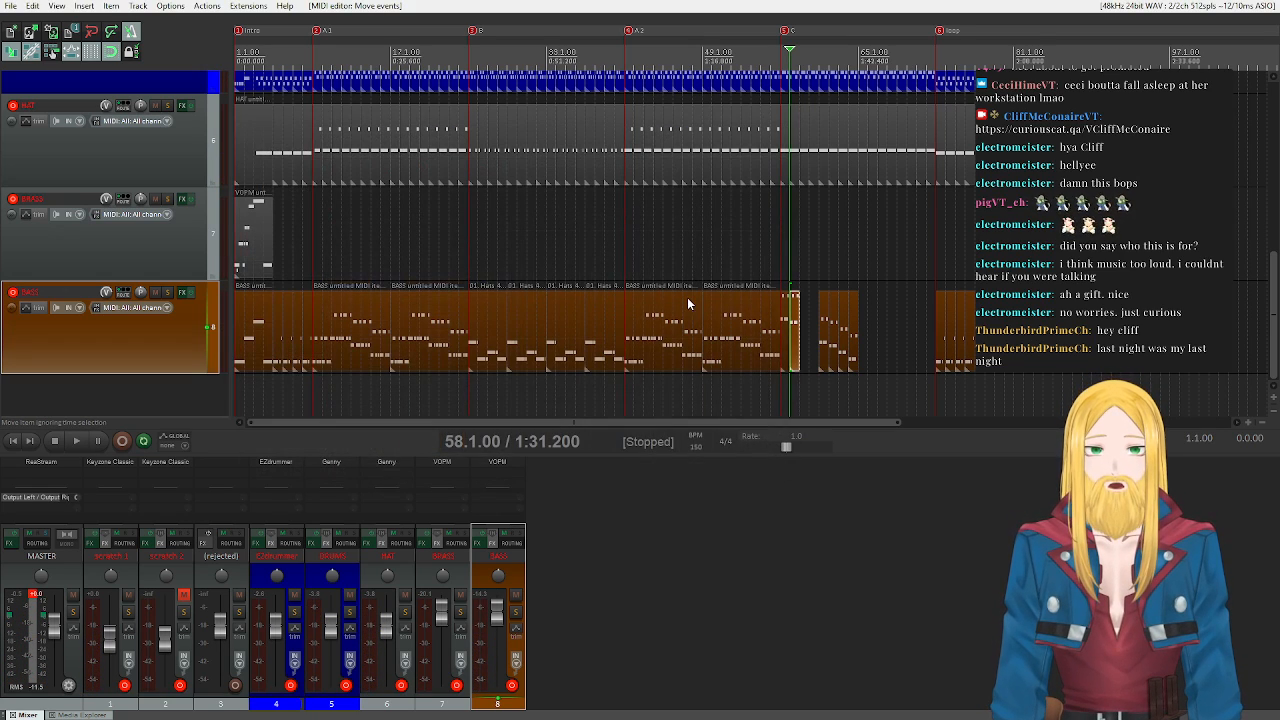
- Copy the bar 58 bass item to bar 59, lower its low notes to E2 with key snap in G Major, and play it back
{"action": "left_click_drag", "start_coordinate": [792, 358], "coordinate": [805, 355]}
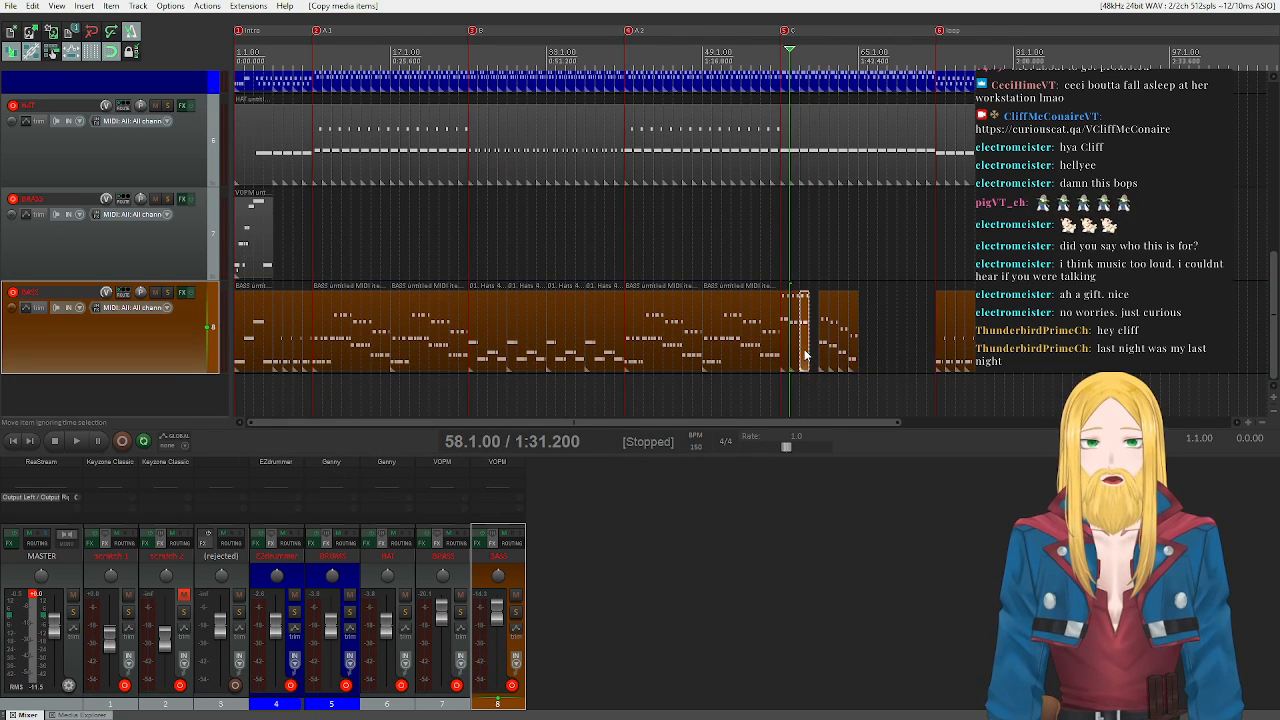
{"action": "double_click", "coordinate": [805, 355]}
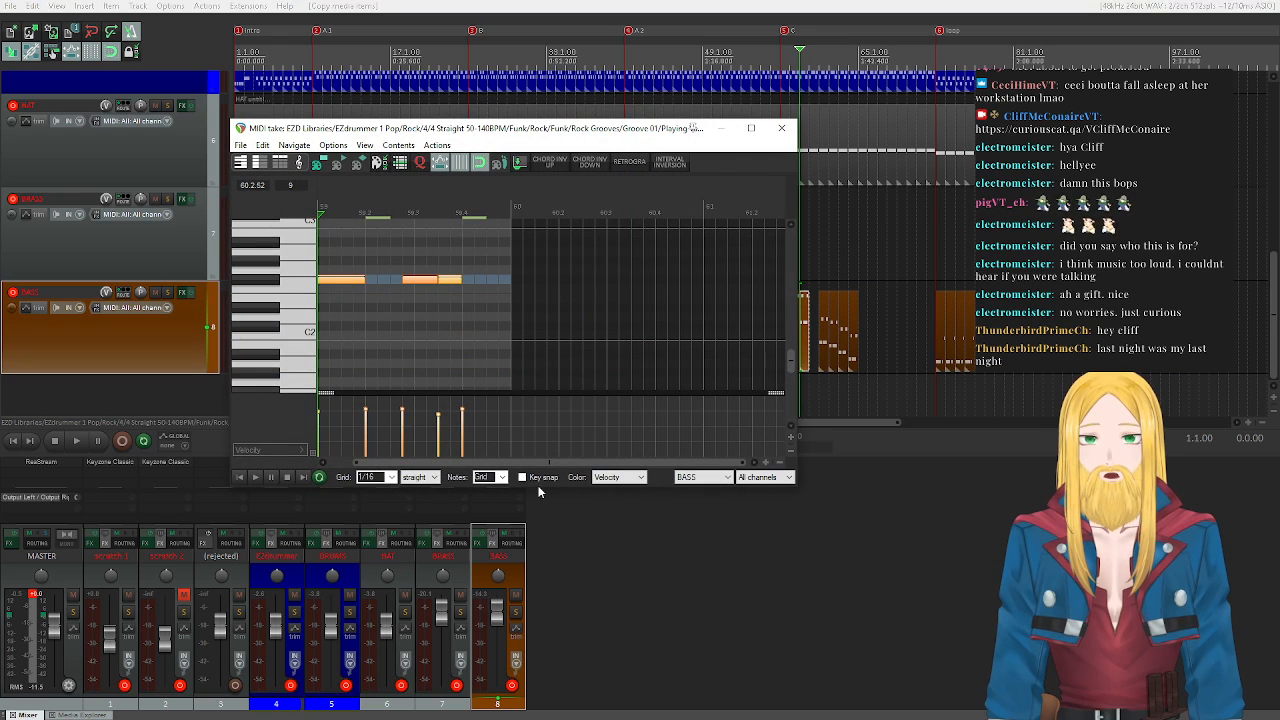
{"action": "left_click", "coordinate": [536, 478]}
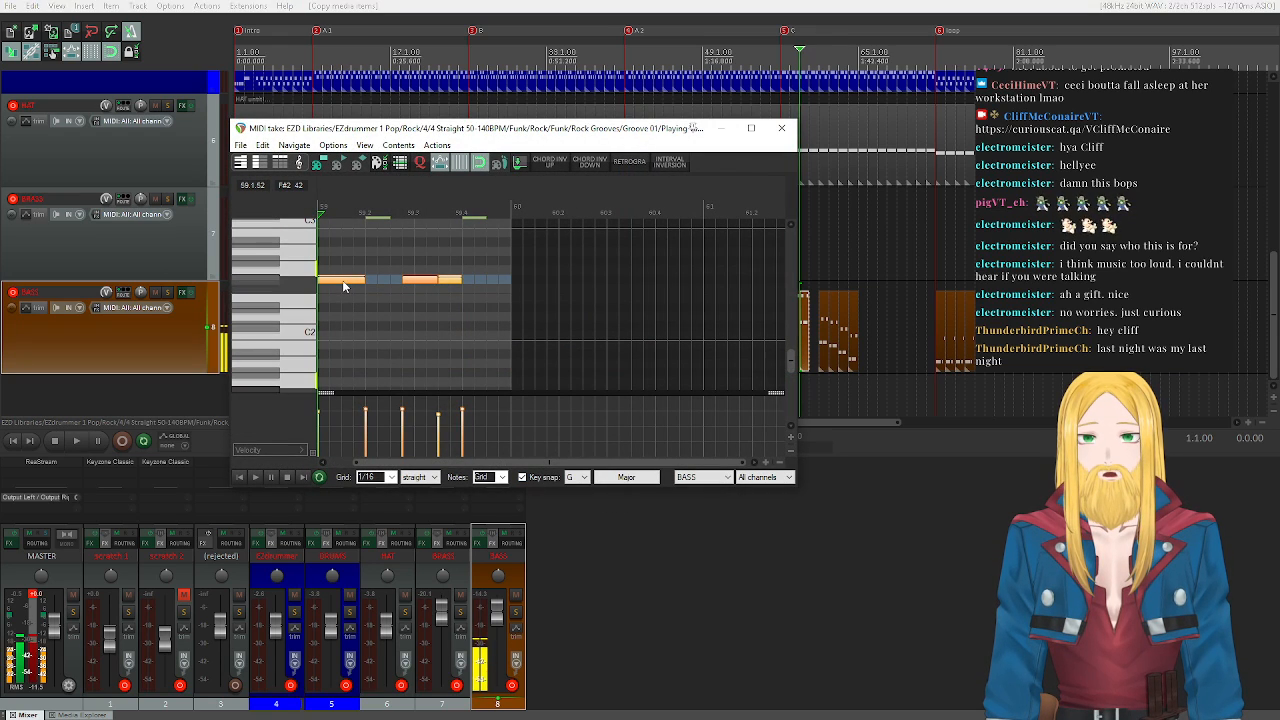
{"action": "left_click_drag", "start_coordinate": [343, 287], "coordinate": [343, 305]}
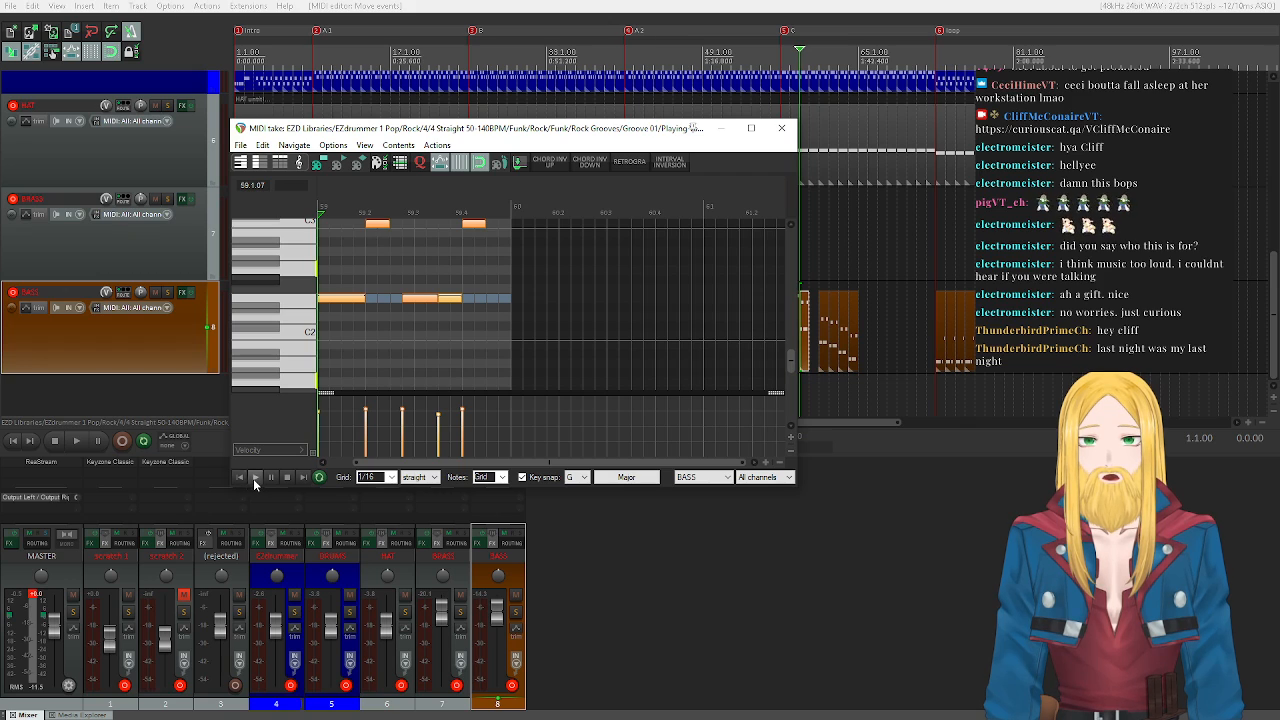
{"action": "left_click", "coordinate": [255, 477]}
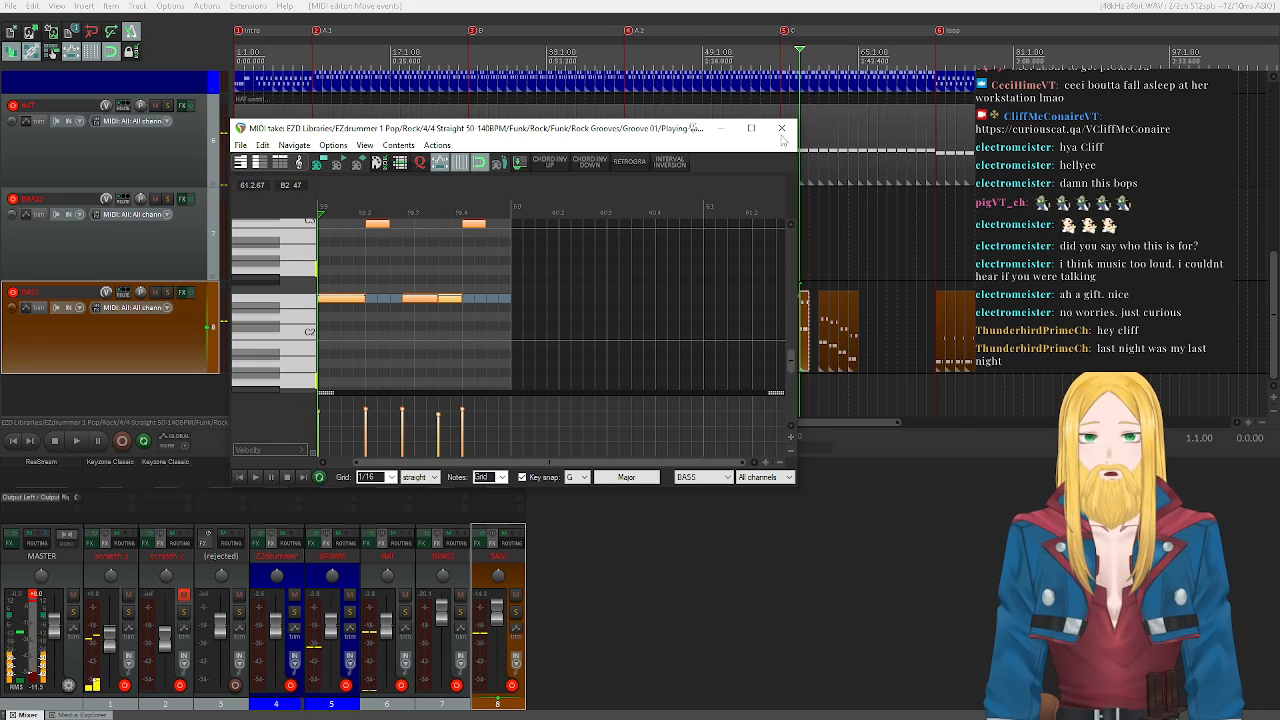
{"action": "left_click", "coordinate": [781, 129]}
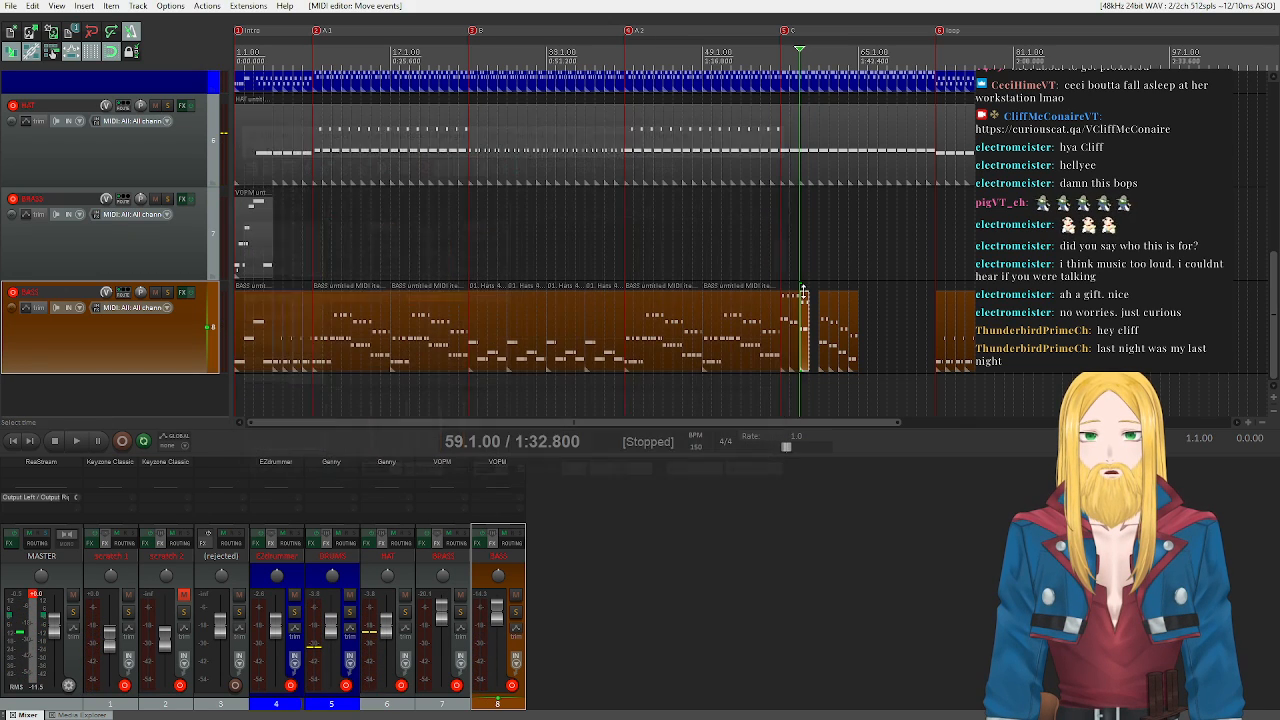
- Copy the bar 59 bass item to bar 60, lower its low notes to D2 with key snap in G Major, and play it back
{"action": "double_click", "coordinate": [818, 360]}
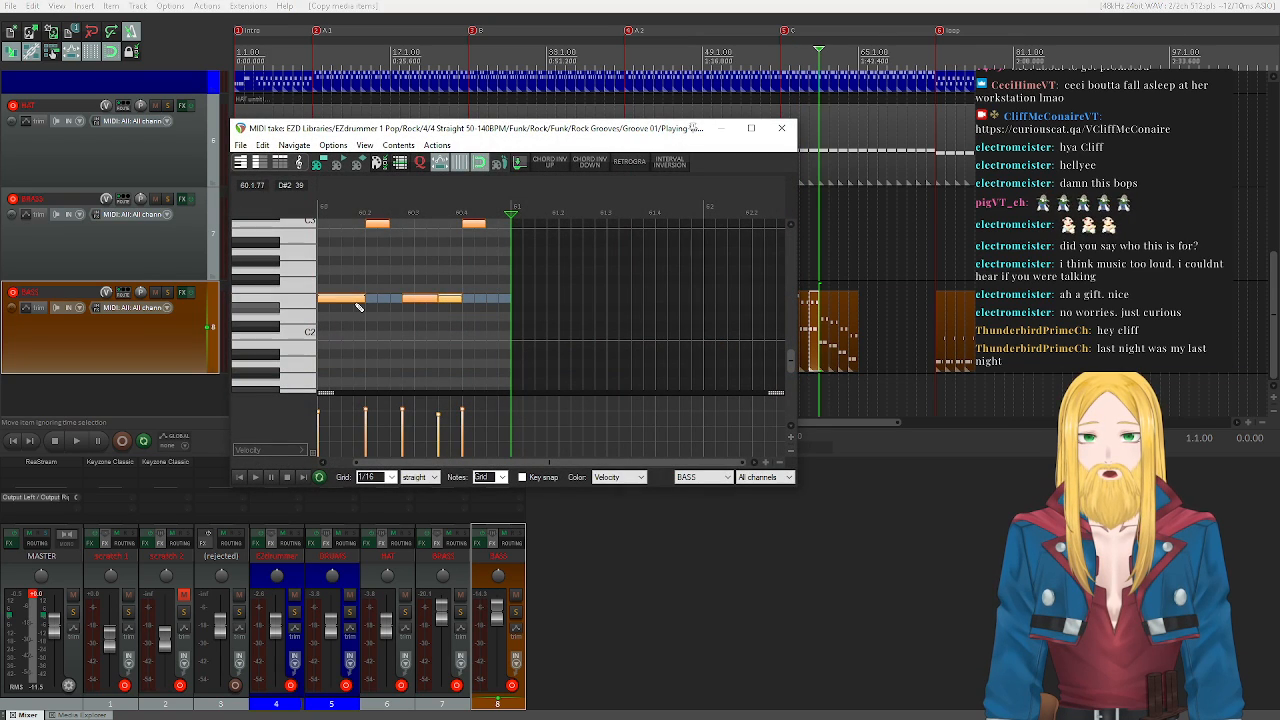
{"action": "left_click", "coordinate": [524, 477]}
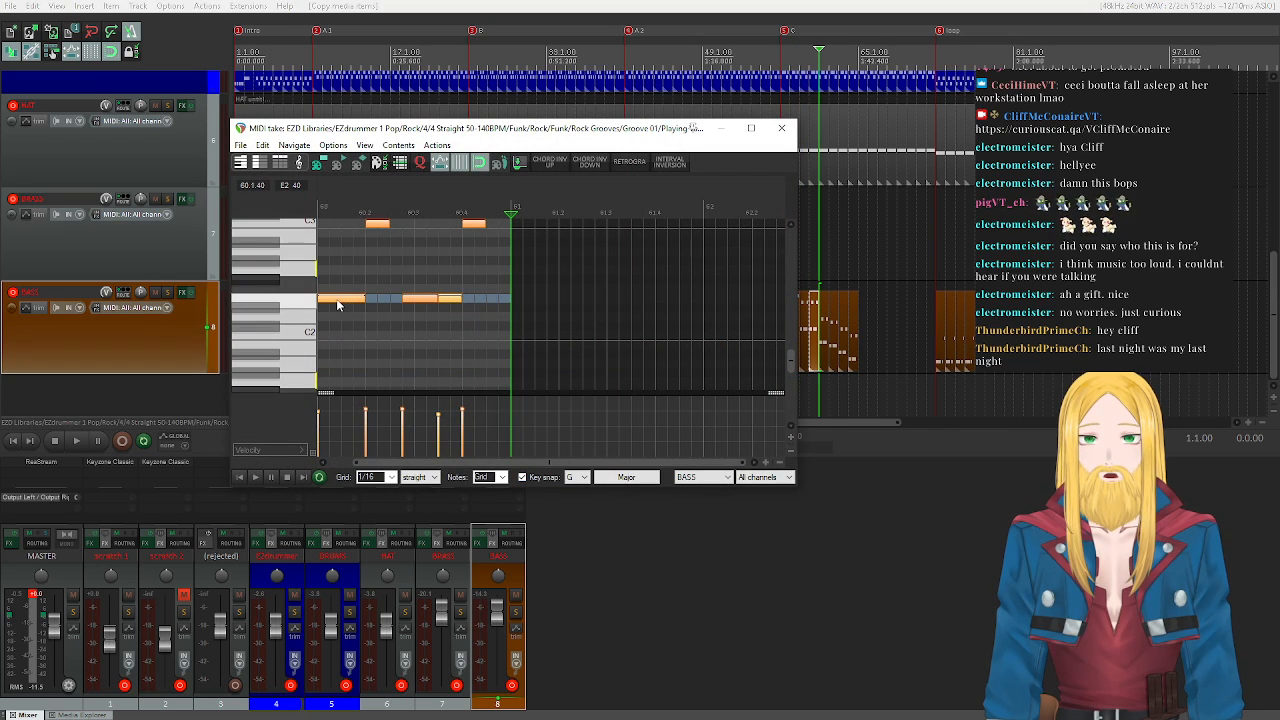
{"action": "left_click_drag", "start_coordinate": [338, 305], "coordinate": [338, 324]}
{"action": "left_click", "coordinate": [241, 476]}
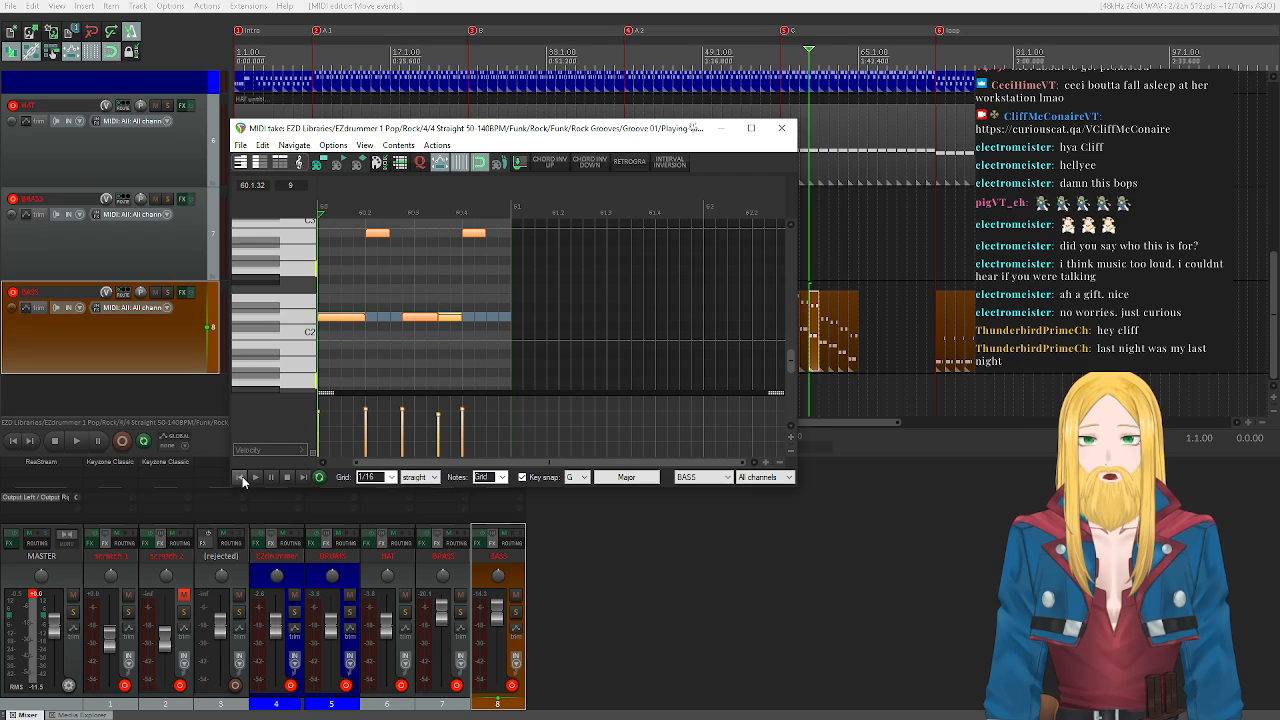
{"action": "left_click", "coordinate": [255, 477]}
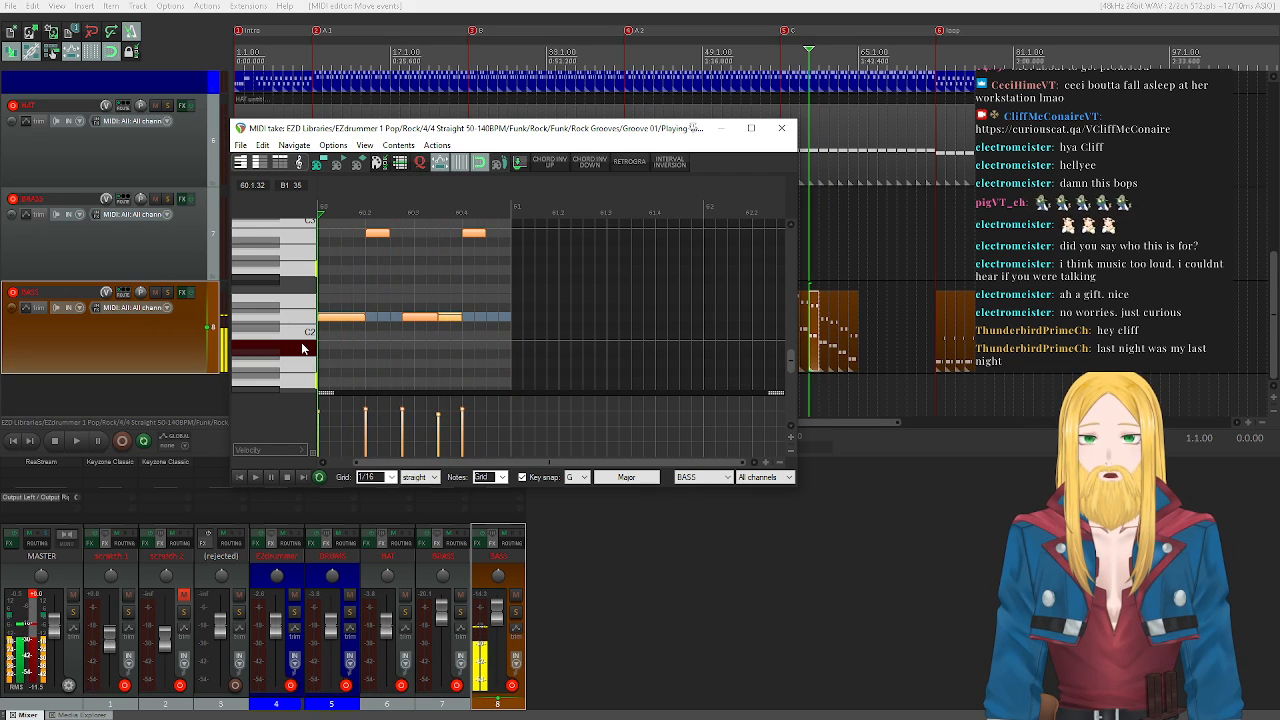
{"action": "left_click", "coordinate": [781, 127]}
- Play section C from bar 57 and copy its eight one-bar bass items to bars 65–72
{"action": "left_click", "coordinate": [889, 270]}
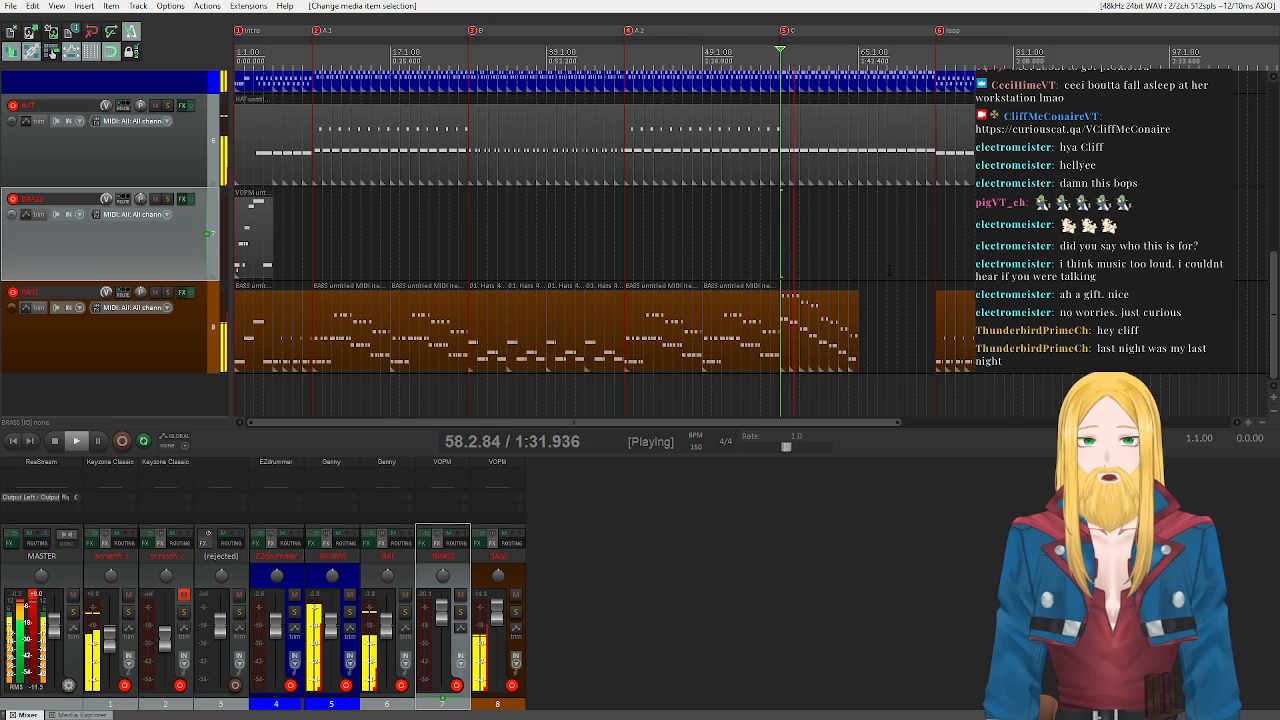
{"action": "left_click", "coordinate": [55, 438]}
{"action": "left_click_drag", "start_coordinate": [785, 332], "coordinate": [870, 345]}
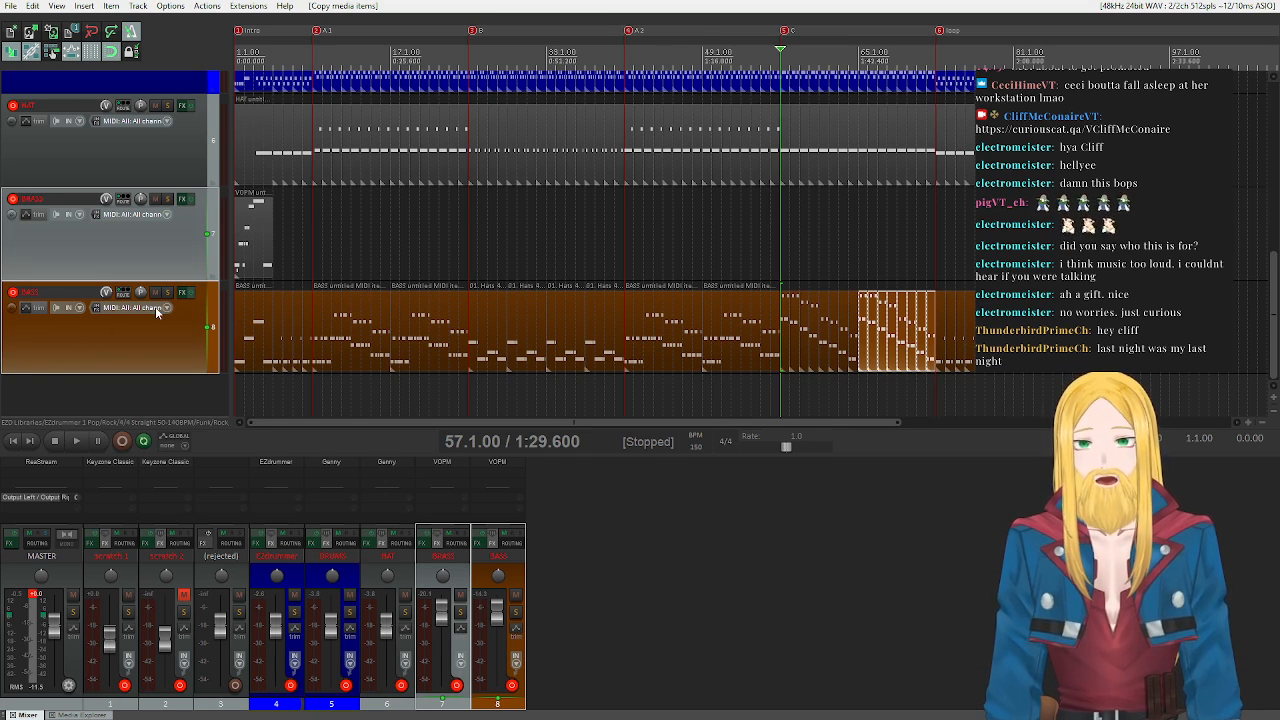
{"action": "left_click", "coordinate": [170, 348]}
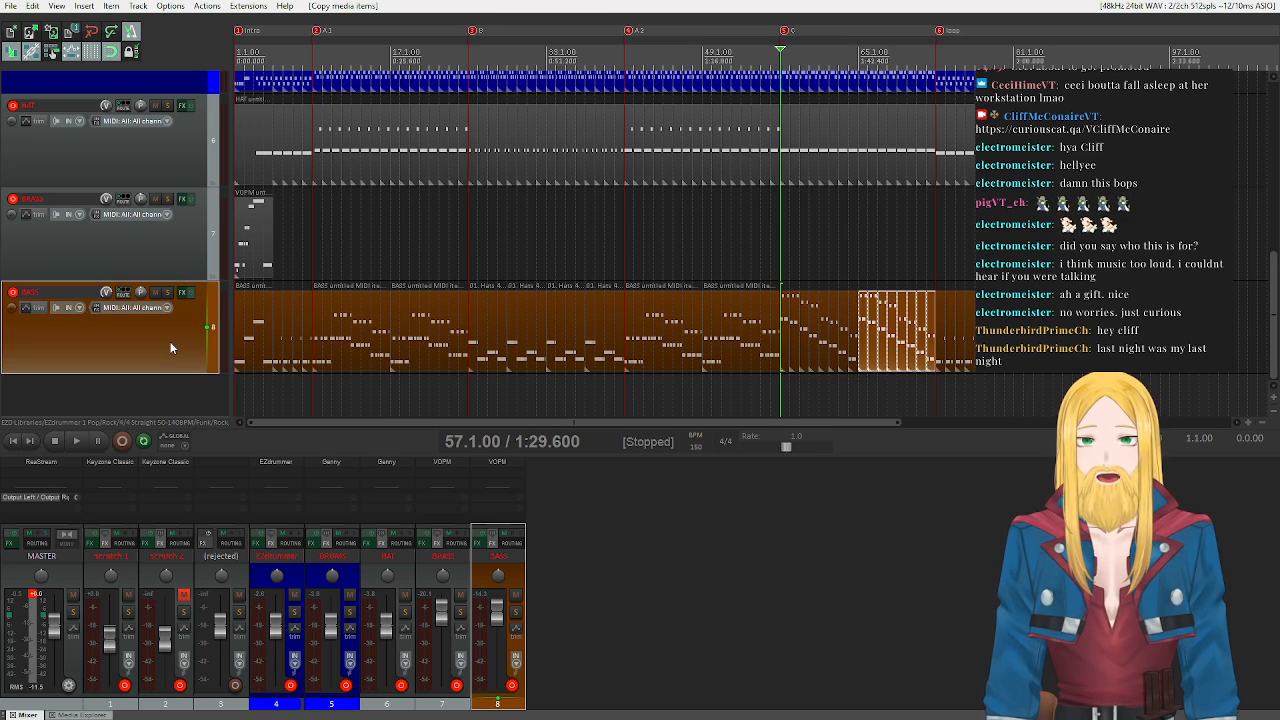
- Lower the DRUMS track's volume and fine-tune it while playing section C from bar 57
{"action": "left_click_drag", "start_coordinate": [333, 631], "coordinate": [333, 648]}
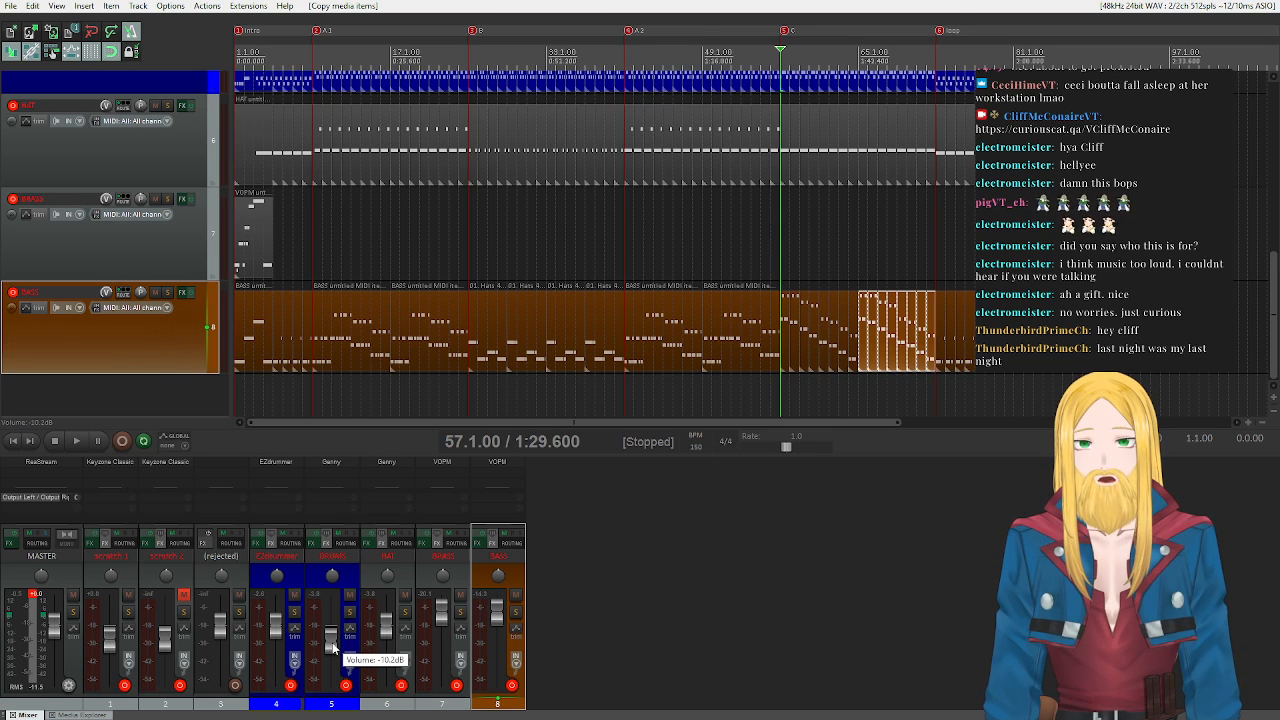
{"action": "left_click", "coordinate": [78, 442]}
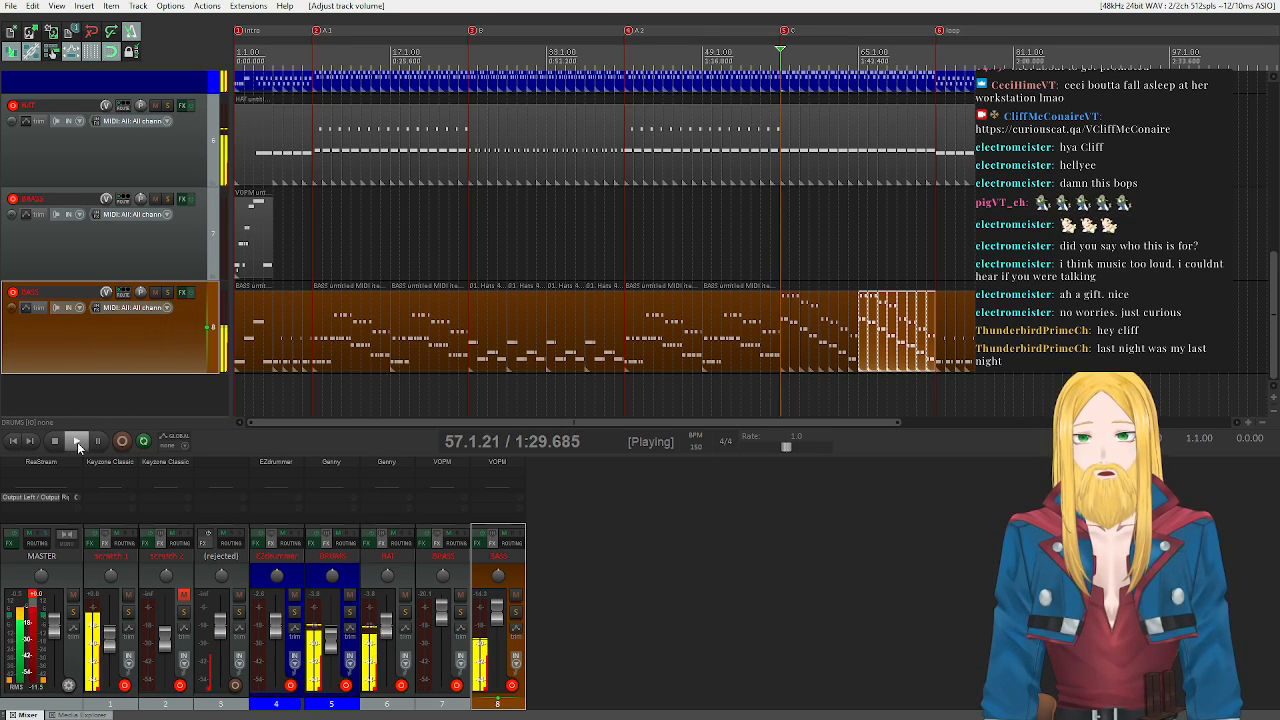
{"action": "left_click_drag", "start_coordinate": [325, 657], "coordinate": [334, 650]}
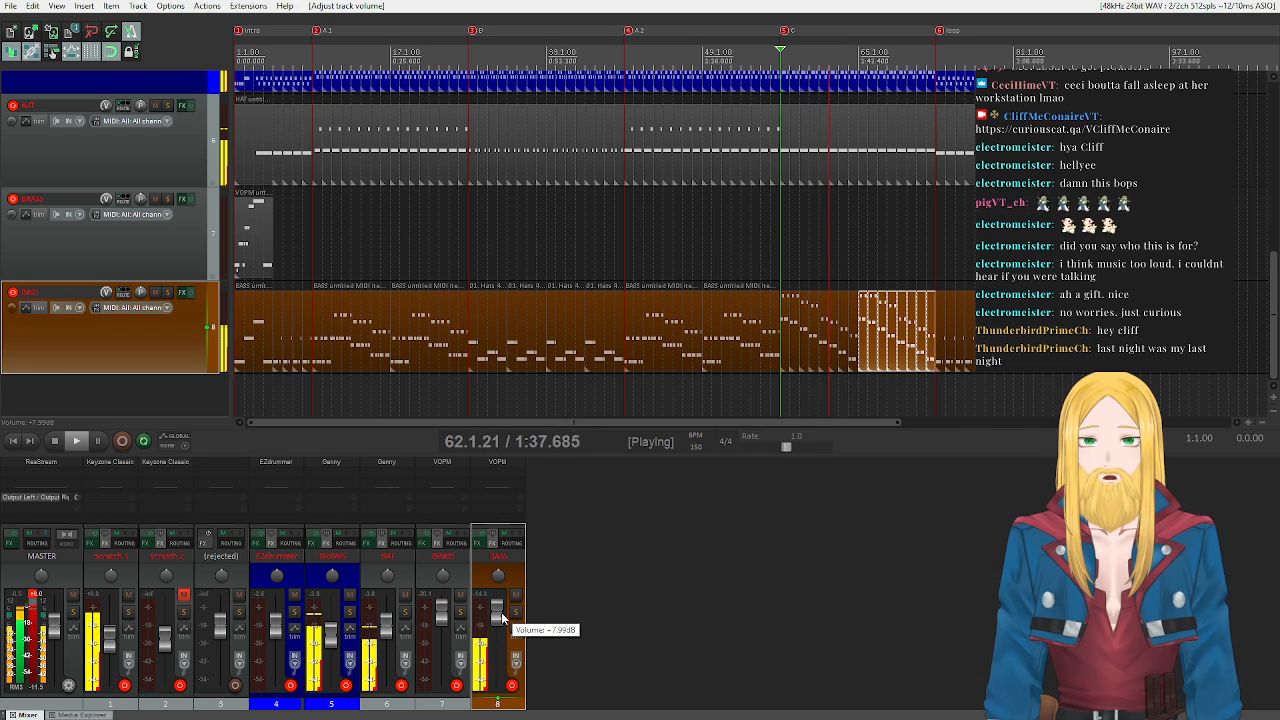
{"action": "left_click", "coordinate": [54, 441]}
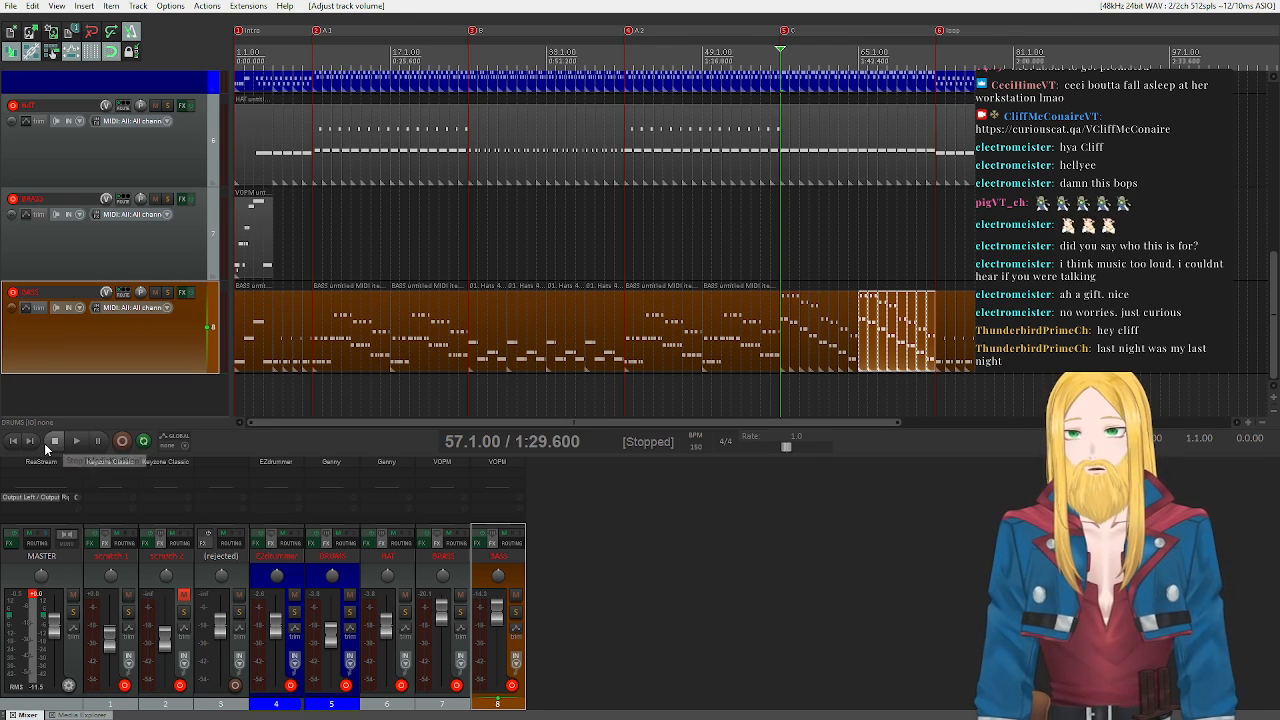
- Play the song's opening from bar 1 and look over the tracks, from the chord scratch track to the bass
{"action": "left_click", "coordinate": [53, 446]}
{"action": "key", "text": "space"}
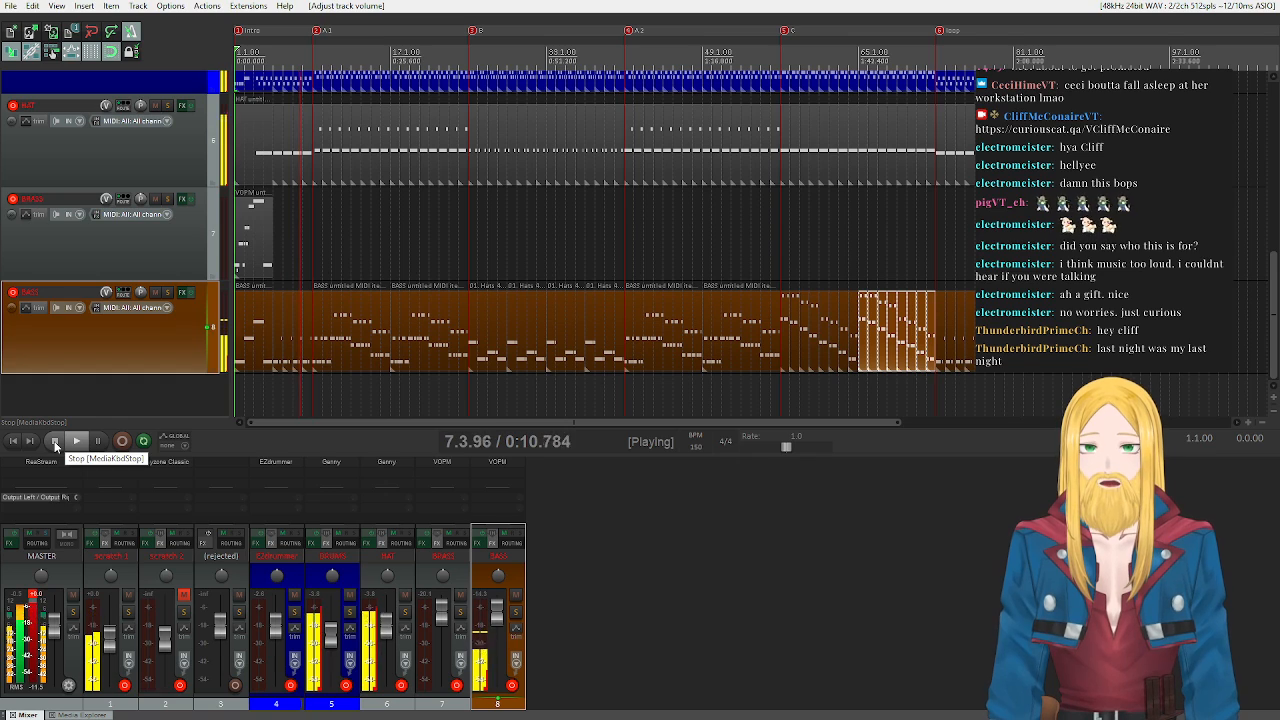
{"action": "left_click", "coordinate": [55, 443]}
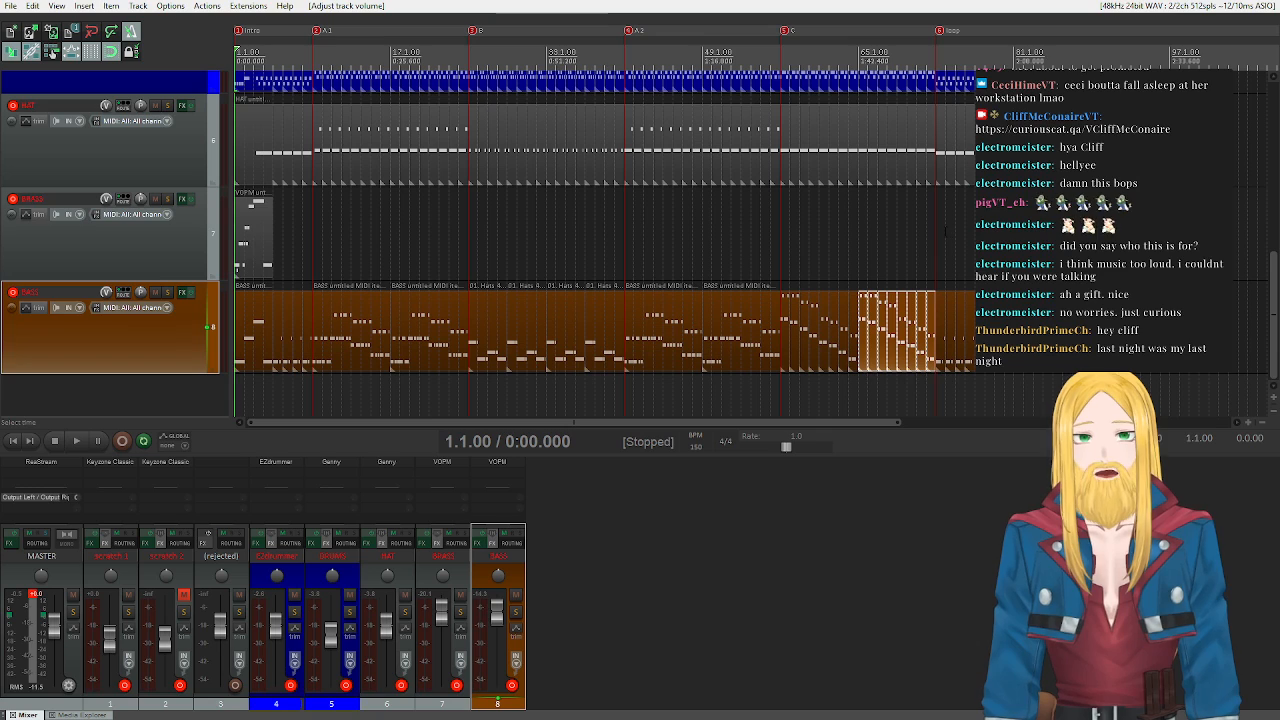
{"action": "left_click", "coordinate": [936, 232]}
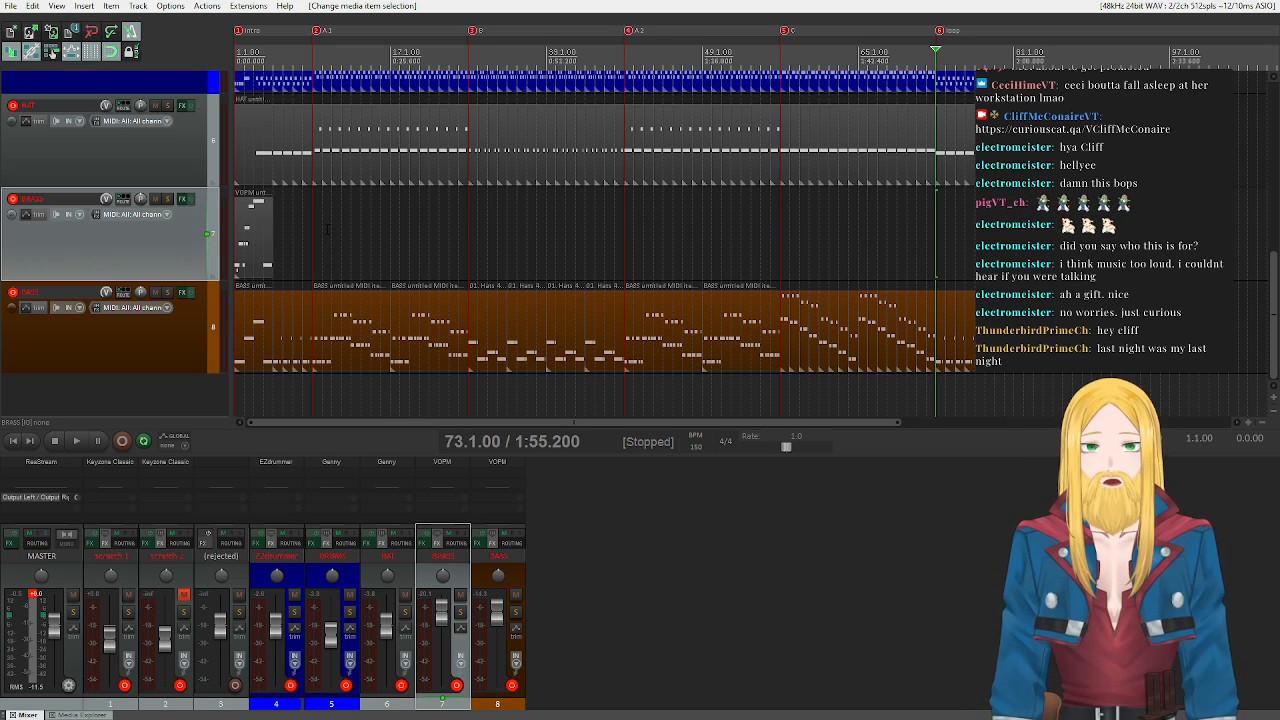
{"action": "scroll", "coordinate": [187, 237], "scroll_direction": "up", "scroll_amount": 5}
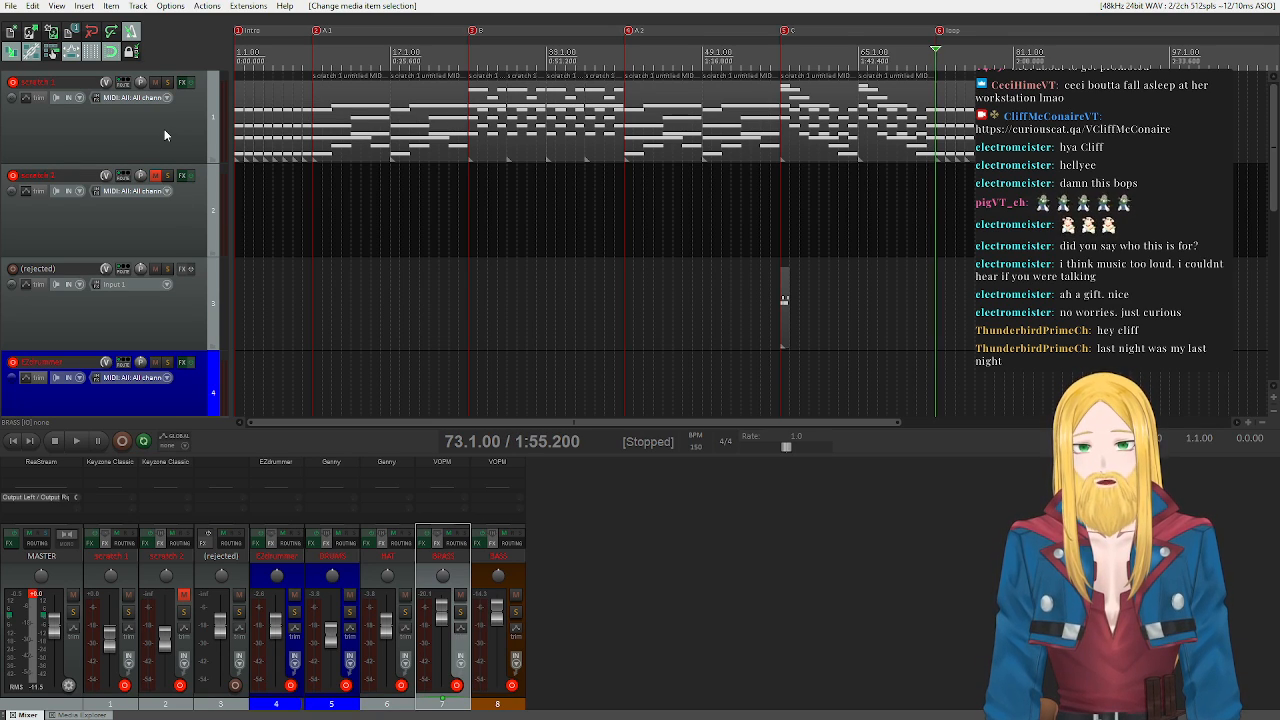
{"action": "scroll", "coordinate": [170, 222], "scroll_direction": "down", "scroll_amount": 5}
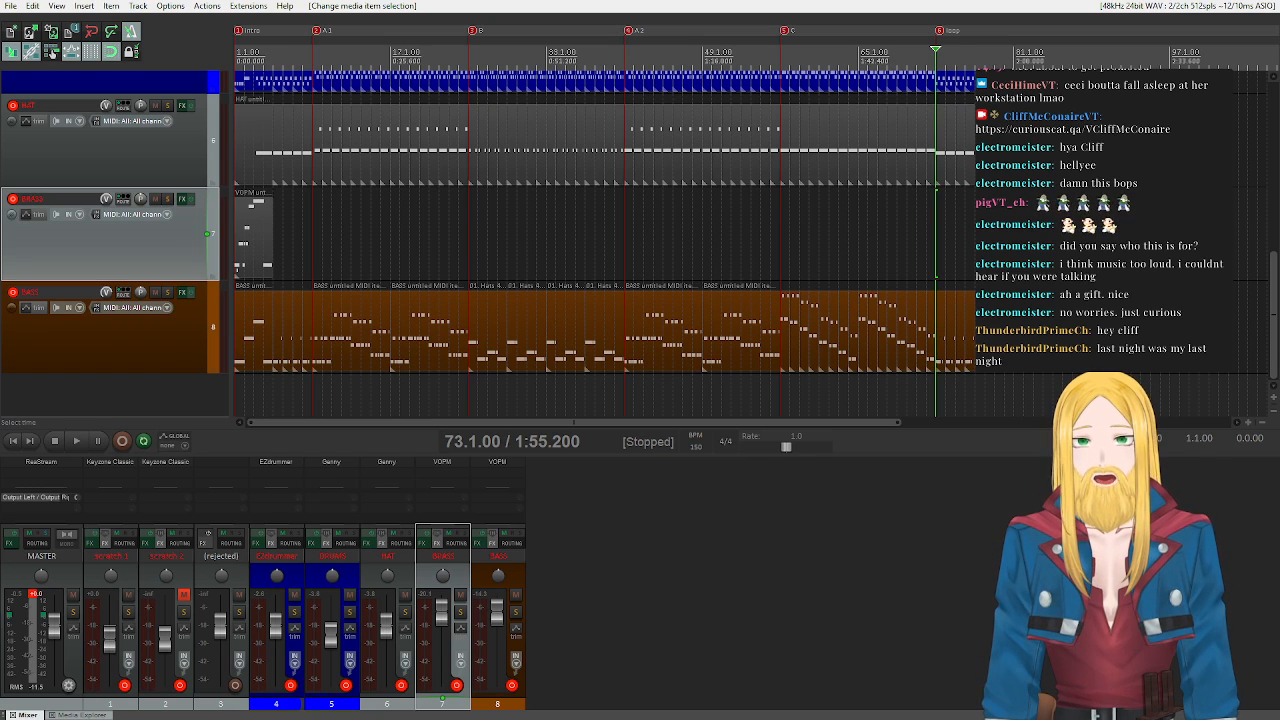
- Set a time selection from bar 5 to bar 9 on the BRASS track and listen from bar 5
{"action": "left_click_drag", "start_coordinate": [274, 195], "coordinate": [312, 203]}
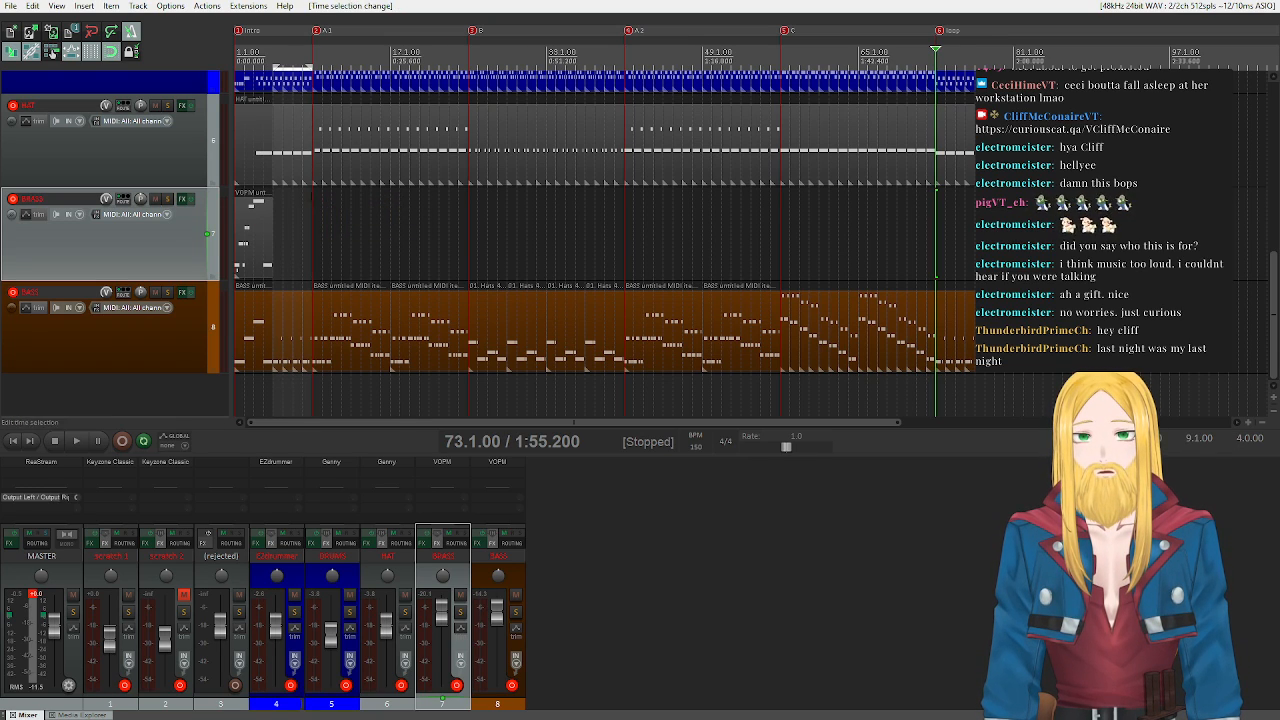
{"action": "left_click", "coordinate": [273, 63]}
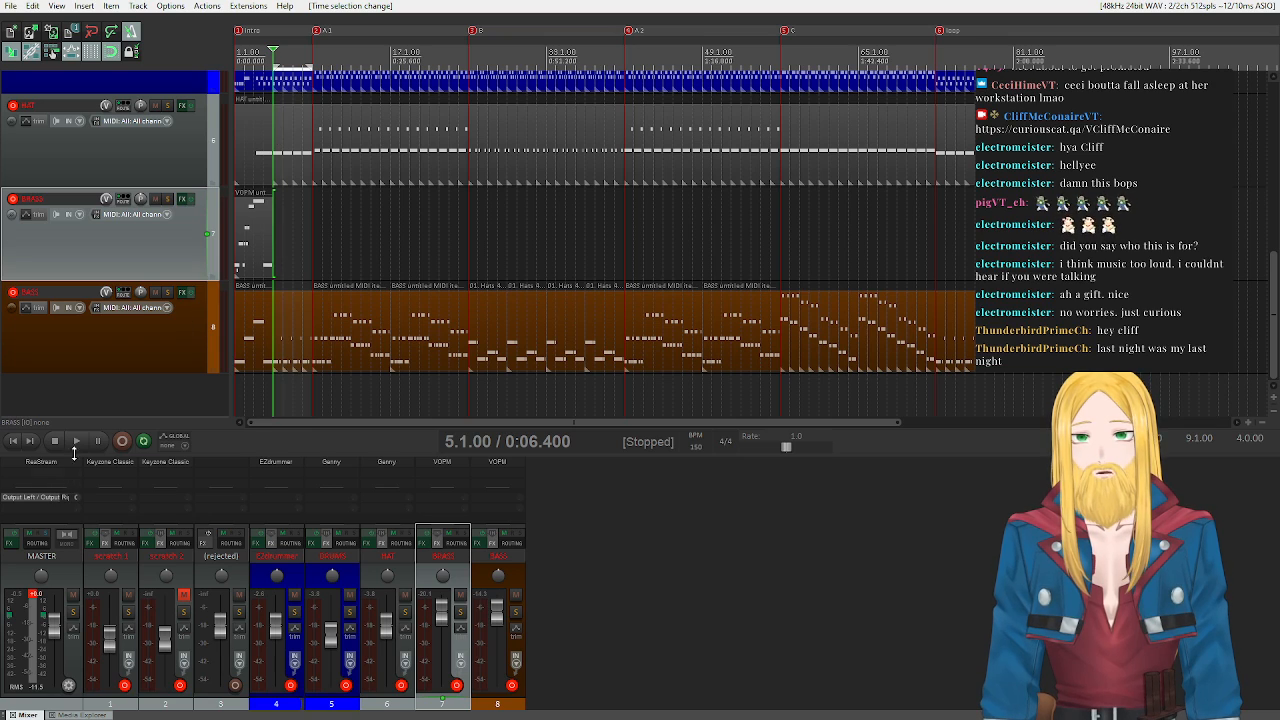
{"action": "left_click", "coordinate": [77, 443]}
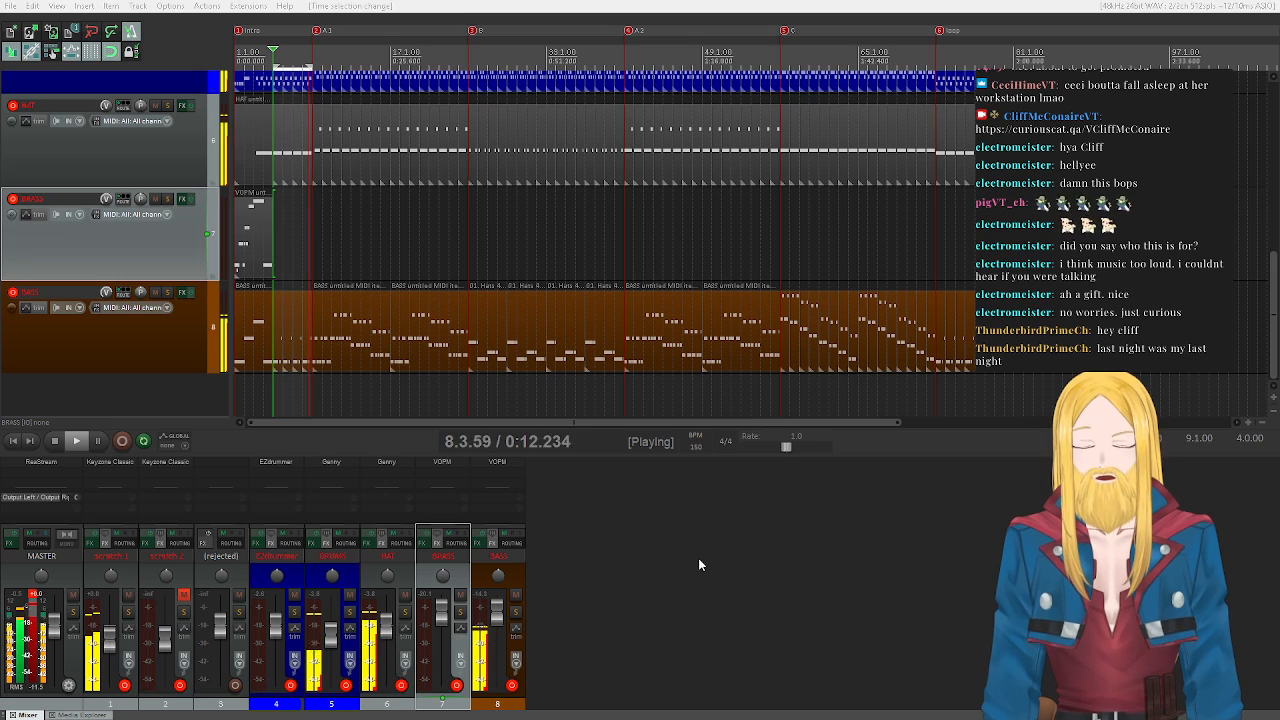
{"action": "left_click", "coordinate": [57, 438]}
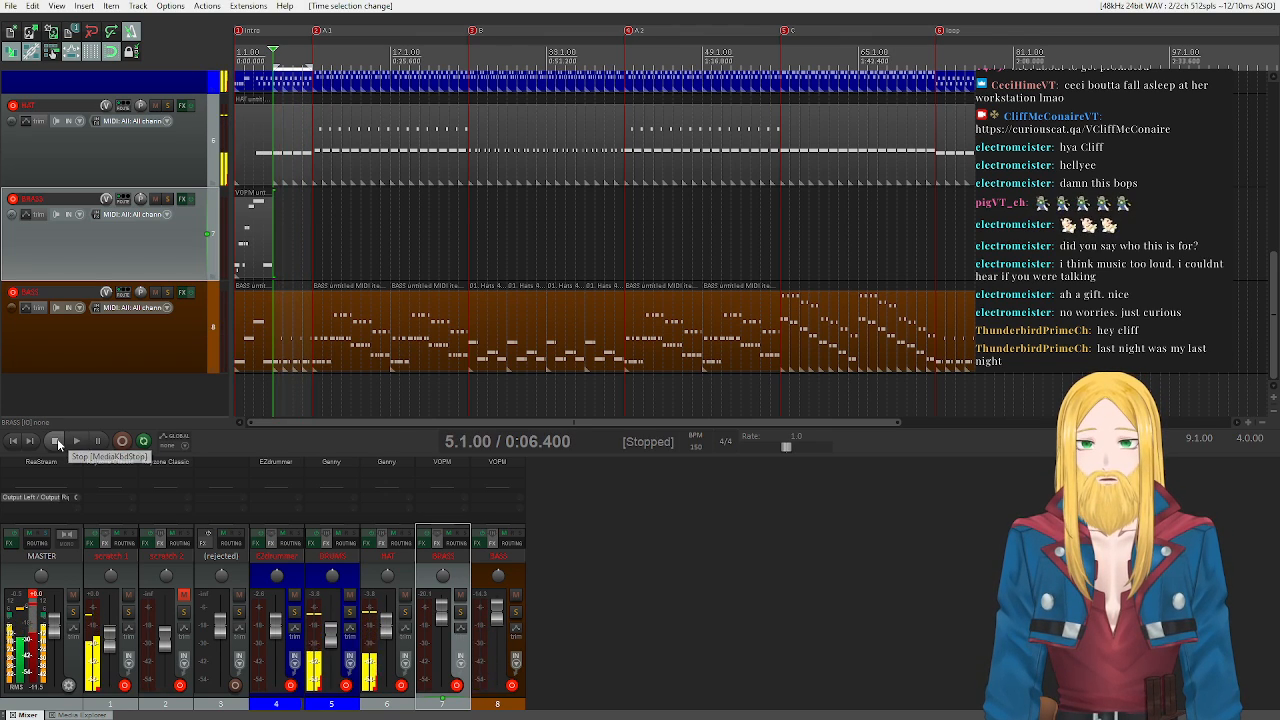
- Insert a new MIDI item over the bar 5–9 time selection on the BRASS track and open it for editing
{"action": "left_click", "coordinate": [84, 6]}
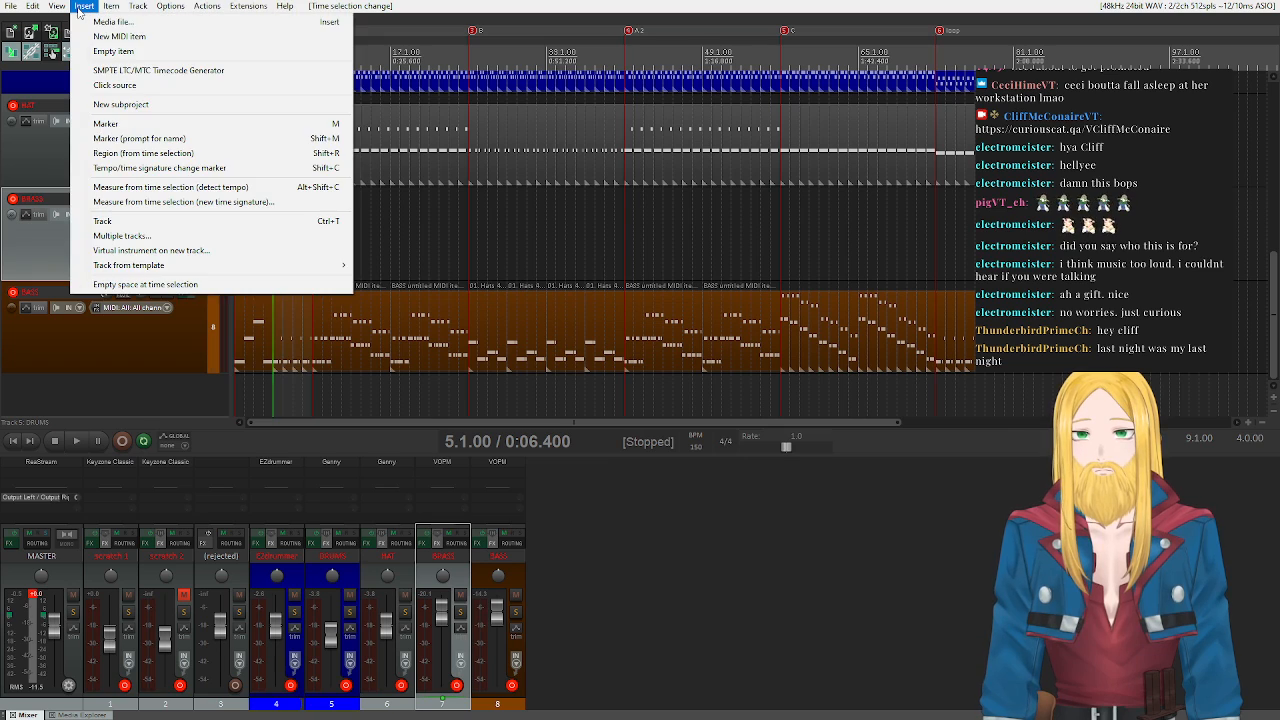
{"action": "left_click", "coordinate": [111, 36]}
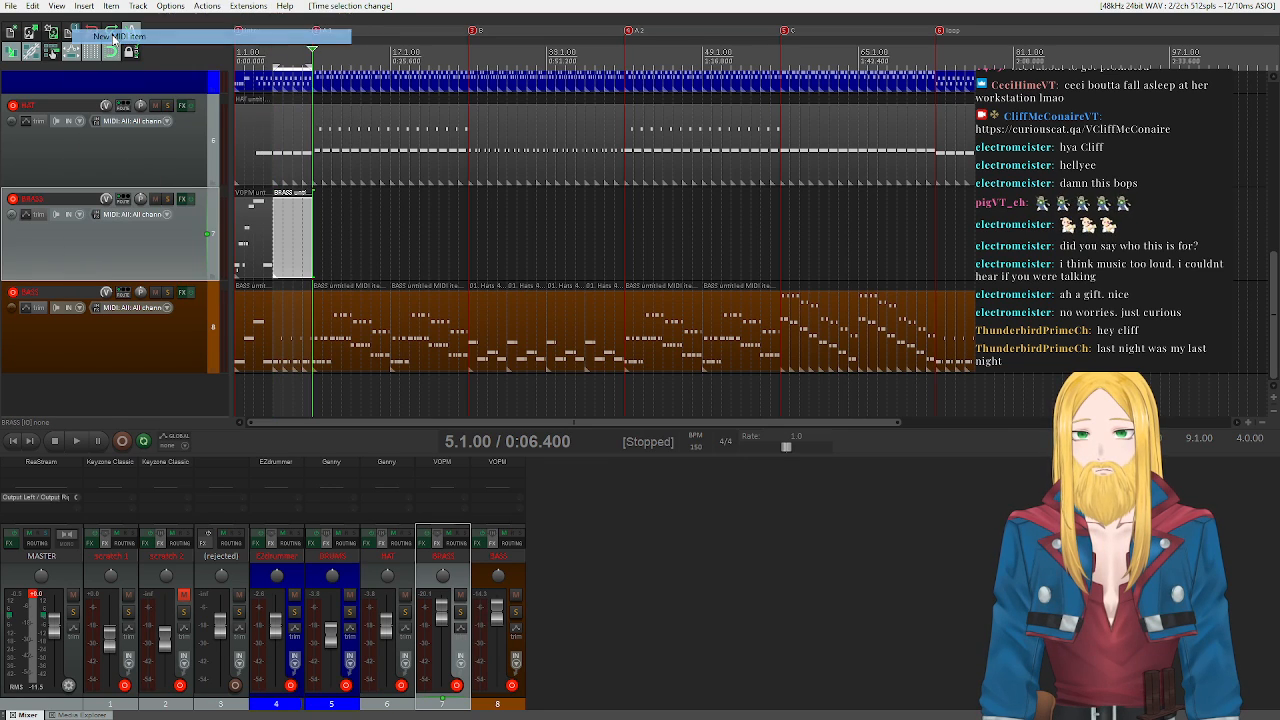
{"action": "double_click", "coordinate": [281, 254]}
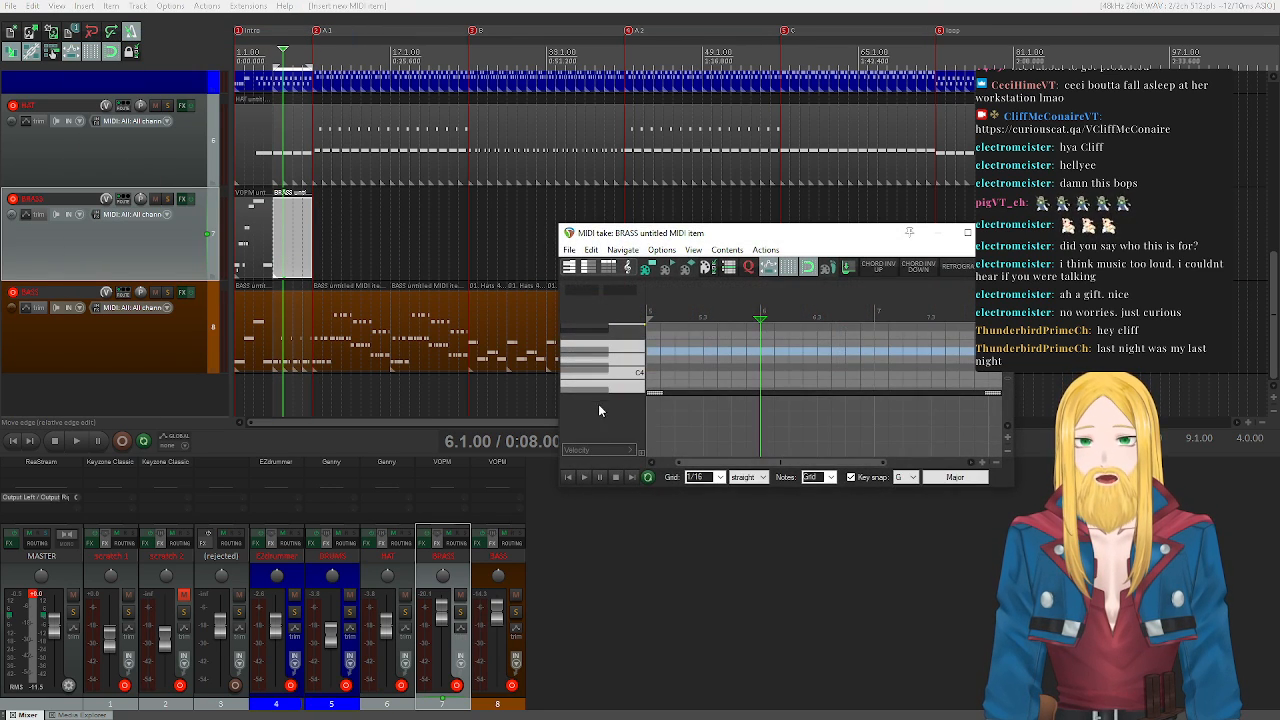
- Return to bar 5 and audition pitches around G3 to B3 on the piano keys to find the brass melody
{"action": "left_click", "coordinate": [566, 484]}
{"action": "left_click", "coordinate": [633, 351]}
{"action": "scroll", "coordinate": [635, 360], "scroll_direction": "down", "scroll_amount": 3}
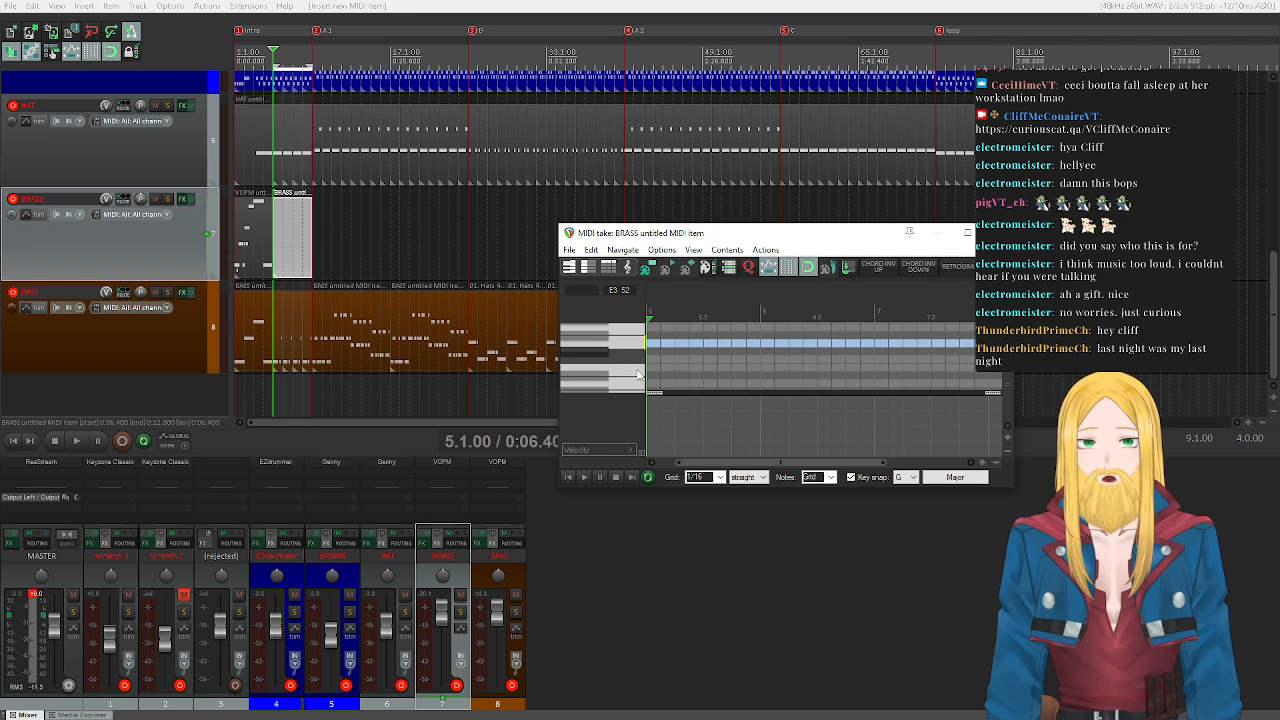
{"action": "left_click", "coordinate": [638, 358]}
{"action": "scroll", "coordinate": [638, 358], "scroll_direction": "up", "scroll_amount": 3}
{"action": "left_click", "coordinate": [636, 362]}
{"action": "scroll", "coordinate": [638, 366], "scroll_direction": "up", "scroll_amount": 3}
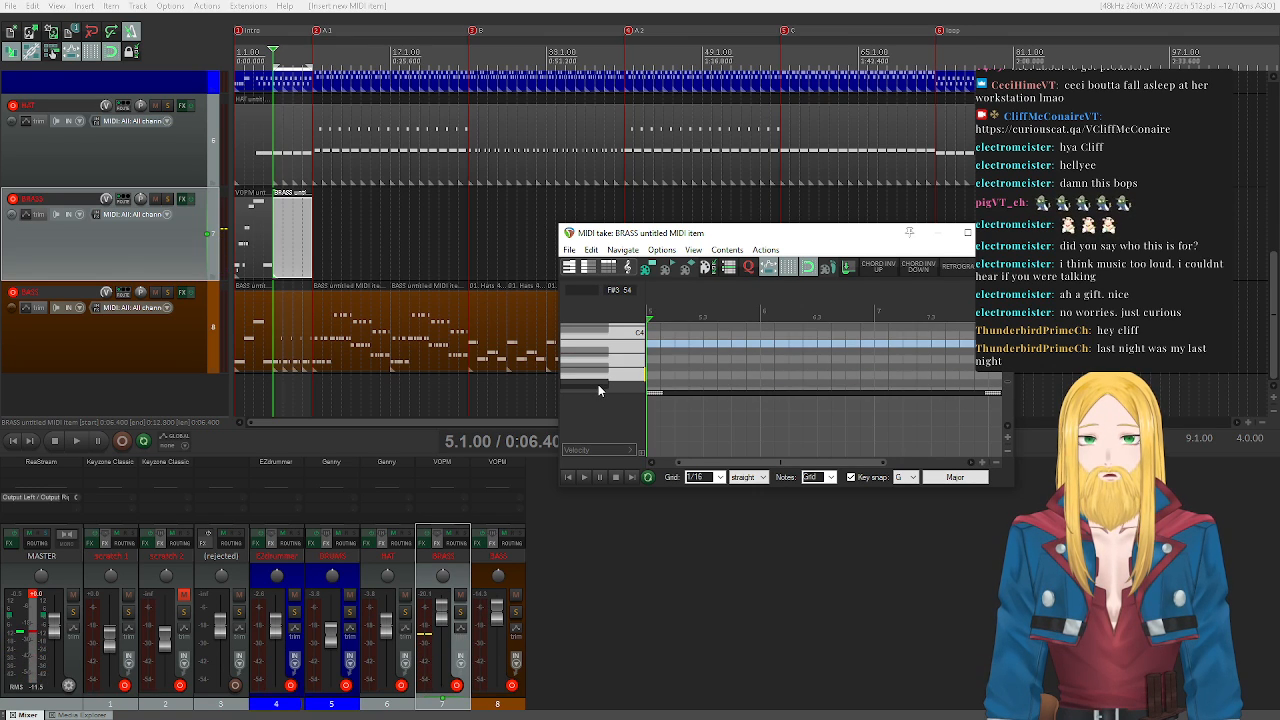
{"action": "left_click", "coordinate": [609, 380]}
{"action": "left_click", "coordinate": [628, 376]}
{"action": "left_click", "coordinate": [627, 361]}
{"action": "left_click", "coordinate": [624, 346]}
{"action": "left_click", "coordinate": [613, 381]}
- Draw a brass phrase from beat 5.2 with two G3s, two A3s, a B3 and an F#3, and listen from bar 5
{"action": "mouse_move", "coordinate": [702, 462]}
{"action": "left_mouse_down"}
{"action": "mouse_move", "coordinate": [688, 468]}
{"action": "mouse_move", "coordinate": [712, 466]}
{"action": "left_mouse_up"}
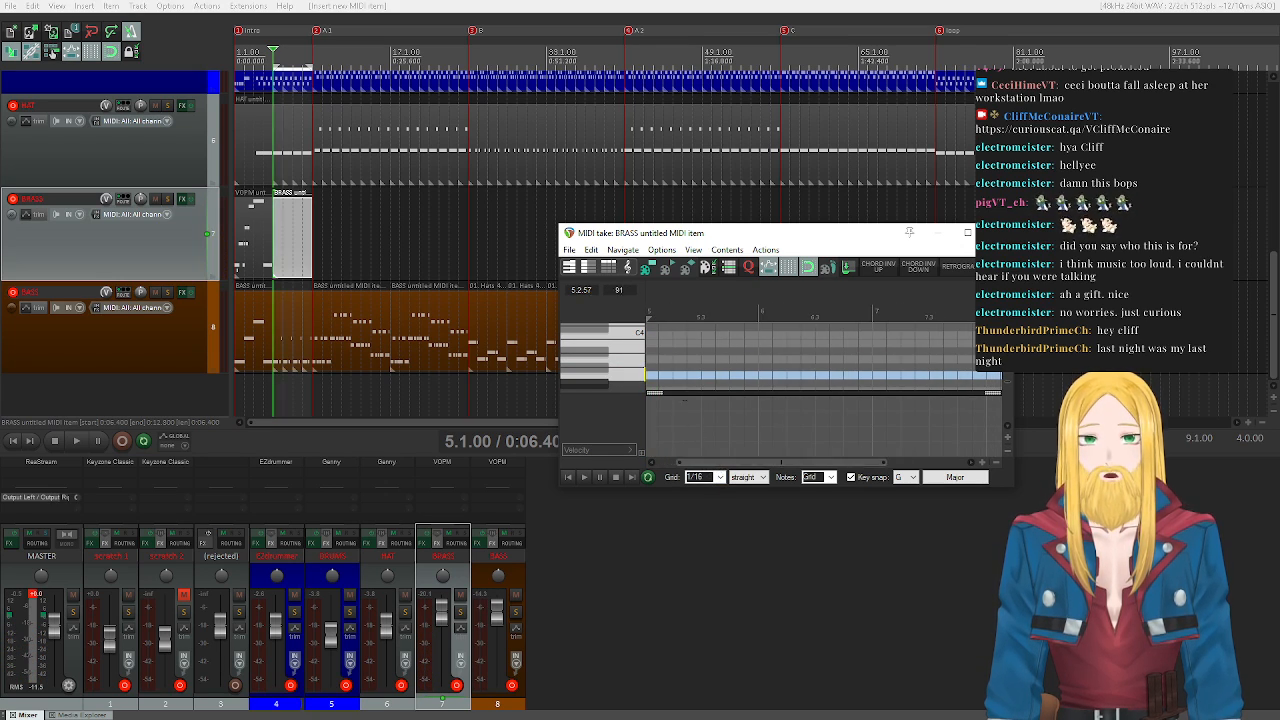
{"action": "left_click", "coordinate": [676, 378]}
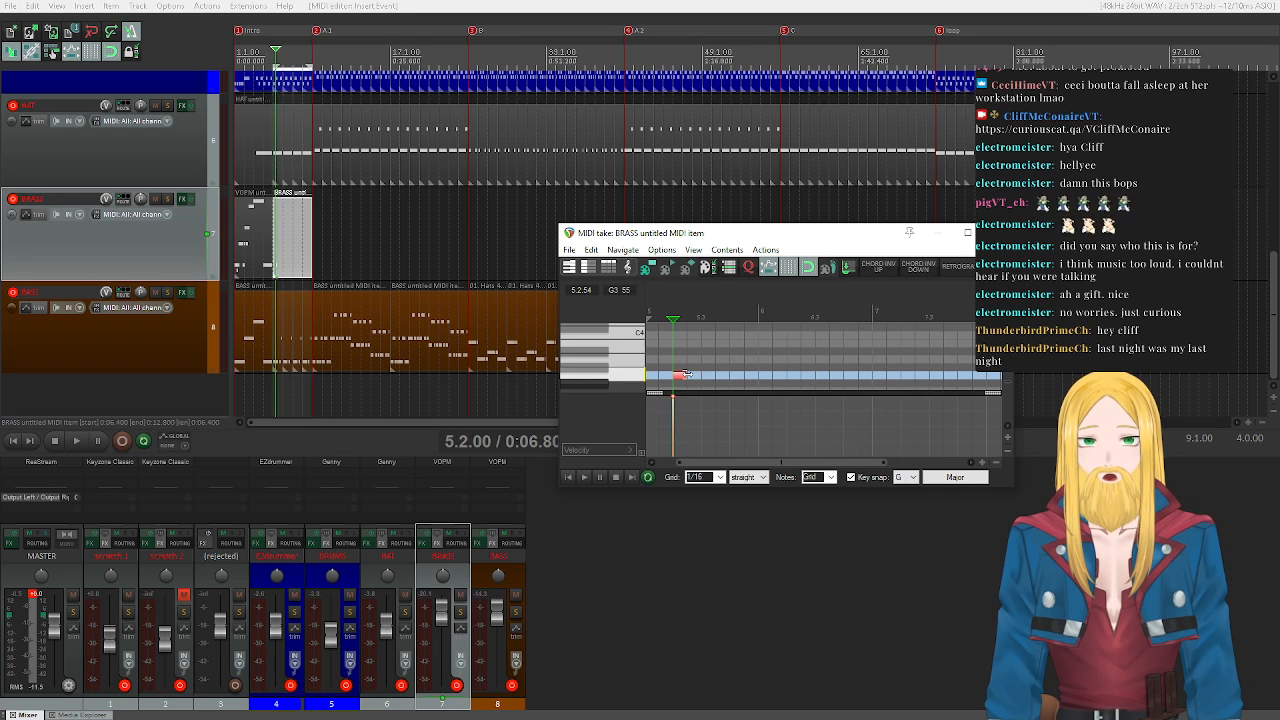
{"action": "left_click_drag", "start_coordinate": [681, 383], "coordinate": [752, 394]}
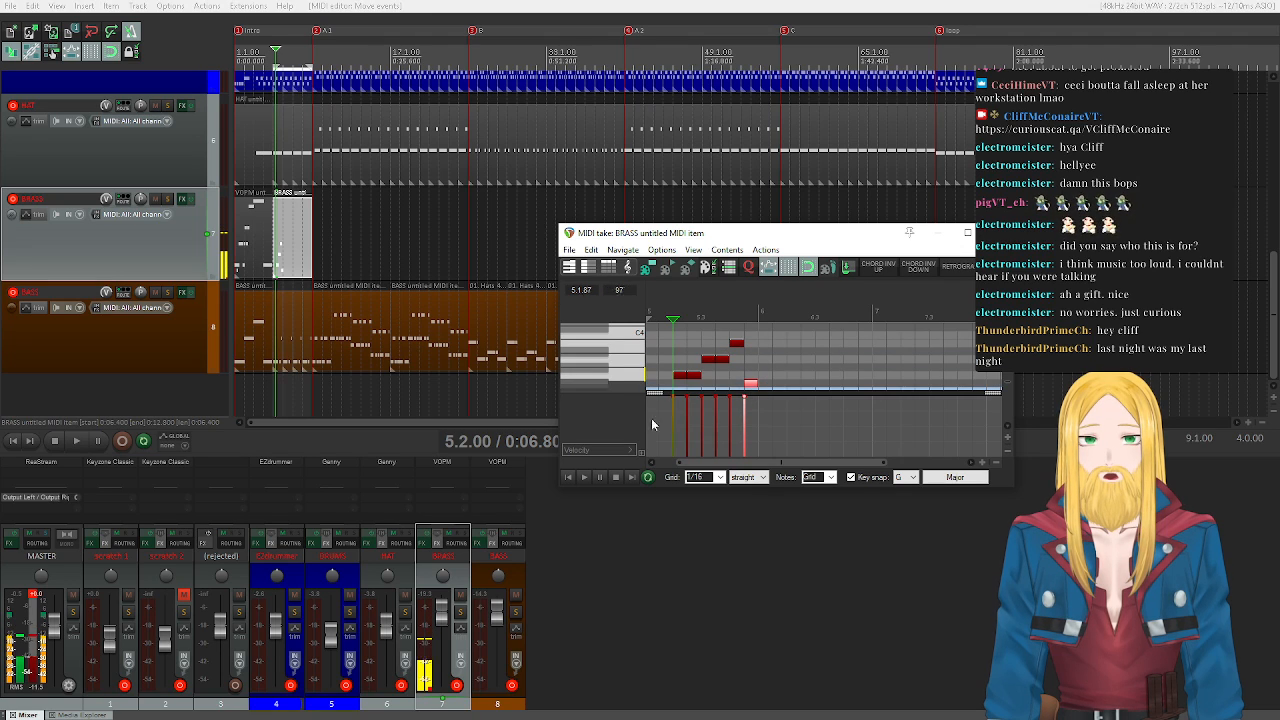
{"action": "left_click", "coordinate": [568, 477]}
{"action": "left_click", "coordinate": [584, 477]}
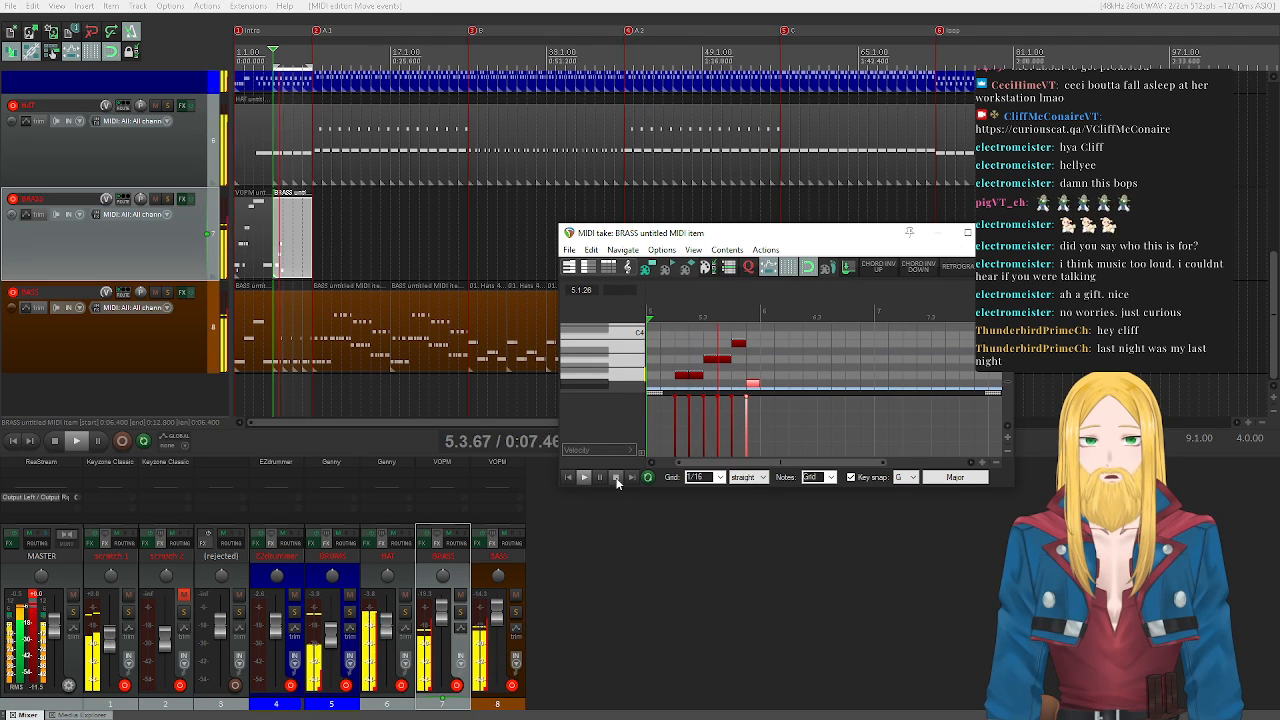
{"action": "left_click", "coordinate": [616, 477]}
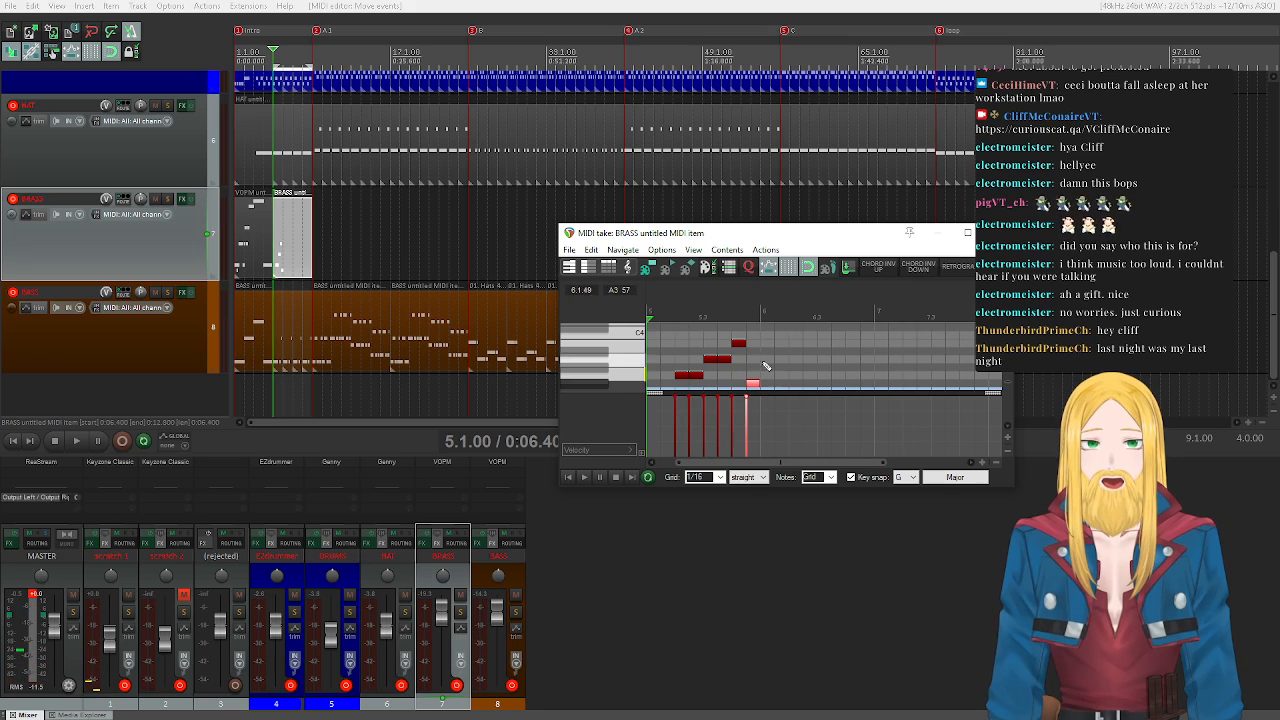
- Add a G3 note at bar 6, lengthen it to two beats, and listen from bar 5
{"action": "left_click", "coordinate": [766, 380]}
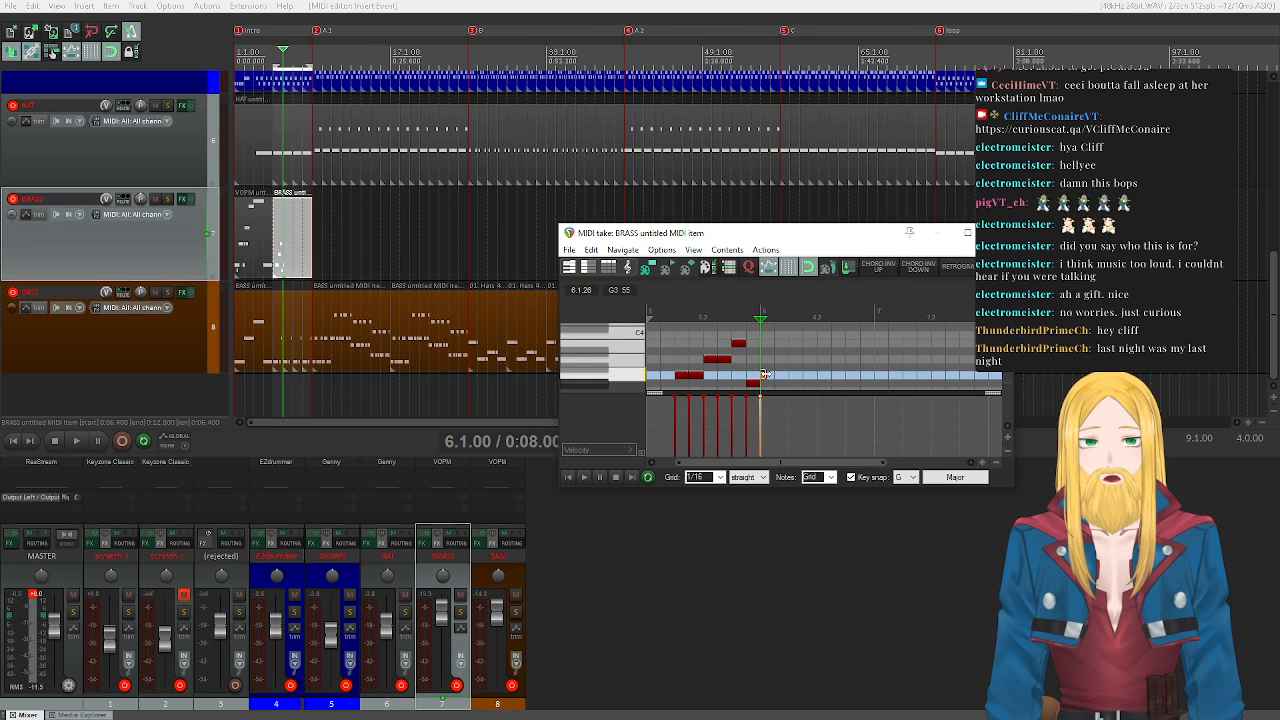
{"action": "left_click", "coordinate": [567, 477]}
{"action": "left_click", "coordinate": [584, 477]}
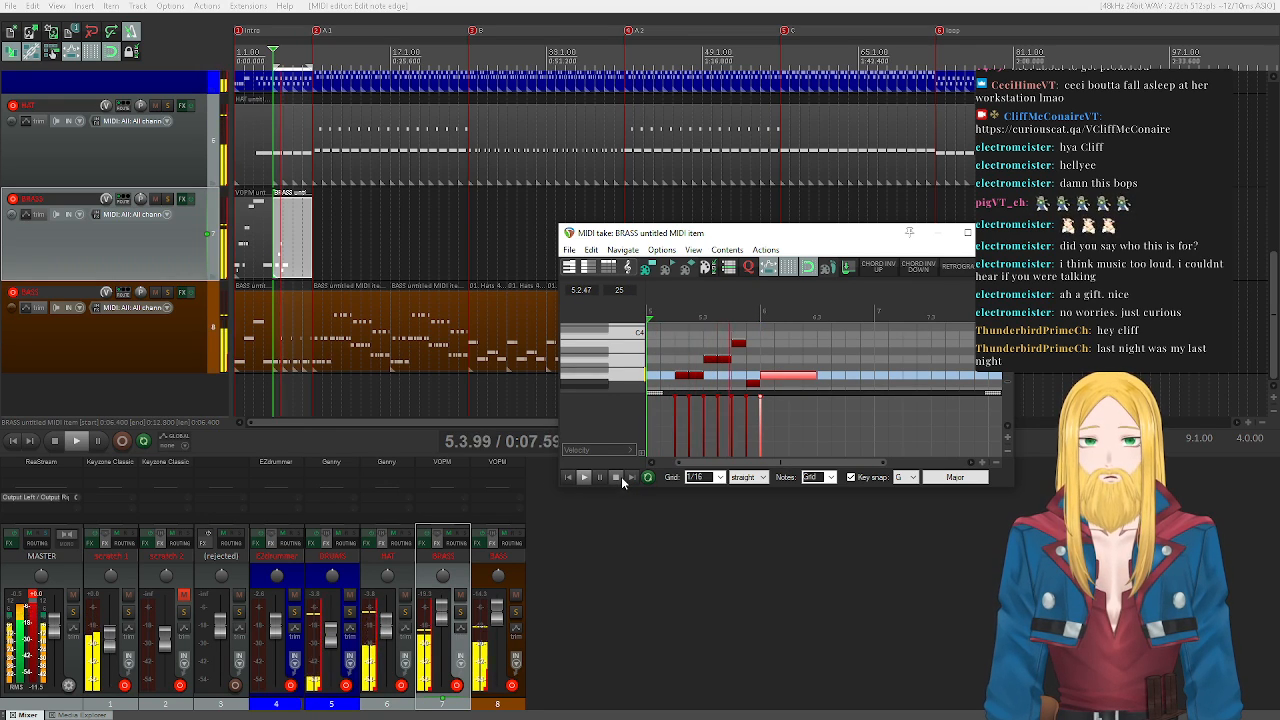
{"action": "left_click", "coordinate": [620, 477]}
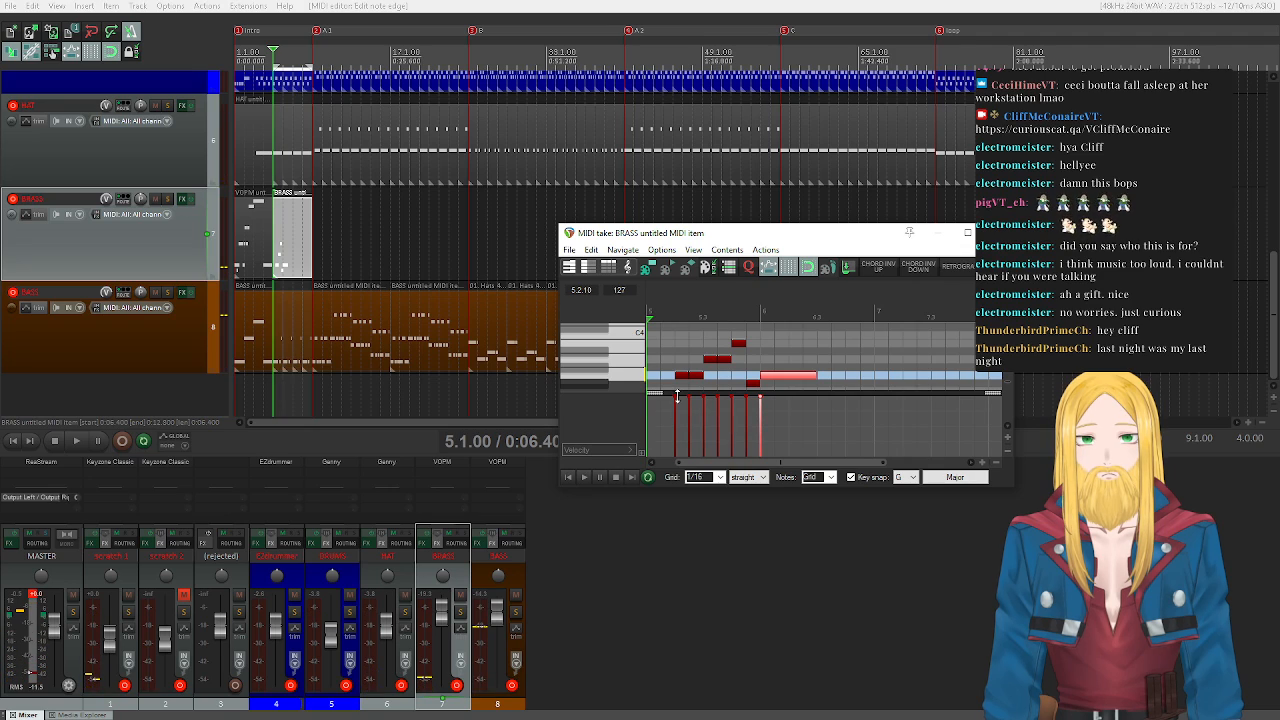
- Move the entire brass phrase one beat earlier so it starts at bar 5, and play it
{"action": "key", "text": "ctrl+a"}
{"action": "left_click_drag", "start_coordinate": [679, 381], "coordinate": [600, 376]}
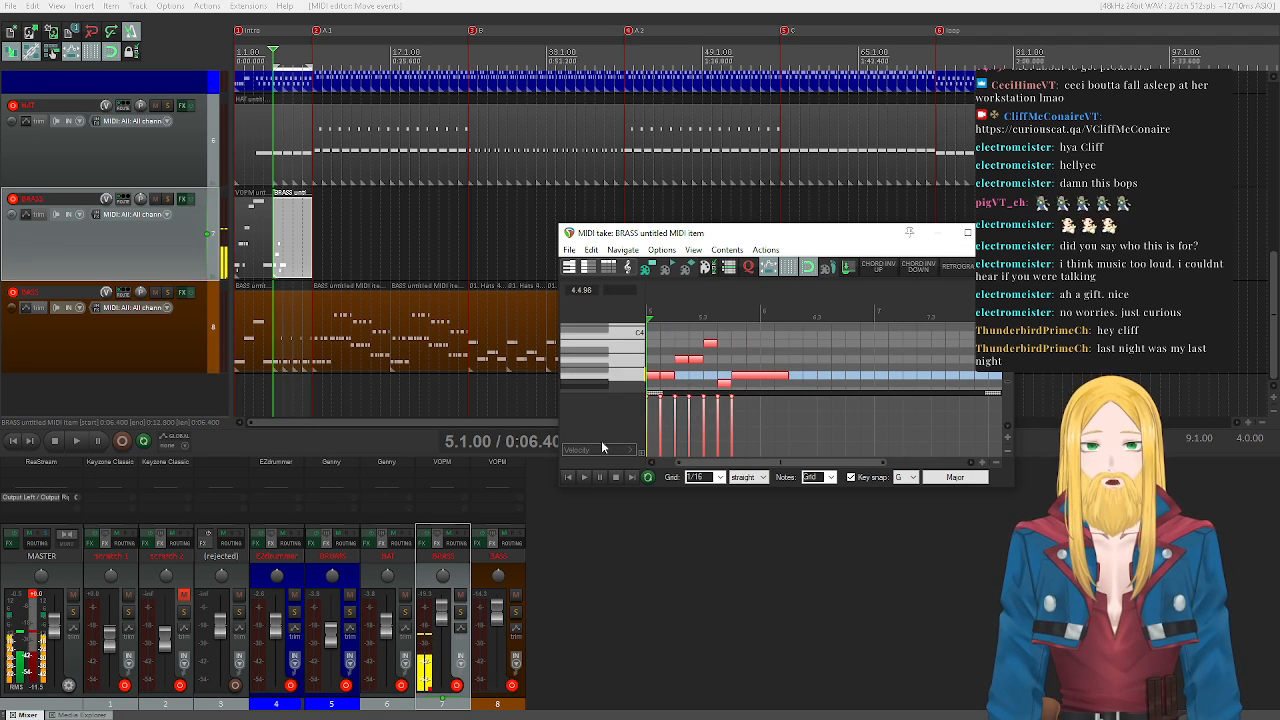
{"action": "left_click", "coordinate": [585, 478]}
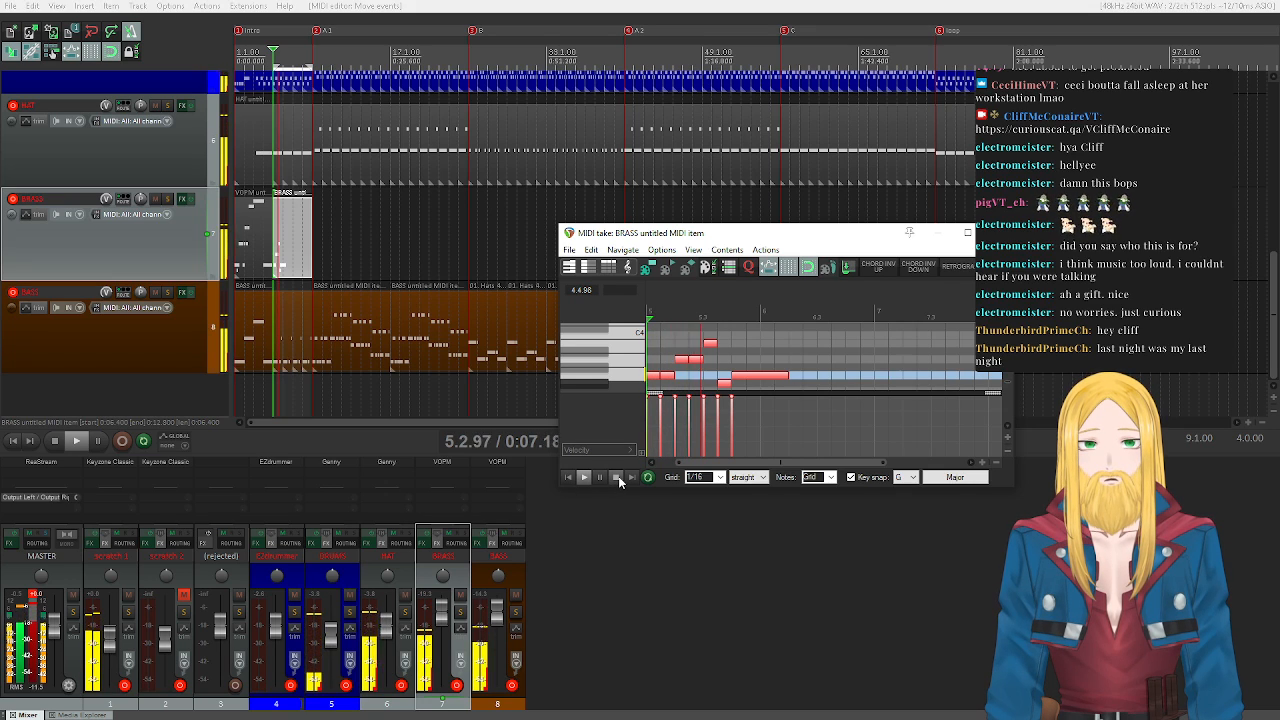
{"action": "left_click", "coordinate": [616, 477]}
- Move the F#3 and the long G3 one beat later so the long note starts at bar 6, and listen
{"action": "left_click_drag", "start_coordinate": [731, 366], "coordinate": [752, 384]}
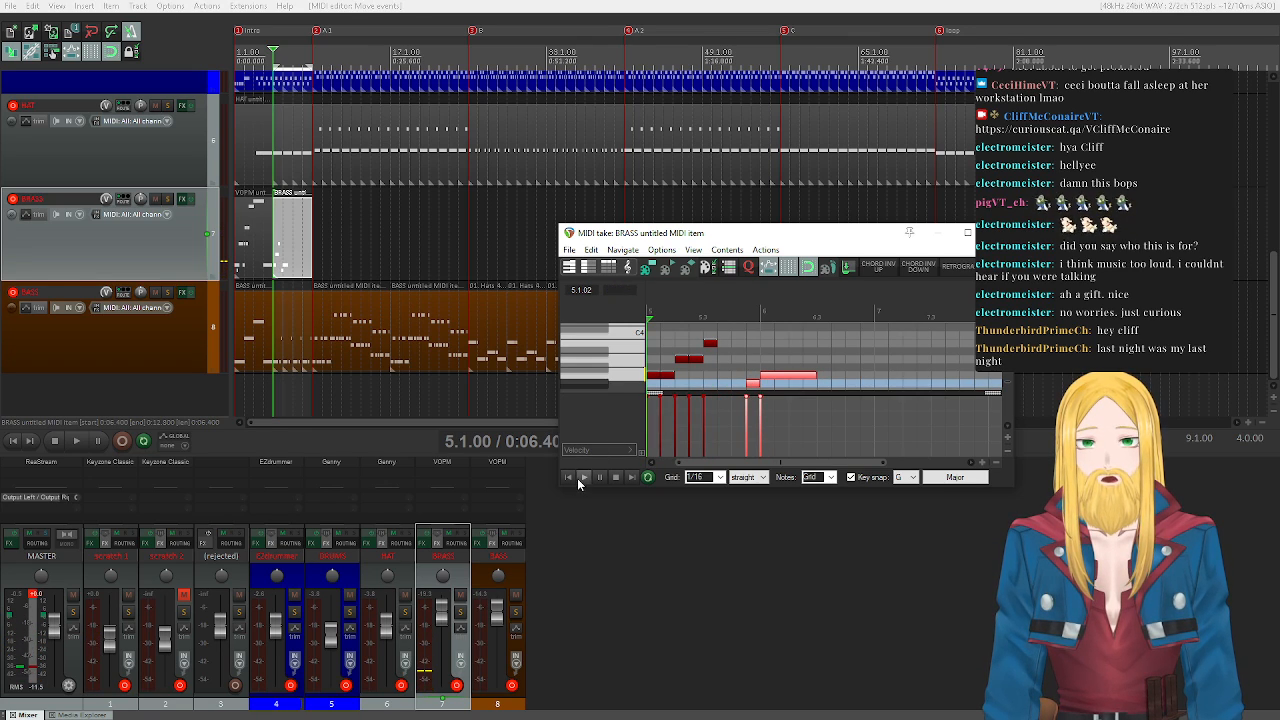
{"action": "left_click", "coordinate": [582, 478]}
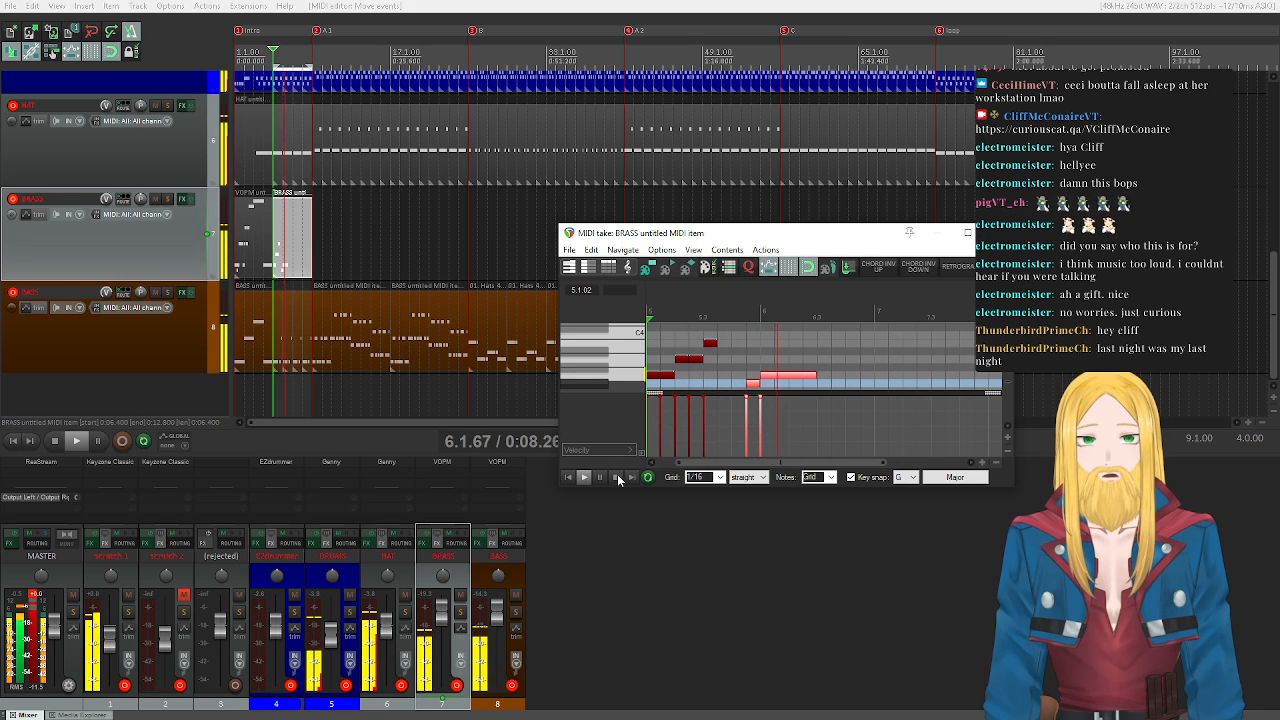
{"action": "left_click", "coordinate": [617, 476]}
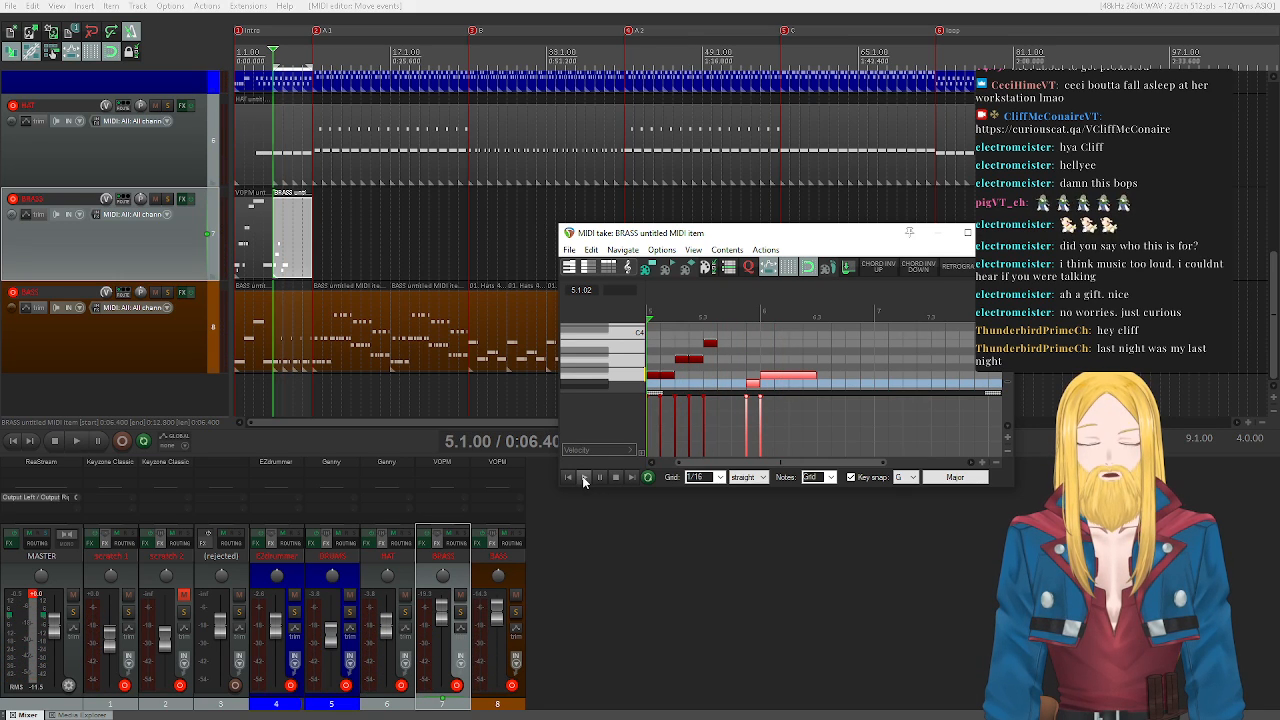
- Move the B3 note one beat later to 5.4 and replay the phrase from bar 5 to judge its rhythm
{"action": "left_click", "coordinate": [710, 343]}
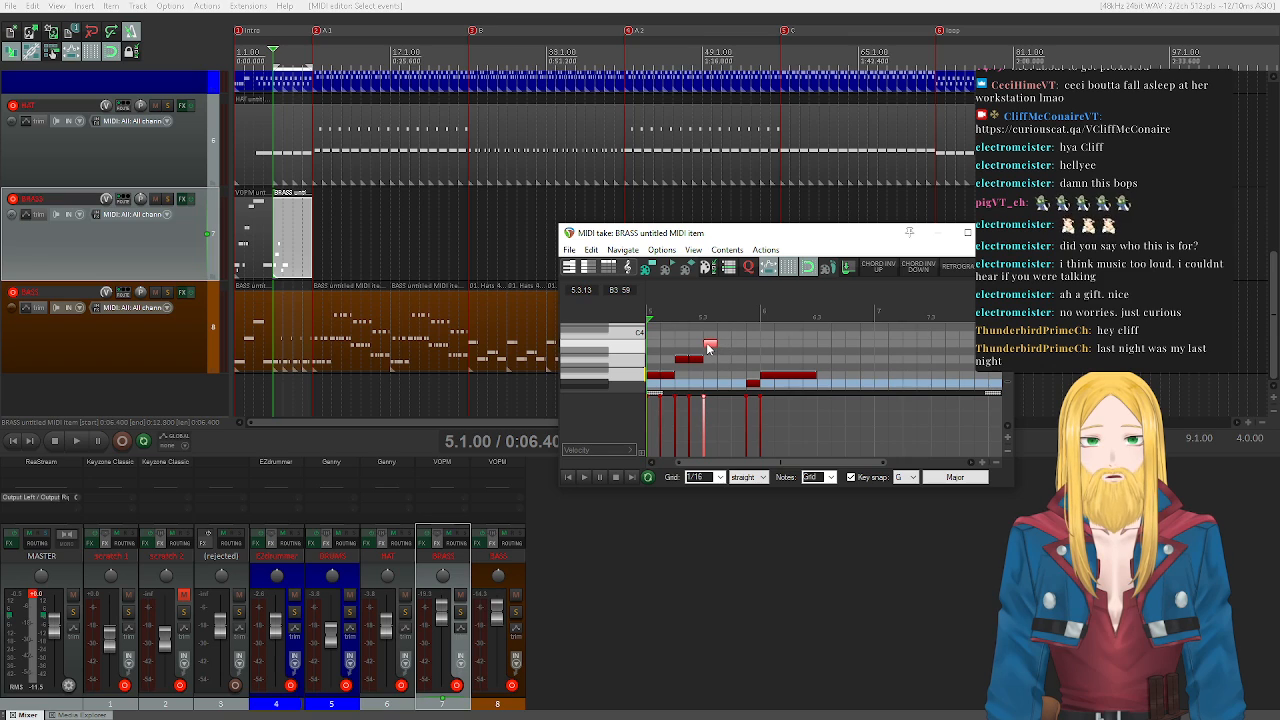
{"action": "left_click_drag", "start_coordinate": [711, 348], "coordinate": [740, 348]}
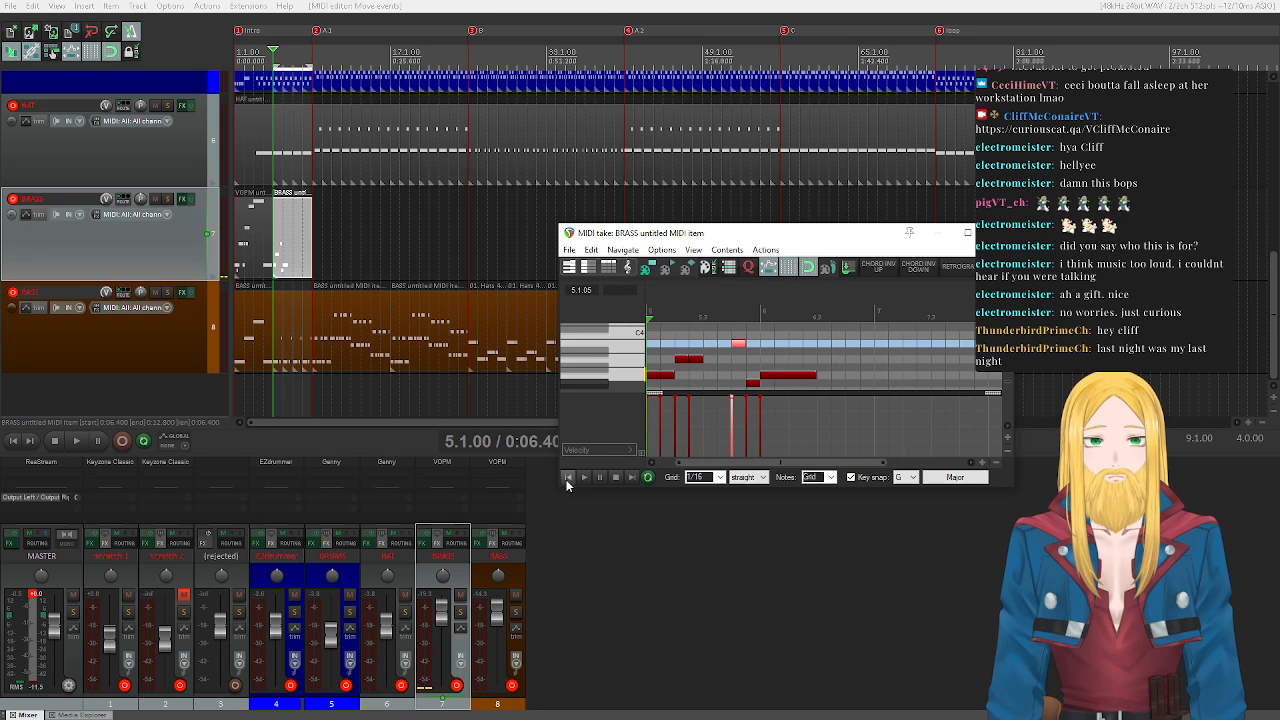
{"action": "left_click", "coordinate": [586, 478]}
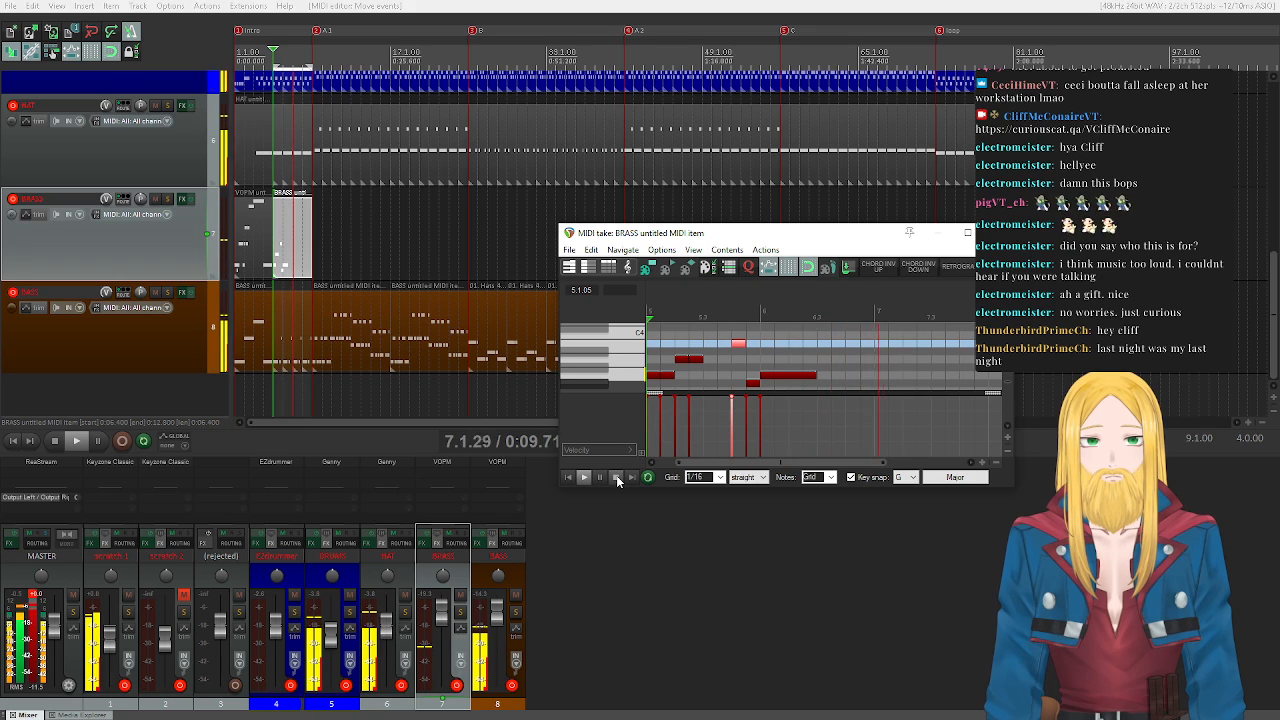
{"action": "left_click", "coordinate": [616, 477]}
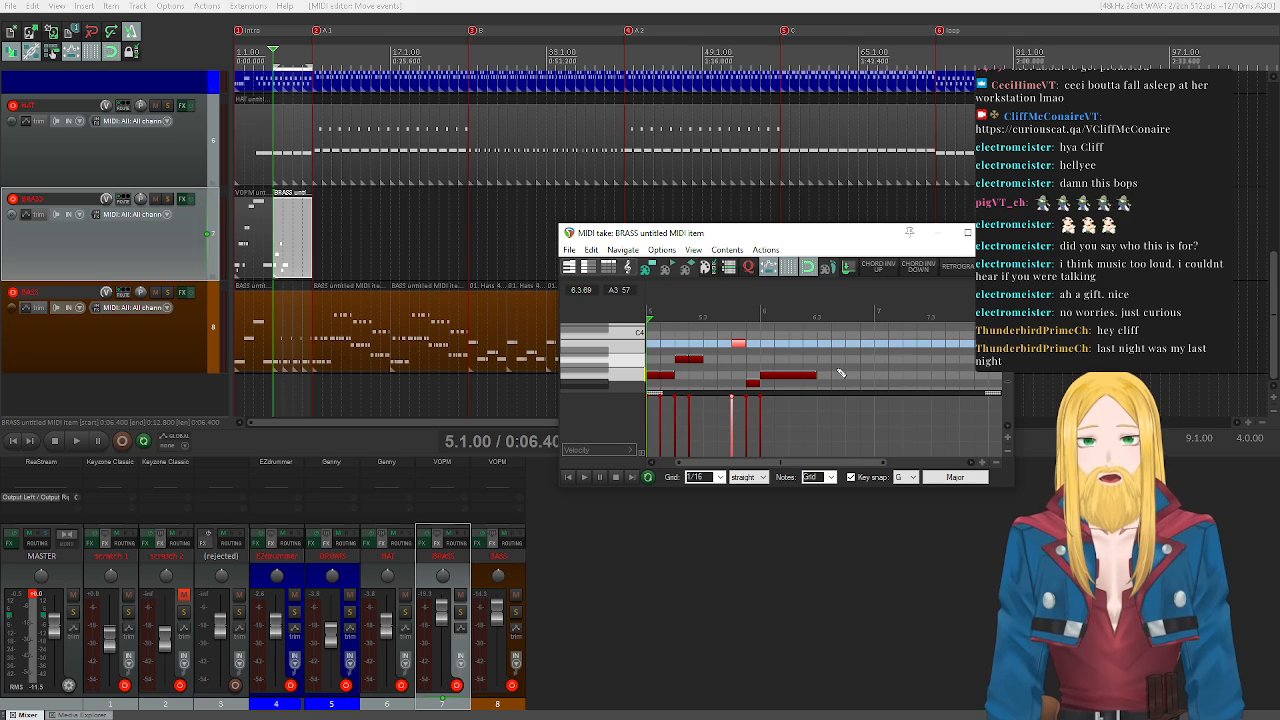
{"action": "left_click", "coordinate": [584, 477]}
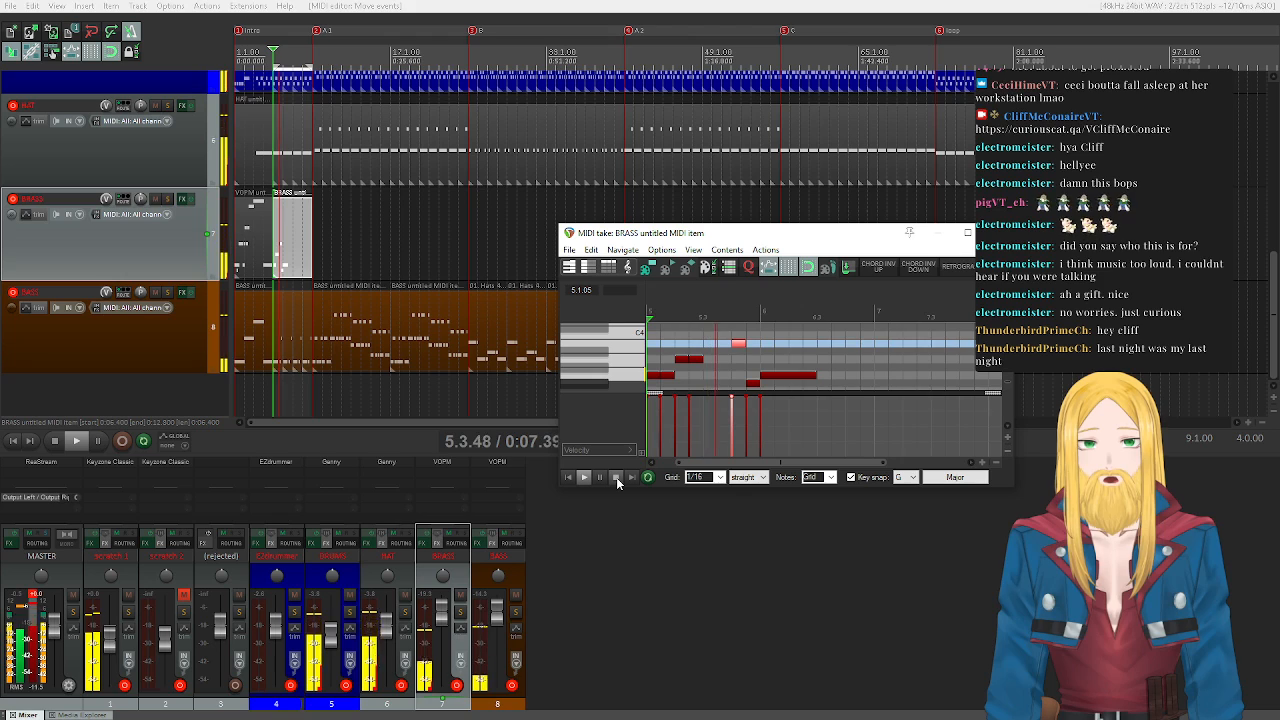
{"action": "left_click", "coordinate": [617, 478]}
{"action": "left_click", "coordinate": [584, 478]}
{"action": "left_click", "coordinate": [617, 478]}
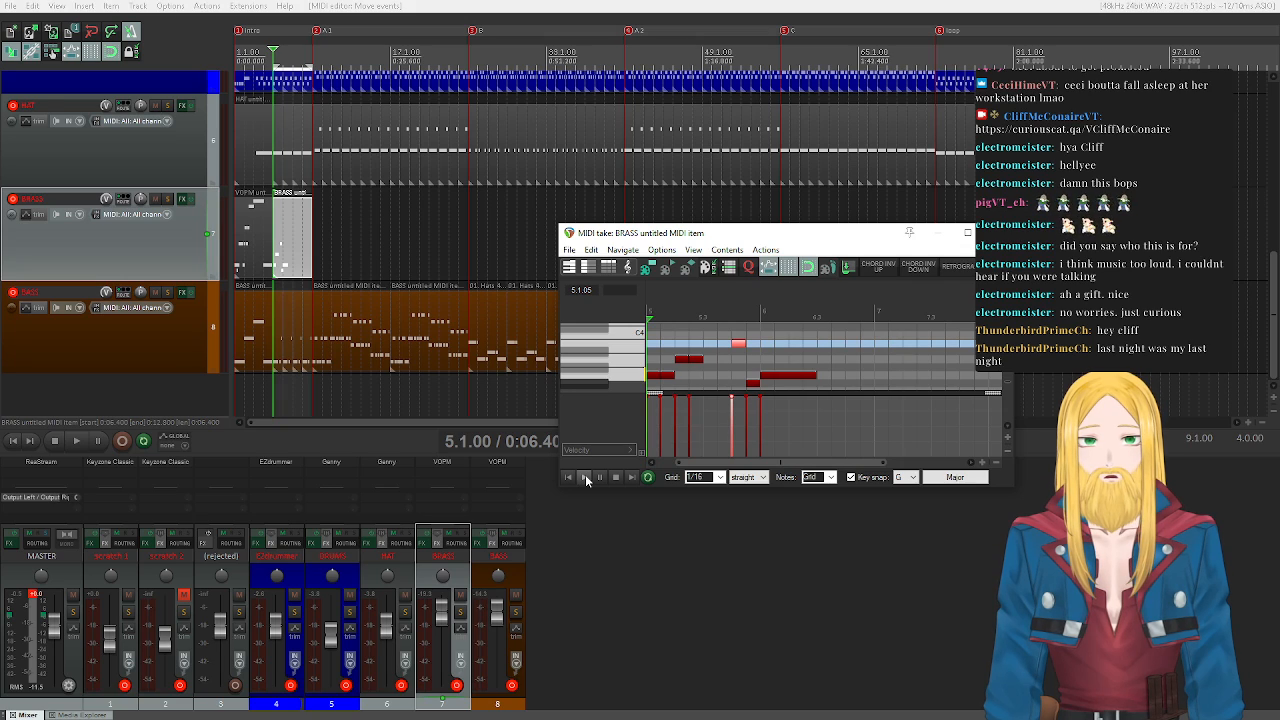
- Shift the second G3 and both A3 notes half a beat later, lengthen the first G3 to one beat, and listen
{"action": "left_click_drag", "start_coordinate": [665, 344], "coordinate": [667, 375]}
{"action": "left_click", "coordinate": [653, 375]}
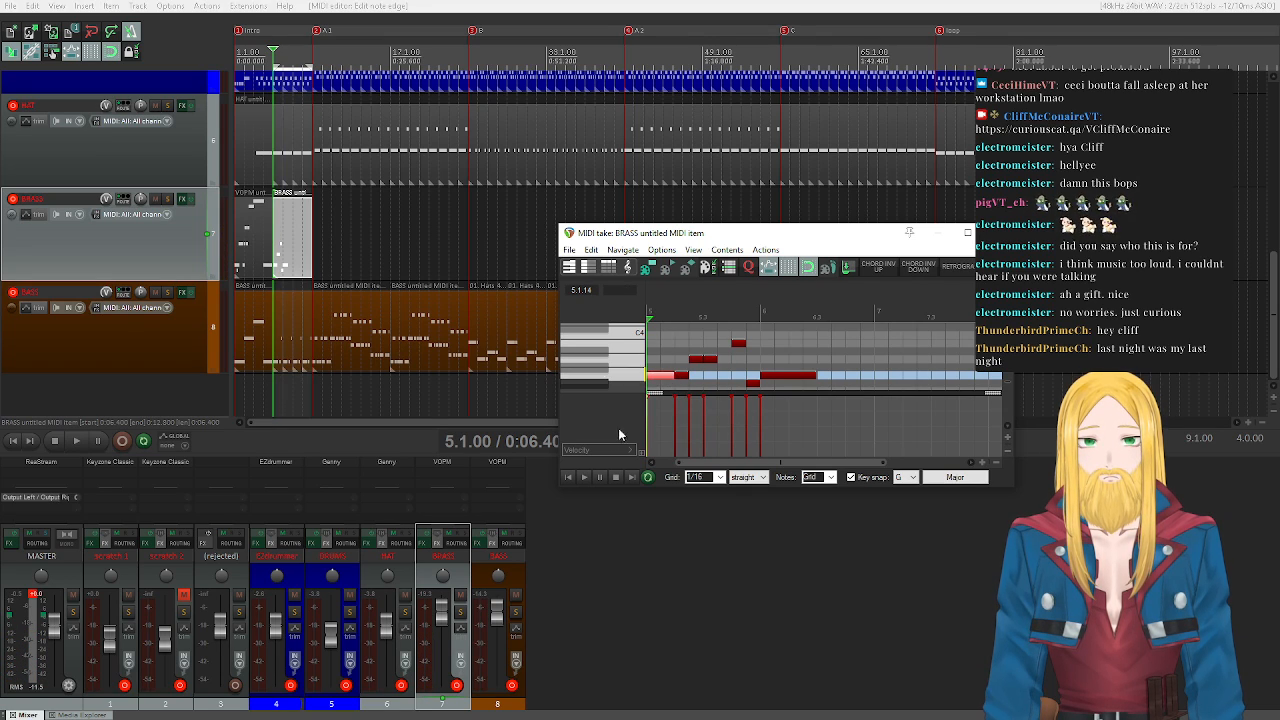
{"action": "left_click", "coordinate": [584, 477]}
{"action": "left_click", "coordinate": [617, 476]}
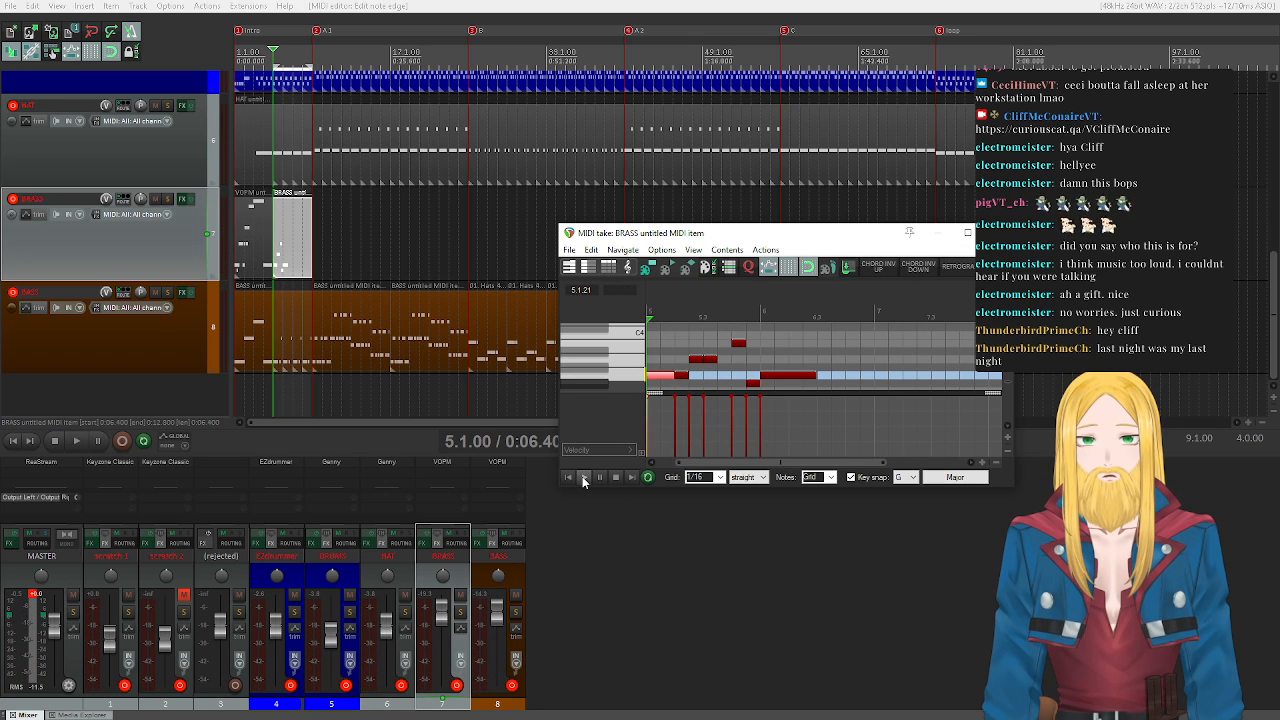
- Move the A3 pair to beat 5.3, lengthen the second G3 to one beat, and replay the phrase from bar 5
{"action": "left_click", "coordinate": [702, 360]}
{"action": "mouse_move", "coordinate": [700, 365]}
{"action": "left_mouse_down"}
{"action": "mouse_move", "coordinate": [714, 363]}
{"action": "mouse_move", "coordinate": [697, 375]}
{"action": "left_mouse_up"}
{"action": "left_click", "coordinate": [684, 375]}
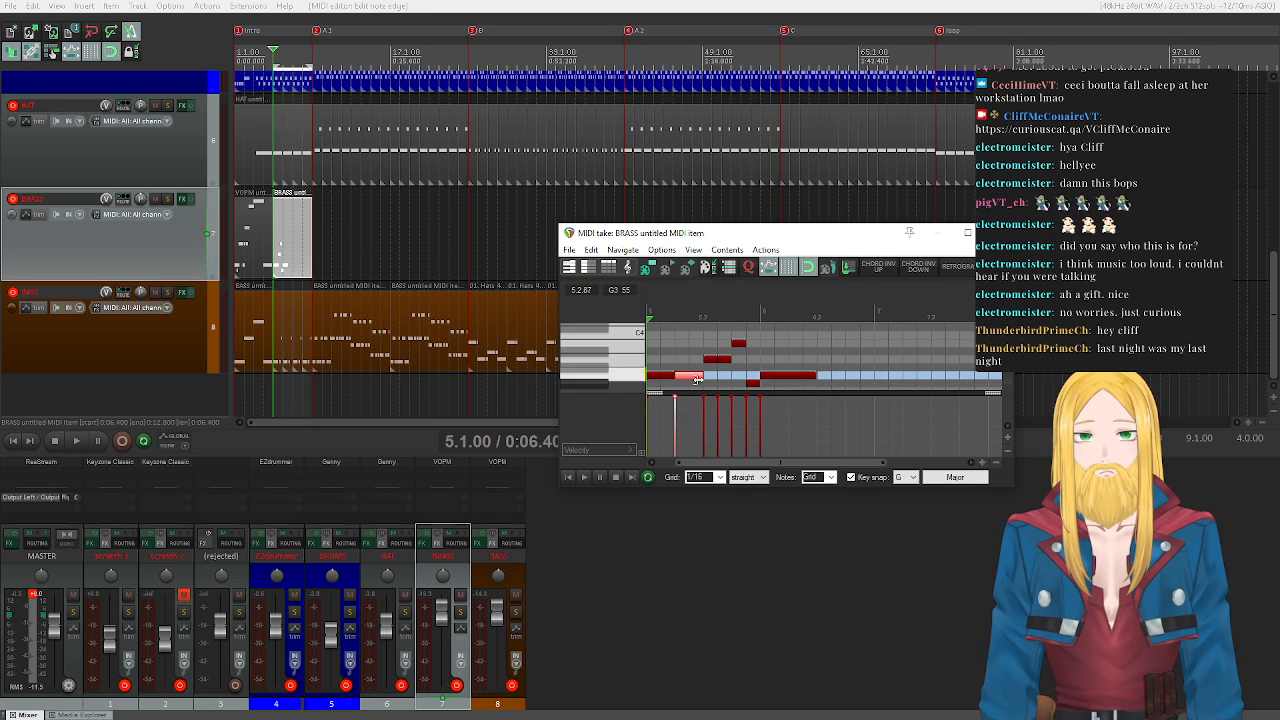
{"action": "left_click", "coordinate": [585, 477]}
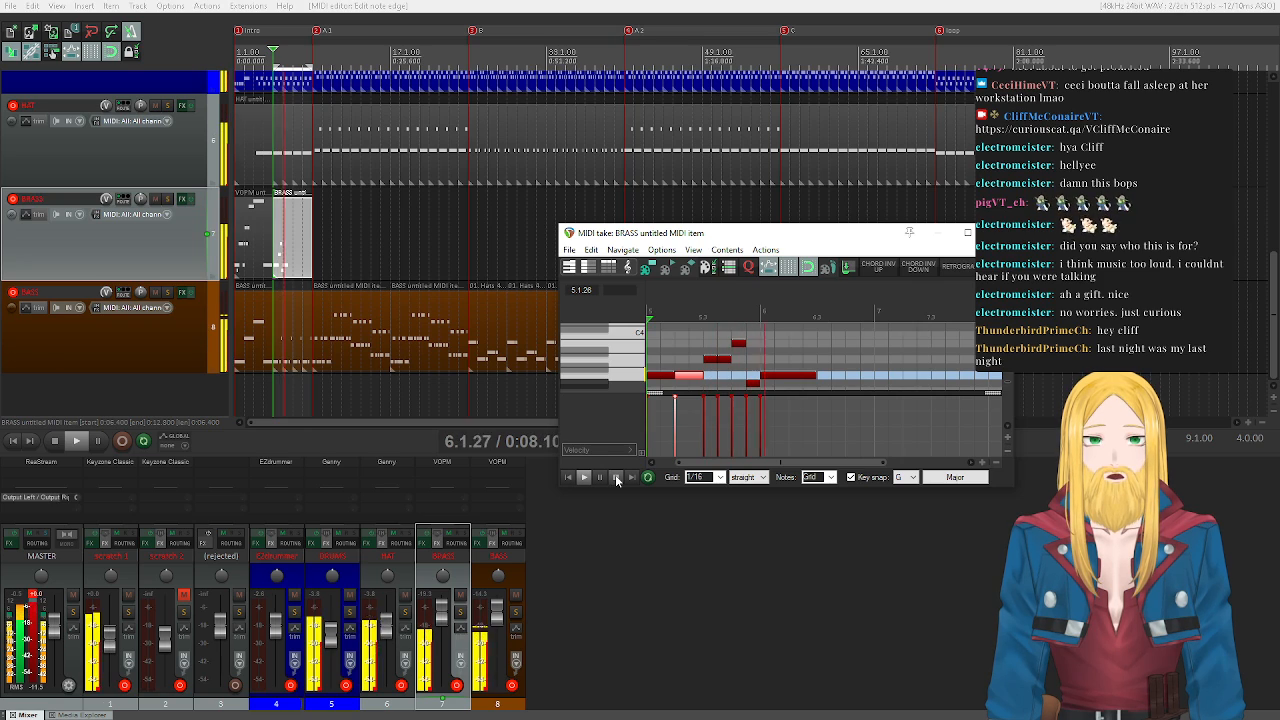
{"action": "left_click", "coordinate": [585, 479]}
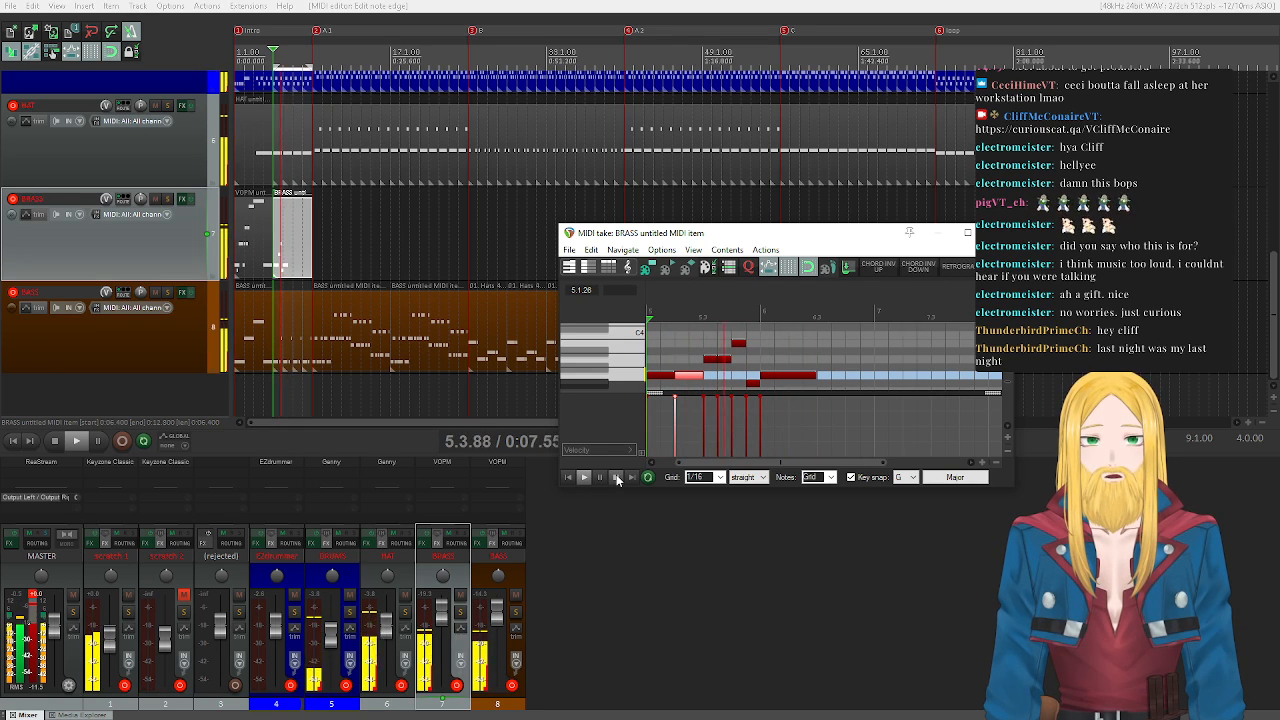
{"action": "left_click", "coordinate": [617, 478]}
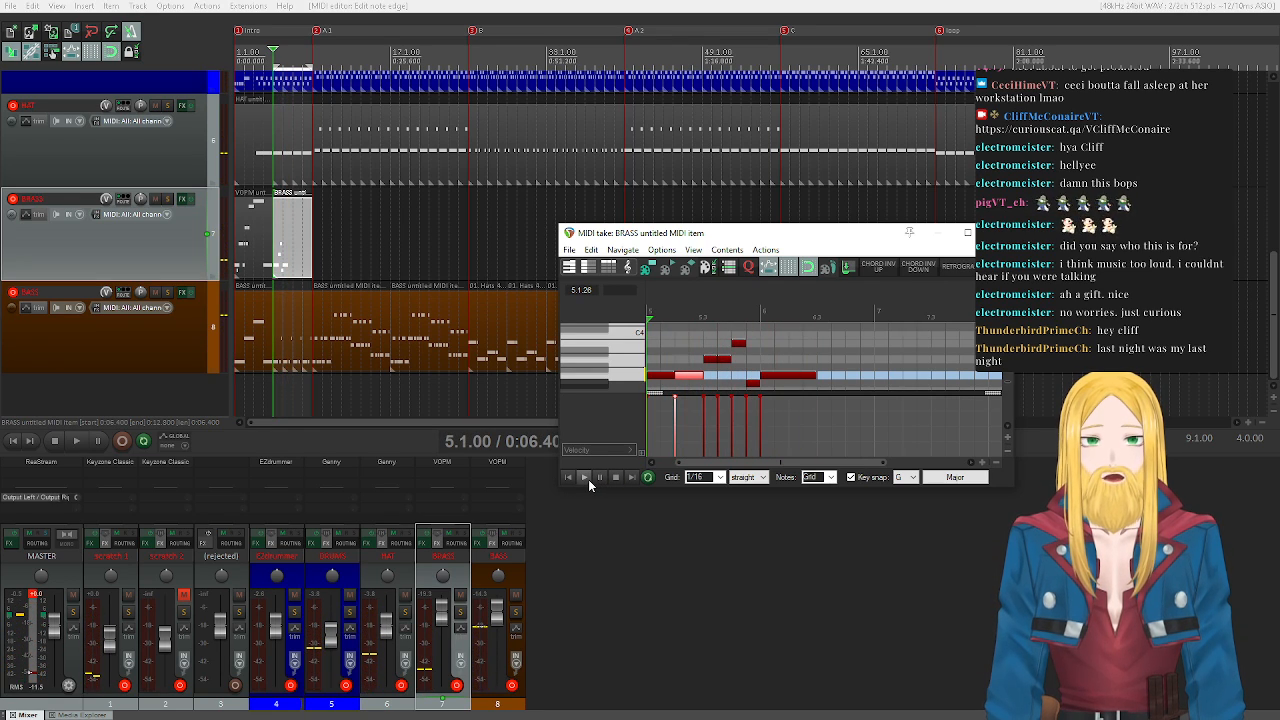
{"action": "left_click", "coordinate": [588, 479]}
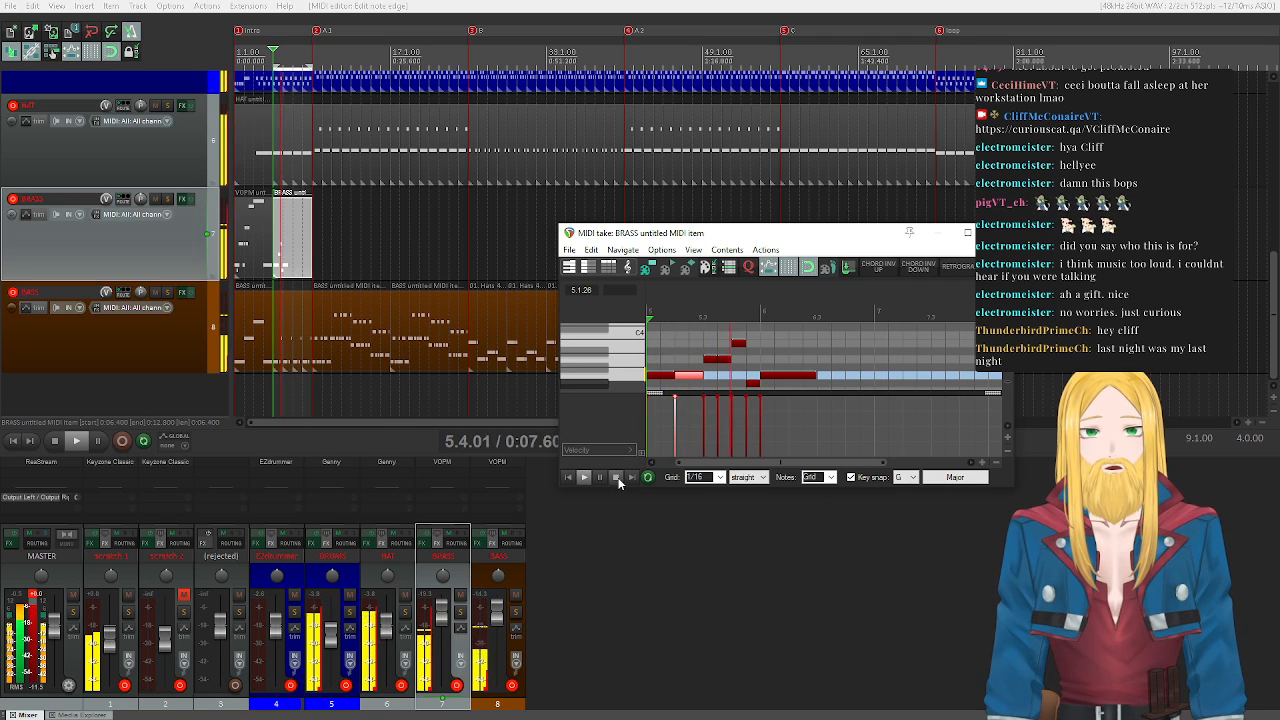
{"action": "left_click", "coordinate": [617, 478]}
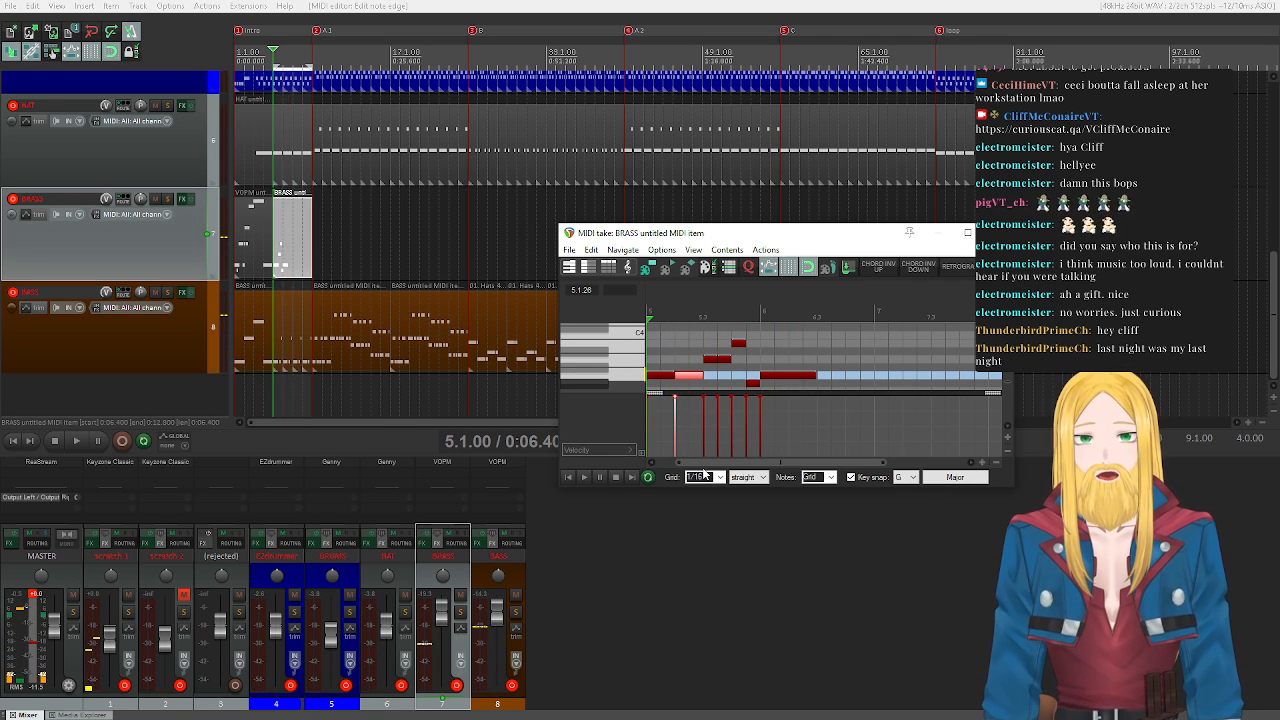
- Replay the brass phrase from bar 5 to judge how it leads into bar 7
{"action": "scroll", "coordinate": [631, 362], "scroll_direction": "down", "scroll_amount": 2}
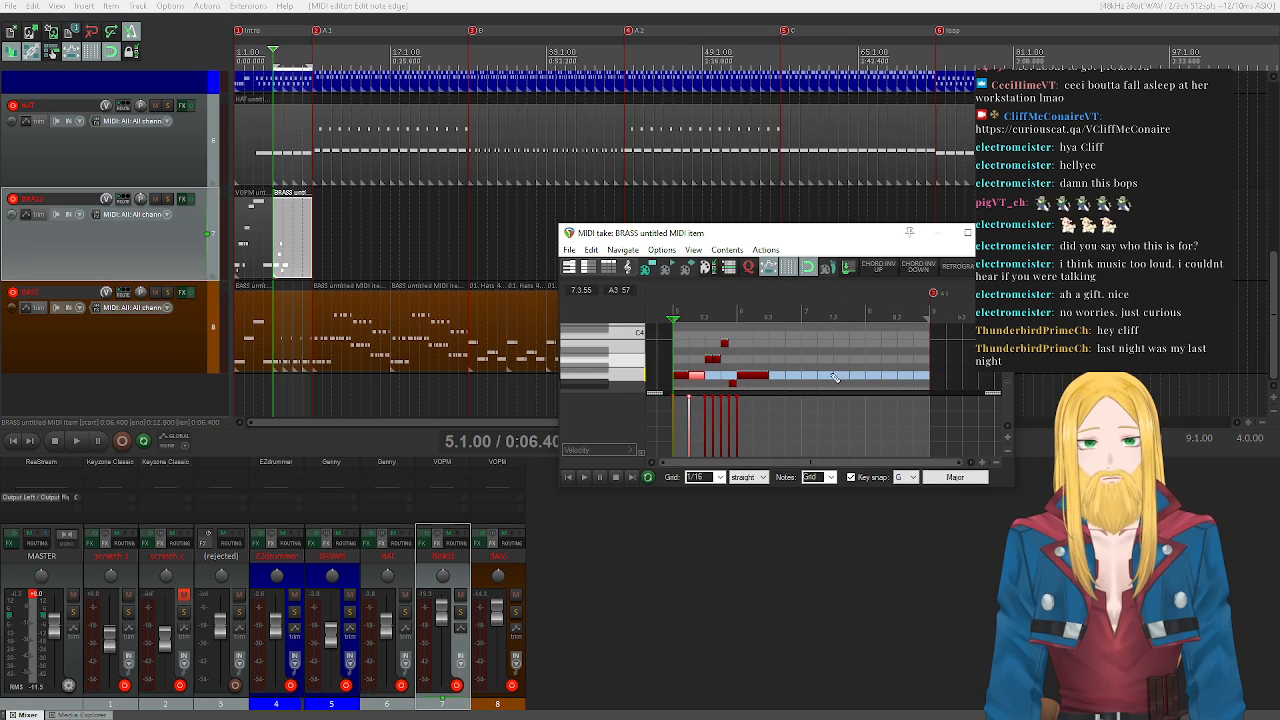
{"action": "scroll", "coordinate": [631, 365], "scroll_direction": "down", "scroll_amount": 1}
{"action": "scroll", "coordinate": [631, 365], "scroll_direction": "up", "scroll_amount": 1}
{"action": "scroll", "coordinate": [631, 365], "scroll_direction": "up", "scroll_amount": 1}
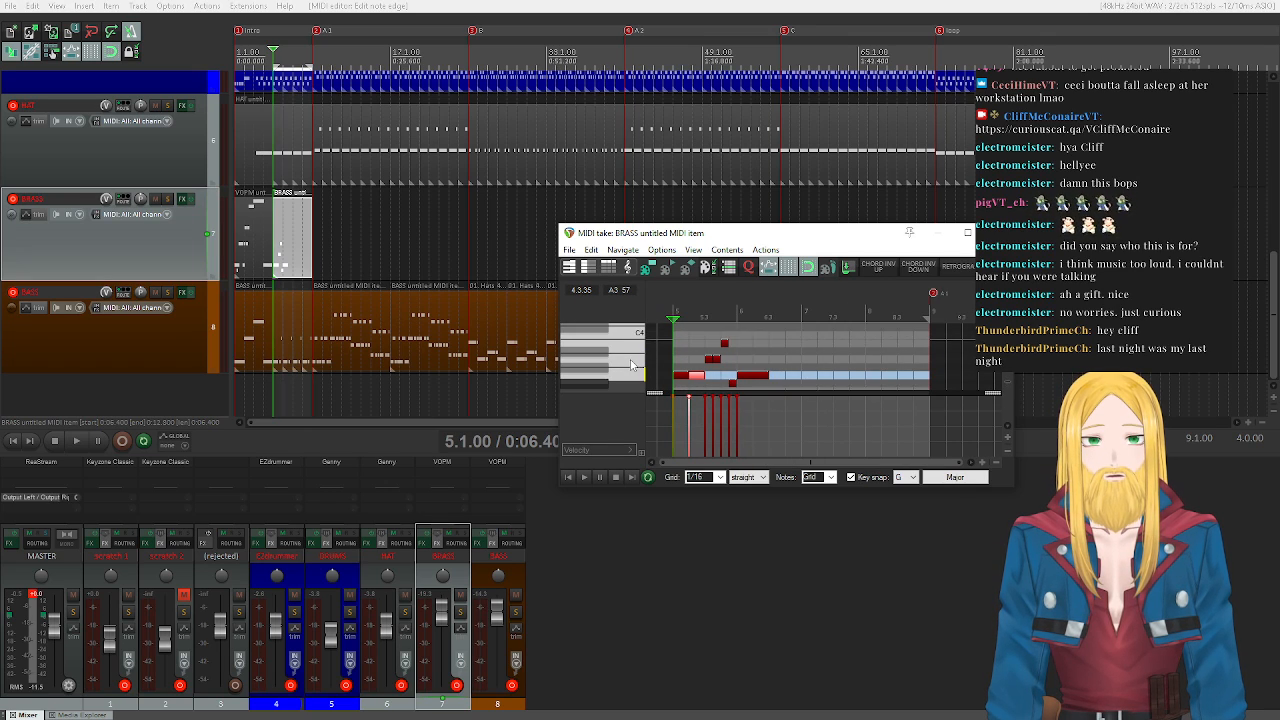
{"action": "left_click", "coordinate": [585, 478]}
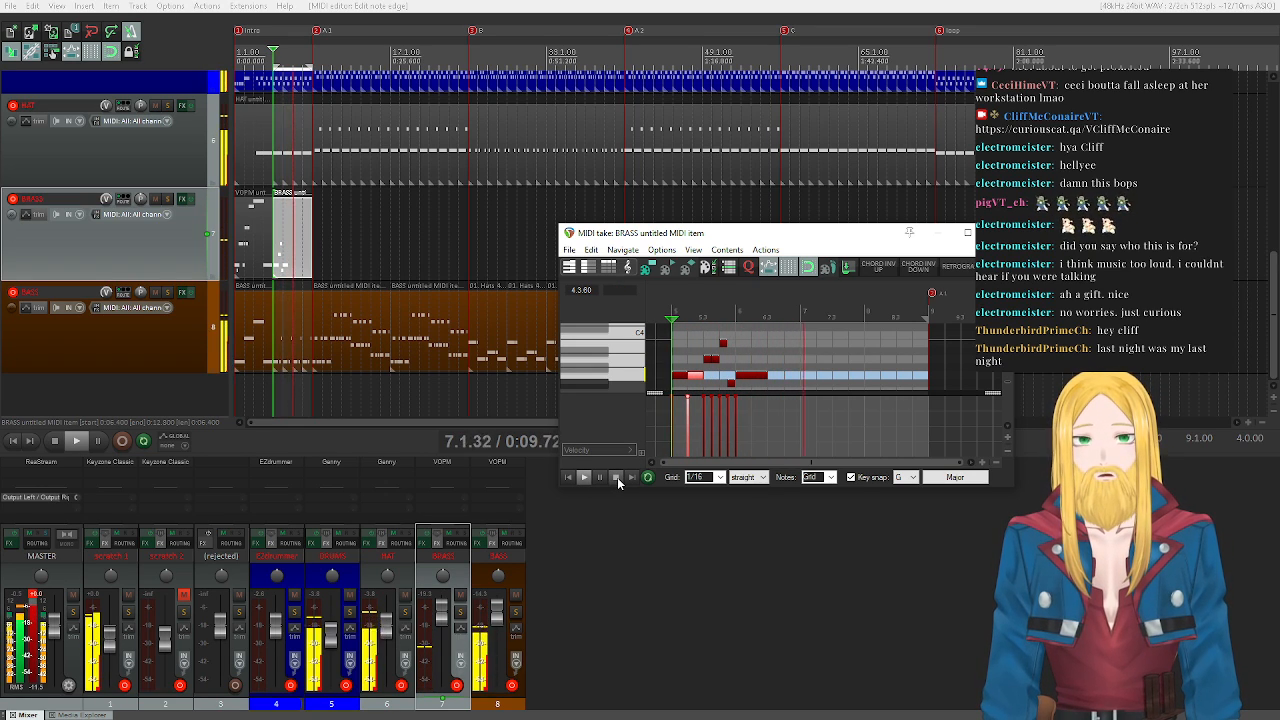
{"action": "left_click", "coordinate": [617, 477]}
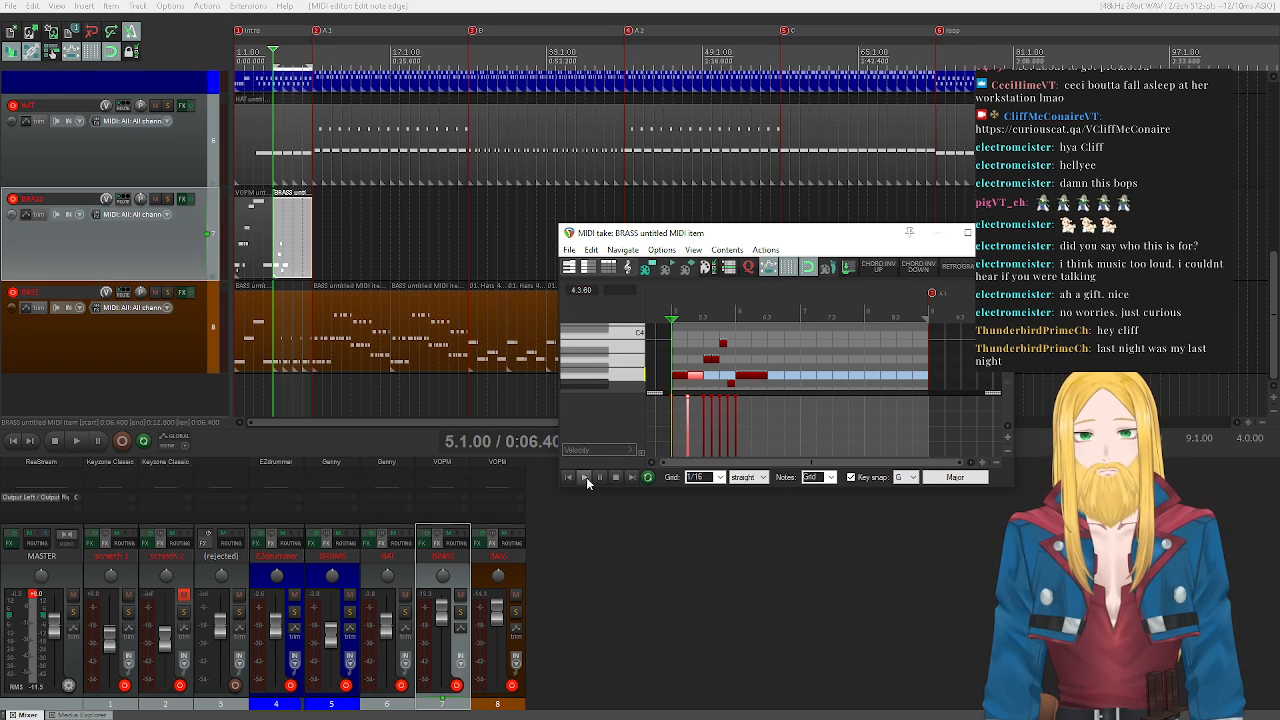
{"action": "scroll", "coordinate": [622, 350], "scroll_direction": "down", "scroll_amount": 2}
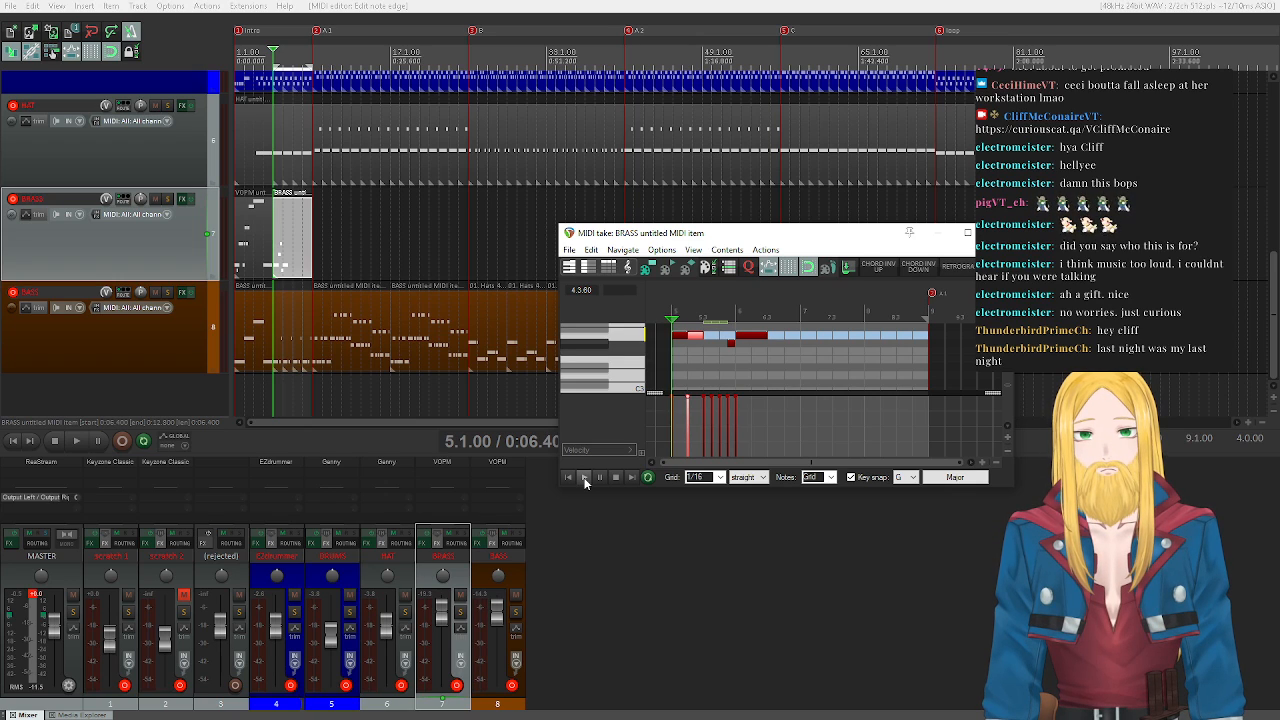
{"action": "left_click", "coordinate": [585, 479]}
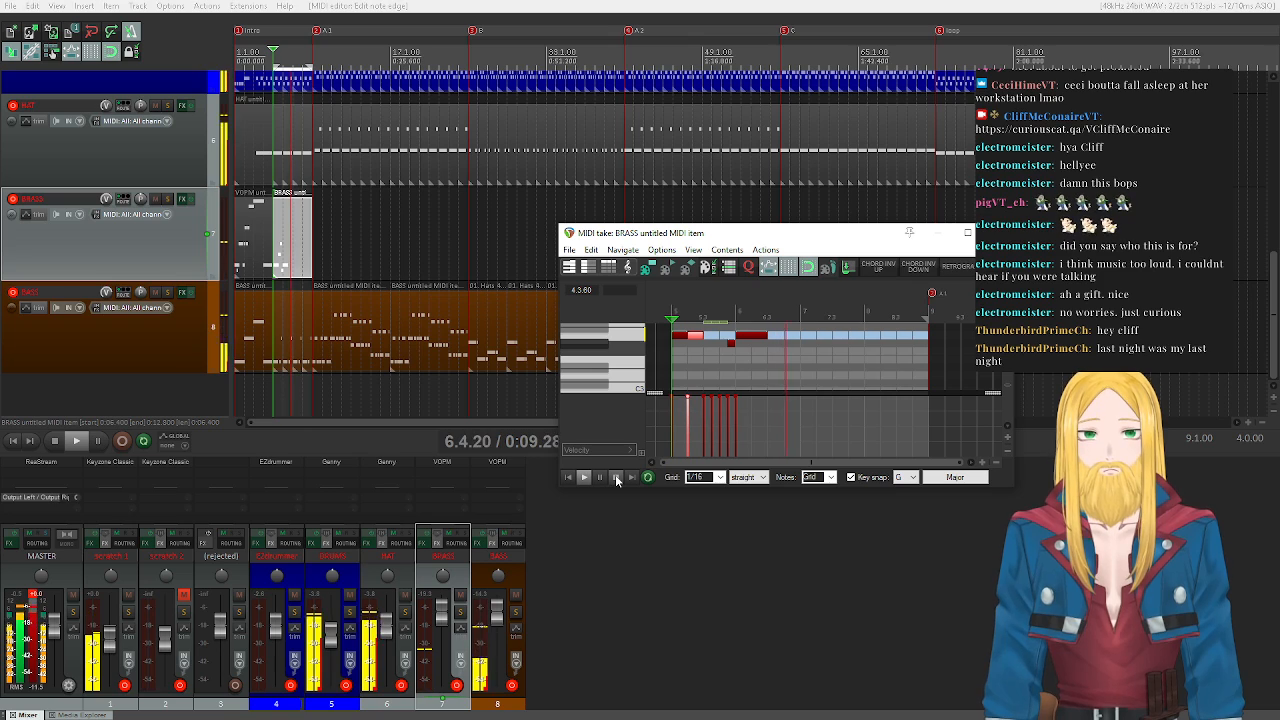
{"action": "left_click", "coordinate": [615, 474]}
- Place the edit cursor at the start of bar 7 and listen to the arrangement from there
{"action": "left_click_drag", "start_coordinate": [738, 467], "coordinate": [869, 469]}
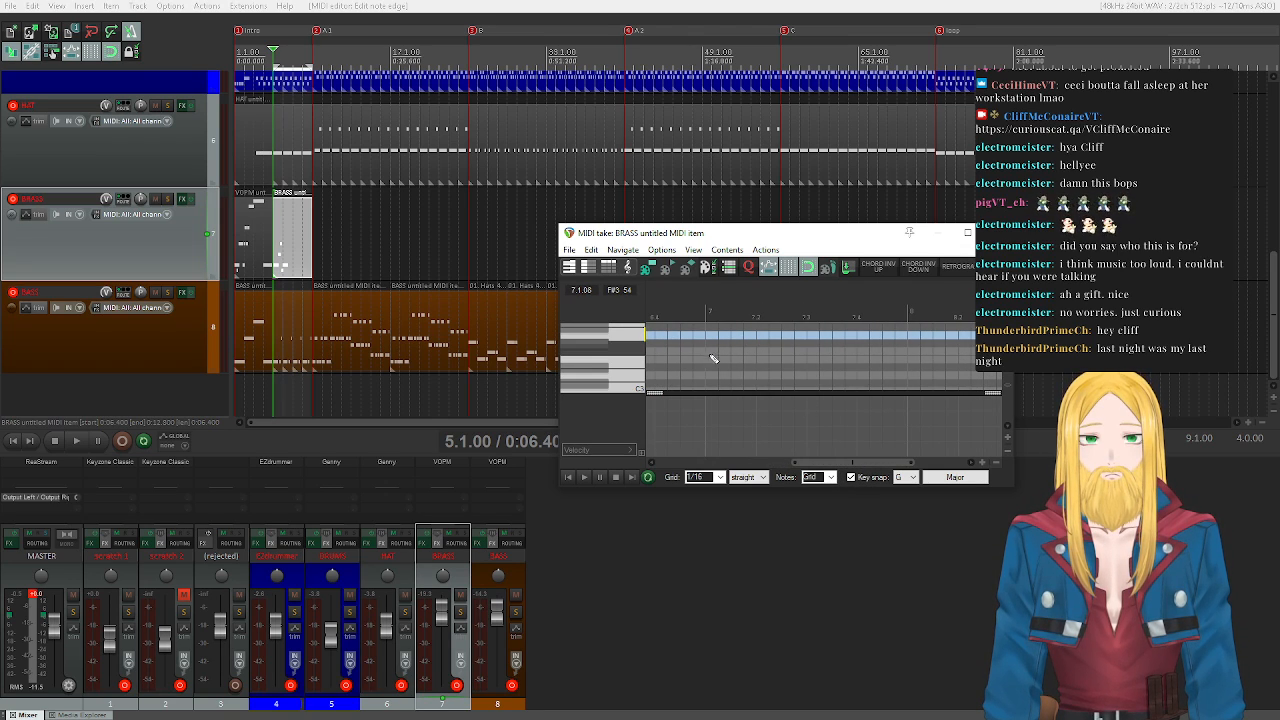
{"action": "left_click", "coordinate": [708, 358]}
{"action": "left_click", "coordinate": [585, 477]}
{"action": "left_click", "coordinate": [615, 478]}
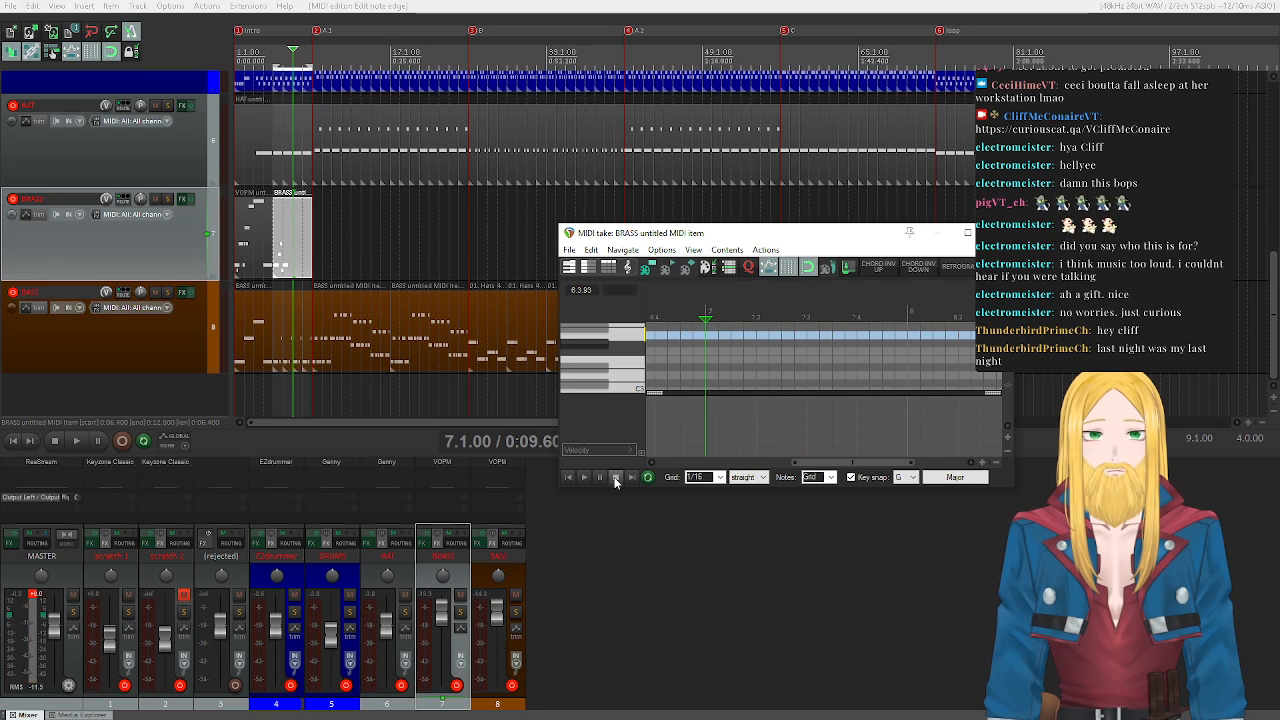
{"action": "left_click", "coordinate": [585, 478]}
{"action": "left_click", "coordinate": [615, 480]}
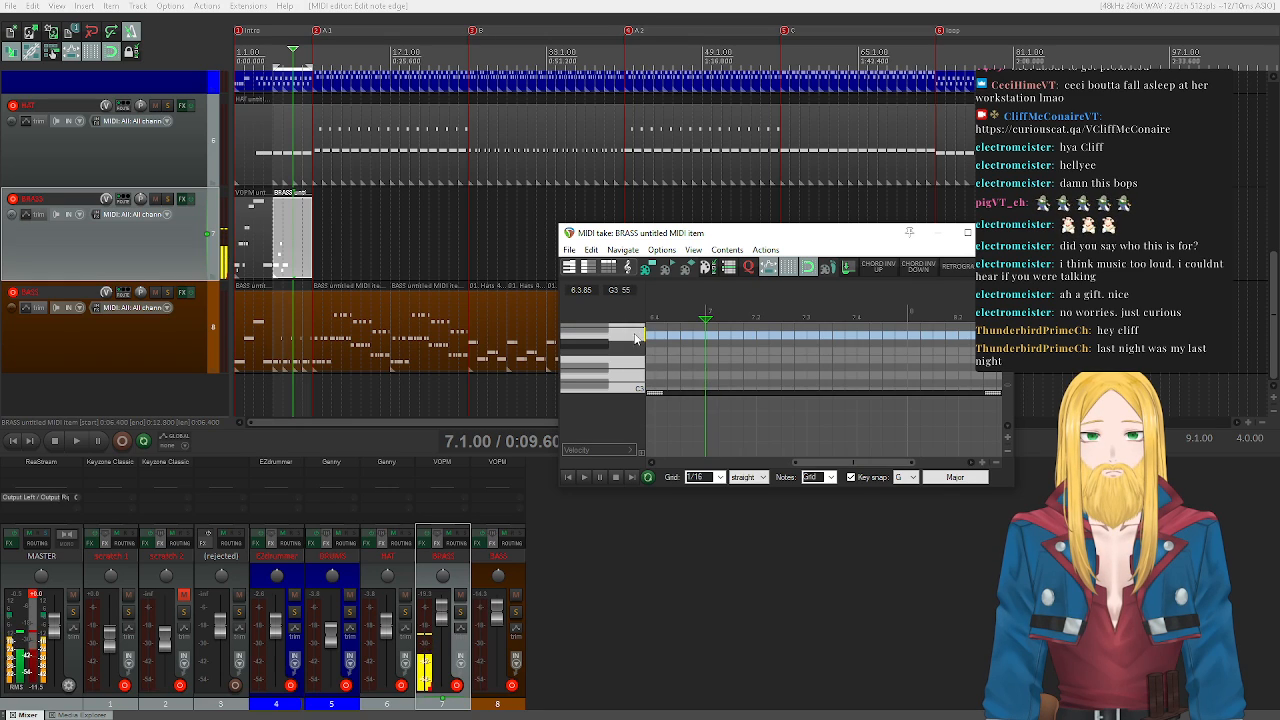
- Add a one-beat G3 note at the start of bar 7 and listen to it
{"action": "scroll", "coordinate": [720, 376], "scroll_direction": "up", "scroll_amount": 2}
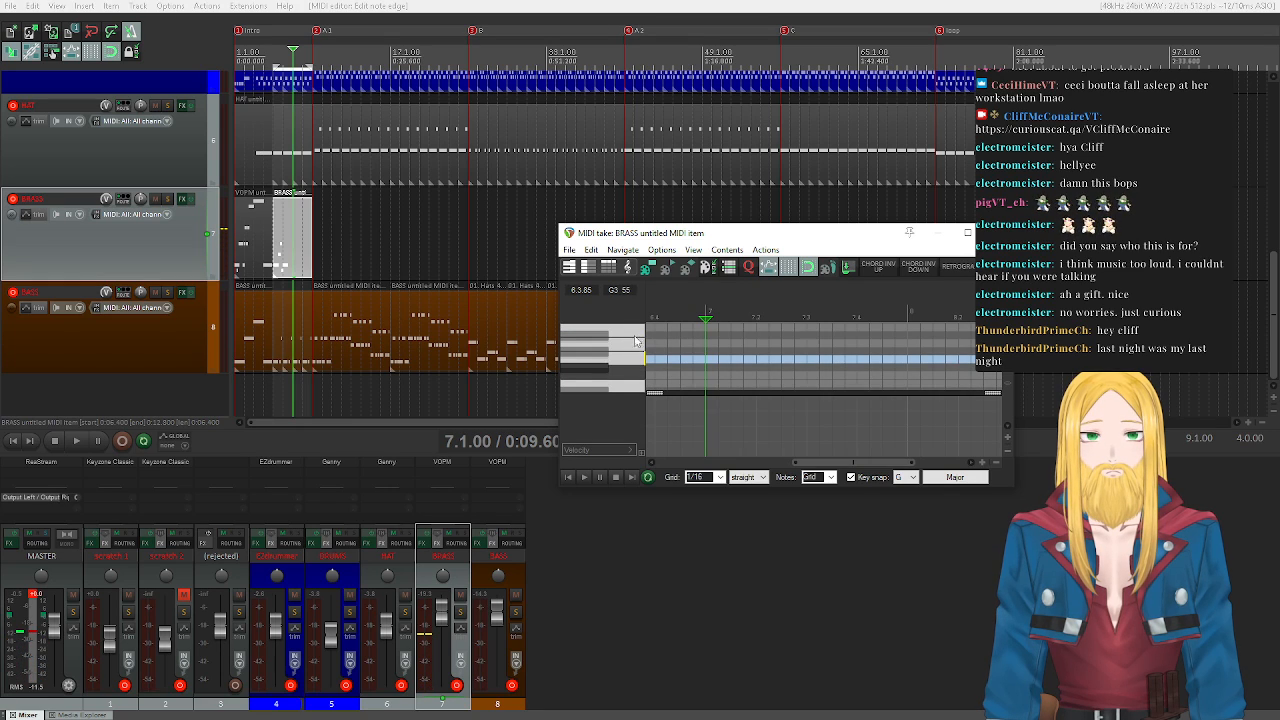
{"action": "left_click", "coordinate": [712, 361]}
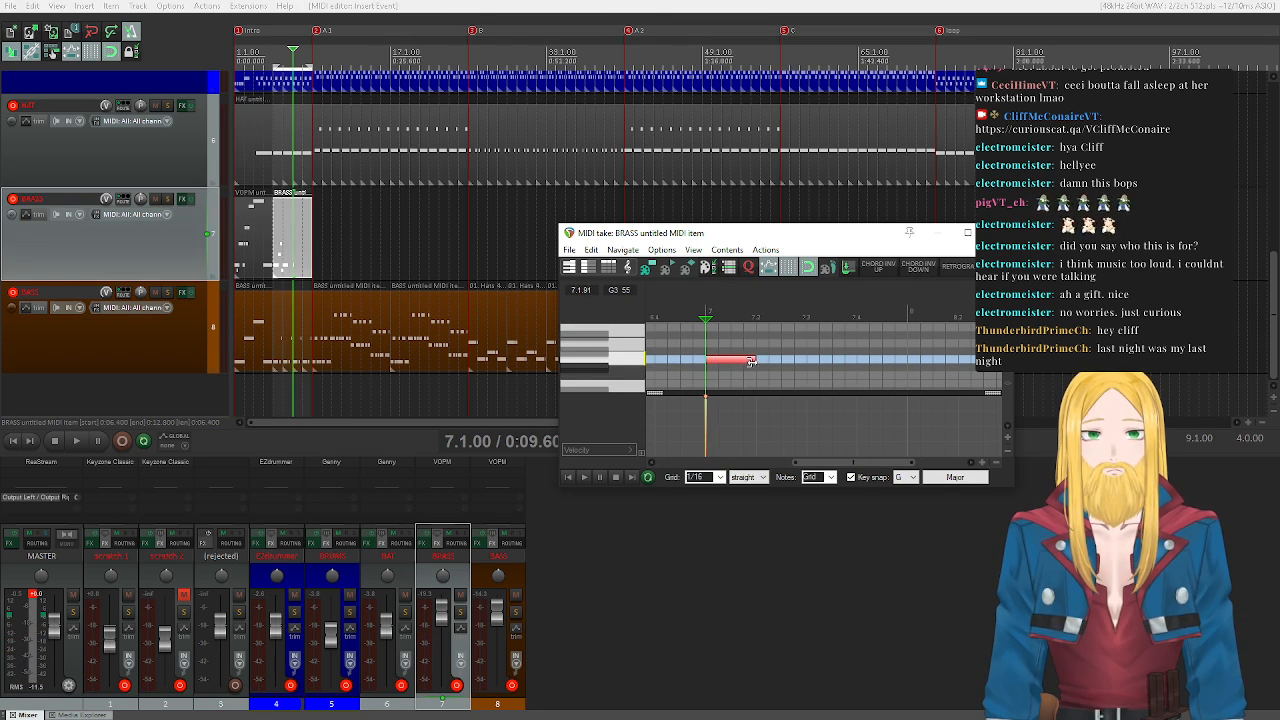
{"action": "left_click_drag", "start_coordinate": [751, 361], "coordinate": [755, 361]}
{"action": "left_click", "coordinate": [584, 477]}
{"action": "left_click", "coordinate": [617, 477]}
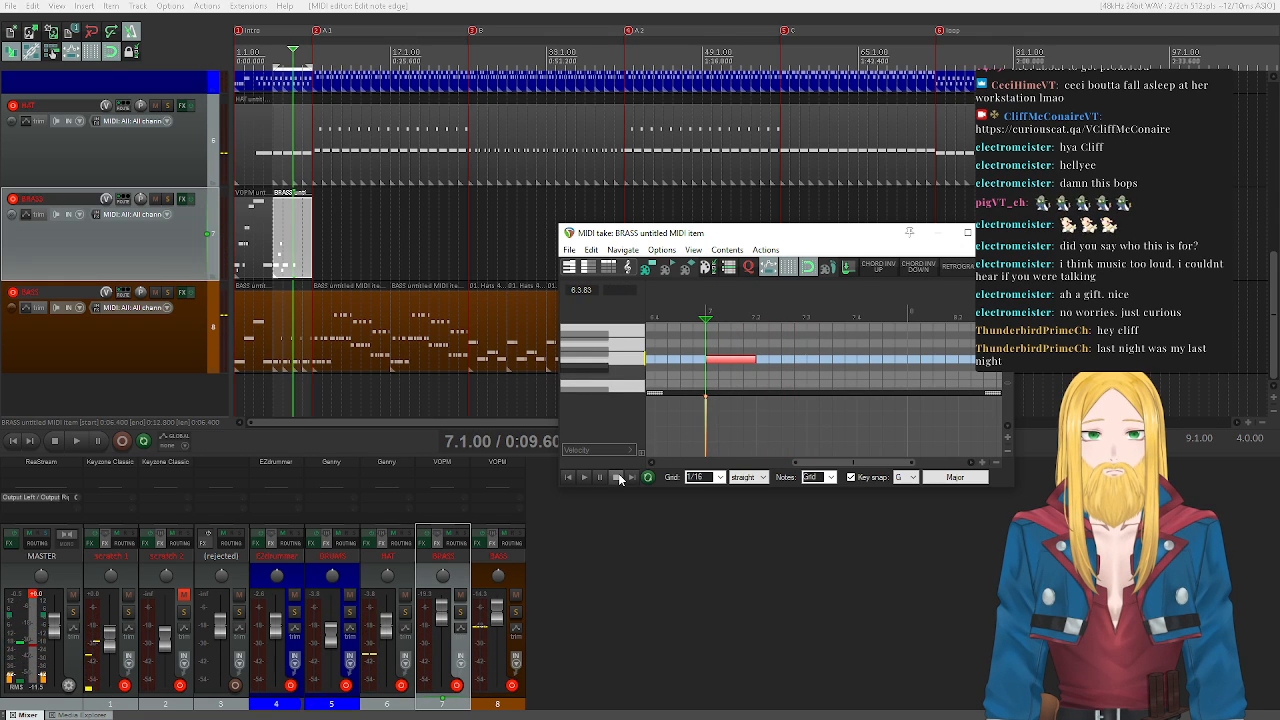
- Set the bar 7 G3 note's length to one and a half beats and listen from bar 7
{"action": "key", "text": "space"}
{"action": "key", "text": "space"}
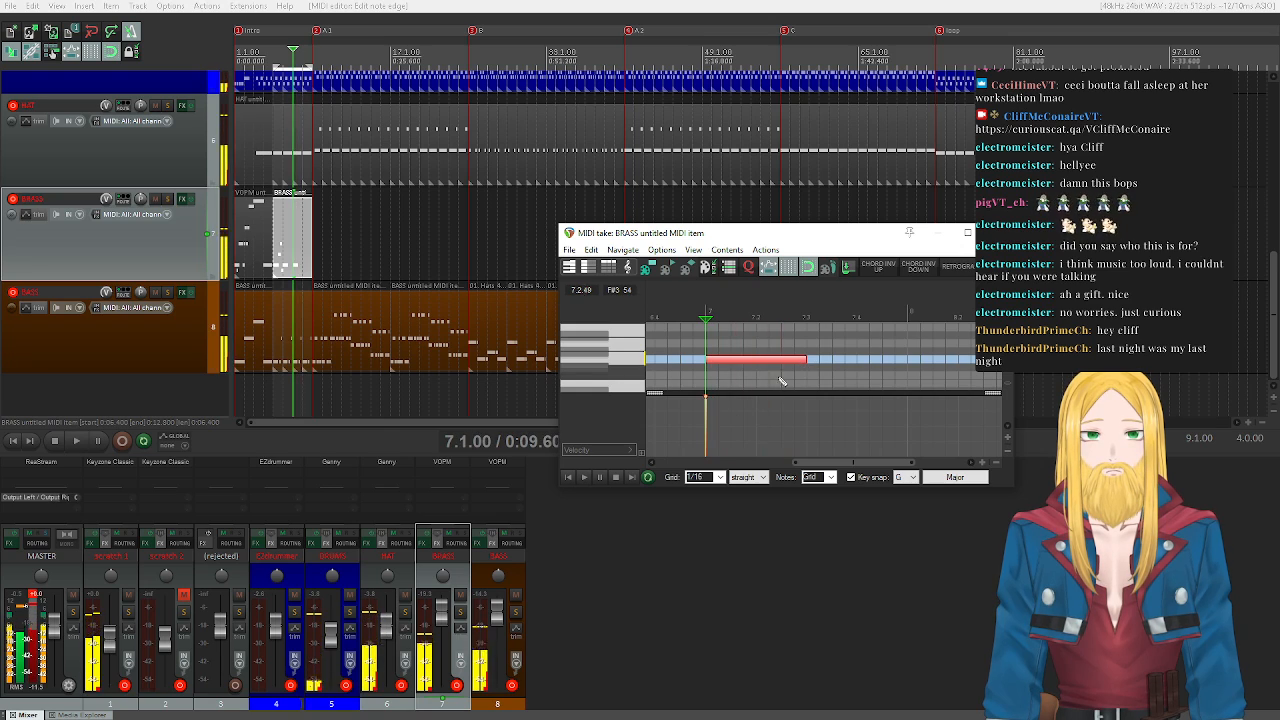
{"action": "left_click_drag", "start_coordinate": [801, 360], "coordinate": [806, 360]}
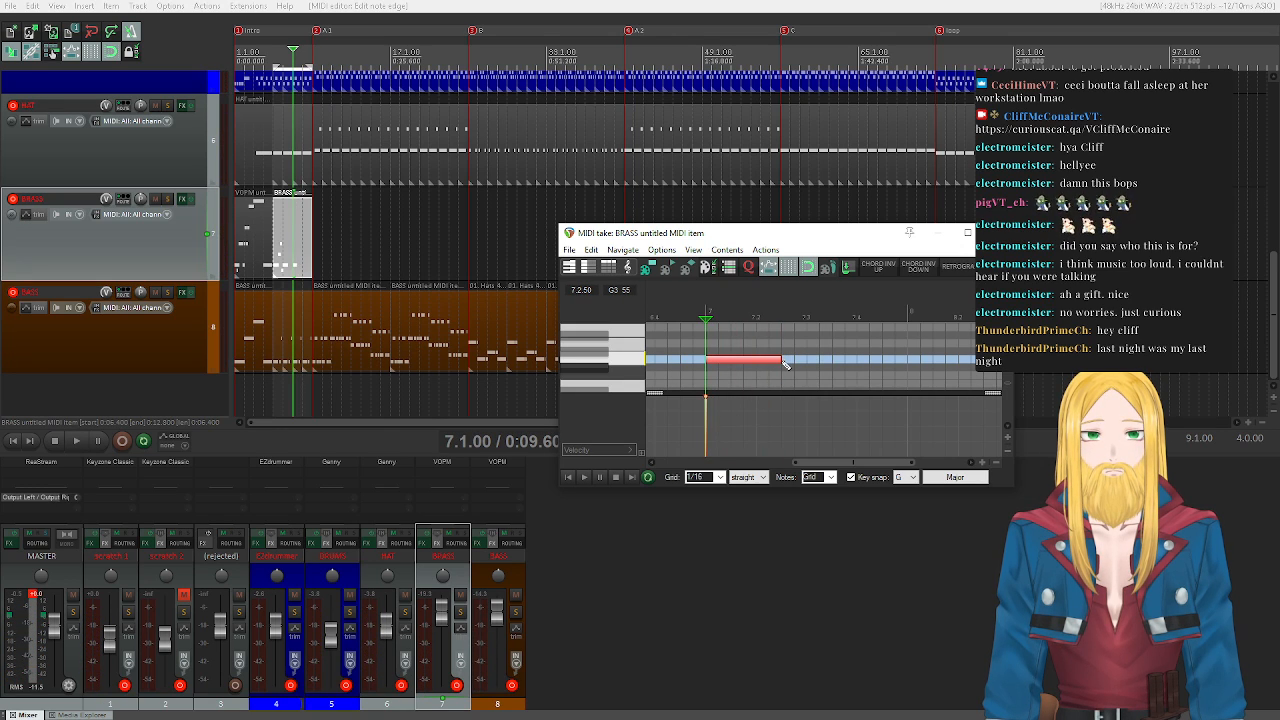
{"action": "key", "text": "space"}
{"action": "key", "text": "space"}
- Add sixteenth-length B3 notes at 7.2.50 and 7.3, and play the phrase from bar 7
{"action": "scroll", "coordinate": [637, 358], "scroll_direction": "up", "scroll_amount": 1}
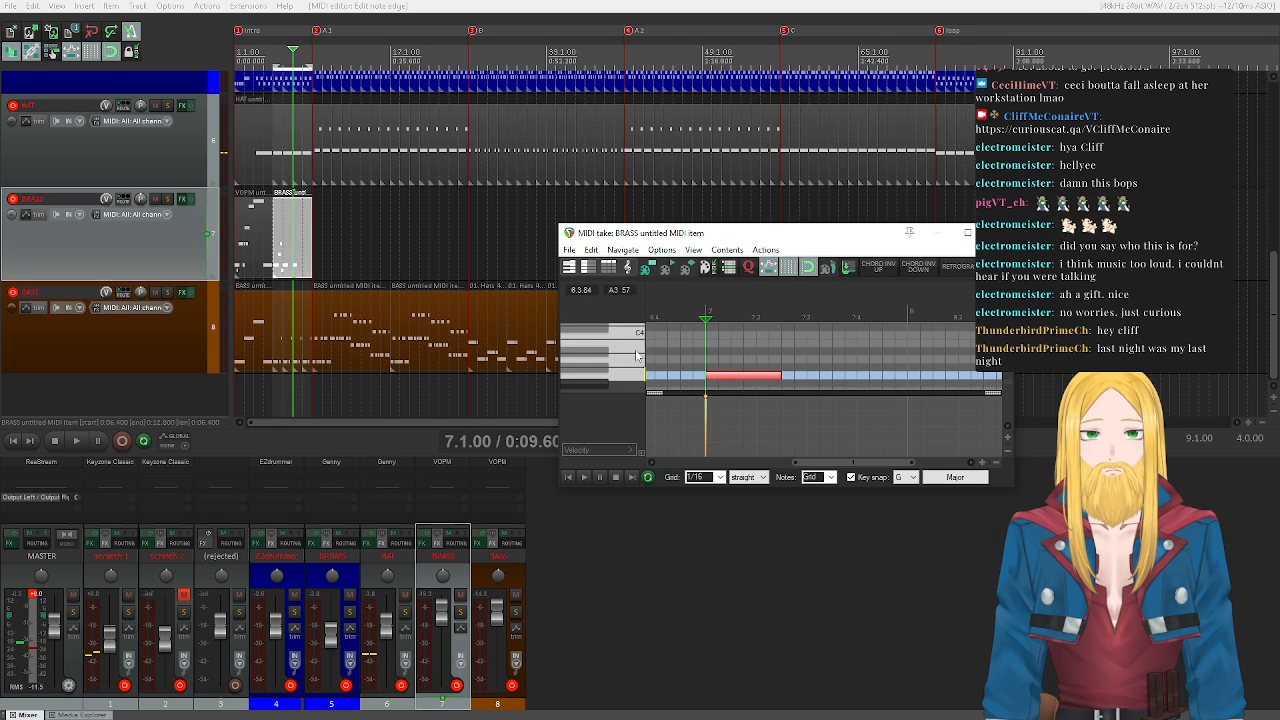
{"action": "key", "text": "space"}
{"action": "left_click_drag", "start_coordinate": [786, 349], "coordinate": [802, 345]}
{"action": "left_click", "coordinate": [813, 344]}
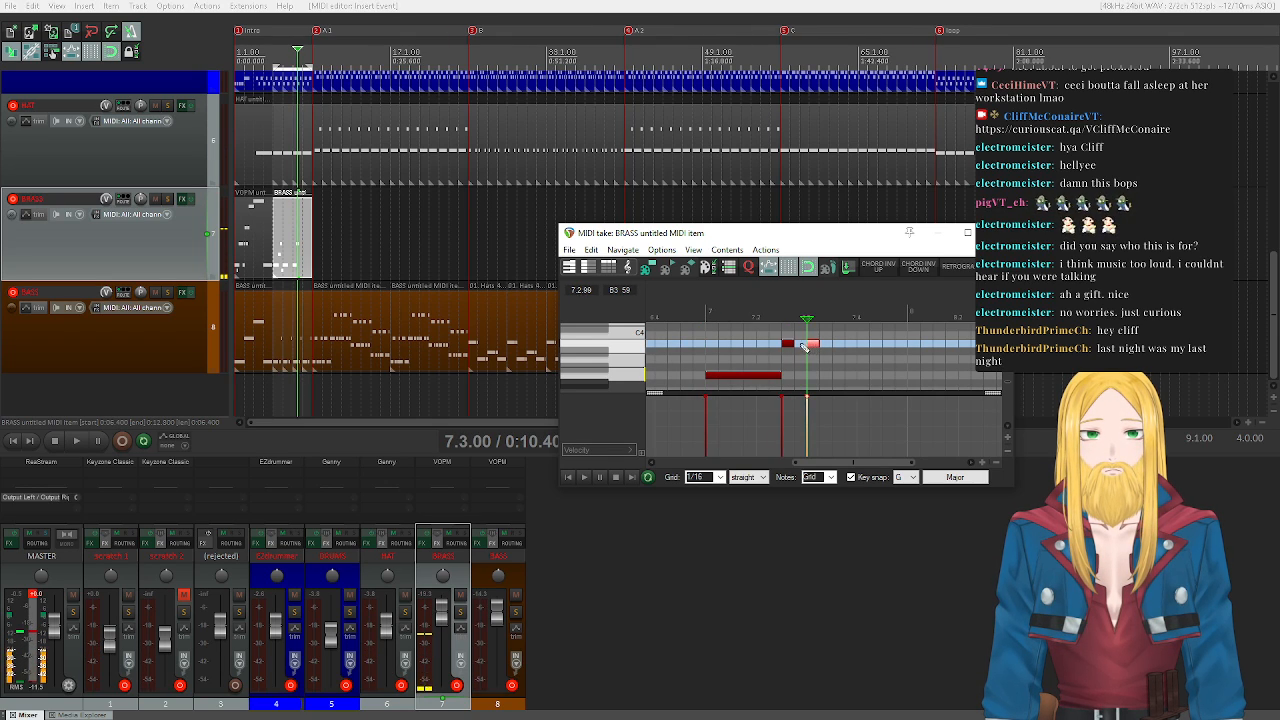
{"action": "left_click", "coordinate": [585, 477]}
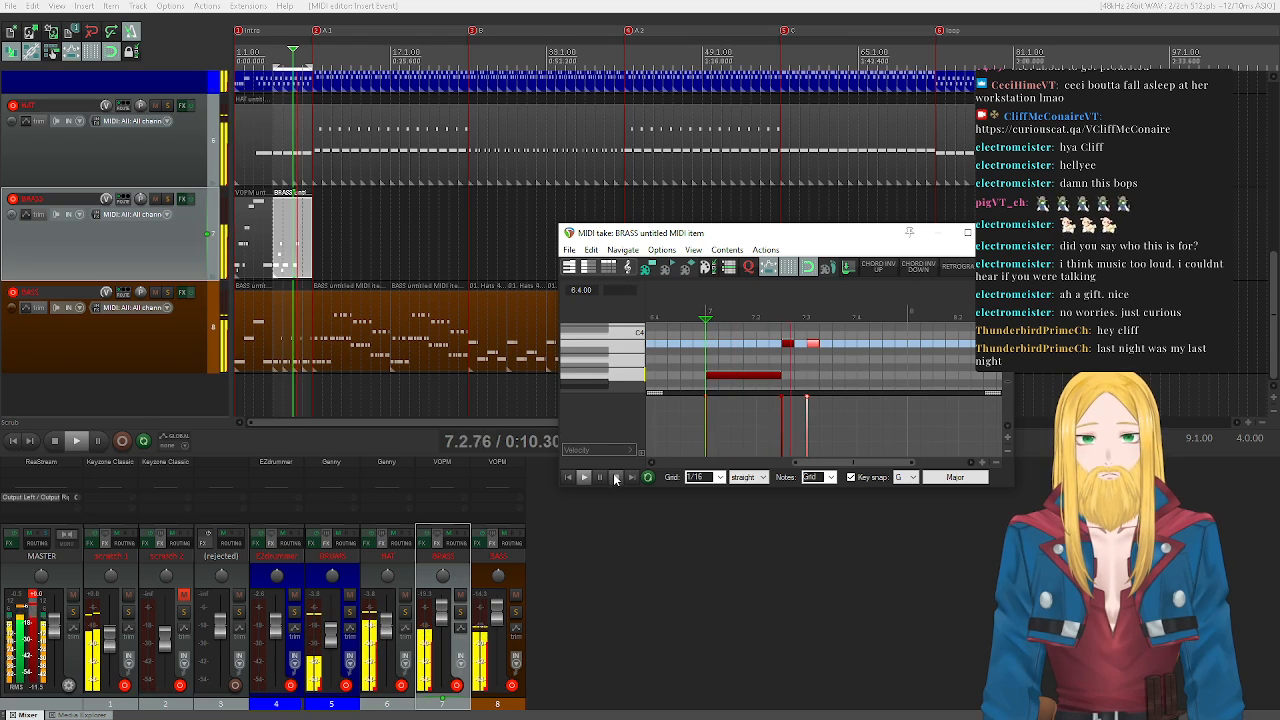
{"action": "key", "text": "space"}
- Shift the second B3 note in bar 7 half a beat later to 7.3.50, listening after each move
{"action": "left_click_drag", "start_coordinate": [817, 347], "coordinate": [830, 346]}
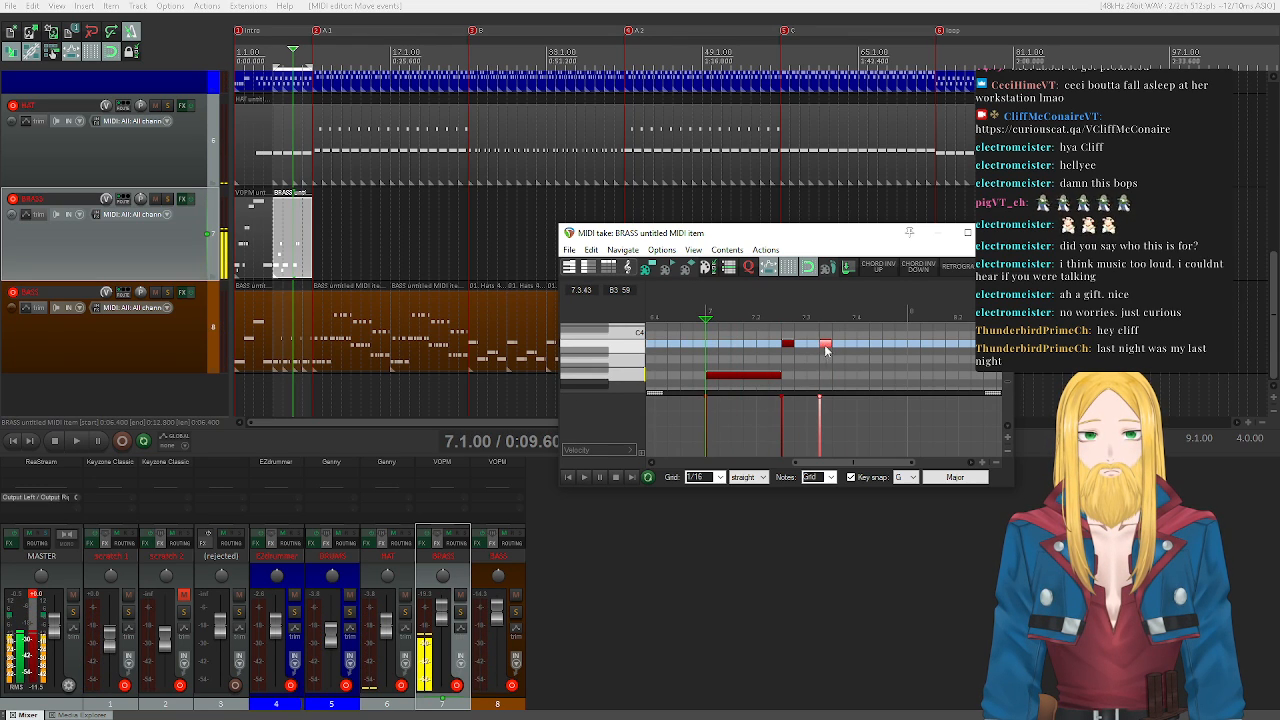
{"action": "key", "text": "space"}
{"action": "left_click", "coordinate": [617, 477]}
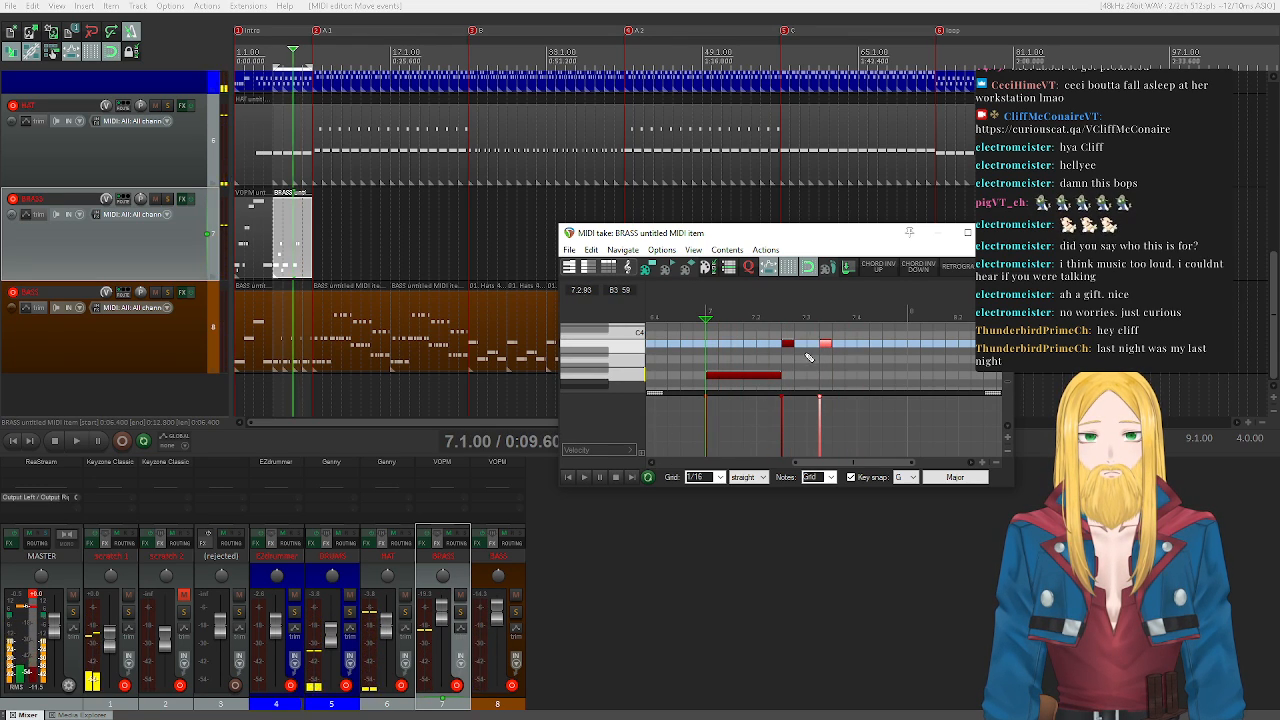
{"action": "left_click_drag", "start_coordinate": [826, 346], "coordinate": [839, 346]}
{"action": "key", "text": "space"}
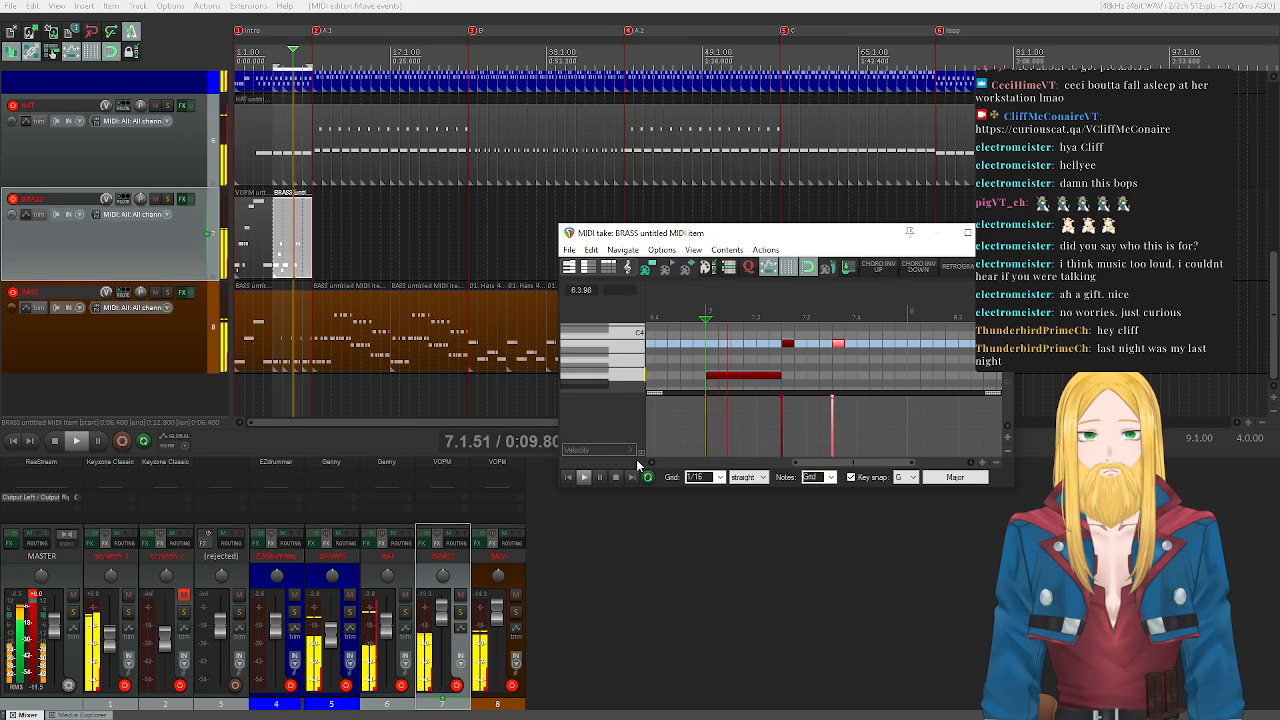
{"action": "key", "text": "space"}
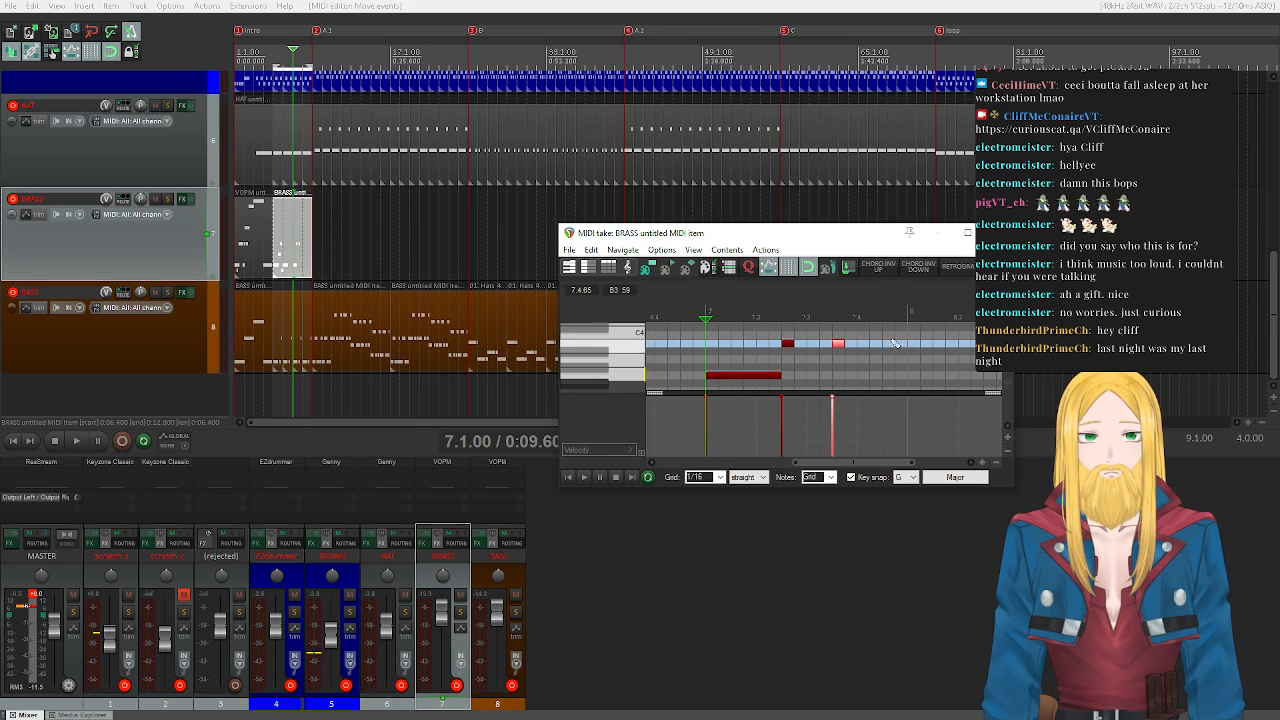
- Add a sixteenth-length B3 at 7.4.75 and a two-beat D4 at the start of bar 8, and play from bar 5
{"action": "left_click", "coordinate": [899, 340]}
{"action": "double_click", "coordinate": [899, 340]}
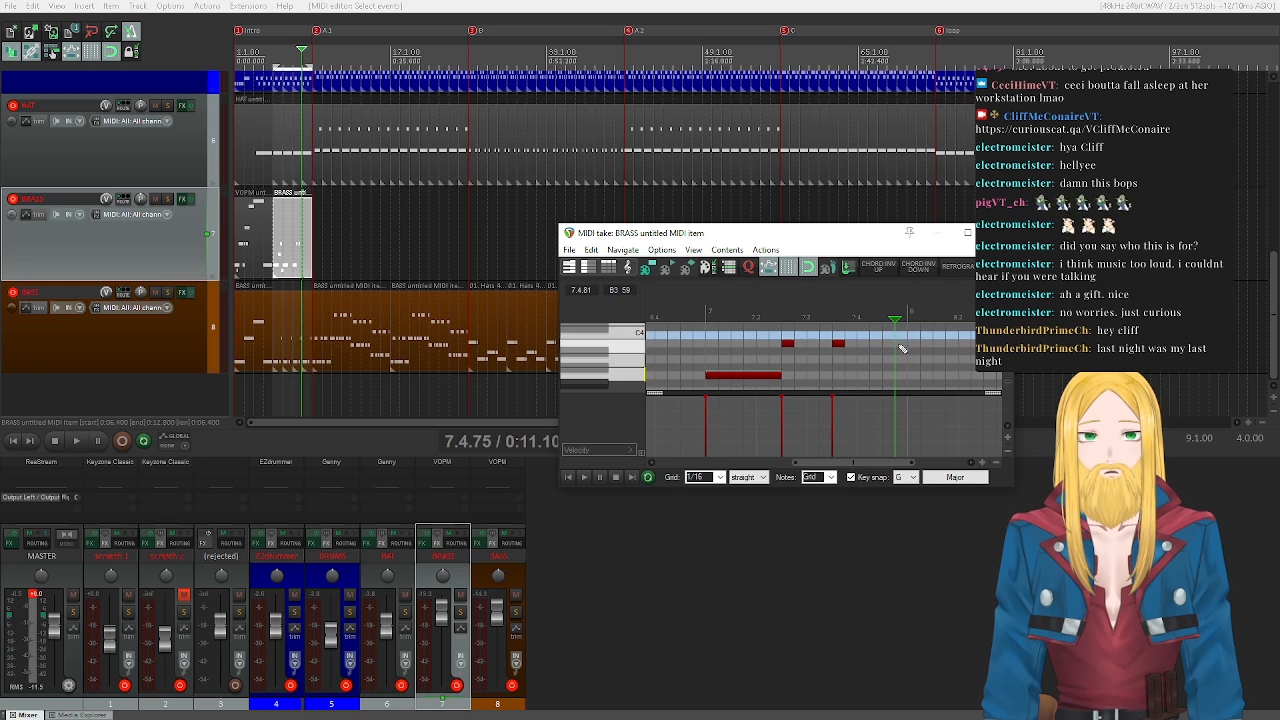
{"action": "scroll", "coordinate": [638, 358], "scroll_direction": "up", "scroll_amount": 2}
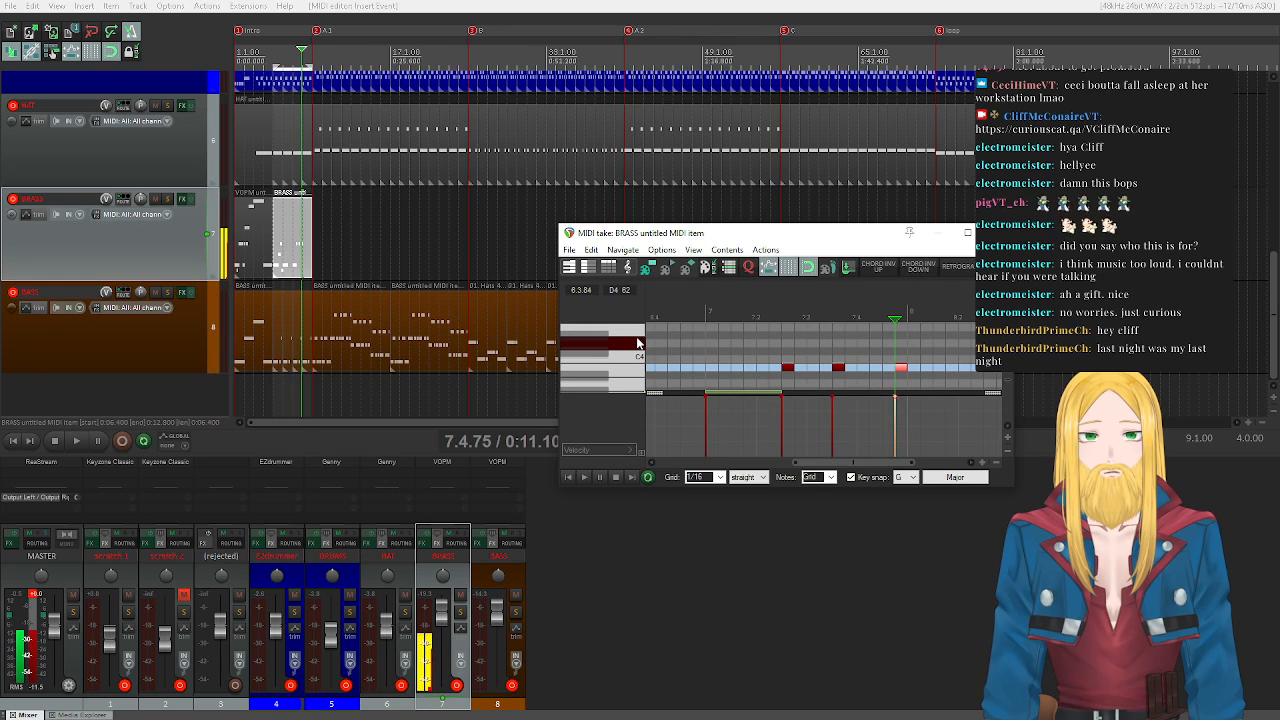
{"action": "double_click", "coordinate": [911, 349]}
{"action": "scroll", "coordinate": [856, 352], "scroll_direction": "down", "scroll_amount": 3}
{"action": "left_click_drag", "start_coordinate": [838, 343], "coordinate": [876, 343]}
{"action": "left_click", "coordinate": [586, 478]}
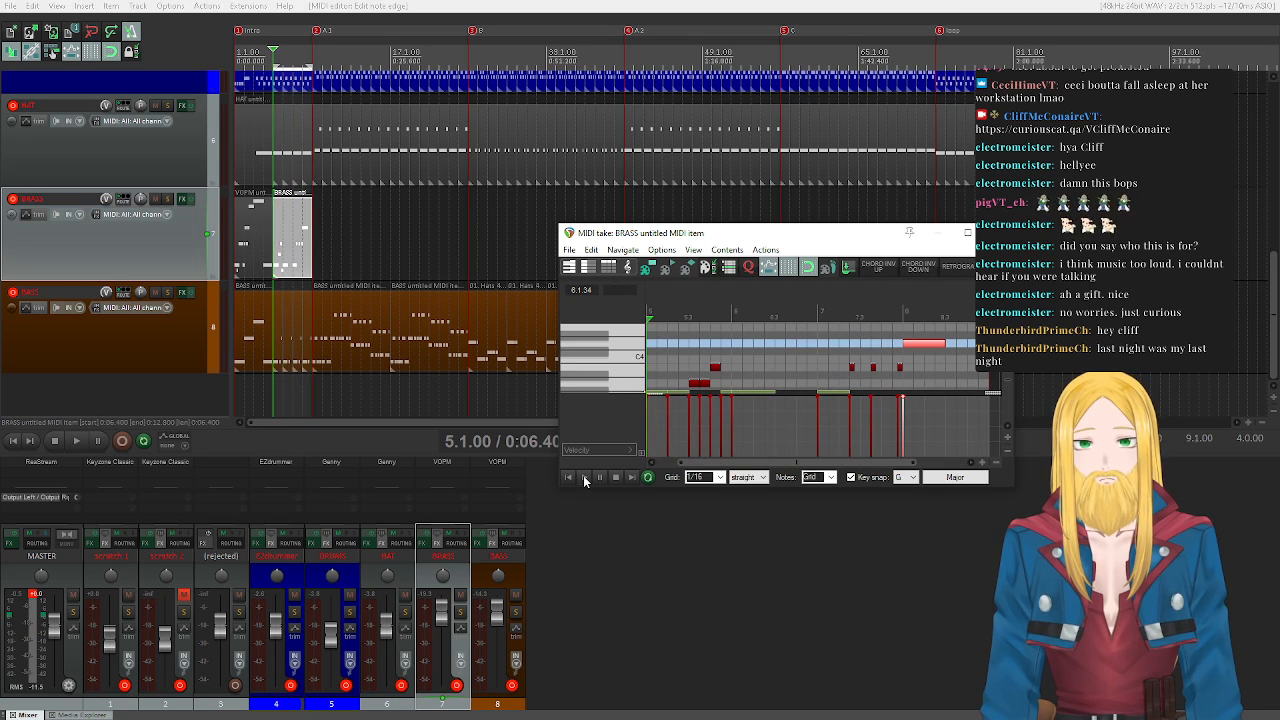
{"action": "left_click", "coordinate": [585, 478]}
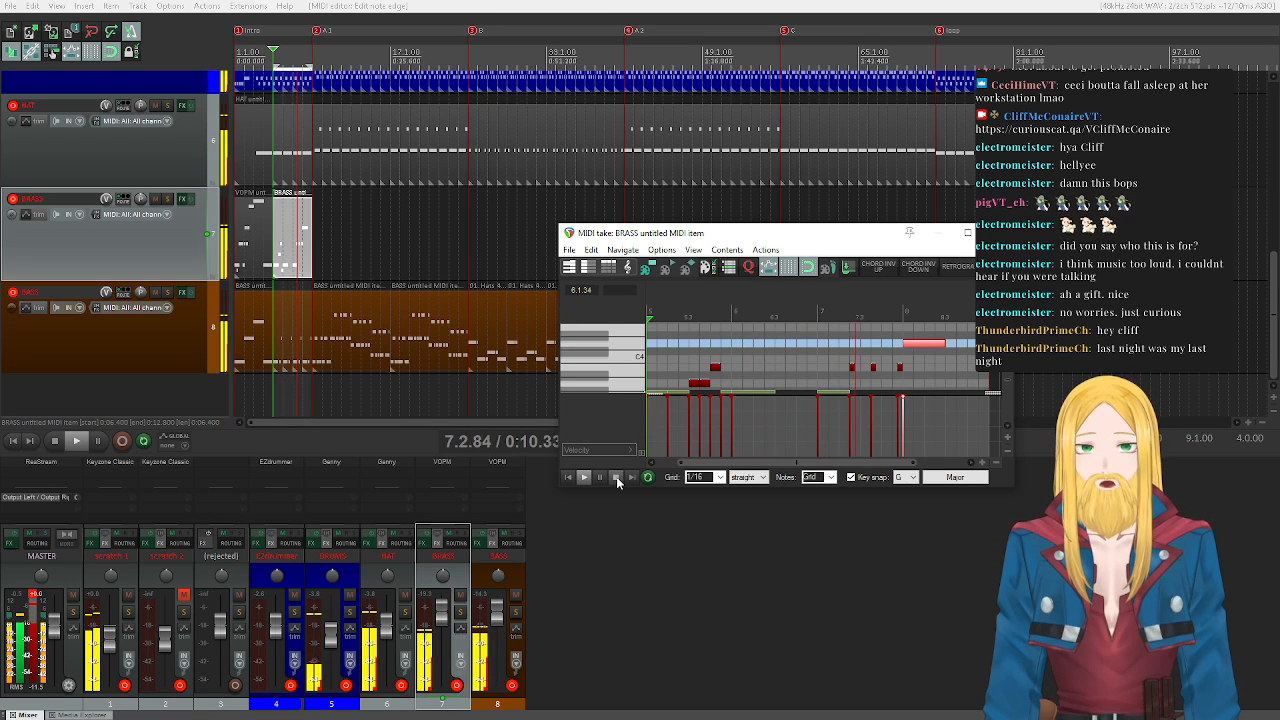
{"action": "left_click", "coordinate": [616, 476]}
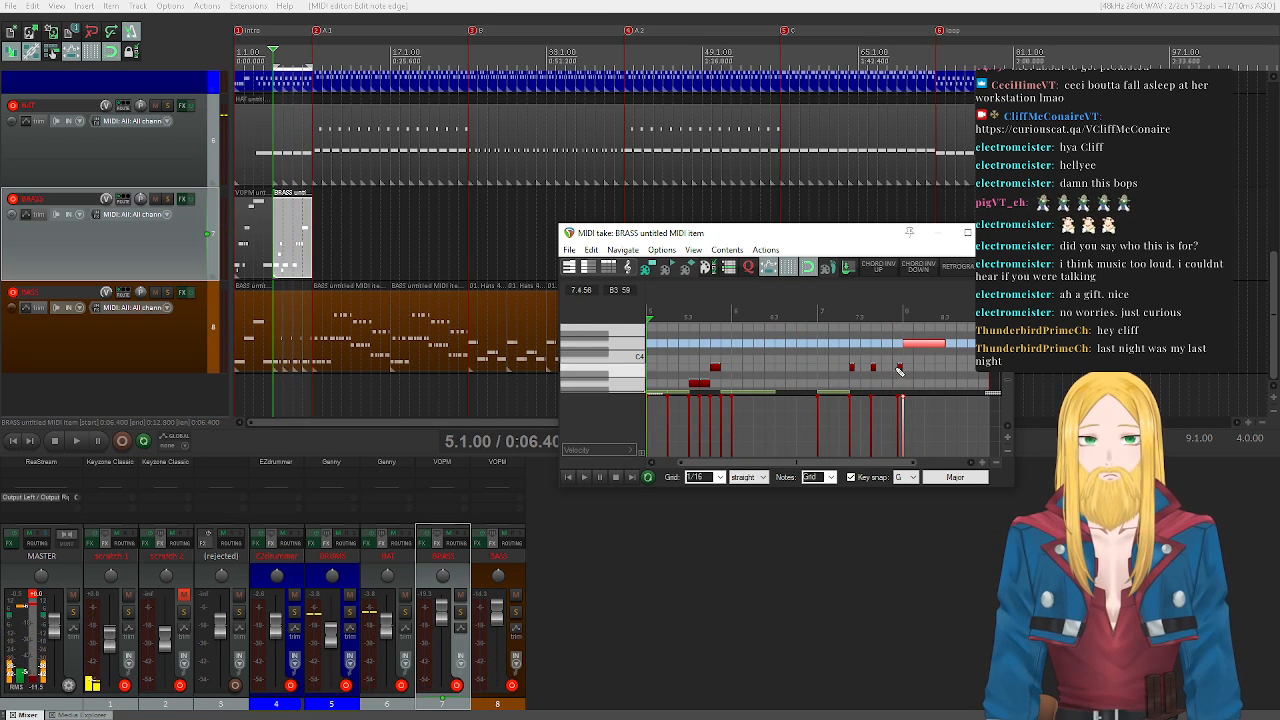
- Move the last B3 note a sixteenth earlier to 7.4.50 and replay the phrase from bar 5
{"action": "left_click", "coordinate": [899, 369]}
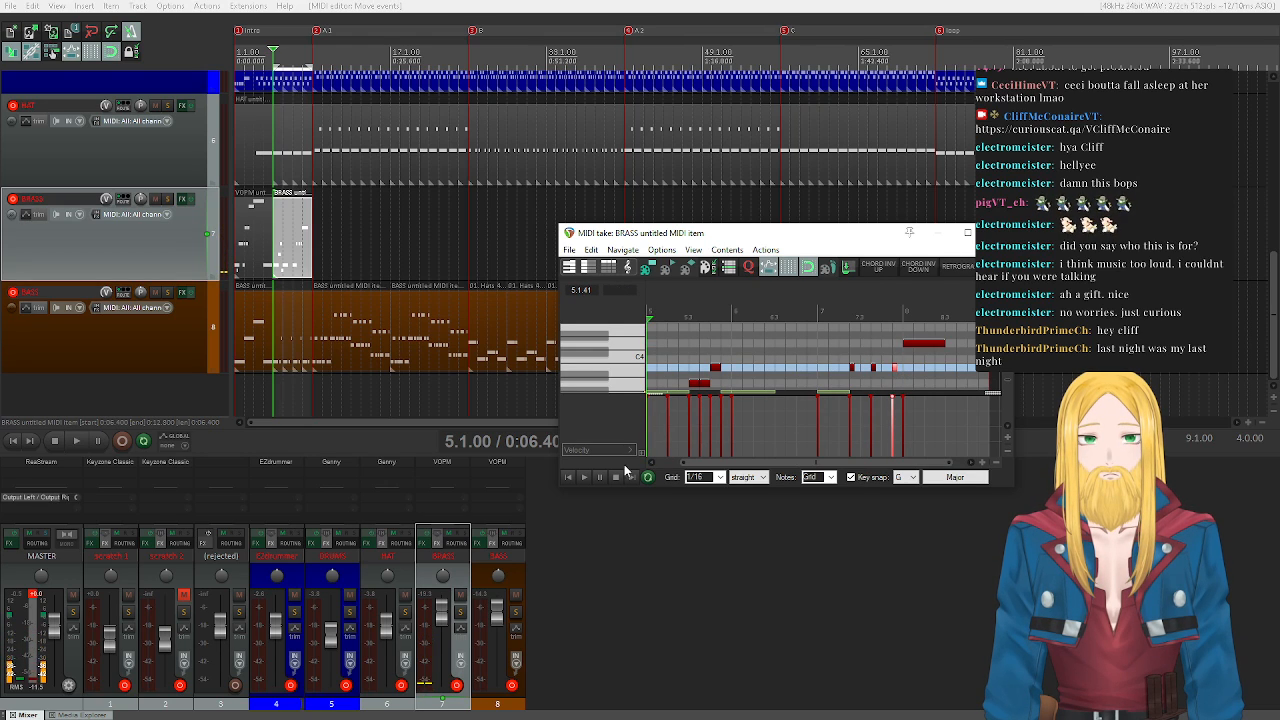
{"action": "left_click", "coordinate": [585, 477]}
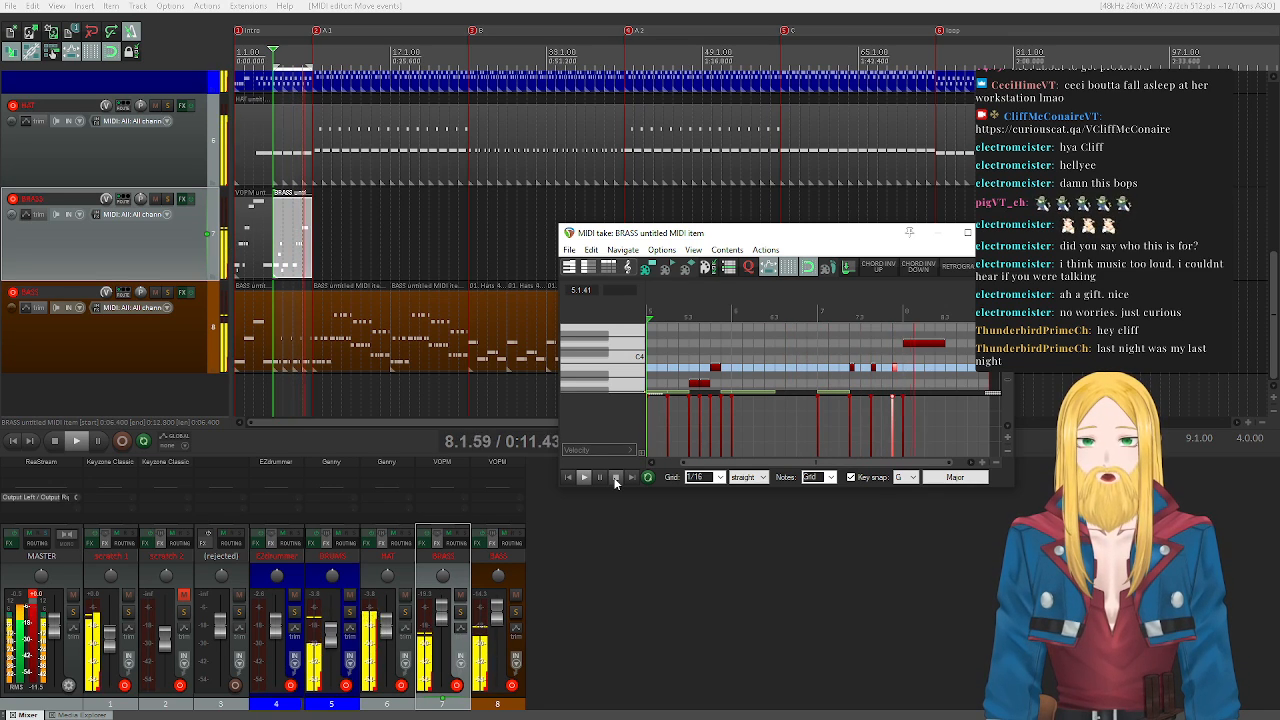
{"action": "left_click", "coordinate": [615, 478]}
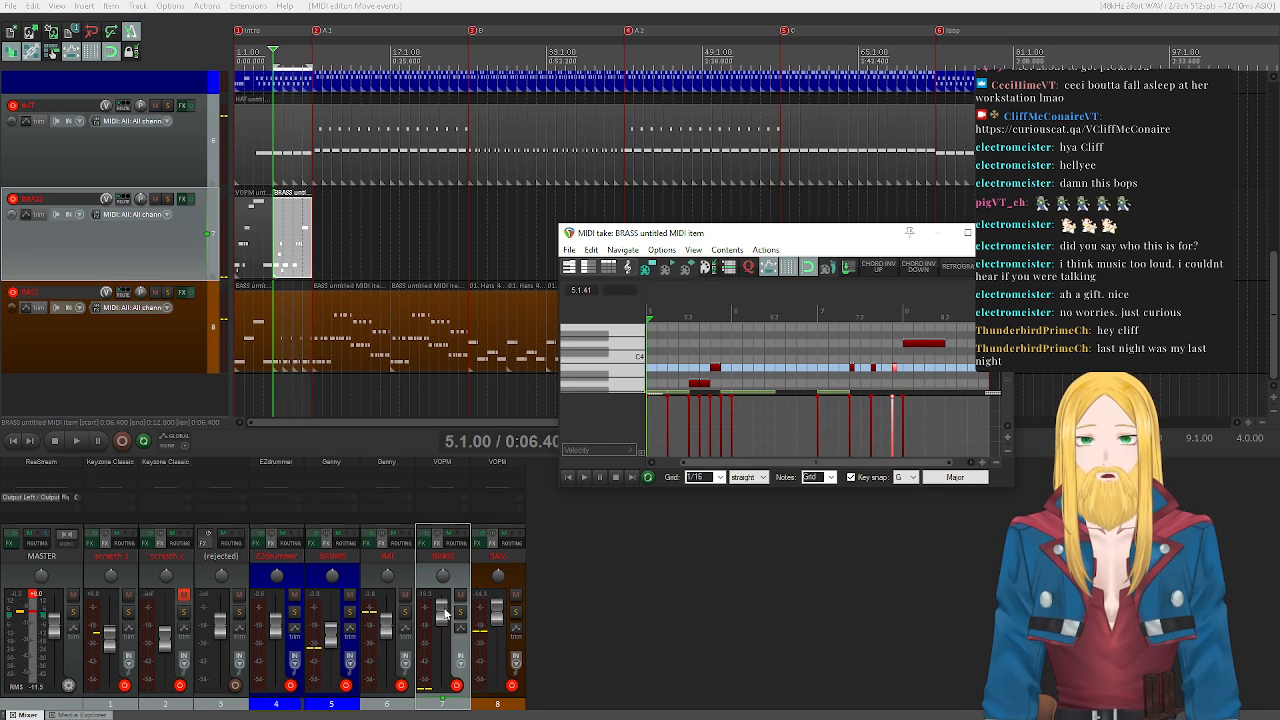
- Try raising track 6's volume to +6.87 dB and listen to the mix
{"action": "left_click_drag", "start_coordinate": [391, 628], "coordinate": [392, 618]}
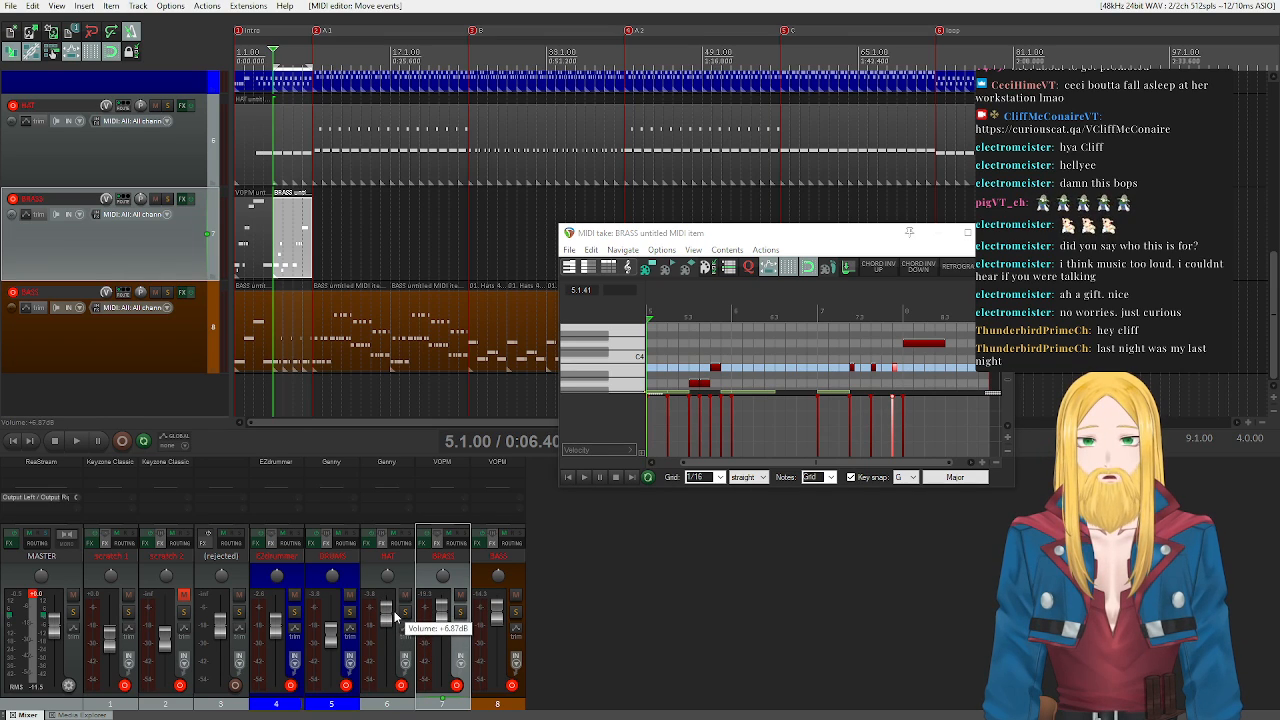
{"action": "left_click", "coordinate": [584, 477]}
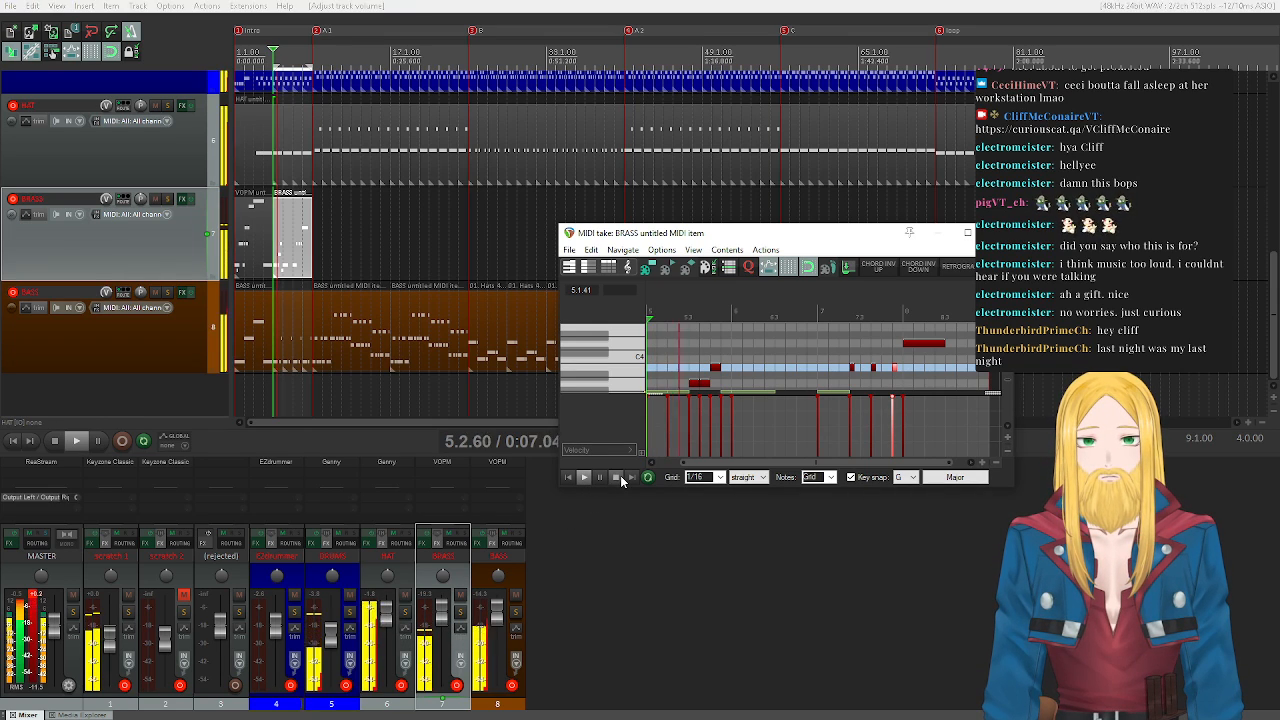
{"action": "left_click", "coordinate": [618, 476]}
{"action": "double_click", "coordinate": [387, 615]}
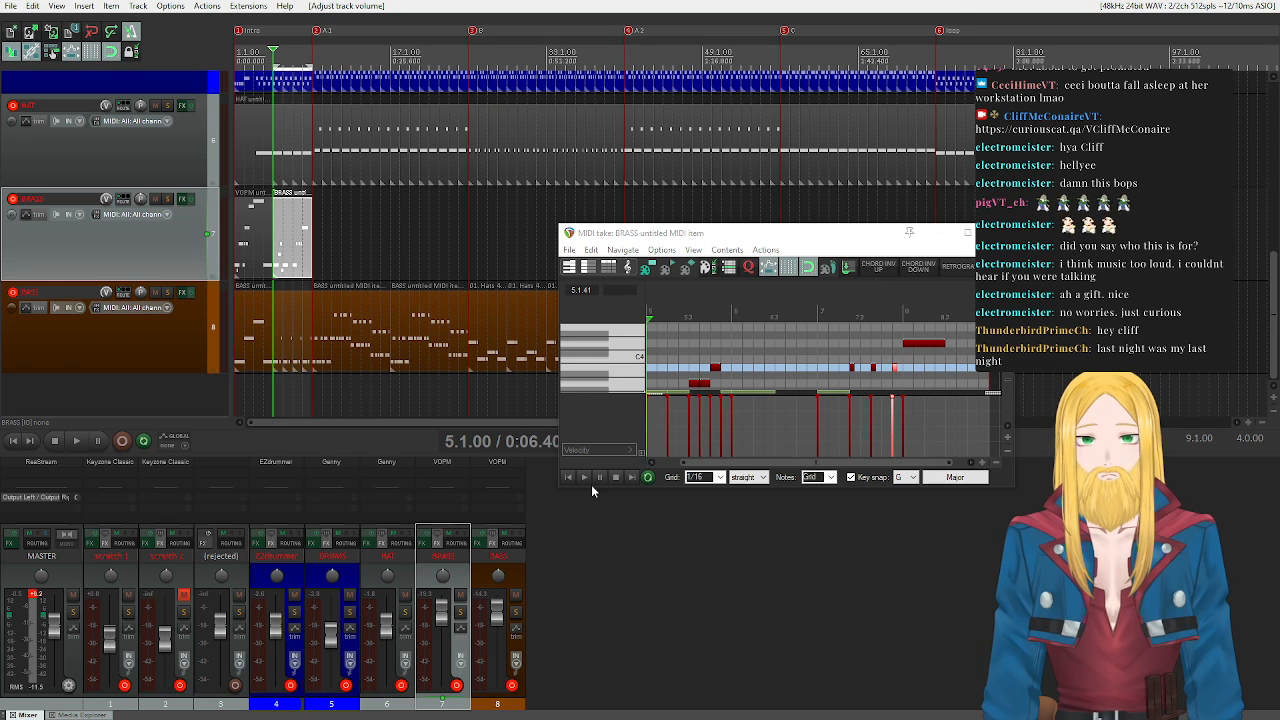
- Replay the phrase from bar 5 and lengthen the D4 note at bar 8 to three beats
{"action": "left_click", "coordinate": [589, 479]}
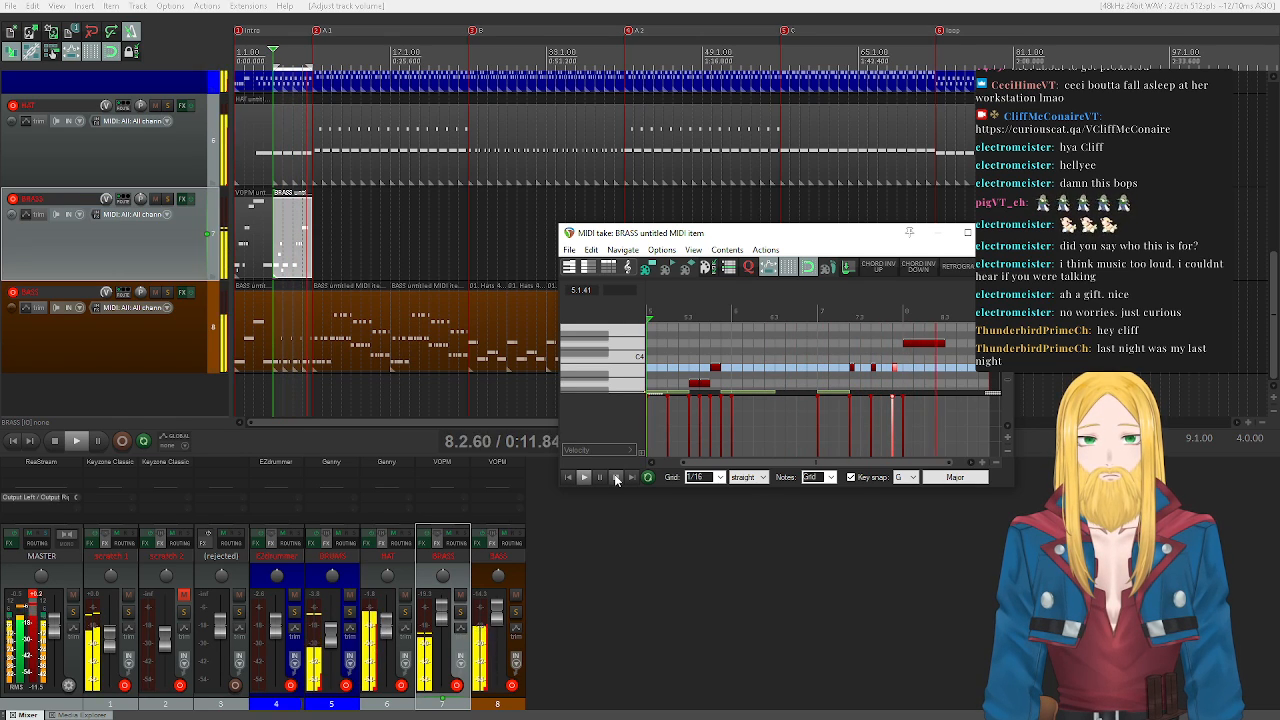
{"action": "left_click", "coordinate": [616, 479]}
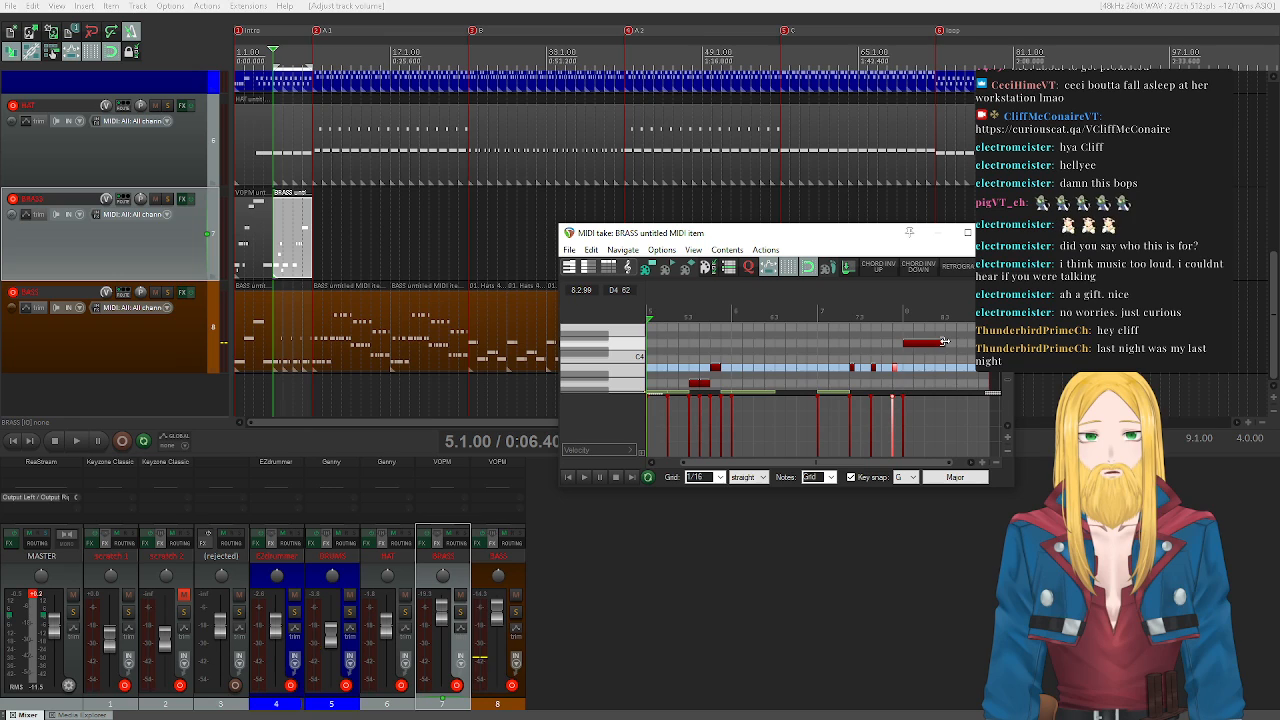
{"action": "left_click_drag", "start_coordinate": [944, 342], "coordinate": [964, 342]}
{"action": "key", "text": "space"}
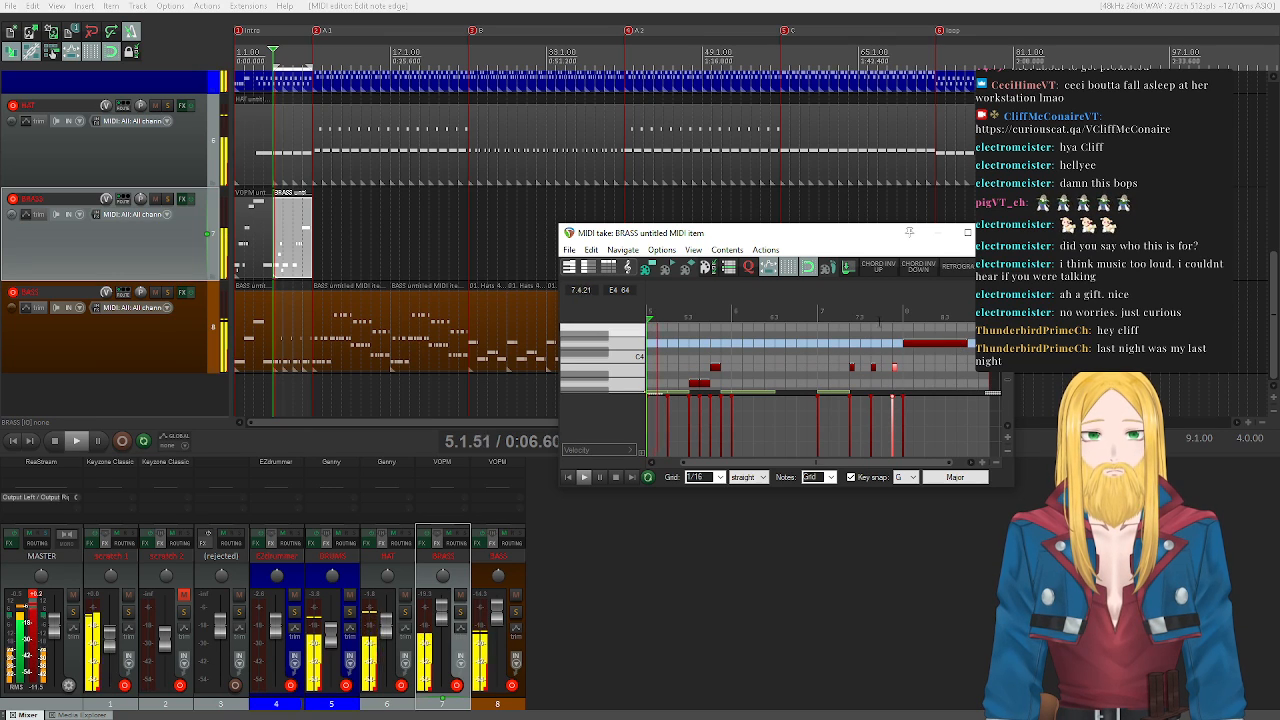
- Stop playback, close the MIDI editor and copy the brass item at bar 5 to the start of the loop section at bar 73
{"action": "left_click", "coordinate": [616, 477]}
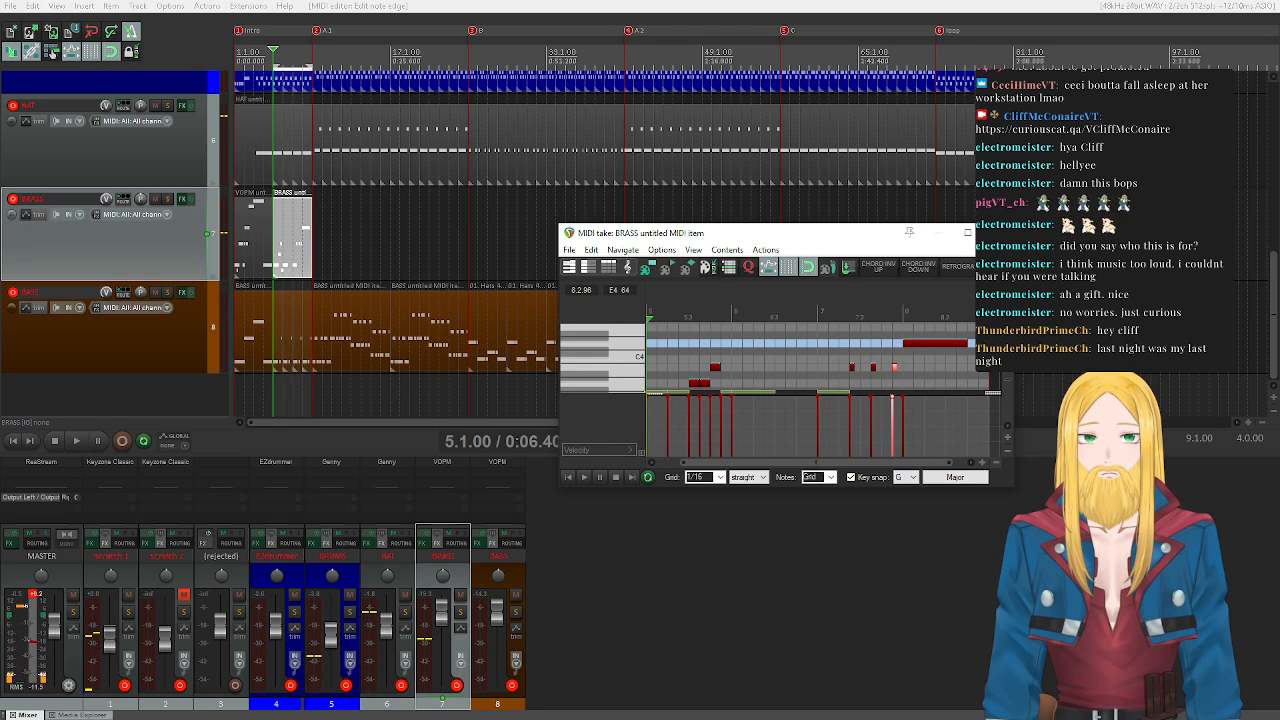
{"action": "key", "text": "Escape"}
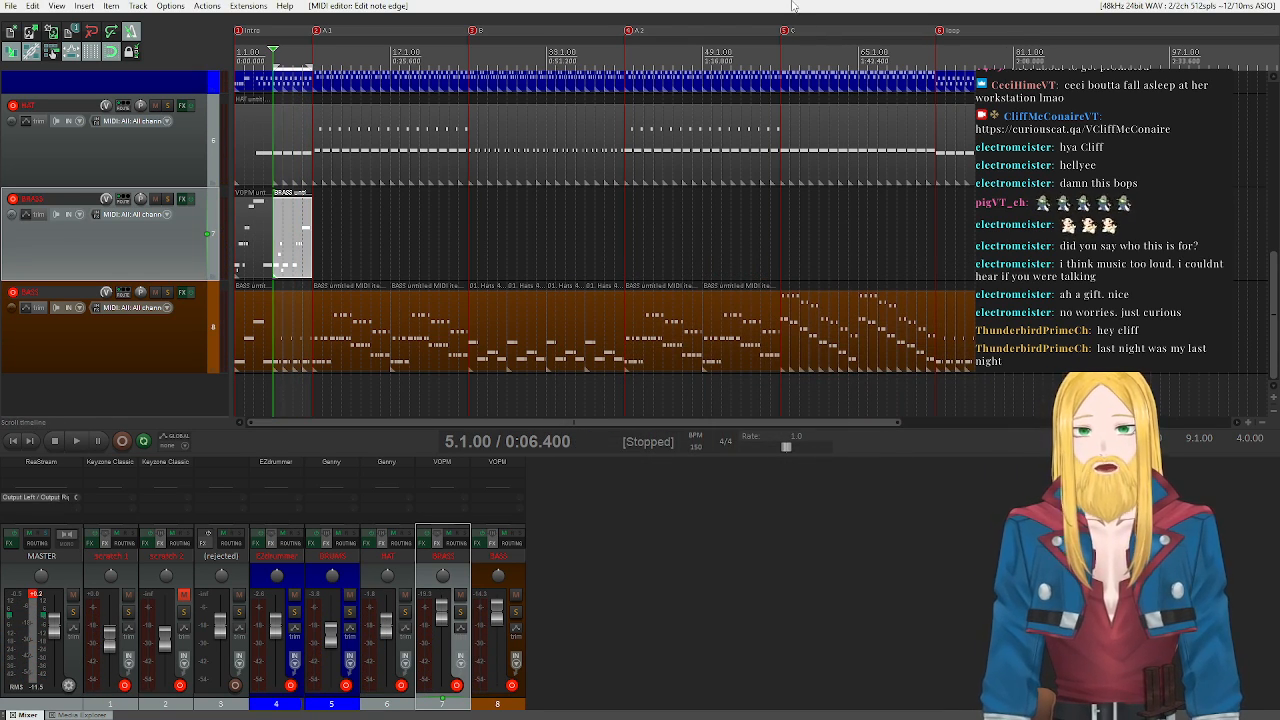
{"action": "key", "text": "Escape"}
{"action": "left_click_drag", "start_coordinate": [299, 250], "coordinate": [966, 241]}
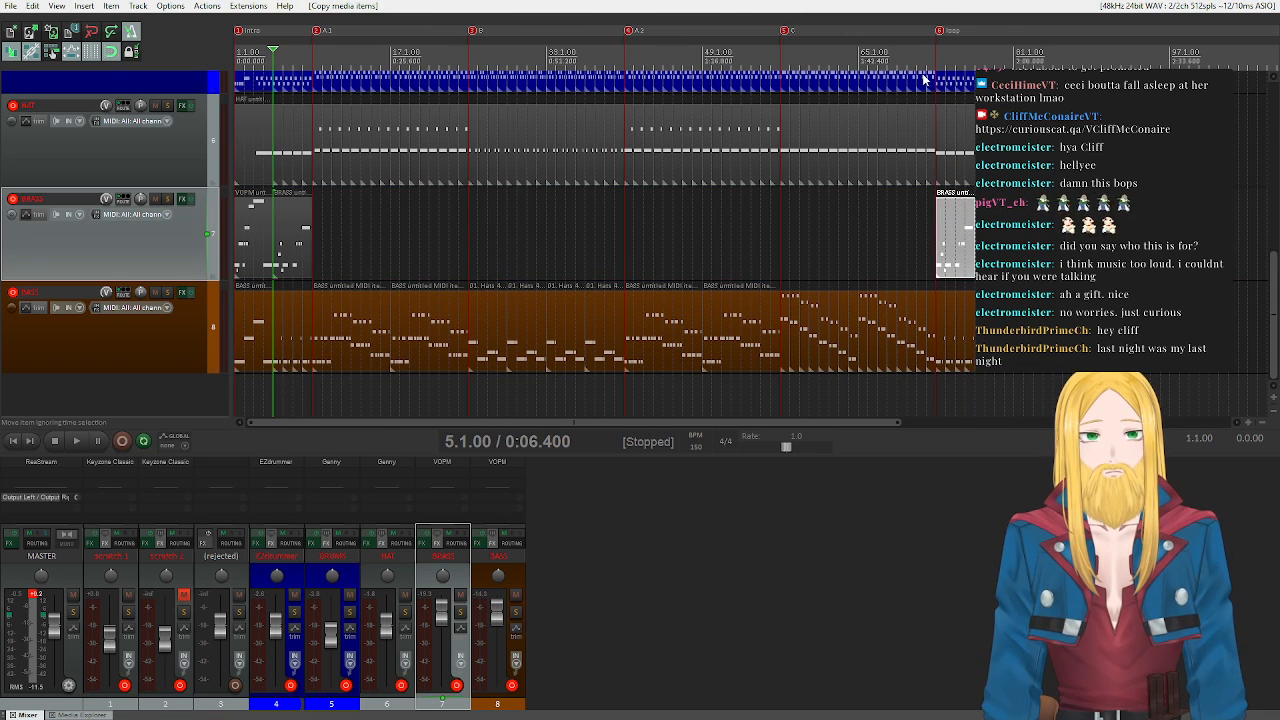
{"action": "left_click", "coordinate": [938, 54]}
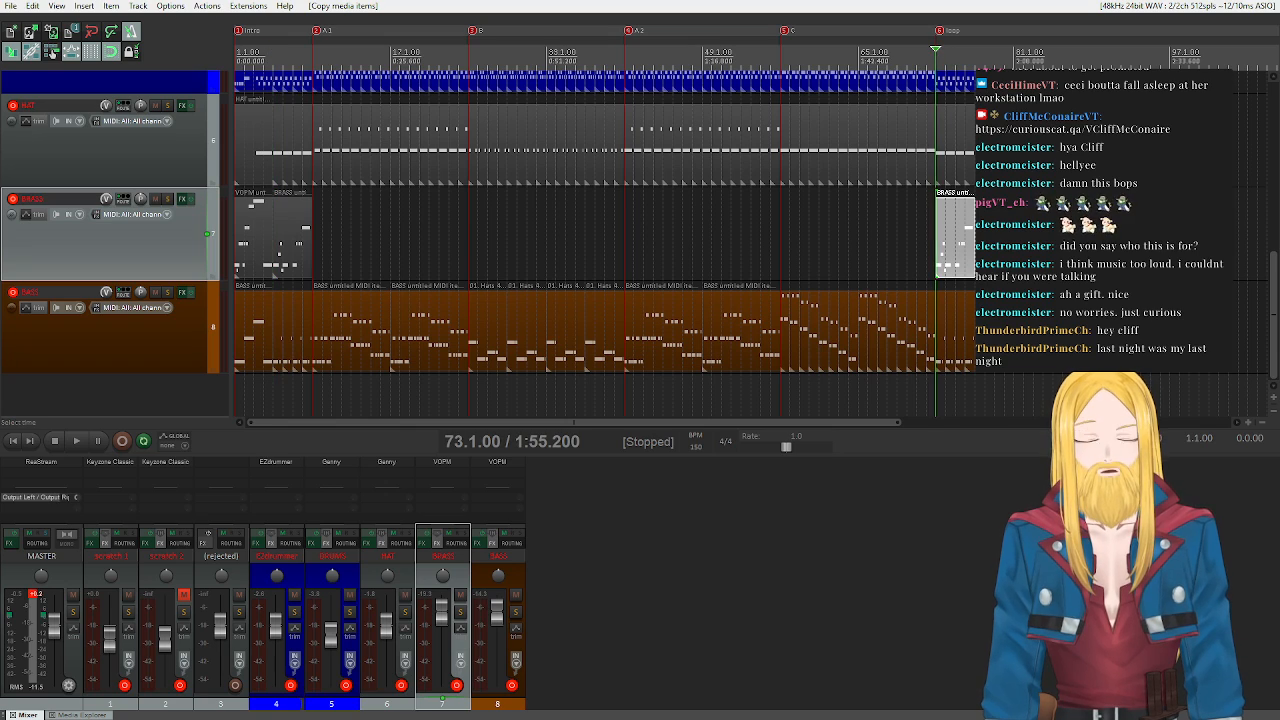
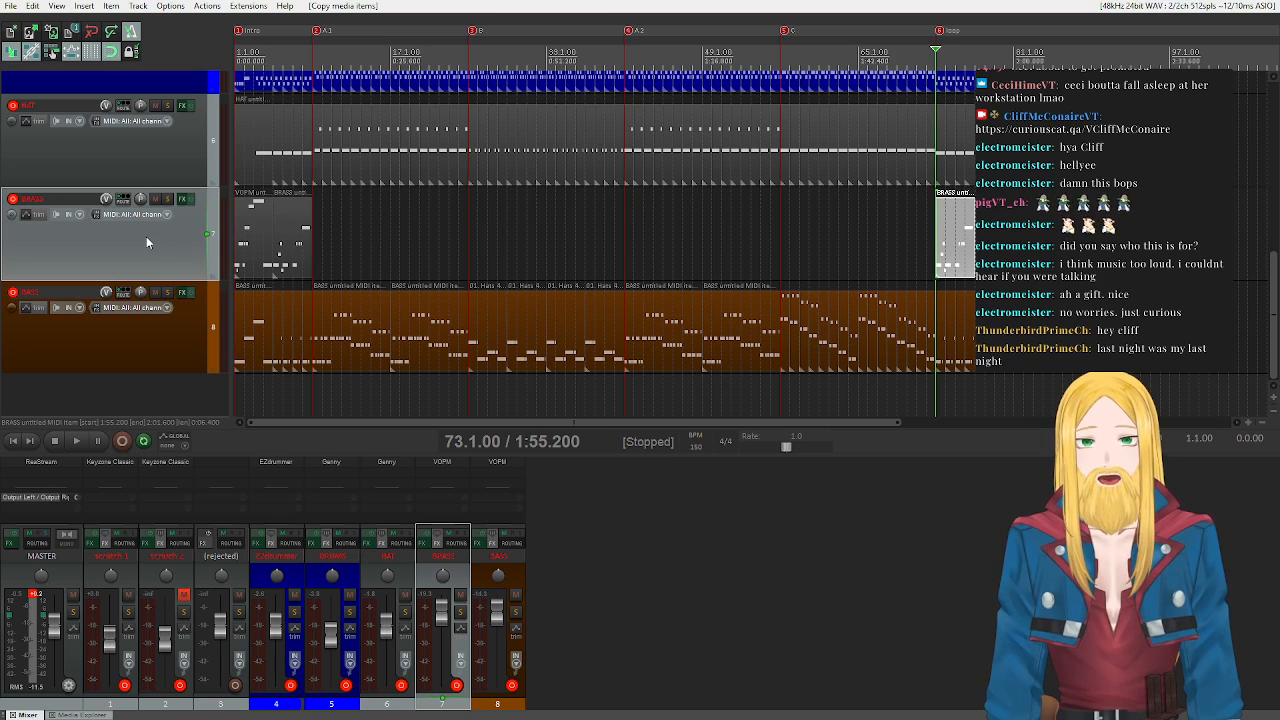
- Duplicate the BRASS track and delete all the MIDI items on the copy
{"action": "left_click", "coordinate": [12, 442]}
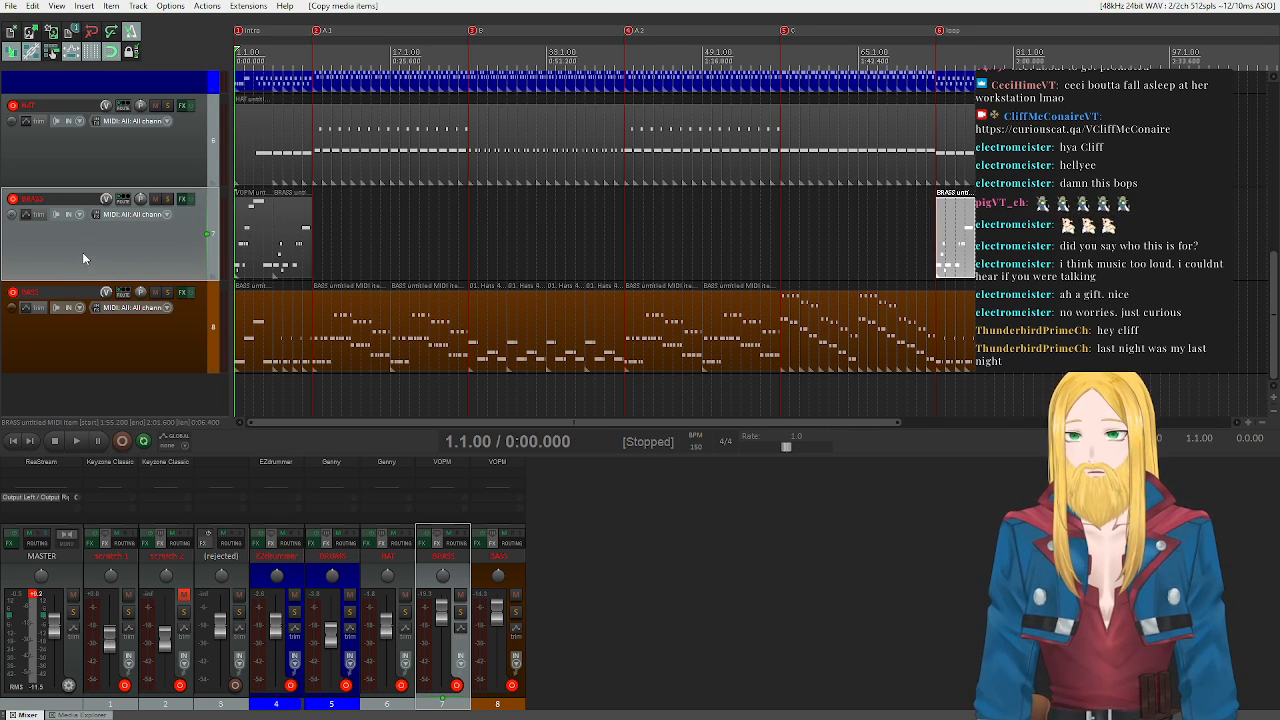
{"action": "right_click", "coordinate": [170, 253]}
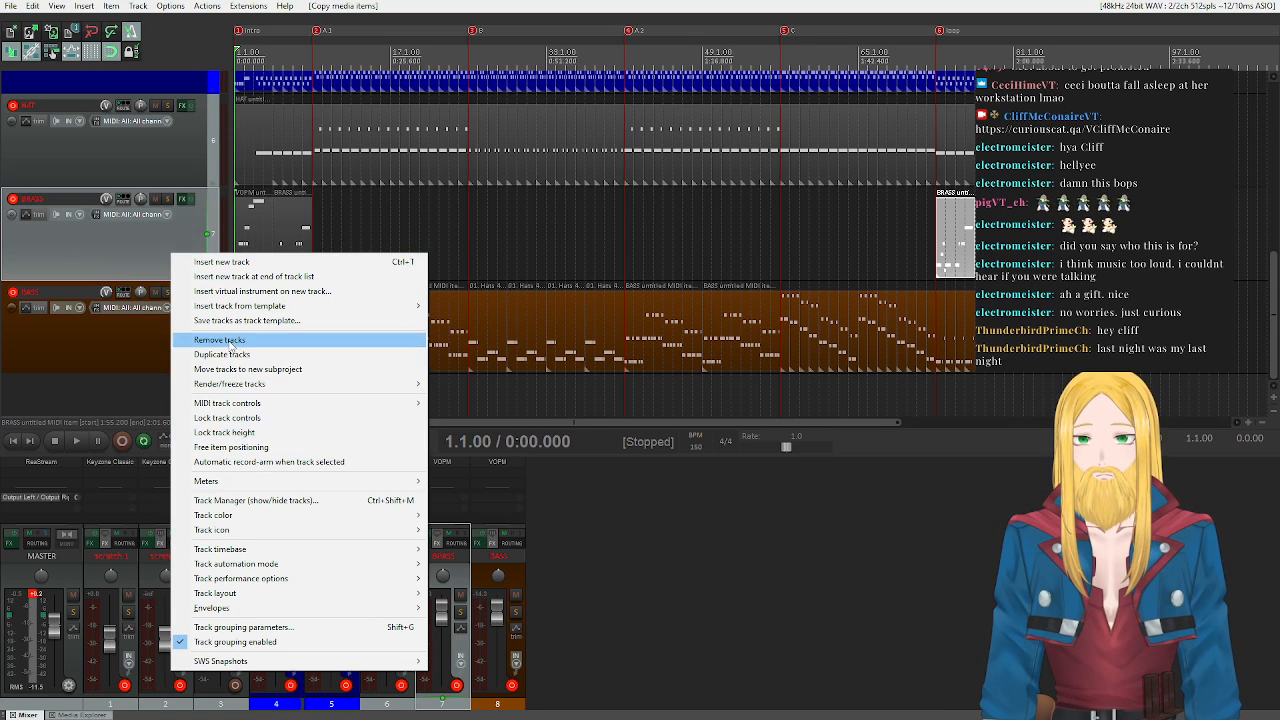
{"action": "left_click", "coordinate": [225, 353]}
{"action": "left_click_drag", "start_coordinate": [526, 310], "coordinate": [183, 318]}
{"action": "key", "text": "Delete"}
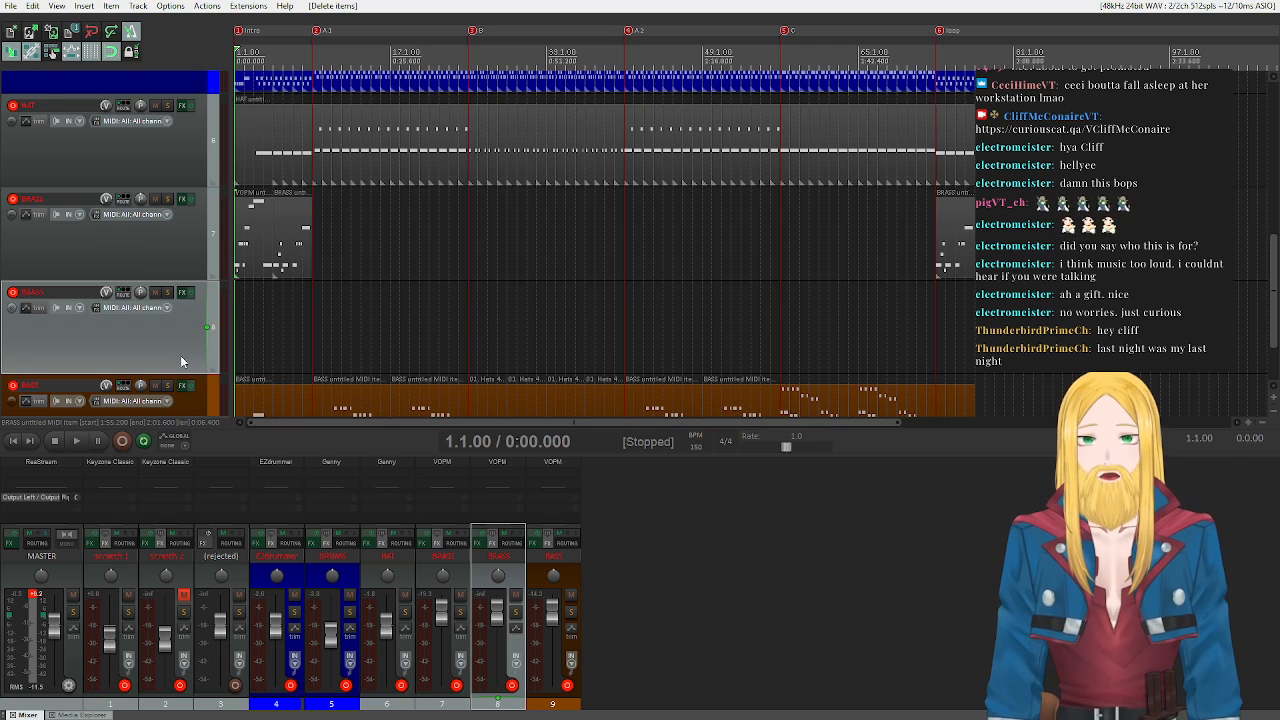
- Rename the duplicated track ARPS and reset the master track's peak readings
{"action": "double_click", "coordinate": [31, 292]}
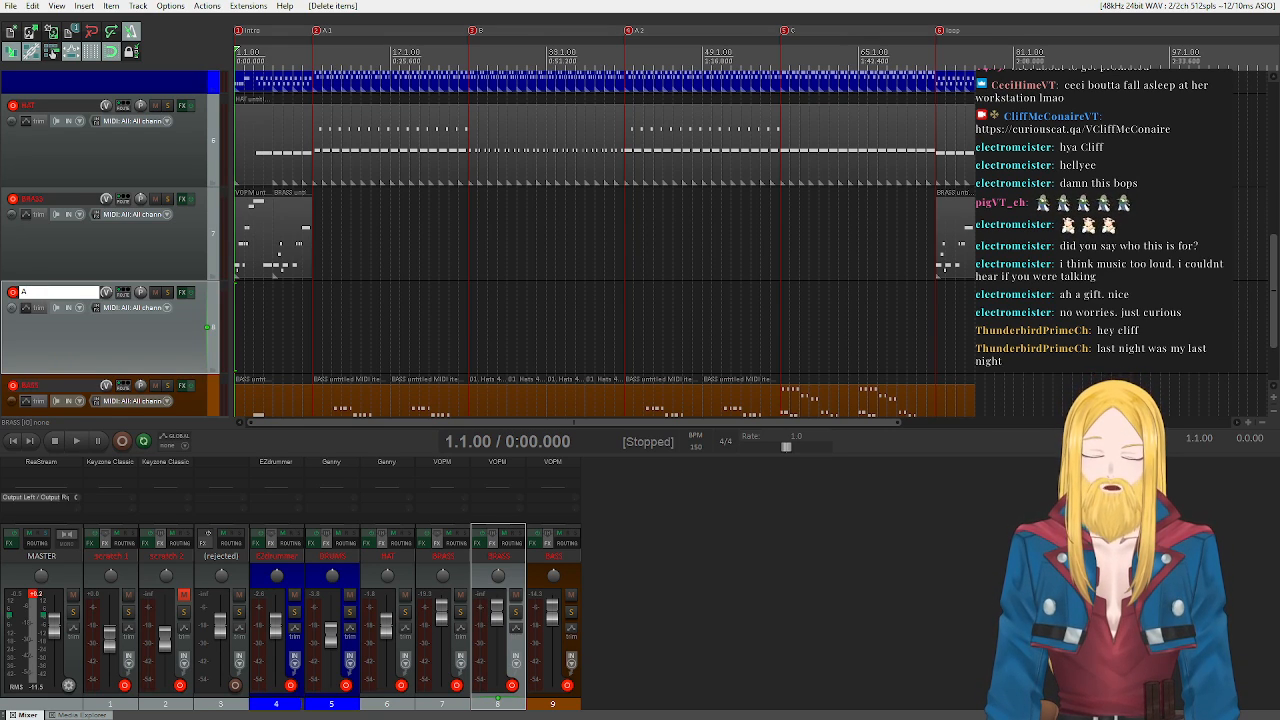
{"action": "key", "text": "Return"}
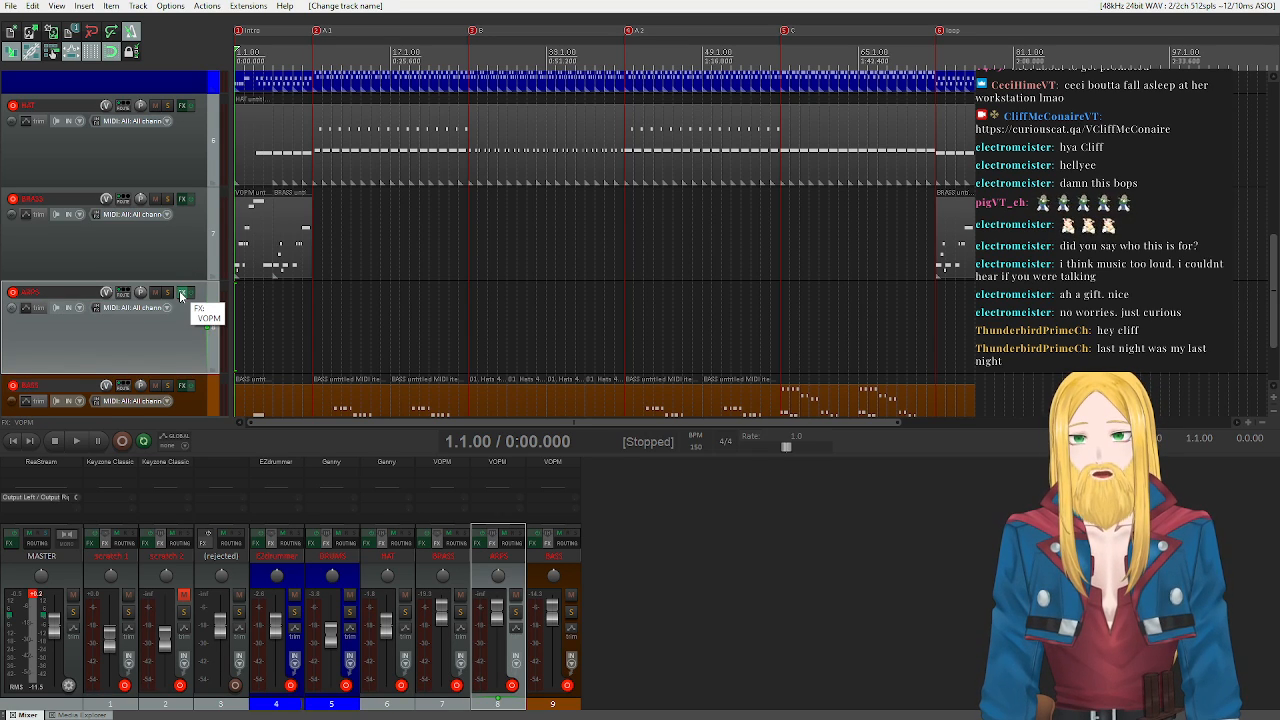
{"action": "left_click", "coordinate": [36, 597]}
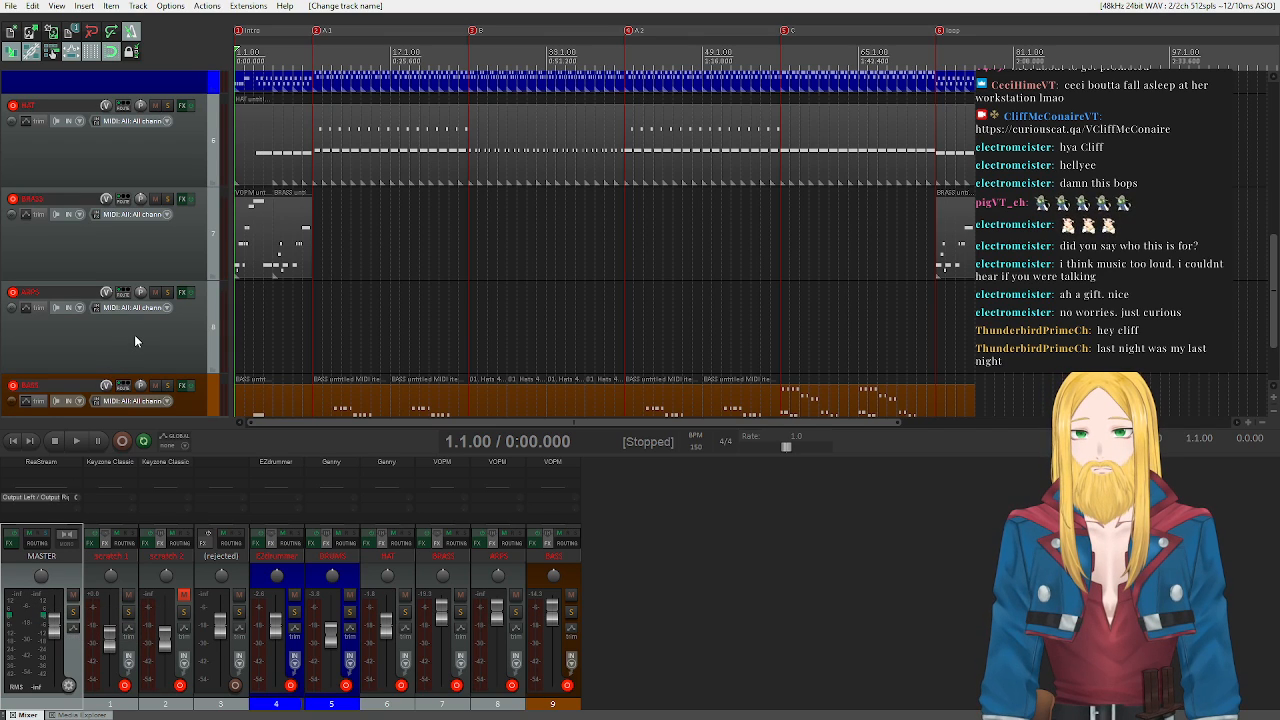
- Play the opening bars of the intro from bar 1 to listen to the current arrangement
{"action": "key", "text": "space"}
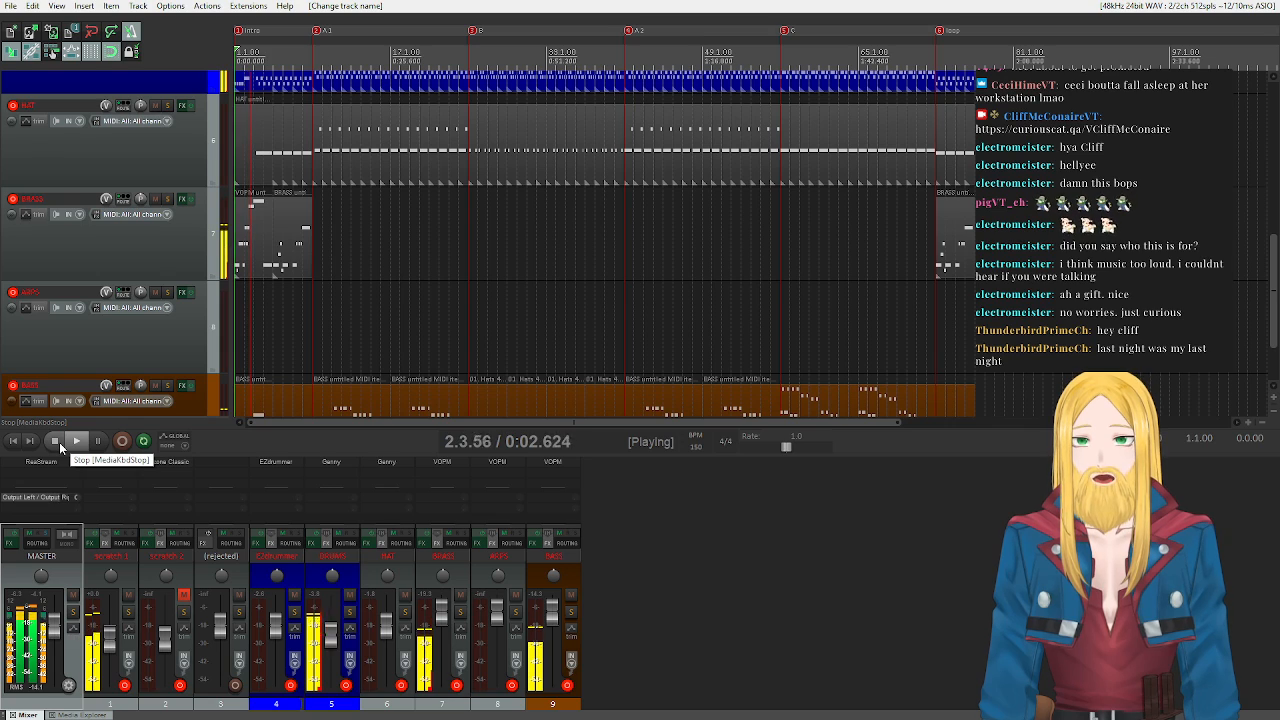
{"action": "left_click", "coordinate": [59, 442]}
{"action": "key", "text": "space"}
{"action": "left_click", "coordinate": [59, 442]}
{"action": "scroll", "coordinate": [257, 347], "scroll_direction": "up", "scroll_amount": 2}
{"action": "scroll", "coordinate": [257, 347], "scroll_direction": "up", "scroll_amount": 3}
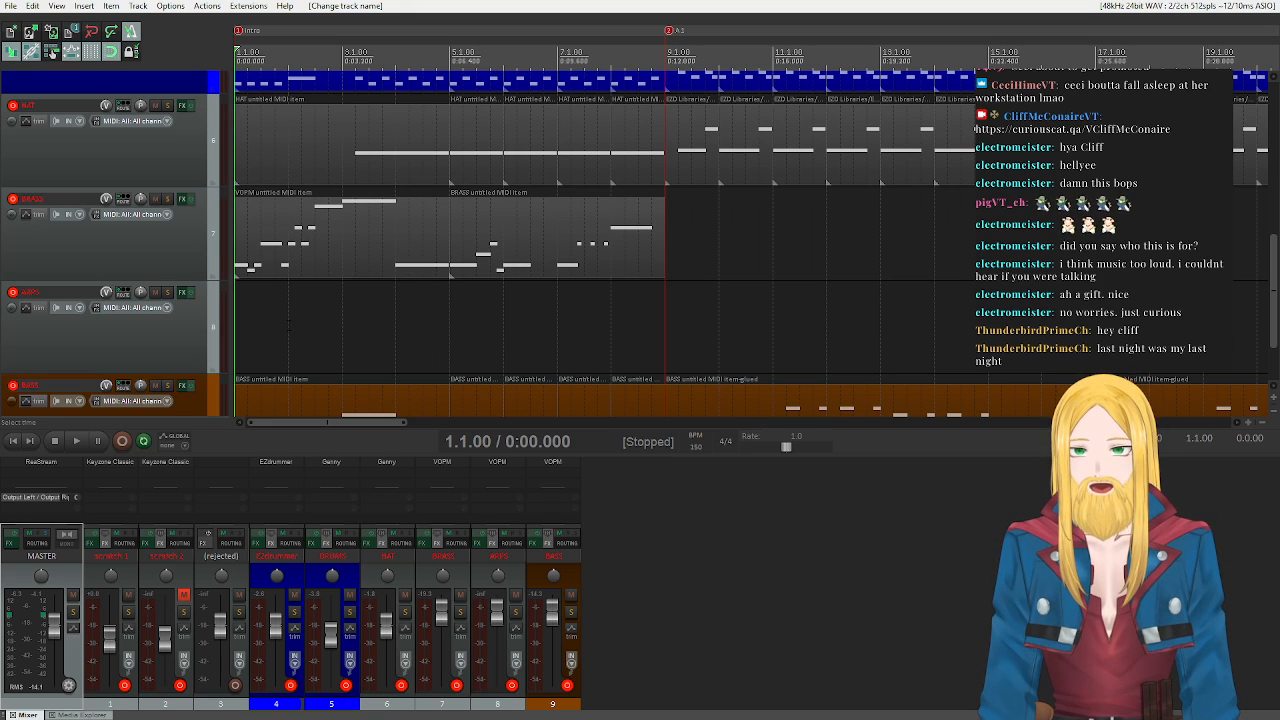
{"action": "key", "text": "space"}
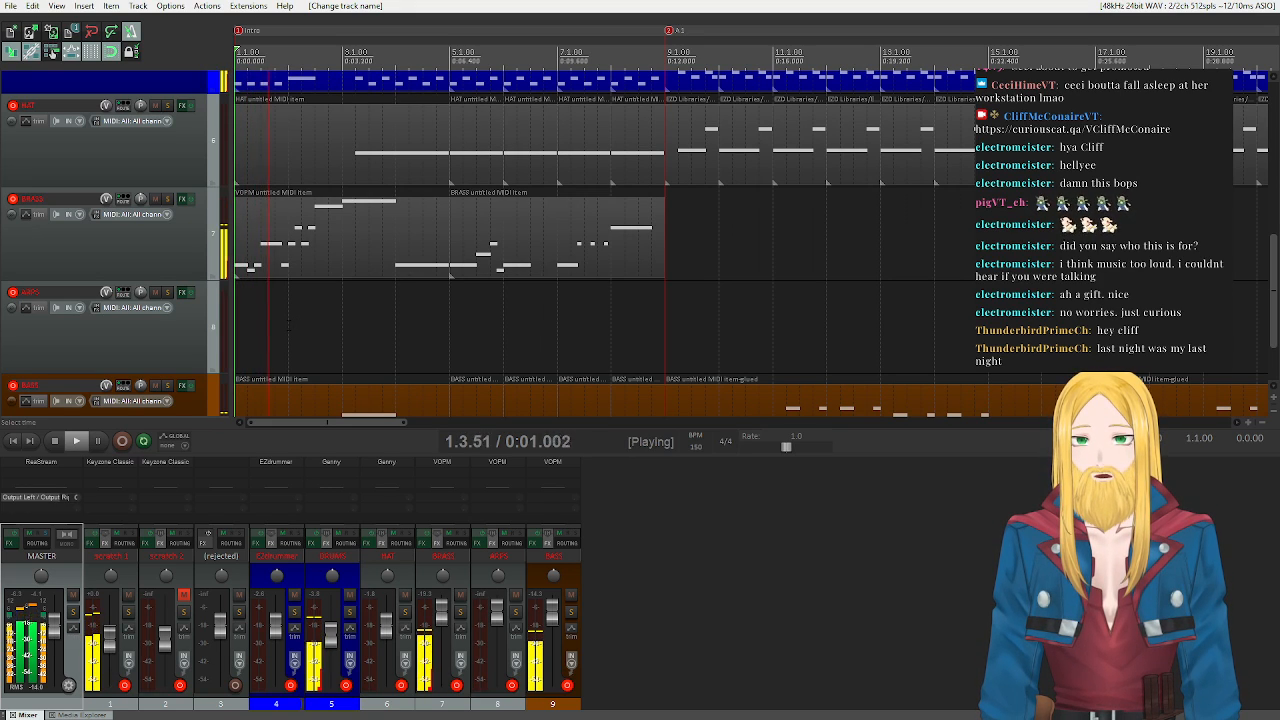
{"action": "key", "text": "space"}
- Insert an empty one-bar MIDI item at bar 1 of the ARPS track and open it in the MIDI editor
{"action": "left_click_drag", "start_coordinate": [290, 325], "coordinate": [179, 321]}
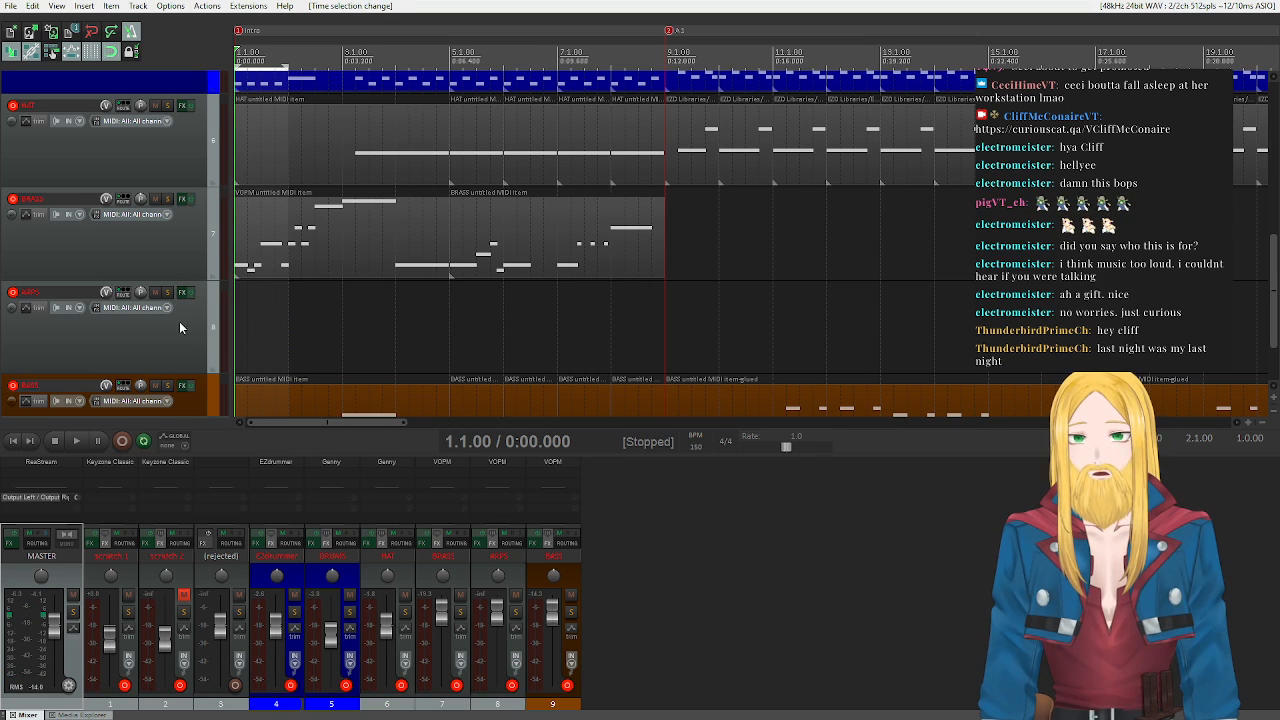
{"action": "left_click", "coordinate": [86, 334]}
{"action": "left_click", "coordinate": [84, 6]}
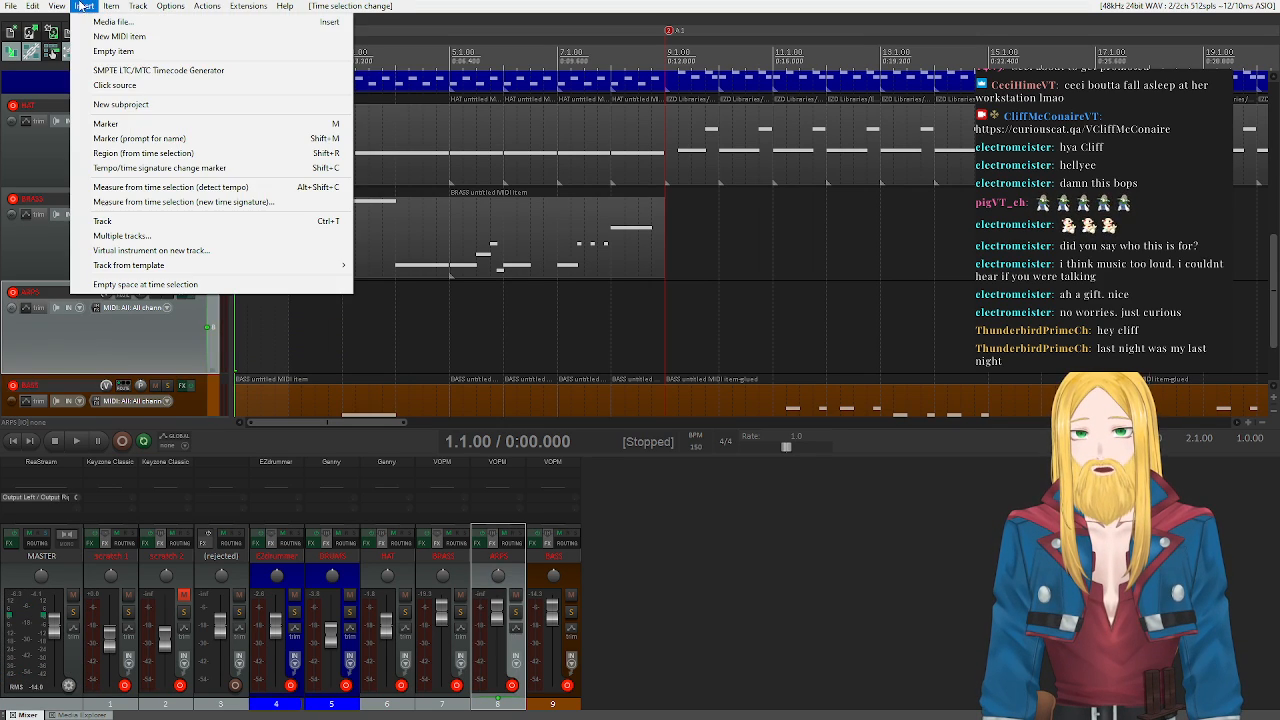
{"action": "left_click", "coordinate": [155, 38]}
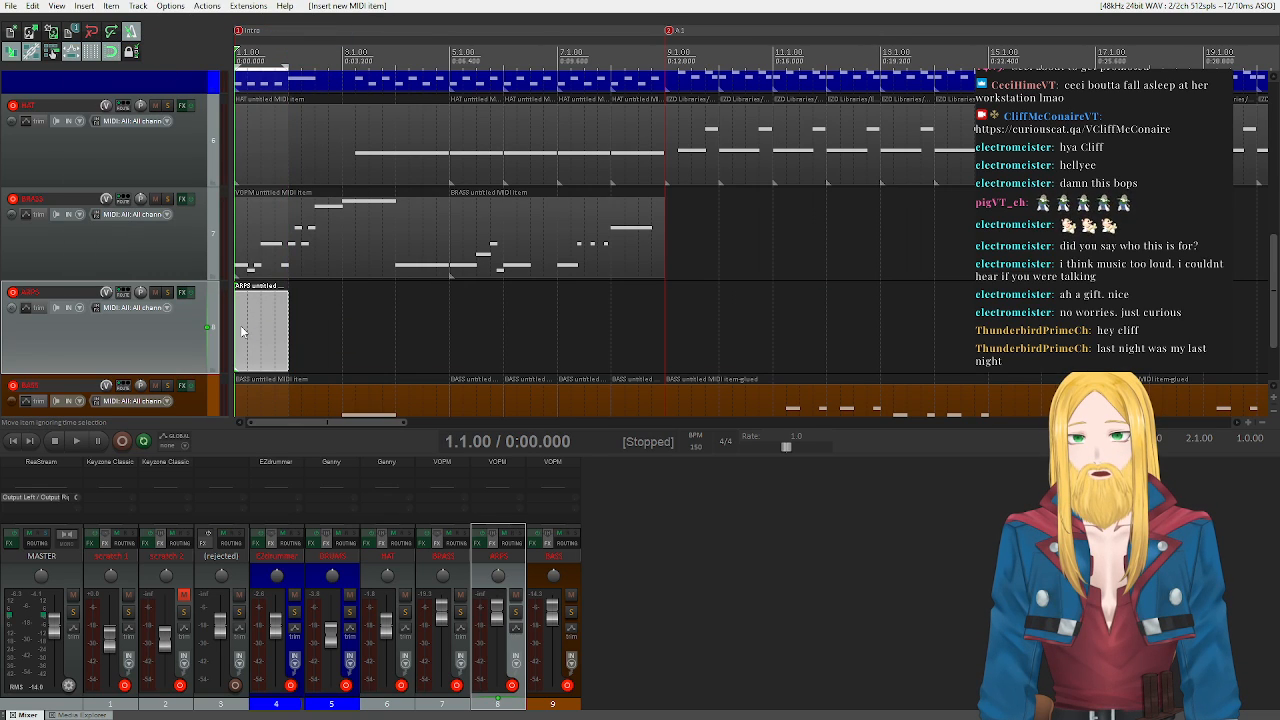
{"action": "double_click", "coordinate": [240, 325]}
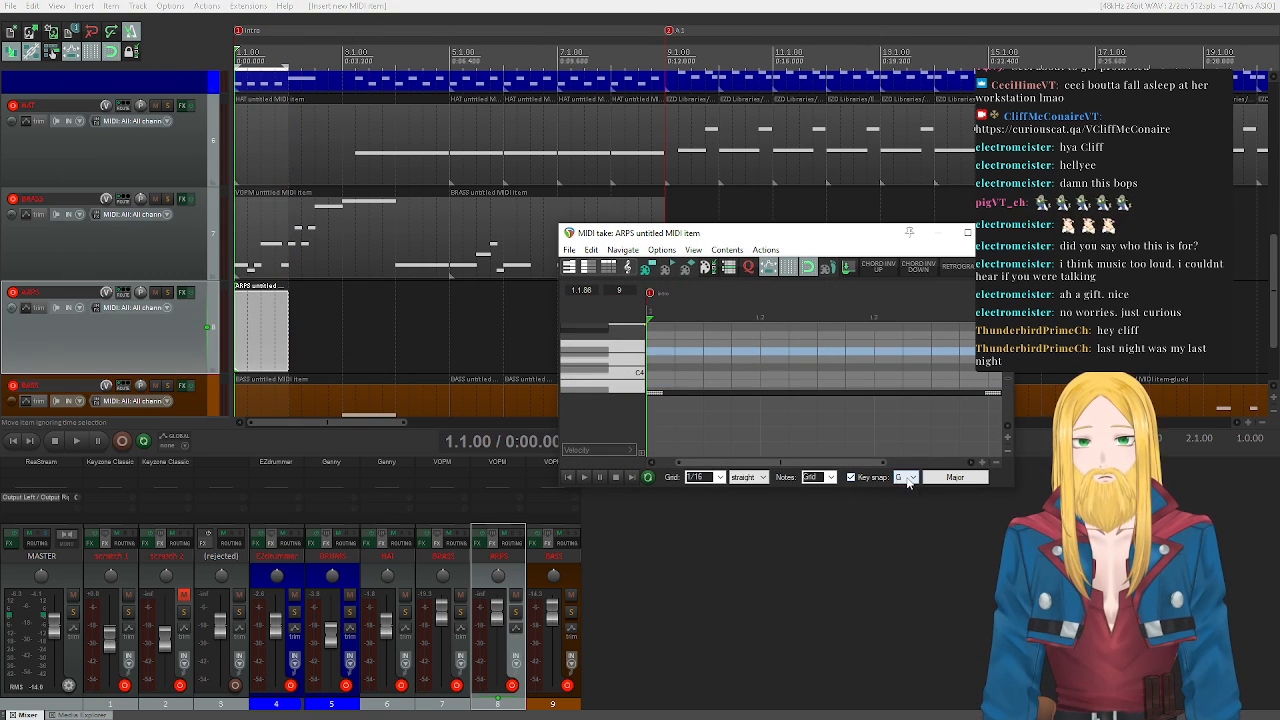
- Enlarge the MIDI editor window and set the key snap scale to the G maj7 chord
{"action": "left_click", "coordinate": [955, 478]}
{"action": "left_click_drag", "start_coordinate": [811, 236], "coordinate": [597, 121]}
{"action": "left_click_drag", "start_coordinate": [343, 371], "coordinate": [213, 590]}
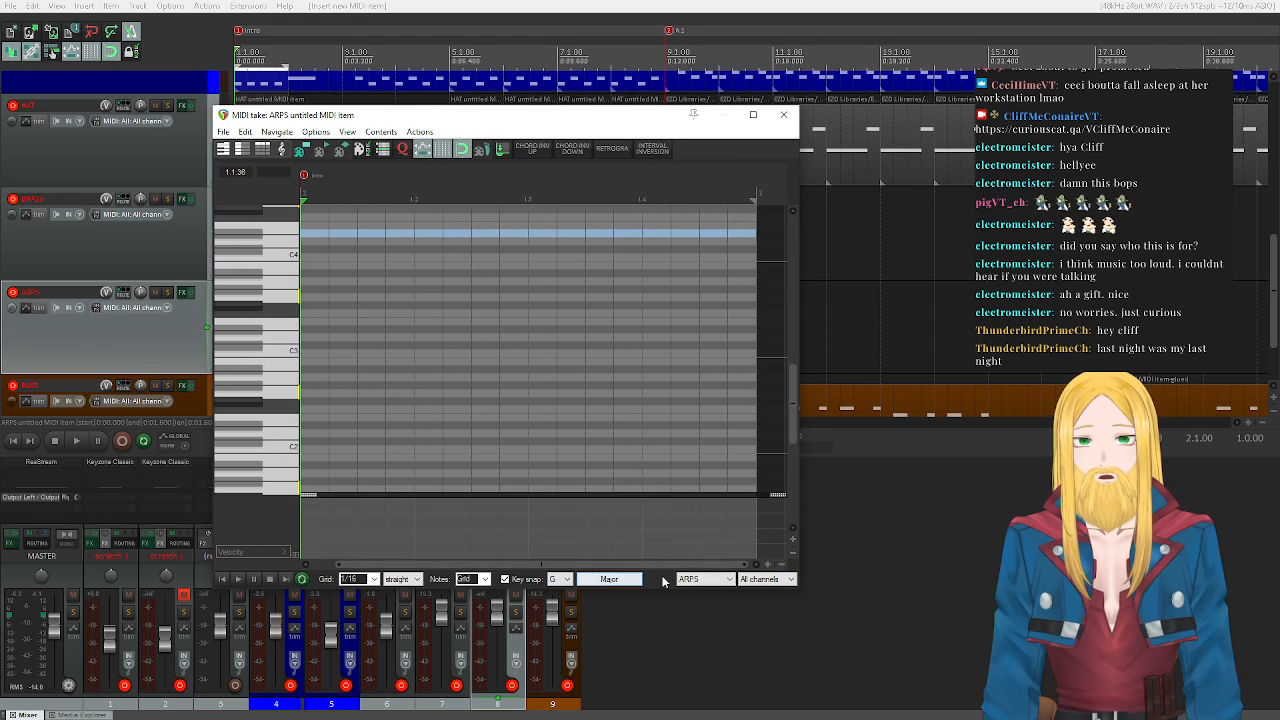
{"action": "left_click", "coordinate": [620, 580]}
{"action": "mouse_move", "coordinate": [651, 440]}
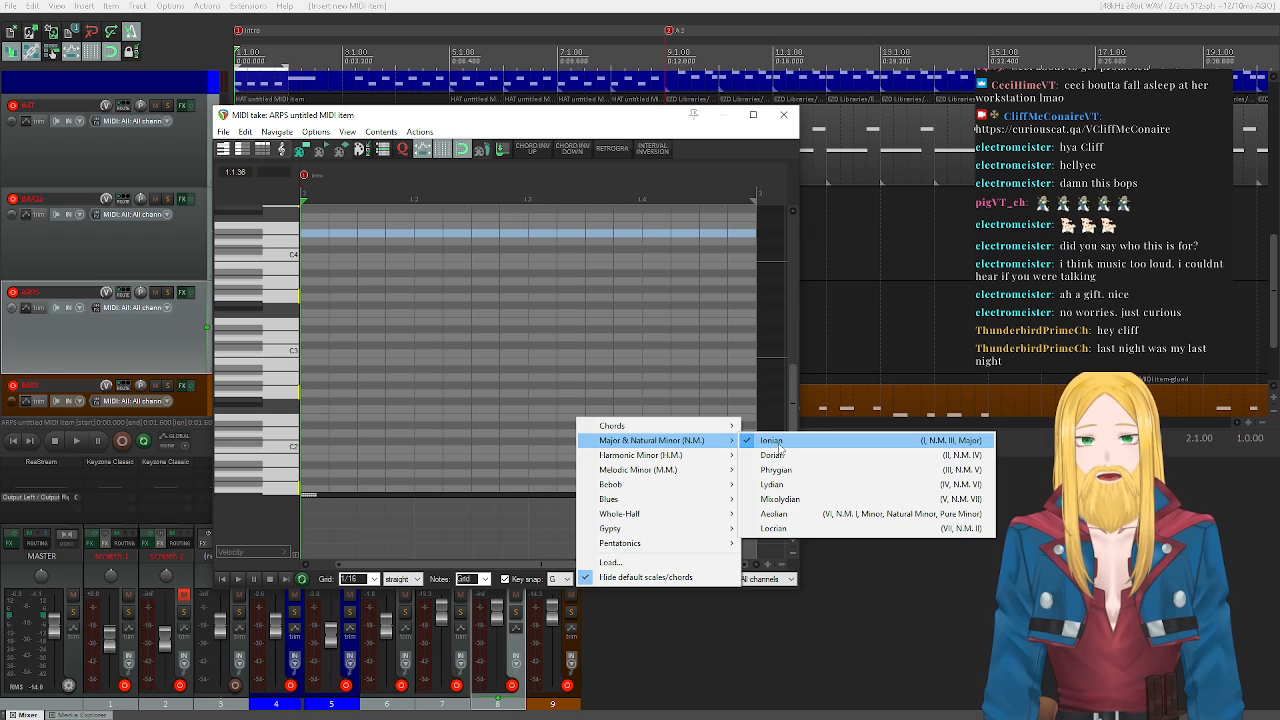
{"action": "mouse_move", "coordinate": [771, 428]}
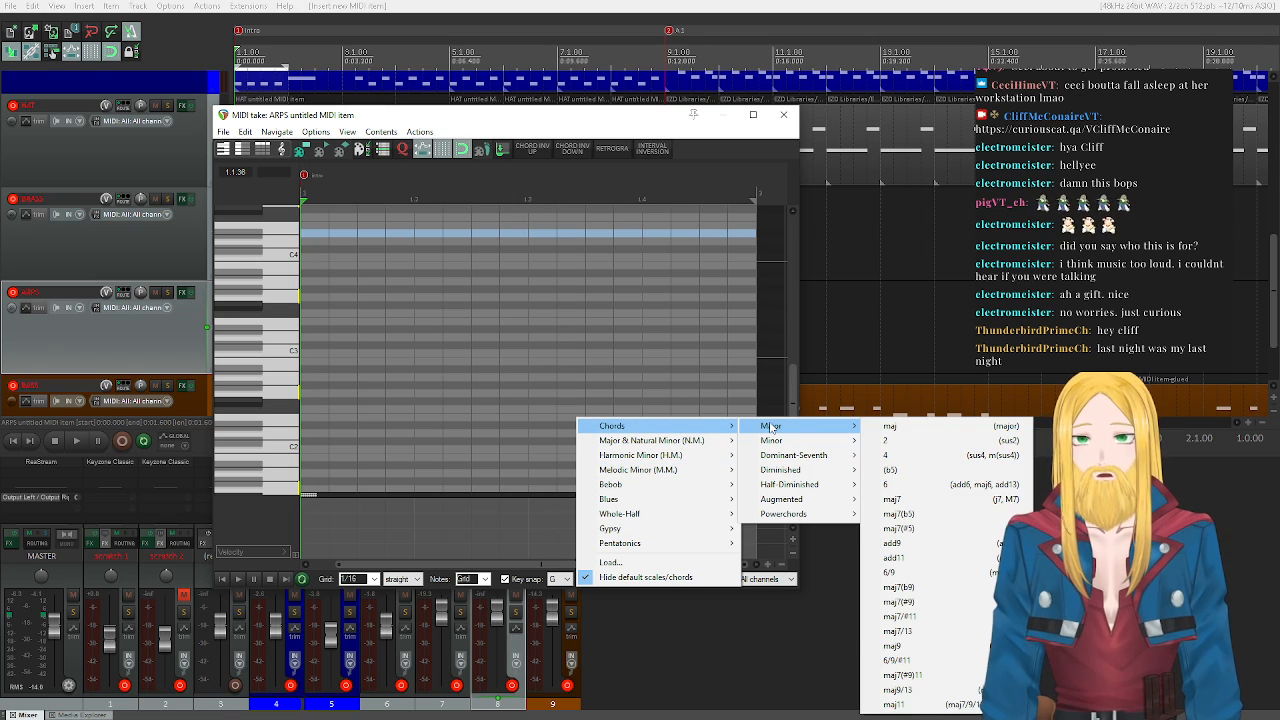
{"action": "left_click", "coordinate": [916, 504]}
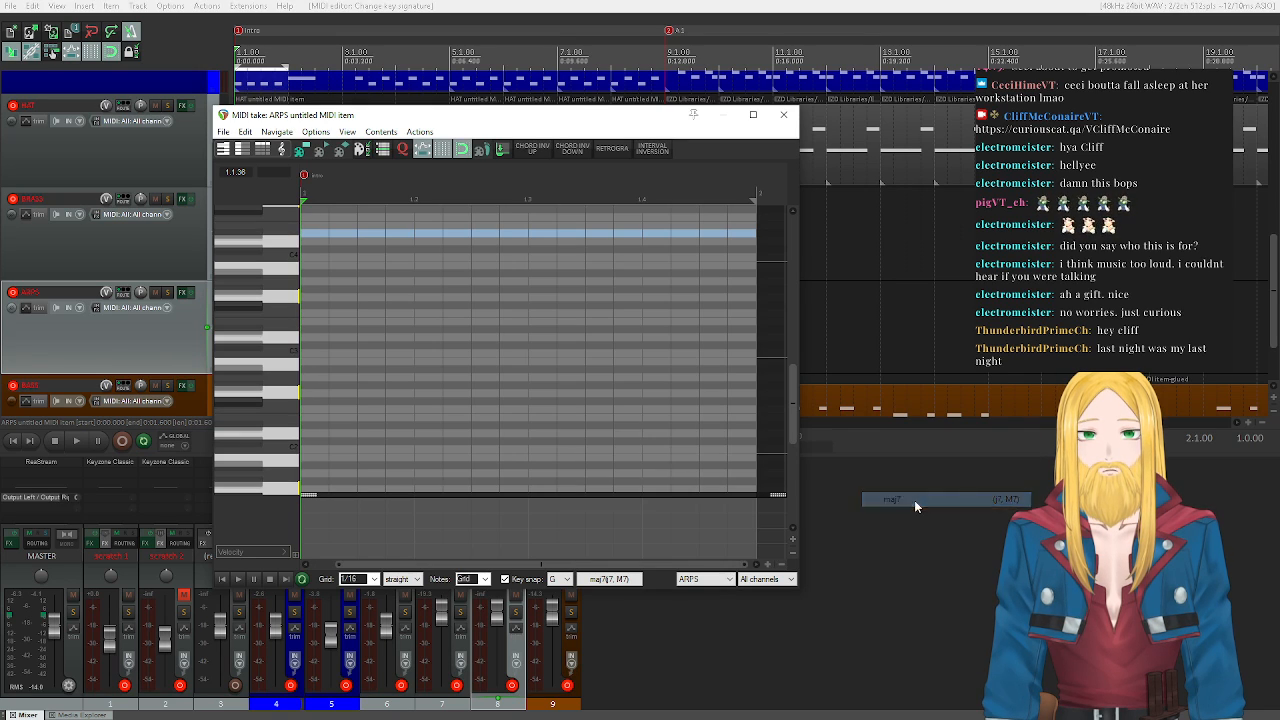
- Audition the G maj7 chord tones on the piano keys, including F#5 and G4
{"action": "left_click_drag", "start_coordinate": [293, 391], "coordinate": [285, 474]}
{"action": "scroll", "coordinate": [275, 347], "scroll_direction": "up", "scroll_amount": 3}
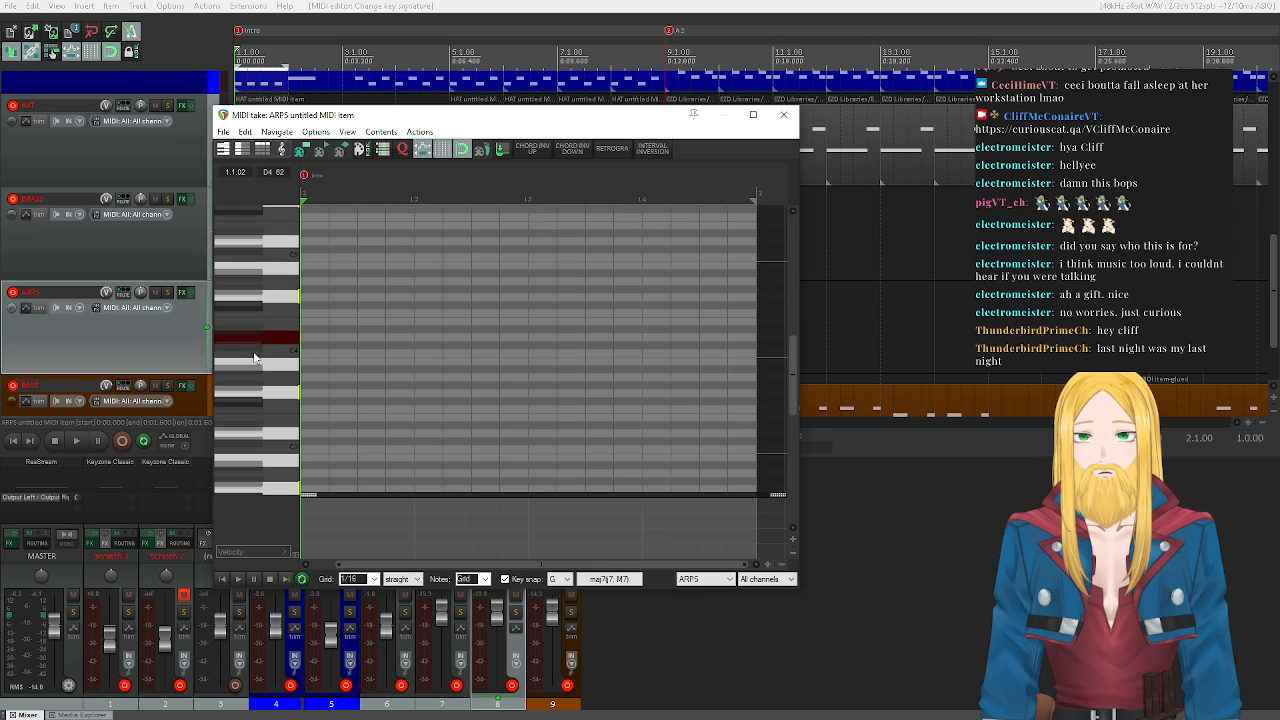
{"action": "left_click", "coordinate": [255, 353]}
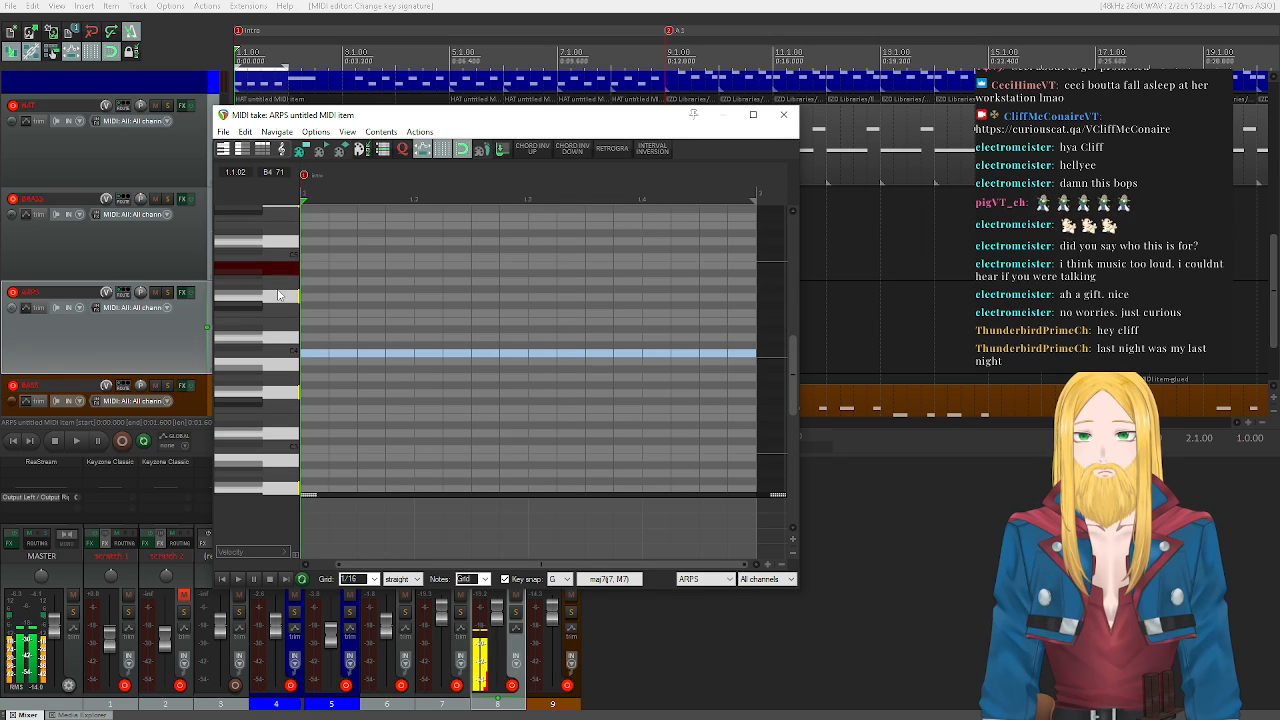
{"action": "left_click", "coordinate": [277, 316]}
{"action": "scroll", "coordinate": [278, 318], "scroll_direction": "up", "scroll_amount": 1}
{"action": "left_click_drag", "start_coordinate": [267, 222], "coordinate": [286, 368]}
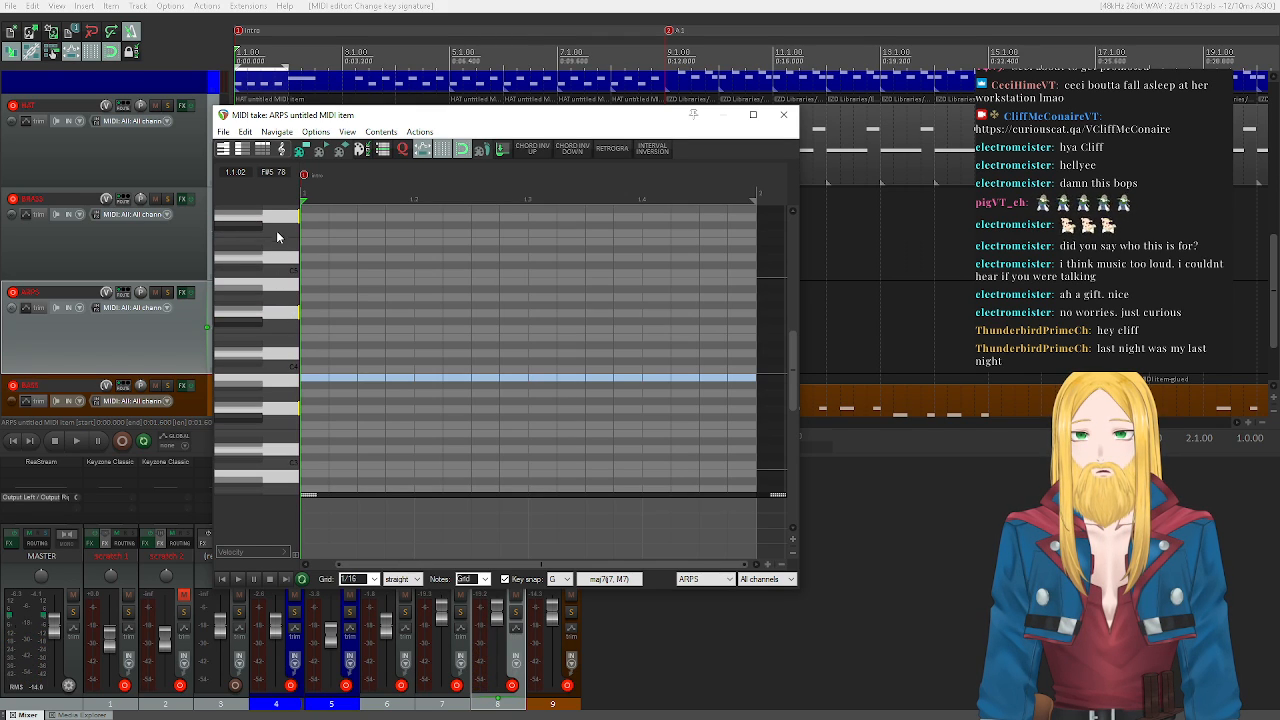
{"action": "left_click_drag", "start_coordinate": [275, 270], "coordinate": [281, 311]}
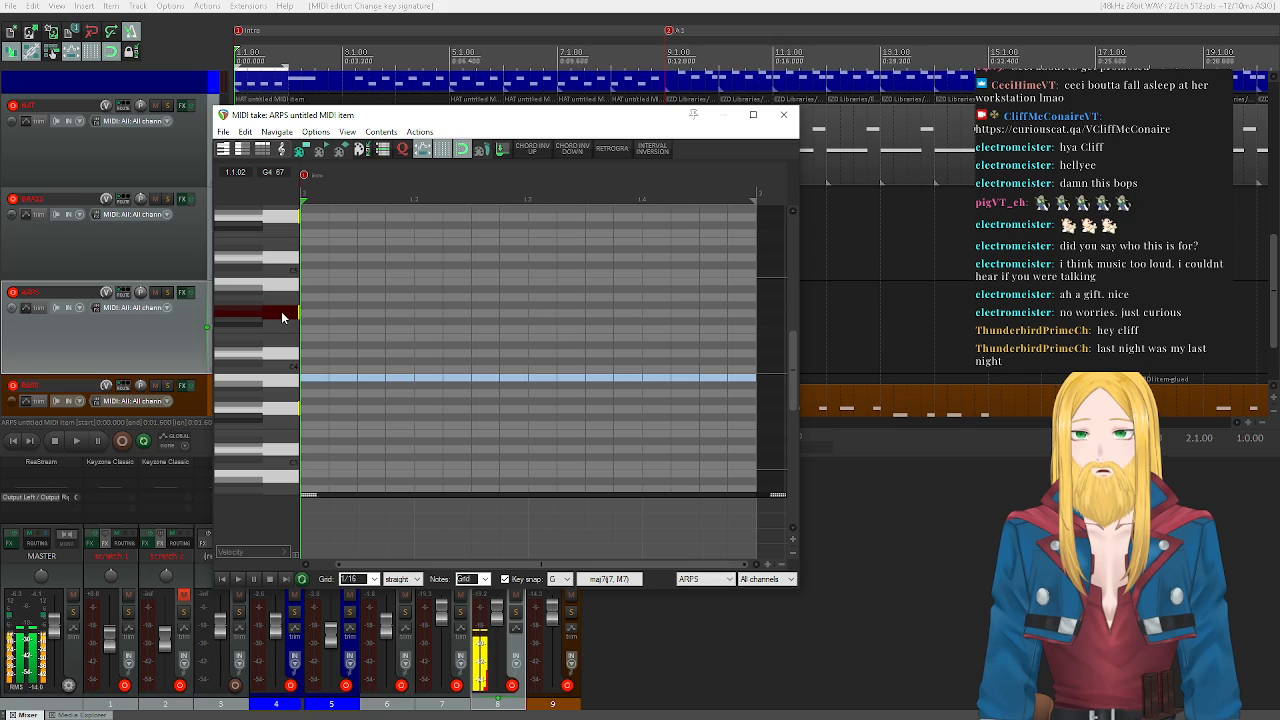
{"action": "left_click", "coordinate": [248, 224]}
- Enter a descending sixteenth-note arpeggio of F#5, D5, B4 and G4 on the first beat
{"action": "left_click", "coordinate": [316, 228]}
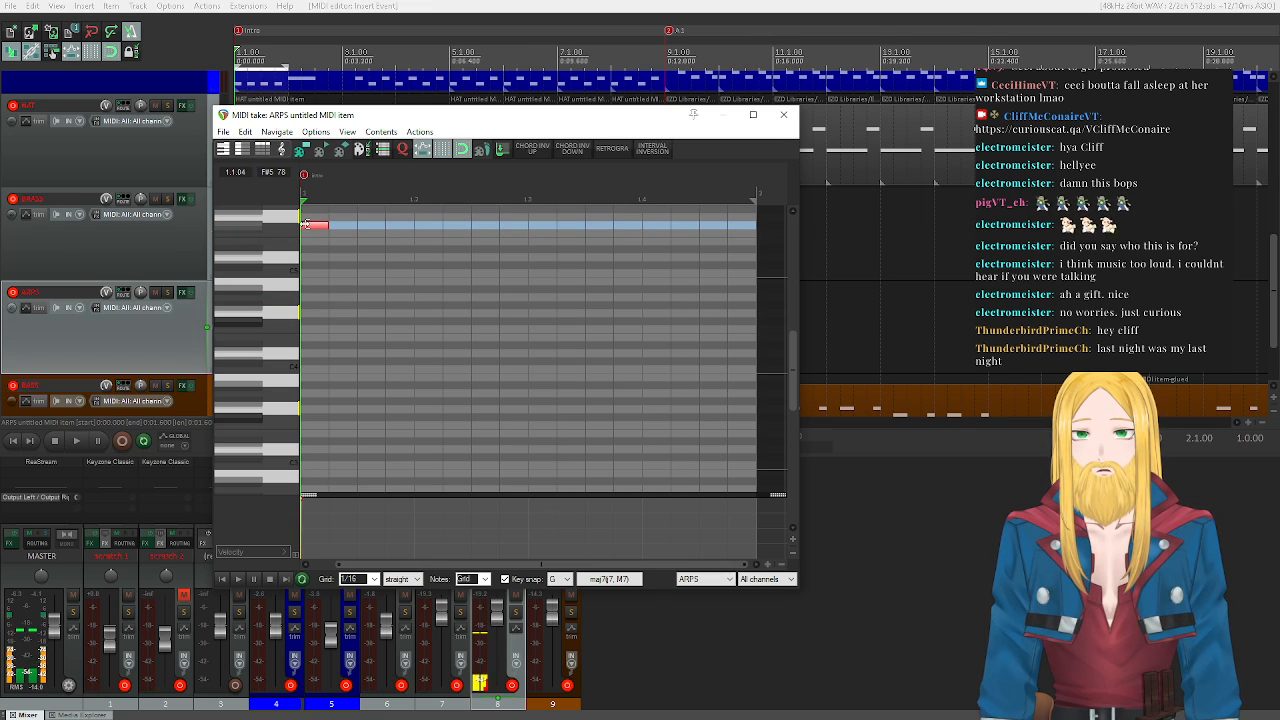
{"action": "left_click_drag", "start_coordinate": [315, 228], "coordinate": [343, 257]}
{"action": "left_click_drag", "start_coordinate": [311, 213], "coordinate": [376, 277]}
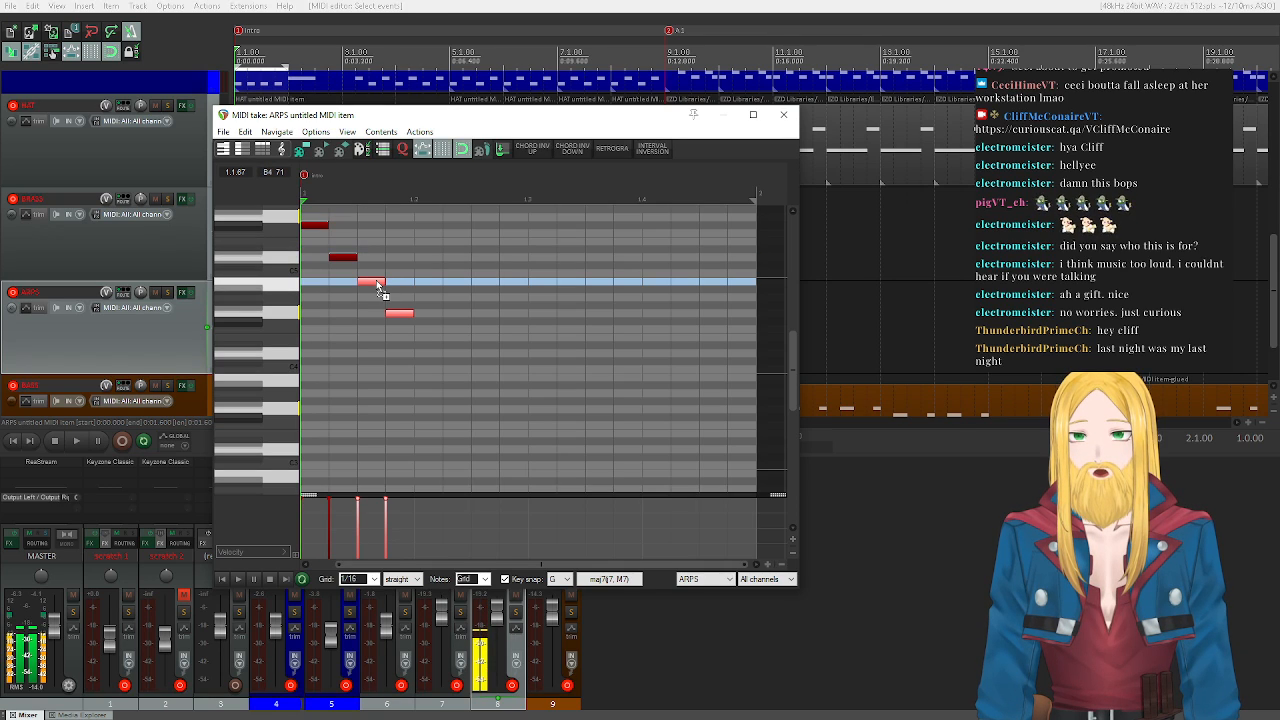
- Repeat the four-note pattern on the second beat with F#4 as its lowest note, copy it onward through the bar and play it back
{"action": "left_click_drag", "start_coordinate": [464, 337], "coordinate": [432, 234]}
{"action": "left_click_drag", "start_coordinate": [593, 338], "coordinate": [271, 219]}
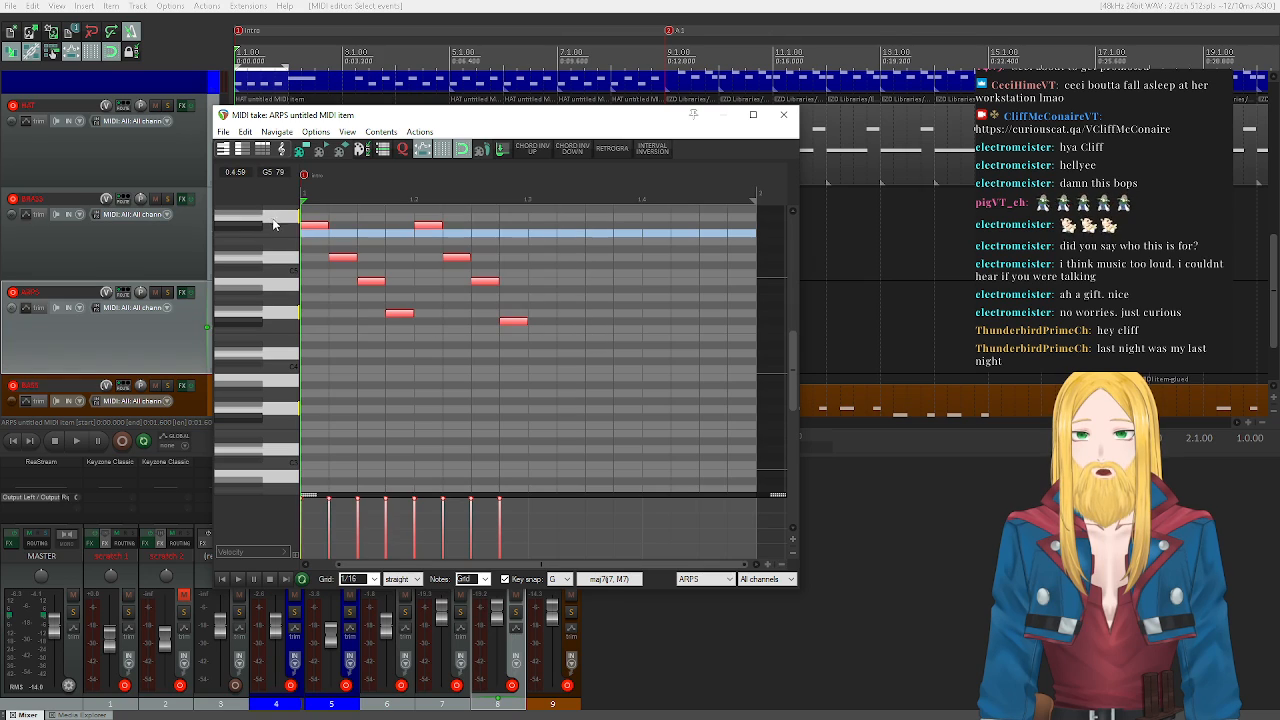
{"action": "left_click_drag", "start_coordinate": [342, 258], "coordinate": [542, 258]}
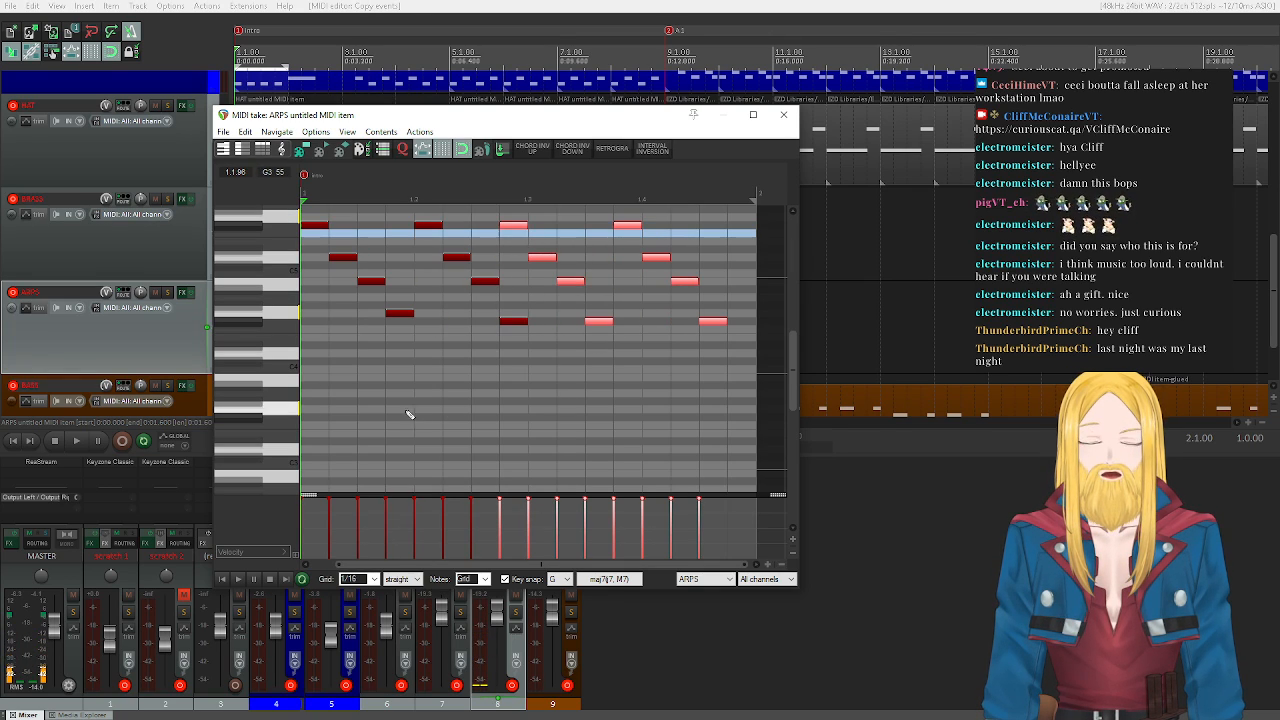
{"action": "left_click", "coordinate": [237, 579]}
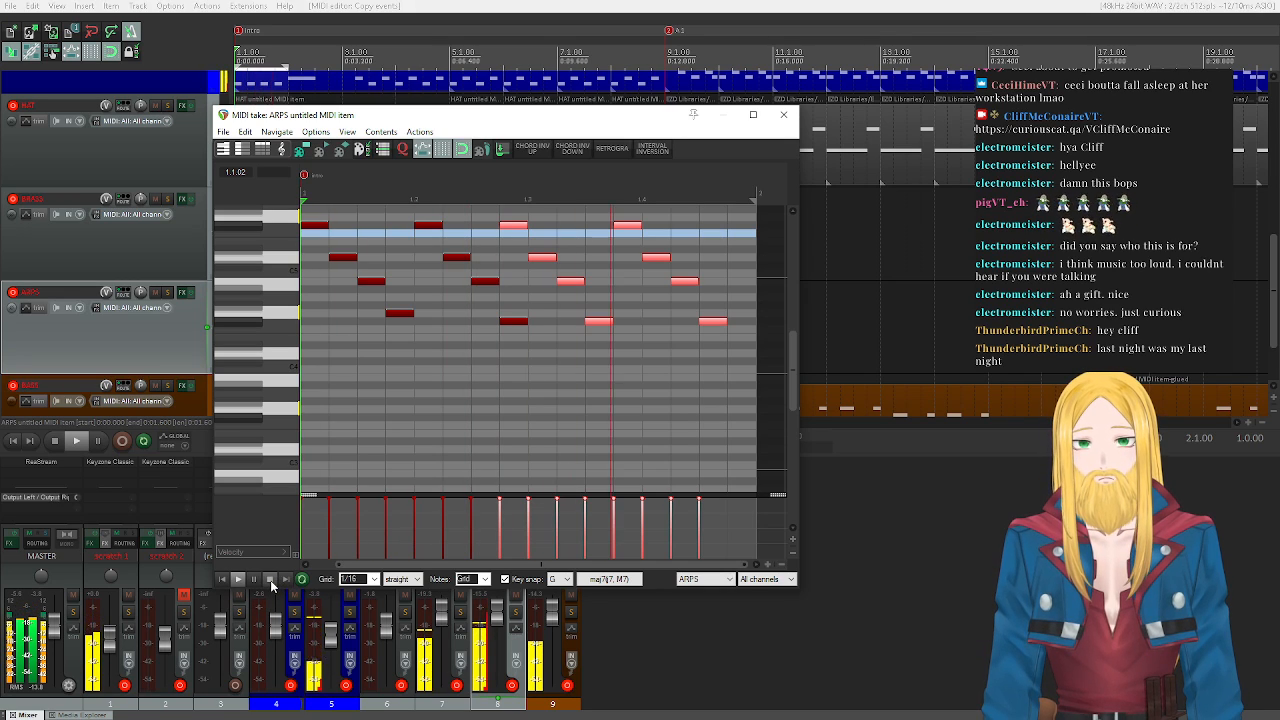
{"action": "left_click", "coordinate": [272, 580]}
- Open the ARPS track's VOPM synth, close the MIDI editor and move the plug-in windows clear of the track
{"action": "left_click", "coordinate": [181, 292]}
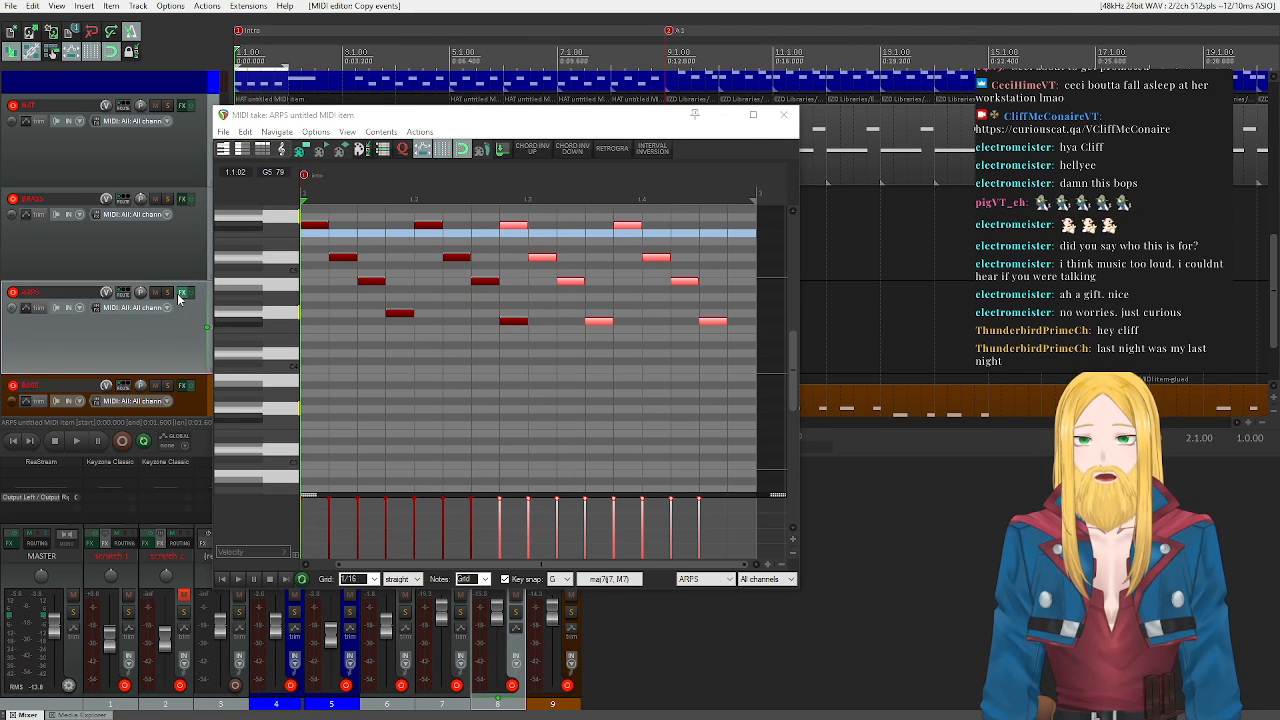
{"action": "left_click", "coordinate": [181, 94]}
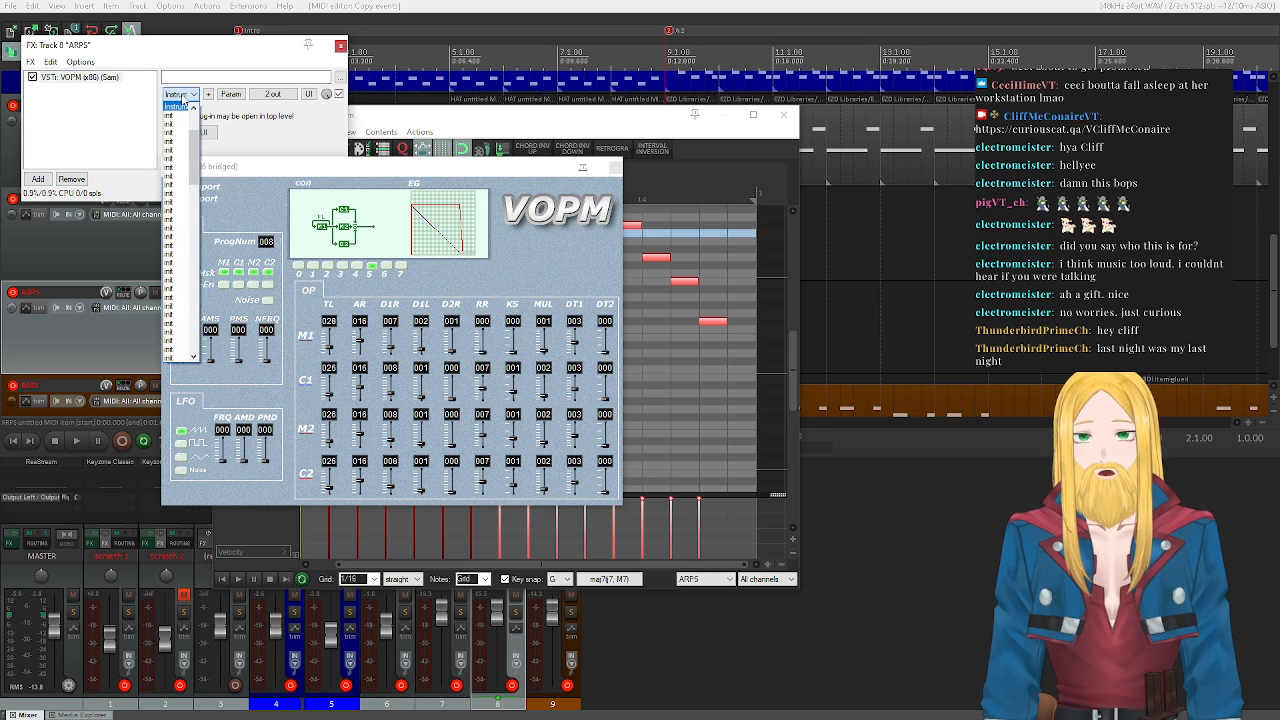
{"action": "left_click", "coordinate": [366, 93]}
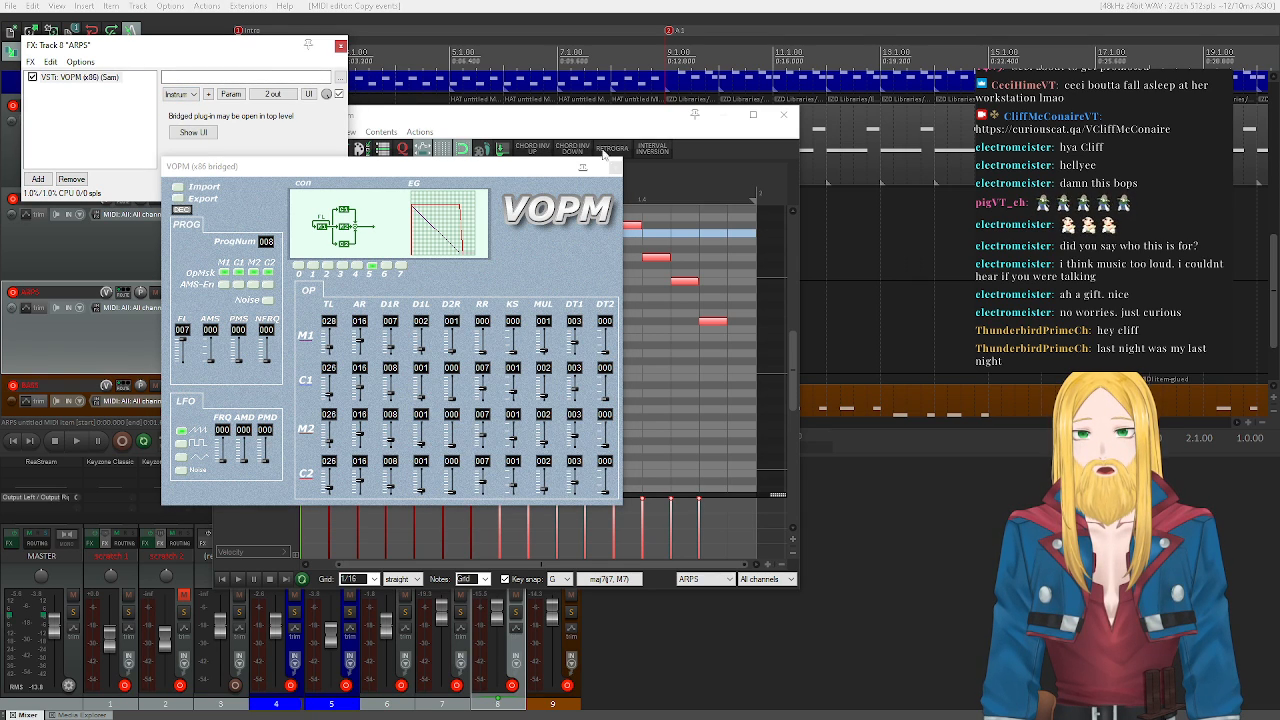
{"action": "left_click", "coordinate": [780, 121]}
{"action": "left_click_drag", "start_coordinate": [490, 169], "coordinate": [676, 213]}
{"action": "left_click_drag", "start_coordinate": [231, 46], "coordinate": [612, 89]}
- Solo the ARPS track and listen to the arpeggio
{"action": "left_click", "coordinate": [167, 293]}
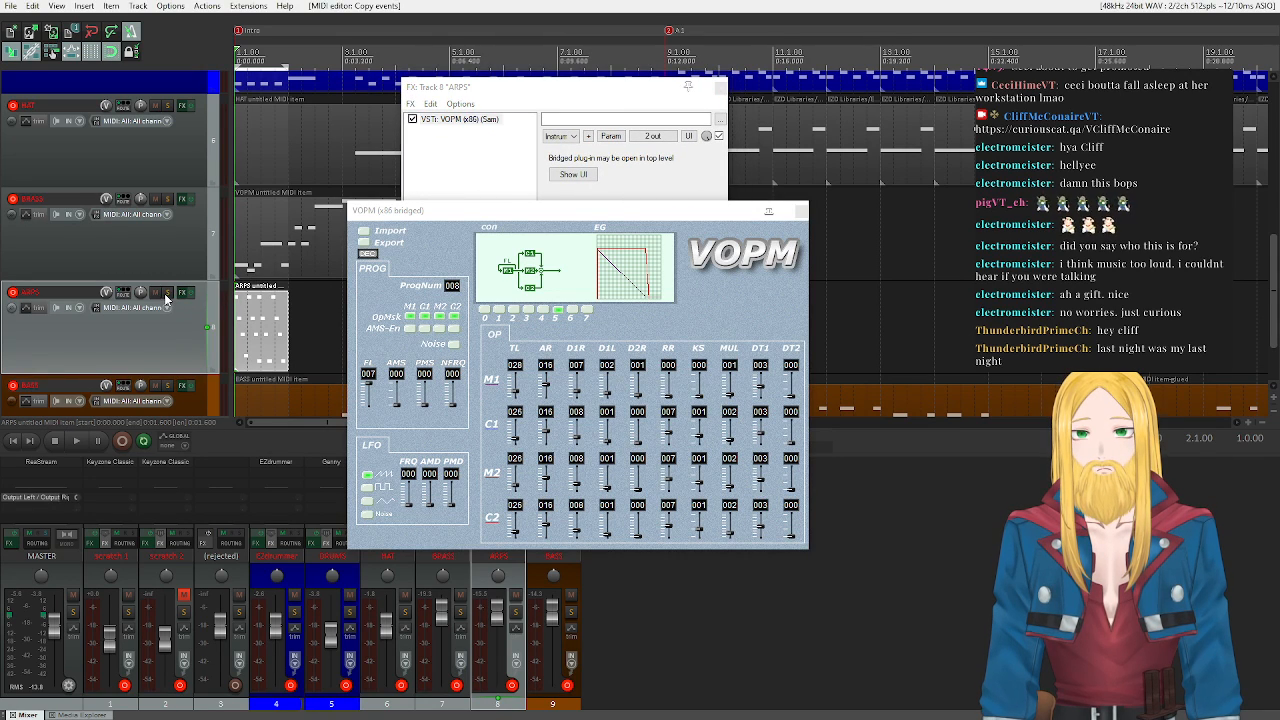
{"action": "left_click", "coordinate": [75, 441]}
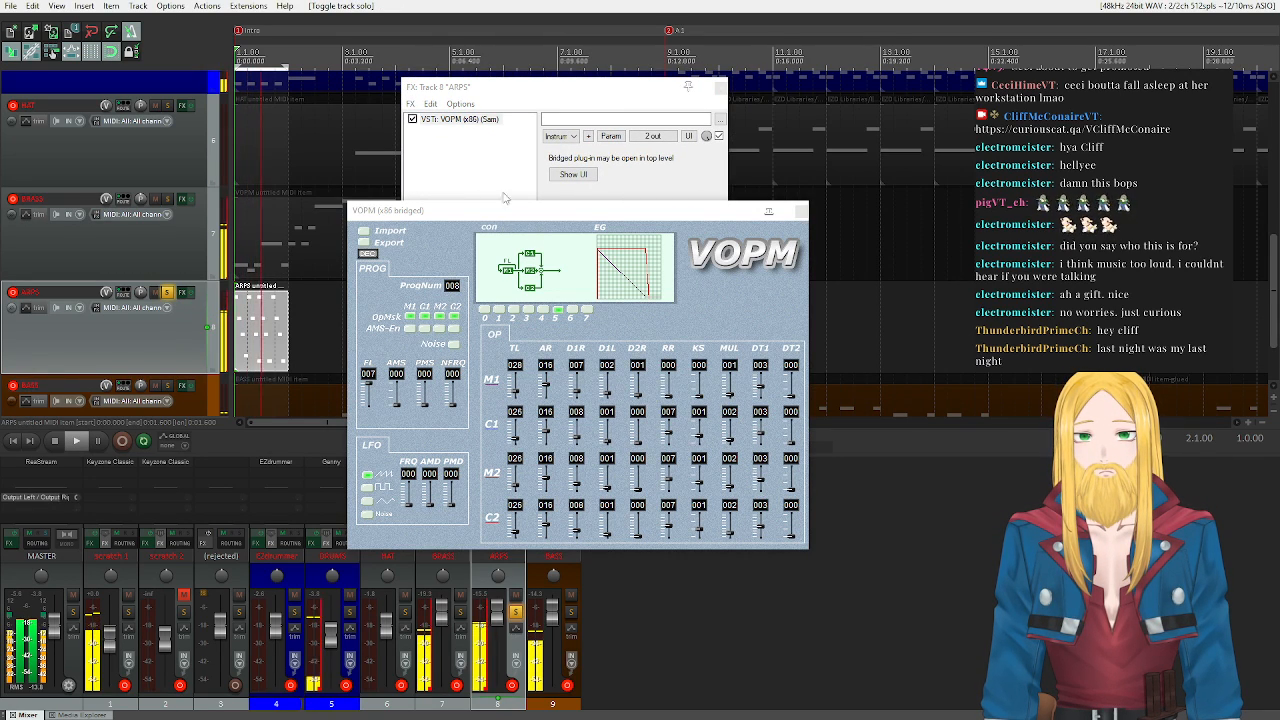
{"action": "left_click_drag", "start_coordinate": [506, 95], "coordinate": [452, 132]}
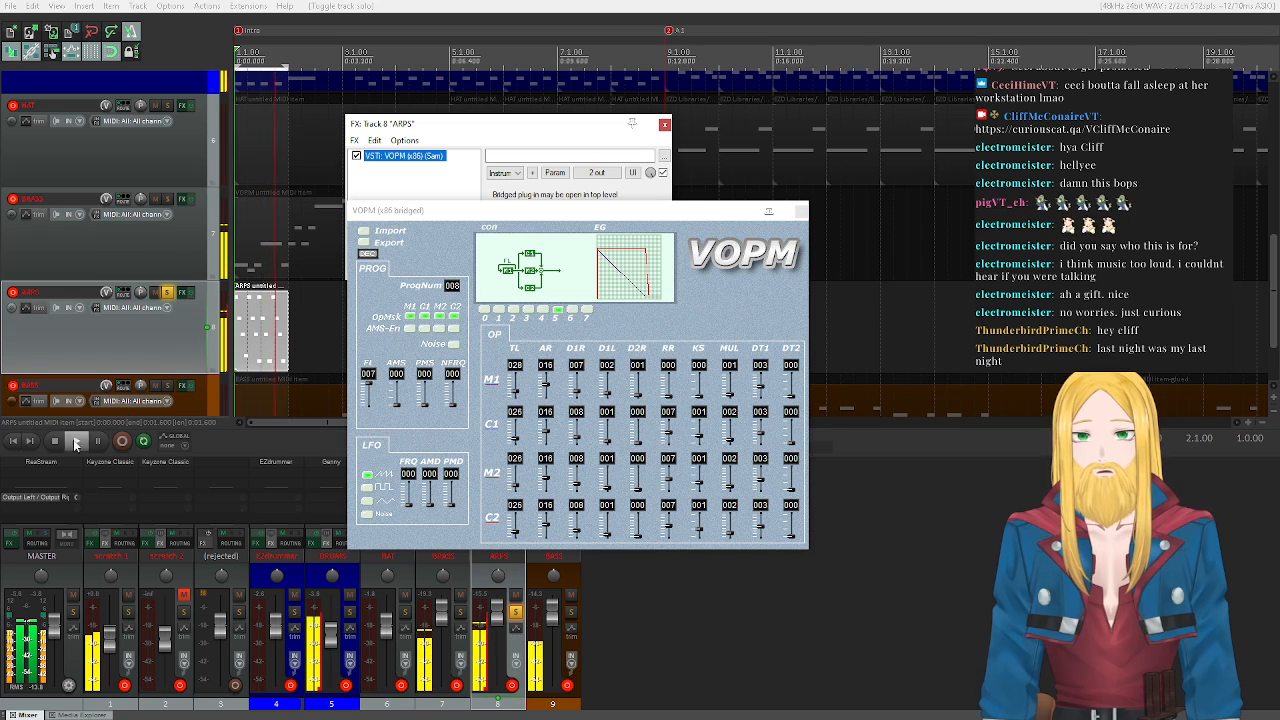
{"action": "left_click", "coordinate": [56, 441]}
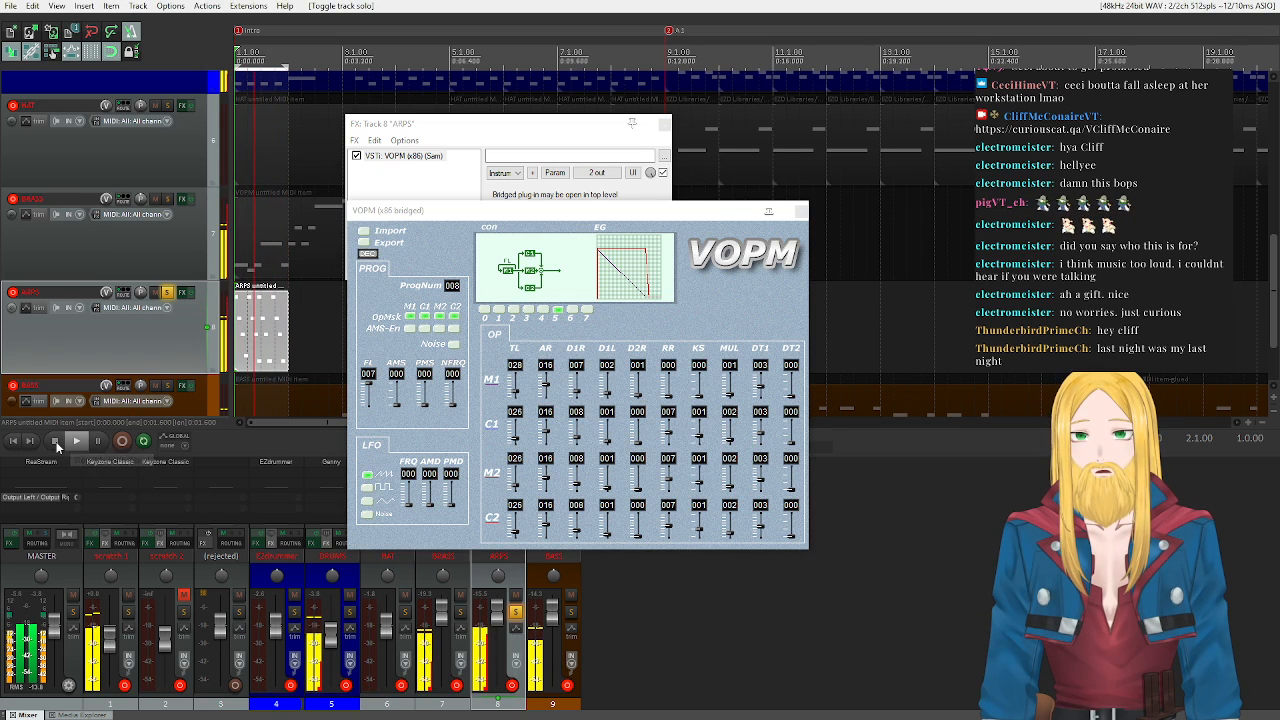
- Reopen the ARPS MIDI item, shift the copied second half one sixteenth later to start on beat 3, and play it back
{"action": "double_click", "coordinate": [260, 322]}
{"action": "left_click", "coordinate": [801, 211]}
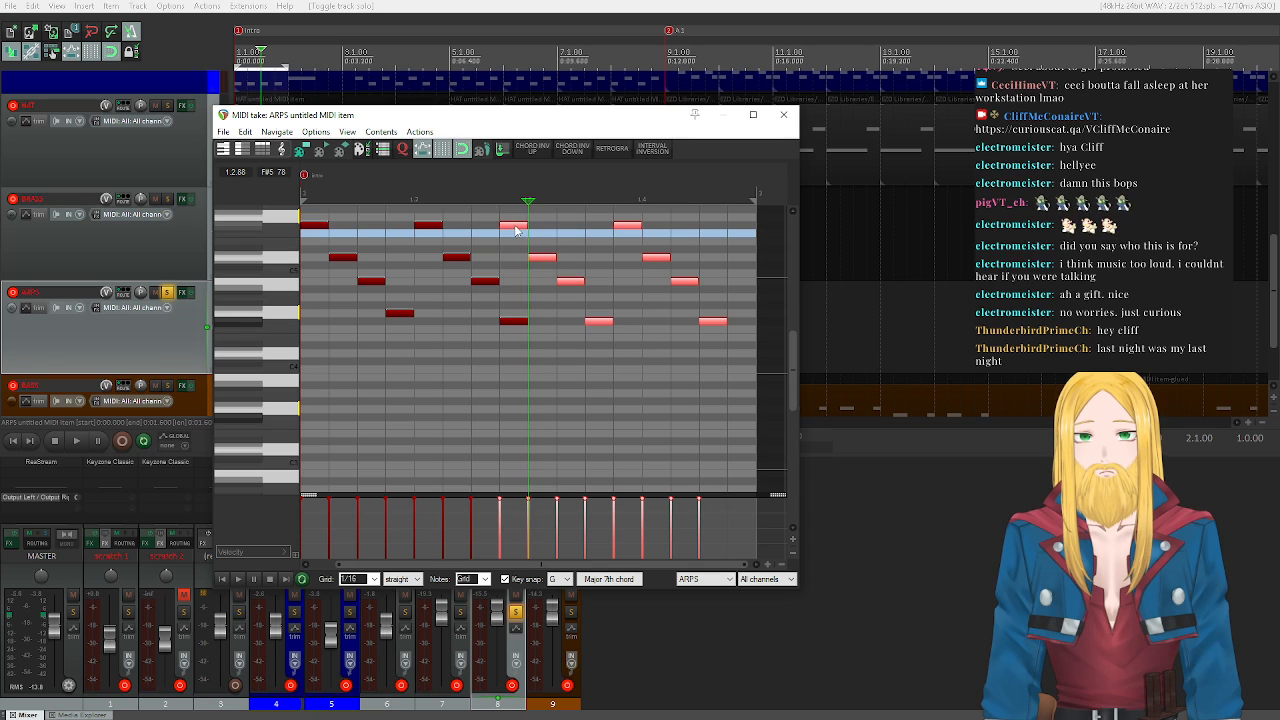
{"action": "left_click_drag", "start_coordinate": [515, 229], "coordinate": [529, 229]}
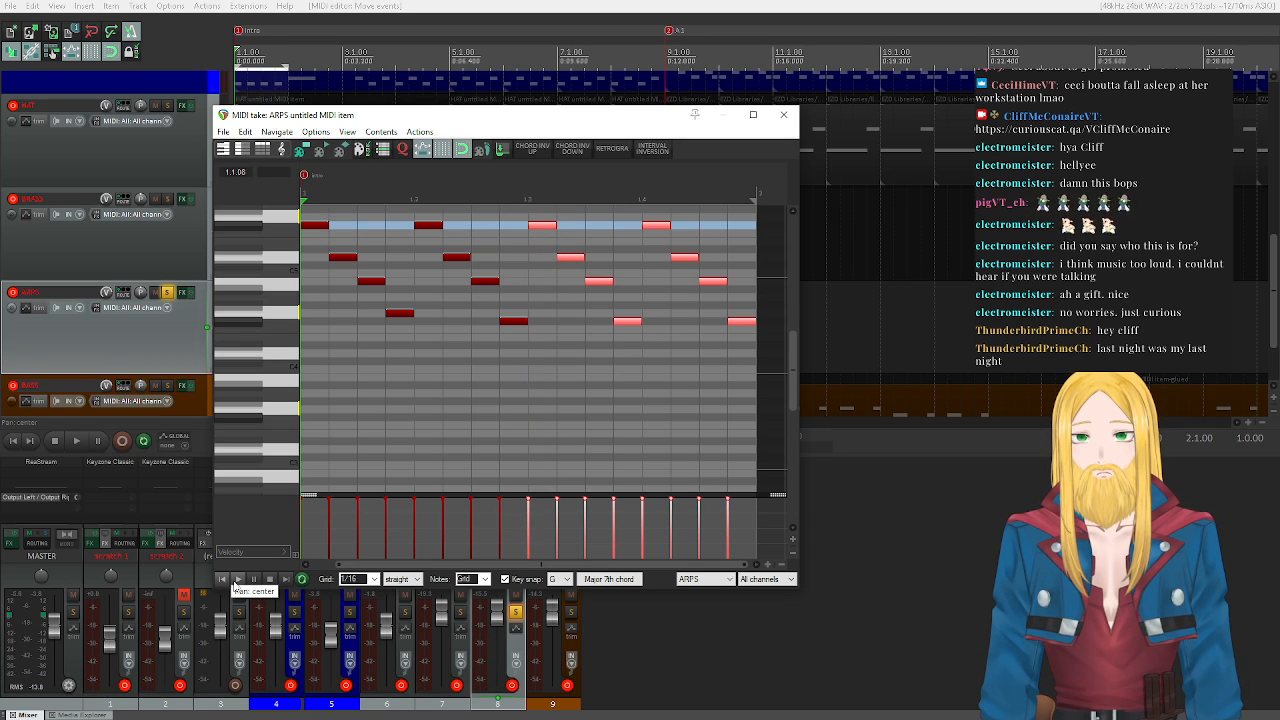
{"action": "left_click", "coordinate": [237, 580]}
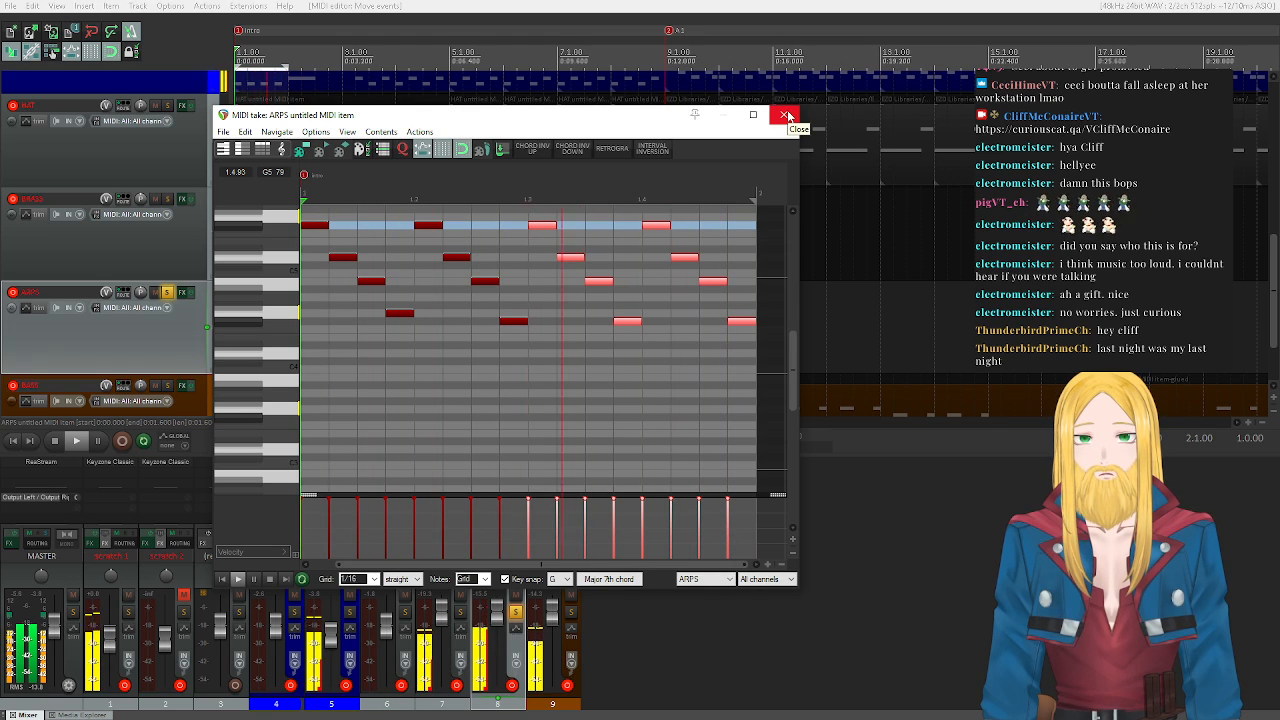
{"action": "key", "text": "space"}
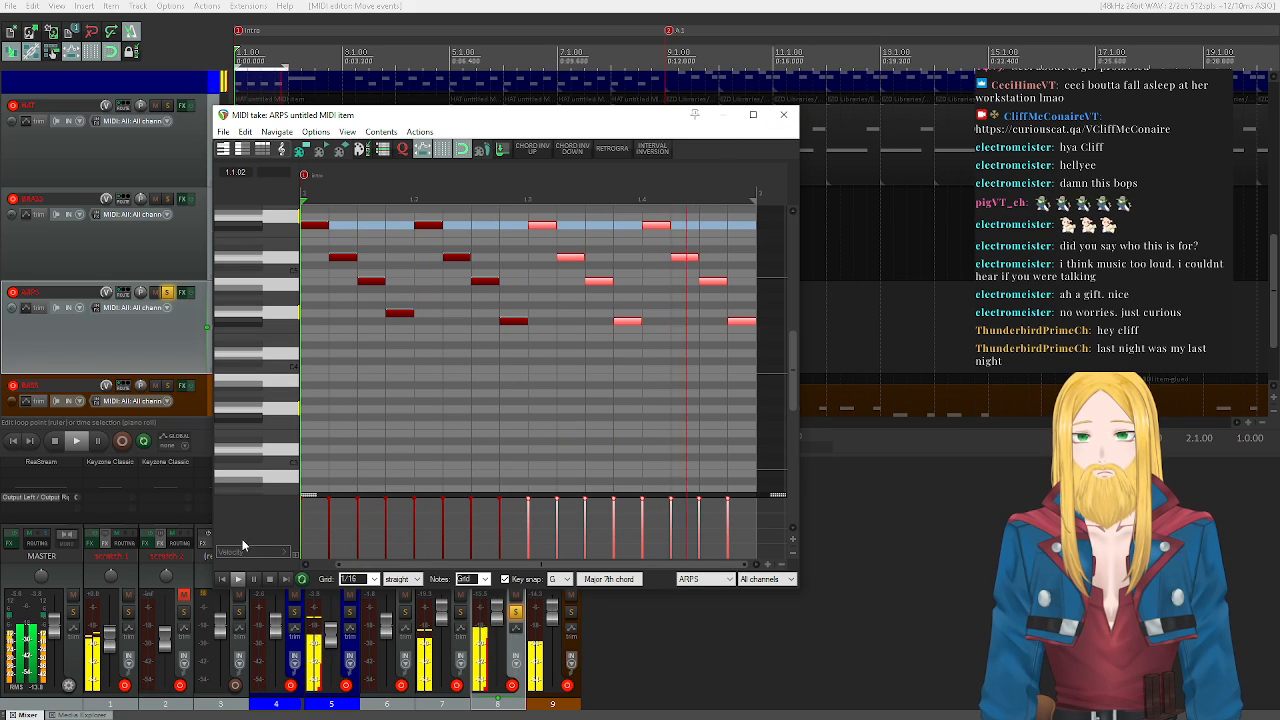
- Raise the arpeggio's F#4 notes to G4, play the pattern and close the MIDI editor
{"action": "left_click", "coordinate": [254, 320]}
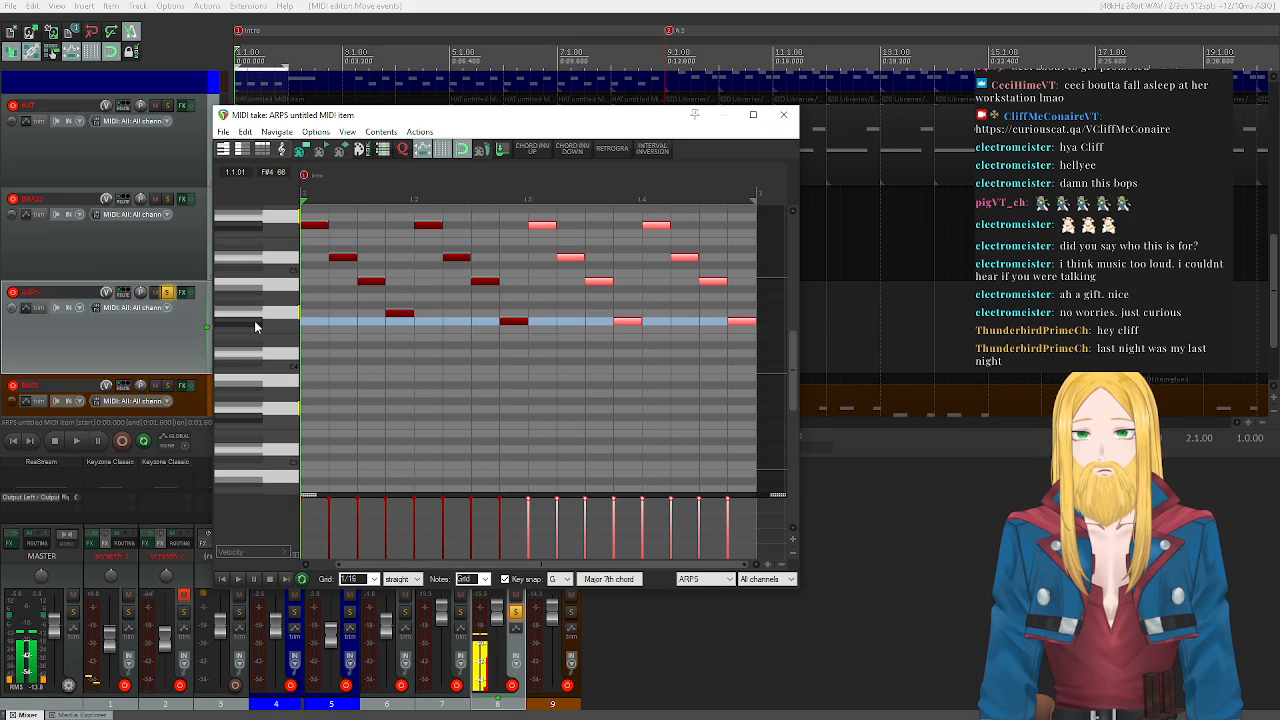
{"action": "key", "text": "Up"}
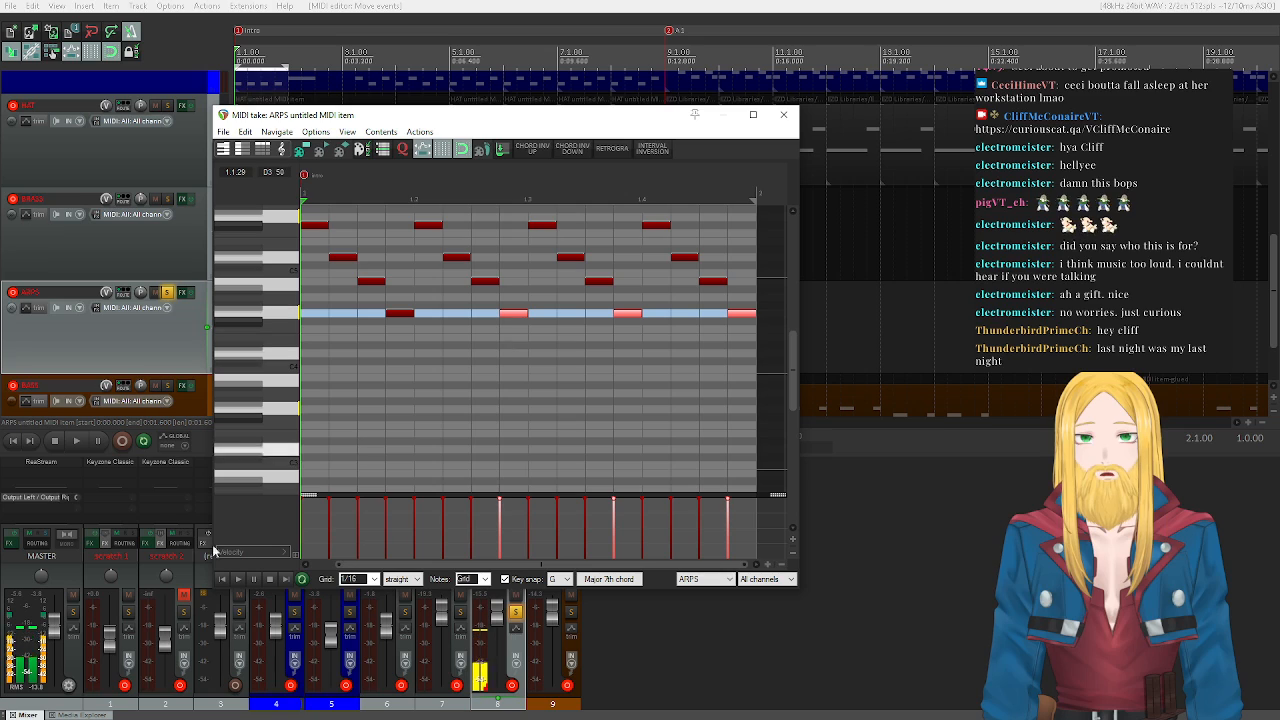
{"action": "left_click", "coordinate": [238, 579]}
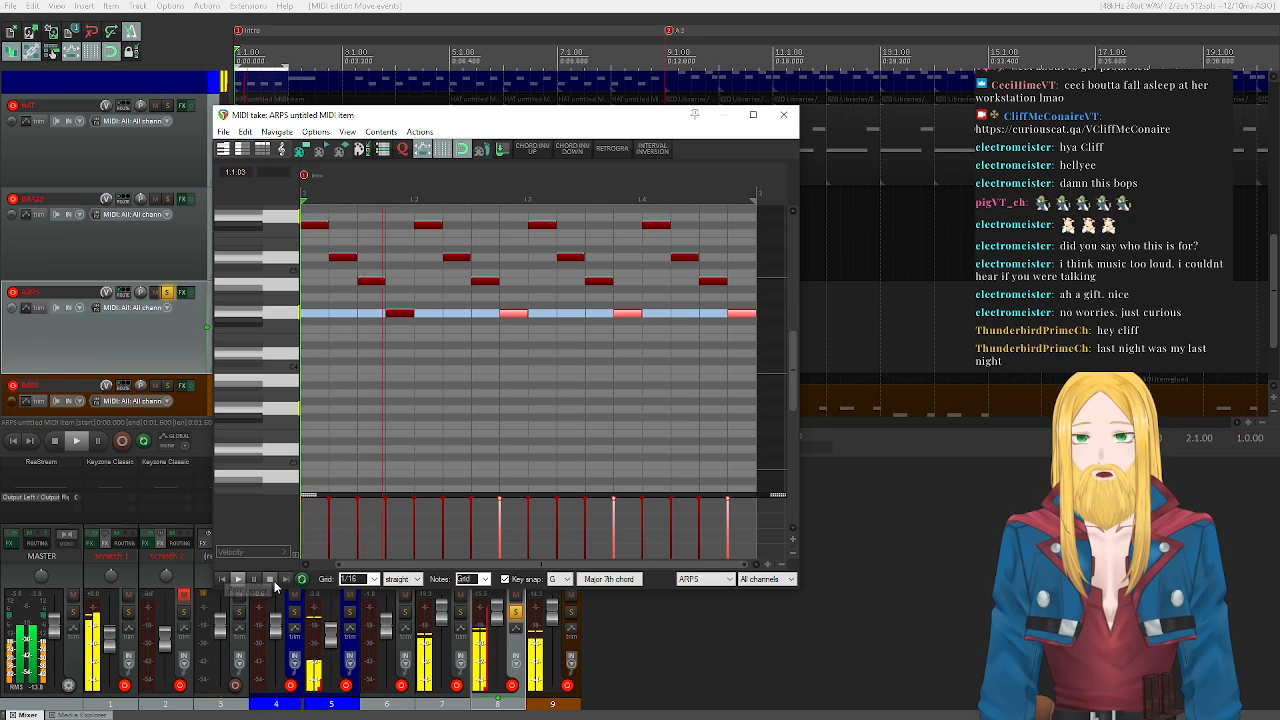
{"action": "left_click", "coordinate": [785, 122]}
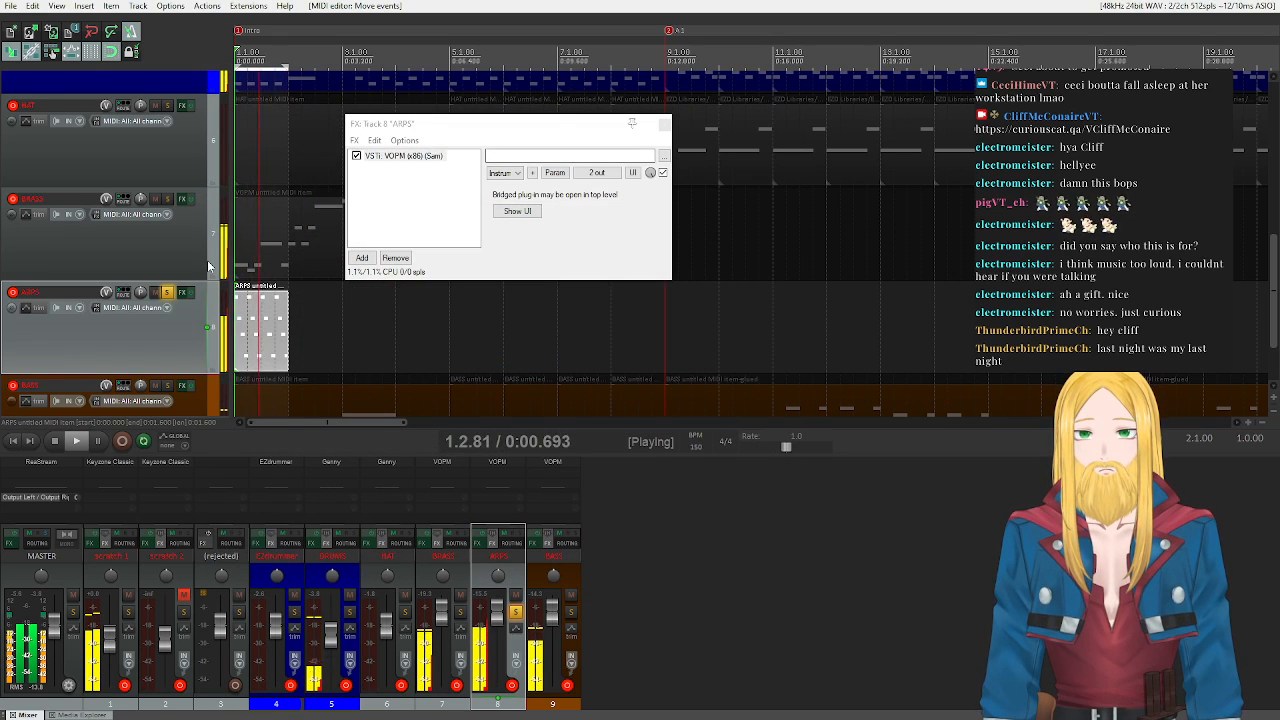
- Reopen the VOPM synth on the ARPS track and switch it to the init preset, program 001
{"action": "left_click", "coordinate": [181, 293]}
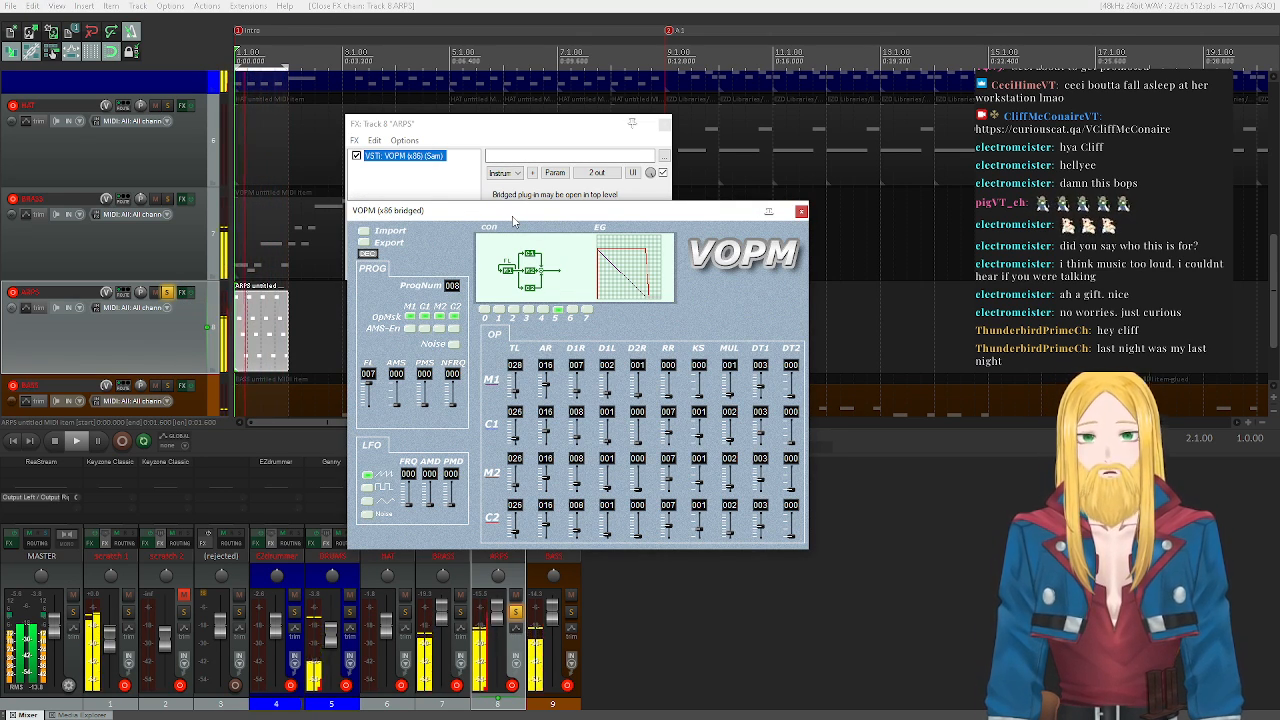
{"action": "left_click", "coordinate": [515, 175]}
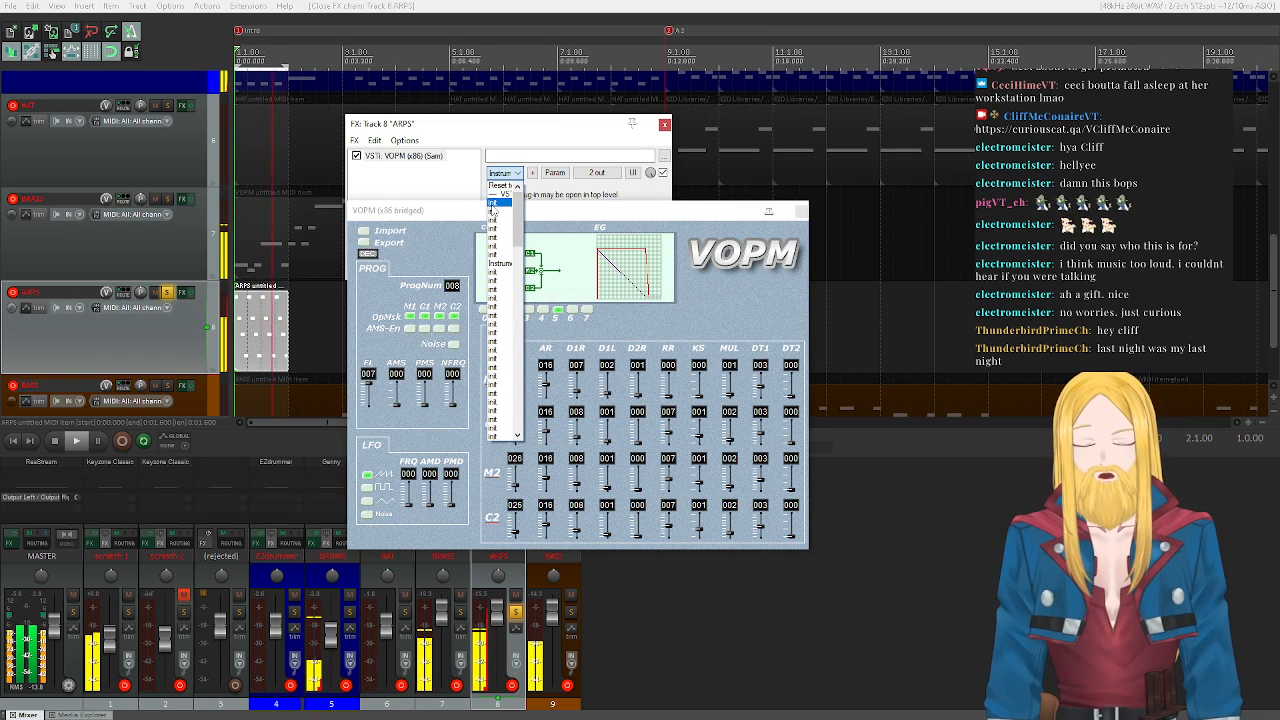
{"action": "left_click", "coordinate": [492, 210]}
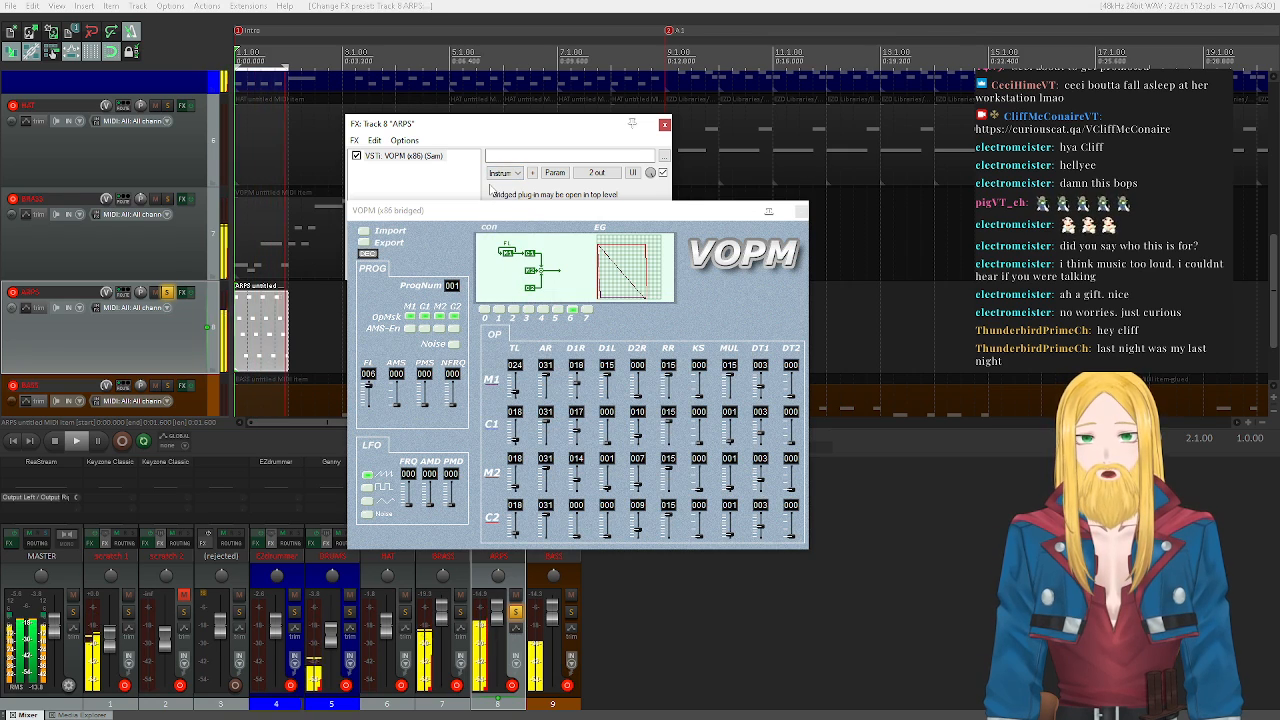
{"action": "left_click", "coordinate": [500, 173]}
{"action": "left_click", "coordinate": [498, 198]}
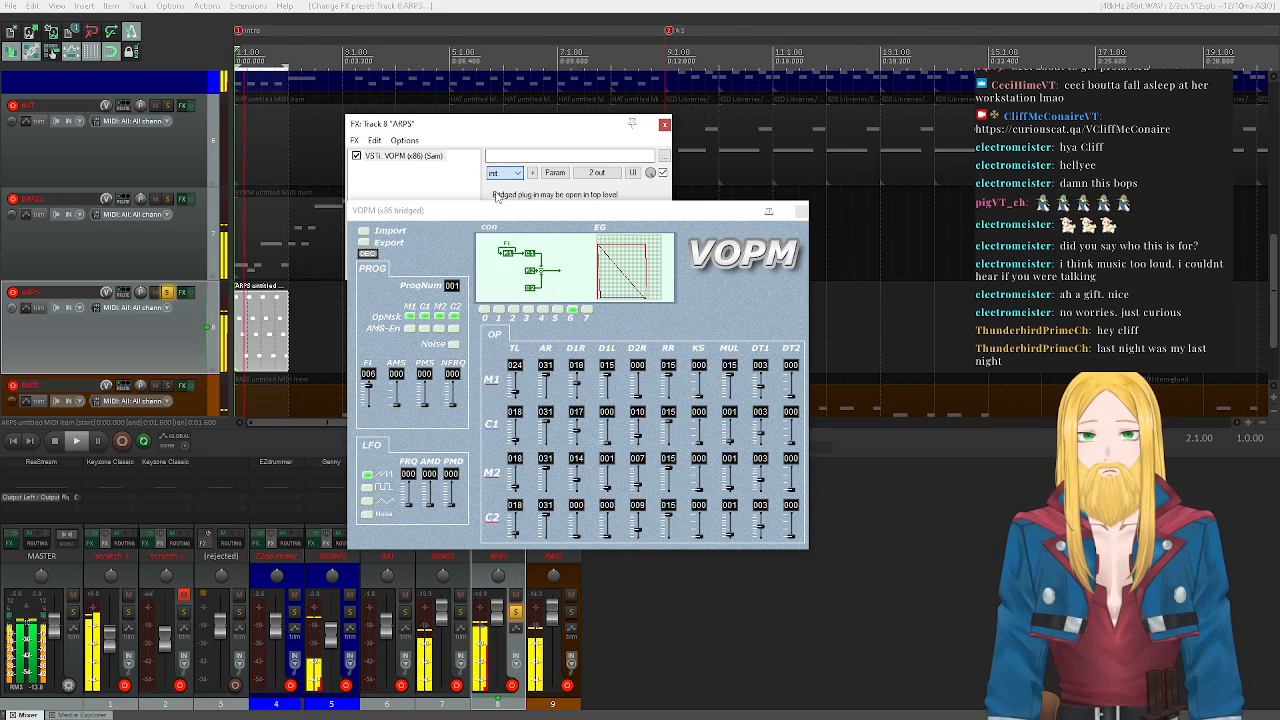
- Try out further VOPM presets up to program 006 while the arpeggio plays
{"action": "left_click", "coordinate": [506, 175]}
{"action": "left_click", "coordinate": [503, 203]}
{"action": "left_click", "coordinate": [500, 173]}
{"action": "left_click", "coordinate": [498, 205]}
{"action": "left_click", "coordinate": [497, 175]}
{"action": "left_click", "coordinate": [497, 198]}
- Continue through the VOPM presets to program 009 and stop playback
{"action": "left_click", "coordinate": [501, 175]}
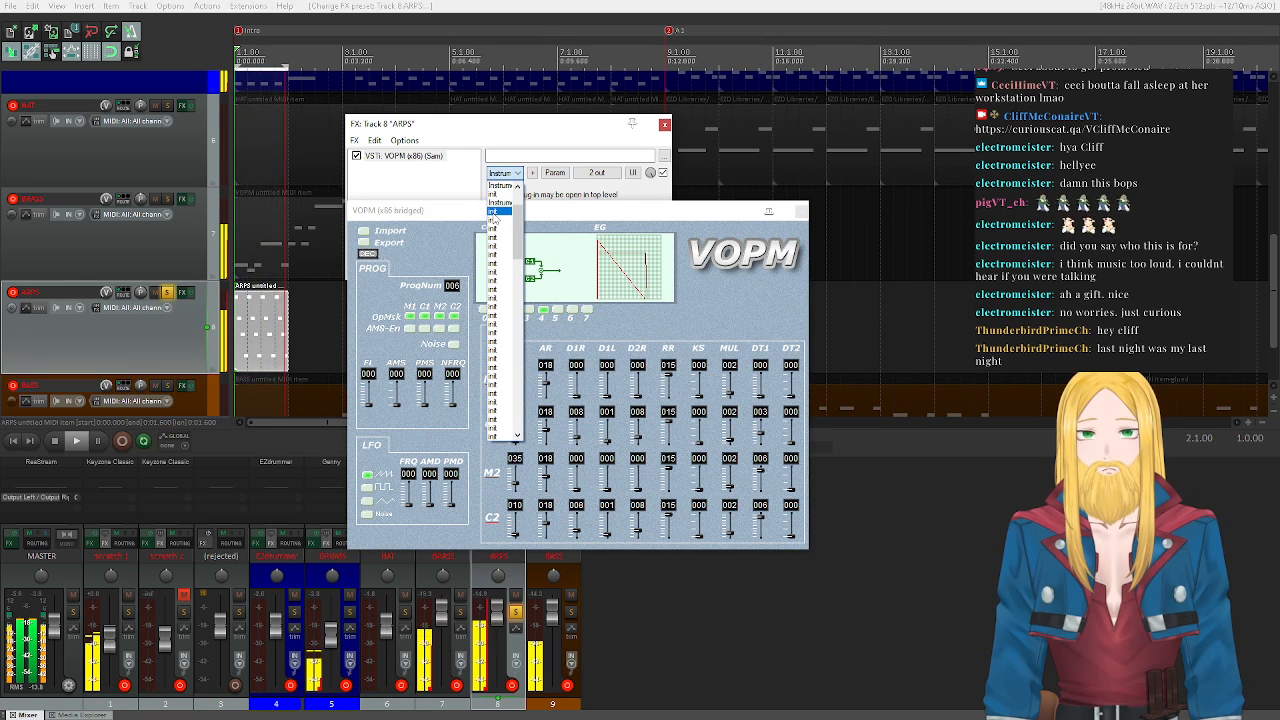
{"action": "left_click", "coordinate": [492, 212]}
{"action": "left_click", "coordinate": [501, 173]}
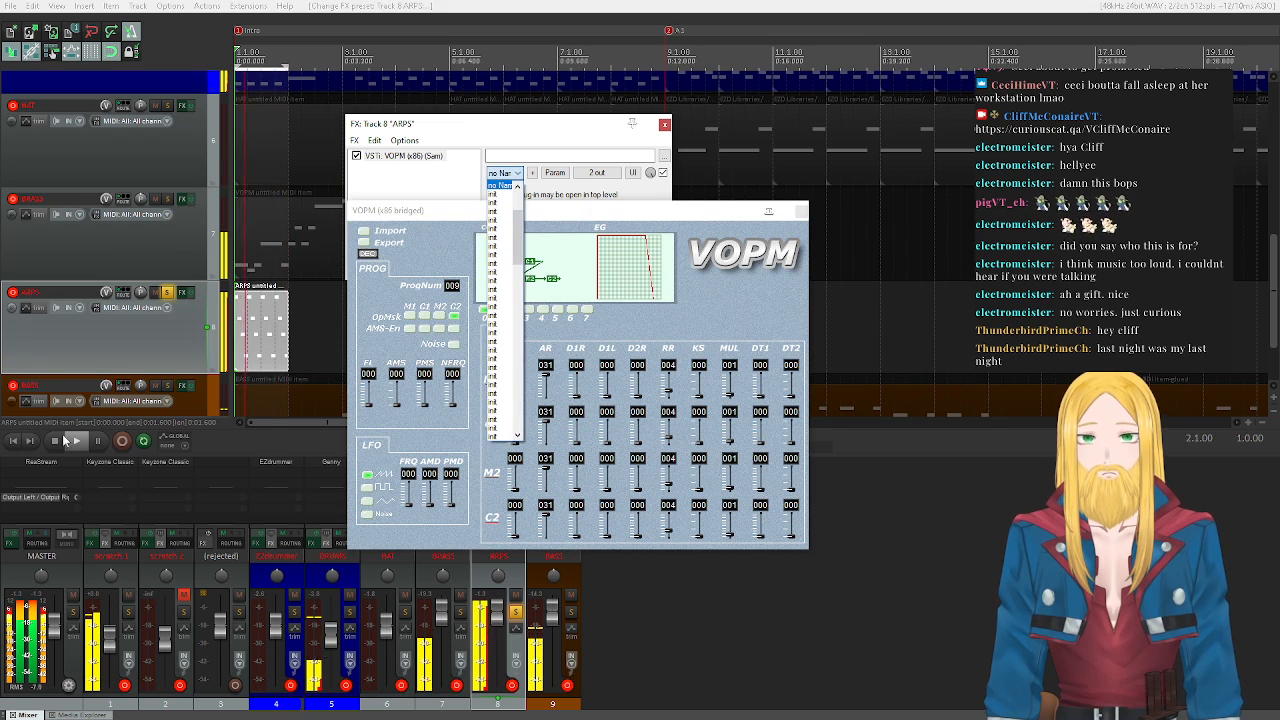
{"action": "left_click", "coordinate": [493, 228]}
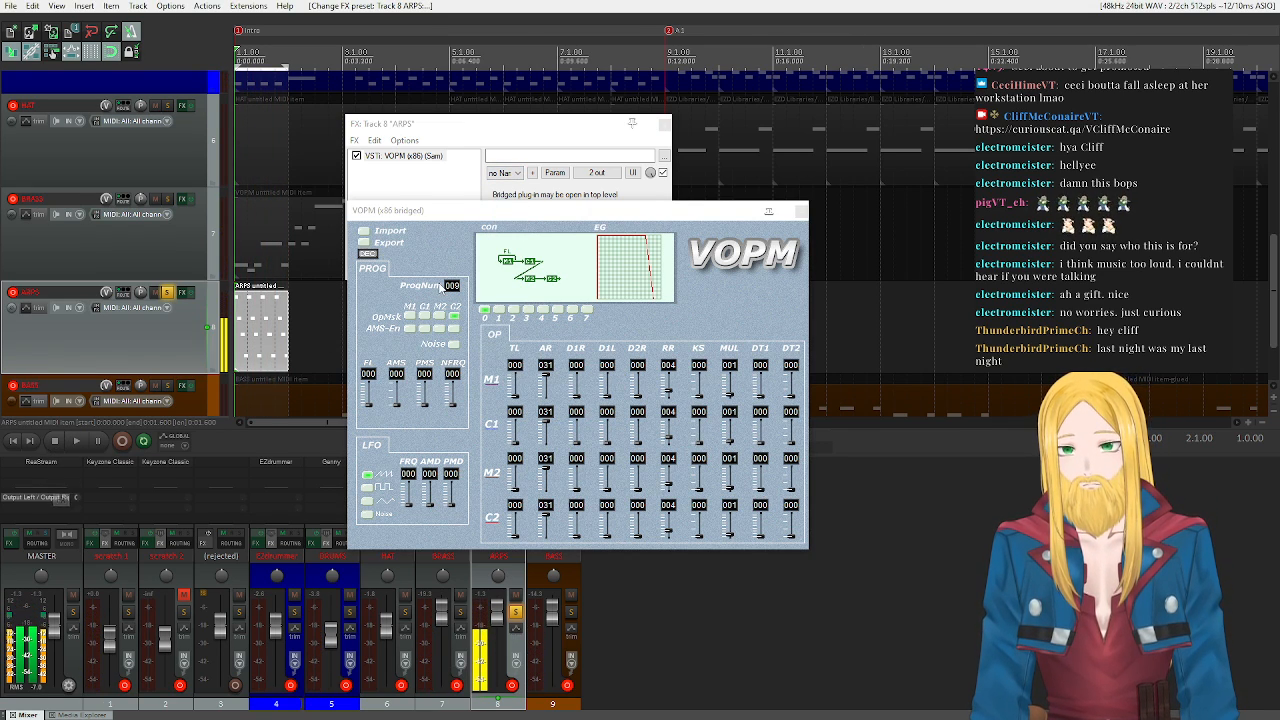
- Switch VOPM on the ARPS track to preset 004 and close the synth window while the arpeggio plays
{"action": "left_click", "coordinate": [501, 173]}
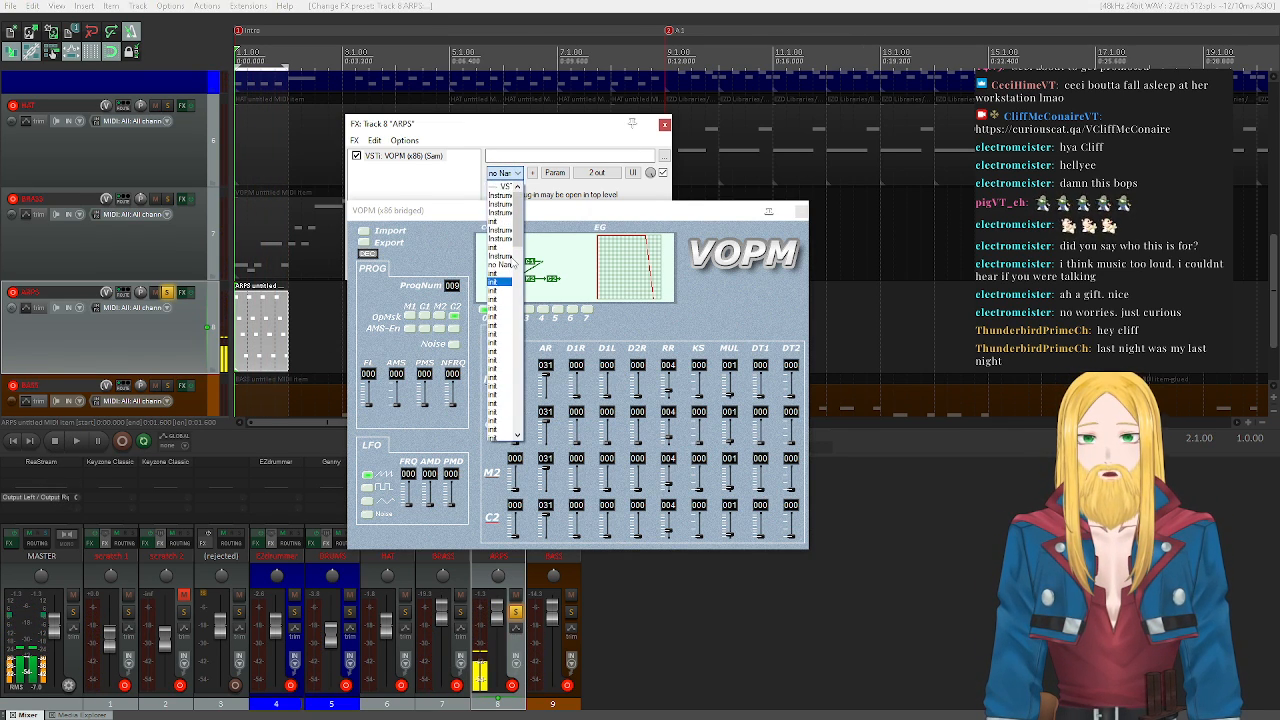
{"action": "scroll", "coordinate": [513, 262], "scroll_direction": "up", "scroll_amount": 1}
{"action": "left_click", "coordinate": [500, 237]}
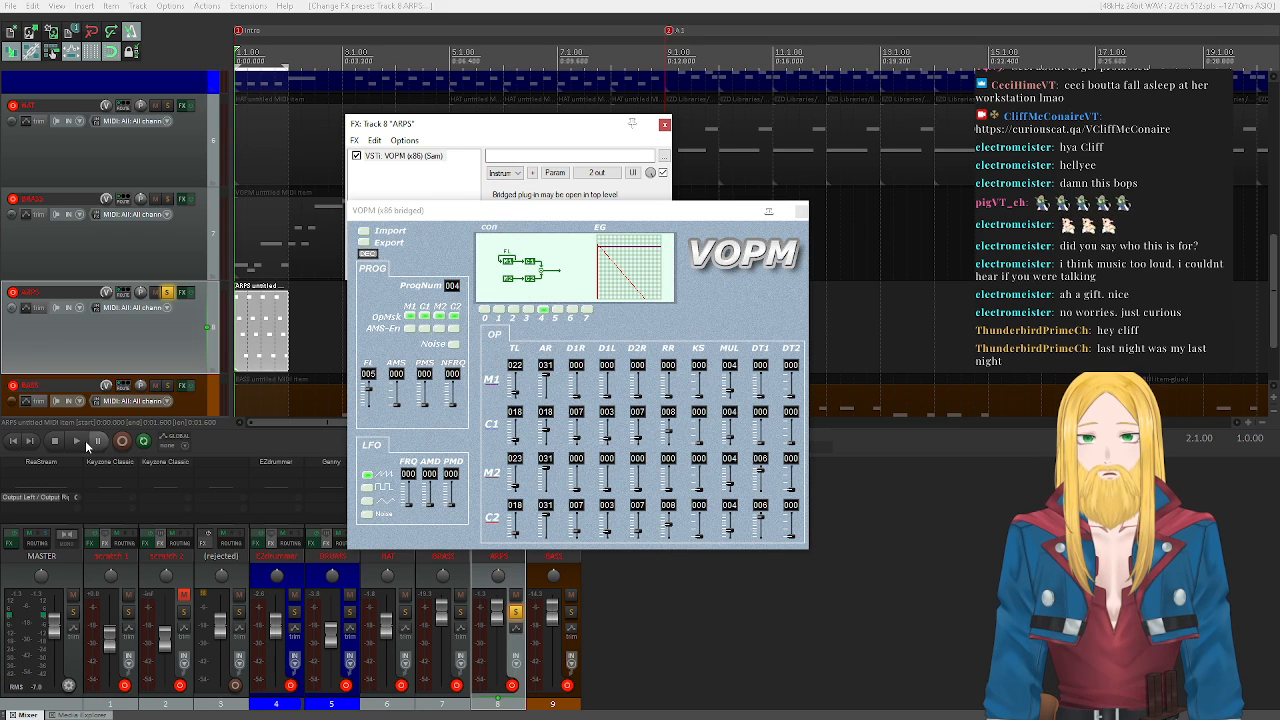
{"action": "left_click", "coordinate": [78, 442]}
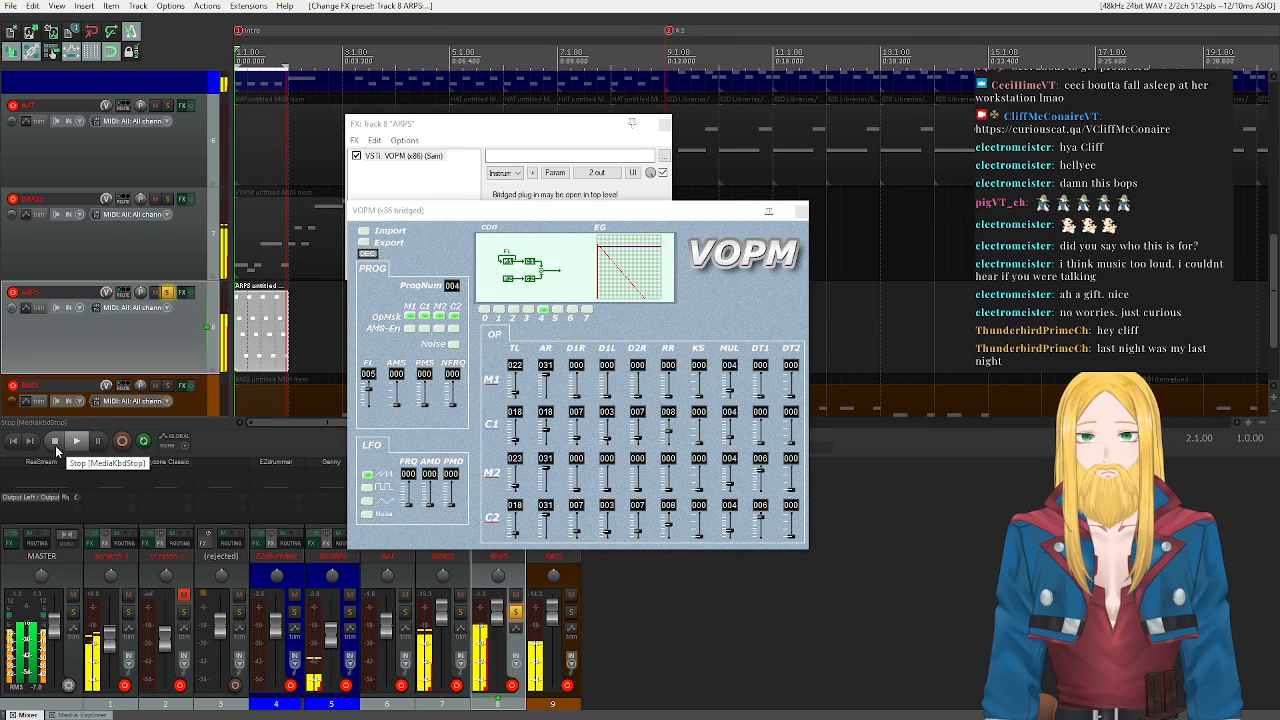
{"action": "left_click", "coordinate": [802, 211]}
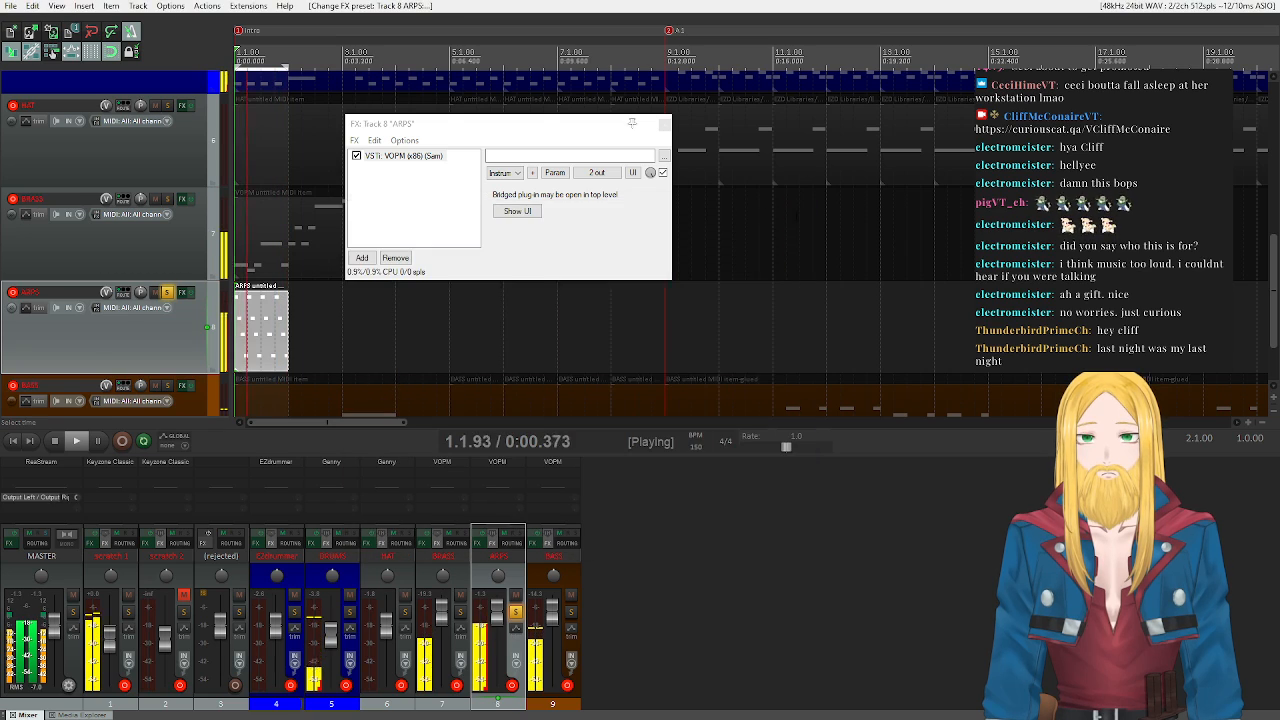
- Transpose all notes of the ARPS arpeggio item down 12 semitones and close the MIDI editor
{"action": "double_click", "coordinate": [249, 342]}
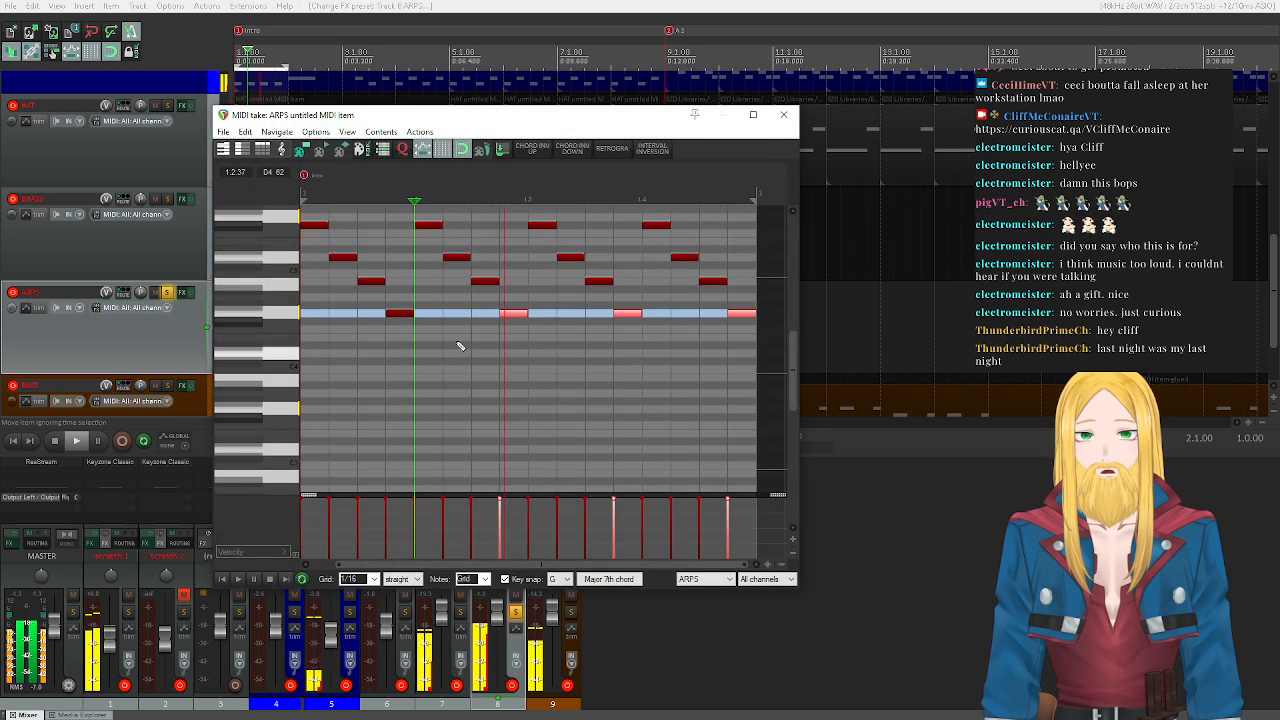
{"action": "key", "text": "ctrl+a"}
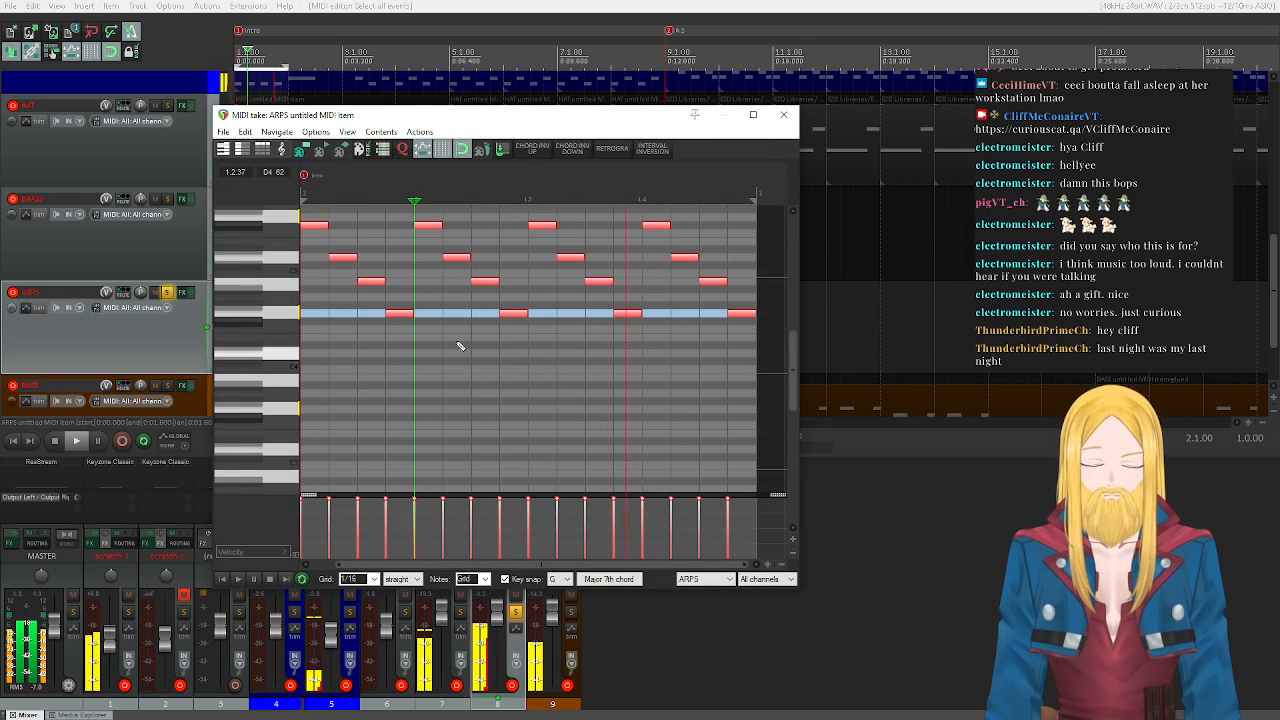
{"action": "key", "text": "ctrl+t"}
{"action": "type", "text": "-12"}
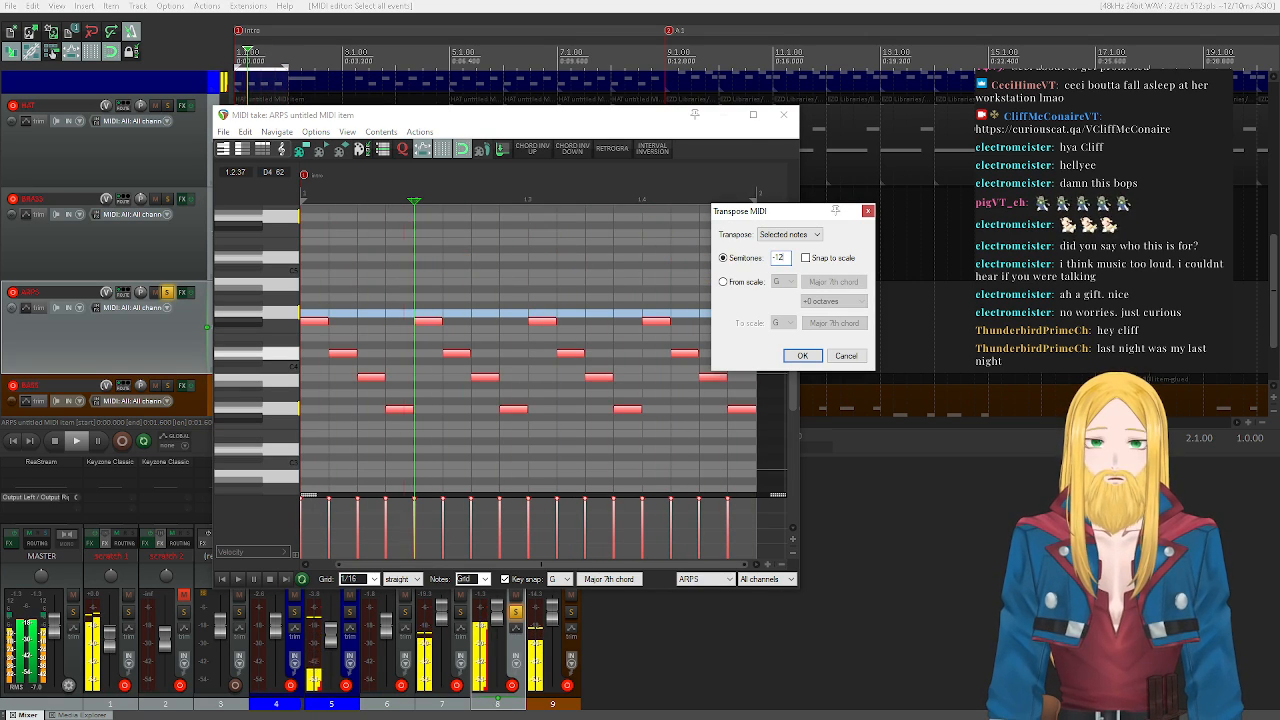
{"action": "key", "text": "Return"}
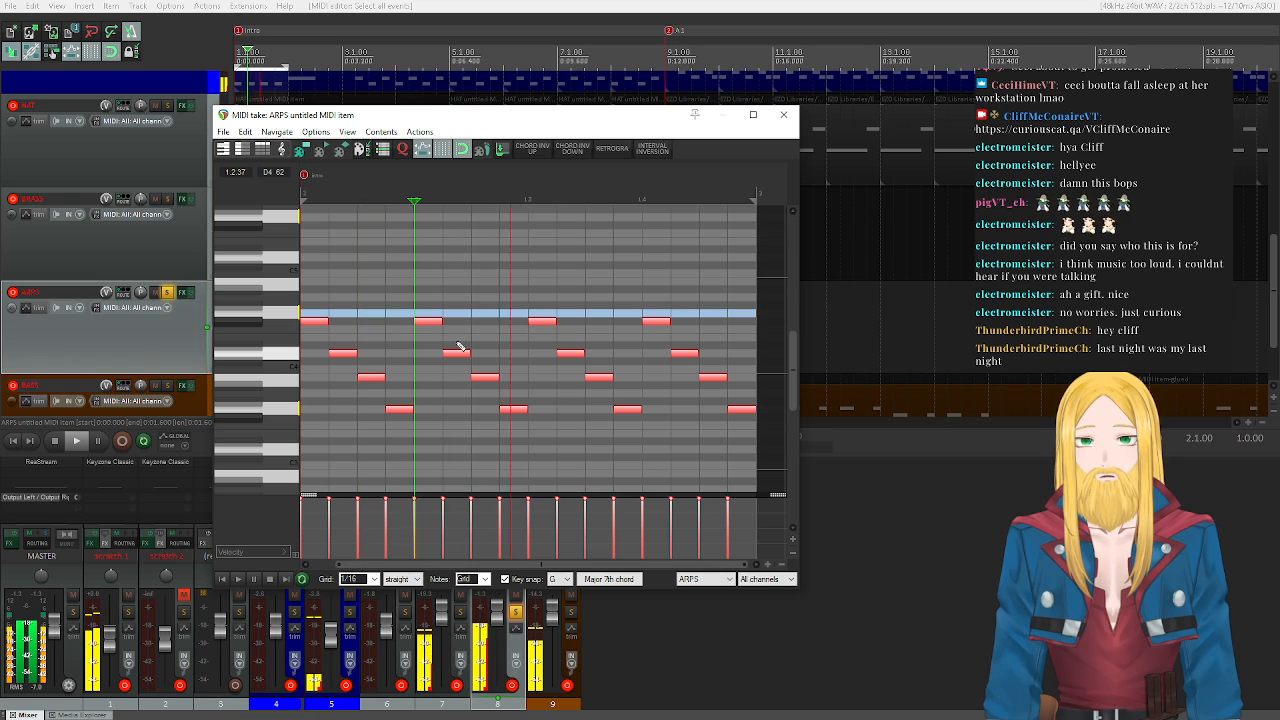
{"action": "left_click", "coordinate": [182, 293]}
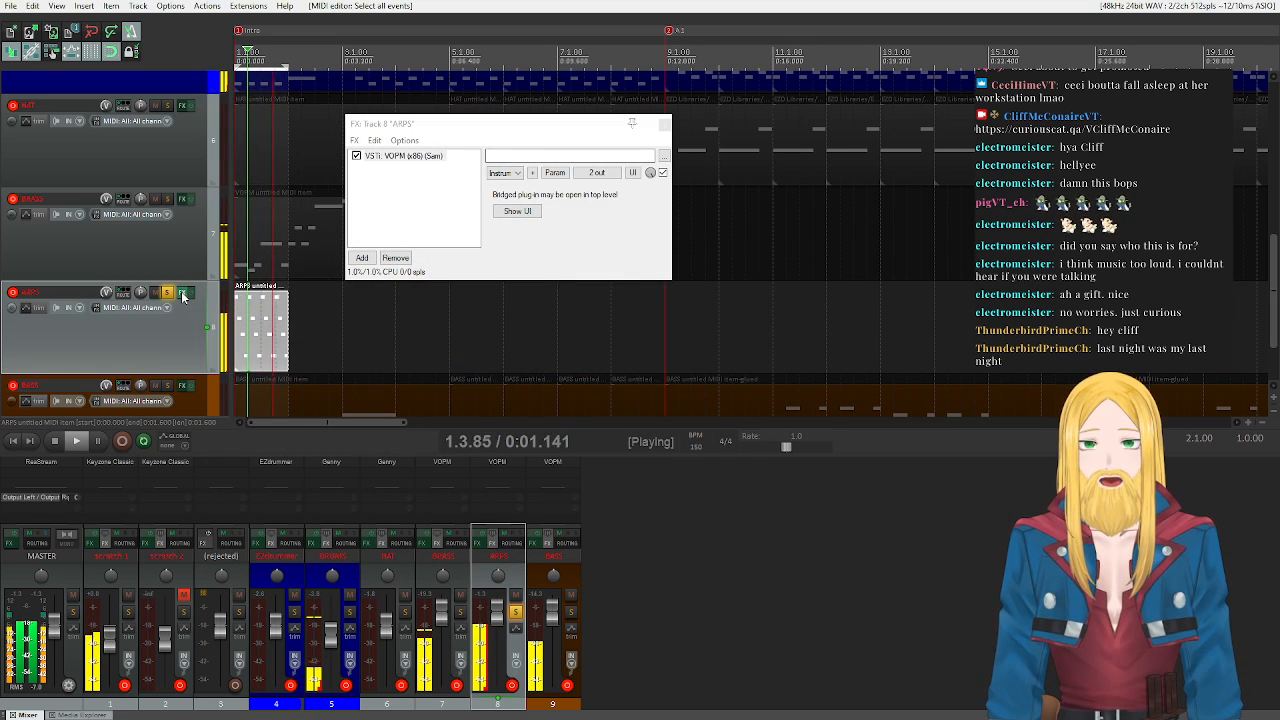
- Unsolo the ARPS track with its volume at 0.00 dB and play the full mix from the start without the time selection
{"action": "key", "text": "space"}
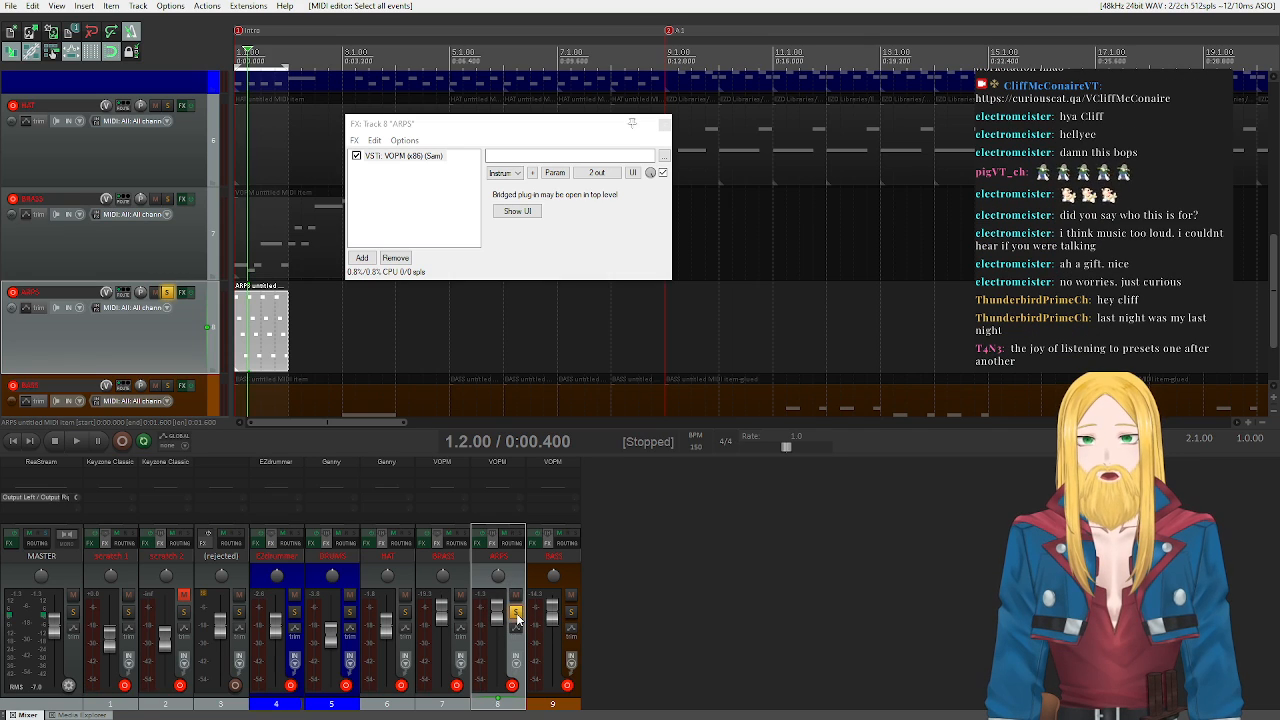
{"action": "left_click", "coordinate": [516, 613]}
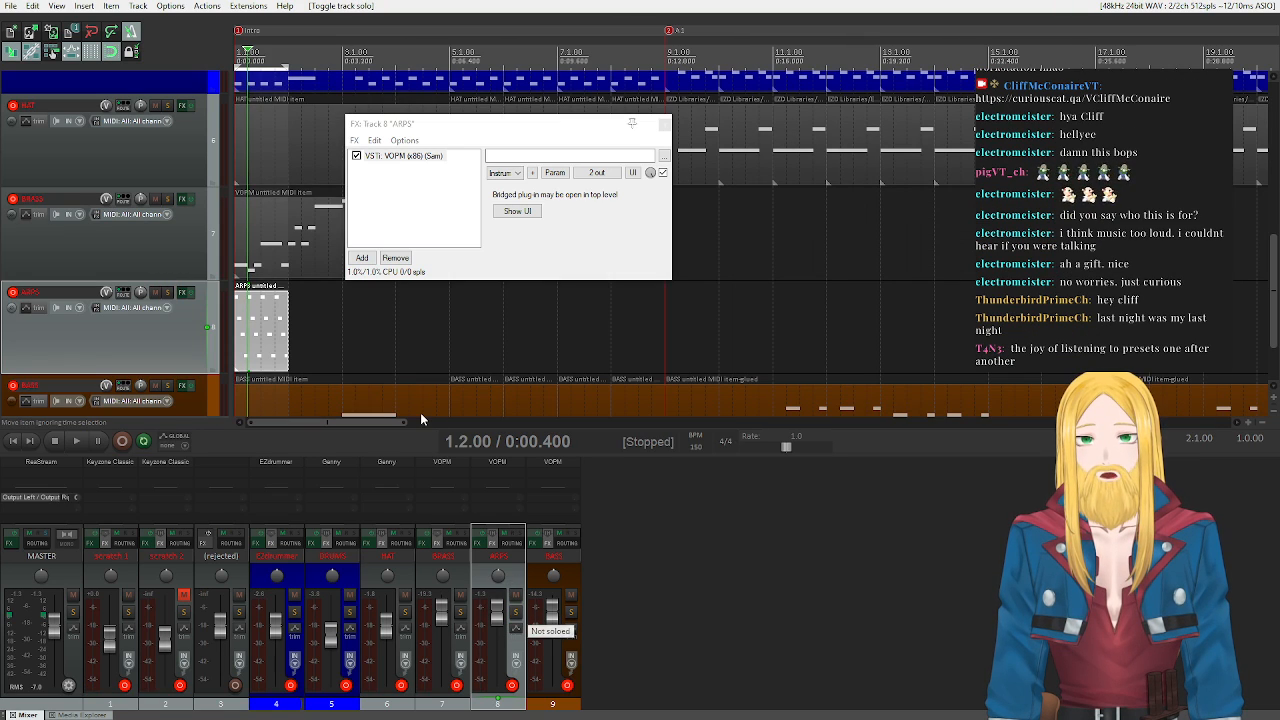
{"action": "left_click", "coordinate": [660, 126]}
{"action": "left_click", "coordinate": [20, 440]}
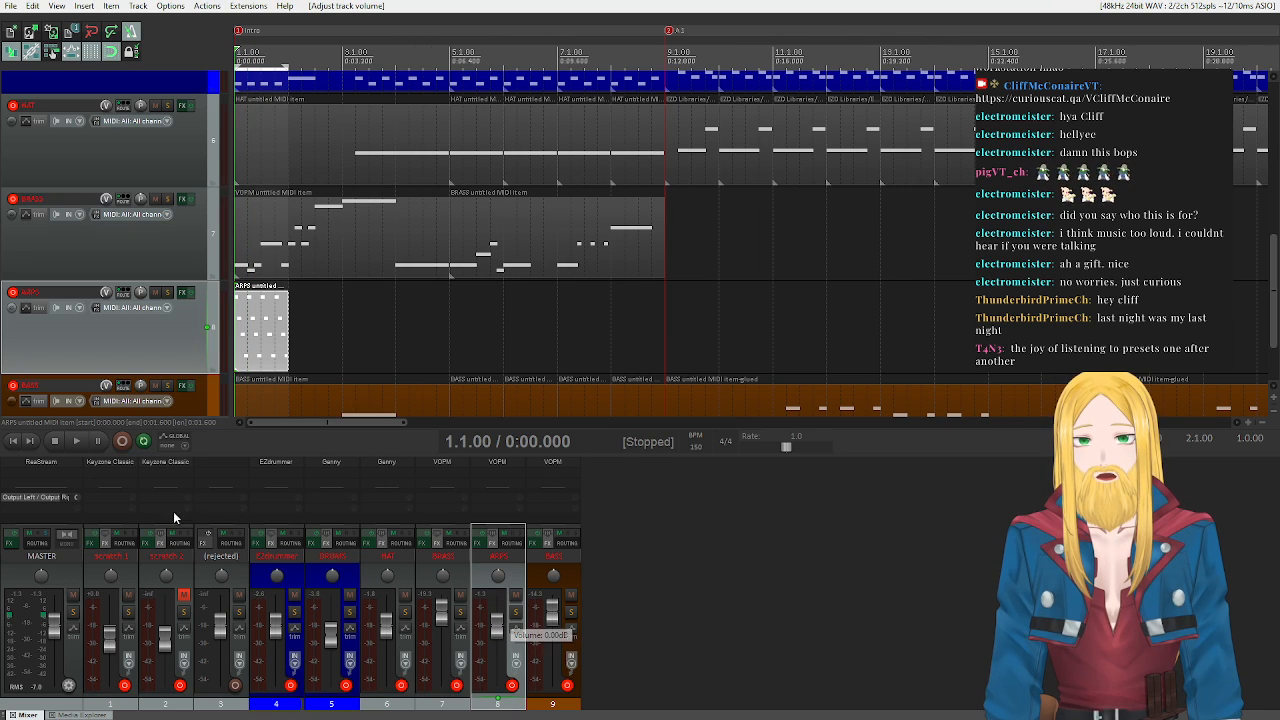
{"action": "left_click", "coordinate": [77, 441]}
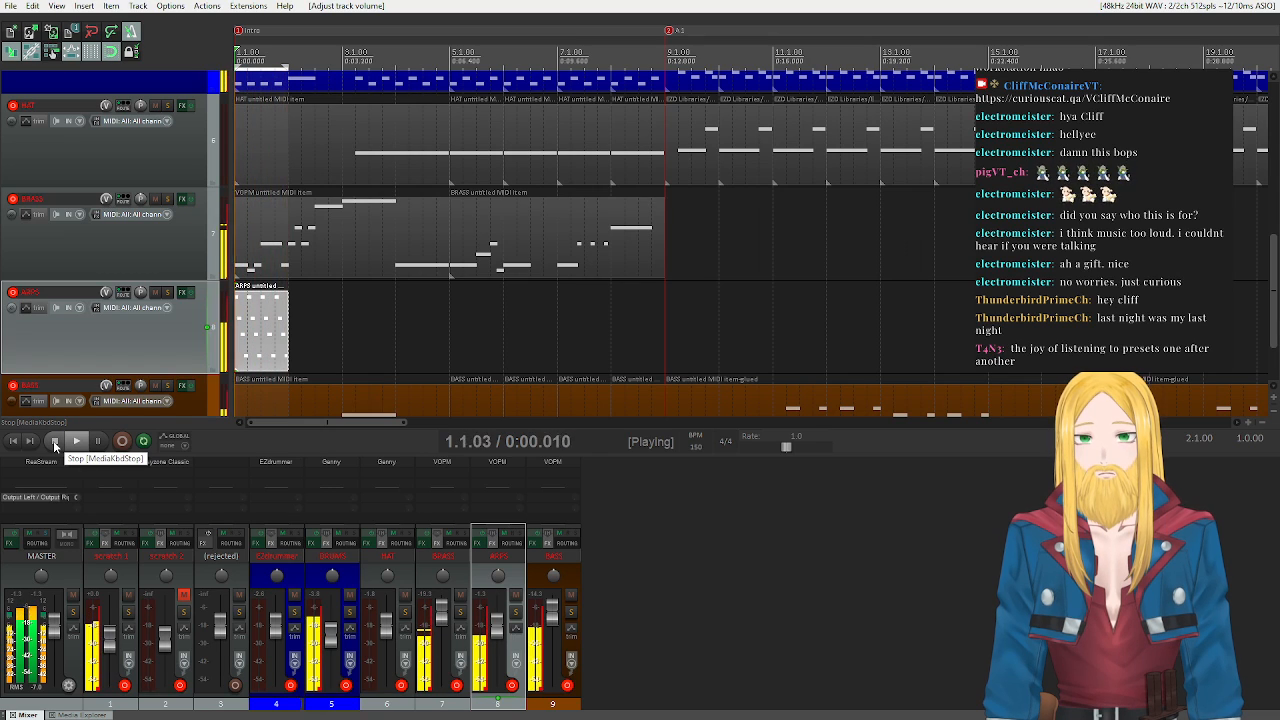
{"action": "key", "text": "Escape"}
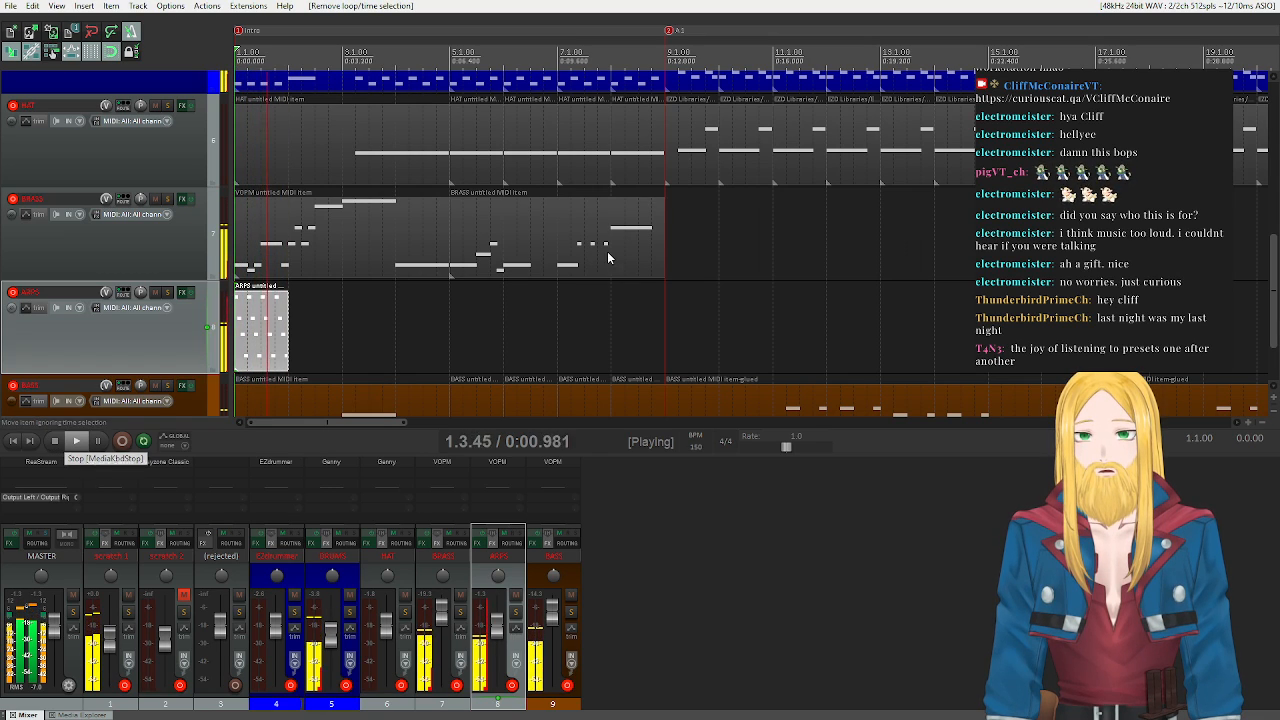
- Copy the arpeggio item across bars 2 to 4 of the ARPS track, playing the mix after each copy
{"action": "left_click", "coordinate": [56, 440]}
{"action": "left_click_drag", "start_coordinate": [262, 328], "coordinate": [316, 330]}
{"action": "left_click", "coordinate": [77, 442]}
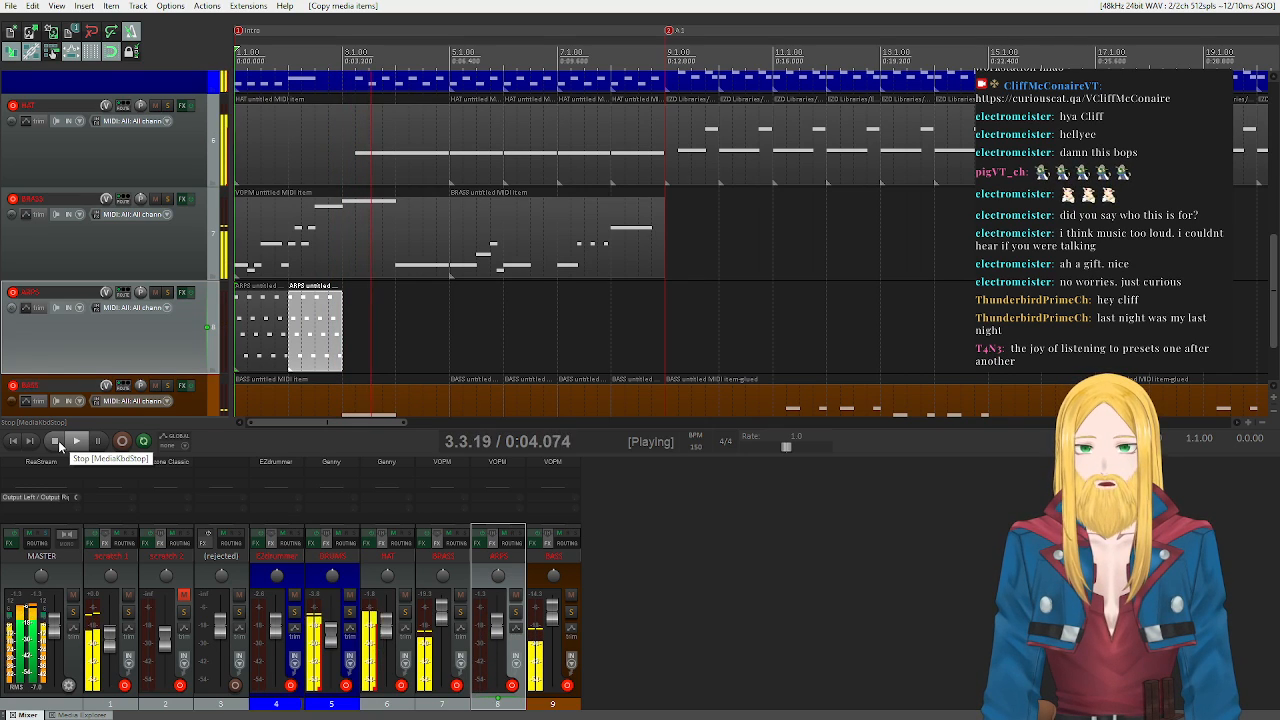
{"action": "left_click", "coordinate": [58, 440]}
{"action": "mouse_move", "coordinate": [391, 357]}
{"action": "left_mouse_down"}
{"action": "mouse_move", "coordinate": [252, 330]}
{"action": "mouse_move", "coordinate": [385, 343]}
{"action": "mouse_move", "coordinate": [371, 343]}
{"action": "left_mouse_up"}
{"action": "left_click", "coordinate": [76, 440]}
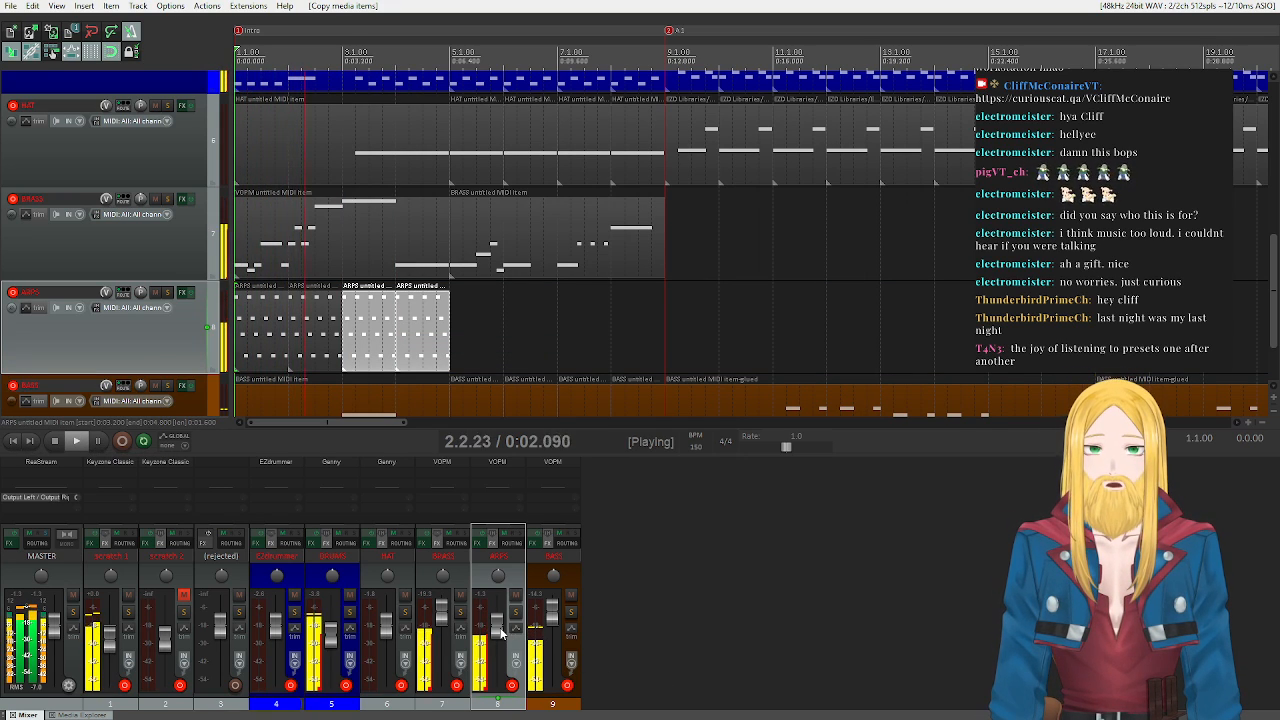
- Lower the ARPS track's volume and copy its four arpeggio items into bars 5 to 8, checking the result in playback
{"action": "scroll", "coordinate": [499, 640], "scroll_direction": "down", "scroll_amount": 5}
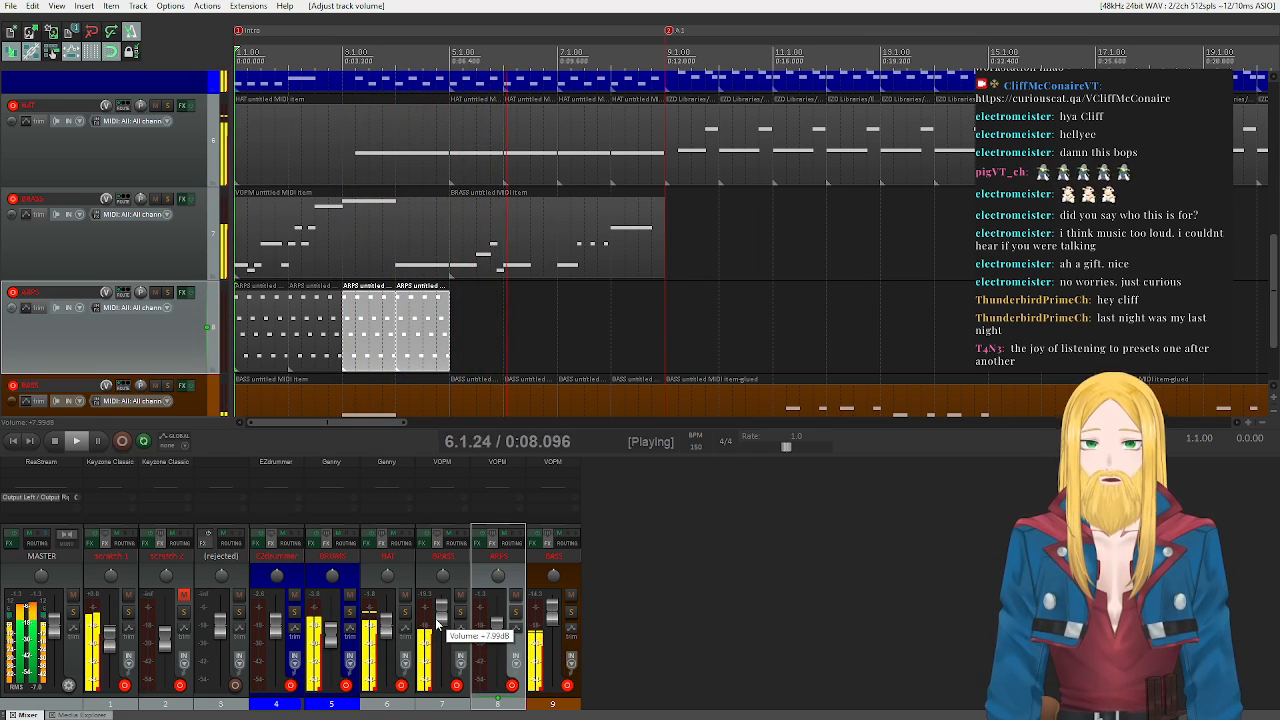
{"action": "left_click", "coordinate": [56, 441]}
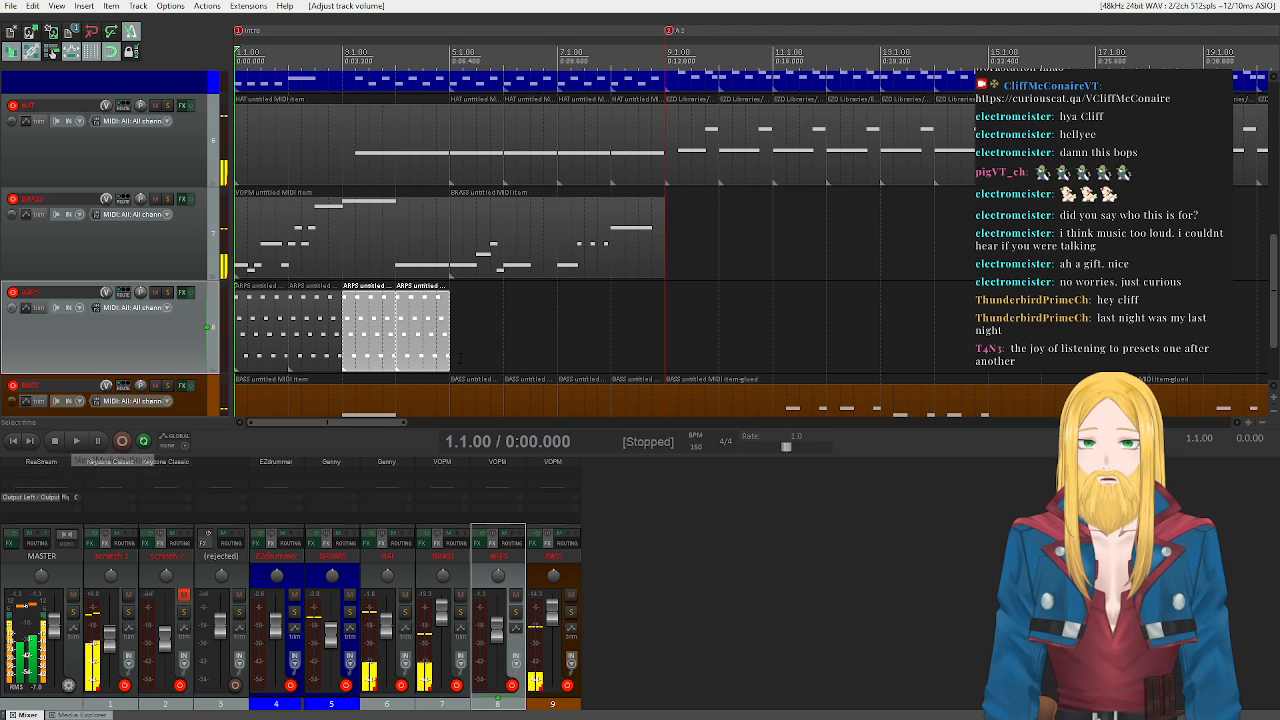
{"action": "mouse_move", "coordinate": [474, 343]}
{"action": "left_mouse_down"}
{"action": "mouse_move", "coordinate": [276, 336]}
{"action": "mouse_move", "coordinate": [501, 342]}
{"action": "mouse_move", "coordinate": [488, 345]}
{"action": "left_mouse_up"}
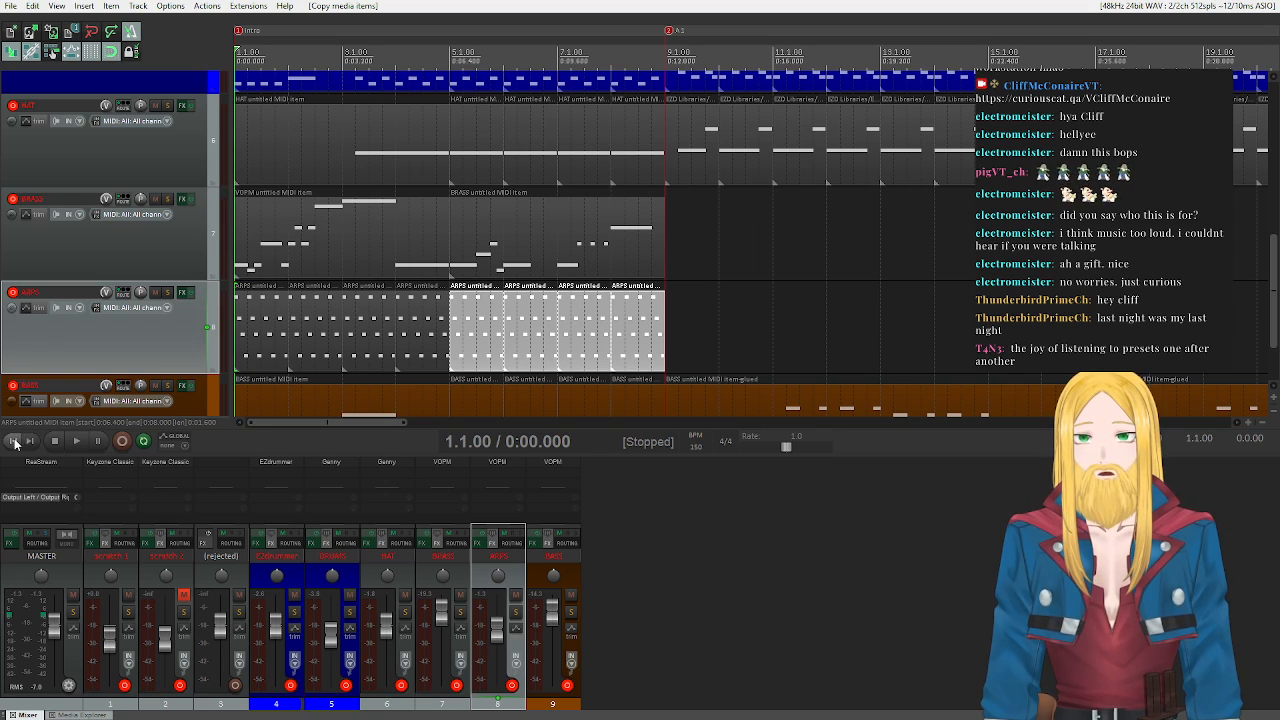
{"action": "left_click", "coordinate": [79, 441]}
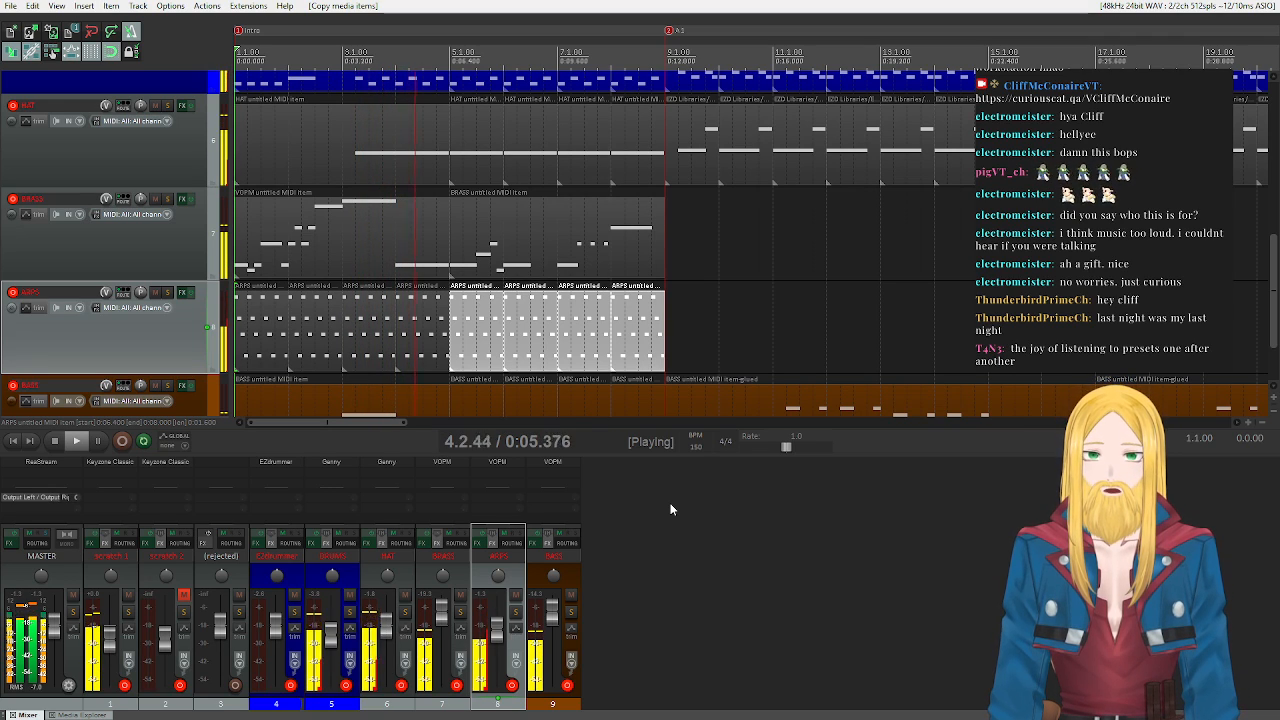
{"action": "left_click", "coordinate": [56, 442]}
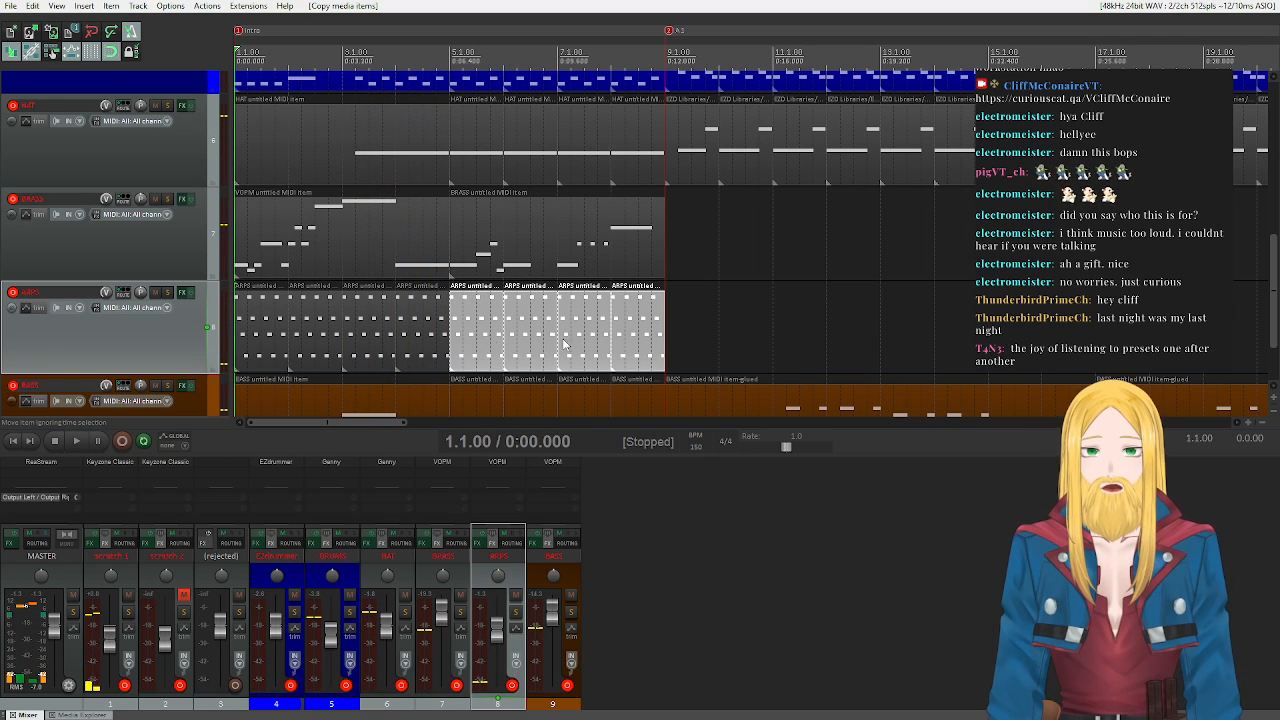
- Remove the arpeggio copies in bars 6 to 8 and reverse the notes of the bar 5 item with Retrograde
{"action": "left_click", "coordinate": [484, 319]}
{"action": "double_click", "coordinate": [484, 319]}
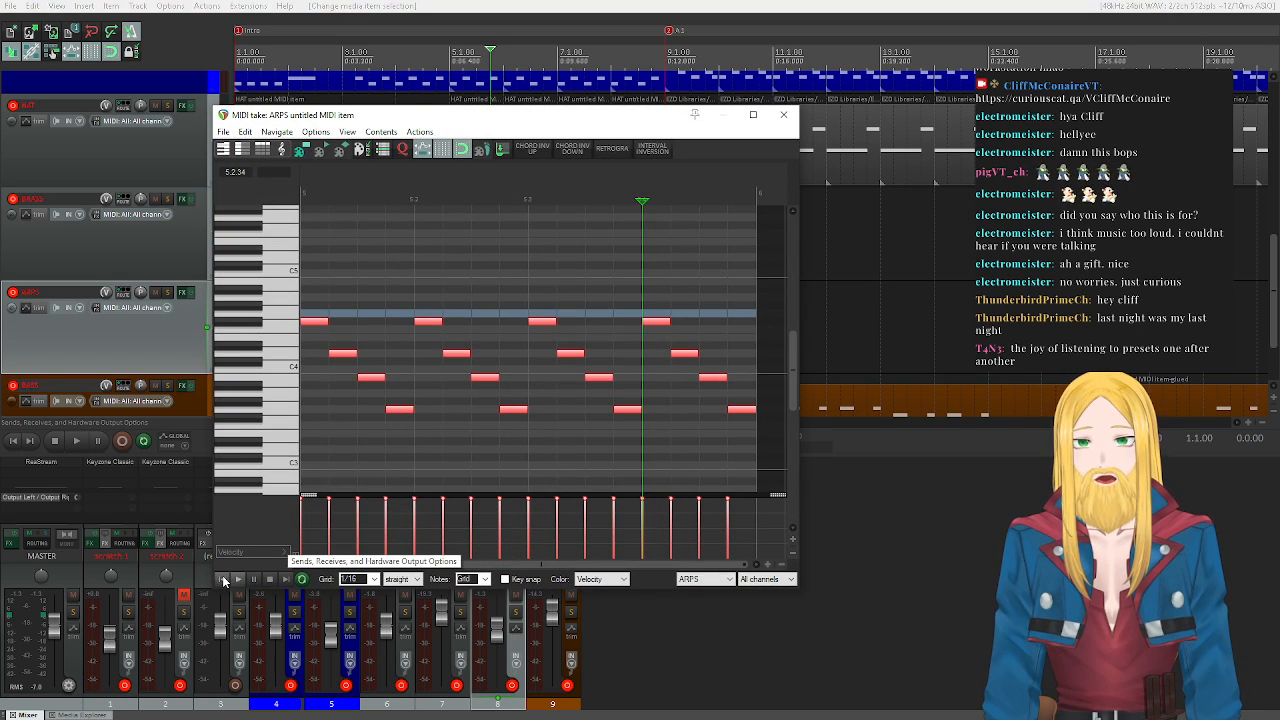
{"action": "left_click", "coordinate": [610, 148]}
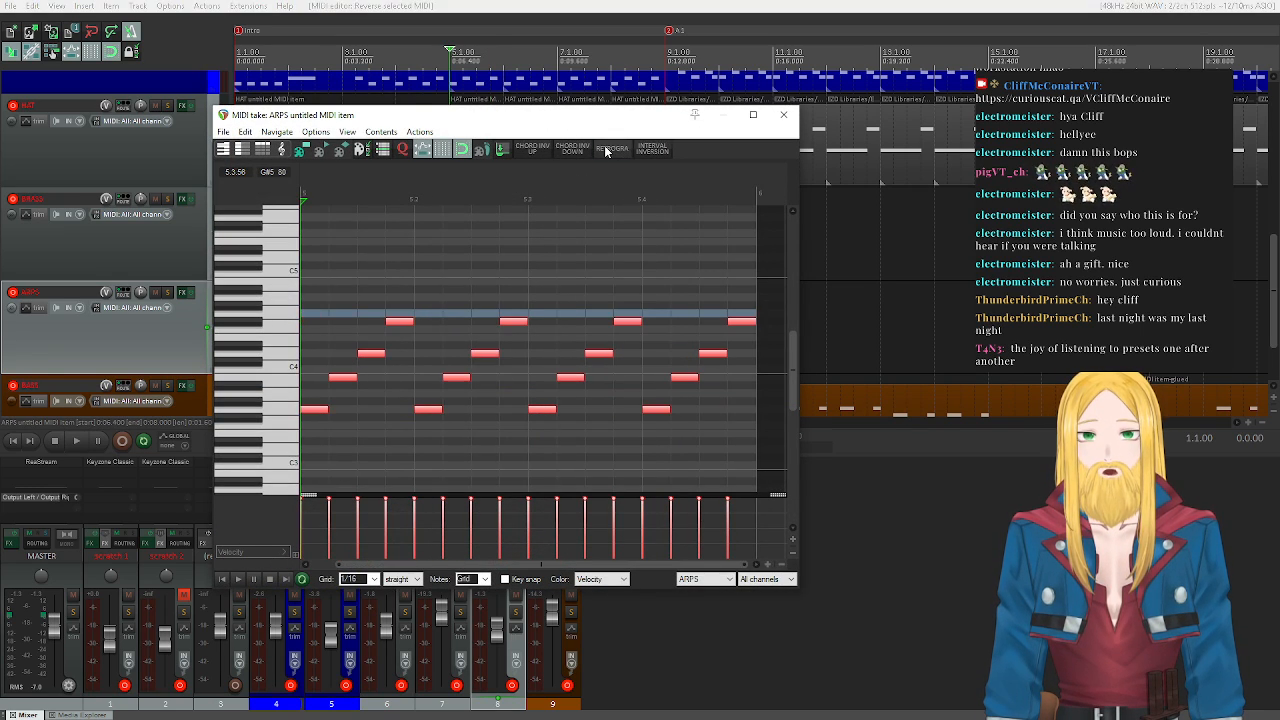
{"action": "left_click", "coordinate": [237, 579]}
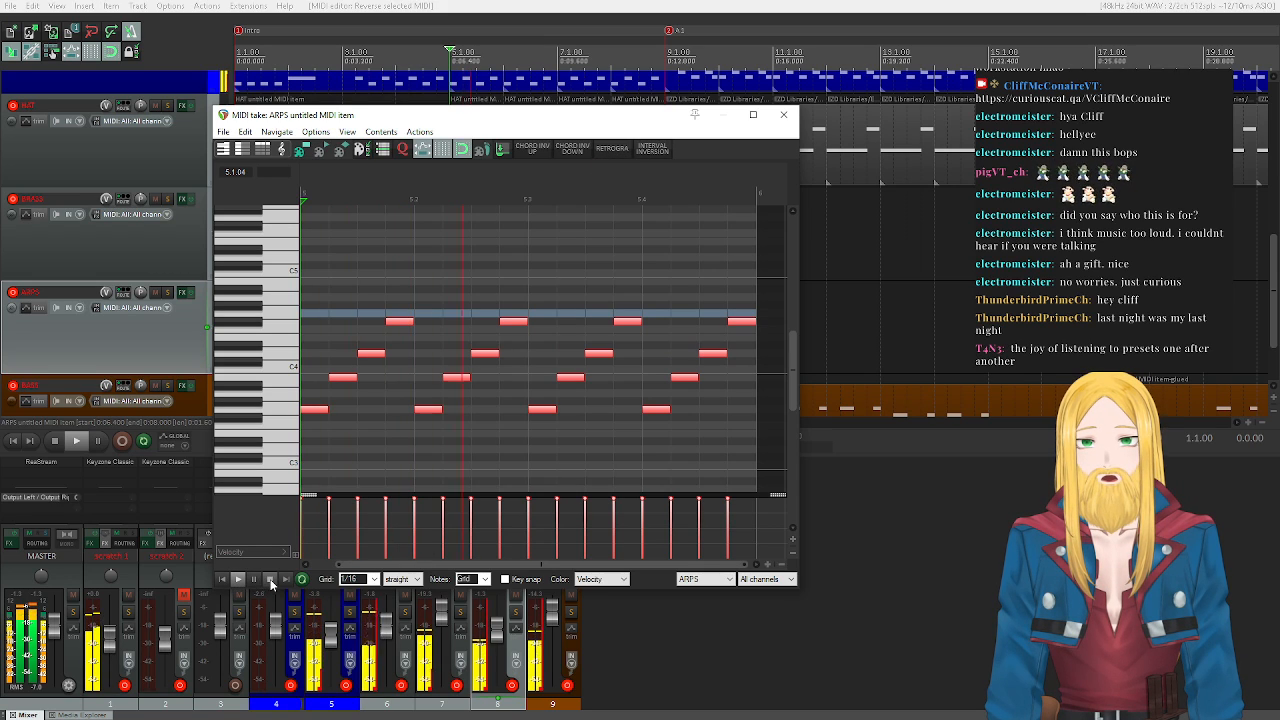
{"action": "left_click", "coordinate": [779, 117]}
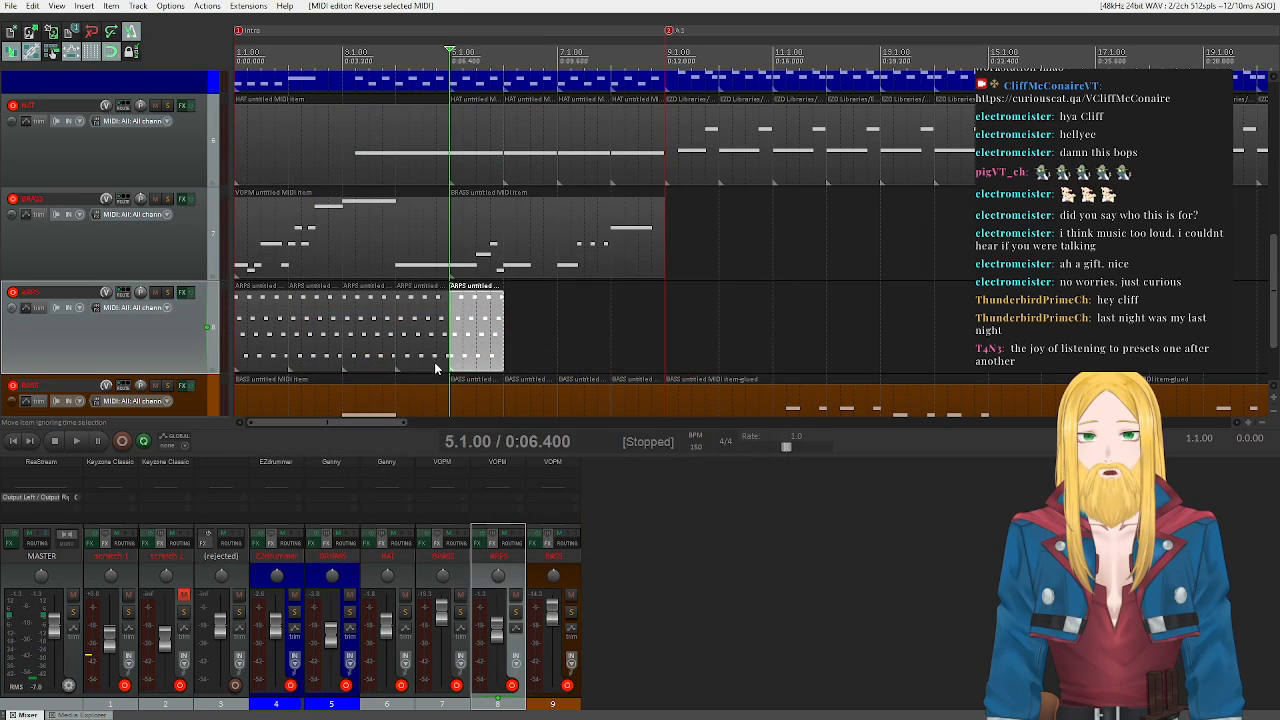
- Fill bars 6 to 8 of the ARPS track with copies of the reversed item and play back the result
{"action": "left_click_drag", "start_coordinate": [478, 338], "coordinate": [580, 350]}
{"action": "left_click", "coordinate": [490, 332], "text": "ctrl"}
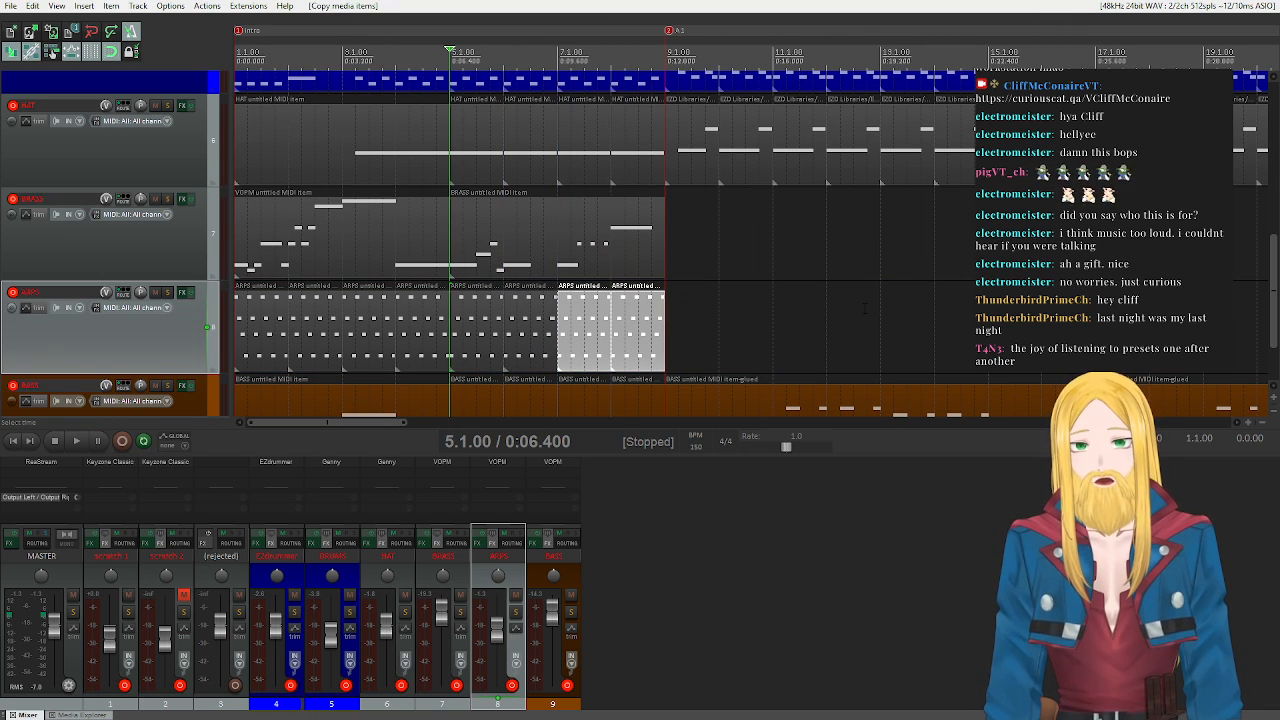
{"action": "key", "text": "space"}
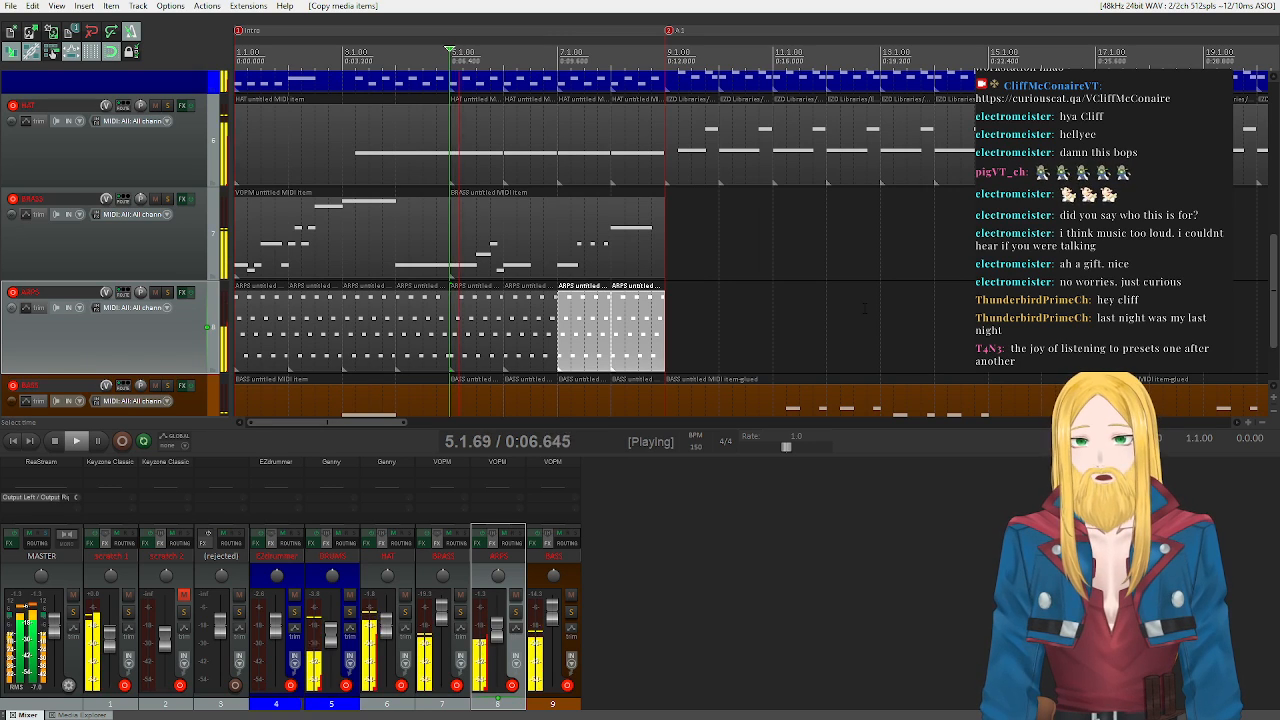
{"action": "left_click", "coordinate": [54, 443]}
{"action": "left_click", "coordinate": [11, 440]}
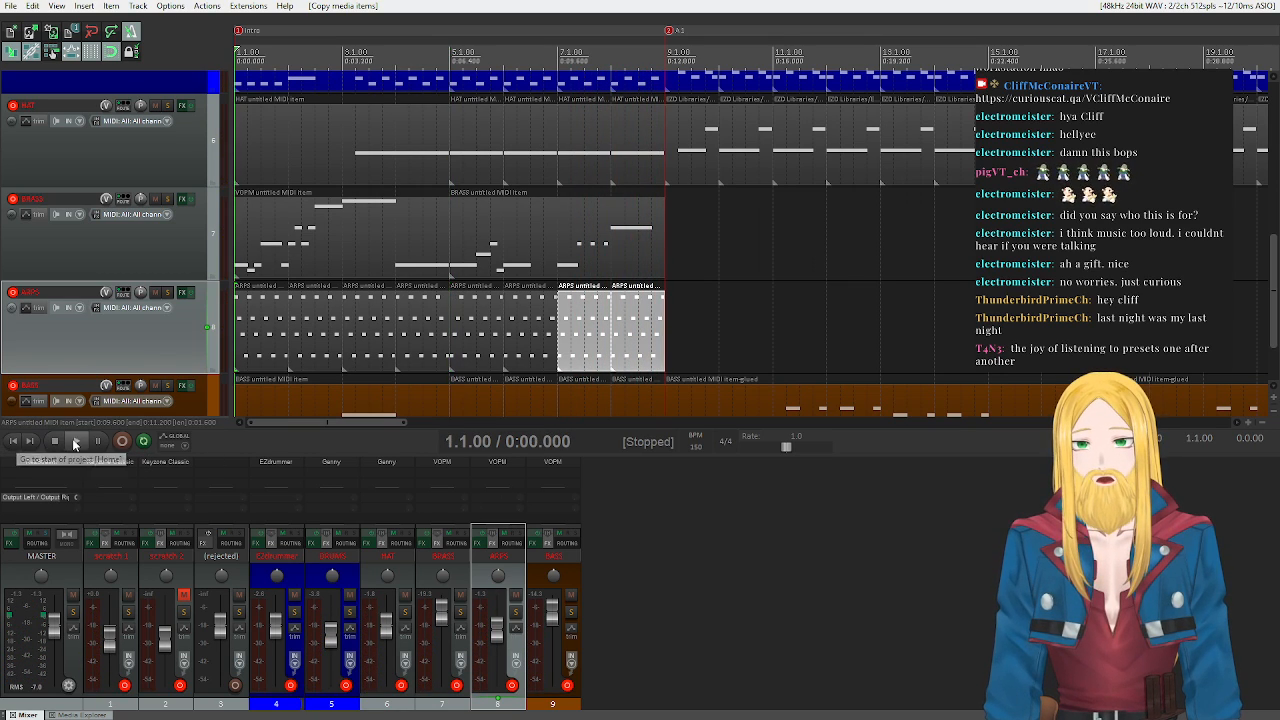
{"action": "left_click", "coordinate": [76, 440]}
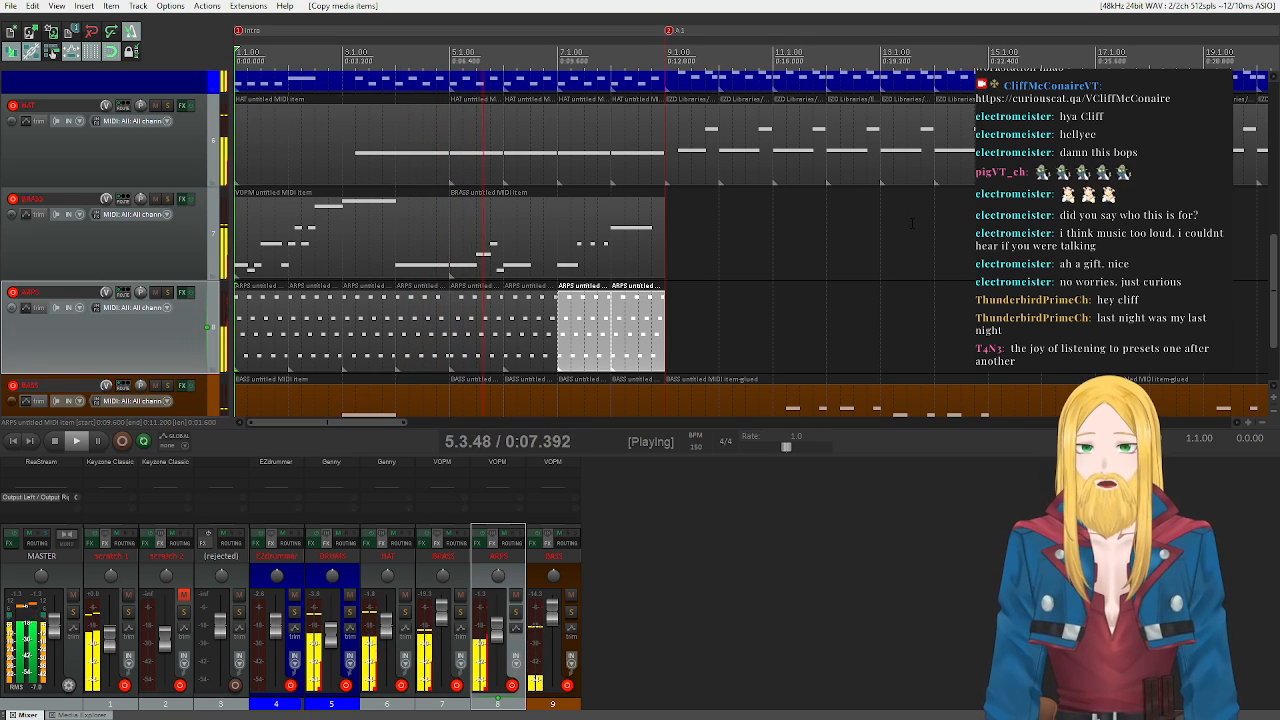
{"action": "left_click", "coordinate": [54, 441]}
- Shorten the last note of the BRASS track's first item to end at beat 4 of bar 4
{"action": "double_click", "coordinate": [436, 235]}
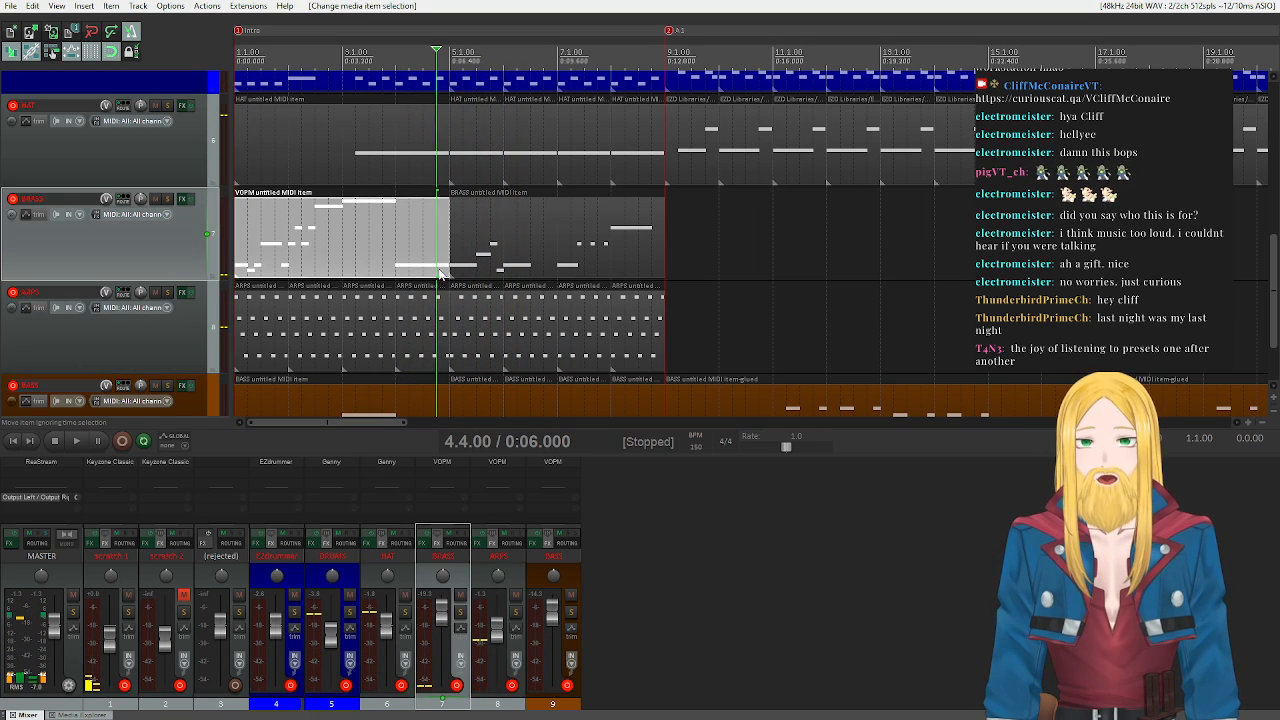
{"action": "left_click", "coordinate": [857, 338]}
{"action": "left_click_drag", "start_coordinate": [849, 332], "coordinate": [843, 331]}
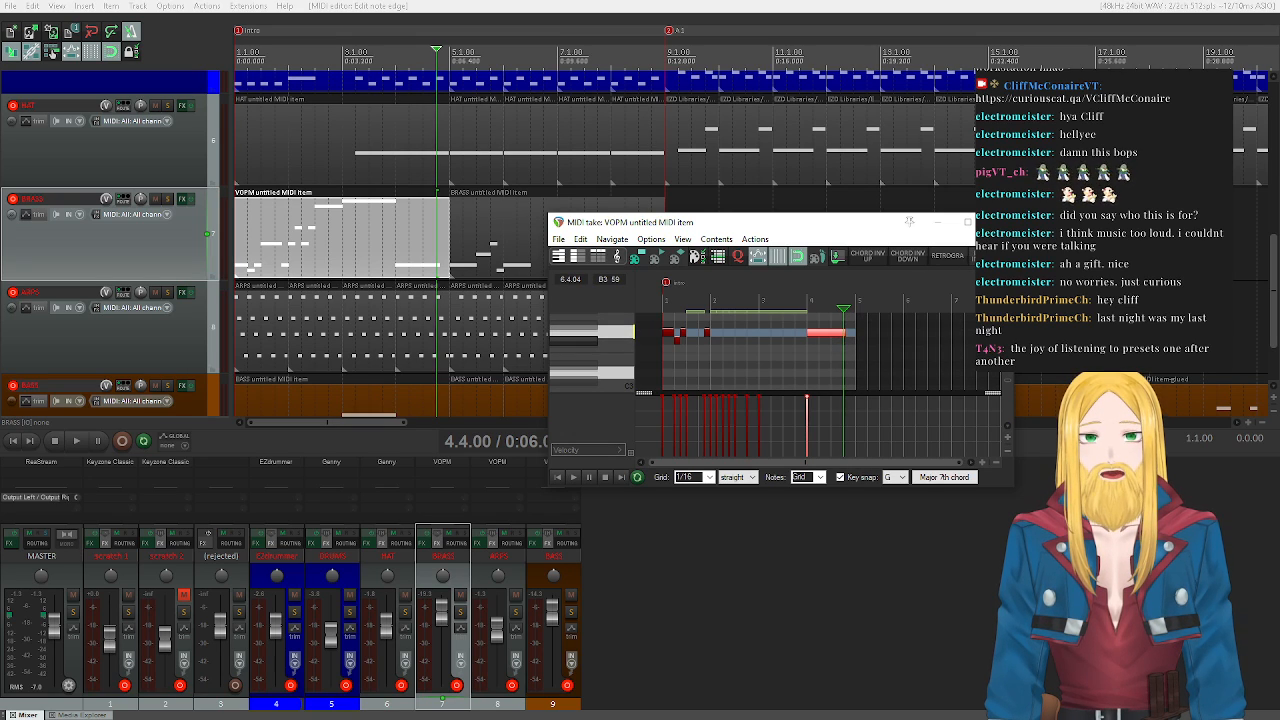
{"action": "left_click", "coordinate": [967, 222]}
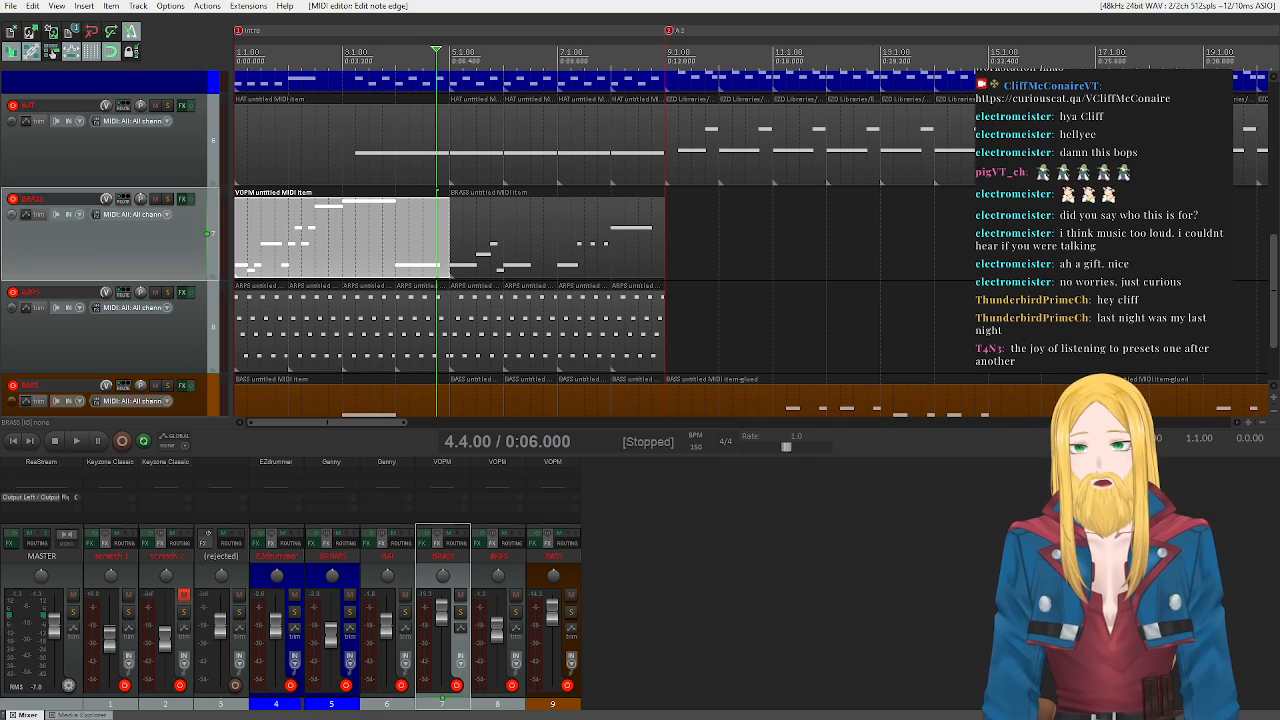
- Play the intro from the start of the project up to bar 8 and stop playback
{"action": "left_click", "coordinate": [12, 440]}
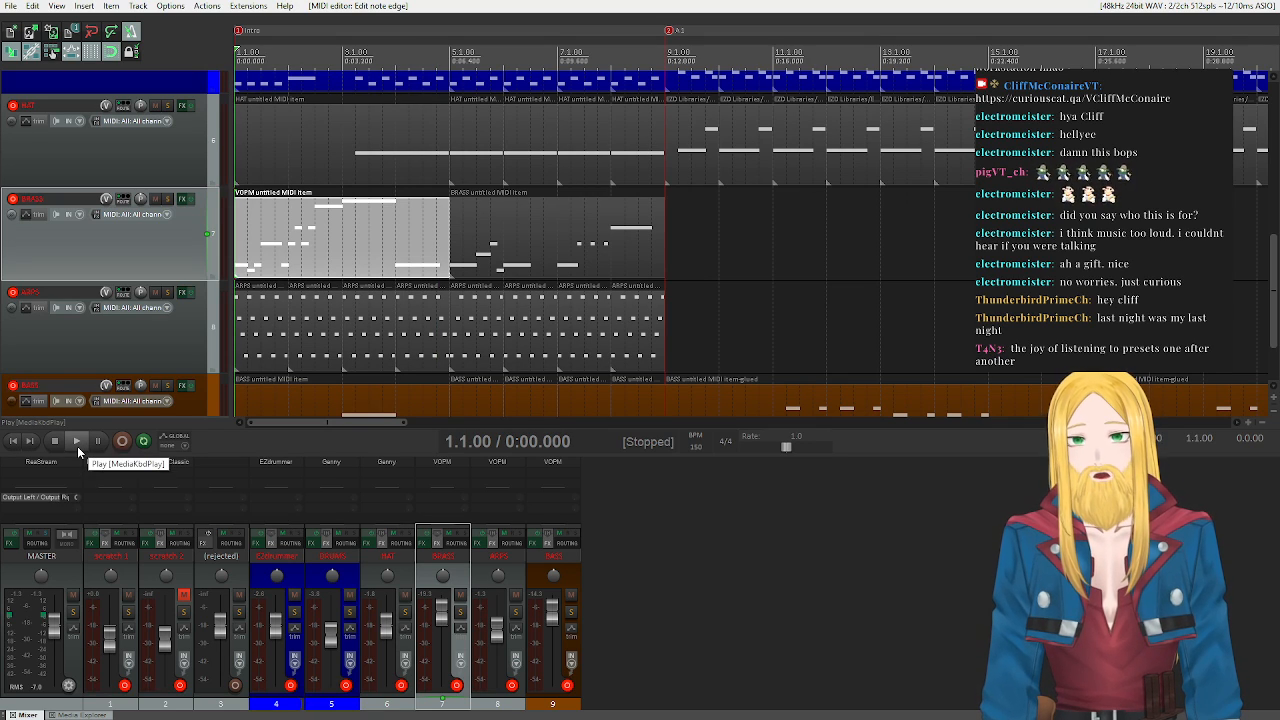
{"action": "left_click", "coordinate": [77, 441]}
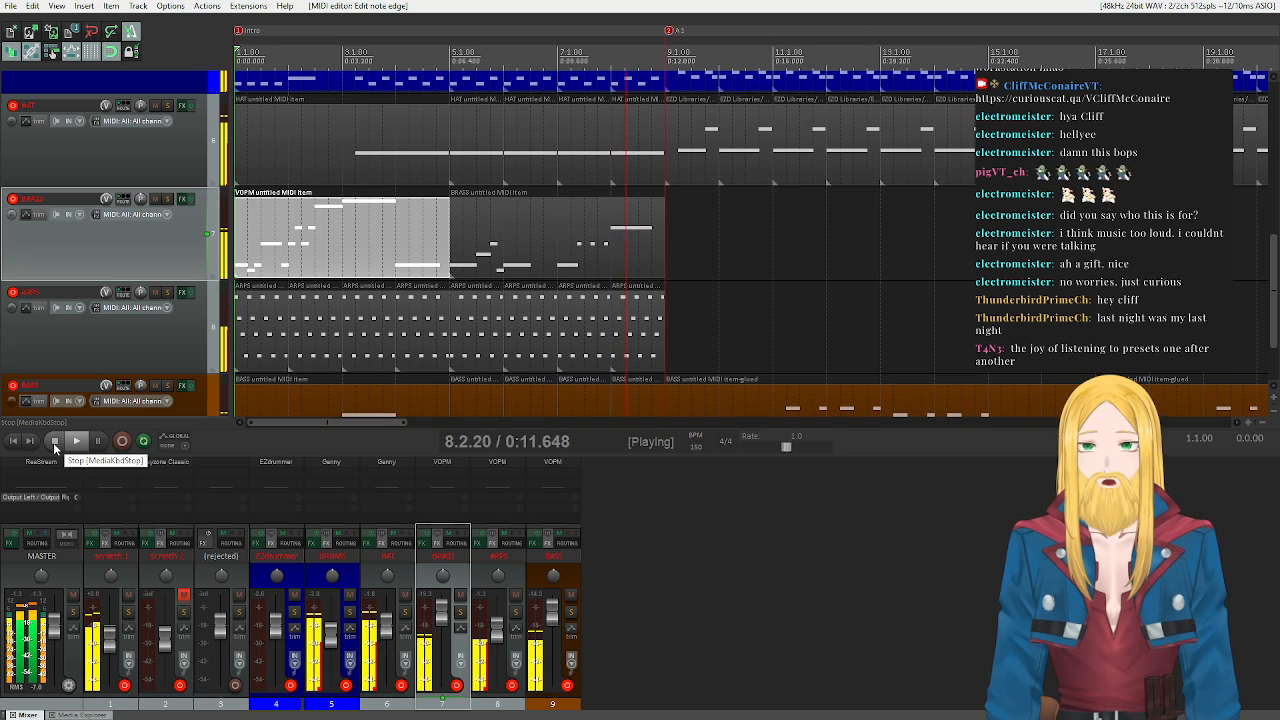
{"action": "left_click", "coordinate": [55, 443]}
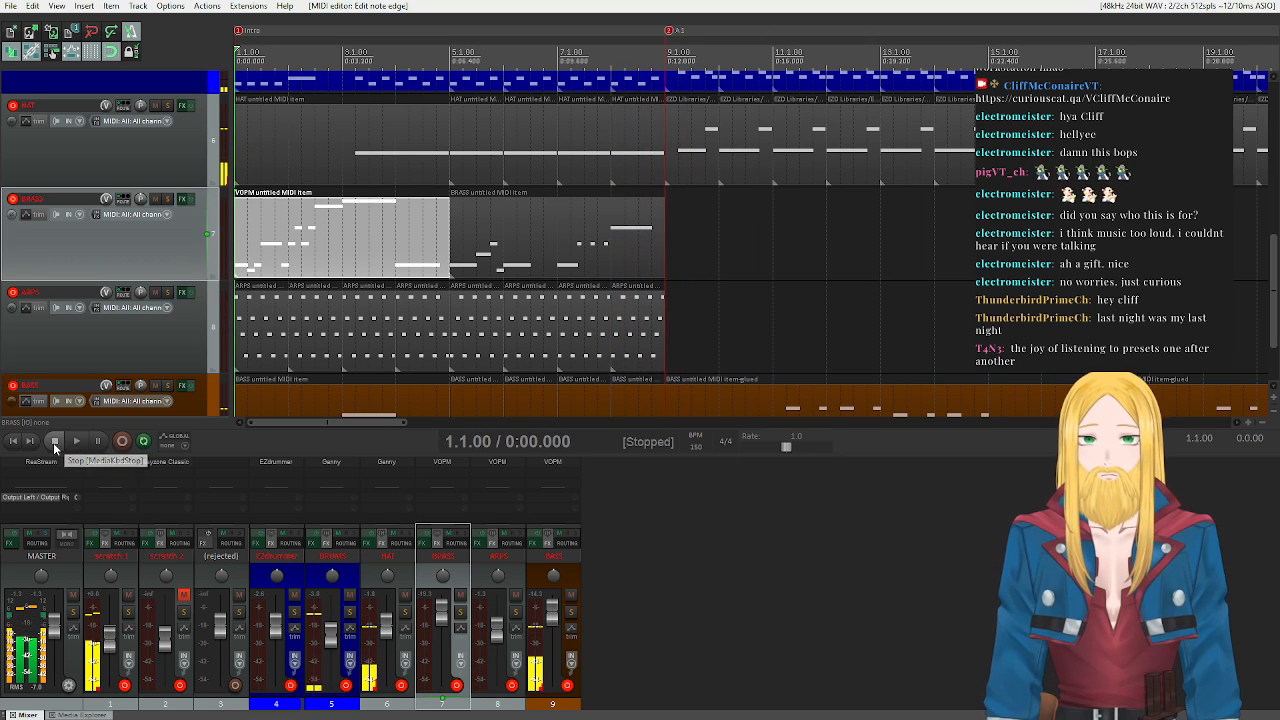
- Place the edit cursor at the start of section A1 in bar 9 and replay its opening bars repeatedly
{"action": "scroll", "coordinate": [793, 245], "scroll_direction": "down", "scroll_amount": 5}
{"action": "left_click_drag", "start_coordinate": [543, 421], "coordinate": [390, 441]}
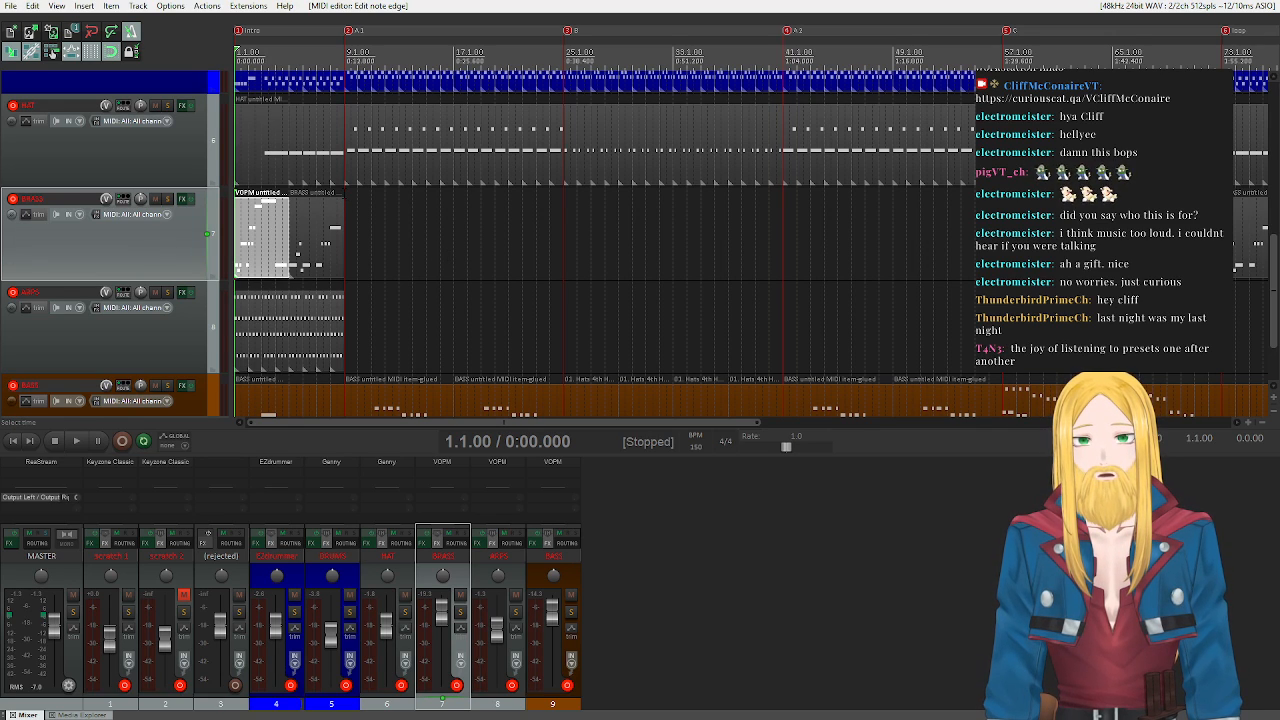
{"action": "left_click", "coordinate": [349, 232]}
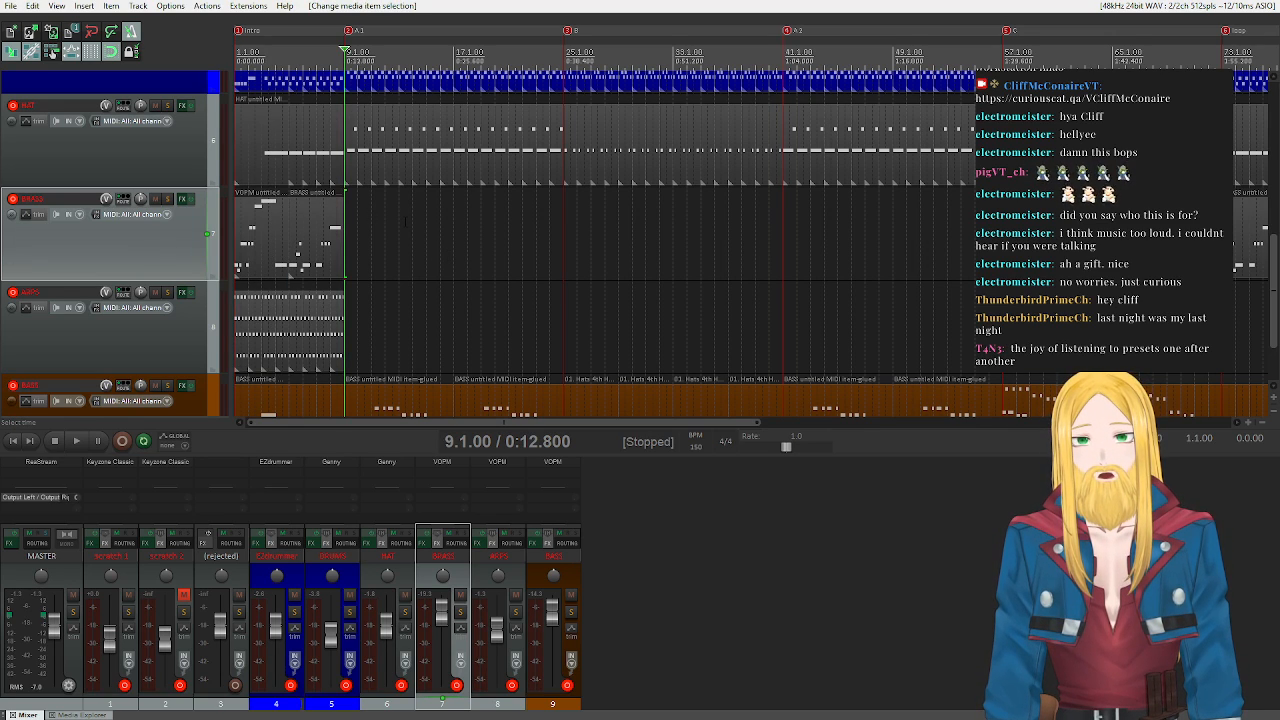
{"action": "key", "text": "space"}
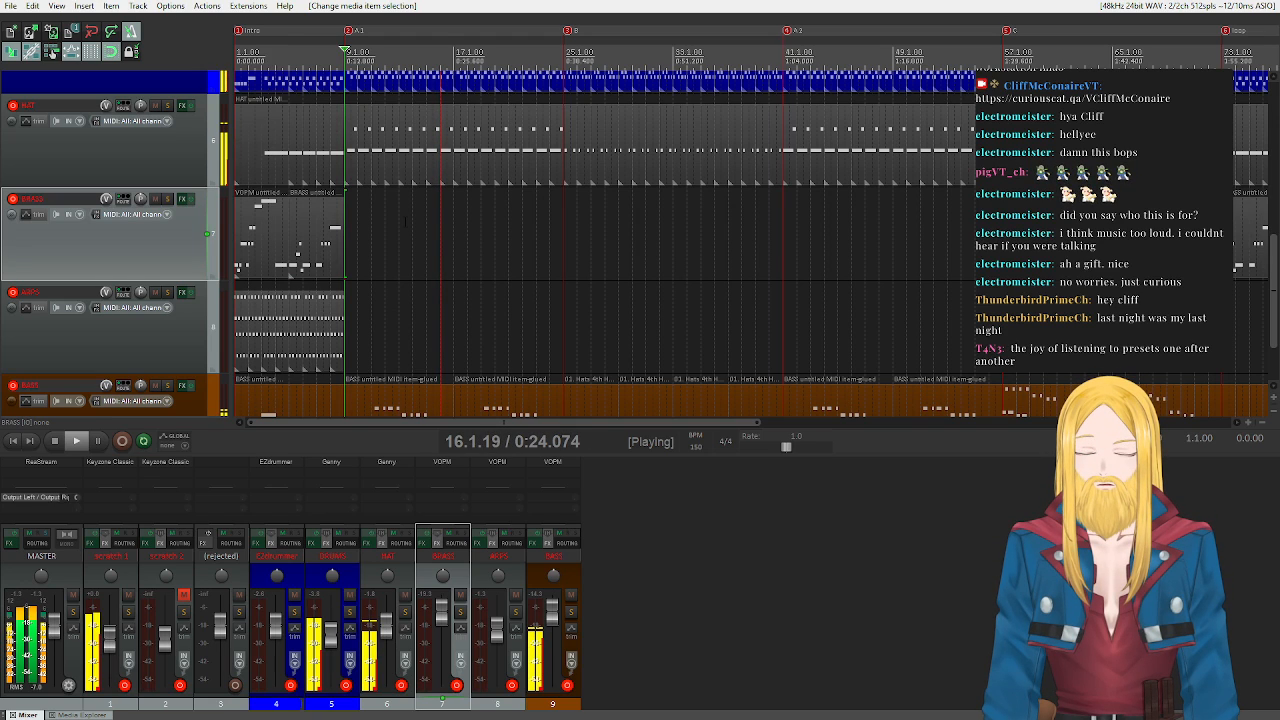
{"action": "key", "text": "space"}
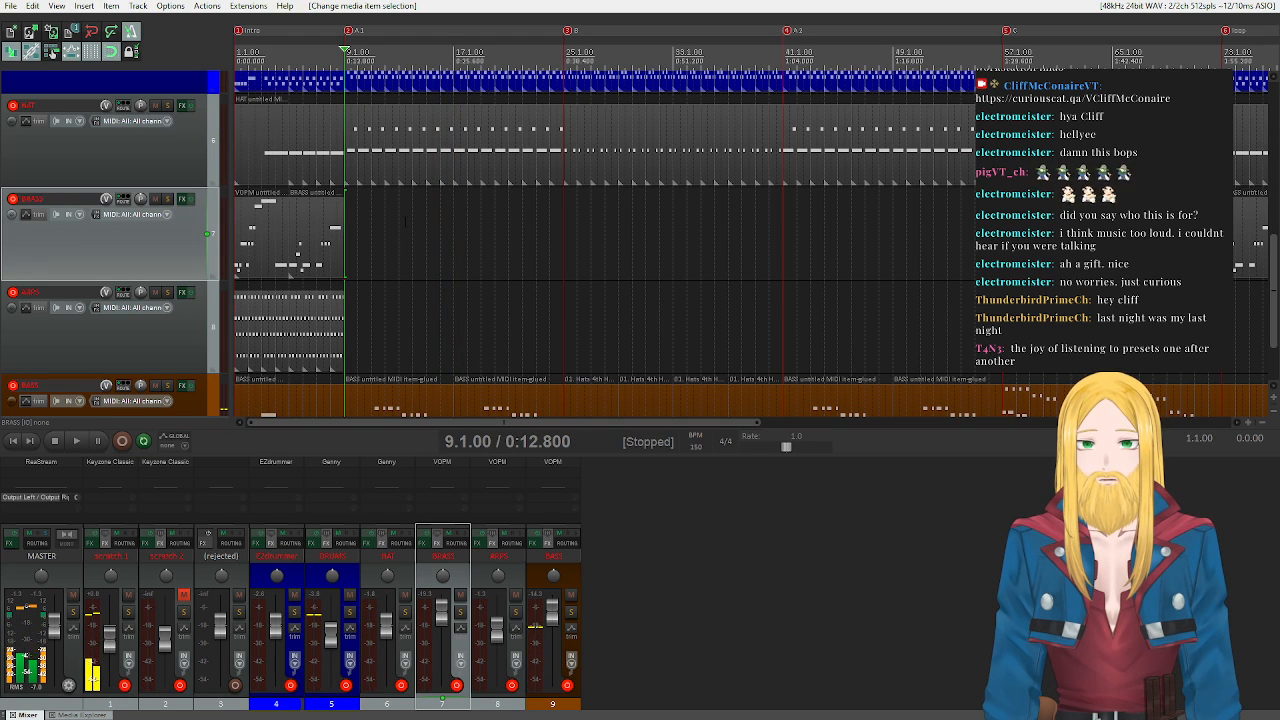
{"action": "key", "text": "space"}
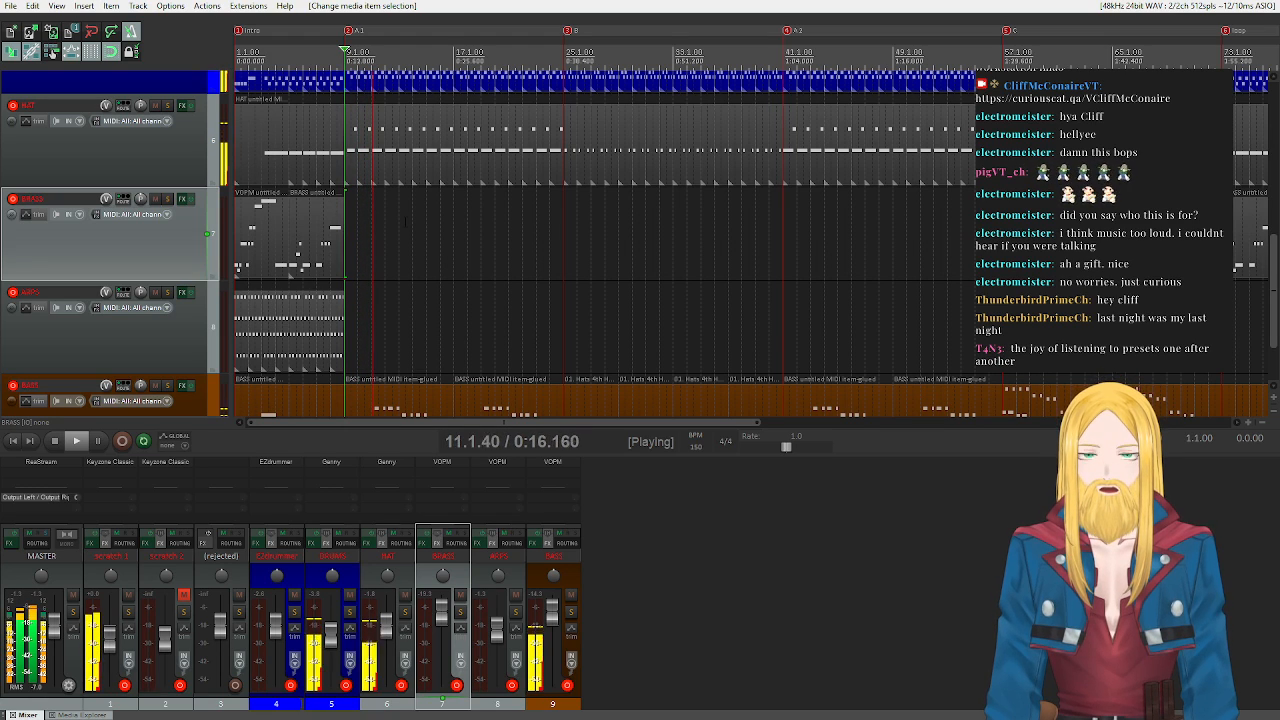
{"action": "key", "text": "space"}
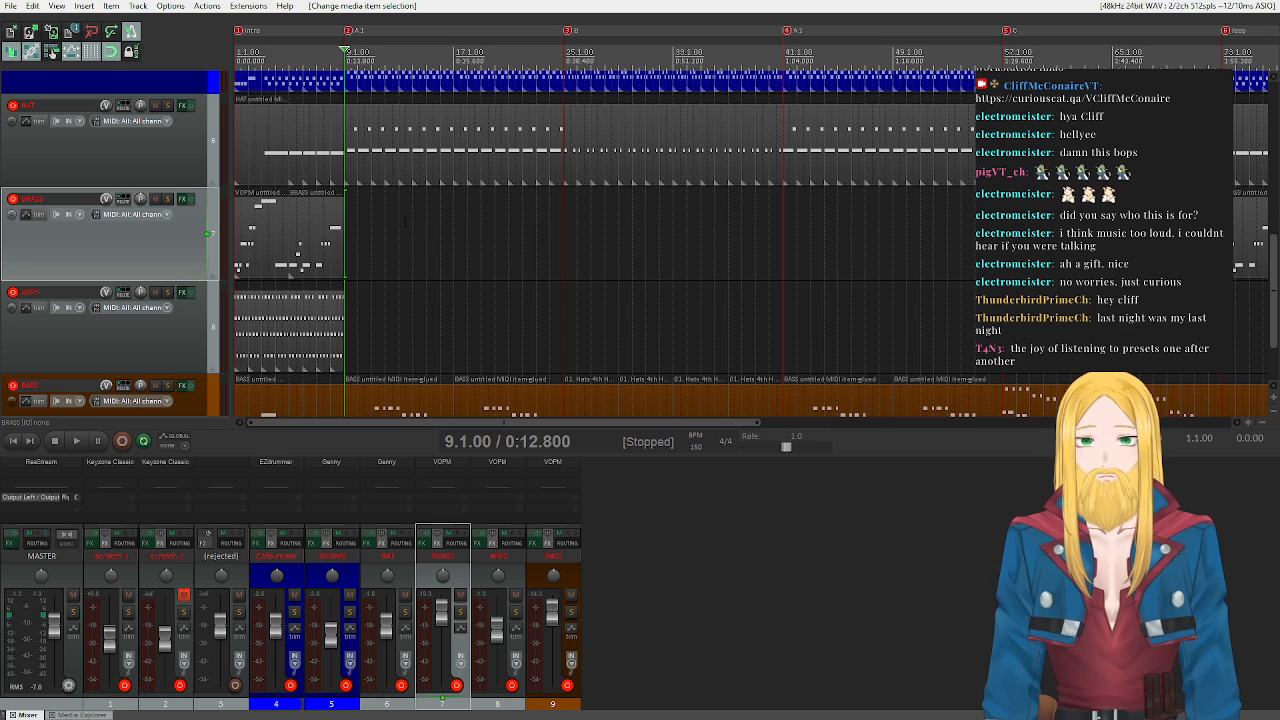
{"action": "key", "text": "space"}
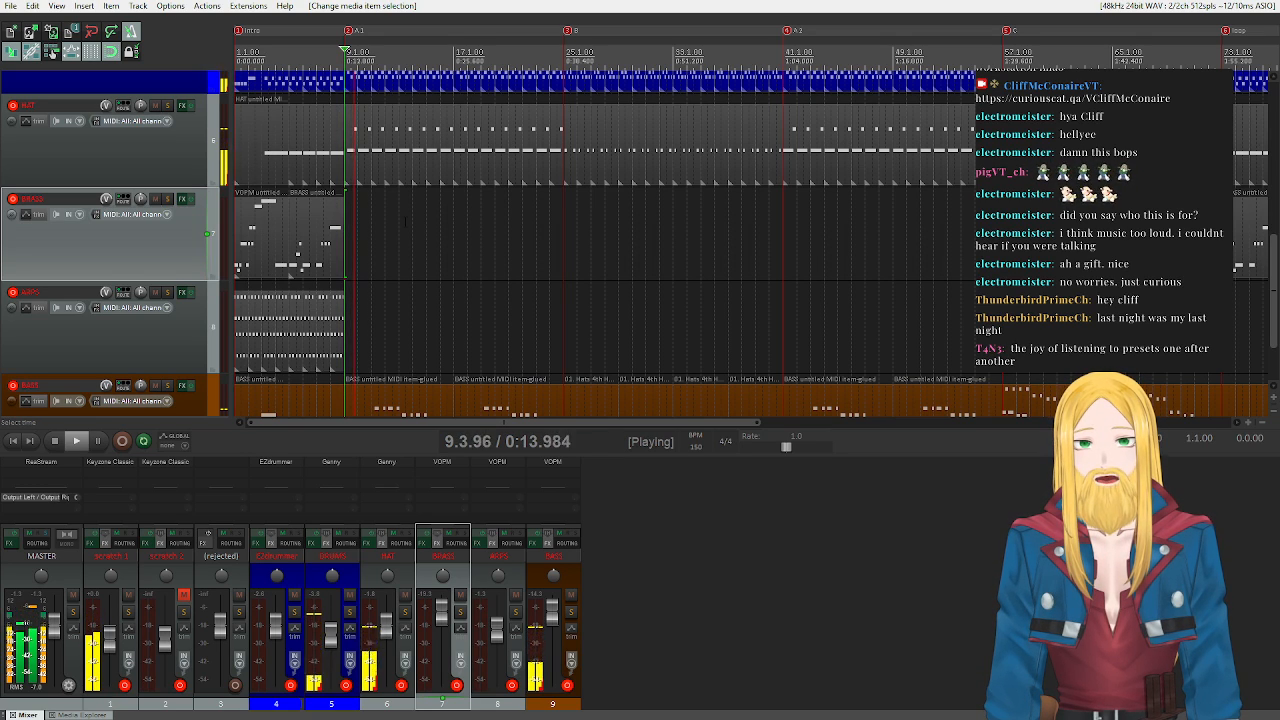
{"action": "key", "text": "space"}
{"action": "key", "text": "space"}
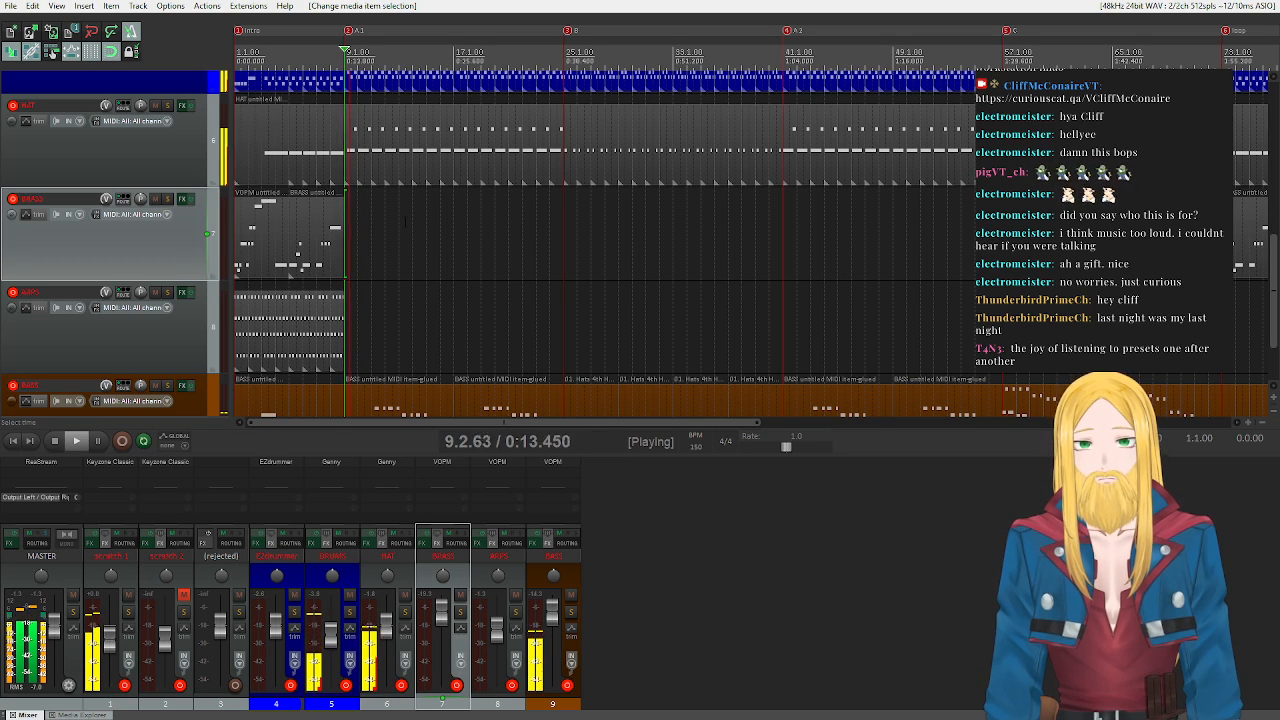
{"action": "key", "text": "space"}
{"action": "key", "text": "space"}
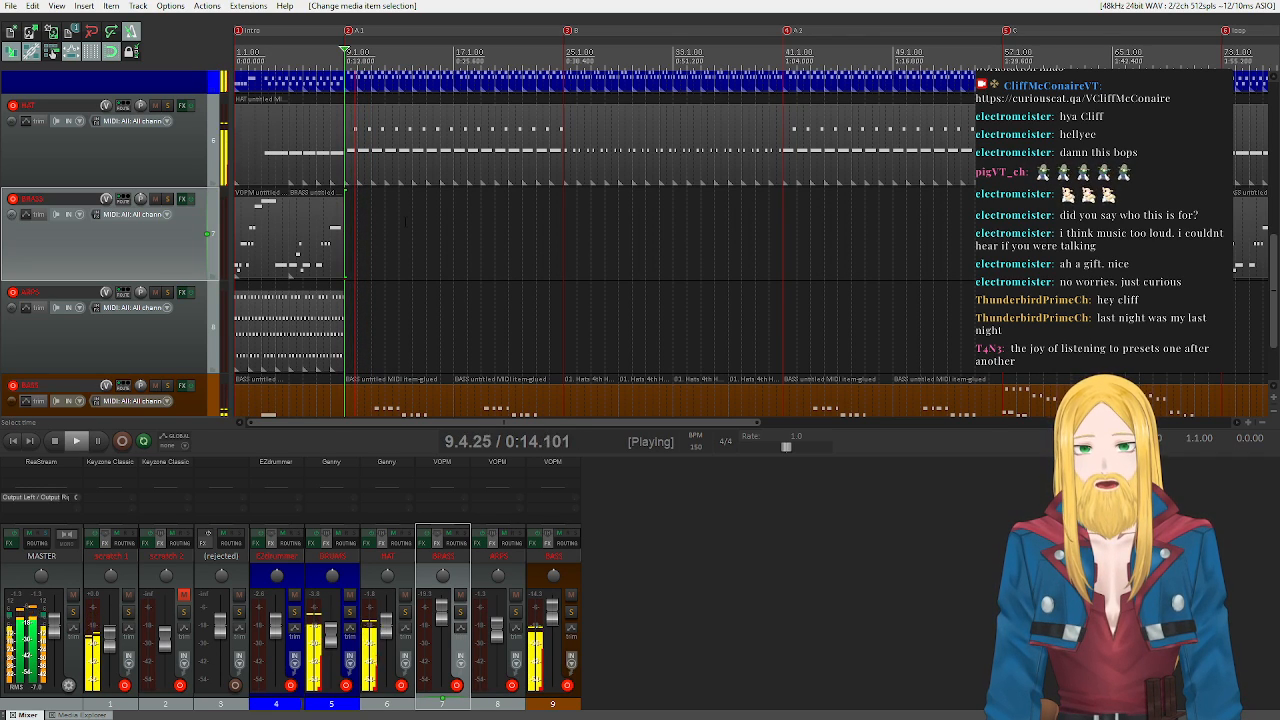
{"action": "key", "text": "space"}
{"action": "key", "text": "space"}
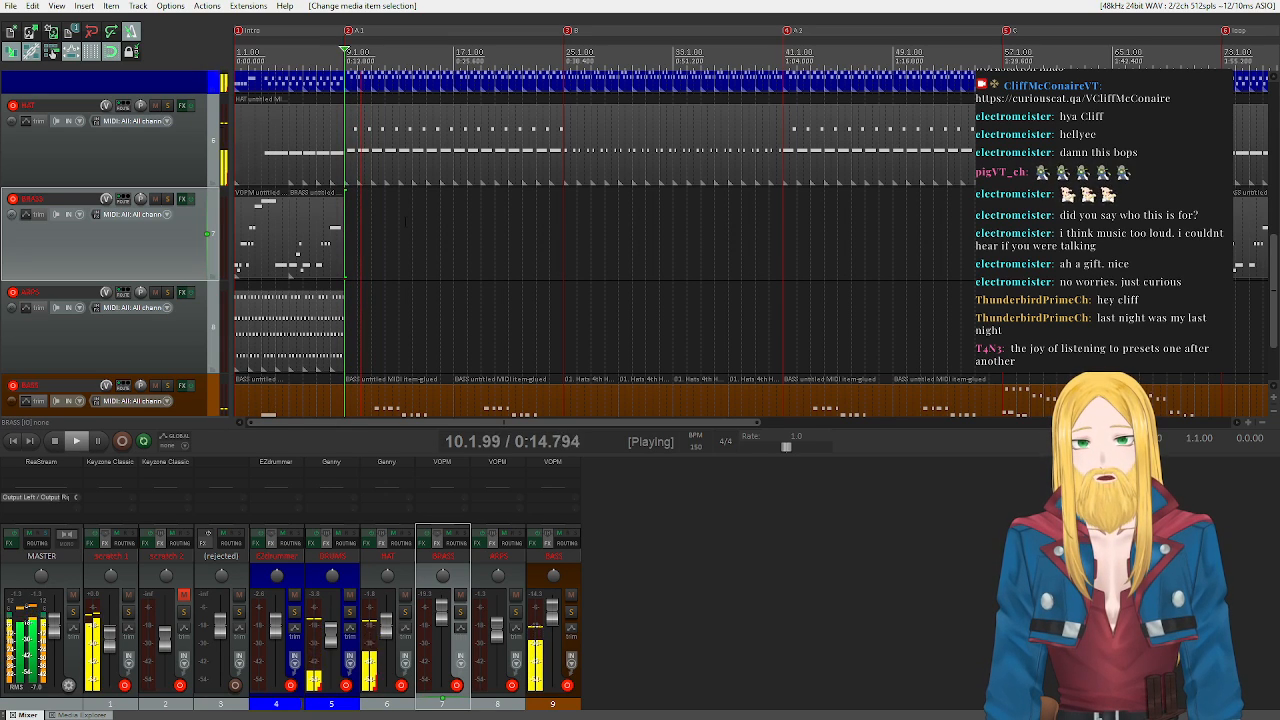
{"action": "key", "text": "space"}
{"action": "key", "text": "space"}
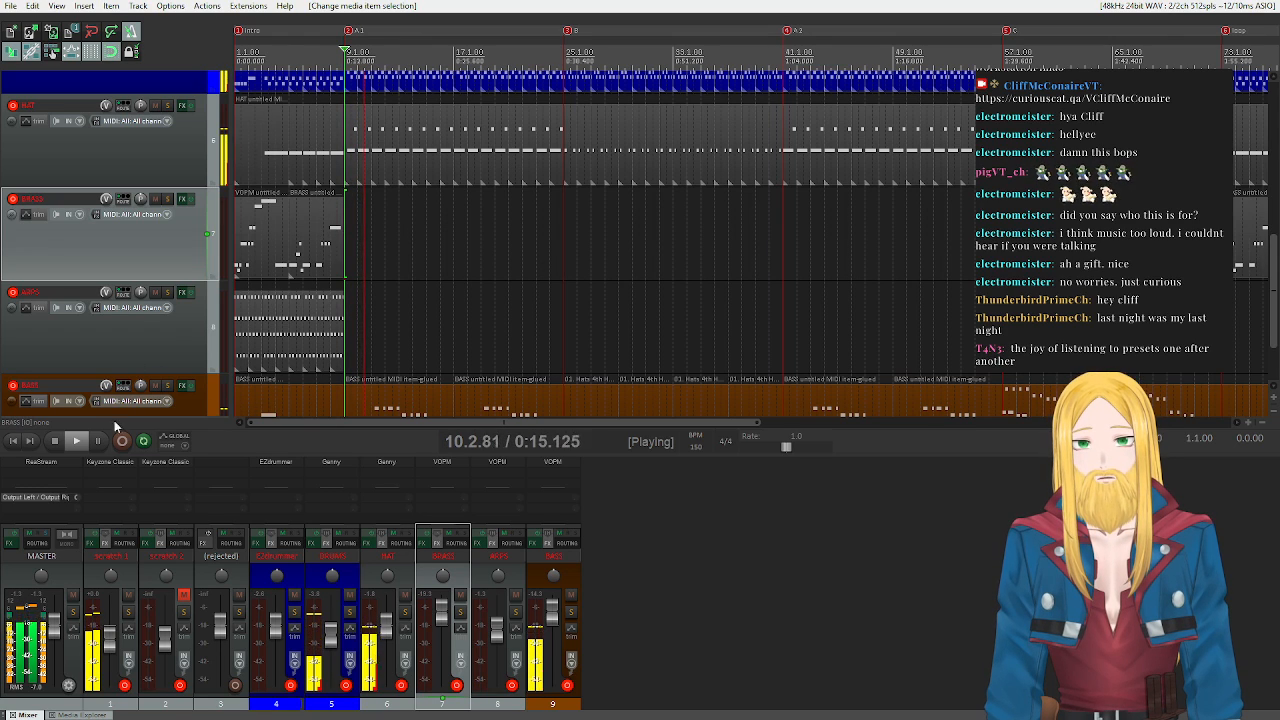
{"action": "key", "text": "space"}
- Insert a new empty MIDI item over bars 9 and 10 of the BRASS track and open it in the MIDI editor
{"action": "left_click_drag", "start_coordinate": [373, 246], "coordinate": [346, 241]}
{"action": "left_click", "coordinate": [85, 6]}
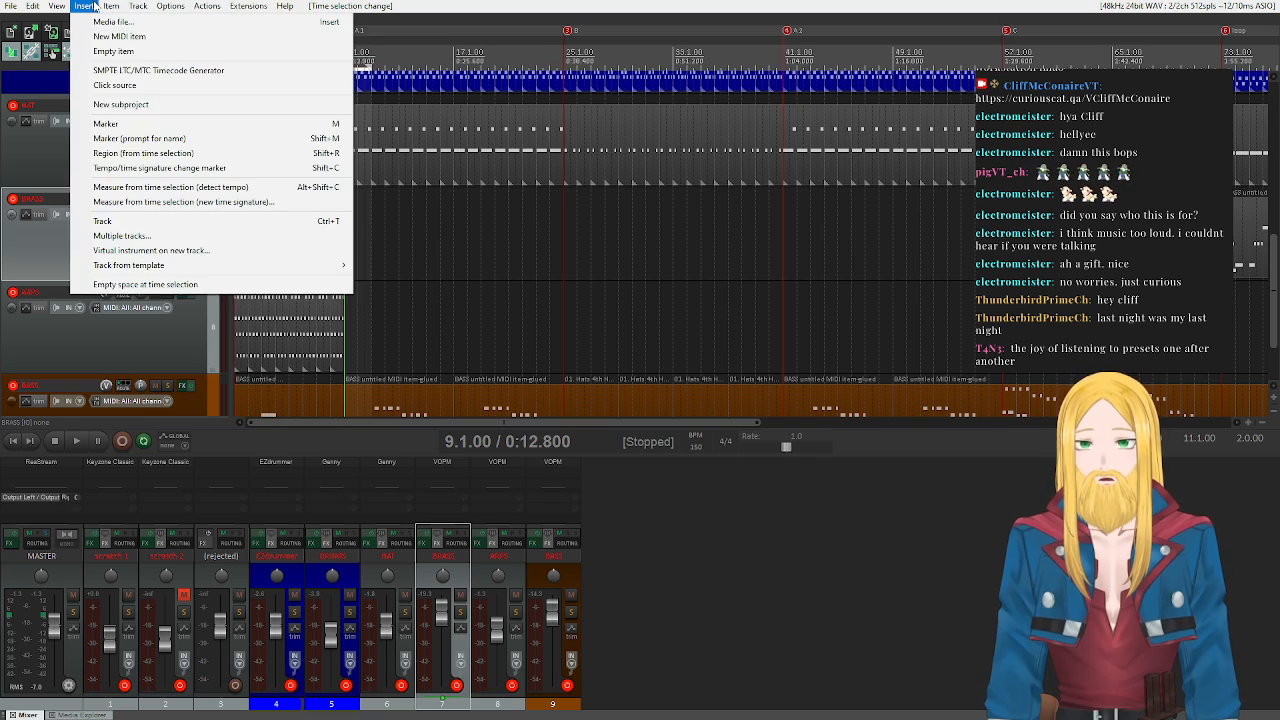
{"action": "left_click", "coordinate": [92, 24]}
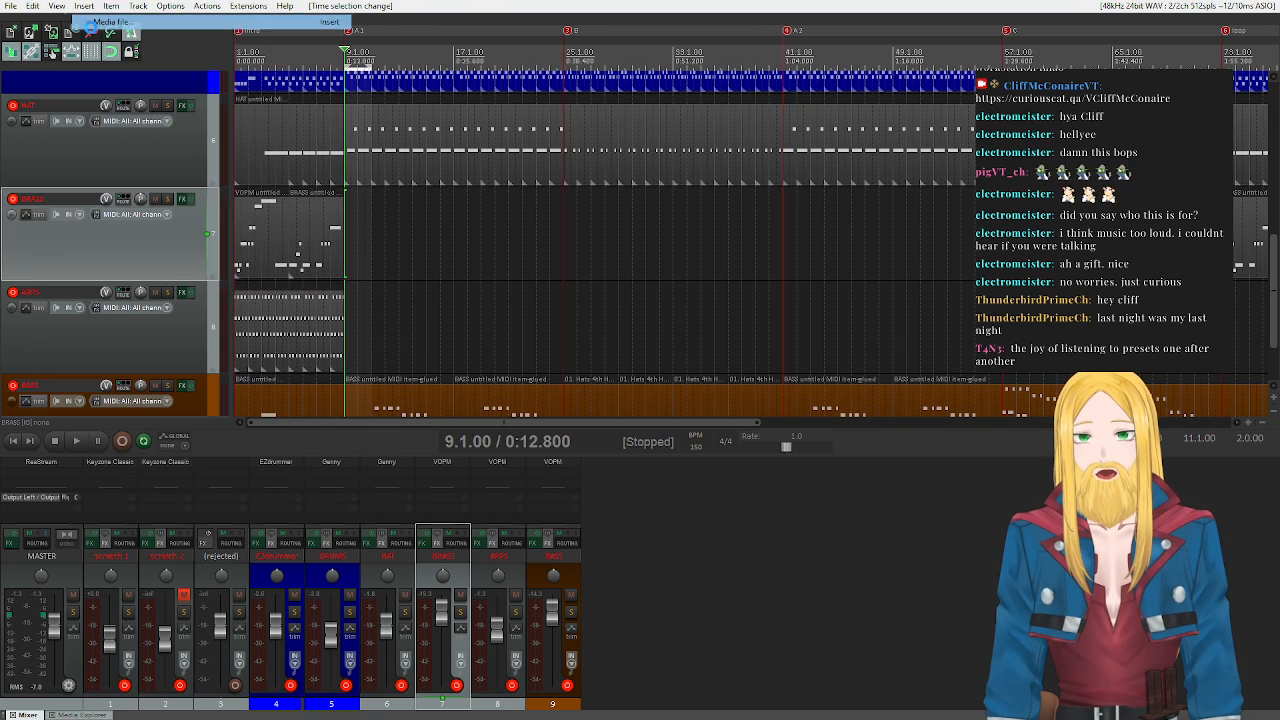
{"action": "left_click", "coordinate": [678, 476]}
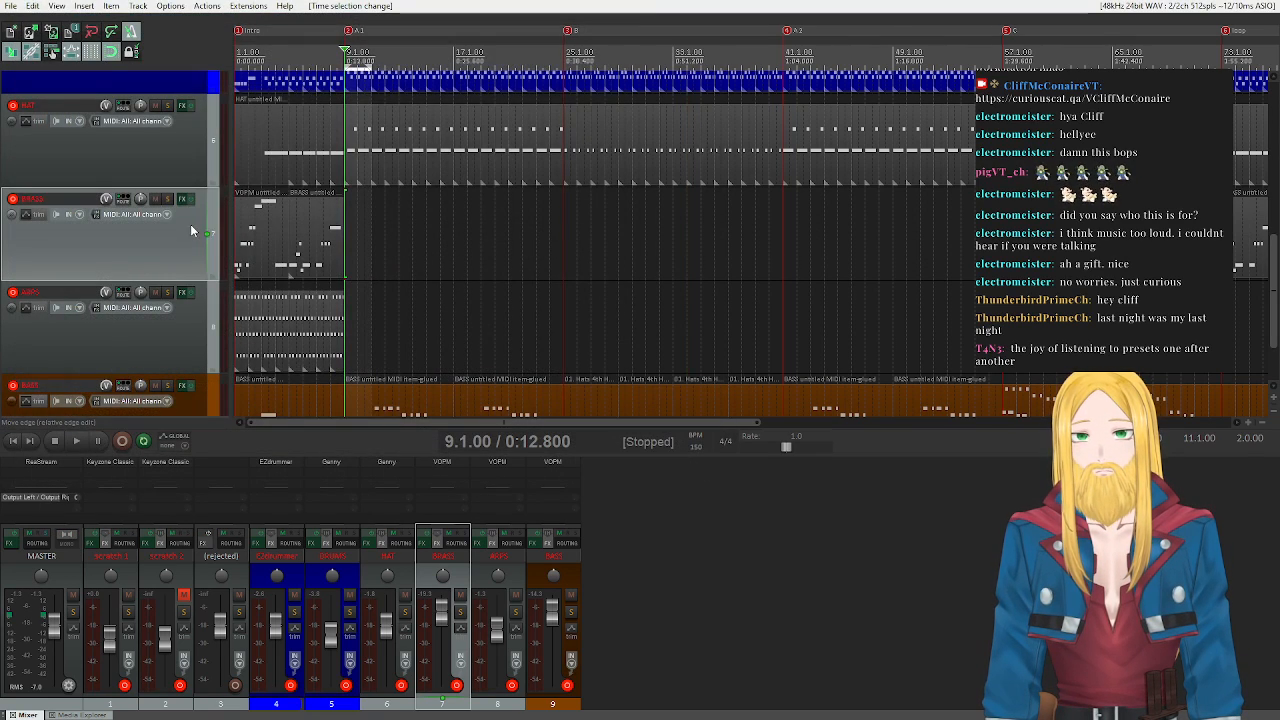
{"action": "left_click", "coordinate": [81, 8]}
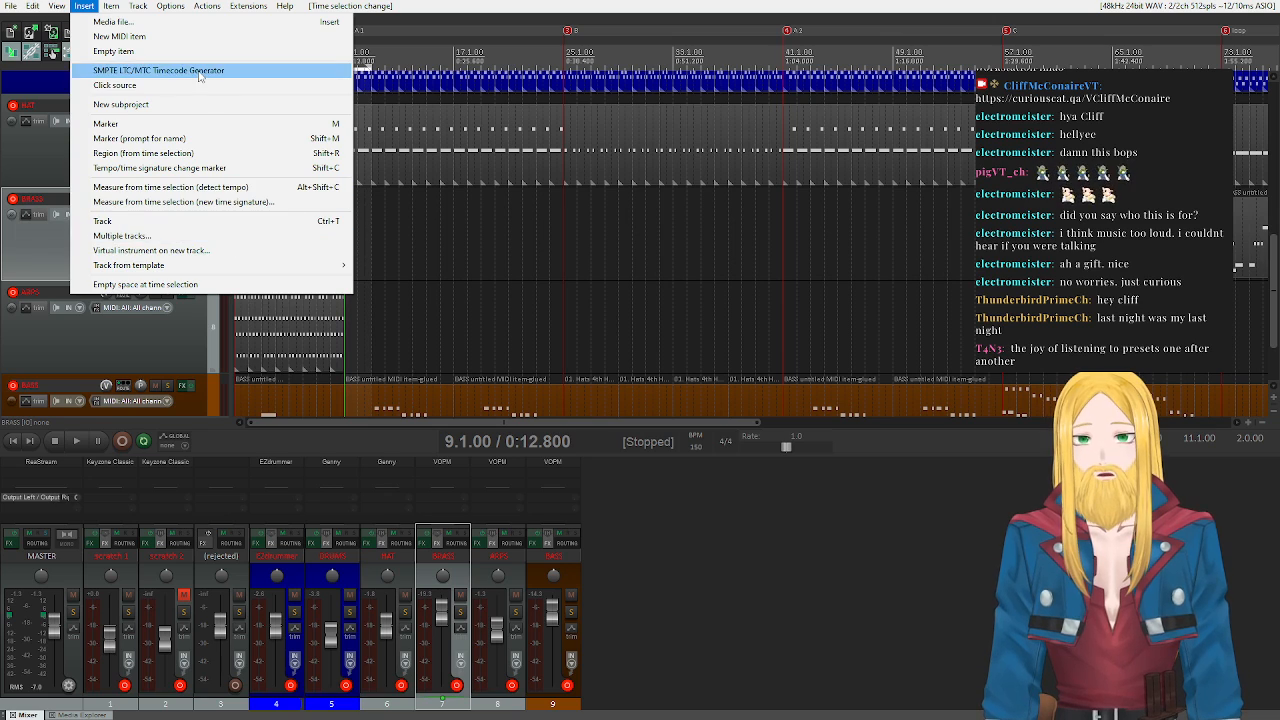
{"action": "left_click", "coordinate": [158, 42]}
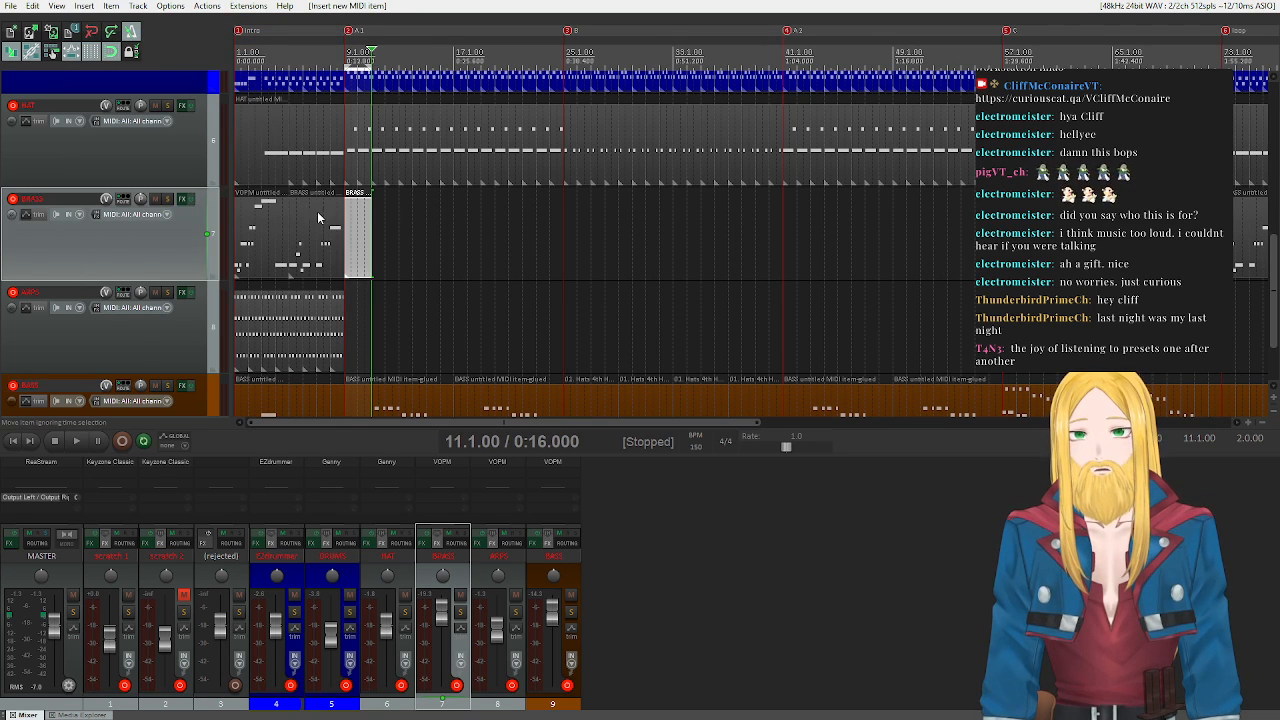
{"action": "left_click", "coordinate": [356, 256]}
{"action": "double_click", "coordinate": [356, 256]}
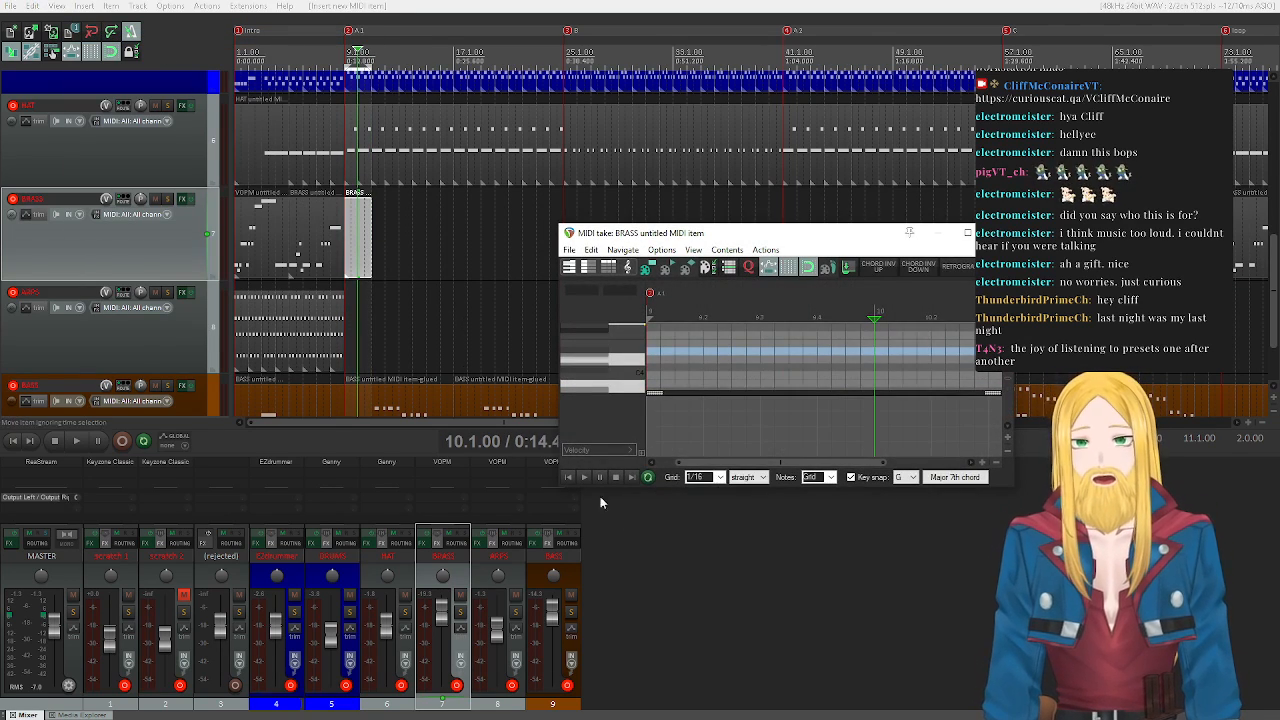
- Audition pitches around D4 and F#4 in the MIDI editor for the opening note of the brass part
{"action": "left_click_drag", "start_coordinate": [704, 232], "coordinate": [592, 185]}
{"action": "scroll", "coordinate": [521, 303], "scroll_direction": "up", "scroll_amount": 2}
{"action": "left_click", "coordinate": [522, 303]}
{"action": "scroll", "coordinate": [522, 303], "scroll_direction": "down", "scroll_amount": 2}
{"action": "left_click", "coordinate": [523, 302]}
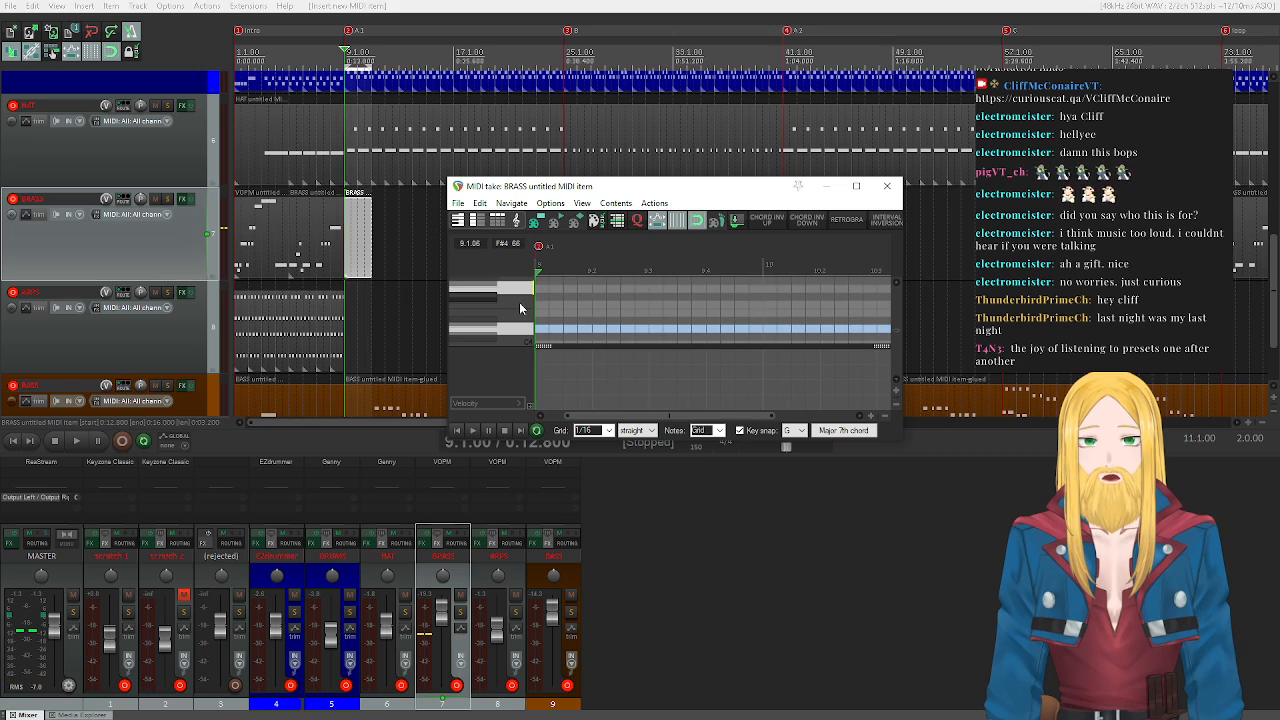
{"action": "left_click", "coordinate": [518, 334]}
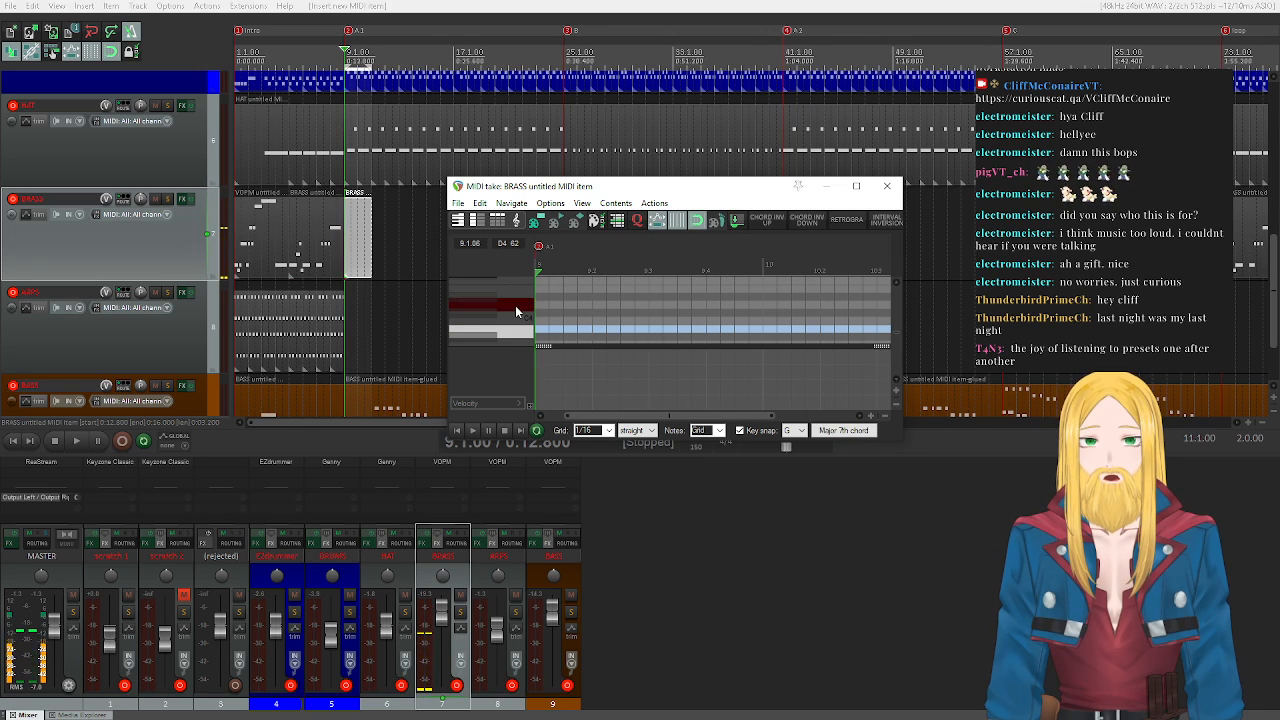
{"action": "left_click", "coordinate": [515, 305]}
{"action": "scroll", "coordinate": [515, 305], "scroll_direction": "down", "scroll_amount": 2}
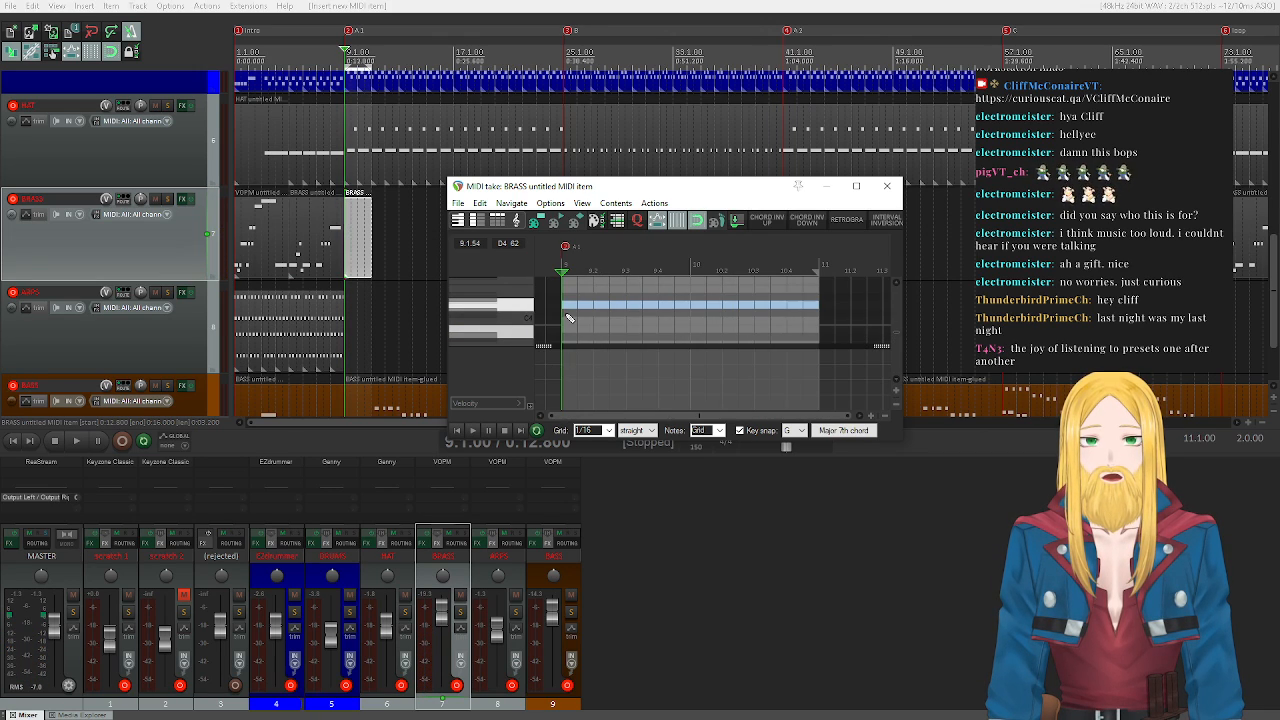
{"action": "left_click", "coordinate": [505, 323]}
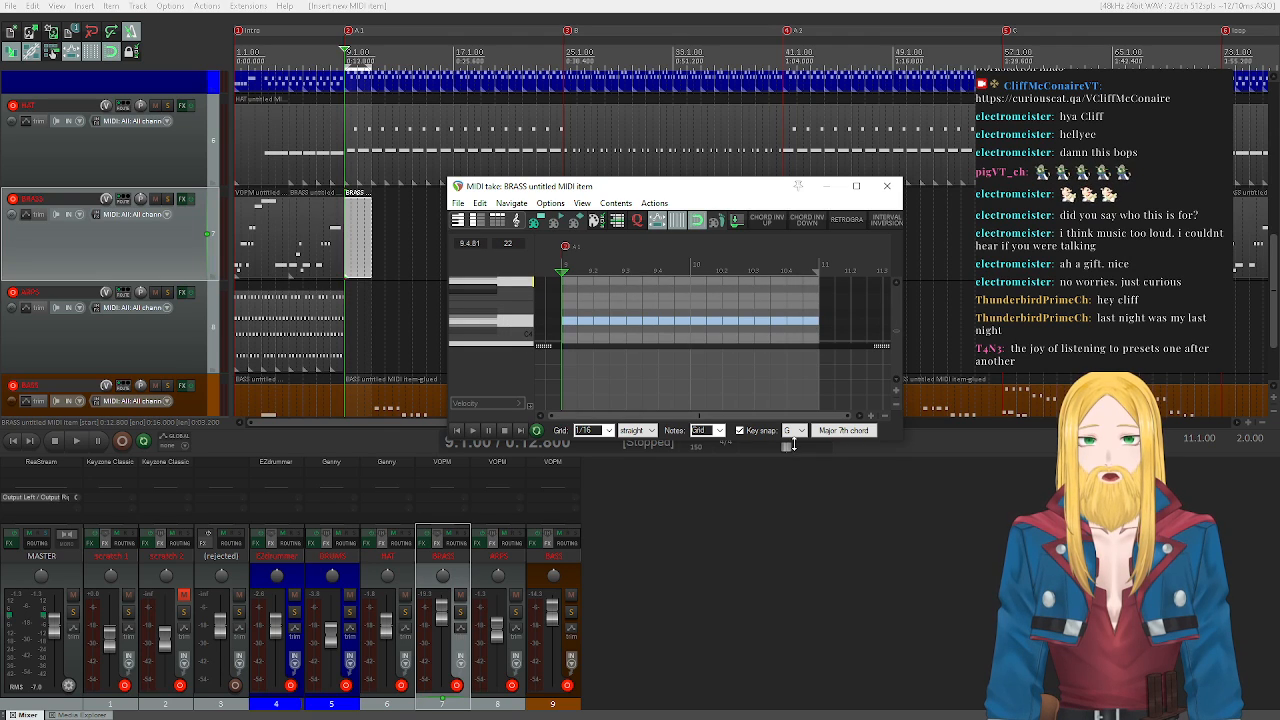
- Change the MIDI editor's key snap scale in G to the major (Ionian) scale
{"action": "left_click", "coordinate": [838, 431]}
{"action": "mouse_move", "coordinate": [840, 451]}
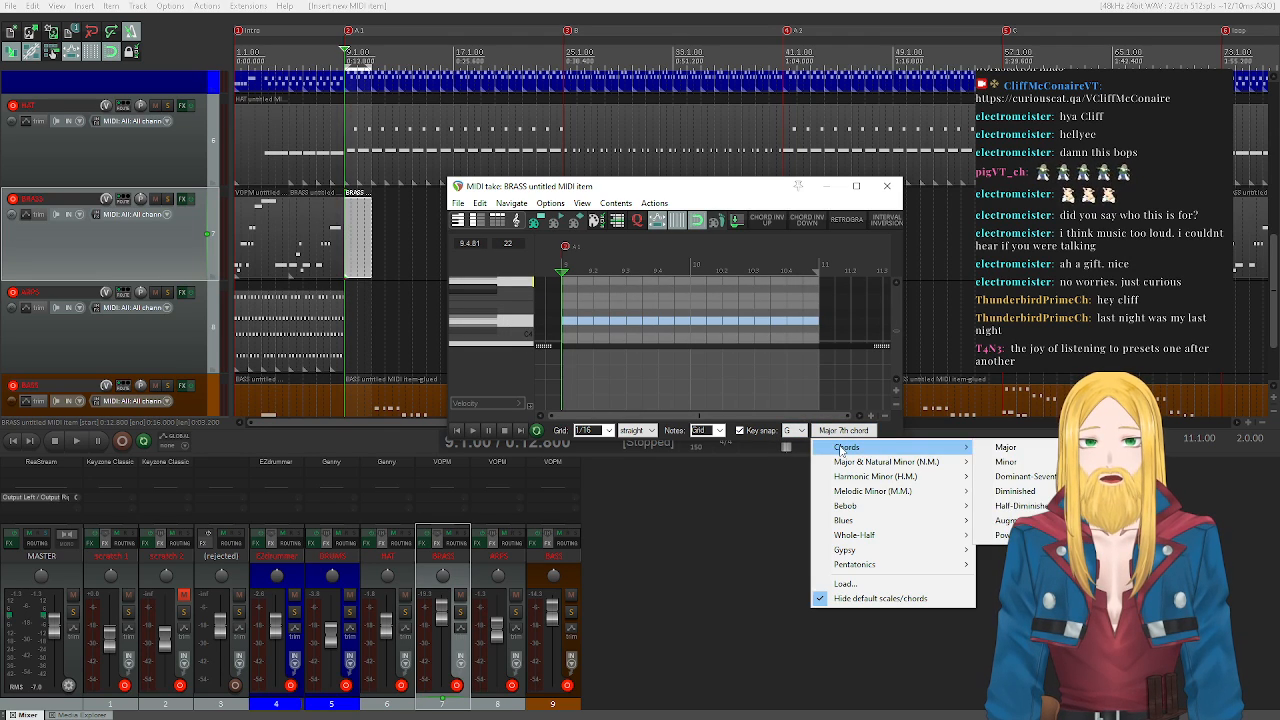
{"action": "mouse_move", "coordinate": [1000, 448]}
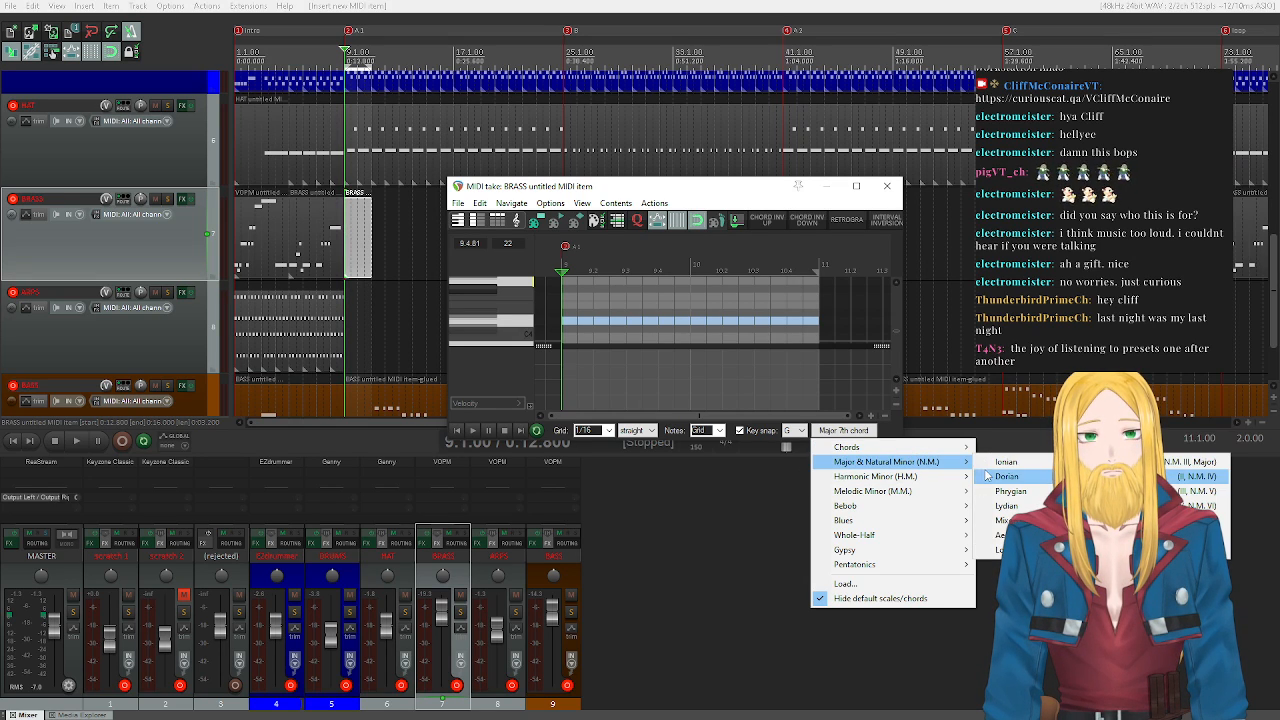
{"action": "left_click", "coordinate": [1005, 447]}
- Audition G major scale pitches between B3 and F#4 to find a melody for the new brass item
{"action": "left_click", "coordinate": [524, 340]}
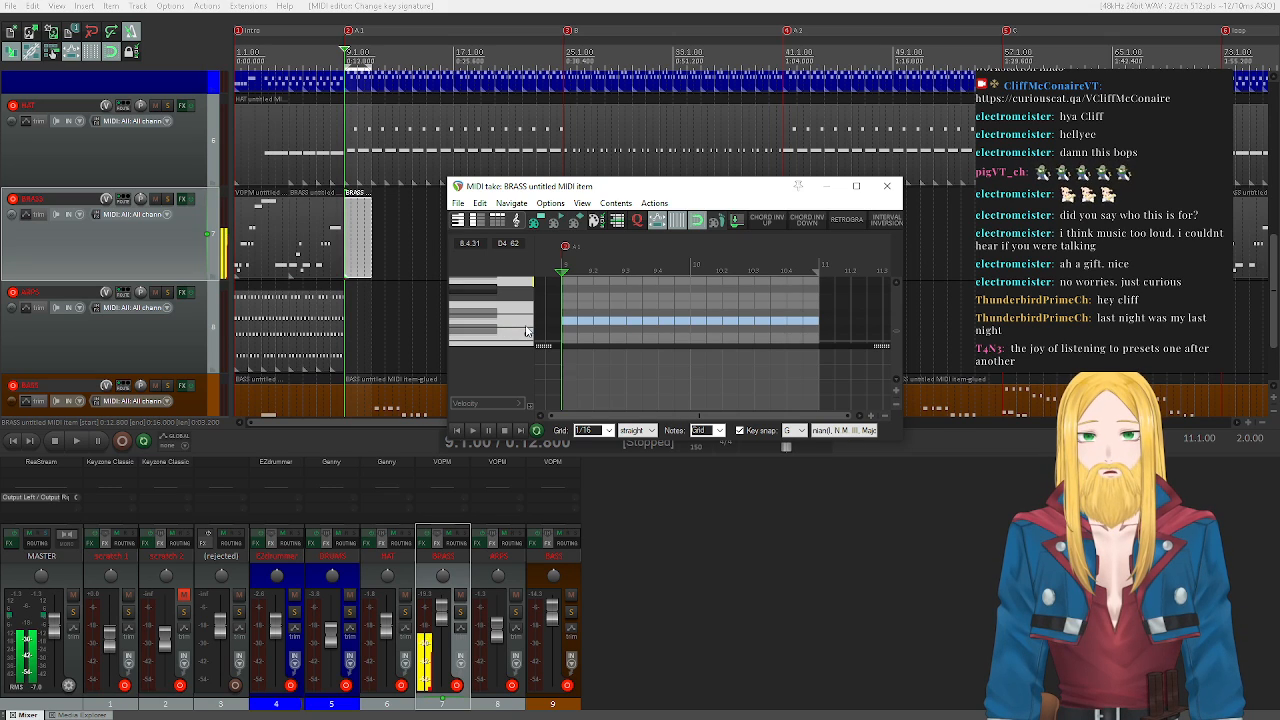
{"action": "left_click", "coordinate": [524, 340]}
{"action": "left_click", "coordinate": [525, 316]}
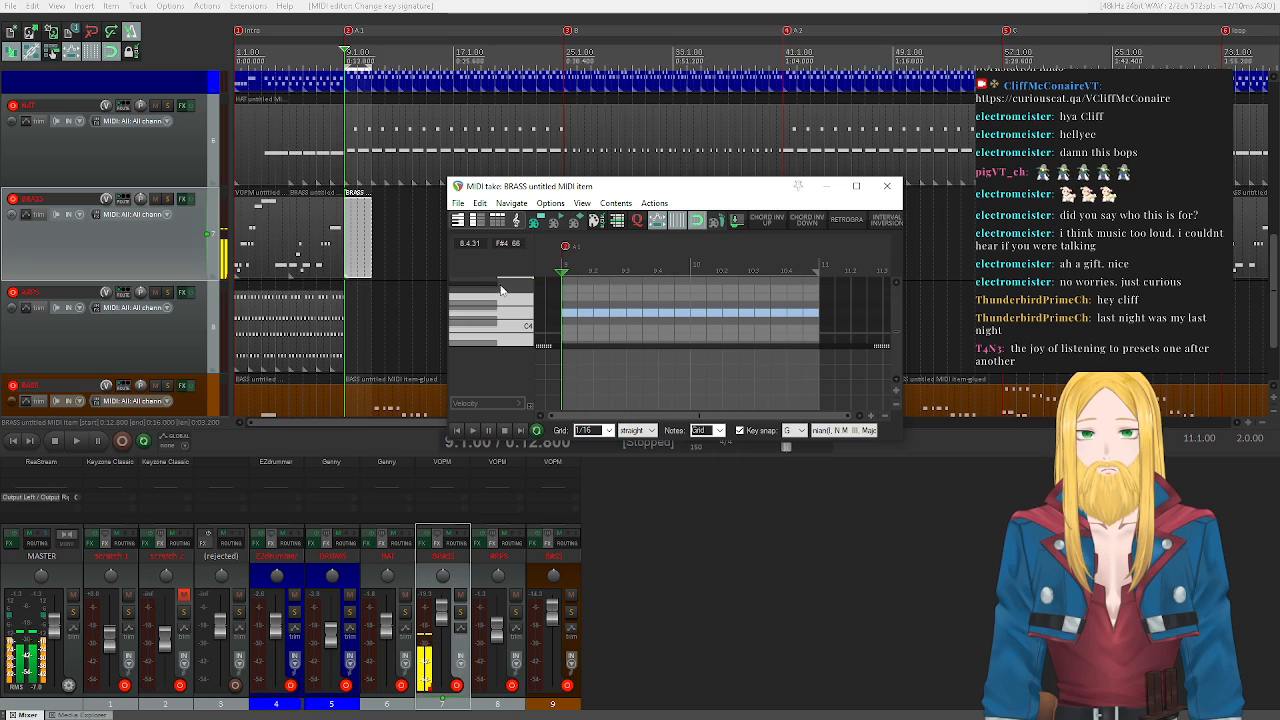
{"action": "left_click", "coordinate": [491, 284]}
{"action": "left_click", "coordinate": [524, 316]}
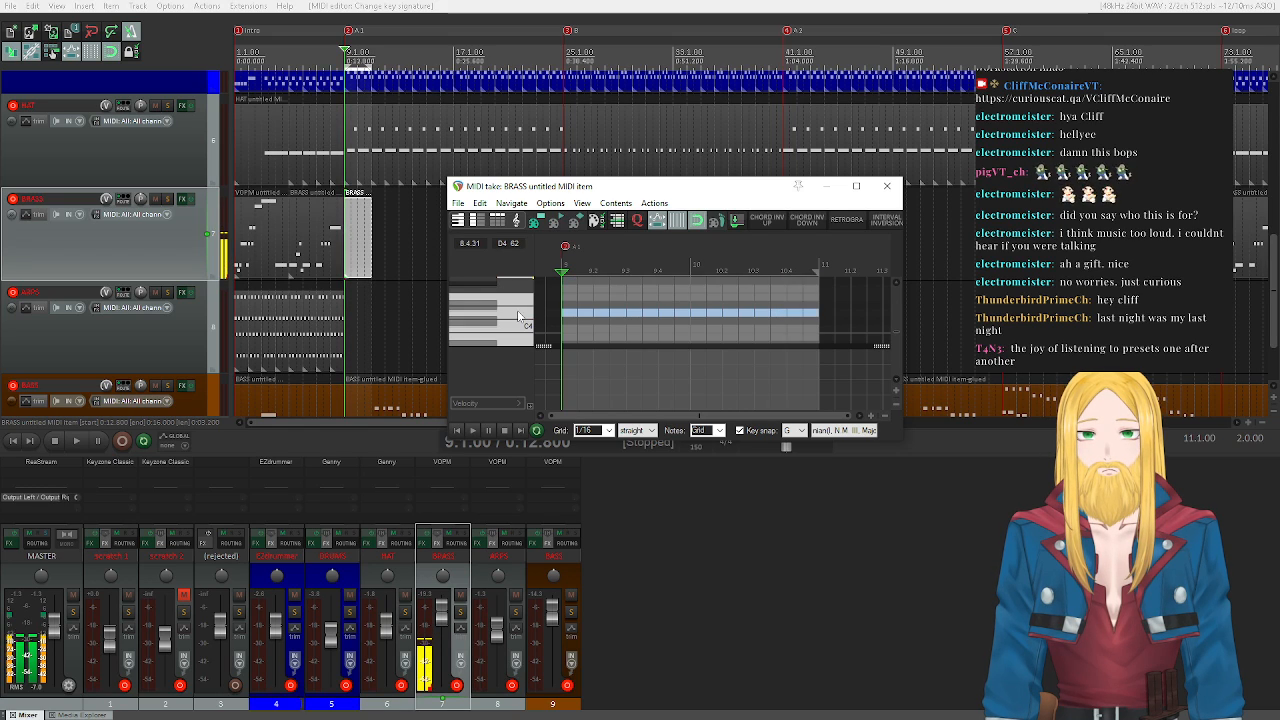
{"action": "left_click", "coordinate": [524, 336]}
{"action": "left_click", "coordinate": [524, 315]}
{"action": "left_click", "coordinate": [521, 340]}
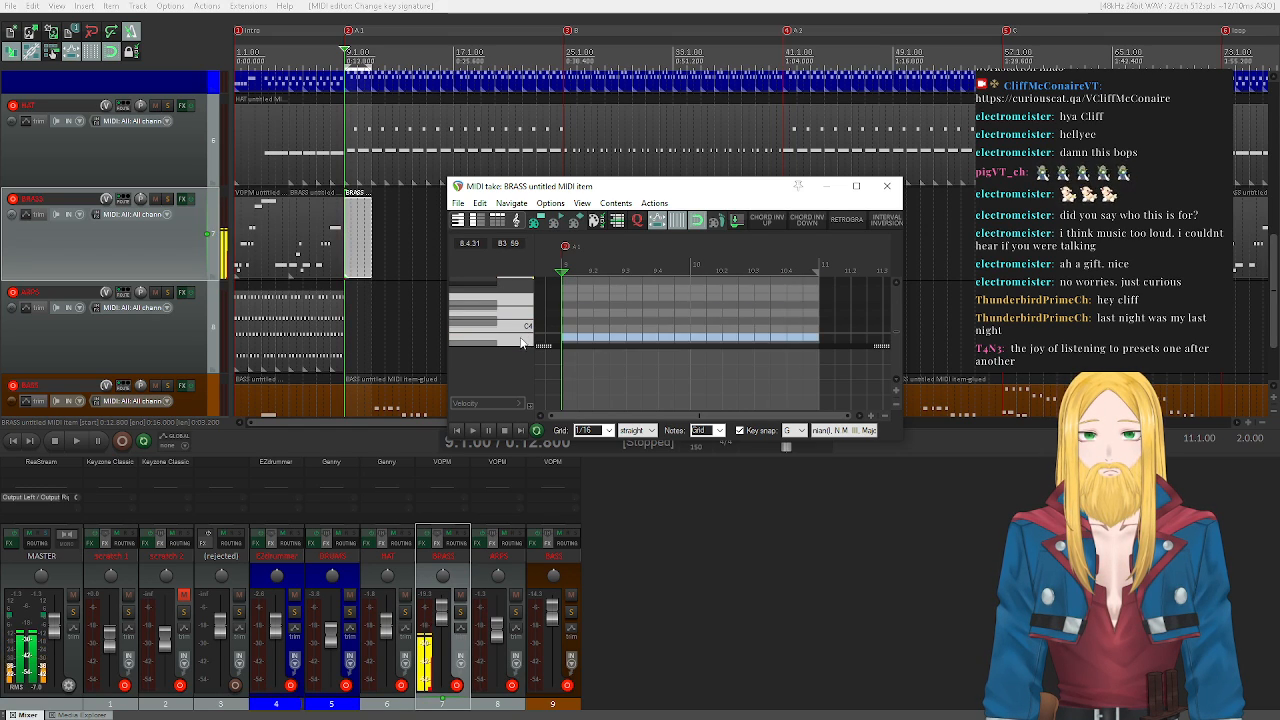
{"action": "left_click", "coordinate": [522, 314]}
{"action": "left_click", "coordinate": [519, 309]}
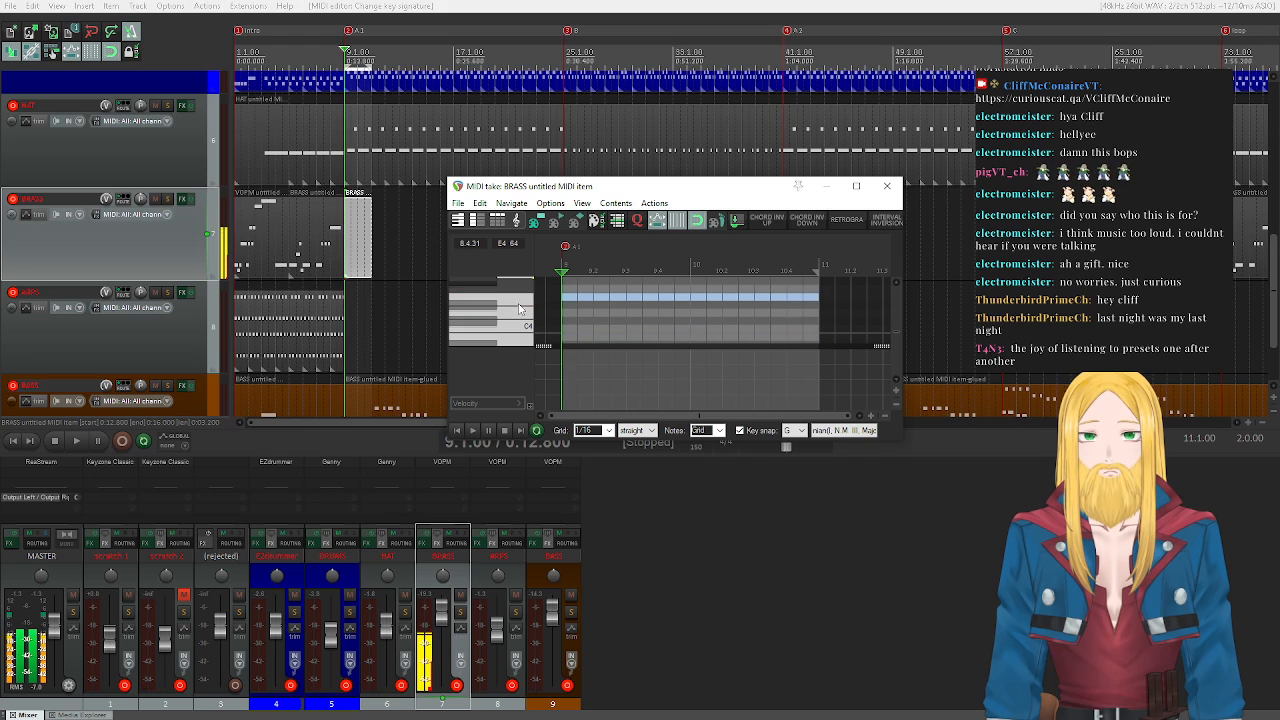
{"action": "left_click", "coordinate": [515, 305]}
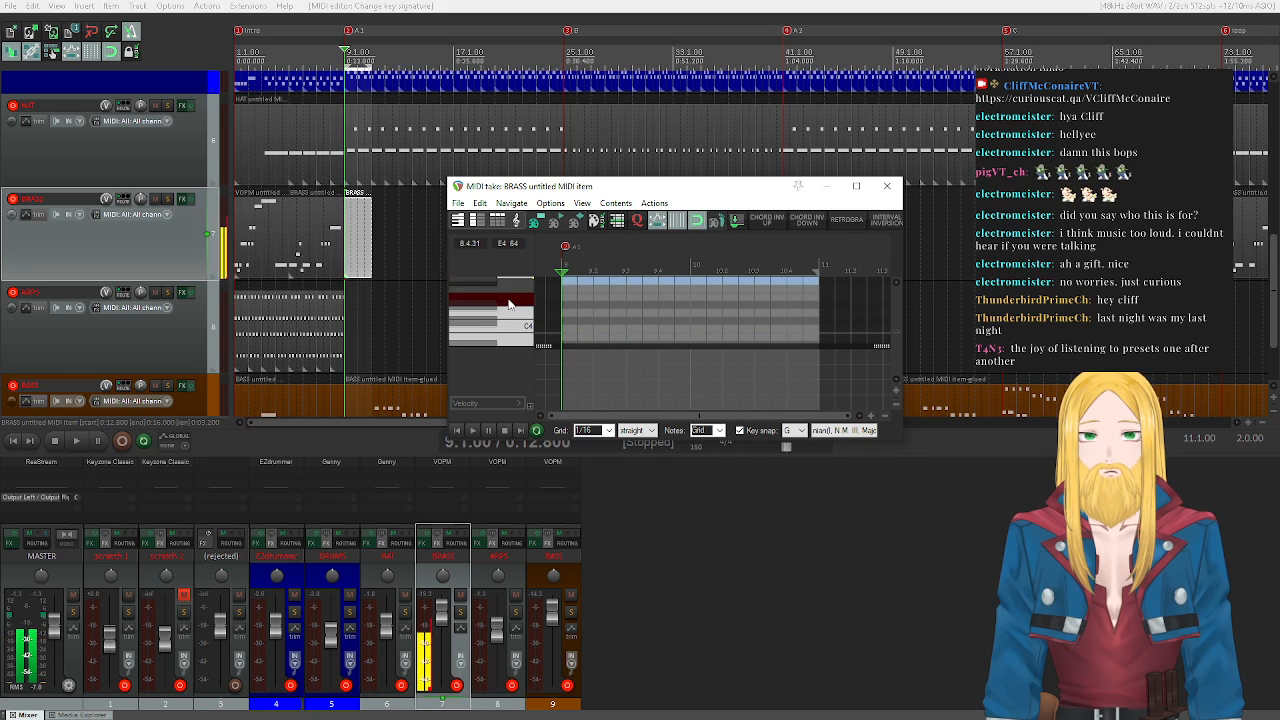
{"action": "left_click", "coordinate": [521, 318]}
{"action": "left_click", "coordinate": [522, 331]}
{"action": "scroll", "coordinate": [523, 331], "scroll_direction": "down", "scroll_amount": 1}
{"action": "left_click", "coordinate": [524, 331]}
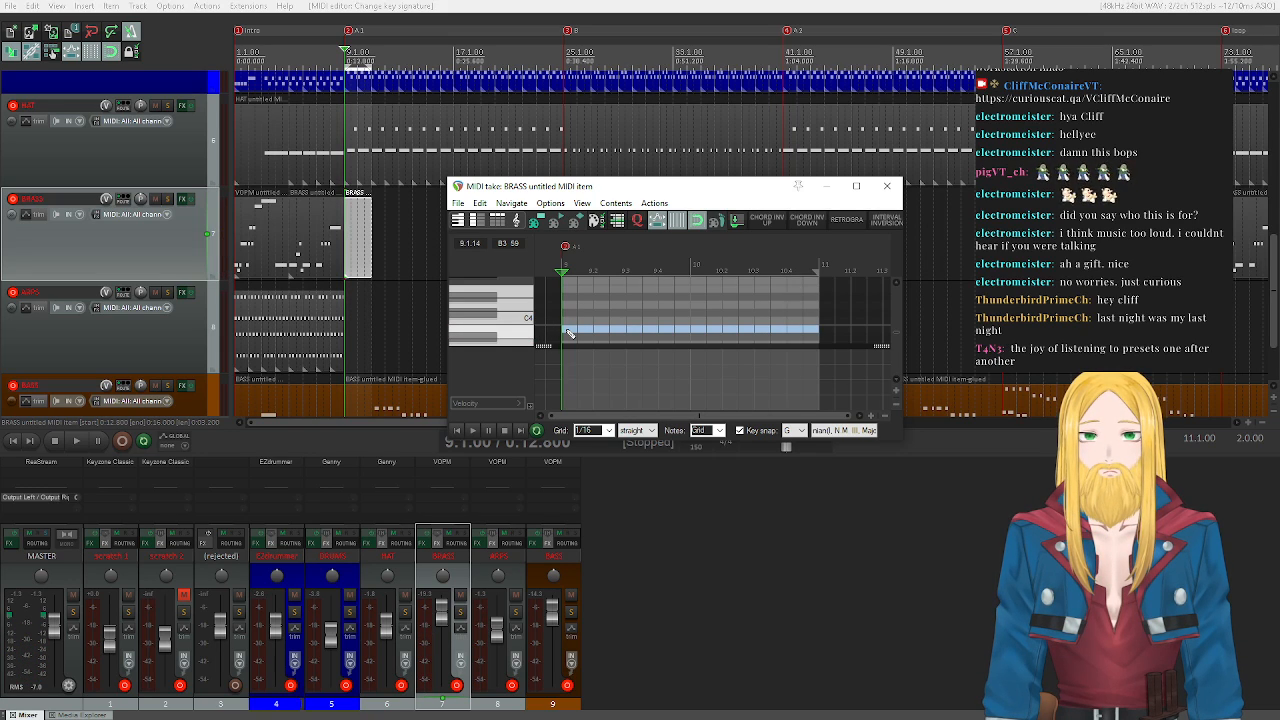
- Enter two consecutive eighth-note B3 notes on the first beat of bar 9 and play them back briefly
{"action": "left_click", "coordinate": [568, 331]}
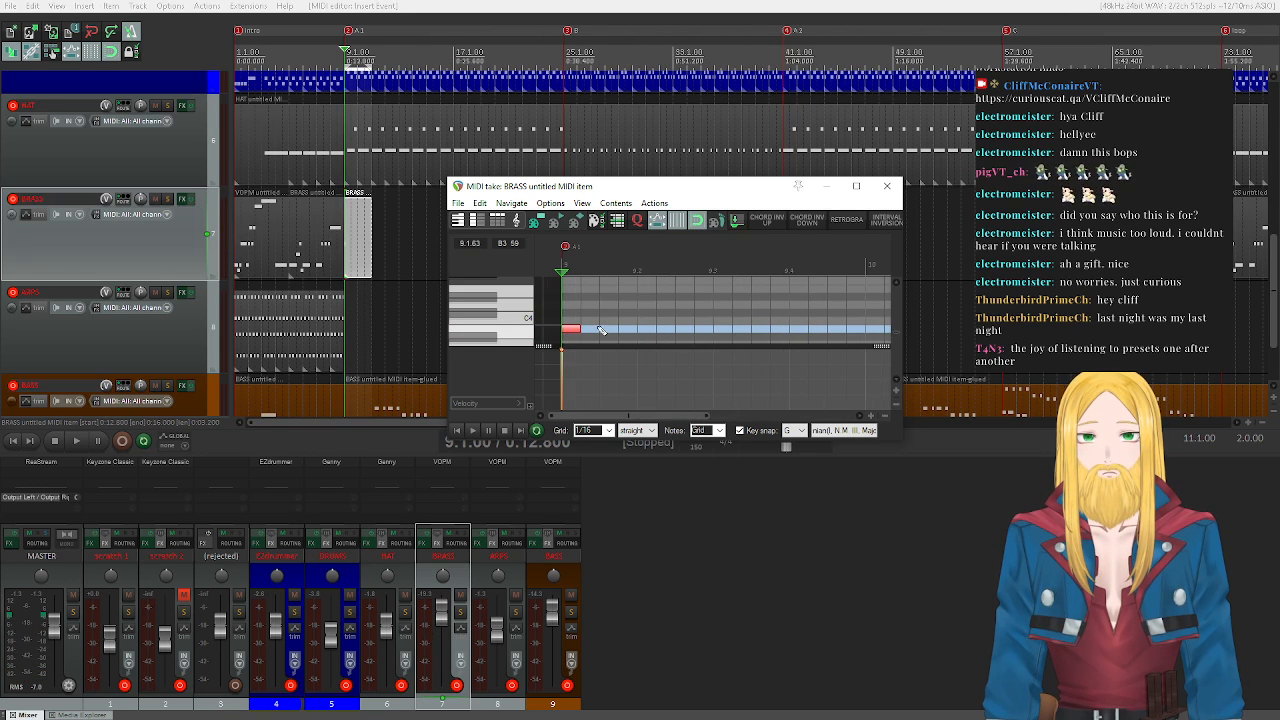
{"action": "left_click_drag", "start_coordinate": [573, 333], "coordinate": [609, 333]}
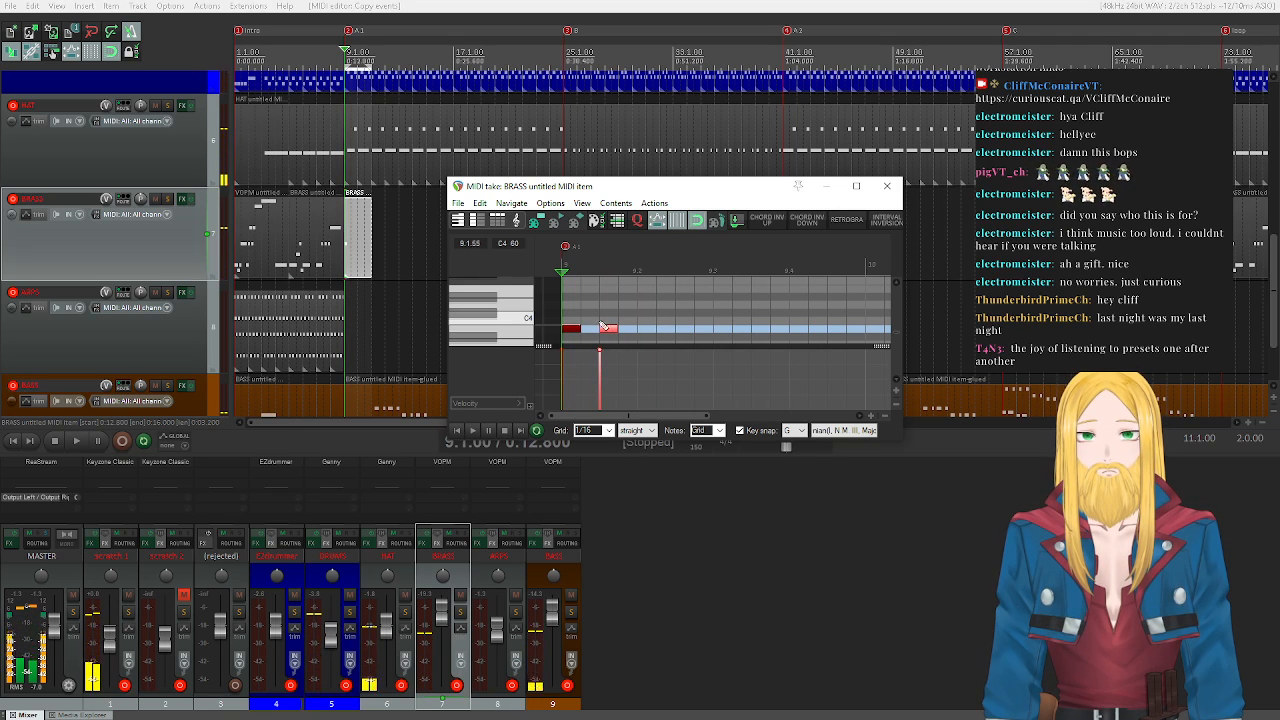
{"action": "left_click_drag", "start_coordinate": [572, 310], "coordinate": [637, 329]}
{"action": "left_click", "coordinate": [506, 431]}
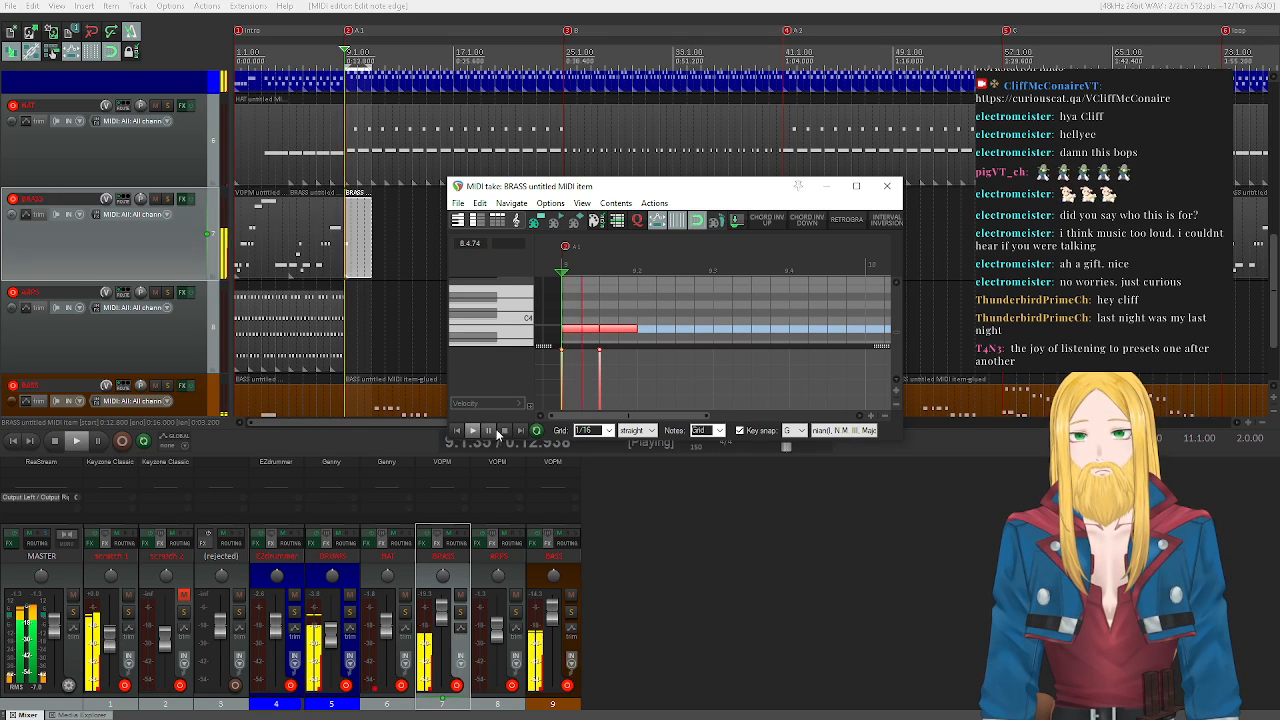
- Solo the BRASS track and play its new notes from bar 9
{"action": "left_click", "coordinate": [168, 200]}
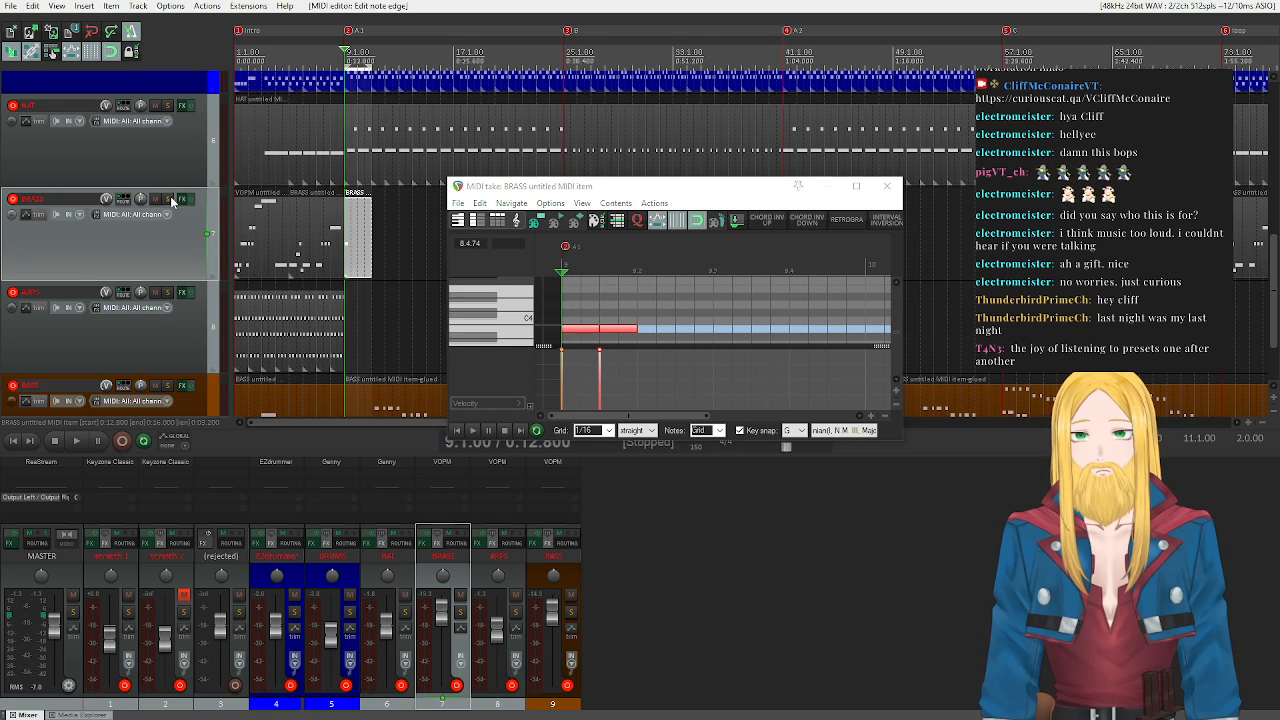
{"action": "key", "text": "space"}
{"action": "key", "text": "space"}
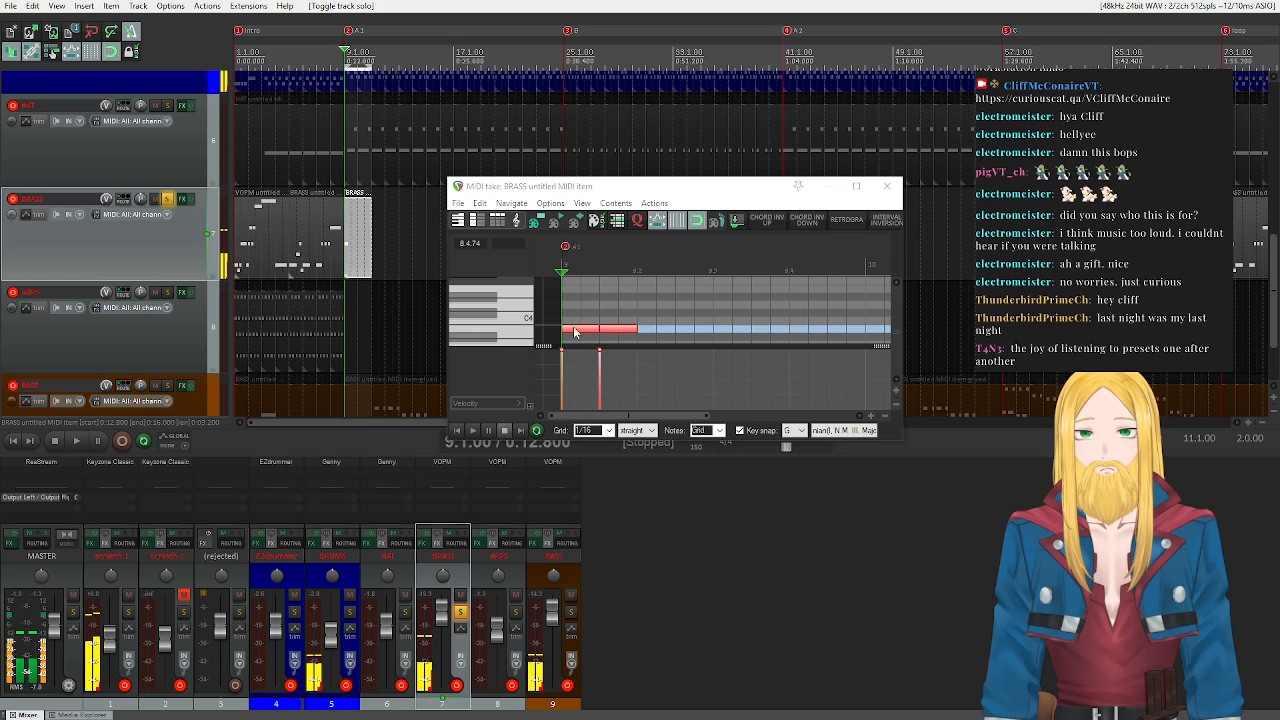
- Shorten the two B3 notes on the first beat of bar 9 to sixteenths and play them back
{"action": "left_click_drag", "start_coordinate": [634, 329], "coordinate": [619, 330]}
{"action": "key", "text": "space"}
{"action": "key", "text": "space"}
- Add a third sixteenth B3 within the second beat of bar 9 and play the brass phrase from the bar's start
{"action": "left_click", "coordinate": [647, 330]}
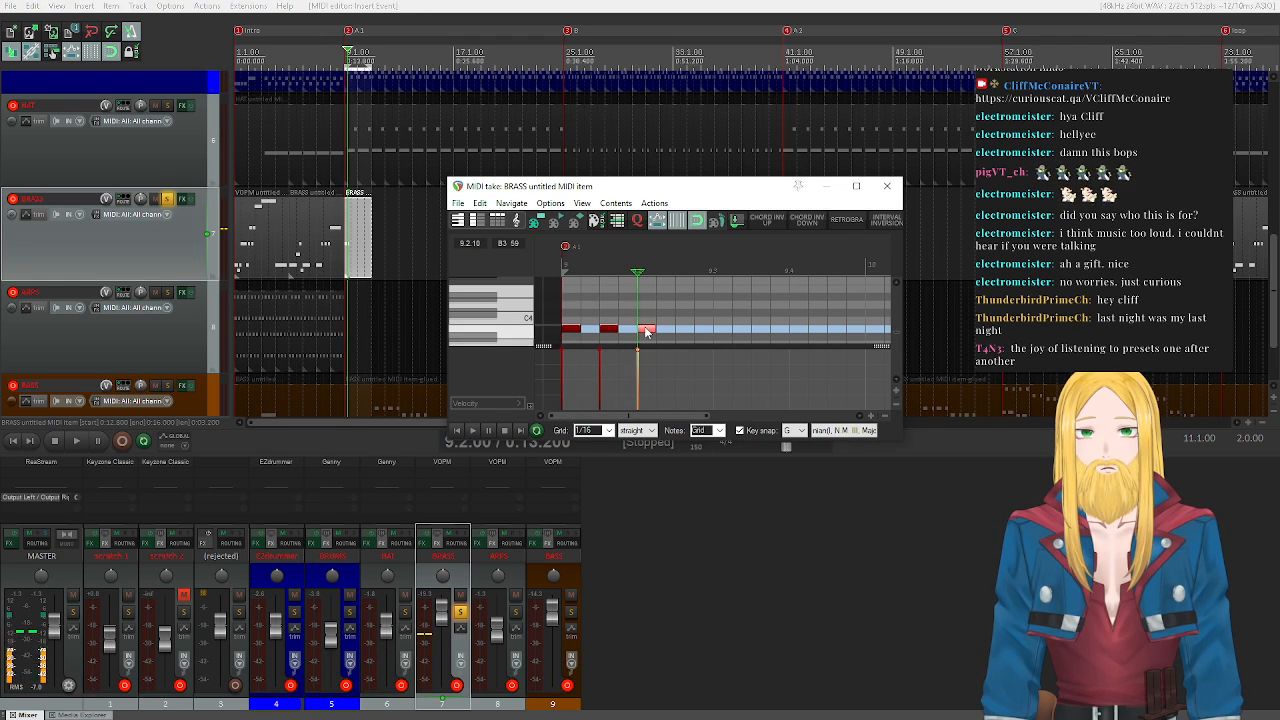
{"action": "left_click_drag", "start_coordinate": [647, 333], "coordinate": [670, 333]}
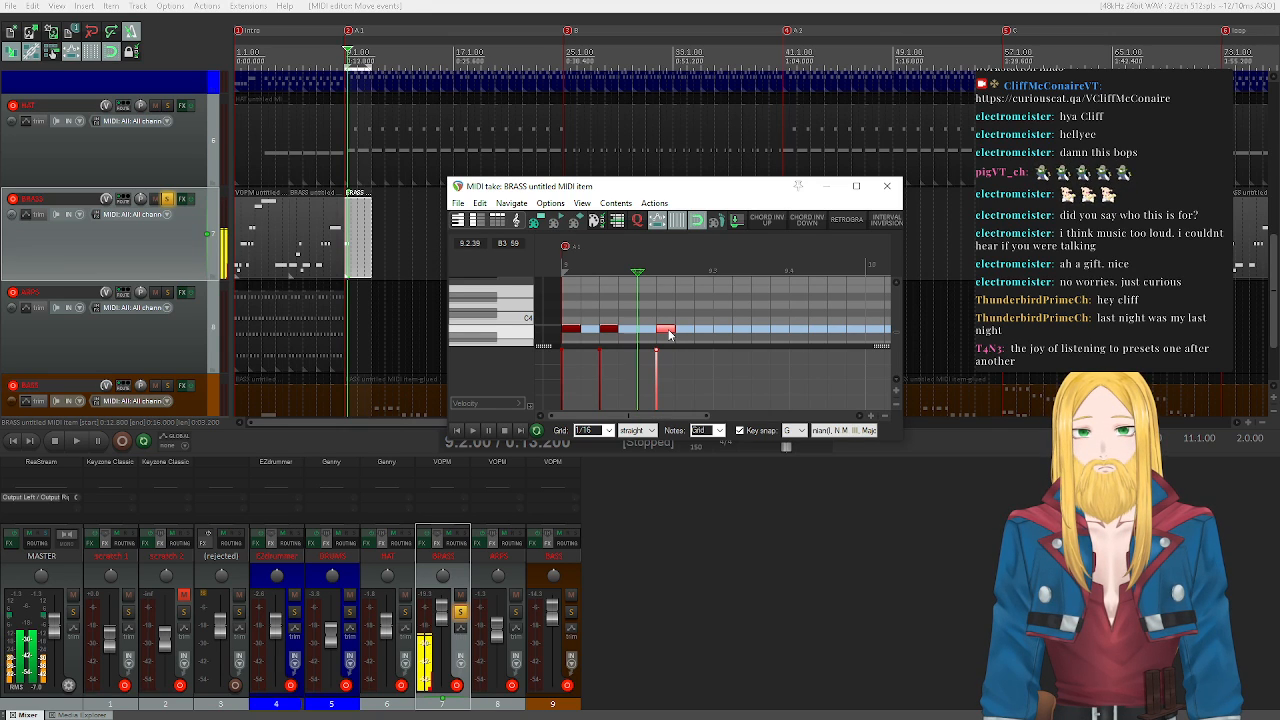
{"action": "left_click", "coordinate": [457, 430]}
{"action": "left_click", "coordinate": [473, 430]}
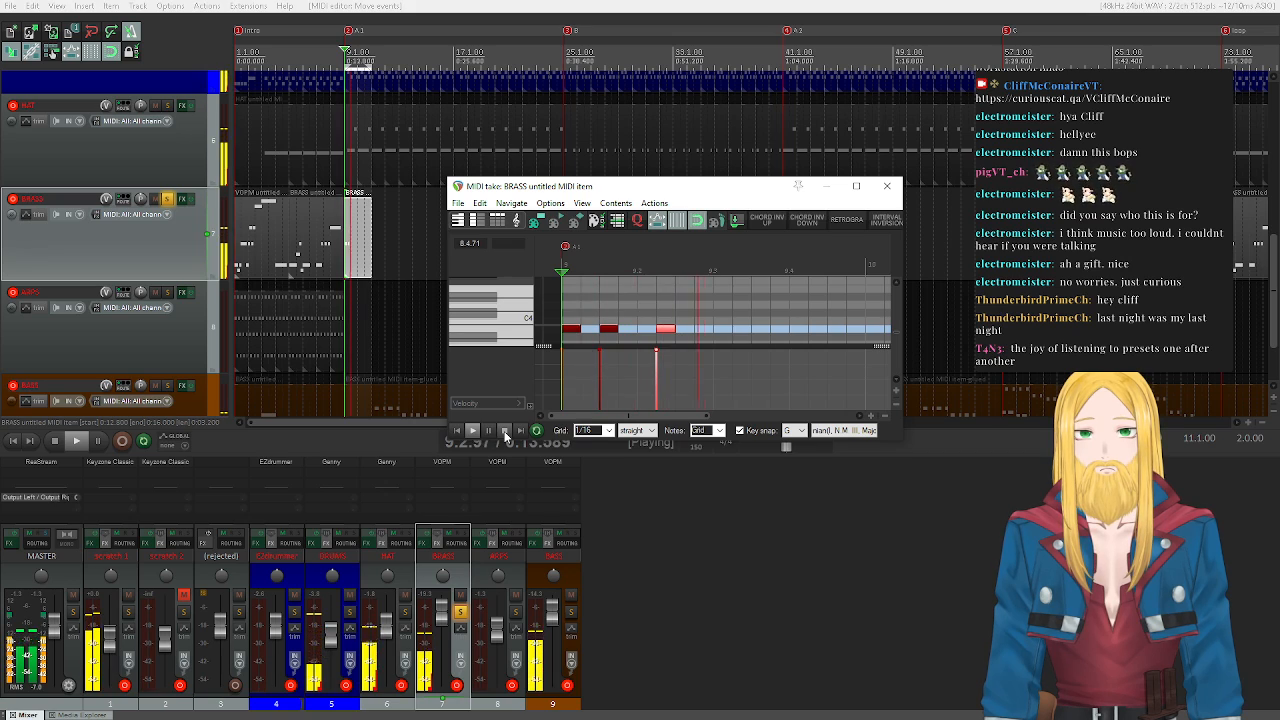
{"action": "left_click", "coordinate": [505, 431]}
- Add a quarter-note D4 on beat 3 and a sixteenth D4 halfway through beat 4 of bar 9, and play them back
{"action": "left_click_drag", "start_coordinate": [670, 332], "coordinate": [726, 312]}
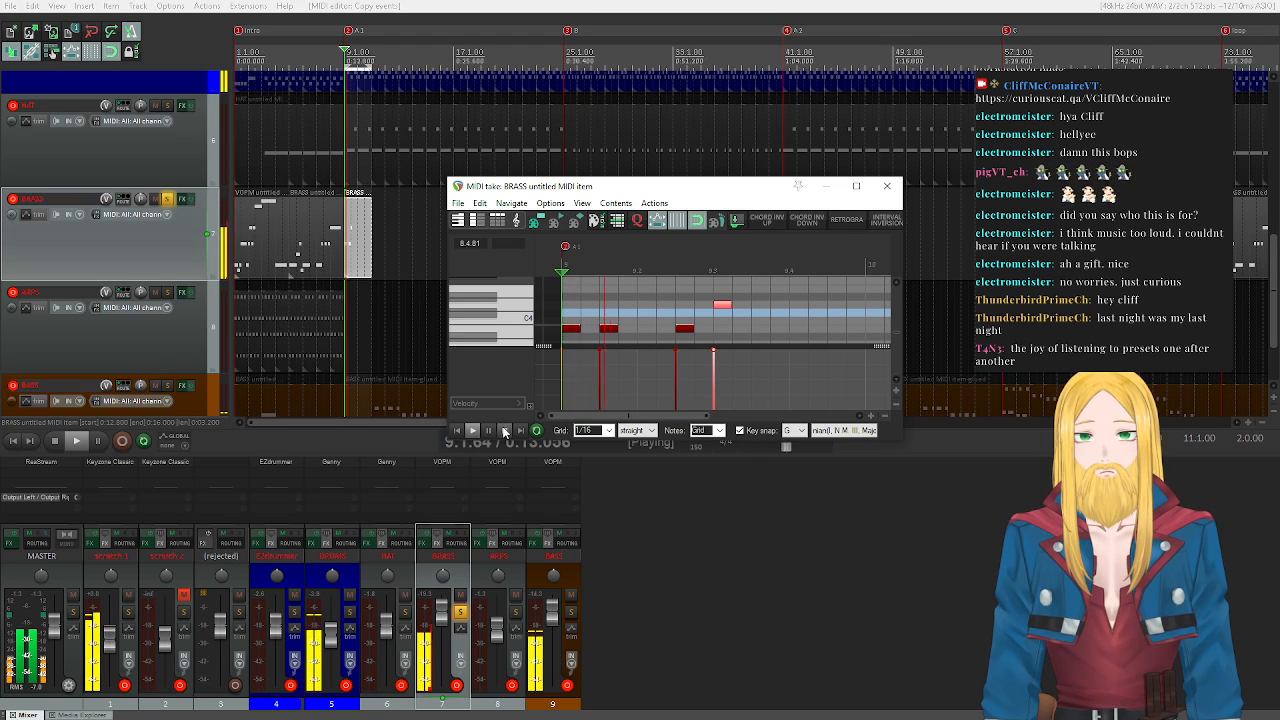
{"action": "left_click_drag", "start_coordinate": [729, 306], "coordinate": [766, 306]}
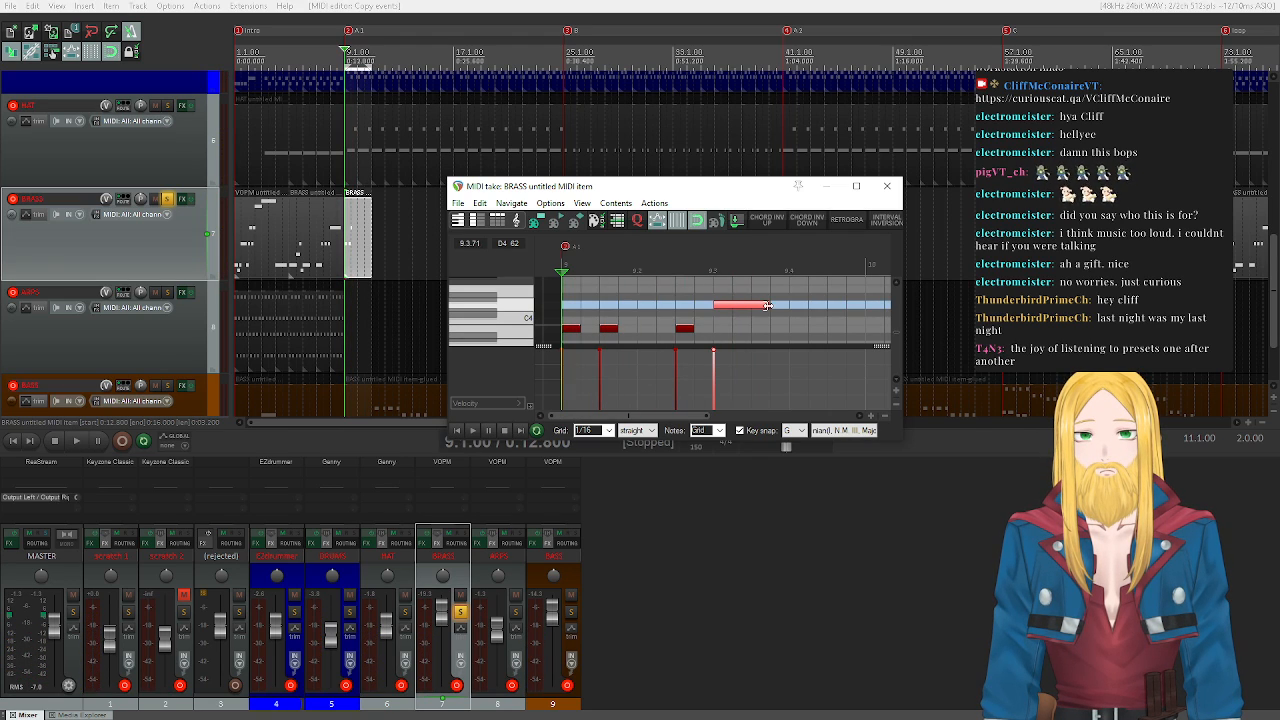
{"action": "scroll", "coordinate": [762, 320], "scroll_direction": "down", "scroll_amount": 3}
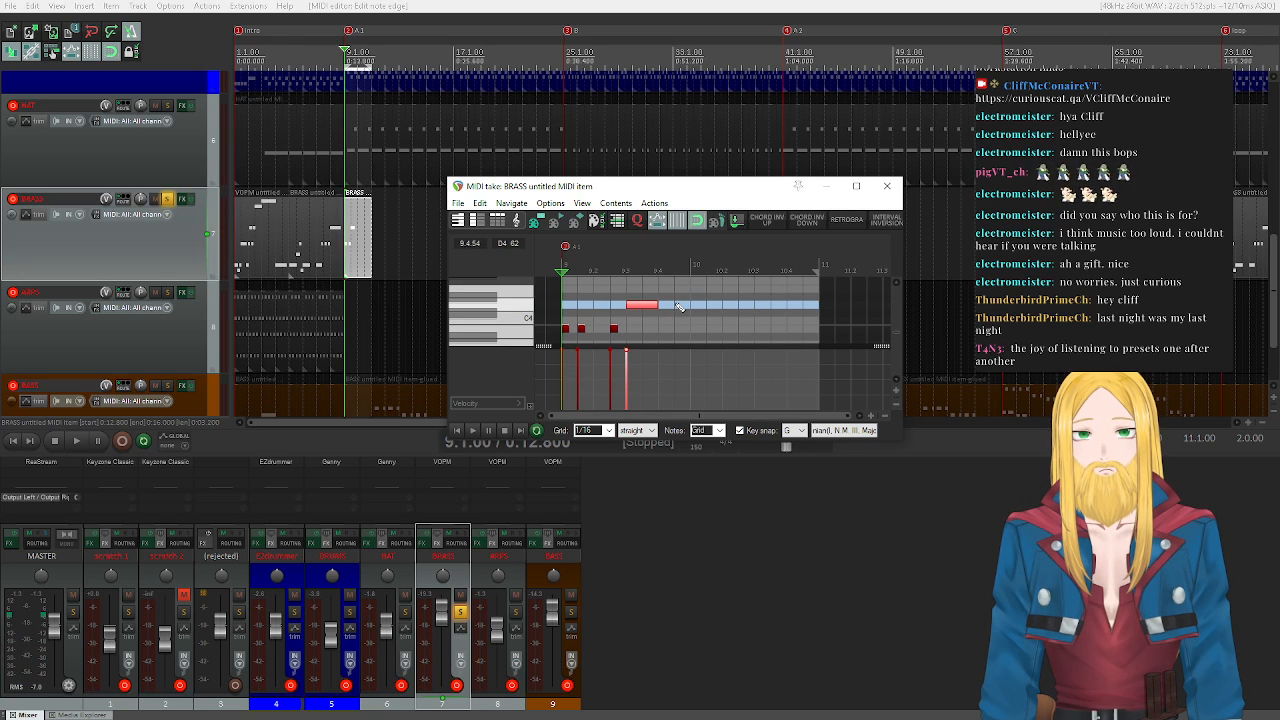
{"action": "left_click", "coordinate": [680, 305]}
{"action": "left_click_drag", "start_coordinate": [688, 303], "coordinate": [681, 303]}
{"action": "left_click", "coordinate": [457, 431]}
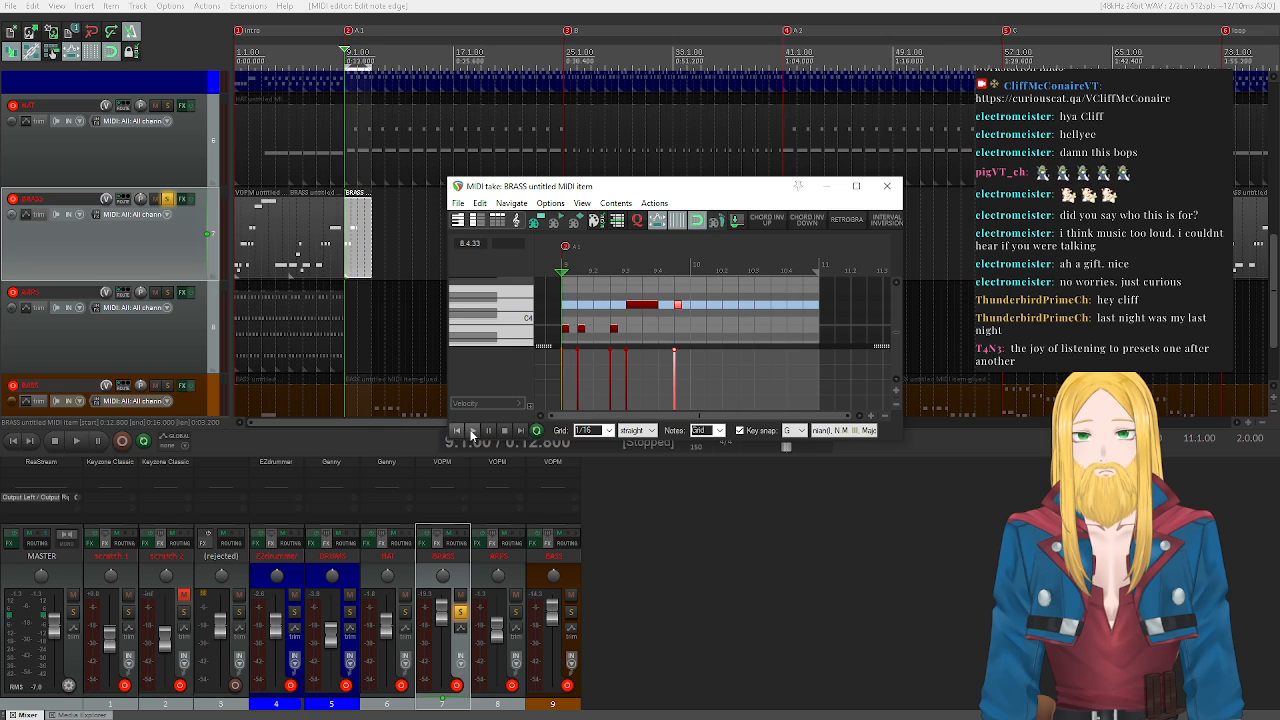
{"action": "left_click", "coordinate": [472, 431]}
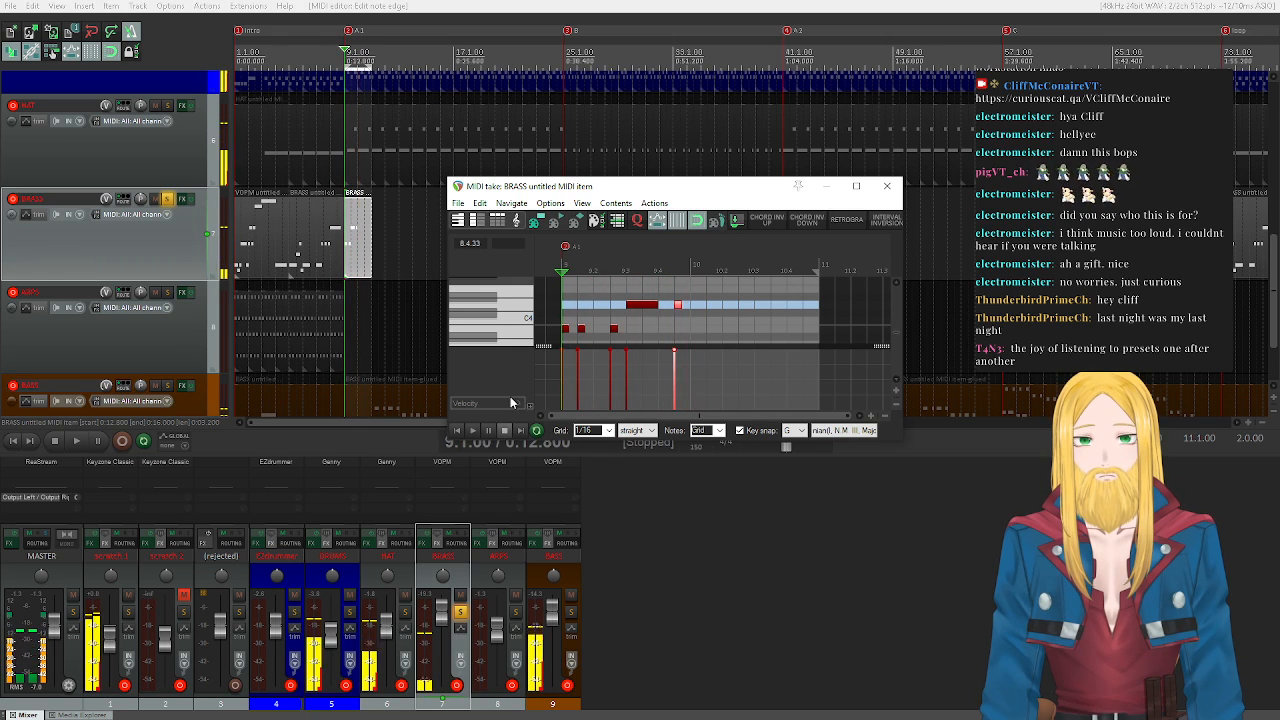
- Audition F#4, G4 and D4 on the piano roll keyboard to find the melody's continuation
{"action": "scroll", "coordinate": [530, 313], "scroll_direction": "up", "scroll_amount": 1}
{"action": "left_click", "coordinate": [493, 291]}
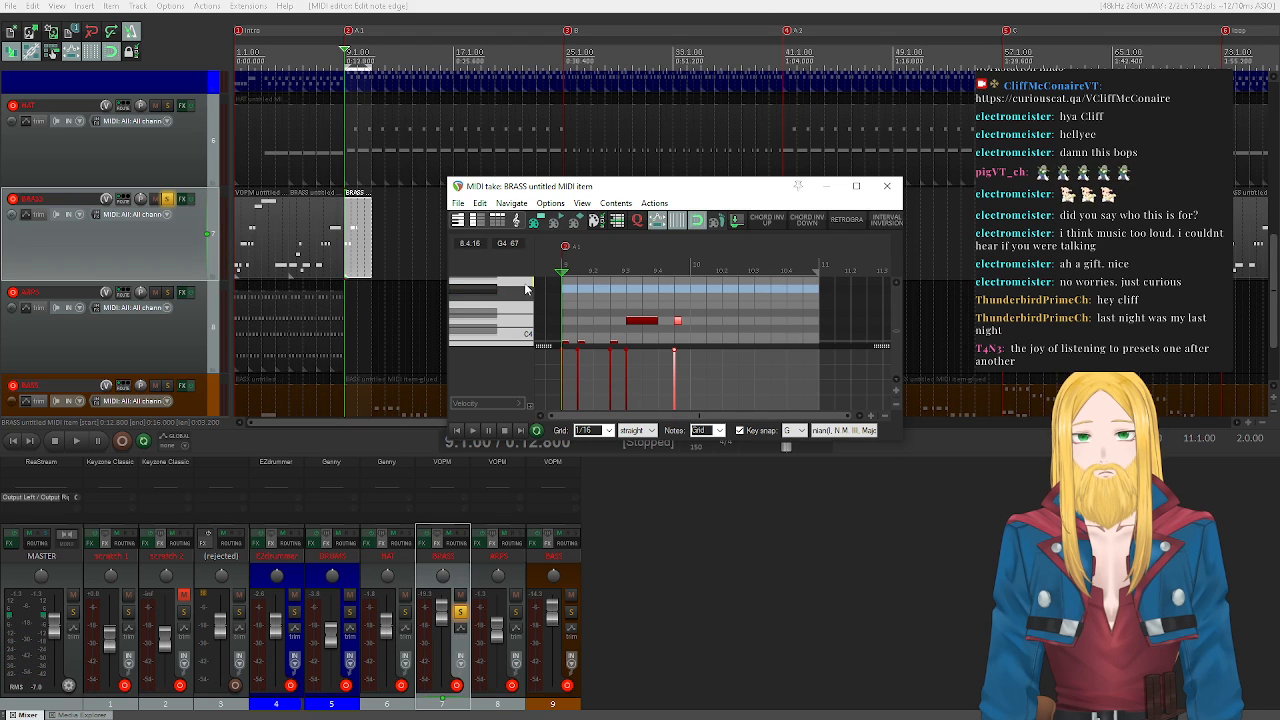
{"action": "left_click", "coordinate": [526, 288]}
{"action": "left_click", "coordinate": [523, 324]}
{"action": "left_click", "coordinate": [527, 288]}
{"action": "left_click", "coordinate": [527, 323]}
{"action": "left_click", "coordinate": [530, 288]}
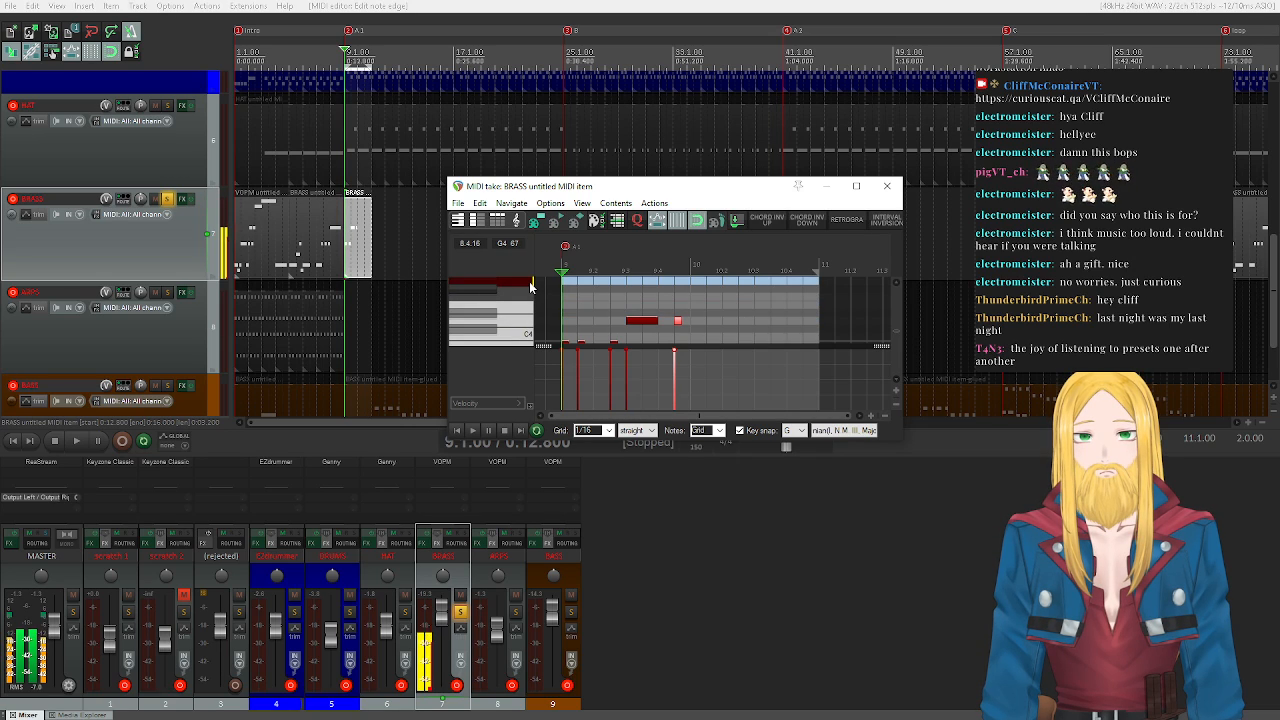
- Enter sixteenth notes G4, G4, F#4, E4 and D4 an eighth apart from the start of bar 10 and play the melody
{"action": "left_click", "coordinate": [694, 283]}
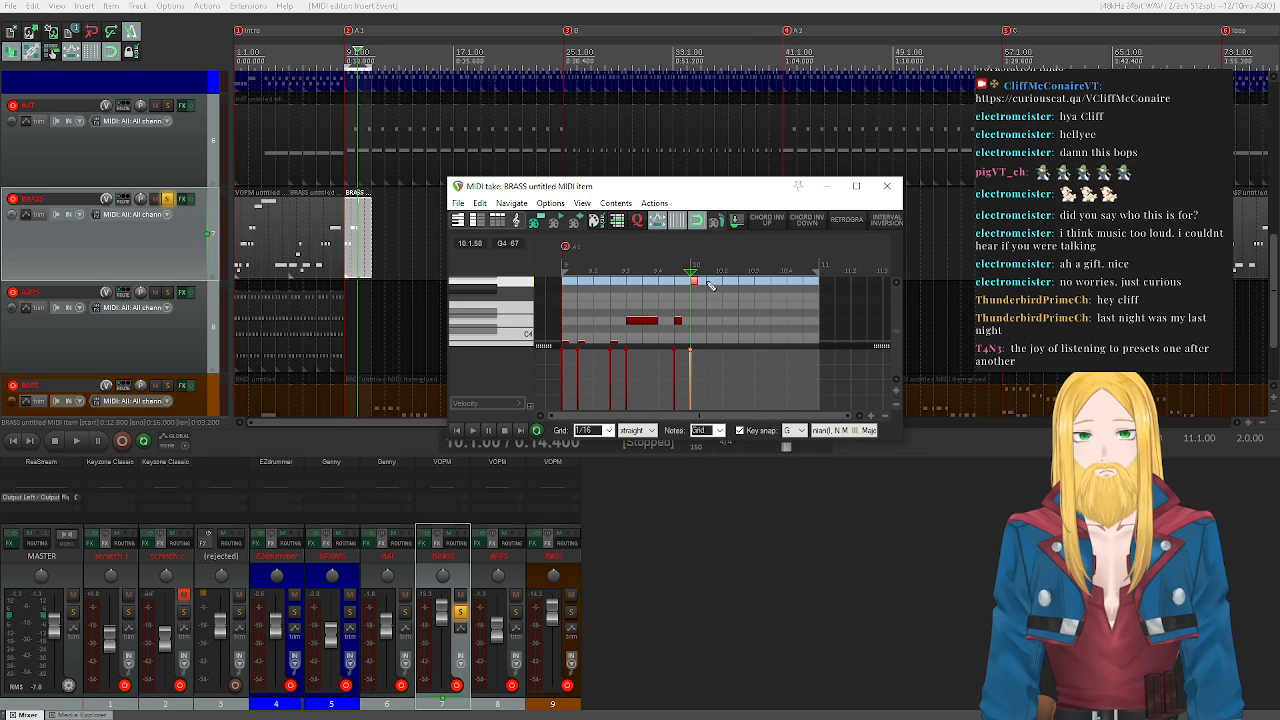
{"action": "left_click", "coordinate": [710, 283]}
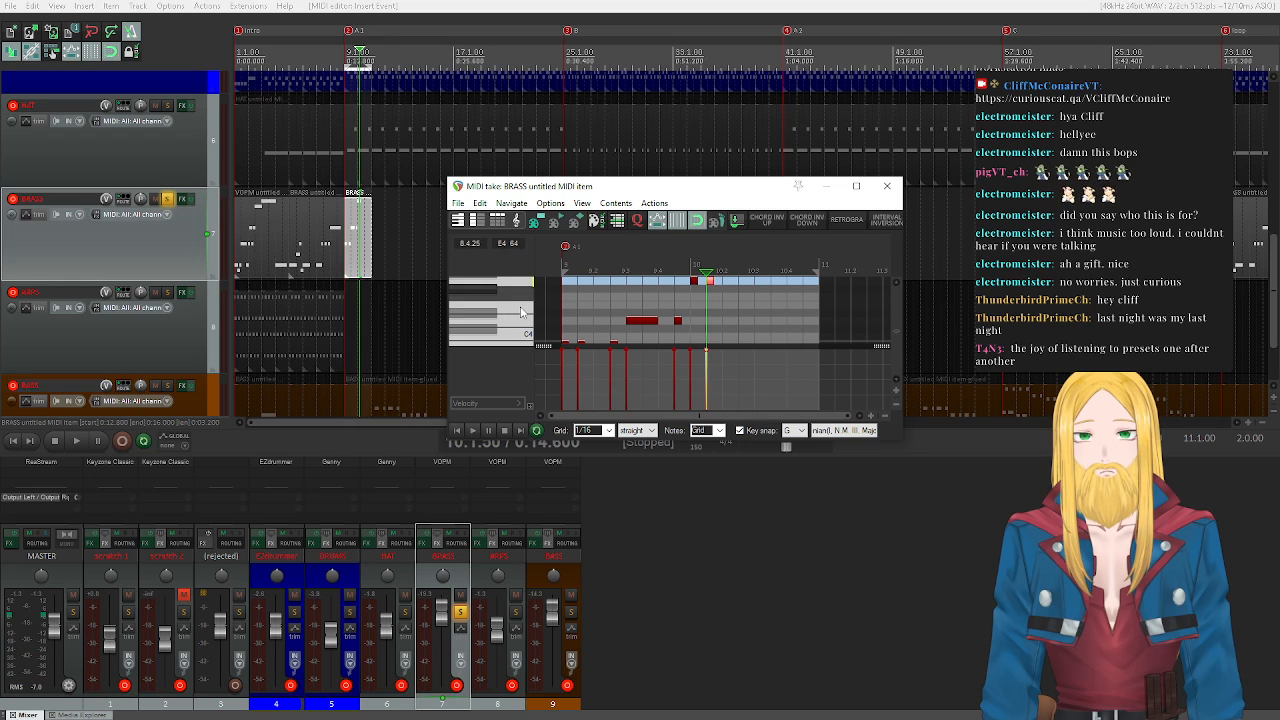
{"action": "left_click", "coordinate": [488, 292]}
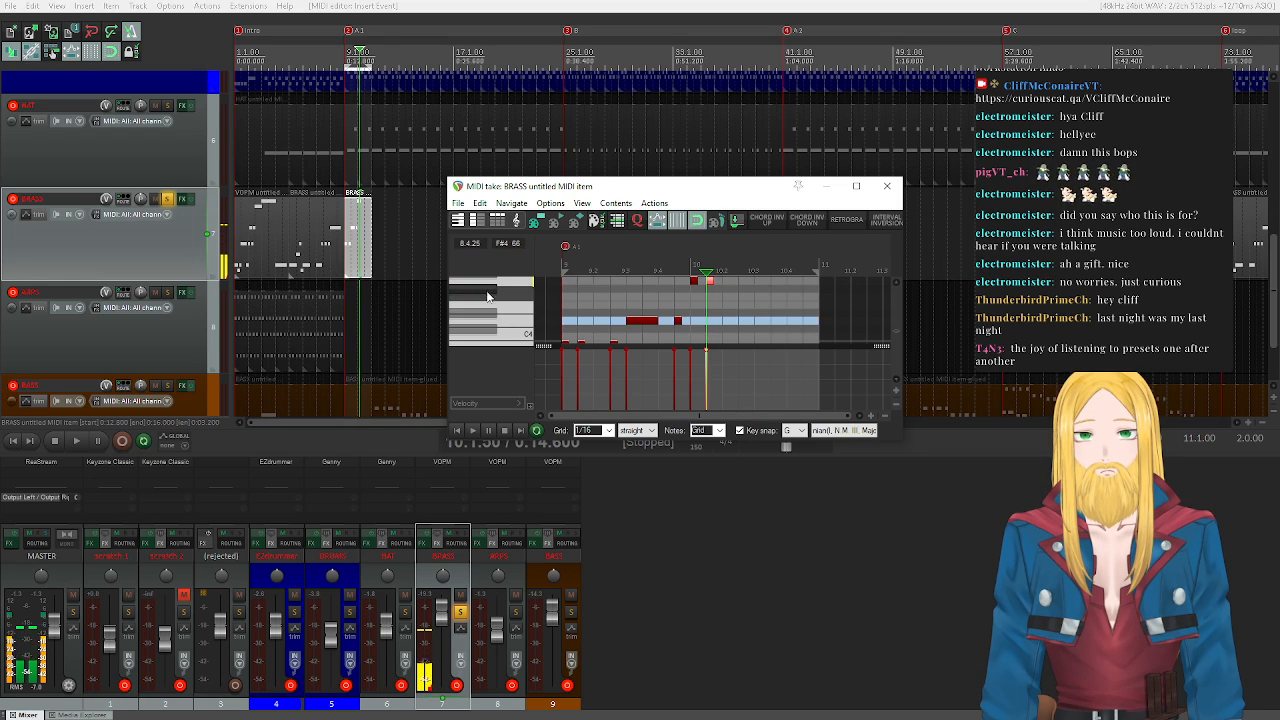
{"action": "left_click", "coordinate": [725, 289]}
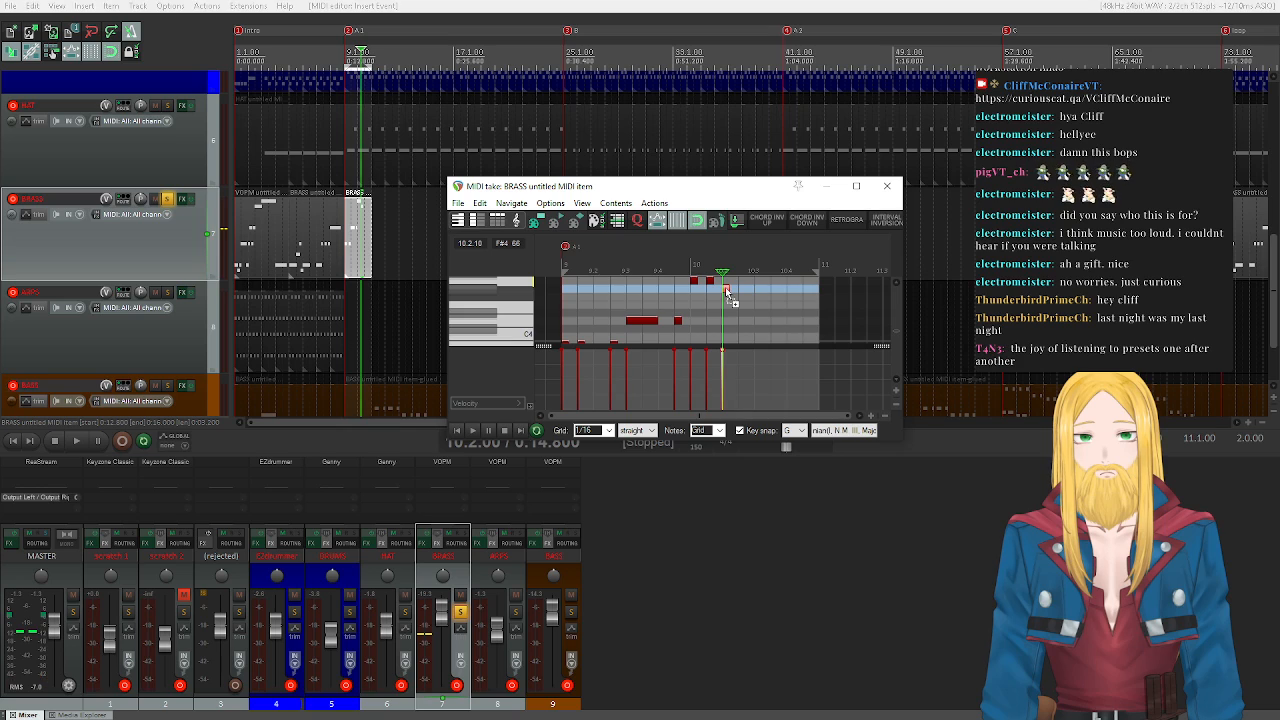
{"action": "left_click", "coordinate": [741, 305]}
{"action": "left_click", "coordinate": [755, 321]}
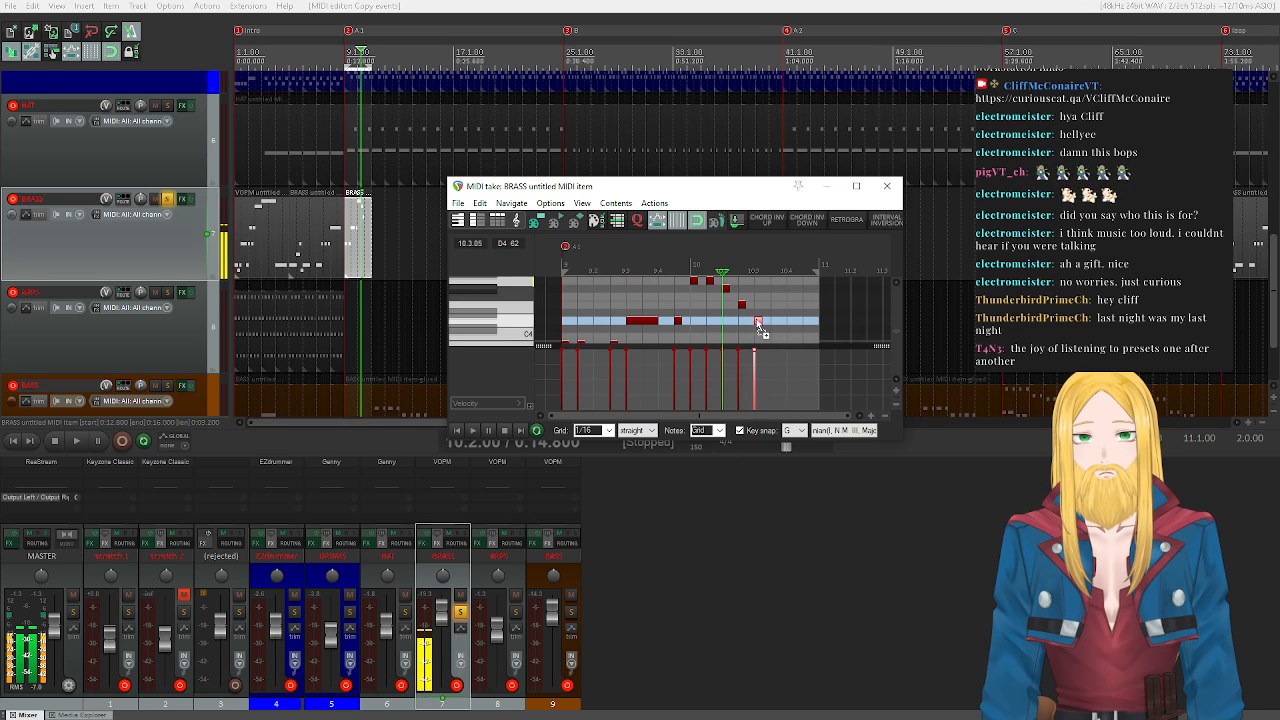
{"action": "left_click", "coordinate": [472, 430]}
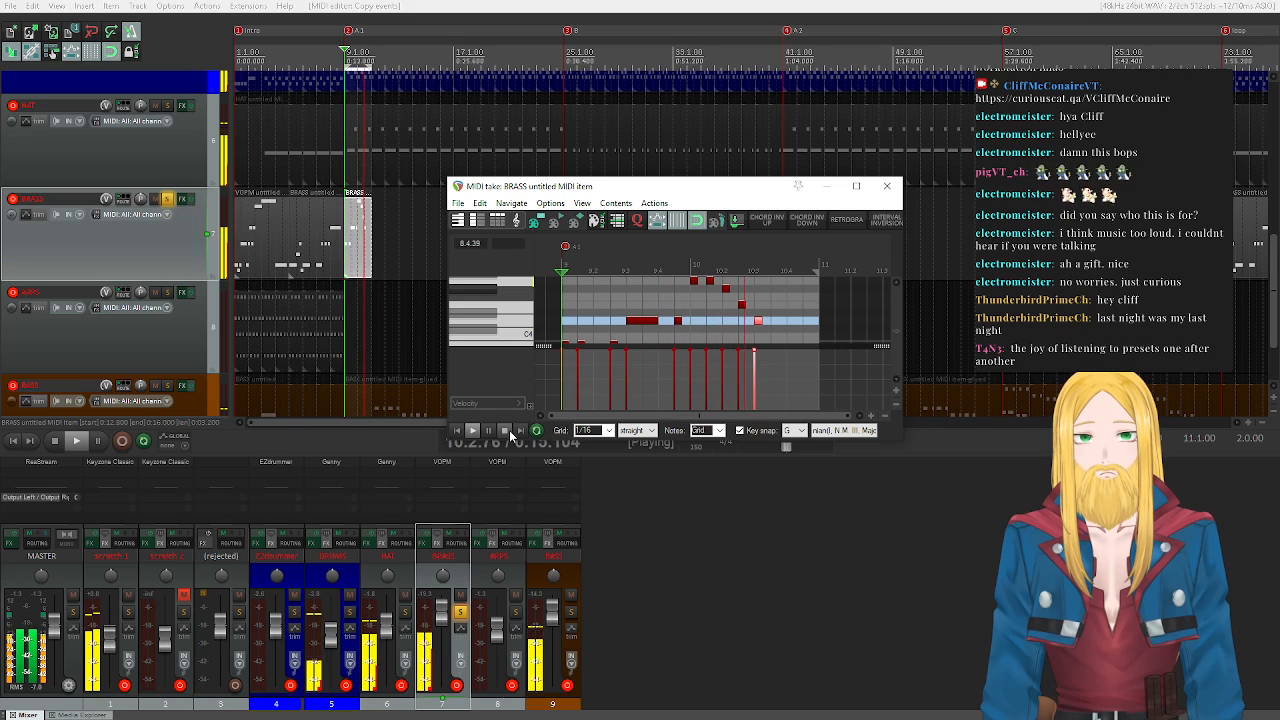
{"action": "left_click", "coordinate": [506, 431]}
- Lengthen the D4 on the third beat of bar 10 to a quarter note and play the melody from bar 9
{"action": "left_click_drag", "start_coordinate": [760, 321], "coordinate": [787, 321]}
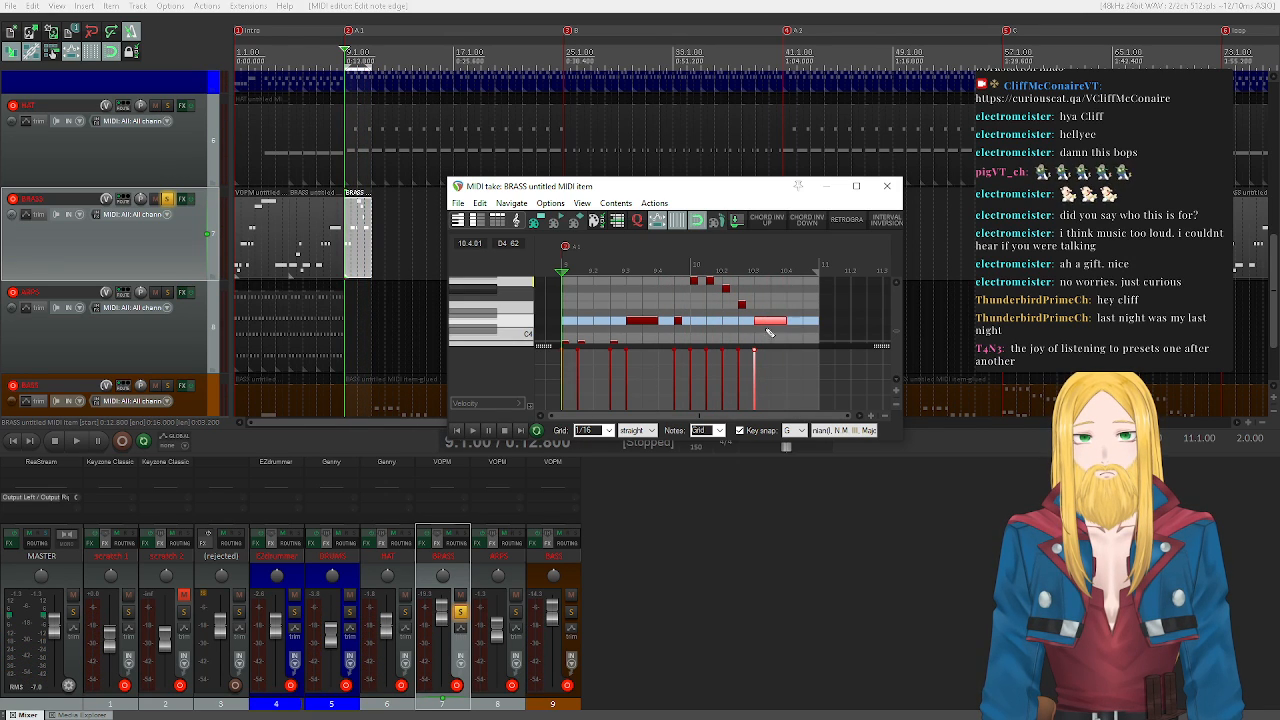
{"action": "left_click", "coordinate": [472, 430]}
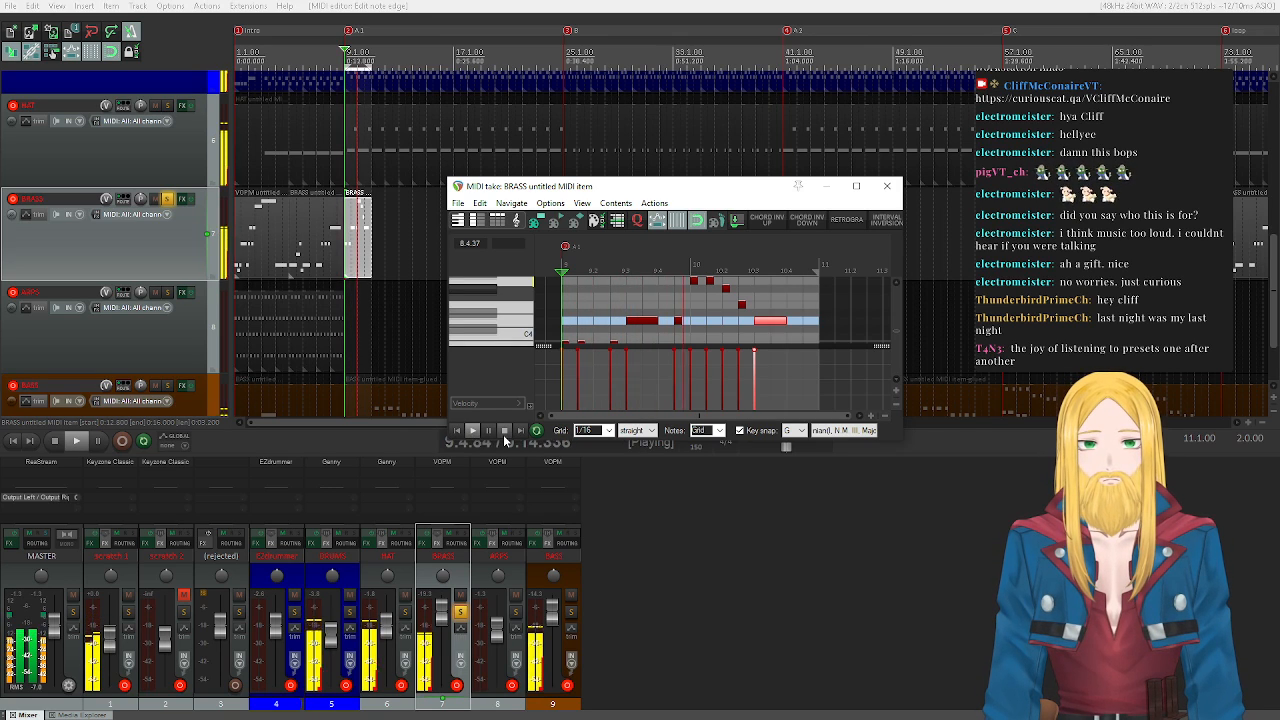
{"action": "left_click", "coordinate": [505, 431]}
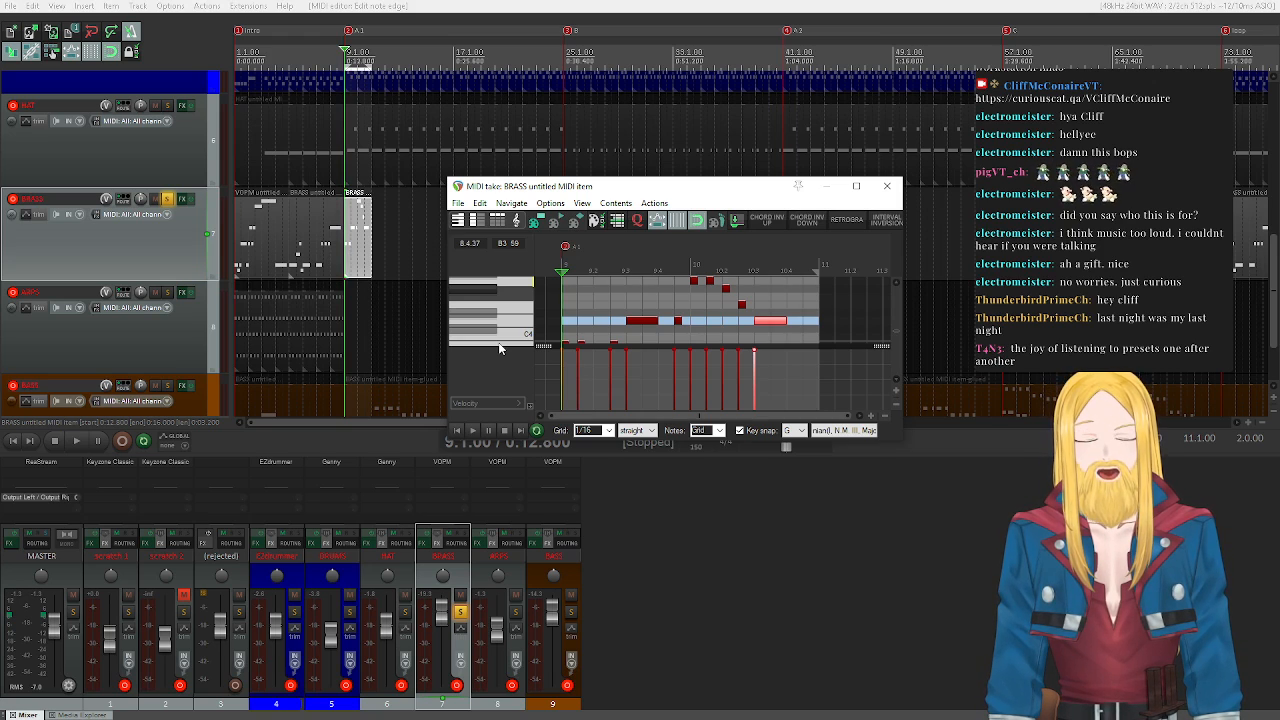
- Review the two-bar brass melody's notes and the pitches above and below them in the piano roll
{"action": "scroll", "coordinate": [520, 313], "scroll_direction": "up", "scroll_amount": 1}
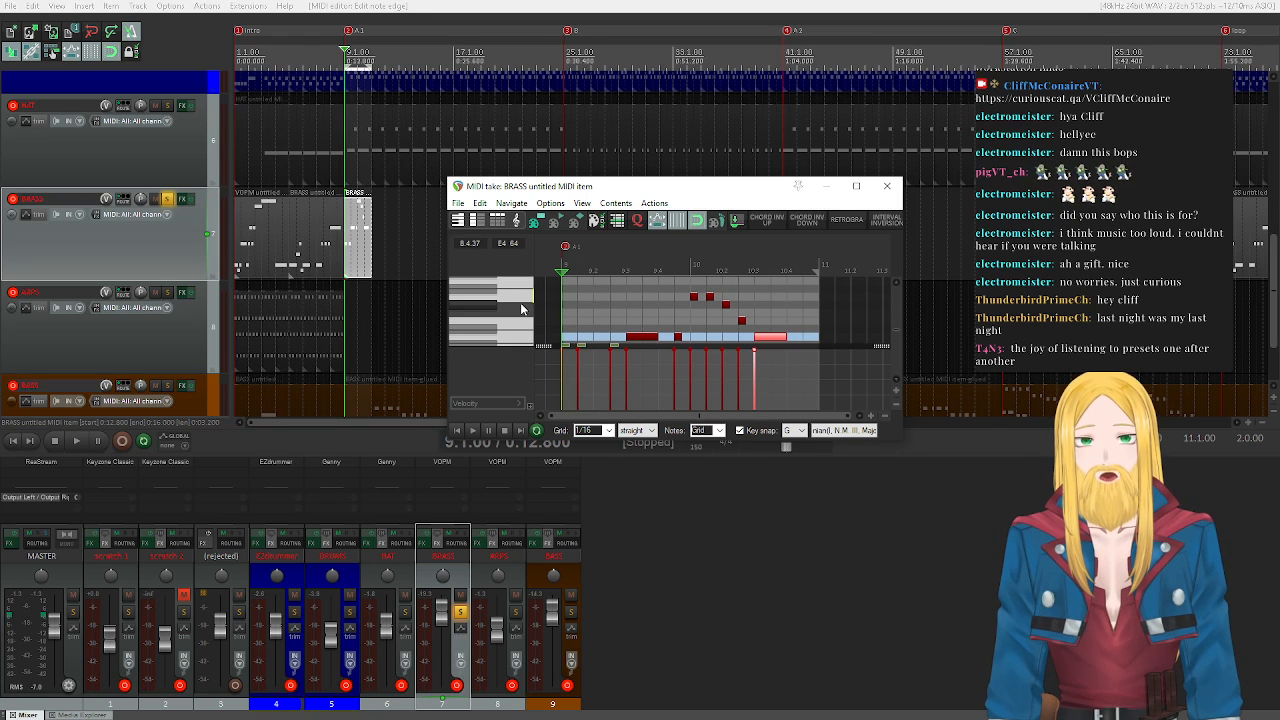
{"action": "scroll", "coordinate": [521, 309], "scroll_direction": "up", "scroll_amount": 2}
{"action": "scroll", "coordinate": [521, 309], "scroll_direction": "down", "scroll_amount": 3}
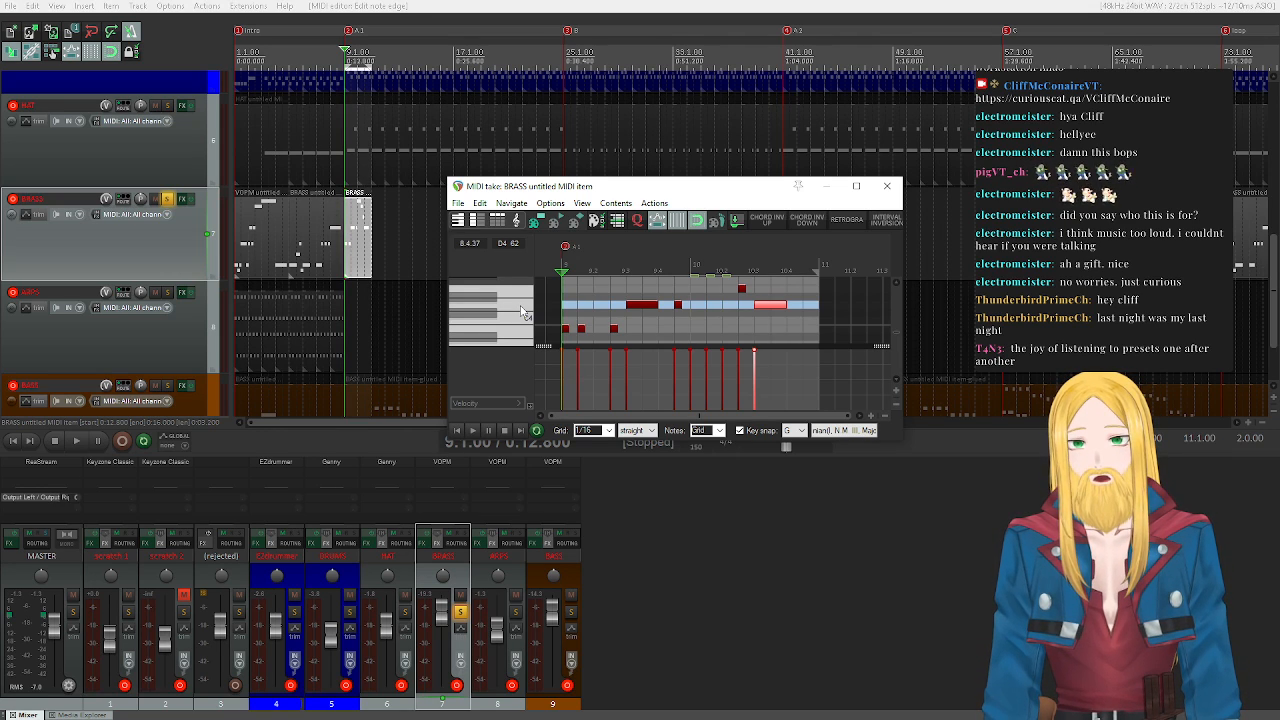
{"action": "scroll", "coordinate": [521, 309], "scroll_direction": "down", "scroll_amount": 4}
{"action": "scroll", "coordinate": [521, 309], "scroll_direction": "up", "scroll_amount": 4}
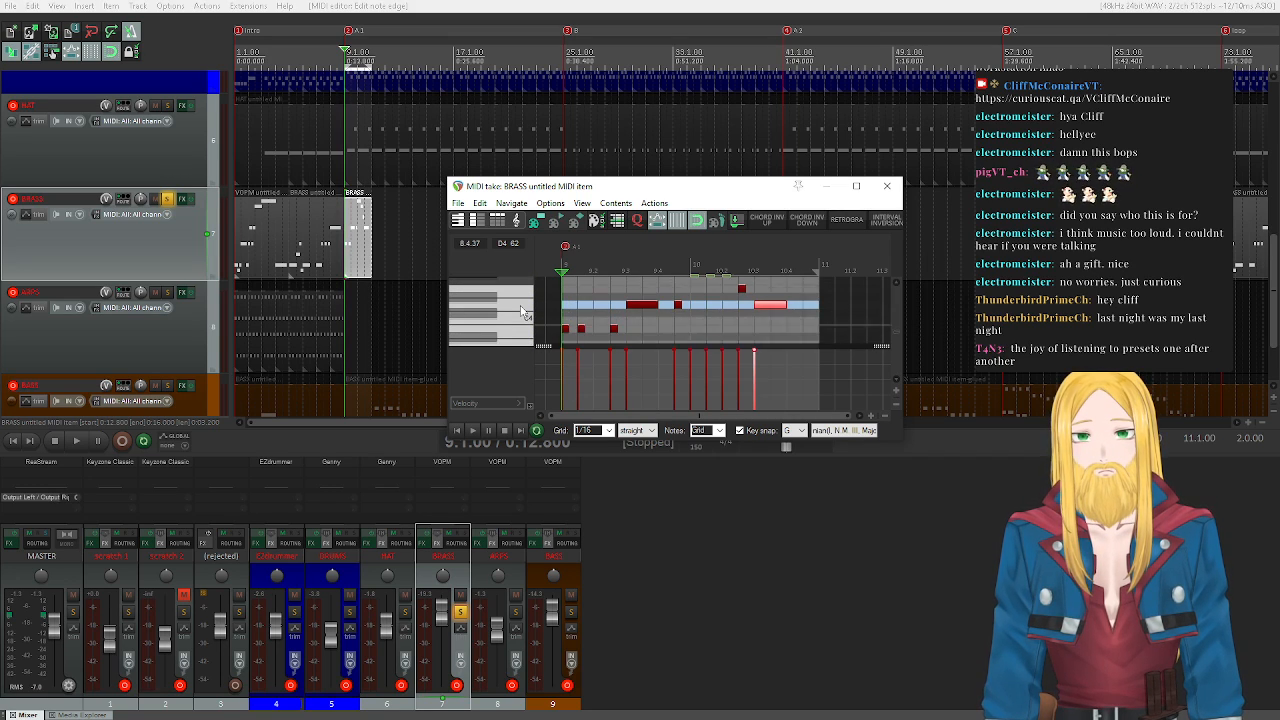
{"action": "scroll", "coordinate": [521, 311], "scroll_direction": "down", "scroll_amount": 3}
{"action": "scroll", "coordinate": [521, 311], "scroll_direction": "up", "scroll_amount": 2}
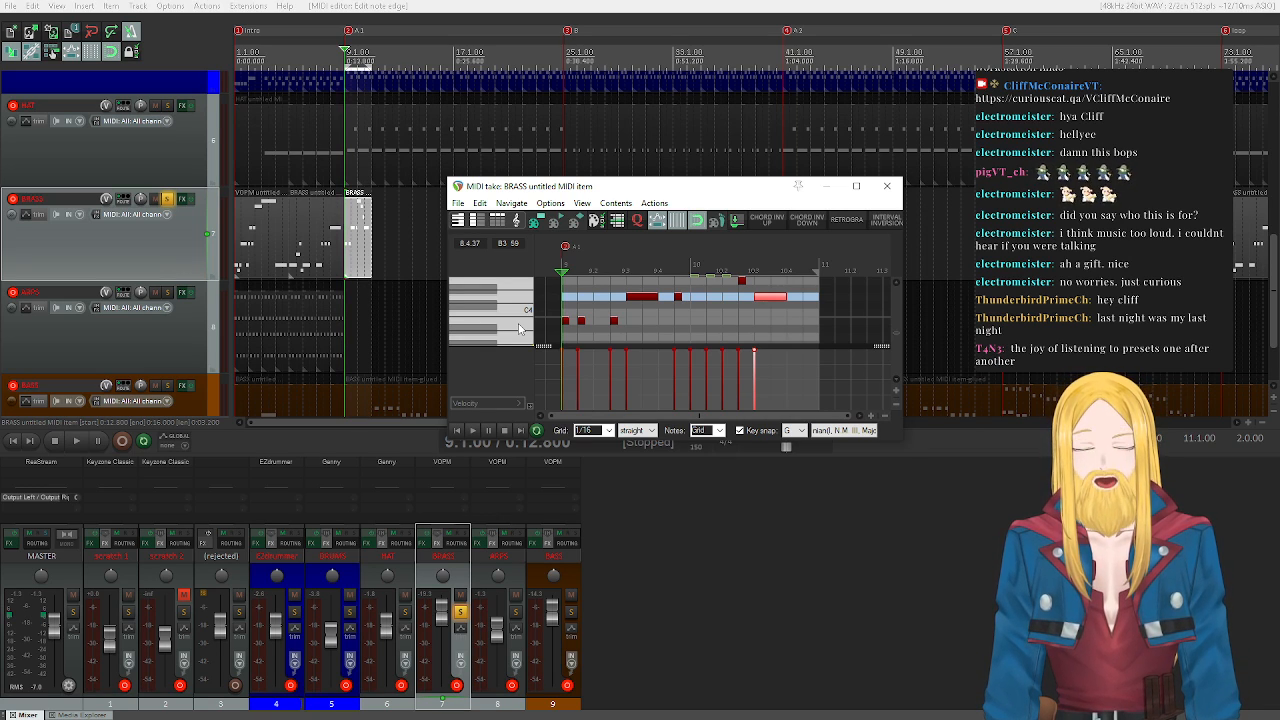
{"action": "scroll", "coordinate": [519, 328], "scroll_direction": "up", "scroll_amount": 3}
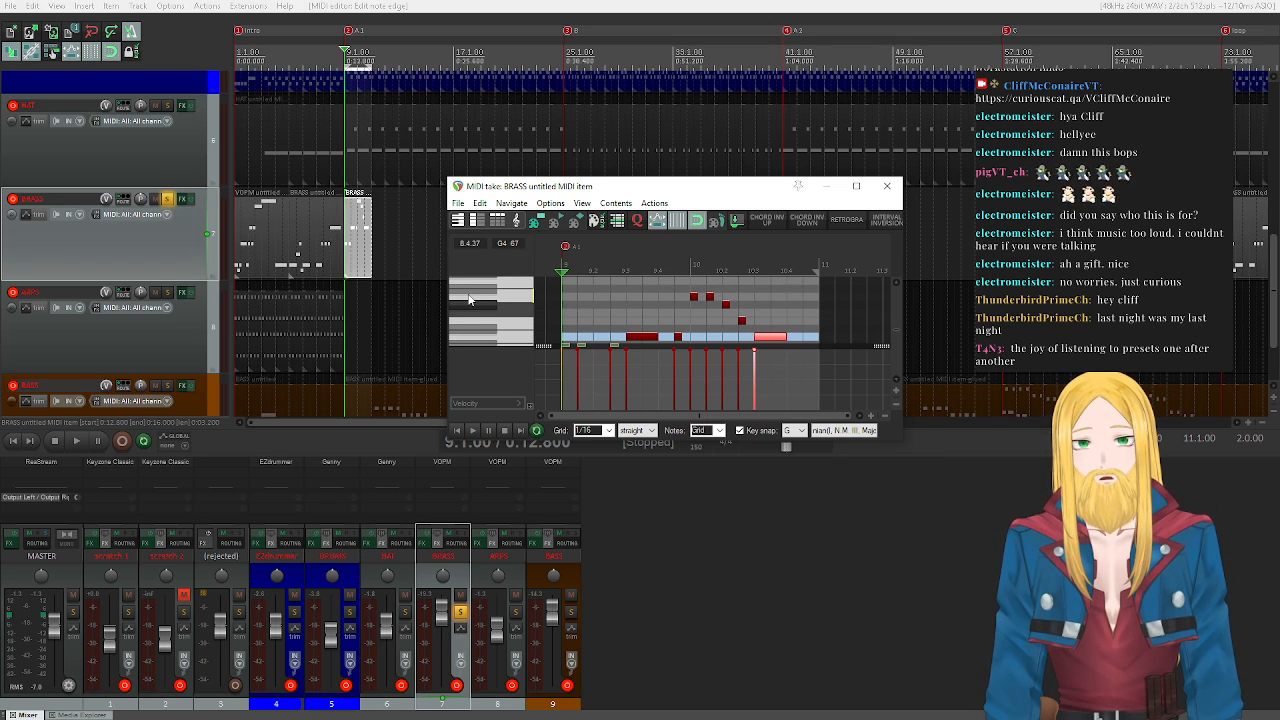
{"action": "scroll", "coordinate": [497, 305], "scroll_direction": "down", "scroll_amount": 2}
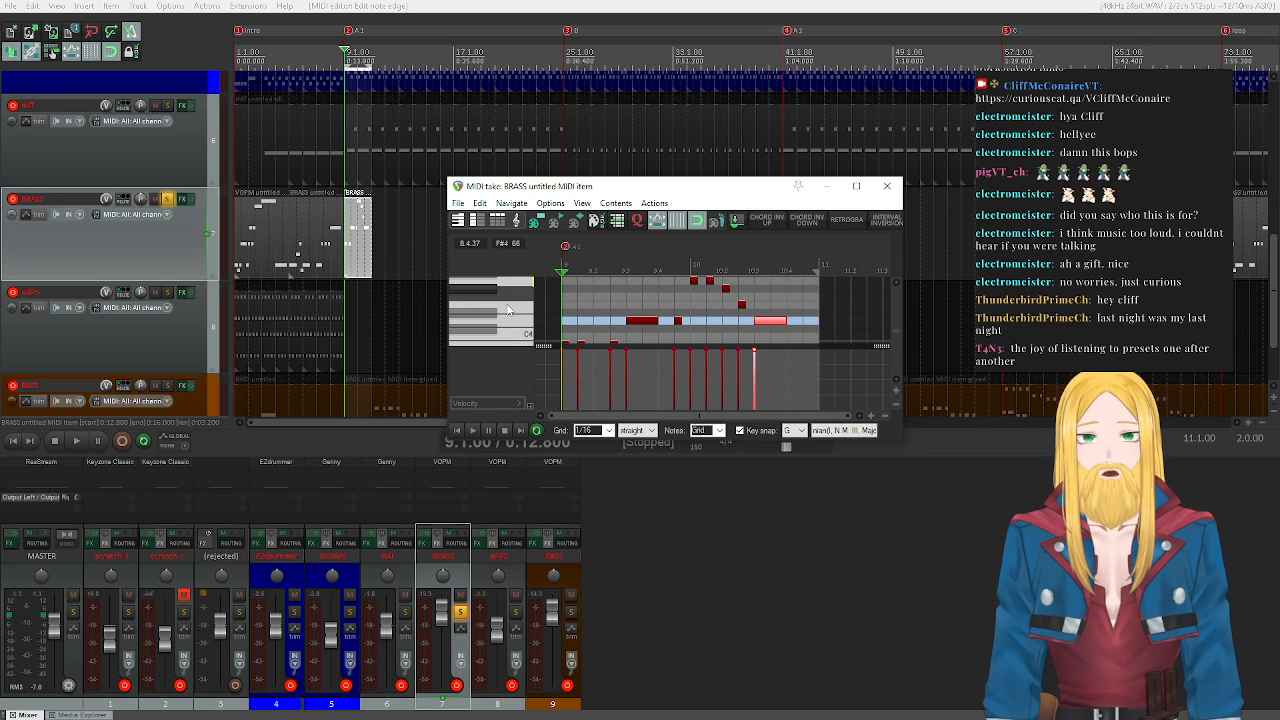
{"action": "scroll", "coordinate": [507, 310], "scroll_direction": "down", "scroll_amount": 3}
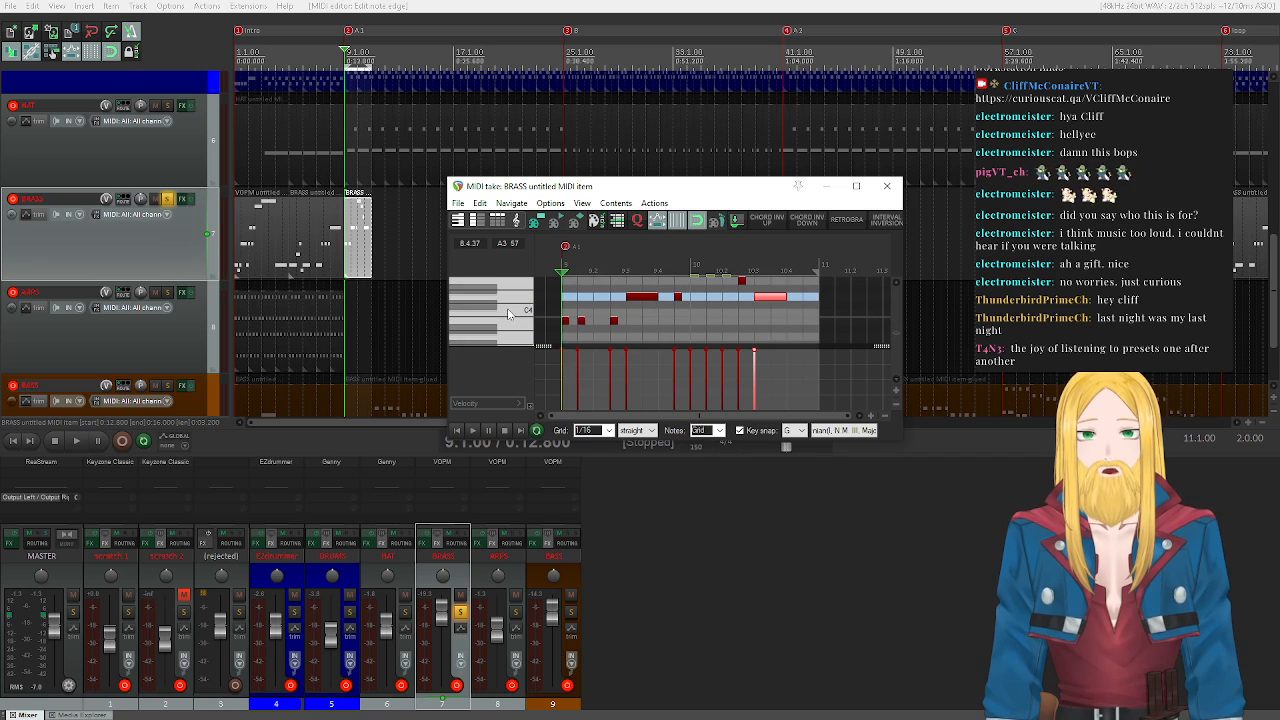
{"action": "scroll", "coordinate": [527, 325], "scroll_direction": "up", "scroll_amount": 6}
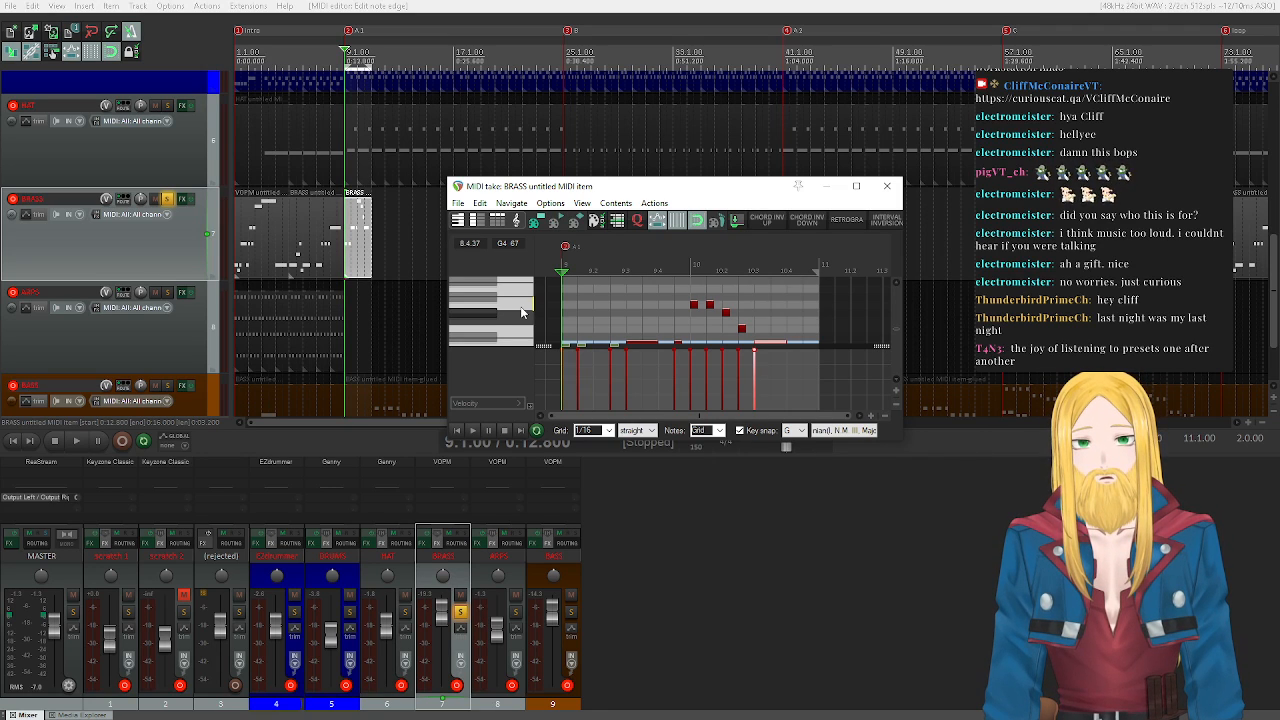
{"action": "scroll", "coordinate": [530, 310], "scroll_direction": "down", "scroll_amount": 7}
{"action": "scroll", "coordinate": [533, 304], "scroll_direction": "down", "scroll_amount": 5}
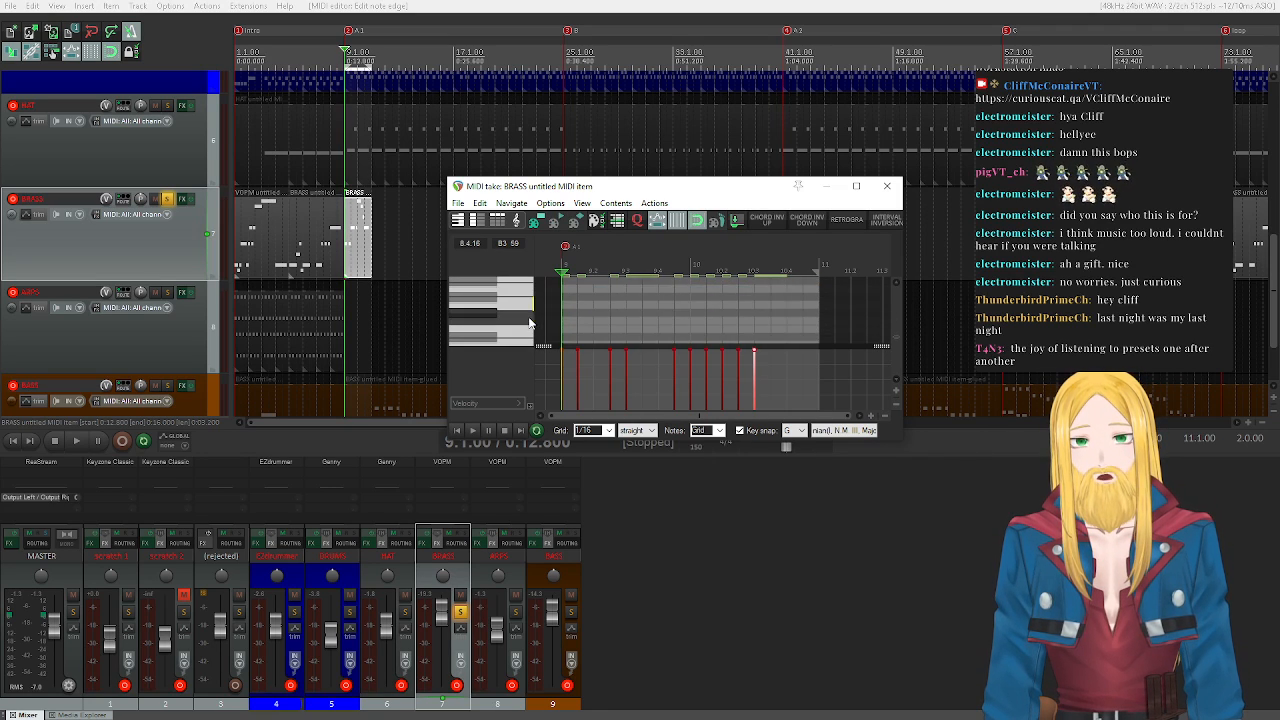
- Audition G and E pitches around the bar 10 notes on the piano roll keyboard
{"action": "left_click", "coordinate": [529, 308]}
{"action": "scroll", "coordinate": [529, 308], "scroll_direction": "up", "scroll_amount": 3}
{"action": "left_click", "coordinate": [528, 306]}
{"action": "scroll", "coordinate": [528, 306], "scroll_direction": "up", "scroll_amount": 2}
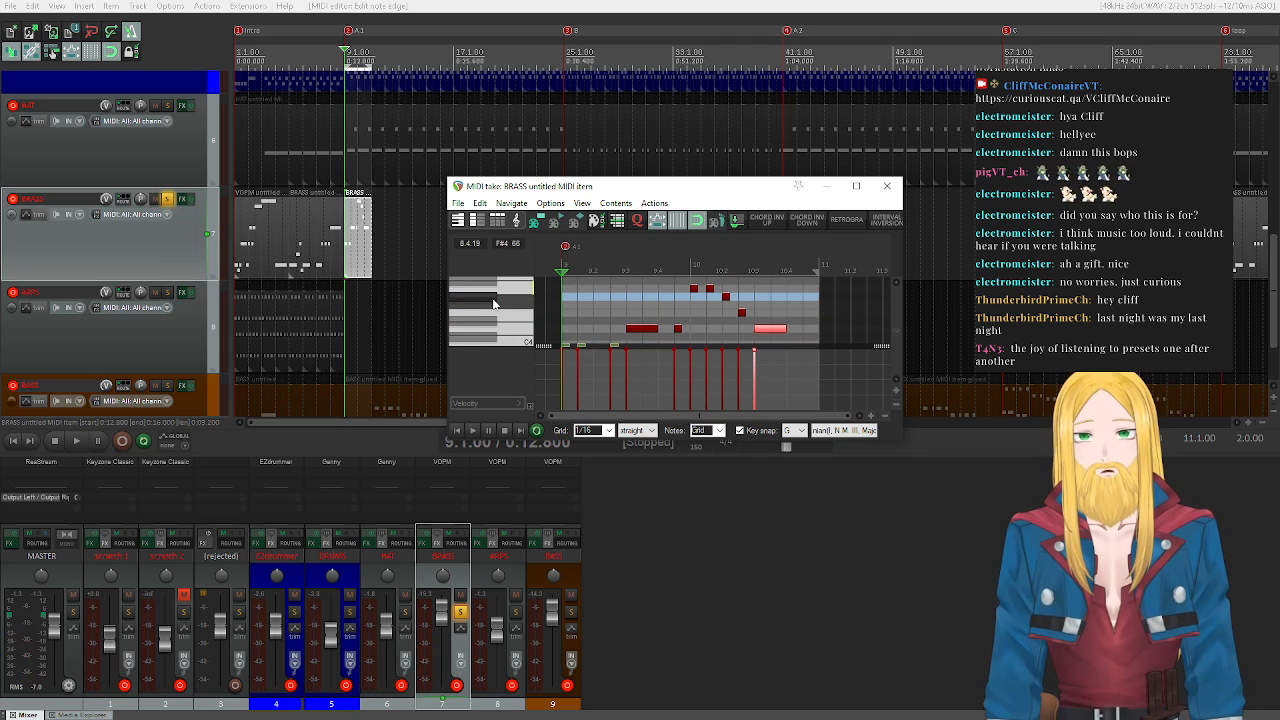
{"action": "left_click", "coordinate": [494, 289]}
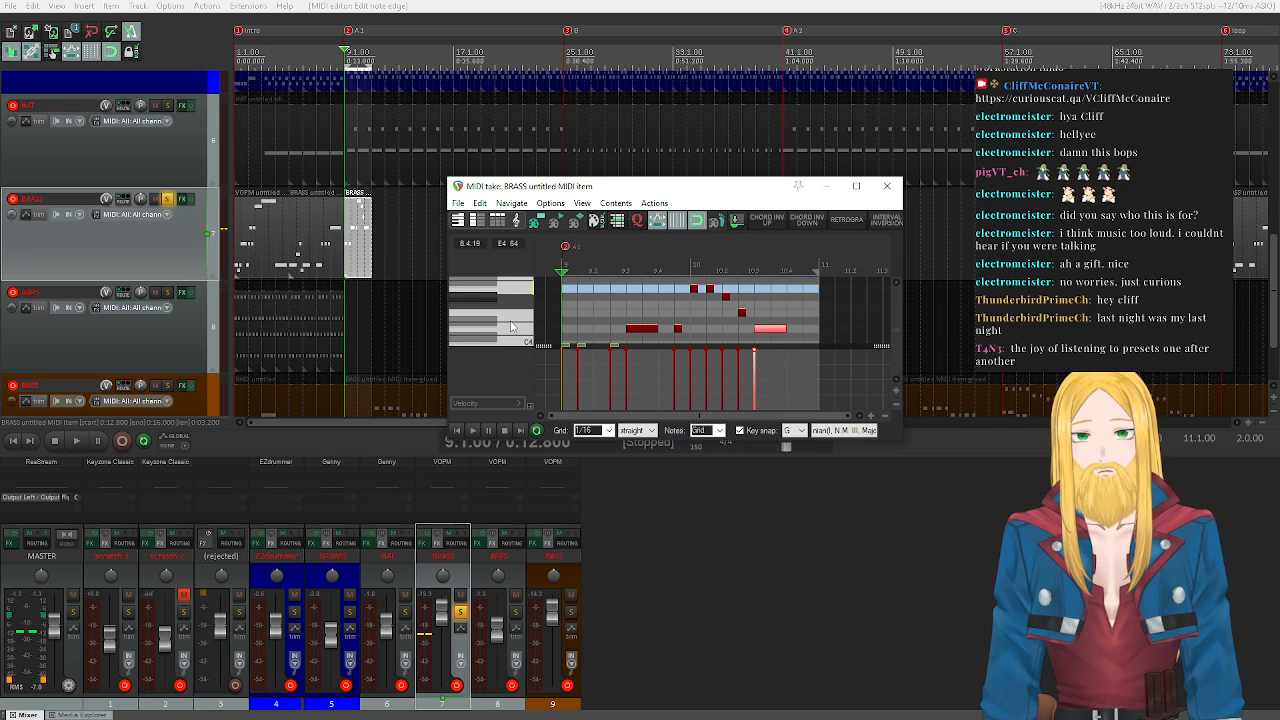
{"action": "left_click", "coordinate": [510, 325]}
{"action": "left_click", "coordinate": [520, 316]}
{"action": "left_click", "coordinate": [522, 318]}
{"action": "left_click", "coordinate": [521, 318]}
{"action": "left_click", "coordinate": [520, 322]}
{"action": "left_click", "coordinate": [519, 319]}
{"action": "left_click", "coordinate": [520, 319]}
{"action": "left_click", "coordinate": [520, 319]}
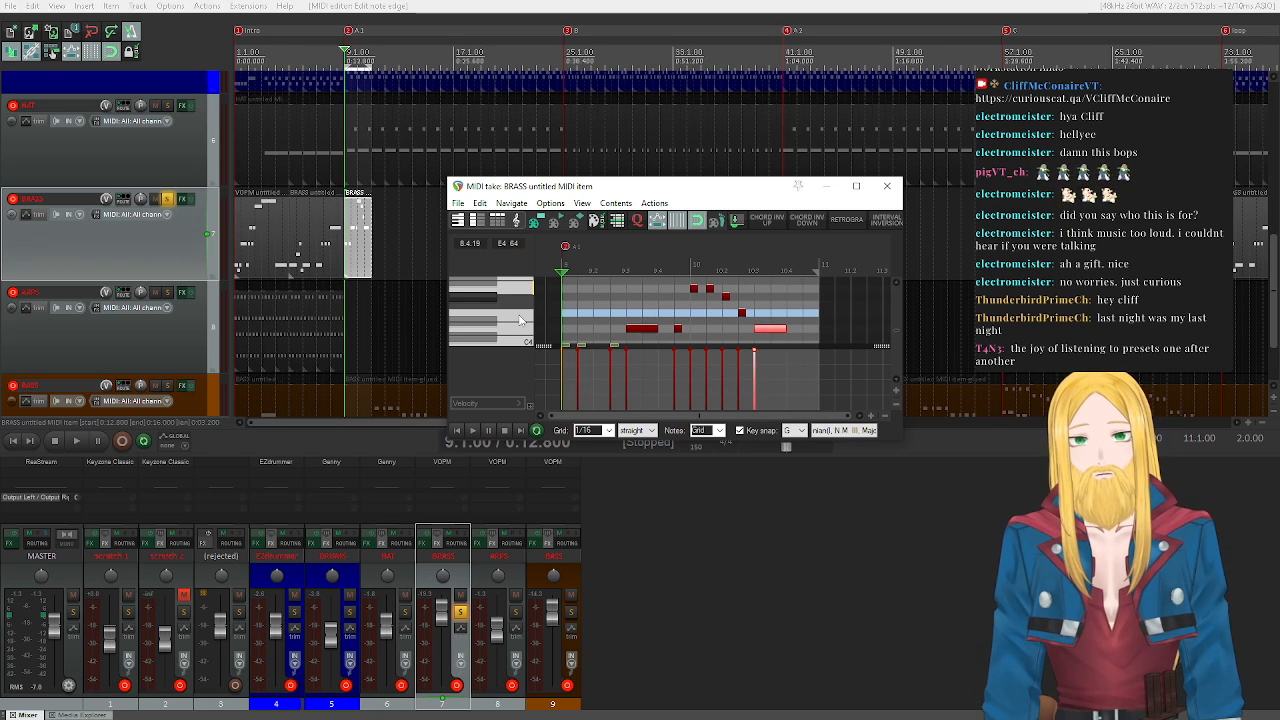
- Play the soloed brass melody from bar 9, unsolo the BRASS track and play it with the full mix
{"action": "left_click", "coordinate": [473, 431]}
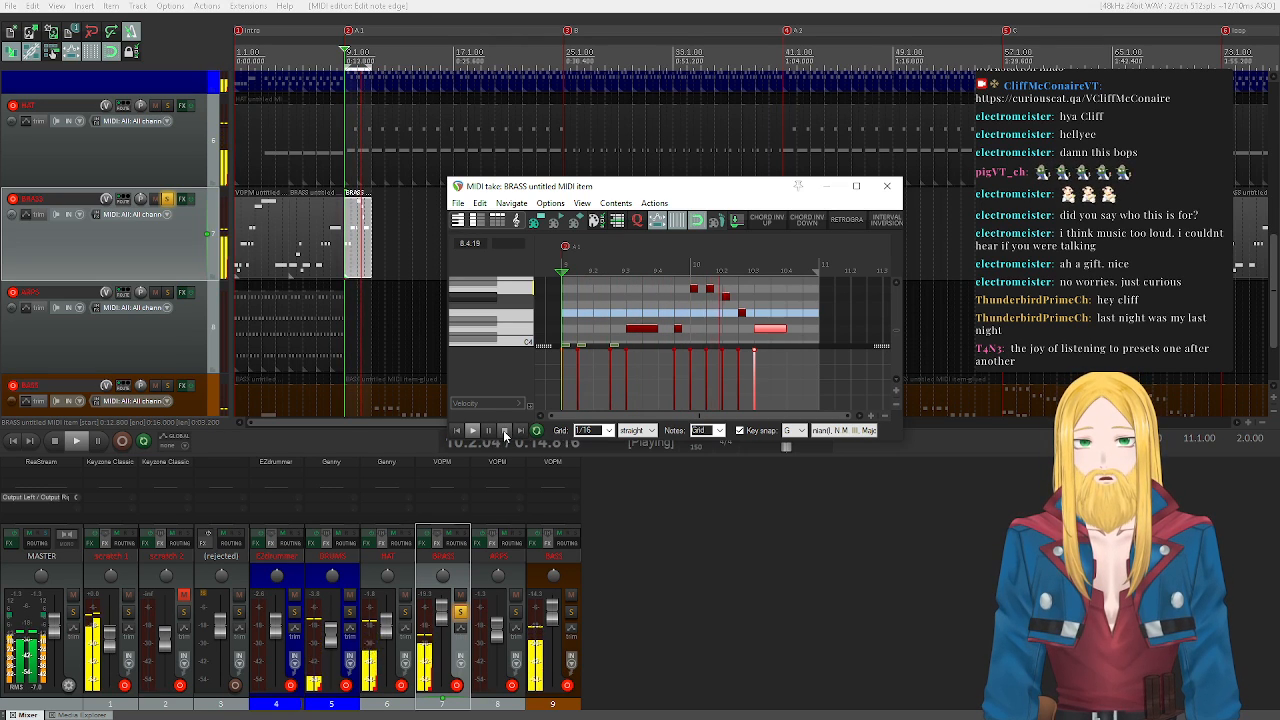
{"action": "left_click", "coordinate": [505, 431]}
{"action": "left_click", "coordinate": [167, 199]}
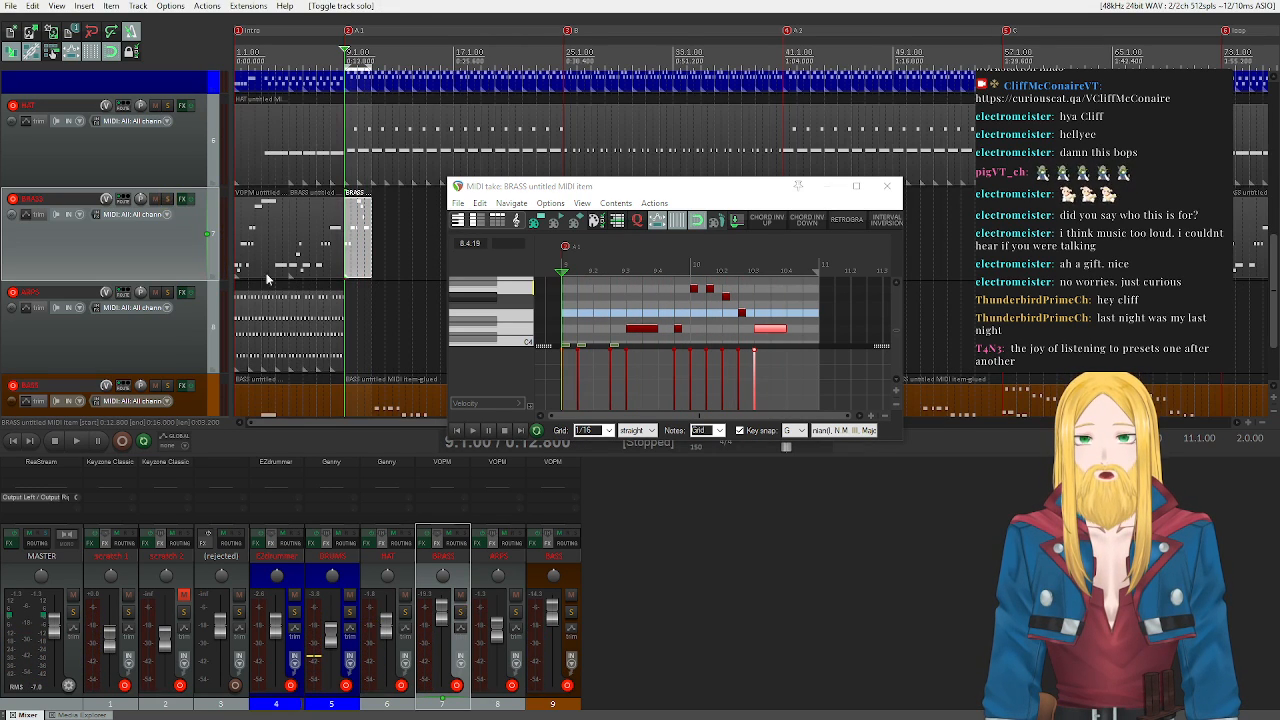
{"action": "left_click", "coordinate": [473, 431]}
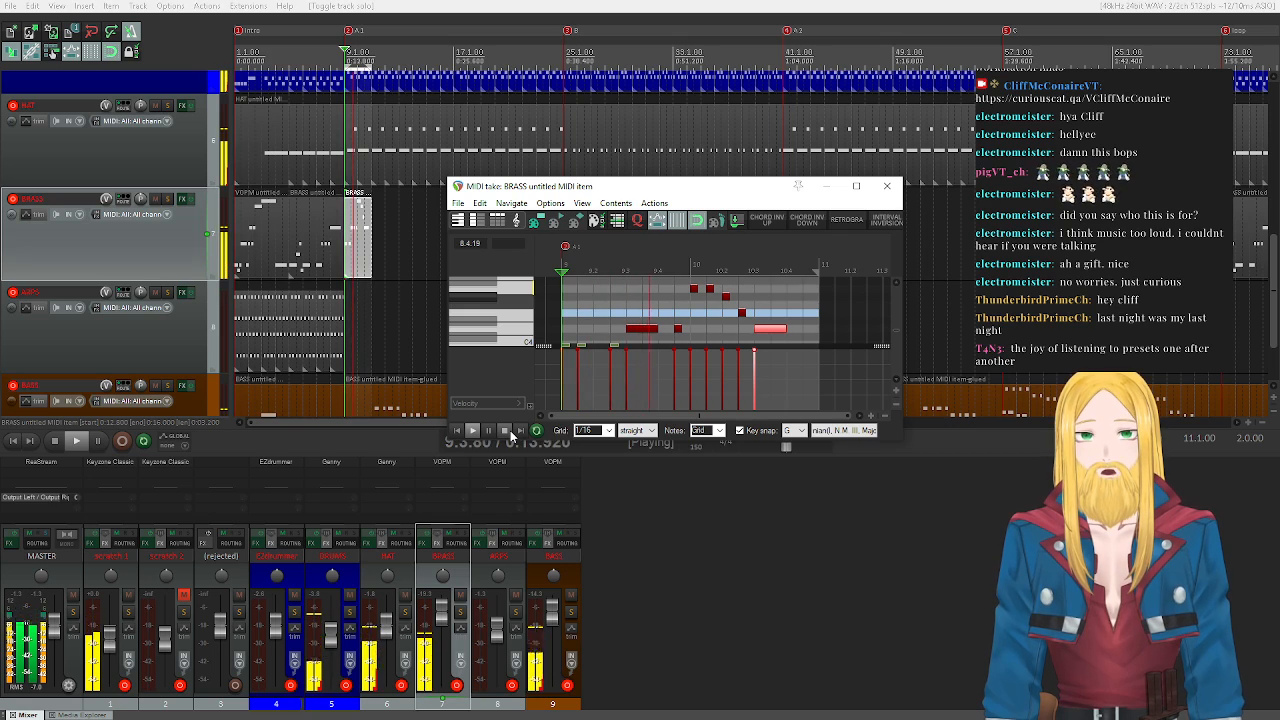
{"action": "left_click", "coordinate": [506, 431]}
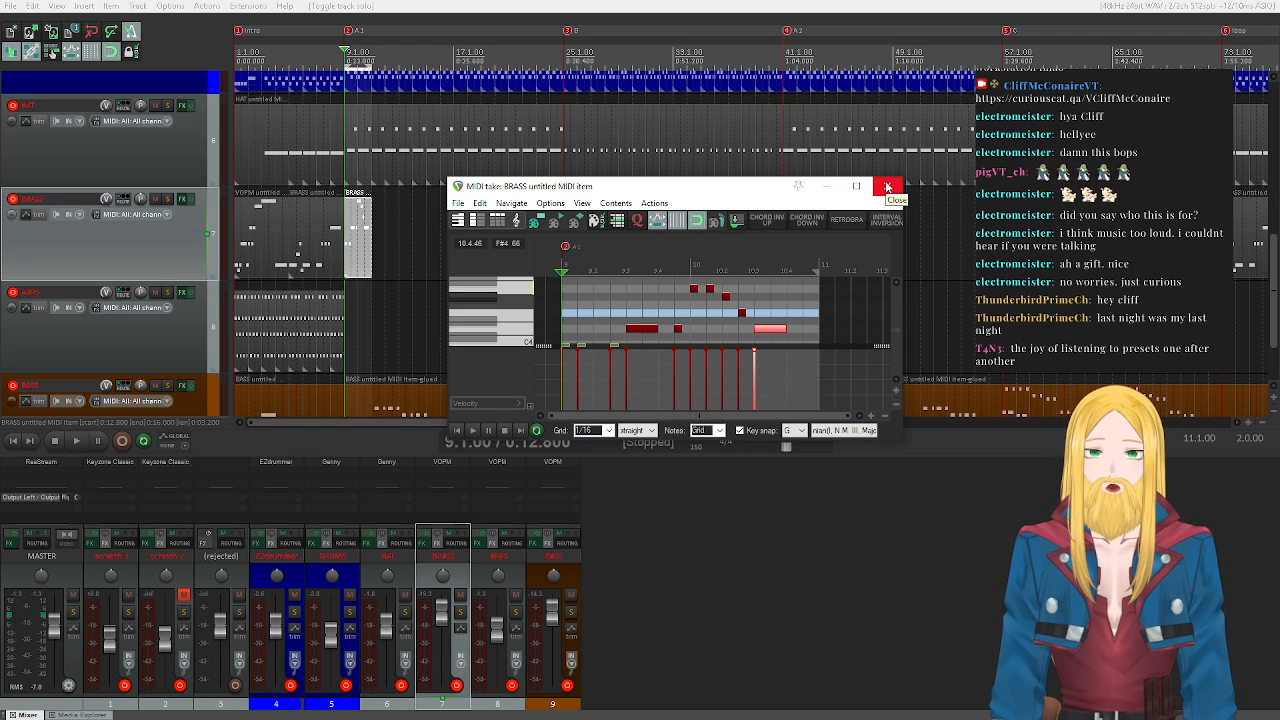
- Close the BRASS item's MIDI editor, clear the time selection and play the arrangement from bar 9
{"action": "left_click", "coordinate": [888, 187]}
{"action": "left_click", "coordinate": [521, 208]}
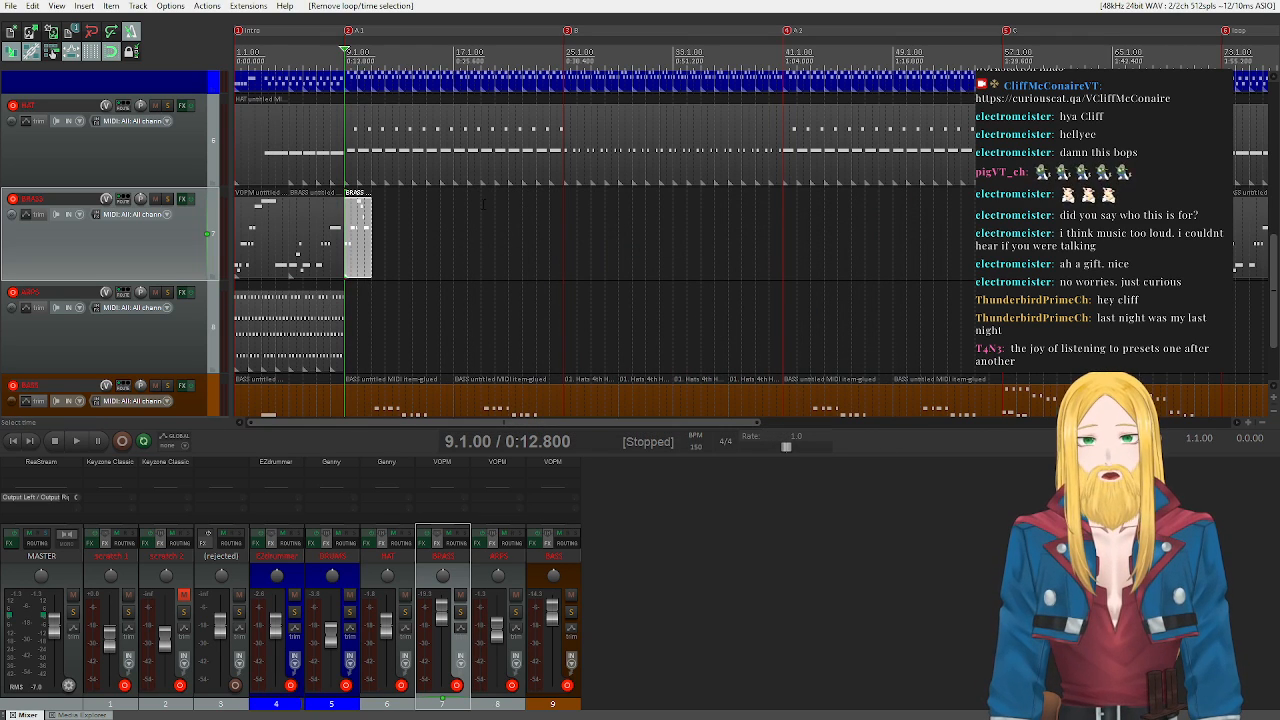
{"action": "key", "text": "space"}
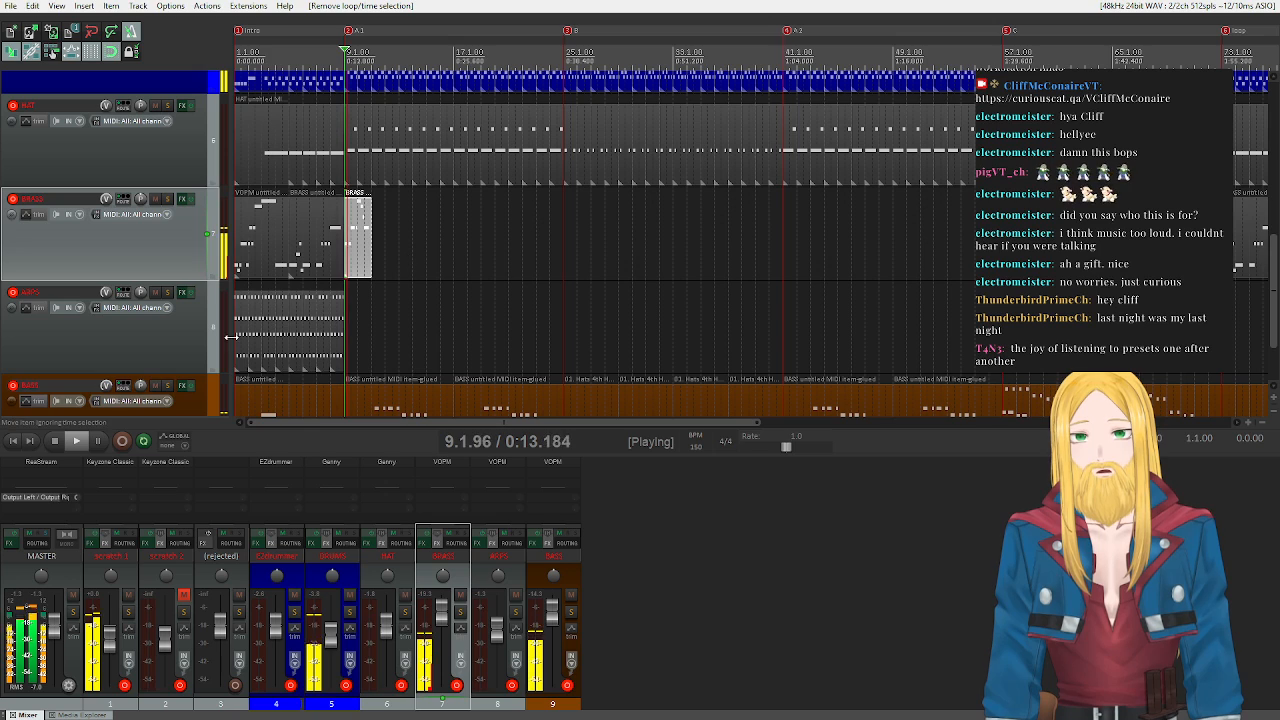
{"action": "left_click", "coordinate": [55, 447]}
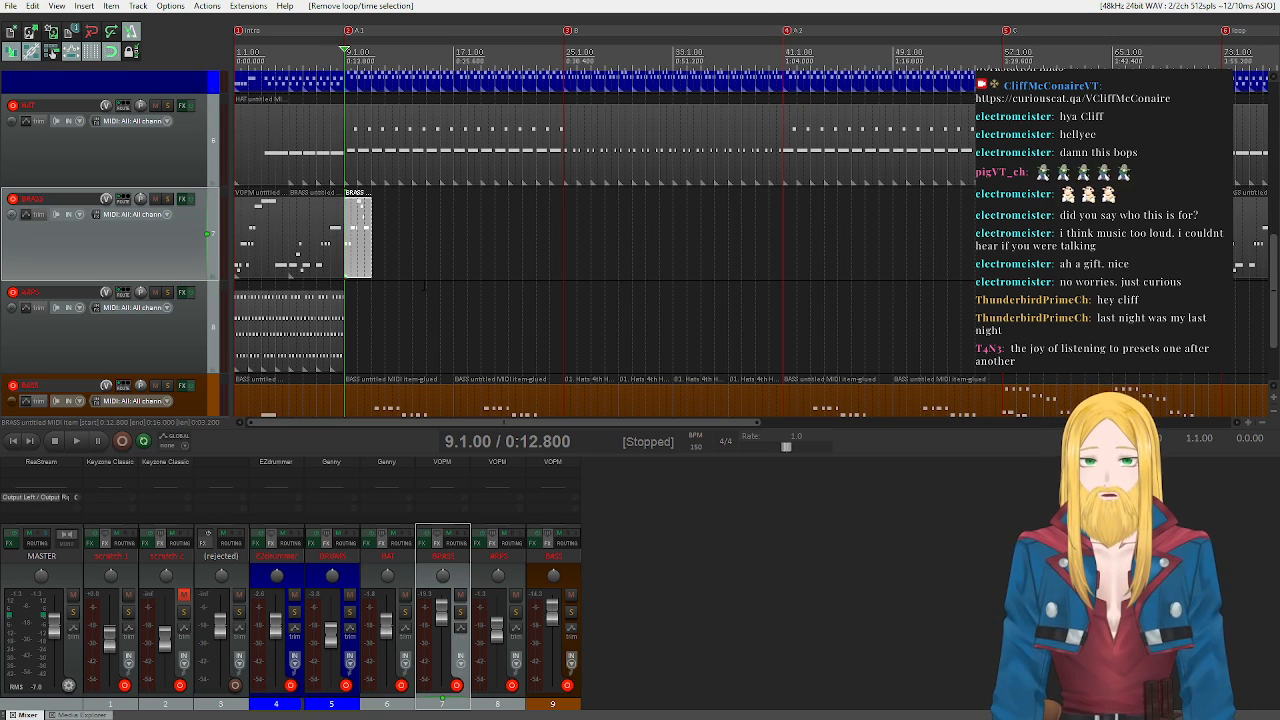
- Copy the two-bar BRASS item to bar 11 and reverse all of the copy's notes with Retrograde
{"action": "left_click_drag", "start_coordinate": [363, 249], "coordinate": [390, 249]}
{"action": "double_click", "coordinate": [388, 249]}
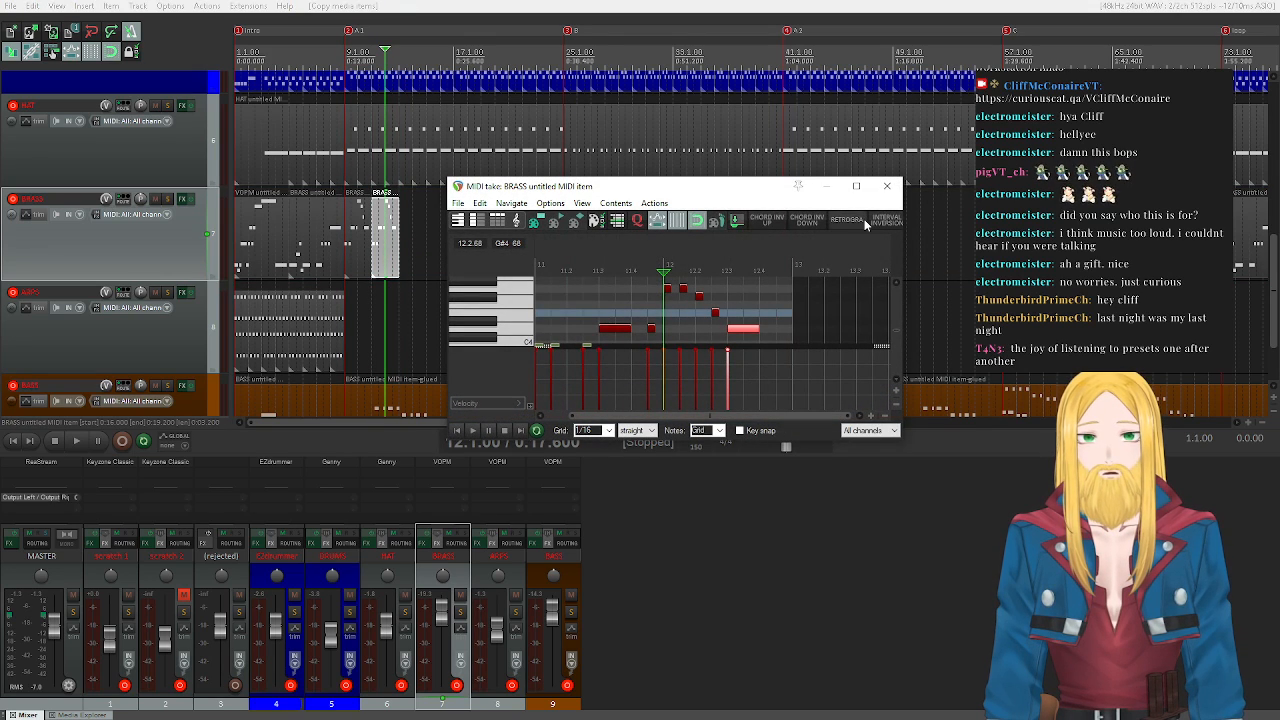
{"action": "key", "text": "ctrl+a"}
{"action": "left_click", "coordinate": [846, 219]}
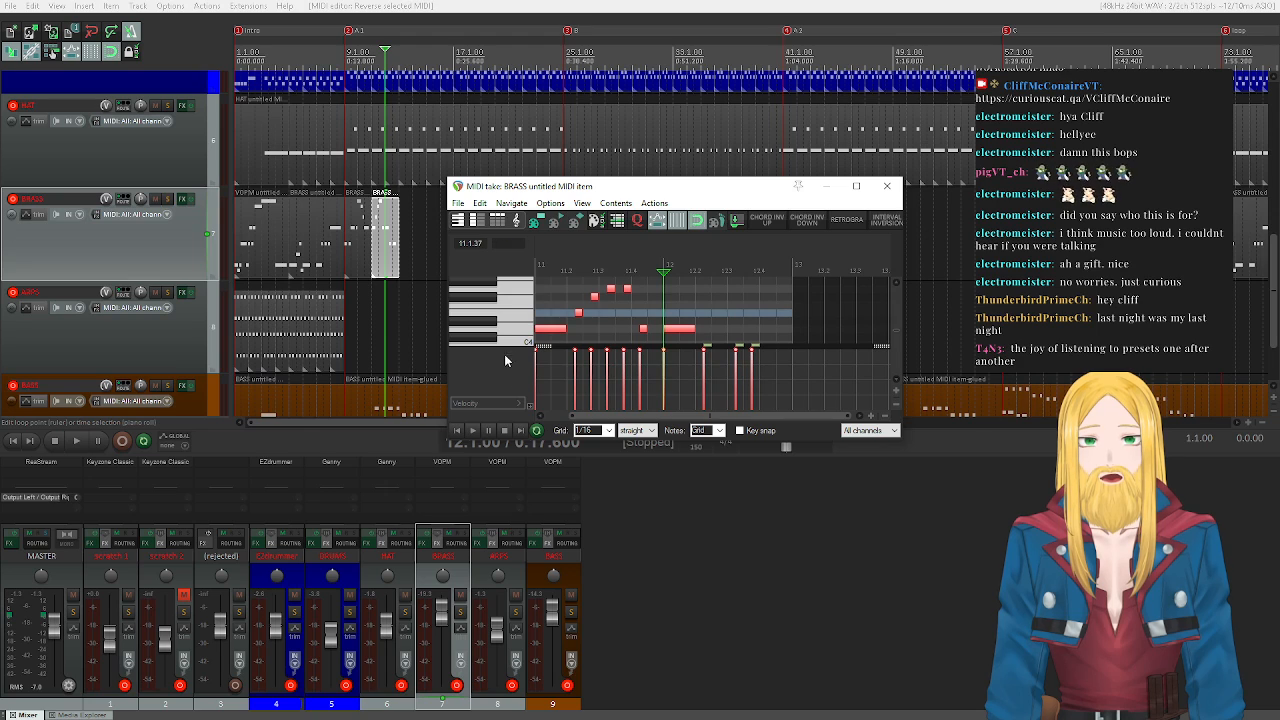
- Play the reversed brass melody from the start of bar 11 with the full mix
{"action": "left_click", "coordinate": [457, 432]}
{"action": "left_click", "coordinate": [472, 430]}
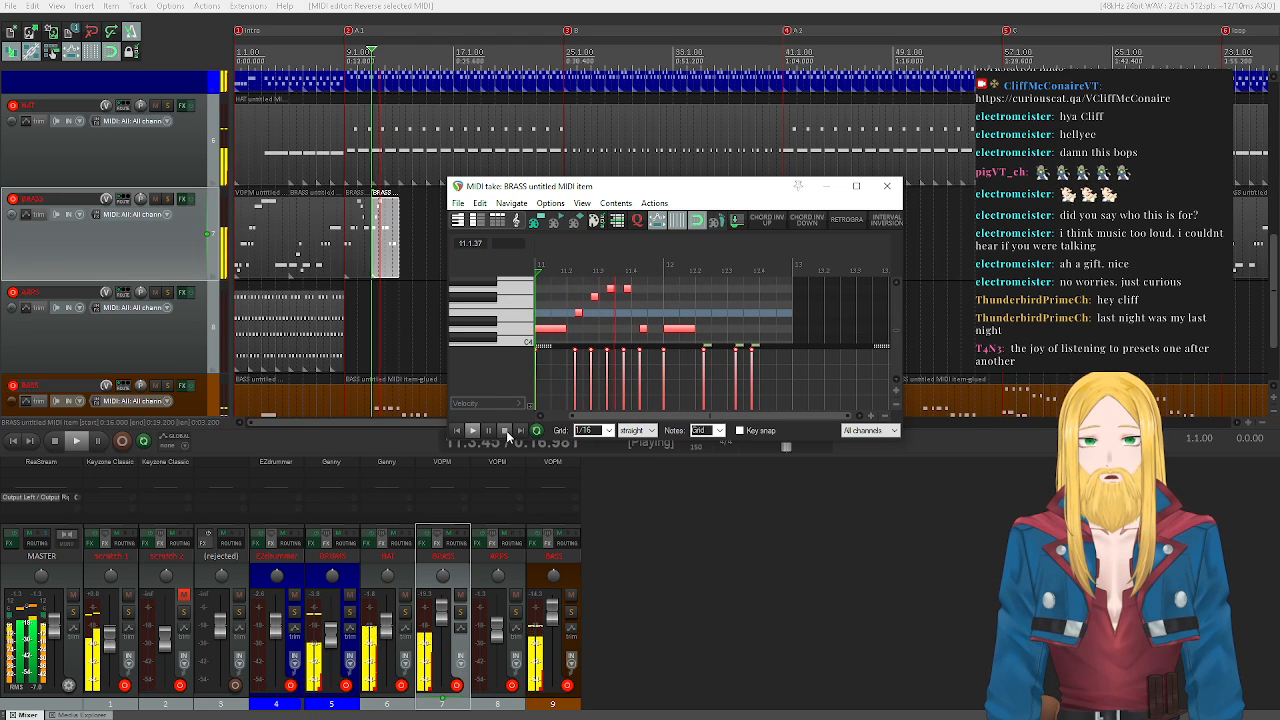
{"action": "left_click", "coordinate": [505, 431]}
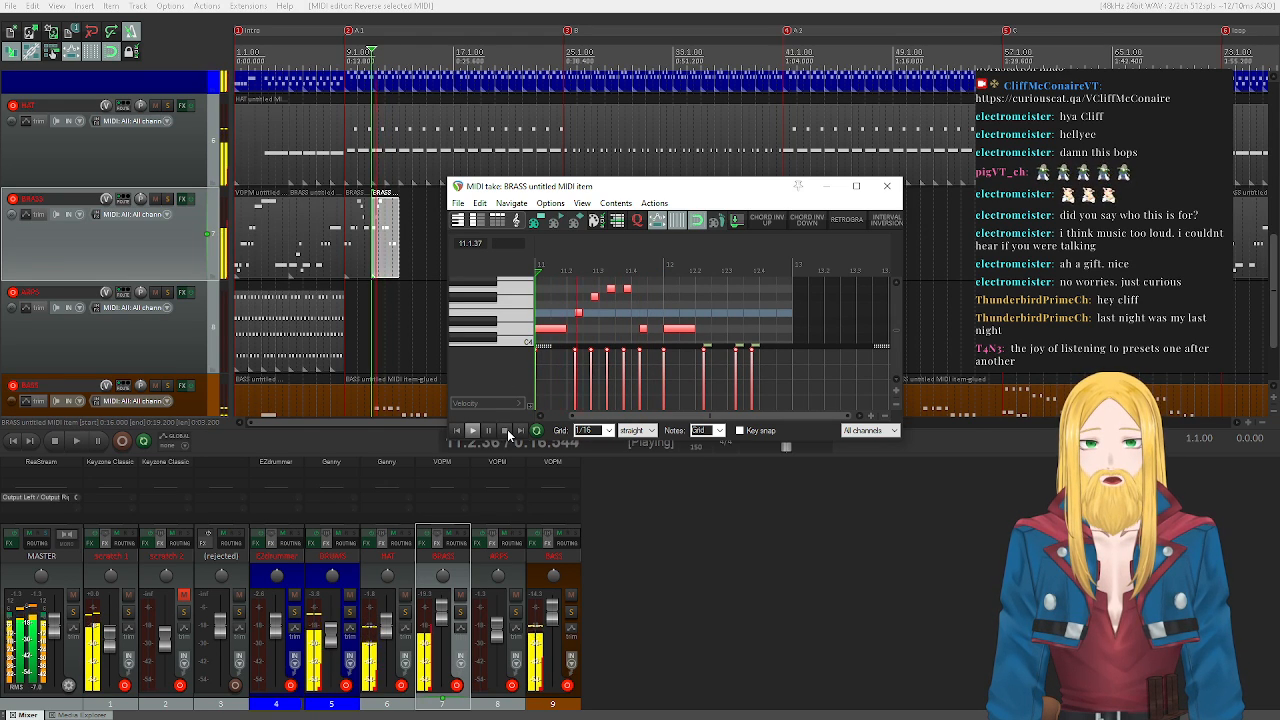
- Move the five short notes in bar 11 one sixteenth earlier and play the item from bar 11
{"action": "scroll", "coordinate": [503, 330], "scroll_direction": "down", "scroll_amount": 2}
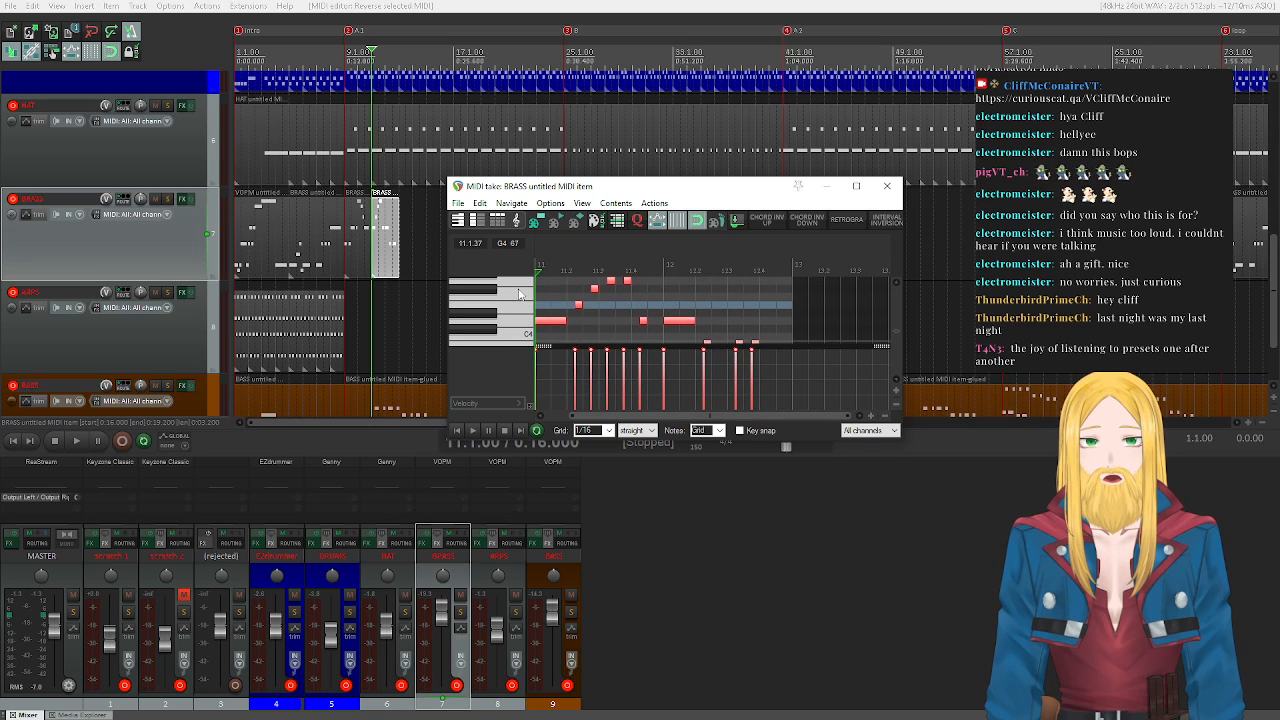
{"action": "left_click_drag", "start_coordinate": [576, 281], "coordinate": [656, 335]}
{"action": "left_click_drag", "start_coordinate": [579, 306], "coordinate": [569, 308]}
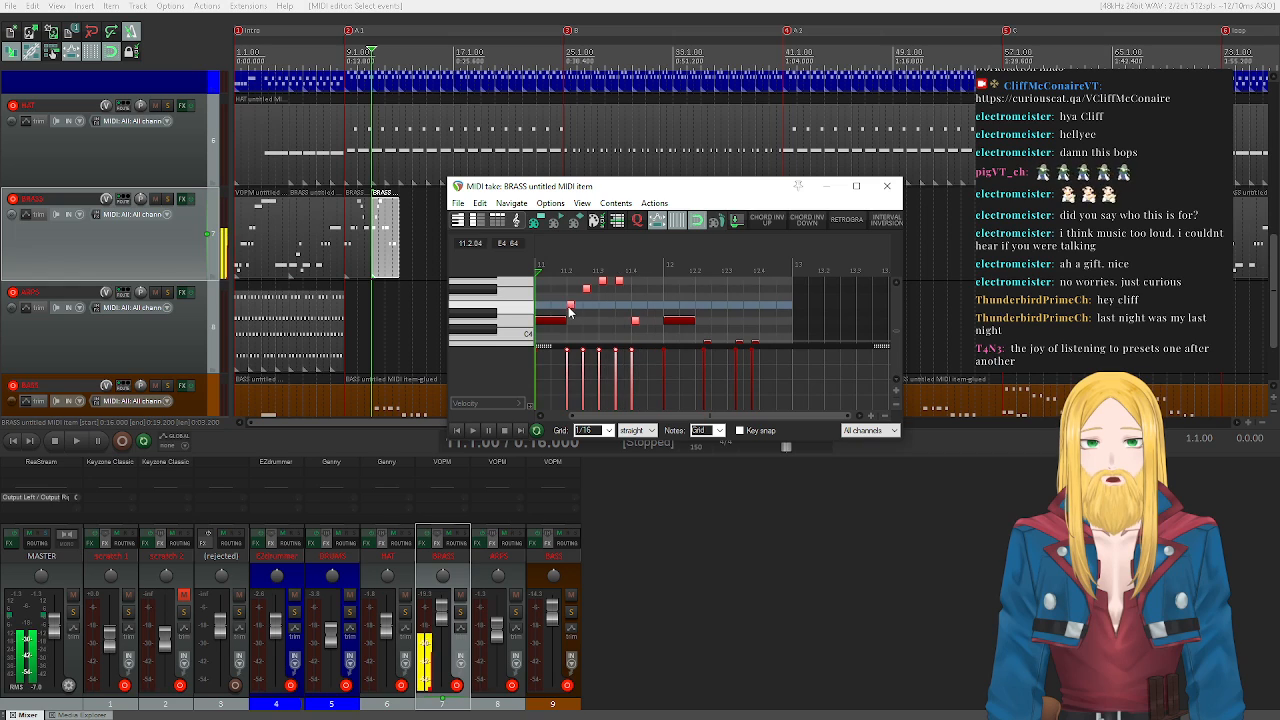
{"action": "left_click", "coordinate": [472, 430]}
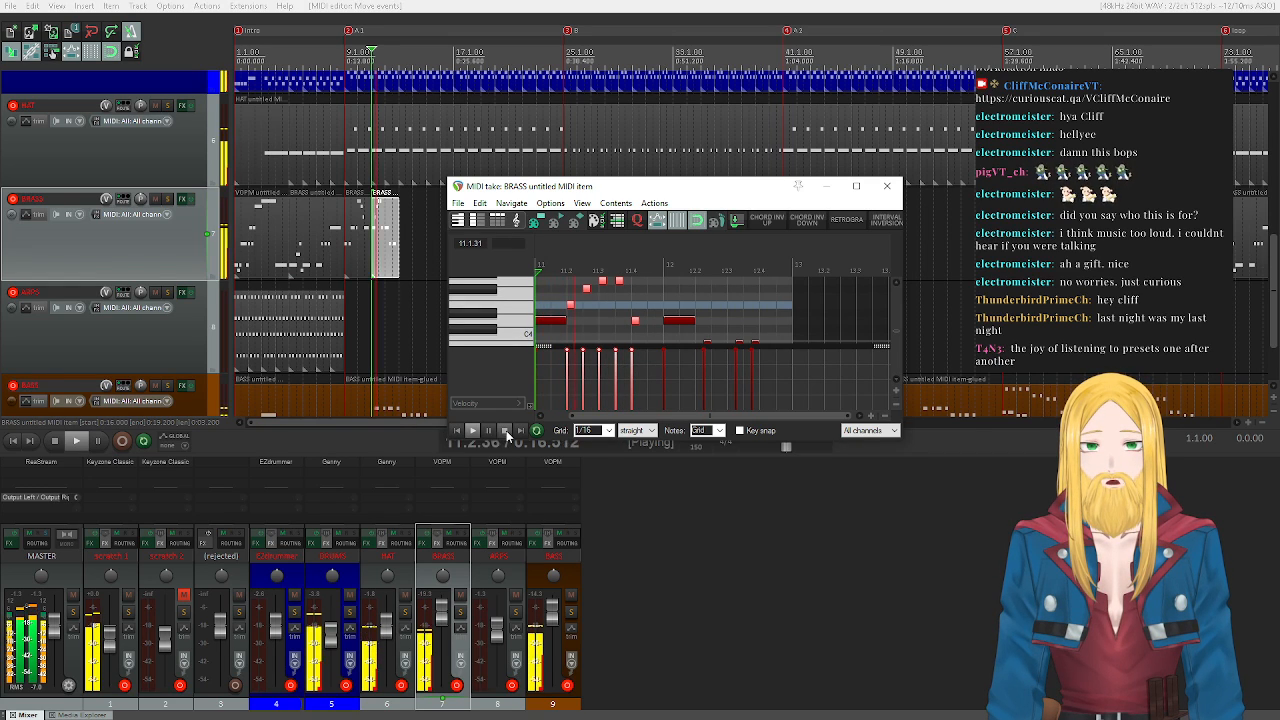
{"action": "left_click", "coordinate": [504, 430]}
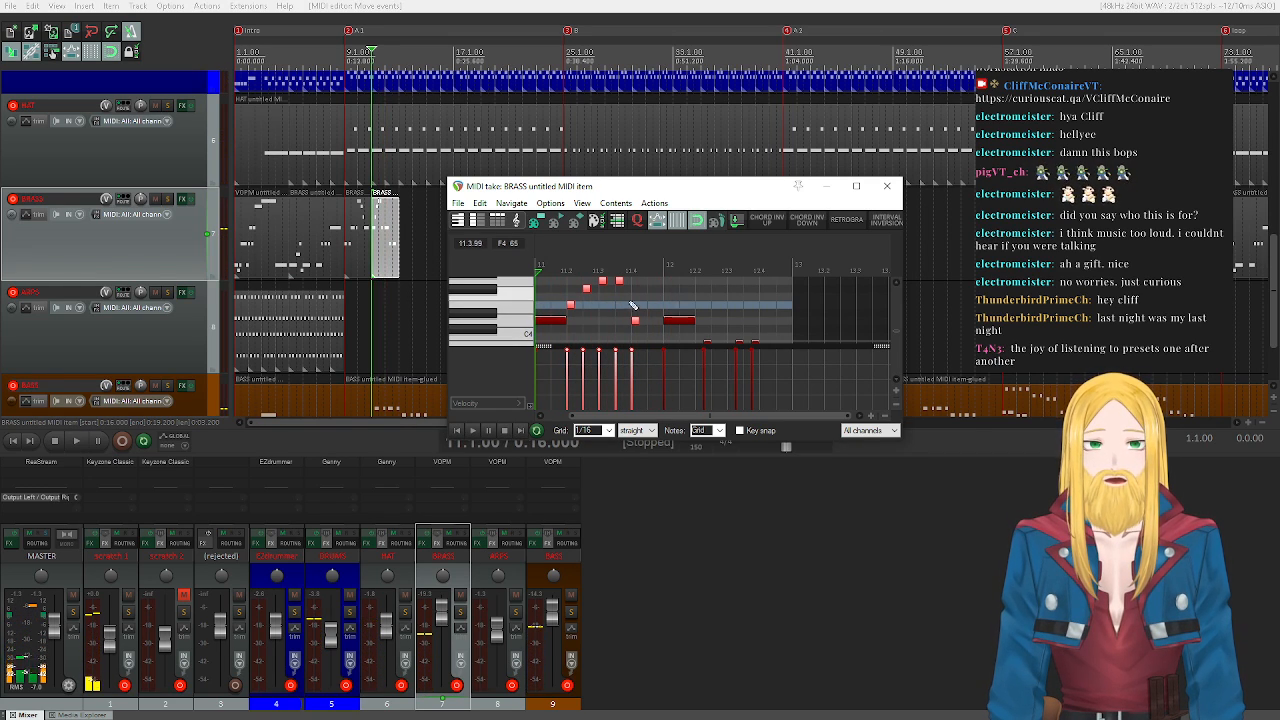
- Move the short D4 at the end of bar 11 two sixteenths later and play the melody from bar 11
{"action": "left_click", "coordinate": [634, 320]}
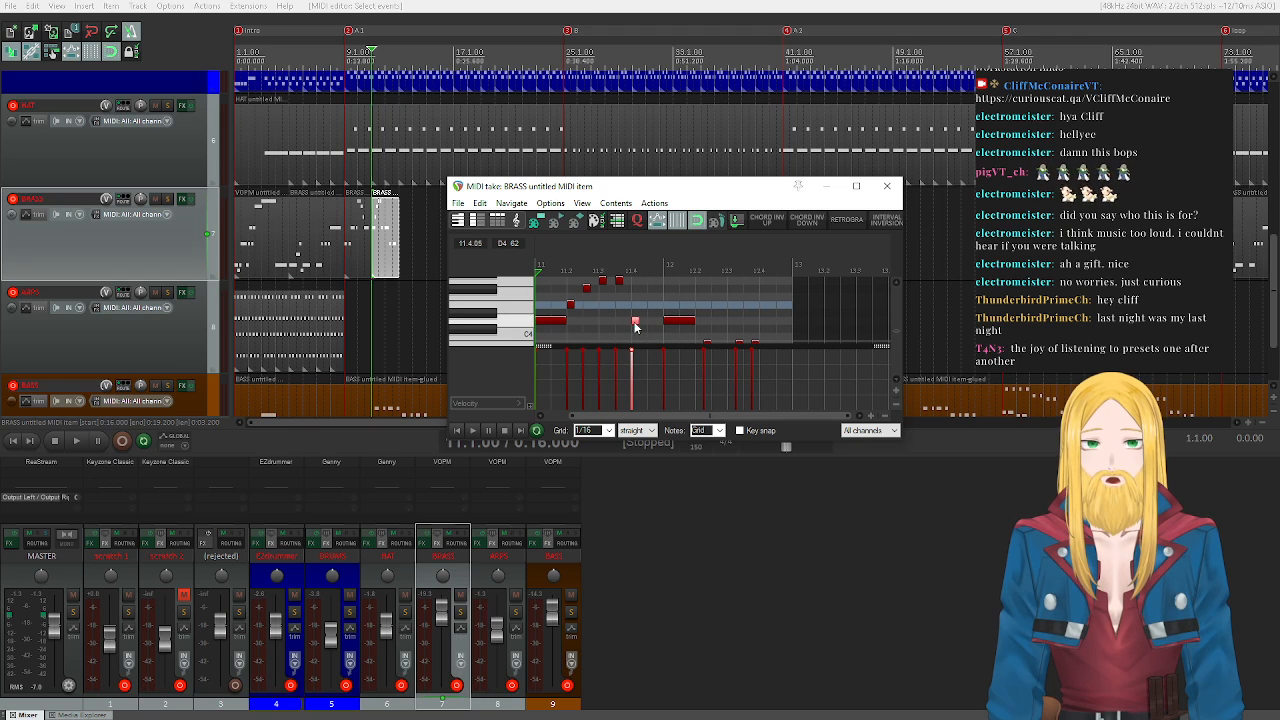
{"action": "left_click_drag", "start_coordinate": [634, 321], "coordinate": [651, 321]}
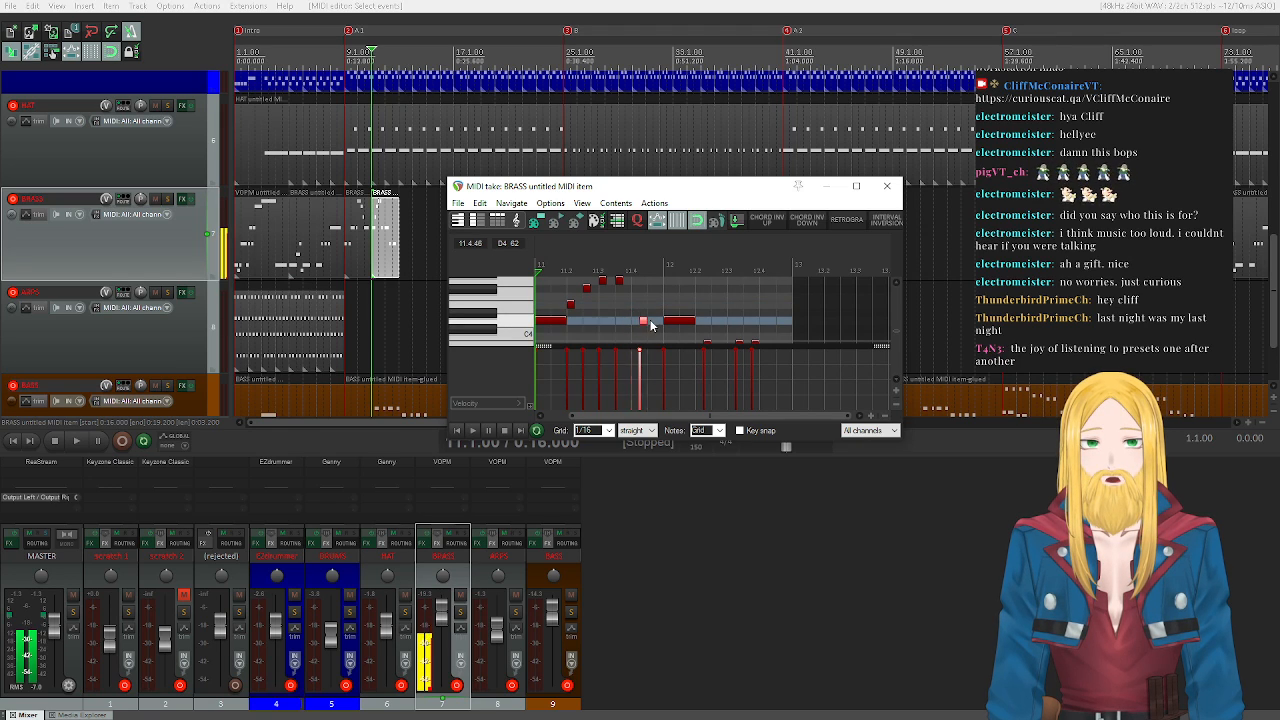
{"action": "left_click", "coordinate": [470, 431]}
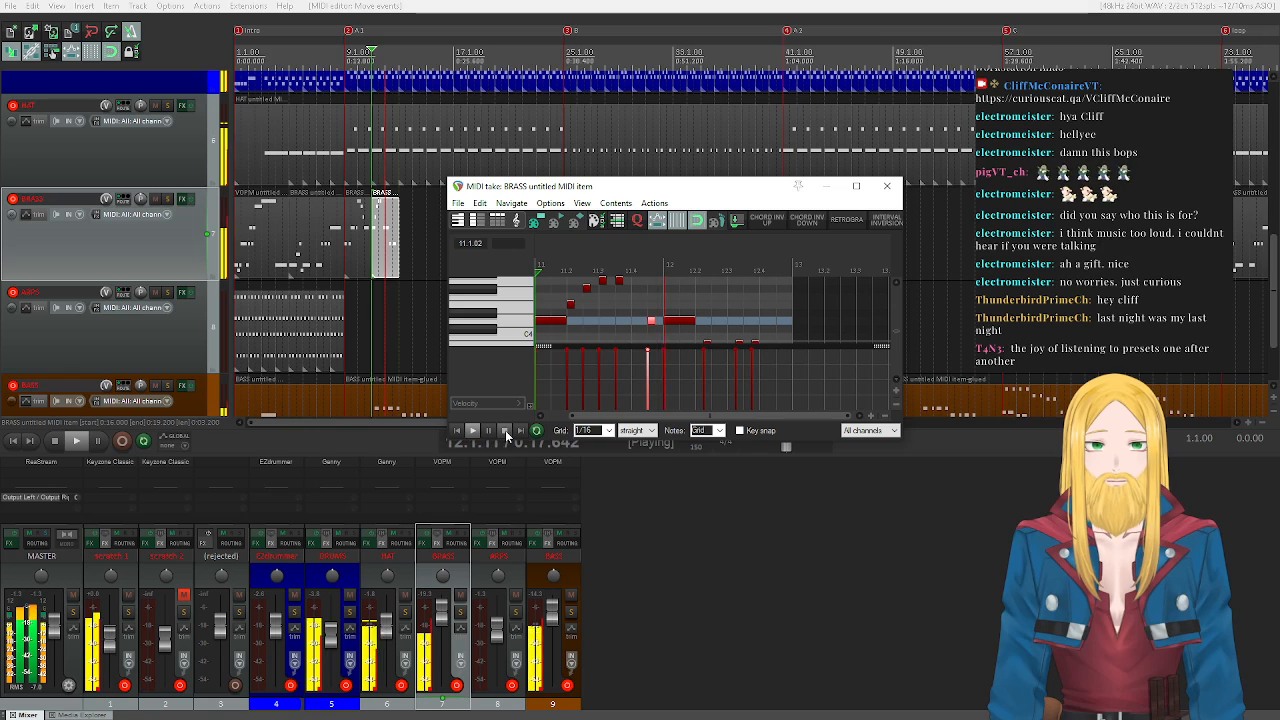
{"action": "left_click", "coordinate": [505, 431]}
- Move the three B3 notes in bar 12 one sixteenth earlier and play the melody from bar 11
{"action": "scroll", "coordinate": [510, 293], "scroll_direction": "down", "scroll_amount": 2}
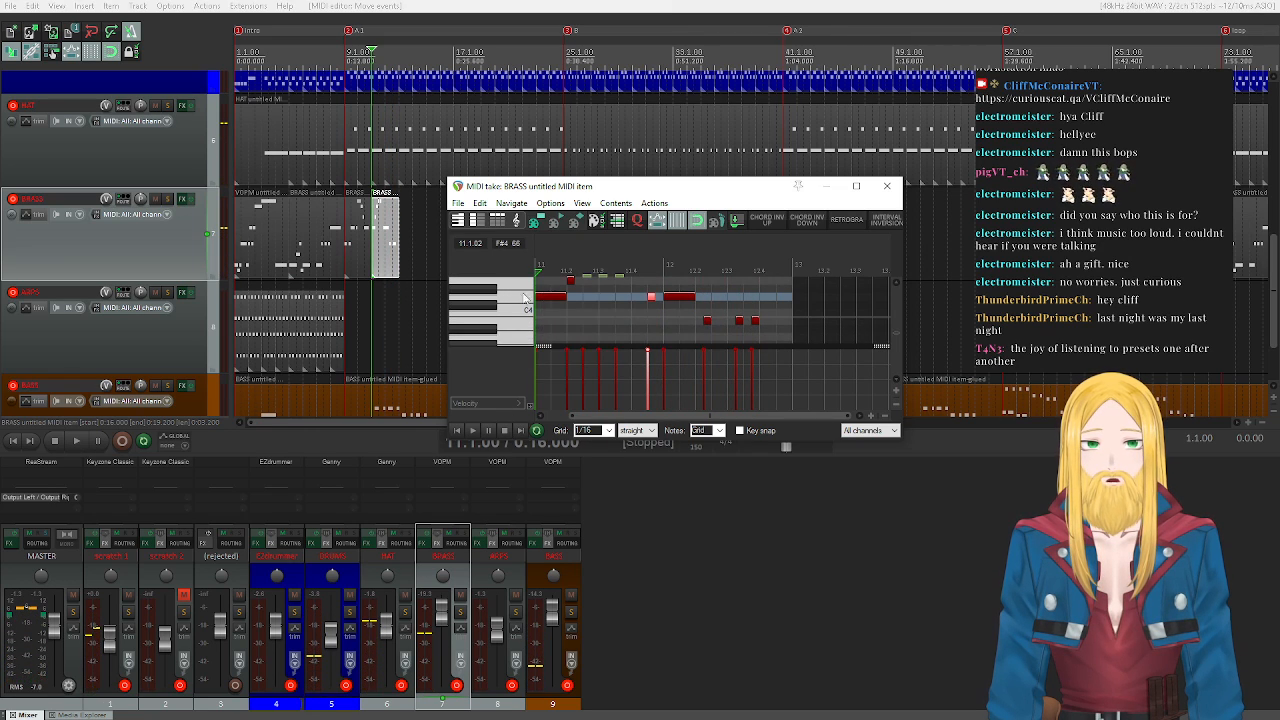
{"action": "left_click", "coordinate": [505, 321]}
{"action": "left_click_drag", "start_coordinate": [707, 321], "coordinate": [698, 325]}
{"action": "left_click", "coordinate": [472, 431]}
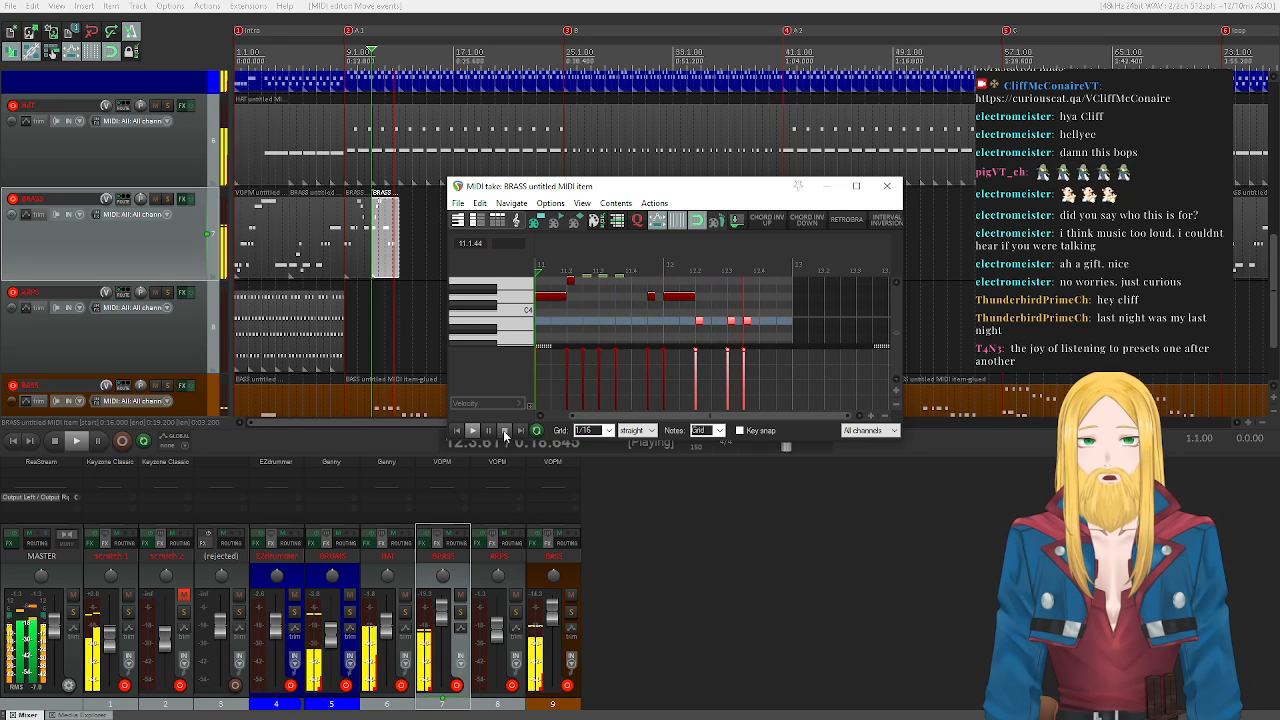
{"action": "left_click", "coordinate": [505, 431]}
- Move the last B3 note to the fourth beat of bar 12 and play the melody from bar 11
{"action": "left_click", "coordinate": [747, 321]}
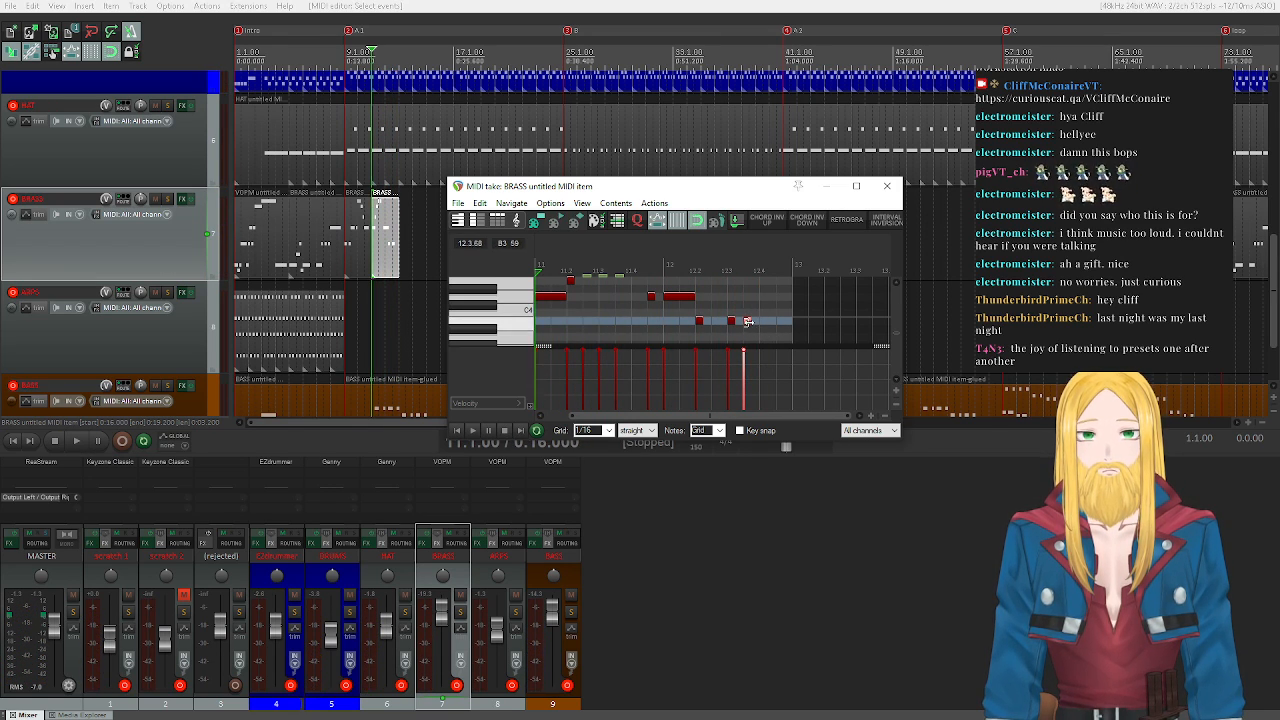
{"action": "left_click_drag", "start_coordinate": [750, 325], "coordinate": [766, 325]}
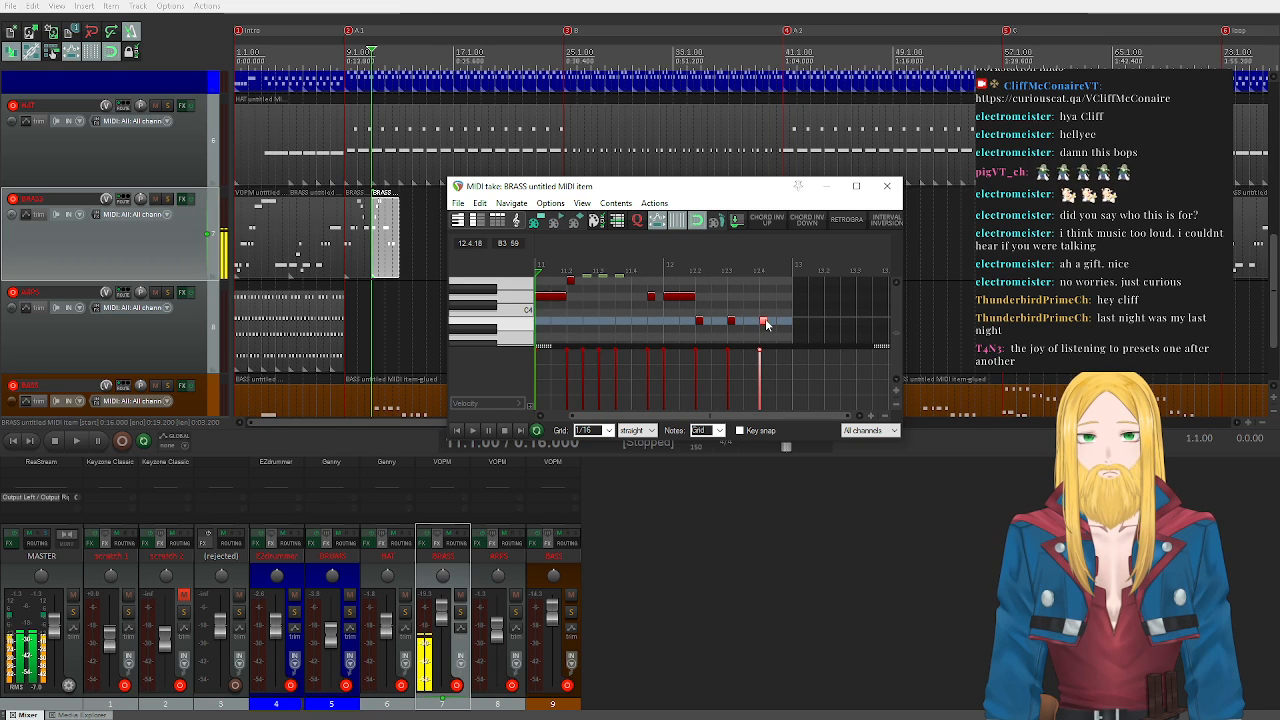
{"action": "left_click", "coordinate": [472, 431]}
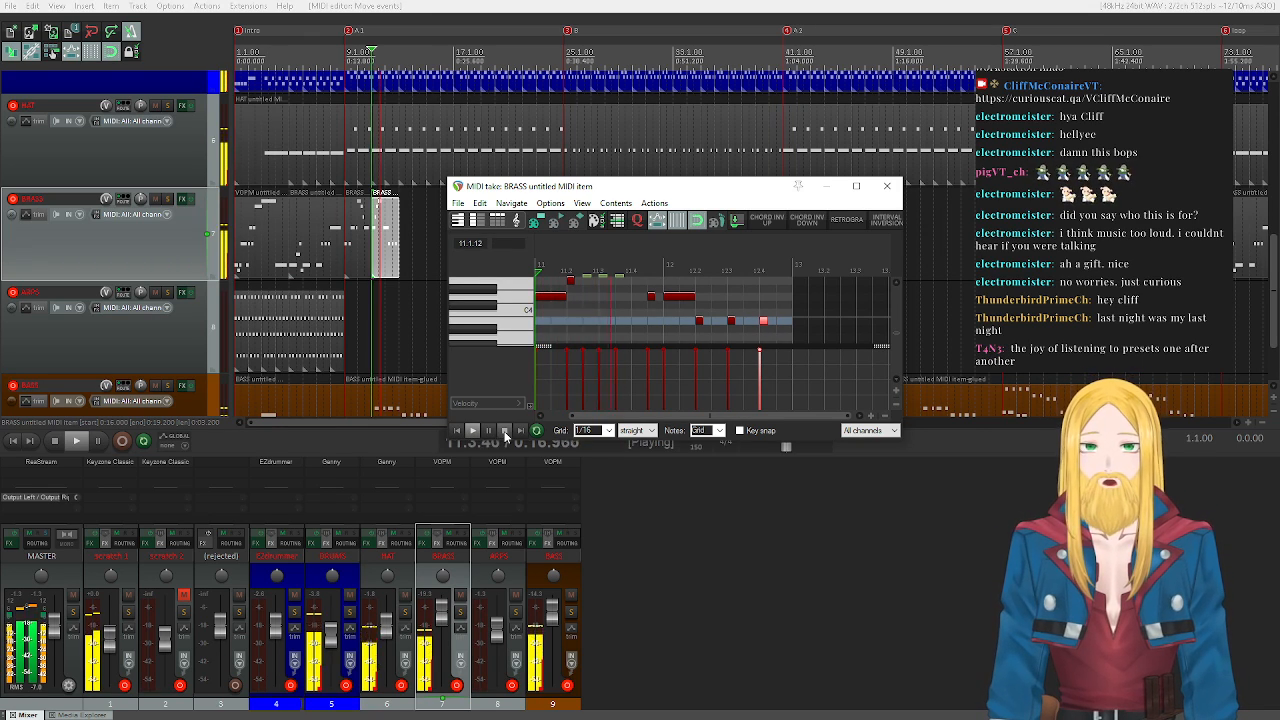
{"action": "left_click", "coordinate": [505, 431]}
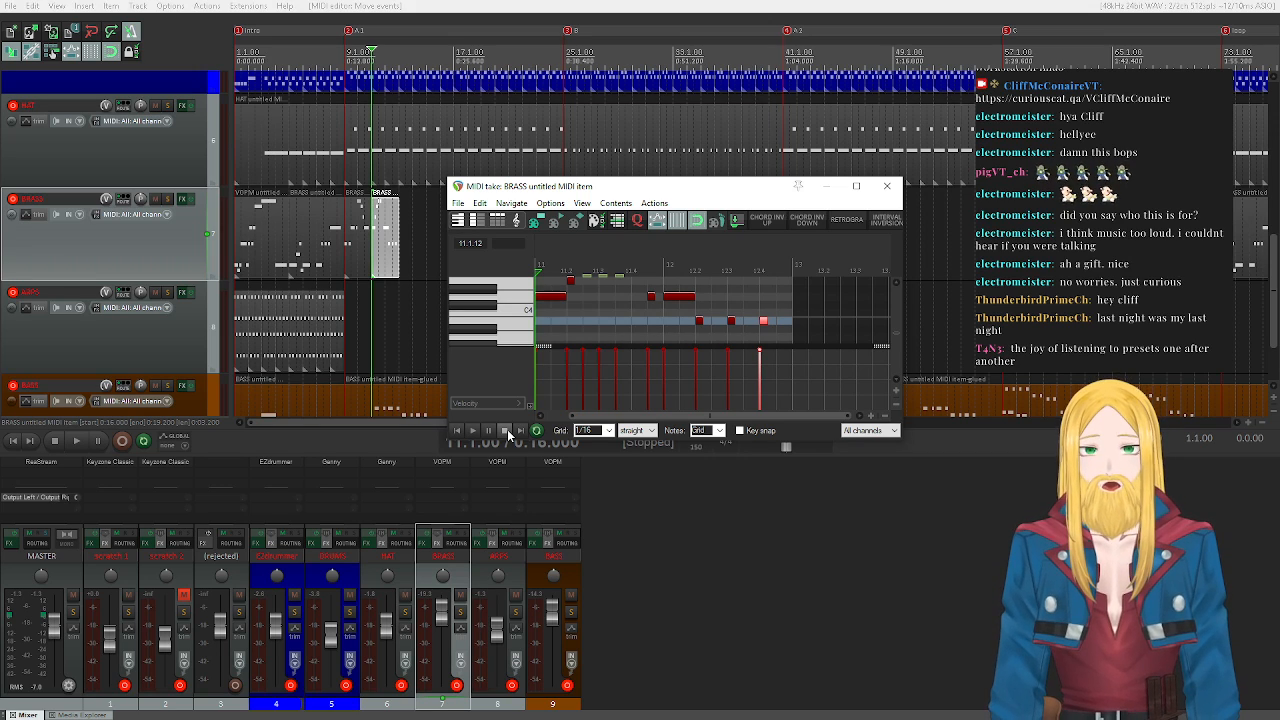
- Examine the scratch 1 chords from bar 9 in the MIDI editor, audition their low pitches and close that editor
{"action": "scroll", "coordinate": [511, 343], "scroll_direction": "up", "scroll_amount": 3}
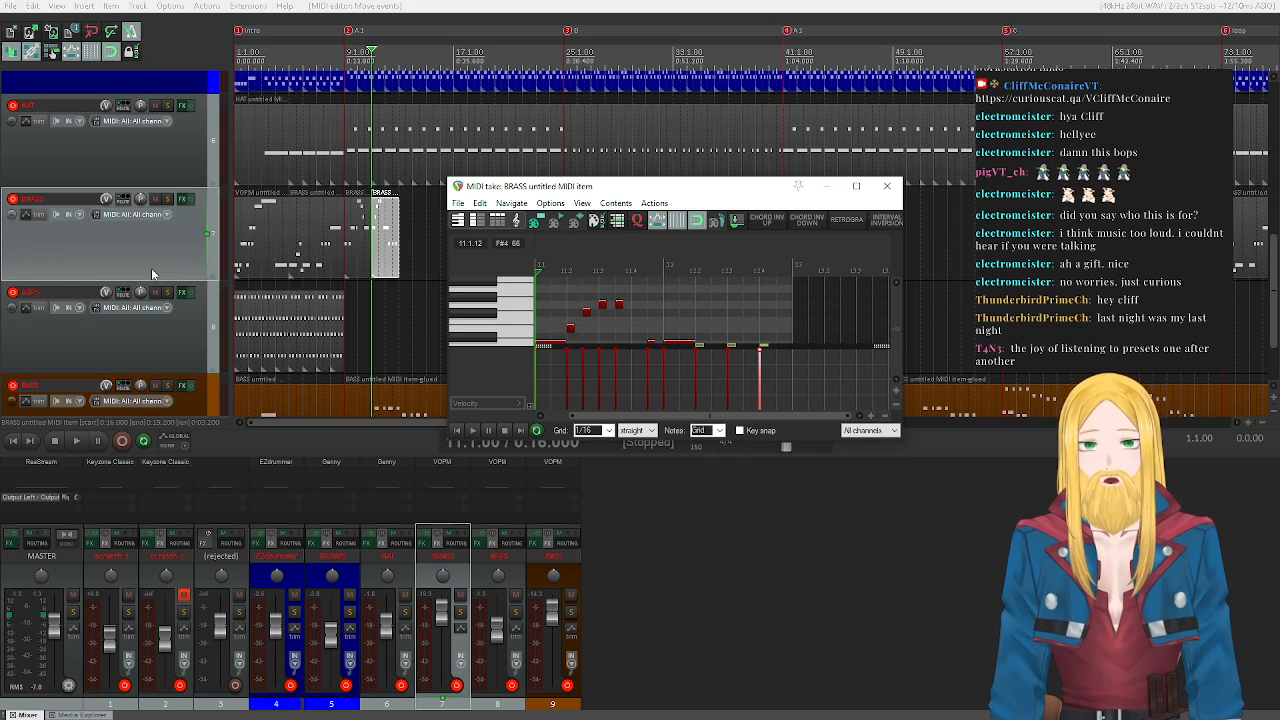
{"action": "scroll", "coordinate": [153, 272], "scroll_direction": "up", "scroll_amount": 5}
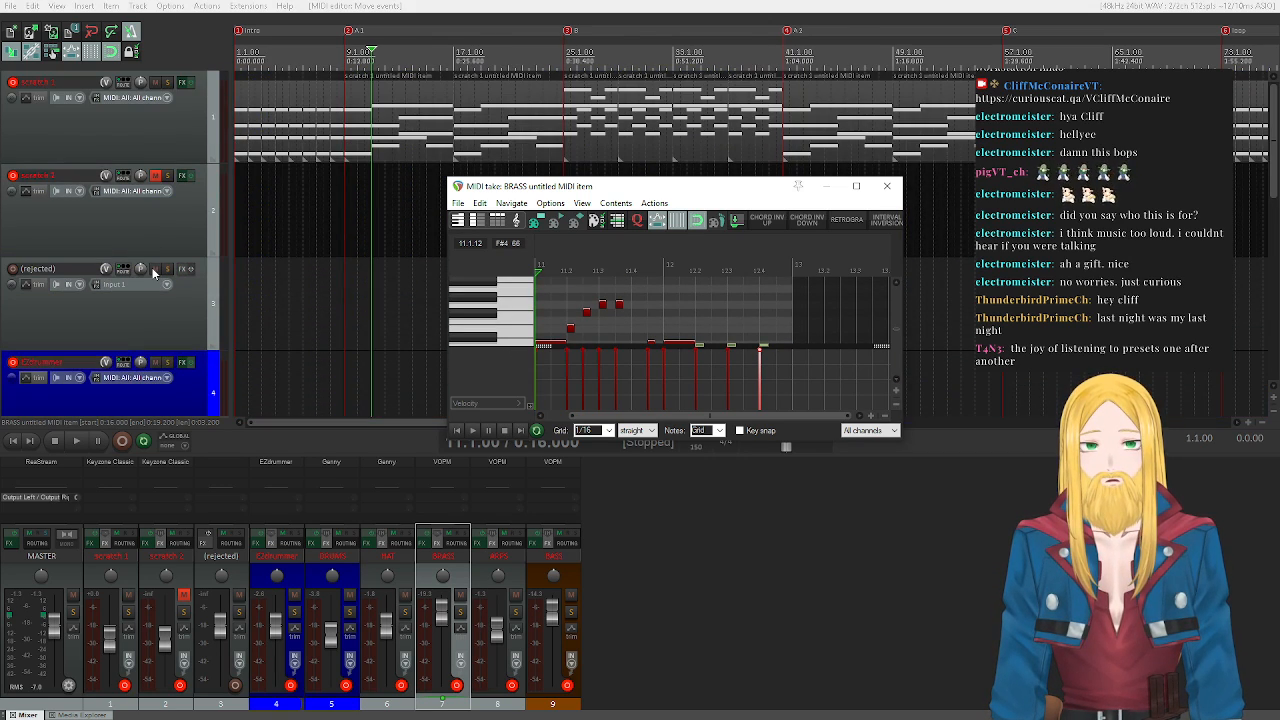
{"action": "double_click", "coordinate": [403, 148]}
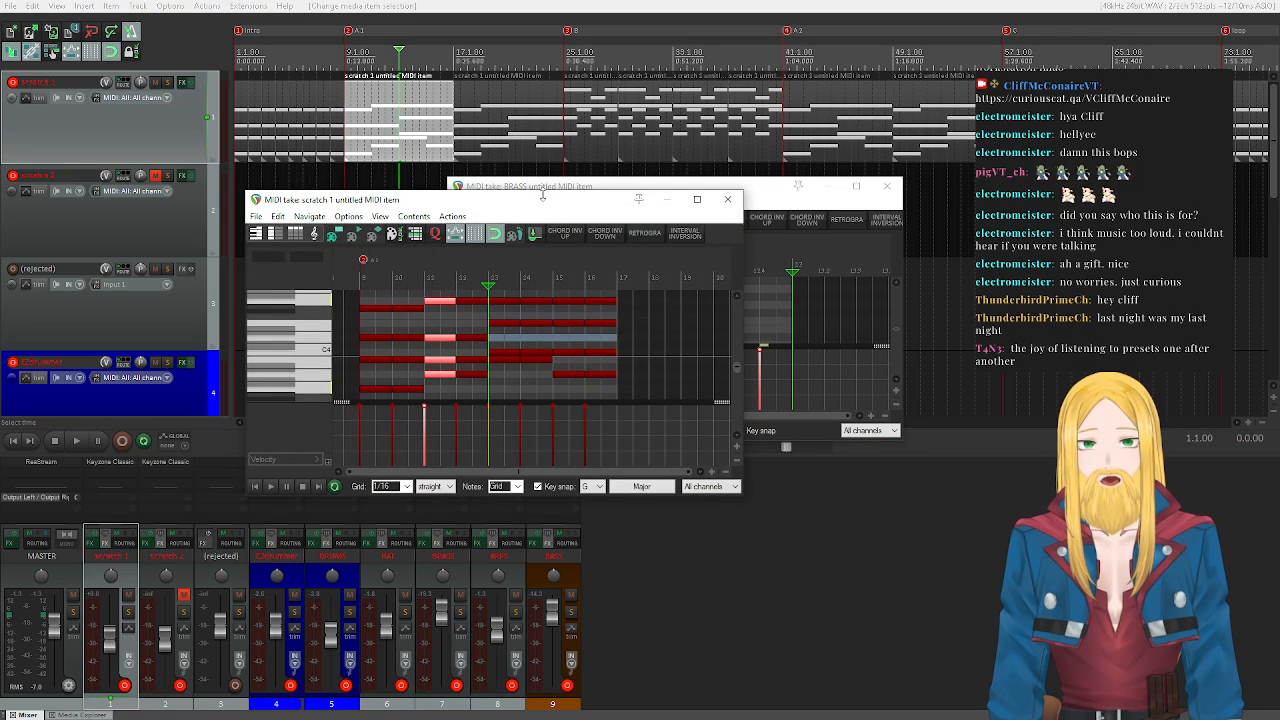
{"action": "left_click", "coordinate": [327, 381]}
{"action": "left_click", "coordinate": [322, 367]}
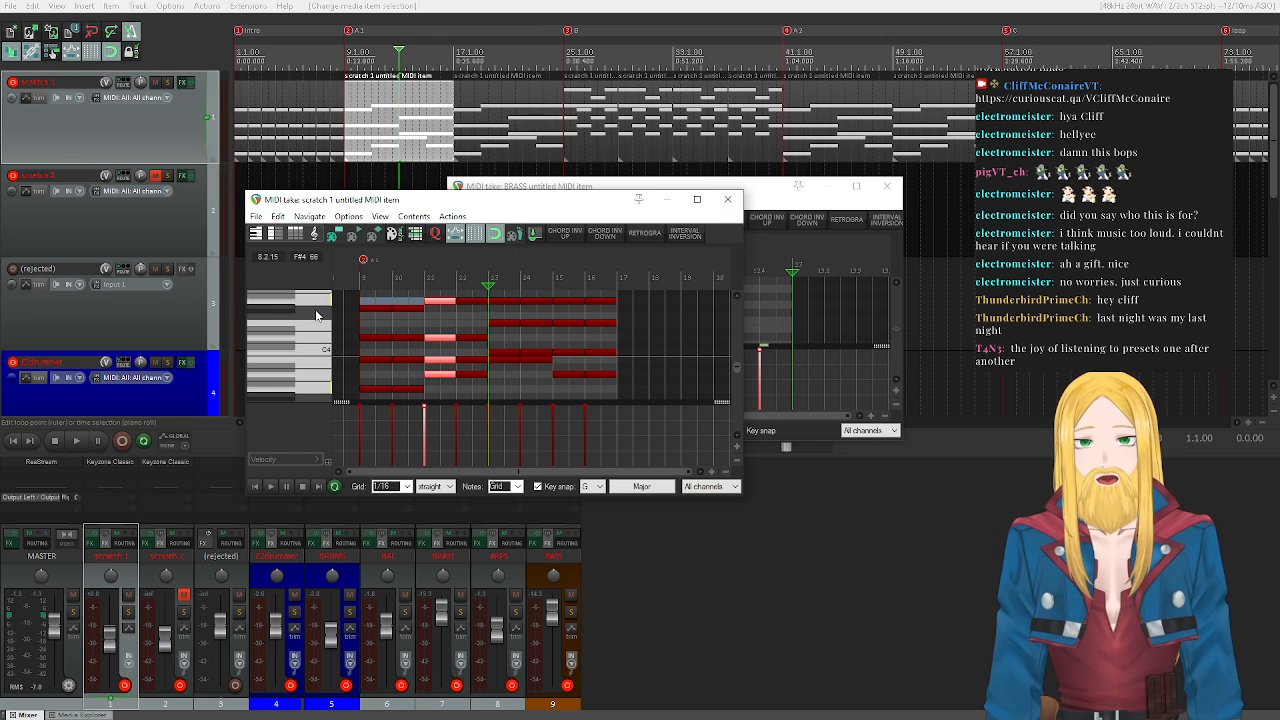
{"action": "left_click", "coordinate": [729, 204]}
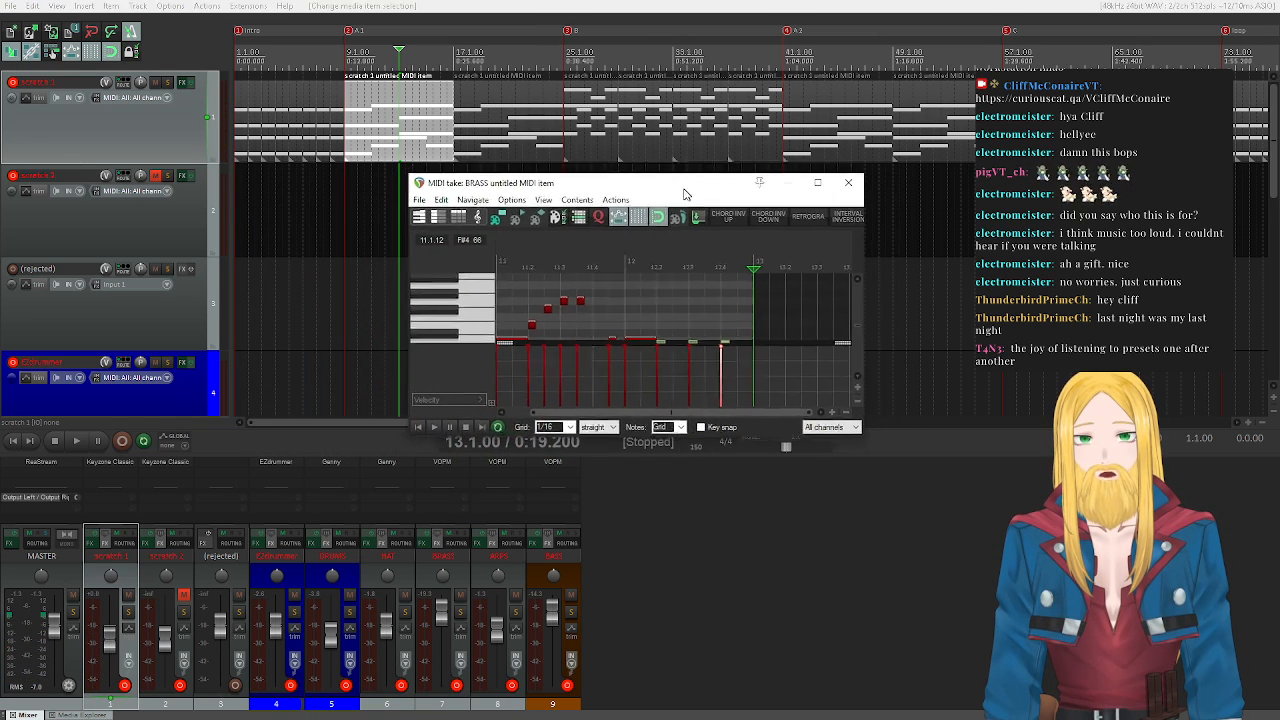
- Audition pitches near the D4 notes in the BRASS piano roll and turn on key snap in G major
{"action": "scroll", "coordinate": [457, 296], "scroll_direction": "down", "scroll_amount": 4}
{"action": "scroll", "coordinate": [457, 296], "scroll_direction": "up", "scroll_amount": 2}
{"action": "left_click", "coordinate": [456, 300]}
{"action": "left_click", "coordinate": [459, 290]}
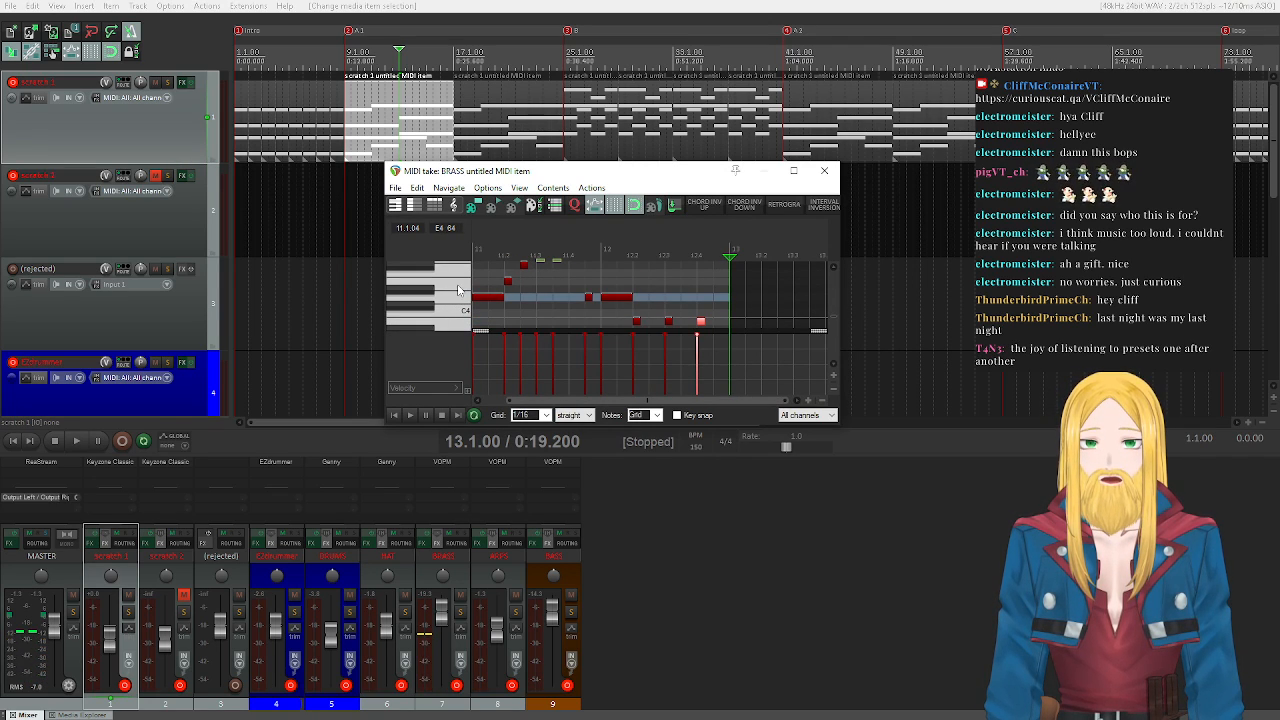
{"action": "left_click", "coordinate": [677, 415]}
- Audition D4, E4, G4 and A4 on the BRASS piano roll keyboard against the bar 11 notes
{"action": "scroll", "coordinate": [450, 310], "scroll_direction": "up", "scroll_amount": 2}
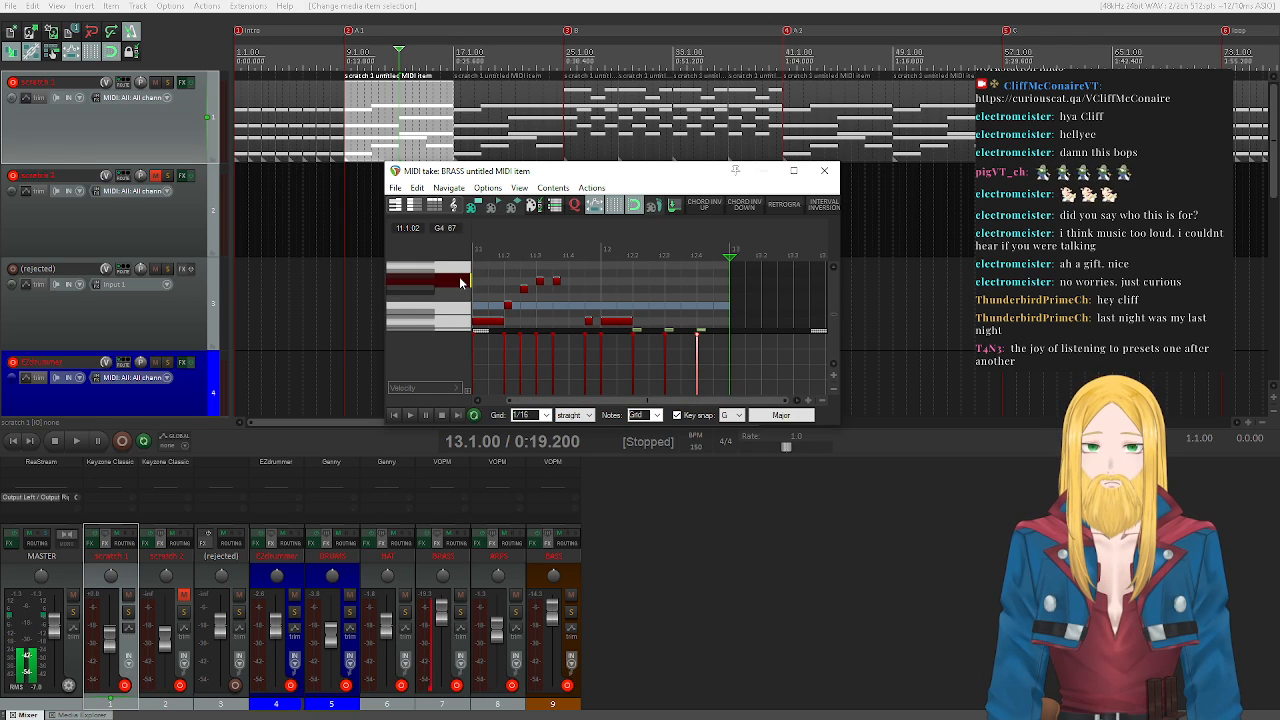
{"action": "left_click", "coordinate": [460, 284]}
{"action": "left_click", "coordinate": [461, 287]}
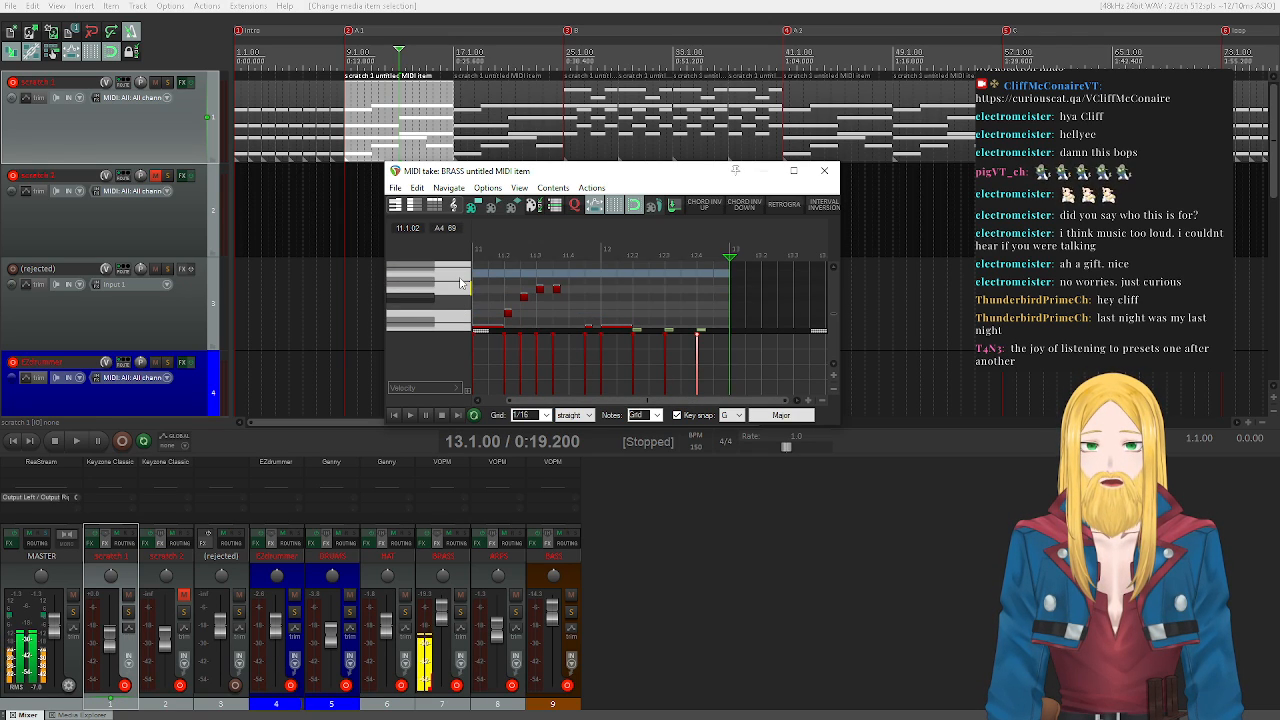
{"action": "left_click", "coordinate": [465, 287]}
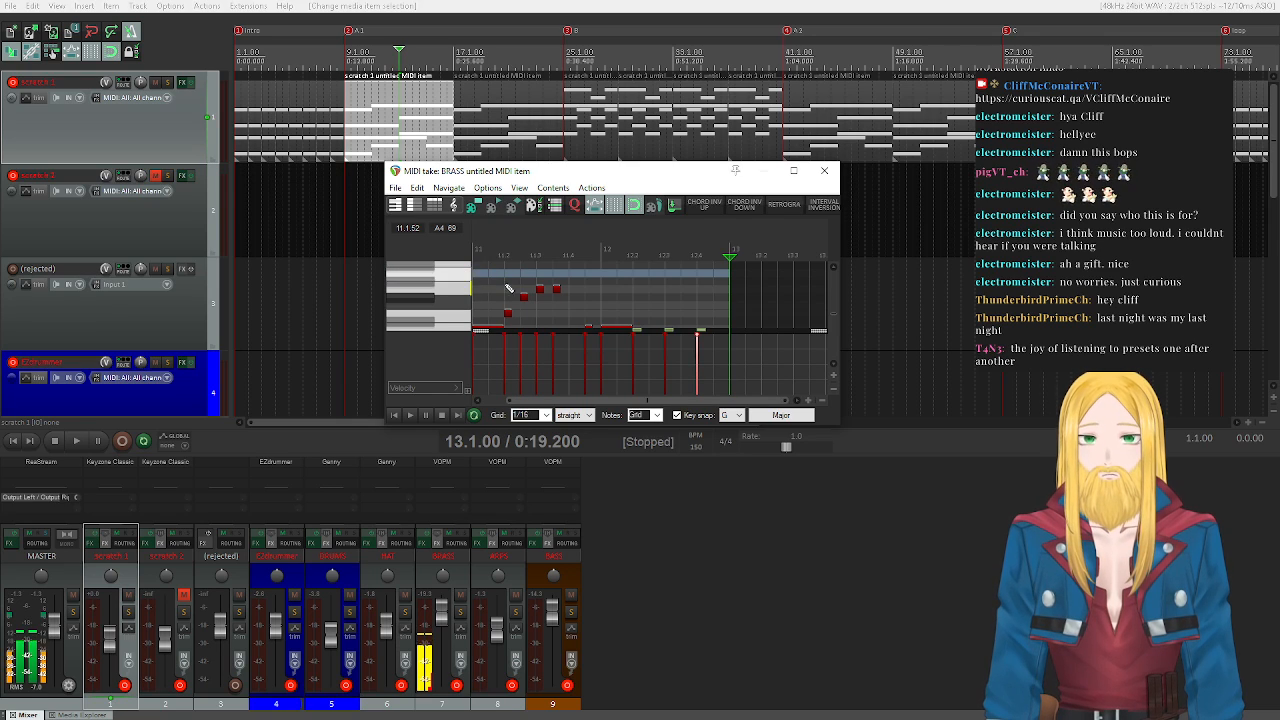
{"action": "scroll", "coordinate": [425, 305], "scroll_direction": "down", "scroll_amount": 1}
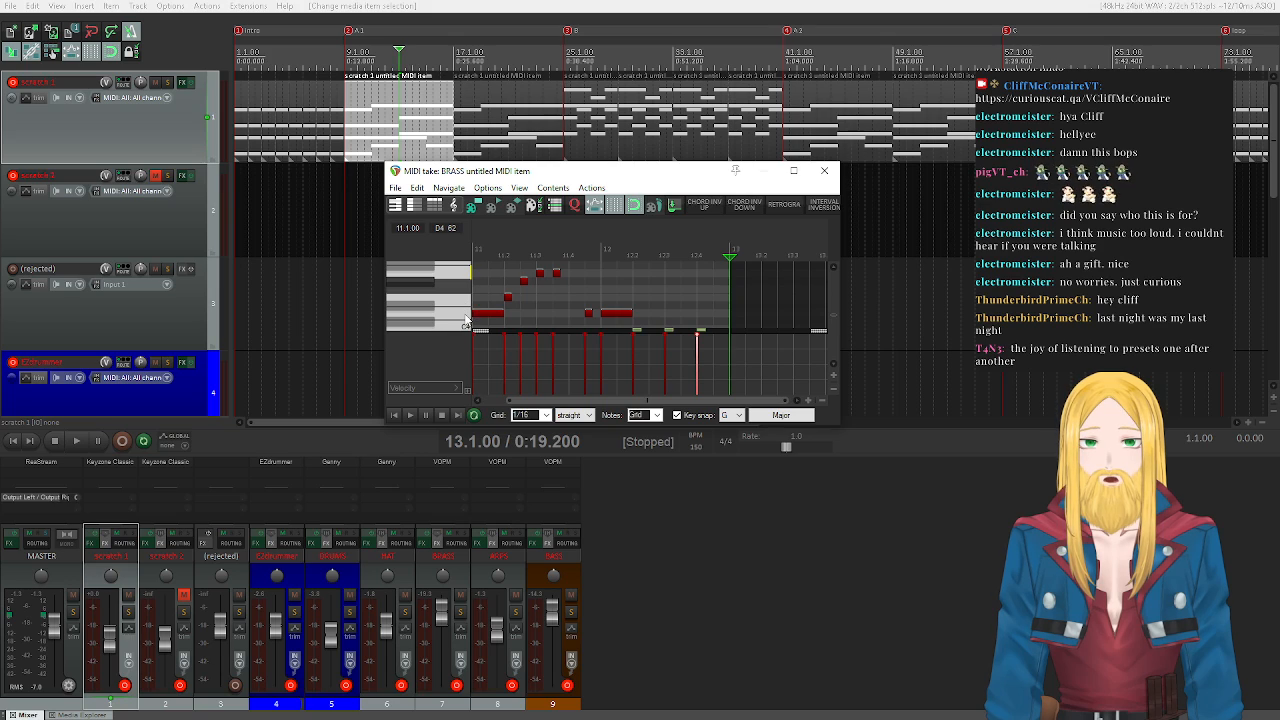
{"action": "left_click", "coordinate": [465, 322]}
{"action": "left_click", "coordinate": [590, 315]}
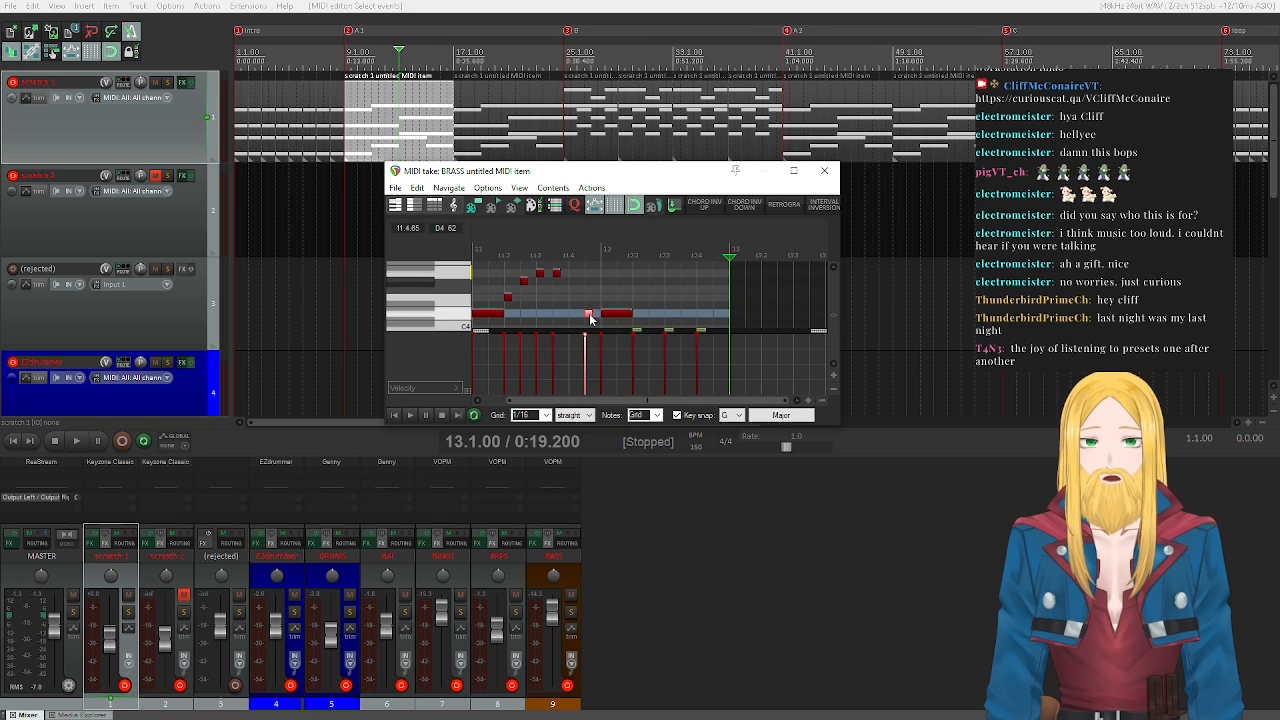
{"action": "left_click", "coordinate": [461, 316]}
{"action": "left_click", "coordinate": [461, 306]}
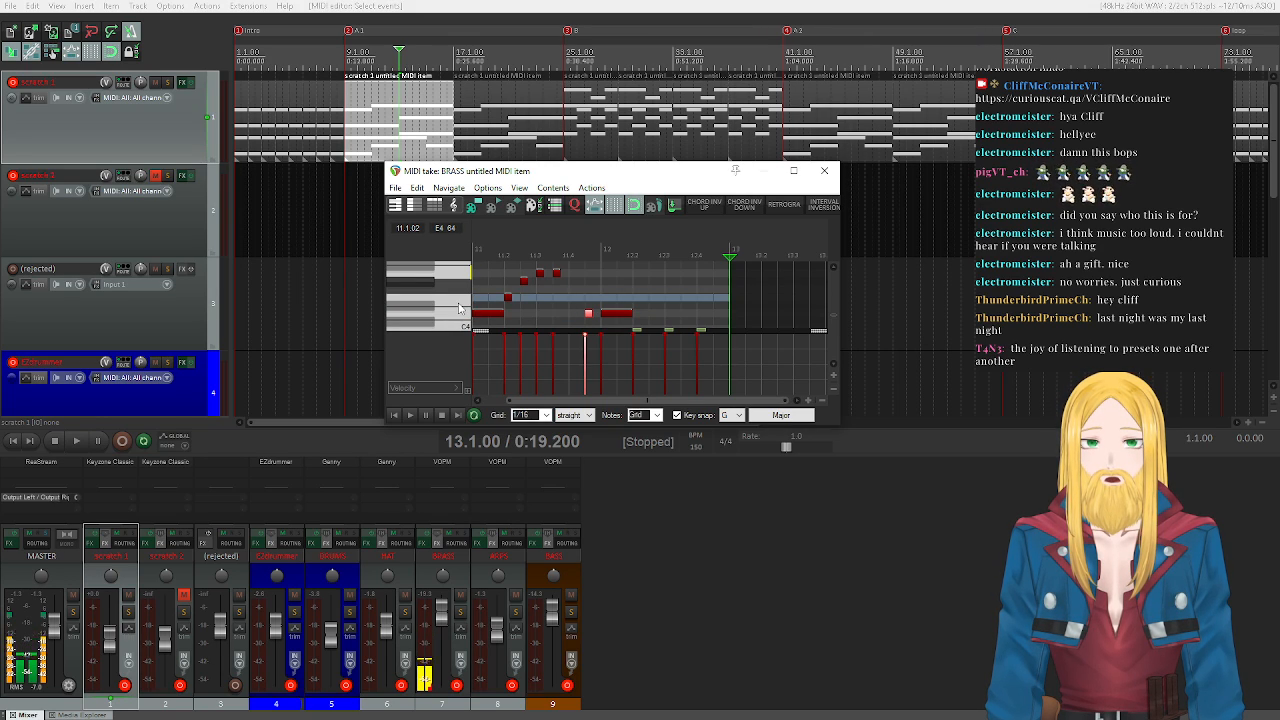
- Return the playhead to bar 11, open the scratch 1 chord item from bar 9 and place its editor beside the BRASS editor
{"action": "left_click", "coordinate": [395, 415]}
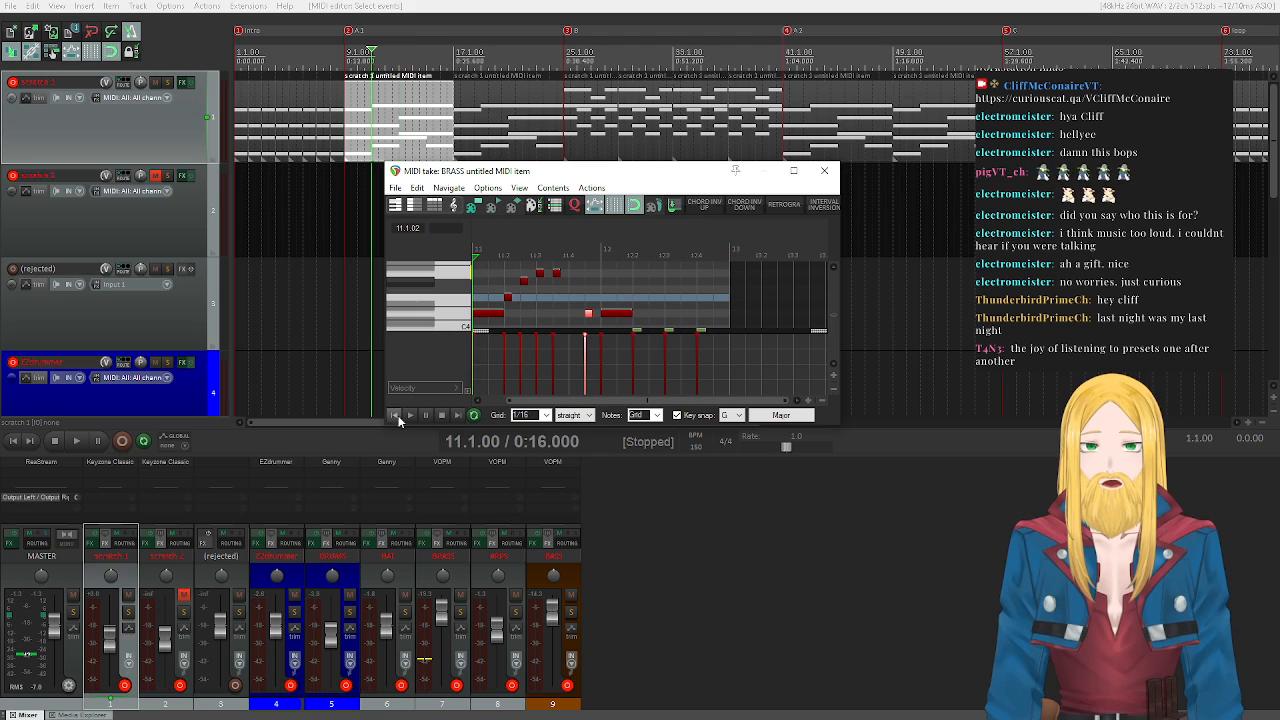
{"action": "double_click", "coordinate": [381, 139]}
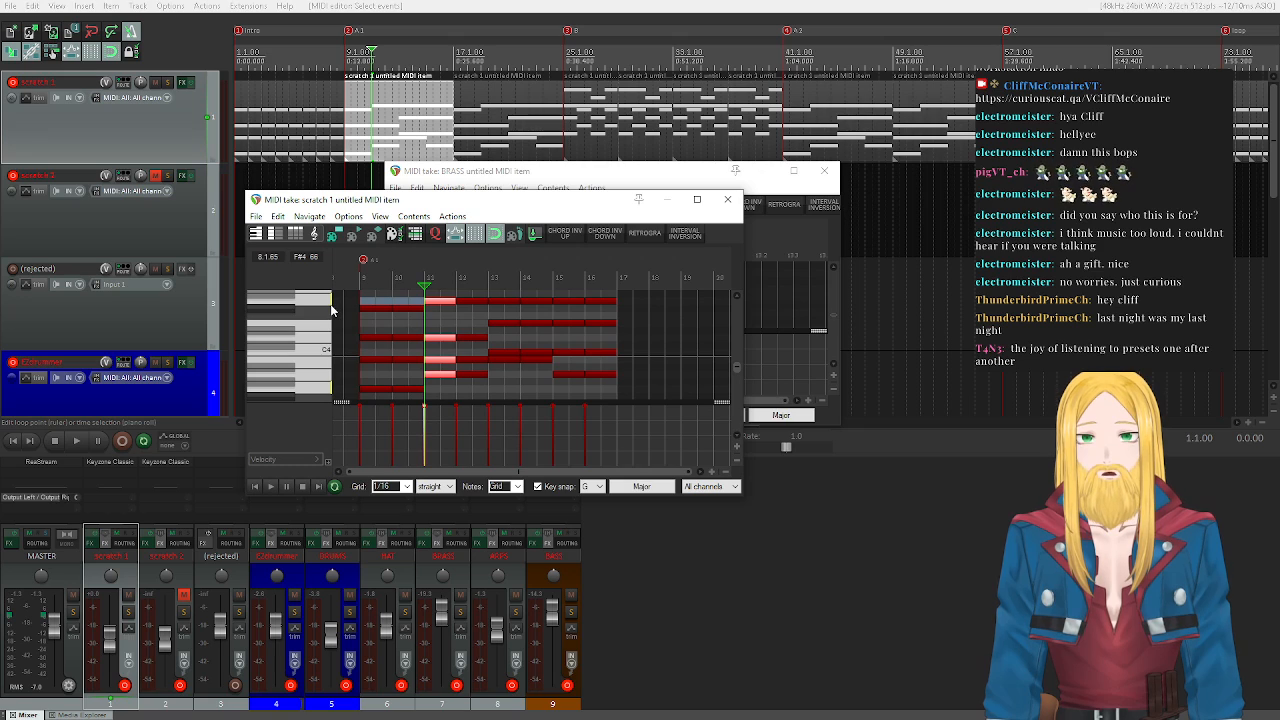
{"action": "left_click_drag", "start_coordinate": [496, 204], "coordinate": [340, 158]}
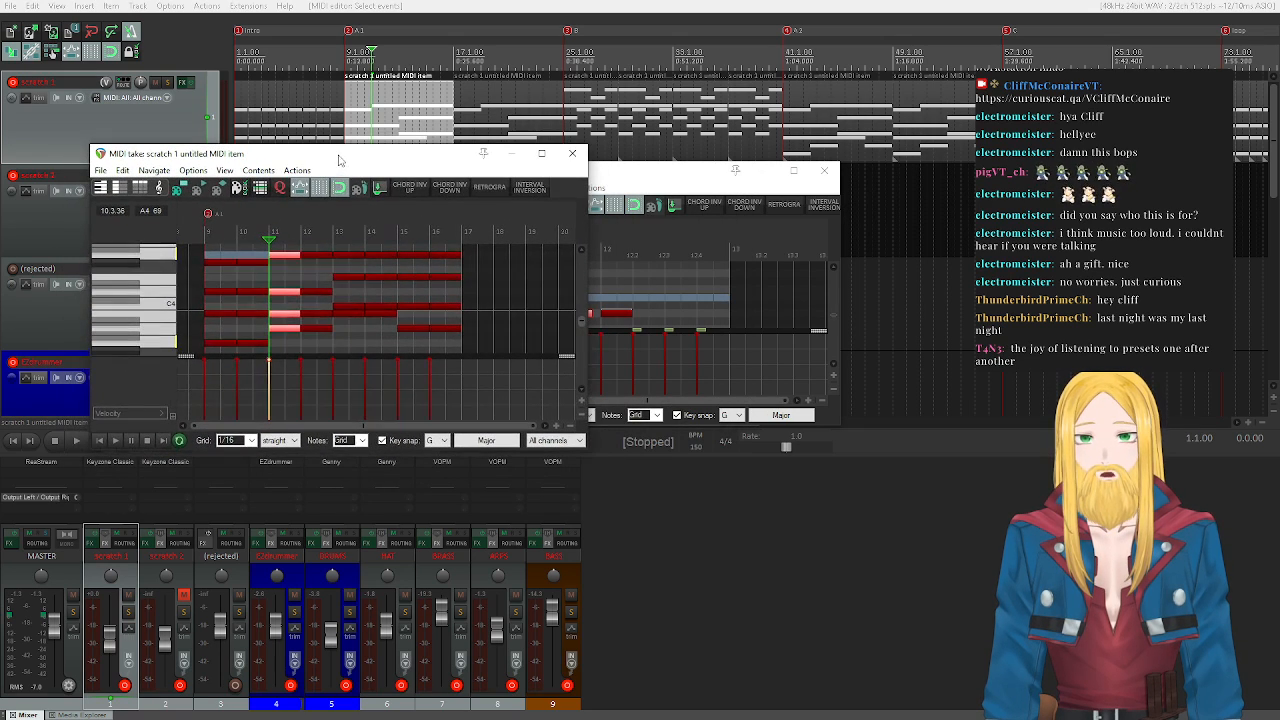
- Audition G4, D4, B3 and A3 on the scratch 1 editor keyboard against its bar 11 chord
{"action": "left_click", "coordinate": [165, 257]}
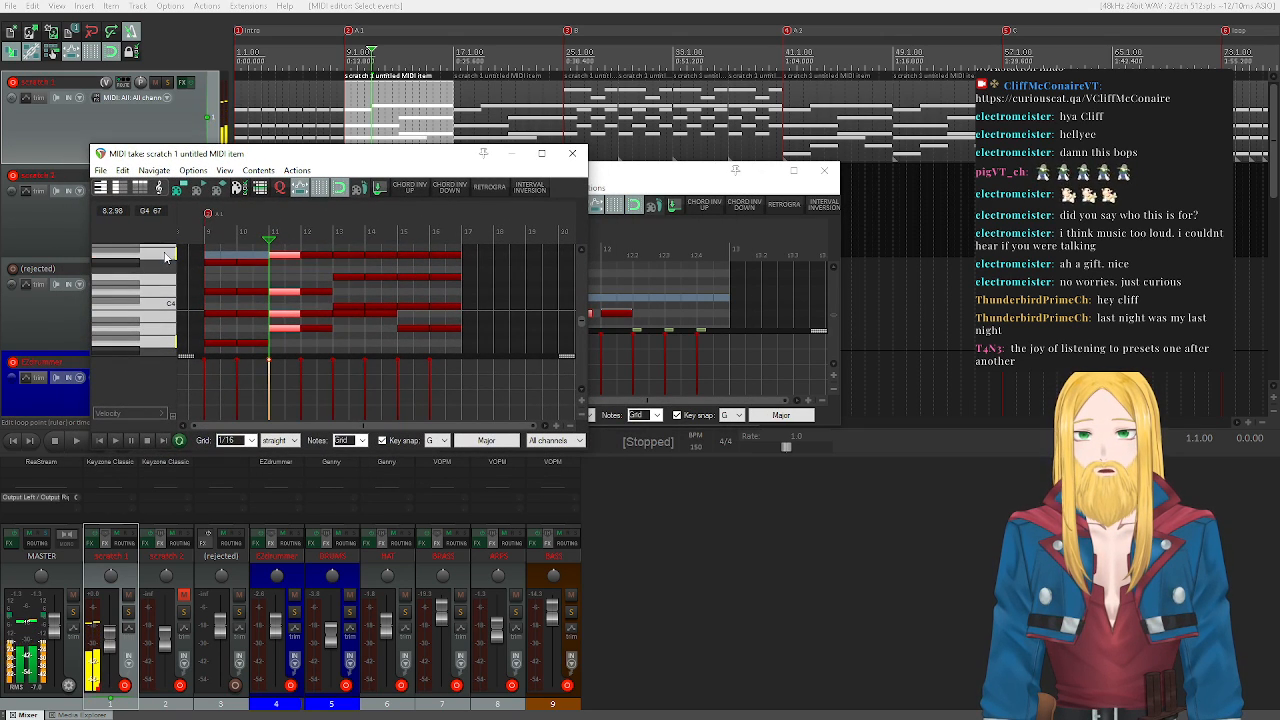
{"action": "left_click", "coordinate": [172, 291]}
{"action": "left_click", "coordinate": [173, 297]}
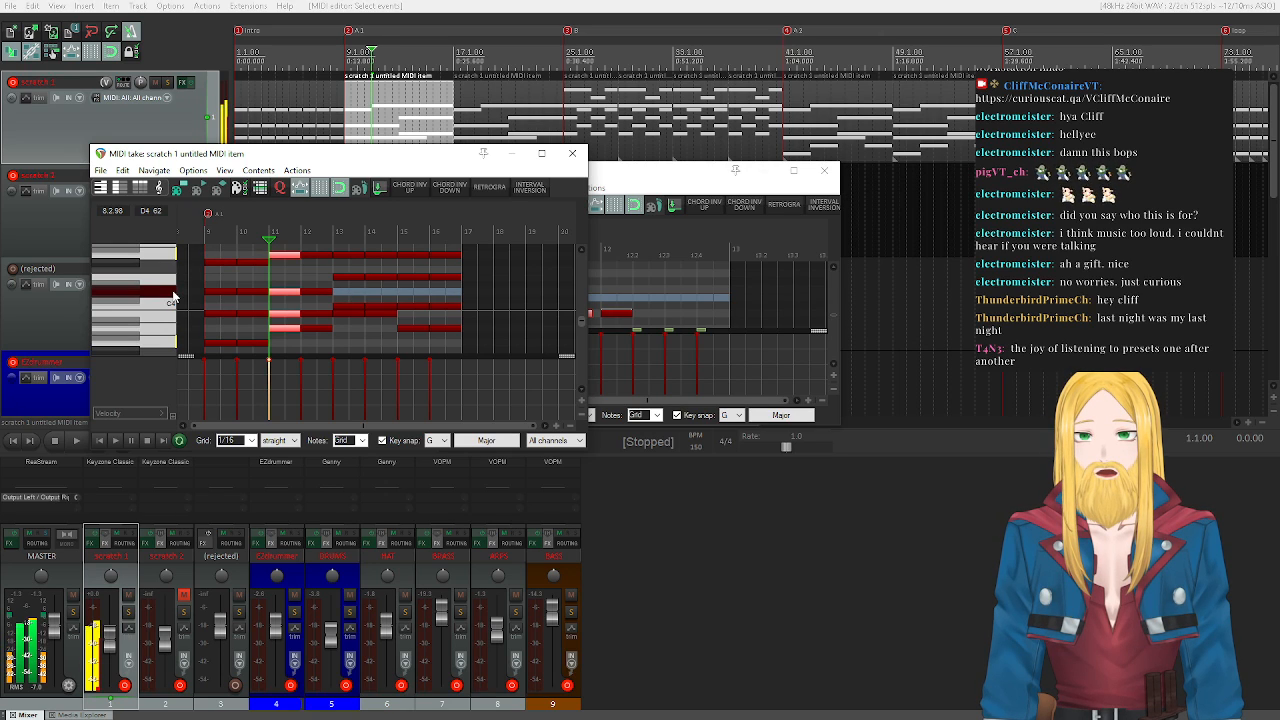
{"action": "left_click", "coordinate": [172, 318]}
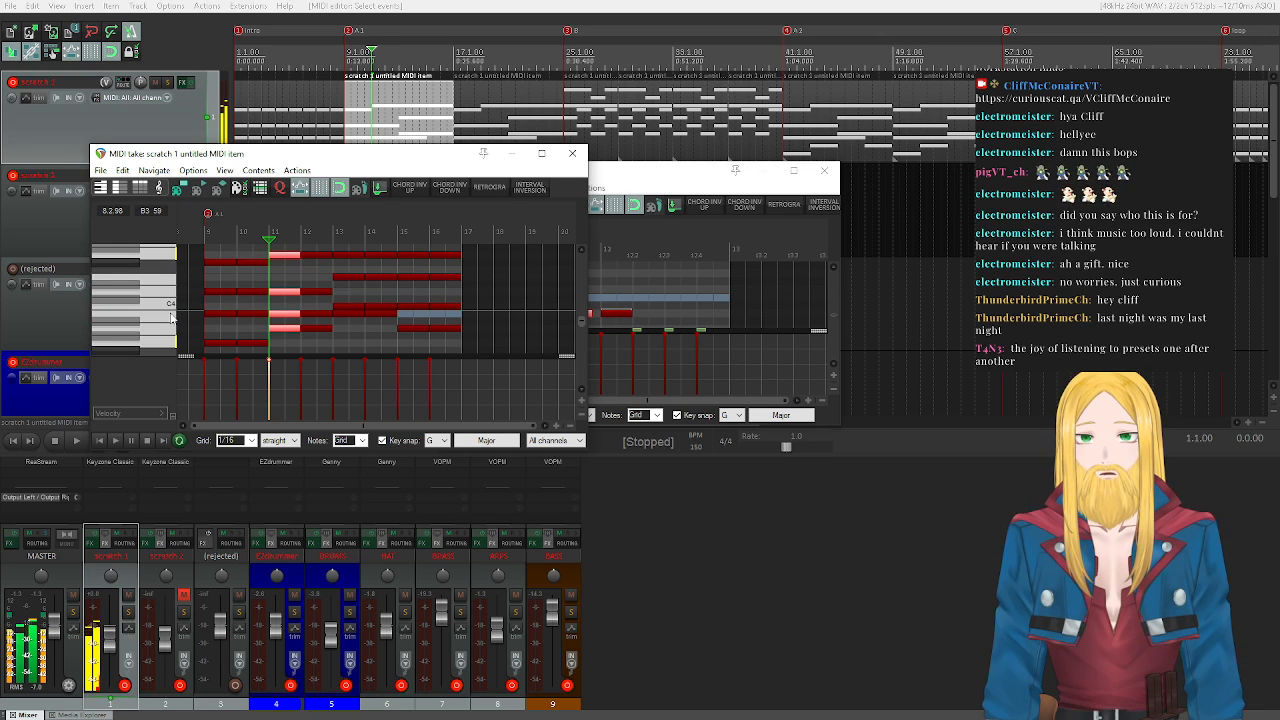
{"action": "left_click", "coordinate": [168, 337]}
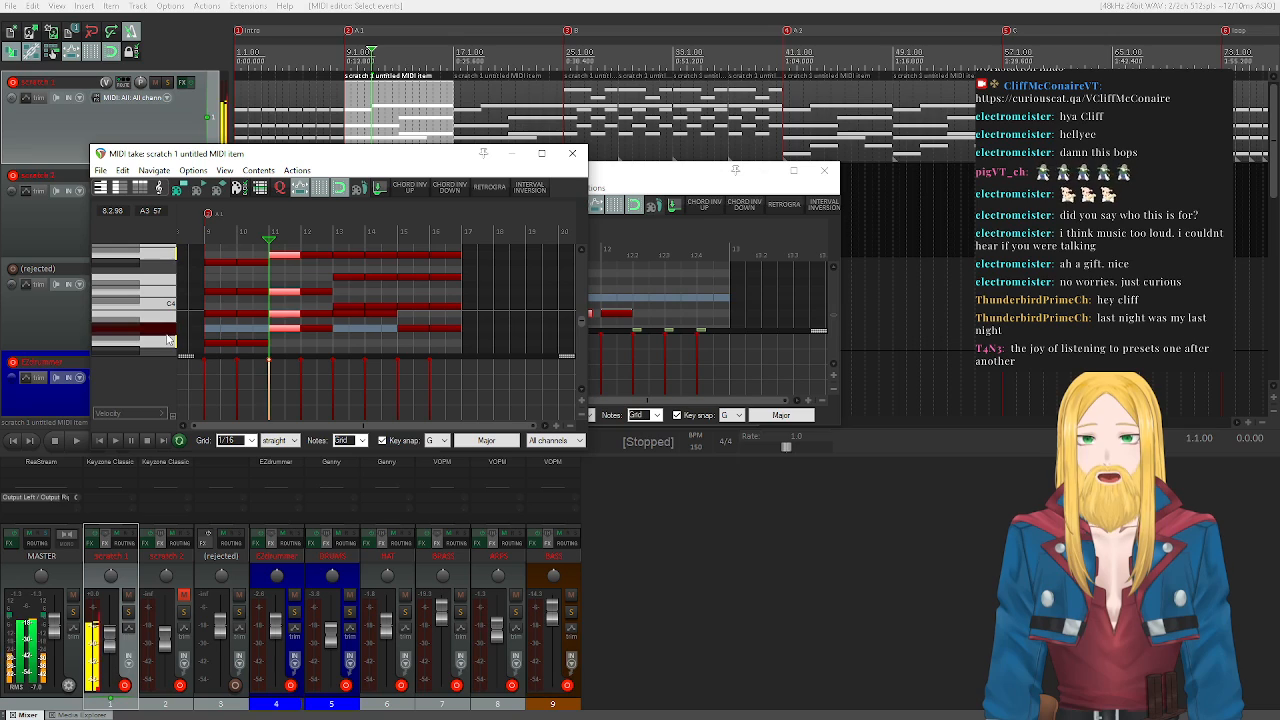
- Return to the BRASS editor and audition B3 and nearby pitches against the bar 11 notes
{"action": "left_click", "coordinate": [687, 179]}
{"action": "scroll", "coordinate": [463, 303], "scroll_direction": "down", "scroll_amount": 2}
{"action": "left_click", "coordinate": [468, 318]}
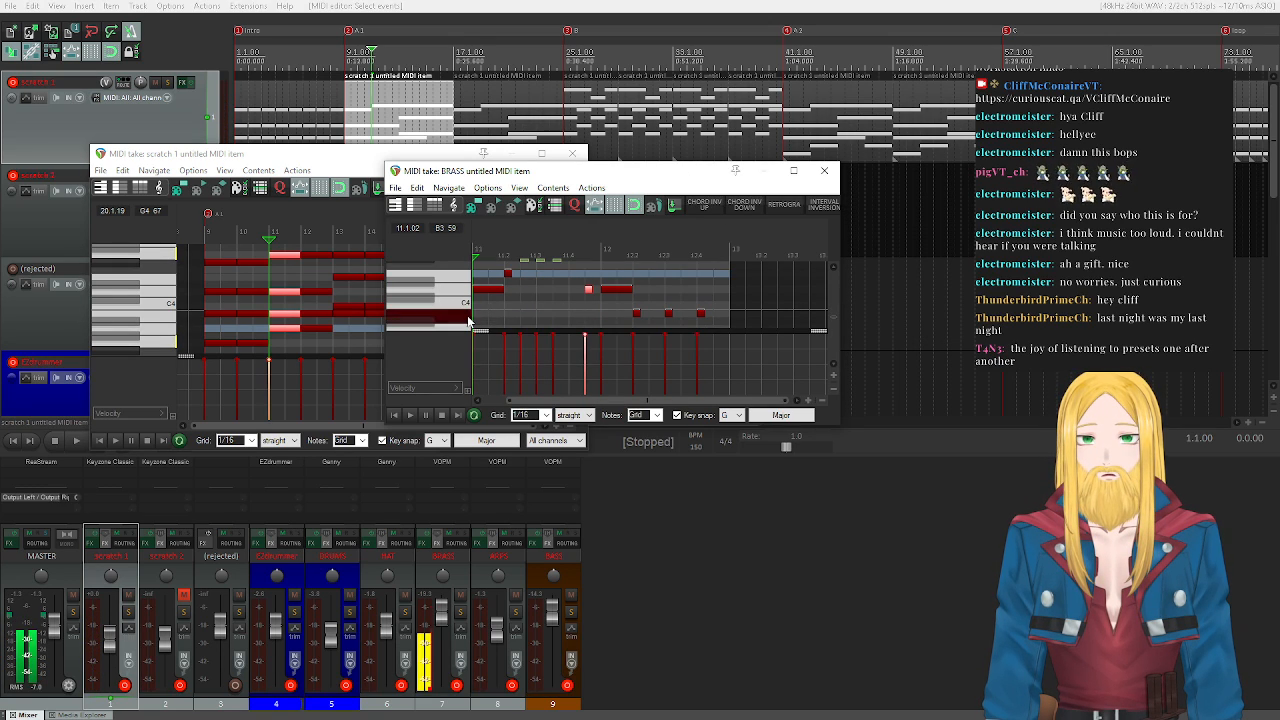
{"action": "scroll", "coordinate": [461, 293], "scroll_direction": "up", "scroll_amount": 2}
{"action": "scroll", "coordinate": [461, 293], "scroll_direction": "down", "scroll_amount": 1}
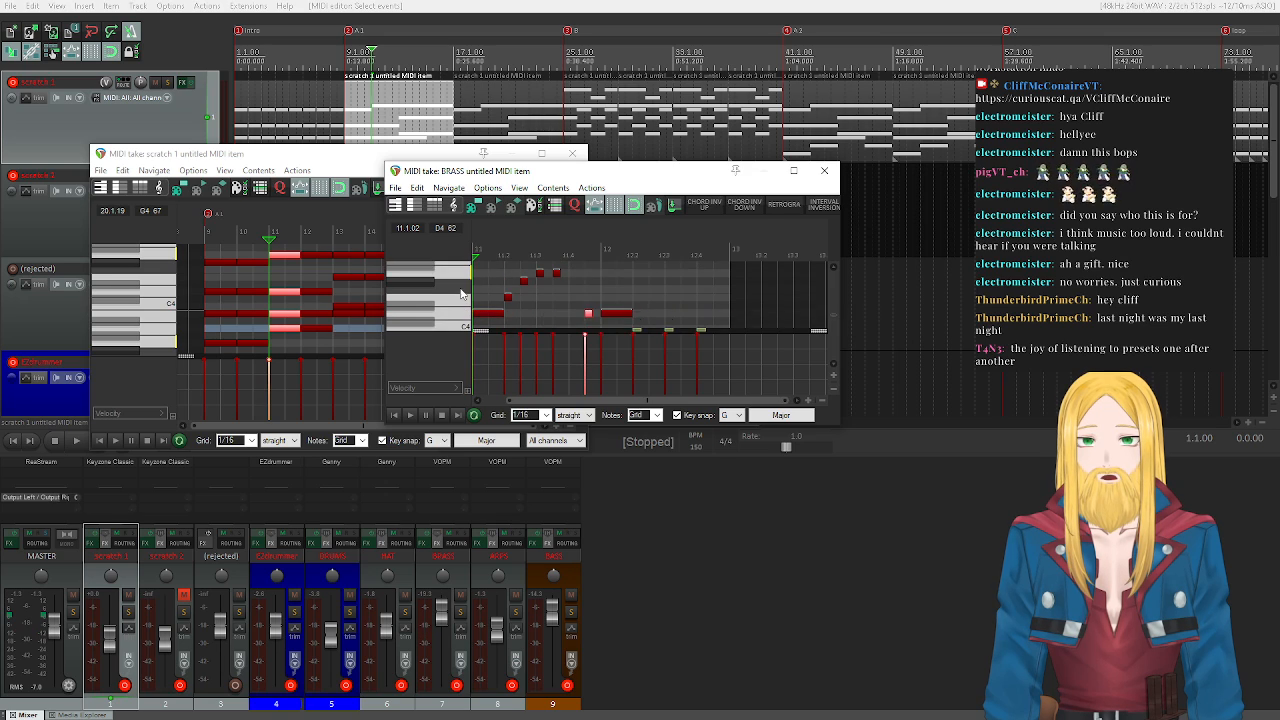
- Move the first five bar 11 BRASS notes down together so the phrase opens on B3, and play it back
{"action": "right_click", "coordinate": [552, 308]}
{"action": "left_click", "coordinate": [452, 293]}
{"action": "scroll", "coordinate": [452, 315], "scroll_direction": "up", "scroll_amount": 1}
{"action": "left_click_drag", "start_coordinate": [570, 318], "coordinate": [490, 308]}
{"action": "scroll", "coordinate": [487, 280], "scroll_direction": "down", "scroll_amount": 2}
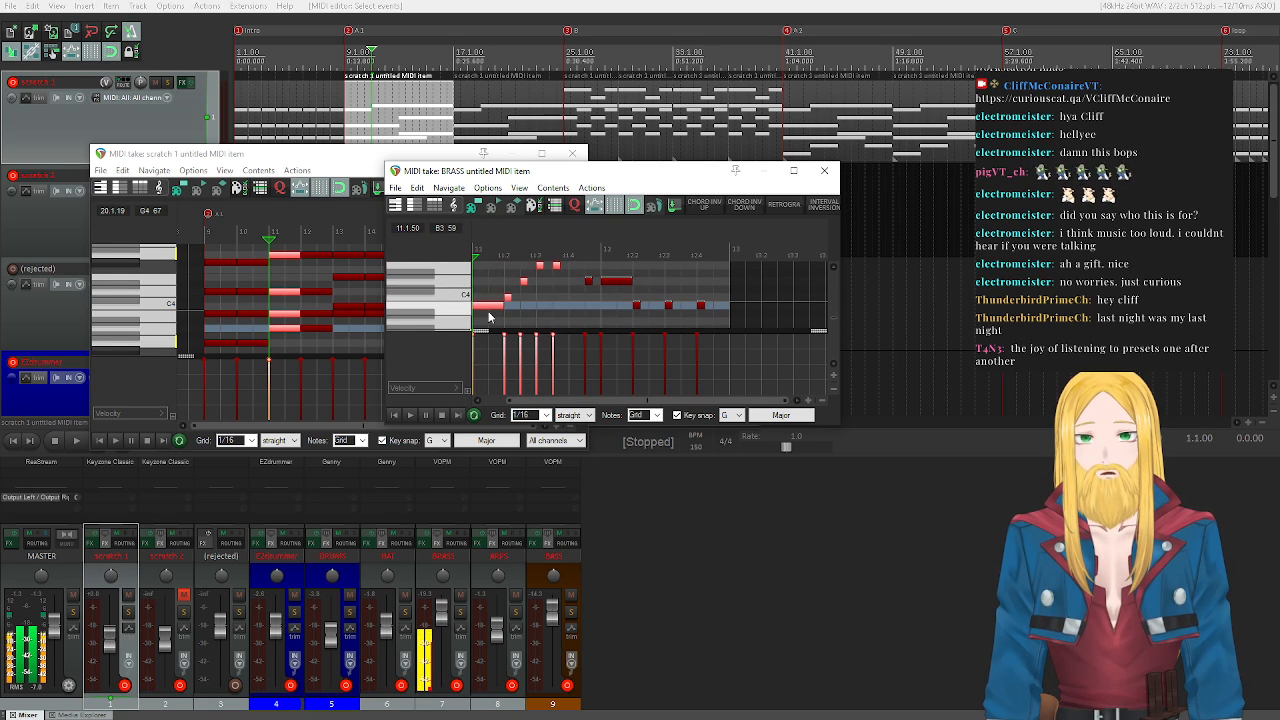
{"action": "left_click", "coordinate": [410, 415]}
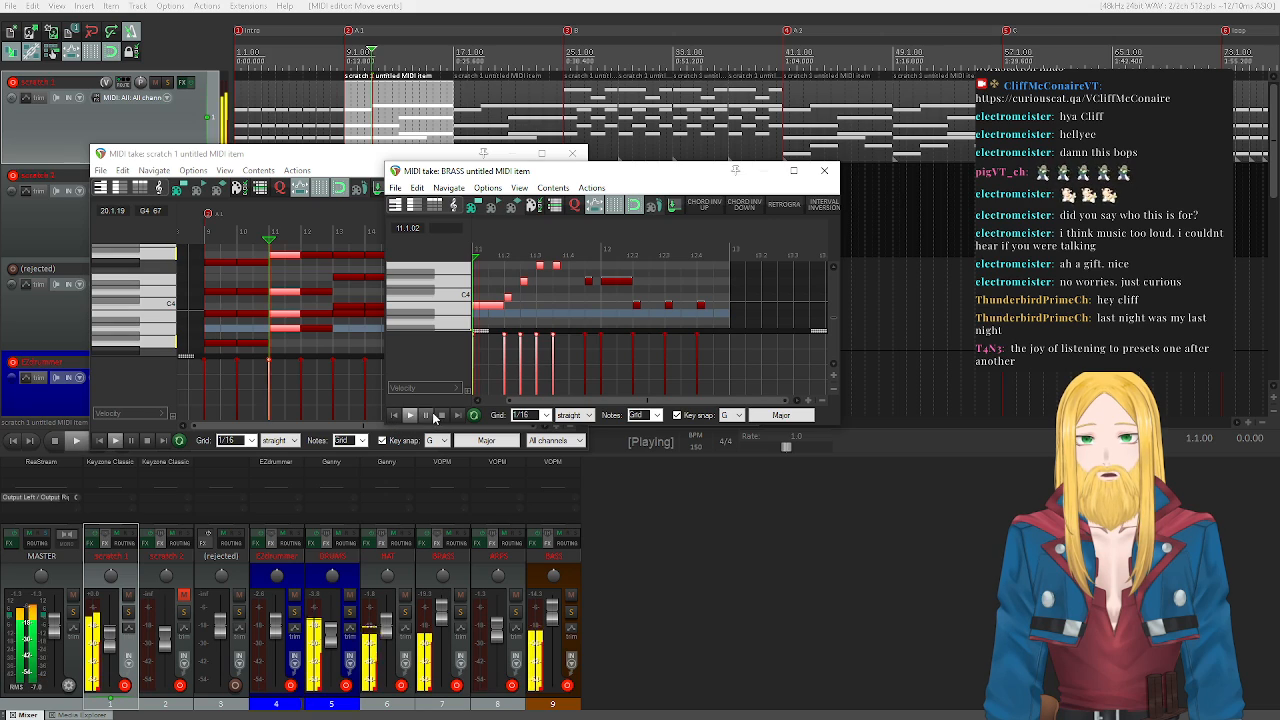
{"action": "left_click", "coordinate": [443, 416]}
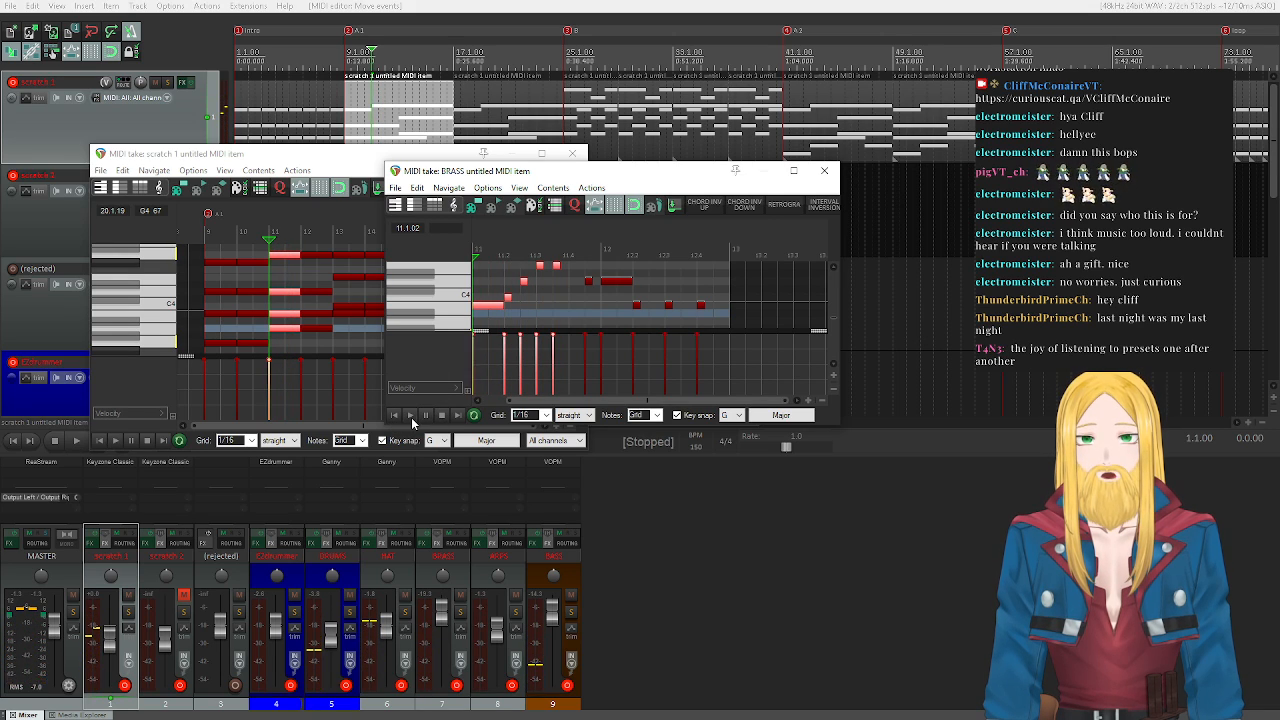
- Raise the second to fifth BRASS notes in bar 11 to D4, E4, G4 and G4, and play the phrase from bar 11
{"action": "scroll", "coordinate": [432, 296], "scroll_direction": "up", "scroll_amount": 1}
{"action": "left_click_drag", "start_coordinate": [508, 268], "coordinate": [557, 281]}
{"action": "left_click", "coordinate": [507, 314]}
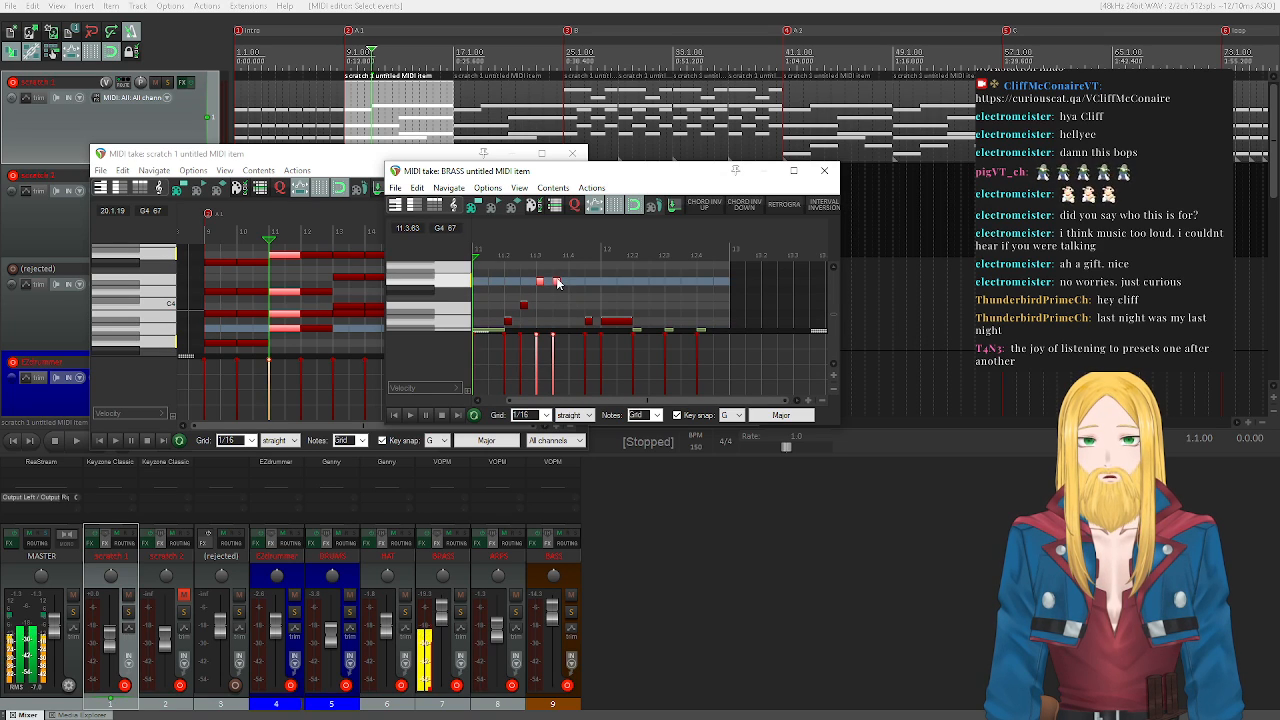
{"action": "left_click", "coordinate": [409, 417]}
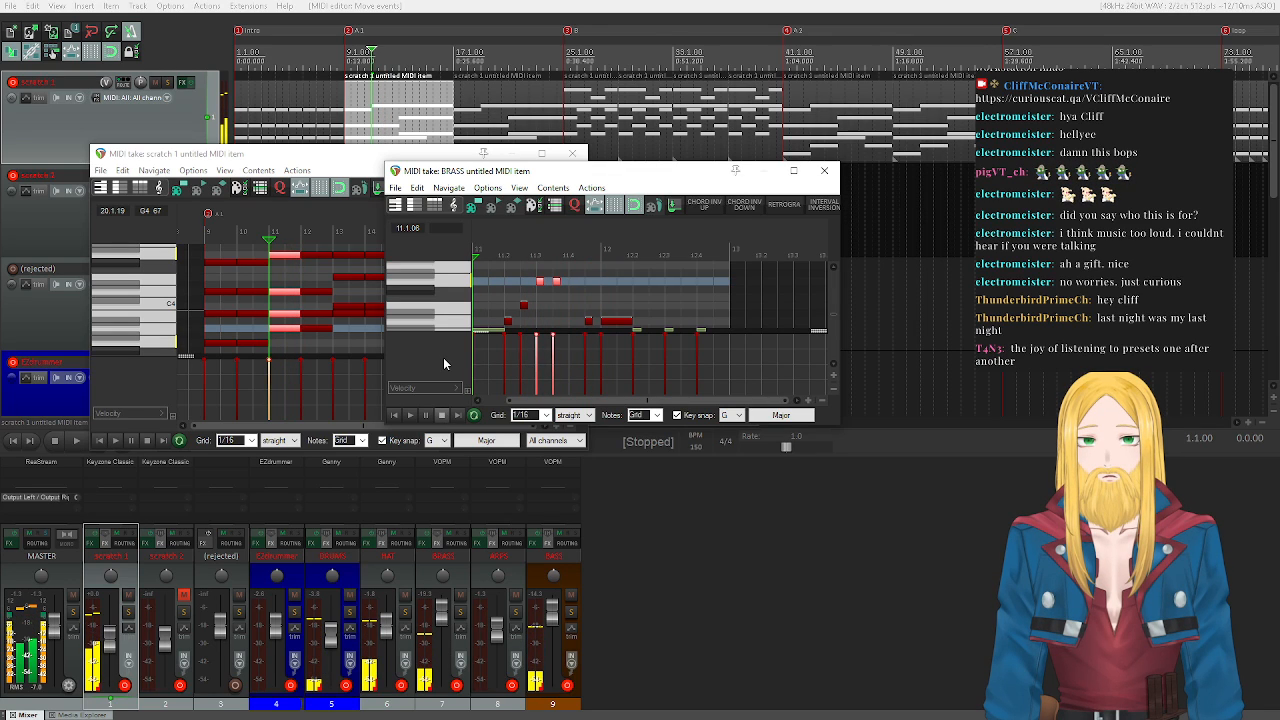
{"action": "scroll", "coordinate": [443, 357], "scroll_direction": "down", "scroll_amount": 2}
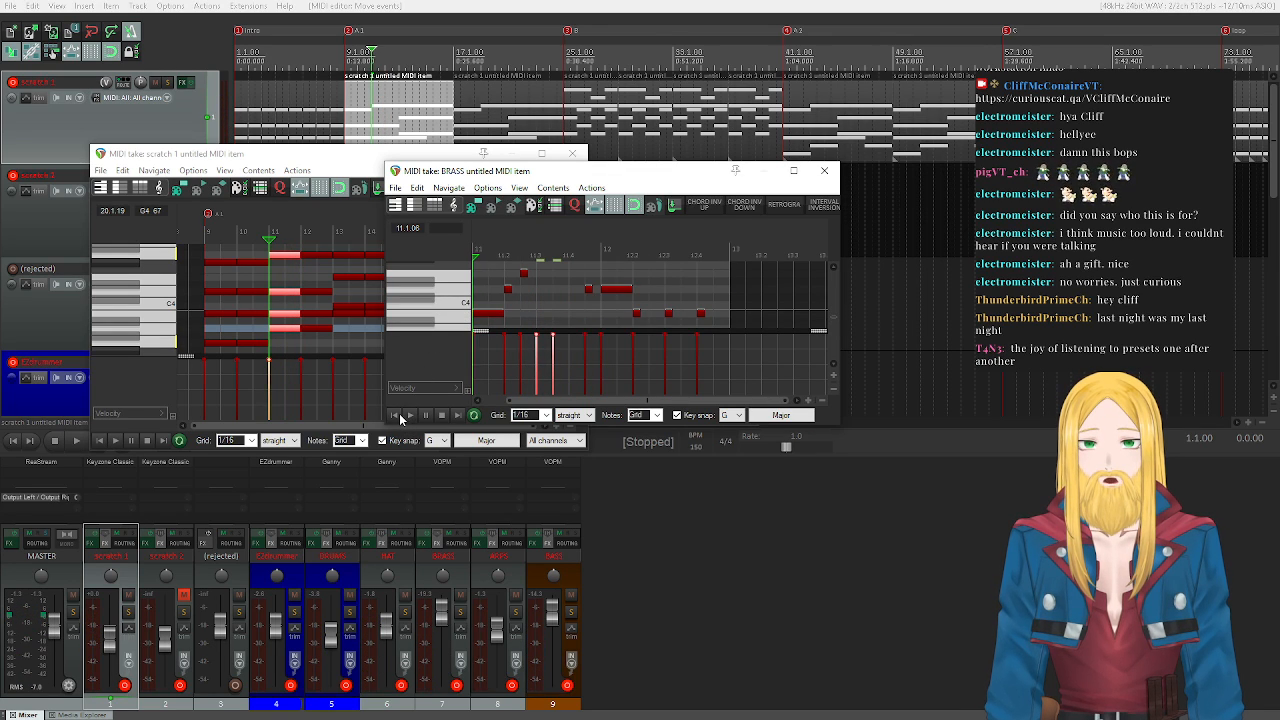
{"action": "left_click", "coordinate": [409, 415]}
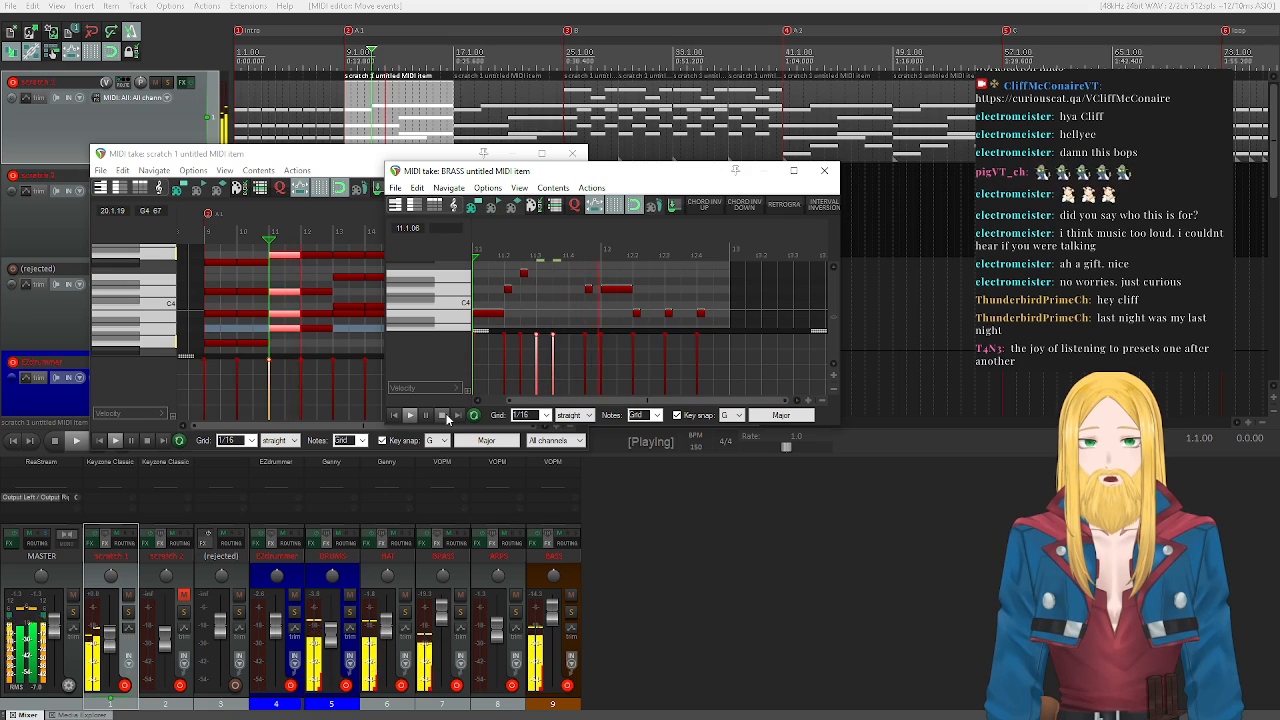
{"action": "left_click", "coordinate": [442, 415]}
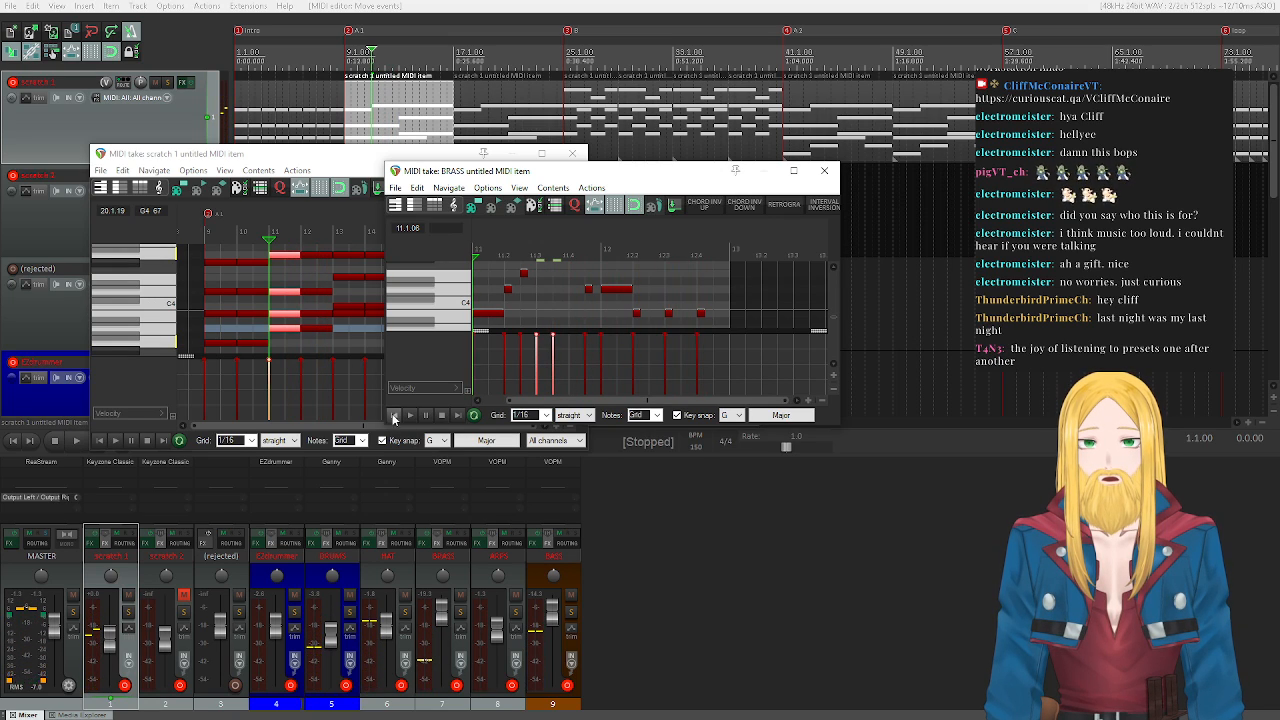
- Audition D4, A3 and B3 on the BRASS keyboard, and lower the three short notes in bar 12 to A3
{"action": "left_click", "coordinate": [447, 326]}
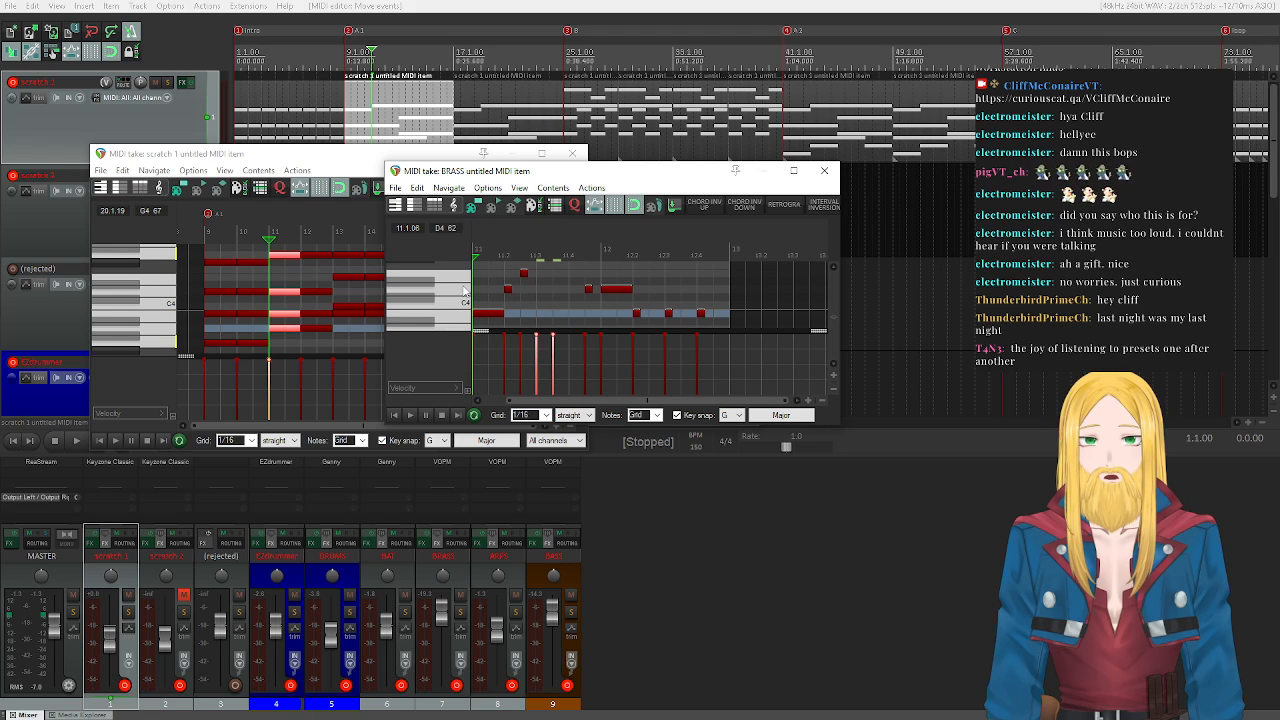
{"action": "scroll", "coordinate": [464, 322], "scroll_direction": "down", "scroll_amount": 1}
{"action": "left_click", "coordinate": [464, 322]}
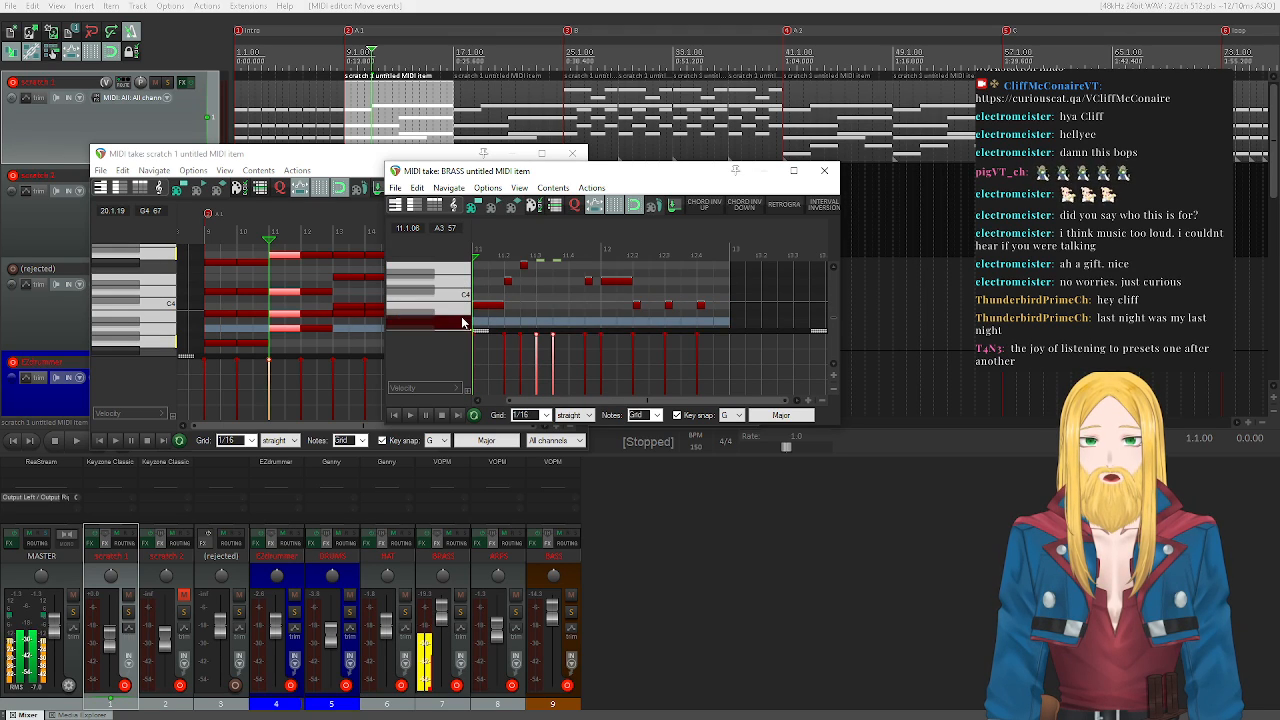
{"action": "left_click", "coordinate": [462, 305]}
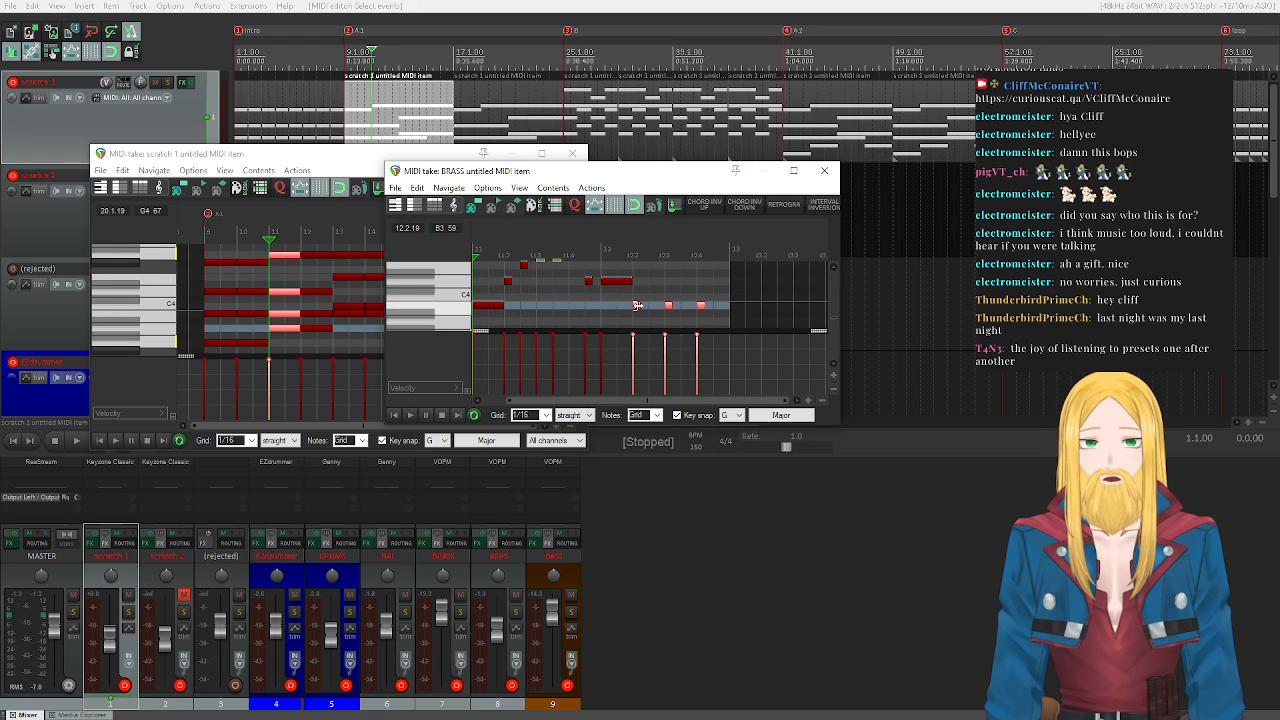
{"action": "left_click", "coordinate": [637, 308]}
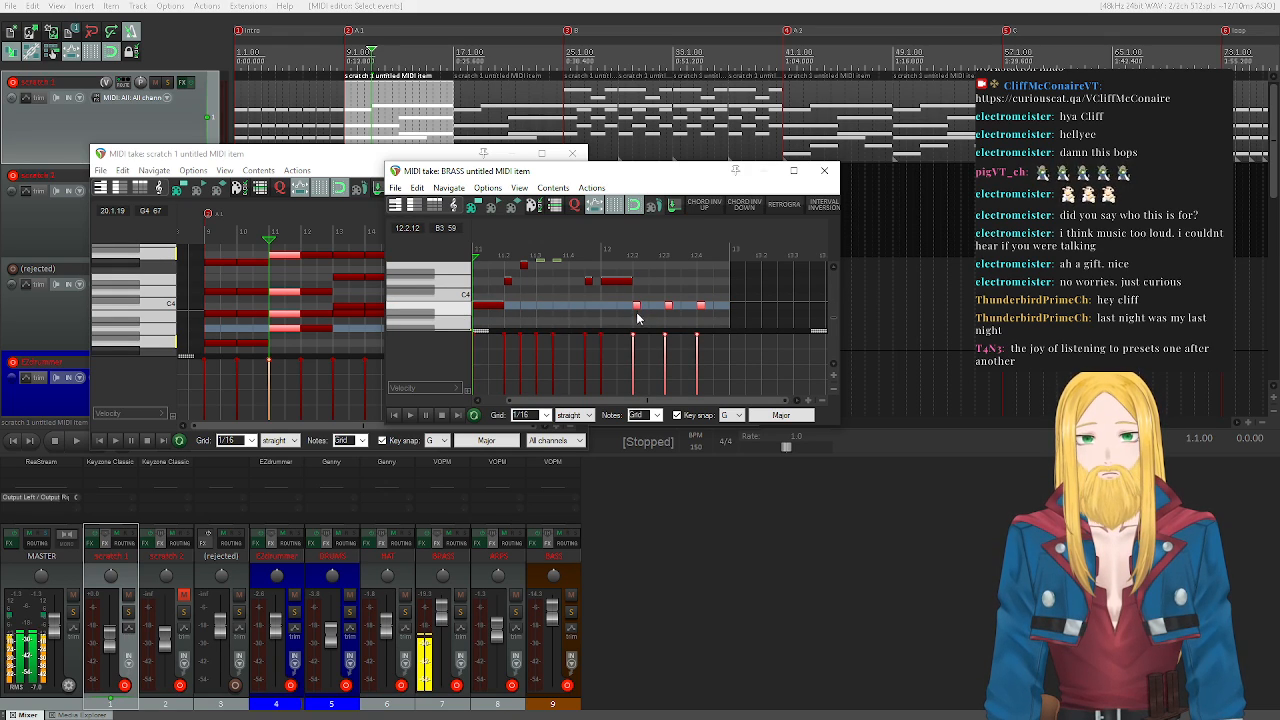
{"action": "left_click_drag", "start_coordinate": [637, 312], "coordinate": [637, 322]}
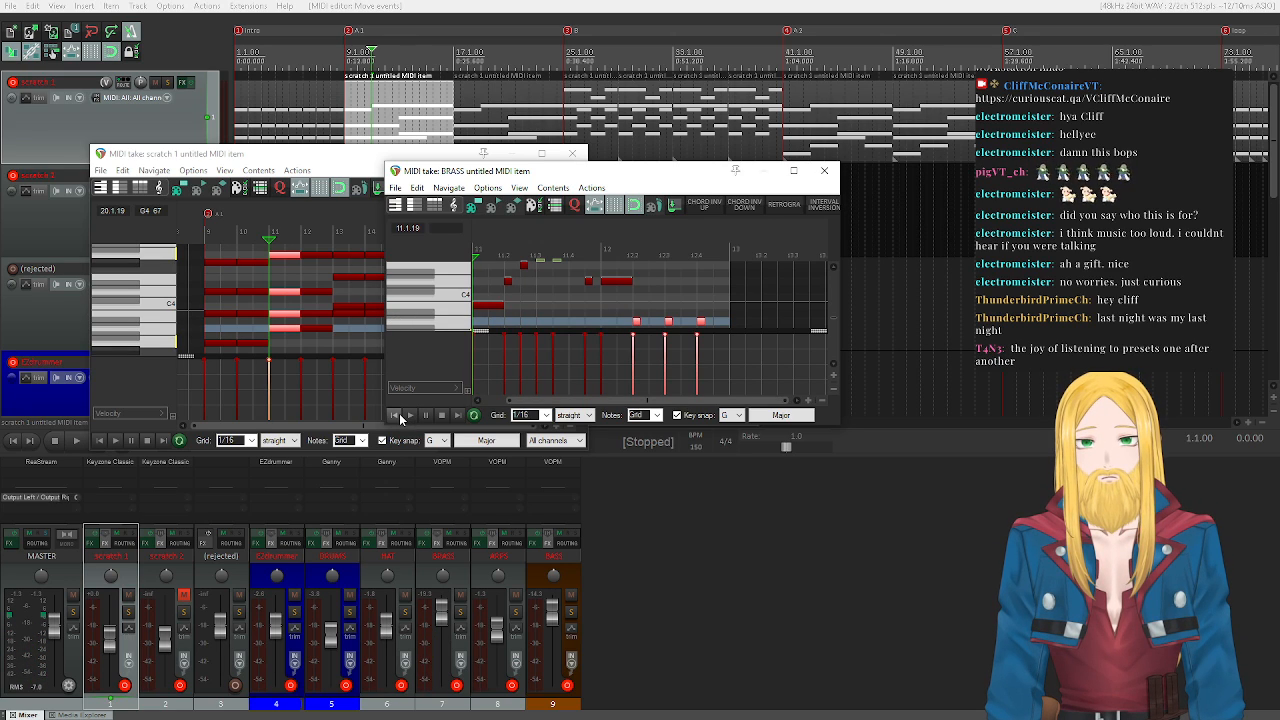
- Play the revised BRASS phrase twice from bar 11 together with the other tracks
{"action": "left_click", "coordinate": [411, 416]}
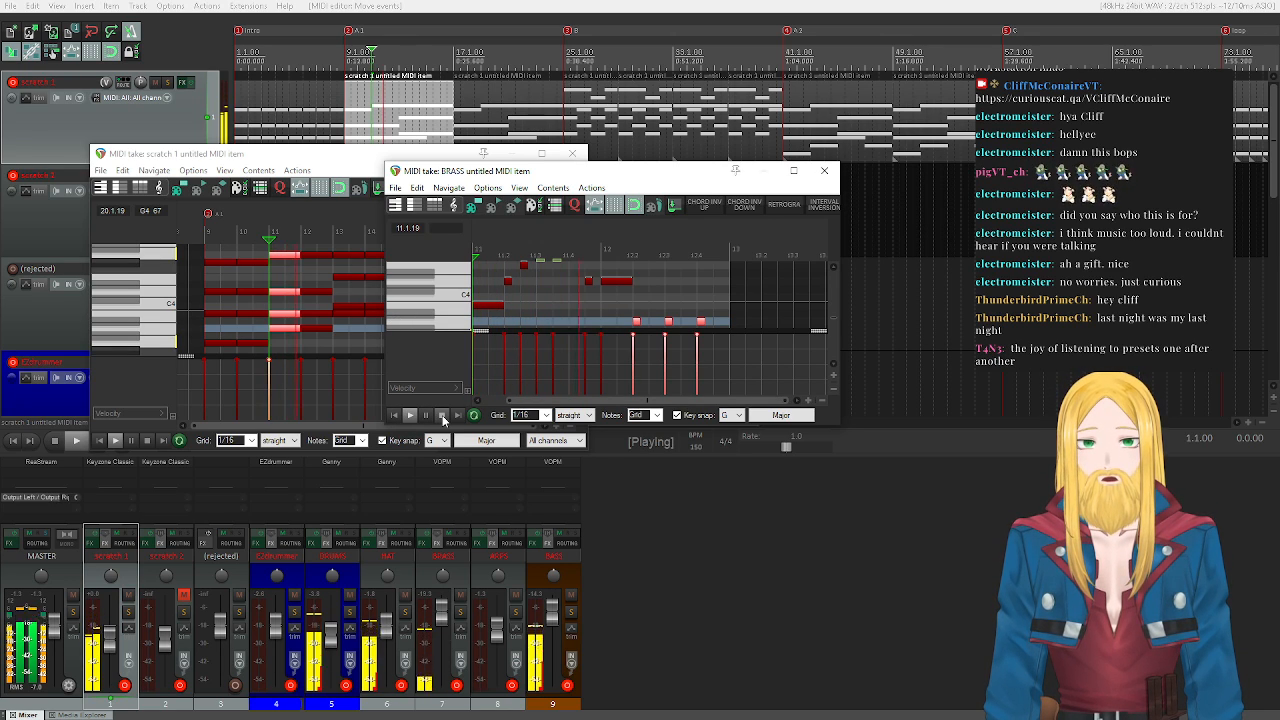
{"action": "left_click", "coordinate": [442, 415]}
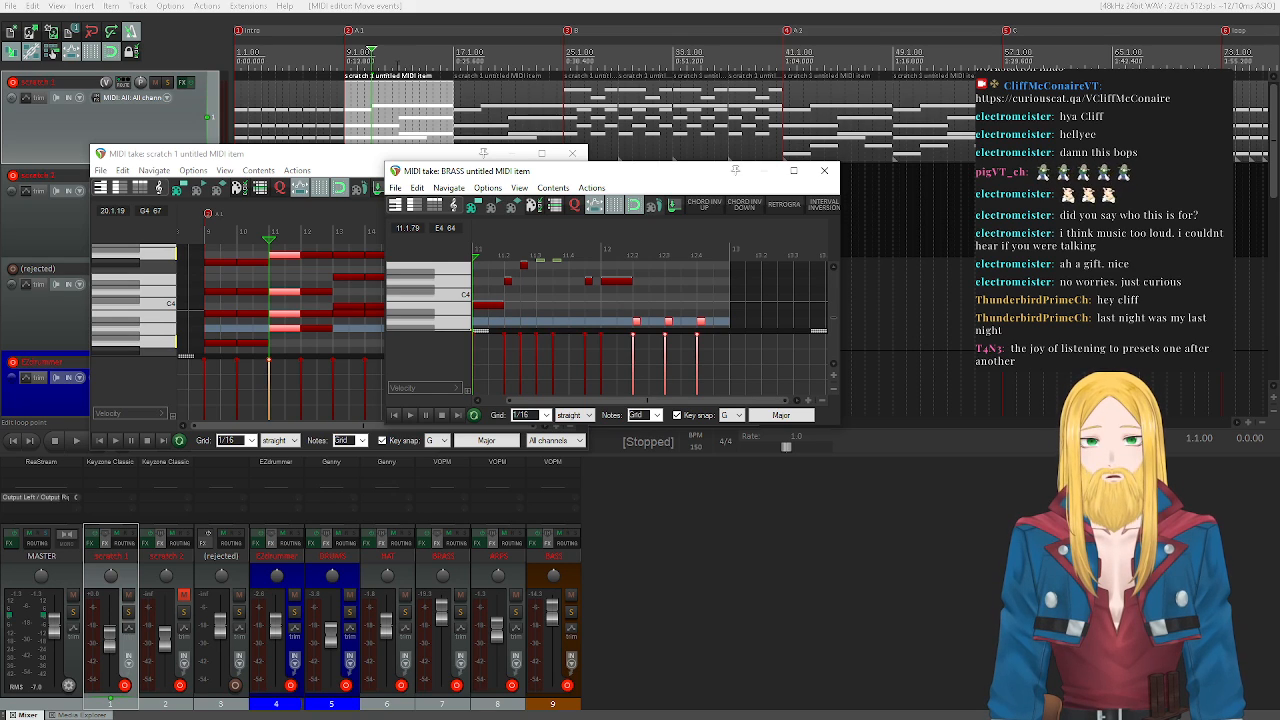
{"action": "key", "text": "space"}
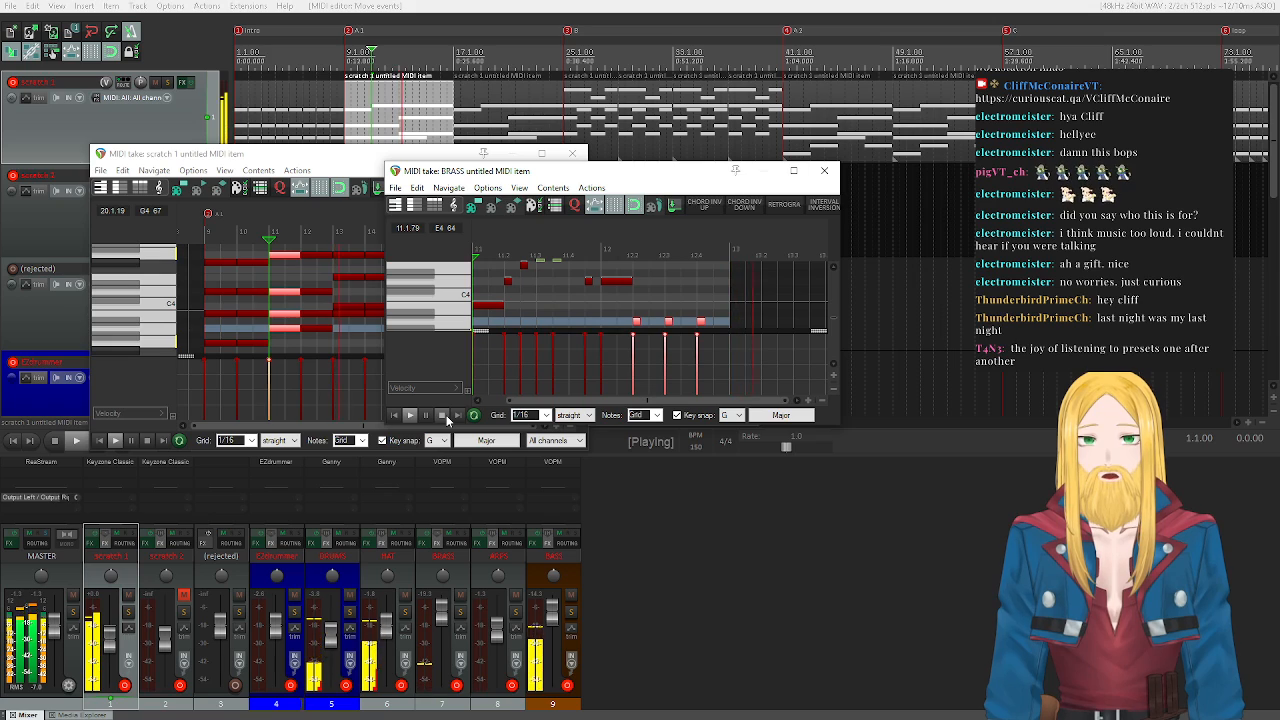
{"action": "left_click", "coordinate": [443, 416]}
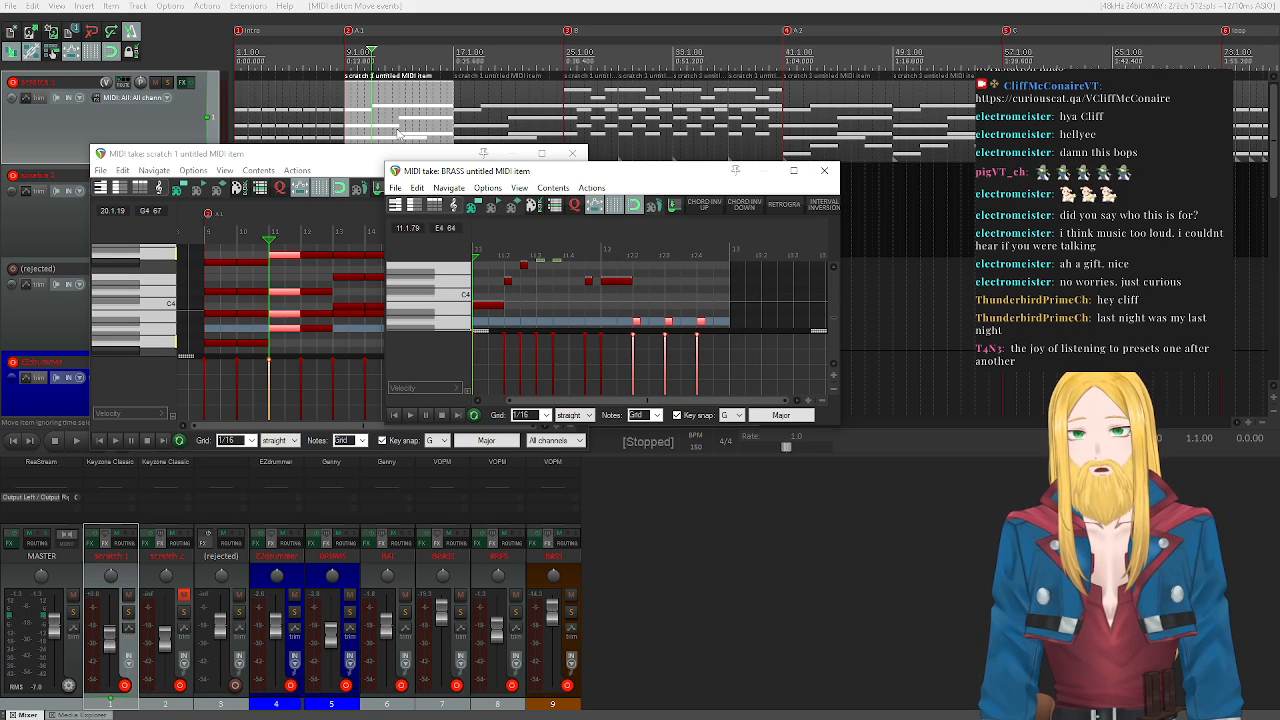
- Audition pitches around B3 and C4, and raise the last short BRASS note in bar 12 to B3
{"action": "scroll", "coordinate": [463, 320], "scroll_direction": "down", "scroll_amount": 3}
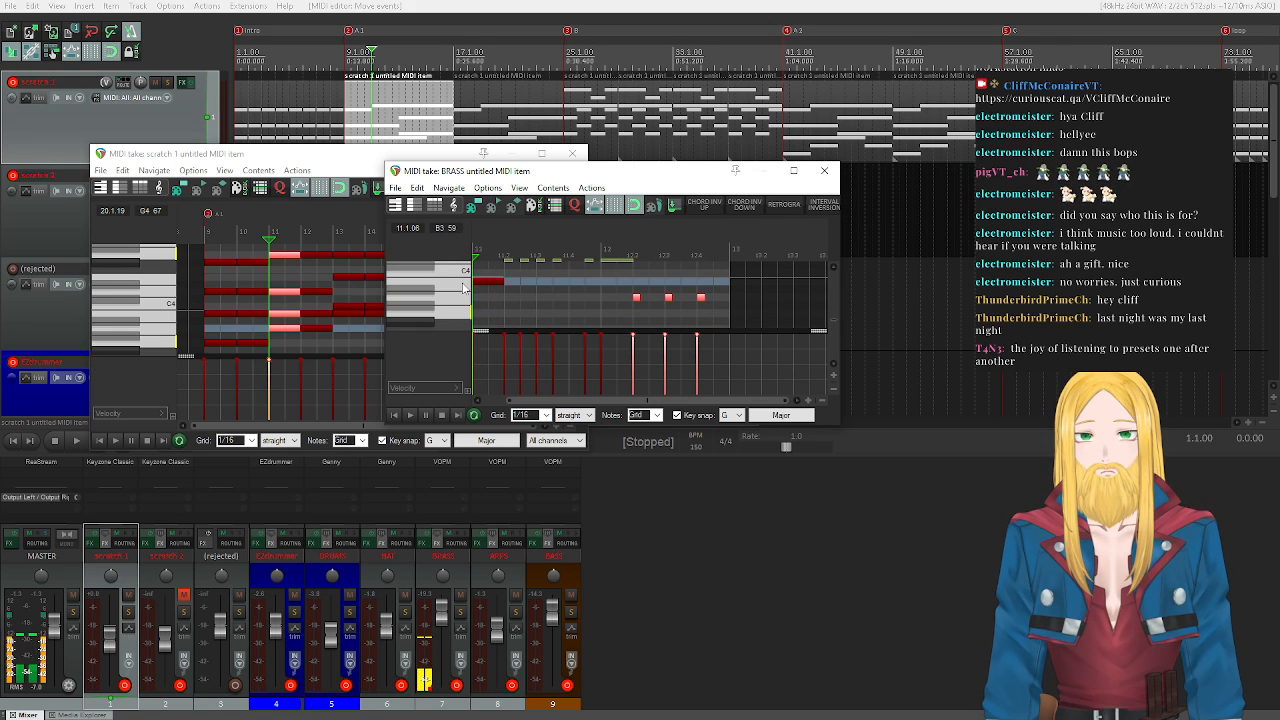
{"action": "scroll", "coordinate": [462, 290], "scroll_direction": "up", "scroll_amount": 1}
{"action": "left_click", "coordinate": [463, 285]}
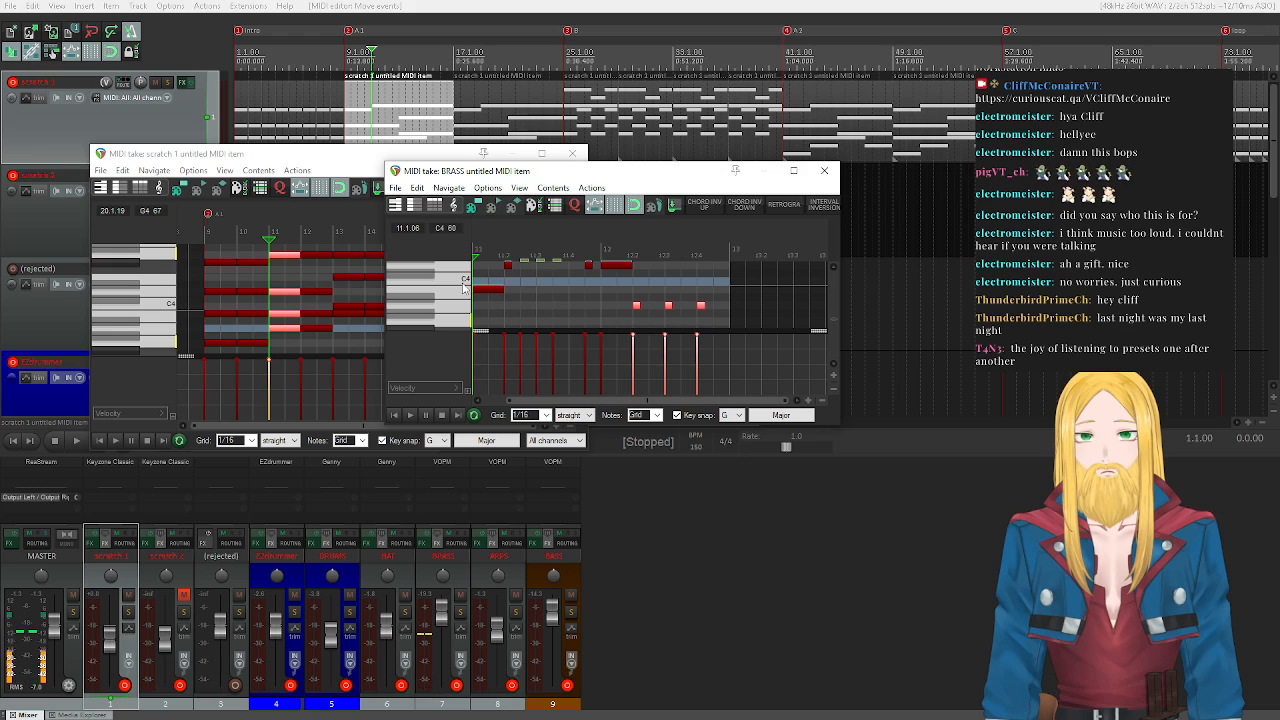
{"action": "left_click", "coordinate": [699, 305]}
{"action": "key", "text": "Up"}
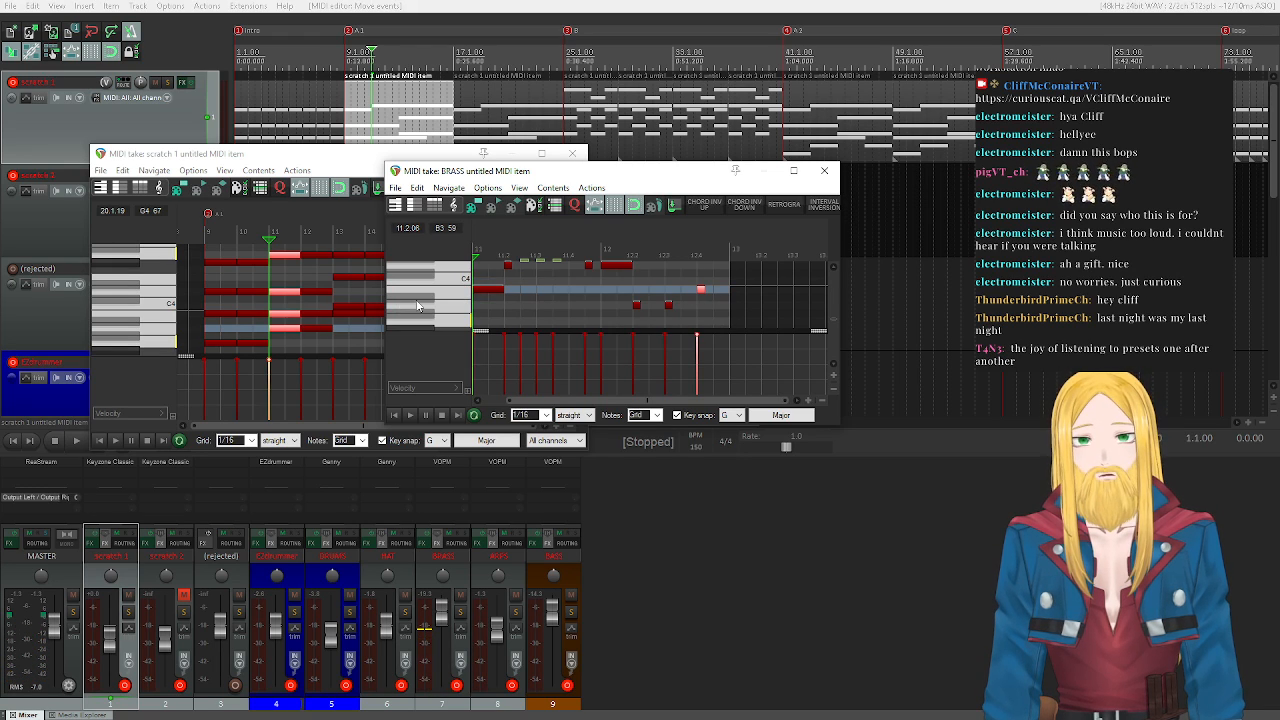
{"action": "scroll", "coordinate": [418, 306], "scroll_direction": "up", "scroll_amount": 1}
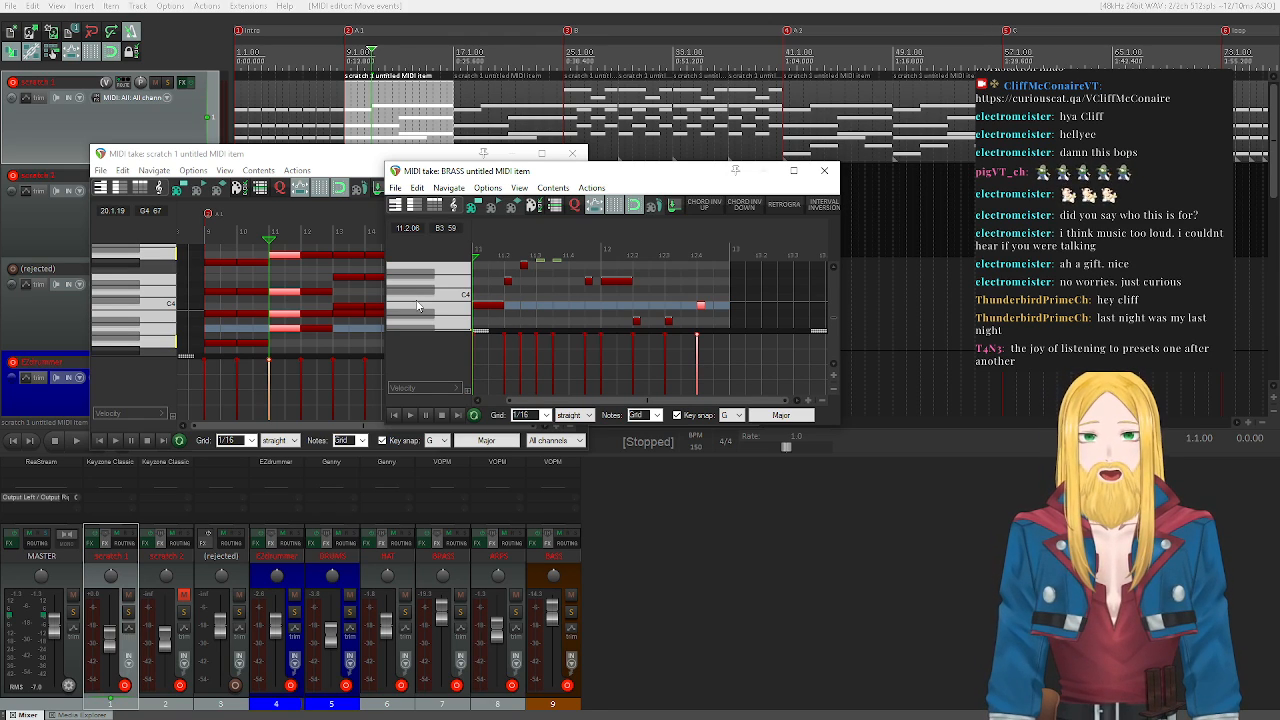
- Select the bar 13 chord in the scratch 1 editor and set the BRASS editor's key snap to C major
{"action": "left_click", "coordinate": [350, 168]}
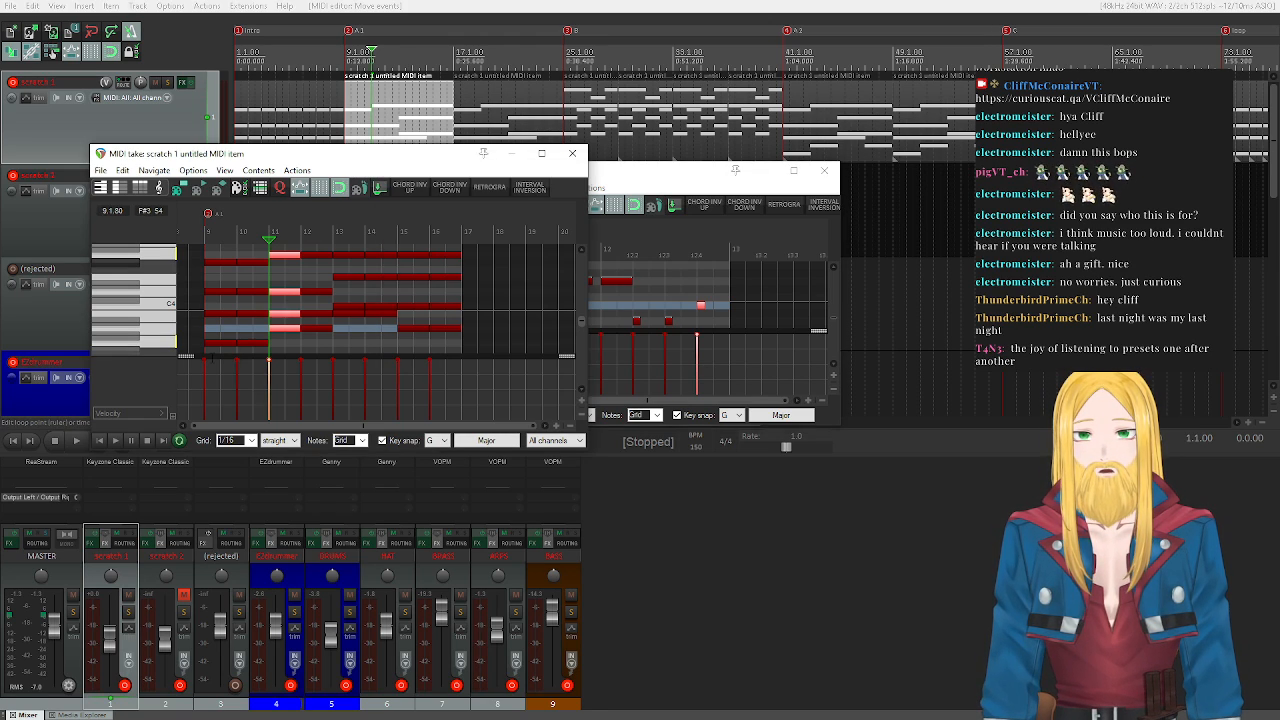
{"action": "left_click_drag", "start_coordinate": [343, 248], "coordinate": [360, 336]}
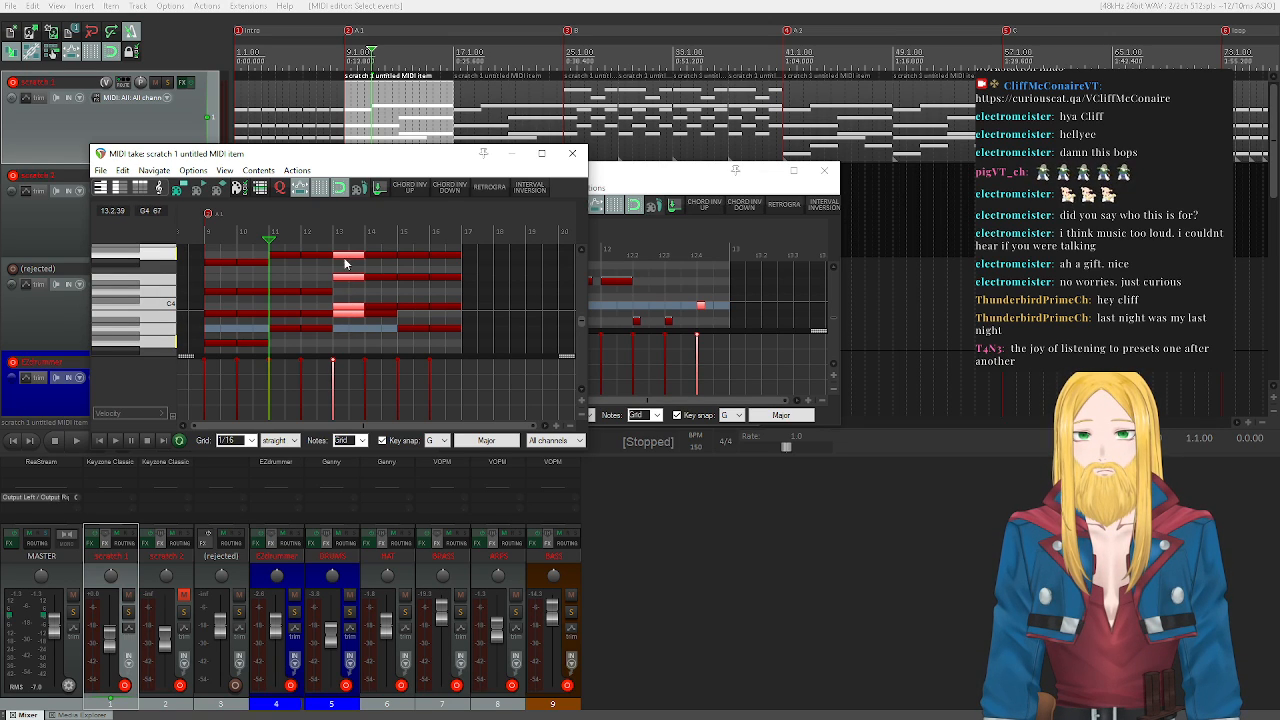
{"action": "left_click", "coordinate": [600, 218]}
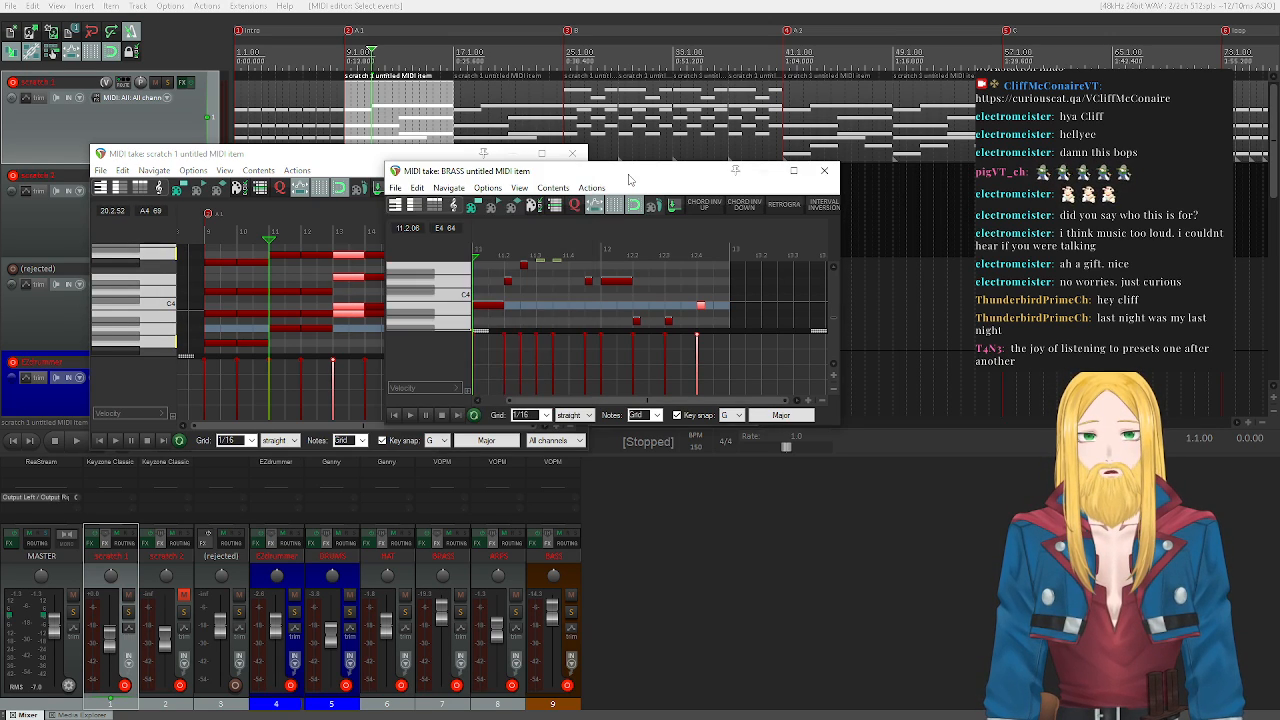
{"action": "left_click", "coordinate": [732, 415]}
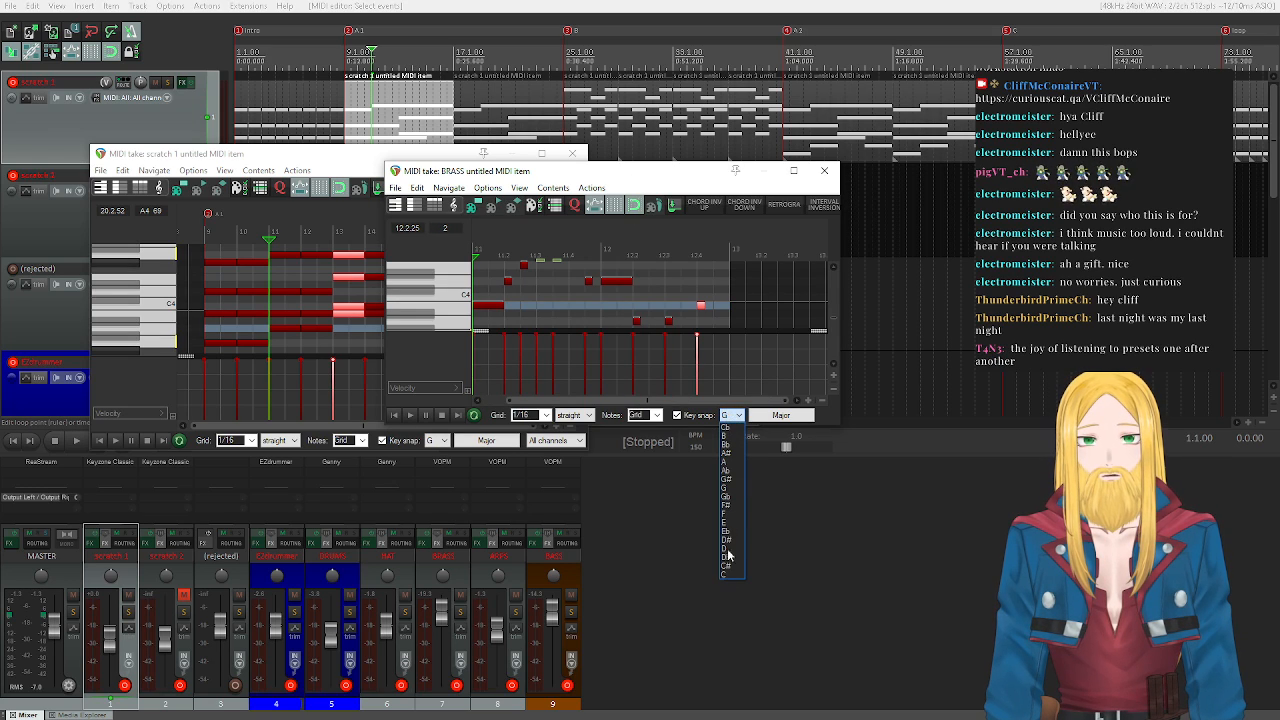
{"action": "left_click", "coordinate": [731, 576]}
{"action": "left_click", "coordinate": [783, 415]}
- Place the playhead in the second half of bar 12 and move the BRASS editor over the scratch 1 editor
{"action": "left_click", "coordinate": [668, 156]}
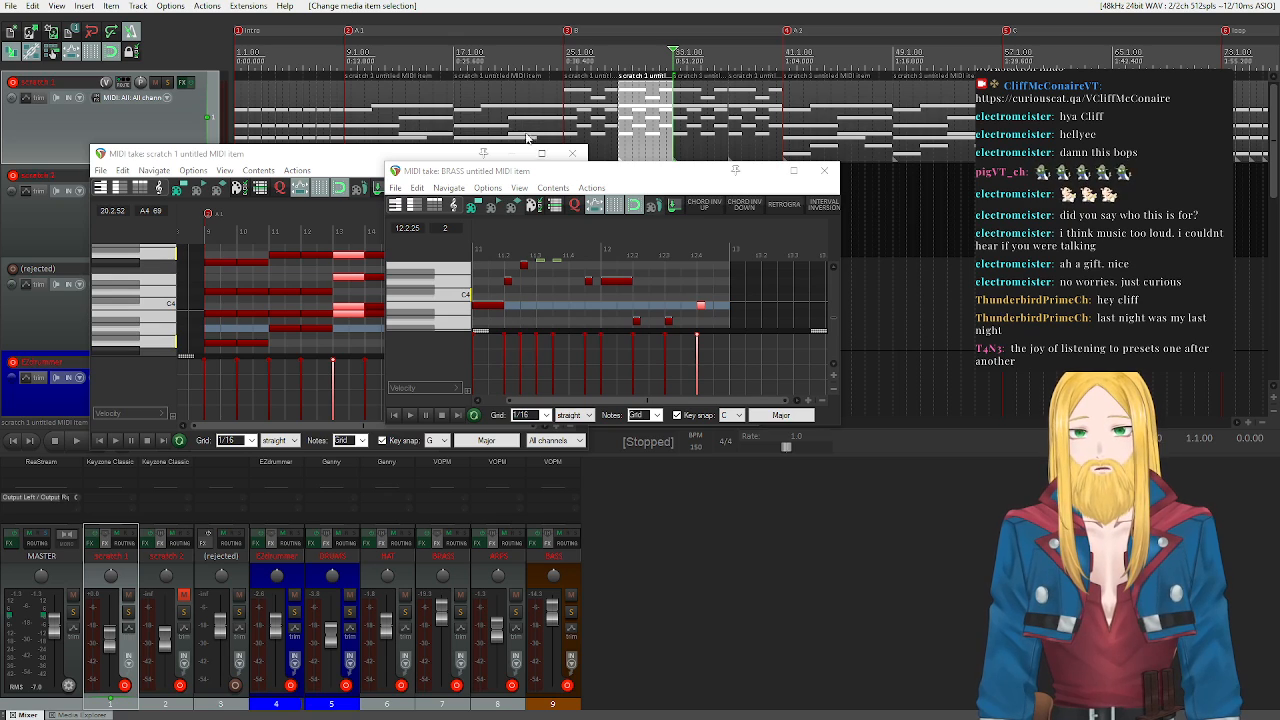
{"action": "left_click", "coordinate": [393, 55]}
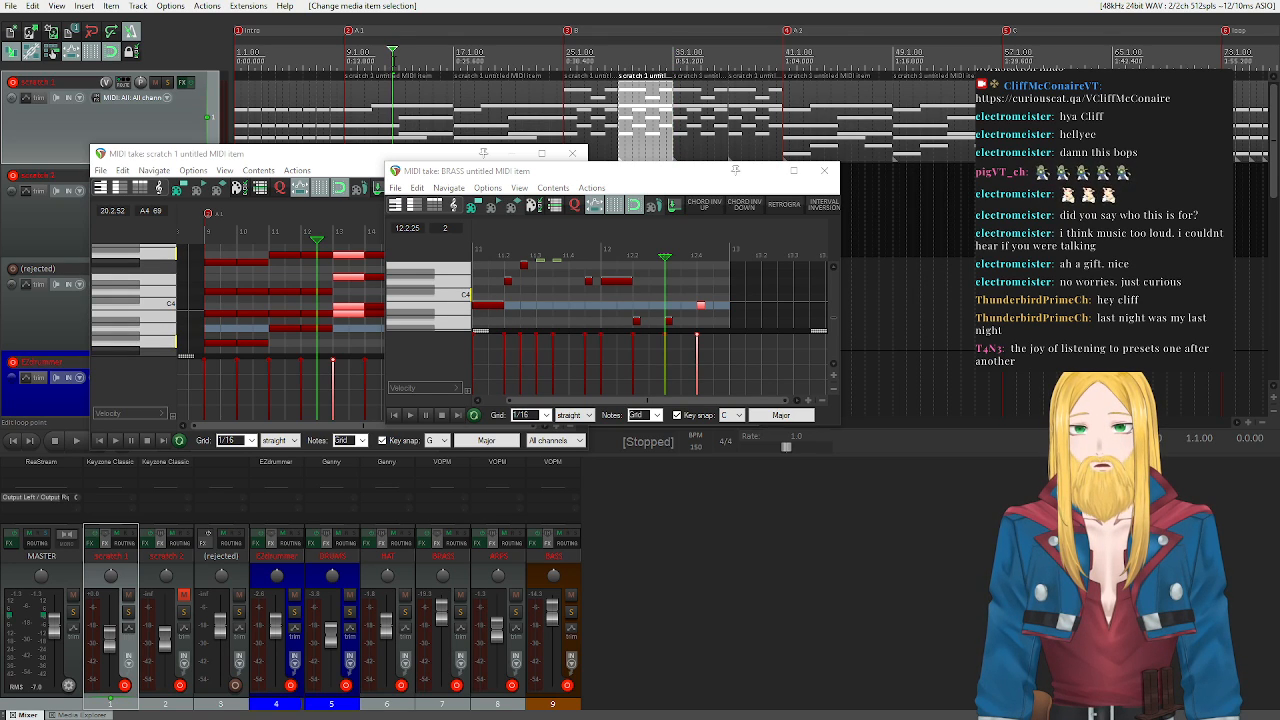
{"action": "left_click", "coordinate": [399, 55]}
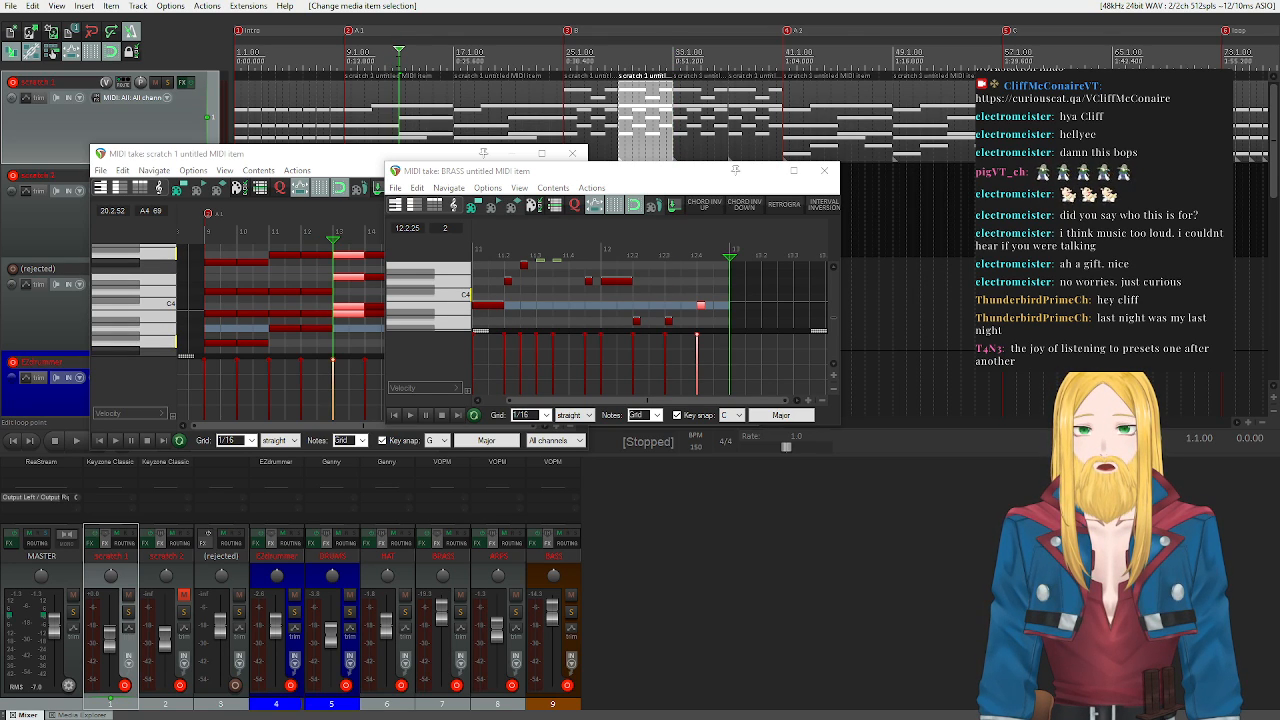
{"action": "left_click_drag", "start_coordinate": [600, 170], "coordinate": [462, 160]}
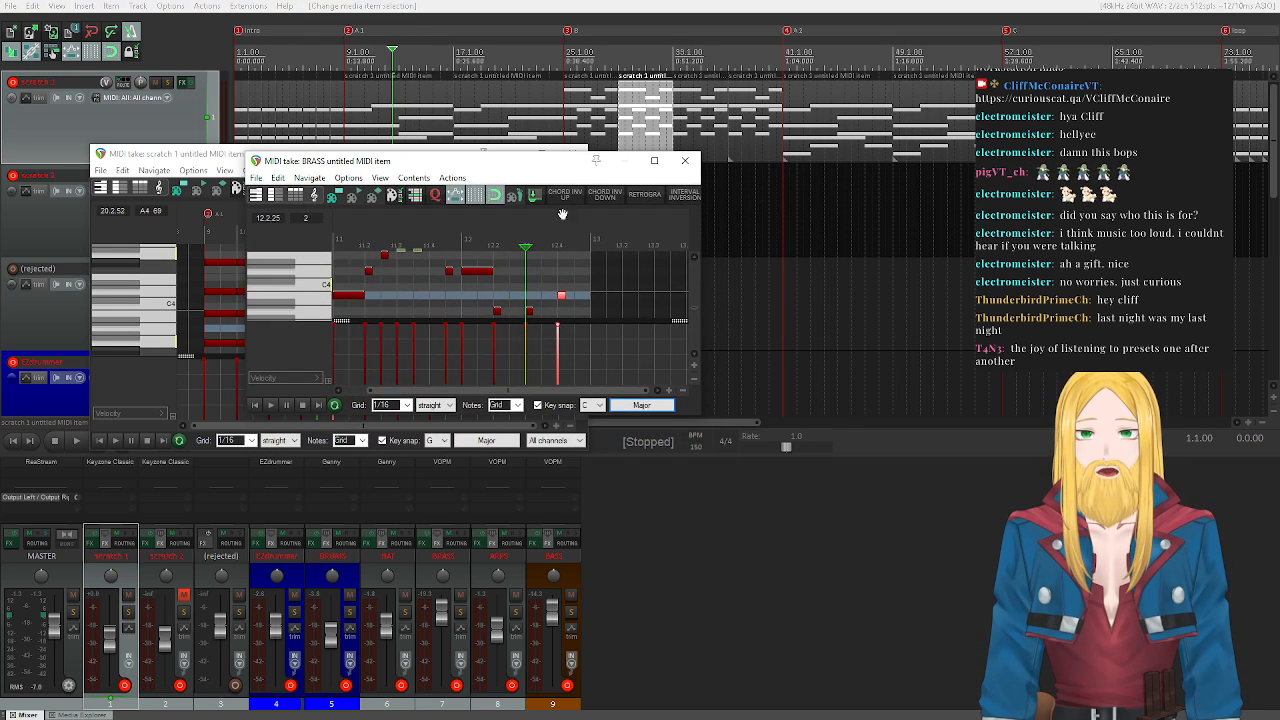
- Set the BRASS editor's key snap scale to the C major 7th chord
{"action": "left_click", "coordinate": [640, 405]}
{"action": "mouse_move", "coordinate": [700, 421]}
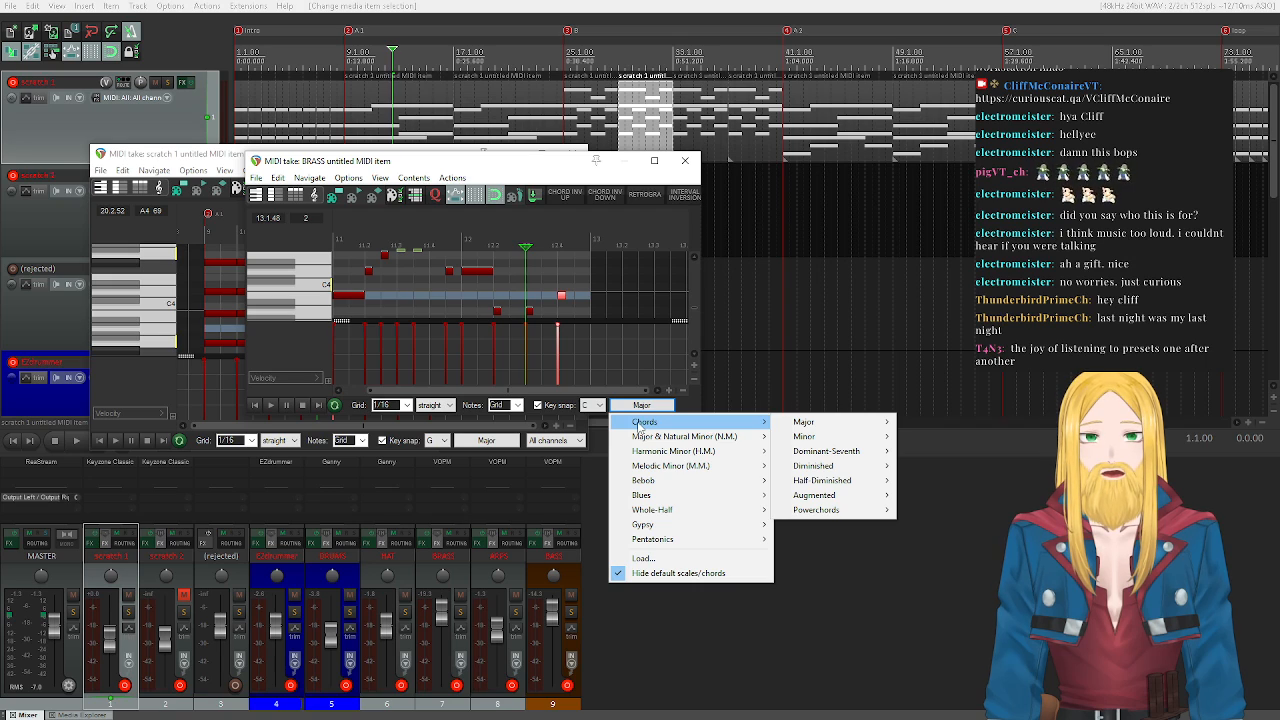
{"action": "mouse_move", "coordinate": [826, 422]}
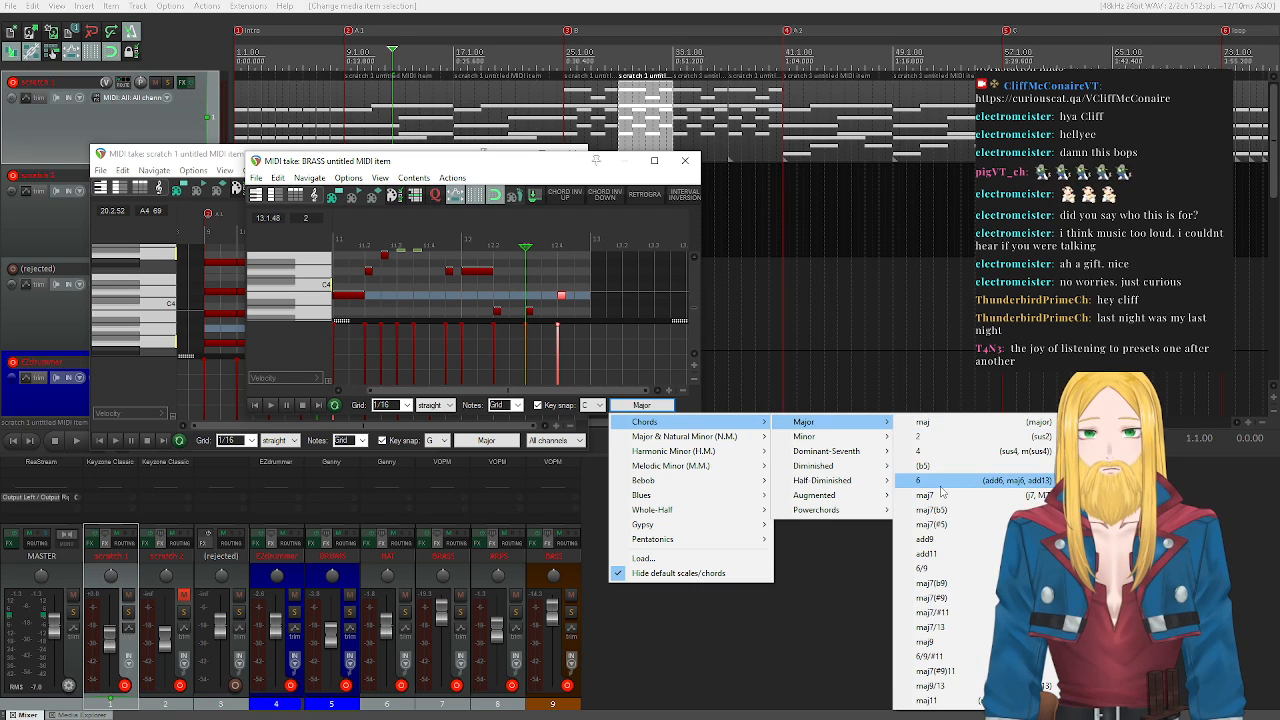
{"action": "left_click", "coordinate": [930, 495]}
- Audition B3 repeatedly in the BRASS editor, keeping C as the key snap root
{"action": "left_click", "coordinate": [318, 300]}
{"action": "left_click", "coordinate": [322, 300]}
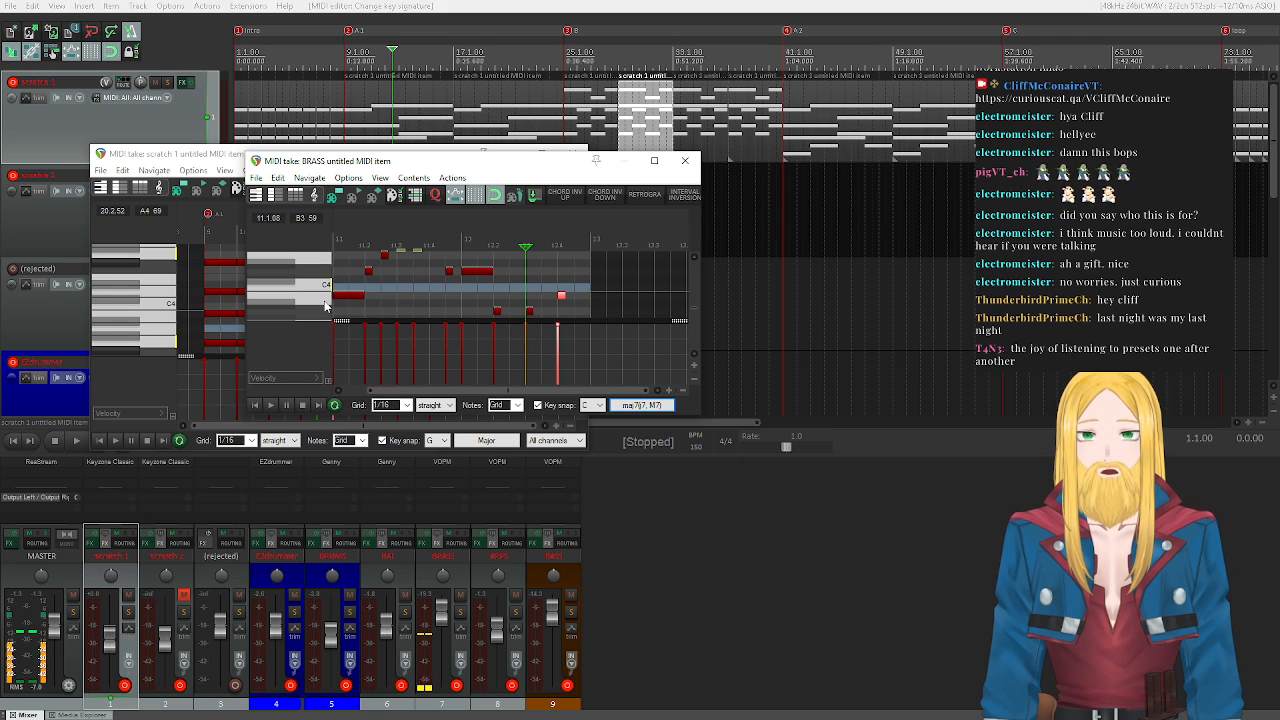
{"action": "left_click", "coordinate": [322, 300]}
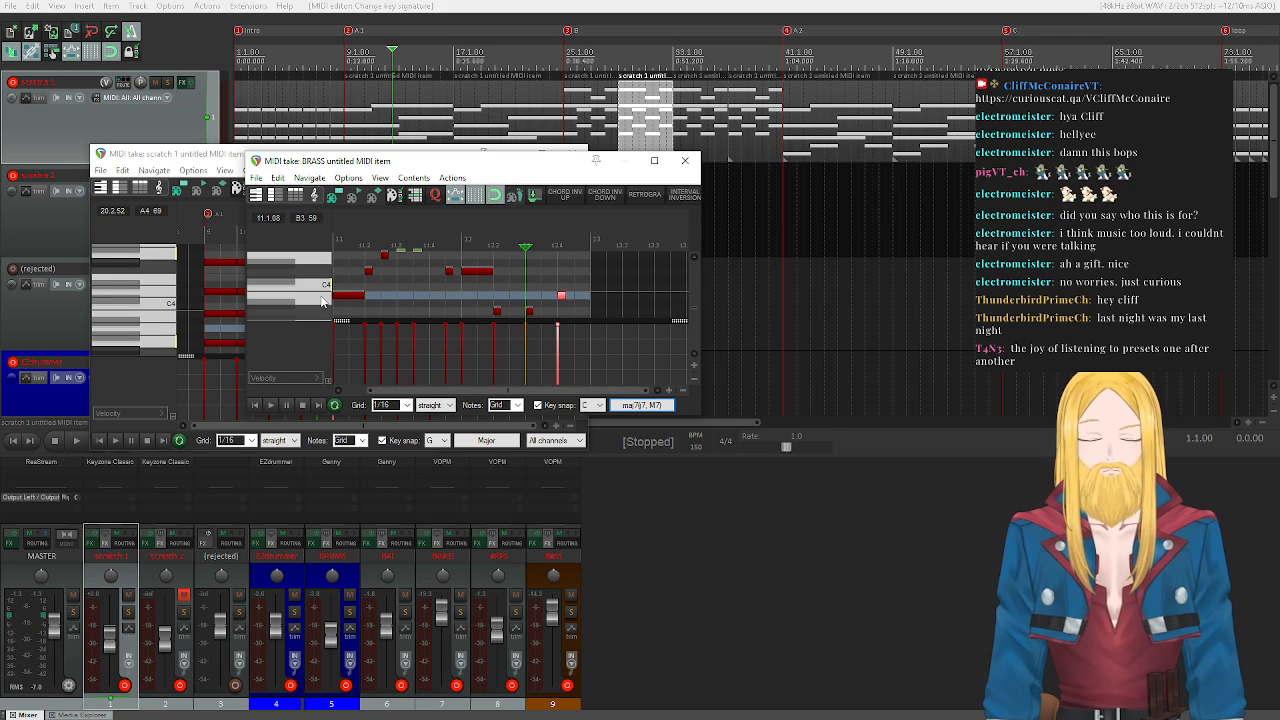
{"action": "left_click", "coordinate": [322, 300]}
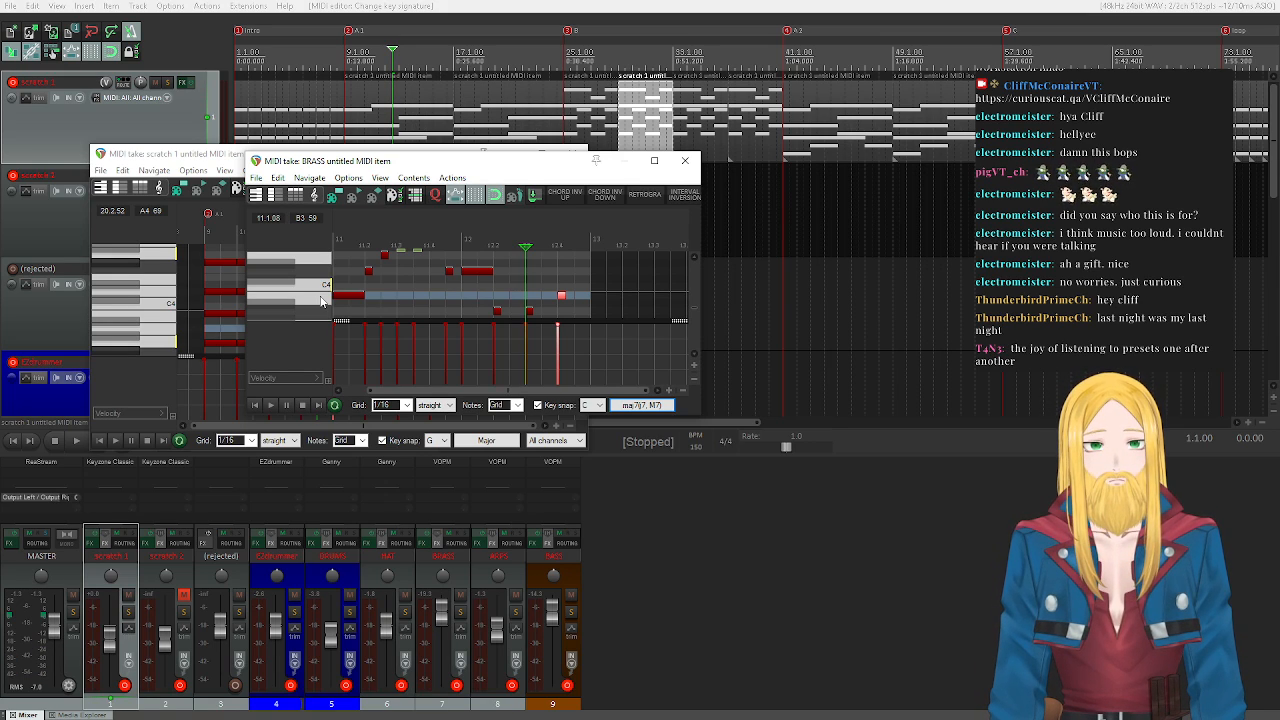
{"action": "left_click", "coordinate": [585, 405]}
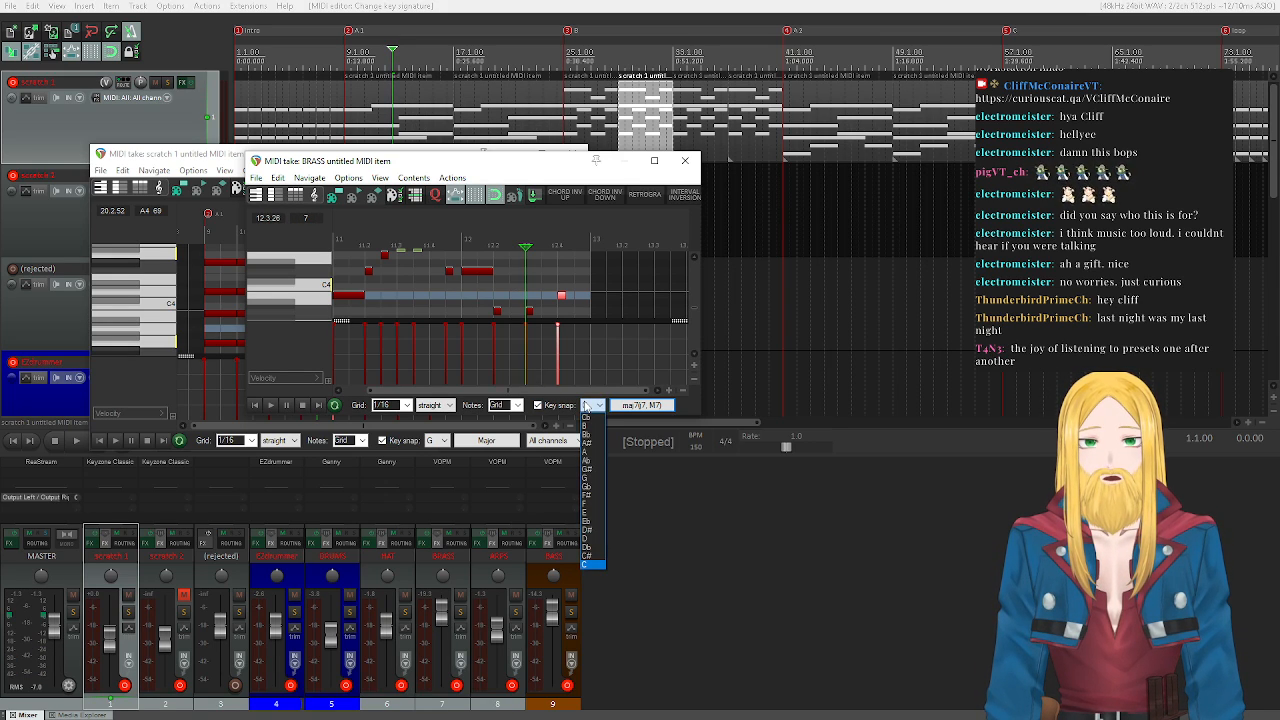
{"action": "left_click", "coordinate": [585, 405]}
{"action": "left_click", "coordinate": [323, 298]}
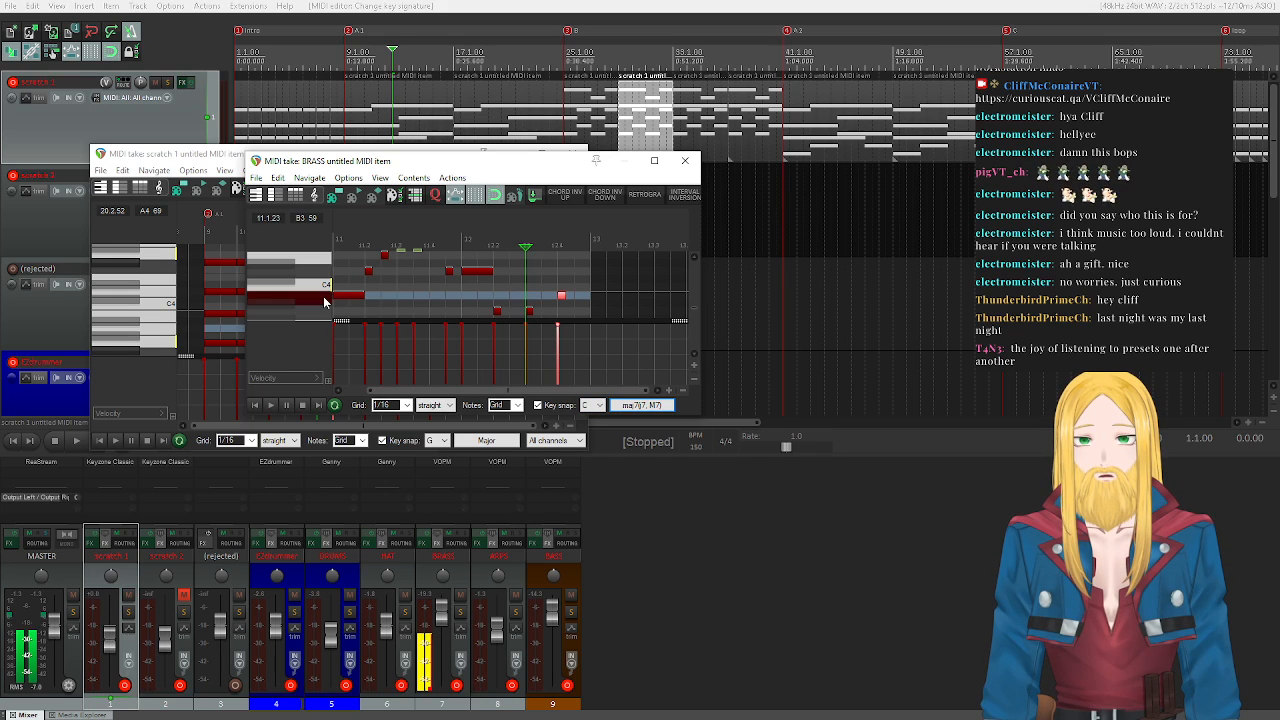
- Audition the C major 7th chord tones around C4, E4, G4 and B3 on the BRASS editor's keyboard
{"action": "scroll", "coordinate": [318, 303], "scroll_direction": "up", "scroll_amount": 1}
{"action": "left_click", "coordinate": [321, 315]}
{"action": "left_click", "coordinate": [324, 290]}
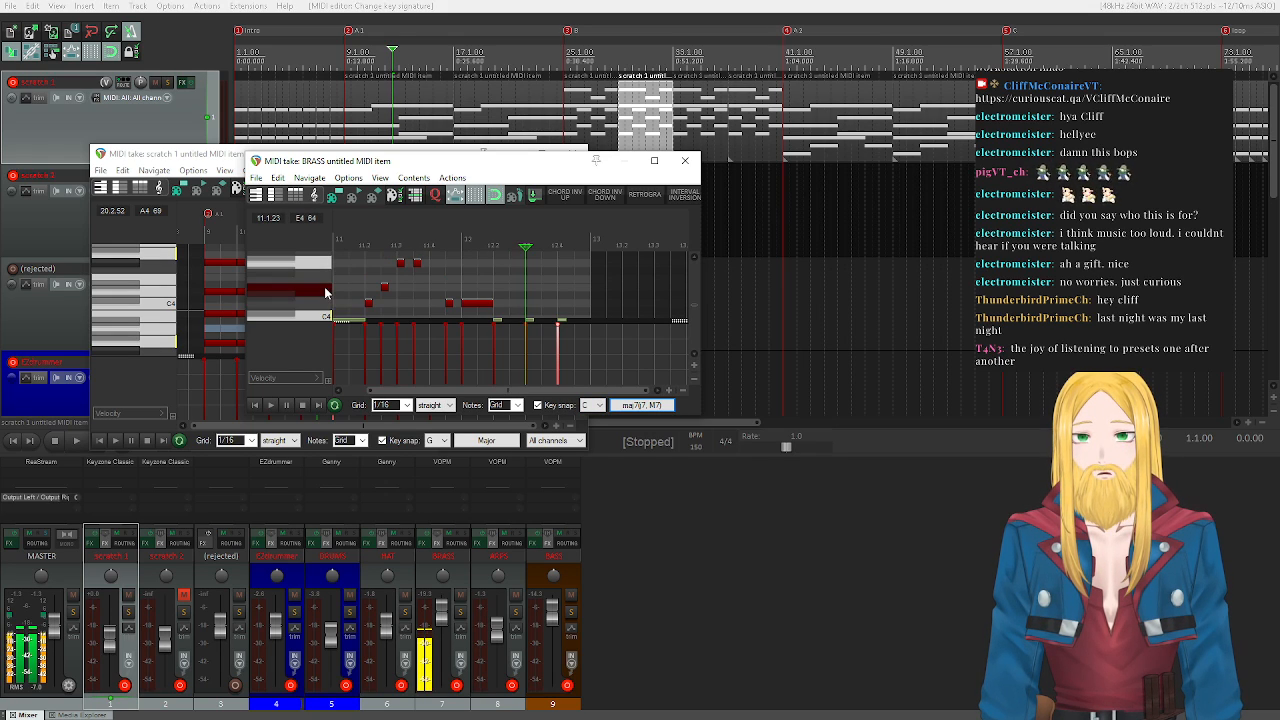
{"action": "left_click", "coordinate": [323, 290]}
{"action": "left_click", "coordinate": [316, 264]}
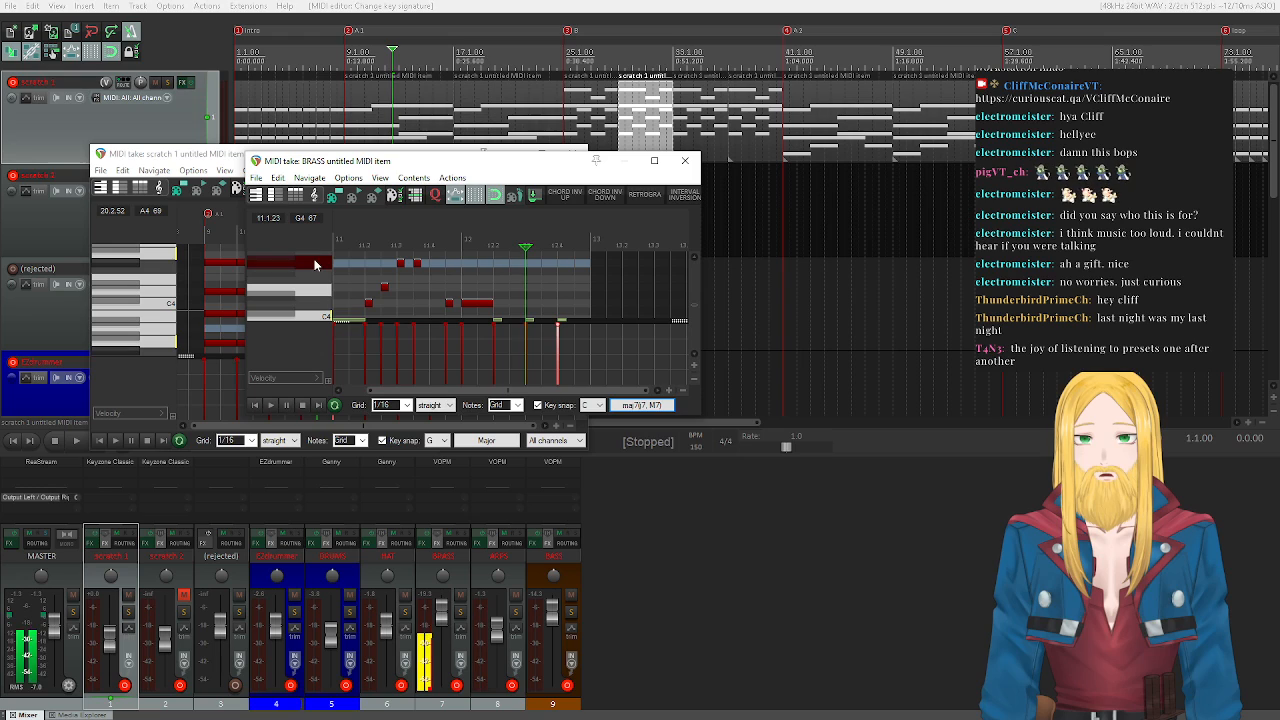
{"action": "left_click", "coordinate": [309, 290]}
{"action": "scroll", "coordinate": [318, 298], "scroll_direction": "down", "scroll_amount": 1}
{"action": "left_click", "coordinate": [319, 275]}
{"action": "left_click", "coordinate": [320, 300]}
{"action": "scroll", "coordinate": [318, 303], "scroll_direction": "down", "scroll_amount": 2}
{"action": "left_click", "coordinate": [317, 269]}
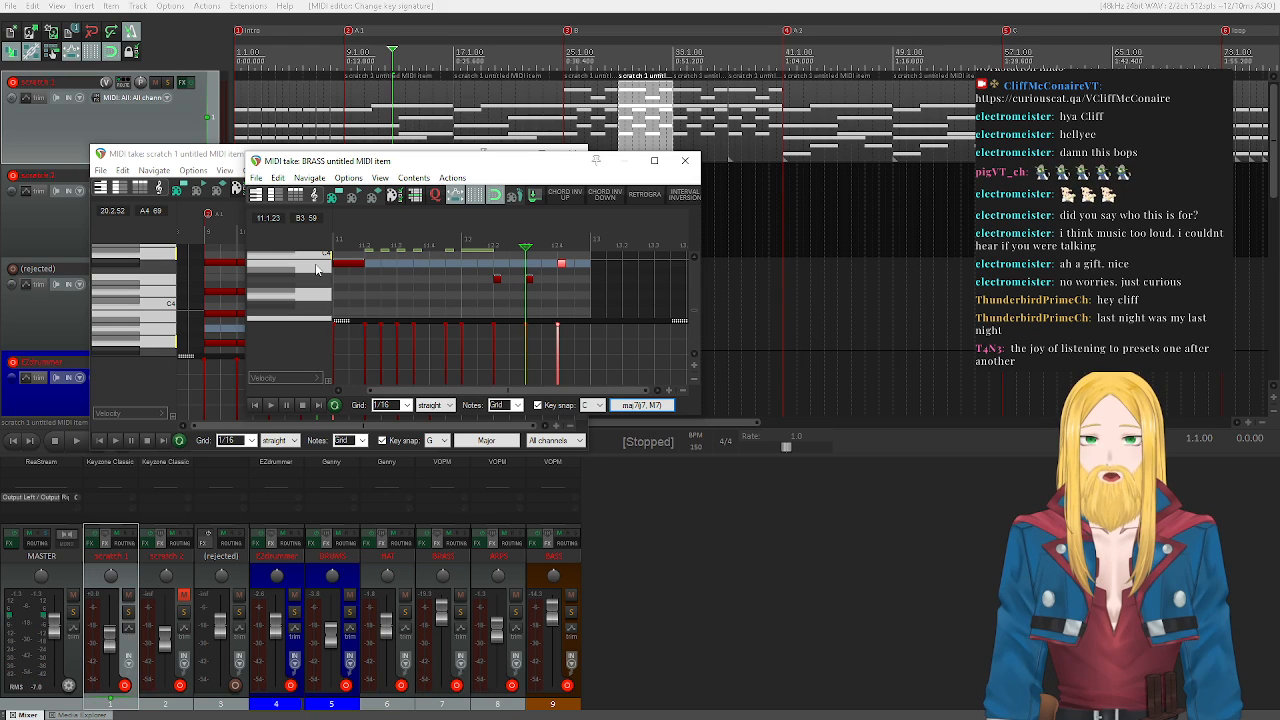
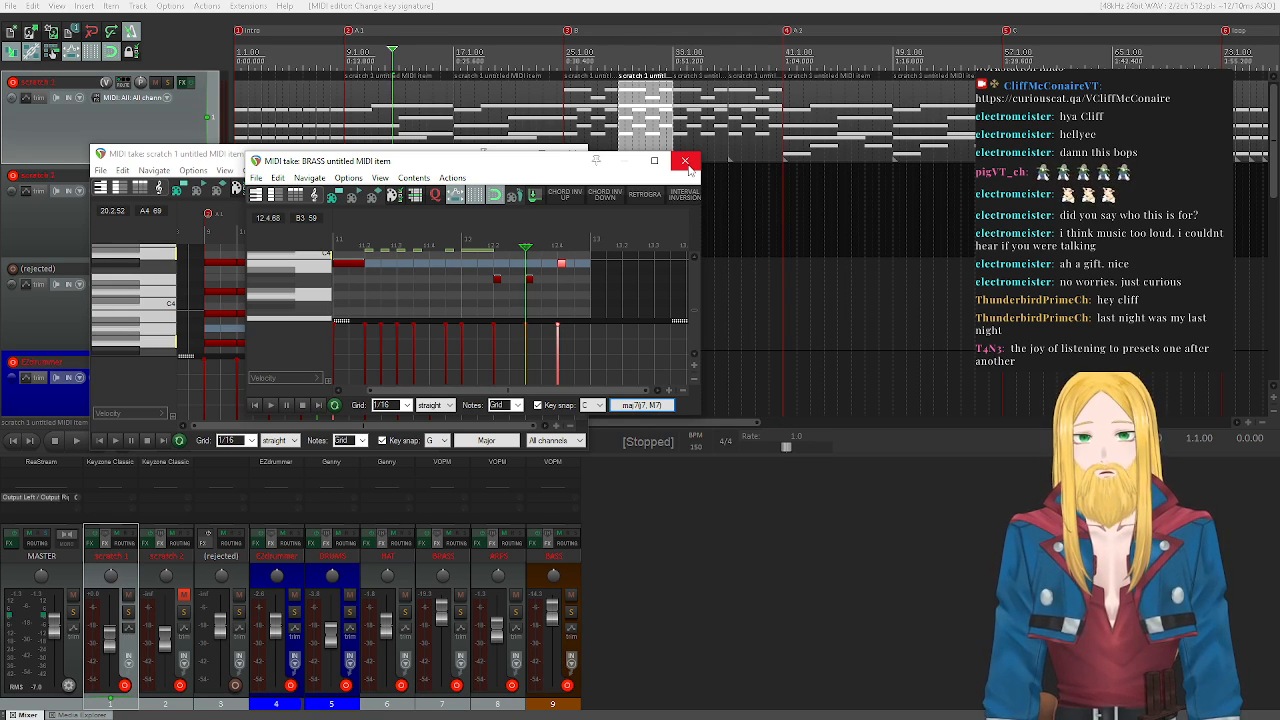
- Close the BRASS and scratch 1 MIDI editors and make a time selection over bars 13–14 in the arrangement
{"action": "left_click", "coordinate": [686, 163]}
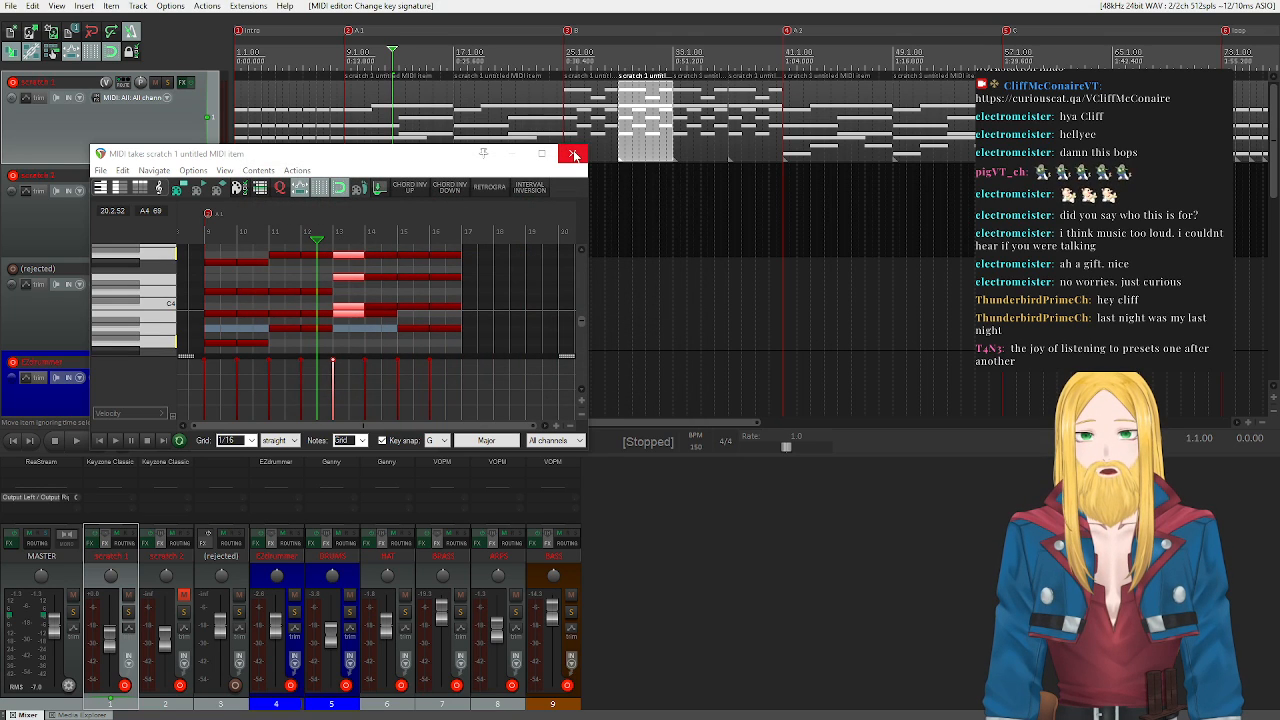
{"action": "left_click", "coordinate": [573, 155]}
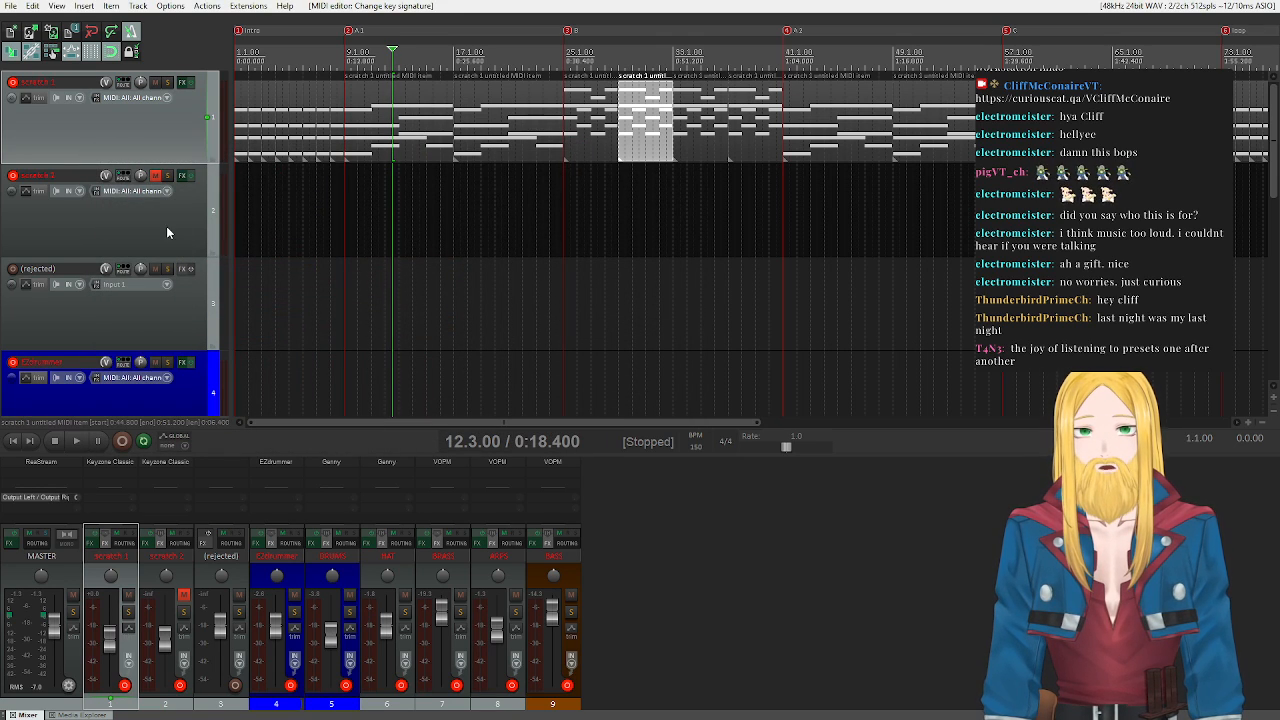
{"action": "scroll", "coordinate": [164, 228], "scroll_direction": "down", "scroll_amount": 5}
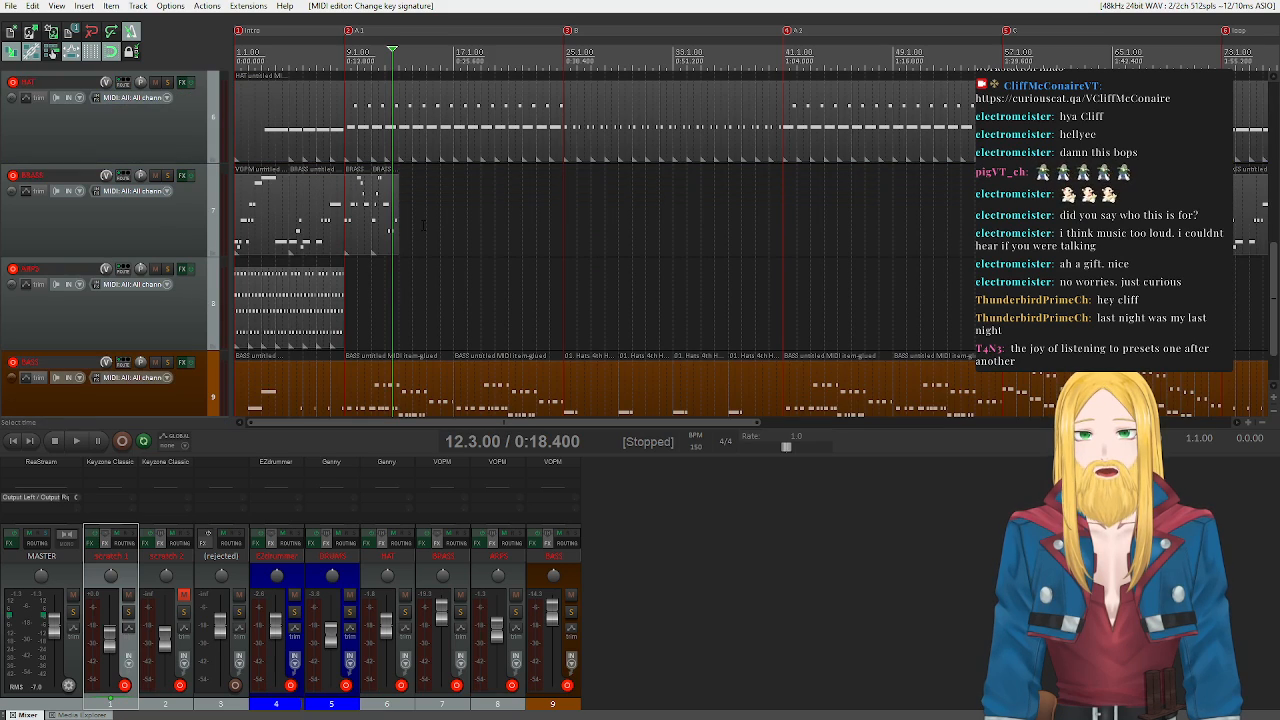
{"action": "left_click_drag", "start_coordinate": [427, 224], "coordinate": [398, 224]}
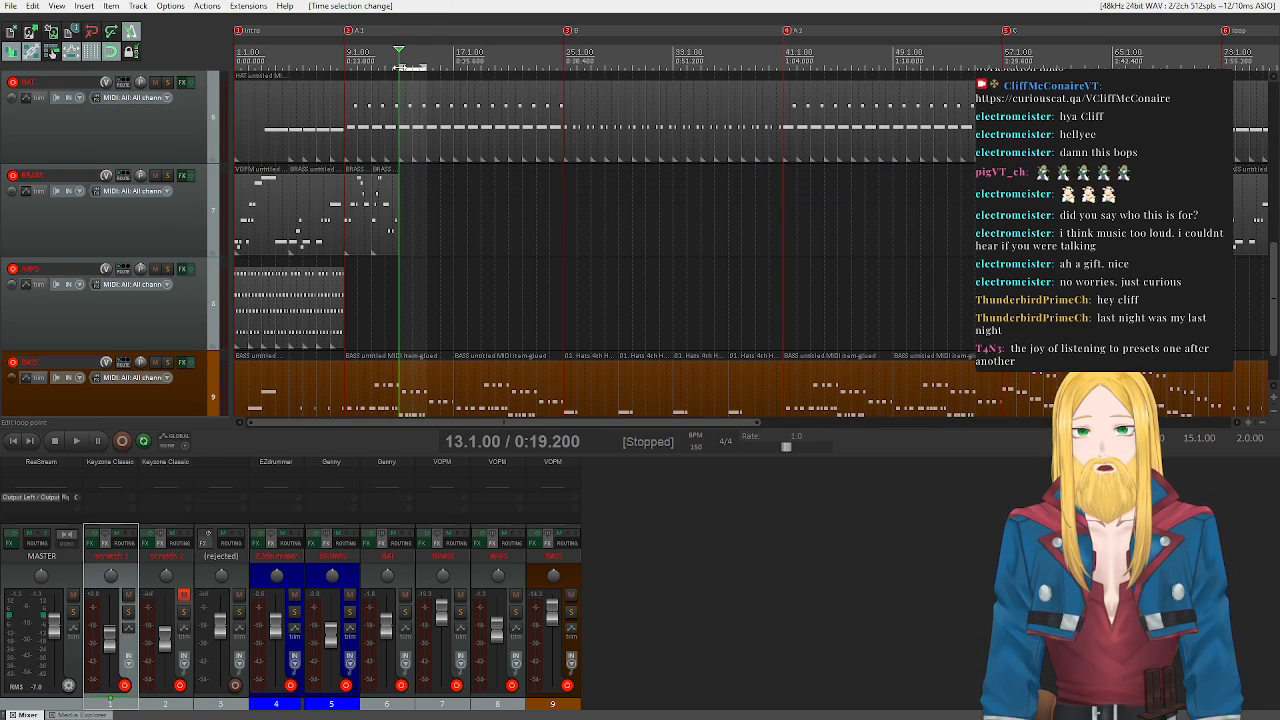
{"action": "left_click", "coordinate": [84, 6]}
{"action": "left_click", "coordinate": [110, 37]}
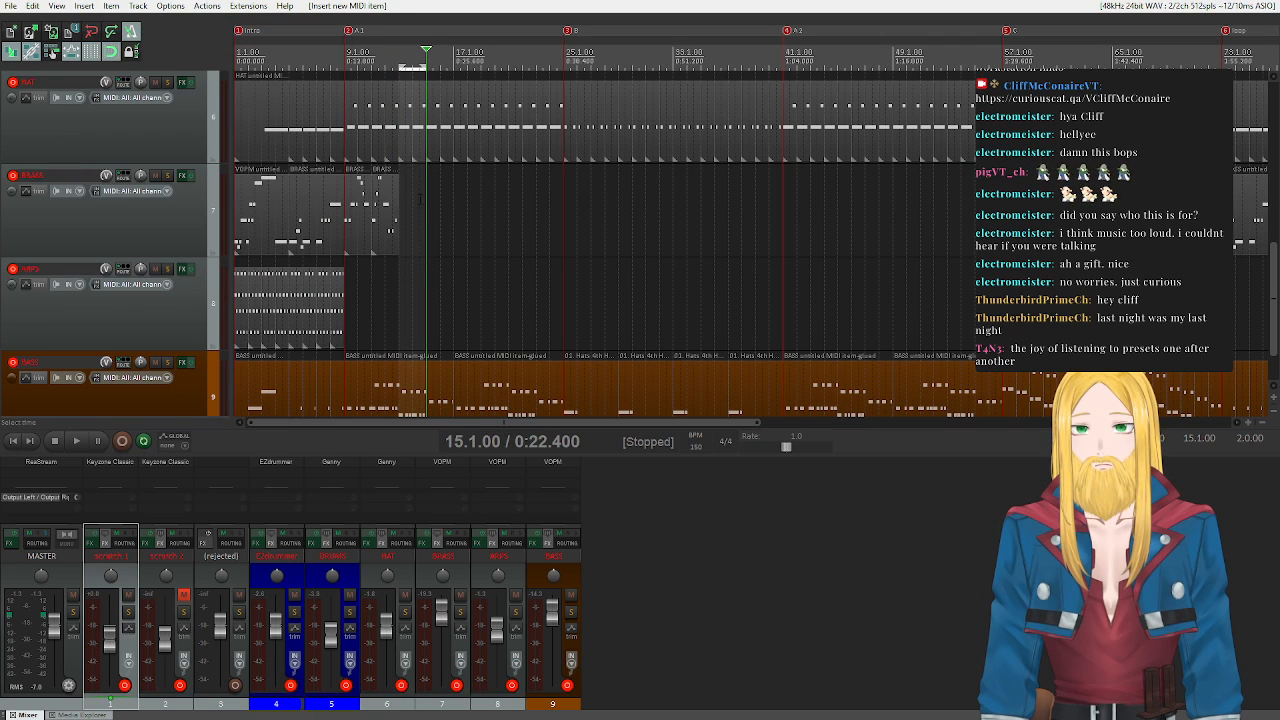
{"action": "key", "text": "ctrl+z"}
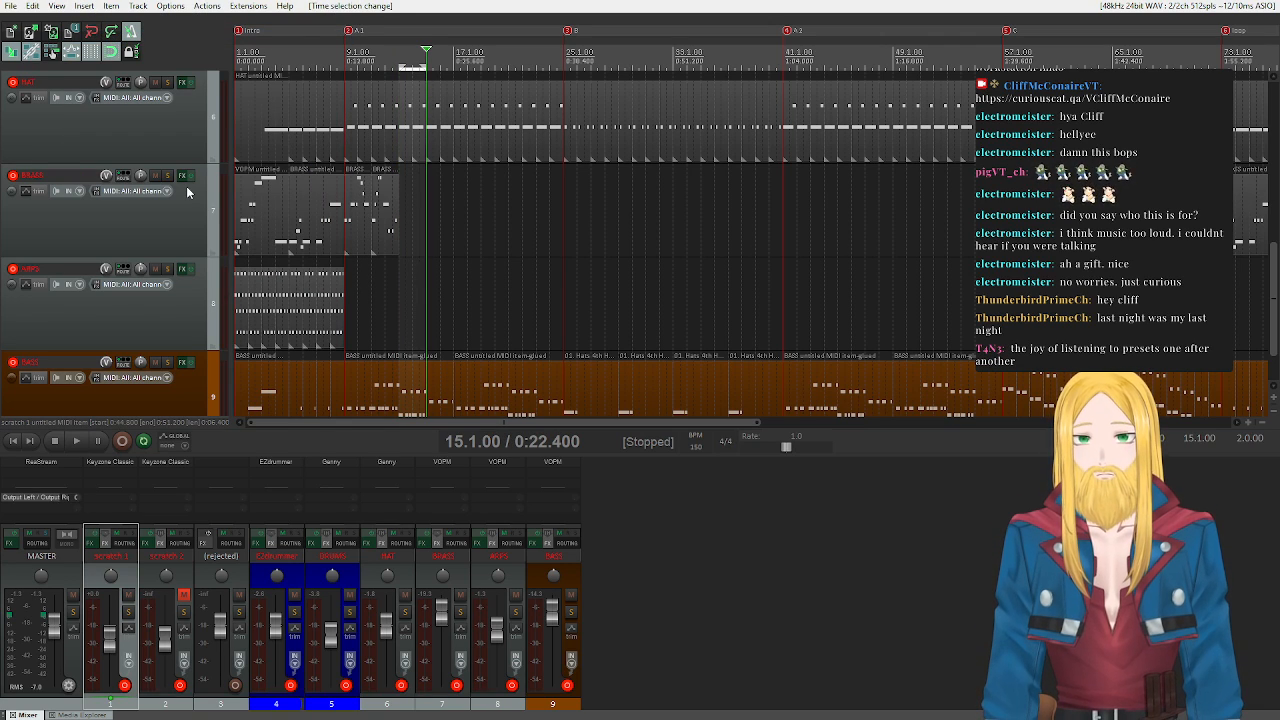
- Insert a new MIDI item on the BRASS track over bars 13–14 and open it for editing
{"action": "left_click", "coordinate": [158, 218]}
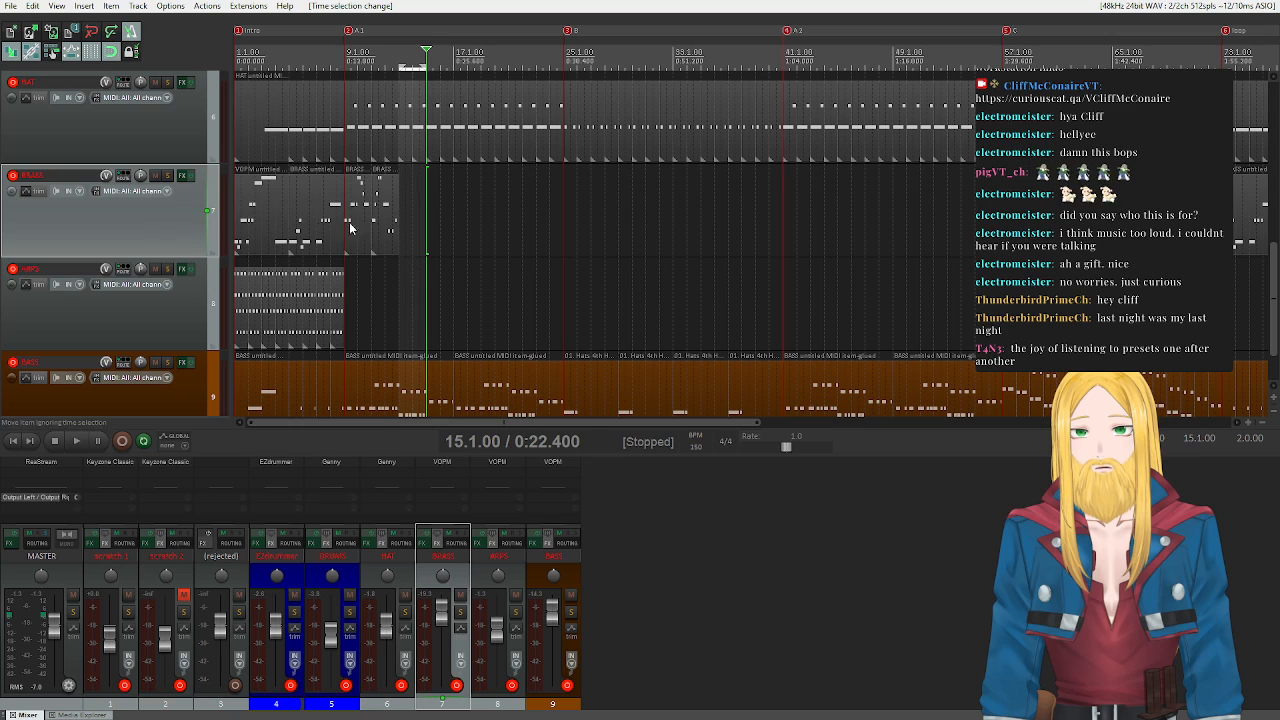
{"action": "left_click", "coordinate": [84, 6]}
{"action": "left_click", "coordinate": [110, 37]}
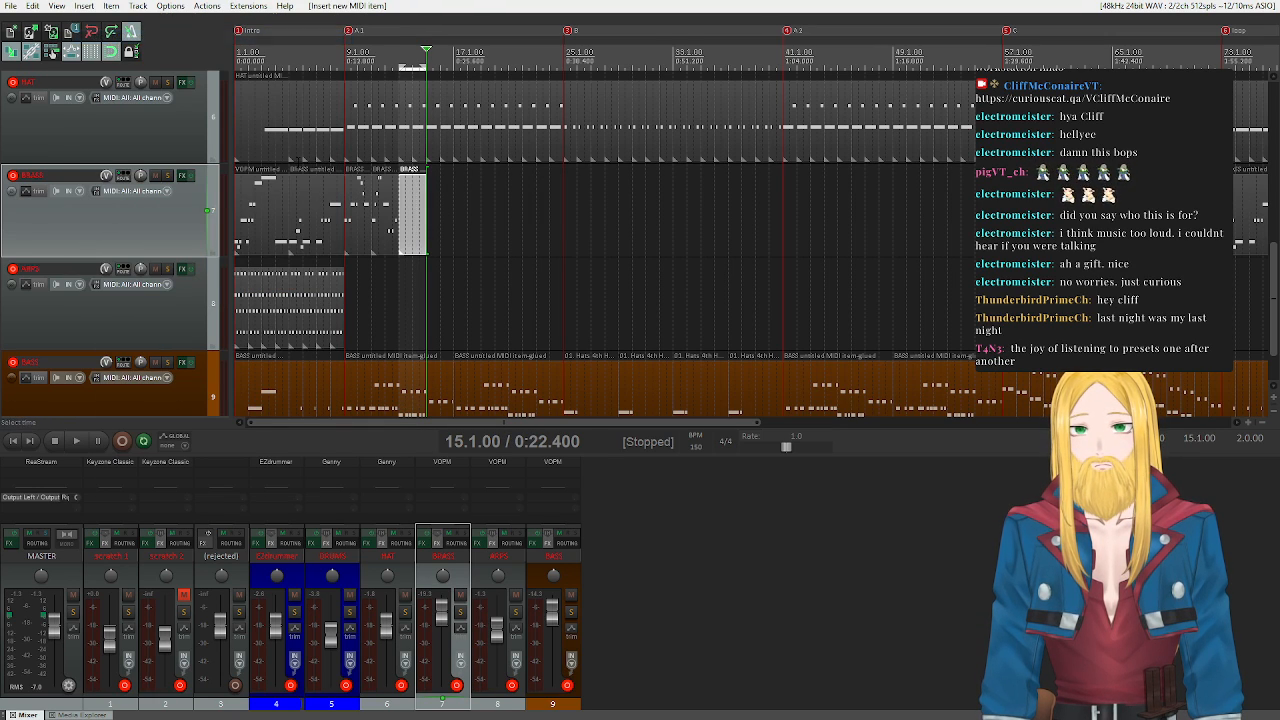
{"action": "double_click", "coordinate": [406, 216]}
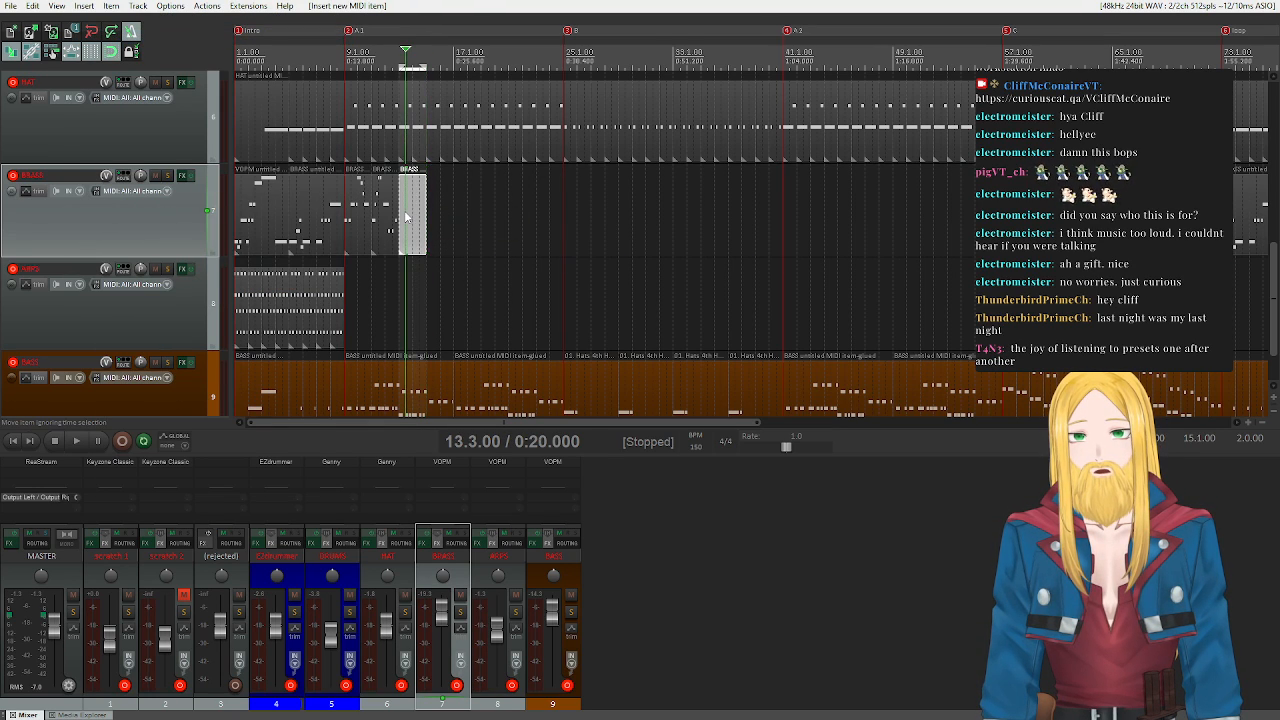
- Return the playhead to the start of bar 13 and play the other tracks briefly from there
{"action": "left_click", "coordinate": [619, 374]}
{"action": "left_click", "coordinate": [29, 441]}
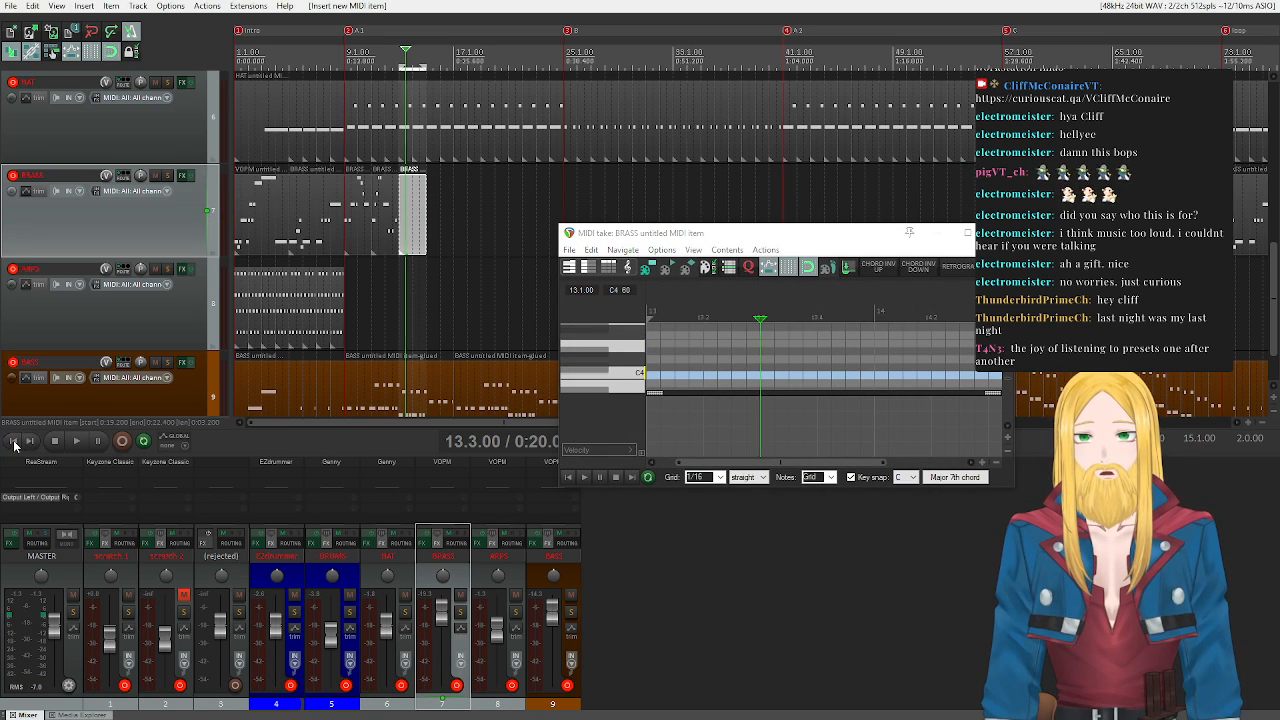
{"action": "left_click", "coordinate": [585, 477]}
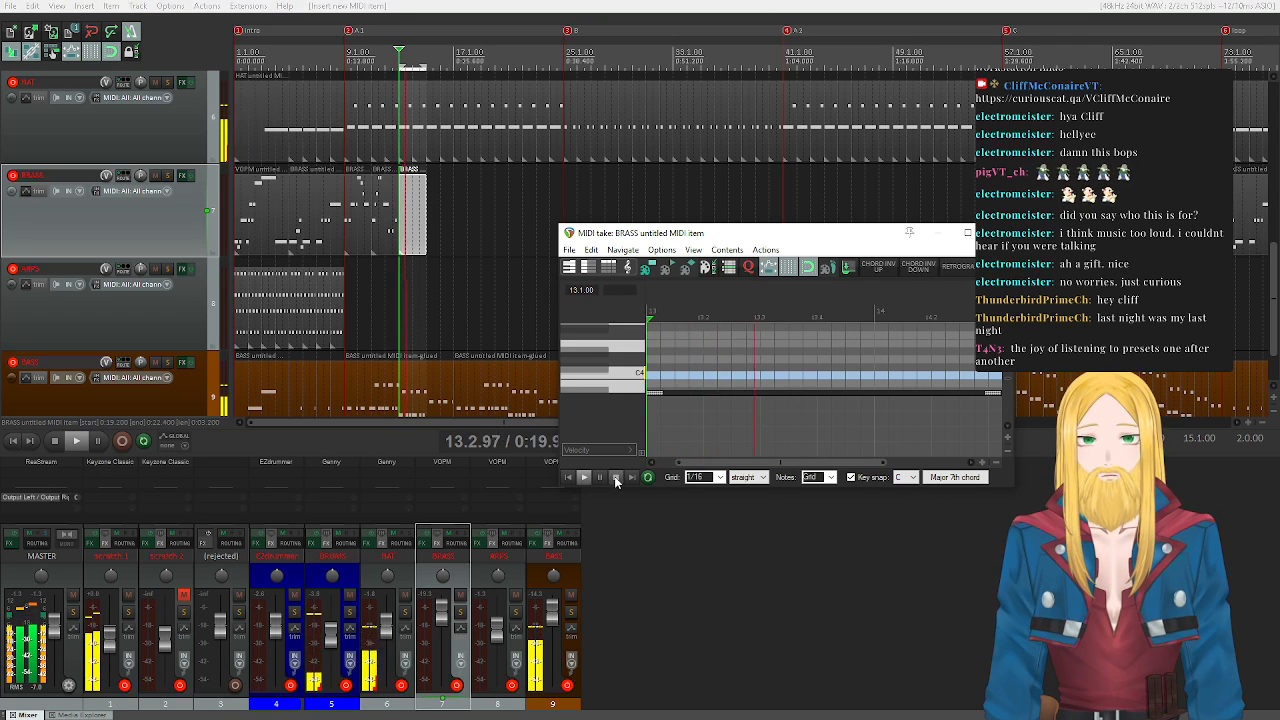
{"action": "left_click", "coordinate": [616, 477]}
- Audition C4 and E4 alternately on the new BRASS item's keyboard to find the opening notes
{"action": "left_click", "coordinate": [629, 375]}
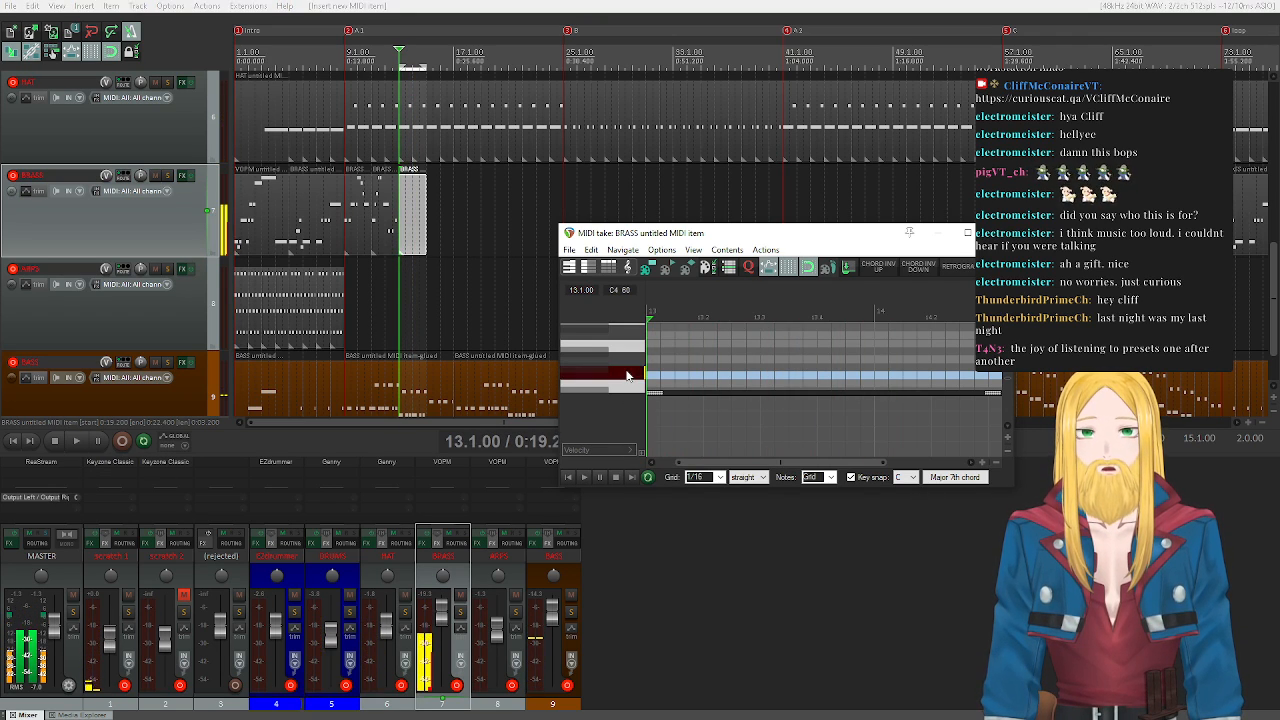
{"action": "left_click", "coordinate": [637, 347]}
{"action": "left_click", "coordinate": [640, 375]}
{"action": "left_click", "coordinate": [640, 375]}
{"action": "left_click", "coordinate": [640, 375]}
{"action": "left_click", "coordinate": [640, 375]}
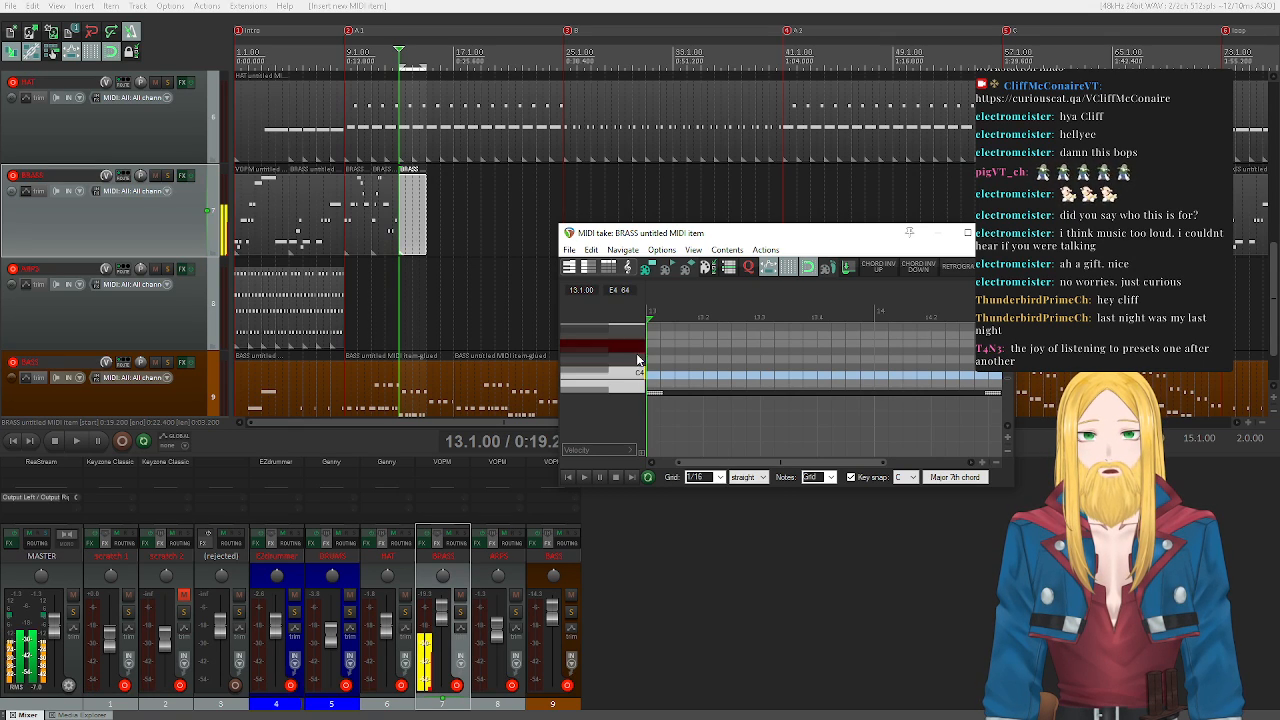
{"action": "left_click", "coordinate": [640, 375]}
{"action": "left_click", "coordinate": [640, 375]}
{"action": "left_click", "coordinate": [640, 376]}
{"action": "left_click", "coordinate": [641, 378]}
{"action": "left_click", "coordinate": [641, 378]}
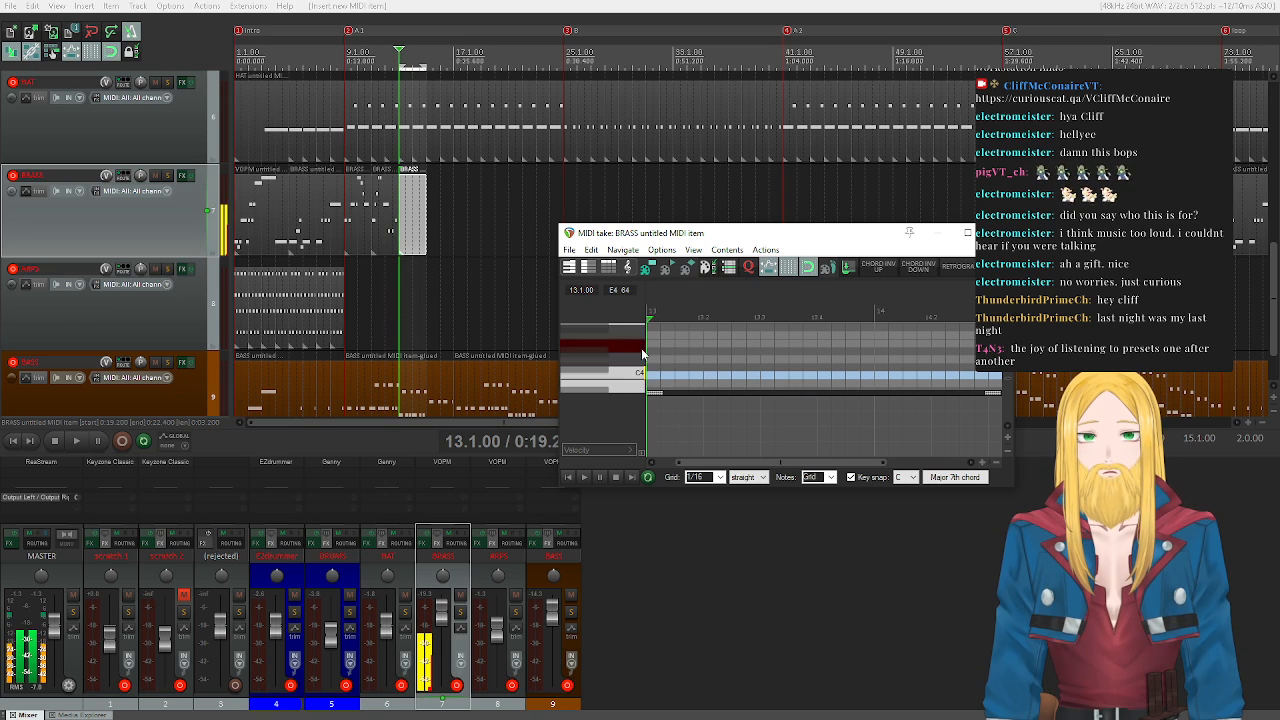
{"action": "left_click", "coordinate": [641, 377]}
- Add a C4 note at the start of bar 13, extend it to one beat, and play it back
{"action": "left_click", "coordinate": [654, 376]}
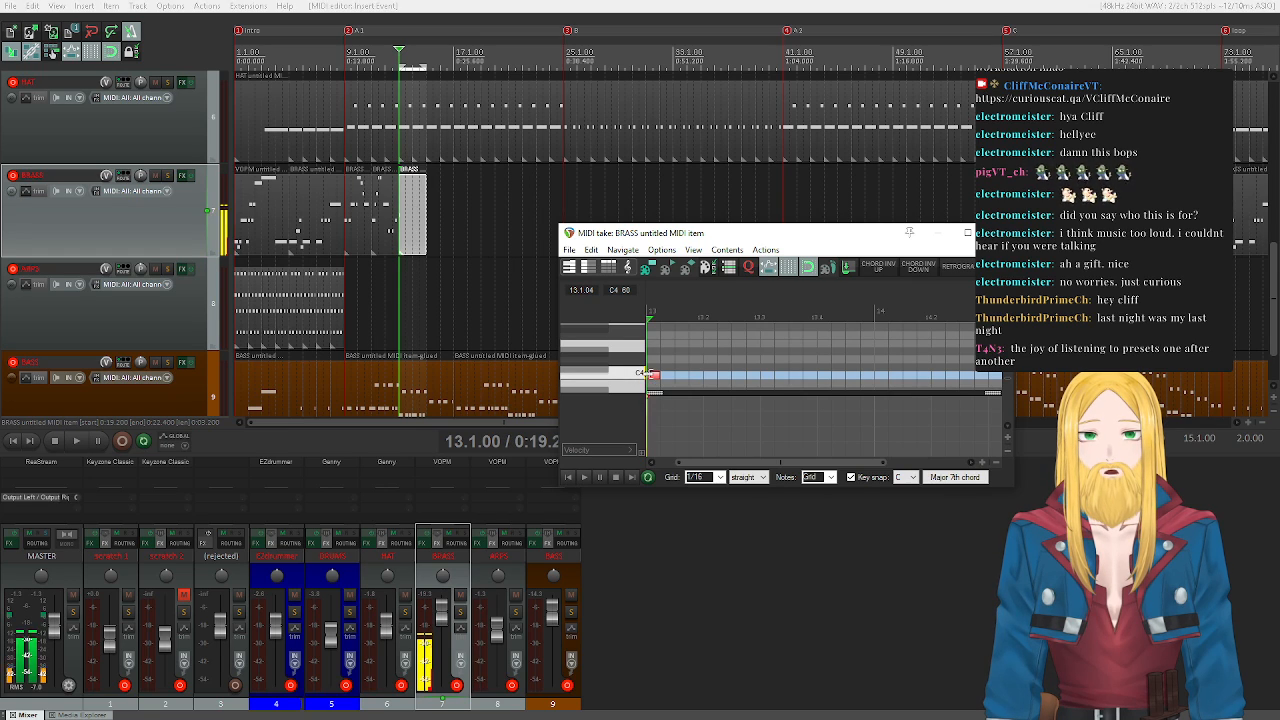
{"action": "left_click_drag", "start_coordinate": [679, 376], "coordinate": [704, 376]}
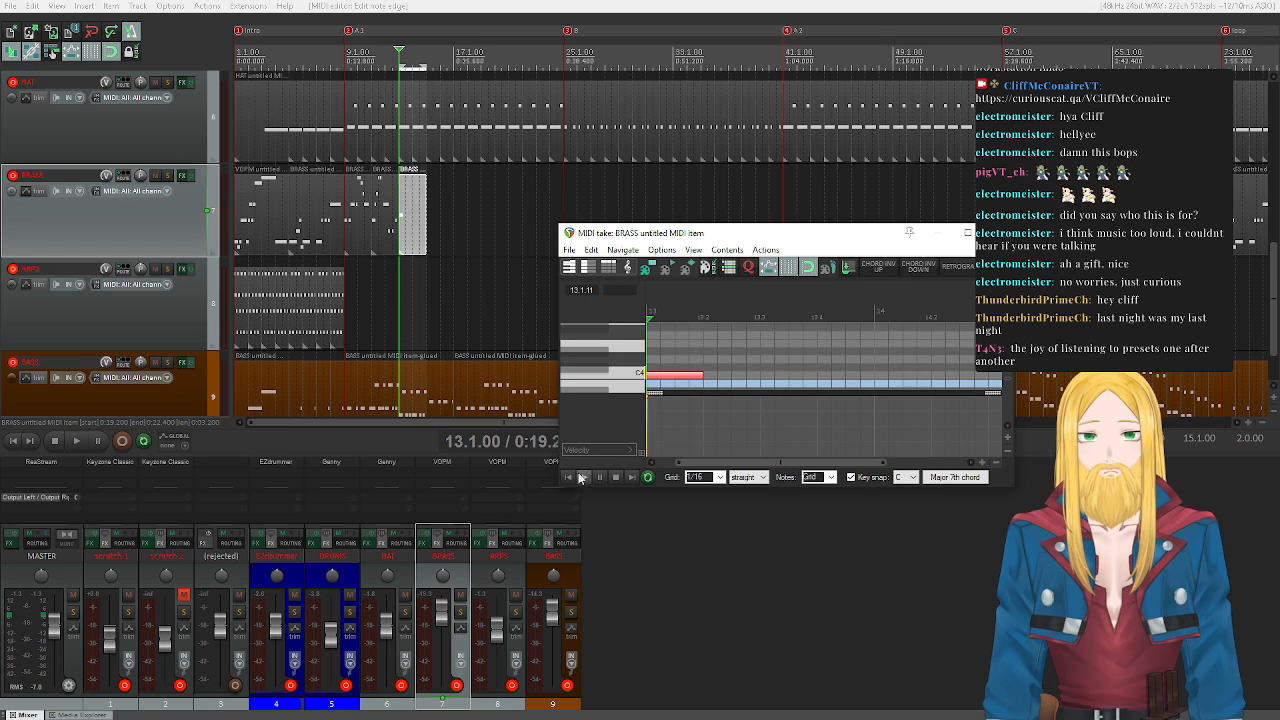
{"action": "left_click", "coordinate": [584, 478]}
{"action": "left_click", "coordinate": [616, 477]}
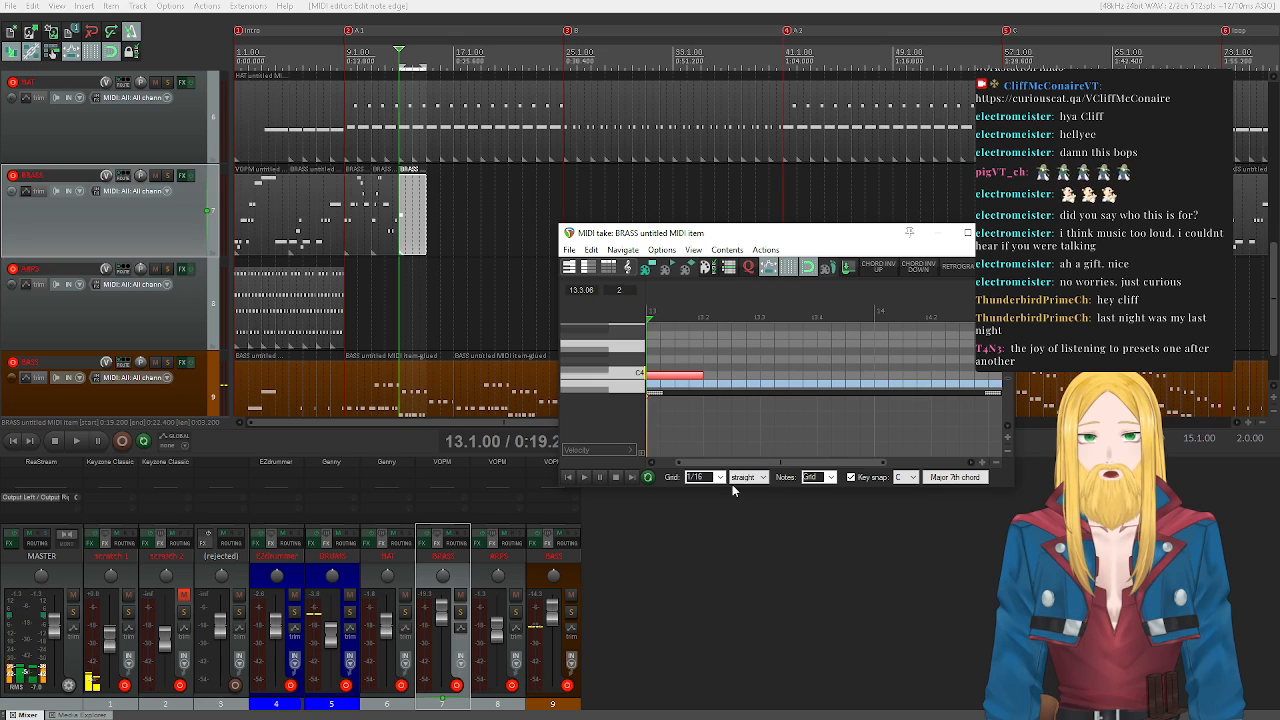
- Add a 1/16 C4 note halfway through beat 2 of bar 13 and check its timing by playing from bar 13
{"action": "left_click_drag", "start_coordinate": [729, 464], "coordinate": [752, 468]}
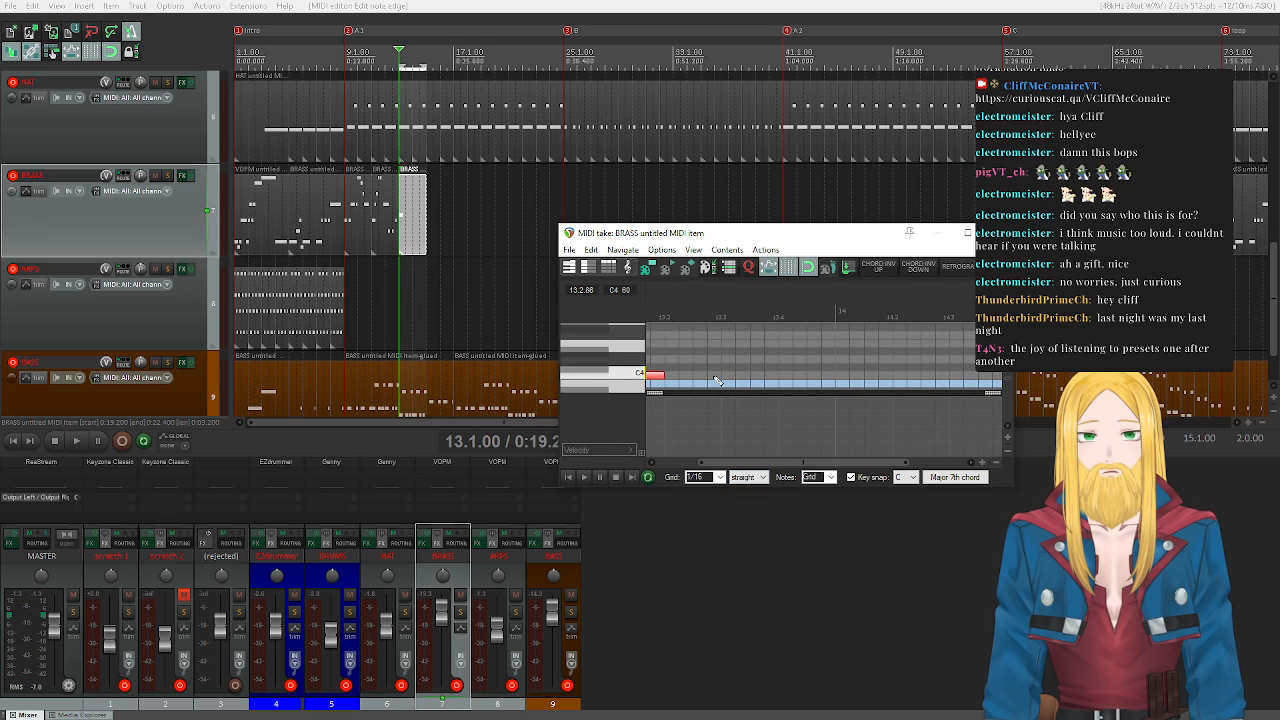
{"action": "left_click", "coordinate": [713, 376]}
{"action": "double_click", "coordinate": [715, 377]}
{"action": "left_click", "coordinate": [583, 478]}
{"action": "left_click", "coordinate": [616, 477]}
{"action": "left_click_drag", "start_coordinate": [753, 378], "coordinate": [738, 379]}
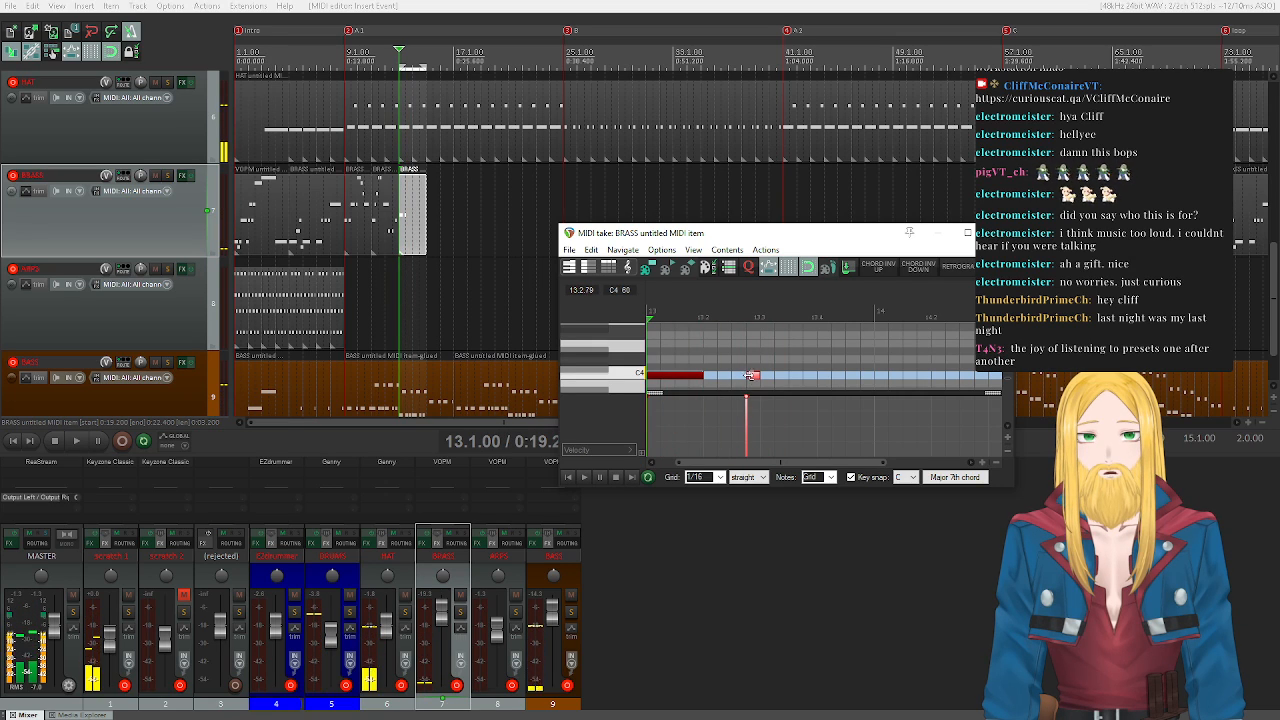
{"action": "left_click", "coordinate": [584, 477]}
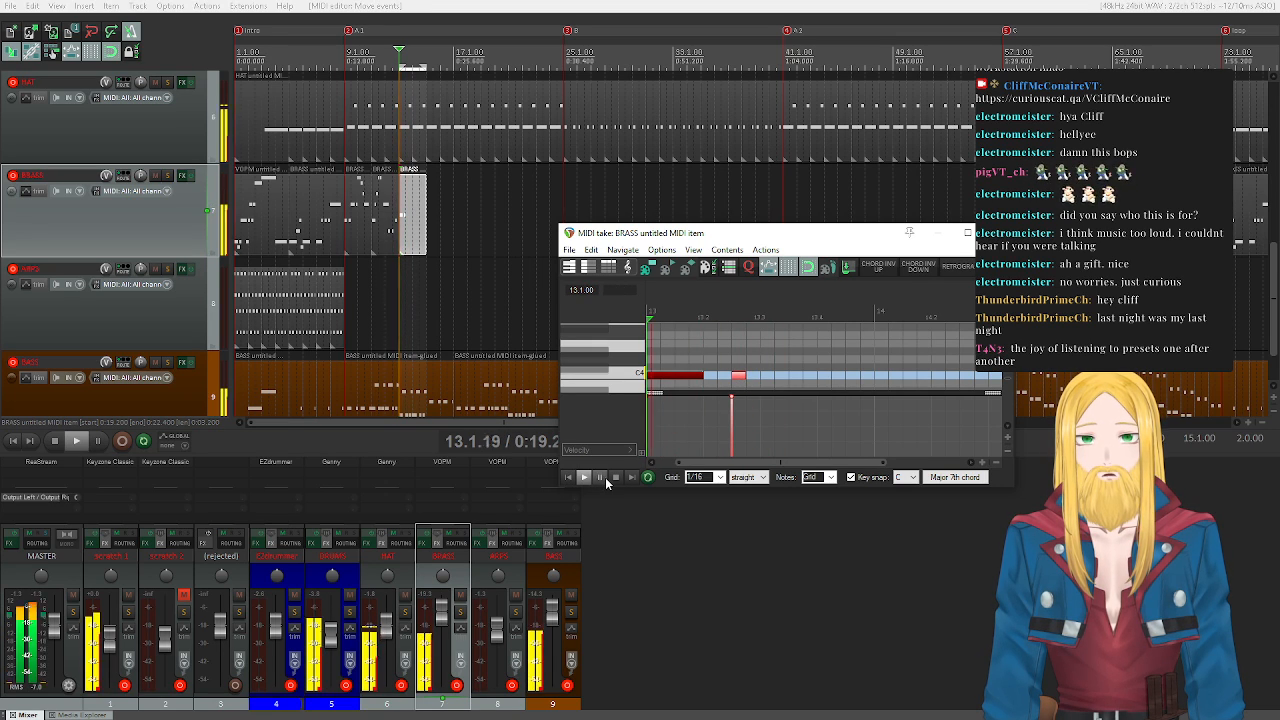
{"action": "left_click", "coordinate": [616, 477]}
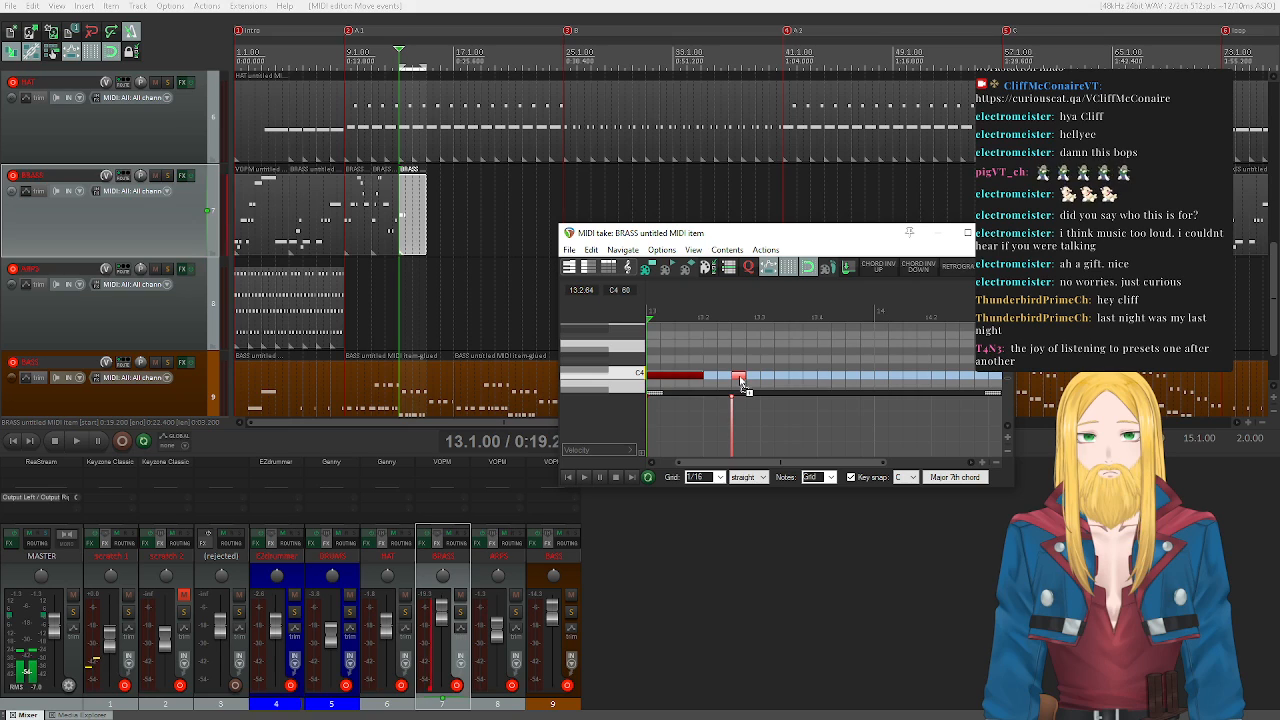
- Add a 1/16 E4 note on beat 3 of bar 13 and a B3 halfway through that beat, and play them back
{"action": "double_click", "coordinate": [766, 345]}
{"action": "left_click_drag", "start_coordinate": [766, 345], "coordinate": [796, 386]}
{"action": "left_click", "coordinate": [584, 477]}
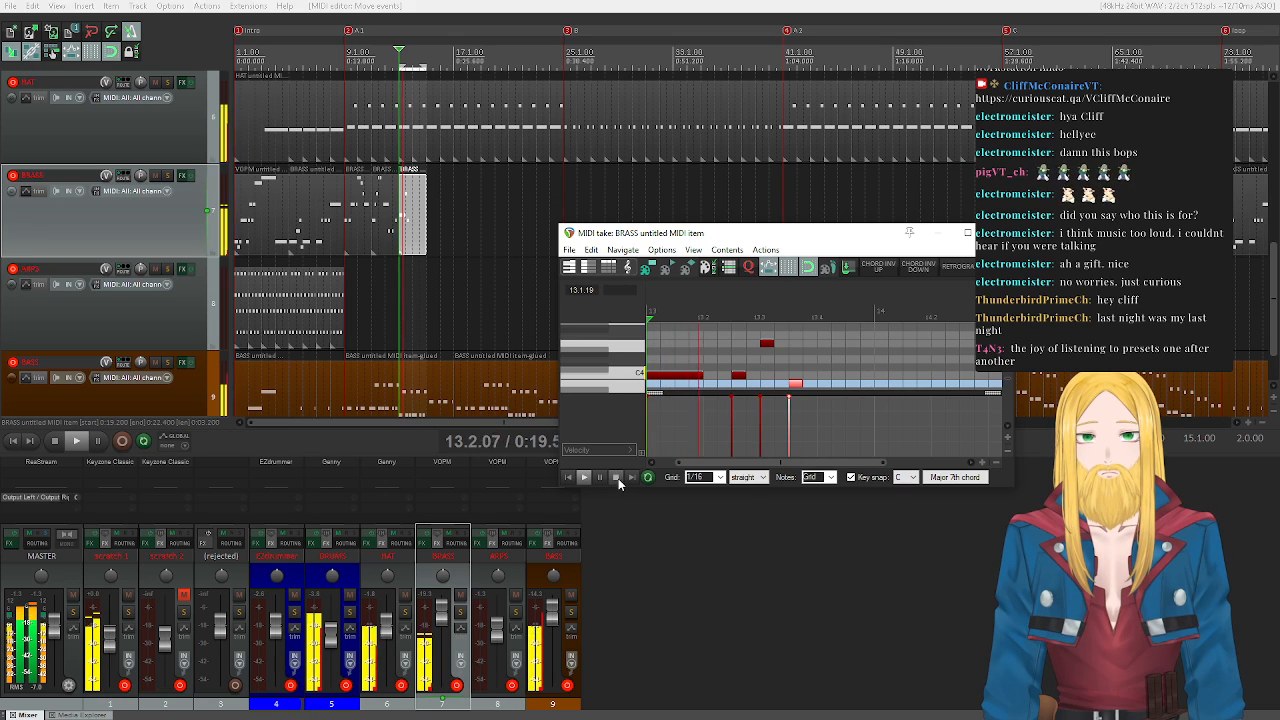
{"action": "left_click", "coordinate": [617, 477]}
- Audition C4, add a 1/16 C4 note just after beat 4 of bar 13, and play the phrase from bar 13
{"action": "left_click_drag", "start_coordinate": [720, 466], "coordinate": [733, 467]}
{"action": "left_click", "coordinate": [637, 376]}
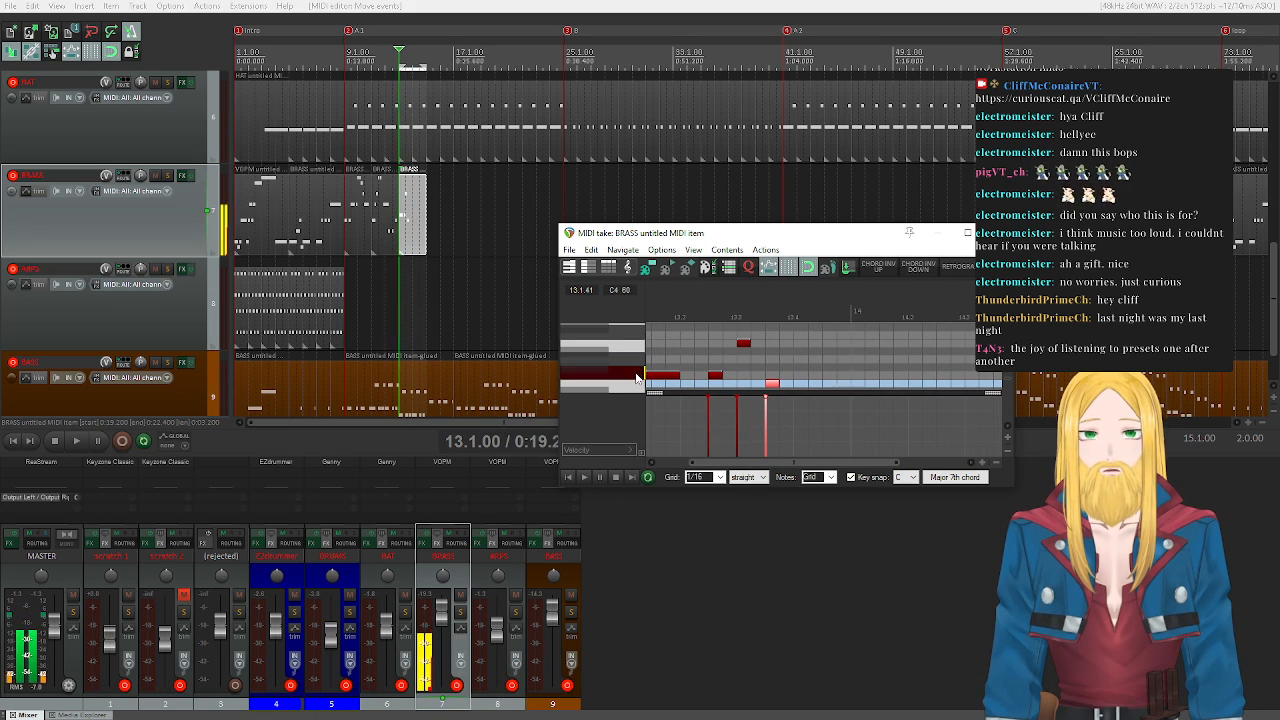
{"action": "left_click", "coordinate": [818, 377]}
{"action": "left_click", "coordinate": [585, 477]}
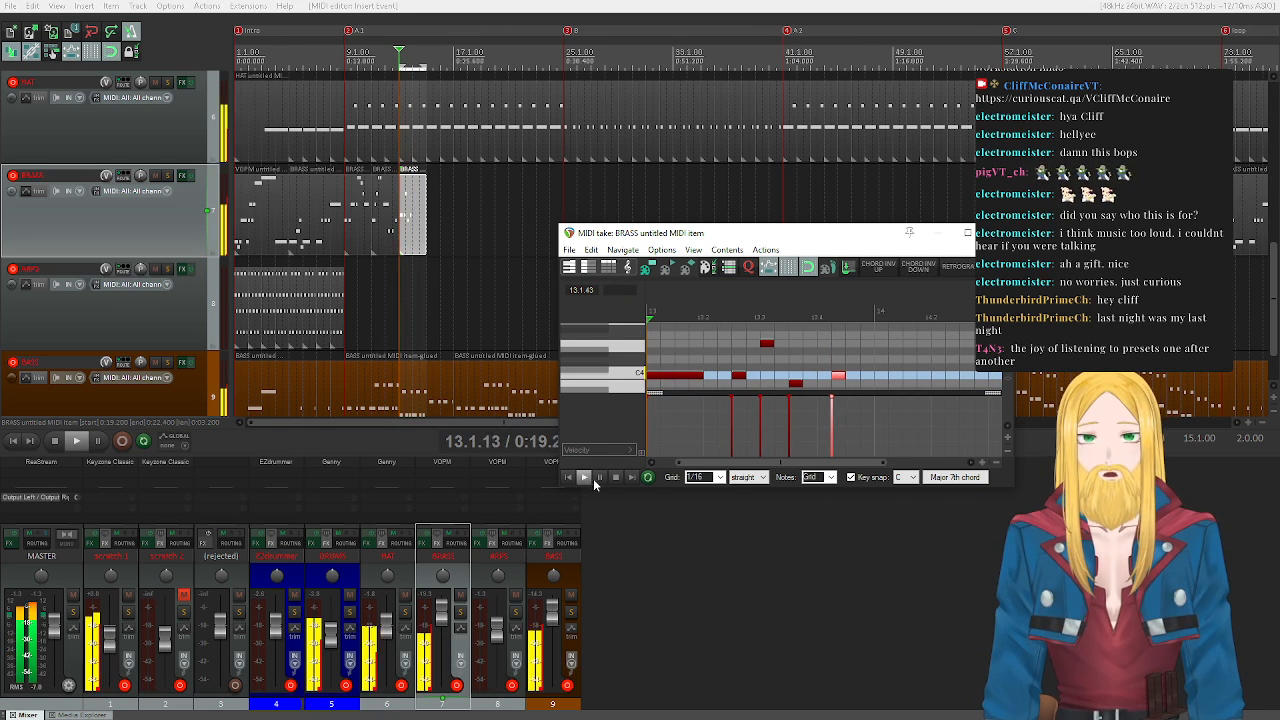
- Move the last C4 note to halfway through beat 4 of bar 13 and play the phrase back
{"action": "key", "text": "space"}
{"action": "left_click_drag", "start_coordinate": [842, 373], "coordinate": [856, 374]}
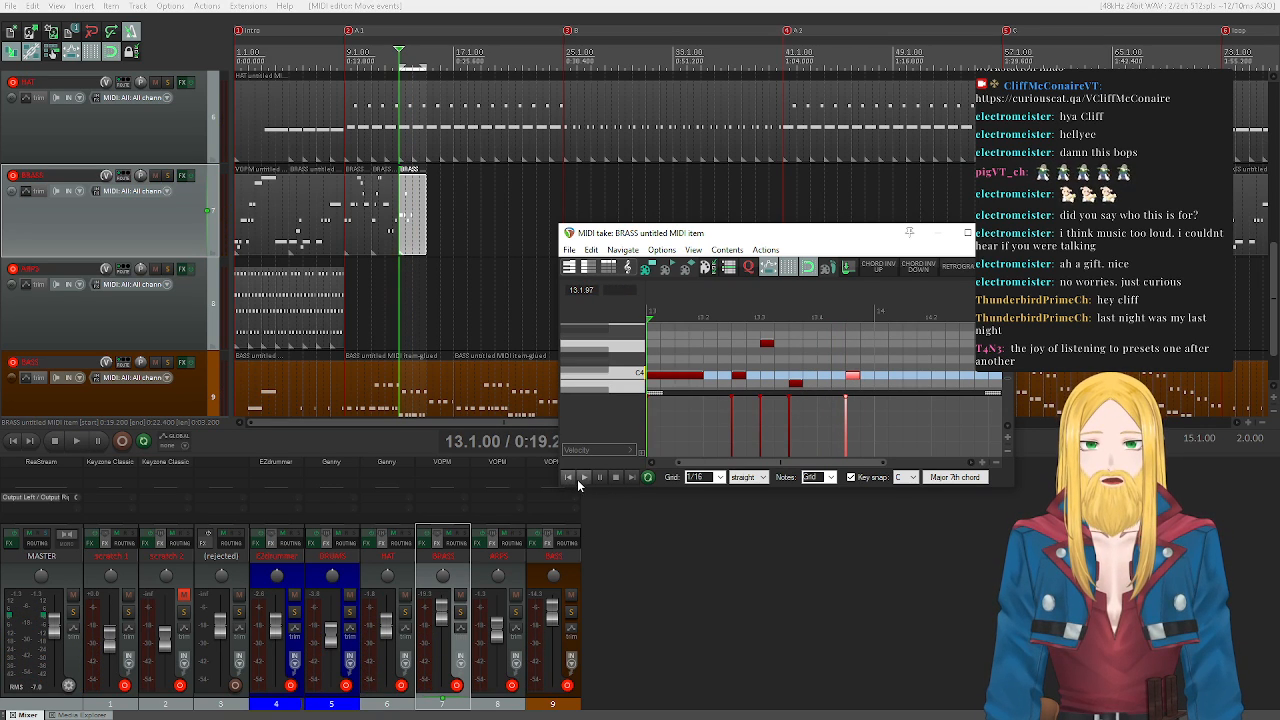
{"action": "left_click", "coordinate": [584, 478]}
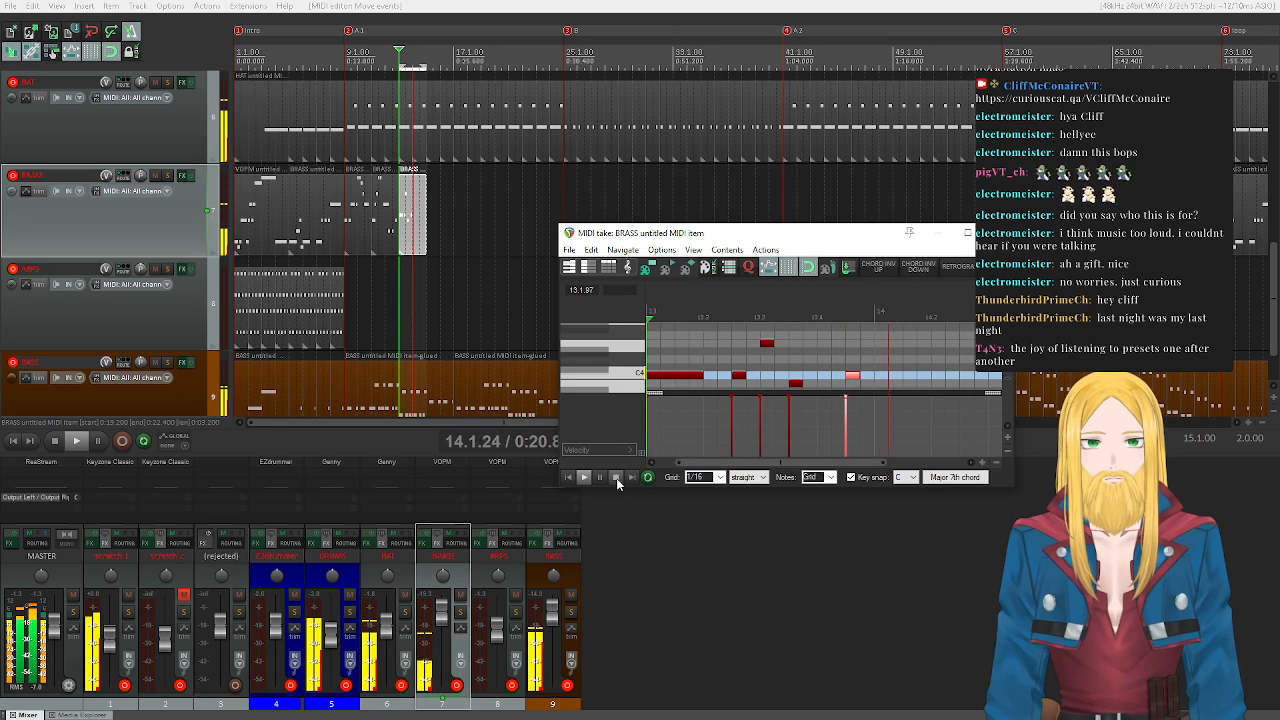
{"action": "left_click", "coordinate": [616, 478]}
- Add an E4 note at the start of bar 14, extend it to 1/8, and play the phrase from bar 13
{"action": "scroll", "coordinate": [633, 352], "scroll_direction": "up", "scroll_amount": 1}
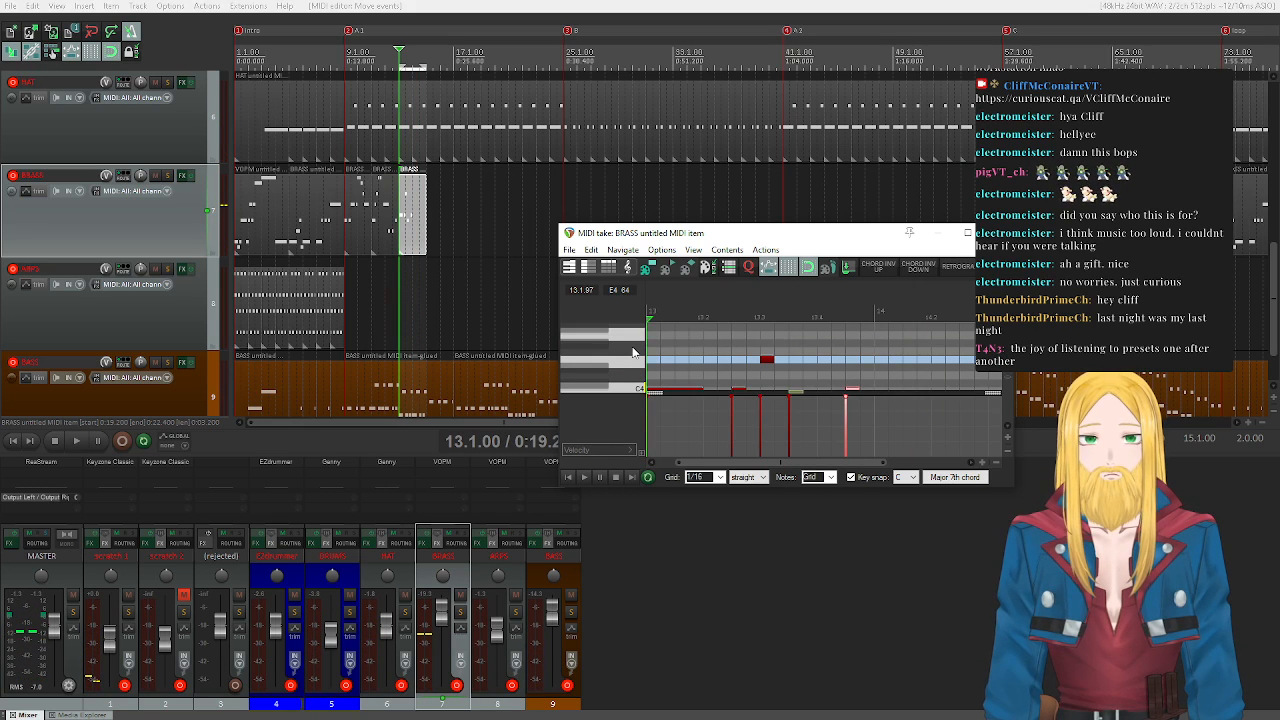
{"action": "scroll", "coordinate": [633, 352], "scroll_direction": "down", "scroll_amount": 1}
{"action": "left_click", "coordinate": [880, 352]}
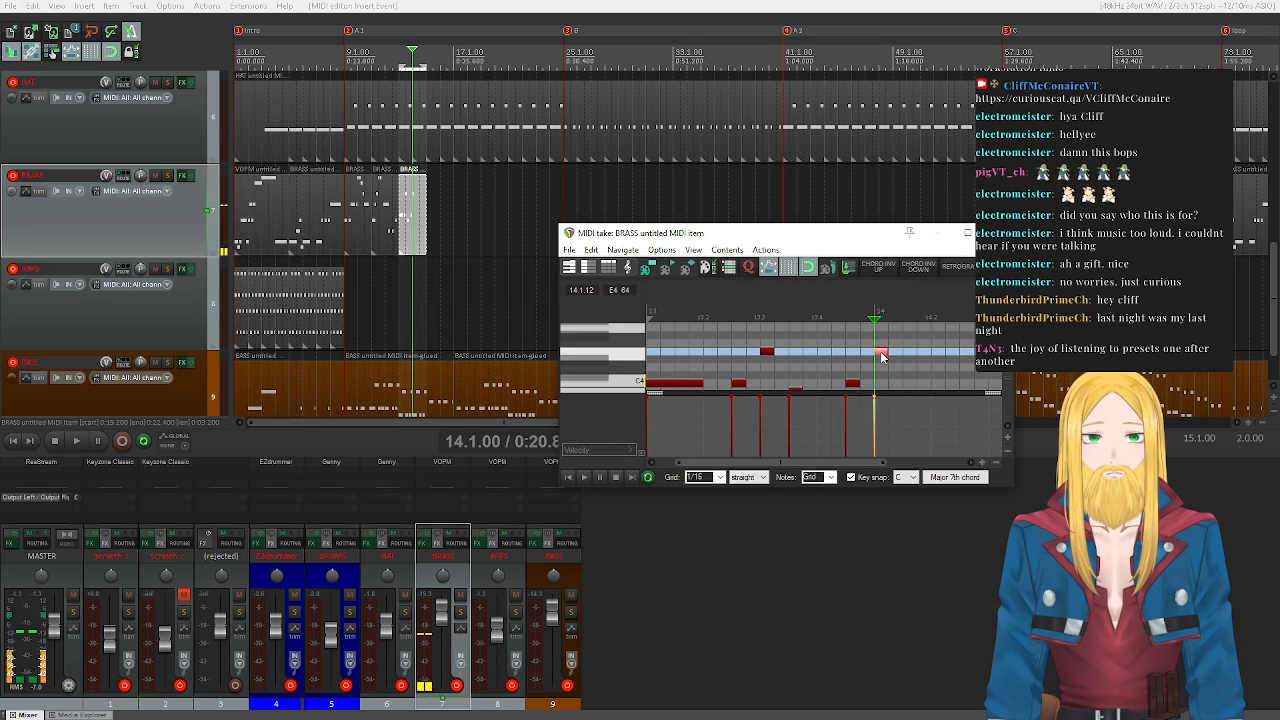
{"action": "left_click_drag", "start_coordinate": [898, 350], "coordinate": [903, 351]}
{"action": "left_click", "coordinate": [568, 478]}
{"action": "left_click", "coordinate": [584, 477]}
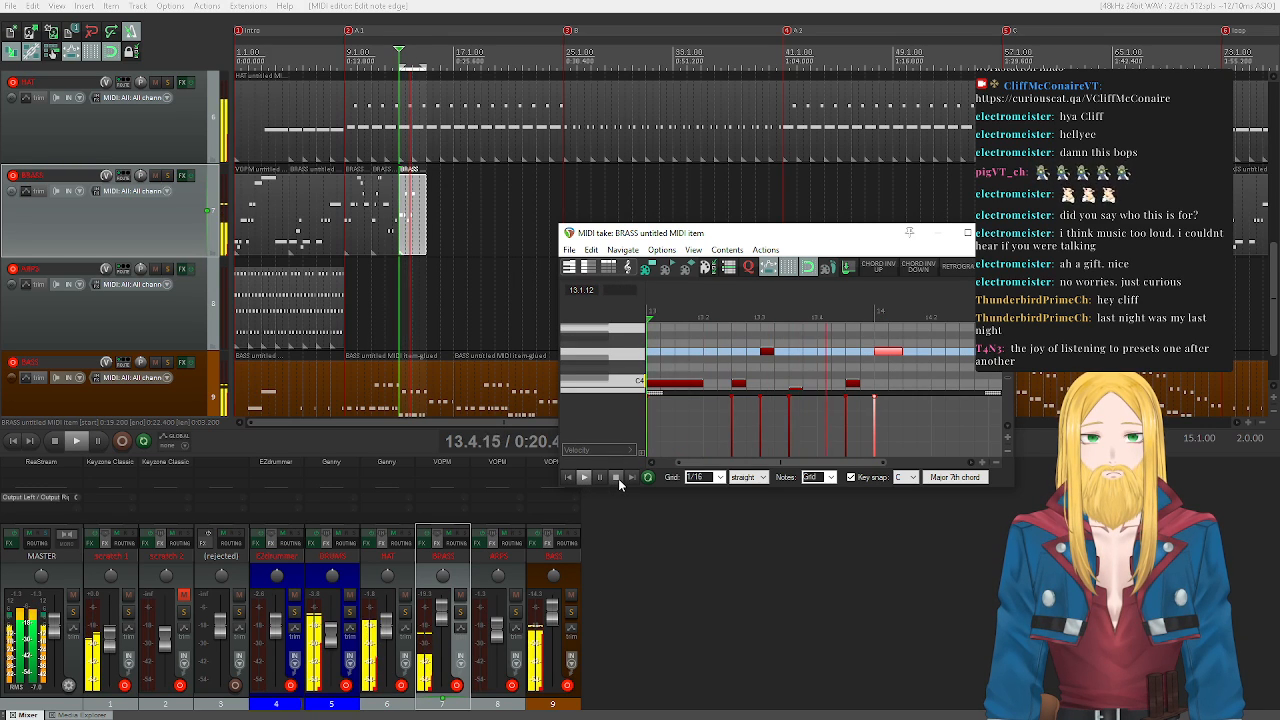
{"action": "left_click", "coordinate": [618, 478]}
- Copy bar 14's E4 note to beat 2 and again as a G4 on beat 3, and play the phrase back
{"action": "left_click_drag", "start_coordinate": [732, 463], "coordinate": [767, 470]}
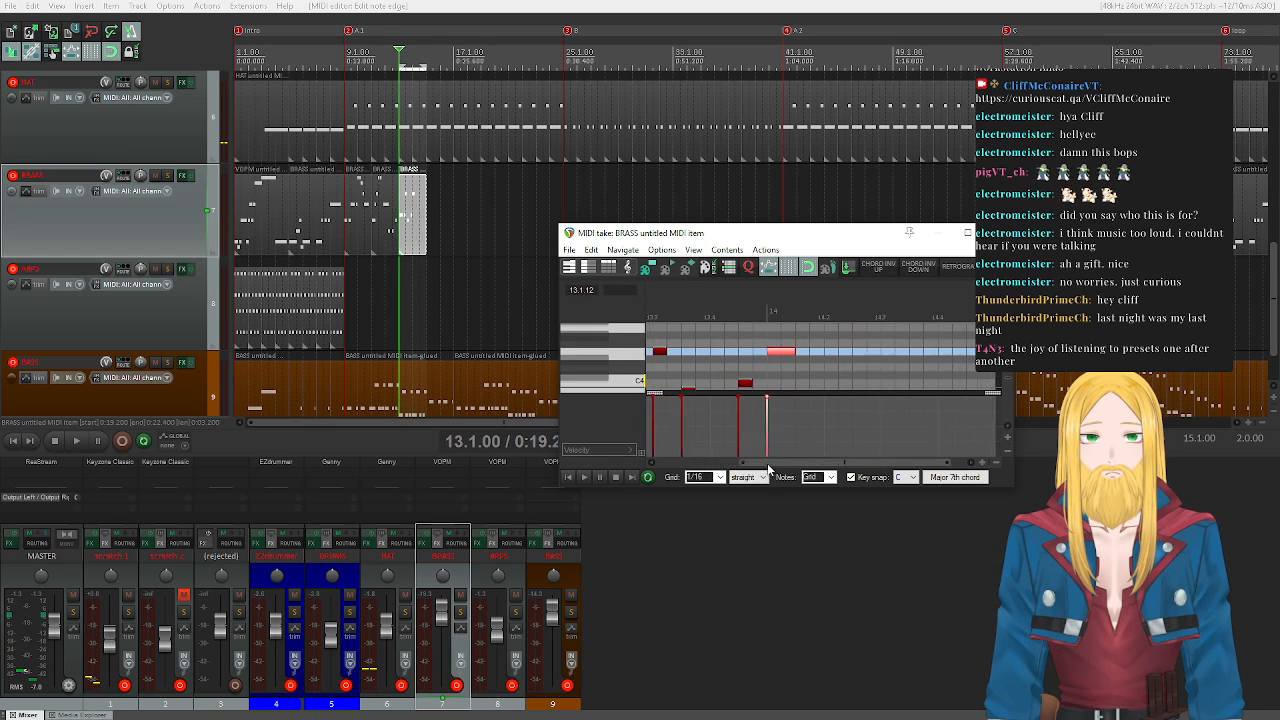
{"action": "scroll", "coordinate": [600, 350], "scroll_direction": "up", "scroll_amount": 1}
{"action": "left_click", "coordinate": [628, 342]}
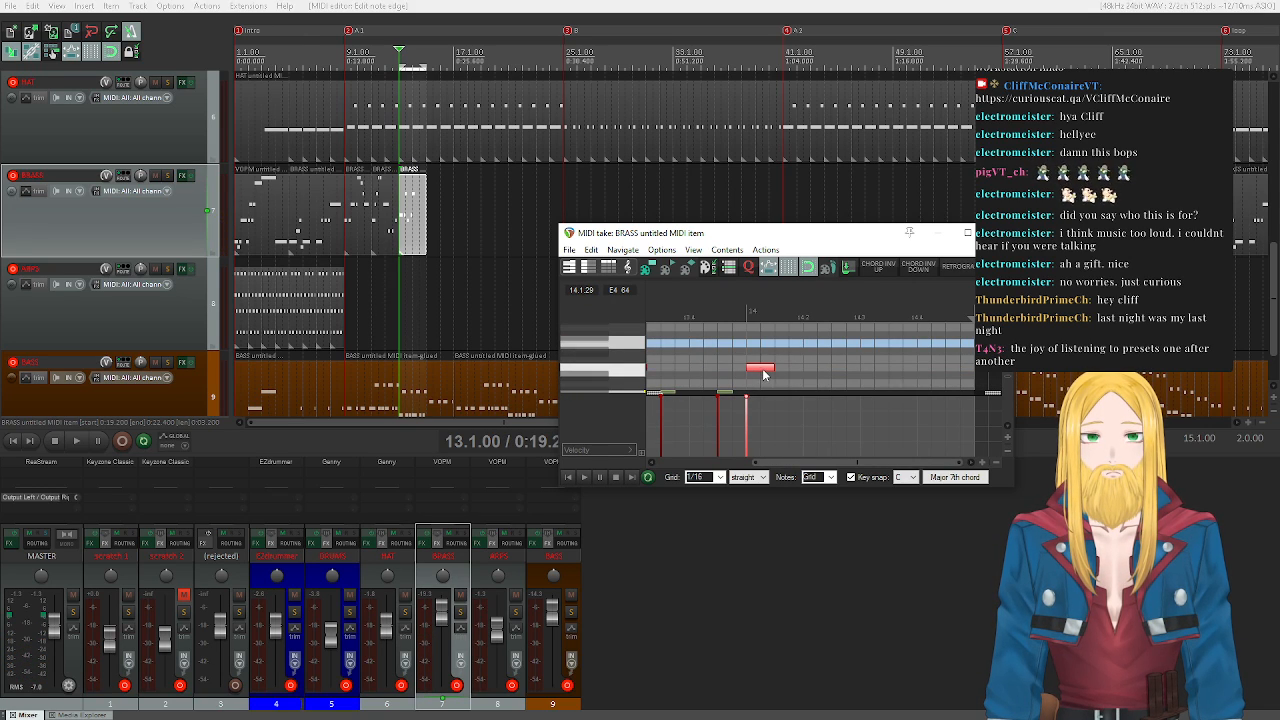
{"action": "left_click_drag", "start_coordinate": [763, 373], "coordinate": [903, 355]}
{"action": "left_click", "coordinate": [584, 477]}
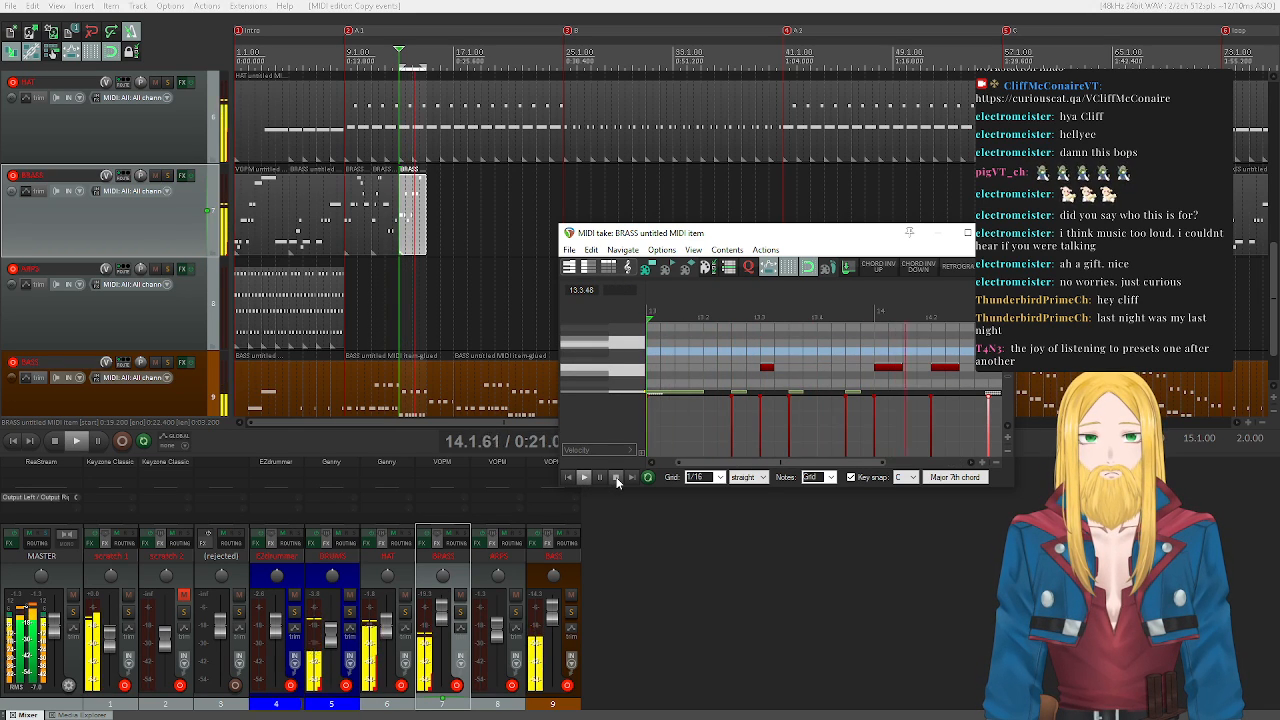
{"action": "left_click", "coordinate": [616, 478]}
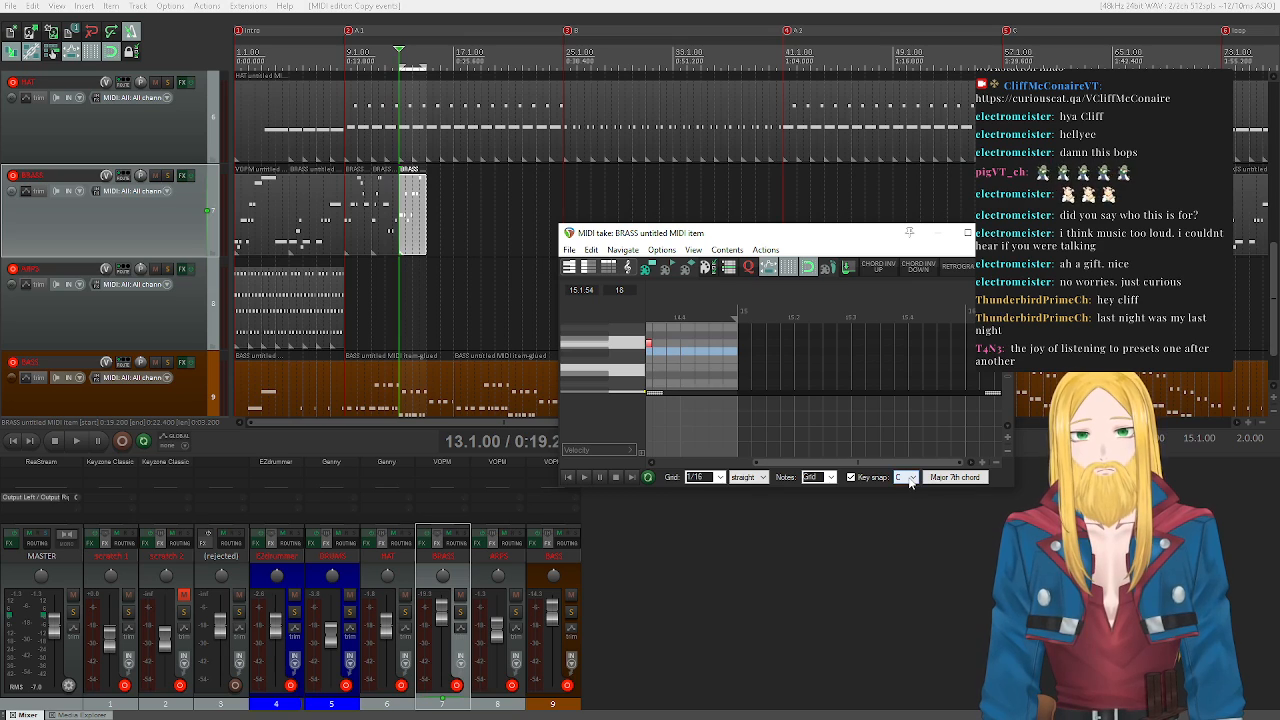
- Set the key snap to G with the Ionian (Major) scale
{"action": "left_click_drag", "start_coordinate": [800, 462], "coordinate": [814, 466]}
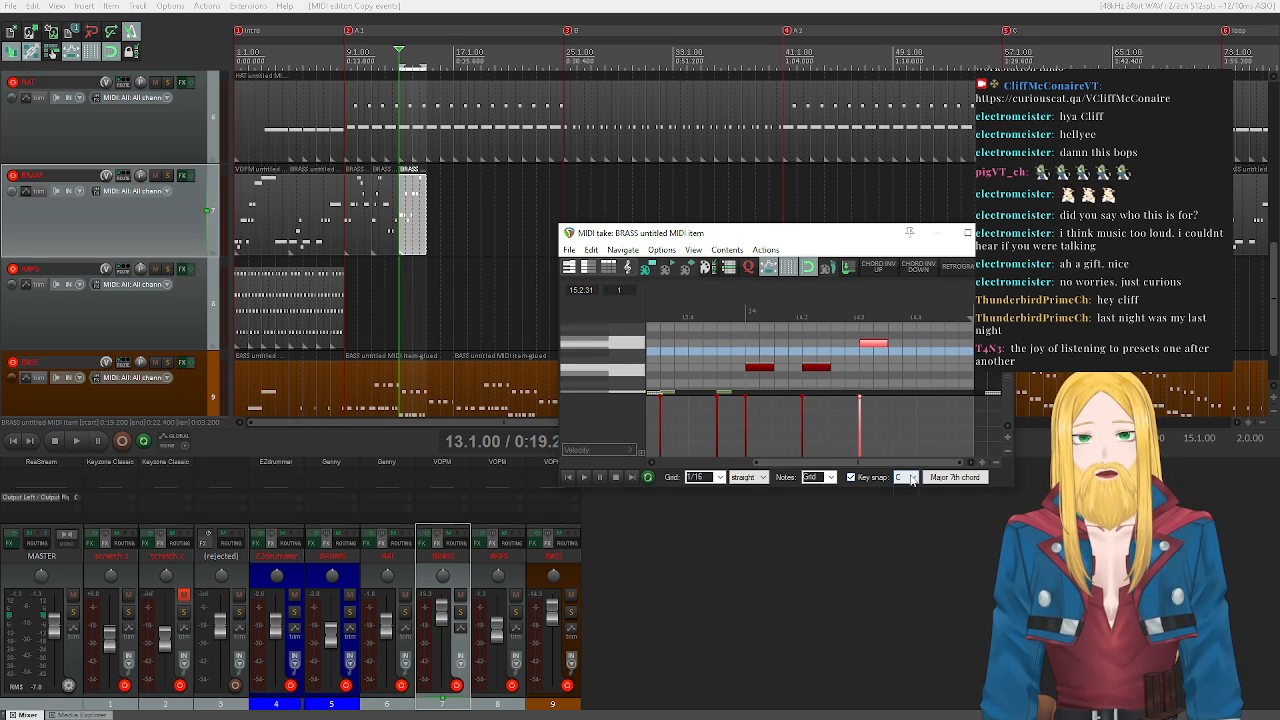
{"action": "left_click", "coordinate": [910, 477]}
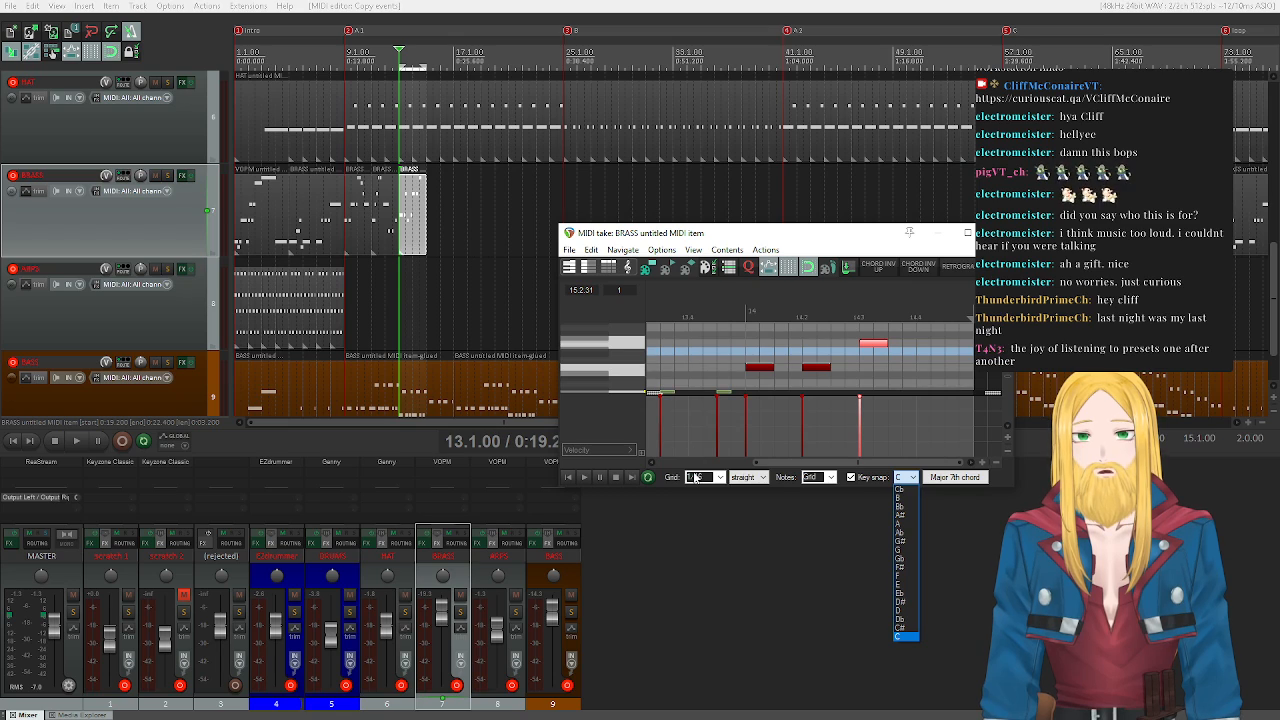
{"action": "left_click", "coordinate": [905, 551]}
{"action": "left_click", "coordinate": [955, 477]}
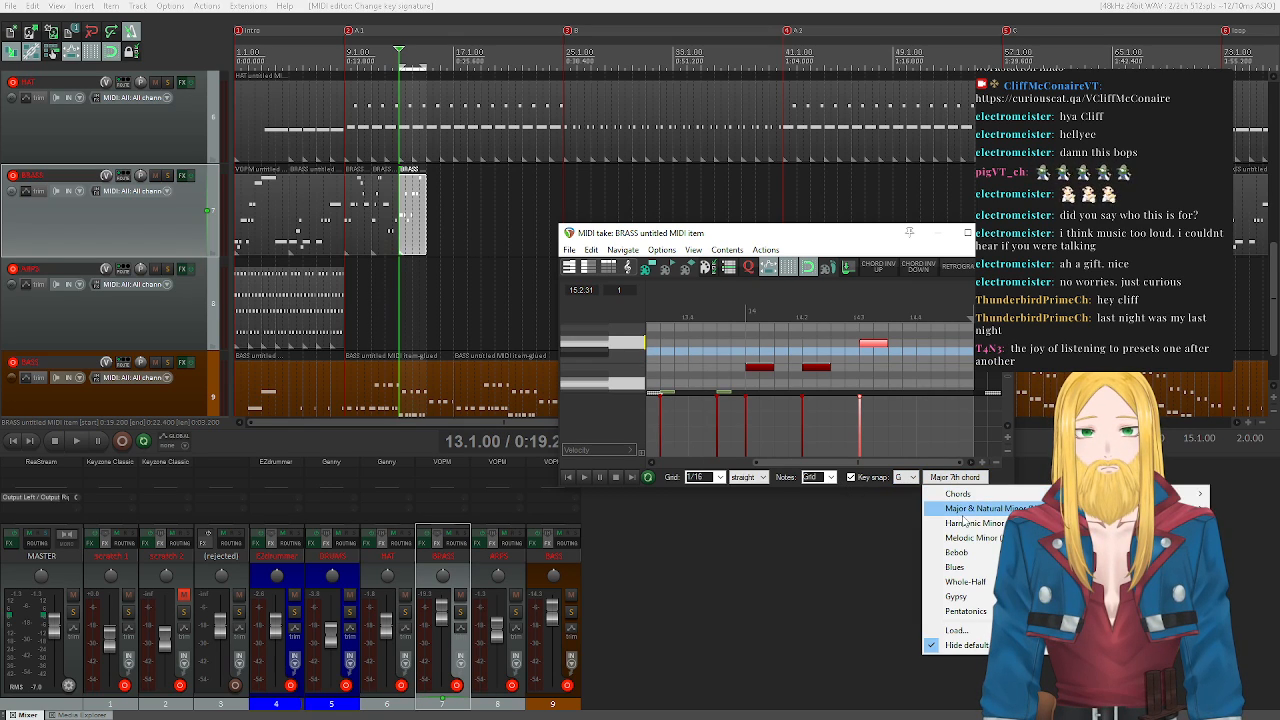
{"action": "mouse_move", "coordinate": [962, 512]}
{"action": "left_click", "coordinate": [771, 514]}
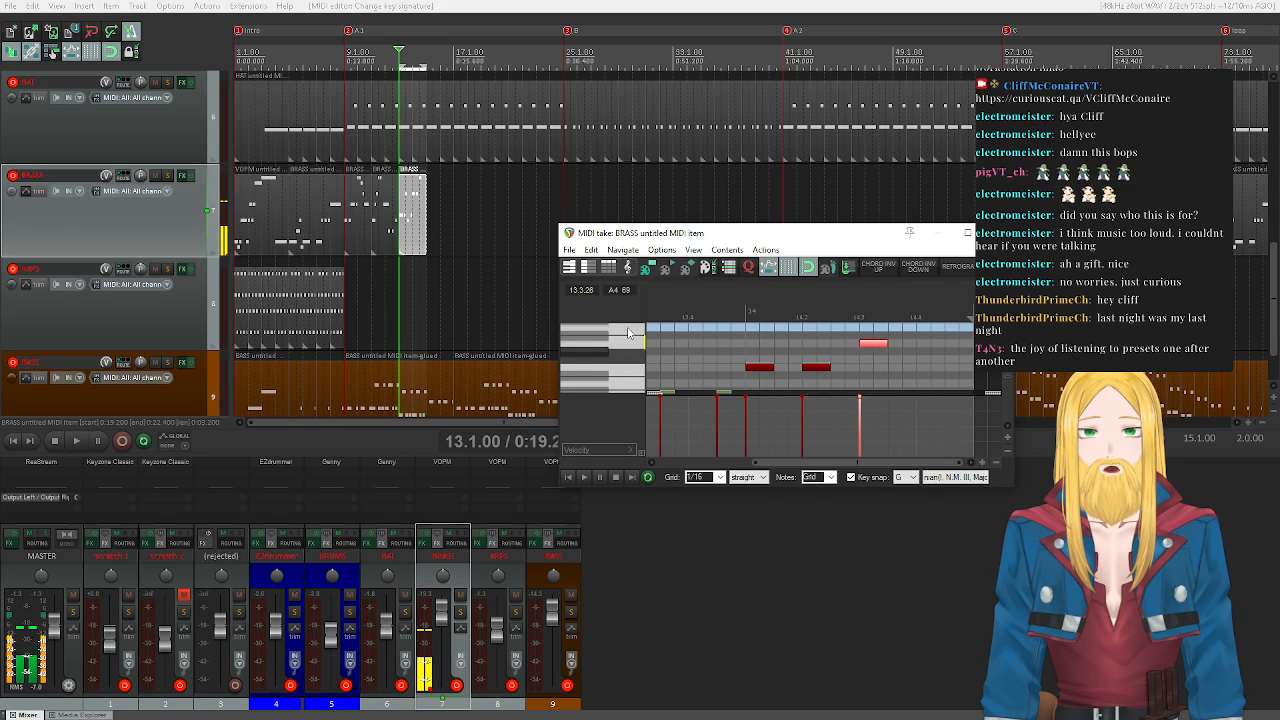
{"action": "left_click", "coordinate": [901, 480]}
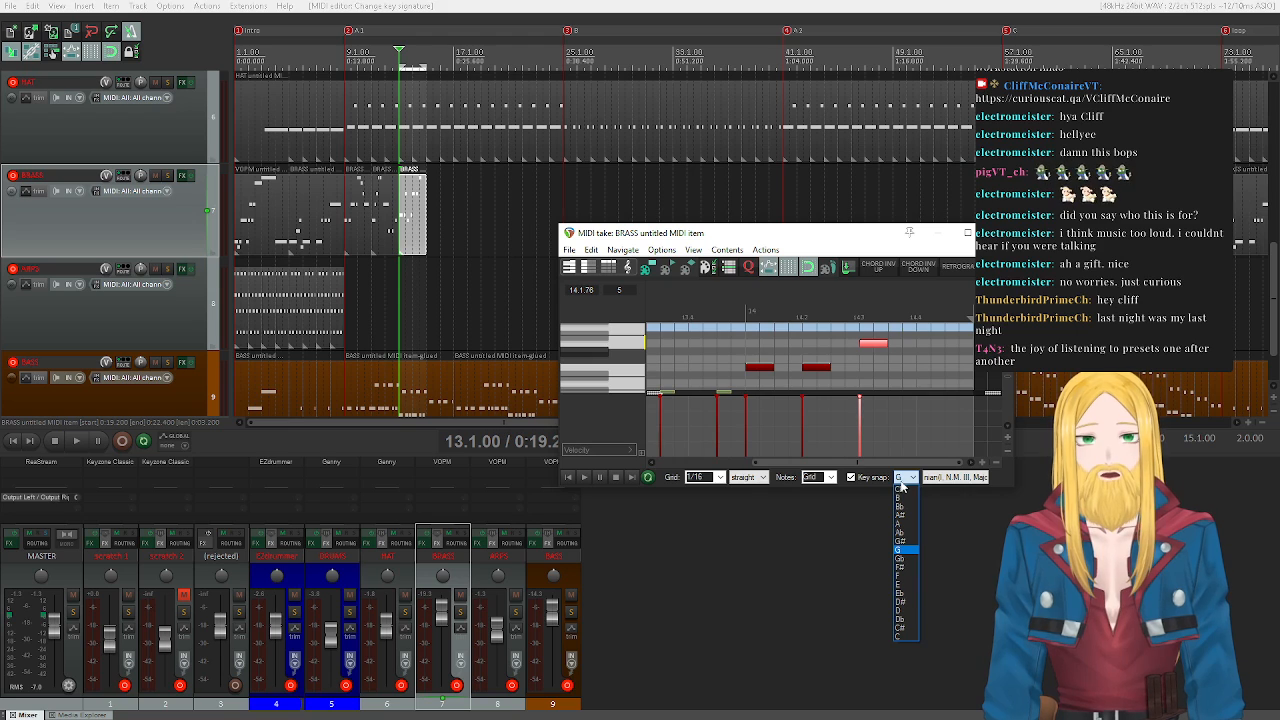
{"action": "left_click", "coordinate": [797, 216]}
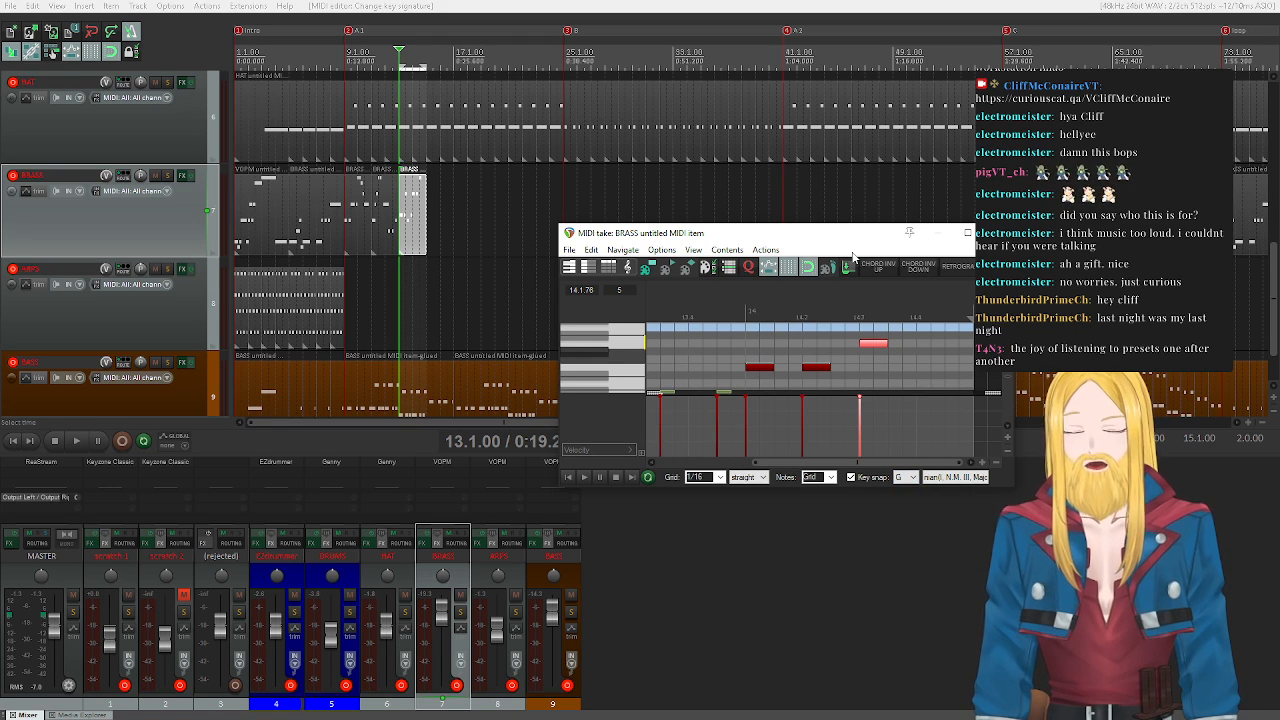
- Move and enlarge the MIDI editor window, and set the key snap to A with the m7 minor chord
{"action": "left_click_drag", "start_coordinate": [812, 239], "coordinate": [650, 157]}
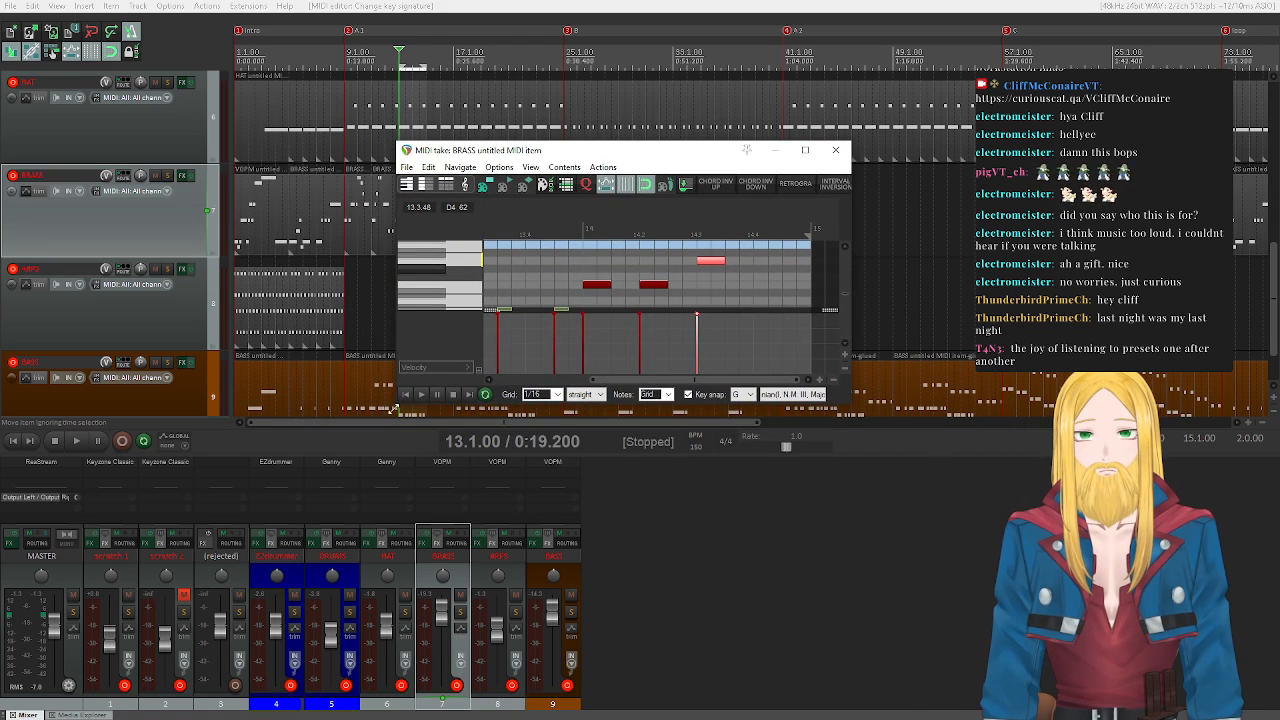
{"action": "left_click_drag", "start_coordinate": [397, 403], "coordinate": [288, 520]}
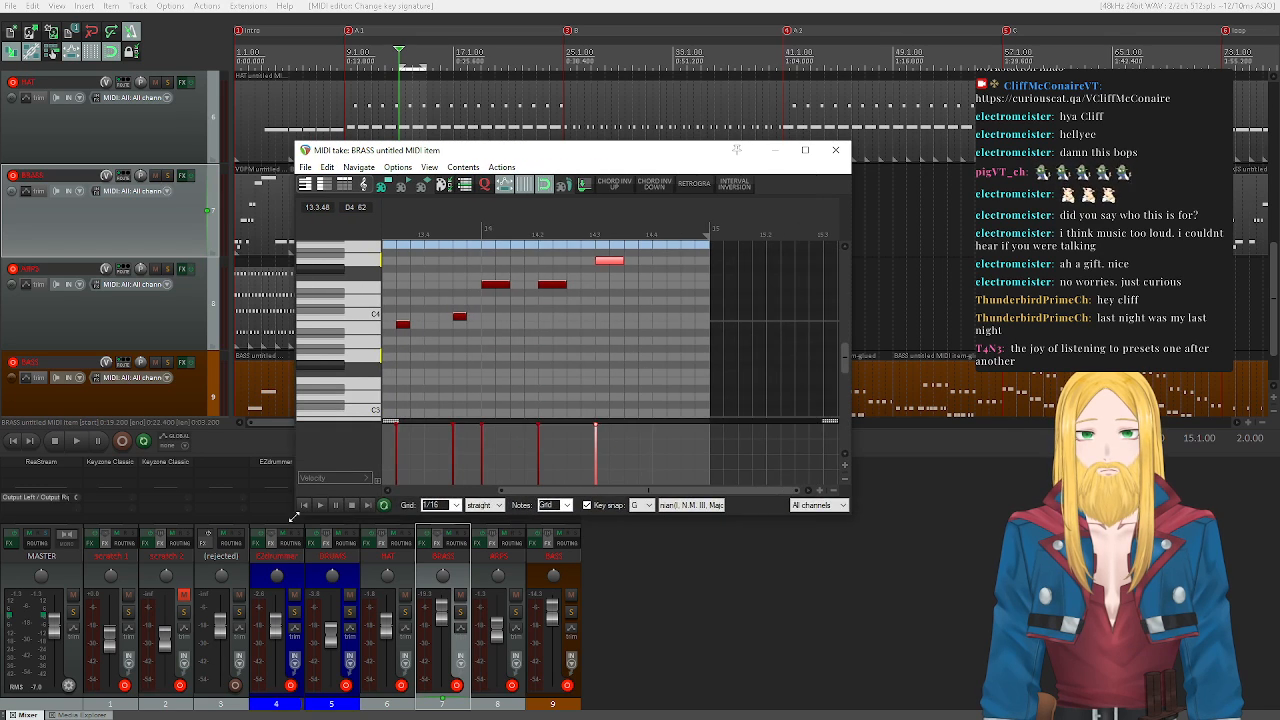
{"action": "left_click", "coordinate": [632, 512]}
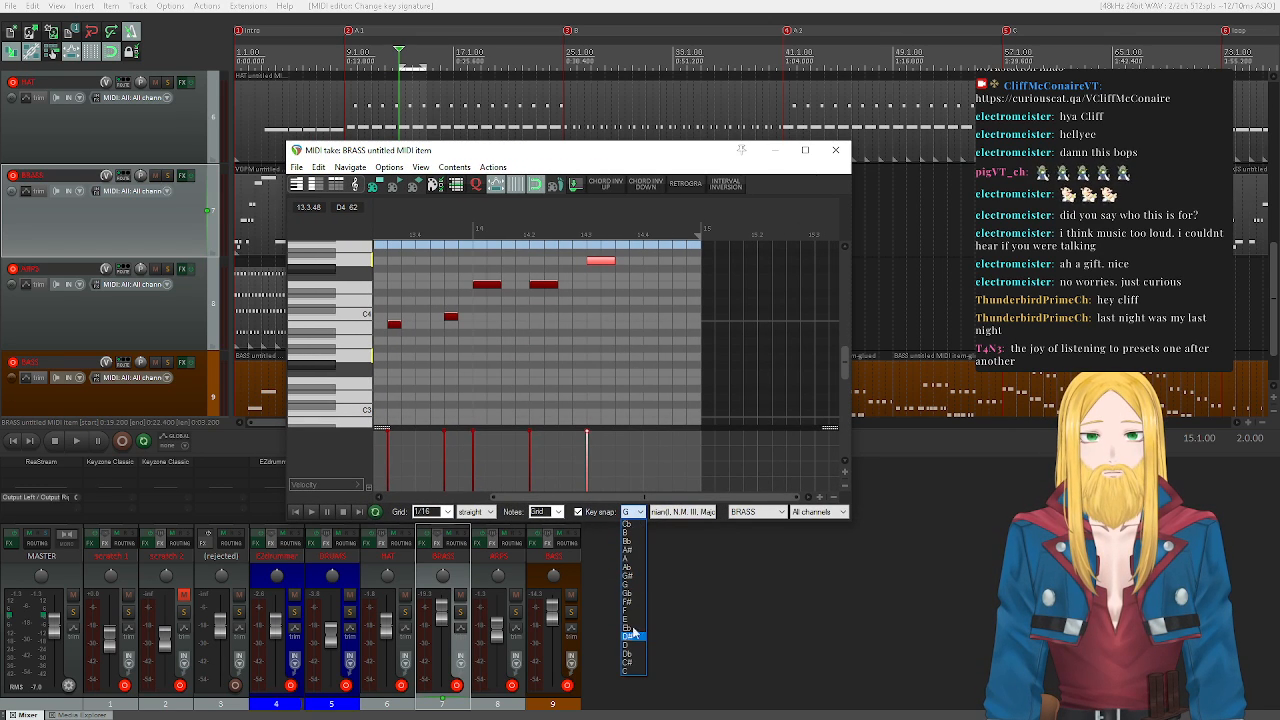
{"action": "left_click", "coordinate": [625, 559]}
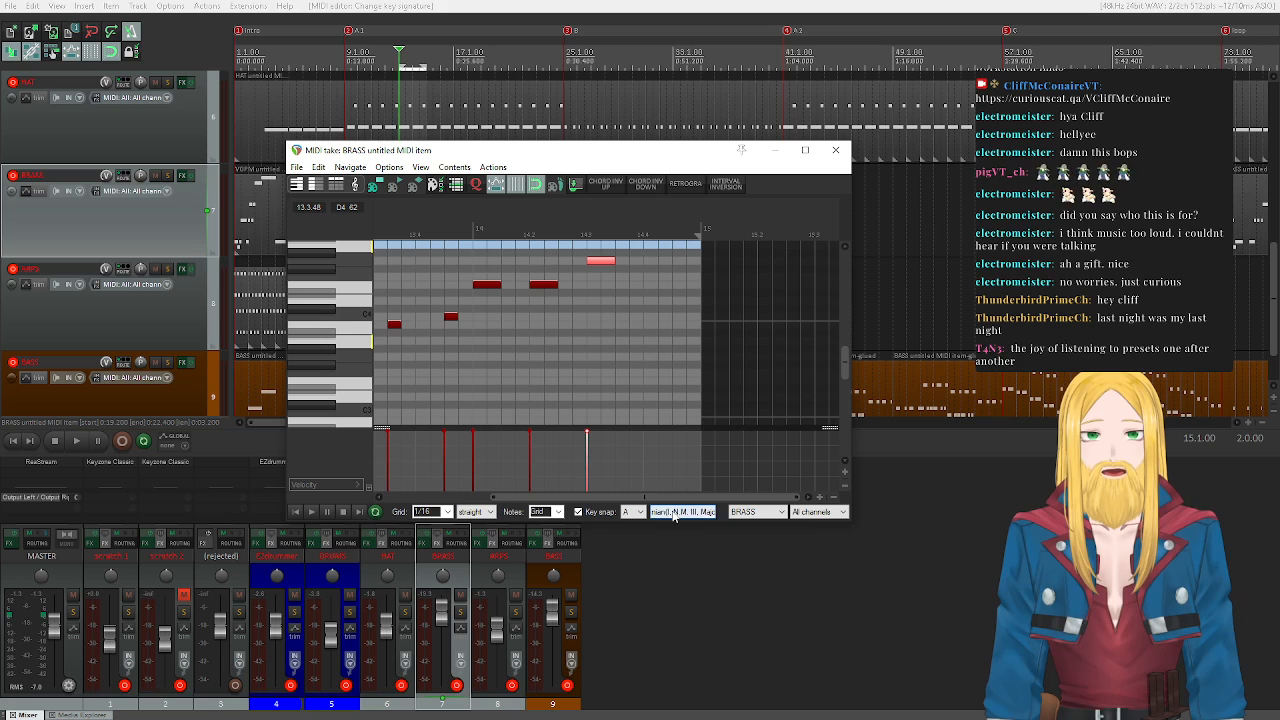
{"action": "left_click", "coordinate": [683, 512]}
{"action": "mouse_move", "coordinate": [688, 530]}
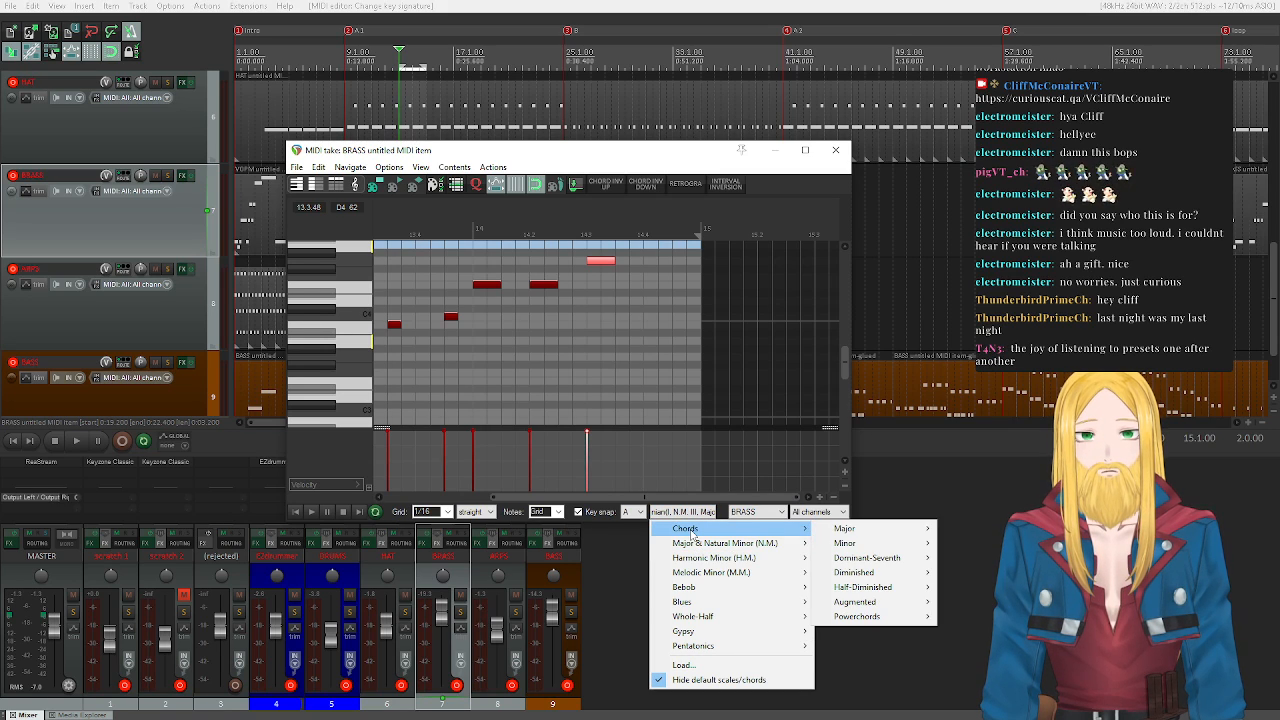
{"action": "mouse_move", "coordinate": [860, 543]}
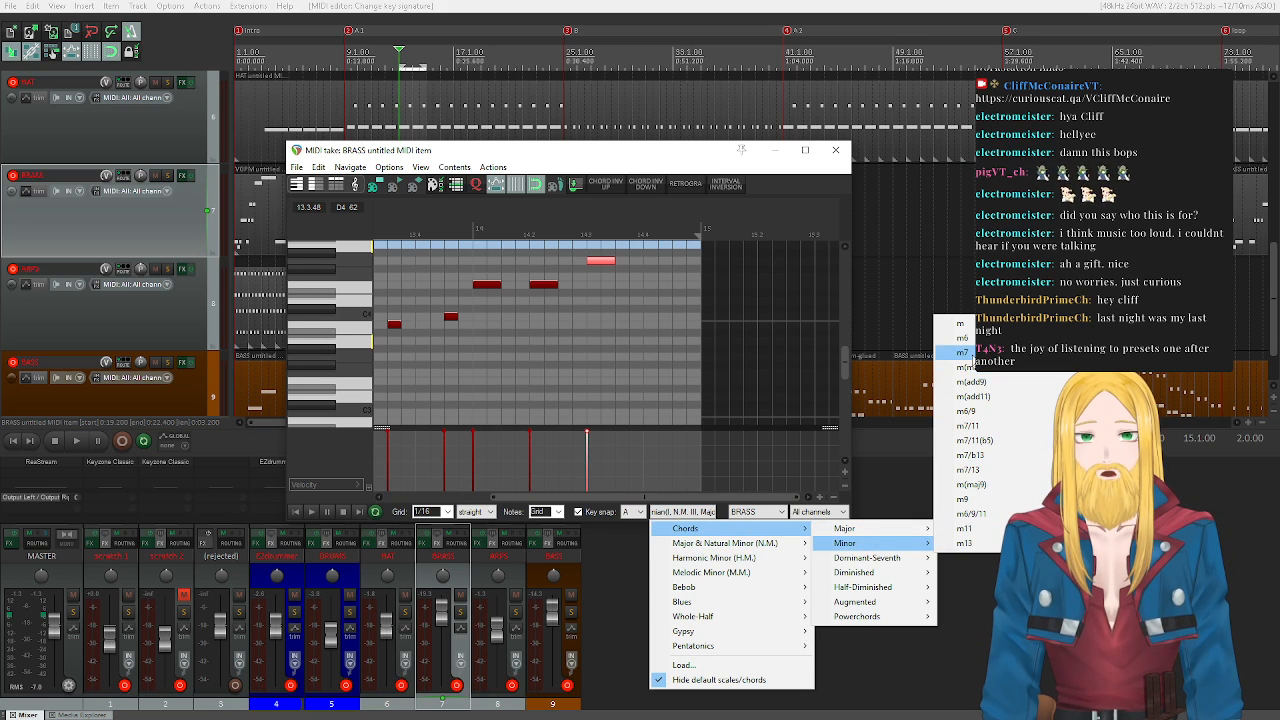
{"action": "left_click", "coordinate": [962, 352]}
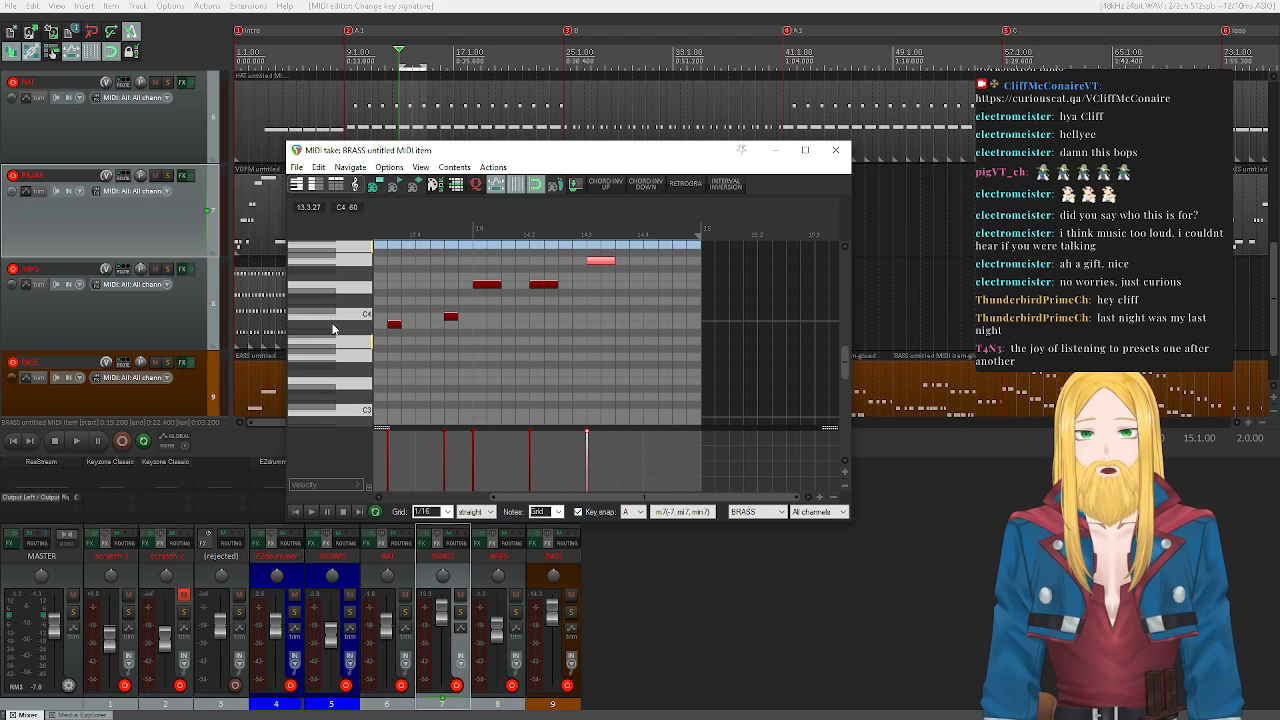
- Audition A4, G4, E4, C4 and A3 and play the phrase from bar 13 to find the next note
{"action": "scroll", "coordinate": [334, 330], "scroll_direction": "up", "scroll_amount": 1}
{"action": "left_click", "coordinate": [353, 274]}
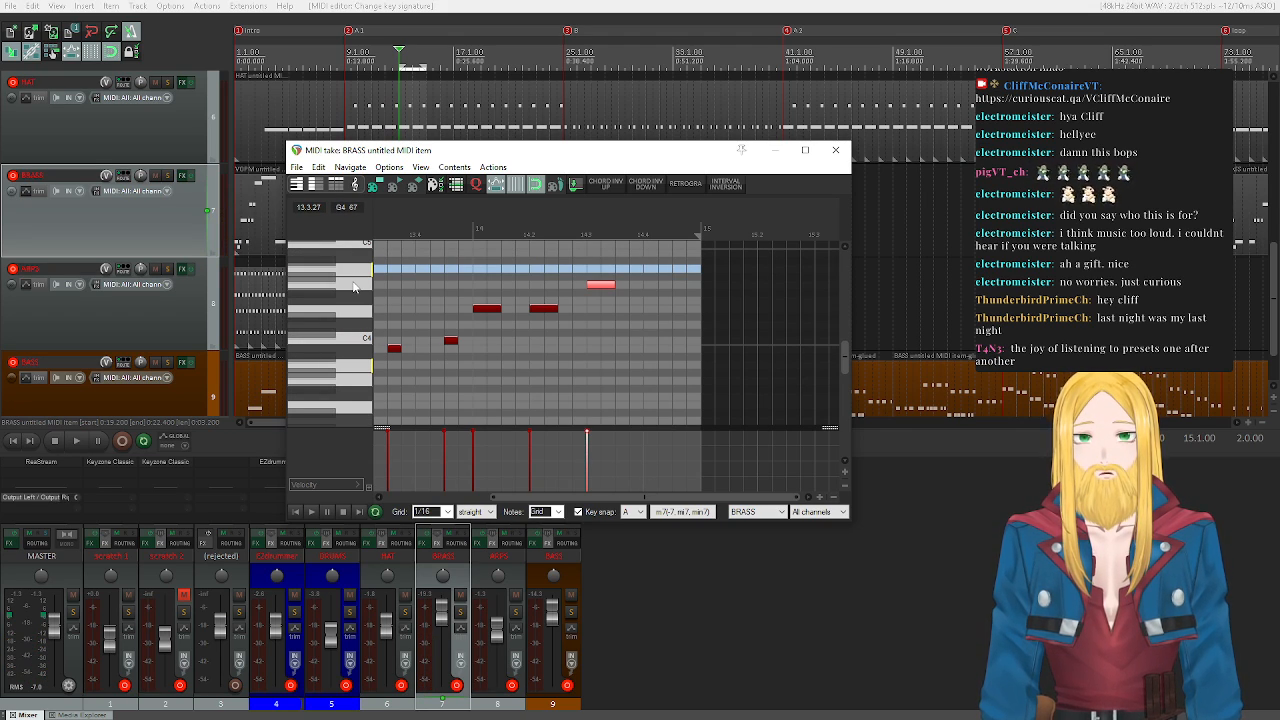
{"action": "left_click", "coordinate": [353, 287]}
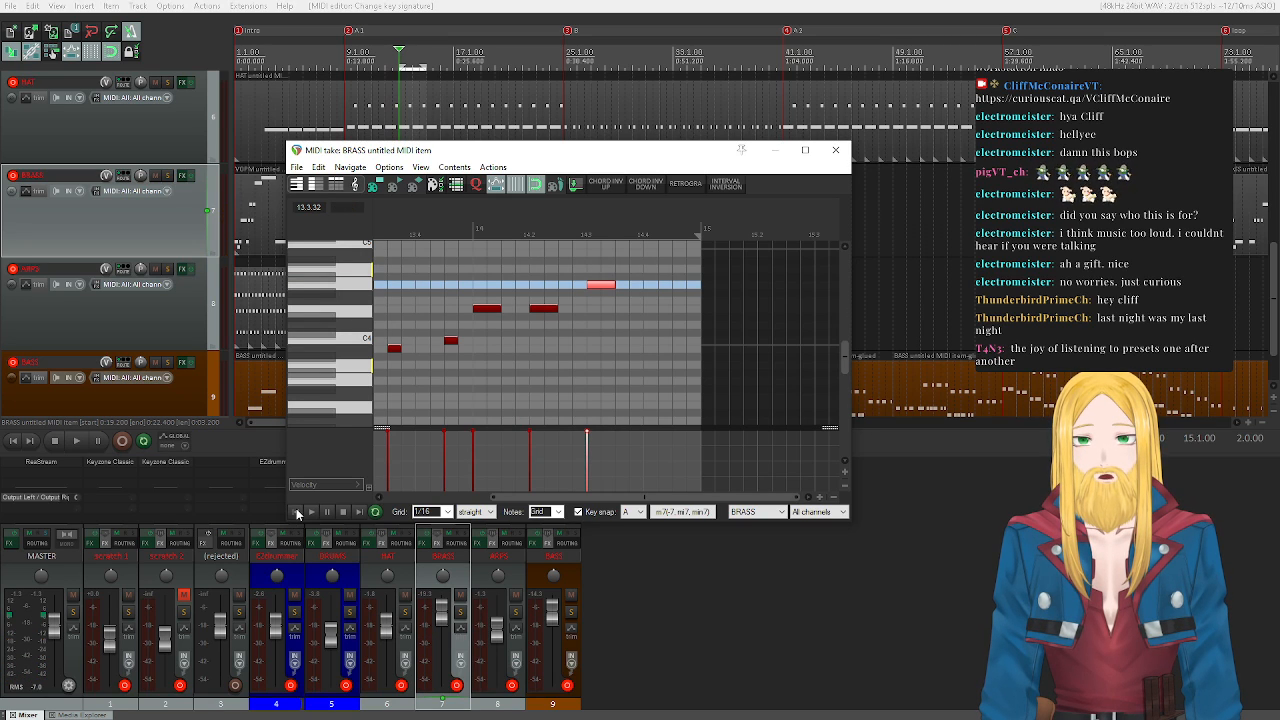
{"action": "left_click", "coordinate": [311, 511]}
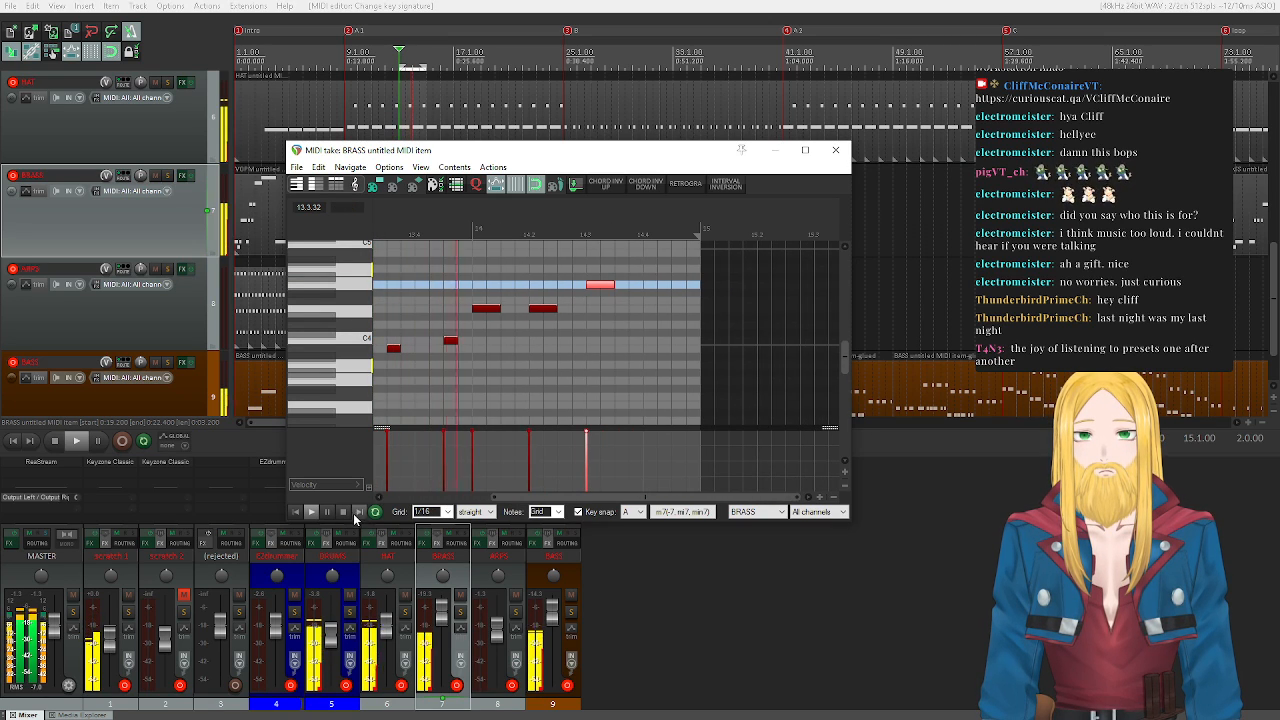
{"action": "left_click", "coordinate": [343, 511]}
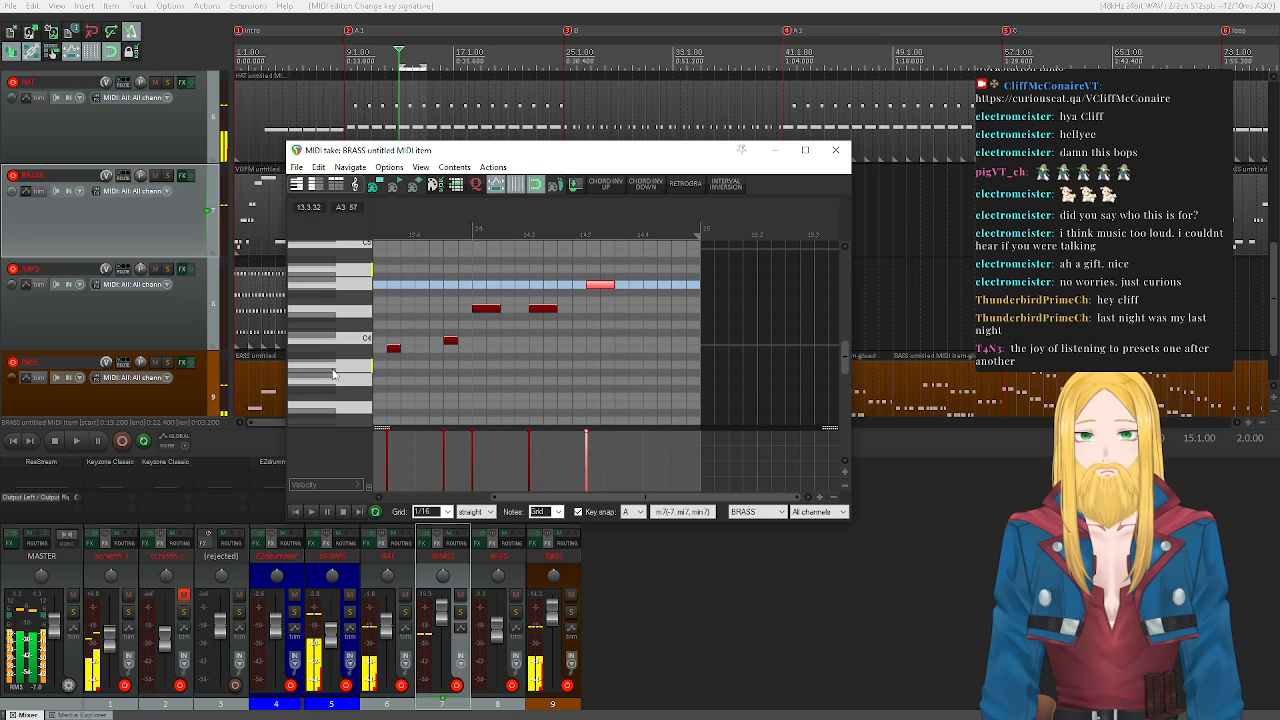
{"action": "left_click", "coordinate": [364, 312]}
{"action": "left_click", "coordinate": [364, 341]}
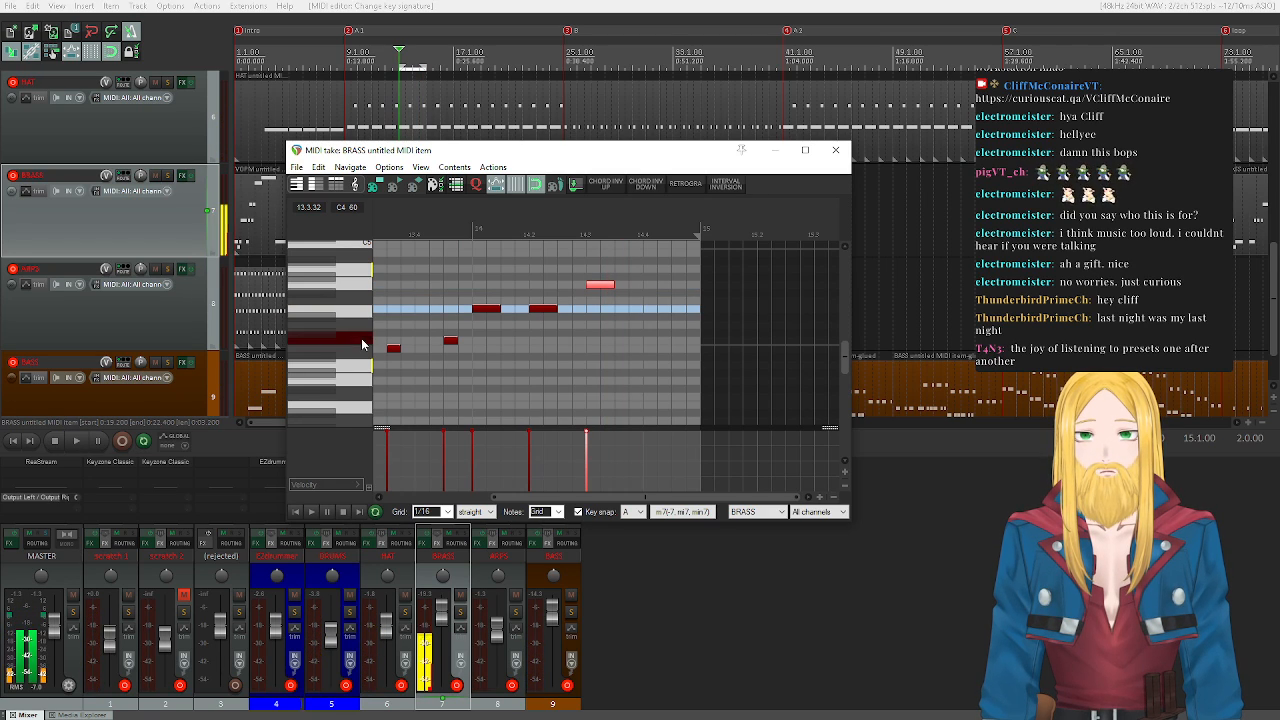
{"action": "left_click", "coordinate": [367, 372]}
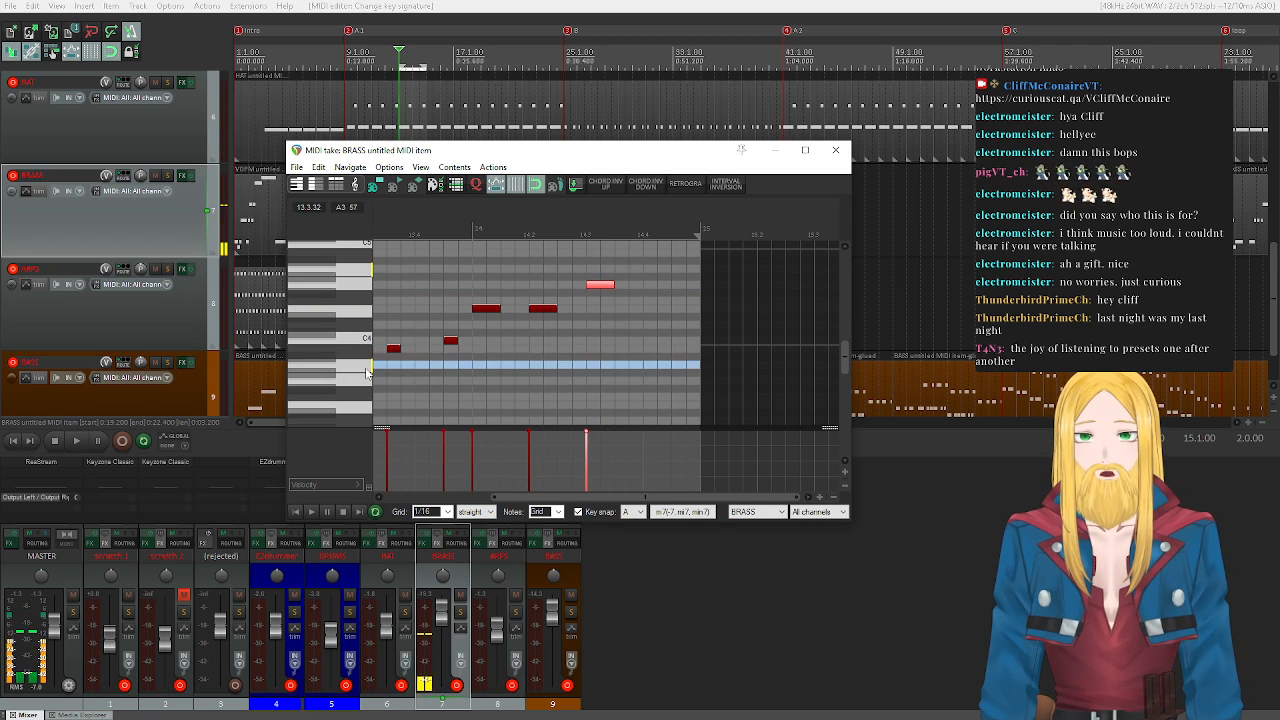
{"action": "left_click", "coordinate": [362, 343]}
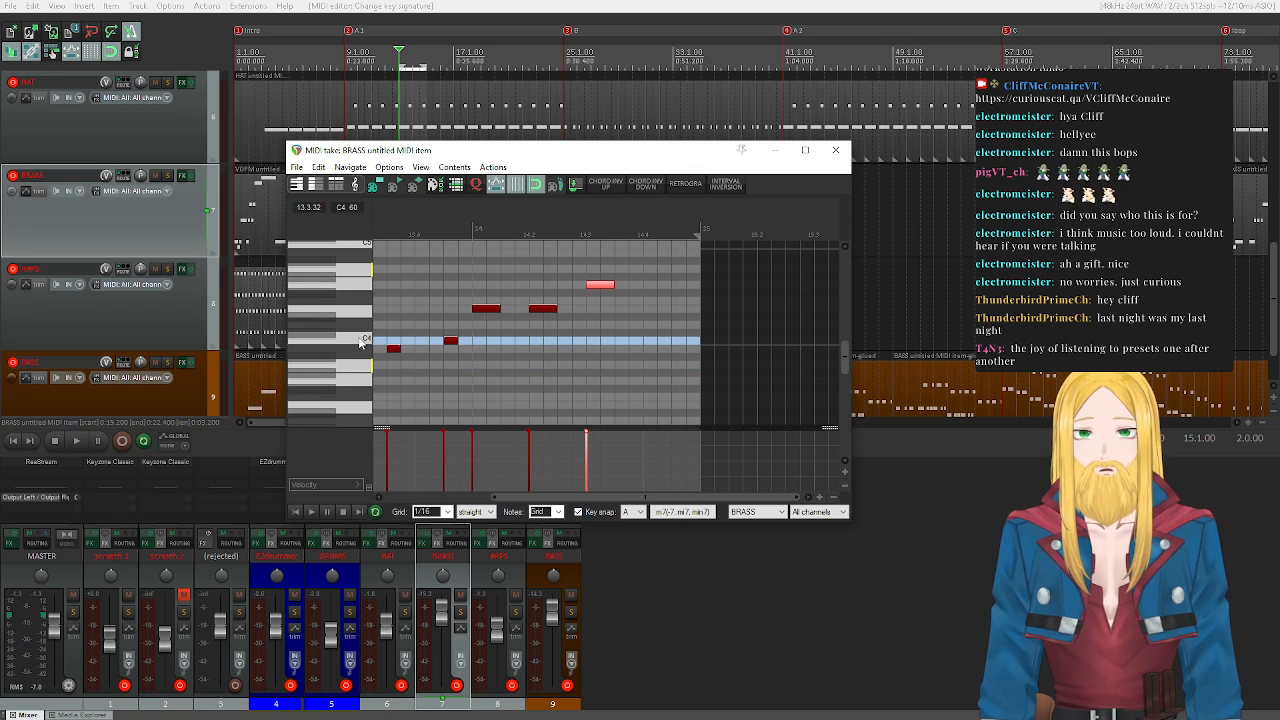
{"action": "left_click", "coordinate": [363, 316]}
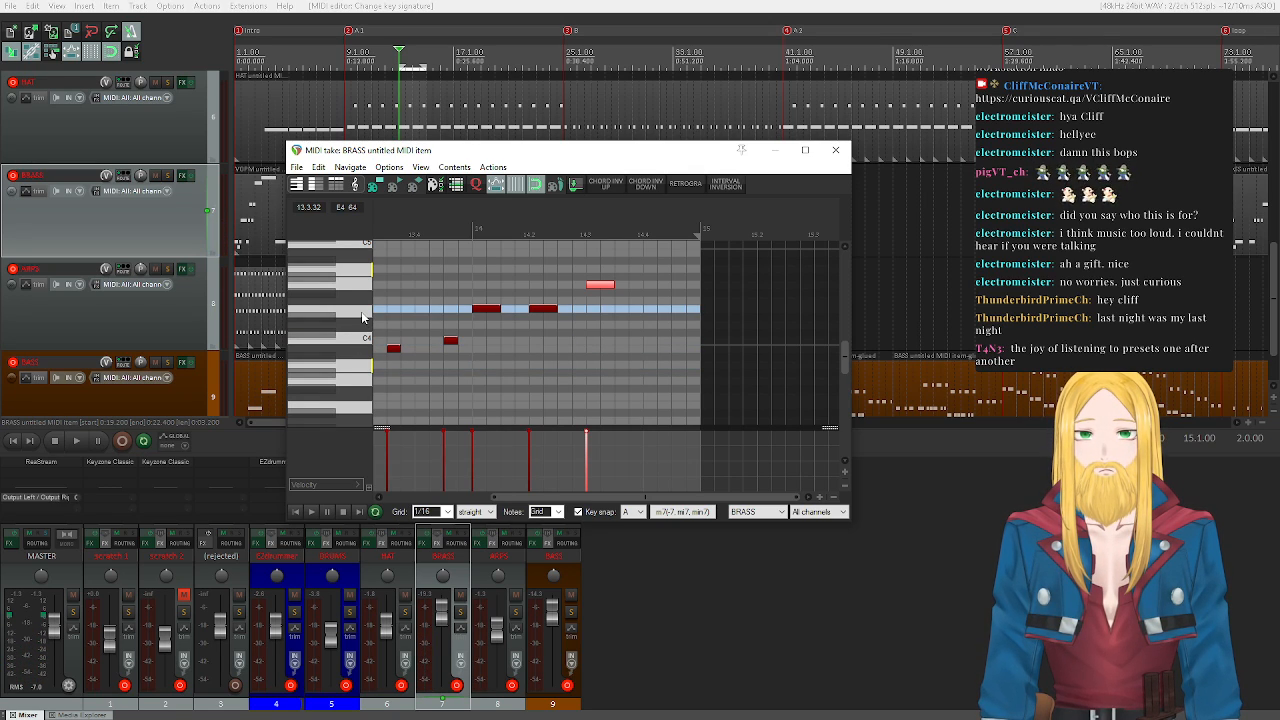
{"action": "left_click", "coordinate": [366, 340]}
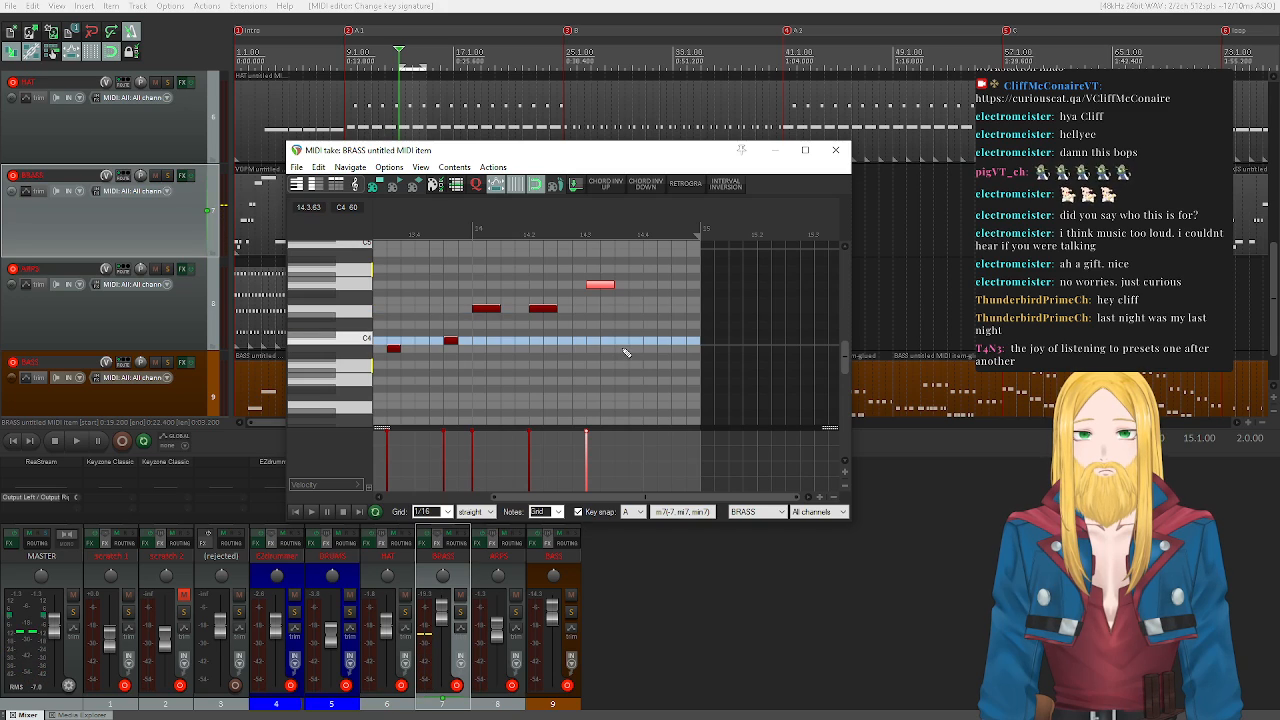
- Add a 1/8 C4 note on beat 4 of bar 14, play the phrase back, and close the MIDI editor
{"action": "left_click", "coordinate": [637, 342]}
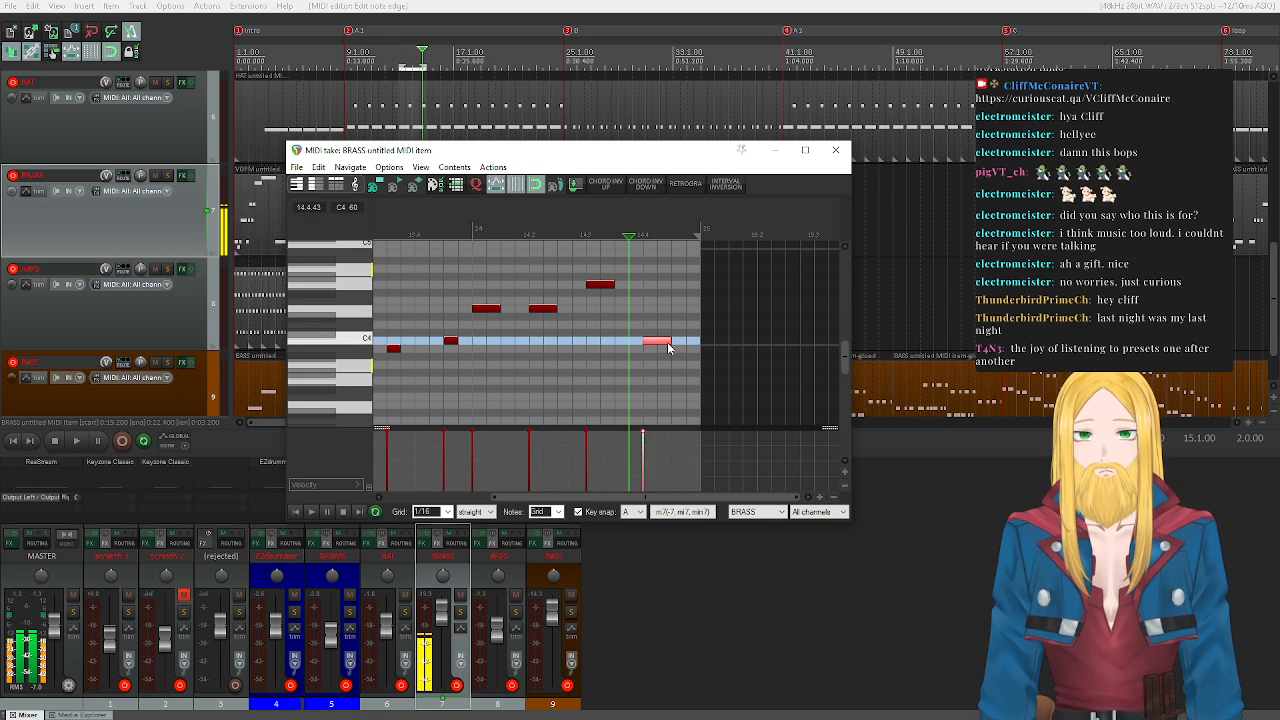
{"action": "left_click", "coordinate": [312, 511]}
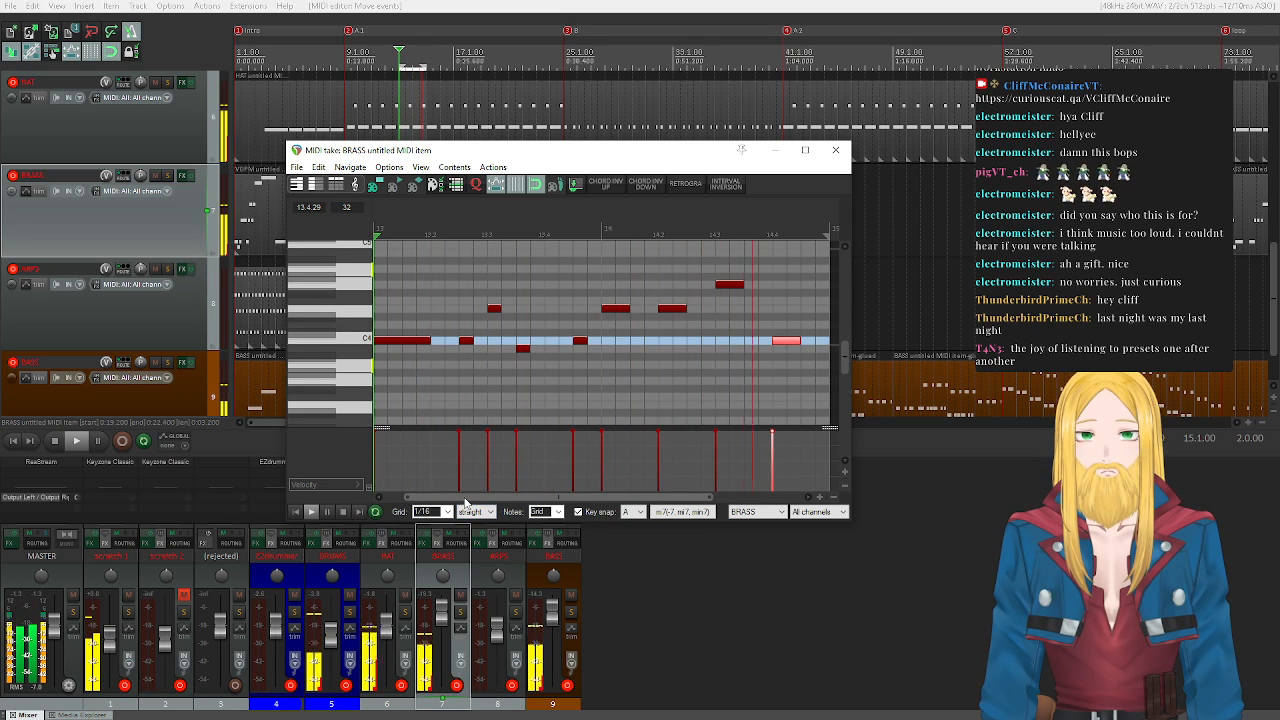
{"action": "left_click", "coordinate": [343, 511]}
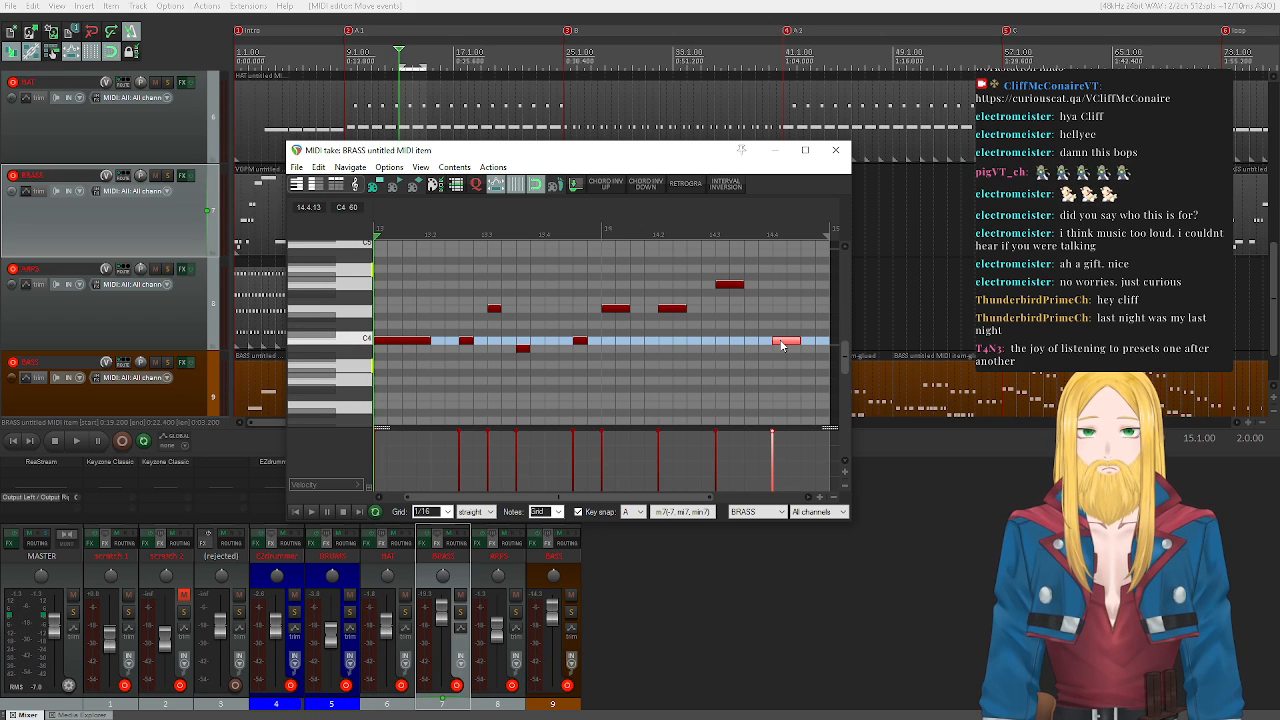
{"action": "left_click", "coordinate": [836, 151]}
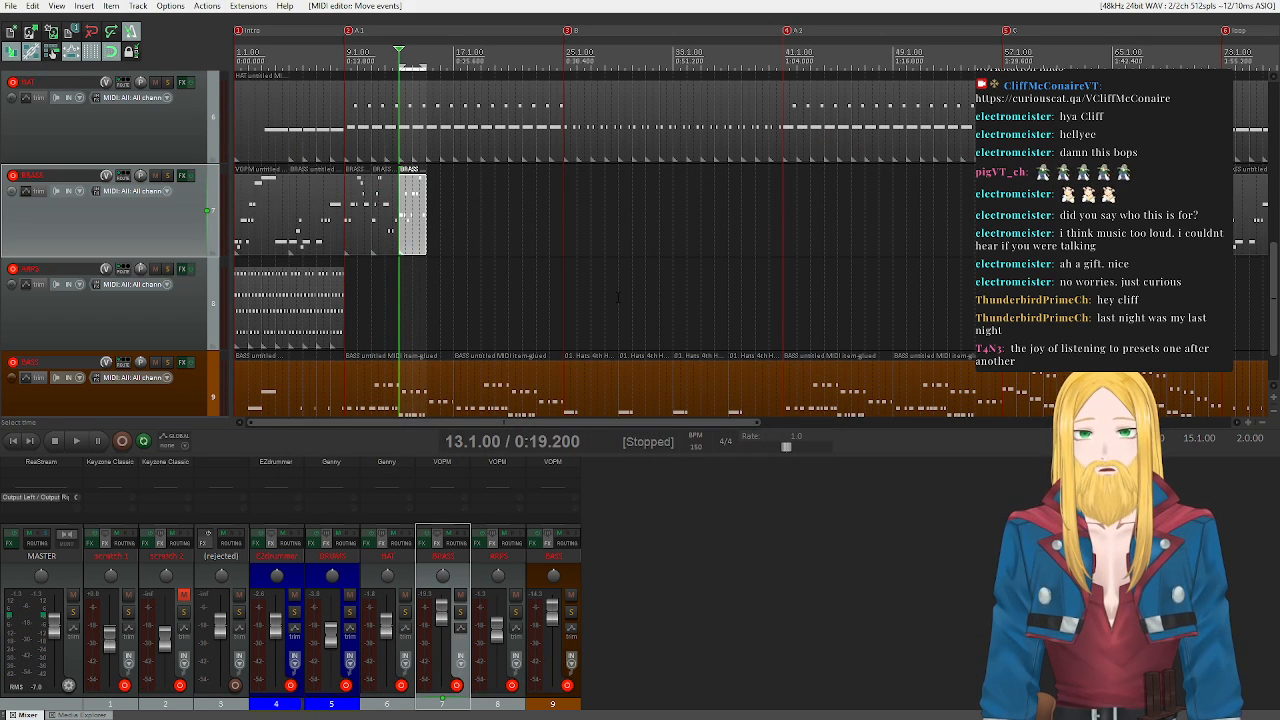
- Clear the time selection, copy the bar 13 BRASS item to bar 15, and open the copy in the MIDI editor
{"action": "key", "text": "Escape"}
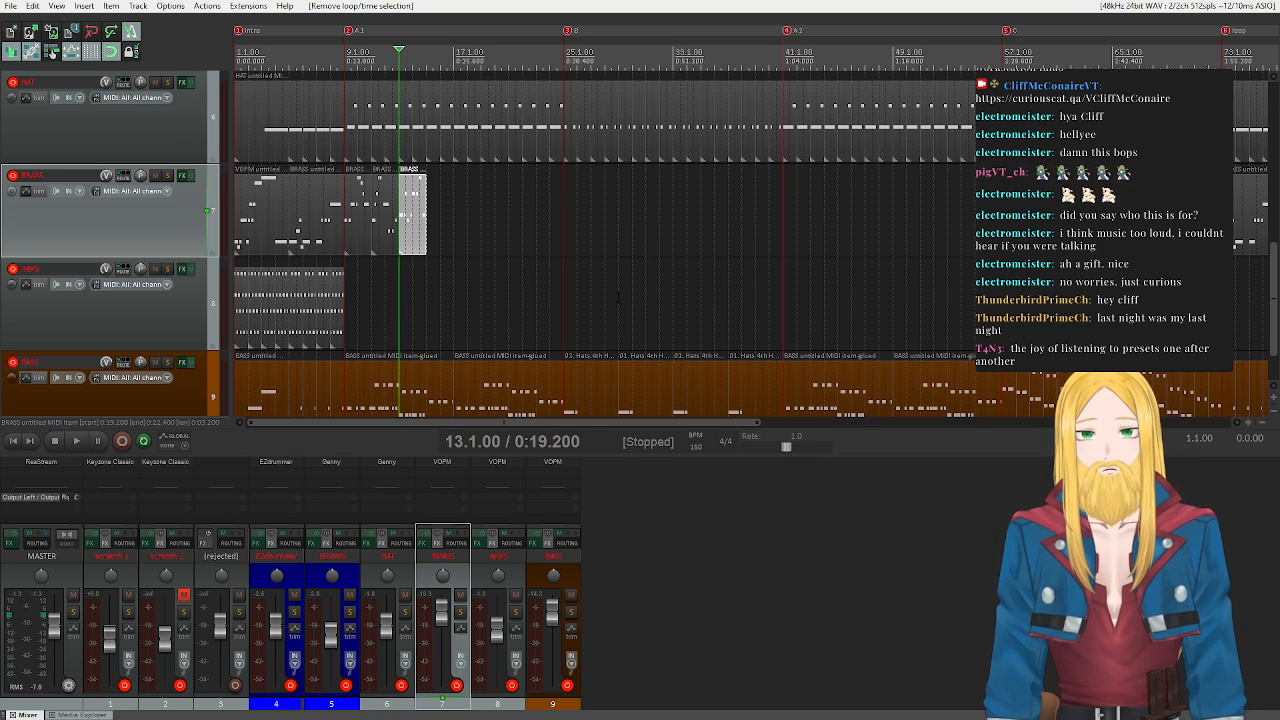
{"action": "left_click_drag", "start_coordinate": [414, 215], "coordinate": [442, 220]}
{"action": "double_click", "coordinate": [442, 220]}
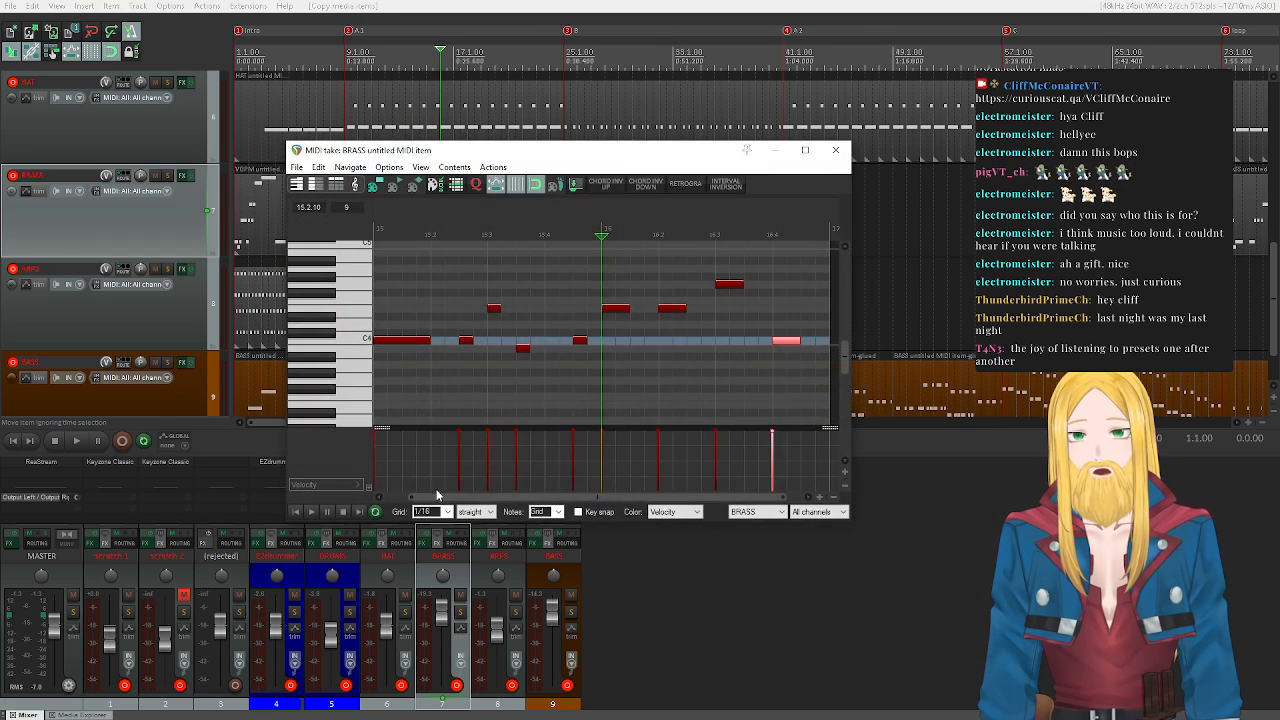
{"action": "left_click", "coordinate": [297, 512]}
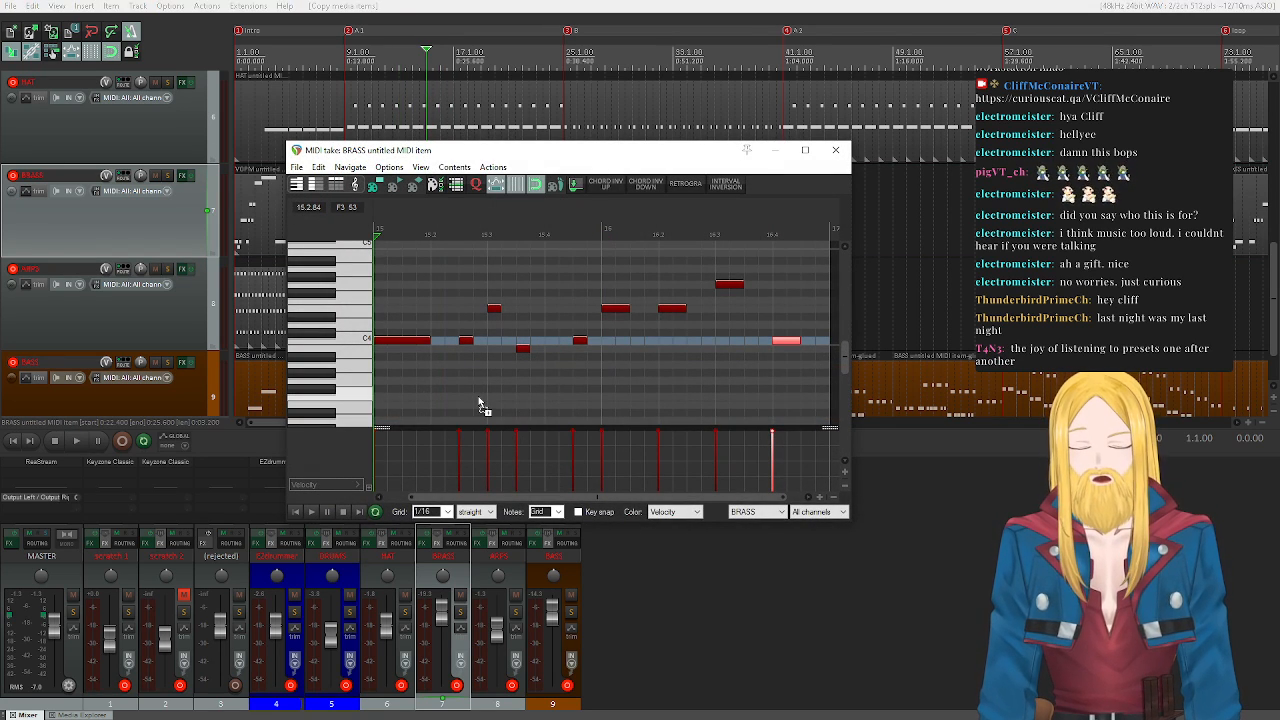
- Reverse all notes of the copied BRASS phrase and play it back from bar 15
{"action": "key", "text": "ctrl+a"}
{"action": "left_click", "coordinate": [687, 185]}
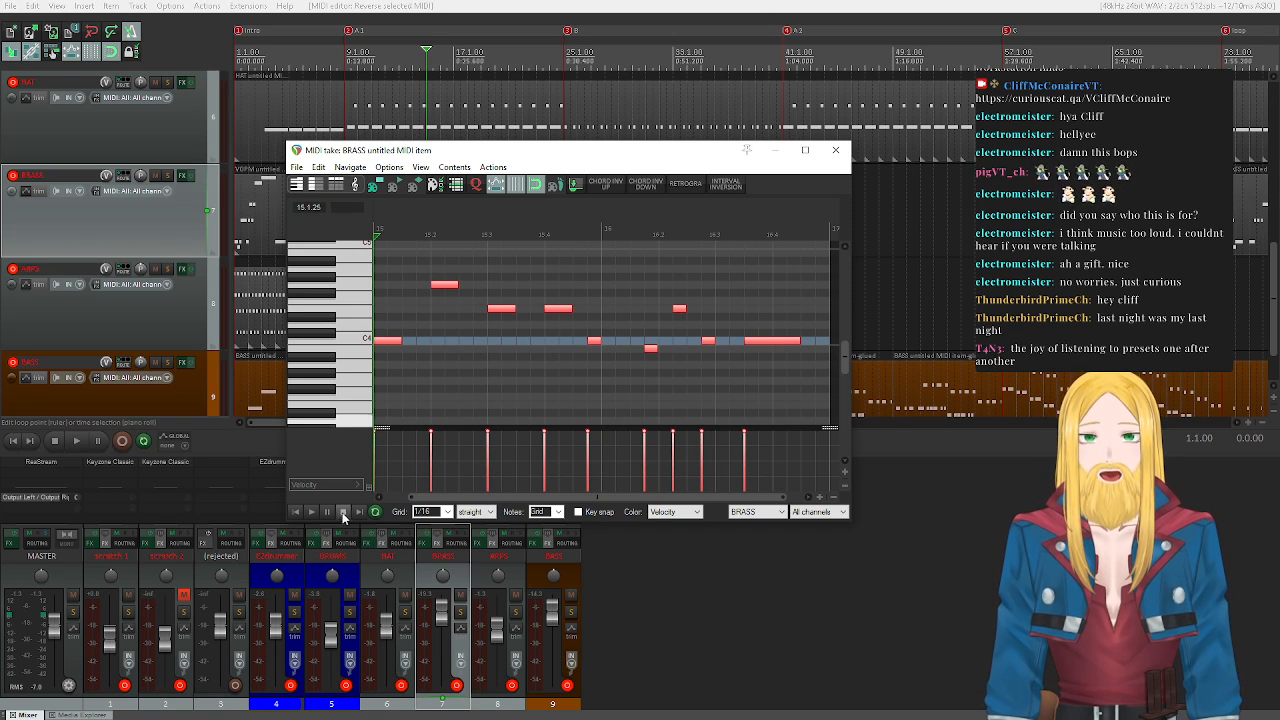
{"action": "left_click", "coordinate": [311, 511]}
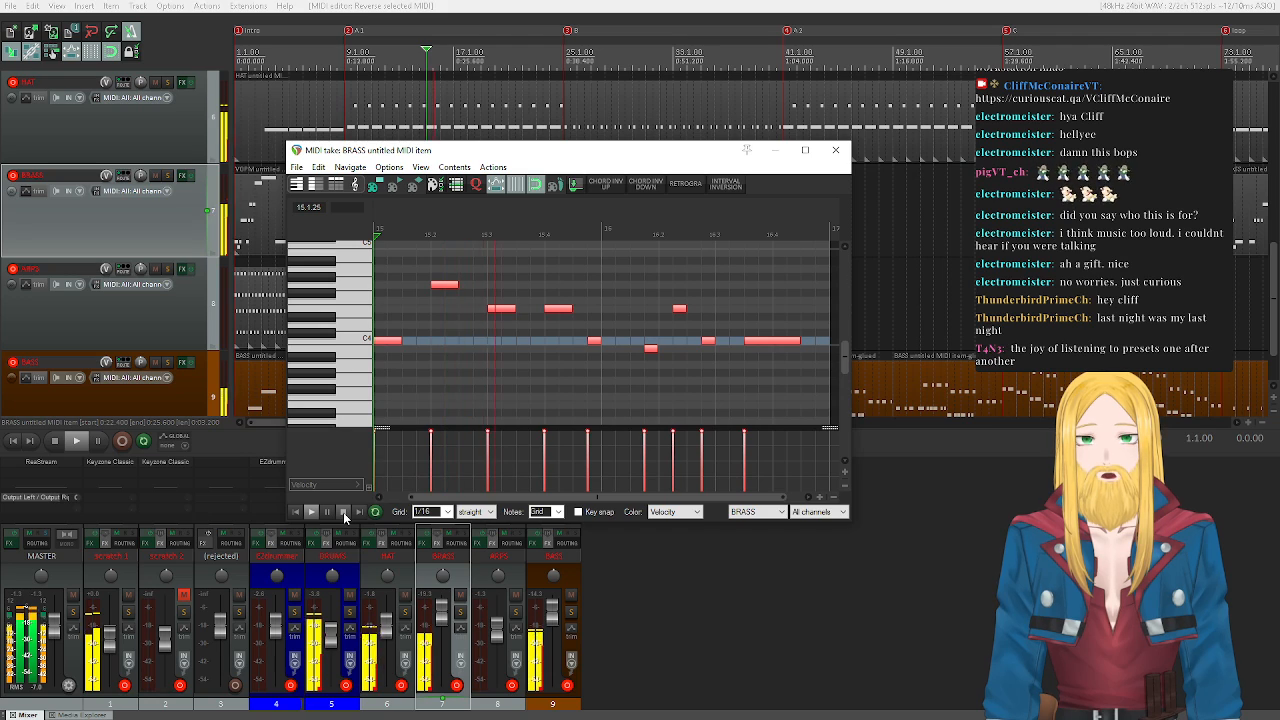
{"action": "left_click", "coordinate": [343, 512]}
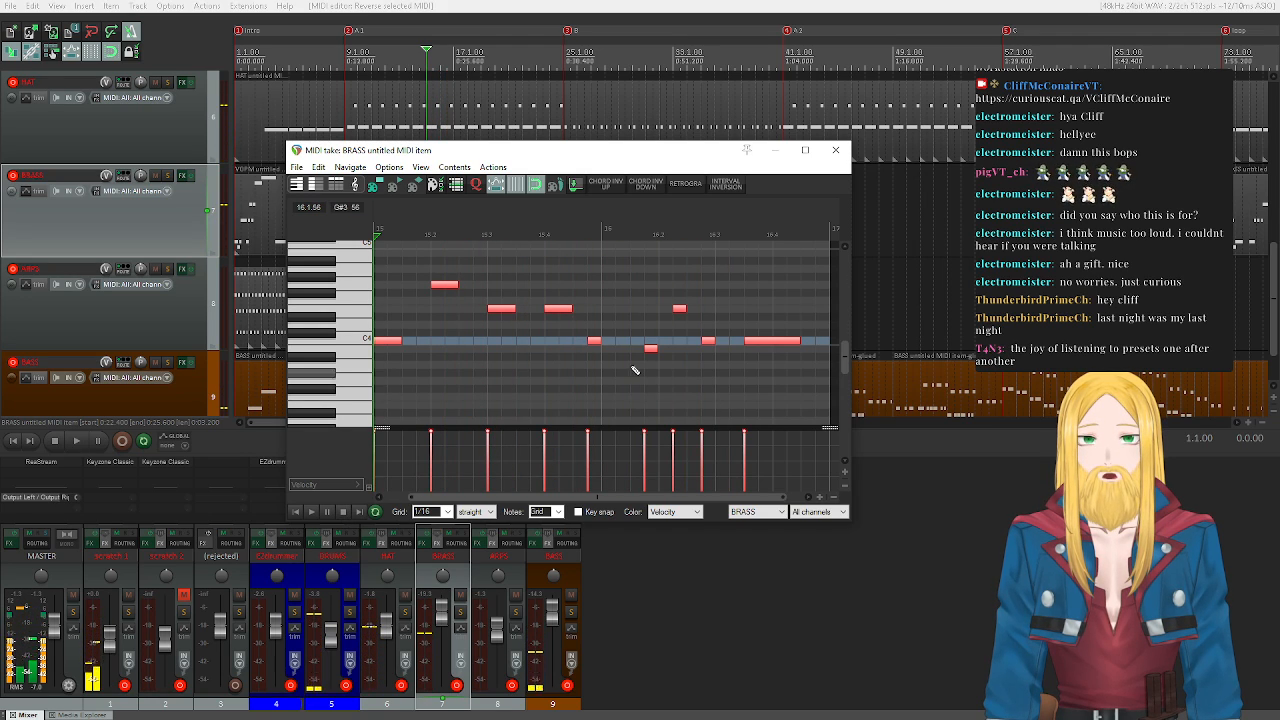
{"action": "left_click", "coordinate": [311, 512]}
{"action": "left_click", "coordinate": [345, 512]}
- Shift the last five notes of the phrase 1/16 earlier and play it back
{"action": "left_click_drag", "start_coordinate": [586, 280], "coordinate": [800, 398]}
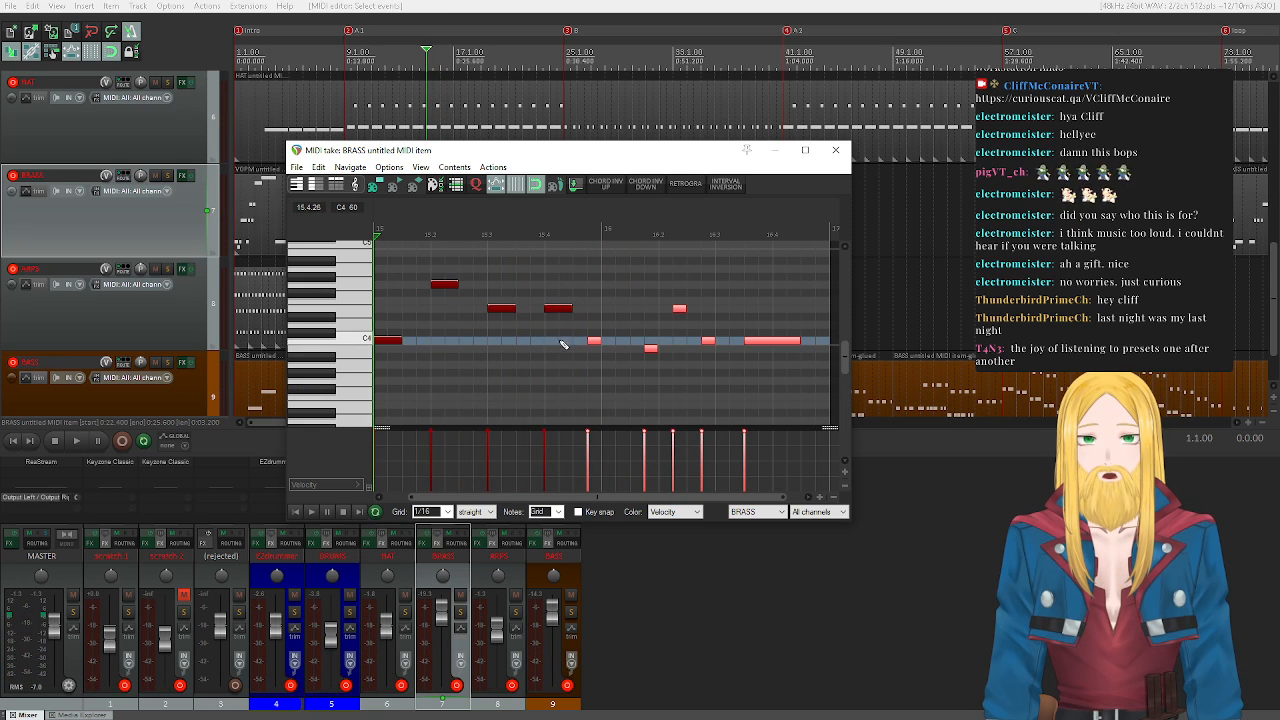
{"action": "left_click_drag", "start_coordinate": [591, 340], "coordinate": [577, 340]}
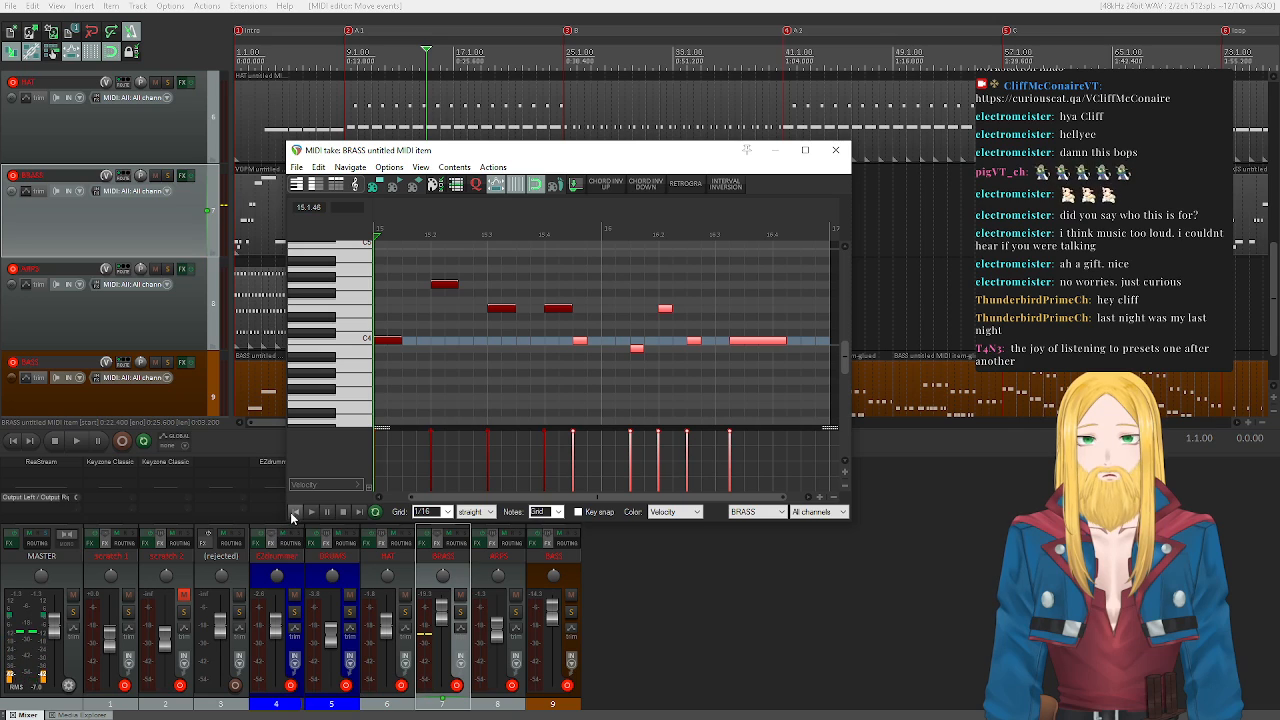
{"action": "left_click", "coordinate": [311, 512]}
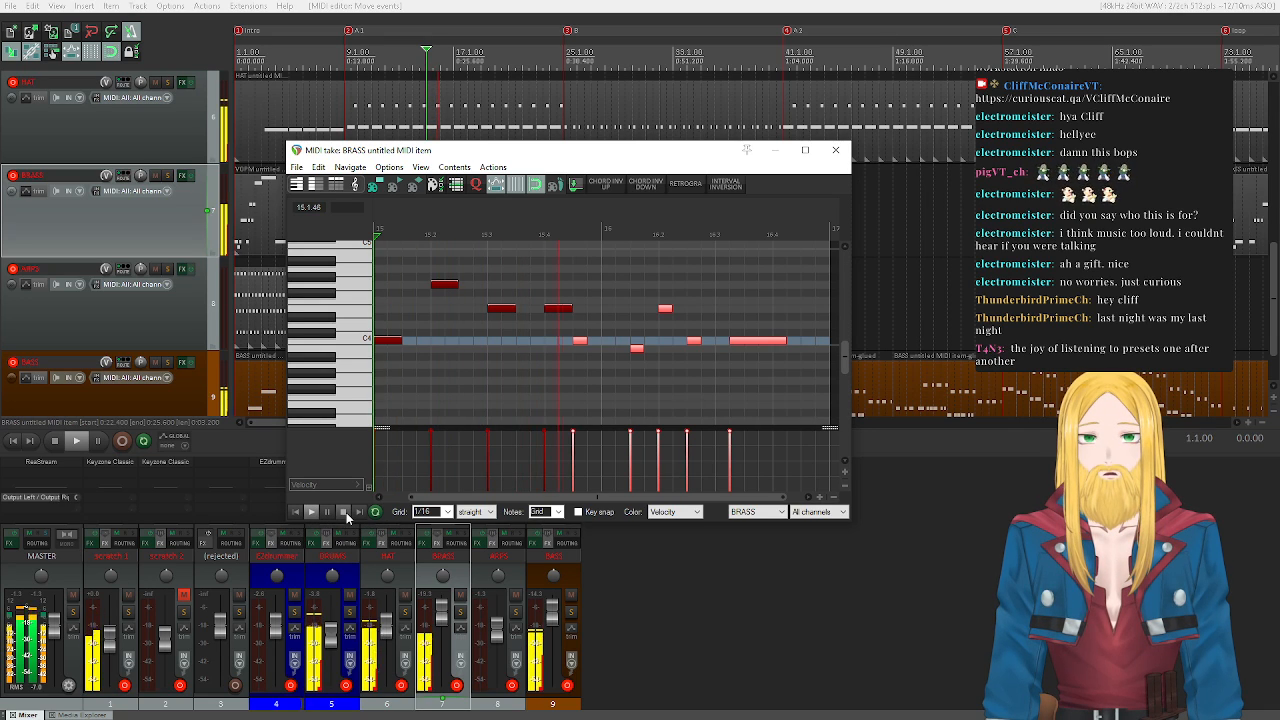
{"action": "left_click", "coordinate": [346, 512]}
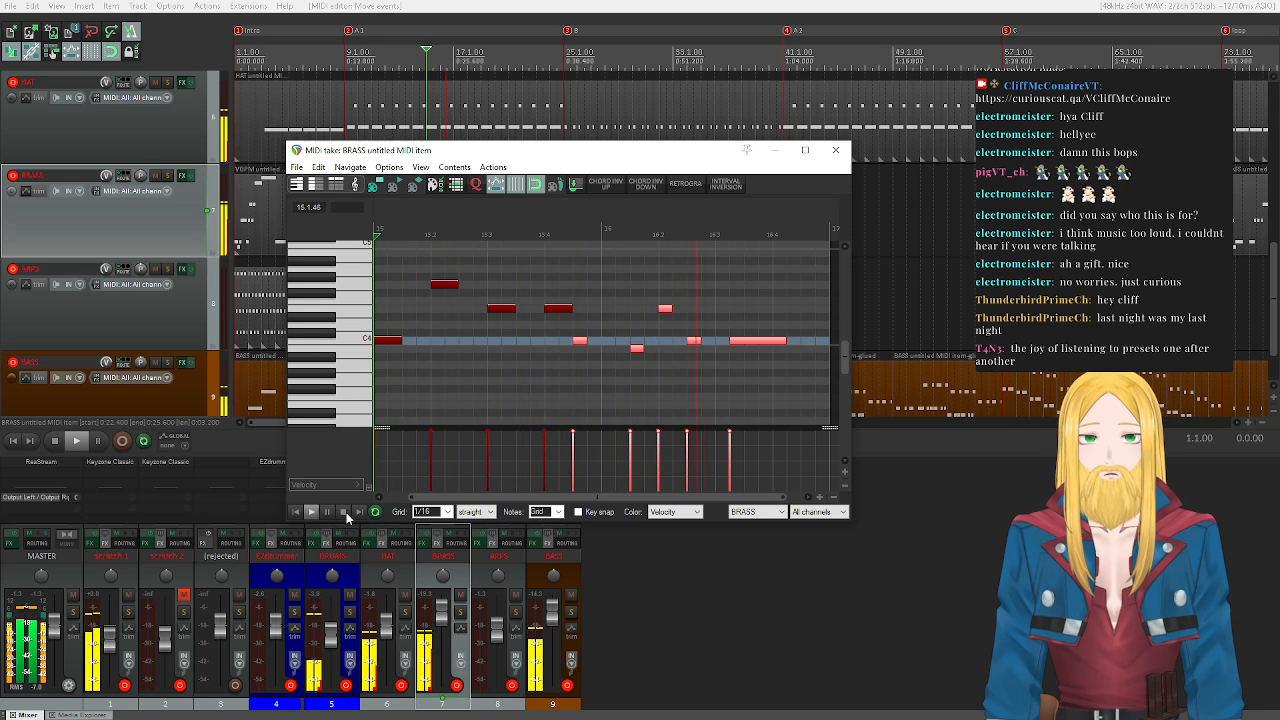
- Lengthen the C4 note before bar 16 to 1/8, move the four notes after it 1/8 earlier, and play the phrase
{"action": "left_click", "coordinate": [581, 341]}
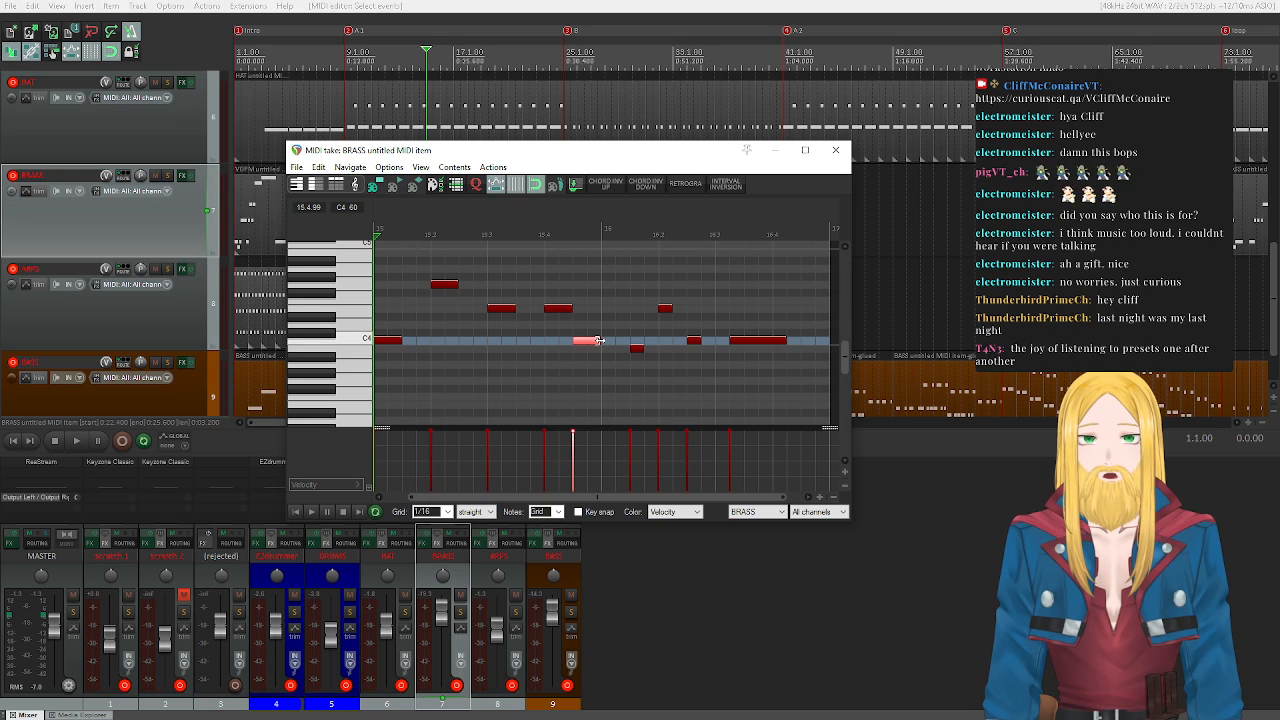
{"action": "left_click_drag", "start_coordinate": [628, 284], "coordinate": [786, 397]}
{"action": "left_click_drag", "start_coordinate": [740, 347], "coordinate": [712, 347]}
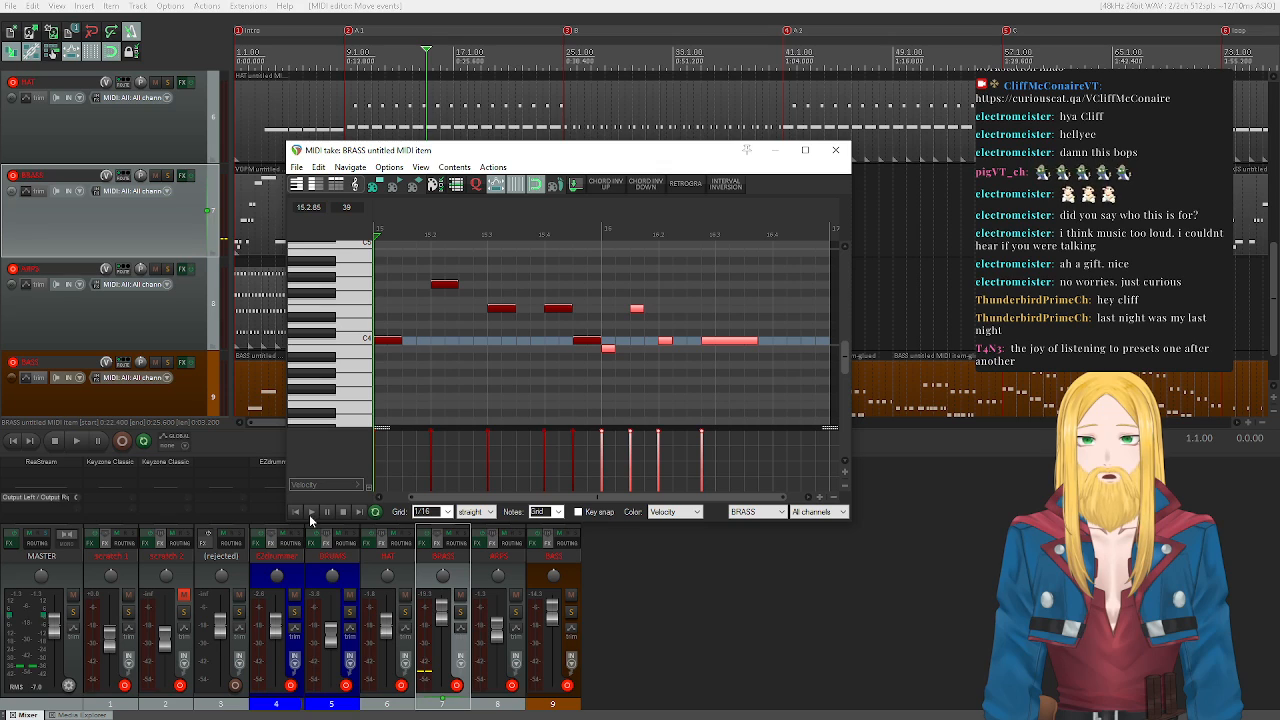
{"action": "left_click", "coordinate": [310, 512]}
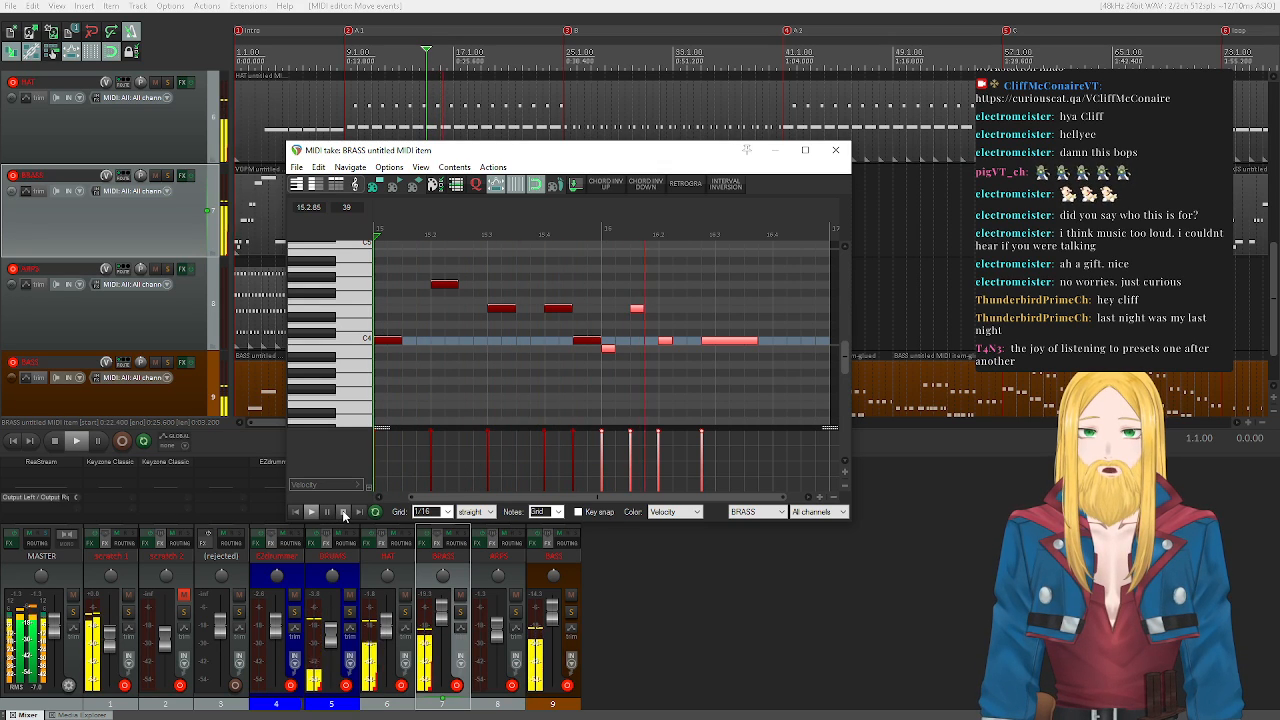
{"action": "left_click", "coordinate": [343, 512]}
- Move the final long C4 to beat 3 of bar 16, lengthen the three short notes before it to 1/8, and play back
{"action": "left_click", "coordinate": [731, 343]}
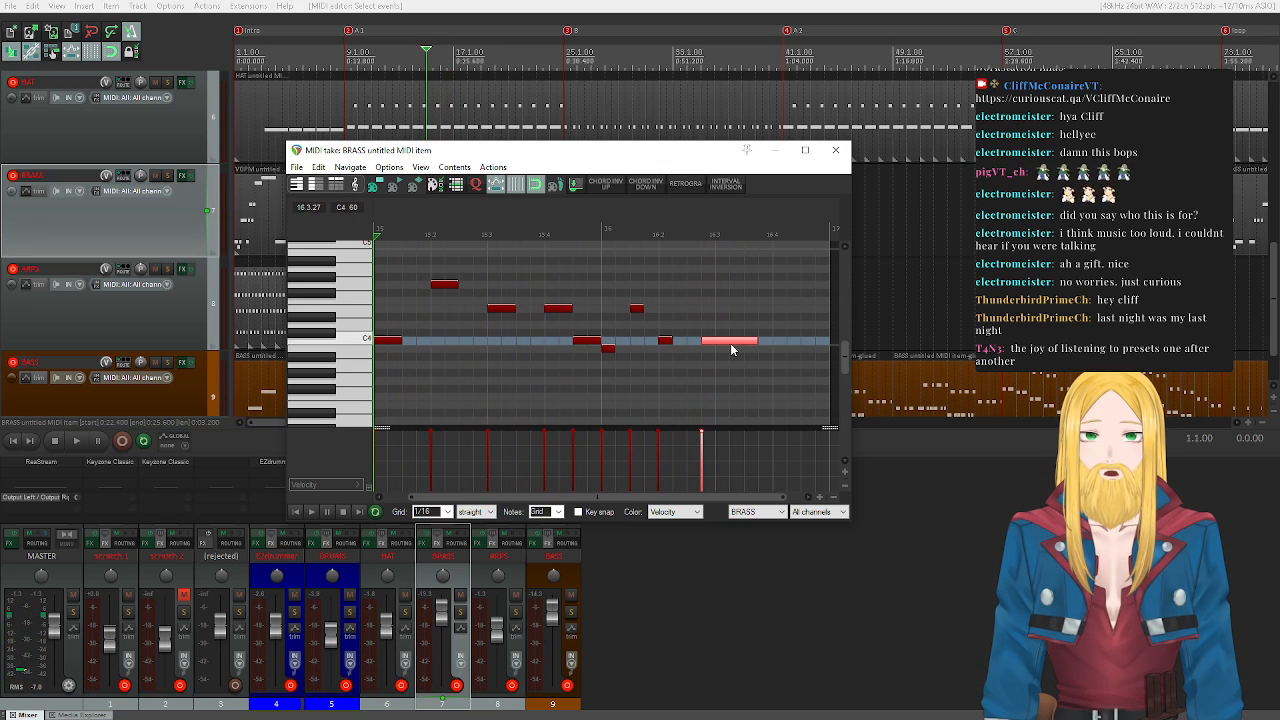
{"action": "left_click_drag", "start_coordinate": [726, 347], "coordinate": [740, 347]}
{"action": "left_click_drag", "start_coordinate": [606, 289], "coordinate": [677, 381]}
{"action": "left_click", "coordinate": [680, 341]}
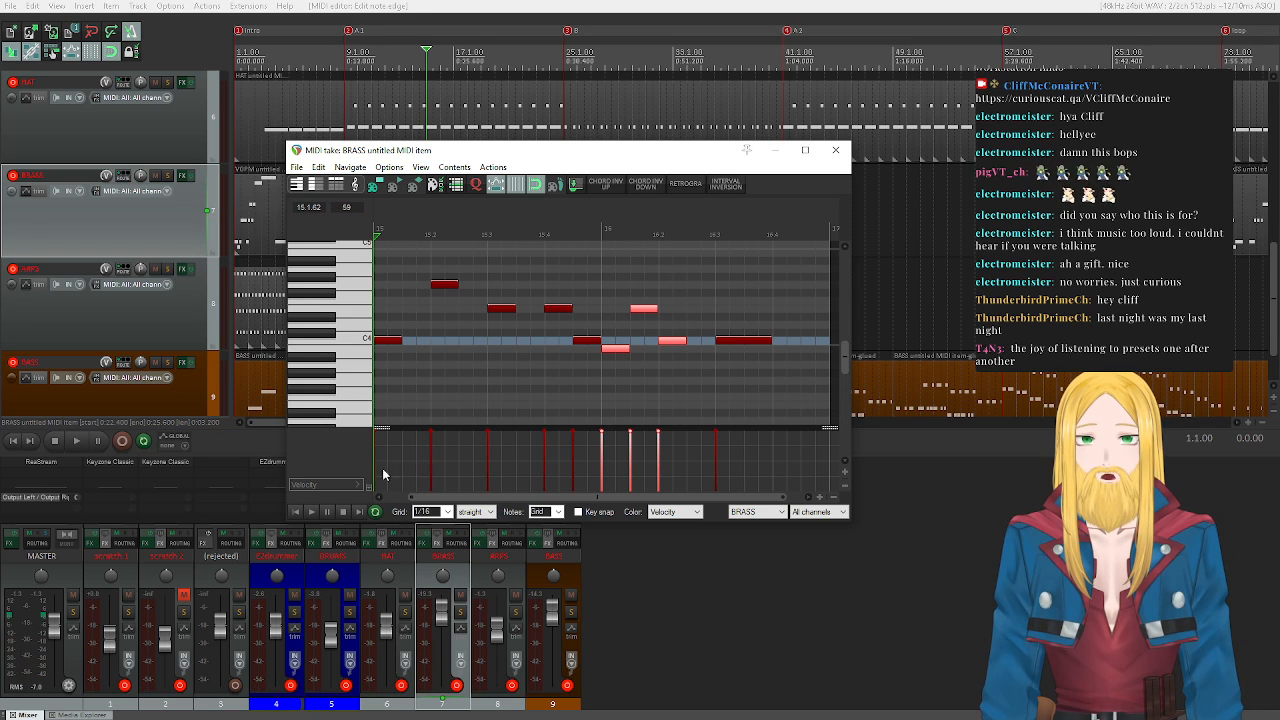
{"action": "left_click", "coordinate": [311, 512]}
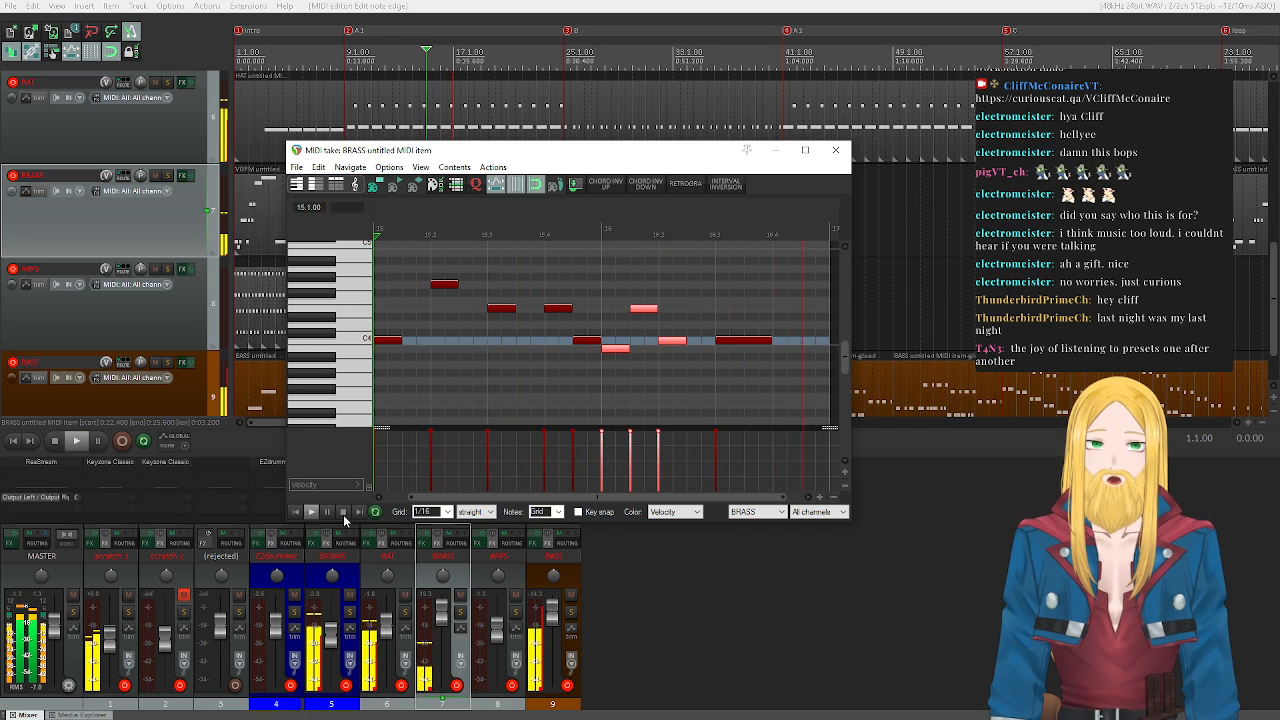
{"action": "left_click", "coordinate": [343, 512]}
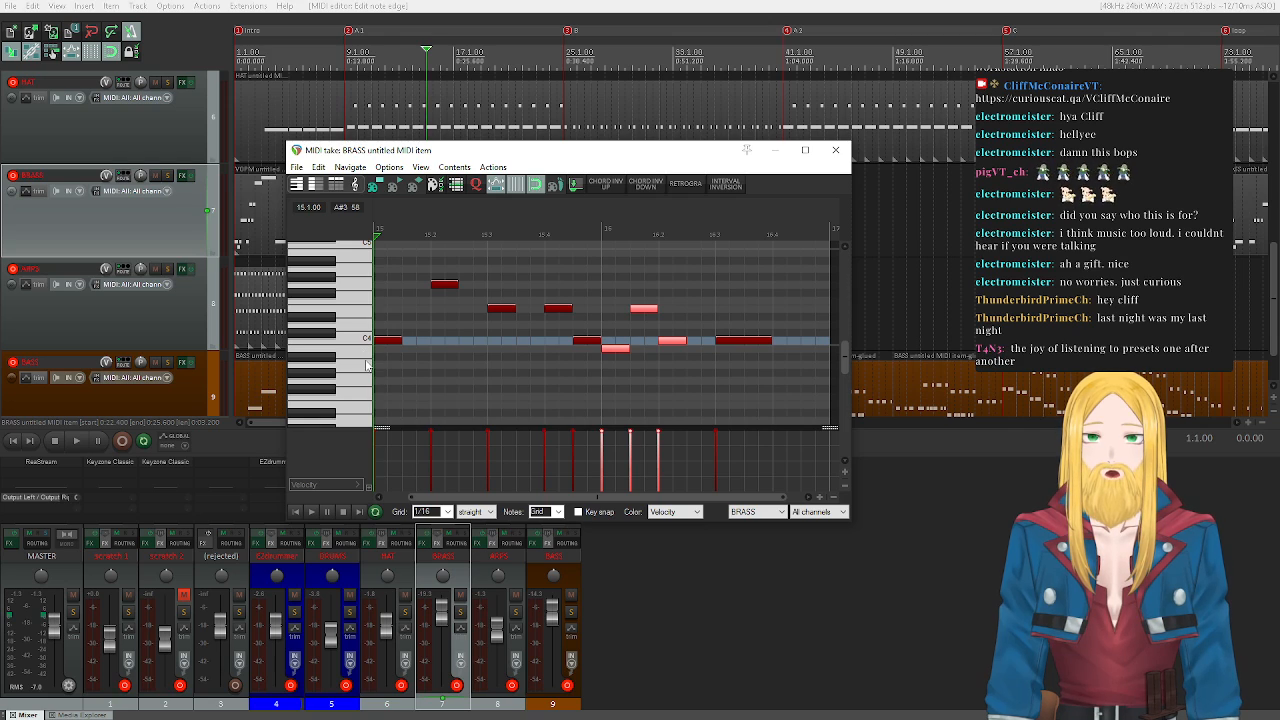
- Audition G3, enable key snap, and set it to G with the Ionian (Major) scale
{"action": "left_click", "coordinate": [364, 384]}
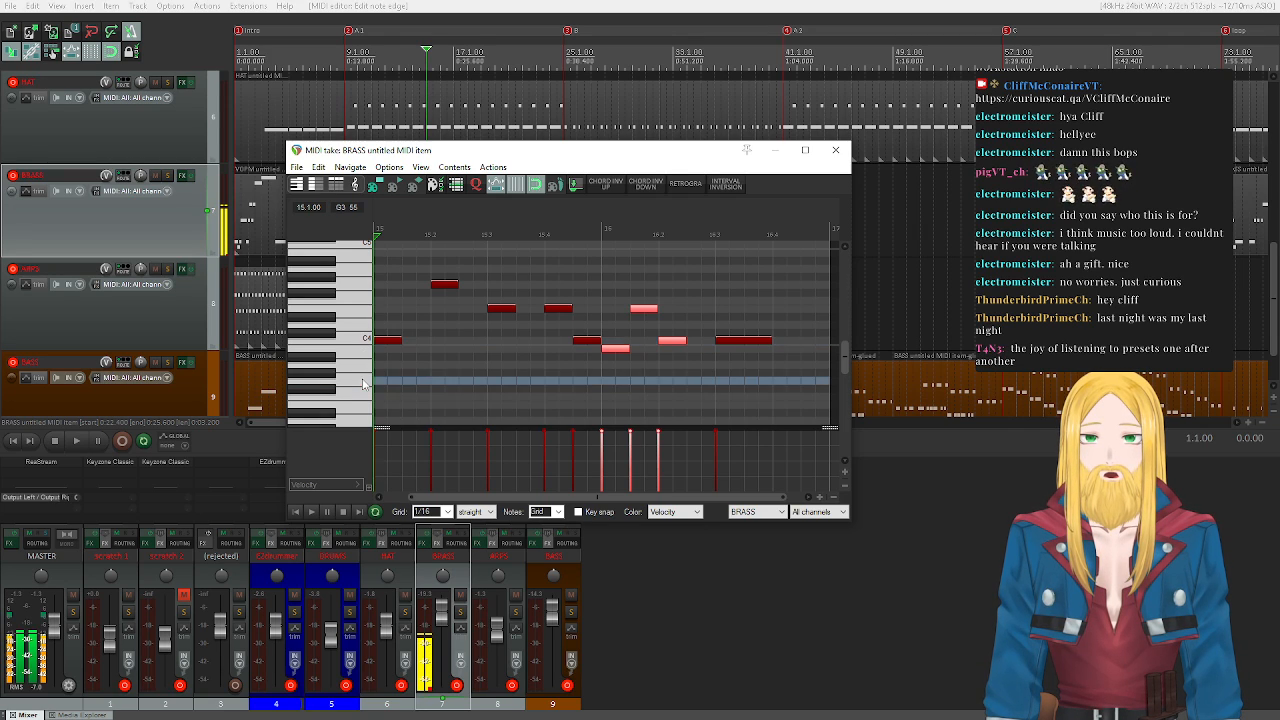
{"action": "left_click", "coordinate": [595, 514]}
{"action": "left_click", "coordinate": [678, 515]}
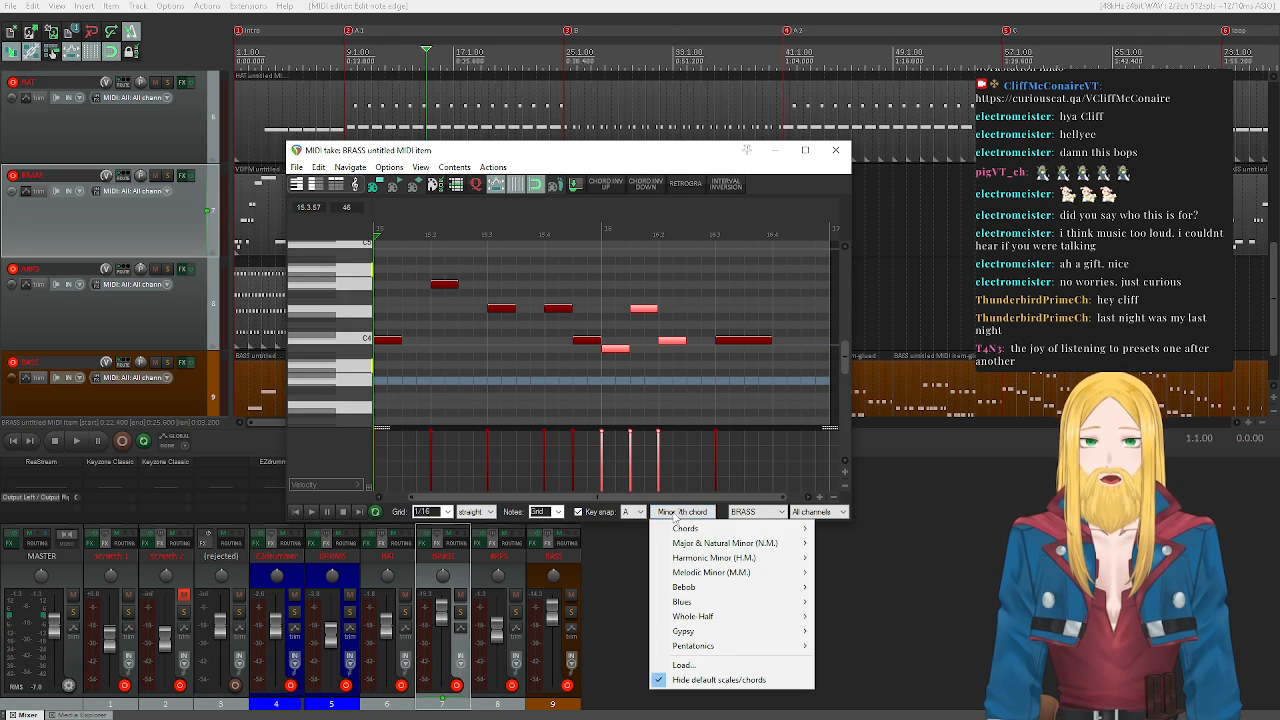
{"action": "mouse_move", "coordinate": [740, 543]}
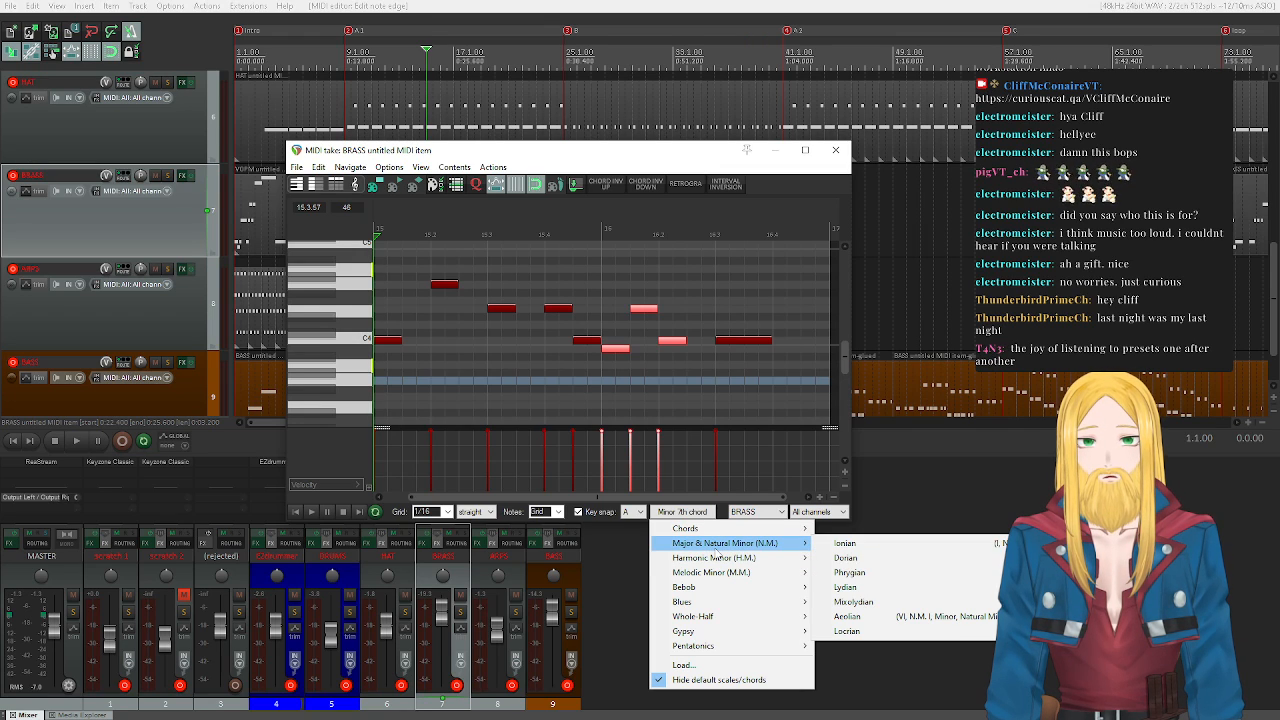
{"action": "left_click", "coordinate": [866, 543]}
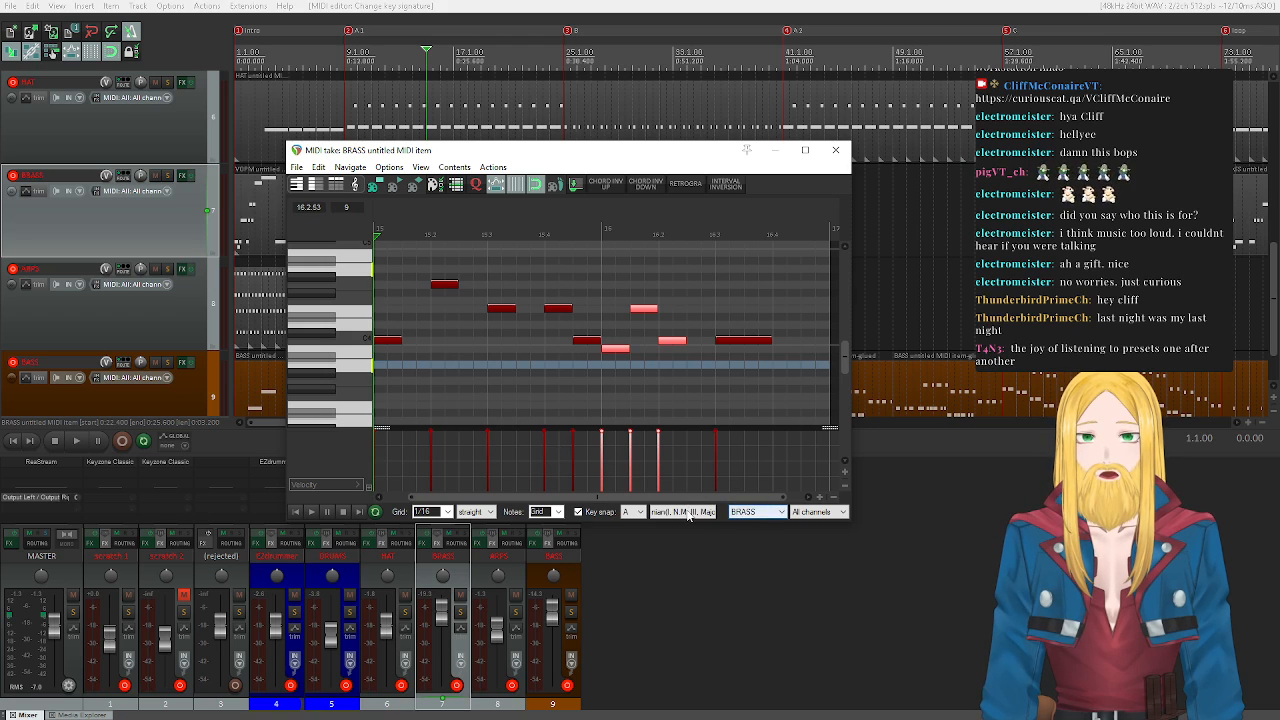
{"action": "left_click", "coordinate": [689, 512]}
{"action": "left_click", "coordinate": [634, 512]}
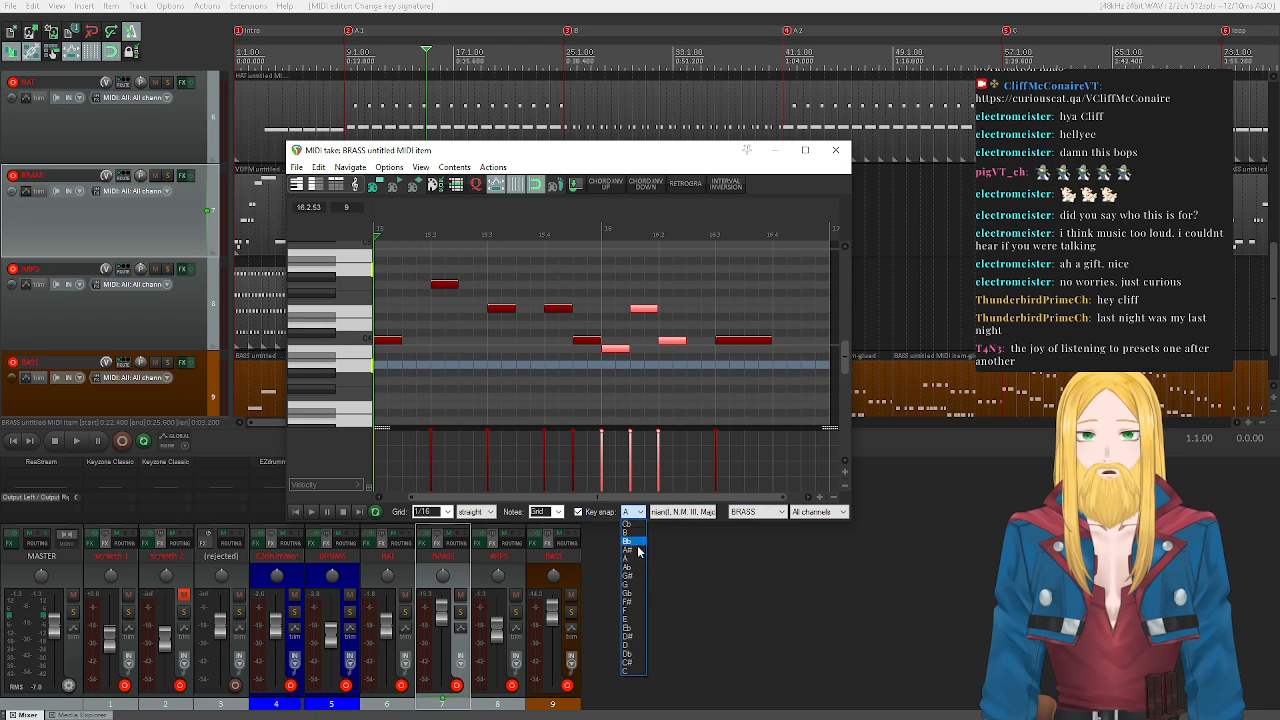
{"action": "left_click", "coordinate": [627, 583]}
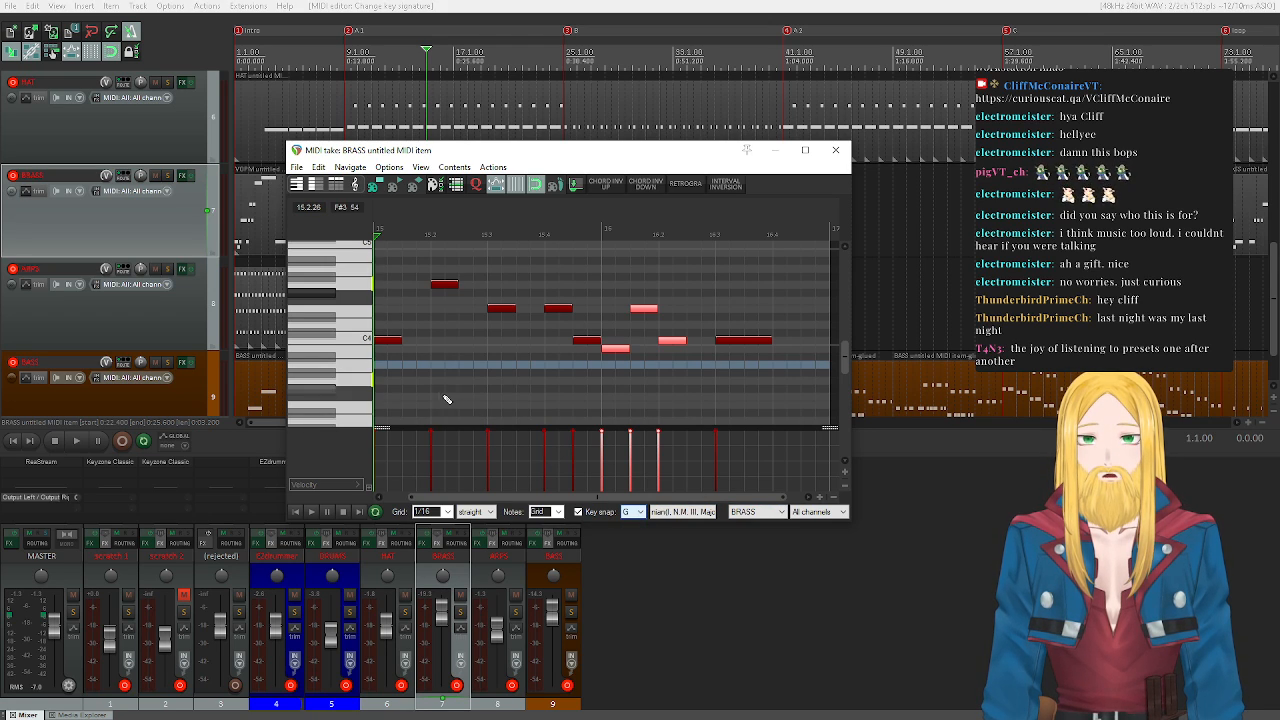
- Audition B3, lower the final long note in bar 16 to B3, and play the phrase back
{"action": "left_click", "coordinate": [368, 350]}
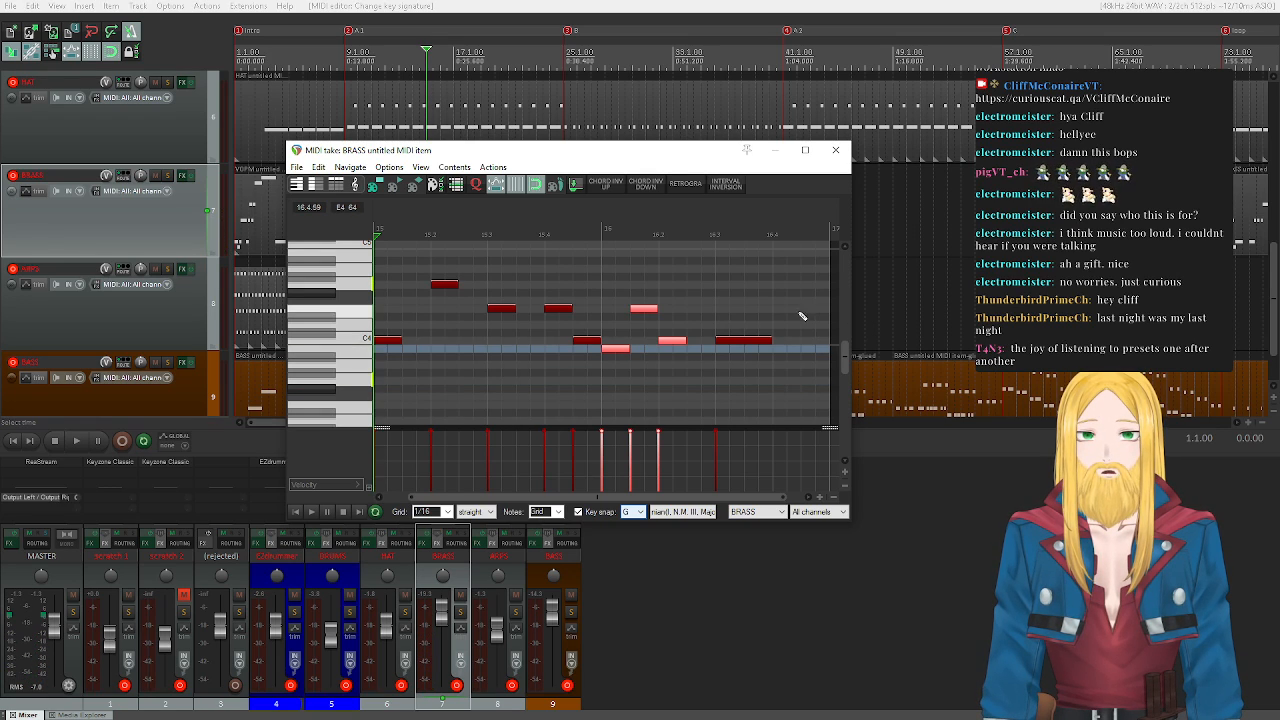
{"action": "left_click", "coordinate": [752, 342]}
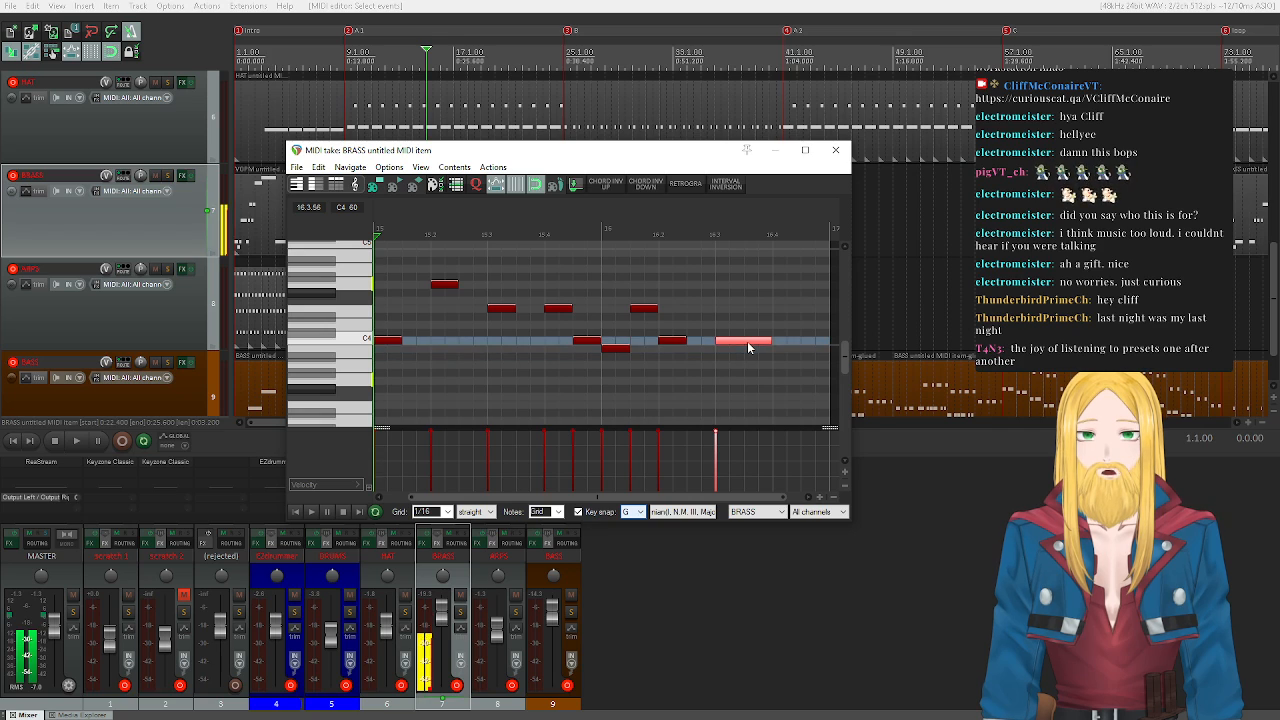
{"action": "left_click_drag", "start_coordinate": [748, 347], "coordinate": [748, 354]}
{"action": "left_click", "coordinate": [311, 511]}
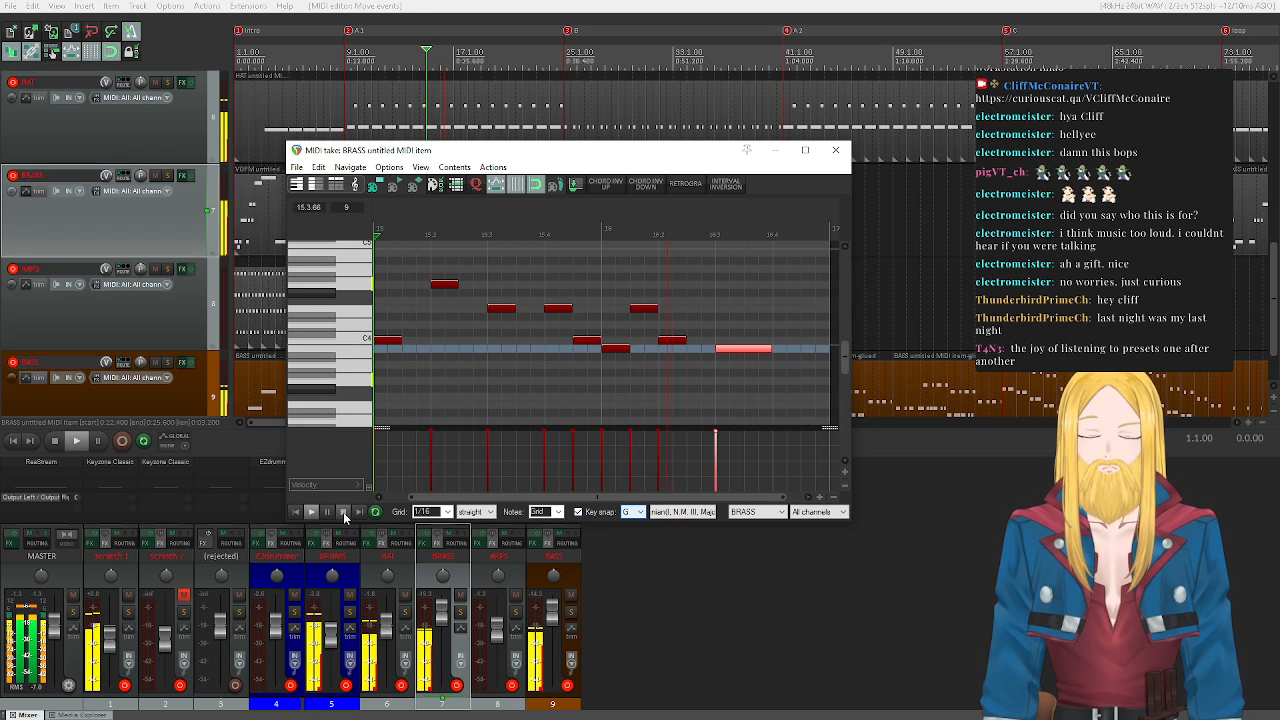
{"action": "left_click", "coordinate": [343, 511]}
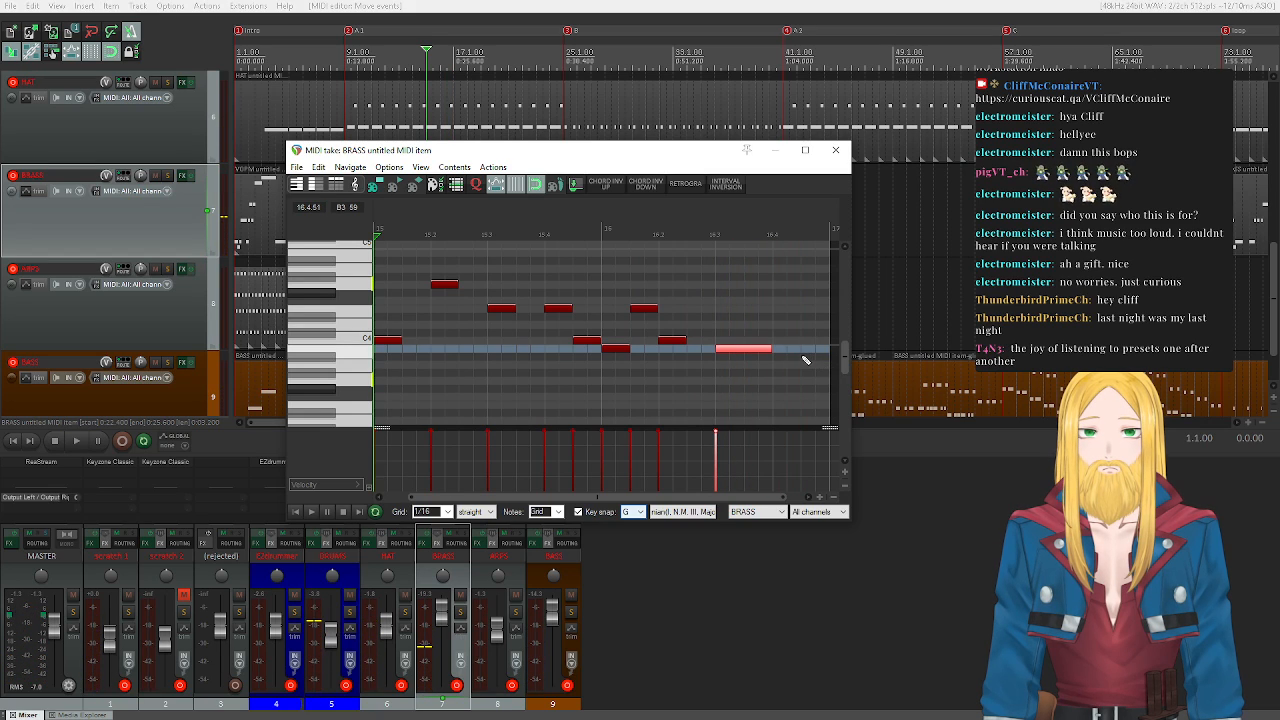
- Copy the 1/8 C4 note from beat 2 of bar 16 to the bar's last eighth as A3, and play the phrase
{"action": "scroll", "coordinate": [810, 360], "scroll_direction": "down", "scroll_amount": 2}
{"action": "left_click", "coordinate": [364, 380]}
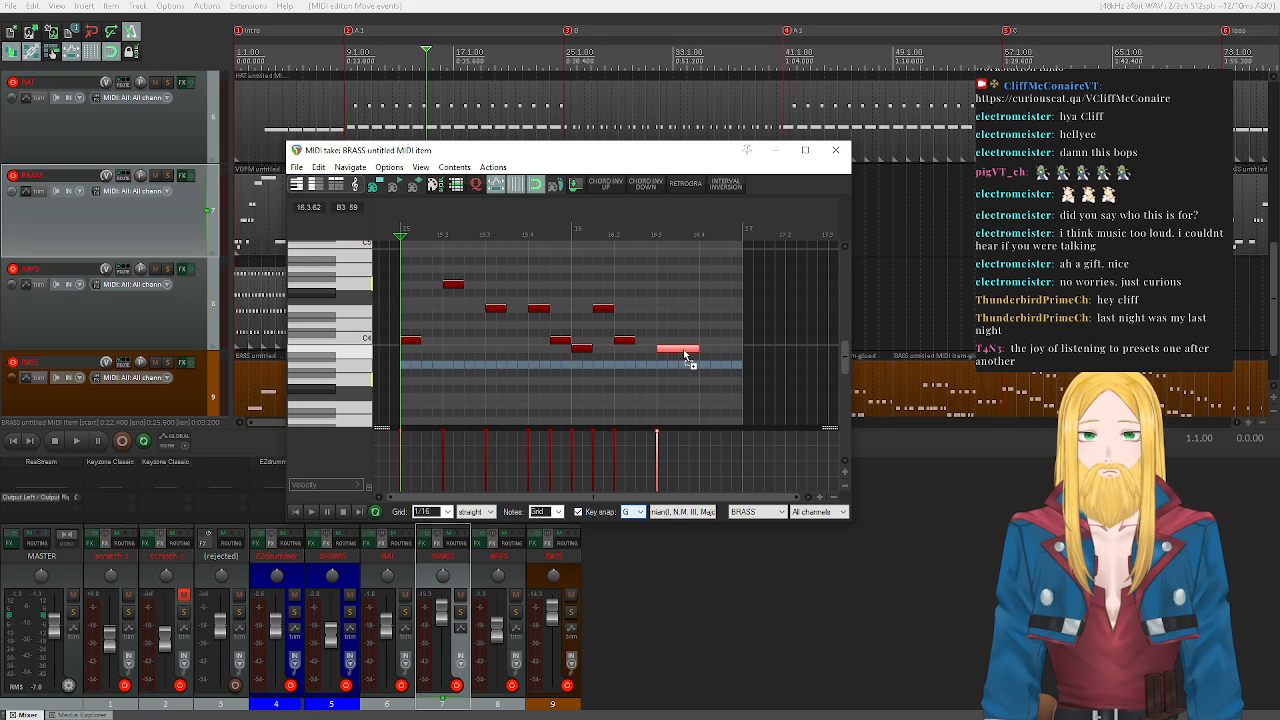
{"action": "left_click", "coordinate": [628, 341]}
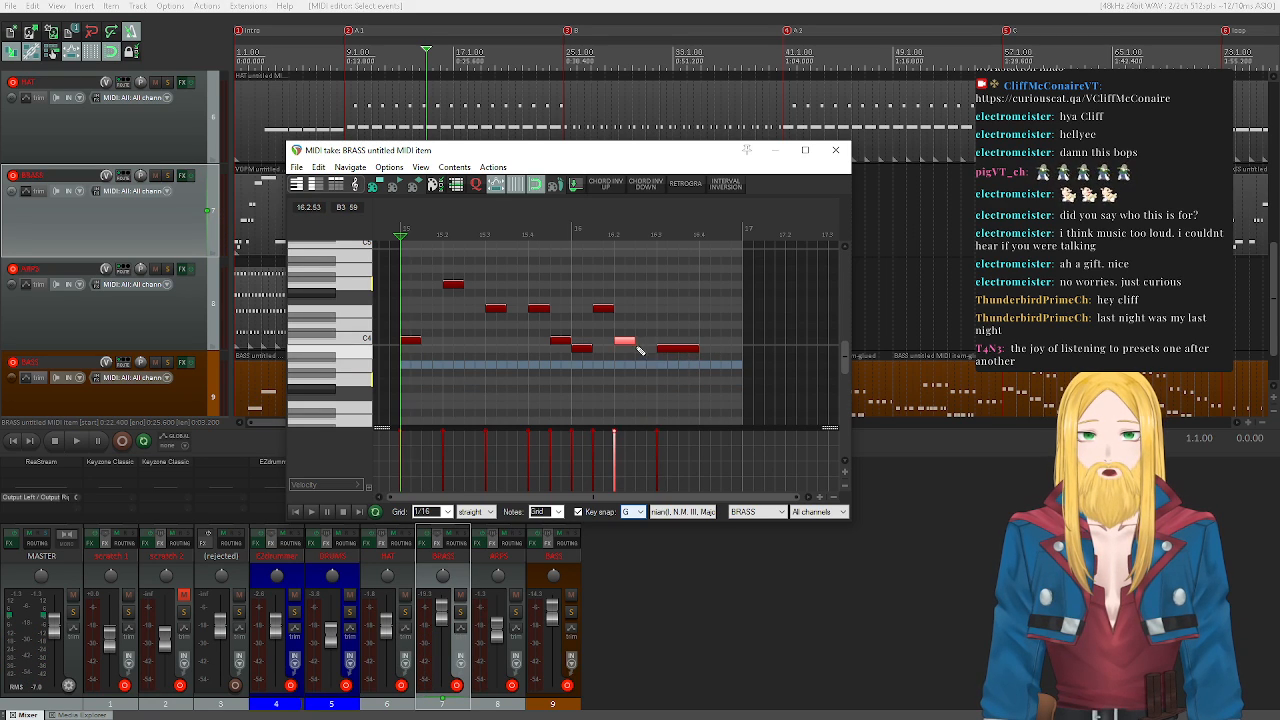
{"action": "left_click_drag", "start_coordinate": [648, 349], "coordinate": [737, 366]}
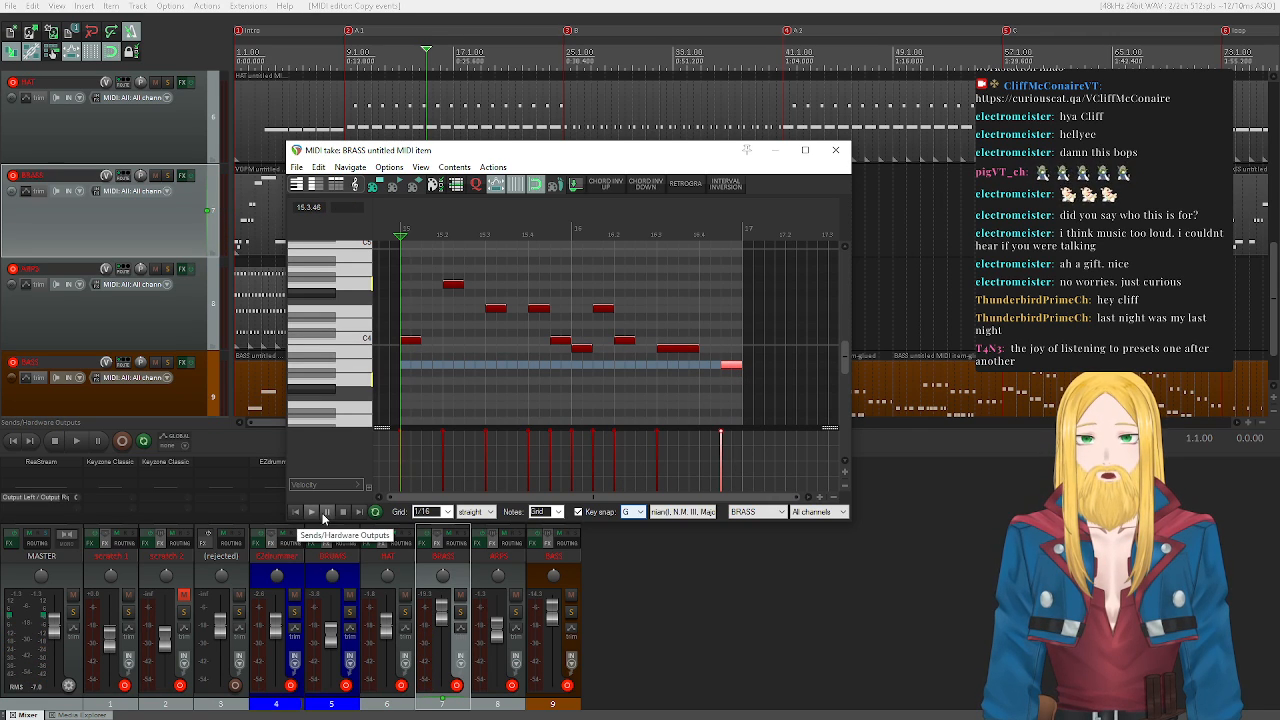
{"action": "left_click", "coordinate": [313, 512]}
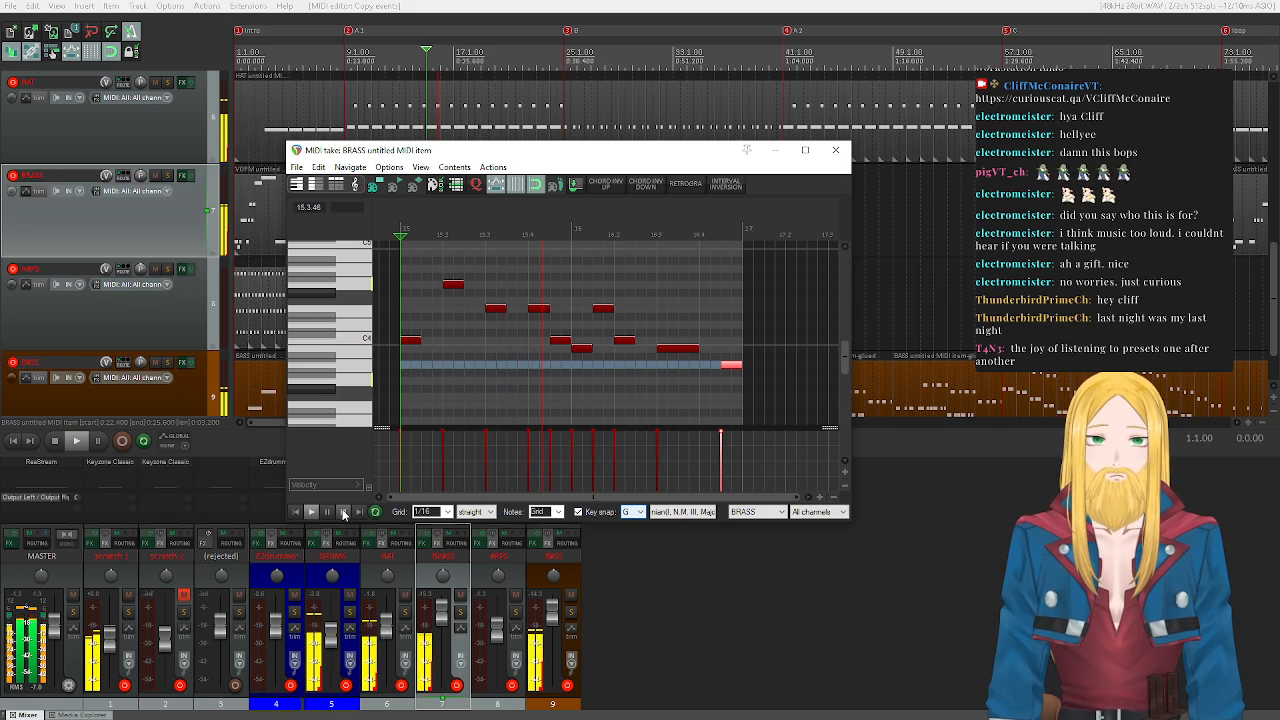
{"action": "left_click", "coordinate": [343, 512]}
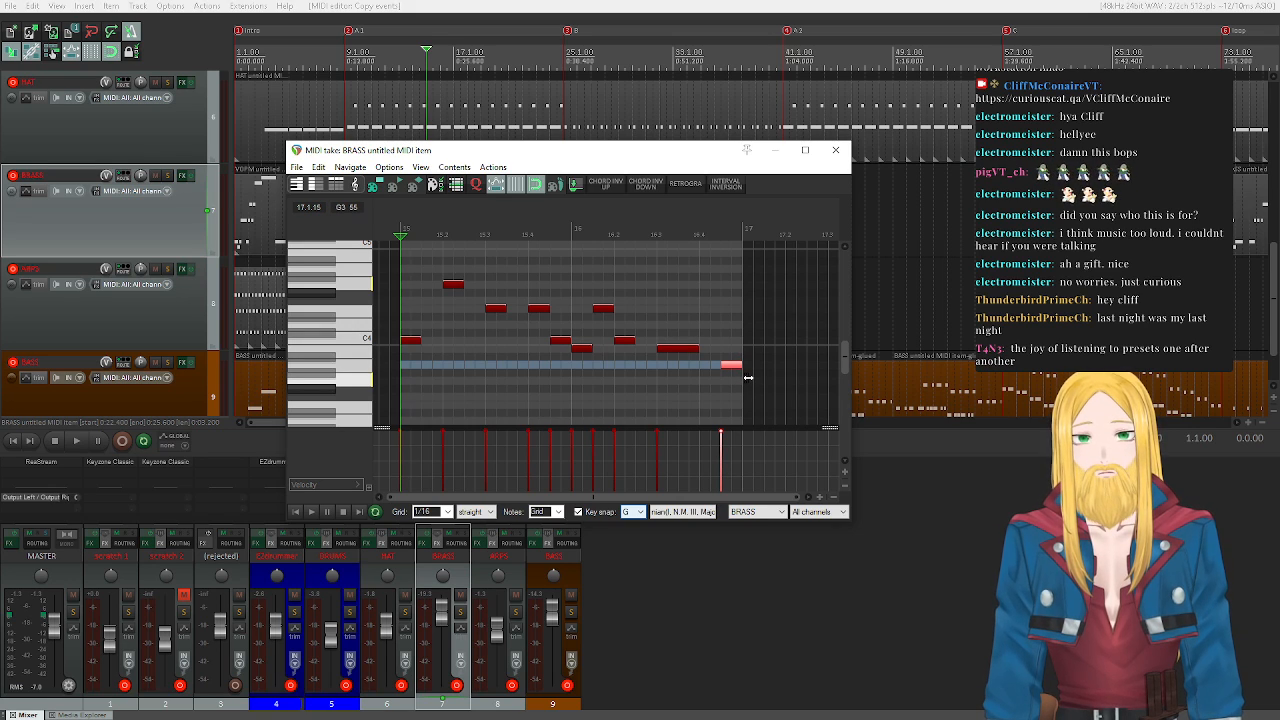
- Close the MIDI editor, copy the BRASS items of bars 9–16 to bar 17, and play from the A1 marker
{"action": "left_click", "coordinate": [836, 149]}
{"action": "left_click_drag", "start_coordinate": [522, 256], "coordinate": [346, 168]}
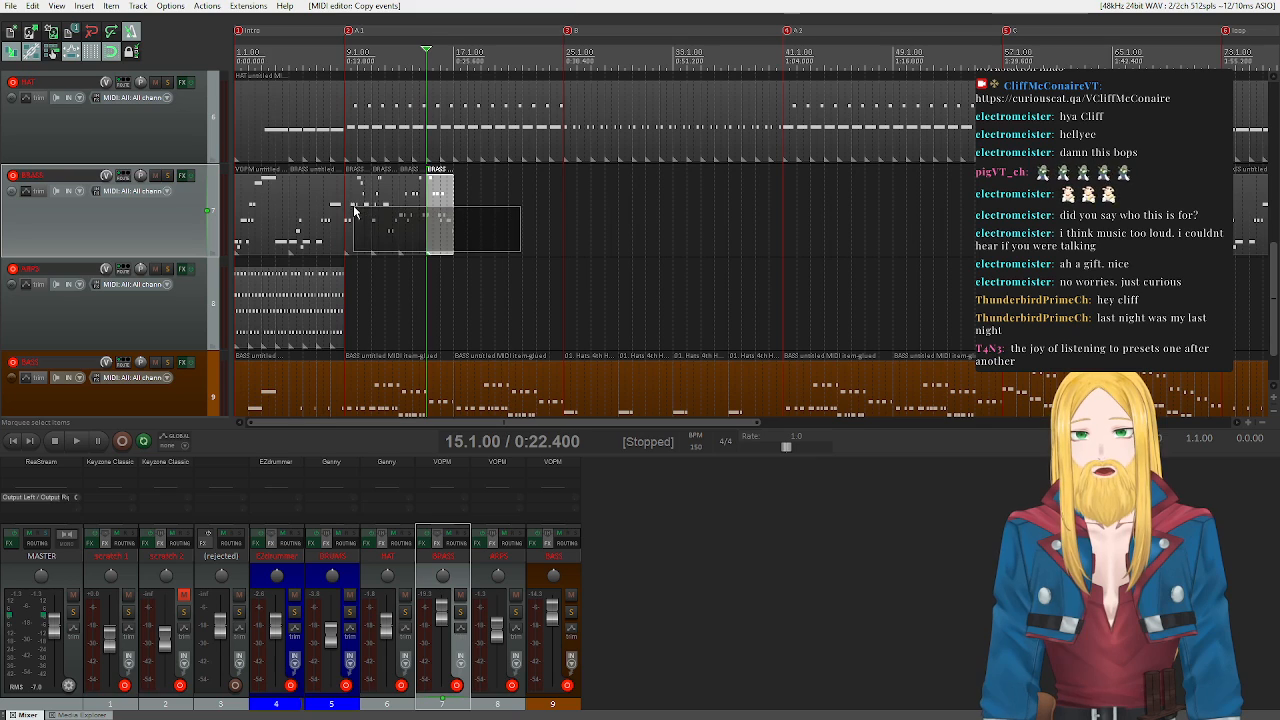
{"action": "left_click_drag", "start_coordinate": [363, 232], "coordinate": [472, 232]}
{"action": "key", "text": "2"}
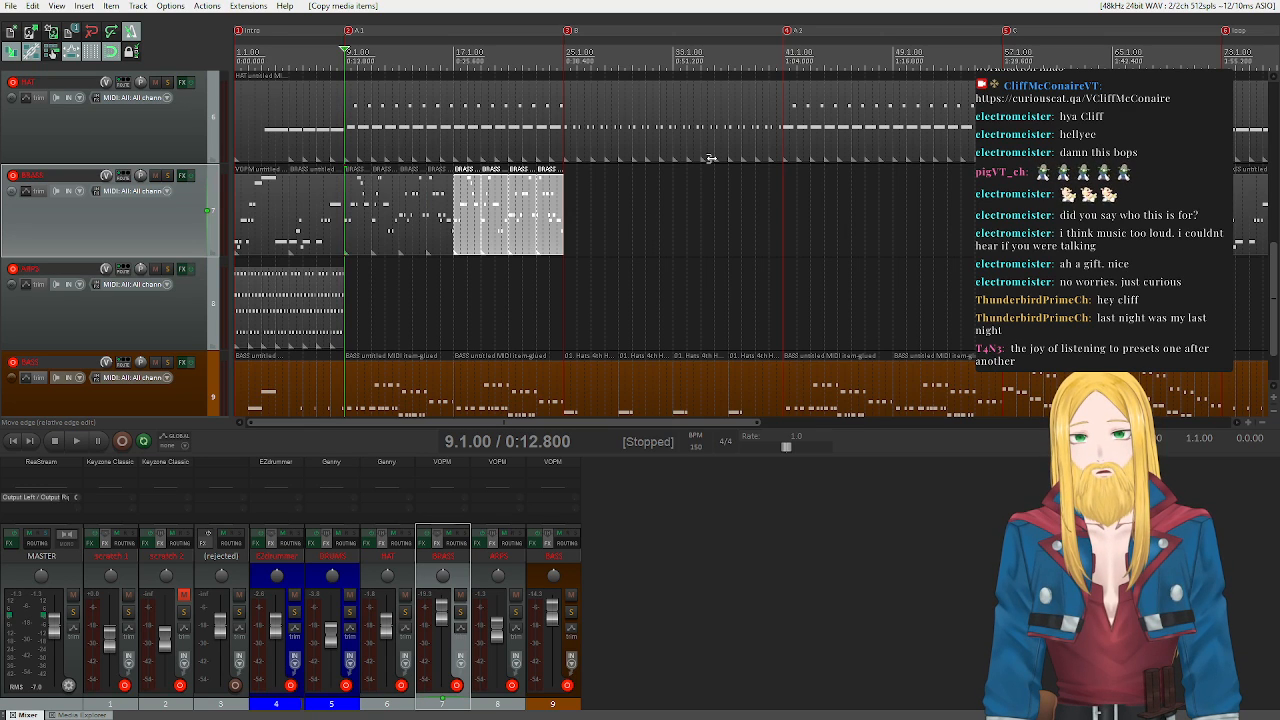
{"action": "key", "text": "space"}
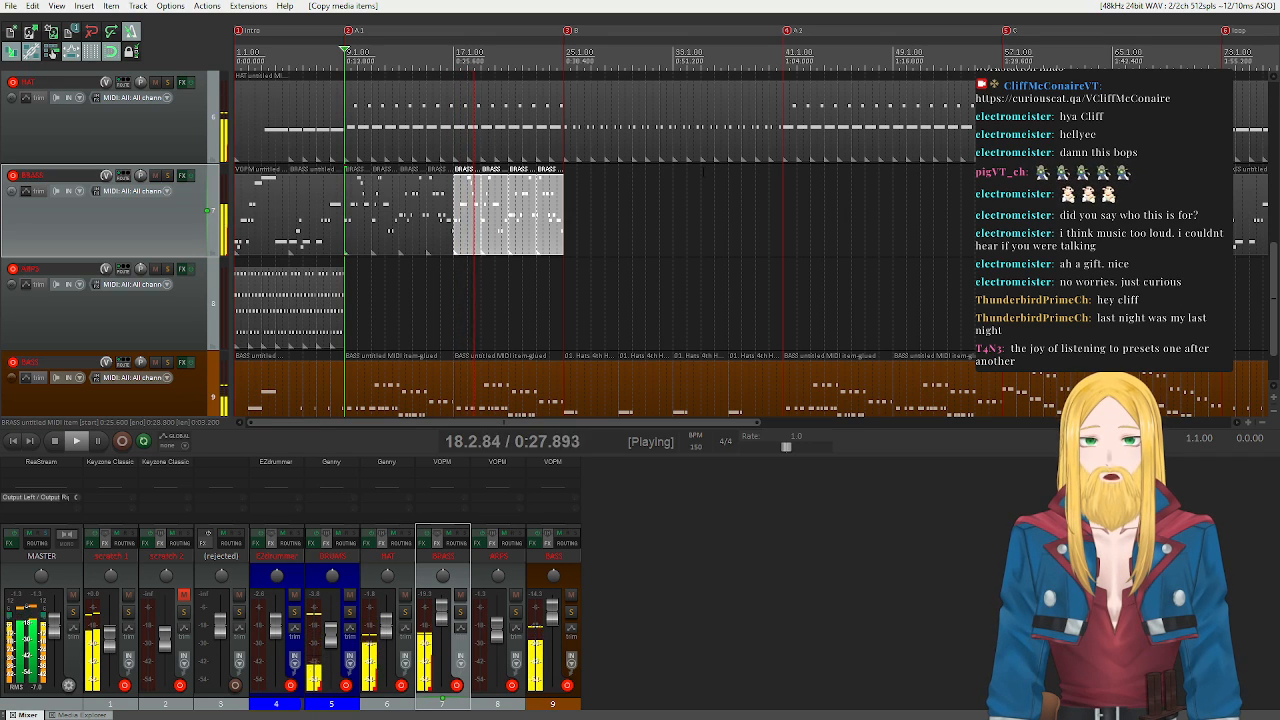
- Stop playback and copy all BRASS items of section A1, bars 9–24, to the second A section starting at bar 41
{"action": "left_click", "coordinate": [55, 442]}
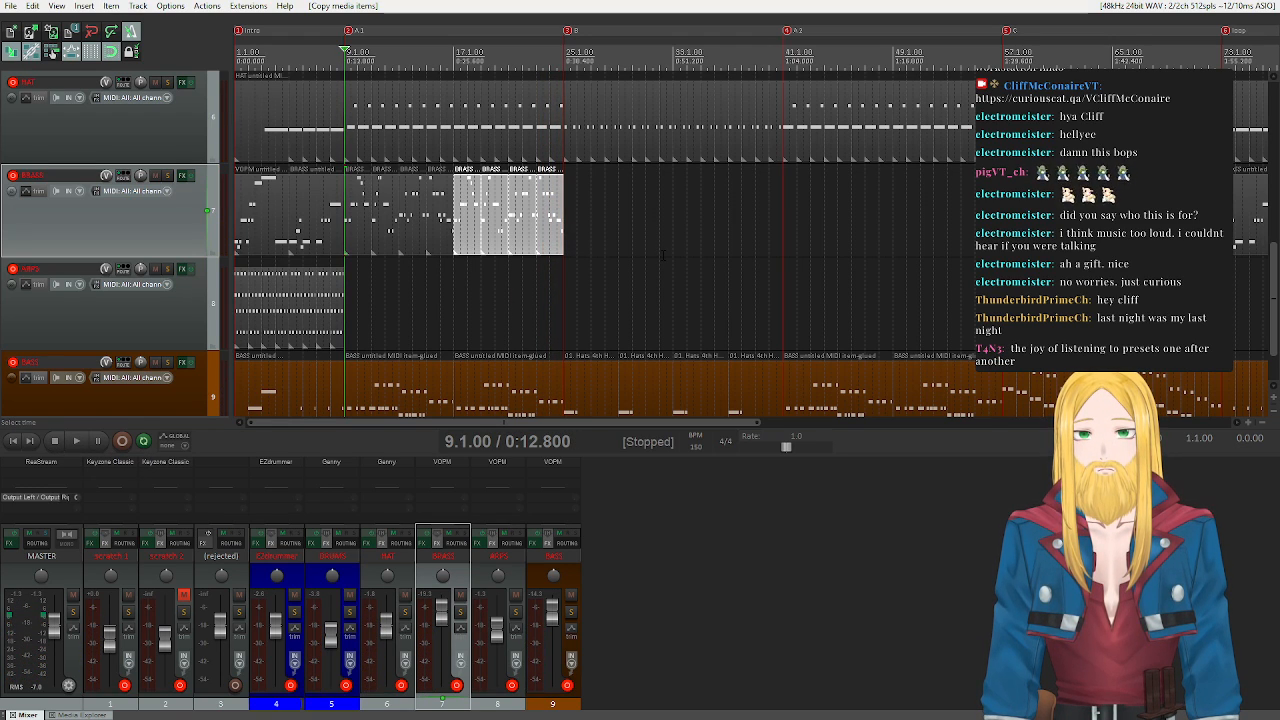
{"action": "mouse_move", "coordinate": [668, 268]}
{"action": "left_mouse_down"}
{"action": "mouse_move", "coordinate": [360, 207]}
{"action": "mouse_move", "coordinate": [817, 245]}
{"action": "left_mouse_up"}
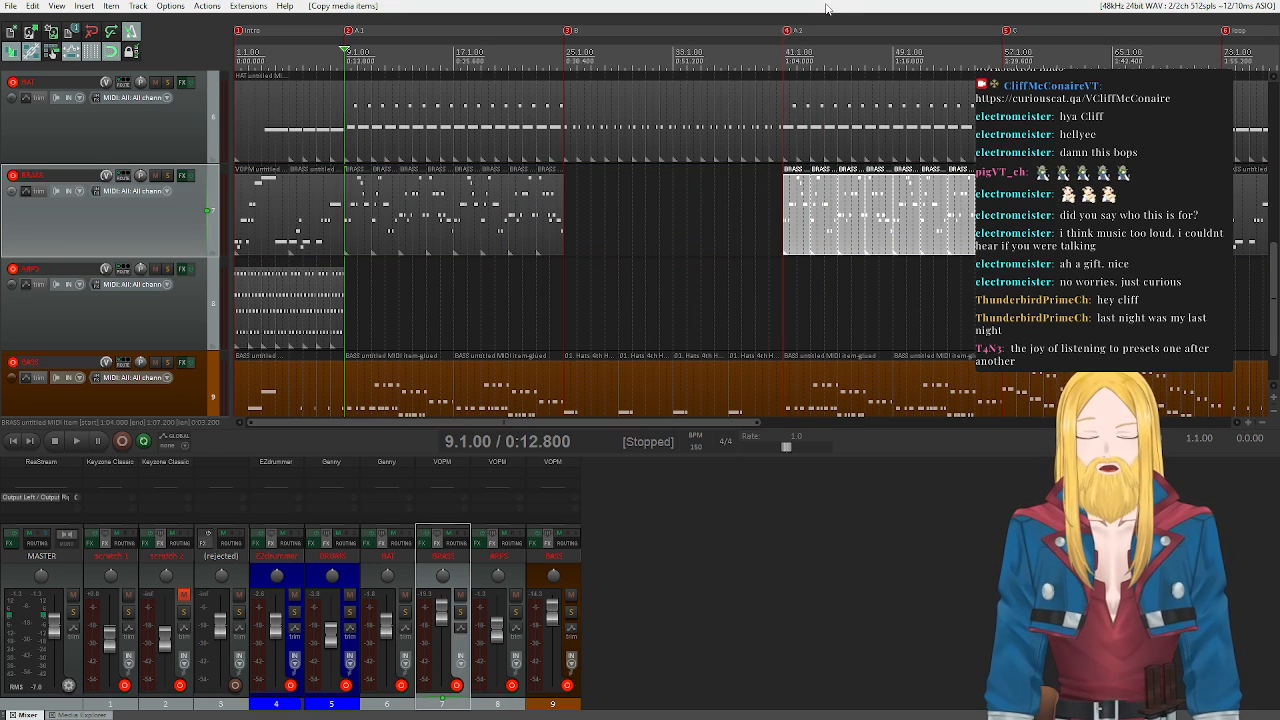
{"action": "key", "text": "minus"}
{"action": "key", "text": "minus"}
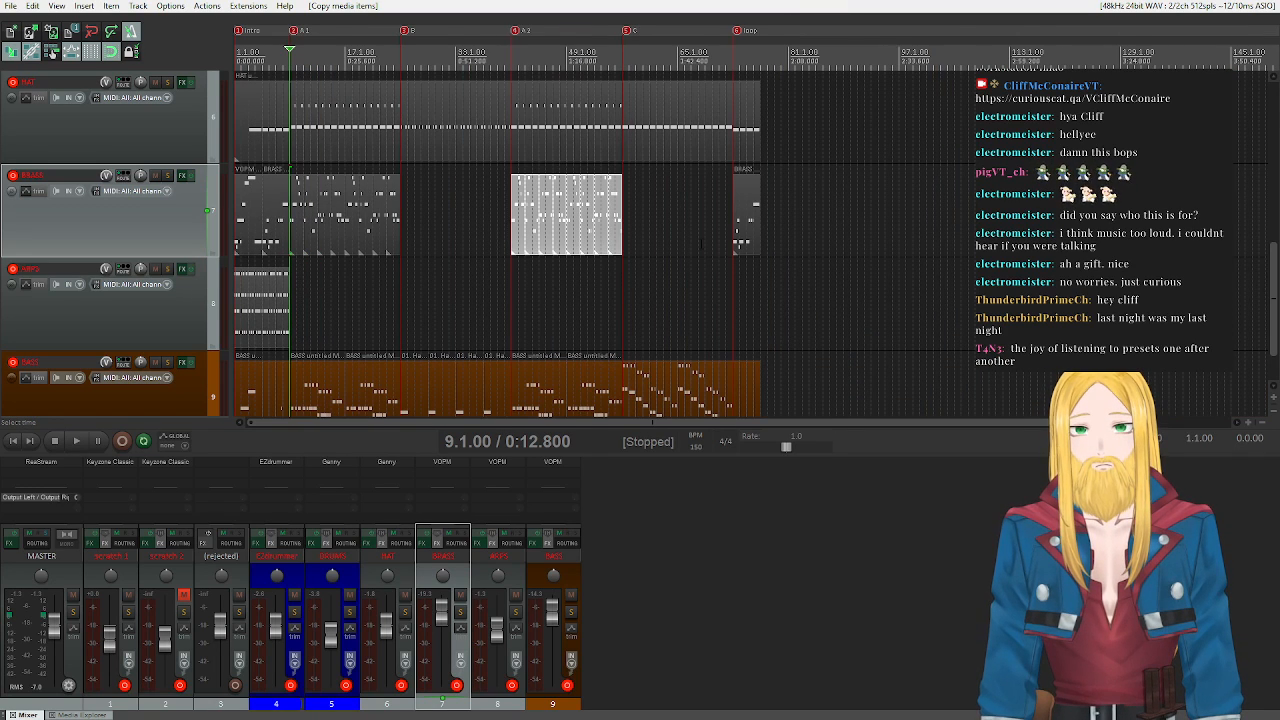
- Review every track from the scratch parts down to BASS, checking which sections of the arrangement each part covers
{"action": "scroll", "coordinate": [130, 295], "scroll_direction": "down", "scroll_amount": 1}
{"action": "scroll", "coordinate": [132, 300], "scroll_direction": "up", "scroll_amount": 2}
{"action": "scroll", "coordinate": [134, 306], "scroll_direction": "down", "scroll_amount": 2}
{"action": "scroll", "coordinate": [134, 310], "scroll_direction": "up", "scroll_amount": 1}
{"action": "scroll", "coordinate": [137, 316], "scroll_direction": "up", "scroll_amount": 2}
{"action": "scroll", "coordinate": [137, 316], "scroll_direction": "down", "scroll_amount": 3}
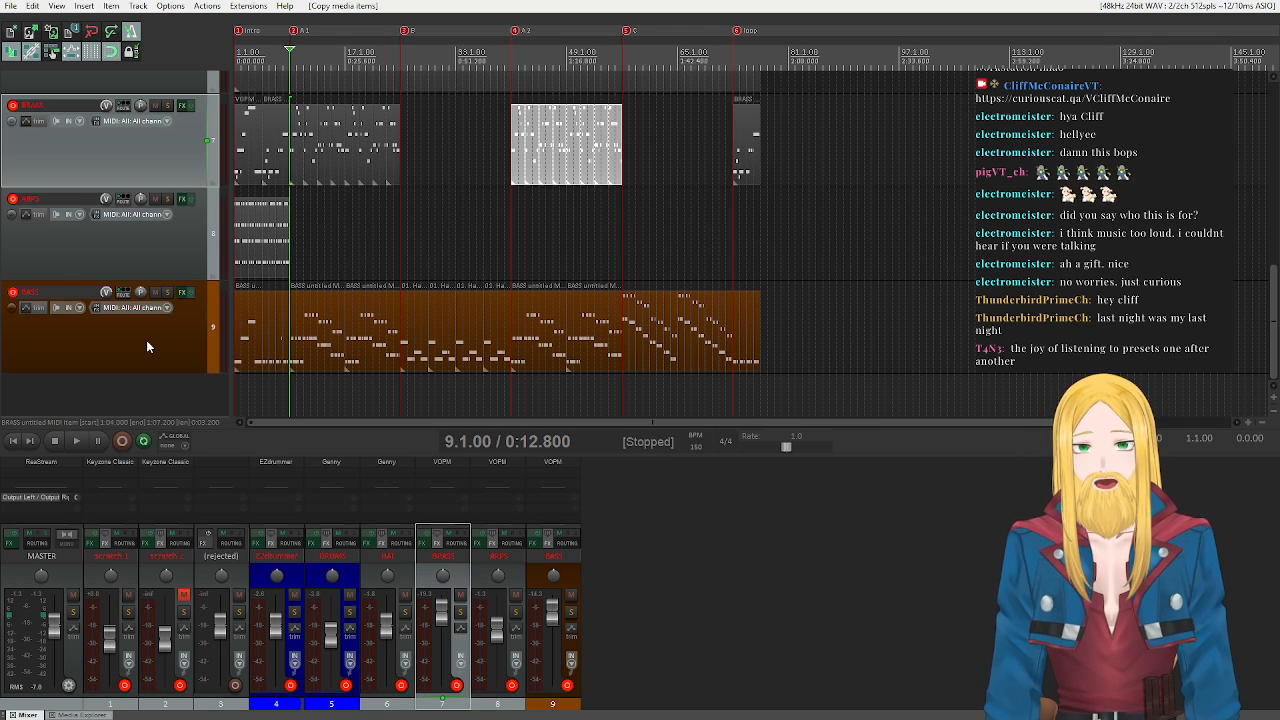
{"action": "left_click", "coordinate": [669, 598]}
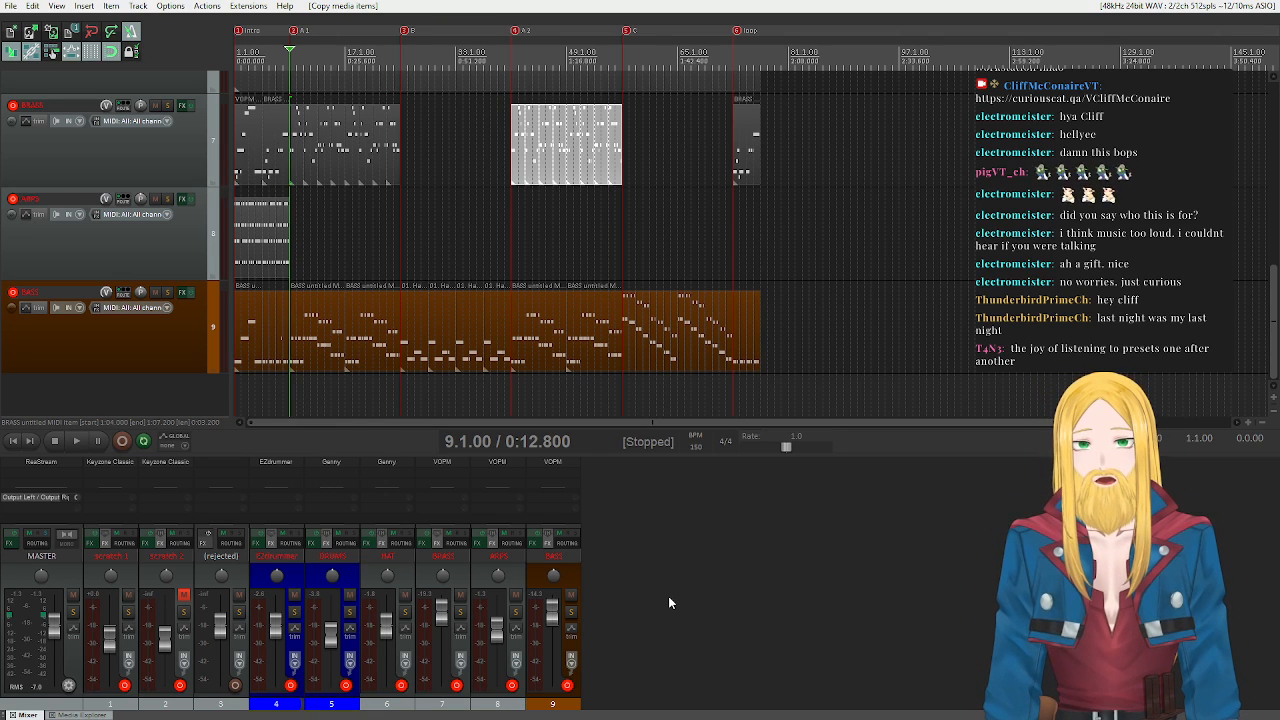
{"action": "scroll", "coordinate": [128, 316], "scroll_direction": "up", "scroll_amount": 6}
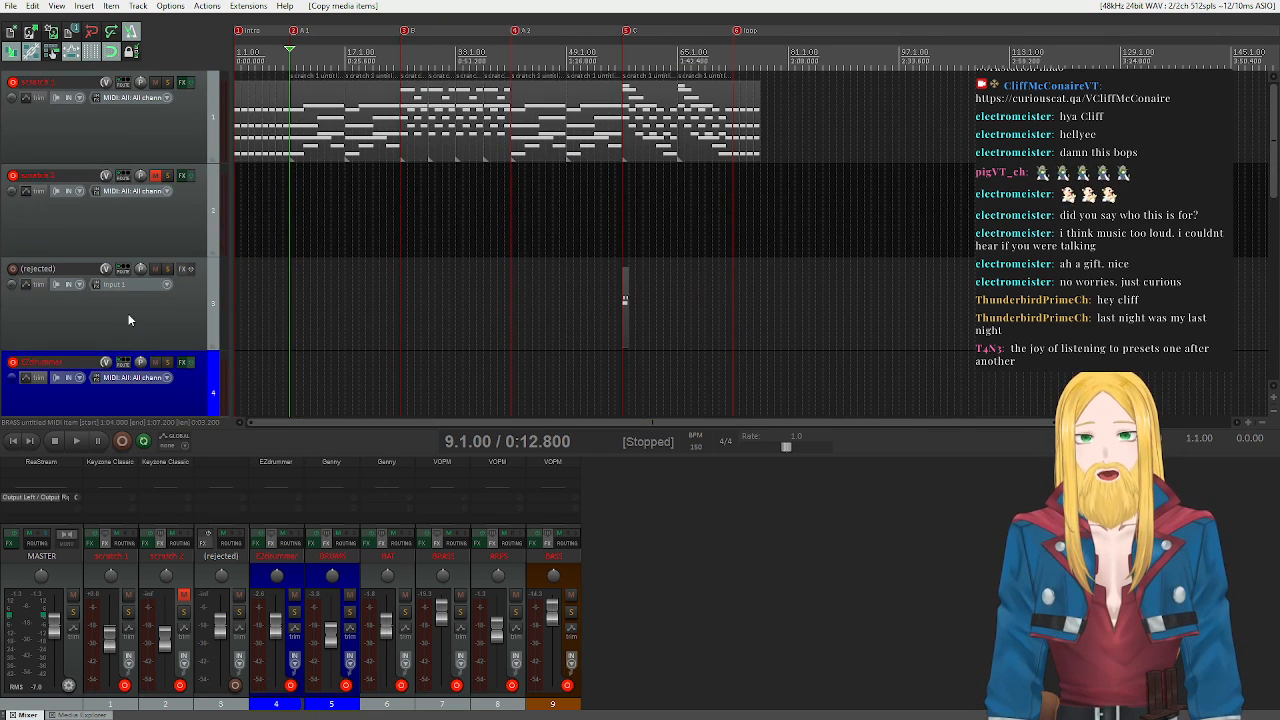
{"action": "scroll", "coordinate": [128, 320], "scroll_direction": "down", "scroll_amount": 6}
{"action": "scroll", "coordinate": [128, 320], "scroll_direction": "up", "scroll_amount": 3}
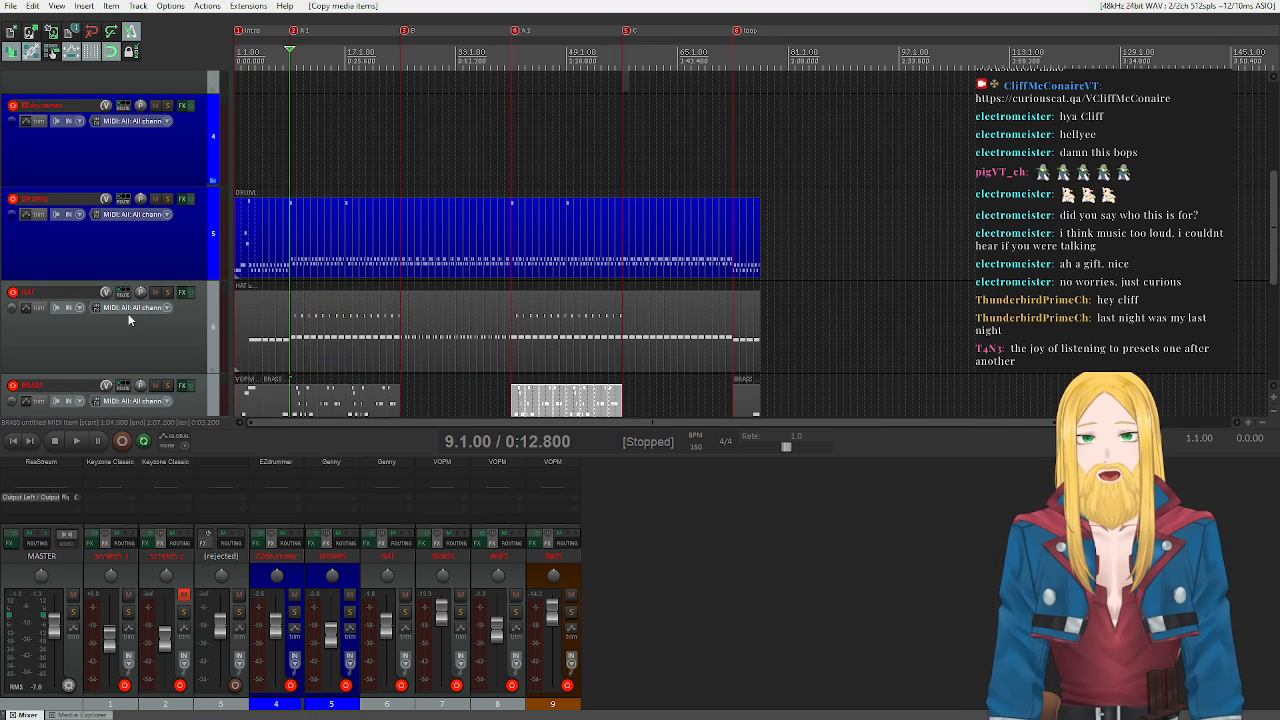
{"action": "scroll", "coordinate": [128, 320], "scroll_direction": "down", "scroll_amount": 3}
{"action": "scroll", "coordinate": [128, 323], "scroll_direction": "up", "scroll_amount": 6}
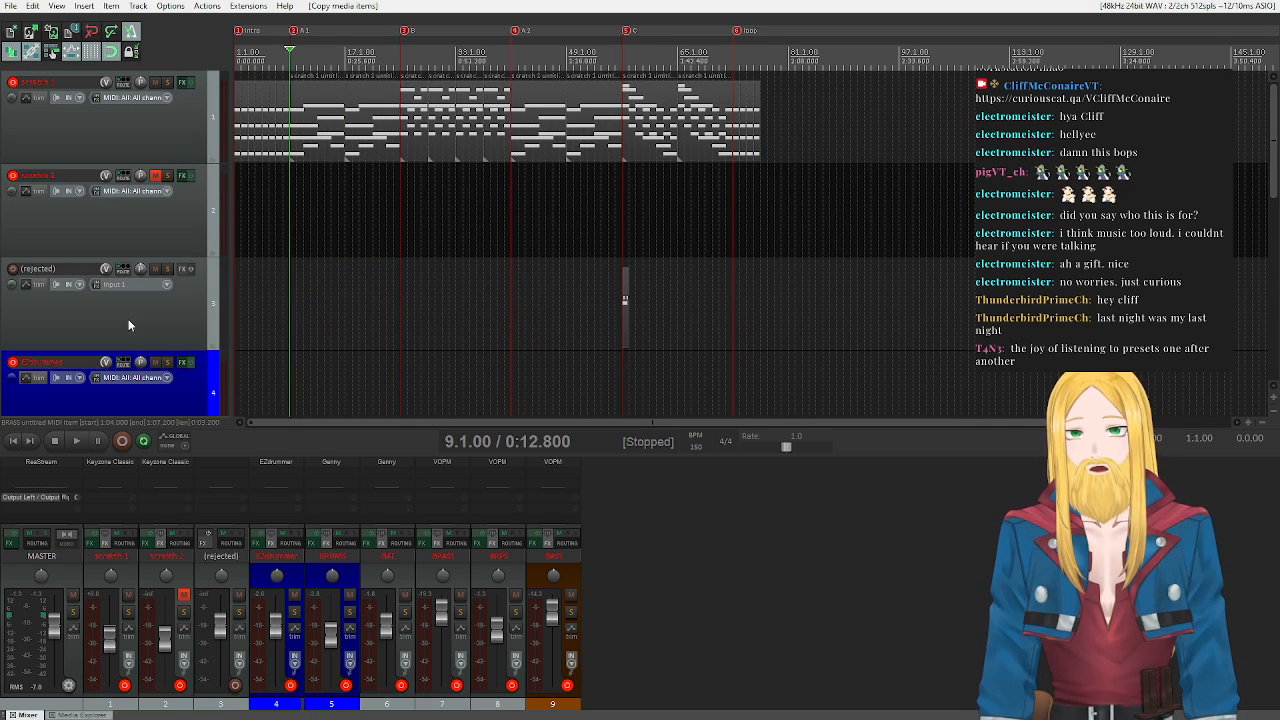
{"action": "scroll", "coordinate": [128, 324], "scroll_direction": "down", "scroll_amount": 6}
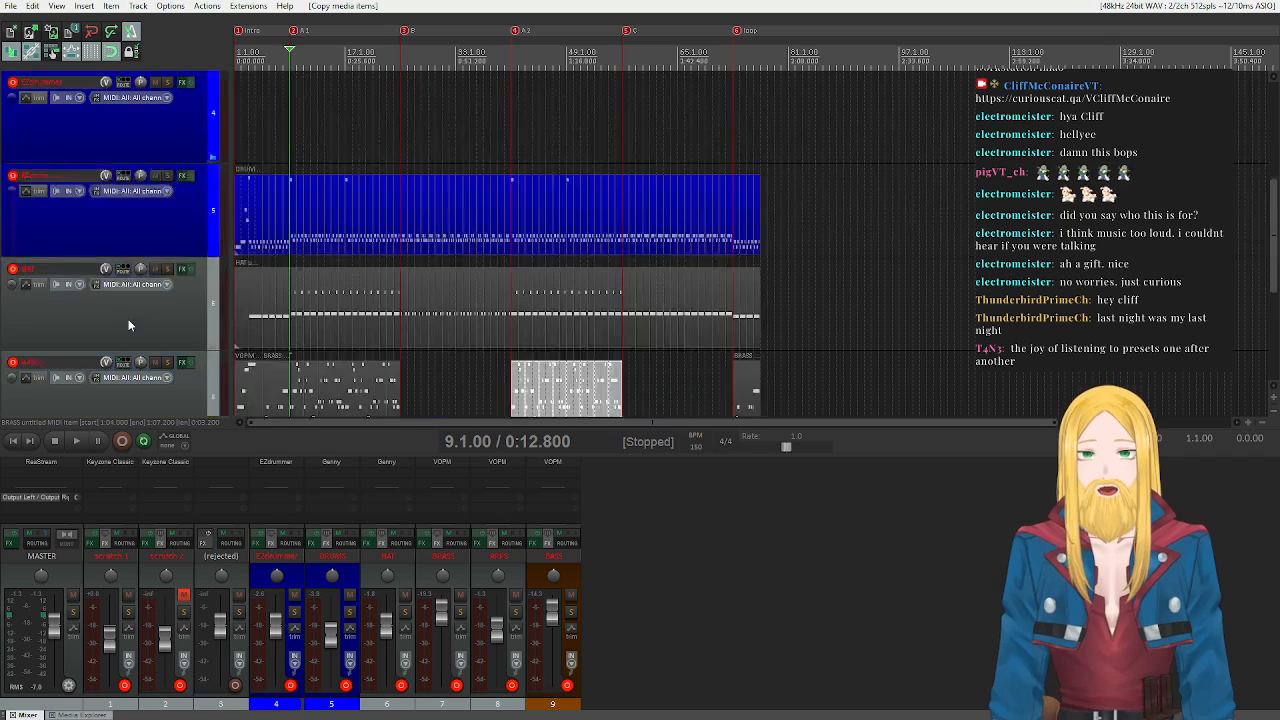